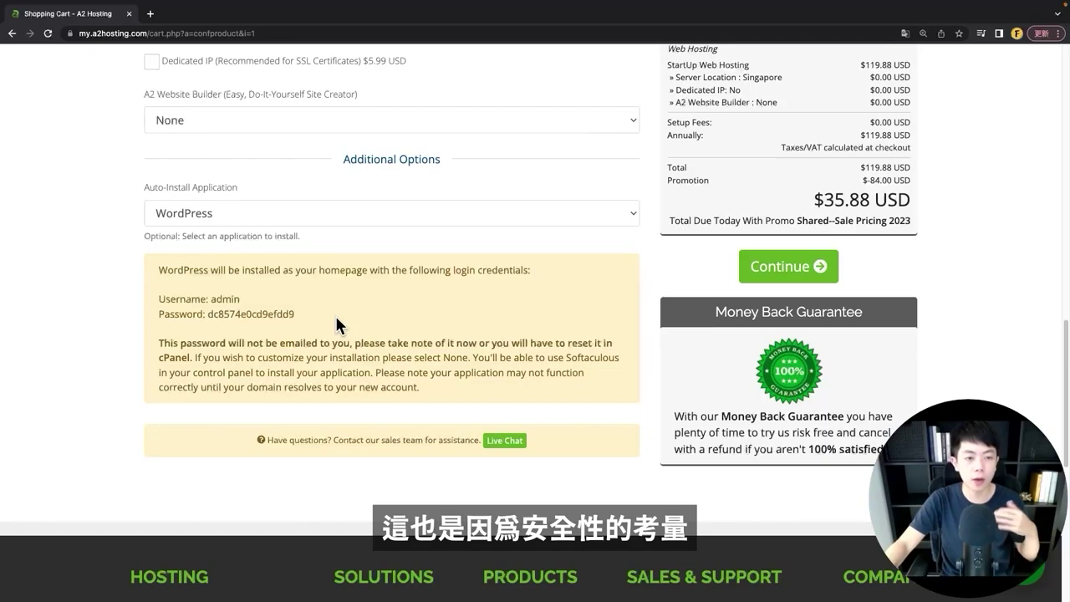
- Select and note the auto-generated WordPress admin password under Auto-Install Application
{"action": "left_click_drag", "start_coordinate": [291, 313], "coordinate": [207, 313]}
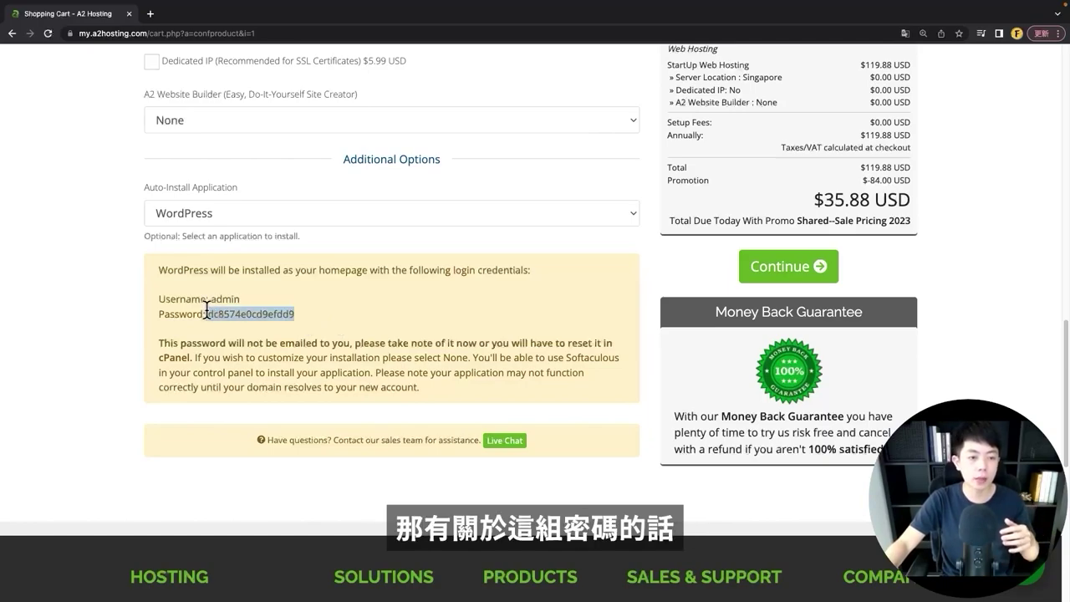
{"action": "left_click", "coordinate": [350, 319]}
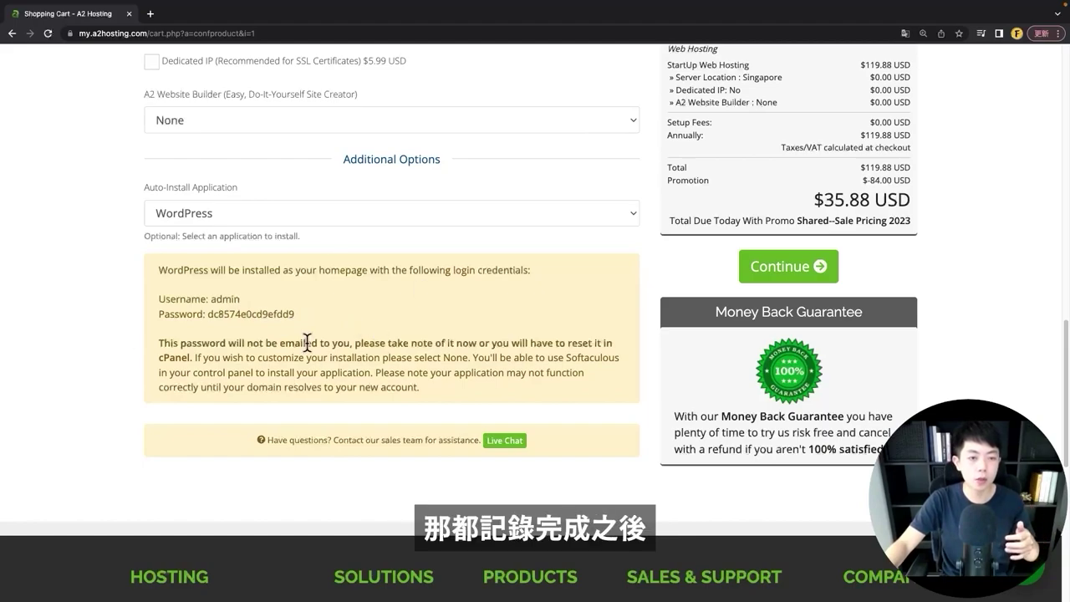
{"action": "scroll", "coordinate": [719, 372], "scroll_direction": "up", "scroll_amount": 1}
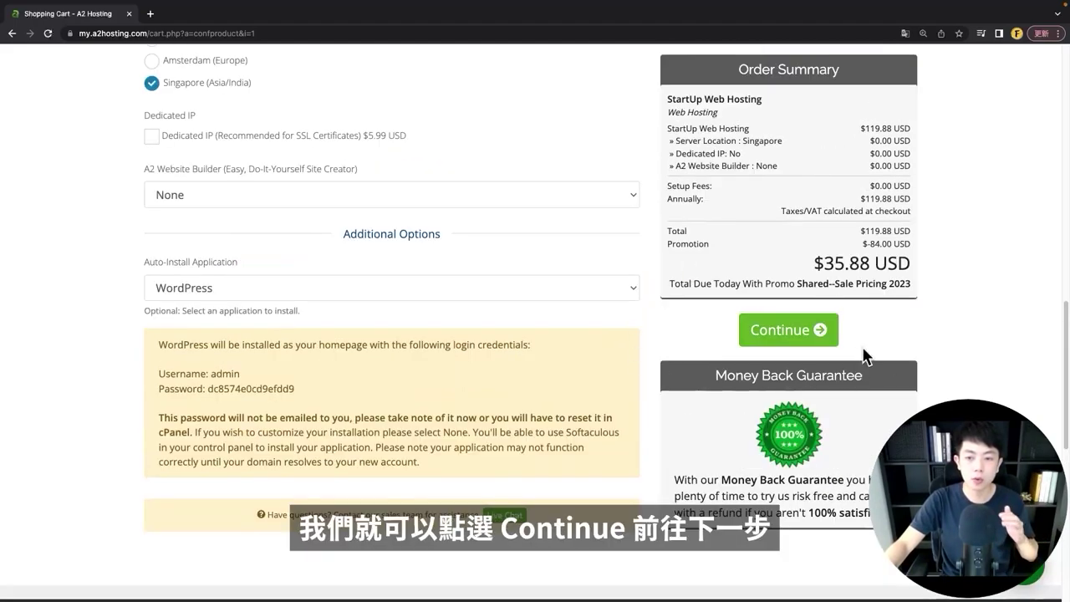
- Continue past Domains Configuration, leaving DNS Management, ID Protection and Email Forwarding unchecked
{"action": "left_click", "coordinate": [763, 338]}
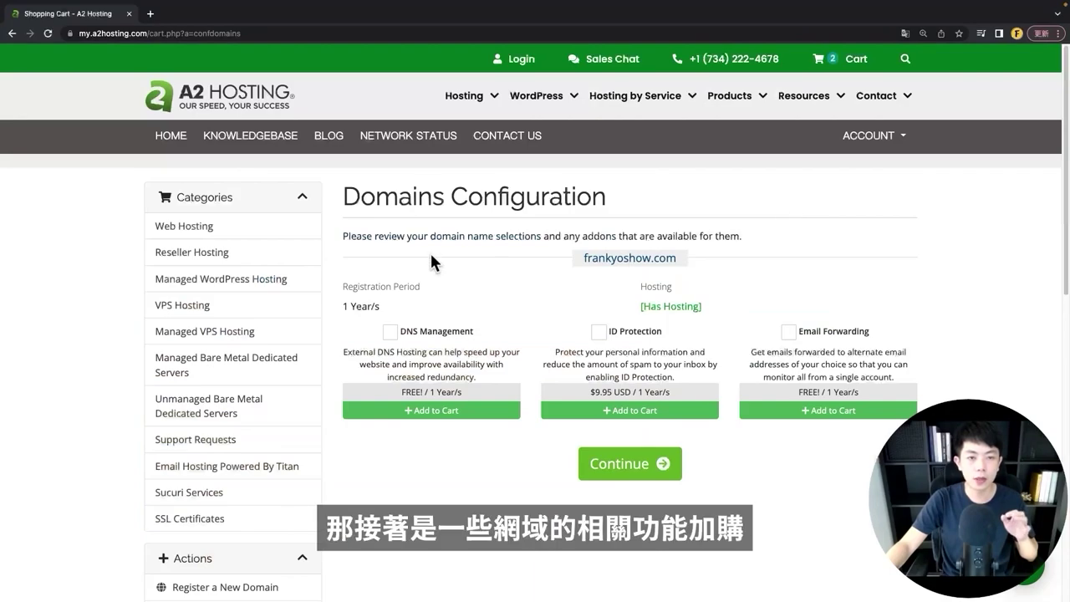
{"action": "left_click_drag", "start_coordinate": [343, 198], "coordinate": [427, 194]}
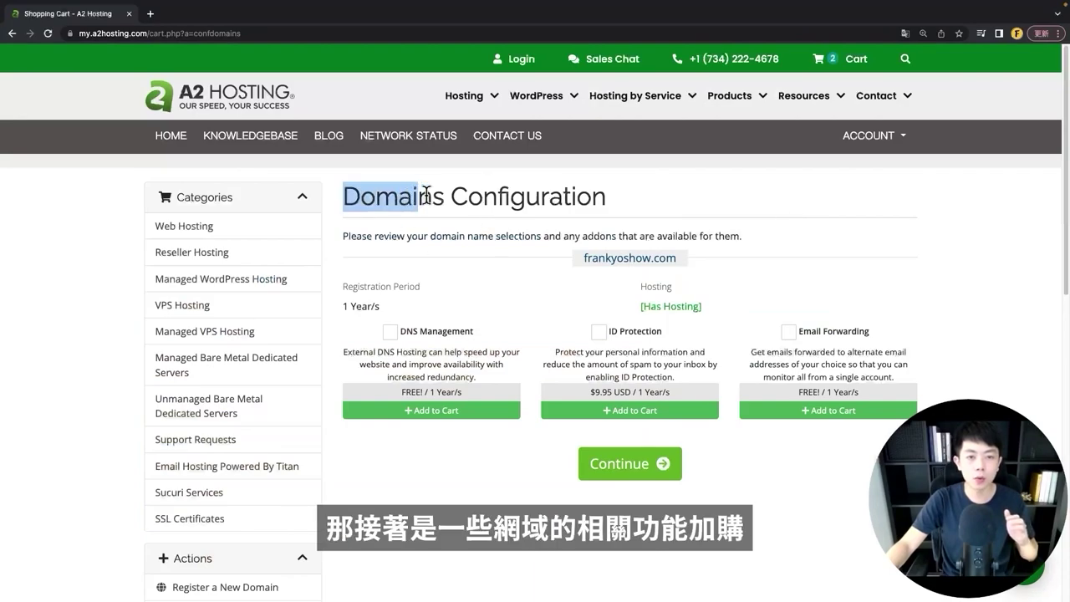
{"action": "left_click", "coordinate": [455, 250]}
{"action": "scroll", "coordinate": [546, 325], "scroll_direction": "down", "scroll_amount": 1}
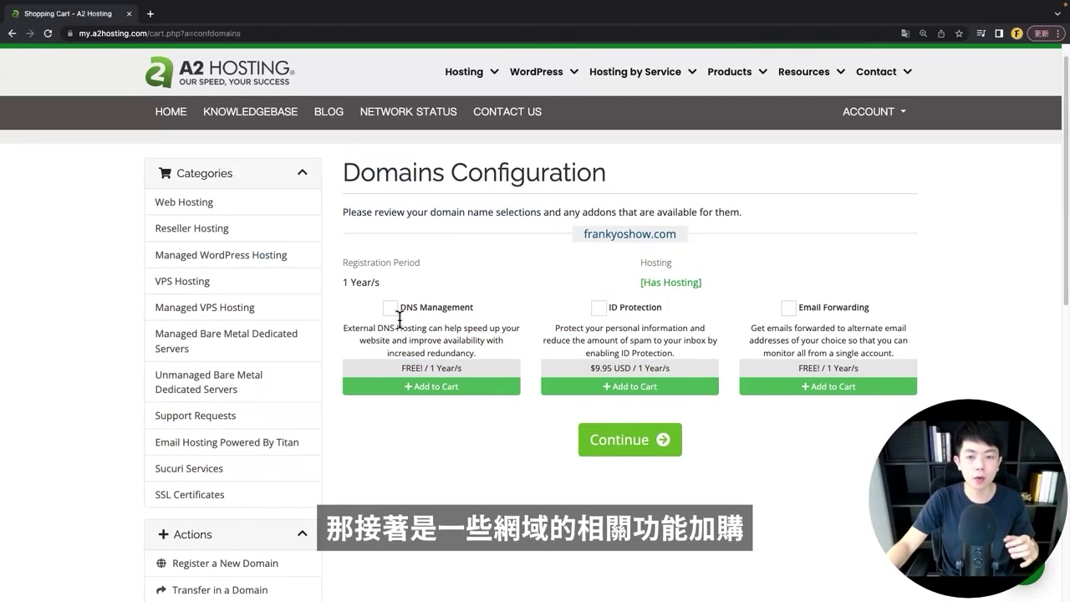
{"action": "left_click", "coordinate": [637, 454]}
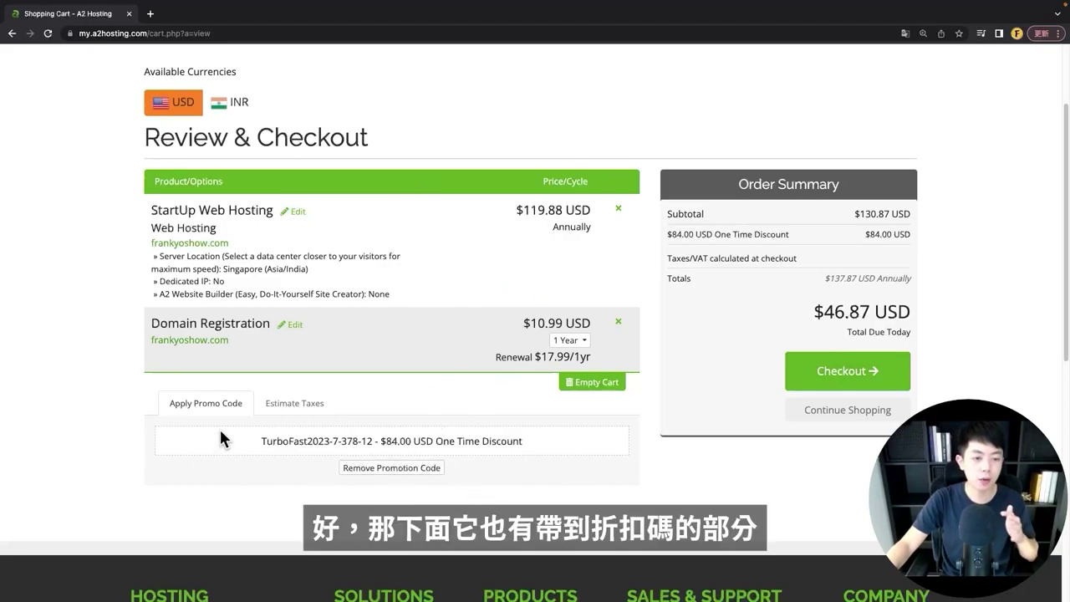
- Check the applied promo code giving the $84.00 one-time discount
{"action": "left_click_drag", "start_coordinate": [248, 437], "coordinate": [576, 443]}
{"action": "left_click", "coordinate": [572, 446]}
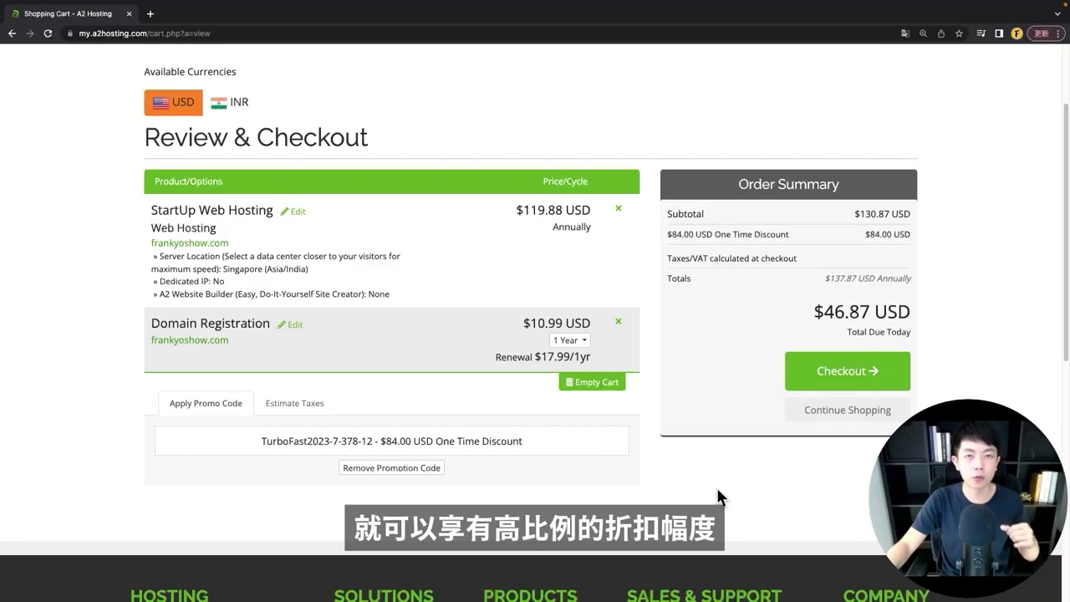
- Proceed to Checkout and look over the empty personal and billing fields
{"action": "left_click", "coordinate": [853, 390]}
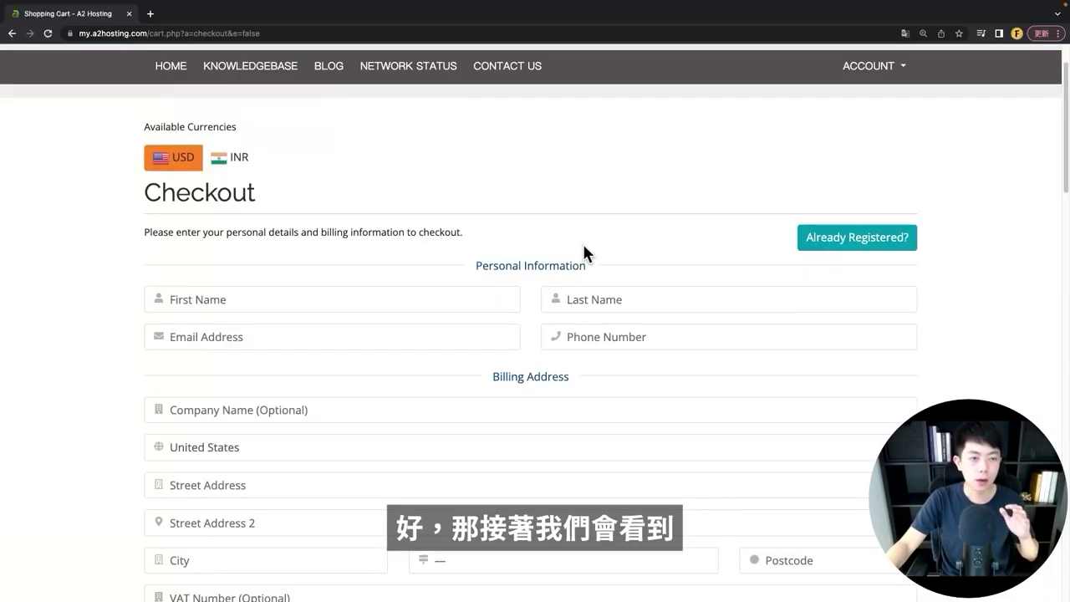
{"action": "scroll", "coordinate": [449, 304], "scroll_direction": "down", "scroll_amount": 1}
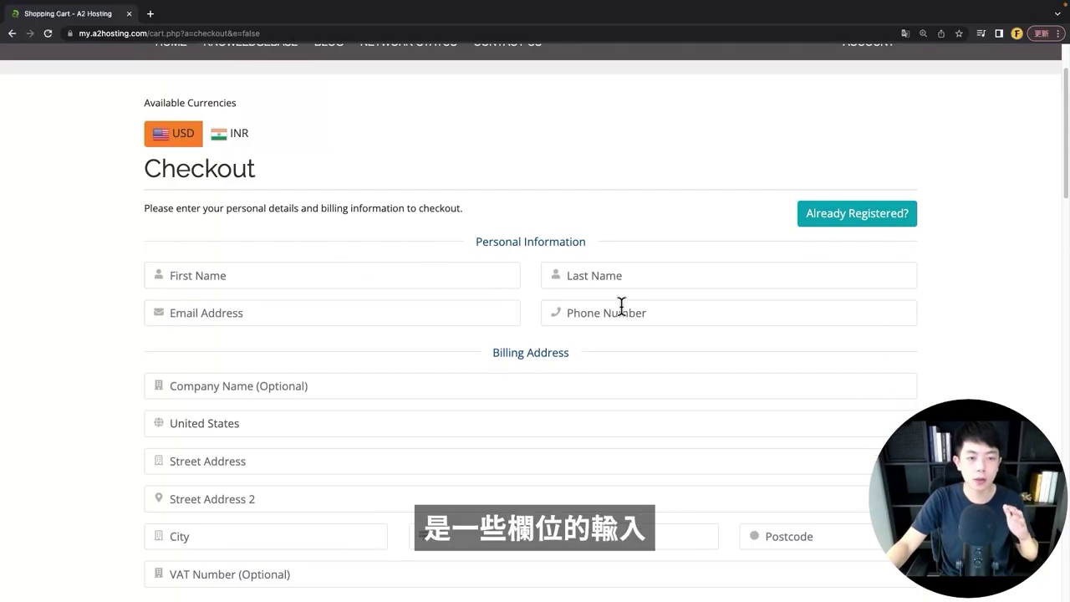
{"action": "scroll", "coordinate": [622, 306], "scroll_direction": "down", "scroll_amount": 3}
{"action": "scroll", "coordinate": [502, 335], "scroll_direction": "up", "scroll_amount": 4}
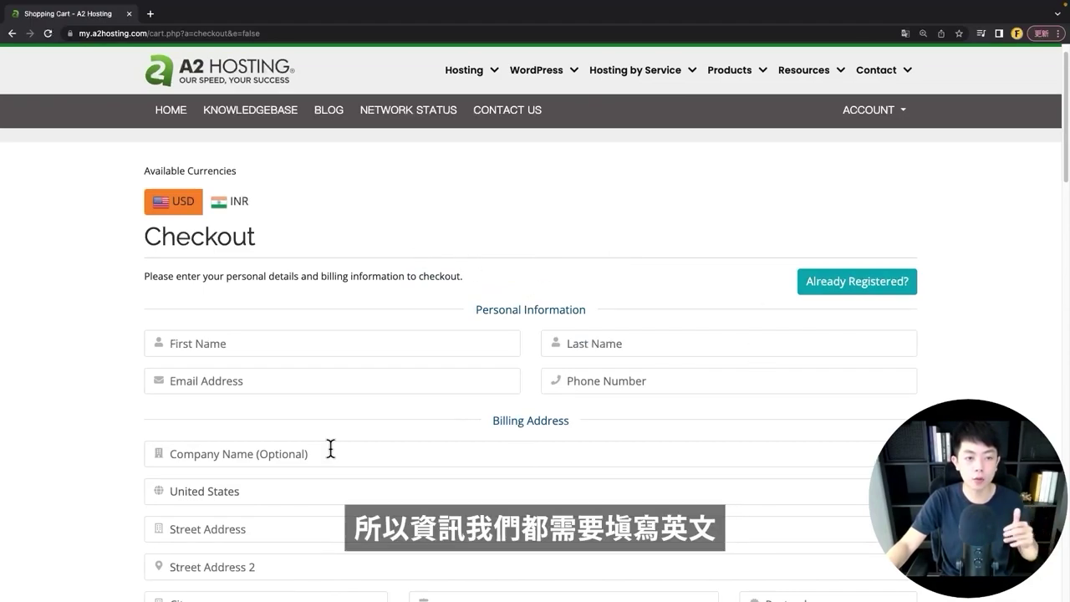
{"action": "scroll", "coordinate": [266, 354], "scroll_direction": "down", "scroll_amount": 3}
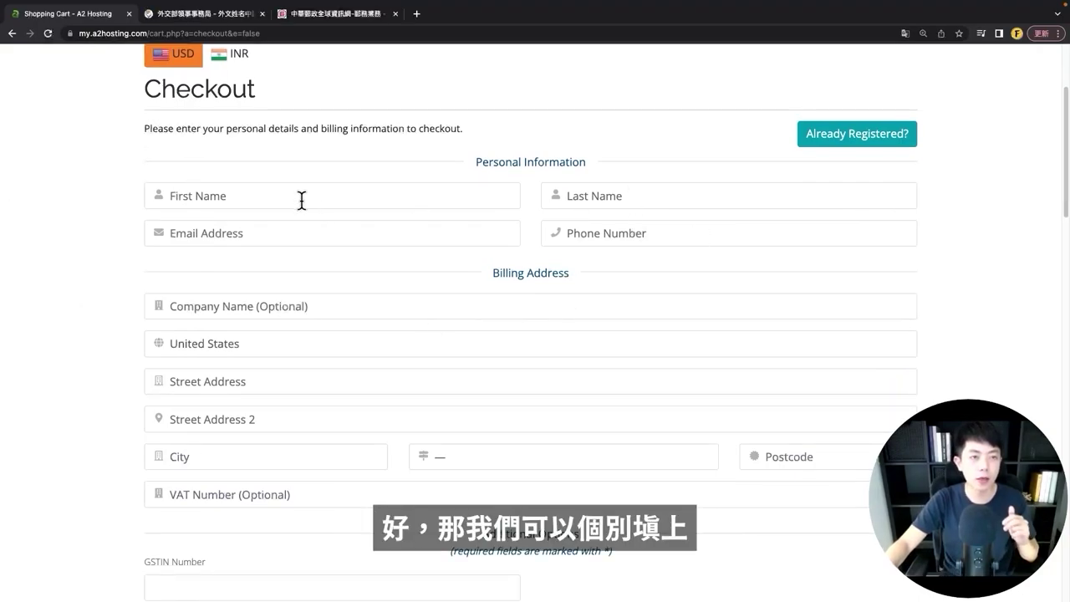
{"action": "left_click", "coordinate": [188, 17]}
{"action": "scroll", "coordinate": [38, 365], "scroll_direction": "down", "scroll_amount": 5}
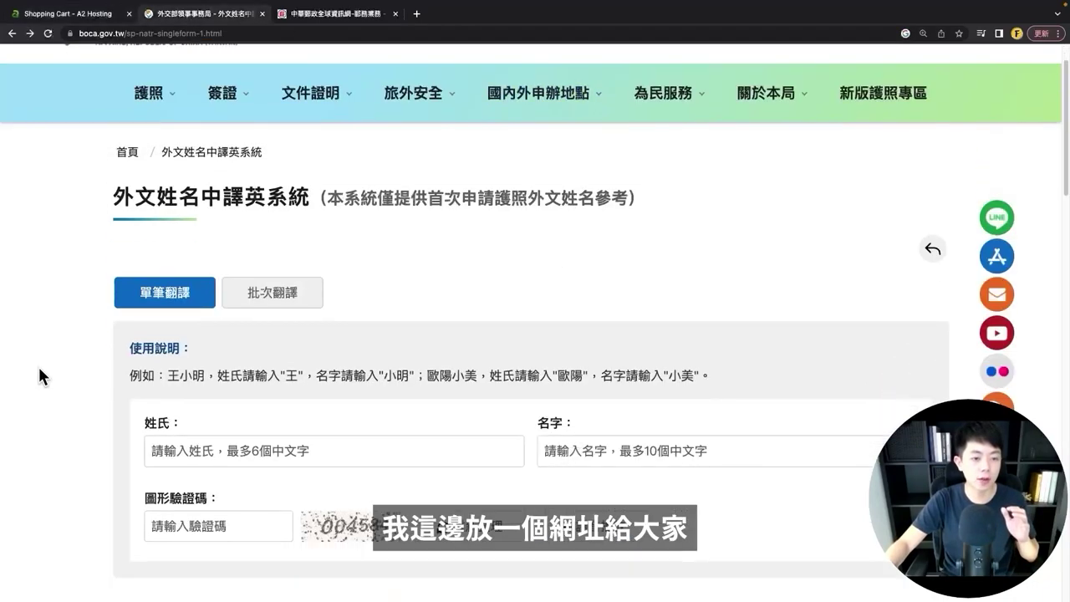
{"action": "scroll", "coordinate": [58, 334], "scroll_direction": "up", "scroll_amount": 2}
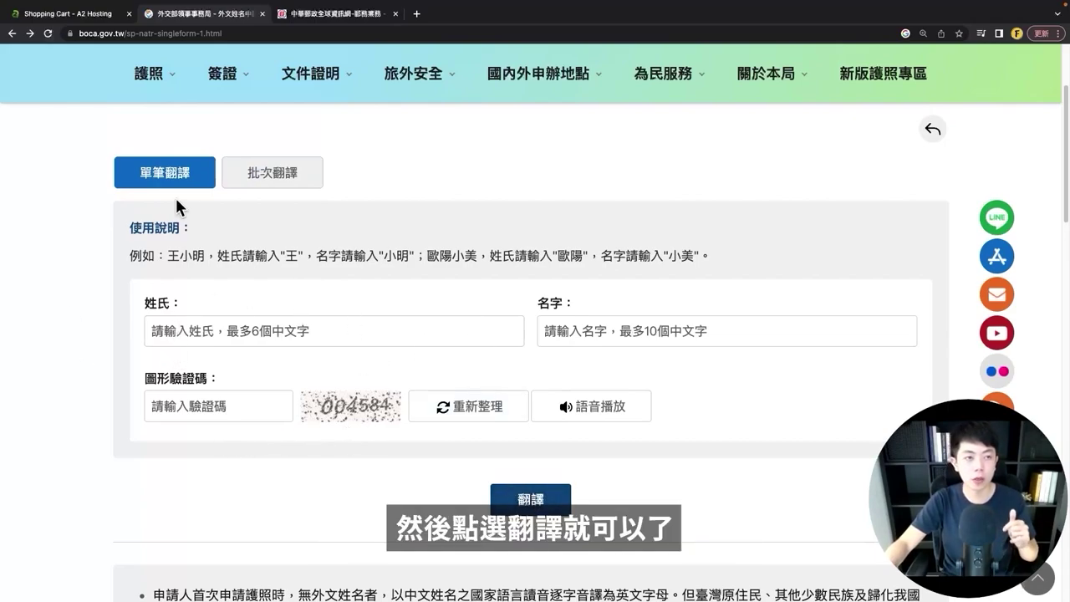
{"action": "left_click", "coordinate": [79, 15]}
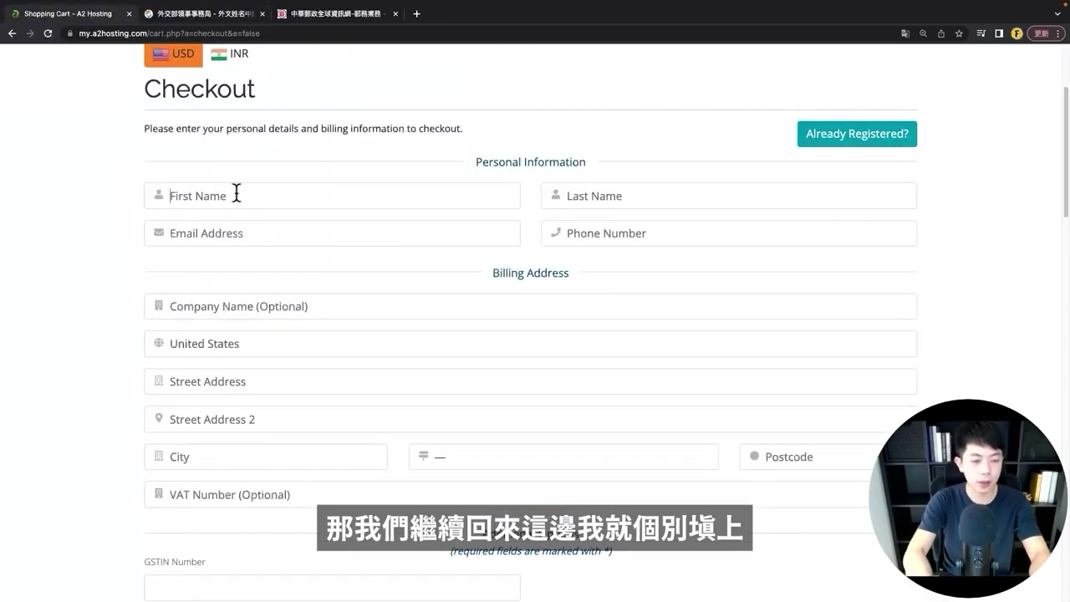
- Autofill the contact's name and e-mail, and paste the phone number with 886 replacing the leading 0
{"action": "left_click", "coordinate": [234, 193]}
{"action": "left_click", "coordinate": [172, 208]}
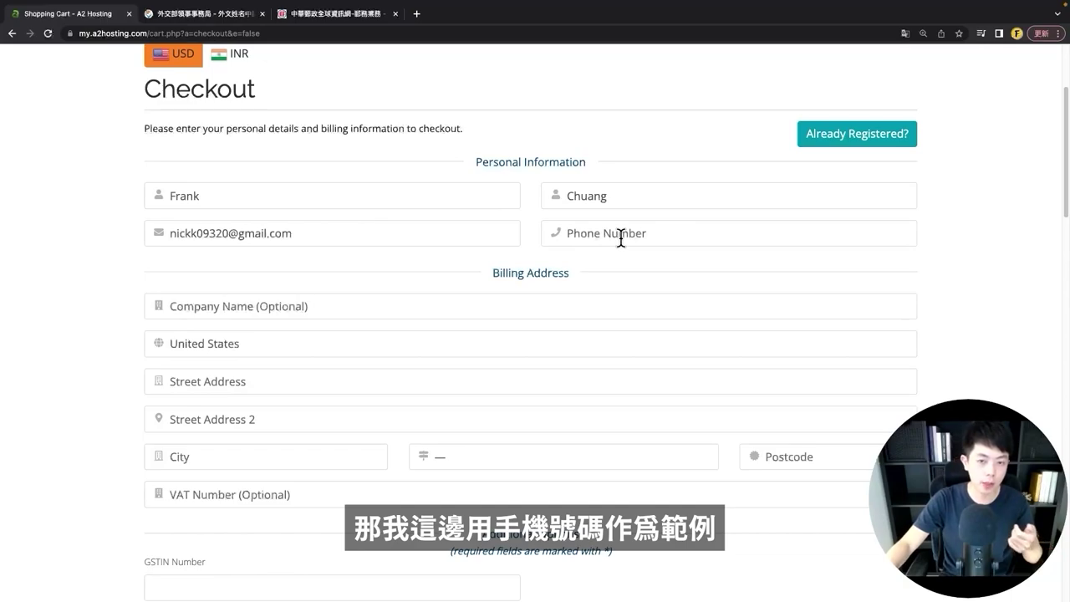
{"action": "key", "text": "super+v"}
{"action": "key", "text": "super+Left"}
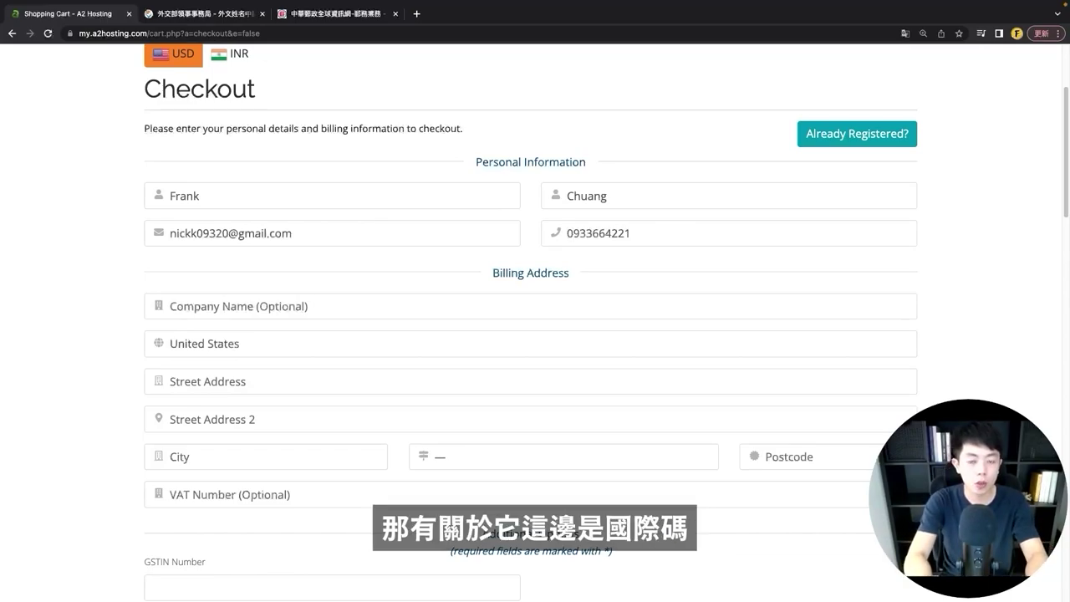
{"action": "key", "text": "BackSpace"}
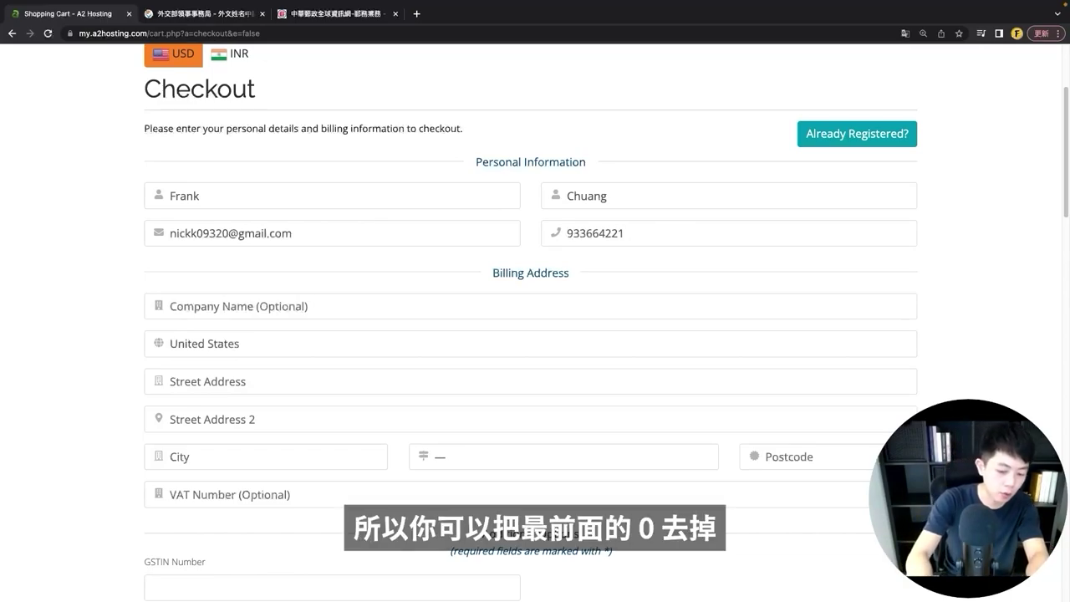
{"action": "type", "text": "886"}
{"action": "left_click", "coordinate": [170, 314]}
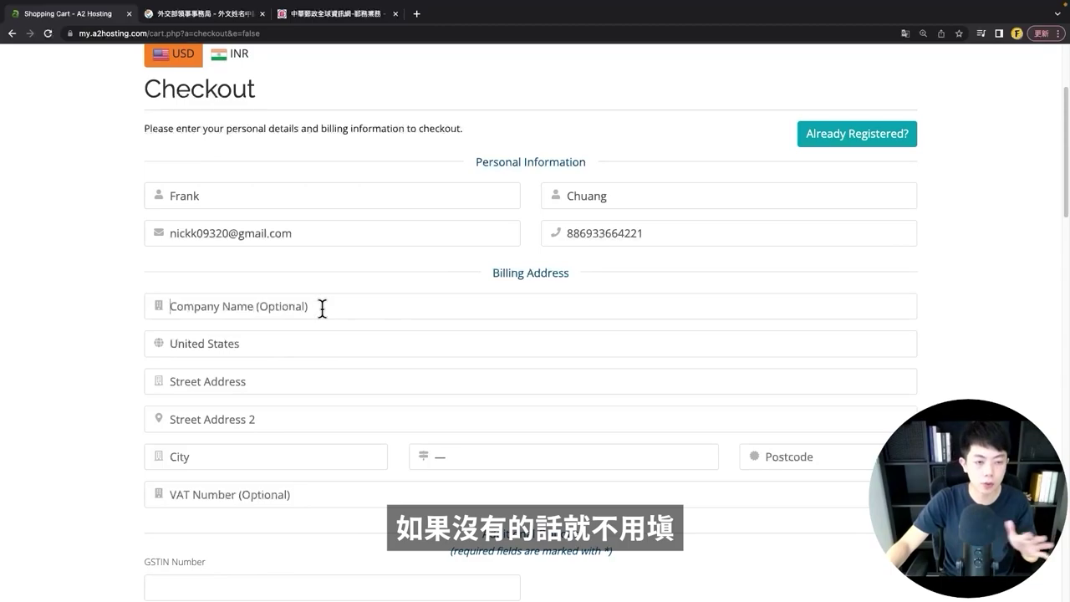
- Choose Taiwan as the billing country
{"action": "left_click", "coordinate": [262, 348]}
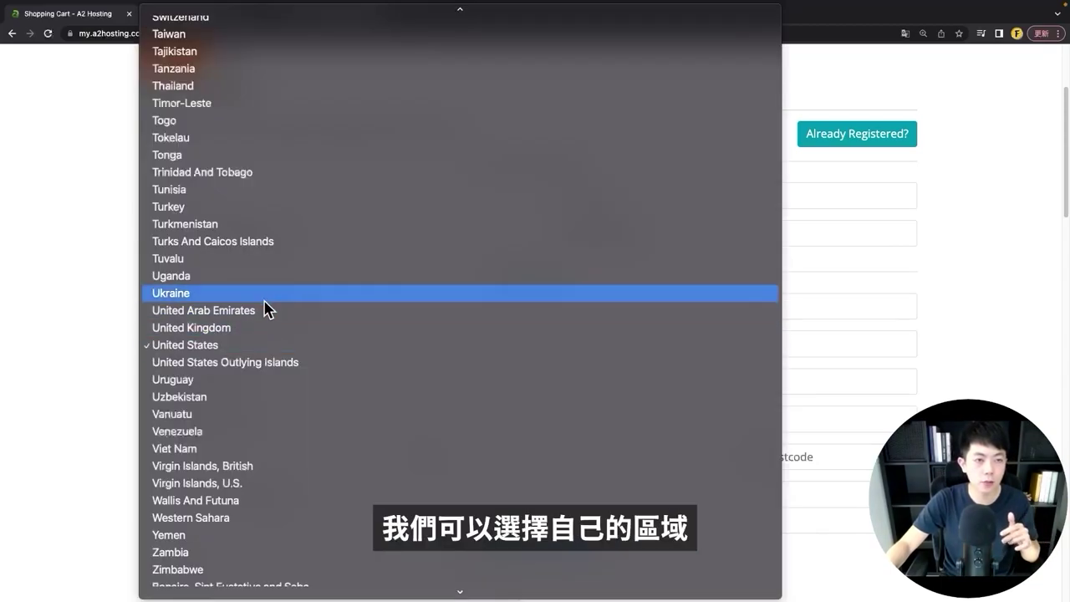
{"action": "scroll", "coordinate": [220, 162], "scroll_direction": "up", "scroll_amount": 1}
{"action": "left_click", "coordinate": [223, 50]}
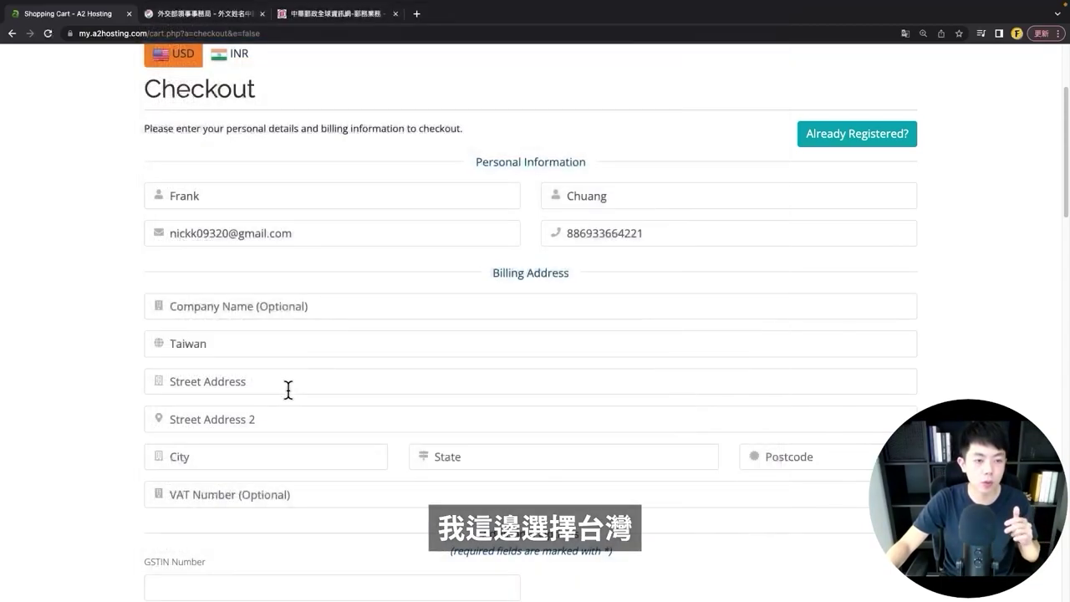
{"action": "scroll", "coordinate": [276, 376], "scroll_direction": "down", "scroll_amount": 1}
{"action": "left_click", "coordinate": [262, 374]}
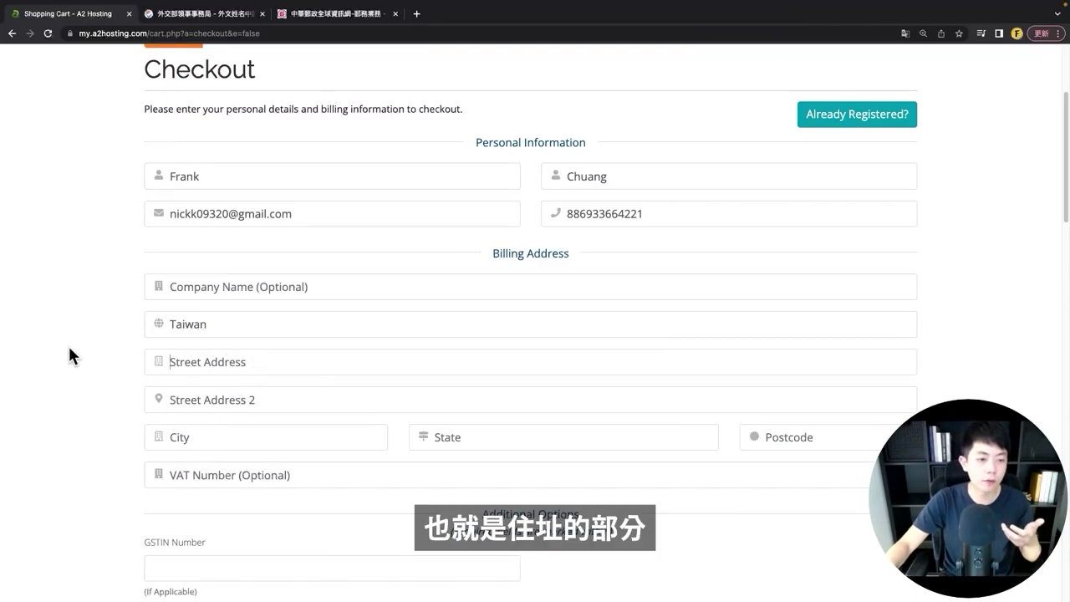
- Translate the address on Chunghwa Post and paste its English street part into Street Address
{"action": "left_click", "coordinate": [306, 24]}
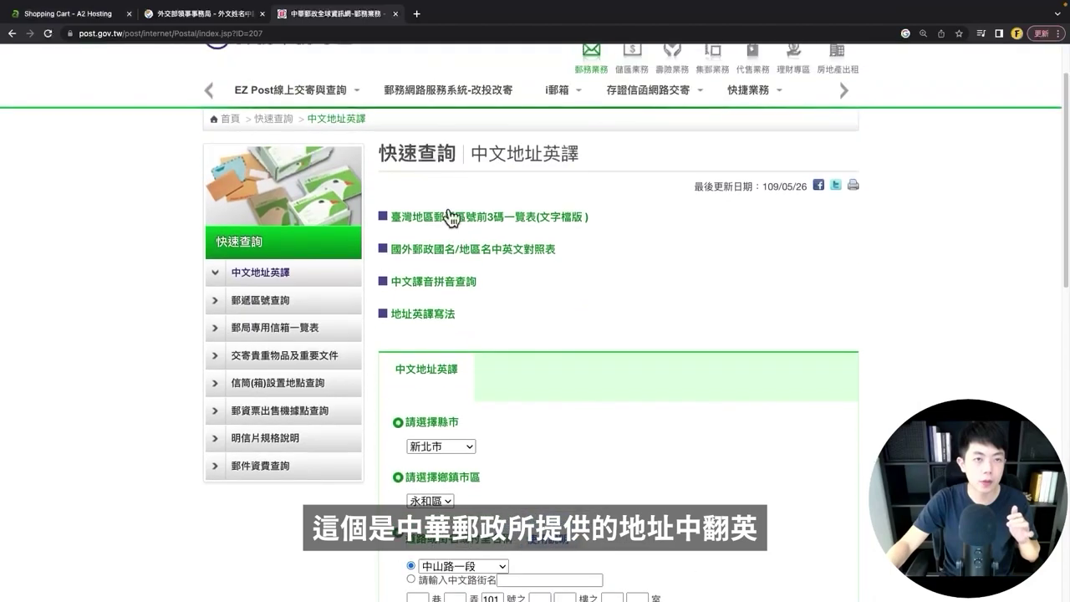
{"action": "scroll", "coordinate": [461, 299], "scroll_direction": "down", "scroll_amount": 3}
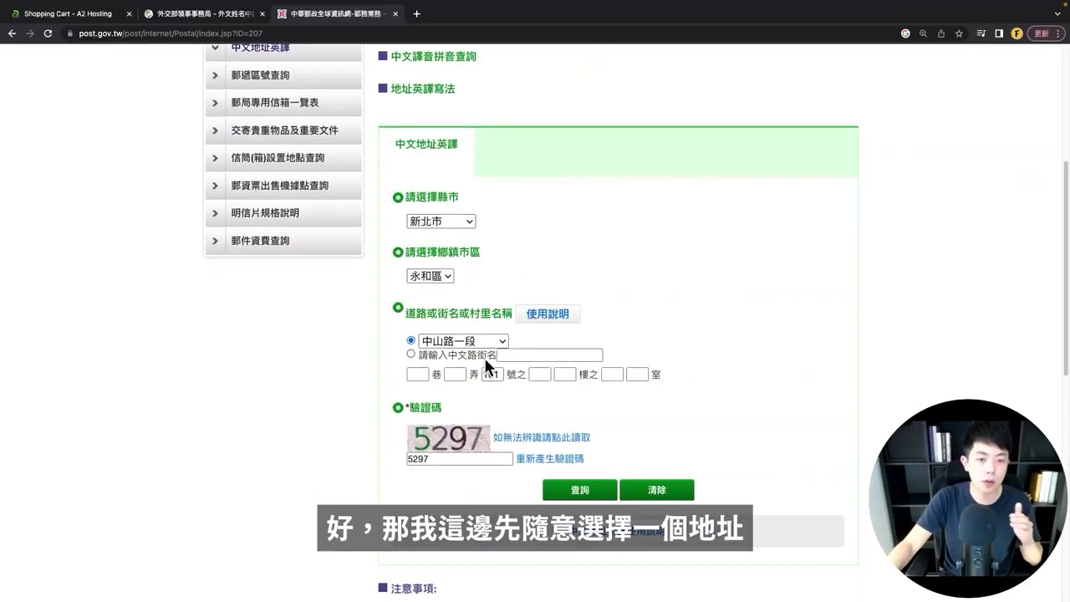
{"action": "left_click", "coordinate": [579, 484]}
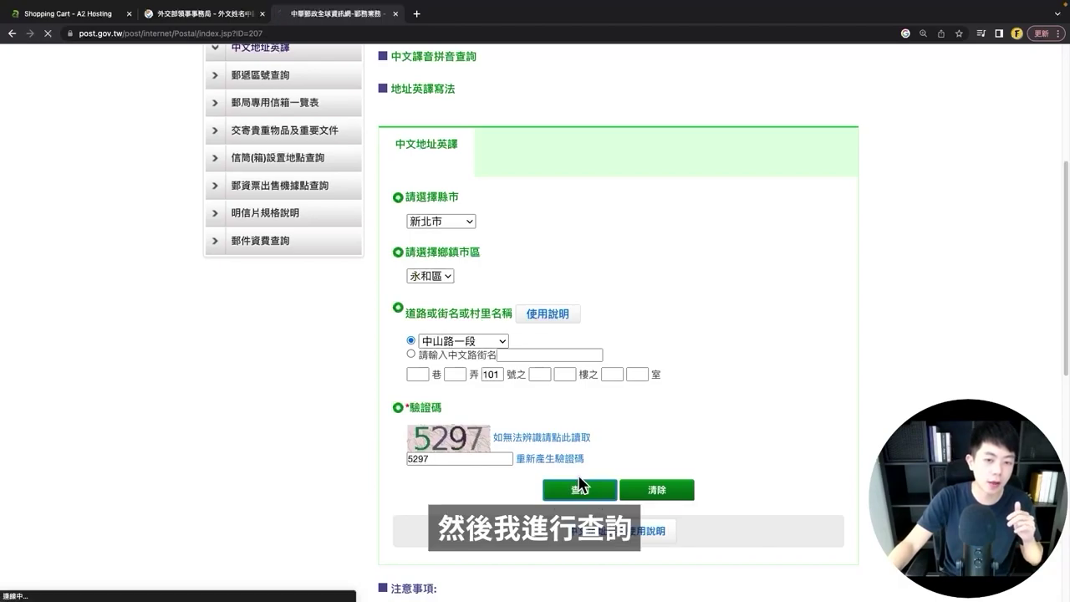
{"action": "left_click_drag", "start_coordinate": [401, 310], "coordinate": [554, 311]}
{"action": "left_click", "coordinate": [648, 333]}
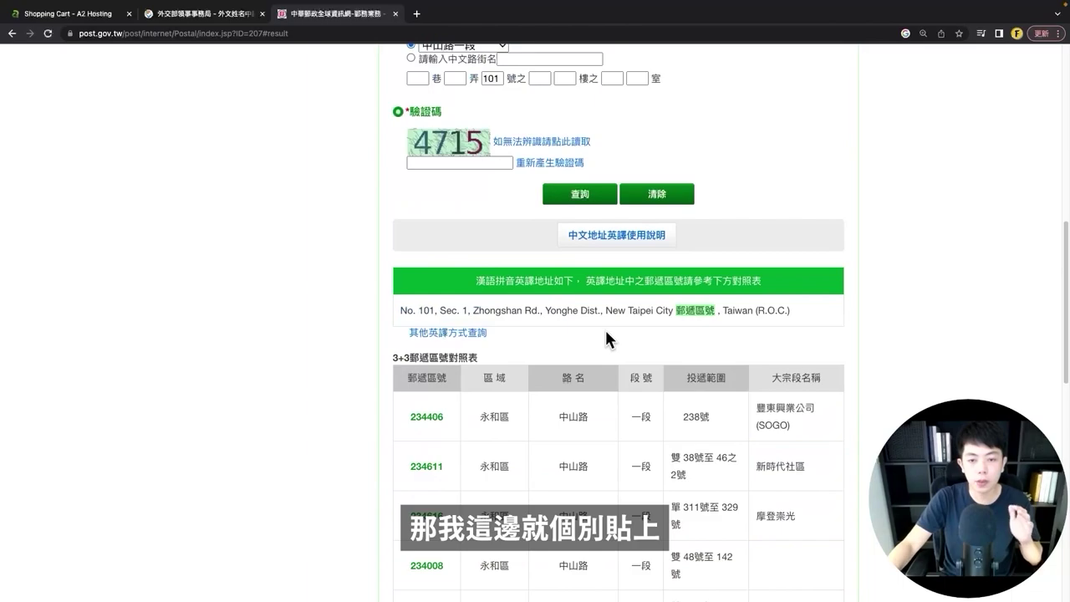
{"action": "left_click_drag", "start_coordinate": [598, 310], "coordinate": [401, 311]}
{"action": "key", "text": "ctrl+c"}
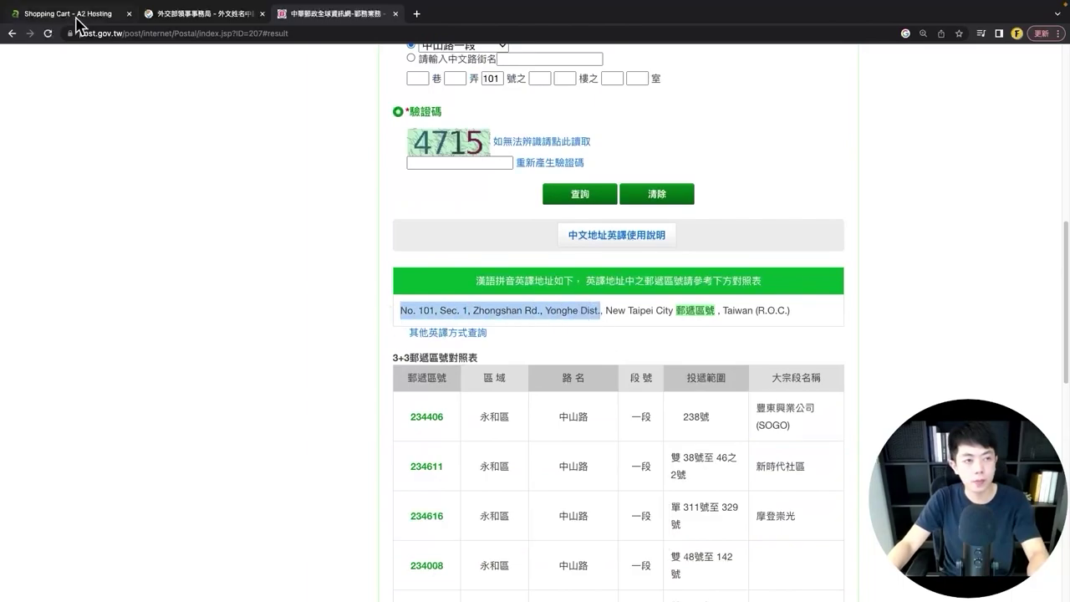
{"action": "left_click", "coordinate": [77, 14]}
{"action": "key", "text": "ctrl+v"}
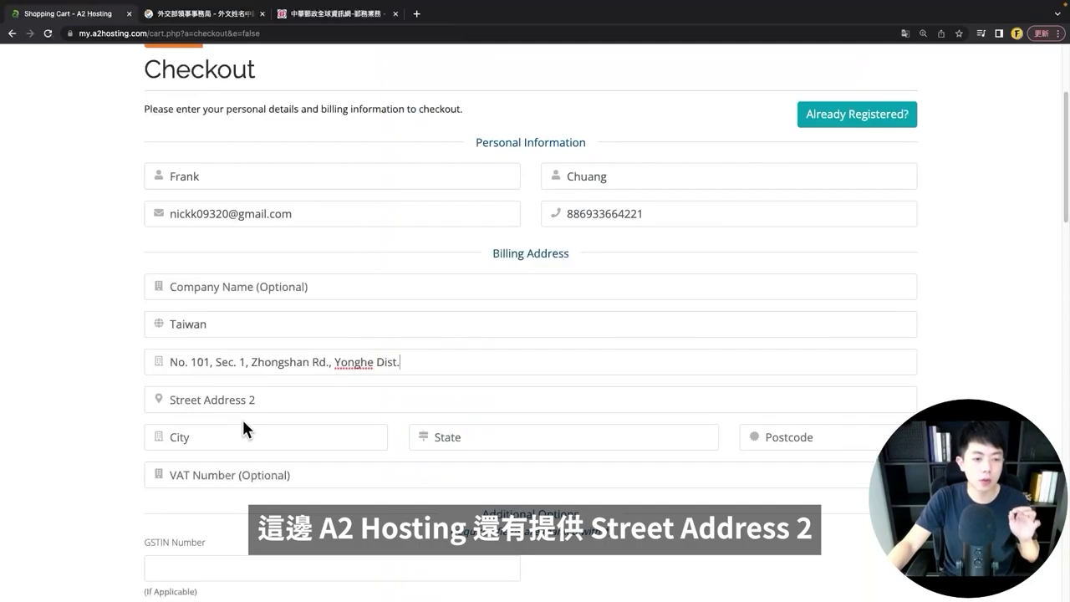
- Copy the translated English city line into the Street Address 2 field
{"action": "key", "text": "super+3"}
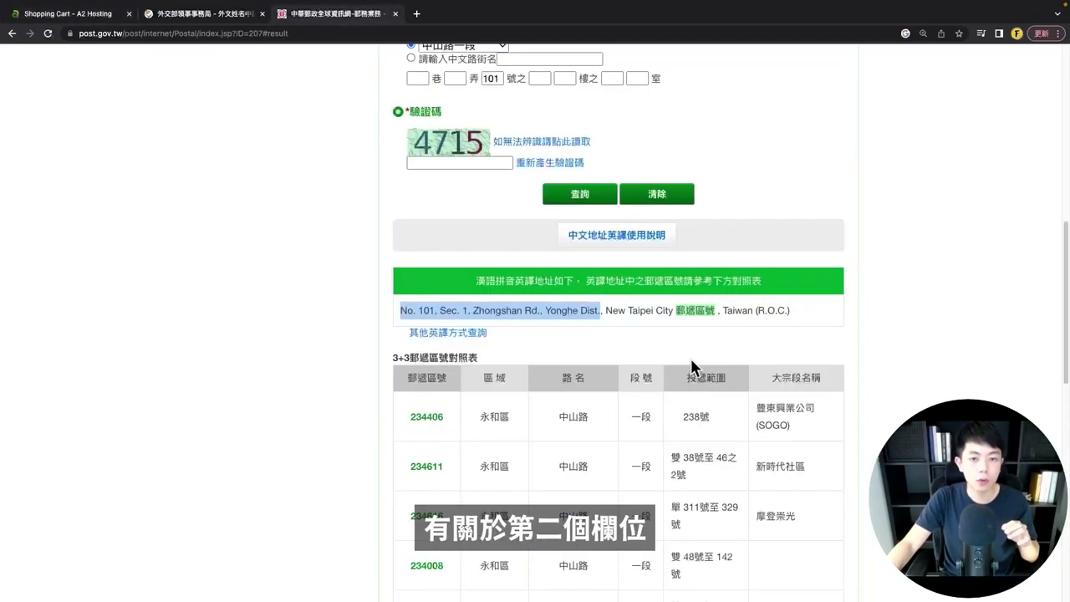
{"action": "left_click", "coordinate": [616, 311]}
{"action": "left_click_drag", "start_coordinate": [608, 311], "coordinate": [673, 310]}
{"action": "key", "text": "super+c"}
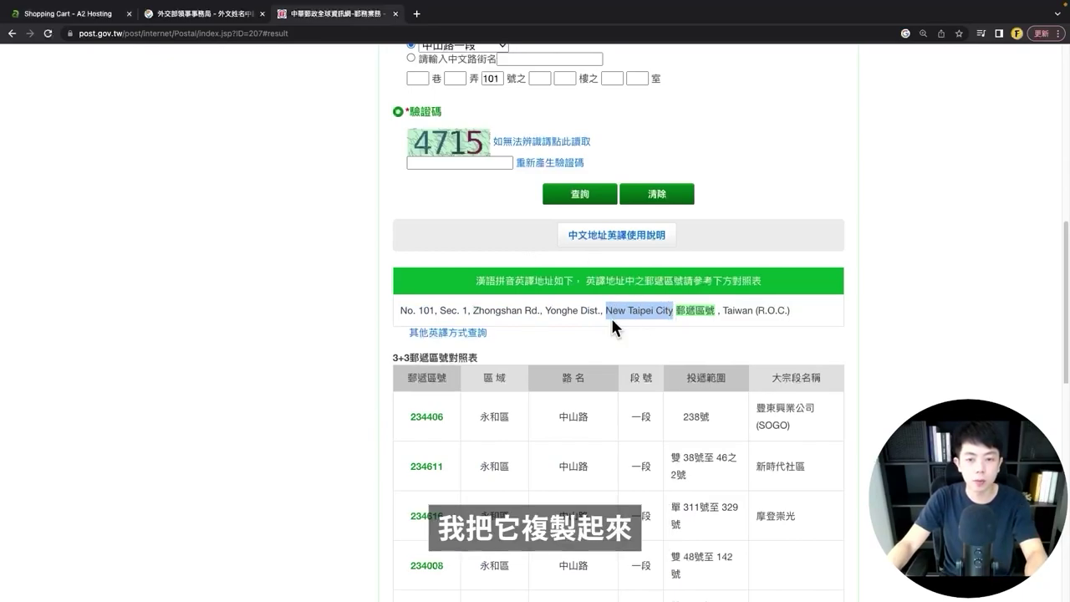
{"action": "key", "text": "super+1"}
{"action": "key", "text": "super+v"}
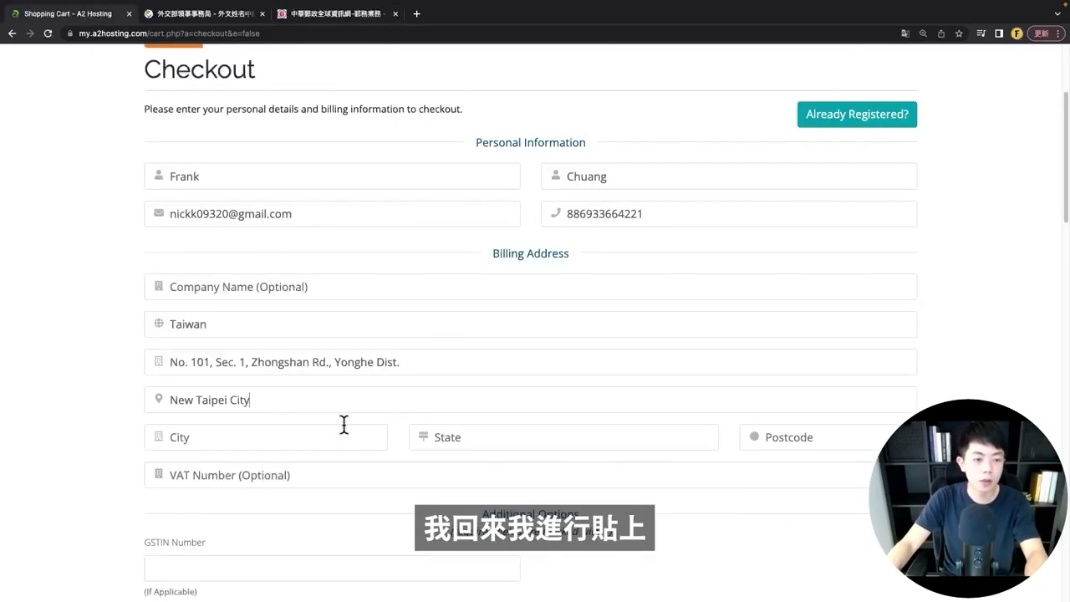
- Enter Taiwan as City and State, fill in the postcode, and reach Account Security
{"action": "scroll", "coordinate": [198, 418], "scroll_direction": "down", "scroll_amount": 1}
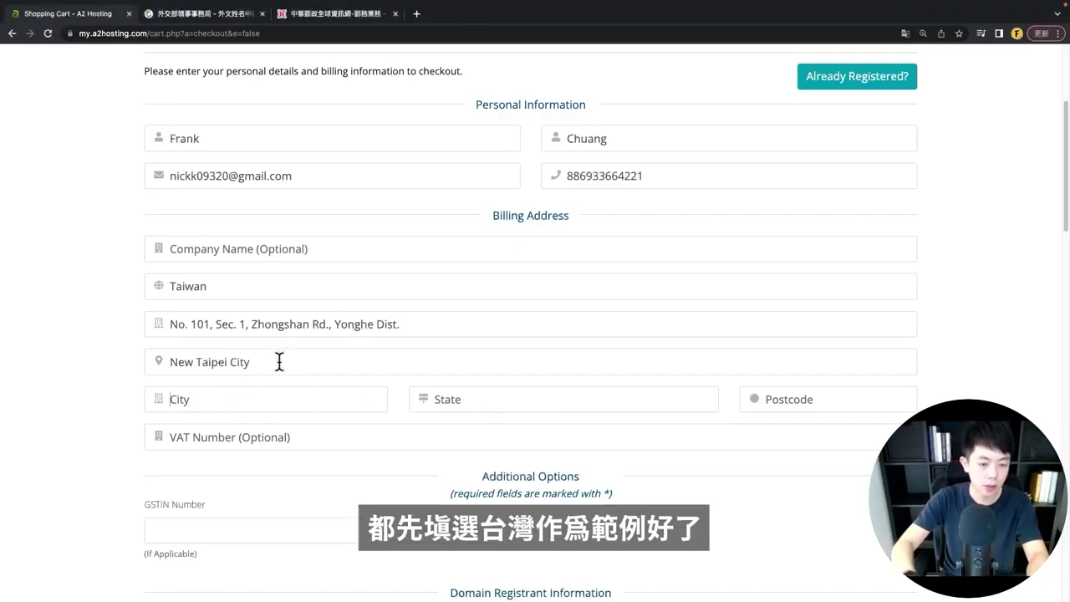
{"action": "key", "text": "Tab"}
{"action": "type", "text": "Taiwan"}
{"action": "key", "text": "Tab"}
{"action": "type", "text": "Taiwan"}
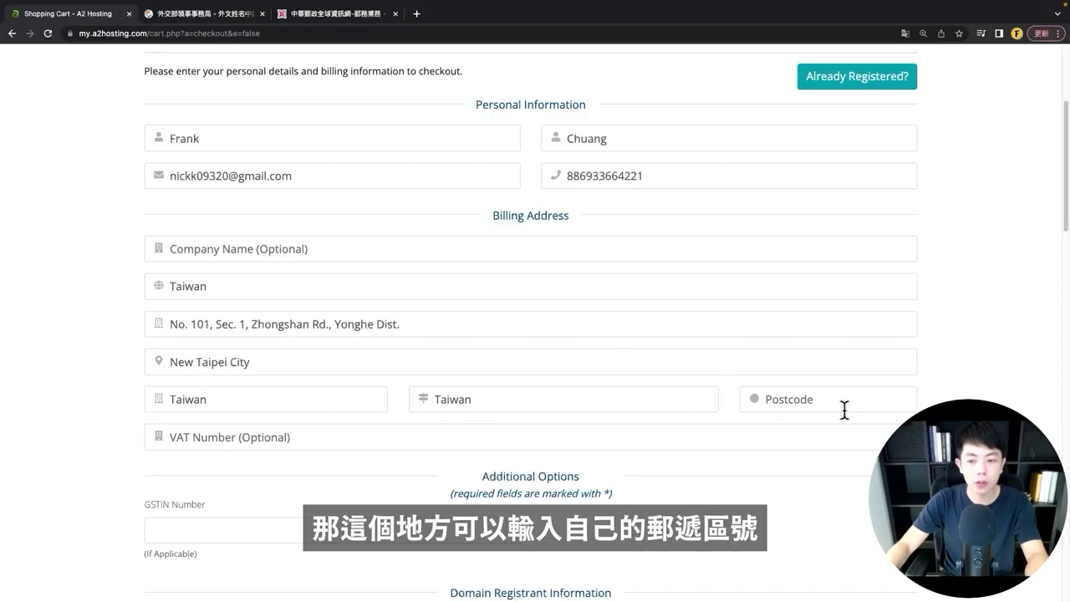
{"action": "left_click", "coordinate": [845, 410]}
{"action": "type", "text": "234"}
{"action": "scroll", "coordinate": [116, 355], "scroll_direction": "down", "scroll_amount": 2}
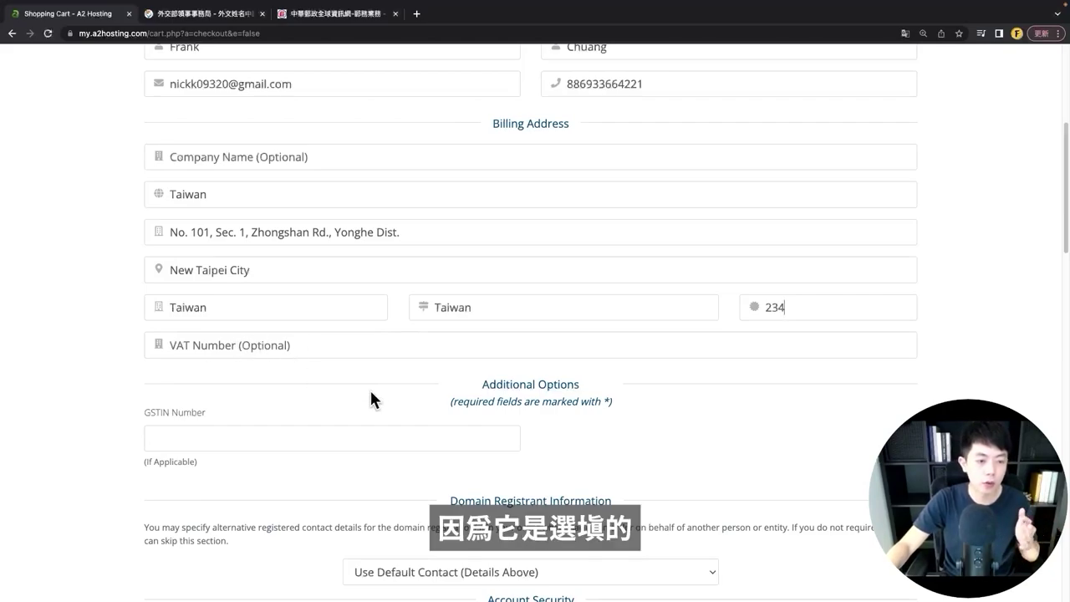
{"action": "scroll", "coordinate": [371, 392], "scroll_direction": "down", "scroll_amount": 5}
{"action": "left_click_drag", "start_coordinate": [490, 222], "coordinate": [528, 259]}
{"action": "left_click", "coordinate": [453, 328]}
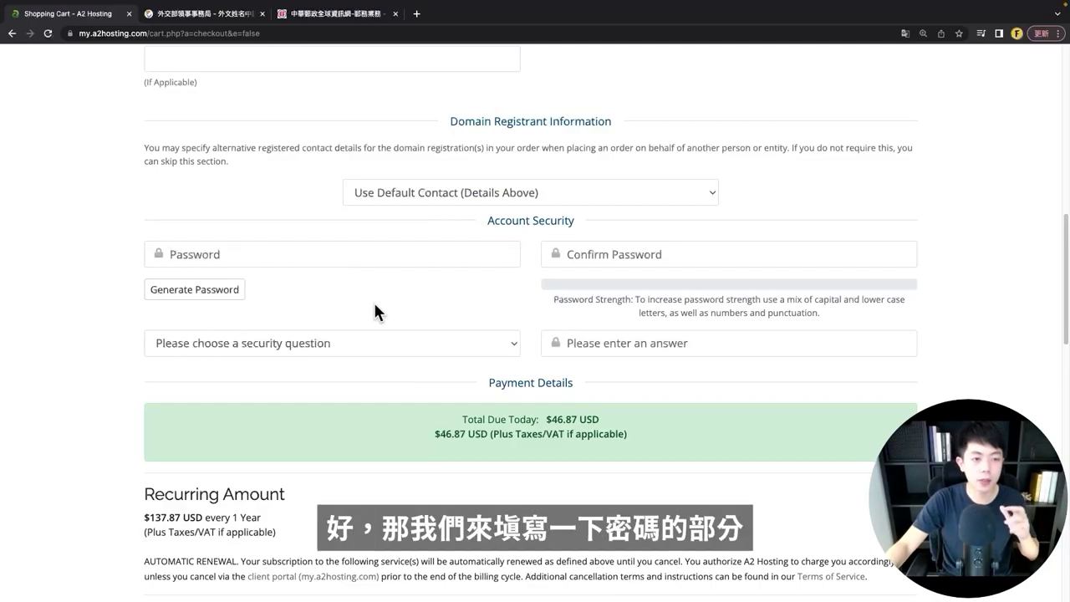
- Generate a strong account password and insert it into both password fields
{"action": "left_click", "coordinate": [216, 294]}
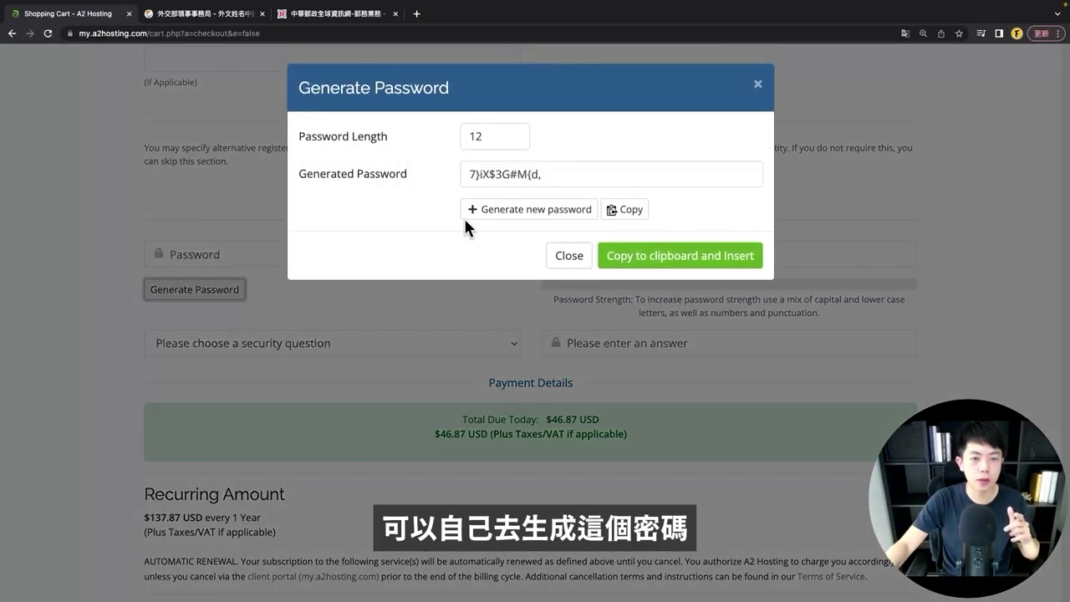
{"action": "left_click", "coordinate": [413, 173]}
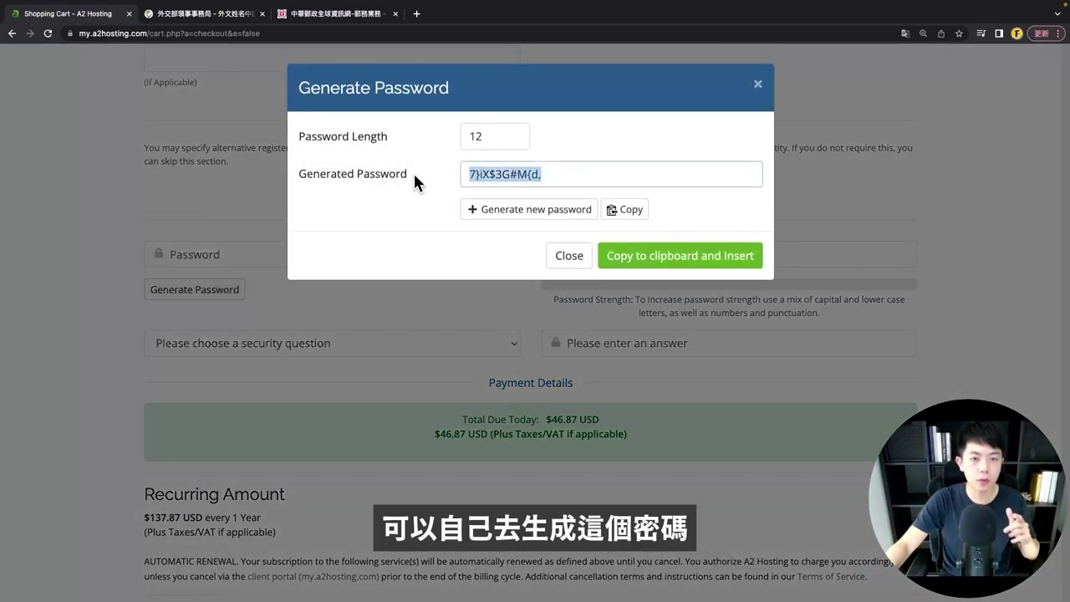
{"action": "left_click", "coordinate": [644, 255]}
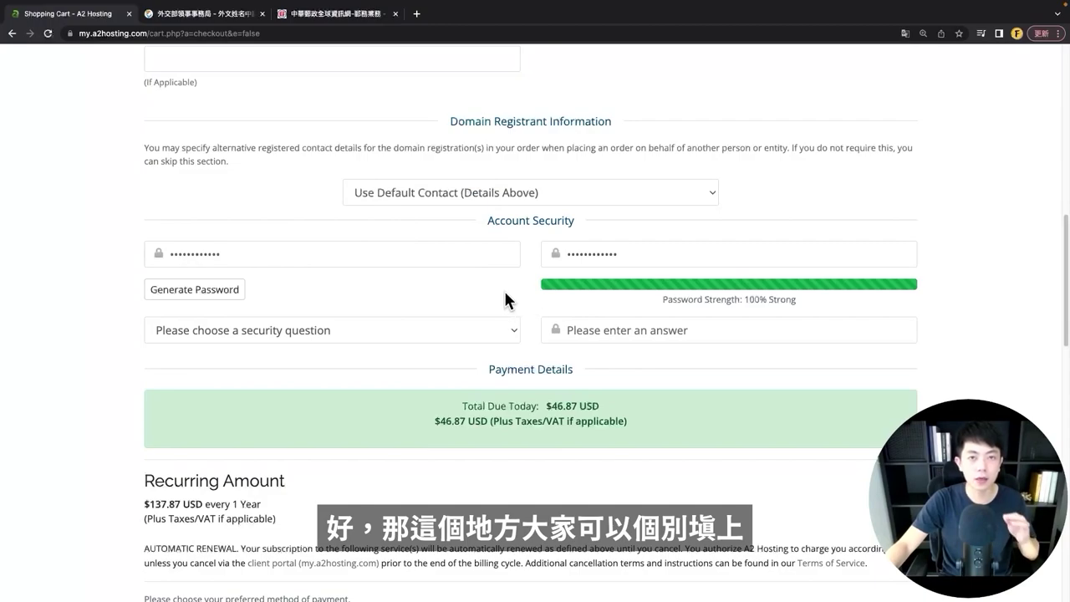
- Pick the father's middle name security question and enter an answer
{"action": "left_click", "coordinate": [314, 334]}
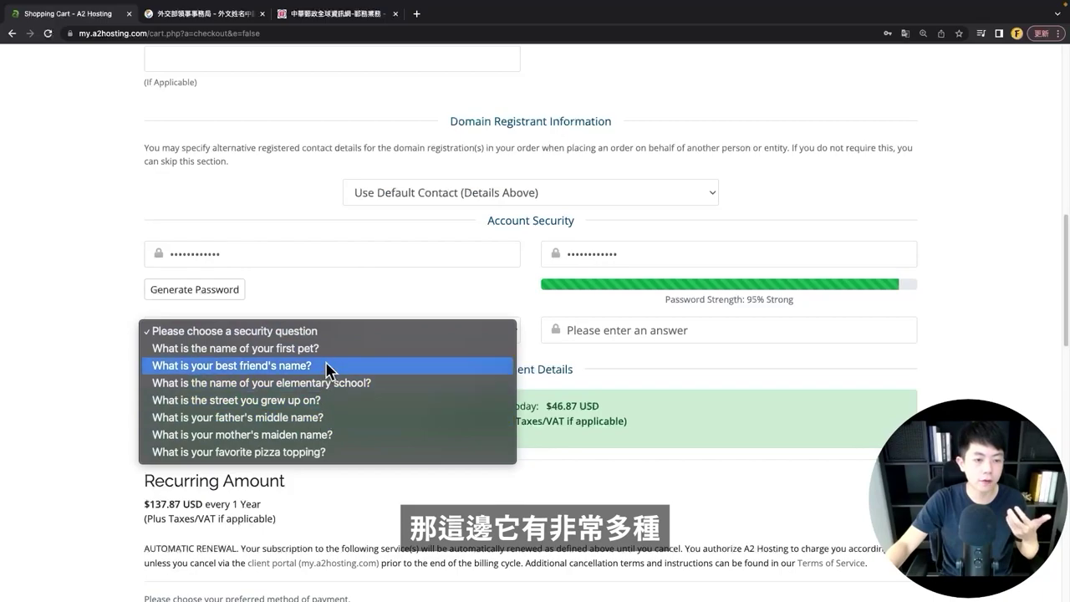
{"action": "left_click", "coordinate": [332, 426]}
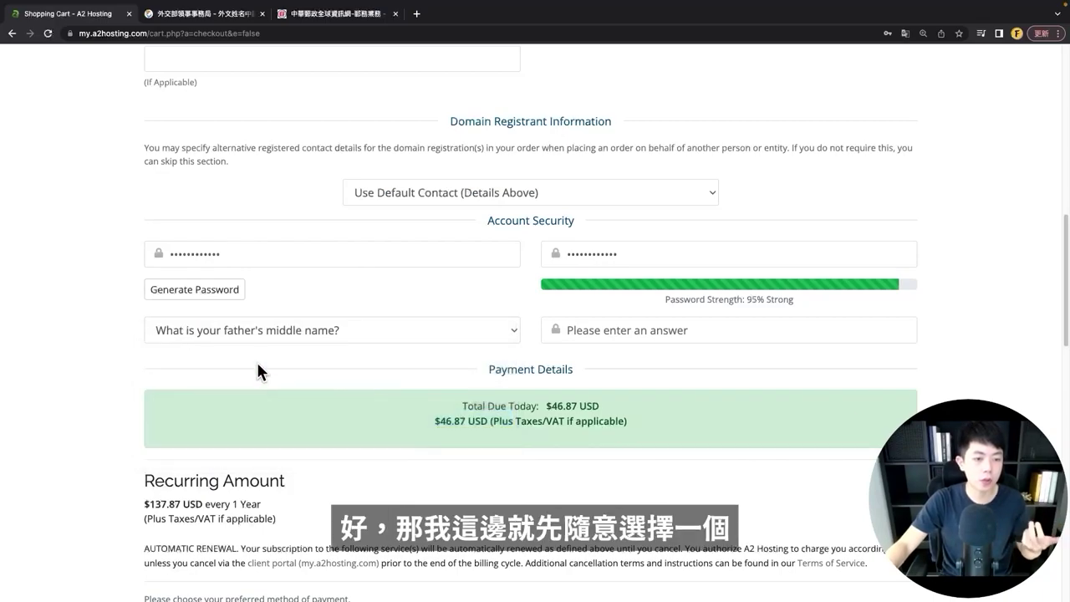
{"action": "left_click", "coordinate": [621, 332]}
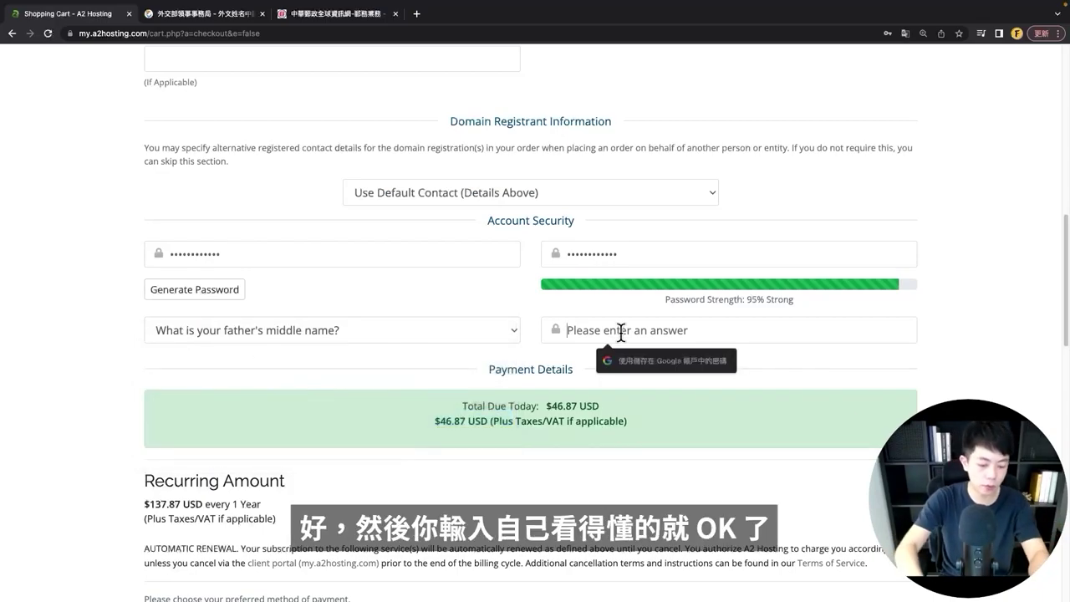
{"action": "type", "text": "abc"}
{"action": "scroll", "coordinate": [582, 427], "scroll_direction": "down", "scroll_amount": 3}
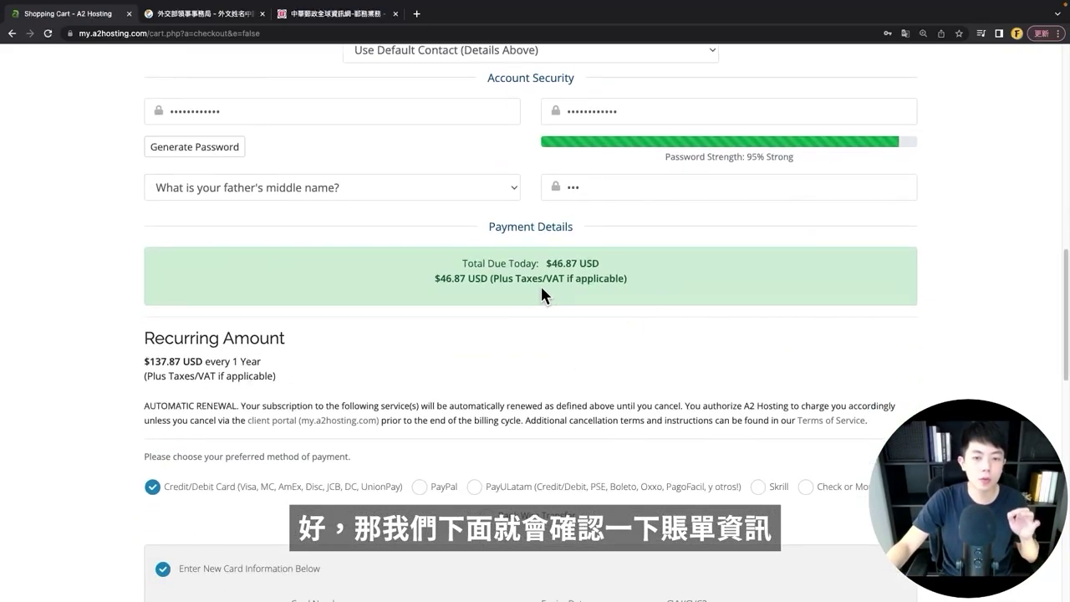
- Review the total due and the card number, expiry and CVV fields, then opt out of the mailing list
{"action": "left_click_drag", "start_coordinate": [546, 262], "coordinate": [601, 265]}
{"action": "left_click", "coordinate": [655, 322]}
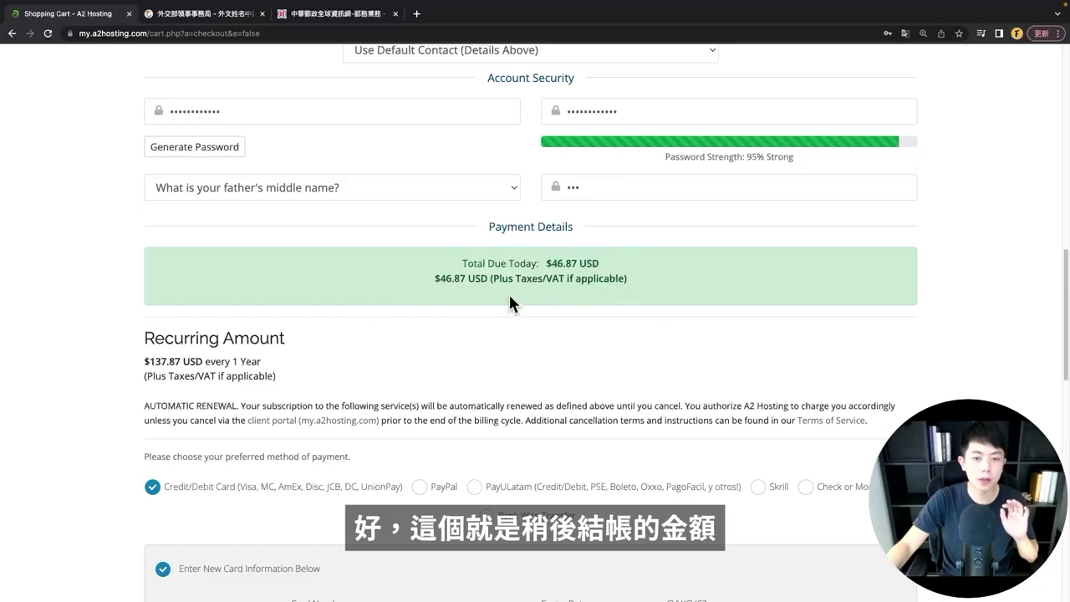
{"action": "scroll", "coordinate": [510, 296], "scroll_direction": "down", "scroll_amount": 4}
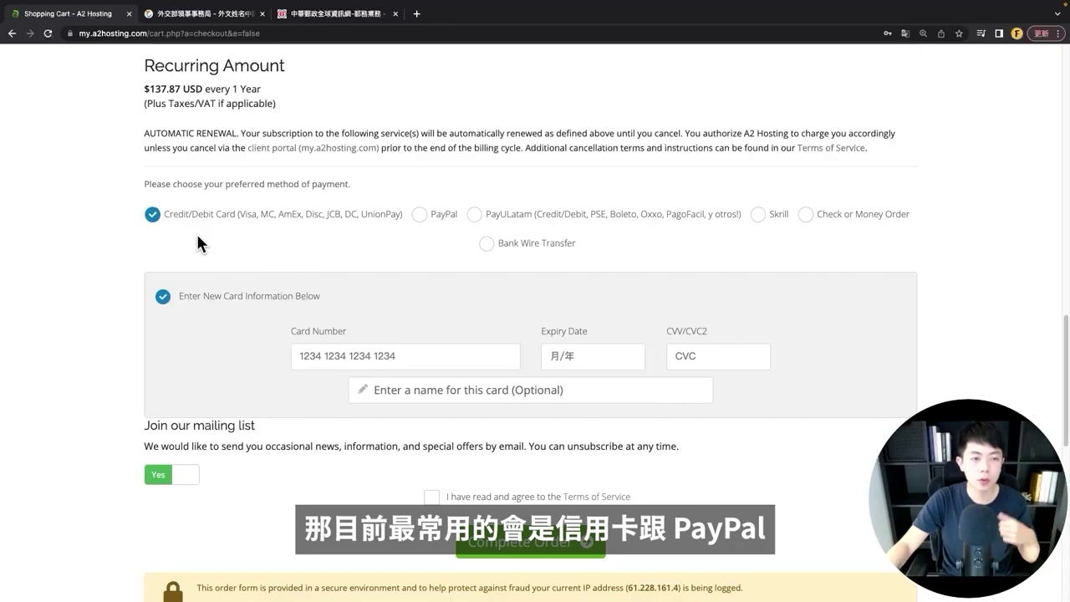
{"action": "scroll", "coordinate": [393, 249], "scroll_direction": "down", "scroll_amount": 2}
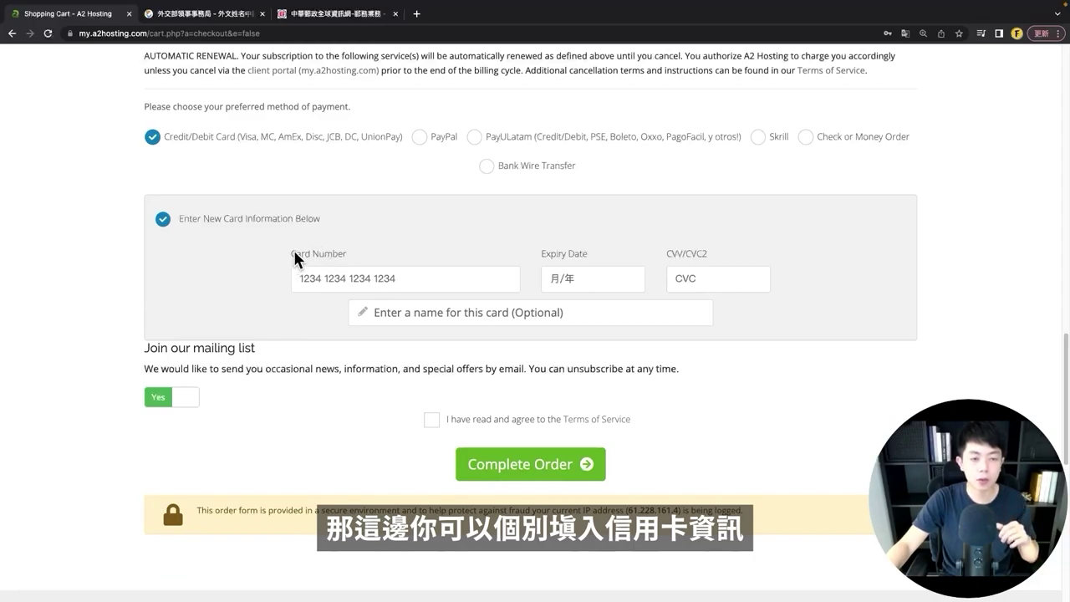
{"action": "left_click_drag", "start_coordinate": [295, 253], "coordinate": [333, 252]}
{"action": "left_click", "coordinate": [550, 253]}
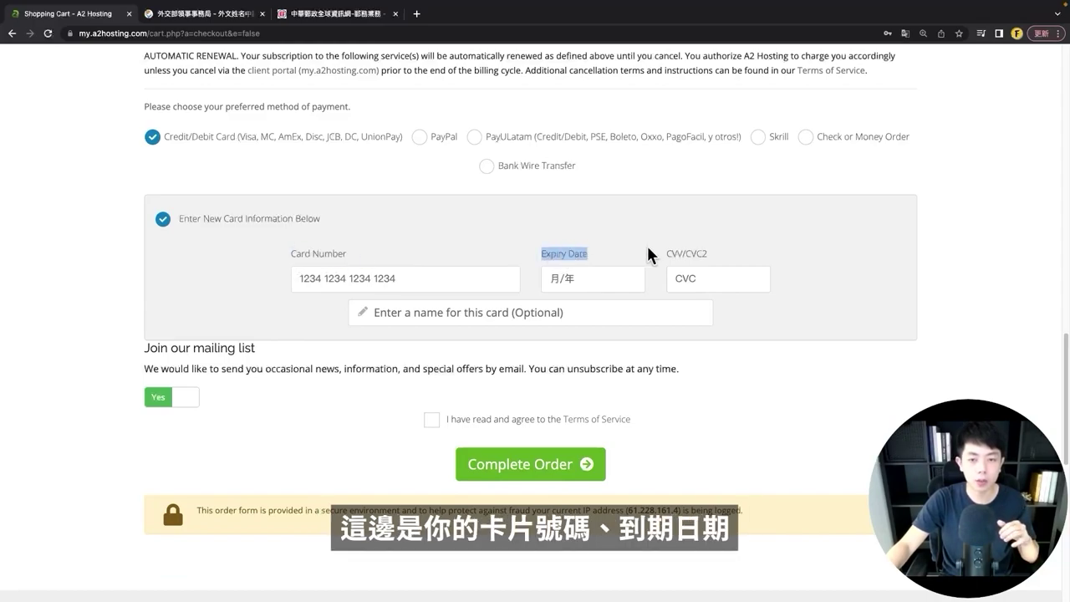
{"action": "left_click_drag", "start_coordinate": [665, 253], "coordinate": [717, 255]}
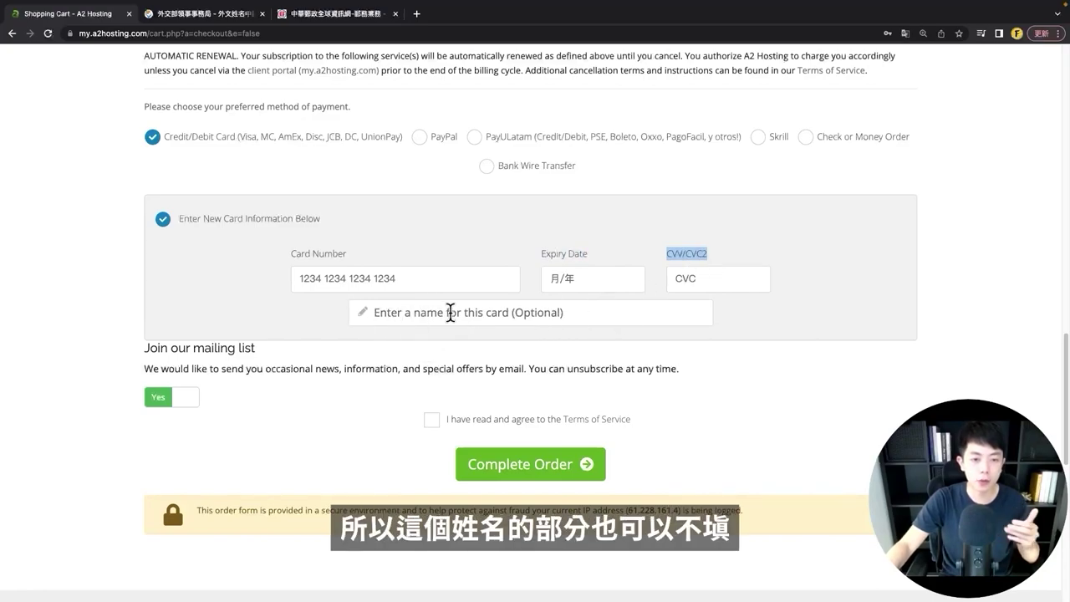
{"action": "left_click", "coordinate": [319, 339]}
{"action": "scroll", "coordinate": [319, 339], "scroll_direction": "down", "scroll_amount": 1}
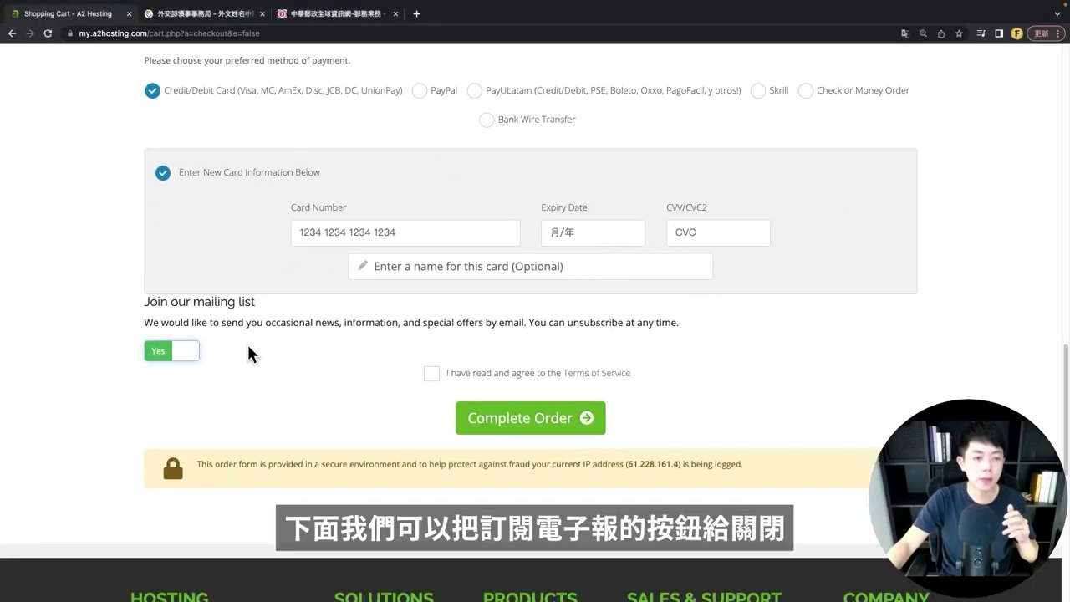
{"action": "left_click", "coordinate": [180, 354]}
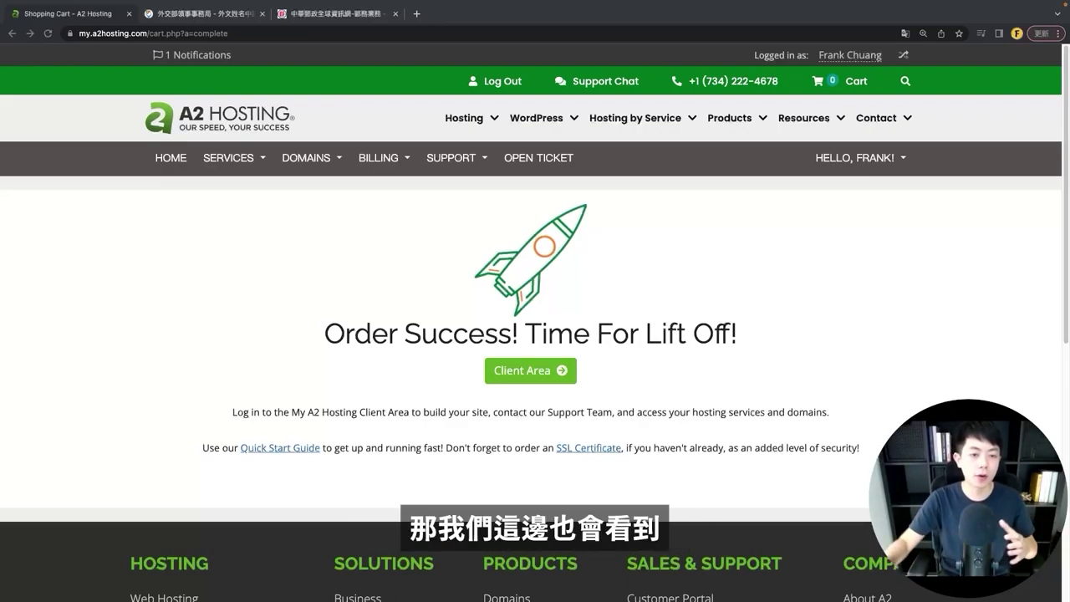
- Highlight the Order Success confirmation message
{"action": "left_click_drag", "start_coordinate": [329, 345], "coordinate": [525, 335]}
{"action": "left_click", "coordinate": [756, 360]}
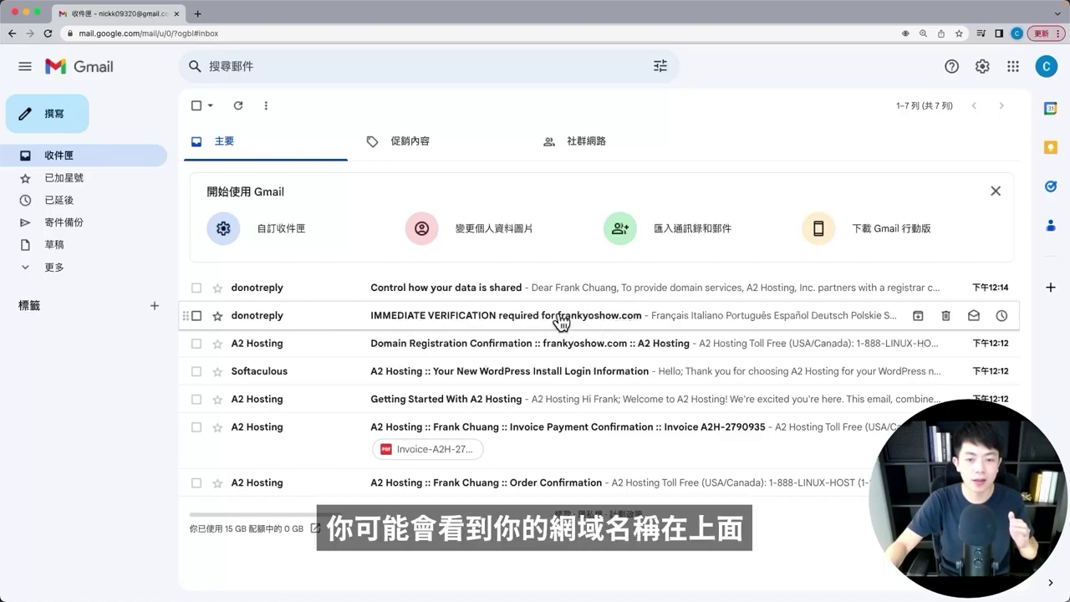
- Open the IMMEDIATE VERIFICATION email and follow its link to verify the frankyoshow.com registrant address
{"action": "left_click", "coordinate": [477, 318]}
{"action": "scroll", "coordinate": [589, 368], "scroll_direction": "down", "scroll_amount": 3}
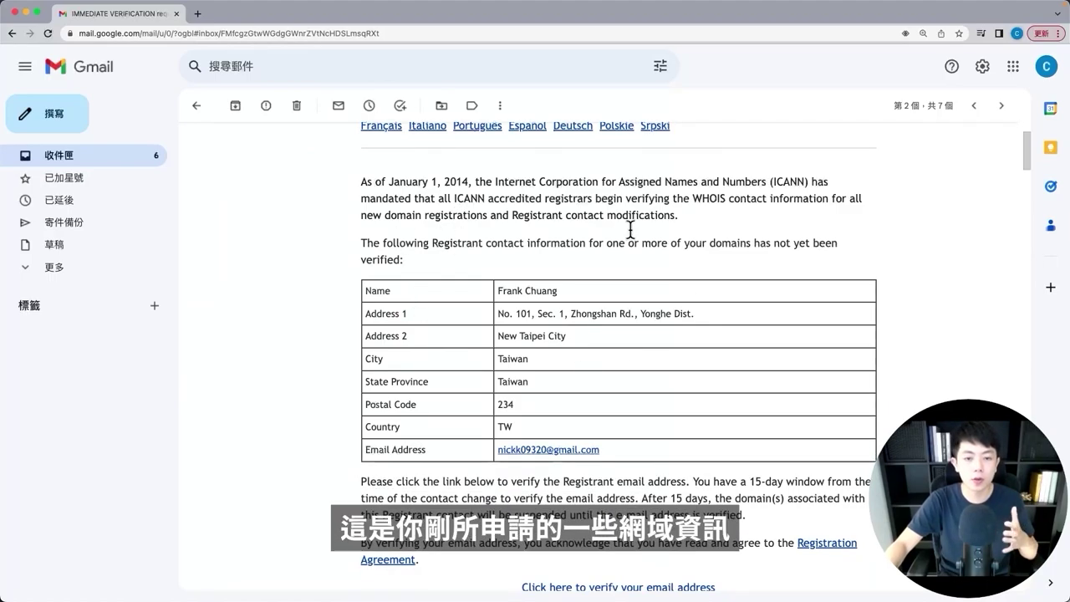
{"action": "scroll", "coordinate": [640, 321], "scroll_direction": "down", "scroll_amount": 3}
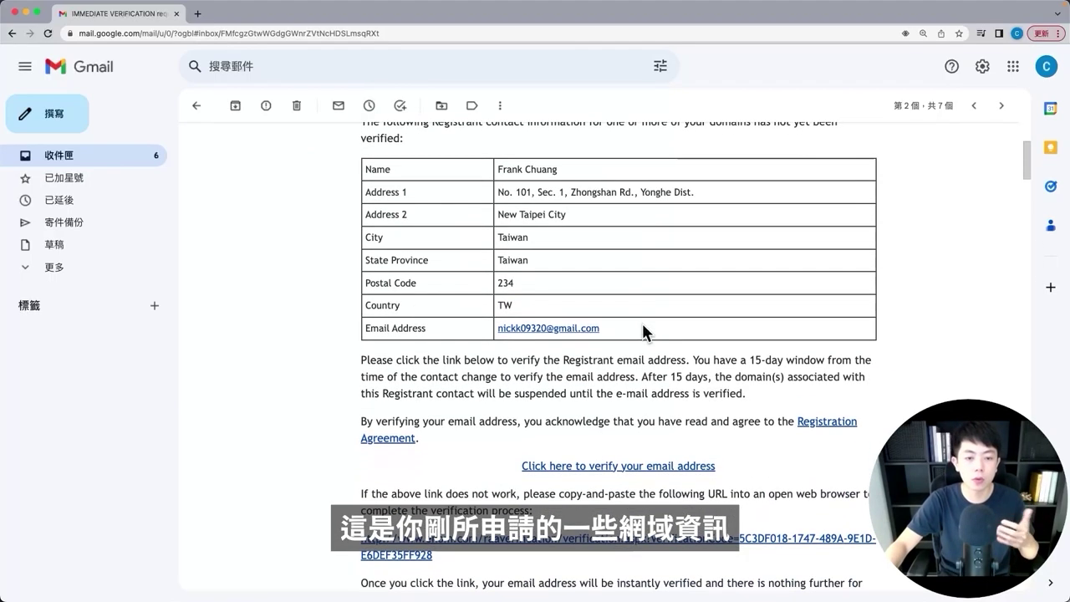
{"action": "scroll", "coordinate": [641, 322], "scroll_direction": "down", "scroll_amount": 1}
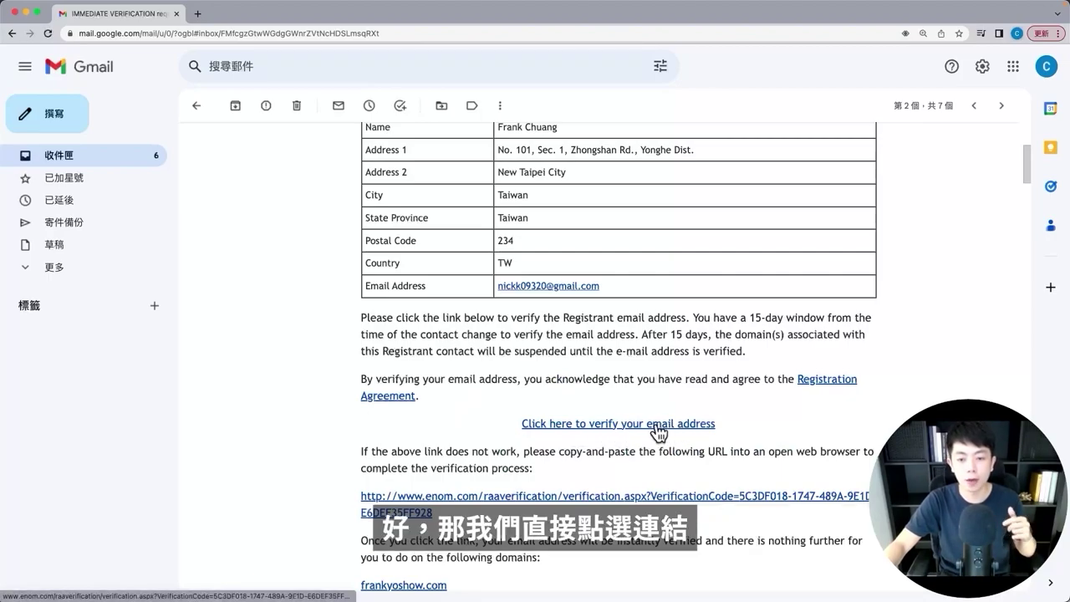
{"action": "left_click", "coordinate": [658, 426]}
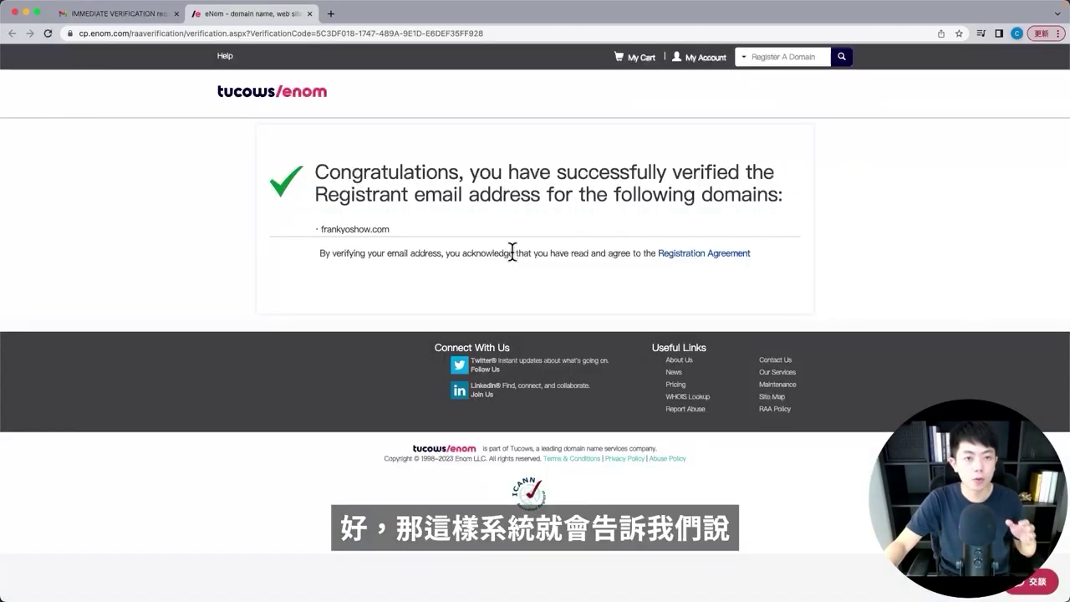
- Highlight the eNom verification success message, then clear the highlight
{"action": "triple_click", "coordinate": [446, 162]}
{"action": "left_click", "coordinate": [327, 210]}
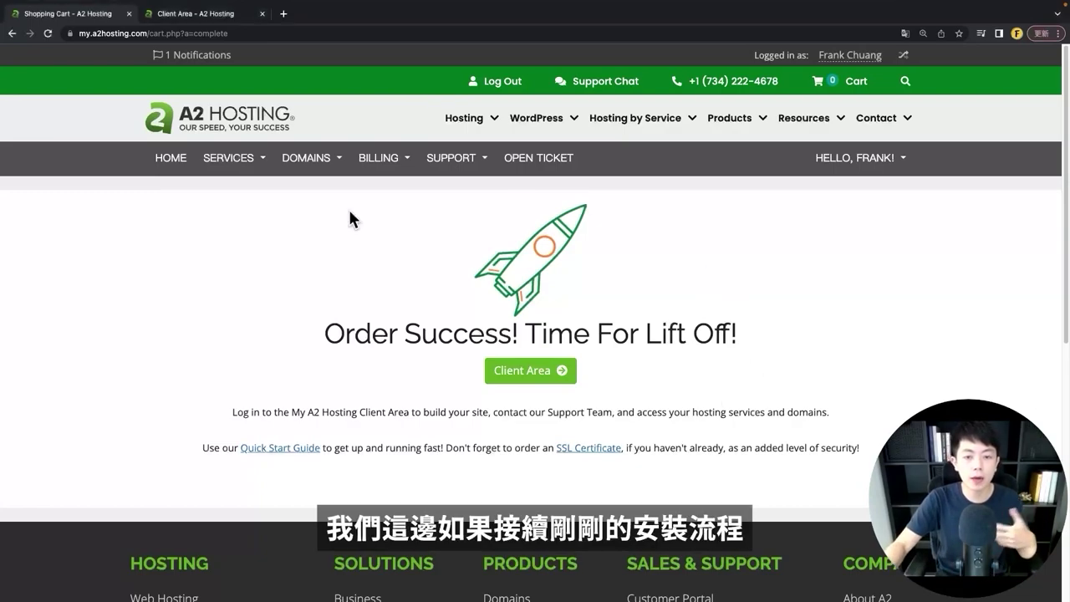
- Open the A2 Hosting Client Area in a new tab, log in, and close the extra tab
{"action": "right_click", "coordinate": [541, 378]}
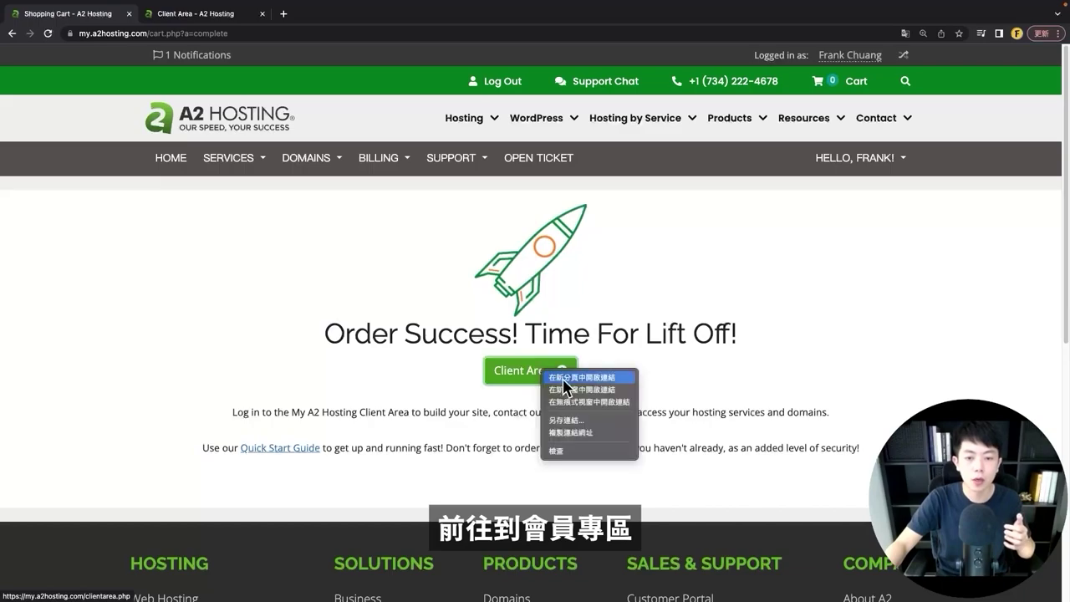
{"action": "left_click", "coordinate": [577, 385]}
{"action": "left_click", "coordinate": [224, 23]}
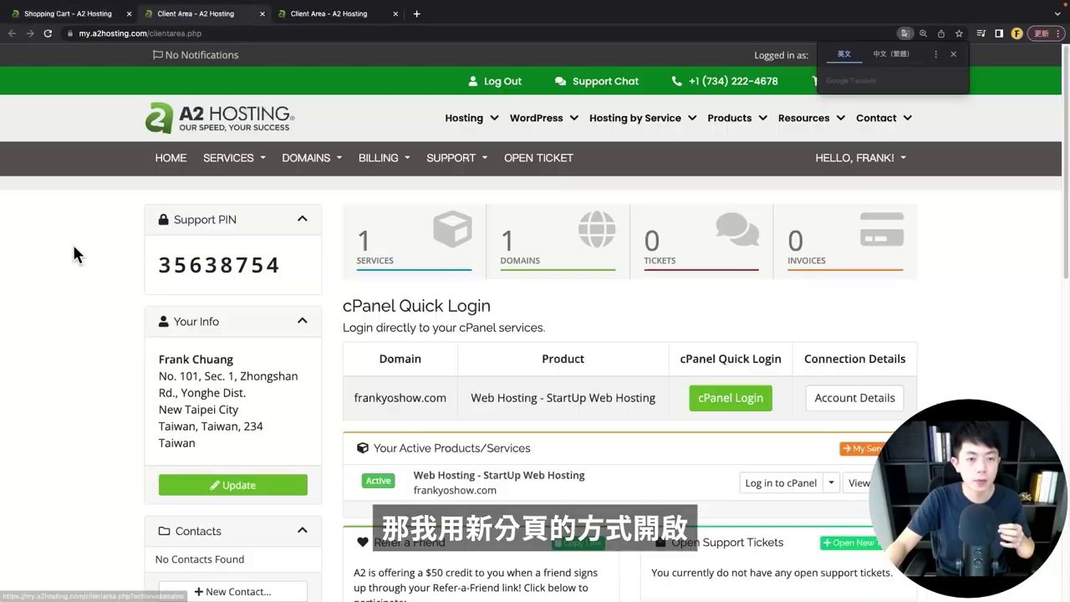
{"action": "scroll", "coordinate": [502, 307], "scroll_direction": "down", "scroll_amount": 3}
{"action": "scroll", "coordinate": [418, 306], "scroll_direction": "up", "scroll_amount": 3}
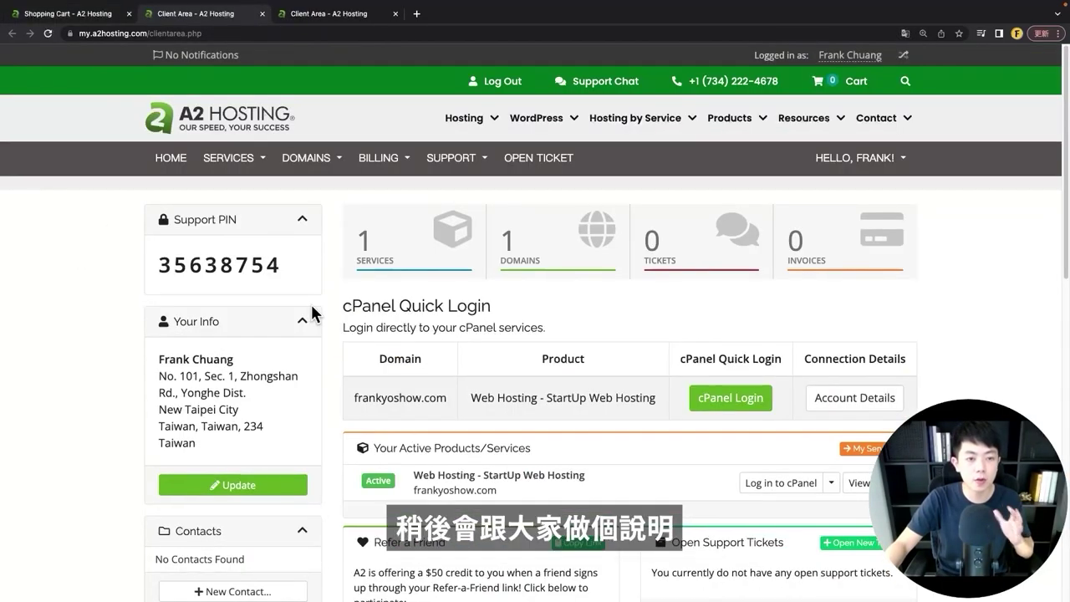
{"action": "left_click", "coordinate": [343, 18]}
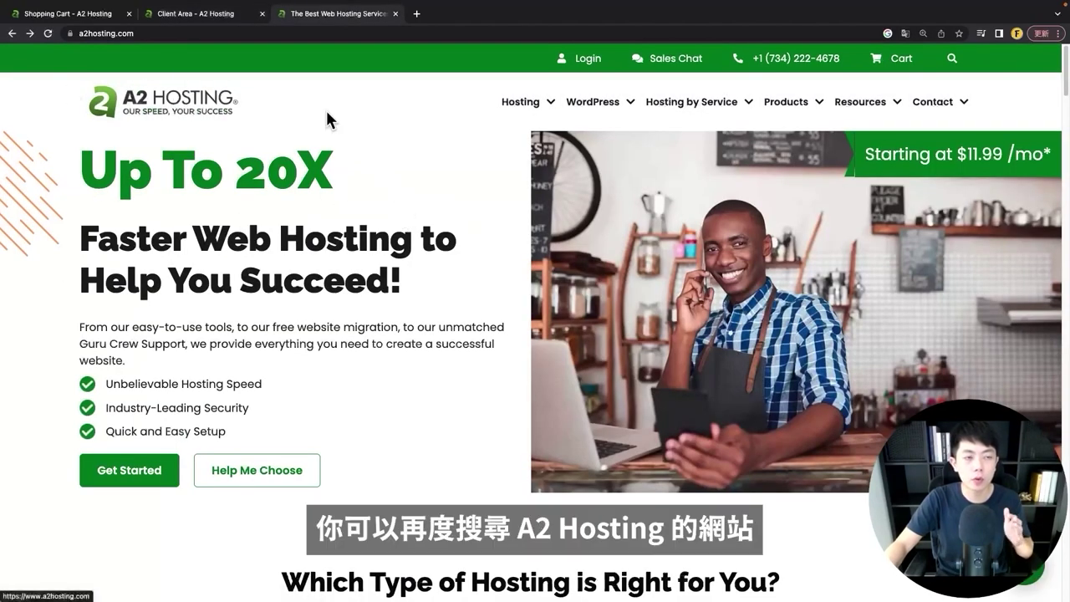
{"action": "left_click", "coordinate": [585, 63]}
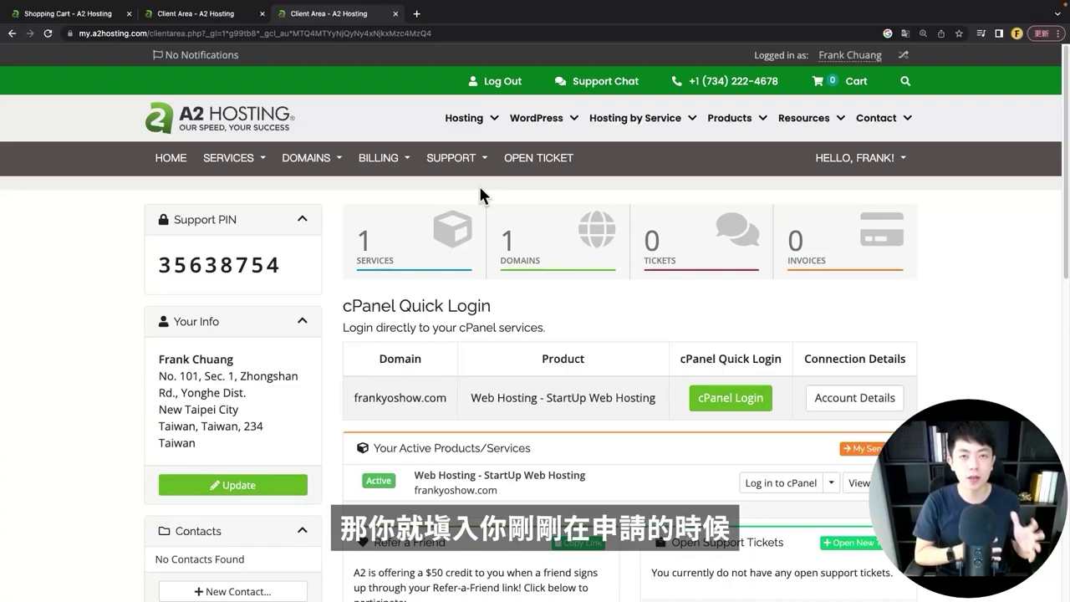
{"action": "key", "text": "super+w"}
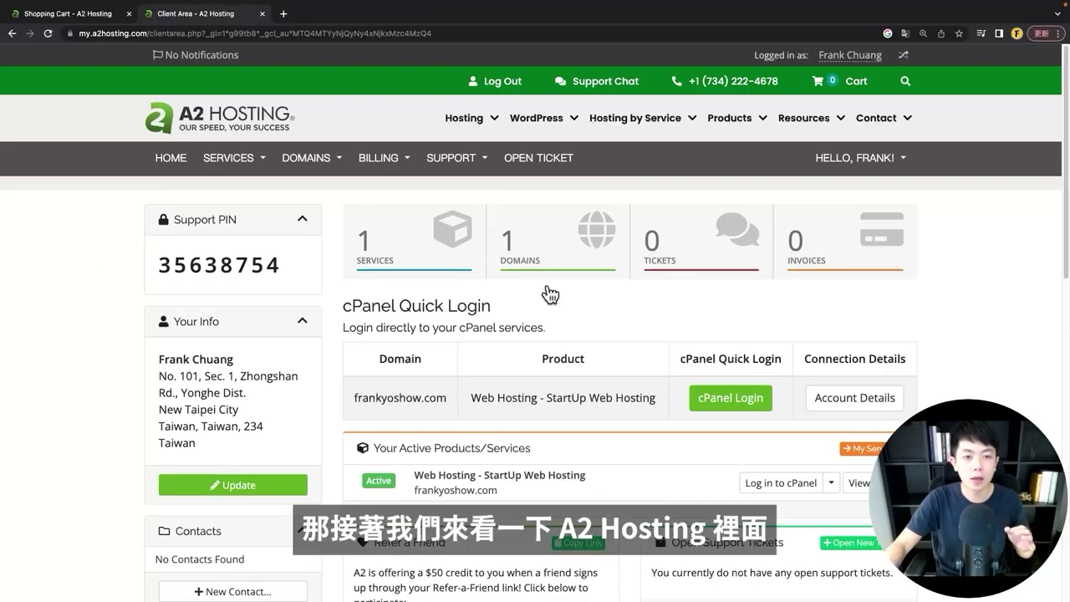
- Scroll to the cPanel Quick Login table and open cPanel Login in a new tab
{"action": "scroll", "coordinate": [557, 300], "scroll_direction": "down", "scroll_amount": 1}
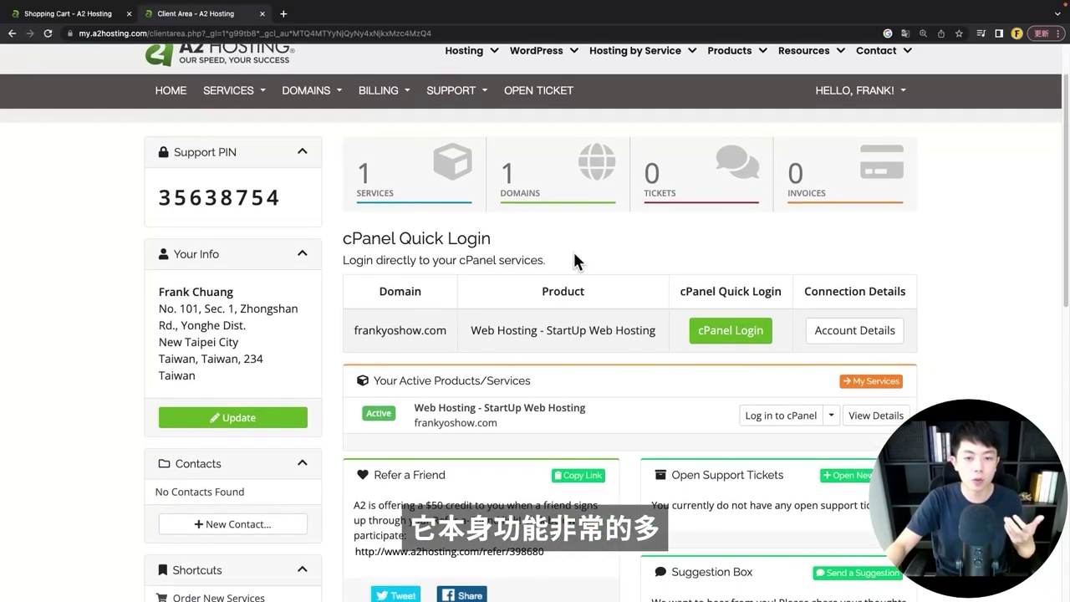
{"action": "scroll", "coordinate": [573, 249], "scroll_direction": "down", "scroll_amount": 1}
{"action": "double_click", "coordinate": [361, 234]}
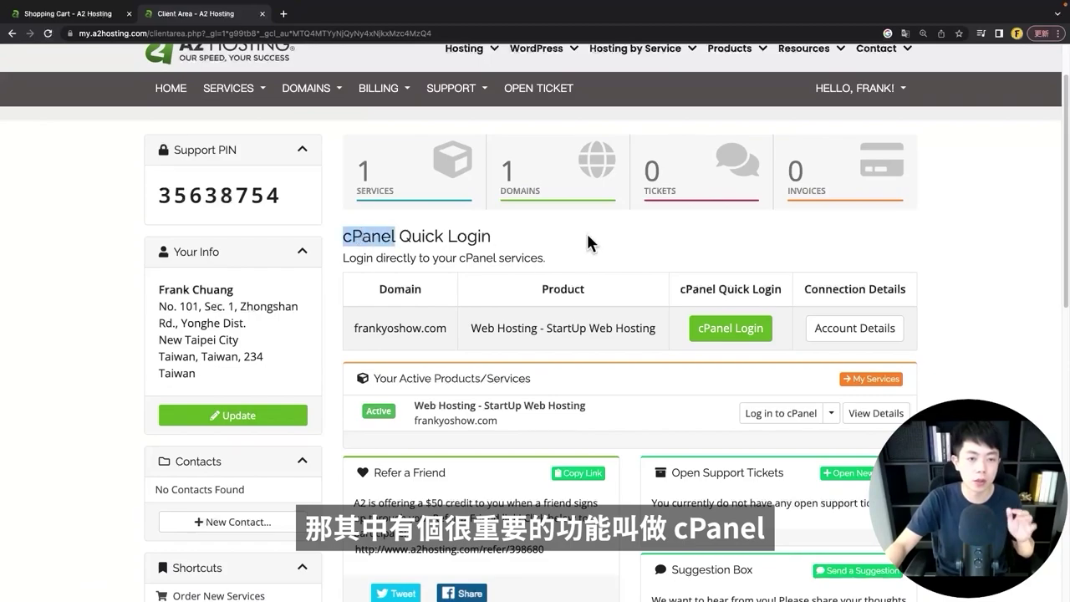
{"action": "left_click", "coordinate": [593, 243]}
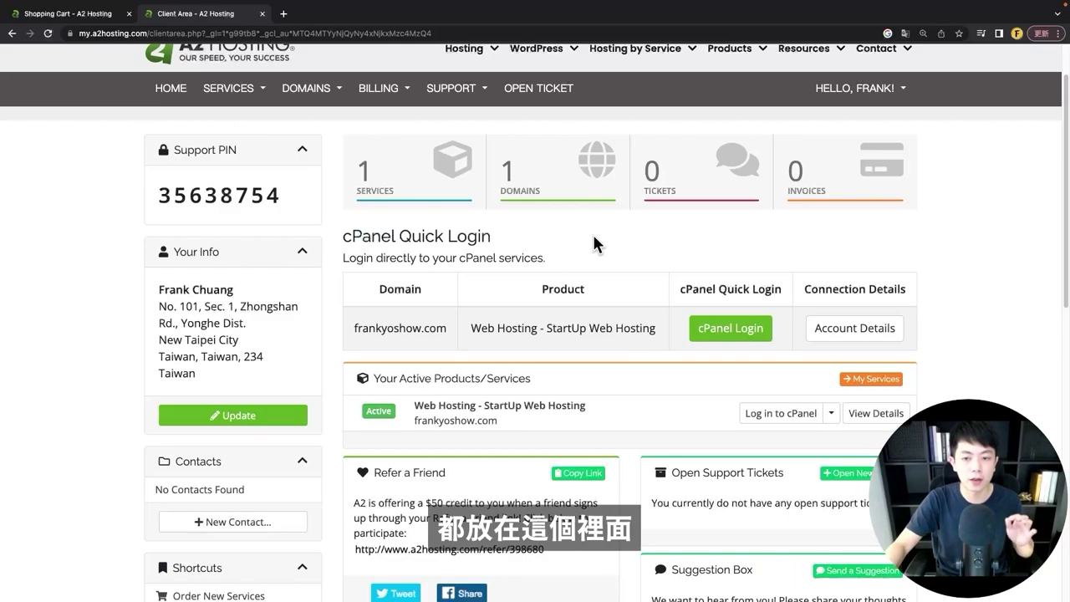
{"action": "right_click", "coordinate": [716, 335]}
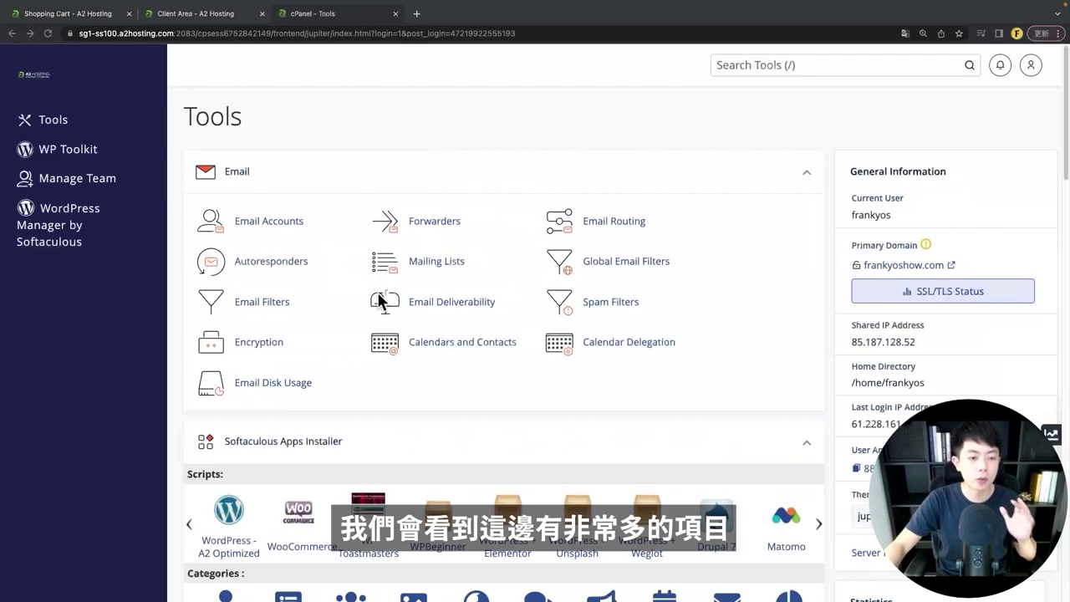
- Switch cPanel's interface language to Chinese (Taiwan) under Preferences, then return to Tools
{"action": "scroll", "coordinate": [513, 377], "scroll_direction": "down", "scroll_amount": 10}
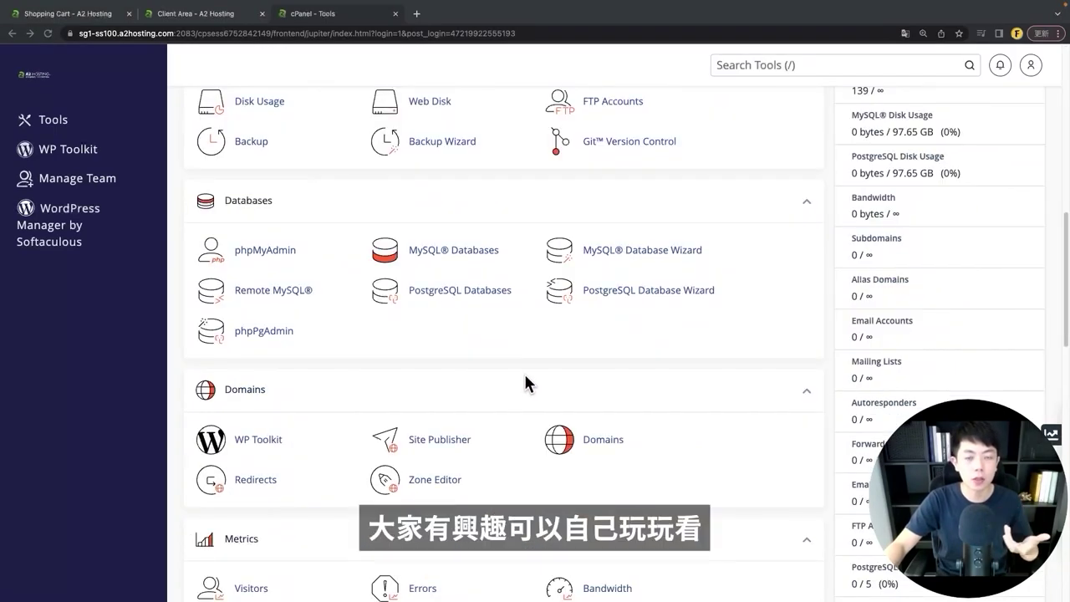
{"action": "scroll", "coordinate": [372, 399], "scroll_direction": "down", "scroll_amount": 10}
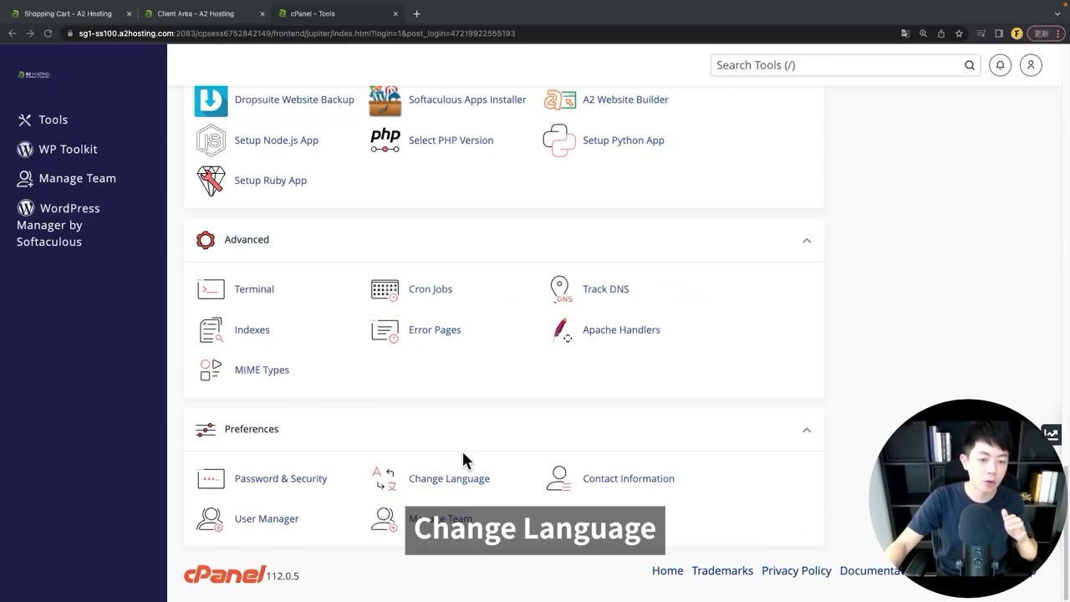
{"action": "left_click", "coordinate": [806, 65]}
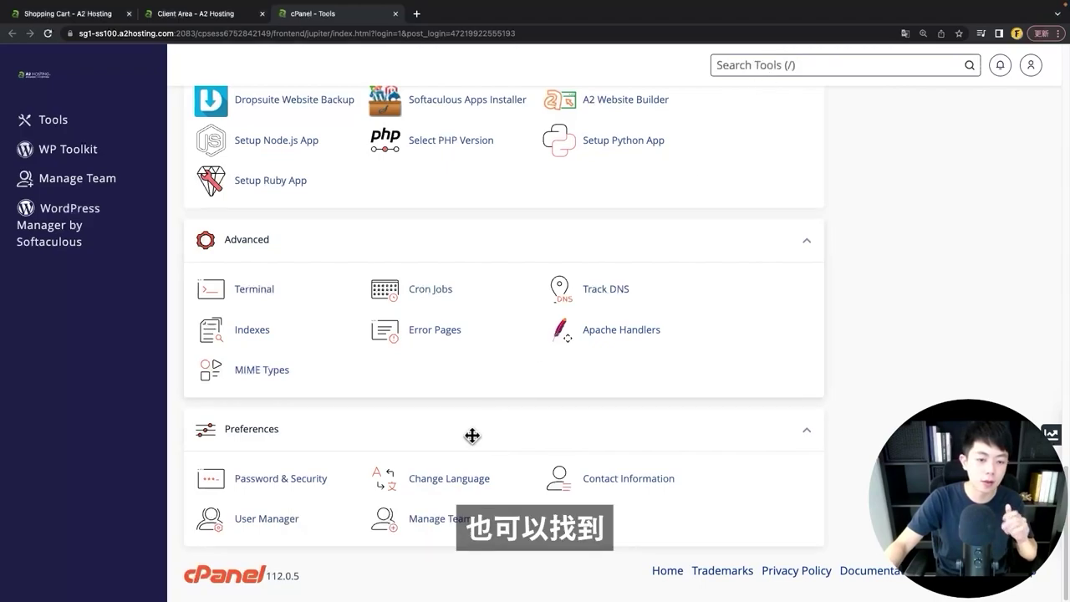
{"action": "left_click", "coordinate": [386, 481]}
{"action": "left_click", "coordinate": [291, 295]}
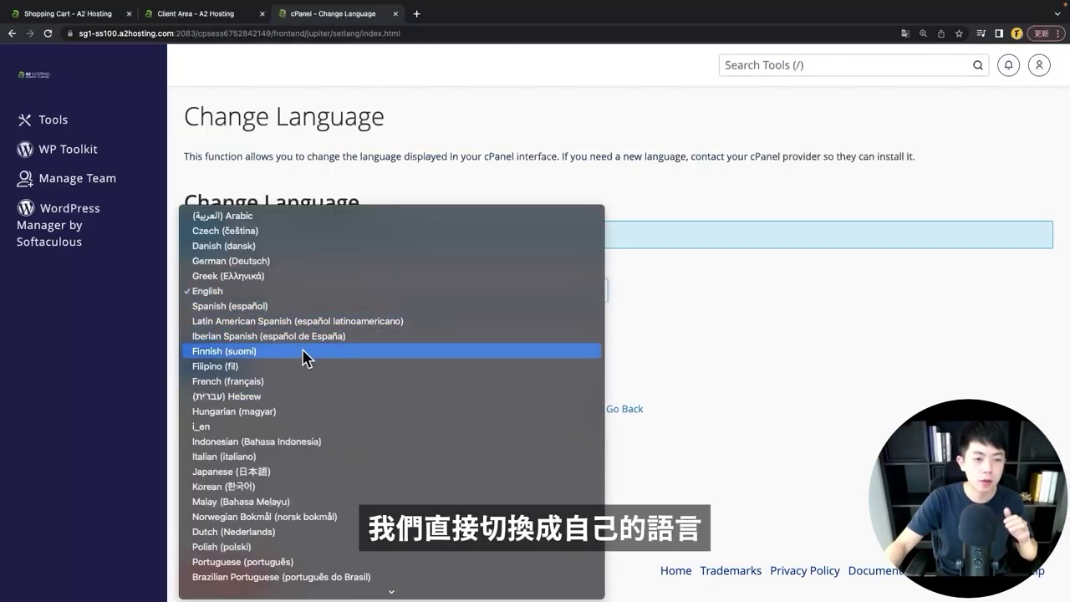
{"action": "scroll", "coordinate": [306, 359], "scroll_direction": "down", "scroll_amount": 3}
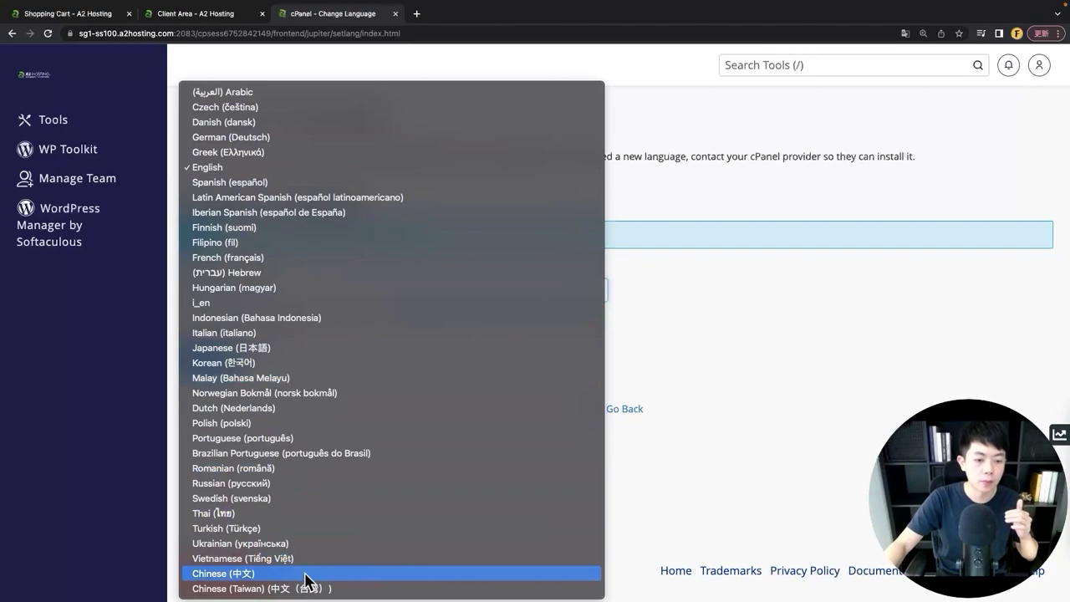
{"action": "left_click", "coordinate": [306, 587]}
{"action": "left_click", "coordinate": [216, 361]}
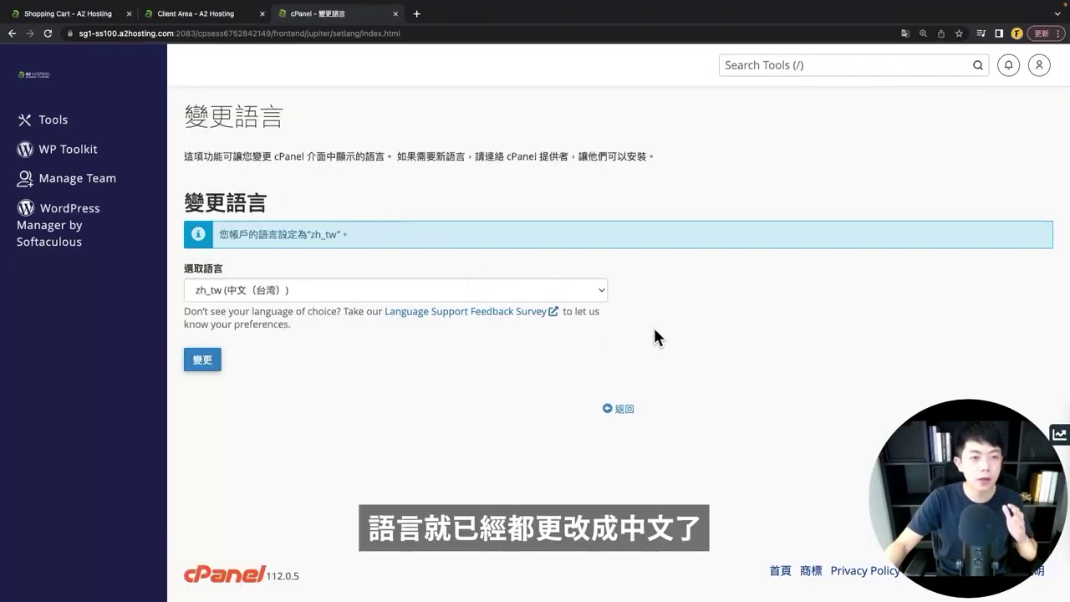
{"action": "left_click", "coordinate": [623, 409]}
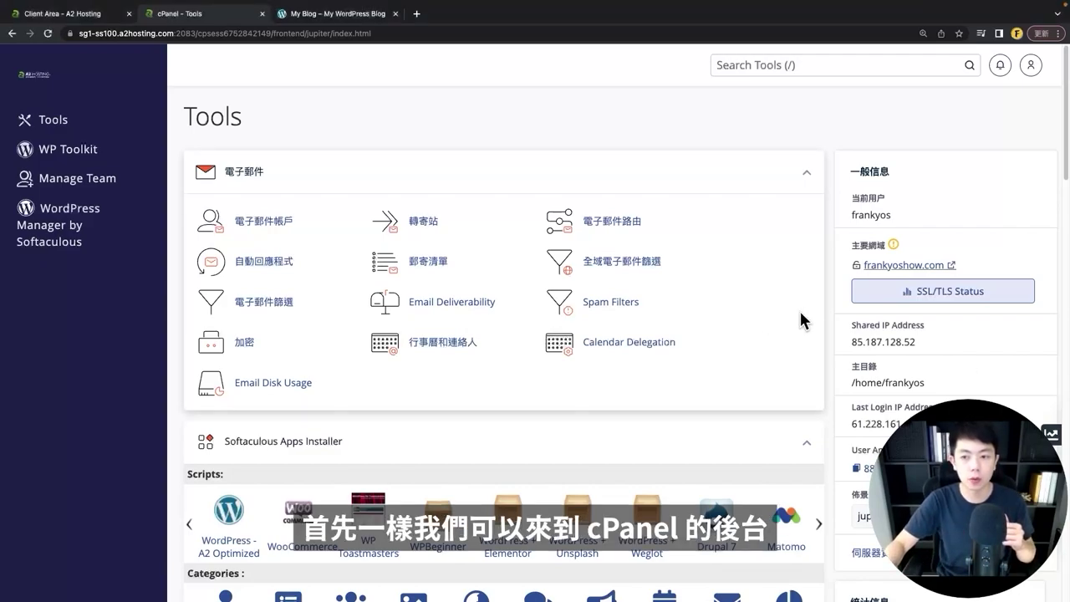
- Open the primary domain frankyoshow.com from General Information in a new tab
{"action": "left_click_drag", "start_coordinate": [853, 248], "coordinate": [886, 249]}
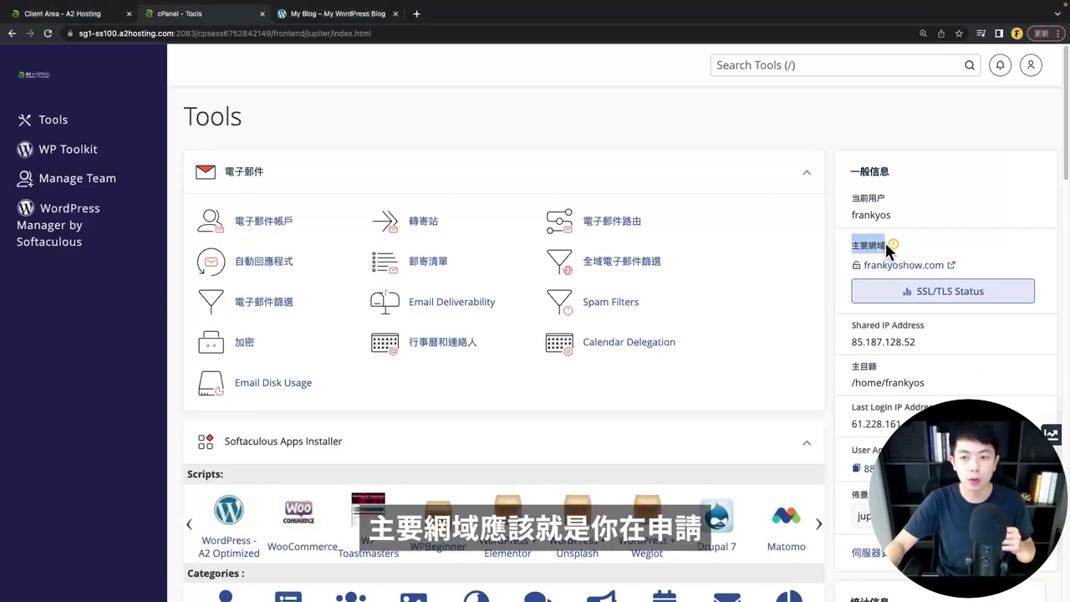
{"action": "left_click", "coordinate": [812, 308]}
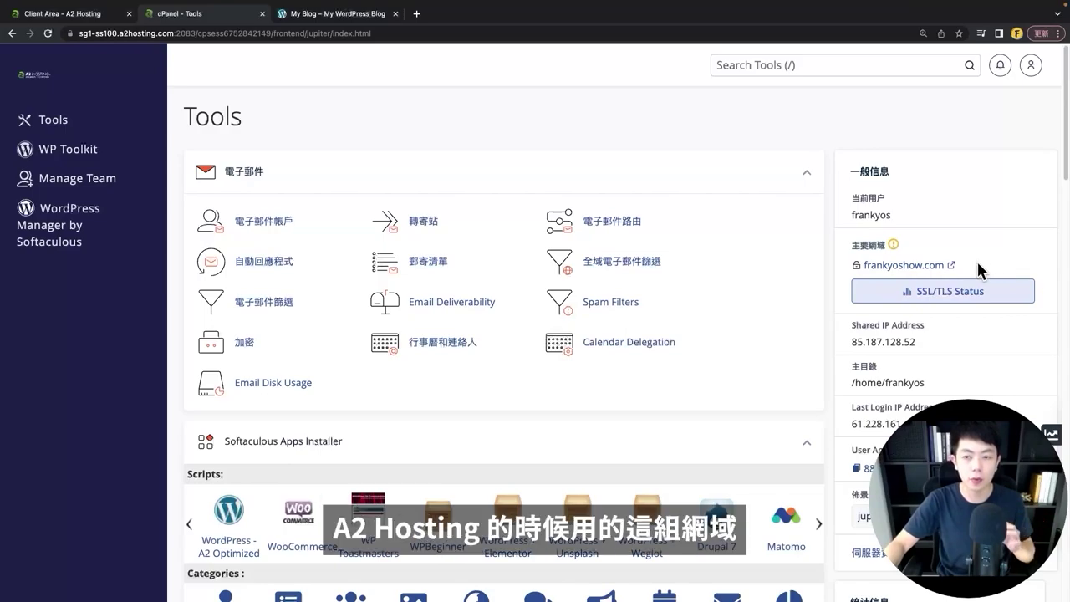
{"action": "left_click", "coordinate": [928, 268]}
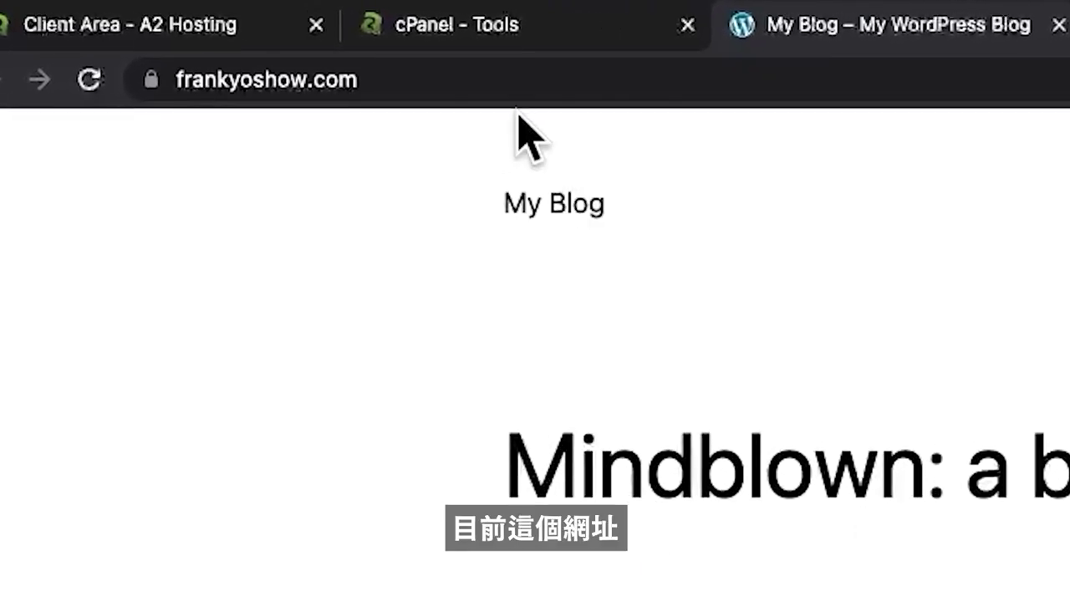
{"action": "left_click", "coordinate": [163, 81]}
{"action": "left_click", "coordinate": [162, 134]}
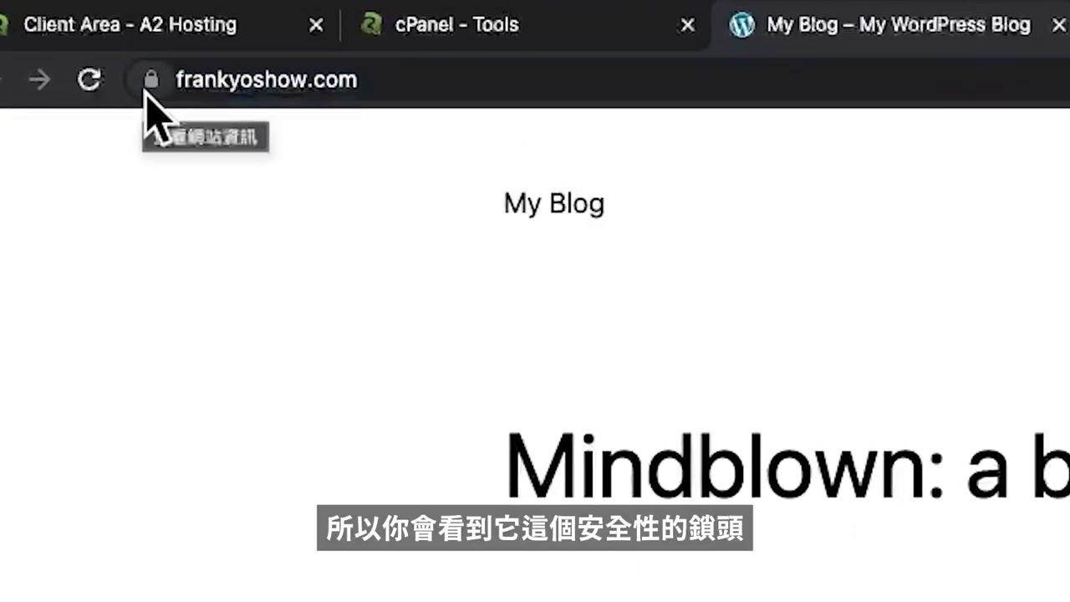
{"action": "left_click", "coordinate": [147, 89]}
{"action": "left_click", "coordinate": [36, 185]}
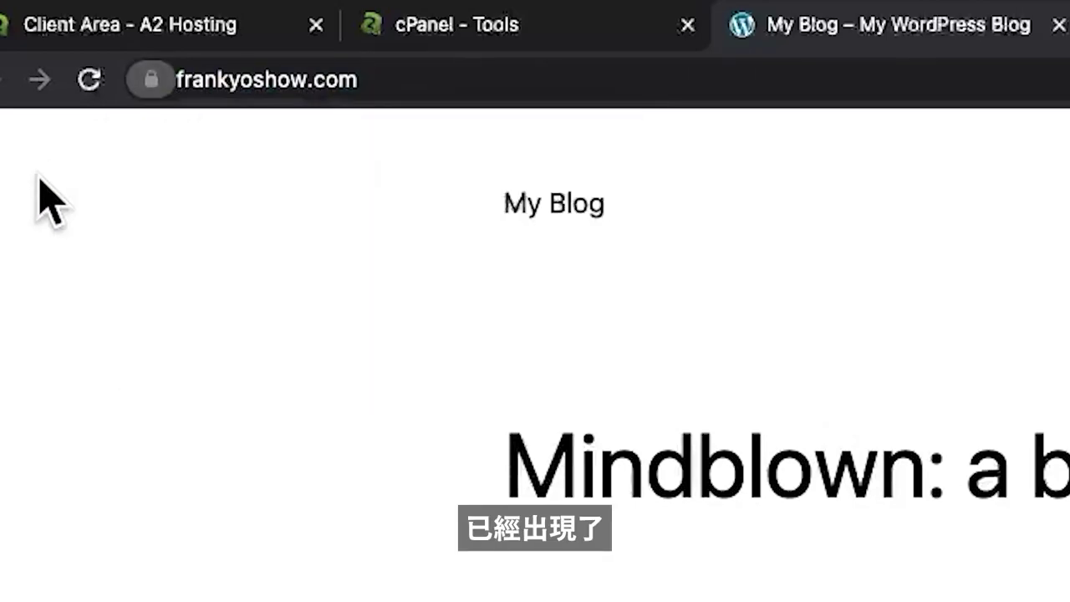
{"action": "left_click", "coordinate": [251, 80]}
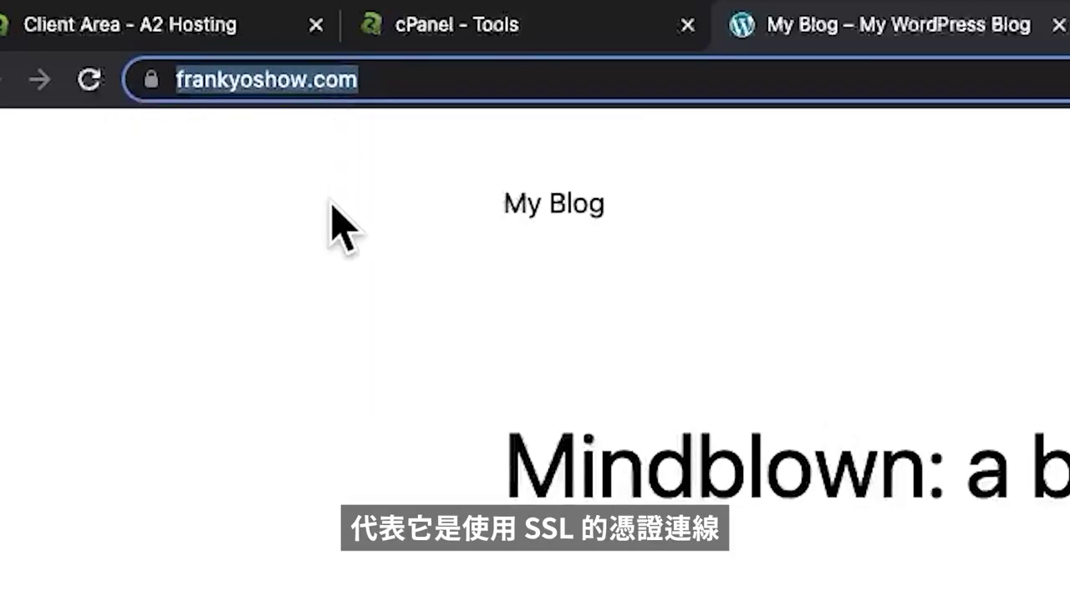
{"action": "key", "text": "Left"}
{"action": "key", "text": "Left"}
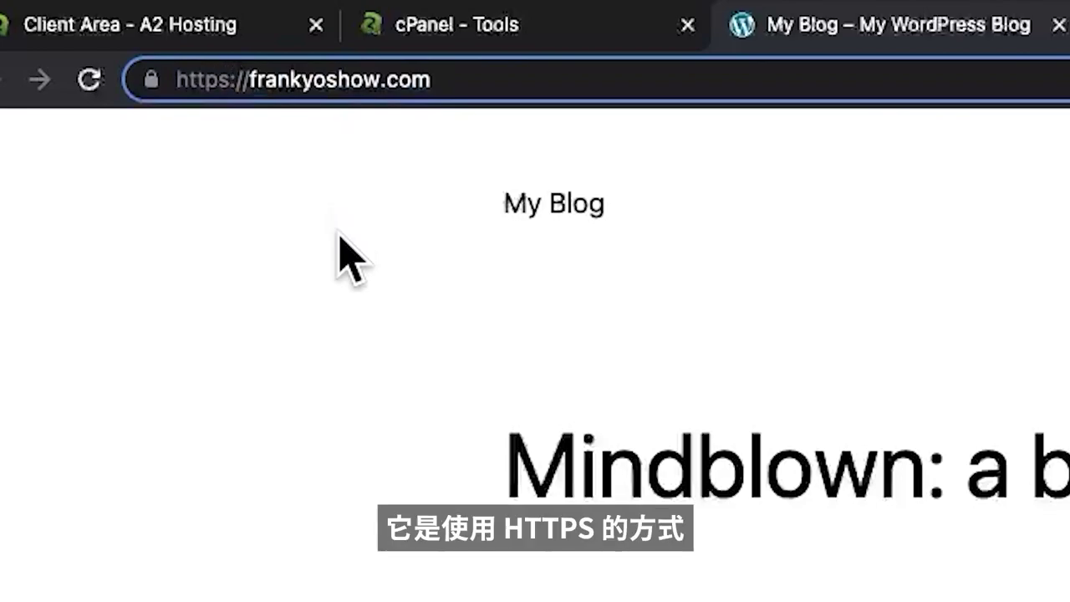
{"action": "left_click", "coordinate": [339, 236]}
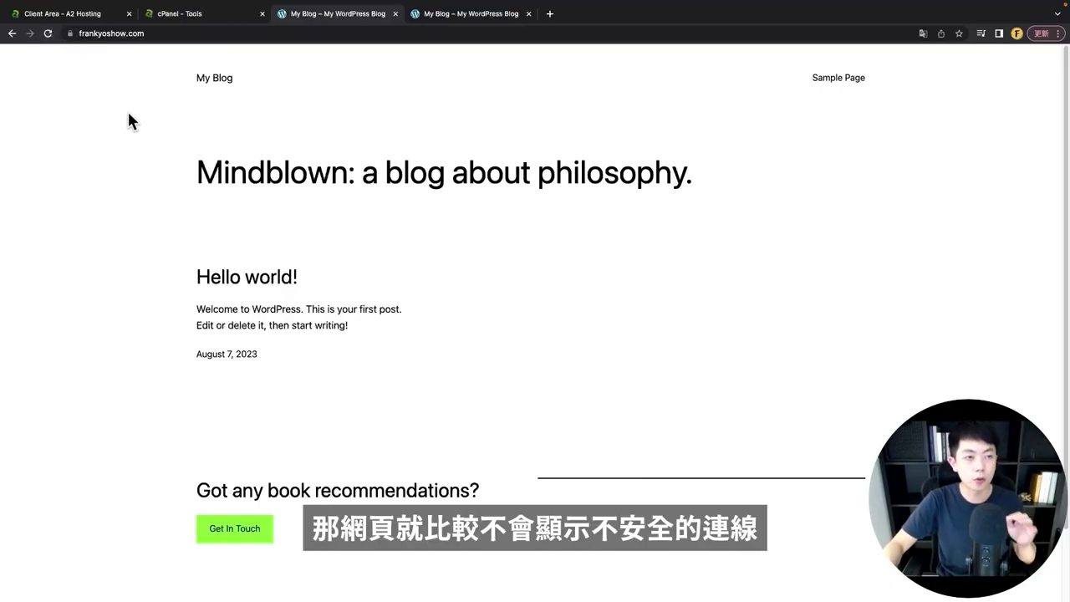
- Go from the cPanel Tools page to SSL/TLS > Manage SSL sites
{"action": "left_click", "coordinate": [184, 13]}
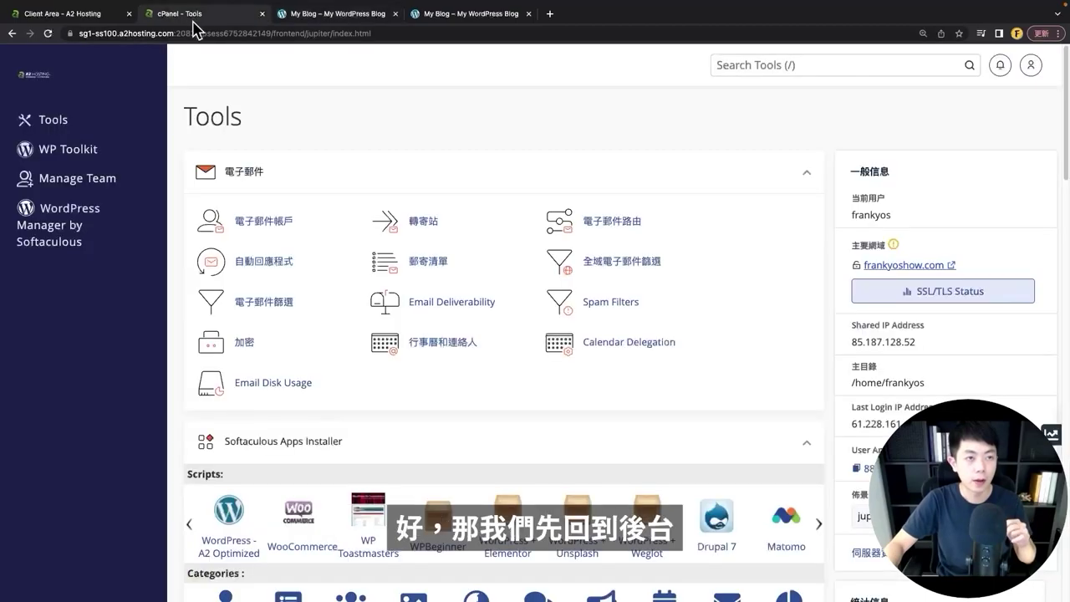
{"action": "scroll", "coordinate": [532, 136], "scroll_direction": "down", "scroll_amount": 2}
{"action": "scroll", "coordinate": [531, 137], "scroll_direction": "down", "scroll_amount": 15}
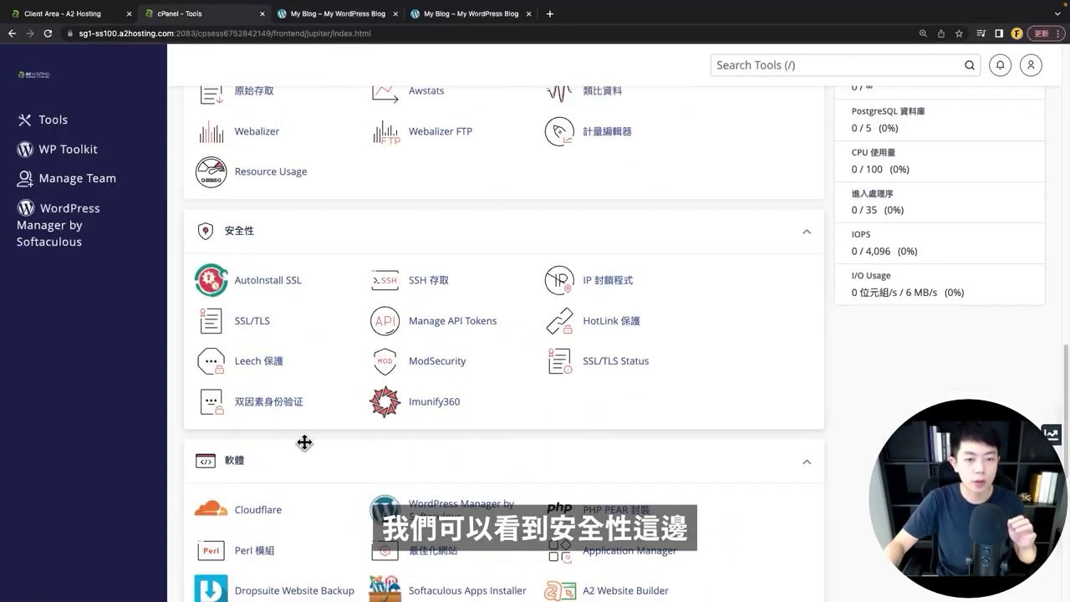
{"action": "left_click", "coordinate": [255, 326]}
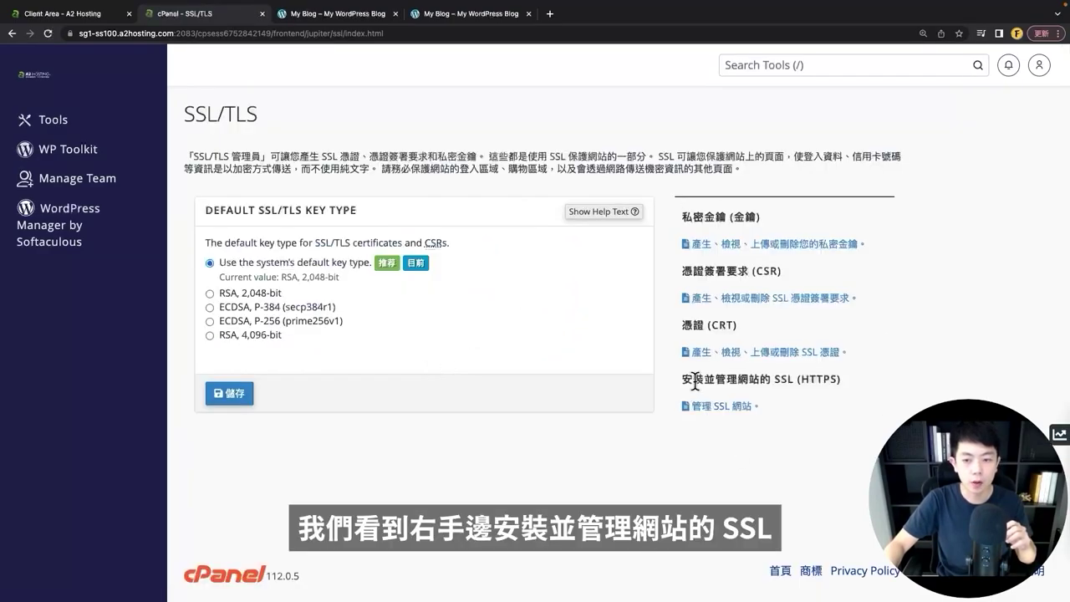
{"action": "left_click", "coordinate": [727, 407]}
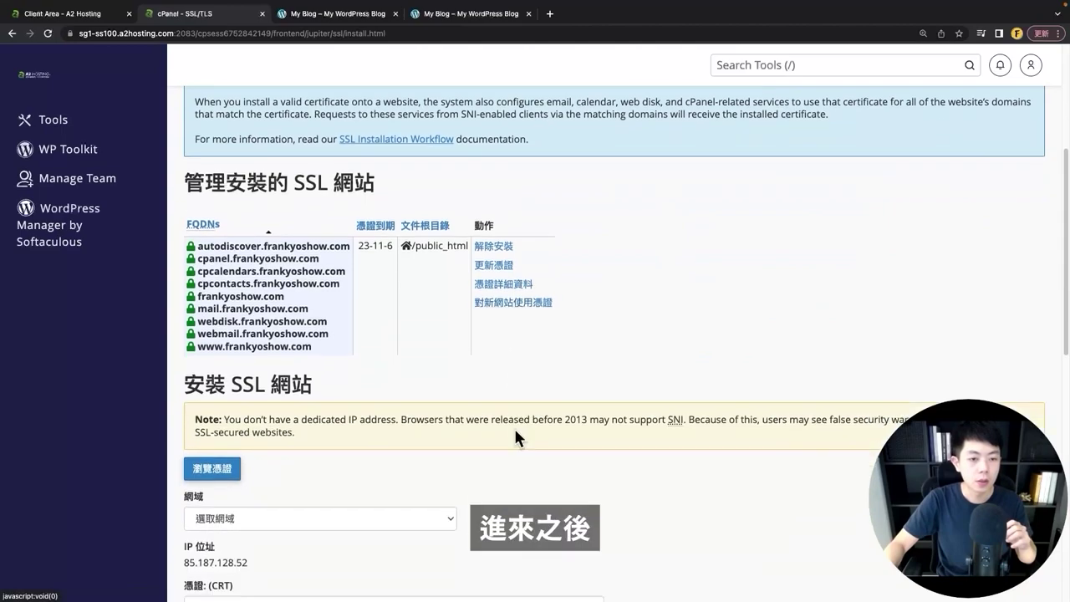
- Select frankyoshow.com, autofill certificate details by domain (依網域自動填入), and install the certificate
{"action": "scroll", "coordinate": [502, 394], "scroll_direction": "down", "scroll_amount": 4}
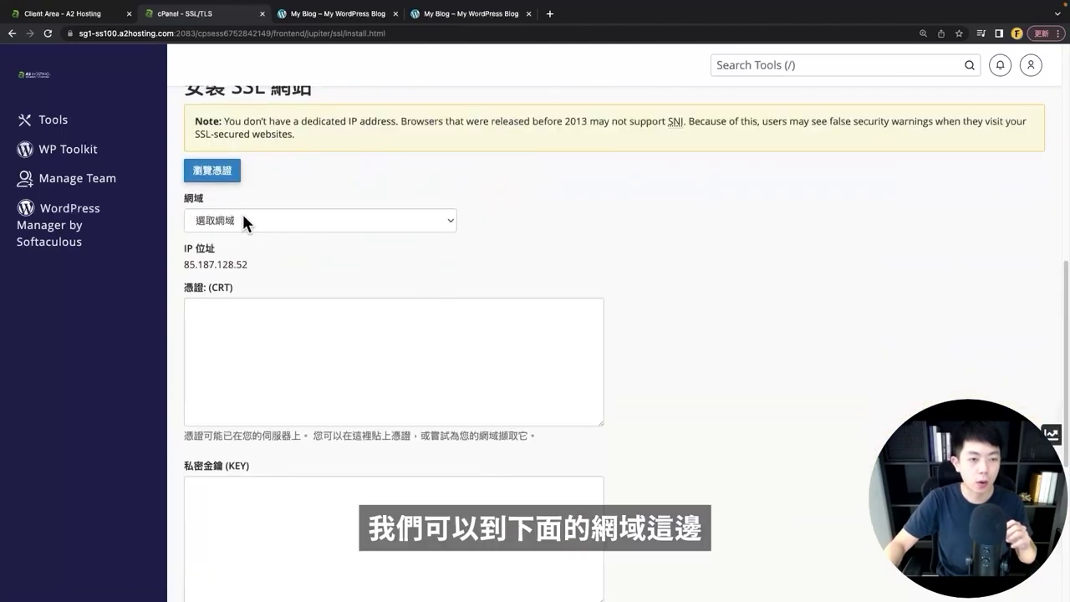
{"action": "left_click", "coordinate": [245, 221]}
{"action": "left_click", "coordinate": [243, 235]}
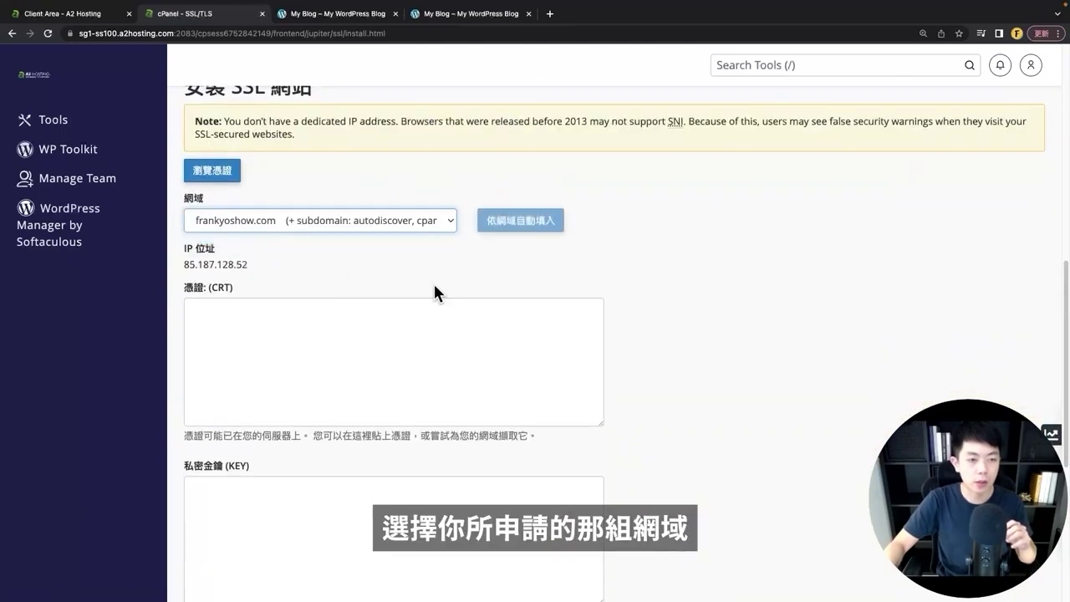
{"action": "left_click", "coordinate": [520, 221]}
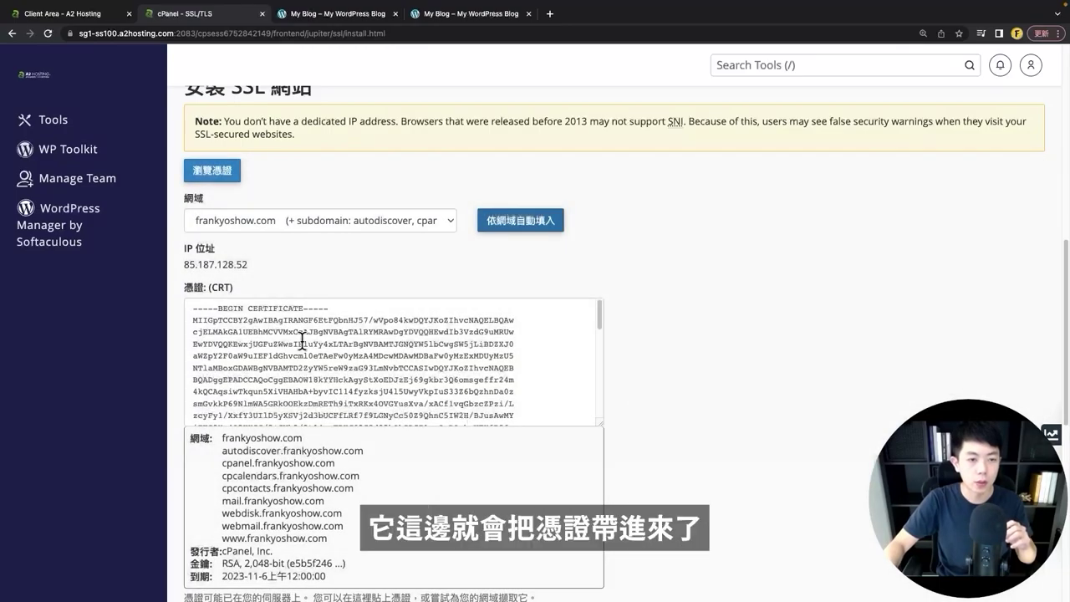
{"action": "scroll", "coordinate": [702, 381], "scroll_direction": "down", "scroll_amount": 10}
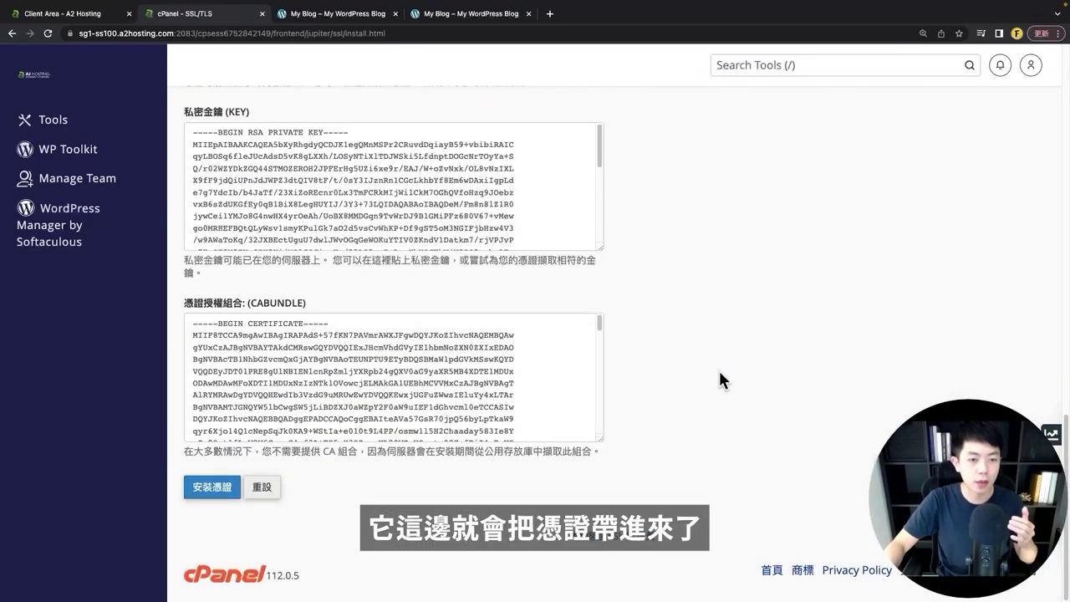
{"action": "left_click", "coordinate": [211, 491]}
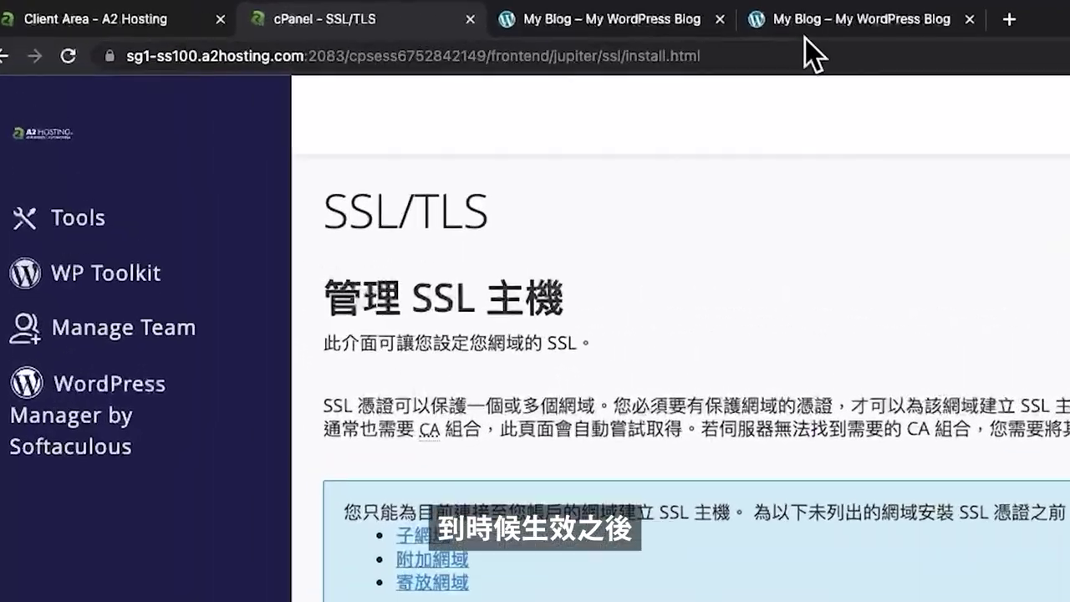
- Check the live blog, then toggle Force HTTPS Redirect on for the domain in cPanel Domains
{"action": "left_click", "coordinate": [418, 14]}
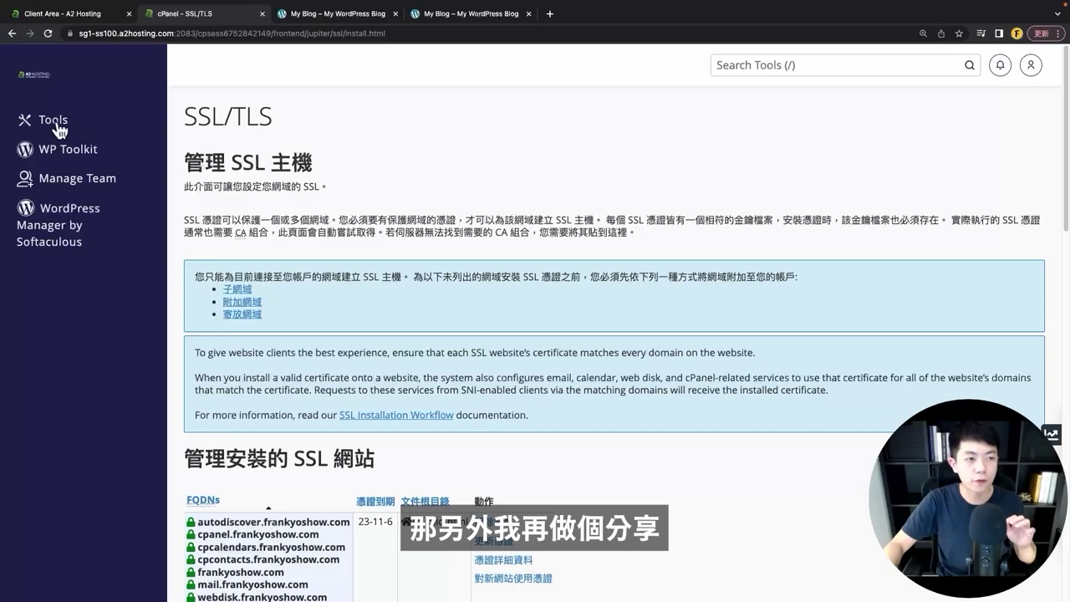
{"action": "left_click", "coordinate": [50, 125]}
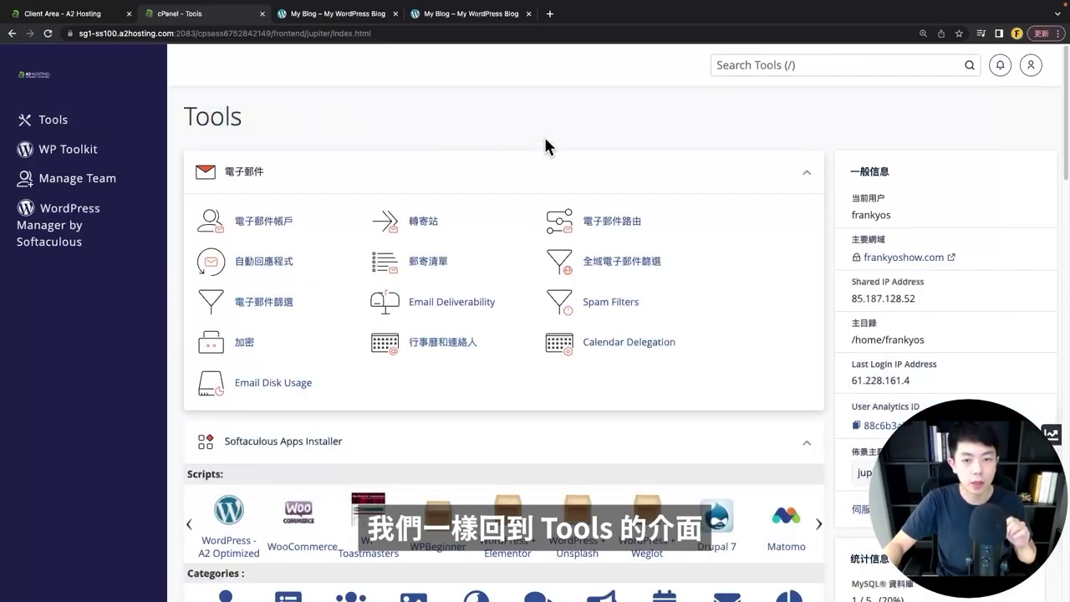
{"action": "scroll", "coordinate": [548, 146], "scroll_direction": "down", "scroll_amount": 15}
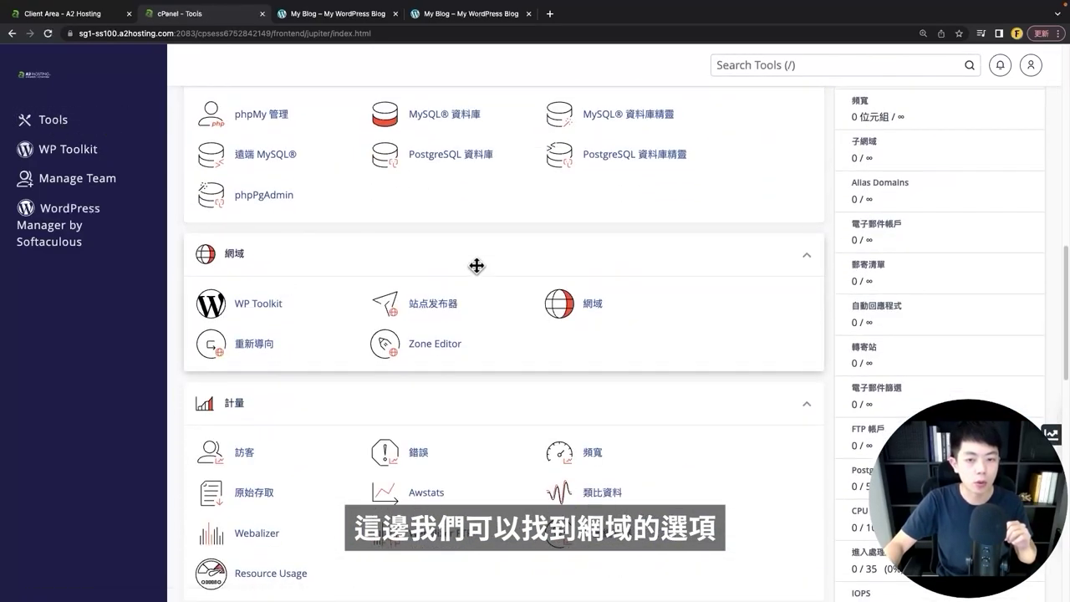
{"action": "left_click", "coordinate": [586, 307]}
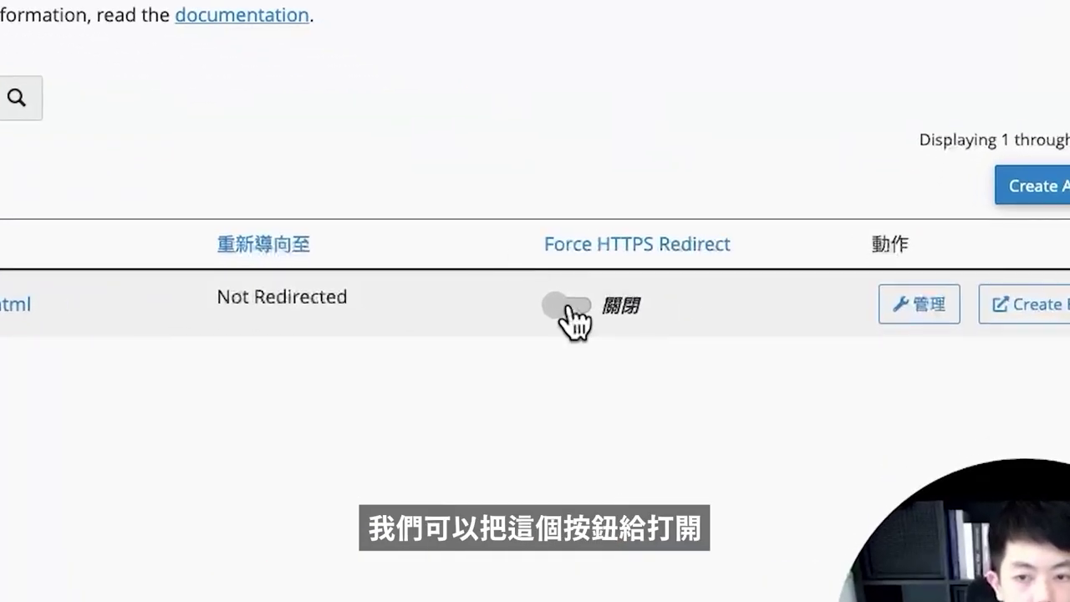
{"action": "left_click", "coordinate": [568, 307]}
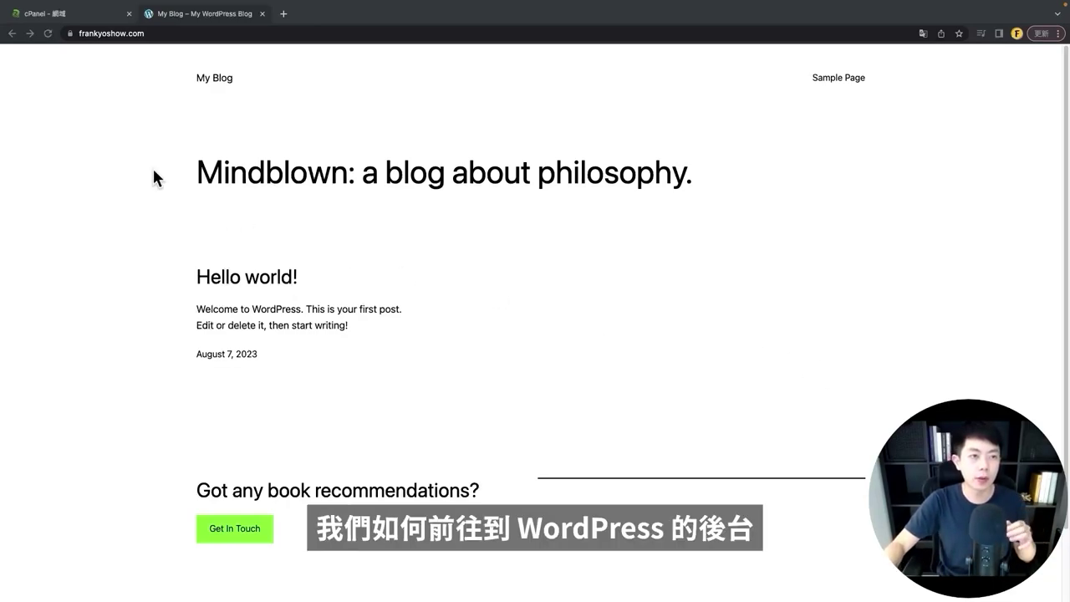
- Load the WordPress admin by appending /wp-admin to the site URL
{"action": "left_click", "coordinate": [117, 151]}
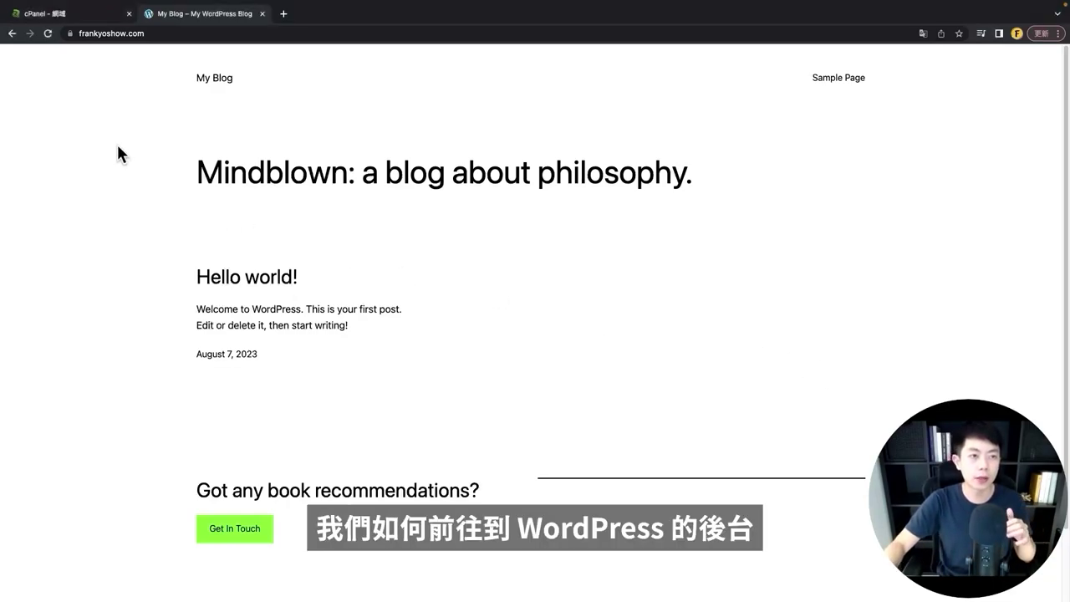
{"action": "left_click", "coordinate": [172, 33]}
{"action": "key", "text": "Right"}
{"action": "type", "text": "/"}
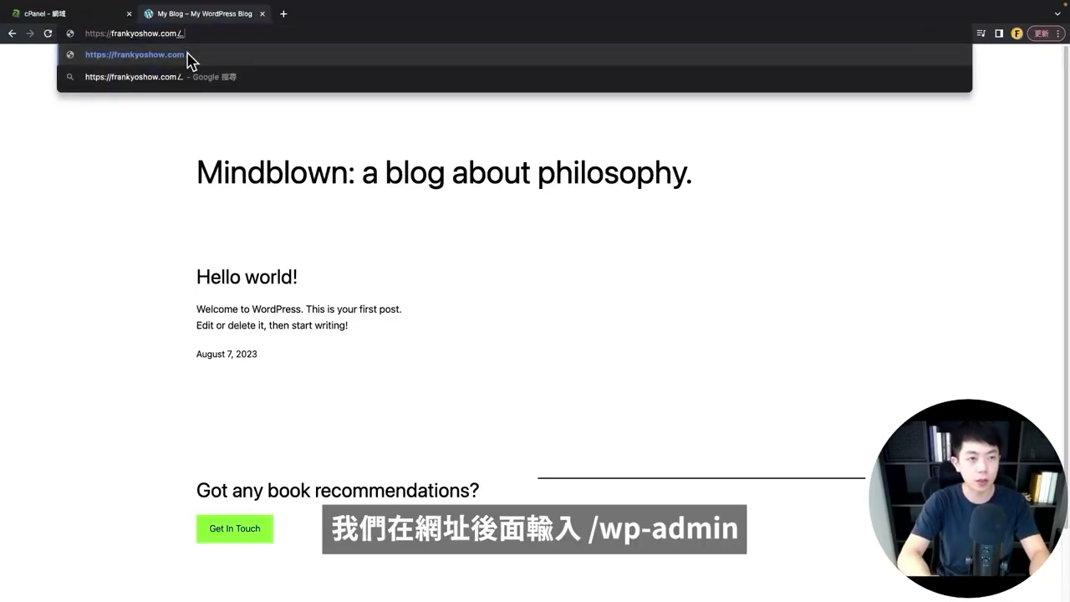
{"action": "type", "text": "wp-admin"}
{"action": "key", "text": "Return"}
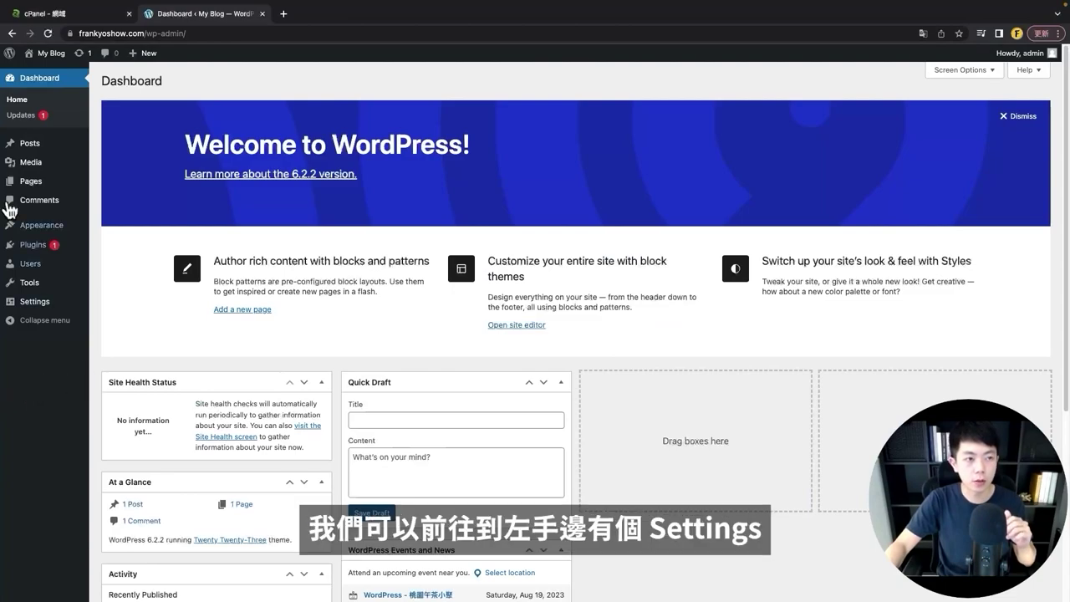
- In Settings > General, set Site Language to 繁體中文 and Timezone to UTC+8, then save
{"action": "mouse_move", "coordinate": [33, 306]}
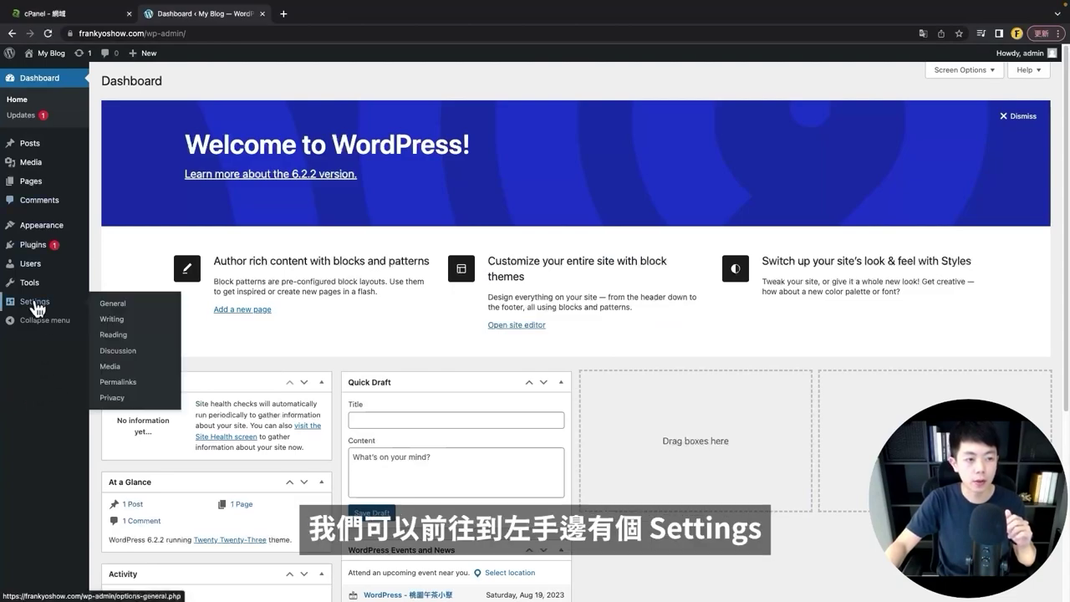
{"action": "left_click", "coordinate": [126, 311]}
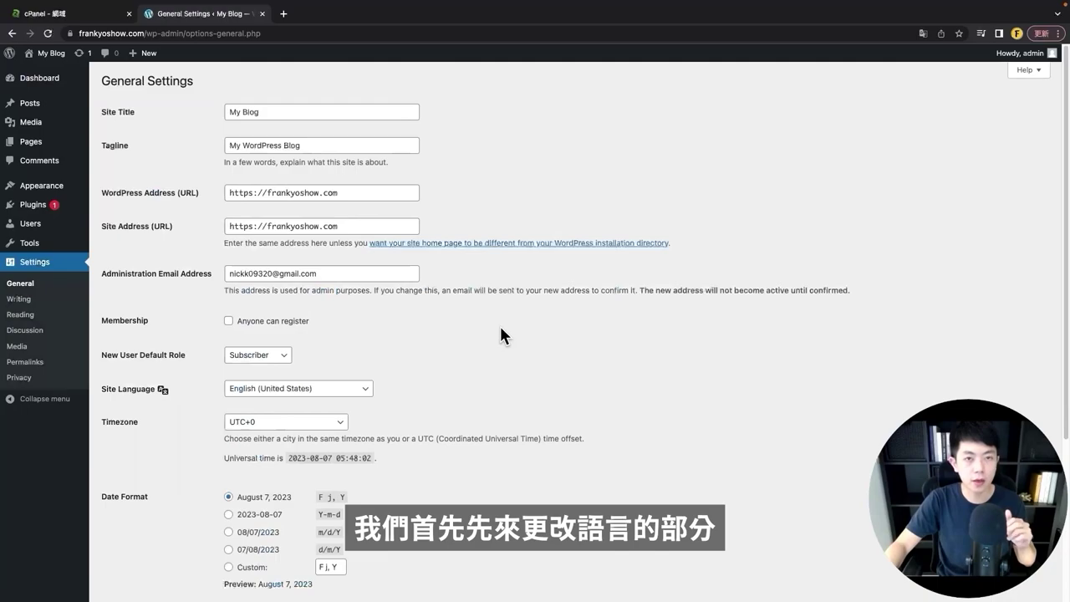
{"action": "scroll", "coordinate": [453, 309], "scroll_direction": "down", "scroll_amount": 3}
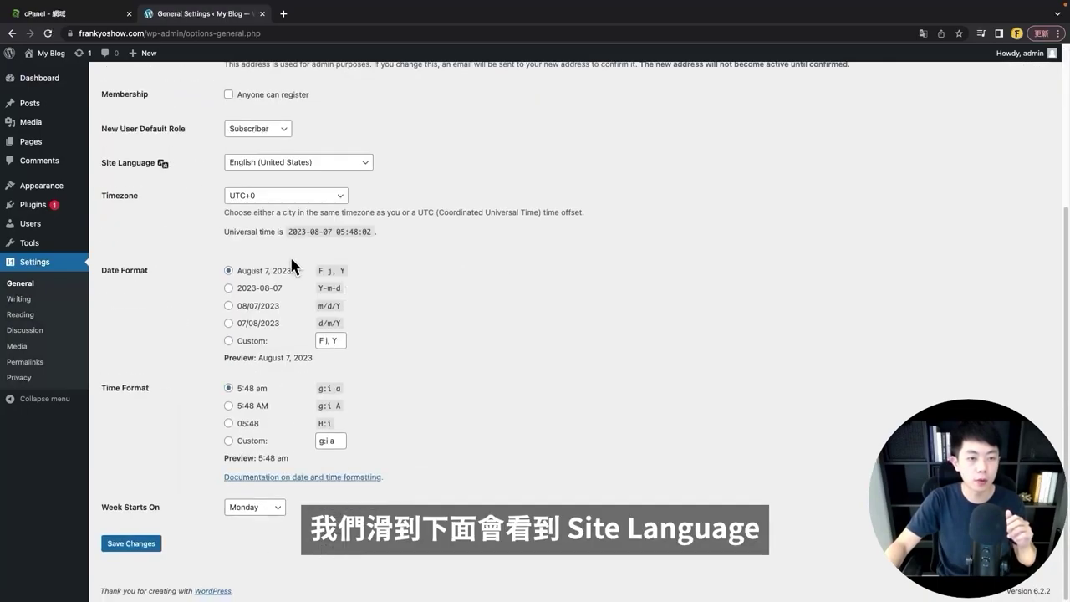
{"action": "left_click", "coordinate": [310, 165]}
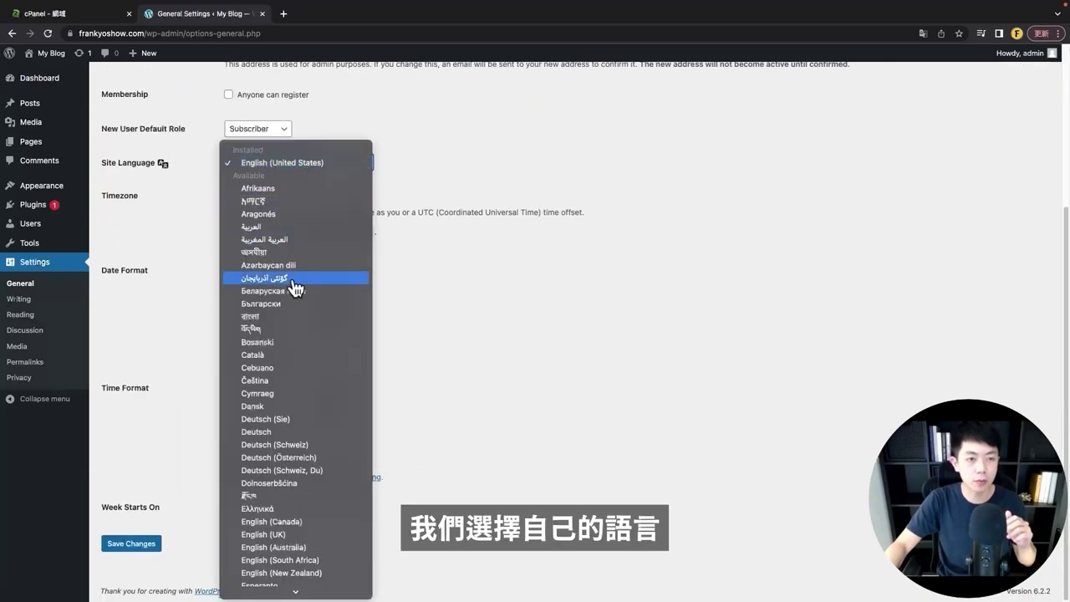
{"action": "scroll", "coordinate": [293, 360], "scroll_direction": "down", "scroll_amount": 15}
{"action": "left_click", "coordinate": [257, 589]}
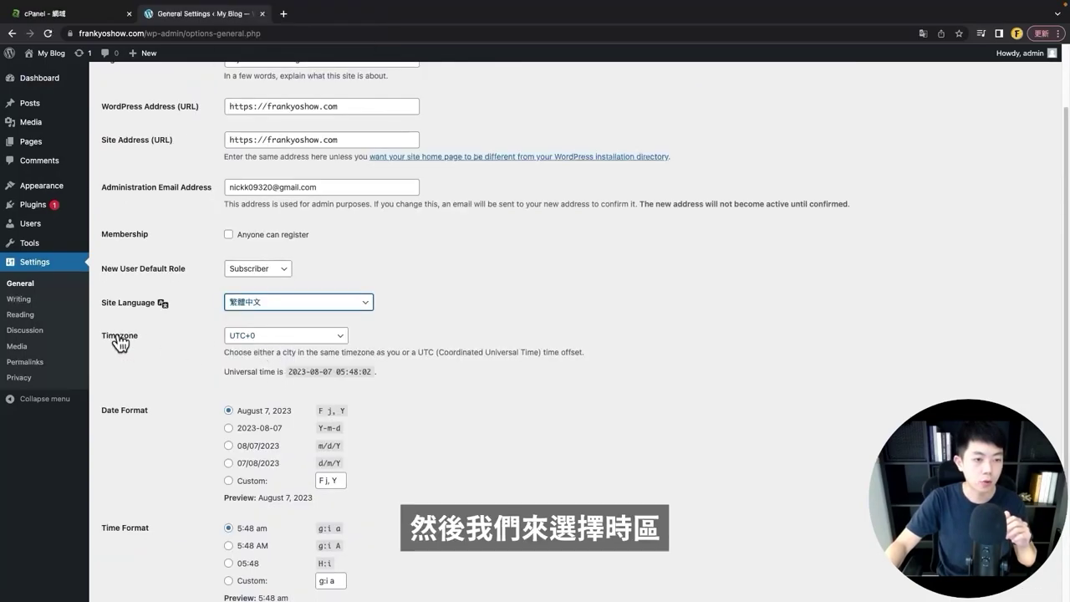
{"action": "left_click", "coordinate": [242, 343]}
{"action": "left_click", "coordinate": [276, 421]}
{"action": "left_click", "coordinate": [110, 548]}
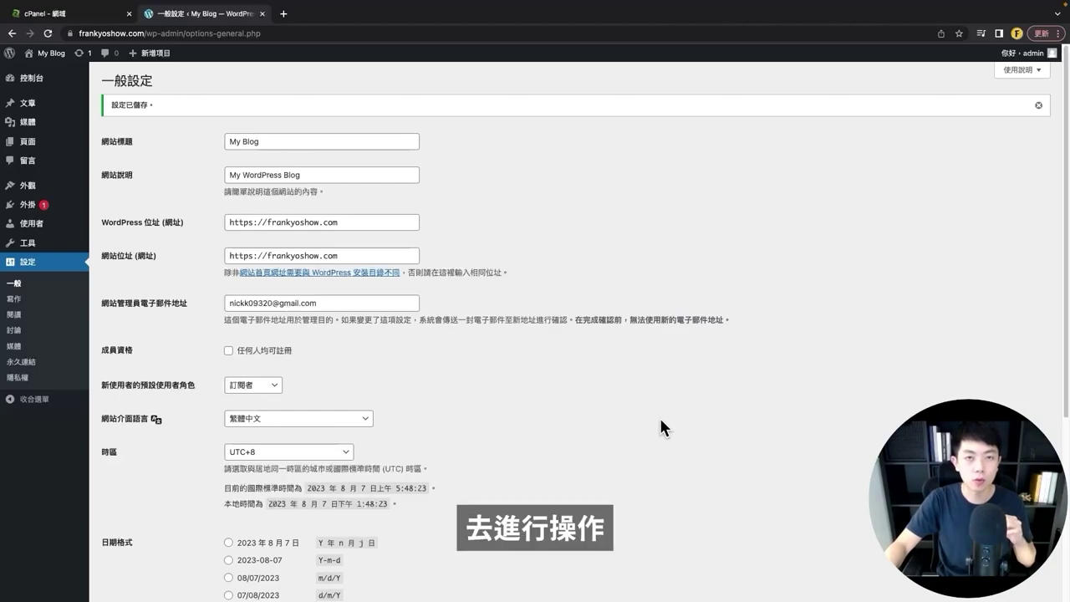
- Open Permalinks settings in a new tab, choose Post name (/%postname%/), and save
{"action": "right_click", "coordinate": [29, 370]}
{"action": "left_click", "coordinate": [100, 368]}
{"action": "key", "text": "ctrl+Tab"}
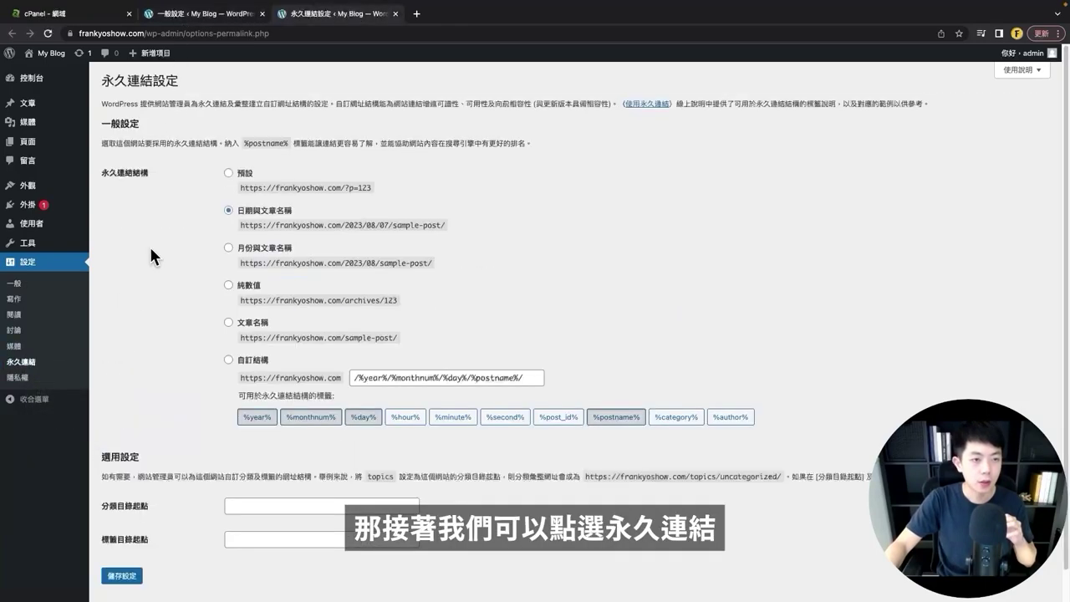
{"action": "left_click", "coordinate": [237, 322]}
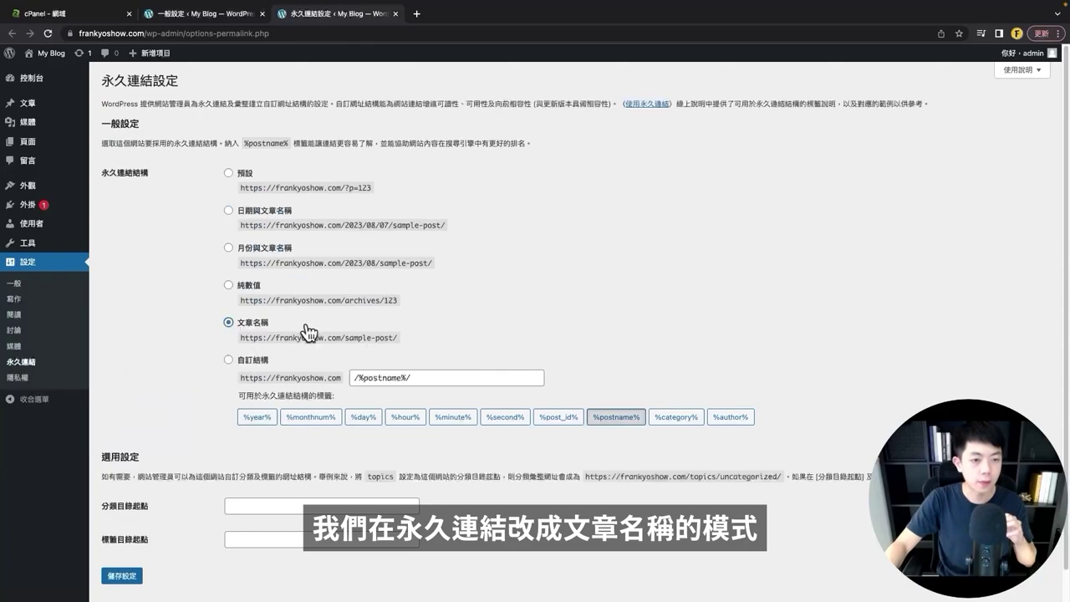
{"action": "scroll", "coordinate": [251, 460], "scroll_direction": "down", "scroll_amount": 1}
{"action": "left_click", "coordinate": [119, 575]}
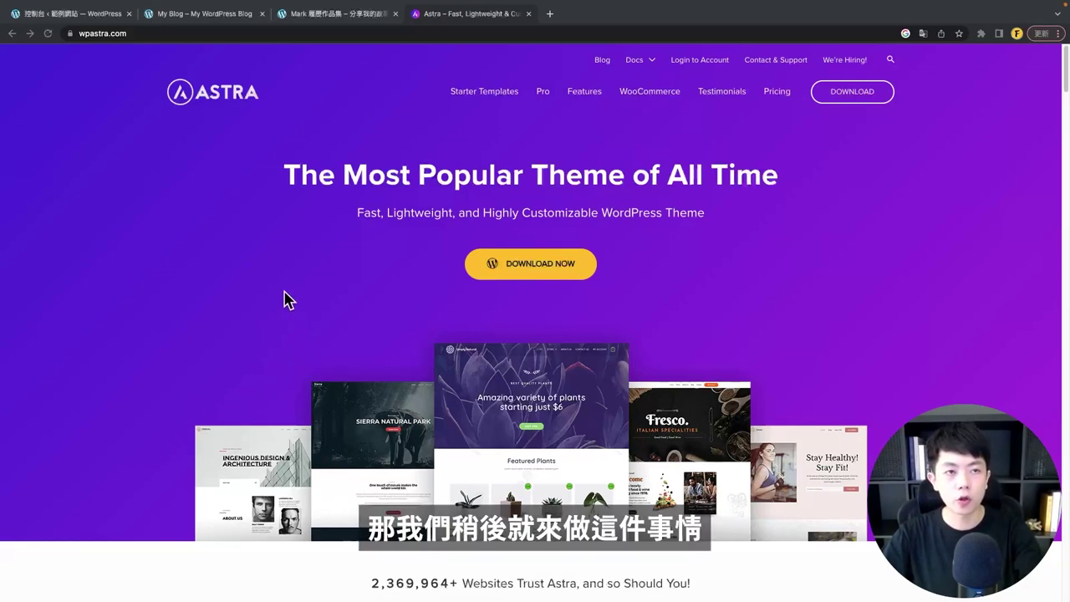
- Go to Appearance > Themes > Add New and search for 'astra'
{"action": "left_click", "coordinate": [71, 13]}
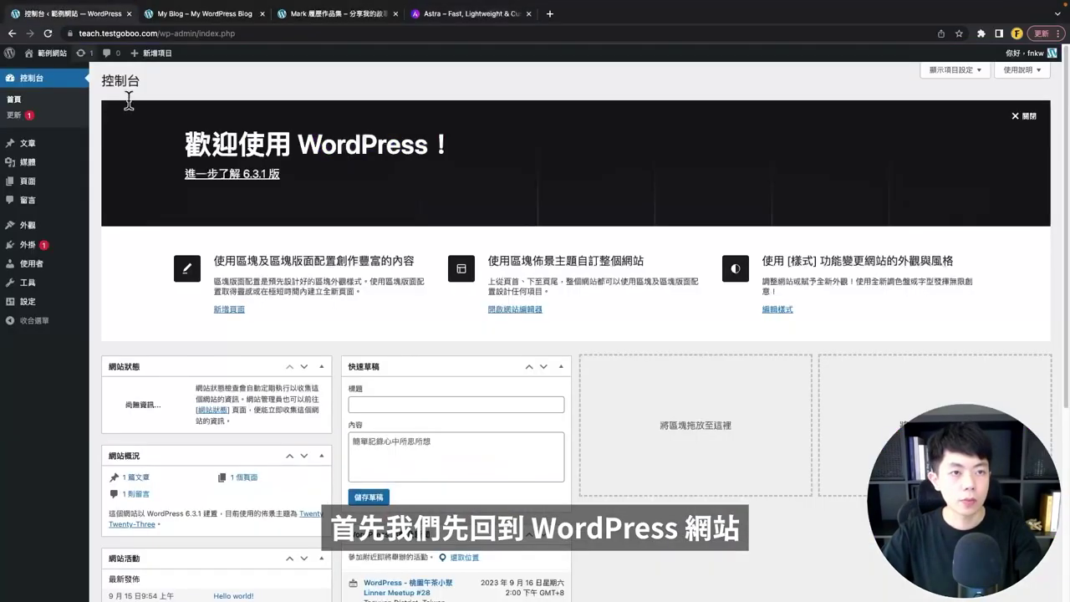
{"action": "mouse_move", "coordinate": [33, 226]}
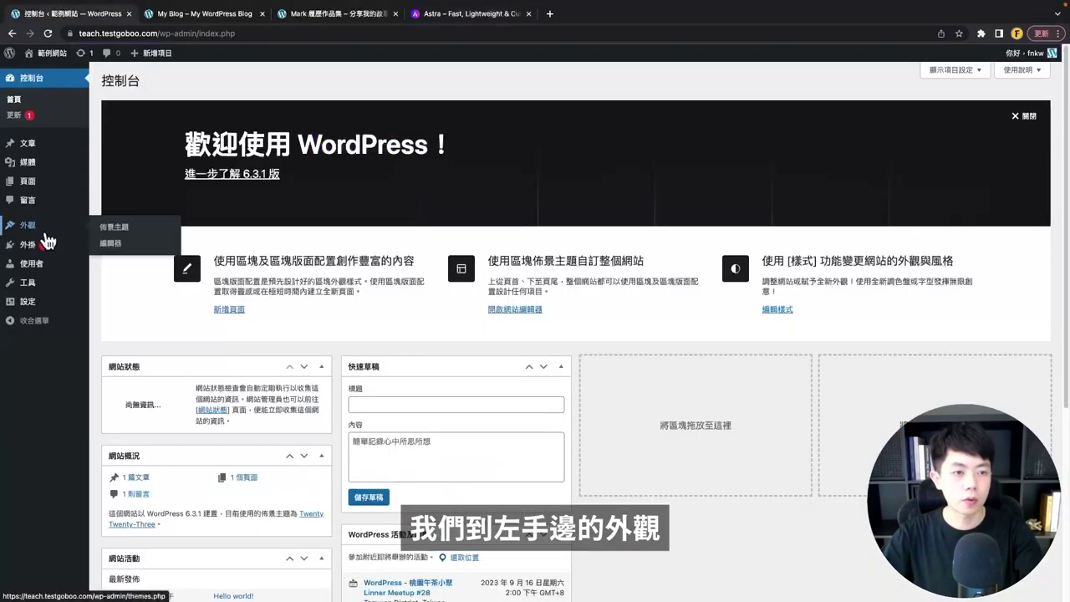
{"action": "left_click", "coordinate": [110, 230]}
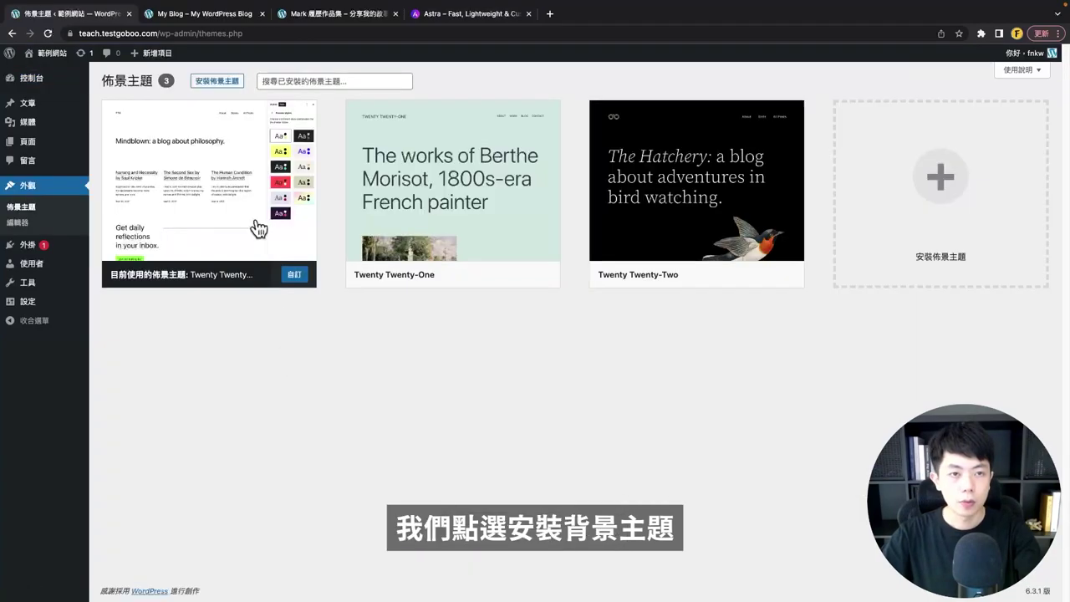
{"action": "left_click", "coordinate": [217, 81]}
{"action": "left_click", "coordinate": [937, 110]}
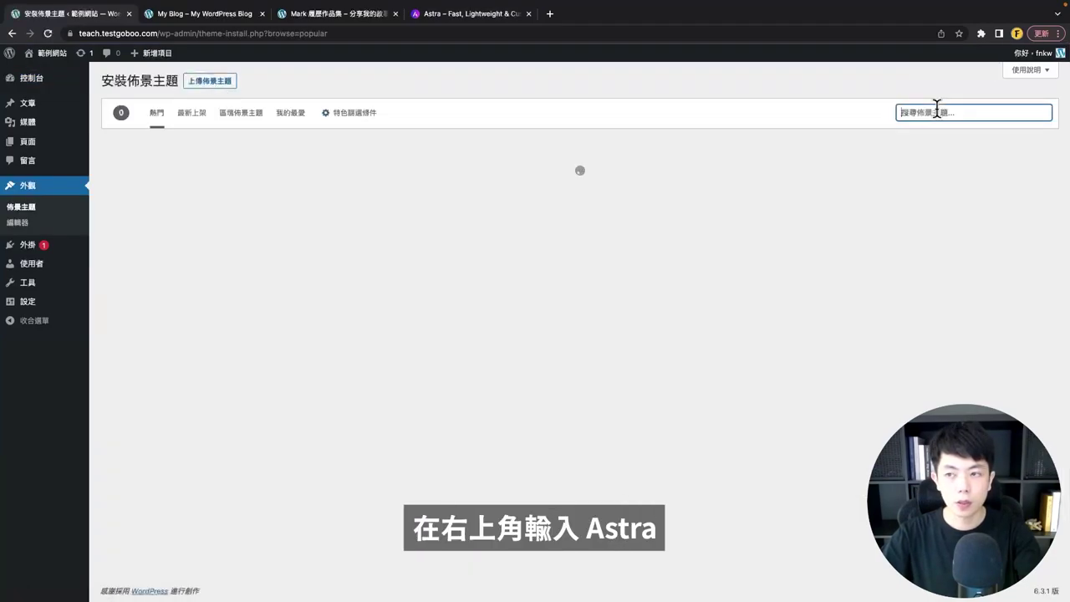
{"action": "type", "text": "astra"}
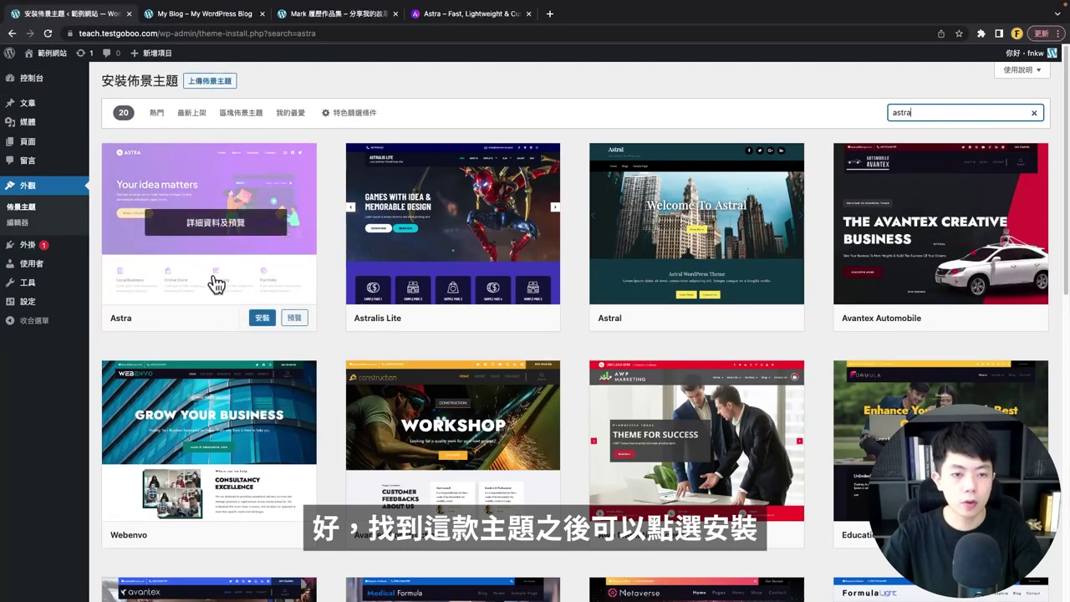
- Install and activate the Astra theme, then launch its Starter Templates setup
{"action": "left_click", "coordinate": [263, 320]}
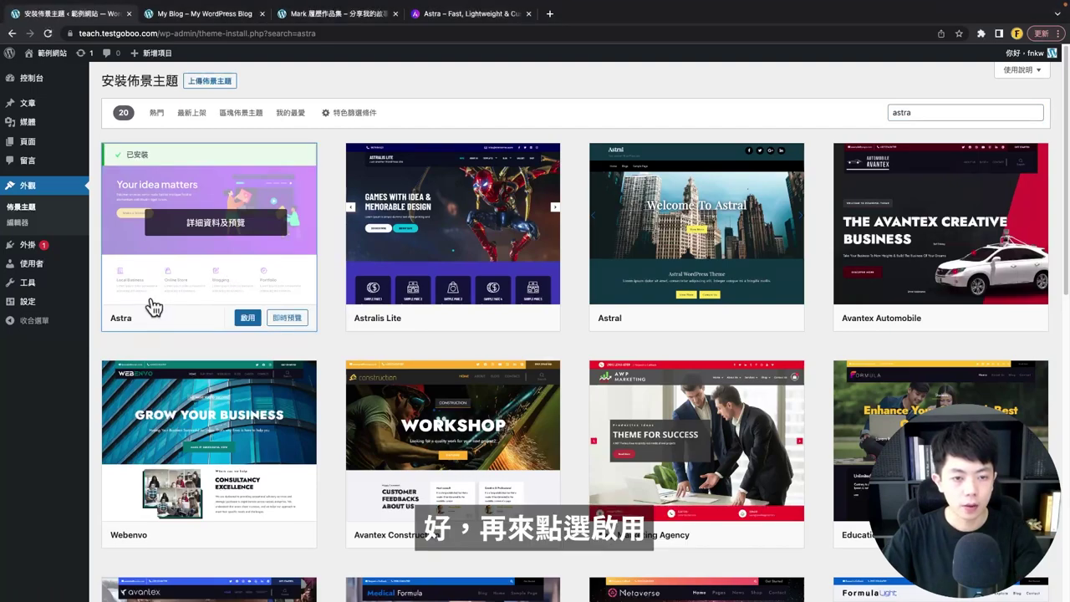
{"action": "left_click", "coordinate": [250, 319]}
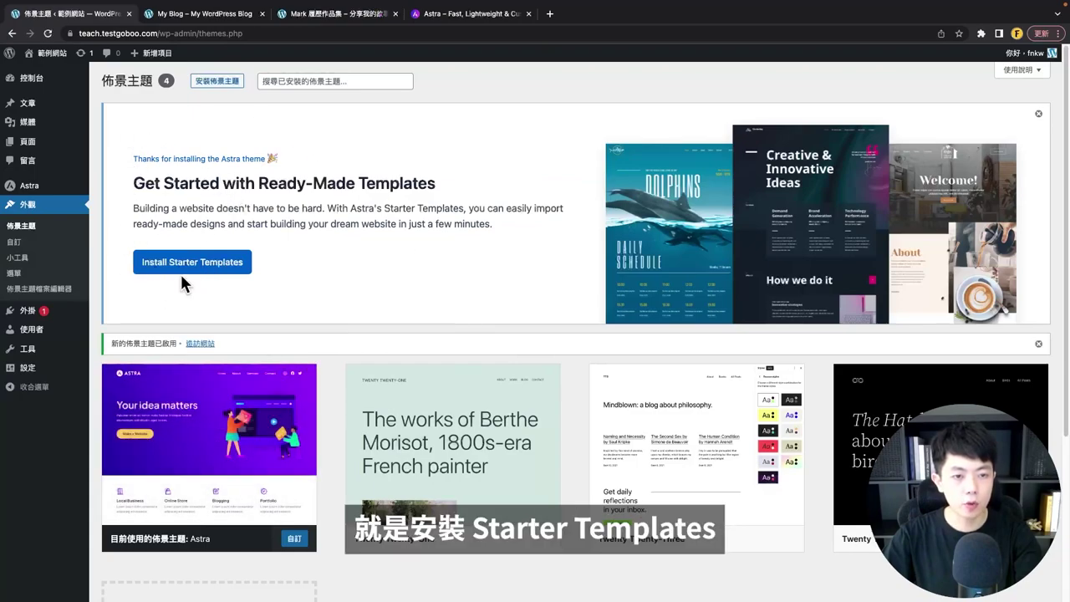
{"action": "left_click", "coordinate": [222, 264]}
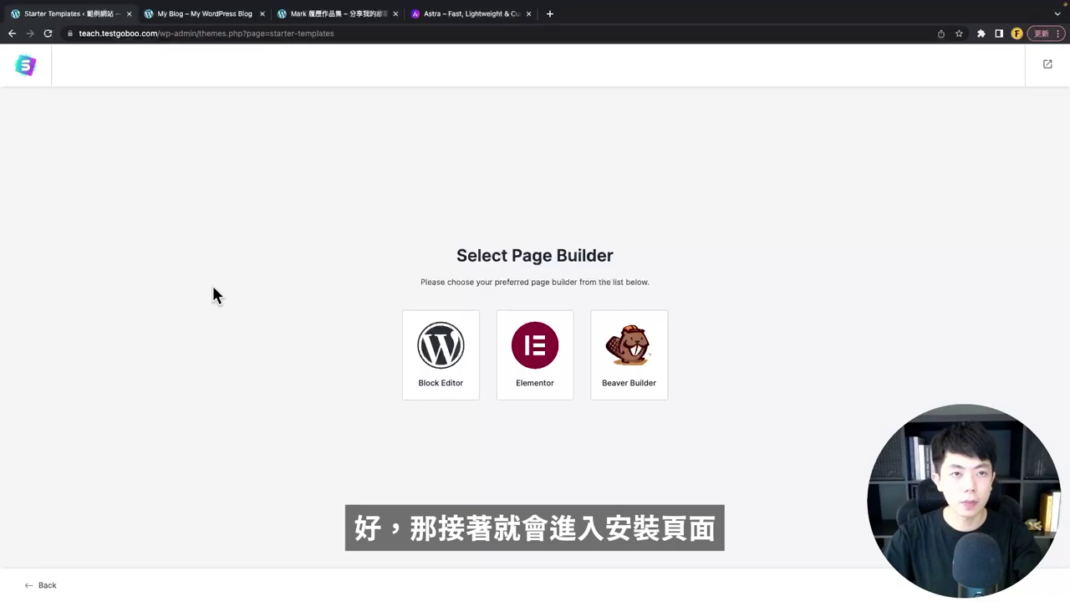
- In a second dashboard tab, copy the 'Starter Templates' name from Installed Plugins
{"action": "key", "text": "super+l"}
{"action": "key", "text": "alt+Return"}
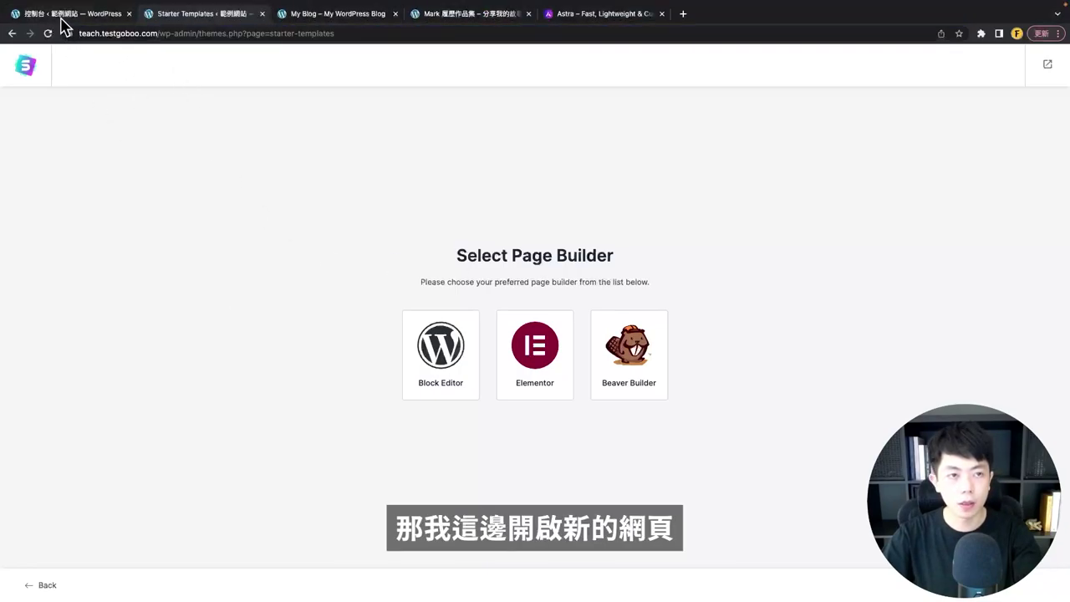
{"action": "left_click", "coordinate": [64, 14]}
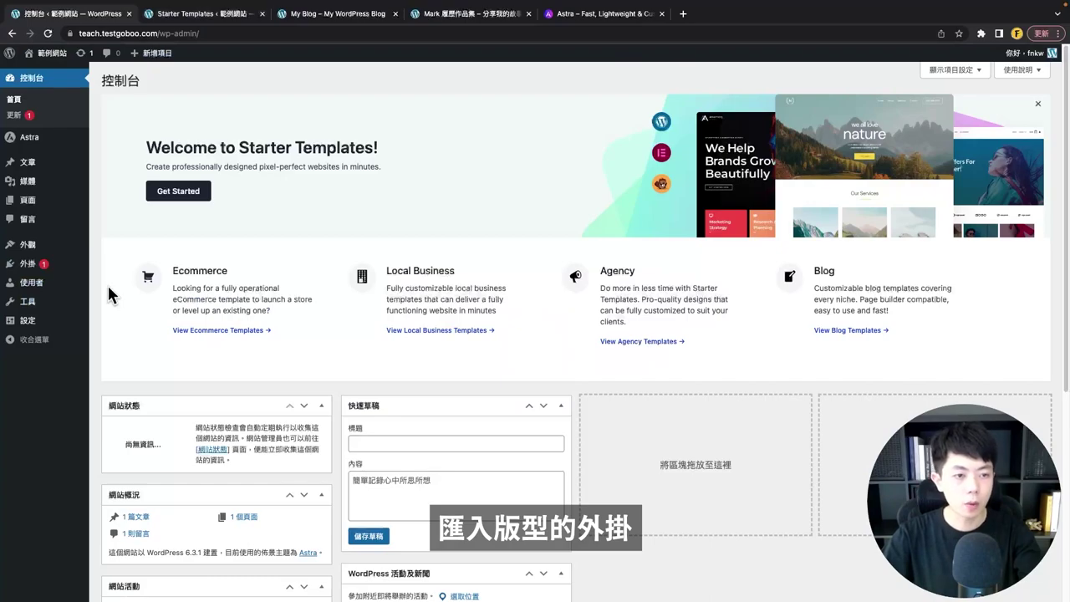
{"action": "mouse_move", "coordinate": [39, 268]}
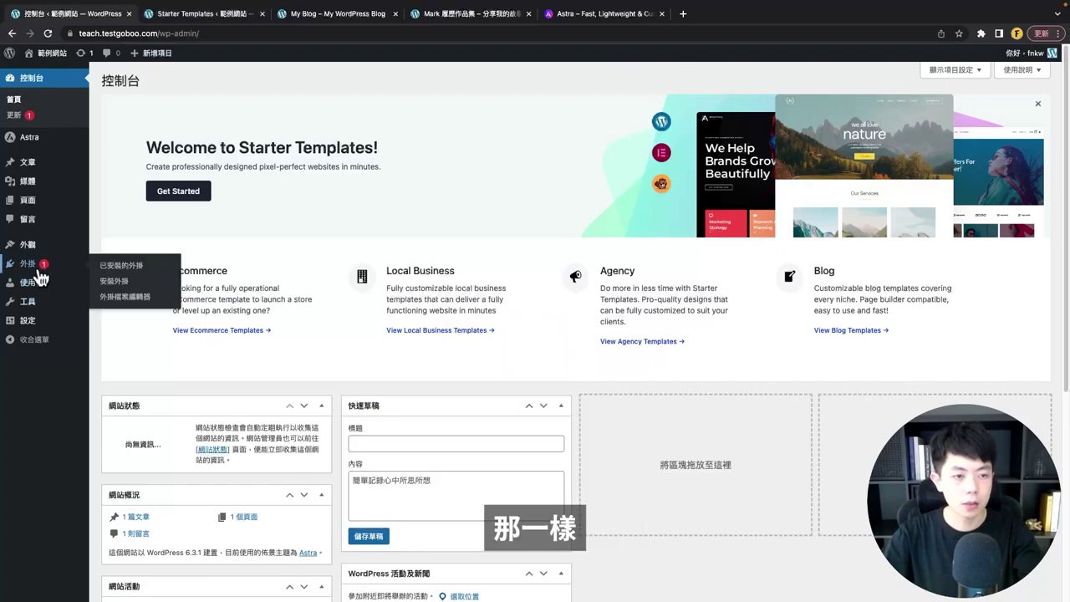
{"action": "left_click", "coordinate": [137, 268]}
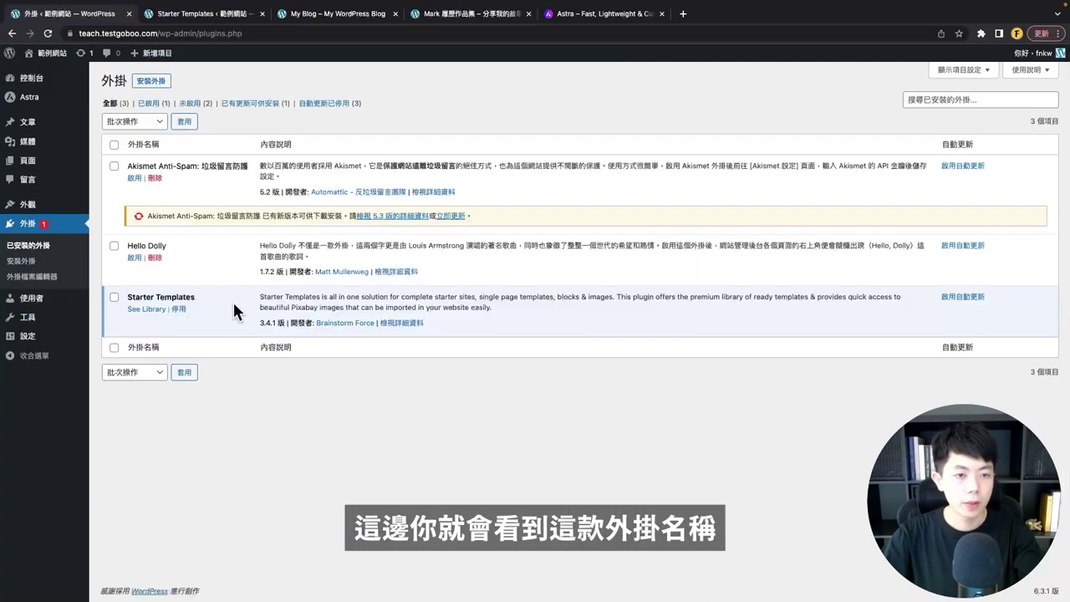
{"action": "left_click_drag", "start_coordinate": [207, 294], "coordinate": [124, 297]}
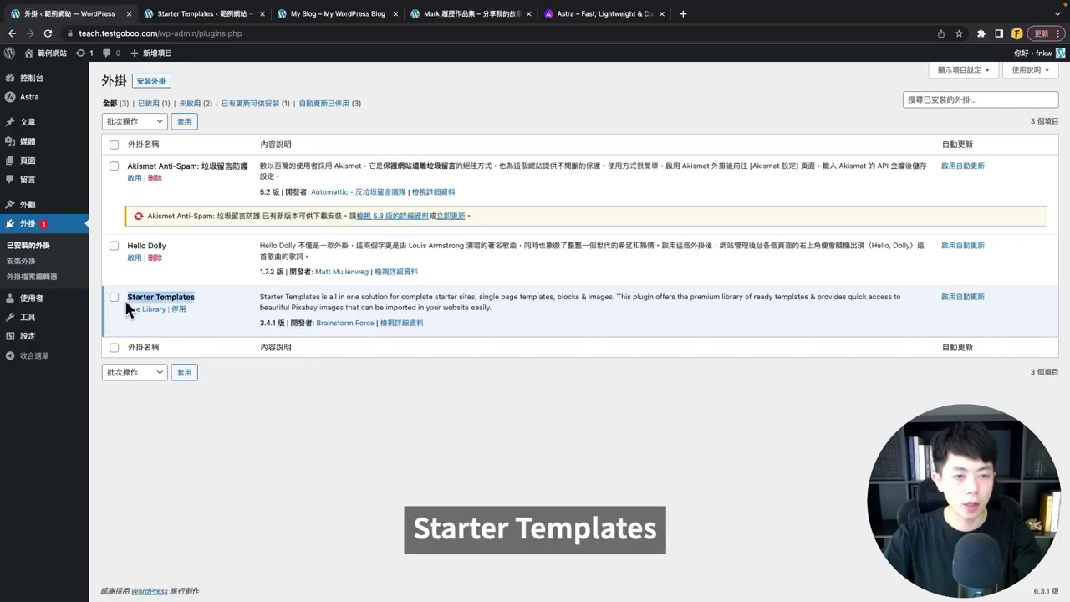
{"action": "right_click", "coordinate": [155, 297]}
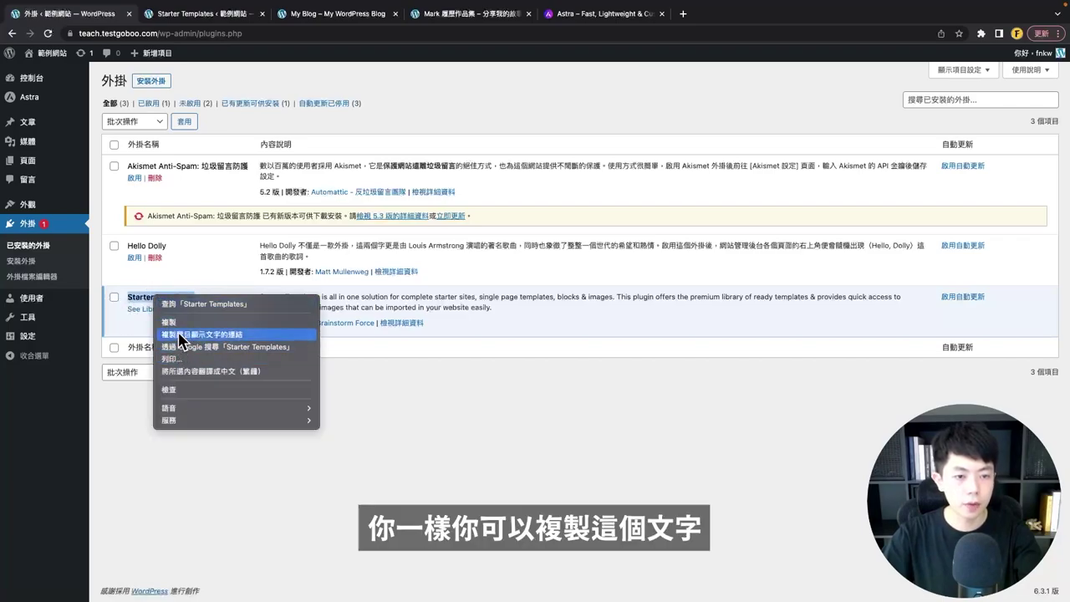
{"action": "left_click", "coordinate": [180, 323]}
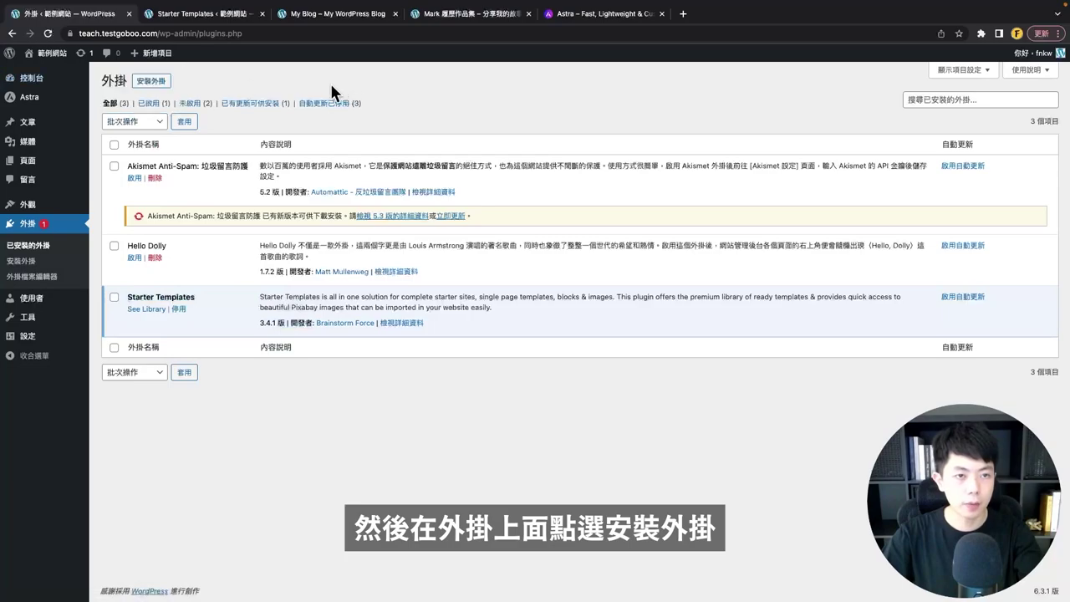
- Search Add New plugins for 'Starter Templates', then go back to the setup tab
{"action": "left_click", "coordinate": [149, 81]}
{"action": "left_click", "coordinate": [920, 115]}
{"action": "right_click", "coordinate": [920, 115]}
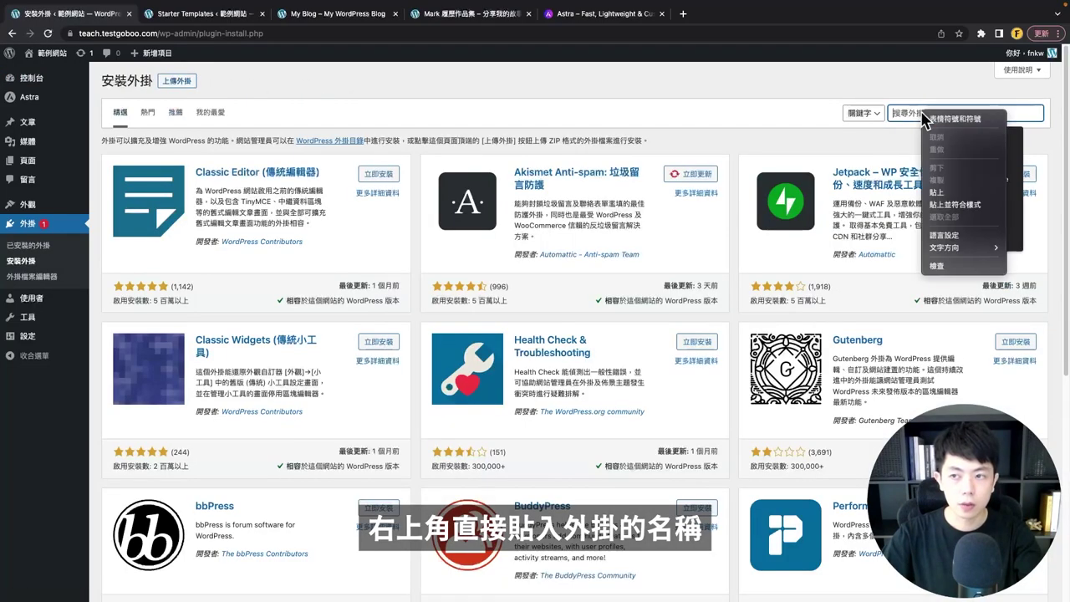
{"action": "left_click", "coordinate": [910, 115]}
{"action": "key", "text": "ctrl+v"}
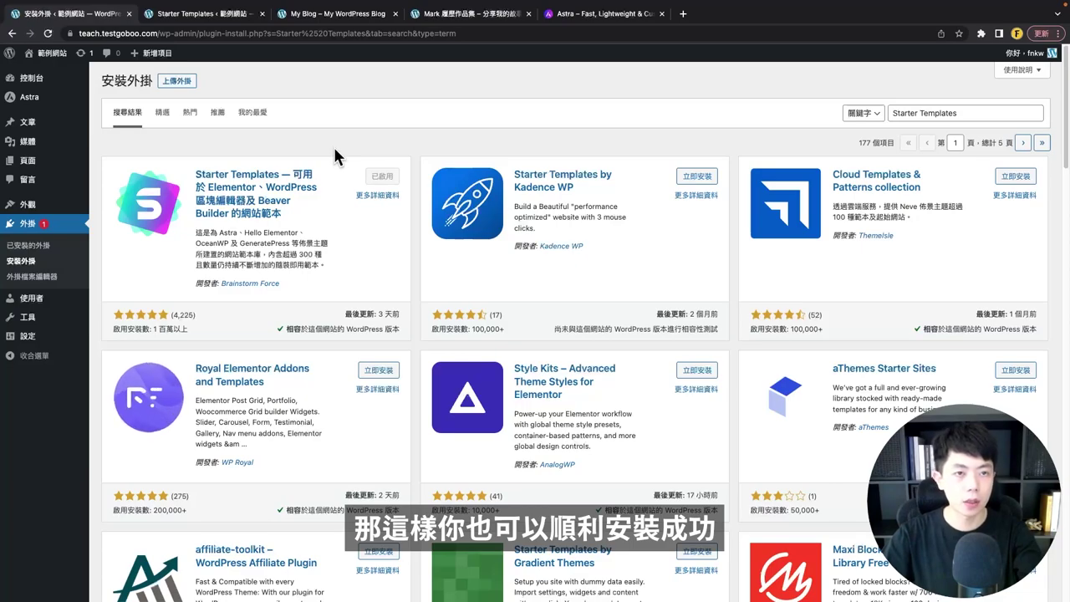
{"action": "key", "text": "ctrl+Tab"}
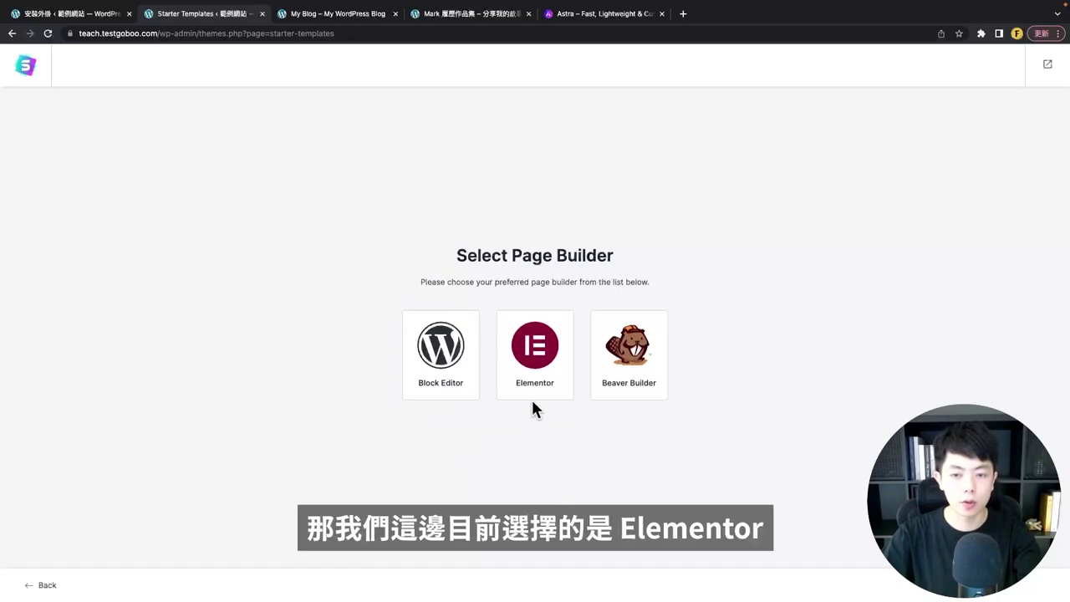
- Choose Elementor as the page builder and browse its starter templates
{"action": "left_click", "coordinate": [535, 347]}
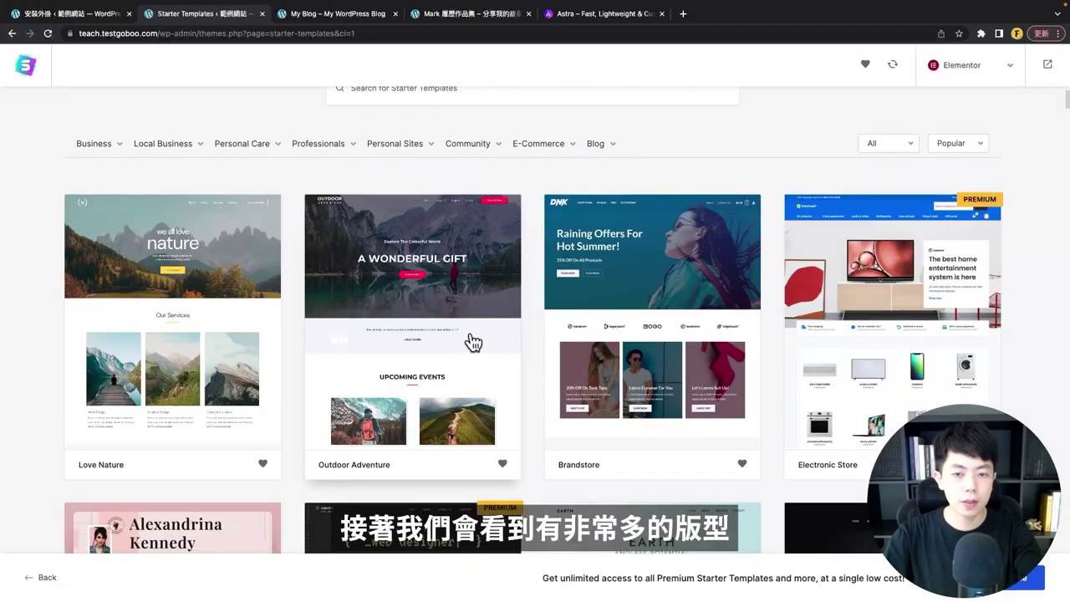
{"action": "scroll", "coordinate": [526, 370], "scroll_direction": "down", "scroll_amount": 3}
{"action": "scroll", "coordinate": [519, 372], "scroll_direction": "down", "scroll_amount": 10}
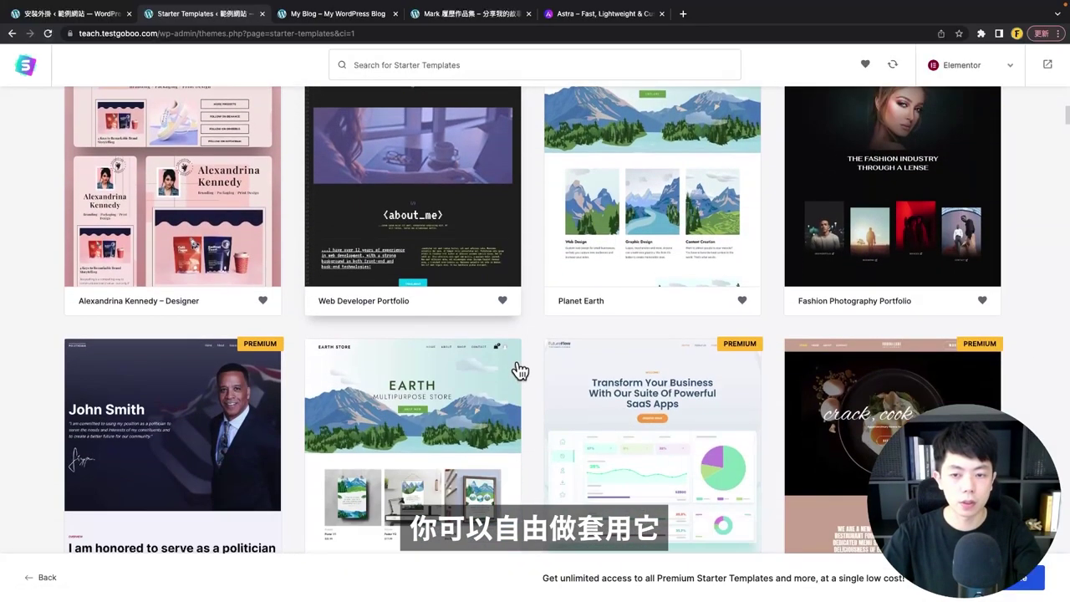
{"action": "scroll", "coordinate": [516, 377], "scroll_direction": "up", "scroll_amount": 15}
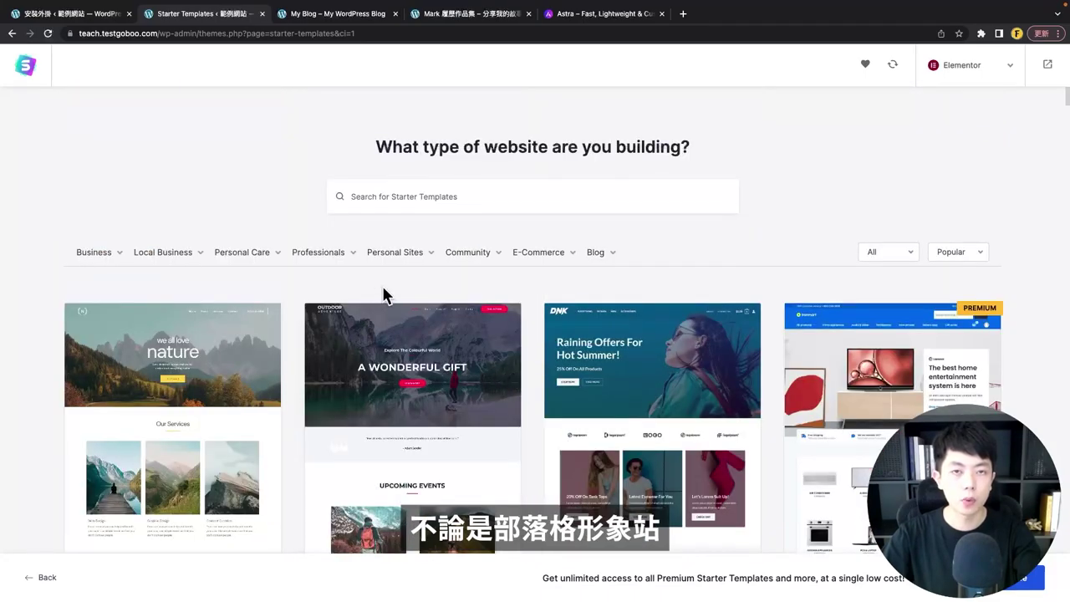
{"action": "scroll", "coordinate": [388, 289], "scroll_direction": "down", "scroll_amount": 1}
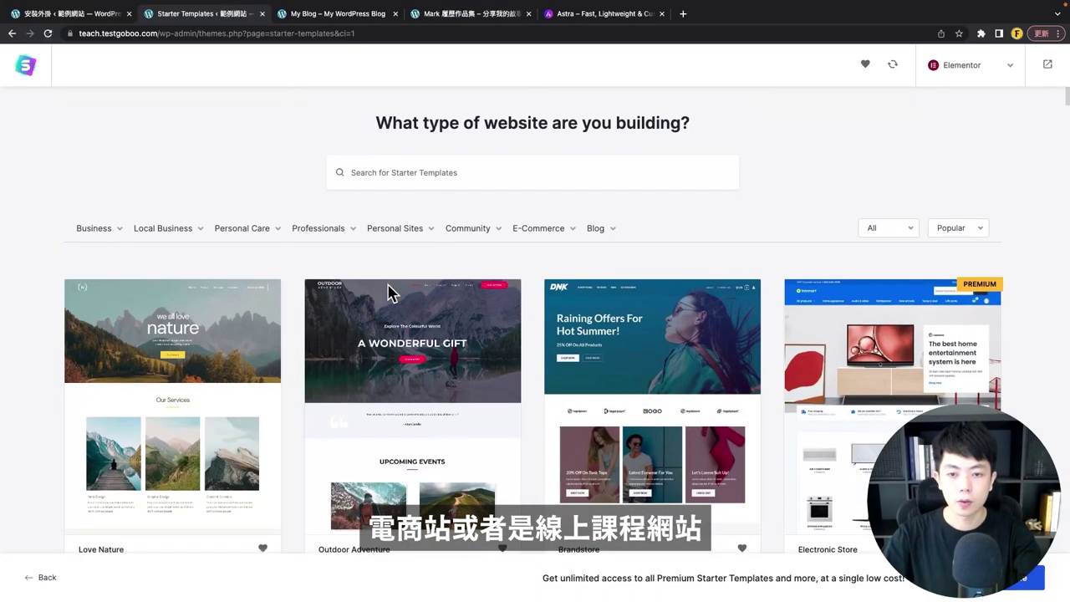
- Select the Freelance Voice-over Artist template
{"action": "mouse_move", "coordinate": [436, 237]}
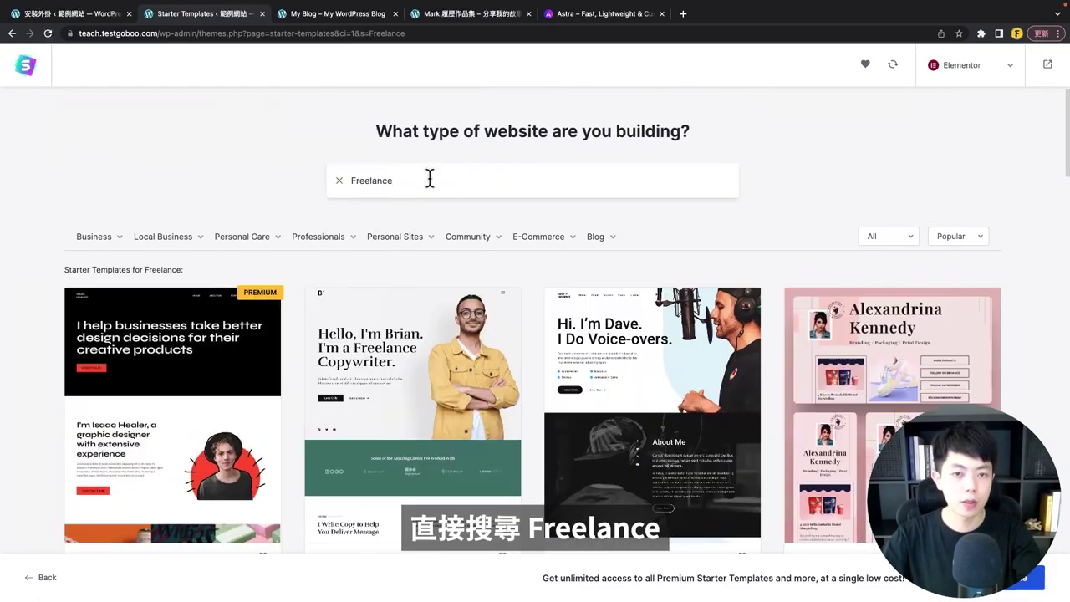
{"action": "scroll", "coordinate": [508, 224], "scroll_direction": "down", "scroll_amount": 2}
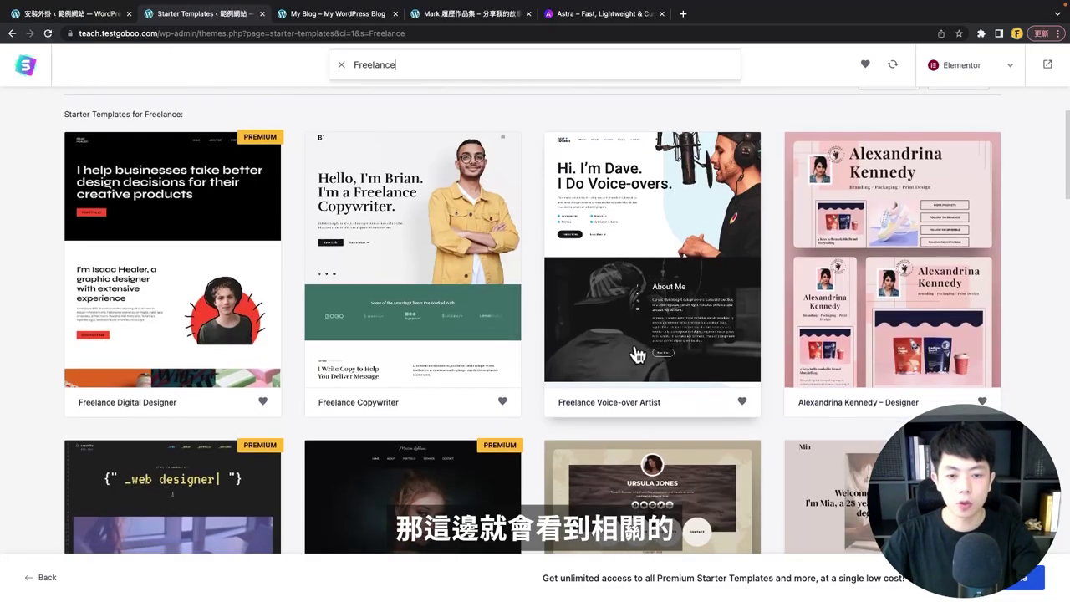
{"action": "scroll", "coordinate": [773, 296], "scroll_direction": "down", "scroll_amount": 5}
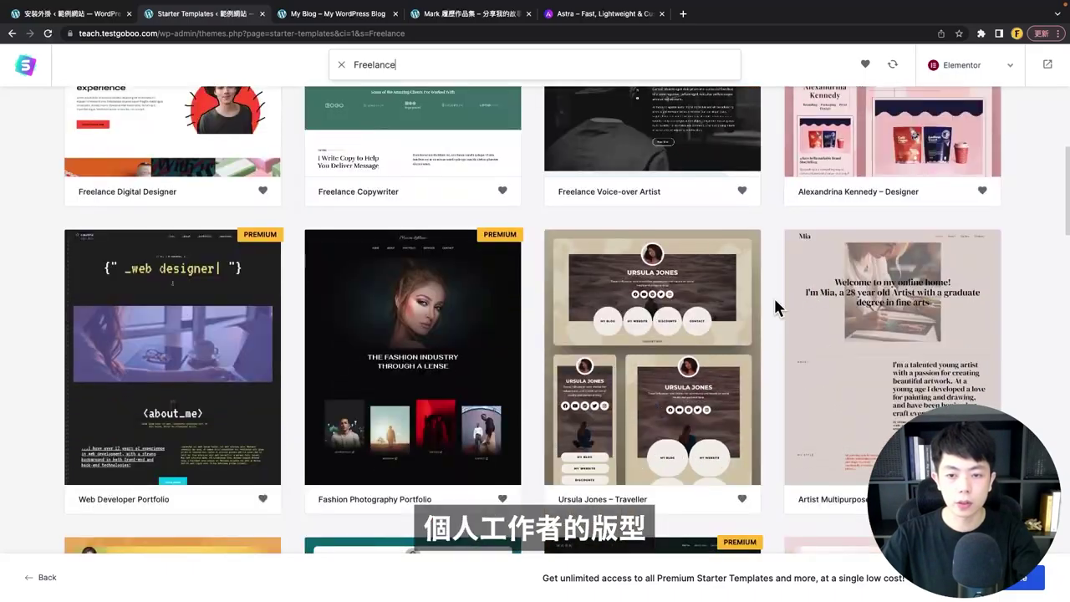
{"action": "scroll", "coordinate": [705, 335], "scroll_direction": "down", "scroll_amount": 1}
{"action": "scroll", "coordinate": [705, 334], "scroll_direction": "up", "scroll_amount": 8}
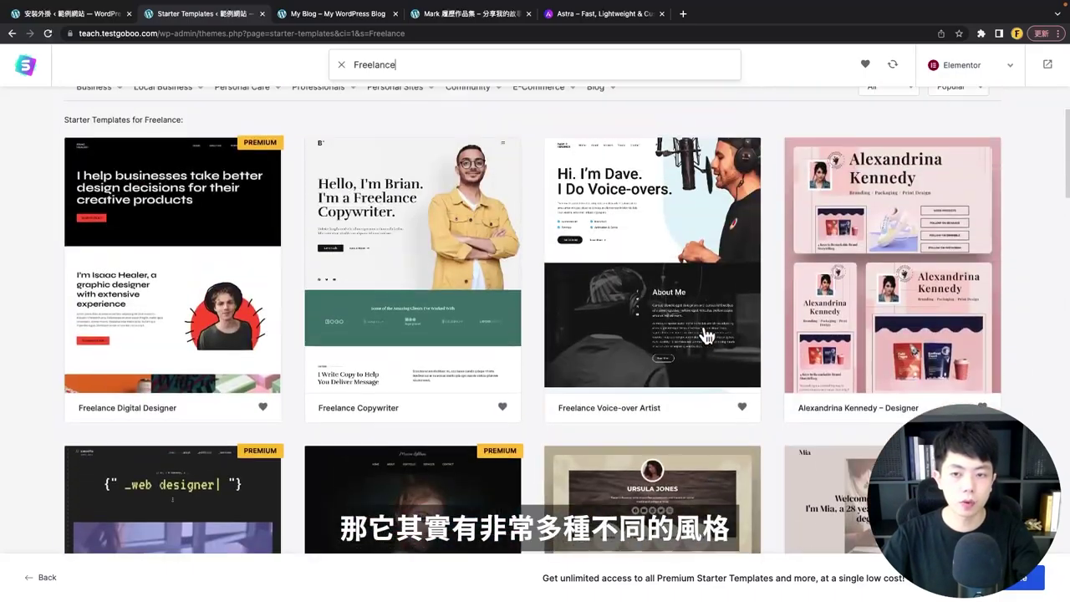
{"action": "scroll", "coordinate": [707, 293], "scroll_direction": "down", "scroll_amount": 2}
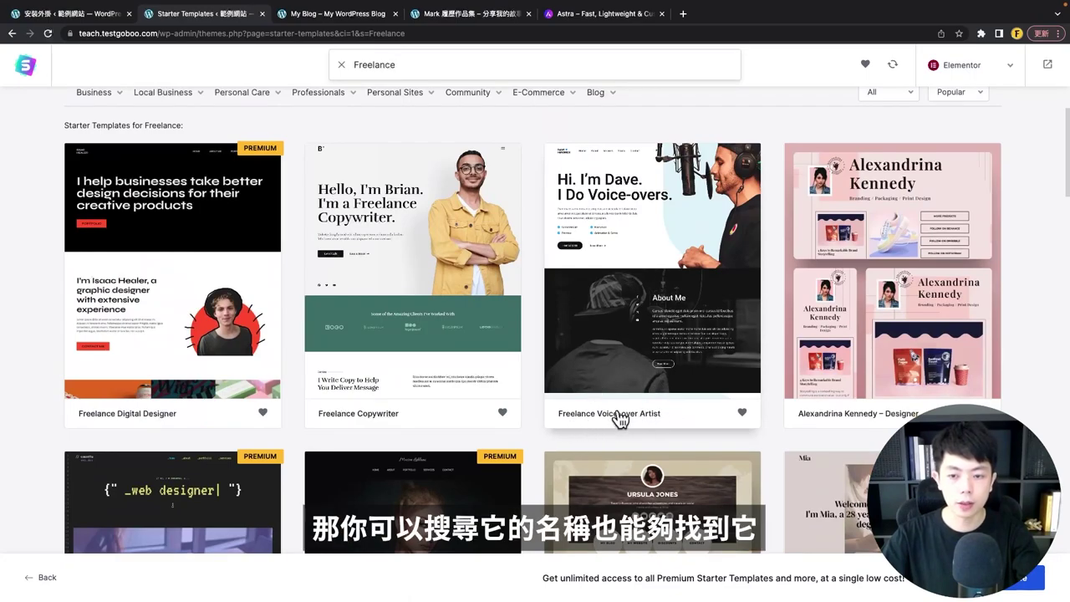
{"action": "left_click", "coordinate": [650, 294]}
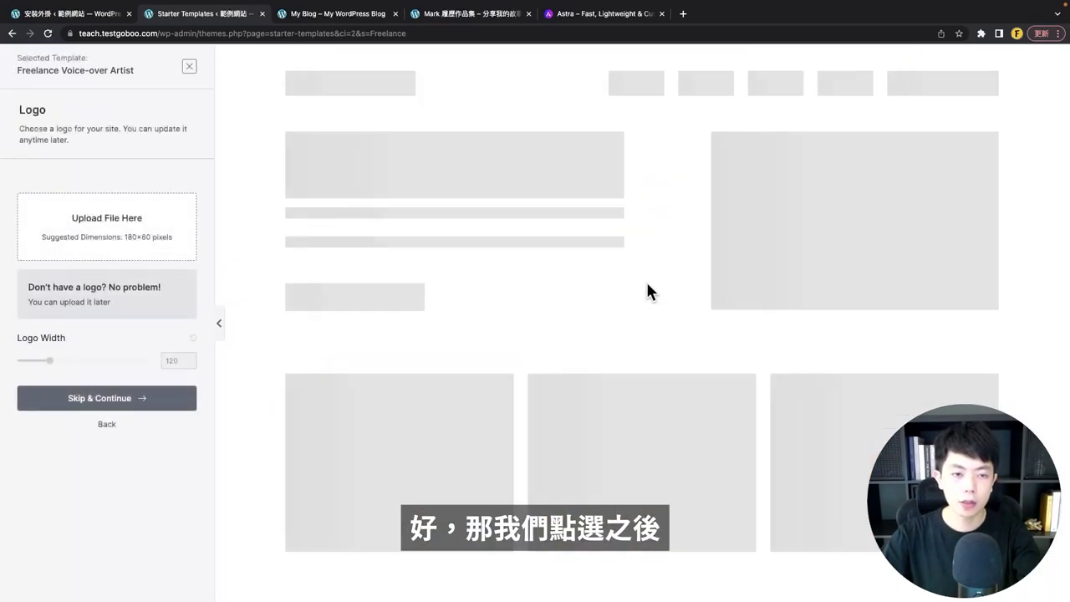
{"action": "scroll", "coordinate": [390, 227], "scroll_direction": "down", "scroll_amount": 3}
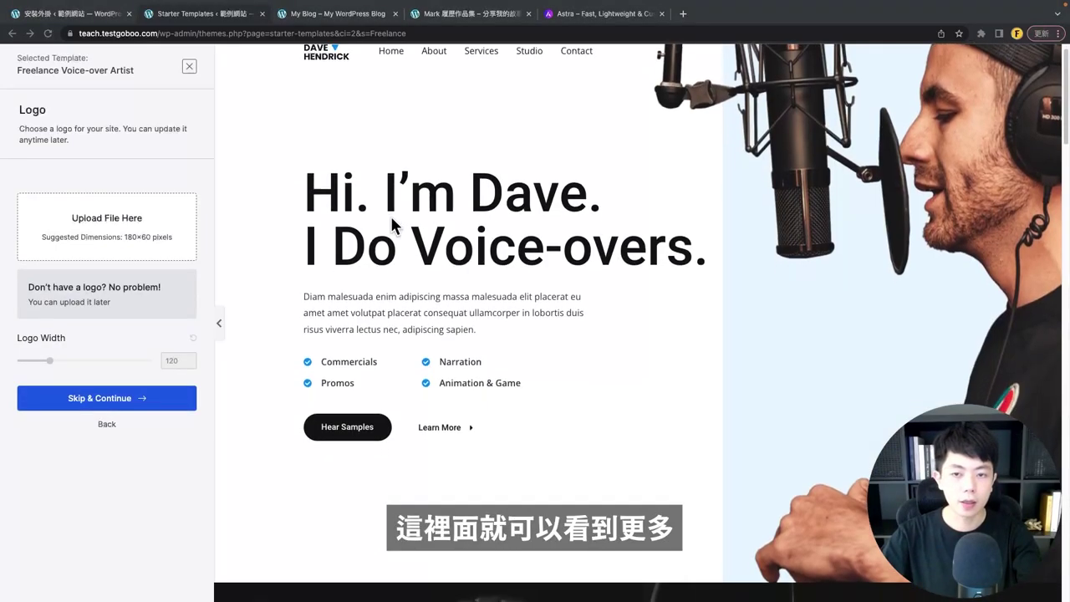
{"action": "scroll", "coordinate": [484, 261], "scroll_direction": "down", "scroll_amount": 10}
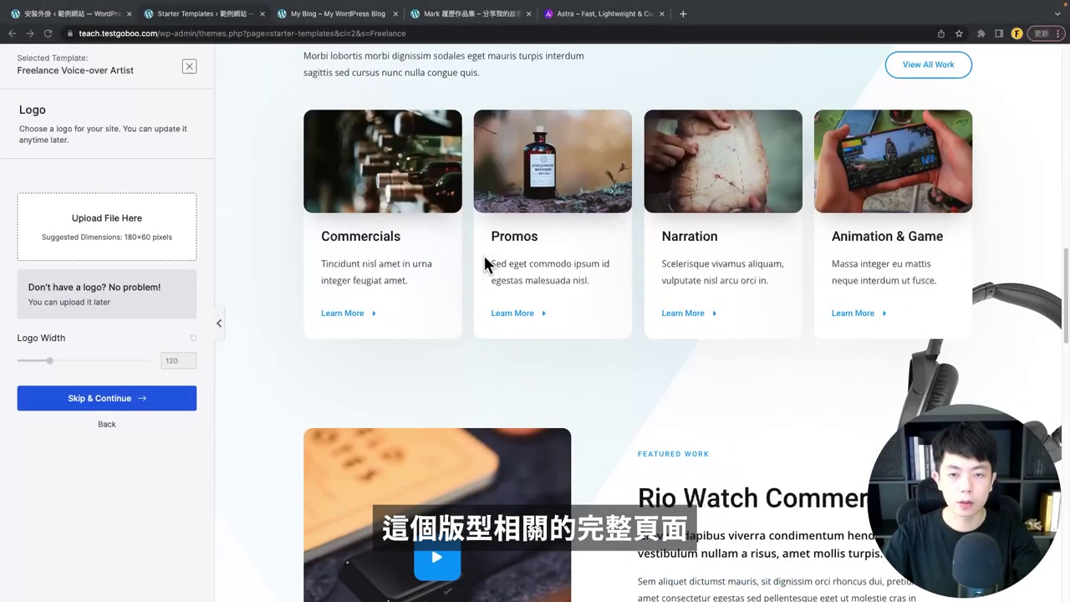
{"action": "scroll", "coordinate": [485, 264], "scroll_direction": "down", "scroll_amount": 5}
{"action": "scroll", "coordinate": [489, 276], "scroll_direction": "up", "scroll_amount": 15}
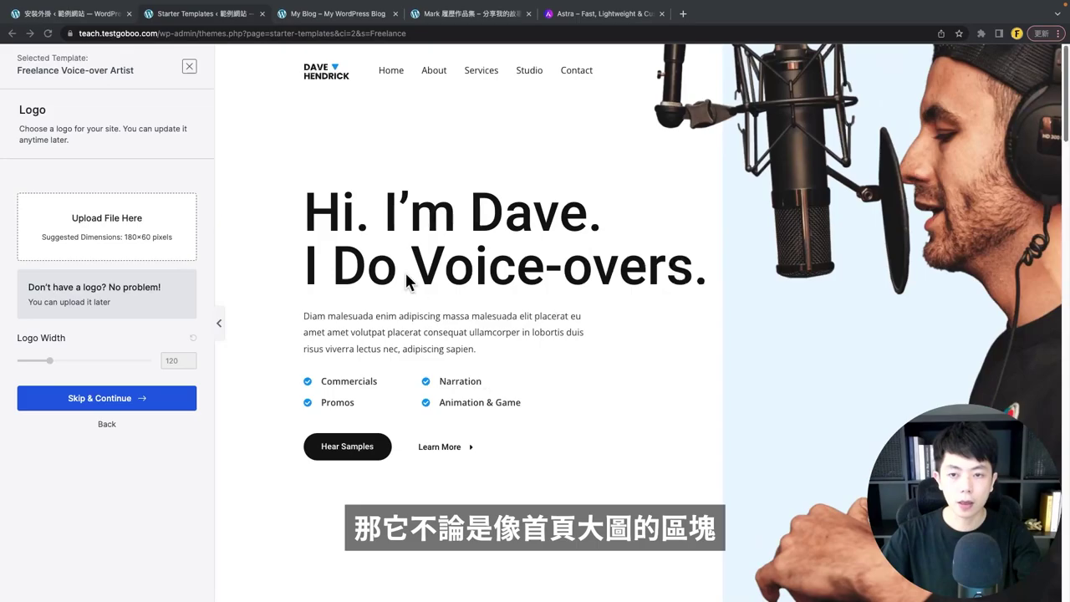
{"action": "scroll", "coordinate": [707, 313], "scroll_direction": "down", "scroll_amount": 7}
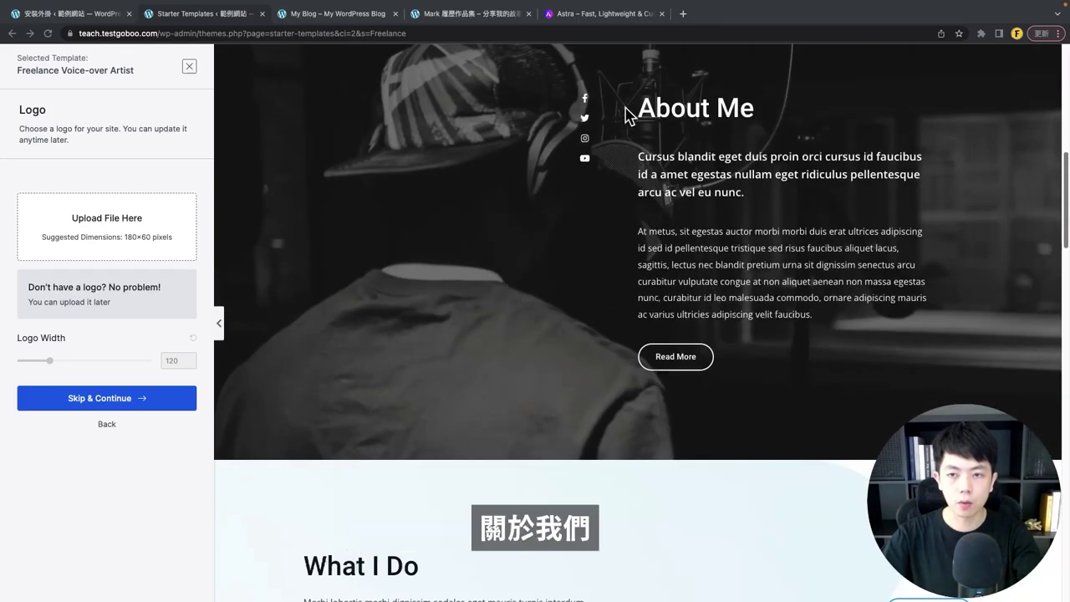
{"action": "scroll", "coordinate": [719, 309], "scroll_direction": "down", "scroll_amount": 2}
{"action": "scroll", "coordinate": [688, 315], "scroll_direction": "down", "scroll_amount": 5}
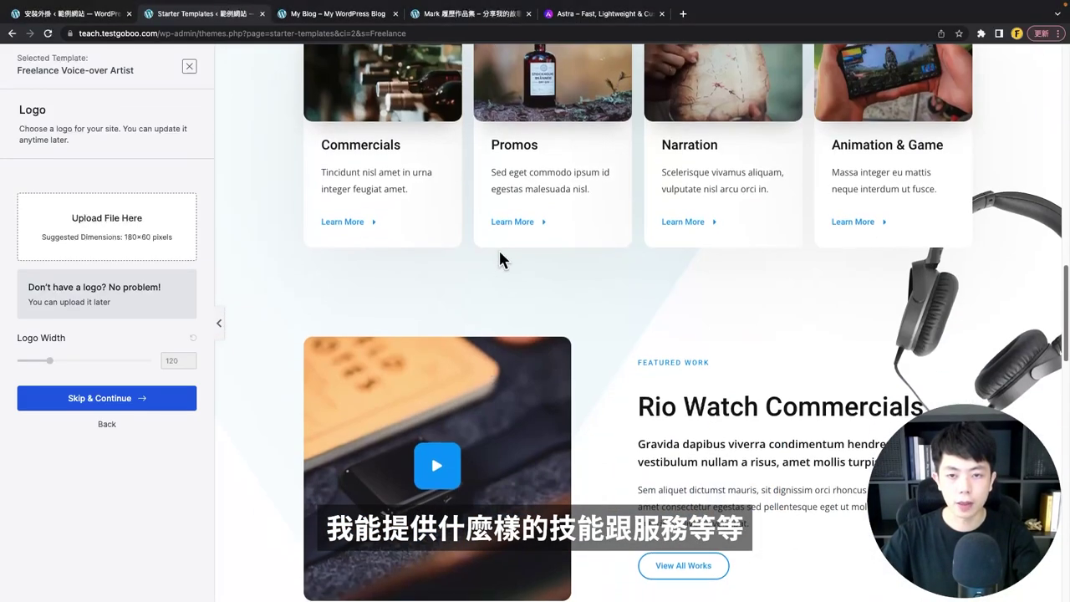
{"action": "scroll", "coordinate": [502, 263], "scroll_direction": "down", "scroll_amount": 8}
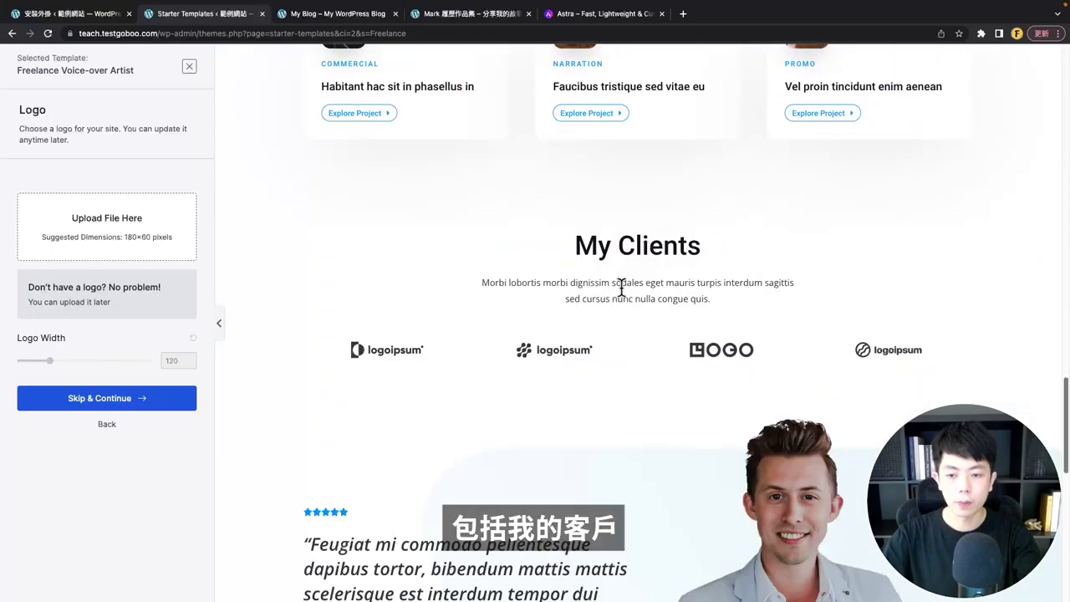
{"action": "scroll", "coordinate": [533, 257], "scroll_direction": "down", "scroll_amount": 6}
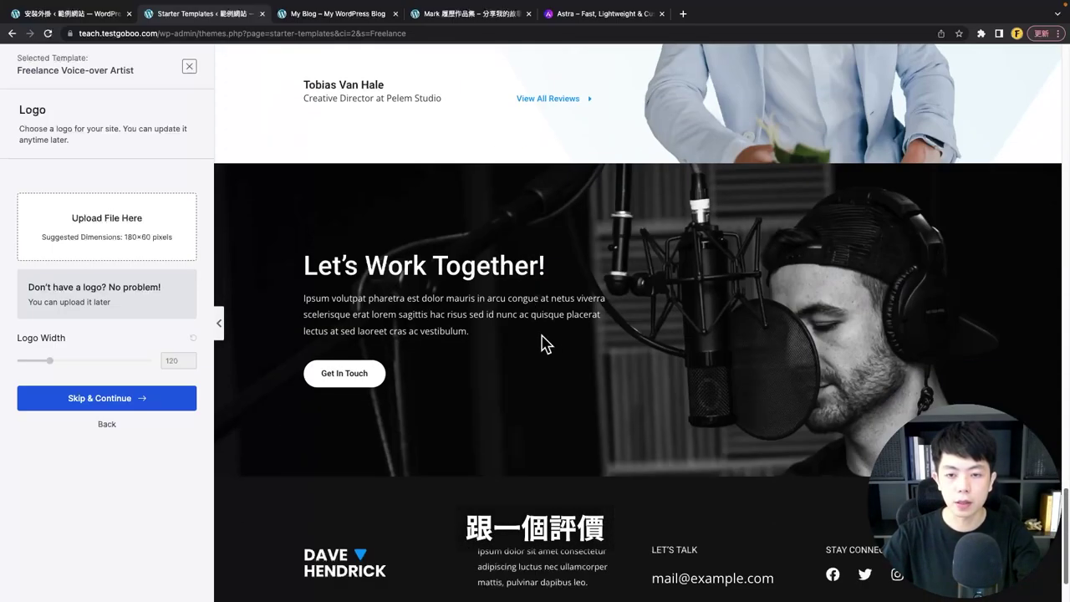
{"action": "scroll", "coordinate": [519, 355], "scroll_direction": "up", "scroll_amount": 20}
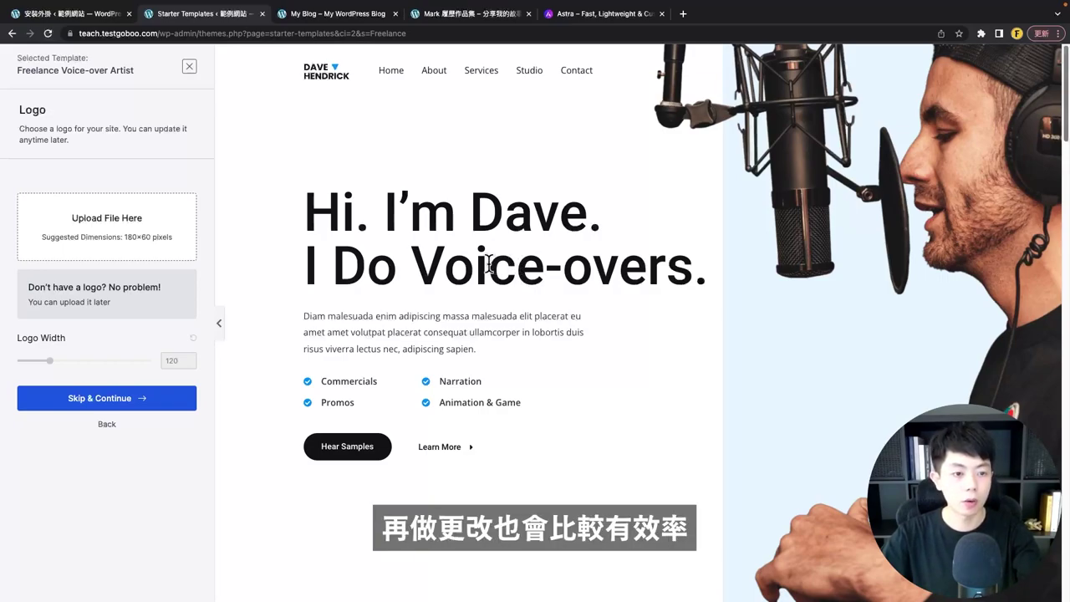
- Skip the logo step and preview the purple and orange-red colour palettes
{"action": "left_click", "coordinate": [81, 399]}
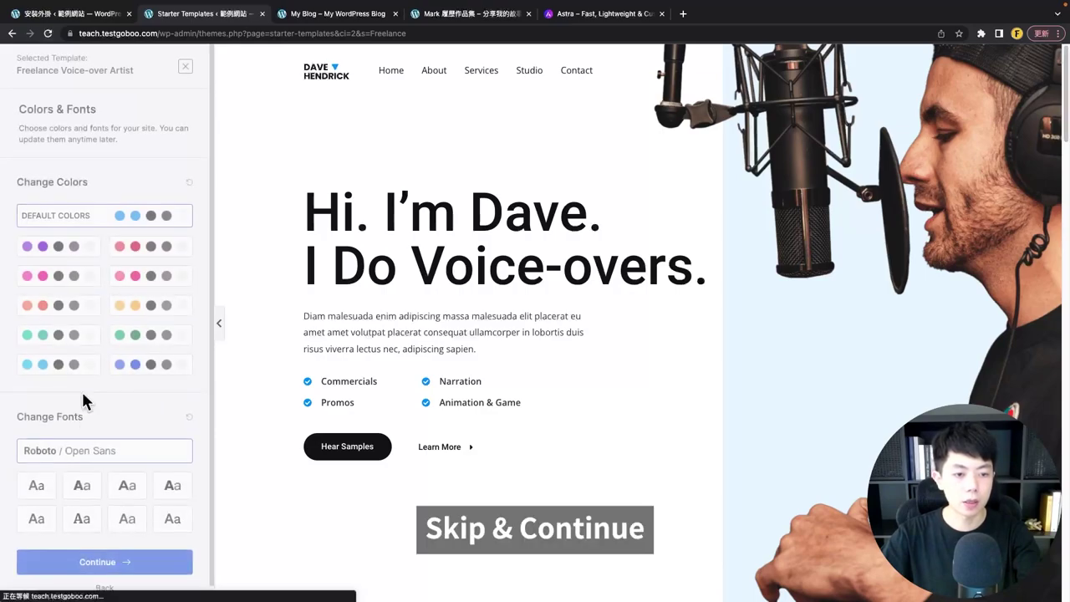
{"action": "left_click", "coordinate": [75, 251]}
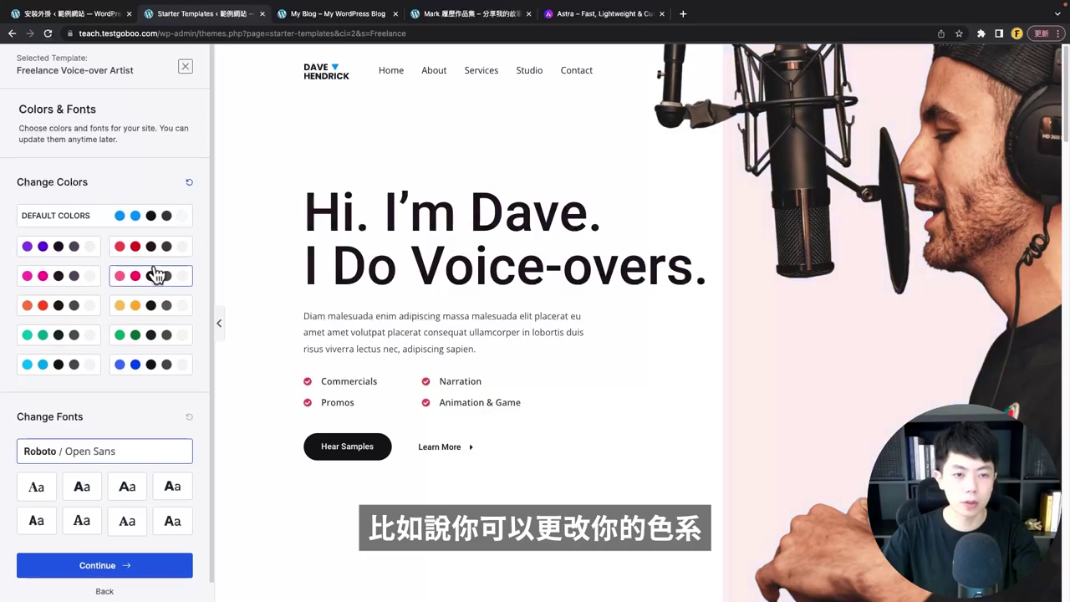
{"action": "left_click", "coordinate": [55, 306]}
{"action": "scroll", "coordinate": [700, 318], "scroll_direction": "down", "scroll_amount": 10}
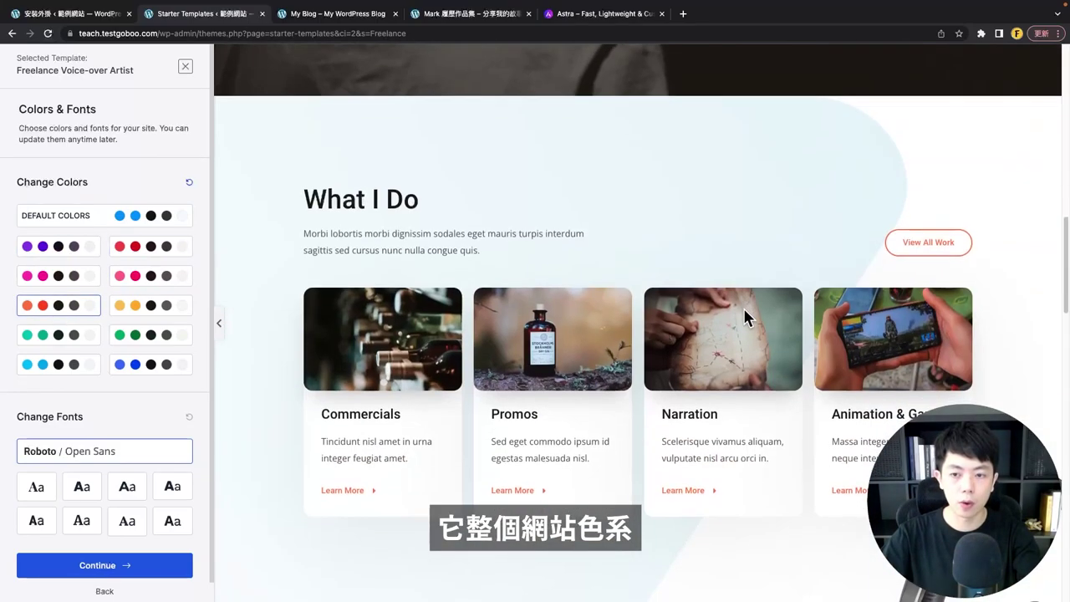
{"action": "scroll", "coordinate": [346, 258], "scroll_direction": "down", "scroll_amount": 5}
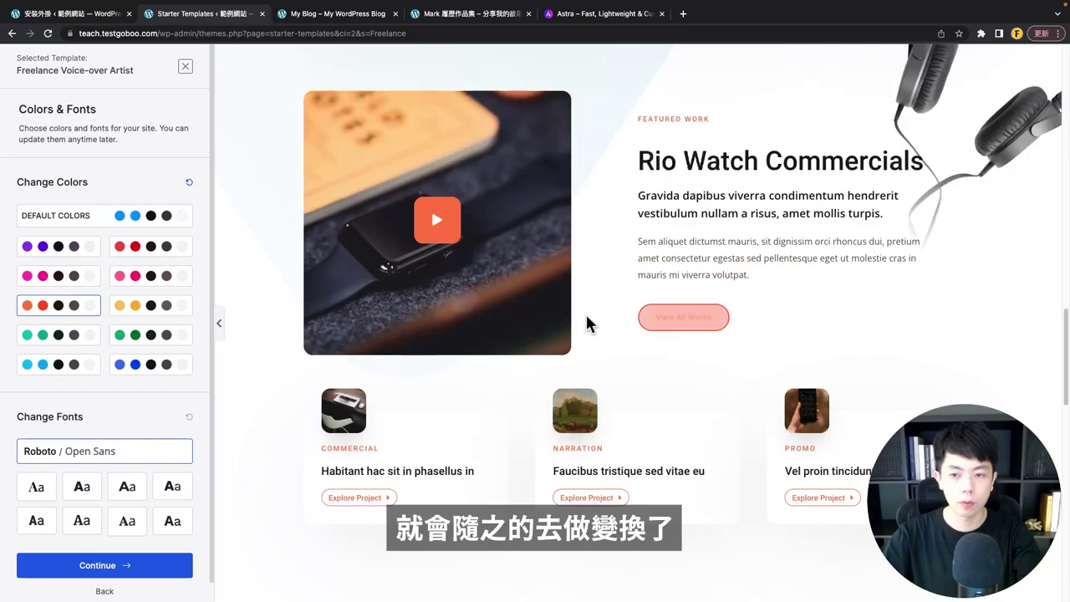
- Preview the pink, yellow, blue and purple palettes, then keep the default colours
{"action": "left_click", "coordinate": [144, 276]}
{"action": "left_click", "coordinate": [144, 306]}
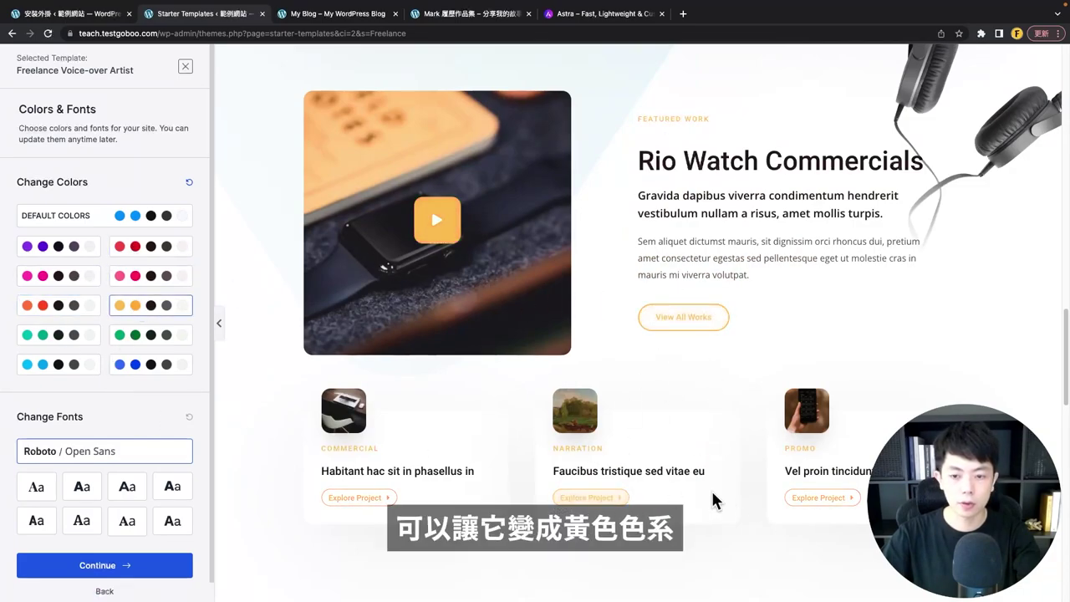
{"action": "left_click", "coordinate": [158, 367]}
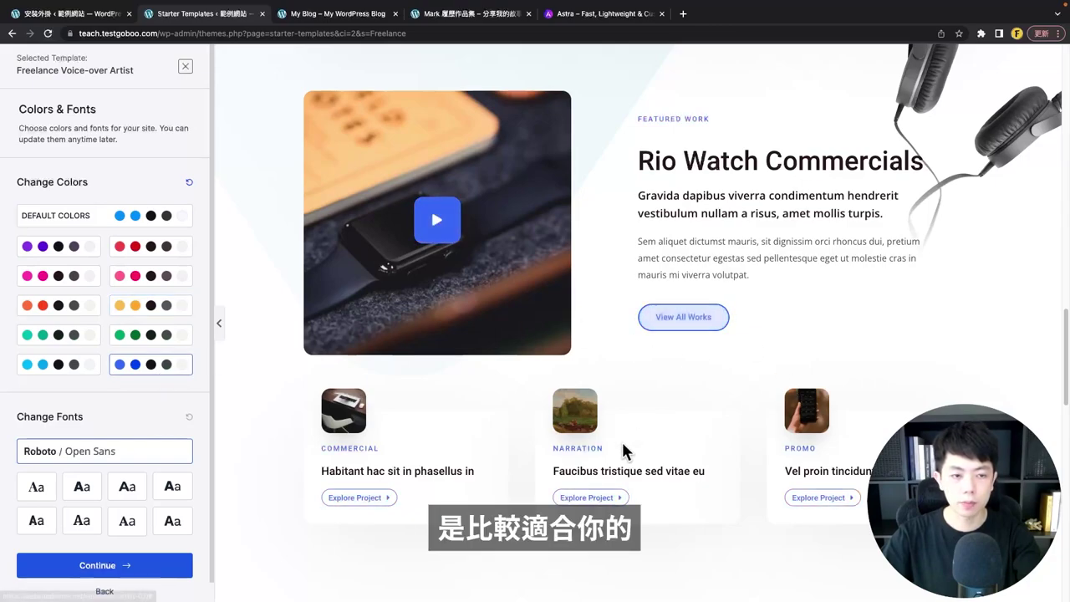
{"action": "left_click", "coordinate": [46, 249]}
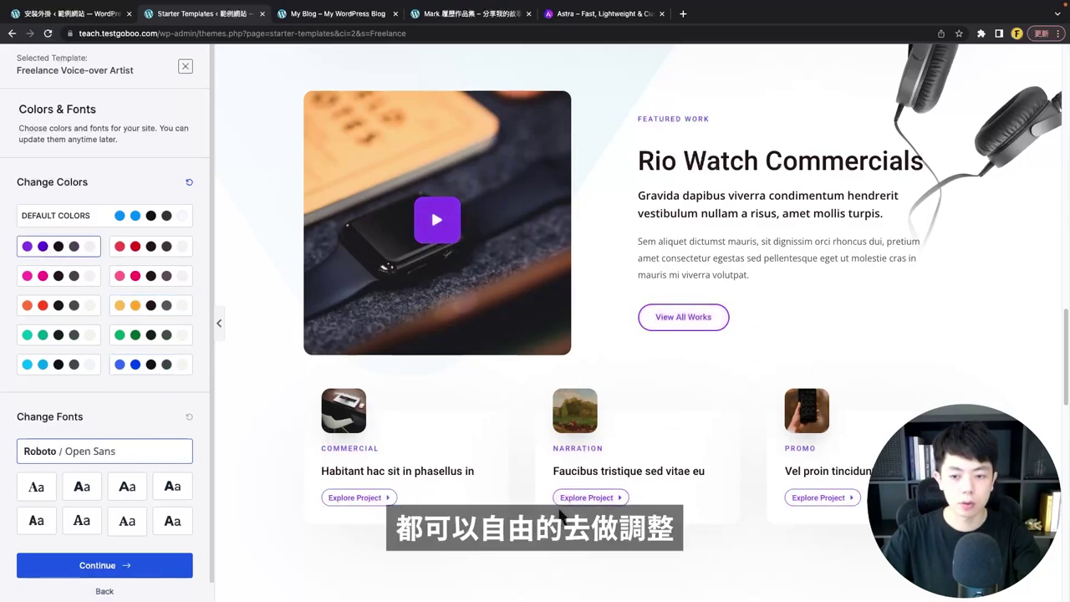
{"action": "left_click", "coordinate": [121, 221]}
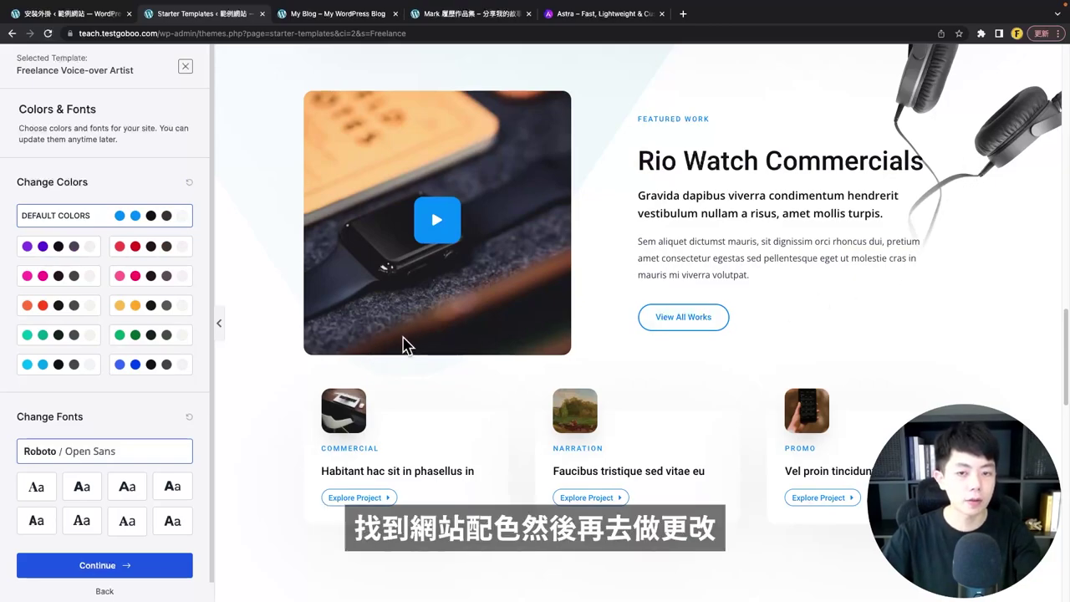
{"action": "scroll", "coordinate": [108, 402], "scroll_direction": "down", "scroll_amount": 1}
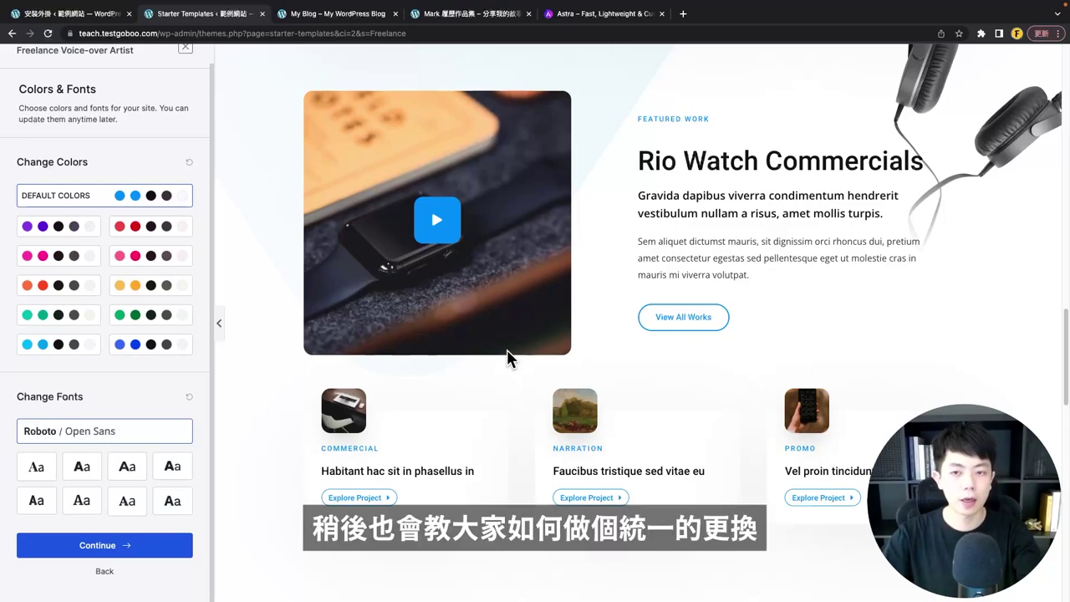
- Move past Colors & Fonts, opt out of non-sensitive data sharing, and build the website
{"action": "left_click", "coordinate": [133, 548]}
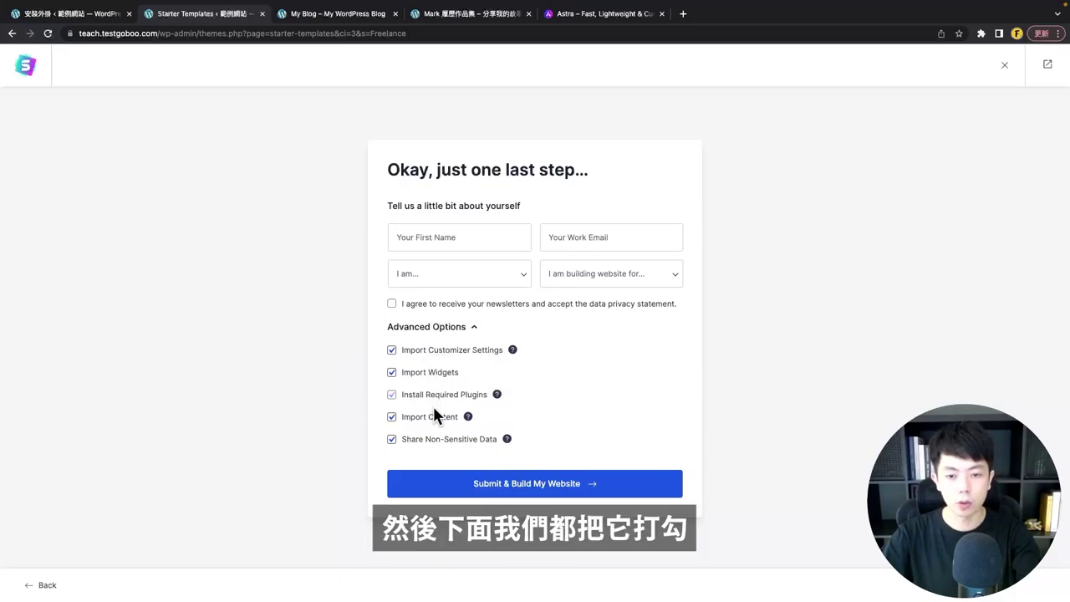
{"action": "left_click", "coordinate": [436, 444]}
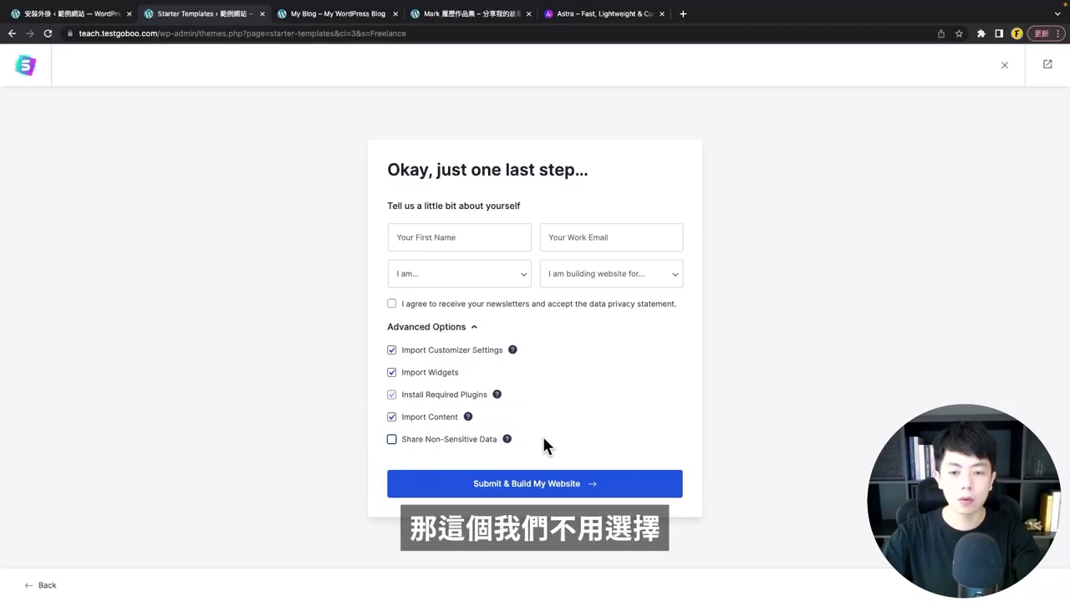
{"action": "left_click", "coordinate": [539, 491]}
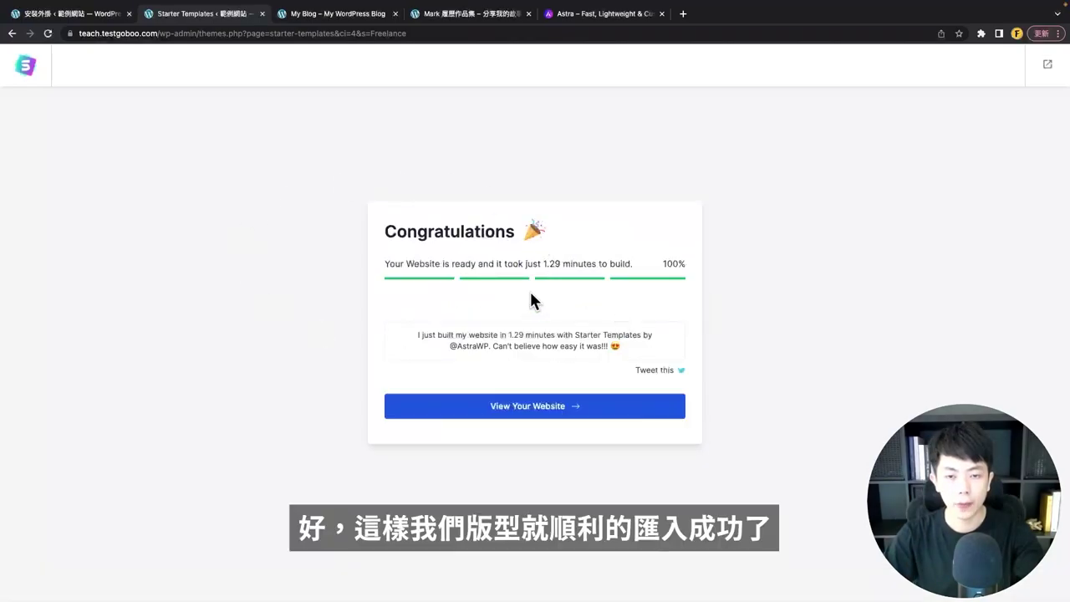
- Open the finished website in a new tab
{"action": "right_click", "coordinate": [507, 409]}
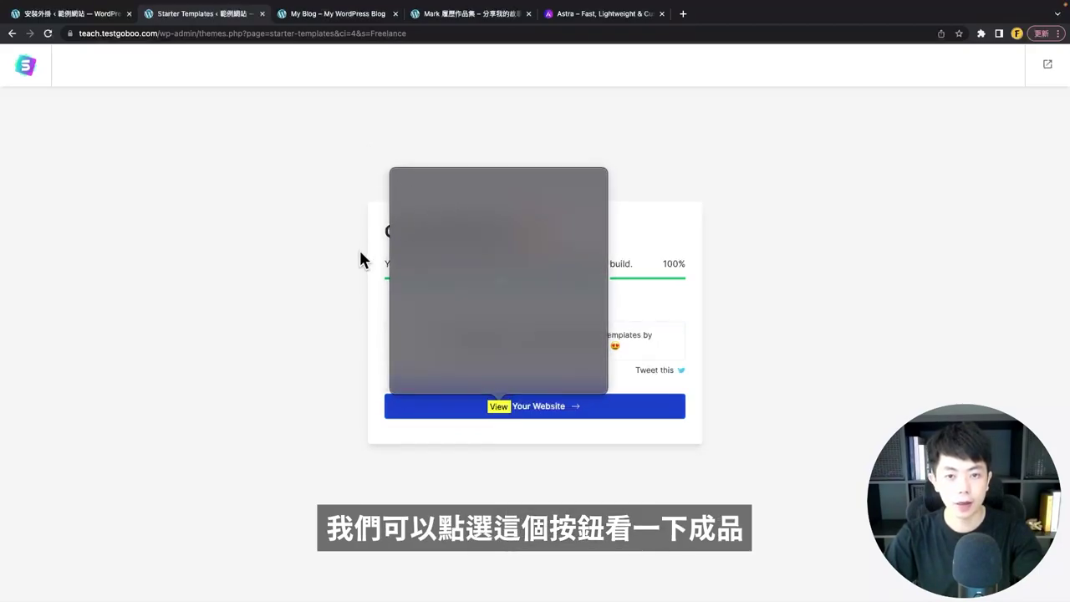
{"action": "left_click", "coordinate": [360, 256]}
{"action": "left_click", "coordinate": [513, 416]}
{"action": "scroll", "coordinate": [518, 276], "scroll_direction": "down", "scroll_amount": 10}
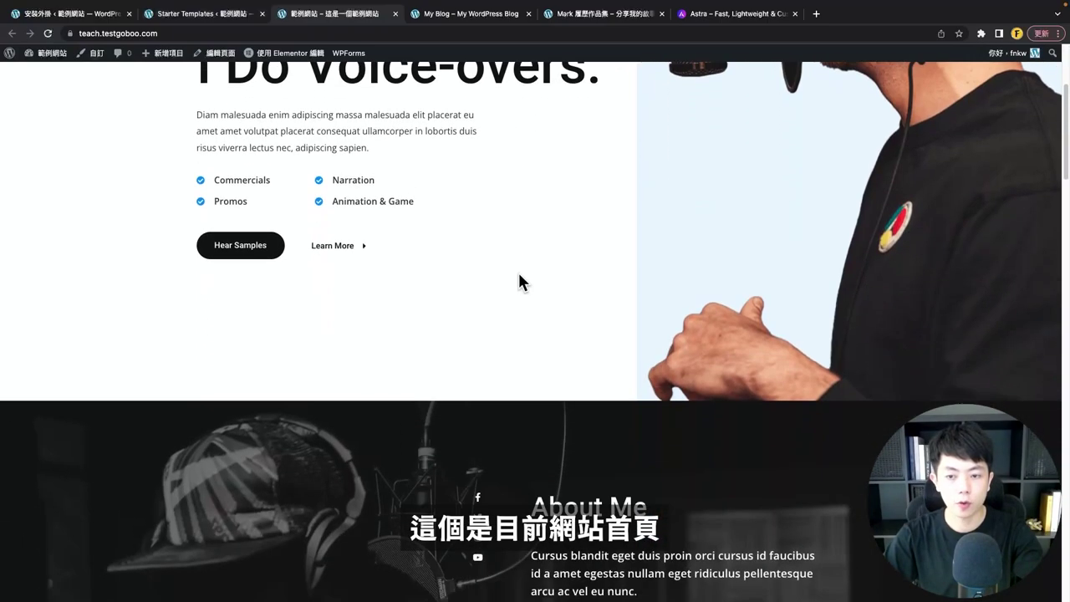
{"action": "scroll", "coordinate": [516, 282], "scroll_direction": "up", "scroll_amount": 10}
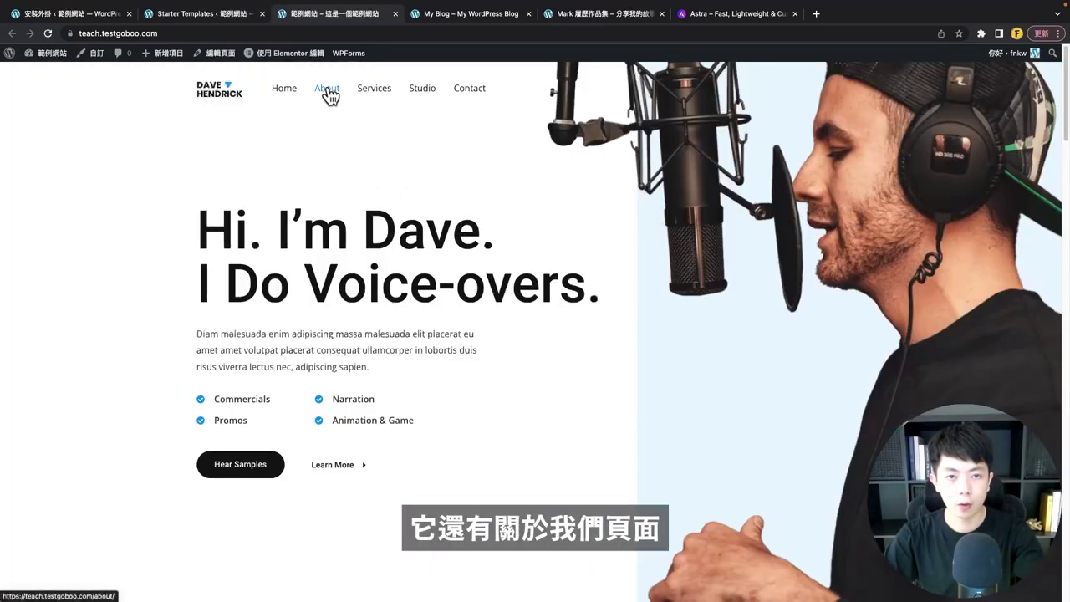
- Look through the About, Services and Contact pages, then return to the homepage
{"action": "left_click", "coordinate": [323, 88]}
{"action": "left_click", "coordinate": [375, 88]}
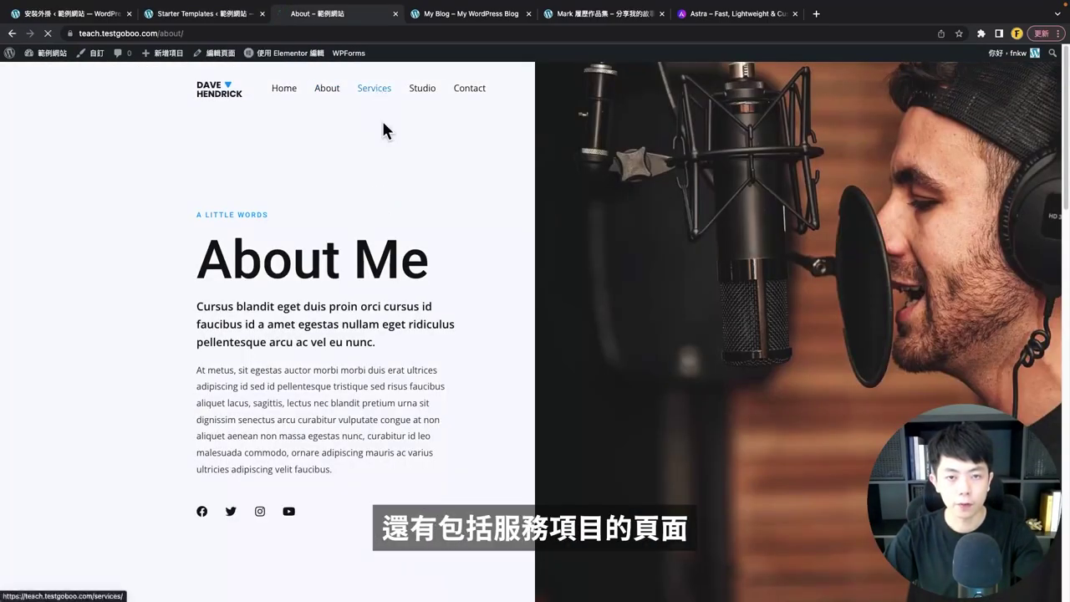
{"action": "scroll", "coordinate": [447, 271], "scroll_direction": "down", "scroll_amount": 15}
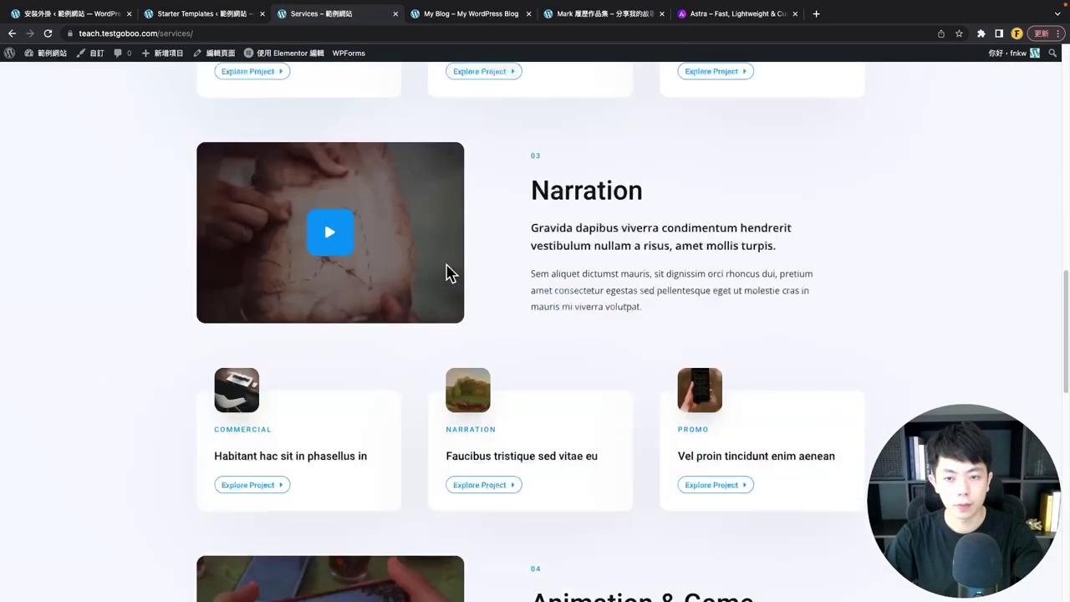
{"action": "scroll", "coordinate": [447, 276], "scroll_direction": "up", "scroll_amount": 15}
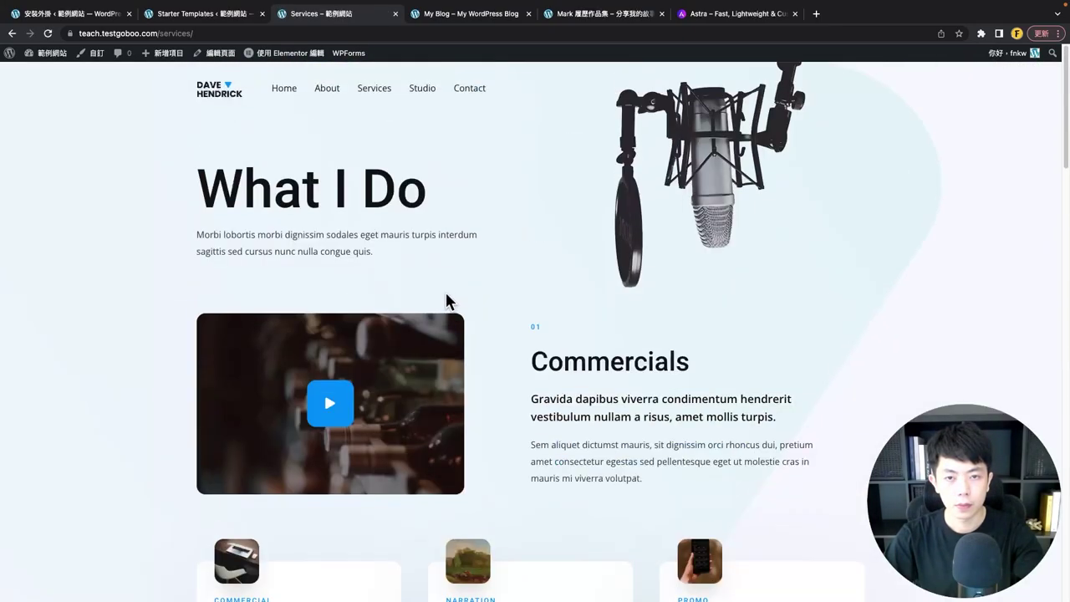
{"action": "left_click", "coordinate": [471, 92]}
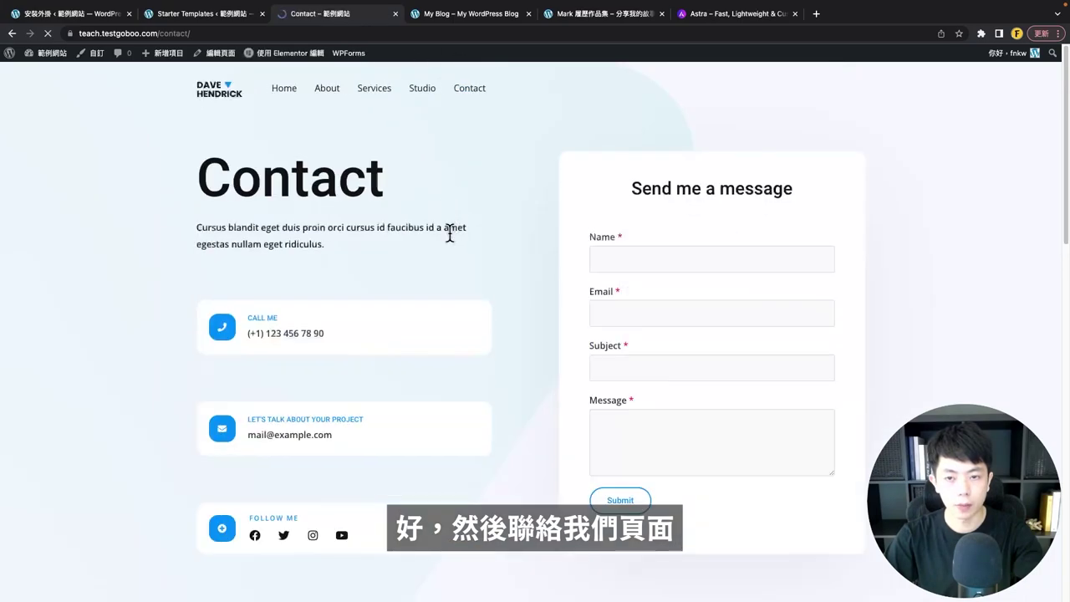
{"action": "scroll", "coordinate": [535, 219], "scroll_direction": "down", "scroll_amount": 3}
{"action": "scroll", "coordinate": [530, 213], "scroll_direction": "down", "scroll_amount": 8}
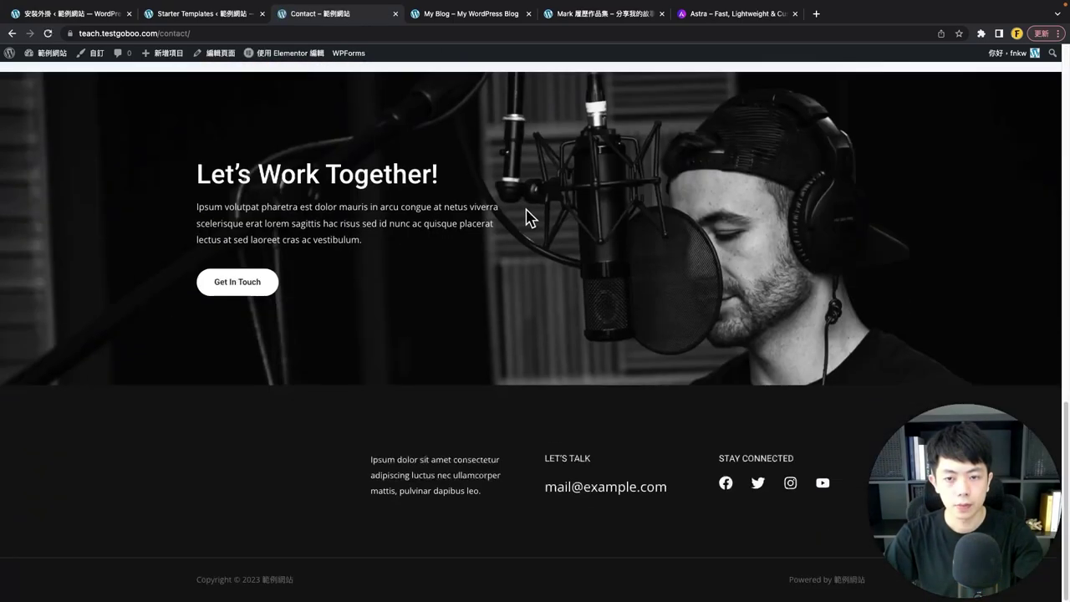
{"action": "scroll", "coordinate": [527, 218], "scroll_direction": "up", "scroll_amount": 12}
{"action": "left_click", "coordinate": [214, 96]}
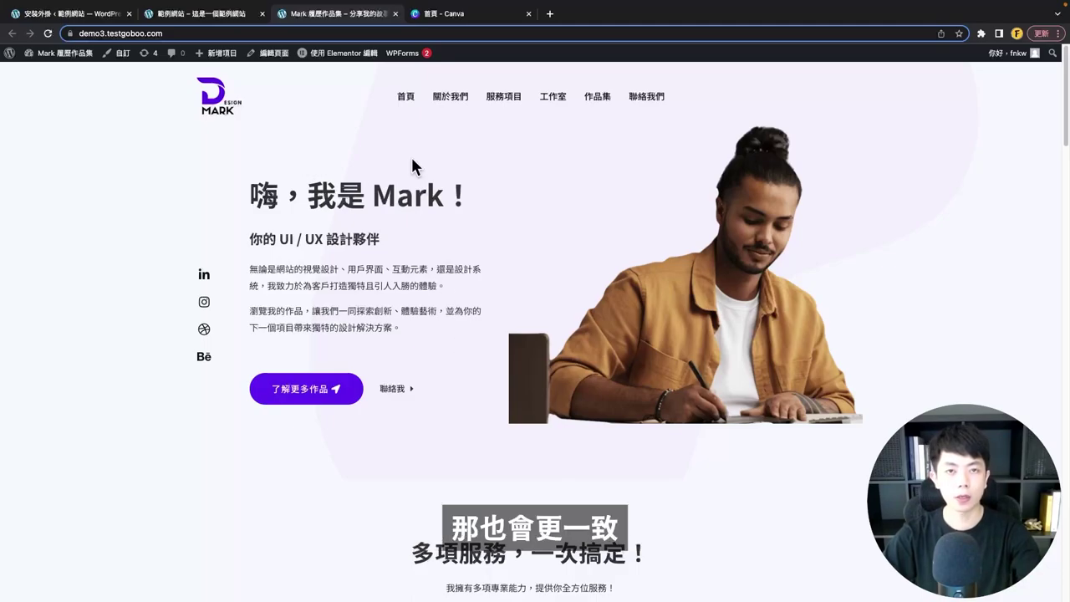
- Switch to the Canva home page tab
{"action": "left_click", "coordinate": [473, 12]}
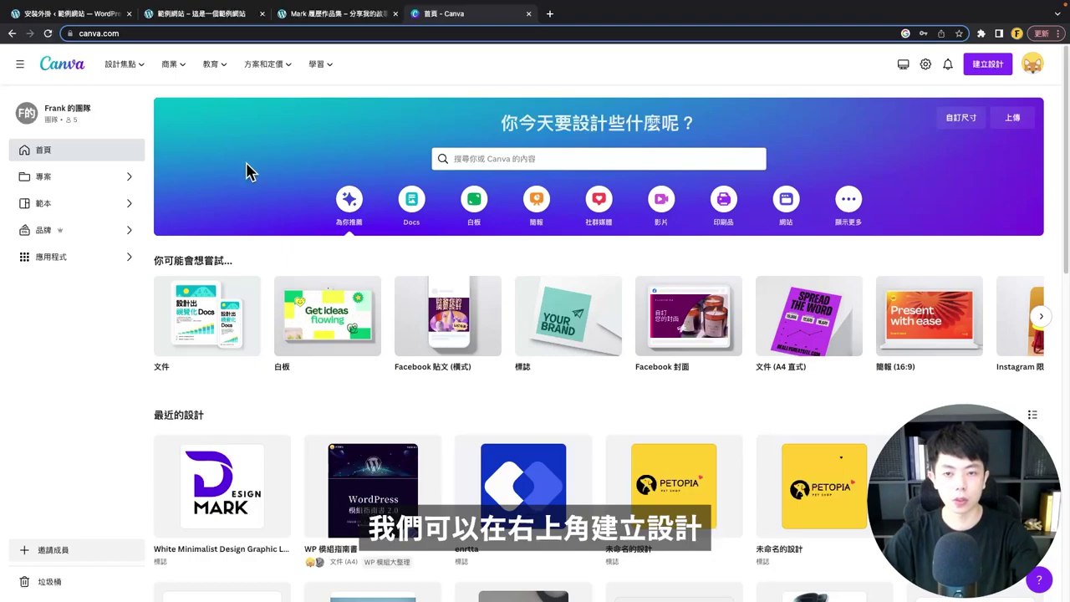
- Create a new 500 × 500 Logo (標誌) design from Canva's design-type list
{"action": "left_click", "coordinate": [987, 67]}
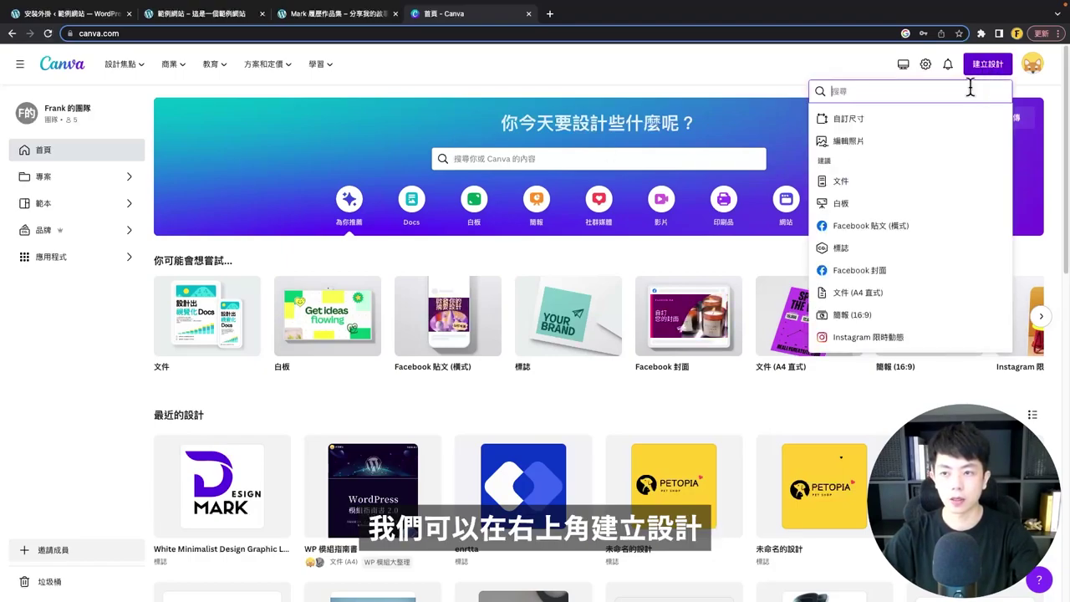
{"action": "scroll", "coordinate": [916, 197], "scroll_direction": "down", "scroll_amount": 1}
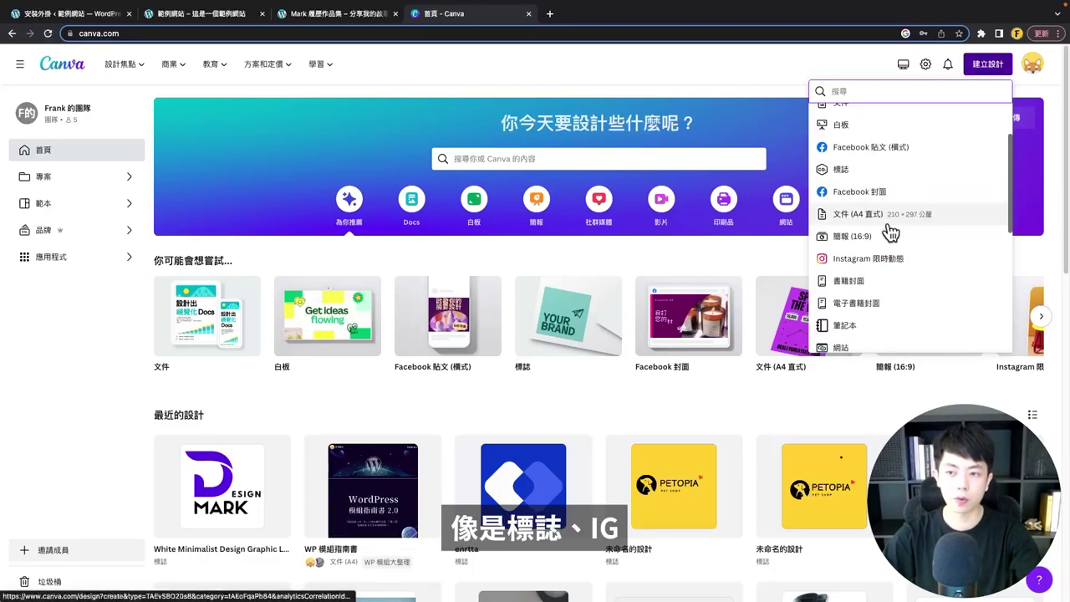
{"action": "scroll", "coordinate": [875, 262], "scroll_direction": "down", "scroll_amount": 3}
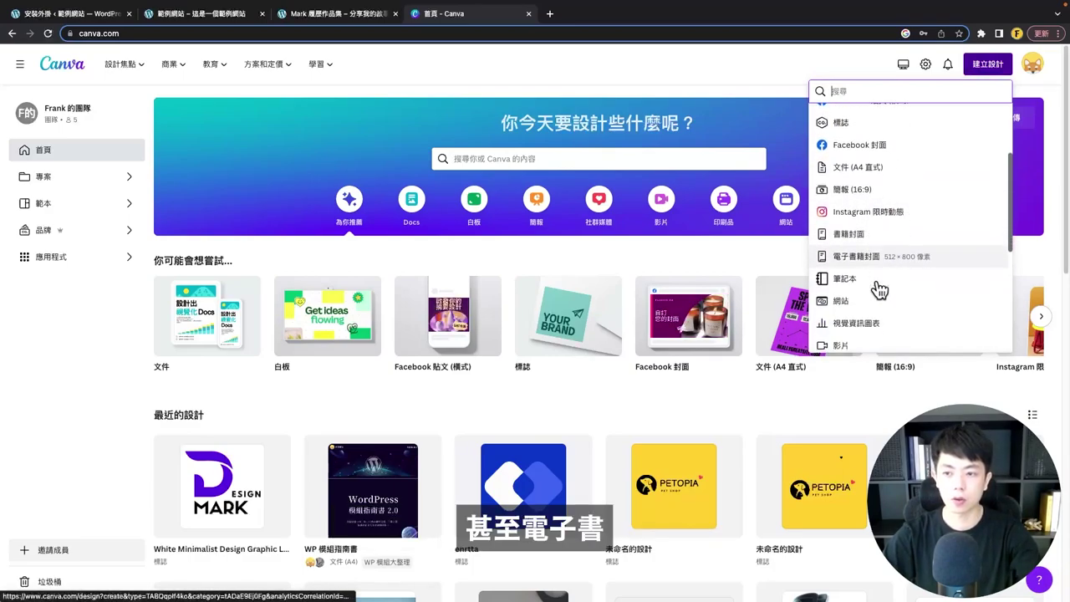
{"action": "scroll", "coordinate": [878, 297], "scroll_direction": "down", "scroll_amount": 9}
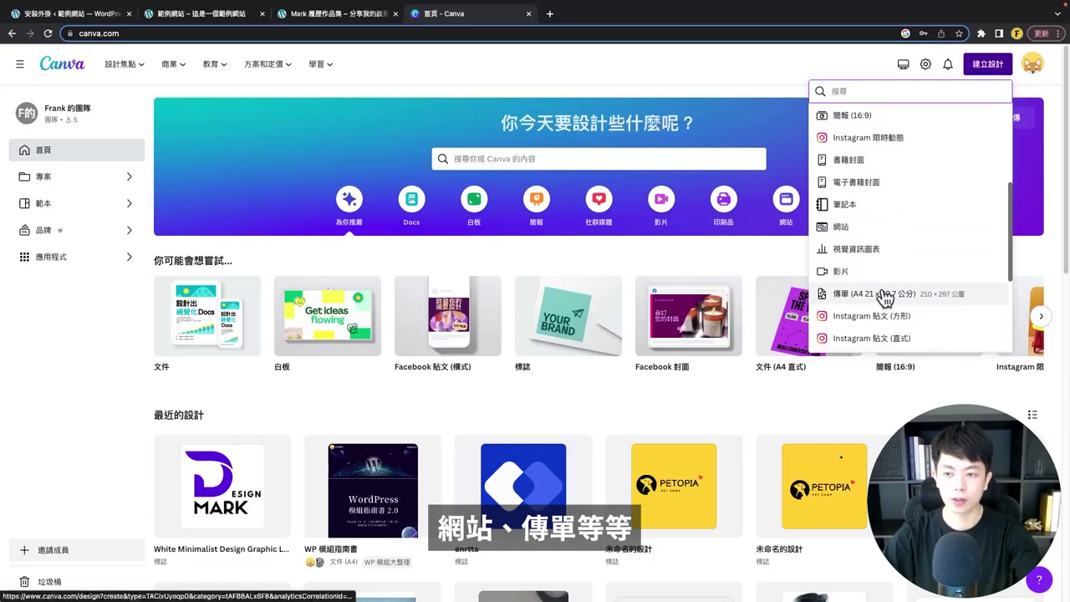
{"action": "scroll", "coordinate": [885, 288], "scroll_direction": "up", "scroll_amount": 12}
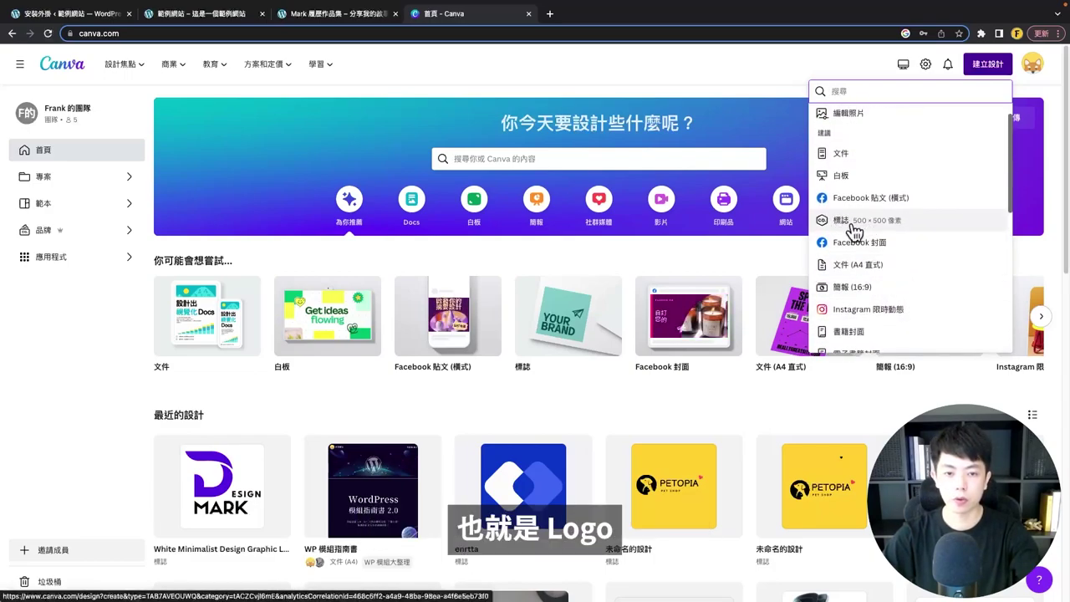
{"action": "left_click", "coordinate": [853, 223]}
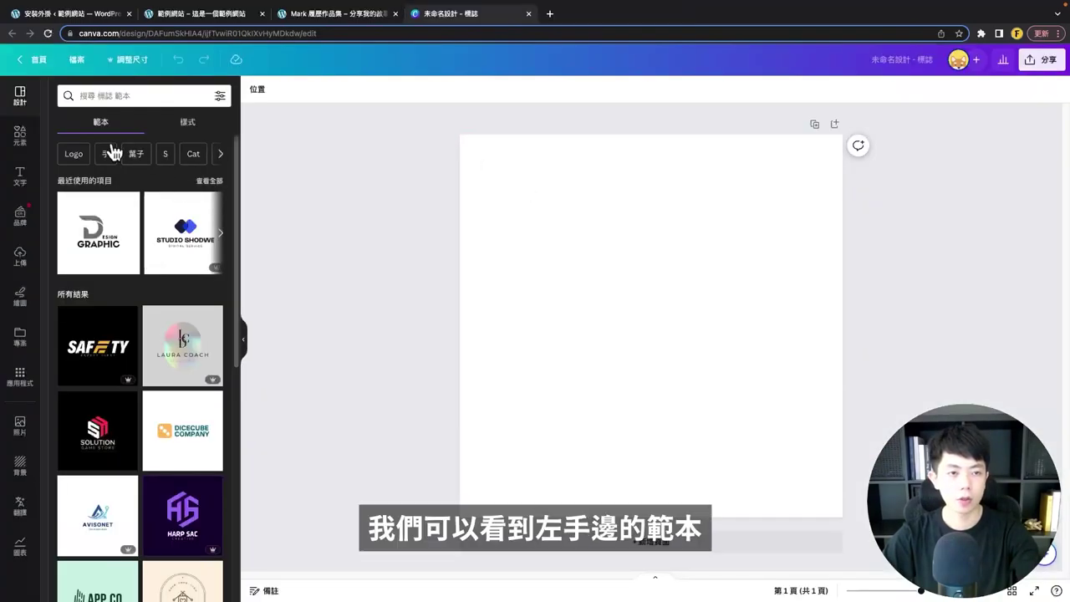
- Apply the recently used White Minimalist Design Graphic Logo template to the blank page
{"action": "scroll", "coordinate": [151, 230], "scroll_direction": "down", "scroll_amount": 3}
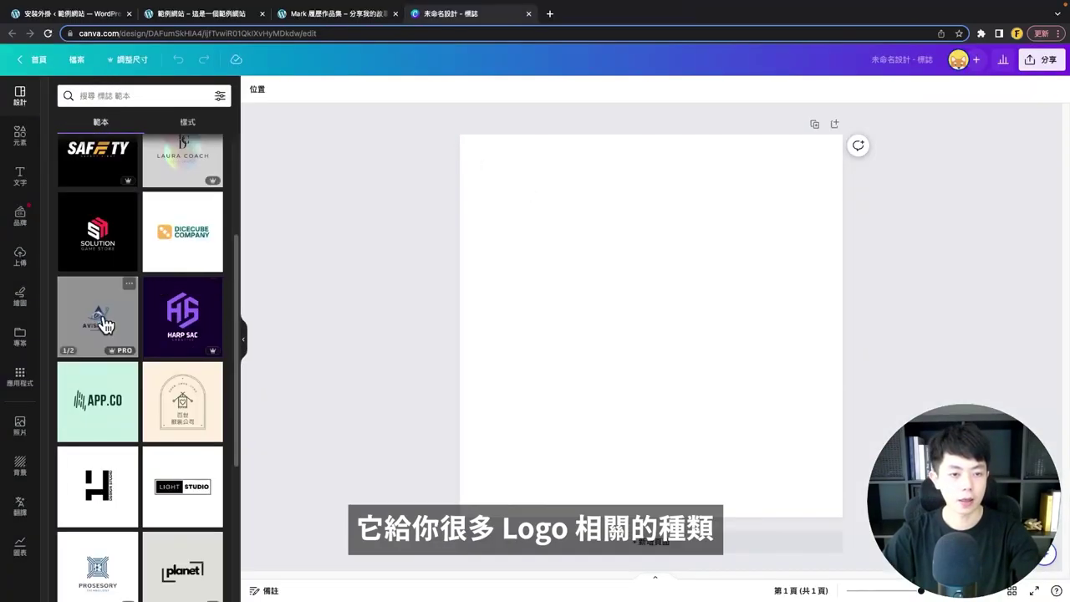
{"action": "scroll", "coordinate": [148, 382], "scroll_direction": "down", "scroll_amount": 2}
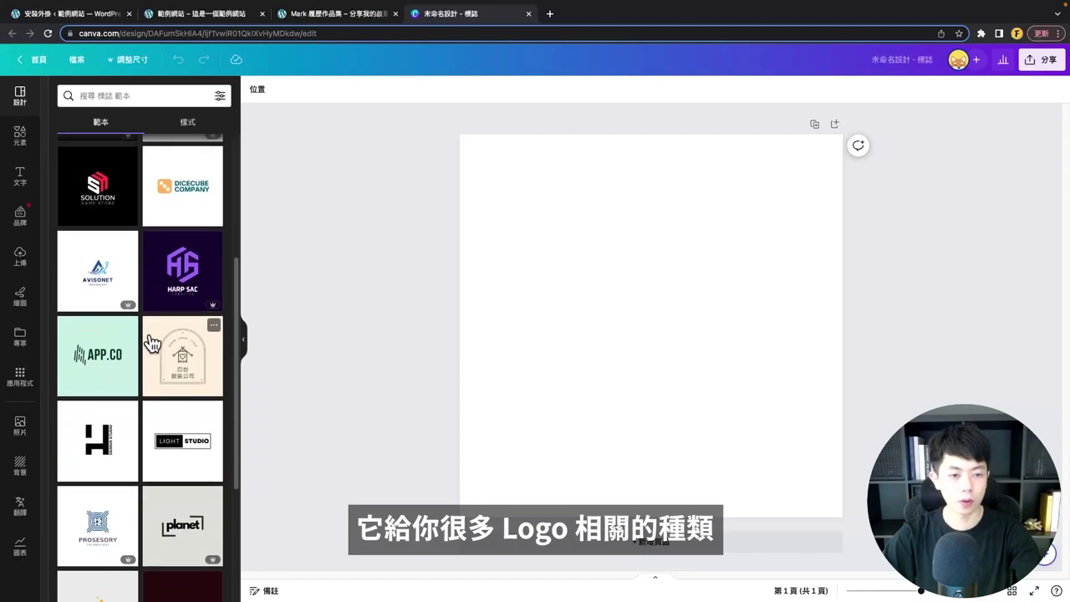
{"action": "scroll", "coordinate": [150, 347], "scroll_direction": "down", "scroll_amount": 1}
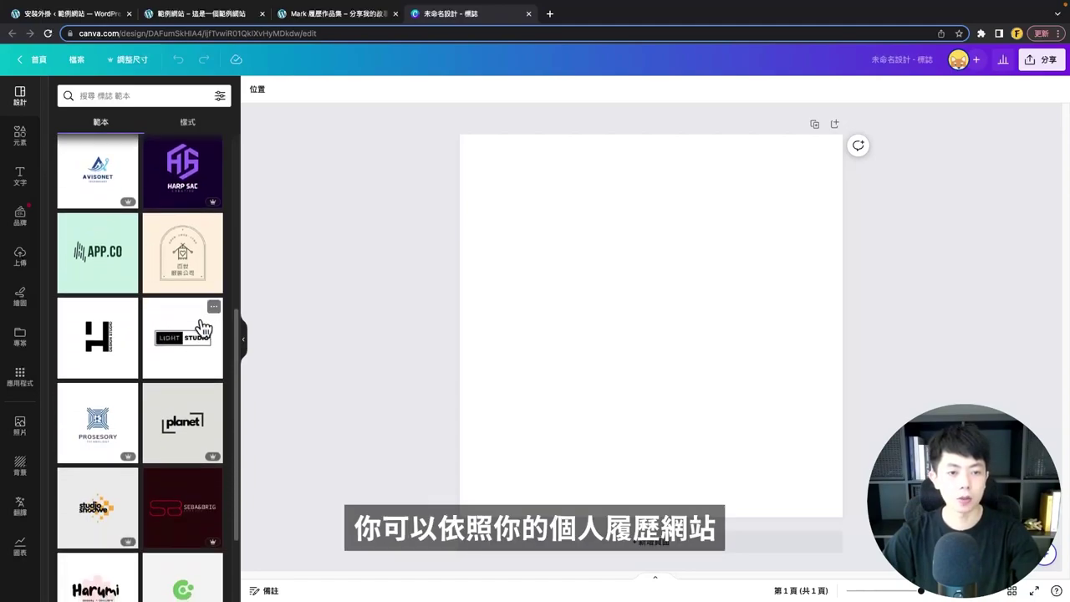
{"action": "scroll", "coordinate": [192, 328], "scroll_direction": "down", "scroll_amount": 3}
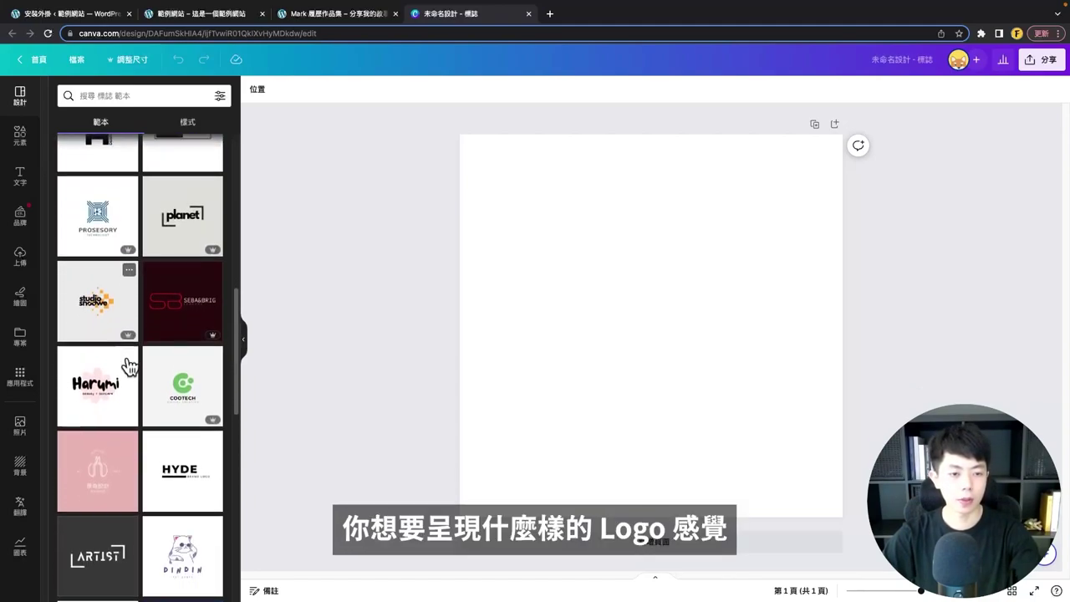
{"action": "scroll", "coordinate": [134, 366], "scroll_direction": "down", "scroll_amount": 5}
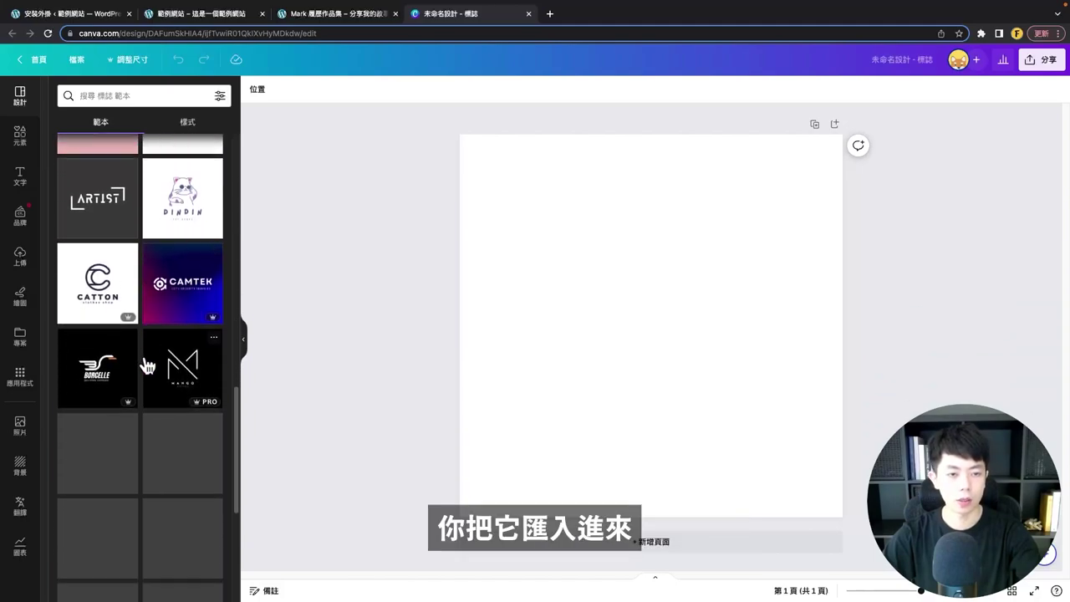
{"action": "scroll", "coordinate": [147, 366], "scroll_direction": "down", "scroll_amount": 2}
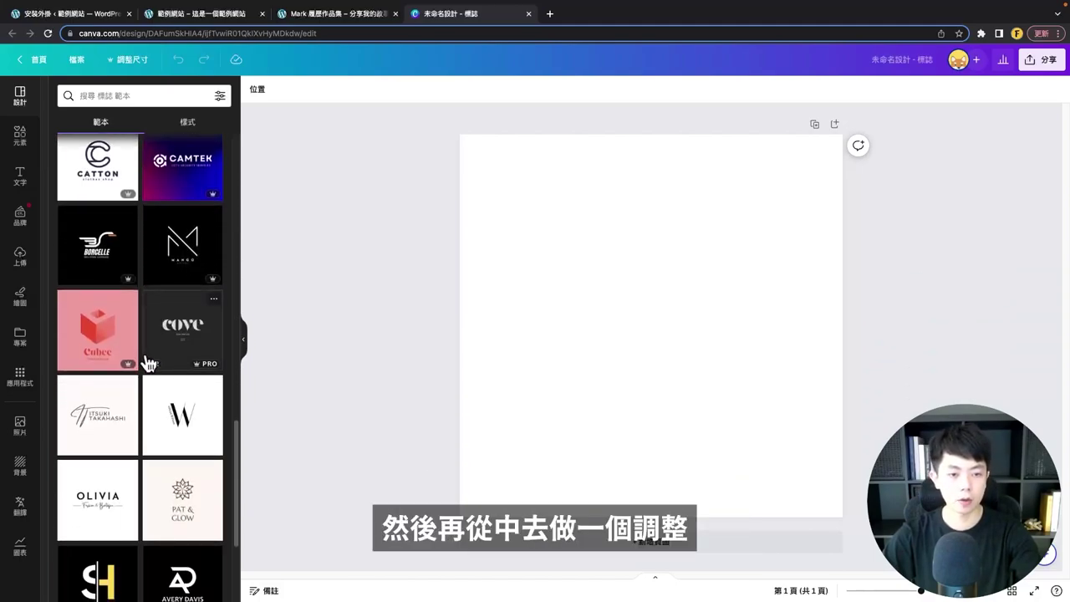
{"action": "scroll", "coordinate": [149, 363], "scroll_direction": "down", "scroll_amount": 2}
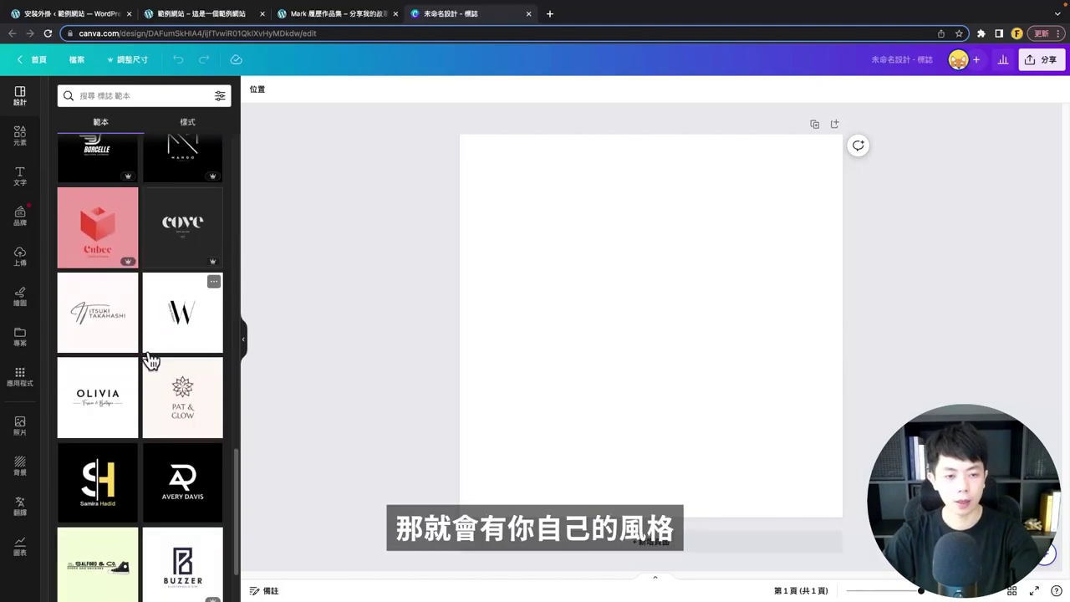
{"action": "scroll", "coordinate": [148, 355], "scroll_direction": "down", "scroll_amount": 15}
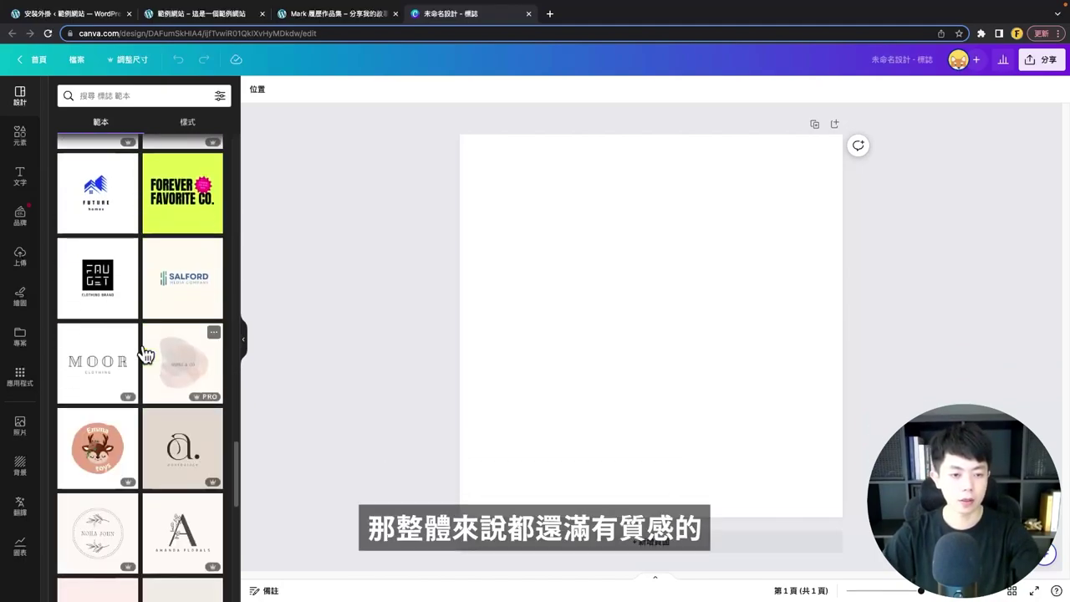
{"action": "scroll", "coordinate": [147, 360], "scroll_direction": "down", "scroll_amount": 5}
{"action": "scroll", "coordinate": [144, 368], "scroll_direction": "up", "scroll_amount": 20}
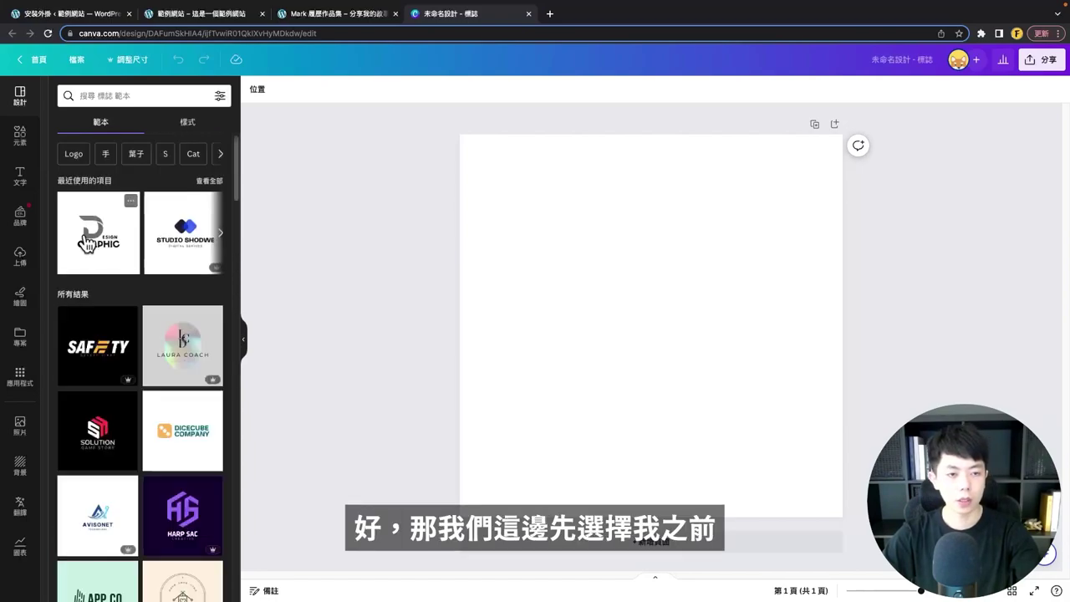
{"action": "left_click", "coordinate": [88, 239]}
- Box-select the Design Graphic logo's parts, deselect them, and switch to the Mark portfolio tab
{"action": "left_click_drag", "start_coordinate": [532, 211], "coordinate": [750, 454]}
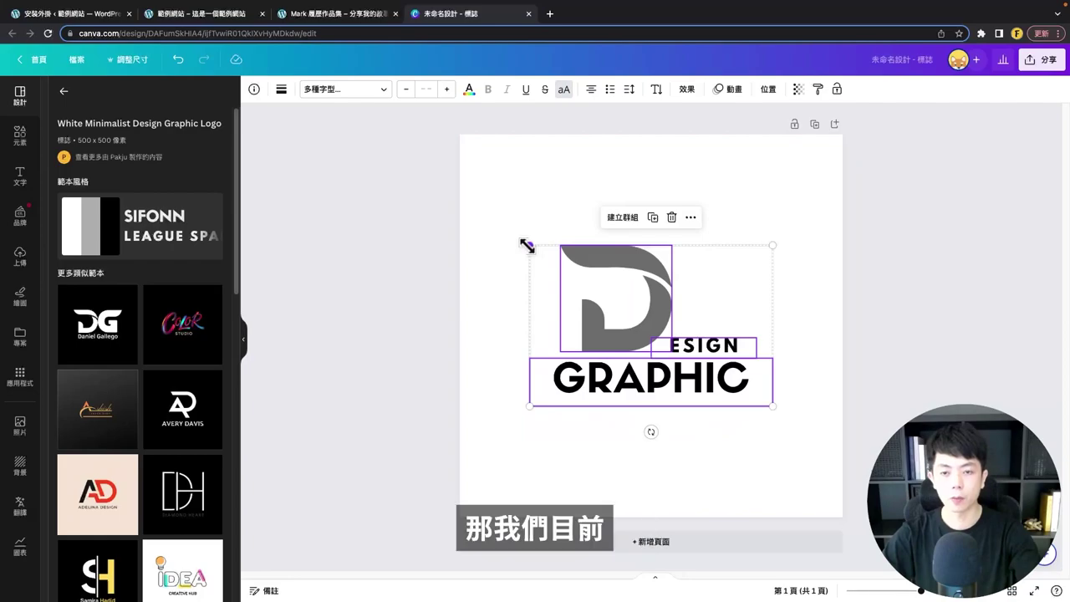
{"action": "left_click", "coordinate": [530, 454]}
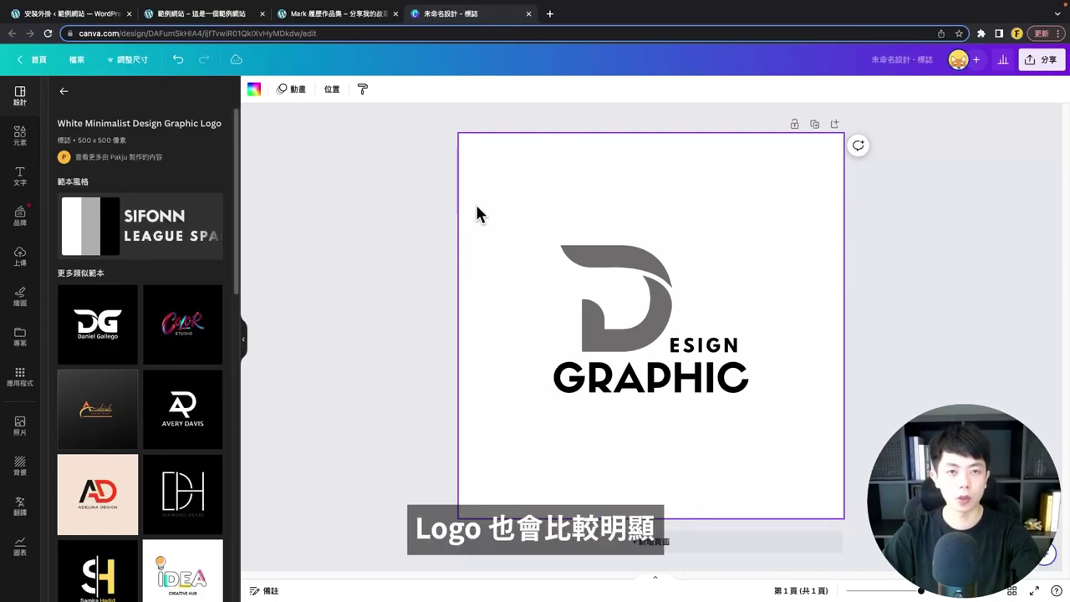
{"action": "left_click", "coordinate": [355, 14]}
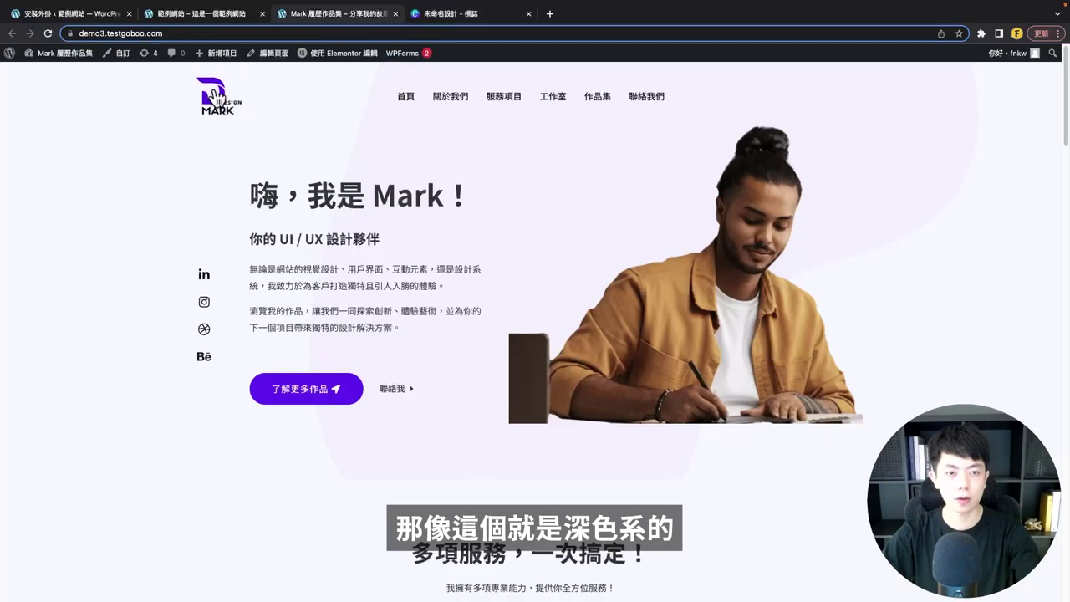
- Scroll the portfolio to its white footer logo and back up, then return to Canva
{"action": "scroll", "coordinate": [310, 435], "scroll_direction": "down", "scroll_amount": 20}
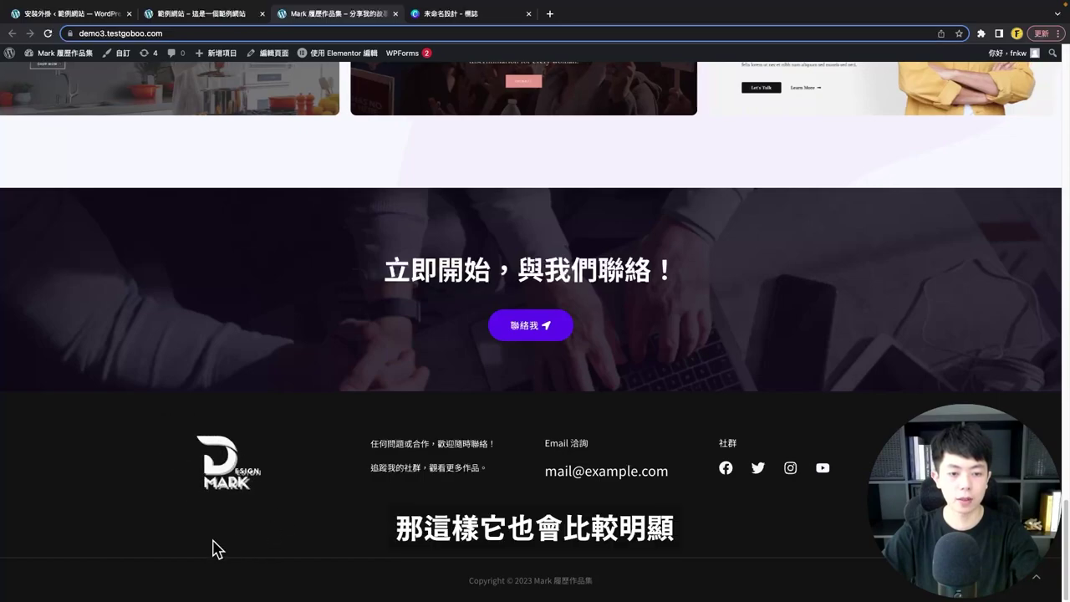
{"action": "scroll", "coordinate": [155, 476], "scroll_direction": "up", "scroll_amount": 20}
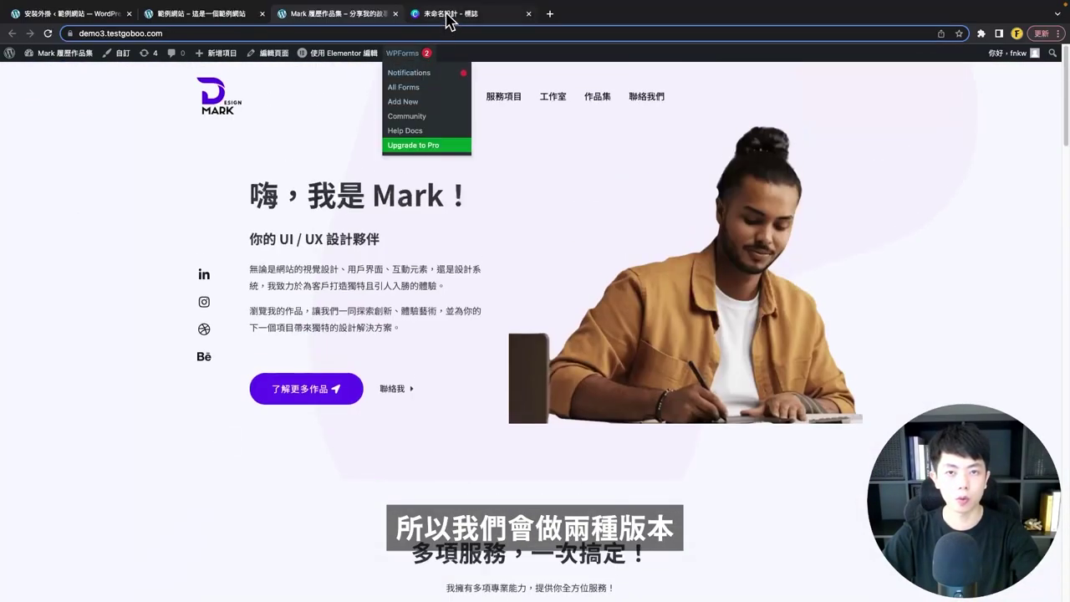
{"action": "left_click", "coordinate": [449, 15]}
- Colour the D mark purple and change the GRAPHIC text to MARK
{"action": "left_click", "coordinate": [650, 262]}
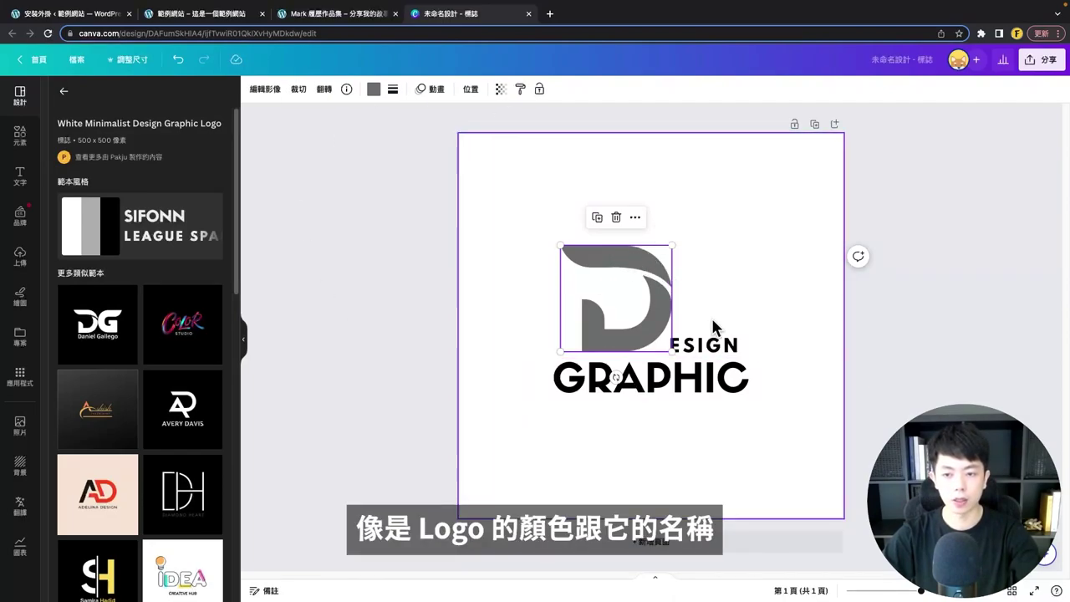
{"action": "left_click", "coordinate": [373, 88]}
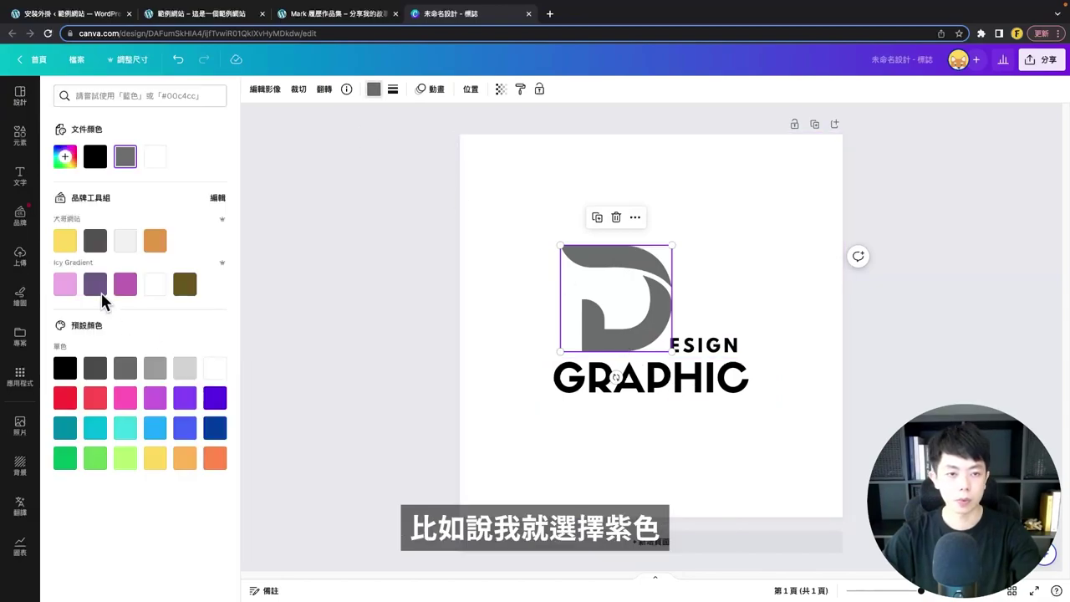
{"action": "left_click", "coordinate": [185, 398]}
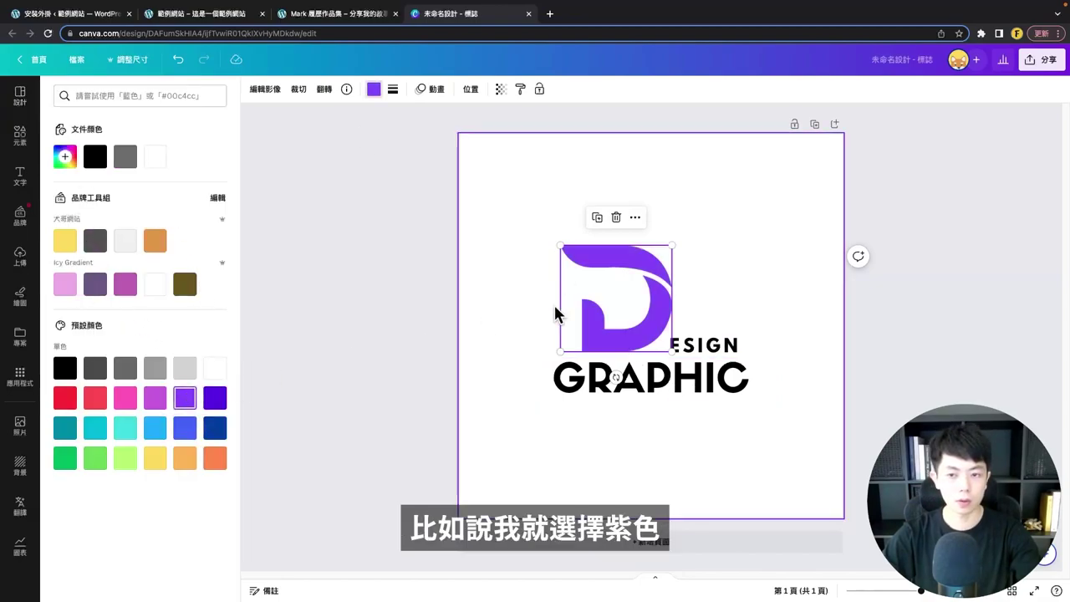
{"action": "left_click", "coordinate": [684, 386]}
{"action": "left_click", "coordinate": [646, 392]}
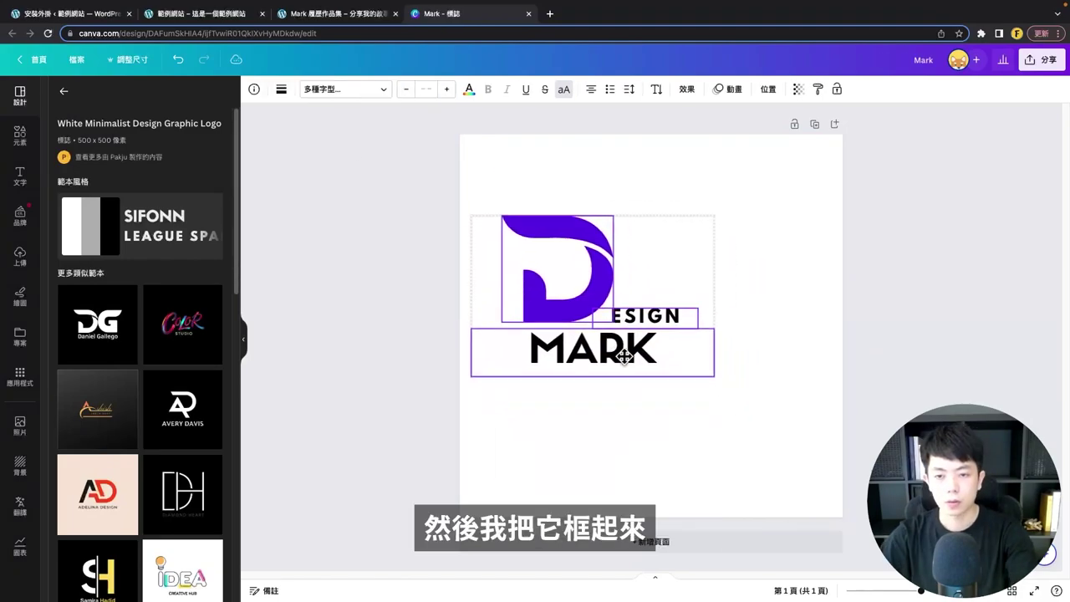
- Select the D mark and both text lines and enlarge the logo to fill the page
{"action": "left_click_drag", "start_coordinate": [465, 389], "coordinate": [808, 151]}
{"action": "left_click_drag", "start_coordinate": [640, 353], "coordinate": [667, 403]}
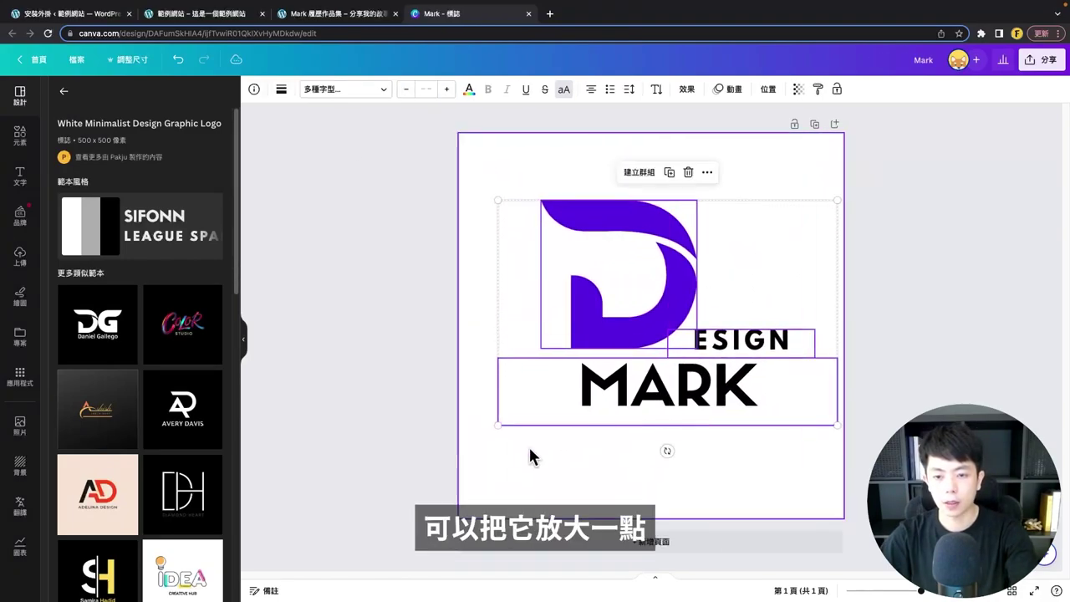
{"action": "left_click_drag", "start_coordinate": [498, 425], "coordinate": [390, 494]}
{"action": "left_click_drag", "start_coordinate": [513, 366], "coordinate": [559, 341]}
{"action": "left_click_drag", "start_coordinate": [436, 475], "coordinate": [390, 502]}
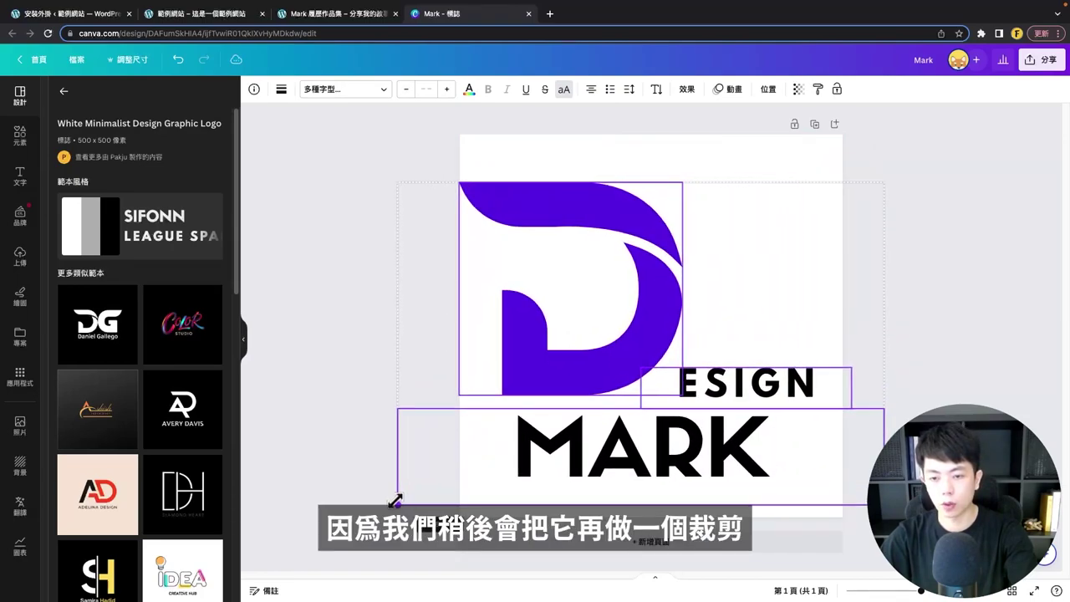
{"action": "left_click_drag", "start_coordinate": [523, 378], "coordinate": [545, 351]}
{"action": "left_click", "coordinate": [544, 352]}
{"action": "left_click", "coordinate": [731, 376]}
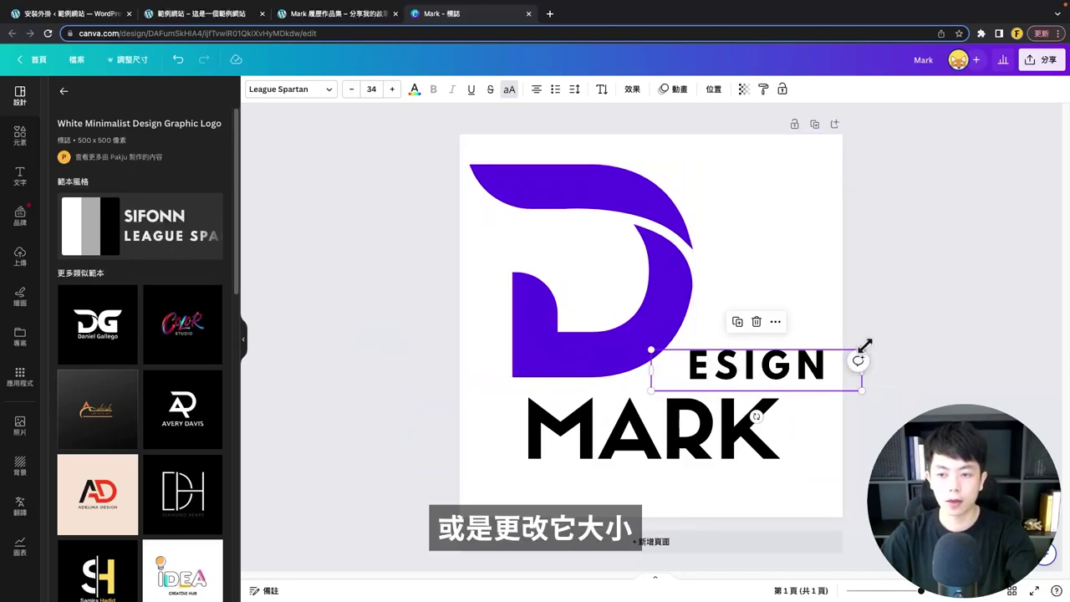
{"action": "left_click_drag", "start_coordinate": [864, 346], "coordinate": [783, 365]}
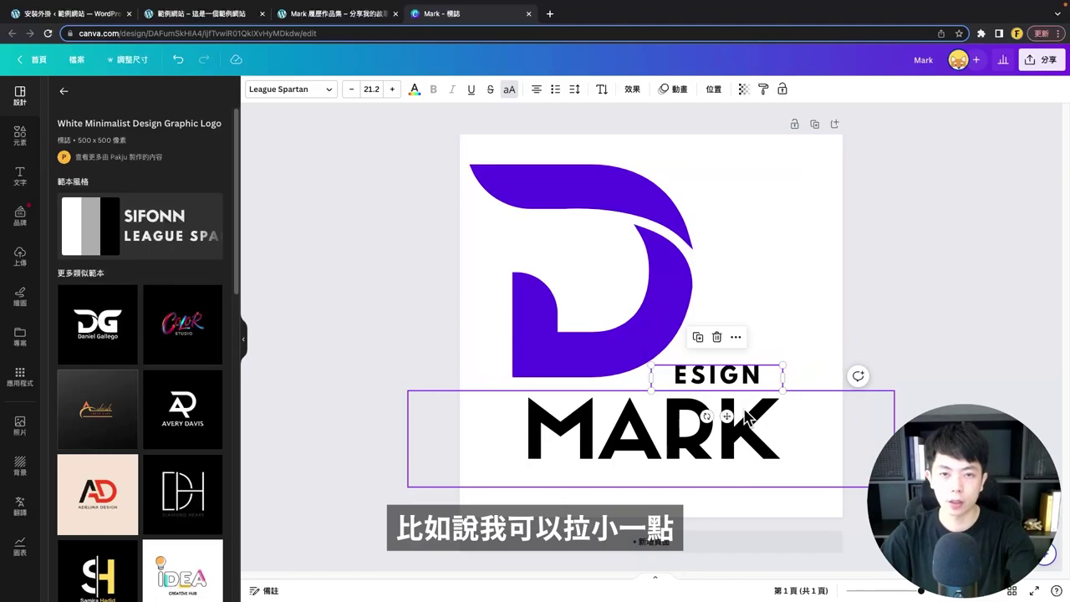
{"action": "key", "text": "ctrl+z"}
{"action": "left_click", "coordinate": [414, 88]}
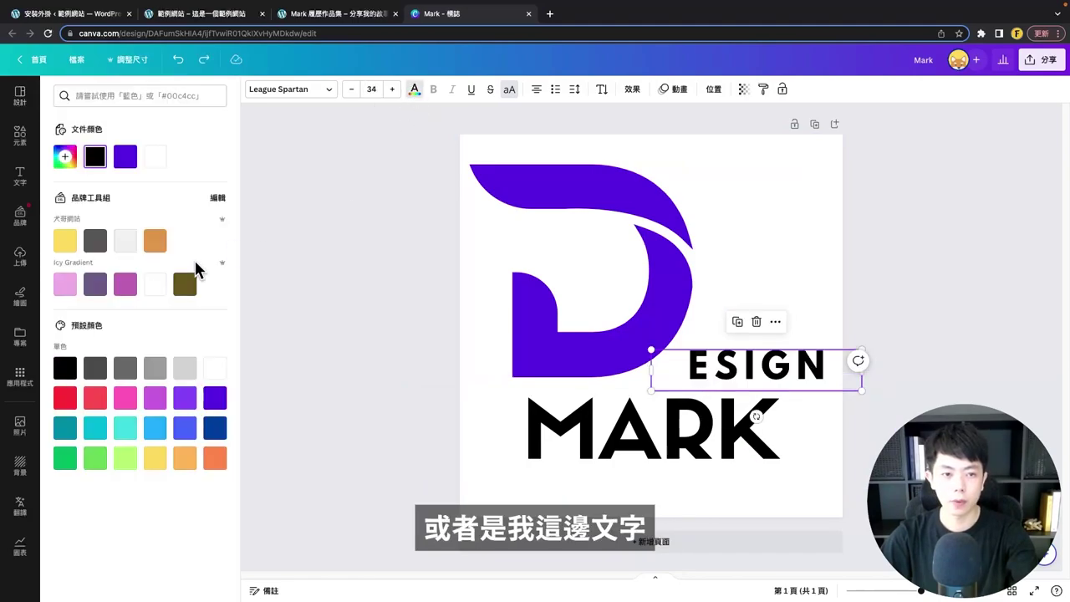
{"action": "left_click", "coordinate": [177, 407]}
{"action": "key", "text": "ctrl+z"}
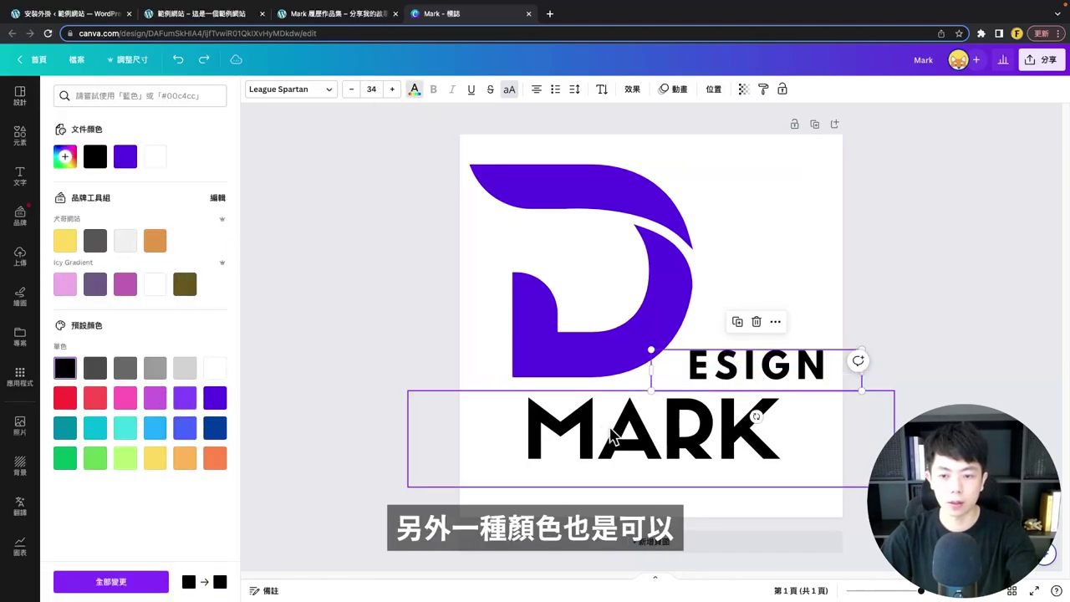
{"action": "left_click", "coordinate": [613, 435]}
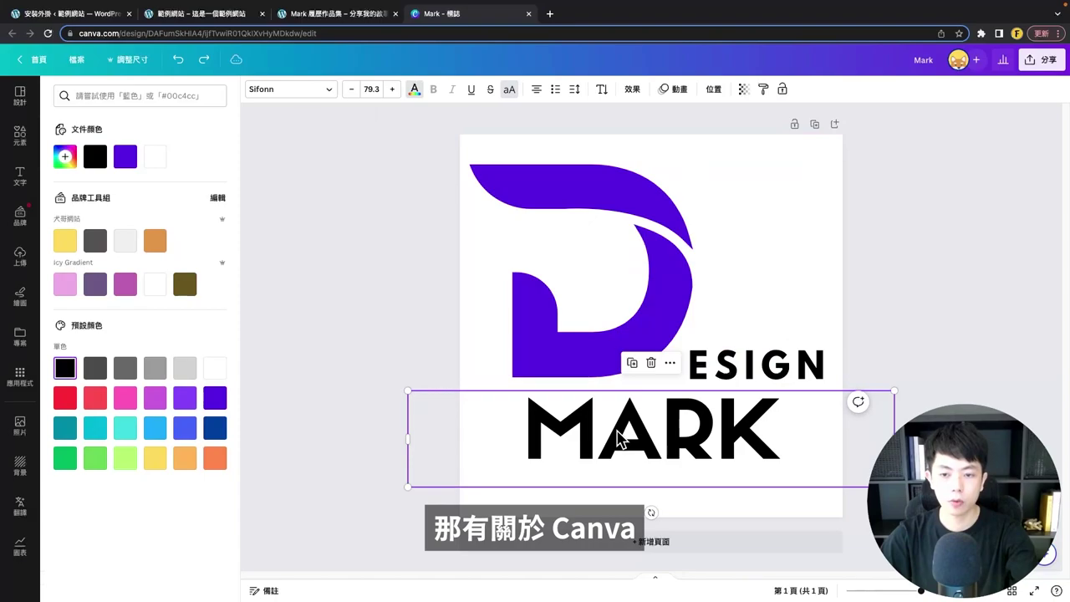
{"action": "left_click", "coordinate": [295, 92]}
{"action": "scroll", "coordinate": [125, 276], "scroll_direction": "down", "scroll_amount": 10}
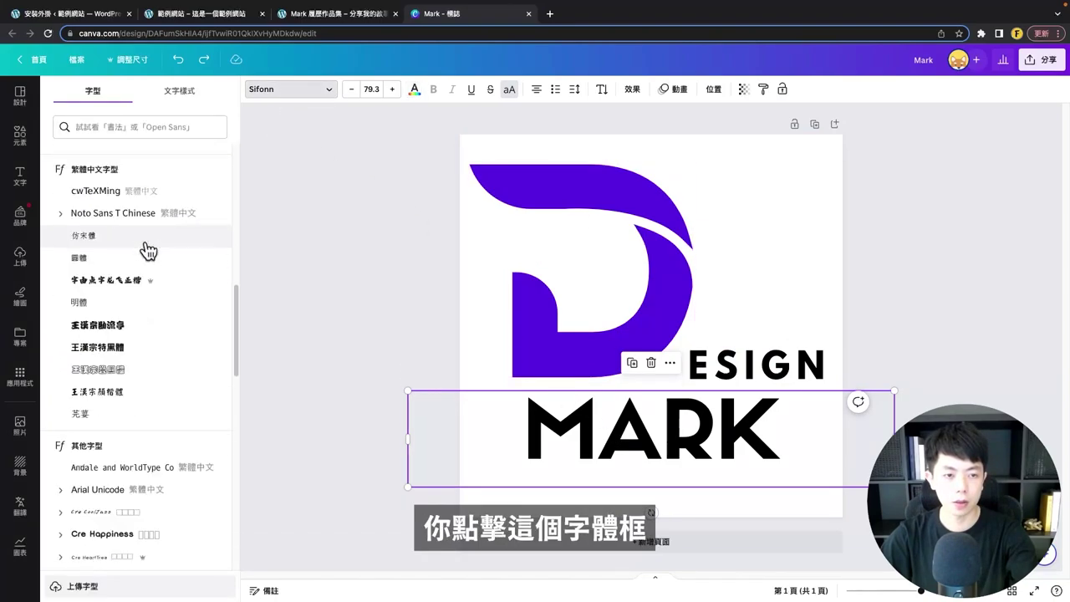
{"action": "scroll", "coordinate": [148, 250], "scroll_direction": "down", "scroll_amount": 15}
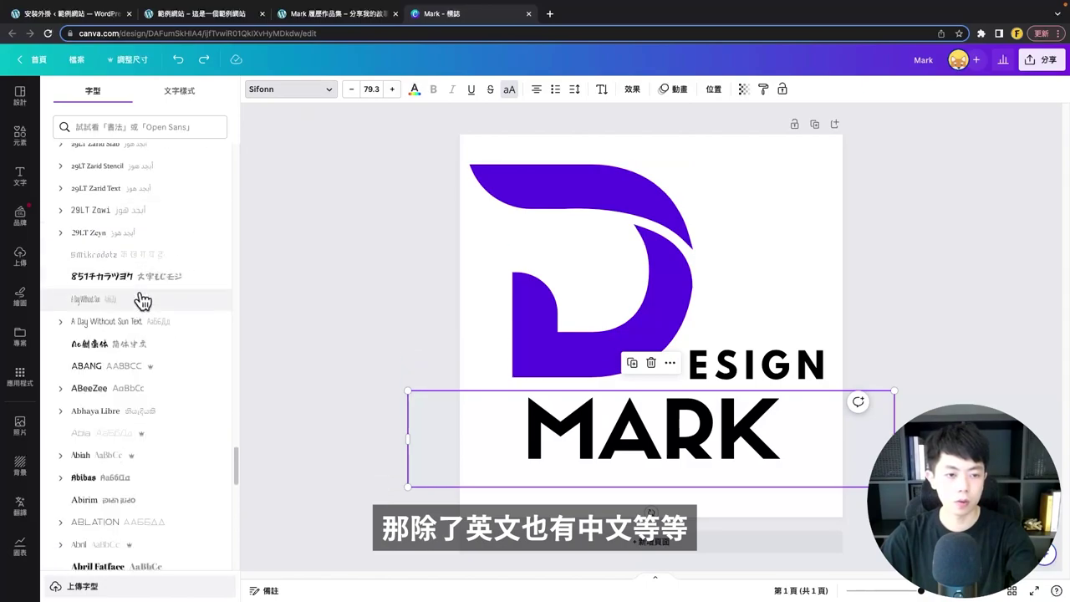
{"action": "scroll", "coordinate": [143, 301], "scroll_direction": "up", "scroll_amount": 20}
{"action": "left_click", "coordinate": [679, 261]}
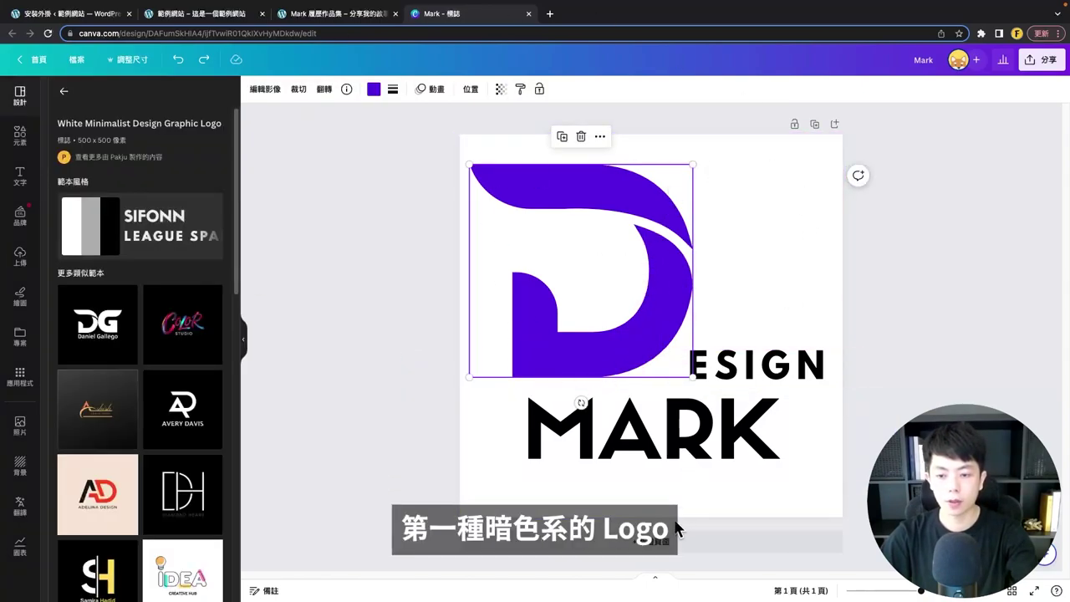
- Duplicate the page and give page 2 a black background
{"action": "left_click", "coordinate": [814, 126]}
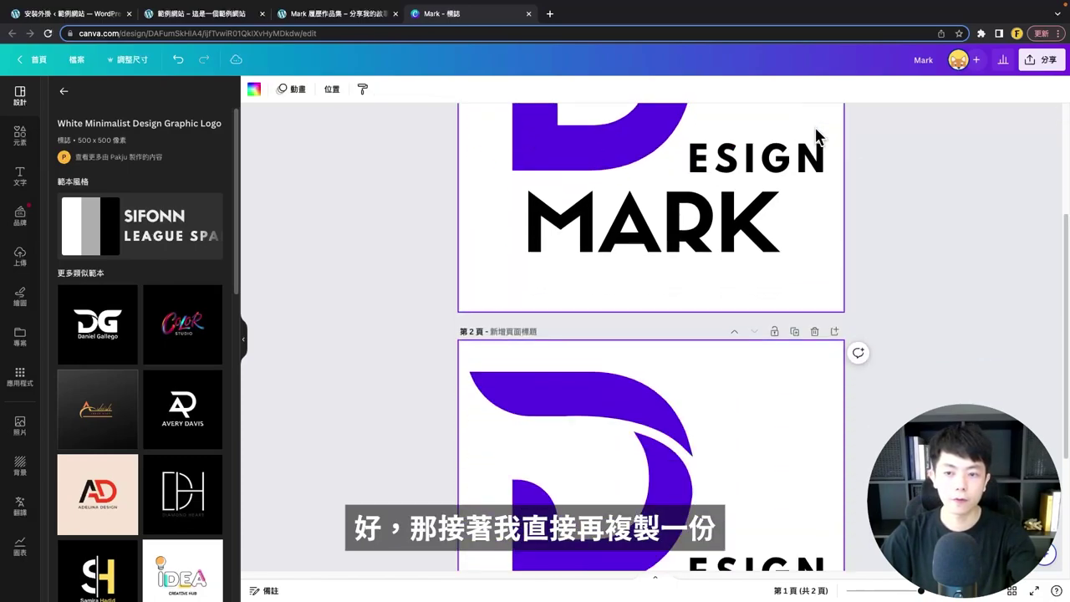
{"action": "left_click", "coordinate": [678, 287]}
{"action": "left_click", "coordinate": [798, 186]}
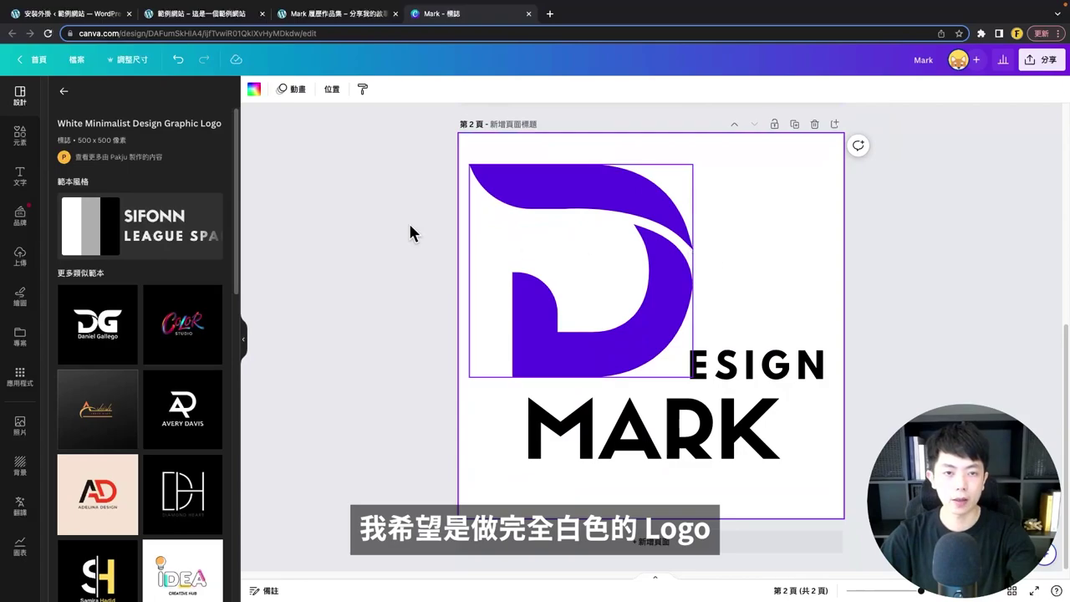
{"action": "left_click", "coordinate": [255, 90]}
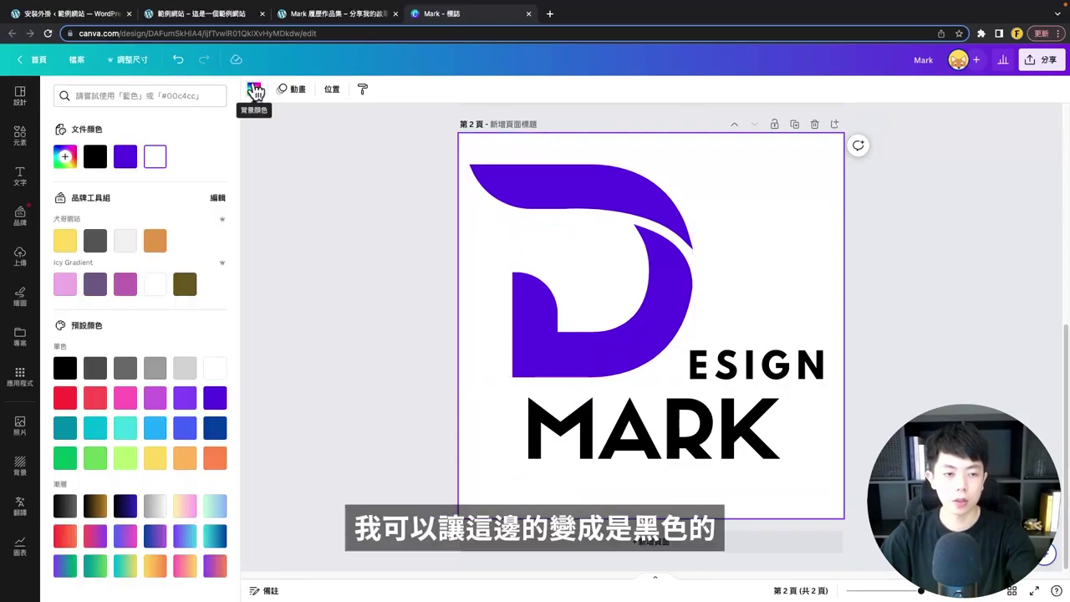
{"action": "left_click", "coordinate": [92, 370]}
{"action": "left_click", "coordinate": [65, 368]}
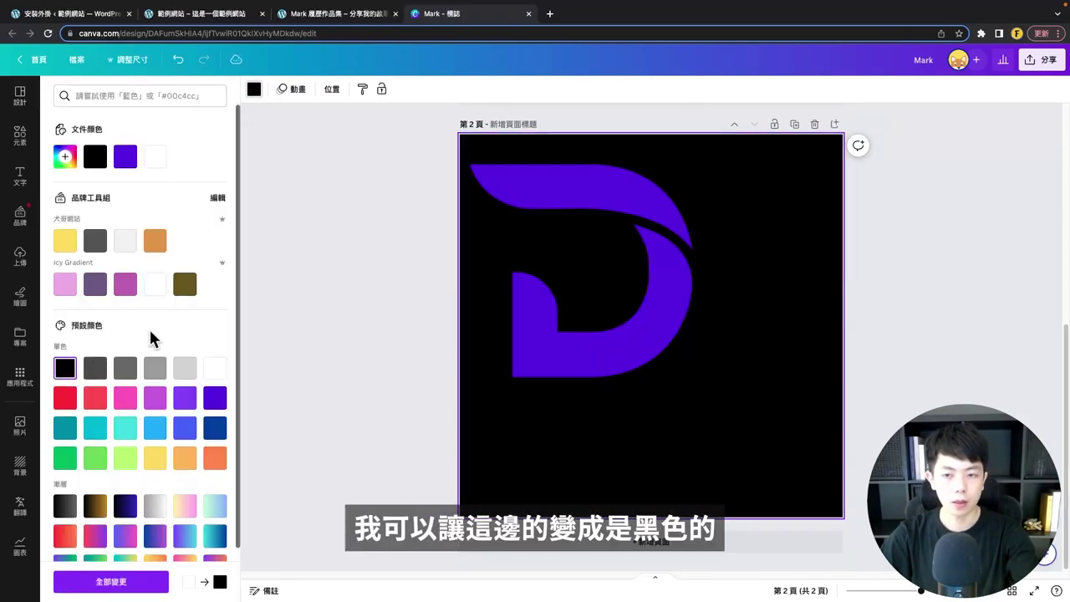
- Turn the D mark on page 2 white
{"action": "left_click", "coordinate": [543, 268]}
{"action": "left_click", "coordinate": [374, 90]}
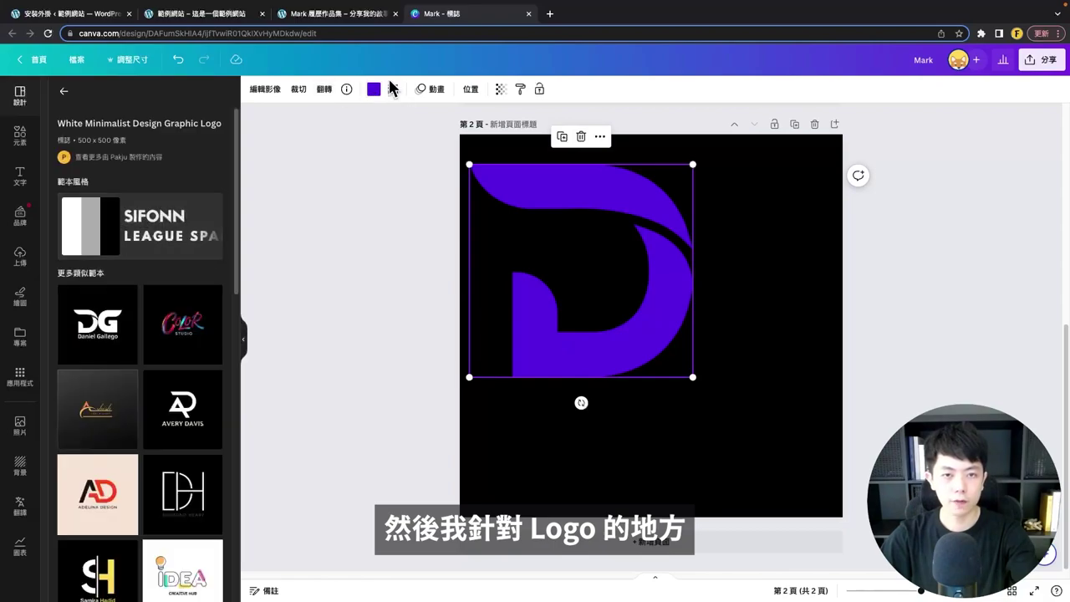
{"action": "left_click", "coordinate": [374, 89]}
{"action": "left_click", "coordinate": [154, 284]}
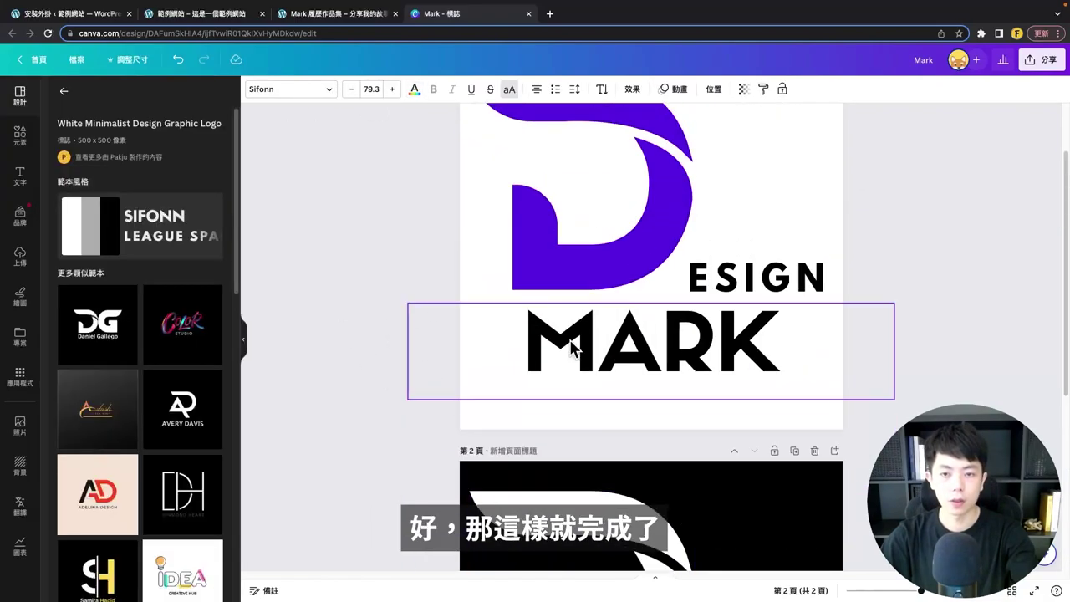
- Nudge the MARK text slightly left on page 1 so it aligns under the D
{"action": "scroll", "coordinate": [573, 347], "scroll_direction": "up", "scroll_amount": 2}
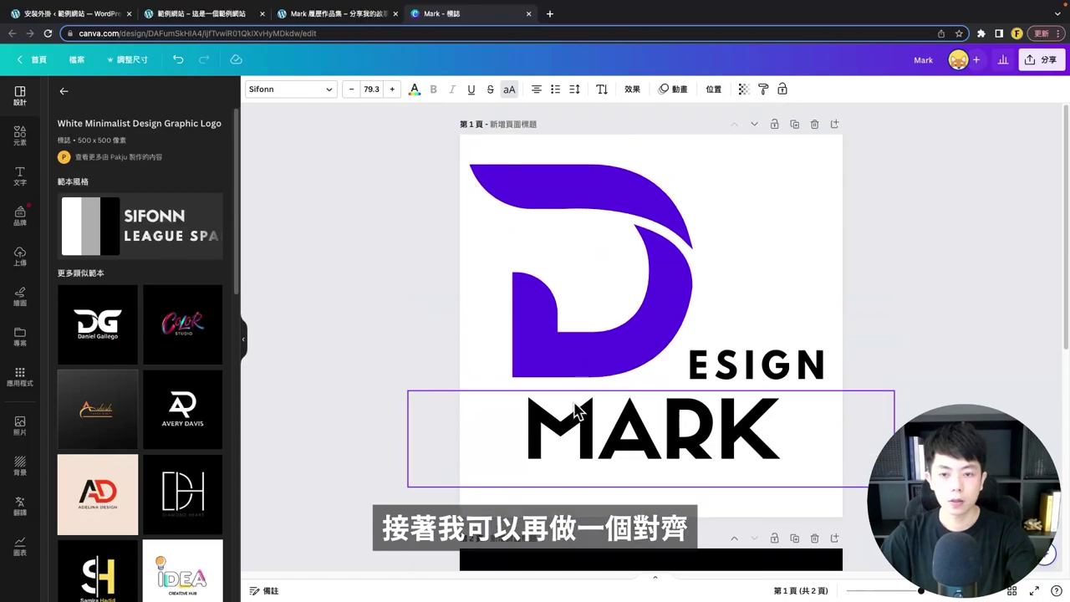
{"action": "left_click_drag", "start_coordinate": [581, 430], "coordinate": [557, 425]}
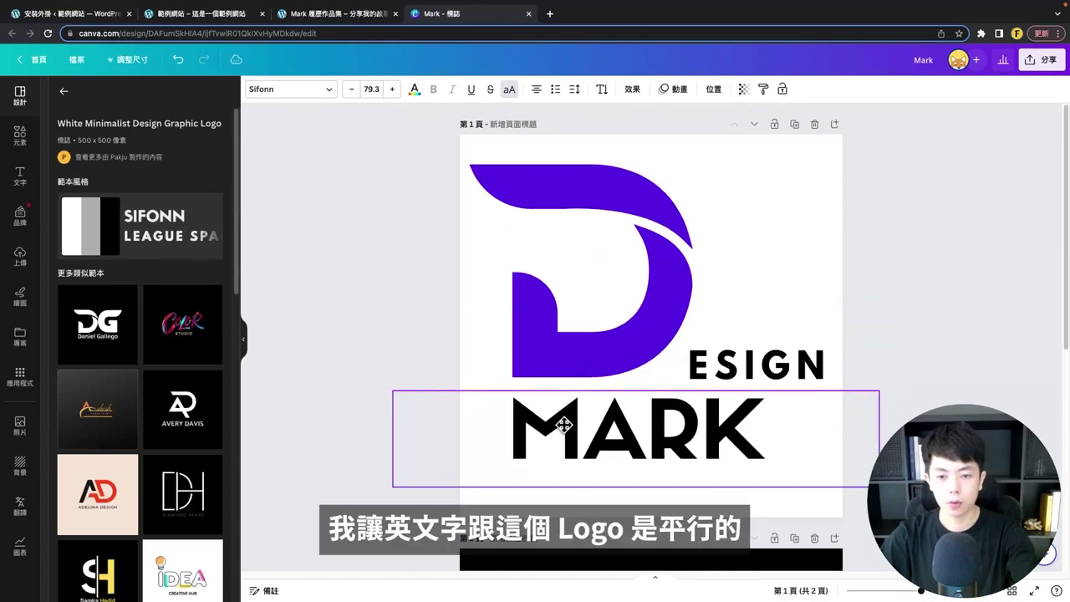
{"action": "scroll", "coordinate": [561, 465], "scroll_direction": "down", "scroll_amount": 5}
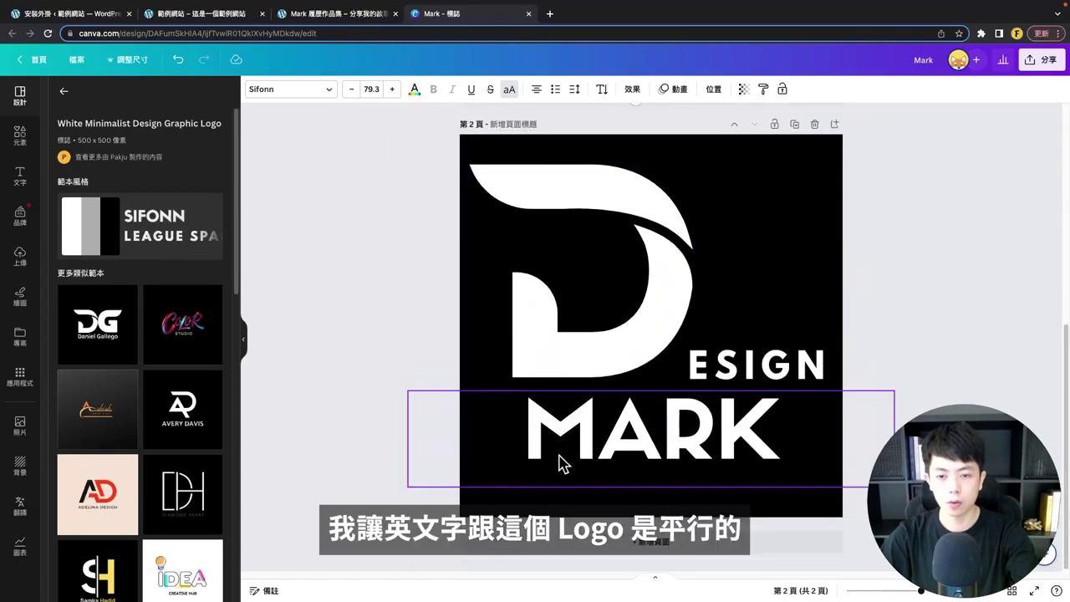
{"action": "scroll", "coordinate": [843, 248], "scroll_direction": "up", "scroll_amount": 5}
{"action": "scroll", "coordinate": [752, 310], "scroll_direction": "down", "scroll_amount": 1}
{"action": "scroll", "coordinate": [728, 317], "scroll_direction": "up", "scroll_amount": 1}
{"action": "left_click", "coordinate": [728, 316]}
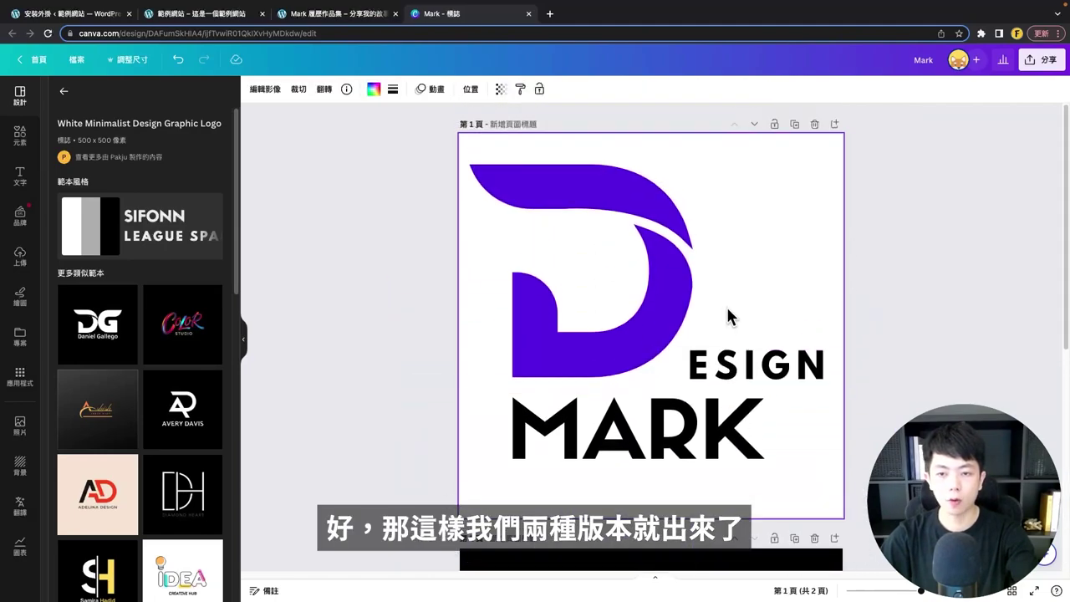
{"action": "key", "text": "Escape"}
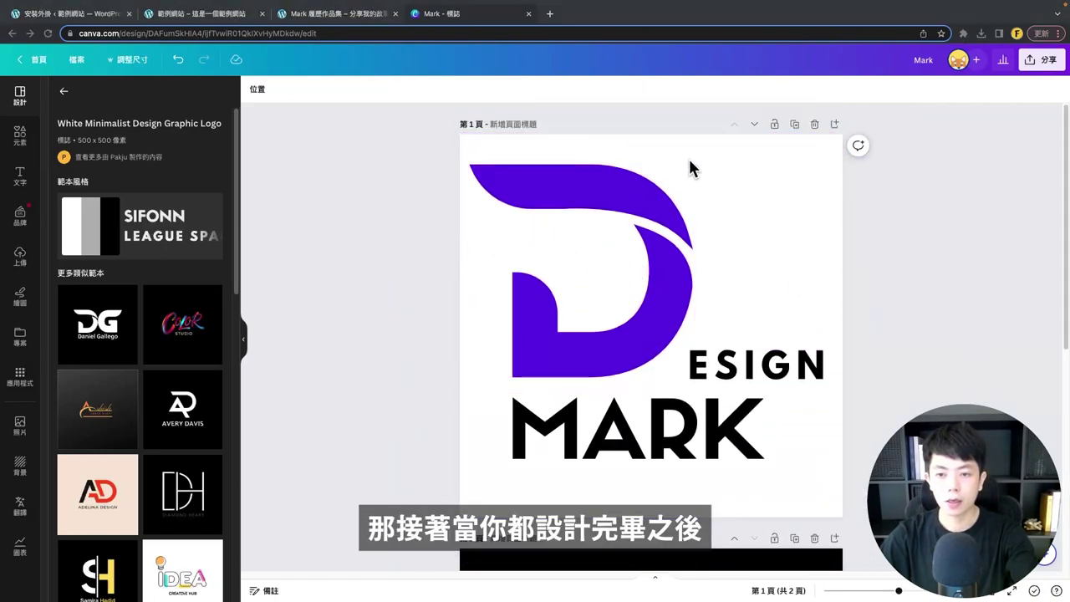
{"action": "left_click", "coordinate": [74, 60]}
- Download both pages as PNG at 1.5× size (750×750) with a transparent background
{"action": "left_click", "coordinate": [96, 312]}
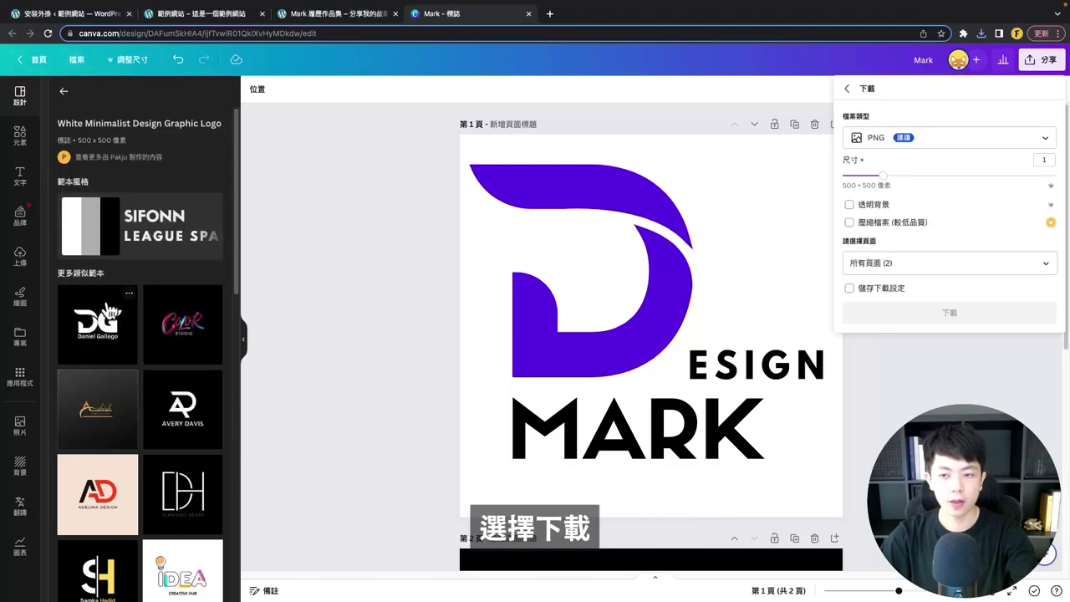
{"action": "left_click", "coordinate": [941, 142]}
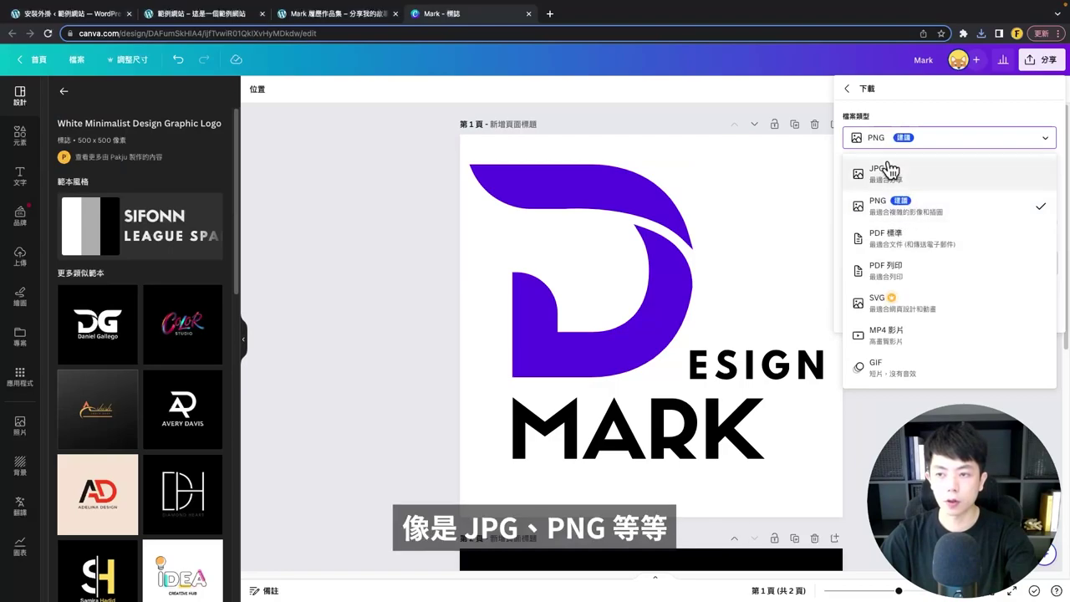
{"action": "left_click", "coordinate": [899, 209]}
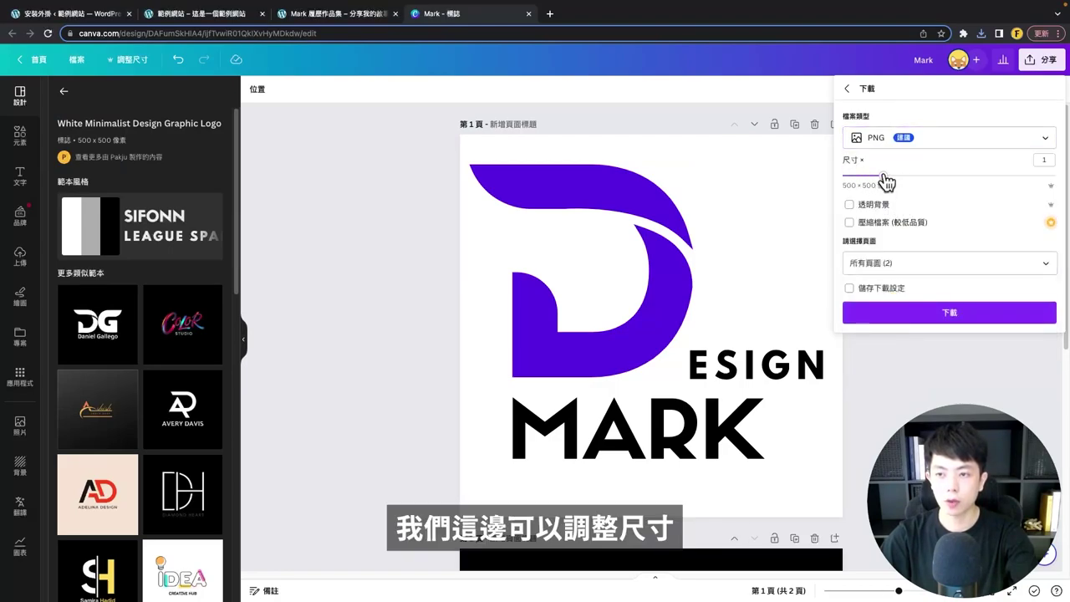
{"action": "left_click_drag", "start_coordinate": [886, 182], "coordinate": [923, 177]}
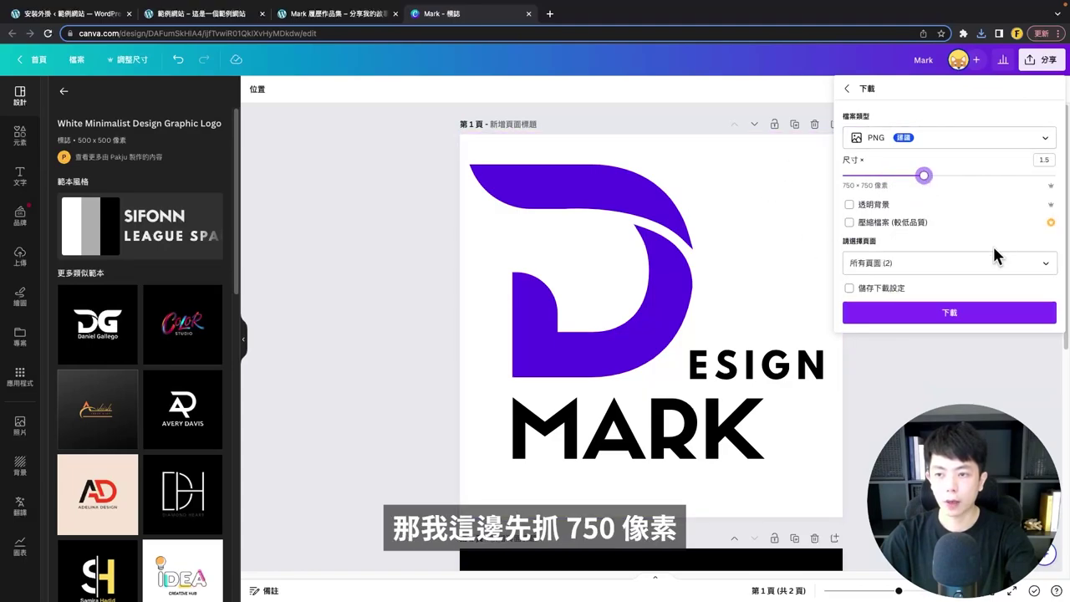
{"action": "left_click", "coordinate": [889, 207]}
{"action": "left_click", "coordinate": [905, 262]}
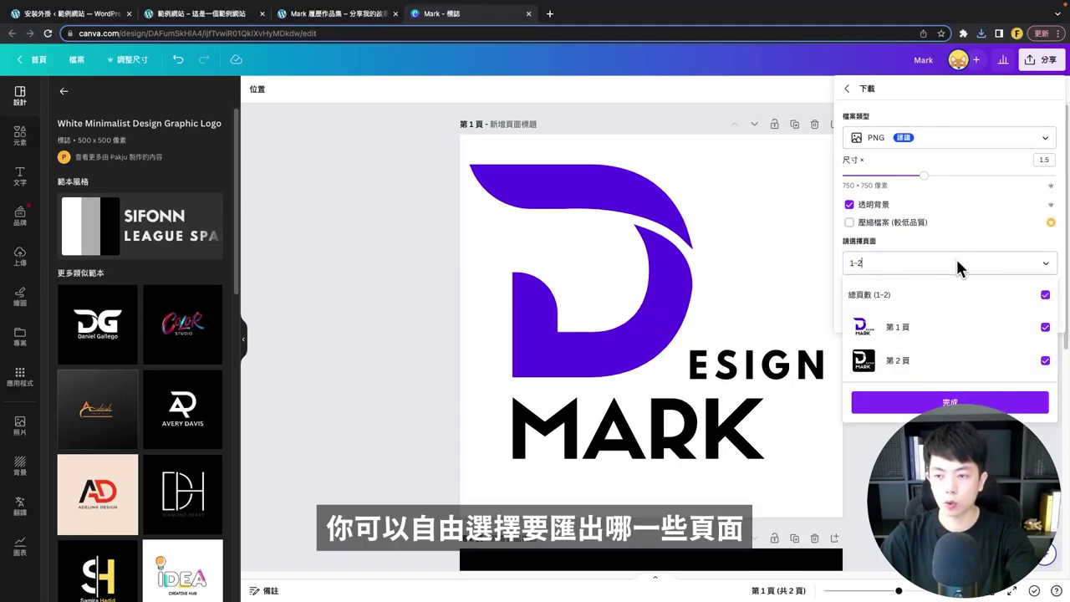
{"action": "left_click", "coordinate": [957, 266]}
{"action": "left_click", "coordinate": [947, 322]}
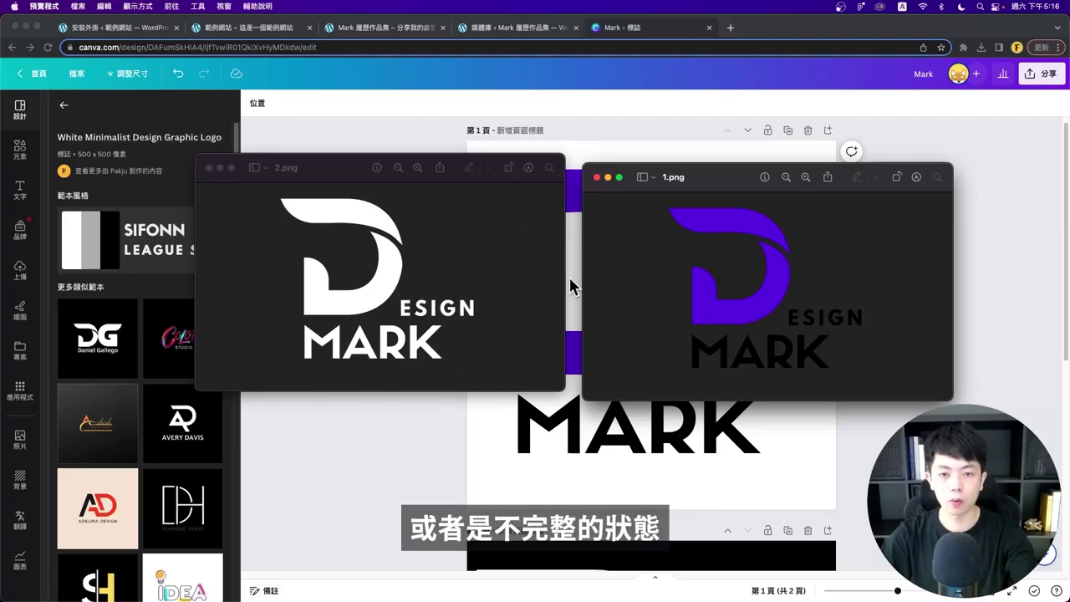
- Close the purple and white logo previews and return to the Mark portfolio site
{"action": "left_click", "coordinate": [597, 177]}
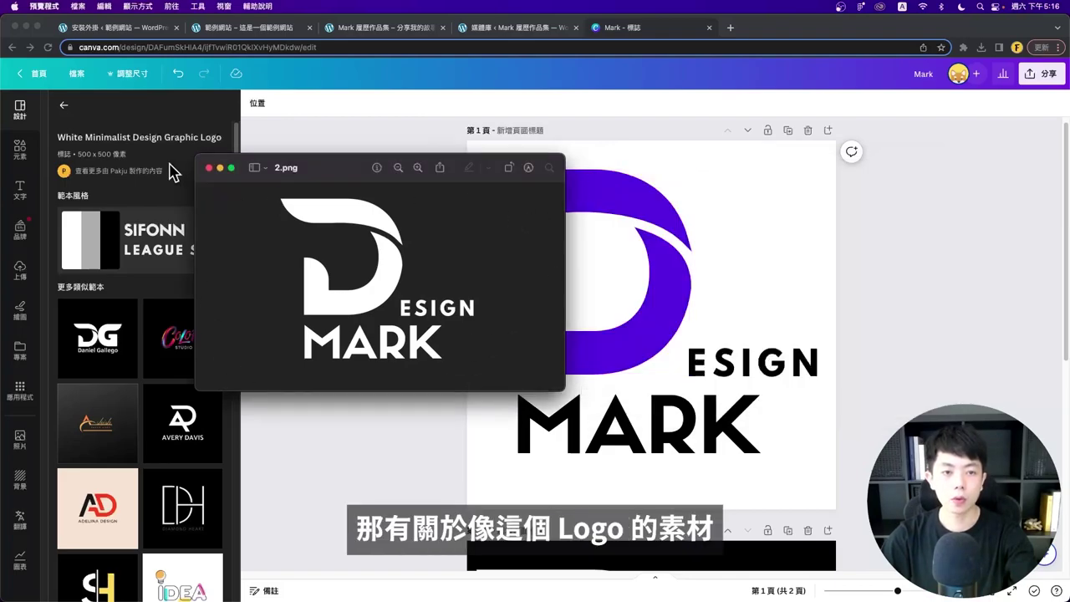
{"action": "left_click", "coordinate": [209, 168]}
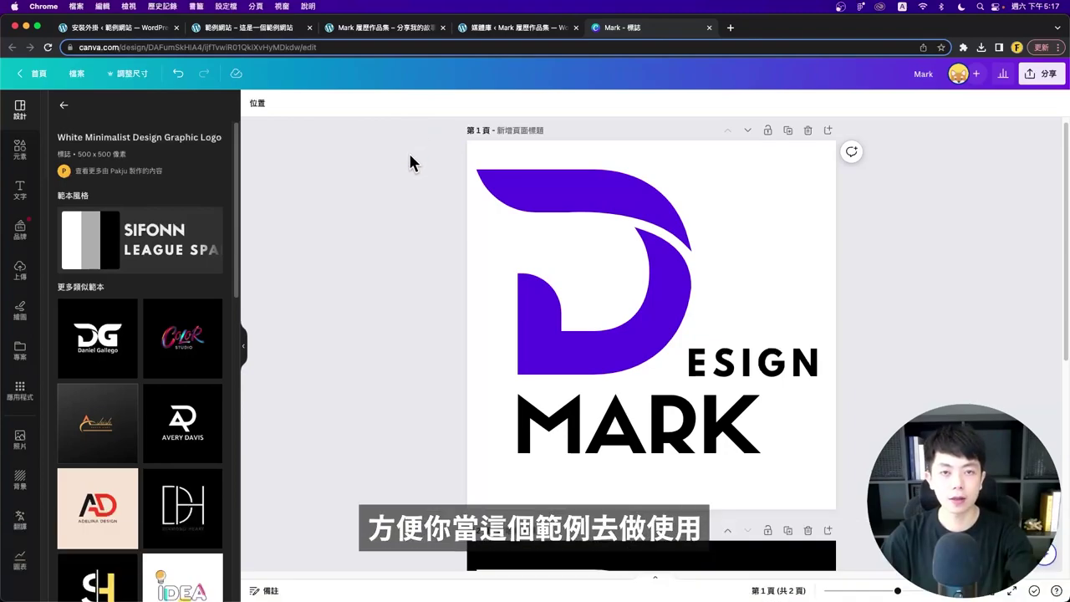
{"action": "left_click", "coordinate": [356, 30]}
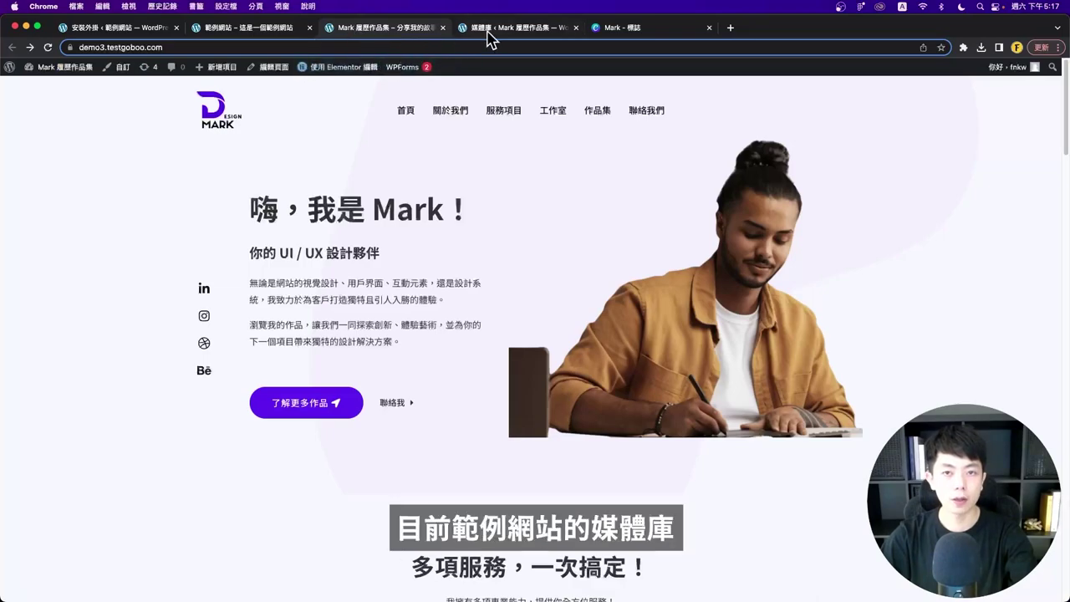
- In the media library, view the details of web-logo2.png and web-logo2-white.png
{"action": "left_click", "coordinate": [491, 33]}
{"action": "scroll", "coordinate": [660, 222], "scroll_direction": "up", "scroll_amount": 1}
{"action": "left_click", "coordinate": [659, 224]}
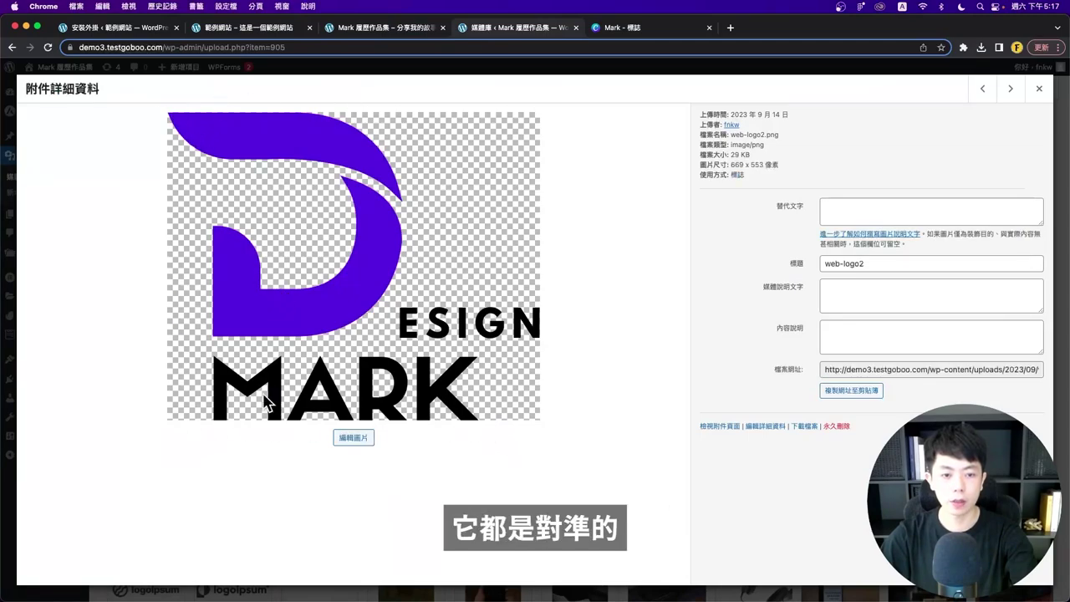
{"action": "left_click", "coordinate": [6, 293]}
{"action": "left_click", "coordinate": [748, 236]}
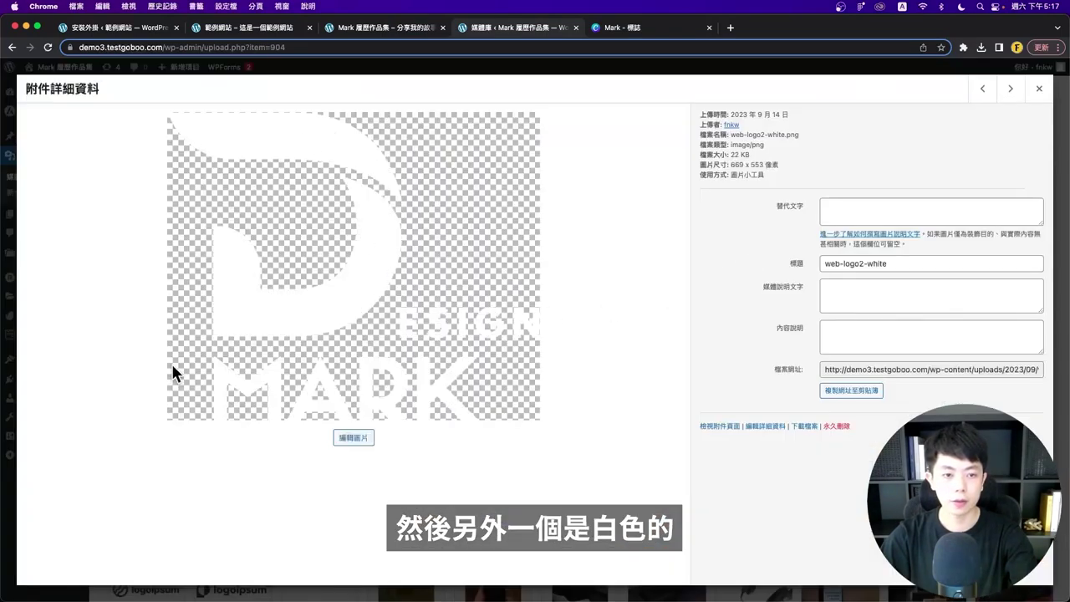
{"action": "key", "text": "Escape"}
{"action": "scroll", "coordinate": [573, 280], "scroll_direction": "up", "scroll_amount": 1}
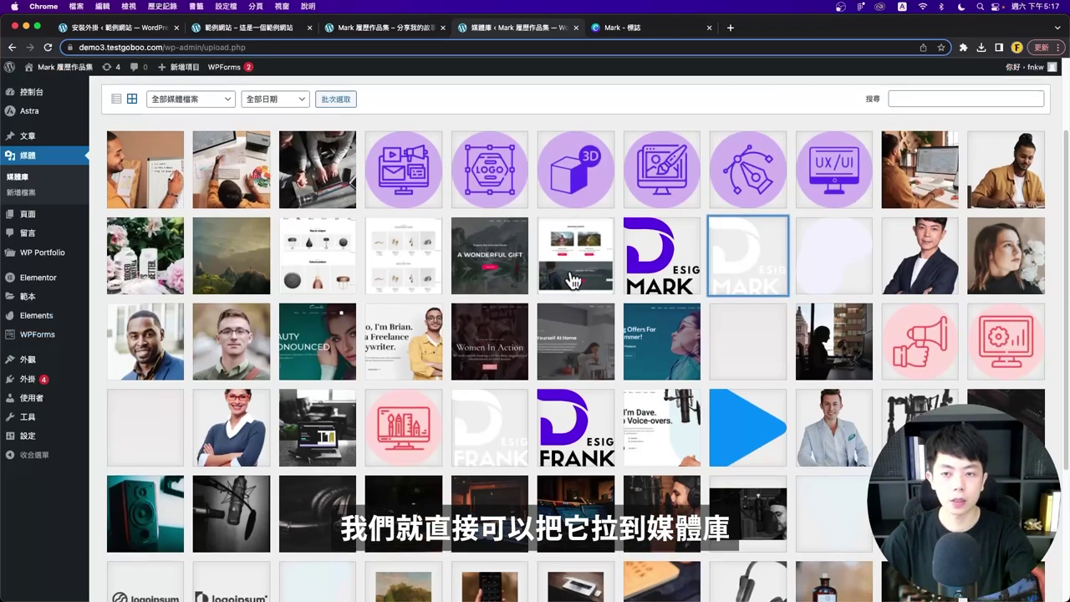
{"action": "left_click", "coordinate": [619, 28]}
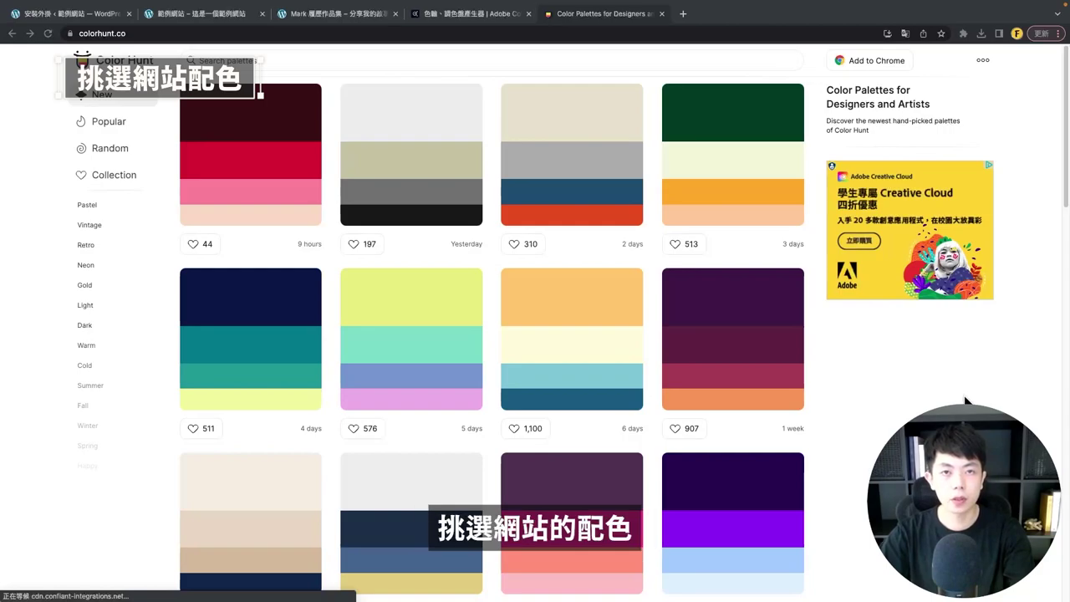
- Scroll through the portfolio site's sections to review its dark and light purple colours
{"action": "left_click", "coordinate": [360, 13]}
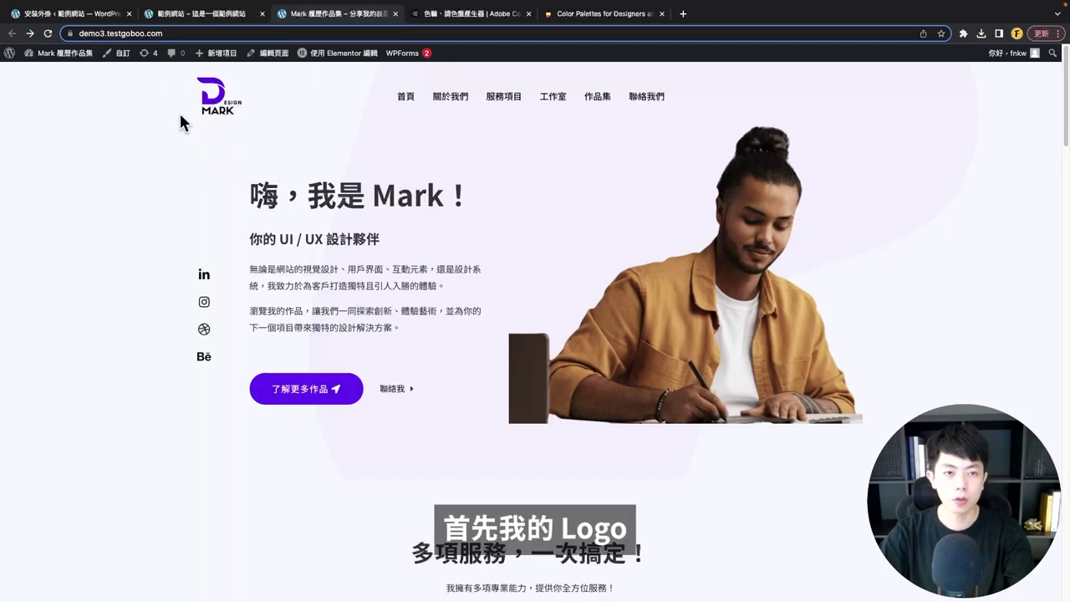
{"action": "scroll", "coordinate": [335, 367], "scroll_direction": "down", "scroll_amount": 1}
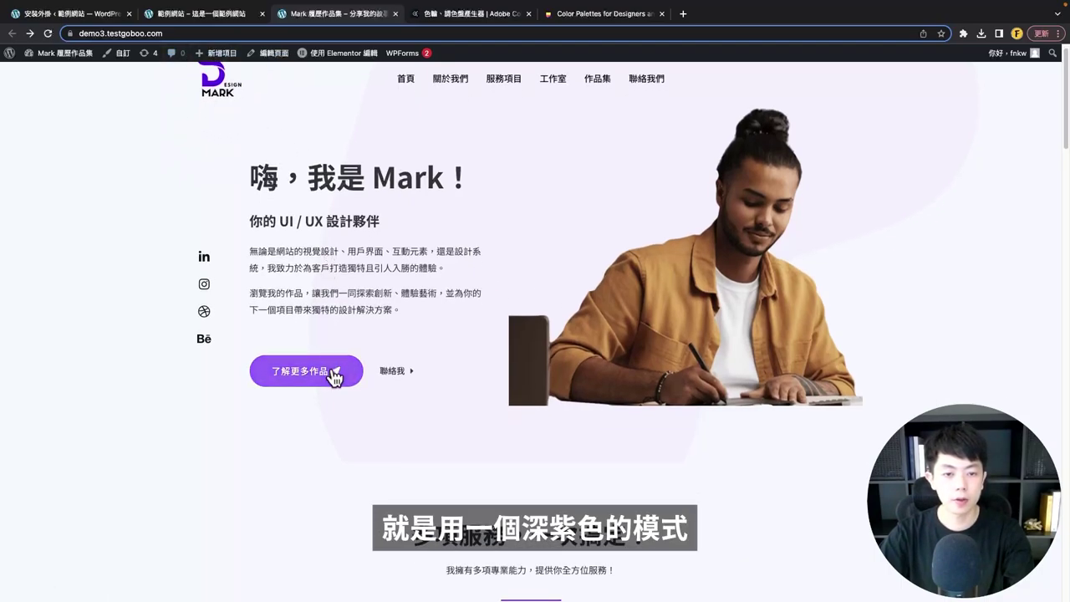
{"action": "scroll", "coordinate": [199, 403], "scroll_direction": "down", "scroll_amount": 1}
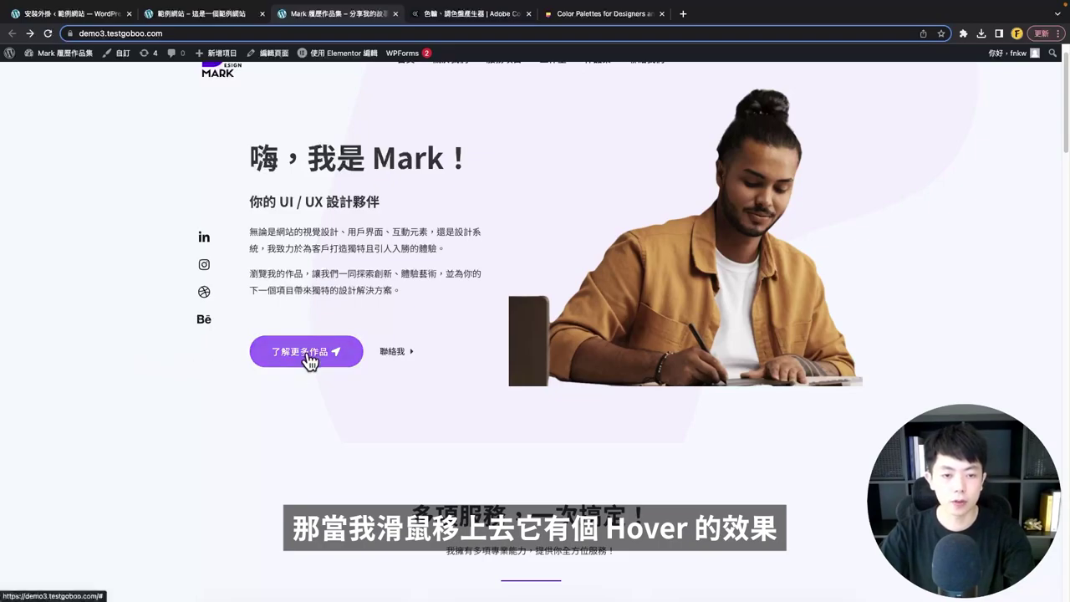
{"action": "scroll", "coordinate": [313, 360], "scroll_direction": "down", "scroll_amount": 5}
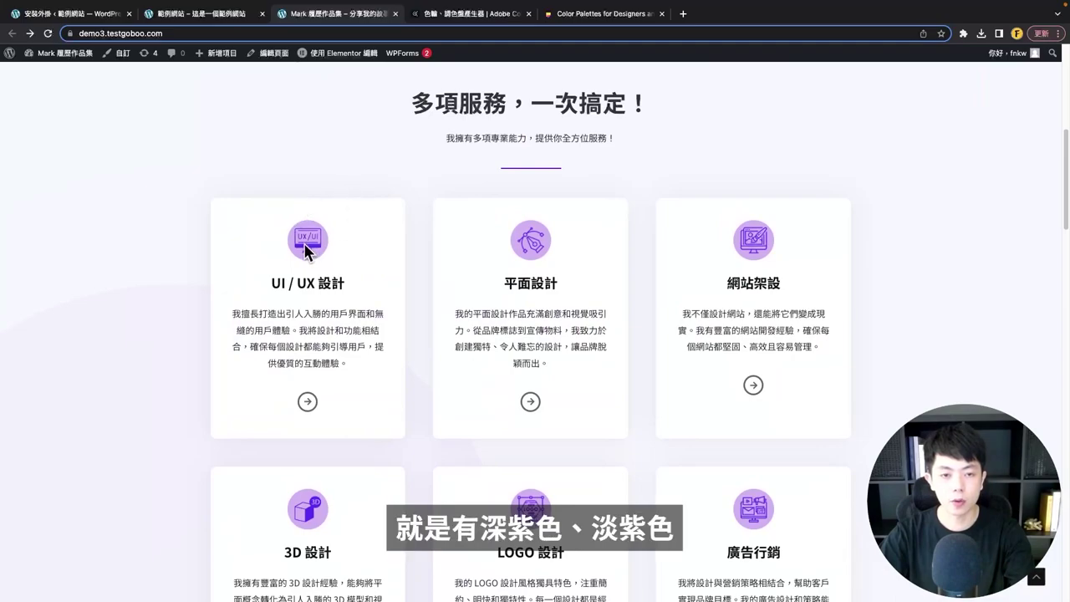
{"action": "scroll", "coordinate": [309, 263], "scroll_direction": "down", "scroll_amount": 2}
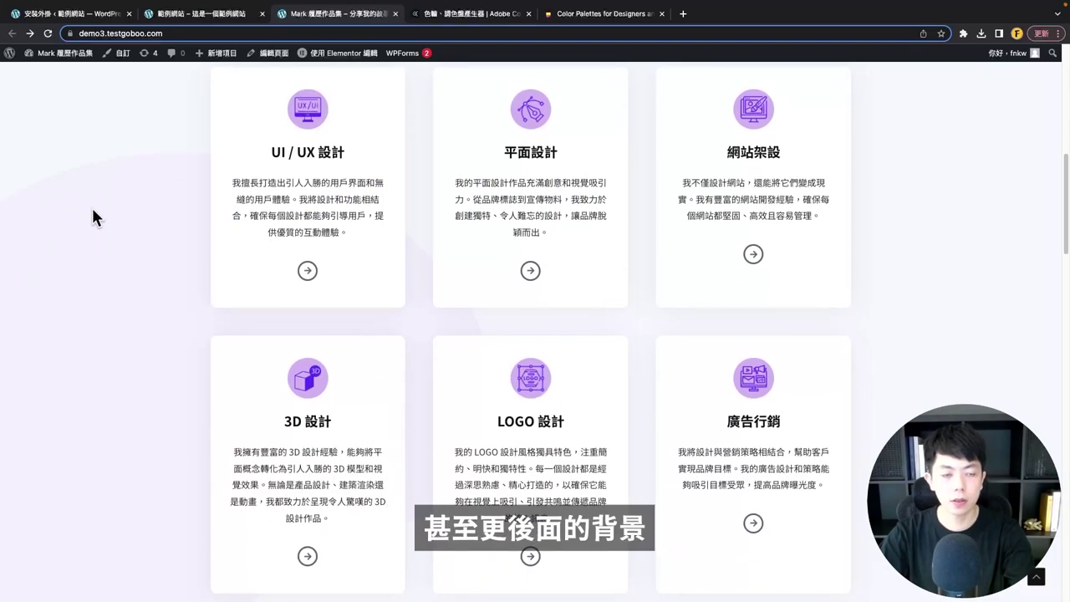
{"action": "scroll", "coordinate": [92, 216], "scroll_direction": "down", "scroll_amount": 1}
{"action": "scroll", "coordinate": [125, 401], "scroll_direction": "down", "scroll_amount": 1}
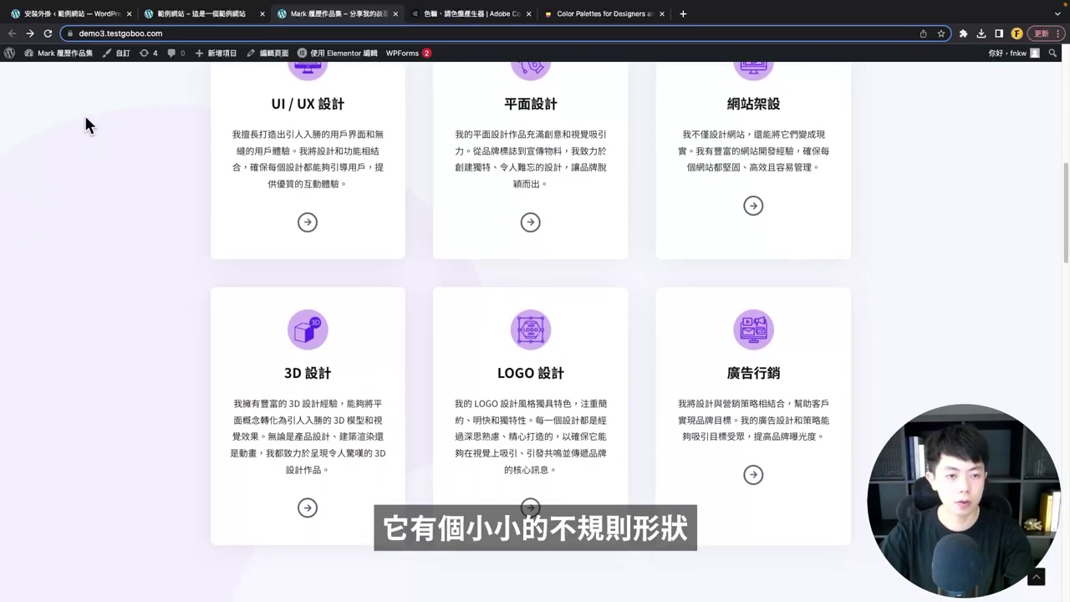
{"action": "scroll", "coordinate": [460, 239], "scroll_direction": "down", "scroll_amount": 2}
{"action": "scroll", "coordinate": [125, 401], "scroll_direction": "up", "scroll_amount": 2}
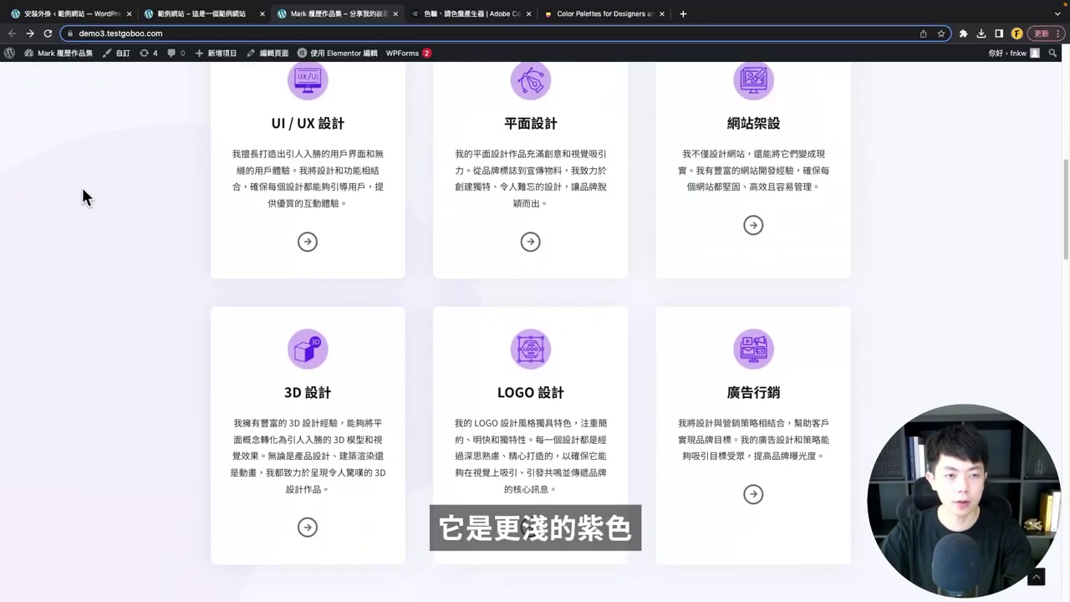
{"action": "scroll", "coordinate": [251, 267], "scroll_direction": "down", "scroll_amount": 5}
{"action": "scroll", "coordinate": [343, 255], "scroll_direction": "down", "scroll_amount": 6}
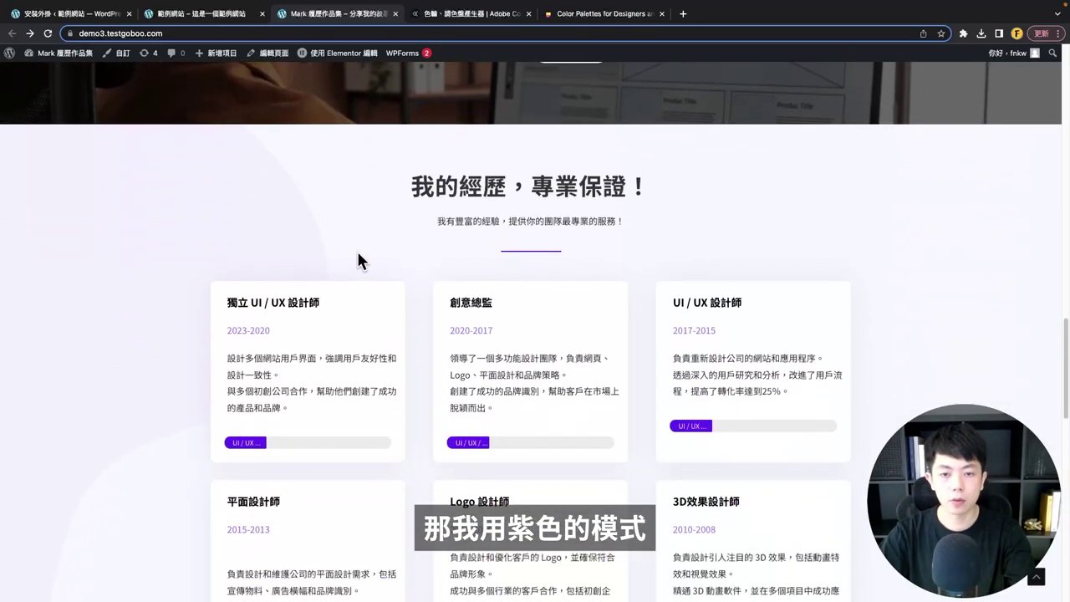
{"action": "scroll", "coordinate": [360, 239], "scroll_direction": "down", "scroll_amount": 1}
{"action": "scroll", "coordinate": [372, 230], "scroll_direction": "down", "scroll_amount": 10}
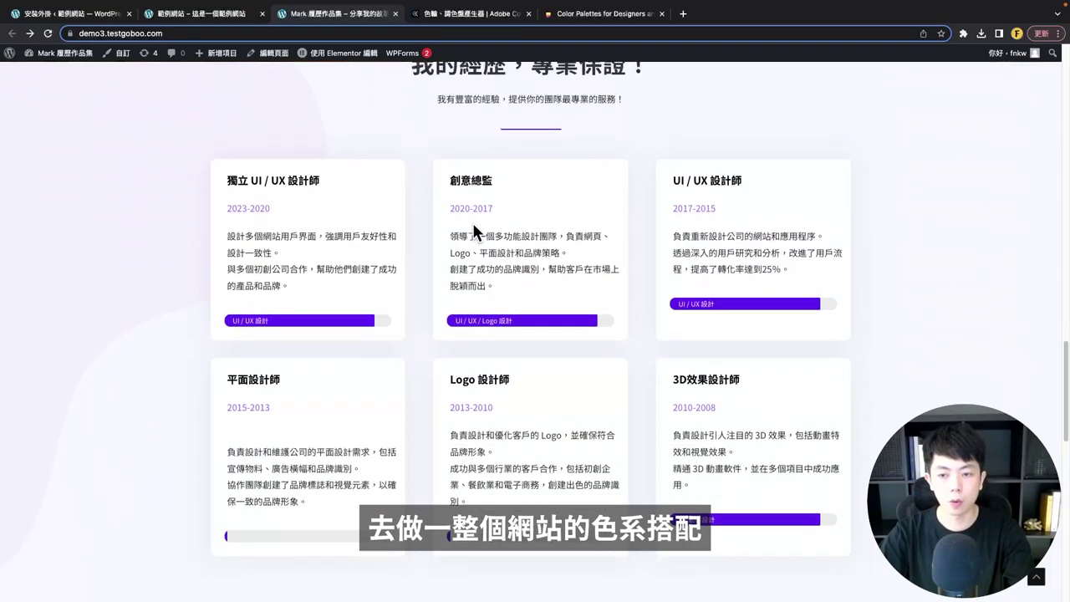
{"action": "scroll", "coordinate": [504, 330], "scroll_direction": "up", "scroll_amount": 20}
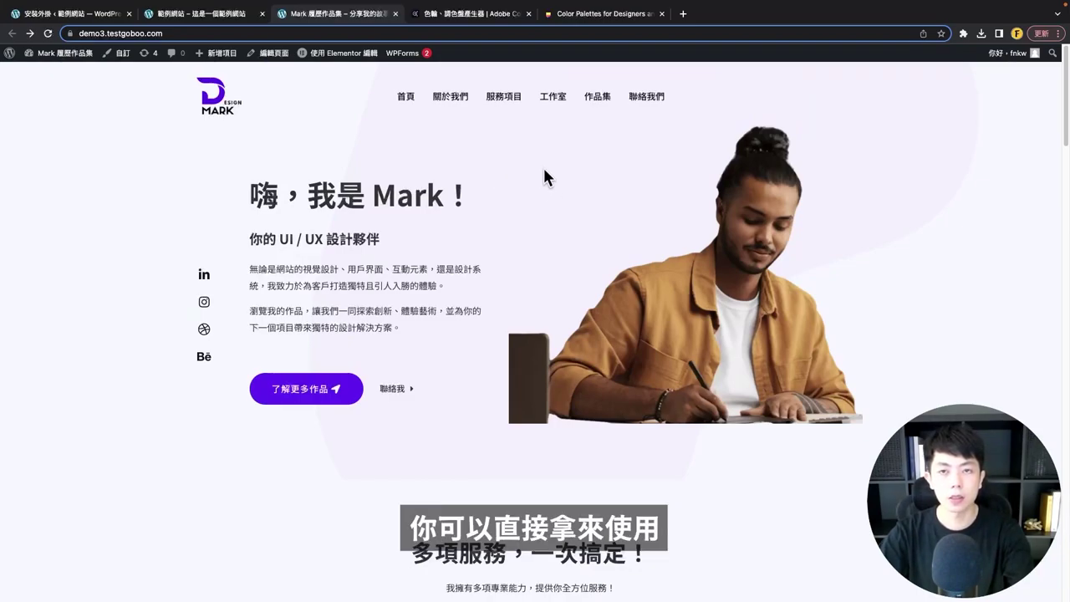
{"action": "left_click", "coordinate": [603, 14]}
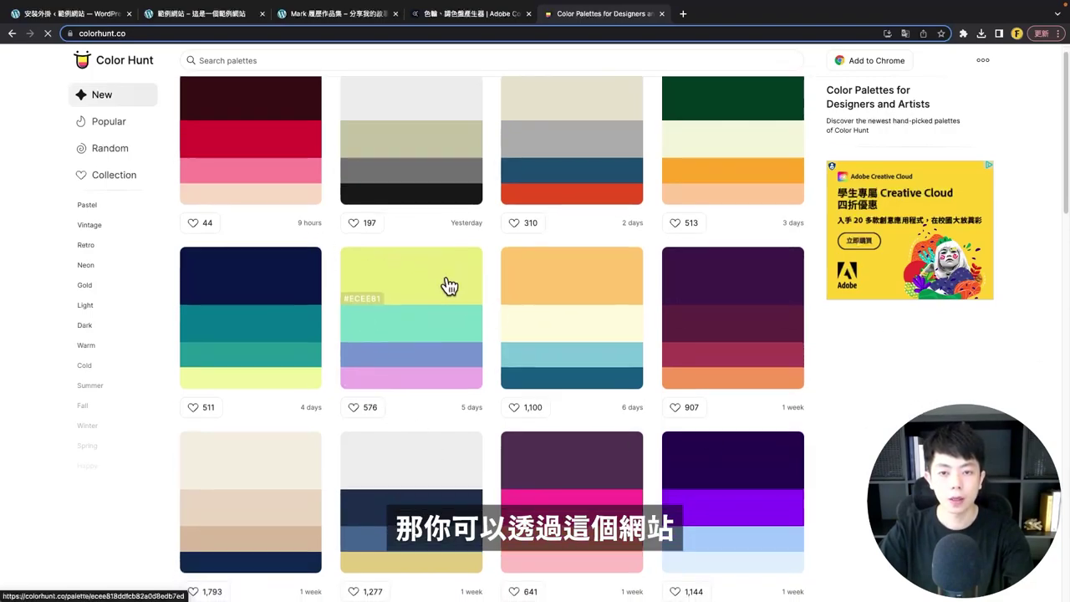
- Scroll through the newest Color Hunt palettes, then move on to Adobe Color
{"action": "scroll", "coordinate": [446, 288], "scroll_direction": "down", "scroll_amount": 3}
{"action": "scroll", "coordinate": [447, 289], "scroll_direction": "down", "scroll_amount": 3}
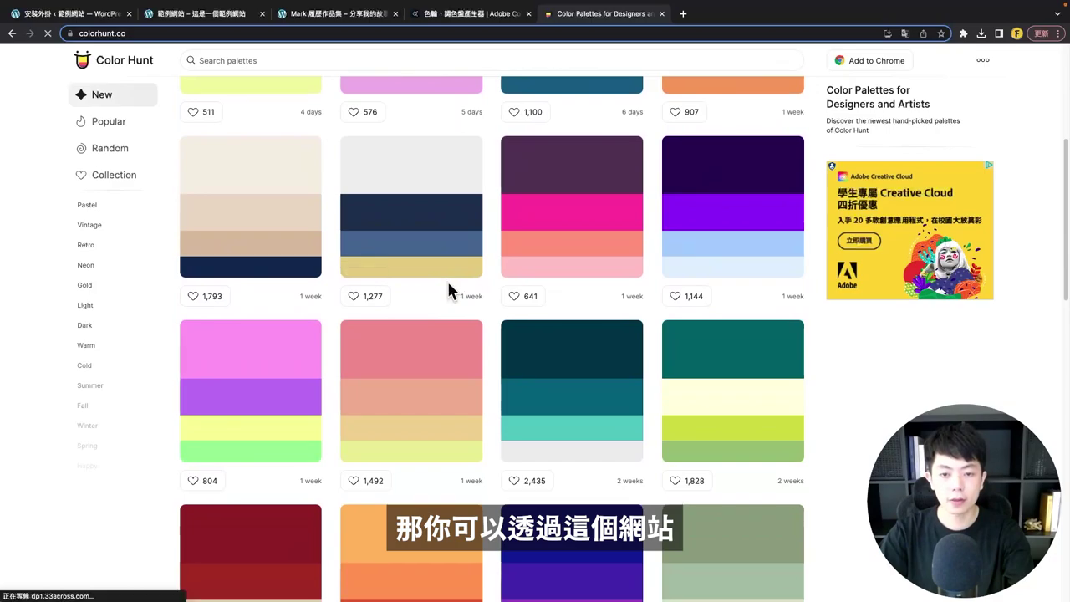
{"action": "scroll", "coordinate": [446, 295], "scroll_direction": "down", "scroll_amount": 3}
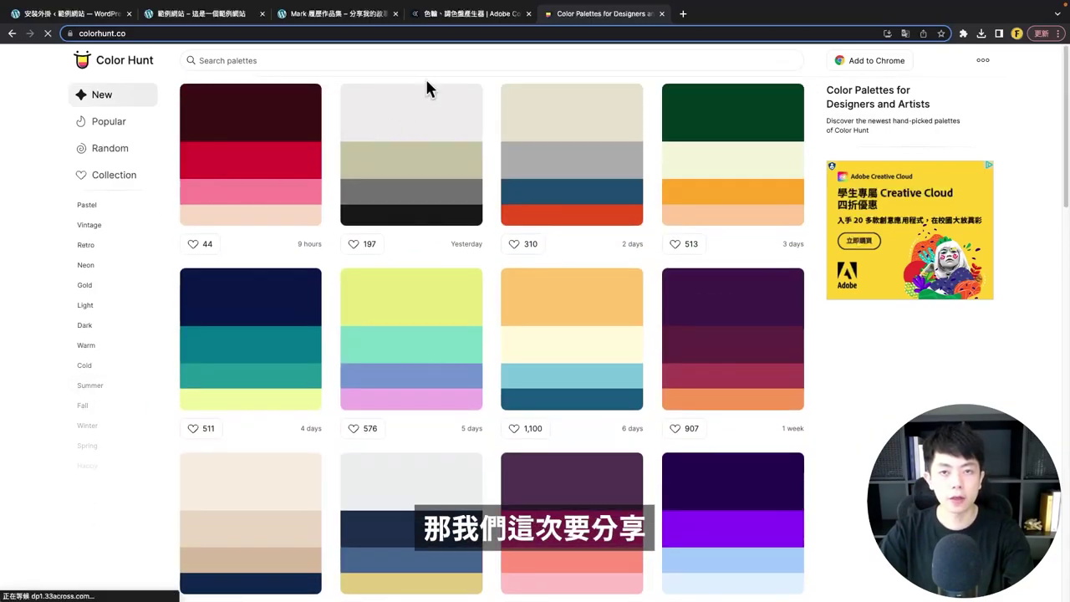
{"action": "left_click", "coordinate": [459, 21]}
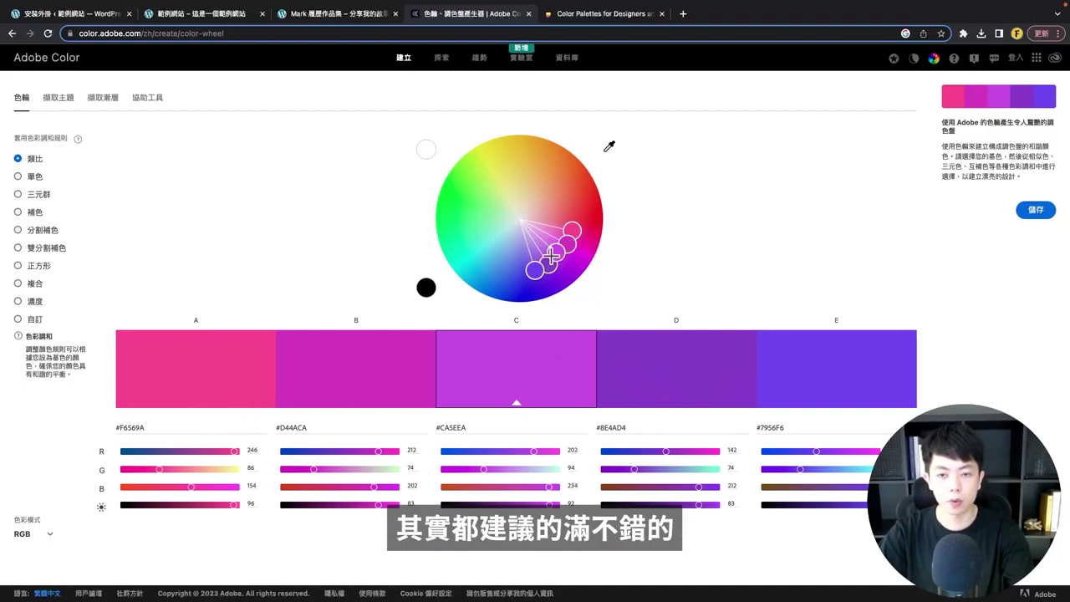
- Shift the wheel toward purple, try monochrome, triad, complementary and split-complementary, then return to analogous
{"action": "left_click_drag", "start_coordinate": [552, 255], "coordinate": [510, 253]}
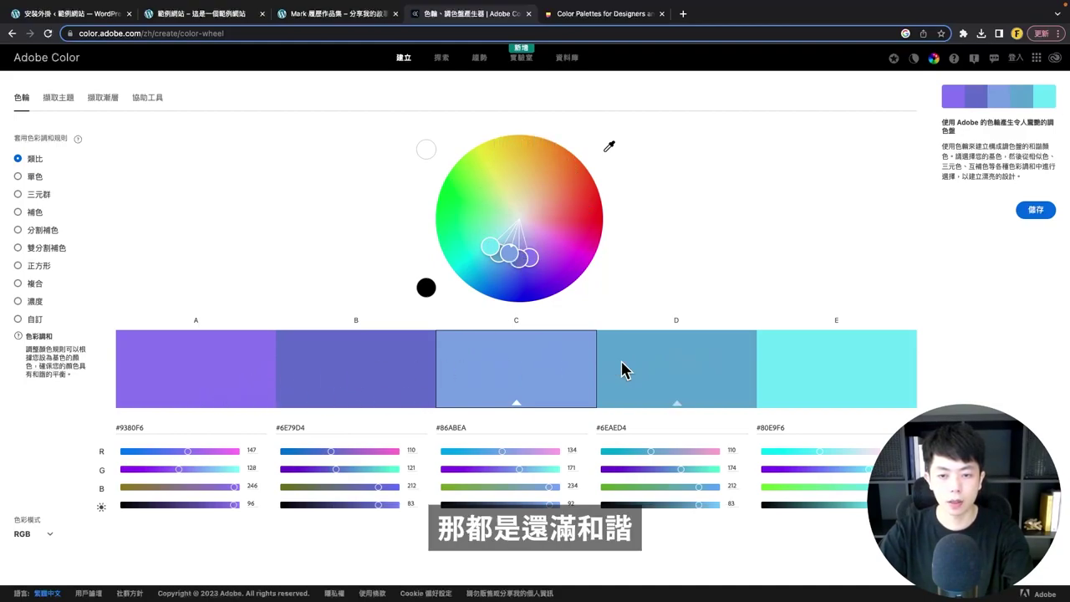
{"action": "left_click_drag", "start_coordinate": [530, 257], "coordinate": [571, 214]}
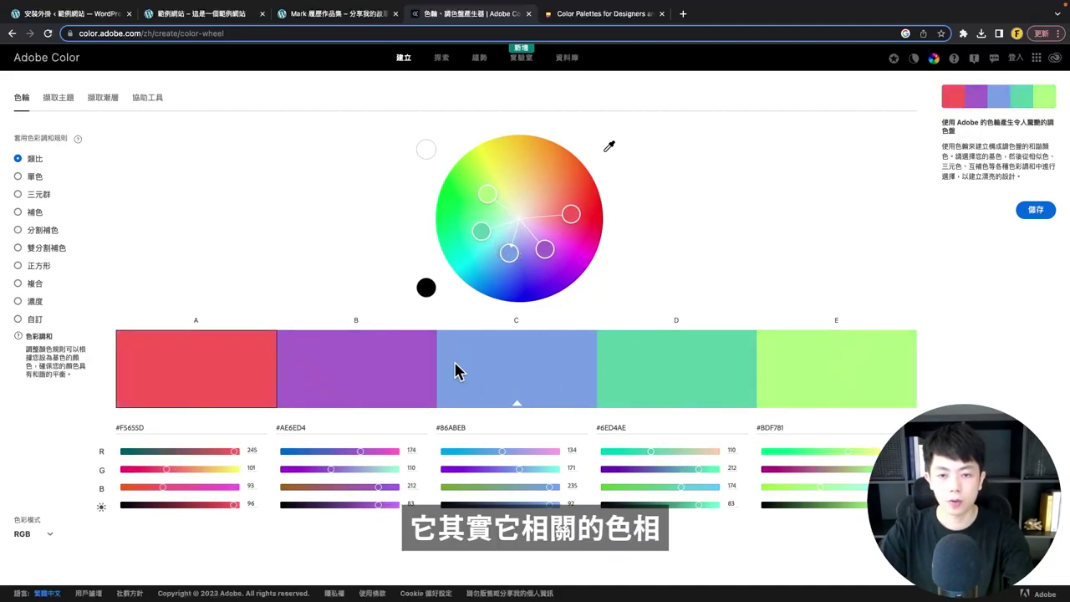
{"action": "left_click_drag", "start_coordinate": [571, 212], "coordinate": [543, 255]}
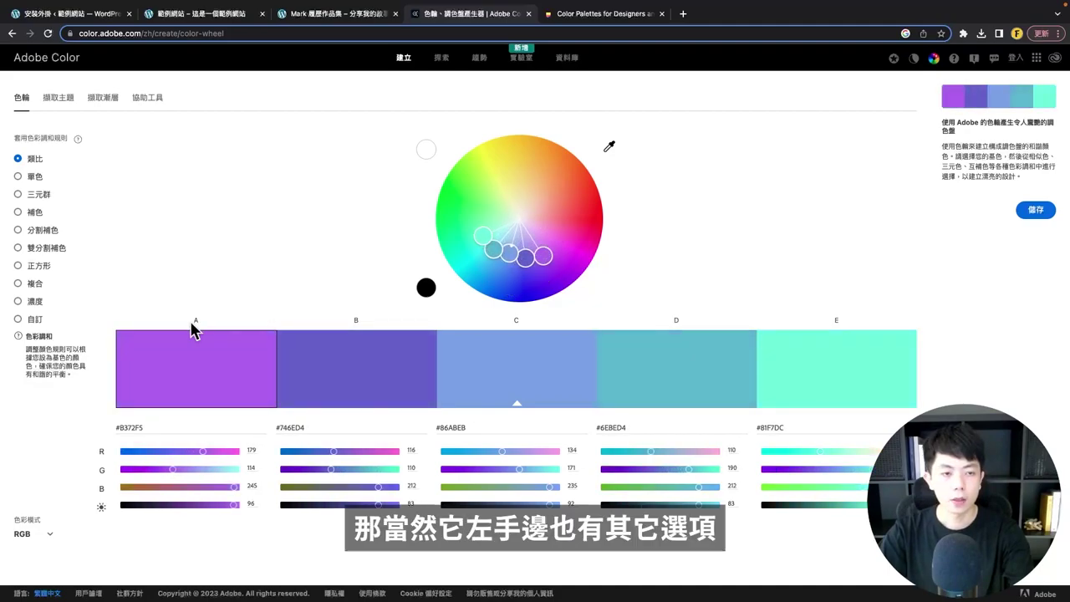
{"action": "left_click", "coordinate": [39, 179]}
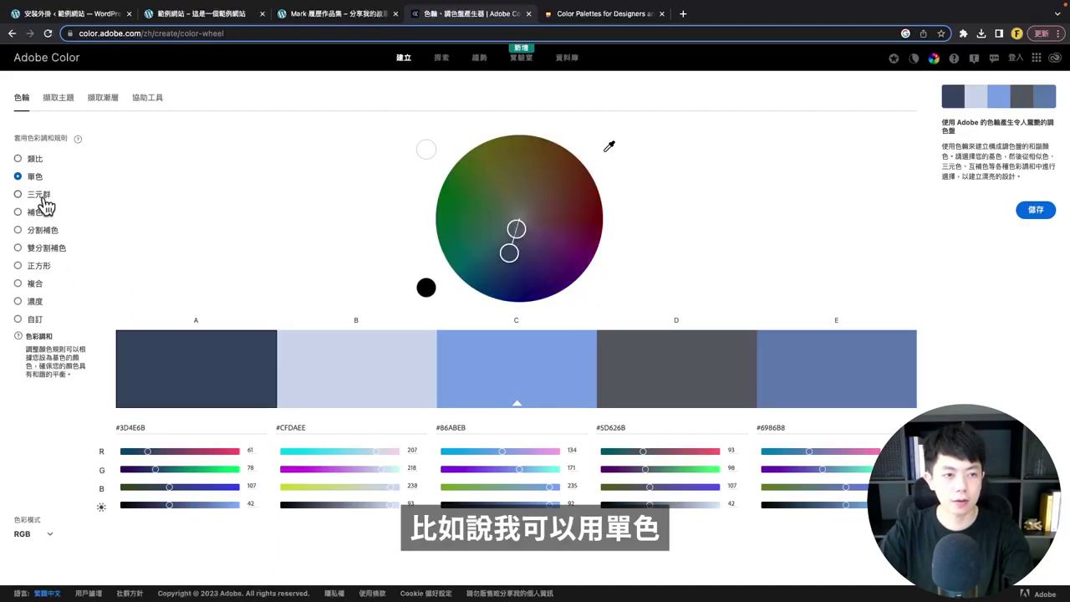
{"action": "left_click", "coordinate": [42, 198]}
{"action": "left_click", "coordinate": [38, 217]}
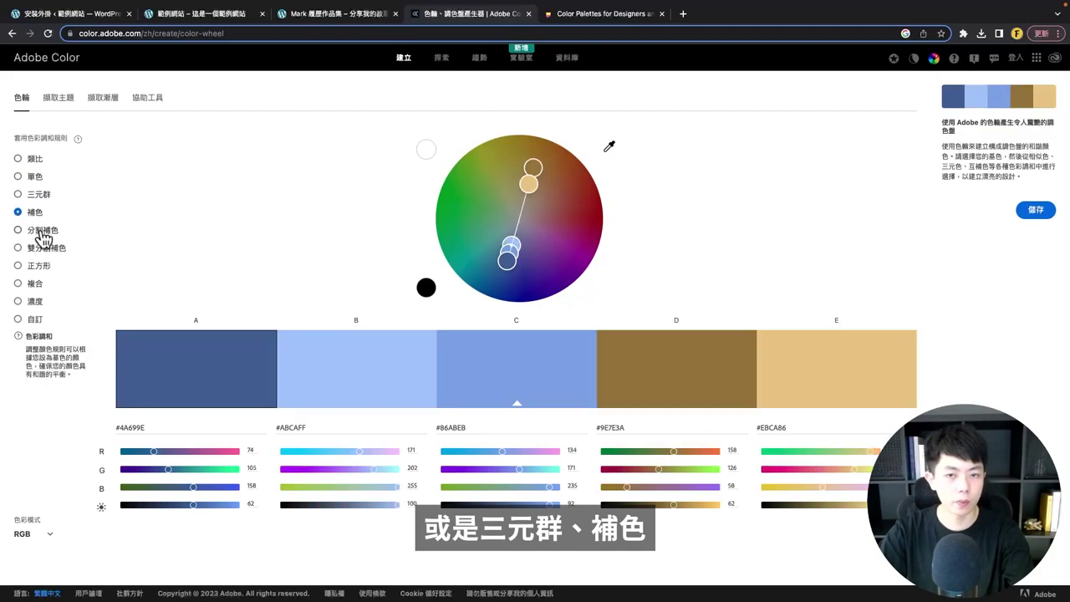
{"action": "left_click", "coordinate": [44, 231]}
{"action": "left_click", "coordinate": [39, 164]}
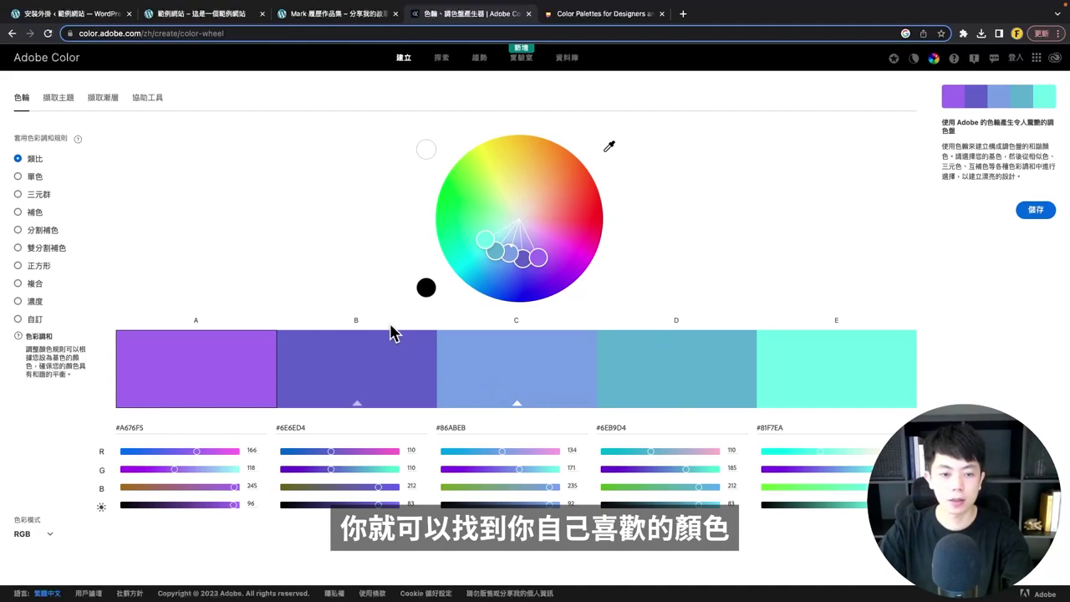
- Select the hex codes #A676F5 and #6E6ED4 for copying
{"action": "left_click_drag", "start_coordinate": [153, 430], "coordinate": [121, 428]}
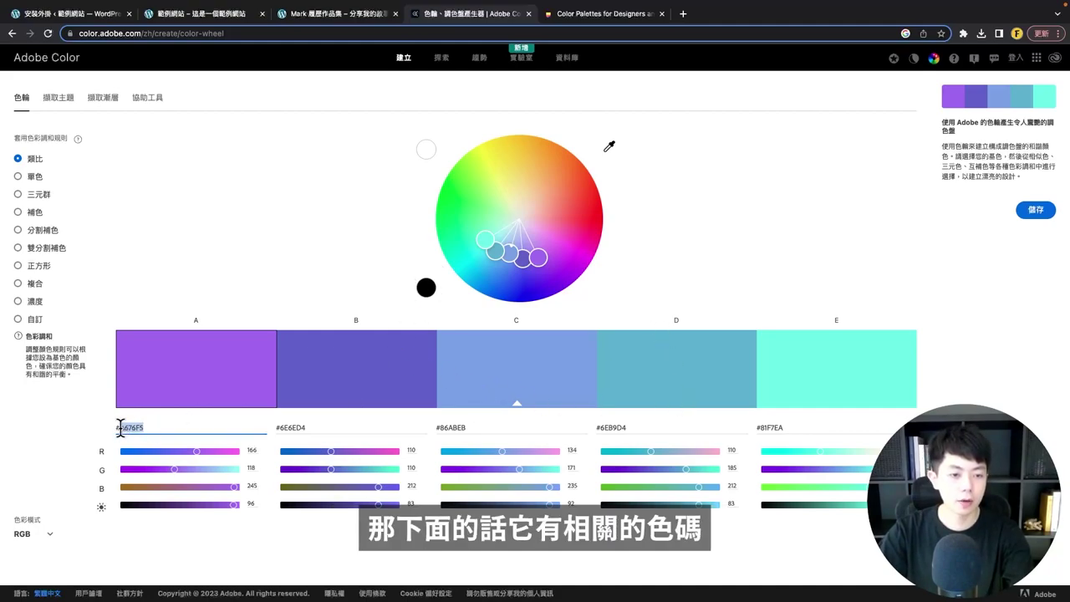
{"action": "left_click_drag", "start_coordinate": [328, 427], "coordinate": [262, 427]}
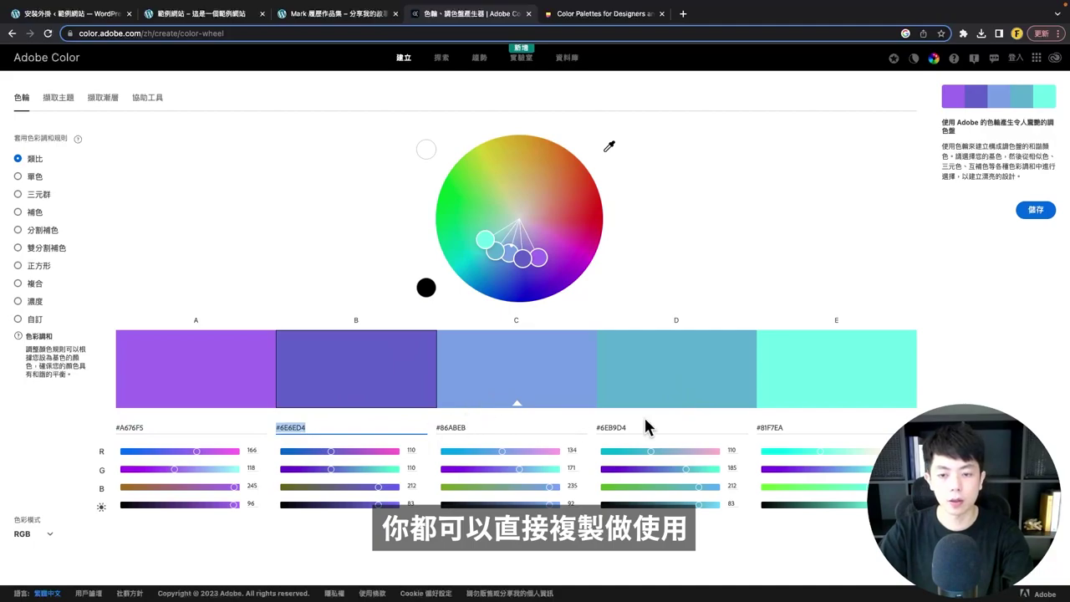
{"action": "left_click", "coordinate": [817, 425]}
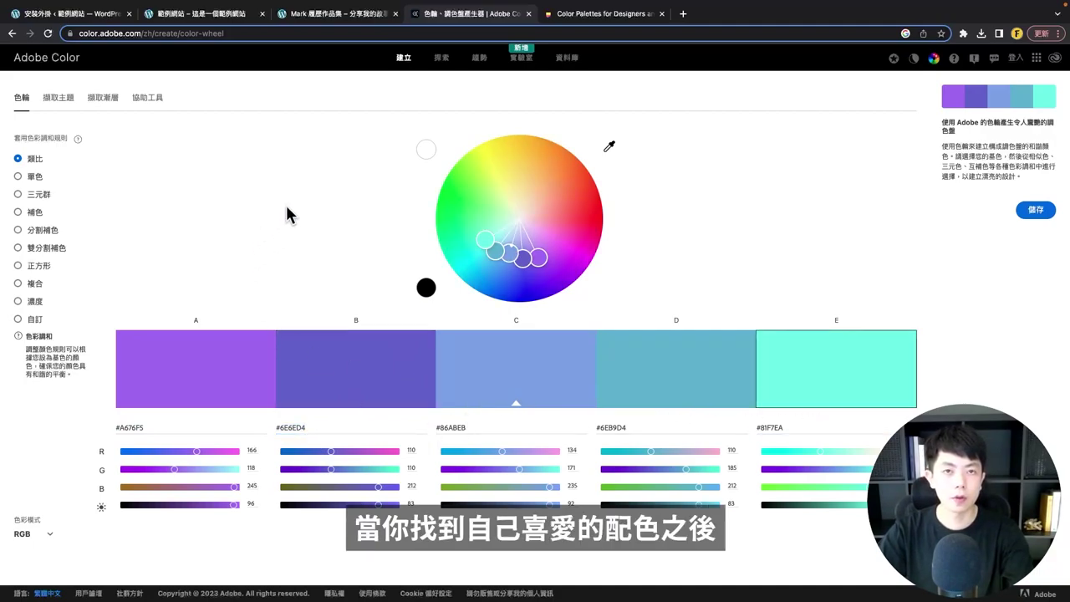
{"action": "left_click_drag", "start_coordinate": [158, 430], "coordinate": [107, 435]}
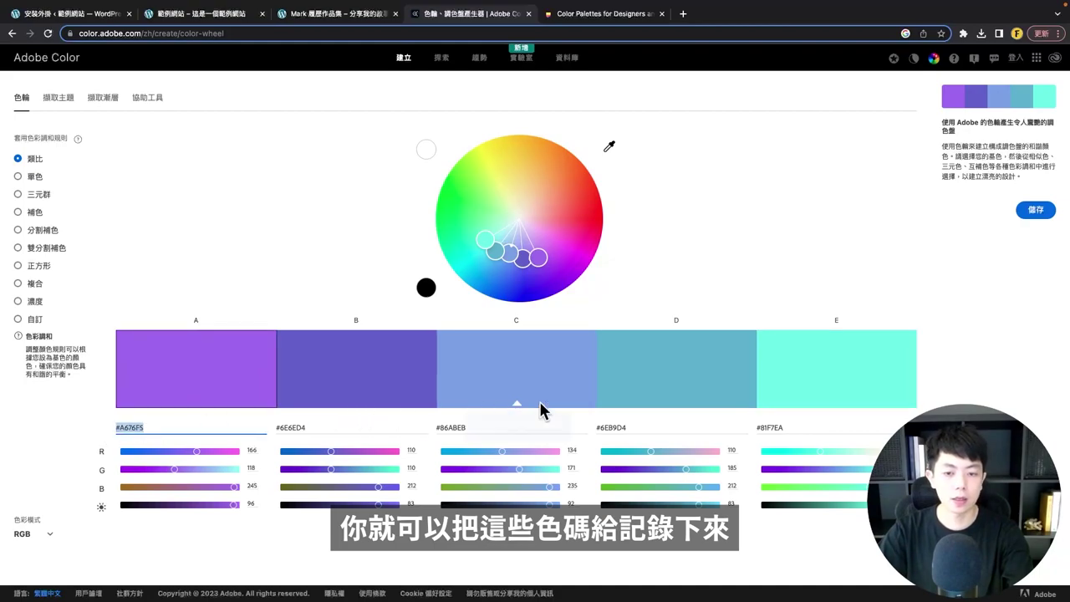
{"action": "left_click", "coordinate": [333, 238]}
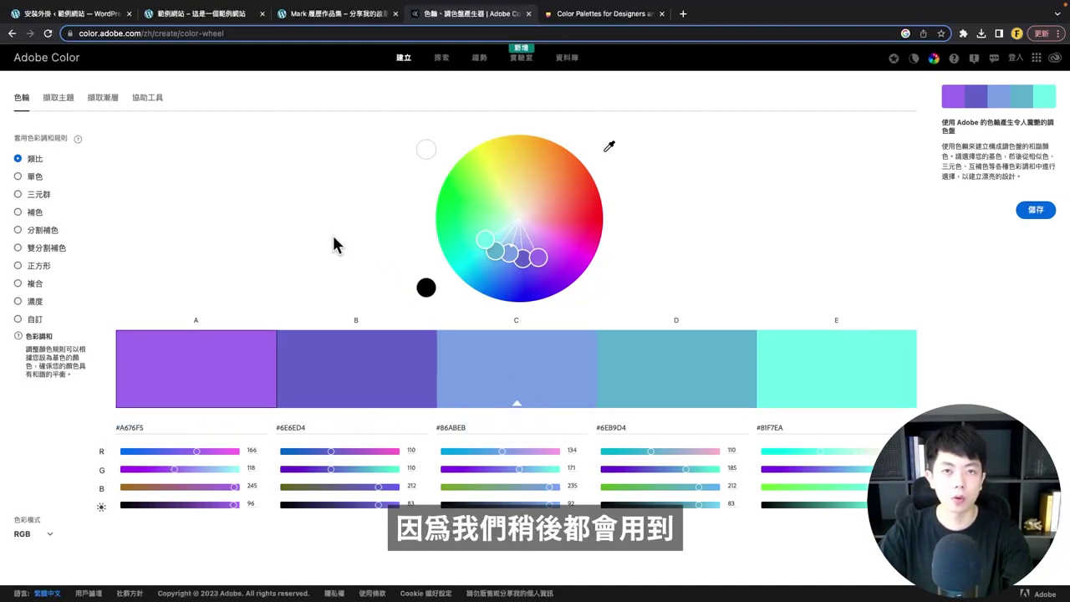
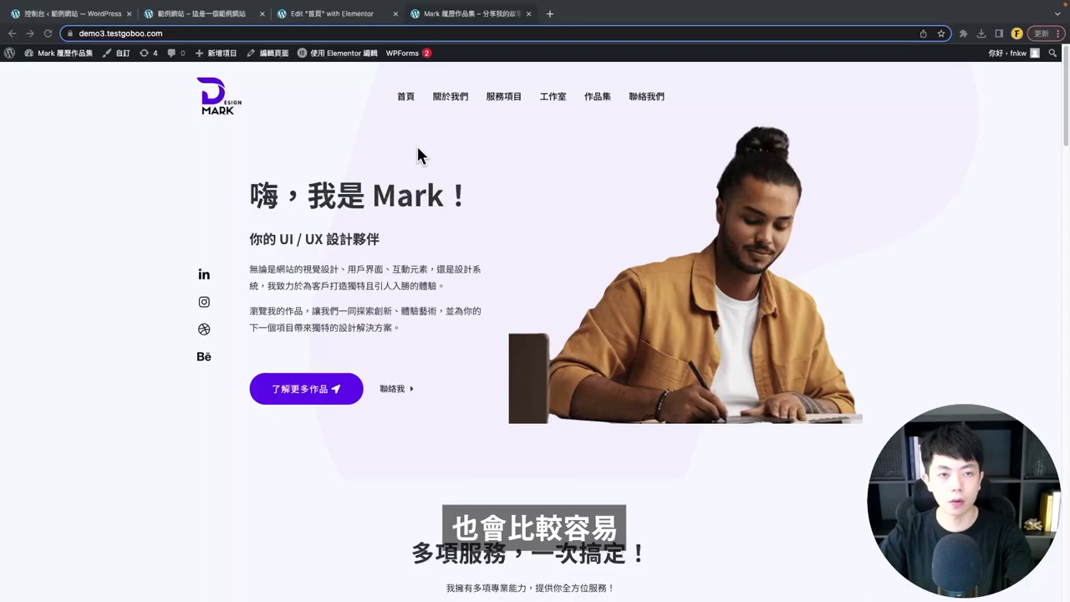
- Open the Astra 自訂 customizer in a new tab and show its 全域 global settings
{"action": "left_click", "coordinate": [52, 18]}
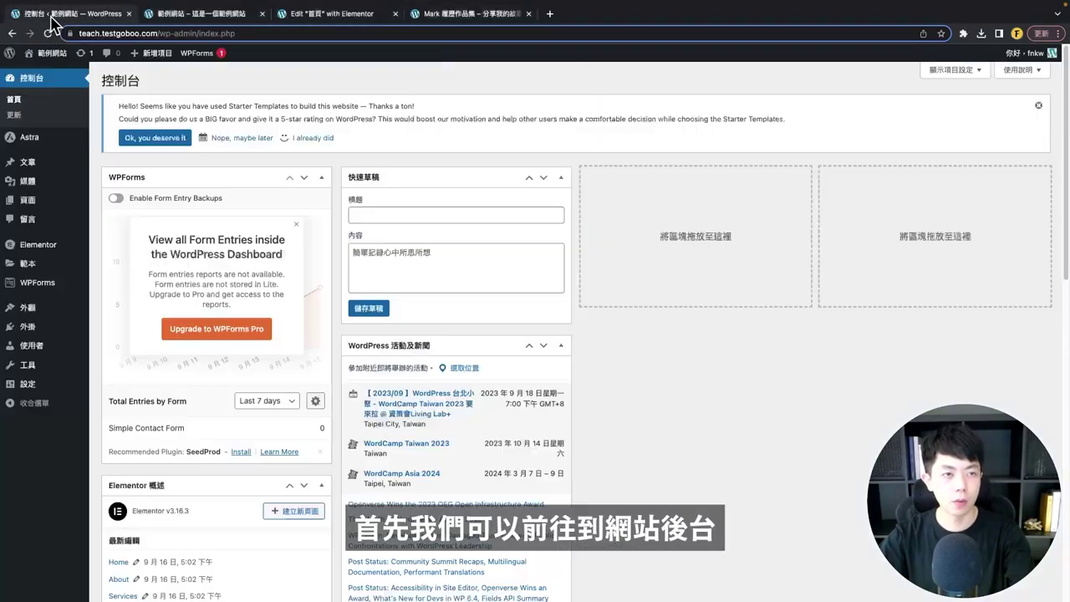
{"action": "mouse_move", "coordinate": [48, 142]}
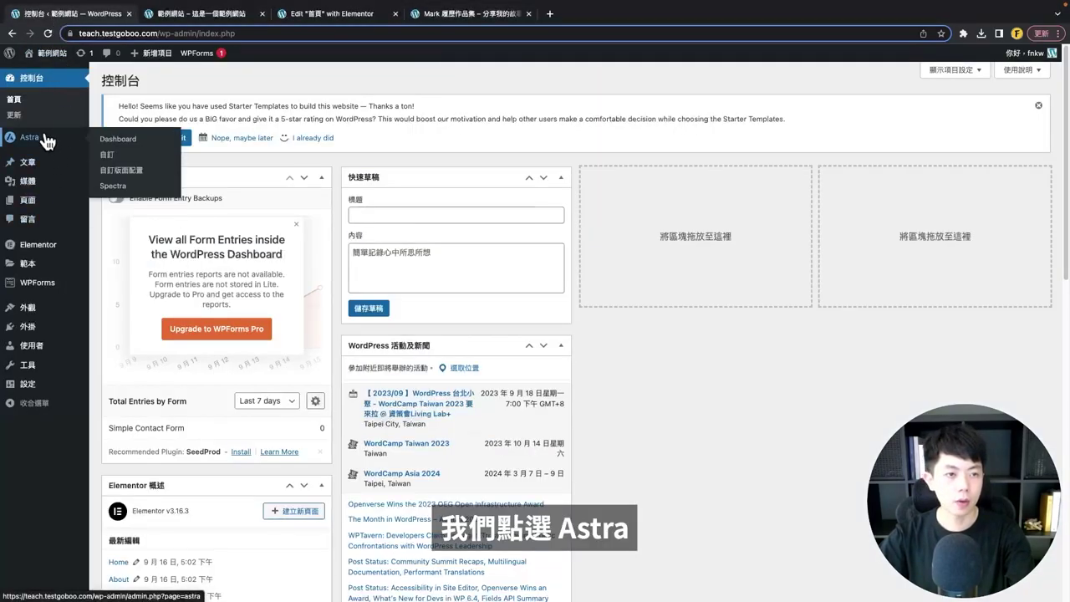
{"action": "right_click", "coordinate": [107, 155]}
{"action": "left_click", "coordinate": [155, 153]}
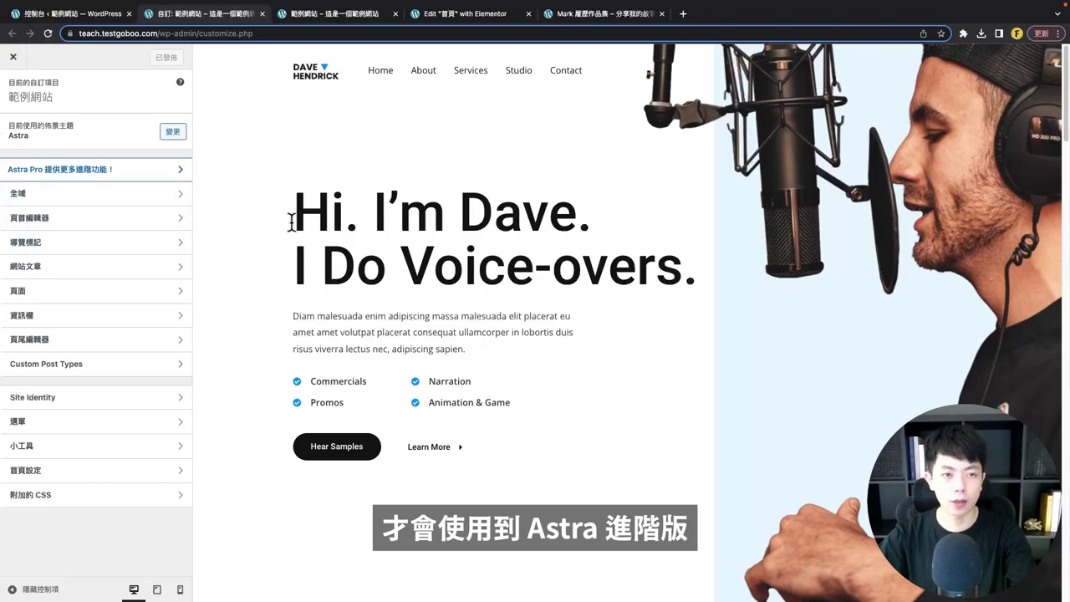
{"action": "left_click", "coordinate": [19, 194]}
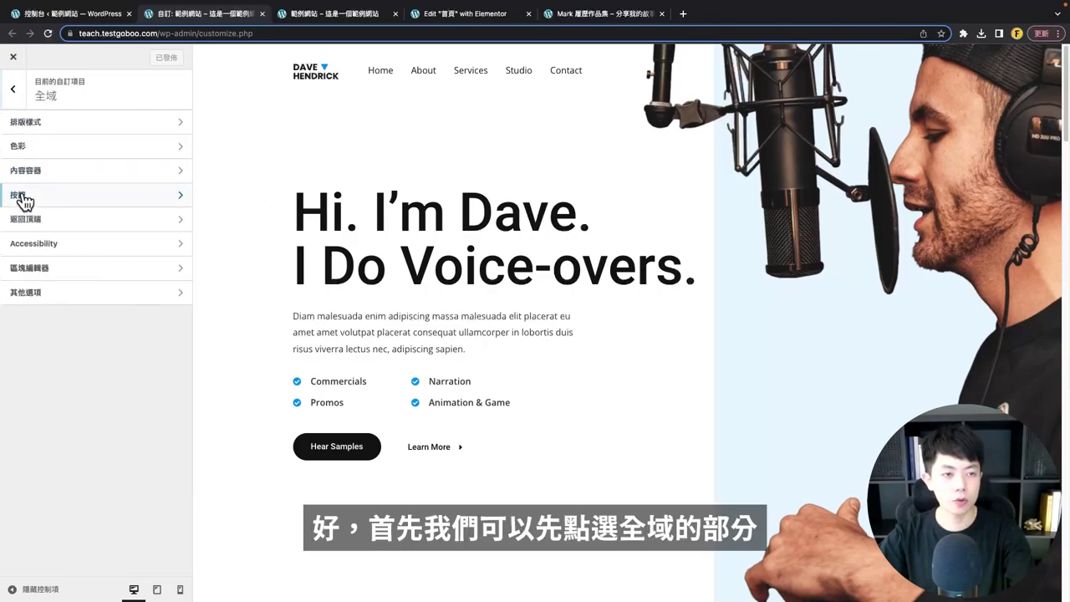
- Under 排版樣式, set the body font (內文字型) family to Noto Sans TC
{"action": "left_click", "coordinate": [58, 122]}
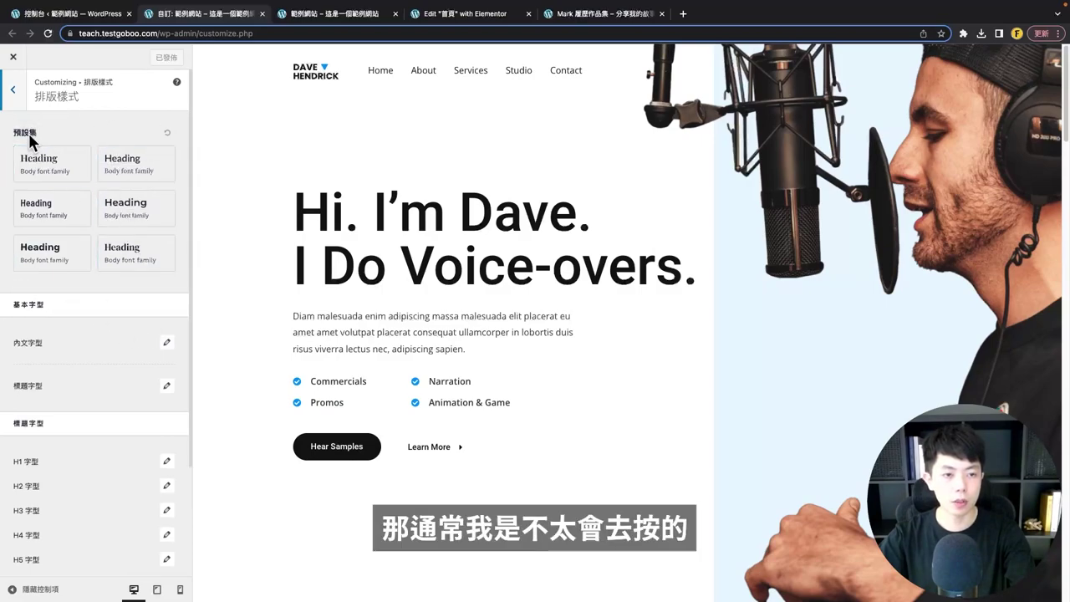
{"action": "scroll", "coordinate": [92, 305], "scroll_direction": "down", "scroll_amount": 1}
{"action": "scroll", "coordinate": [95, 312], "scroll_direction": "down", "scroll_amount": 2}
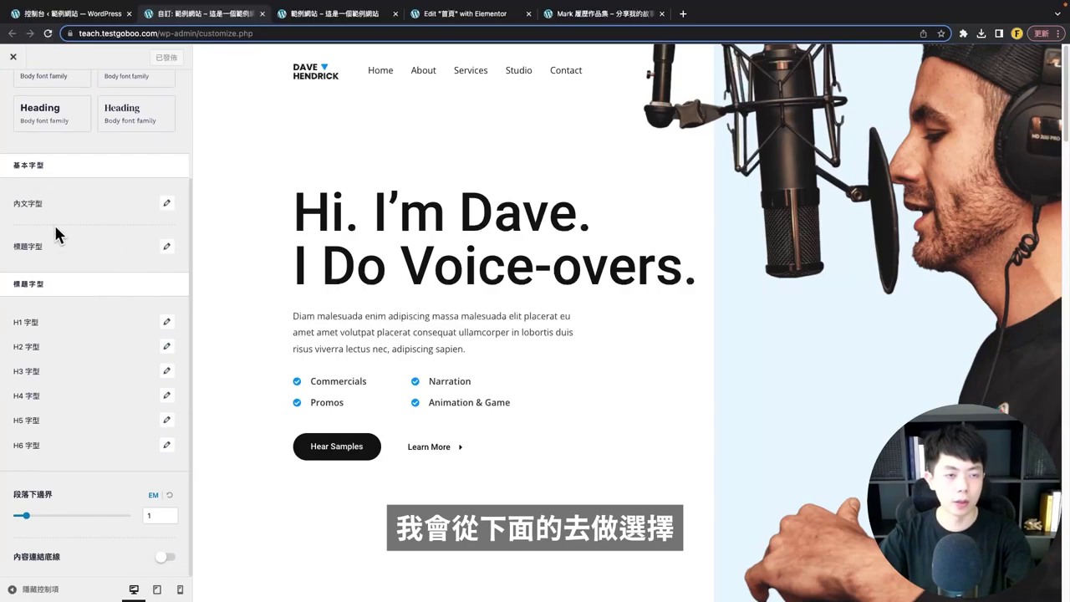
{"action": "left_click", "coordinate": [167, 206]}
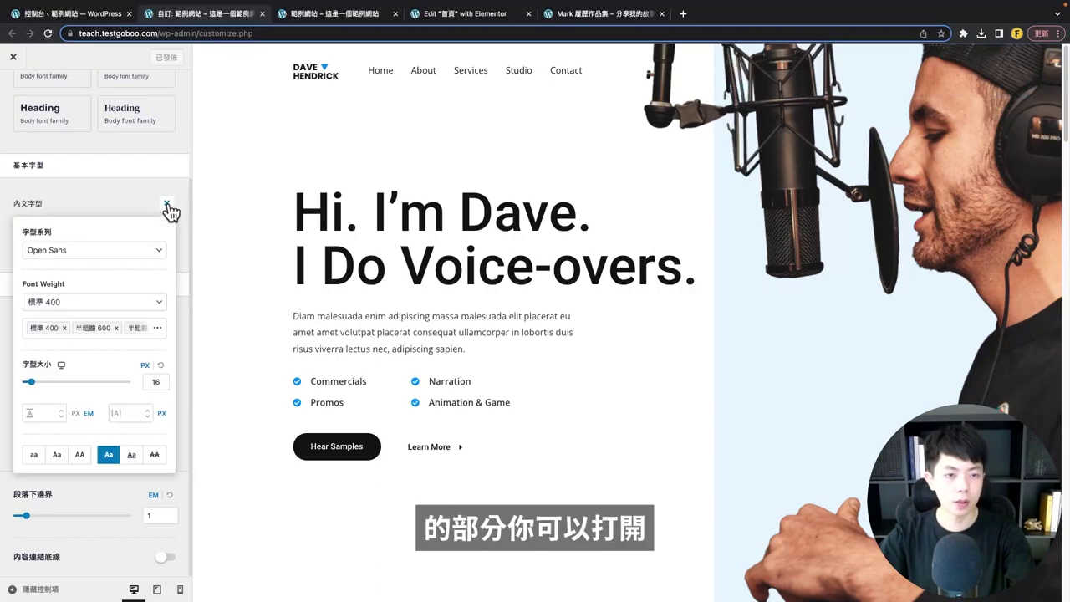
{"action": "left_click", "coordinate": [70, 255]}
{"action": "scroll", "coordinate": [106, 337], "scroll_direction": "down", "scroll_amount": 5}
{"action": "scroll", "coordinate": [106, 339], "scroll_direction": "up", "scroll_amount": 10}
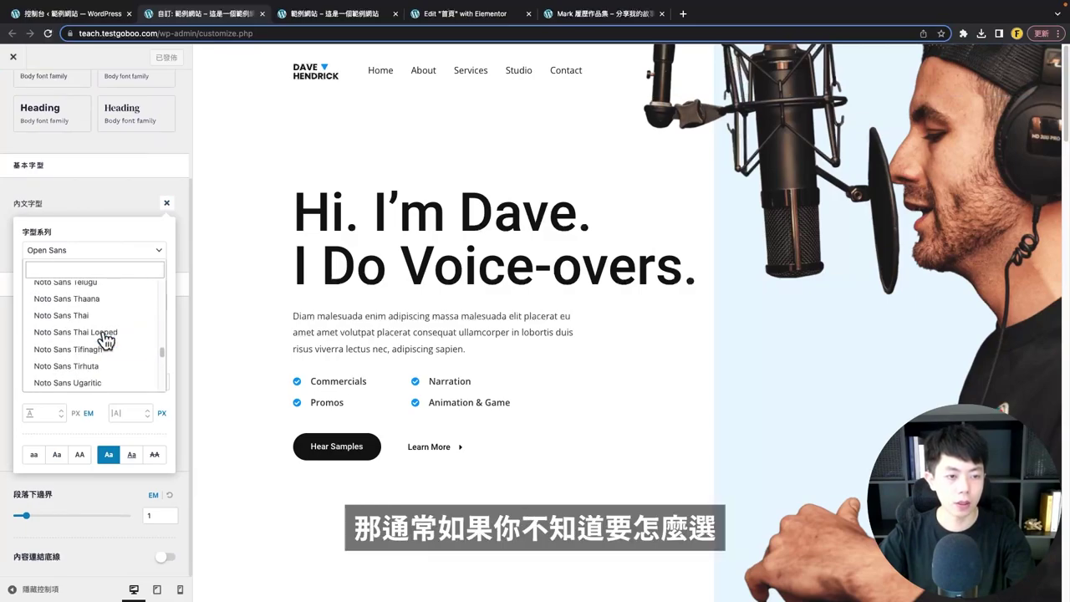
{"action": "scroll", "coordinate": [106, 341], "scroll_direction": "up", "scroll_amount": 10}
{"action": "scroll", "coordinate": [101, 343], "scroll_direction": "down", "scroll_amount": 12}
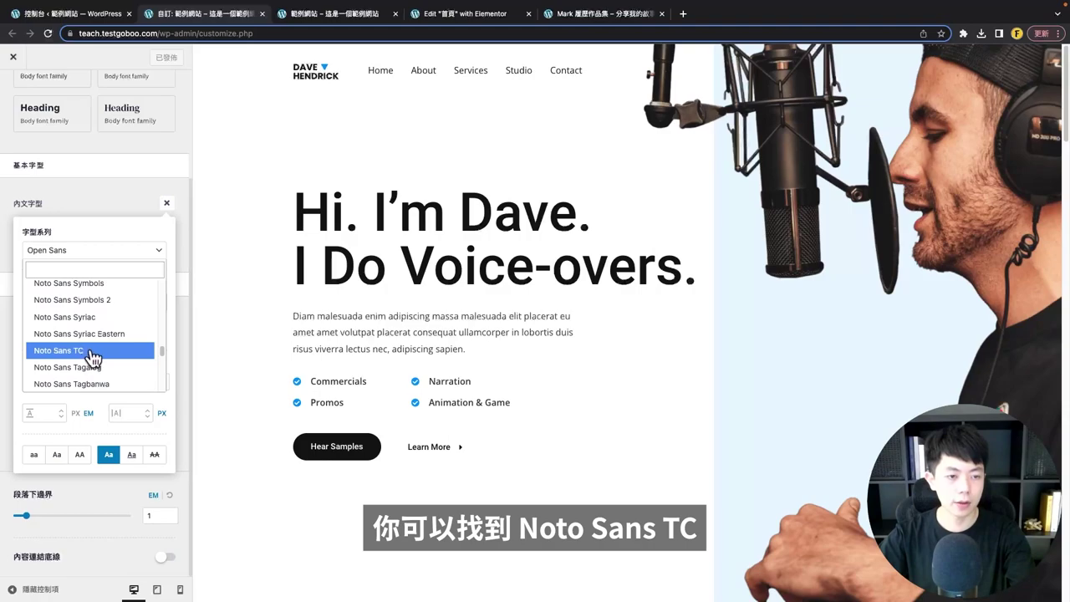
{"action": "left_click", "coordinate": [90, 352]}
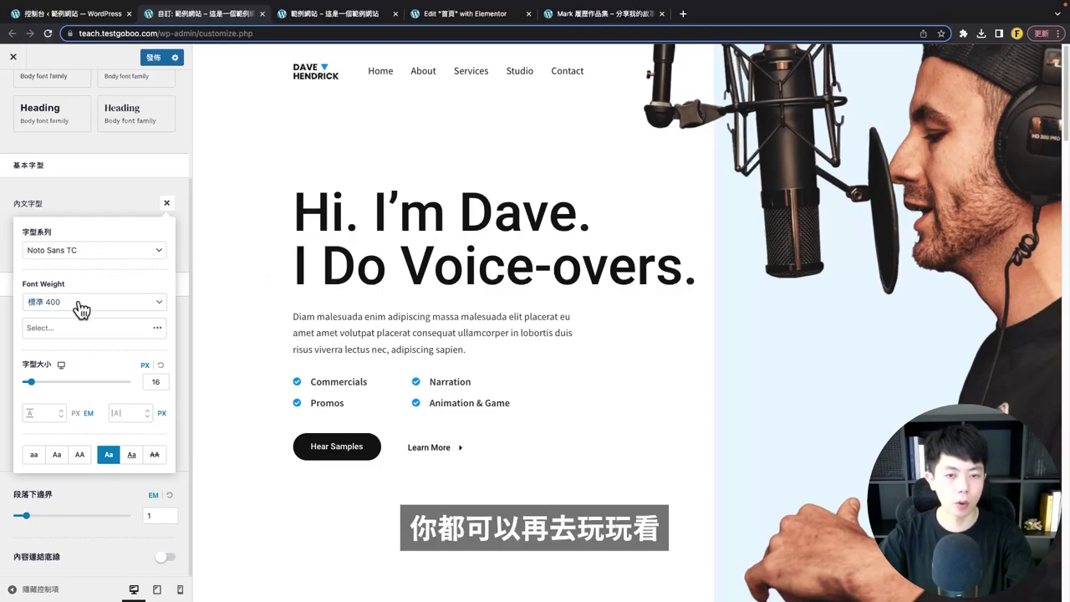
- Keep the body font at weight 400 (標準) and size 16px
{"action": "scroll", "coordinate": [314, 314], "scroll_direction": "down", "scroll_amount": 1}
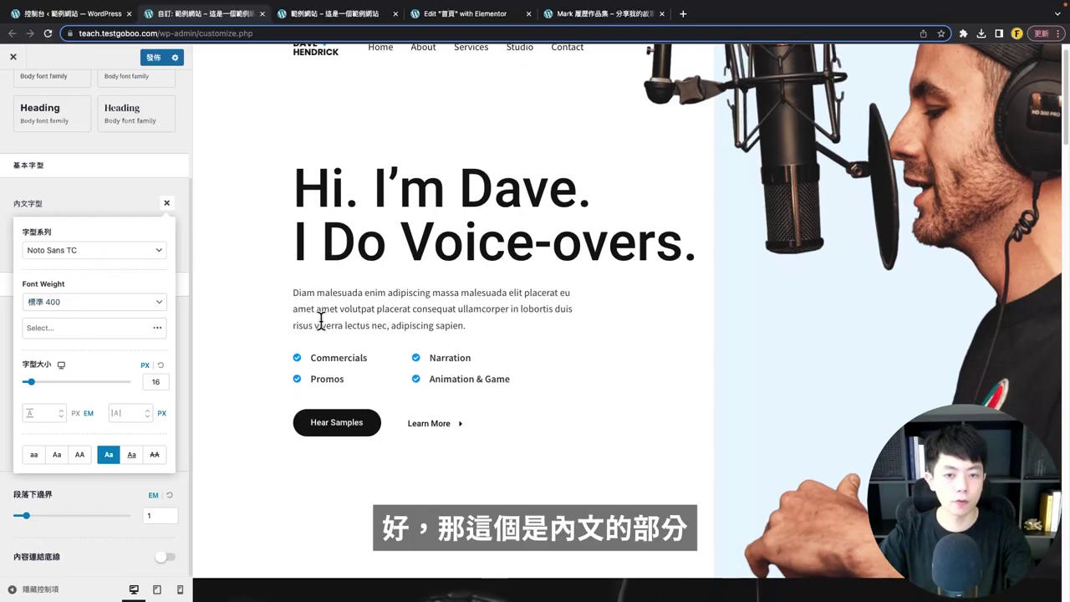
{"action": "scroll", "coordinate": [288, 284], "scroll_direction": "down", "scroll_amount": 7}
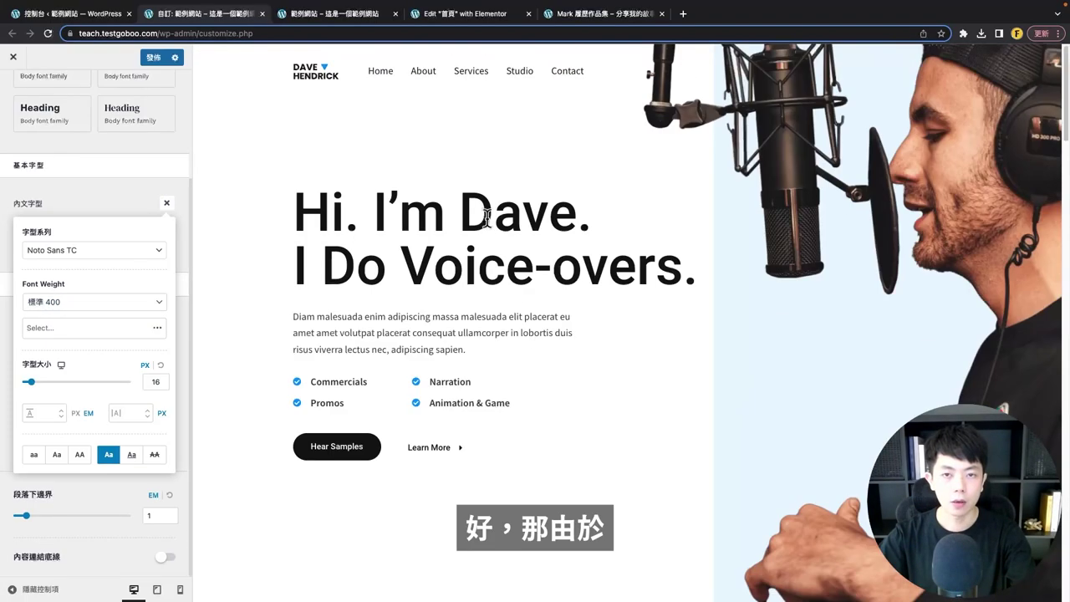
{"action": "scroll", "coordinate": [564, 223], "scroll_direction": "down", "scroll_amount": 12}
{"action": "scroll", "coordinate": [590, 279], "scroll_direction": "down", "scroll_amount": 4}
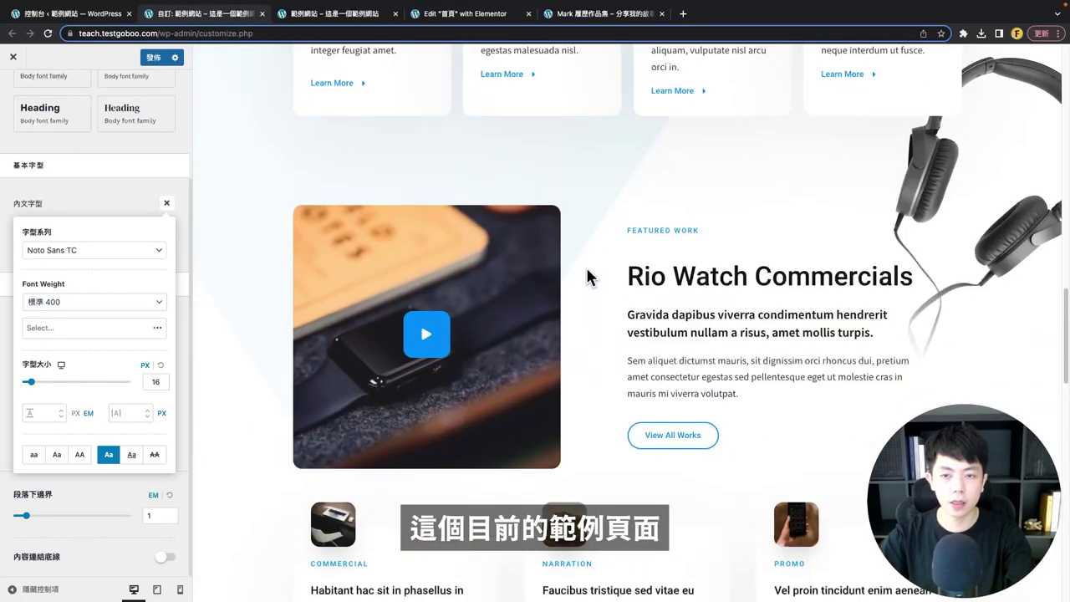
{"action": "scroll", "coordinate": [585, 327], "scroll_direction": "up", "scroll_amount": 18}
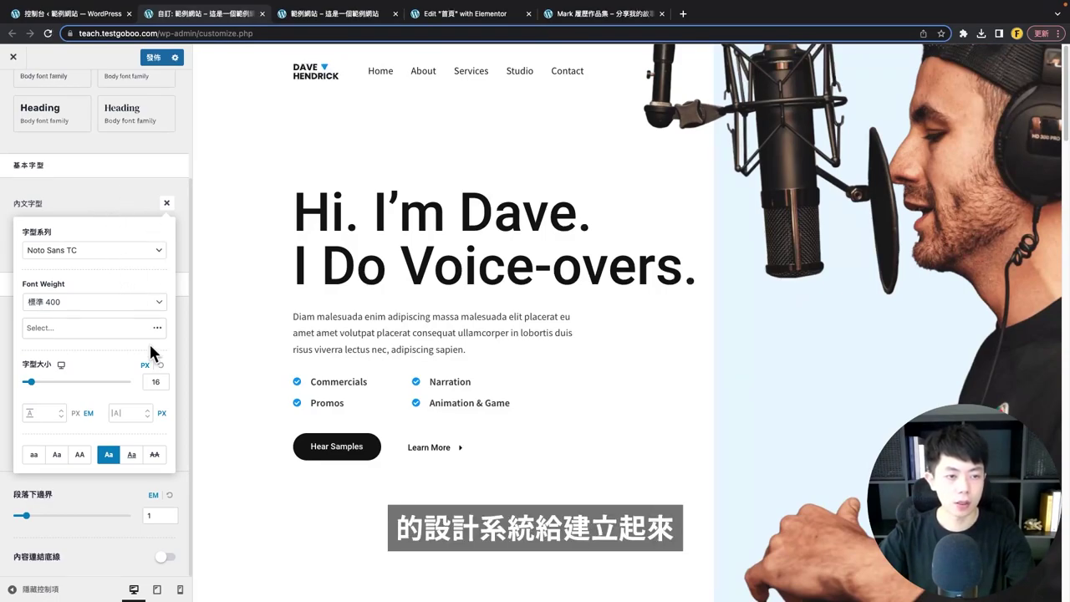
{"action": "left_click", "coordinate": [117, 309]}
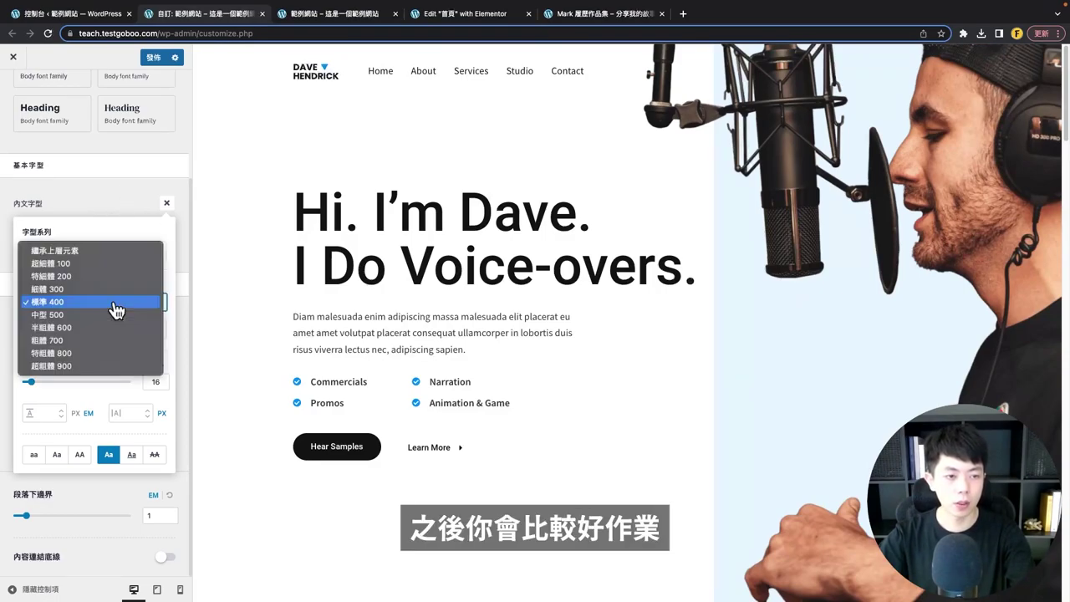
{"action": "left_click", "coordinate": [32, 207]}
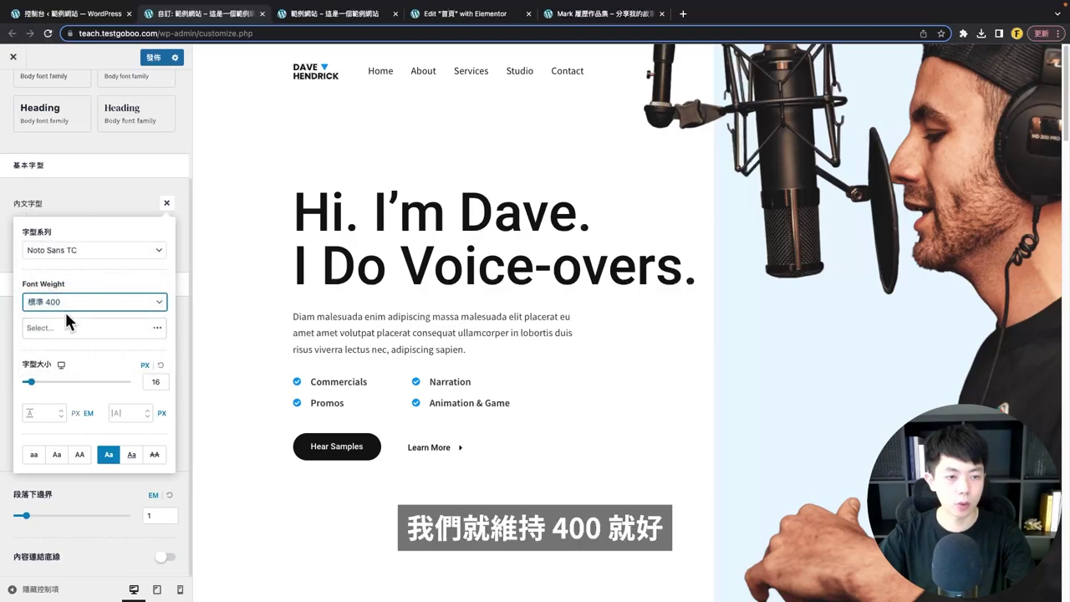
{"action": "left_click", "coordinate": [153, 381]}
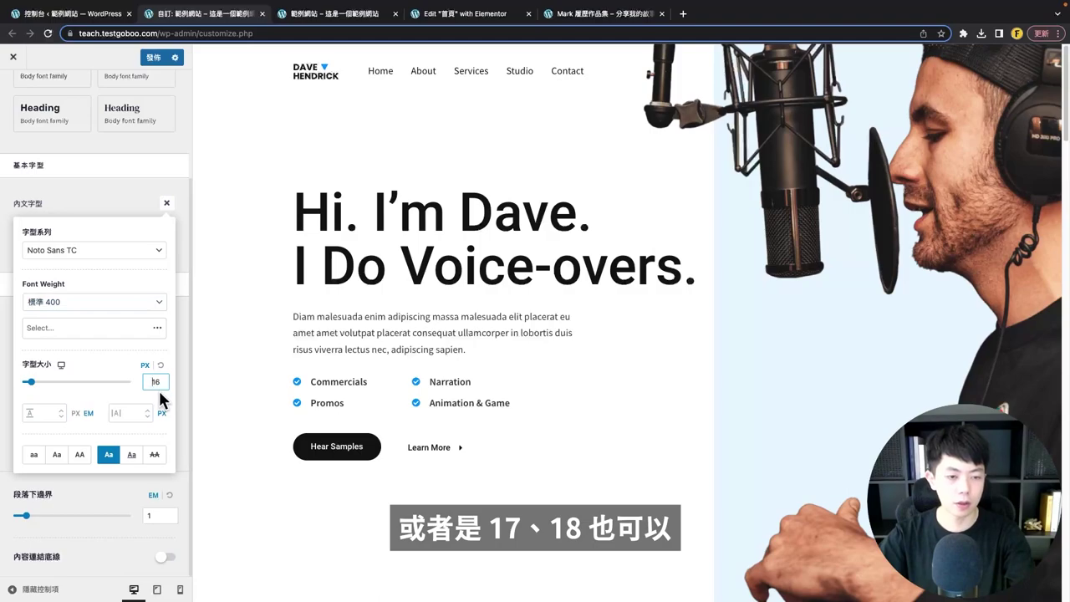
- Set the heading font (標題字型) to Noto Sans TC at bold weight 700
{"action": "left_click", "coordinate": [98, 205]}
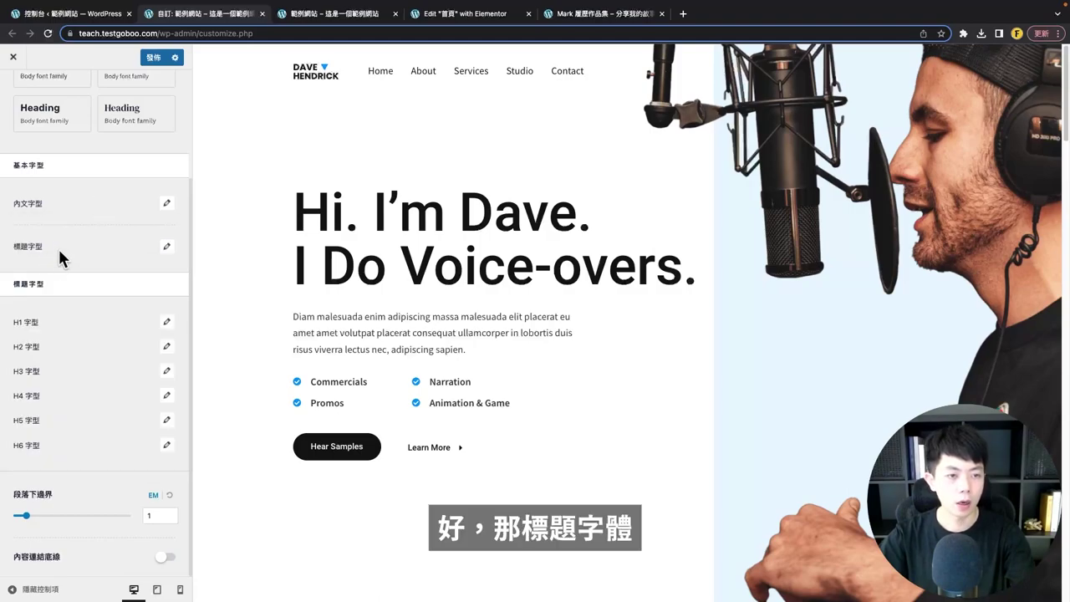
{"action": "left_click", "coordinate": [167, 252]}
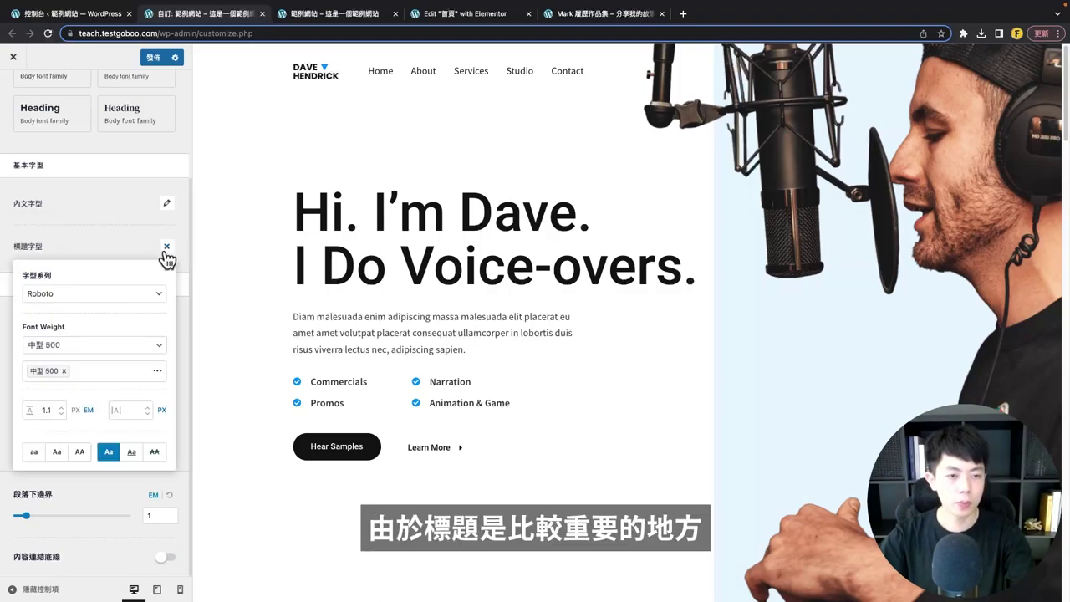
{"action": "left_click", "coordinate": [130, 297]}
{"action": "left_click", "coordinate": [100, 311]}
{"action": "type", "text": "no"}
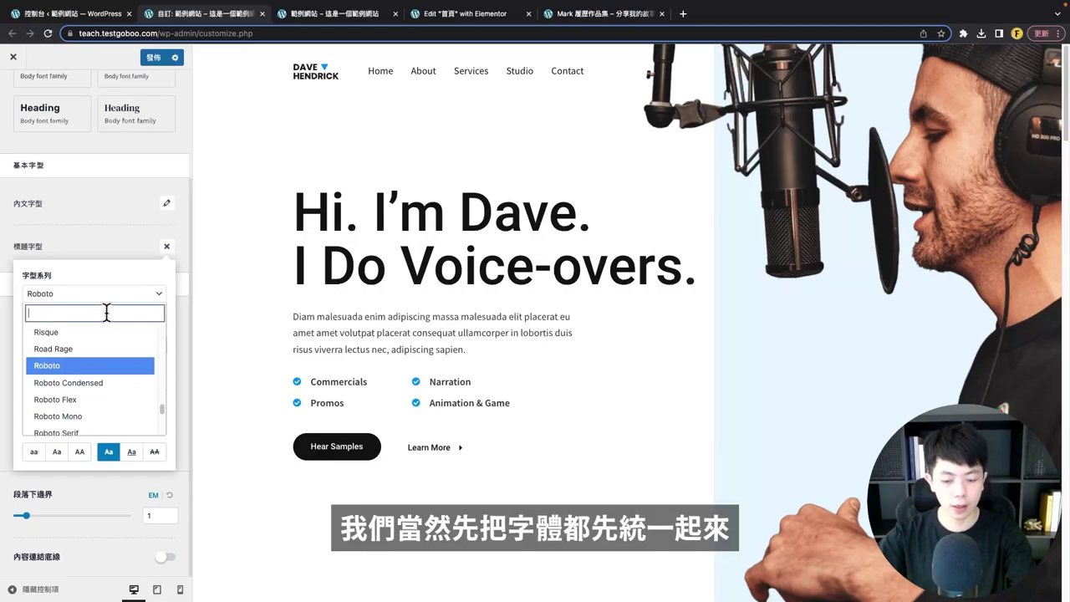
{"action": "type", "text": "to s"}
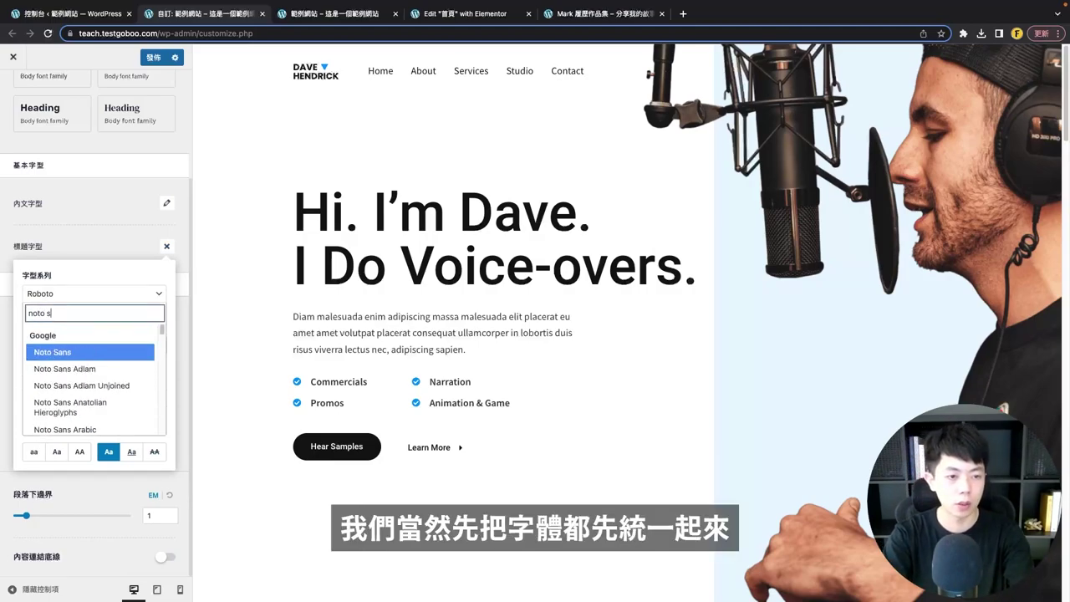
{"action": "type", "text": "ans tc"}
{"action": "key", "text": "super+a"}
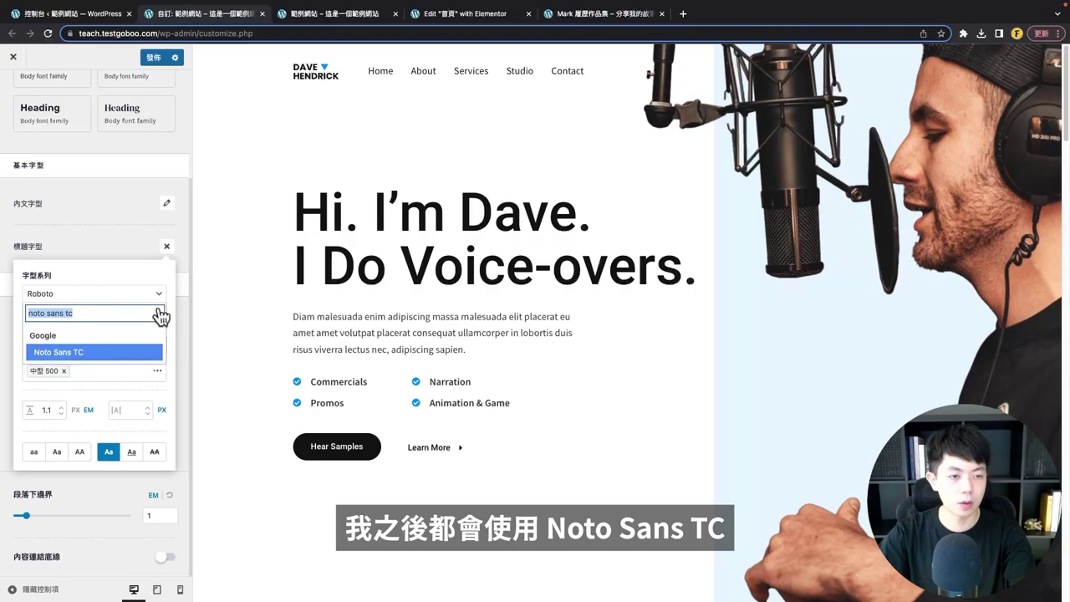
{"action": "left_click", "coordinate": [78, 355]}
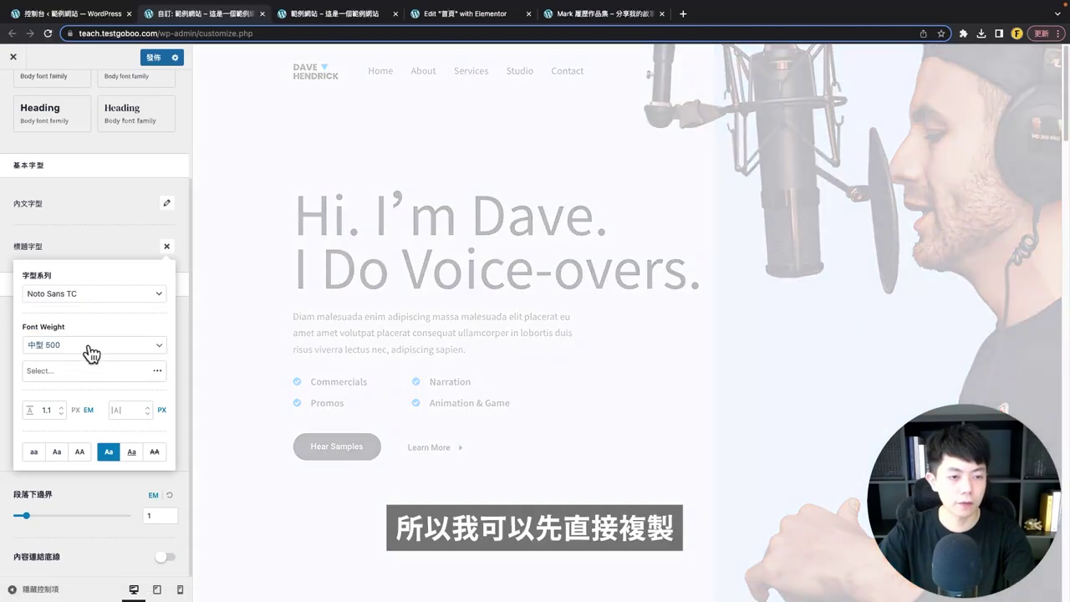
{"action": "left_click", "coordinate": [88, 349]}
{"action": "left_click", "coordinate": [41, 373]}
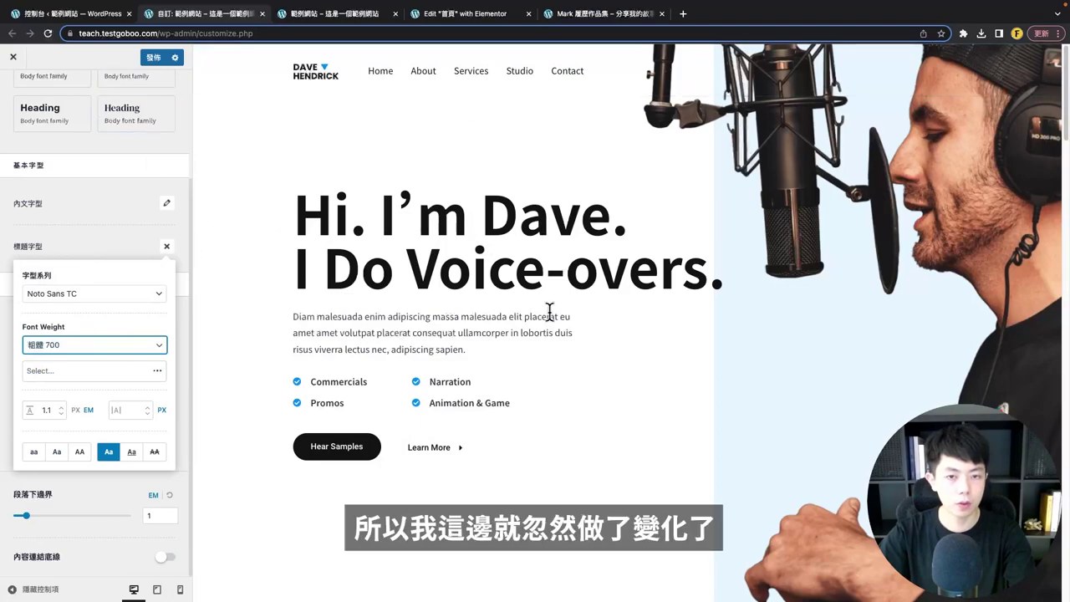
{"action": "left_click", "coordinate": [88, 253]}
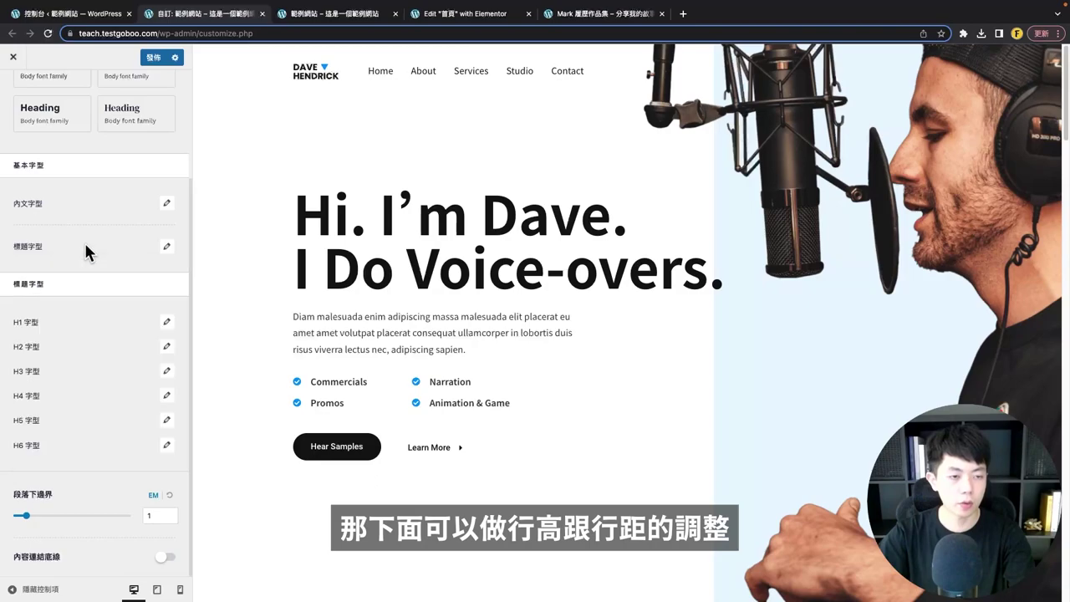
{"action": "left_click", "coordinate": [168, 324]}
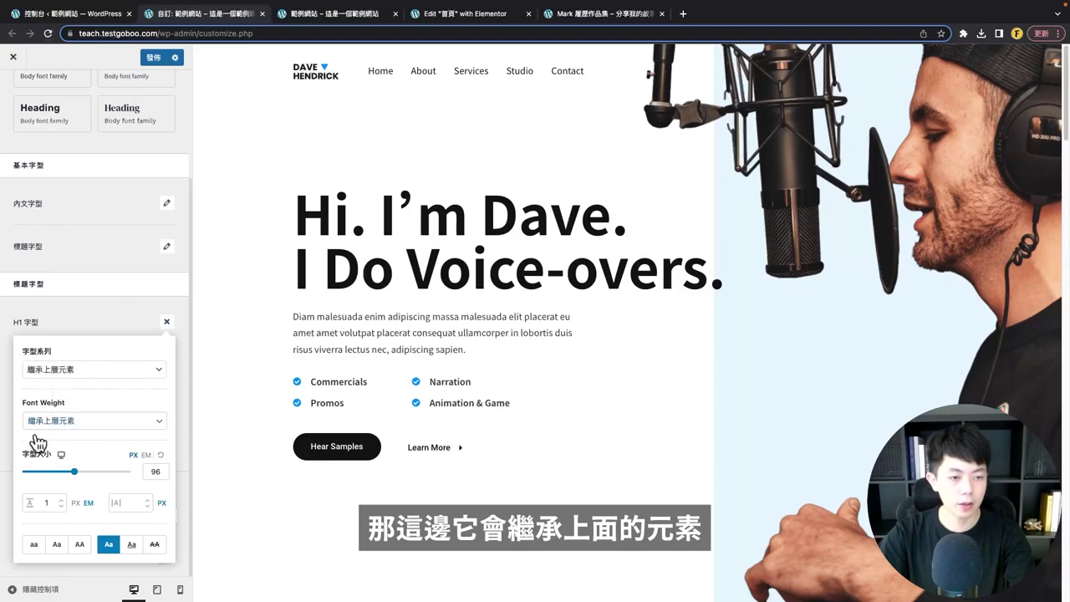
{"action": "left_click", "coordinate": [92, 325]}
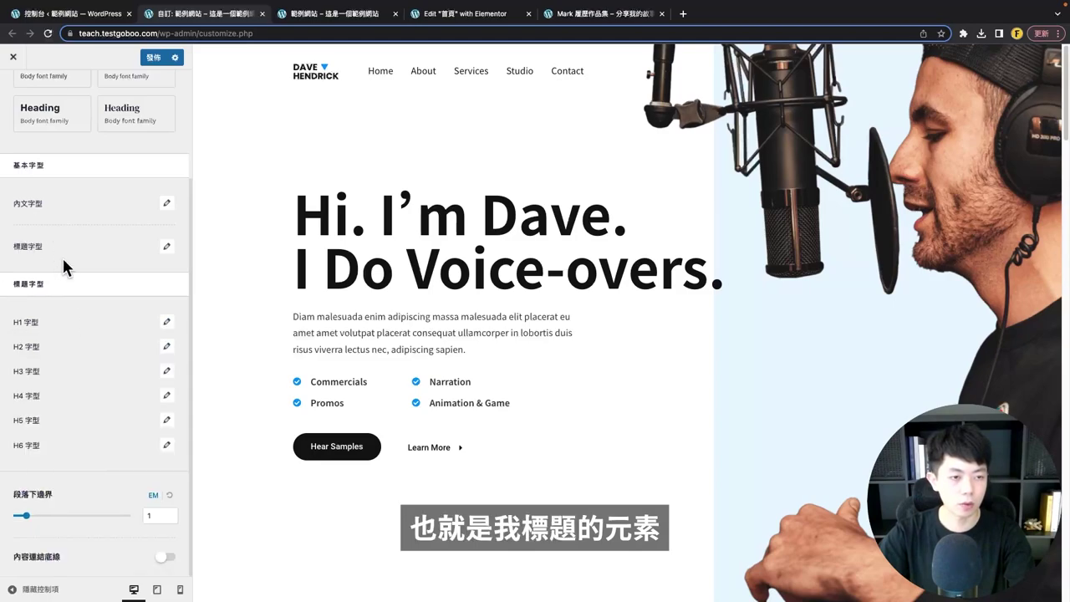
{"action": "left_click", "coordinate": [166, 372]}
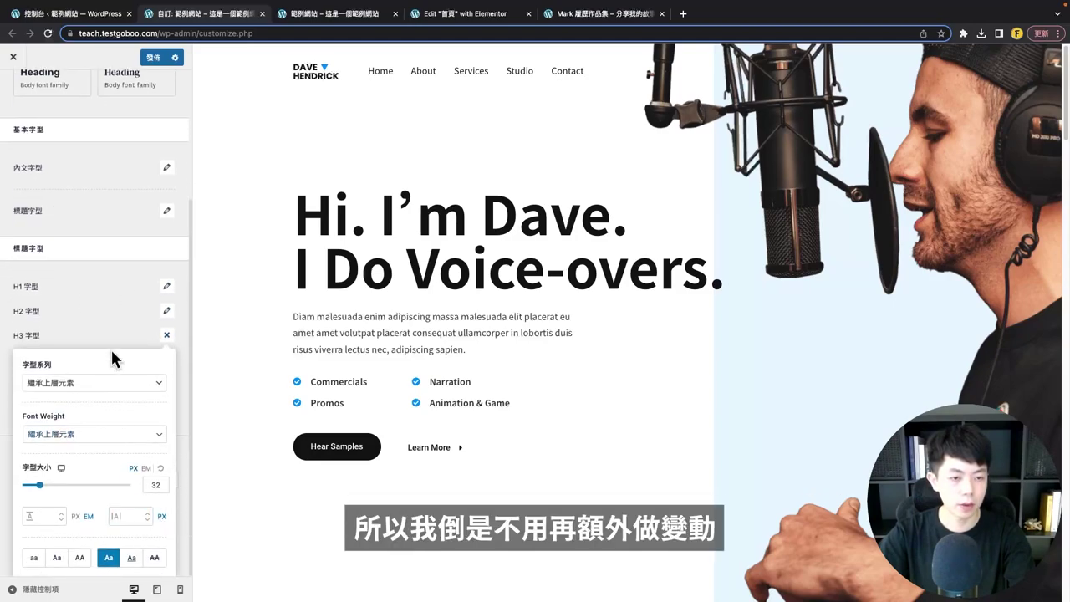
{"action": "left_click", "coordinate": [112, 347]}
{"action": "left_click", "coordinate": [166, 360]}
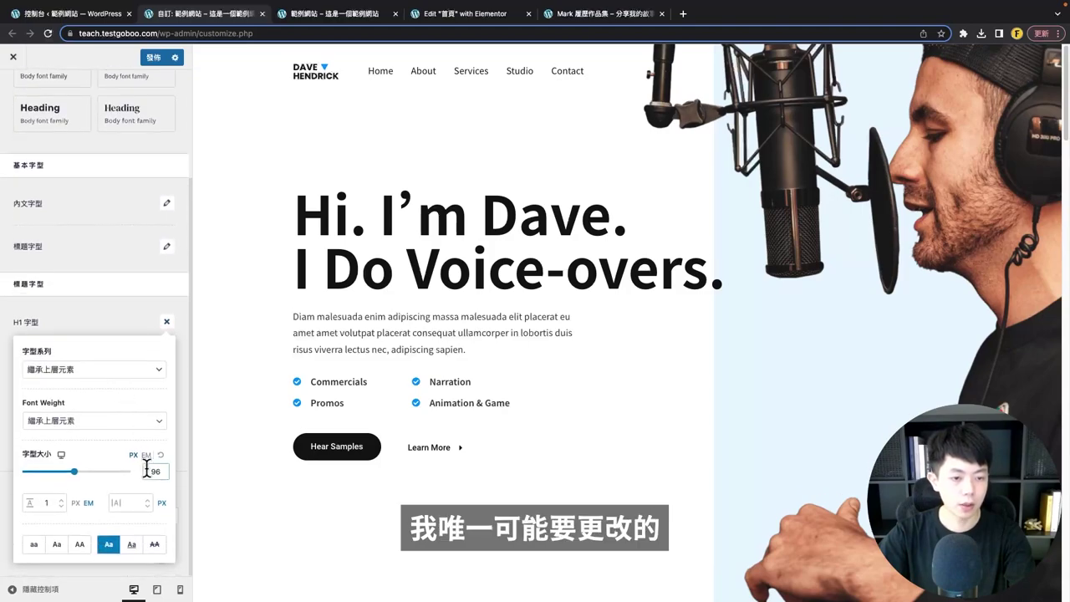
{"action": "left_click_drag", "start_coordinate": [152, 471], "coordinate": [166, 469]}
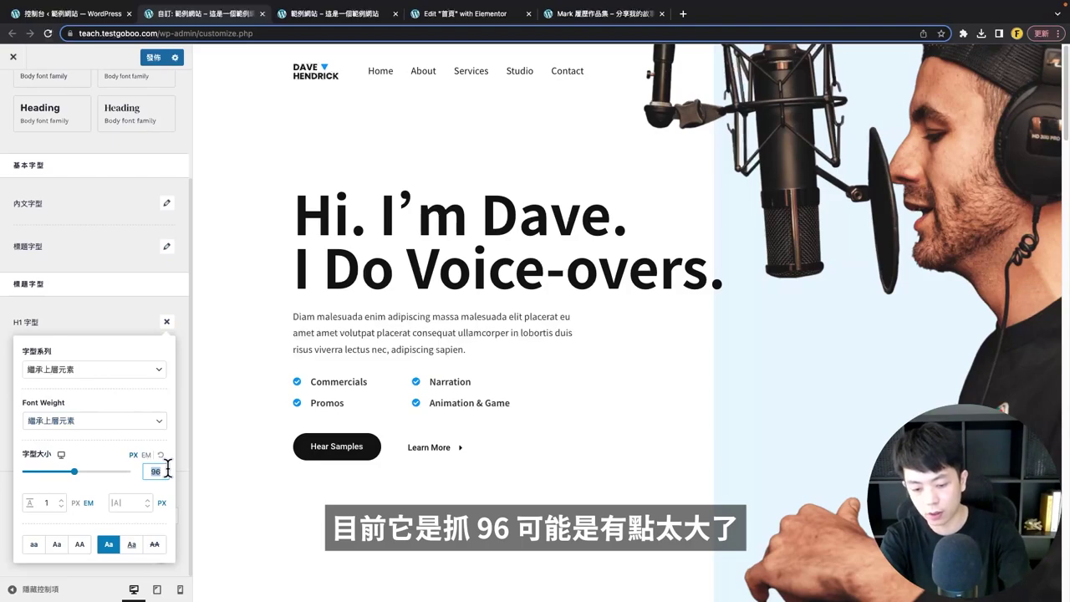
{"action": "type", "text": "64"}
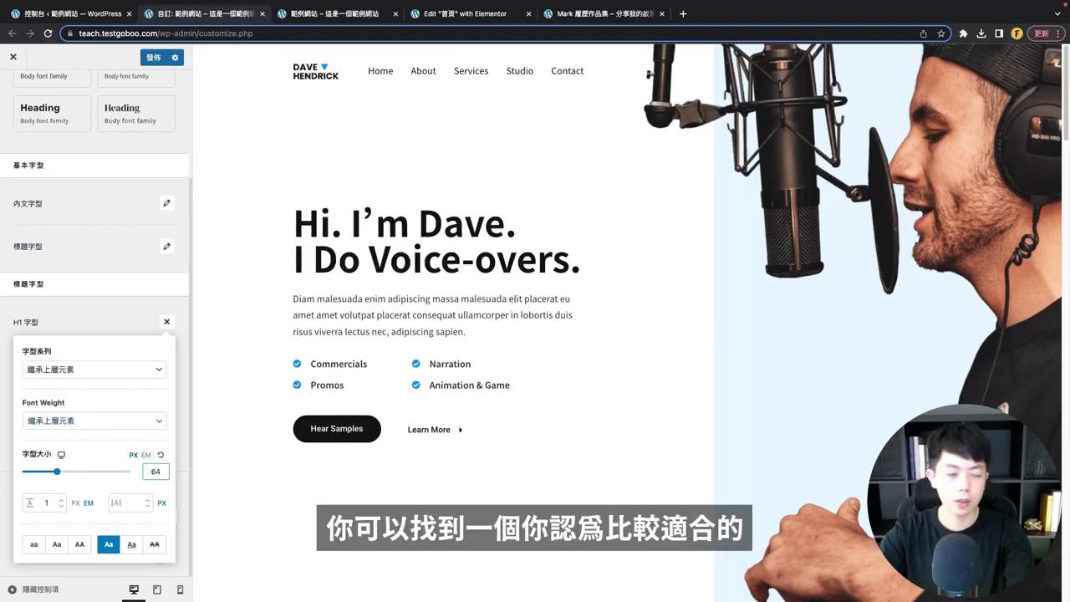
{"action": "left_click", "coordinate": [122, 290]}
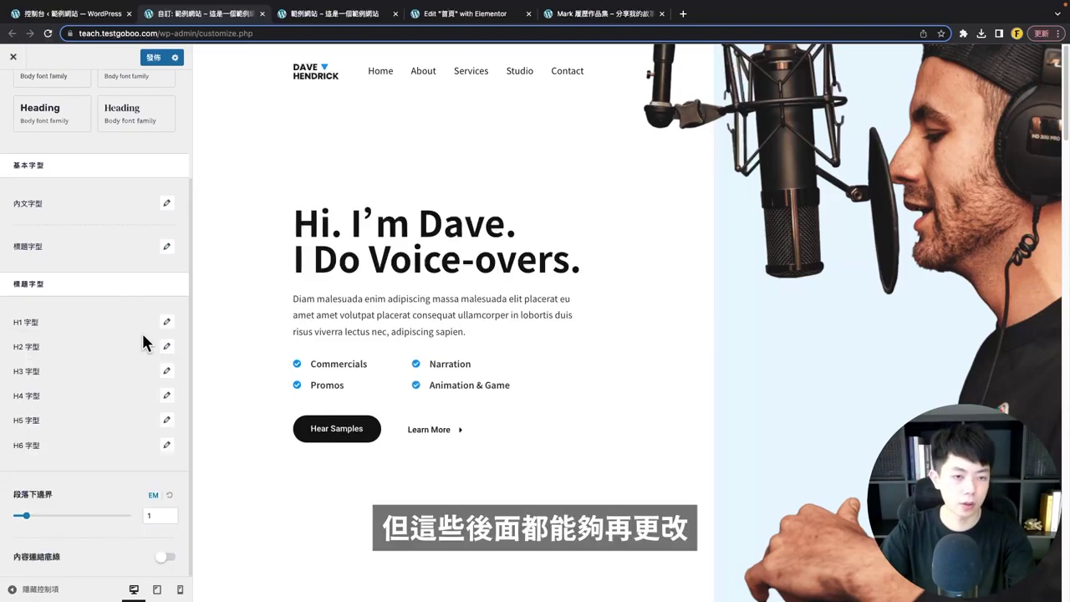
{"action": "left_click", "coordinate": [166, 347]}
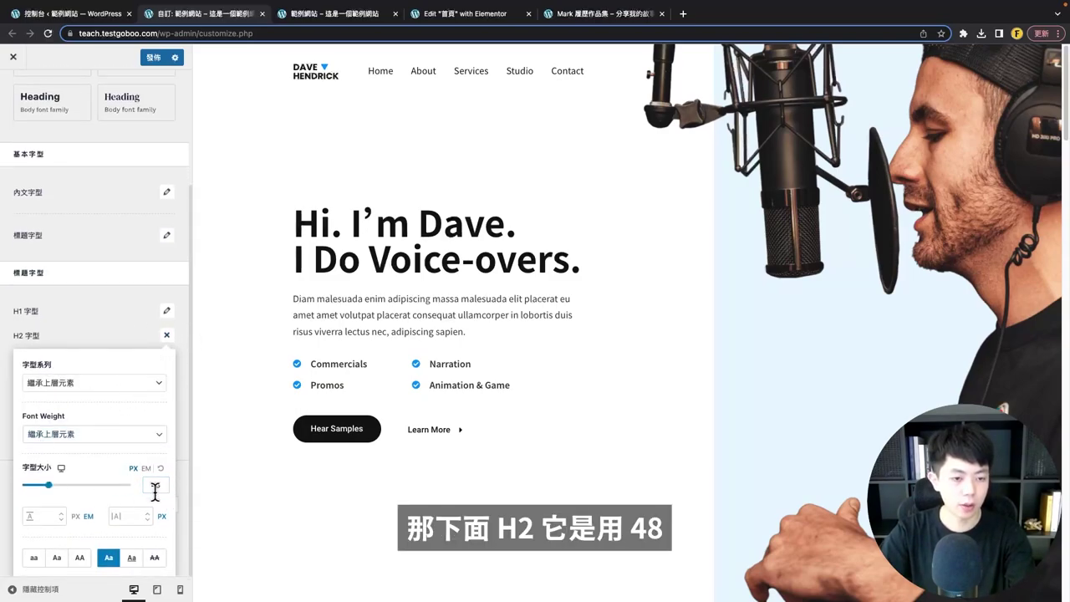
{"action": "left_click", "coordinate": [167, 334]}
{"action": "left_click", "coordinate": [167, 404]}
{"action": "left_click", "coordinate": [167, 393]}
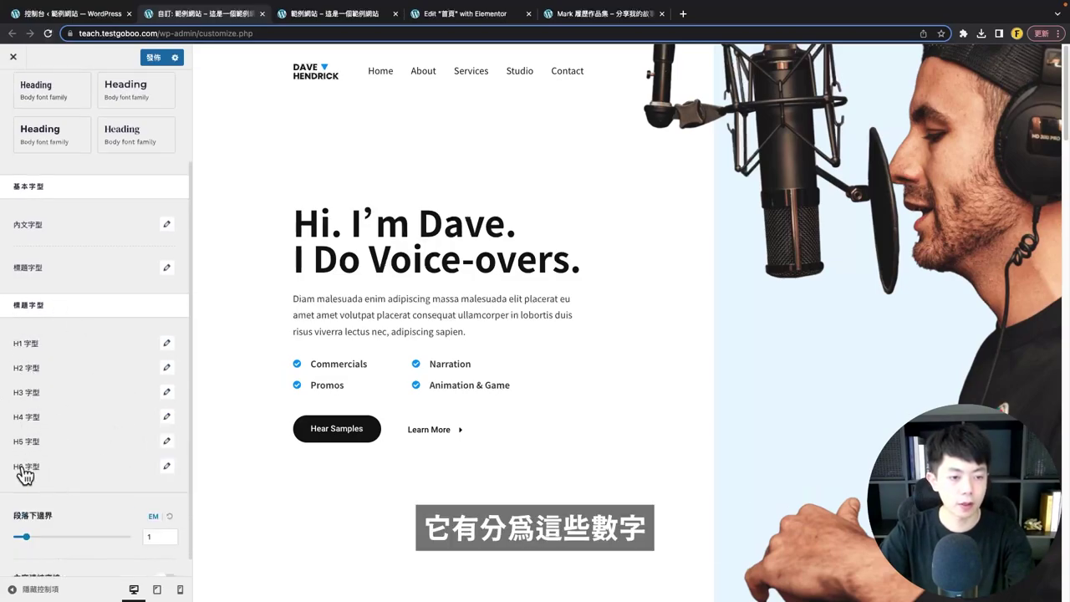
{"action": "scroll", "coordinate": [77, 451], "scroll_direction": "down", "scroll_amount": 1}
- In Colors, change the theme accent colour to purple #6528F7
{"action": "scroll", "coordinate": [101, 464], "scroll_direction": "up", "scroll_amount": 3}
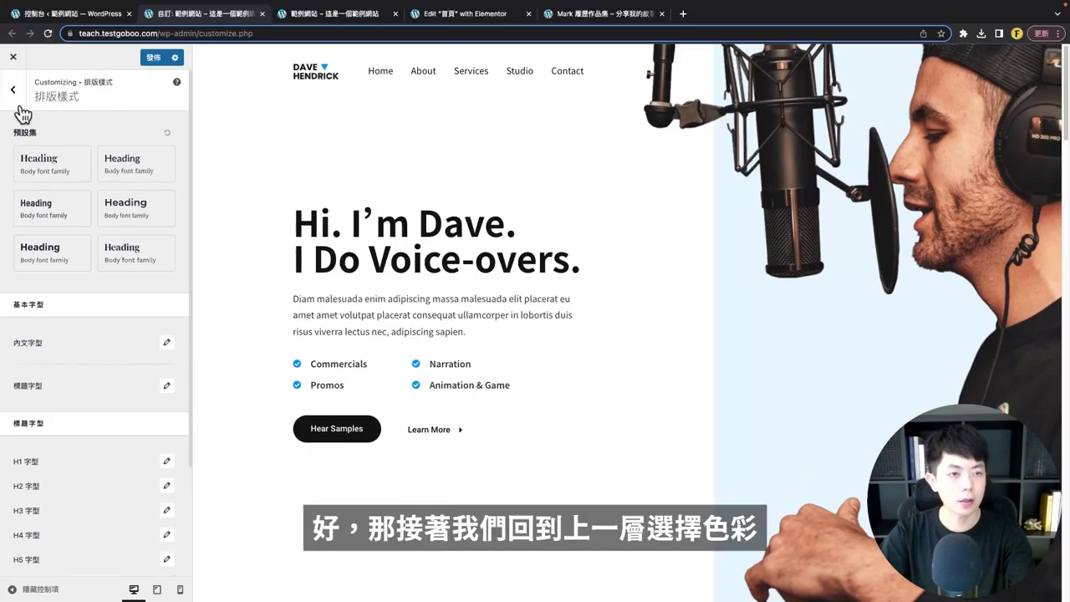
{"action": "left_click", "coordinate": [12, 89]}
{"action": "left_click", "coordinate": [53, 159]}
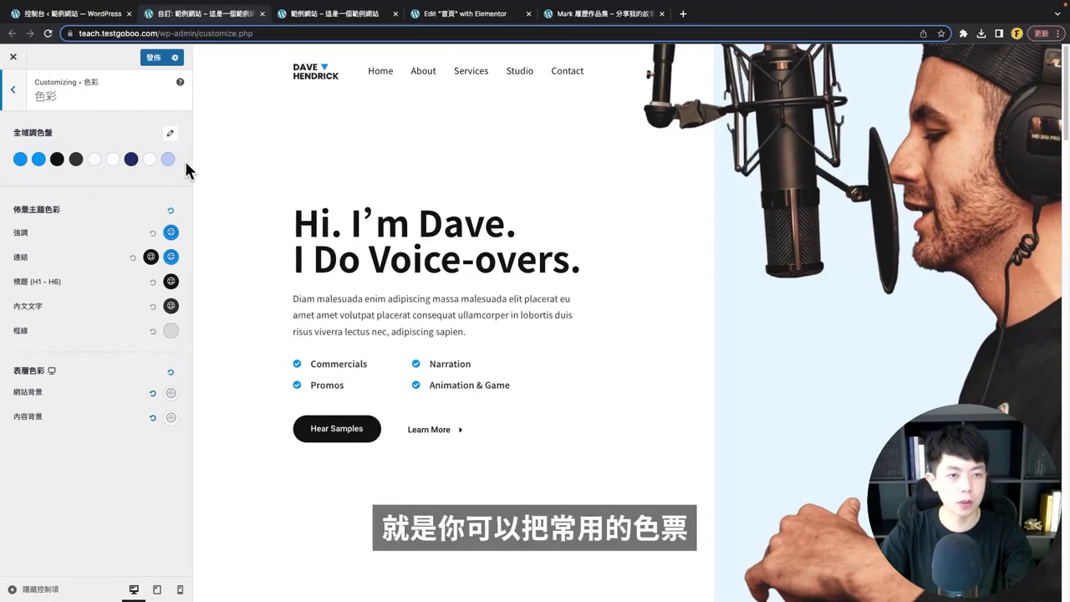
{"action": "left_click", "coordinate": [170, 135]}
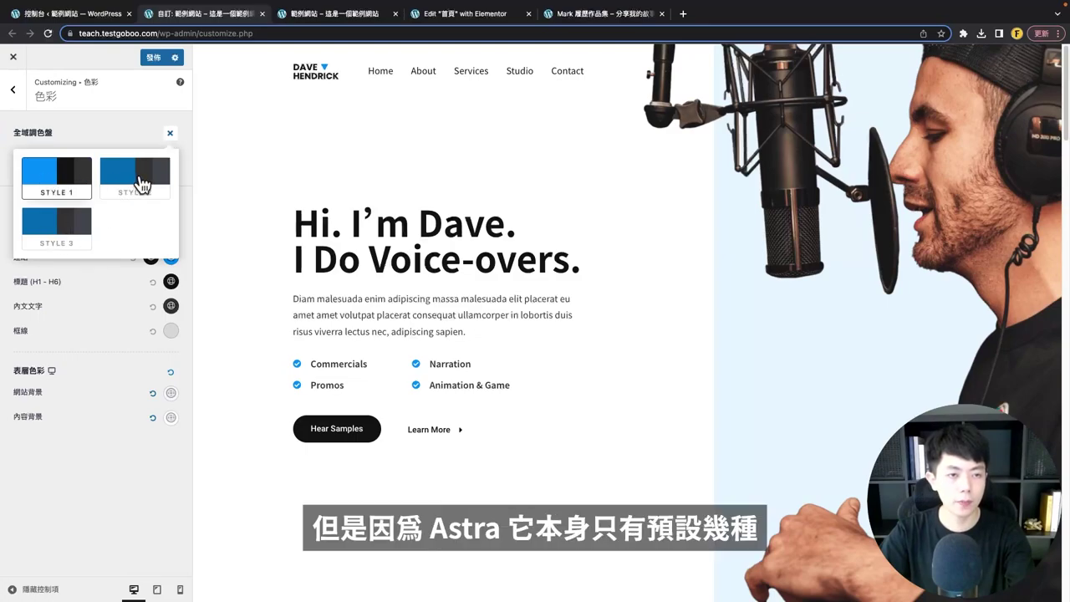
{"action": "left_click", "coordinate": [51, 132]}
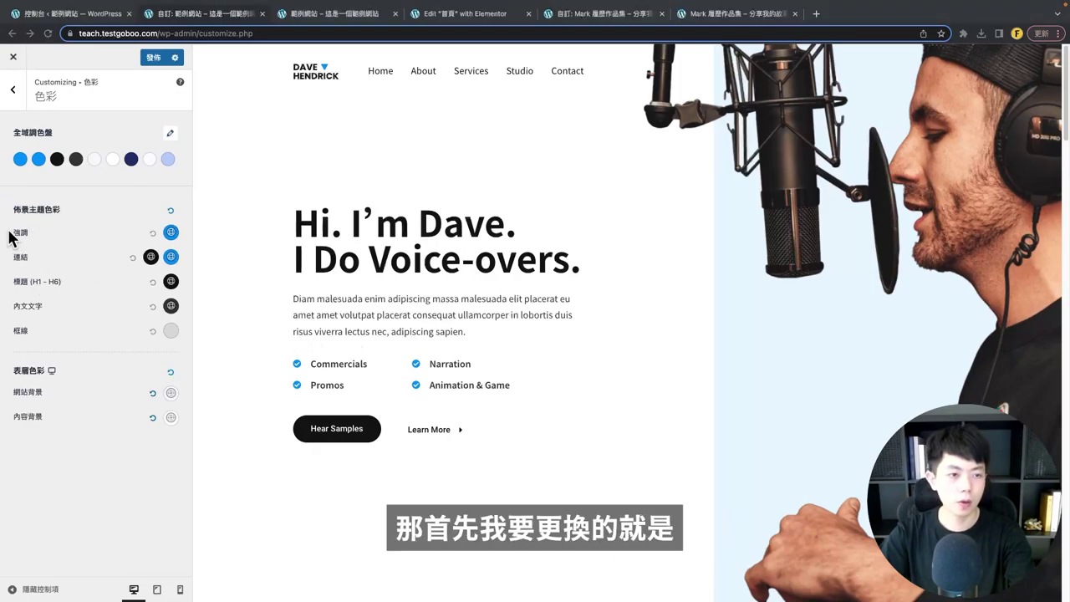
{"action": "left_click", "coordinate": [171, 235]}
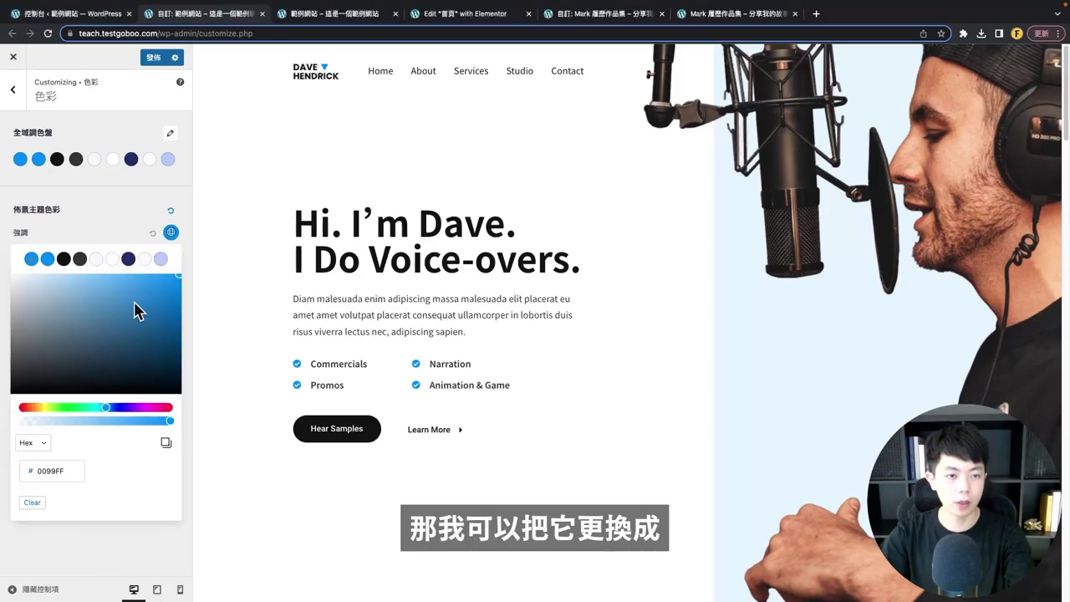
{"action": "left_click", "coordinate": [64, 471]}
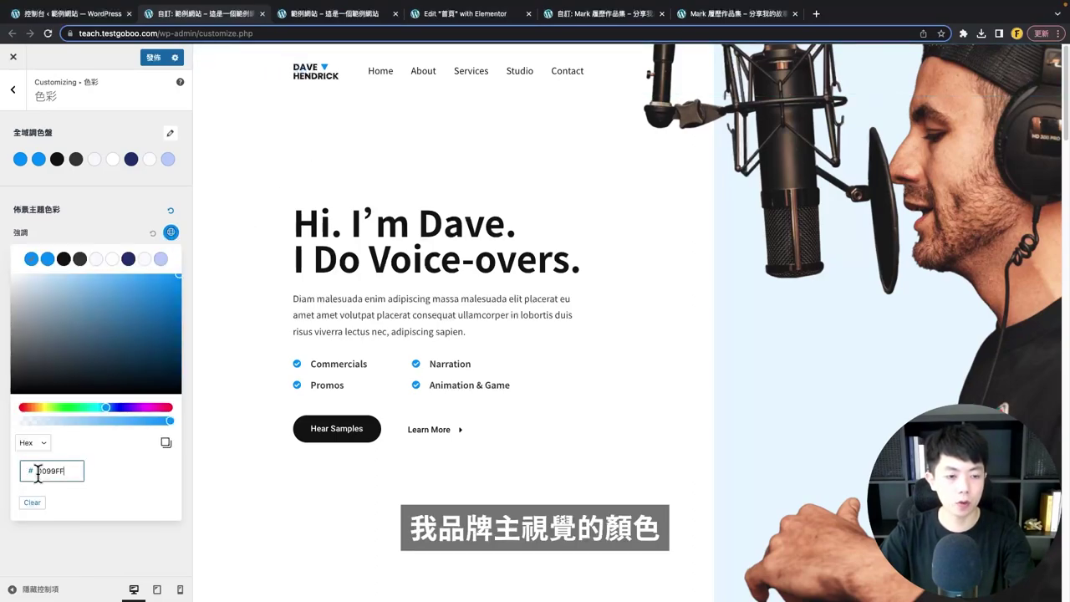
{"action": "type", "text": "6528F7"}
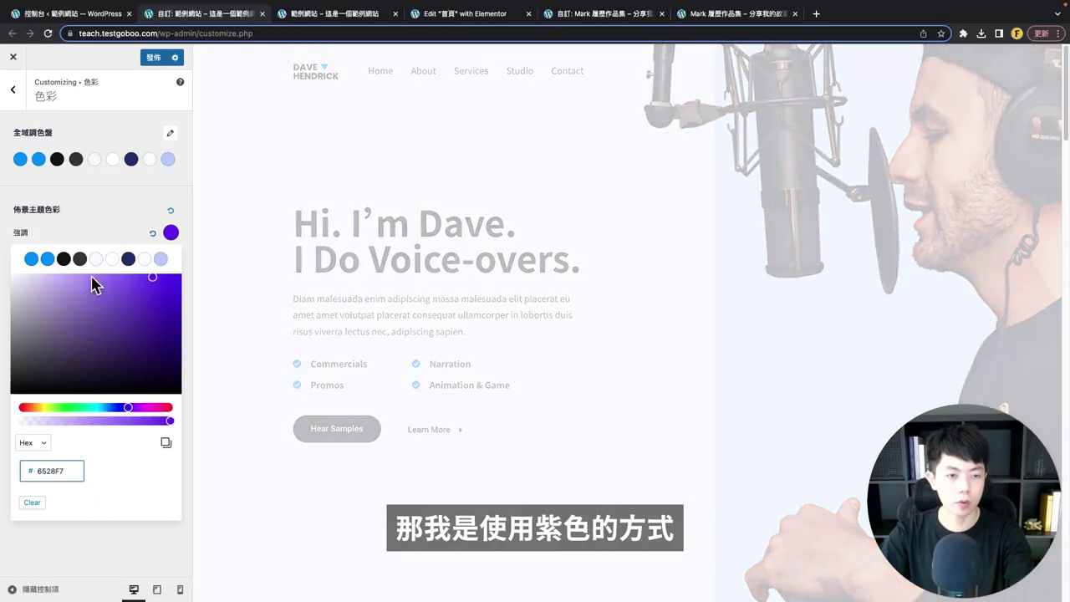
{"action": "left_click_drag", "start_coordinate": [93, 231], "coordinate": [12, 261]}
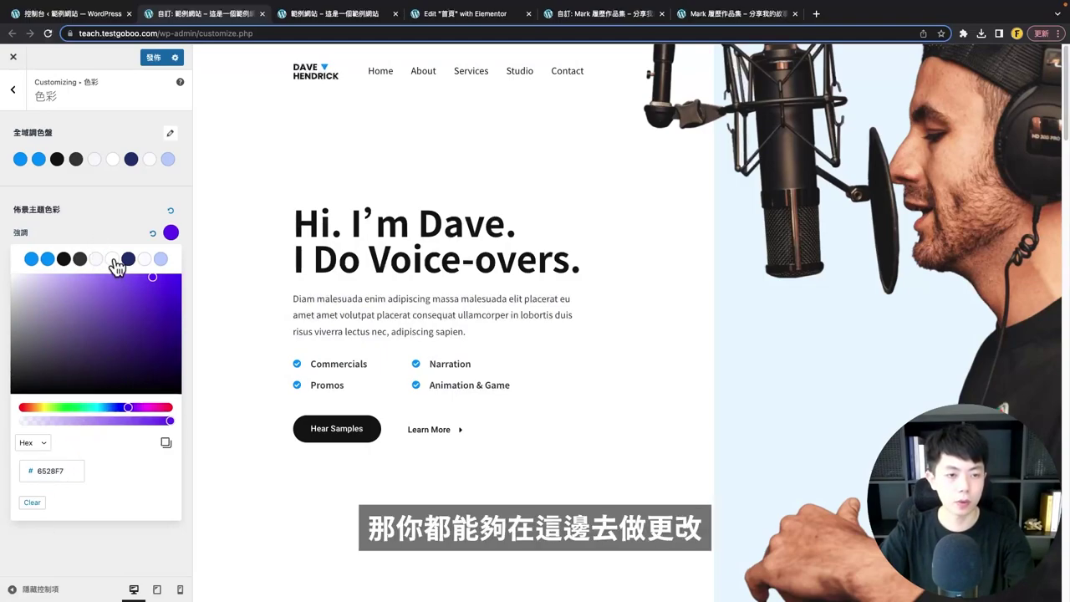
{"action": "left_click", "coordinate": [170, 233]}
- Set the link colour to the near-black palette swatch and return to Global
{"action": "left_click", "coordinate": [172, 257]}
{"action": "left_click", "coordinate": [63, 283]}
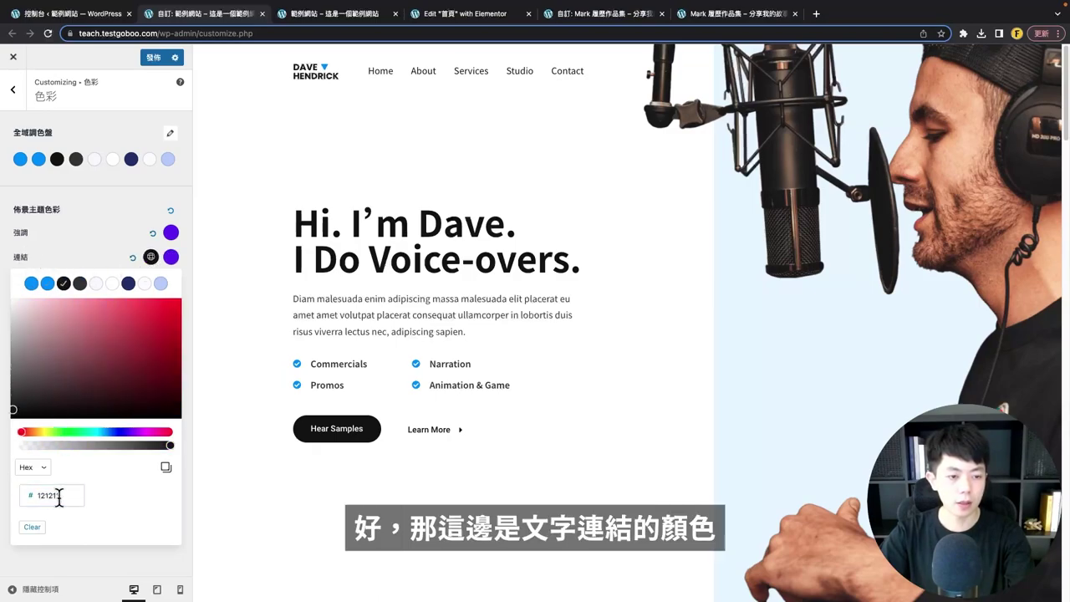
{"action": "left_click", "coordinate": [109, 255]}
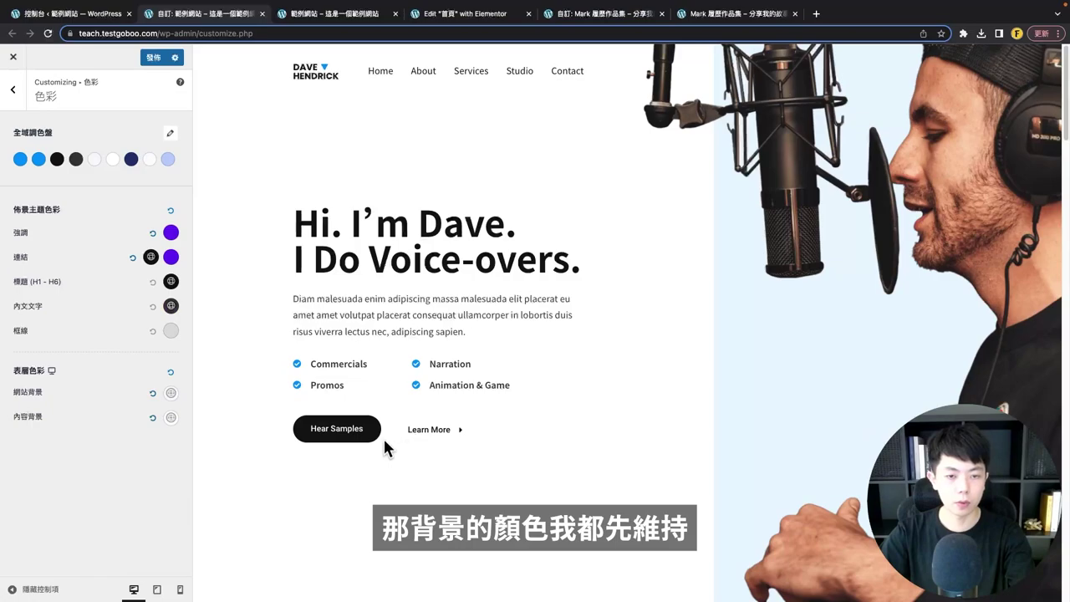
{"action": "left_click", "coordinate": [13, 90]}
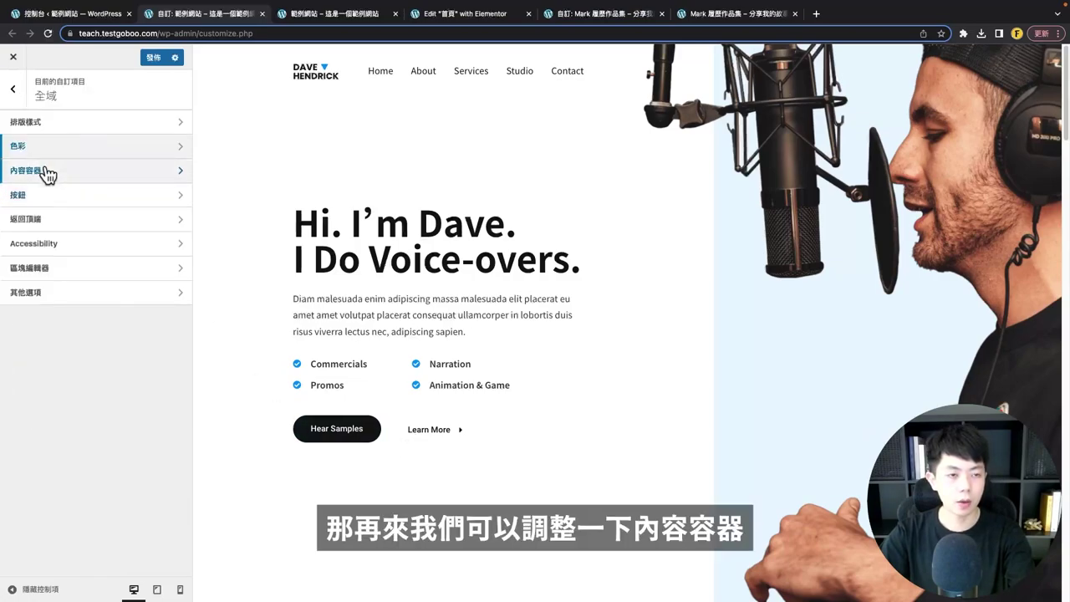
{"action": "left_click", "coordinate": [33, 171]}
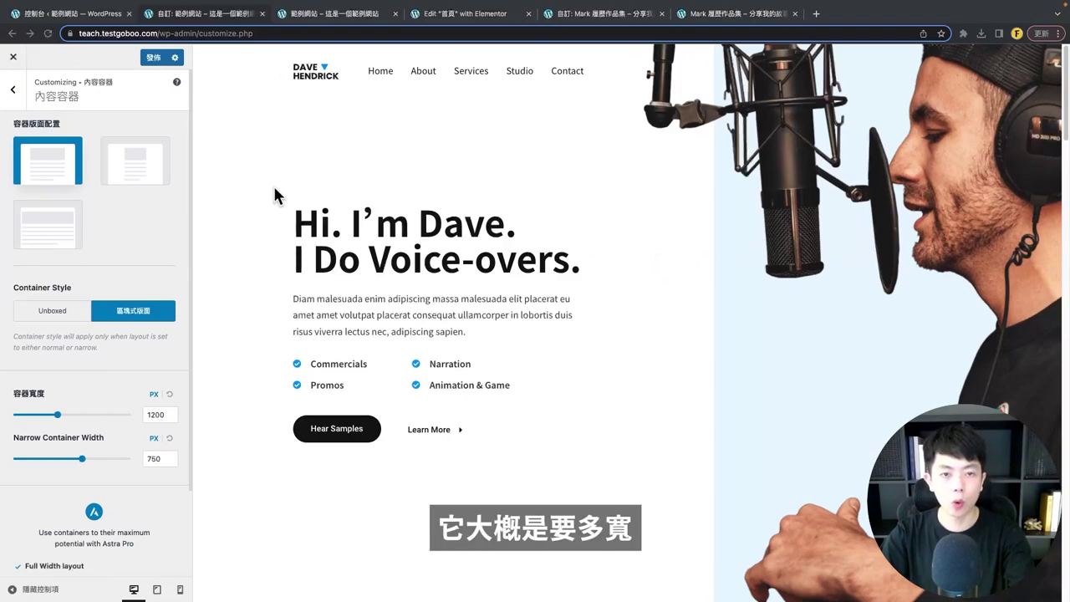
{"action": "key", "text": "super+shift+4"}
{"action": "left_click_drag", "start_coordinate": [291, 60], "coordinate": [893, 373]}
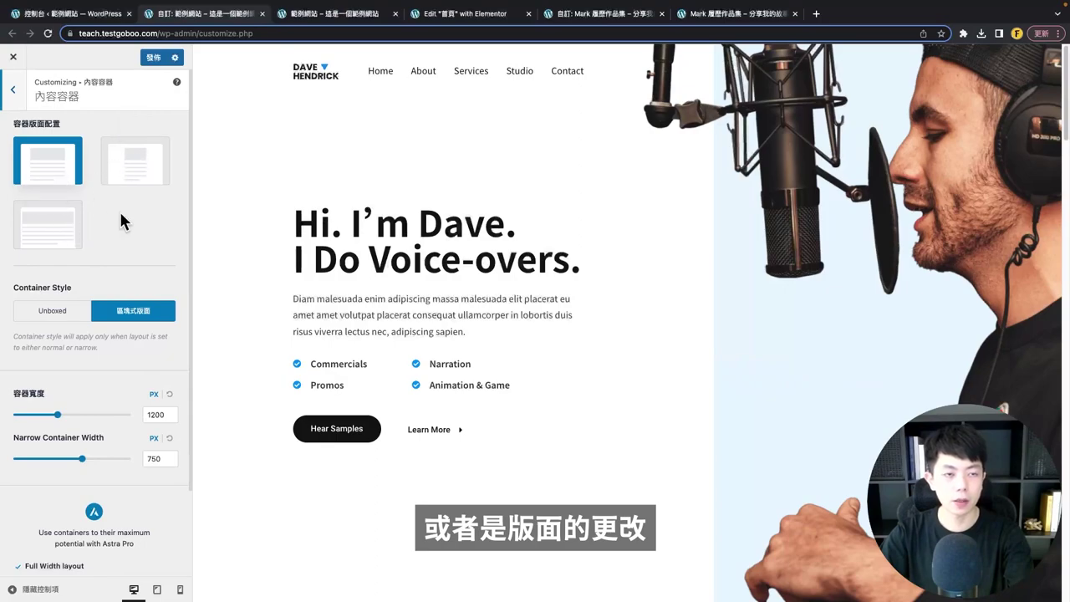
{"action": "left_click", "coordinate": [17, 94]}
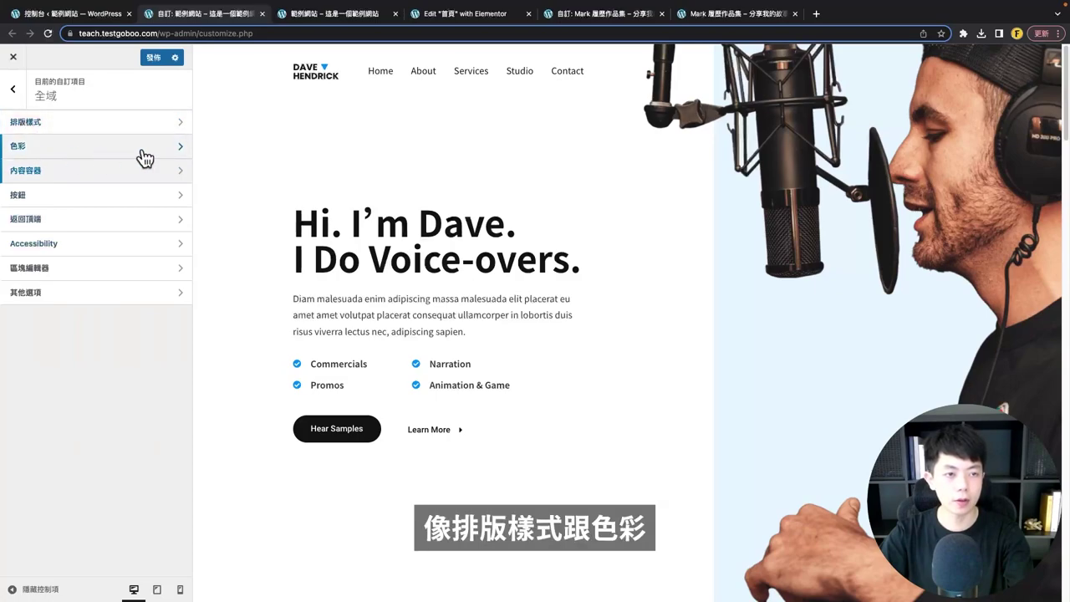
- Make the button text, background and border colours purple in Buttons (按鈕)
{"action": "left_click", "coordinate": [32, 197]}
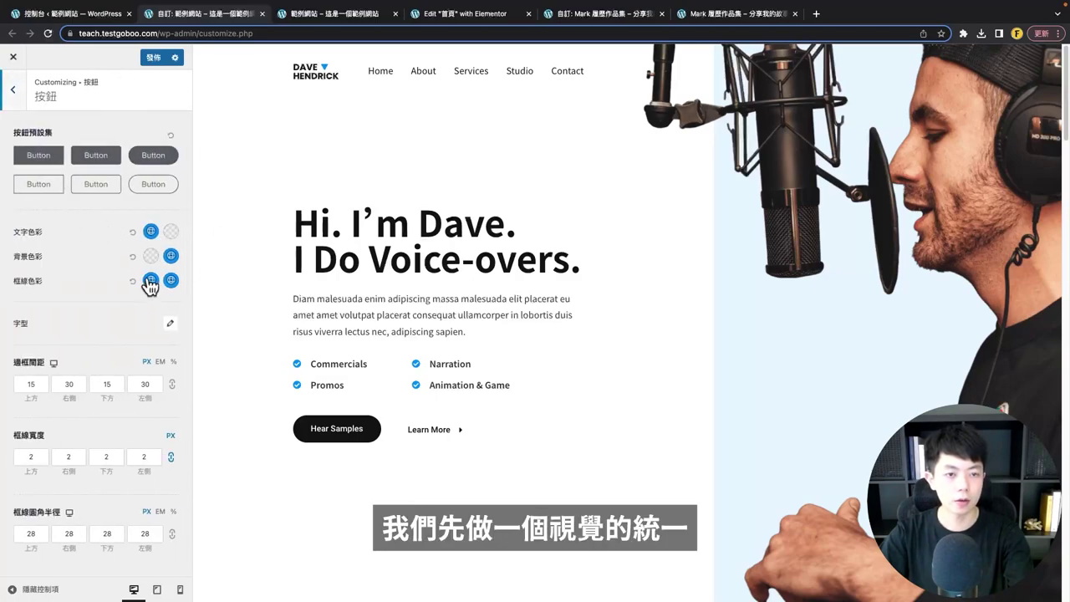
{"action": "left_click", "coordinate": [150, 233]}
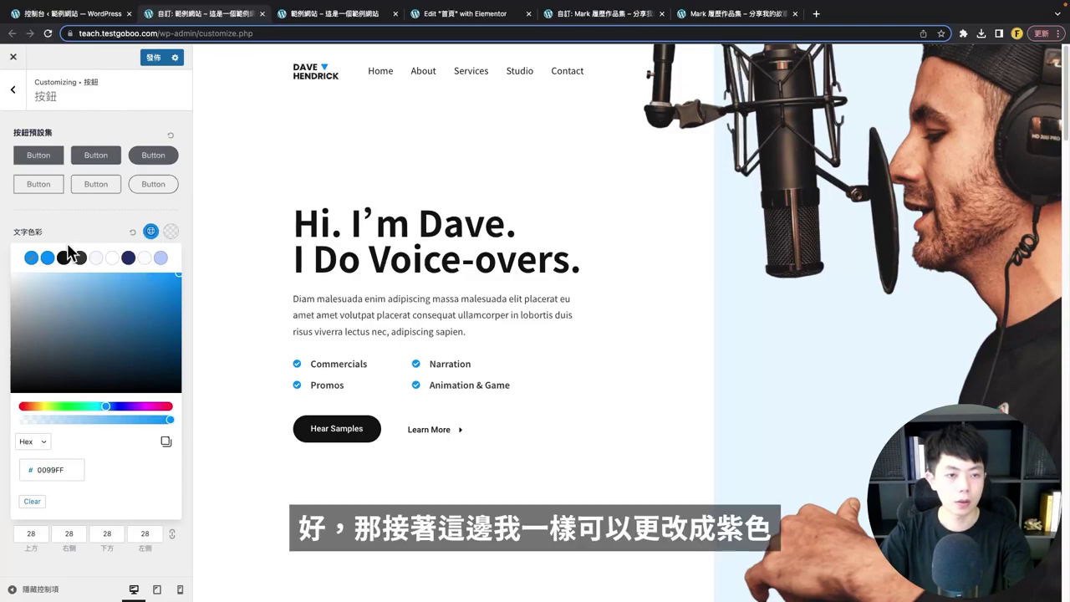
{"action": "left_click", "coordinate": [94, 231]}
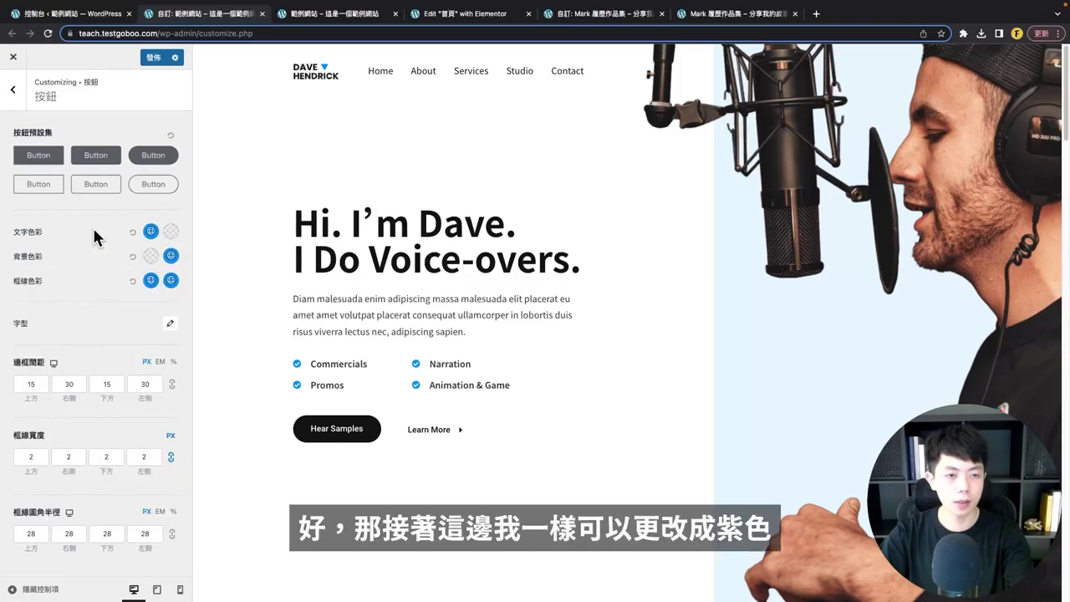
{"action": "left_click", "coordinate": [151, 231]}
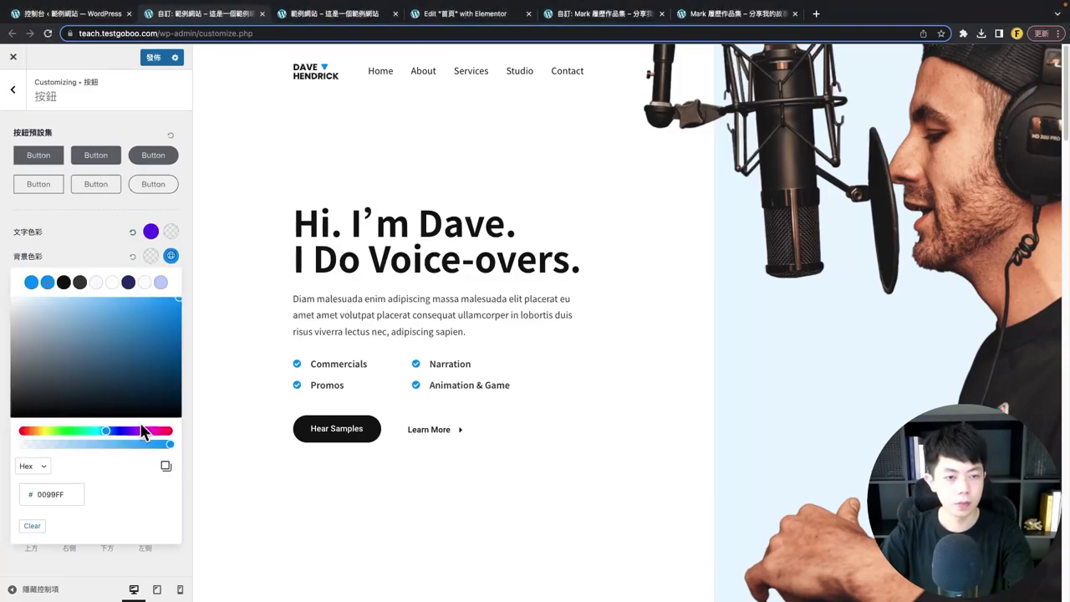
{"action": "left_click", "coordinate": [170, 256]}
{"action": "left_click", "coordinate": [171, 280]}
{"action": "left_click", "coordinate": [60, 519]}
{"action": "left_click", "coordinate": [171, 280]}
{"action": "left_click", "coordinate": [151, 280]}
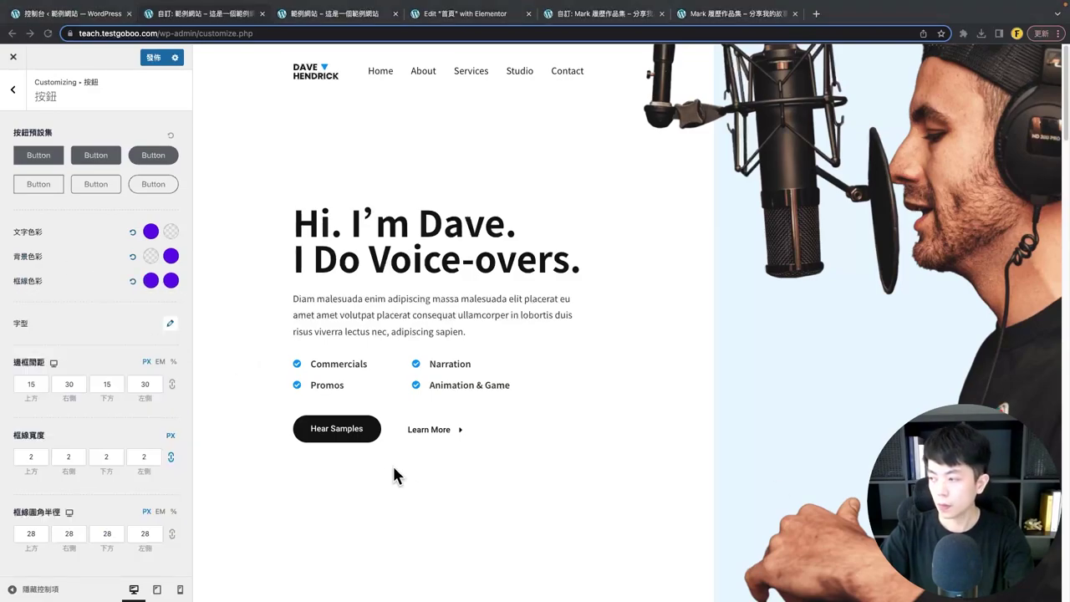
- Search the button font family list for 'no' to find Noto
{"action": "left_click", "coordinate": [168, 325]}
{"action": "left_click", "coordinate": [81, 371]}
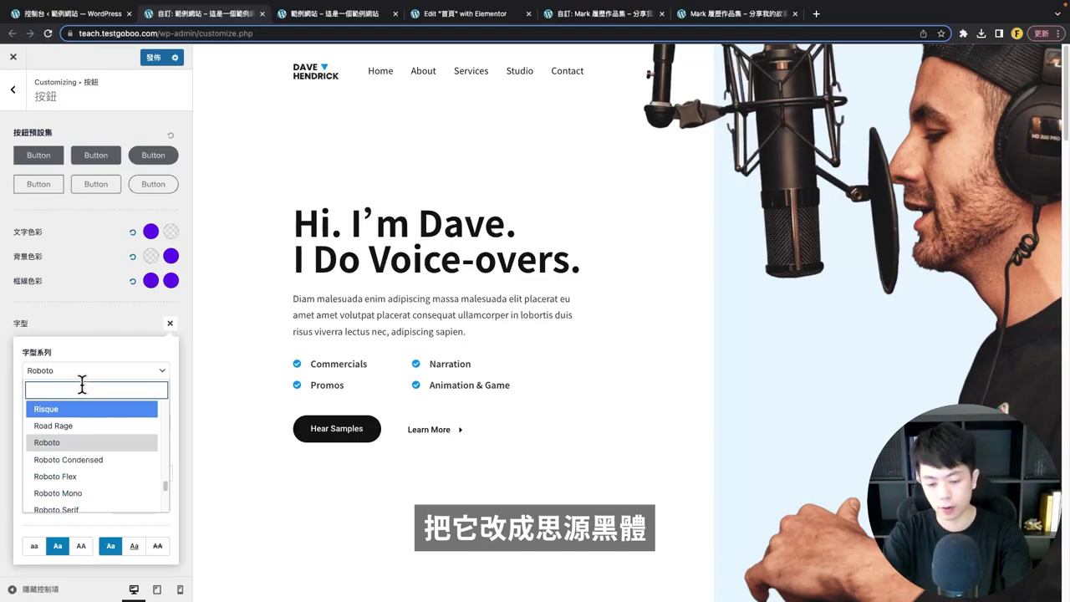
{"action": "type", "text": "no"}
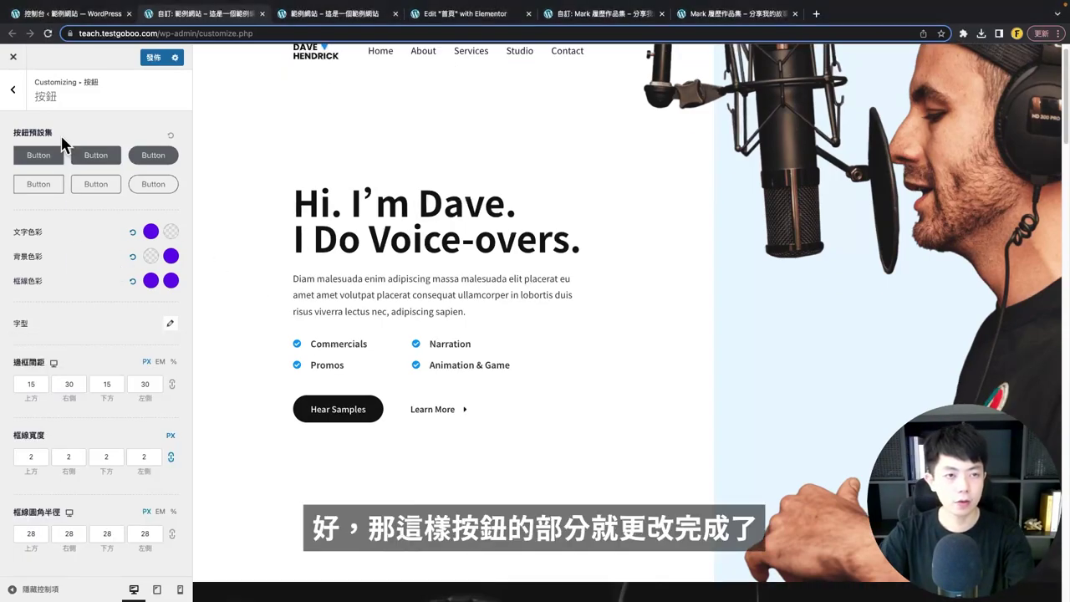
- Enable the scroll-to-top (返回頂端) button and jump the preview back to the top
{"action": "left_click", "coordinate": [13, 91]}
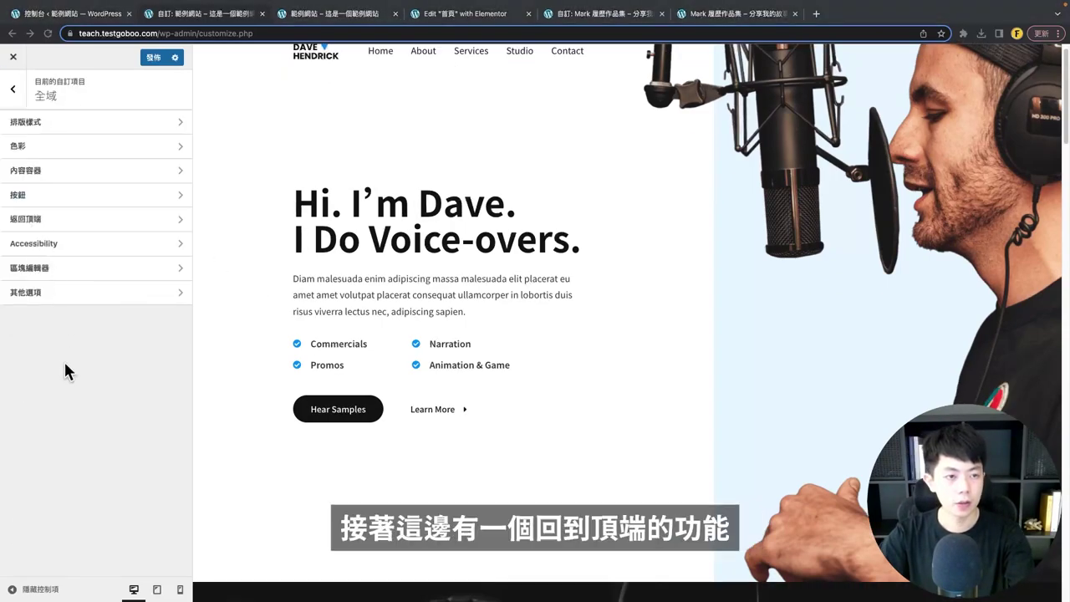
{"action": "left_click", "coordinate": [46, 221]}
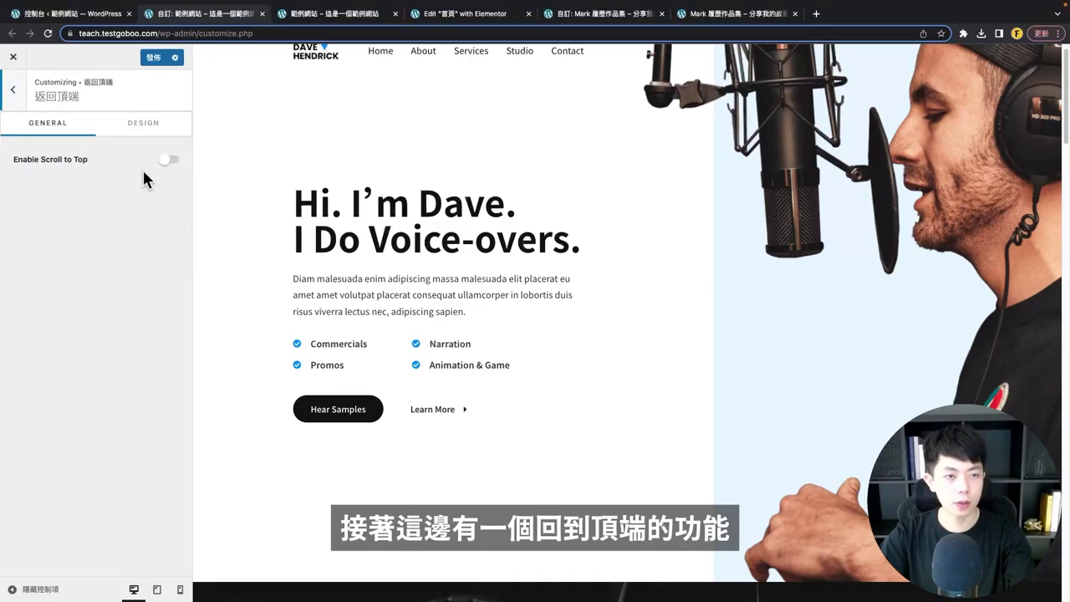
{"action": "left_click", "coordinate": [167, 160]}
{"action": "scroll", "coordinate": [882, 398], "scroll_direction": "down", "scroll_amount": 10}
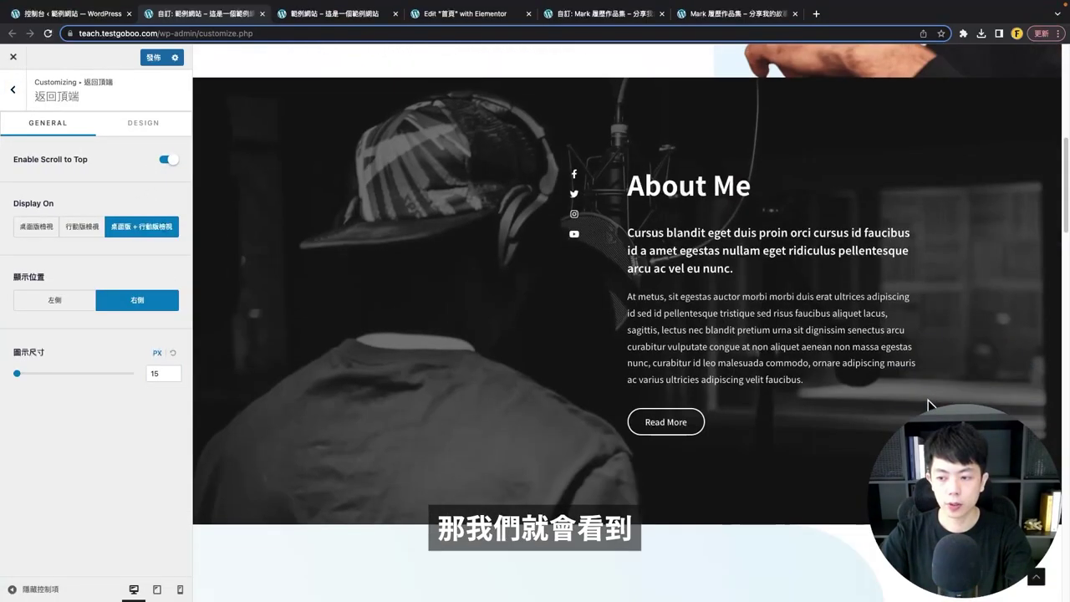
{"action": "scroll", "coordinate": [928, 400], "scroll_direction": "up", "scroll_amount": 4}
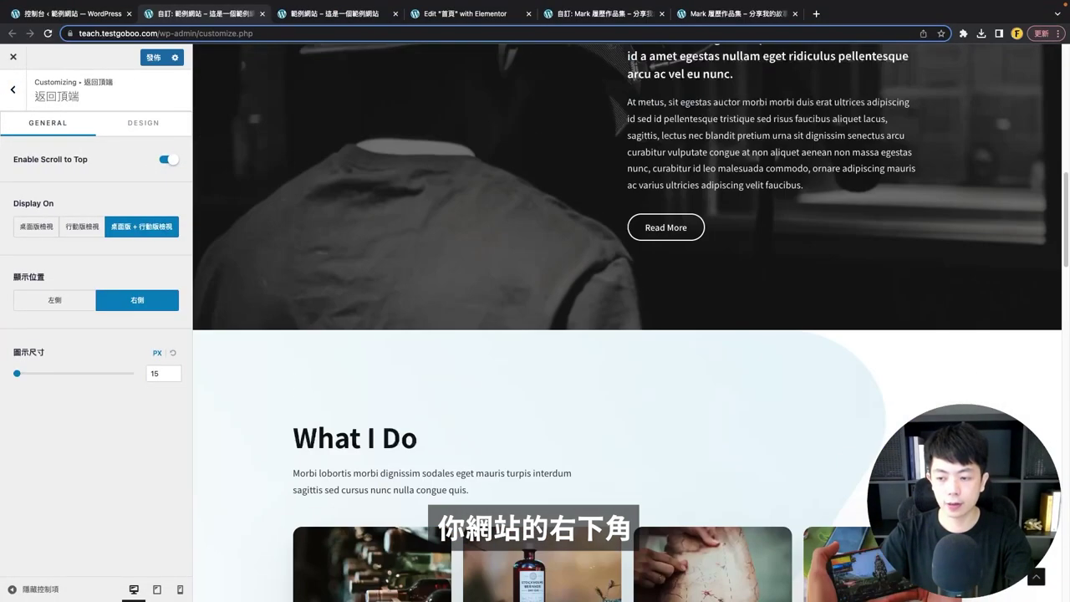
{"action": "scroll", "coordinate": [1037, 585], "scroll_direction": "down", "scroll_amount": 1}
{"action": "left_click", "coordinate": [1037, 583]}
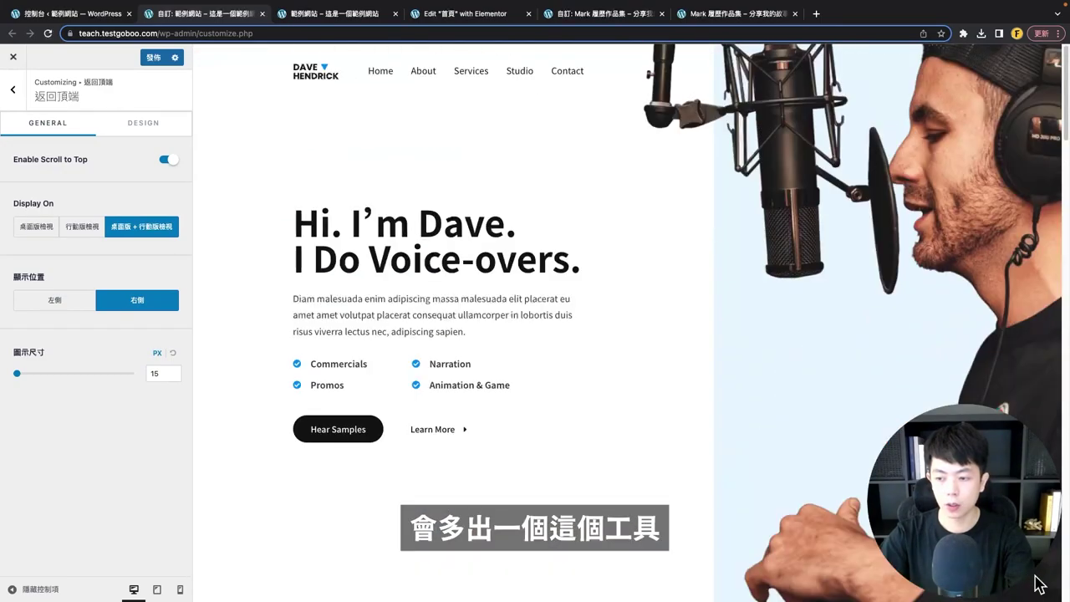
- In its Design options, set the scroll-to-top background colour (背景色彩) to #6528F7
{"action": "left_click", "coordinate": [117, 127]}
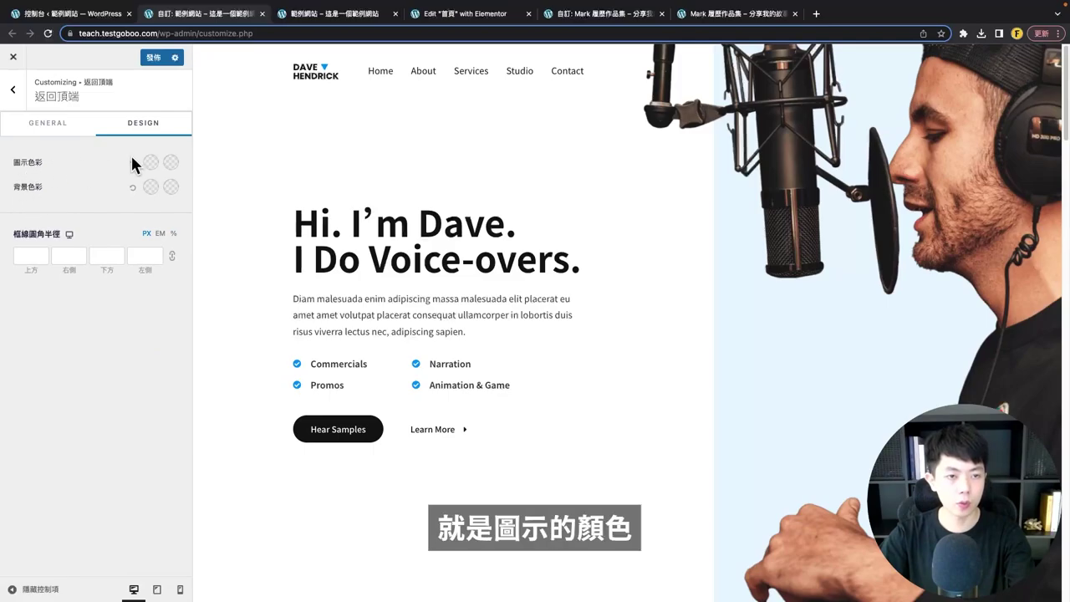
{"action": "scroll", "coordinate": [628, 349], "scroll_direction": "down", "scroll_amount": 10}
{"action": "scroll", "coordinate": [623, 337], "scroll_direction": "down", "scroll_amount": 8}
{"action": "scroll", "coordinate": [600, 363], "scroll_direction": "up", "scroll_amount": 5}
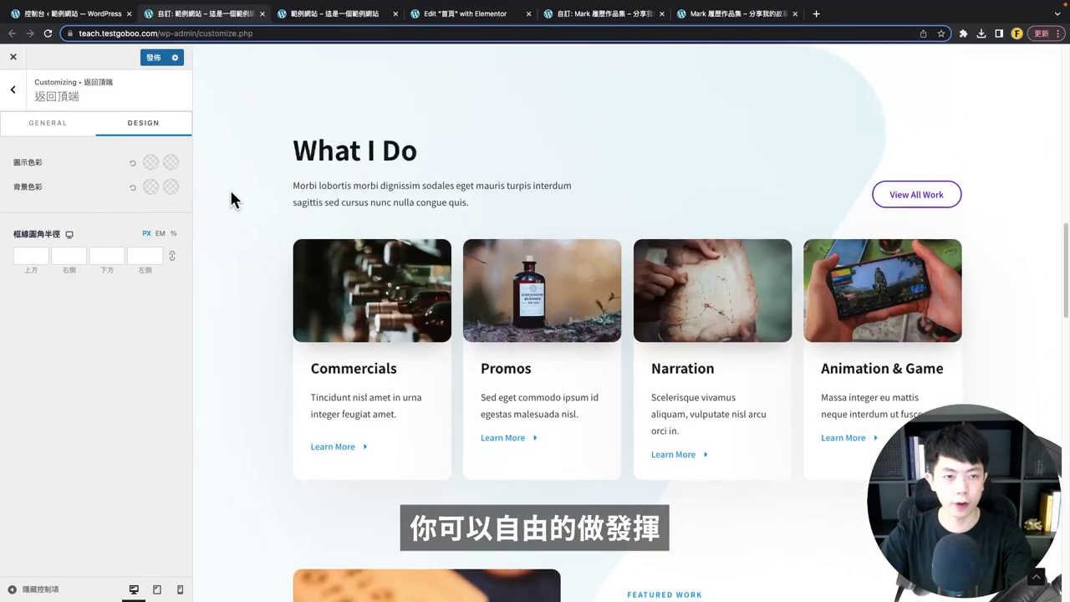
{"action": "left_click", "coordinate": [150, 162]}
{"action": "left_click", "coordinate": [52, 401]}
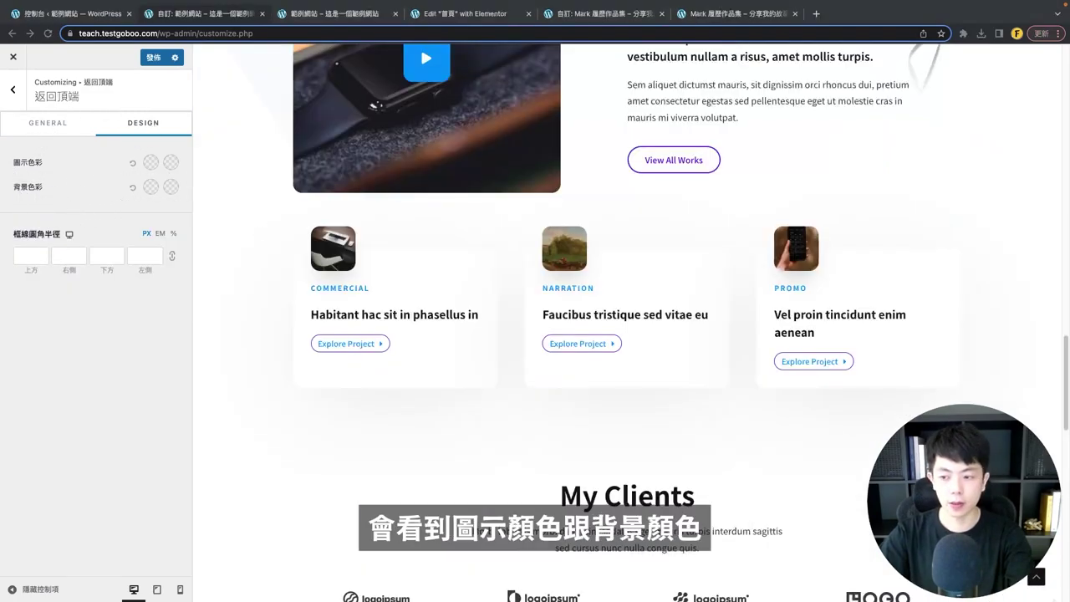
{"action": "scroll", "coordinate": [1037, 577], "scroll_direction": "down", "scroll_amount": 4}
{"action": "scroll", "coordinate": [948, 389], "scroll_direction": "up", "scroll_amount": 6}
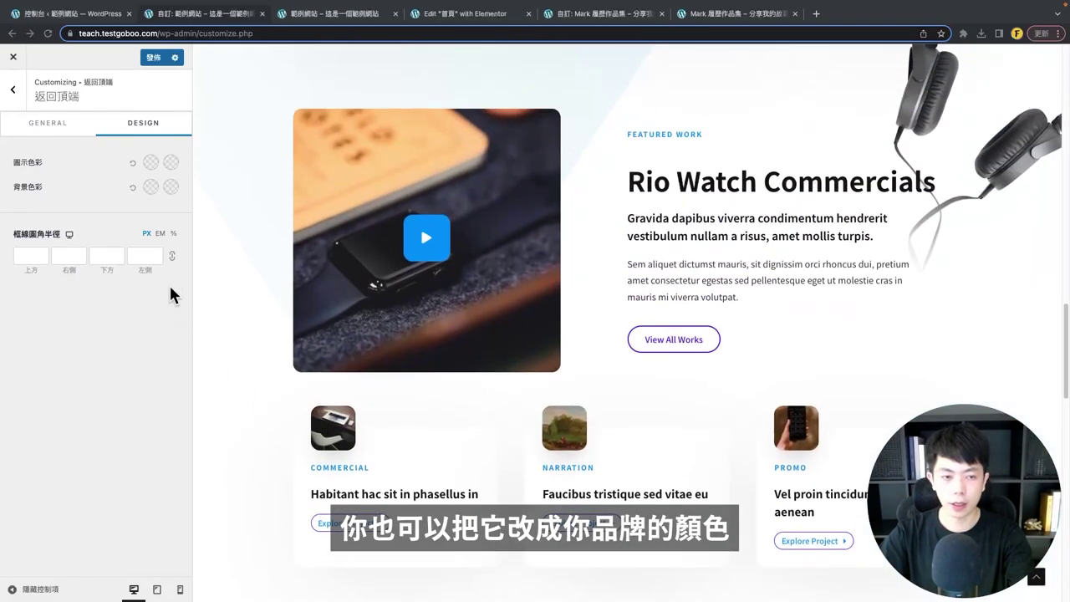
{"action": "left_click", "coordinate": [150, 187]}
{"action": "double_click", "coordinate": [52, 424]}
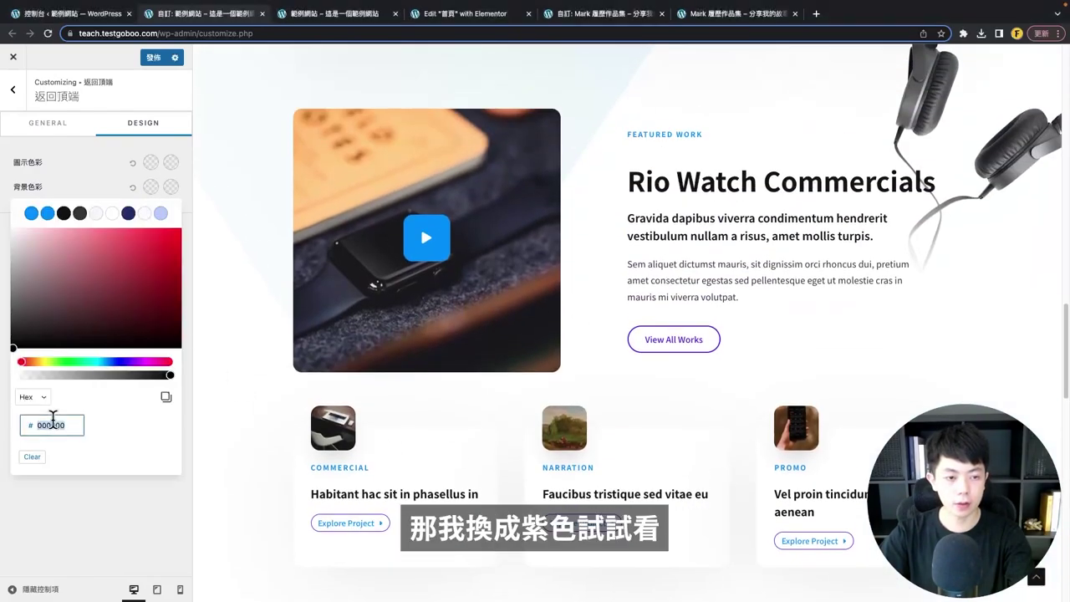
{"action": "type", "text": "652EE7"}
{"action": "scroll", "coordinate": [700, 435], "scroll_direction": "down", "scroll_amount": 5}
{"action": "scroll", "coordinate": [707, 461], "scroll_direction": "up", "scroll_amount": 15}
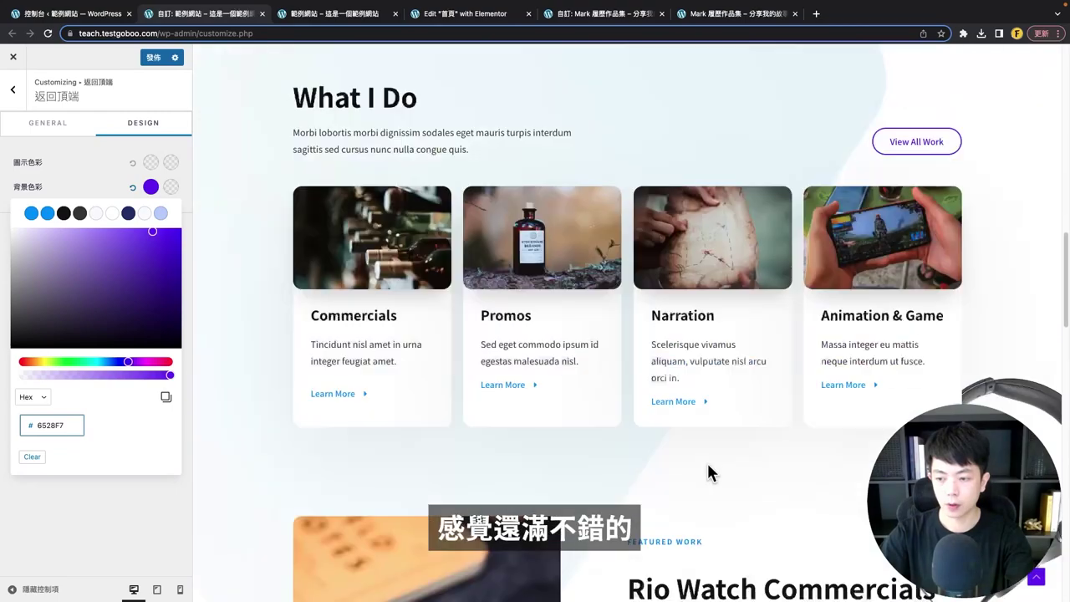
{"action": "key", "text": "Escape"}
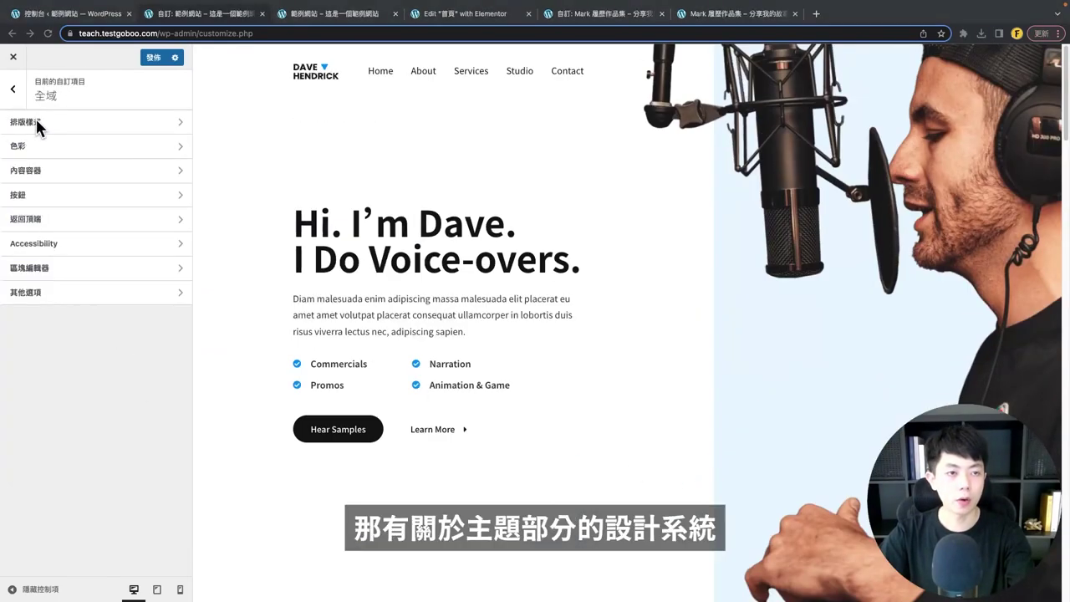
- Publish (發佈) the accumulated customizer font and colour changes
{"action": "left_click", "coordinate": [118, 81]}
{"action": "left_click", "coordinate": [153, 56]}
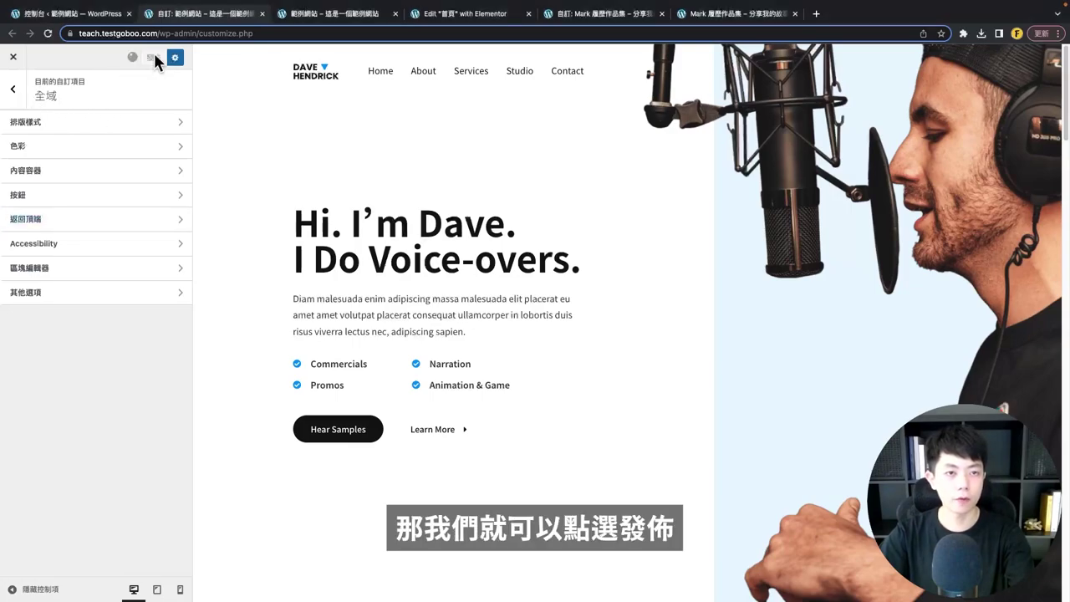
{"action": "key", "text": "Escape"}
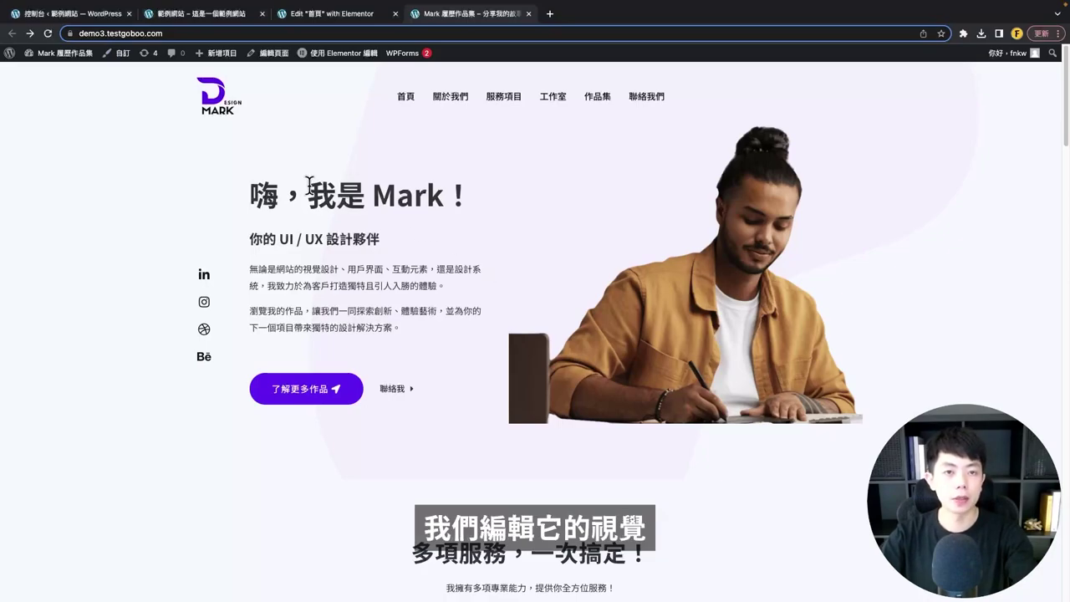
- From the Pages list, open Home with 使用 Elementor 編輯 in a new tab
{"action": "left_click", "coordinate": [58, 15]}
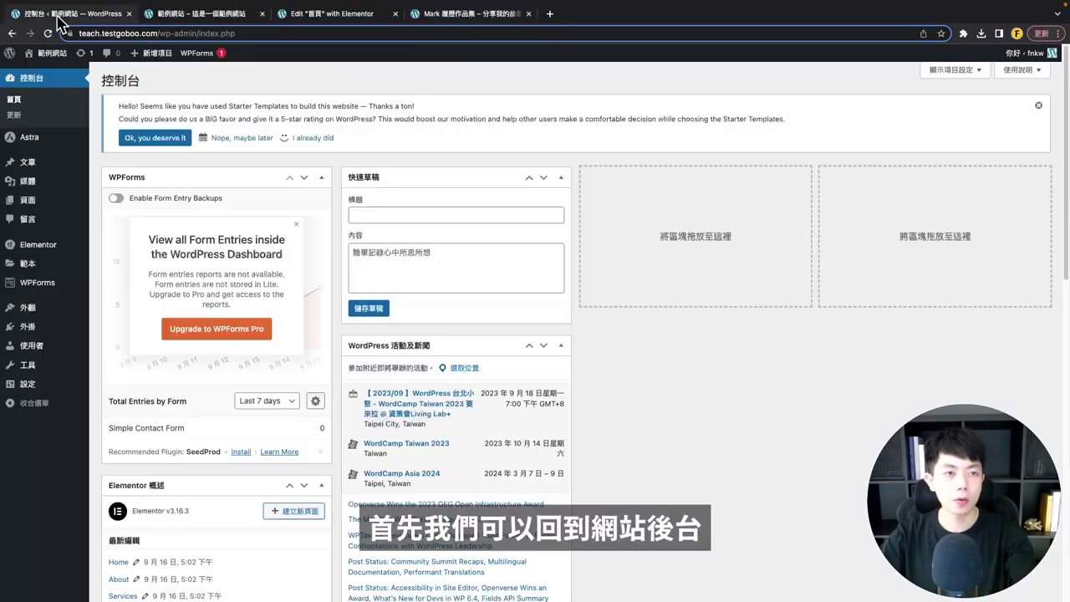
{"action": "left_click", "coordinate": [50, 205]}
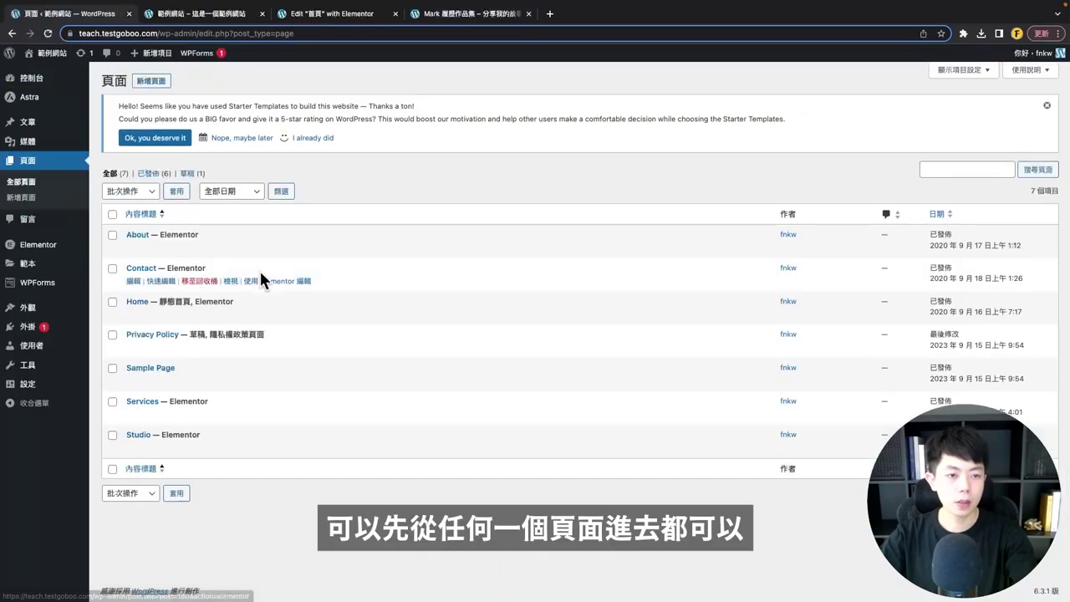
{"action": "mouse_move", "coordinate": [246, 320]}
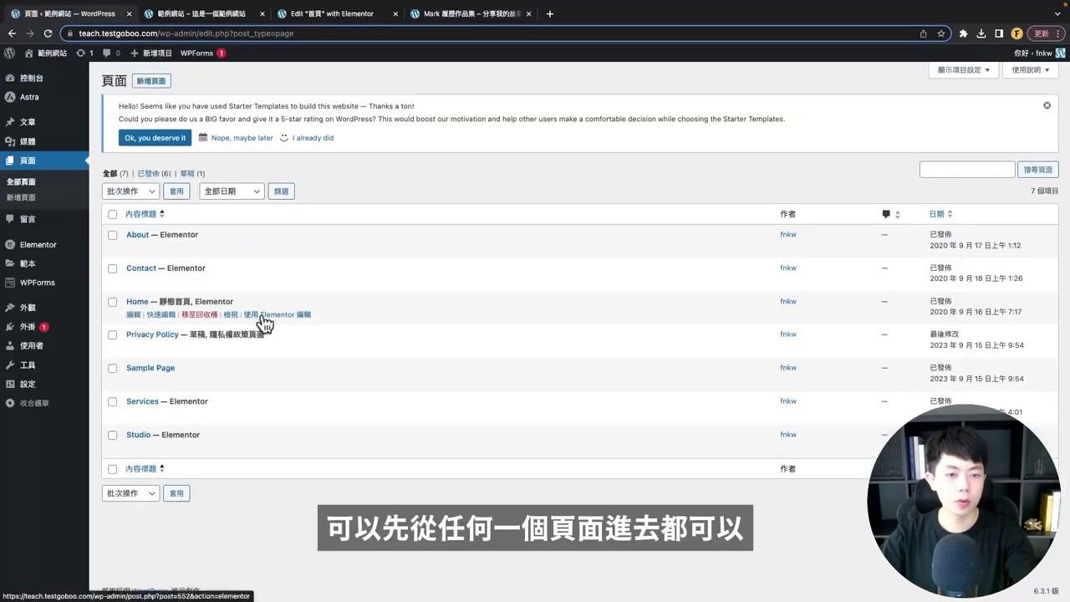
{"action": "right_click", "coordinate": [264, 321]}
{"action": "left_click", "coordinate": [279, 317]}
- Inspect the first card's Explore Project button and 'Habitant hac sit in phasellus in' heading
{"action": "left_click", "coordinate": [161, 17]}
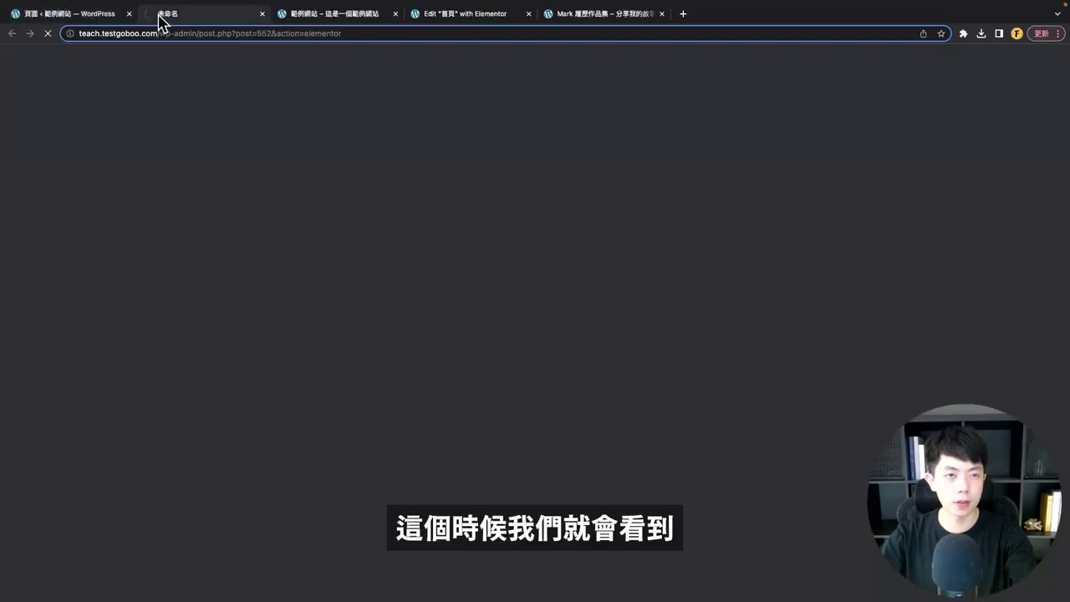
{"action": "scroll", "coordinate": [577, 245], "scroll_direction": "down", "scroll_amount": 10}
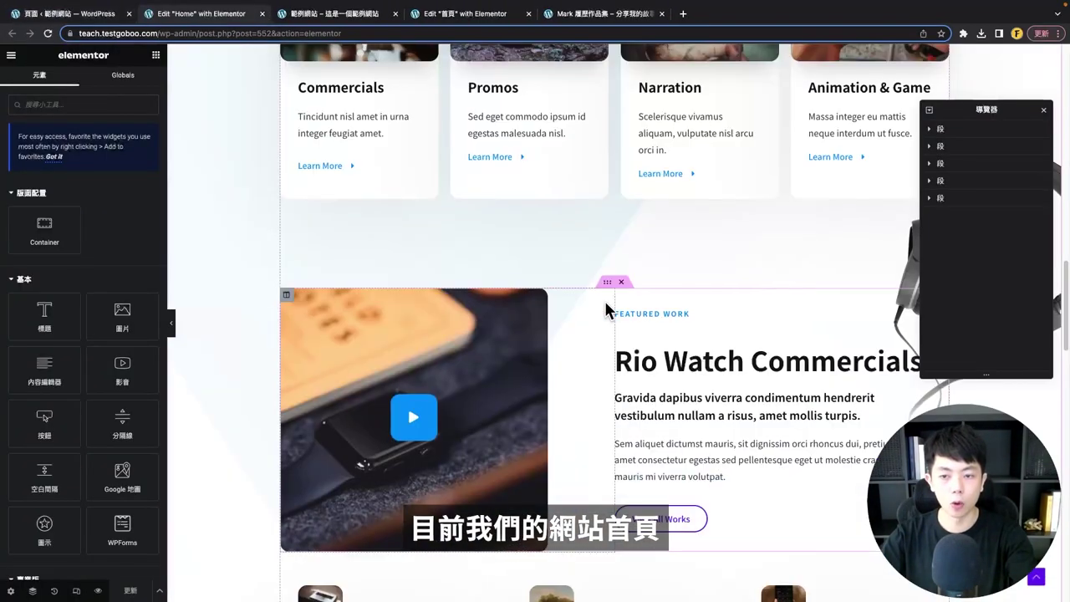
{"action": "scroll", "coordinate": [606, 306], "scroll_direction": "down", "scroll_amount": 5}
{"action": "left_click", "coordinate": [351, 241]}
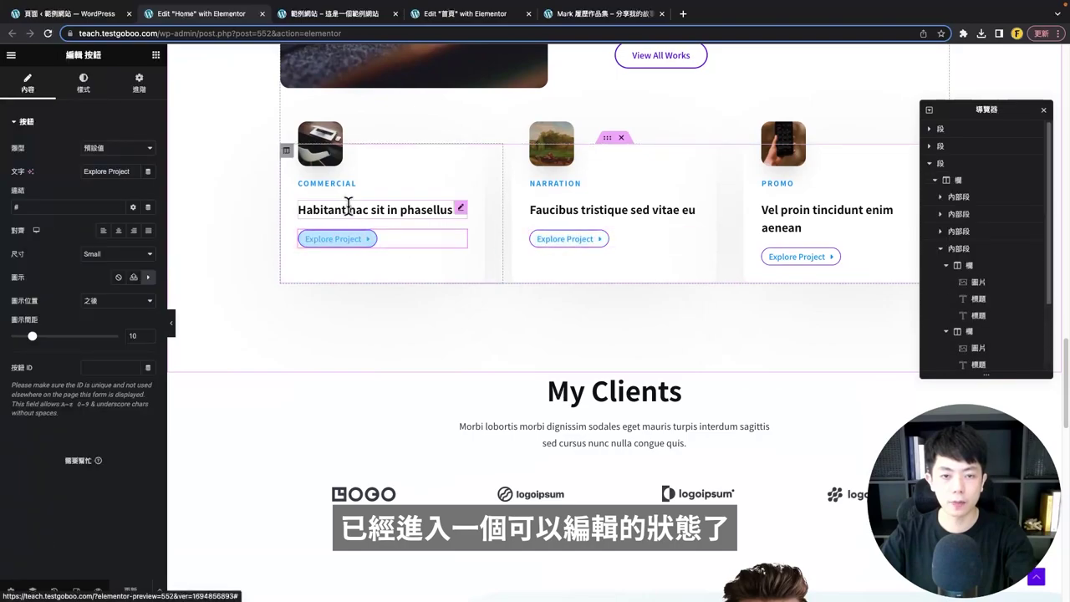
{"action": "left_click", "coordinate": [348, 207]}
{"action": "left_click", "coordinate": [337, 240]}
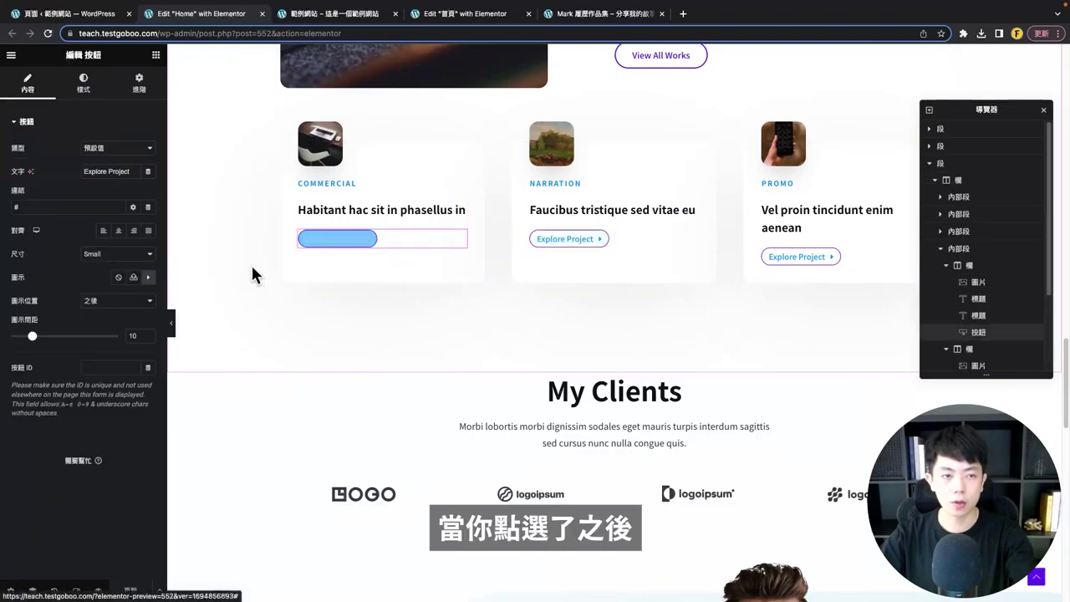
{"action": "left_click", "coordinate": [337, 209]}
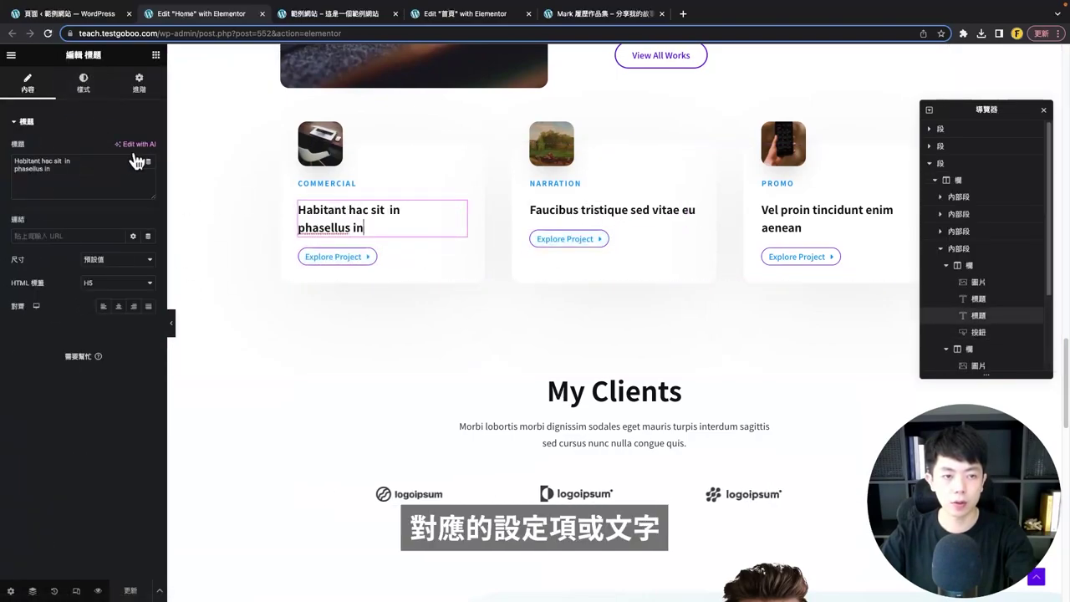
{"action": "scroll", "coordinate": [466, 308], "scroll_direction": "up", "scroll_amount": 15}
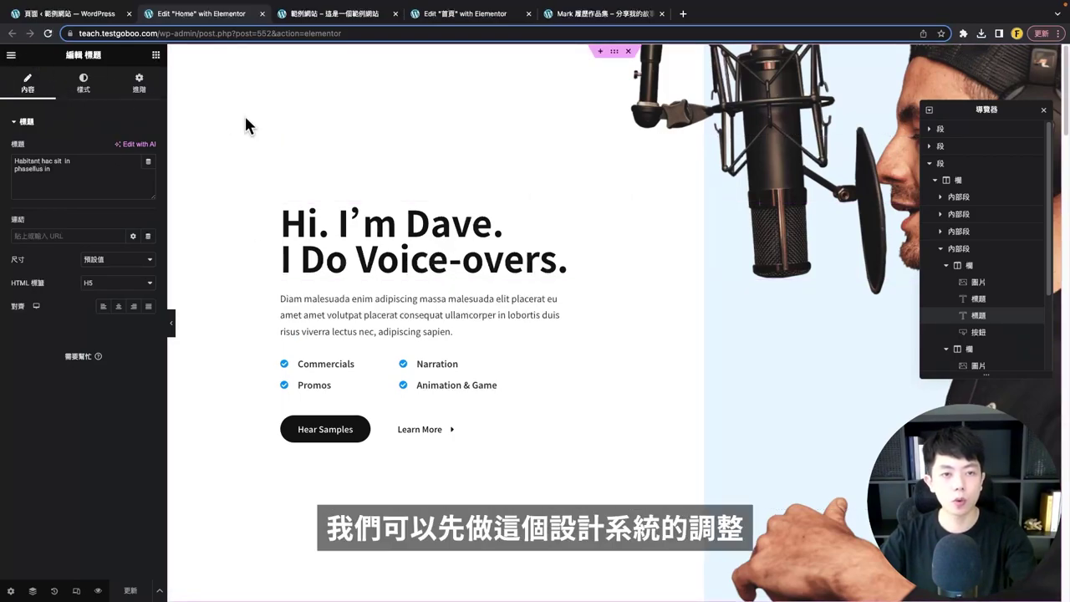
- Open 網站設定 > Global Colors from the Elementor main menu
{"action": "left_click", "coordinate": [12, 56]}
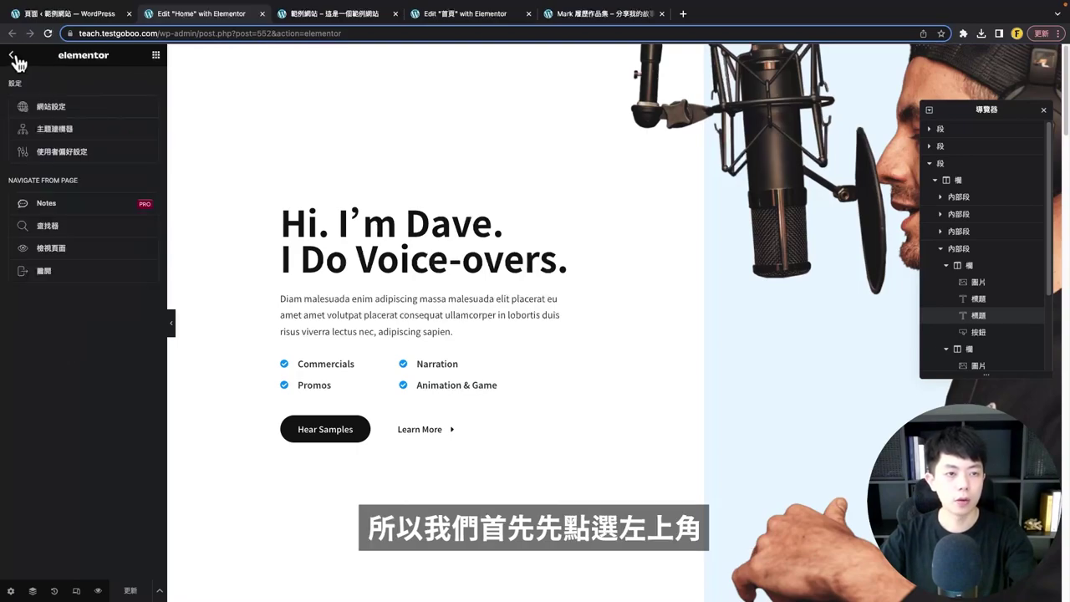
{"action": "left_click", "coordinate": [65, 107]}
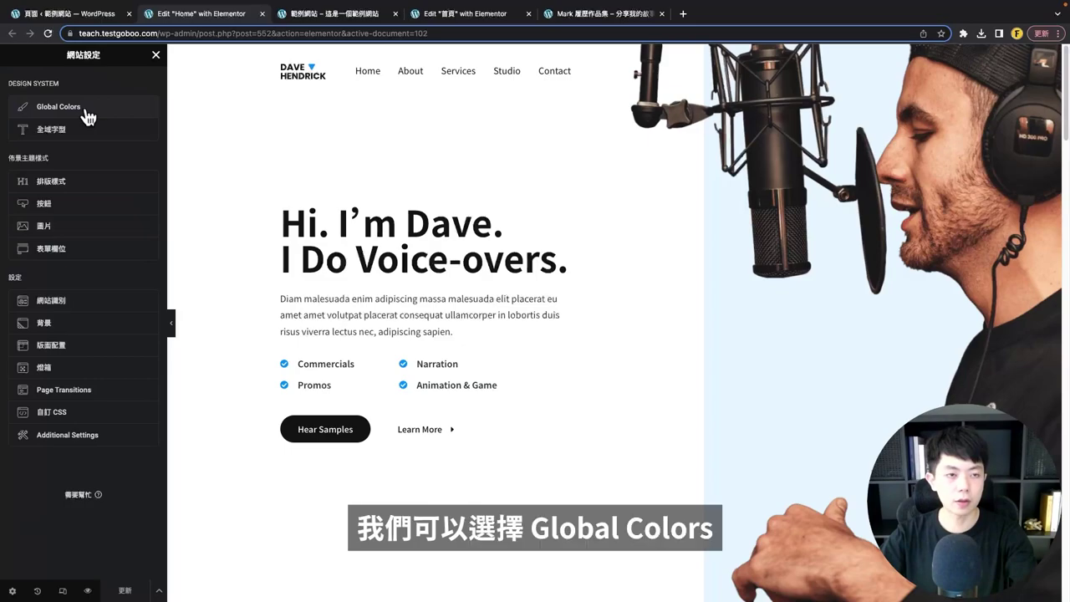
{"action": "left_click", "coordinate": [87, 117]}
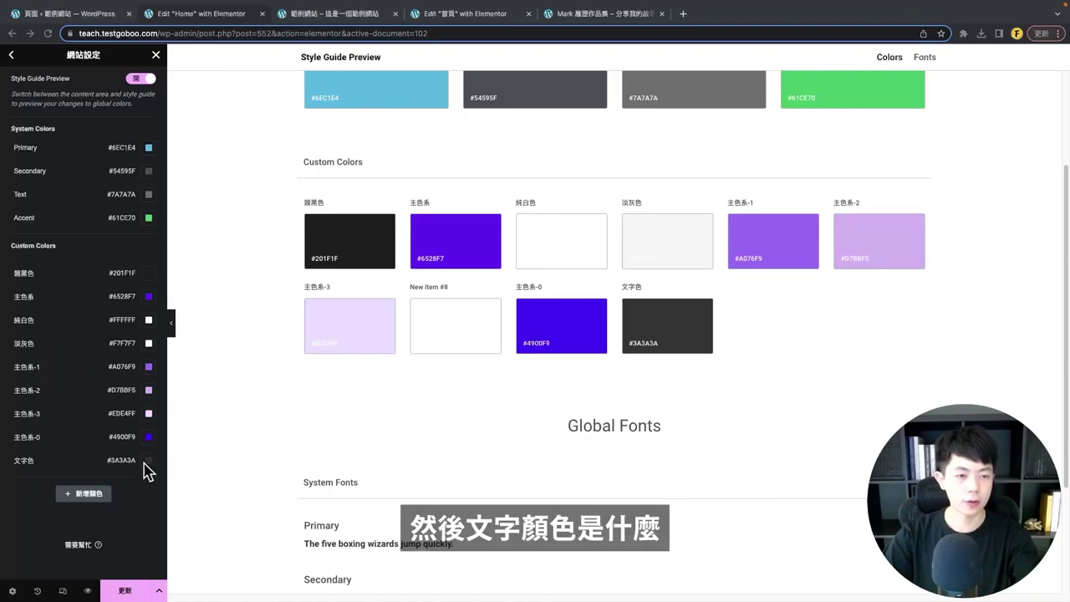
{"action": "scroll", "coordinate": [82, 299], "scroll_direction": "up", "scroll_amount": 1}
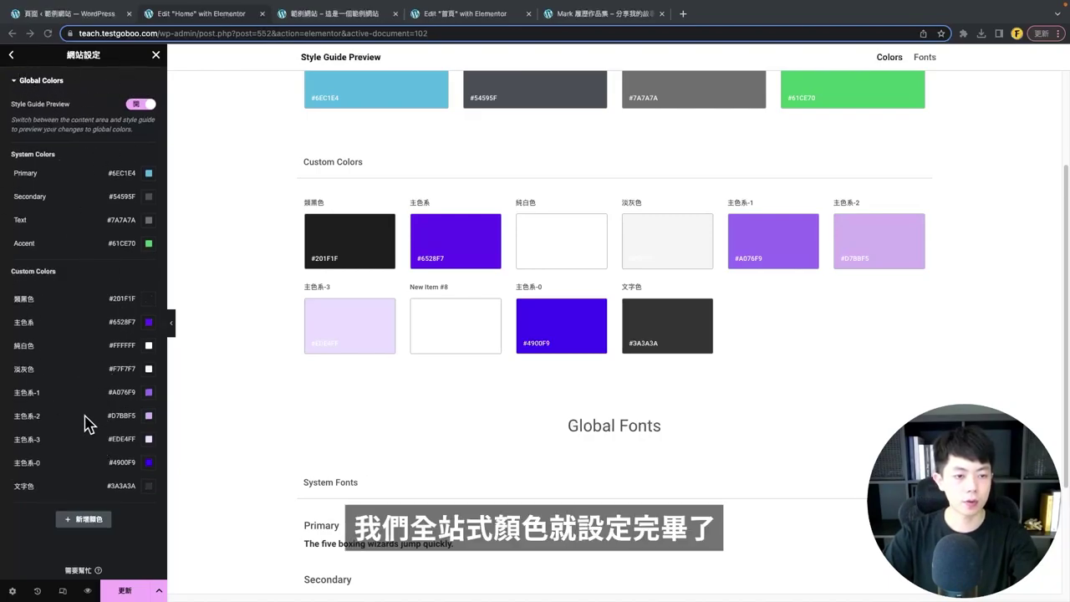
{"action": "scroll", "coordinate": [113, 515], "scroll_direction": "down", "scroll_amount": 1}
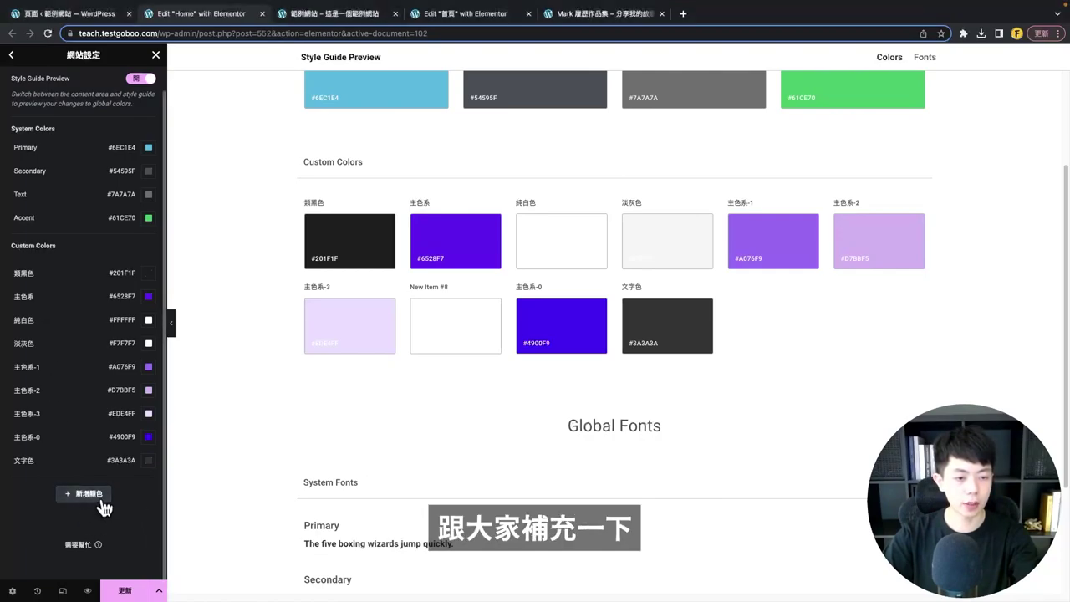
- Add and delete a test colour, then drag 主色系-0 to just after 淡灰色
{"action": "left_click", "coordinate": [96, 496]}
{"action": "left_click", "coordinate": [35, 484]}
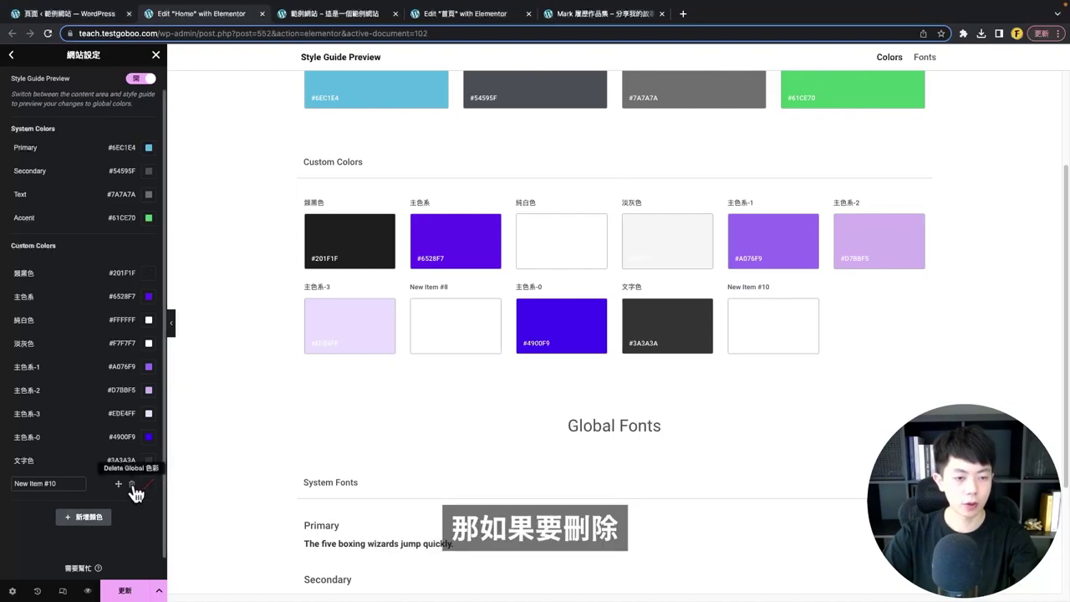
{"action": "left_click", "coordinate": [131, 485]}
{"action": "key", "text": "Return"}
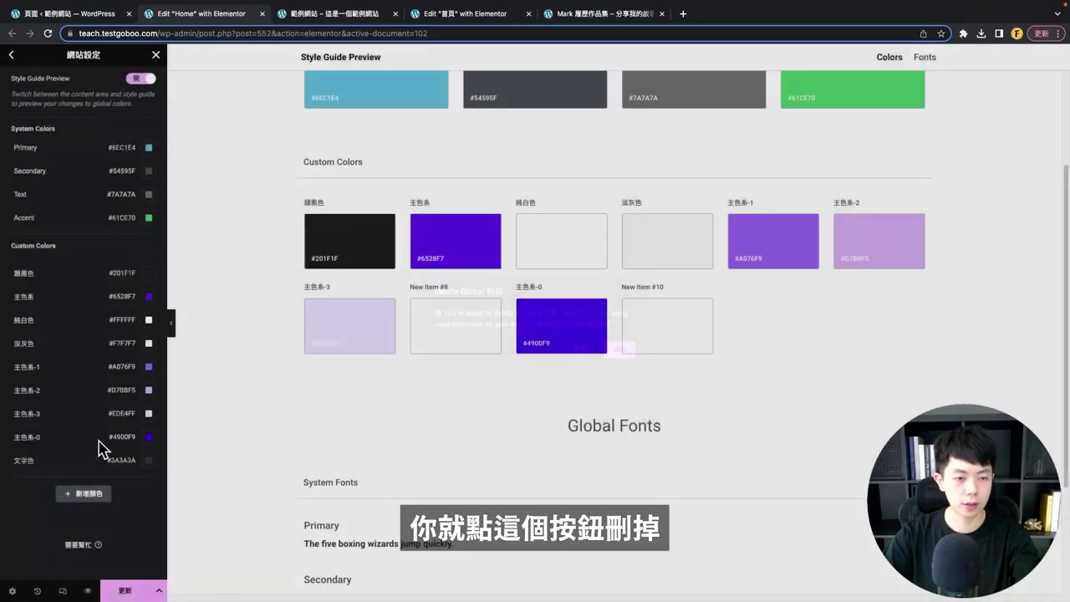
{"action": "left_click_drag", "start_coordinate": [121, 447], "coordinate": [120, 356]}
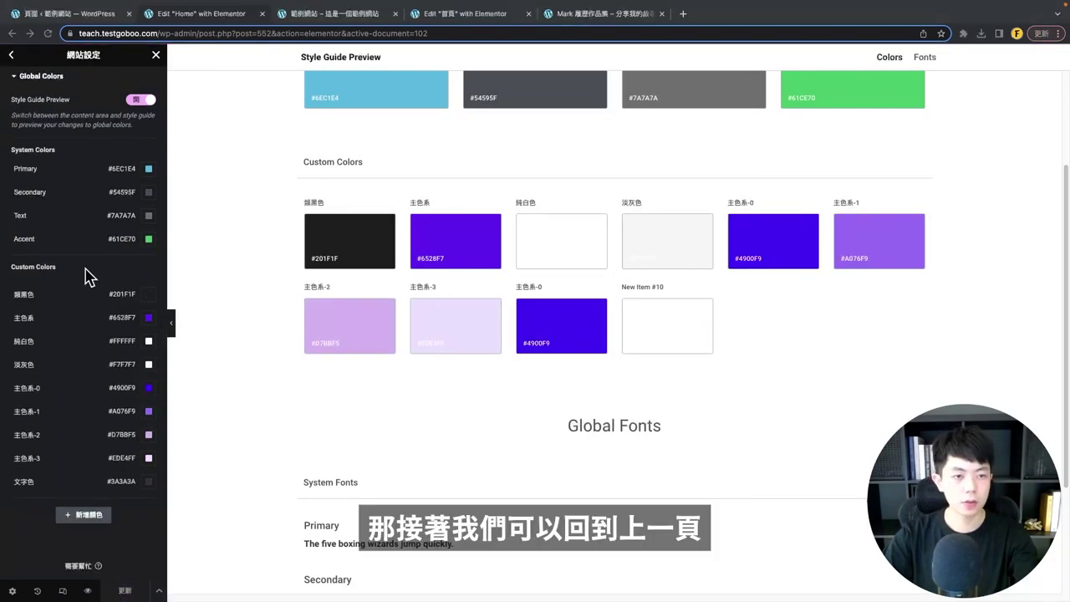
{"action": "left_click", "coordinate": [10, 57]}
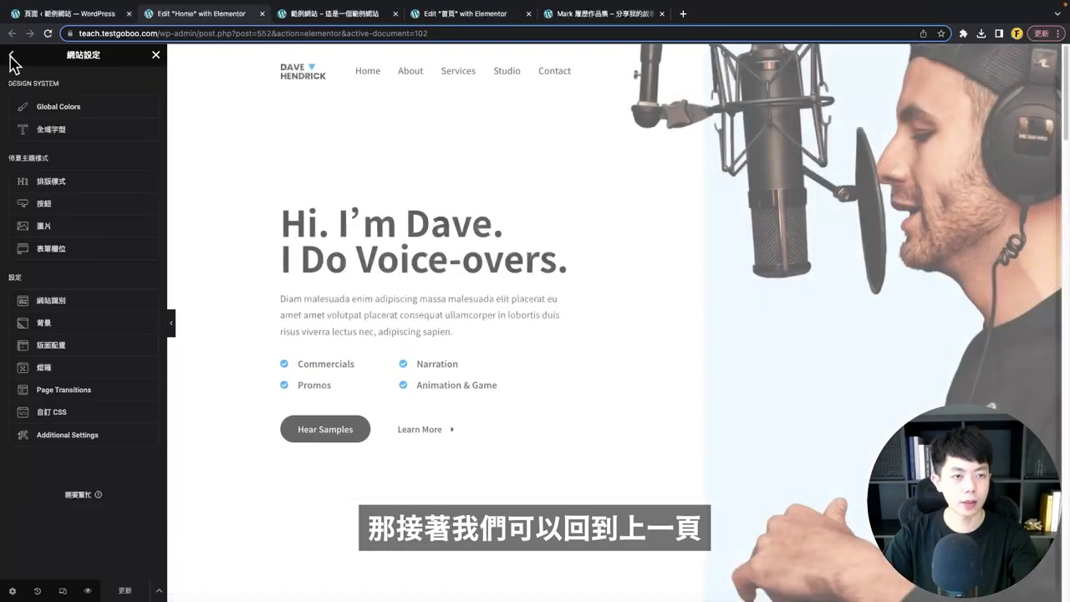
- Set the Primary and Secondary global fonts to Noto Sans TC
{"action": "left_click", "coordinate": [58, 132]}
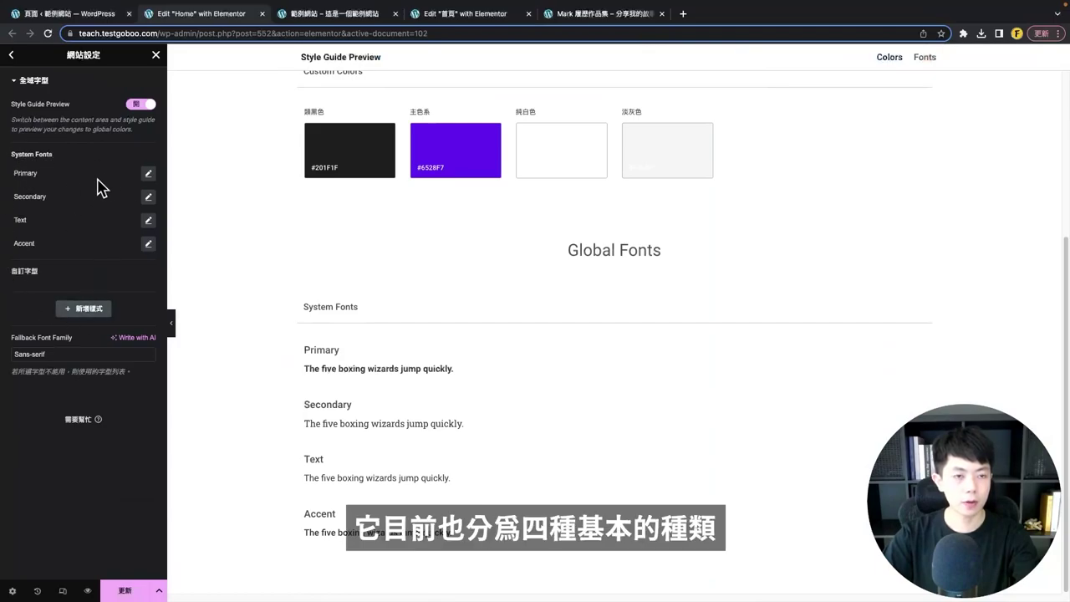
{"action": "left_click", "coordinate": [148, 176]}
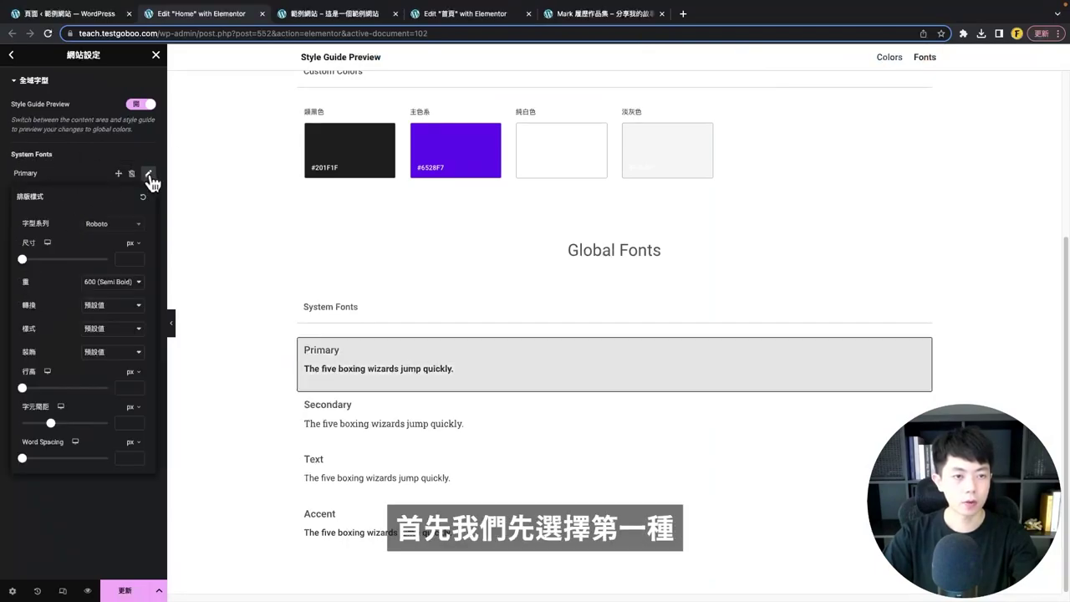
{"action": "left_click", "coordinate": [131, 227]}
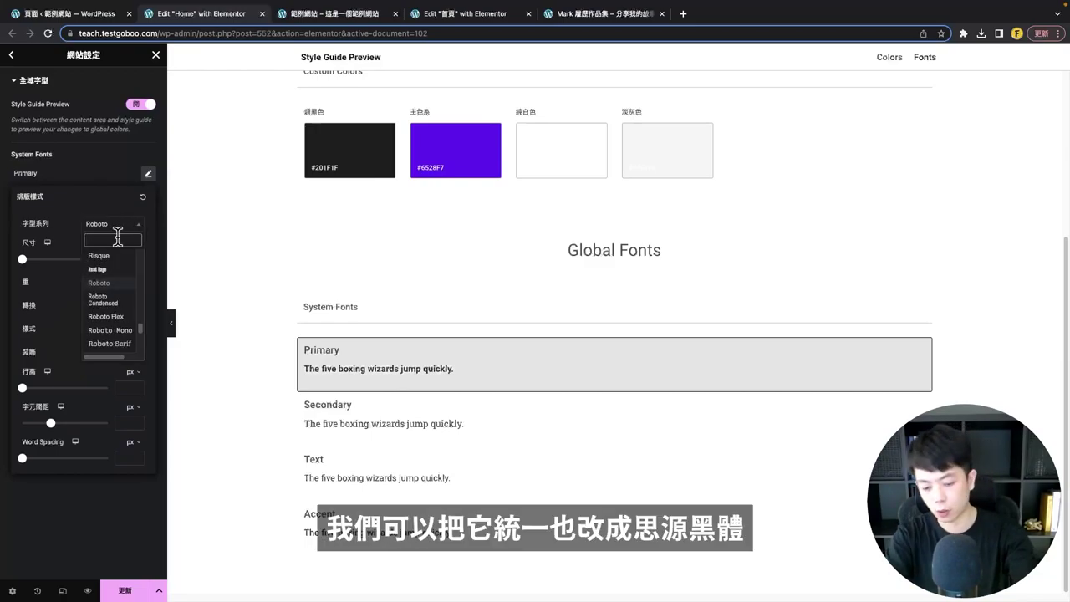
{"action": "type", "text": "noto"}
{"action": "left_click", "coordinate": [107, 309]}
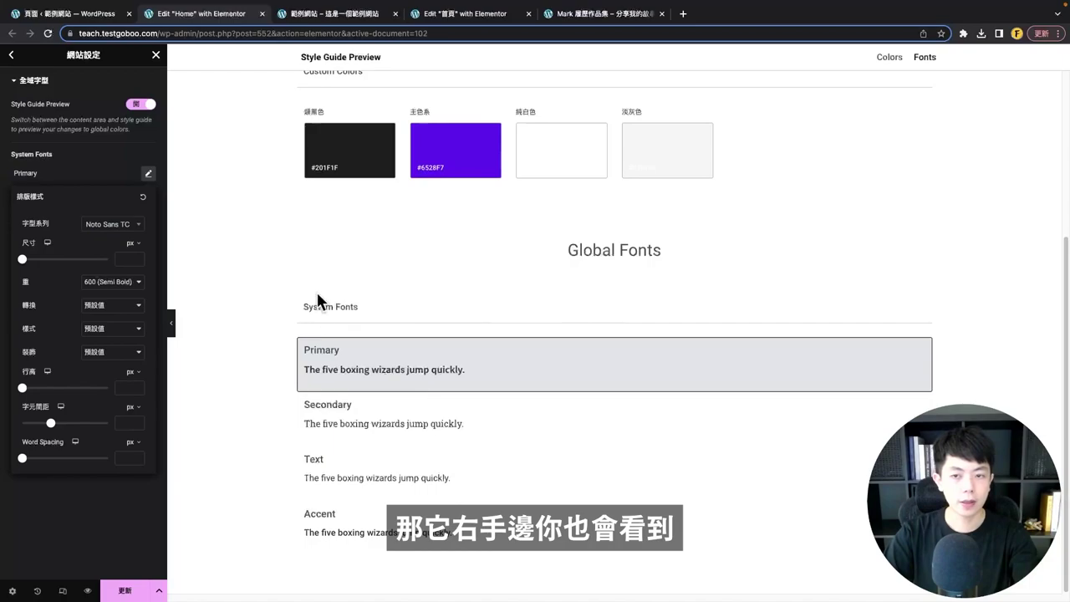
{"action": "left_click", "coordinate": [555, 319]}
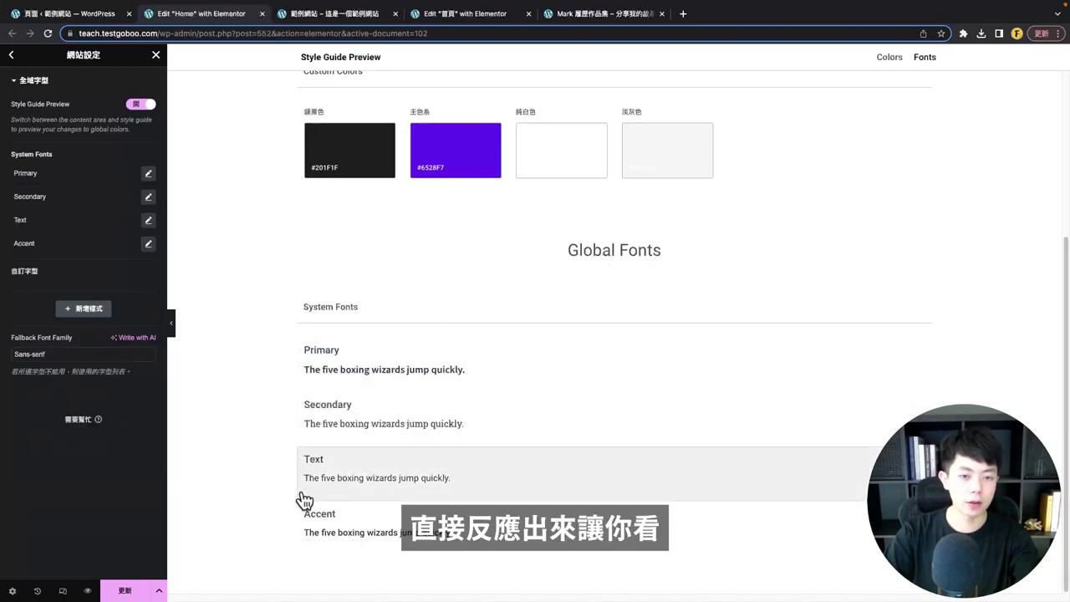
{"action": "left_click", "coordinate": [148, 196]}
{"action": "left_click", "coordinate": [122, 247]}
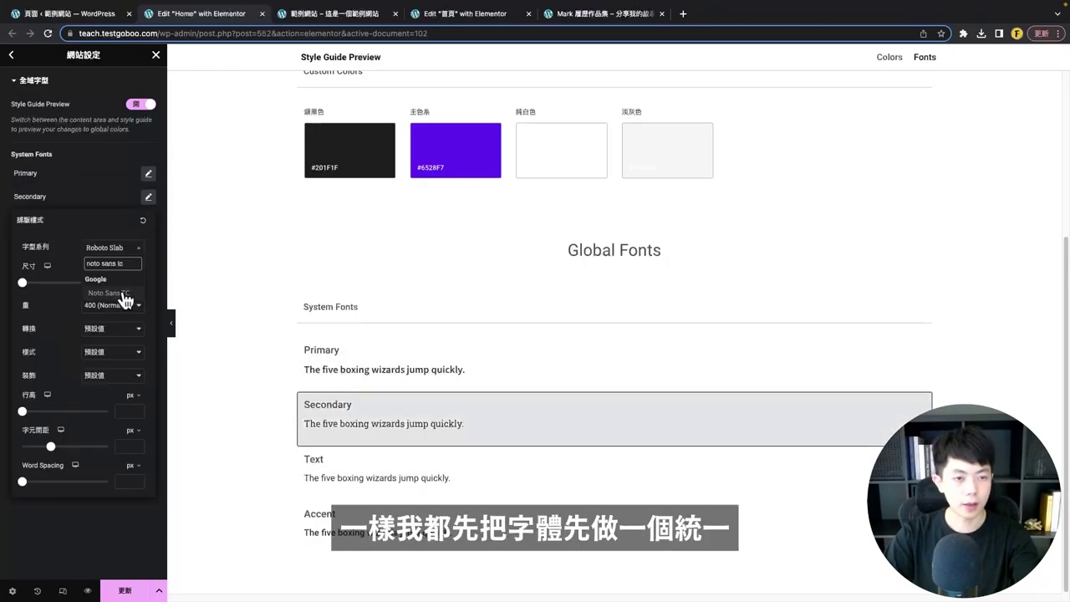
{"action": "left_click", "coordinate": [110, 292]}
{"action": "left_click", "coordinate": [103, 179]}
- Give the Text and Accent global fonts Noto Sans TC as well, then save with Update (更新)
{"action": "left_click", "coordinate": [148, 220]}
{"action": "left_click", "coordinate": [113, 270]}
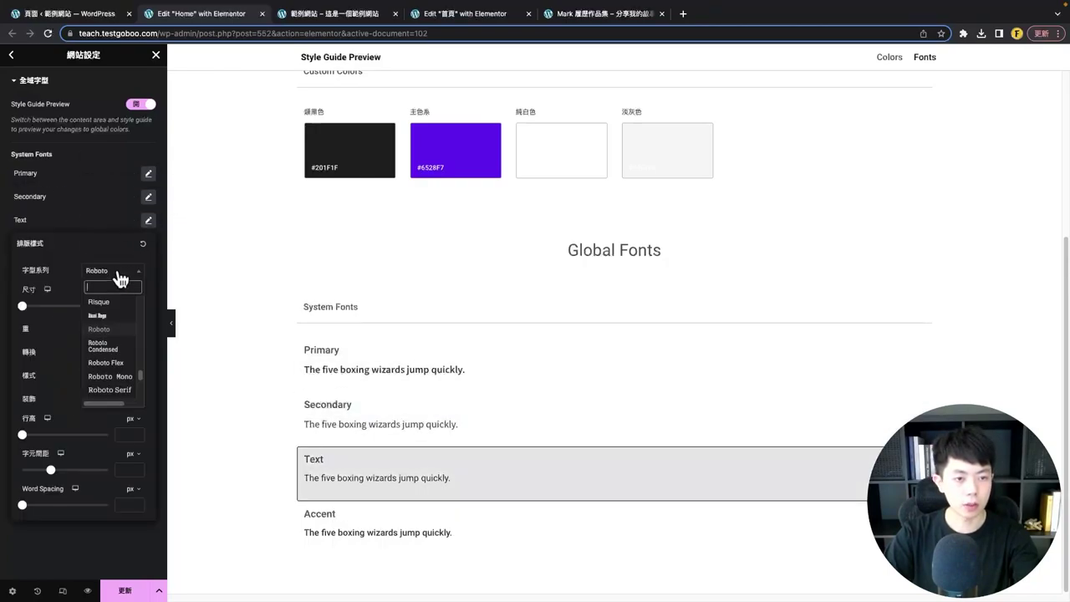
{"action": "left_click", "coordinate": [110, 292]}
{"action": "left_click", "coordinate": [148, 243]}
{"action": "left_click", "coordinate": [113, 289]}
{"action": "left_click", "coordinate": [115, 334]}
{"action": "left_click", "coordinate": [17, 149]}
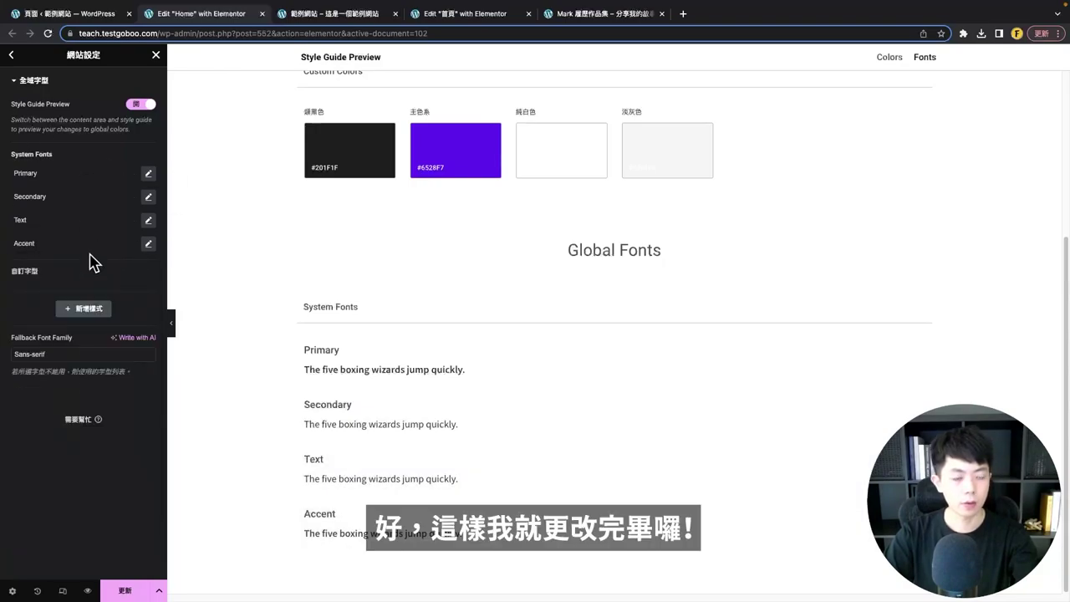
{"action": "left_click", "coordinate": [117, 588]}
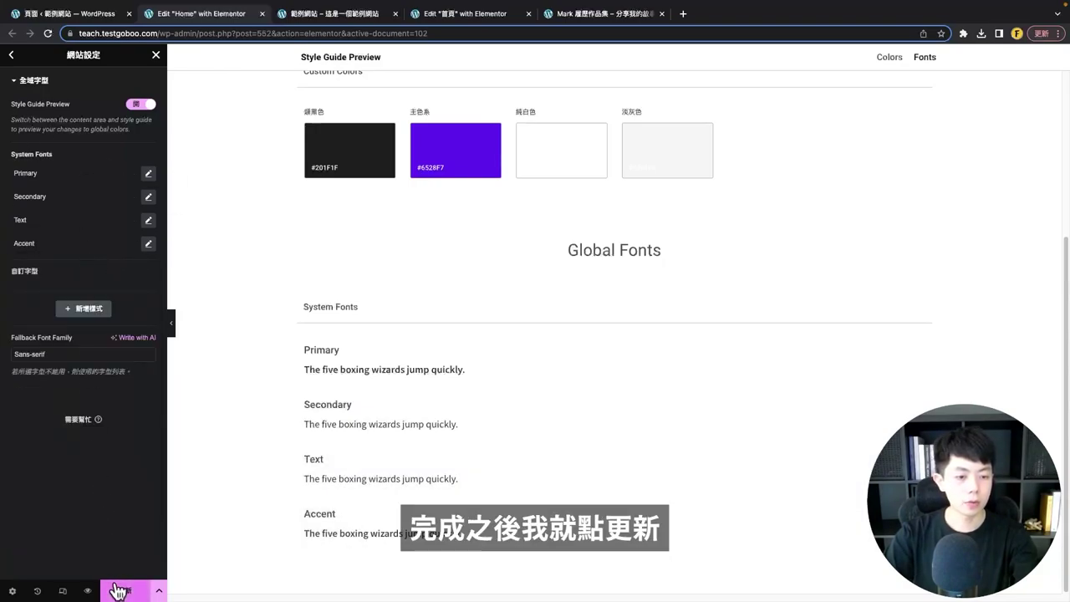
{"action": "left_click", "coordinate": [11, 54]}
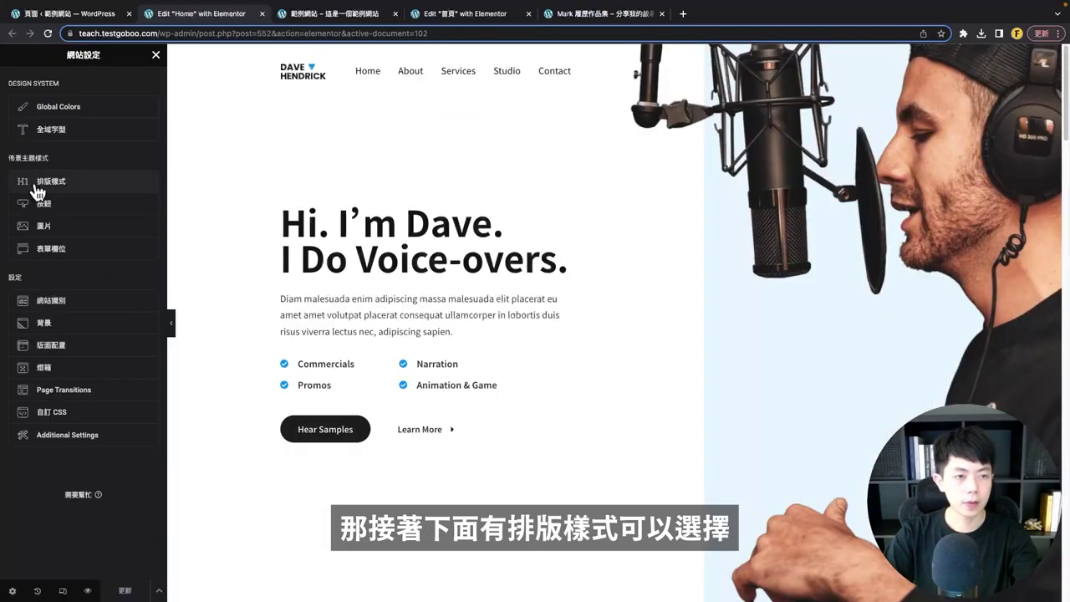
- Open the Typography (排版樣式) settings, inspect body typography, and briefly revisit Global Fonts
{"action": "left_click", "coordinate": [42, 184]}
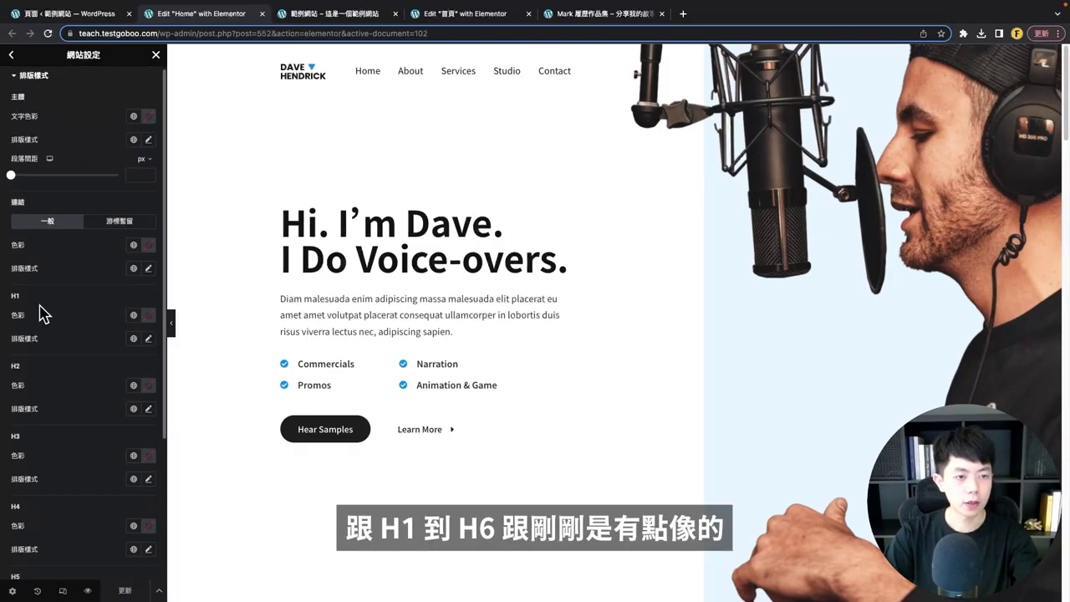
{"action": "scroll", "coordinate": [29, 350], "scroll_direction": "down", "scroll_amount": 3}
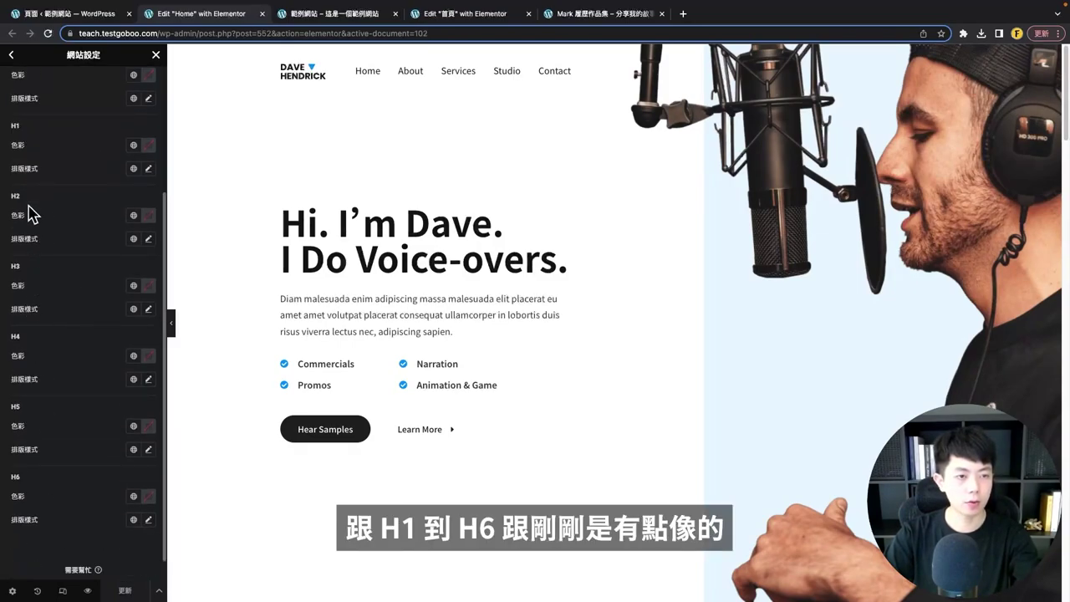
{"action": "scroll", "coordinate": [33, 209], "scroll_direction": "up", "scroll_amount": 4}
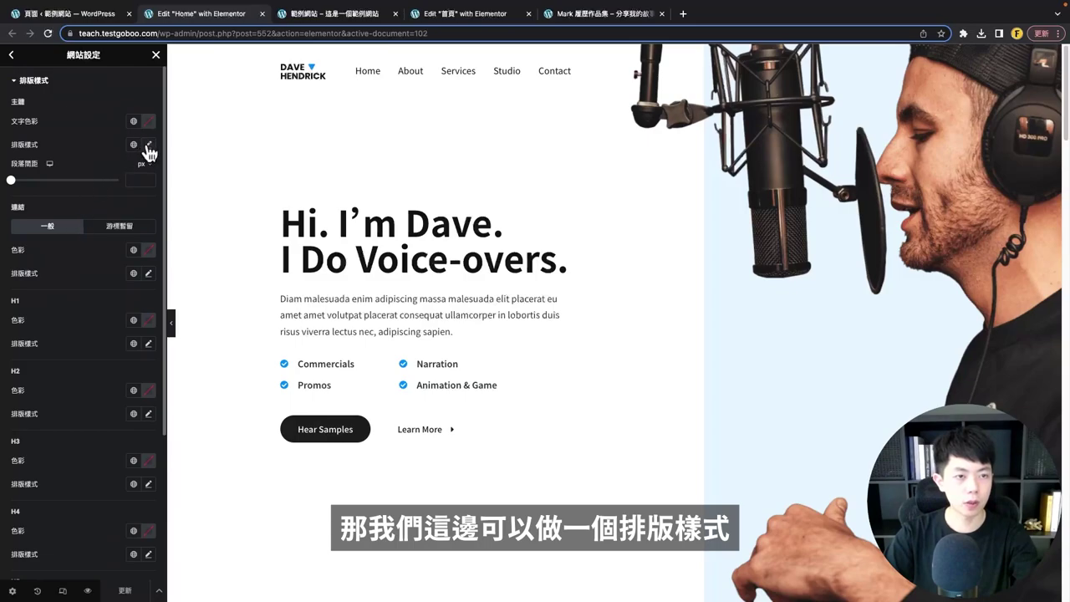
{"action": "left_click", "coordinate": [149, 145]}
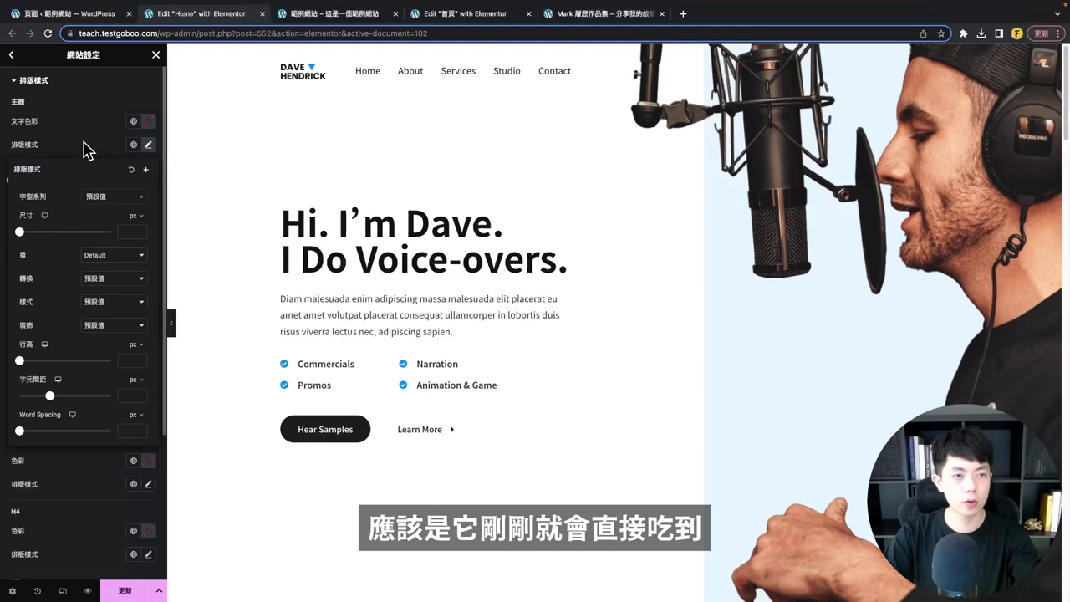
{"action": "left_click", "coordinate": [11, 54]}
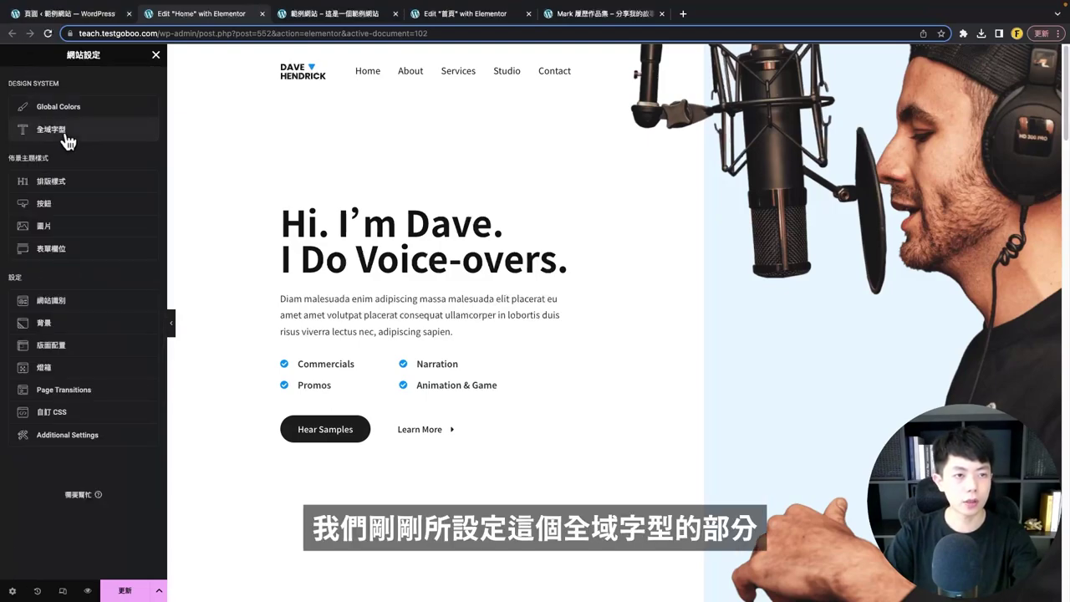
{"action": "left_click", "coordinate": [65, 132]}
{"action": "left_click", "coordinate": [11, 54]}
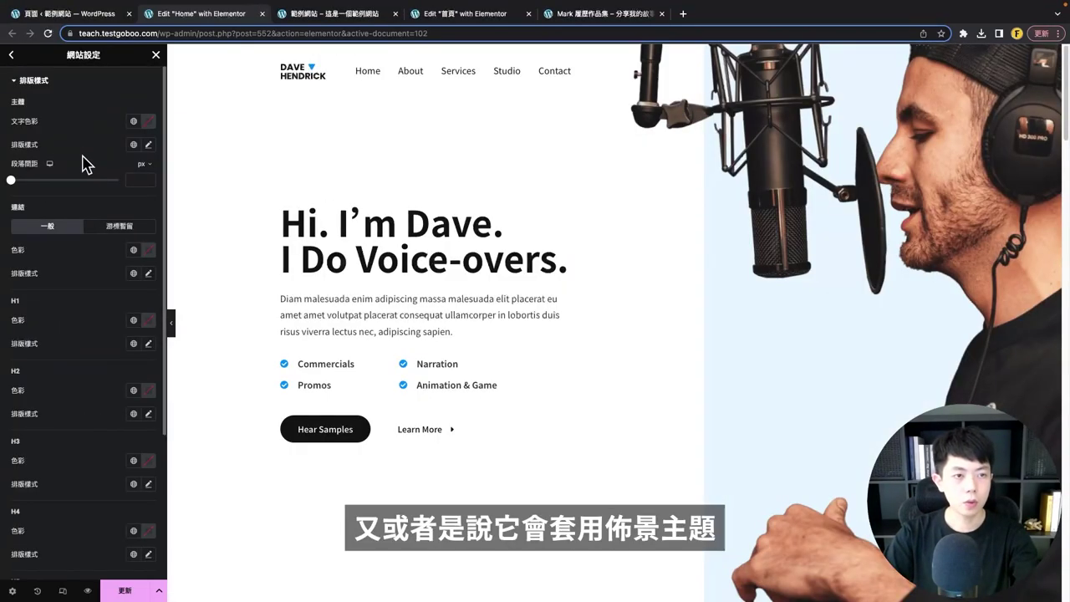
- Review the body font family list without changing anything, then open Buttons (按鈕)
{"action": "left_click", "coordinate": [149, 144]}
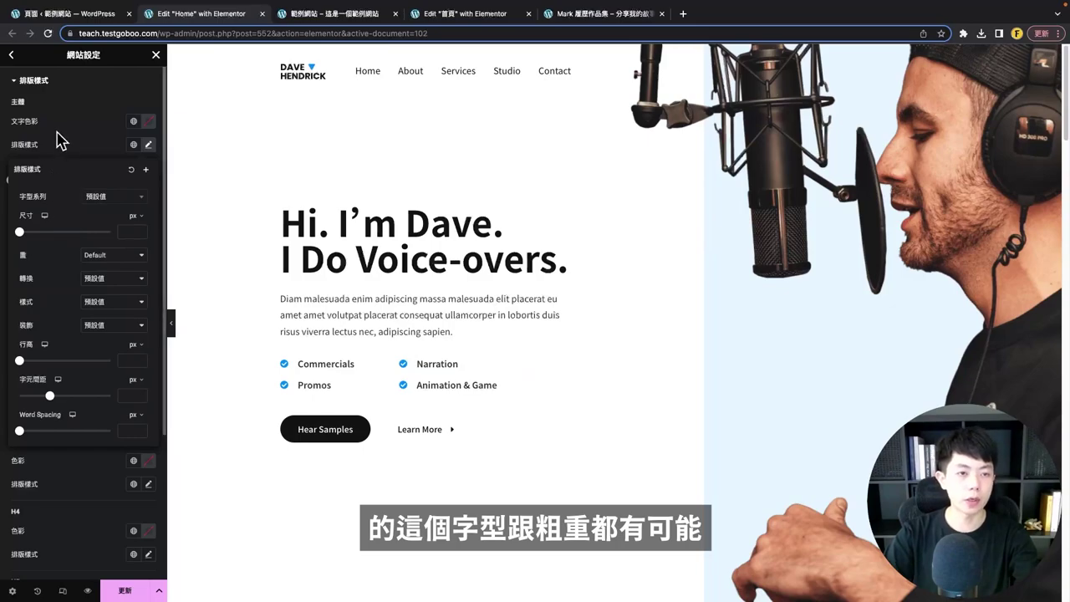
{"action": "left_click", "coordinate": [105, 198]}
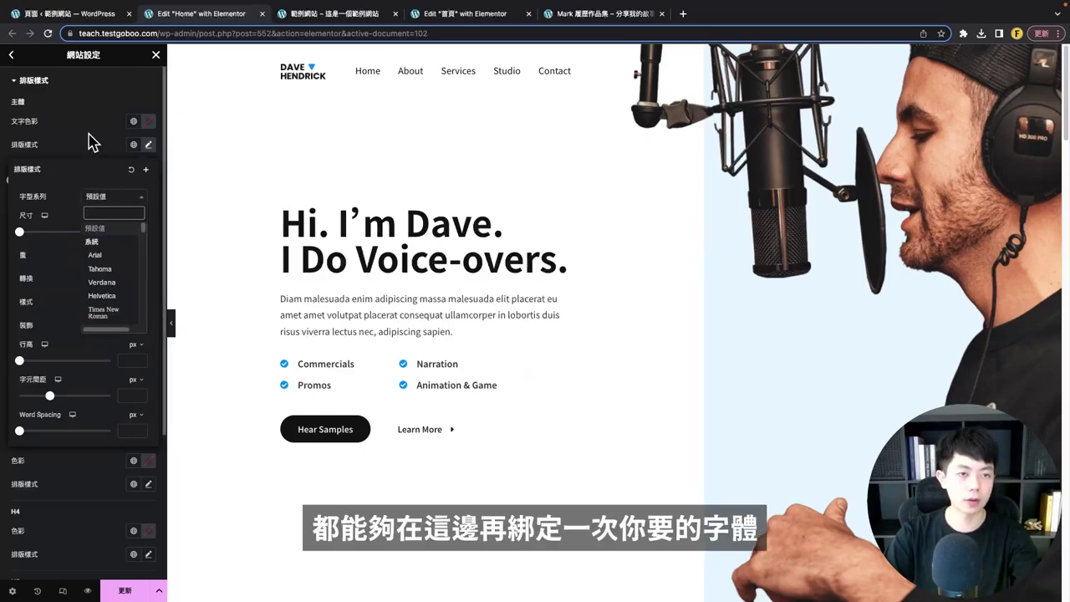
{"action": "left_click", "coordinate": [92, 142]}
{"action": "scroll", "coordinate": [96, 387], "scroll_direction": "down", "scroll_amount": 3}
{"action": "scroll", "coordinate": [107, 417], "scroll_direction": "up", "scroll_amount": 2}
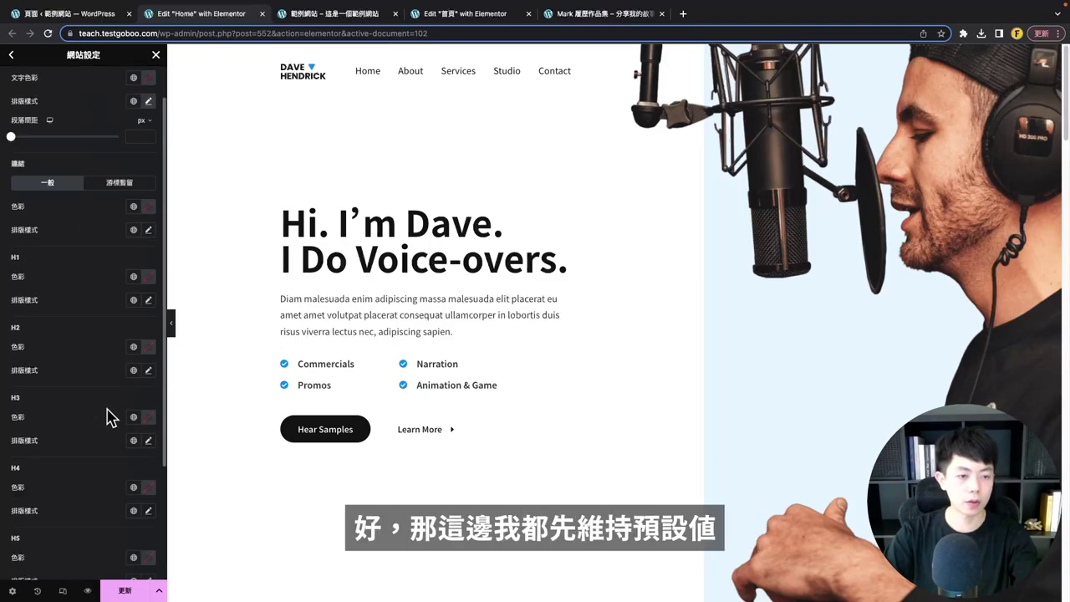
{"action": "scroll", "coordinate": [107, 416], "scroll_direction": "up", "scroll_amount": 1}
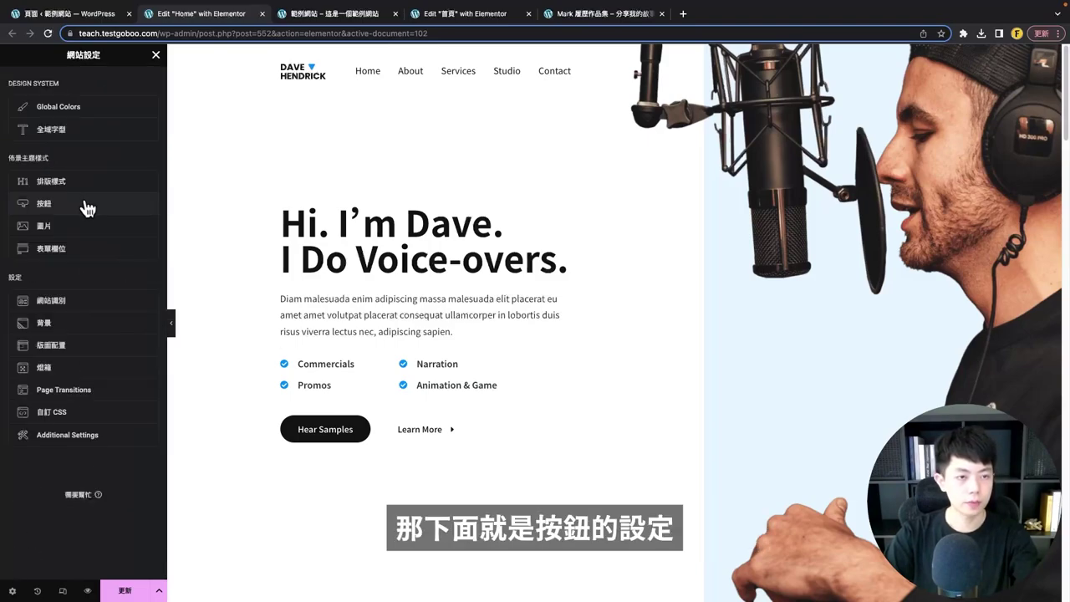
{"action": "left_click", "coordinate": [90, 207]}
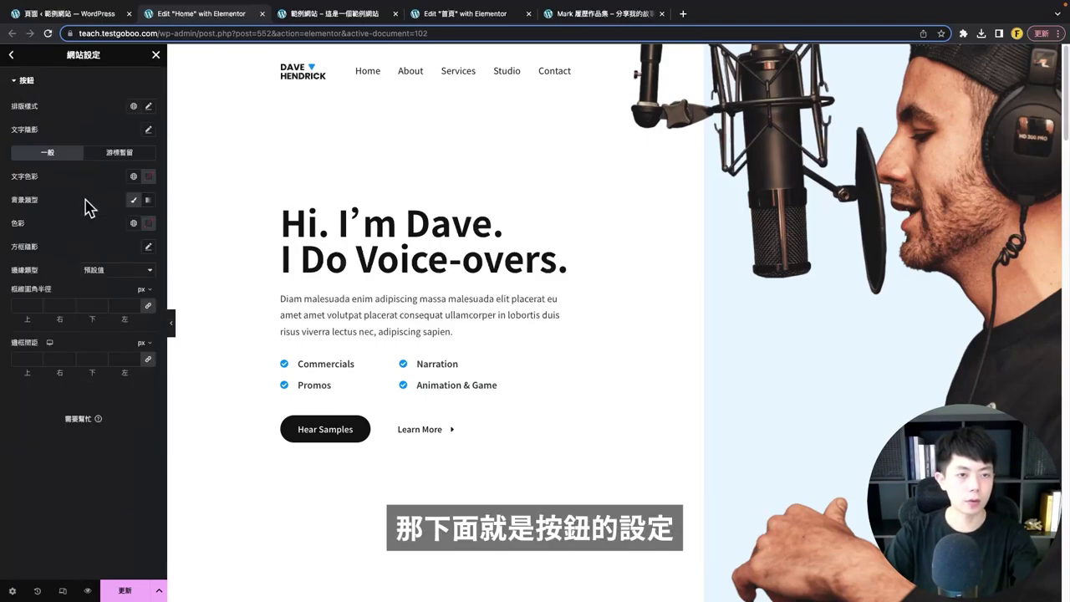
- Leave button typography at its defaults, close Site Settings, and switch to the WordPress Pages tab
{"action": "left_click", "coordinate": [148, 106]}
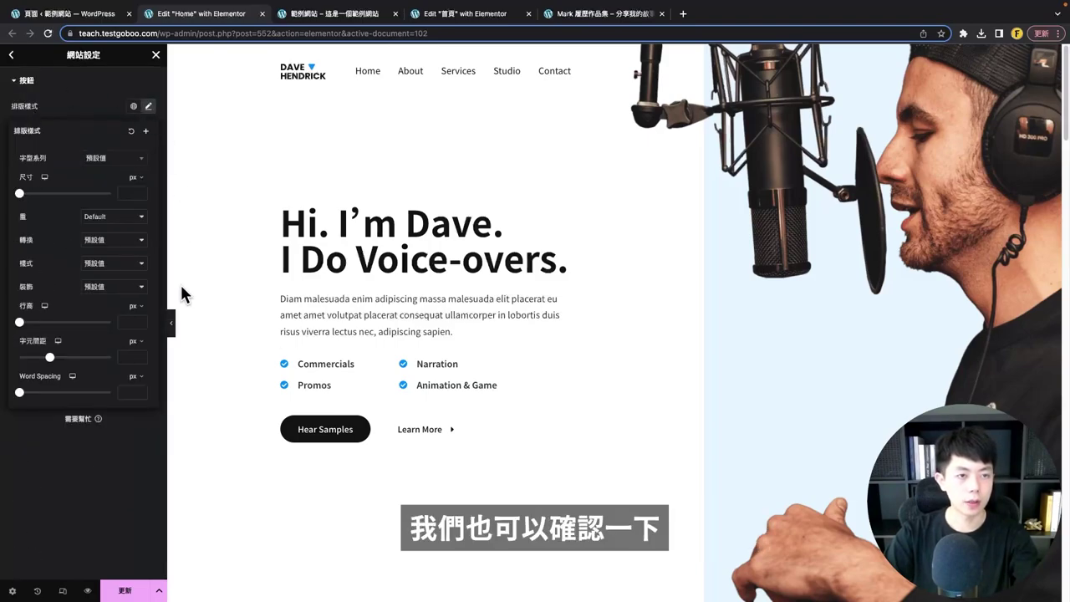
{"action": "left_click", "coordinate": [75, 103]}
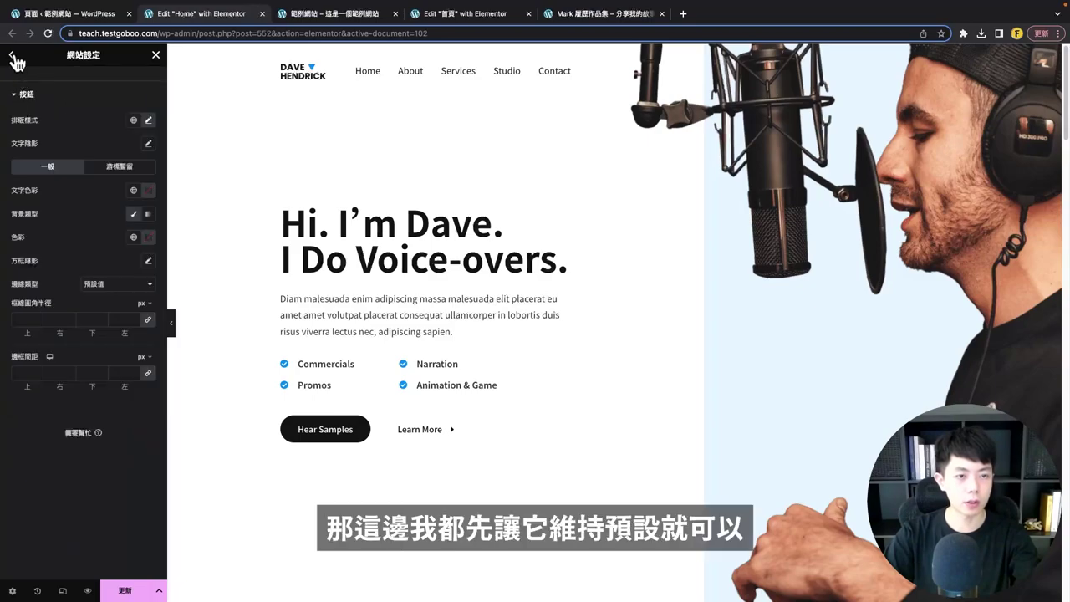
{"action": "left_click", "coordinate": [12, 56]}
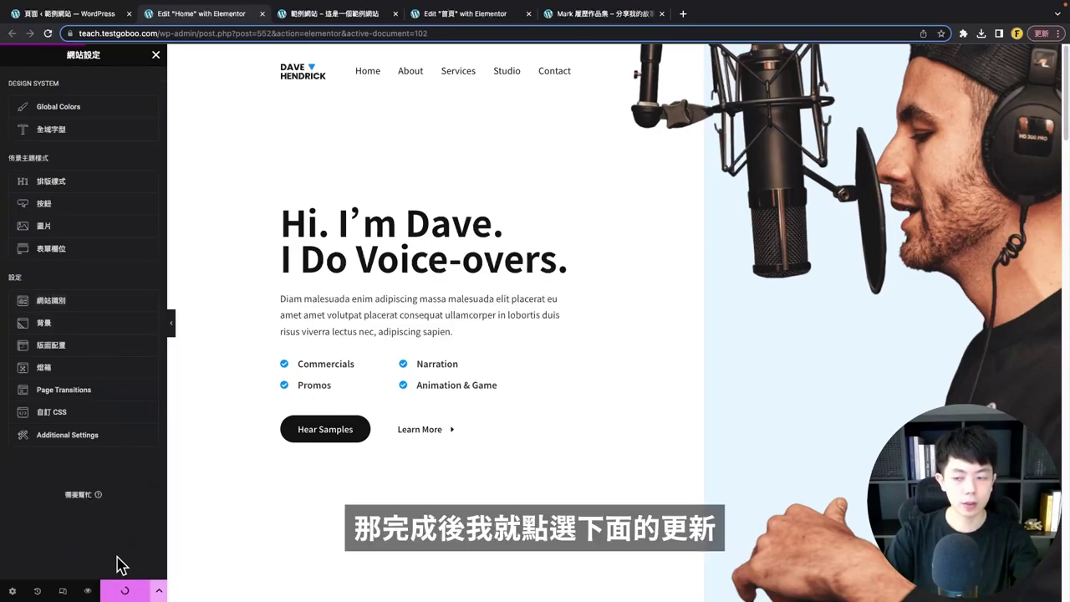
{"action": "left_click", "coordinate": [156, 55]}
{"action": "scroll", "coordinate": [74, 344], "scroll_direction": "down", "scroll_amount": 5}
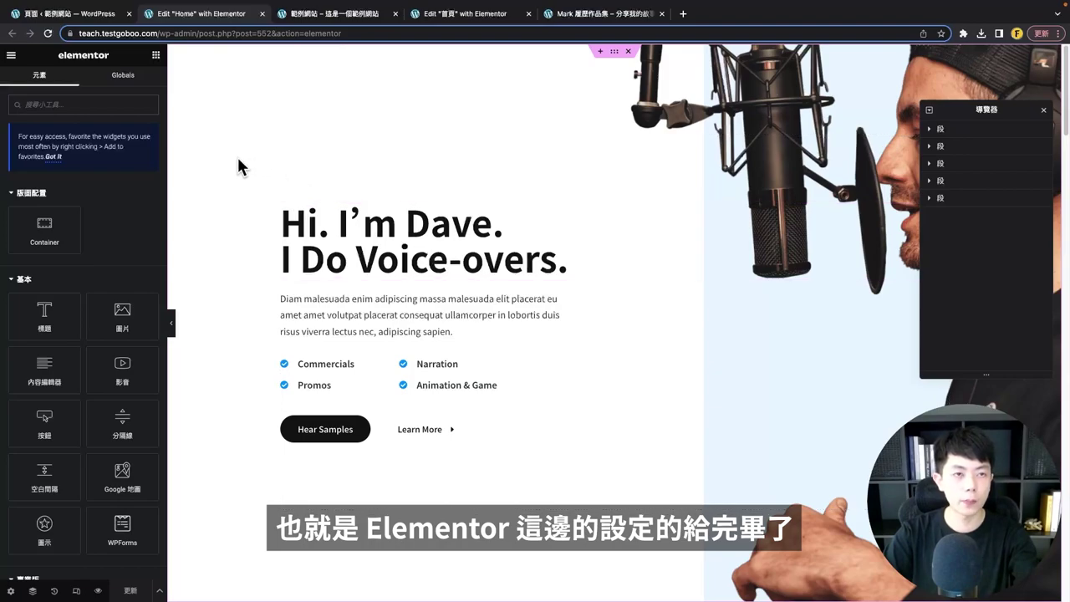
{"action": "left_click", "coordinate": [67, 15]}
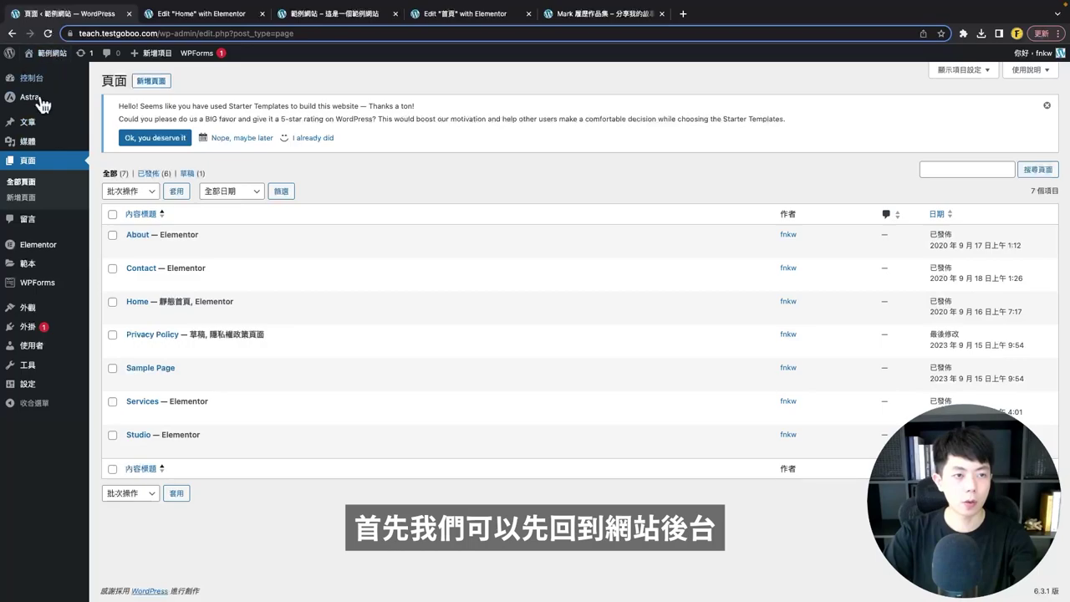
- In Elementor's settings, keep 停用預設顏色 and 禁用預設字型 both checked
{"action": "mouse_move", "coordinate": [38, 248]}
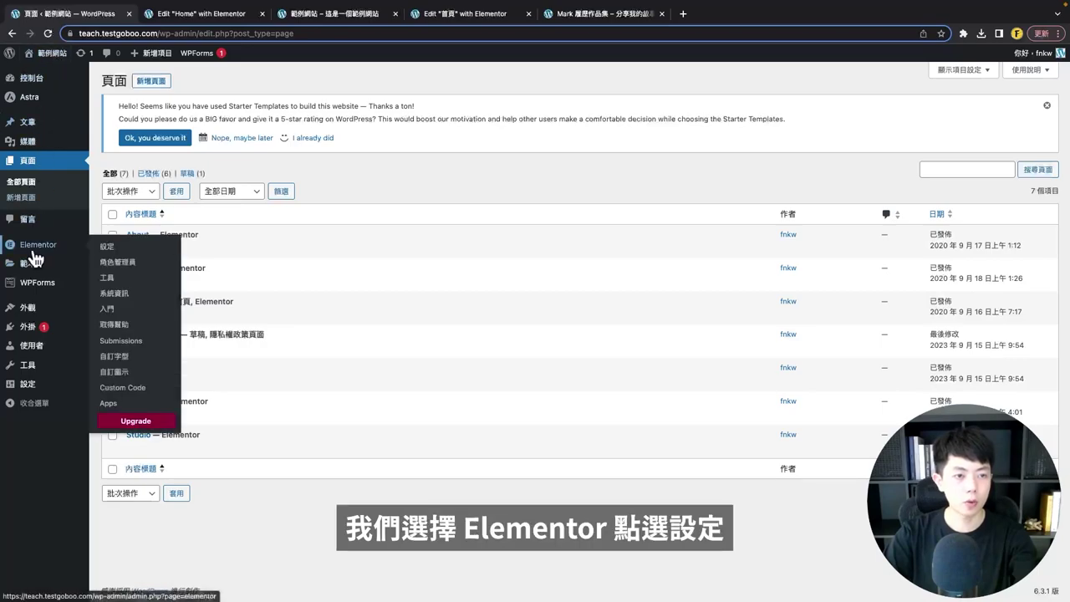
{"action": "left_click", "coordinate": [137, 249]}
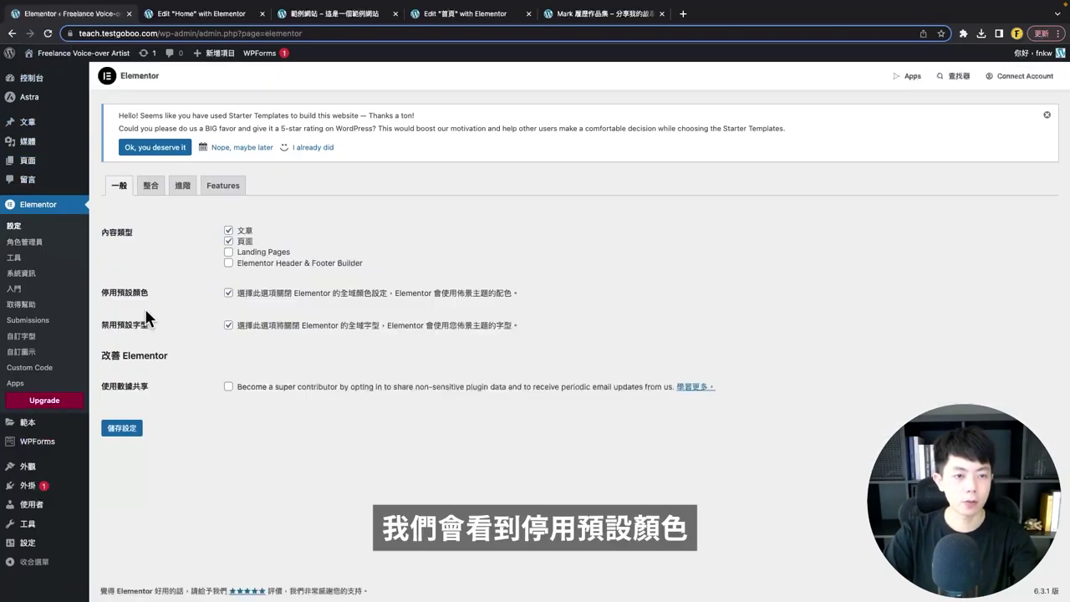
{"action": "left_click_drag", "start_coordinate": [105, 290], "coordinate": [104, 326]}
{"action": "left_click", "coordinate": [228, 325]}
{"action": "left_click", "coordinate": [228, 326]}
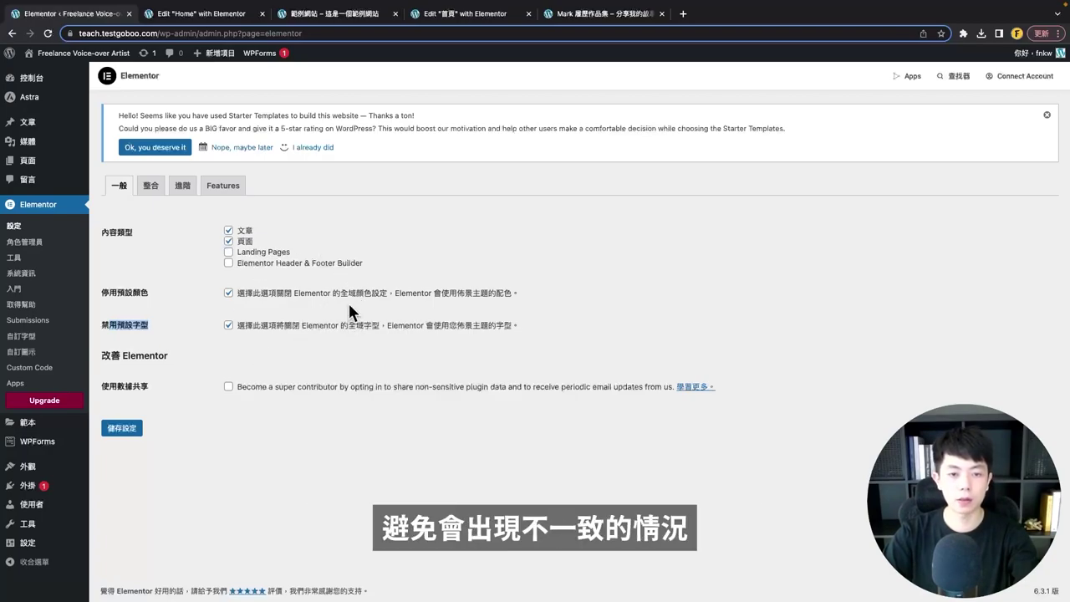
{"action": "left_click", "coordinate": [267, 355]}
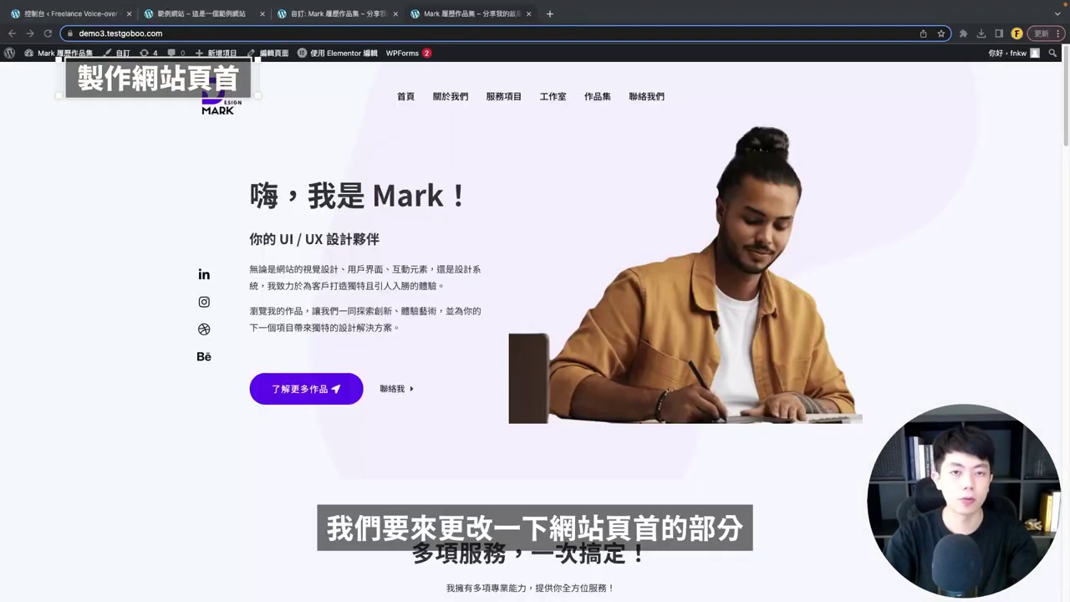
- Launch the Astra Customizer via Astra > 自訂 from the WordPress dashboard
{"action": "left_click", "coordinate": [509, 232]}
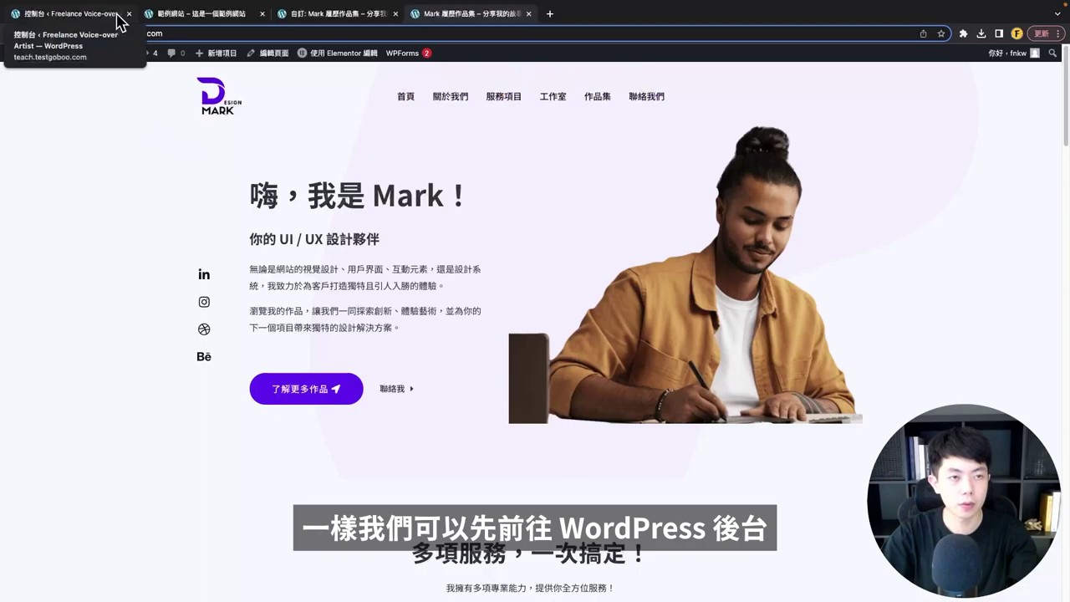
{"action": "left_click", "coordinate": [117, 17]}
{"action": "mouse_move", "coordinate": [52, 144]}
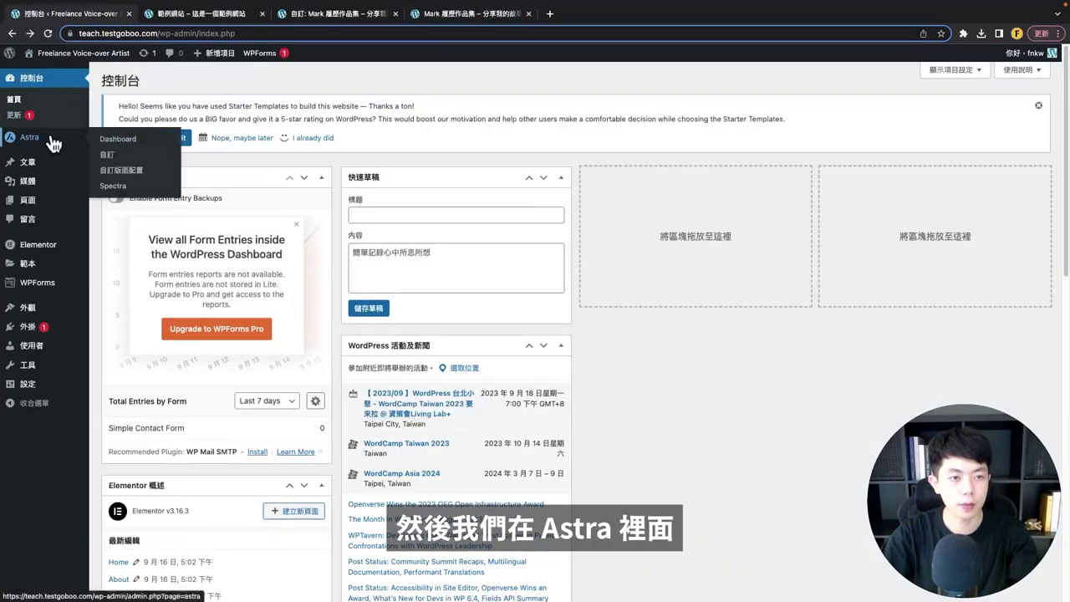
{"action": "left_click", "coordinate": [109, 160]}
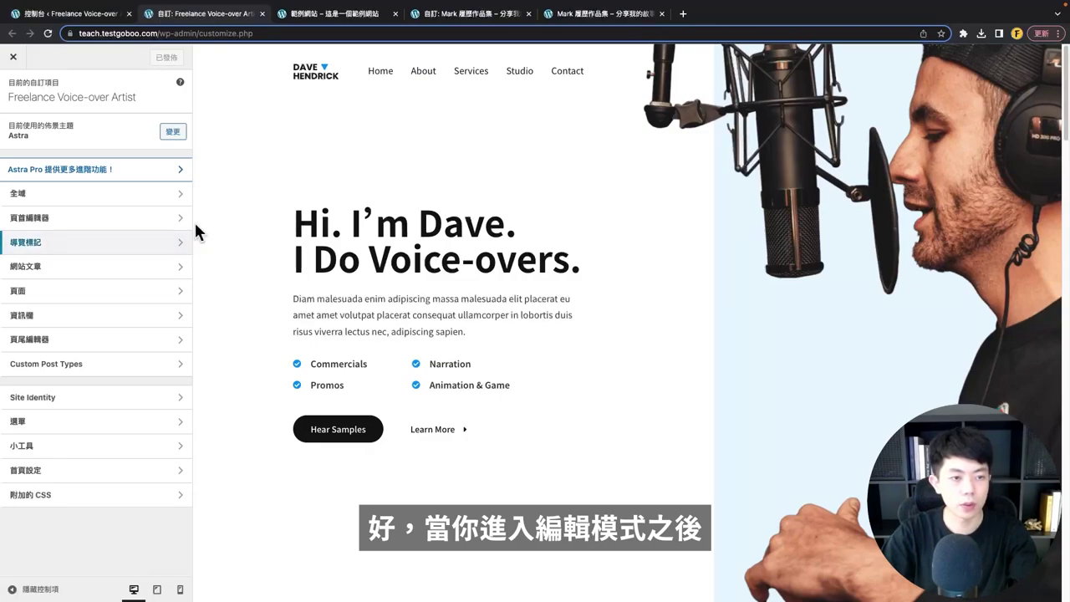
{"action": "mouse_move", "coordinate": [301, 78]}
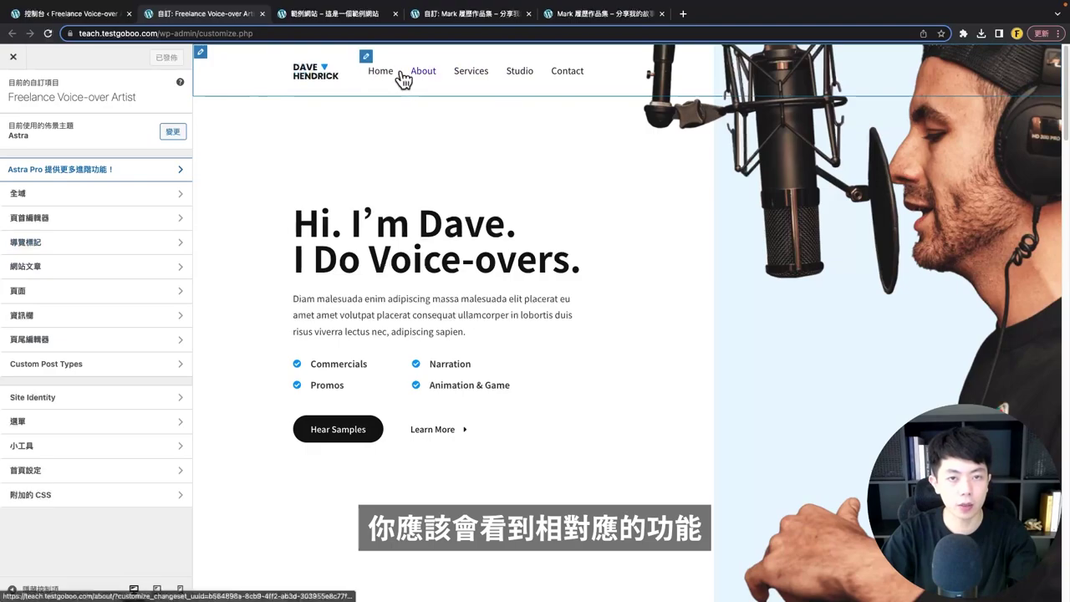
- Replace the transparent header logo with the purple web-logo2 image from the media library
{"action": "left_click", "coordinate": [303, 79]}
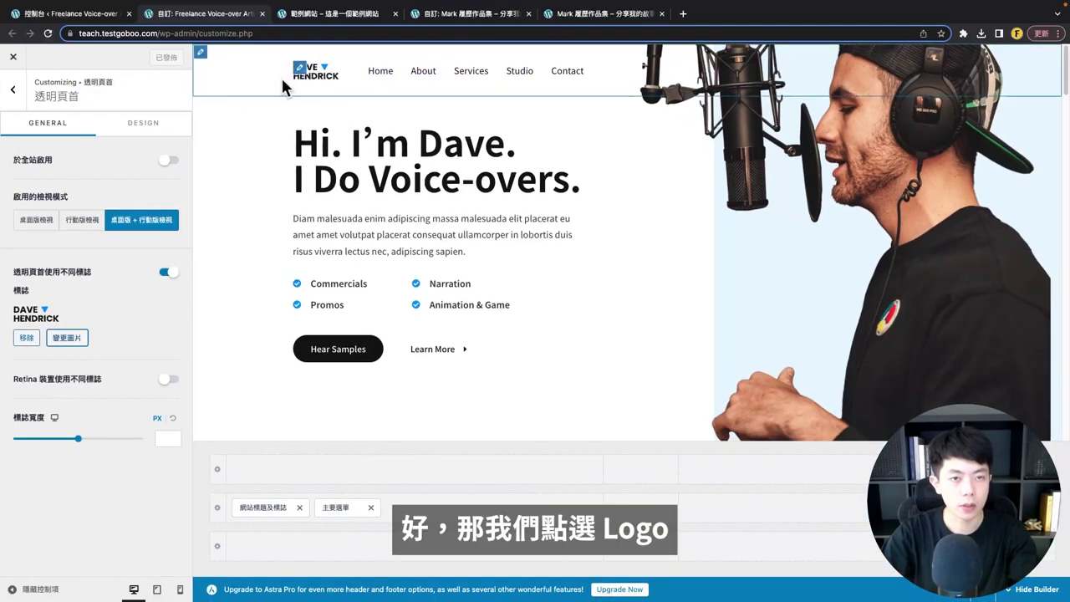
{"action": "left_click_drag", "start_coordinate": [33, 95], "coordinate": [91, 96]}
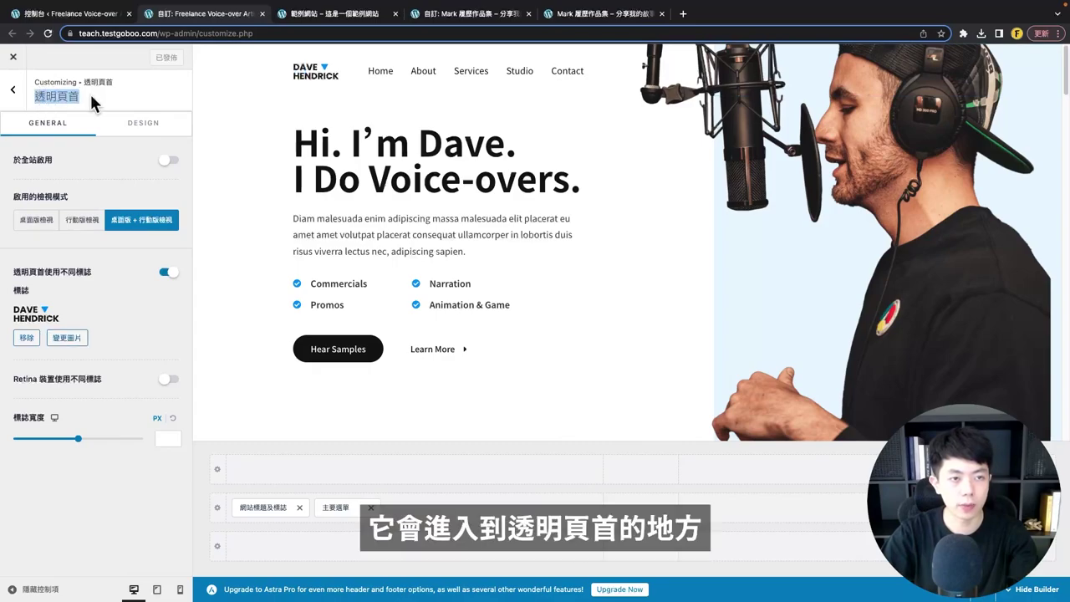
{"action": "left_click", "coordinate": [175, 98]}
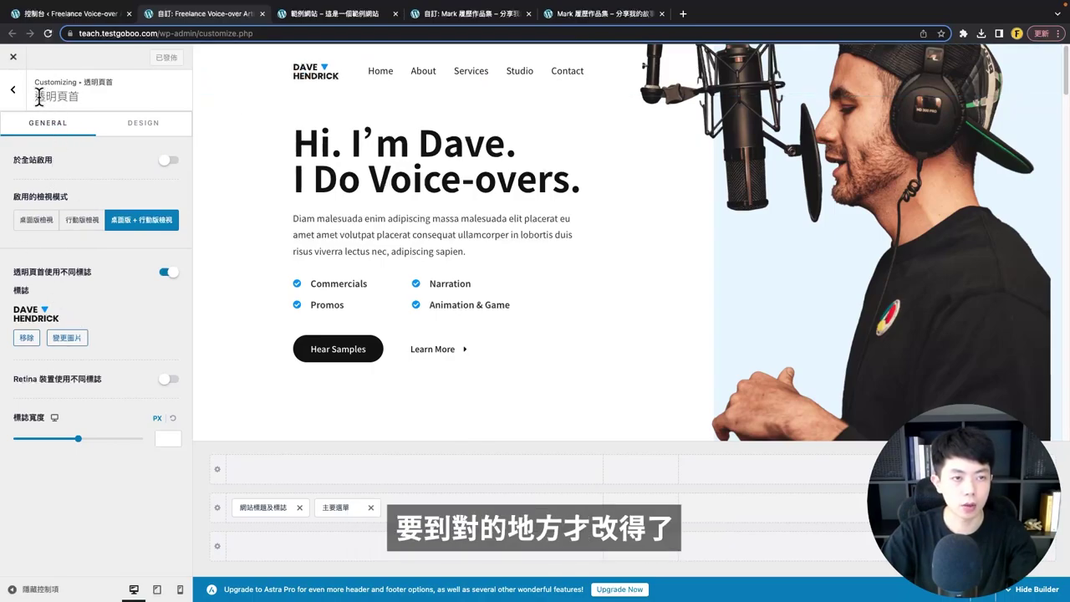
{"action": "left_click", "coordinate": [66, 339]}
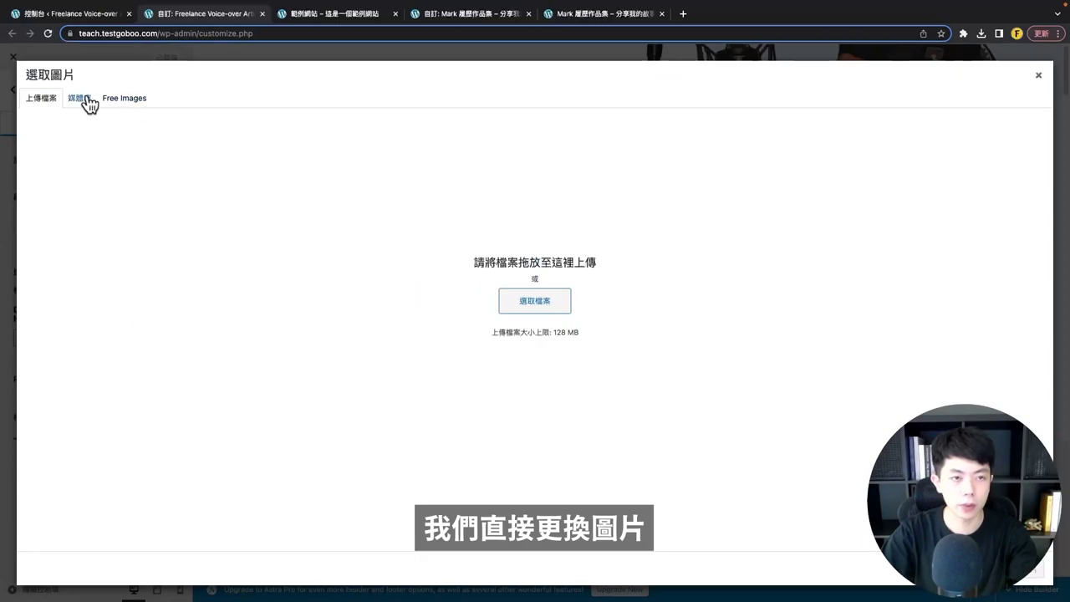
{"action": "left_click", "coordinate": [80, 100]}
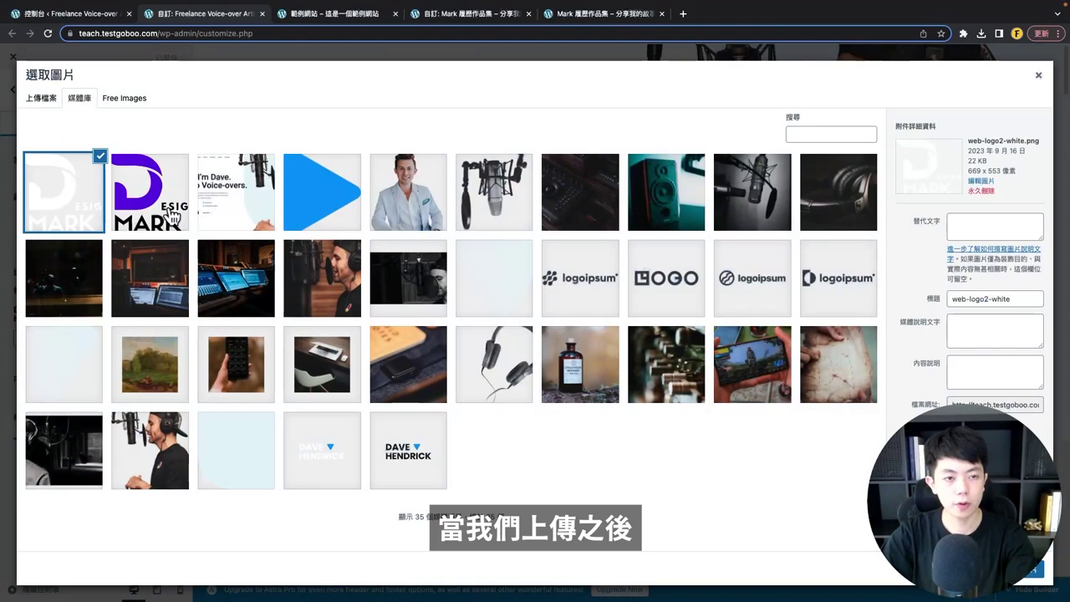
{"action": "left_click", "coordinate": [172, 216]}
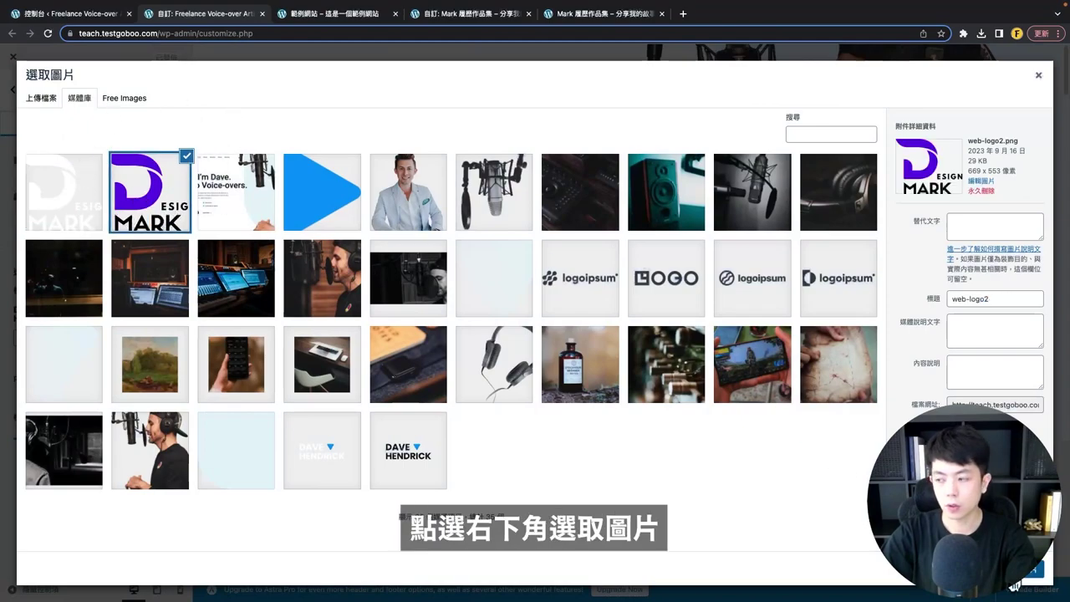
{"action": "left_click", "coordinate": [1019, 583]}
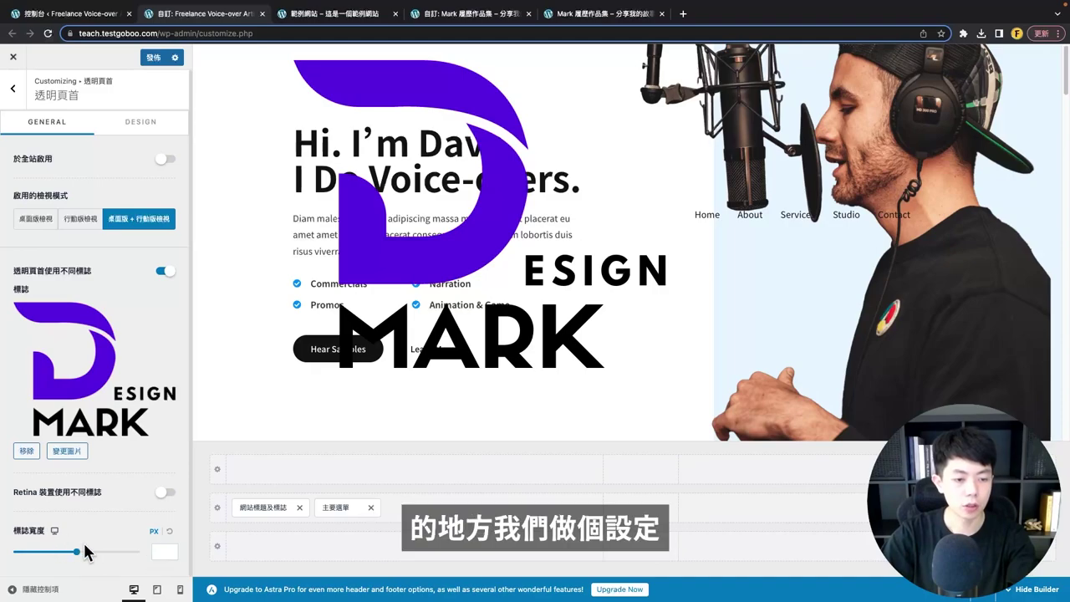
- Set the transparent header logo width (標誌寬度) to 80 px
{"action": "left_click", "coordinate": [163, 552]}
{"action": "type", "text": "13"}
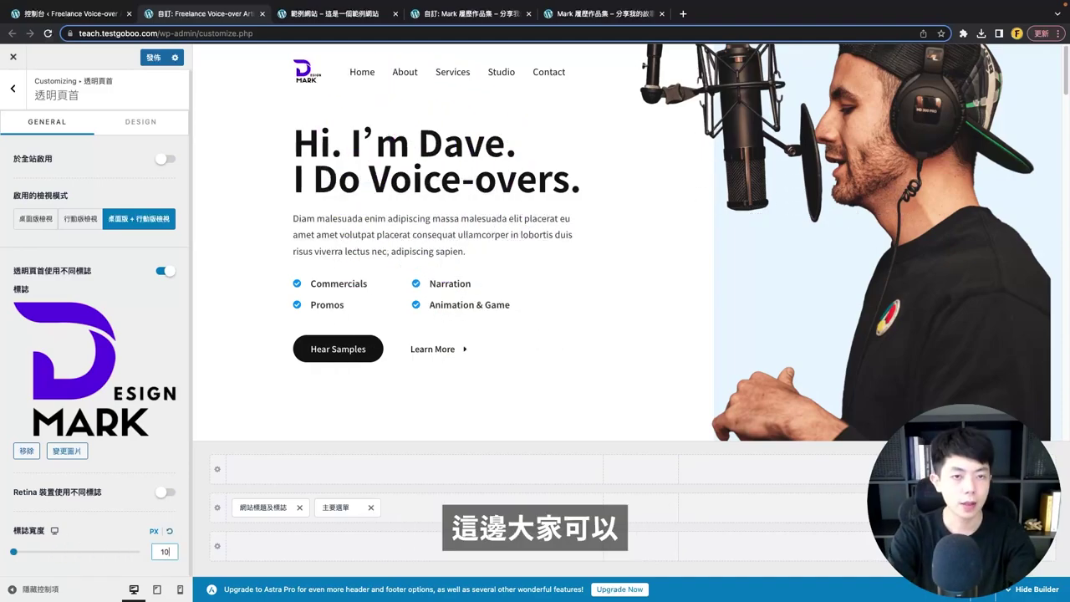
{"action": "key", "text": "BackSpace"}
{"action": "type", "text": "00"}
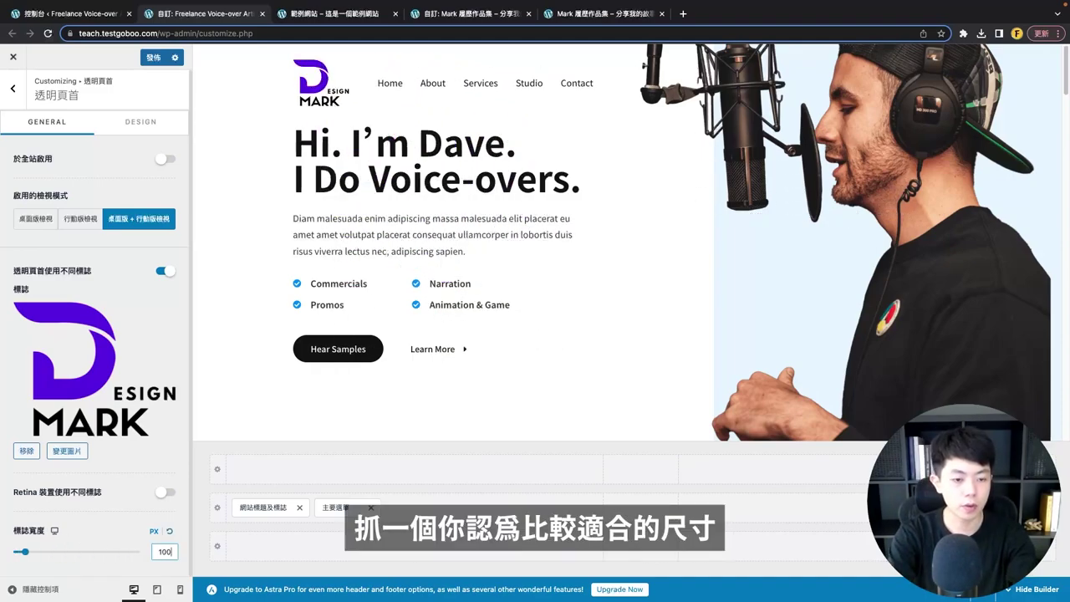
{"action": "type", "text": "80"}
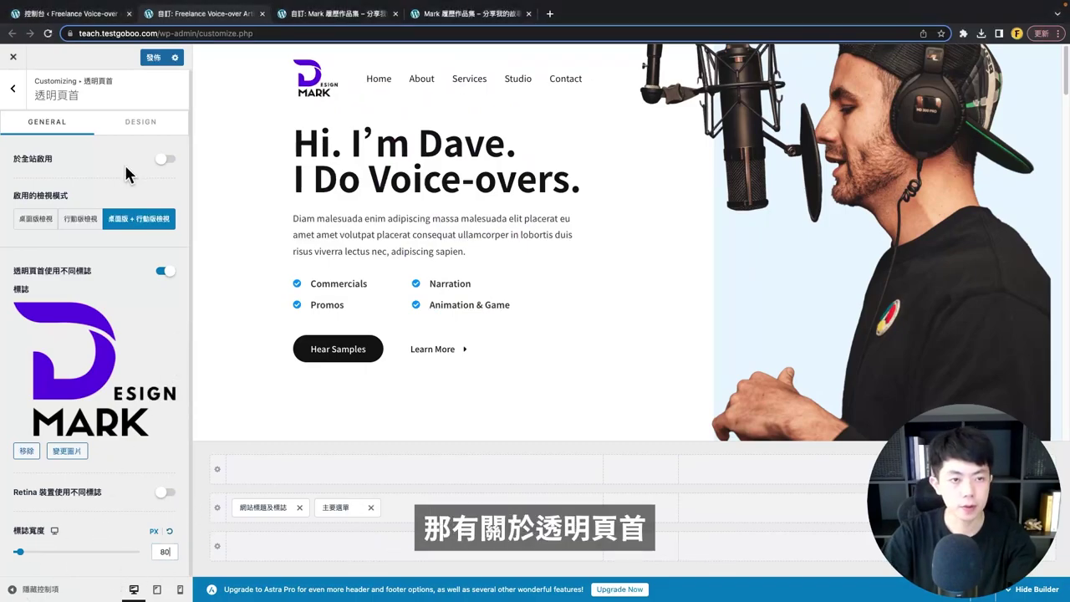
{"action": "left_click", "coordinate": [144, 136]}
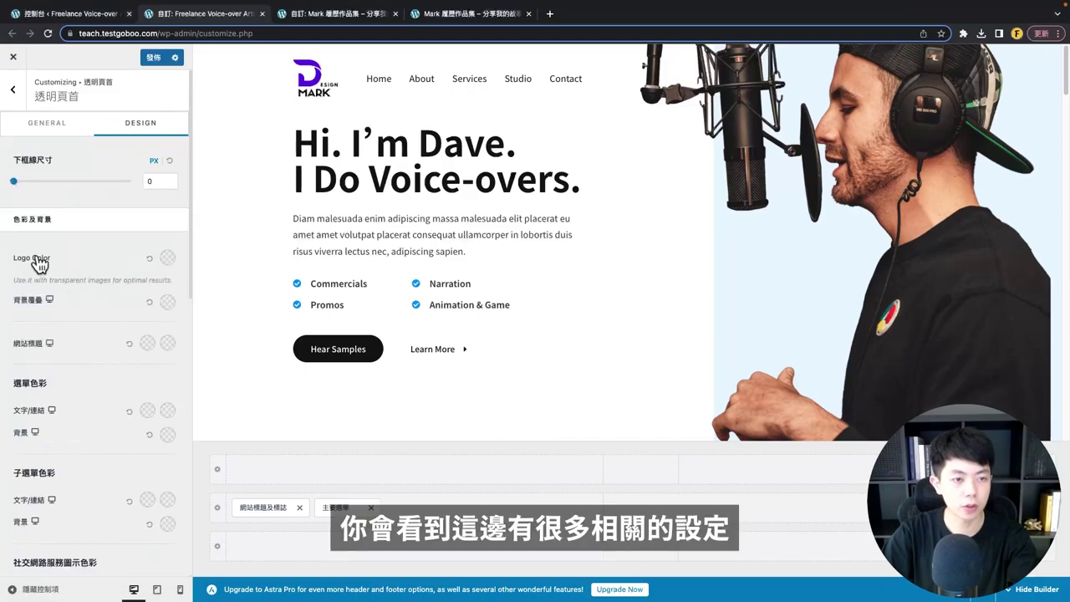
{"action": "scroll", "coordinate": [74, 265], "scroll_direction": "down", "scroll_amount": 3}
{"action": "scroll", "coordinate": [103, 293], "scroll_direction": "up", "scroll_amount": 3}
{"action": "scroll", "coordinate": [144, 296], "scroll_direction": "down", "scroll_amount": 3}
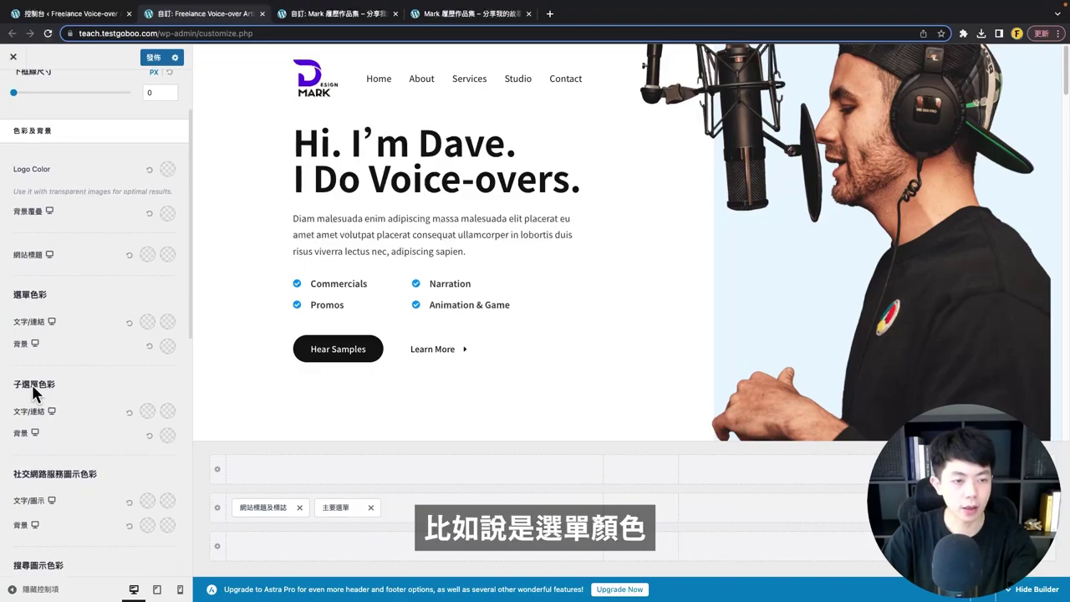
{"action": "scroll", "coordinate": [32, 385], "scroll_direction": "down", "scroll_amount": 1}
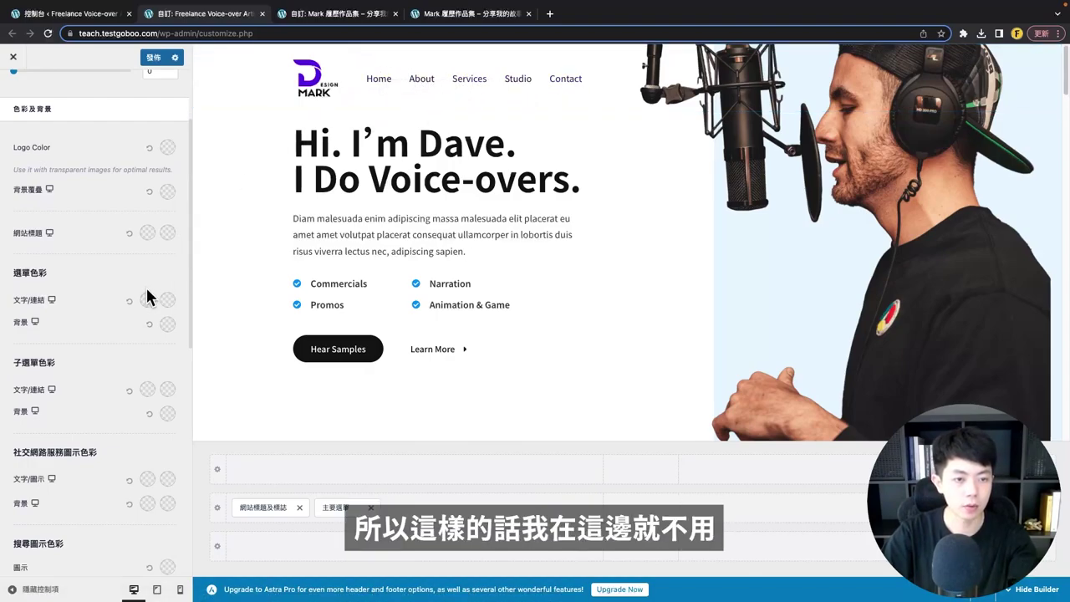
{"action": "scroll", "coordinate": [155, 290], "scroll_direction": "down", "scroll_amount": 5}
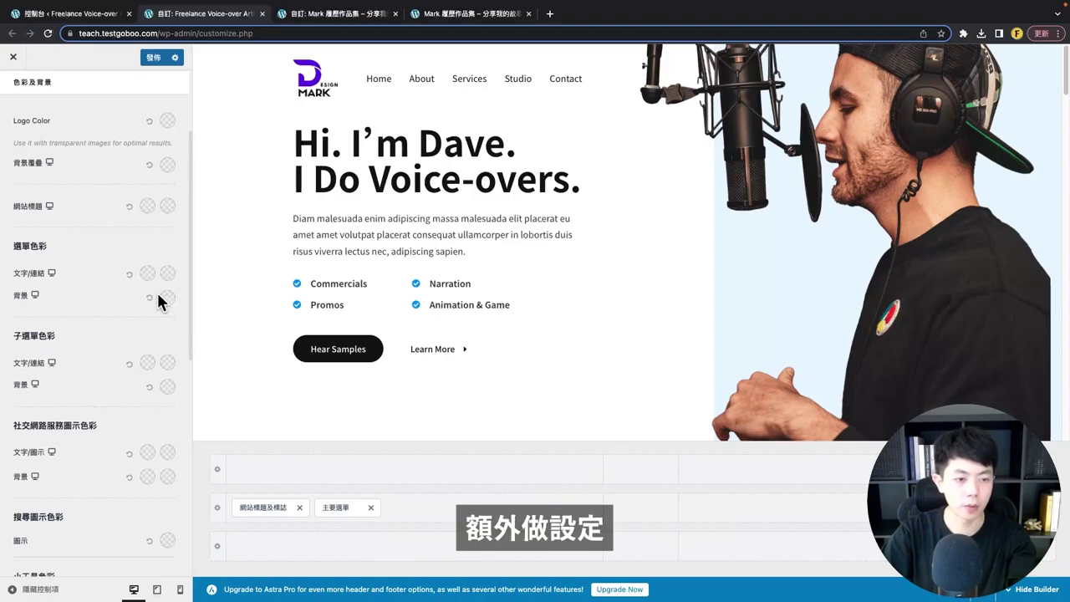
{"action": "scroll", "coordinate": [125, 354], "scroll_direction": "up", "scroll_amount": 5}
{"action": "scroll", "coordinate": [130, 381], "scroll_direction": "up", "scroll_amount": 1}
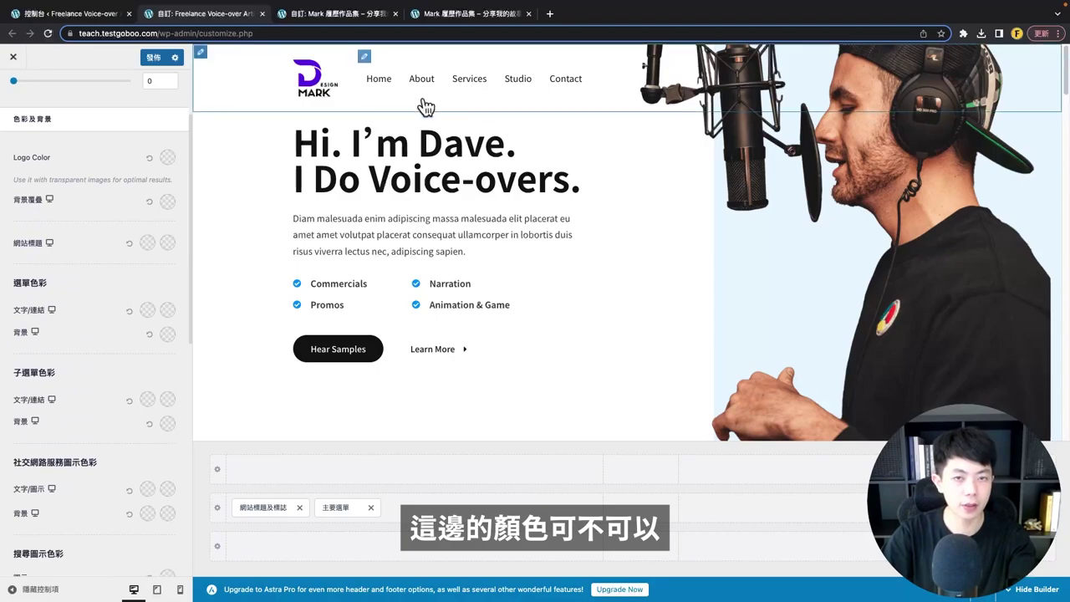
{"action": "left_click", "coordinate": [151, 314]}
{"action": "mouse_move", "coordinate": [146, 361]}
{"action": "left_mouse_down"}
{"action": "mouse_move", "coordinate": [119, 359]}
{"action": "mouse_move", "coordinate": [126, 340]}
{"action": "mouse_move", "coordinate": [100, 415]}
{"action": "left_mouse_up"}
{"action": "left_click", "coordinate": [132, 315]}
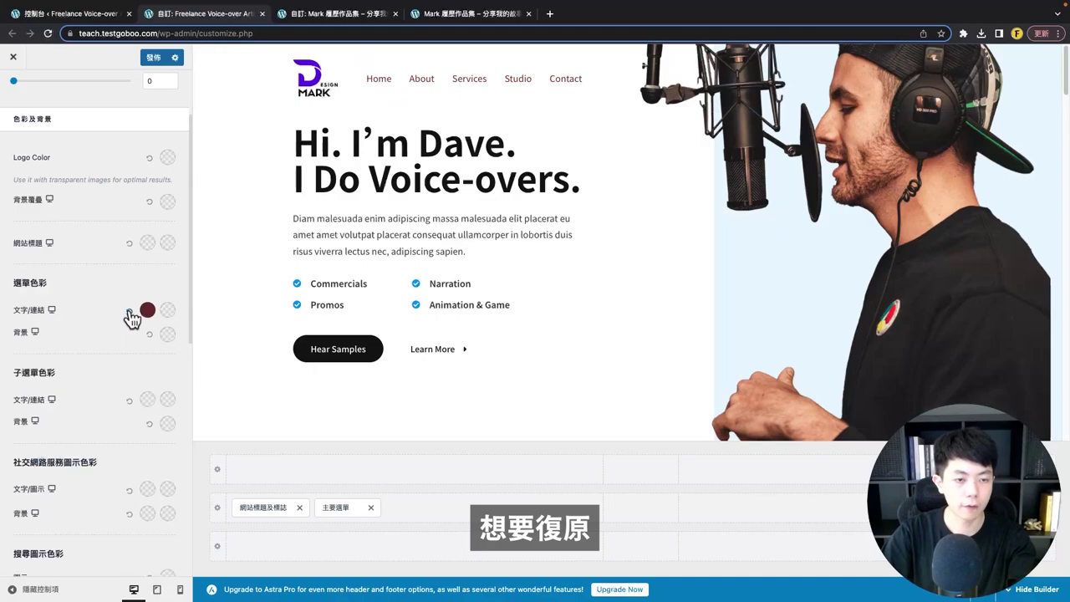
{"action": "left_click", "coordinate": [129, 312]}
{"action": "scroll", "coordinate": [126, 320], "scroll_direction": "down", "scroll_amount": 1}
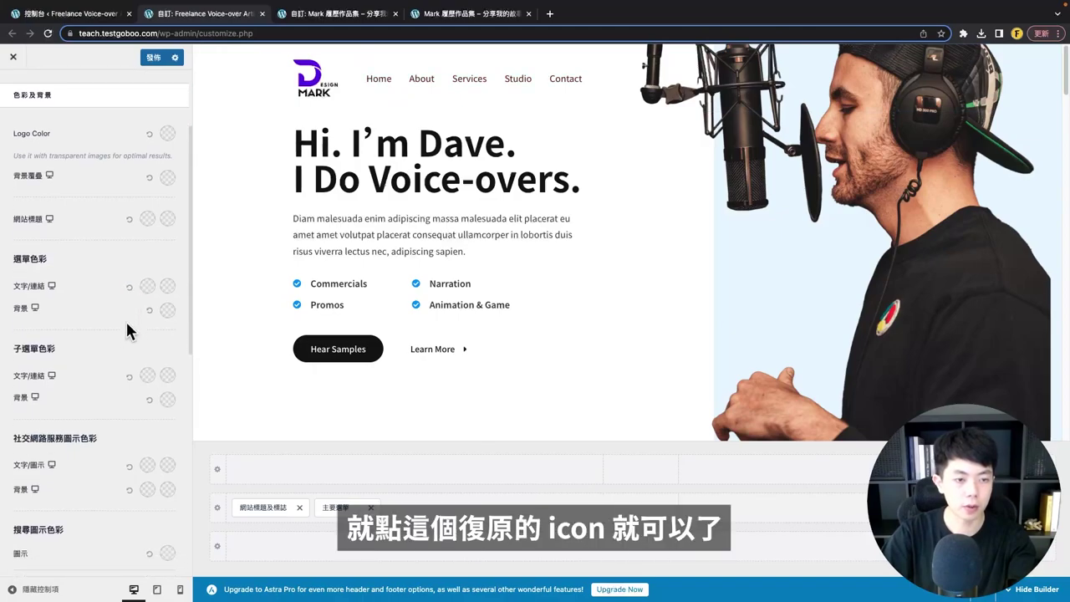
{"action": "scroll", "coordinate": [35, 352], "scroll_direction": "down", "scroll_amount": 4}
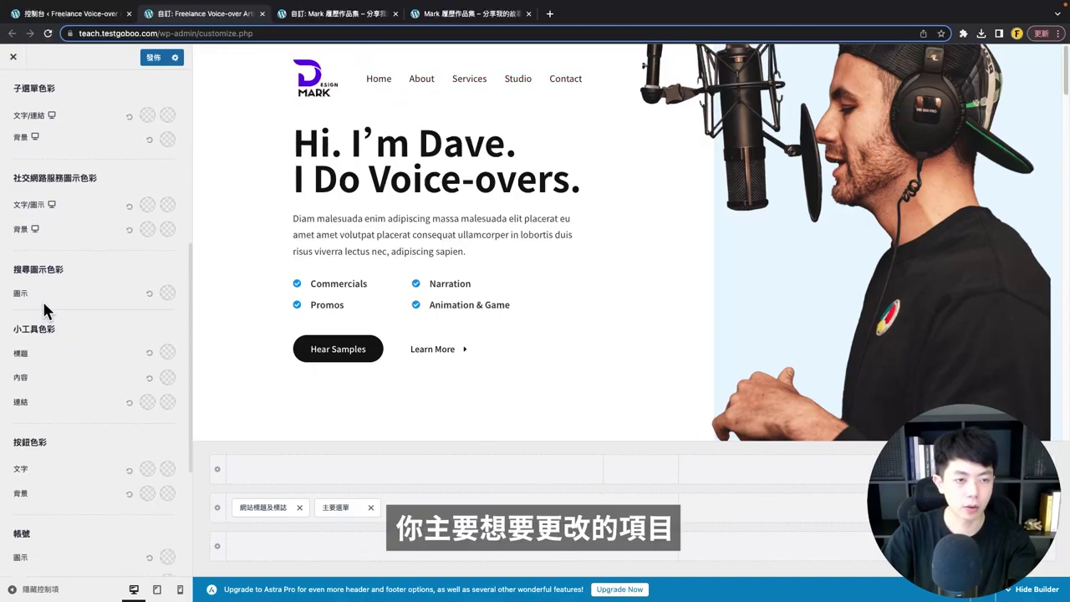
{"action": "scroll", "coordinate": [43, 309], "scroll_direction": "down", "scroll_amount": 4}
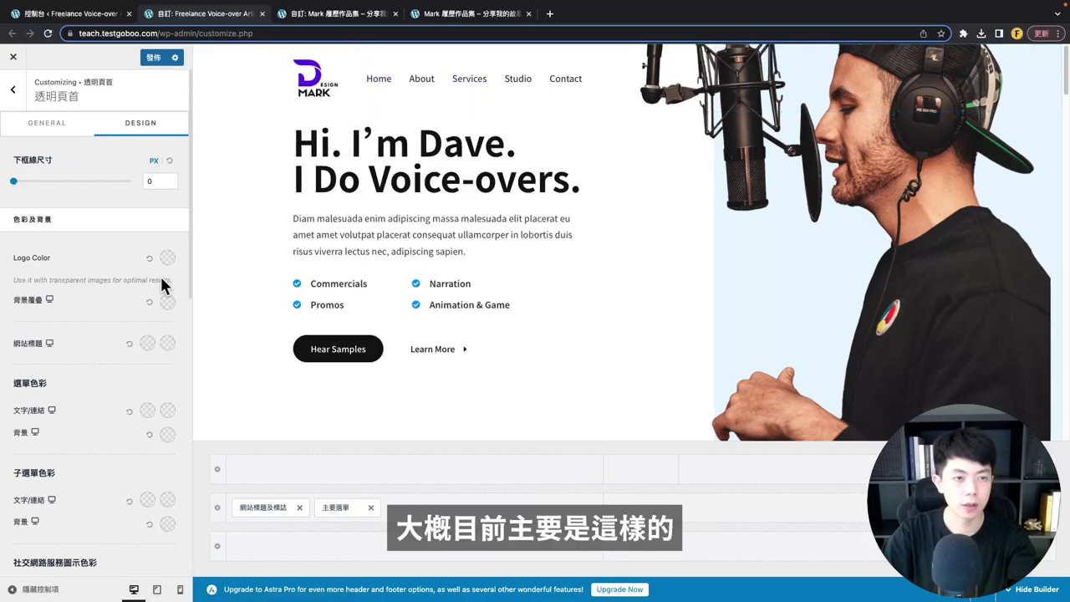
{"action": "scroll", "coordinate": [97, 348], "scroll_direction": "down", "scroll_amount": 4}
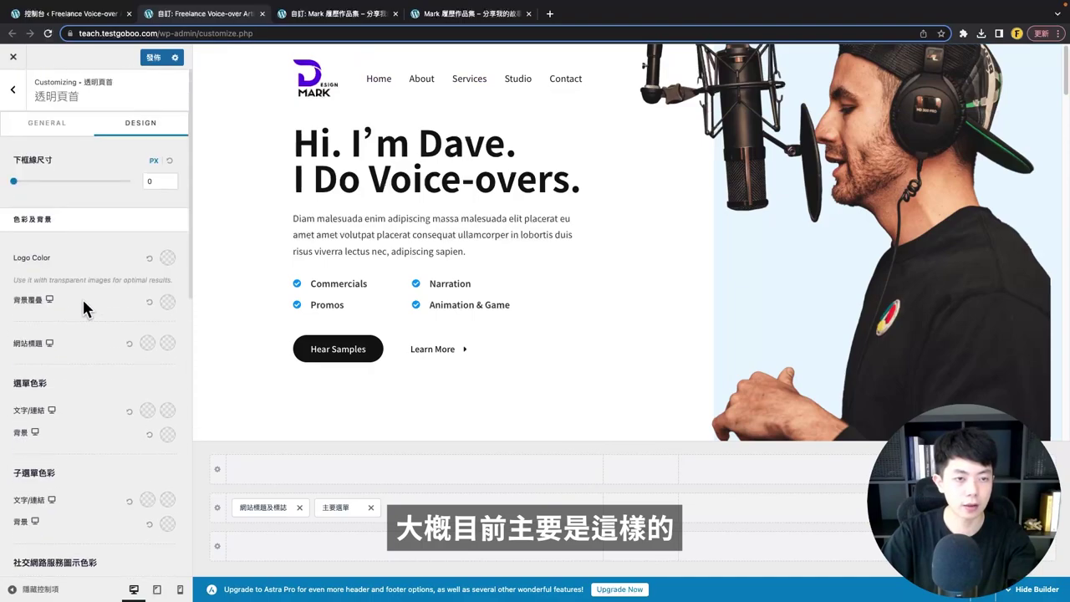
- Set the Site Title & Logo logo to web-logo2 without cropping, at 80 px width
{"action": "left_click", "coordinate": [25, 117]}
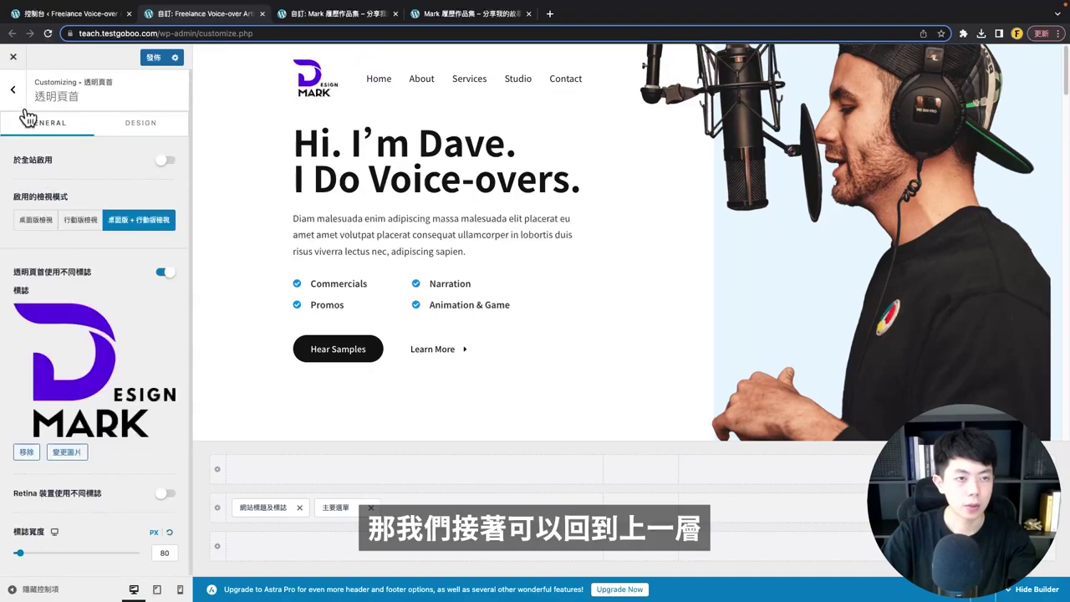
{"action": "left_click", "coordinate": [12, 89]}
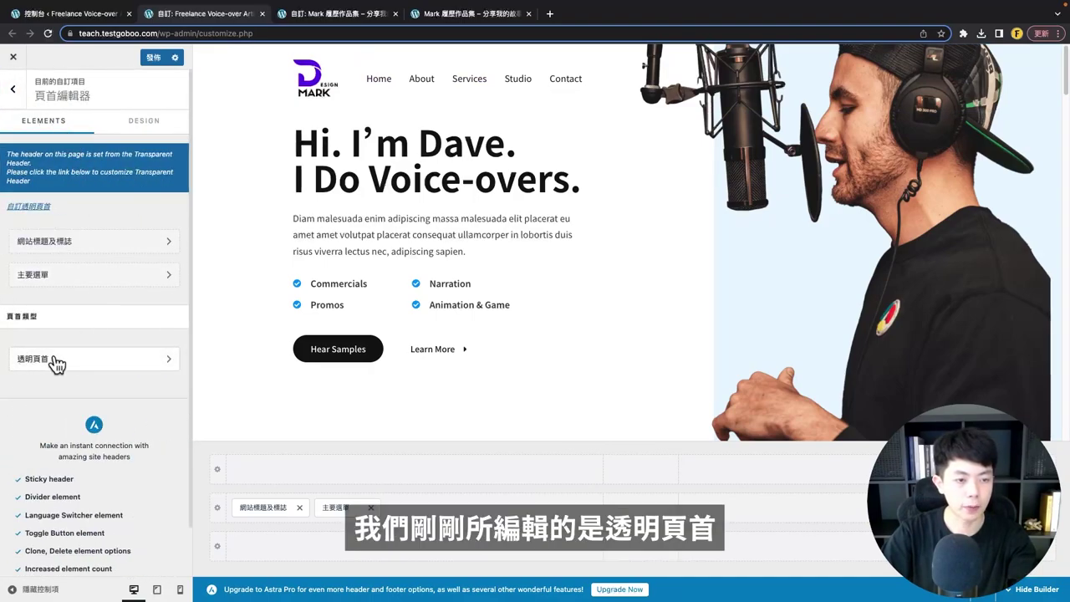
{"action": "left_click", "coordinate": [77, 242]}
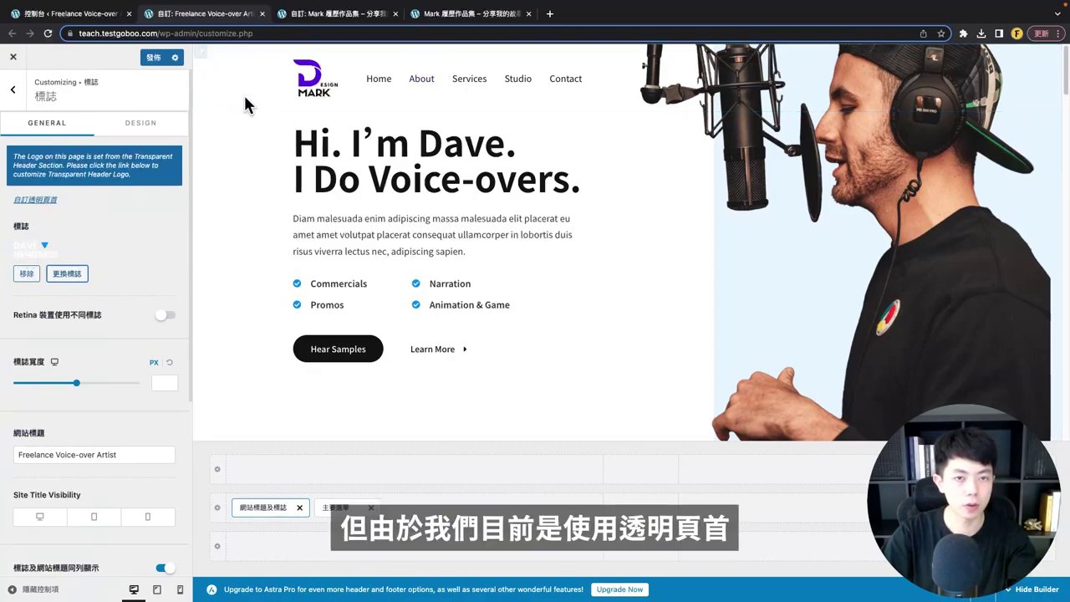
{"action": "left_click", "coordinate": [74, 280]}
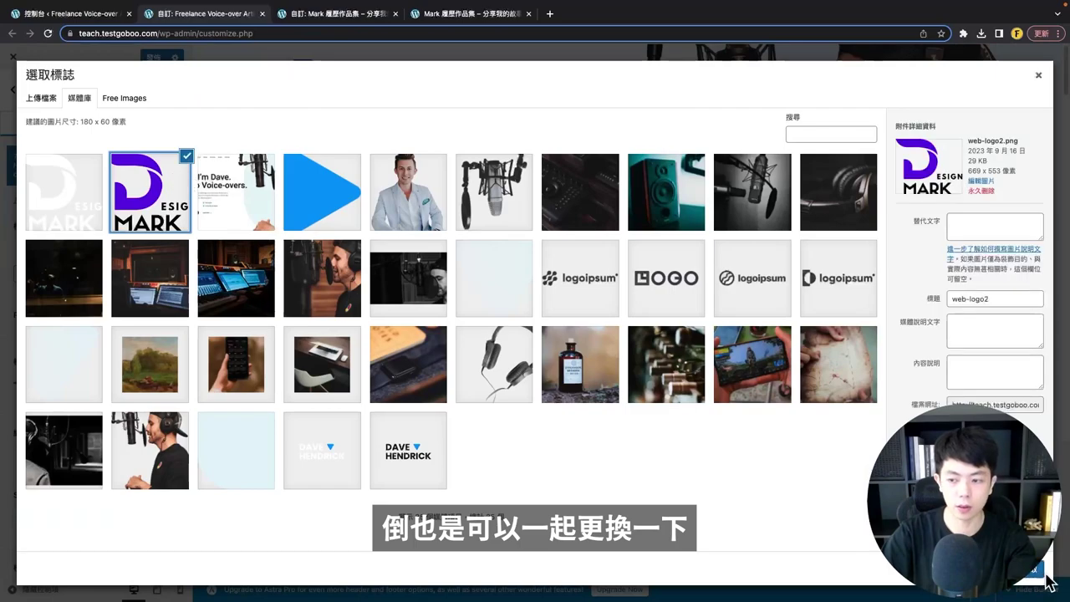
{"action": "left_click", "coordinate": [1030, 574]}
{"action": "left_click", "coordinate": [1028, 576]}
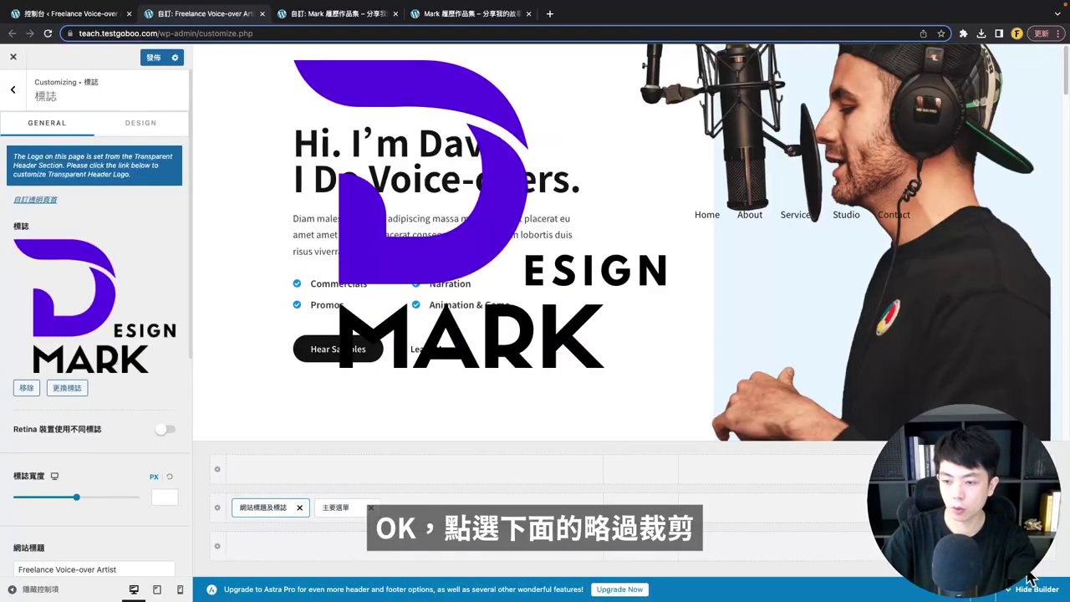
{"action": "scroll", "coordinate": [144, 266], "scroll_direction": "down", "scroll_amount": 3}
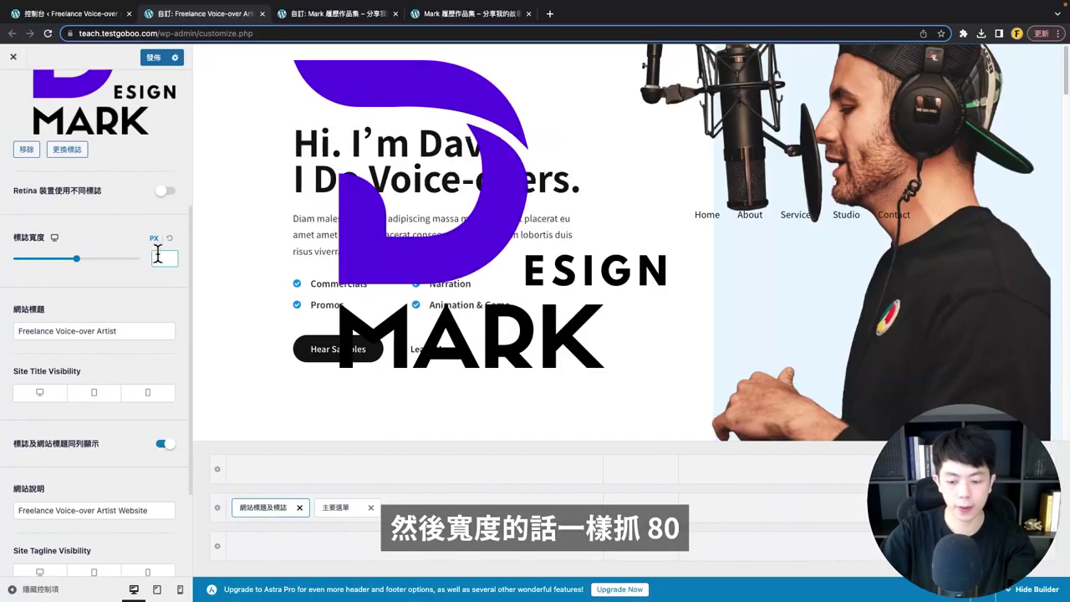
{"action": "type", "text": "80"}
{"action": "scroll", "coordinate": [162, 251], "scroll_direction": "up", "scroll_amount": 3}
- Recheck the transparent header settings, then publish (發佈) the header changes
{"action": "left_click", "coordinate": [10, 87]}
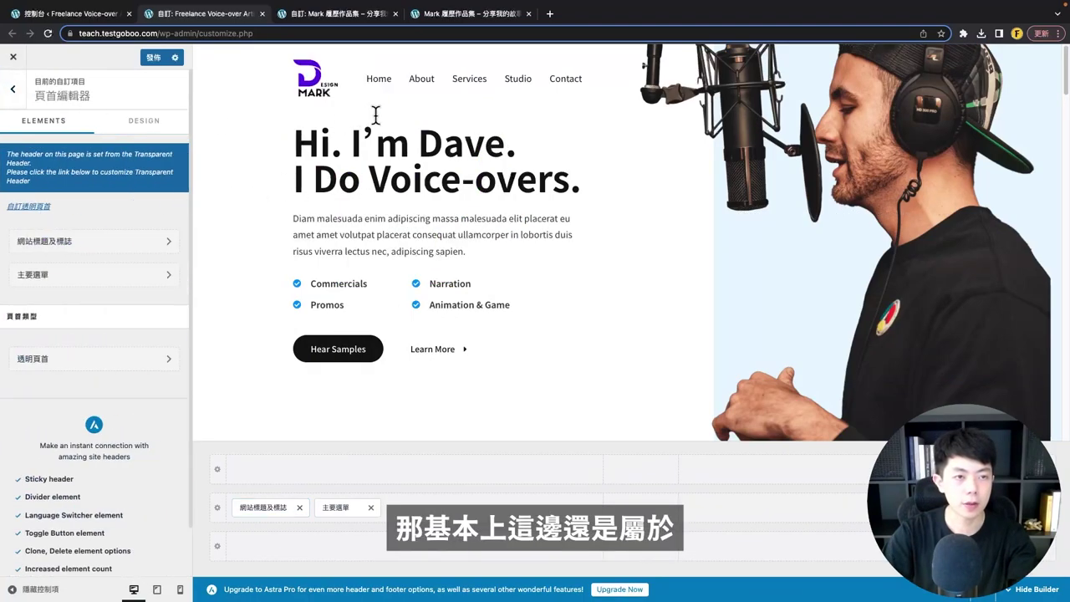
{"action": "left_click", "coordinate": [58, 361]}
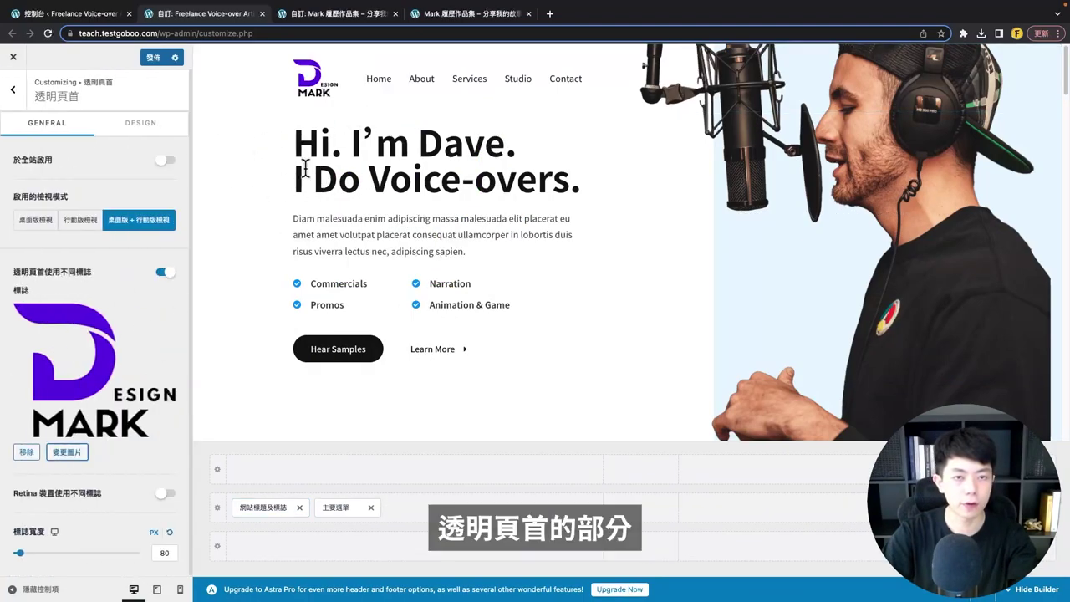
{"action": "scroll", "coordinate": [115, 269], "scroll_direction": "down", "scroll_amount": 5}
{"action": "scroll", "coordinate": [98, 305], "scroll_direction": "up", "scroll_amount": 1}
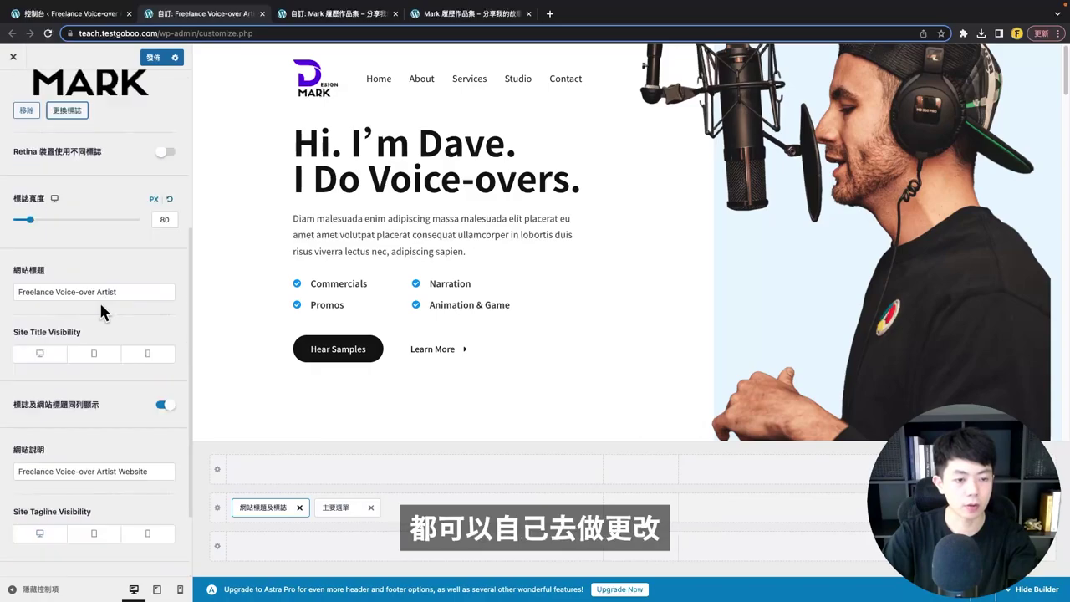
{"action": "scroll", "coordinate": [100, 309], "scroll_direction": "up", "scroll_amount": 3}
{"action": "scroll", "coordinate": [100, 311], "scroll_direction": "up", "scroll_amount": 1}
{"action": "left_click", "coordinate": [12, 88]}
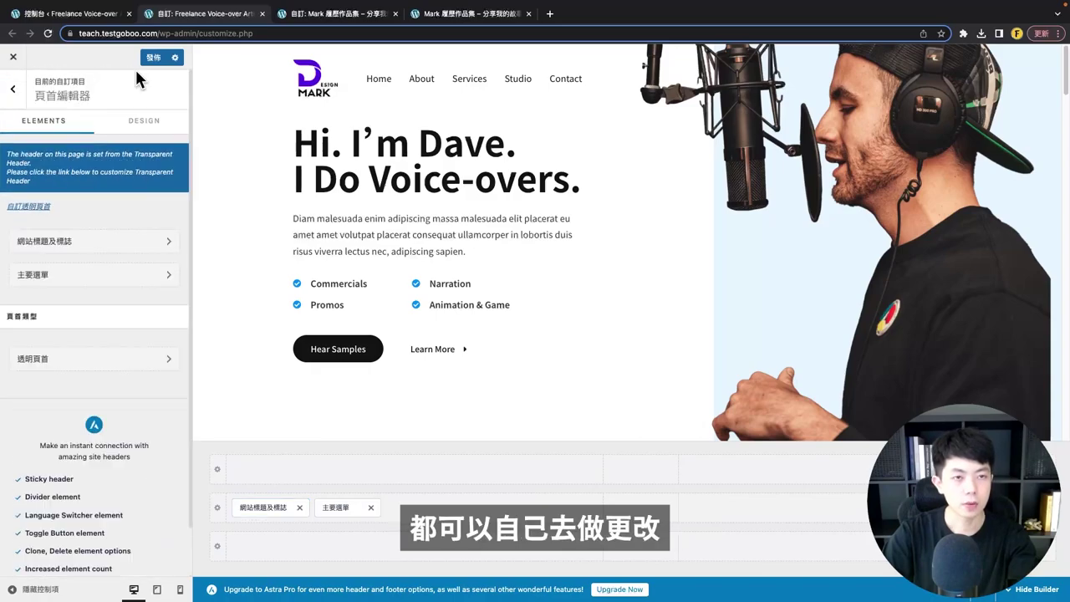
{"action": "left_click", "coordinate": [154, 60]}
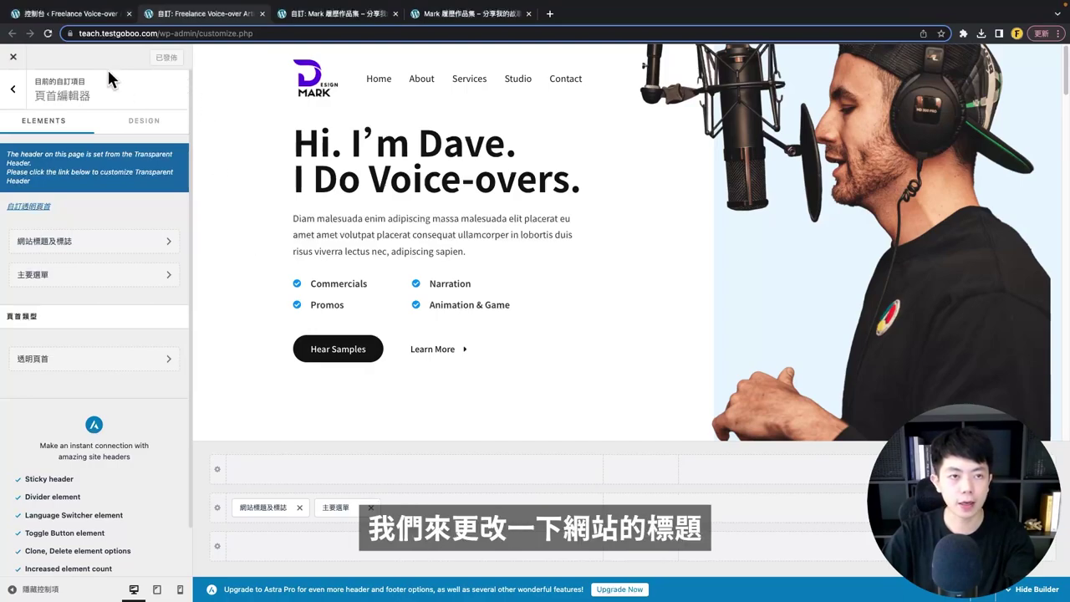
- Open Settings > General and highlight the current site title and tagline
{"action": "left_click", "coordinate": [83, 13]}
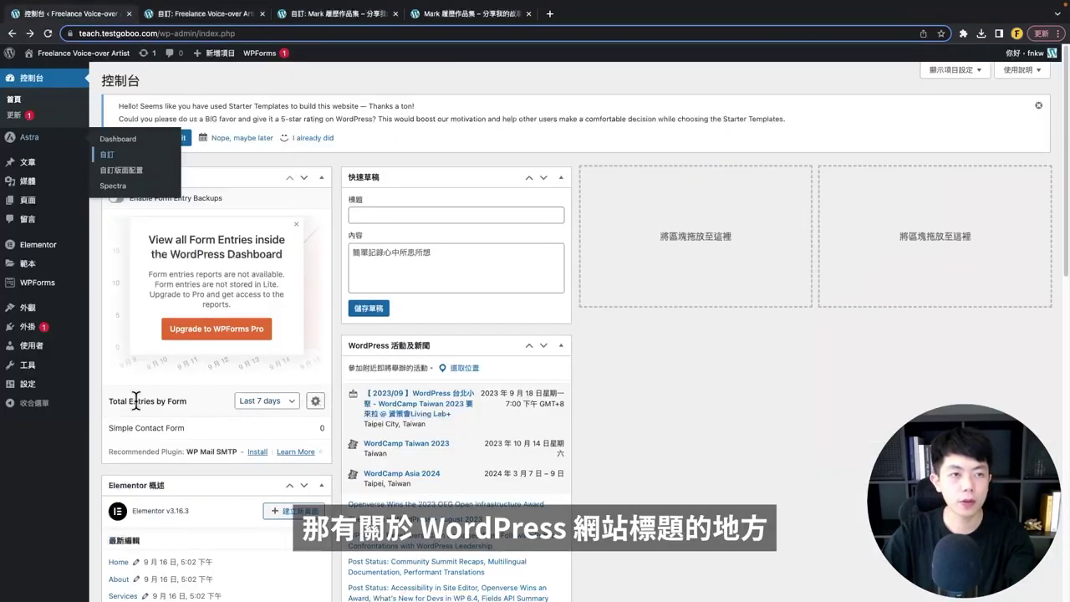
{"action": "mouse_move", "coordinate": [12, 387]}
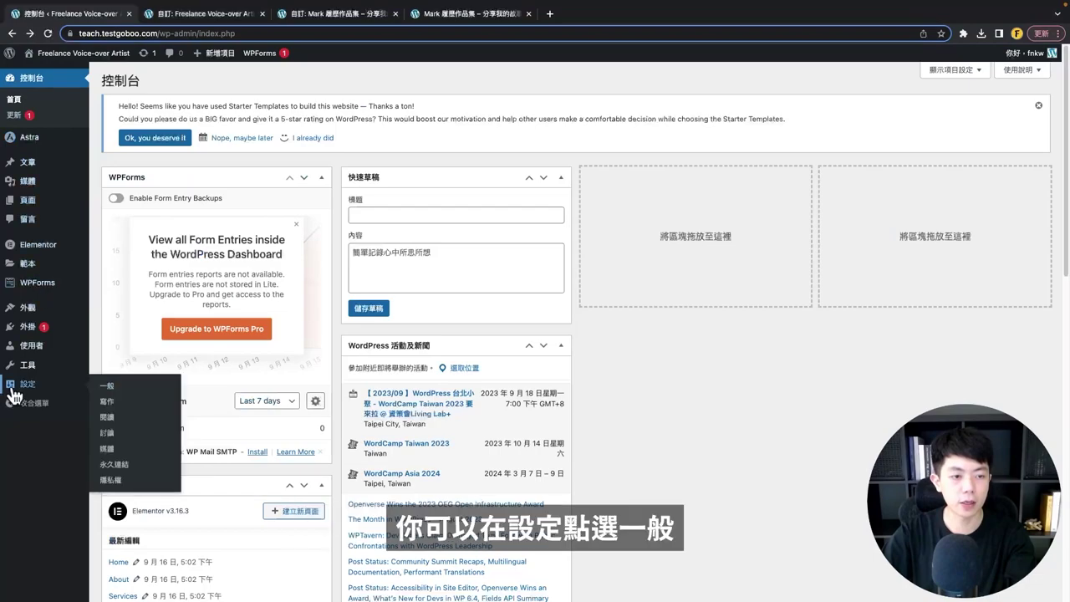
{"action": "left_click", "coordinate": [122, 390]}
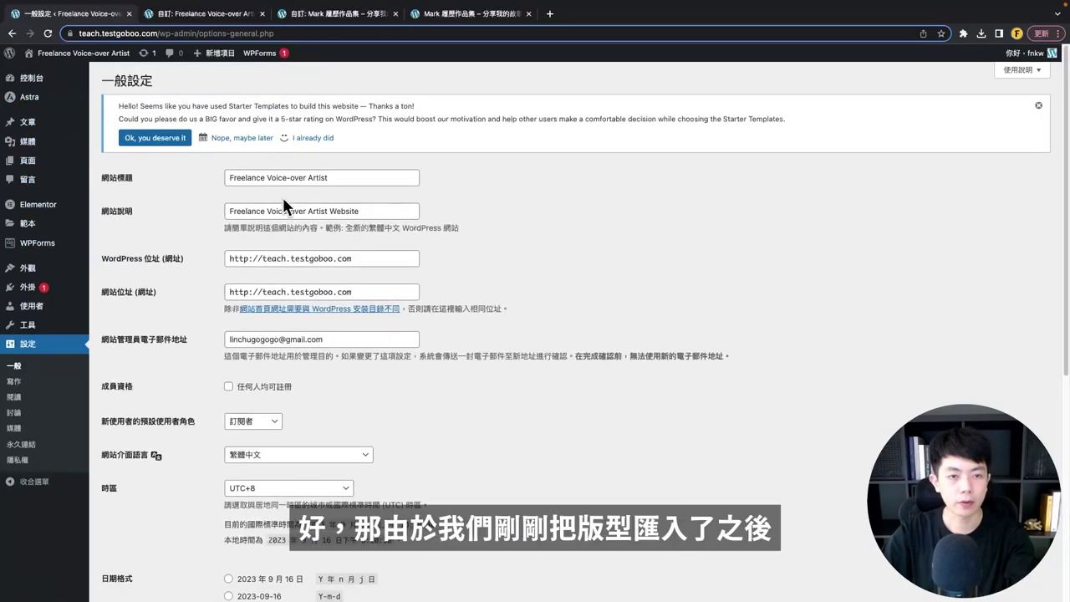
{"action": "left_click_drag", "start_coordinate": [359, 177], "coordinate": [234, 184]}
{"action": "left_click_drag", "start_coordinate": [381, 203], "coordinate": [209, 205]}
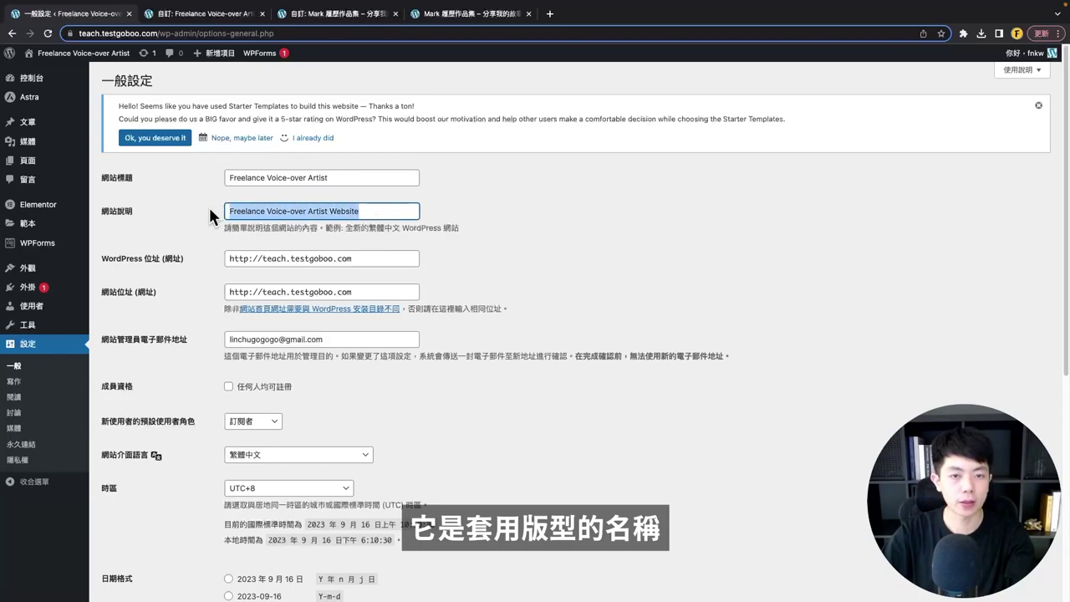
- Change the site title to 範例網站, clear the old tagline, and save the settings
{"action": "triple_click", "coordinate": [289, 176]}
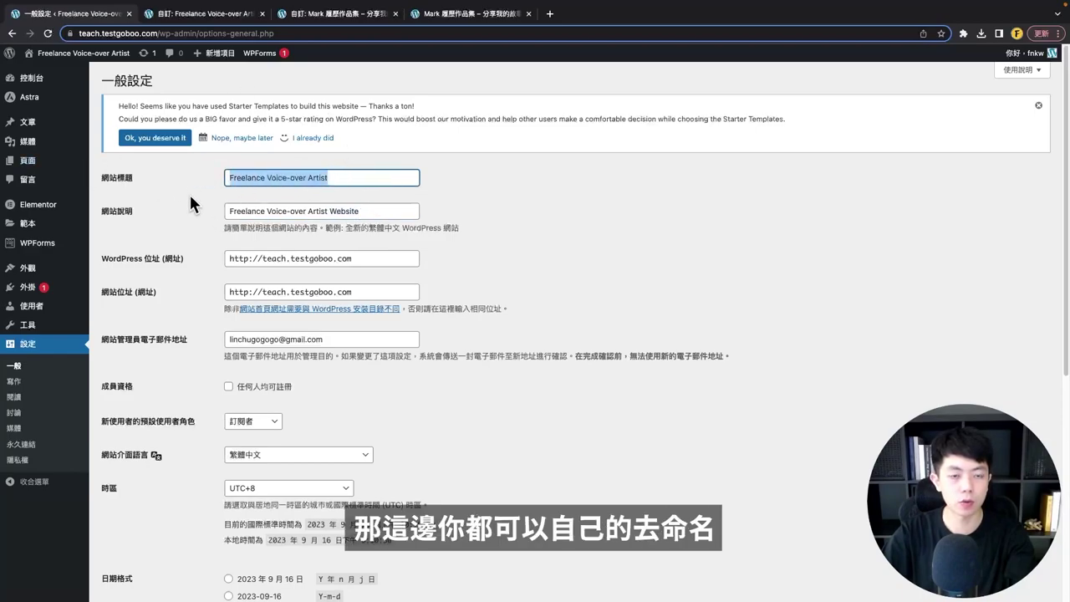
{"action": "key", "text": "BackSpace"}
{"action": "type", "text": "範例網站"}
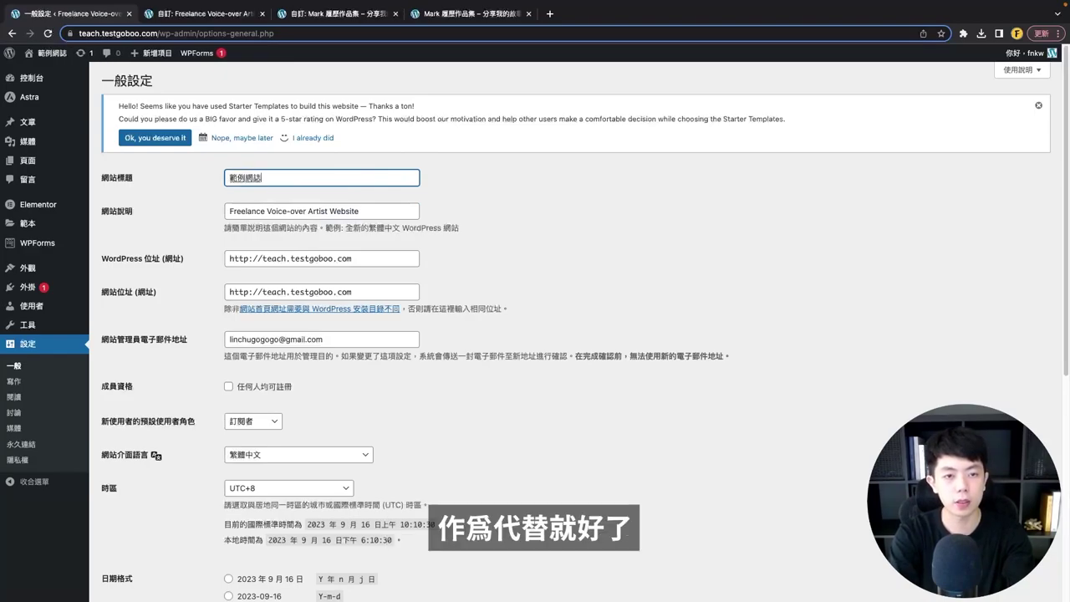
{"action": "key", "text": "Tab"}
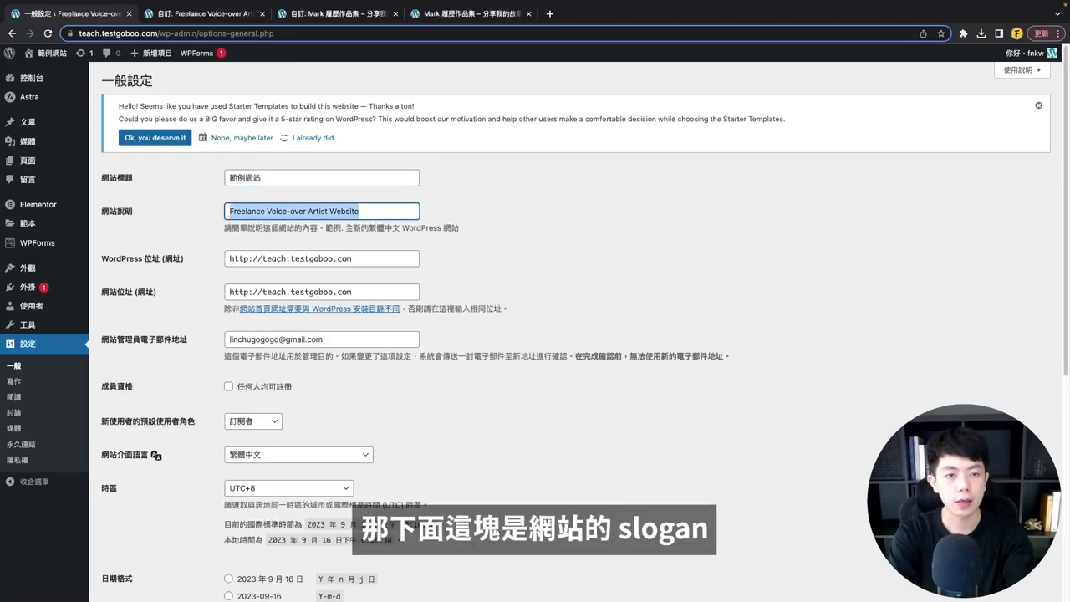
{"action": "key", "text": "BackSpace"}
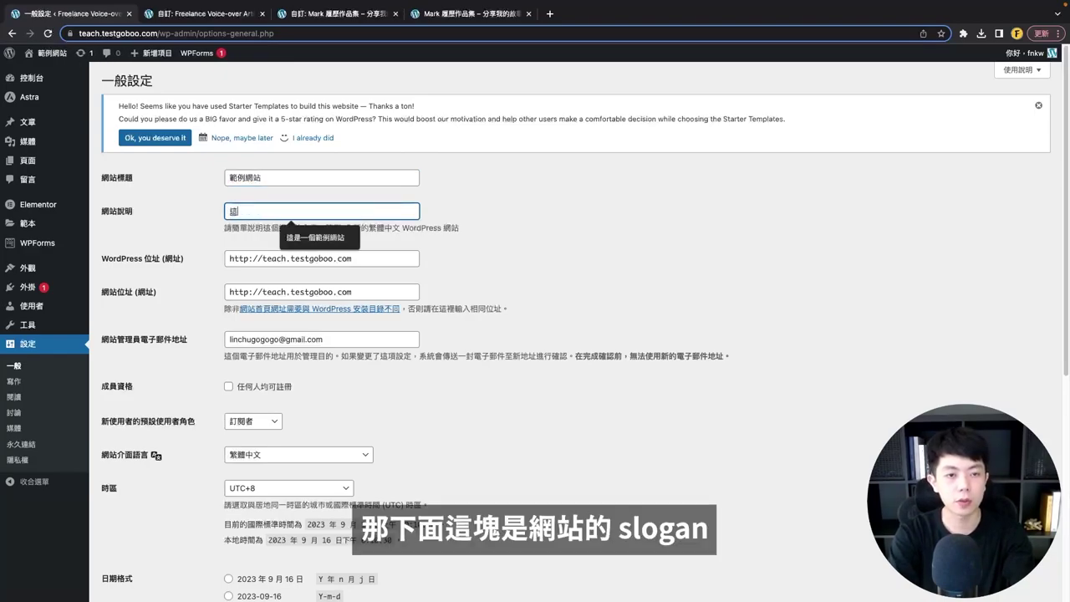
{"action": "scroll", "coordinate": [235, 451], "scroll_direction": "down", "scroll_amount": 5}
{"action": "left_click", "coordinate": [121, 543]}
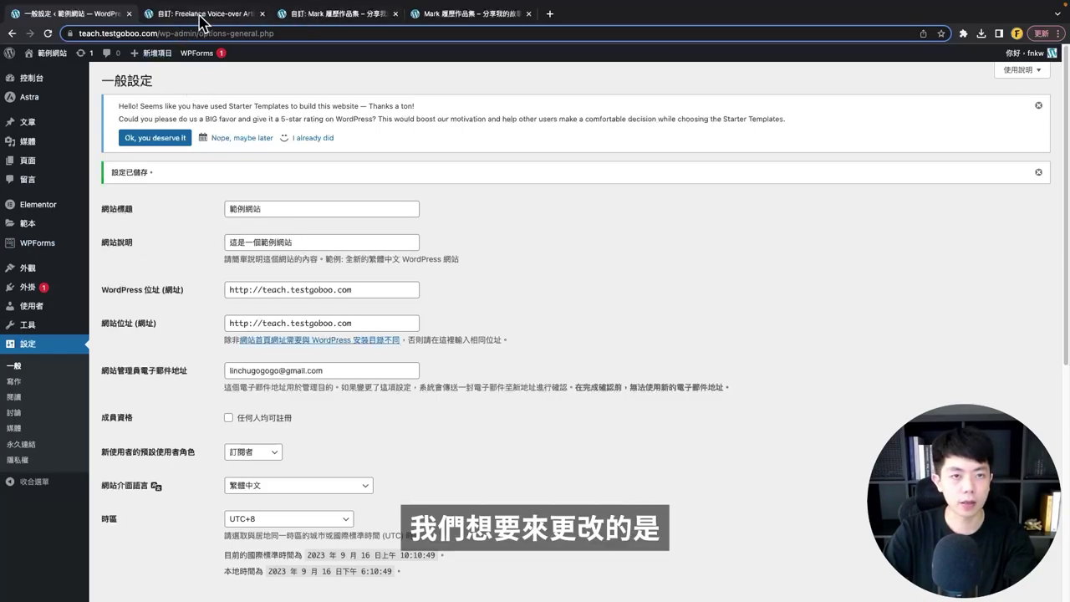
{"action": "left_click", "coordinate": [200, 16]}
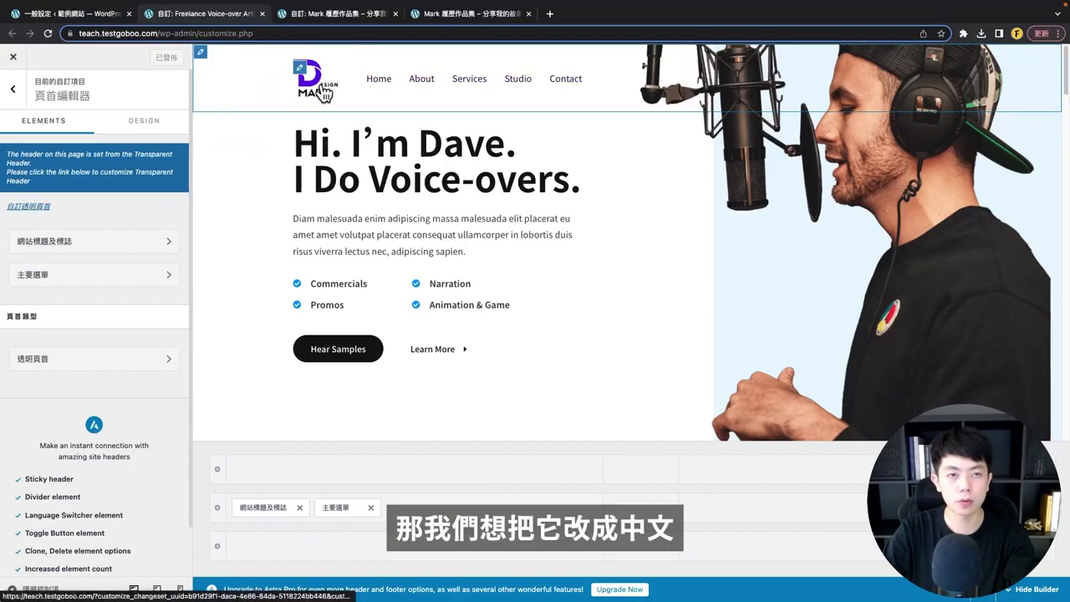
{"action": "key", "text": "ctrl+1"}
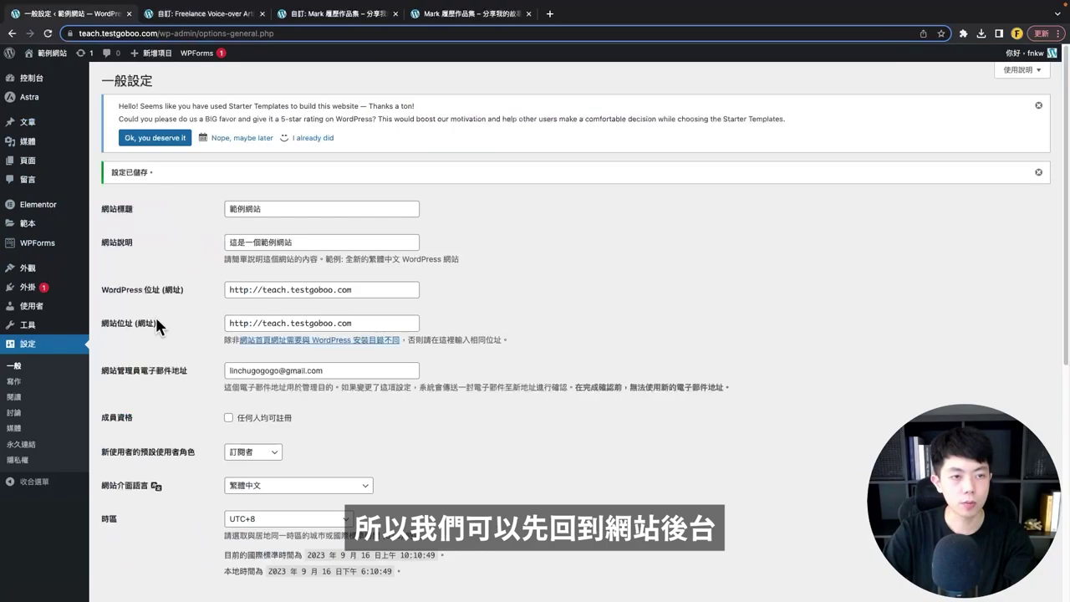
- In All Pages, quick-edit the About page's title to 關於我 and update it
{"action": "left_click", "coordinate": [50, 162]}
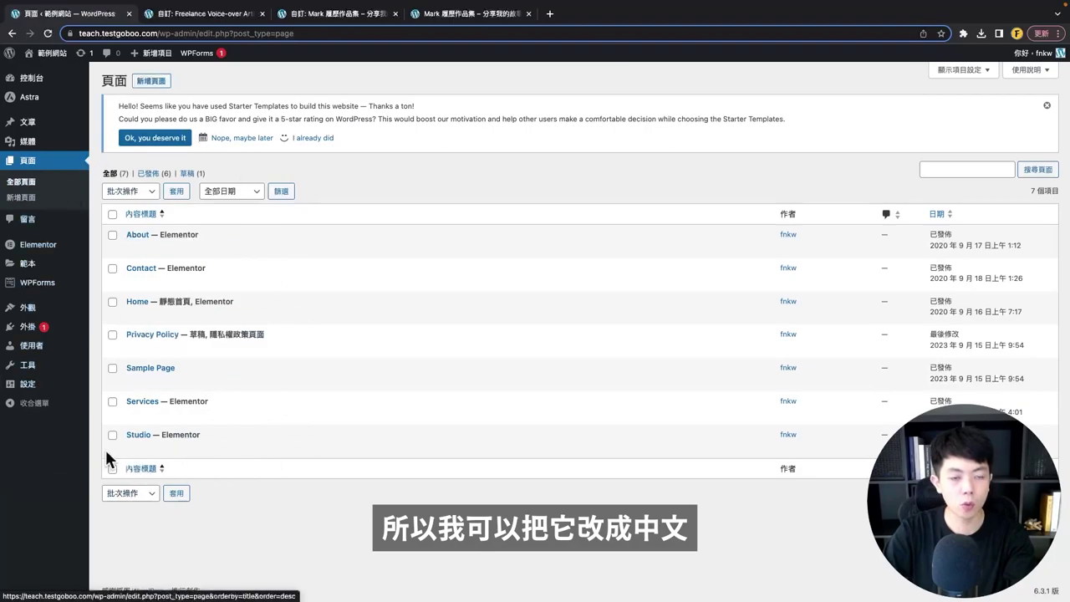
{"action": "mouse_move", "coordinate": [221, 337]}
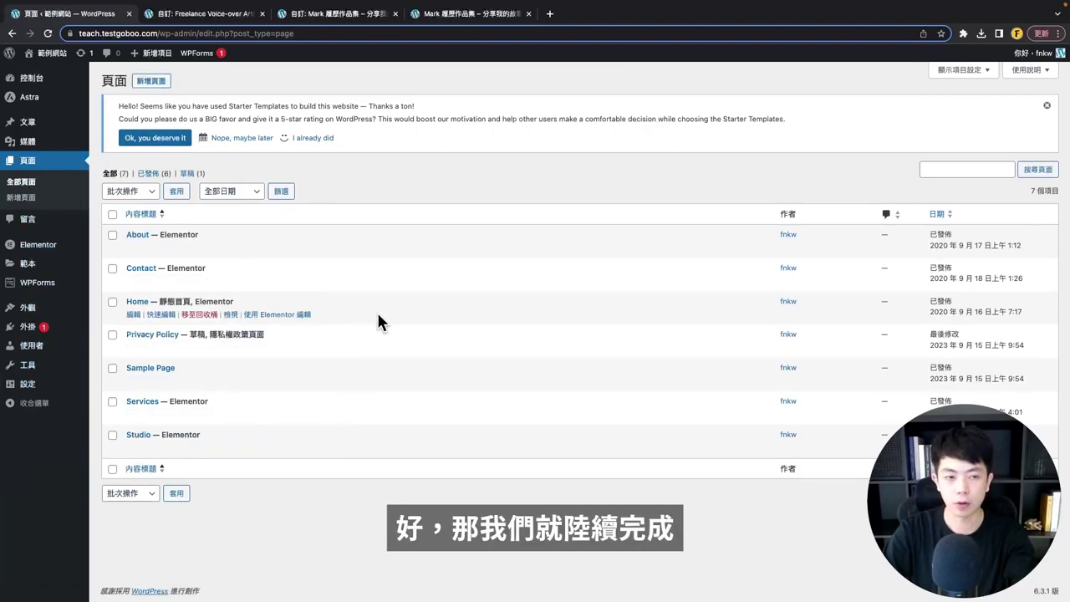
{"action": "mouse_move", "coordinate": [192, 259]}
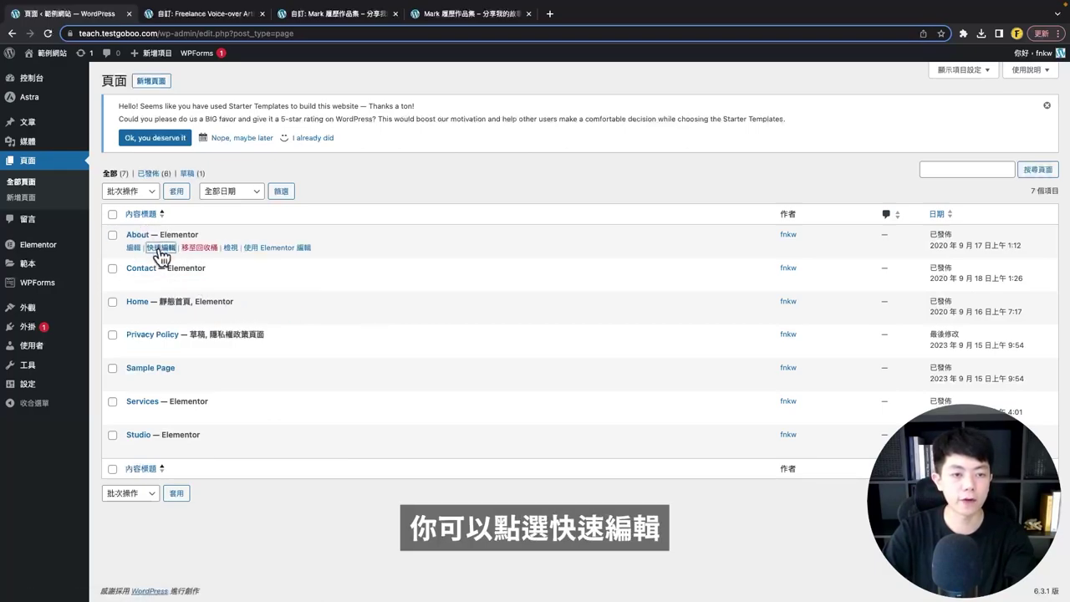
{"action": "left_click", "coordinate": [159, 249]}
{"action": "type", "text": "ㄎ"}
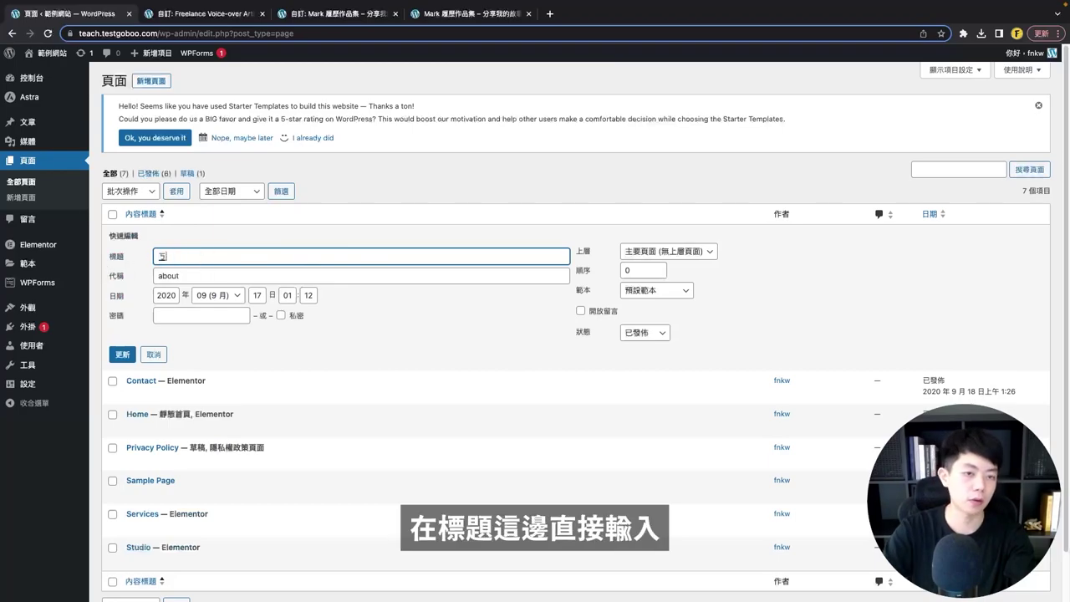
{"action": "type", "text": "關於我"}
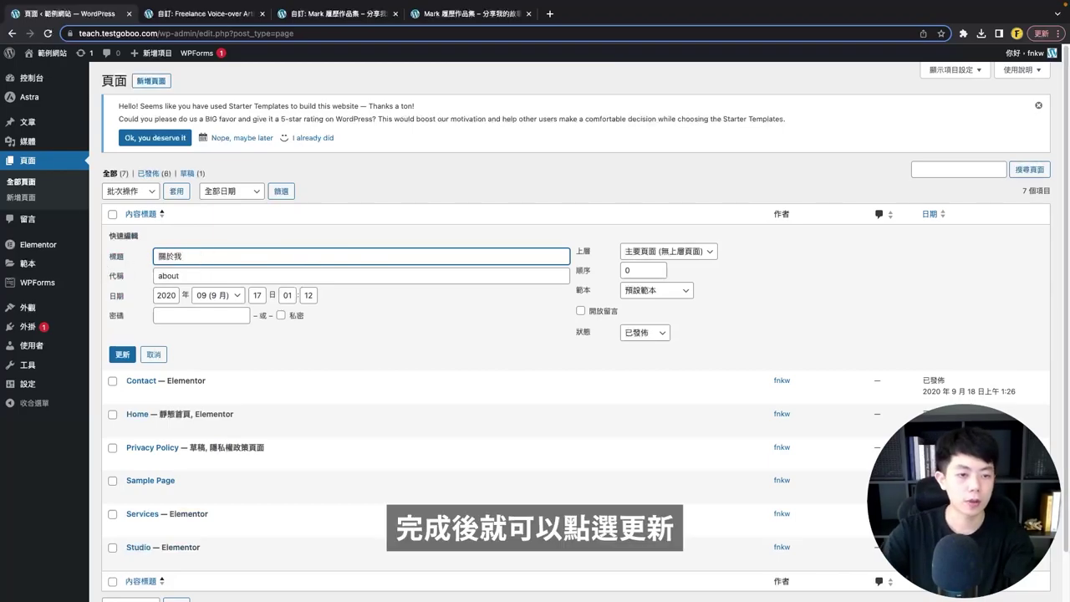
{"action": "left_click", "coordinate": [117, 355]}
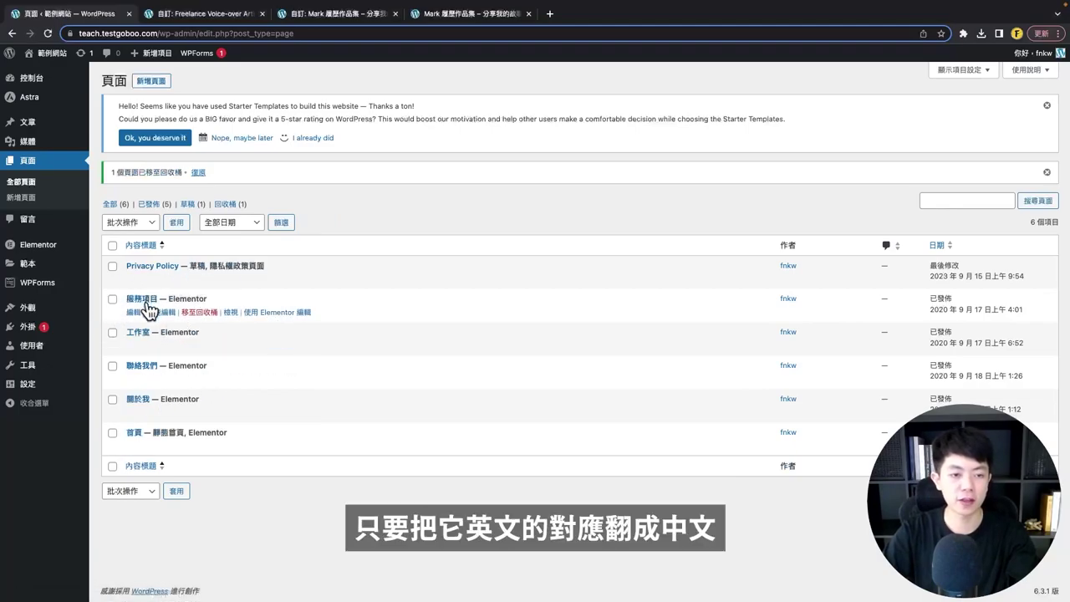
{"action": "right_click", "coordinate": [229, 317]}
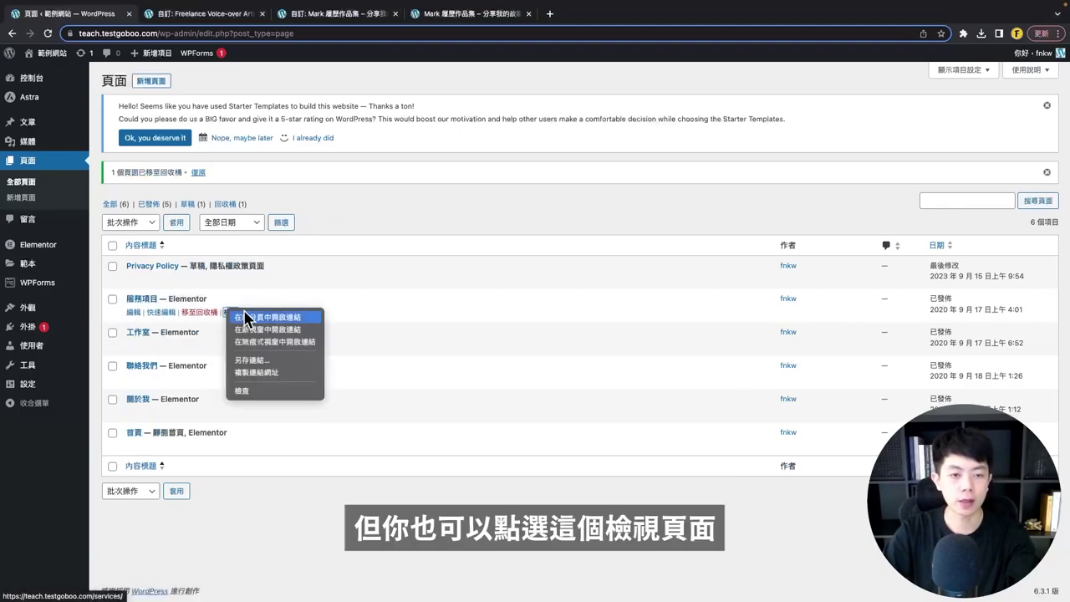
{"action": "left_click", "coordinate": [244, 323]}
{"action": "left_click", "coordinate": [209, 16]}
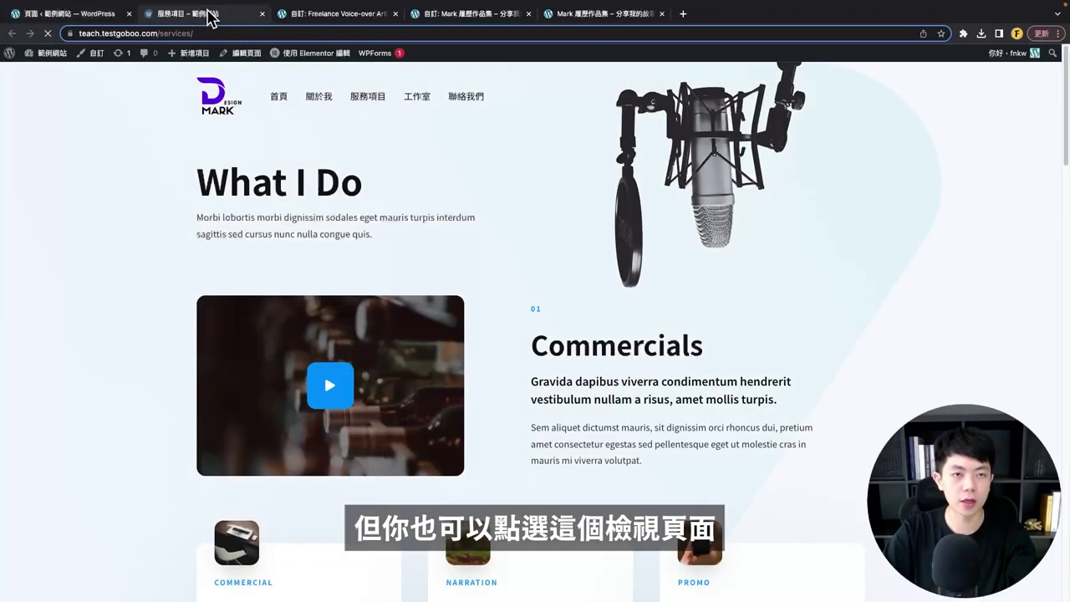
{"action": "scroll", "coordinate": [368, 313], "scroll_direction": "down", "scroll_amount": 7}
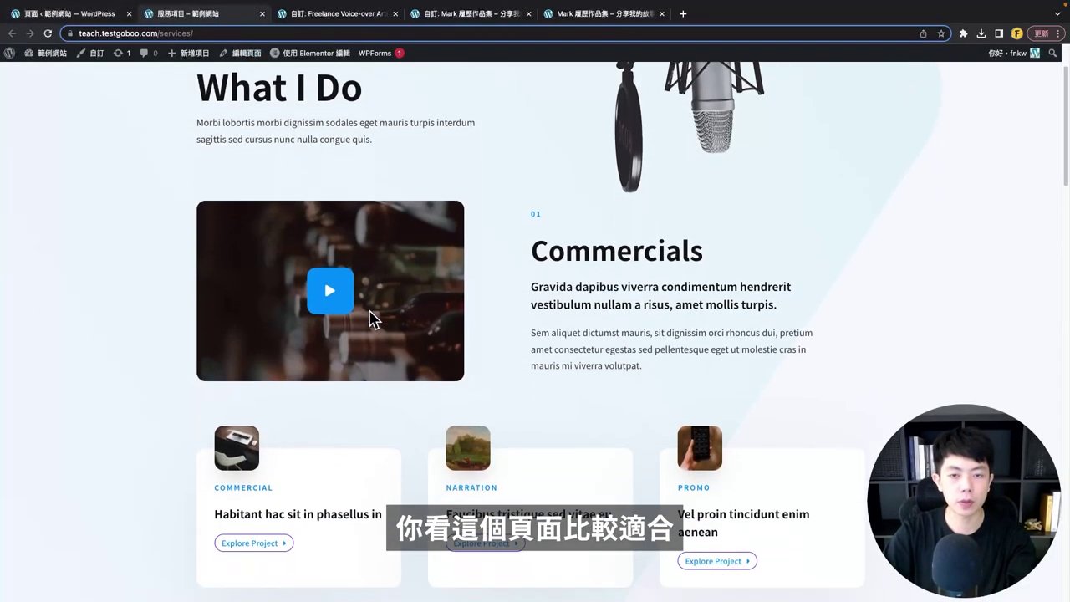
{"action": "scroll", "coordinate": [369, 322], "scroll_direction": "down", "scroll_amount": 4}
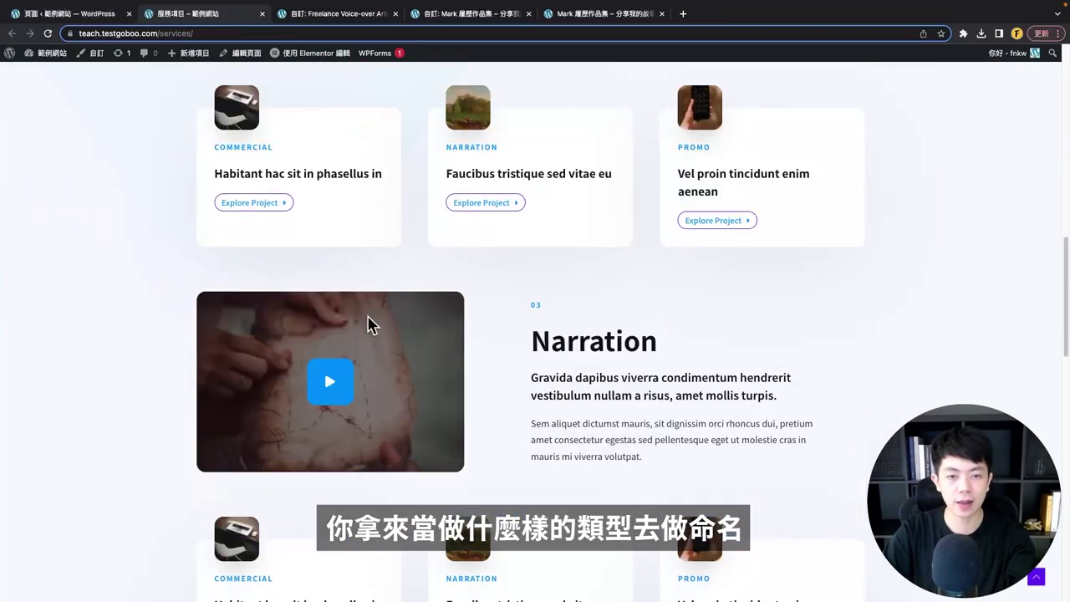
{"action": "scroll", "coordinate": [368, 322], "scroll_direction": "down", "scroll_amount": 3}
{"action": "scroll", "coordinate": [368, 318], "scroll_direction": "down", "scroll_amount": 7}
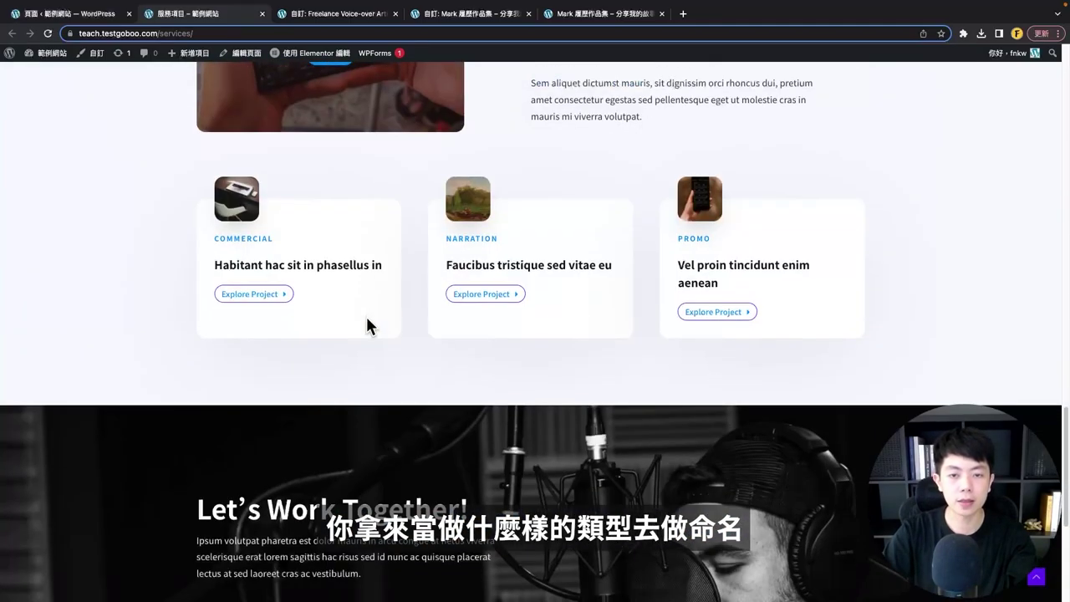
{"action": "scroll", "coordinate": [365, 314], "scroll_direction": "up", "scroll_amount": 20}
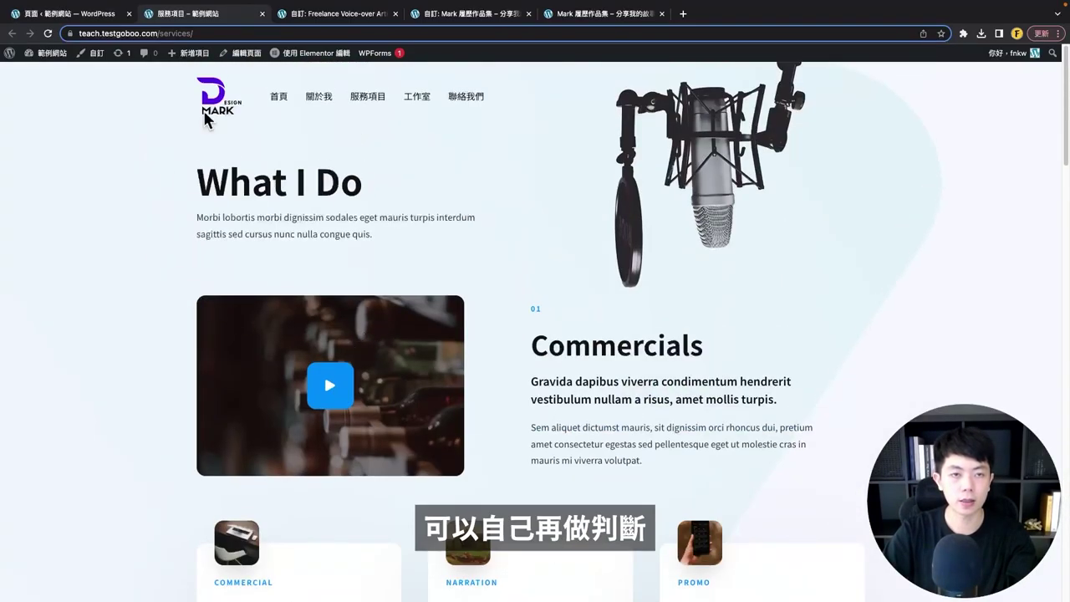
{"action": "left_click", "coordinate": [260, 14]}
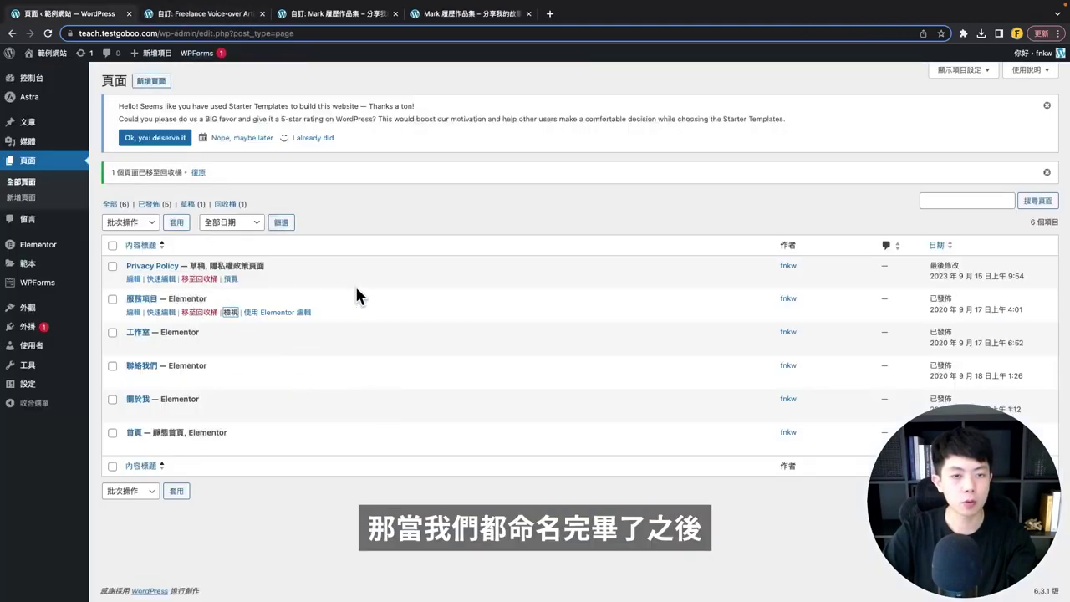
{"action": "mouse_move", "coordinate": [33, 309]}
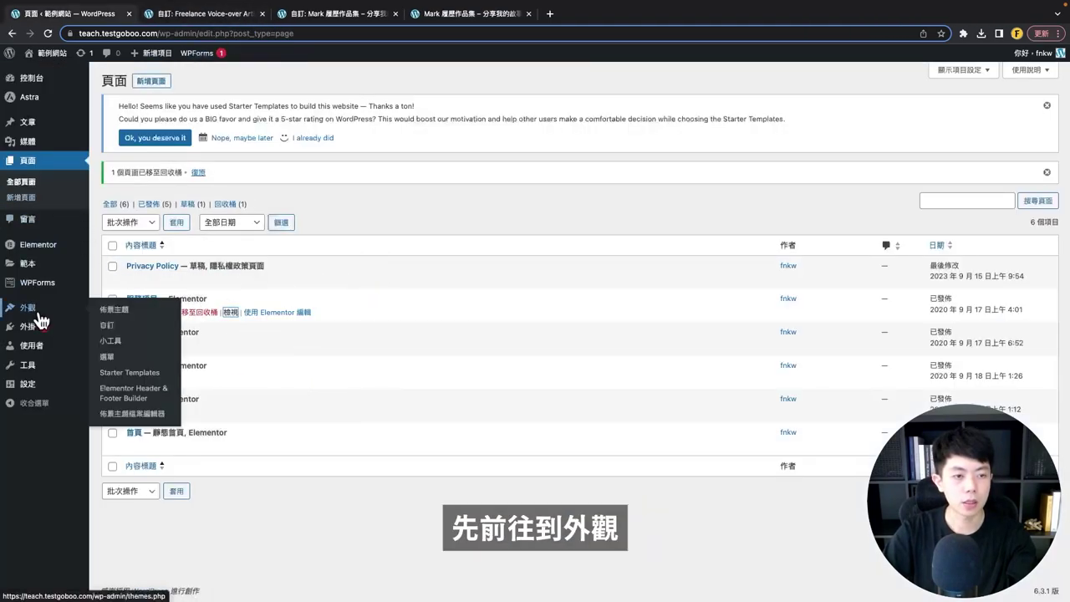
- Open Appearance > Menus and review the current 'main' menu
{"action": "left_click", "coordinate": [107, 356]}
{"action": "scroll", "coordinate": [264, 149], "scroll_direction": "down", "scroll_amount": 2}
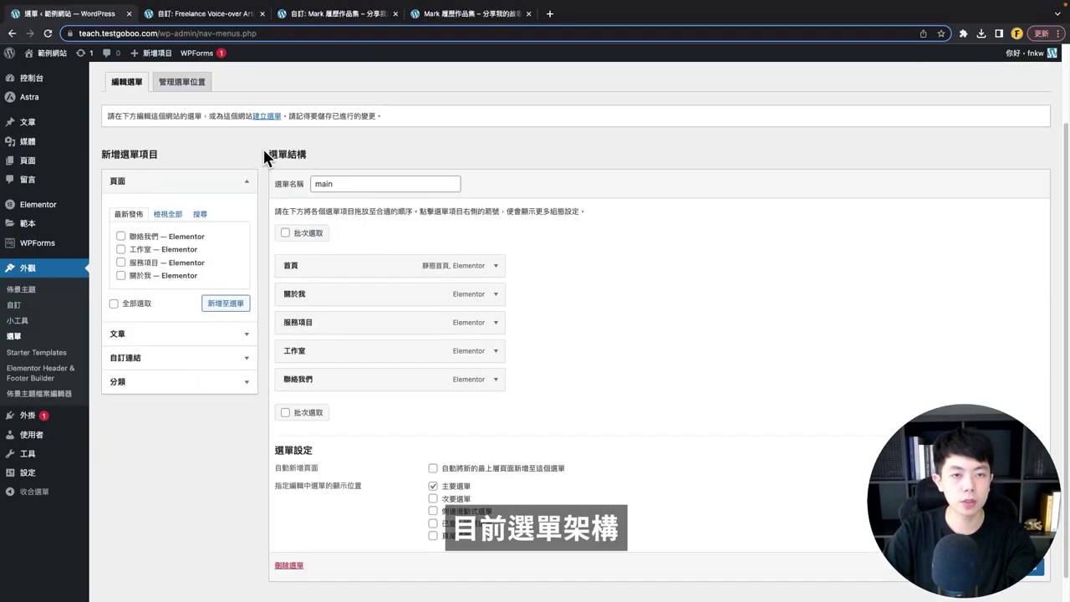
{"action": "left_click", "coordinate": [337, 184]}
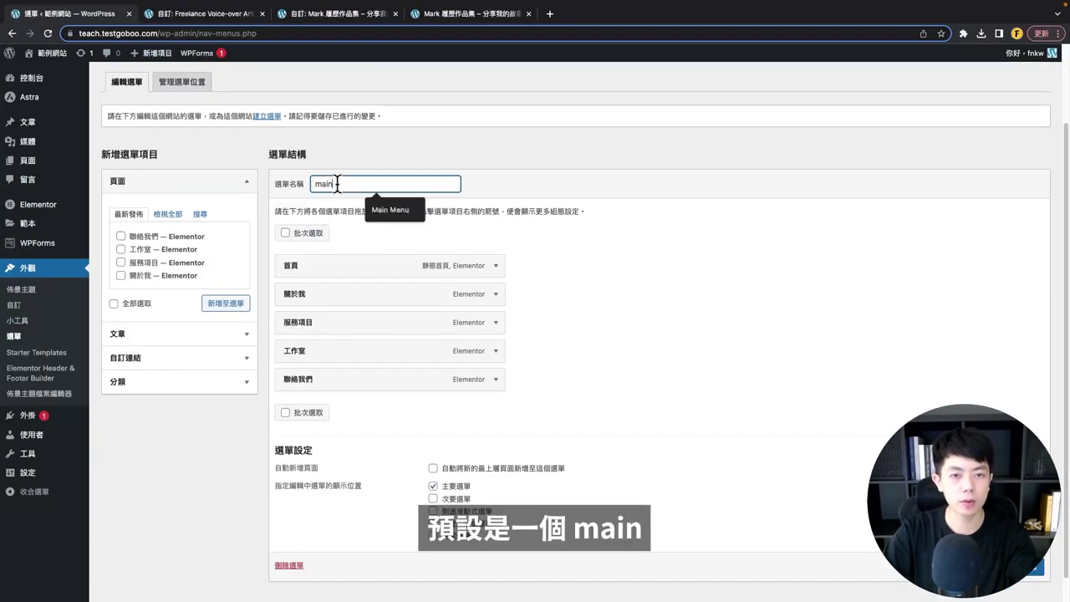
{"action": "left_click", "coordinate": [310, 219]}
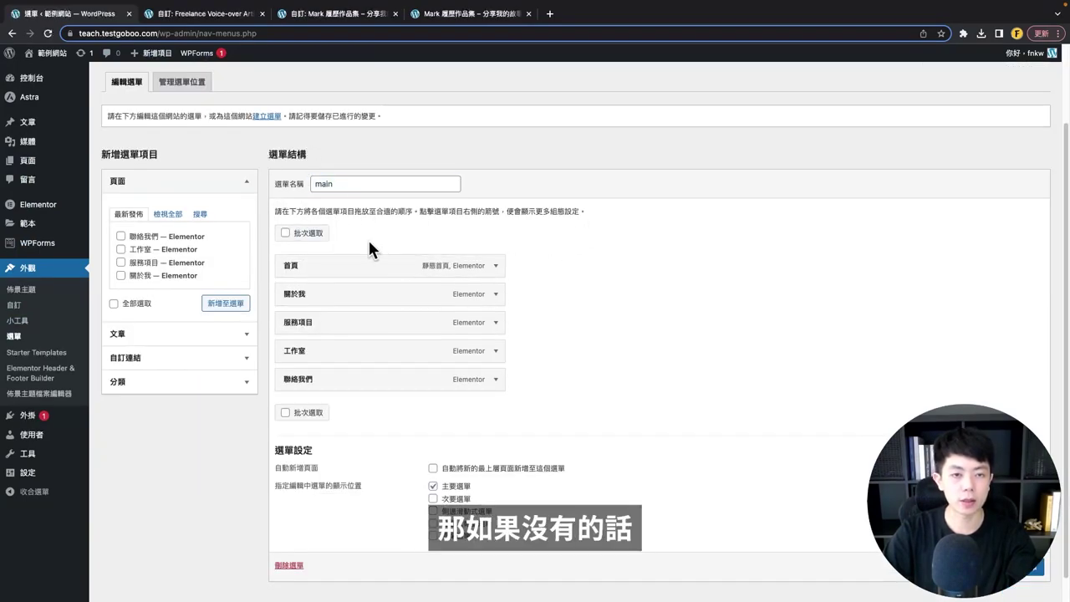
{"action": "scroll", "coordinate": [366, 249], "scroll_direction": "up", "scroll_amount": 1}
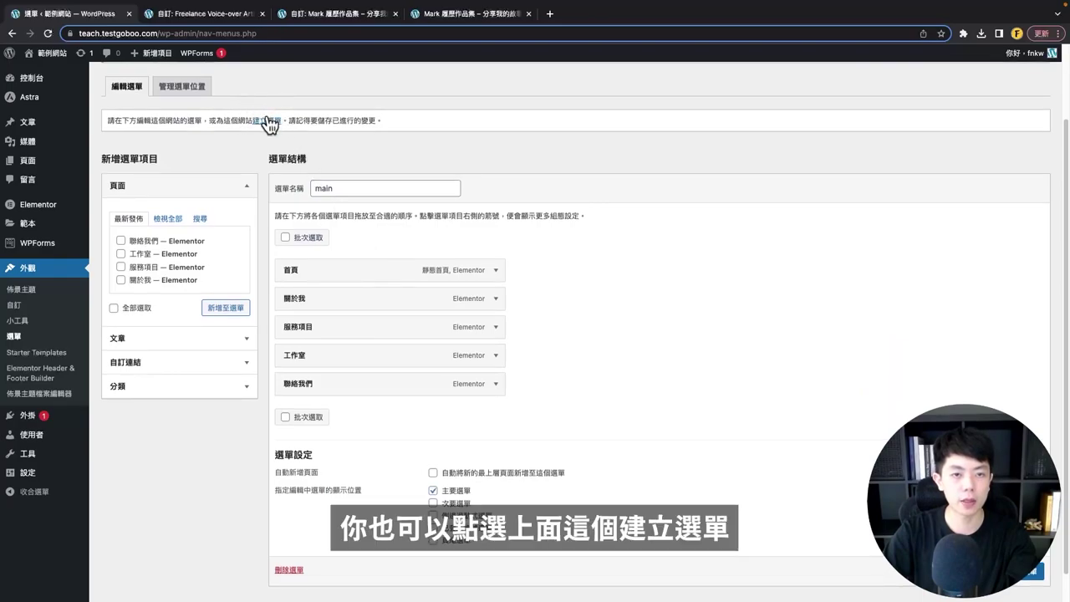
{"action": "scroll", "coordinate": [526, 331], "scroll_direction": "down", "scroll_amount": 1}
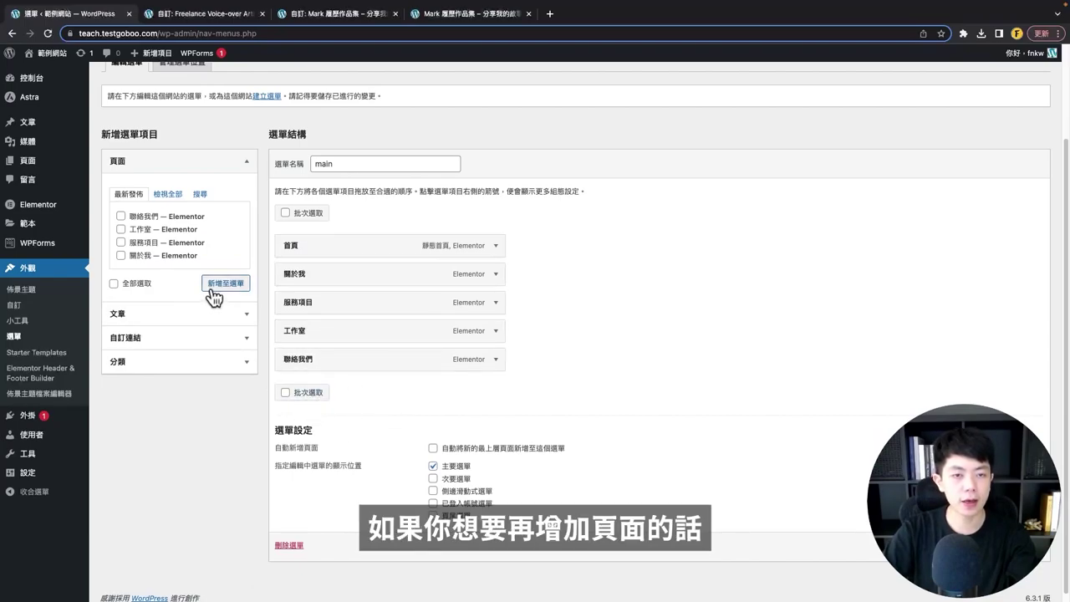
- From View All pages, tick only 首頁 and add it to the menu
{"action": "left_click", "coordinate": [158, 195]}
{"action": "left_click", "coordinate": [135, 217]}
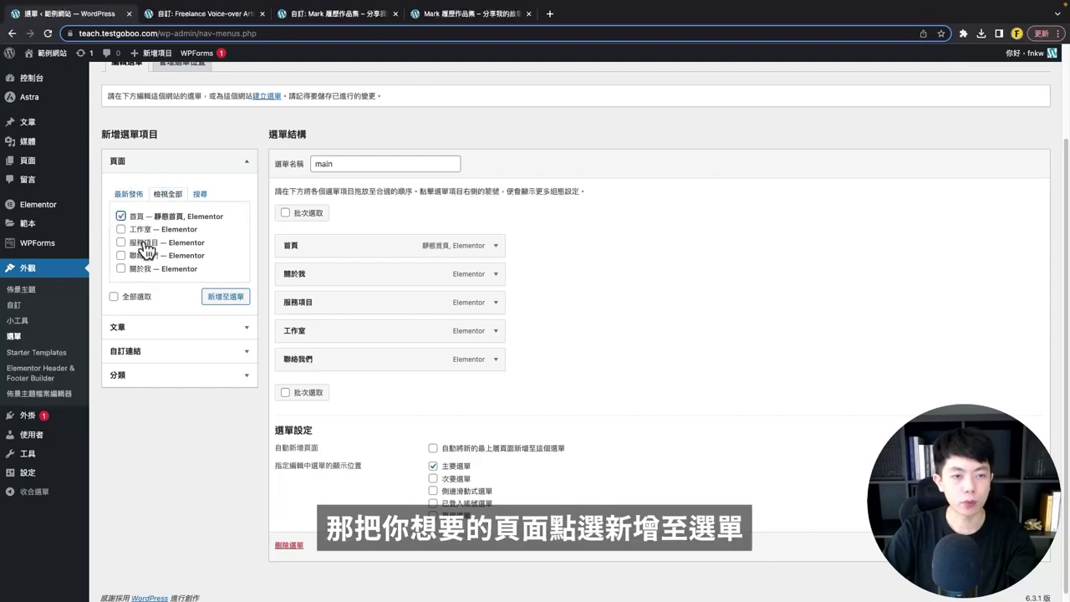
{"action": "left_click", "coordinate": [131, 243]}
{"action": "left_click", "coordinate": [128, 268]}
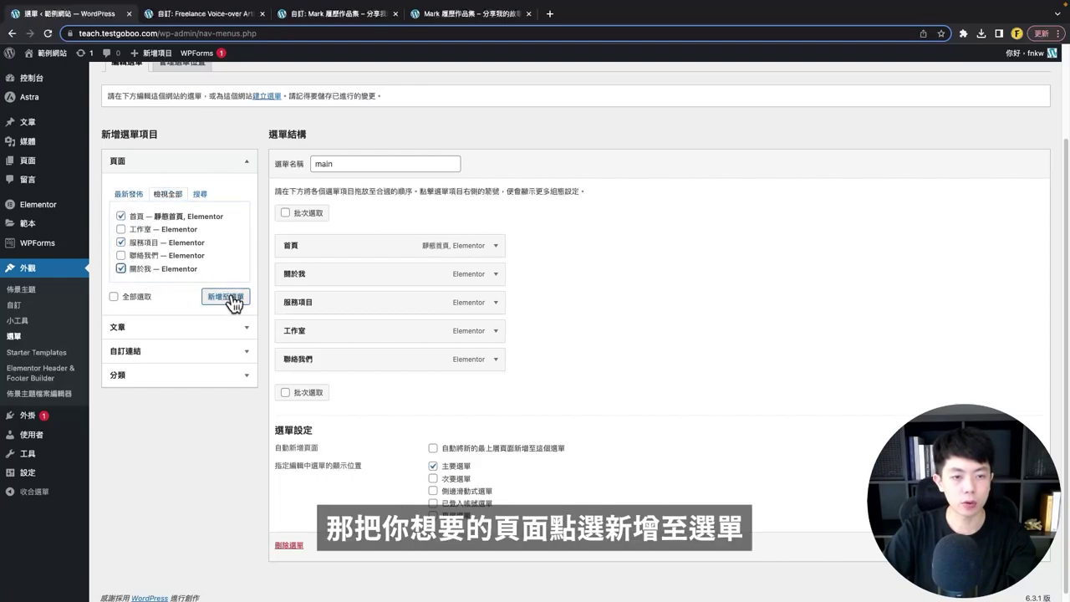
{"action": "left_click", "coordinate": [142, 267]}
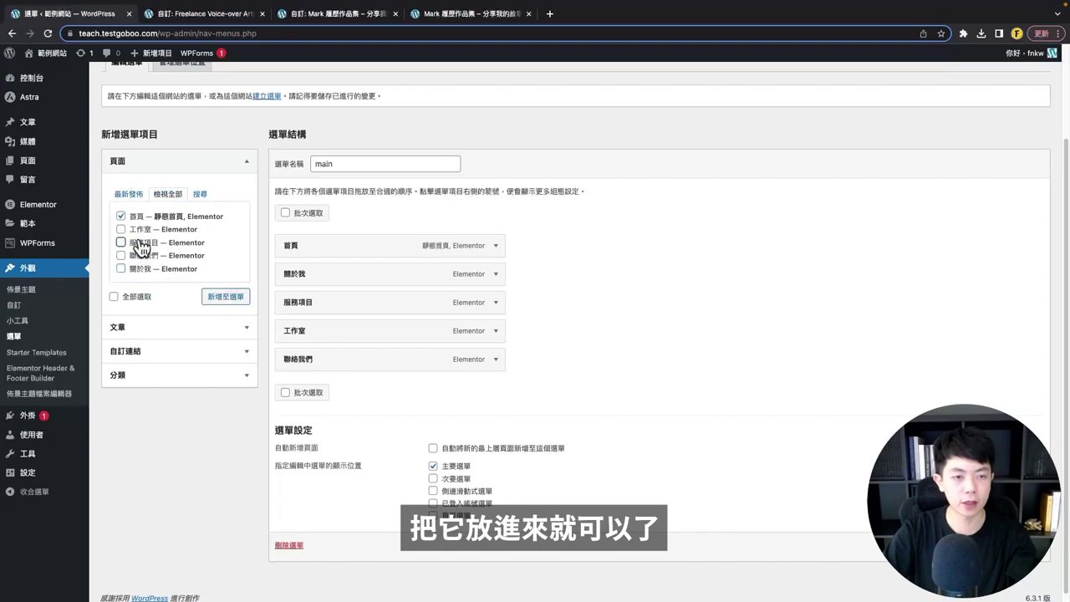
{"action": "left_click", "coordinate": [224, 299]}
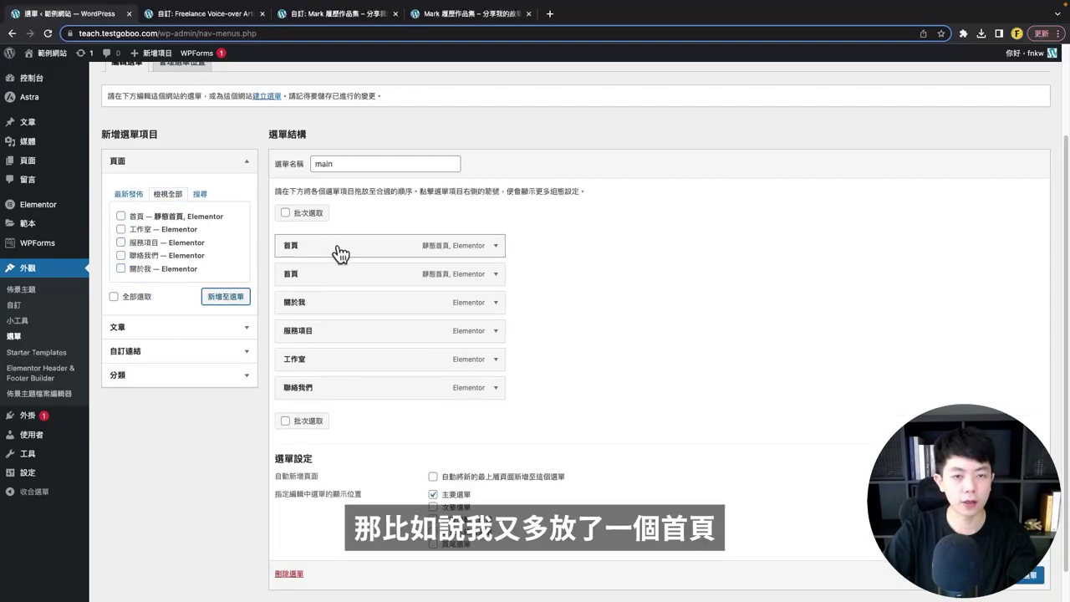
- Drag the extra 首頁 item to the end, remove it, then browse the Posts, Custom Links and Categories panels
{"action": "left_click_drag", "start_coordinate": [340, 253], "coordinate": [487, 387]}
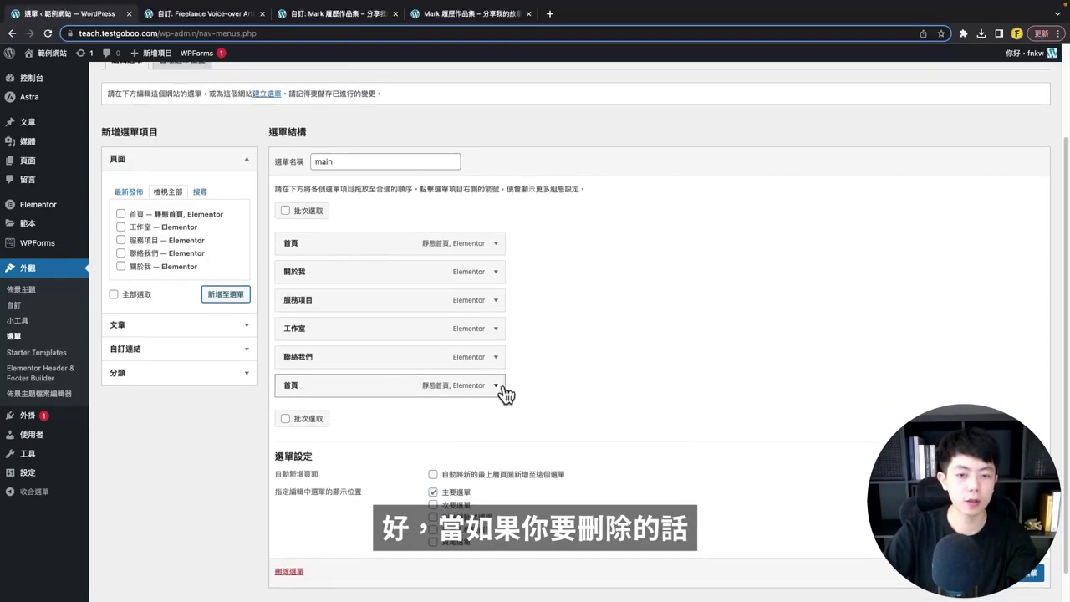
{"action": "left_click", "coordinate": [502, 386]}
{"action": "scroll", "coordinate": [291, 465], "scroll_direction": "down", "scroll_amount": 3}
{"action": "left_click", "coordinate": [288, 410]}
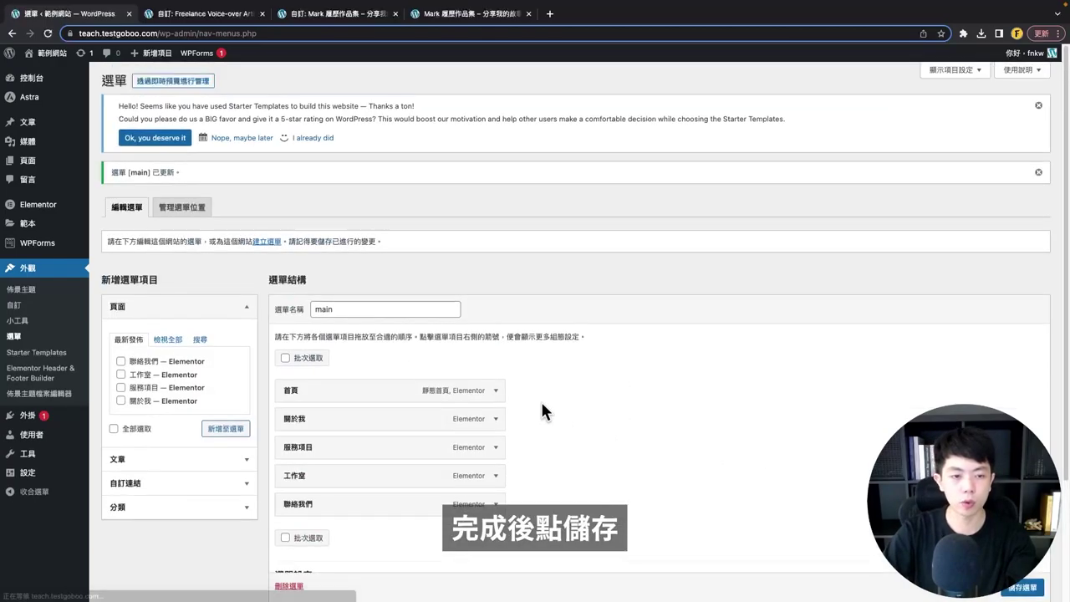
{"action": "scroll", "coordinate": [251, 335], "scroll_direction": "down", "scroll_amount": 2}
{"action": "left_click", "coordinate": [173, 312]}
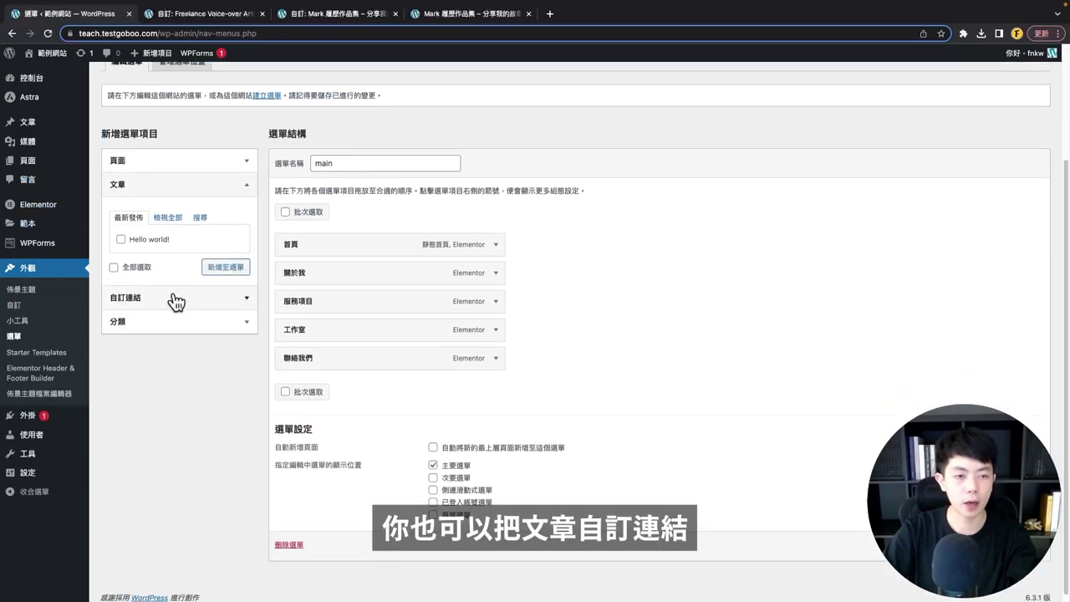
{"action": "left_click", "coordinate": [174, 300]}
{"action": "left_click", "coordinate": [140, 323]}
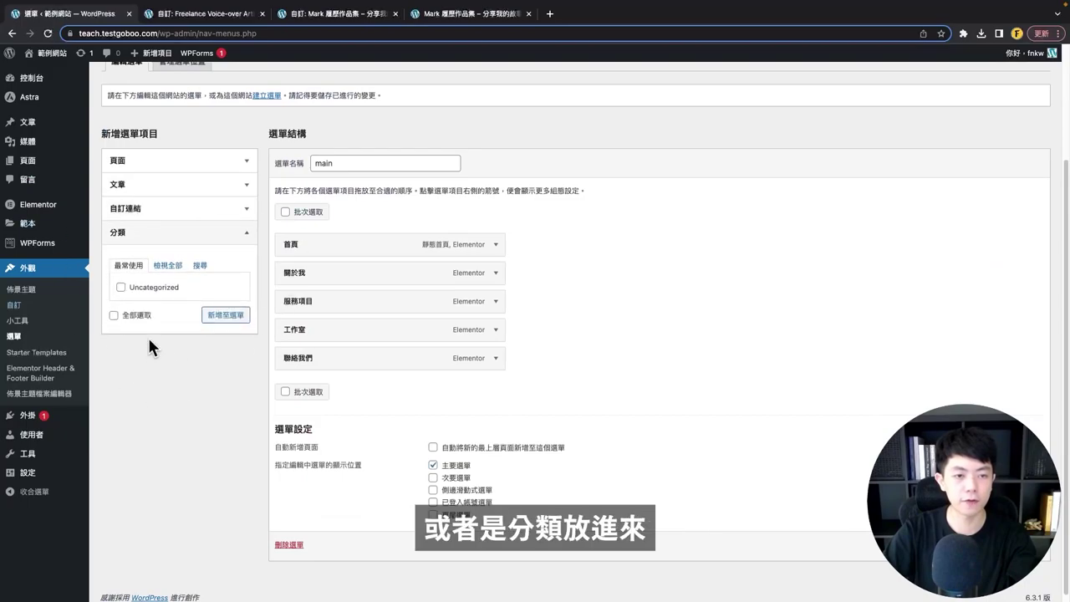
{"action": "scroll", "coordinate": [458, 266], "scroll_direction": "up", "scroll_amount": 2}
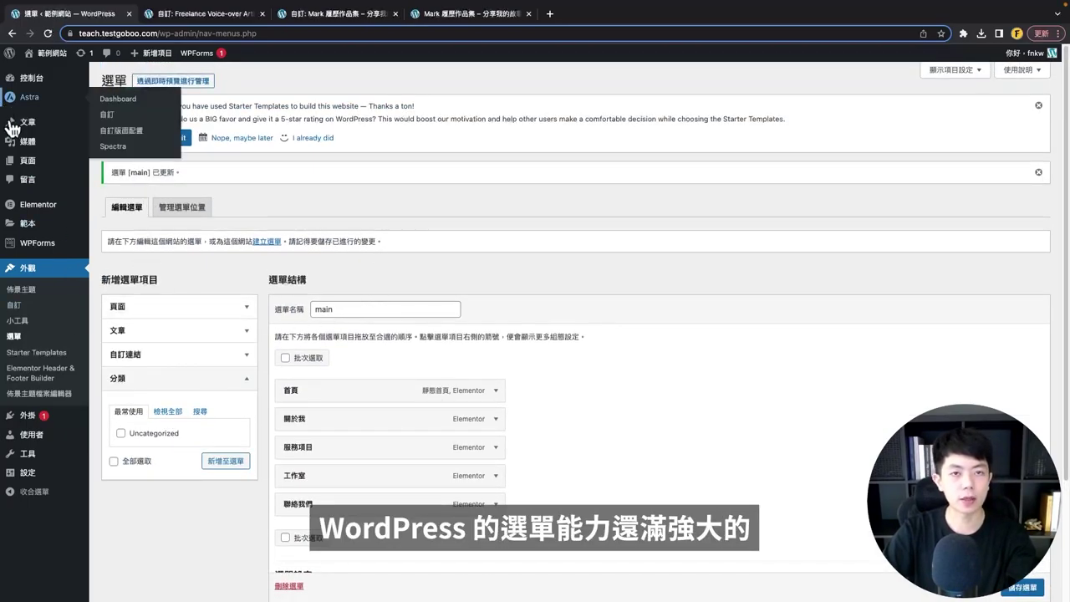
- Open the live front page in a new tab, compare with the Mark portfolio header, then return
{"action": "mouse_move", "coordinate": [43, 64]}
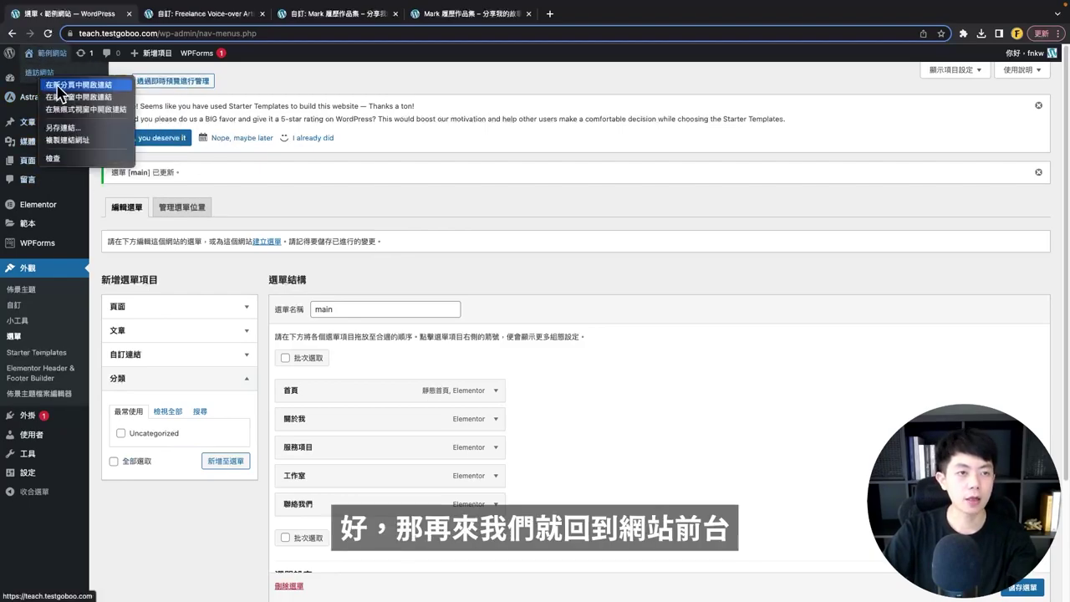
{"action": "left_click", "coordinate": [42, 73]}
{"action": "left_click_drag", "start_coordinate": [183, 15], "coordinate": [339, 32]}
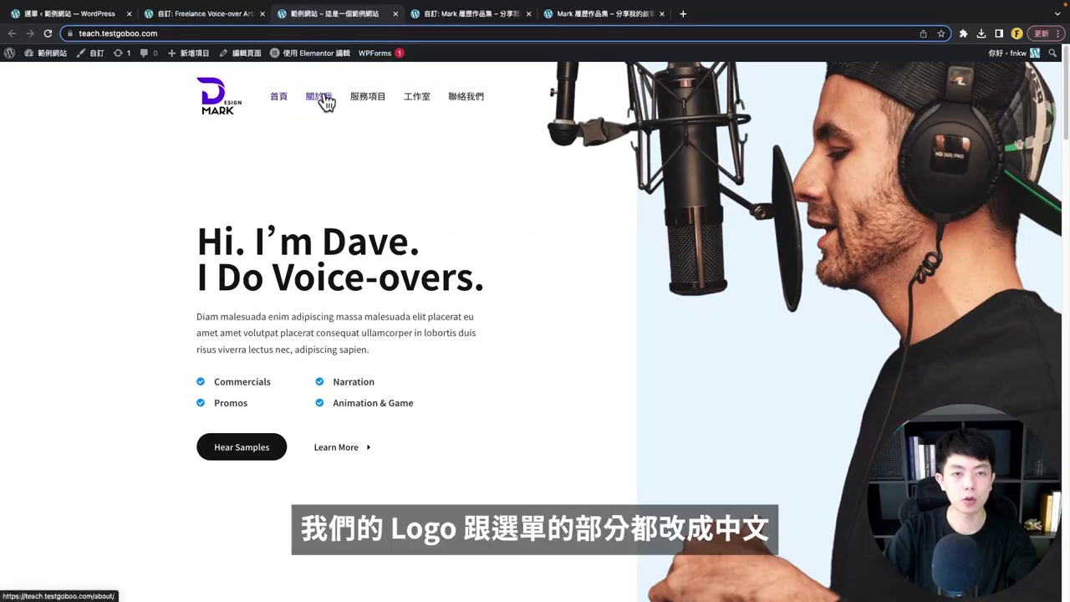
{"action": "left_click", "coordinate": [368, 97]}
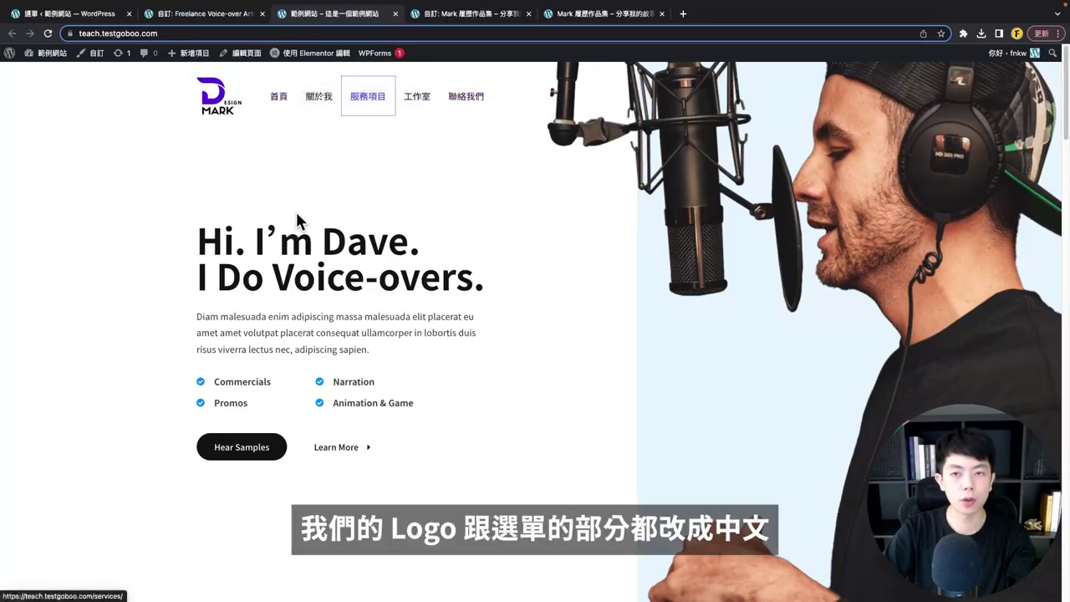
{"action": "left_click", "coordinate": [567, 14]}
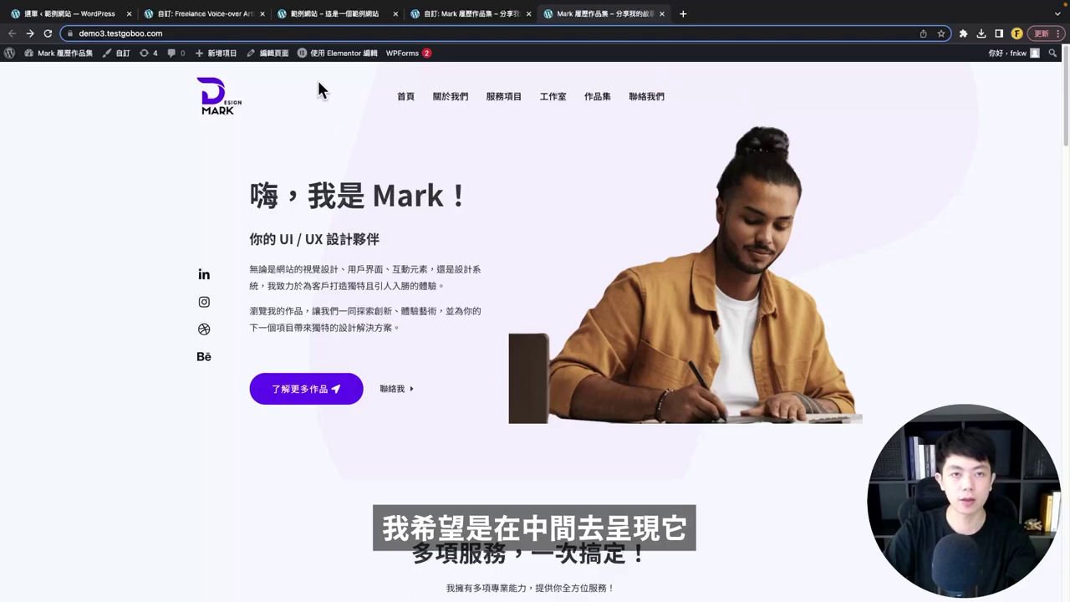
{"action": "left_click", "coordinate": [211, 16]}
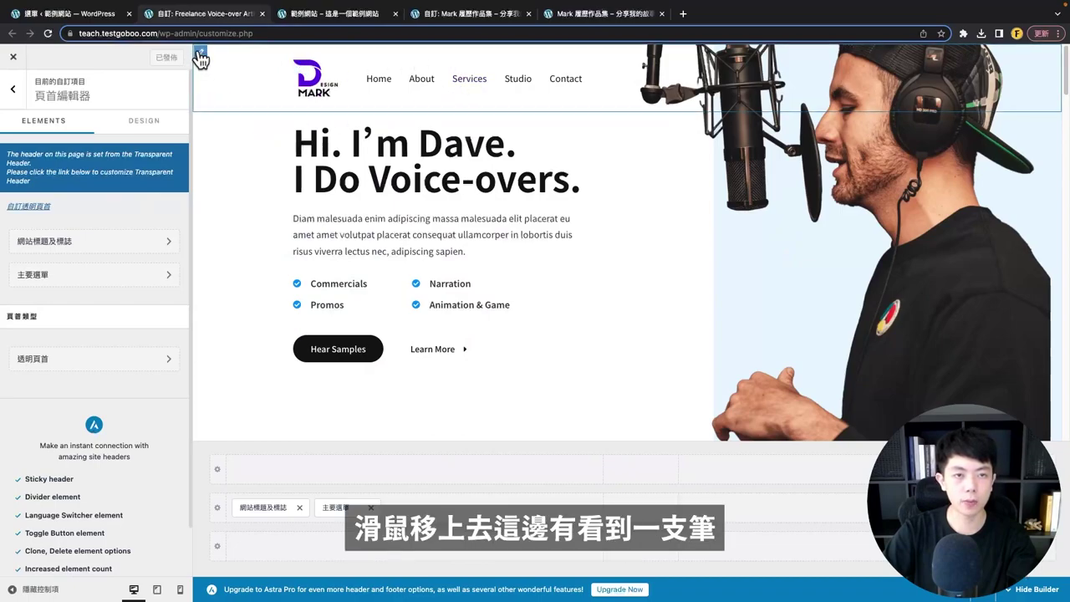
- Add an Account (帳號) element to the top header row, then remove it again
{"action": "left_click", "coordinate": [201, 57]}
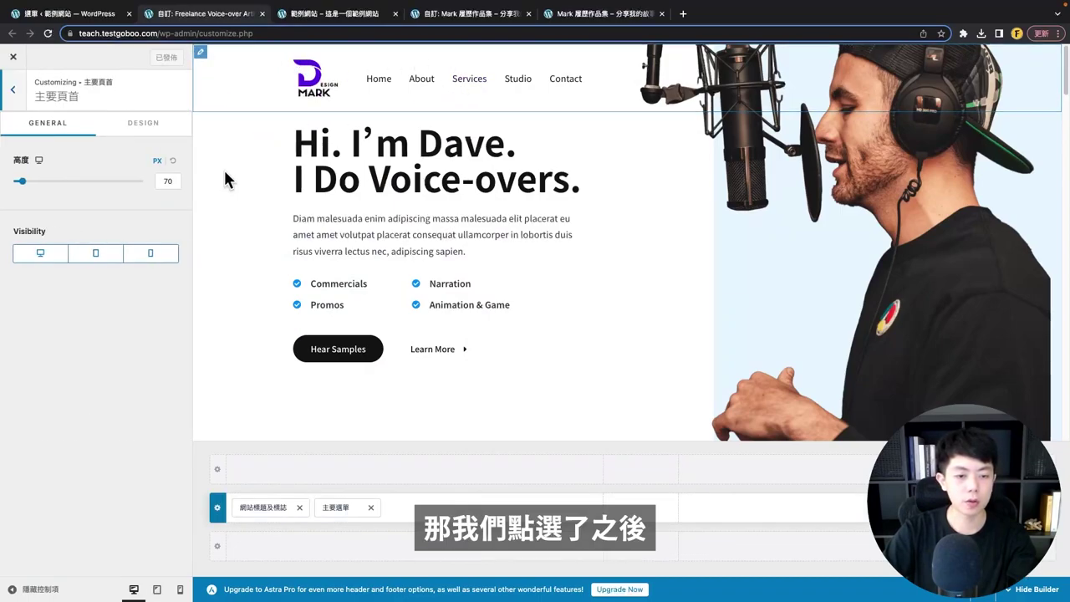
{"action": "scroll", "coordinate": [360, 393], "scroll_direction": "down", "scroll_amount": 3}
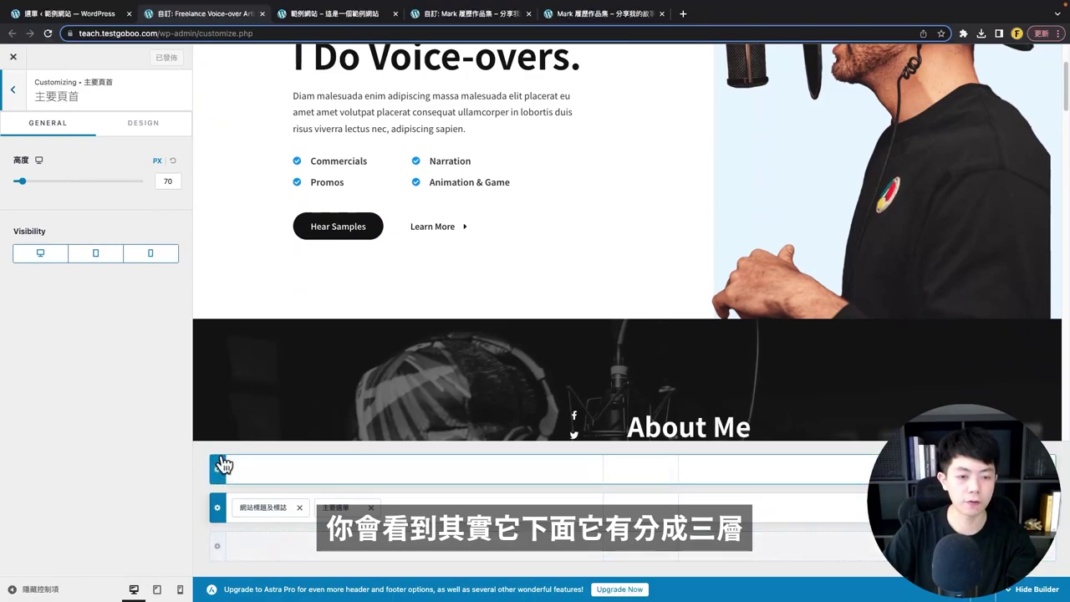
{"action": "scroll", "coordinate": [313, 362], "scroll_direction": "up", "scroll_amount": 3}
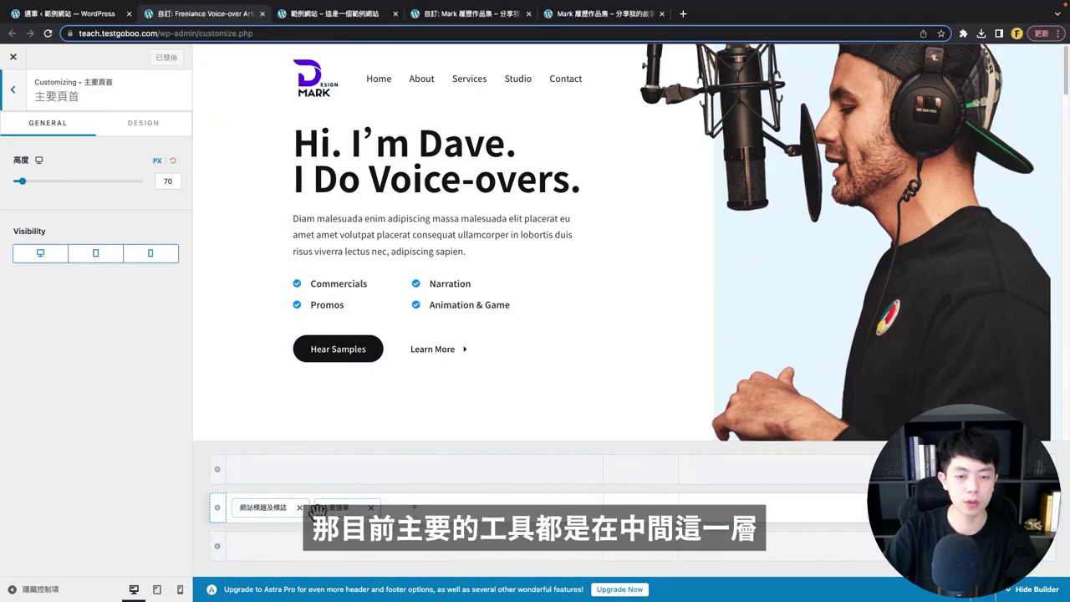
{"action": "left_click", "coordinate": [217, 471]}
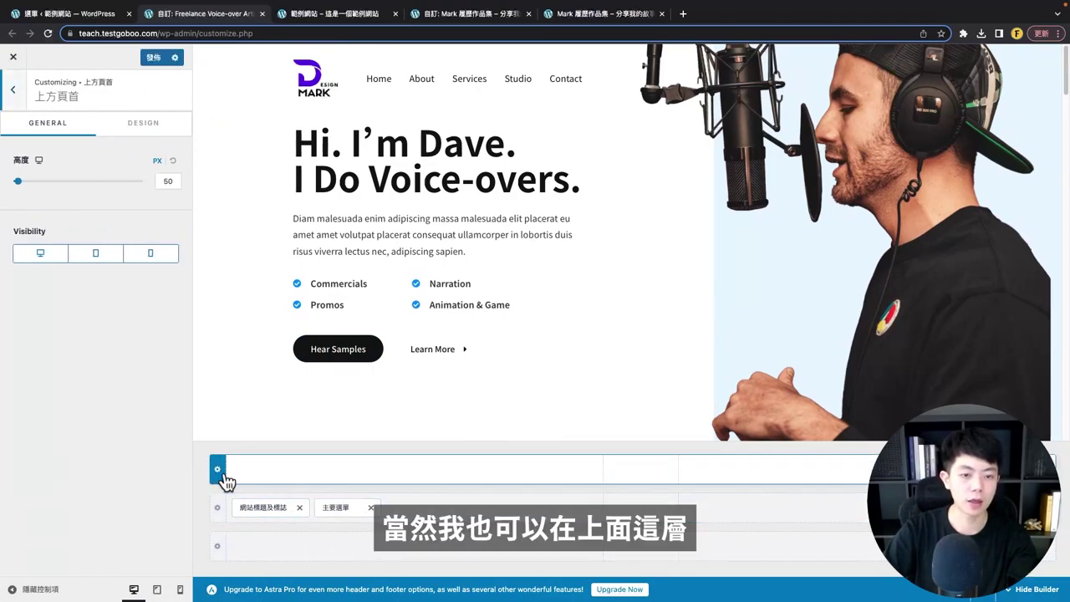
{"action": "left_click", "coordinate": [349, 478]}
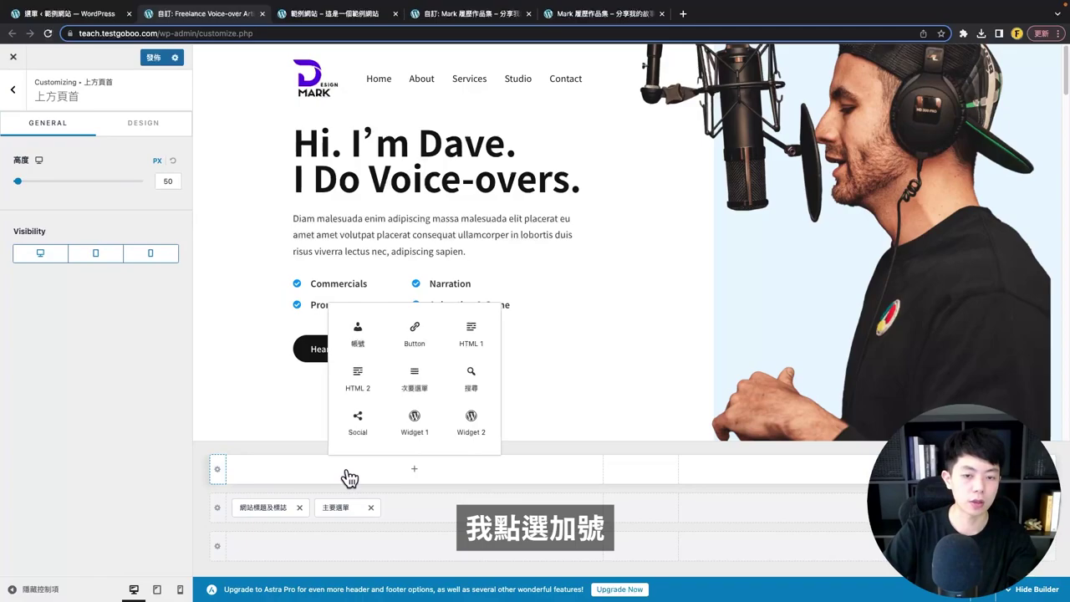
{"action": "left_click", "coordinate": [372, 344]}
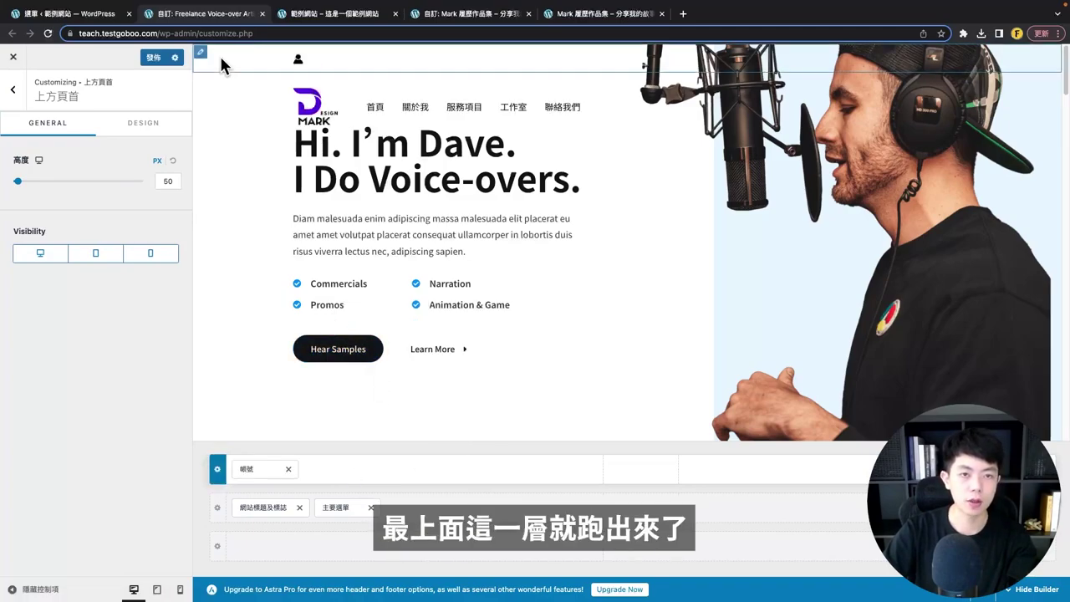
{"action": "left_click", "coordinate": [633, 476]}
{"action": "left_click", "coordinate": [838, 479]}
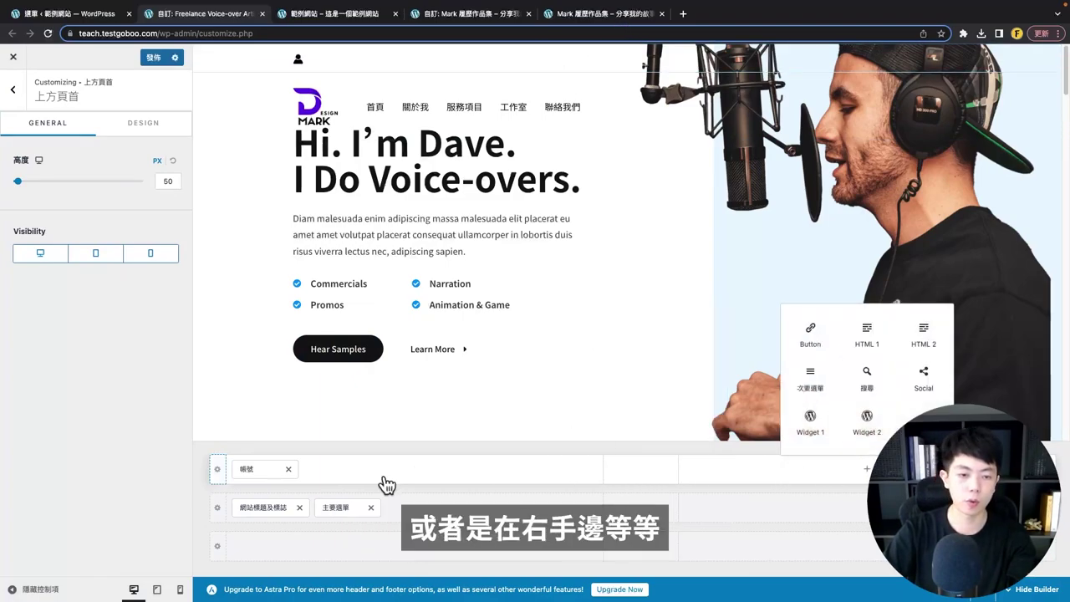
{"action": "left_click", "coordinate": [290, 474]}
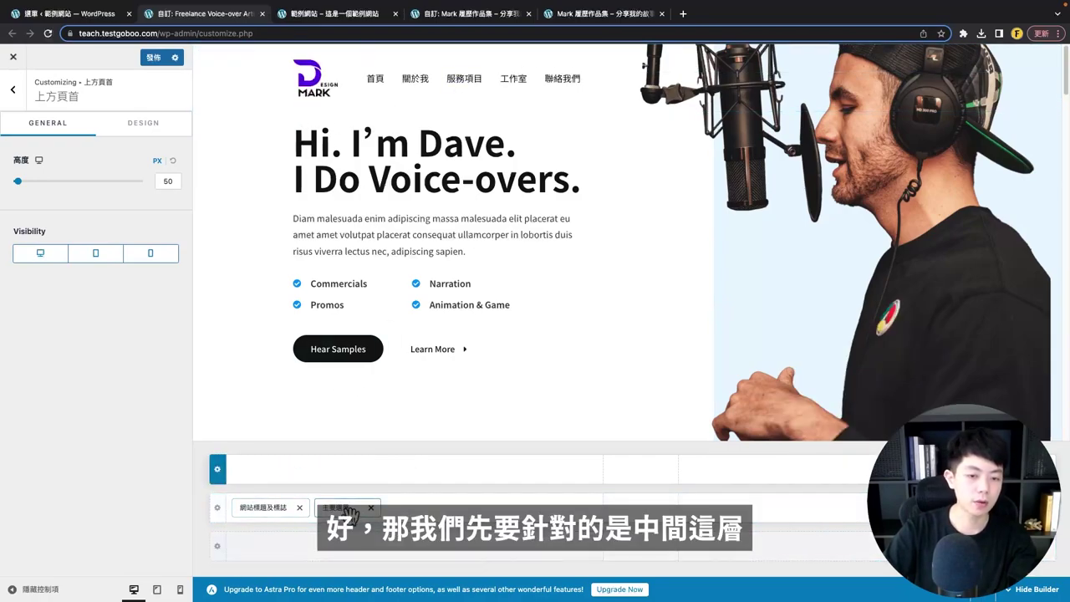
- Try a taller main header row and a top padding of 30, keeping the 70 px height
{"action": "left_click", "coordinate": [217, 510]}
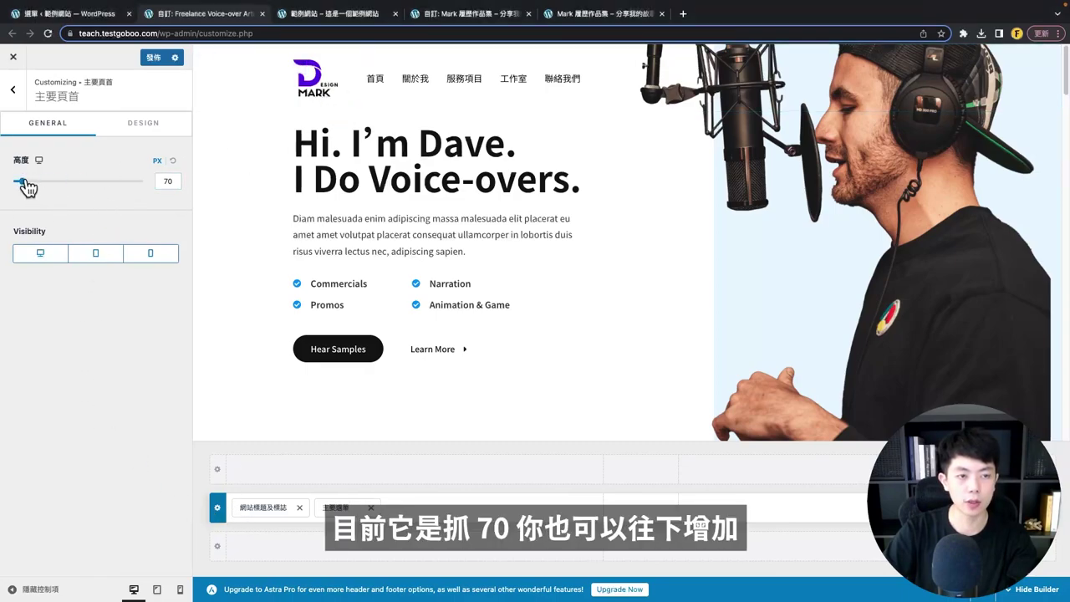
{"action": "mouse_move", "coordinate": [28, 187]}
{"action": "left_mouse_down"}
{"action": "mouse_move", "coordinate": [72, 191]}
{"action": "mouse_move", "coordinate": [27, 197]}
{"action": "left_mouse_up"}
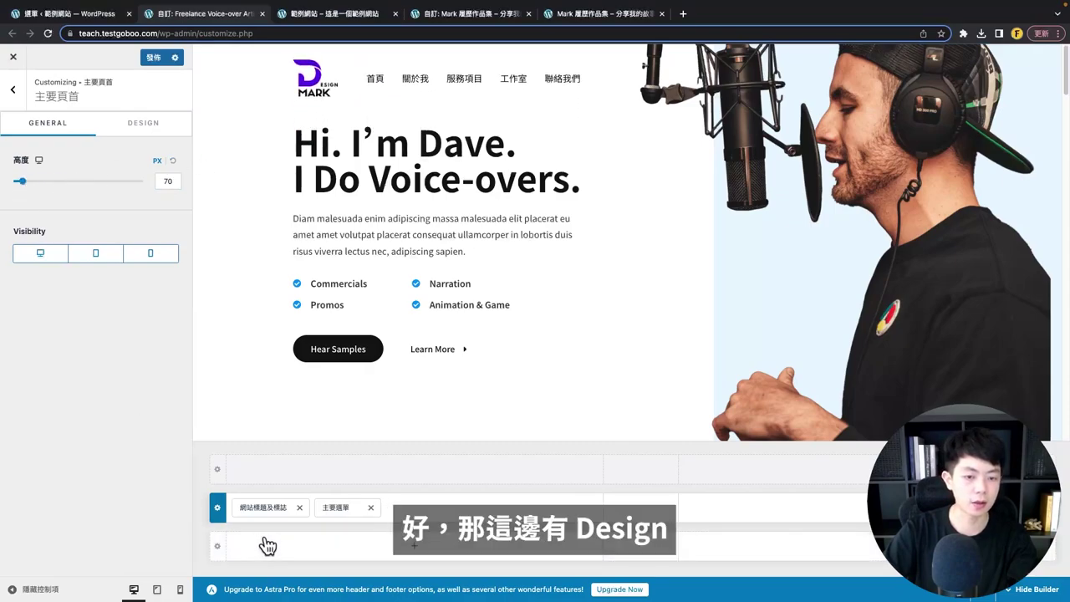
{"action": "left_click", "coordinate": [140, 124]}
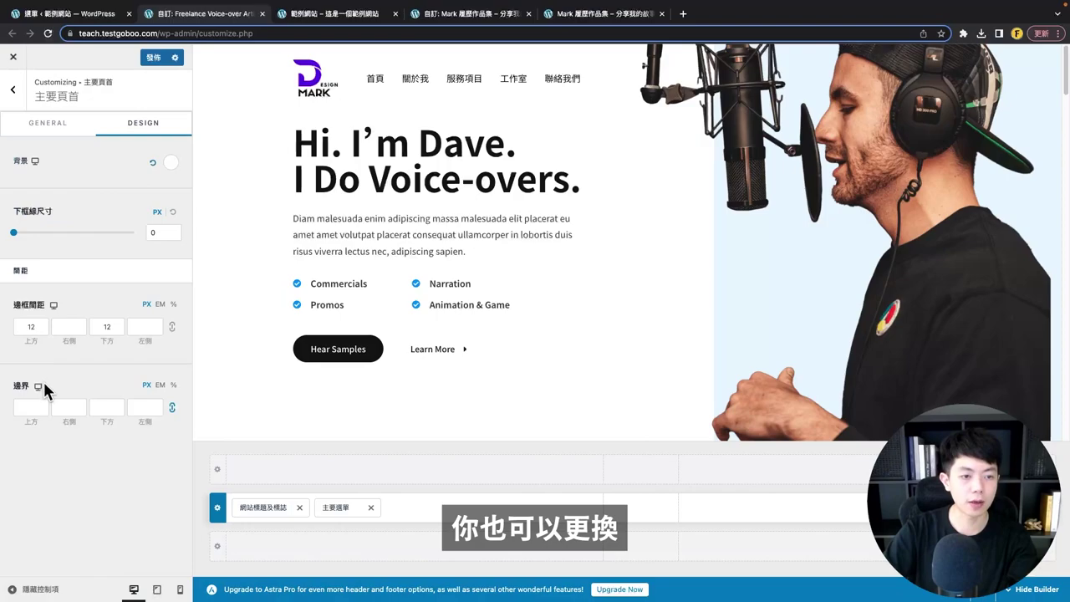
{"action": "left_click", "coordinate": [40, 326]}
{"action": "double_click", "coordinate": [34, 327]}
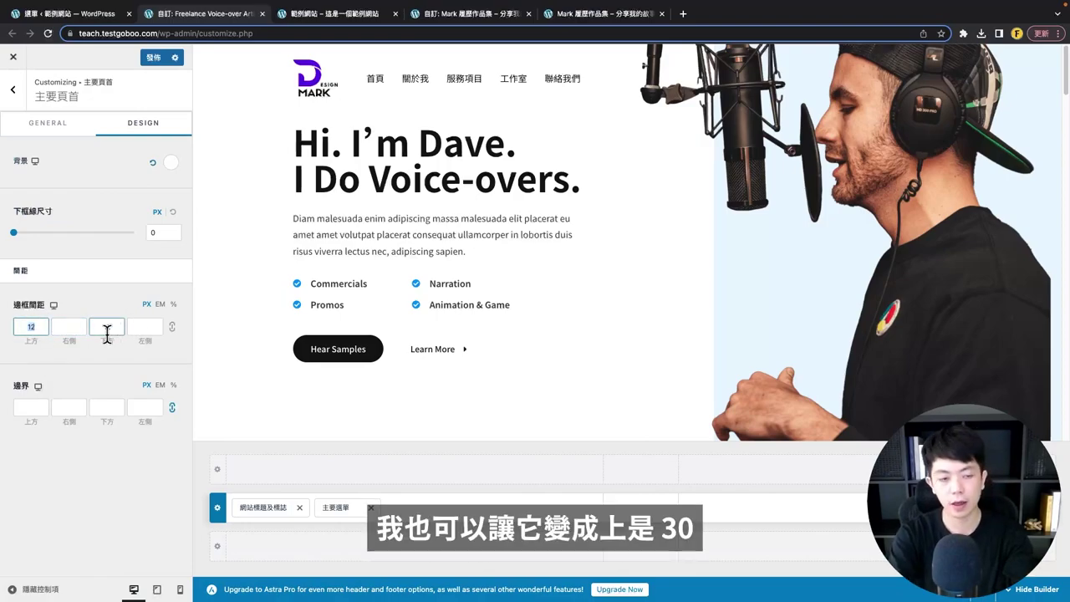
{"action": "key", "text": "super+a"}
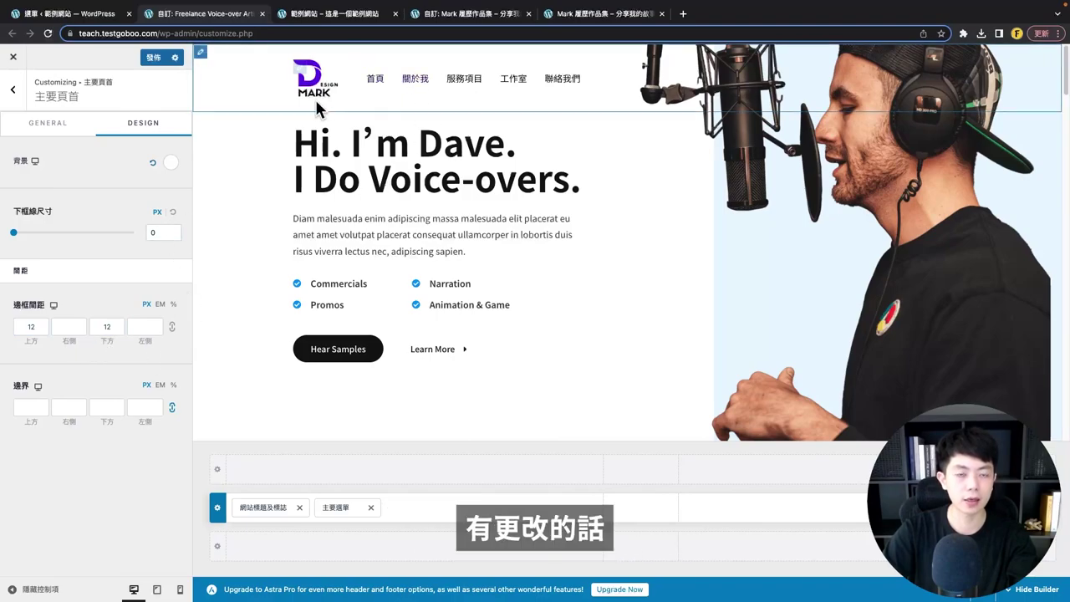
{"action": "left_click", "coordinate": [141, 328]}
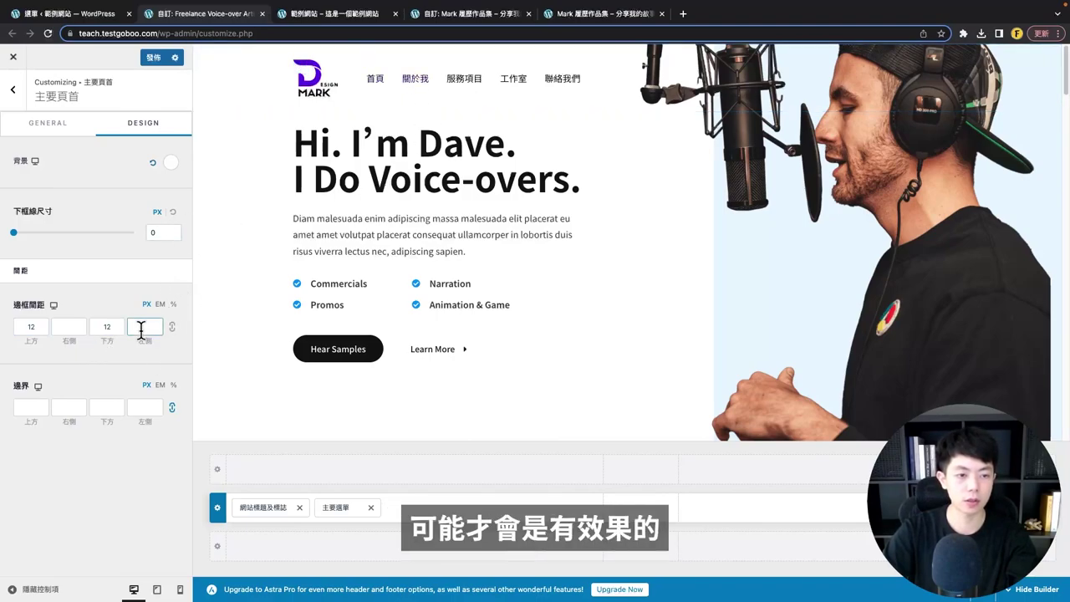
- Try a reddish main header background, reset it, and return to the header builder list
{"action": "left_click", "coordinate": [170, 162]}
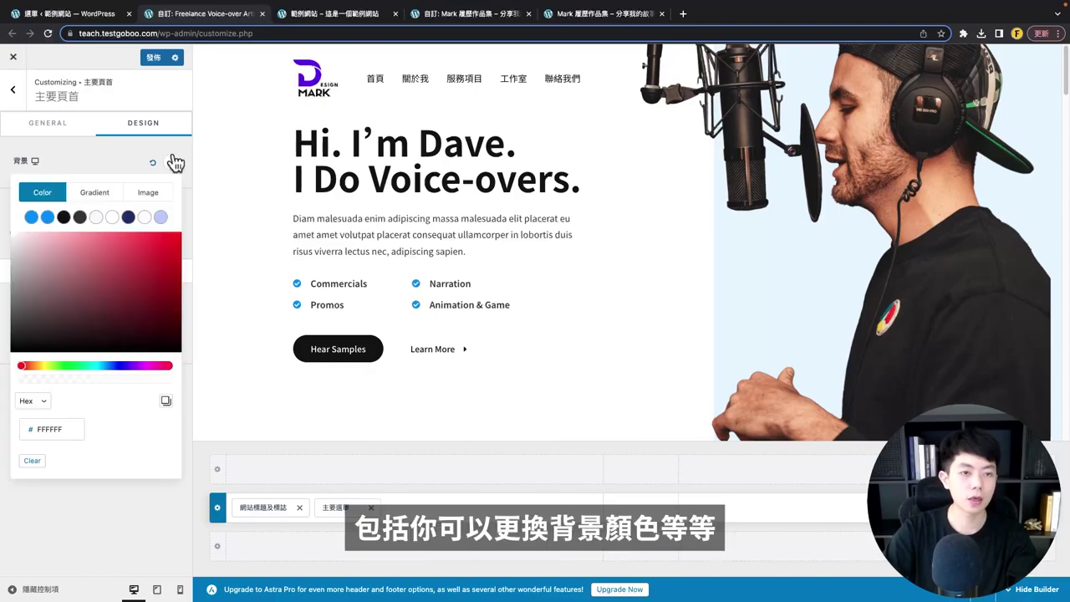
{"action": "left_click", "coordinate": [79, 272]}
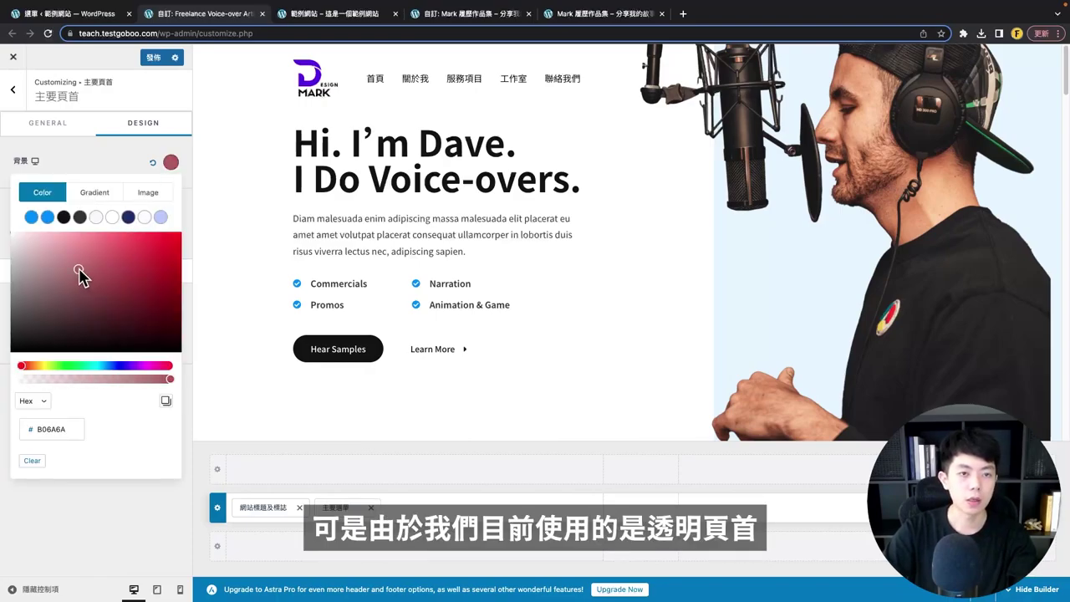
{"action": "left_click", "coordinate": [134, 166]}
{"action": "left_click", "coordinate": [152, 163]}
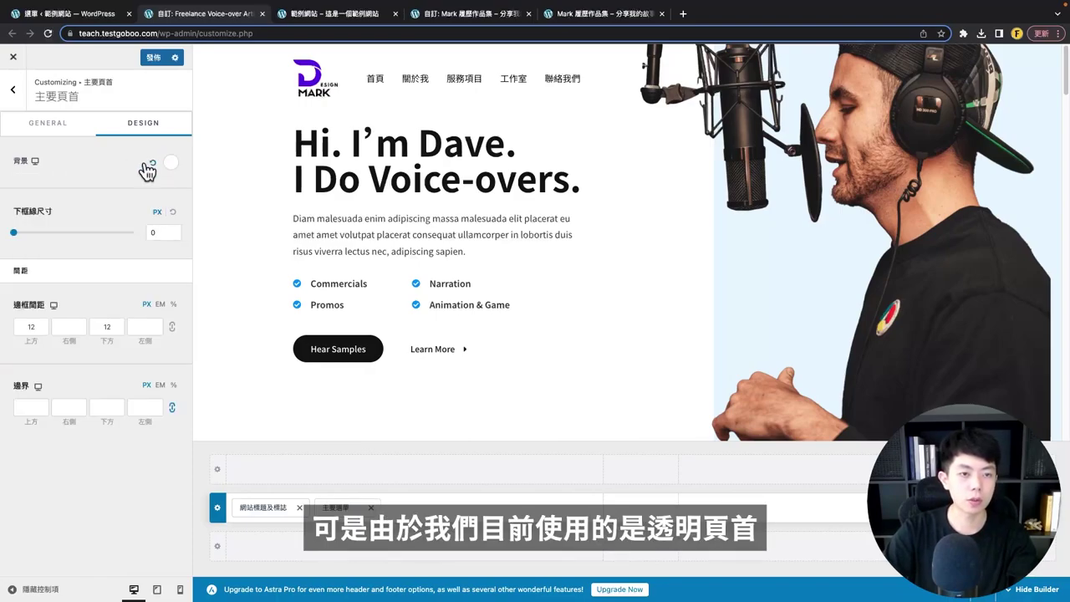
{"action": "left_click", "coordinate": [17, 95]}
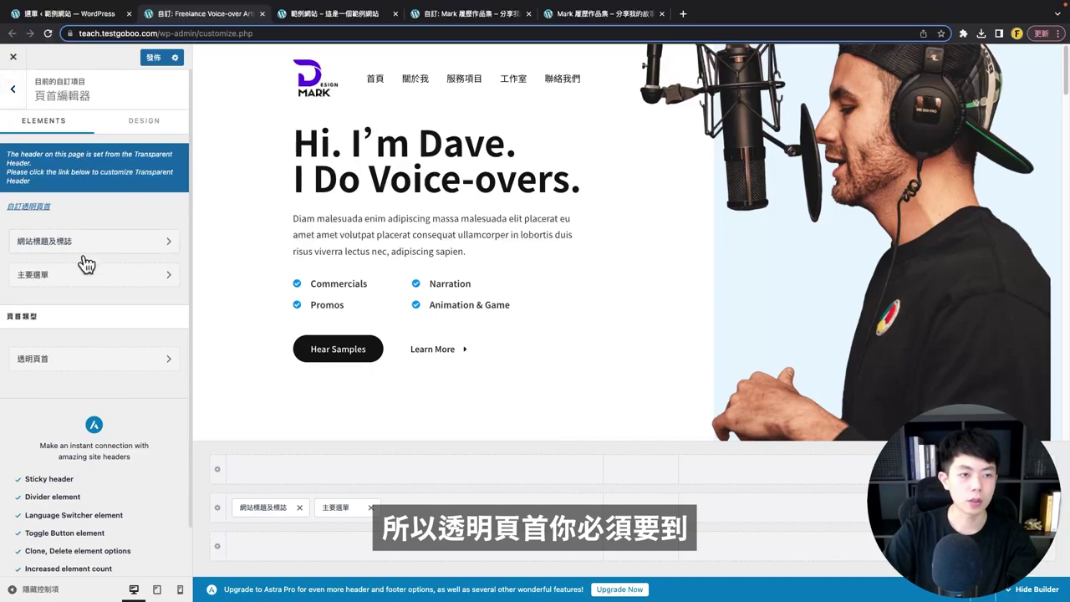
{"action": "left_click", "coordinate": [27, 363]}
- Try a light pink transparent header background overlay, then reset it to transparent
{"action": "left_click", "coordinate": [135, 127]}
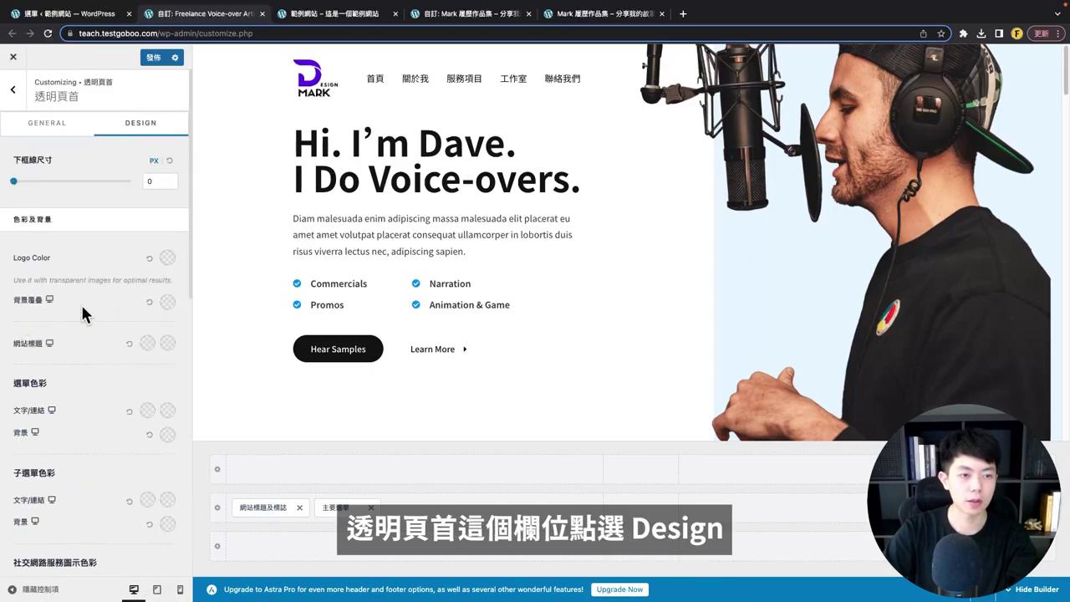
{"action": "left_click", "coordinate": [168, 302]}
{"action": "left_click_drag", "start_coordinate": [108, 366], "coordinate": [22, 354]}
{"action": "left_click", "coordinate": [149, 303]}
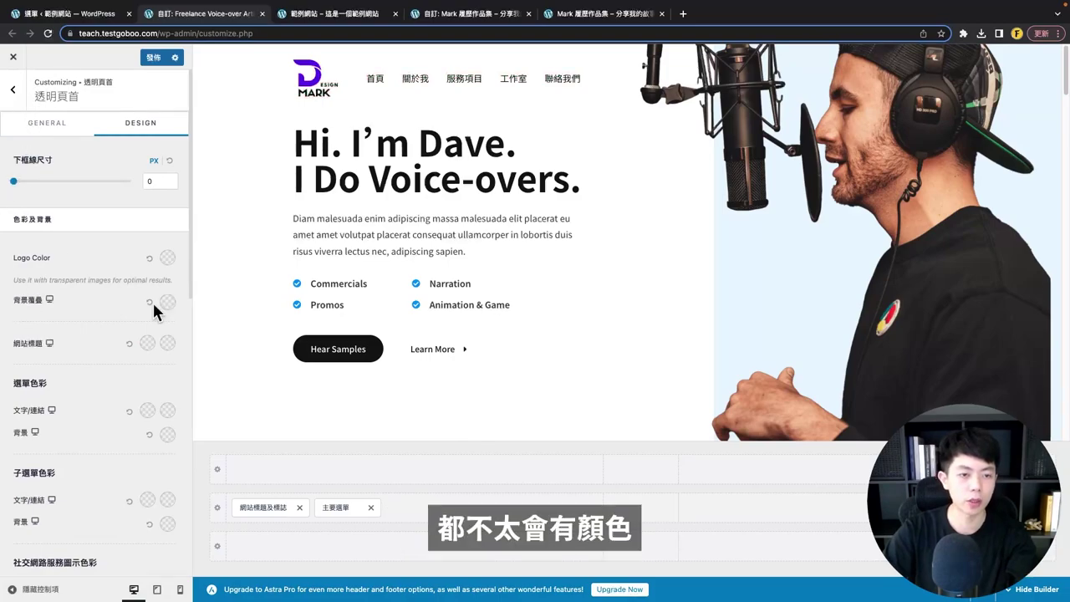
{"action": "left_click", "coordinate": [12, 90]}
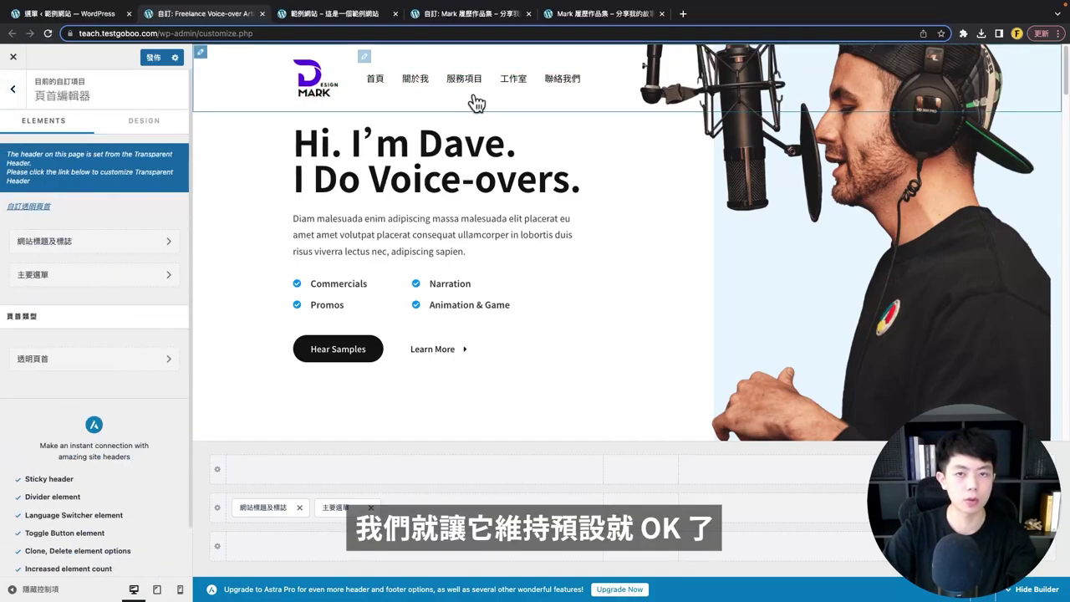
{"action": "left_click", "coordinate": [219, 506]}
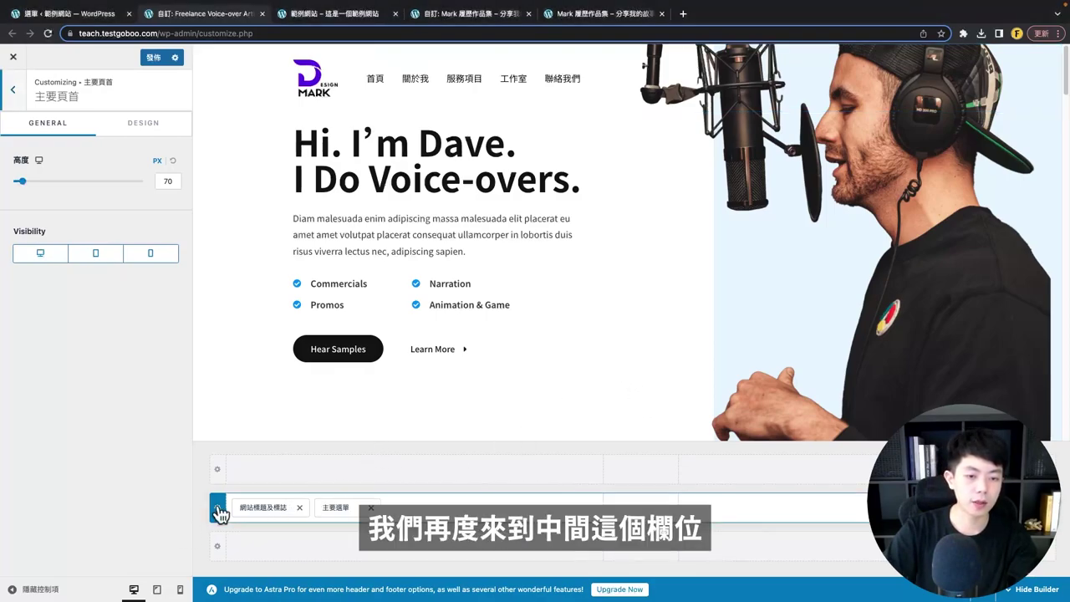
- Move the primary menu (主要選單) into the main header row's centre zone and compare with the reference site
{"action": "left_click_drag", "start_coordinate": [335, 511], "coordinate": [640, 508]}
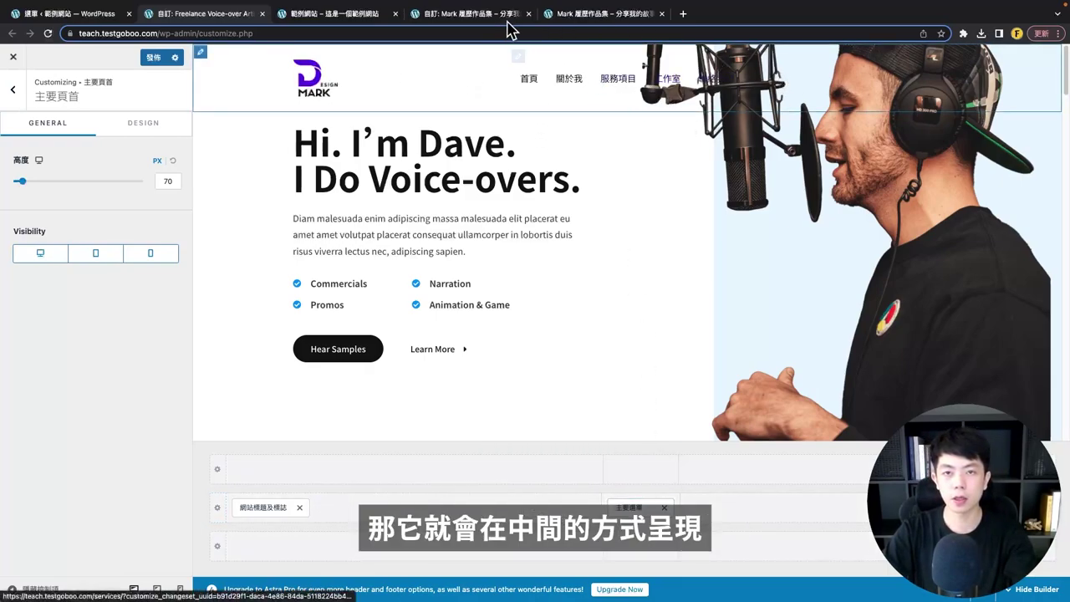
{"action": "left_click", "coordinate": [583, 19]}
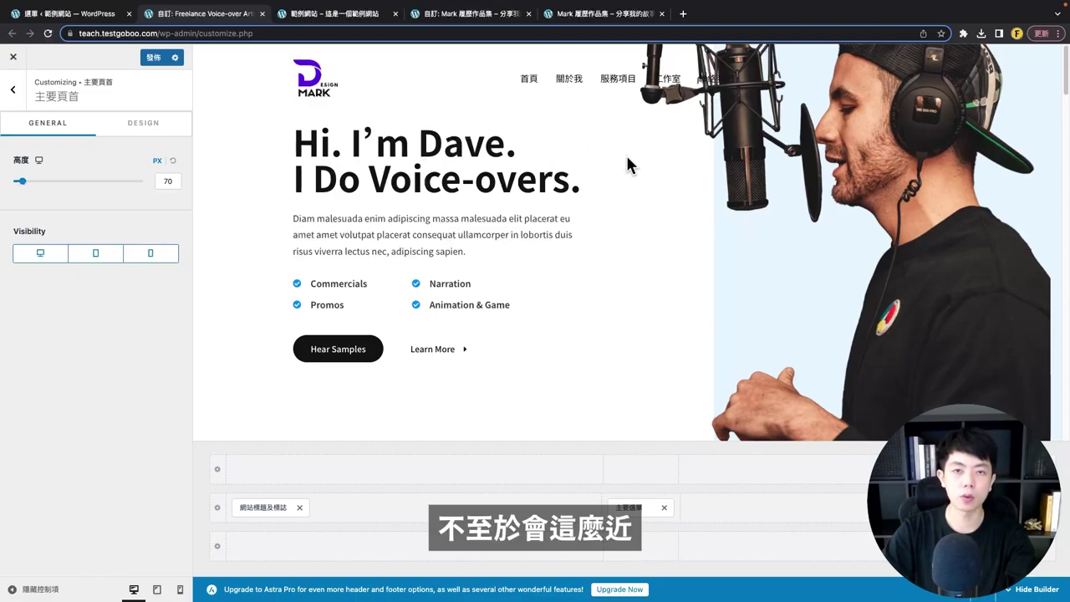
- Preview at tablet width and open the mobile menu to check its five Chinese items
{"action": "left_click", "coordinate": [158, 590]}
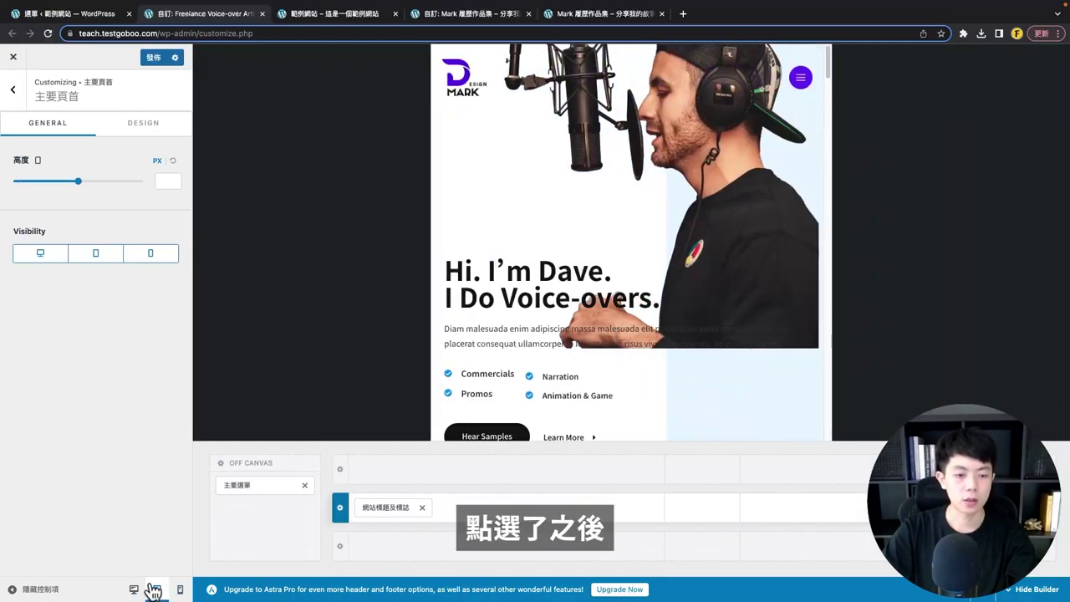
{"action": "left_click", "coordinate": [800, 79]}
{"action": "left_click", "coordinate": [472, 186]}
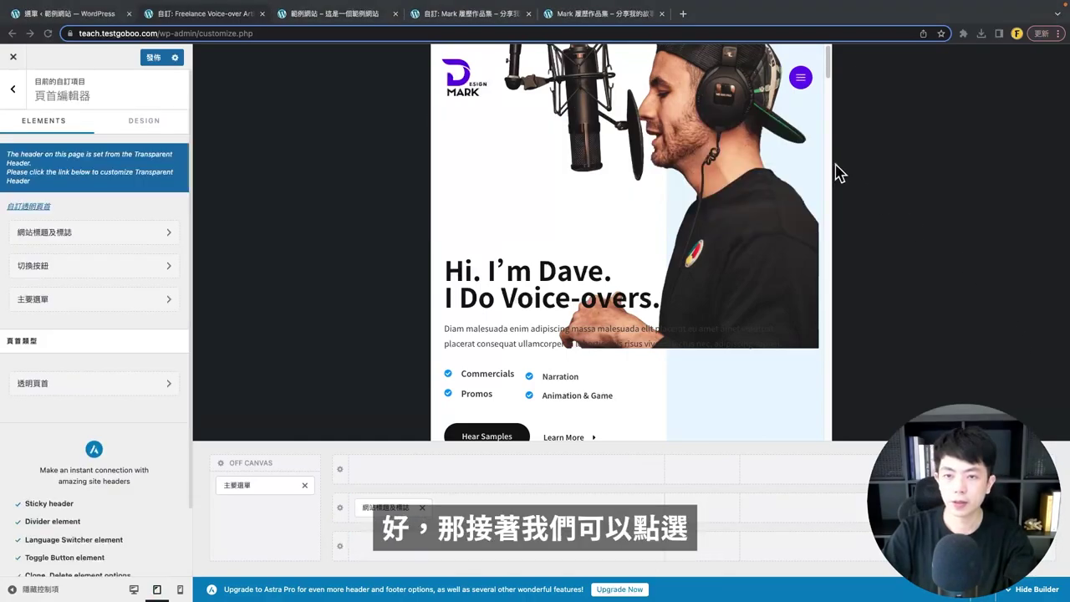
{"action": "left_click", "coordinate": [802, 79]}
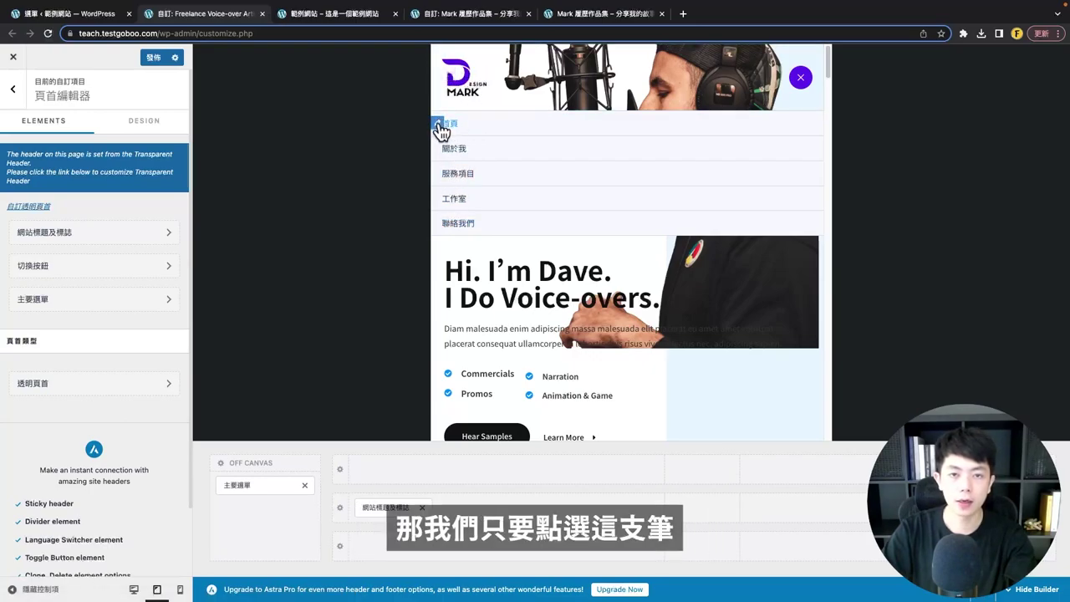
{"action": "left_click", "coordinate": [441, 126]}
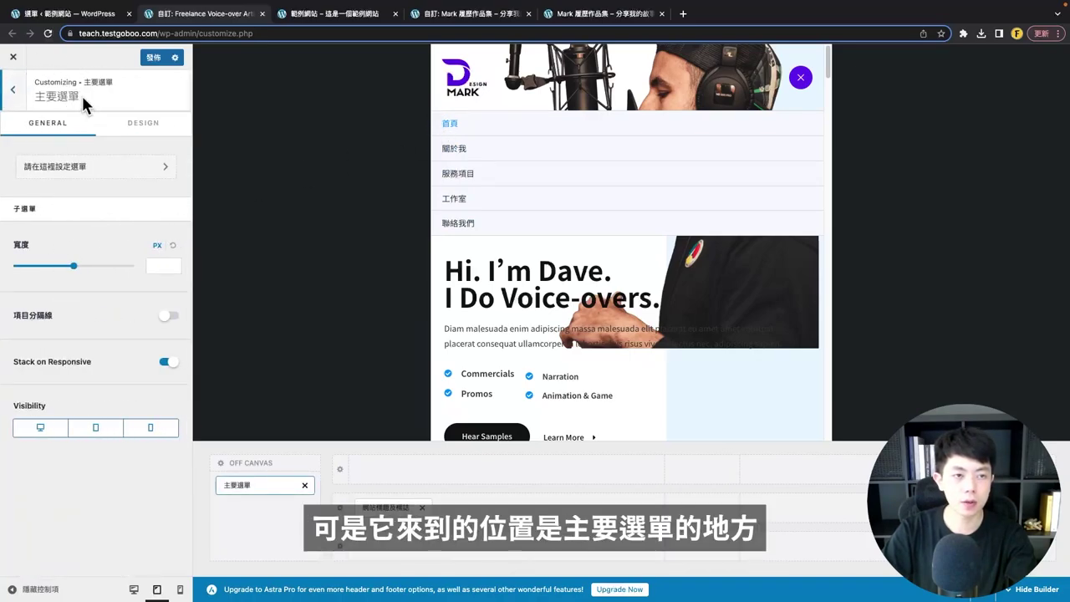
{"action": "left_click_drag", "start_coordinate": [80, 97], "coordinate": [36, 97]}
- Set the transparent header's menu text and link colour to purple and check the mobile menu
{"action": "left_click", "coordinate": [13, 90]}
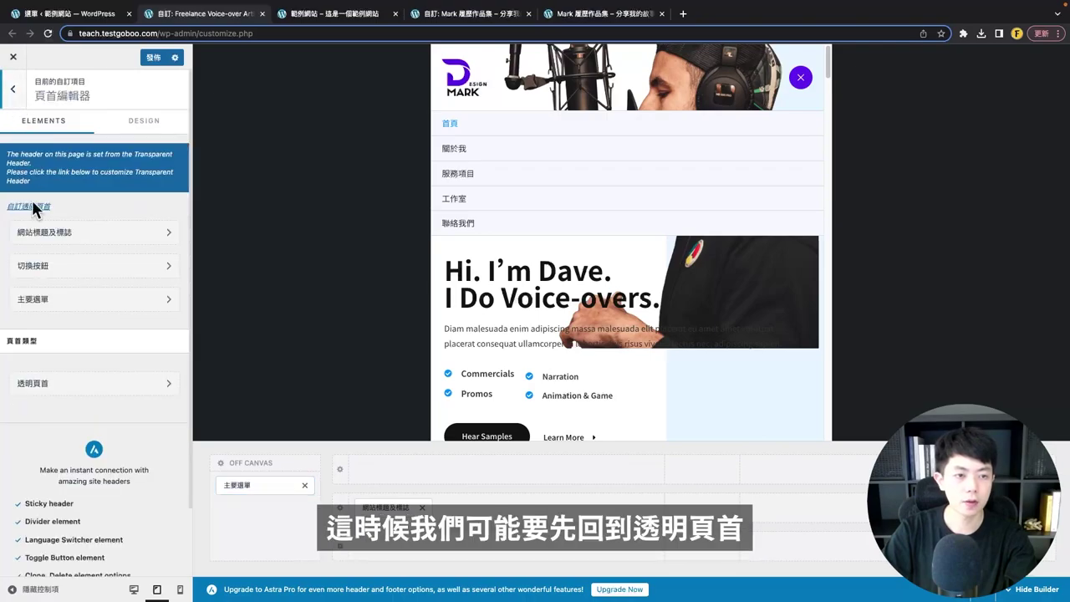
{"action": "left_click", "coordinate": [38, 387]}
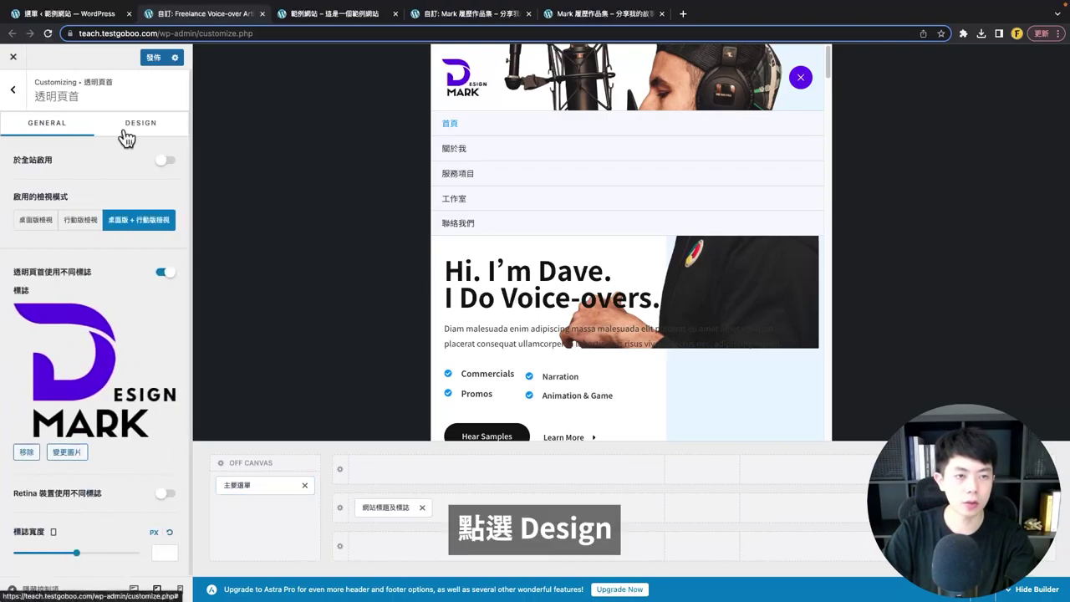
{"action": "left_click", "coordinate": [130, 126]}
{"action": "scroll", "coordinate": [77, 393], "scroll_direction": "down", "scroll_amount": 1}
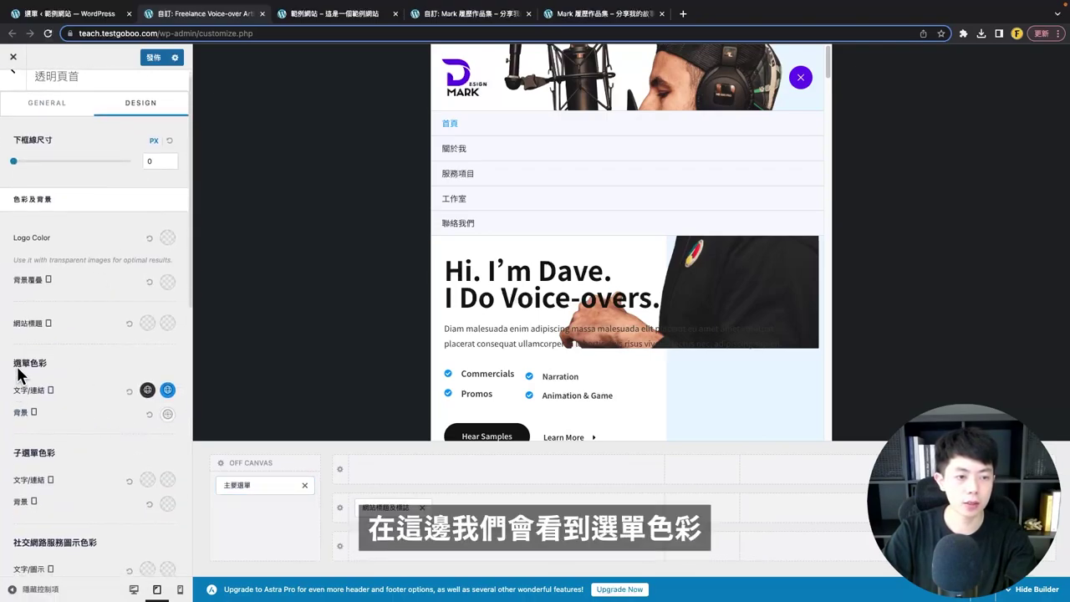
{"action": "left_click", "coordinate": [167, 391]}
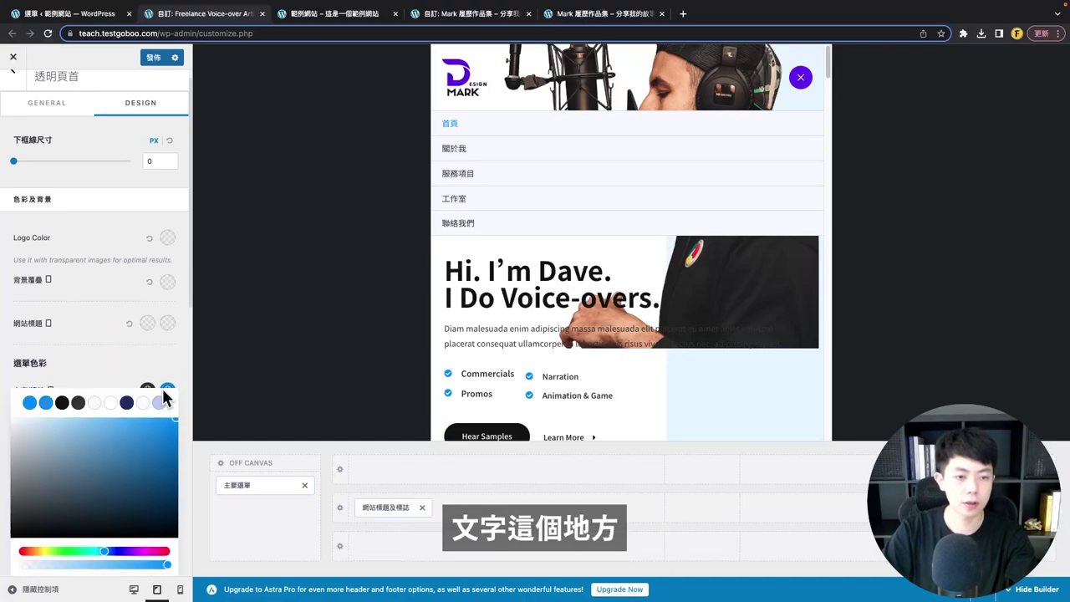
{"action": "scroll", "coordinate": [159, 418], "scroll_direction": "down", "scroll_amount": 3}
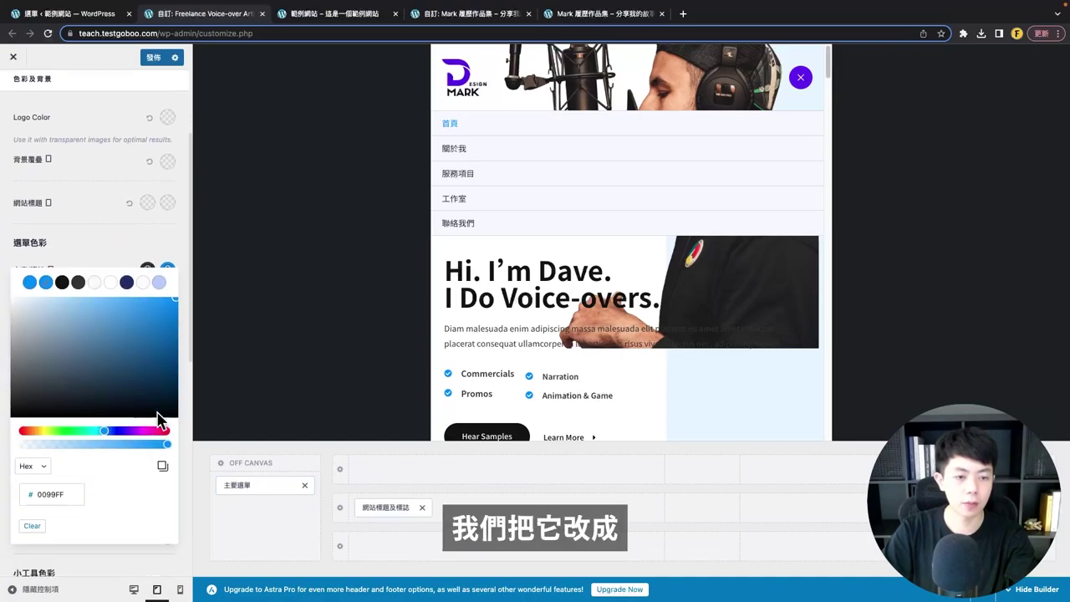
{"action": "left_click", "coordinate": [105, 251]}
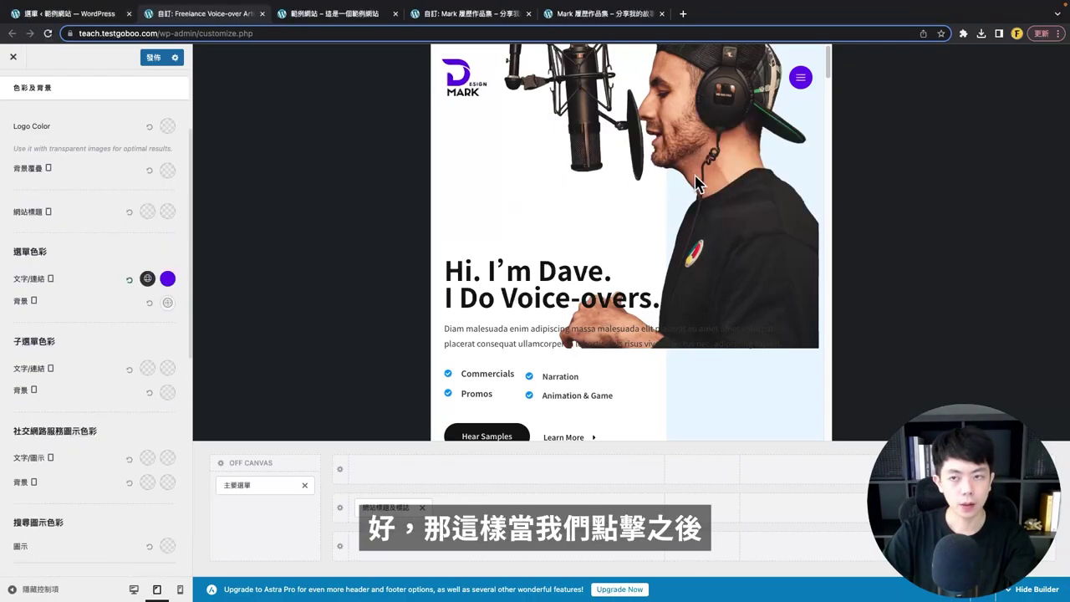
{"action": "left_click", "coordinate": [800, 77]}
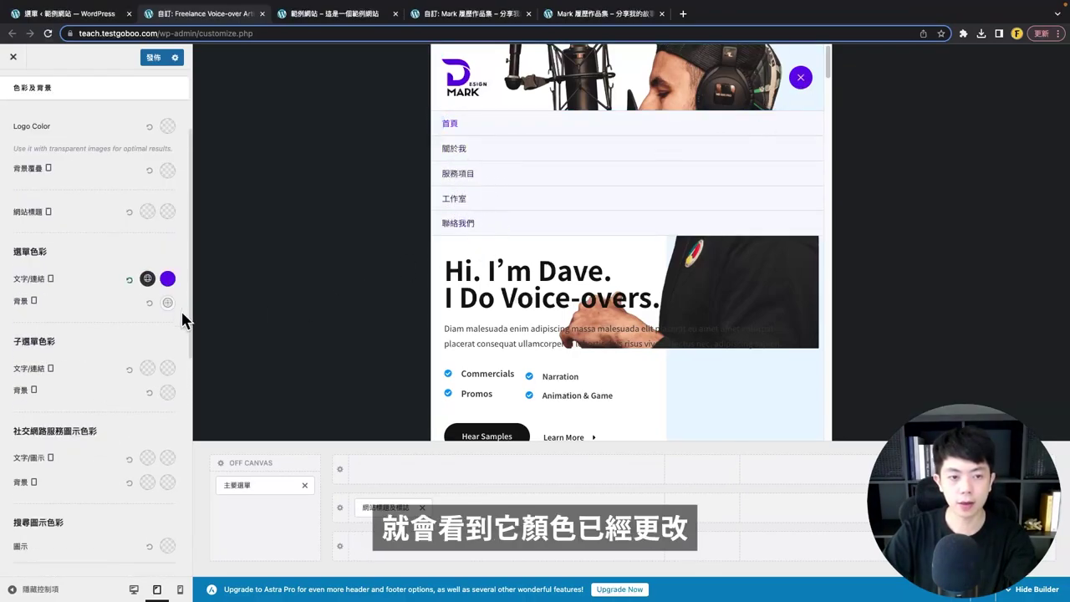
{"action": "left_click", "coordinate": [761, 118]}
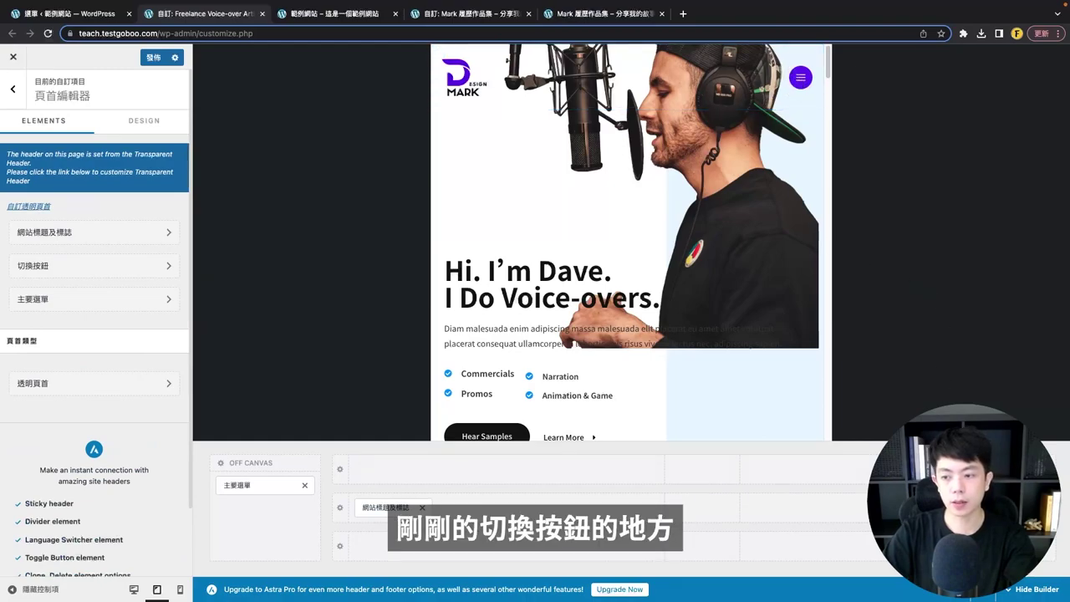
- Try other toggle icon styles and a 33 px size, keeping the three-line icon at 20 px
{"action": "left_click", "coordinate": [95, 265]}
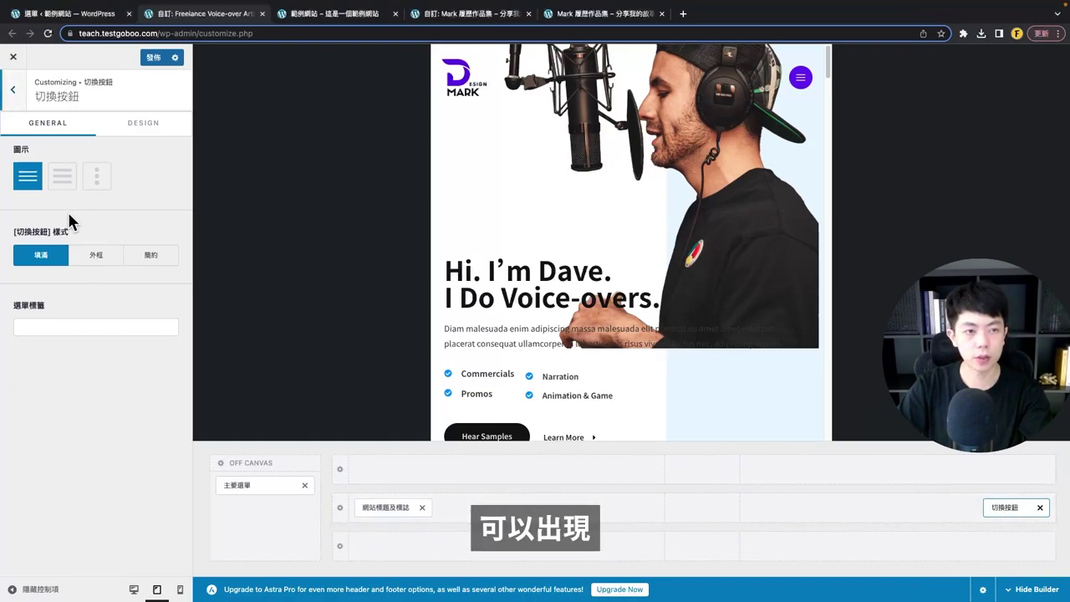
{"action": "left_click", "coordinate": [62, 176]}
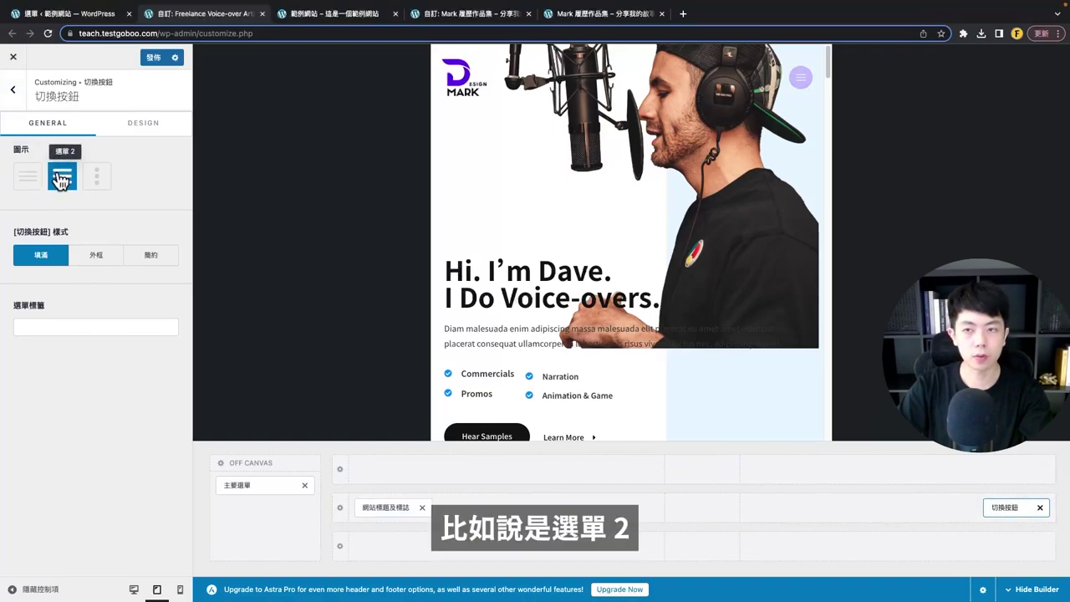
{"action": "left_click", "coordinate": [99, 178]}
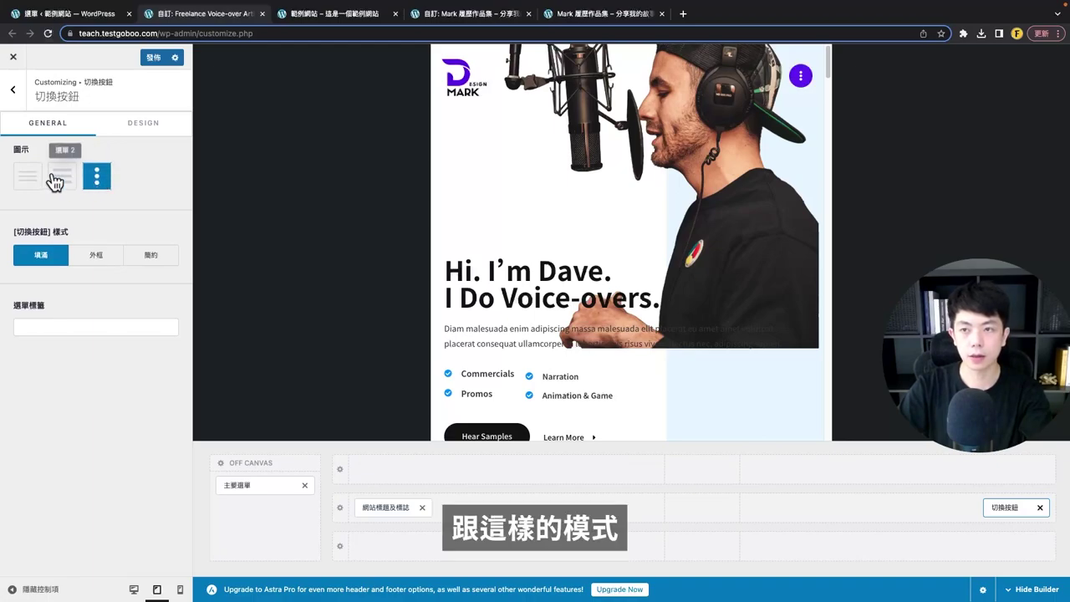
{"action": "left_click", "coordinate": [60, 177]}
{"action": "left_click", "coordinate": [27, 177]}
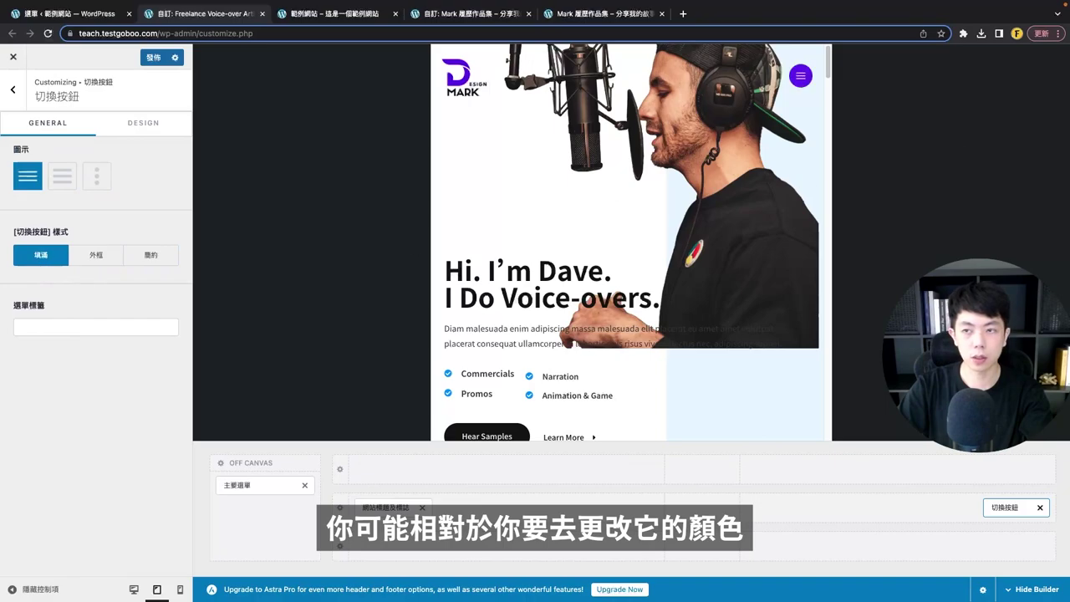
{"action": "left_click", "coordinate": [126, 128]}
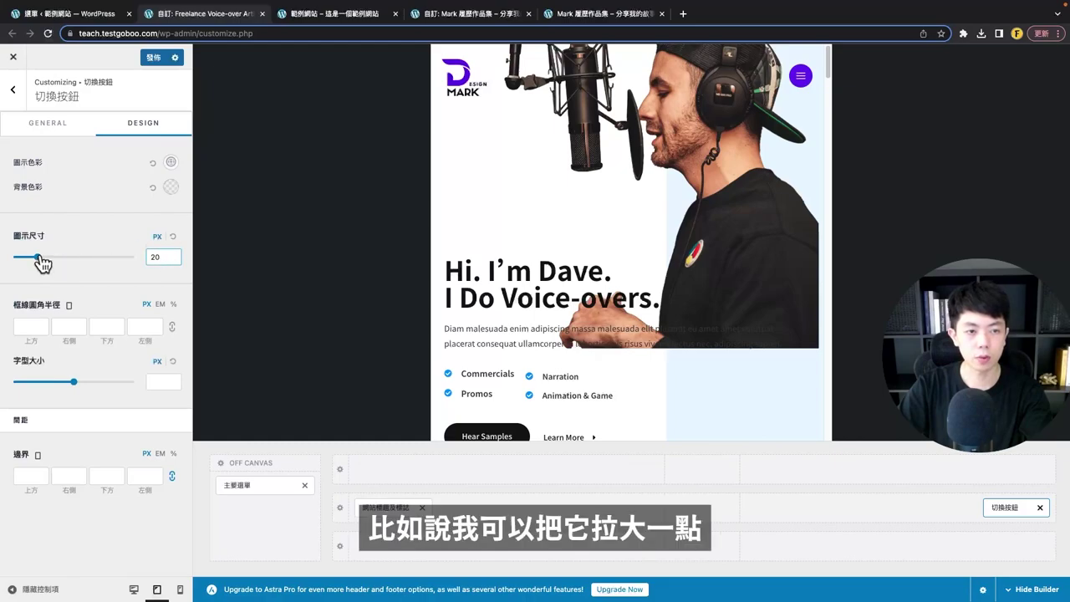
{"action": "left_click_drag", "start_coordinate": [36, 257], "coordinate": [55, 265]}
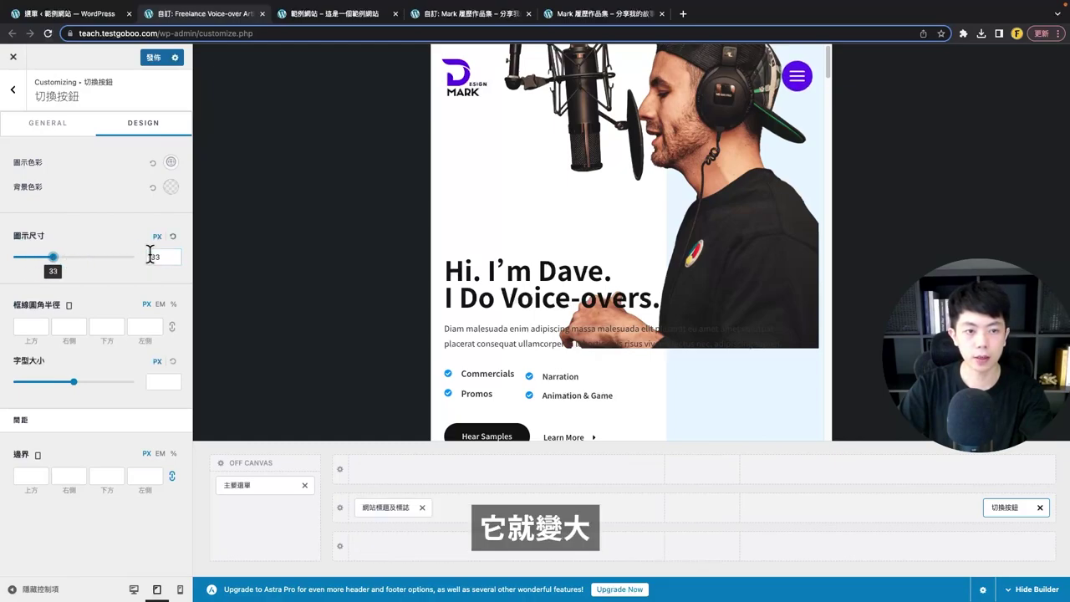
{"action": "left_click", "coordinate": [173, 236]}
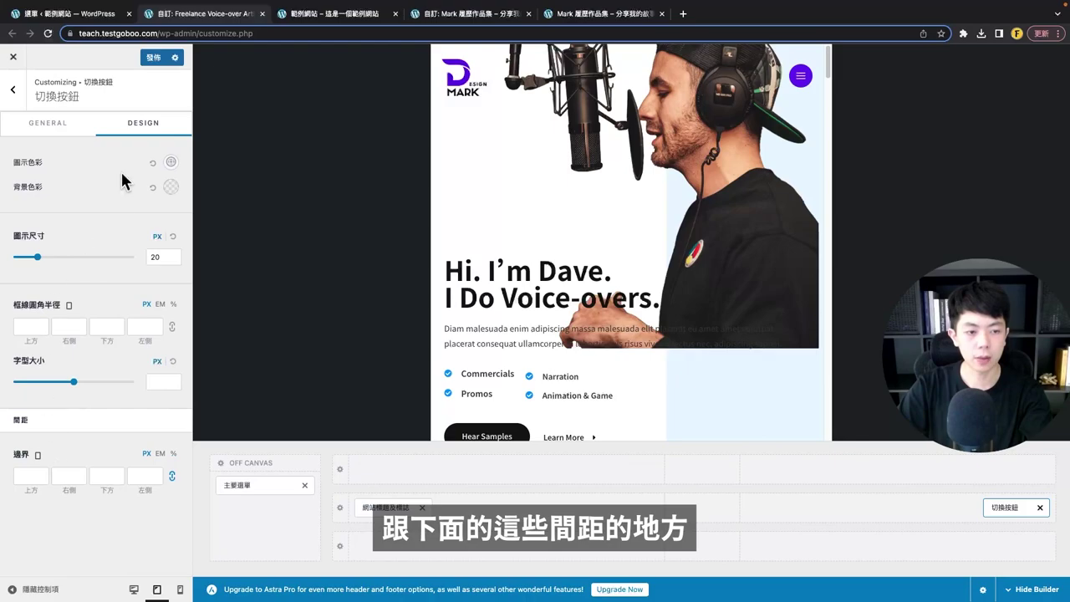
- Preview at mobile width, view the main header row's settings, and open then close the mobile menu
{"action": "left_click", "coordinate": [179, 590]}
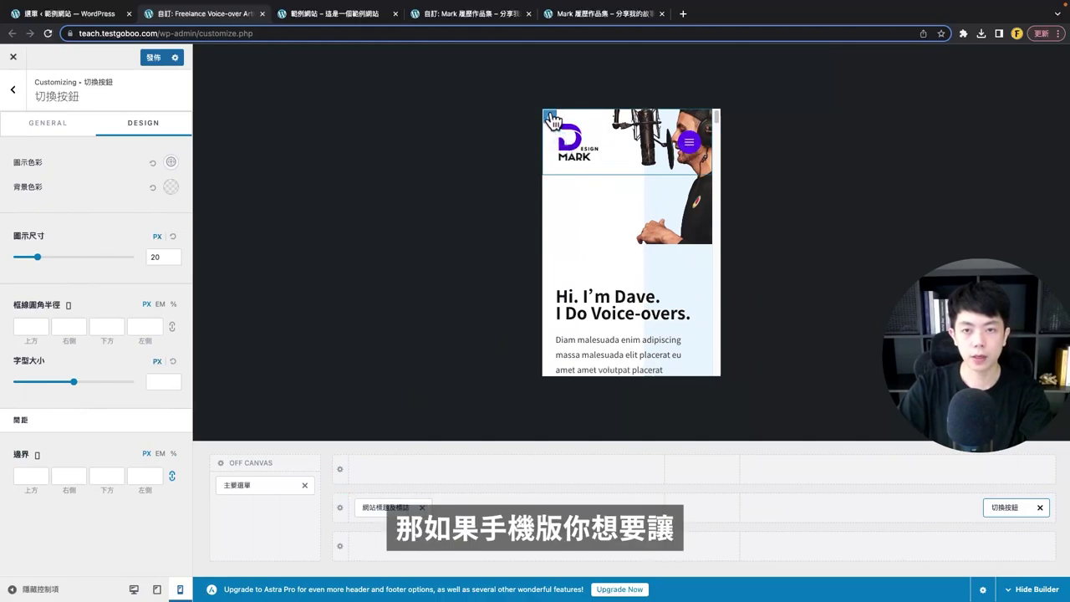
{"action": "left_click", "coordinate": [550, 117]}
{"action": "left_click", "coordinate": [117, 134]}
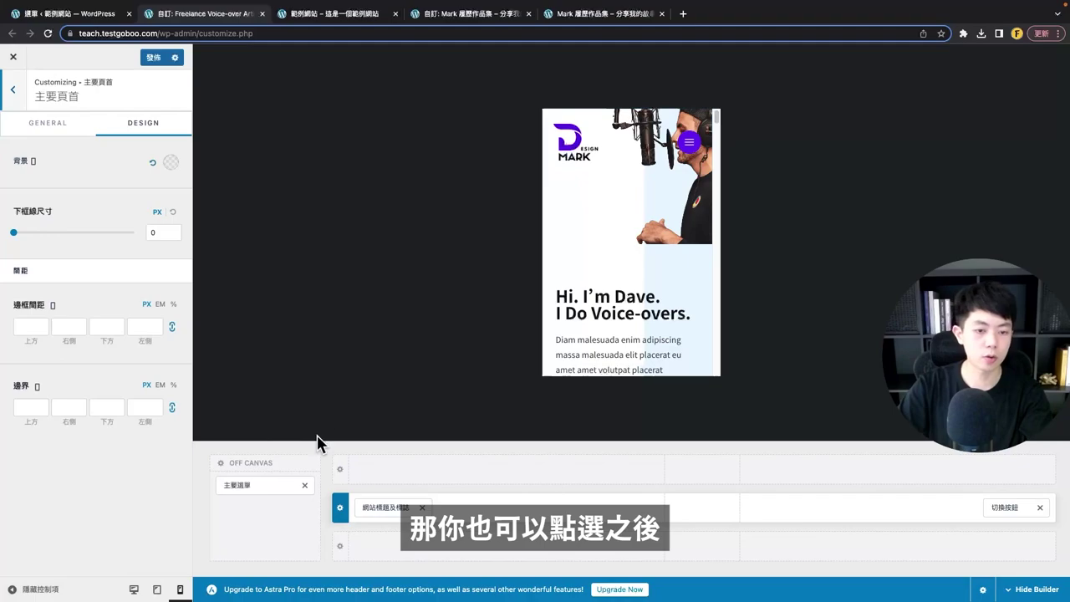
{"action": "left_click", "coordinate": [25, 124]}
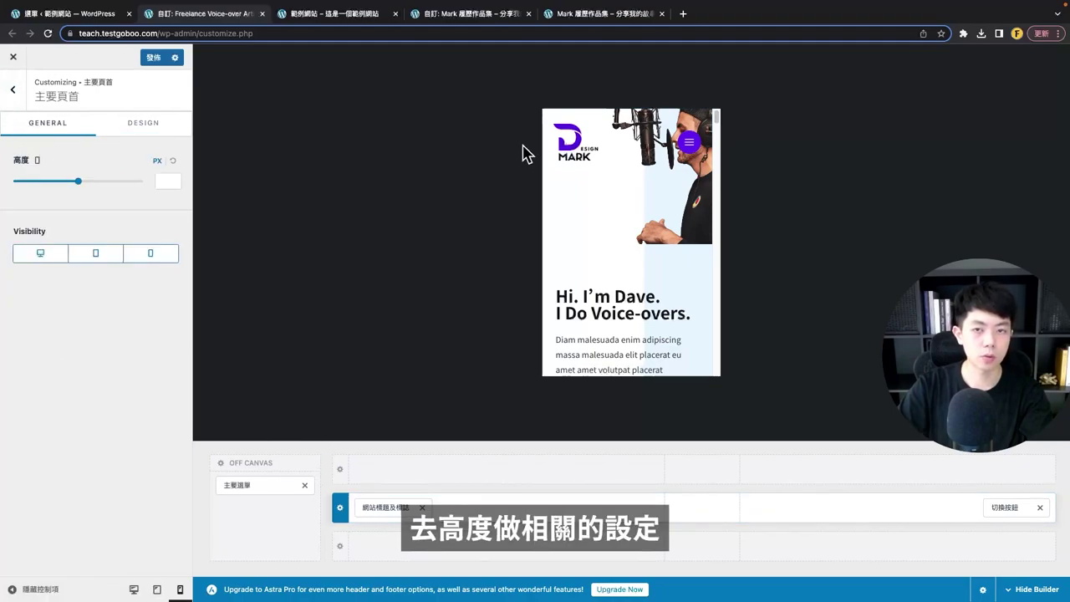
{"action": "left_click", "coordinate": [689, 143]}
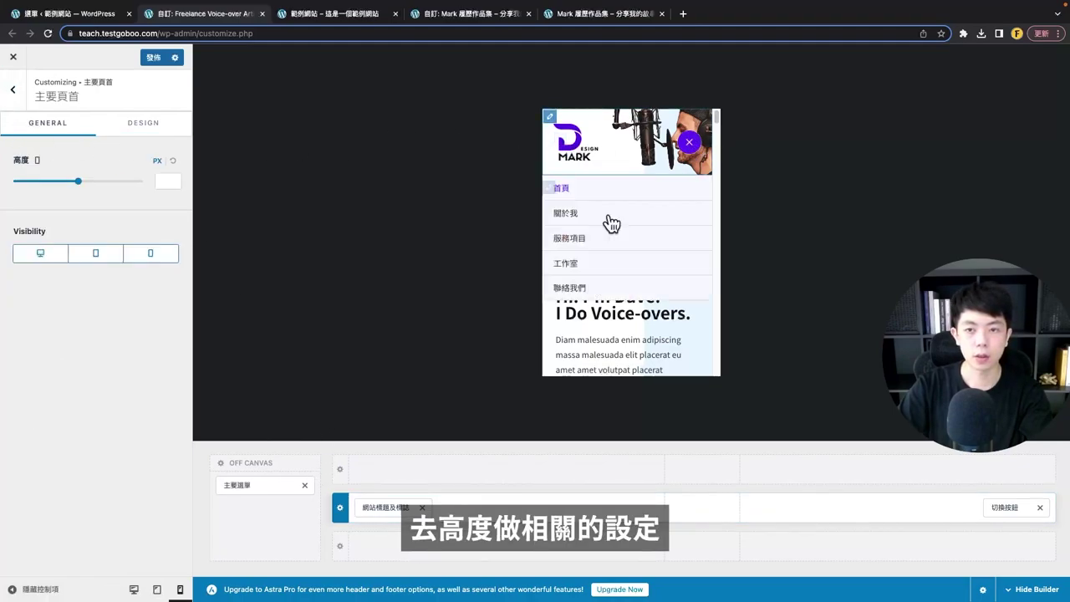
{"action": "left_click", "coordinate": [558, 216]}
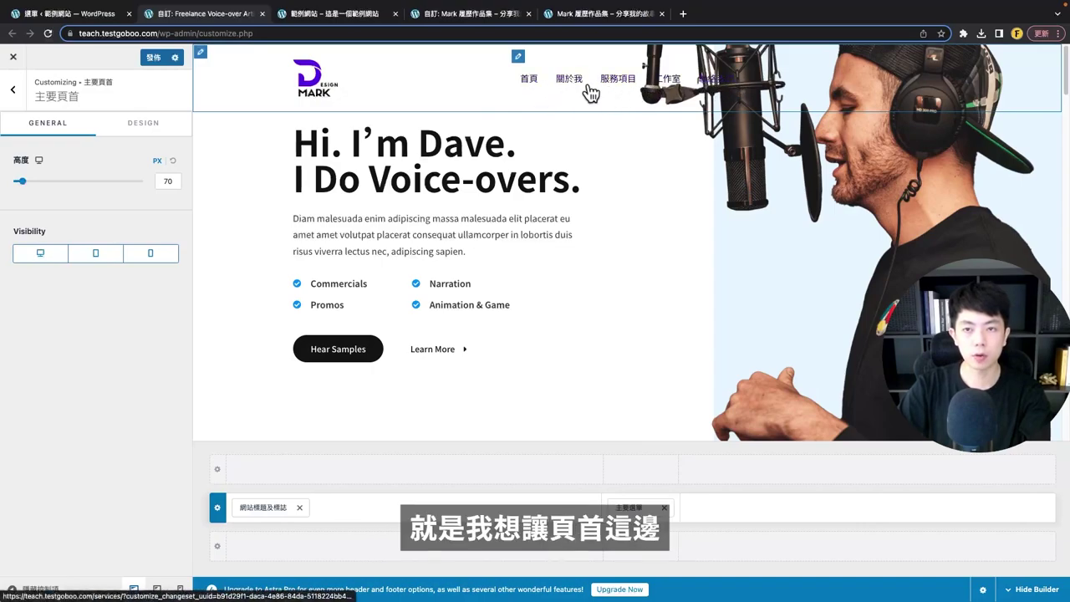
- Set the primary menu's font weight to 中型 500
{"action": "left_click", "coordinate": [518, 56]}
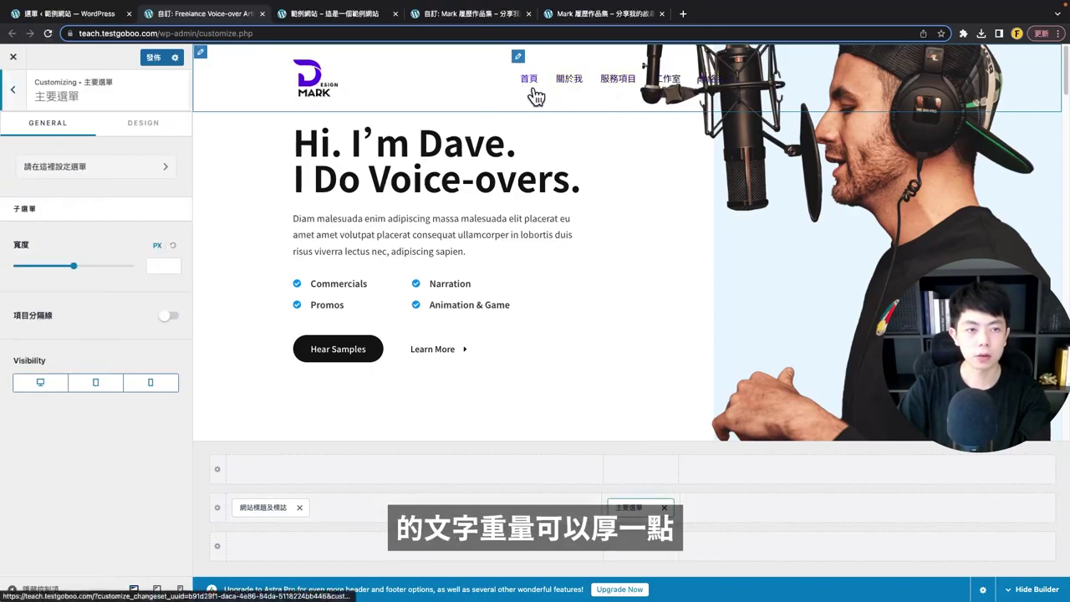
{"action": "left_click", "coordinate": [147, 125]}
{"action": "scroll", "coordinate": [87, 356], "scroll_direction": "down", "scroll_amount": 5}
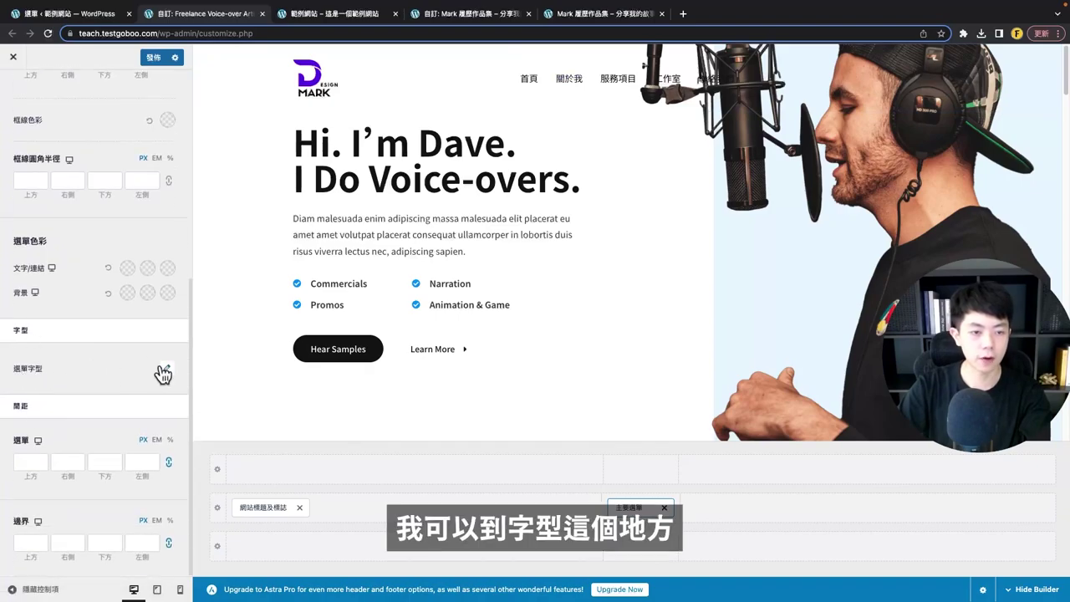
{"action": "left_click", "coordinate": [162, 374]}
{"action": "left_click", "coordinate": [94, 433]}
{"action": "left_click", "coordinate": [106, 410]}
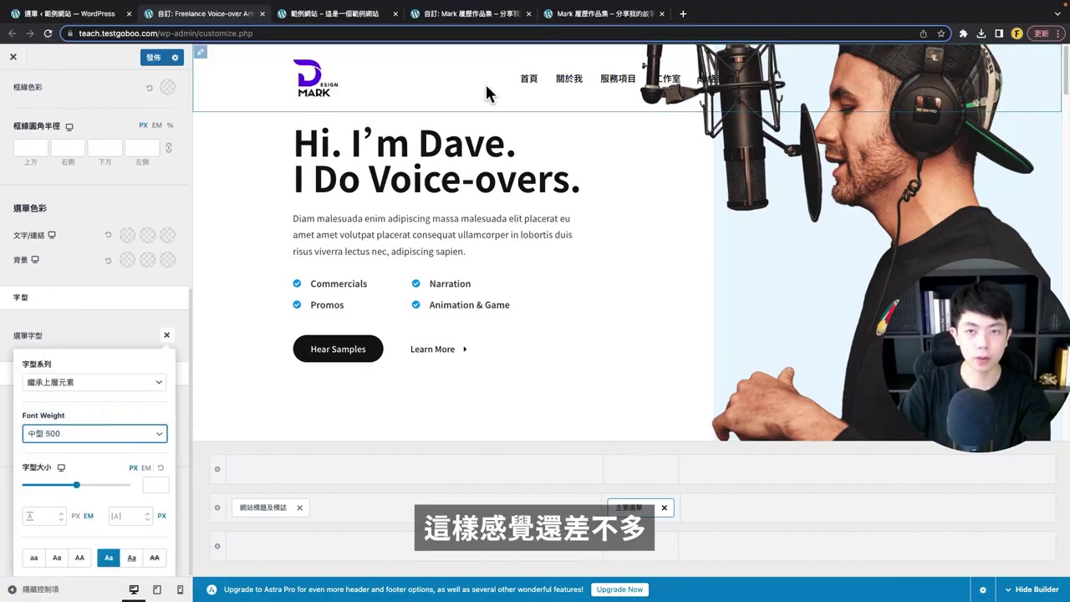
- Publish the header changes and view them on the live front page
{"action": "left_click", "coordinate": [12, 88]}
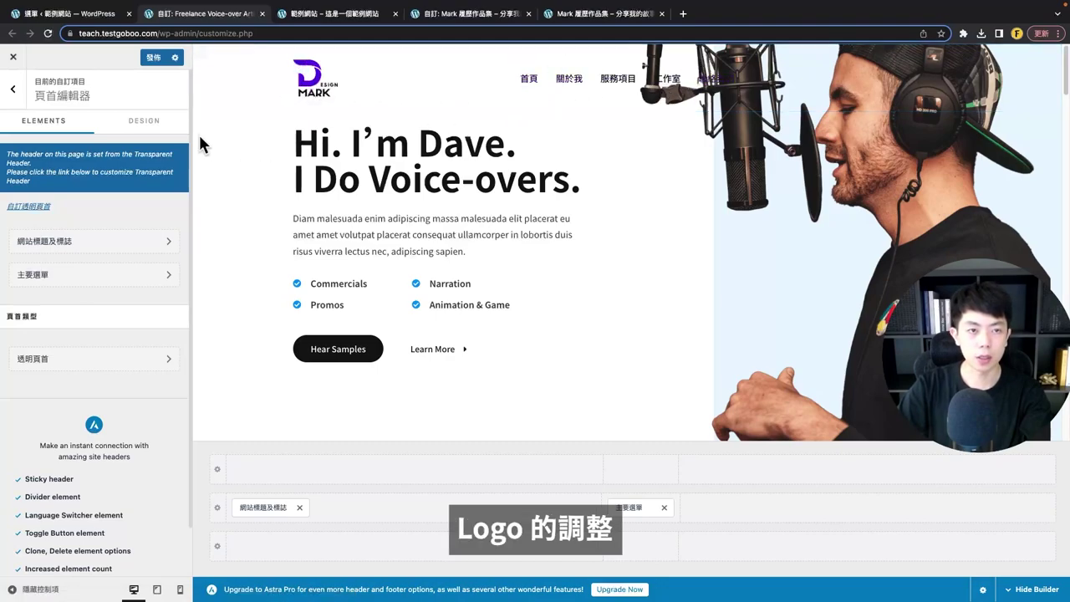
{"action": "left_click", "coordinate": [151, 58]}
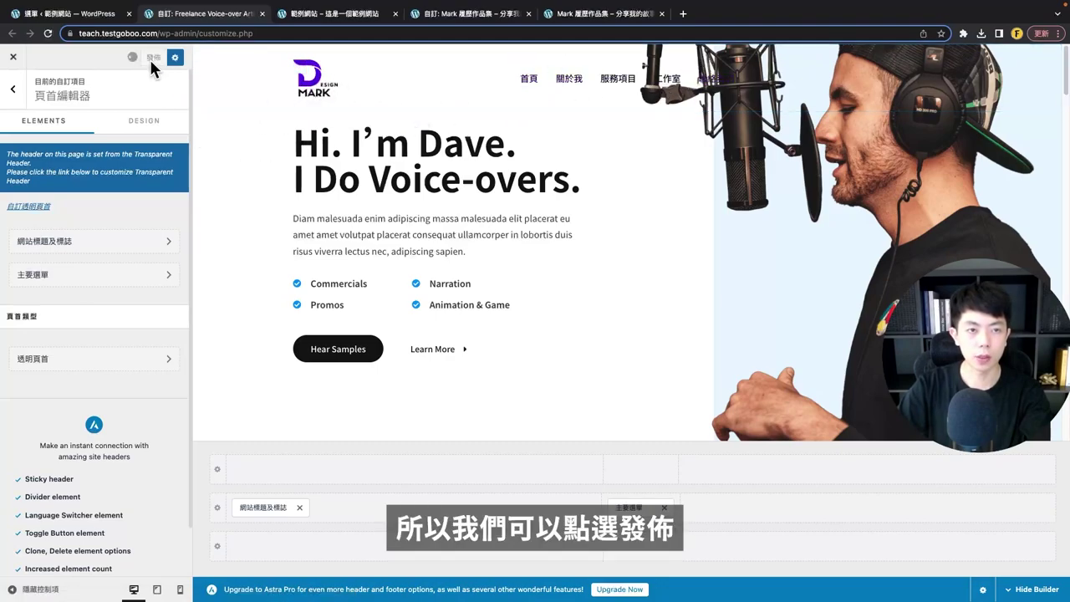
{"action": "left_click", "coordinate": [339, 14]}
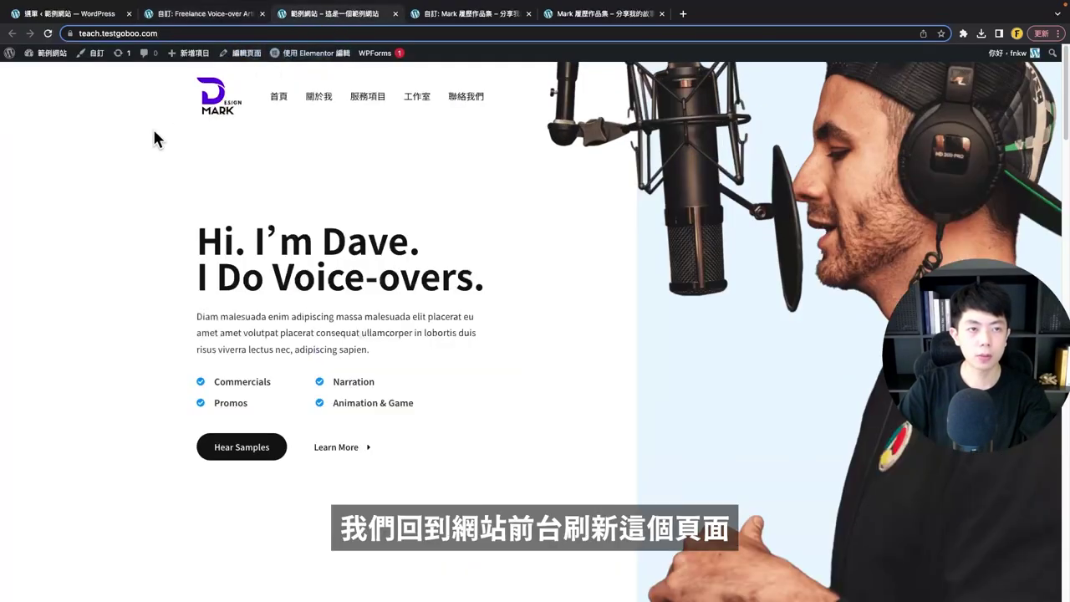
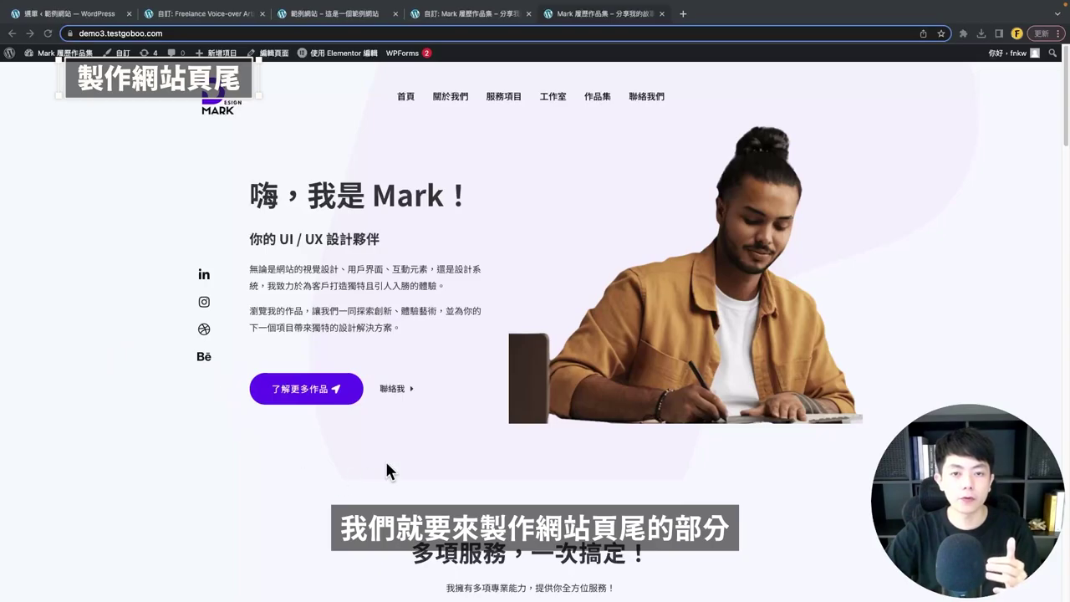
- Review the live site's footer call-to-action heading, then return to the WordPress Menus admin tab
{"action": "scroll", "coordinate": [435, 432], "scroll_direction": "down", "scroll_amount": 20}
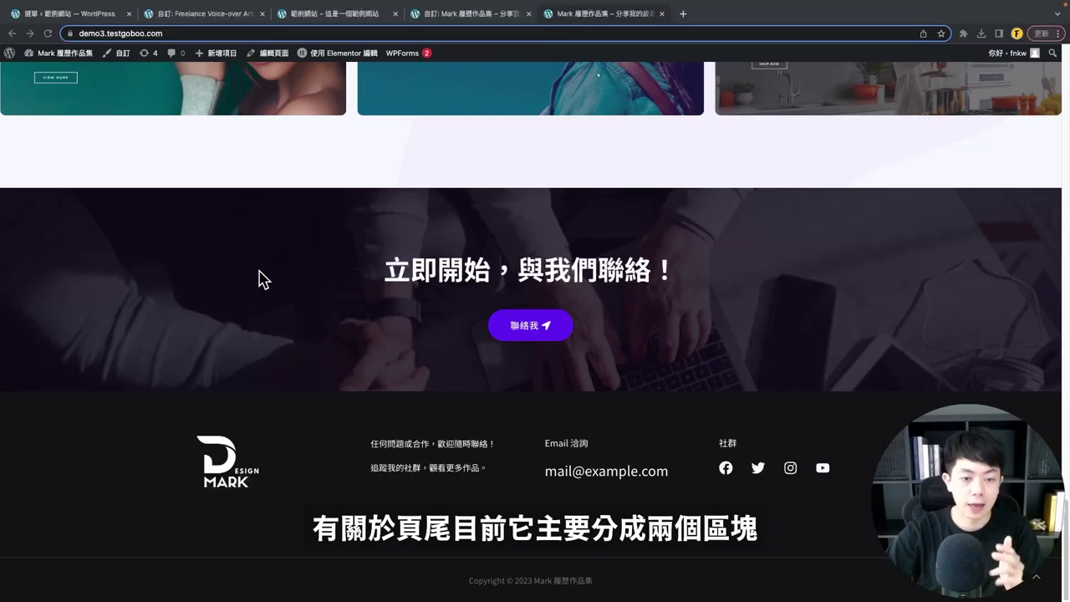
{"action": "left_click_drag", "start_coordinate": [373, 303], "coordinate": [717, 278]}
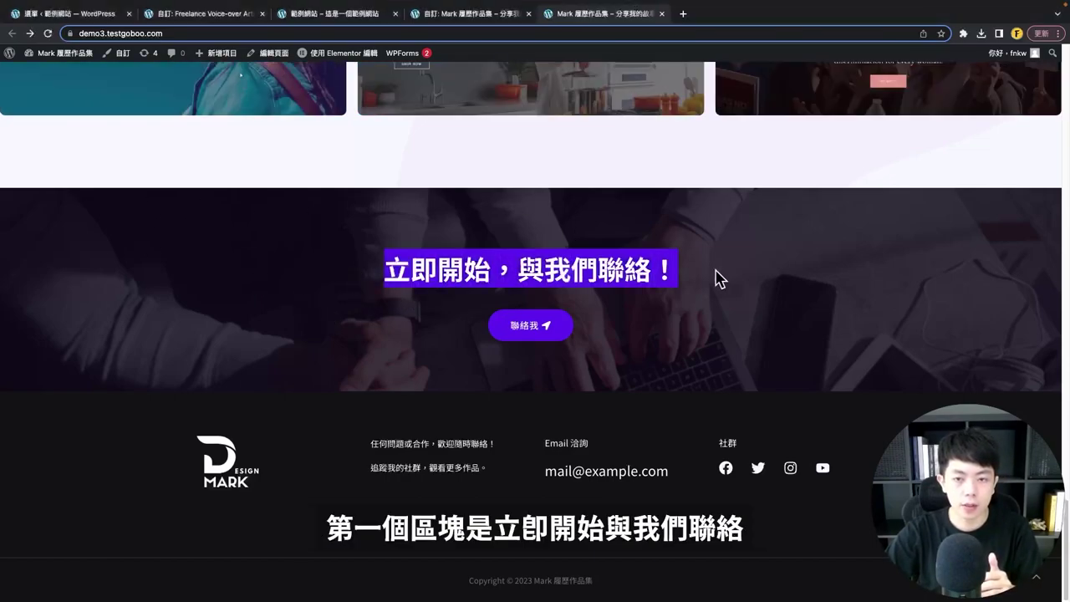
{"action": "left_click", "coordinate": [719, 296]}
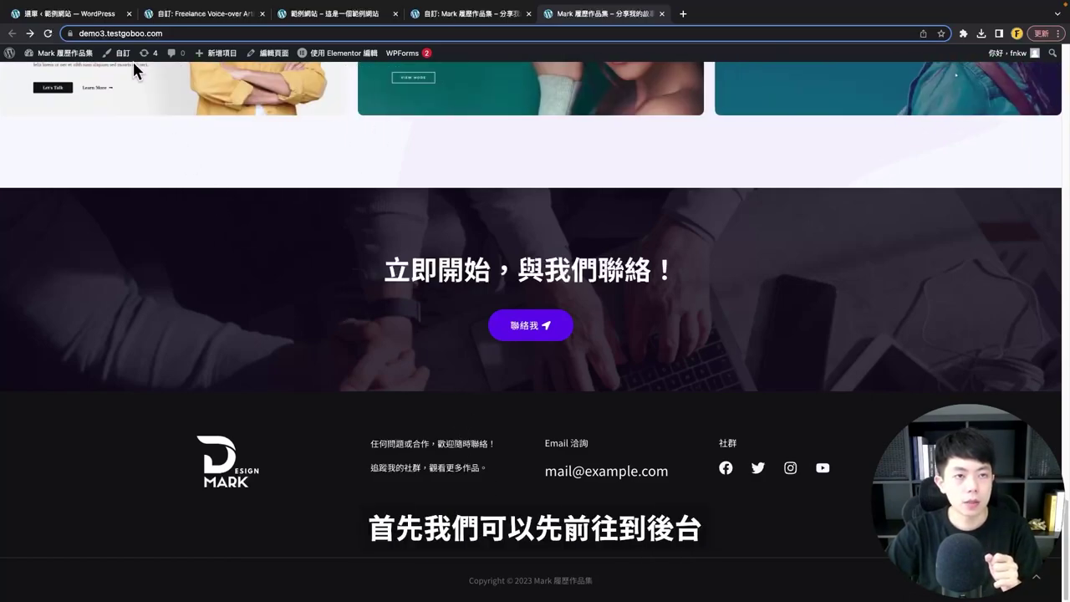
{"action": "left_click", "coordinate": [78, 16]}
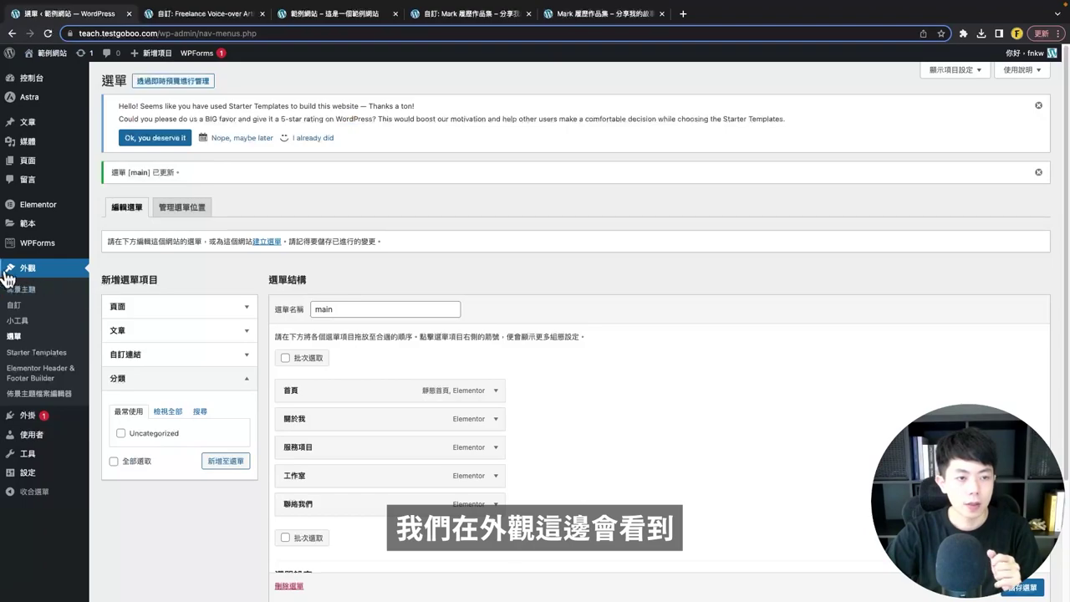
- Open the Footer template from Elementor Header & Footer Builder in a new editor tab
{"action": "left_click", "coordinate": [42, 383]}
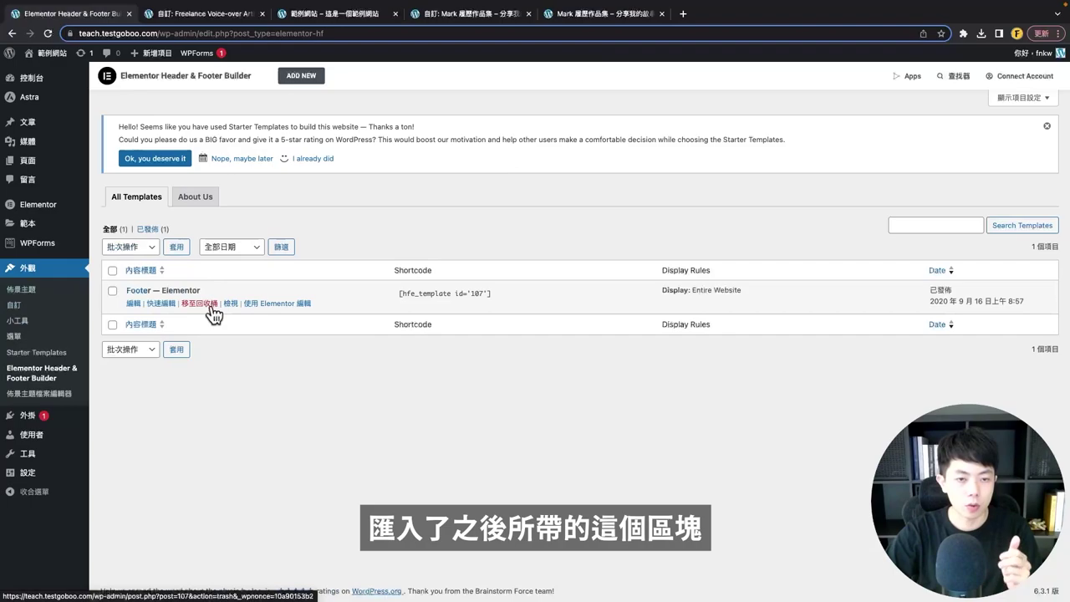
{"action": "right_click", "coordinate": [268, 304]}
{"action": "left_click", "coordinate": [276, 312]}
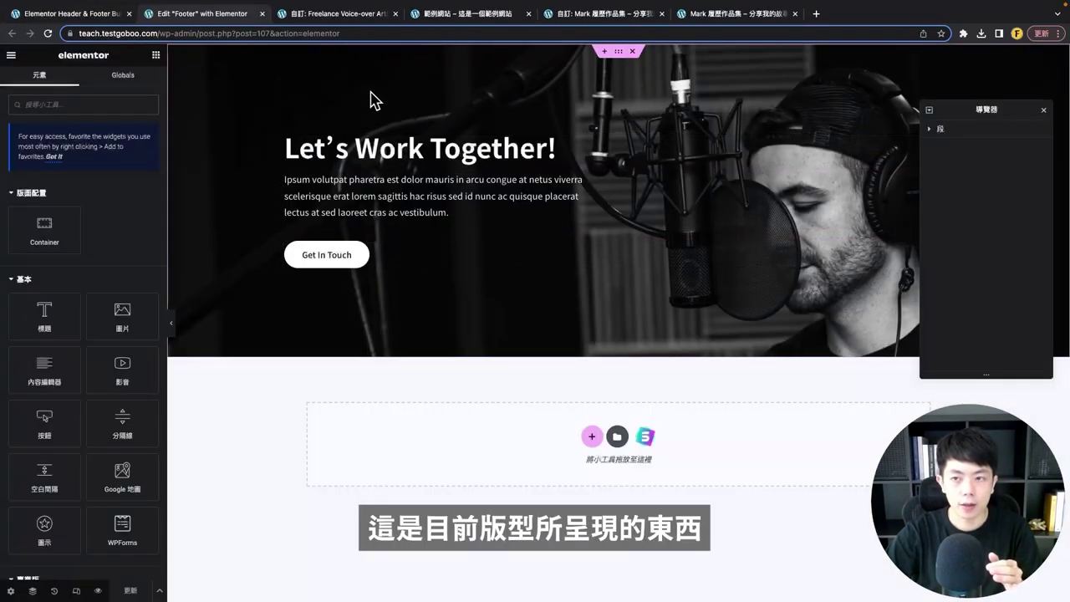
- Set the footer section's background image to the newly uploaded footer-pic photo
{"action": "left_click_drag", "start_coordinate": [956, 112], "coordinate": [959, 304]}
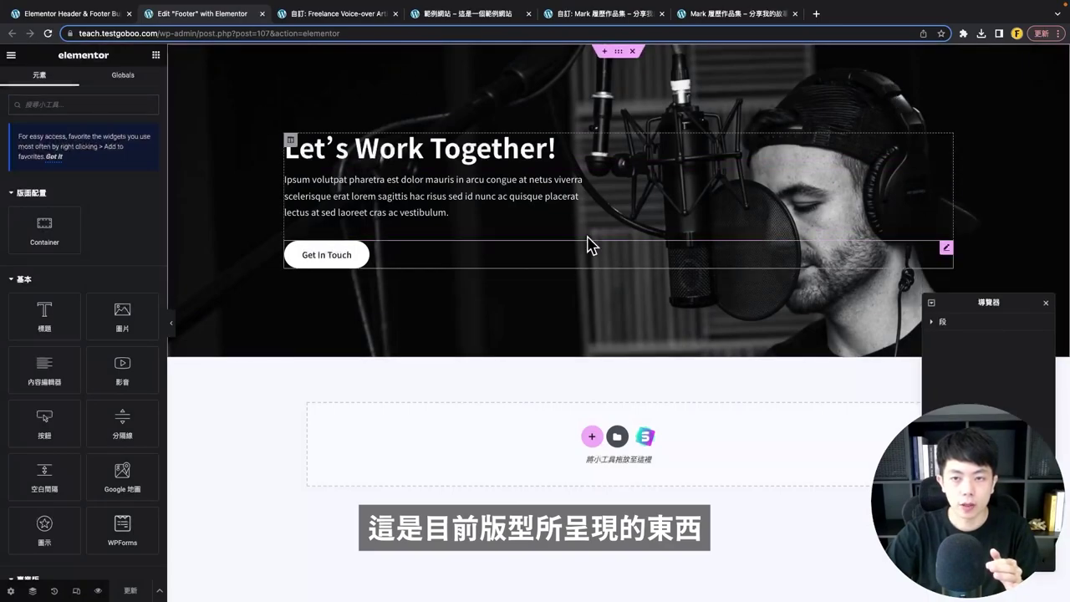
{"action": "left_click", "coordinate": [963, 328]}
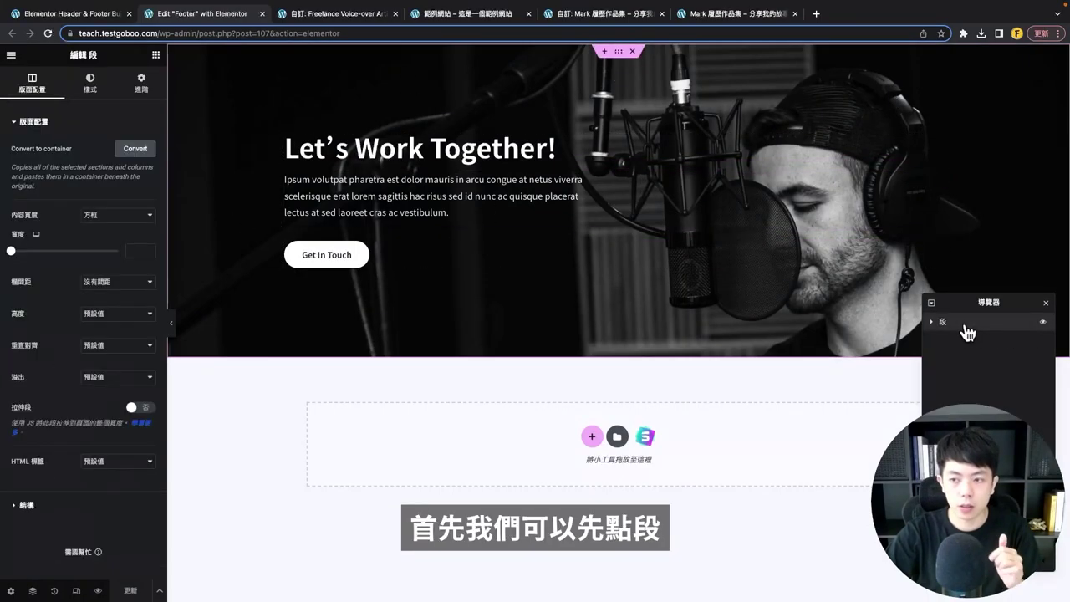
{"action": "left_click", "coordinate": [99, 94]}
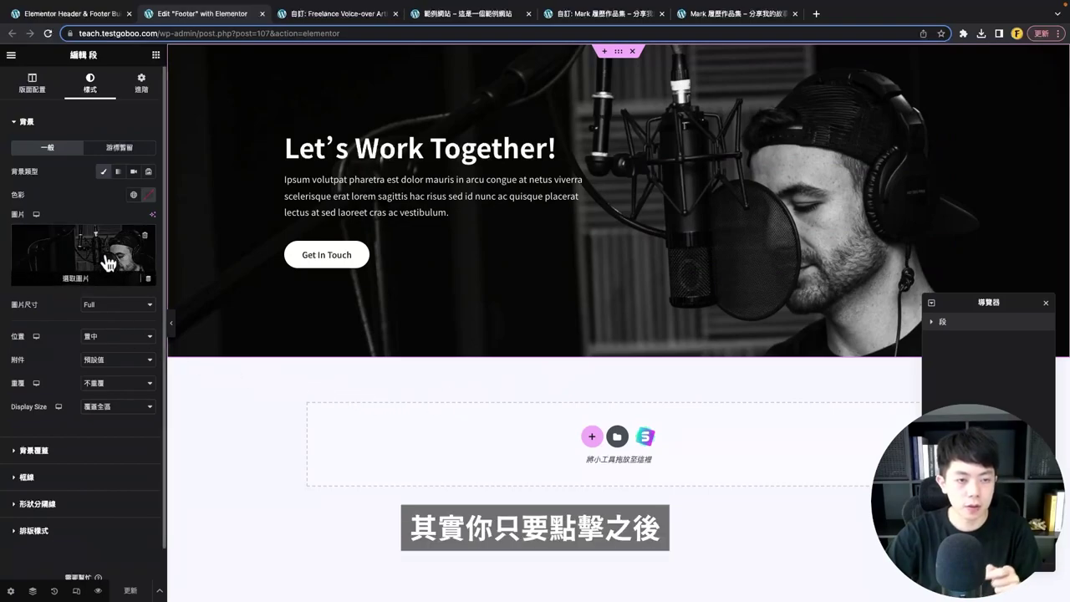
{"action": "left_click", "coordinate": [109, 264]}
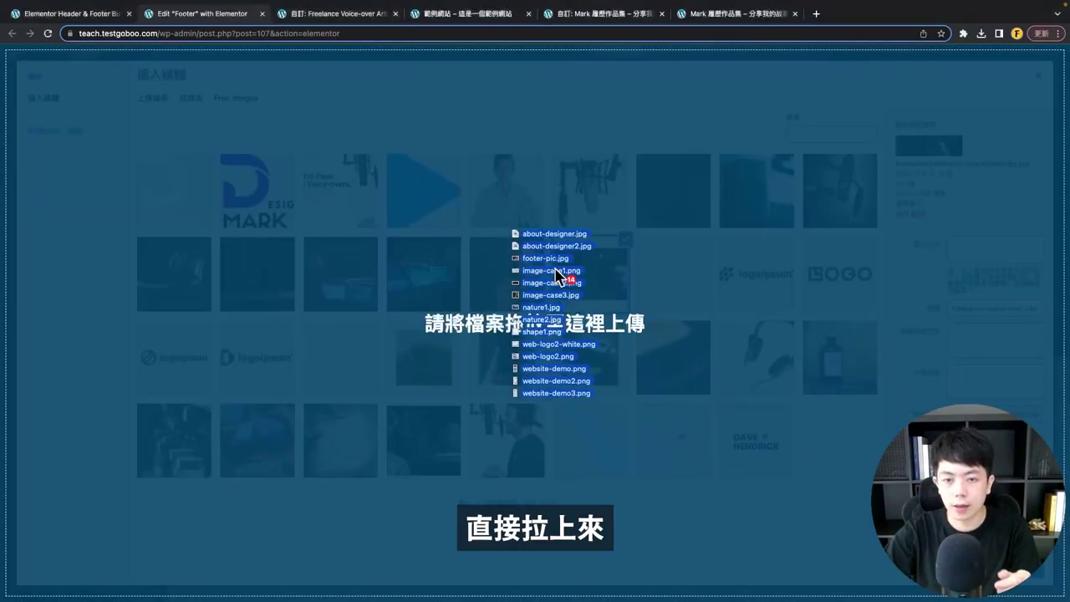
{"action": "left_click_drag", "start_coordinate": [561, 279], "coordinate": [558, 278]}
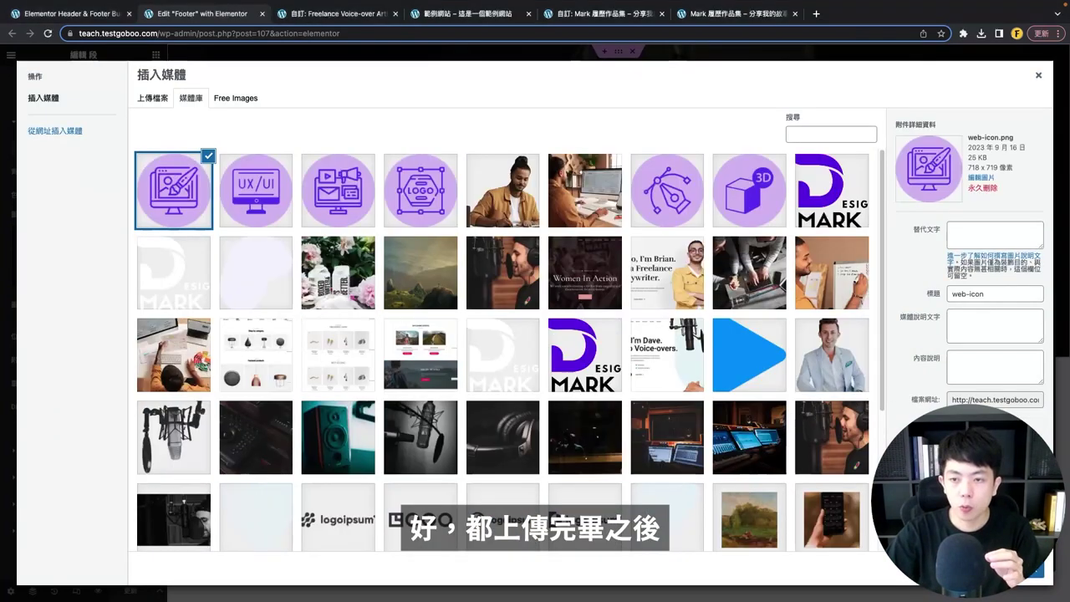
{"action": "left_click", "coordinate": [745, 294]}
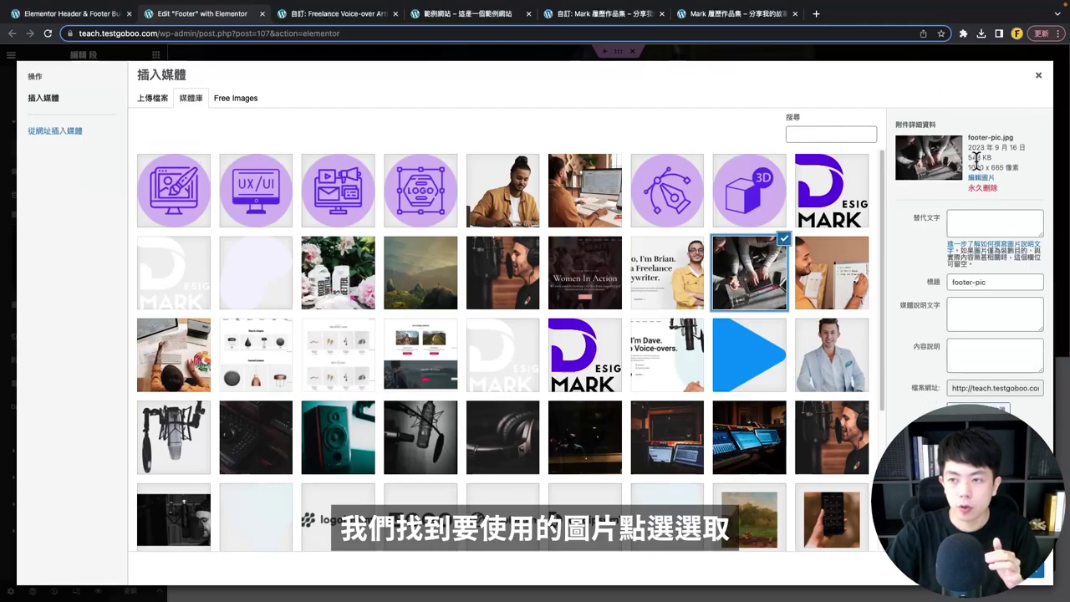
{"action": "left_click", "coordinate": [1035, 575]}
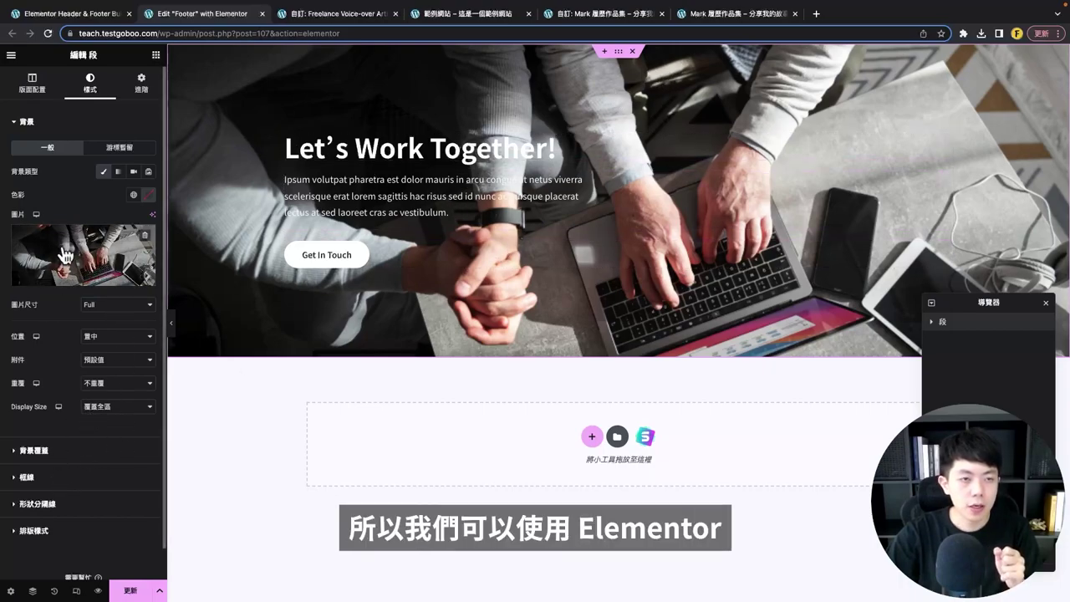
- Add a classic dark background overlay at 0.7 opacity
{"action": "left_click", "coordinate": [31, 451]}
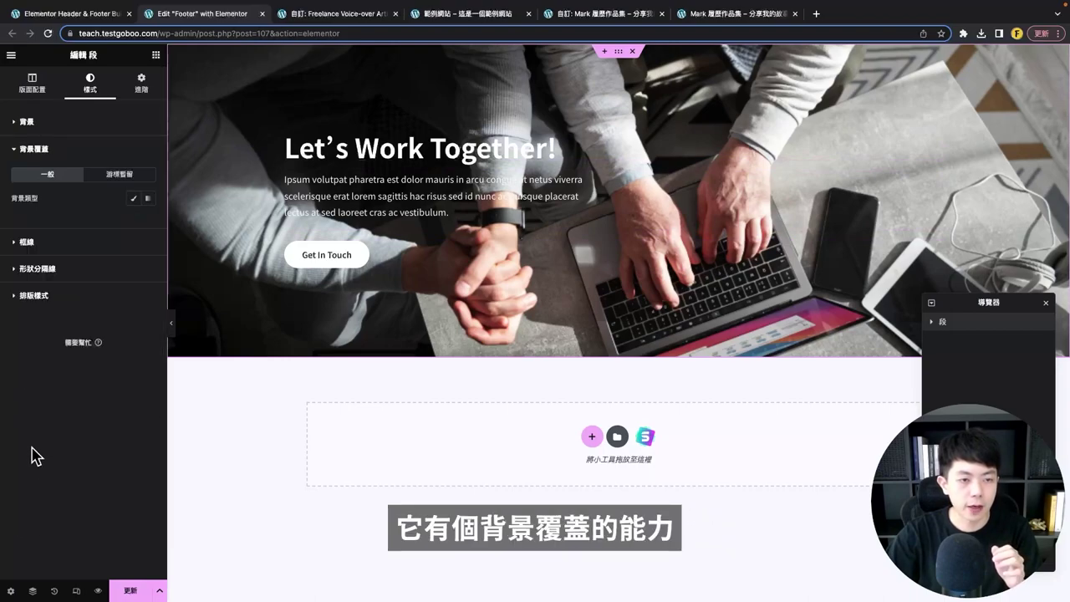
{"action": "left_click", "coordinate": [135, 201]}
{"action": "left_click", "coordinate": [133, 223]}
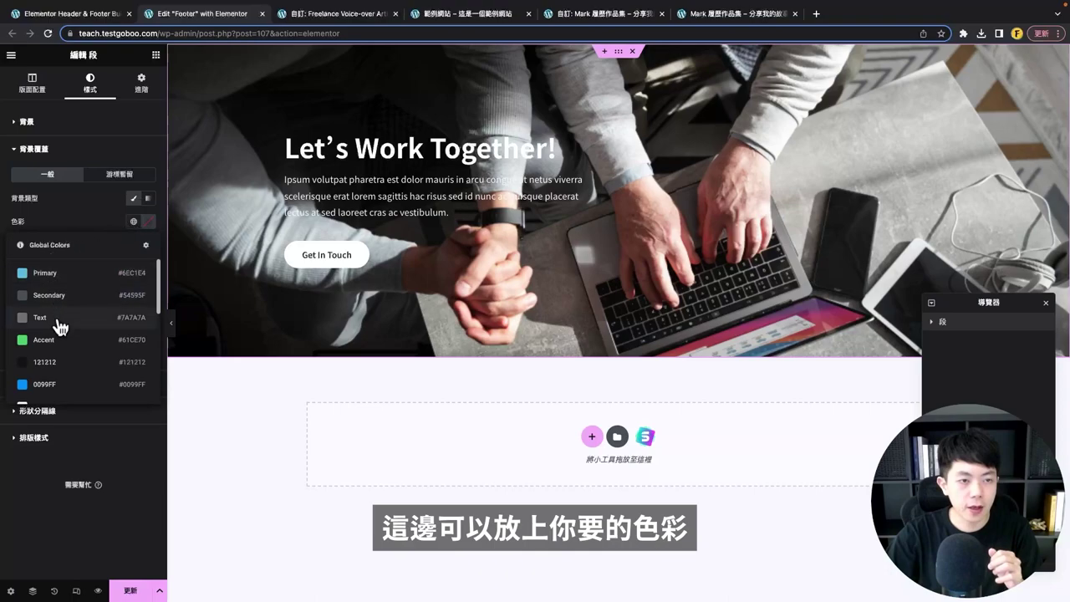
{"action": "scroll", "coordinate": [60, 326], "scroll_direction": "down", "scroll_amount": 5}
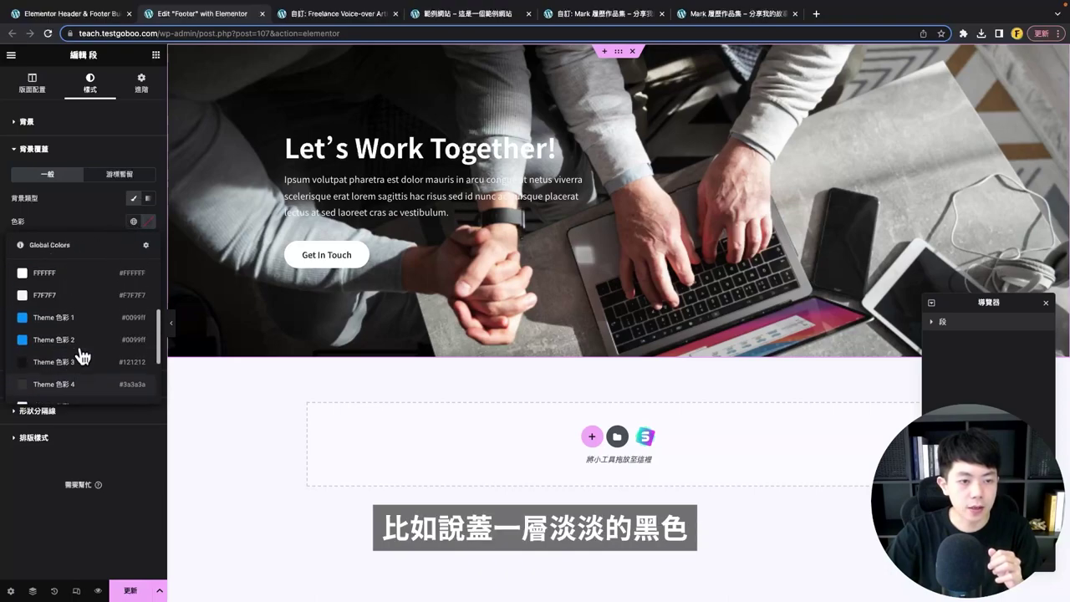
{"action": "scroll", "coordinate": [80, 351], "scroll_direction": "up", "scroll_amount": 5}
{"action": "left_click", "coordinate": [72, 365]}
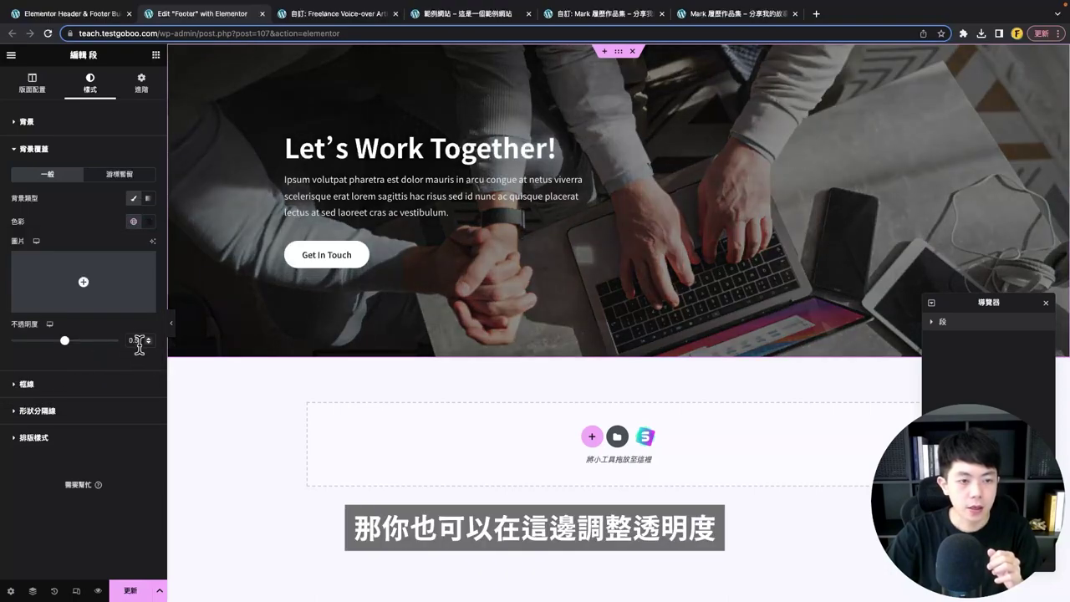
{"action": "key", "text": "BackSpace"}
{"action": "type", "text": "7"}
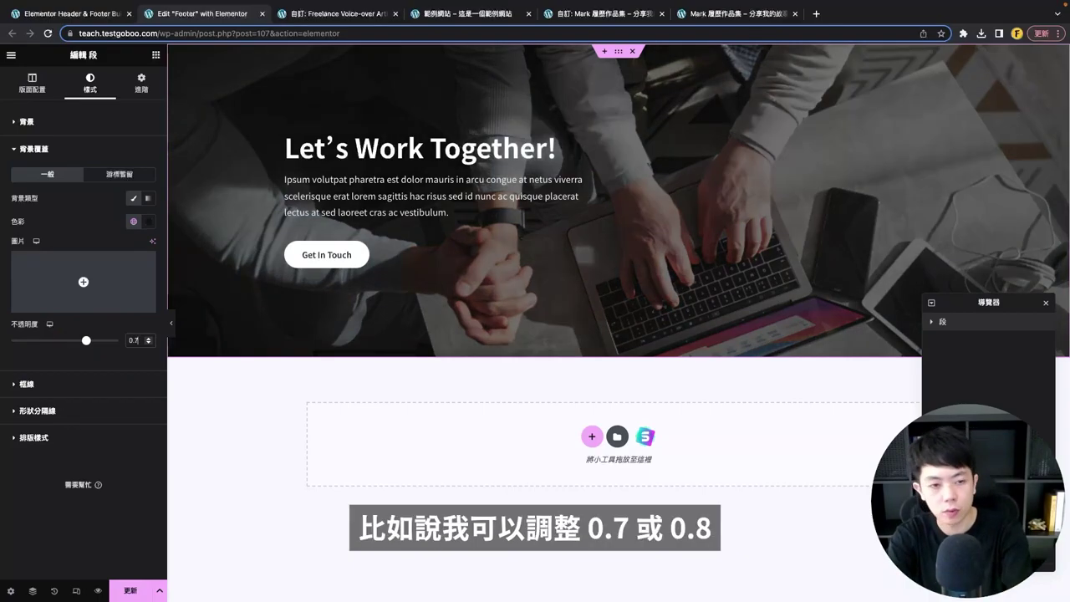
{"action": "key", "text": "BackSpace"}
{"action": "type", "text": "8"}
{"action": "key", "text": "BackSpace"}
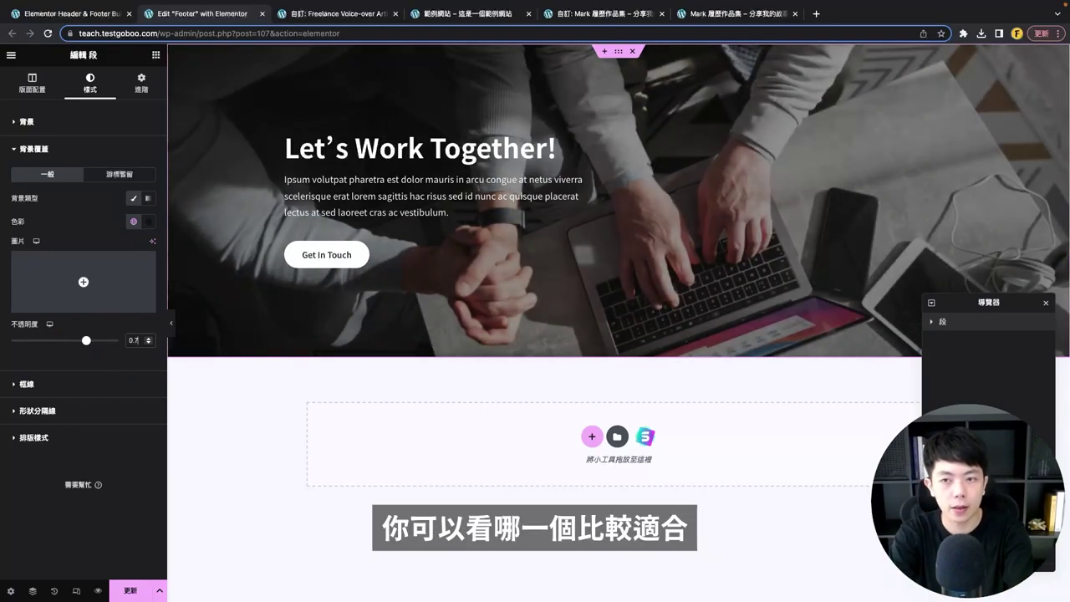
{"action": "type", "text": "7"}
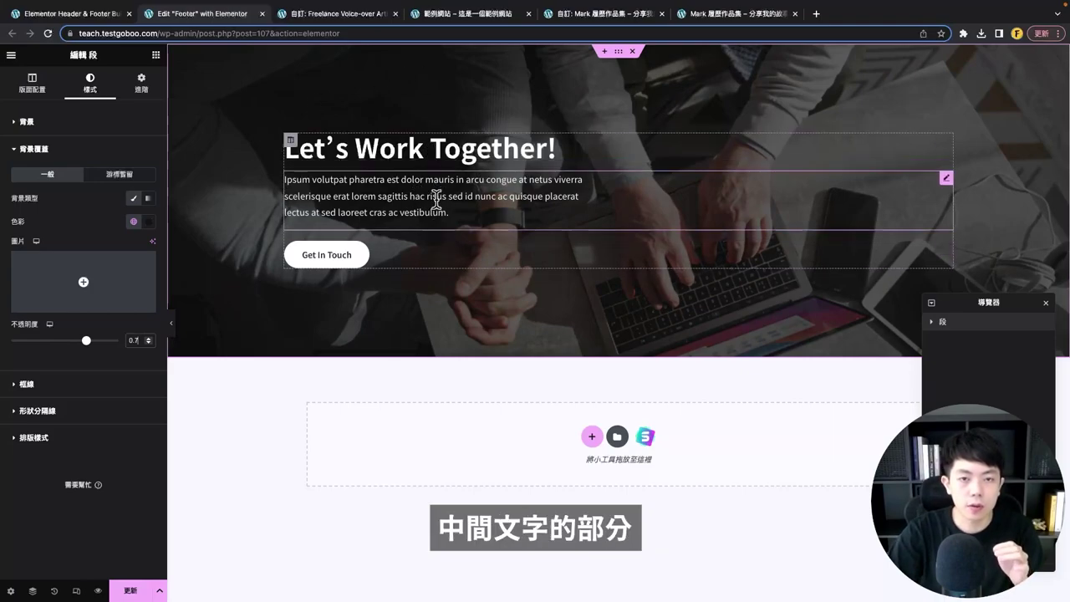
- Replace the heading with '立即開始，與我們聯絡！' and delete the placeholder paragraph
{"action": "left_click", "coordinate": [493, 15]}
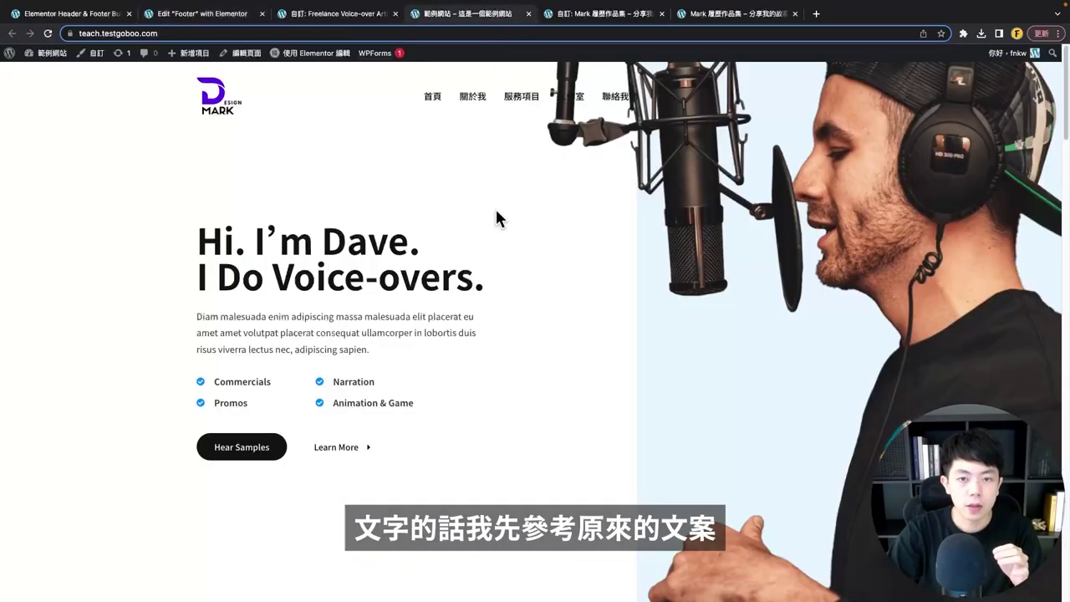
{"action": "scroll", "coordinate": [483, 334], "scroll_direction": "down", "scroll_amount": 20}
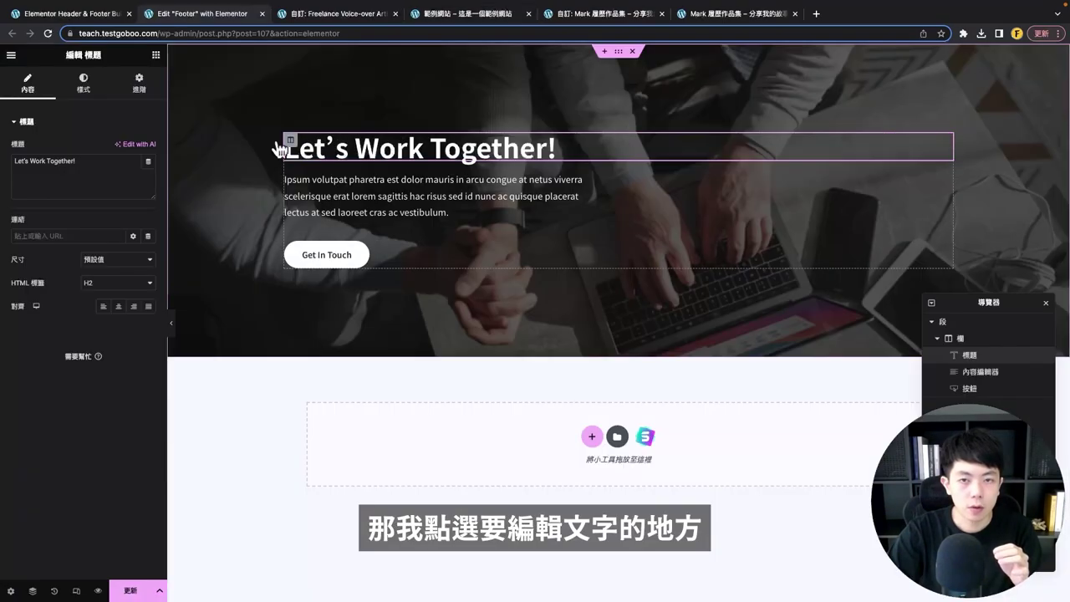
{"action": "left_click_drag", "start_coordinate": [77, 162], "coordinate": [4, 172]}
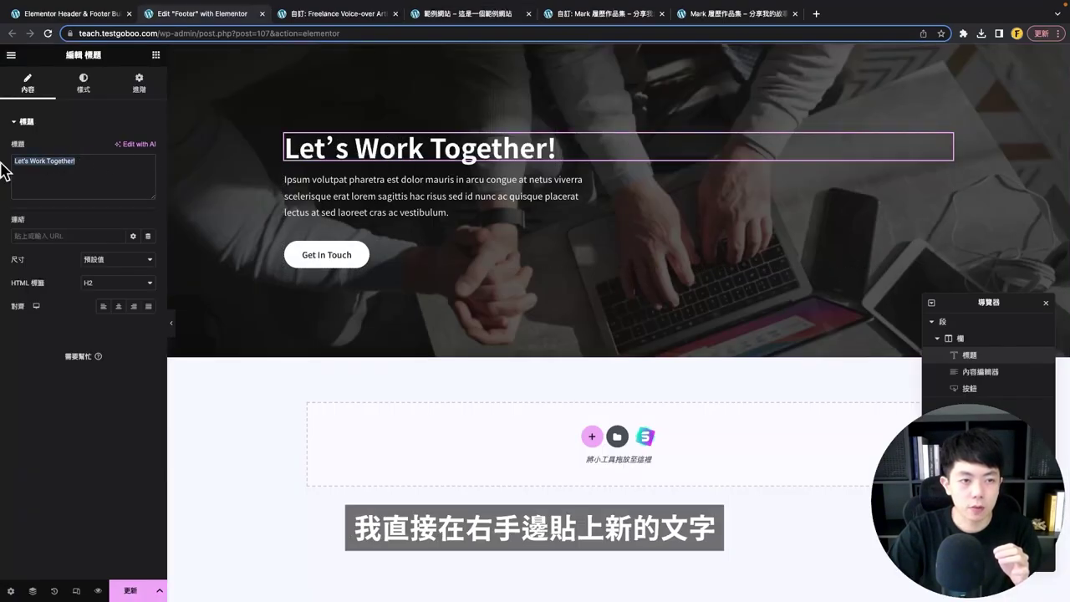
{"action": "key", "text": "BackSpace"}
{"action": "type", "text": "立即開始，與我們聯絡！"}
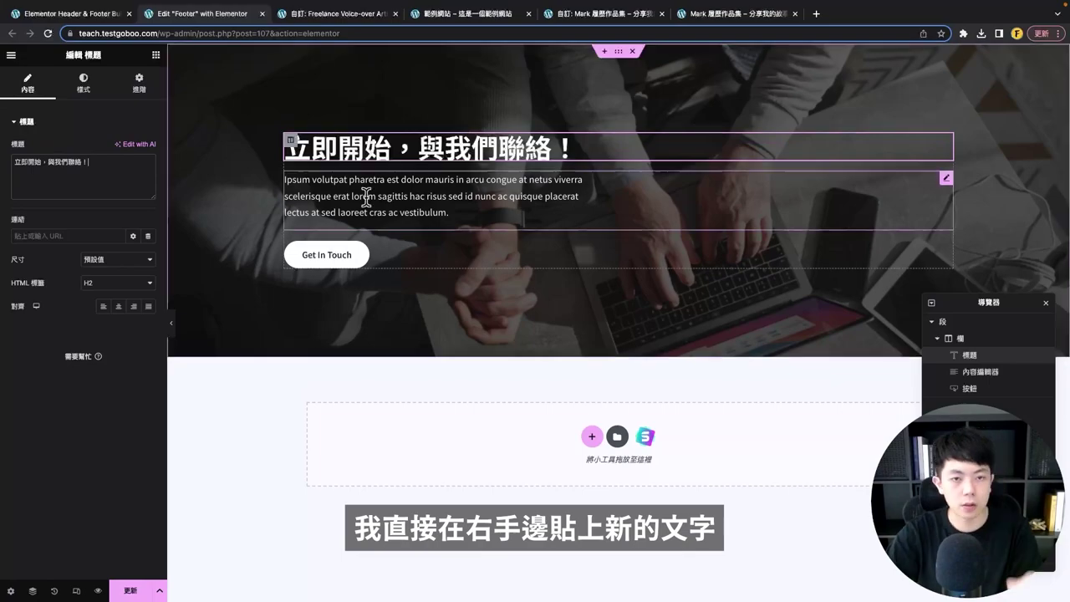
{"action": "left_click", "coordinate": [394, 190]}
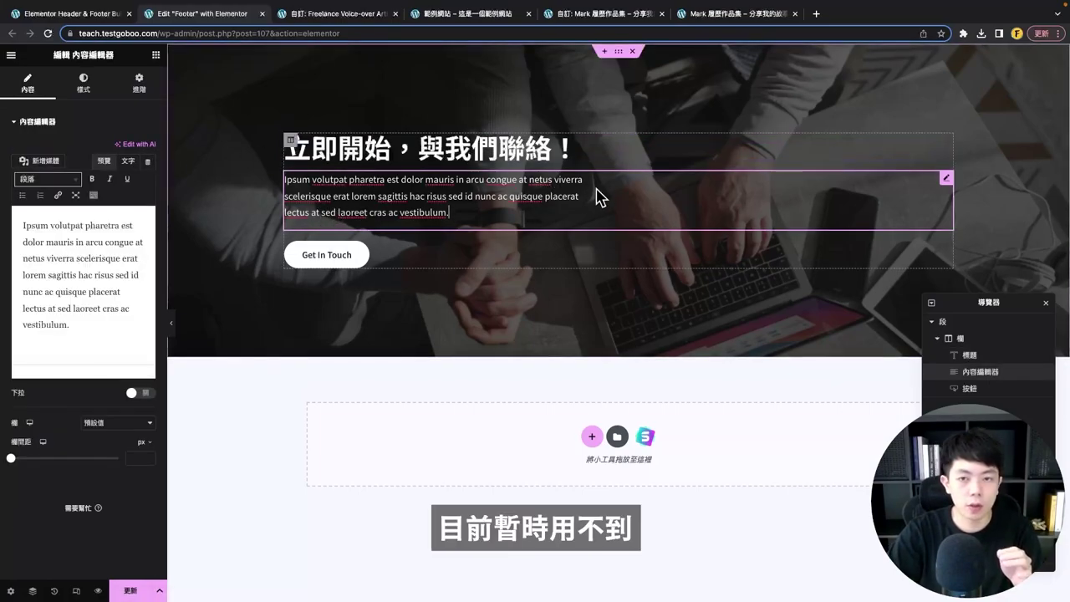
{"action": "right_click", "coordinate": [652, 189]}
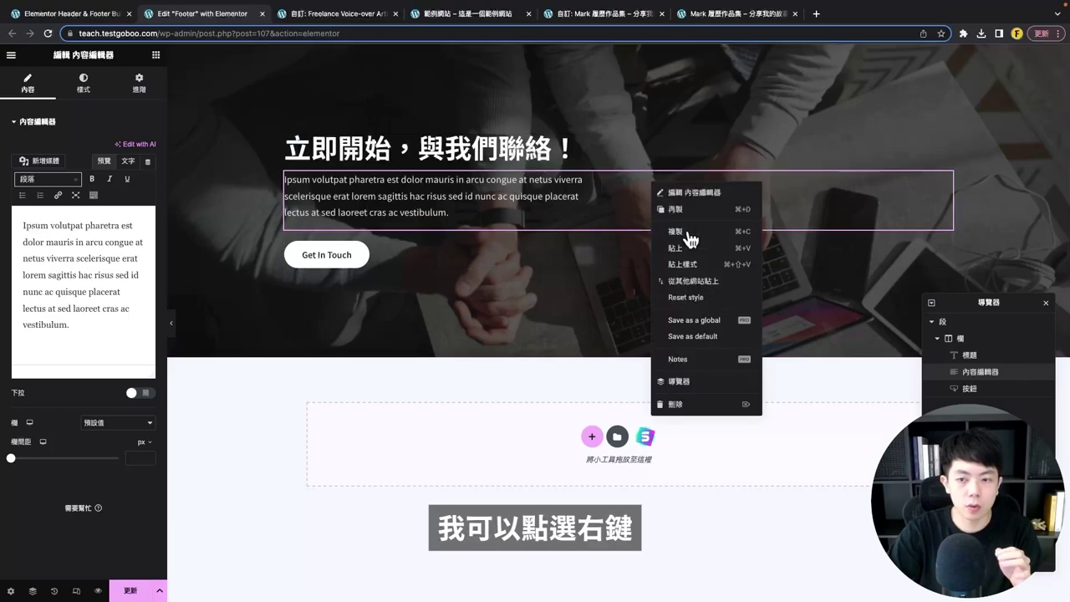
{"action": "left_click", "coordinate": [686, 400]}
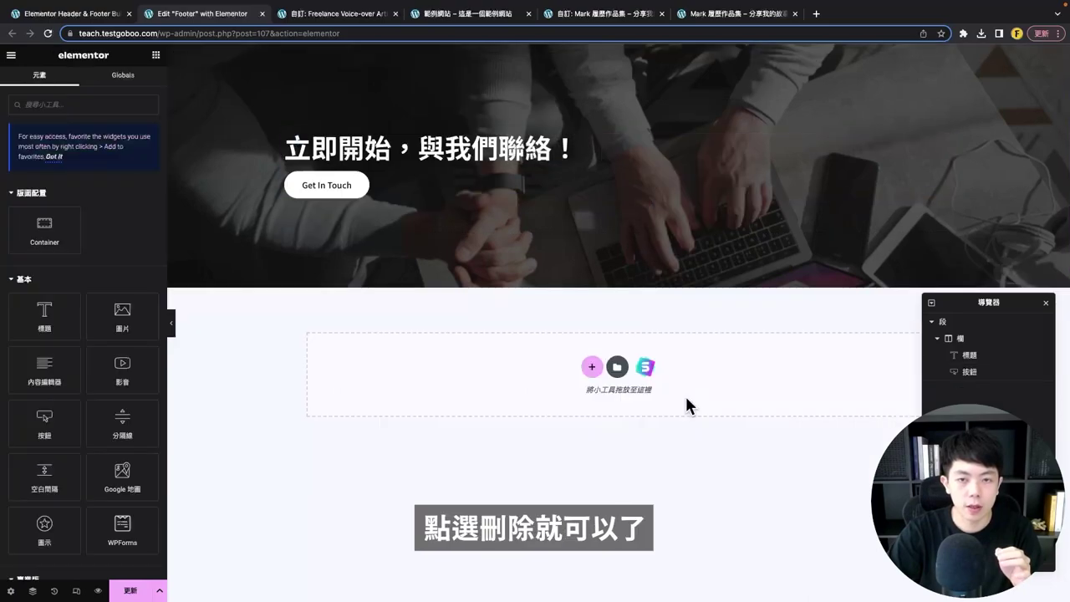
- Relabel the Get In Touch button as '聯絡我'
{"action": "left_click", "coordinate": [354, 192]}
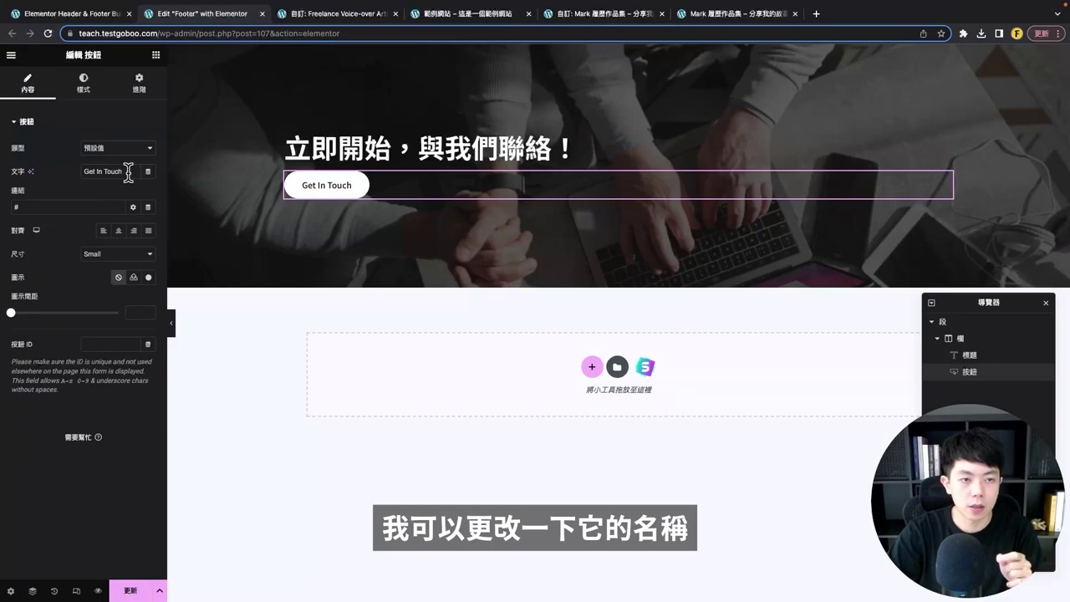
{"action": "left_click_drag", "start_coordinate": [129, 171], "coordinate": [10, 169]}
{"action": "type", "text": "聯絡我"}
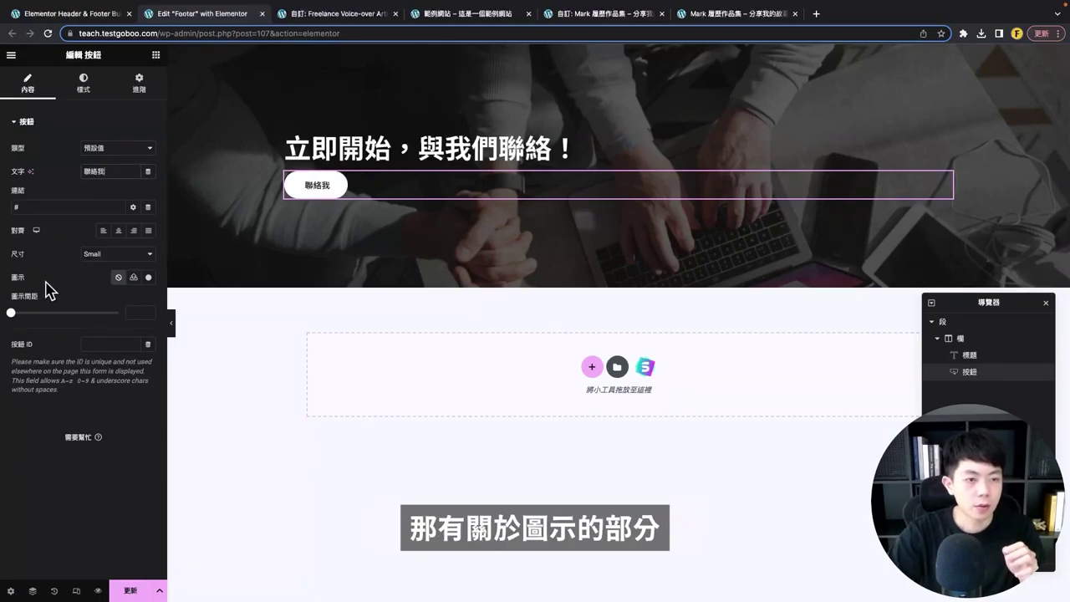
- Give the button a paper-plane icon positioned after its text
{"action": "left_click", "coordinate": [149, 279]}
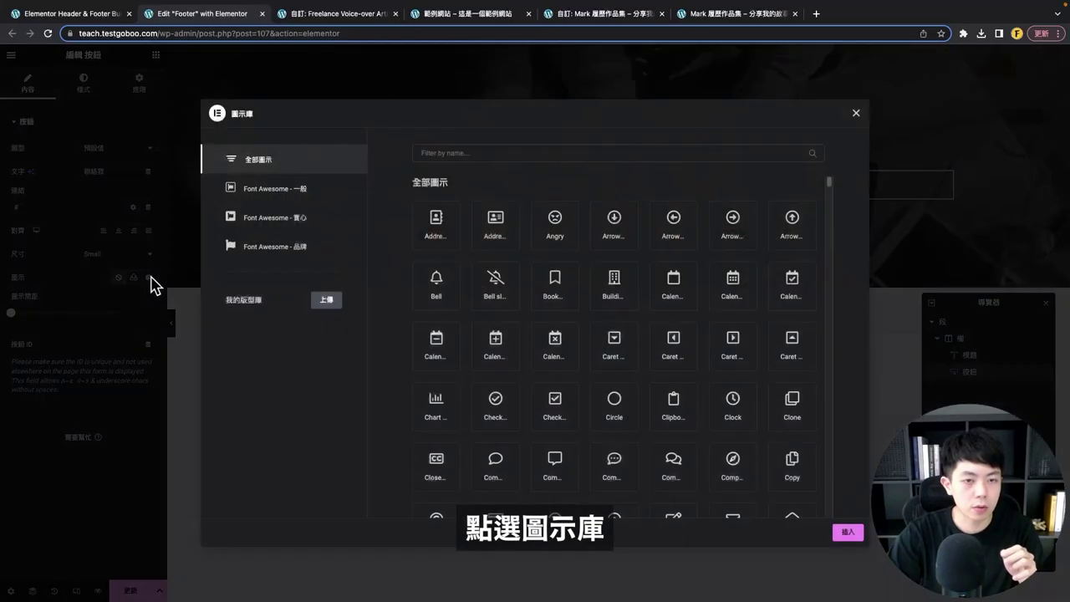
{"action": "left_click", "coordinate": [477, 152]}
{"action": "type", "text": "arr"}
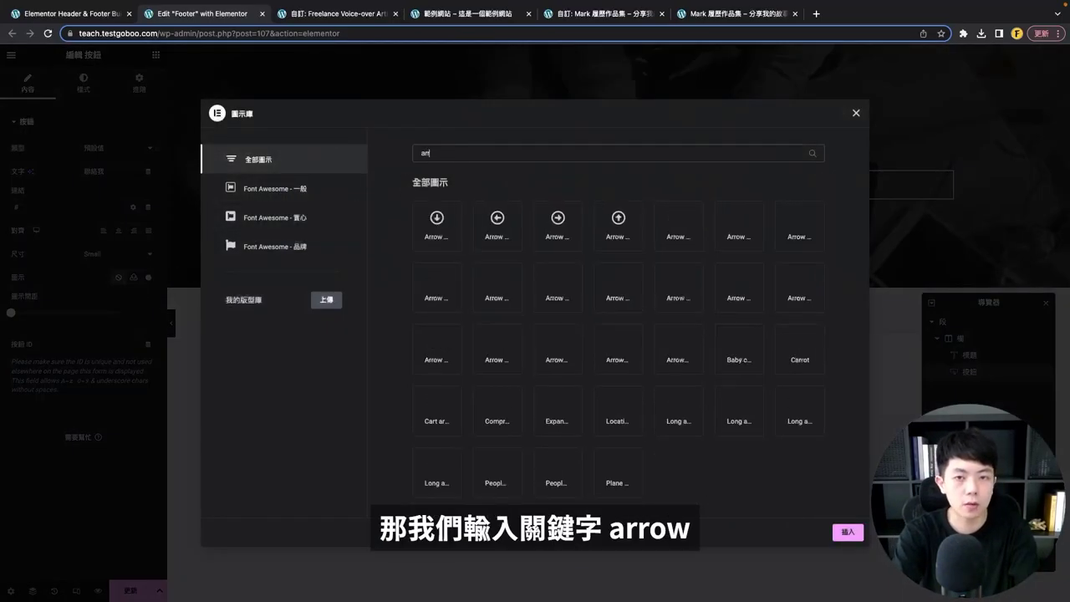
{"action": "type", "text": "ow"}
{"action": "left_click", "coordinate": [496, 409]}
{"action": "left_click", "coordinate": [848, 532]}
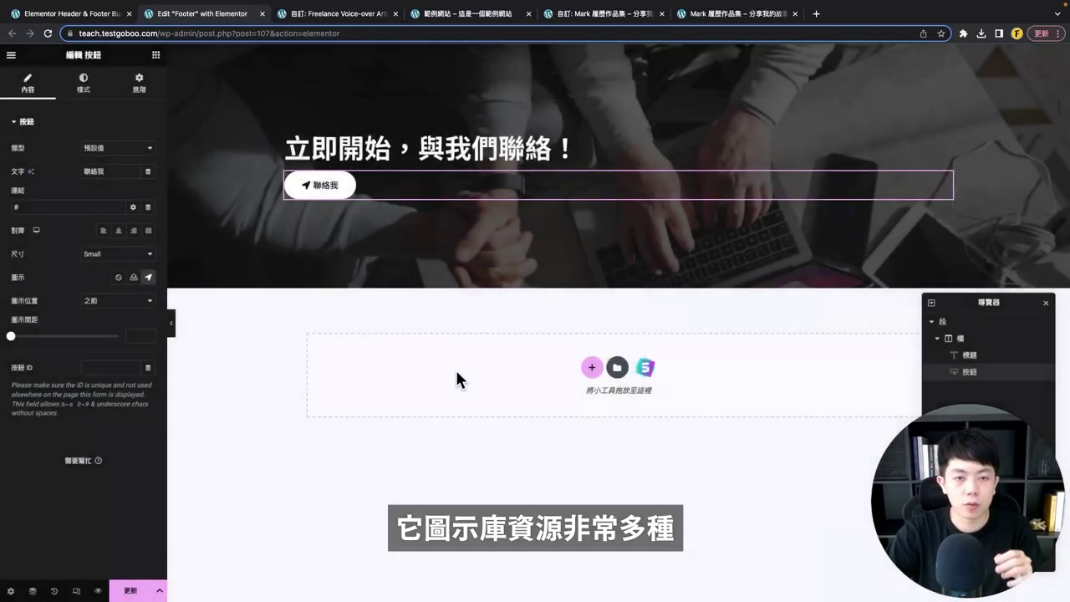
{"action": "left_click", "coordinate": [124, 301]}
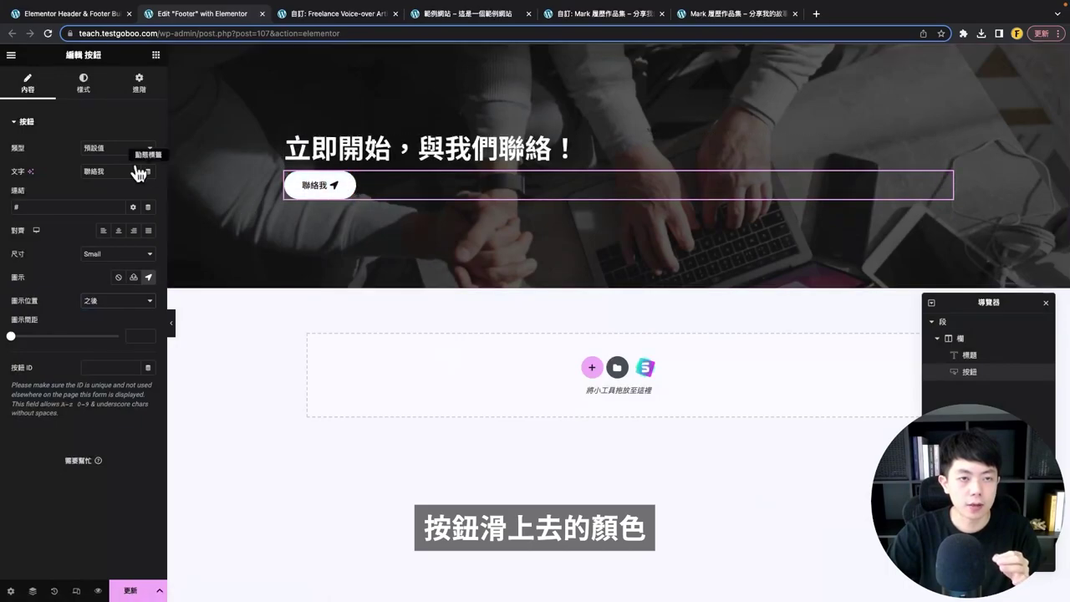
- Give the button the global 主色系 purple background and remove its border, keeping 20/40/20/40 padding
{"action": "left_click", "coordinate": [85, 87]}
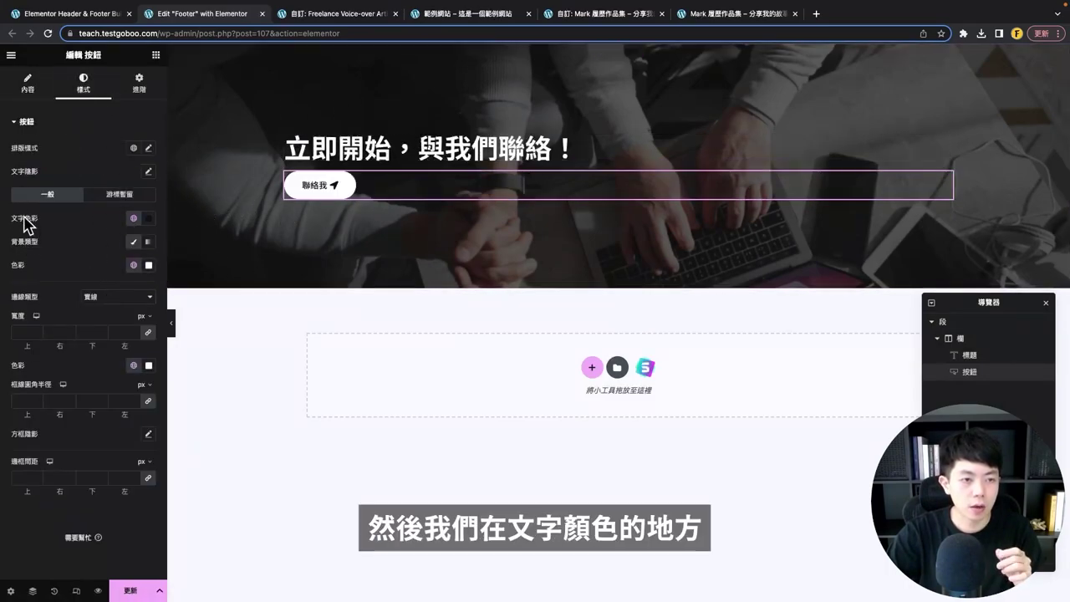
{"action": "left_click", "coordinate": [133, 219]}
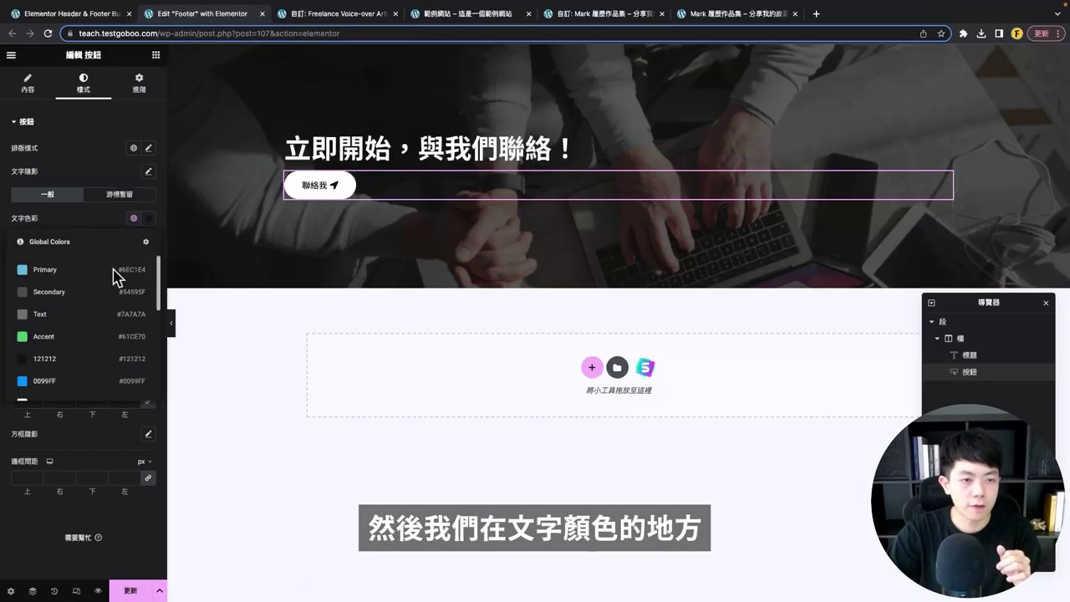
{"action": "scroll", "coordinate": [96, 323], "scroll_direction": "down", "scroll_amount": 5}
{"action": "scroll", "coordinate": [86, 341], "scroll_direction": "up", "scroll_amount": 5}
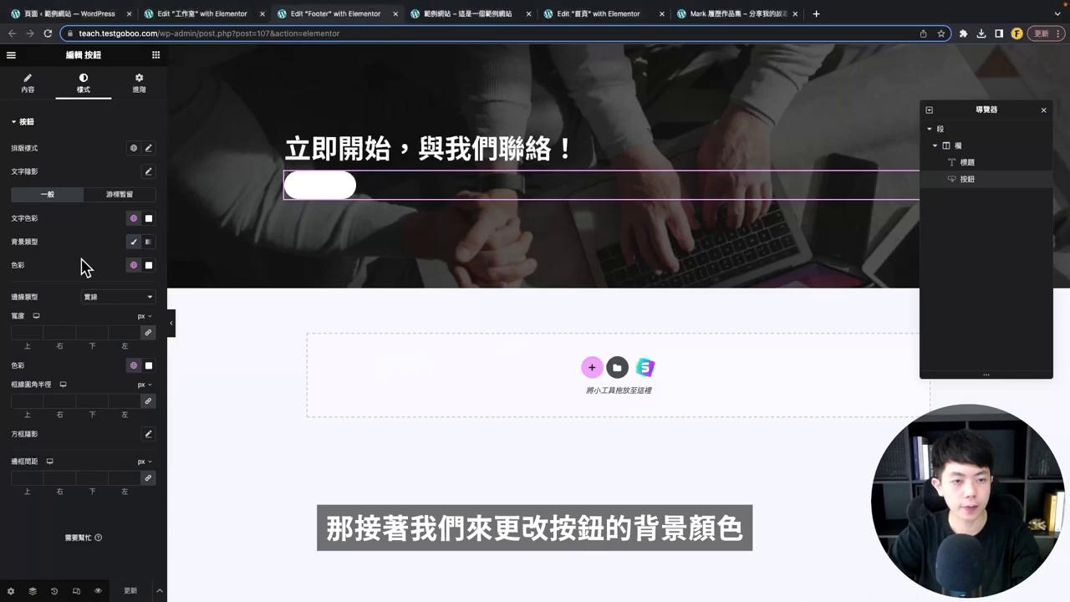
{"action": "left_click", "coordinate": [133, 265]}
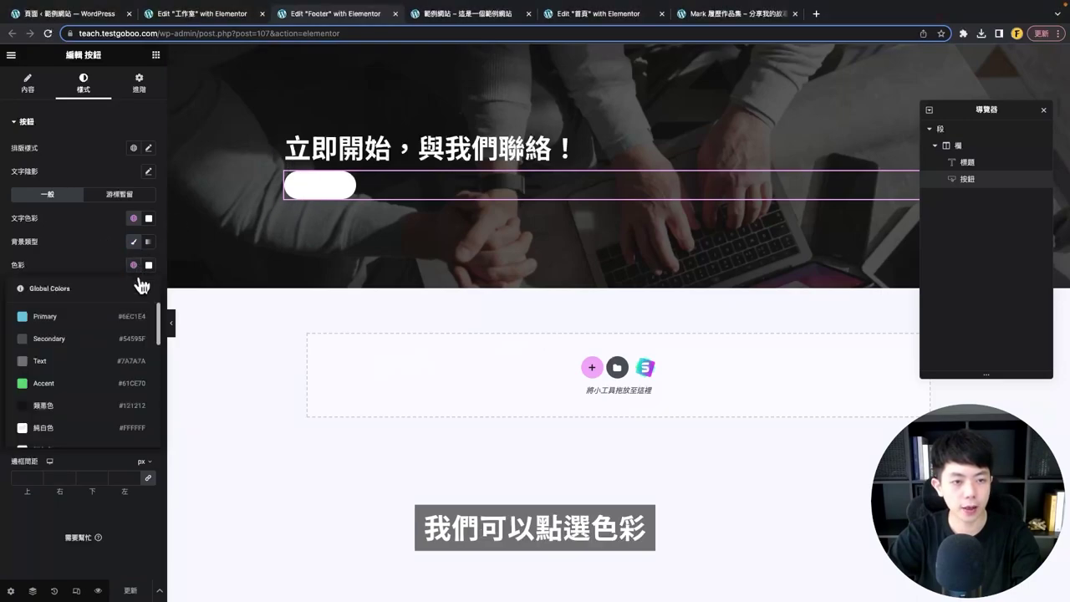
{"action": "scroll", "coordinate": [155, 351], "scroll_direction": "down", "scroll_amount": 3}
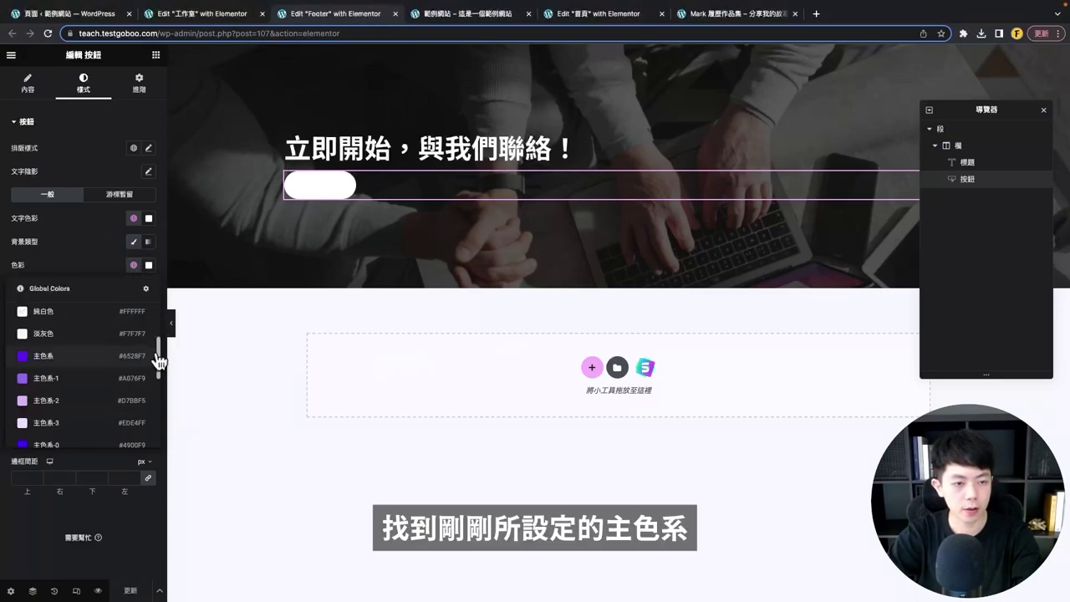
{"action": "left_click", "coordinate": [44, 360]}
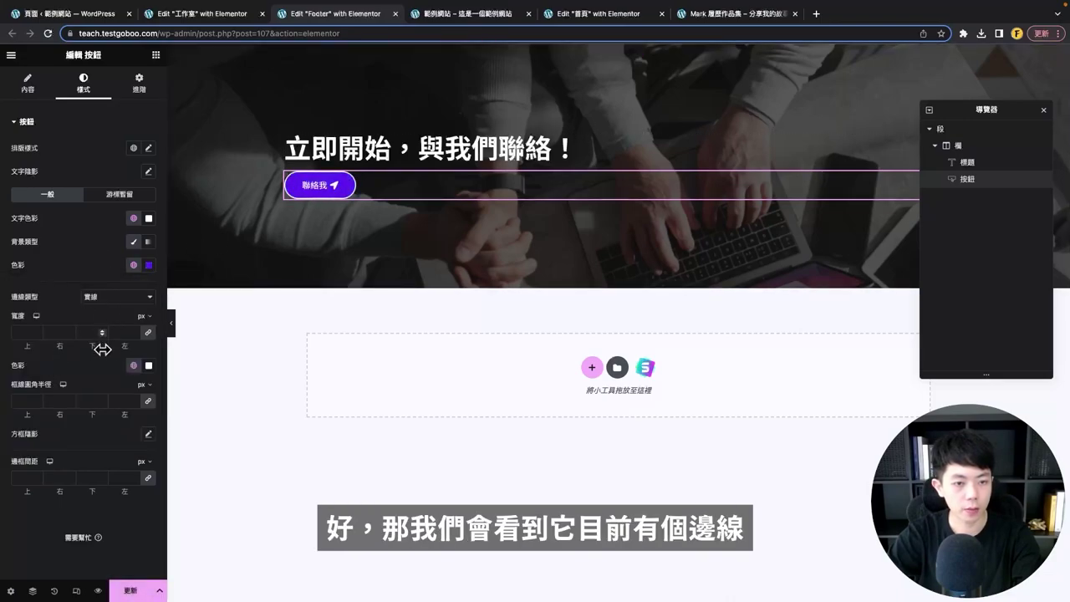
{"action": "left_click", "coordinate": [98, 299]}
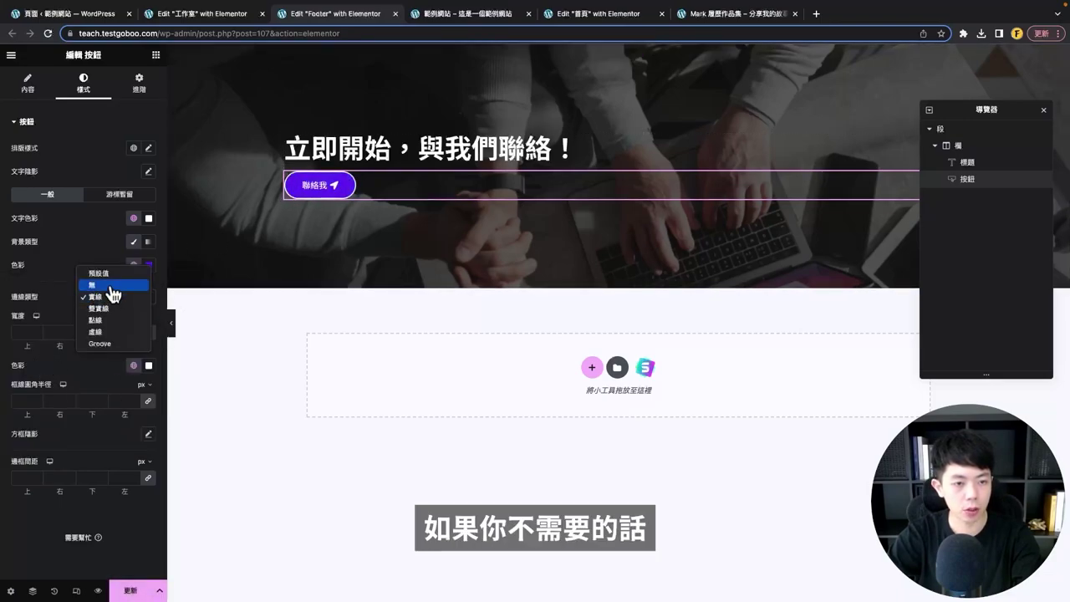
{"action": "left_click", "coordinate": [107, 286]}
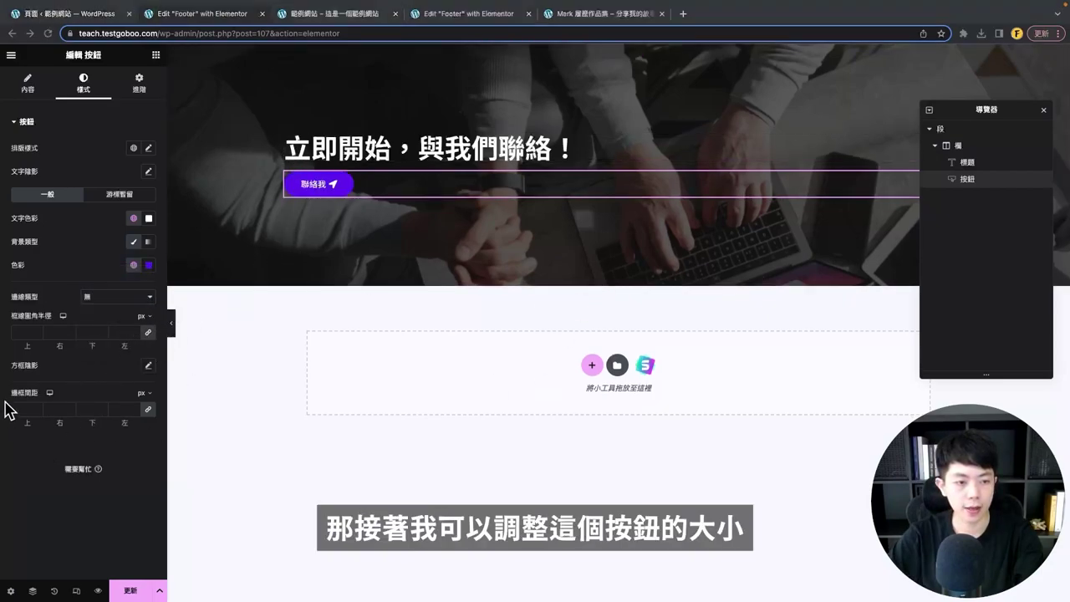
{"action": "left_click", "coordinate": [147, 411]}
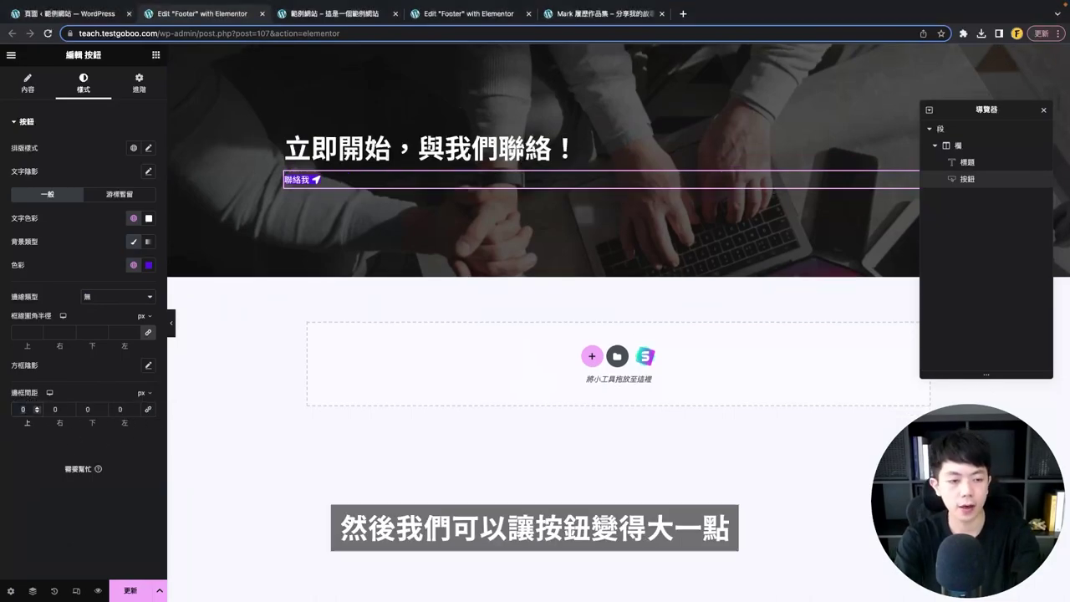
{"action": "key", "text": "ctrl+z"}
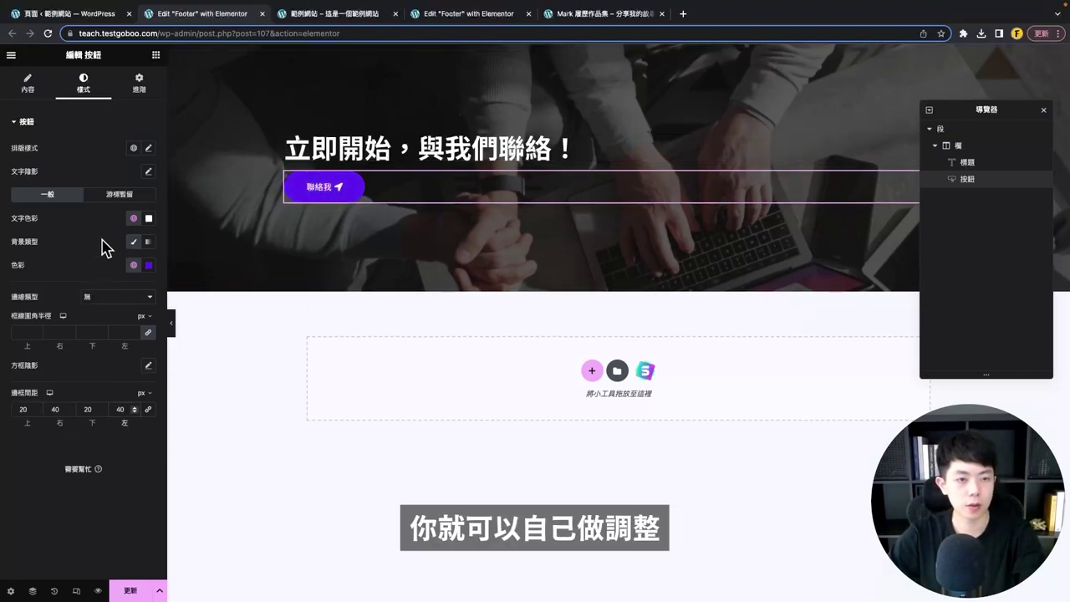
- Set a purple theme hover background and an 18px button text size
{"action": "left_click", "coordinate": [111, 204]}
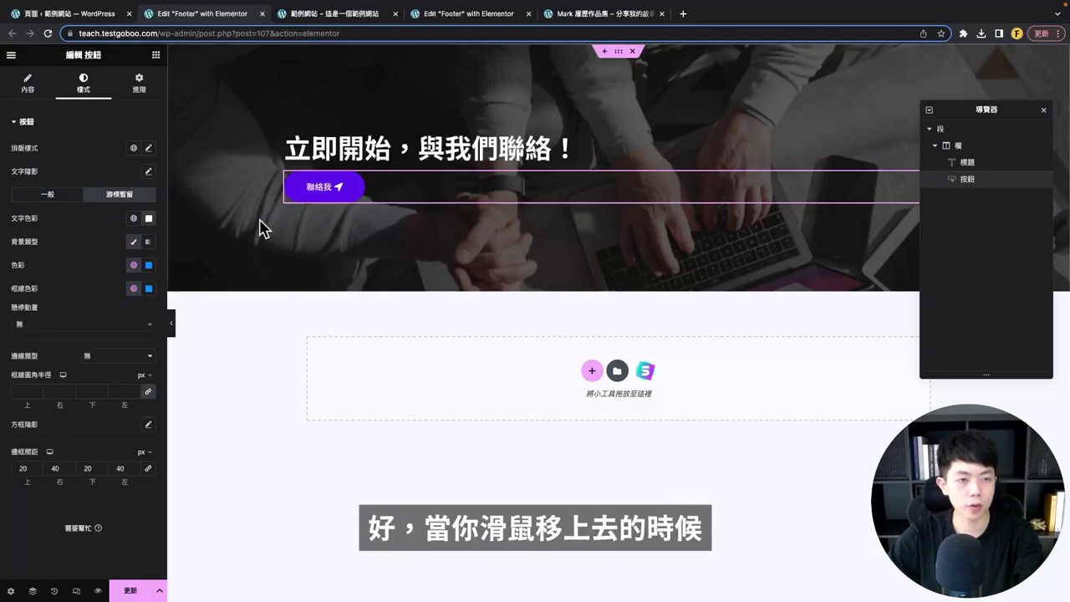
{"action": "left_click", "coordinate": [134, 265]}
{"action": "scroll", "coordinate": [72, 403], "scroll_direction": "down", "scroll_amount": 3}
{"action": "scroll", "coordinate": [72, 407], "scroll_direction": "up", "scroll_amount": 3}
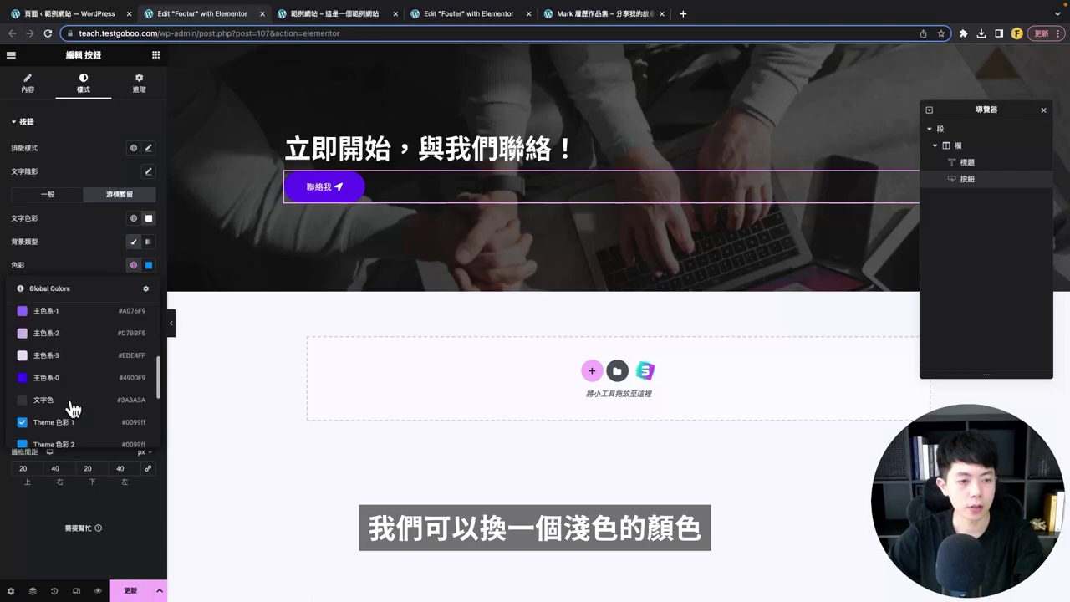
{"action": "left_click", "coordinate": [62, 341]}
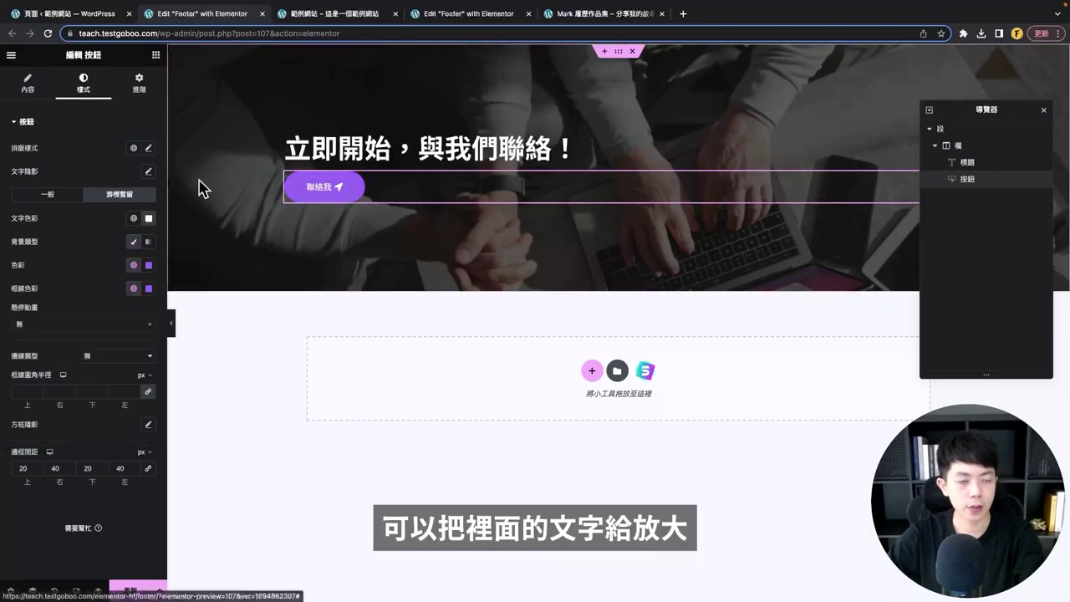
{"action": "left_click", "coordinate": [149, 149]}
{"action": "left_click", "coordinate": [126, 236]}
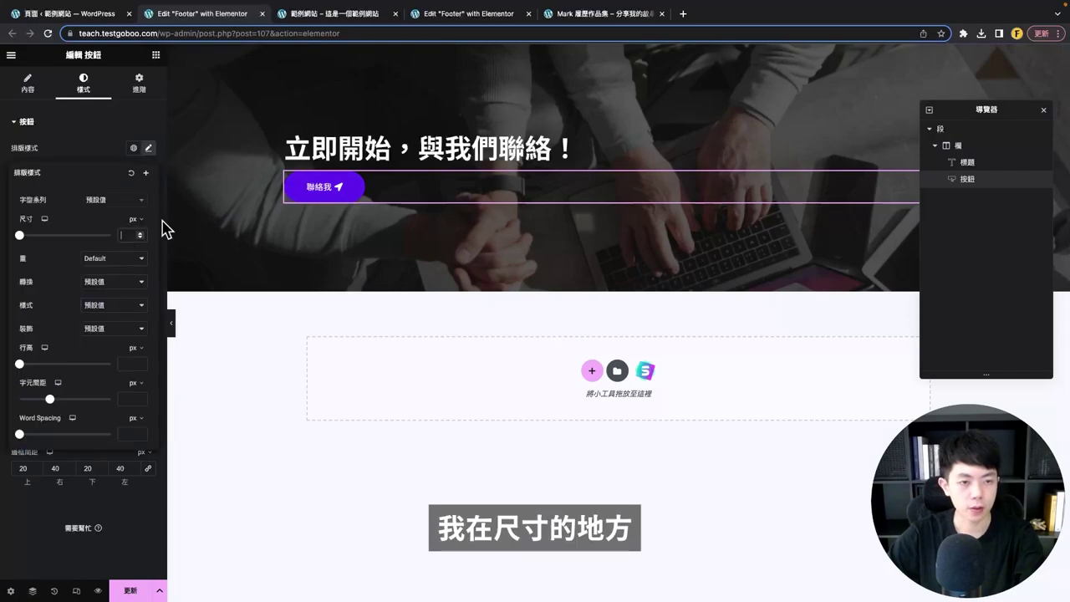
{"action": "type", "text": "16"}
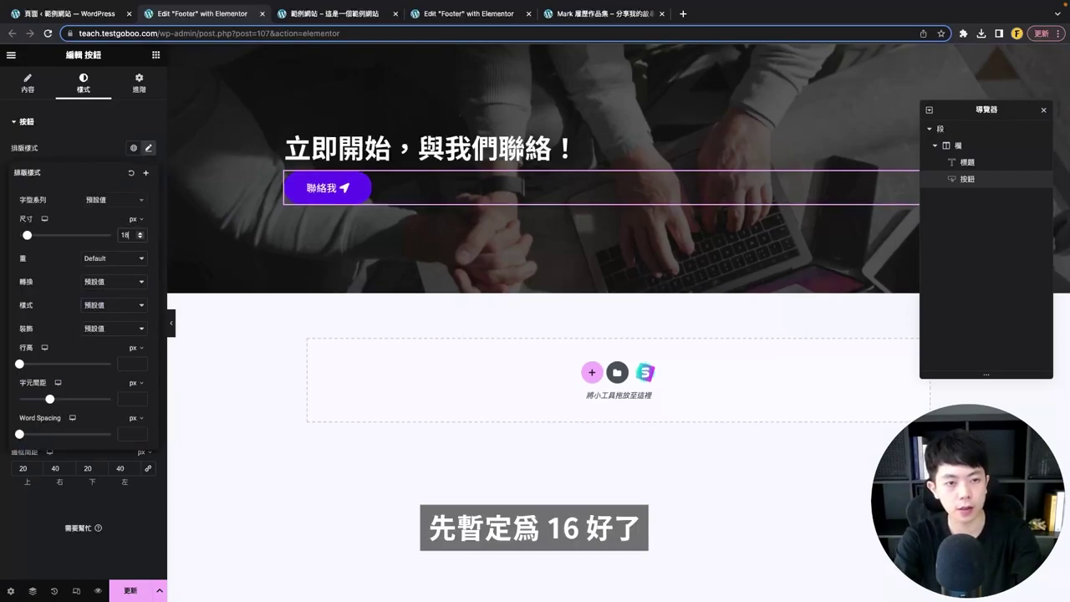
{"action": "key", "text": "Up"}
{"action": "key", "text": "Up"}
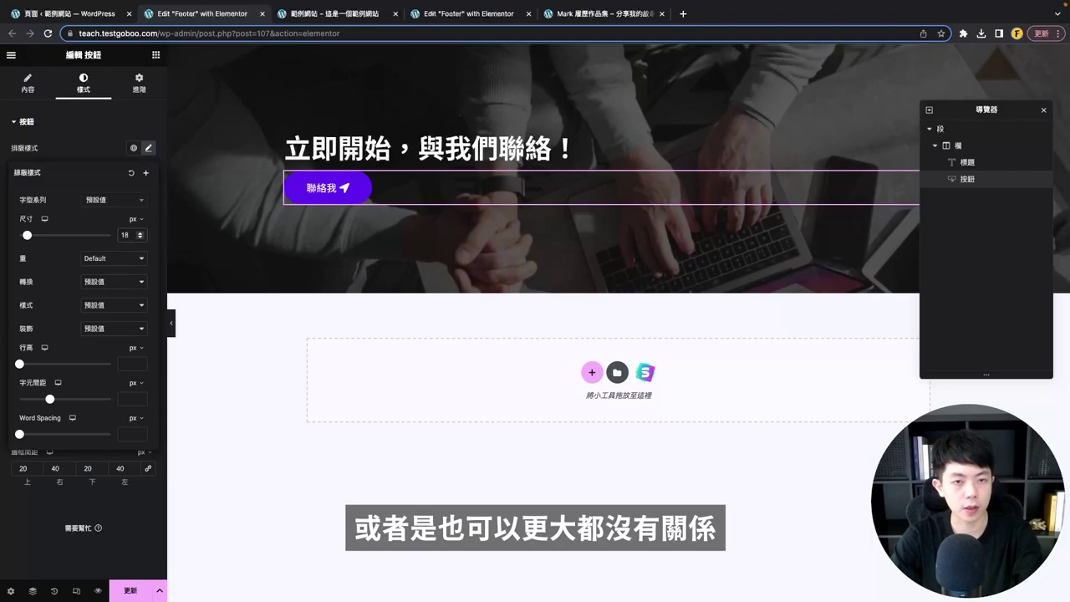
{"action": "left_click", "coordinate": [337, 203]}
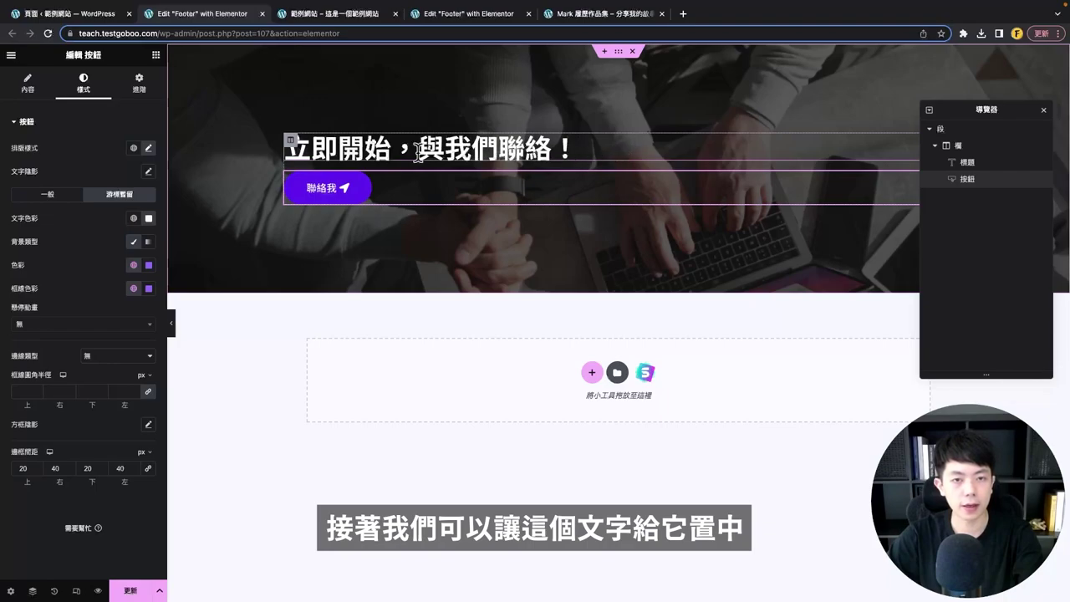
- Center-align the heading and the 聯絡我 button
{"action": "left_click", "coordinate": [623, 147]}
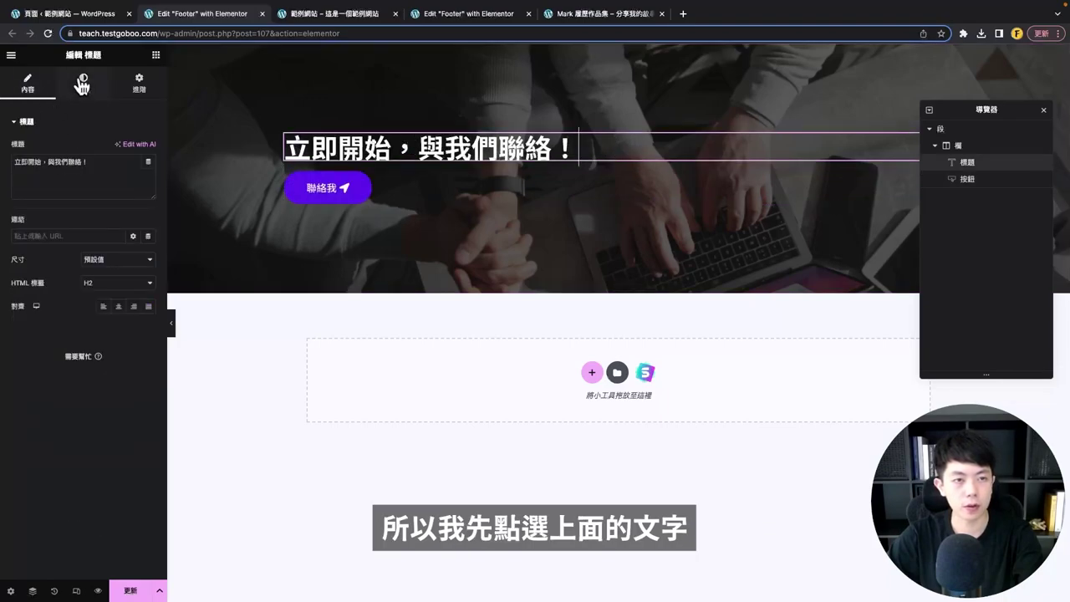
{"action": "left_click", "coordinate": [119, 307]}
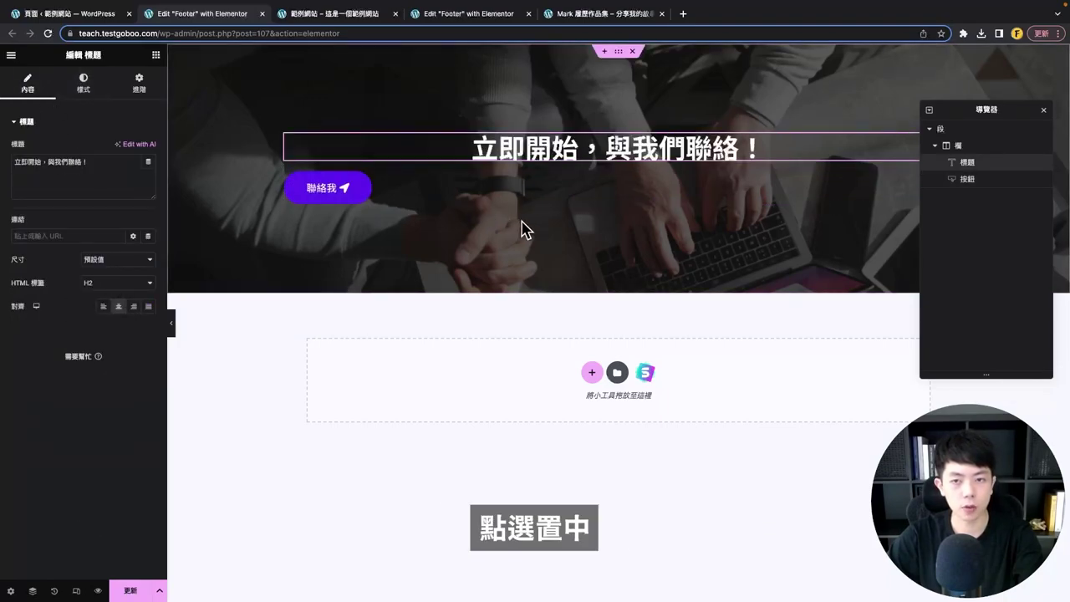
{"action": "left_click", "coordinate": [402, 199]}
{"action": "left_click", "coordinate": [46, 103]}
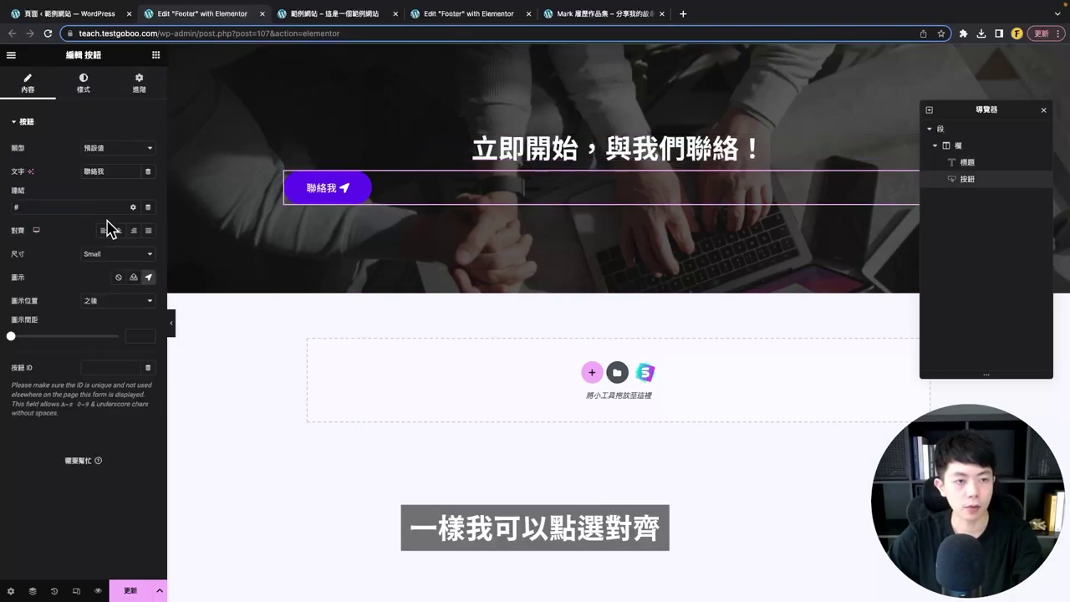
{"action": "left_click", "coordinate": [118, 230]}
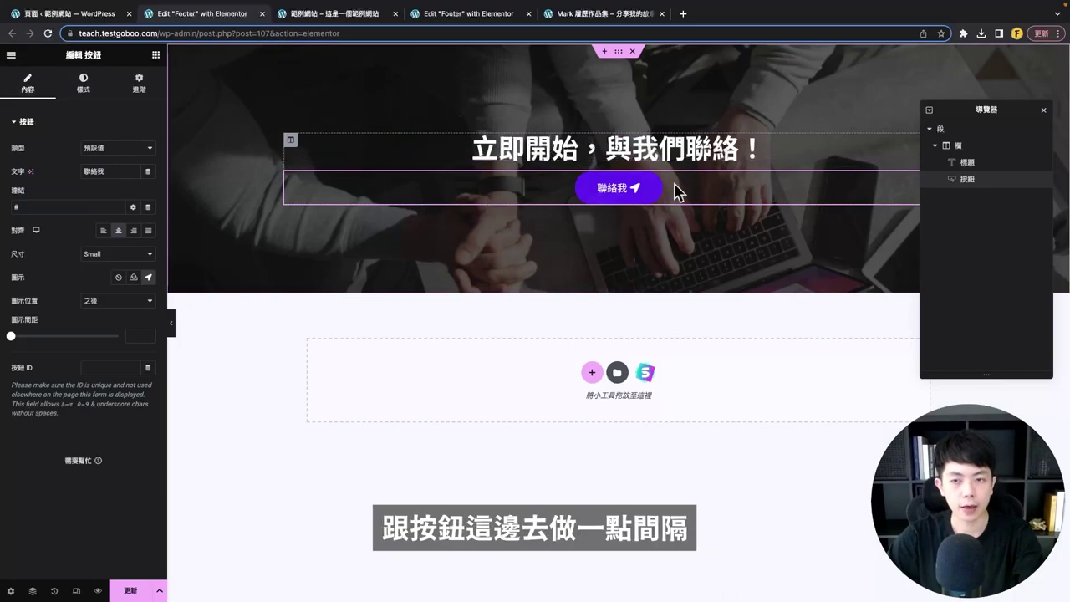
- Add 30 px of bottom padding below the heading
{"action": "left_click", "coordinate": [782, 151]}
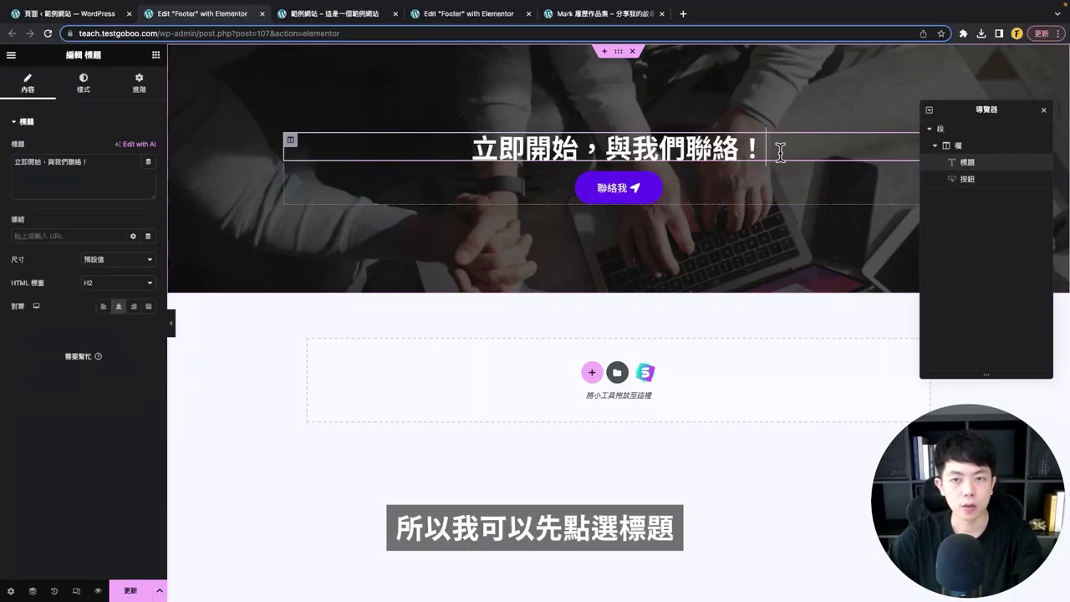
{"action": "left_click", "coordinate": [144, 87]}
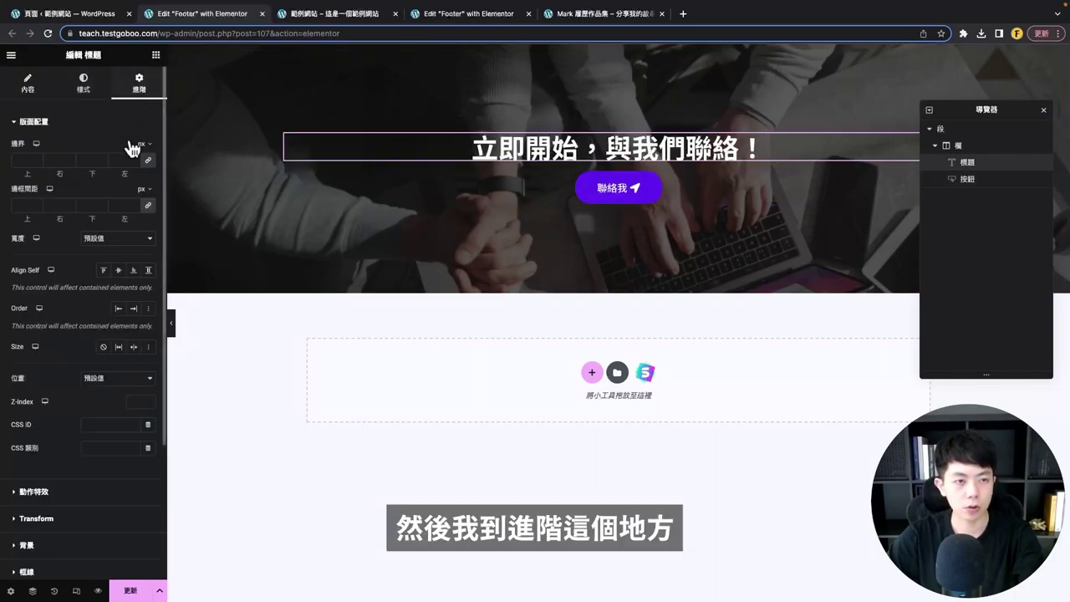
{"action": "left_click", "coordinate": [149, 208]}
{"action": "type", "text": "30"}
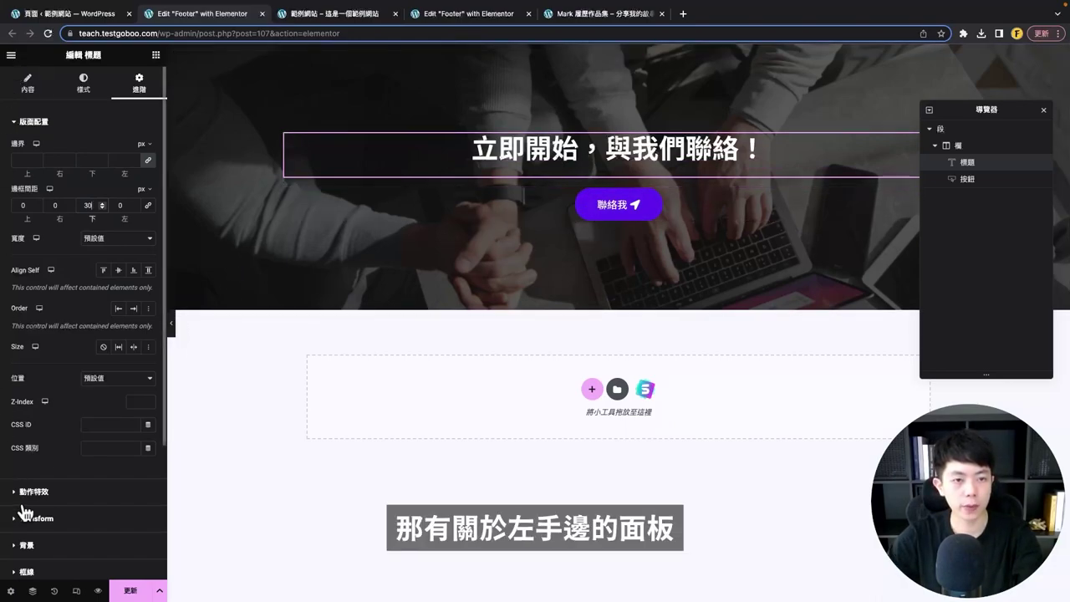
- Change the section's background overlay colour to #121212
{"action": "left_click", "coordinate": [172, 323]}
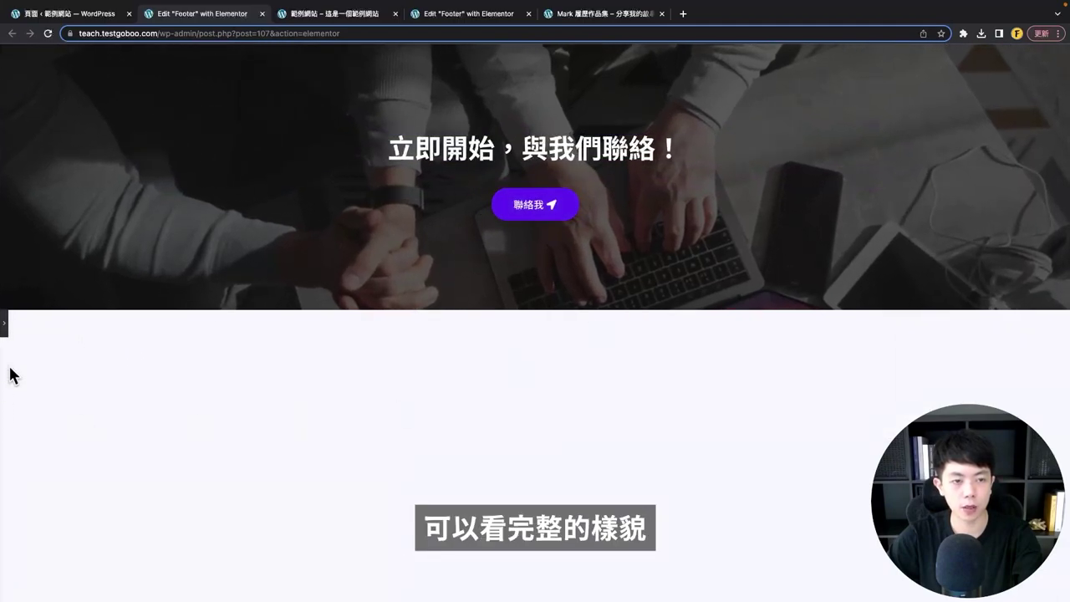
{"action": "left_click", "coordinate": [4, 330]}
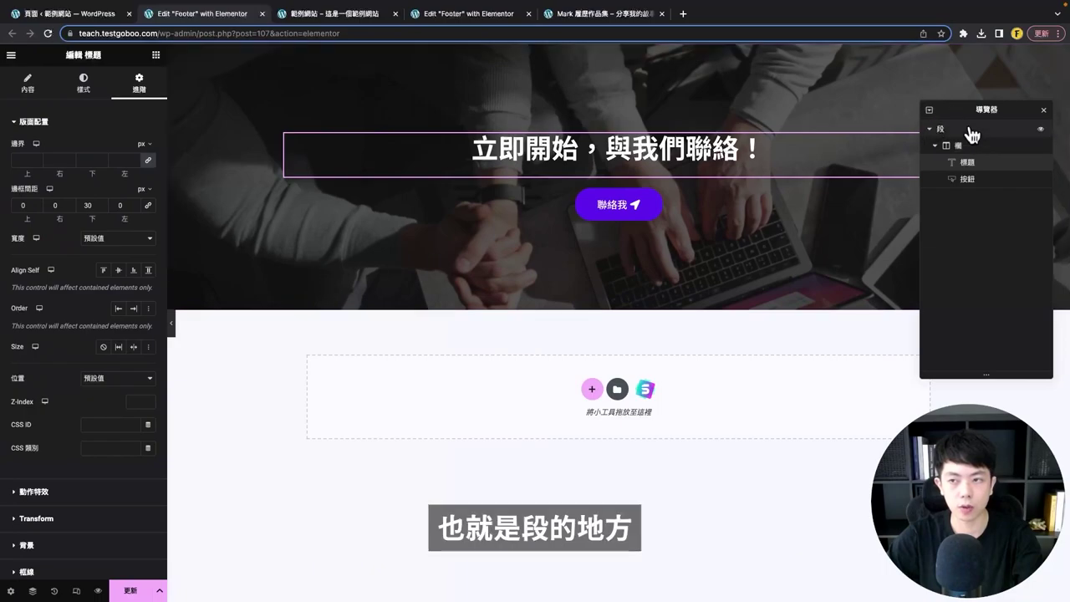
{"action": "left_click", "coordinate": [970, 132]}
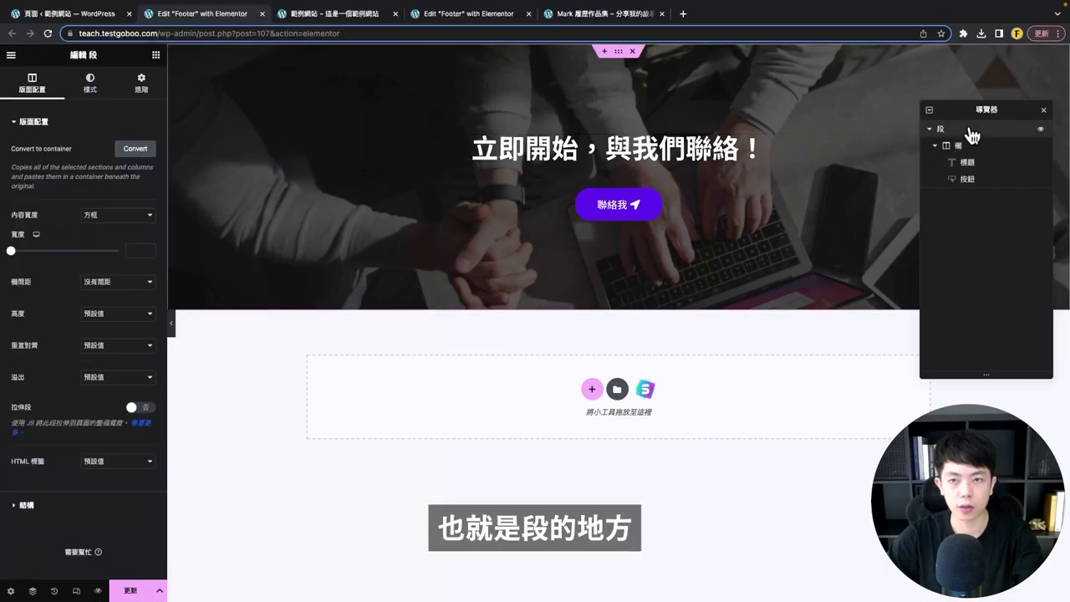
{"action": "left_click", "coordinate": [90, 98]}
{"action": "left_click", "coordinate": [33, 450]}
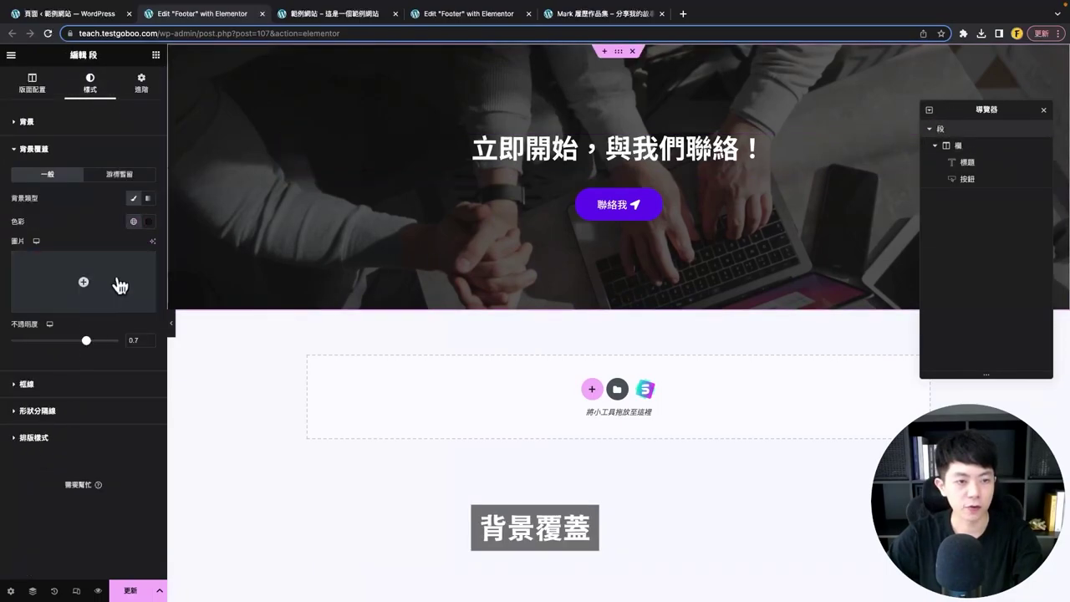
{"action": "left_click", "coordinate": [150, 222]}
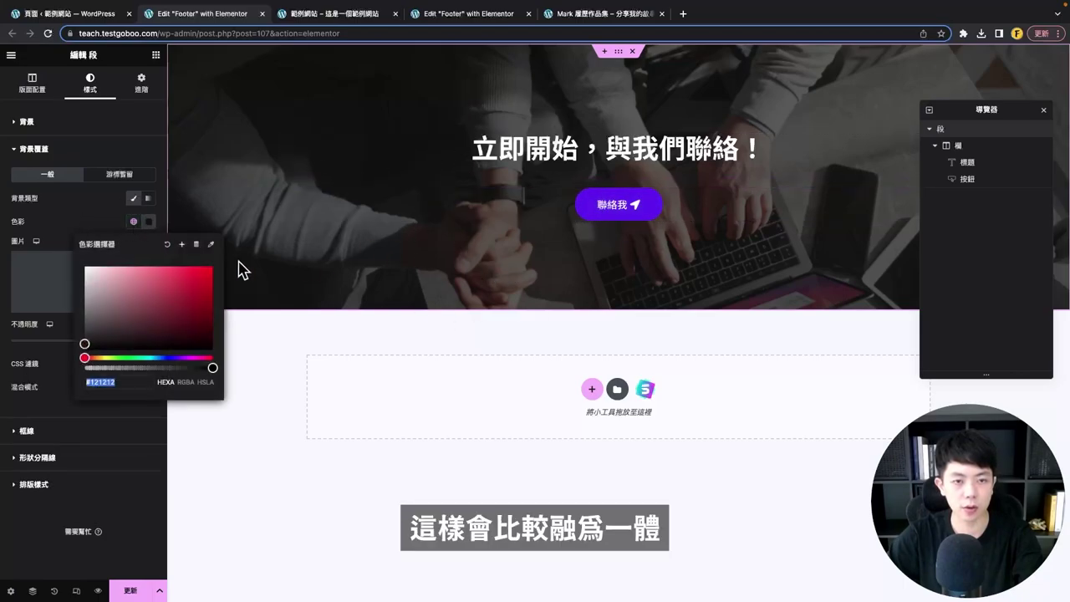
{"action": "left_click", "coordinate": [127, 381]}
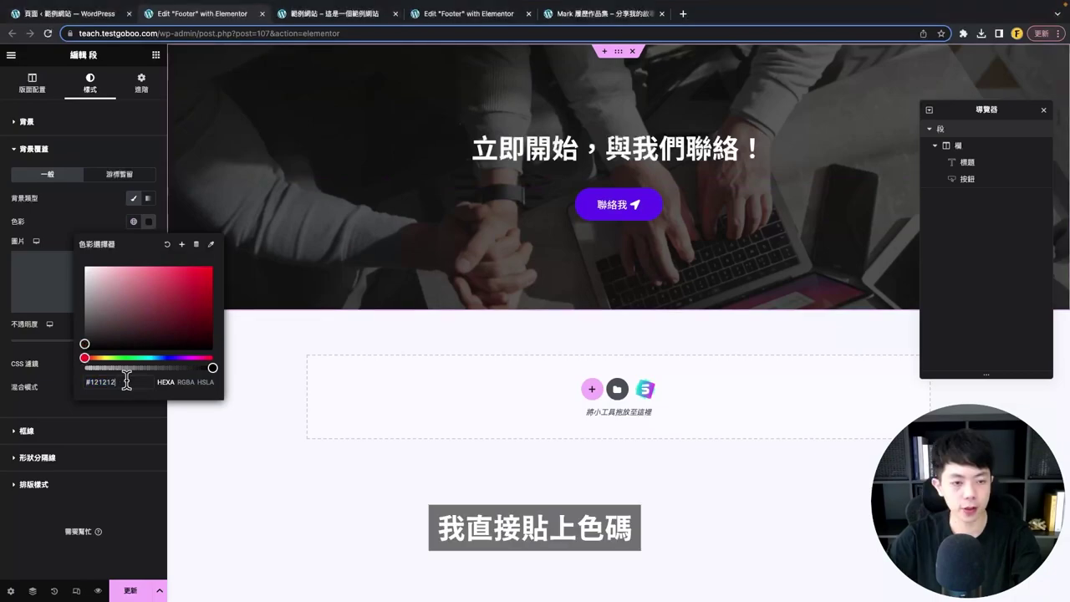
{"action": "key", "text": "super+a"}
{"action": "key", "text": "super+v"}
{"action": "left_click", "coordinate": [362, 101]}
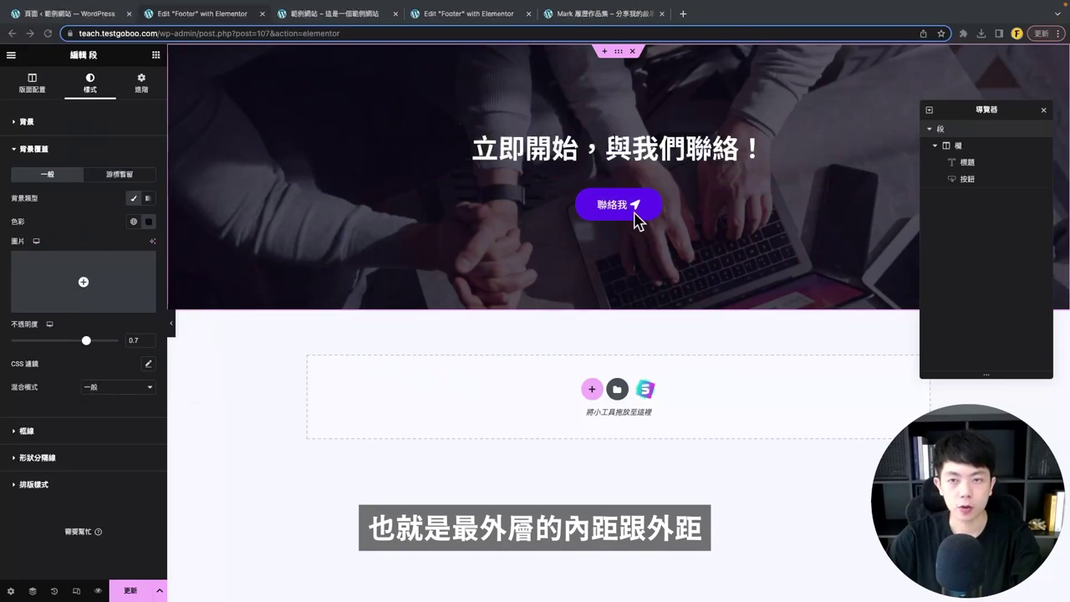
- Set the section padding to 120 top and 90 bottom
{"action": "left_click", "coordinate": [144, 92]}
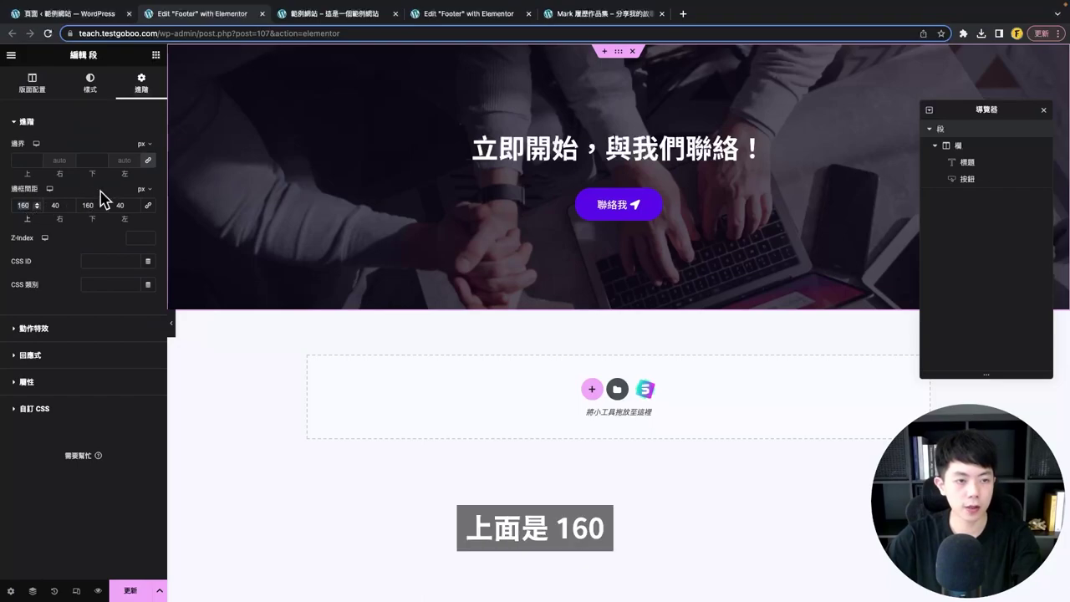
{"action": "double_click", "coordinate": [25, 205]}
{"action": "type", "text": "120"}
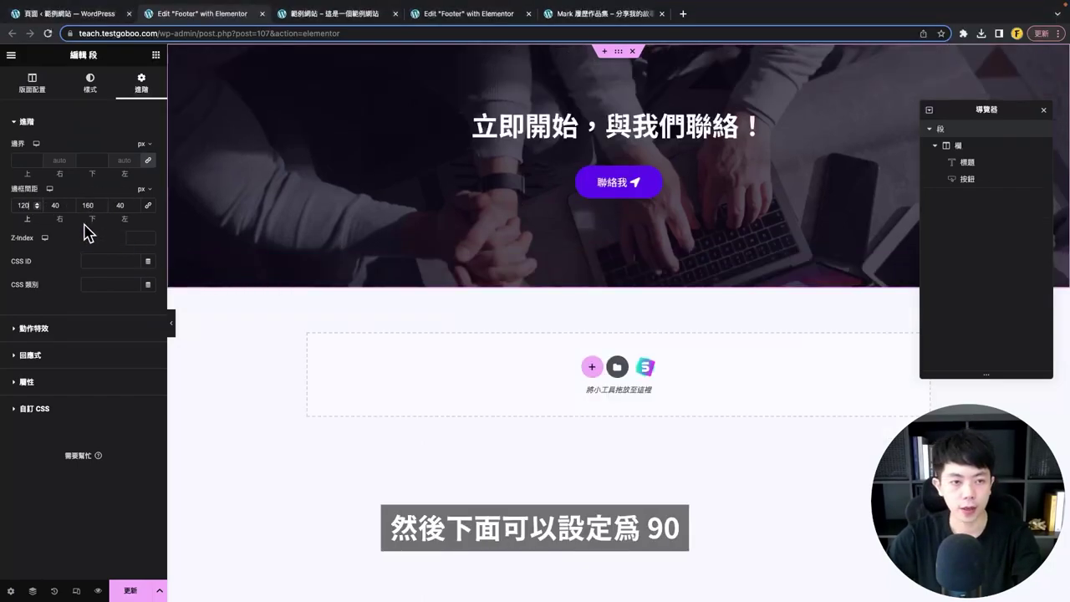
{"action": "type", "text": "90"}
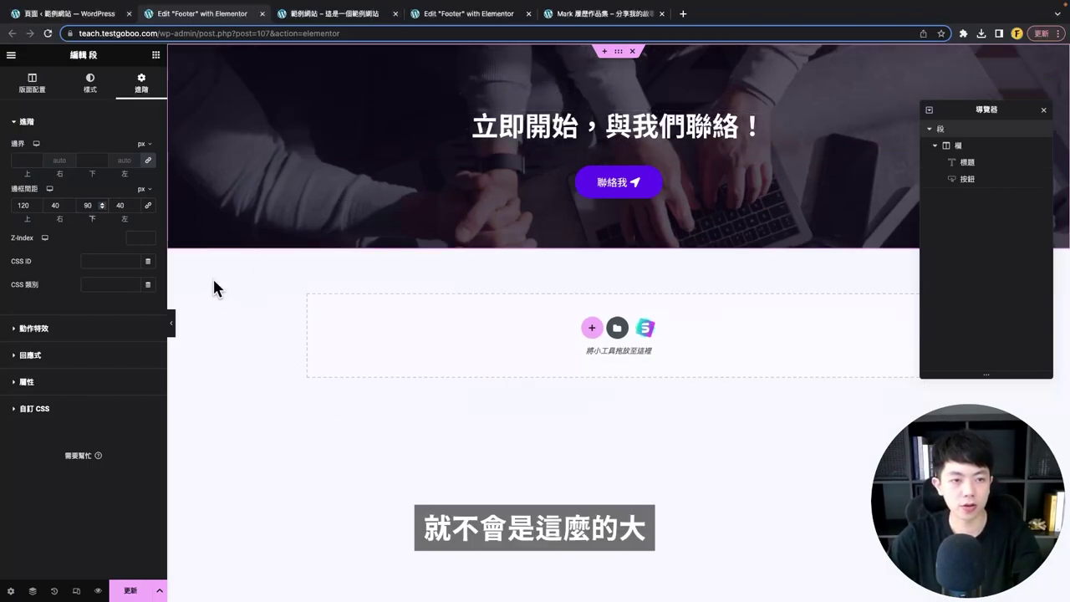
- Select the column, heading and 聯絡我 button in the Navigator
{"action": "left_click_drag", "start_coordinate": [1010, 106], "coordinate": [1003, 139]}
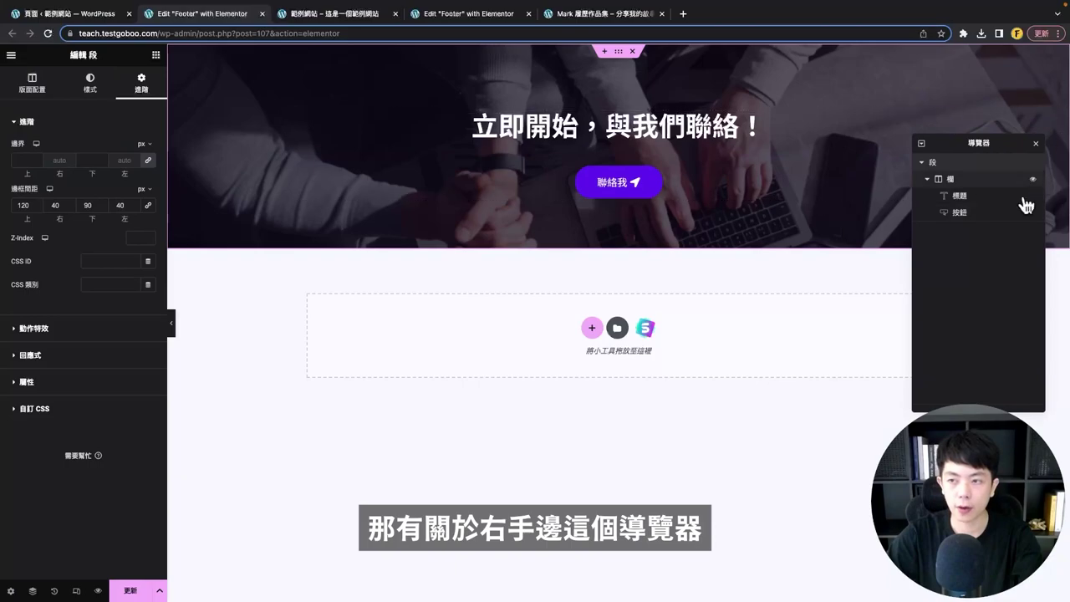
{"action": "left_click", "coordinate": [32, 592]}
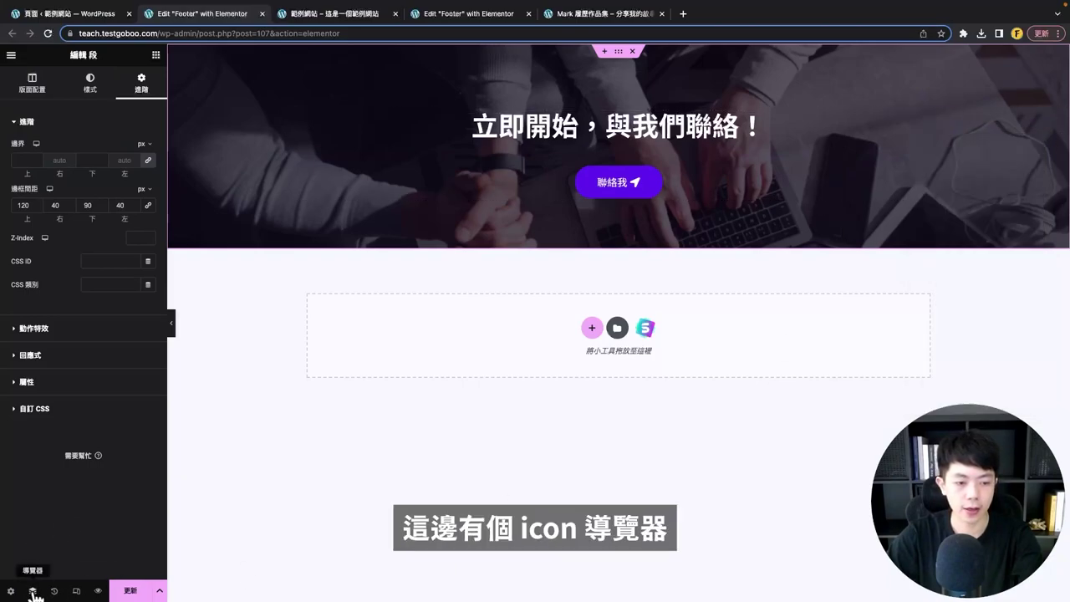
{"action": "left_click", "coordinate": [33, 592]}
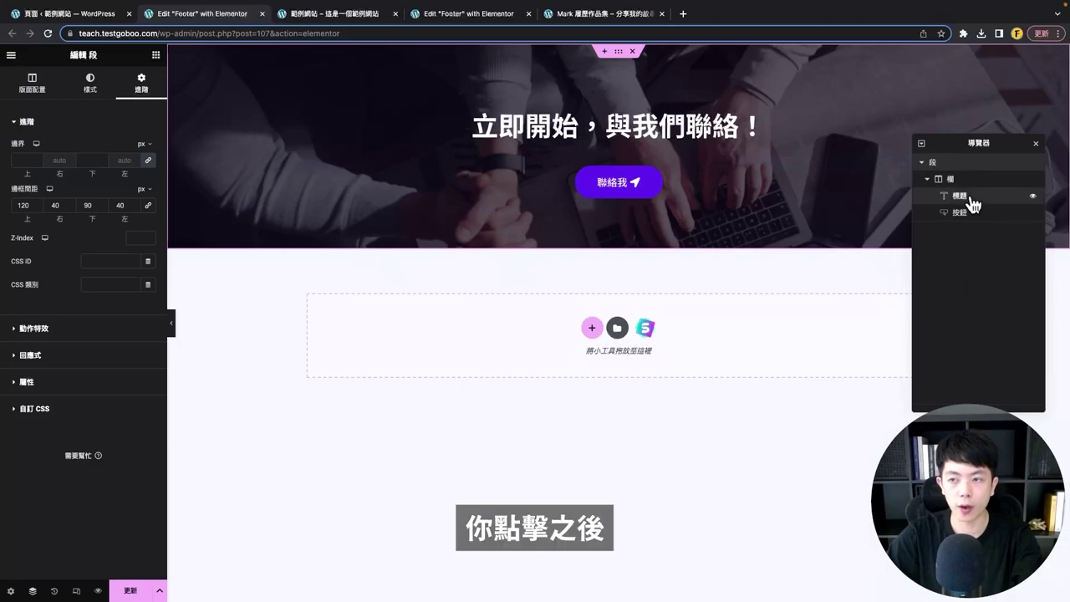
{"action": "left_click", "coordinate": [954, 180]}
{"action": "left_click", "coordinate": [960, 196]}
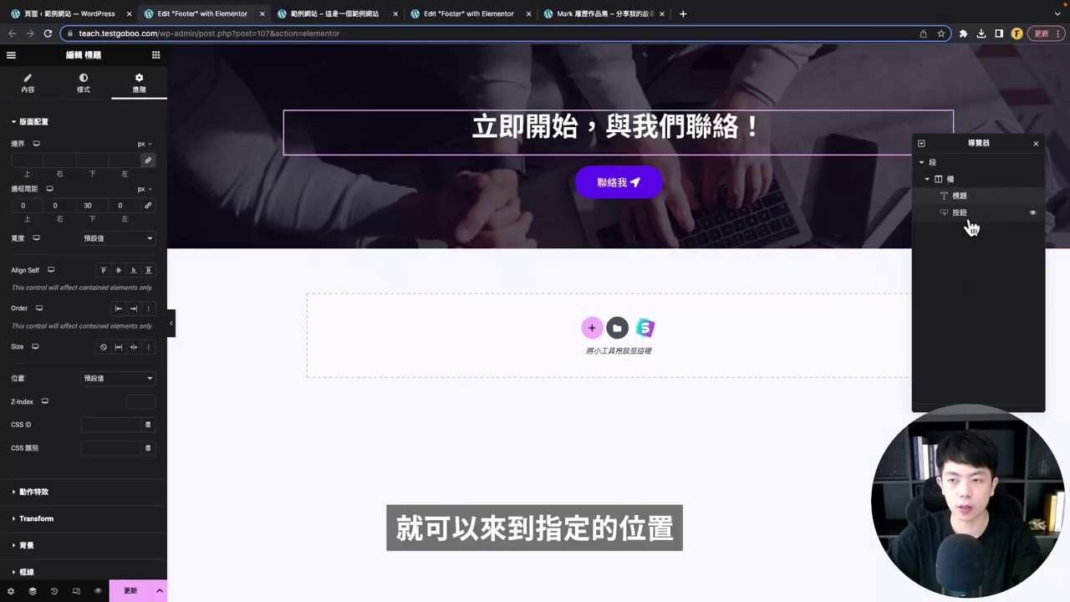
{"action": "left_click", "coordinate": [923, 215]}
- Update the page and switch to the live site tab
{"action": "left_click_drag", "start_coordinate": [971, 153], "coordinate": [986, 243]}
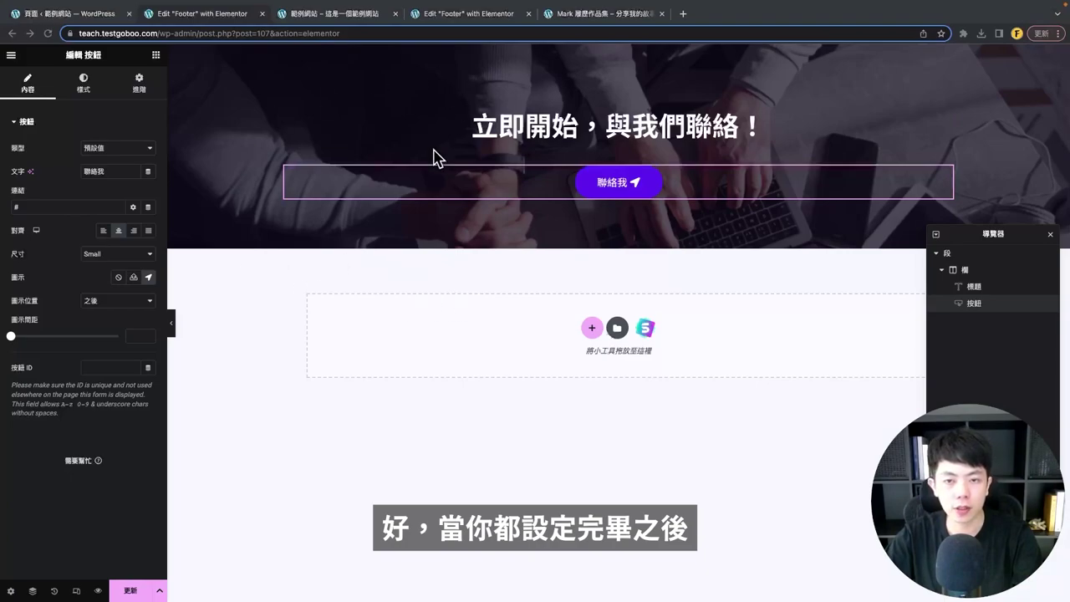
{"action": "left_click", "coordinate": [125, 592]}
{"action": "left_click", "coordinate": [331, 17]}
- Reload the live homepage and scroll down to check the new contact banner
{"action": "scroll", "coordinate": [316, 276], "scroll_direction": "up", "scroll_amount": 5}
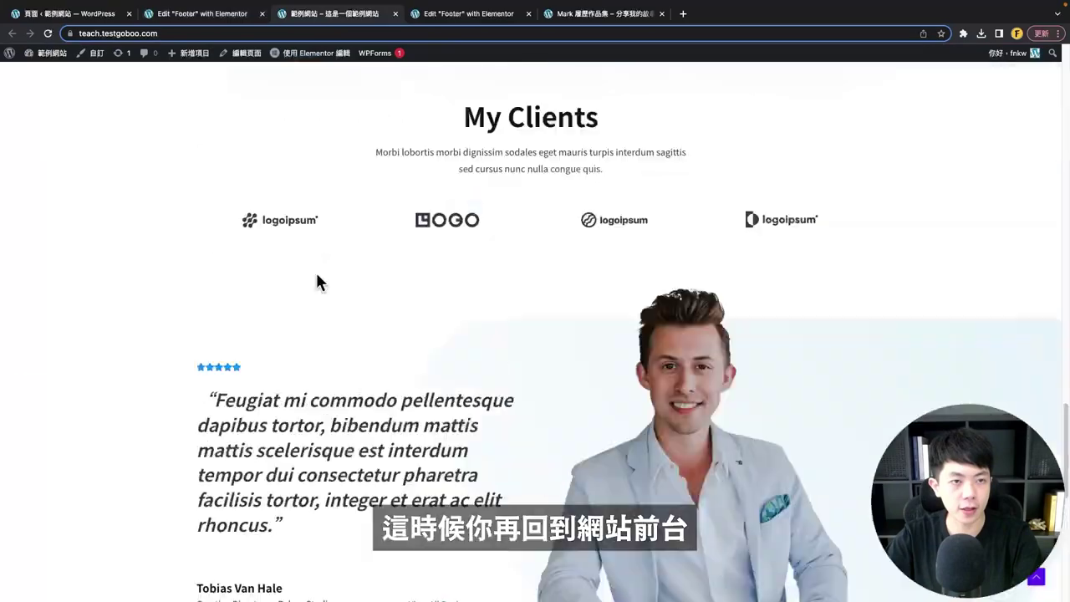
{"action": "scroll", "coordinate": [316, 282], "scroll_direction": "up", "scroll_amount": 10}
{"action": "left_click", "coordinate": [47, 34]}
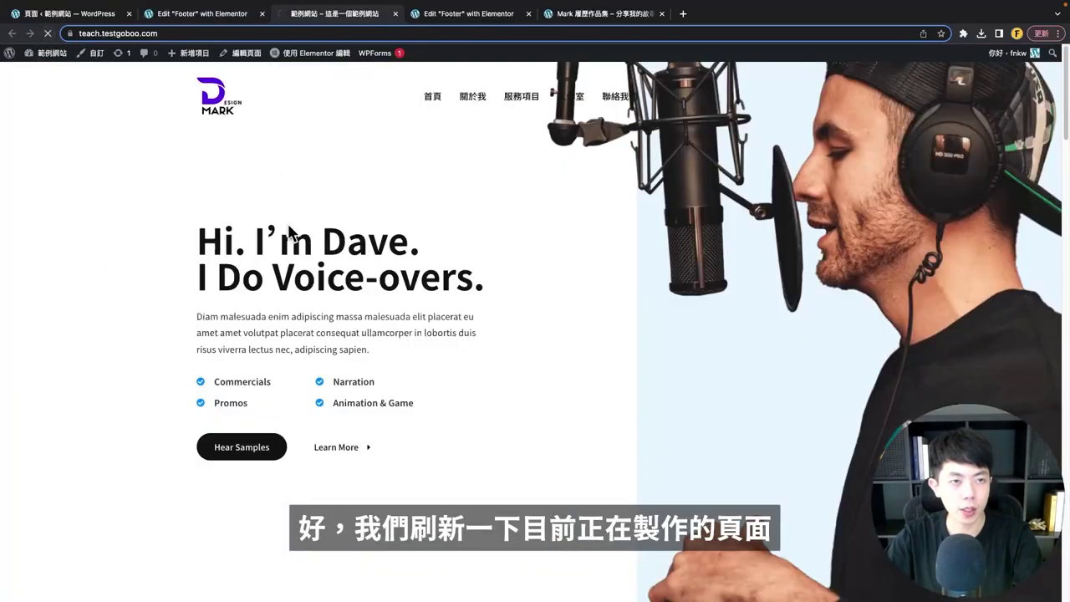
{"action": "scroll", "coordinate": [449, 284], "scroll_direction": "down", "scroll_amount": 20}
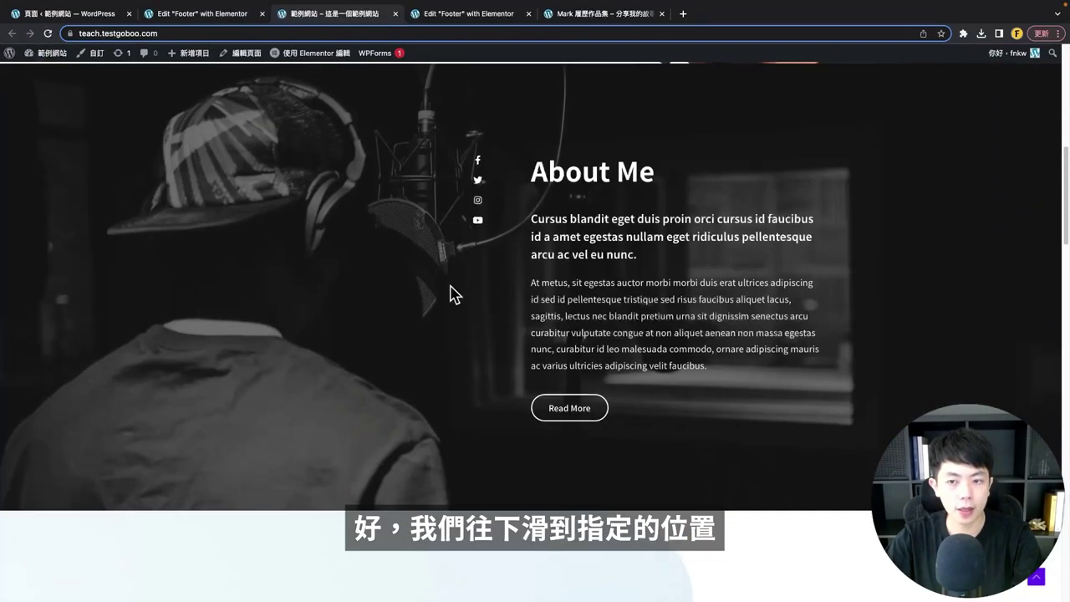
{"action": "scroll", "coordinate": [449, 286], "scroll_direction": "down", "scroll_amount": 10}
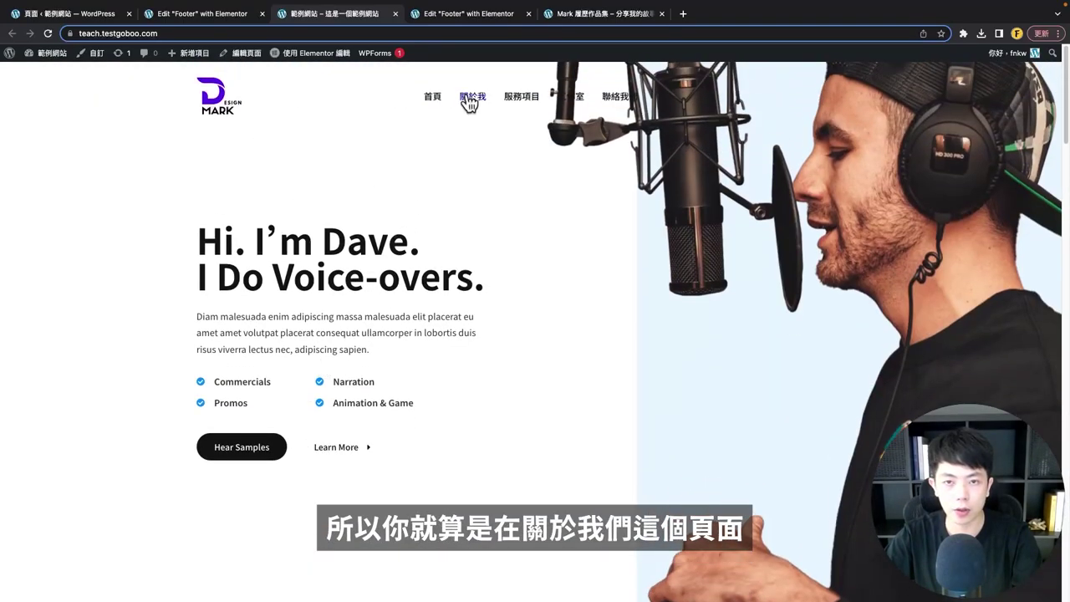
- Check the banner on the 關於我 and 服務項目 pages, then return to the admin Pages tab
{"action": "left_click", "coordinate": [471, 99]}
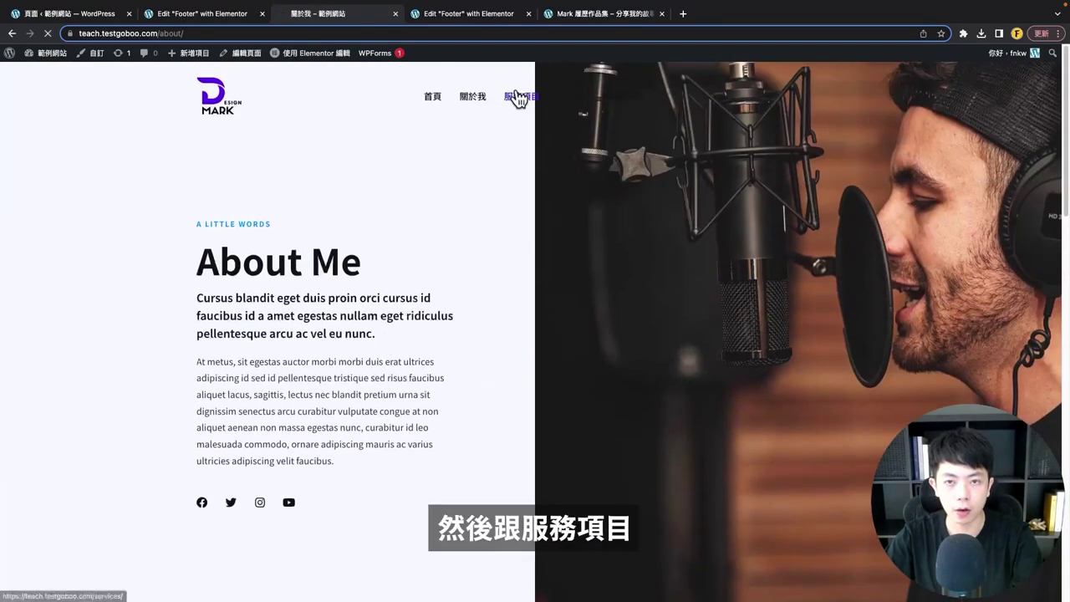
{"action": "left_click", "coordinate": [519, 95]}
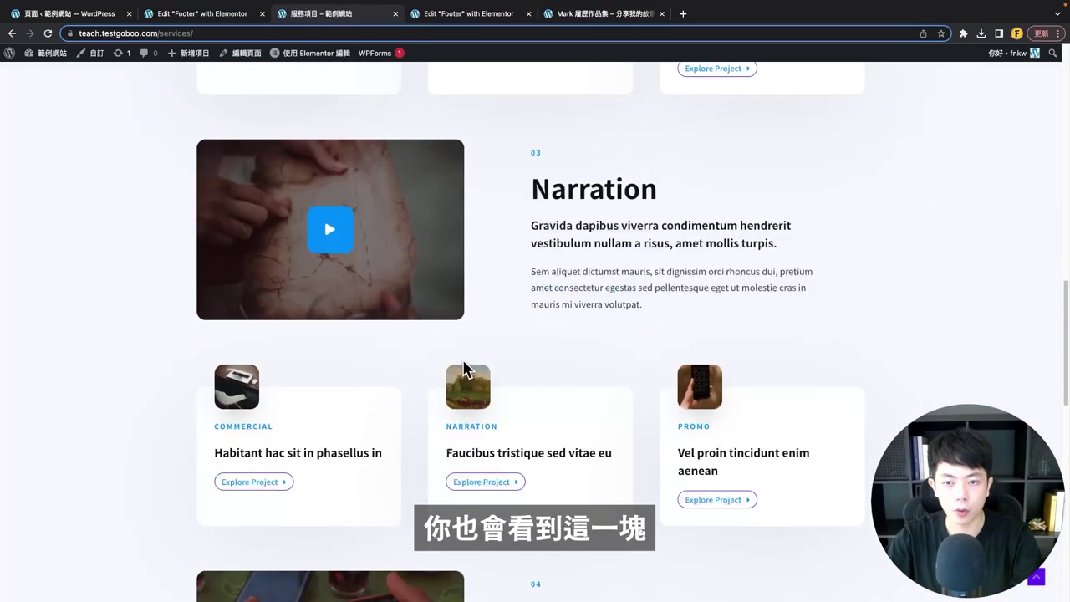
{"action": "scroll", "coordinate": [334, 250], "scroll_direction": "down", "scroll_amount": 5}
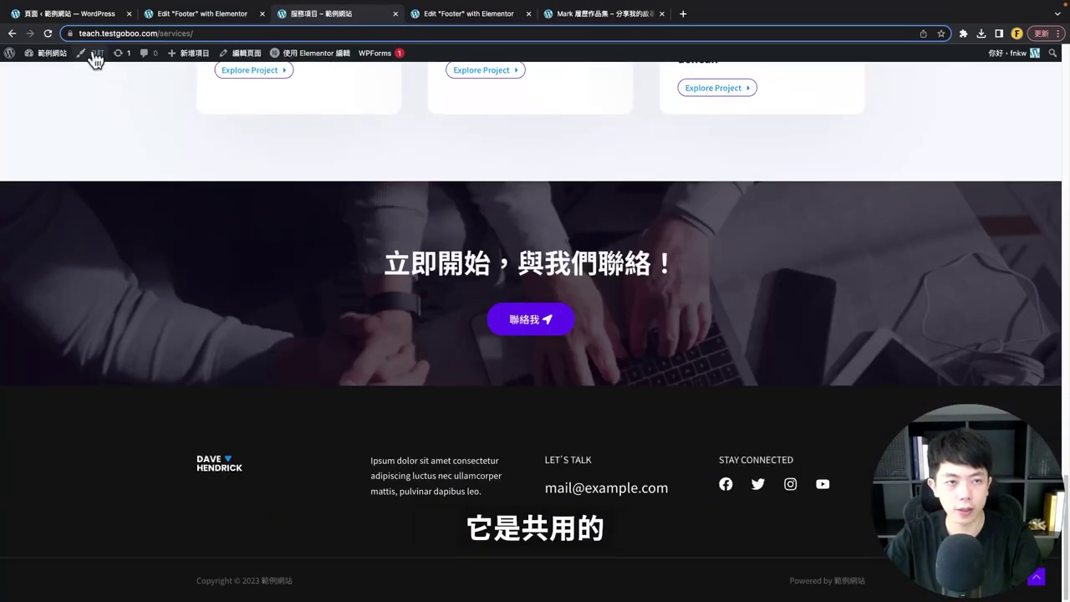
{"action": "left_click", "coordinate": [80, 13]}
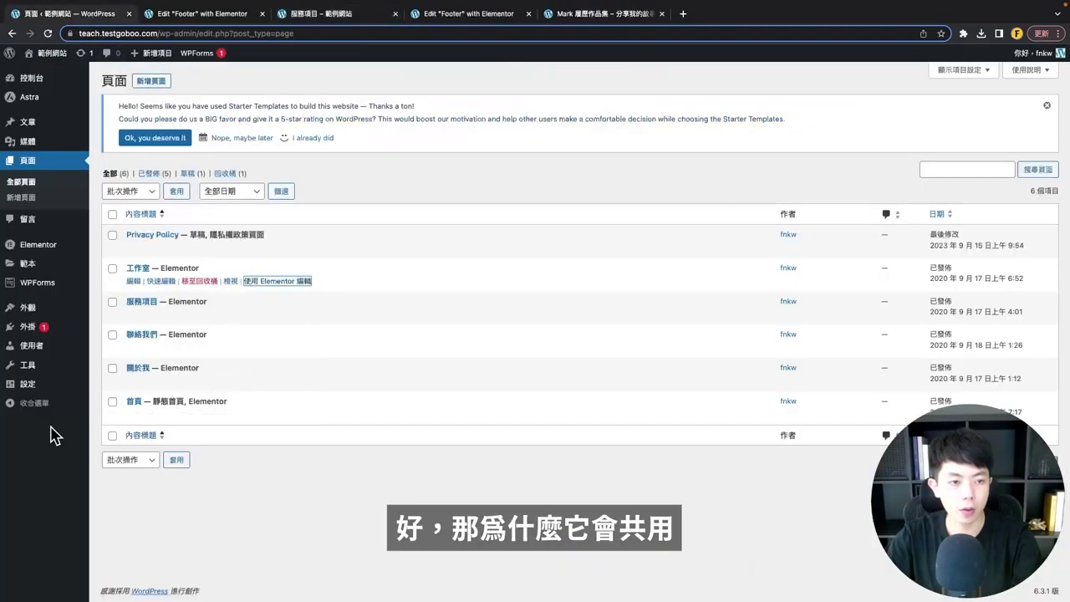
- Open the Header & Footer Builder templates and highlight the Footer's Entire Website display rule
{"action": "mouse_move", "coordinate": [28, 316]}
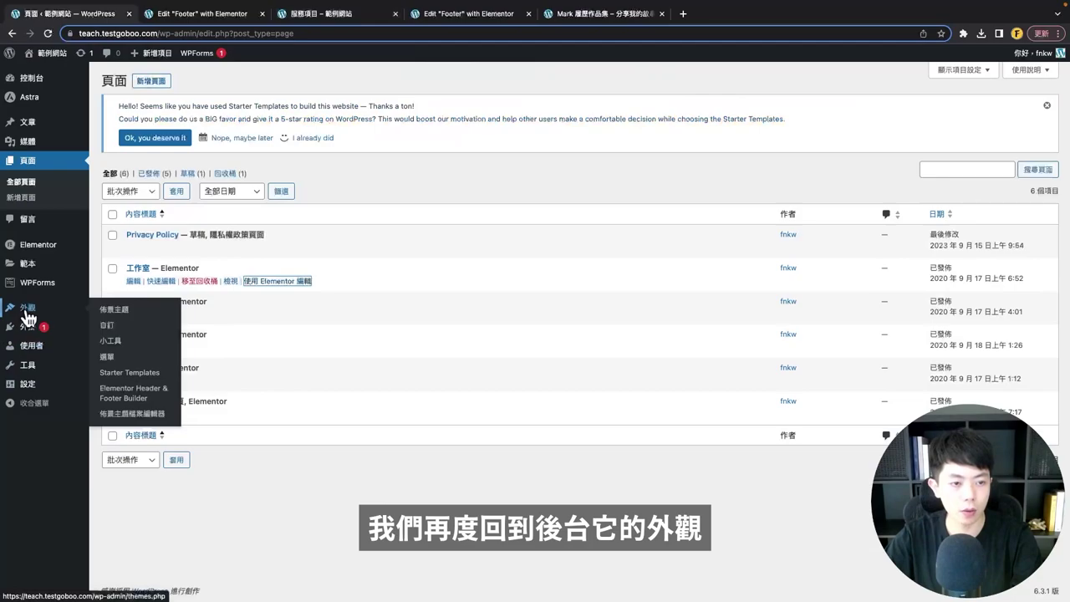
{"action": "left_click", "coordinate": [117, 391]}
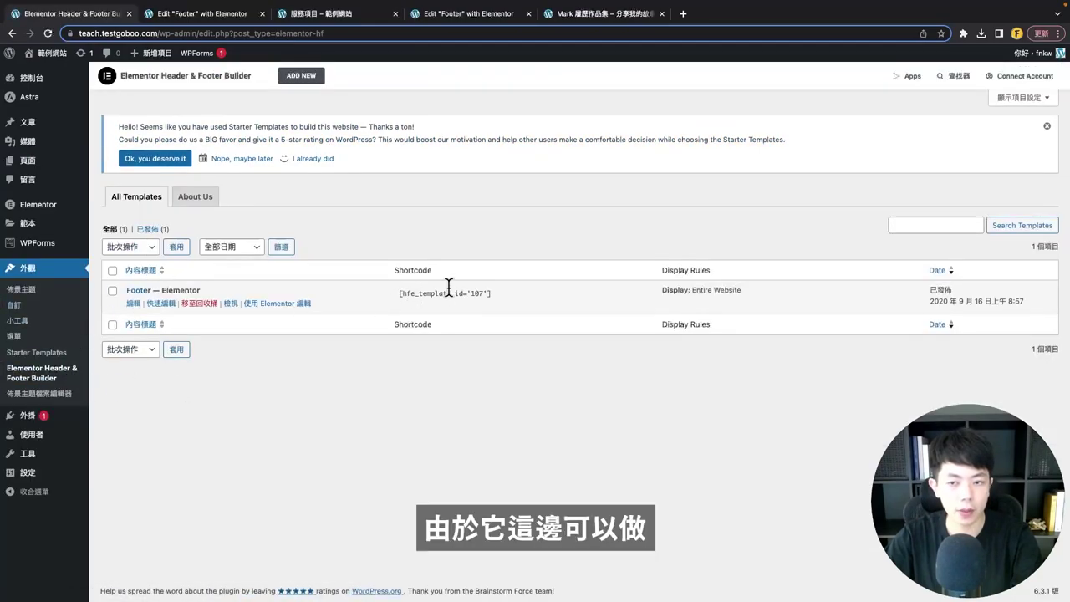
{"action": "left_click_drag", "start_coordinate": [659, 272], "coordinate": [663, 294]}
{"action": "left_click", "coordinate": [741, 360]}
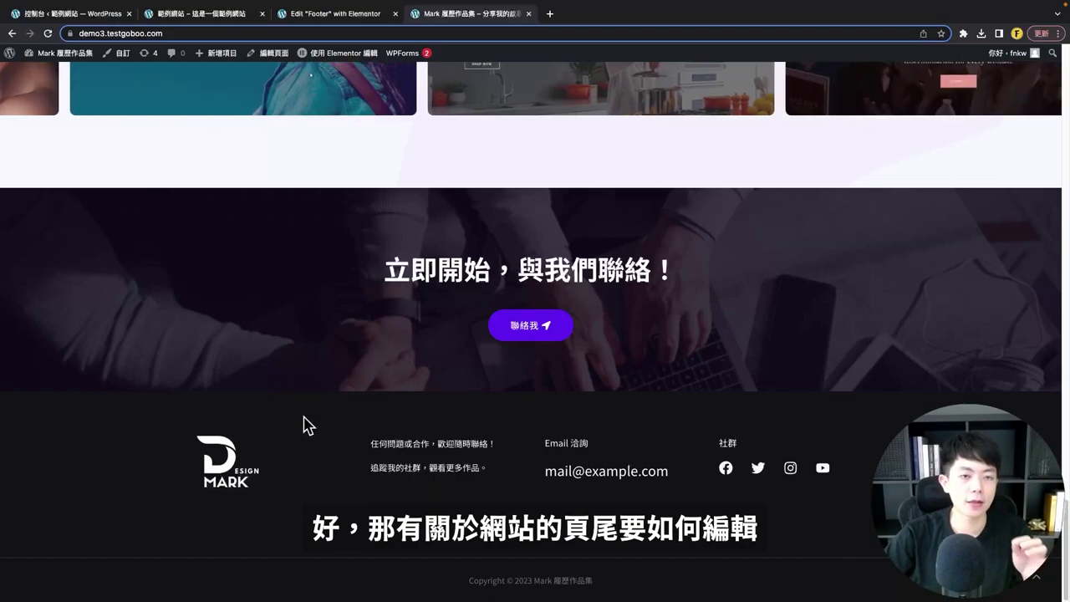
- Open the example site's Customizer in a new browser tab
{"action": "left_click", "coordinate": [189, 15]}
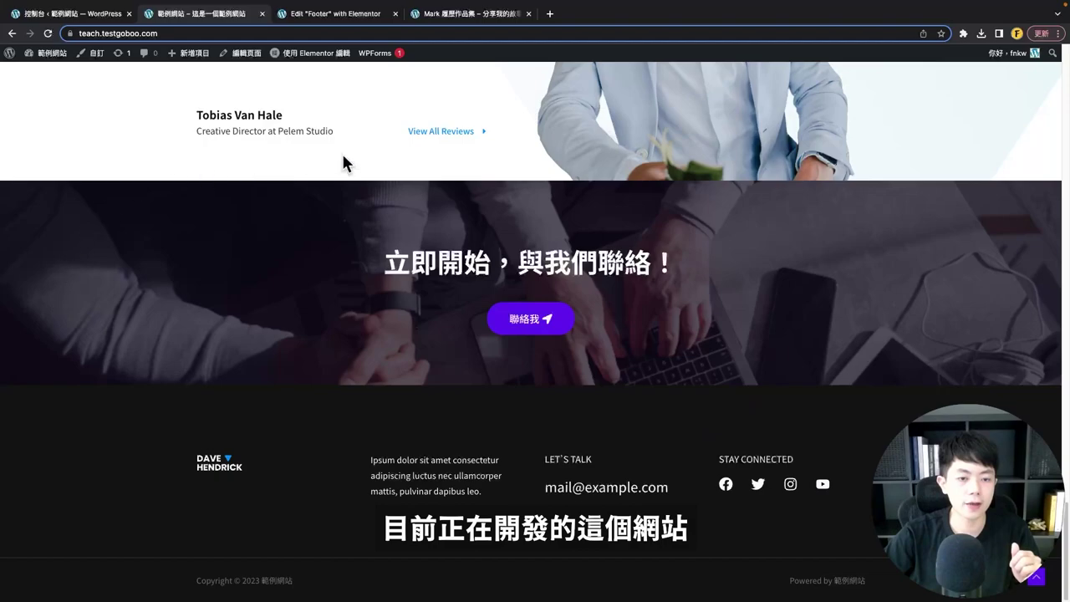
{"action": "right_click", "coordinate": [94, 60]}
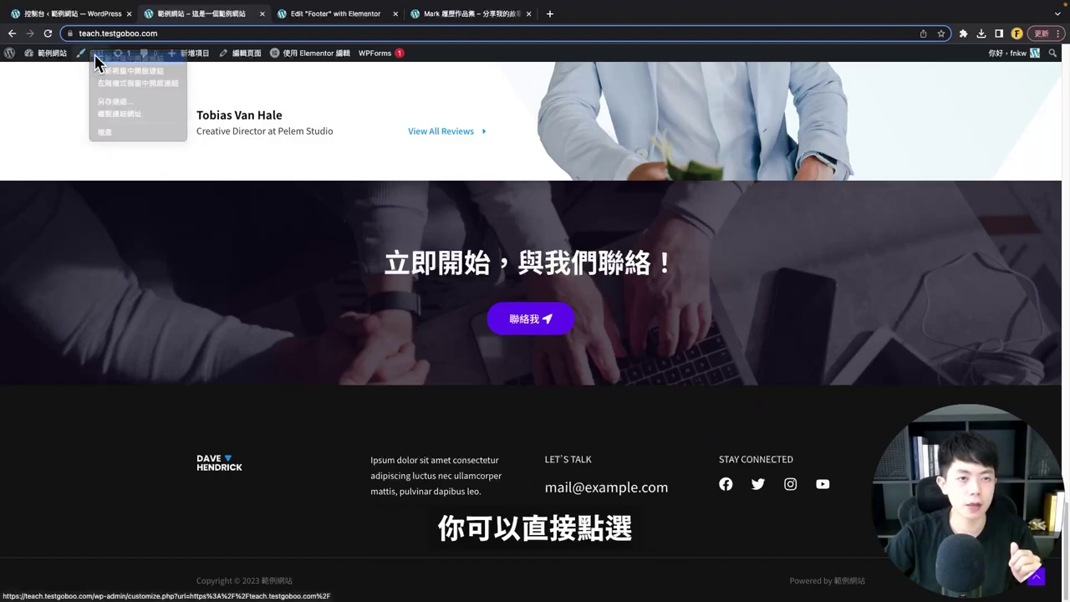
{"action": "left_click", "coordinate": [134, 71]}
{"action": "left_click", "coordinate": [296, 17]}
{"action": "scroll", "coordinate": [398, 415], "scroll_direction": "down", "scroll_amount": 10}
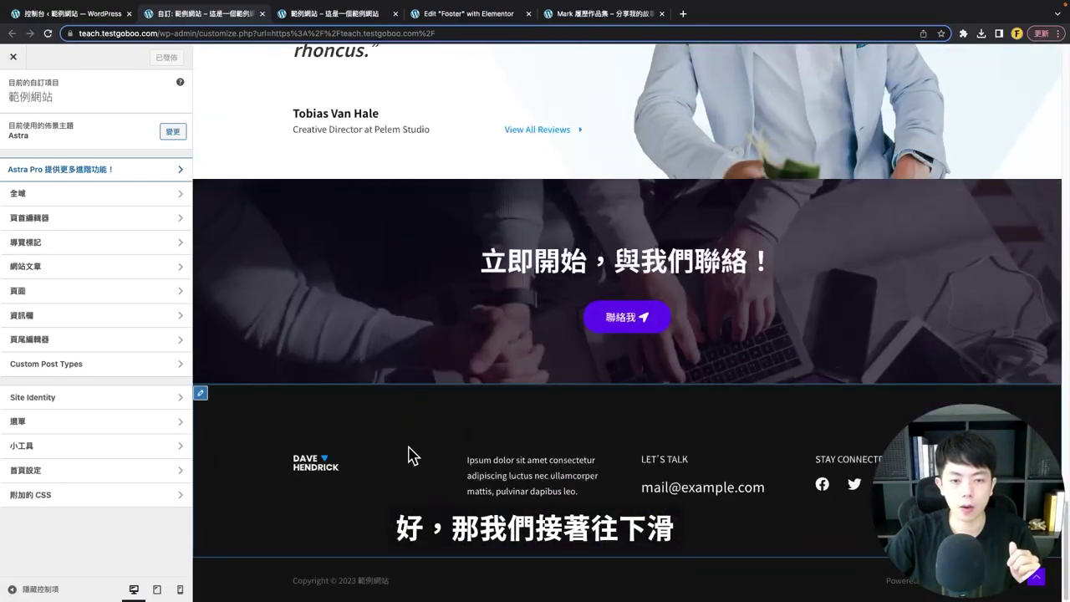
- Try 2 and 3 primary footer columns, return to 4, and reload without saving
{"action": "left_click", "coordinate": [201, 394]}
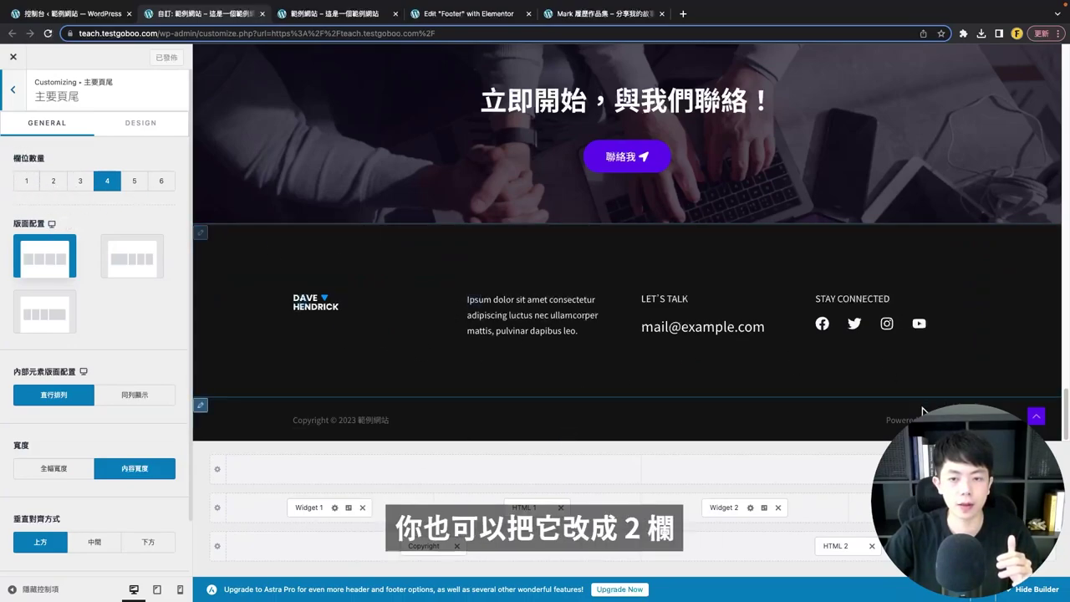
{"action": "left_click", "coordinate": [53, 184]}
{"action": "left_click", "coordinate": [79, 184]}
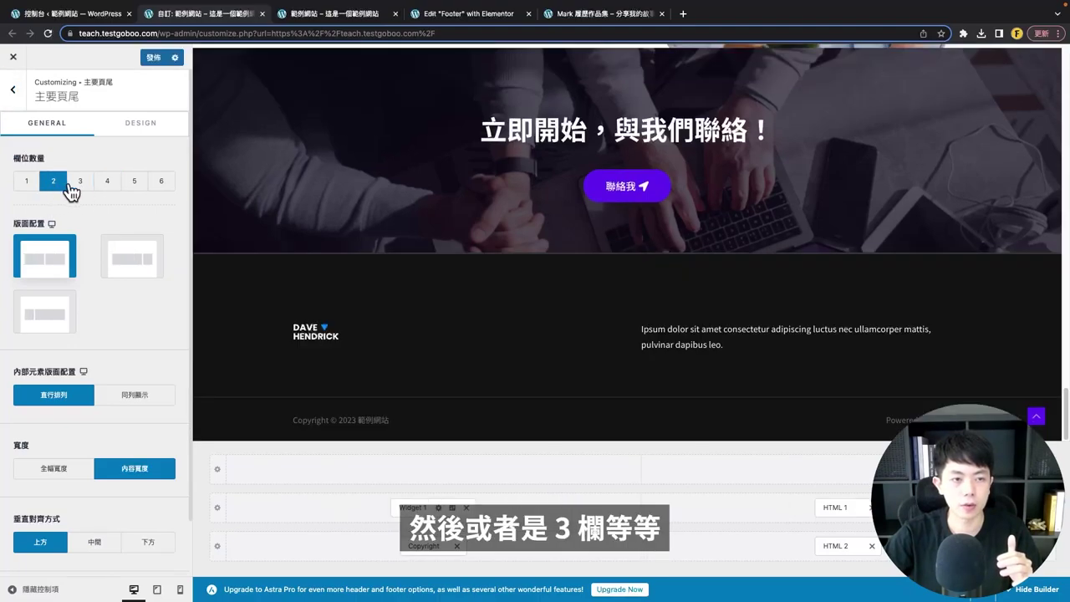
{"action": "left_click", "coordinate": [97, 184]}
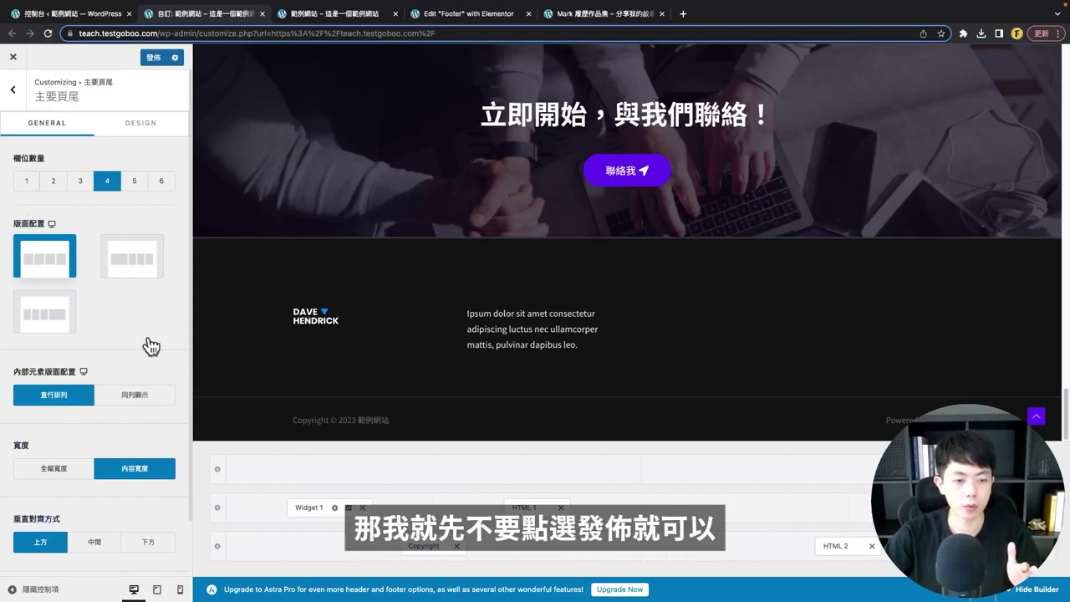
{"action": "left_click", "coordinate": [47, 33]}
{"action": "left_click", "coordinate": [566, 219]}
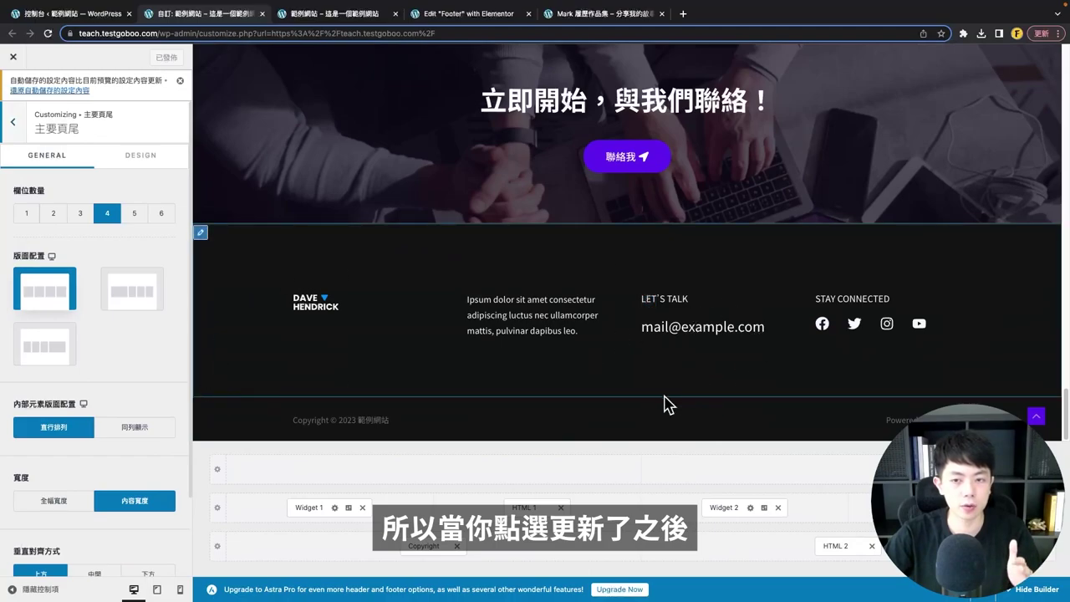
- Open Footer Builder Widget 1 with the logo image, dismissing the block widget guide, then go to the dashboard
{"action": "left_click", "coordinate": [299, 301]}
{"action": "left_click", "coordinate": [109, 376]}
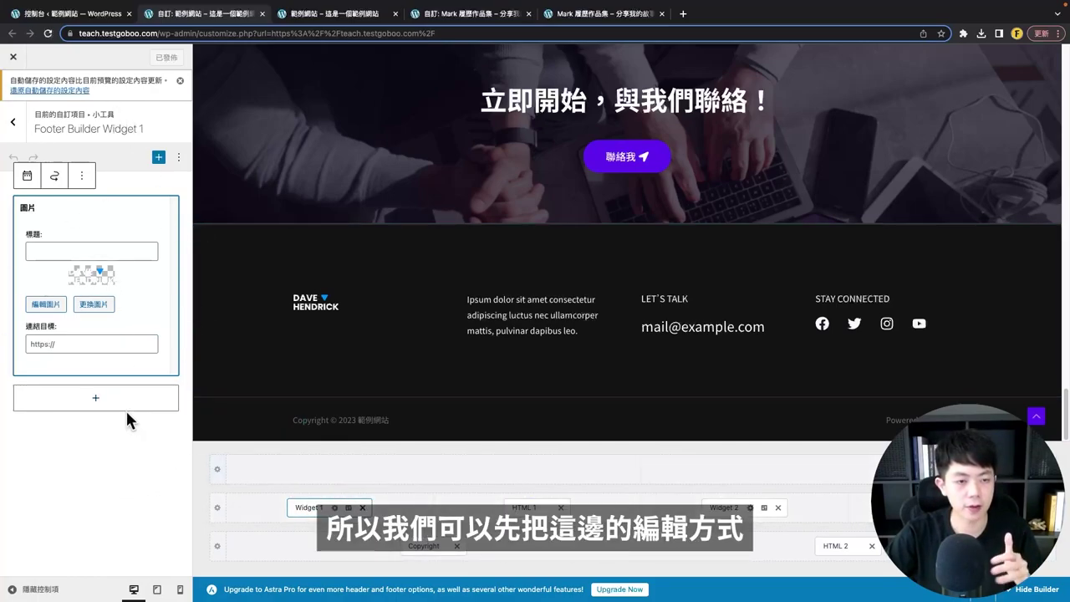
{"action": "left_click", "coordinate": [110, 499]}
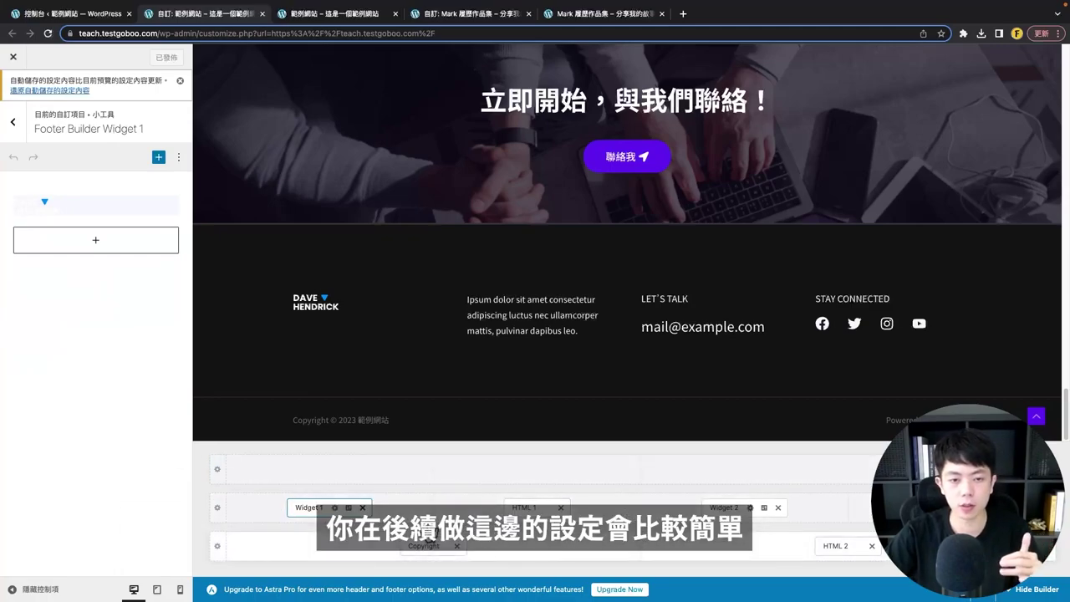
{"action": "left_click", "coordinate": [84, 15]}
- Search for 'classic widget', then install and activate the Classic Widgets plugin
{"action": "mouse_move", "coordinate": [31, 352]}
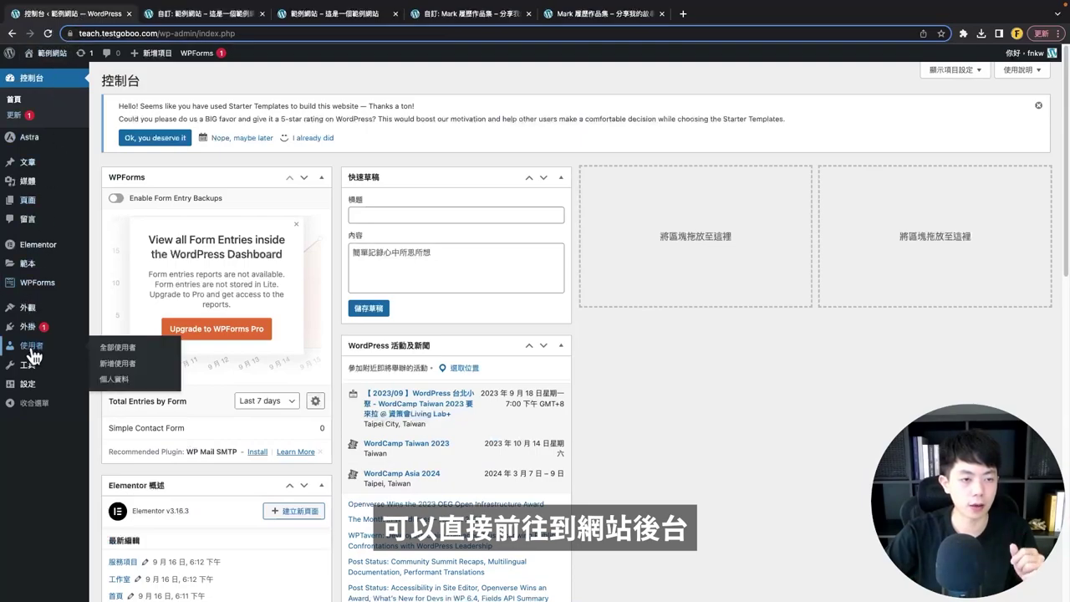
{"action": "mouse_move", "coordinate": [41, 327]}
{"action": "right_click", "coordinate": [124, 345]}
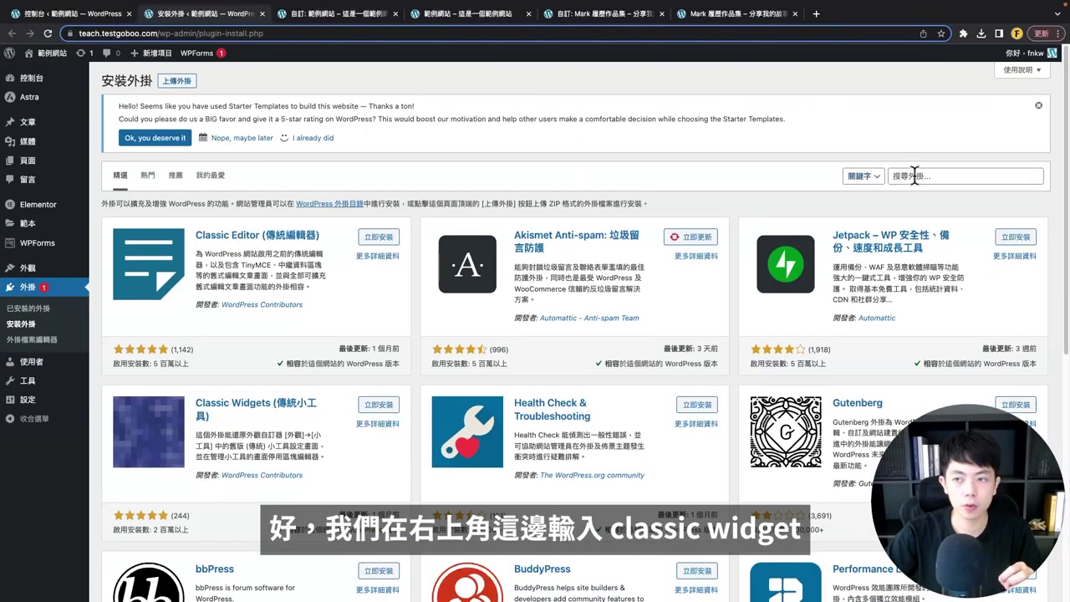
{"action": "left_click", "coordinate": [918, 173]}
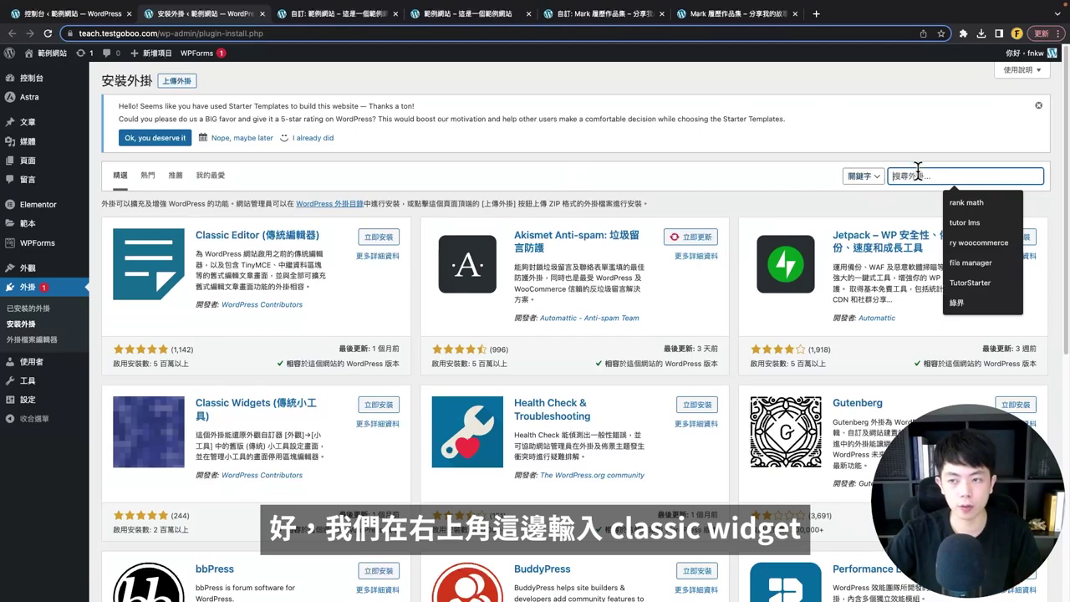
{"action": "type", "text": "c"}
{"action": "type", "text": "lassic widget"}
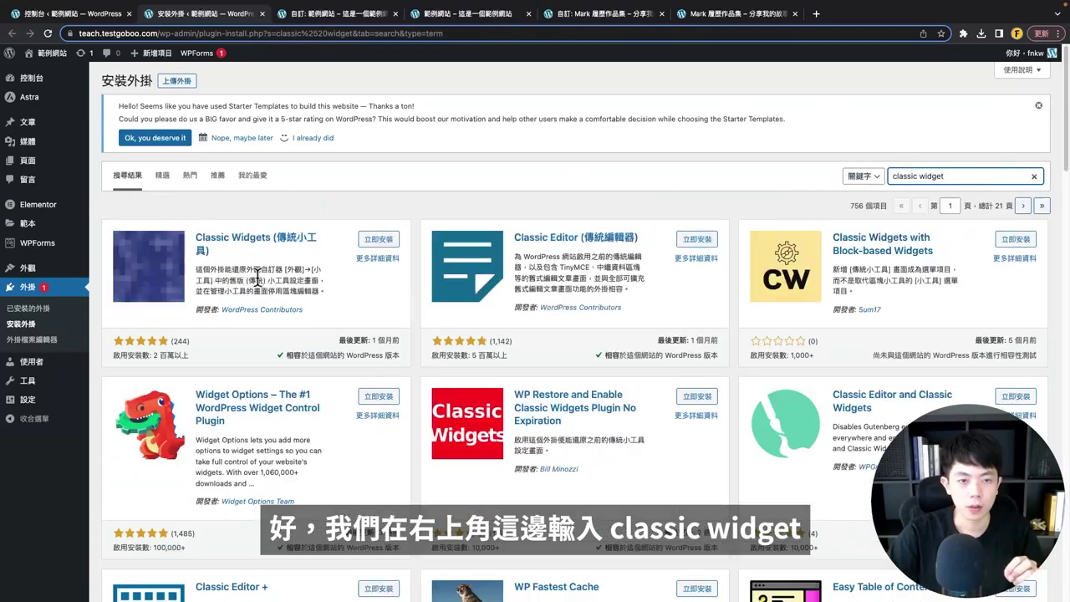
{"action": "left_click", "coordinate": [378, 241]}
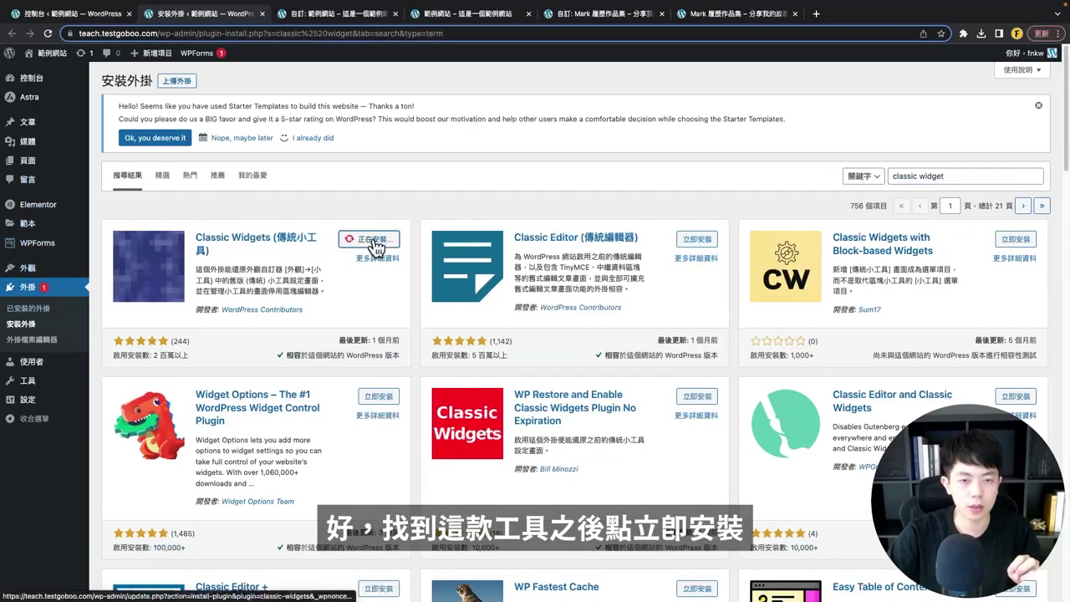
{"action": "left_click", "coordinate": [389, 240]}
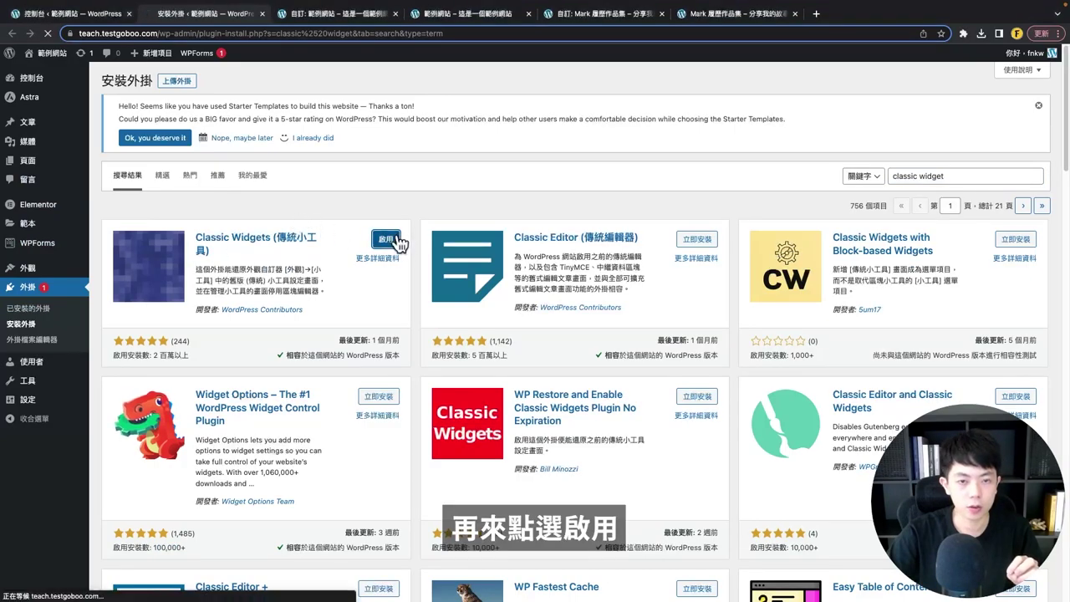
{"action": "mouse_move", "coordinate": [52, 270]}
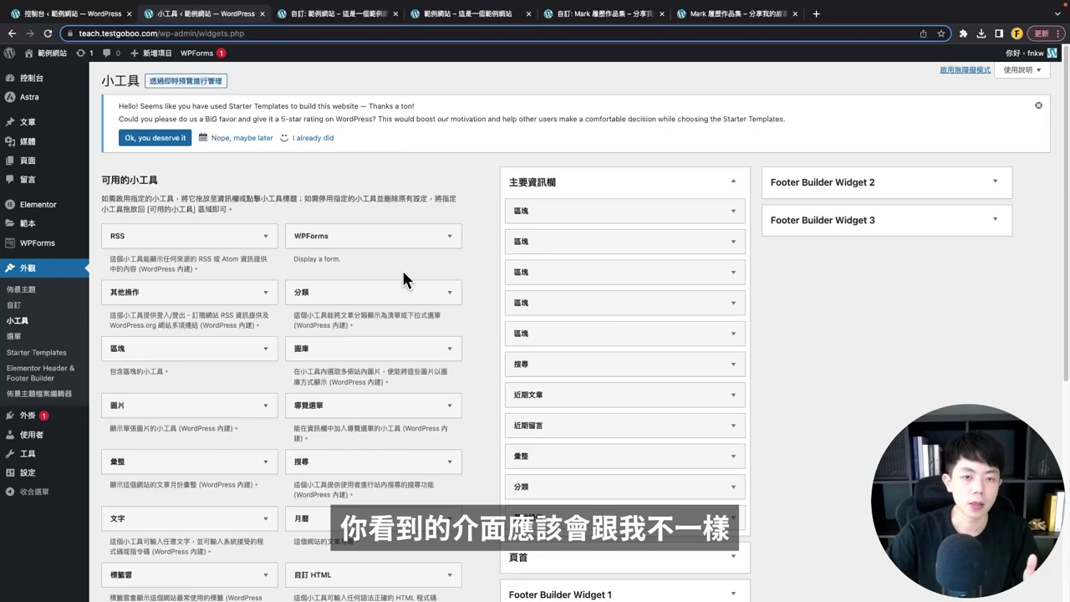
- Delete the block widgets (Search, Recent Posts and the rest) from the main sidebar
{"action": "scroll", "coordinate": [308, 251], "scroll_direction": "down", "scroll_amount": 1}
{"action": "scroll", "coordinate": [317, 259], "scroll_direction": "down", "scroll_amount": 3}
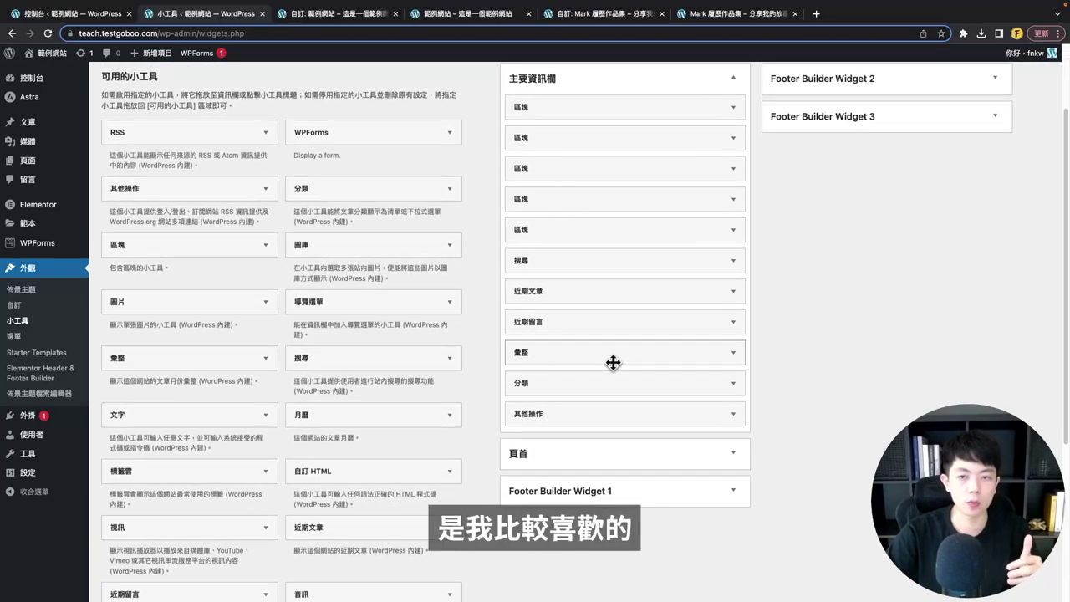
{"action": "scroll", "coordinate": [661, 276], "scroll_direction": "up", "scroll_amount": 3}
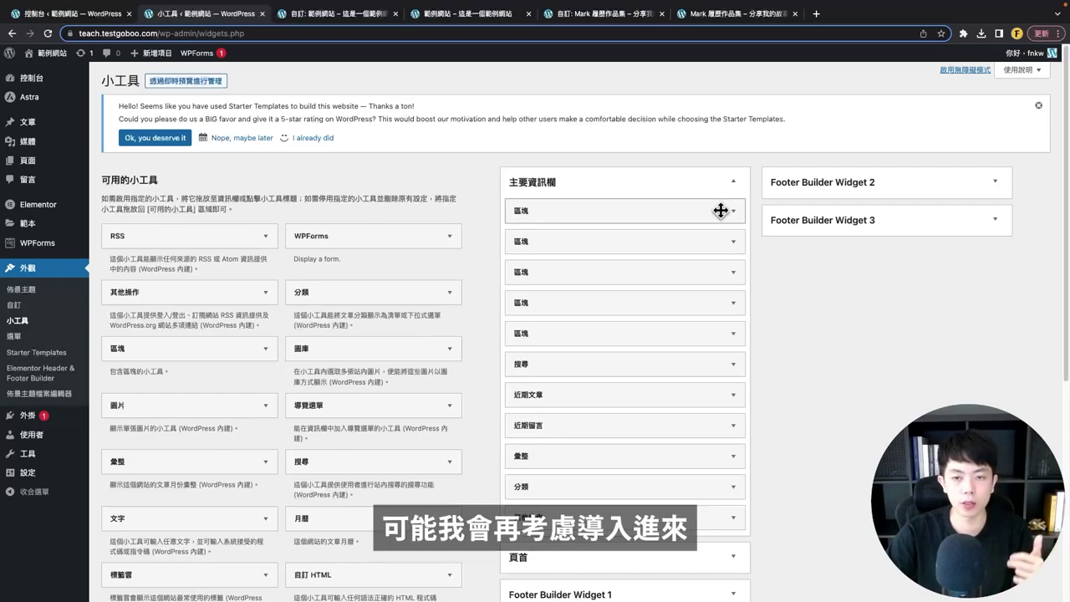
{"action": "left_click", "coordinate": [721, 210]}
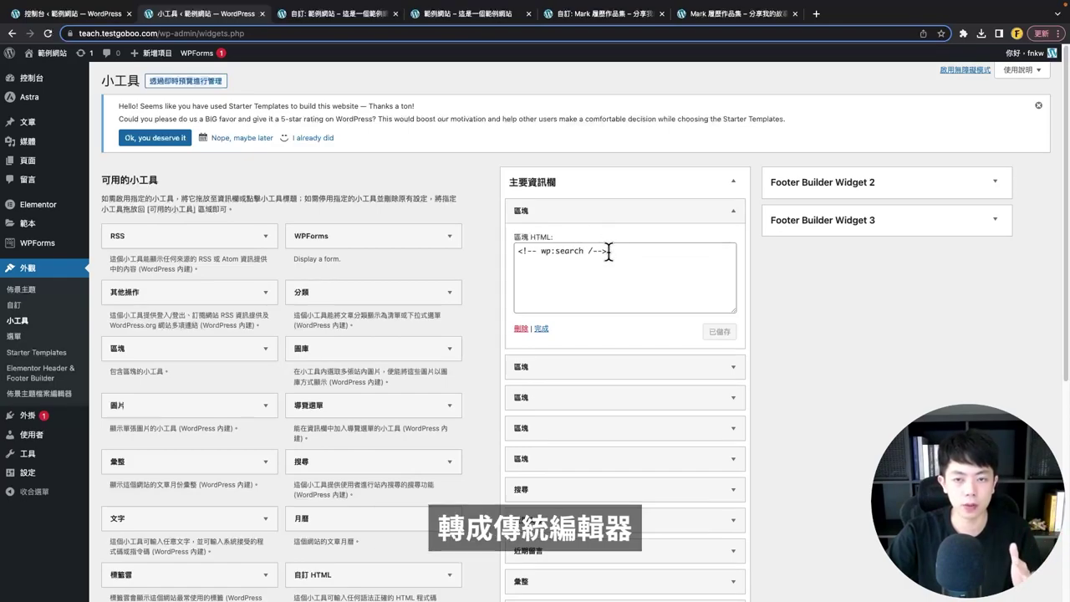
{"action": "left_click_drag", "start_coordinate": [609, 252], "coordinate": [490, 243]}
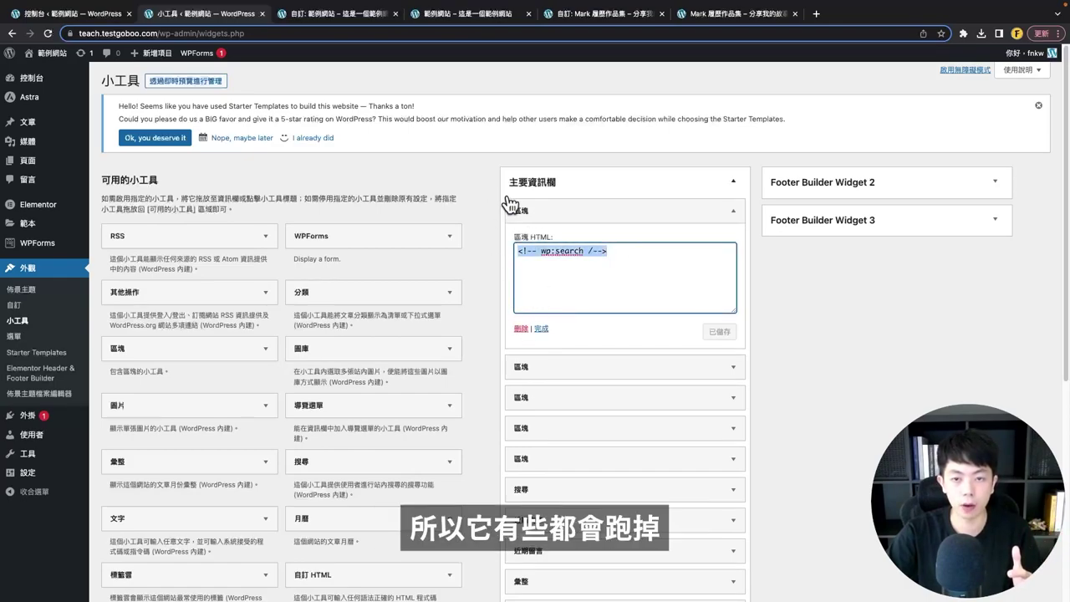
{"action": "left_click", "coordinate": [520, 329]}
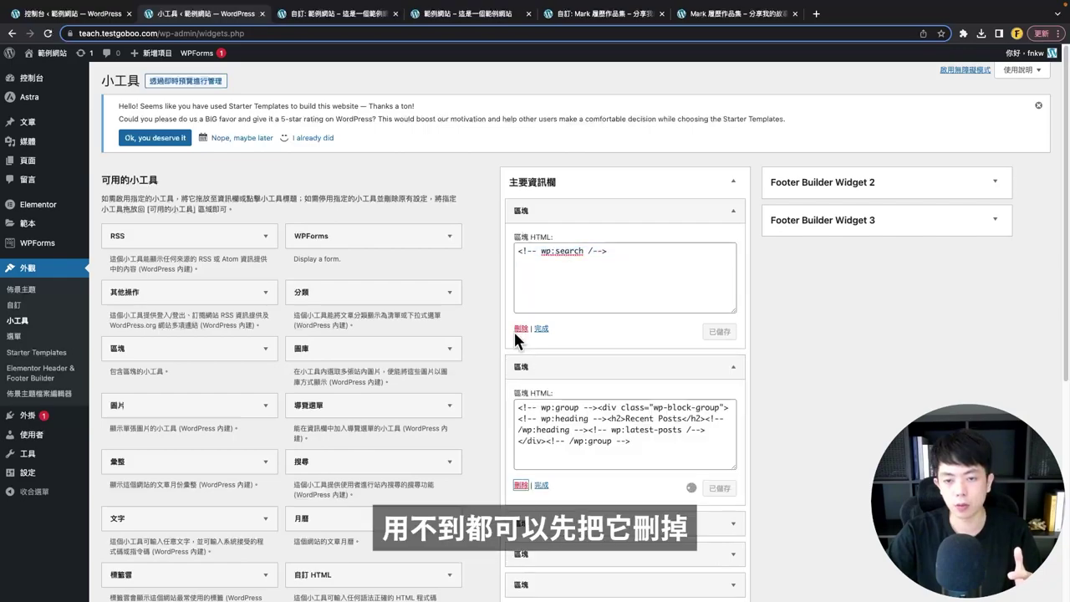
{"action": "left_click", "coordinate": [520, 328]}
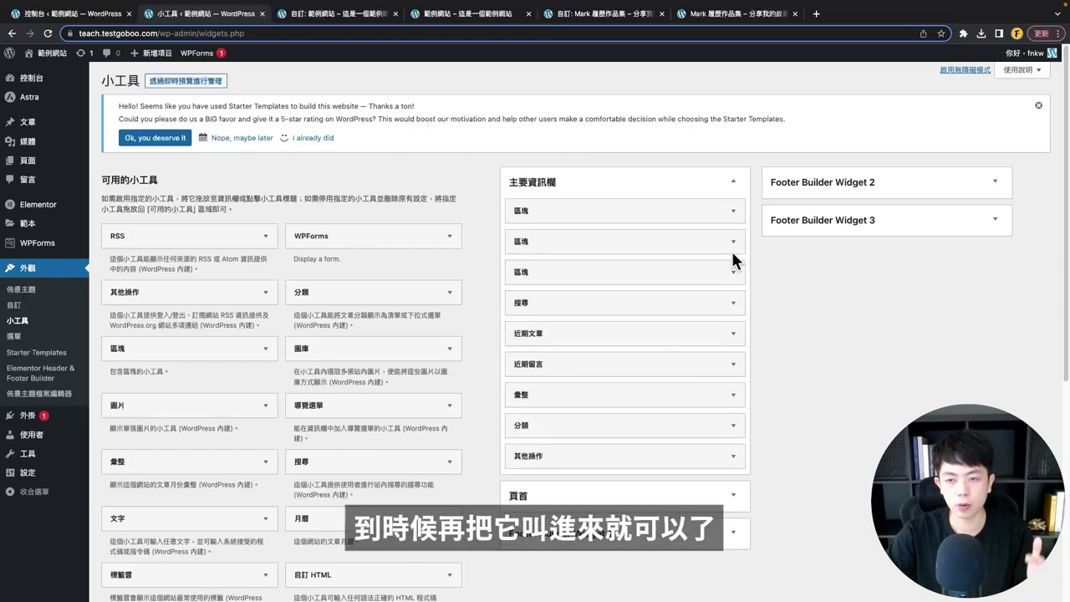
{"action": "left_click", "coordinate": [730, 246]}
{"action": "left_click", "coordinate": [520, 359]}
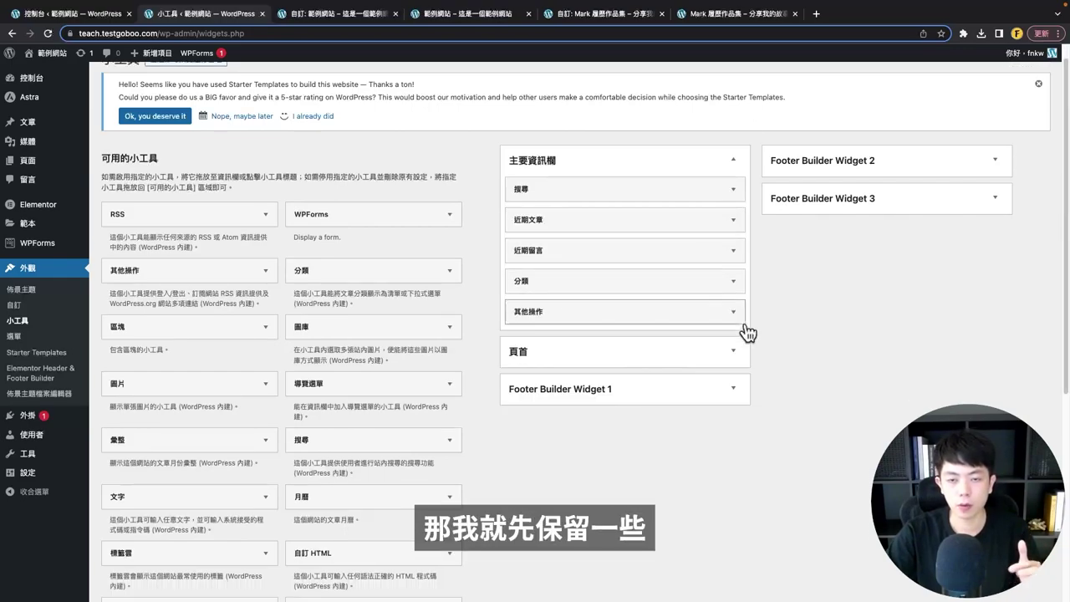
- Compare Footer Builder Widget 1's single image widget with the Customizer and the front-page footer
{"action": "scroll", "coordinate": [785, 311], "scroll_direction": "down", "scroll_amount": 1}
{"action": "scroll", "coordinate": [682, 336], "scroll_direction": "down", "scroll_amount": 3}
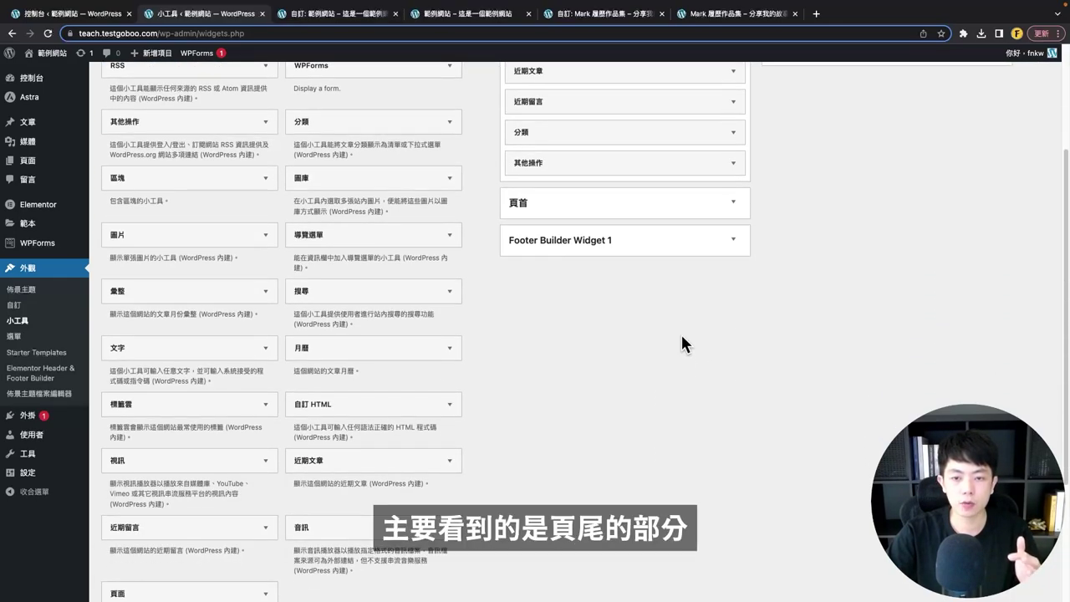
{"action": "scroll", "coordinate": [558, 350], "scroll_direction": "up", "scroll_amount": 1}
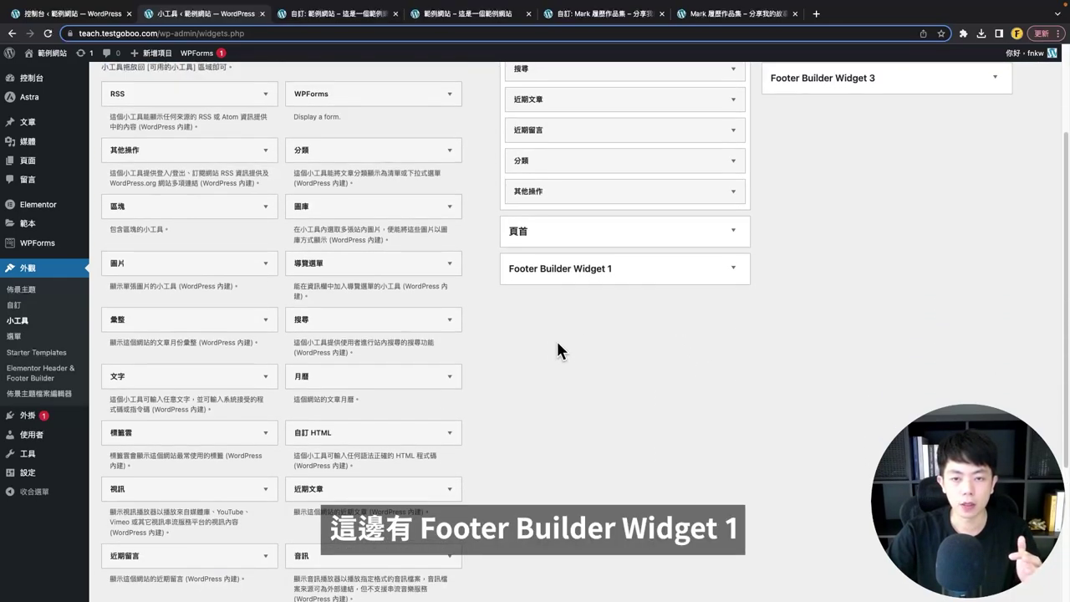
{"action": "scroll", "coordinate": [619, 297], "scroll_direction": "up", "scroll_amount": 2}
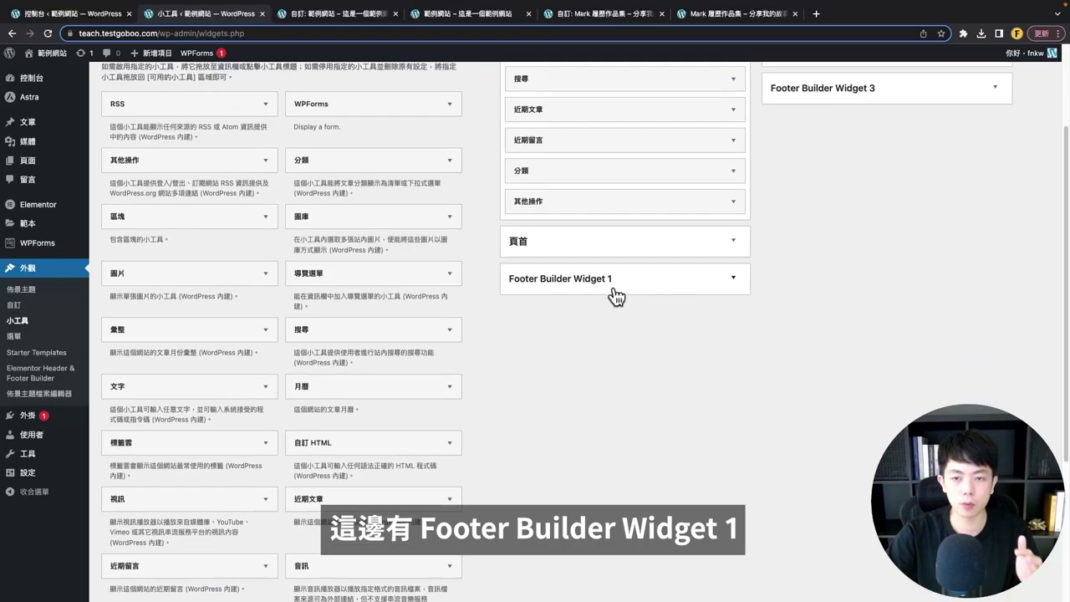
{"action": "scroll", "coordinate": [812, 262], "scroll_direction": "up", "scroll_amount": 2}
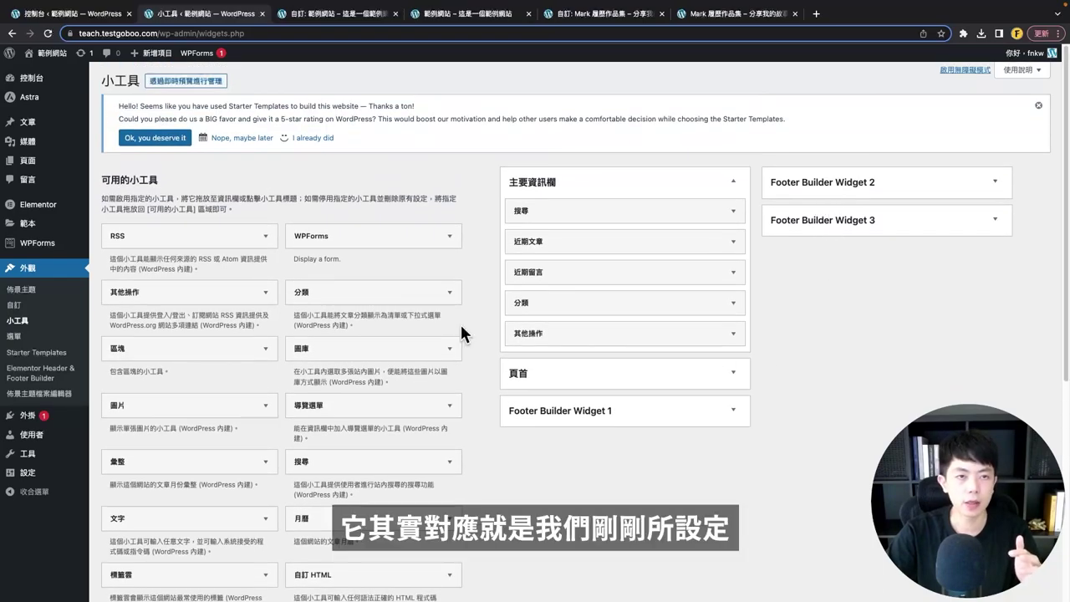
{"action": "scroll", "coordinate": [461, 329], "scroll_direction": "down", "scroll_amount": 2}
{"action": "left_click", "coordinate": [318, 20]}
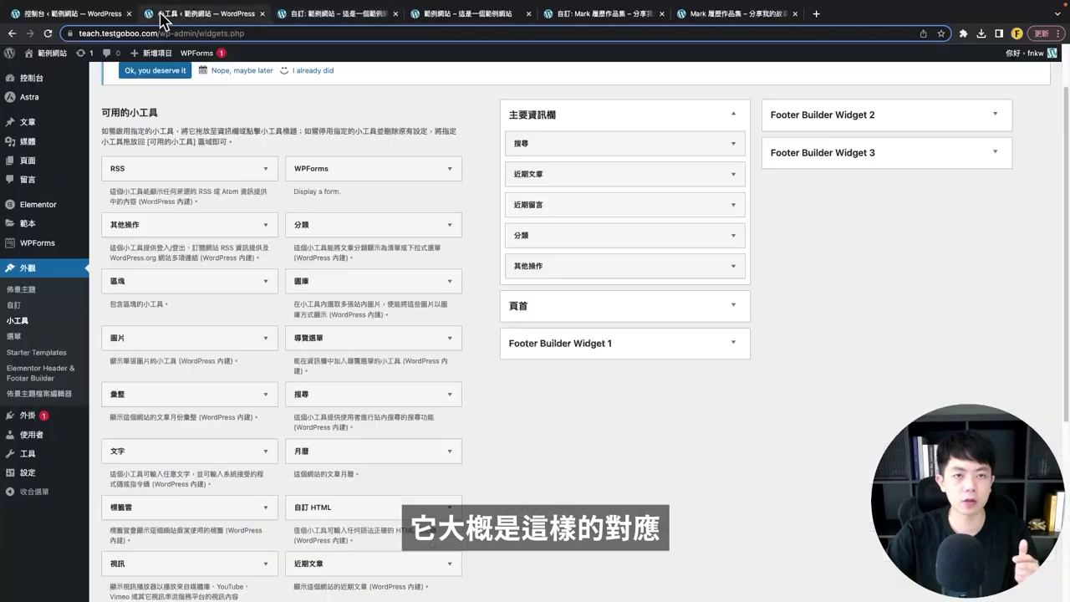
{"action": "left_click", "coordinate": [167, 15]}
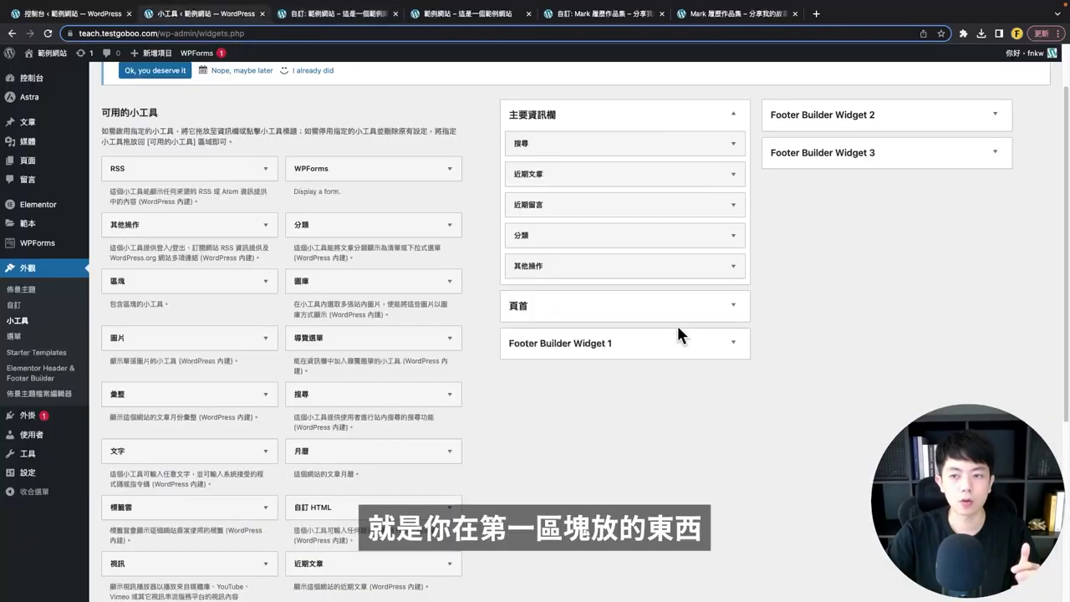
{"action": "left_click", "coordinate": [637, 348]}
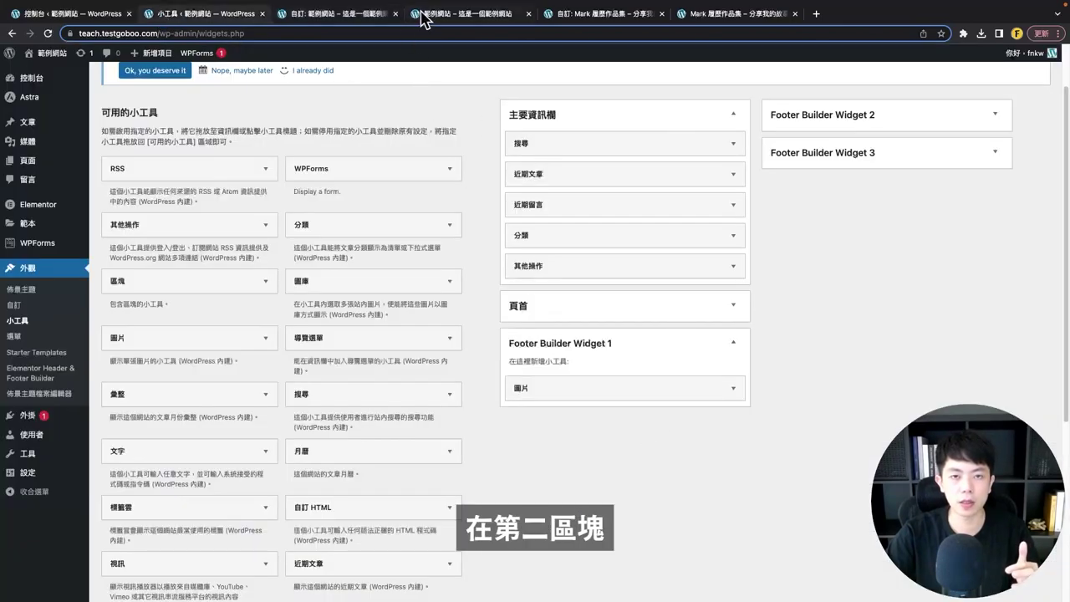
{"action": "left_click", "coordinate": [422, 14]}
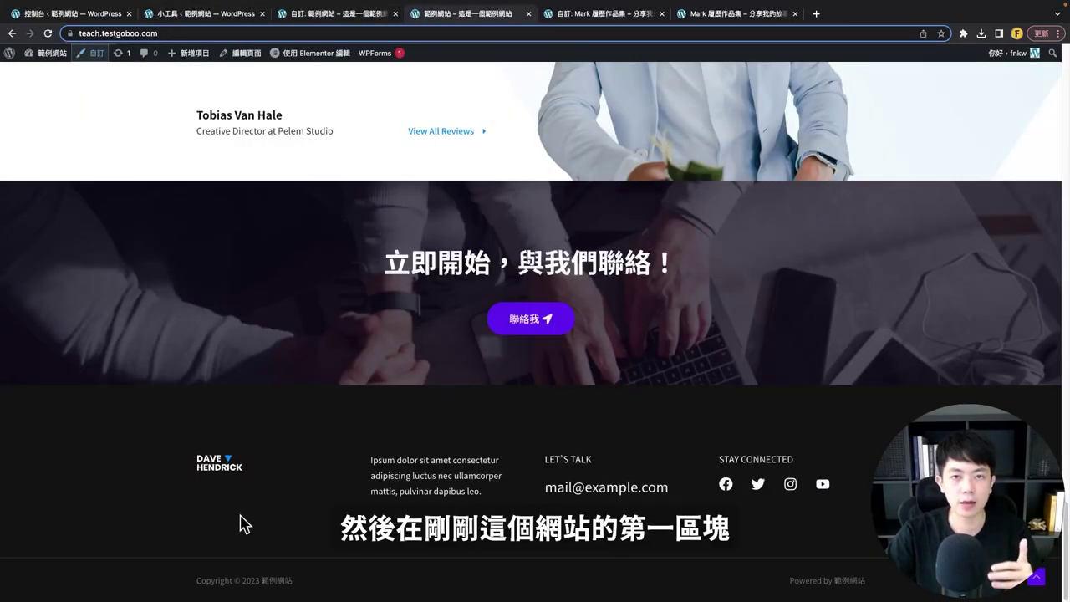
- Reload the Customizer and open the footer logo's widget area settings
{"action": "left_click", "coordinate": [300, 15]}
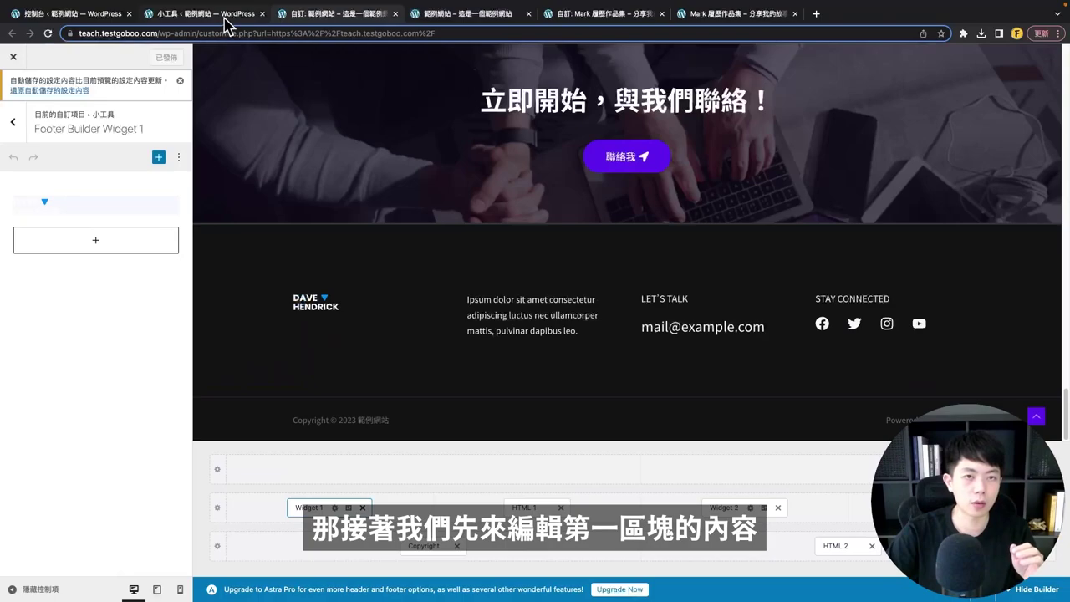
{"action": "scroll", "coordinate": [400, 267], "scroll_direction": "up", "scroll_amount": 3}
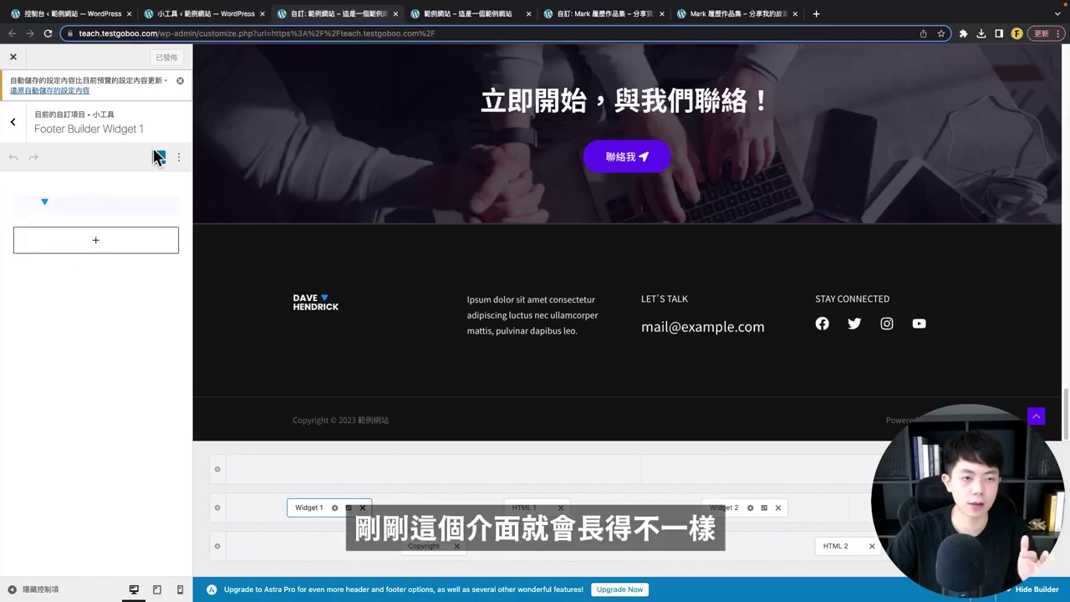
{"action": "left_click", "coordinate": [47, 34]}
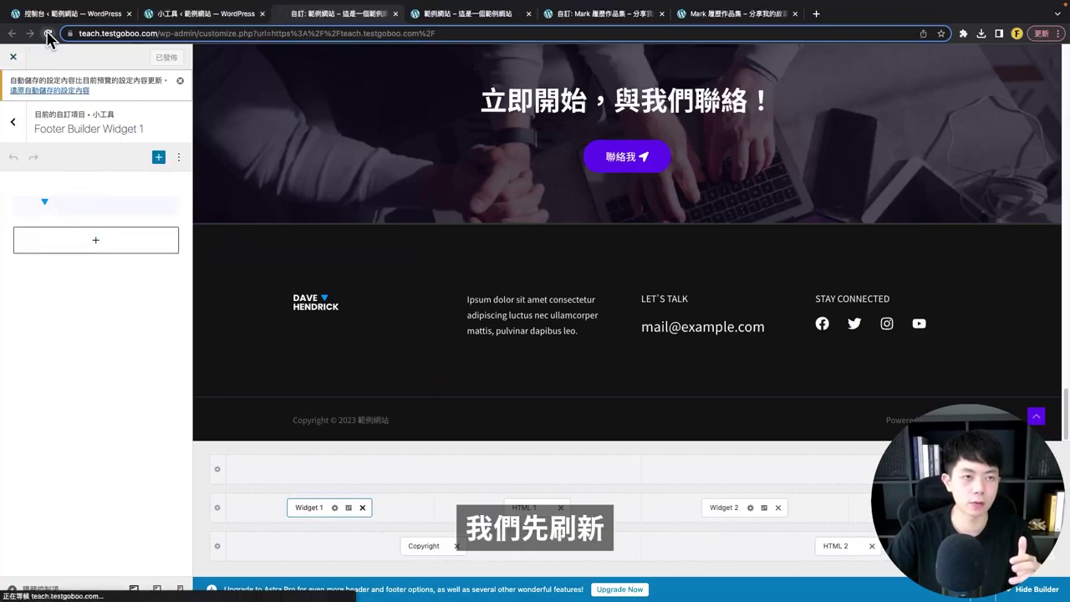
{"action": "scroll", "coordinate": [468, 382], "scroll_direction": "down", "scroll_amount": 15}
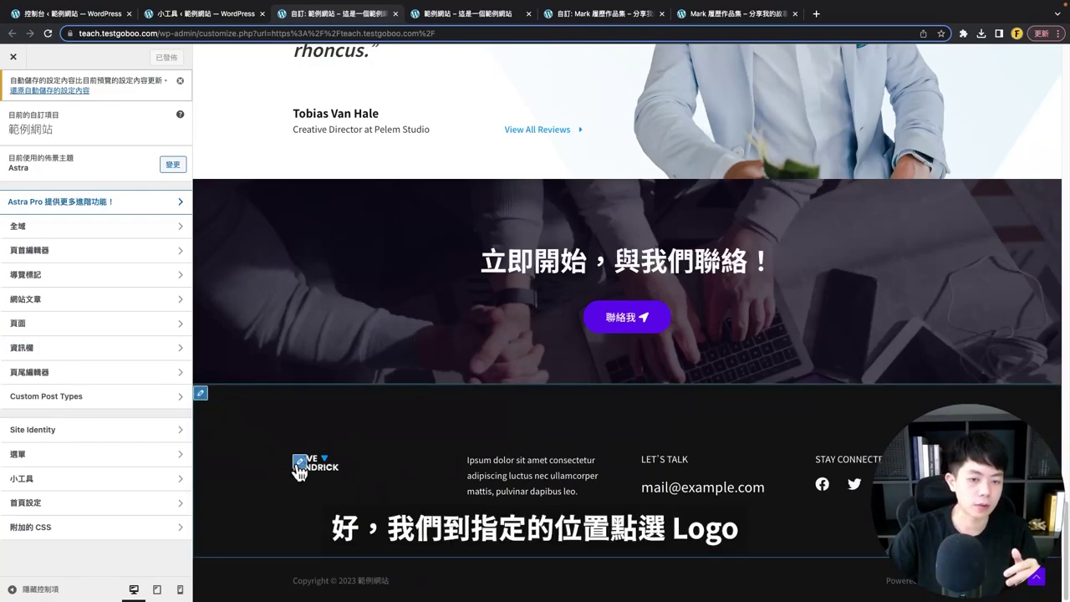
{"action": "left_click", "coordinate": [298, 467]}
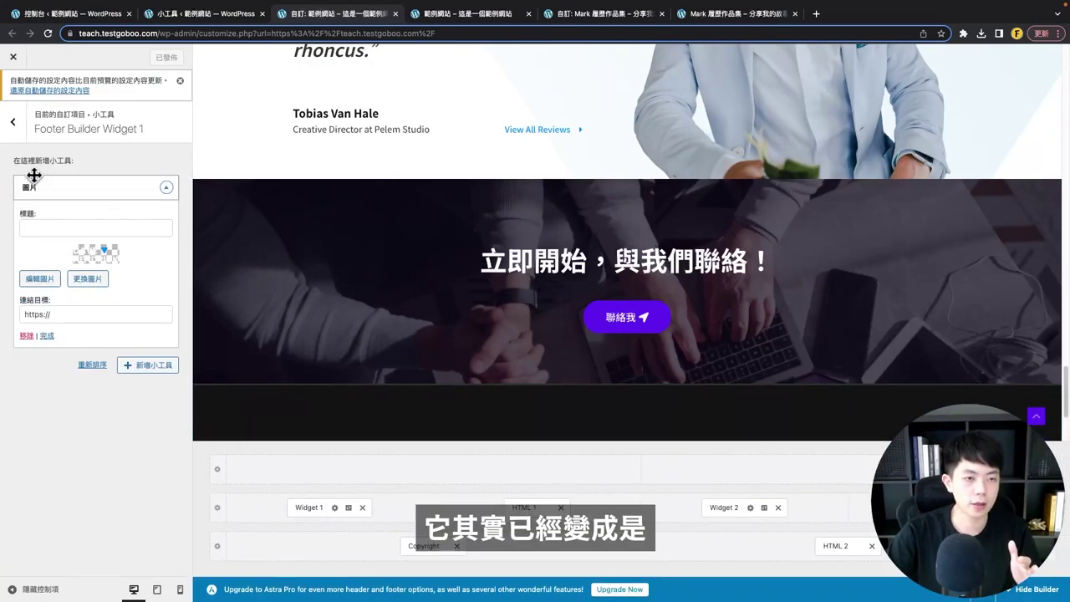
{"action": "left_click_drag", "start_coordinate": [60, 160], "coordinate": [66, 160]}
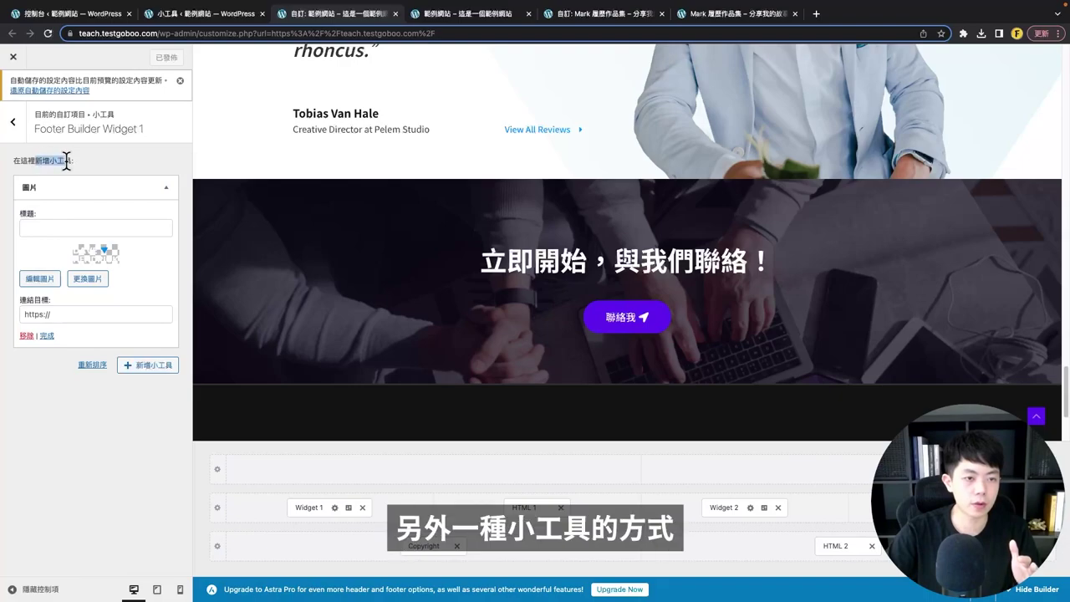
- Add a trial 近期文章 widget, delete it again, and expand the 圖片 widget
{"action": "left_click", "coordinate": [144, 366]}
{"action": "scroll", "coordinate": [246, 303], "scroll_direction": "down", "scroll_amount": 5}
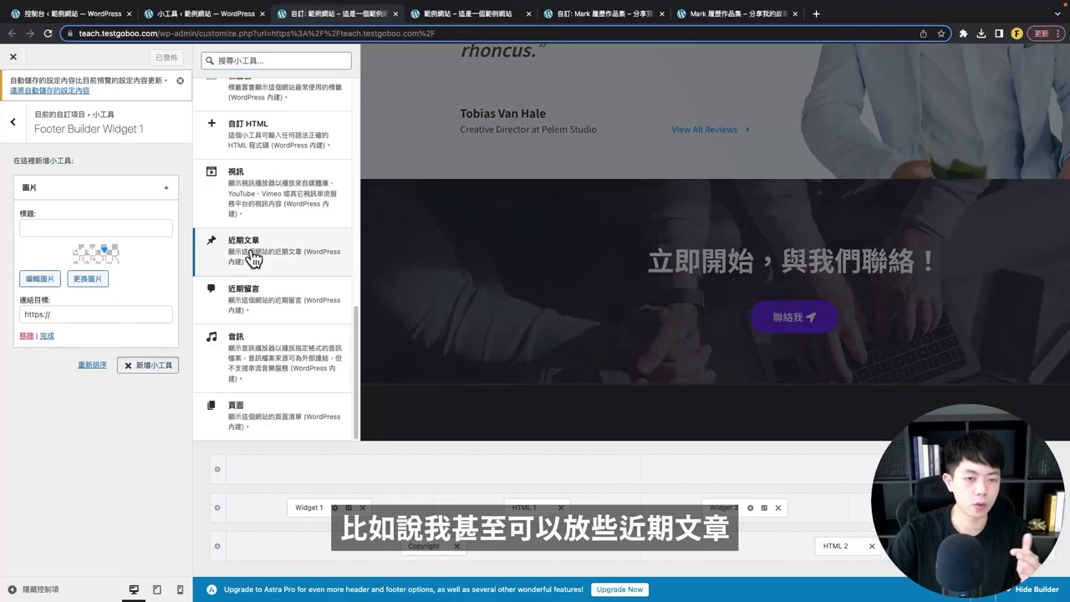
{"action": "left_click", "coordinate": [251, 255]}
{"action": "left_click", "coordinate": [75, 229]}
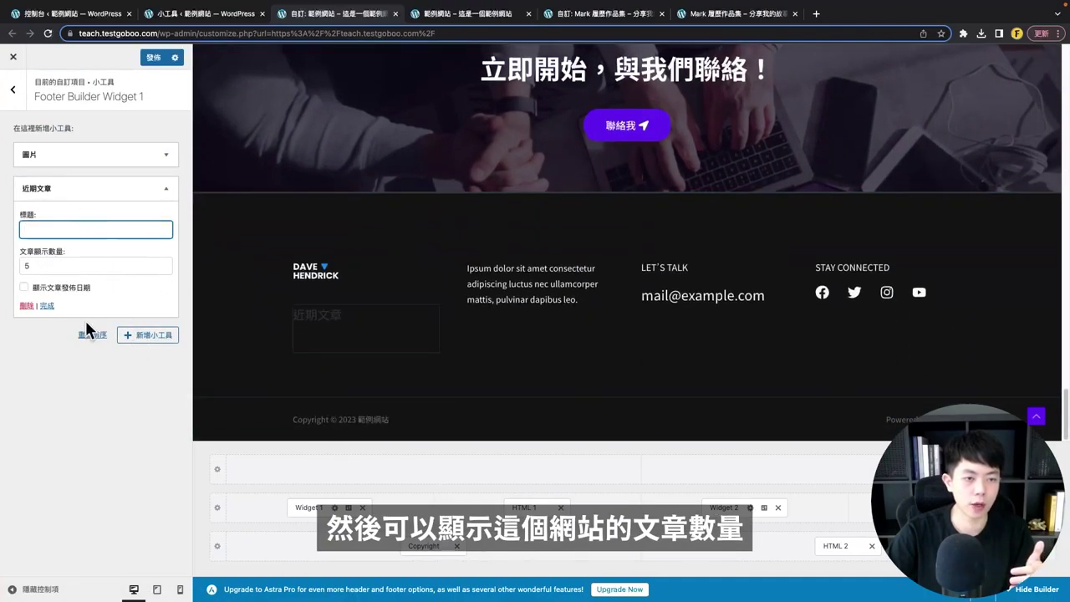
{"action": "left_click", "coordinate": [27, 307]}
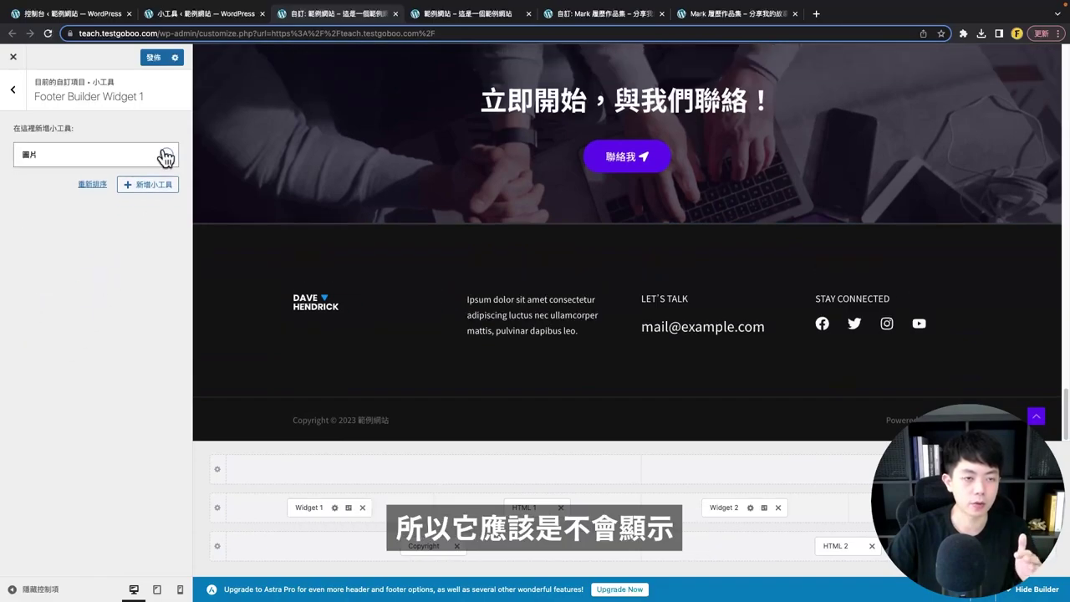
{"action": "left_click", "coordinate": [167, 157]}
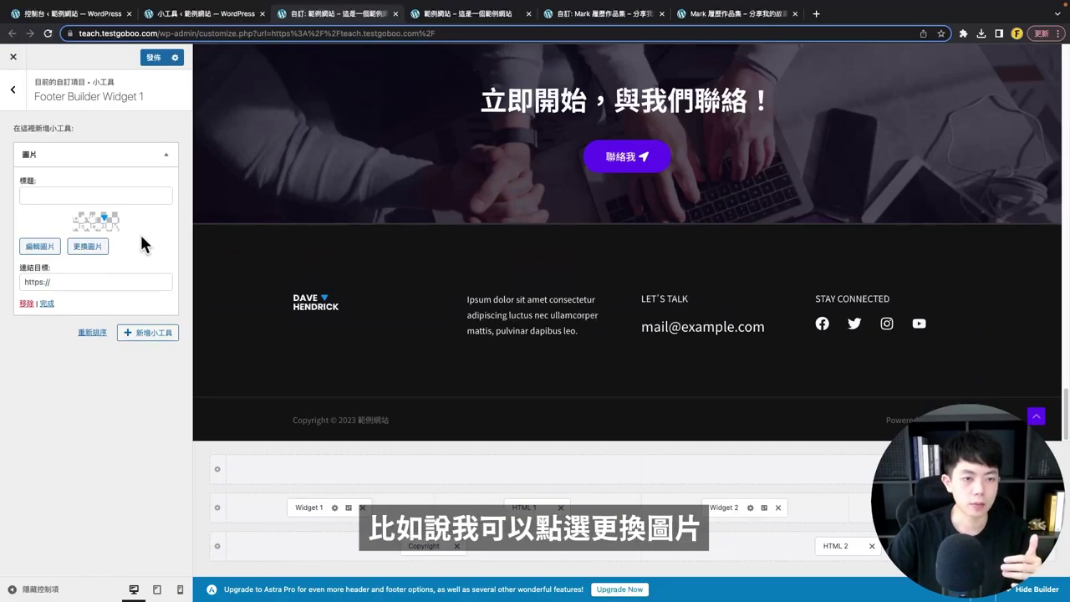
- Choose web-logo2-white.png for the footer 圖片 widget, then remove the image widget
{"action": "left_click", "coordinate": [88, 241]}
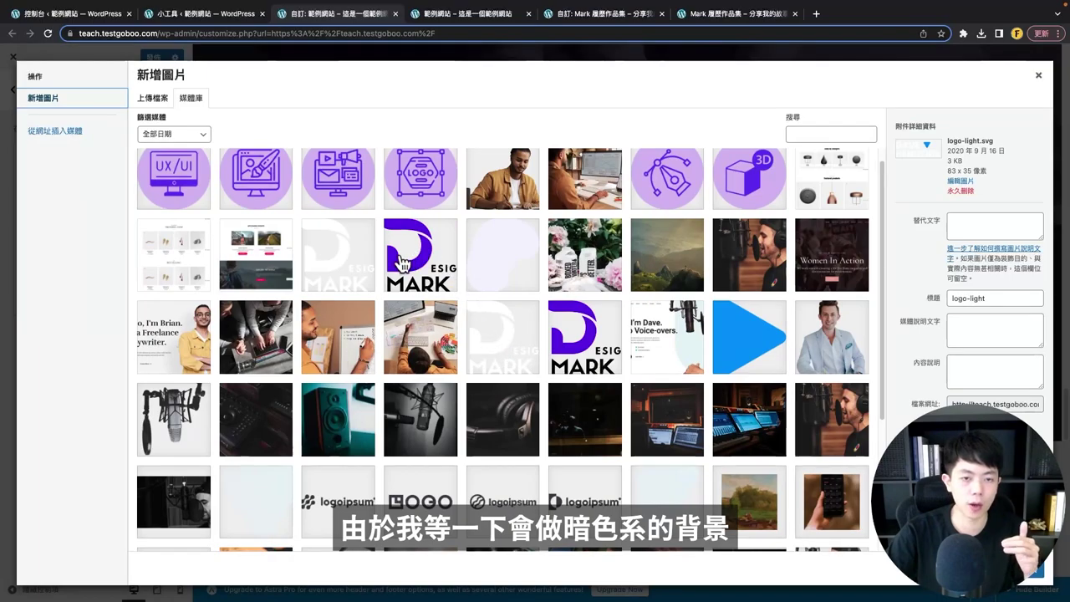
{"action": "left_click", "coordinate": [327, 279]}
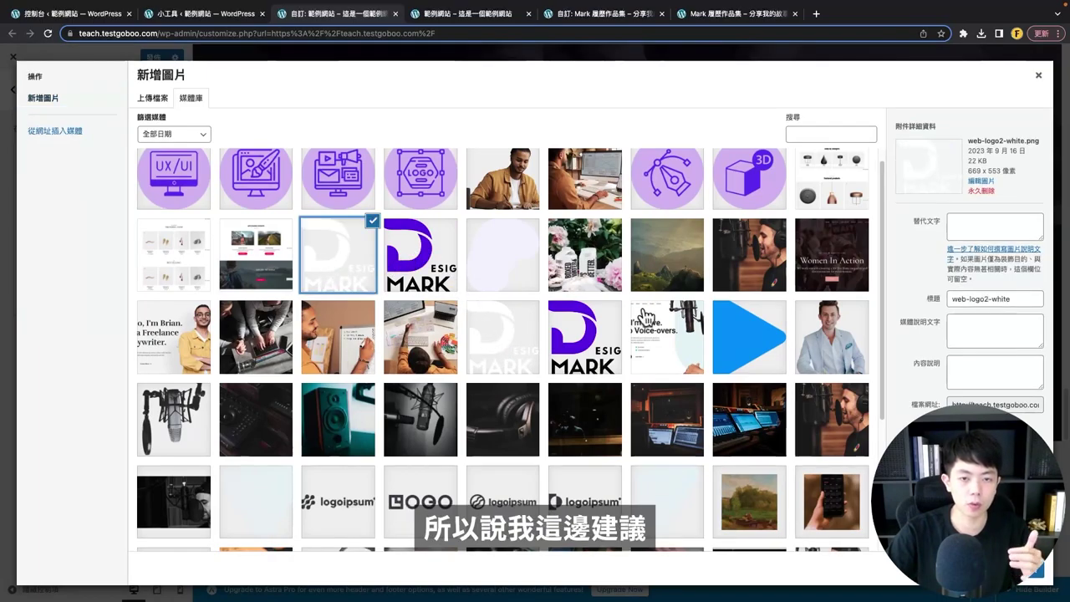
{"action": "left_click", "coordinate": [1043, 581]}
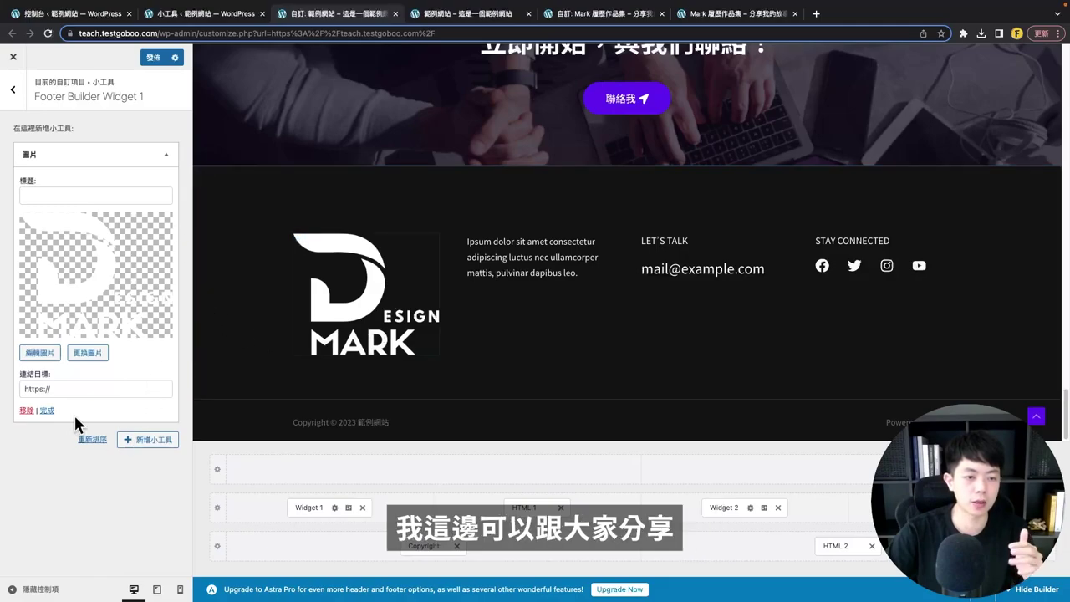
{"action": "left_click", "coordinate": [26, 411]}
- Add a 文字 text widget to the footer and insert web-logo2-white.png into it
{"action": "left_click", "coordinate": [148, 151]}
{"action": "type", "text": "文字"}
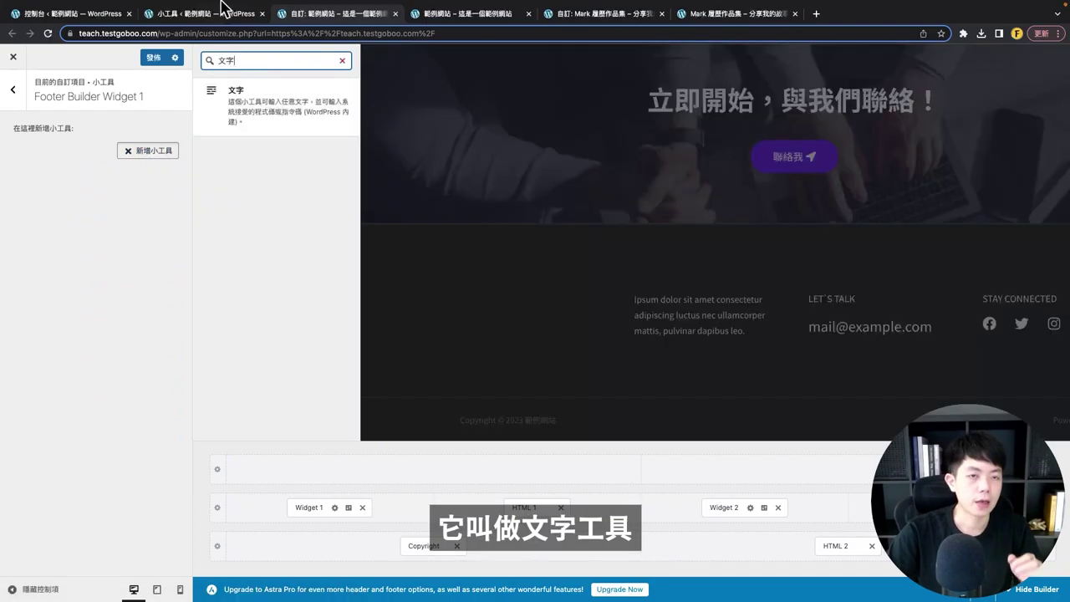
{"action": "left_click", "coordinate": [262, 108]}
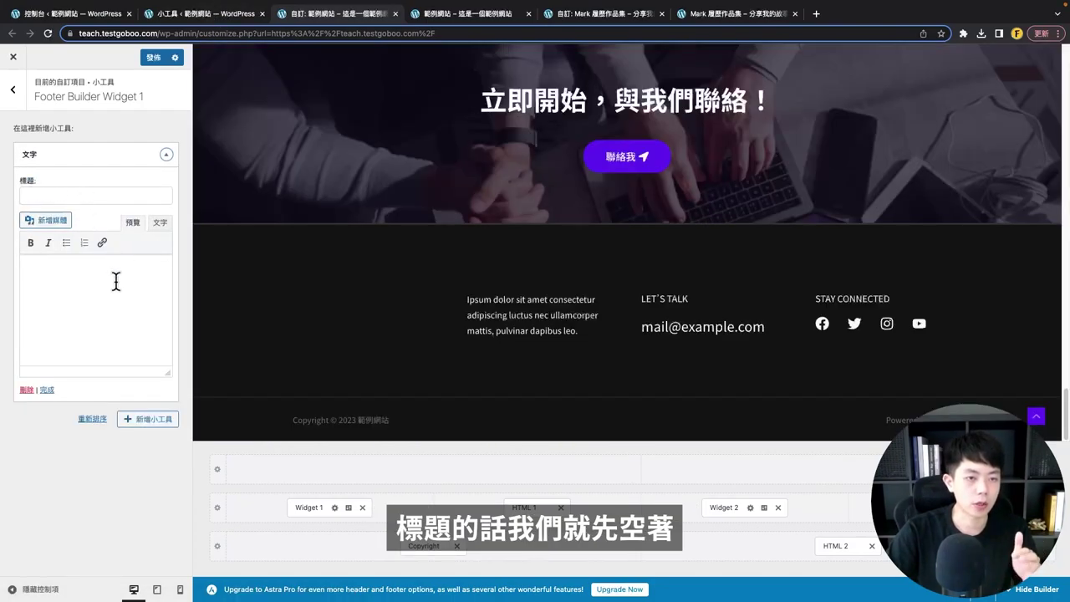
{"action": "left_click", "coordinate": [50, 220]}
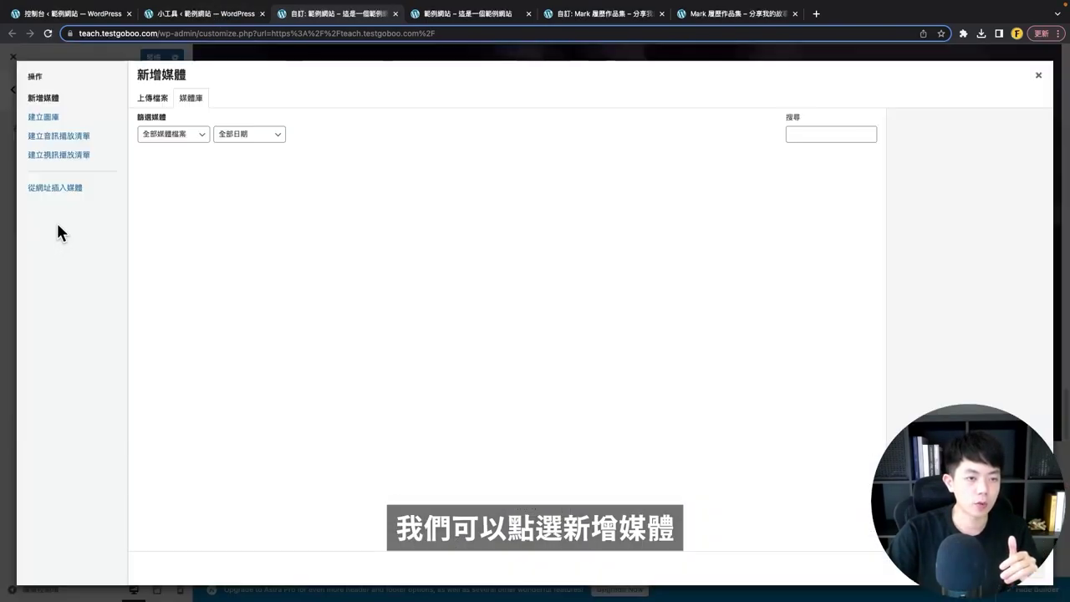
{"action": "left_click", "coordinate": [333, 281]}
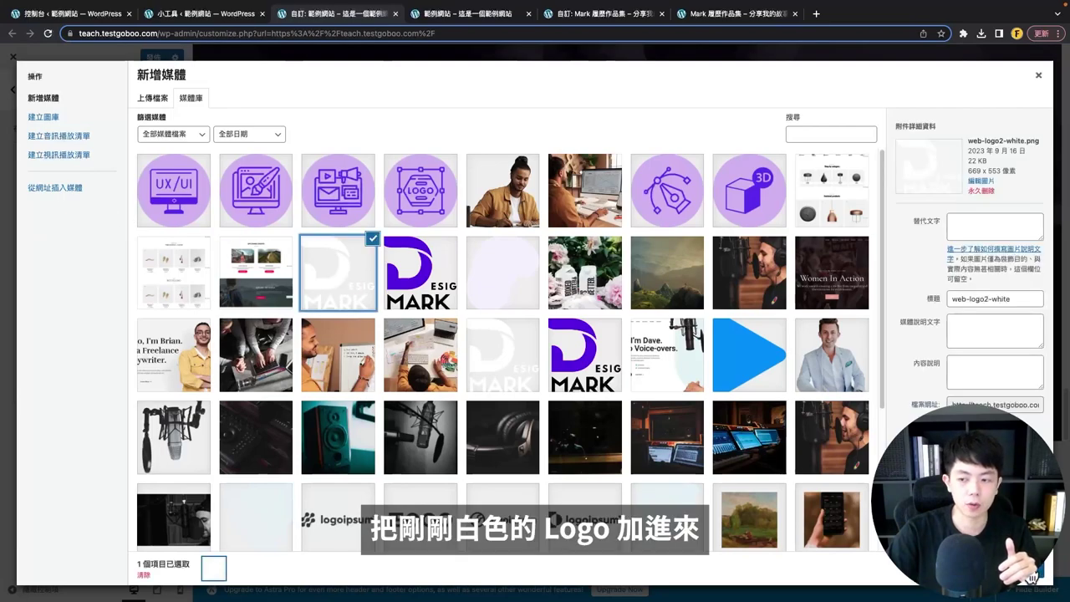
{"action": "left_click", "coordinate": [1028, 572]}
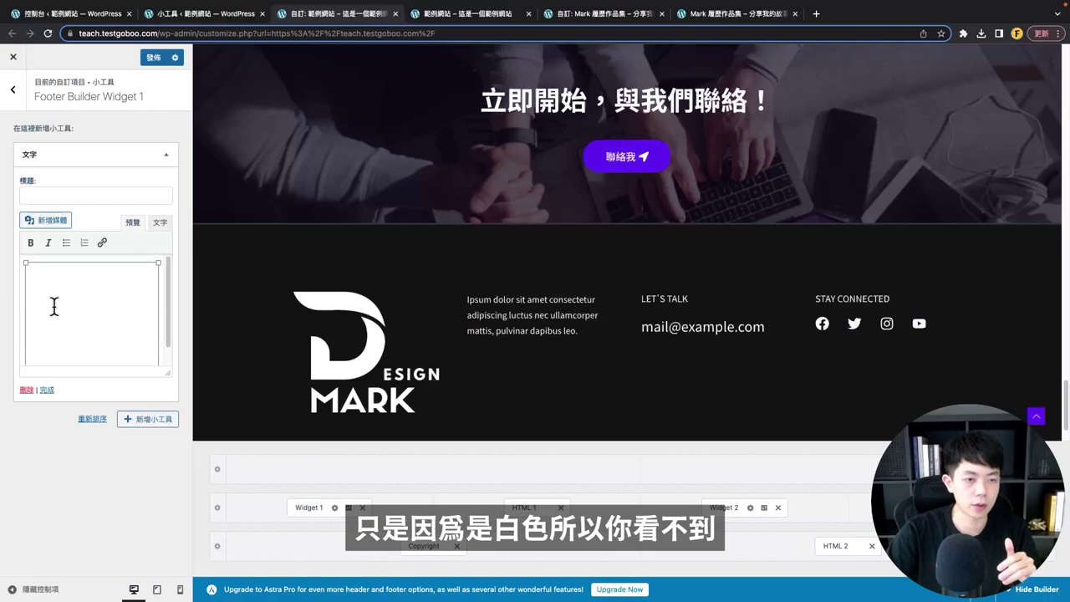
- Change the logo's width from 300 to 120 in the code view, then return to Visual
{"action": "left_click", "coordinate": [103, 316]}
{"action": "left_click", "coordinate": [158, 224]}
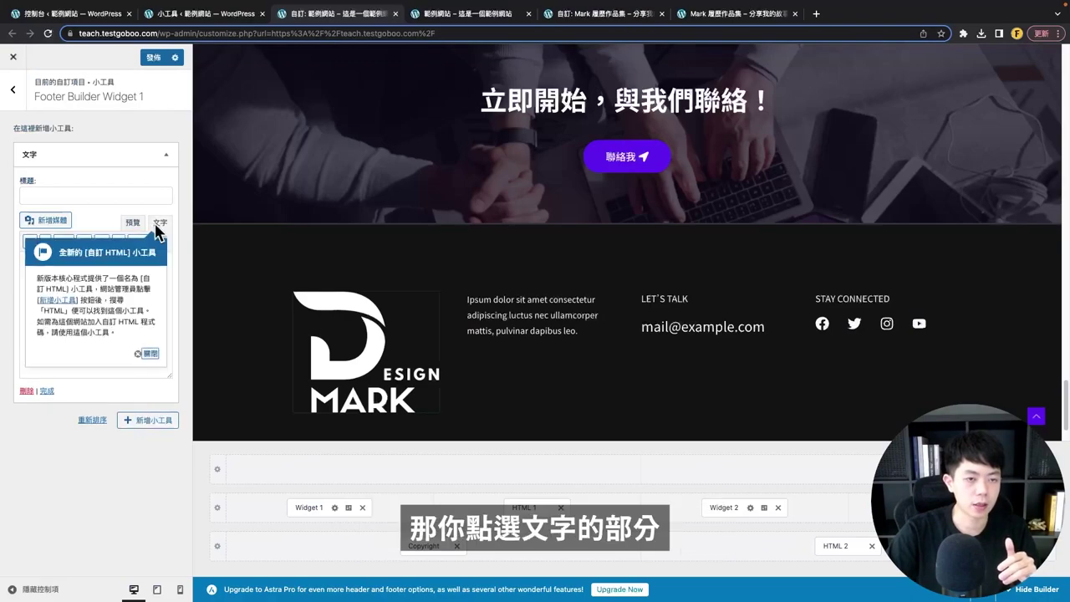
{"action": "left_click", "coordinate": [147, 355]}
{"action": "left_click_drag", "start_coordinate": [25, 258], "coordinate": [126, 326]}
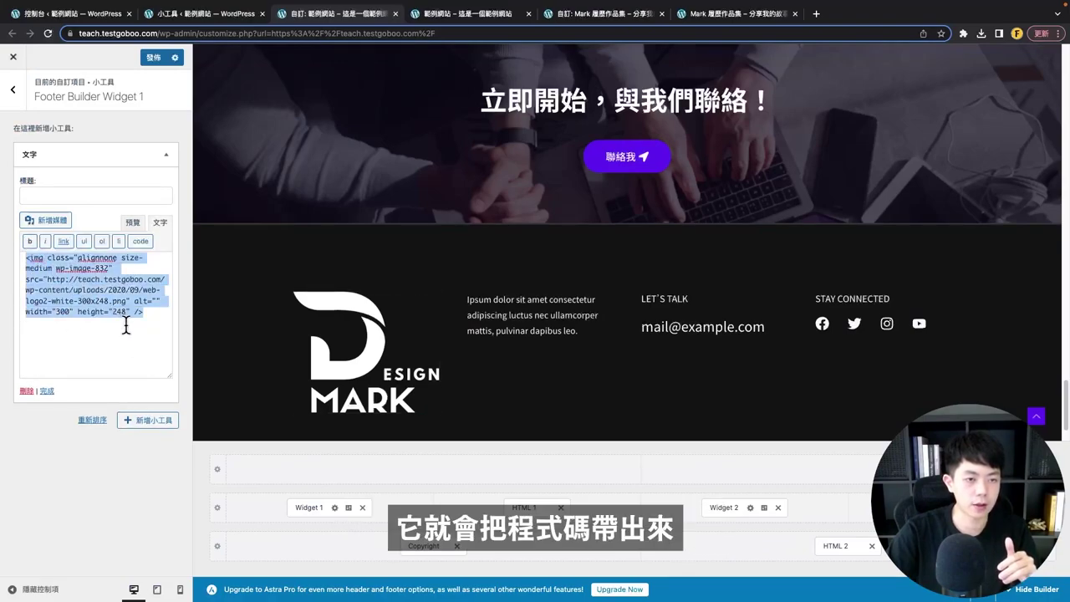
{"action": "left_click", "coordinate": [141, 338]}
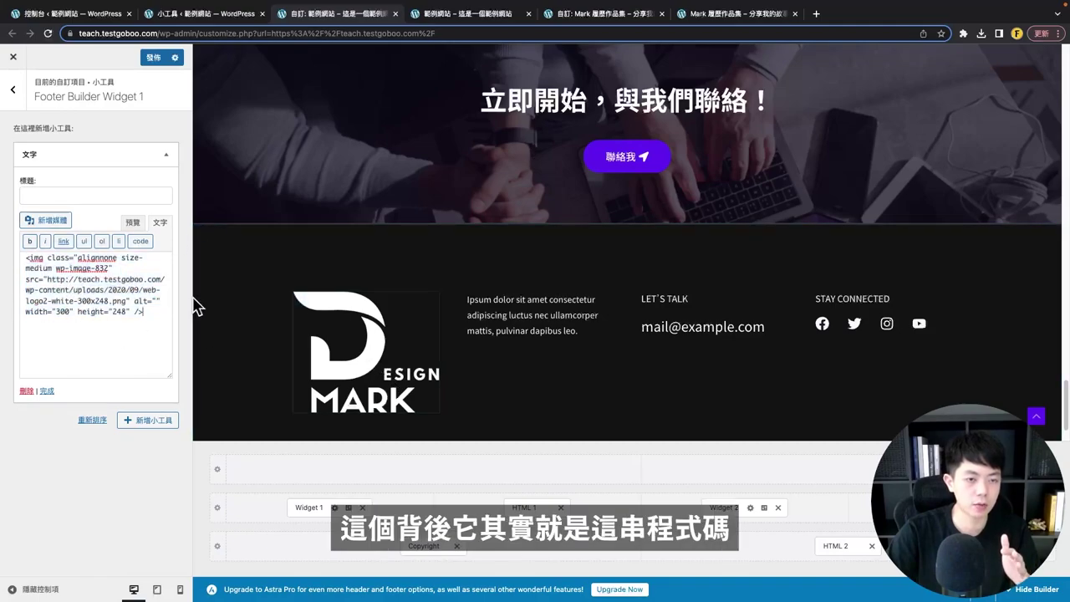
{"action": "double_click", "coordinate": [64, 311]}
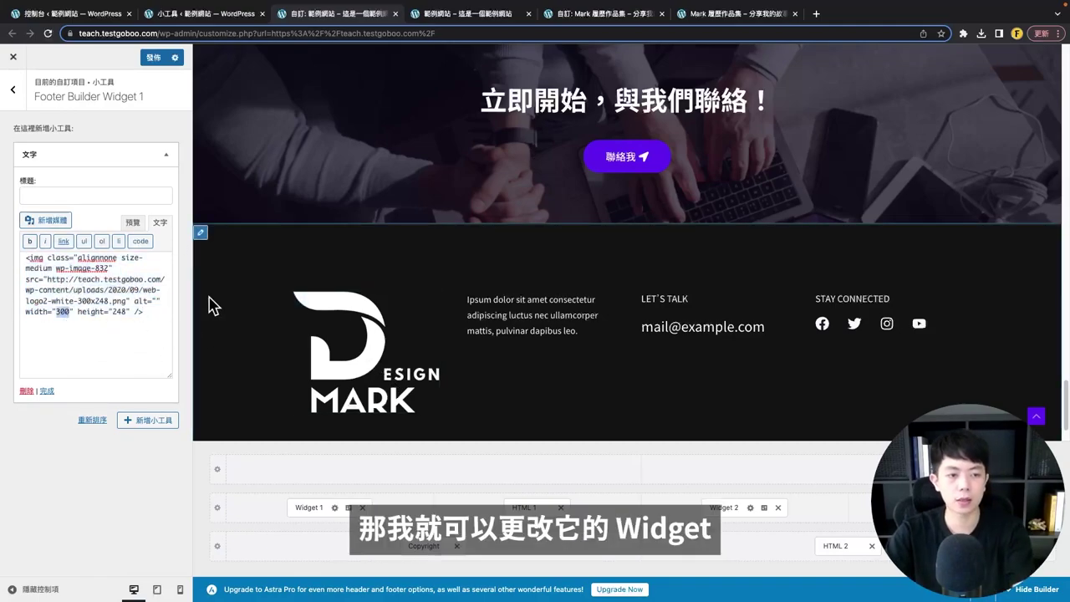
{"action": "type", "text": "120"}
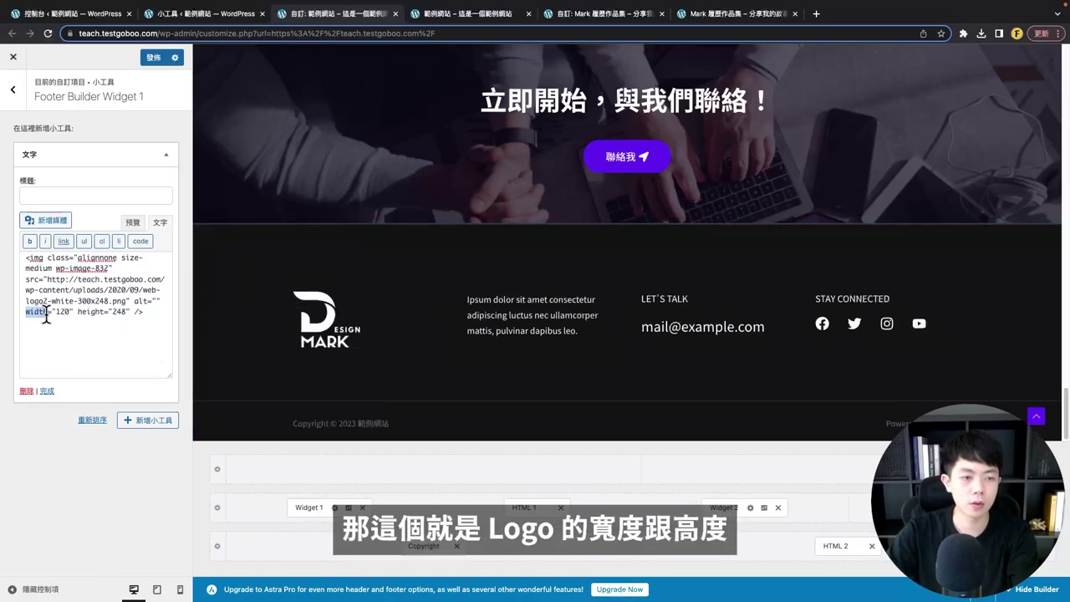
{"action": "left_click_drag", "start_coordinate": [88, 312], "coordinate": [120, 329]}
{"action": "left_click", "coordinate": [55, 328]}
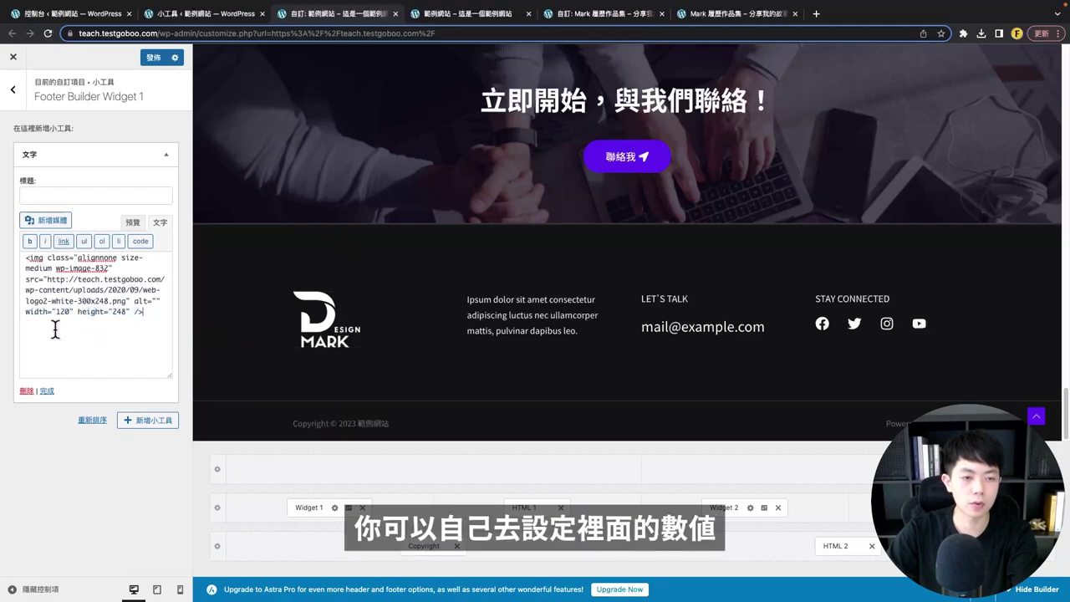
{"action": "left_click_drag", "start_coordinate": [27, 259], "coordinate": [121, 340]}
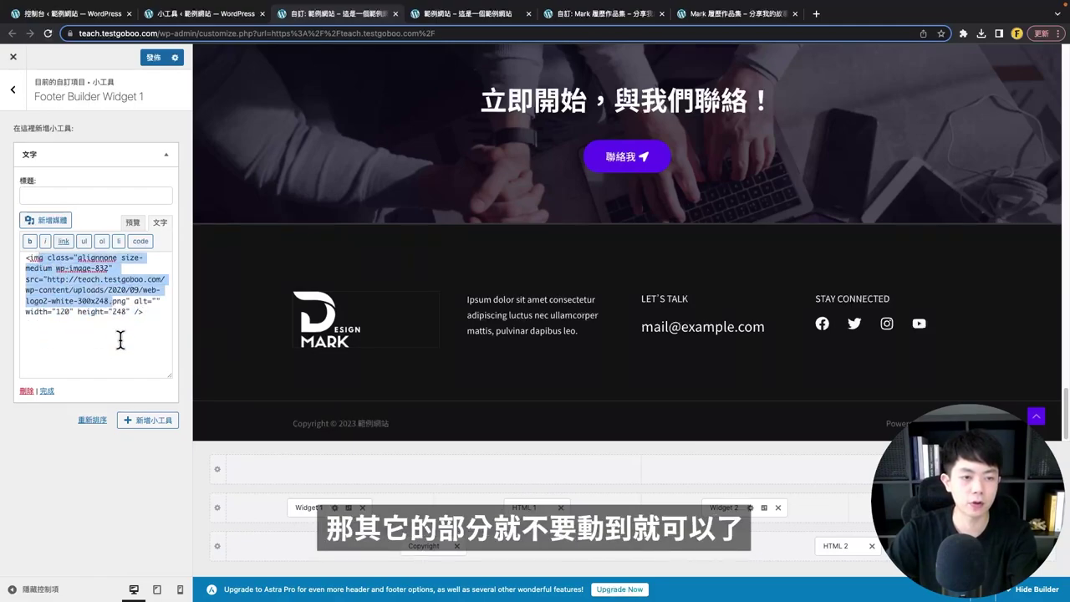
{"action": "left_click", "coordinate": [122, 342]}
{"action": "left_click", "coordinate": [132, 224]}
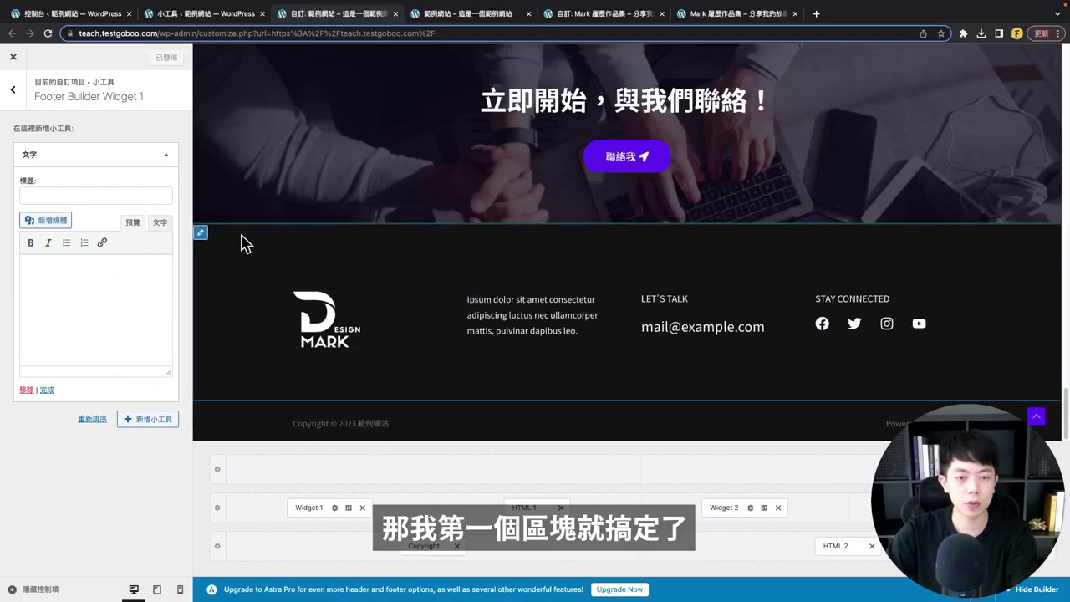
- Replace the HTML 1 Lorem ipsum with '任何問題或合作，歡迎隨時聯絡！' and '追蹤我的社群，觀看更多作品。'
{"action": "mouse_move", "coordinate": [501, 302]}
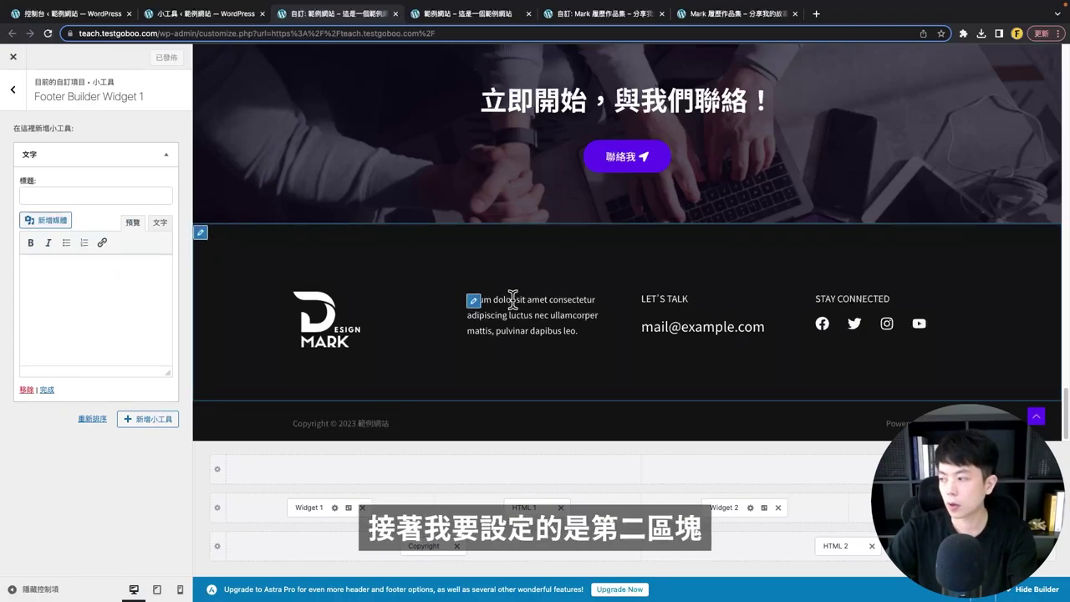
{"action": "mouse_move", "coordinate": [548, 303]}
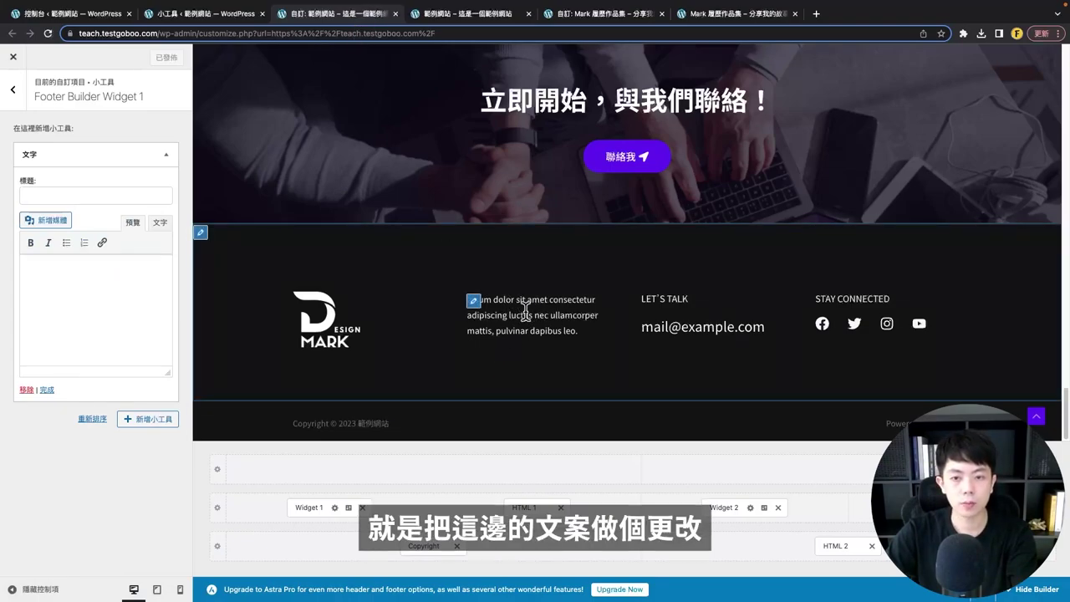
{"action": "left_click", "coordinate": [474, 303]}
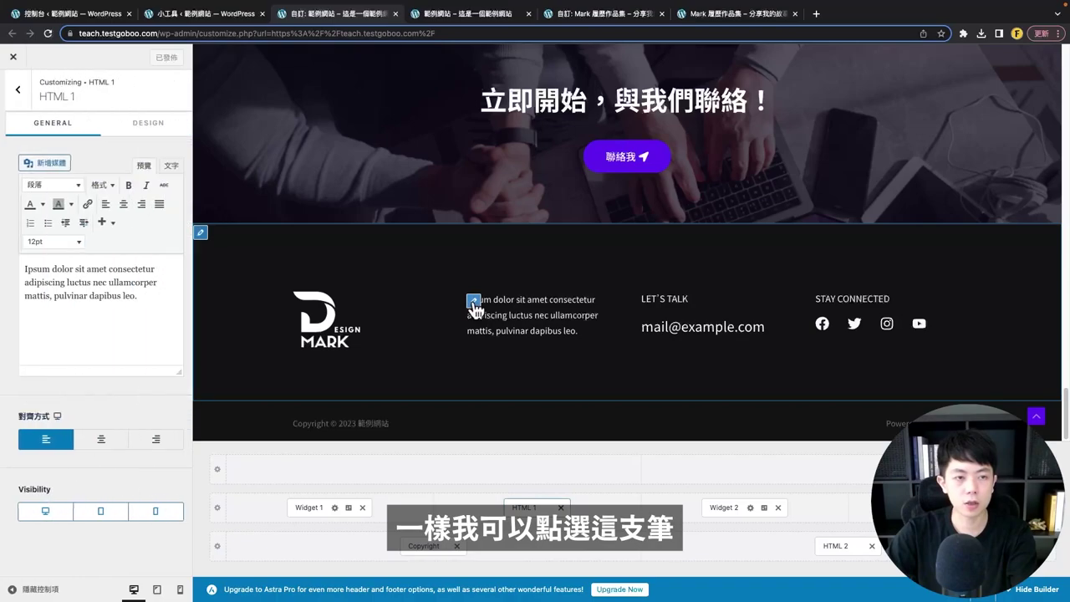
{"action": "left_click_drag", "start_coordinate": [37, 95], "coordinate": [86, 100]}
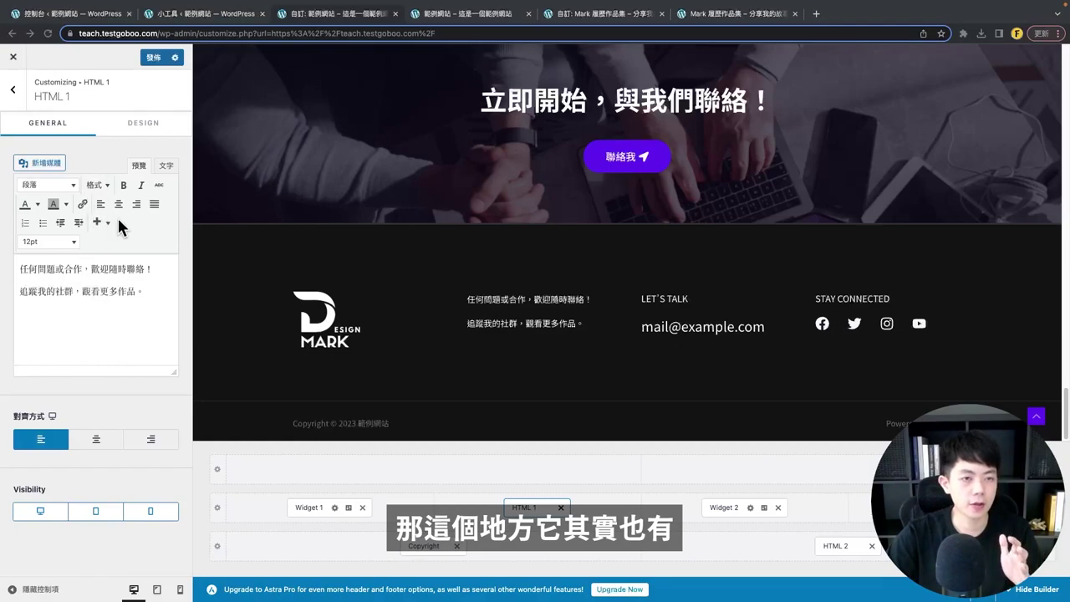
{"action": "left_click_drag", "start_coordinate": [144, 298], "coordinate": [7, 248]}
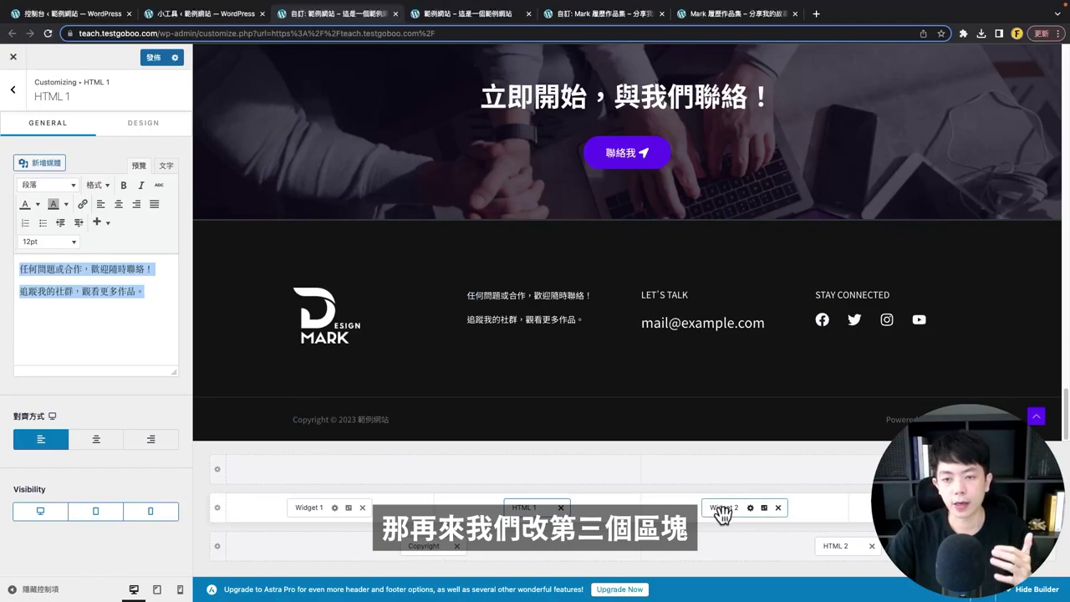
{"action": "left_click", "coordinate": [722, 512]}
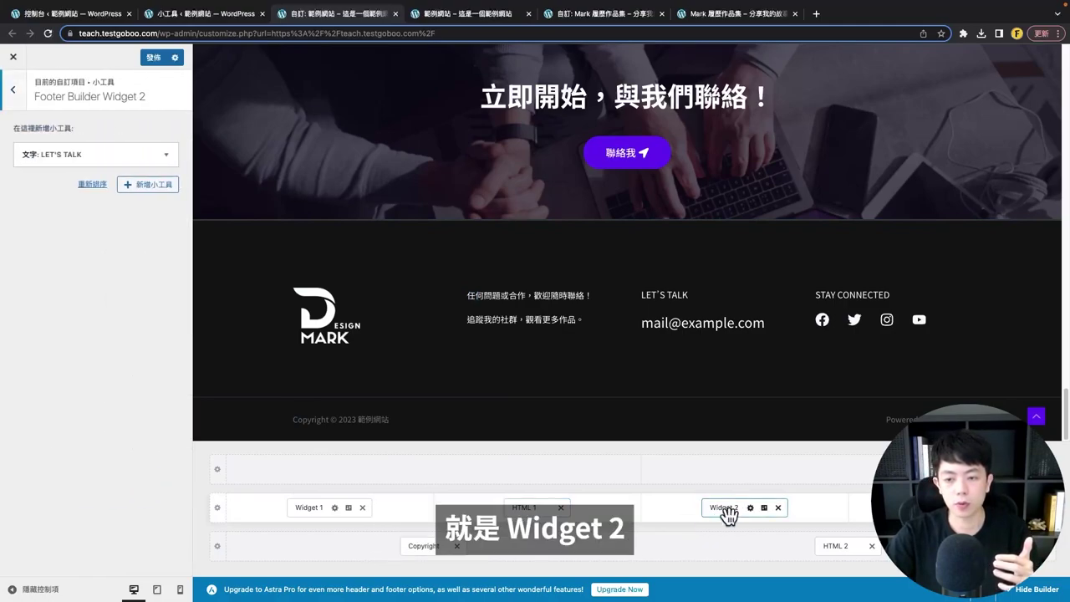
- Retitle the footer's LET'S TALK text widget to 'Email 洽詢'
{"action": "left_click", "coordinate": [122, 166]}
{"action": "left_click_drag", "start_coordinate": [68, 195], "coordinate": [14, 196]}
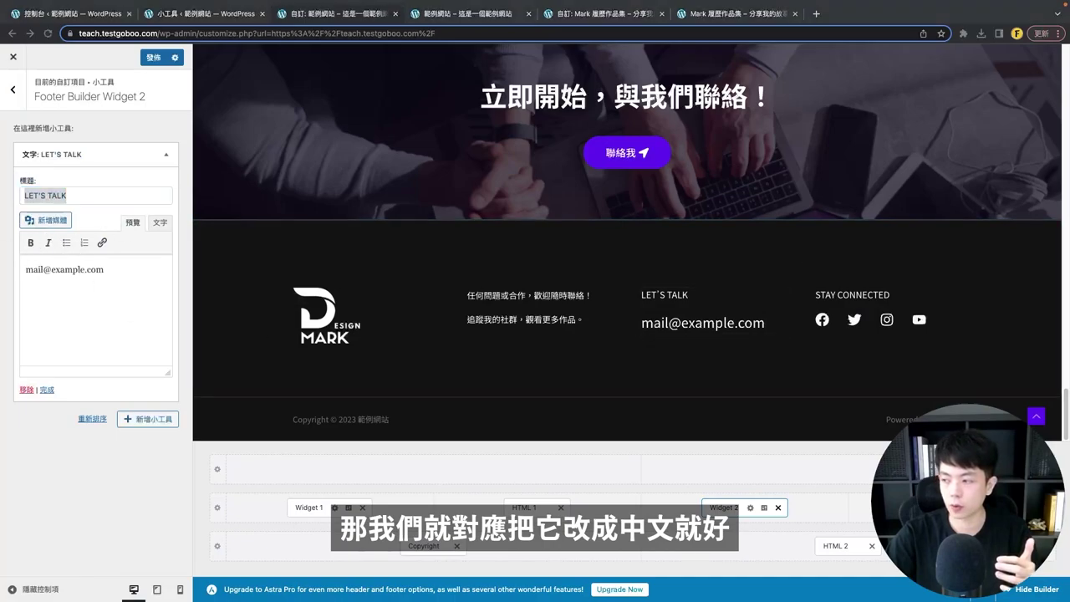
{"action": "left_click", "coordinate": [809, 349]}
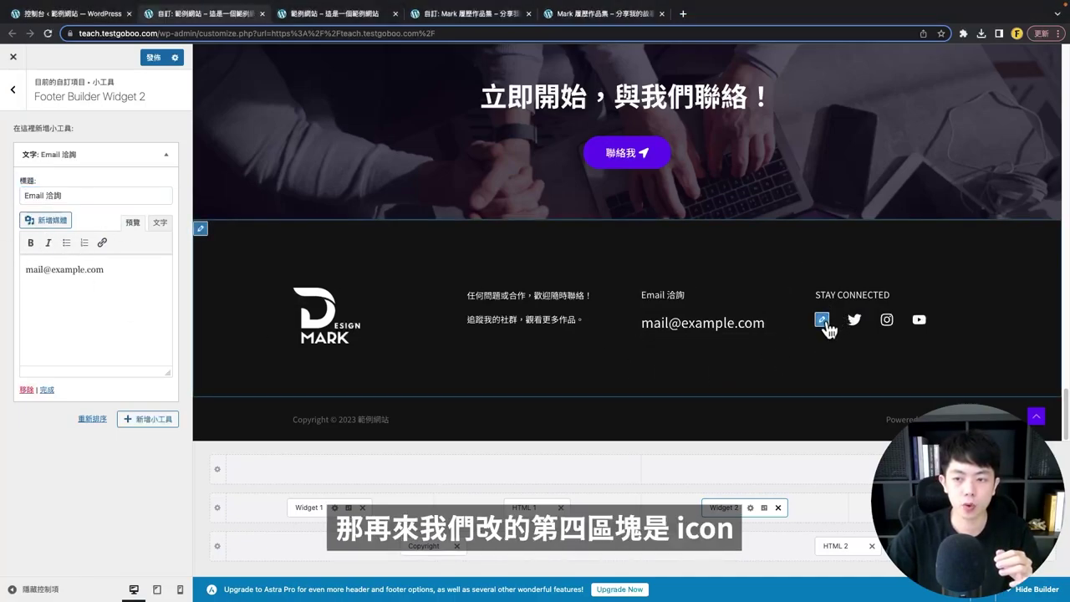
{"action": "left_click", "coordinate": [823, 321]}
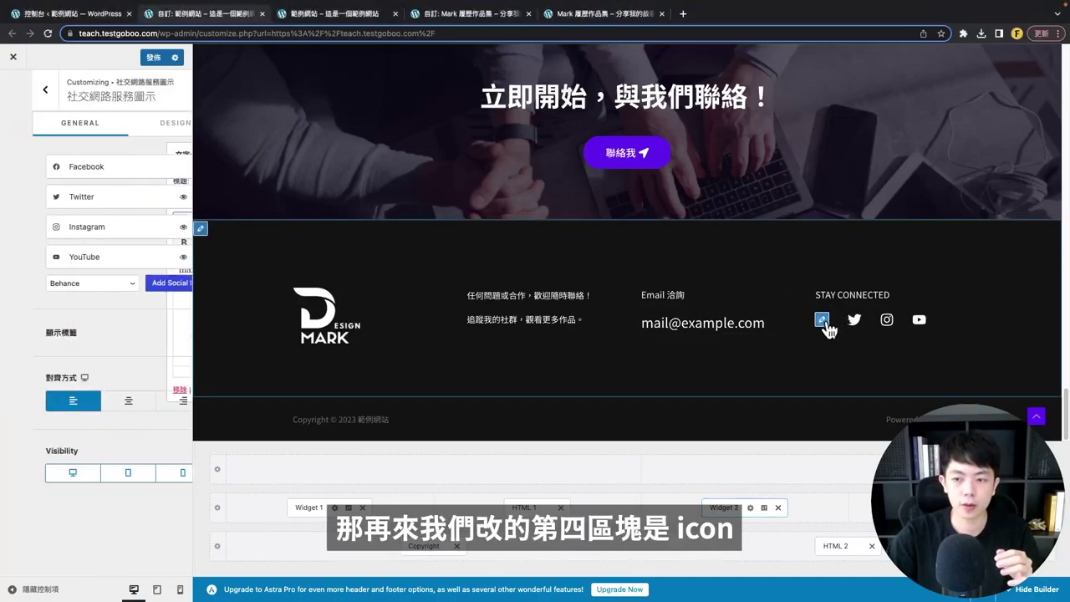
- Delete Twitter from the footer social icons, keeping Facebook, Instagram and YouTube left-aligned
{"action": "left_click", "coordinate": [71, 170]}
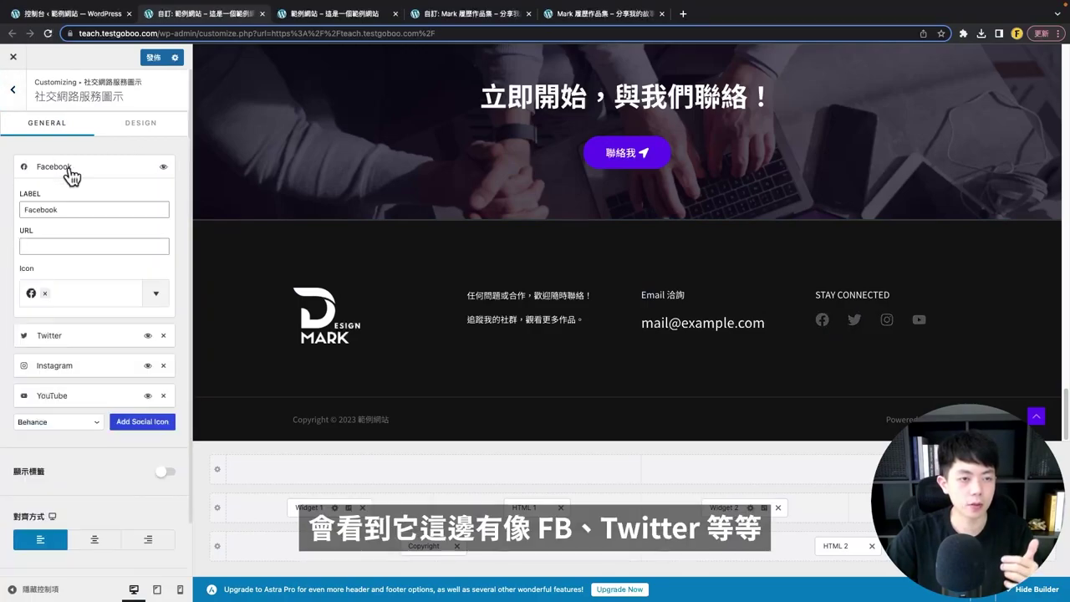
{"action": "left_click", "coordinate": [72, 174]}
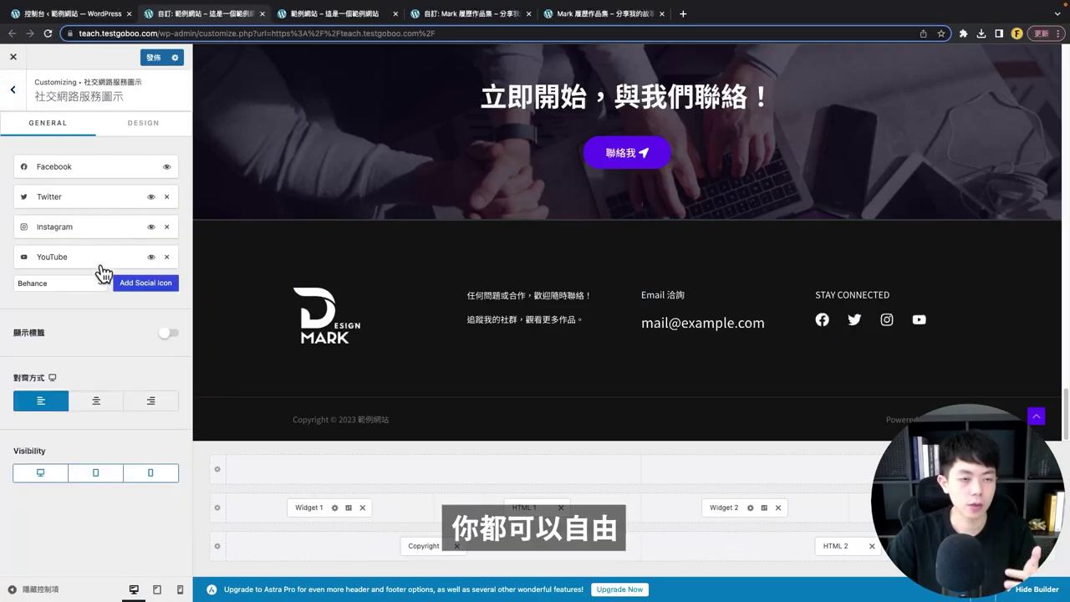
{"action": "left_click", "coordinate": [166, 198]}
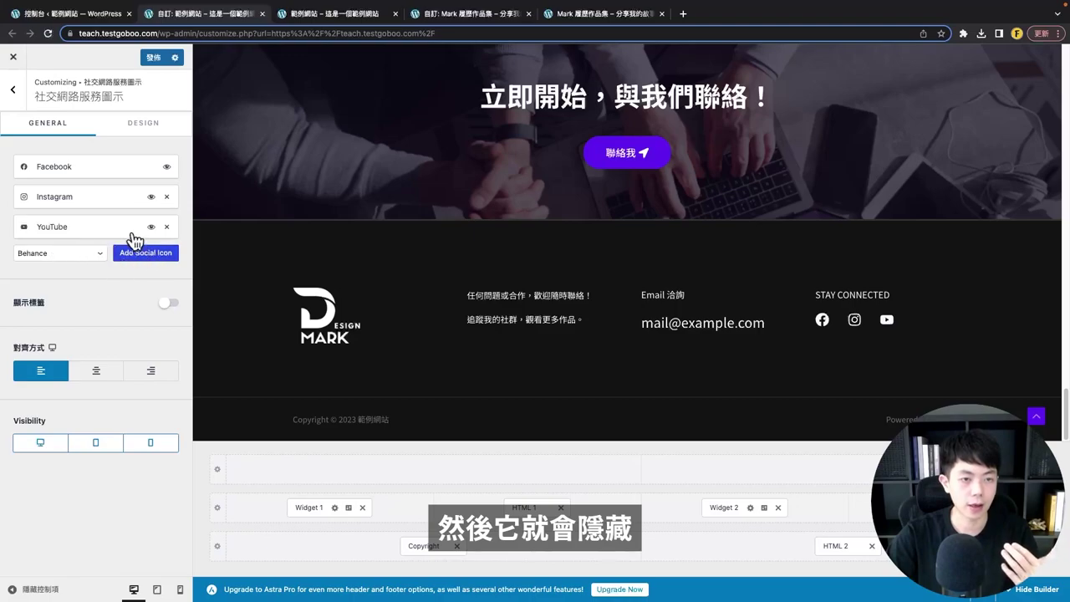
{"action": "left_click", "coordinate": [54, 254]}
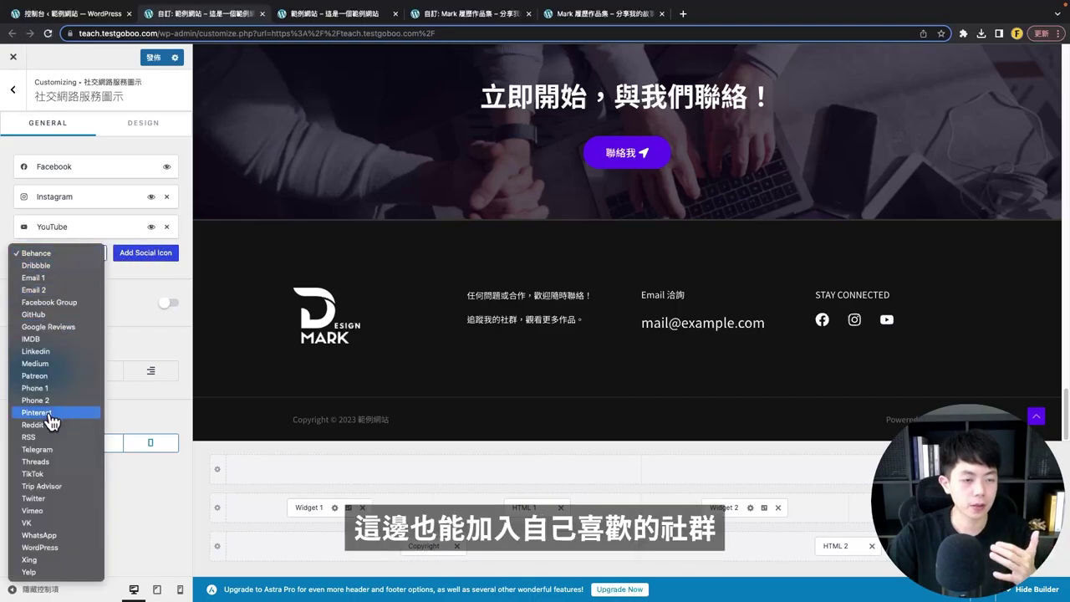
{"action": "left_click", "coordinate": [157, 320]}
{"action": "left_click", "coordinate": [87, 373]}
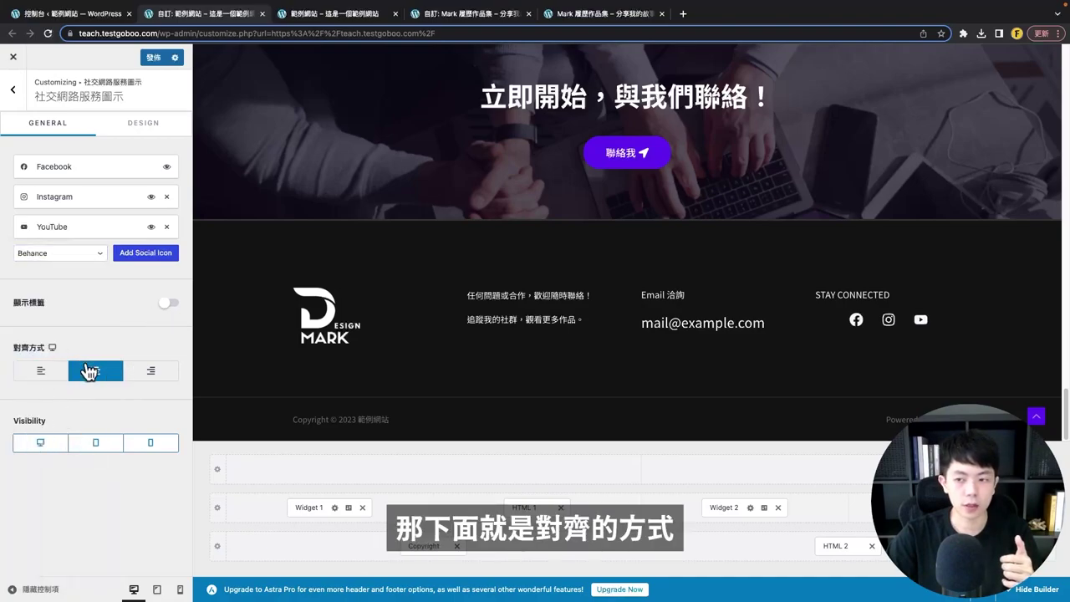
{"action": "left_click", "coordinate": [54, 377]}
{"action": "left_click", "coordinate": [141, 123]}
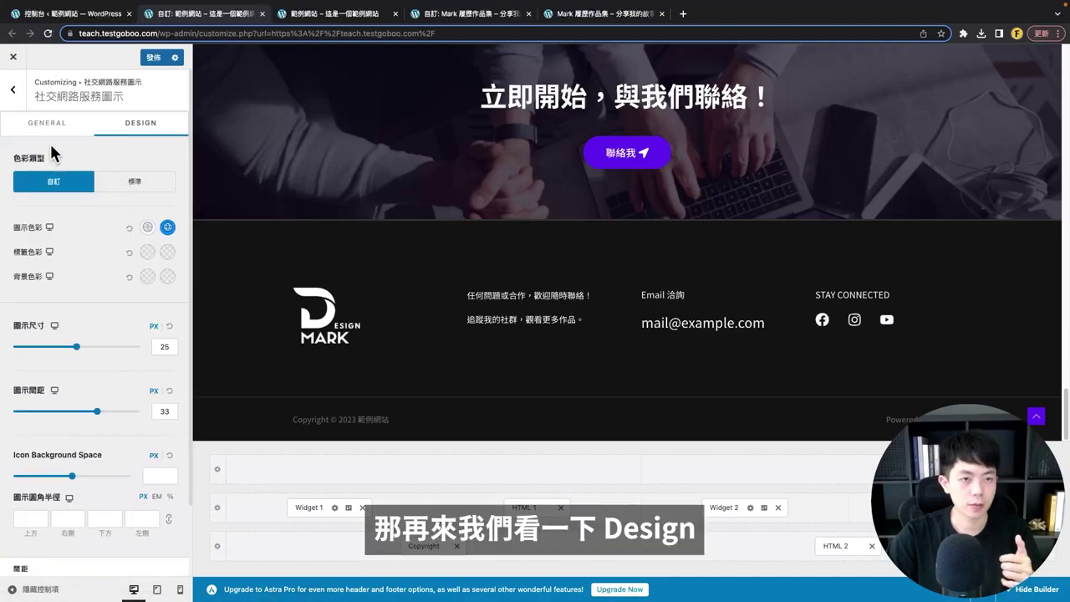
- Give the footer social icons colour #D7BBF5, icon size 30 px and spacing 28 px
{"action": "left_click", "coordinate": [169, 233]}
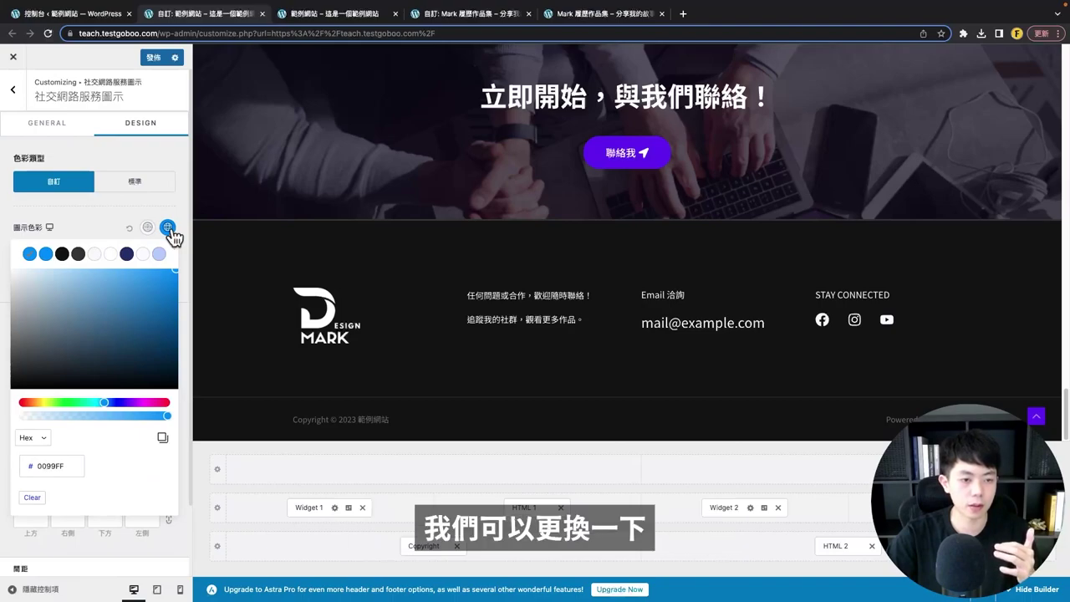
{"action": "double_click", "coordinate": [55, 466]}
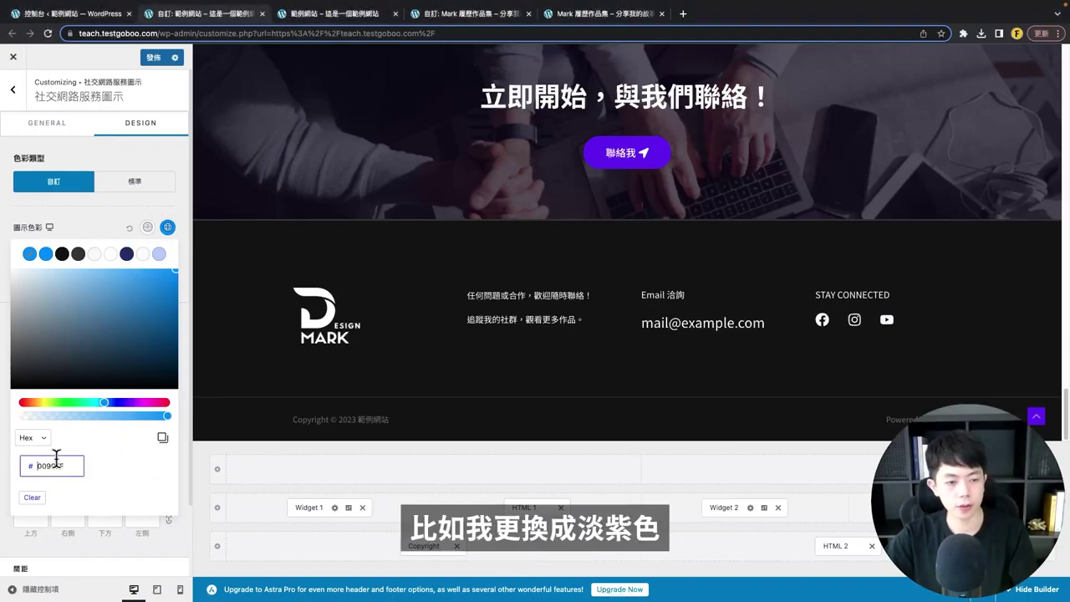
{"action": "type", "text": "D7BBF5"}
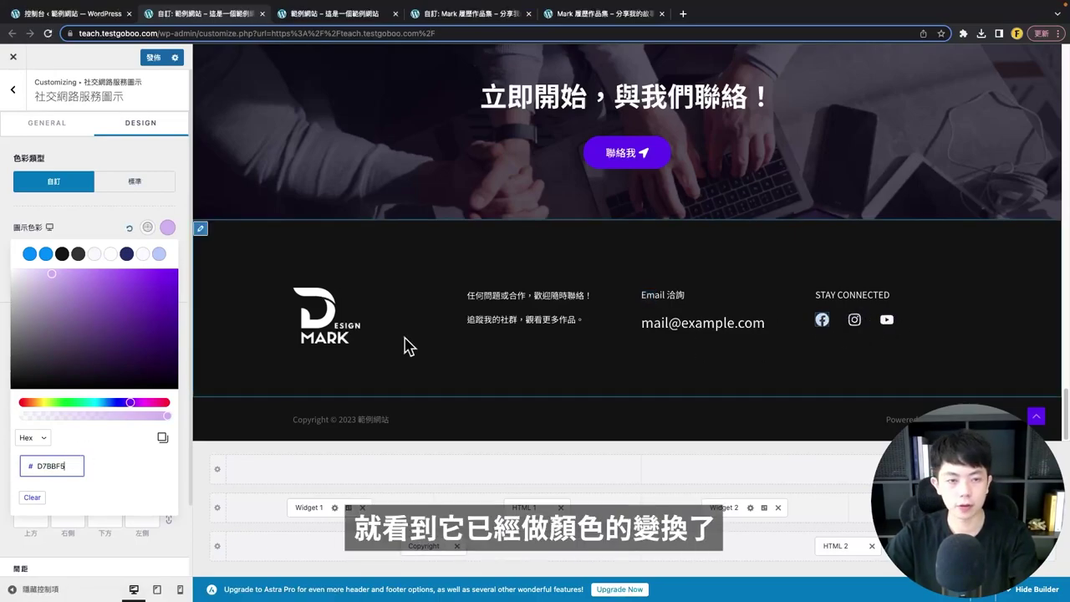
{"action": "left_click", "coordinate": [101, 220]}
{"action": "scroll", "coordinate": [115, 336], "scroll_direction": "down", "scroll_amount": 1}
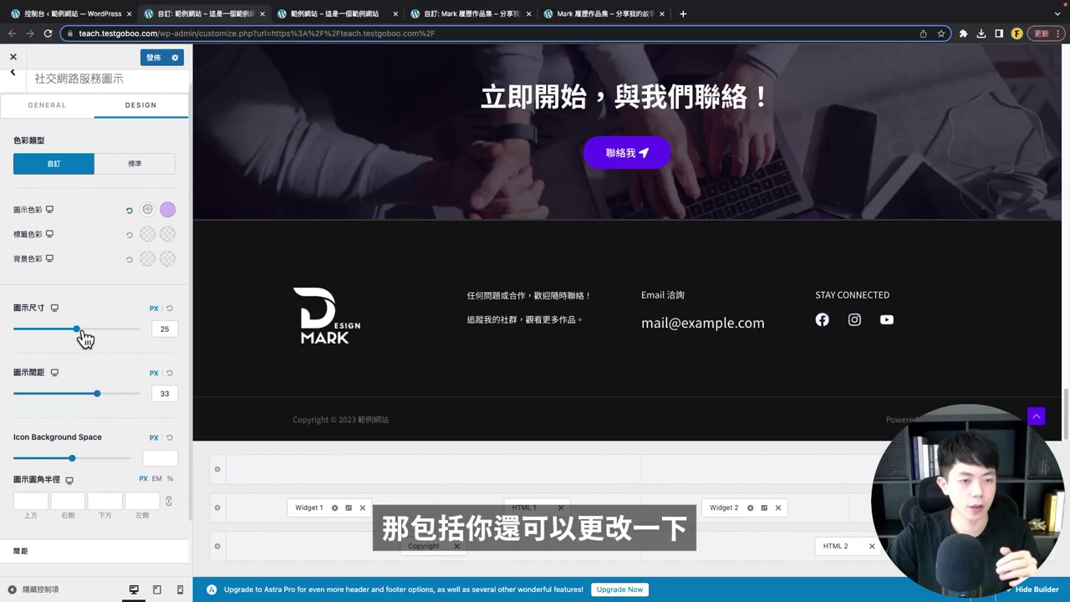
{"action": "mouse_move", "coordinate": [80, 334]}
{"action": "left_mouse_down"}
{"action": "mouse_move", "coordinate": [64, 334]}
{"action": "mouse_move", "coordinate": [88, 335]}
{"action": "left_mouse_up"}
{"action": "left_click_drag", "start_coordinate": [104, 401], "coordinate": [91, 402]}
{"action": "scroll", "coordinate": [22, 358], "scroll_direction": "down", "scroll_amount": 2}
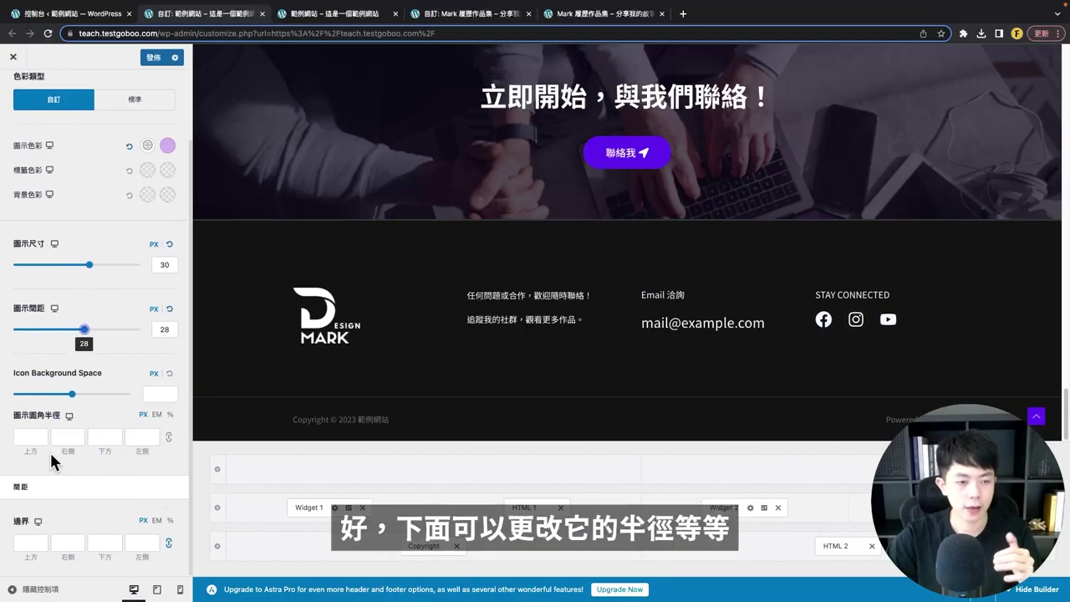
{"action": "scroll", "coordinate": [52, 469], "scroll_direction": "up", "scroll_amount": 2}
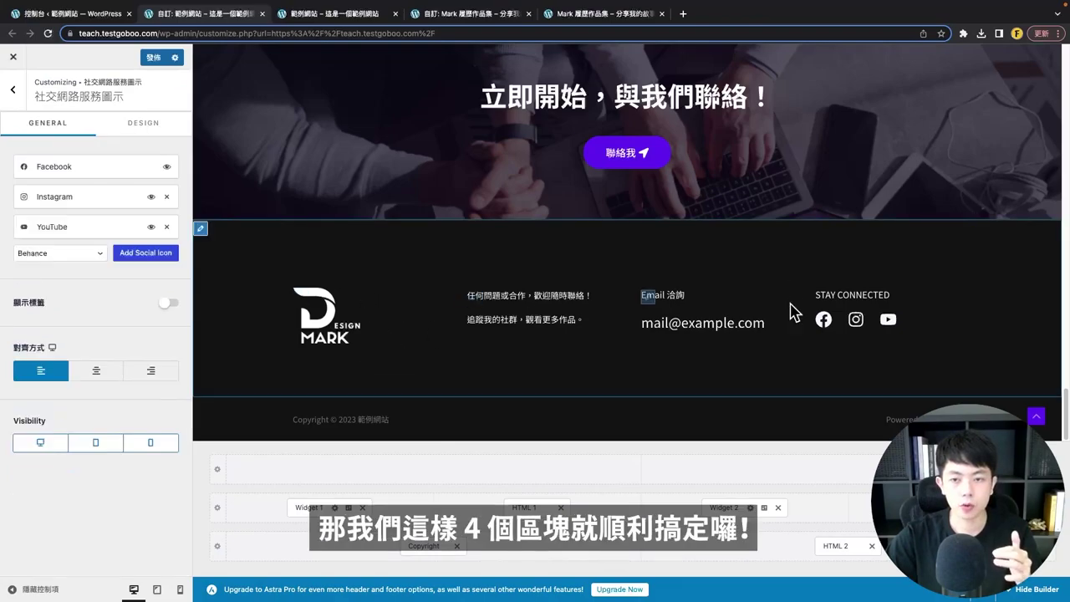
- Try the main footer row's second layout, then check its 80/40/80/40 px padding in Design
{"action": "left_click", "coordinate": [200, 229]}
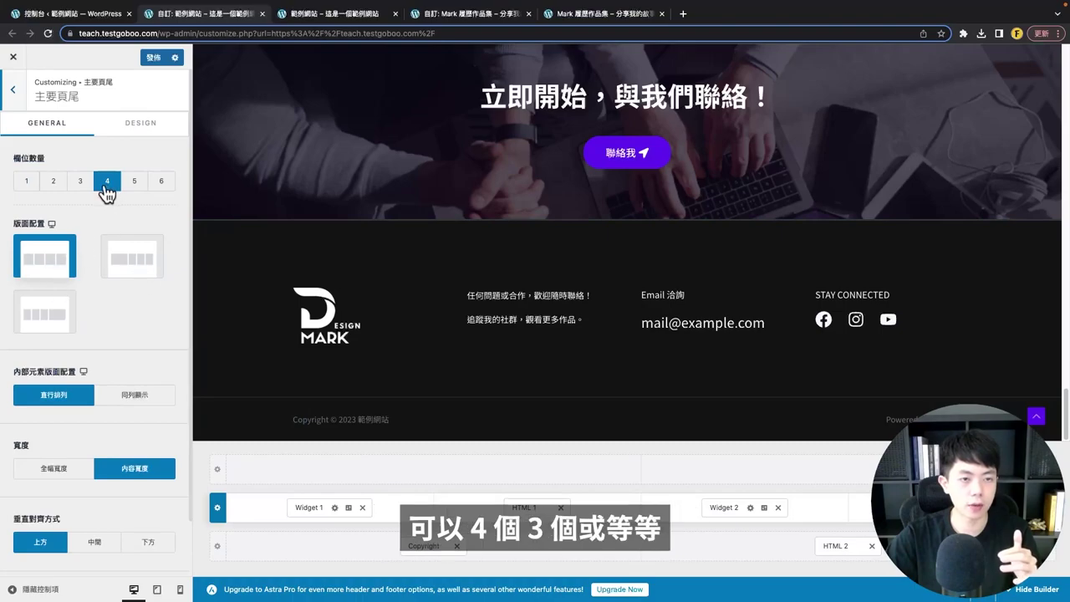
{"action": "left_click", "coordinate": [152, 269]}
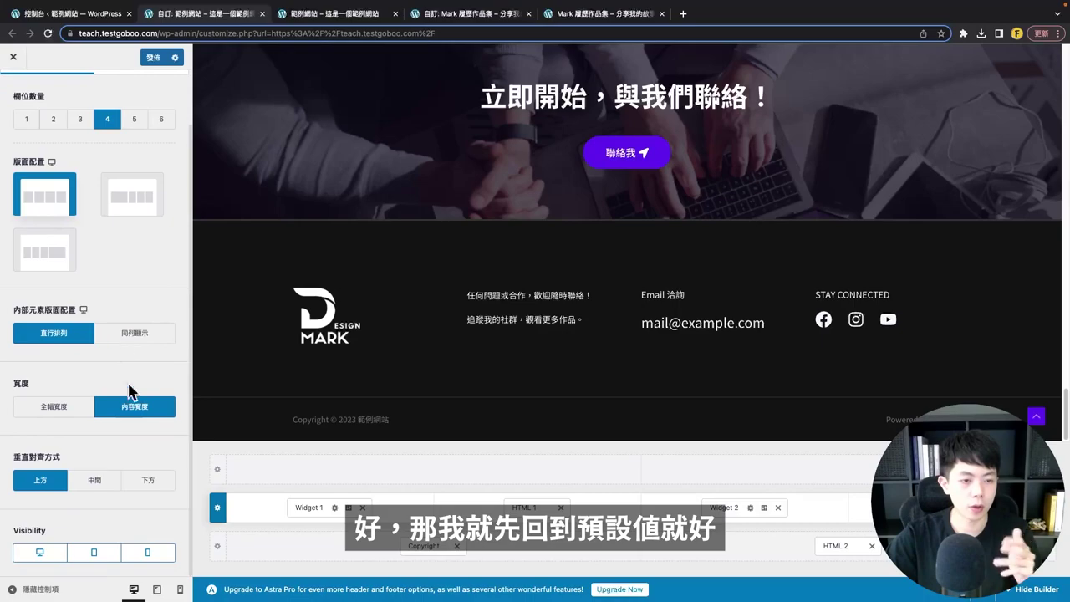
{"action": "scroll", "coordinate": [121, 418], "scroll_direction": "up", "scroll_amount": 3}
{"action": "left_click", "coordinate": [140, 125]}
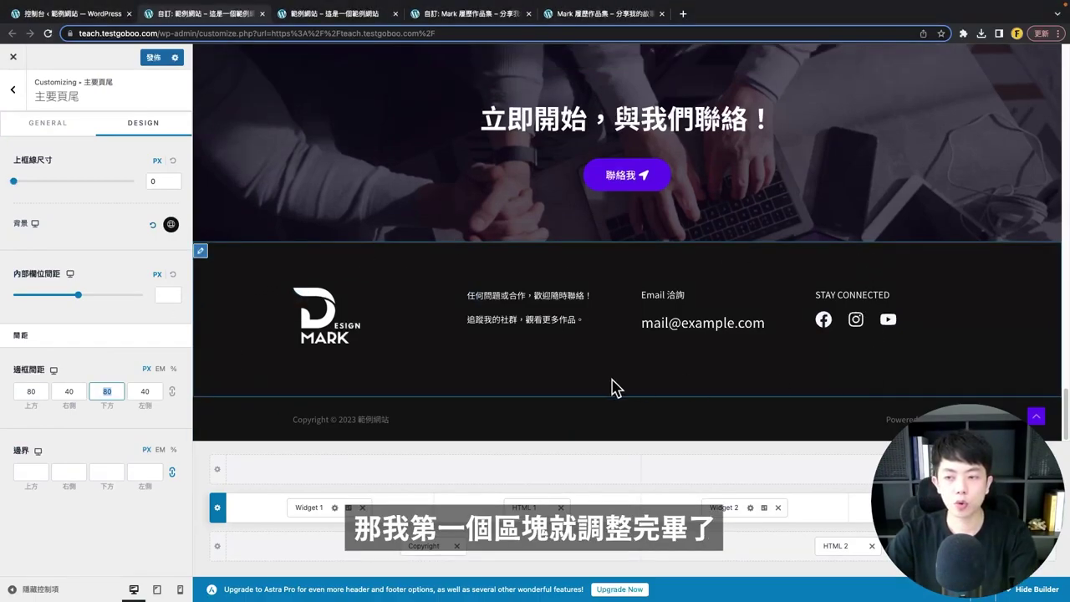
- Remove the HTML 2 'Powered by' block and make the bottom footer one vertically centred column
{"action": "left_click", "coordinate": [201, 405]}
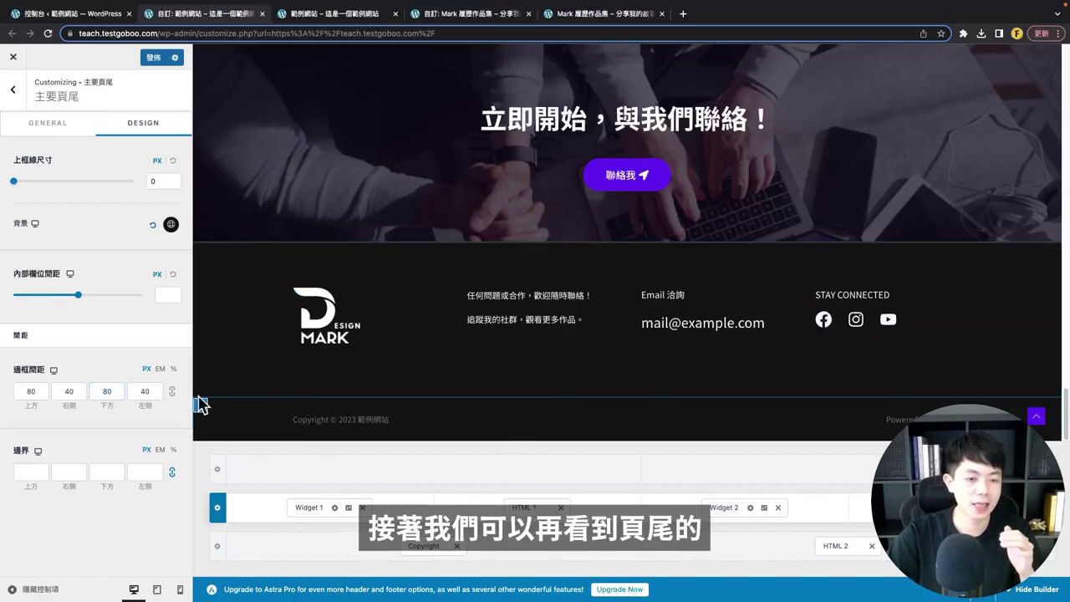
{"action": "left_click", "coordinate": [201, 408]}
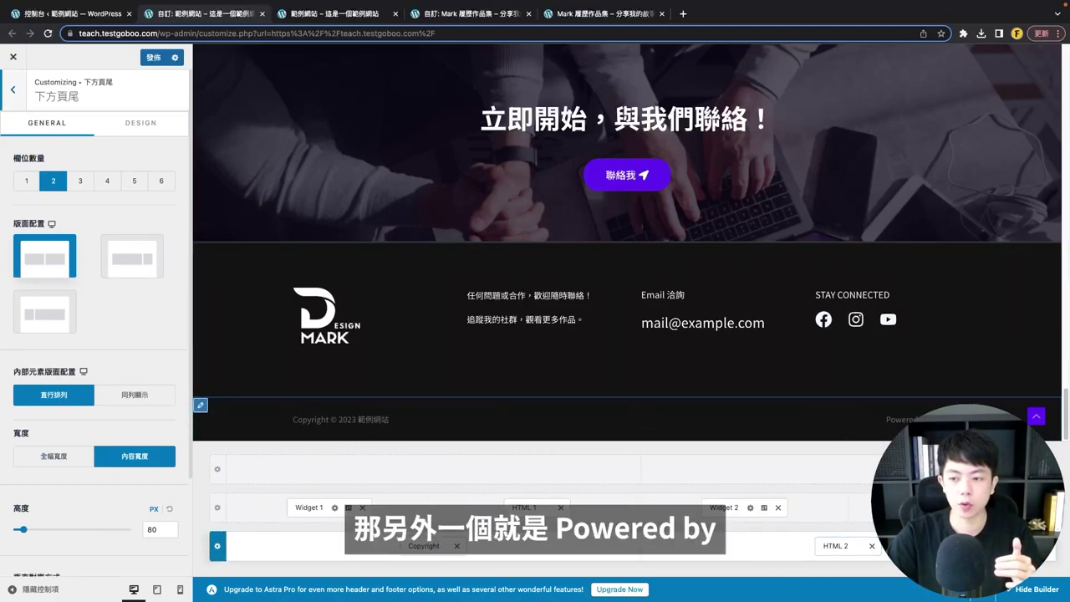
{"action": "left_click", "coordinate": [872, 546]}
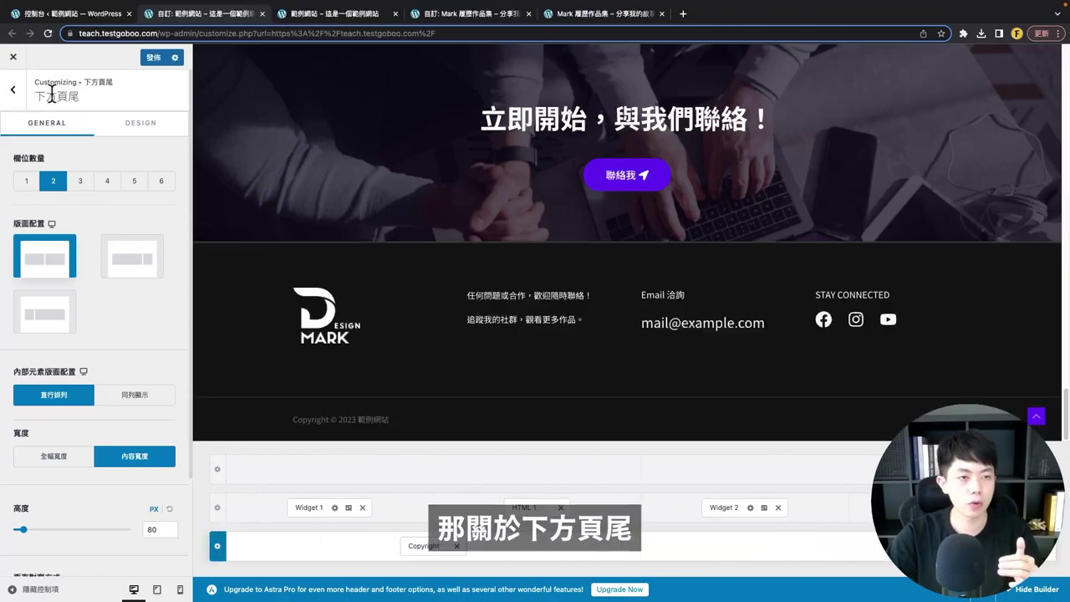
{"action": "left_click", "coordinate": [32, 183]}
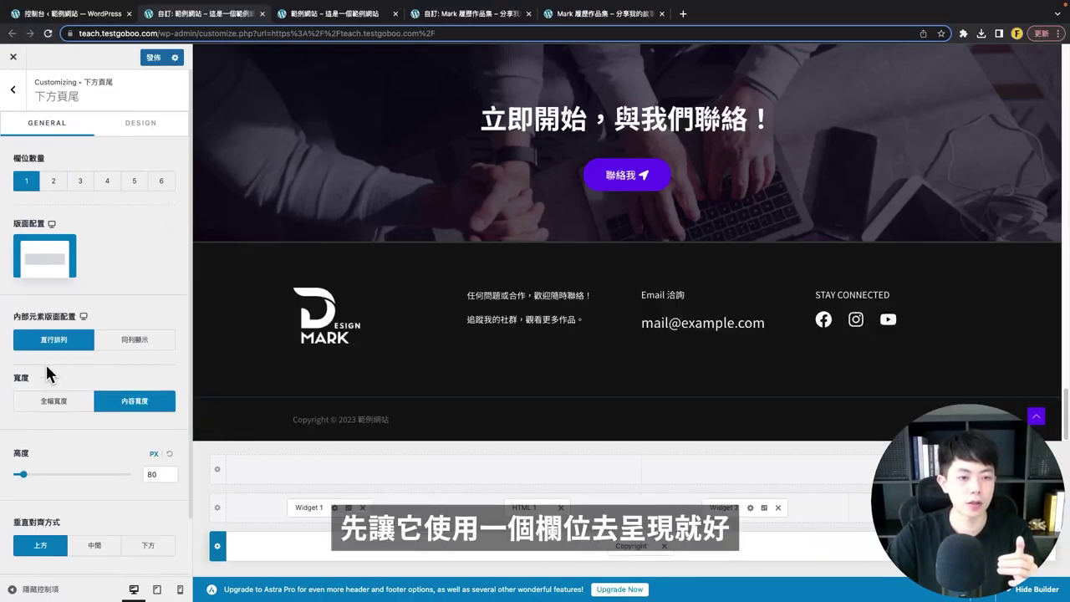
{"action": "scroll", "coordinate": [92, 401], "scroll_direction": "down", "scroll_amount": 2}
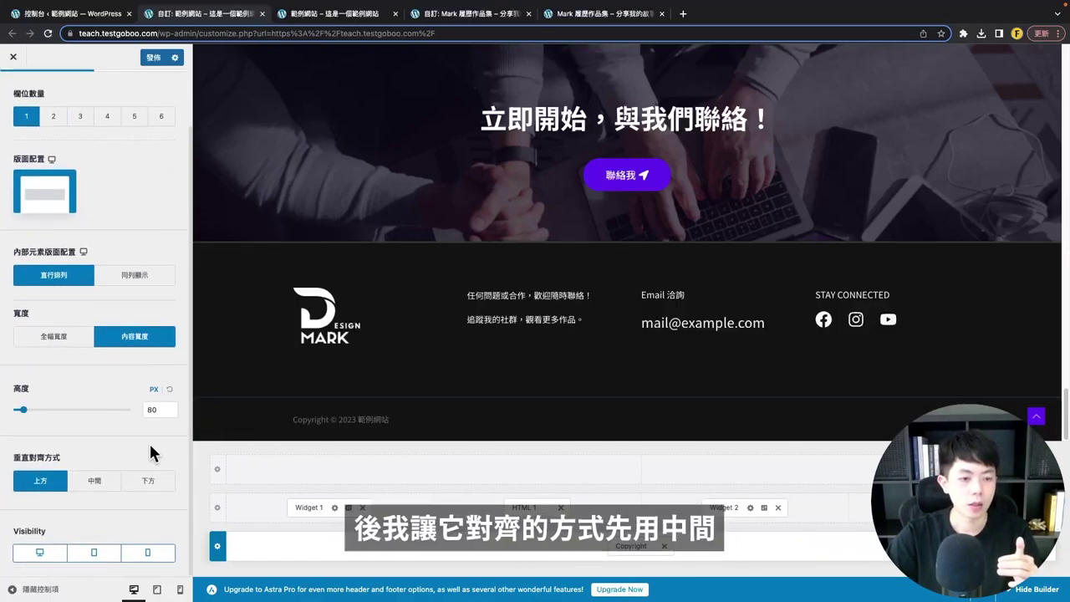
{"action": "left_click", "coordinate": [88, 483]}
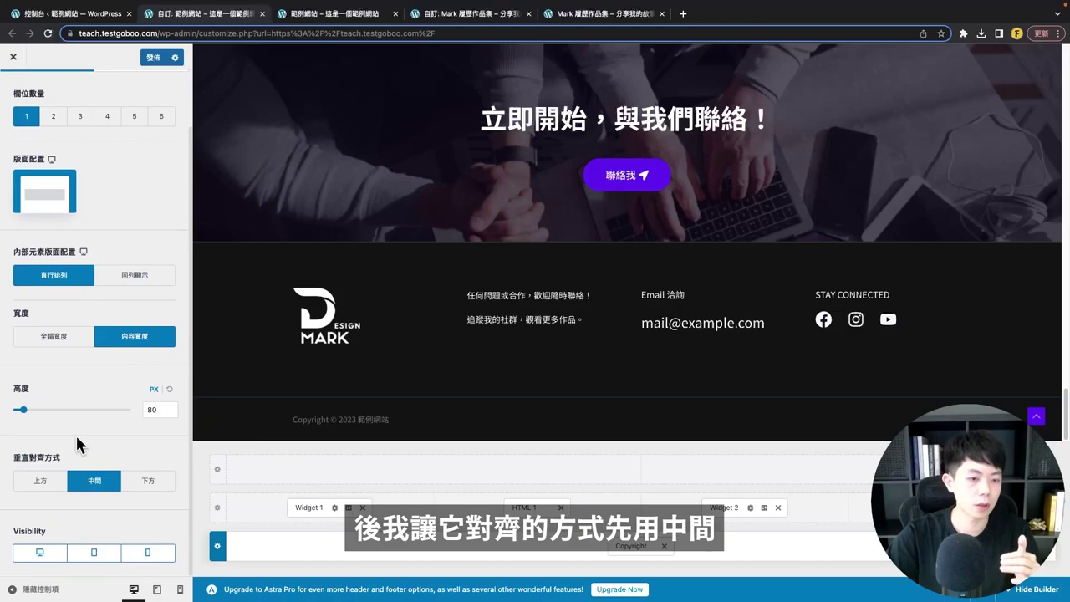
- Review the Copyright text's [current_year] and [site_title] placeholders and centre-align it
{"action": "left_click", "coordinate": [629, 547]}
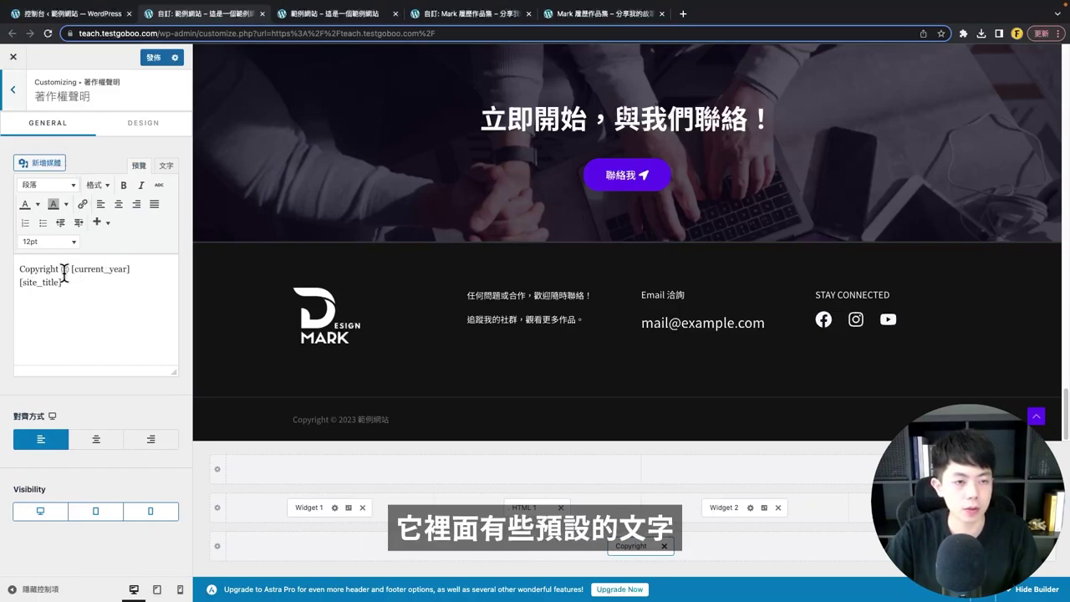
{"action": "left_click_drag", "start_coordinate": [70, 270], "coordinate": [143, 270]}
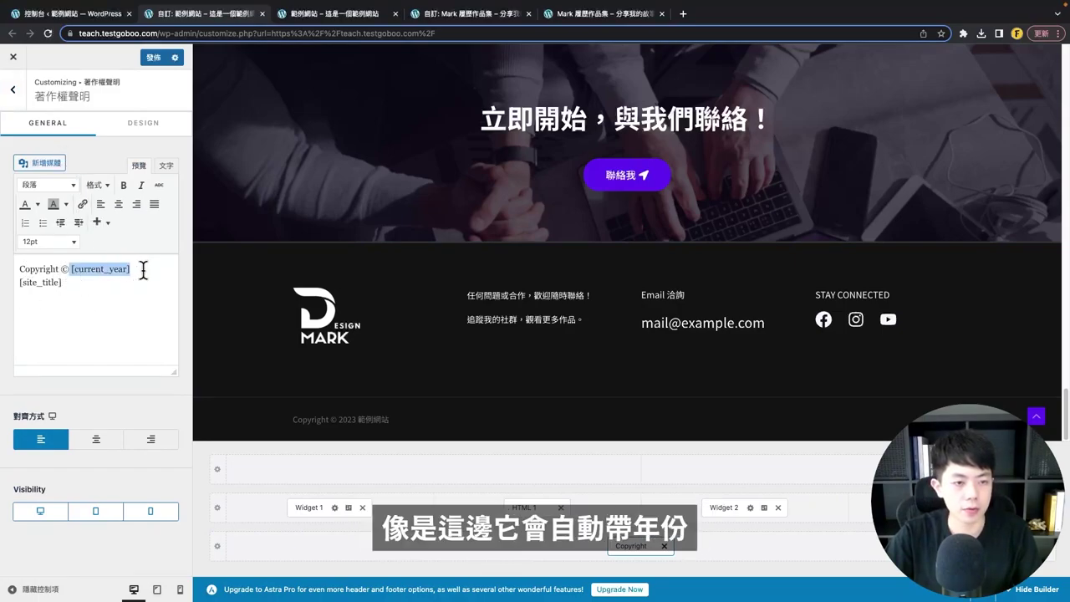
{"action": "left_click", "coordinate": [70, 285]}
{"action": "left_click_drag", "start_coordinate": [70, 284], "coordinate": [19, 283]}
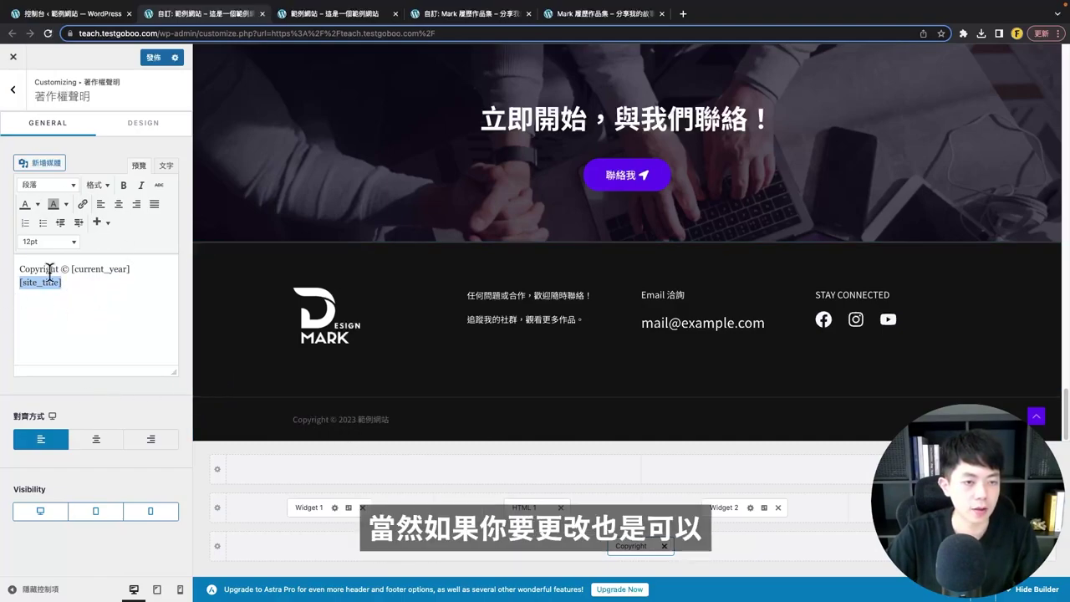
{"action": "left_click", "coordinate": [98, 443]}
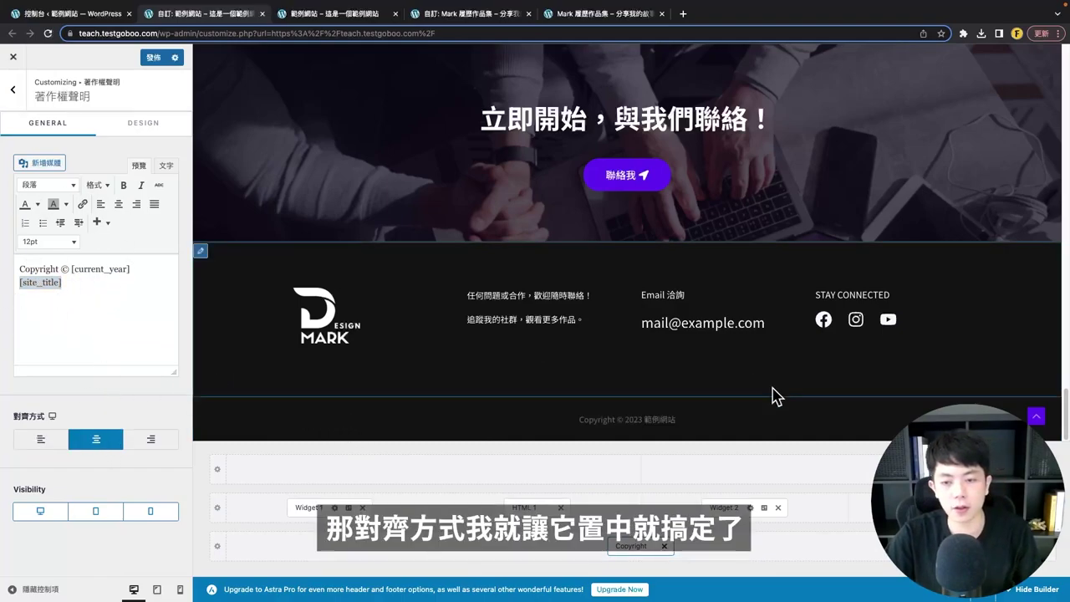
- Glance at the Copyright styling options, then publish the footer changes
{"action": "left_click", "coordinate": [149, 124]}
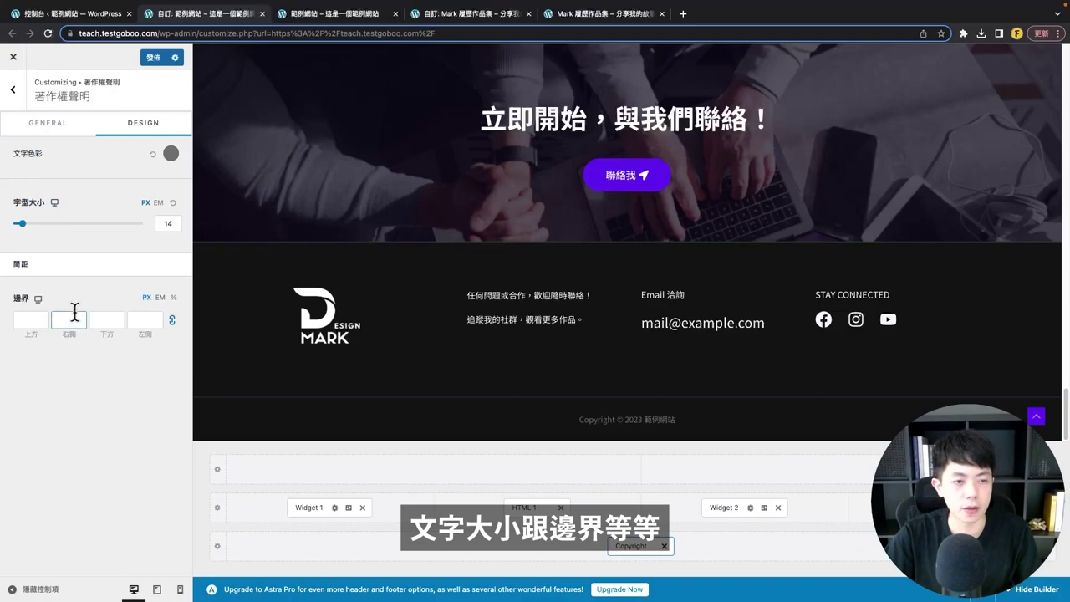
{"action": "left_click", "coordinate": [50, 126]}
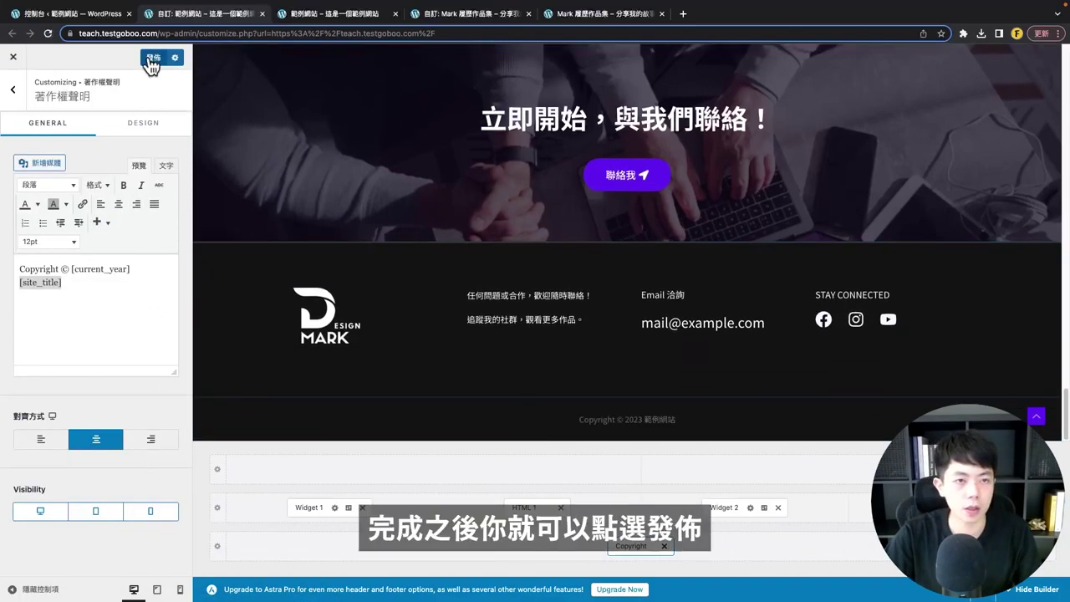
{"action": "left_click", "coordinate": [149, 57]}
{"action": "left_click", "coordinate": [364, 17]}
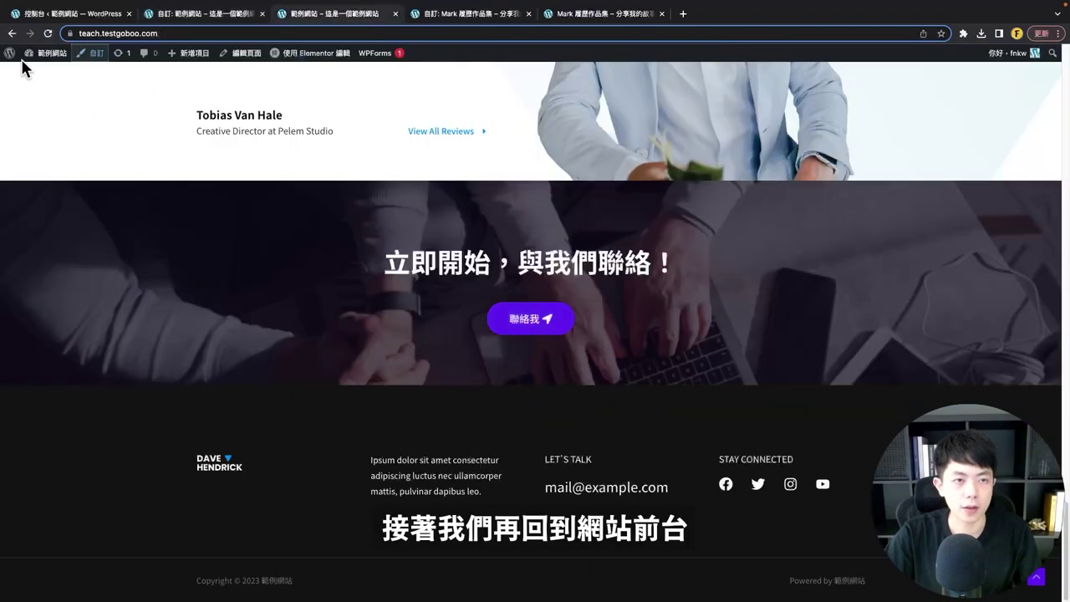
- Reload the live site to see the published footer
{"action": "left_click", "coordinate": [47, 33]}
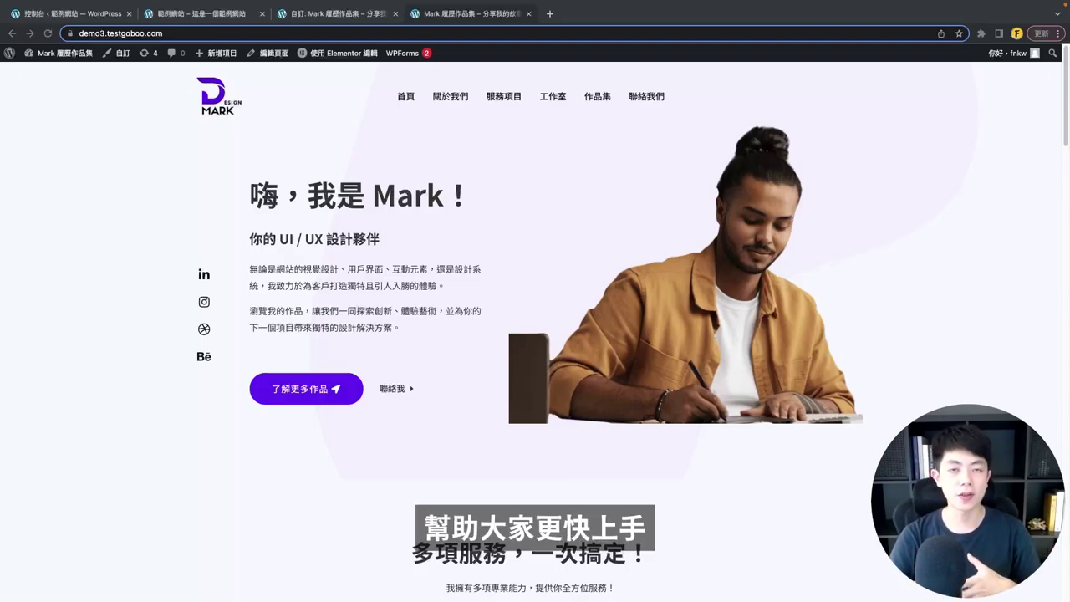
- From the dashboard, go to Pages > All Pages and add a new page
{"action": "mouse_move", "coordinate": [97, 54]}
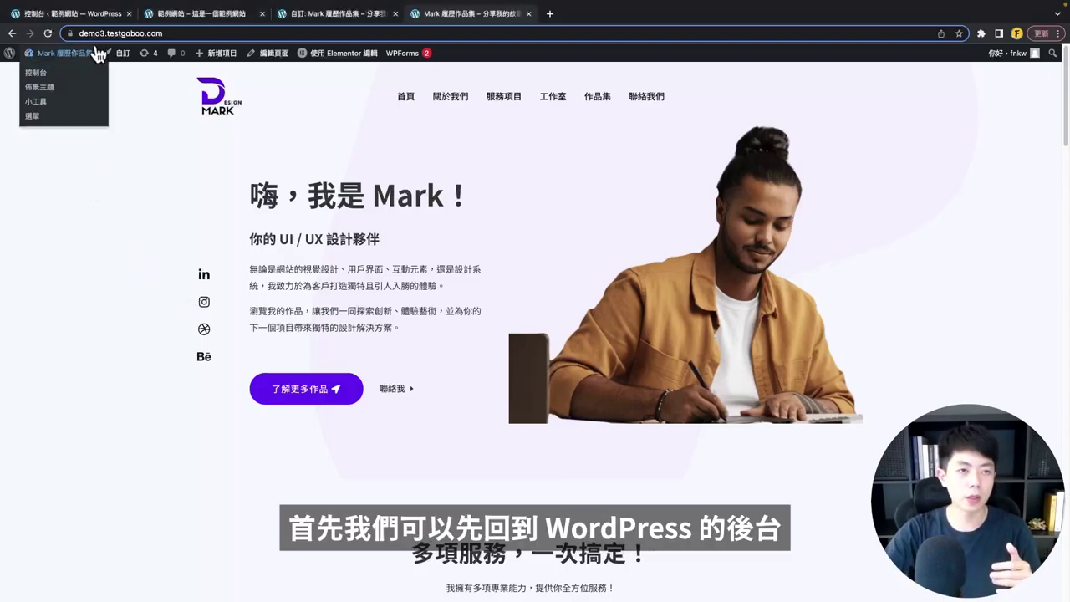
{"action": "left_click", "coordinate": [90, 13]}
{"action": "mouse_move", "coordinate": [51, 211]}
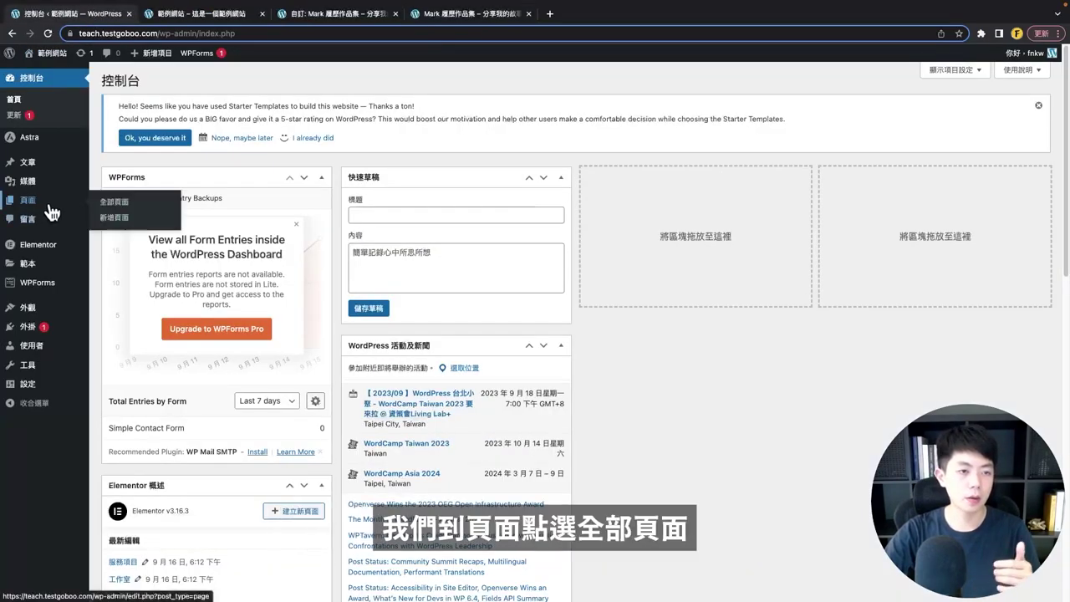
{"action": "left_click", "coordinate": [125, 207]}
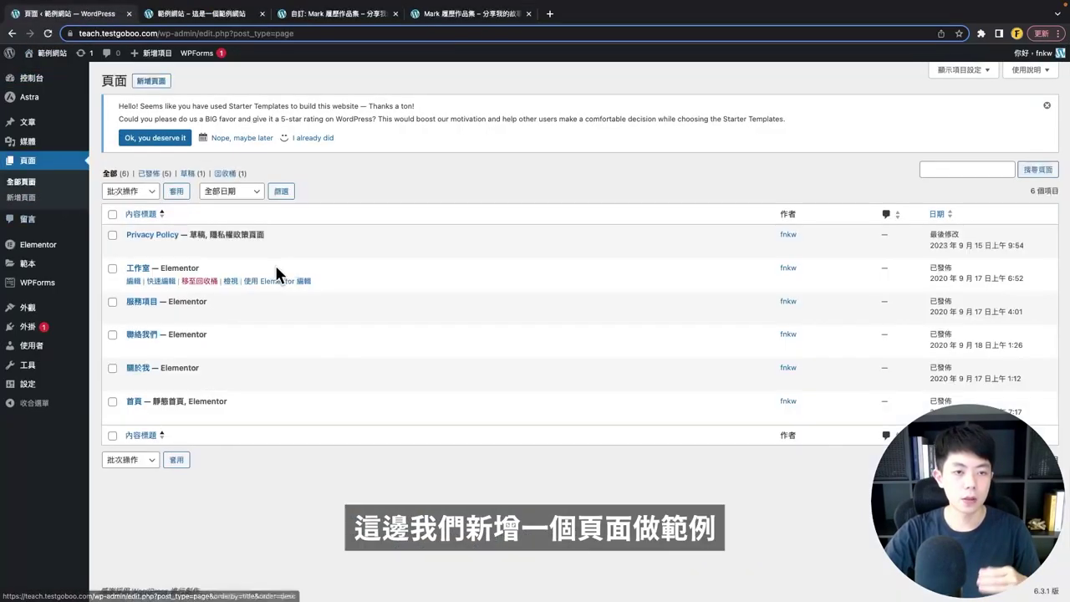
{"action": "left_click", "coordinate": [156, 82]}
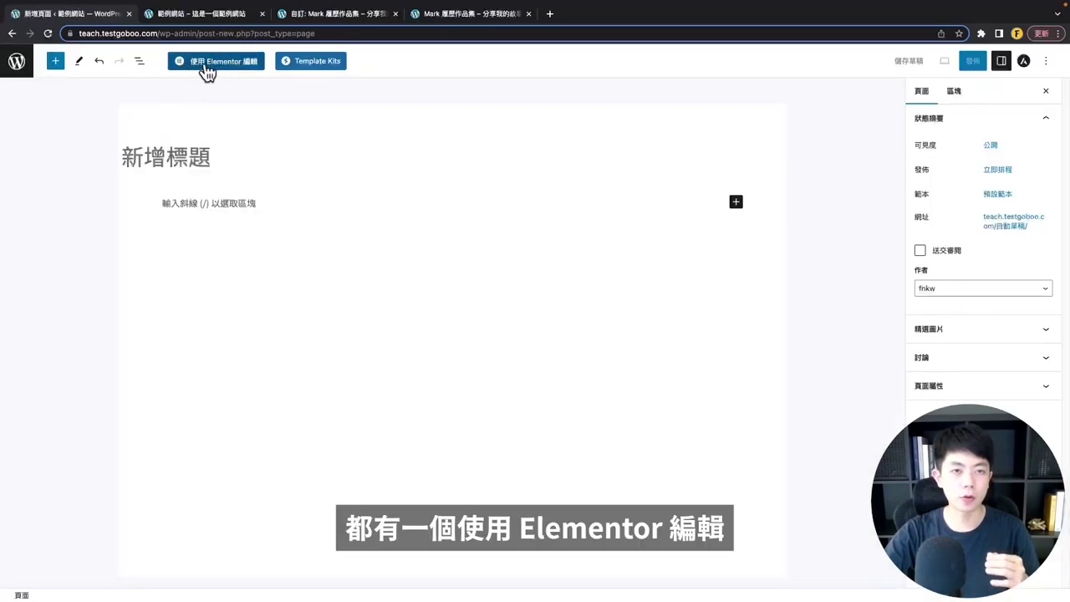
- Open the new page in Elementor, browse the widget panel, then go to the YouTube channel tab
{"action": "left_click", "coordinate": [206, 72]}
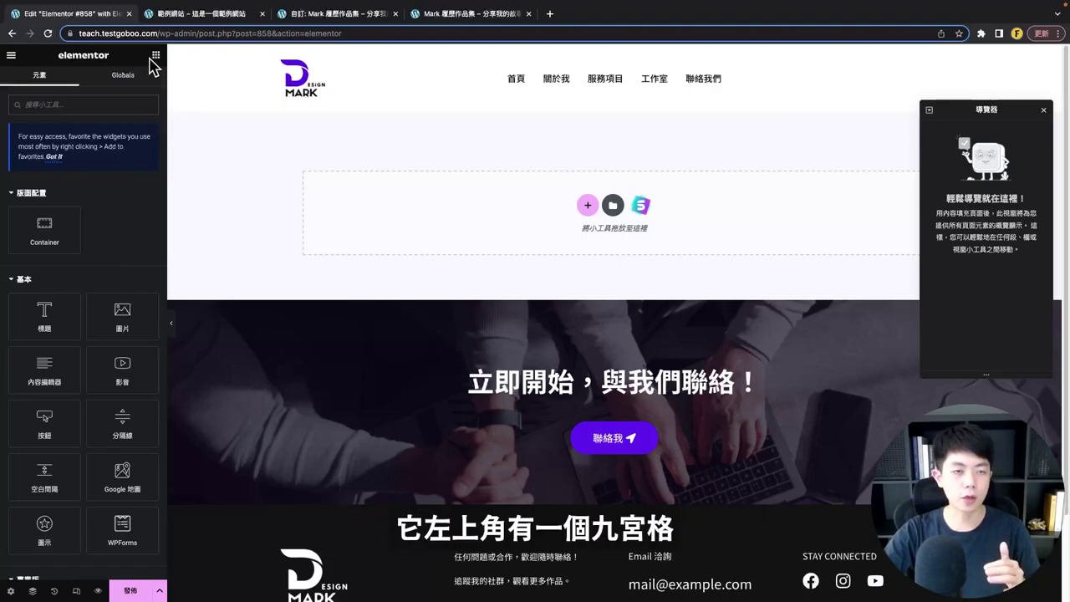
{"action": "scroll", "coordinate": [89, 315], "scroll_direction": "down", "scroll_amount": 15}
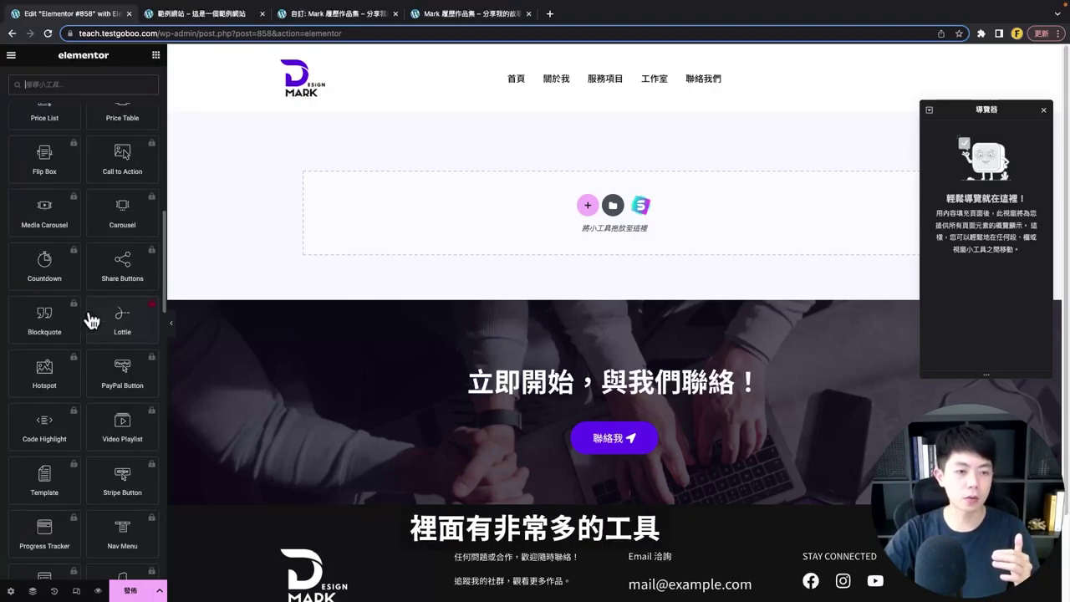
{"action": "scroll", "coordinate": [91, 317], "scroll_direction": "up", "scroll_amount": 15}
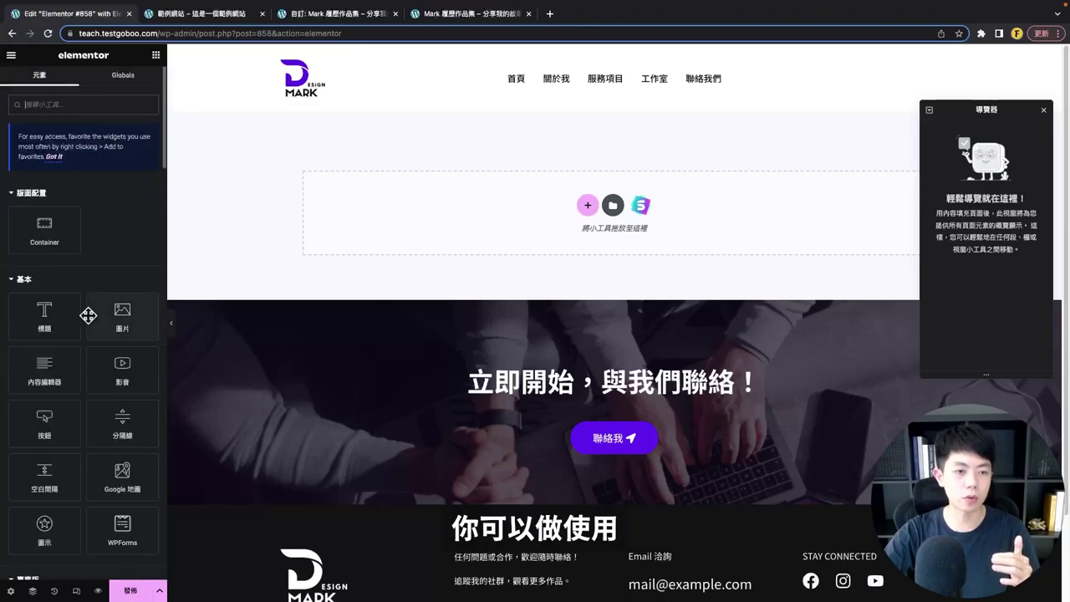
{"action": "scroll", "coordinate": [88, 314], "scroll_direction": "down", "scroll_amount": 3}
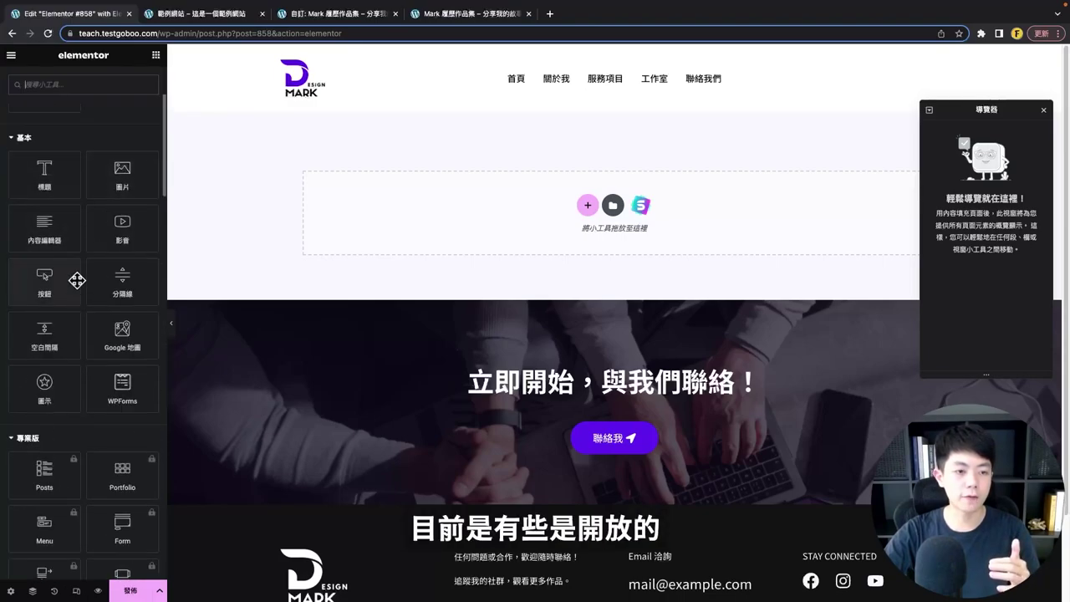
{"action": "scroll", "coordinate": [25, 268], "scroll_direction": "down", "scroll_amount": 3}
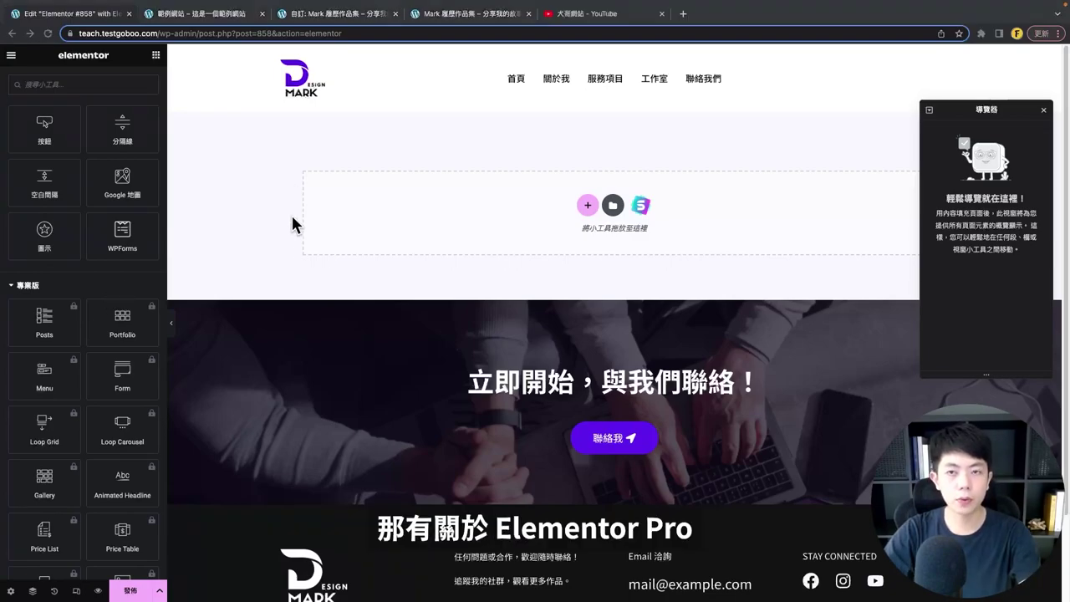
{"action": "left_click", "coordinate": [577, 14]}
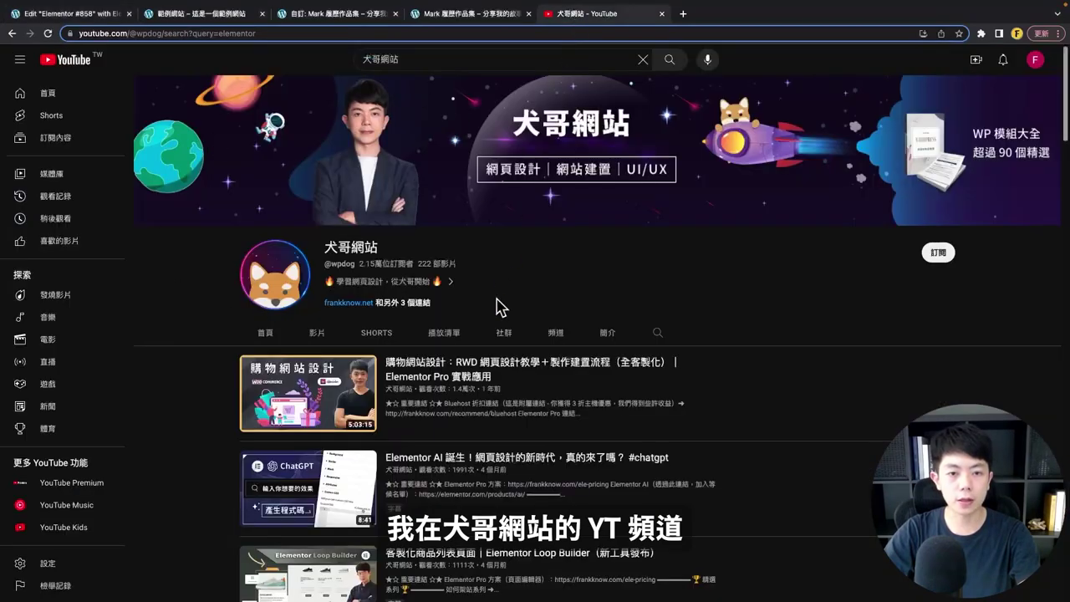
- Scroll through the channel's Elementor tutorial results, then return to the Elementor editor tab
{"action": "scroll", "coordinate": [761, 294], "scroll_direction": "down", "scroll_amount": 1}
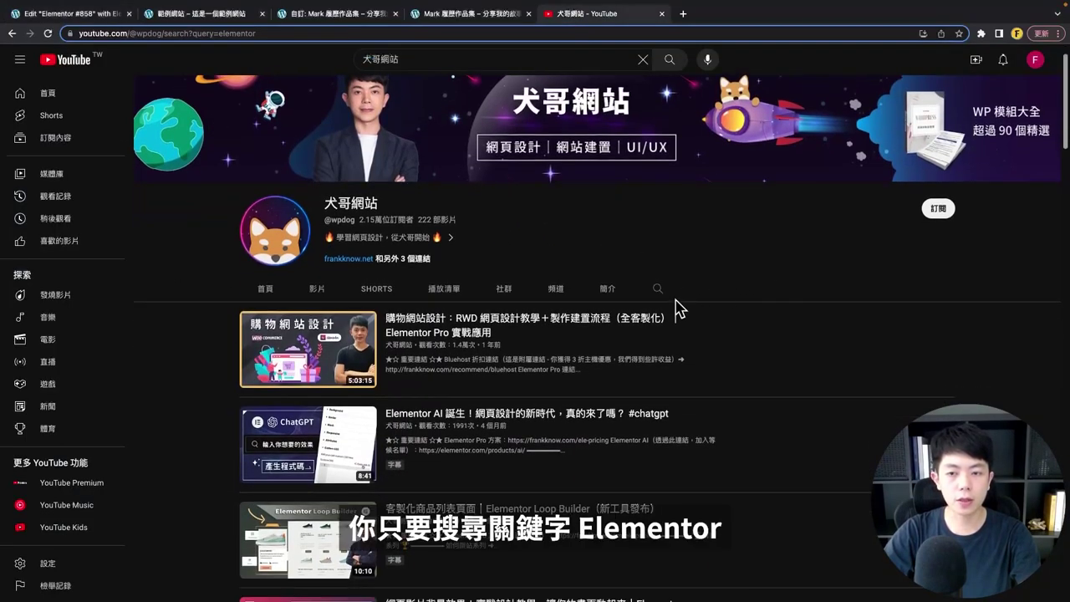
{"action": "scroll", "coordinate": [674, 329], "scroll_direction": "down", "scroll_amount": 3}
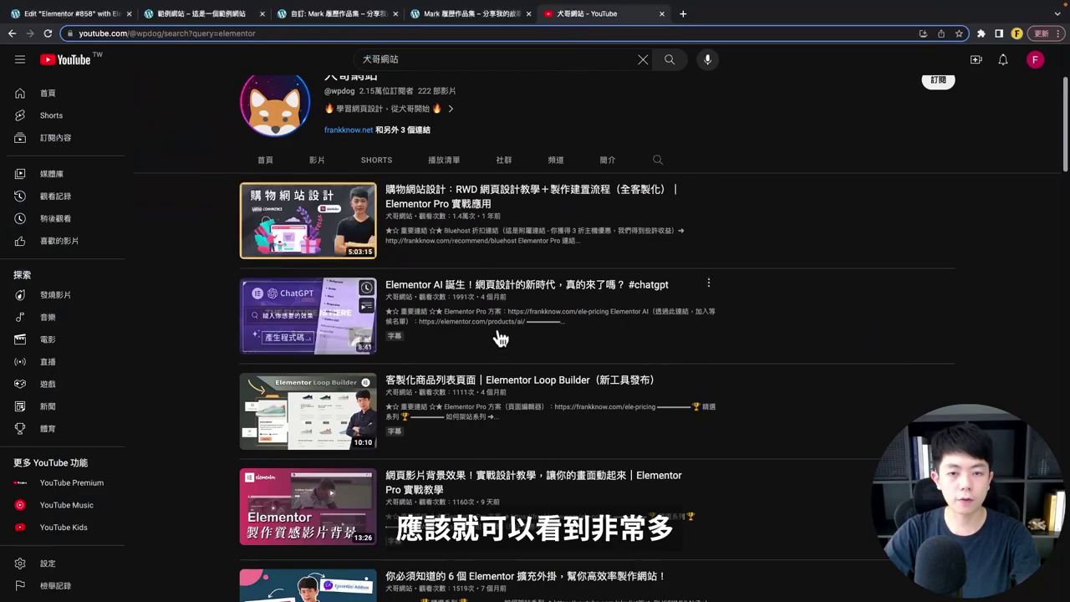
{"action": "scroll", "coordinate": [500, 337], "scroll_direction": "down", "scroll_amount": 6}
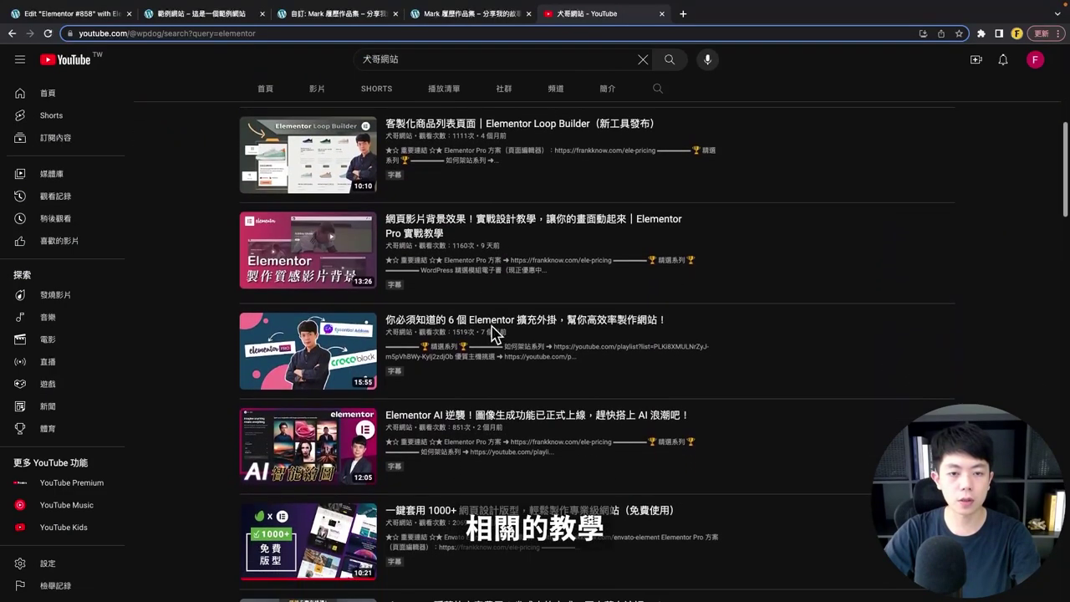
{"action": "scroll", "coordinate": [491, 333], "scroll_direction": "down", "scroll_amount": 3}
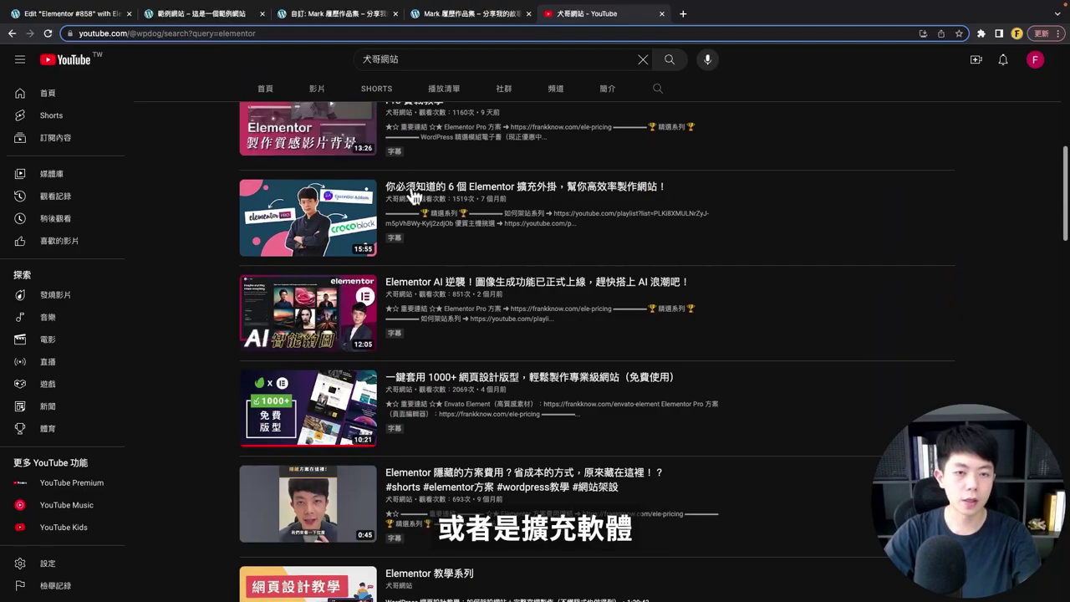
{"action": "scroll", "coordinate": [221, 231], "scroll_direction": "up", "scroll_amount": 4}
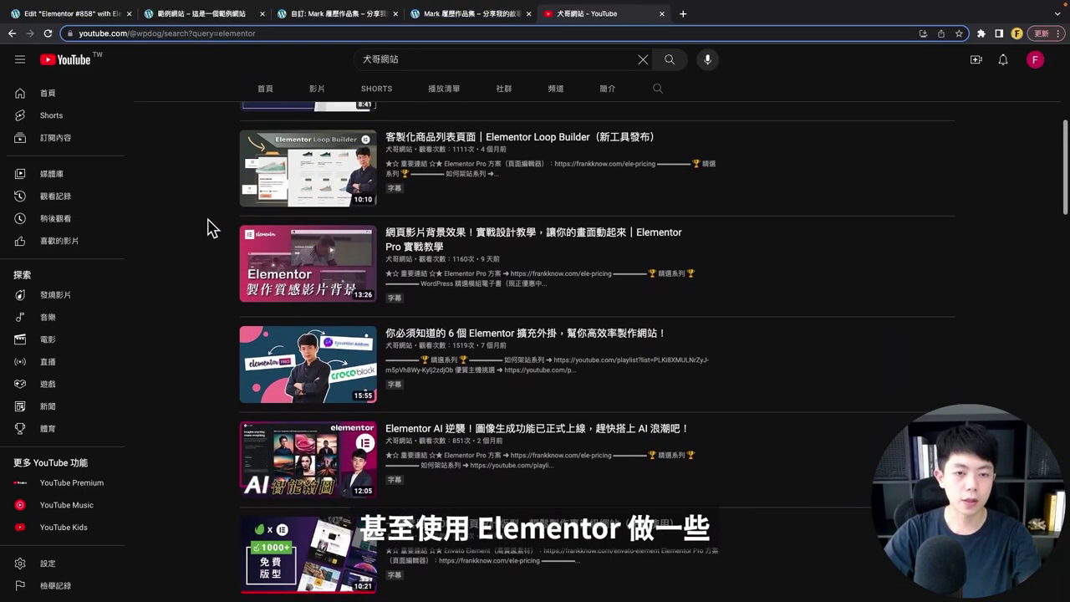
{"action": "scroll", "coordinate": [187, 242], "scroll_direction": "up", "scroll_amount": 2}
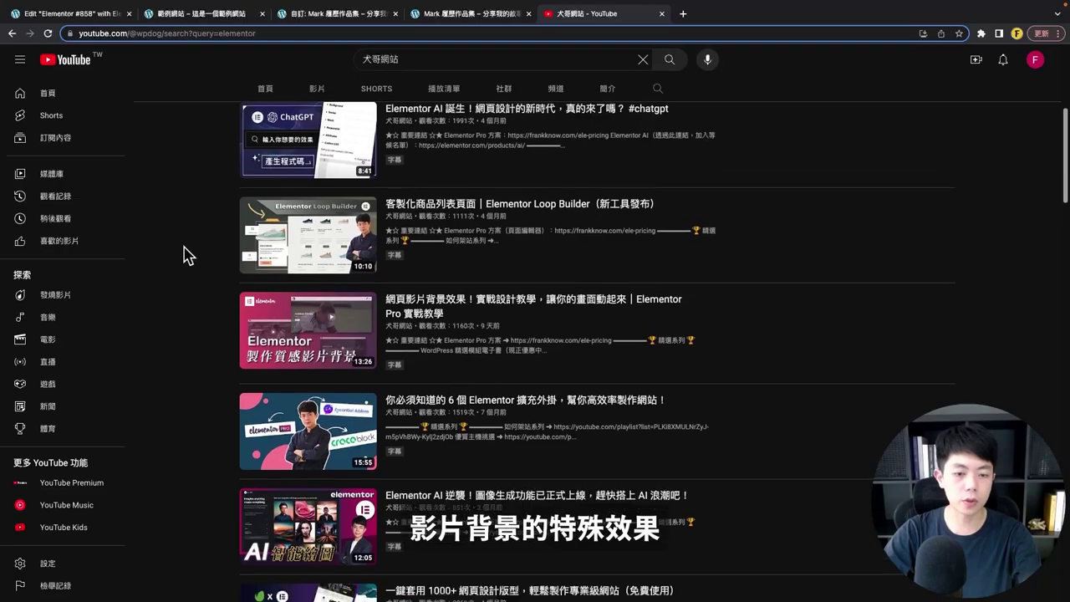
{"action": "scroll", "coordinate": [188, 251], "scroll_direction": "up", "scroll_amount": 10}
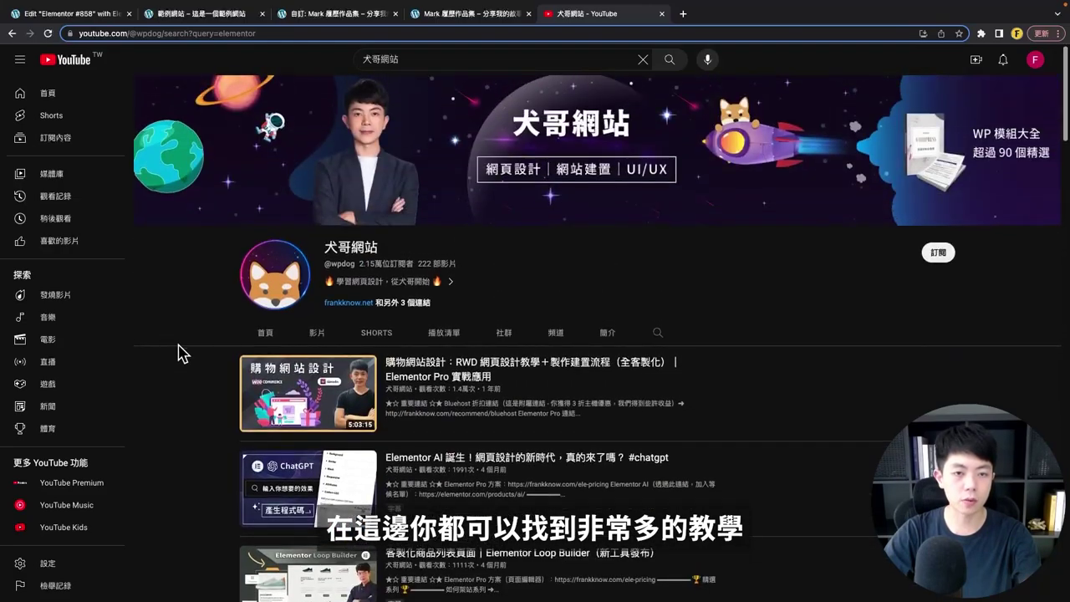
{"action": "left_click", "coordinate": [71, 13]}
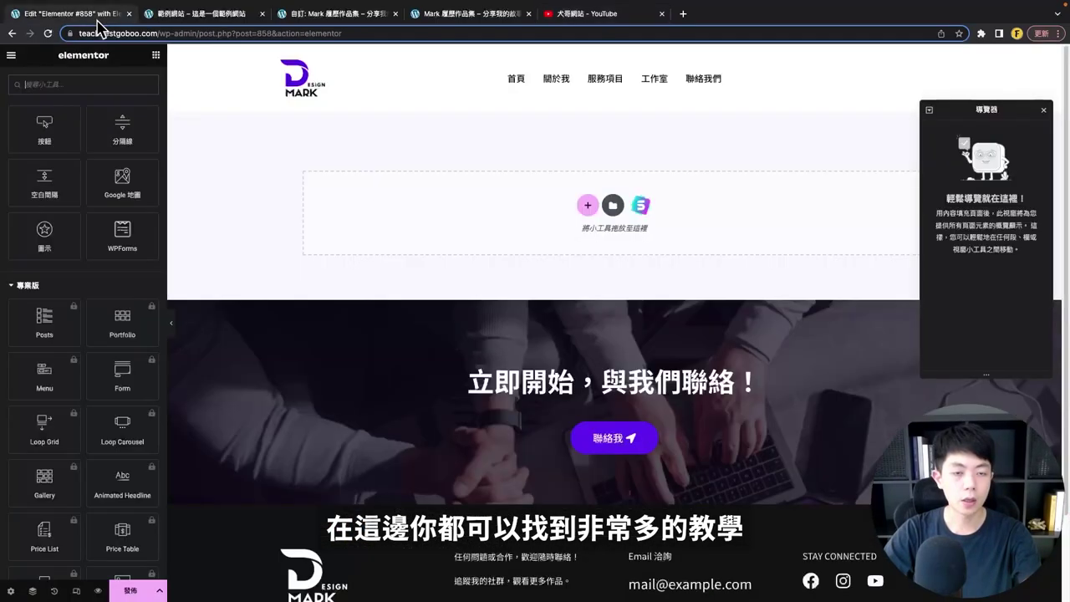
- Collapse the Pro widget group and drop a Heading widget into the empty section
{"action": "left_click", "coordinate": [42, 288]}
{"action": "scroll", "coordinate": [98, 272], "scroll_direction": "up", "scroll_amount": 5}
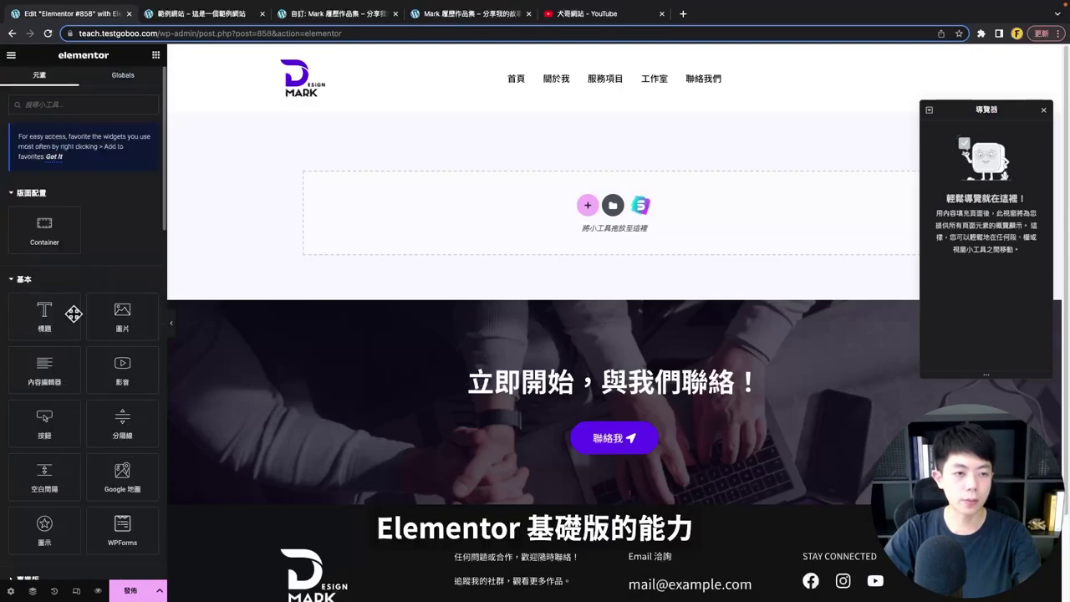
{"action": "scroll", "coordinate": [84, 293], "scroll_direction": "down", "scroll_amount": 3}
{"action": "scroll", "coordinate": [91, 315], "scroll_direction": "down", "scroll_amount": 1}
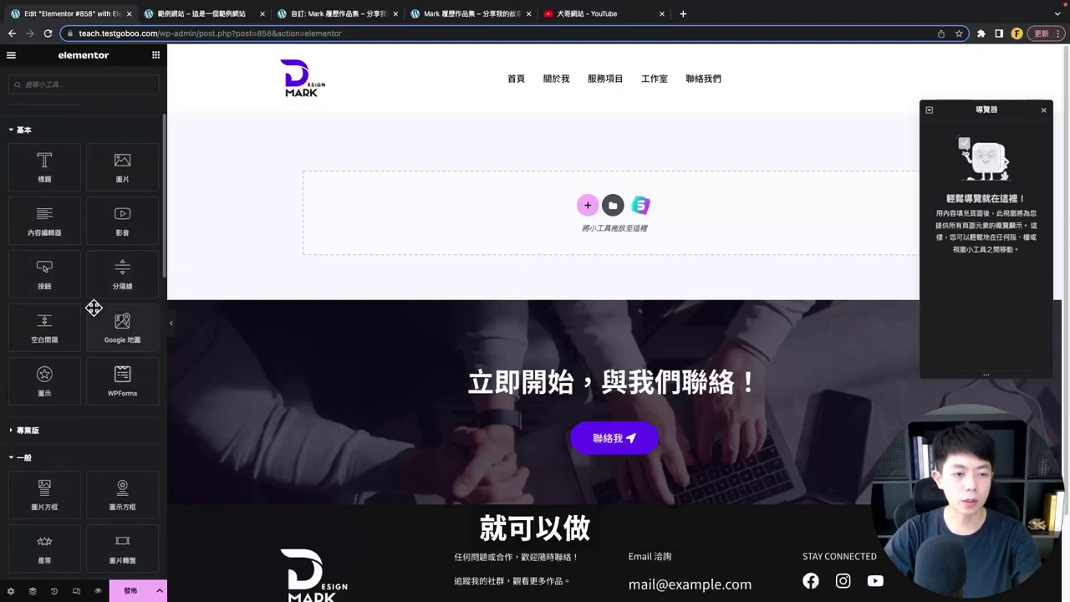
{"action": "scroll", "coordinate": [67, 338], "scroll_direction": "down", "scroll_amount": 3}
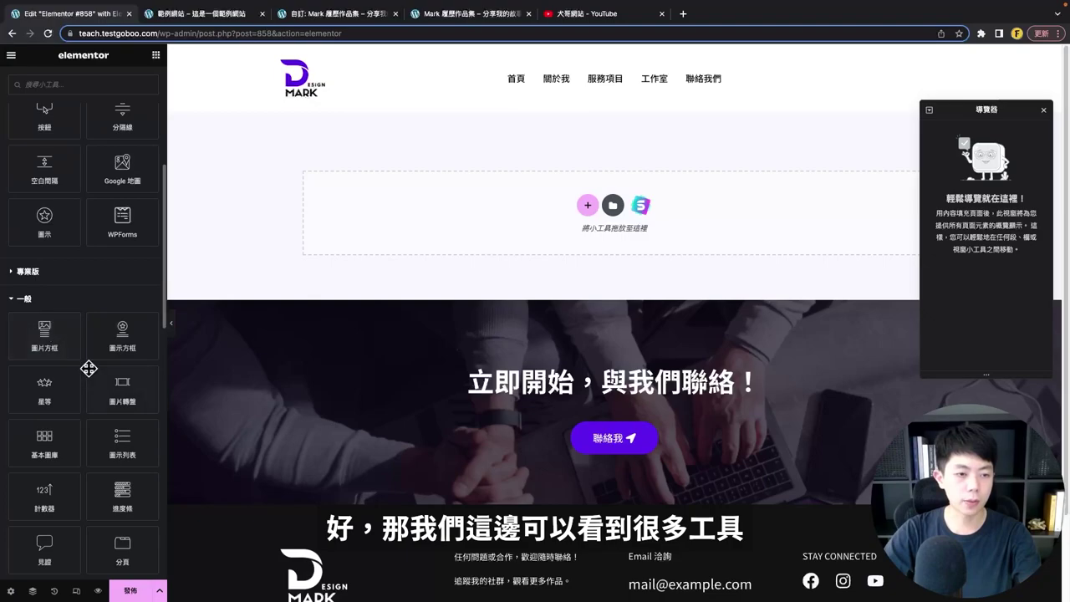
{"action": "scroll", "coordinate": [89, 367], "scroll_direction": "down", "scroll_amount": 6}
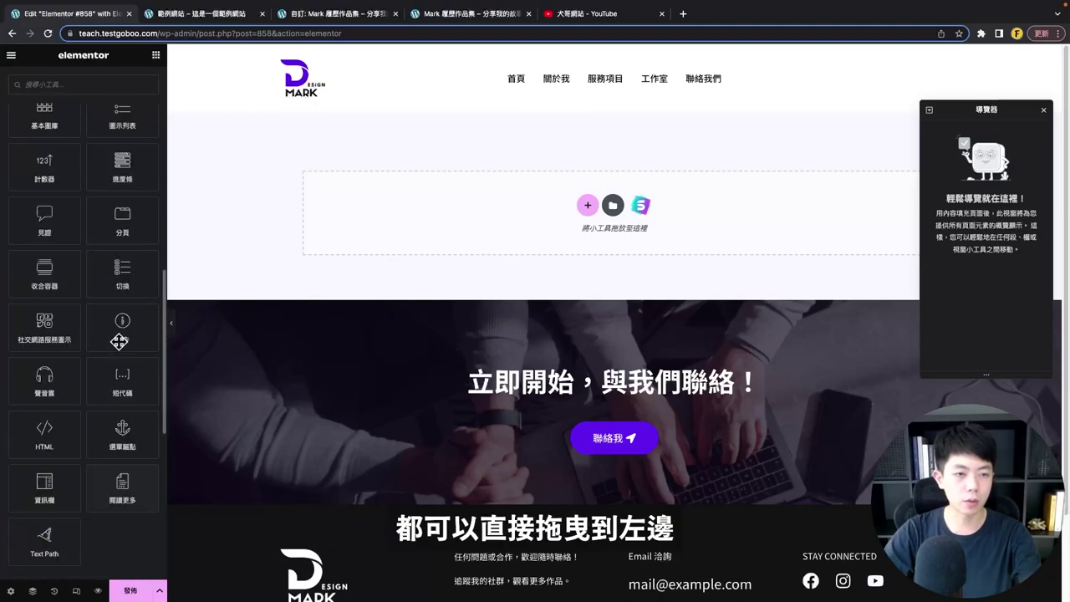
{"action": "scroll", "coordinate": [119, 341], "scroll_direction": "up", "scroll_amount": 10}
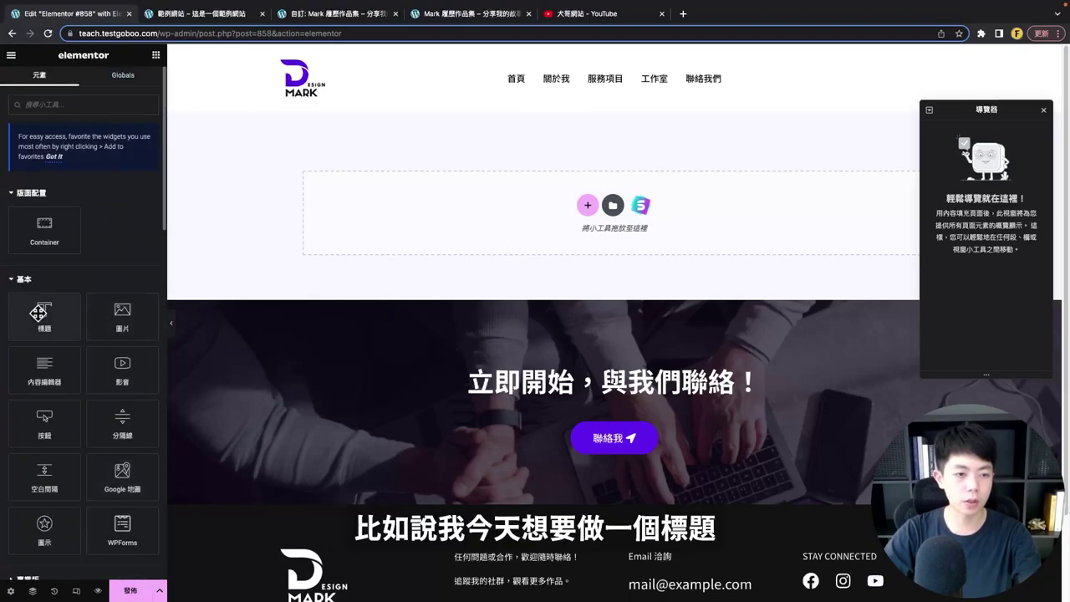
{"action": "left_click_drag", "start_coordinate": [39, 313], "coordinate": [465, 221]}
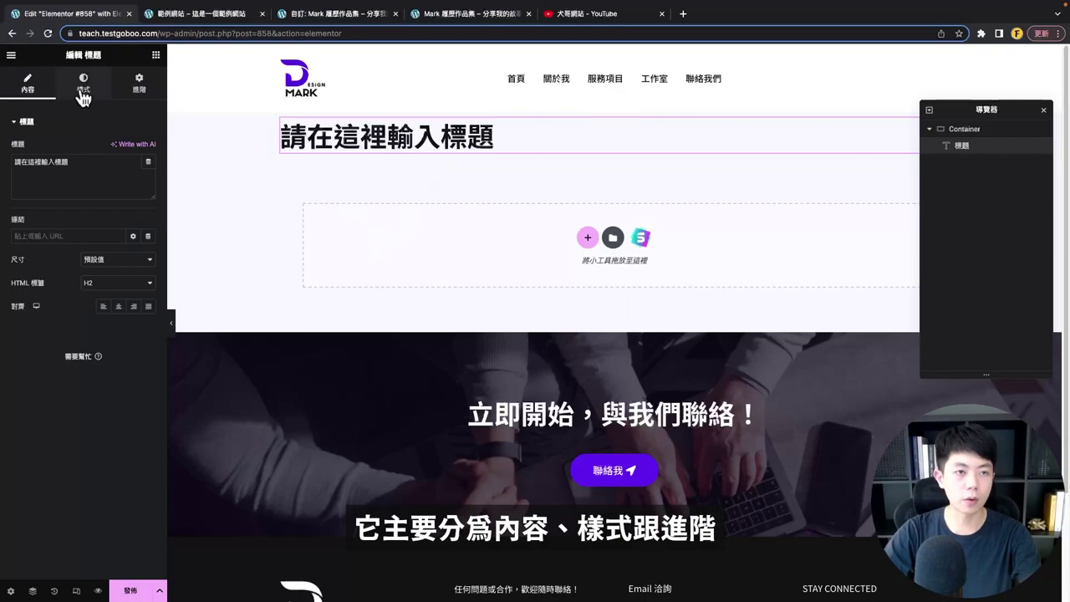
- Append '，123123' to the heading text, keeping it left-aligned
{"action": "left_click_drag", "start_coordinate": [71, 162], "coordinate": [18, 157]}
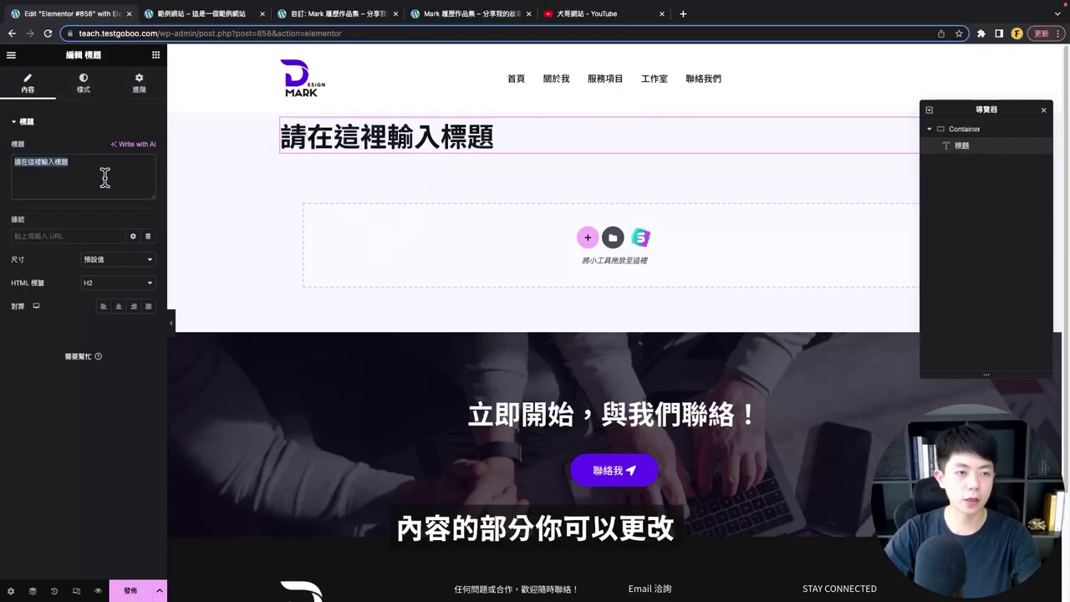
{"action": "left_click", "coordinate": [105, 177]}
{"action": "type", "text": "，123123"}
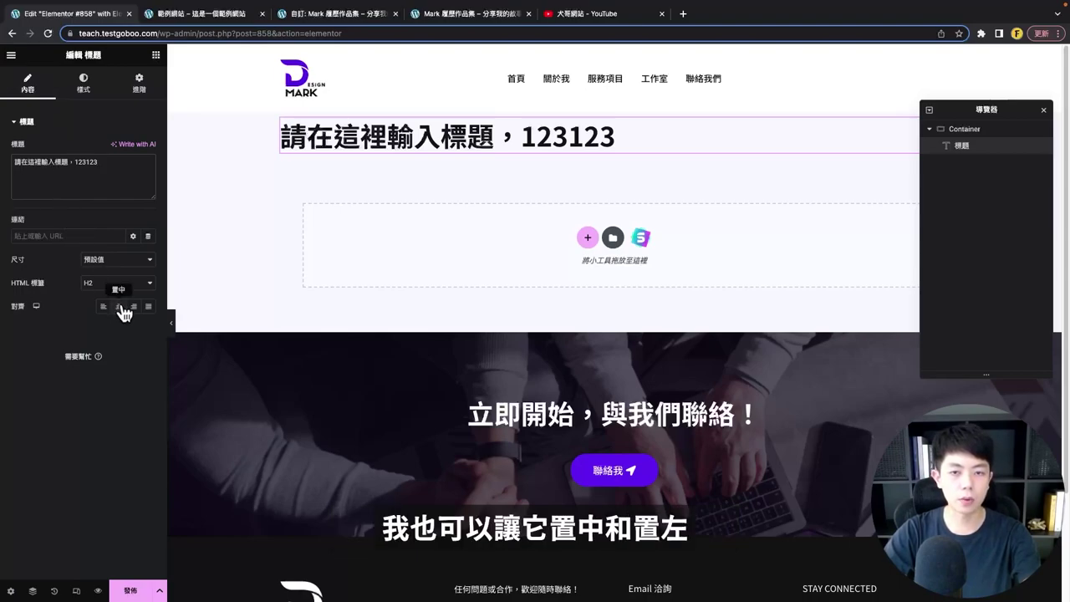
{"action": "left_click", "coordinate": [119, 306]}
{"action": "left_click", "coordinate": [103, 307]}
- Set heading typography to size 33, weight 700, line height 81 and letter spacing 1.1
{"action": "left_click", "coordinate": [83, 82]}
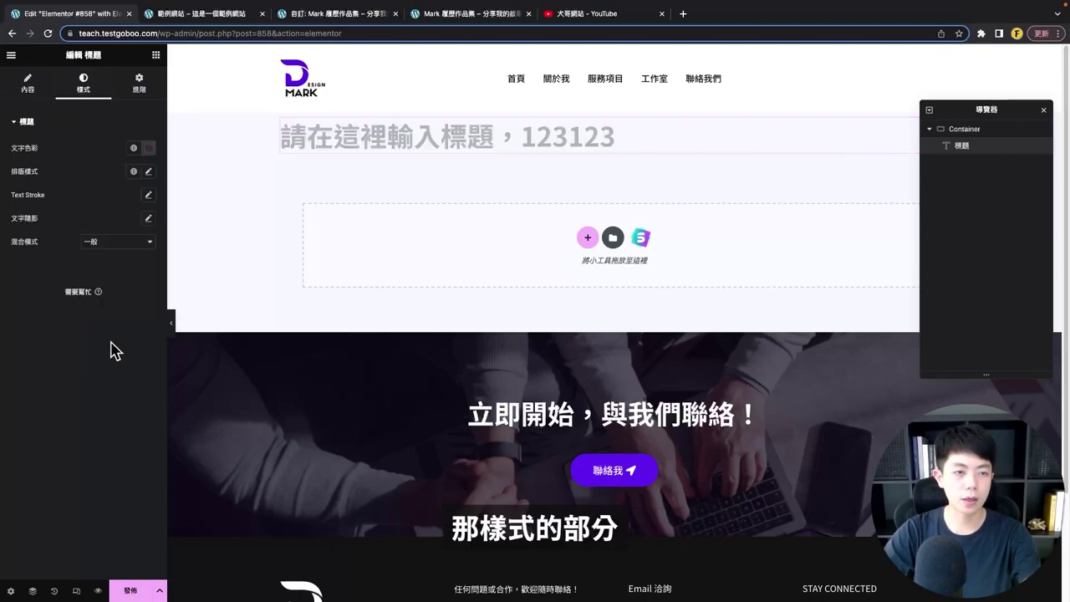
{"action": "left_click", "coordinate": [148, 171]}
{"action": "left_click", "coordinate": [127, 258]}
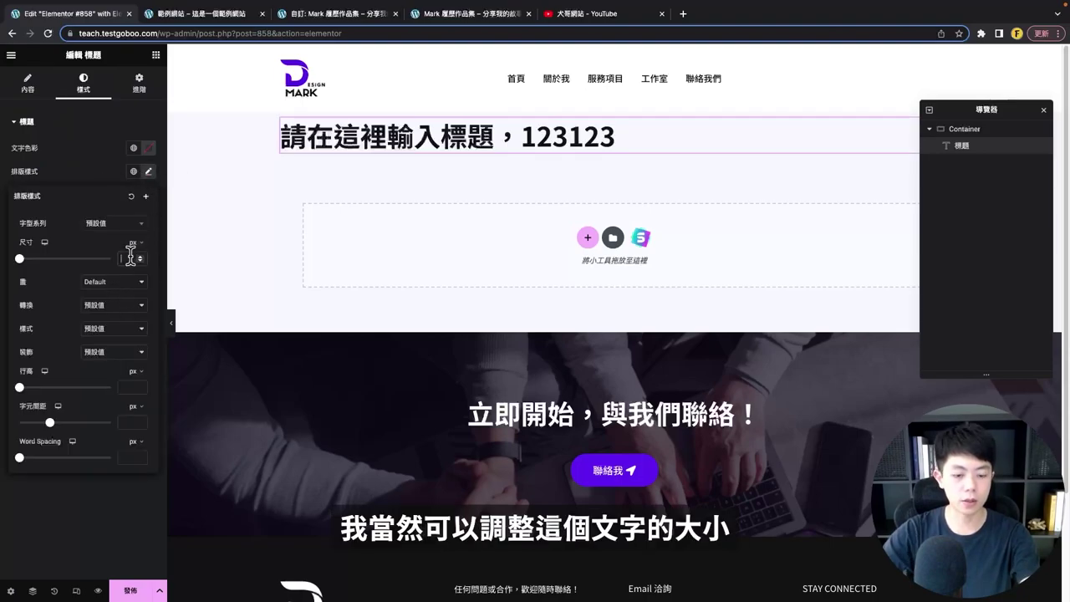
{"action": "type", "text": "33"}
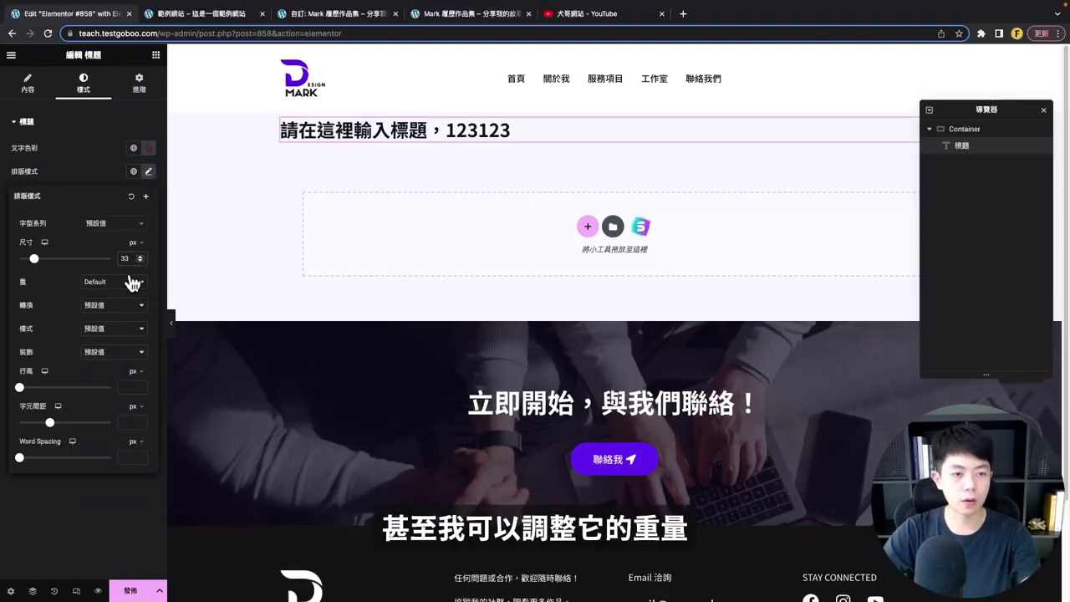
{"action": "left_click", "coordinate": [132, 283]}
{"action": "left_click", "coordinate": [125, 255]}
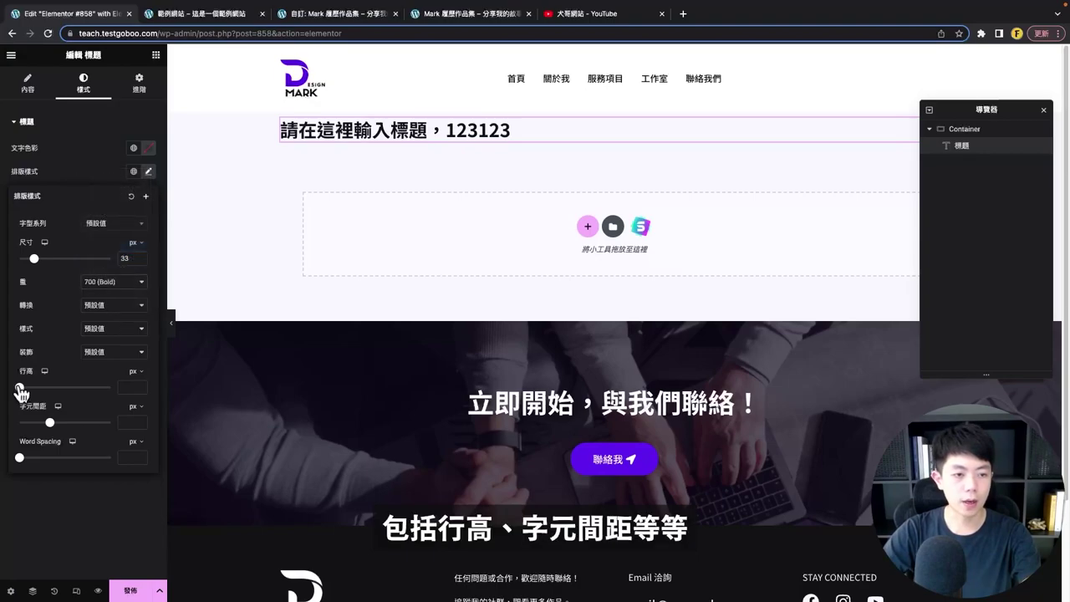
{"action": "left_click_drag", "start_coordinate": [19, 387], "coordinate": [93, 387]}
{"action": "mouse_move", "coordinate": [50, 422]}
{"action": "left_mouse_down"}
{"action": "mouse_move", "coordinate": [71, 423]}
{"action": "mouse_move", "coordinate": [56, 422]}
{"action": "left_mouse_up"}
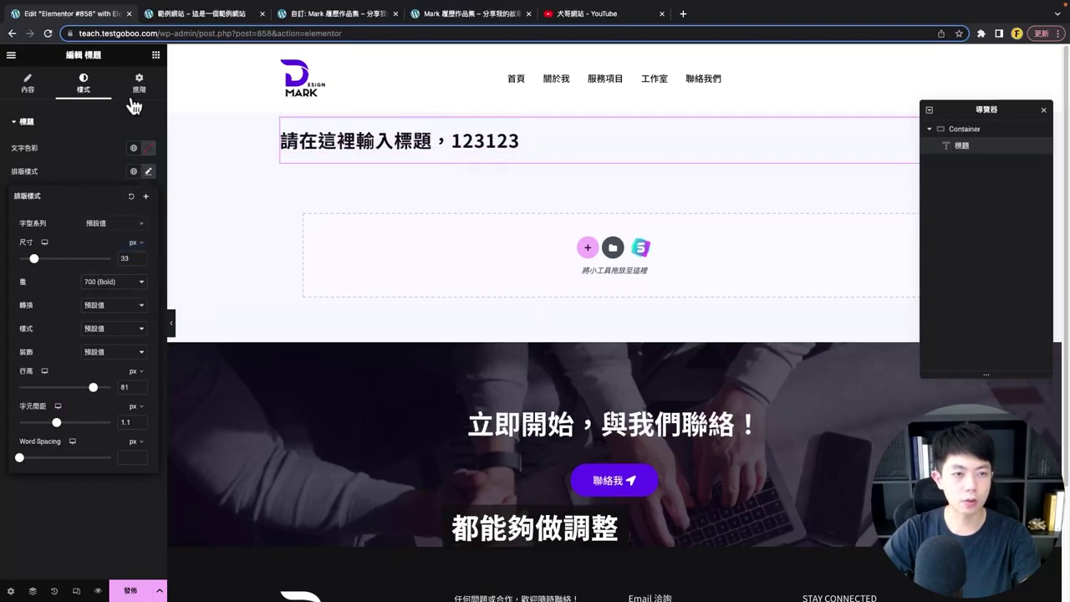
{"action": "left_click", "coordinate": [131, 162]}
- Change the heading text colour to pink
{"action": "left_click", "coordinate": [108, 96]}
{"action": "left_click", "coordinate": [83, 139]}
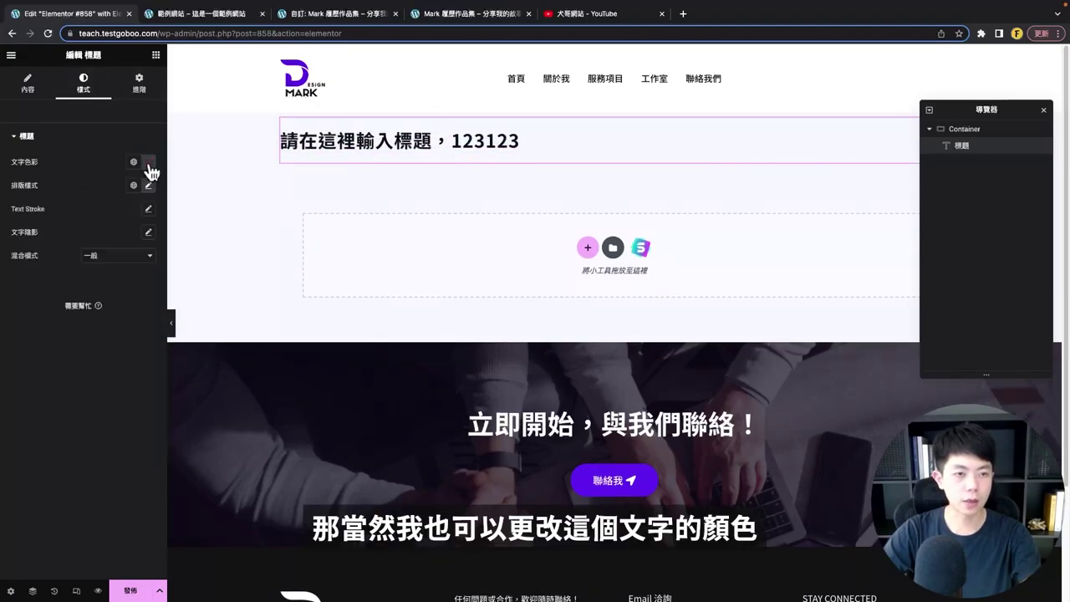
{"action": "left_click", "coordinate": [149, 161]}
{"action": "left_click_drag", "start_coordinate": [84, 239], "coordinate": [115, 229]}
- Give the heading 30 px top and bottom padding in Advanced settings
{"action": "left_click", "coordinate": [139, 84]}
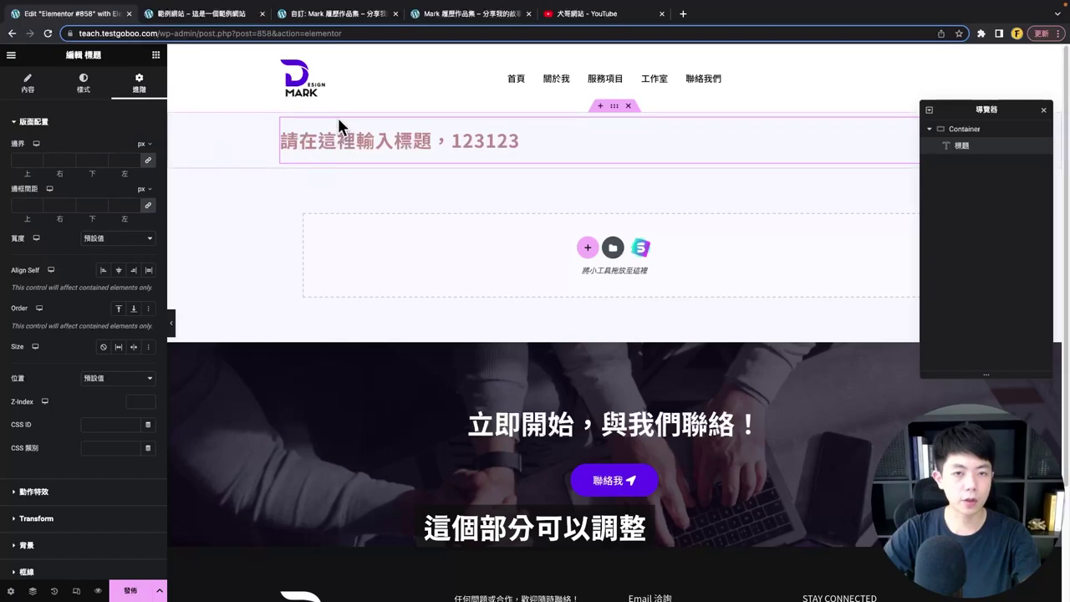
{"action": "left_click", "coordinate": [37, 208]}
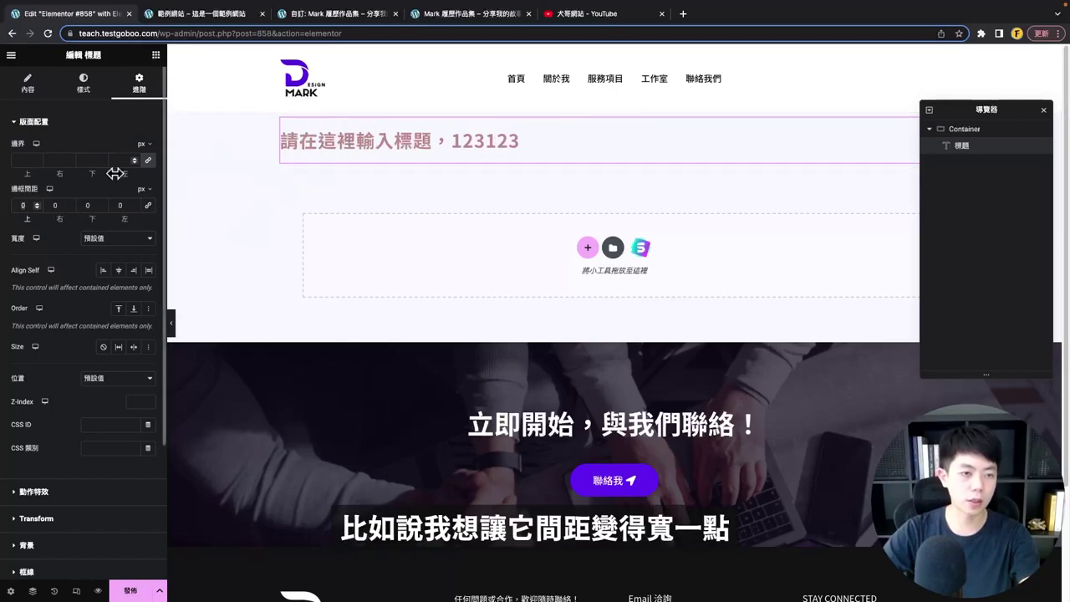
{"action": "type", "text": "3030"}
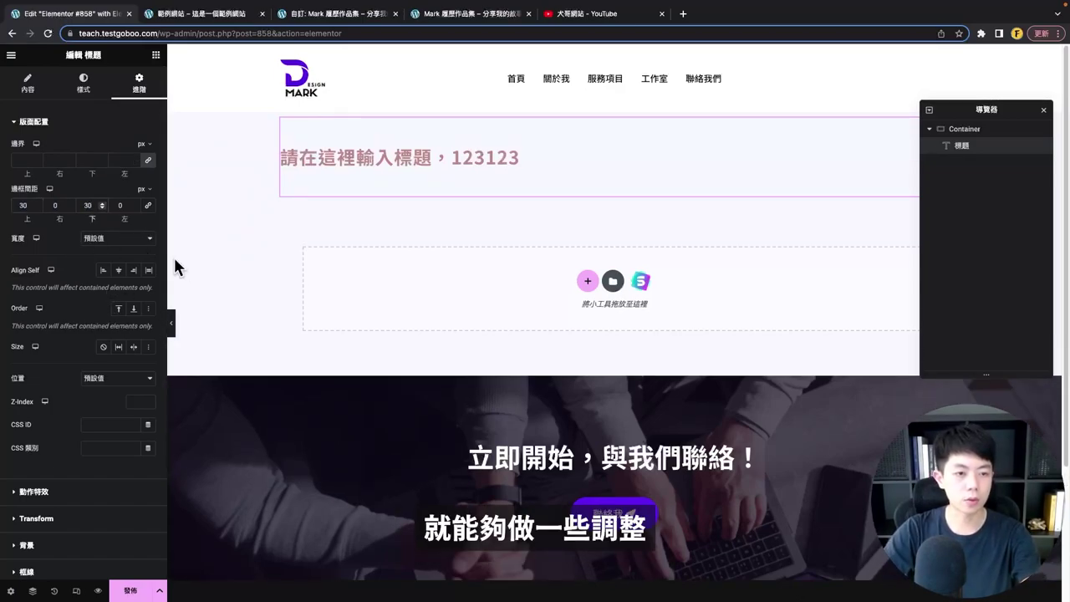
{"action": "left_click", "coordinate": [28, 82]}
- Add an Image widget showing the website-demo image from the media library
{"action": "left_click", "coordinate": [156, 56]}
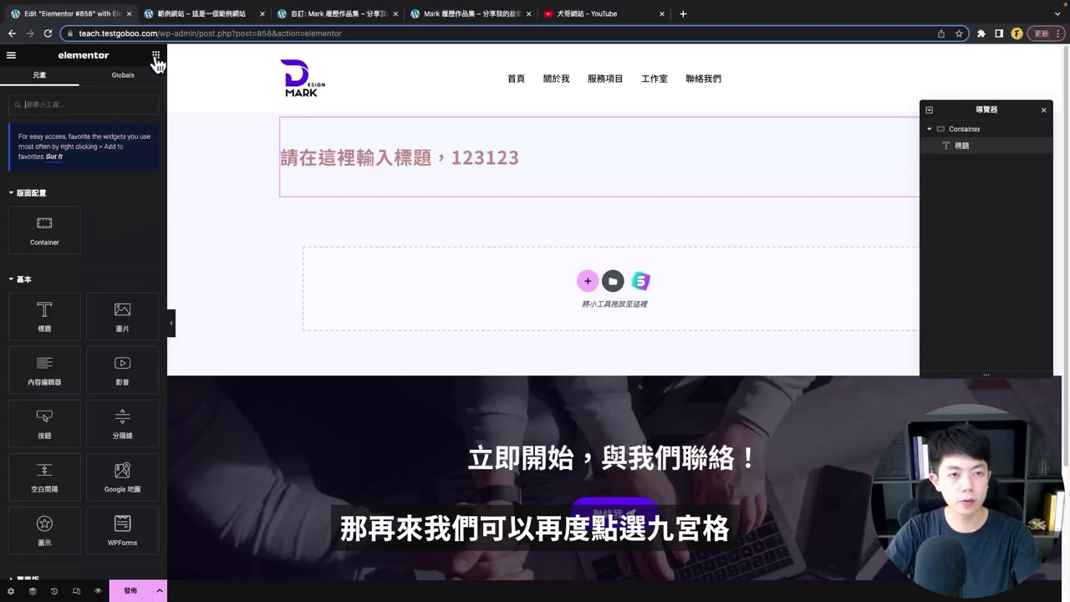
{"action": "scroll", "coordinate": [71, 303], "scroll_direction": "down", "scroll_amount": 3}
{"action": "left_click_drag", "start_coordinate": [122, 223], "coordinate": [435, 284]}
{"action": "left_click", "coordinate": [84, 180]}
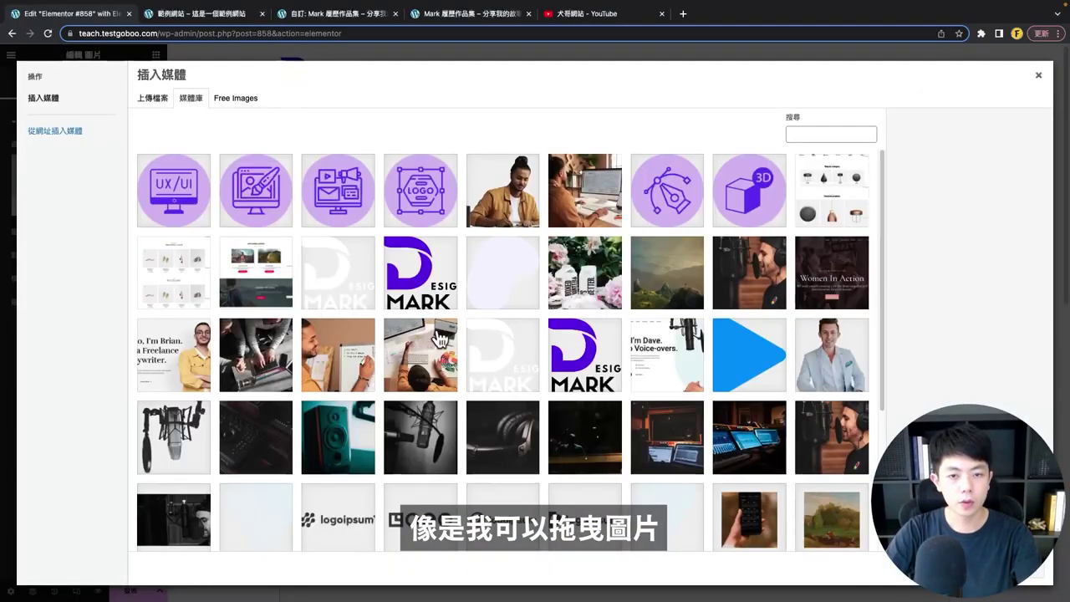
{"action": "left_click", "coordinate": [261, 276]}
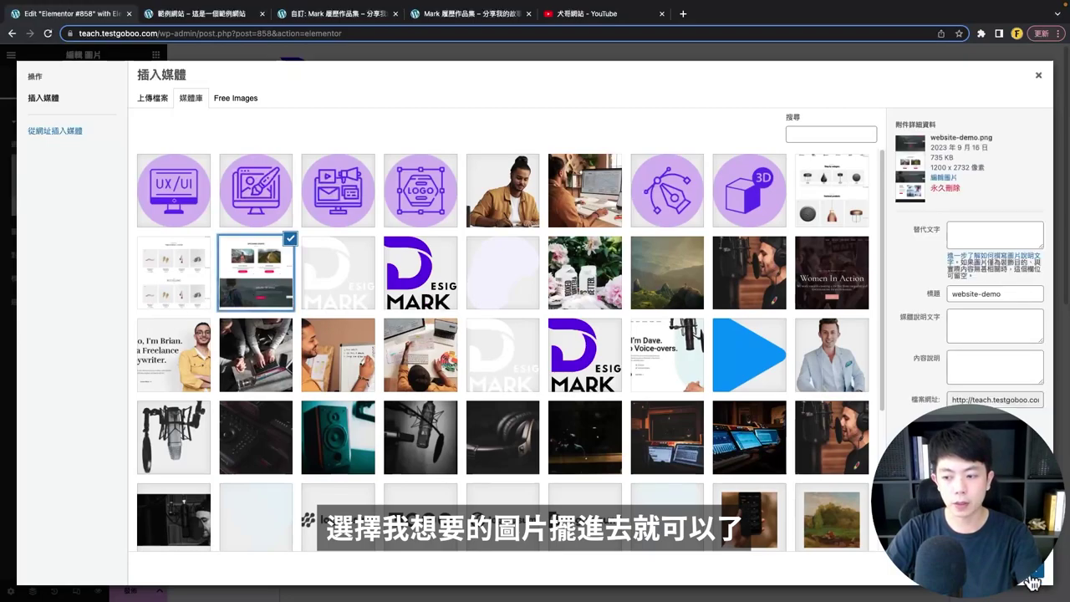
{"action": "left_click", "coordinate": [1033, 581]}
- Add an Icon Box with the default star, heading and description, then duplicate it
{"action": "scroll", "coordinate": [546, 429], "scroll_direction": "down", "scroll_amount": 15}
{"action": "left_click", "coordinate": [156, 55]}
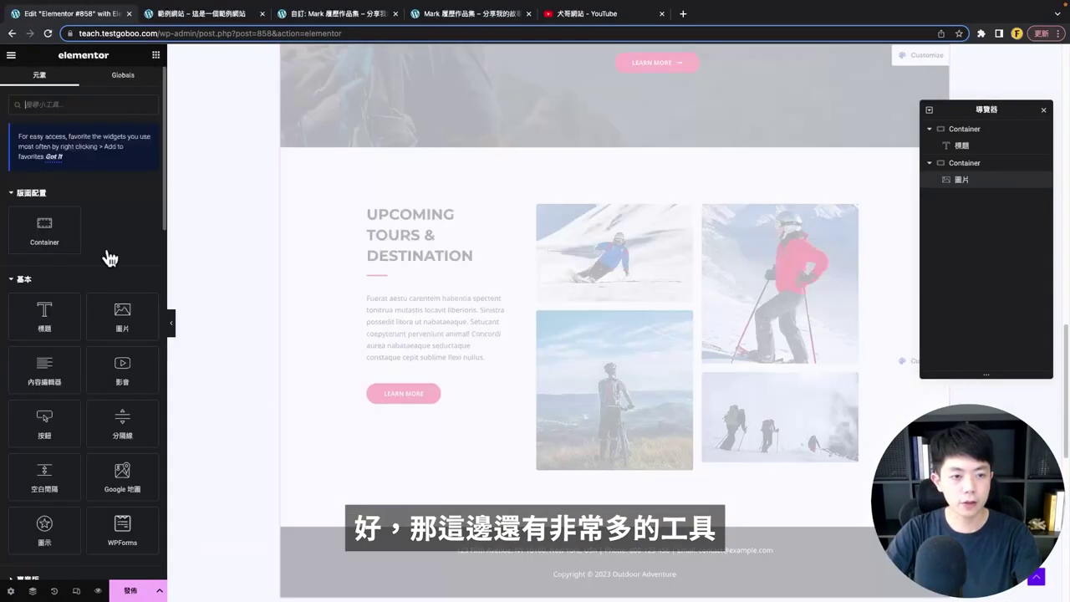
{"action": "scroll", "coordinate": [90, 310], "scroll_direction": "down", "scroll_amount": 5}
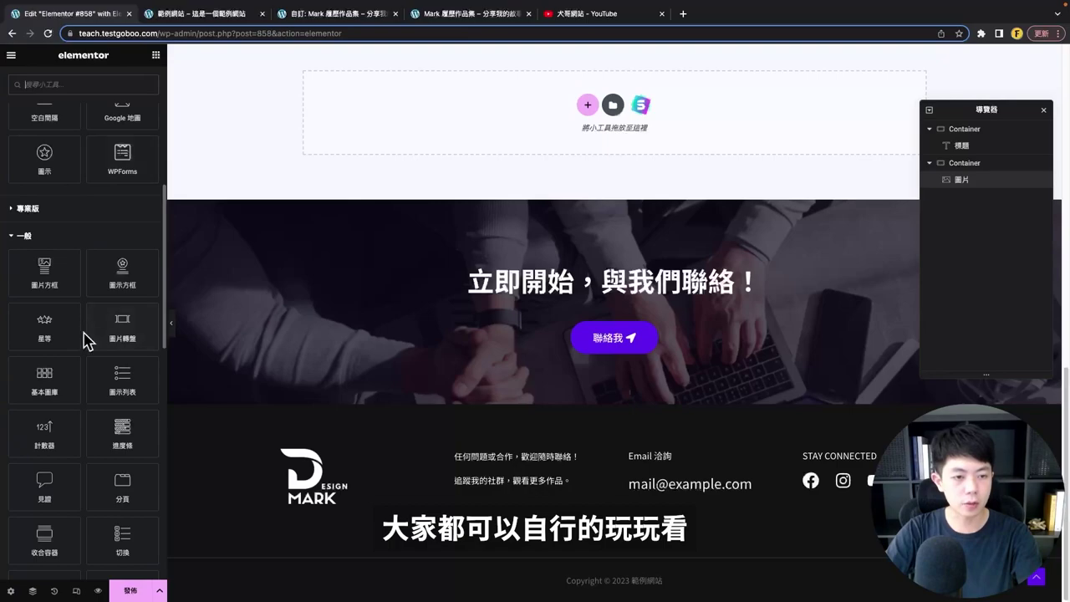
{"action": "scroll", "coordinate": [86, 338], "scroll_direction": "down", "scroll_amount": 1}
{"action": "left_click_drag", "start_coordinate": [122, 260], "coordinate": [408, 144]}
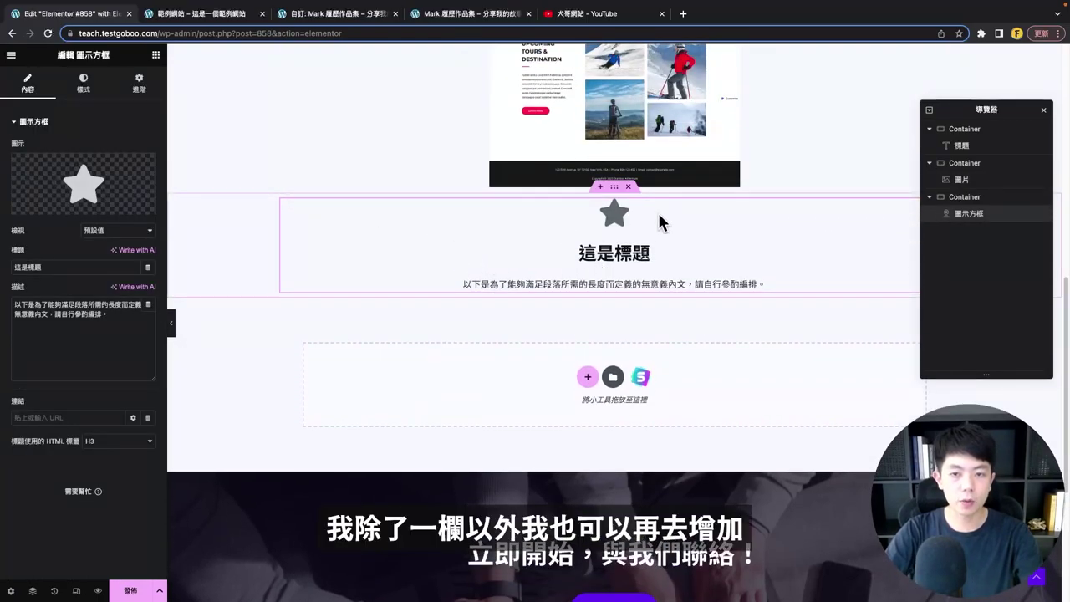
{"action": "right_click", "coordinate": [340, 210]}
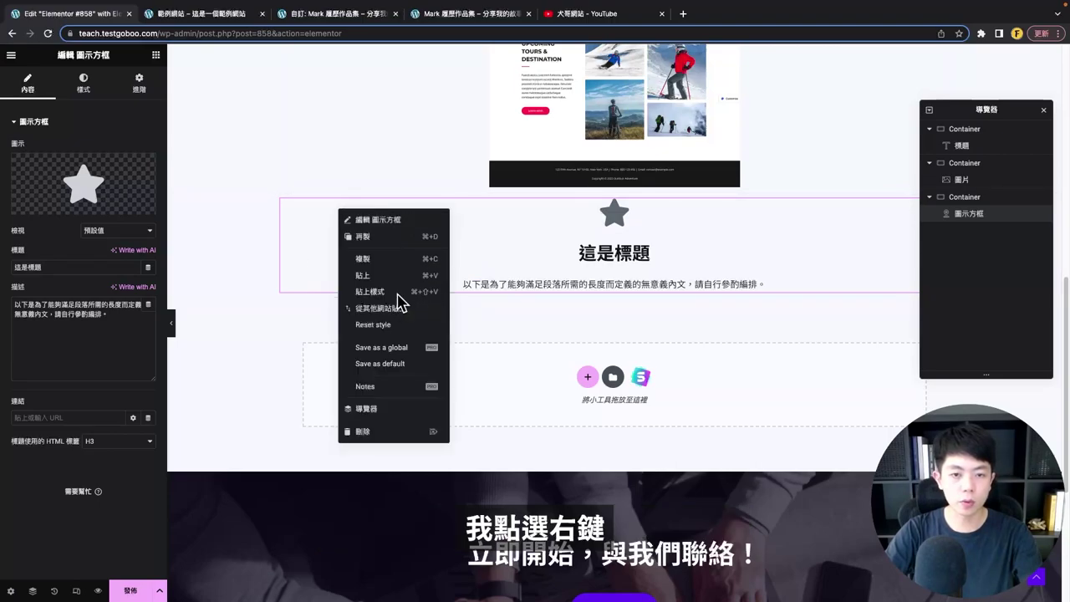
{"action": "left_click", "coordinate": [390, 239]}
- Review the page and start a new section to choose its structure
{"action": "scroll", "coordinate": [471, 323], "scroll_direction": "up", "scroll_amount": 2}
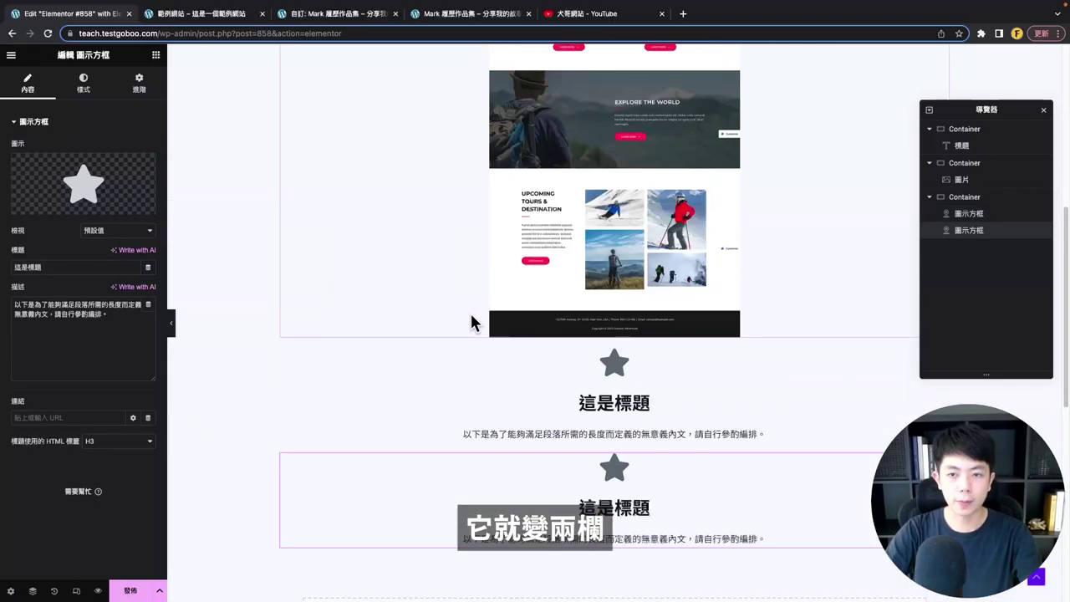
{"action": "scroll", "coordinate": [488, 313], "scroll_direction": "up", "scroll_amount": 10}
{"action": "scroll", "coordinate": [488, 312], "scroll_direction": "down", "scroll_amount": 15}
{"action": "scroll", "coordinate": [488, 313], "scroll_direction": "up", "scroll_amount": 5}
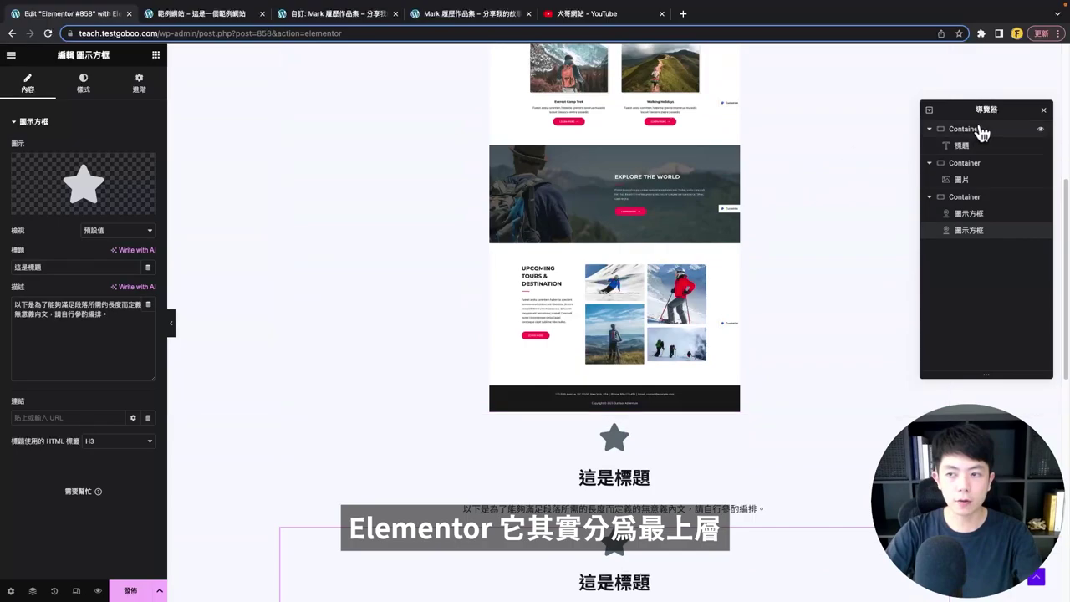
{"action": "scroll", "coordinate": [482, 283], "scroll_direction": "down", "scroll_amount": 4}
{"action": "scroll", "coordinate": [555, 372], "scroll_direction": "up", "scroll_amount": 1}
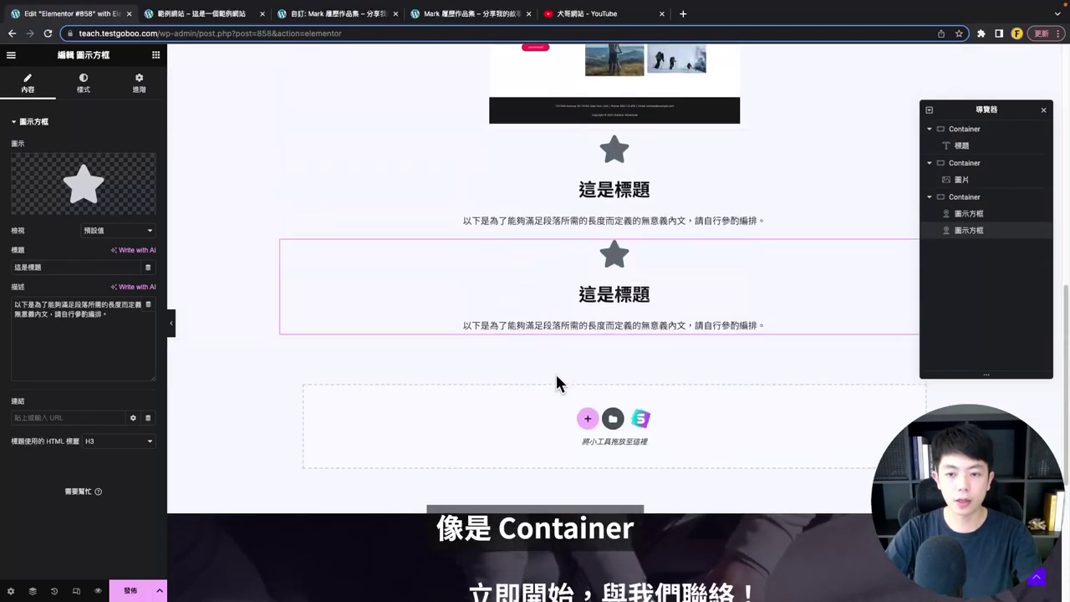
{"action": "scroll", "coordinate": [535, 406], "scroll_direction": "down", "scroll_amount": 2}
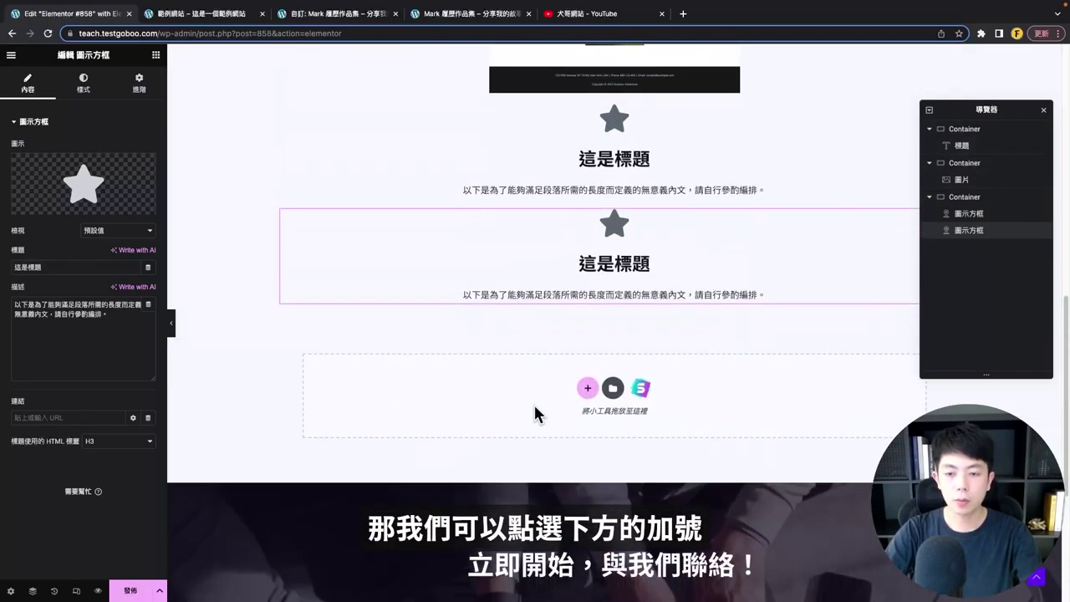
{"action": "left_click", "coordinate": [588, 288]}
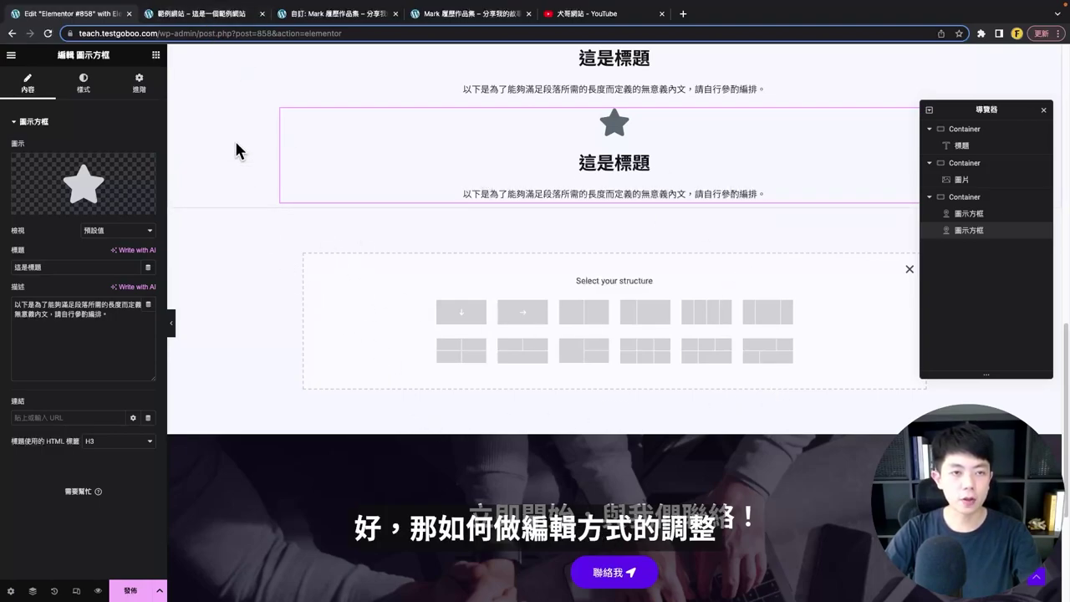
- Open the WordPress dashboard in a new tab placed beside the editor tab
{"action": "left_click", "coordinate": [205, 14]}
{"action": "mouse_move", "coordinate": [50, 53]}
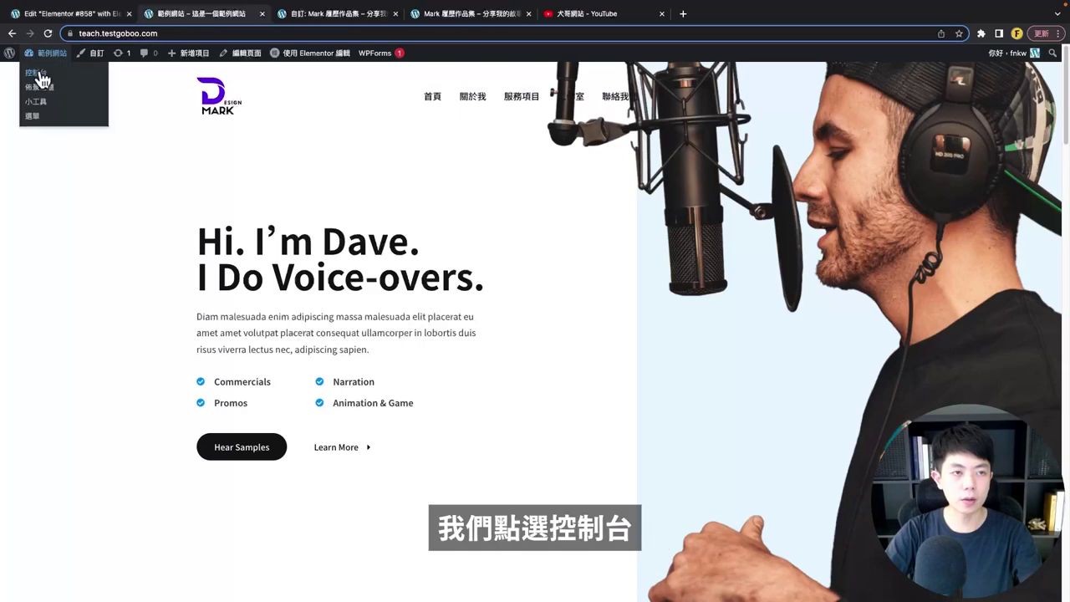
{"action": "right_click", "coordinate": [41, 71]}
{"action": "left_click", "coordinate": [84, 74]}
{"action": "left_click", "coordinate": [224, 20]}
{"action": "left_click_drag", "start_coordinate": [224, 21], "coordinate": [153, 20]}
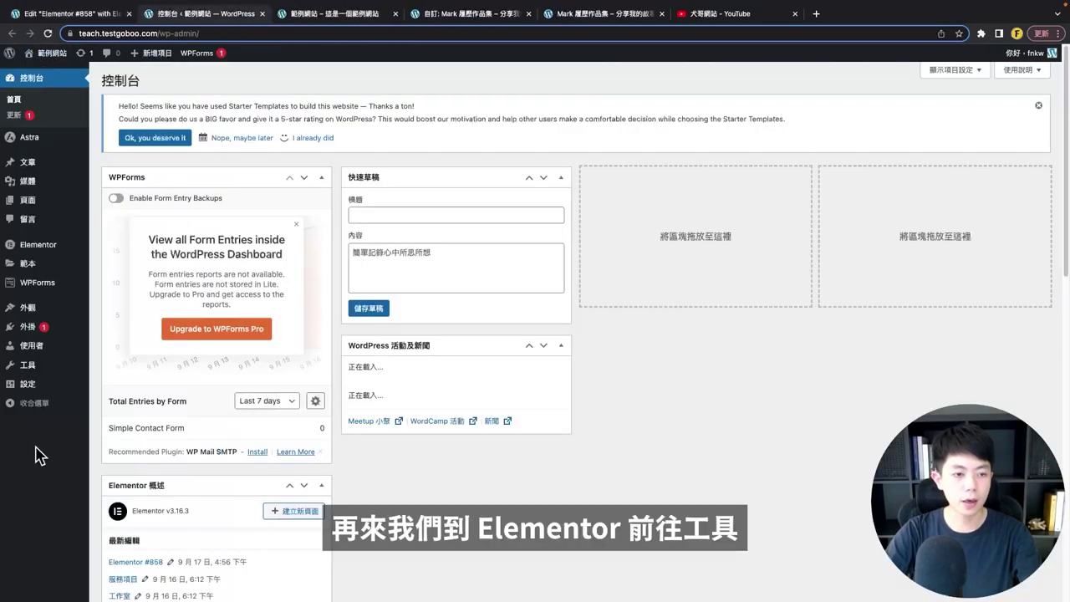
- In Elementor's Features settings, set Flexbox Container to Inactive and confirm Deactivate
{"action": "mouse_move", "coordinate": [38, 245]}
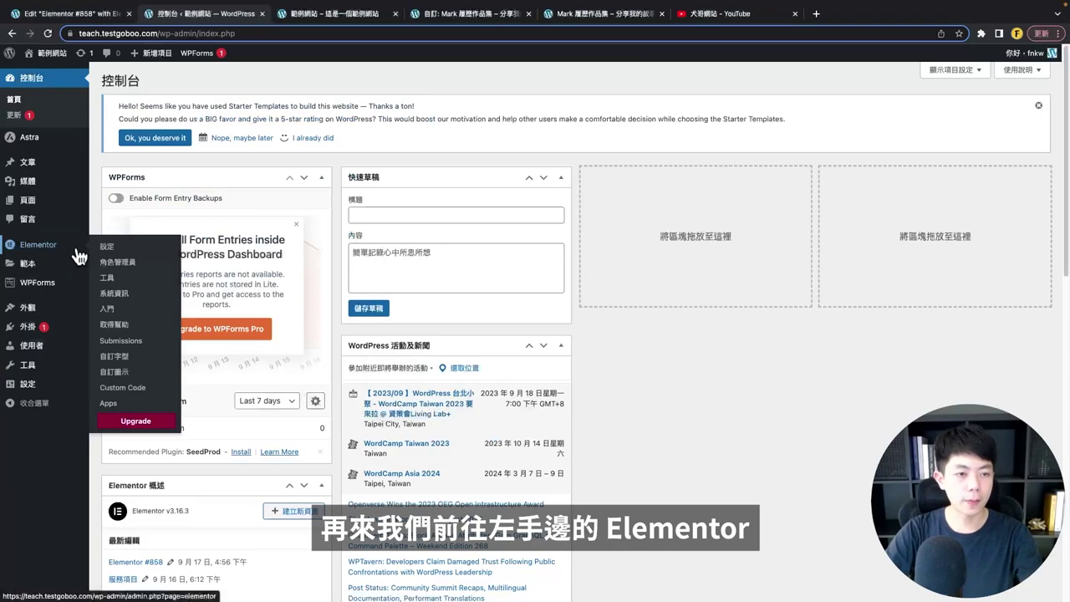
{"action": "left_click", "coordinate": [105, 246]}
{"action": "left_click", "coordinate": [224, 189]}
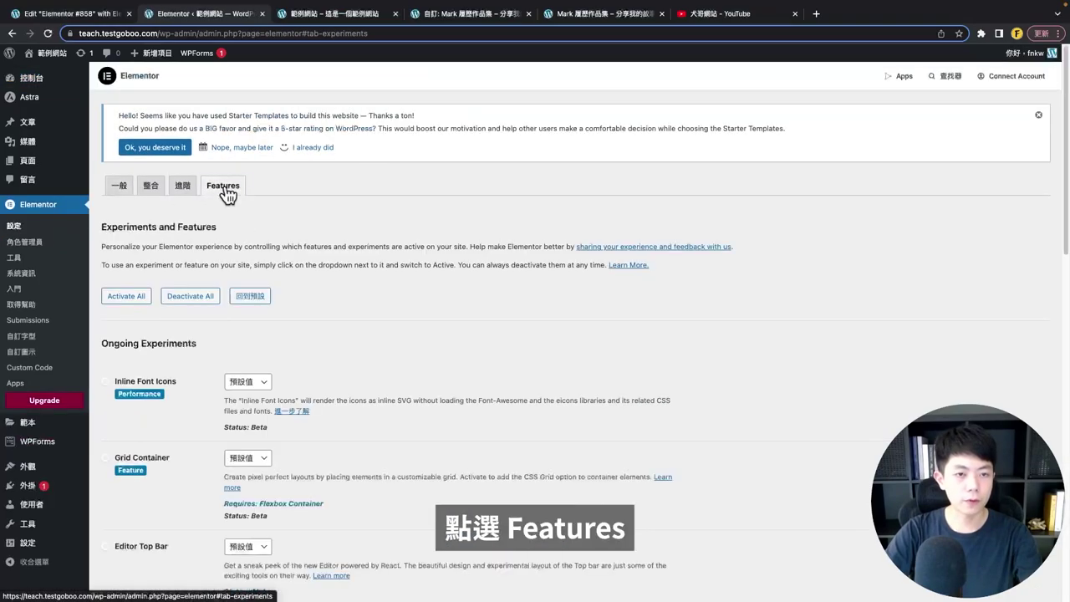
{"action": "scroll", "coordinate": [165, 336], "scroll_direction": "down", "scroll_amount": 2}
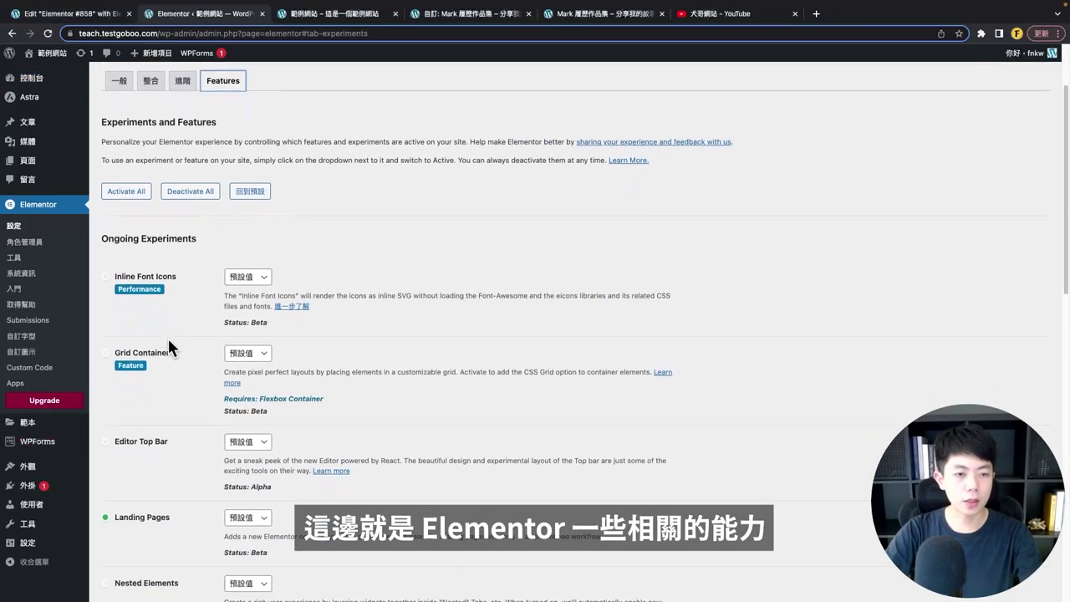
{"action": "scroll", "coordinate": [168, 343], "scroll_direction": "down", "scroll_amount": 3}
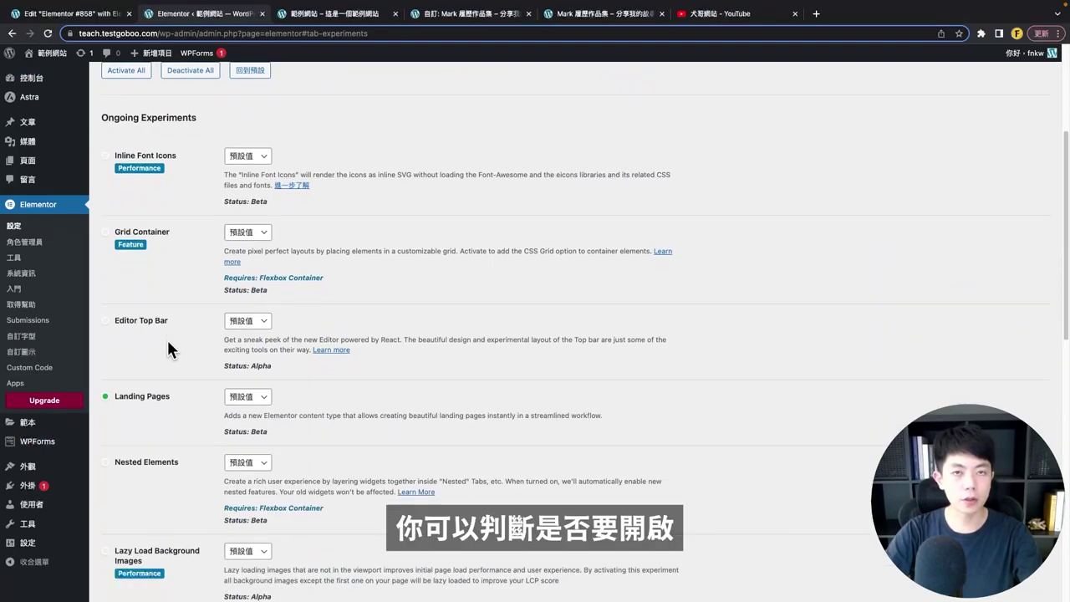
{"action": "scroll", "coordinate": [167, 349], "scroll_direction": "down", "scroll_amount": 15}
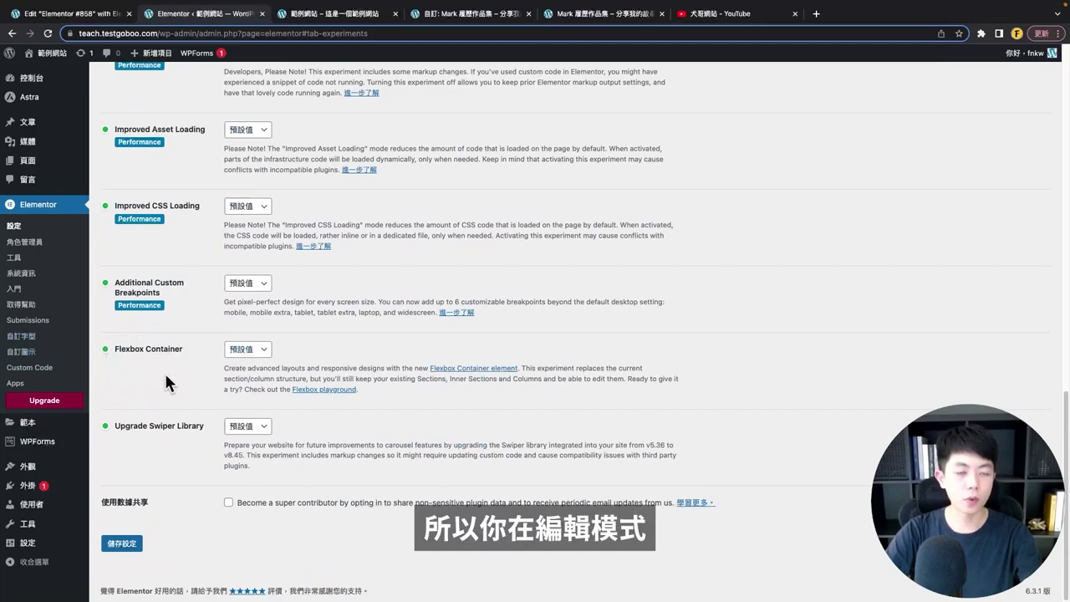
{"action": "left_click", "coordinate": [245, 352]}
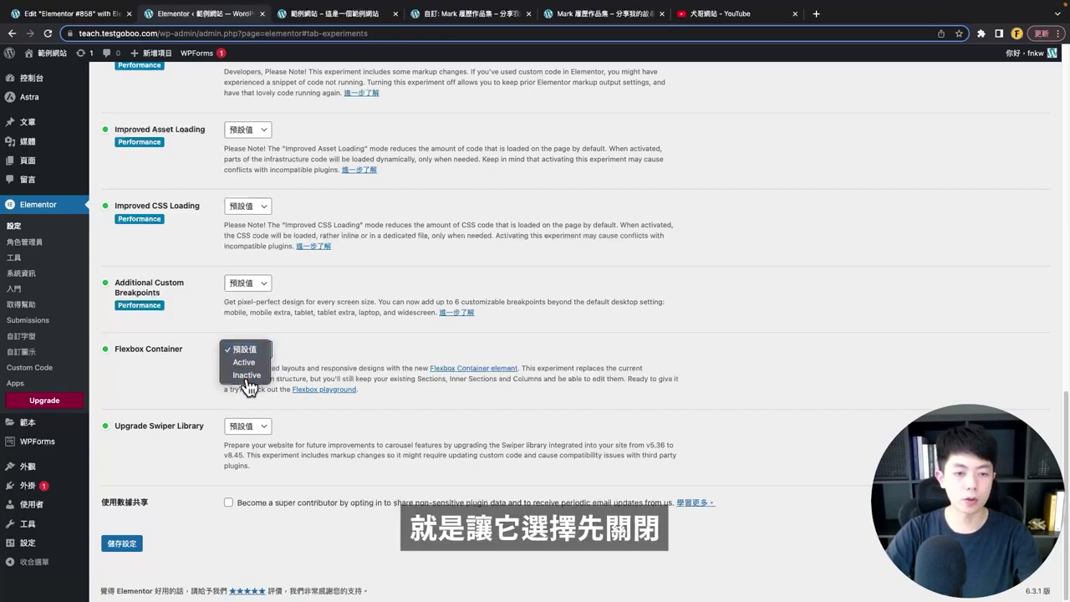
{"action": "left_click", "coordinate": [247, 375]}
{"action": "left_click", "coordinate": [627, 356]}
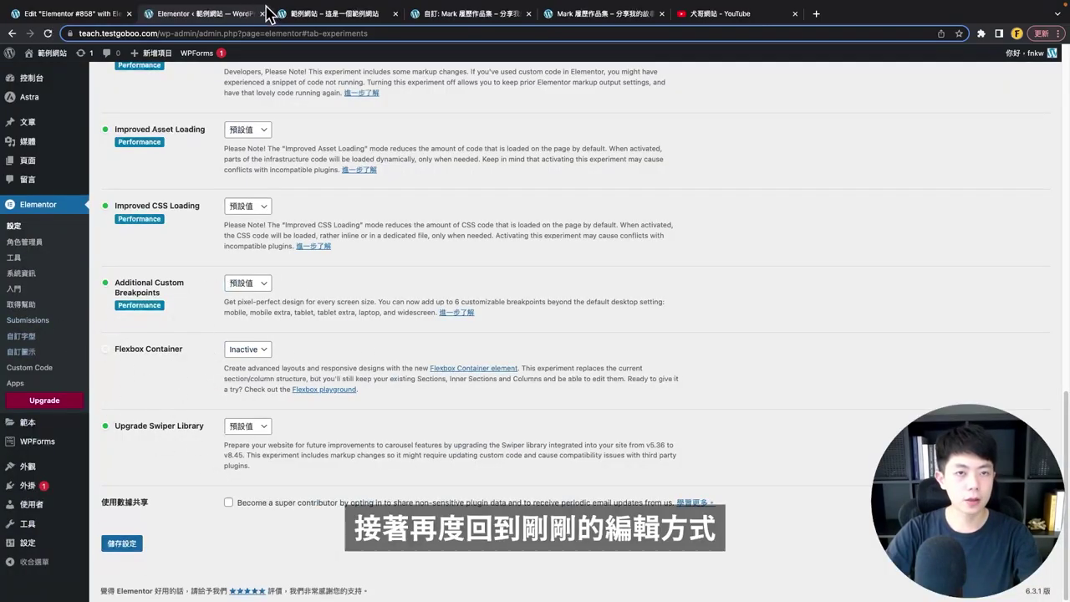
{"action": "left_click", "coordinate": [92, 15]}
- Reload the Elementor editor, confirming leaving the page
{"action": "scroll", "coordinate": [288, 251], "scroll_direction": "up", "scroll_amount": 10}
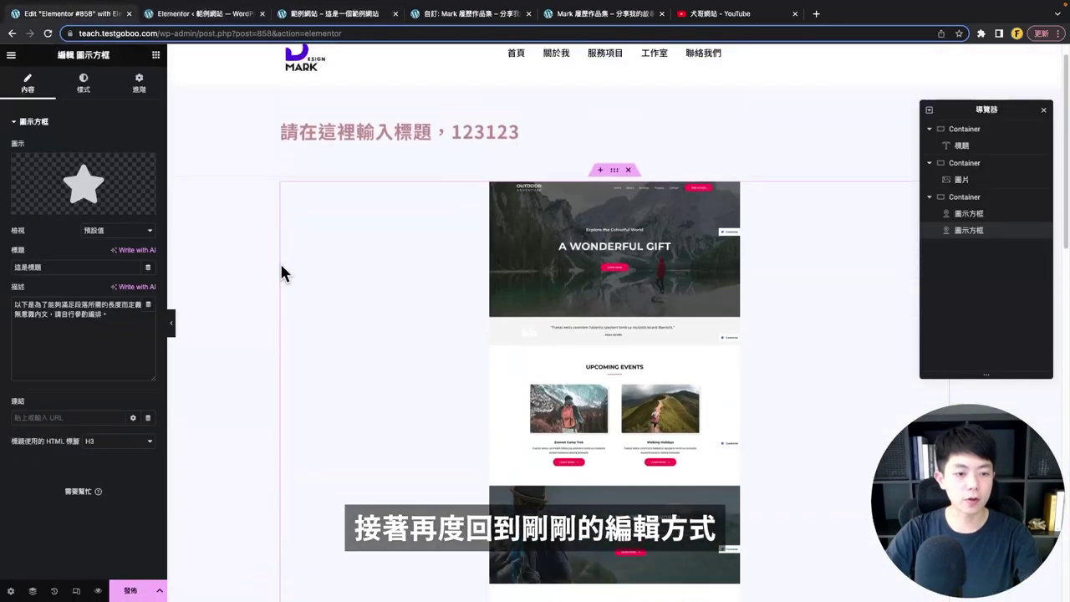
{"action": "left_click", "coordinate": [48, 32]}
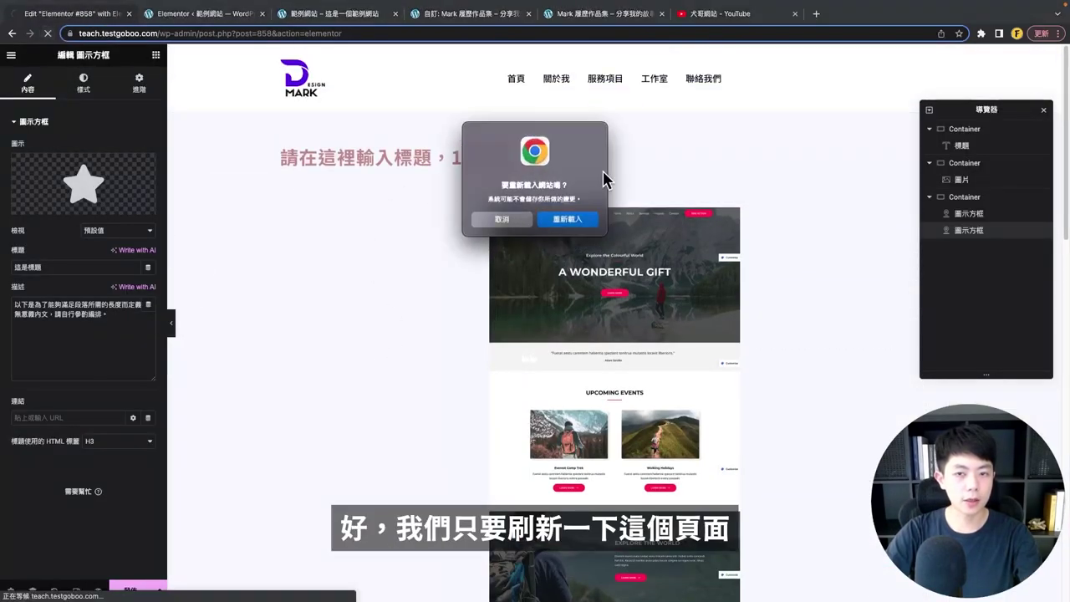
{"action": "left_click", "coordinate": [562, 215]}
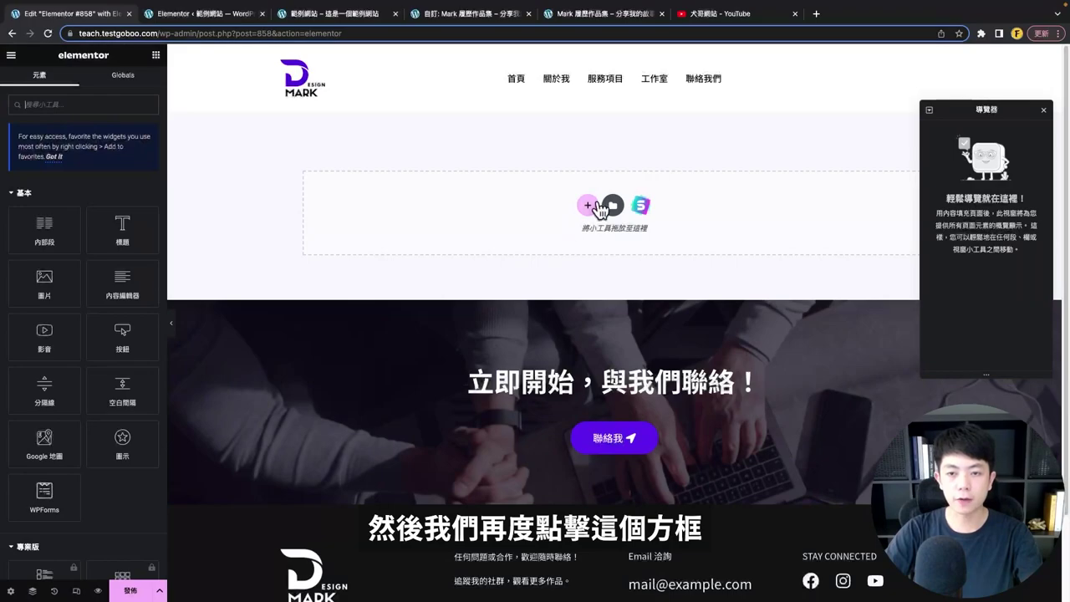
- Add a three-column section and drop an Image widget into its first column
{"action": "left_click", "coordinate": [589, 205]}
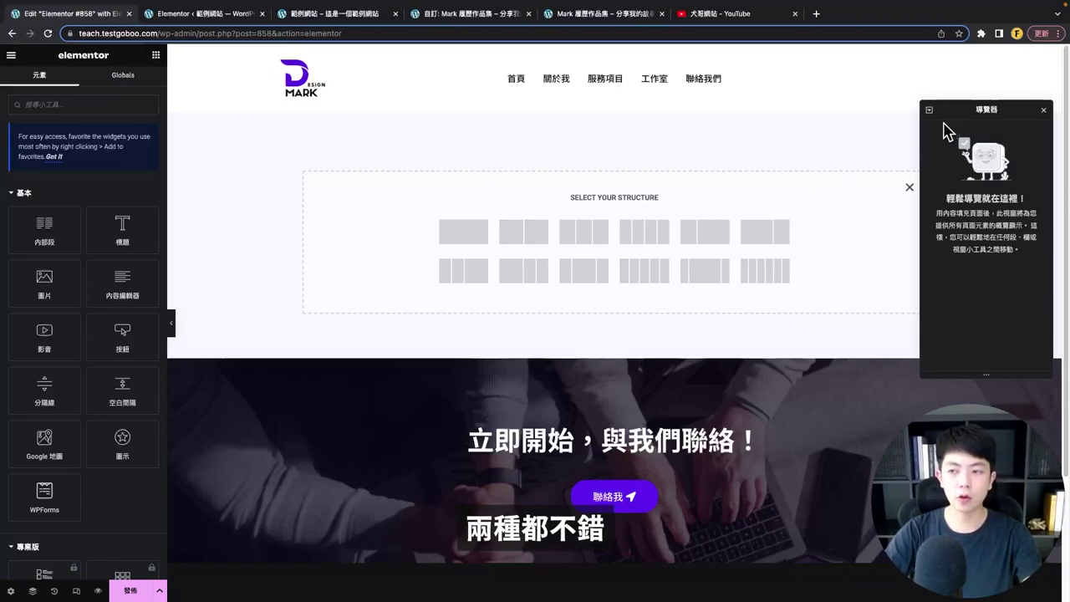
{"action": "left_click_drag", "start_coordinate": [1023, 101], "coordinate": [1027, 269]}
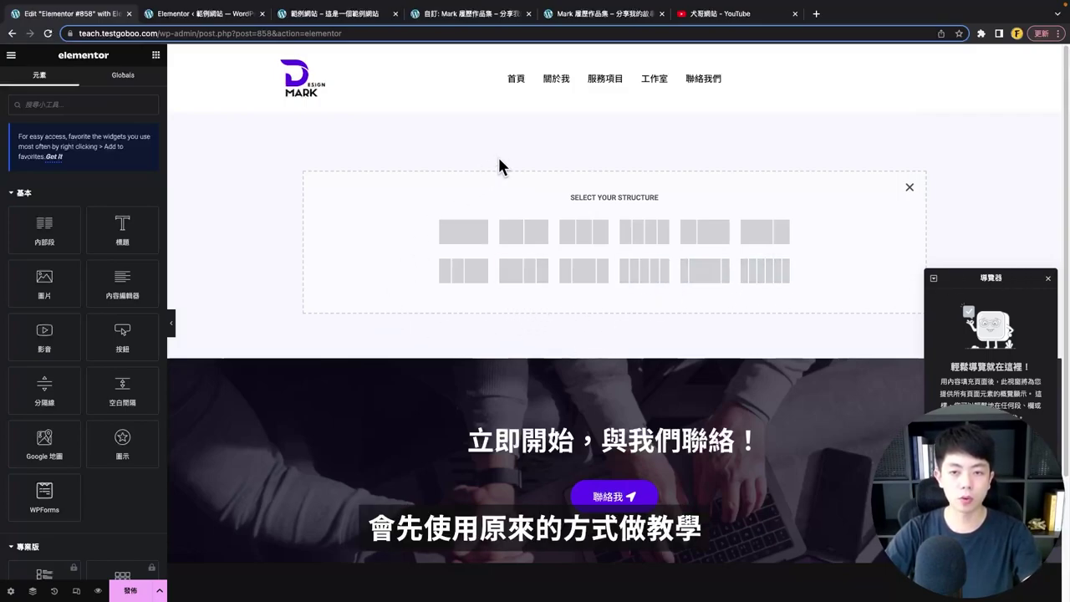
{"action": "left_click", "coordinate": [580, 237]}
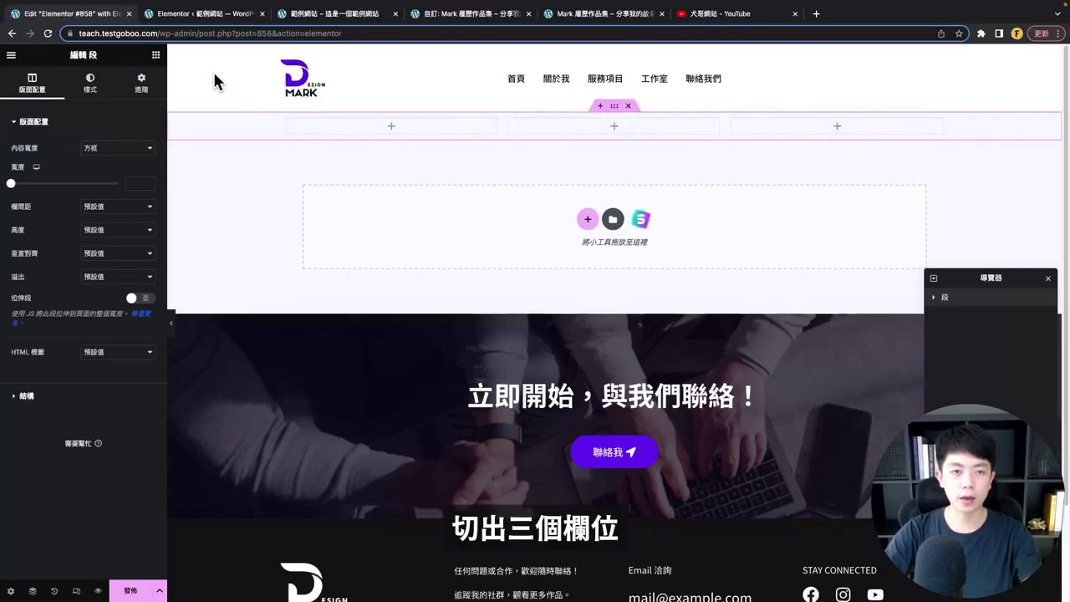
{"action": "left_click", "coordinate": [156, 55]}
{"action": "left_click_drag", "start_coordinate": [36, 286], "coordinate": [373, 134]}
{"action": "left_click", "coordinate": [156, 54]}
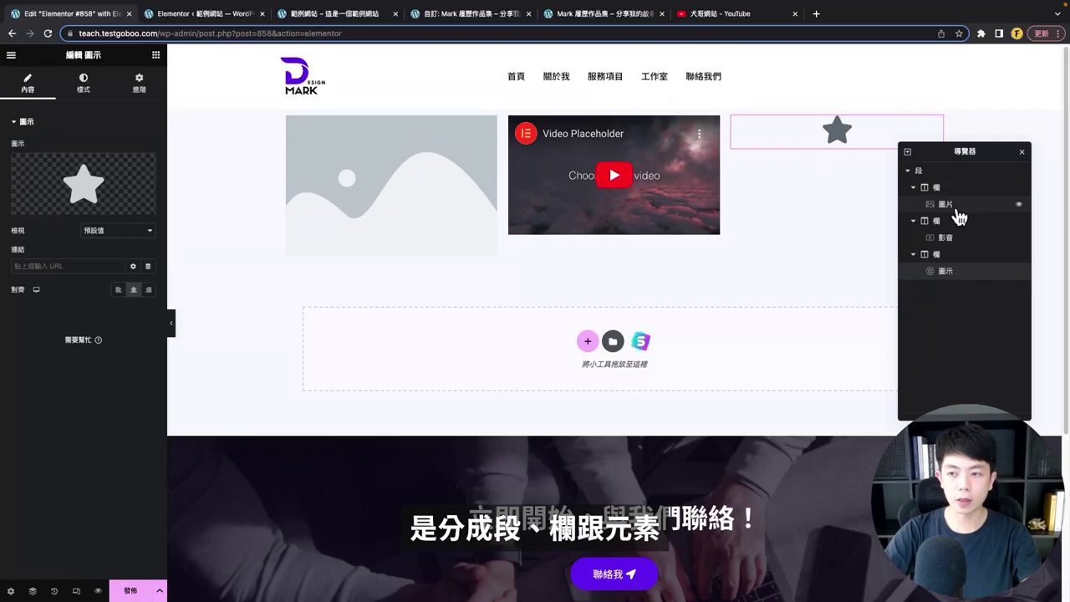
- Select the Section, first Column and Image widget in the Navigator, then close the Navigator
{"action": "left_click", "coordinate": [911, 170]}
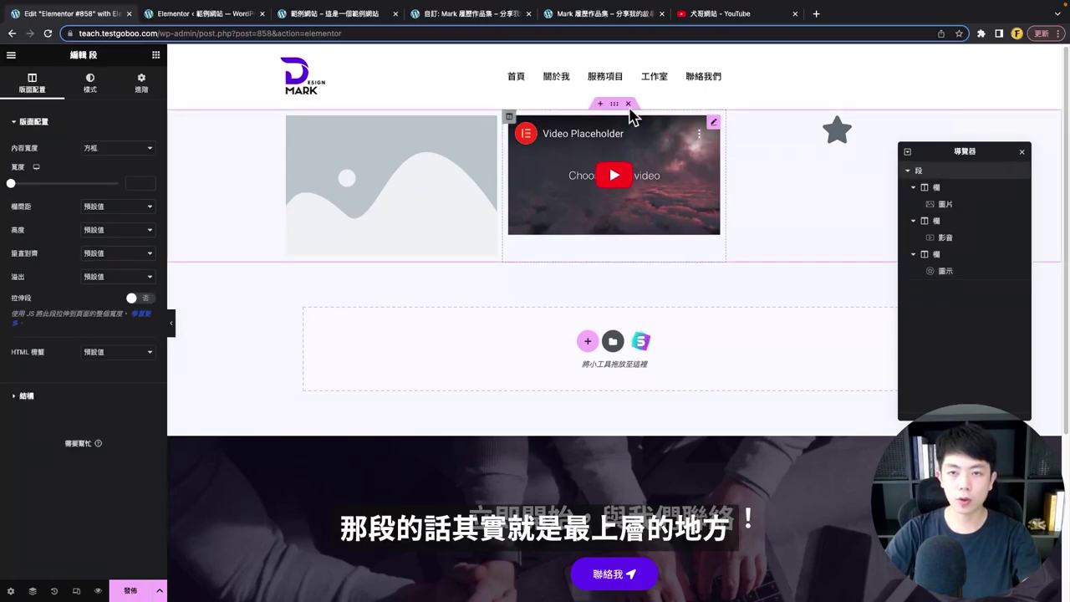
{"action": "left_click", "coordinate": [945, 189]}
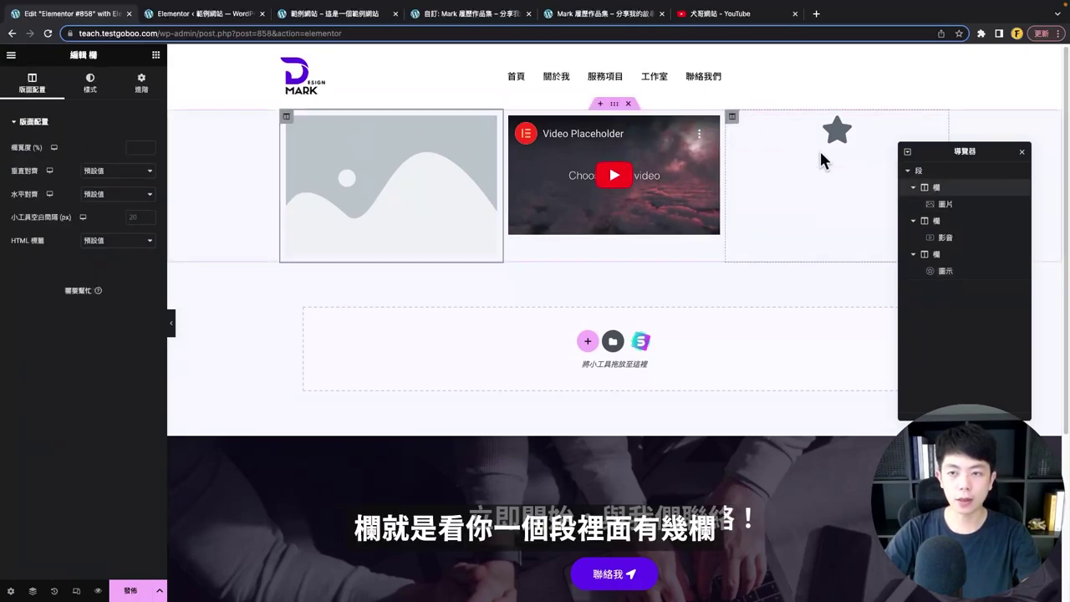
{"action": "left_click", "coordinate": [957, 206]}
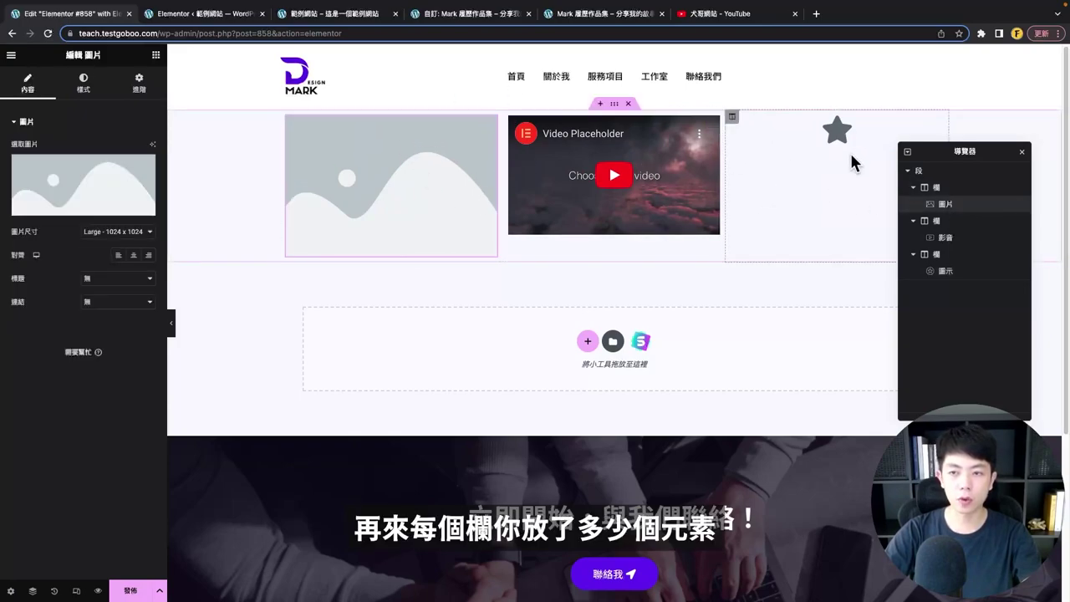
{"action": "left_click_drag", "start_coordinate": [949, 153], "coordinate": [970, 217]}
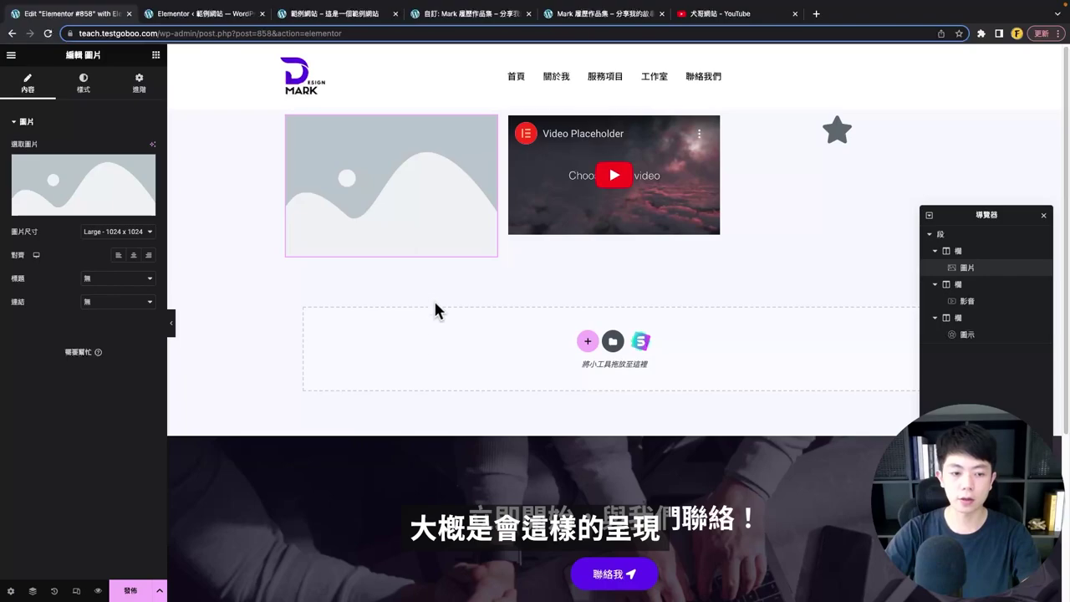
{"action": "key", "text": "super+i"}
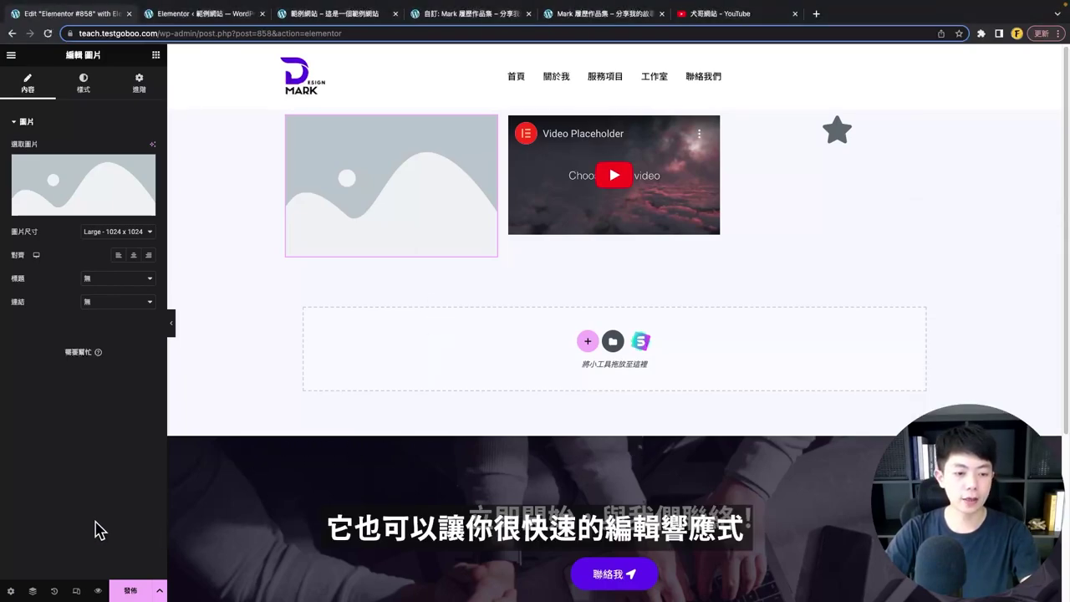
- Preview the three-column section at Tablet and Mobile widths, then switch back to Desktop
{"action": "left_click", "coordinate": [77, 591]}
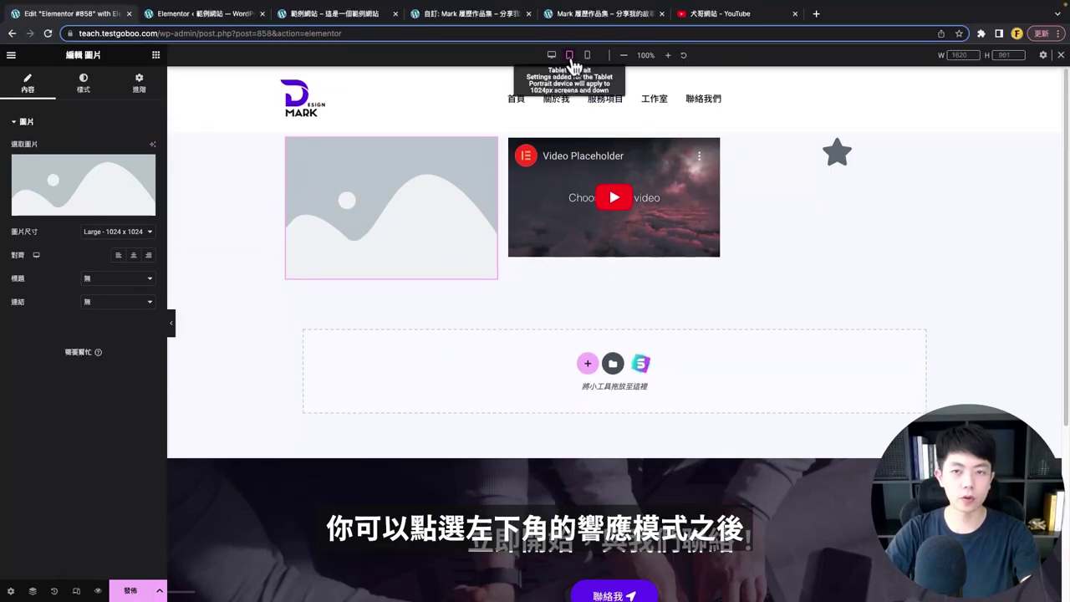
{"action": "left_click", "coordinate": [572, 55]}
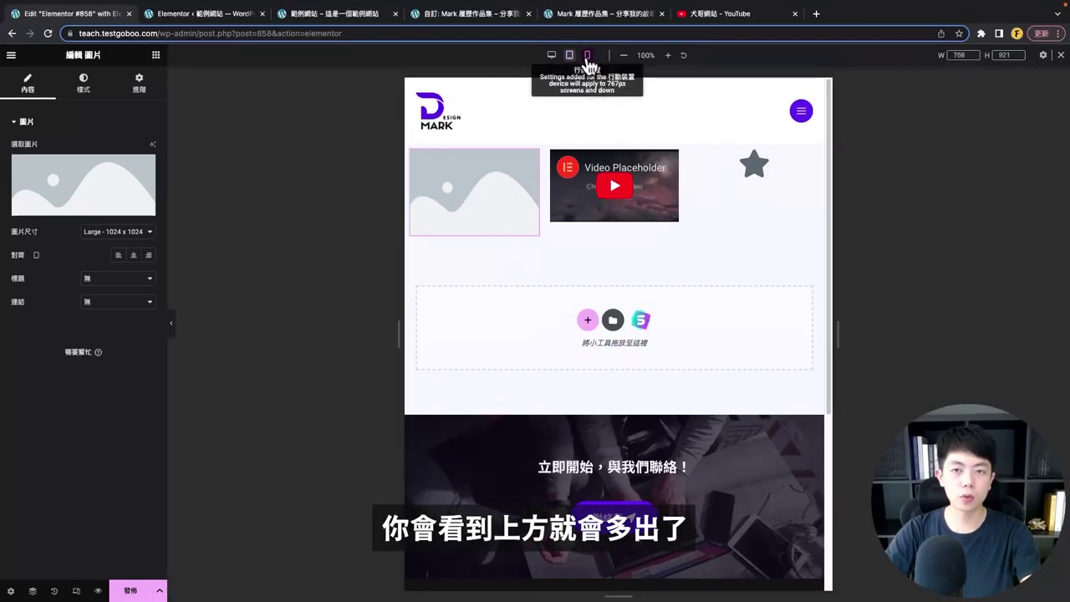
{"action": "left_click", "coordinate": [587, 56]}
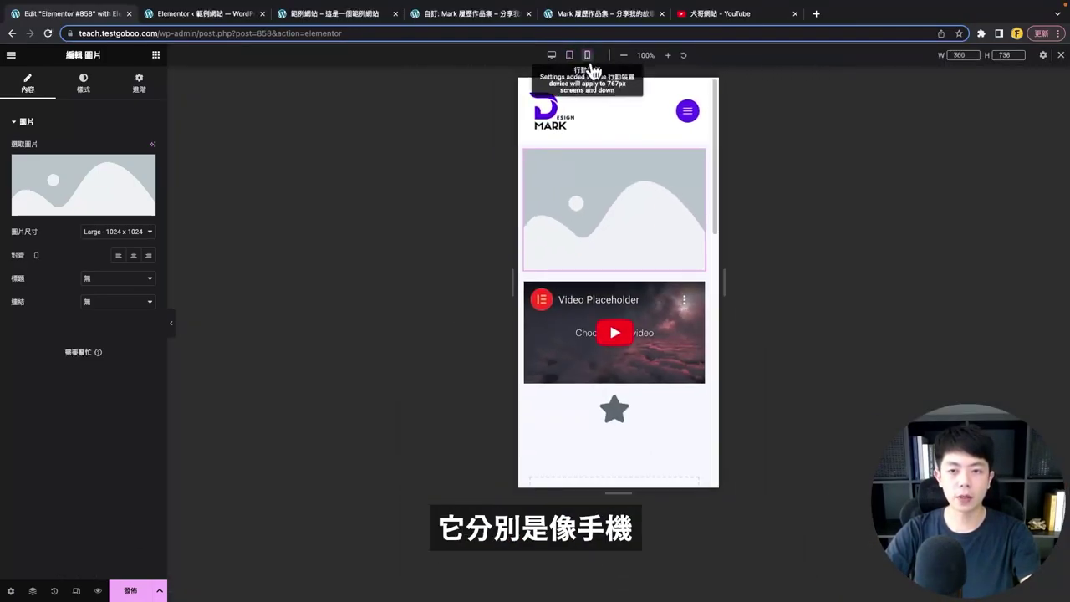
{"action": "scroll", "coordinate": [678, 399], "scroll_direction": "down", "scroll_amount": 1}
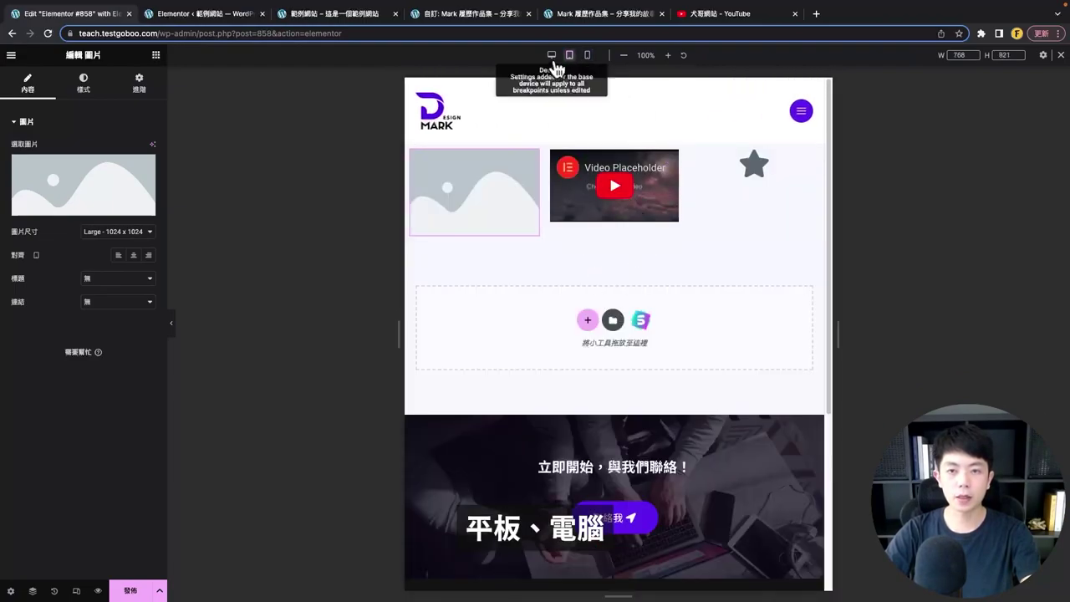
{"action": "left_click", "coordinate": [552, 56]}
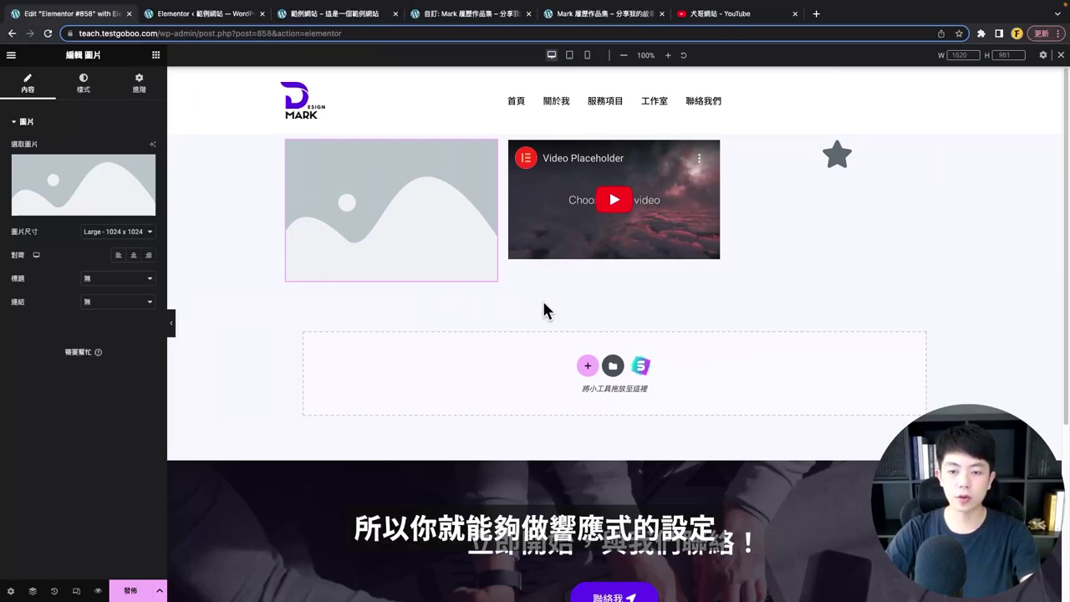
{"action": "scroll", "coordinate": [632, 330], "scroll_direction": "down", "scroll_amount": 1}
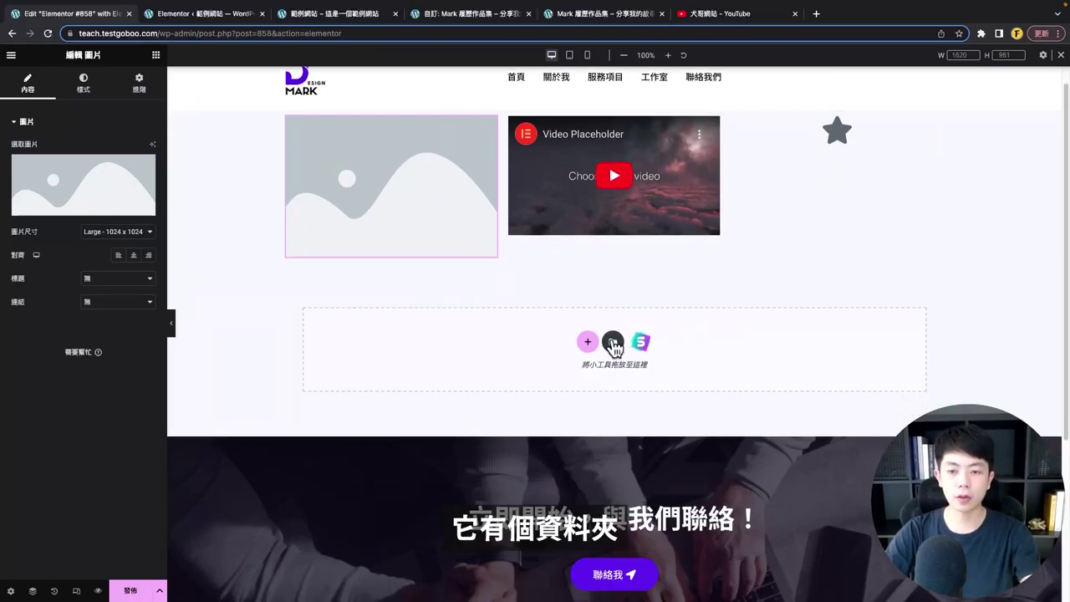
- Open the Template Library and scroll through its ready-made blocks
{"action": "left_click", "coordinate": [612, 342]}
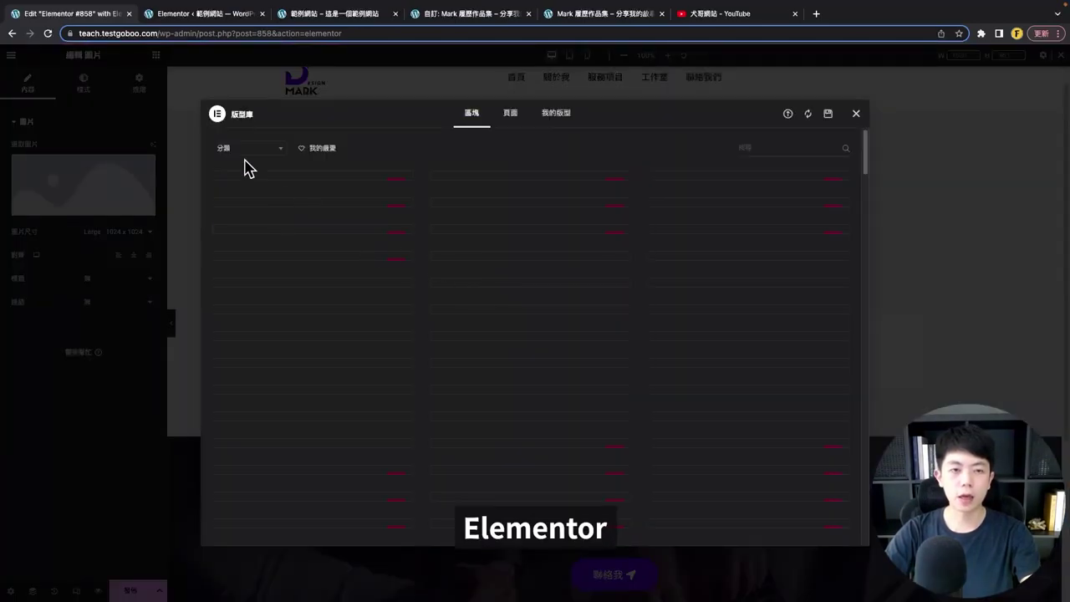
{"action": "scroll", "coordinate": [383, 208], "scroll_direction": "down", "scroll_amount": 10}
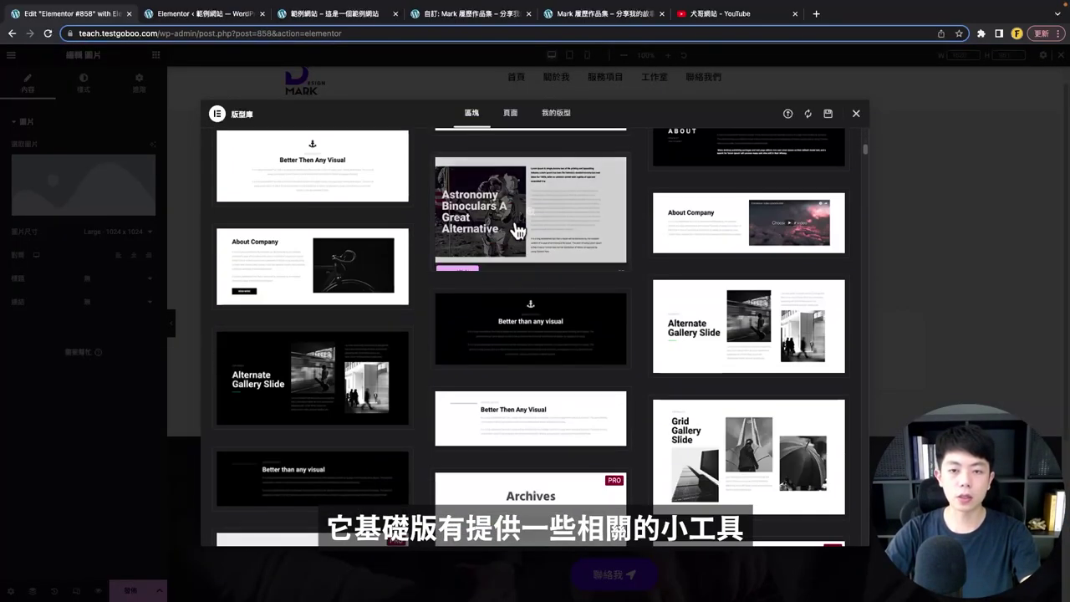
{"action": "scroll", "coordinate": [497, 351], "scroll_direction": "down", "scroll_amount": 1}
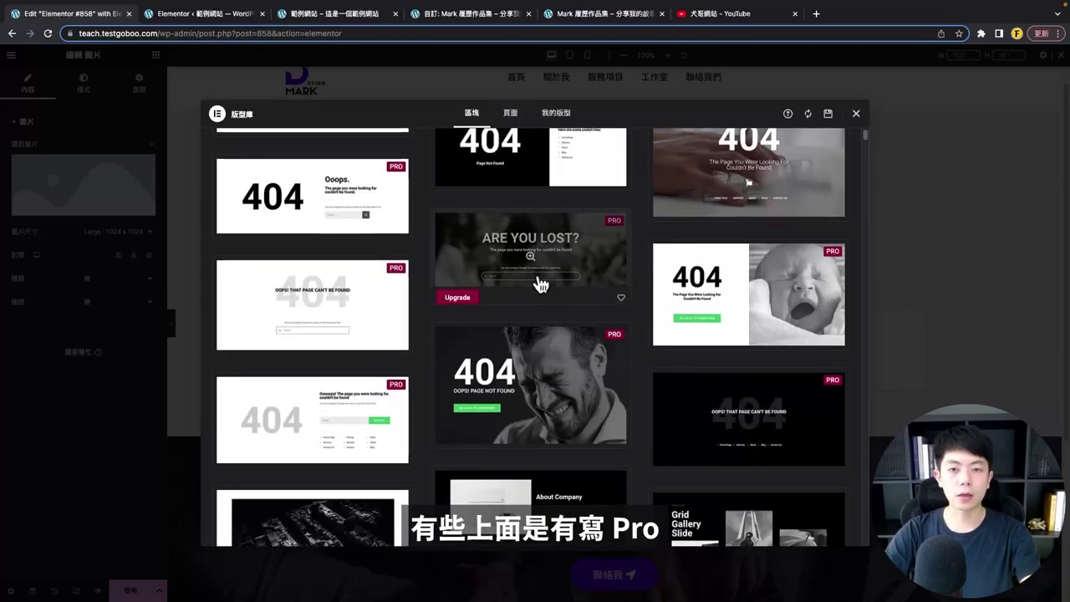
{"action": "scroll", "coordinate": [535, 276], "scroll_direction": "up", "scroll_amount": 10}
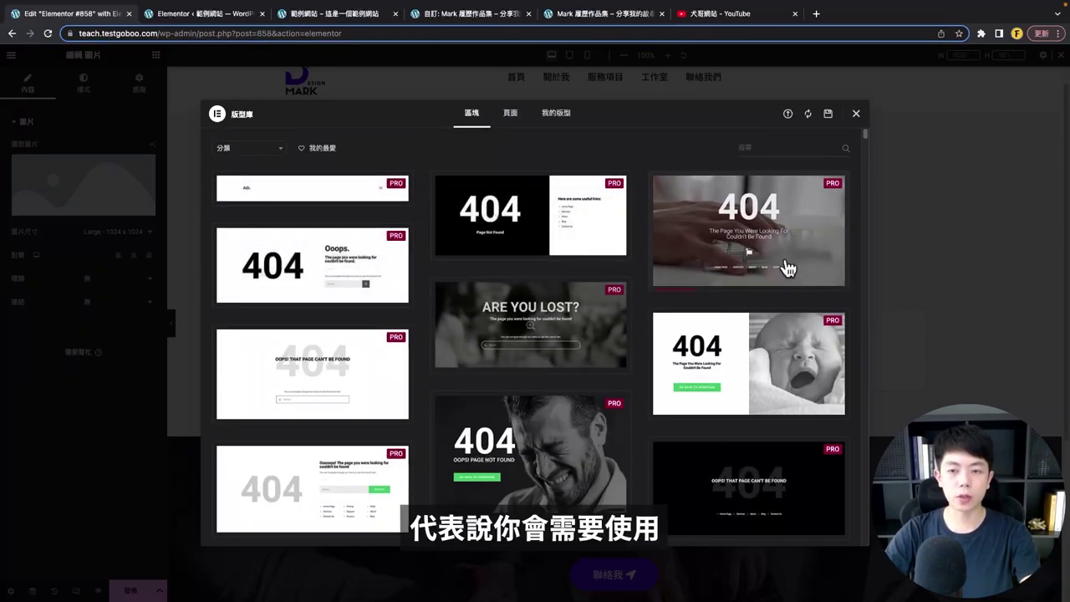
{"action": "scroll", "coordinate": [783, 268], "scroll_direction": "down", "scroll_amount": 1}
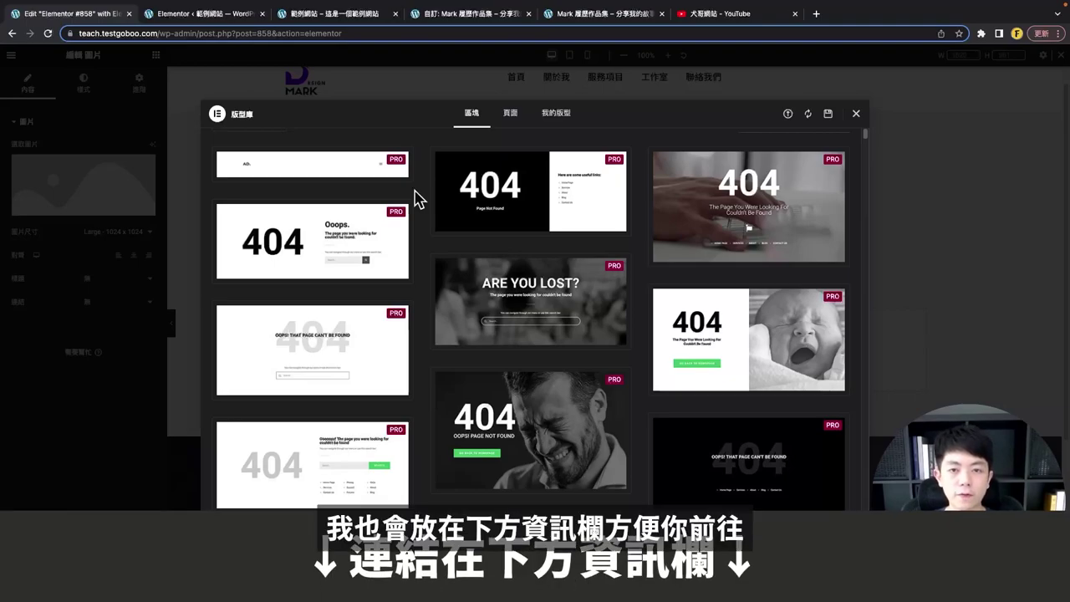
- Browse the Pages templates and the empty My Templates list, then close the library
{"action": "left_click", "coordinate": [510, 113]}
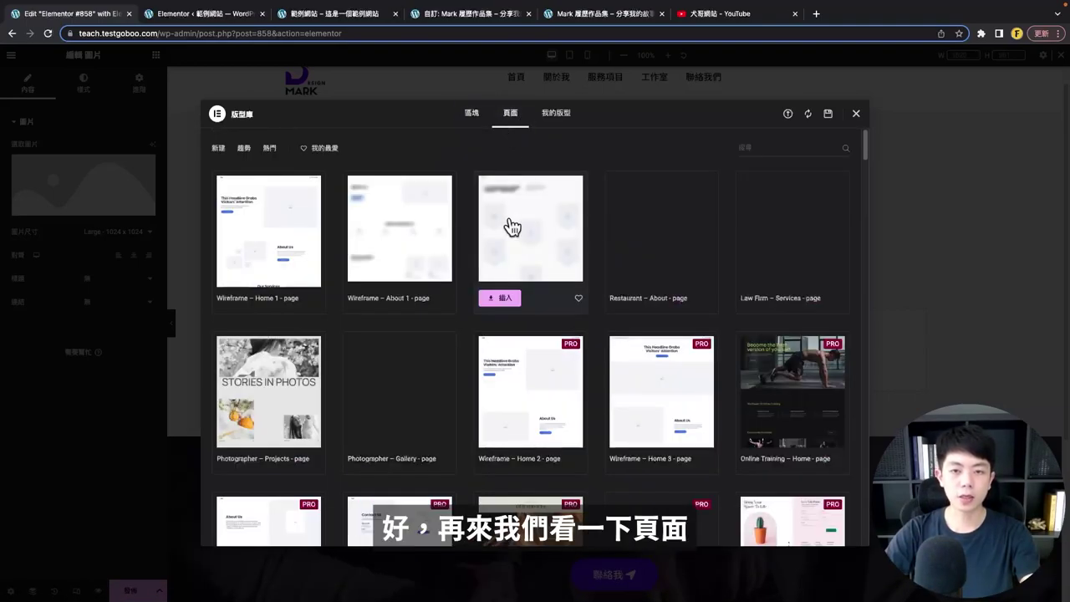
{"action": "scroll", "coordinate": [568, 284], "scroll_direction": "down", "scroll_amount": 1}
{"action": "scroll", "coordinate": [351, 243], "scroll_direction": "up", "scroll_amount": 1}
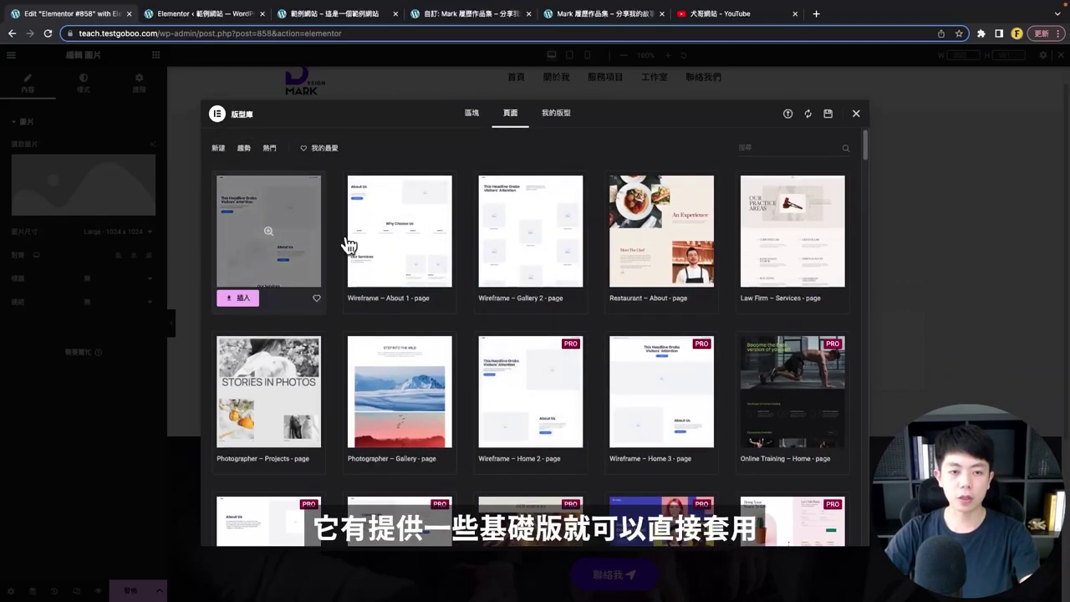
{"action": "scroll", "coordinate": [720, 309], "scroll_direction": "down", "scroll_amount": 1}
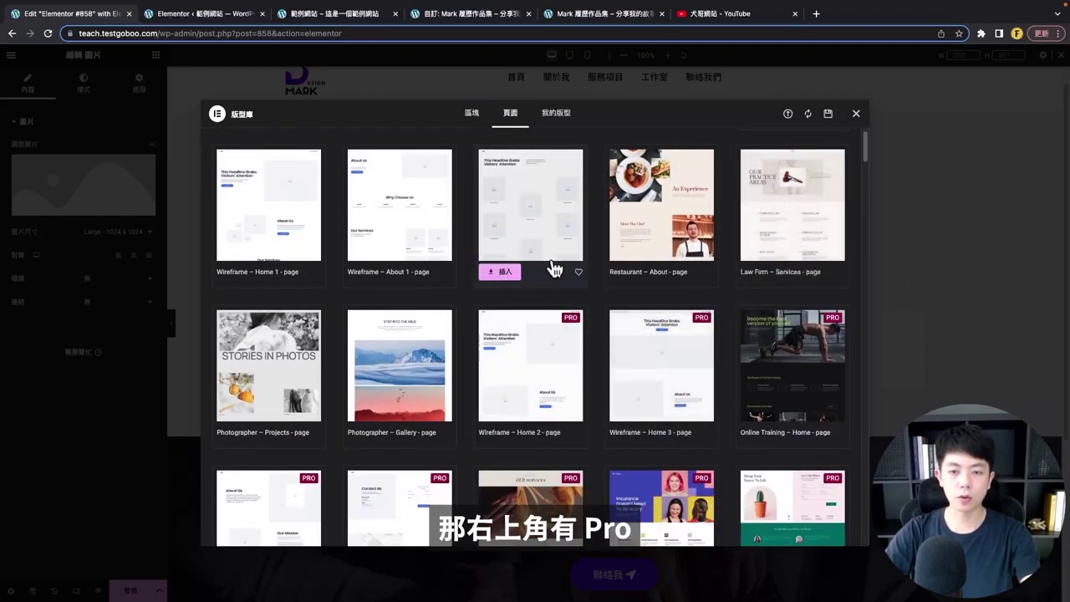
{"action": "scroll", "coordinate": [560, 347], "scroll_direction": "down", "scroll_amount": 10}
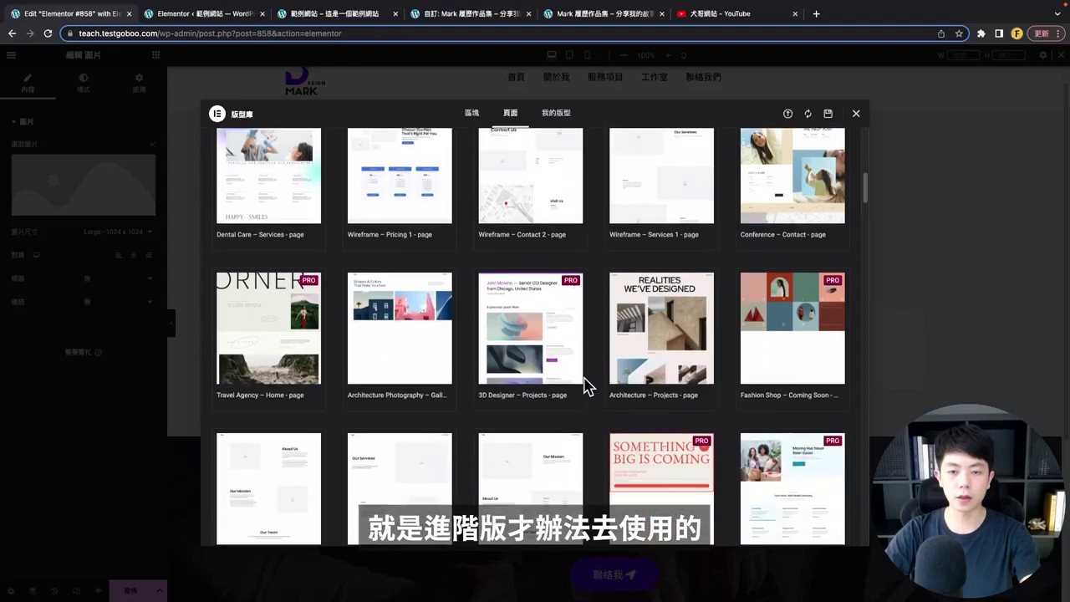
{"action": "scroll", "coordinate": [584, 372], "scroll_direction": "down", "scroll_amount": 3}
{"action": "left_click", "coordinate": [556, 113]}
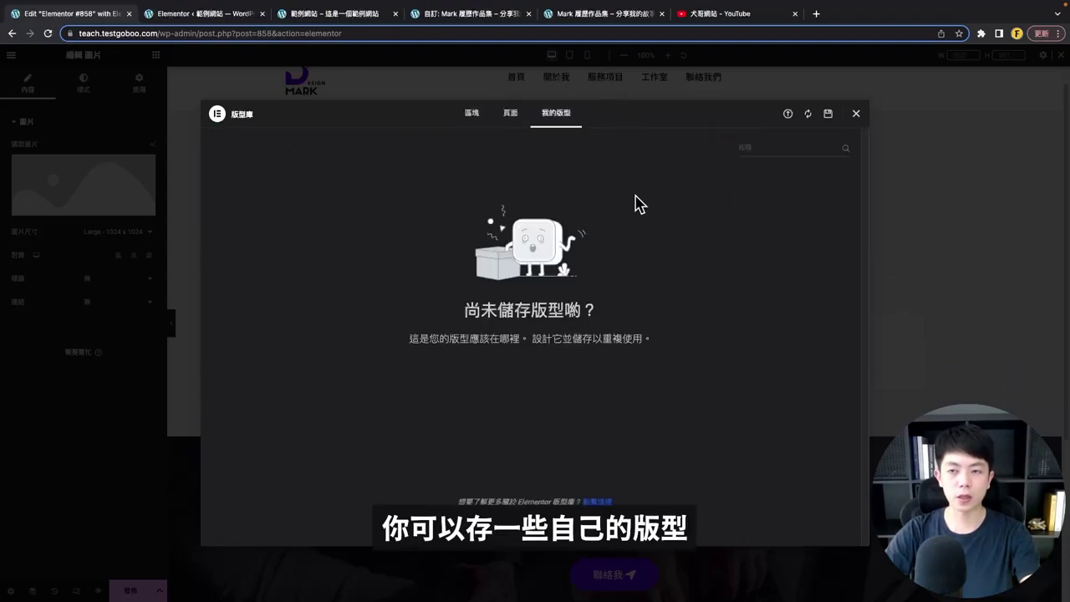
{"action": "left_click", "coordinate": [856, 113]}
- Reorder the columns to video, star, then image
{"action": "scroll", "coordinate": [644, 362], "scroll_direction": "up", "scroll_amount": 1}
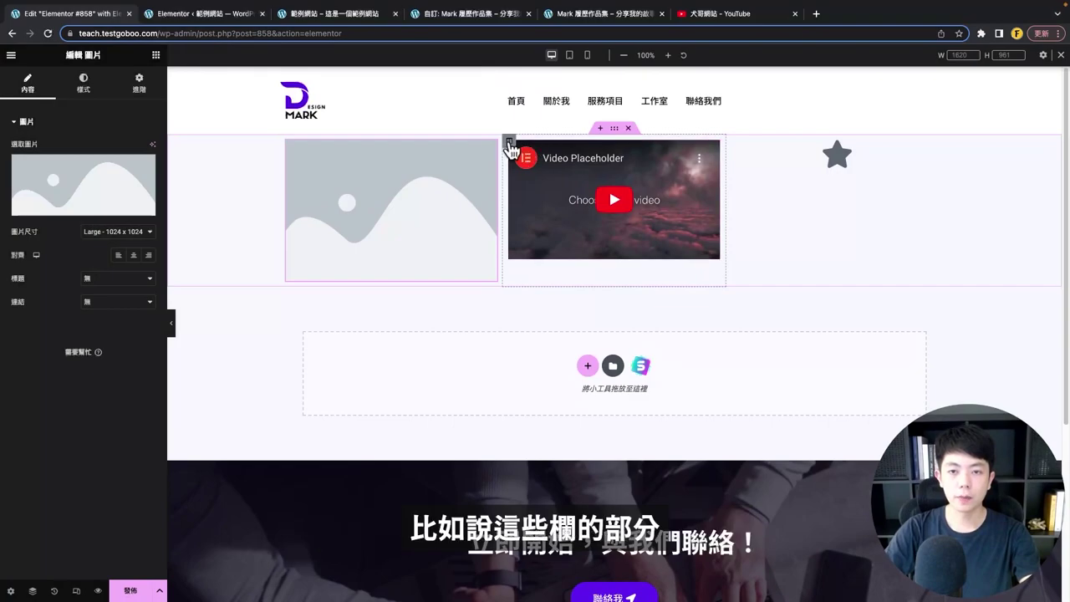
{"action": "left_click_drag", "start_coordinate": [511, 147], "coordinate": [242, 186]}
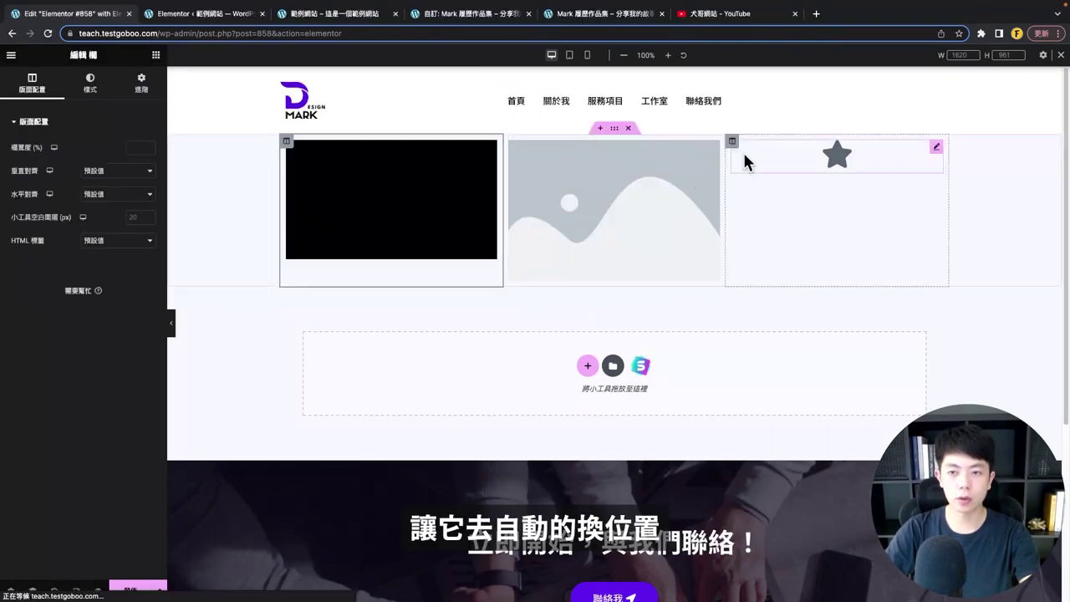
{"action": "left_click_drag", "start_coordinate": [733, 147], "coordinate": [585, 168]}
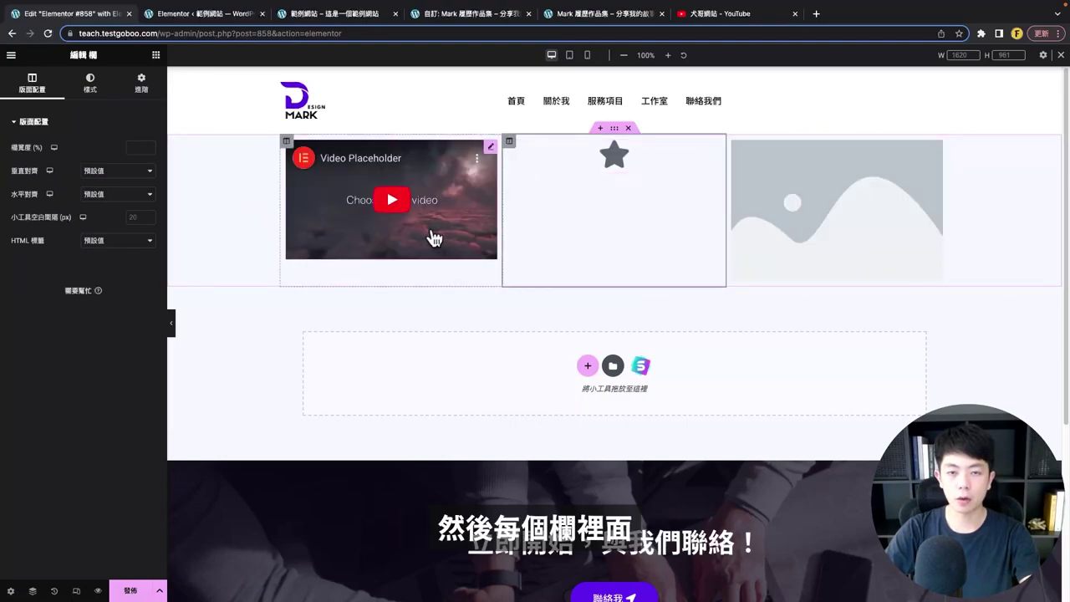
- Add an Icon List widget below the star icon
{"action": "left_click", "coordinate": [156, 54]}
{"action": "scroll", "coordinate": [34, 402], "scroll_direction": "down", "scroll_amount": 15}
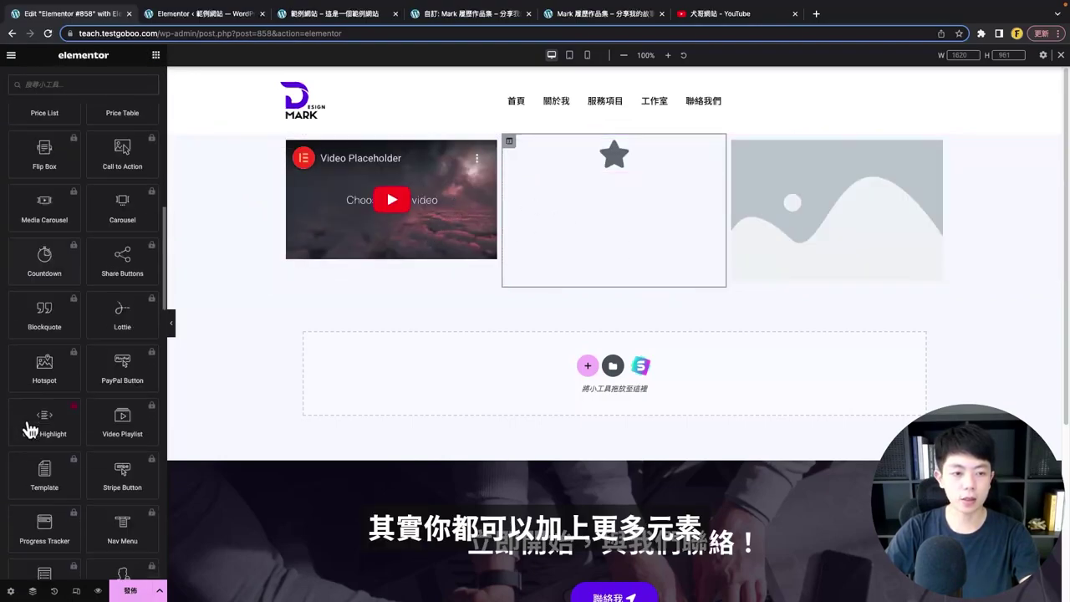
{"action": "scroll", "coordinate": [46, 427], "scroll_direction": "up", "scroll_amount": 10}
{"action": "left_click_drag", "start_coordinate": [126, 136], "coordinate": [425, 370]}
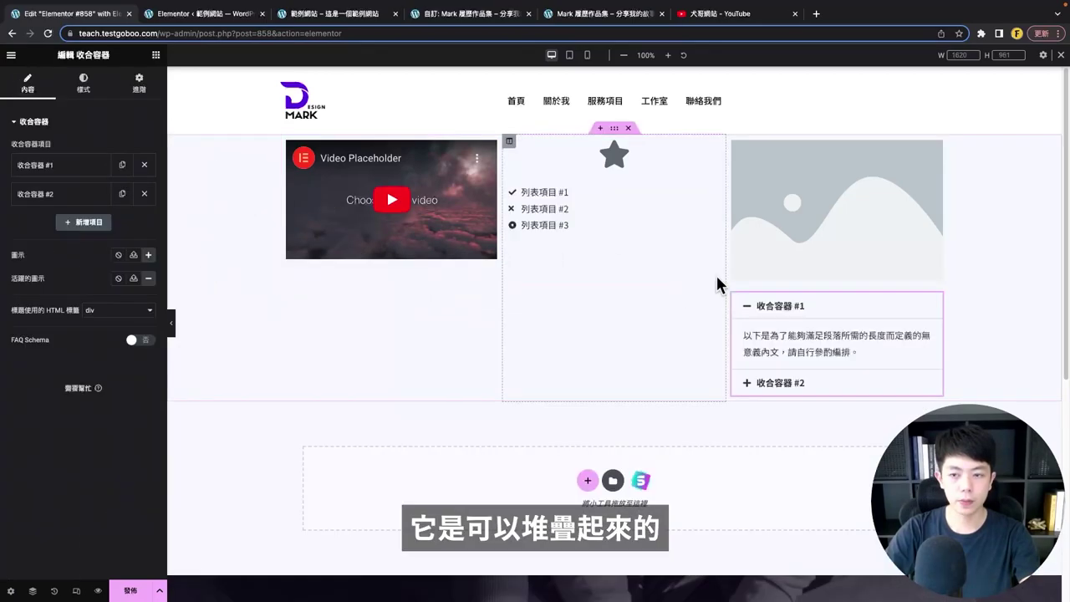
- Add a third item to the accordion below the image and select its placeholder content
{"action": "left_click", "coordinate": [67, 171]}
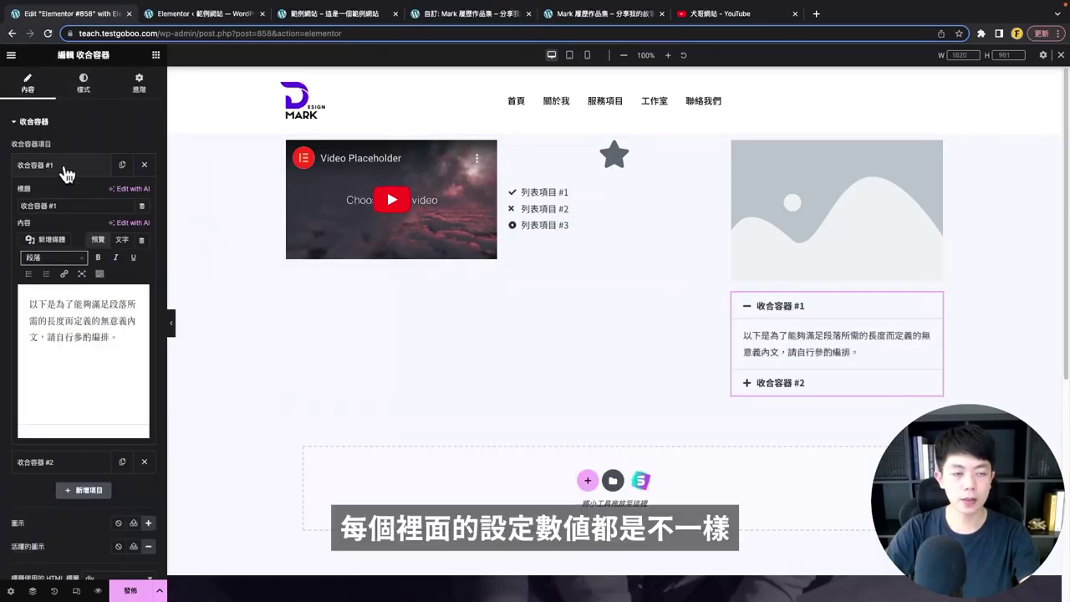
{"action": "scroll", "coordinate": [109, 458], "scroll_direction": "down", "scroll_amount": 3}
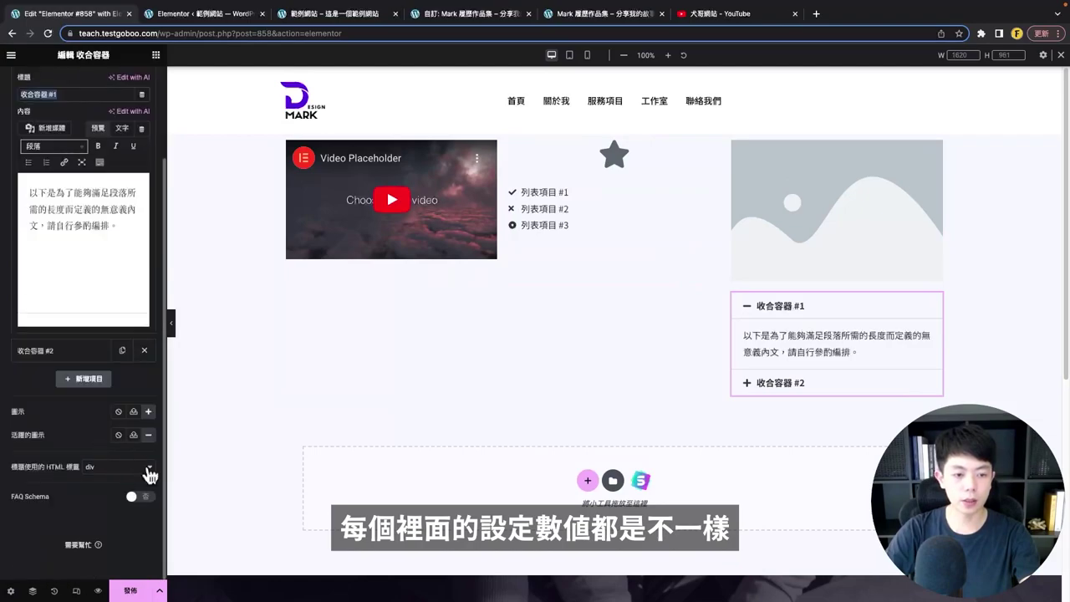
{"action": "scroll", "coordinate": [96, 322], "scroll_direction": "up", "scroll_amount": 3}
{"action": "left_click", "coordinate": [83, 81]}
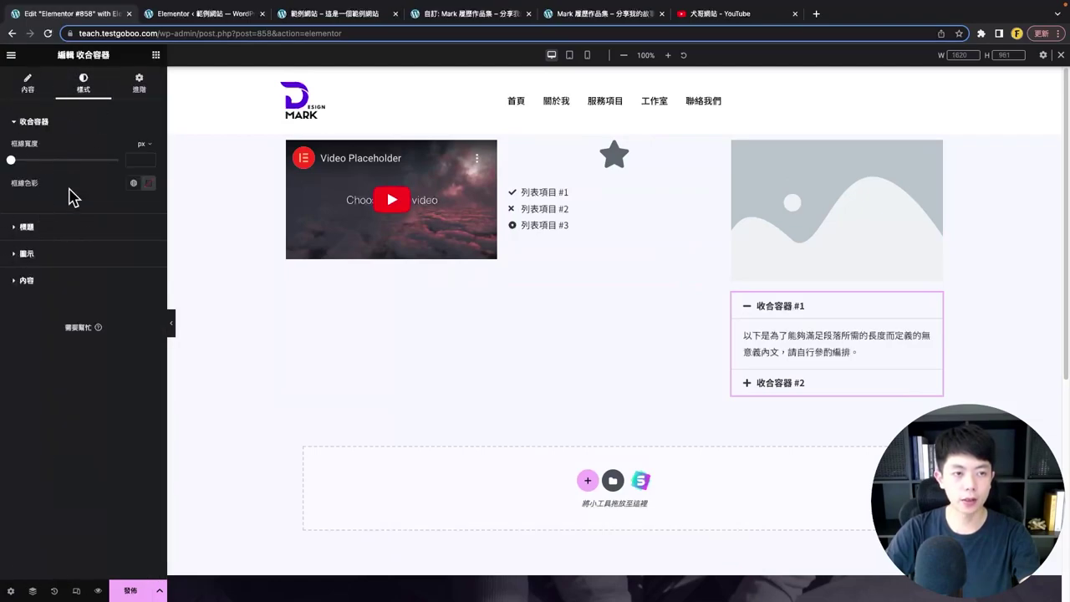
{"action": "left_click", "coordinate": [50, 227]}
{"action": "left_click", "coordinate": [928, 335]}
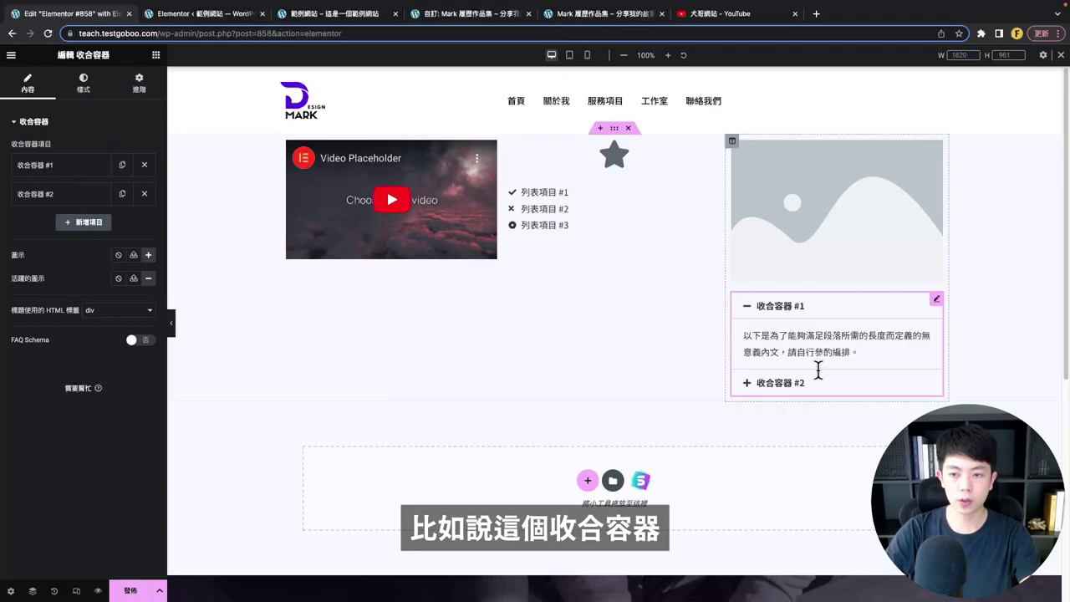
{"action": "left_click", "coordinate": [77, 224]}
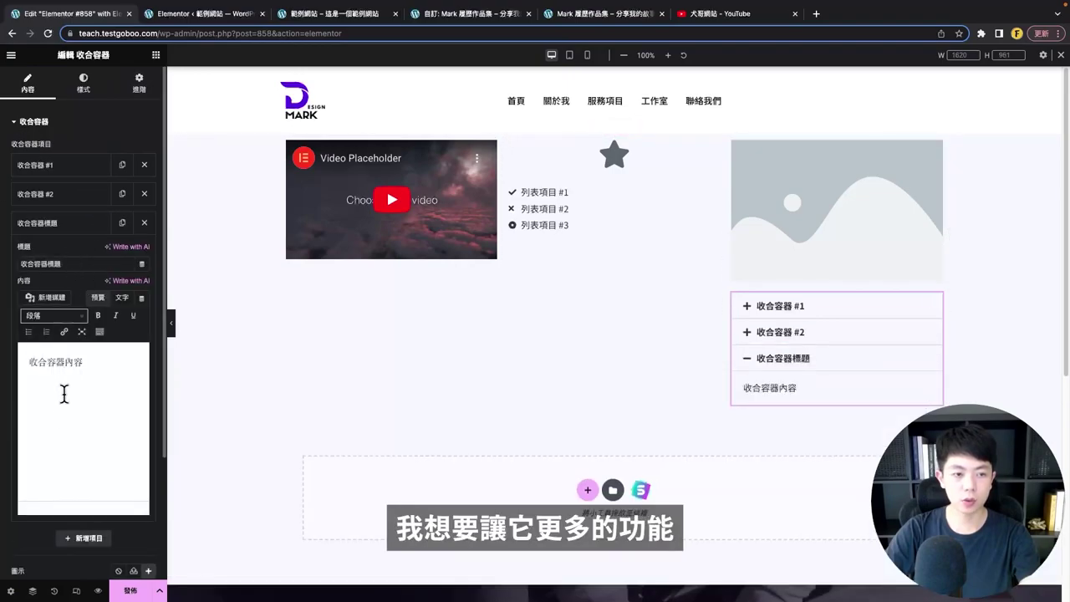
{"action": "left_click_drag", "start_coordinate": [123, 371], "coordinate": [29, 363]}
{"action": "left_click", "coordinate": [98, 363]}
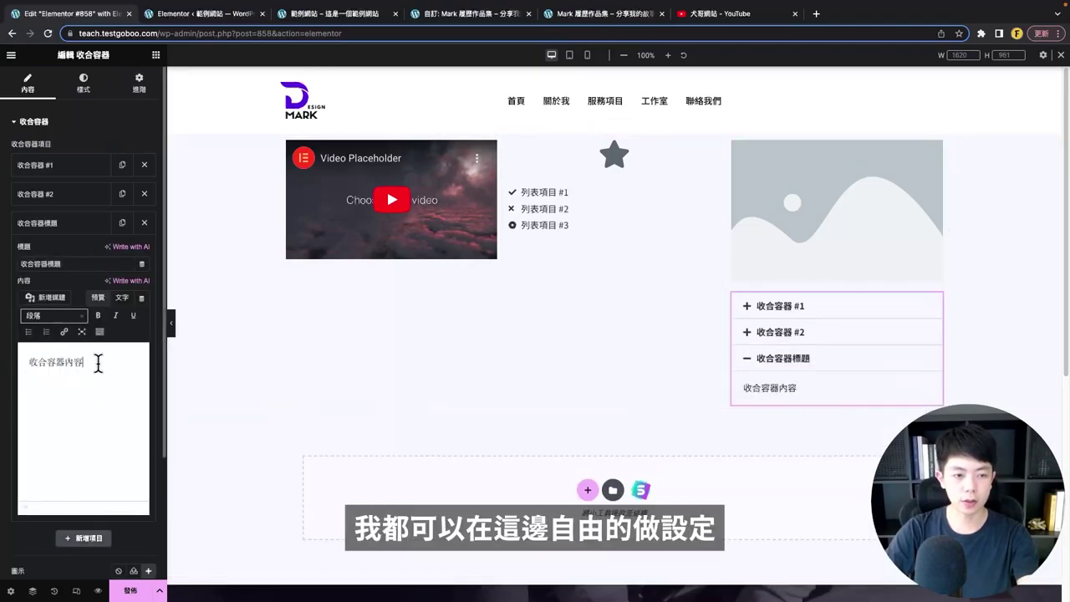
- Enter '12312313' as the third accordion item's content and collapse the item
{"action": "type", "text": "12312313"}
{"action": "left_click", "coordinate": [51, 222]}
{"action": "scroll", "coordinate": [610, 126], "scroll_direction": "down", "scroll_amount": 1}
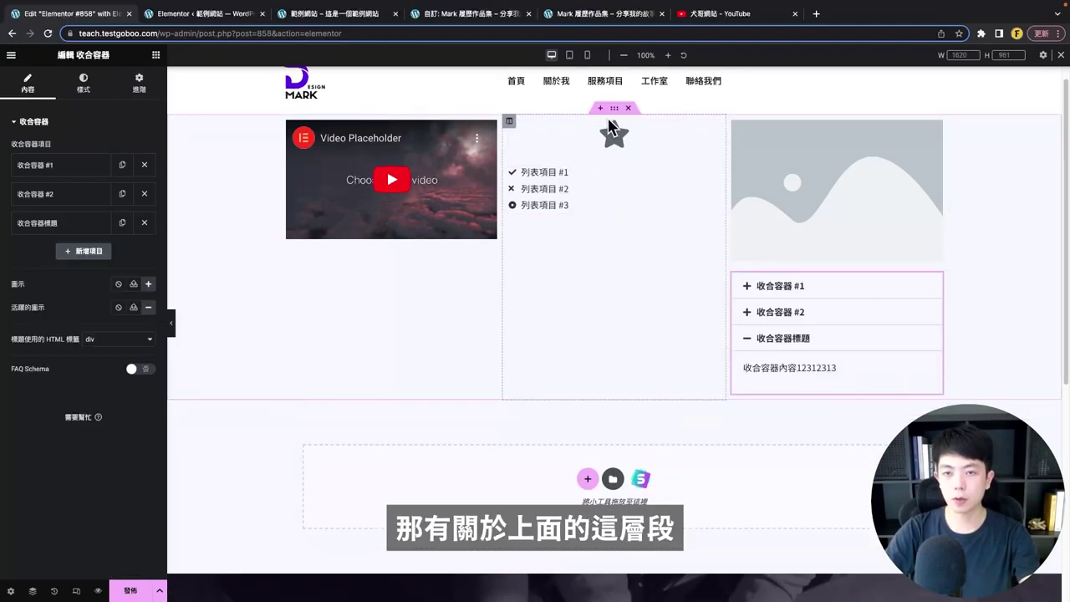
{"action": "scroll", "coordinate": [610, 126], "scroll_direction": "up", "scroll_amount": 1}
- Duplicate the three-column section, then delete the duplicate
{"action": "left_click", "coordinate": [615, 130]}
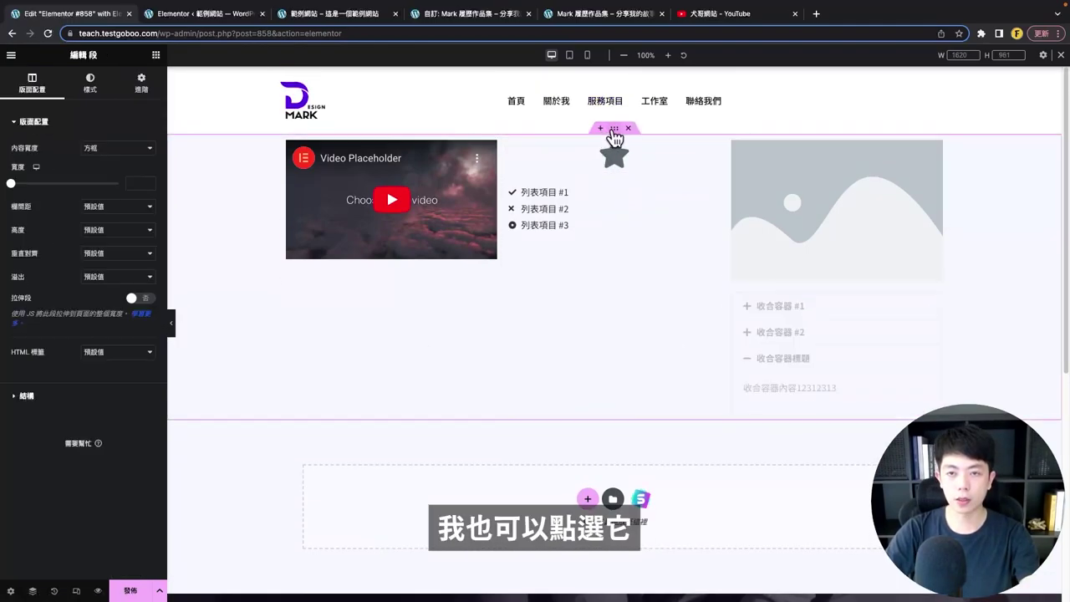
{"action": "right_click", "coordinate": [614, 133]}
{"action": "left_click", "coordinate": [637, 158]}
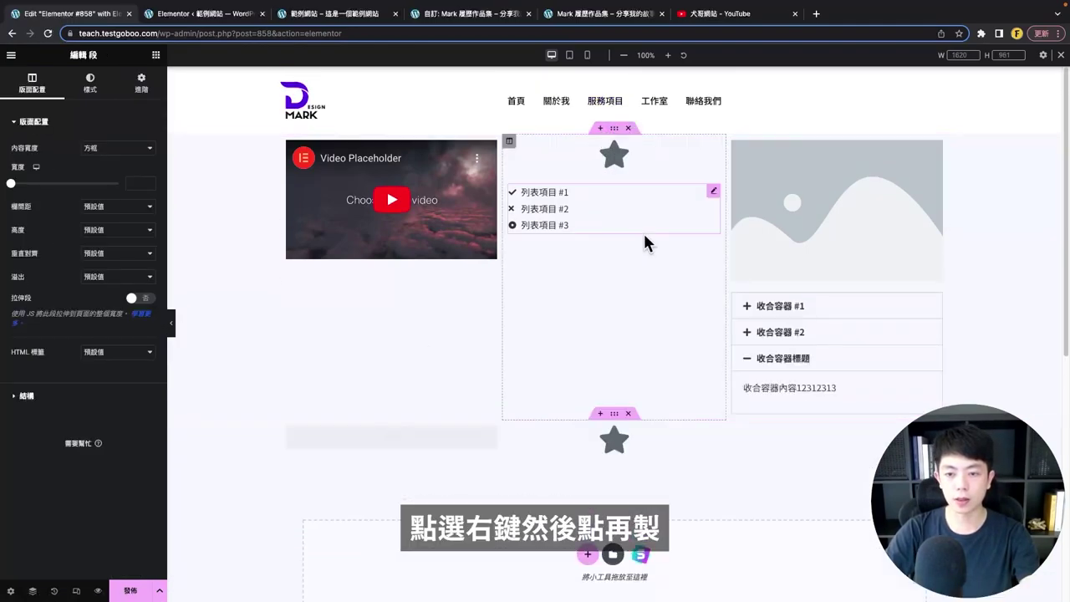
{"action": "scroll", "coordinate": [658, 256], "scroll_direction": "up", "scroll_amount": 2}
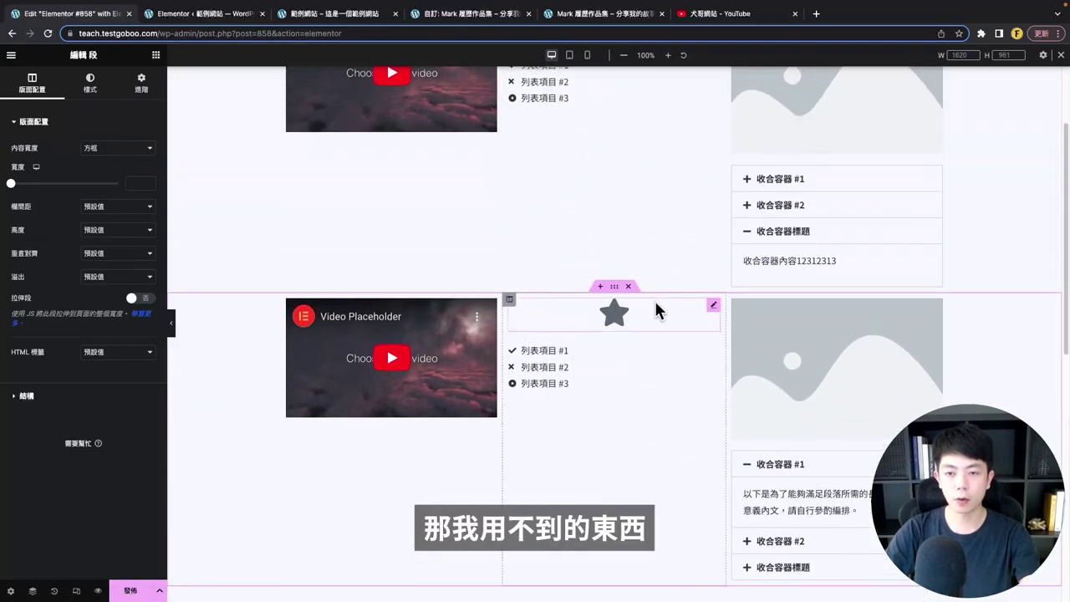
{"action": "left_click", "coordinate": [630, 287]}
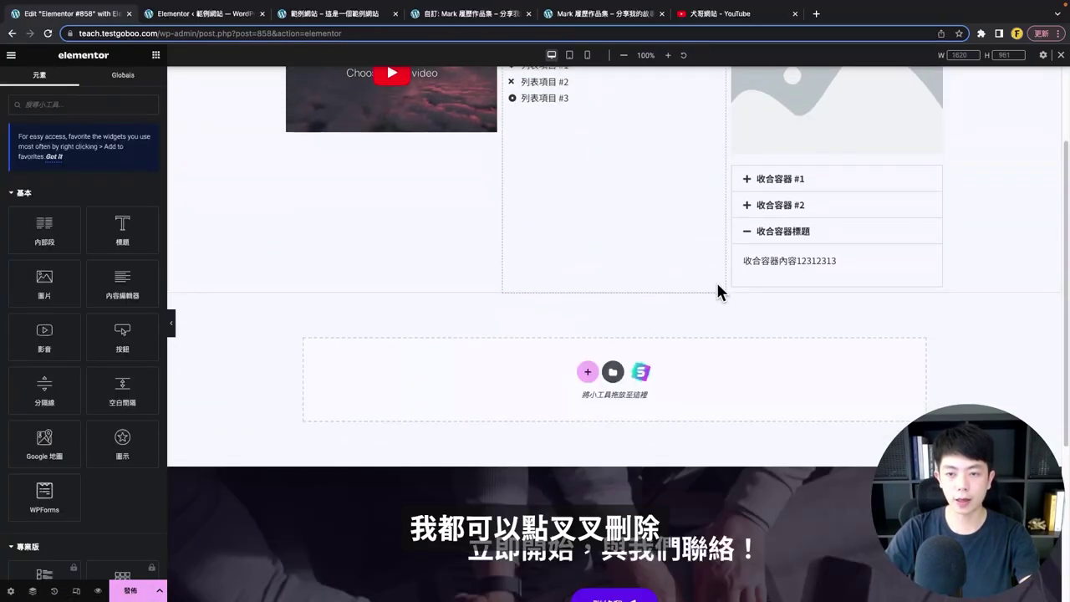
{"action": "scroll", "coordinate": [728, 209], "scroll_direction": "up", "scroll_amount": 2}
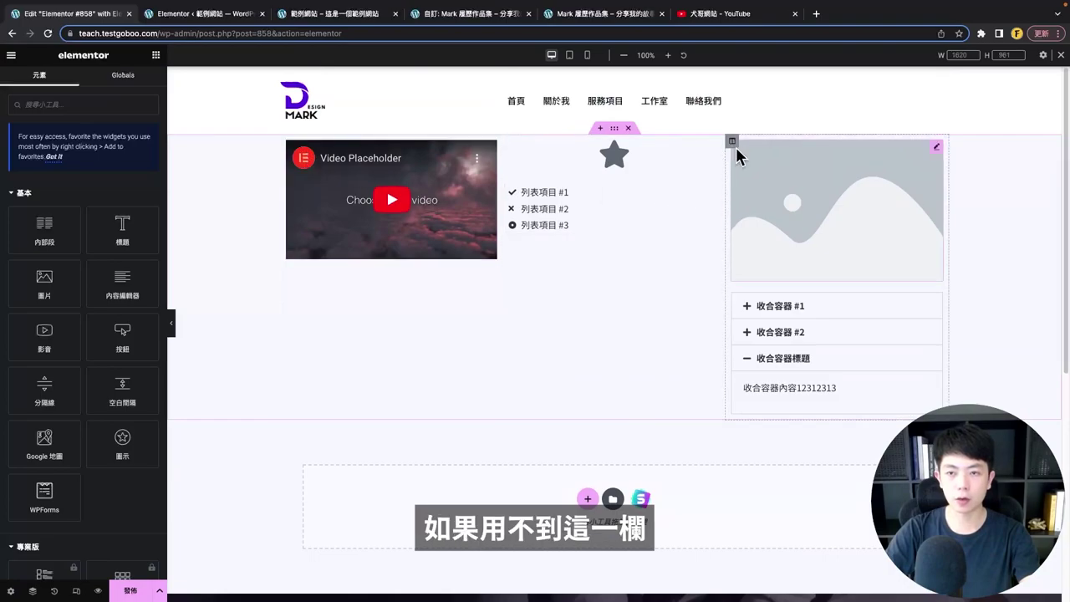
- Delete the image-and-accordion column, leaving two columns
{"action": "left_click", "coordinate": [732, 143]}
{"action": "right_click", "coordinate": [732, 148]}
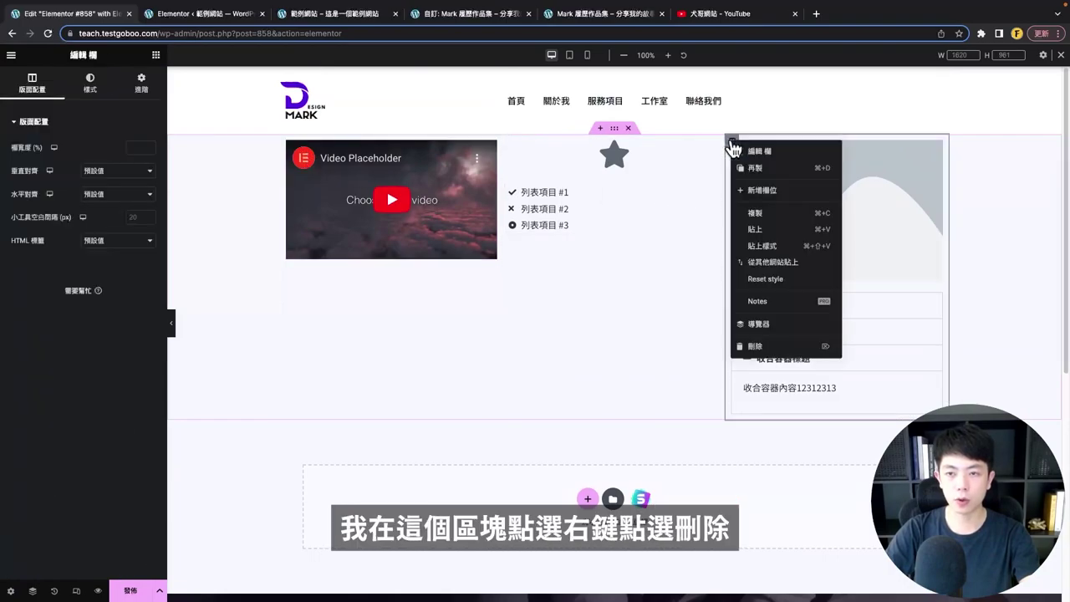
{"action": "left_click", "coordinate": [765, 347]}
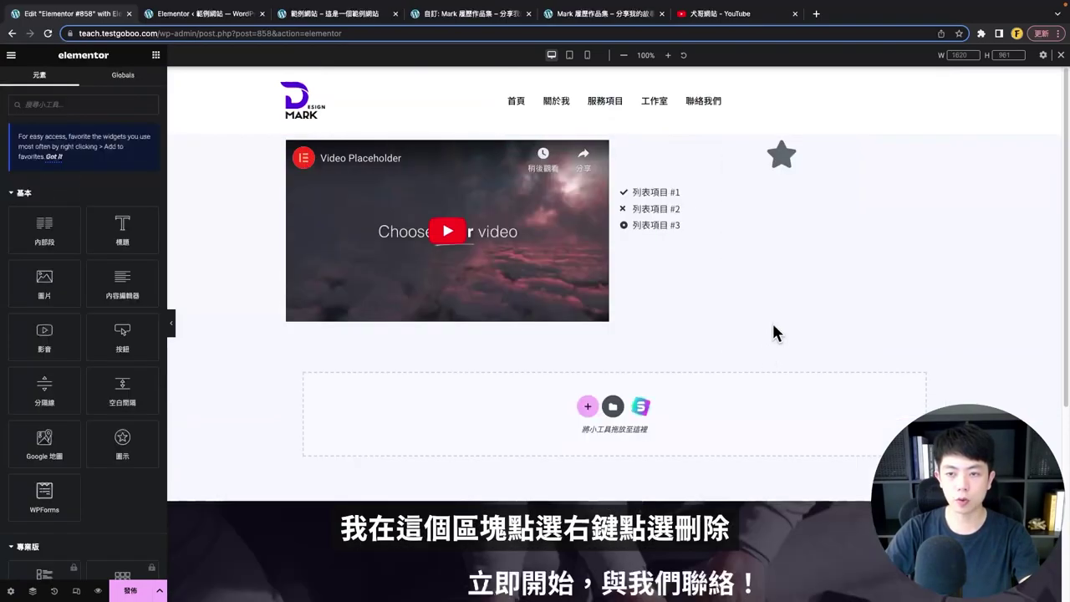
{"action": "scroll", "coordinate": [637, 376], "scroll_direction": "down", "scroll_amount": 3}
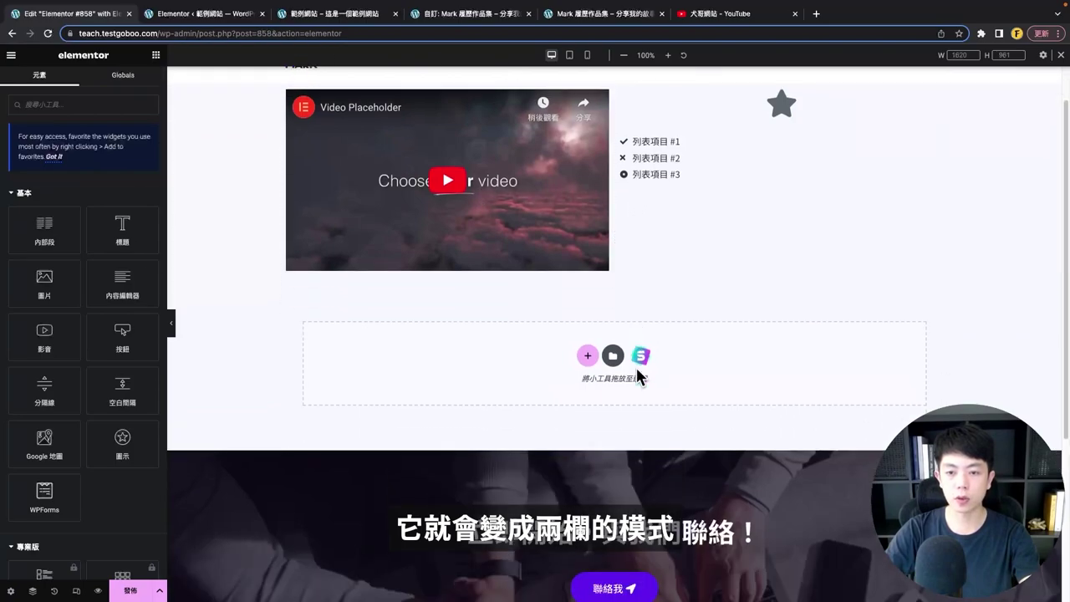
- Add a four-column section in the empty area, then delete it
{"action": "left_click", "coordinate": [586, 262]}
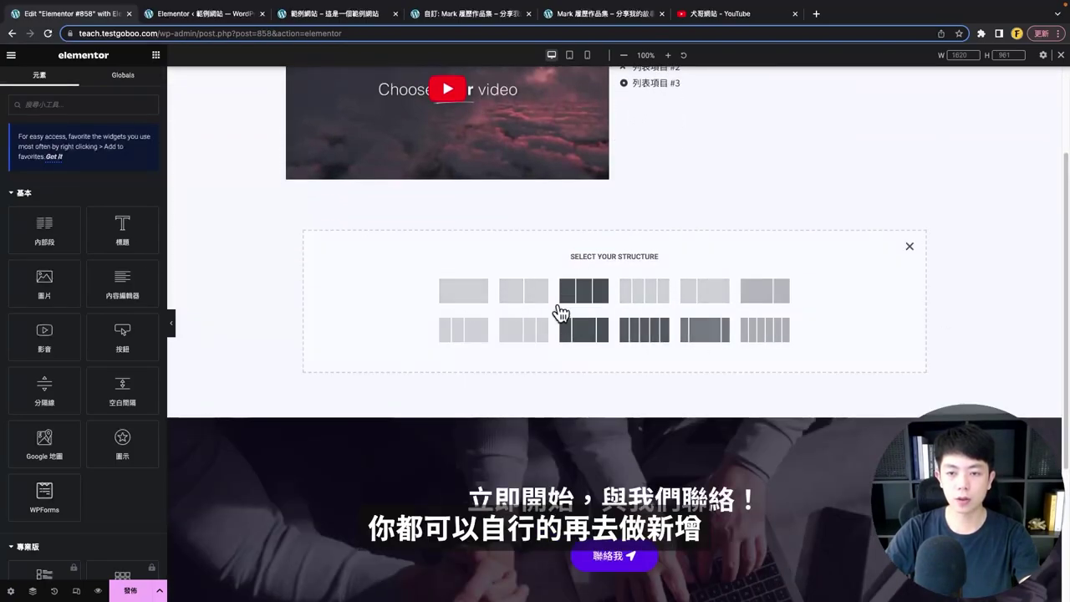
{"action": "left_click", "coordinate": [627, 294]}
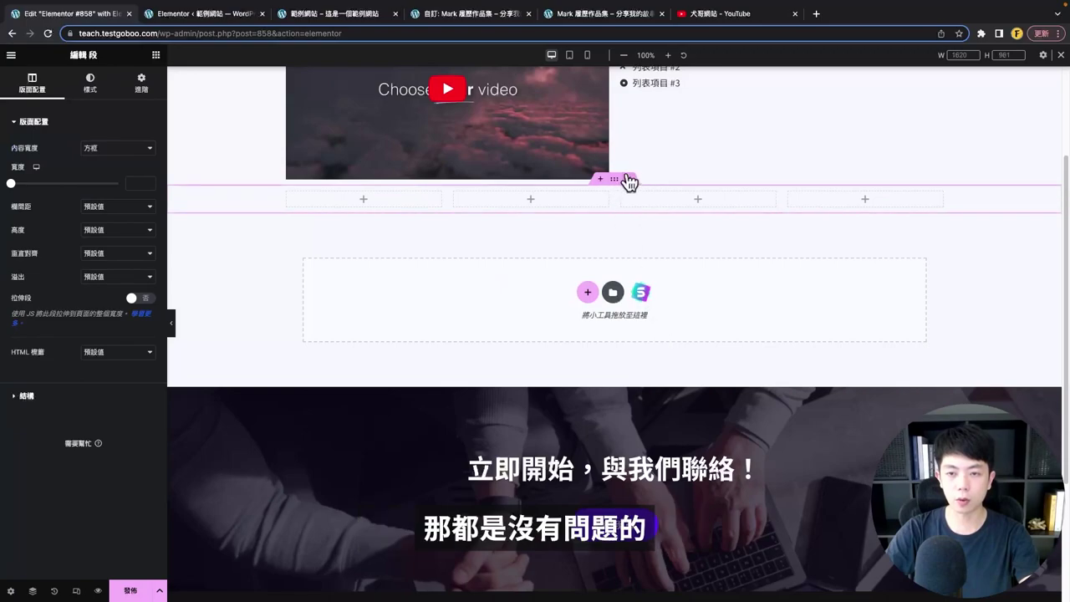
{"action": "left_click", "coordinate": [629, 181]}
{"action": "scroll", "coordinate": [582, 334], "scroll_direction": "up", "scroll_amount": 3}
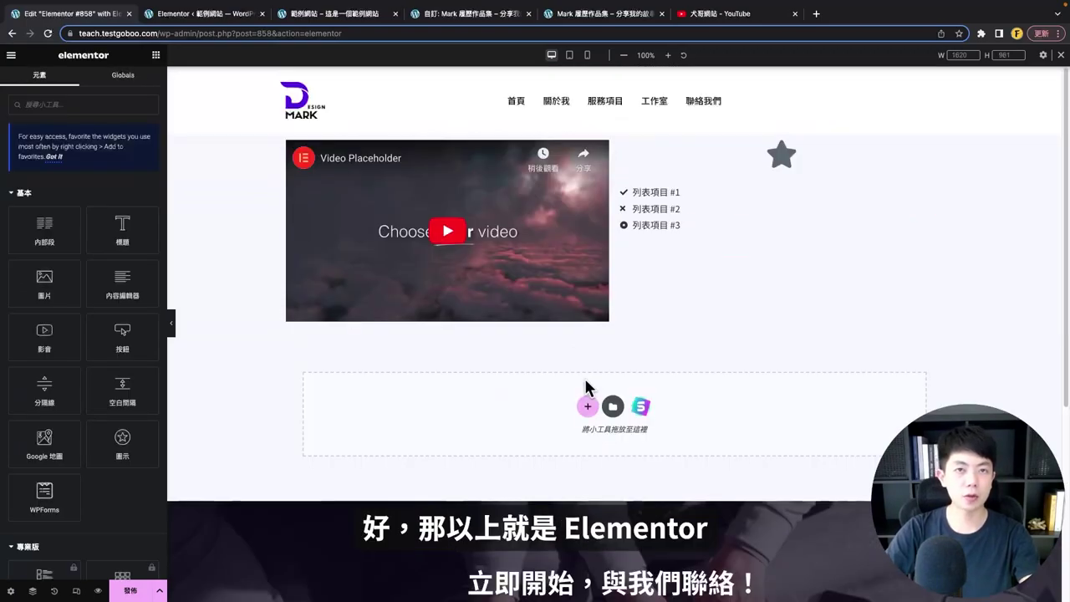
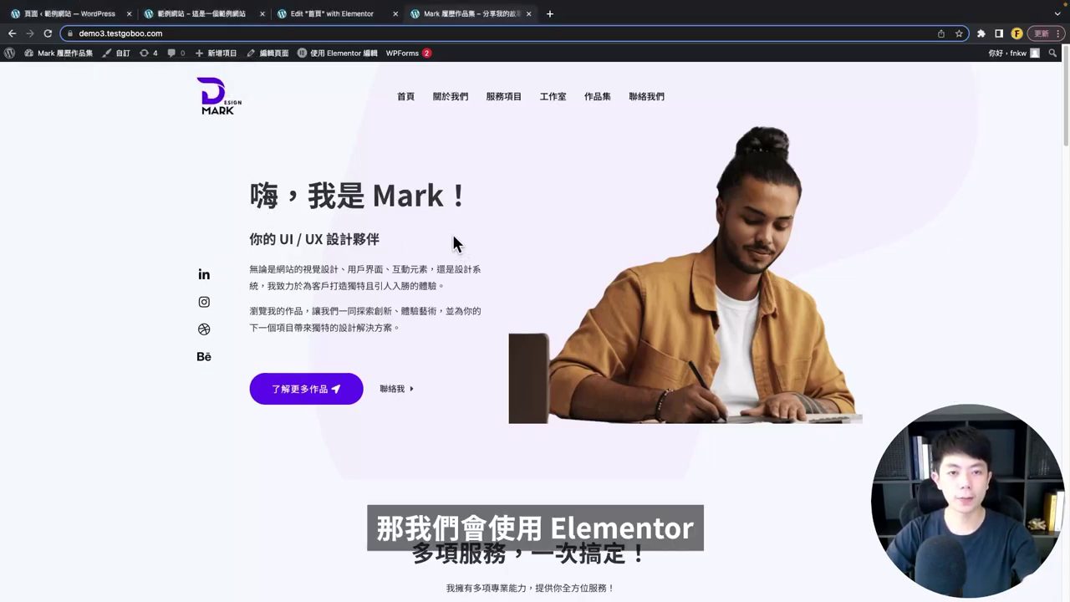
- Scroll through the Dave voice-over sample site, then the Mark portfolio reference page
{"action": "left_click", "coordinate": [199, 22]}
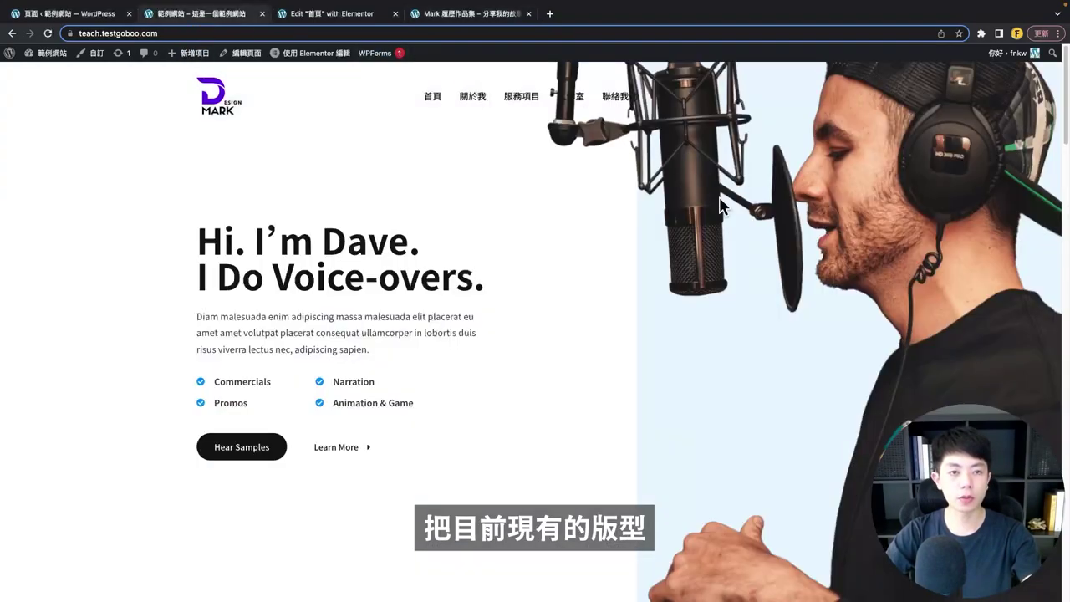
{"action": "scroll", "coordinate": [416, 227], "scroll_direction": "down", "scroll_amount": 5}
{"action": "scroll", "coordinate": [443, 126], "scroll_direction": "up", "scroll_amount": 5}
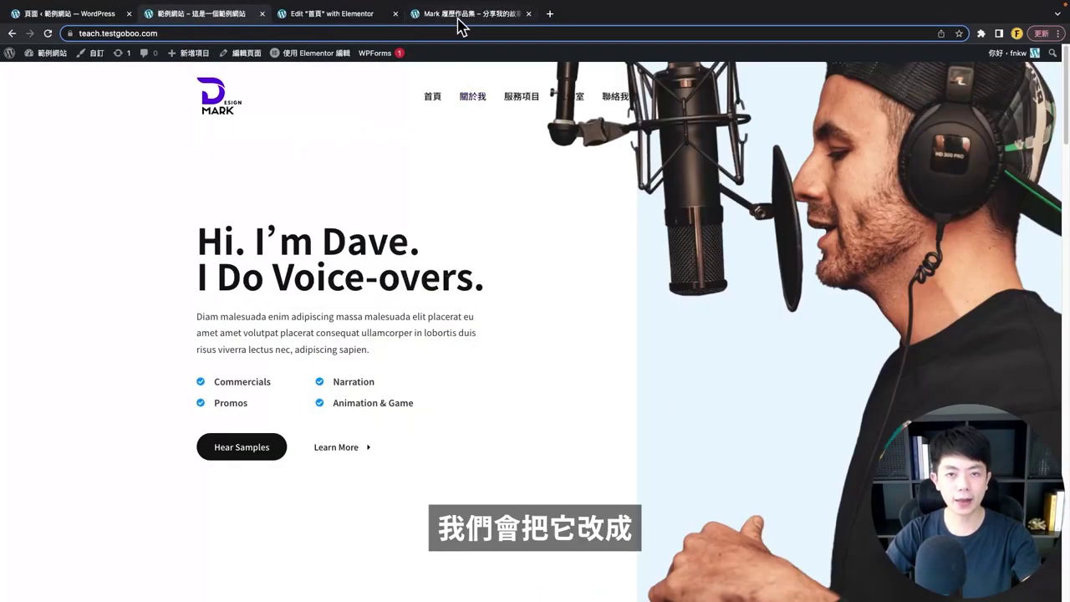
{"action": "left_click", "coordinate": [458, 20]}
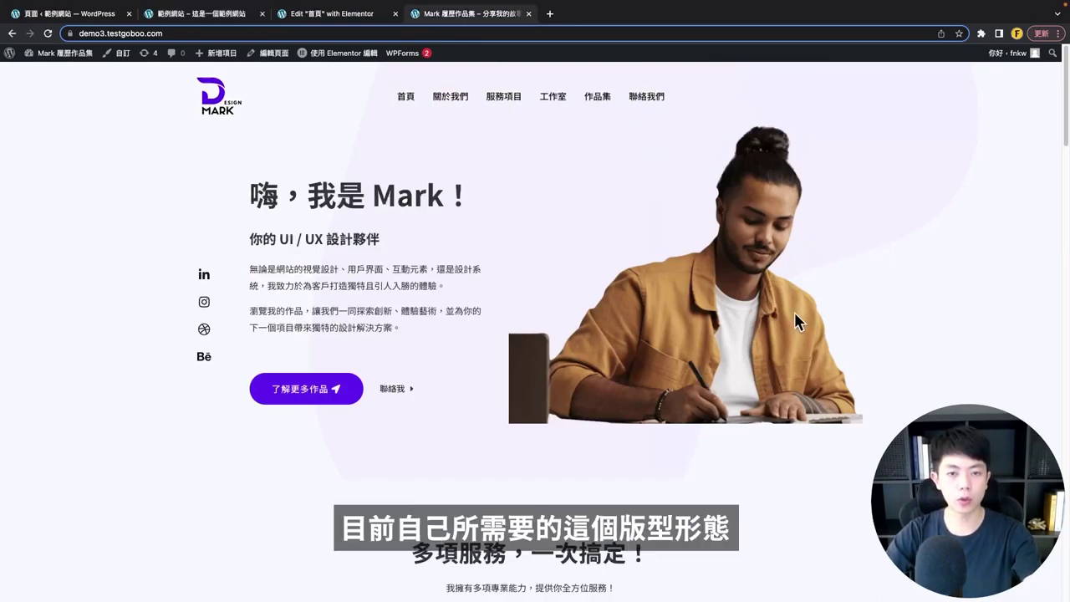
{"action": "scroll", "coordinate": [507, 290], "scroll_direction": "down", "scroll_amount": 5}
{"action": "scroll", "coordinate": [506, 289], "scroll_direction": "up", "scroll_amount": 5}
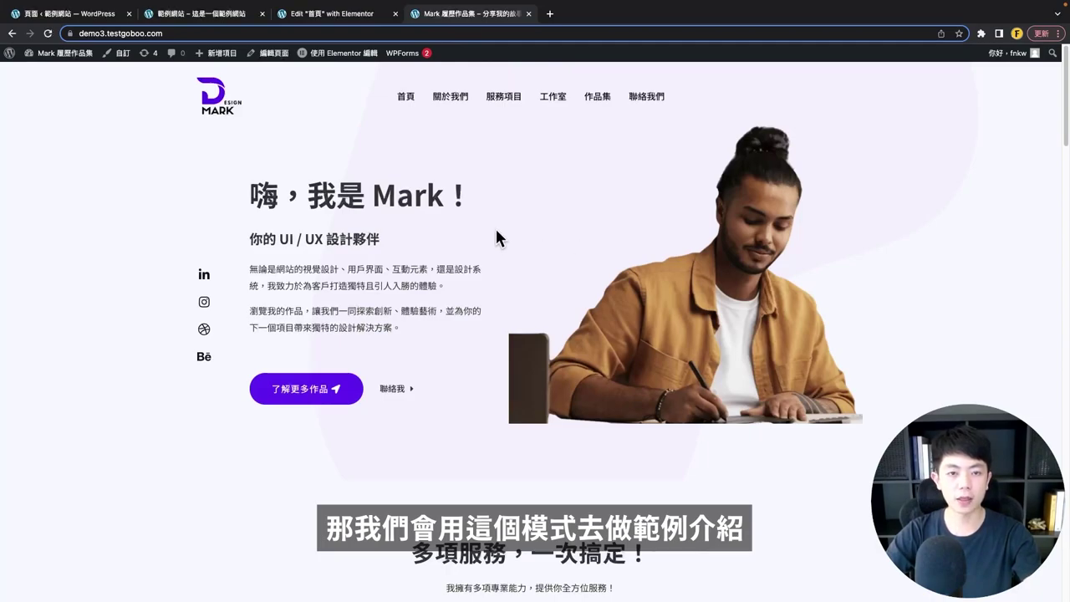
- Return to the Dave voice-over homepage and scroll through it again
{"action": "left_click", "coordinate": [203, 13]}
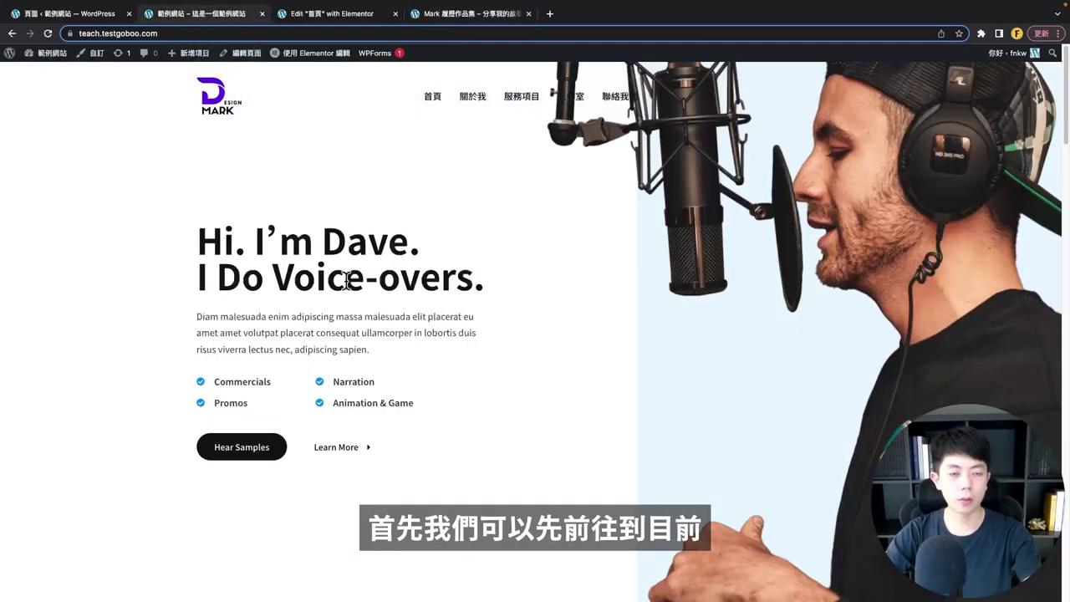
{"action": "scroll", "coordinate": [438, 253], "scroll_direction": "down", "scroll_amount": 3}
{"action": "scroll", "coordinate": [437, 262], "scroll_direction": "up", "scroll_amount": 3}
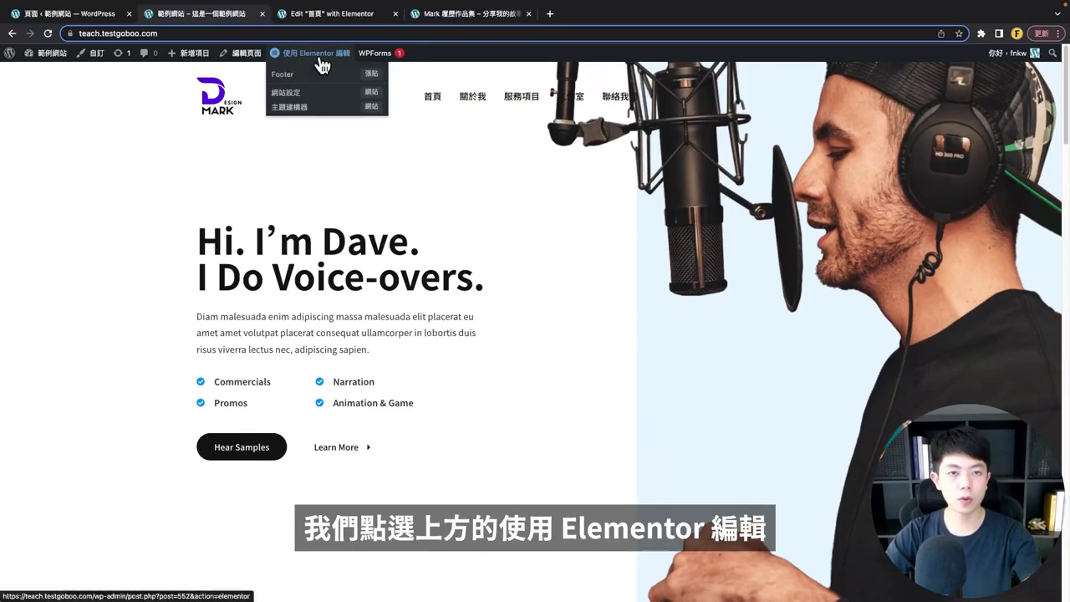
- Open the Dave homepage in the Elementor editor and scroll through it
{"action": "left_click", "coordinate": [322, 65]}
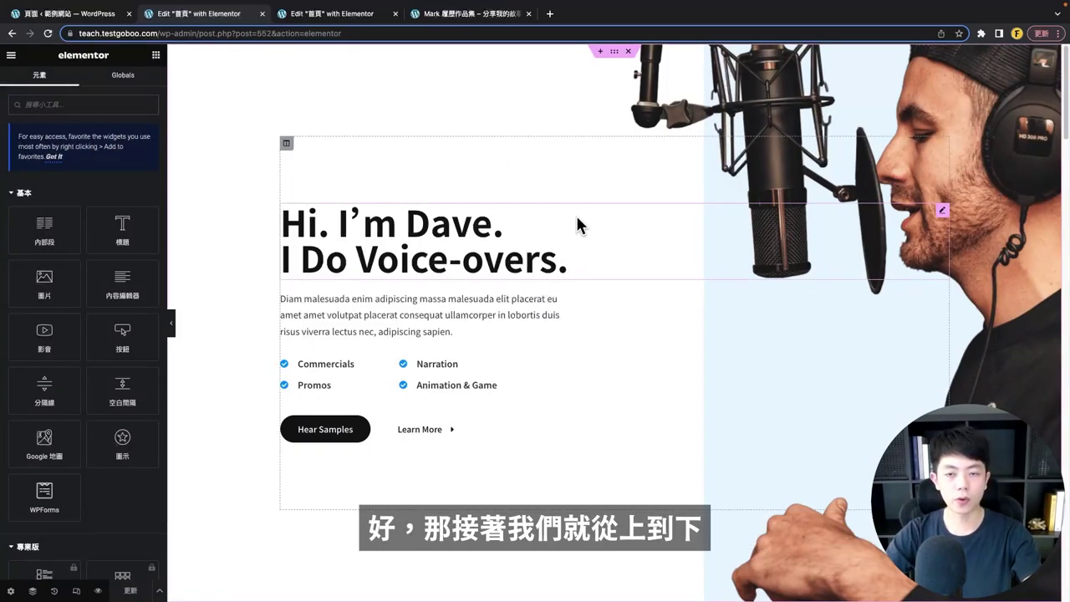
{"action": "scroll", "coordinate": [574, 235], "scroll_direction": "down", "scroll_amount": 2}
{"action": "scroll", "coordinate": [574, 235], "scroll_direction": "down", "scroll_amount": 8}
{"action": "scroll", "coordinate": [573, 241], "scroll_direction": "up", "scroll_amount": 10}
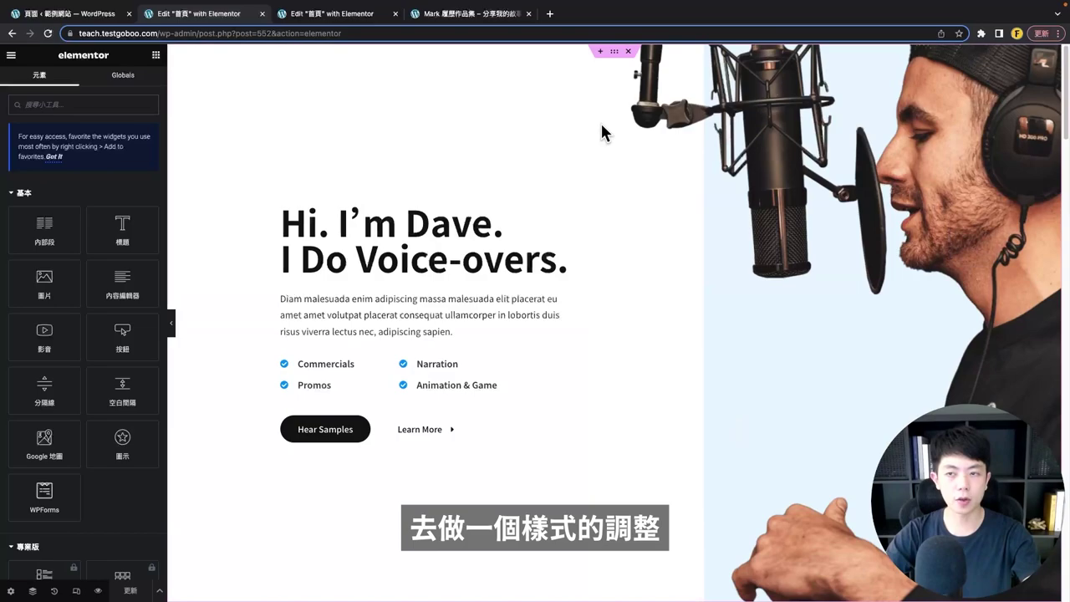
- In the Navigator, expand the first section, its column and the inner section
{"action": "left_click", "coordinate": [34, 590]}
{"action": "left_click_drag", "start_coordinate": [984, 108], "coordinate": [895, 201]}
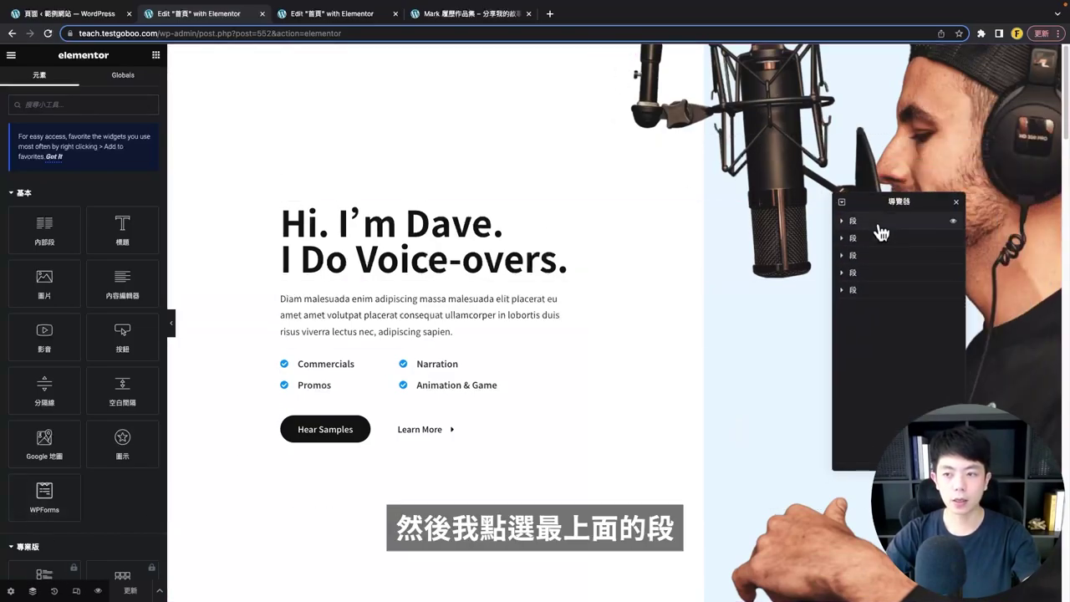
{"action": "left_click", "coordinate": [878, 221]}
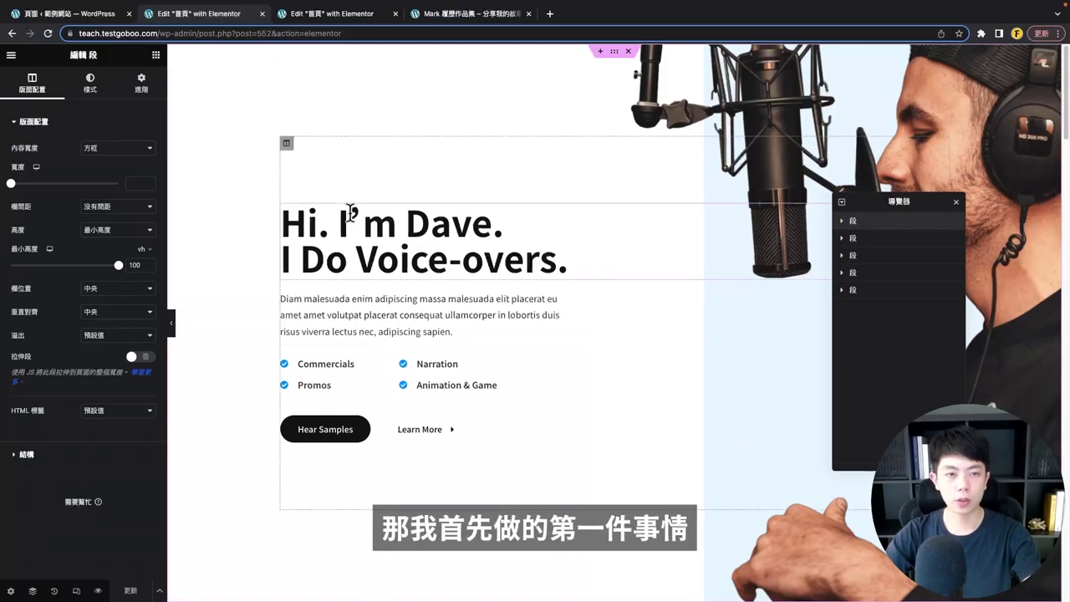
{"action": "left_click", "coordinate": [843, 222]}
{"action": "left_click", "coordinate": [849, 238]}
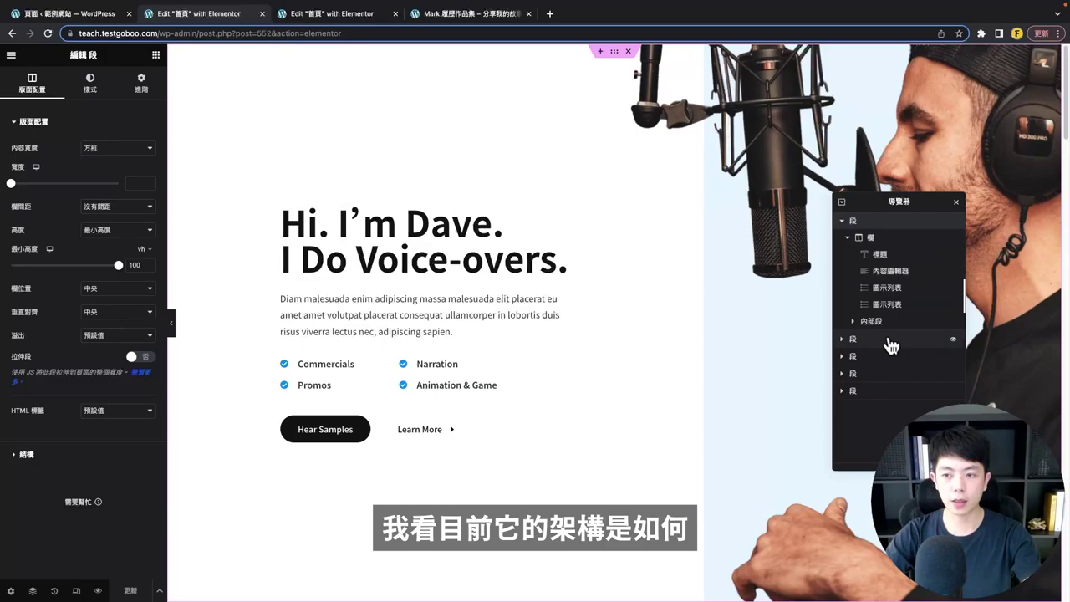
{"action": "left_click", "coordinate": [855, 323]}
- Select the hero column, heading, paragraph, icon list and button column, then the top section
{"action": "left_click", "coordinate": [872, 237]}
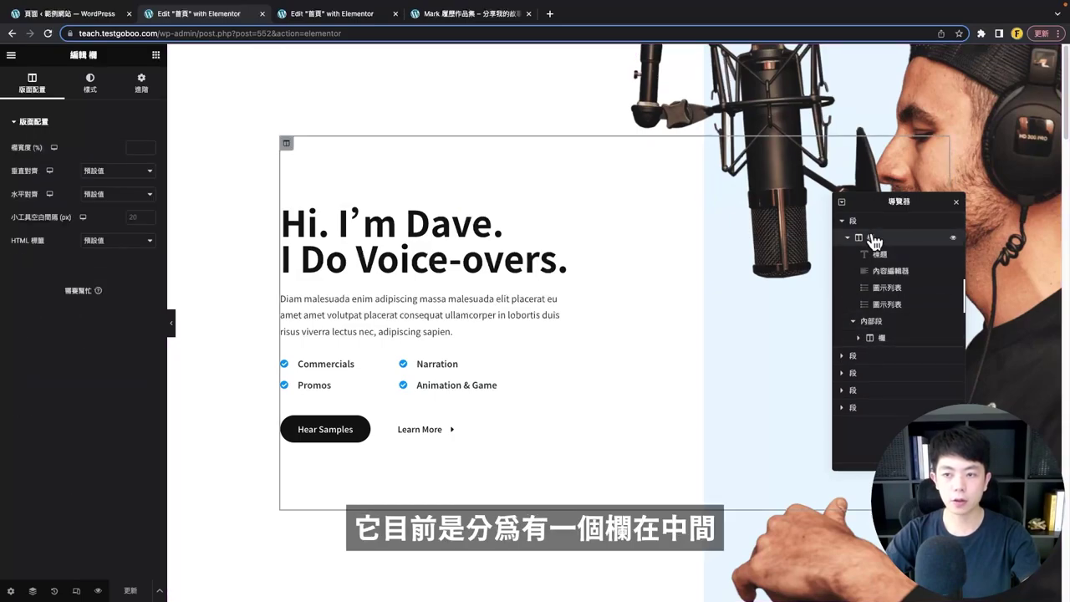
{"action": "left_click", "coordinate": [883, 255]}
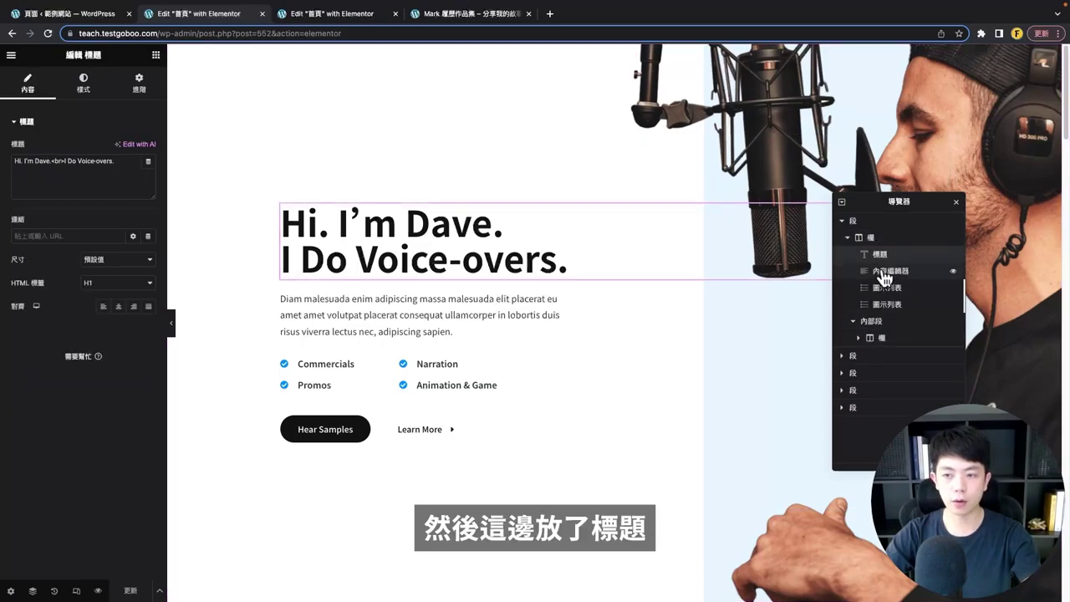
{"action": "left_click", "coordinate": [895, 271]}
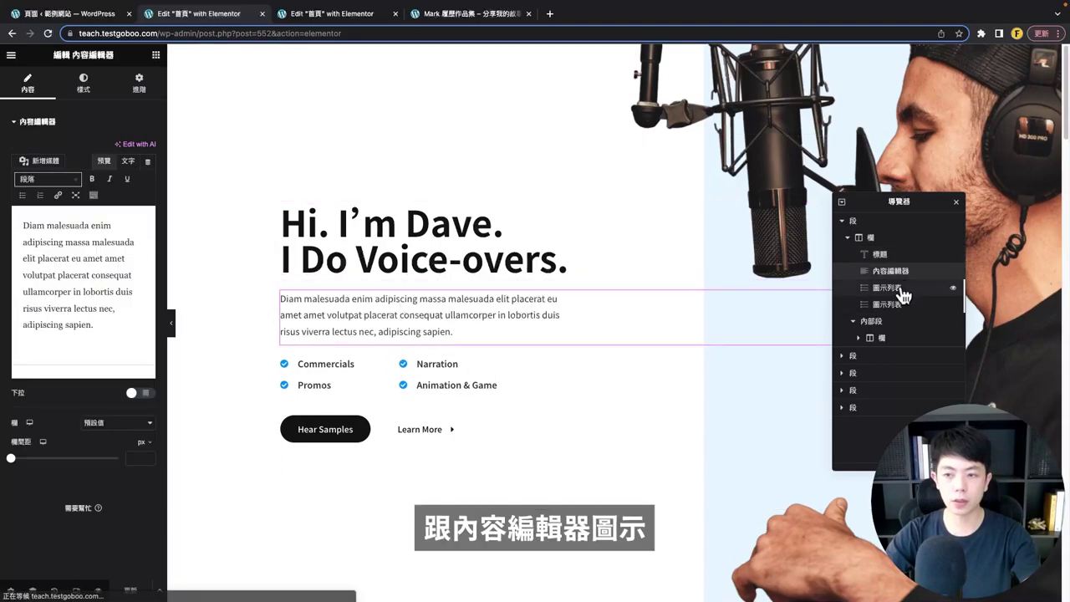
{"action": "left_click", "coordinate": [902, 290]}
{"action": "left_click", "coordinate": [888, 342]}
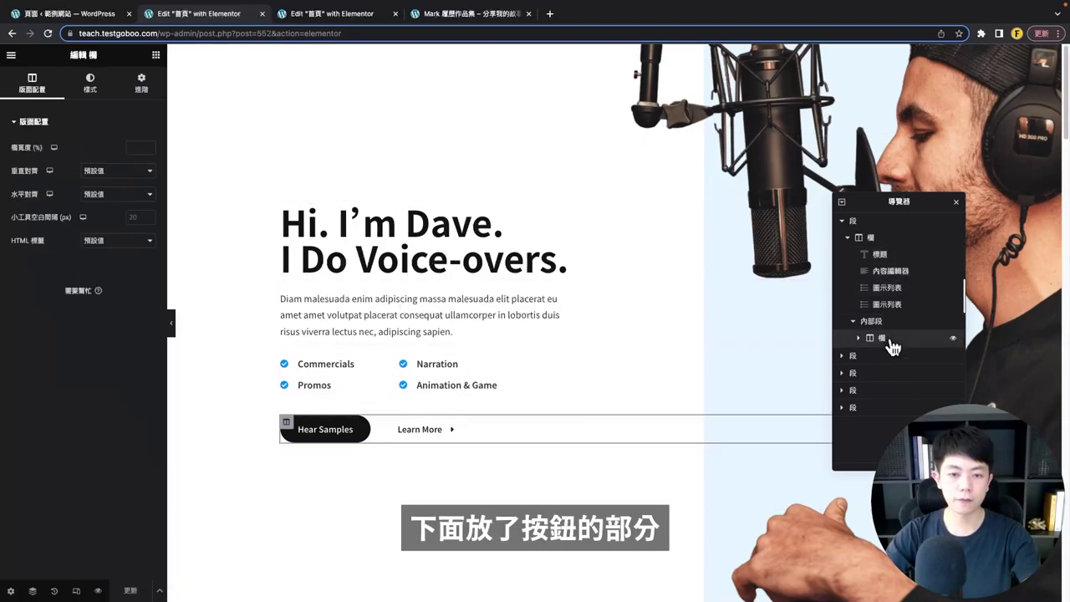
{"action": "left_click", "coordinate": [860, 339]}
{"action": "left_click", "coordinate": [853, 220]}
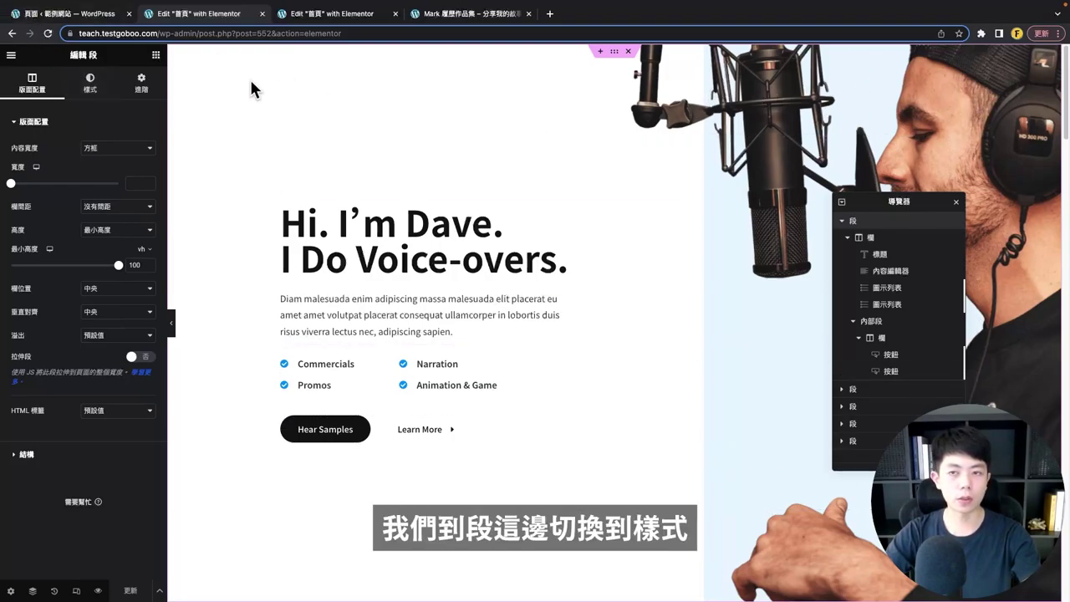
- Delete the singer photo from the hero's background overlay and turn the overlay off
{"action": "left_click", "coordinate": [90, 83]}
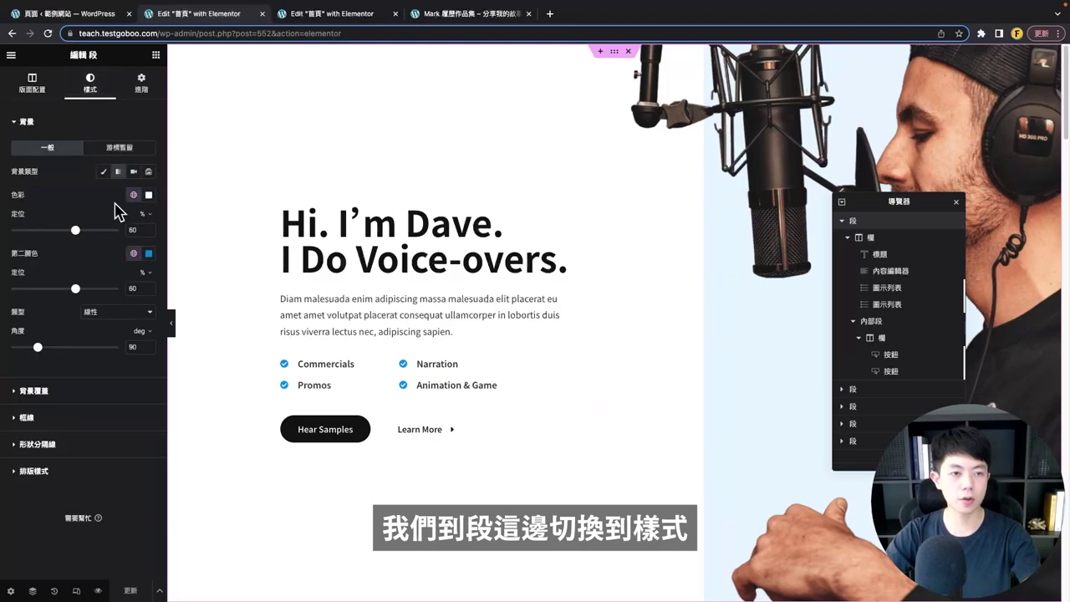
{"action": "left_click", "coordinate": [33, 391]}
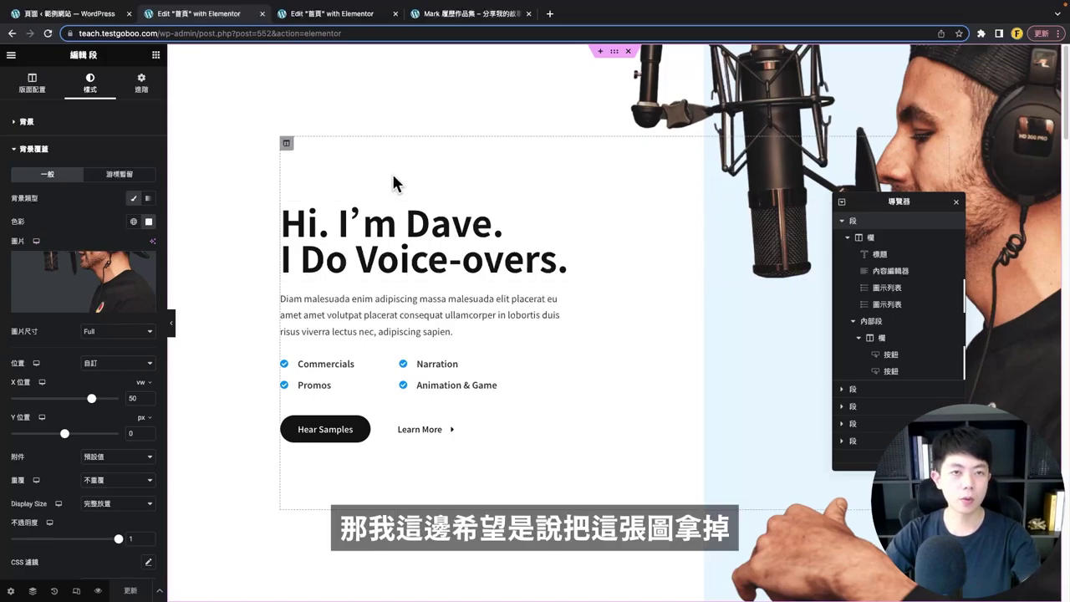
{"action": "left_click", "coordinate": [472, 14]}
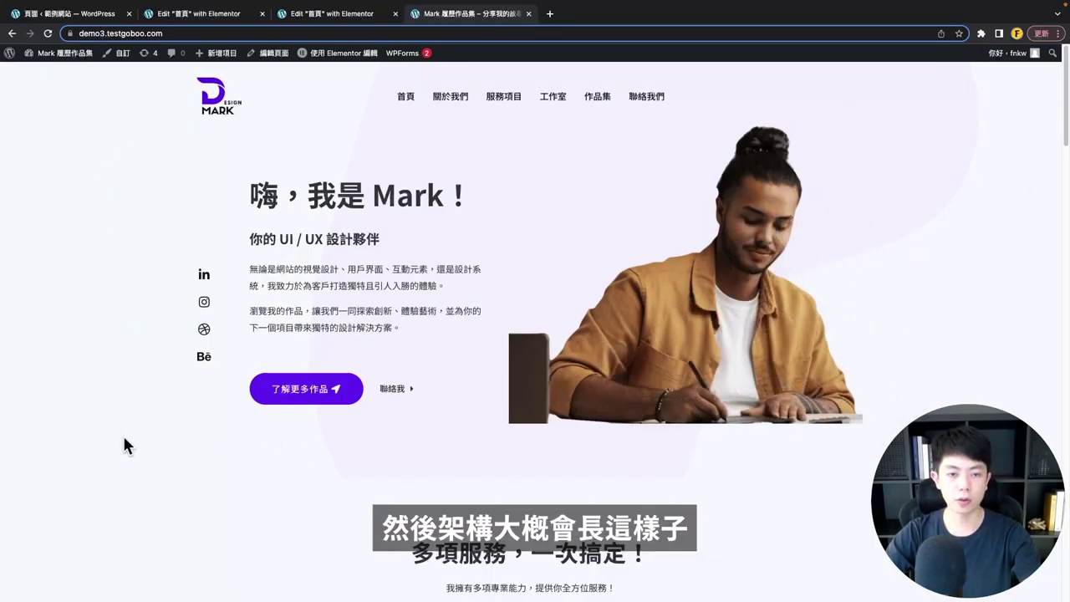
{"action": "left_click", "coordinate": [201, 13]}
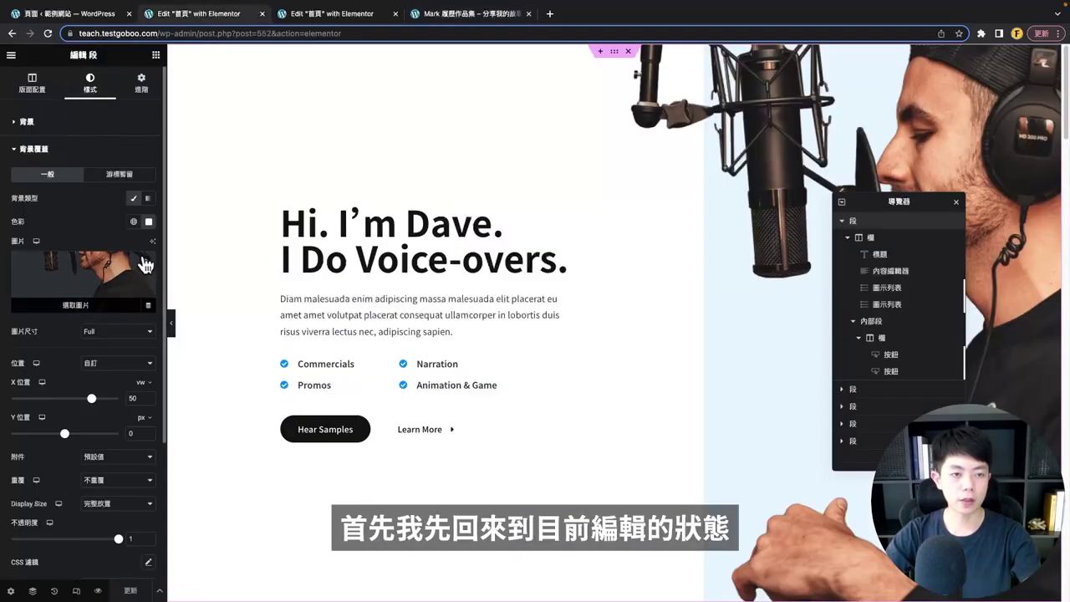
{"action": "left_click", "coordinate": [146, 264]}
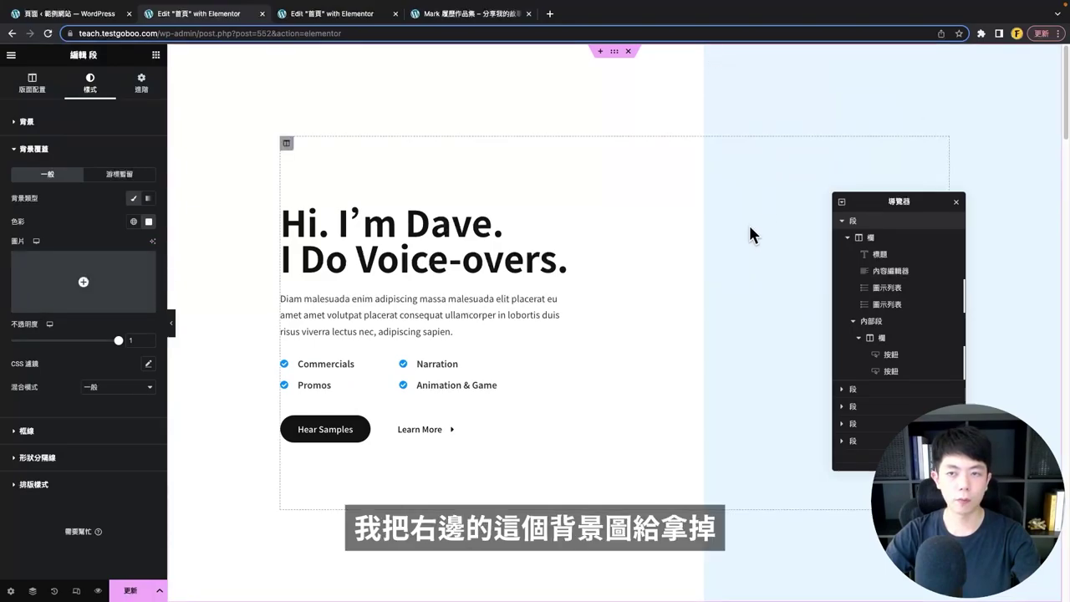
{"action": "left_click", "coordinate": [132, 201]}
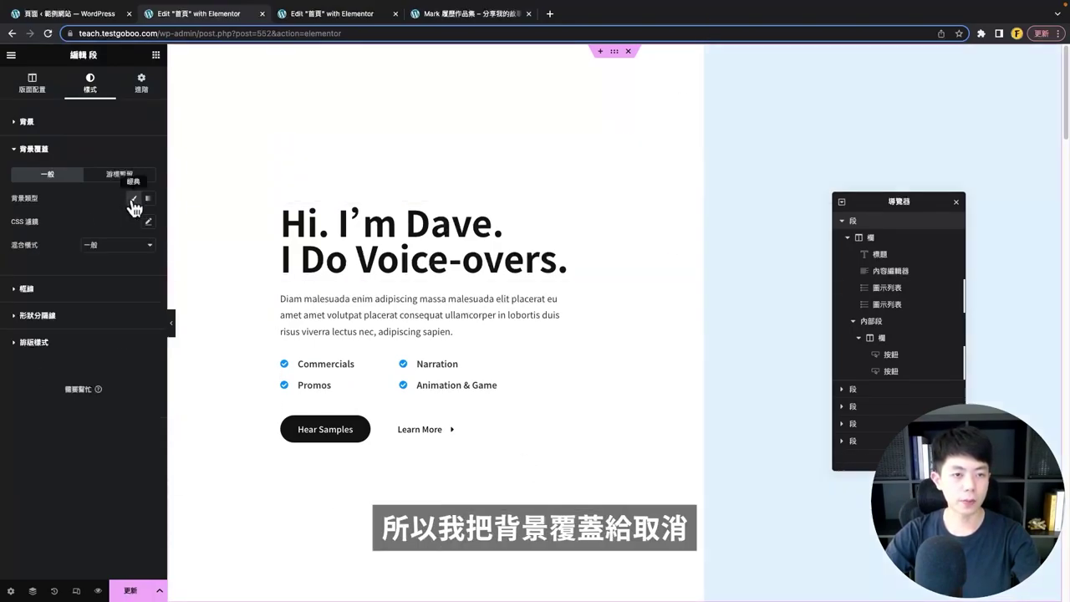
- Try a greyish-blue diagonal gradient background, then switch back to the classic background type
{"action": "left_click", "coordinate": [61, 131]}
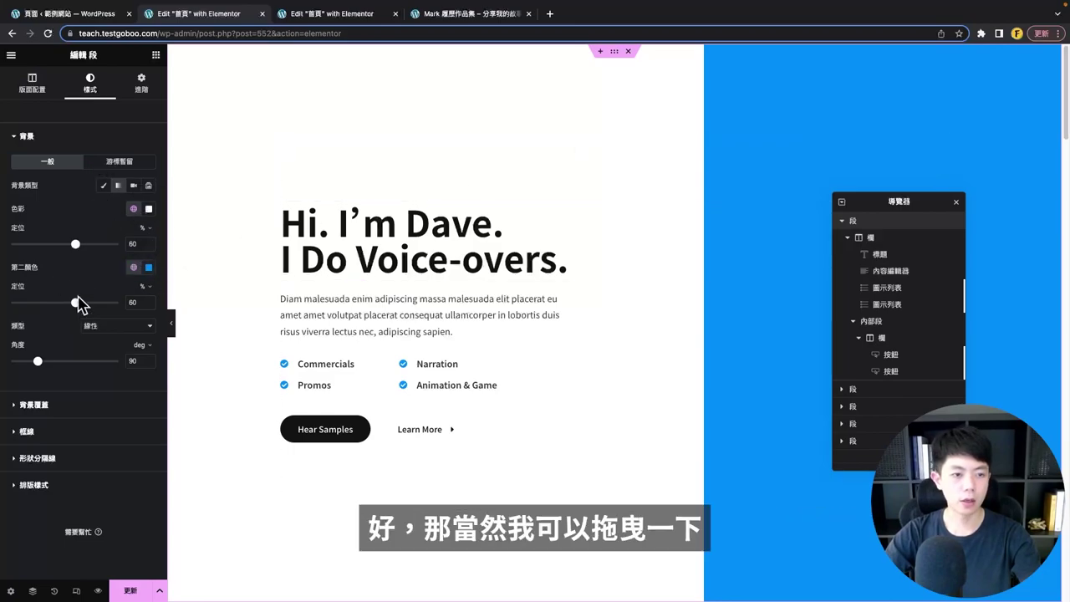
{"action": "left_click_drag", "start_coordinate": [60, 306], "coordinate": [66, 308]}
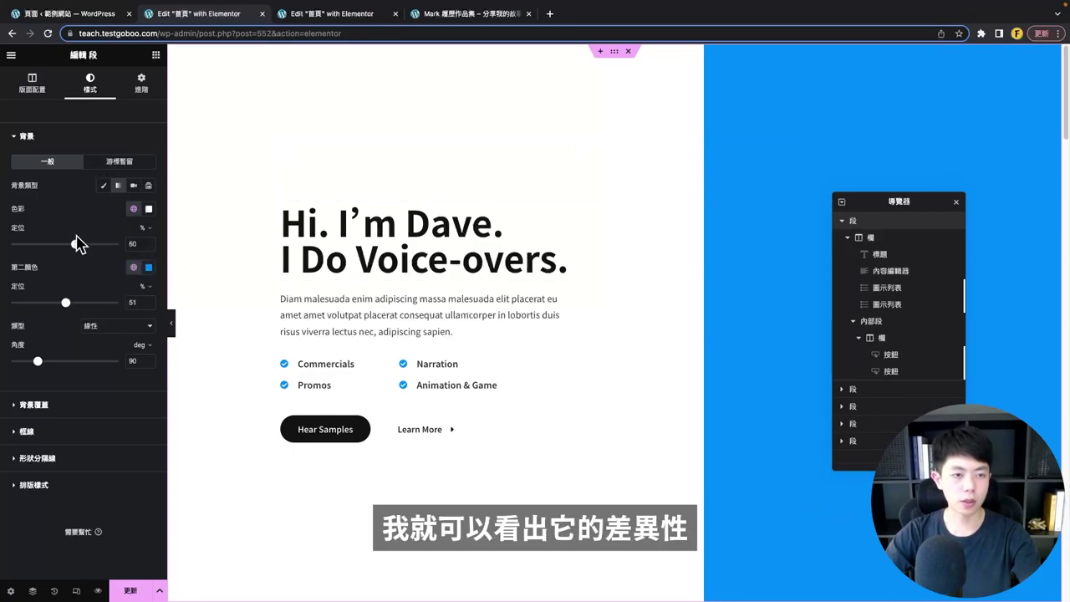
{"action": "mouse_move", "coordinate": [77, 243]}
{"action": "left_mouse_down"}
{"action": "mouse_move", "coordinate": [42, 245]}
{"action": "mouse_move", "coordinate": [77, 246]}
{"action": "left_mouse_up"}
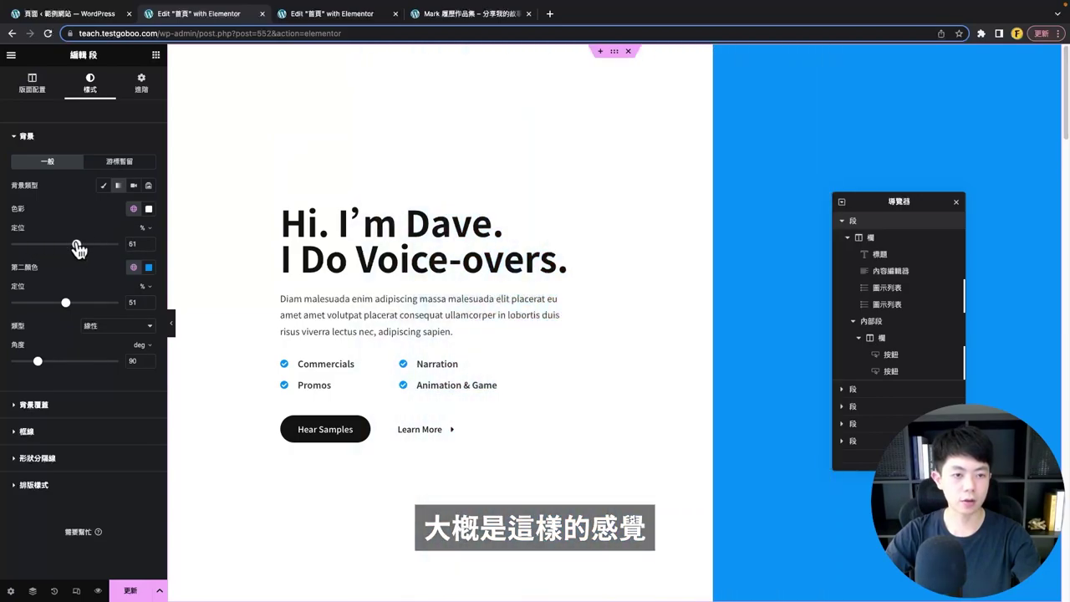
{"action": "left_click", "coordinate": [148, 266]}
{"action": "left_click", "coordinate": [136, 342]}
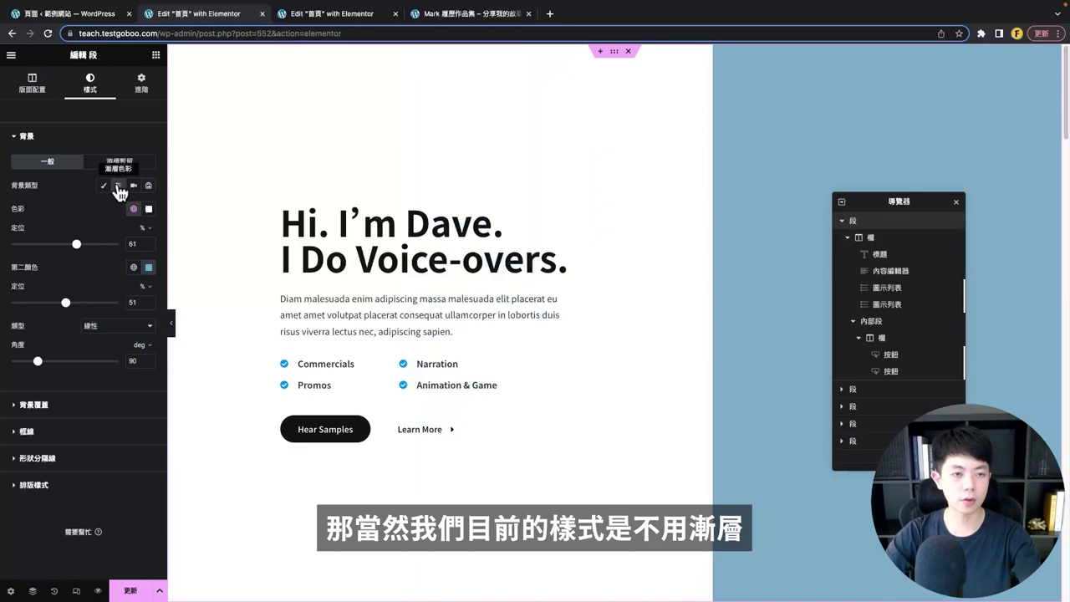
{"action": "left_click", "coordinate": [118, 186]}
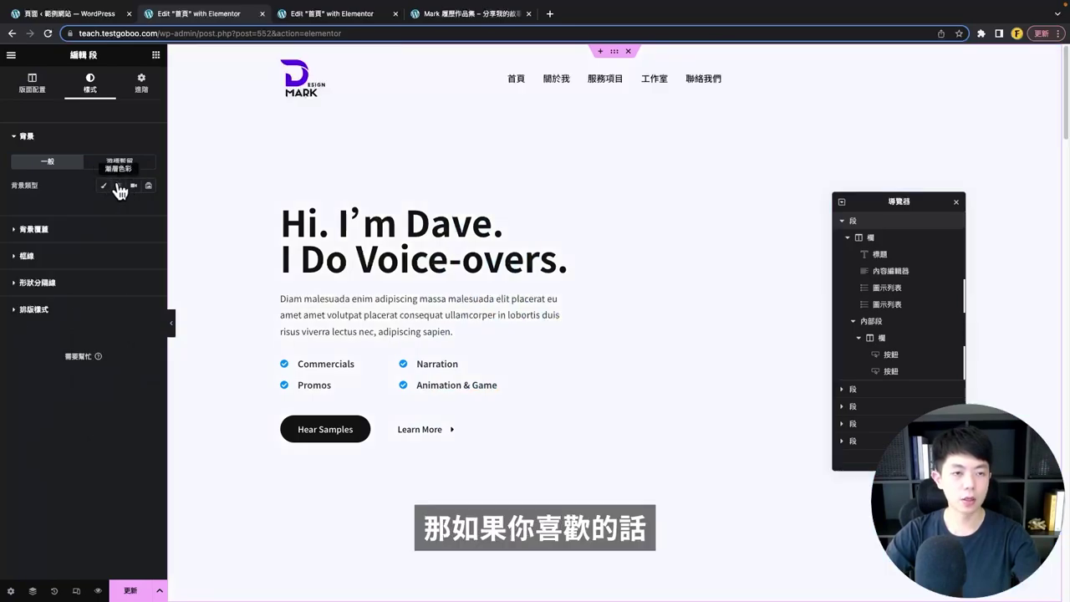
{"action": "left_click", "coordinate": [118, 186]}
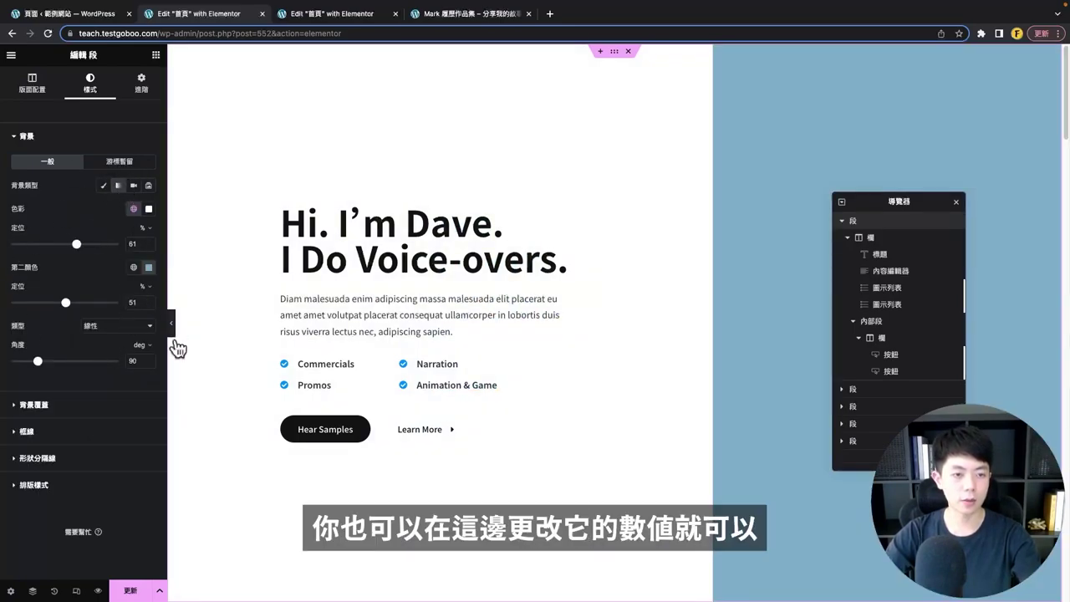
{"action": "left_click_drag", "start_coordinate": [38, 363], "coordinate": [55, 362]}
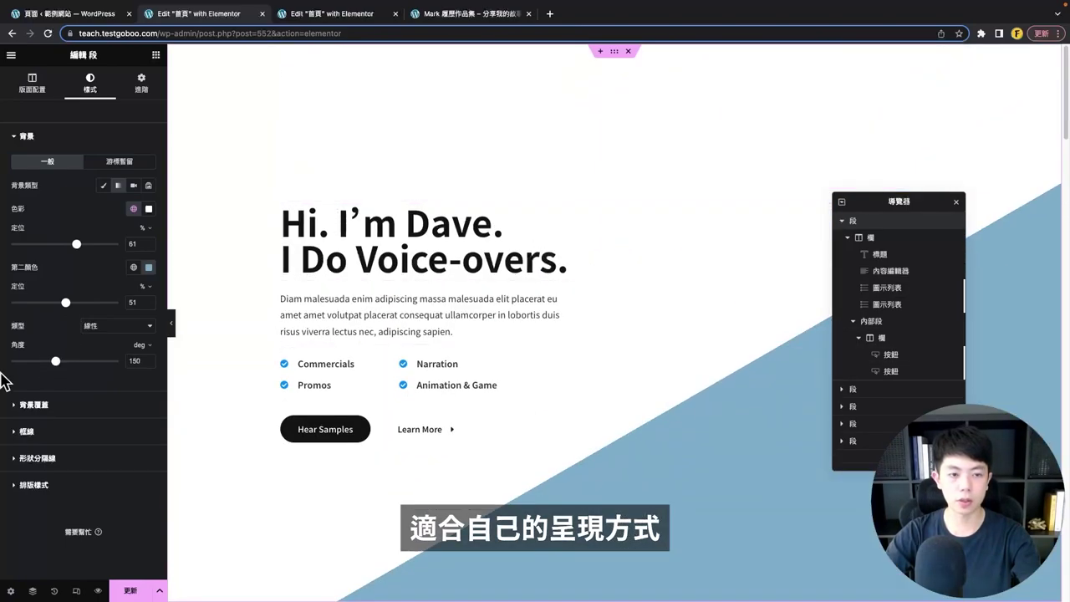
{"action": "left_click", "coordinate": [103, 186]}
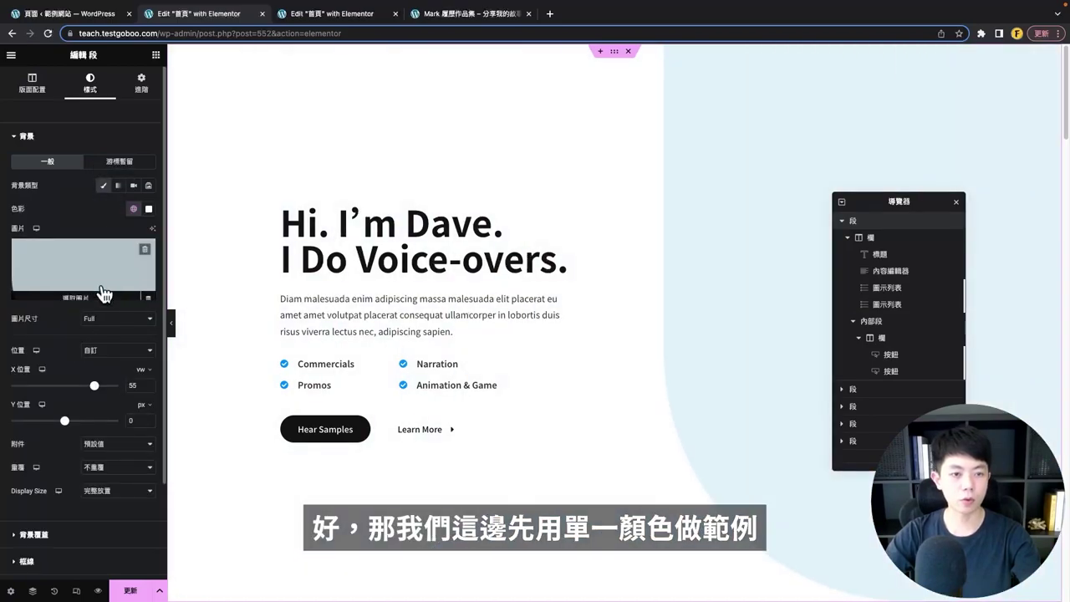
- Choose the shape1 image from the media library as the hero background
{"action": "left_click", "coordinate": [80, 251]}
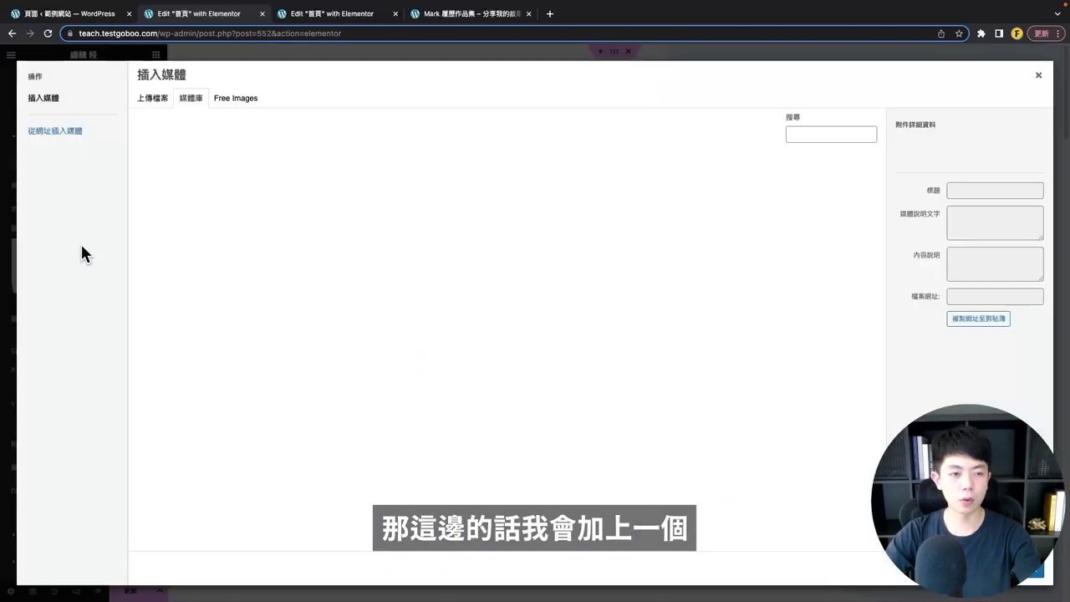
{"action": "scroll", "coordinate": [519, 276], "scroll_direction": "down", "scroll_amount": 1}
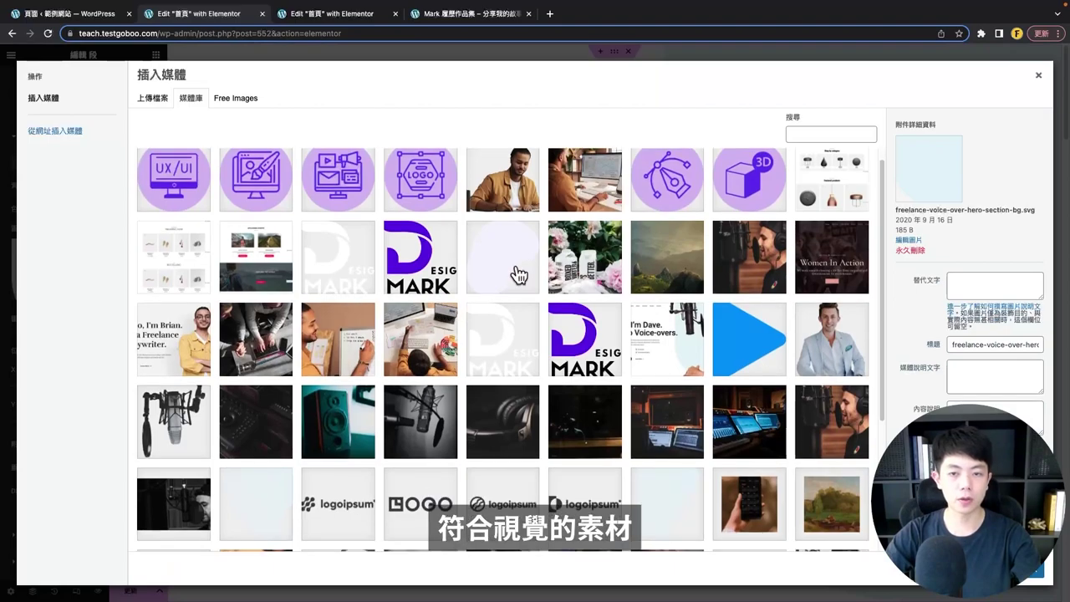
{"action": "left_click", "coordinate": [518, 276]}
{"action": "scroll", "coordinate": [509, 282], "scroll_direction": "down", "scroll_amount": 5}
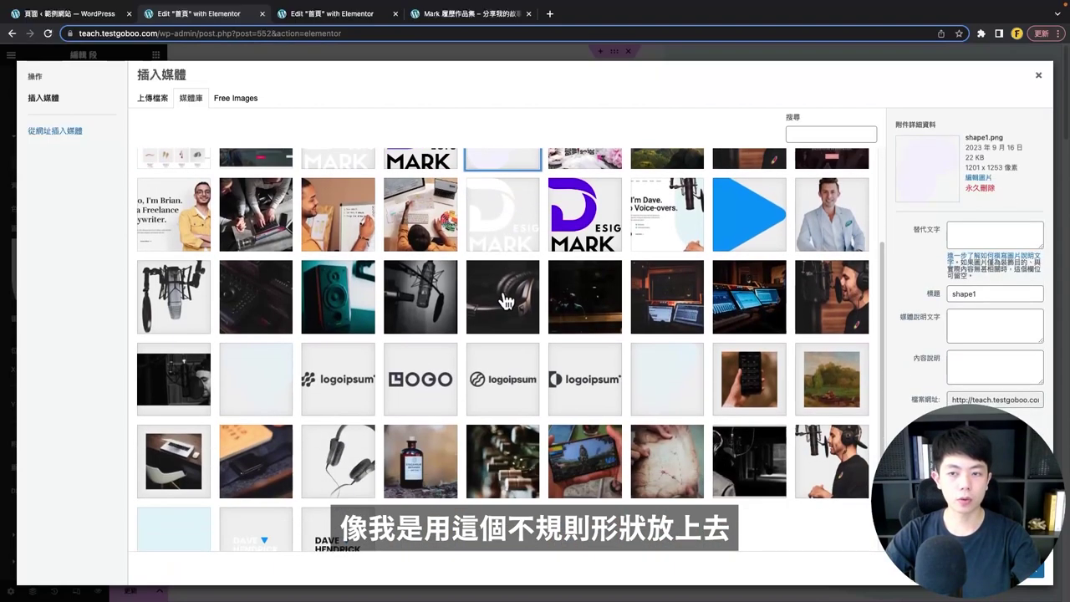
{"action": "scroll", "coordinate": [468, 250], "scroll_direction": "up", "scroll_amount": 5}
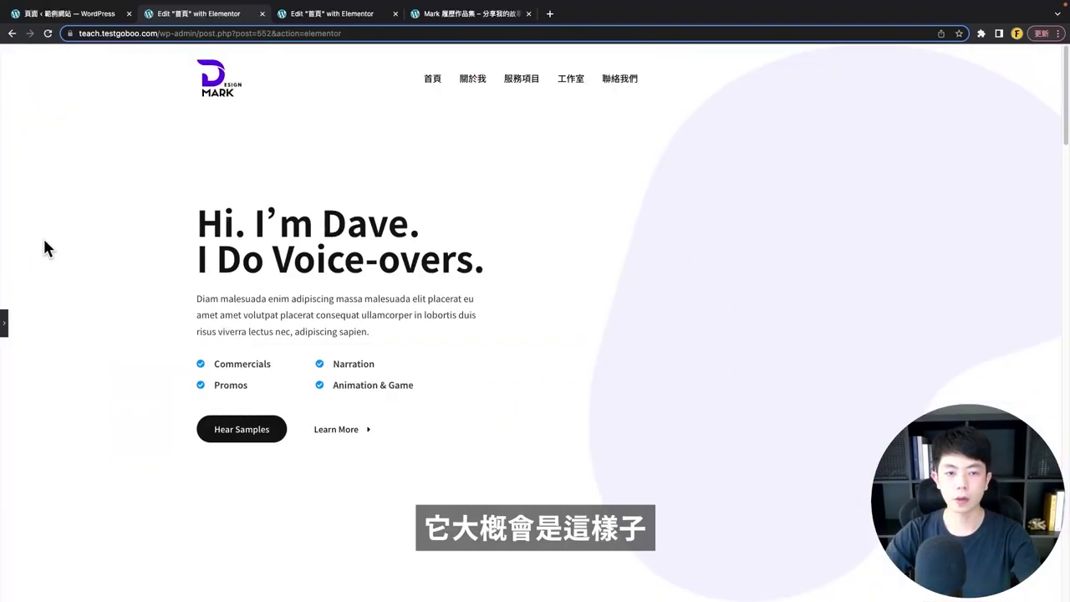
{"action": "left_click", "coordinate": [4, 327]}
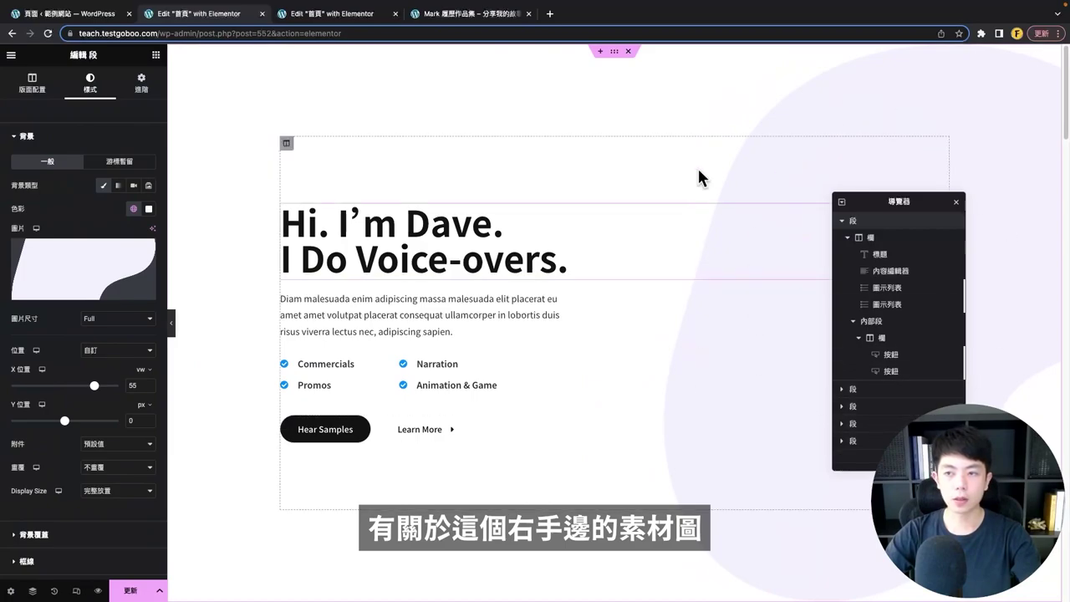
{"action": "scroll", "coordinate": [133, 322], "scroll_direction": "down", "scroll_amount": 3}
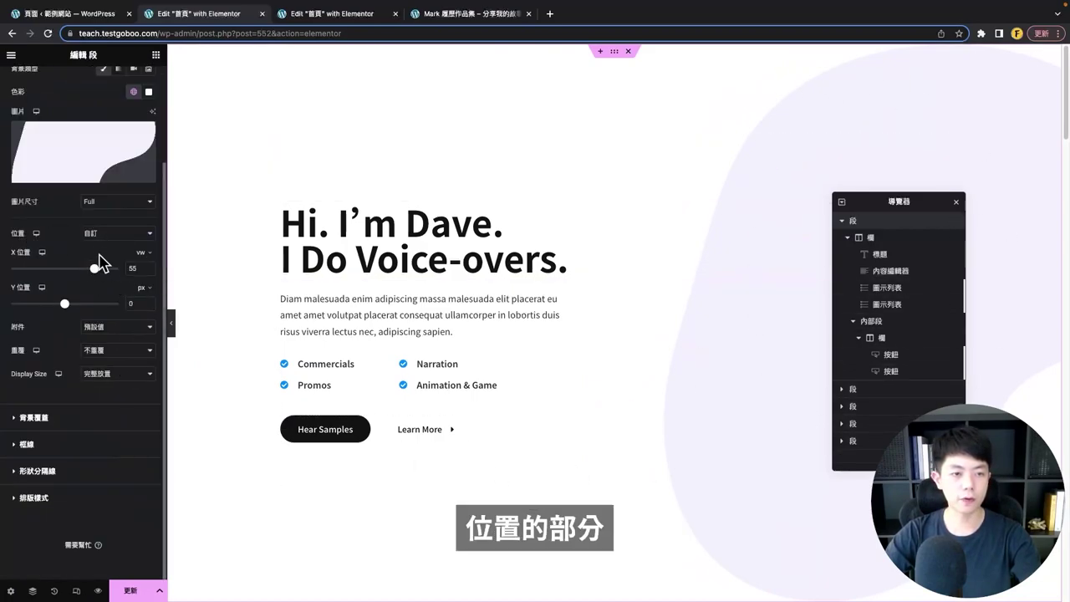
- Keep a custom background position, shift the shape along X, and use Full image size
{"action": "left_click", "coordinate": [102, 237]}
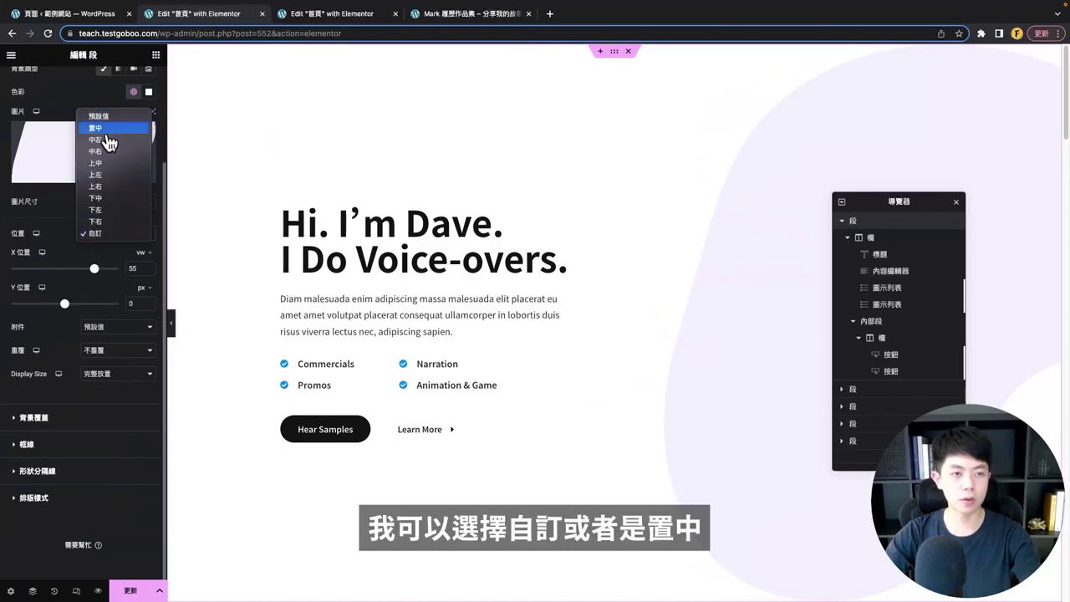
{"action": "left_click", "coordinate": [115, 279]}
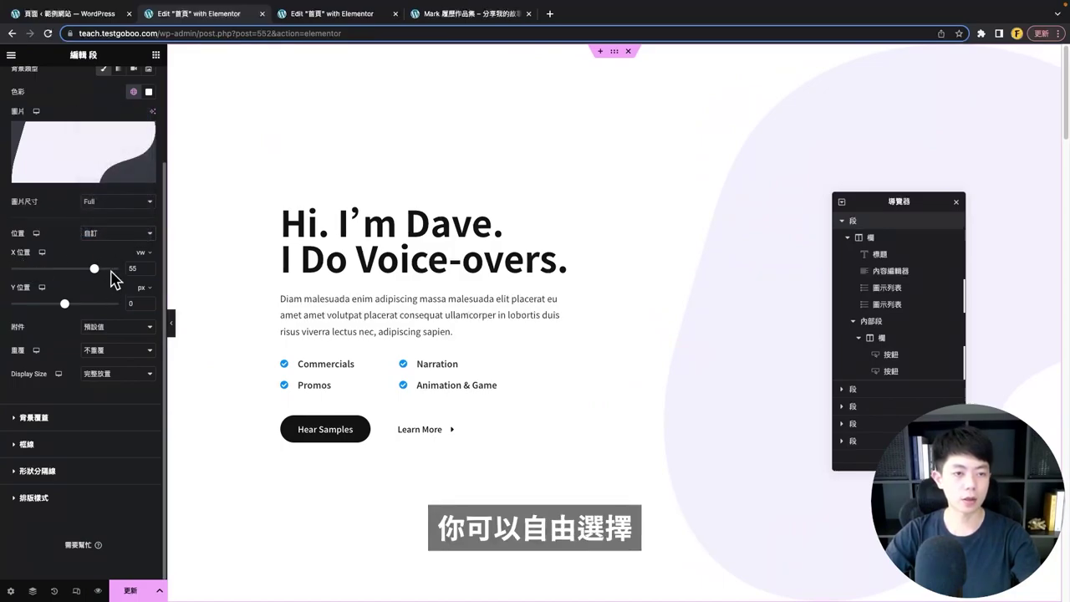
{"action": "left_click_drag", "start_coordinate": [93, 269], "coordinate": [72, 269]}
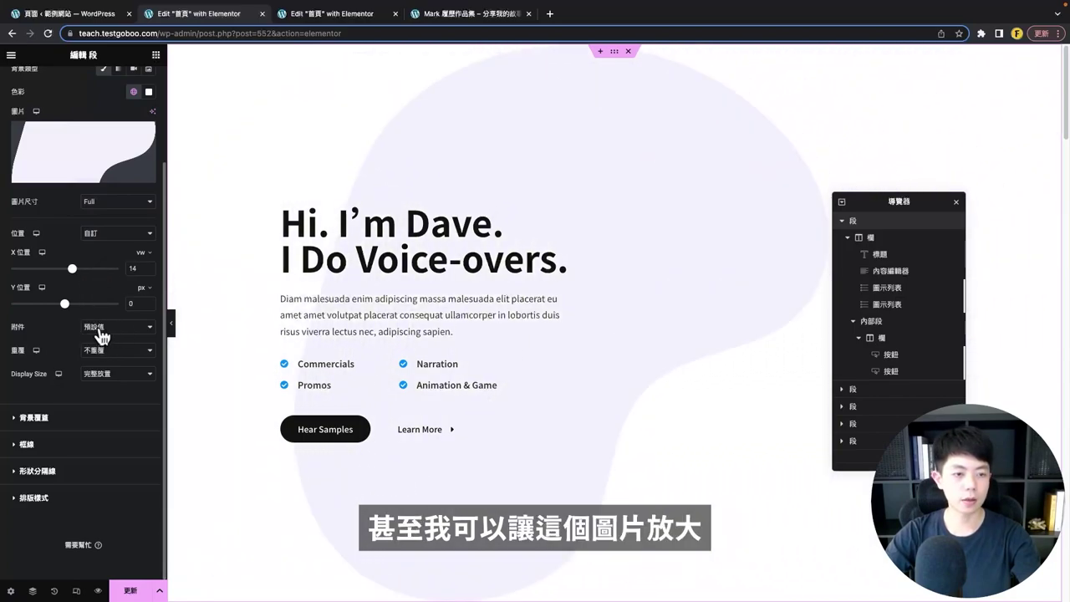
{"action": "left_click", "coordinate": [116, 208]}
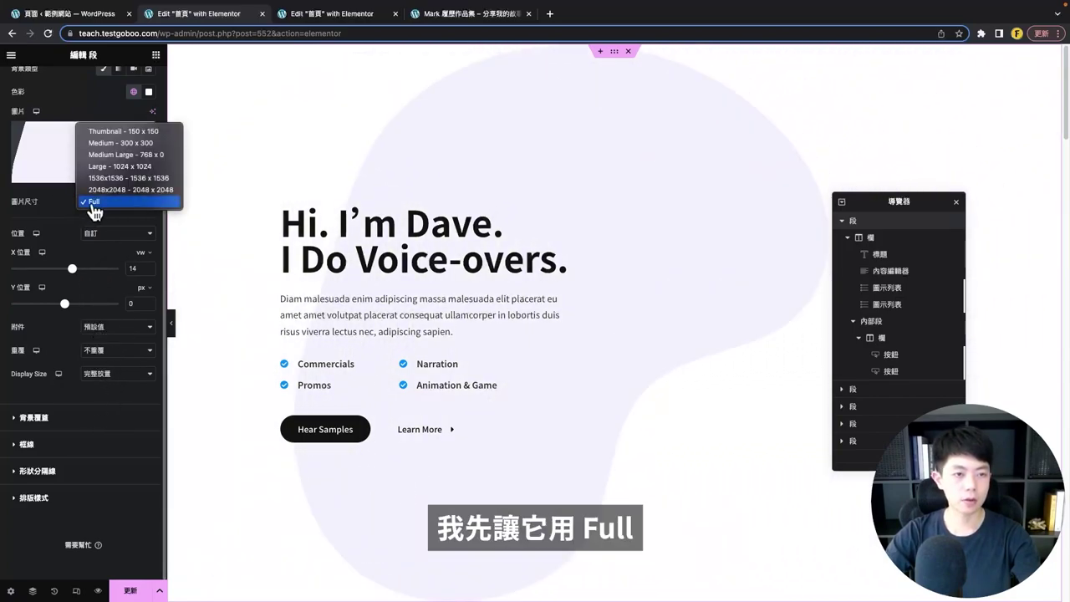
{"action": "left_click", "coordinate": [116, 205]}
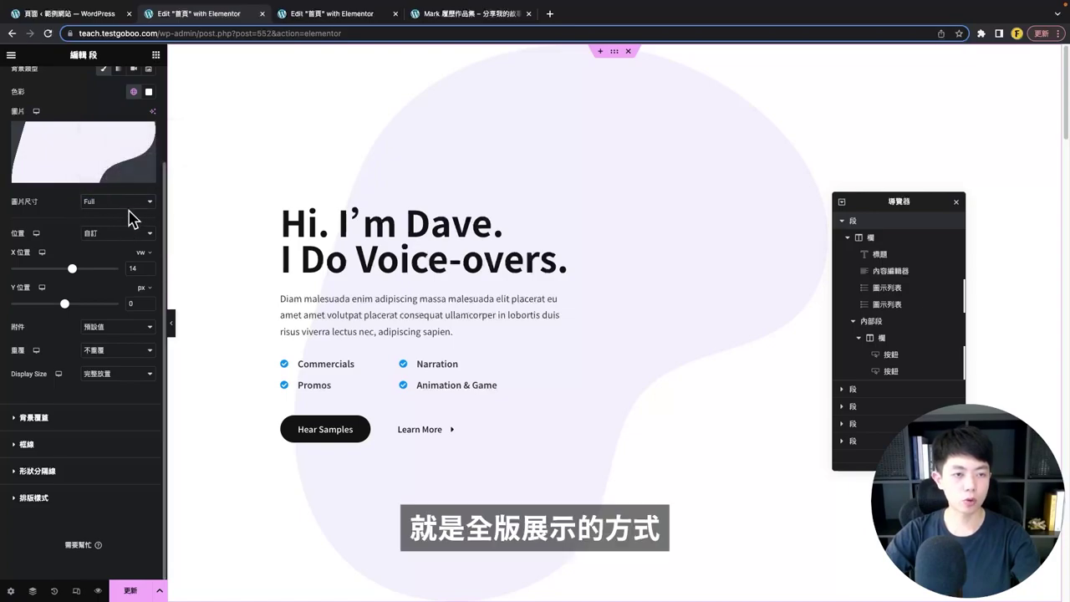
{"action": "scroll", "coordinate": [121, 264], "scroll_direction": "up", "scroll_amount": 1}
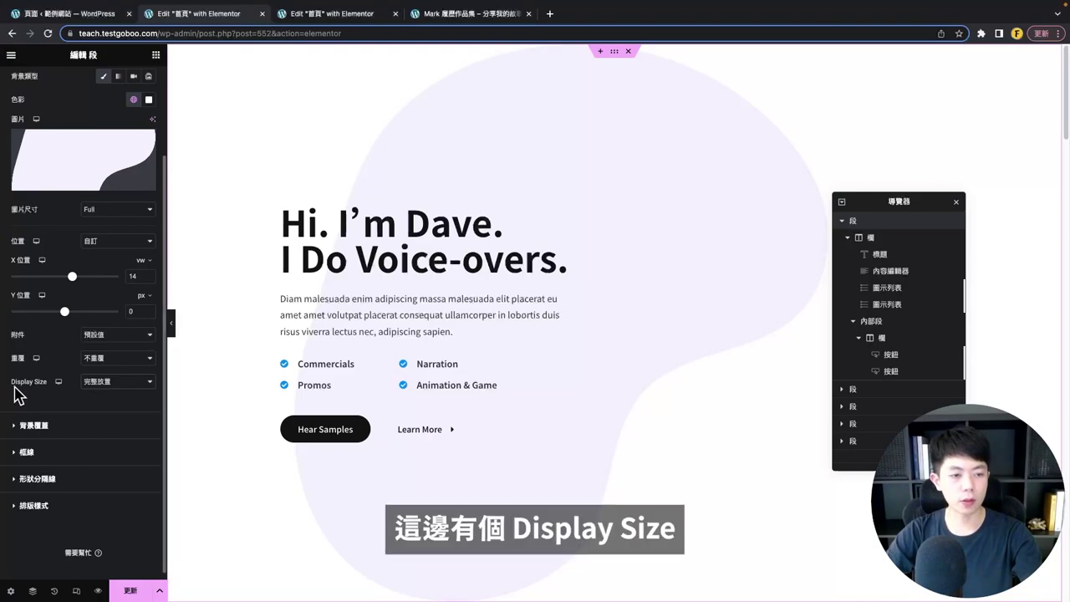
- Set the background display size to Custom with a width of 1200 px
{"action": "left_click", "coordinate": [97, 387]}
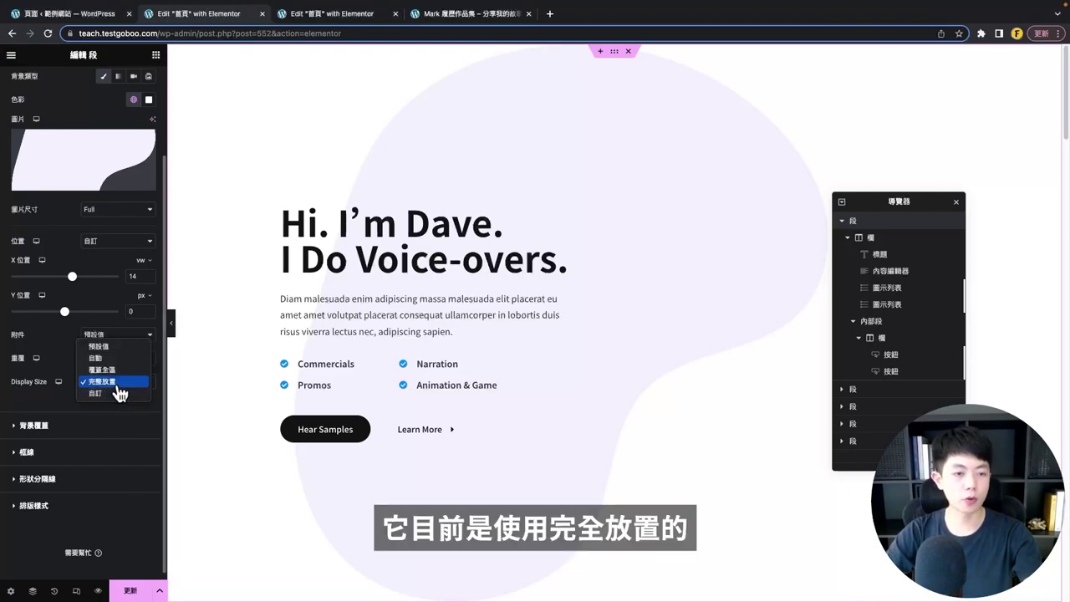
{"action": "left_click", "coordinate": [115, 393]}
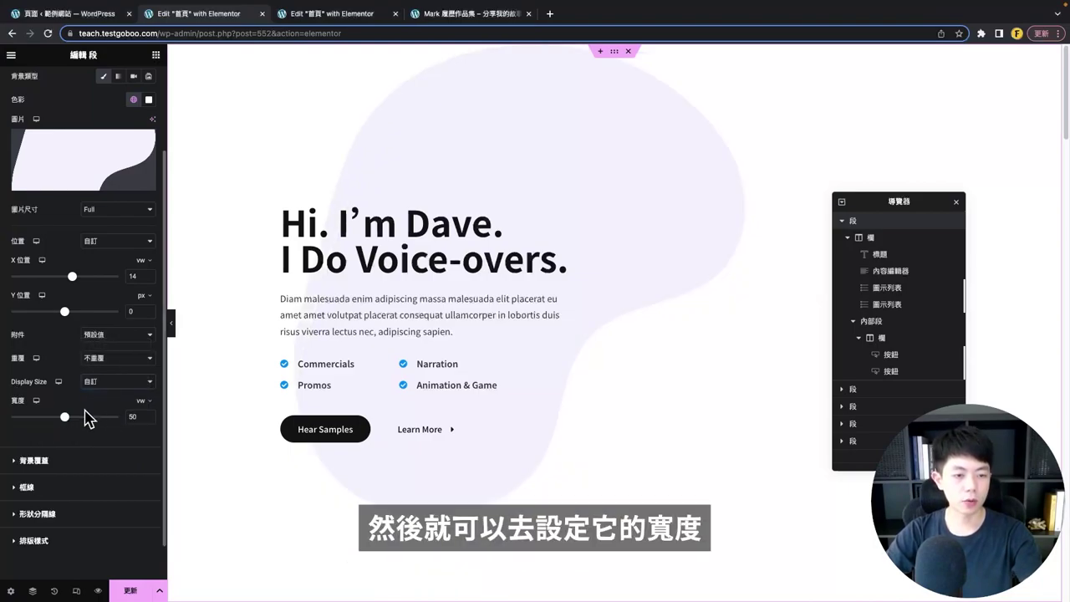
{"action": "left_click", "coordinate": [142, 402]}
{"action": "left_click", "coordinate": [145, 416]}
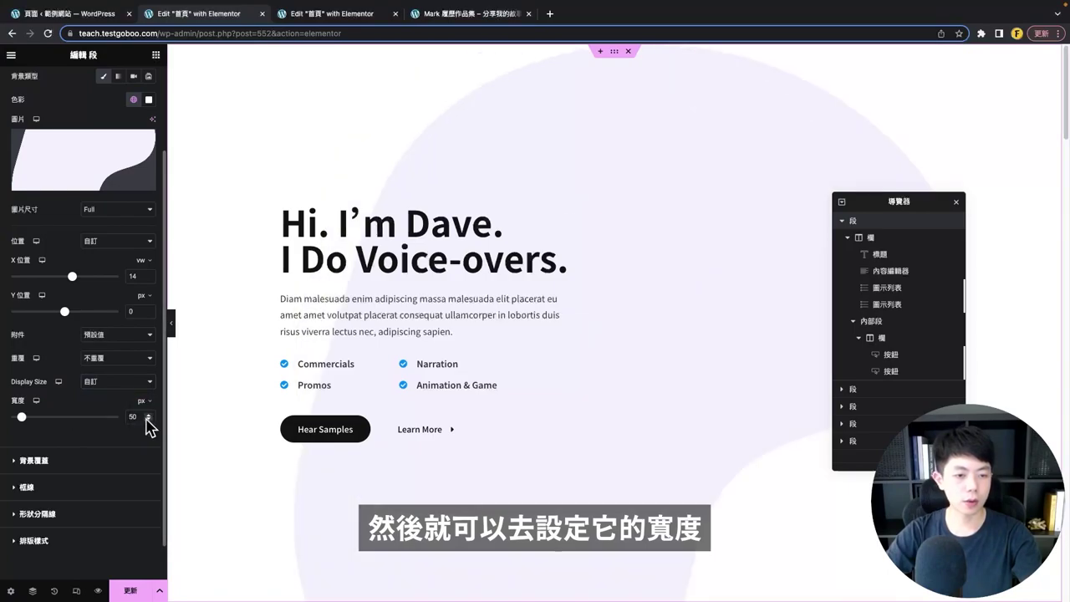
{"action": "type", "text": "300"}
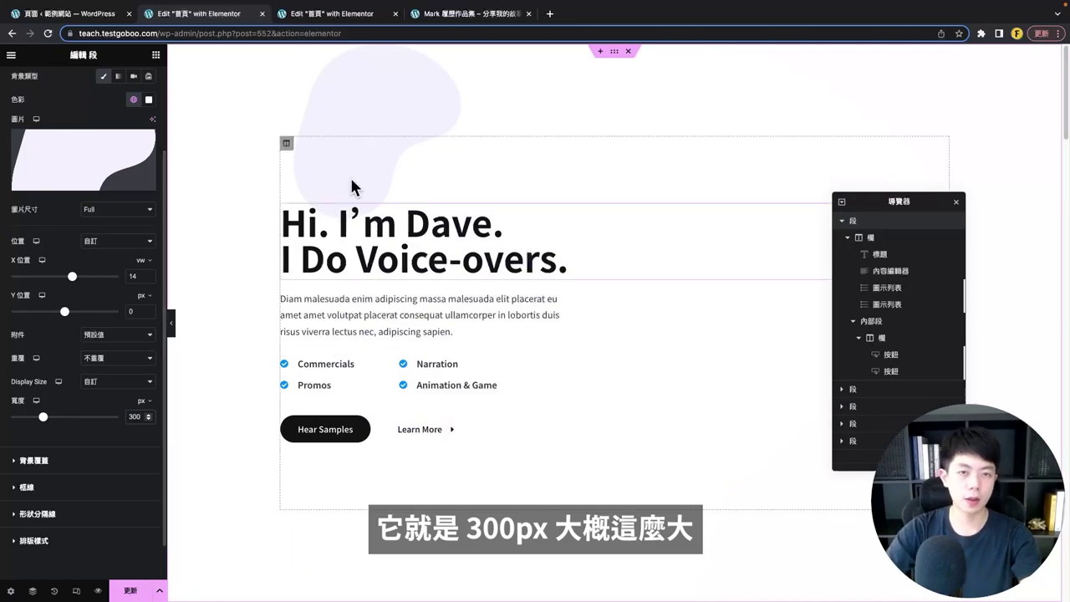
{"action": "left_click", "coordinate": [119, 417]}
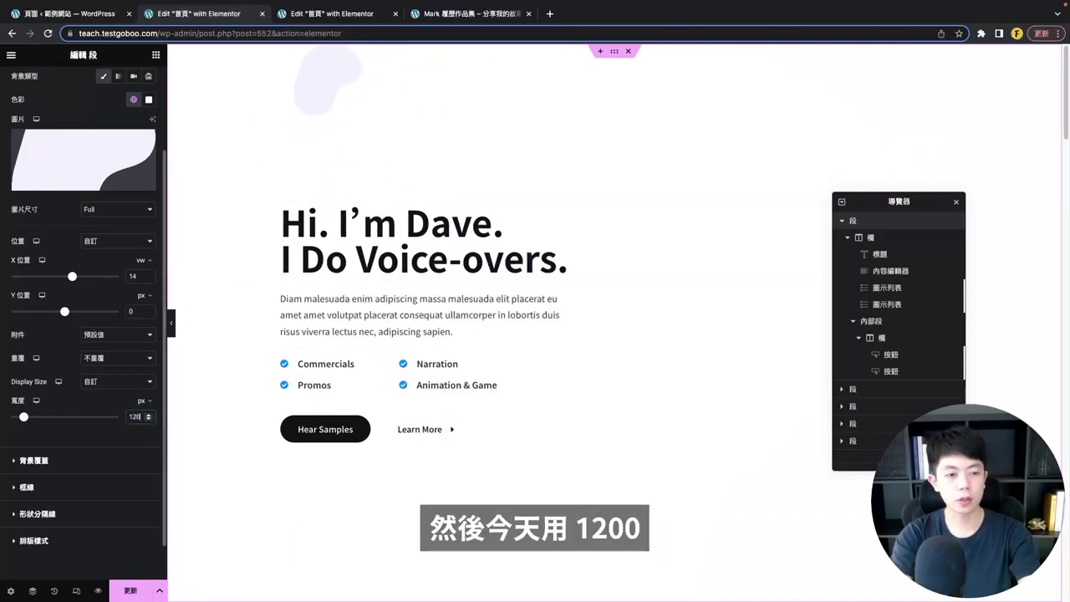
{"action": "left_click", "coordinate": [145, 405]}
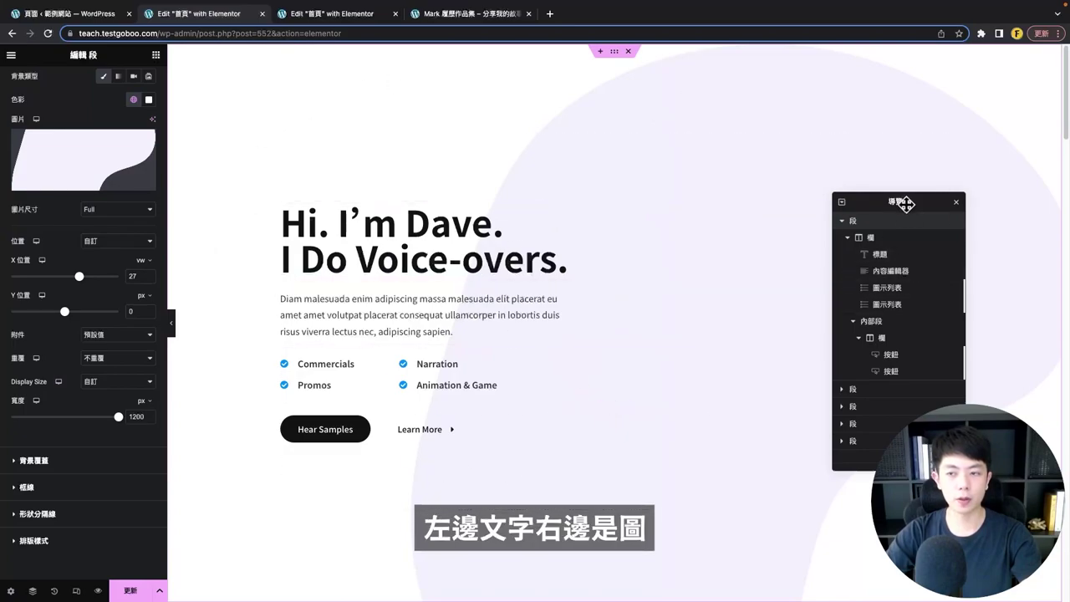
{"action": "left_click_drag", "start_coordinate": [906, 203], "coordinate": [984, 193]}
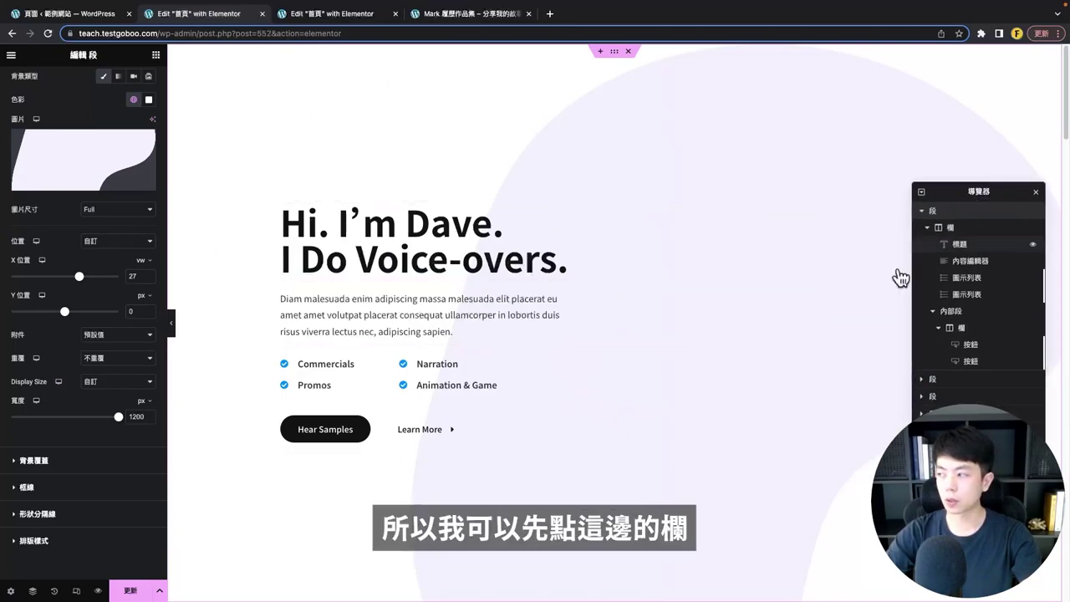
- Add a new empty column beside the hero text column
{"action": "left_click", "coordinate": [288, 144]}
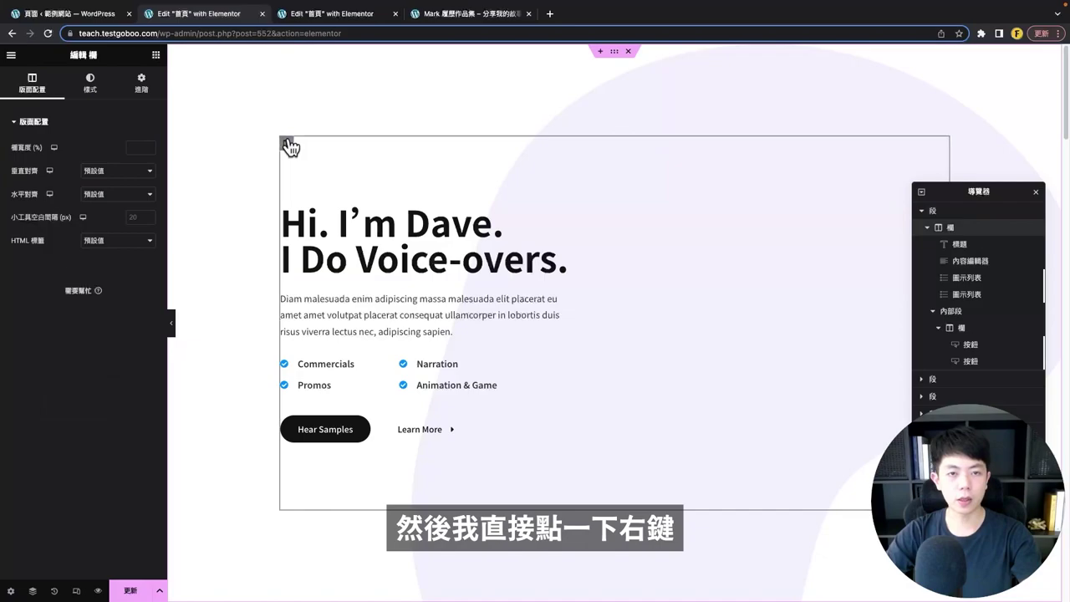
{"action": "right_click", "coordinate": [287, 144]}
{"action": "left_click", "coordinate": [357, 185]}
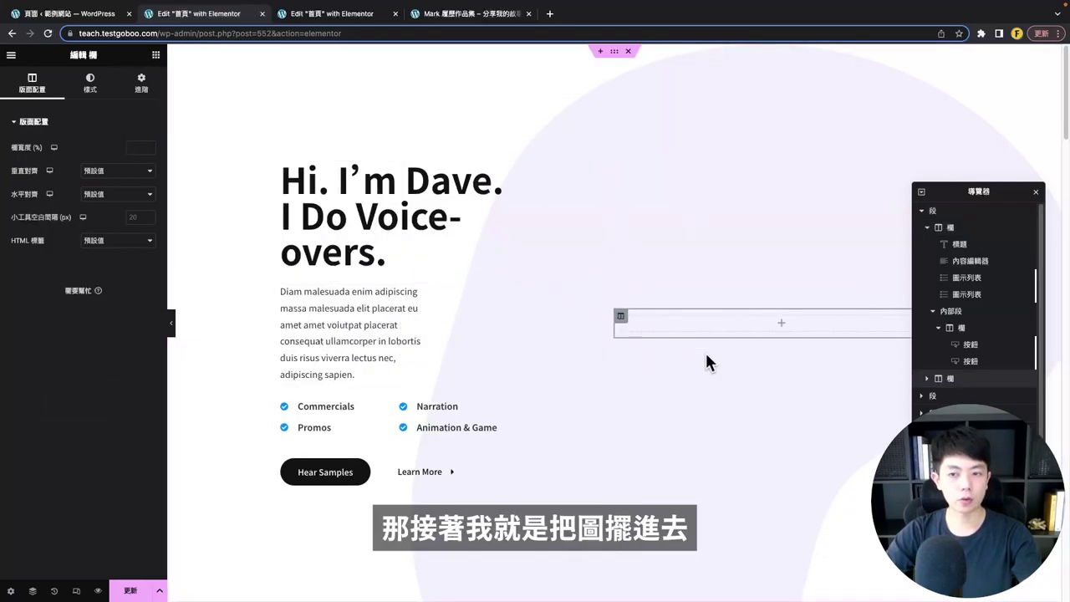
- Place an Image widget in the new column showing the designer.png photo
{"action": "left_click", "coordinate": [156, 54]}
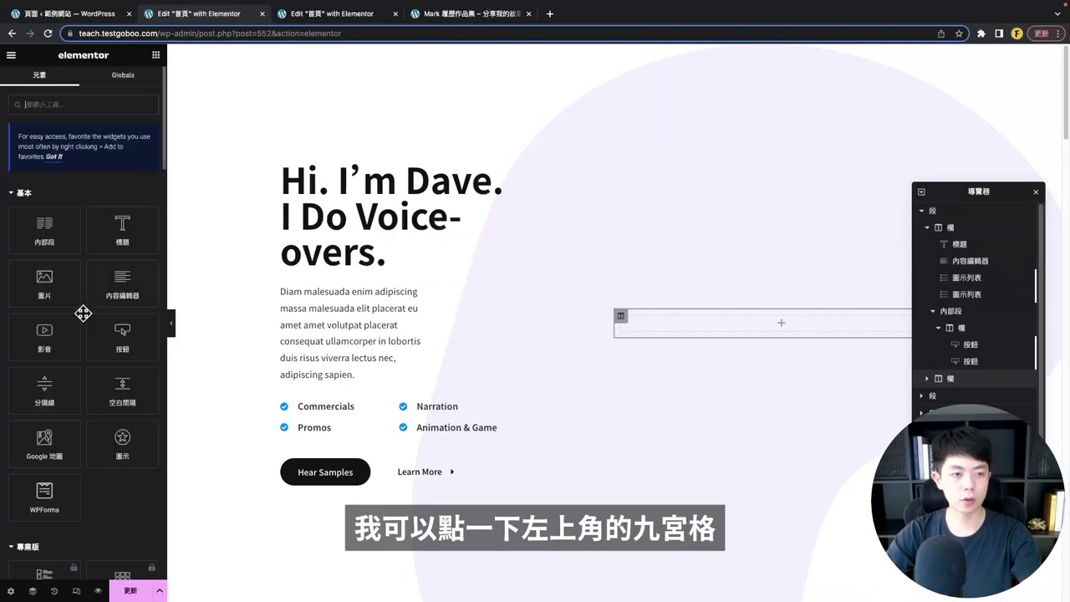
{"action": "left_click_drag", "start_coordinate": [45, 306], "coordinate": [719, 323]}
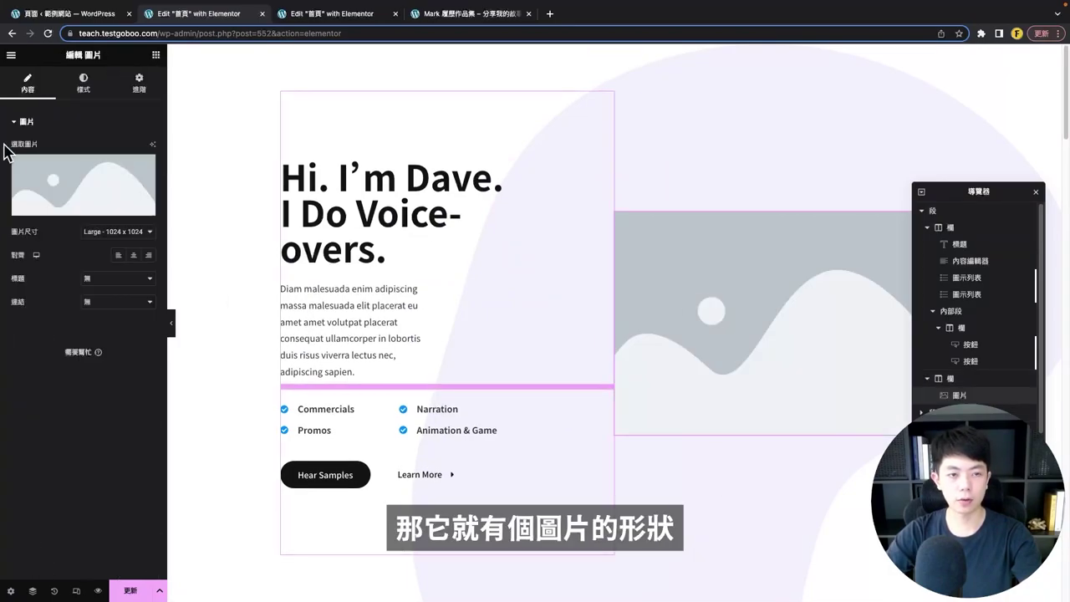
{"action": "left_click", "coordinate": [47, 205]}
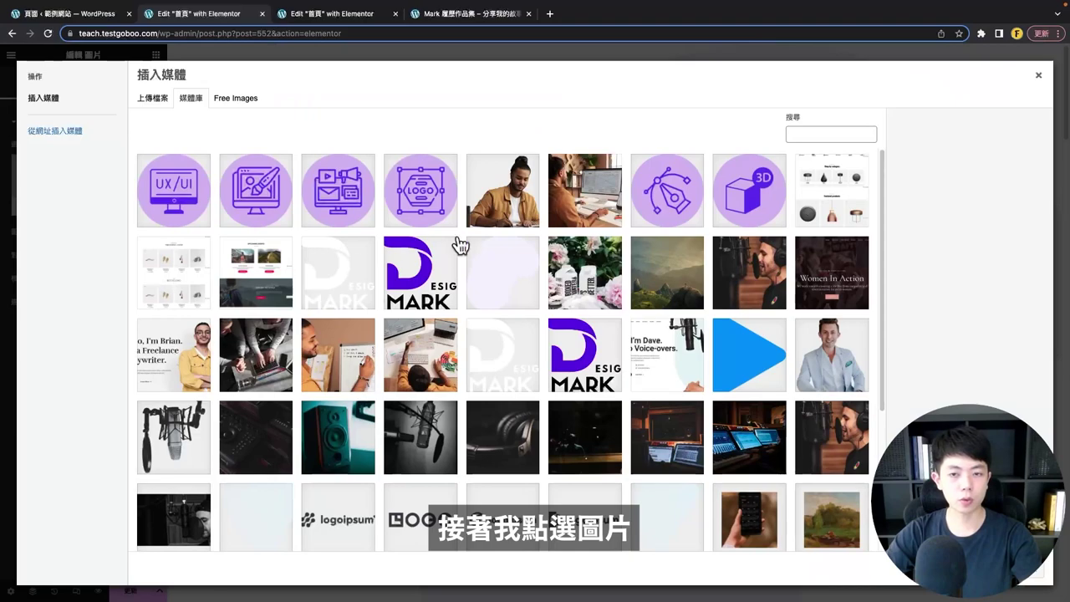
{"action": "left_click", "coordinate": [493, 189]}
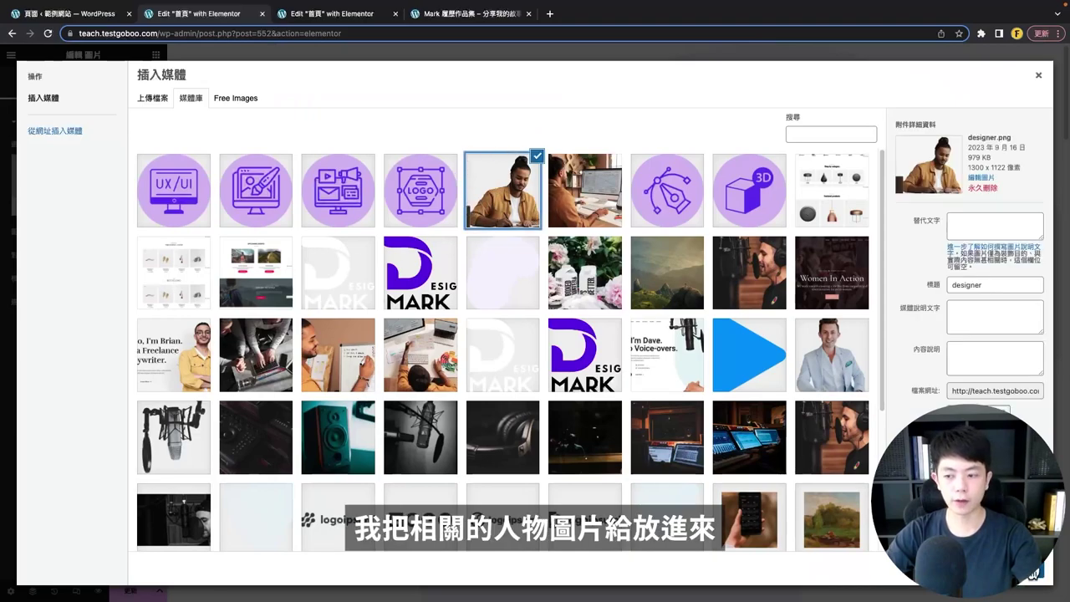
{"action": "left_click", "coordinate": [1034, 578]}
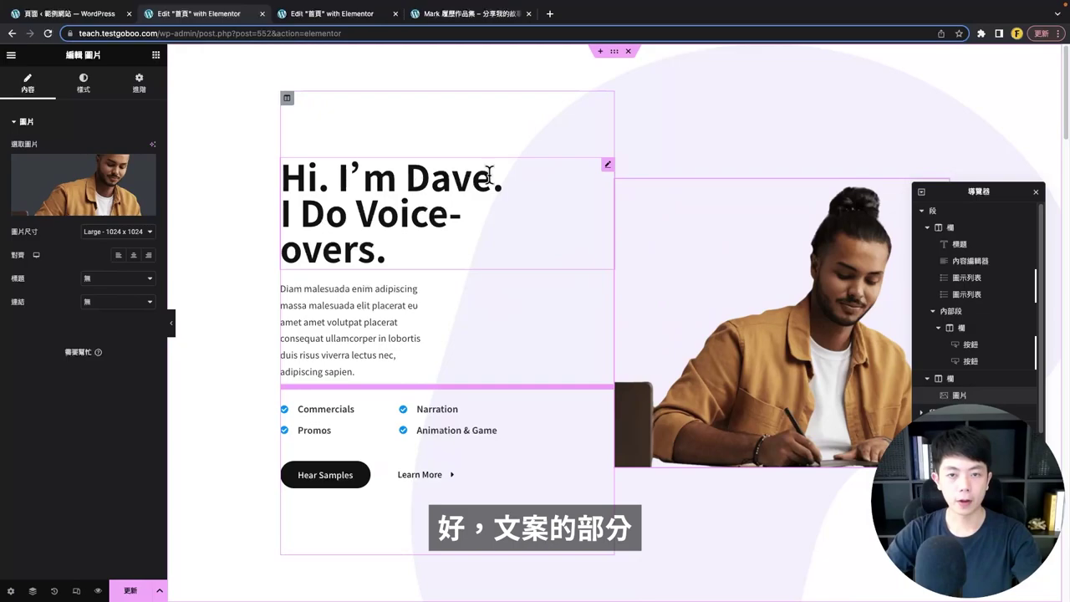
- Clear the heading's padding and give the paragraph a 560 right padding
{"action": "left_click", "coordinate": [608, 166]}
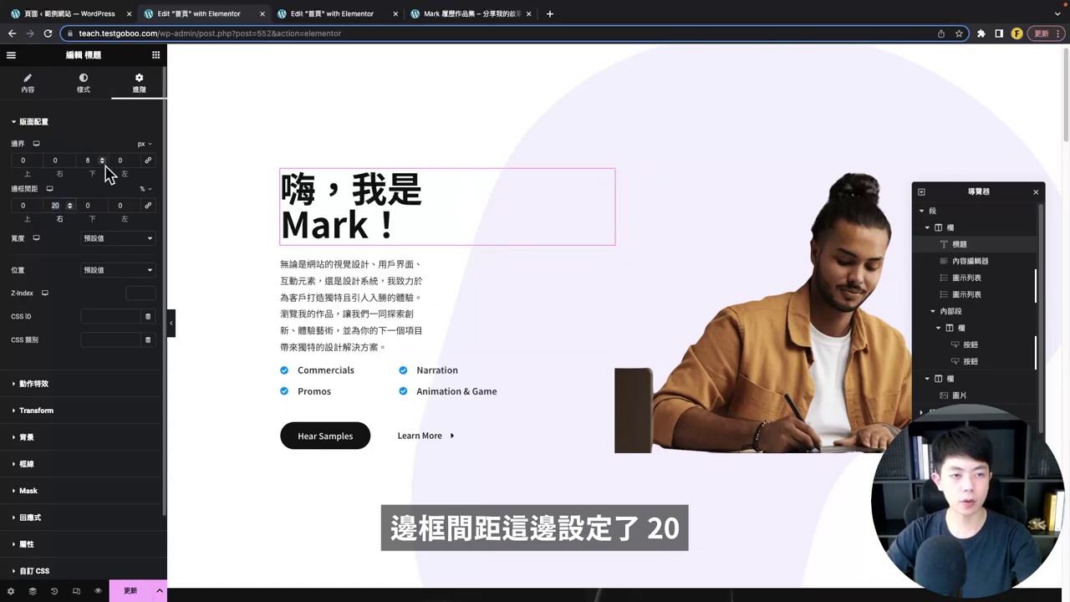
{"action": "type", "text": "0"}
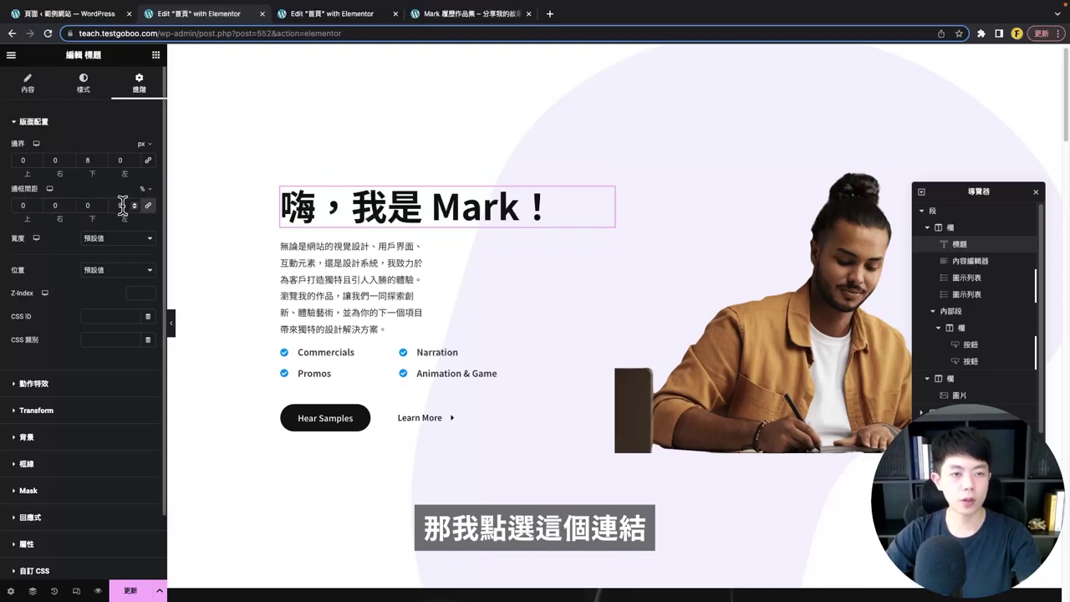
{"action": "key", "text": "BackSpace"}
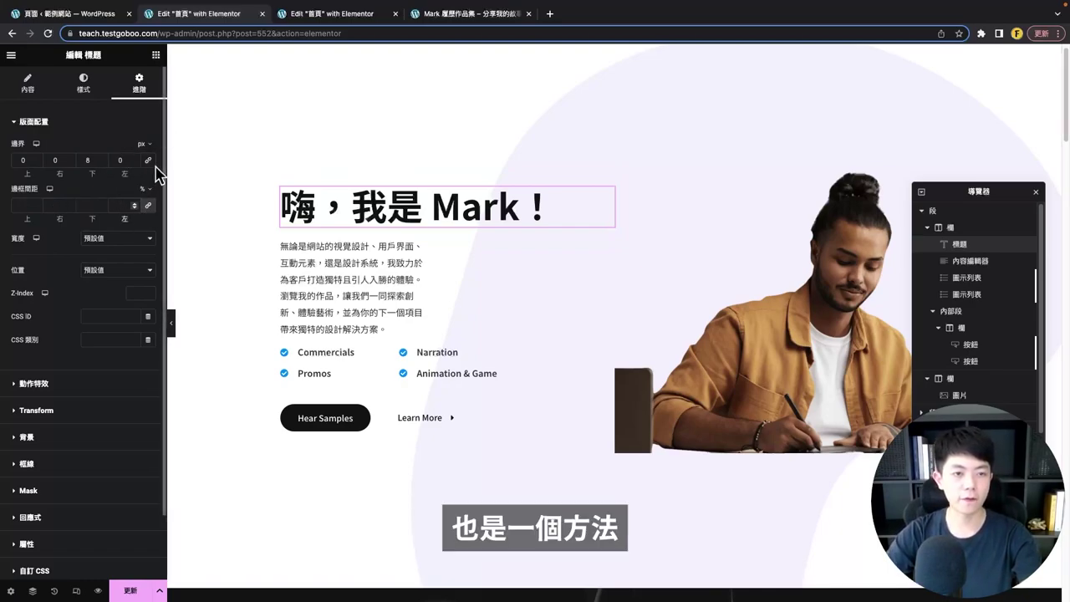
{"action": "left_click", "coordinate": [411, 305]}
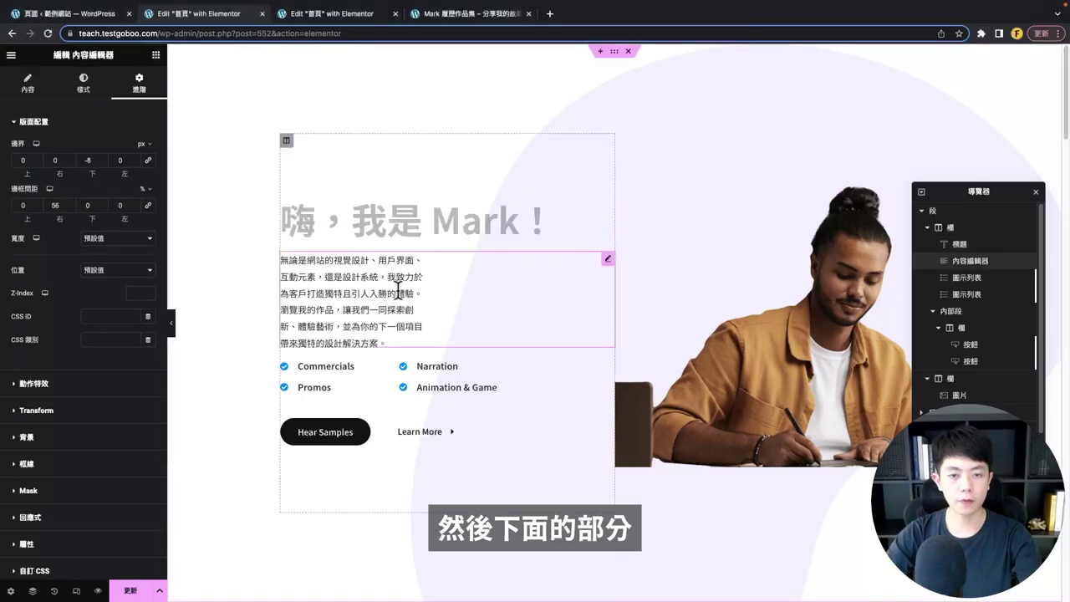
{"action": "left_click", "coordinate": [54, 204]}
{"action": "type", "text": "56"}
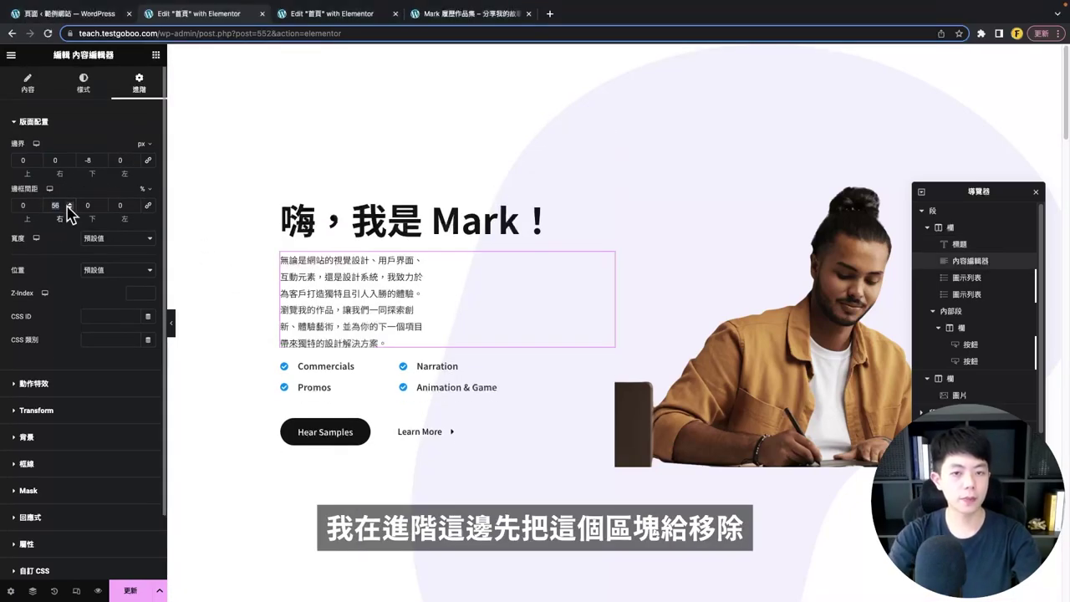
{"action": "type", "text": "0"}
- Change the Commercials item's icon to the chess icon
{"action": "scroll", "coordinate": [365, 243], "scroll_direction": "down", "scroll_amount": 3}
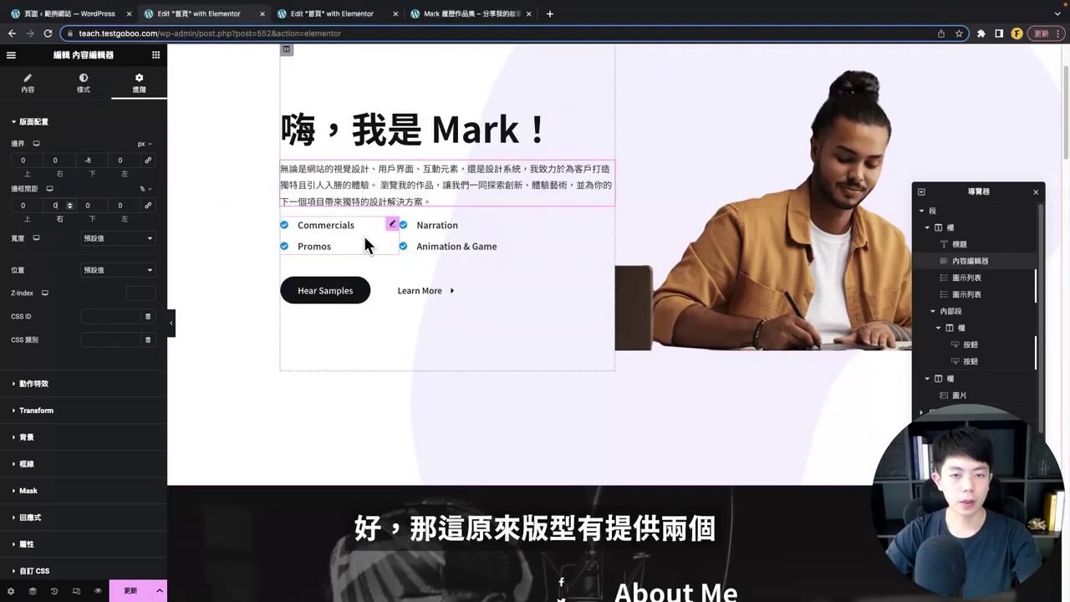
{"action": "left_click", "coordinate": [368, 242]}
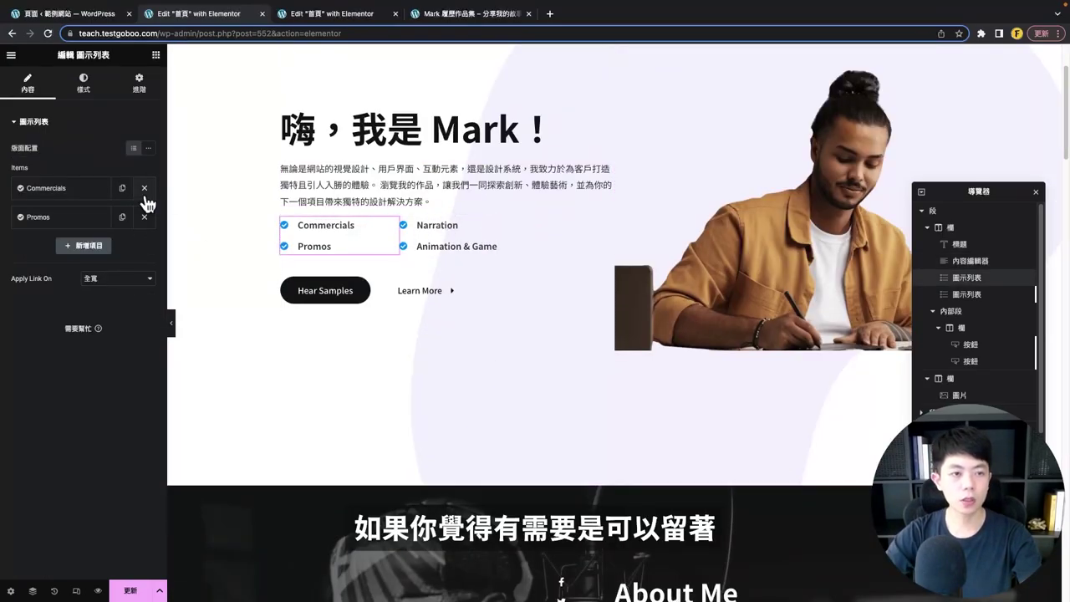
{"action": "left_click", "coordinate": [64, 188]}
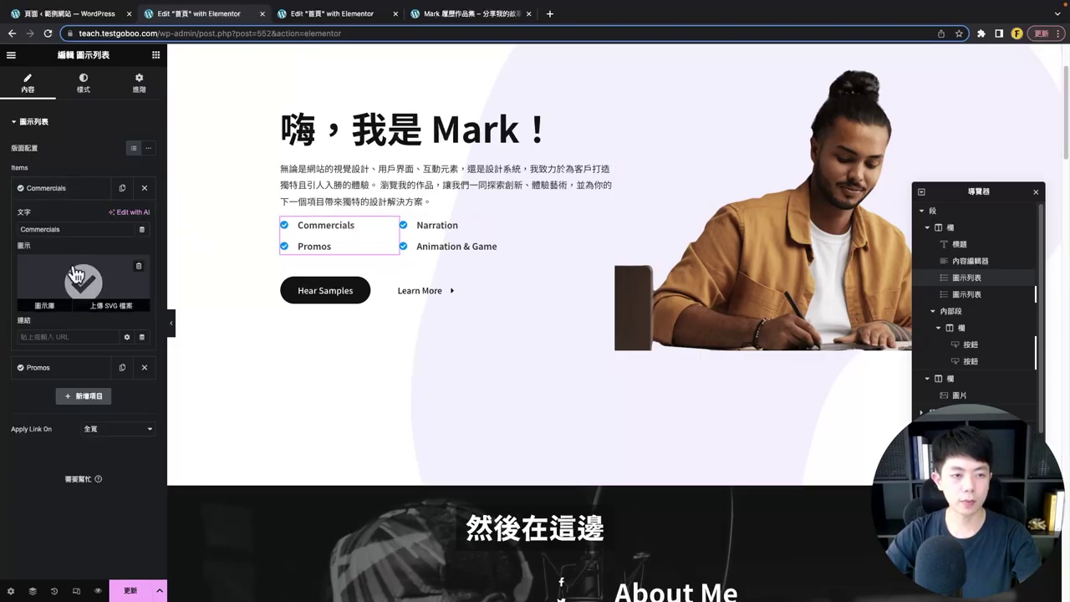
{"action": "left_click", "coordinate": [84, 298]}
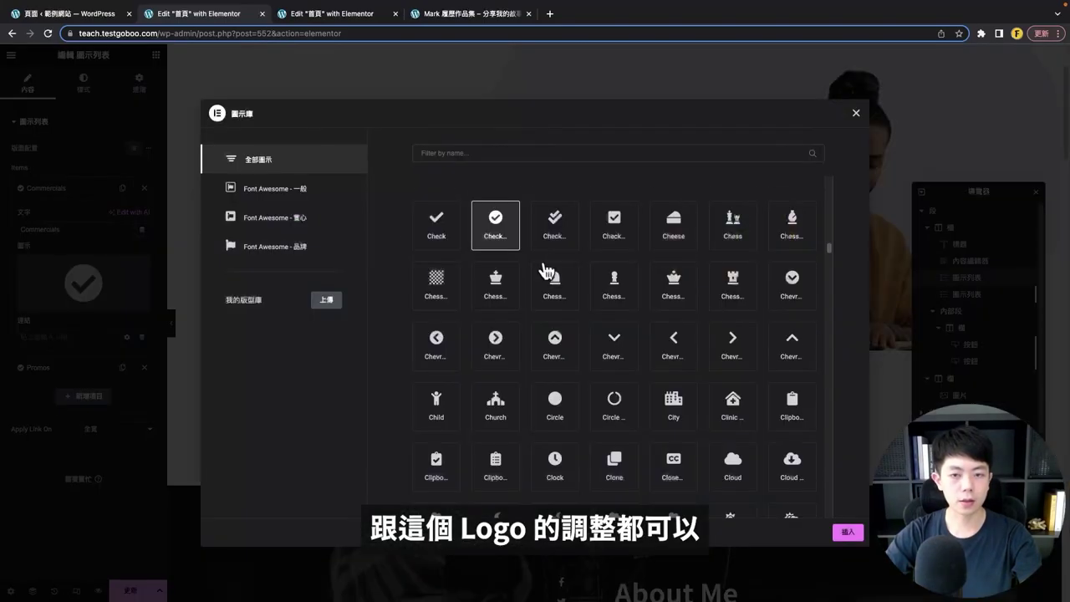
{"action": "scroll", "coordinate": [545, 272], "scroll_direction": "down", "scroll_amount": 1}
{"action": "left_click", "coordinate": [503, 266]}
{"action": "left_click", "coordinate": [843, 535]}
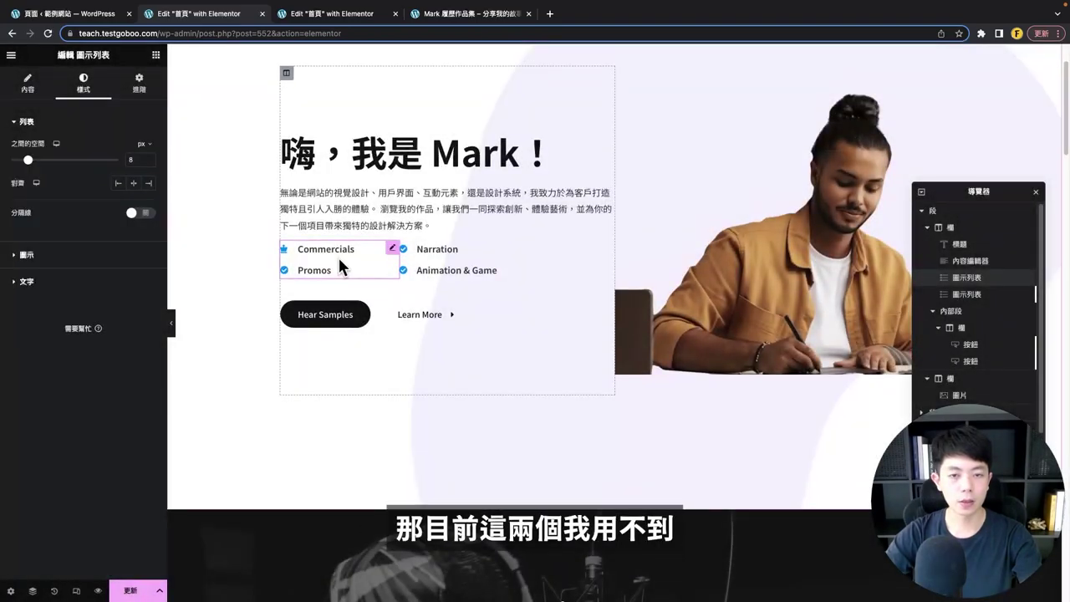
- Delete both the Commercials/Promos and Narration icon lists
{"action": "right_click", "coordinate": [308, 256]}
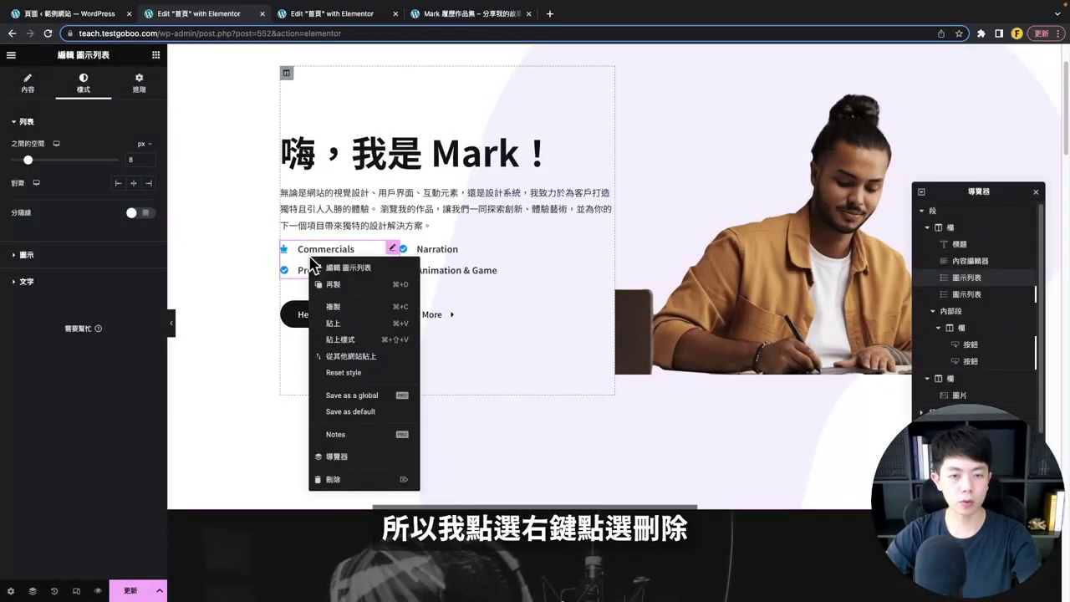
{"action": "left_click", "coordinate": [347, 478]}
{"action": "right_click", "coordinate": [322, 250]}
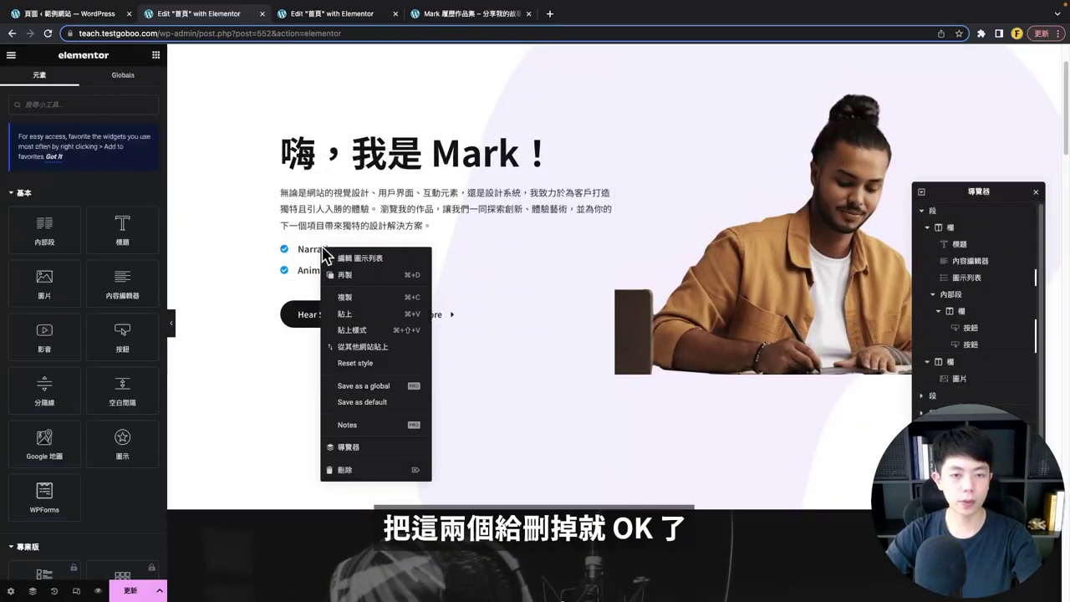
{"action": "left_click", "coordinate": [358, 470]}
{"action": "left_click", "coordinate": [324, 354]}
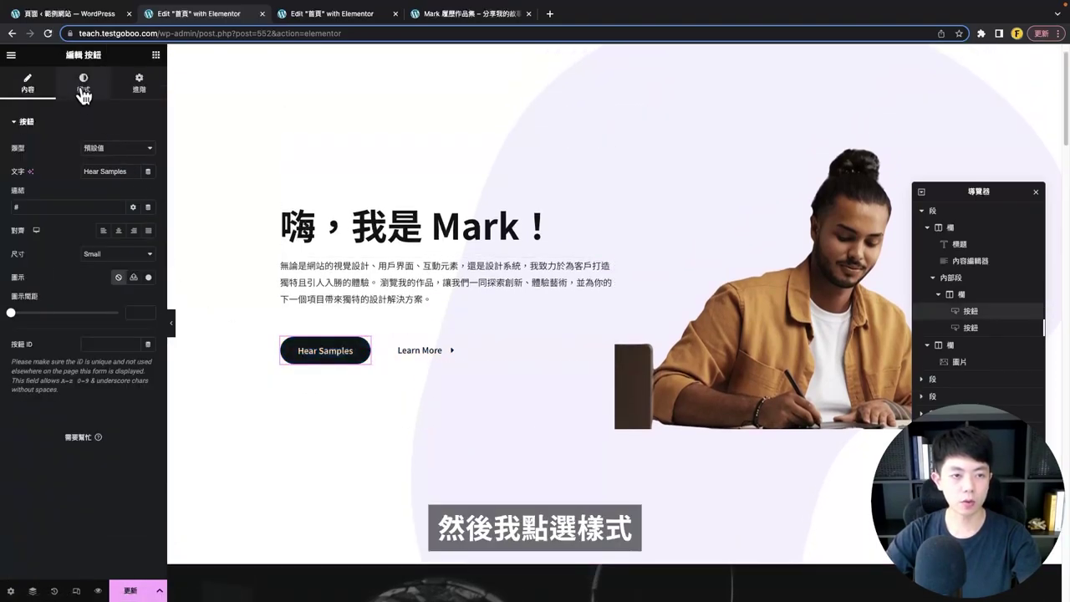
- Give the Hear Samples button a global purple #6528F7 background and no border
{"action": "left_click", "coordinate": [84, 84]}
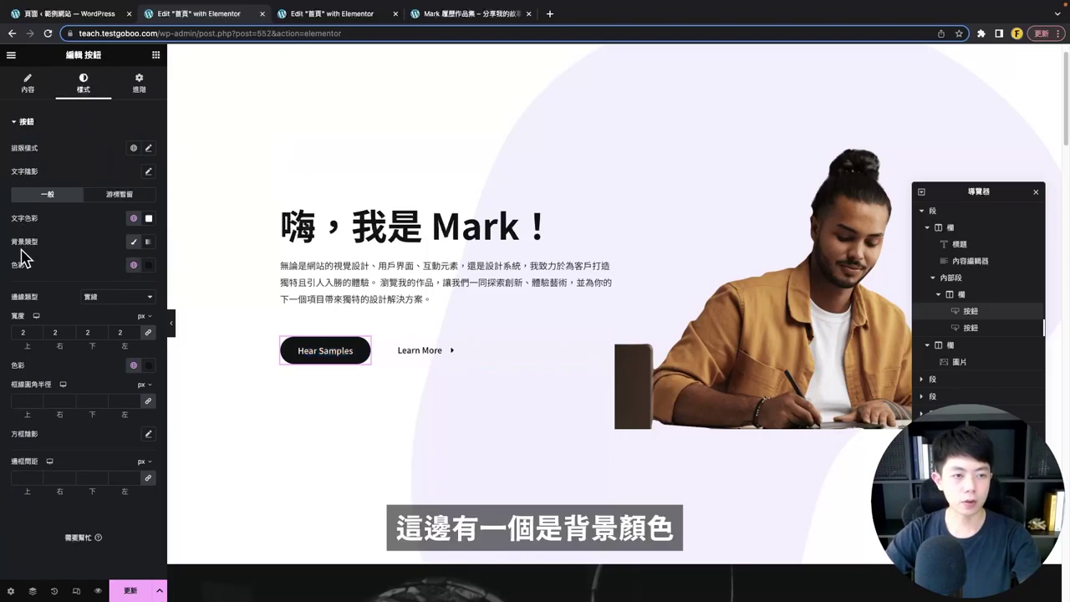
{"action": "left_click", "coordinate": [135, 265]}
{"action": "scroll", "coordinate": [92, 376], "scroll_direction": "down", "scroll_amount": 5}
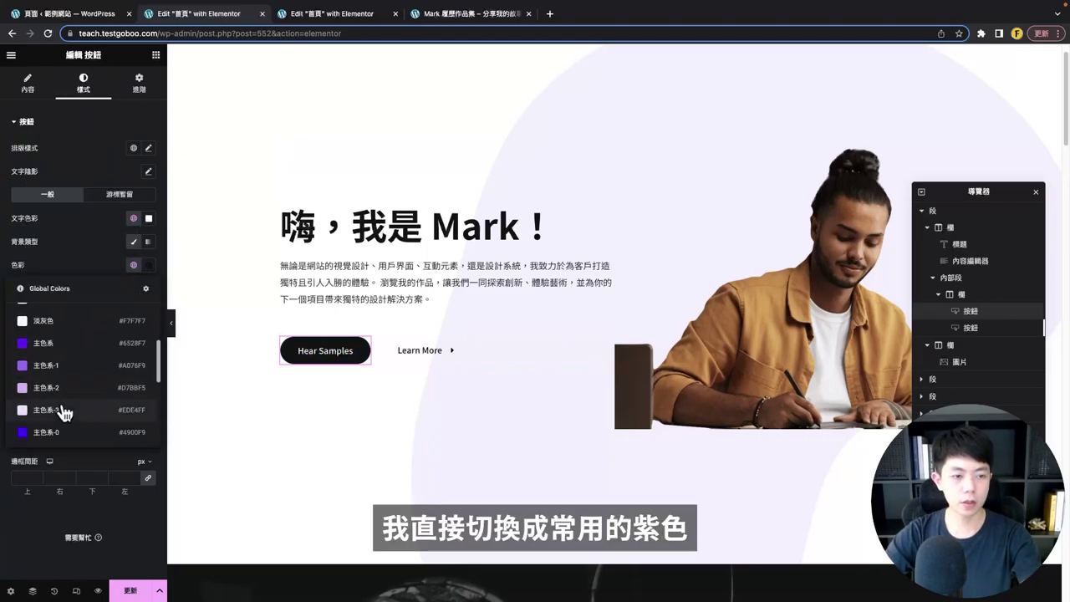
{"action": "left_click", "coordinate": [59, 358]}
{"action": "left_click", "coordinate": [133, 265]}
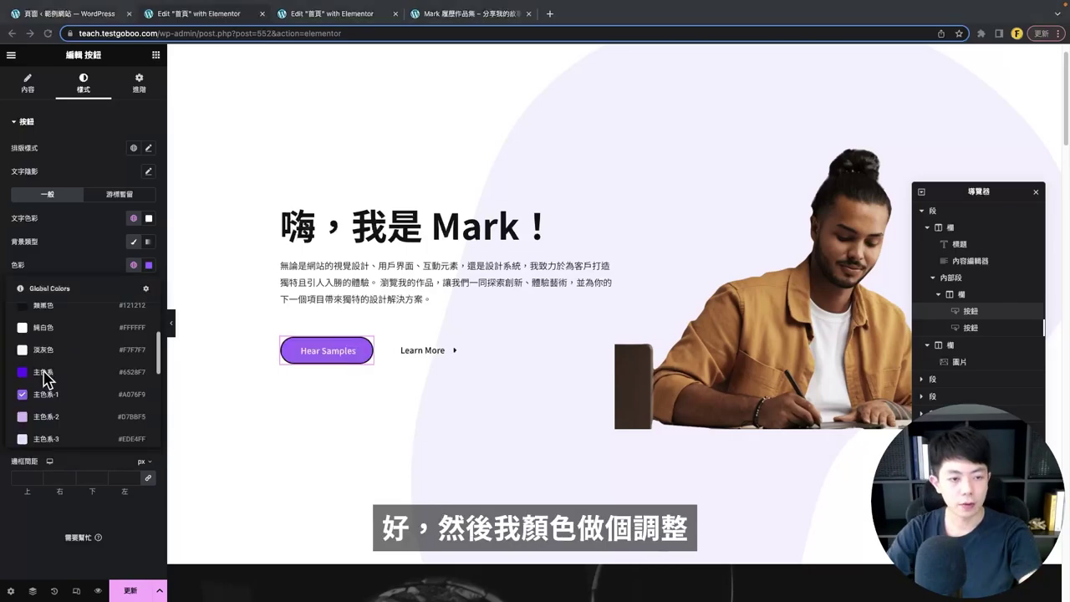
{"action": "left_click", "coordinate": [59, 394]}
{"action": "left_click", "coordinate": [77, 374]}
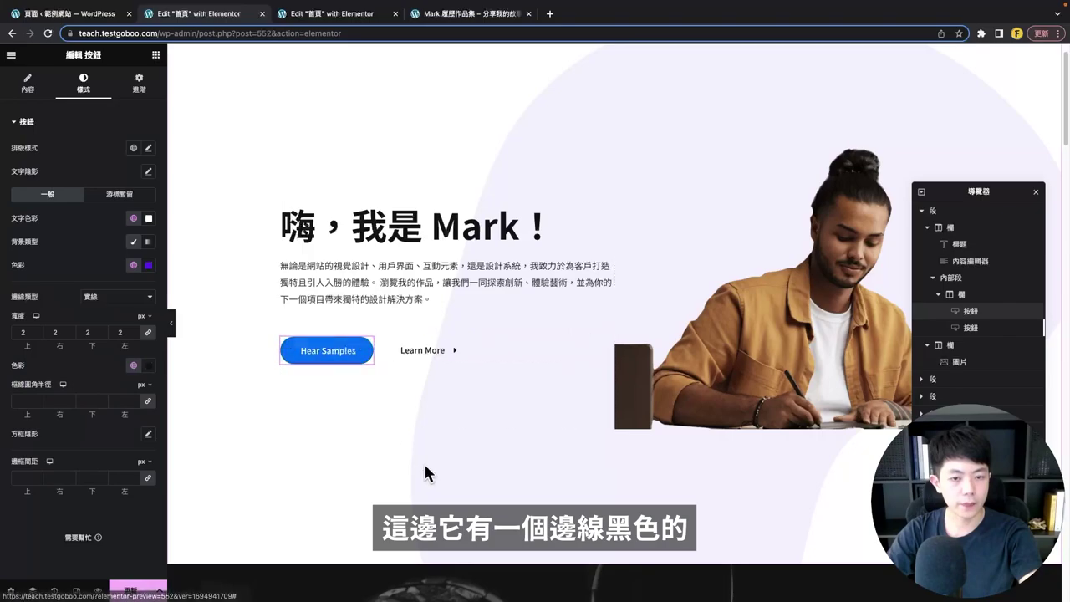
{"action": "left_click", "coordinate": [89, 299]}
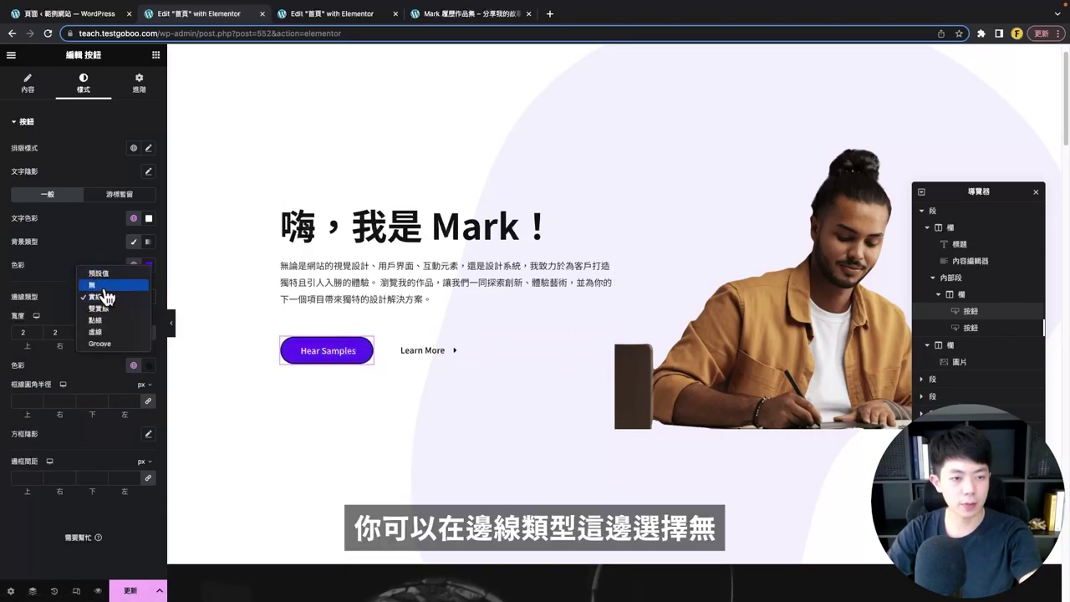
{"action": "left_click", "coordinate": [99, 285]}
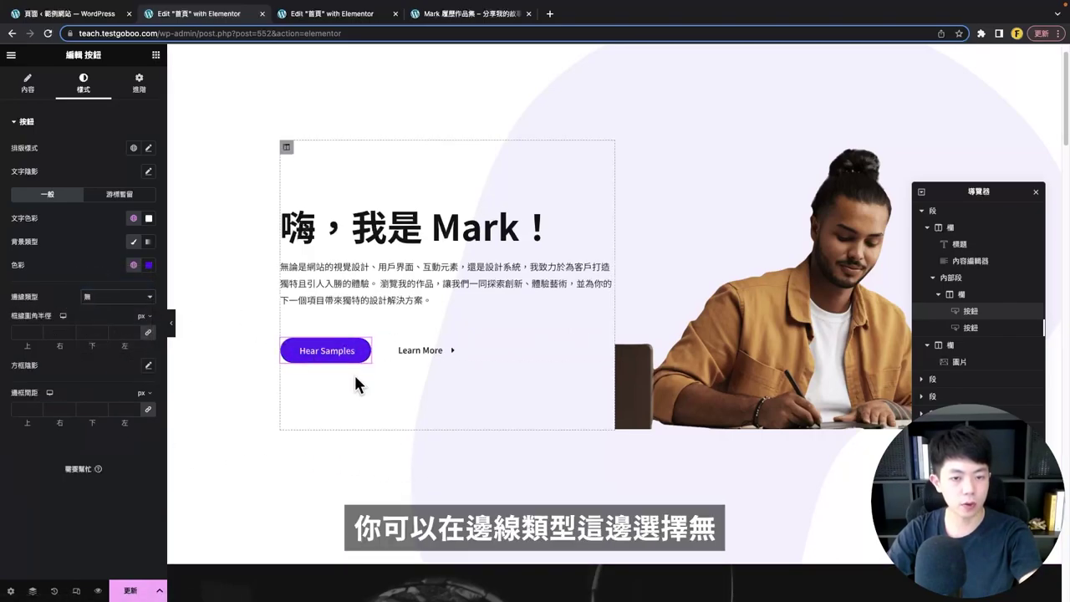
- On hover, use a light purple background and clear the border colour
{"action": "left_click", "coordinate": [119, 197]}
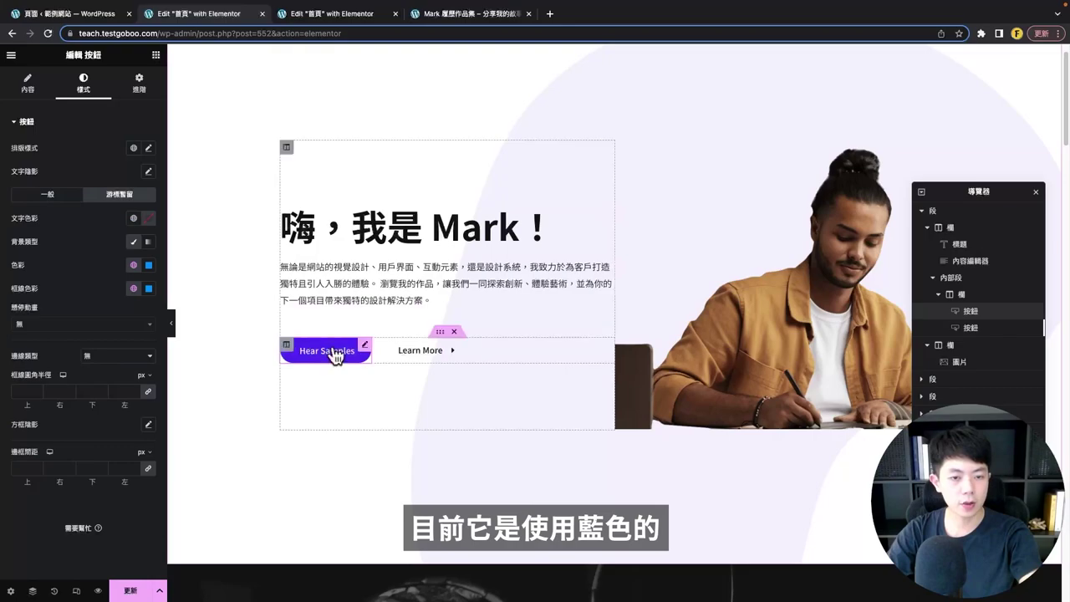
{"action": "left_click", "coordinate": [133, 265]}
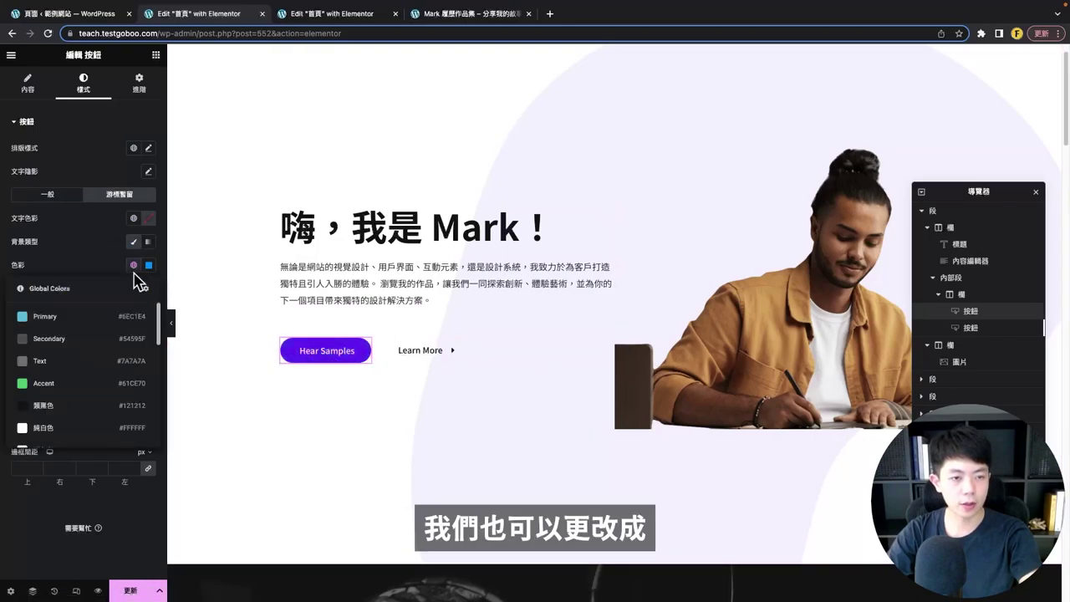
{"action": "left_click", "coordinate": [87, 378]}
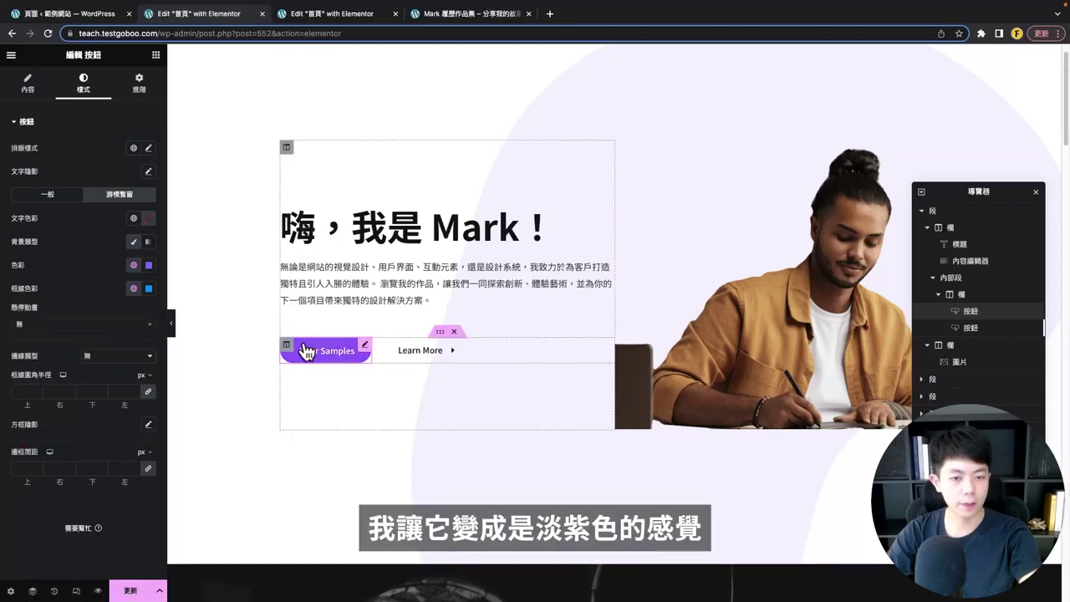
{"action": "left_click", "coordinate": [133, 289]}
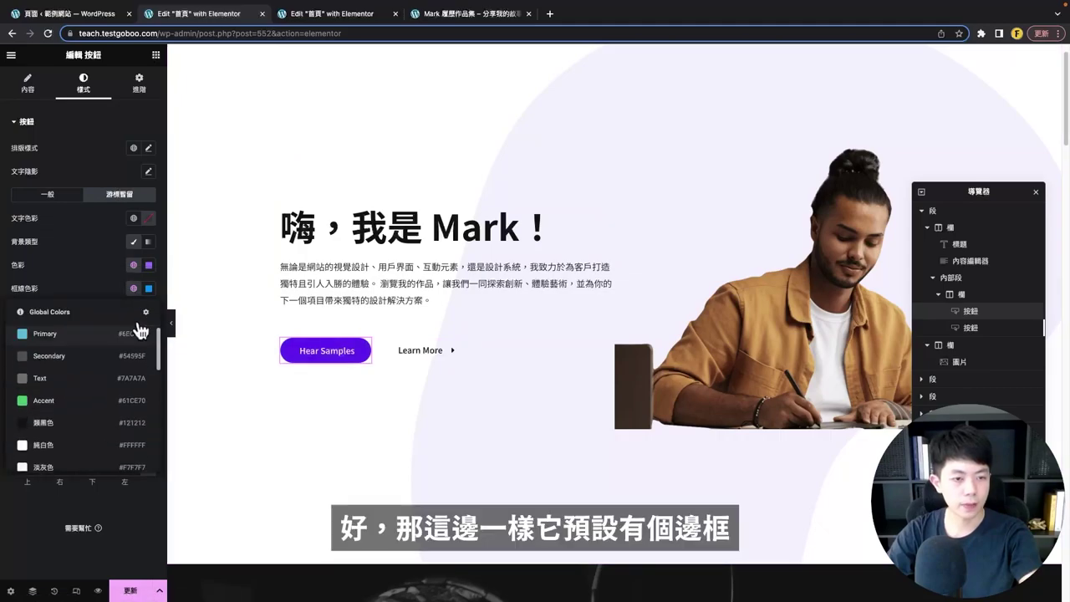
{"action": "left_click", "coordinate": [121, 298]}
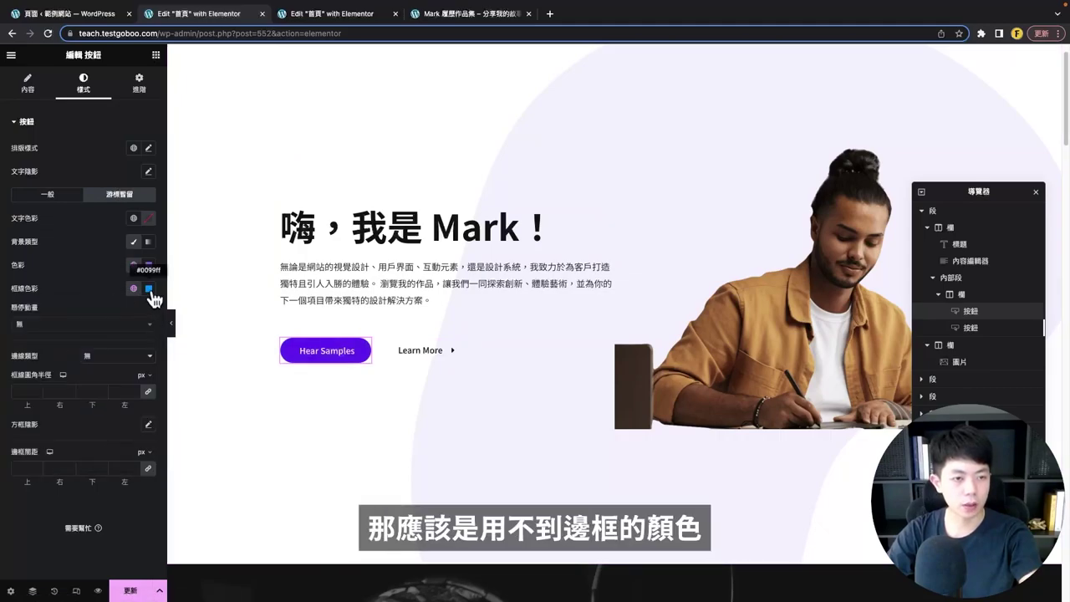
{"action": "left_click", "coordinate": [148, 289]}
{"action": "left_click", "coordinate": [167, 313]}
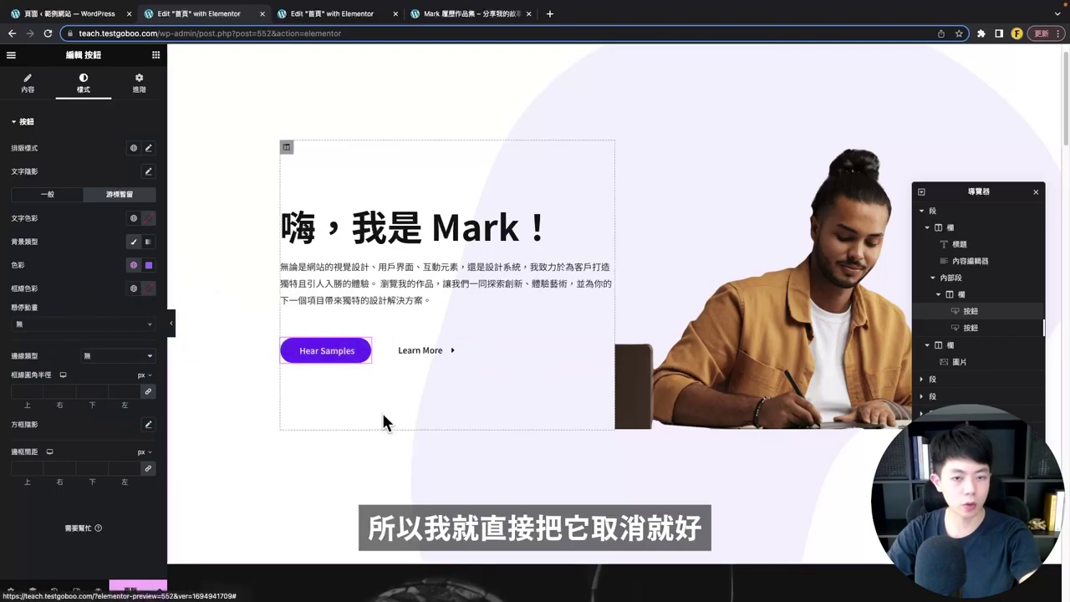
{"action": "left_click", "coordinate": [33, 80]}
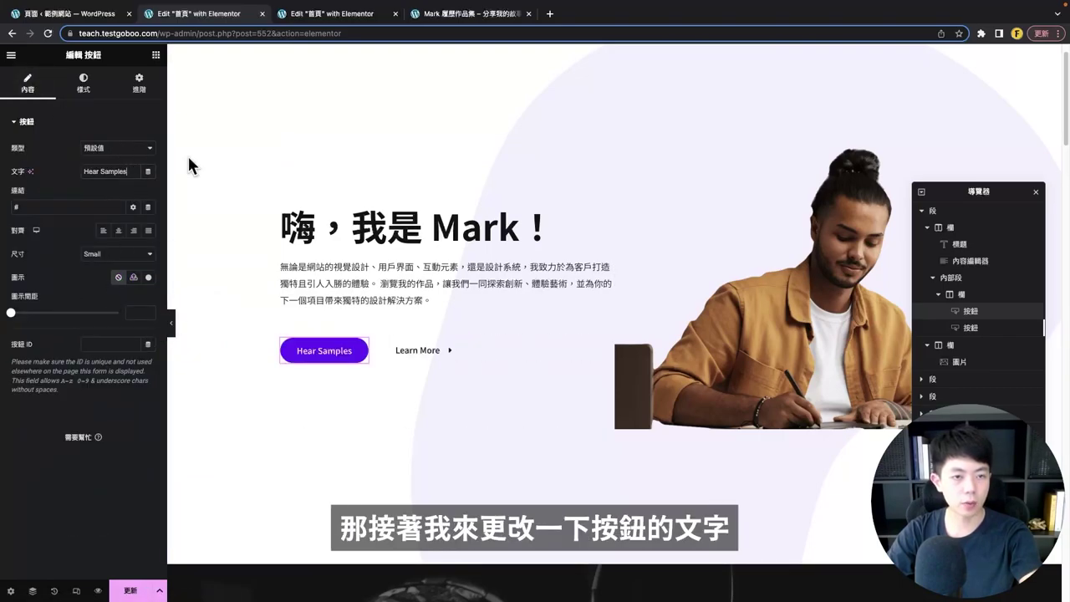
- Relabel the first button 了解更多作品 with an arrow icon placed after the text
{"action": "key", "text": "ctrl+a"}
{"action": "type", "text": "了解更多作品"}
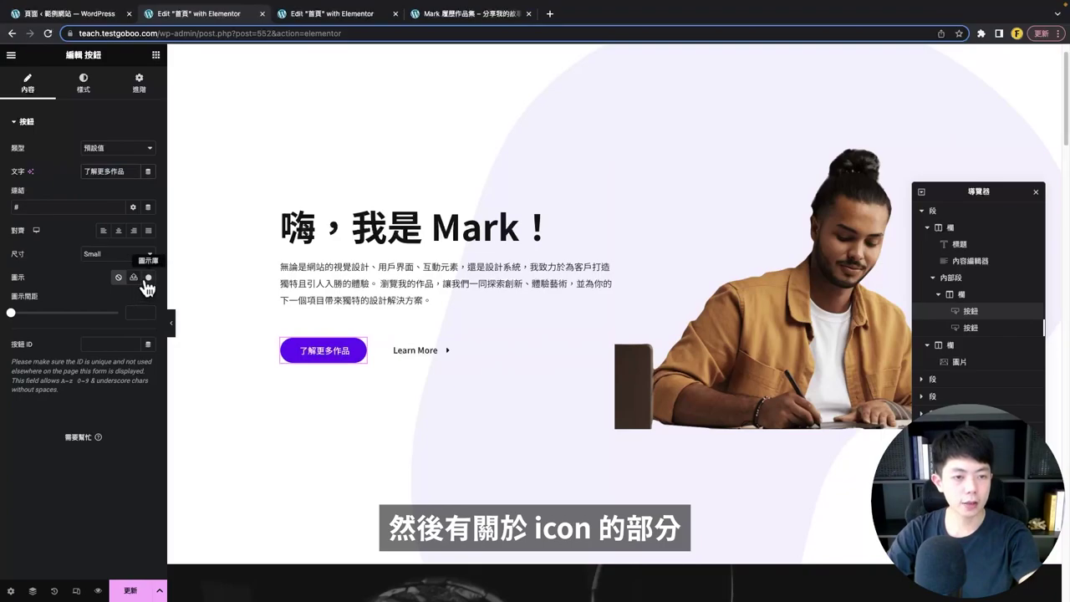
{"action": "left_click", "coordinate": [148, 277]}
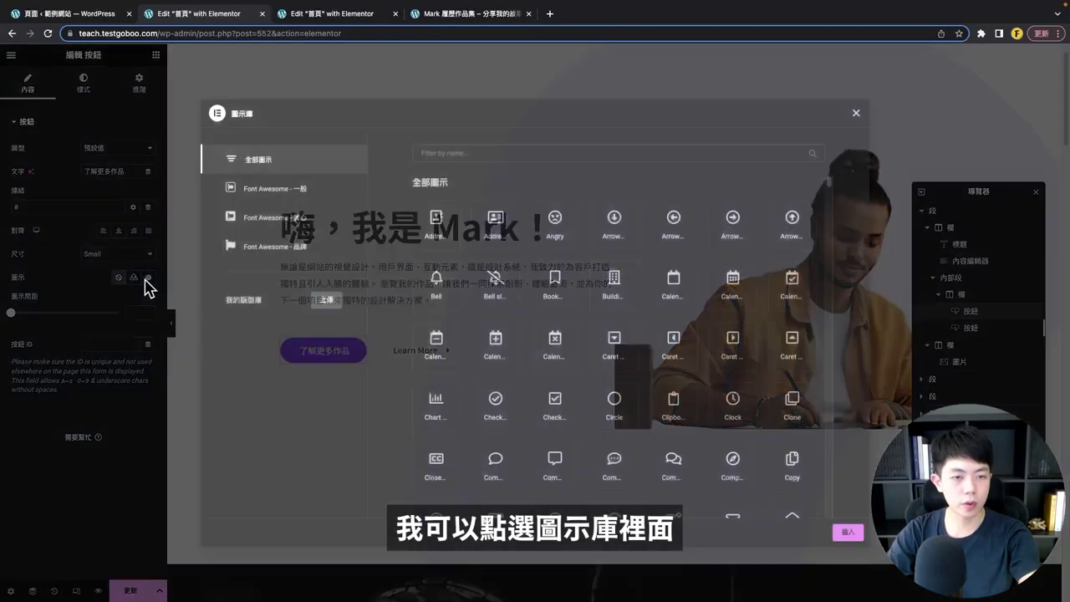
{"action": "left_click", "coordinate": [511, 150]}
{"action": "type", "text": "arrow"}
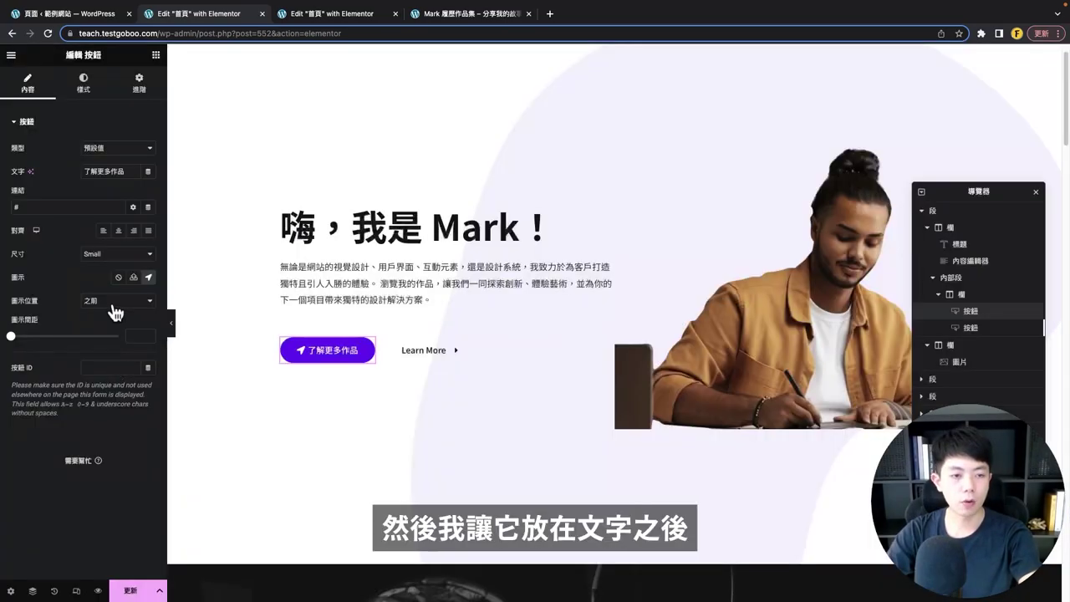
{"action": "left_click", "coordinate": [114, 302]}
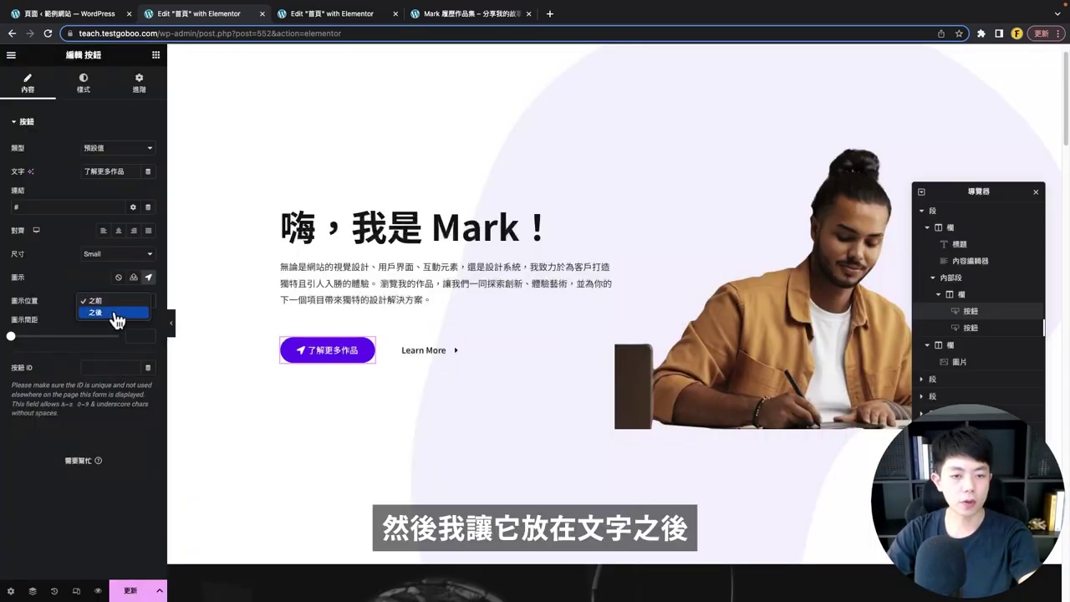
{"action": "left_click", "coordinate": [111, 314]}
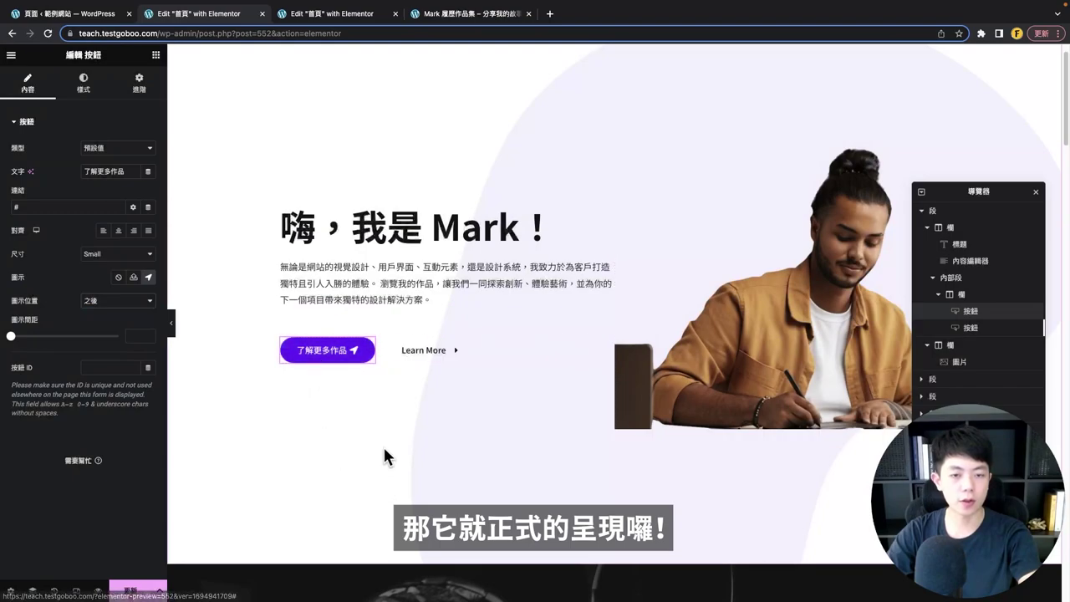
- Rename the Learn More button to 聯絡我, leaving the link in the same window
{"action": "left_click", "coordinate": [424, 350]}
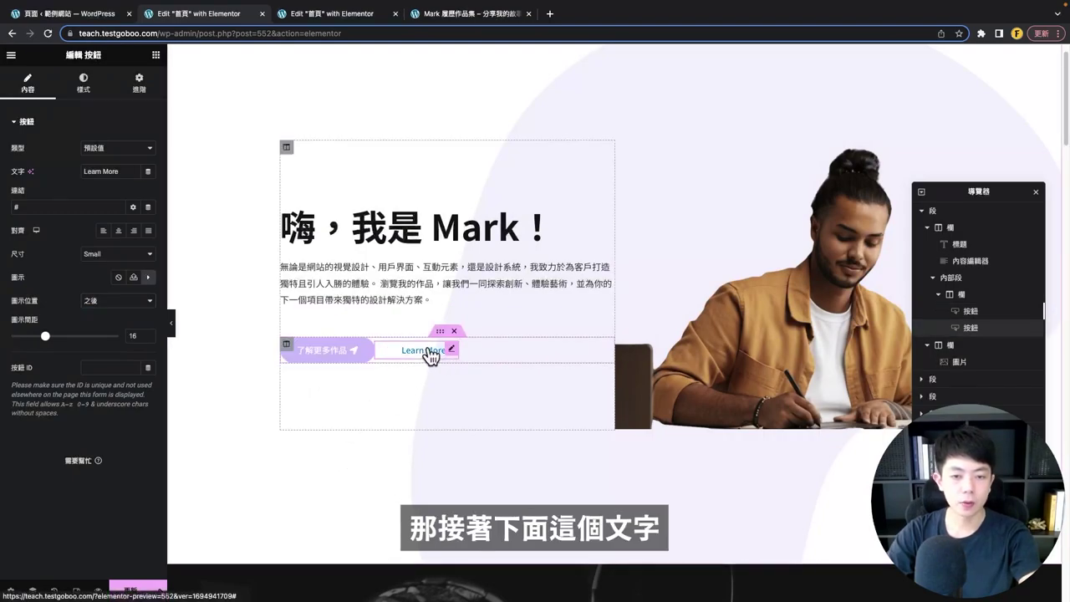
{"action": "type", "text": "聯絡我"}
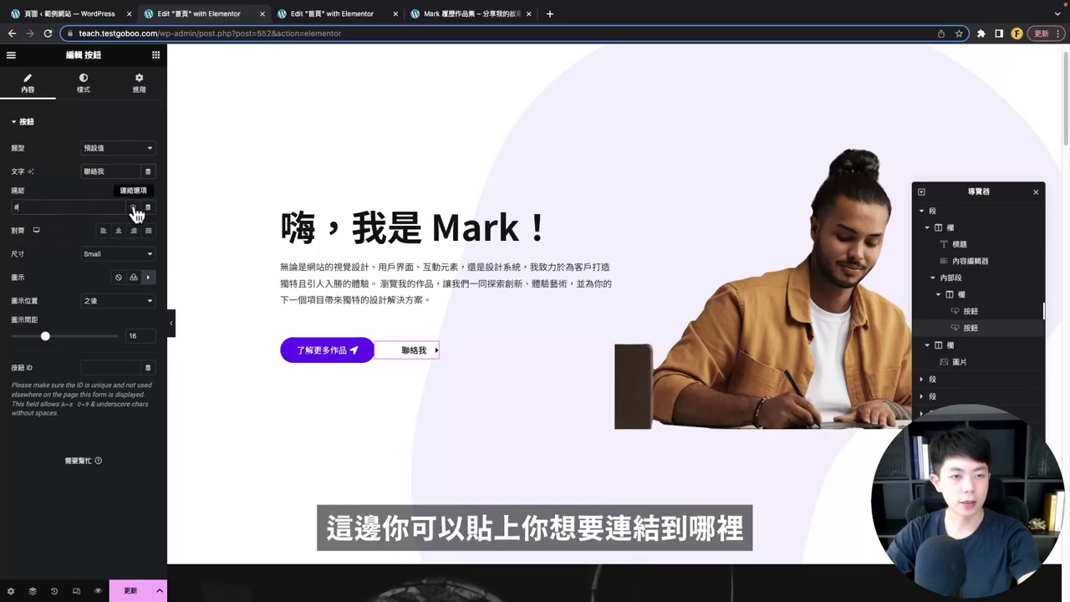
{"action": "left_click", "coordinate": [133, 207]}
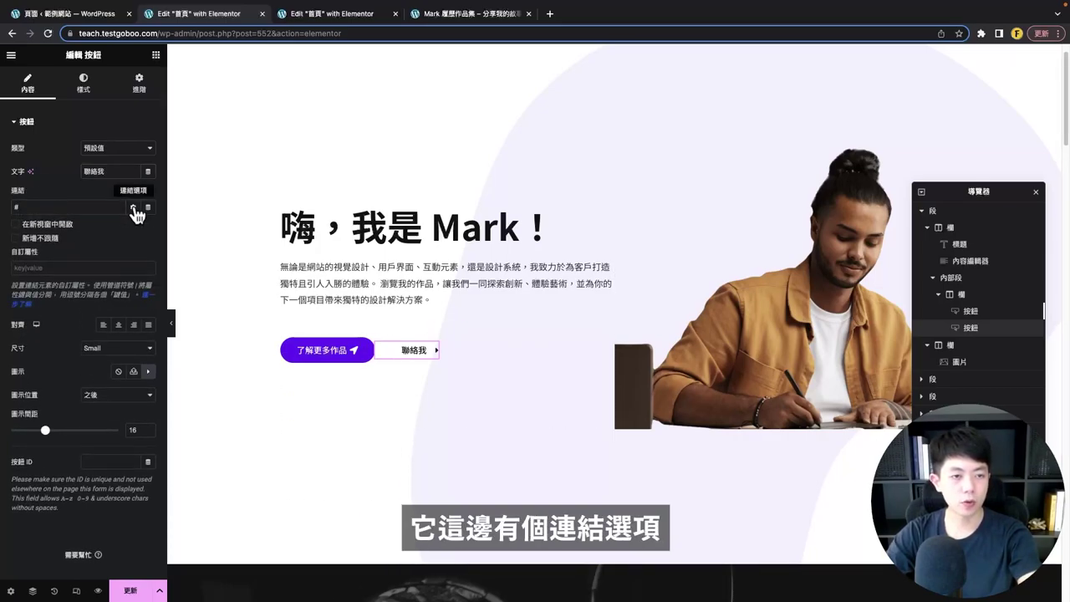
{"action": "left_click", "coordinate": [38, 224]}
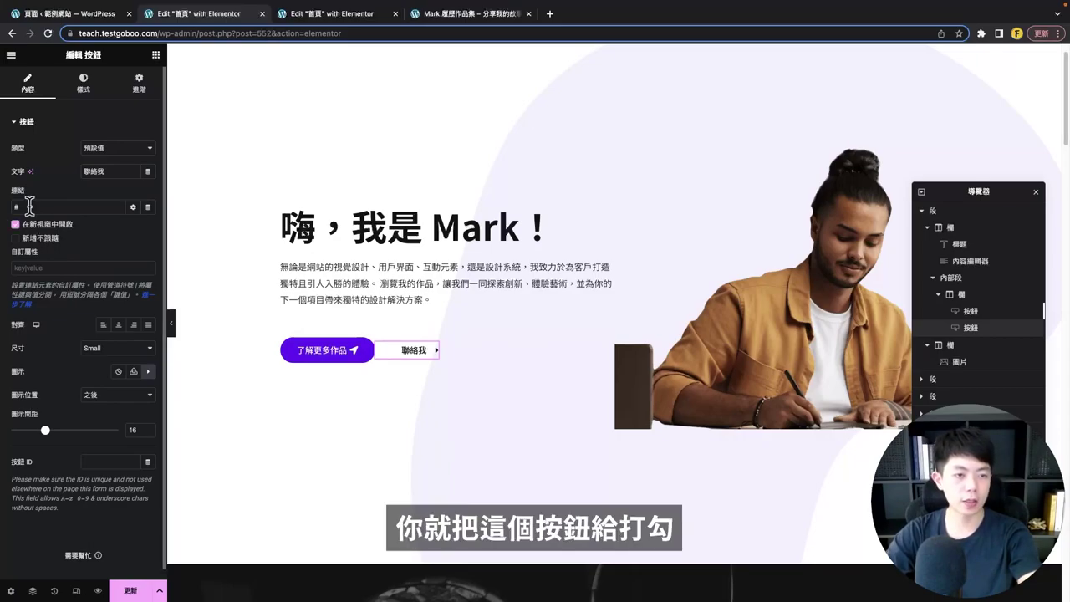
{"action": "left_click", "coordinate": [38, 225]}
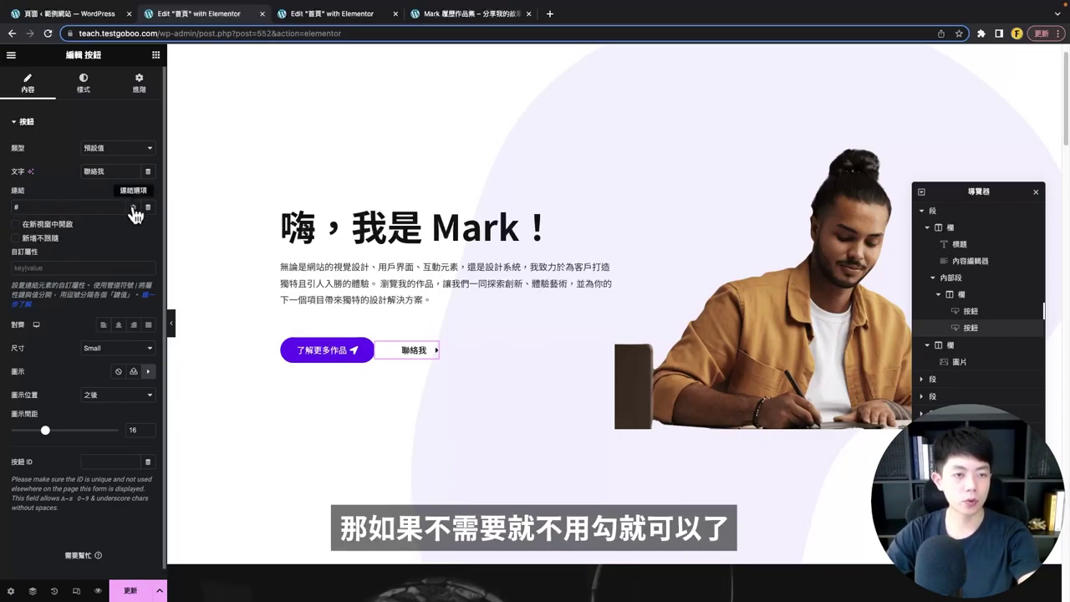
{"action": "left_click", "coordinate": [132, 208]}
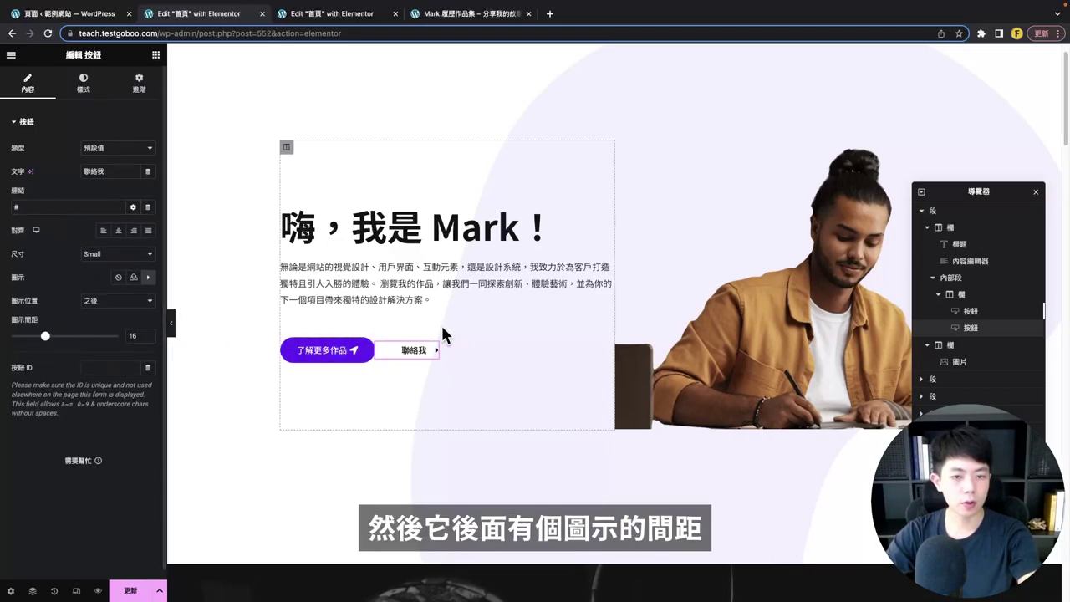
- Set the 聯絡我 icon spacing to 14 and its left margin to 30 px
{"action": "left_click_drag", "start_coordinate": [44, 338], "coordinate": [41, 340]}
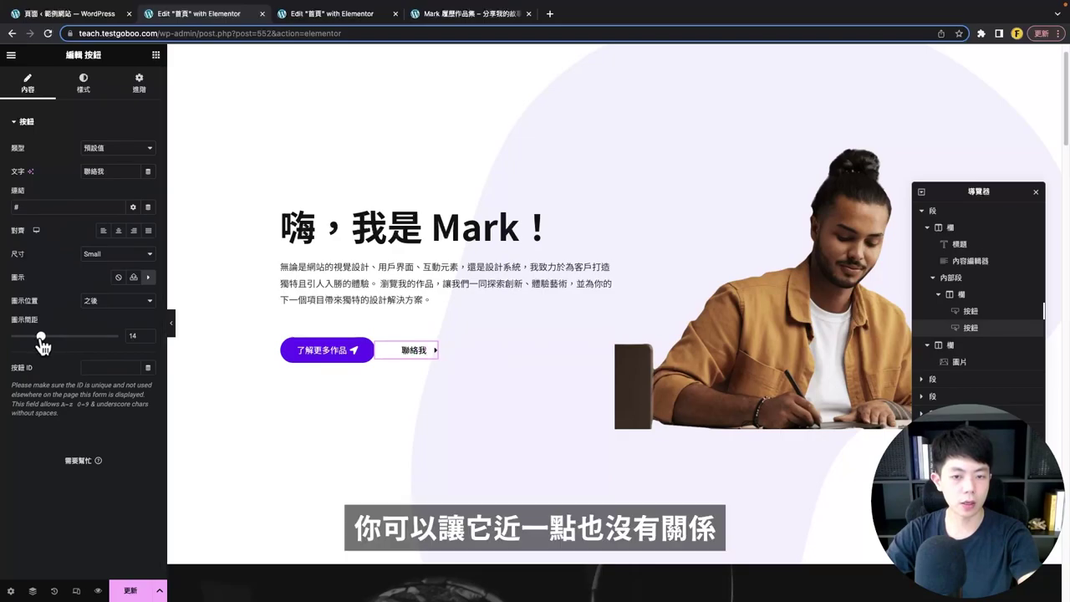
{"action": "left_click", "coordinate": [155, 88]}
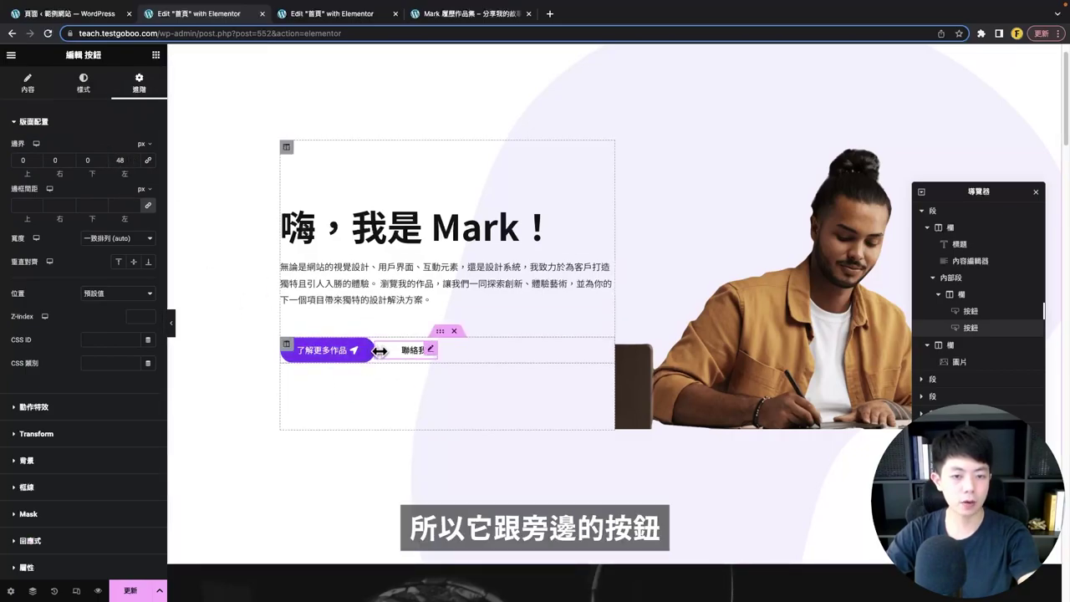
{"action": "left_click", "coordinate": [122, 159]}
{"action": "type", "text": "48"}
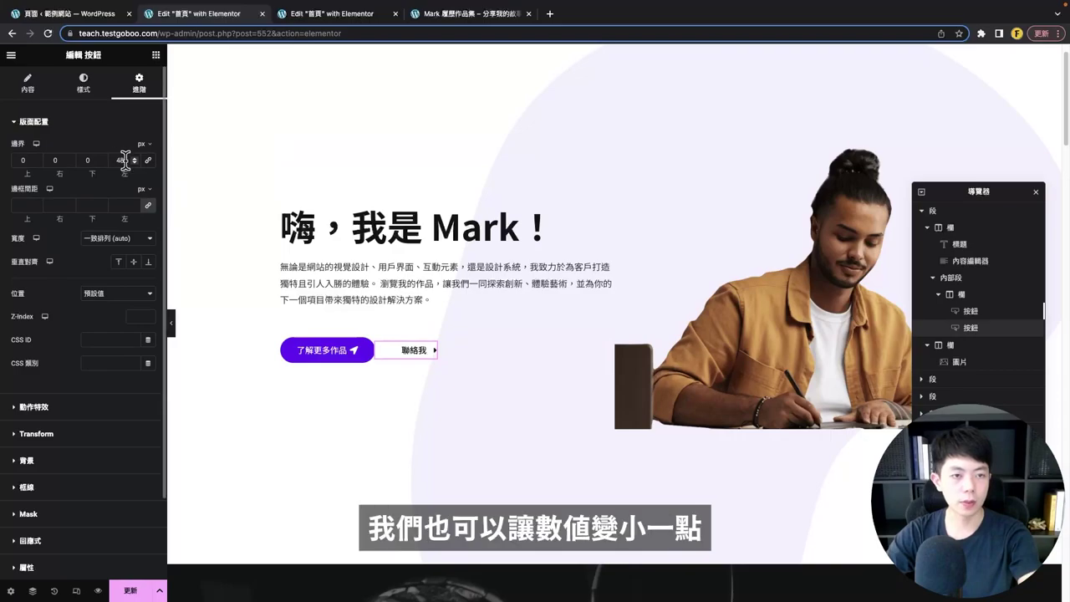
{"action": "key", "text": "BackSpace"}
{"action": "key", "text": "BackSpace"}
{"action": "type", "text": "0"}
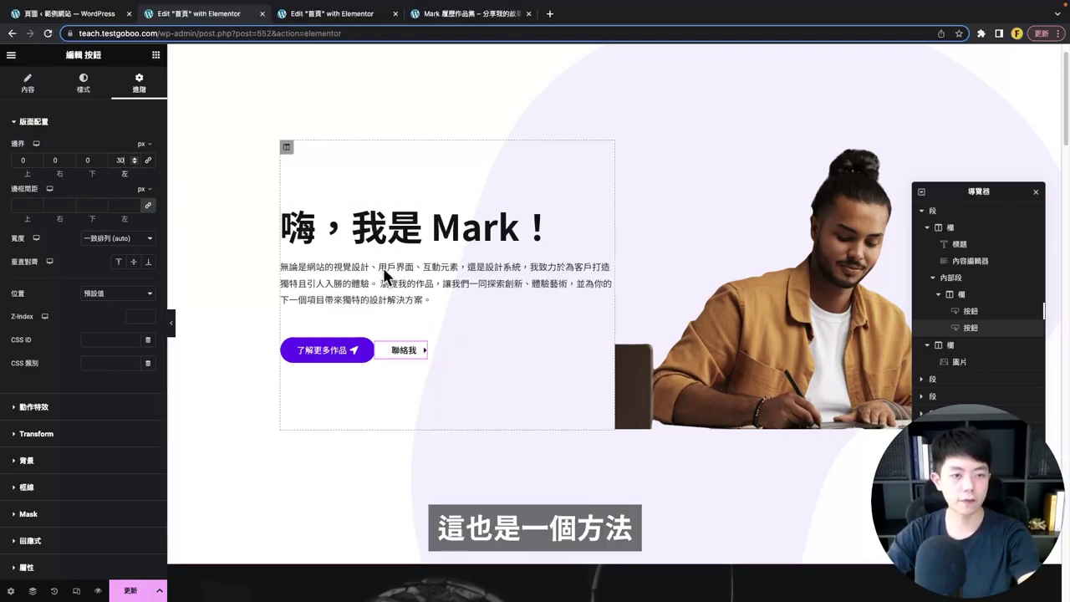
{"action": "left_click", "coordinate": [83, 84]}
- Give the 了解更多作品 button unlinked padding of 20 px top/bottom and 40 px left/right
{"action": "left_click", "coordinate": [149, 148]}
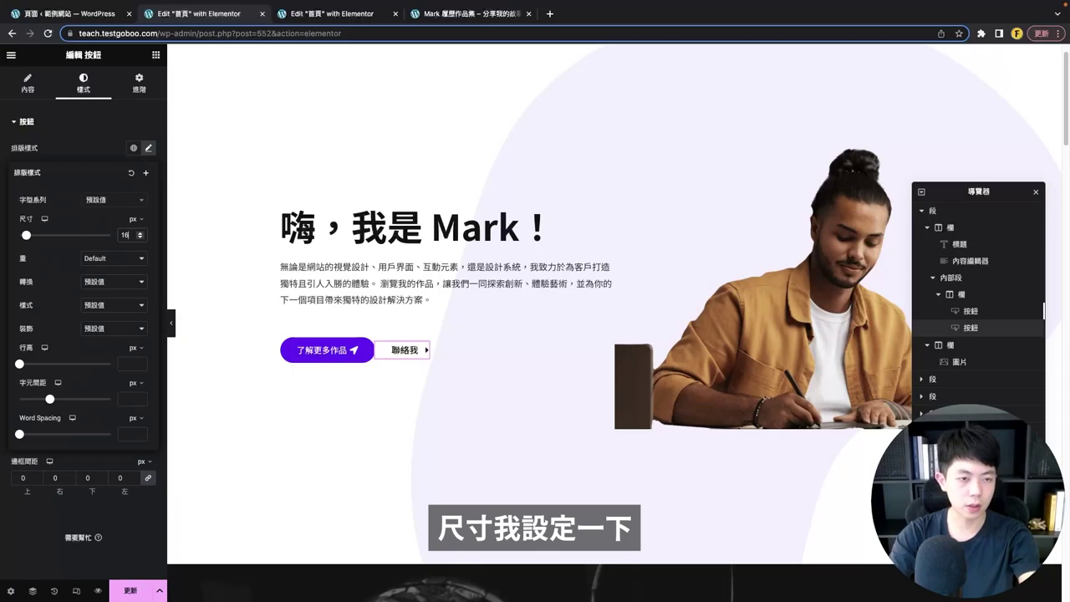
{"action": "left_click", "coordinate": [326, 350]}
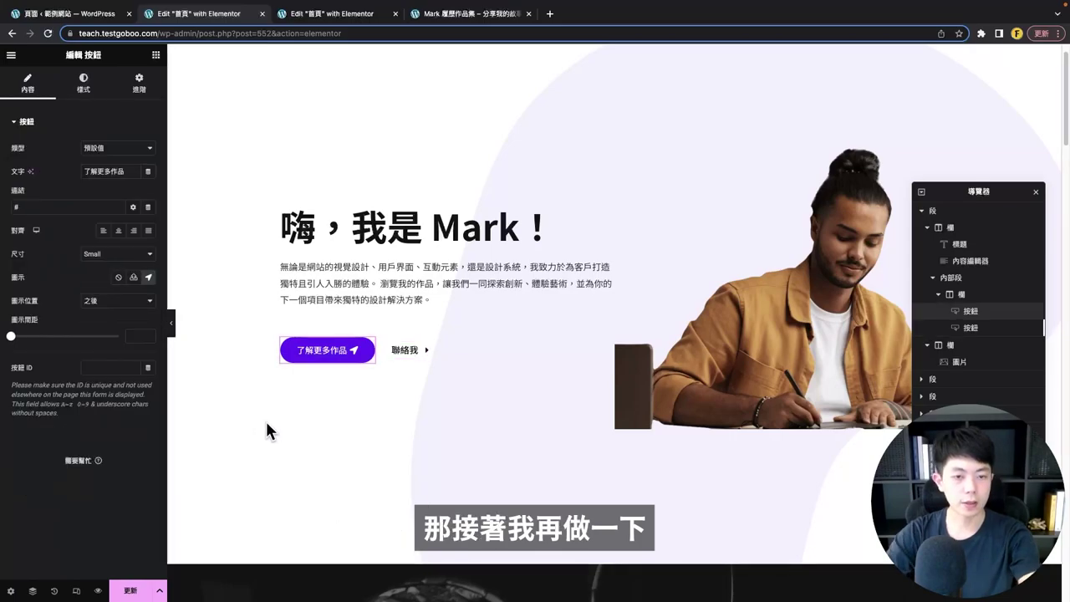
{"action": "left_click", "coordinate": [86, 84]}
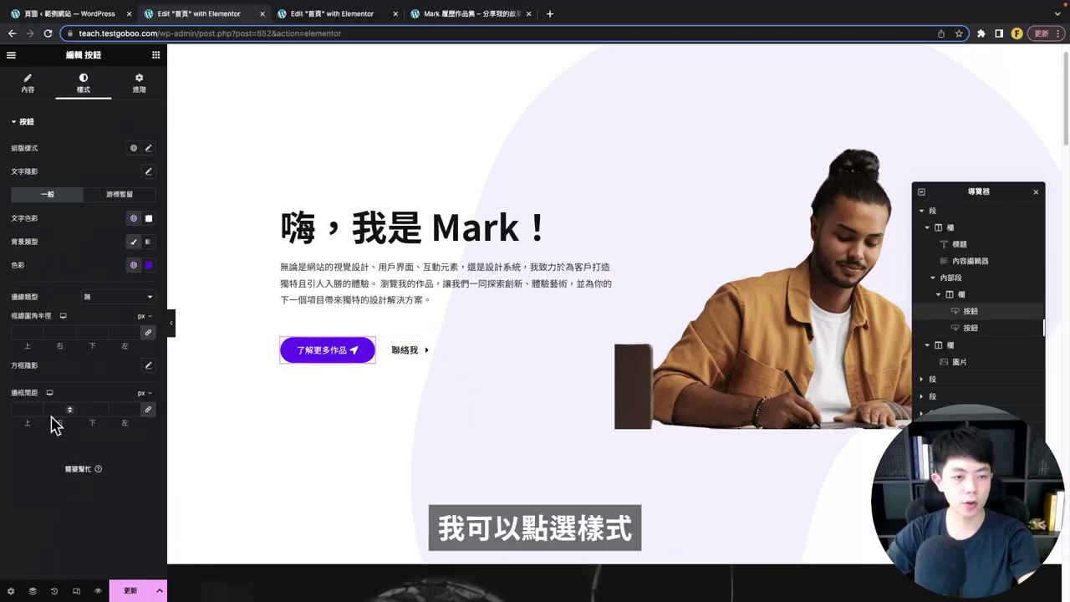
{"action": "left_click", "coordinate": [148, 409]}
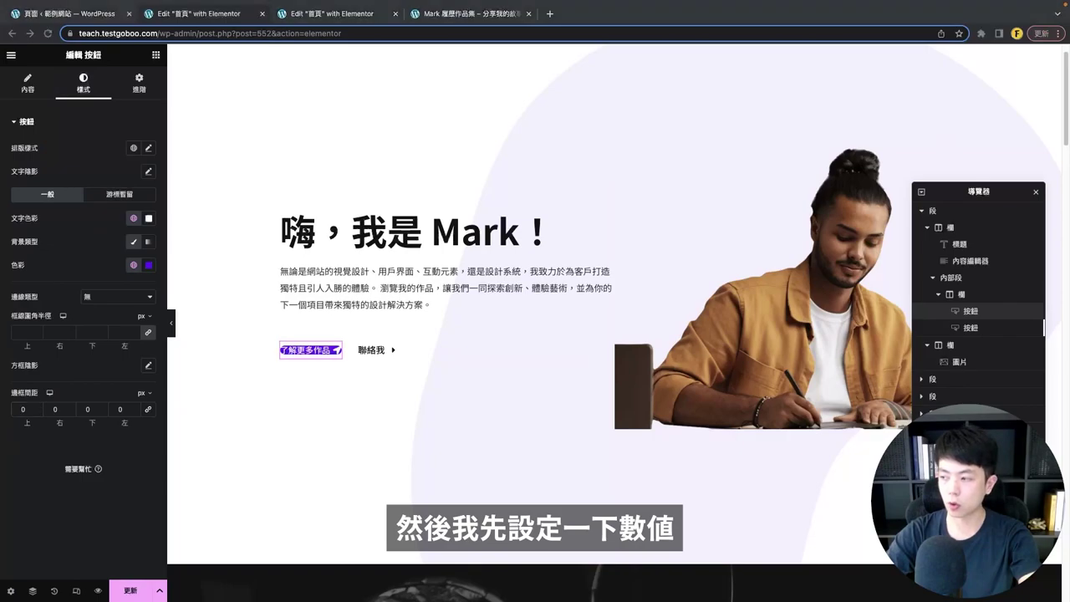
{"action": "left_click", "coordinate": [23, 409]}
{"action": "type", "text": "20"}
{"action": "key", "text": "Tab"}
{"action": "type", "text": "40"}
{"action": "key", "text": "Tab"}
{"action": "type", "text": "20"}
{"action": "type", "text": "40"}
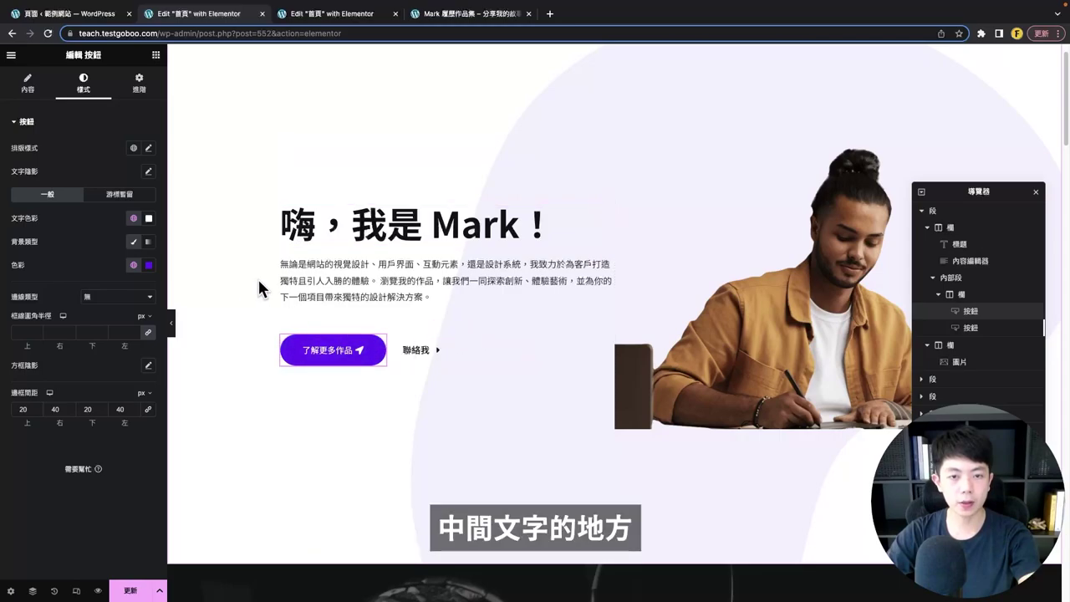
{"action": "left_click", "coordinate": [156, 54]}
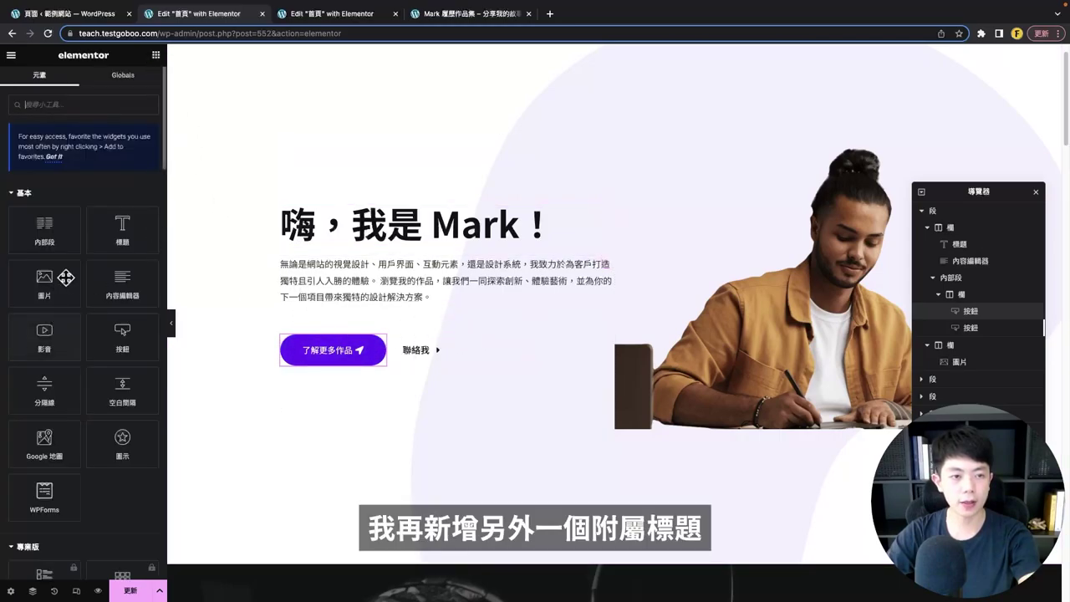
- Add a smaller '你的 UI / UX 設計夥伴' heading below '嗨，我是 Mark！' and compare with the demo site
{"action": "left_click_drag", "start_coordinate": [170, 246], "coordinate": [355, 230]}
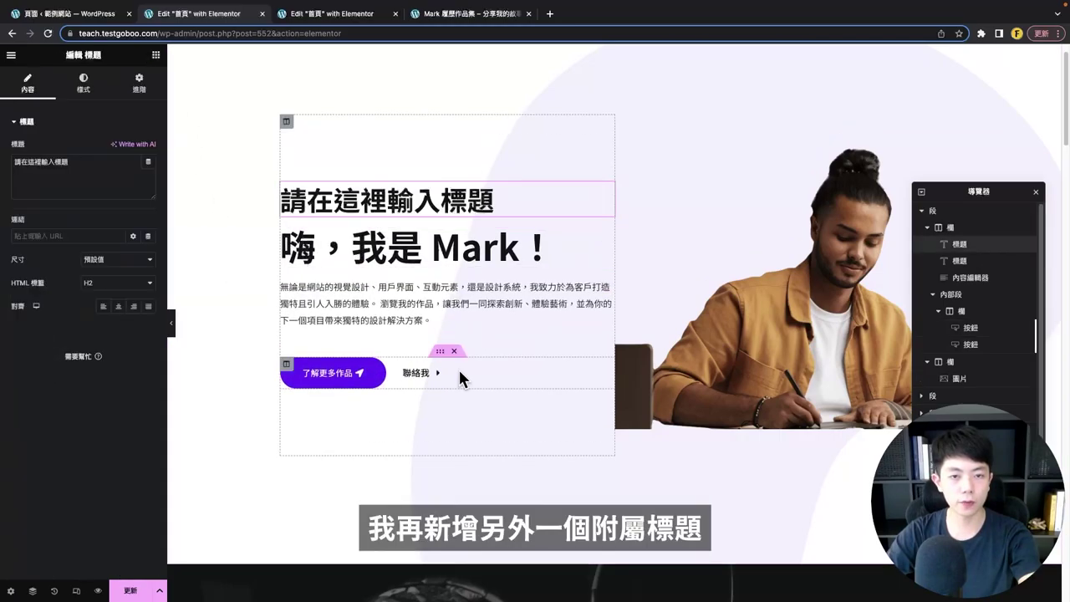
{"action": "left_click_drag", "start_coordinate": [608, 240], "coordinate": [448, 209]}
{"action": "left_click", "coordinate": [435, 250]}
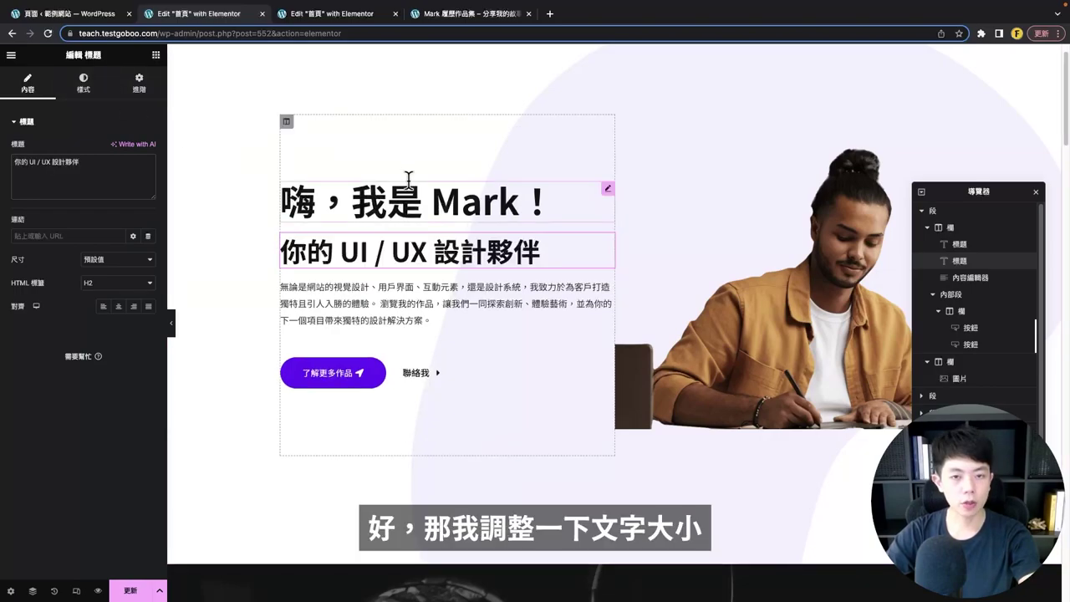
{"action": "left_click", "coordinate": [407, 194]}
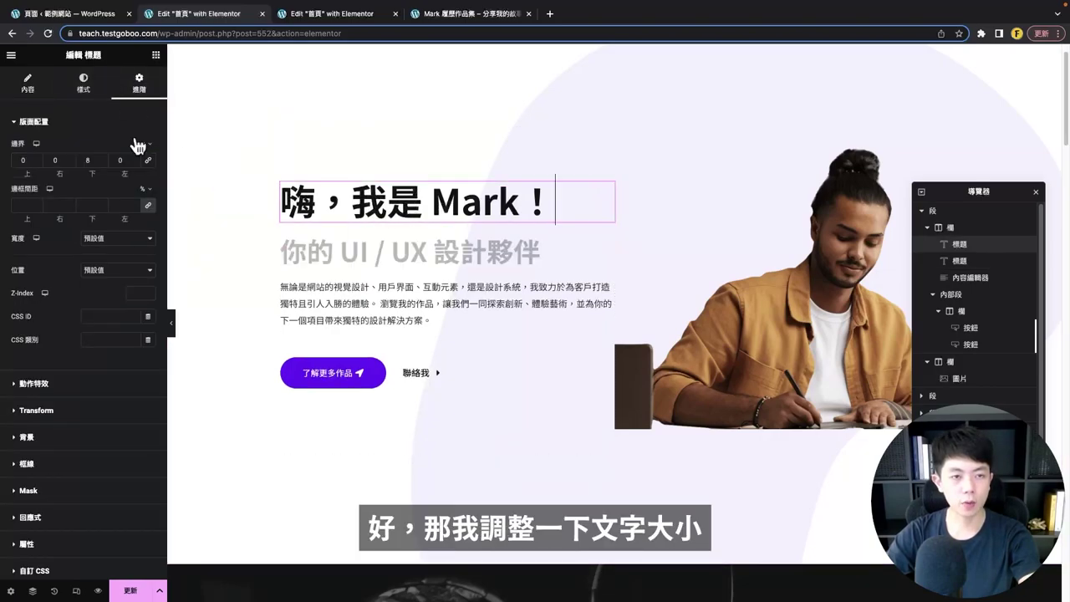
{"action": "left_click", "coordinate": [83, 84]}
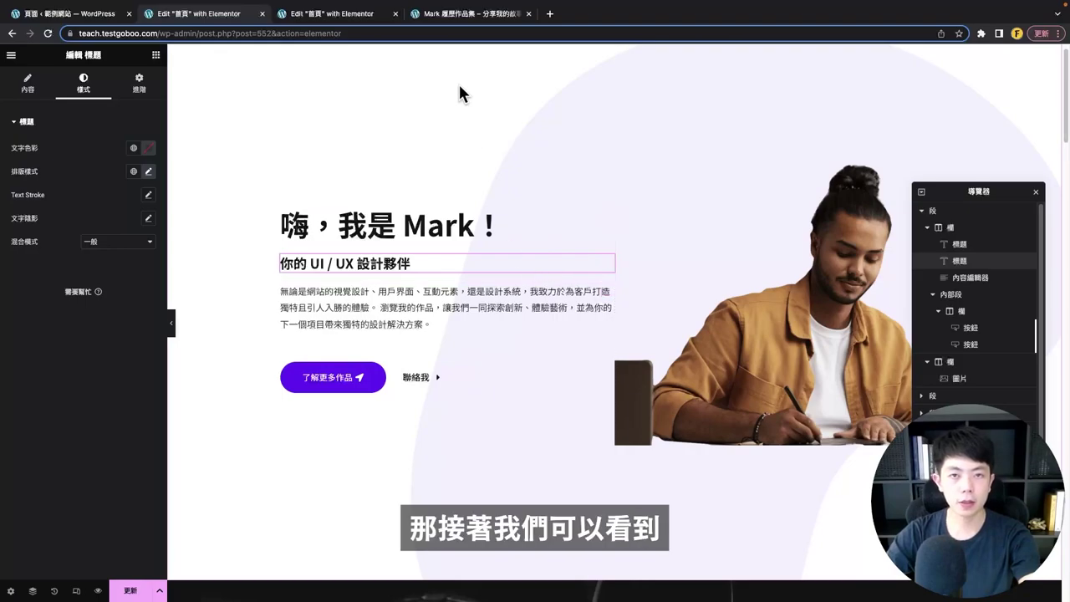
{"action": "left_click", "coordinate": [452, 13]}
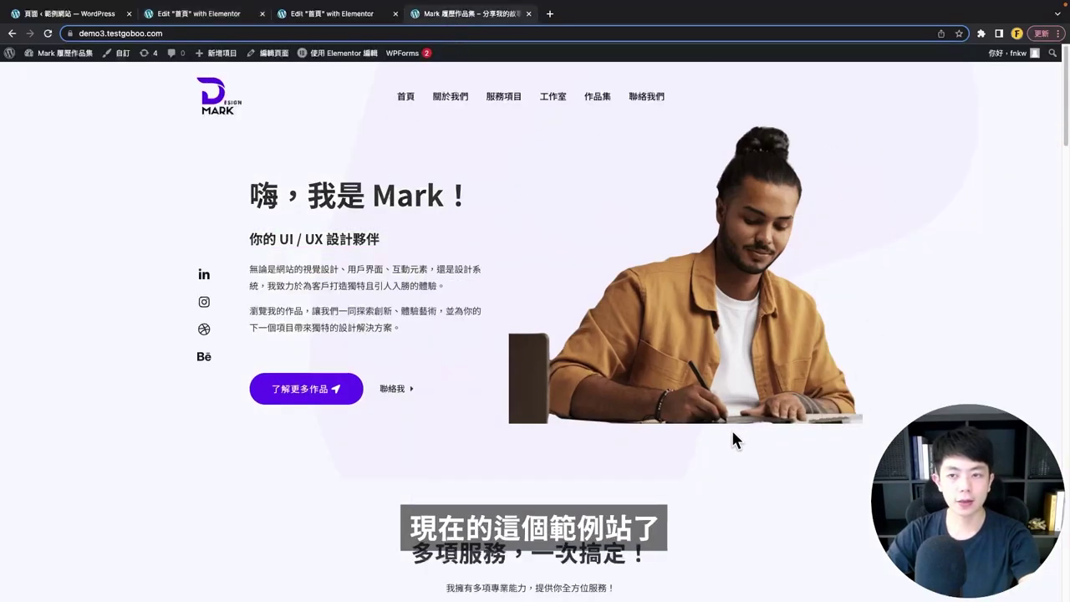
- Go back from the Mark demo site to the 首頁 Elementor editor
{"action": "scroll", "coordinate": [733, 440], "scroll_direction": "down", "scroll_amount": 1}
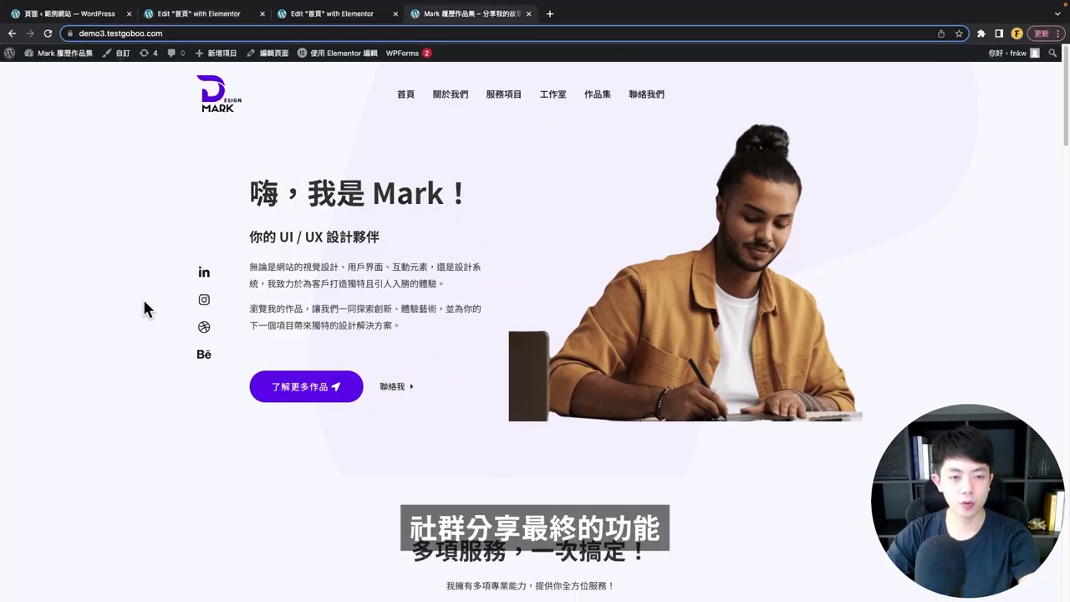
{"action": "left_click", "coordinate": [214, 18]}
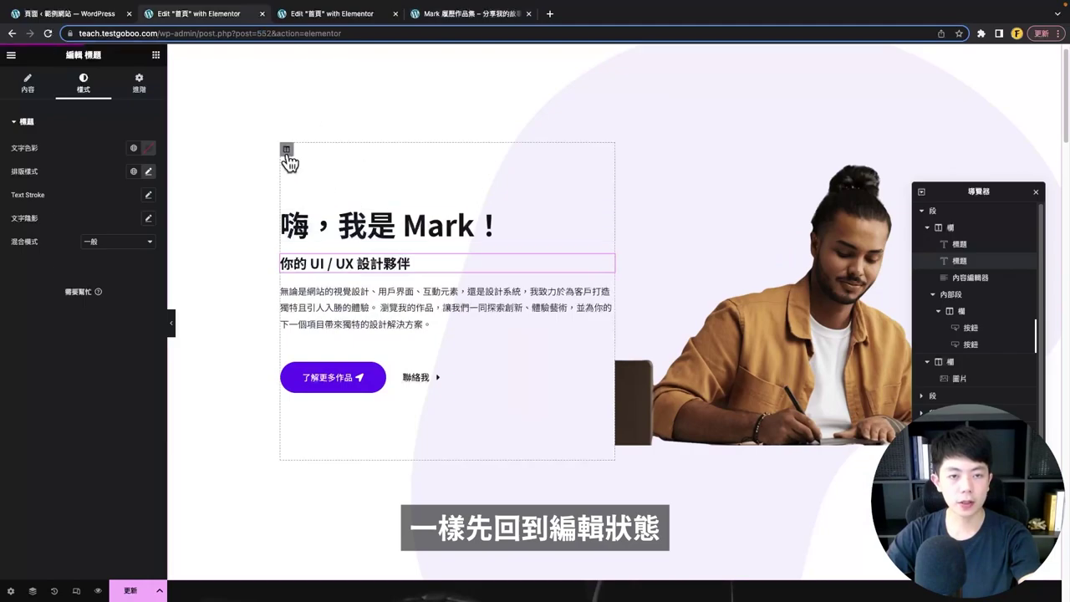
- Add a new empty column left of the hero text and set its width to 7%
{"action": "left_click", "coordinate": [286, 152]}
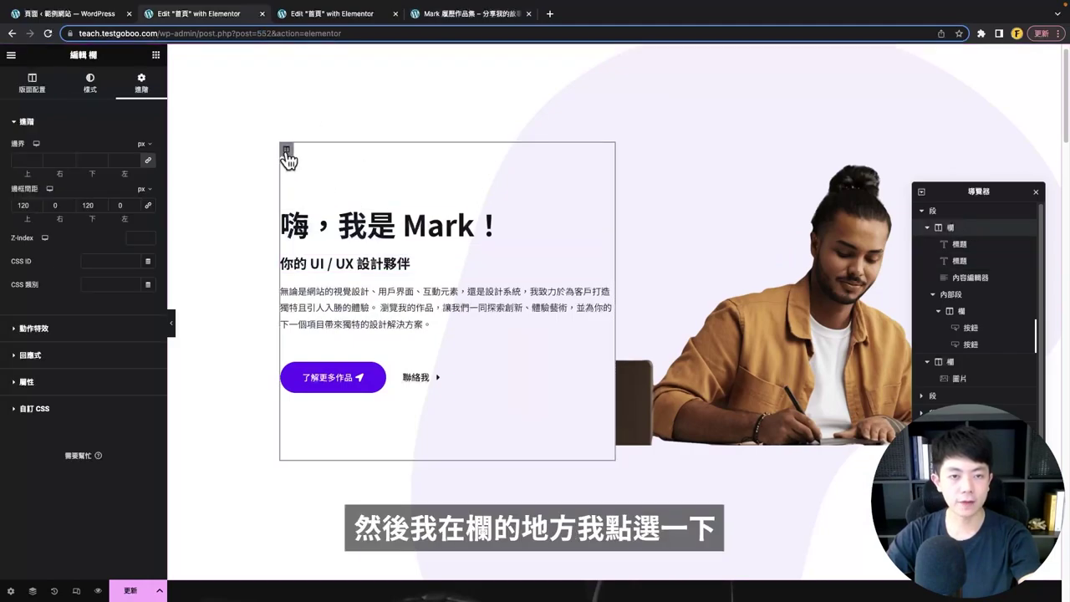
{"action": "right_click", "coordinate": [288, 155]}
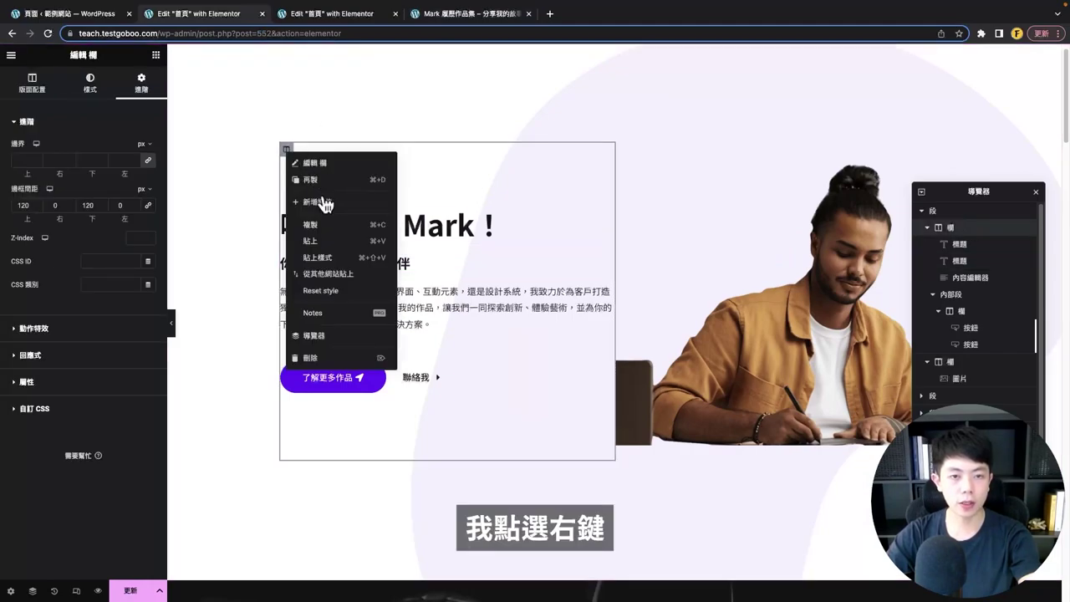
{"action": "left_click", "coordinate": [325, 204]}
{"action": "left_click_drag", "start_coordinate": [509, 296], "coordinate": [319, 228]}
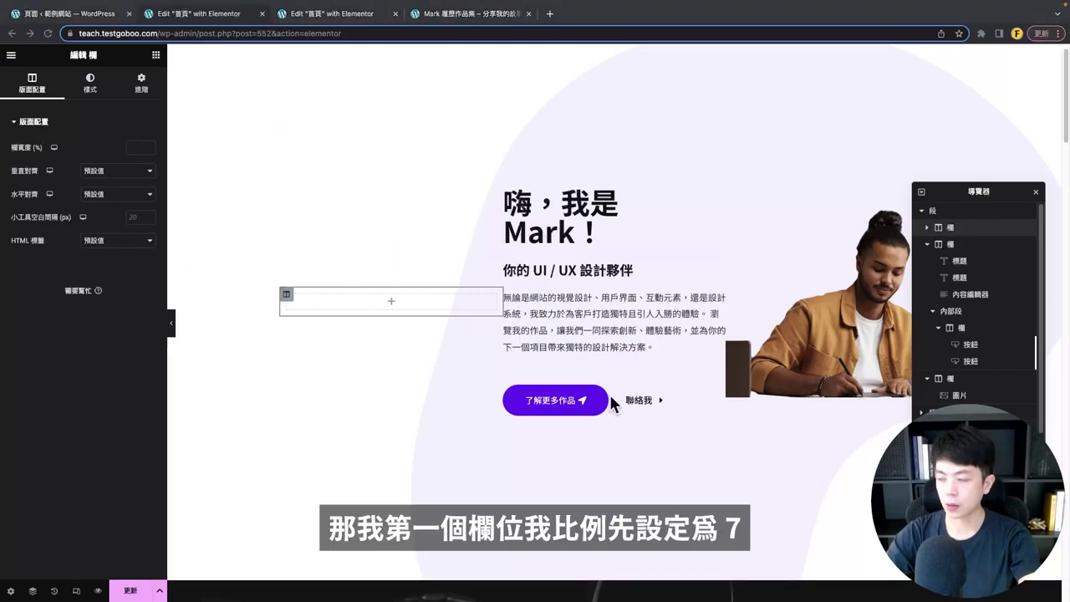
{"action": "left_click", "coordinate": [289, 296]}
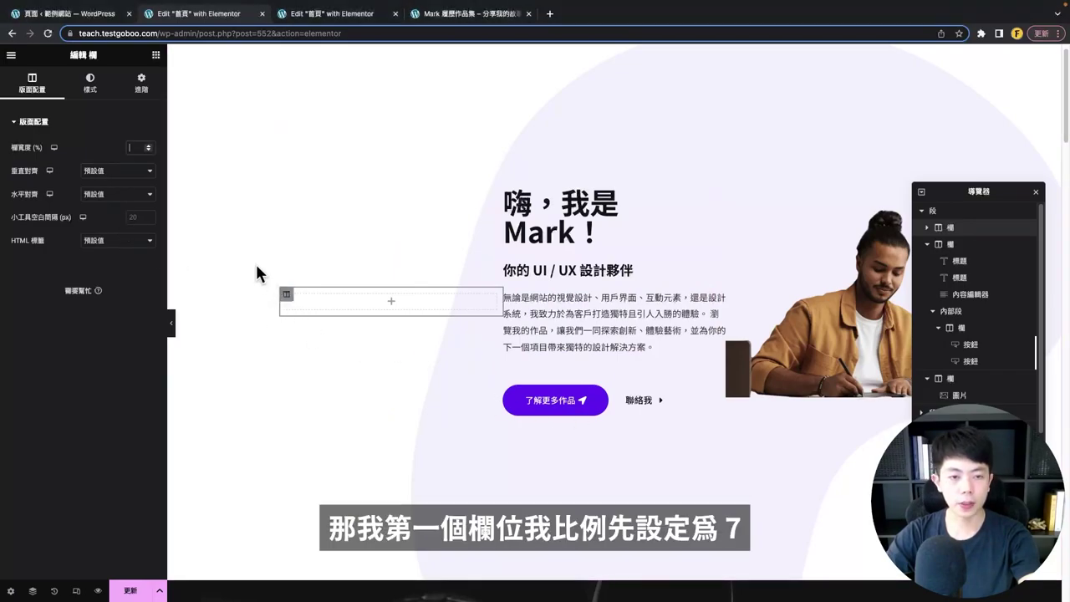
{"action": "left_click", "coordinate": [134, 150]}
{"action": "type", "text": "7"}
- Set the hero text column's width to 40% and check the neighbouring column widths
{"action": "left_click", "coordinate": [335, 149]}
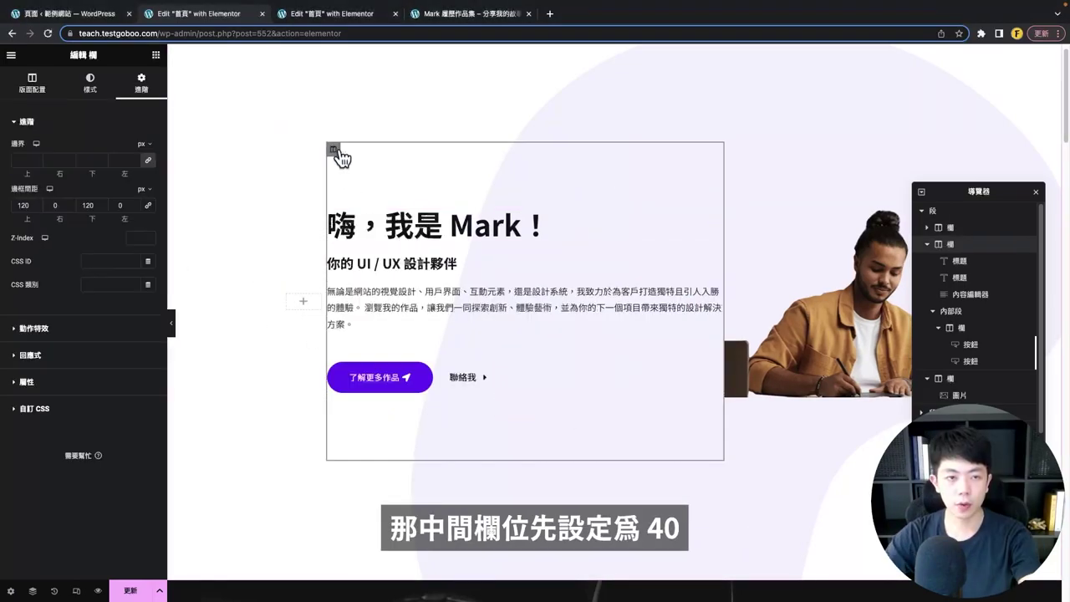
{"action": "left_click", "coordinate": [35, 93]}
{"action": "left_click", "coordinate": [133, 147]}
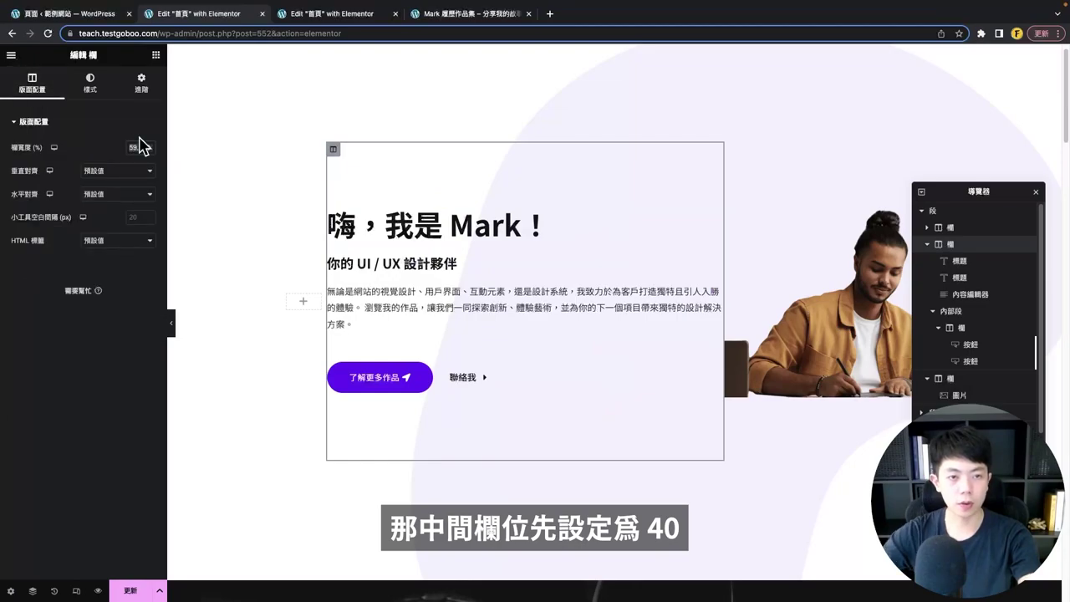
{"action": "type", "text": "40"}
{"action": "left_click", "coordinate": [601, 158]}
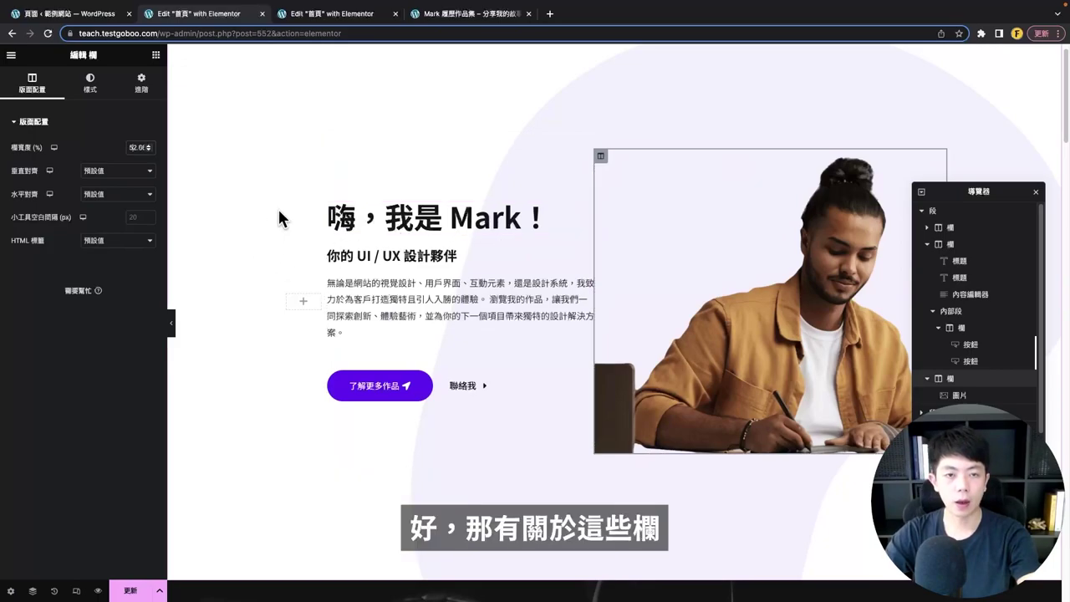
{"action": "left_click", "coordinate": [286, 294]}
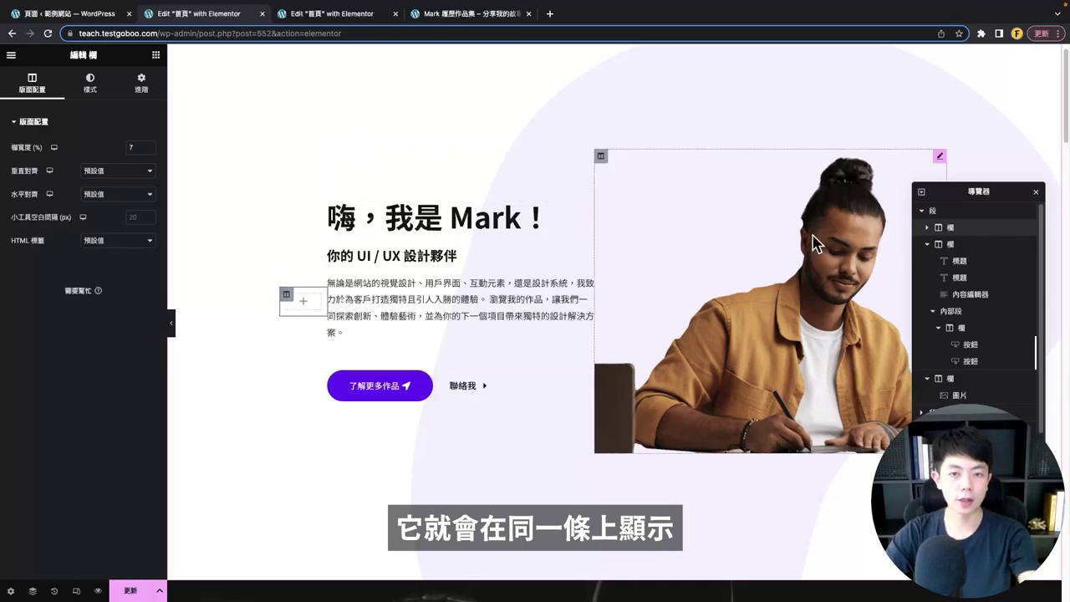
{"action": "scroll", "coordinate": [610, 376], "scroll_direction": "down", "scroll_amount": 1}
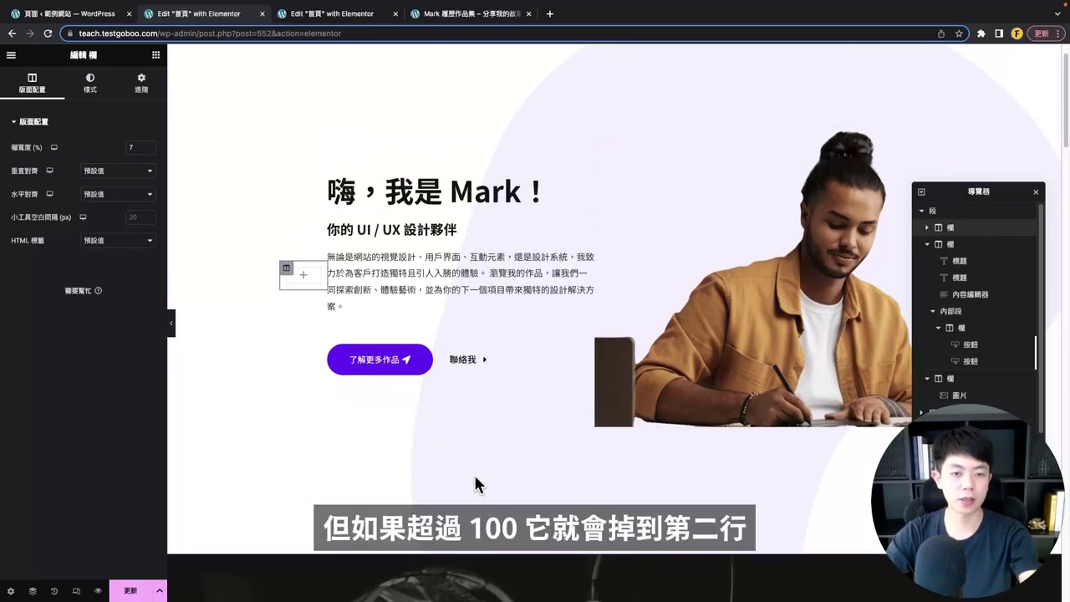
{"action": "scroll", "coordinate": [473, 472], "scroll_direction": "up", "scroll_amount": 1}
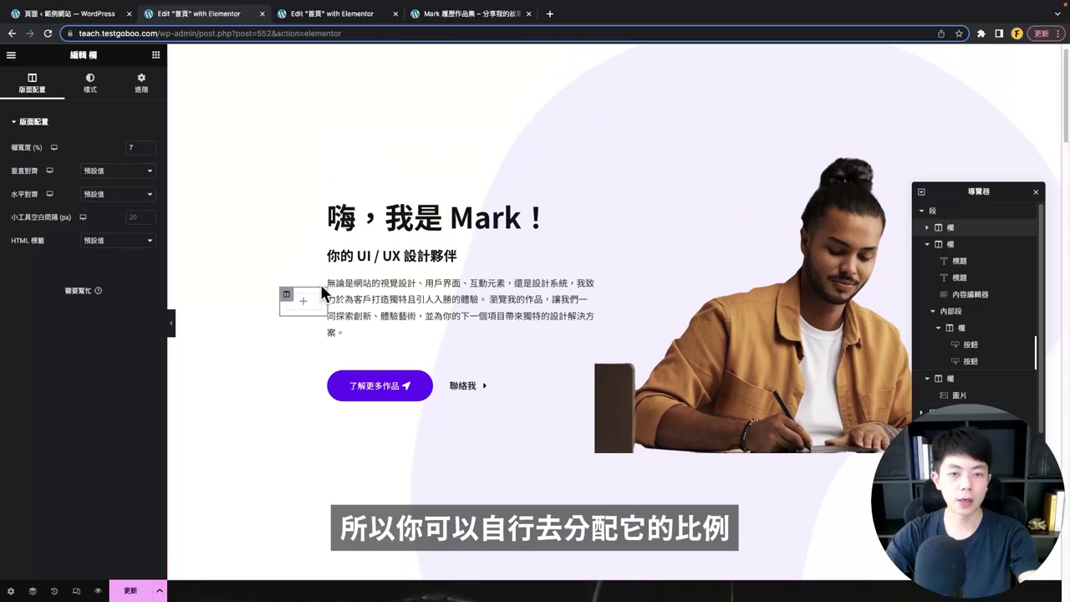
{"action": "mouse_move", "coordinate": [328, 302]}
{"action": "left_mouse_down"}
{"action": "mouse_move", "coordinate": [364, 300]}
{"action": "mouse_move", "coordinate": [333, 299]}
{"action": "left_mouse_up"}
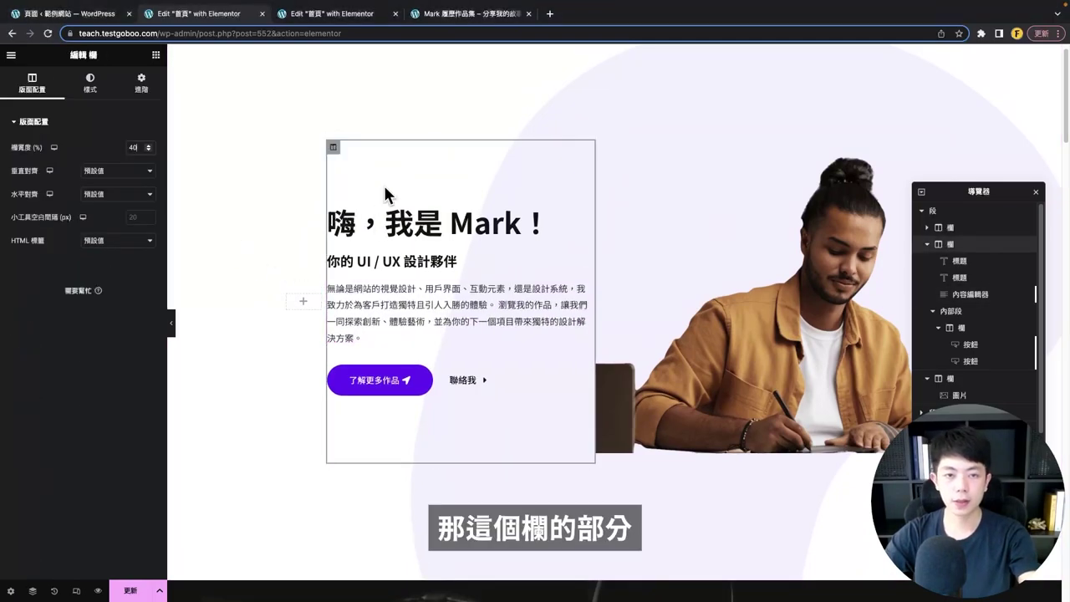
{"action": "left_click", "coordinate": [600, 201]}
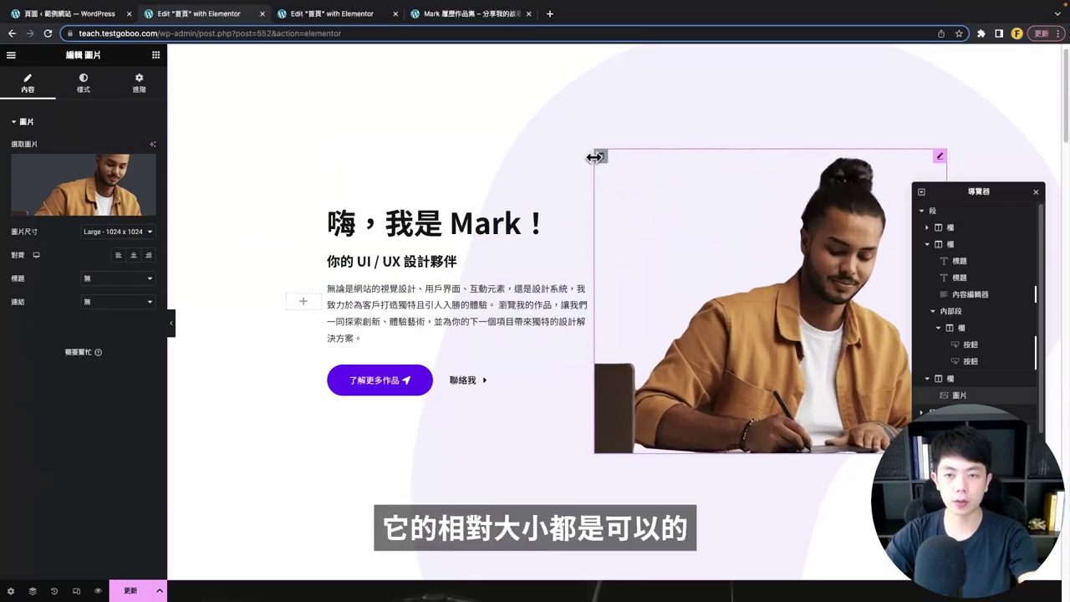
{"action": "left_click", "coordinate": [394, 303]}
- Copy the About Me social icon list and paste it into the narrow hero column
{"action": "scroll", "coordinate": [276, 188], "scroll_direction": "down", "scroll_amount": 2}
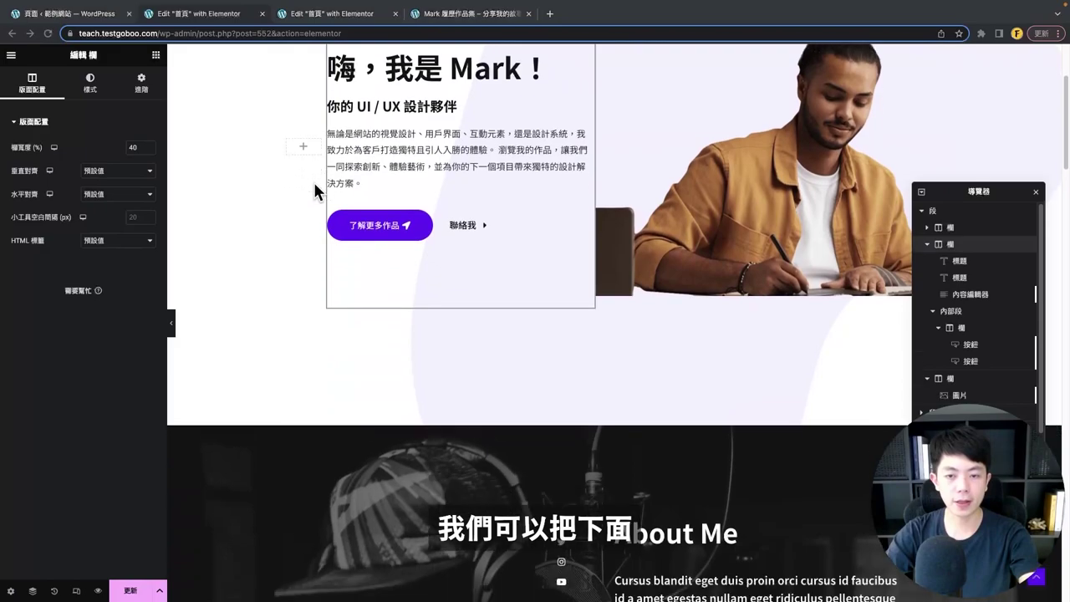
{"action": "scroll", "coordinate": [314, 190], "scroll_direction": "down", "scroll_amount": 4}
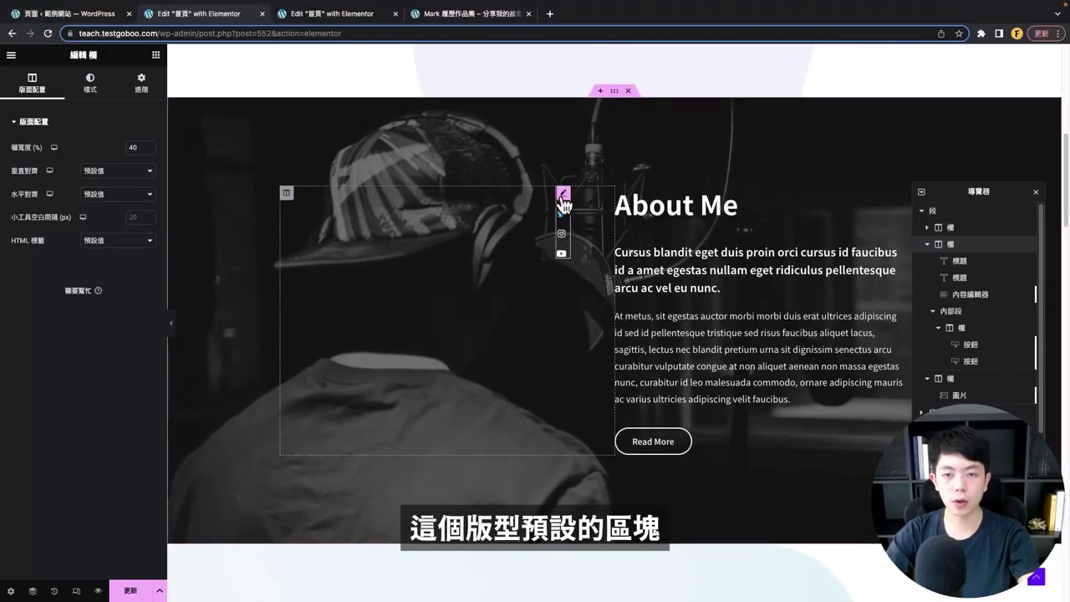
{"action": "right_click", "coordinate": [563, 215]}
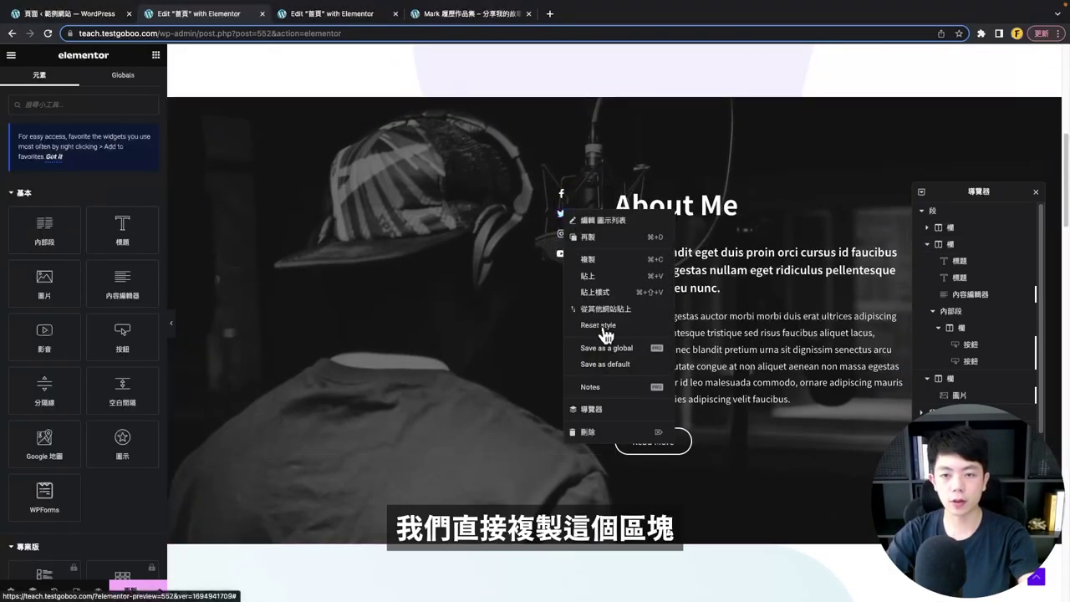
{"action": "left_click", "coordinate": [608, 261]}
{"action": "scroll", "coordinate": [397, 281], "scroll_direction": "up", "scroll_amount": 6}
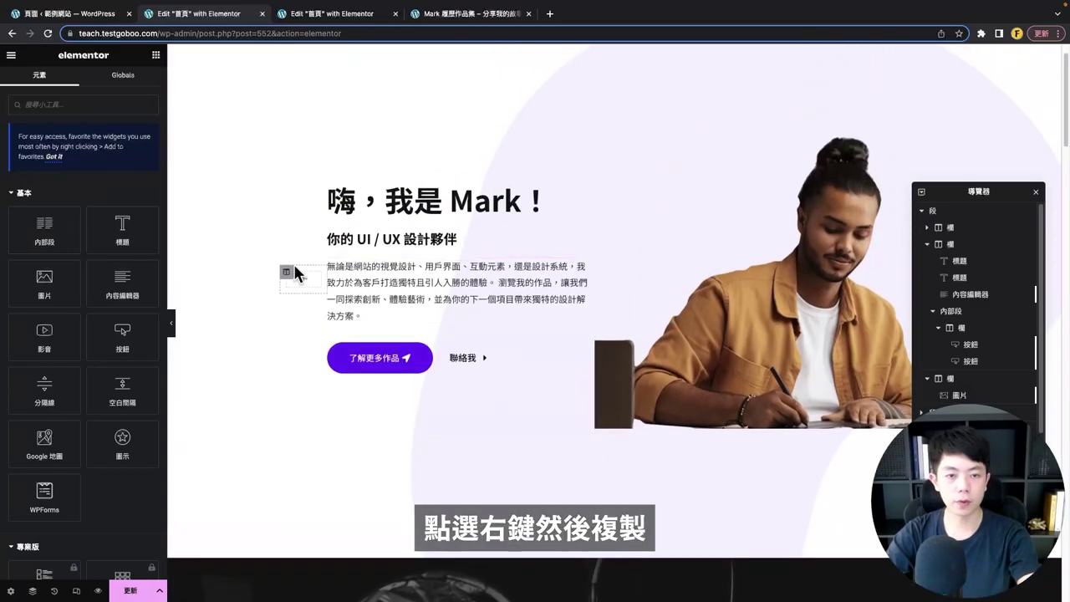
{"action": "right_click", "coordinate": [302, 285]}
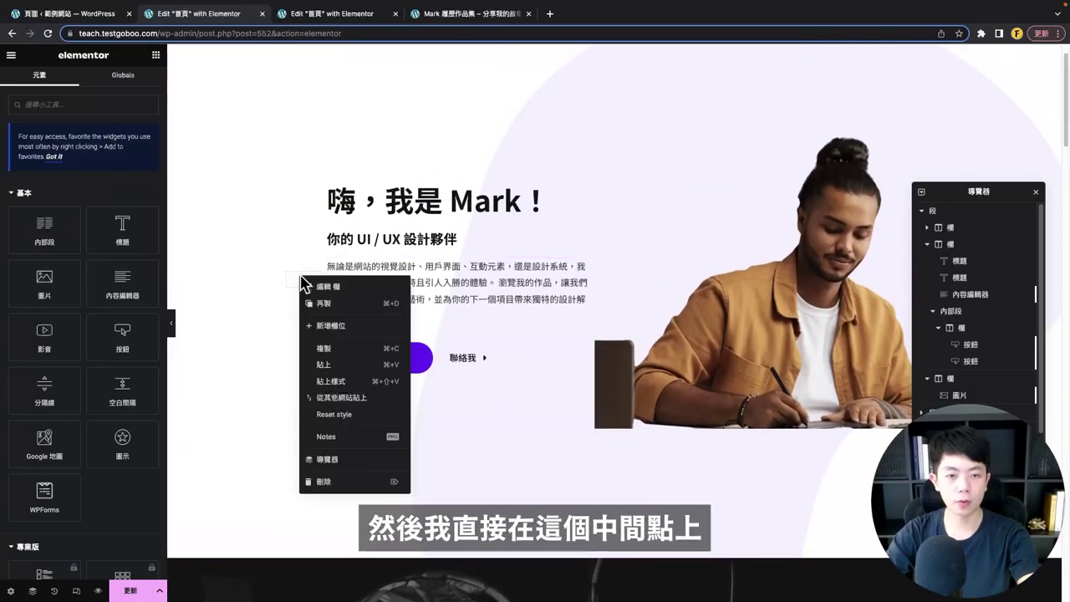
{"action": "left_click", "coordinate": [353, 372]}
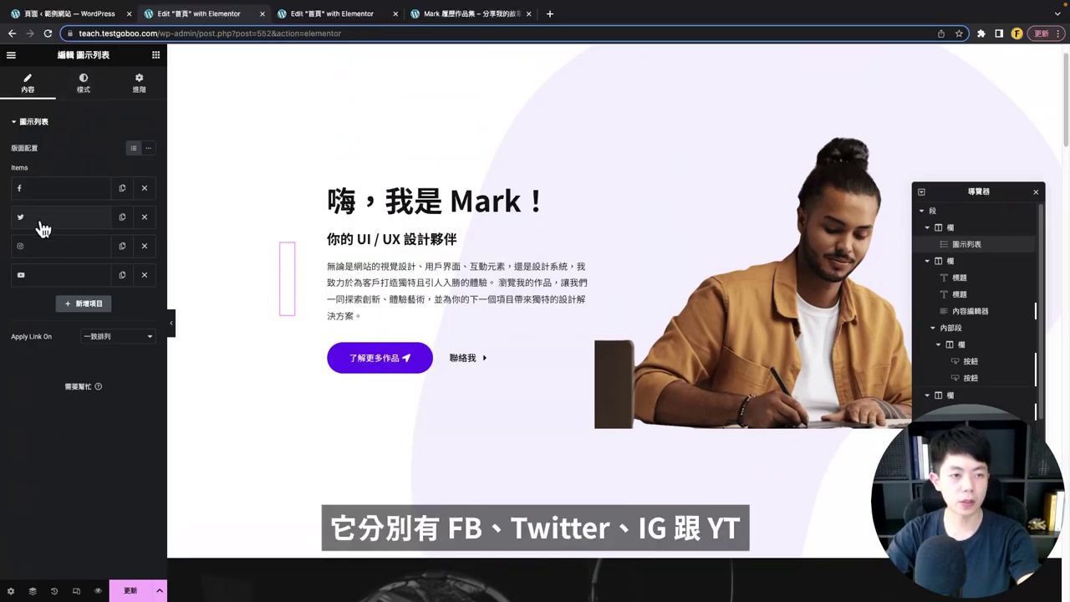
- Try adding a custom-icon item to the pasted list, then remove that item
{"action": "left_click", "coordinate": [86, 305]}
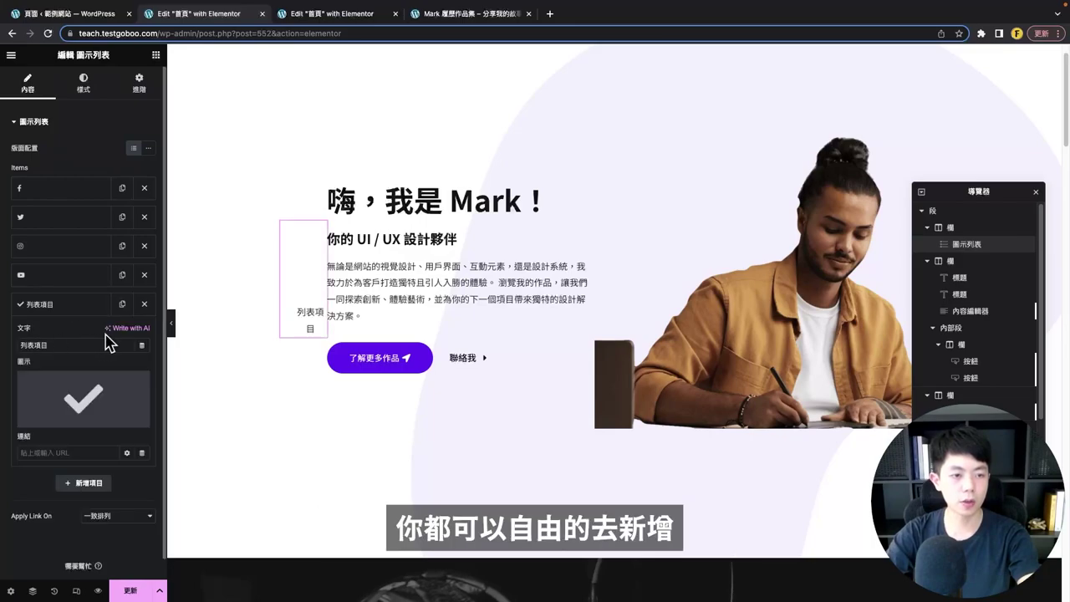
{"action": "left_click", "coordinate": [77, 416]}
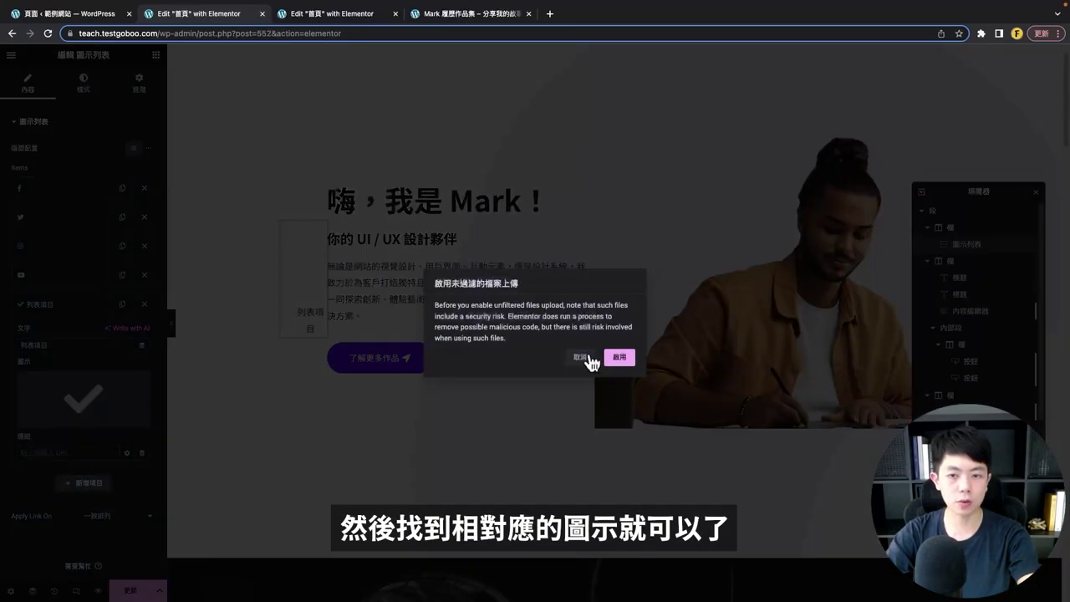
{"action": "left_click", "coordinate": [590, 360]}
{"action": "left_click", "coordinate": [144, 305]}
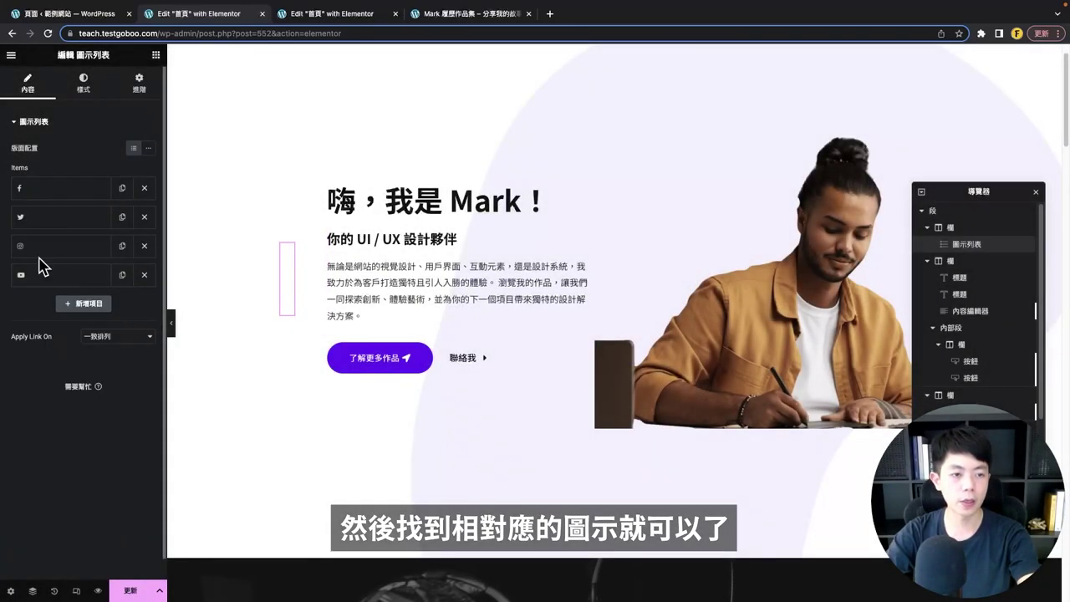
{"action": "left_click", "coordinate": [86, 89]}
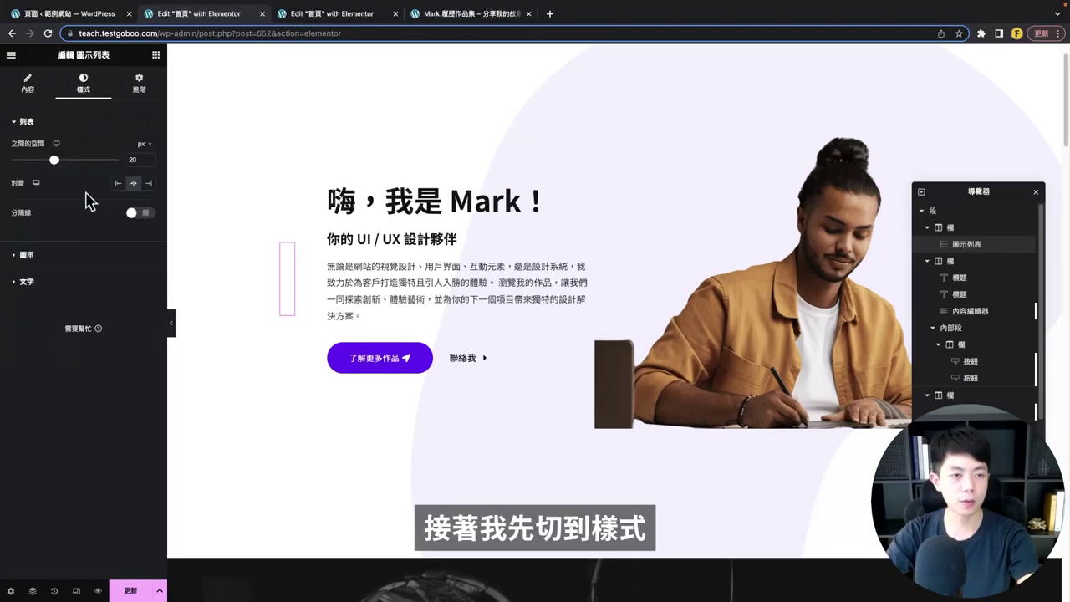
- Colour the hero social icons with a dark global colour, turning purple on hover
{"action": "left_click", "coordinate": [50, 263]}
{"action": "left_click", "coordinate": [133, 199]}
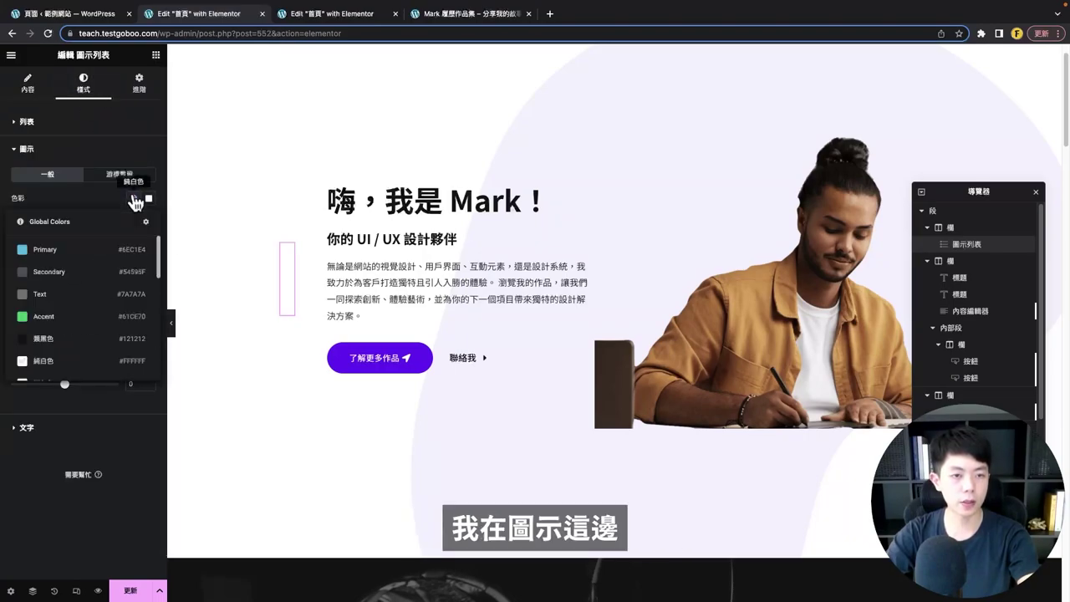
{"action": "scroll", "coordinate": [104, 297], "scroll_direction": "down", "scroll_amount": 3}
{"action": "left_click", "coordinate": [215, 283]}
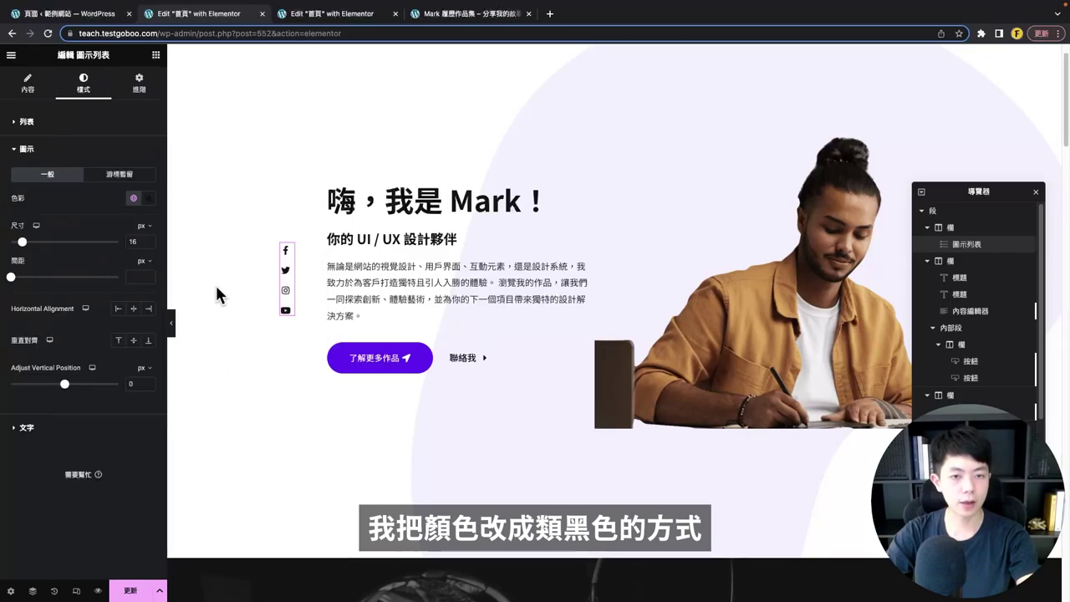
{"action": "left_click", "coordinate": [136, 175]}
{"action": "left_click", "coordinate": [134, 201]}
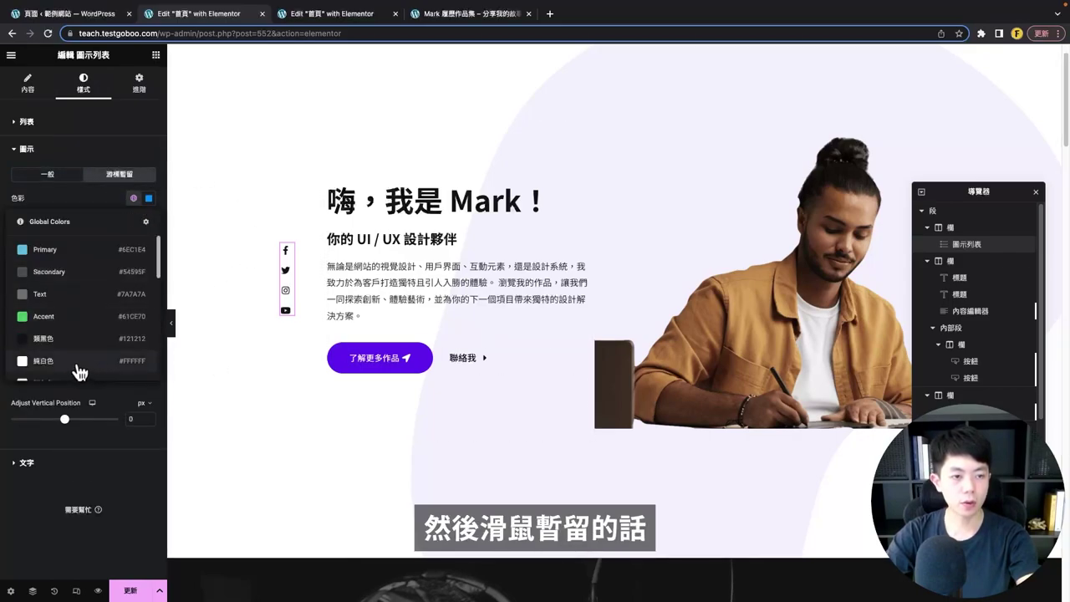
{"action": "scroll", "coordinate": [79, 364], "scroll_direction": "down", "scroll_amount": 3}
{"action": "left_click", "coordinate": [69, 327]}
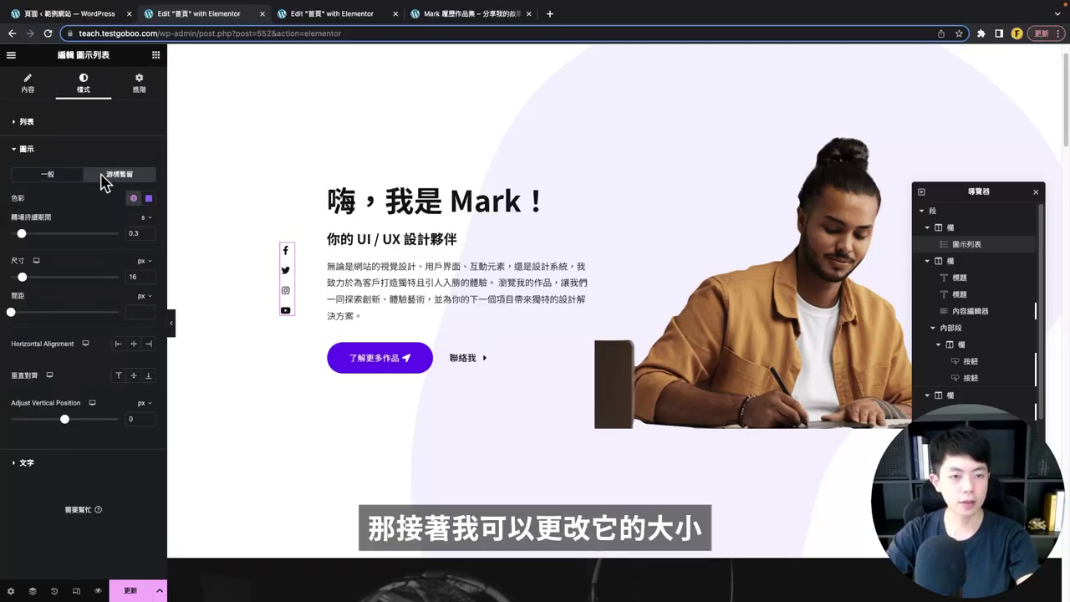
- Set the social icon size to 22 and hide the panel to preview the page
{"action": "left_click", "coordinate": [28, 83]}
{"action": "left_click", "coordinate": [84, 83]}
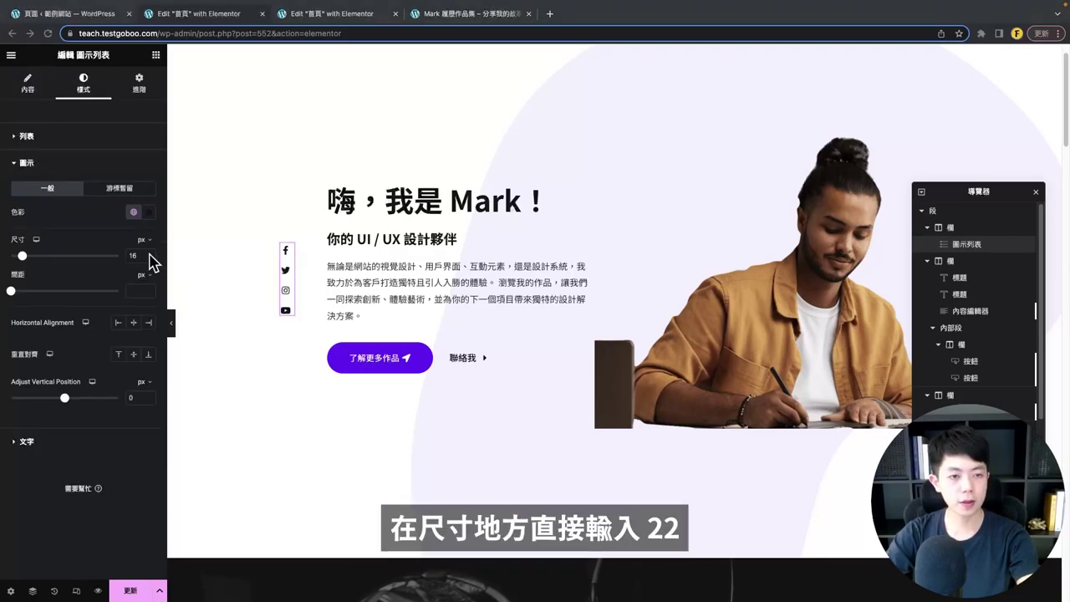
{"action": "double_click", "coordinate": [140, 256]}
{"action": "type", "text": "22"}
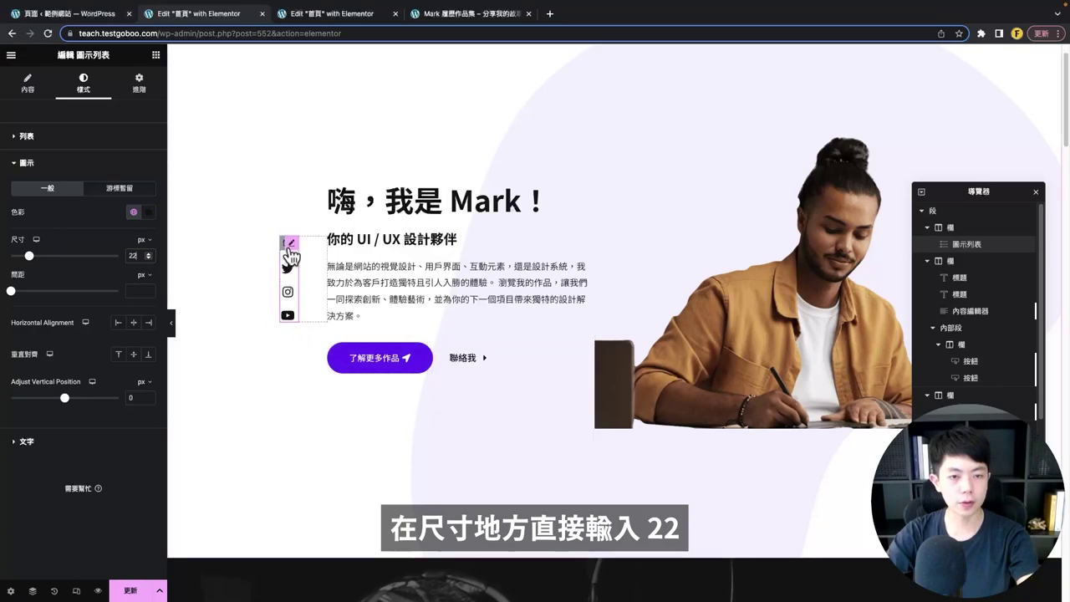
{"action": "mouse_move", "coordinate": [174, 329]}
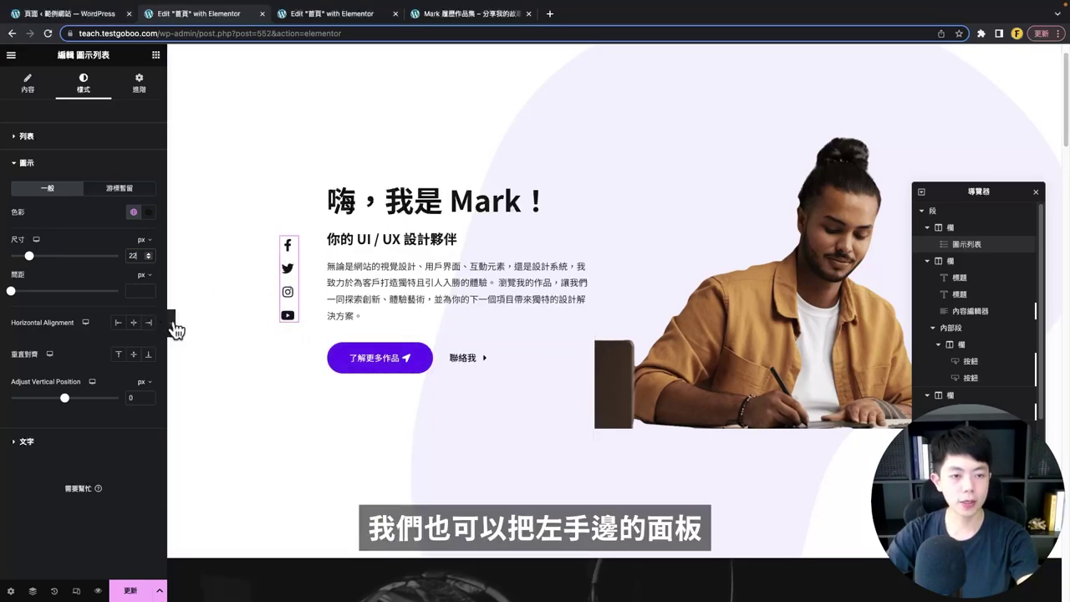
{"action": "left_click", "coordinate": [171, 326]}
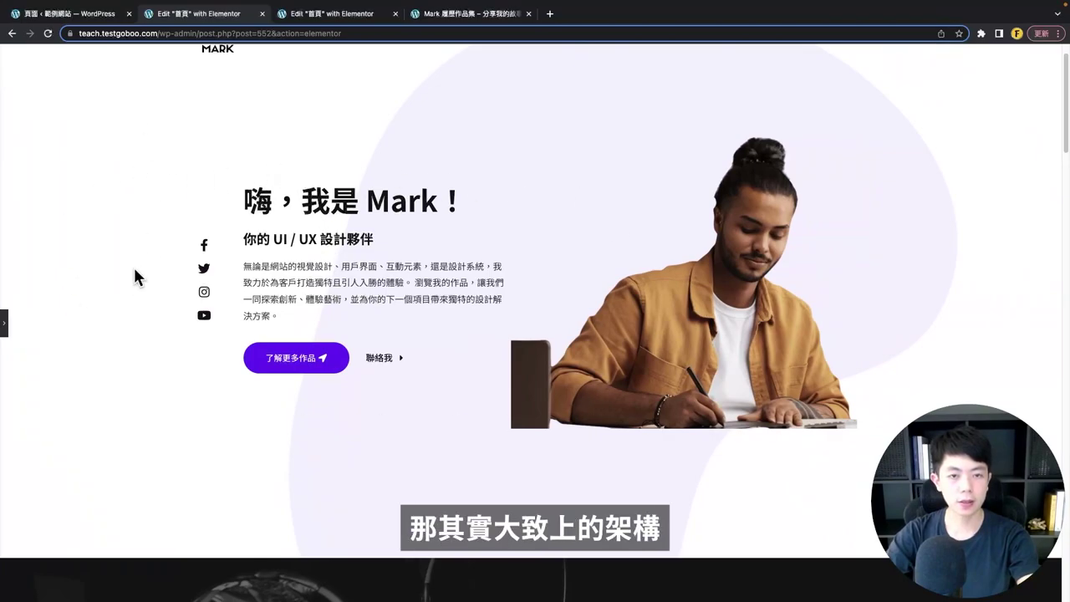
{"action": "scroll", "coordinate": [308, 373], "scroll_direction": "up", "scroll_amount": 1}
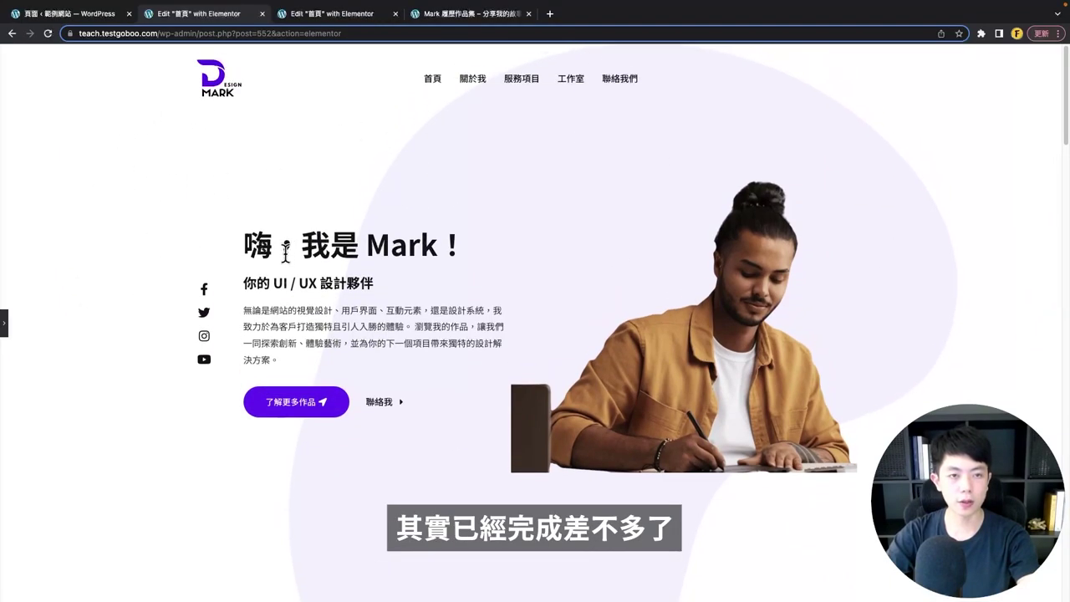
- Compare the hero with the Mark demo site's greeting heading, then return to the editor
{"action": "left_click", "coordinate": [454, 14]}
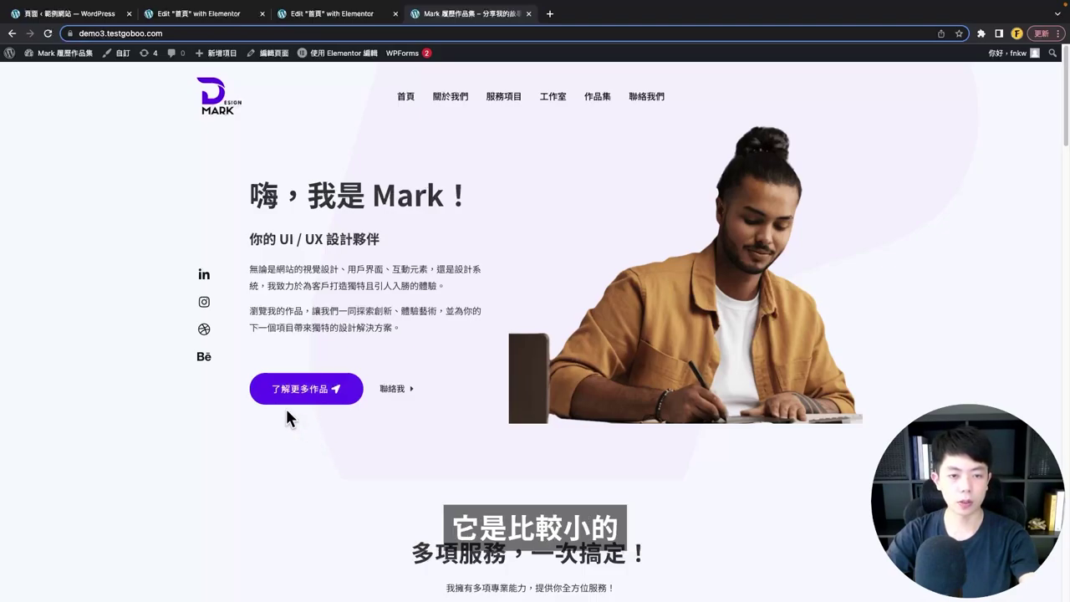
{"action": "left_click_drag", "start_coordinate": [251, 195], "coordinate": [386, 195]}
{"action": "left_click", "coordinate": [246, 239]}
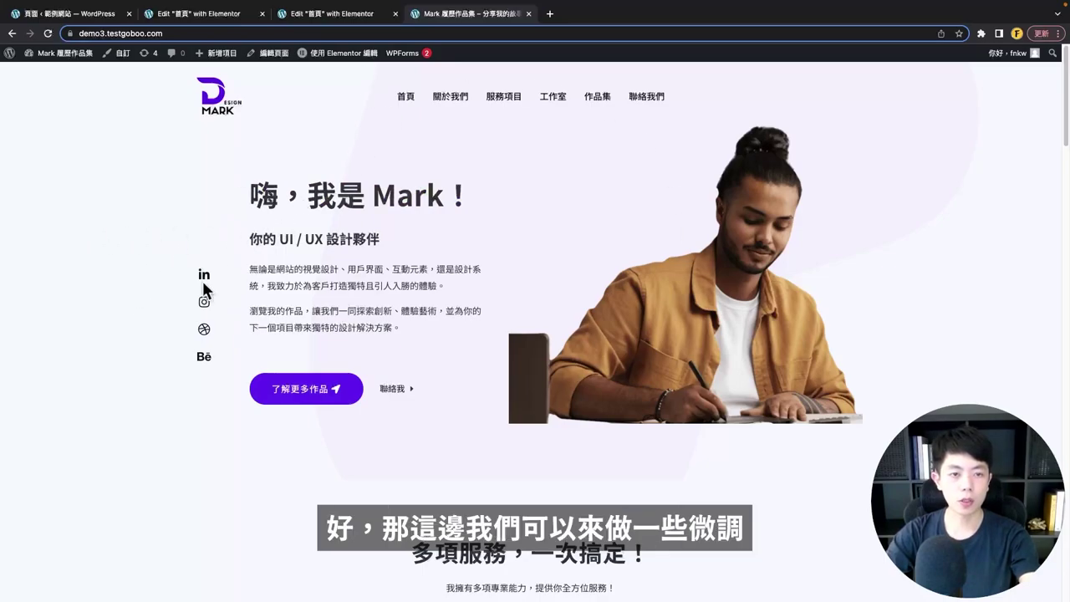
{"action": "left_click", "coordinate": [184, 16]}
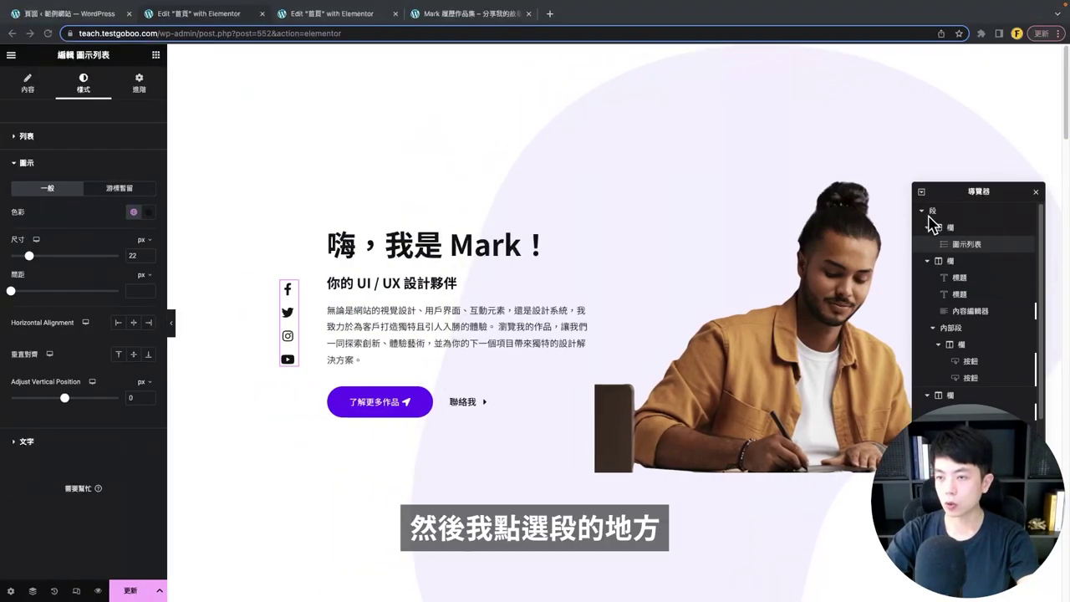
- Set the hero section's minimum height to 750 px
{"action": "left_click", "coordinate": [928, 213]}
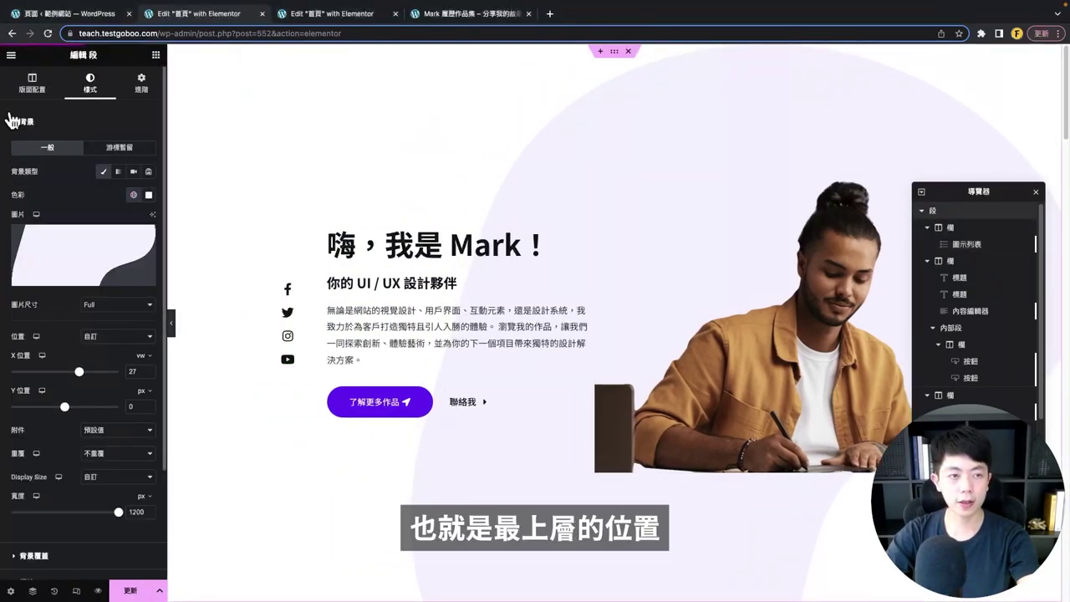
{"action": "left_click", "coordinate": [30, 98]}
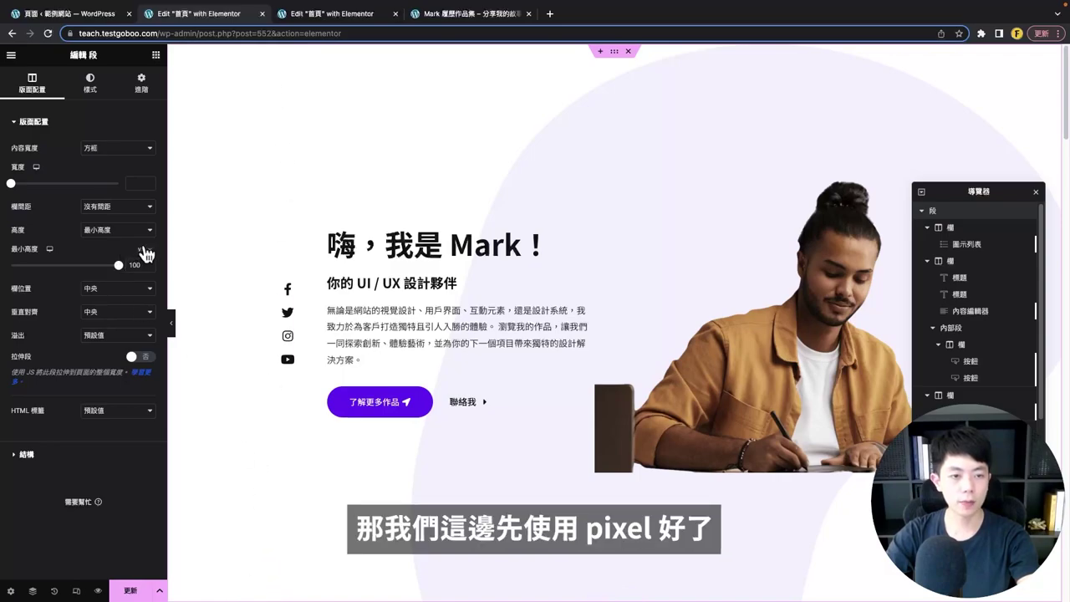
{"action": "left_click", "coordinate": [142, 249]}
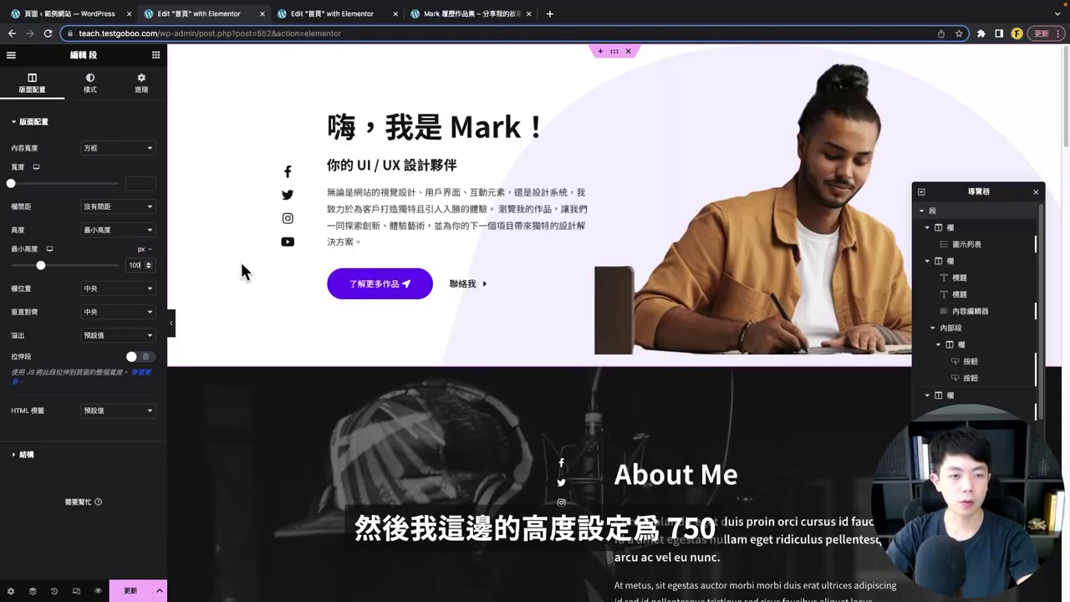
{"action": "double_click", "coordinate": [134, 265]}
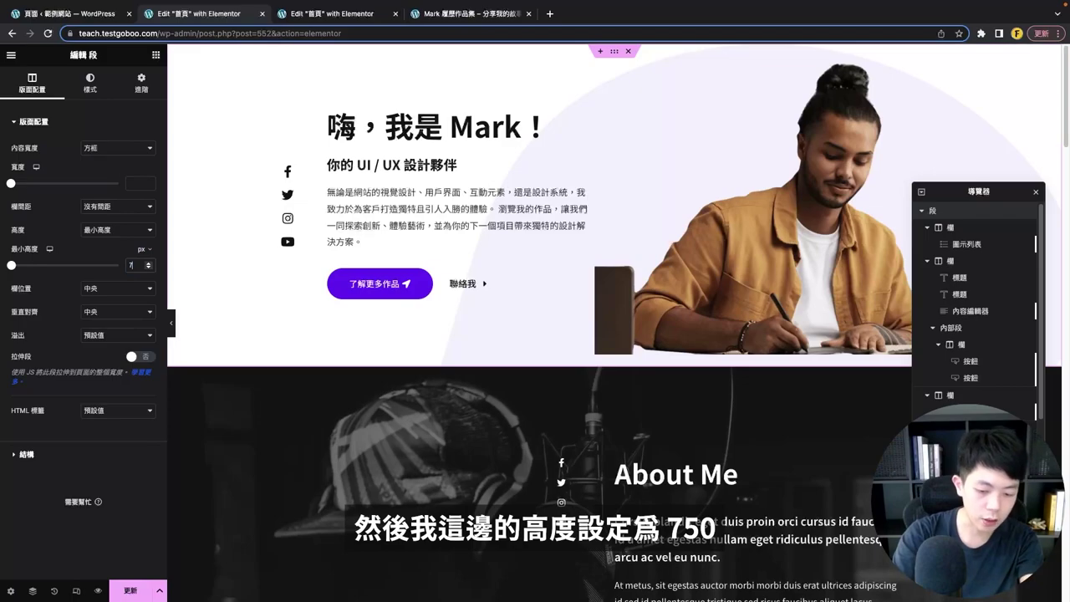
{"action": "type", "text": "750"}
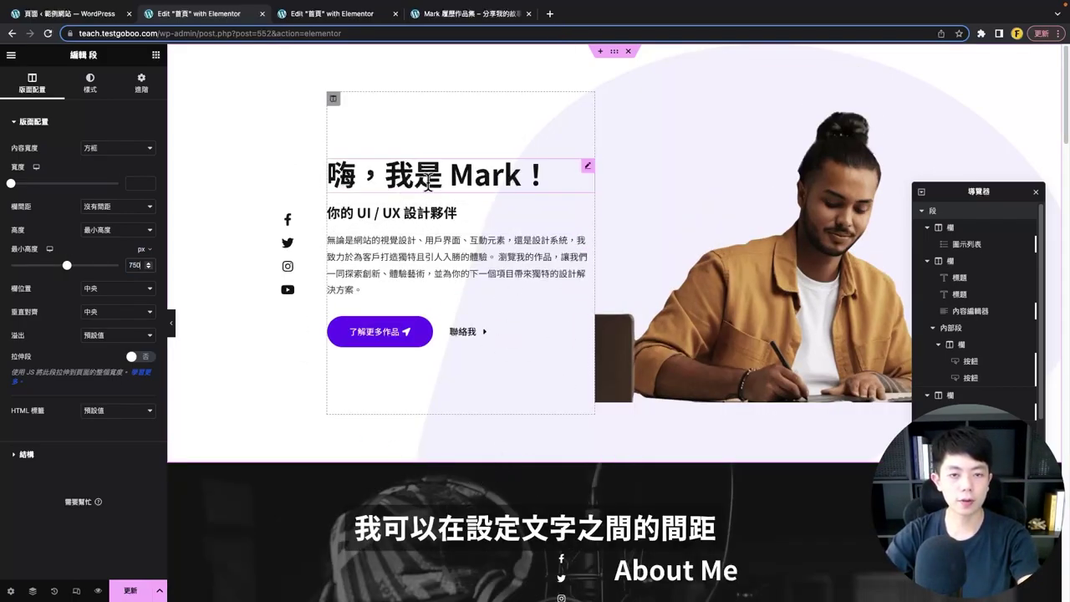
- Give the greeting heading 20 px of bottom padding
{"action": "left_click", "coordinate": [590, 174]}
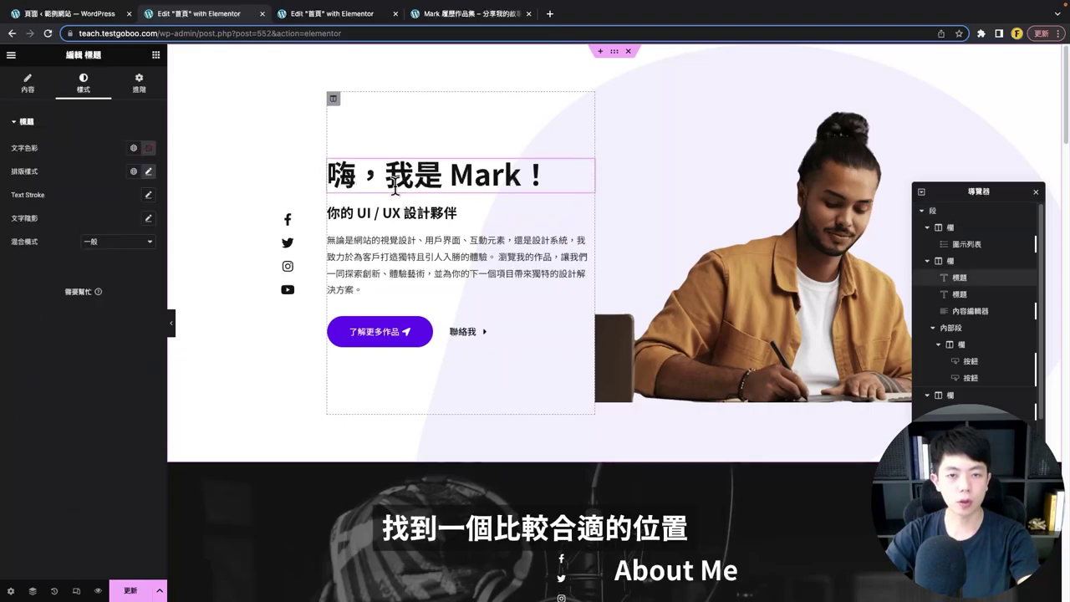
{"action": "left_click", "coordinate": [139, 84]}
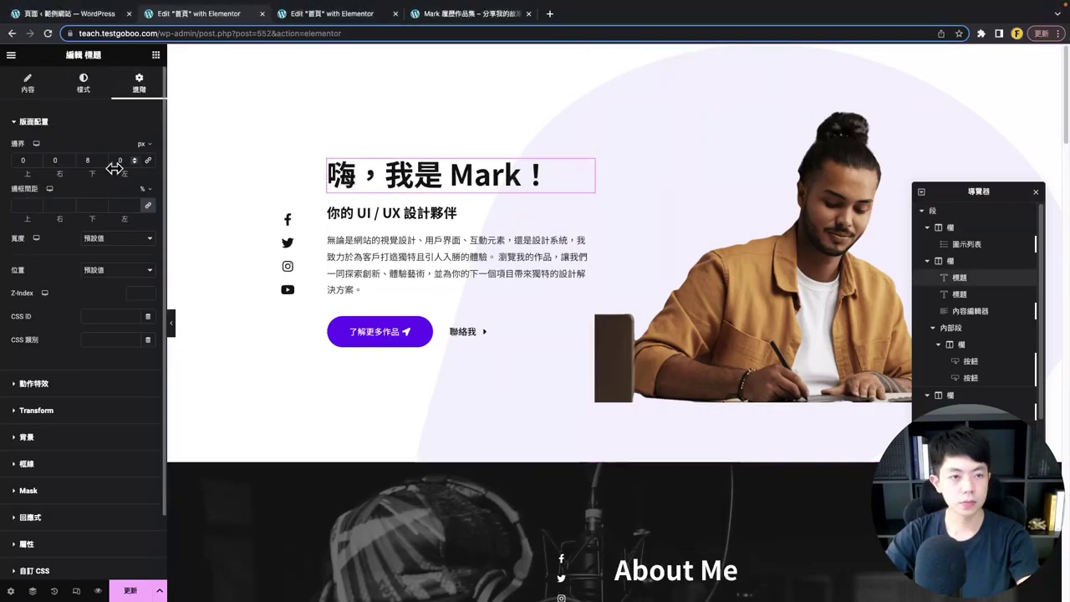
{"action": "left_click", "coordinate": [88, 205]}
{"action": "type", "text": "20"}
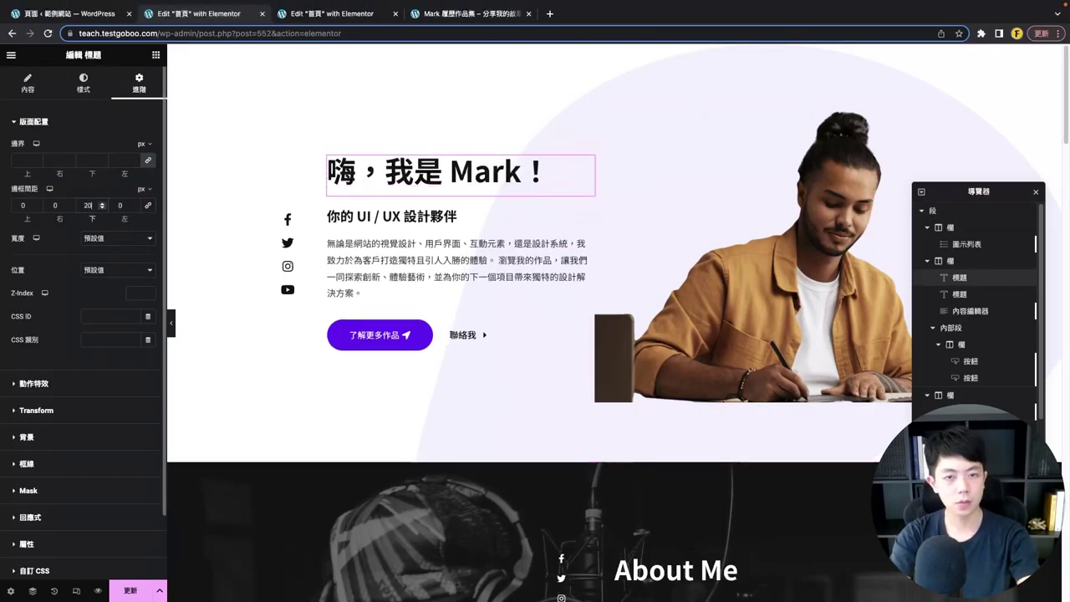
- Spread the hero's social icons further apart, then preview the page at full width
{"action": "left_click", "coordinate": [391, 216]}
{"action": "left_click", "coordinate": [735, 209]}
{"action": "left_click", "coordinate": [462, 180]}
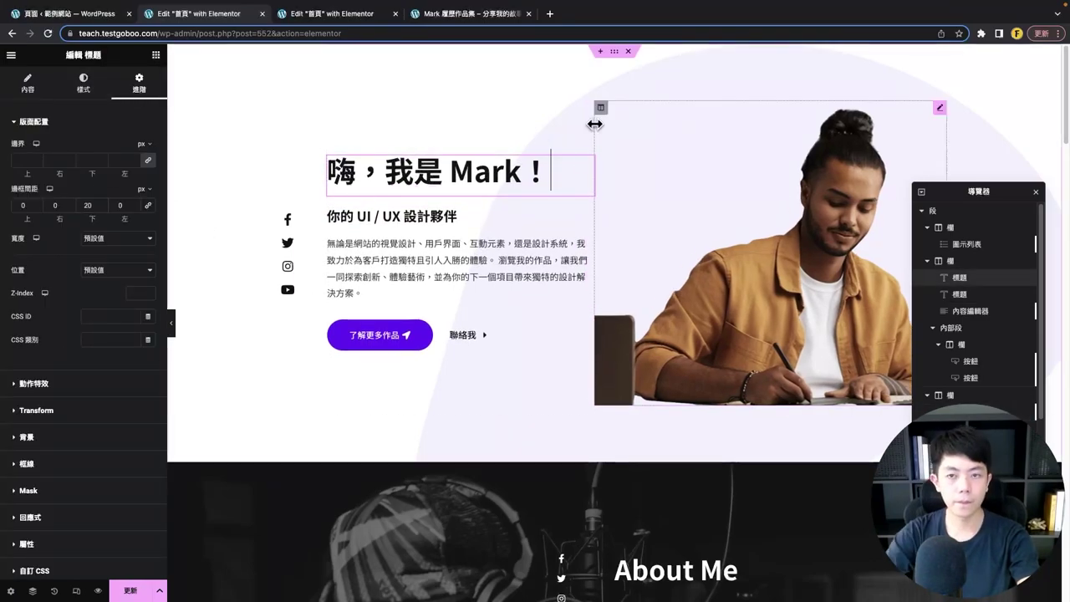
{"action": "left_click", "coordinate": [590, 116]}
{"action": "left_click", "coordinate": [287, 243]}
{"action": "left_click", "coordinate": [84, 83]}
{"action": "left_click_drag", "start_coordinate": [54, 160], "coordinate": [71, 160]}
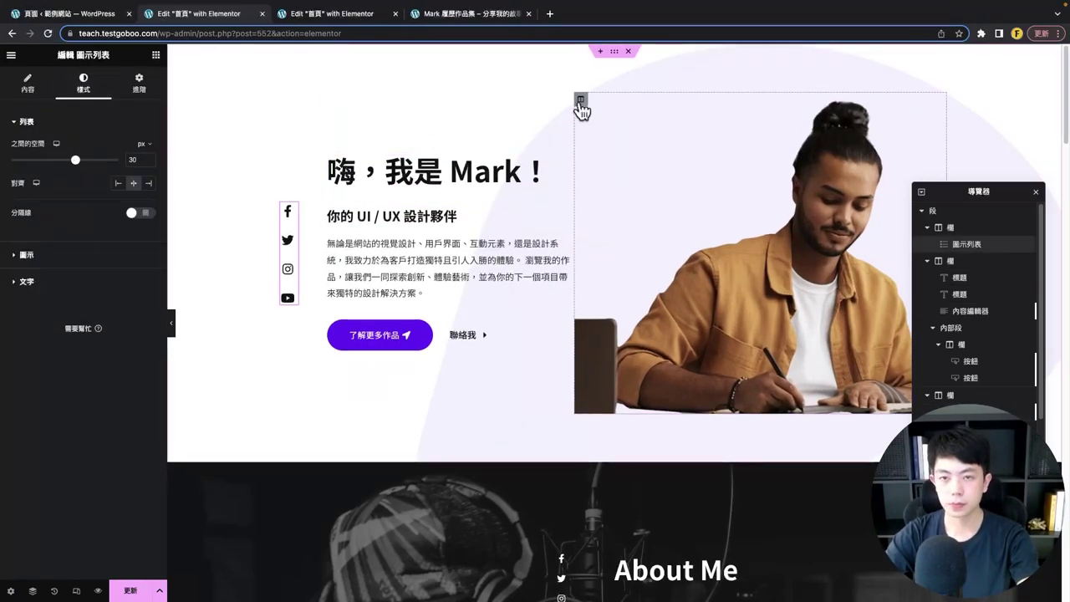
{"action": "left_click", "coordinate": [581, 106]}
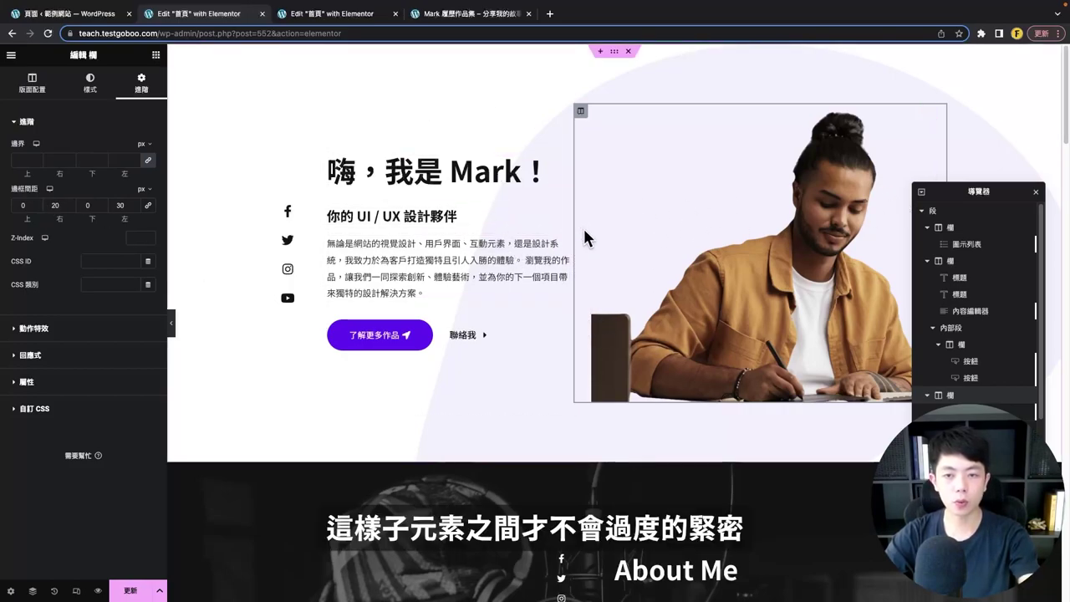
{"action": "left_click", "coordinate": [174, 327]}
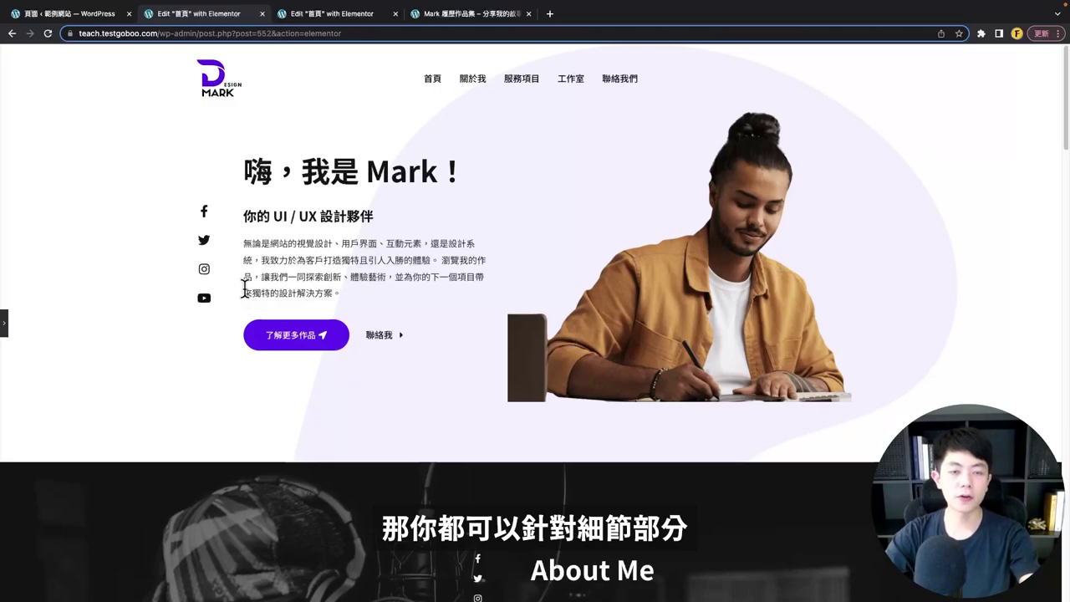
- Save the homepage with Update and review the live hero's heading, subtitle and description
{"action": "left_click", "coordinate": [4, 324]}
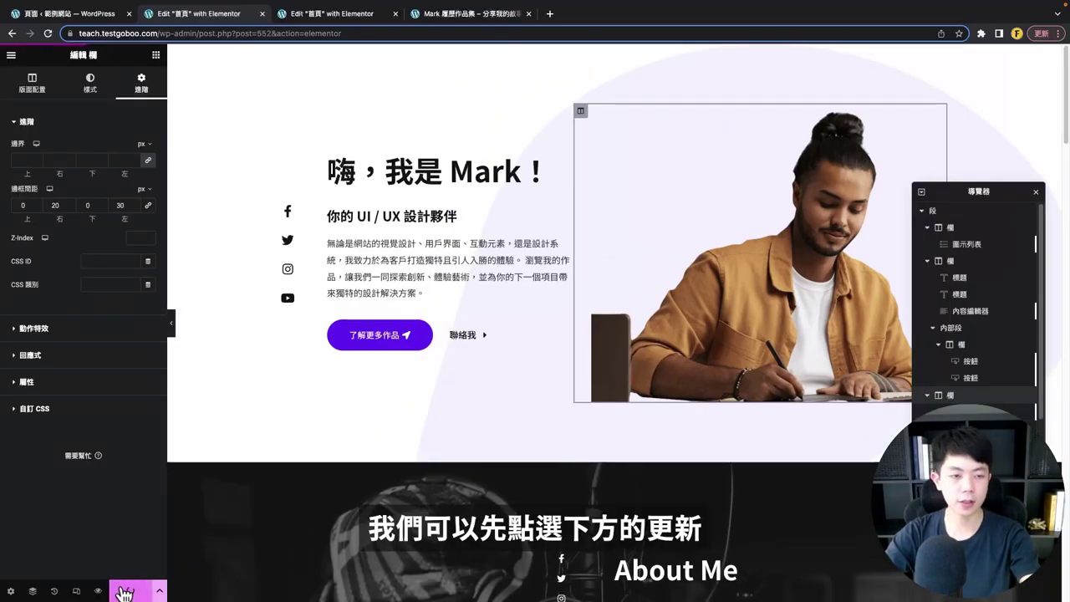
{"action": "left_click", "coordinate": [125, 591]}
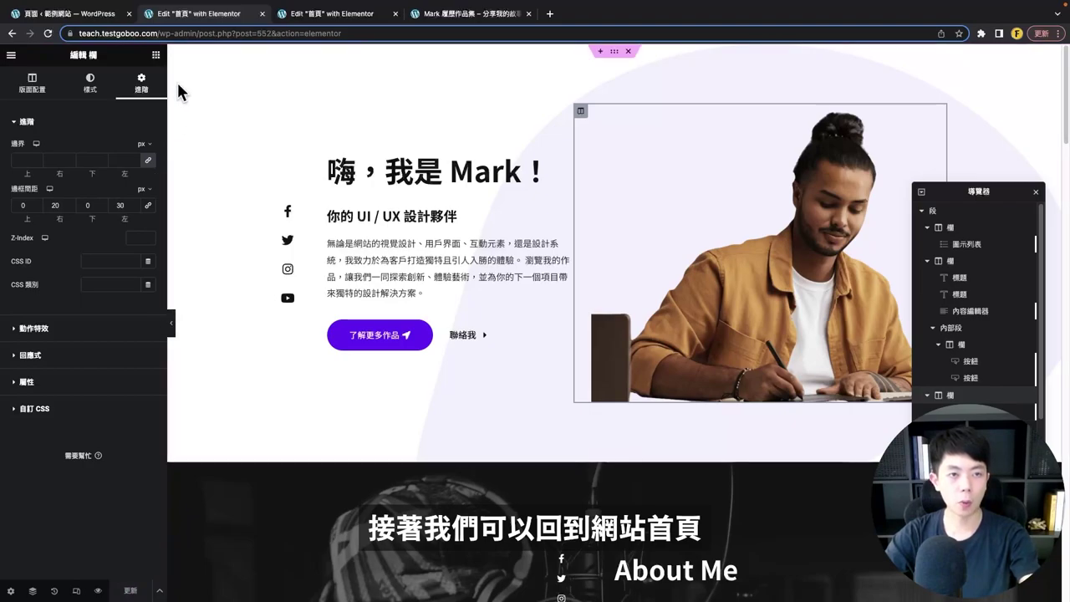
{"action": "left_click", "coordinate": [163, 38]}
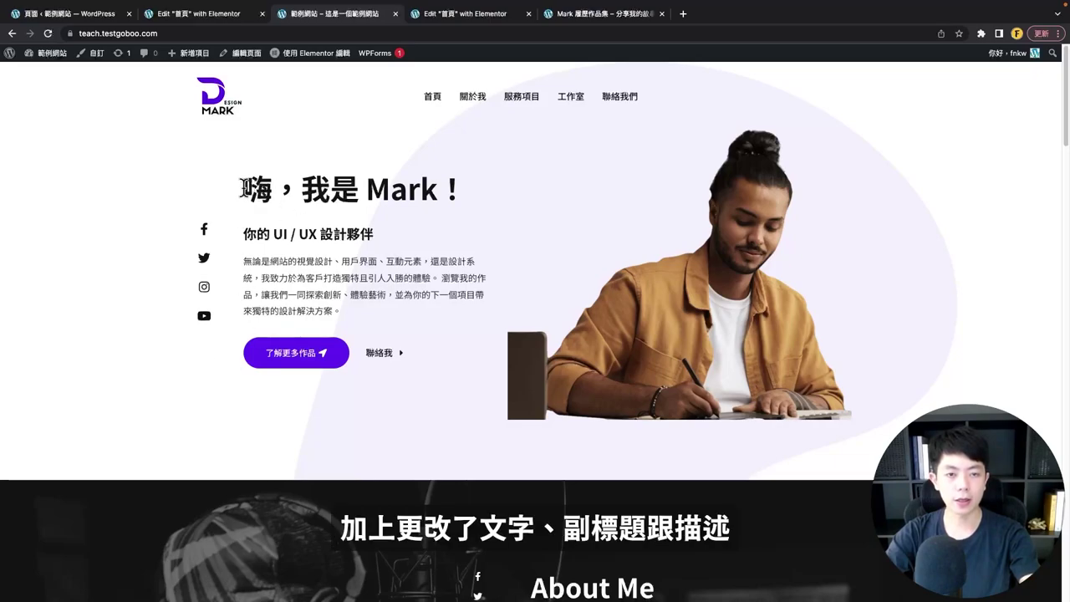
{"action": "left_click_drag", "start_coordinate": [244, 189], "coordinate": [465, 191]}
{"action": "left_click_drag", "start_coordinate": [374, 235], "coordinate": [283, 234]}
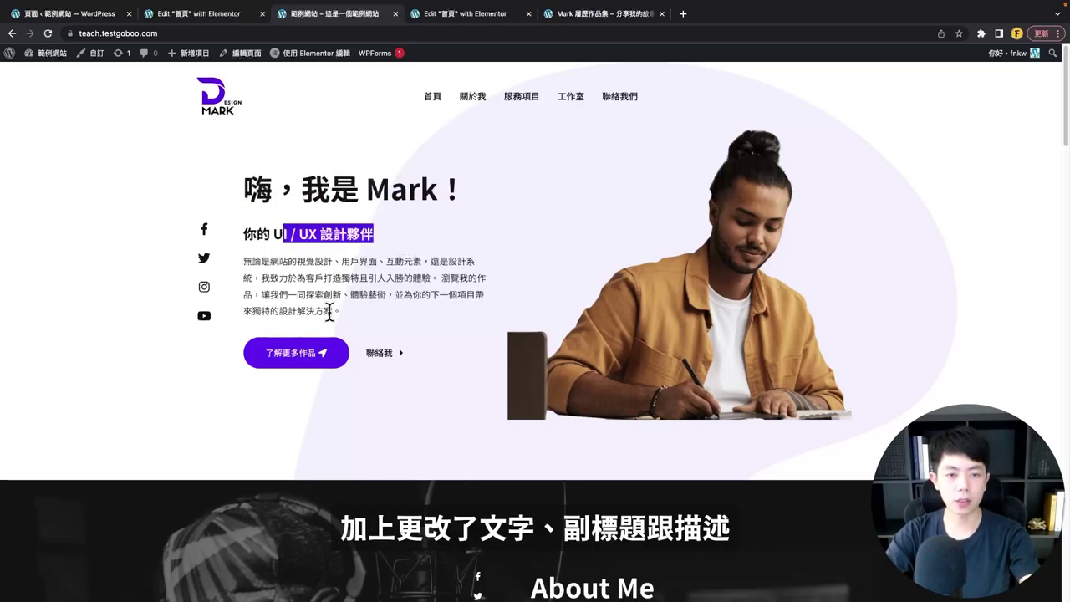
{"action": "left_click_drag", "start_coordinate": [331, 311], "coordinate": [243, 259]}
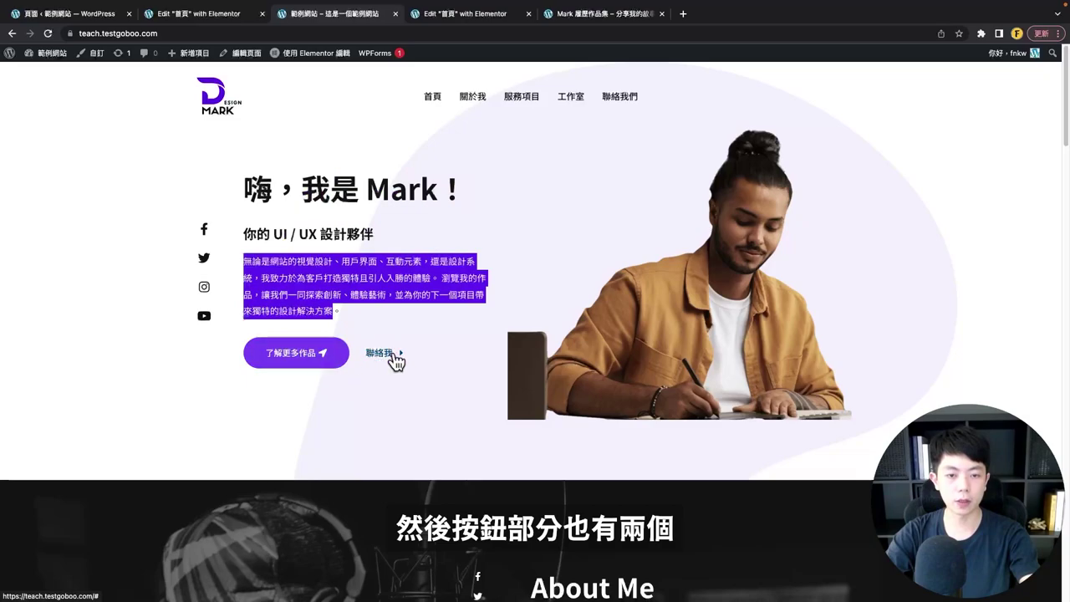
{"action": "left_click", "coordinate": [907, 313]}
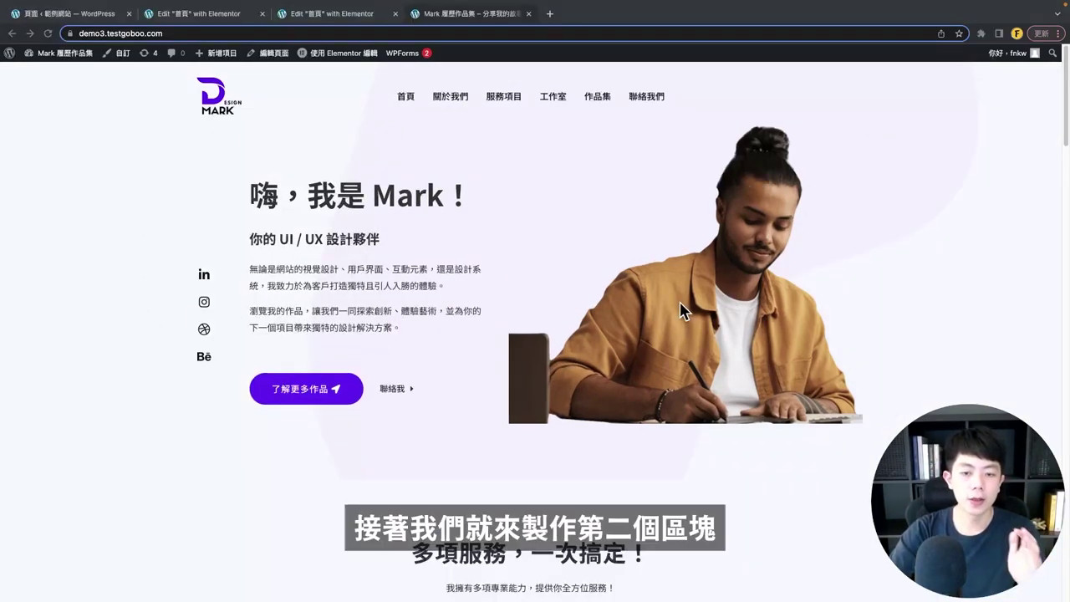
- Scroll through the demo's 多項服務，一次搞定！ section, reviewing its six service cards
{"action": "scroll", "coordinate": [676, 298], "scroll_direction": "down", "scroll_amount": 6}
{"action": "scroll", "coordinate": [661, 305], "scroll_direction": "up", "scroll_amount": 2}
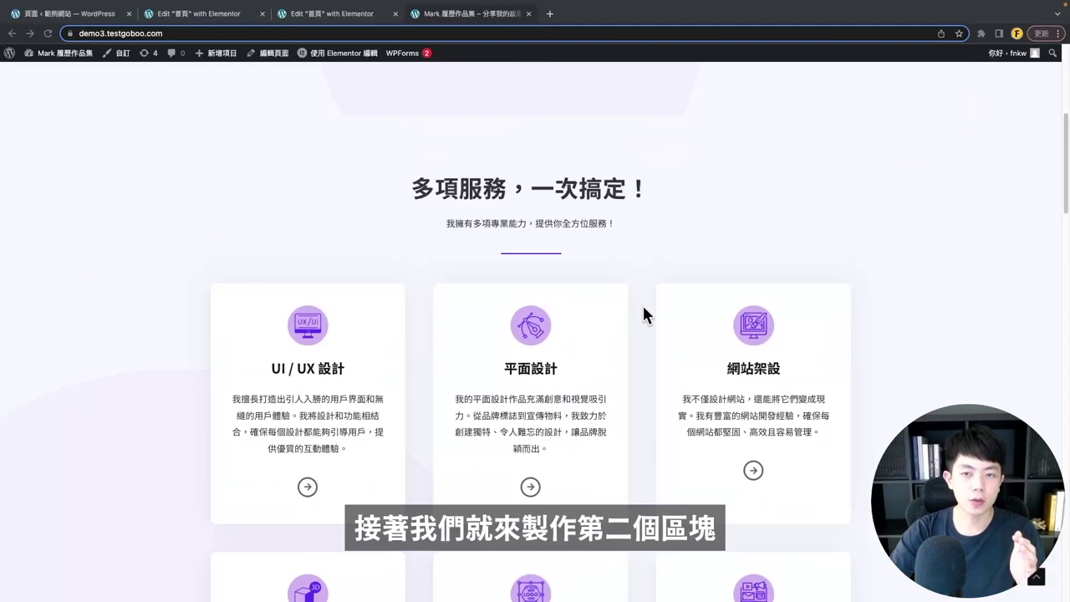
{"action": "left_click_drag", "start_coordinate": [413, 183], "coordinate": [676, 174]}
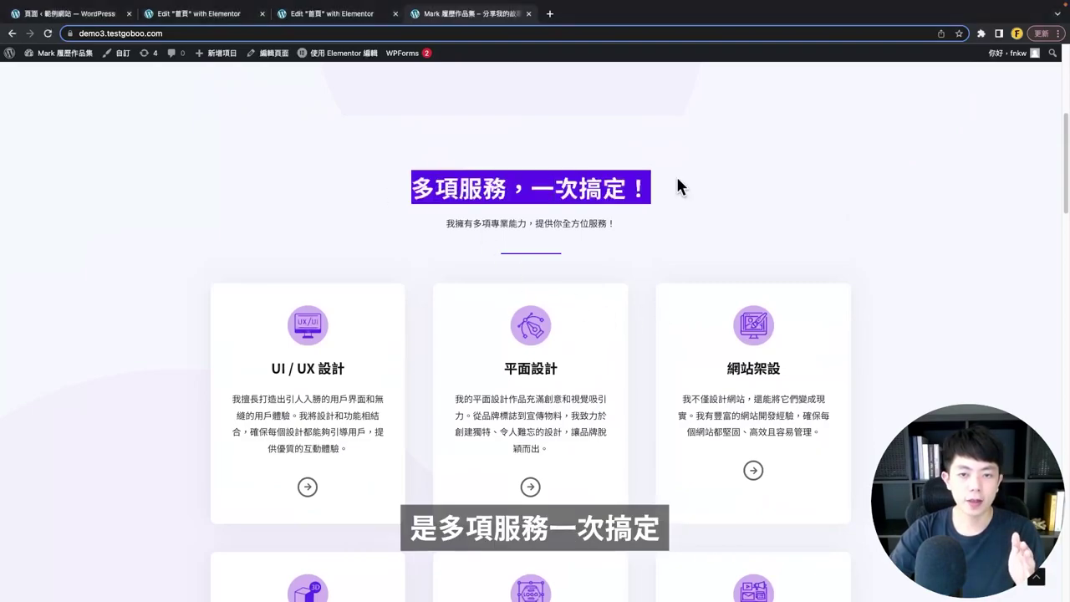
{"action": "scroll", "coordinate": [579, 263], "scroll_direction": "down", "scroll_amount": 2}
{"action": "left_click", "coordinate": [579, 263]}
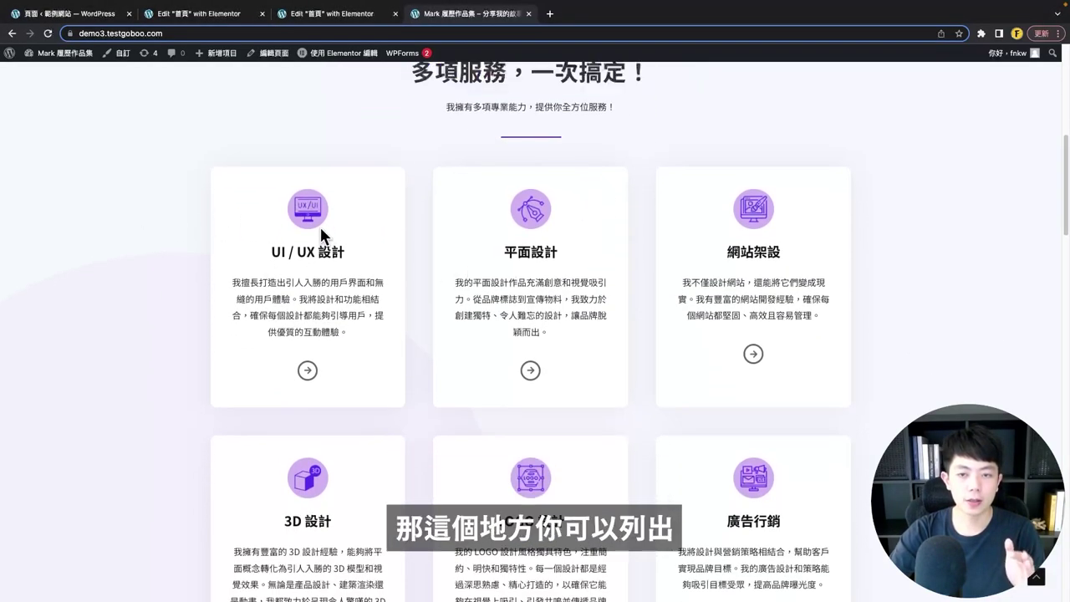
{"action": "scroll", "coordinate": [420, 220], "scroll_direction": "down", "scroll_amount": 1}
{"action": "scroll", "coordinate": [728, 272], "scroll_direction": "down", "scroll_amount": 1}
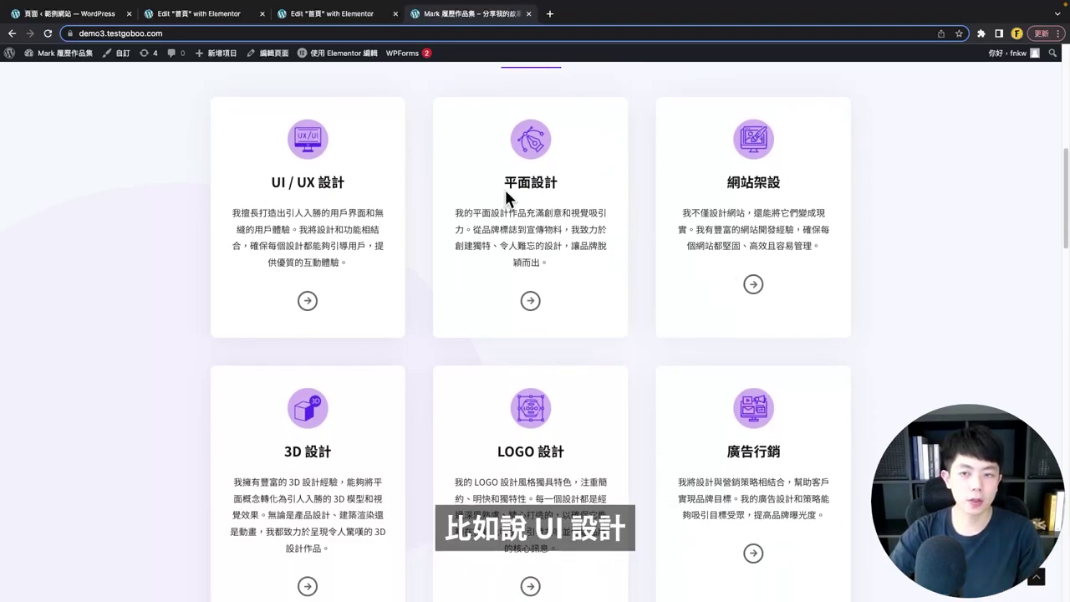
{"action": "scroll", "coordinate": [657, 299], "scroll_direction": "up", "scroll_amount": 1}
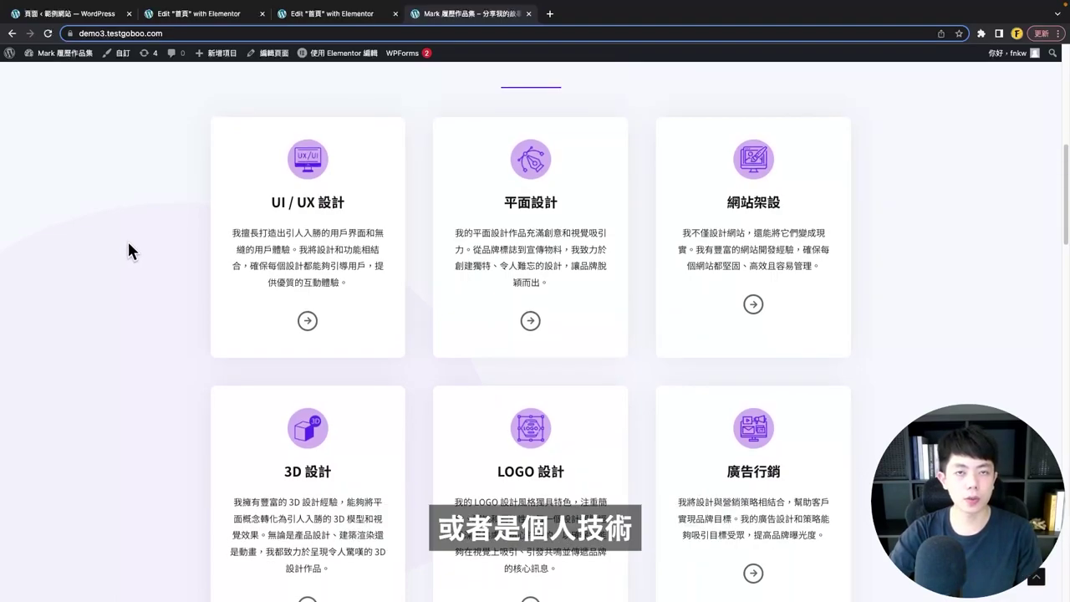
{"action": "scroll", "coordinate": [389, 383], "scroll_direction": "down", "scroll_amount": 3}
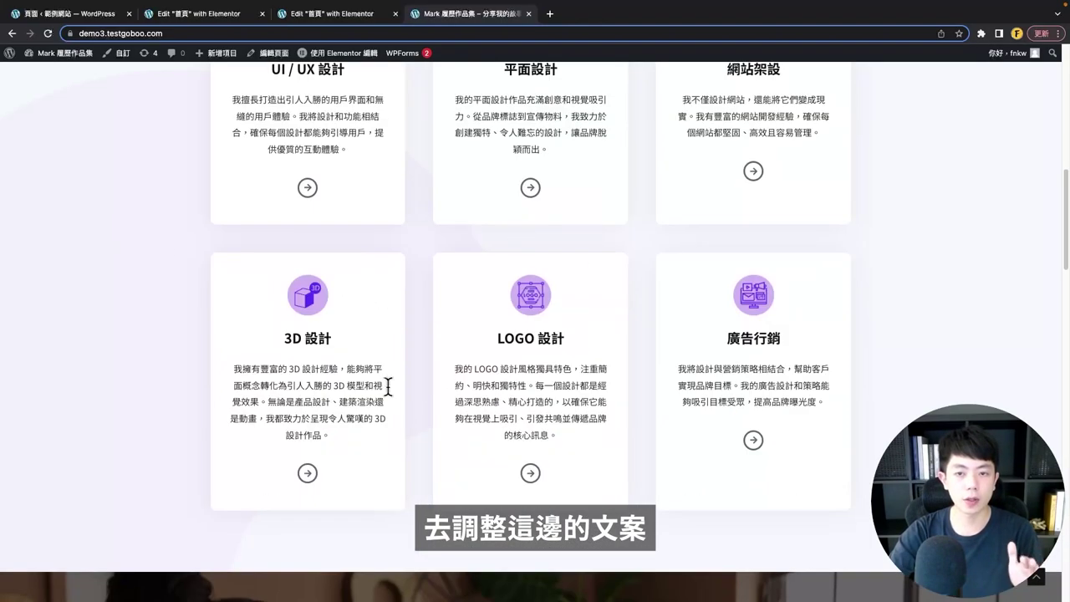
{"action": "scroll", "coordinate": [528, 379], "scroll_direction": "up", "scroll_amount": 3}
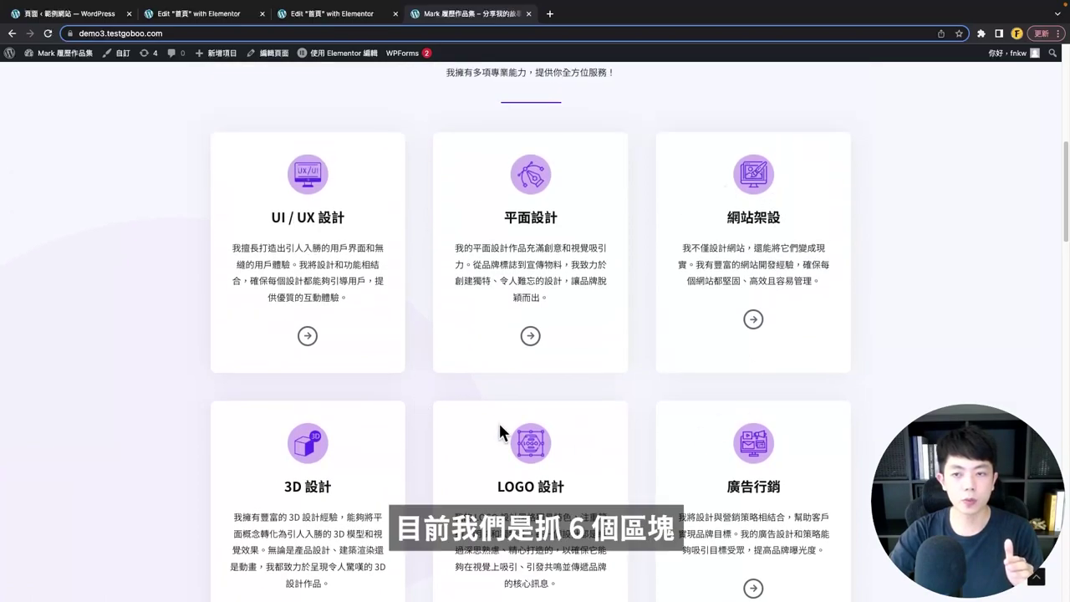
{"action": "scroll", "coordinate": [672, 333], "scroll_direction": "up", "scroll_amount": 2}
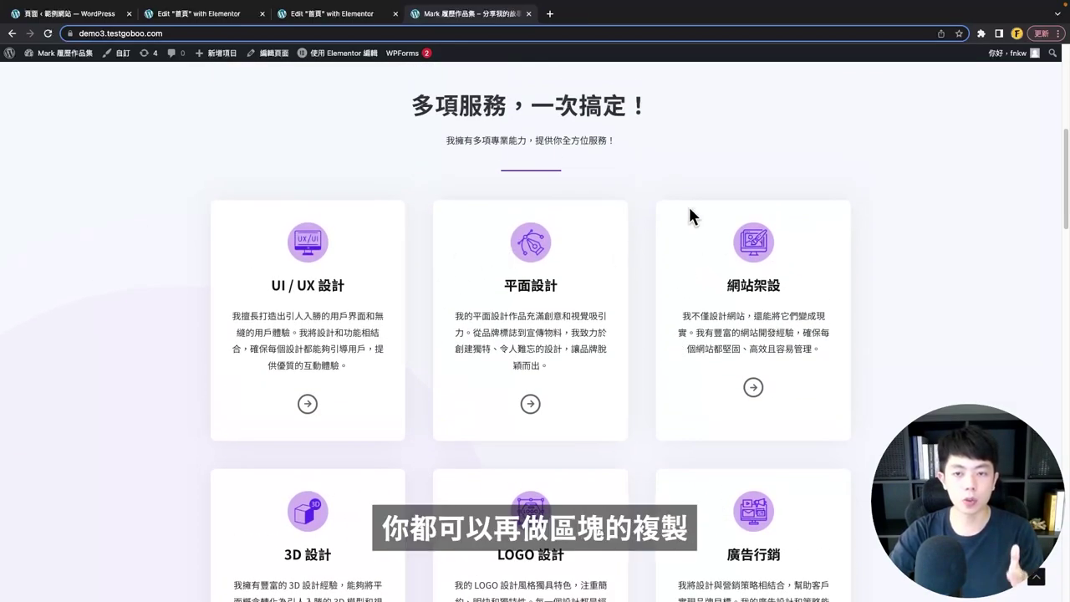
{"action": "scroll", "coordinate": [769, 368], "scroll_direction": "down", "scroll_amount": 3}
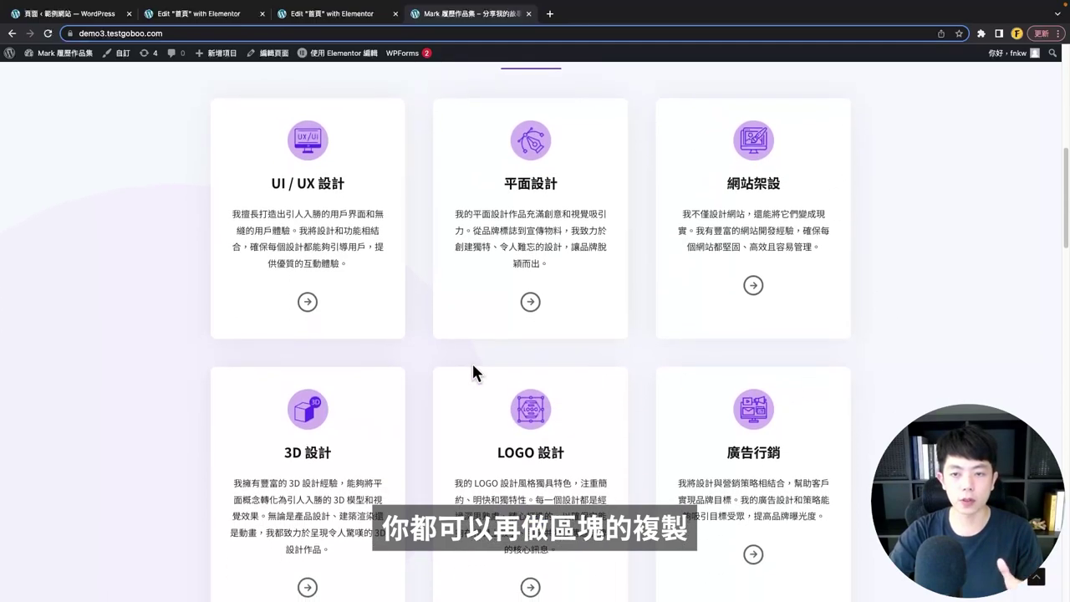
{"action": "scroll", "coordinate": [436, 448], "scroll_direction": "up", "scroll_amount": 6}
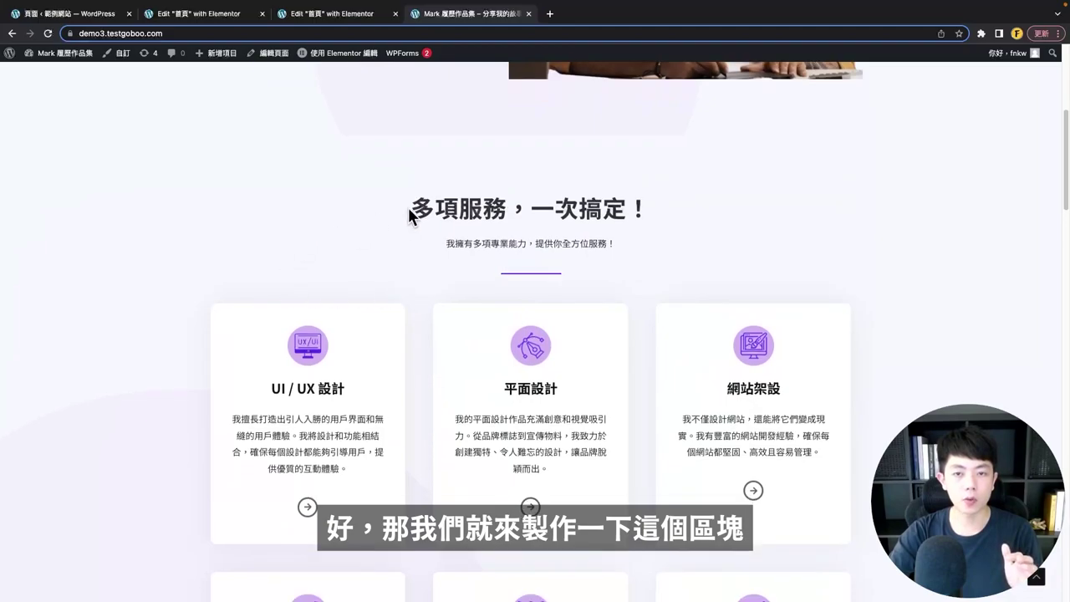
{"action": "left_click", "coordinate": [207, 17]}
- Insert a single-column section above About Me with a heading, text paragraph and divider
{"action": "scroll", "coordinate": [544, 377], "scroll_direction": "down", "scroll_amount": 5}
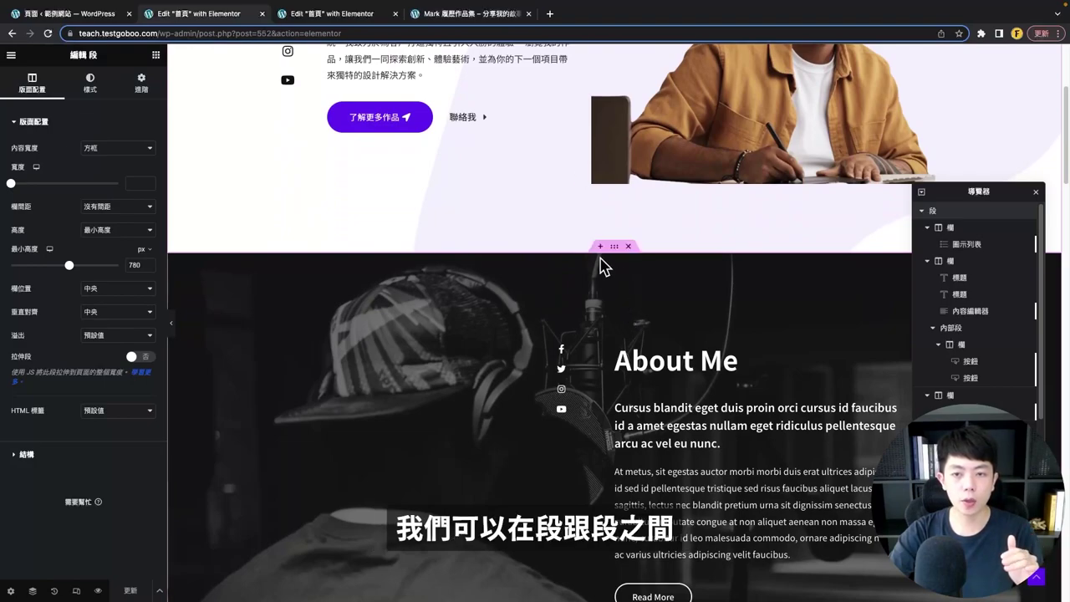
{"action": "left_click", "coordinate": [598, 248]}
{"action": "left_click", "coordinate": [588, 302]}
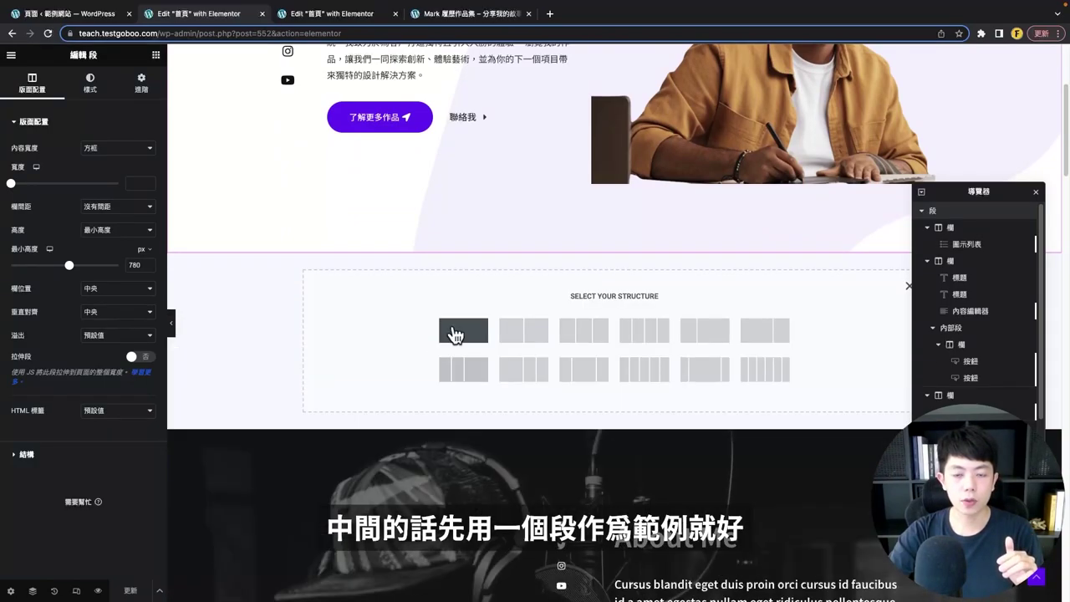
{"action": "left_click", "coordinate": [459, 337]}
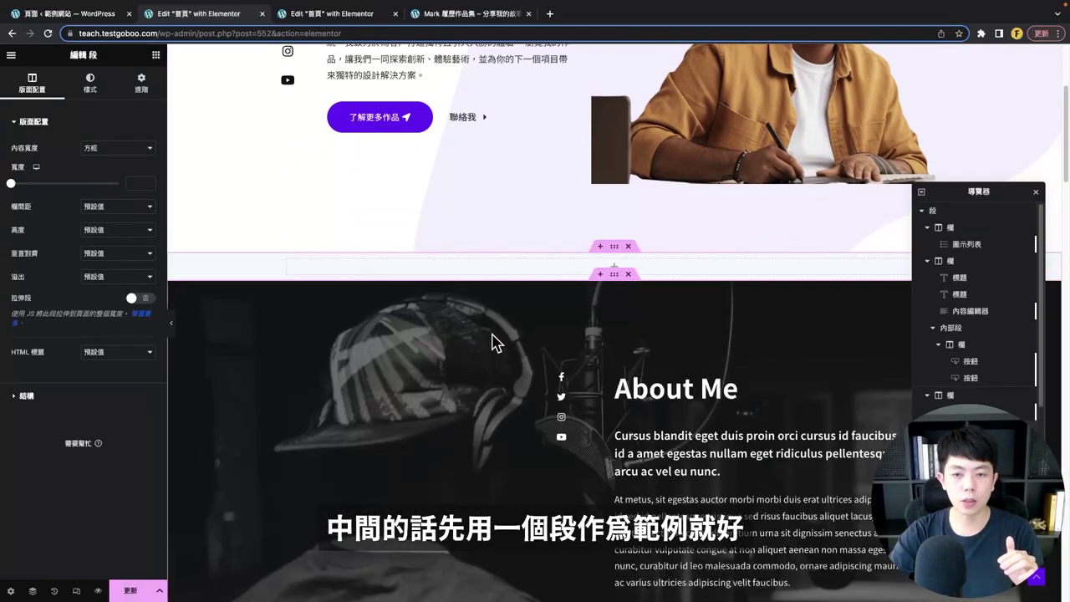
{"action": "left_click", "coordinate": [155, 54]}
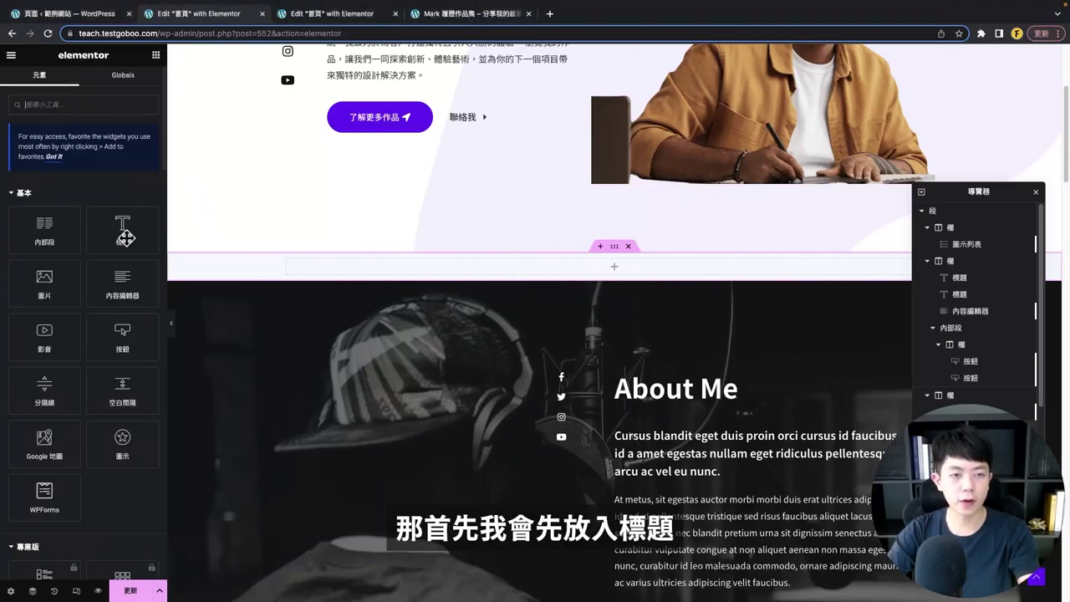
{"action": "left_click_drag", "start_coordinate": [126, 238], "coordinate": [566, 287]}
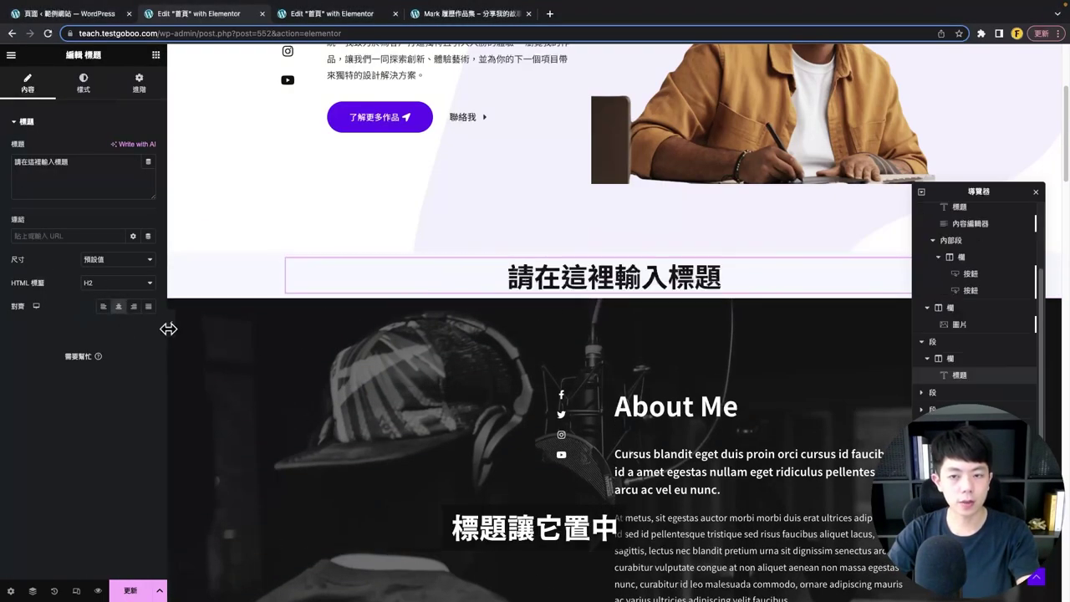
{"action": "left_click", "coordinate": [155, 55]}
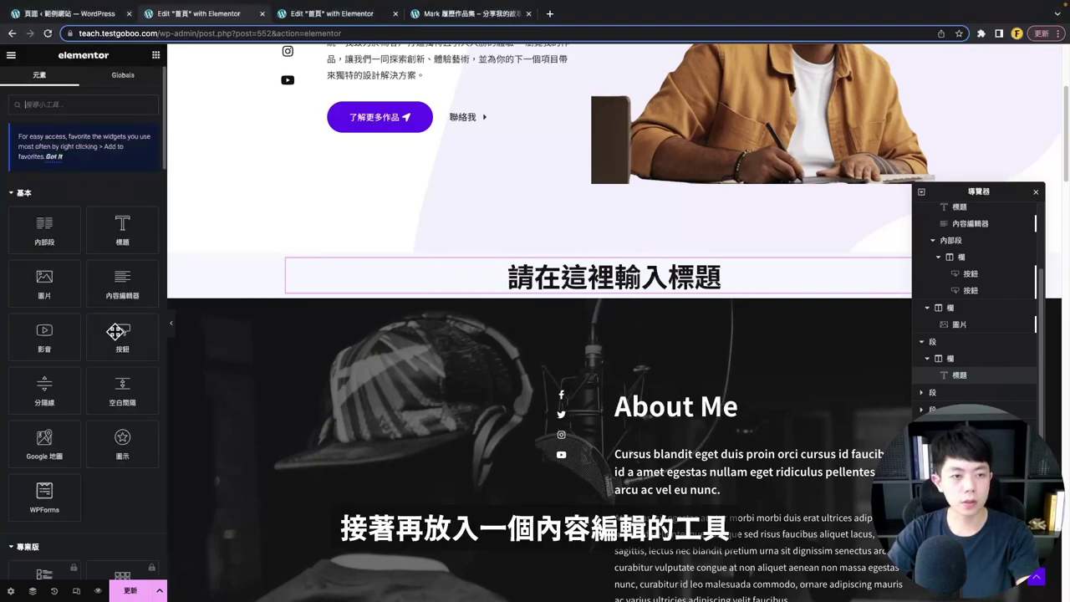
{"action": "left_click_drag", "start_coordinate": [123, 280], "coordinate": [695, 306]}
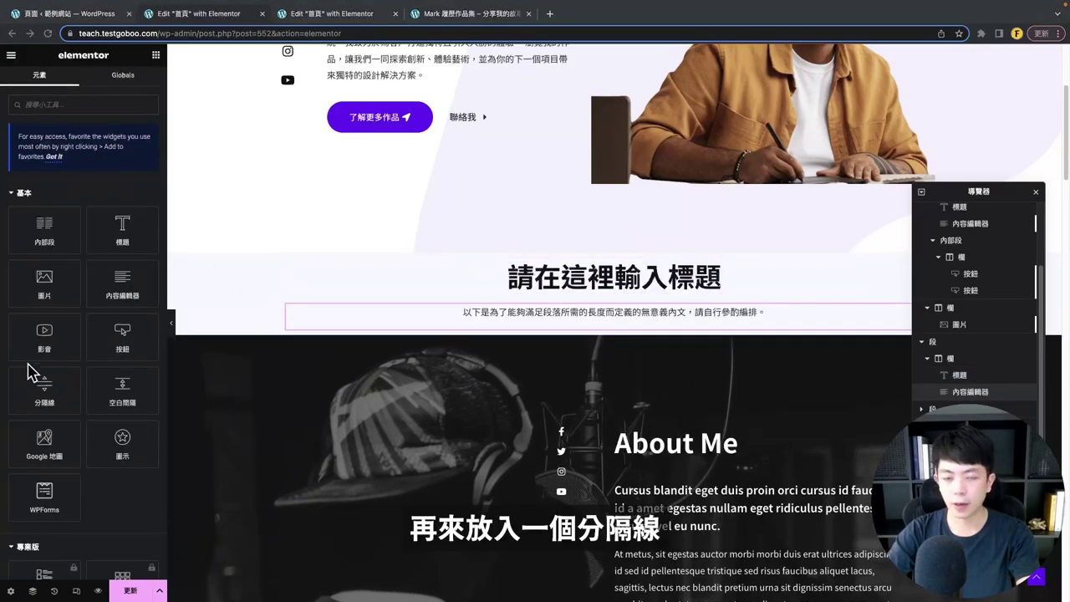
{"action": "left_click_drag", "start_coordinate": [44, 389], "coordinate": [217, 347]}
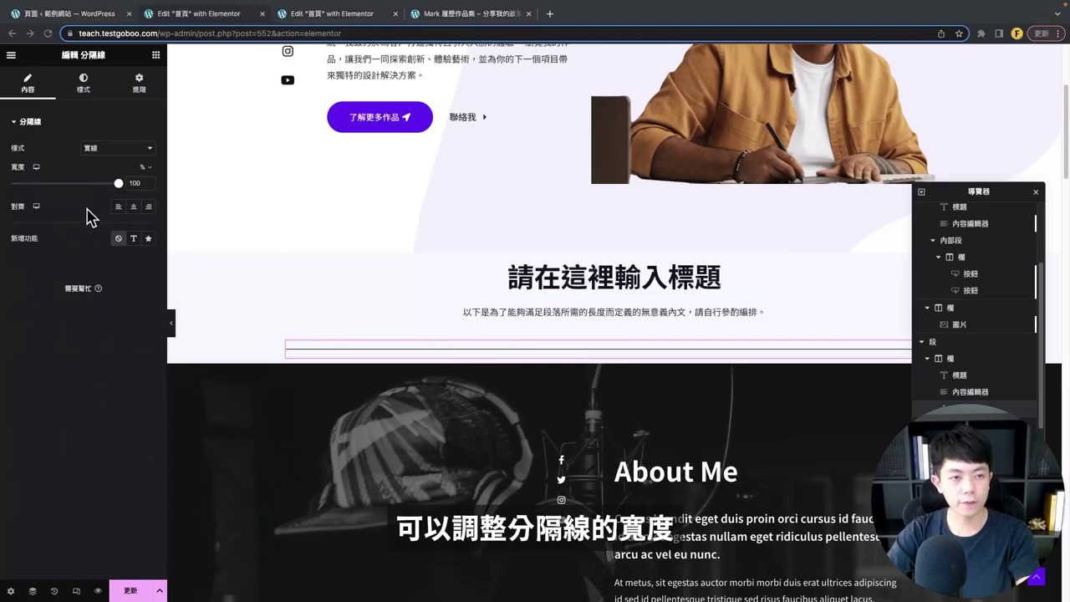
- Make the divider width 9, centred, weight 2 and the purple theme colour
{"action": "double_click", "coordinate": [141, 183]}
{"action": "type", "text": "9"}
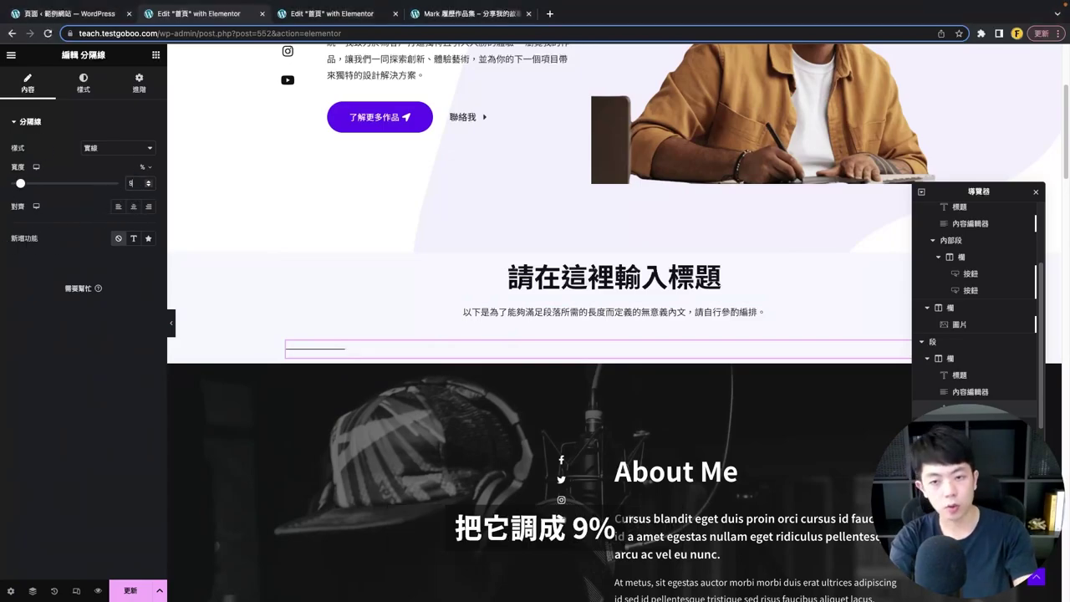
{"action": "left_click", "coordinate": [133, 206]}
{"action": "left_click", "coordinate": [83, 83]}
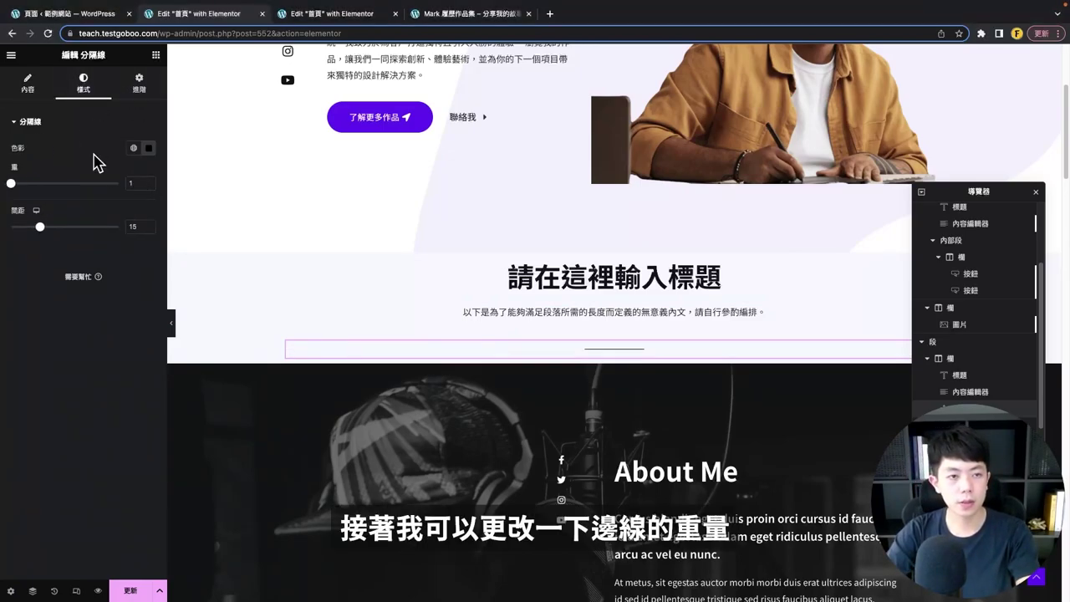
{"action": "double_click", "coordinate": [144, 184]}
{"action": "type", "text": "3"}
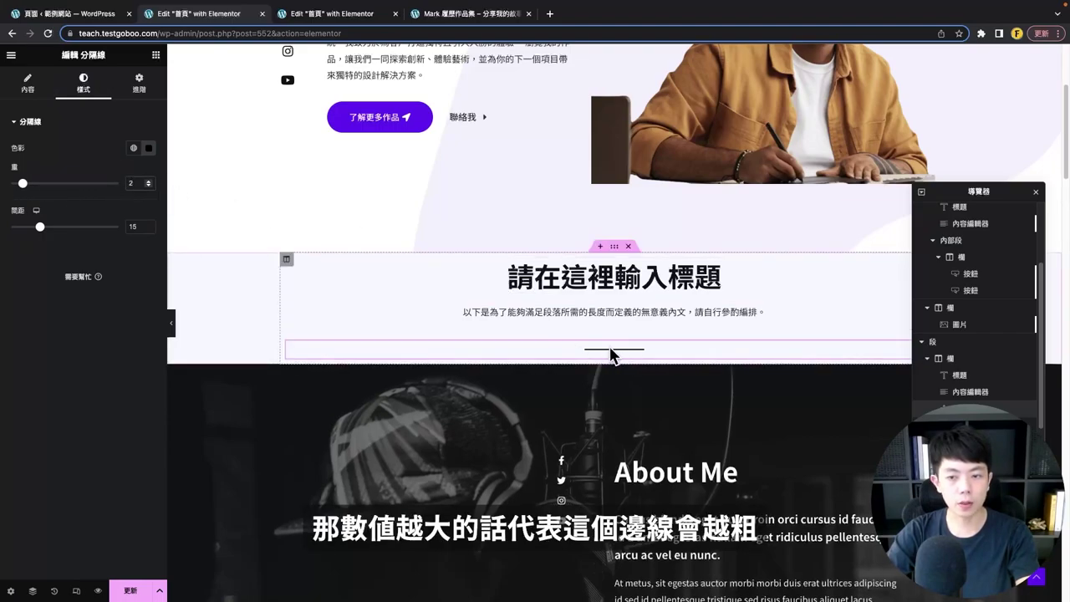
{"action": "key", "text": "Down"}
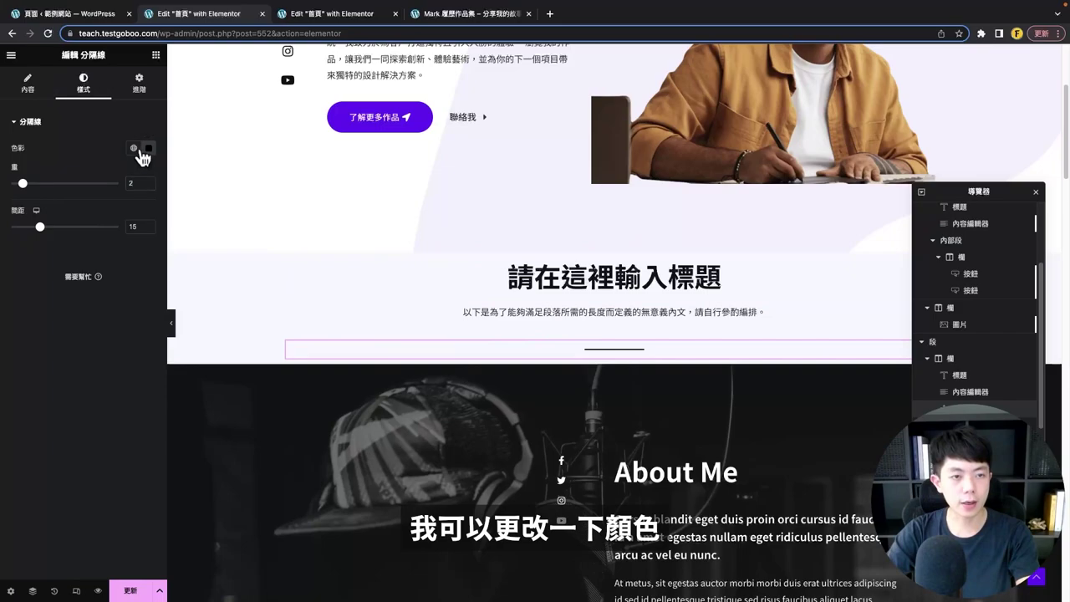
{"action": "left_click", "coordinate": [132, 148]}
{"action": "left_click", "coordinate": [107, 261]}
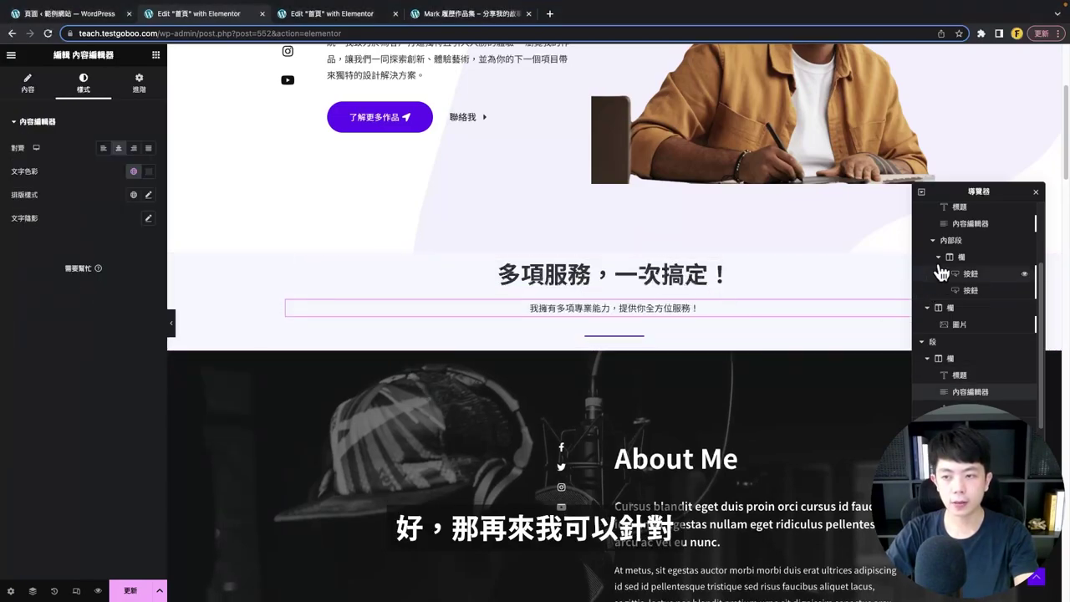
- Pad the new services section 100 px at the top and 60 px at the bottom
{"action": "left_click", "coordinate": [945, 342]}
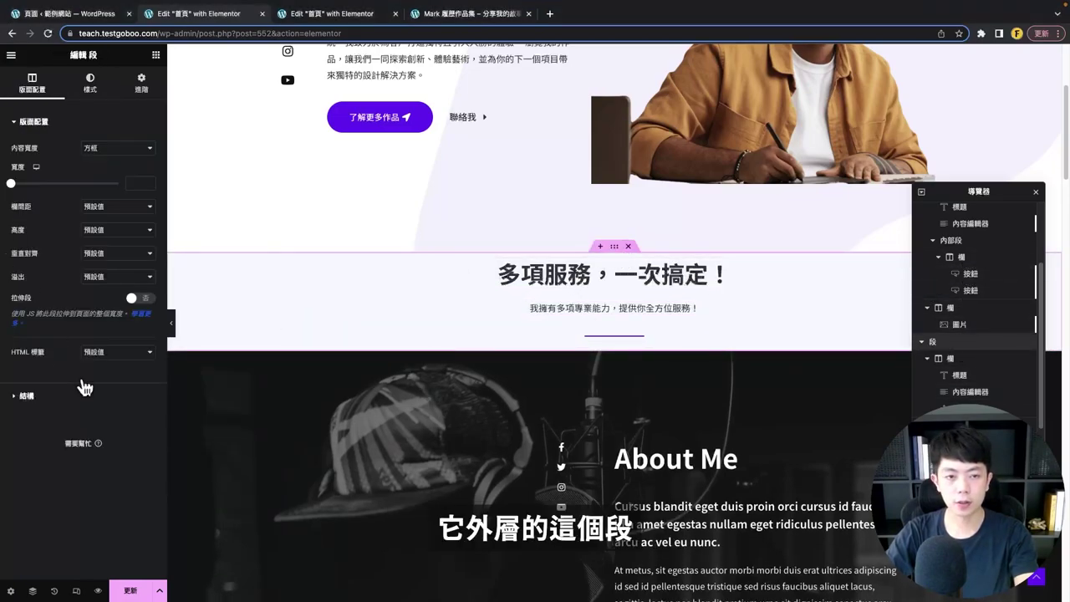
{"action": "left_click", "coordinate": [142, 85]}
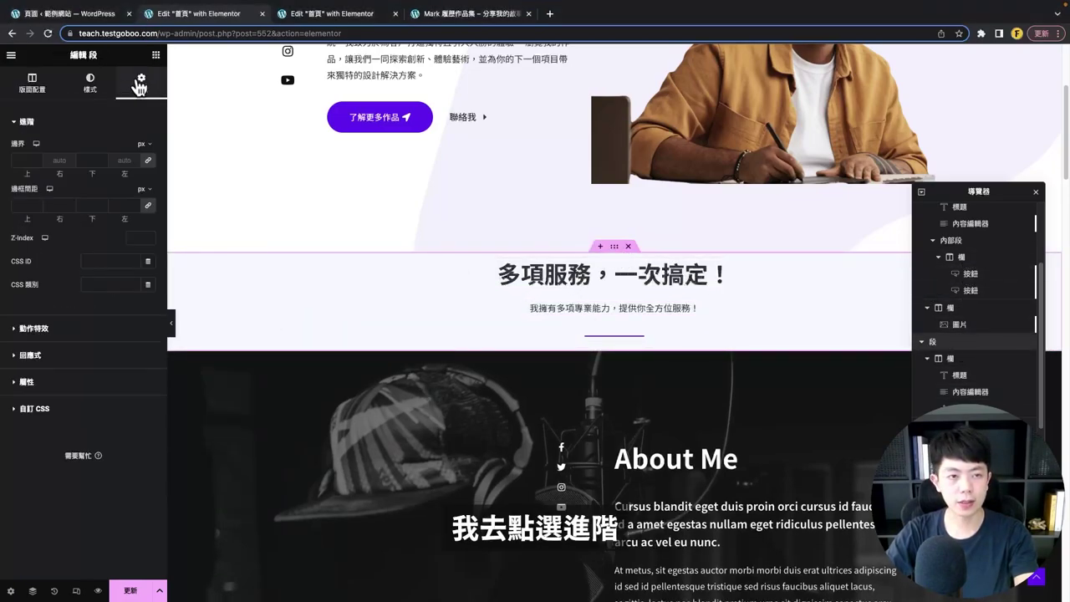
{"action": "double_click", "coordinate": [23, 205]}
{"action": "type", "text": "100"}
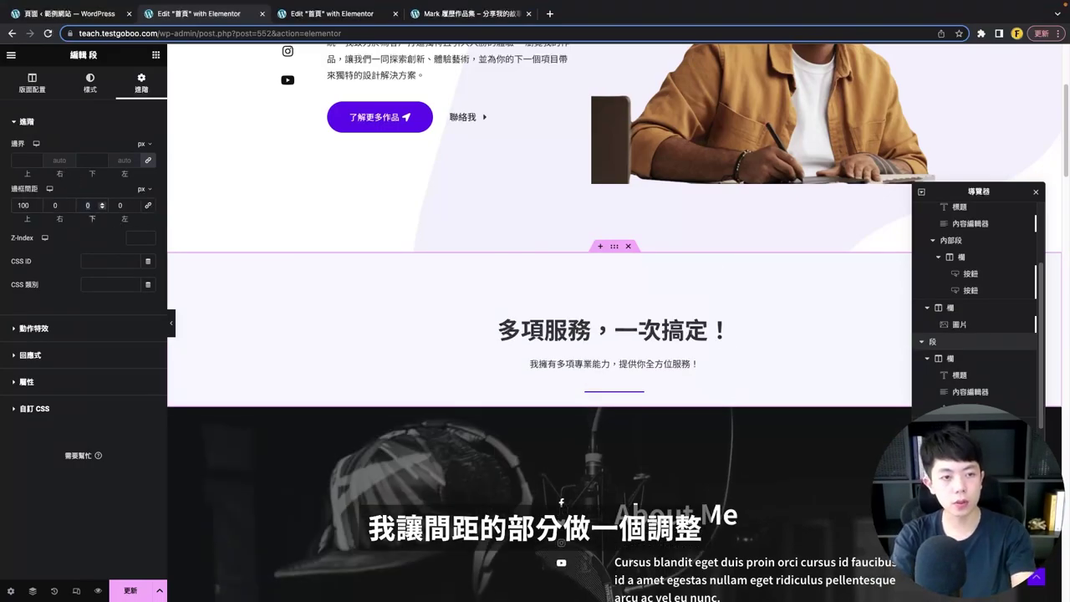
{"action": "type", "text": "60"}
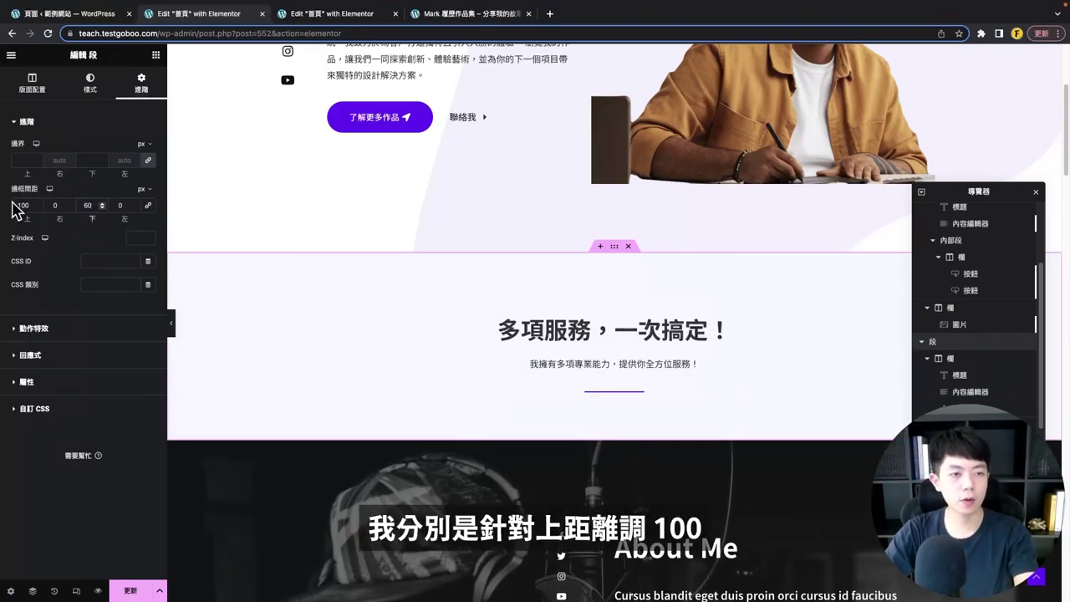
{"action": "scroll", "coordinate": [627, 267], "scroll_direction": "down", "scroll_amount": 1}
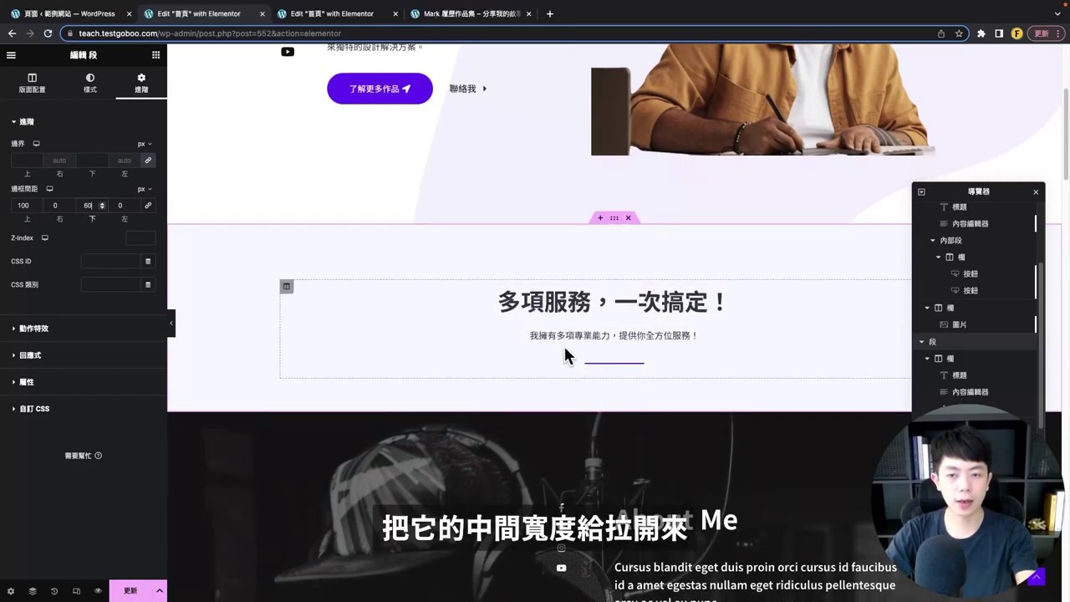
{"action": "scroll", "coordinate": [544, 322], "scroll_direction": "down", "scroll_amount": 1}
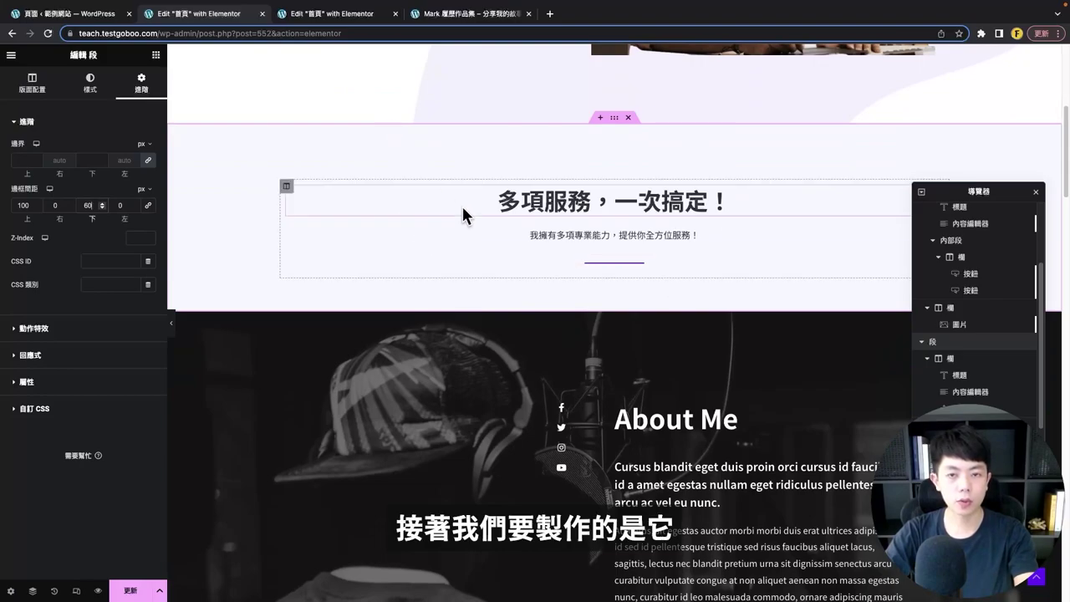
{"action": "left_click", "coordinate": [155, 55]}
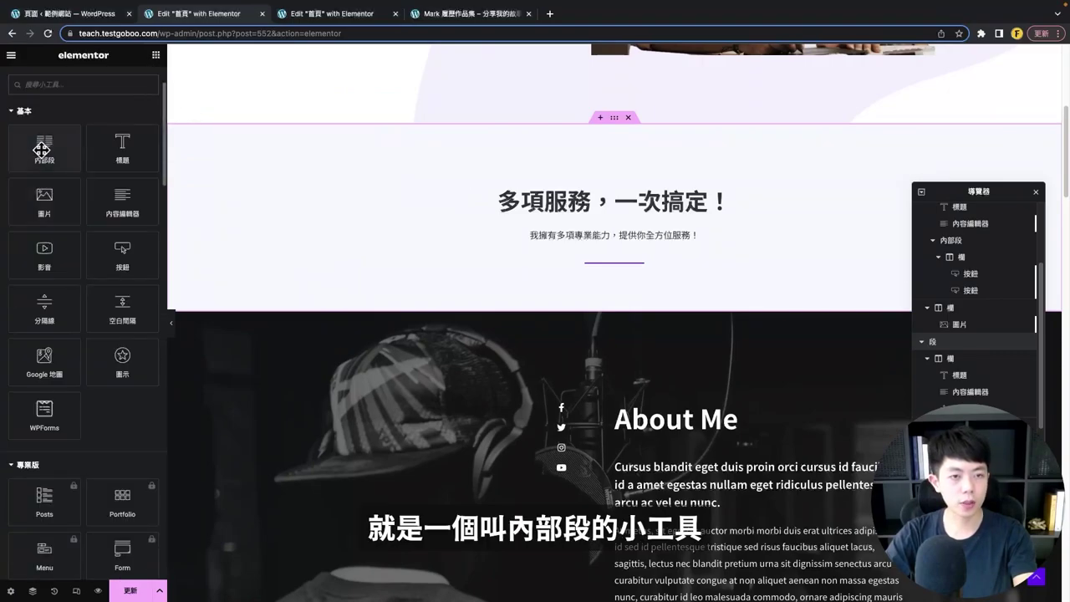
- Add an inner section below the services divider and give it a third column
{"action": "left_click_drag", "start_coordinate": [41, 150], "coordinate": [501, 276]}
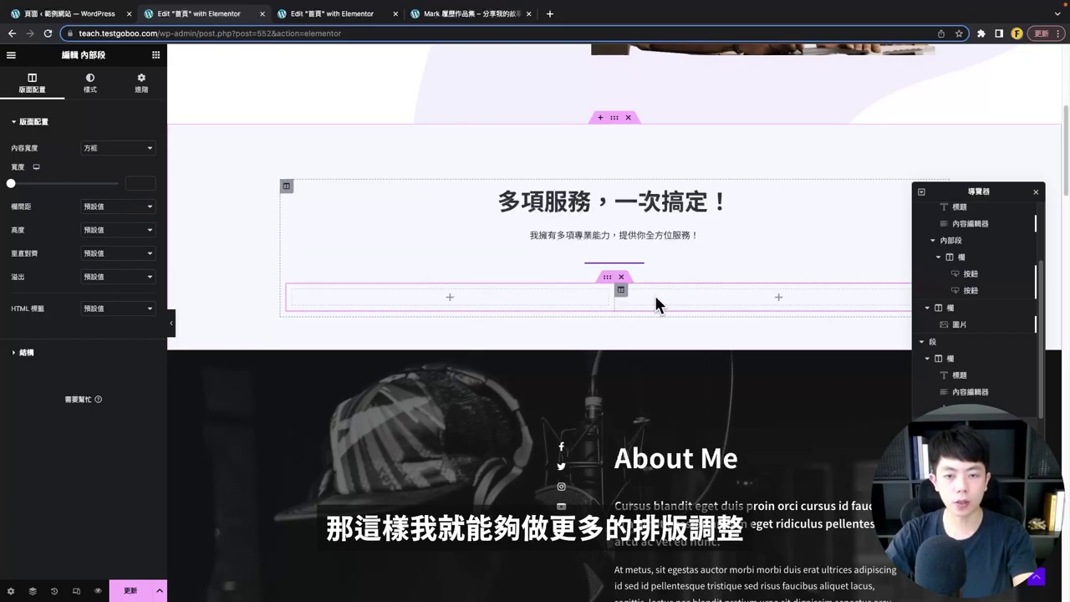
{"action": "left_click", "coordinate": [623, 300]}
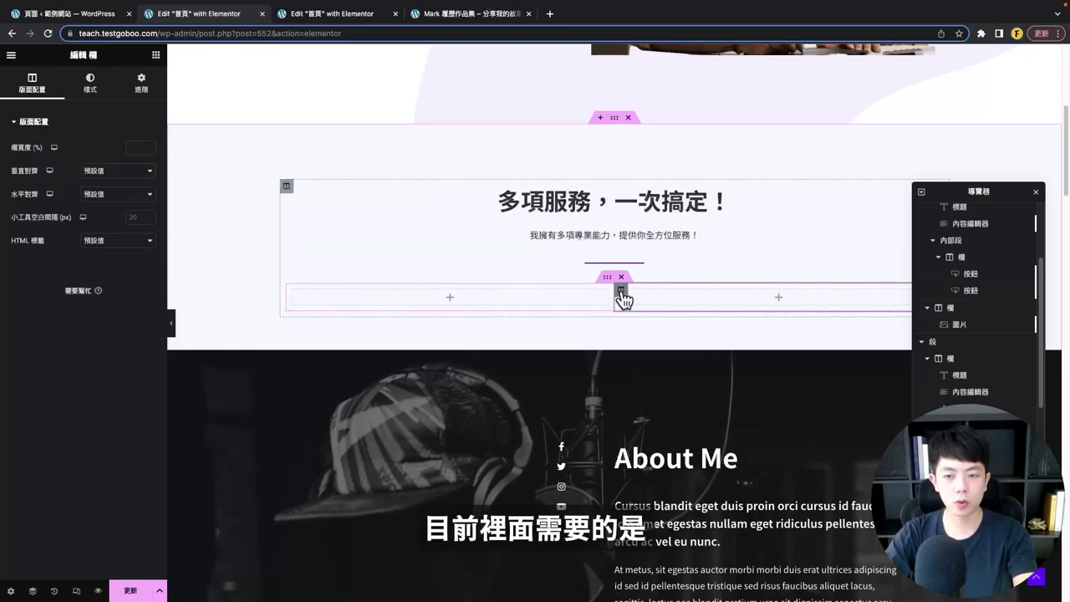
{"action": "right_click", "coordinate": [623, 300]}
{"action": "left_click", "coordinate": [628, 336]}
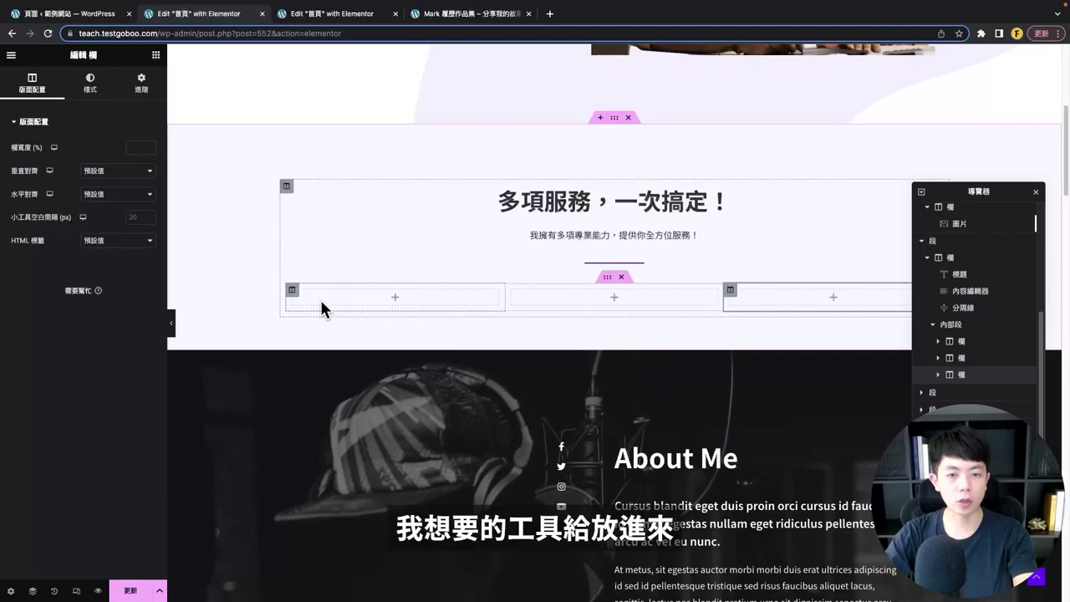
- Stack an image, heading, text block and star icon in the first column
{"action": "left_click", "coordinate": [155, 57]}
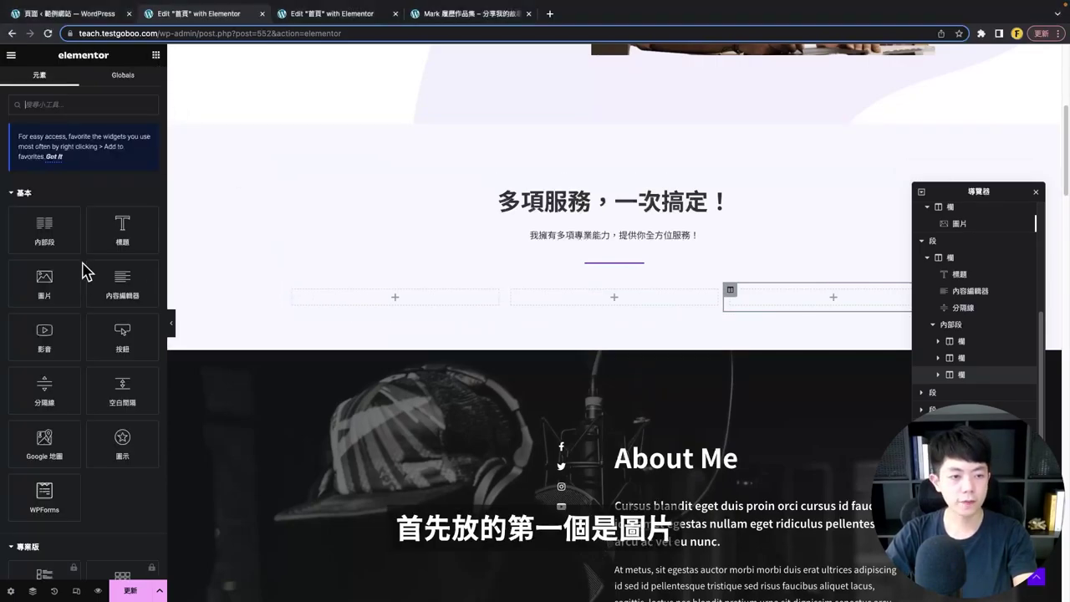
{"action": "left_click_drag", "start_coordinate": [47, 276], "coordinate": [389, 298]}
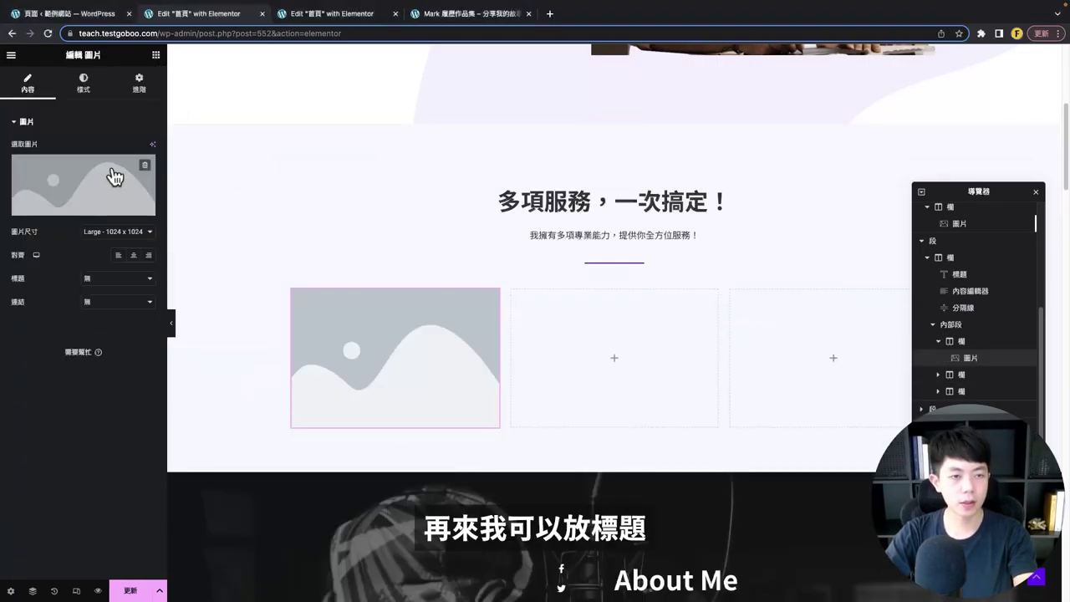
{"action": "left_click", "coordinate": [156, 55]}
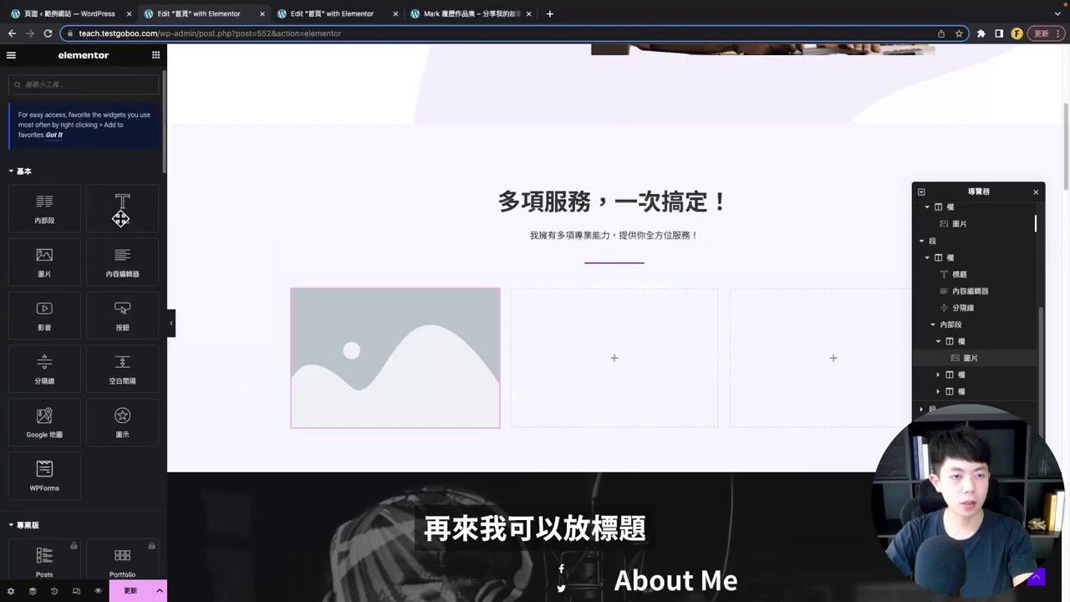
{"action": "left_click_drag", "start_coordinate": [122, 210], "coordinate": [393, 435]}
{"action": "left_click", "coordinate": [156, 55]}
{"action": "left_click_drag", "start_coordinate": [125, 288], "coordinate": [385, 494]}
{"action": "left_click", "coordinate": [156, 55]}
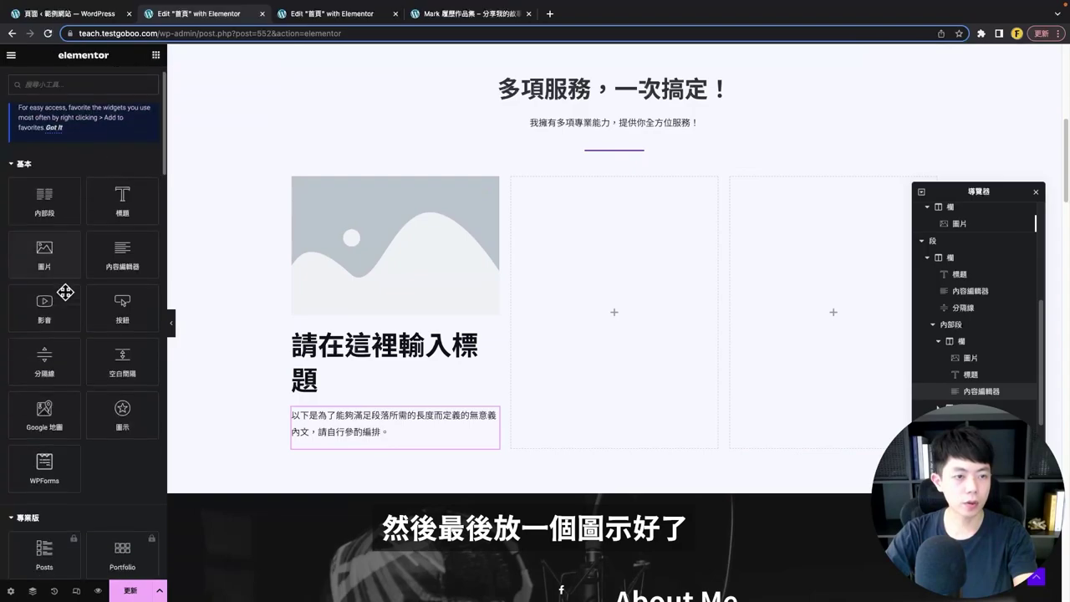
{"action": "left_click_drag", "start_coordinate": [118, 413], "coordinate": [368, 462]}
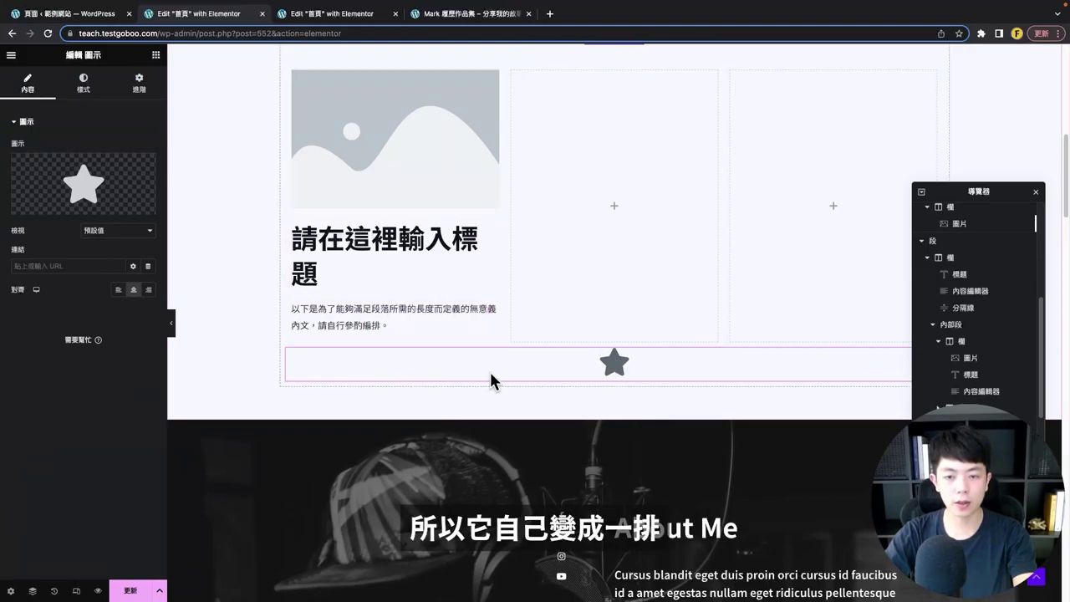
{"action": "left_click_drag", "start_coordinate": [609, 364], "coordinate": [365, 310]}
{"action": "scroll", "coordinate": [468, 219], "scroll_direction": "up", "scroll_amount": 1}
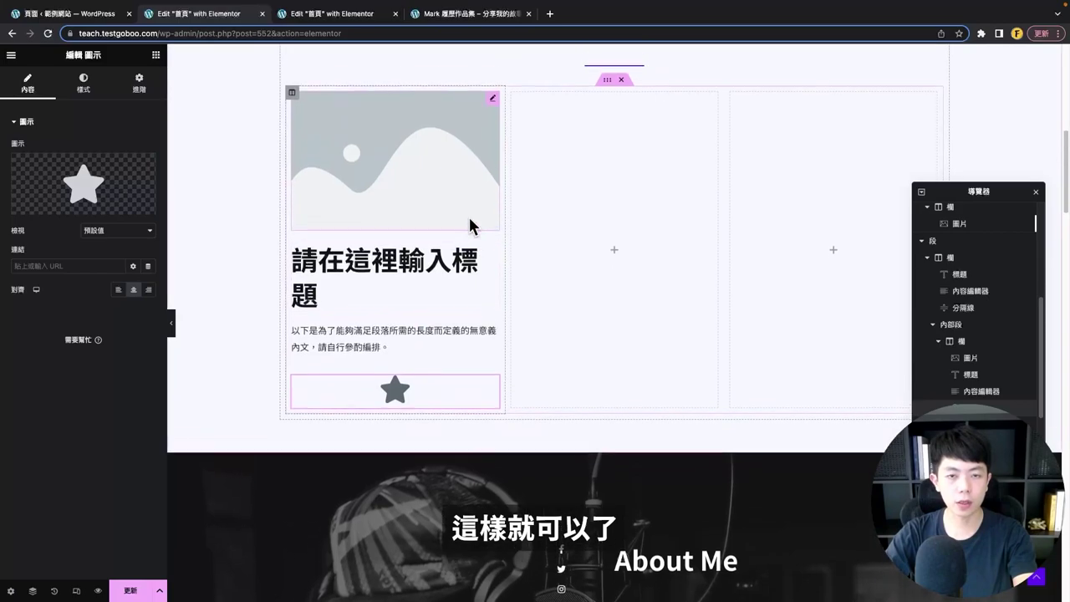
- Replace the placeholder with the UX/UI picture from the media library at 22% width
{"action": "left_click", "coordinate": [426, 195]}
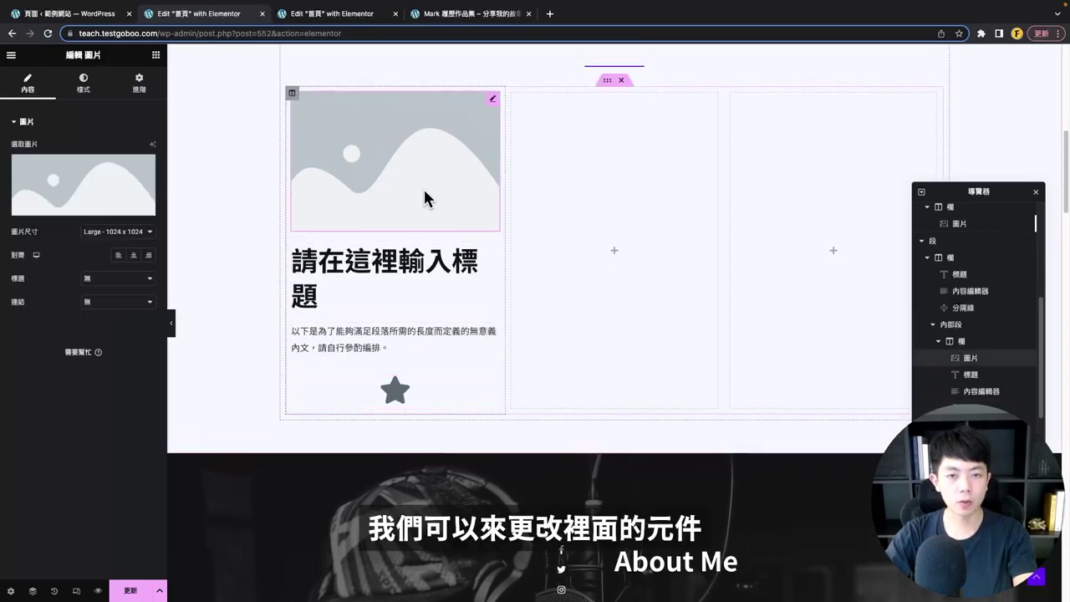
{"action": "left_click", "coordinate": [109, 174]}
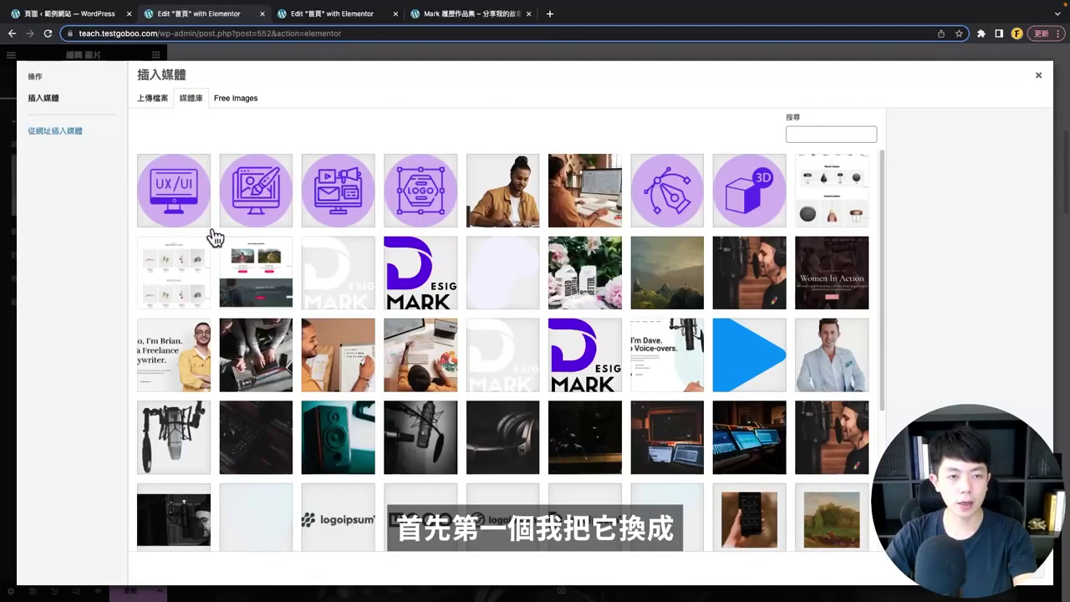
{"action": "left_click", "coordinate": [173, 189]}
{"action": "left_click", "coordinate": [1003, 575]}
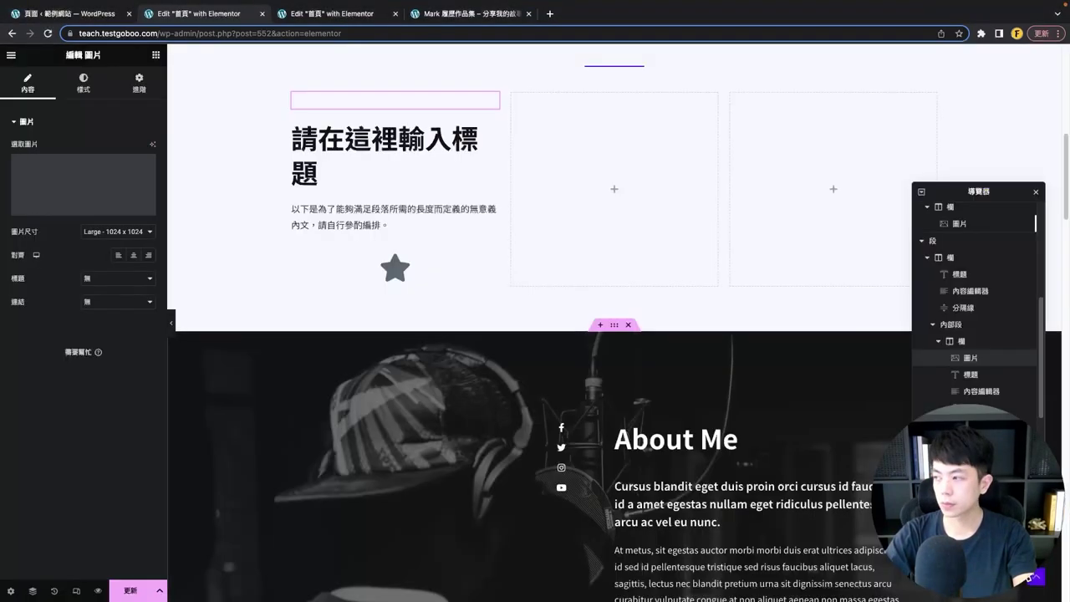
{"action": "left_click", "coordinate": [84, 87]}
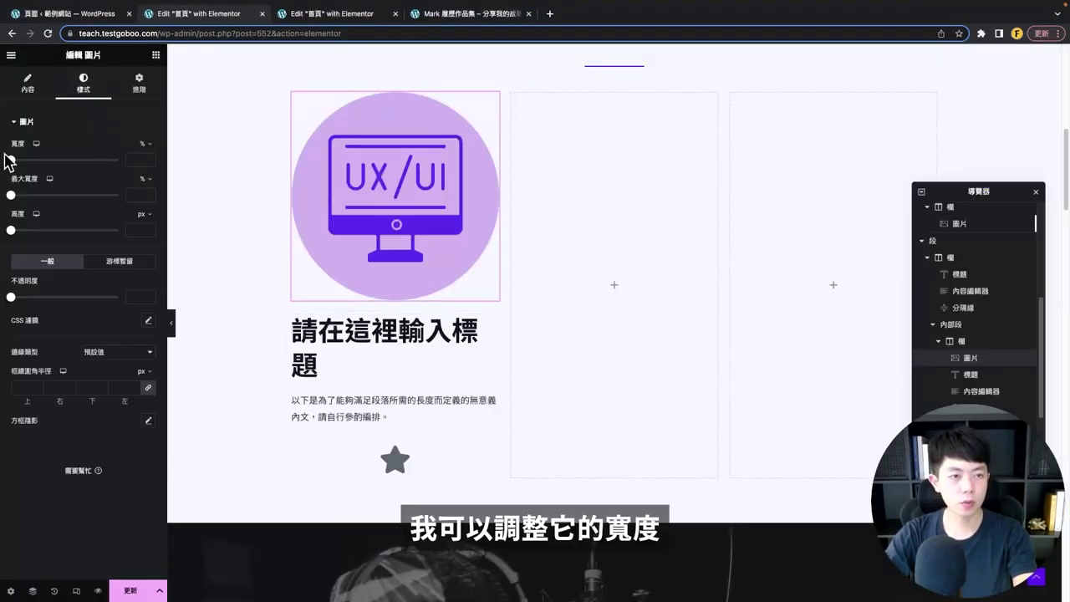
{"action": "left_click_drag", "start_coordinate": [11, 159], "coordinate": [34, 160]}
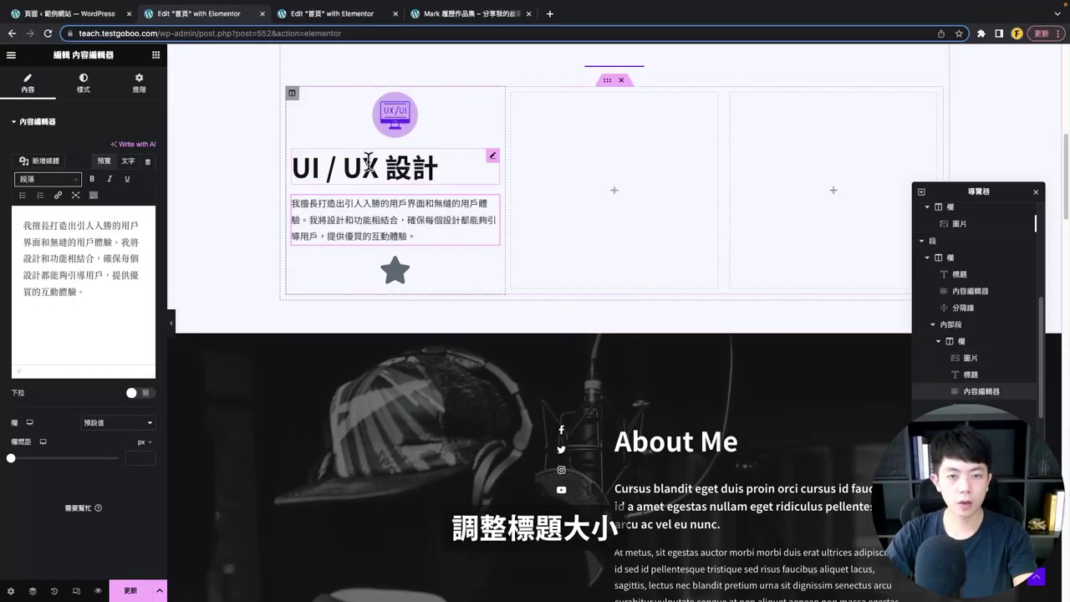
- Set the UI / UX 設計 heading to font size 24 and centre it
{"action": "left_click", "coordinate": [409, 155]}
{"action": "left_click", "coordinate": [83, 86]}
{"action": "left_click", "coordinate": [148, 171]}
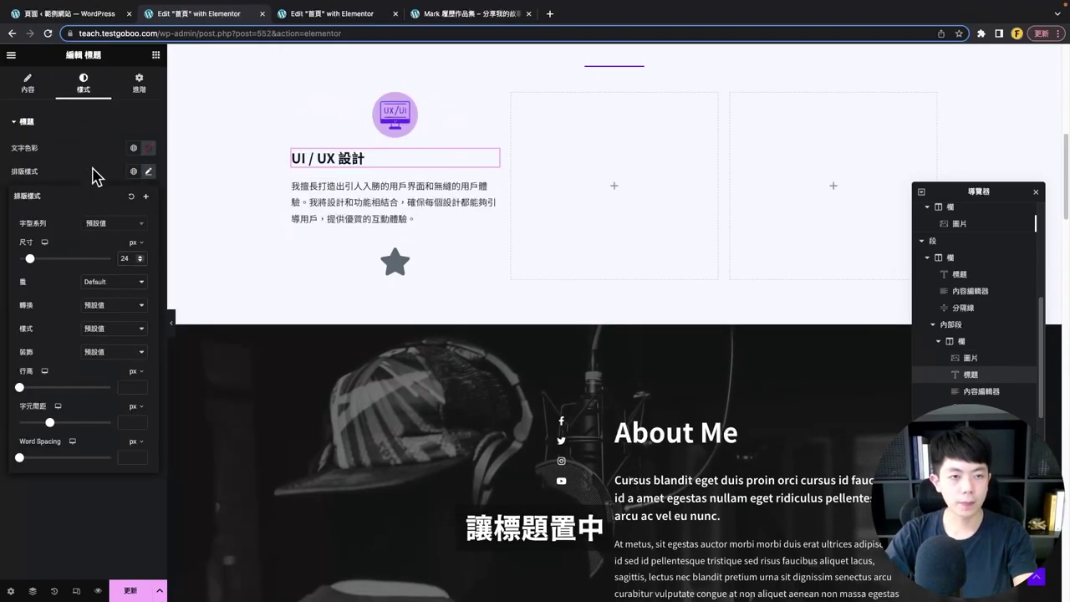
{"action": "left_click", "coordinate": [97, 176]}
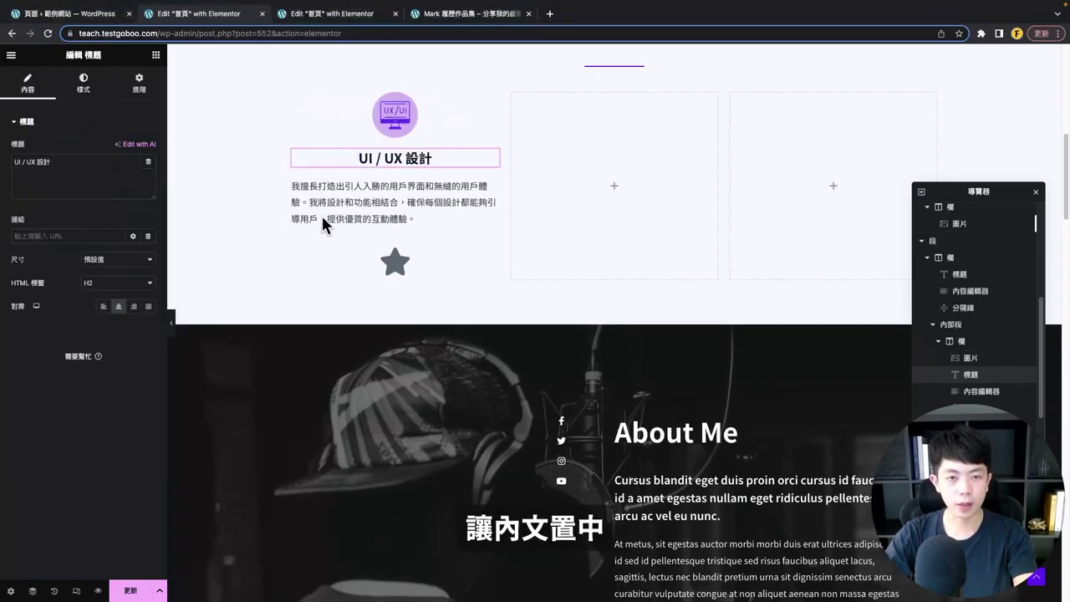
{"action": "left_click", "coordinate": [321, 214]}
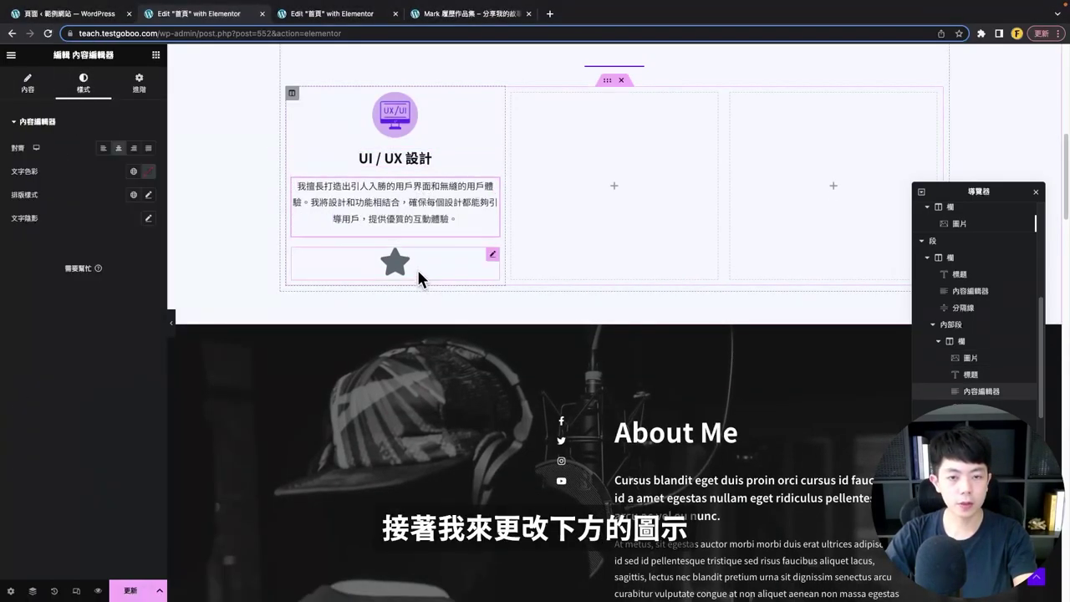
- Change the star into a framed circled arrow icon
{"action": "left_click", "coordinate": [419, 279]}
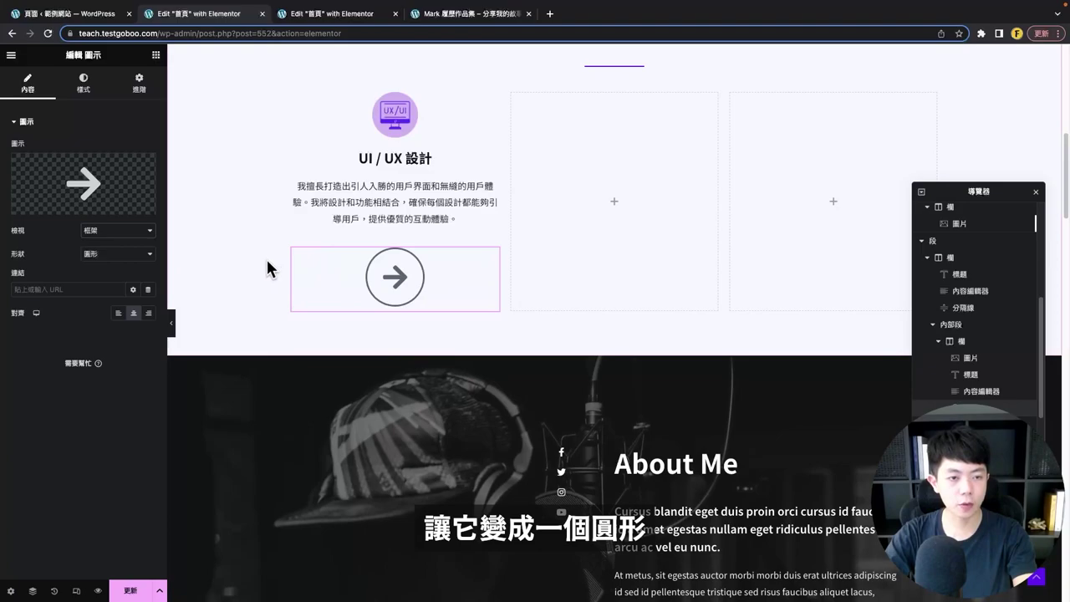
{"action": "left_click", "coordinate": [82, 85]}
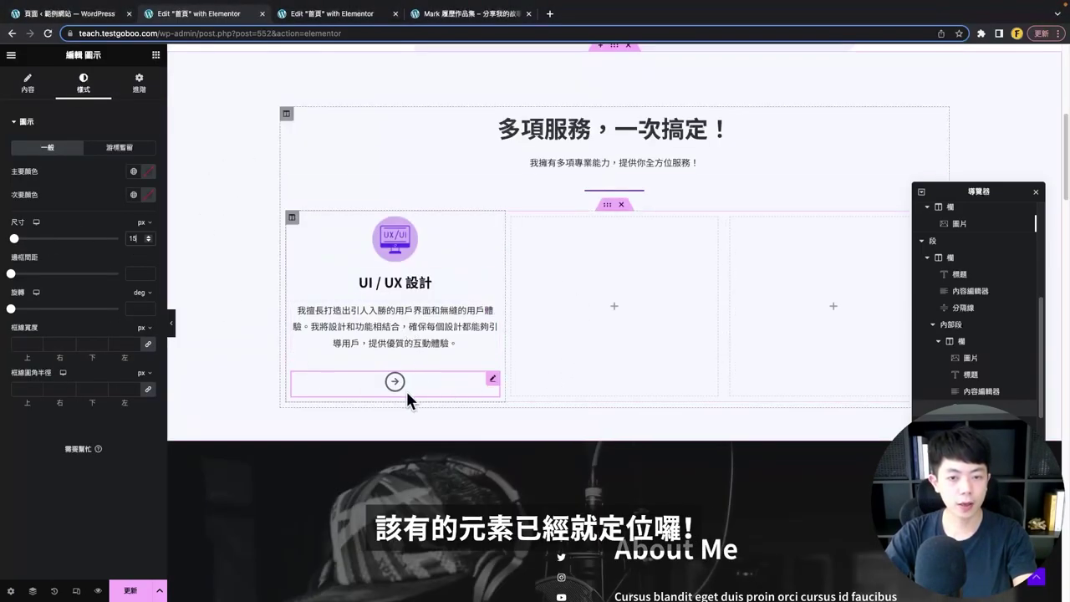
{"action": "left_click", "coordinate": [291, 221]}
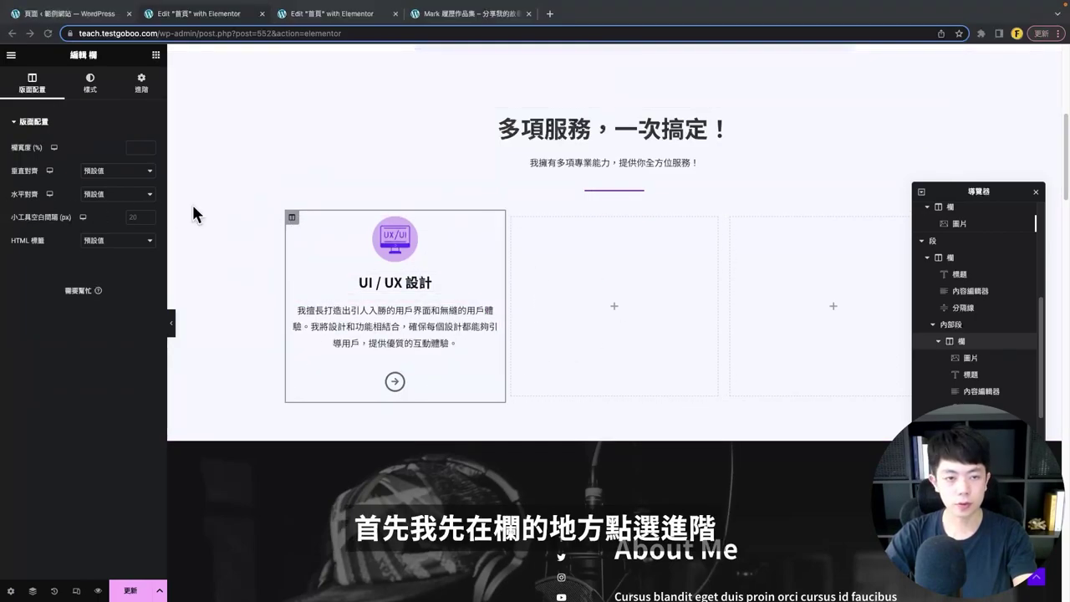
- Unlink the card column's padding sides and give it a classic white global-colour background
{"action": "left_click", "coordinate": [143, 92]}
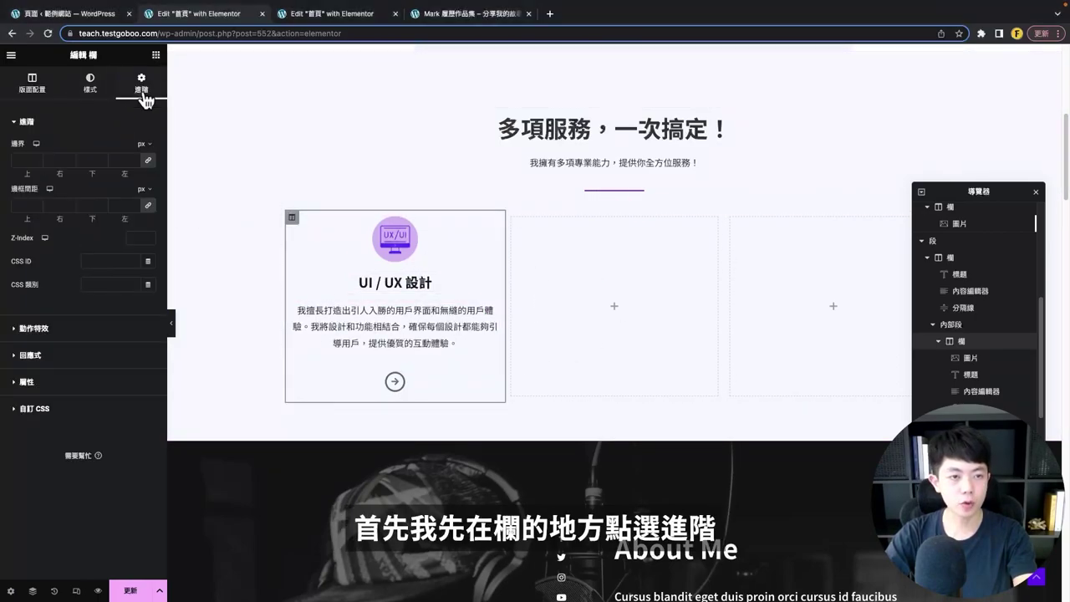
{"action": "left_click", "coordinate": [148, 205]}
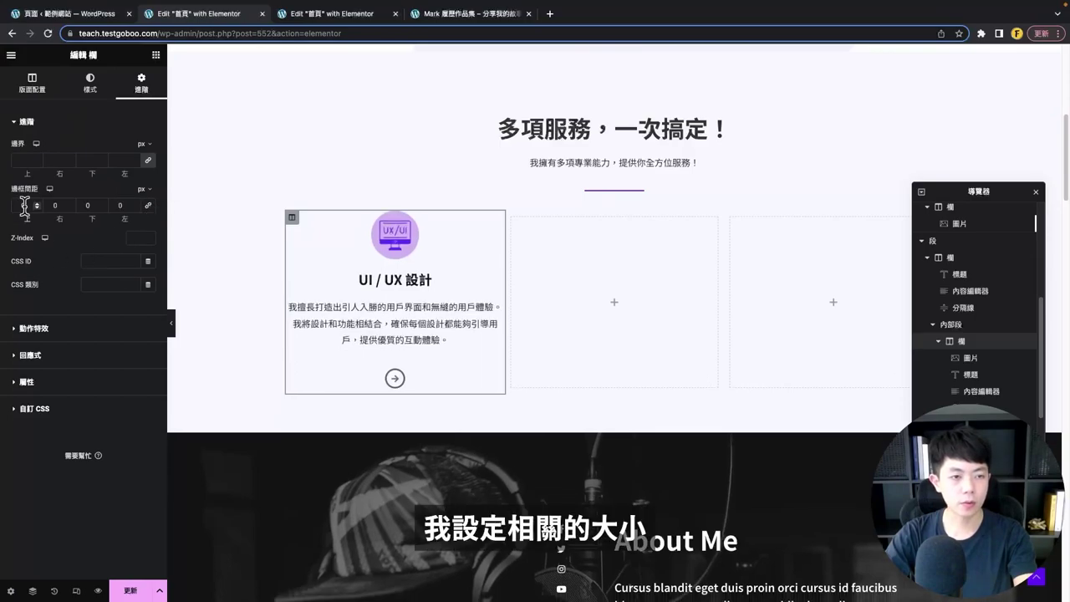
{"action": "left_click", "coordinate": [25, 205]}
{"action": "type", "text": "30"}
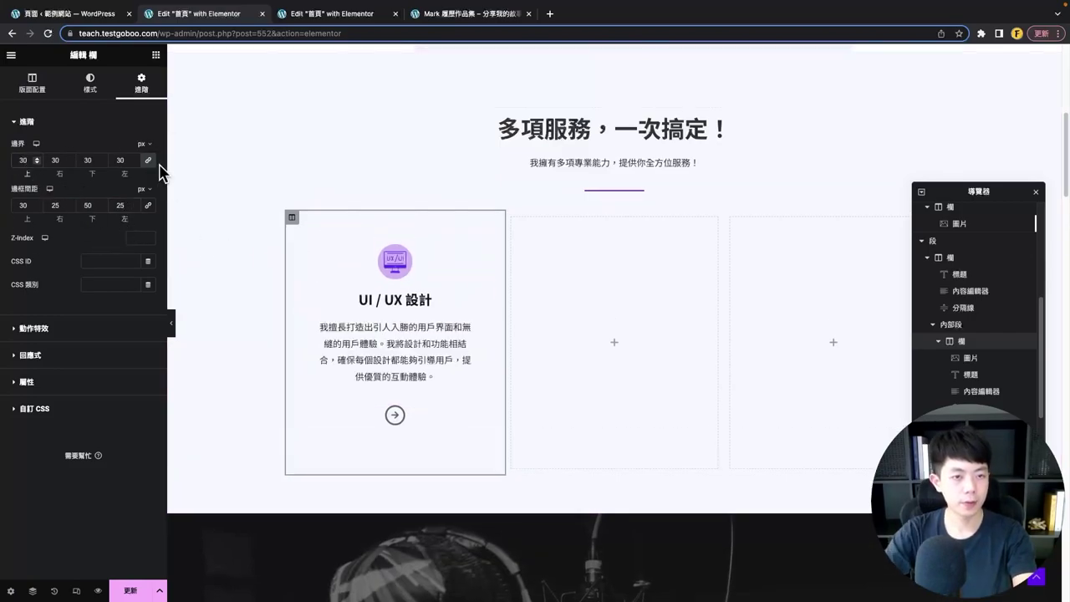
{"action": "key", "text": "BackSpace"}
{"action": "key", "text": "ctrl+z"}
{"action": "key", "text": "ctrl+z"}
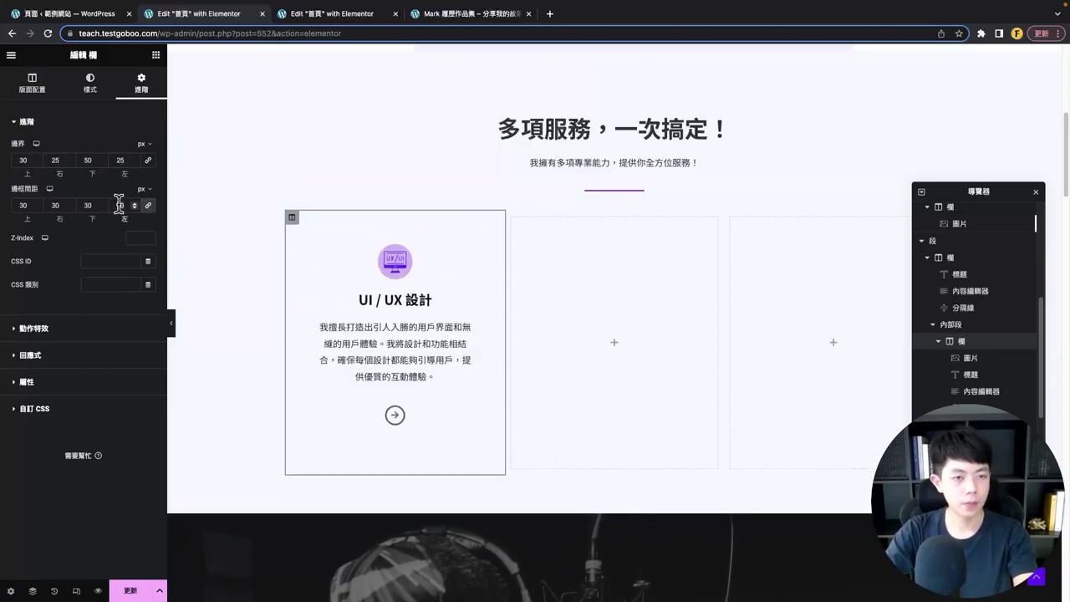
{"action": "left_click", "coordinate": [38, 81]}
{"action": "left_click", "coordinate": [89, 82]}
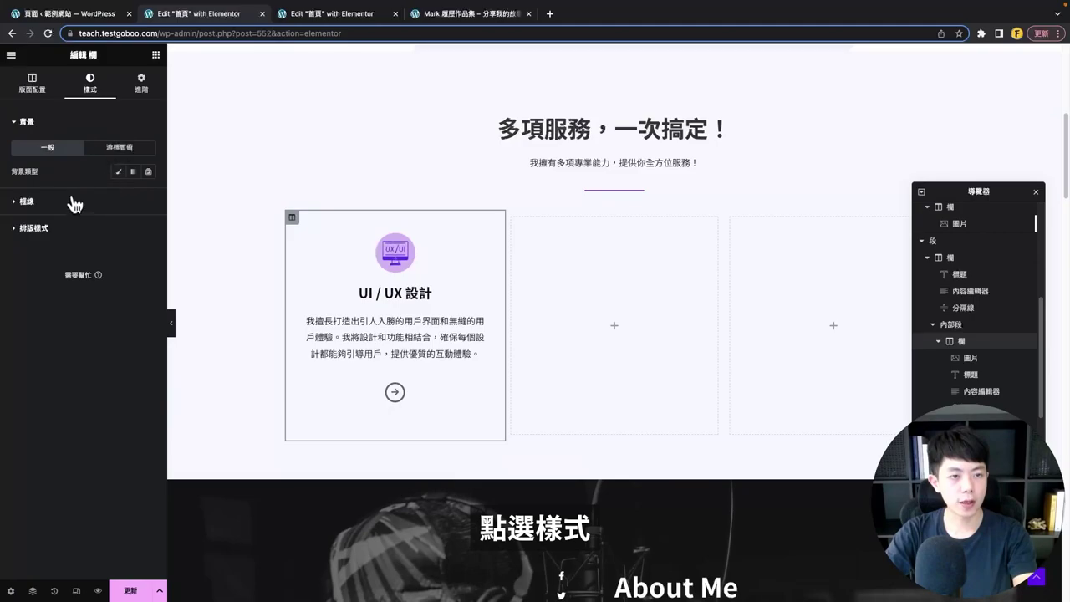
{"action": "left_click", "coordinate": [118, 172]}
{"action": "left_click", "coordinate": [134, 196]}
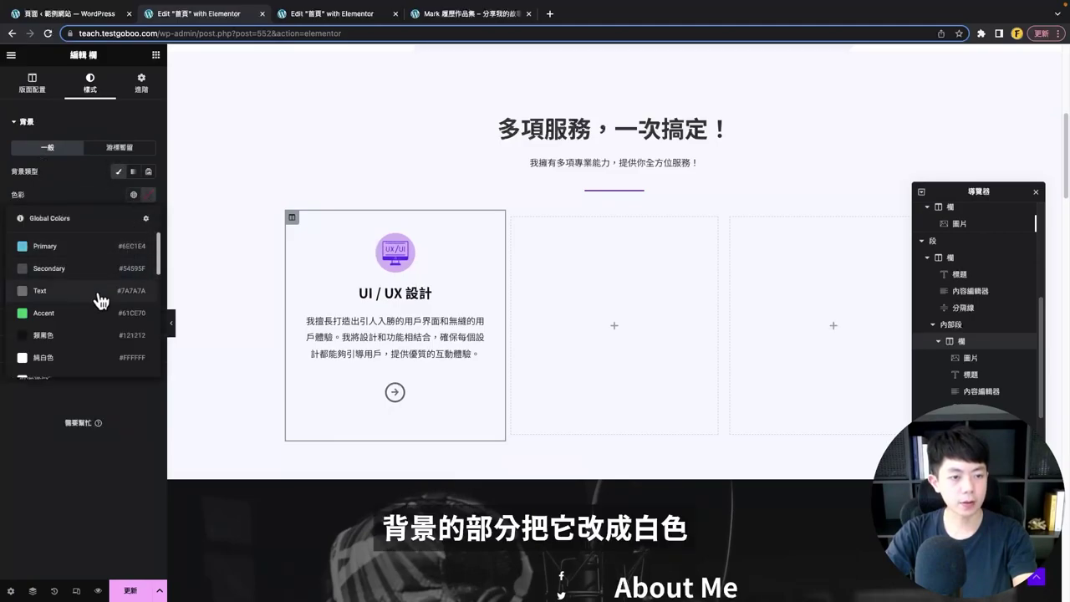
{"action": "left_click", "coordinate": [43, 357]}
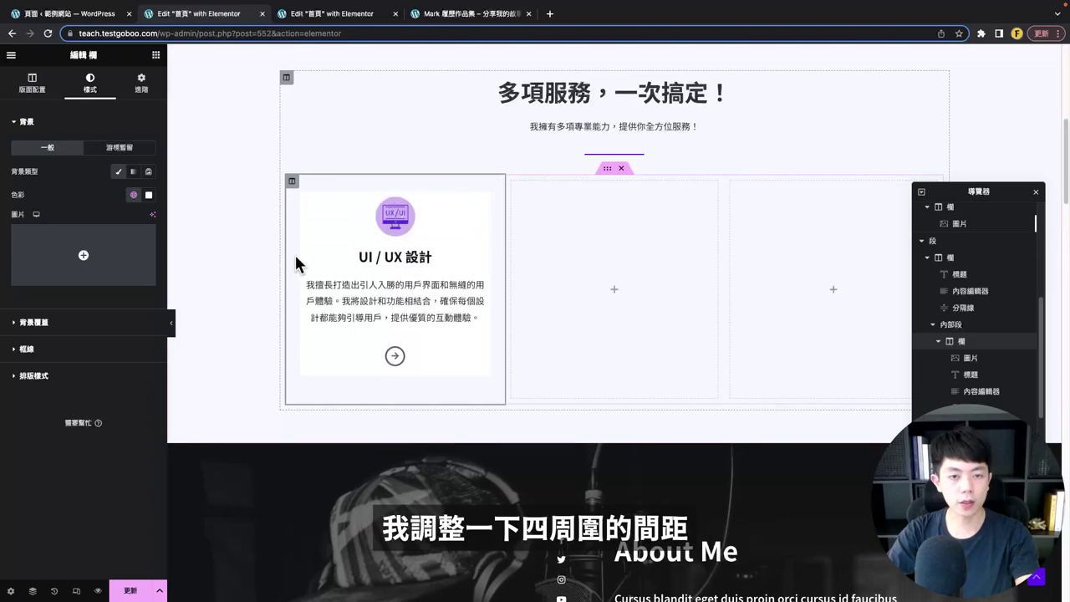
- Set the card's left and right padding to 20 px
{"action": "left_click", "coordinate": [141, 84]}
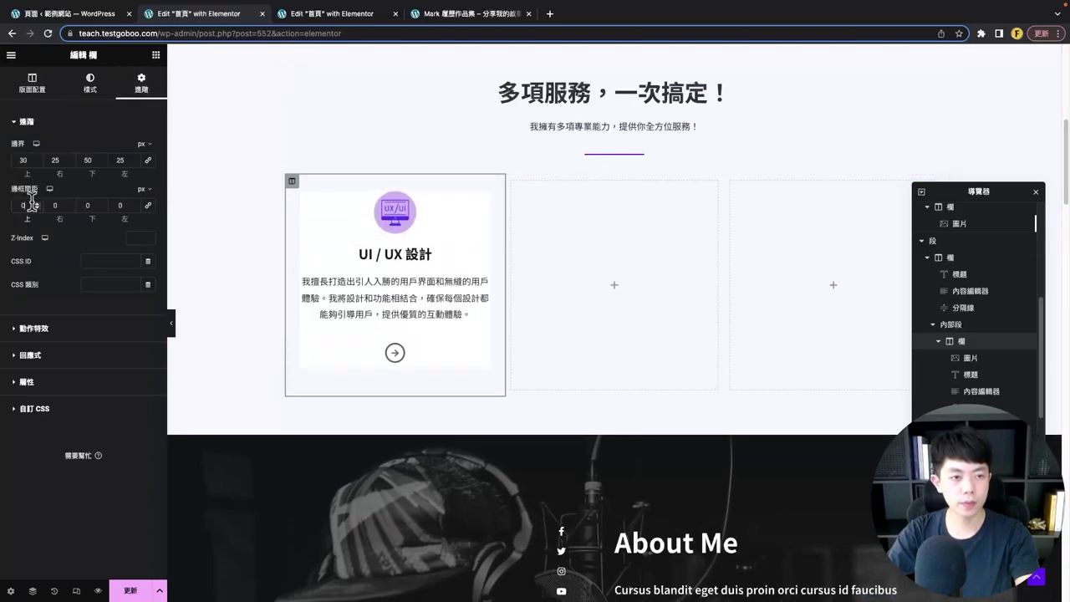
{"action": "type", "text": "20"}
{"action": "key", "text": "Tab"}
{"action": "key", "text": "Tab"}
{"action": "type", "text": "20"}
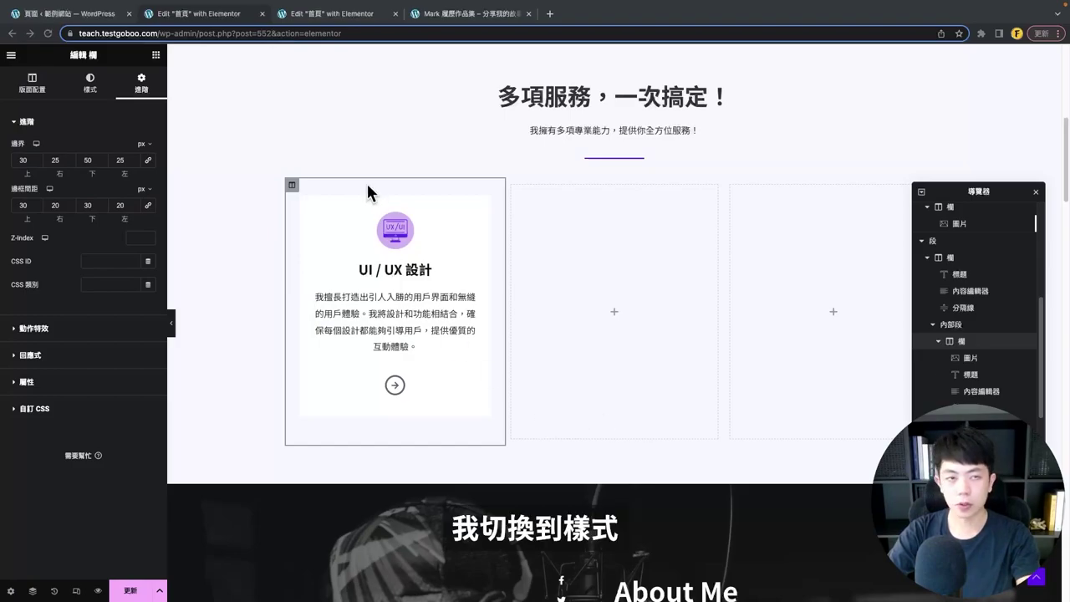
- Add a box shadow to the card with a more transparent, softer colour, previewing the result
{"action": "left_click", "coordinate": [90, 83]}
{"action": "left_click", "coordinate": [28, 346]}
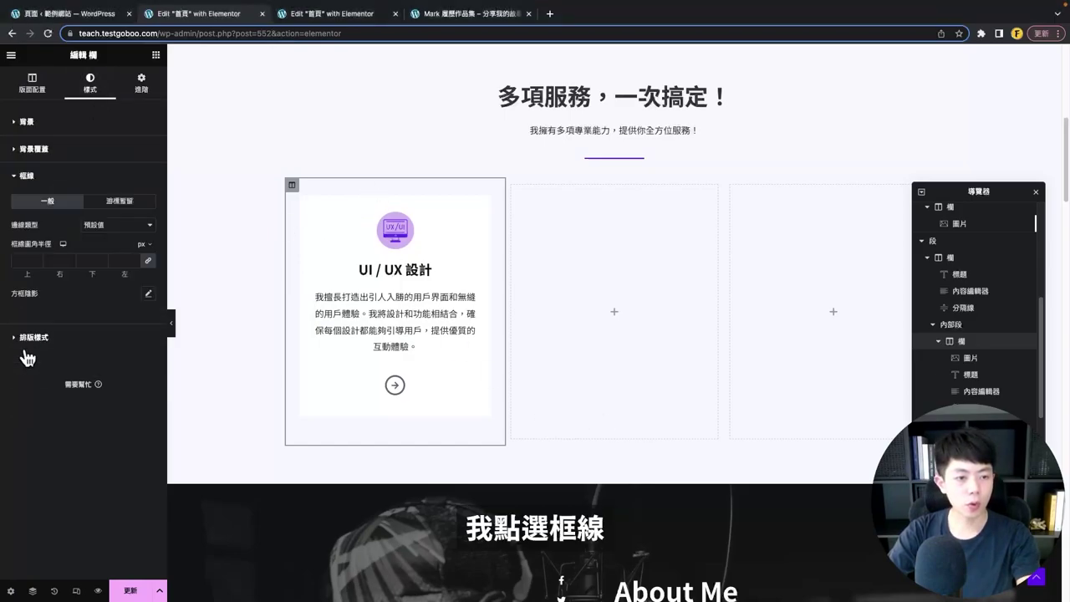
{"action": "left_click", "coordinate": [149, 296]}
{"action": "left_click", "coordinate": [171, 323]}
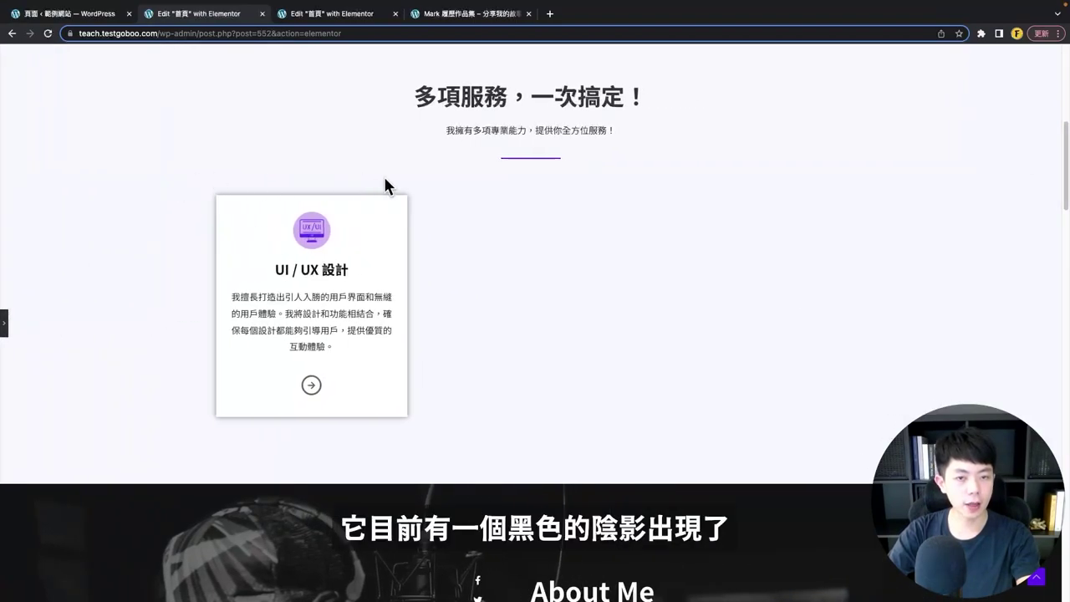
{"action": "left_click", "coordinate": [4, 326]}
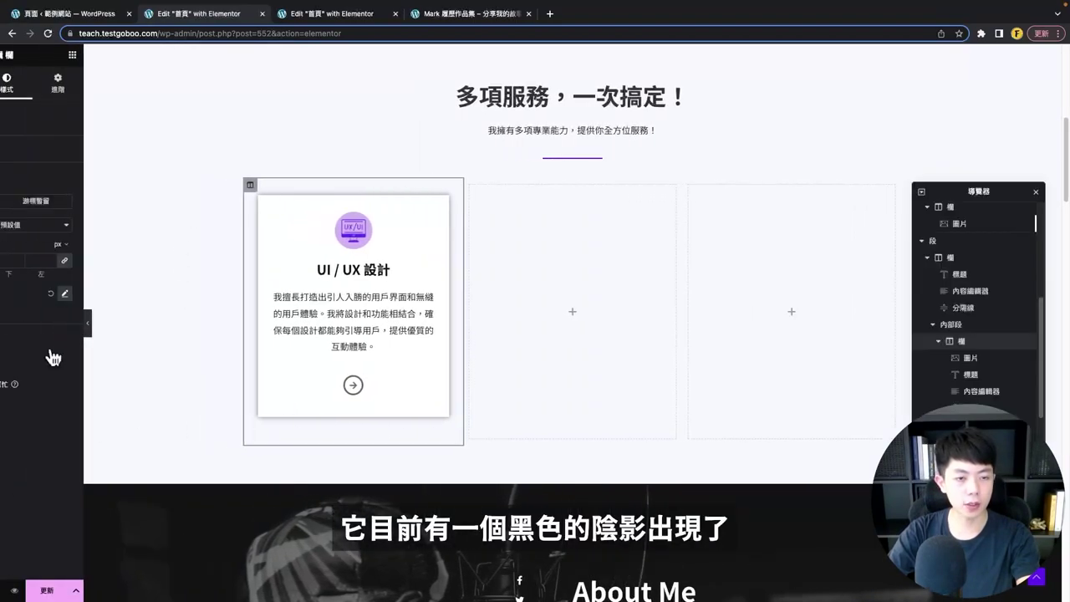
{"action": "left_click", "coordinate": [148, 296]}
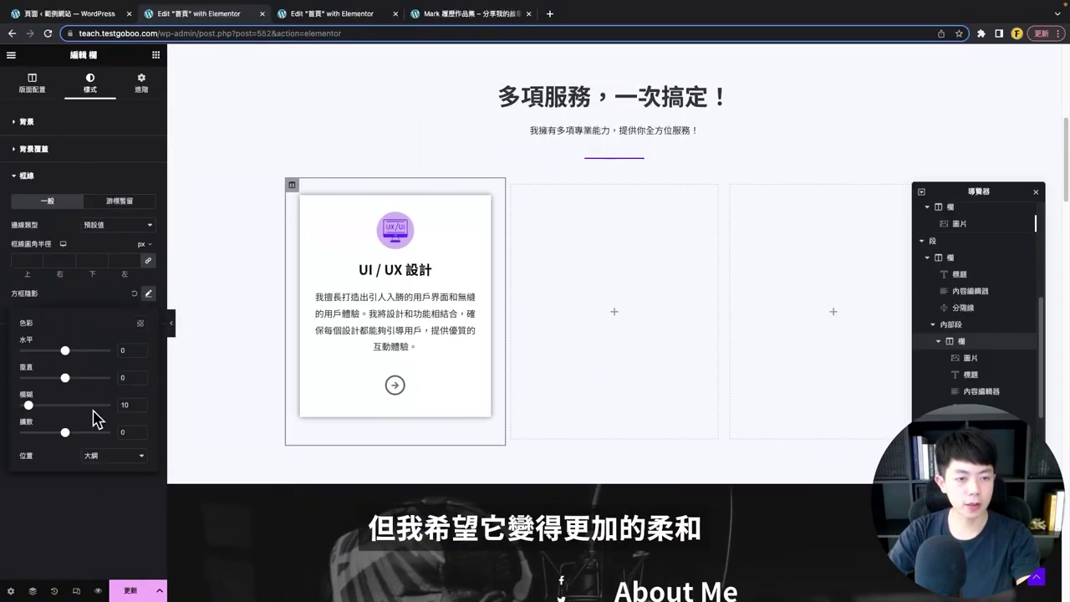
{"action": "left_click", "coordinate": [139, 324]}
{"action": "left_click_drag", "start_coordinate": [140, 469], "coordinate": [101, 471]}
{"action": "left_click", "coordinate": [48, 342]}
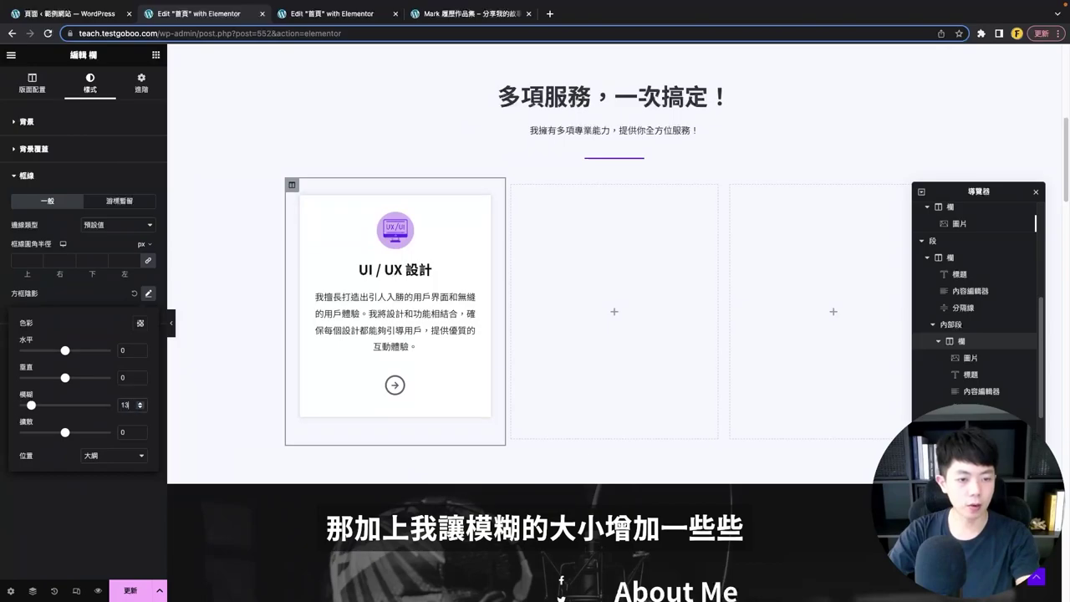
{"action": "left_click", "coordinate": [172, 326]}
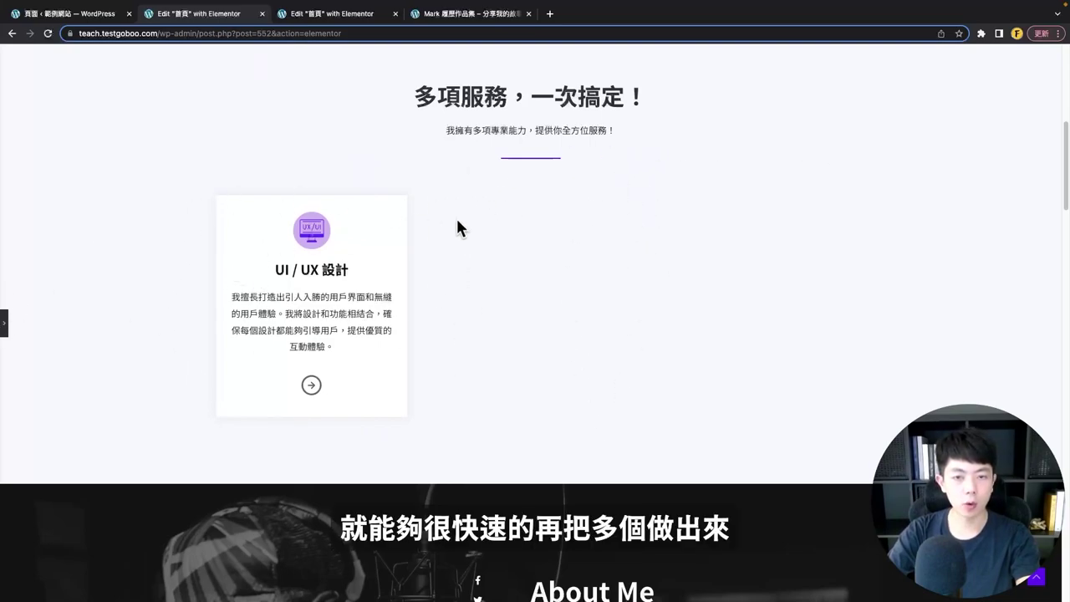
{"action": "left_click", "coordinate": [7, 323]}
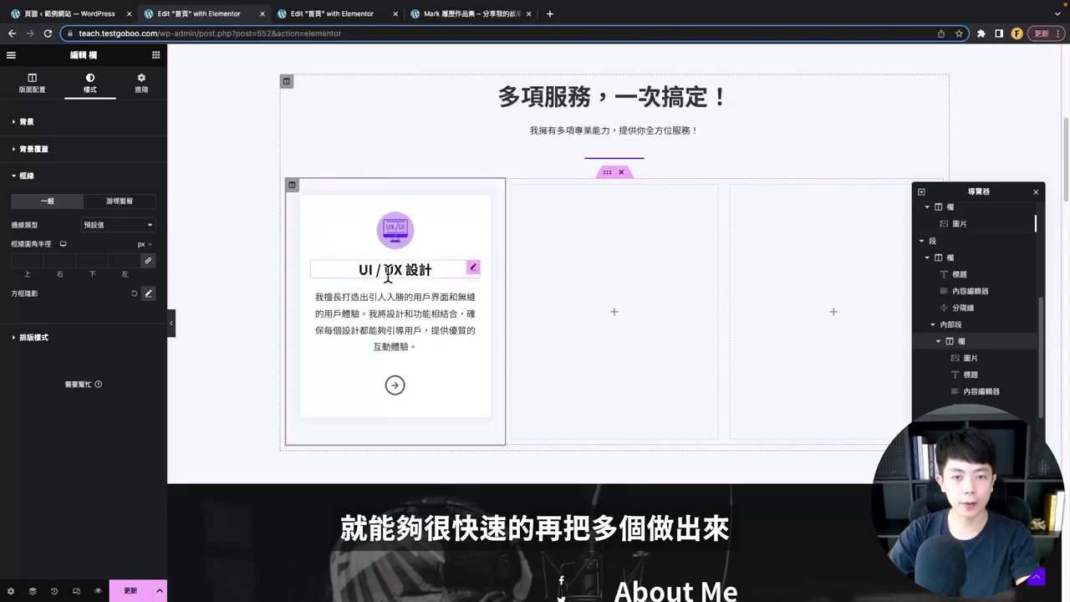
- Duplicate the finished card twice and delete the two empty placeholder columns
{"action": "right_click", "coordinate": [291, 184]}
{"action": "left_click", "coordinate": [313, 211]}
{"action": "key", "text": "ctrl+d"}
{"action": "right_click", "coordinate": [693, 192]}
{"action": "left_click", "coordinate": [719, 393]}
{"action": "right_click", "coordinate": [788, 191]}
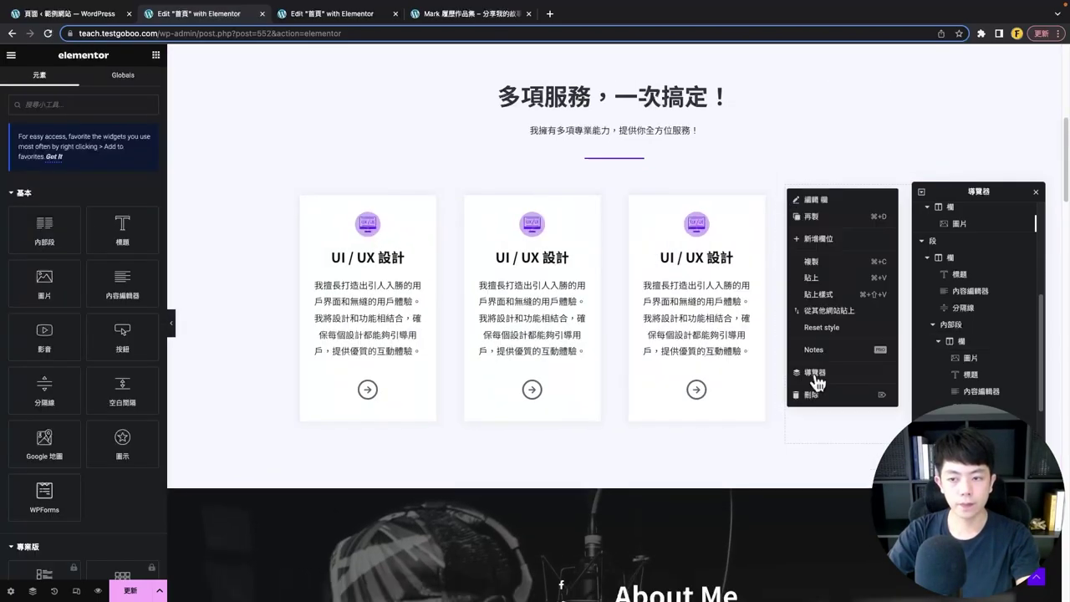
{"action": "left_click", "coordinate": [820, 377]}
{"action": "left_click", "coordinate": [172, 324]}
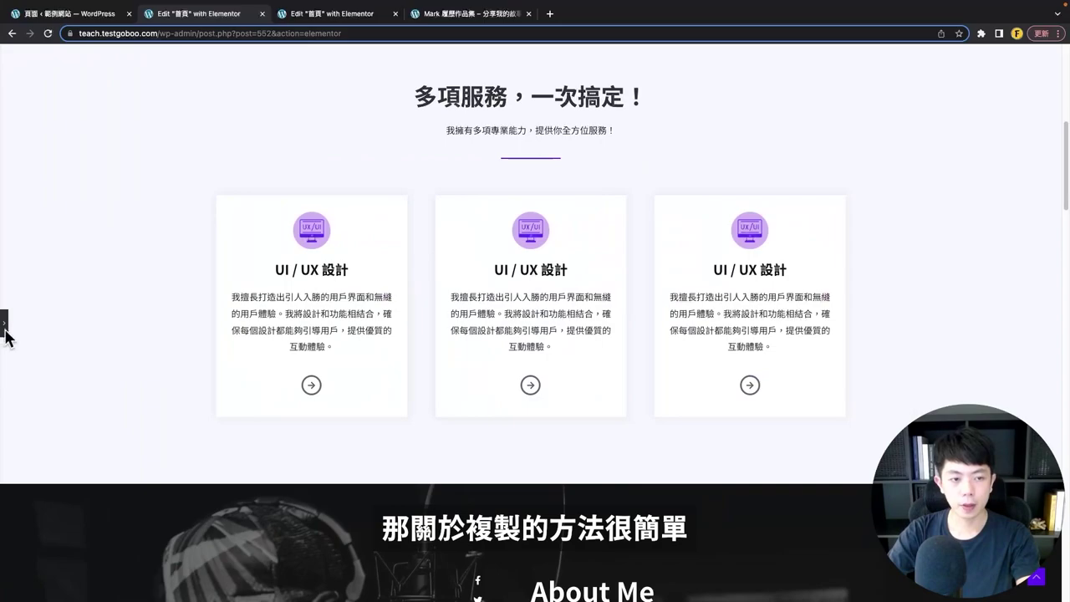
{"action": "left_click", "coordinate": [4, 323]}
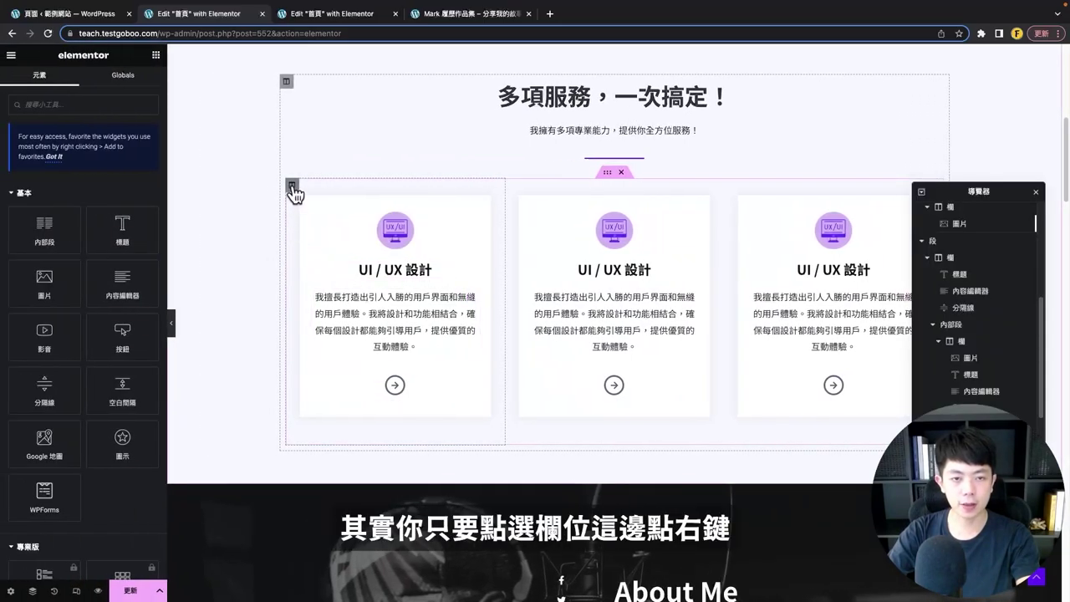
- Duplicate the three-card inner section to create a second row of service cards
{"action": "left_click", "coordinate": [292, 187]}
{"action": "right_click", "coordinate": [293, 188]}
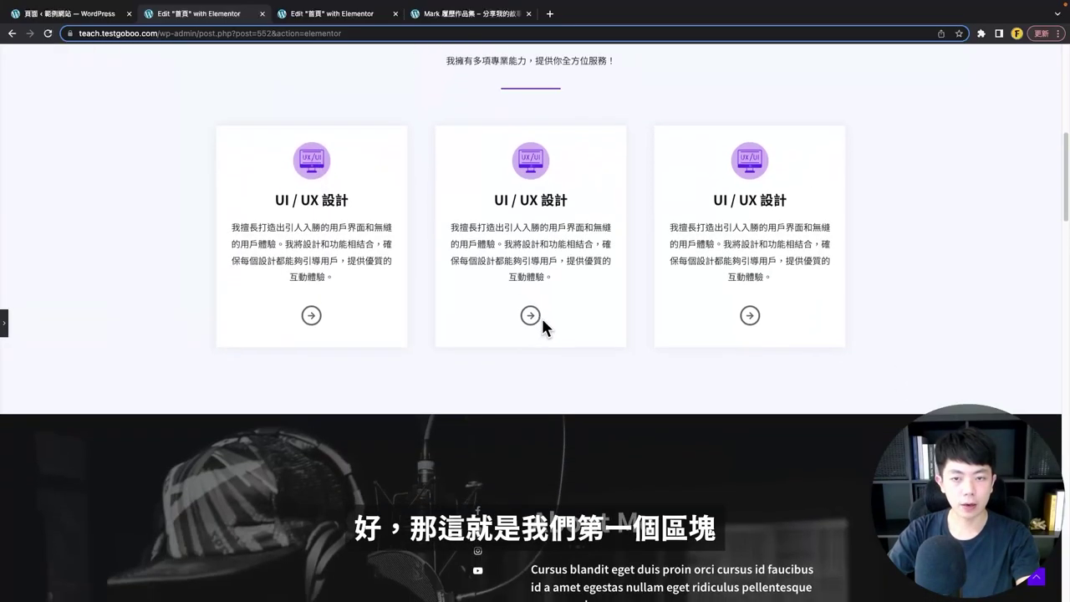
{"action": "scroll", "coordinate": [652, 323], "scroll_direction": "up", "scroll_amount": 1}
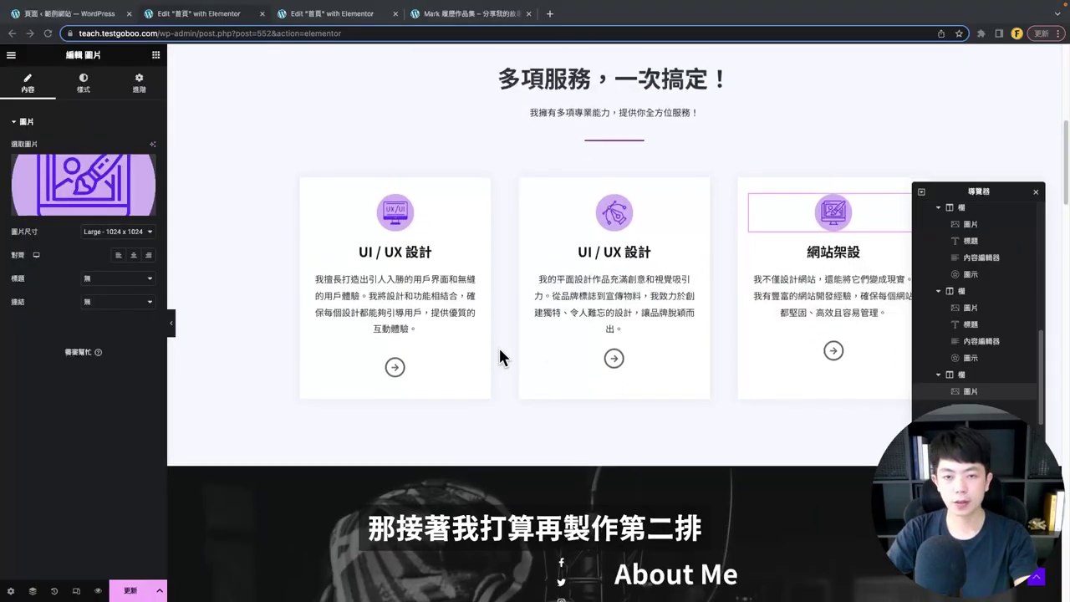
{"action": "scroll", "coordinate": [451, 301], "scroll_direction": "down", "scroll_amount": 1}
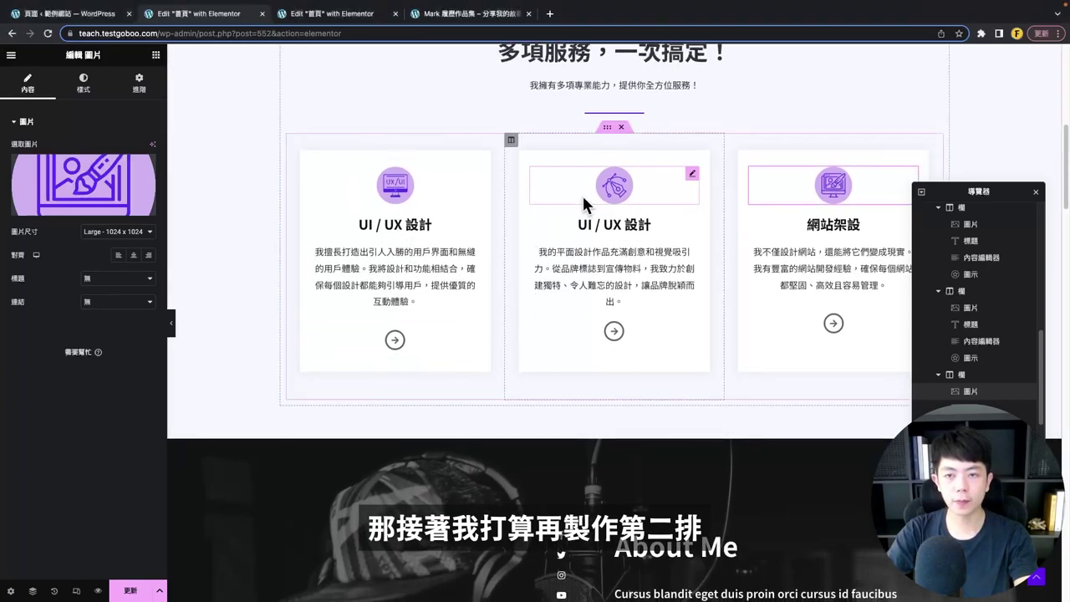
{"action": "left_click", "coordinate": [607, 129]}
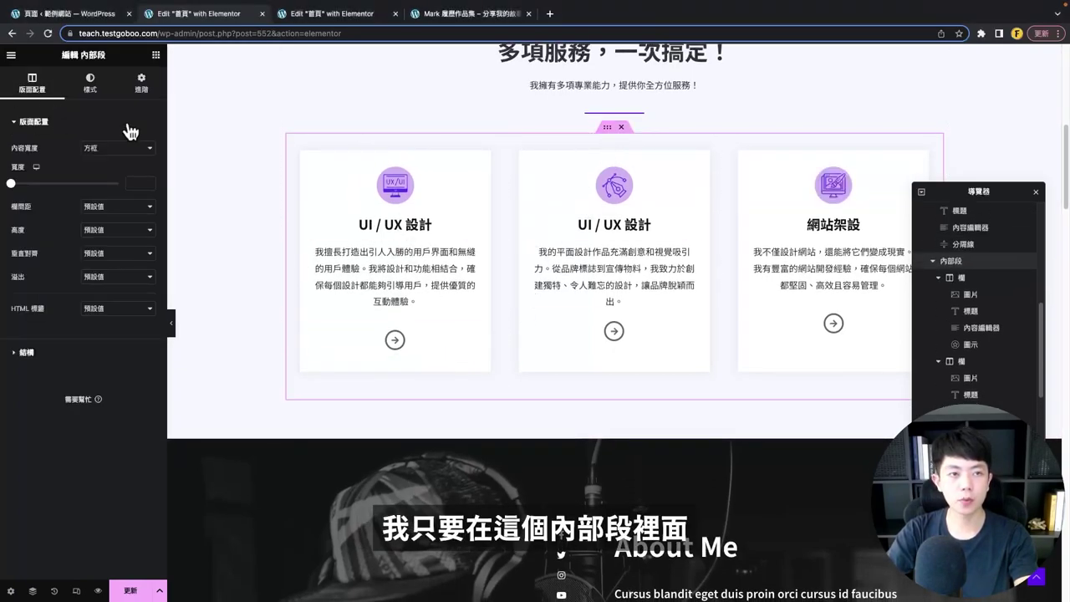
{"action": "right_click", "coordinate": [610, 134]}
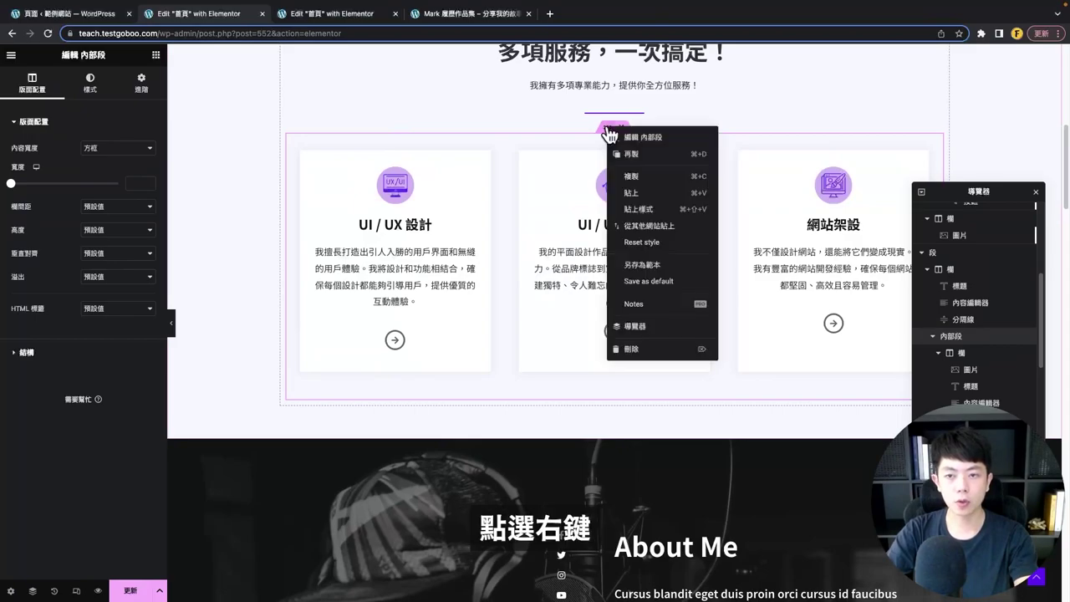
{"action": "left_click", "coordinate": [647, 161]}
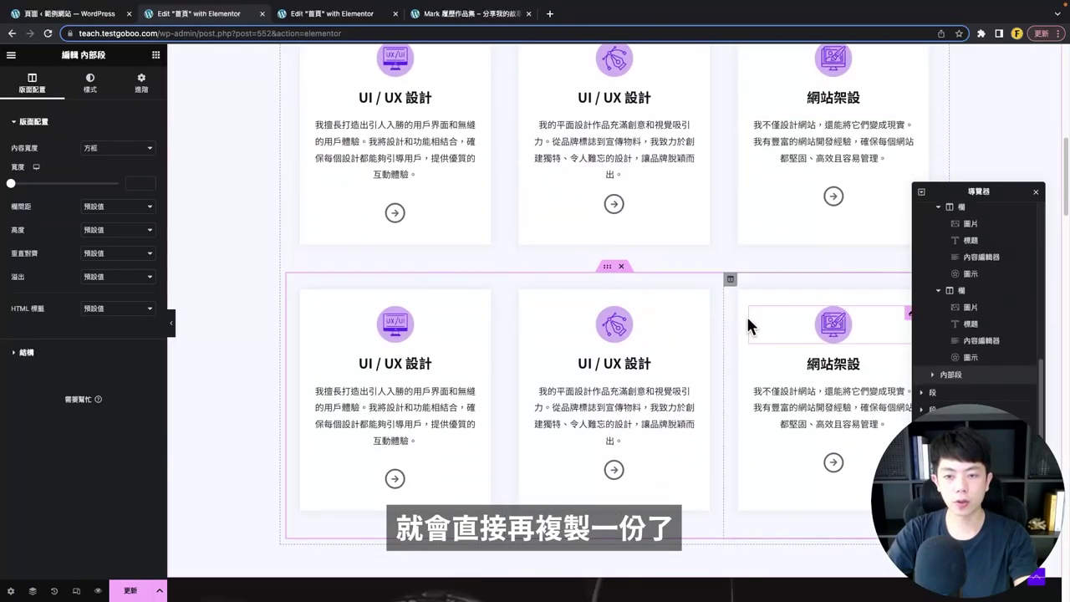
{"action": "left_click", "coordinate": [172, 326]}
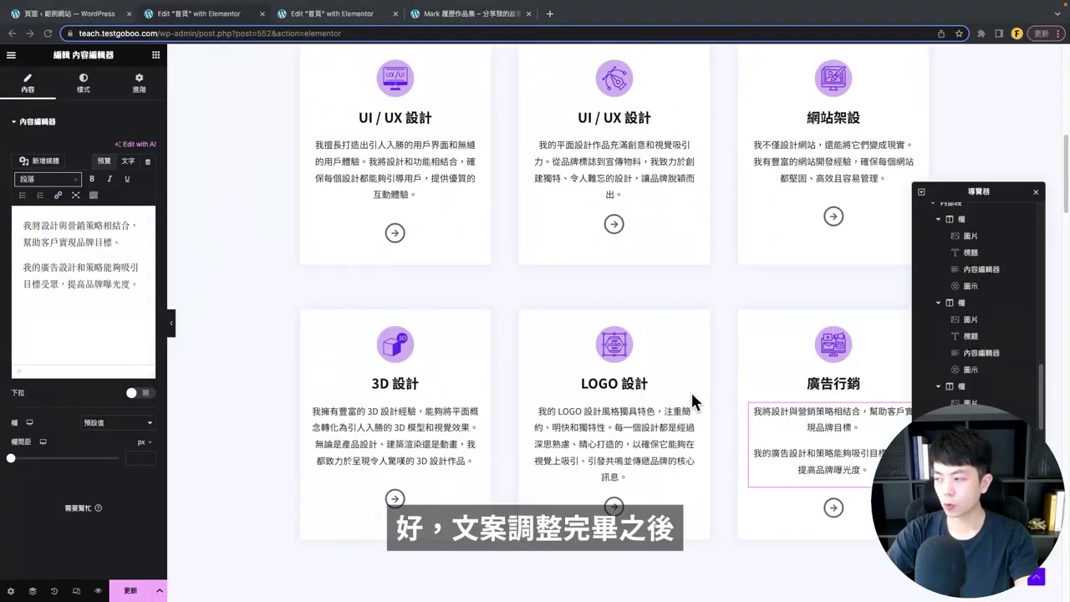
{"action": "left_click", "coordinate": [173, 328]}
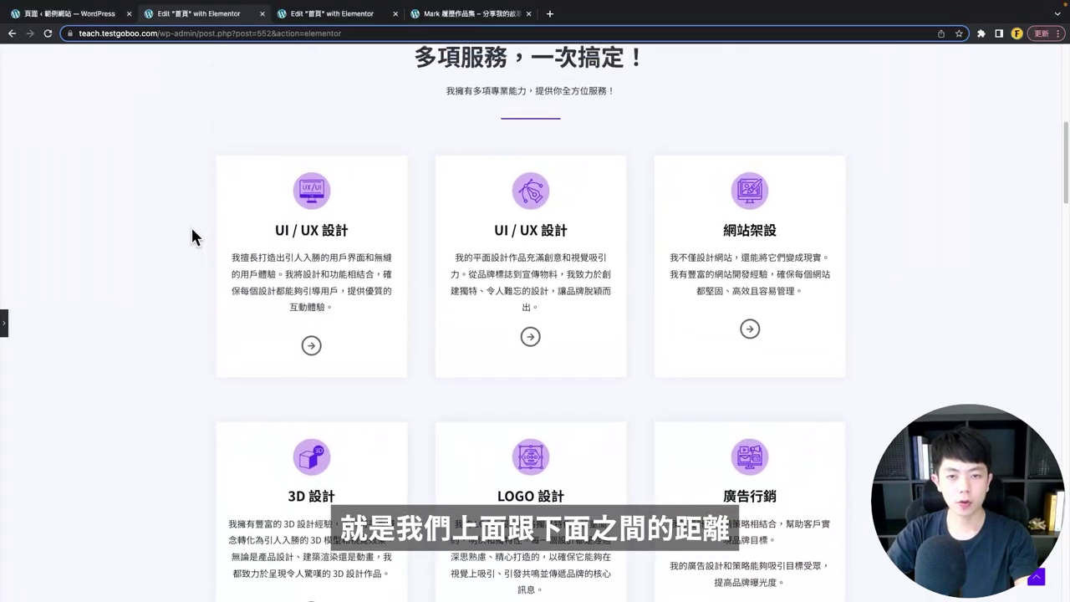
- Set the top margin of the second-row 3D 設計 and LOGO 設計 card columns to 0
{"action": "scroll", "coordinate": [719, 361], "scroll_direction": "down", "scroll_amount": 5}
{"action": "scroll", "coordinate": [410, 258], "scroll_direction": "up", "scroll_amount": 2}
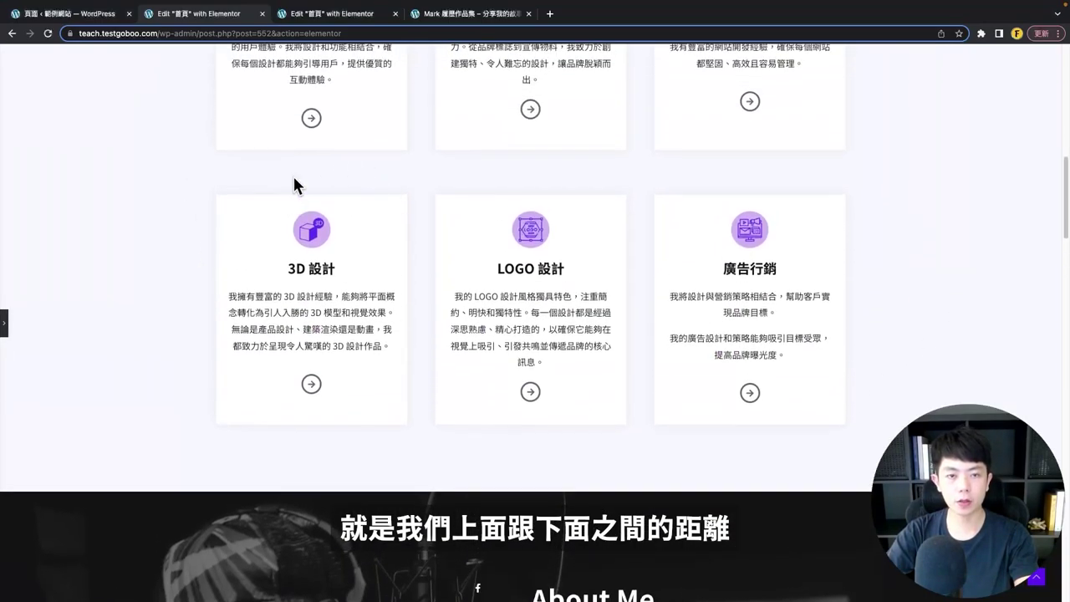
{"action": "scroll", "coordinate": [334, 251], "scroll_direction": "up", "scroll_amount": 1}
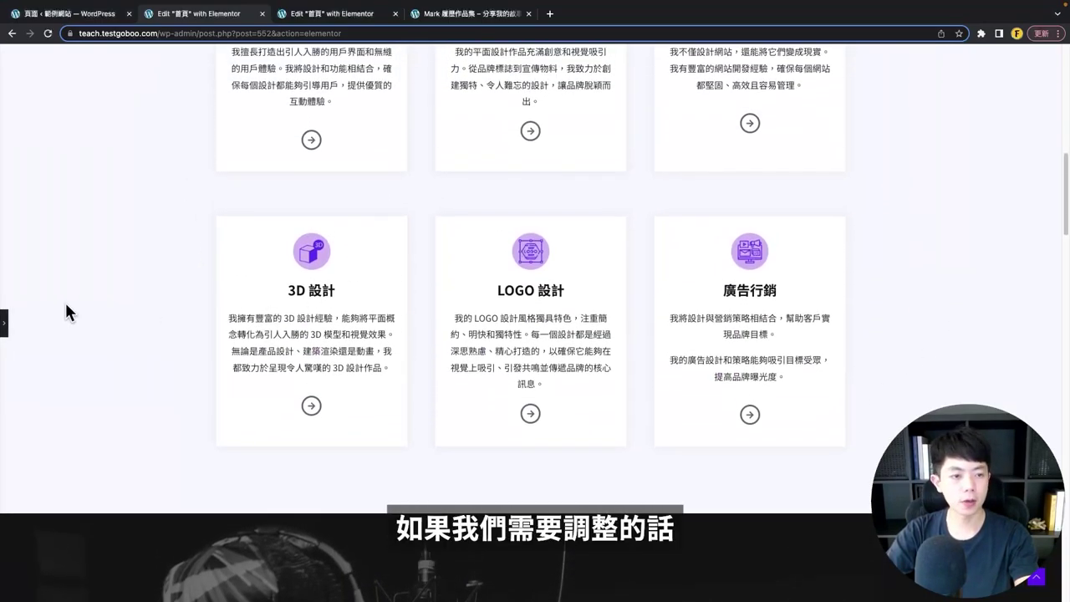
{"action": "left_click", "coordinate": [5, 325]}
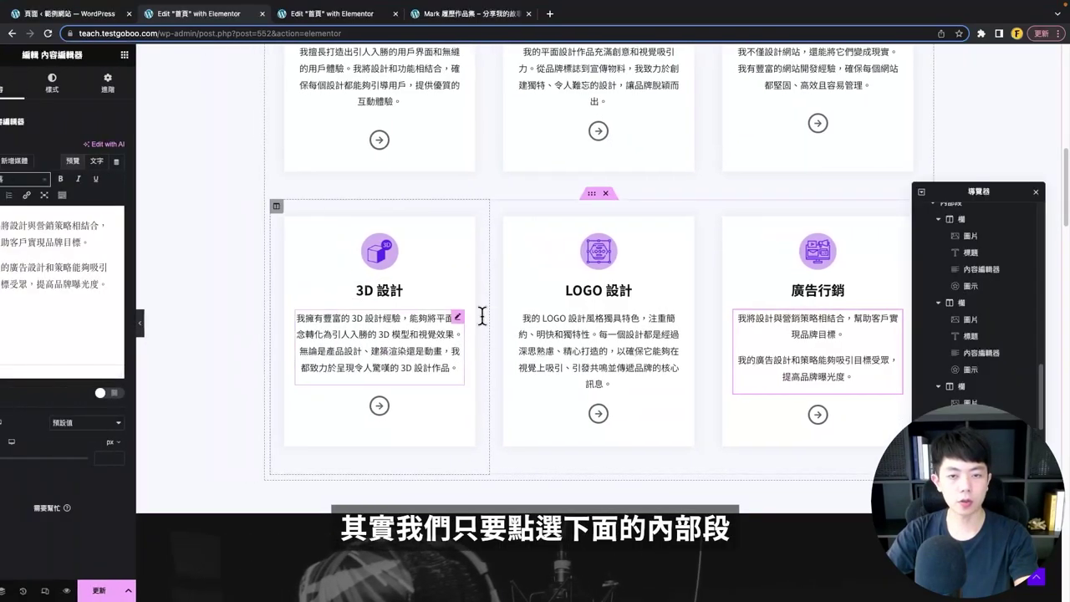
{"action": "left_click", "coordinate": [608, 198]}
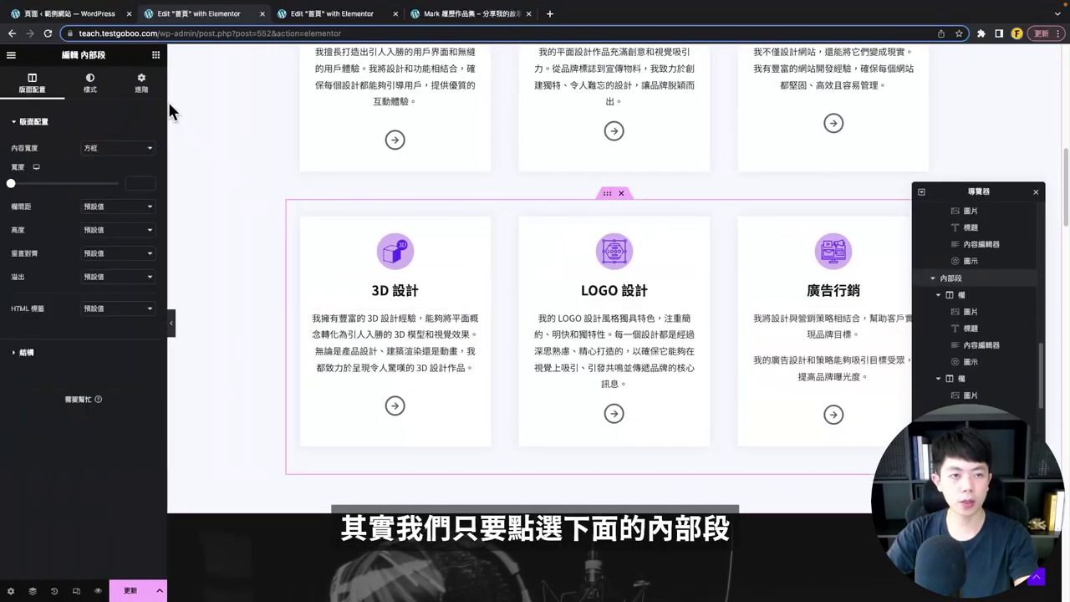
{"action": "left_click", "coordinate": [143, 81]}
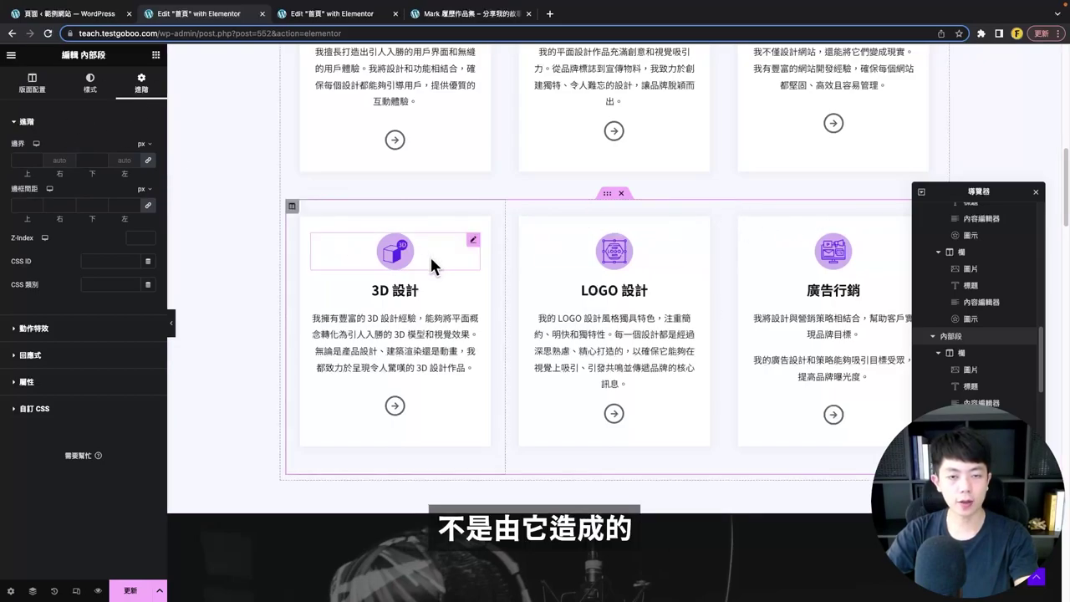
{"action": "left_click", "coordinate": [292, 207]}
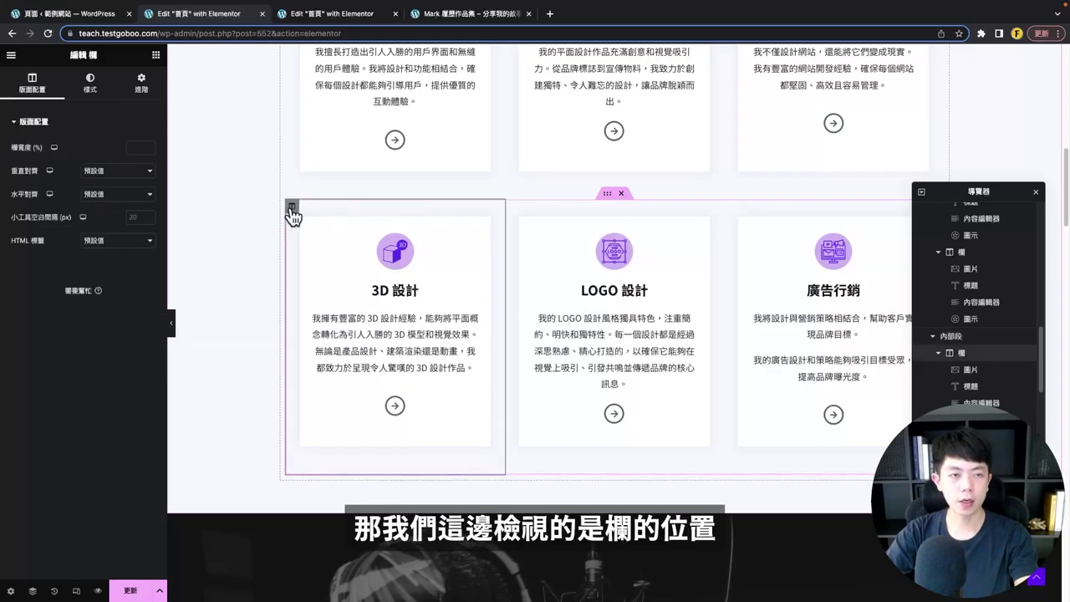
{"action": "left_click", "coordinate": [136, 87]}
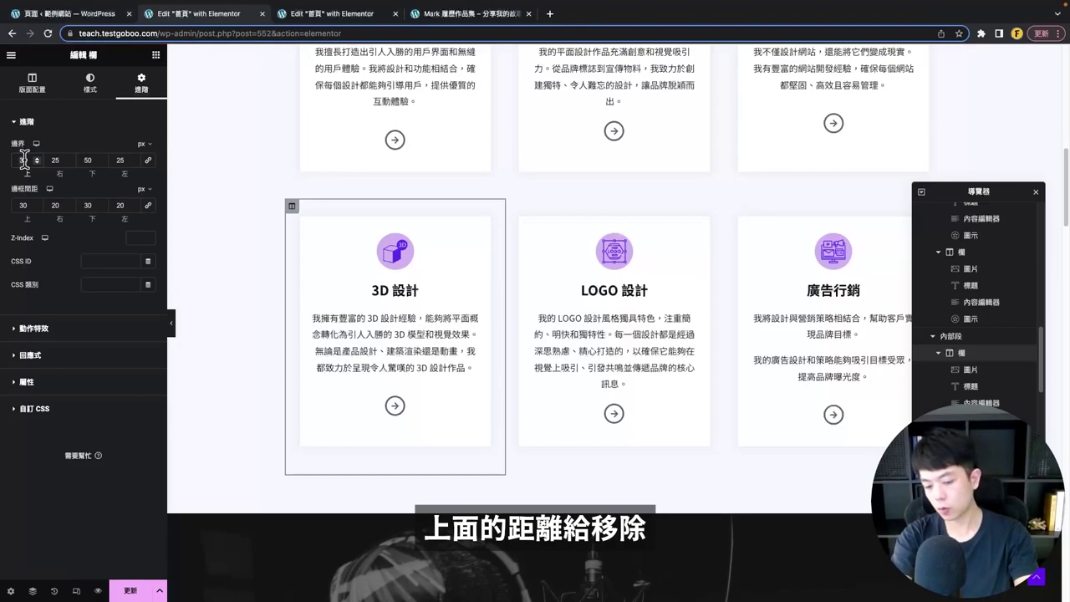
{"action": "double_click", "coordinate": [25, 159]}
{"action": "type", "text": "0"}
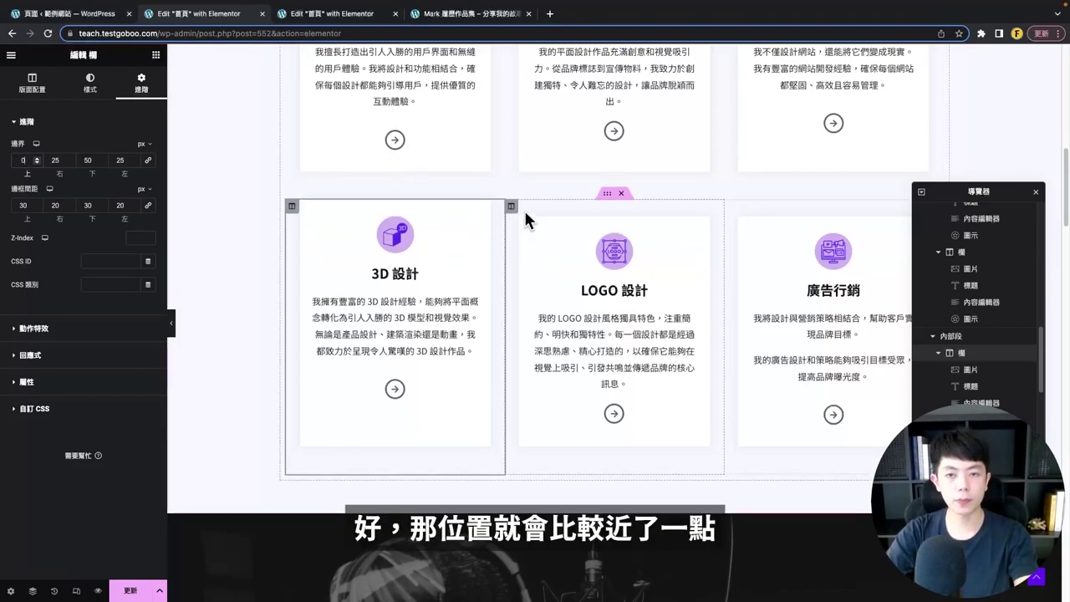
{"action": "left_click", "coordinate": [512, 207]}
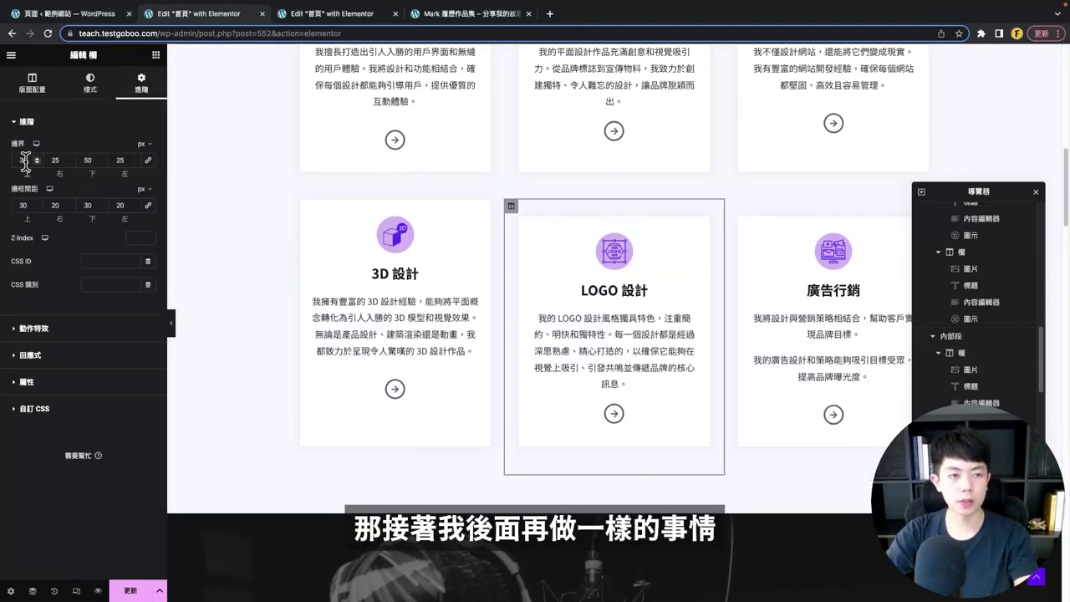
{"action": "double_click", "coordinate": [25, 160]}
{"action": "type", "text": "0"}
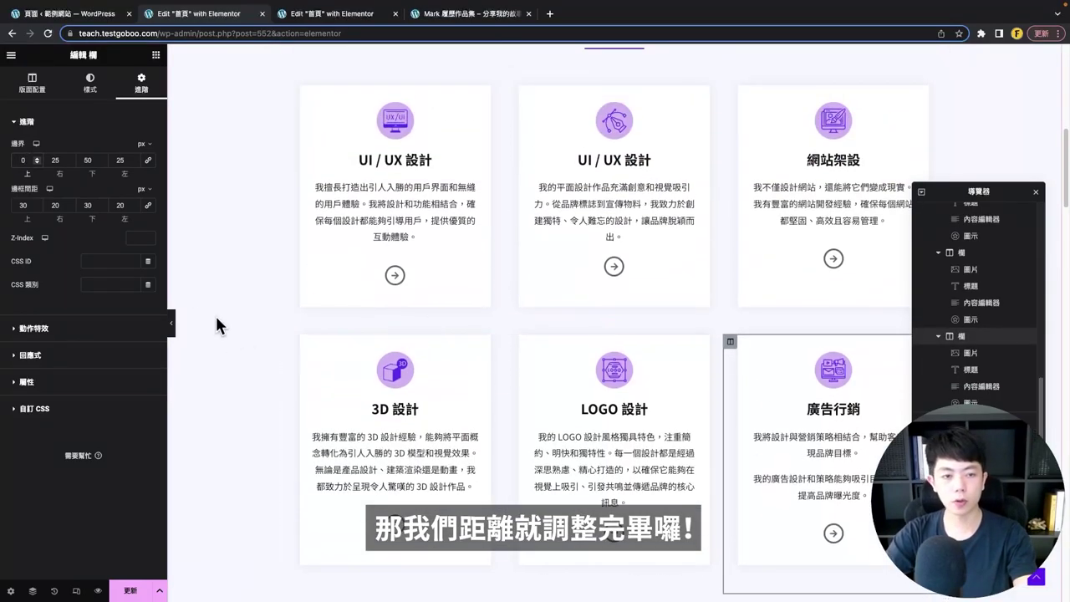
{"action": "left_click", "coordinate": [171, 323]}
{"action": "scroll", "coordinate": [420, 326], "scroll_direction": "up", "scroll_amount": 3}
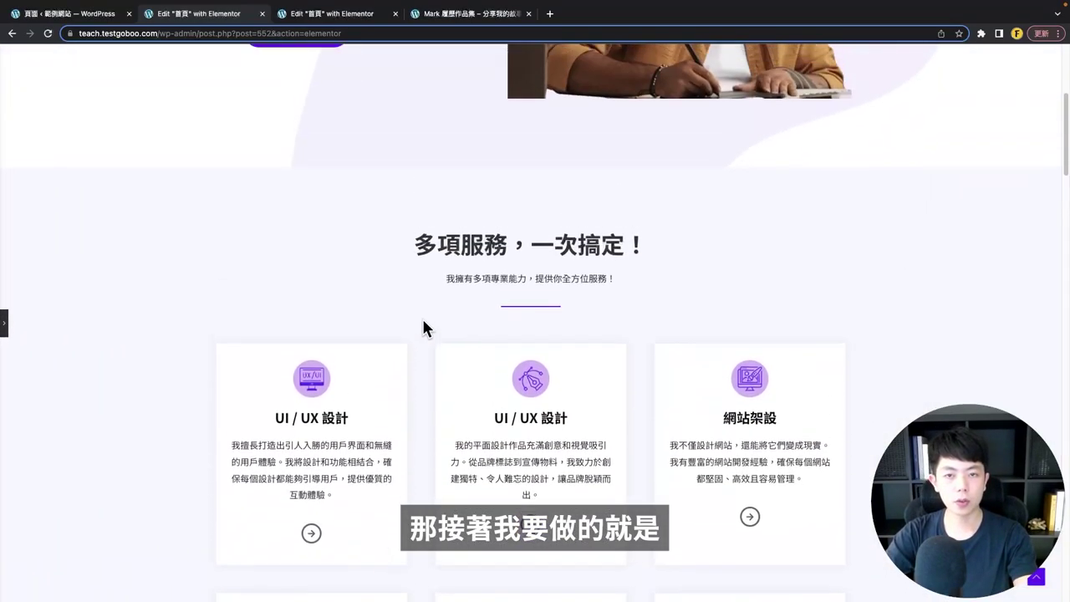
- Set the outer services section's classic background image to shape1 from the Media Library
{"action": "scroll", "coordinate": [937, 318], "scroll_direction": "down", "scroll_amount": 5}
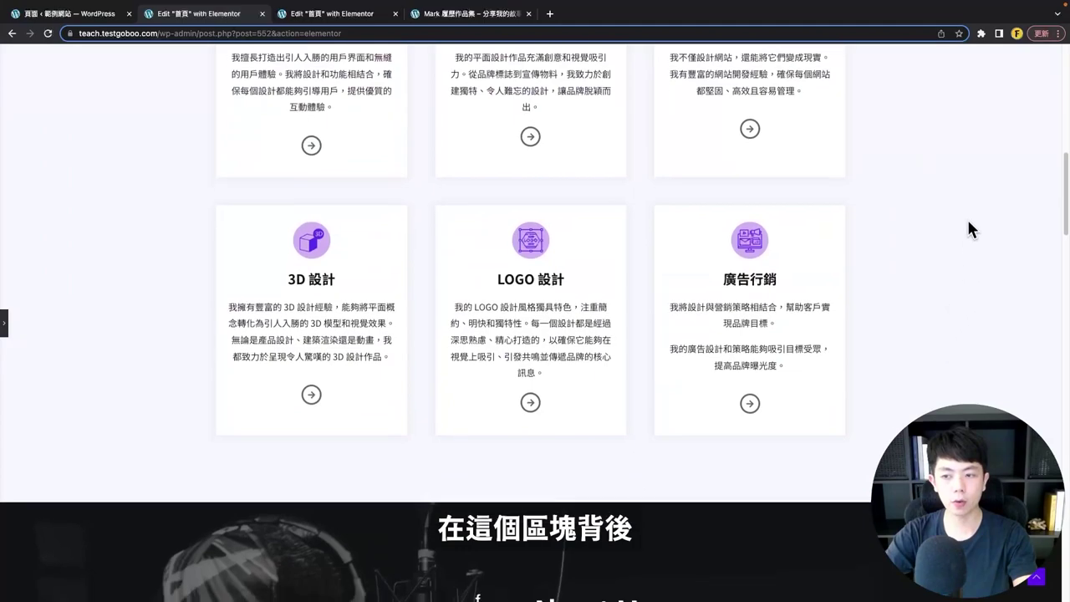
{"action": "scroll", "coordinate": [228, 289], "scroll_direction": "up", "scroll_amount": 3}
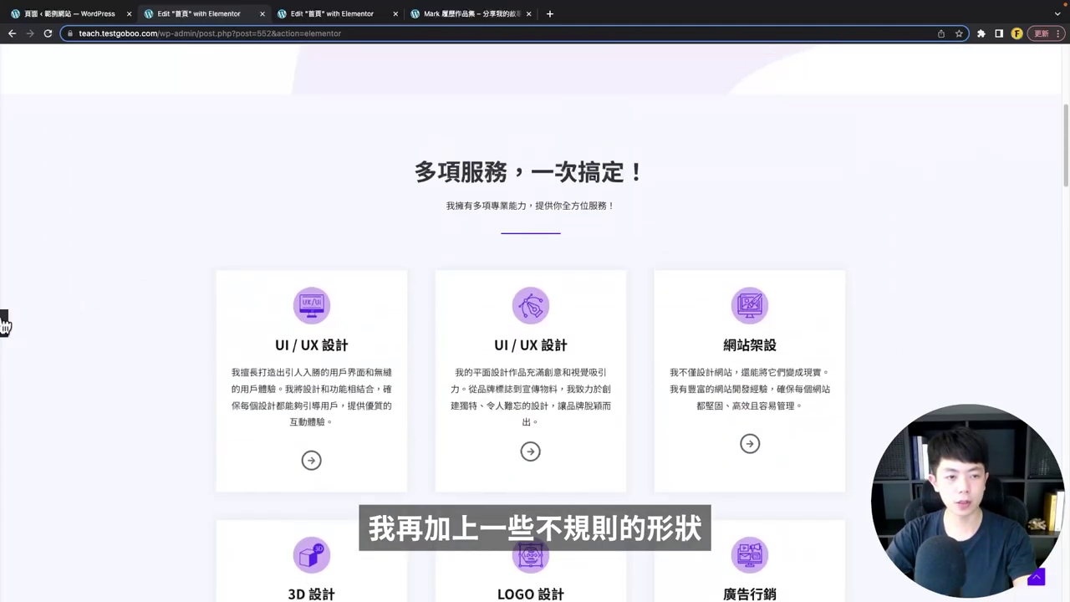
{"action": "left_click", "coordinate": [3, 320]}
{"action": "left_click", "coordinate": [615, 108]}
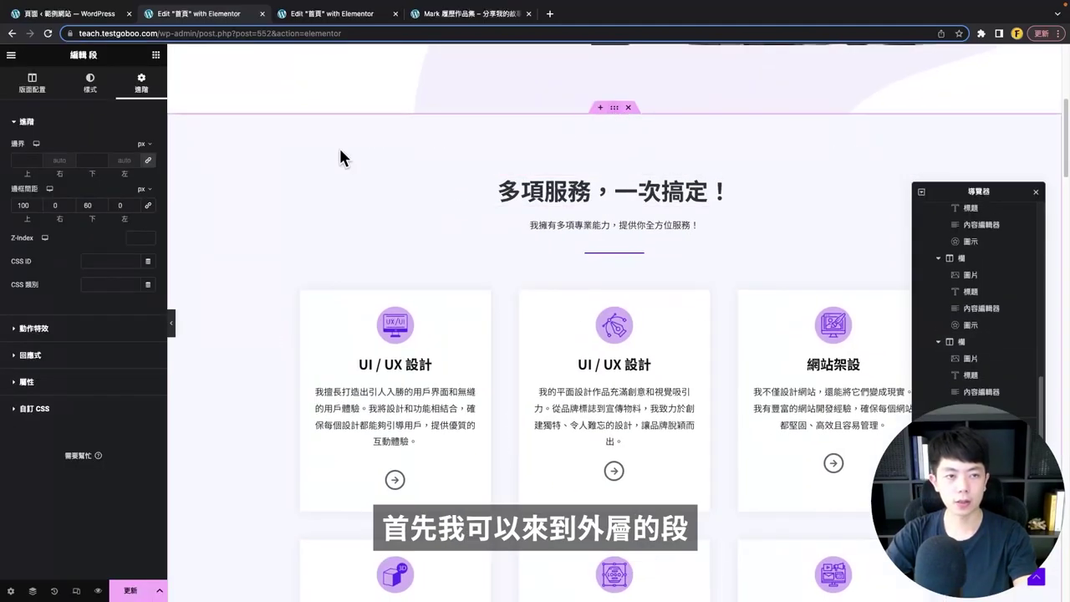
{"action": "left_click", "coordinate": [92, 84]}
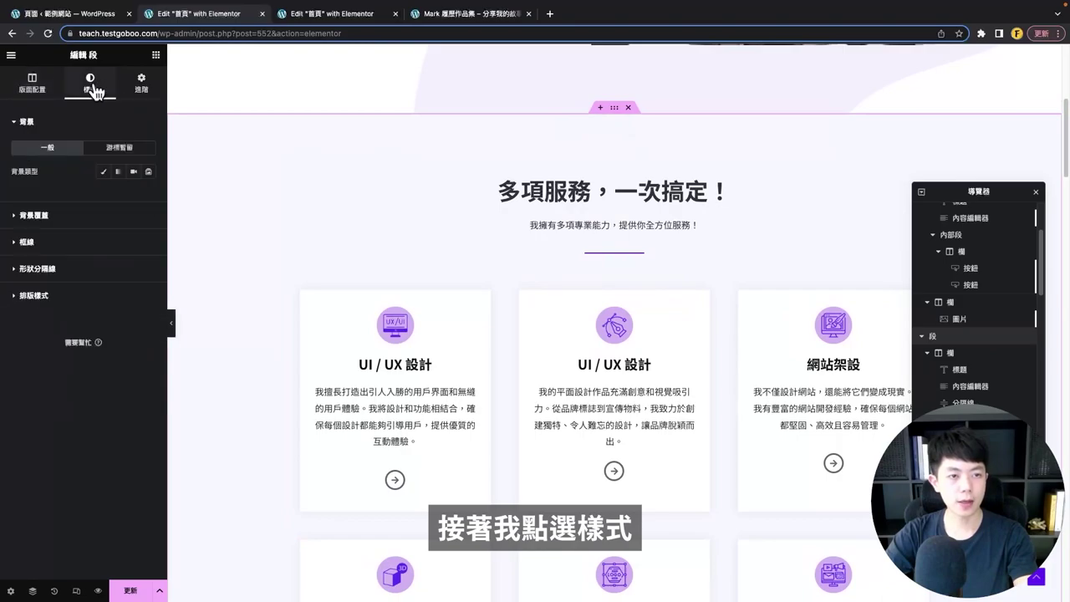
{"action": "left_click", "coordinate": [103, 173]}
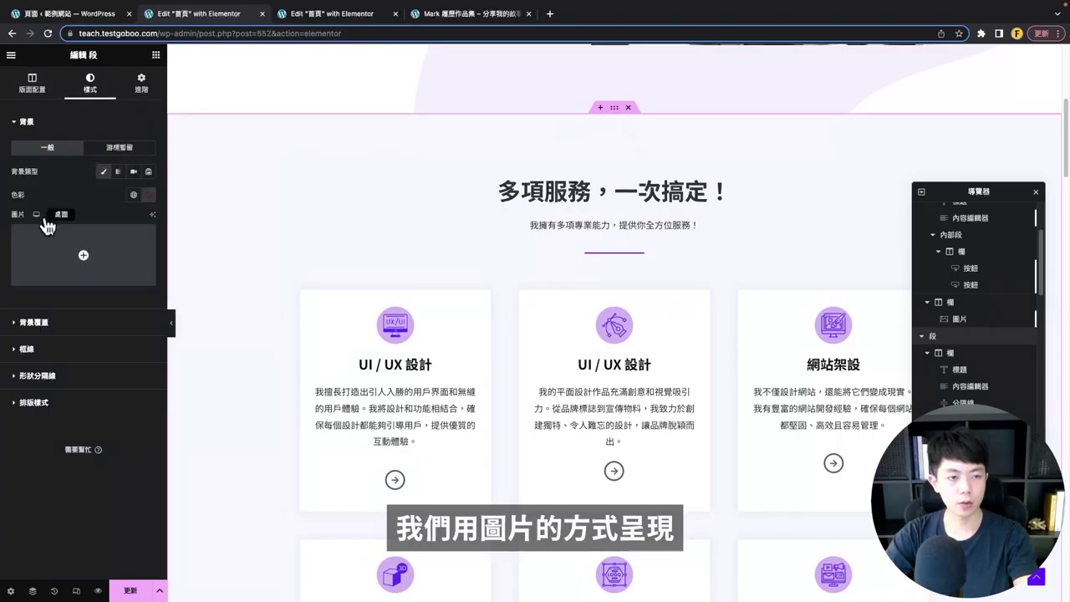
{"action": "left_click", "coordinate": [84, 250]}
{"action": "left_click", "coordinate": [502, 271]}
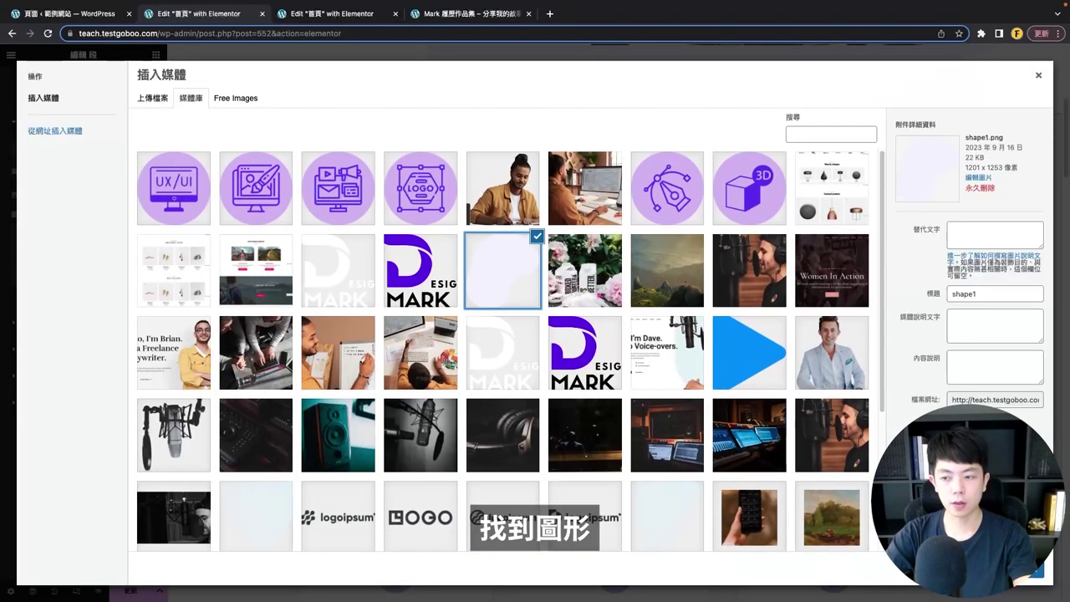
{"action": "left_click", "coordinate": [1035, 577]}
{"action": "scroll", "coordinate": [896, 220], "scroll_direction": "down", "scroll_amount": 3}
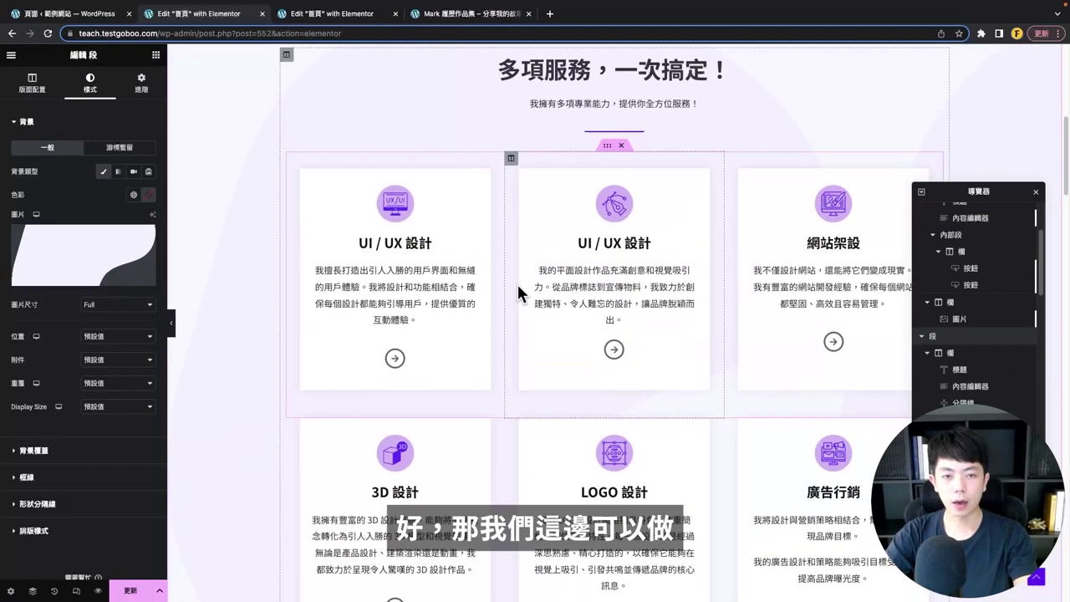
{"action": "scroll", "coordinate": [517, 289], "scroll_direction": "up", "scroll_amount": 5}
{"action": "scroll", "coordinate": [530, 342], "scroll_direction": "down", "scroll_amount": 3}
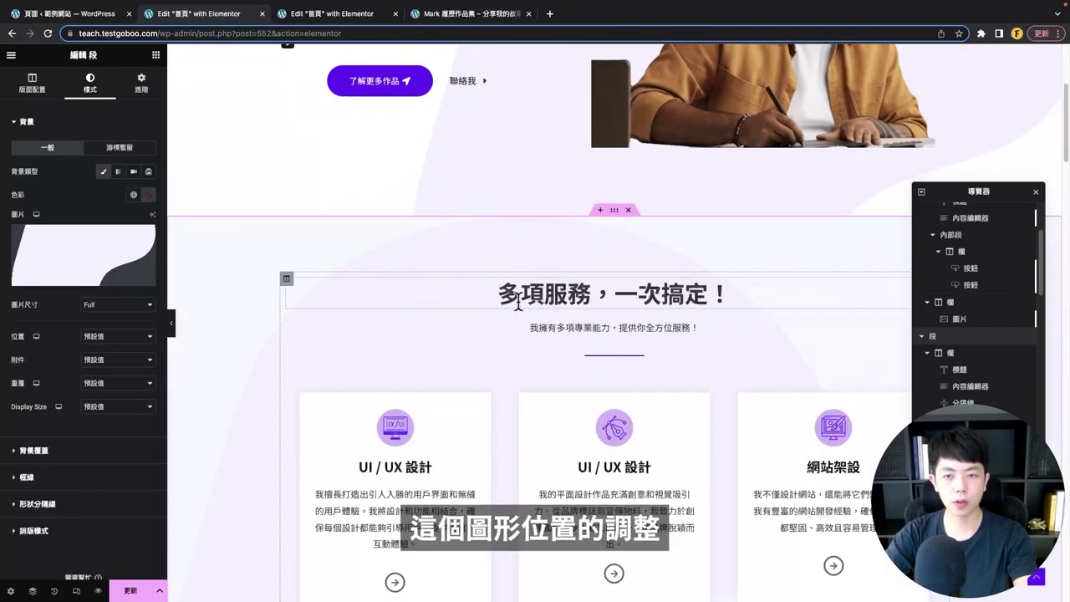
{"action": "scroll", "coordinate": [519, 301], "scroll_direction": "up", "scroll_amount": 4}
{"action": "scroll", "coordinate": [523, 233], "scroll_direction": "down", "scroll_amount": 4}
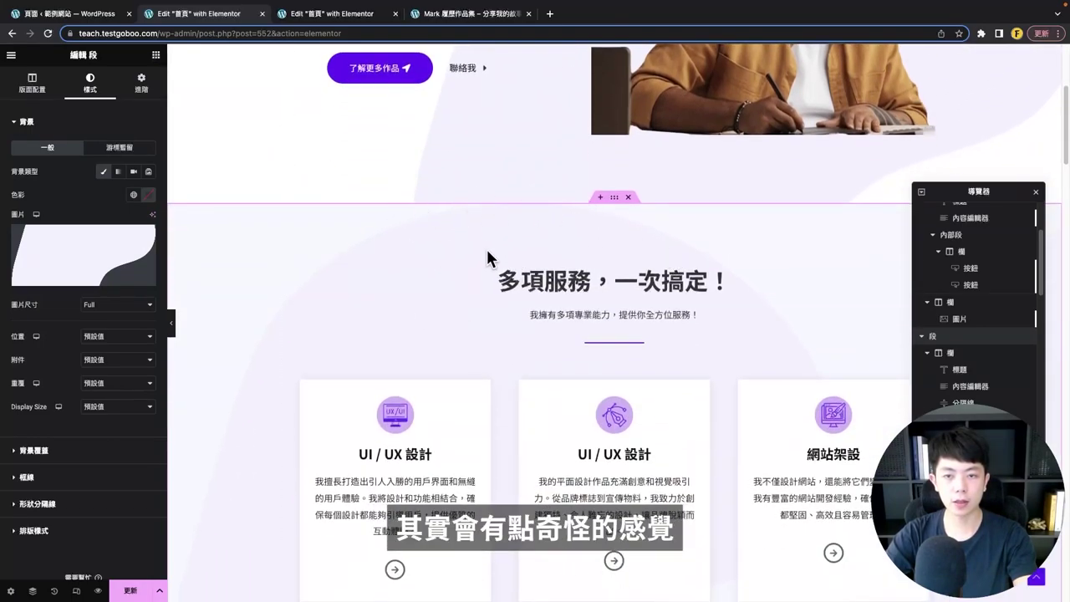
{"action": "scroll", "coordinate": [488, 256], "scroll_direction": "down", "scroll_amount": 3}
{"action": "scroll", "coordinate": [425, 279], "scroll_direction": "down", "scroll_amount": 4}
{"action": "scroll", "coordinate": [306, 184], "scroll_direction": "up", "scroll_amount": 3}
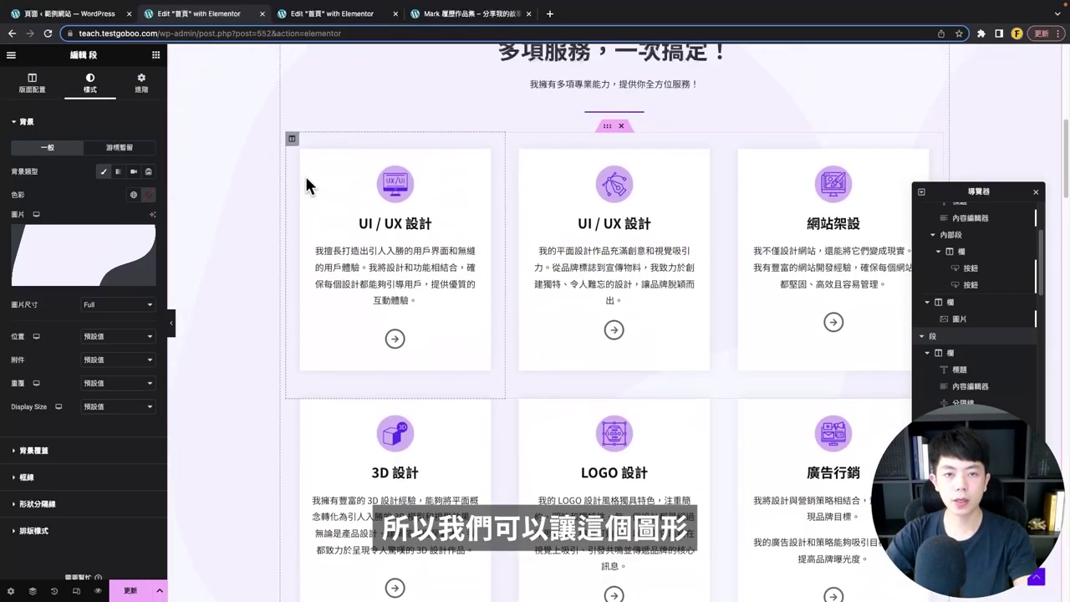
{"action": "scroll", "coordinate": [244, 261], "scroll_direction": "down", "scroll_amount": 4}
{"action": "scroll", "coordinate": [764, 206], "scroll_direction": "up", "scroll_amount": 4}
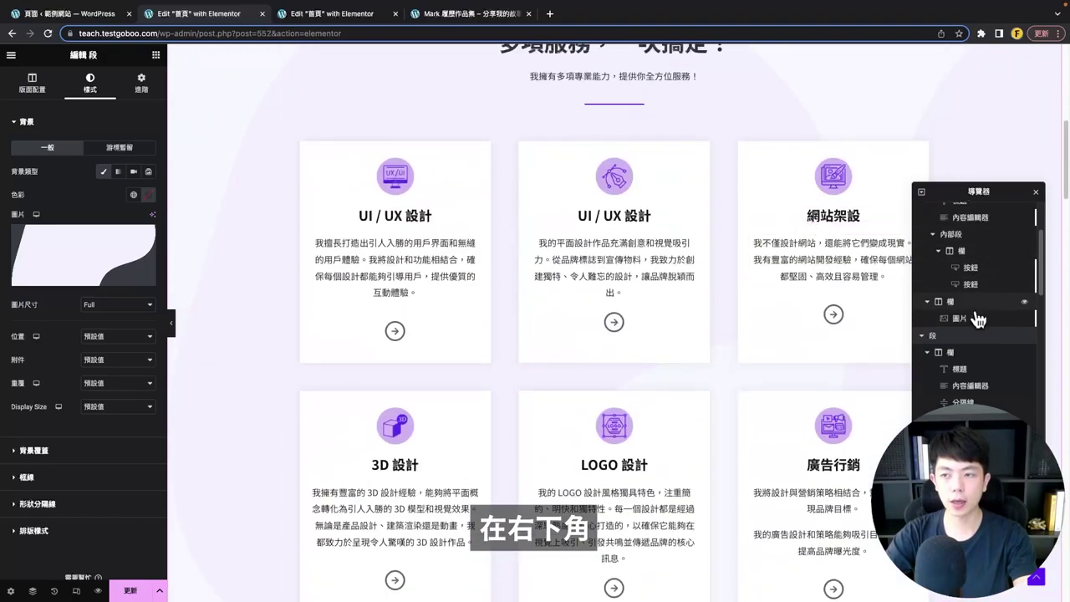
{"action": "scroll", "coordinate": [961, 309], "scroll_direction": "down", "scroll_amount": 2}
{"action": "scroll", "coordinate": [753, 519], "scroll_direction": "down", "scroll_amount": 2}
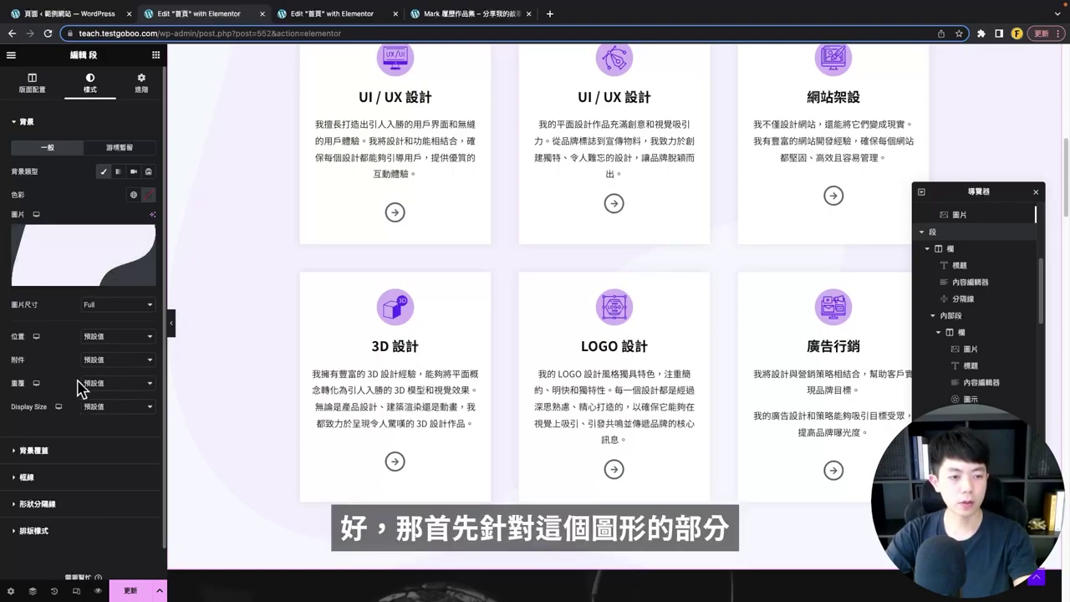
- Set the shape background's repeat to No-repeat
{"action": "left_click", "coordinate": [134, 391]}
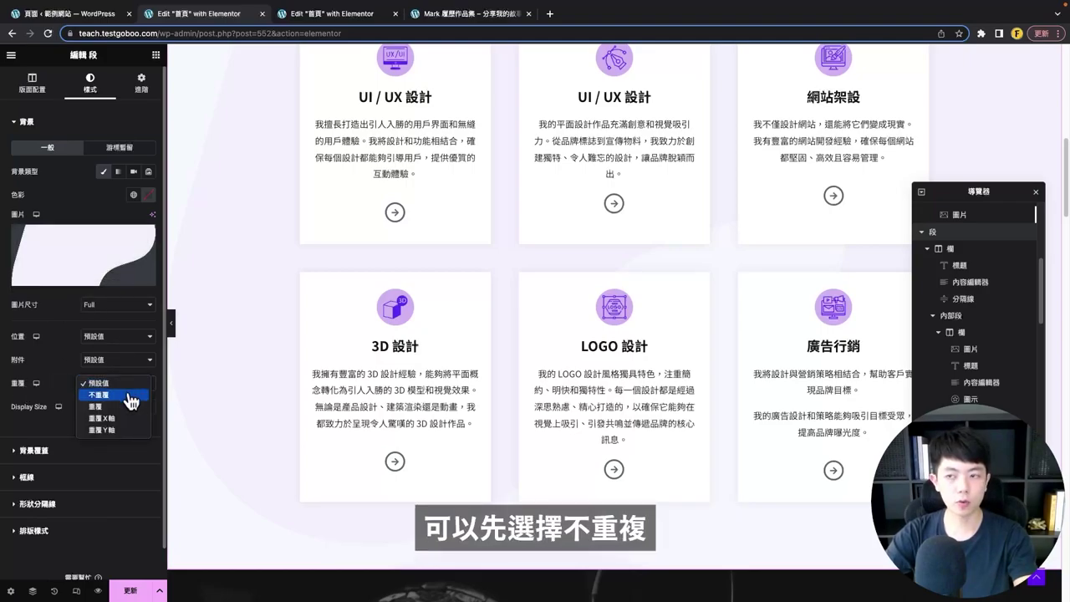
{"action": "left_click", "coordinate": [131, 394]}
{"action": "scroll", "coordinate": [511, 319], "scroll_direction": "down", "scroll_amount": 2}
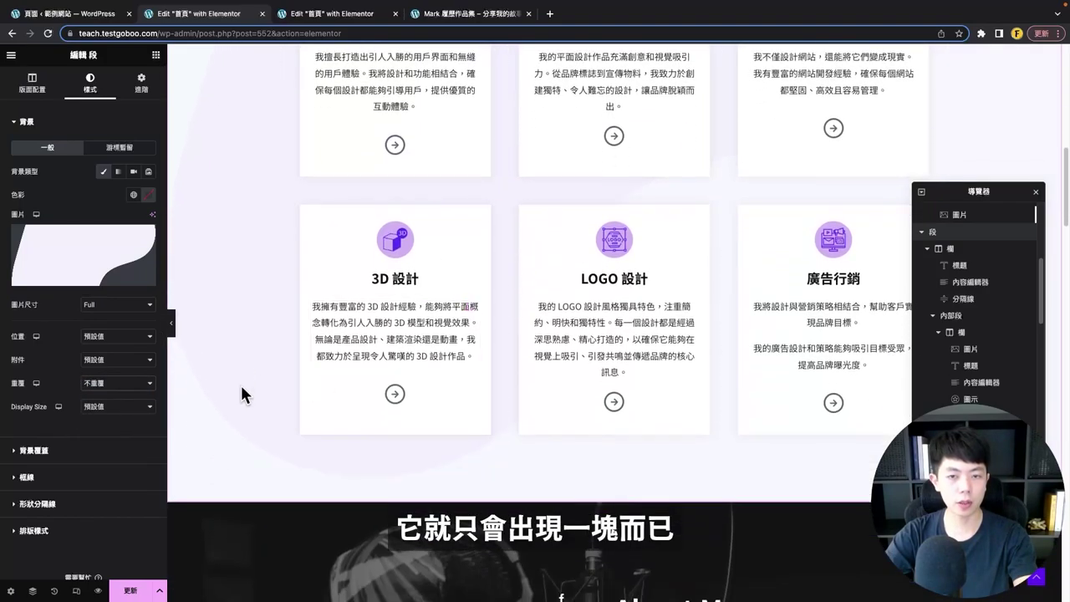
{"action": "scroll", "coordinate": [513, 342], "scroll_direction": "up", "scroll_amount": 4}
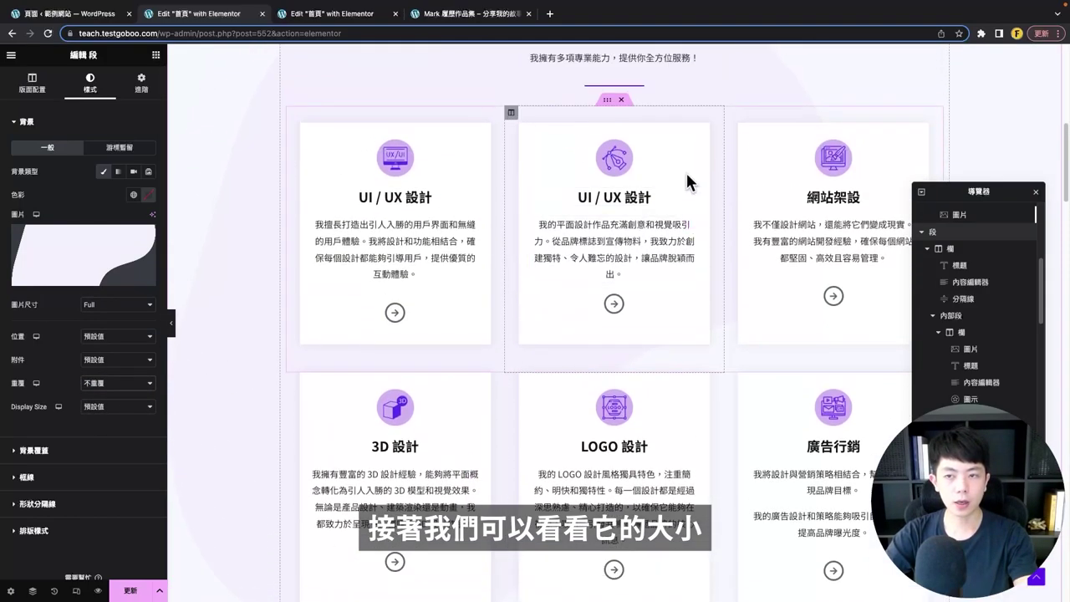
{"action": "scroll", "coordinate": [594, 303], "scroll_direction": "up", "scroll_amount": 3}
{"action": "scroll", "coordinate": [707, 339], "scroll_direction": "down", "scroll_amount": 3}
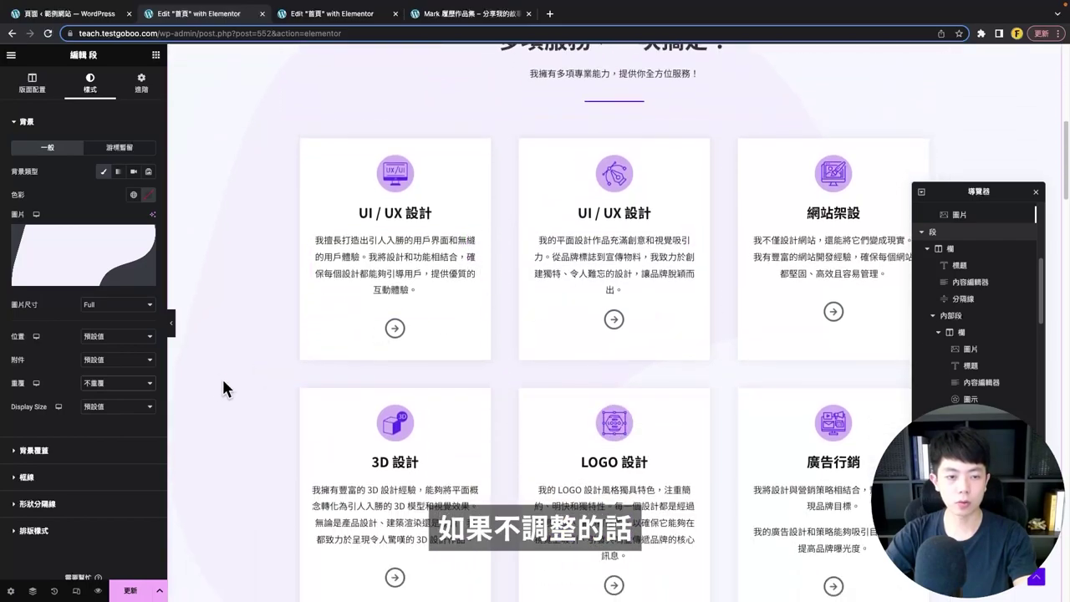
{"action": "scroll", "coordinate": [223, 381], "scroll_direction": "down", "scroll_amount": 1}
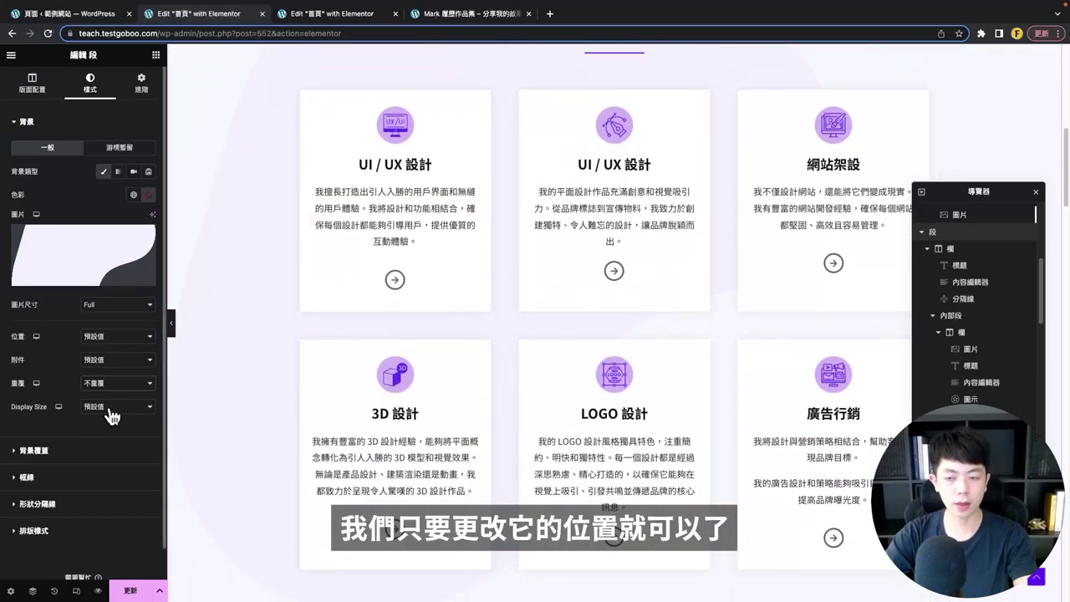
- Give the shape a custom position of X 800 and Y about 438, previewing the page
{"action": "left_click", "coordinate": [108, 337]}
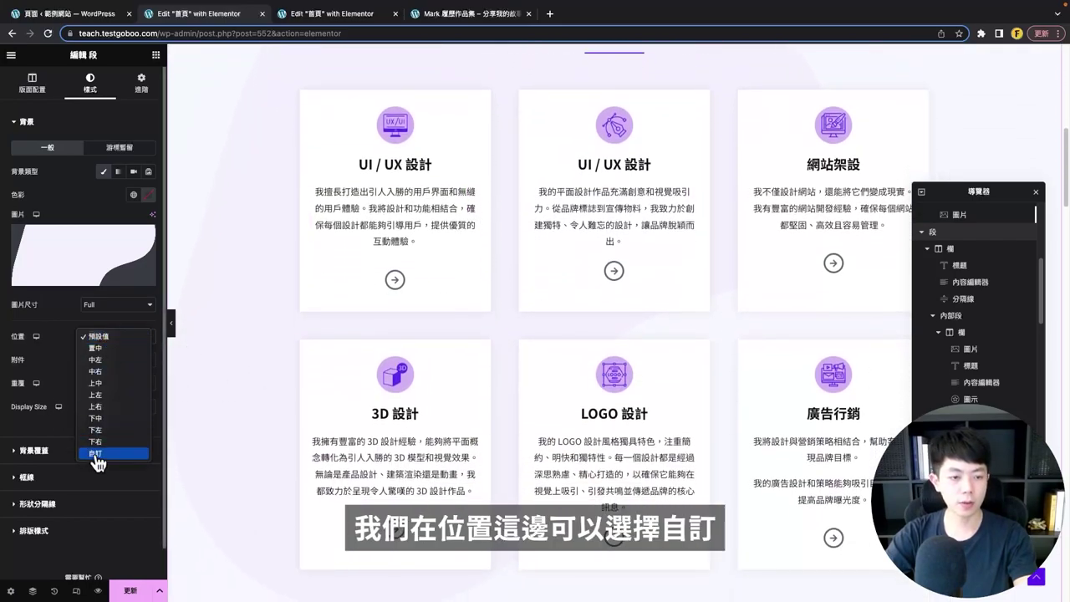
{"action": "left_click", "coordinate": [96, 454]}
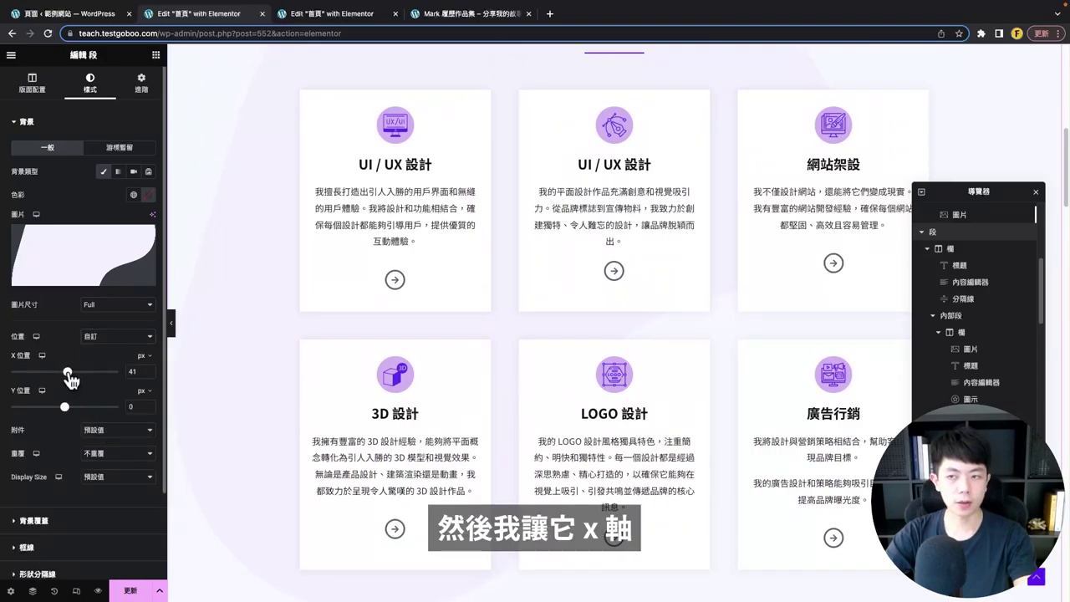
{"action": "left_click_drag", "start_coordinate": [69, 379], "coordinate": [146, 373]}
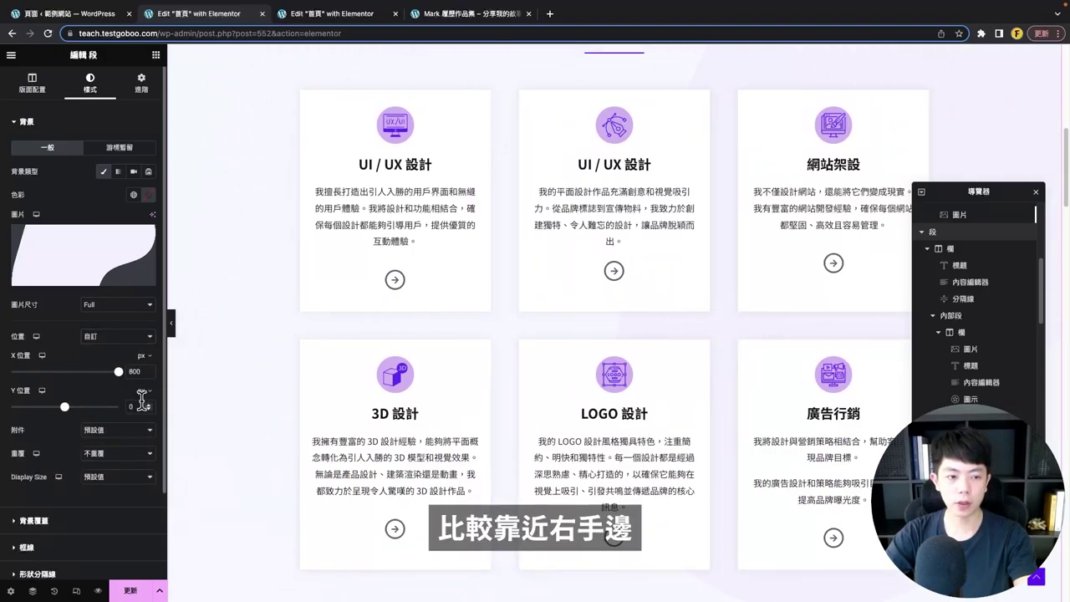
{"action": "left_click_drag", "start_coordinate": [69, 411], "coordinate": [104, 414]}
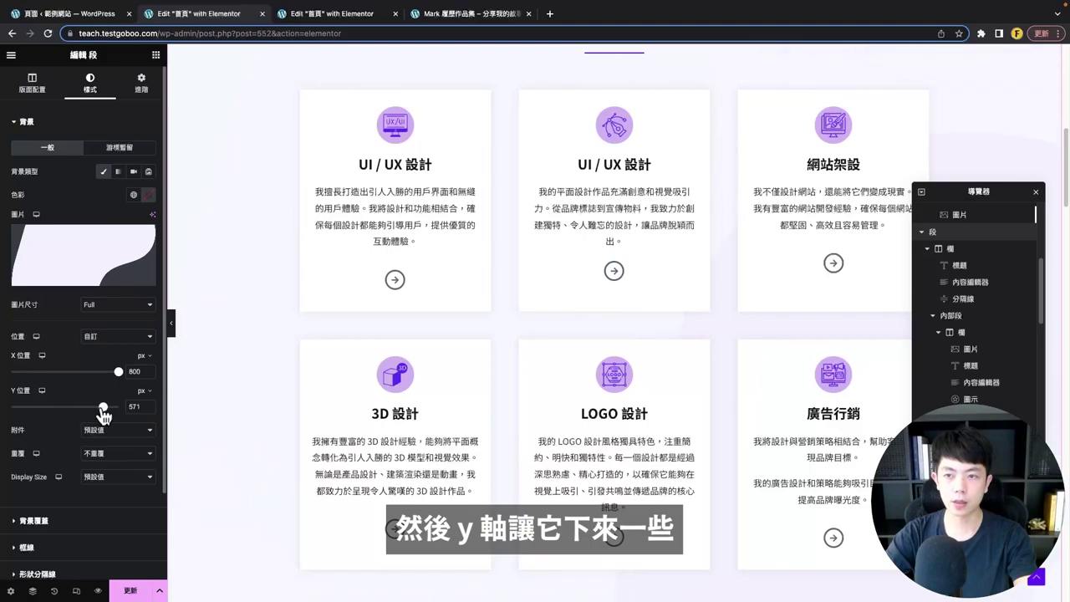
{"action": "key", "text": "ctrl+p"}
{"action": "scroll", "coordinate": [936, 390], "scroll_direction": "down", "scroll_amount": 3}
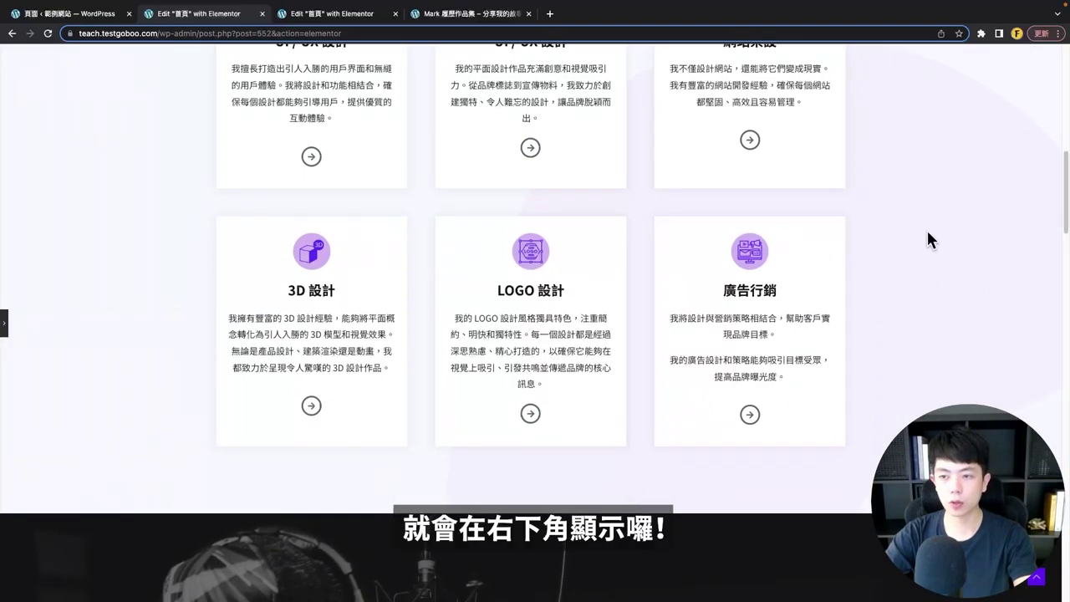
{"action": "scroll", "coordinate": [678, 262], "scroll_direction": "up", "scroll_amount": 1}
{"action": "scroll", "coordinate": [677, 262], "scroll_direction": "up", "scroll_amount": 7}
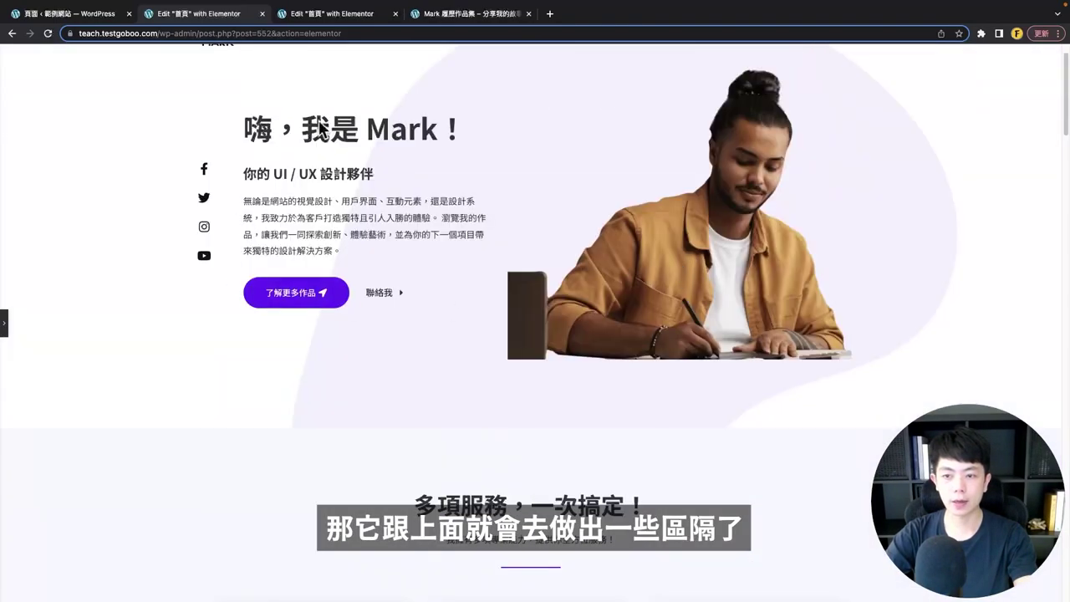
{"action": "scroll", "coordinate": [644, 247], "scroll_direction": "down", "scroll_amount": 4}
{"action": "scroll", "coordinate": [762, 291], "scroll_direction": "up", "scroll_amount": 2}
{"action": "scroll", "coordinate": [622, 265], "scroll_direction": "down", "scroll_amount": 3}
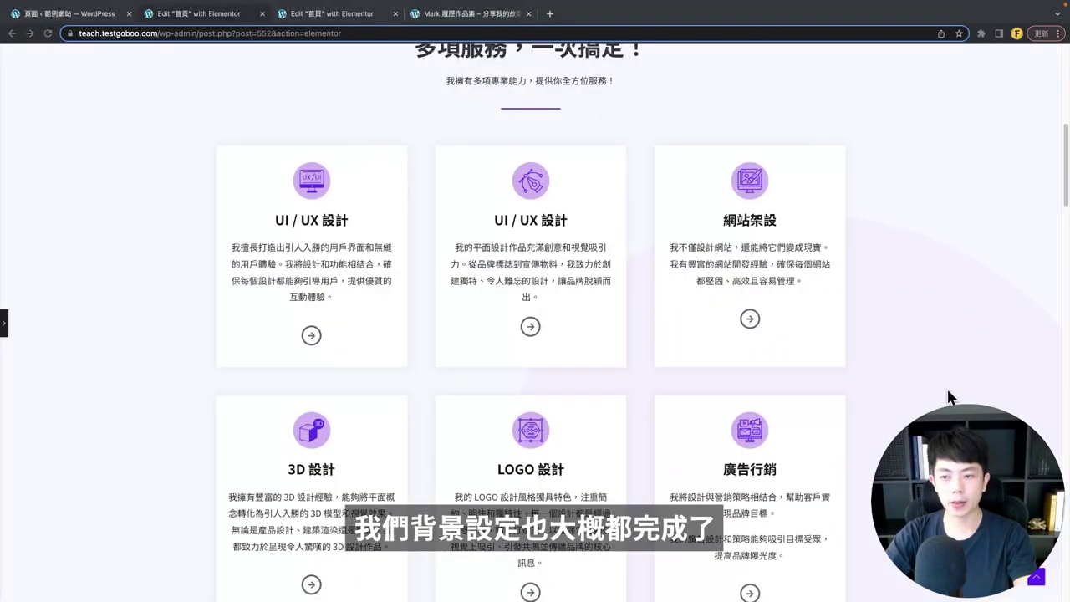
{"action": "scroll", "coordinate": [949, 396], "scroll_direction": "down", "scroll_amount": 2}
{"action": "scroll", "coordinate": [808, 217], "scroll_direction": "up", "scroll_amount": 5}
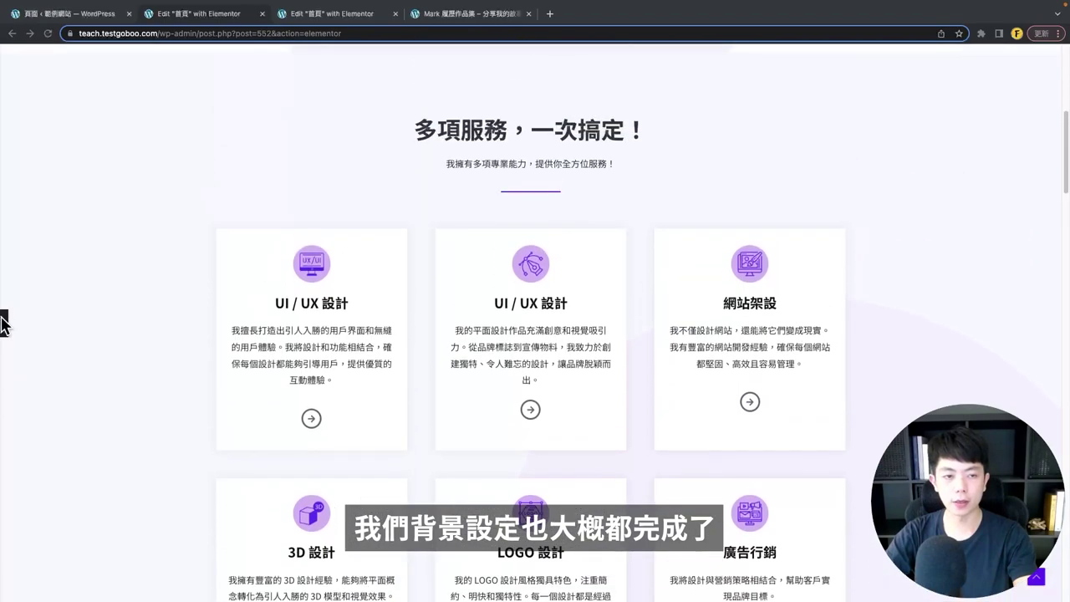
{"action": "scroll", "coordinate": [807, 209], "scroll_direction": "down", "scroll_amount": 3}
{"action": "scroll", "coordinate": [808, 209], "scroll_direction": "down", "scroll_amount": 2}
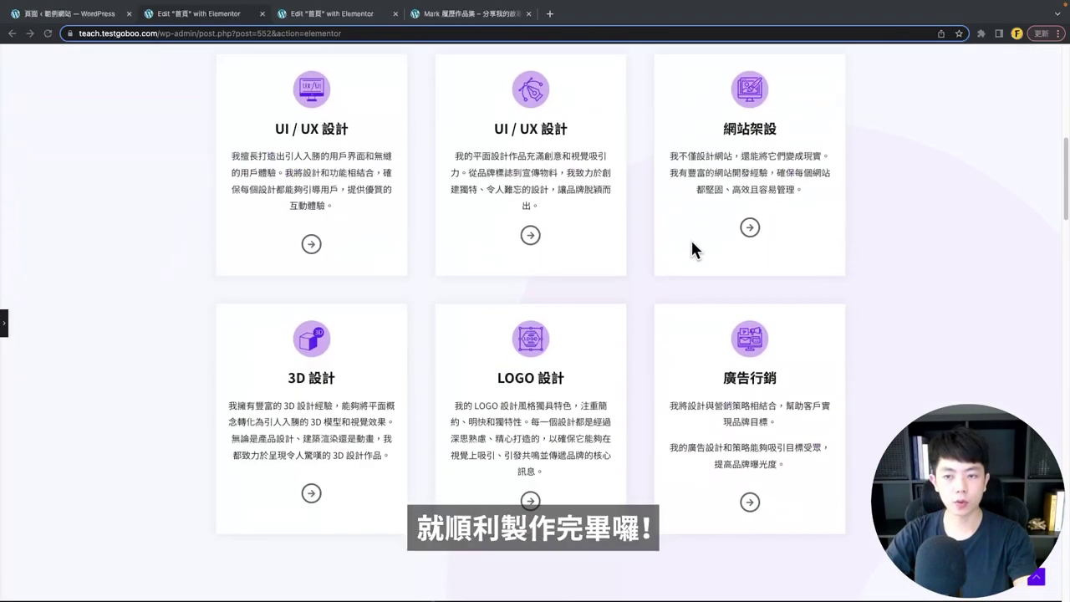
- Save the page with Update
{"action": "left_click", "coordinate": [4, 330]}
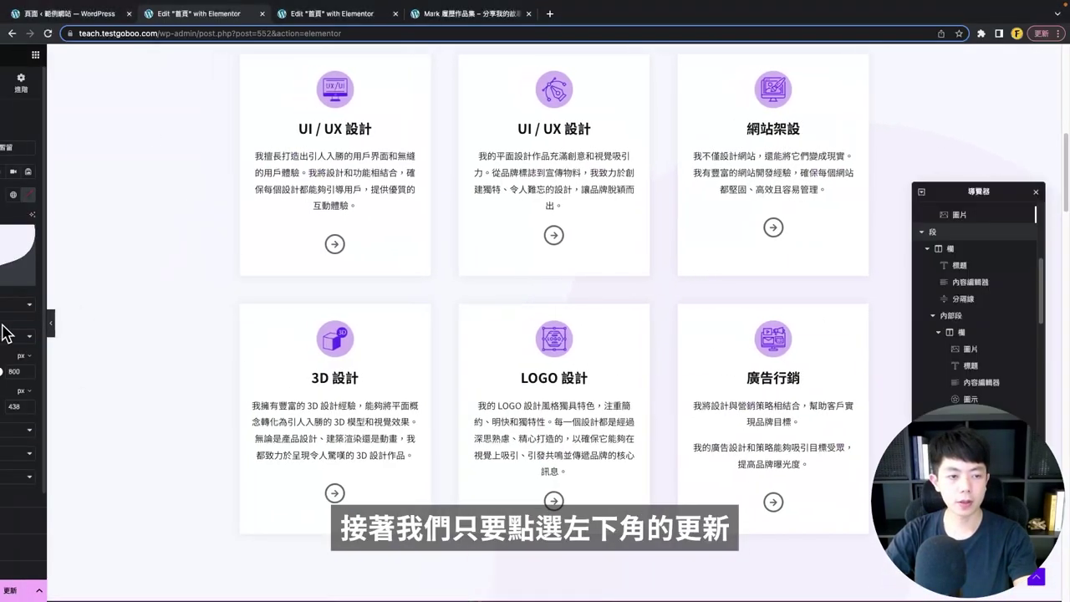
{"action": "left_click", "coordinate": [127, 591]}
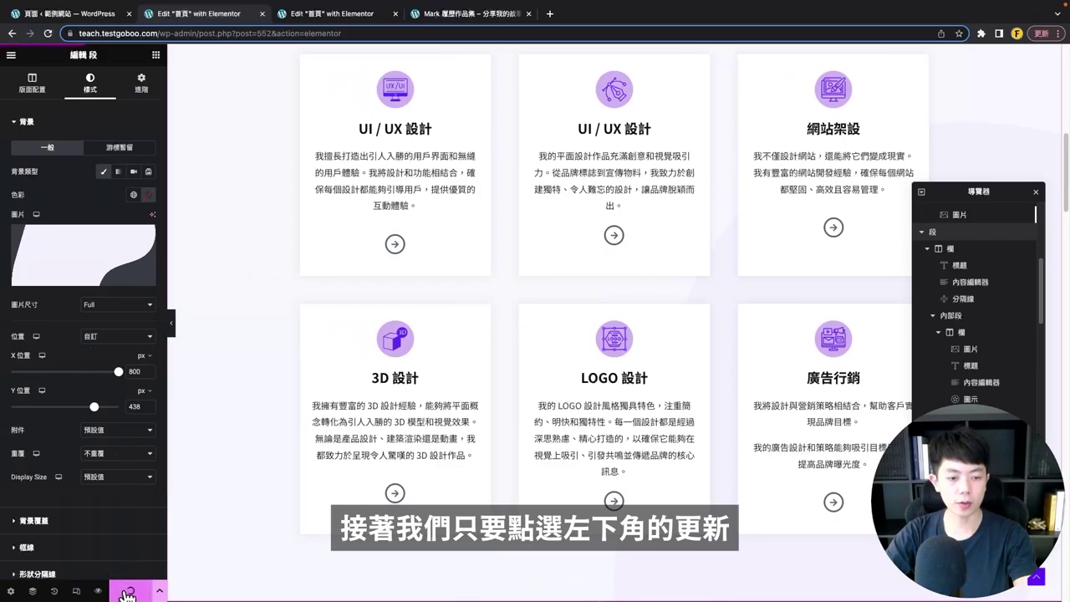
{"action": "scroll", "coordinate": [450, 304], "scroll_direction": "up", "scroll_amount": 2}
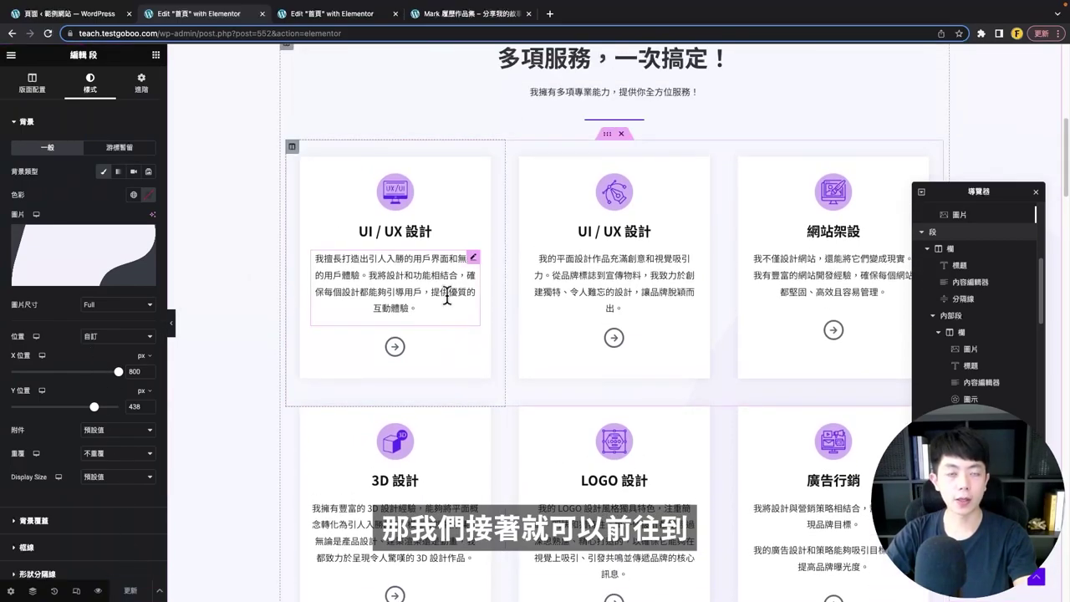
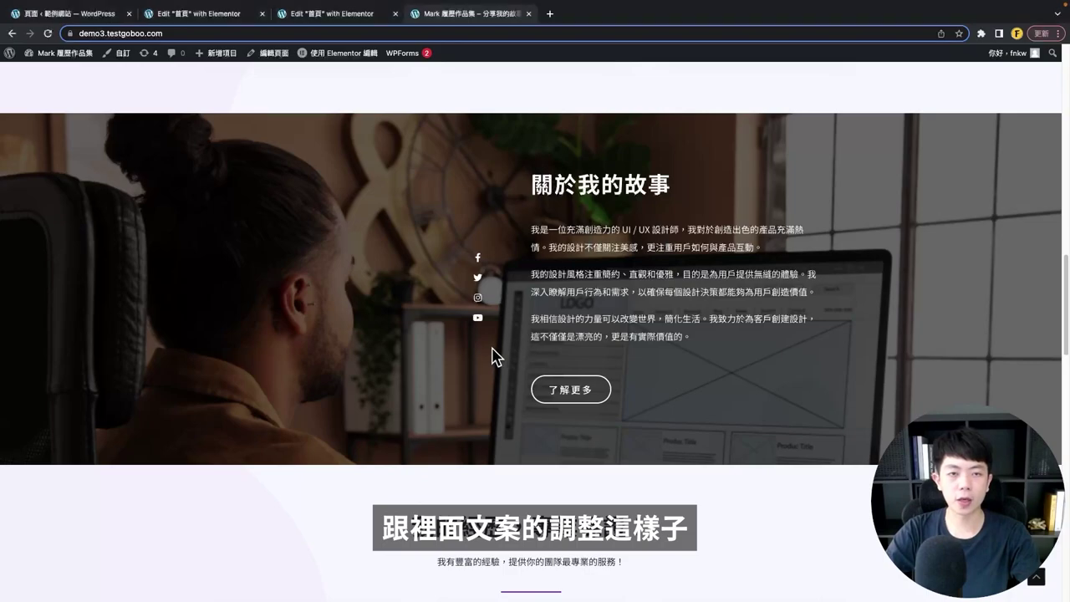
- Switch from the live page to the 'Edit 首頁 with Elementor' editor tab
{"action": "left_click", "coordinate": [203, 15]}
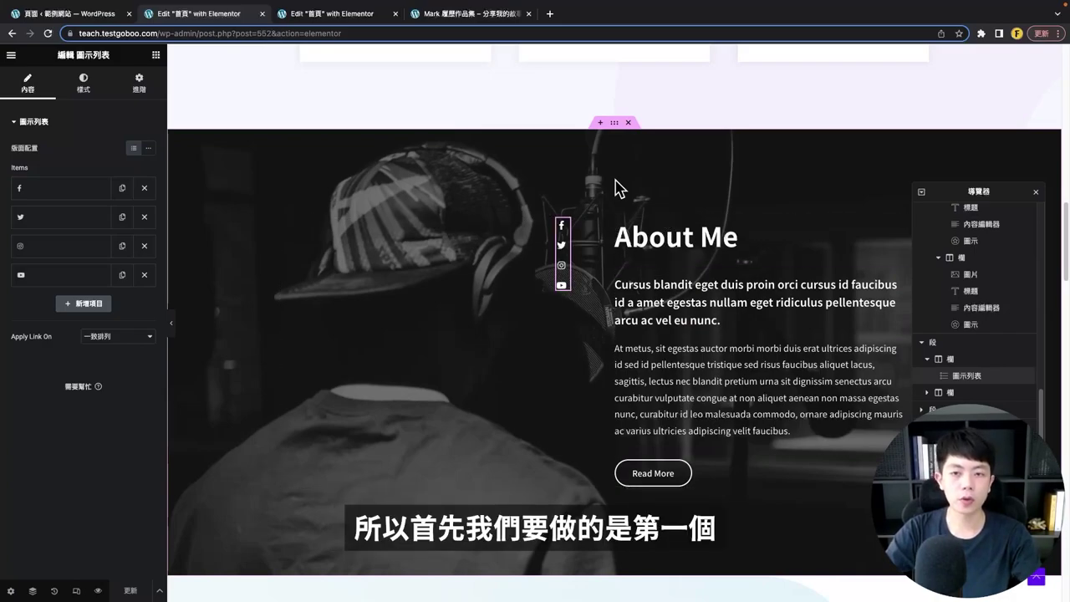
- Set the About Me section's top padding to 110
{"action": "left_click", "coordinate": [614, 124]}
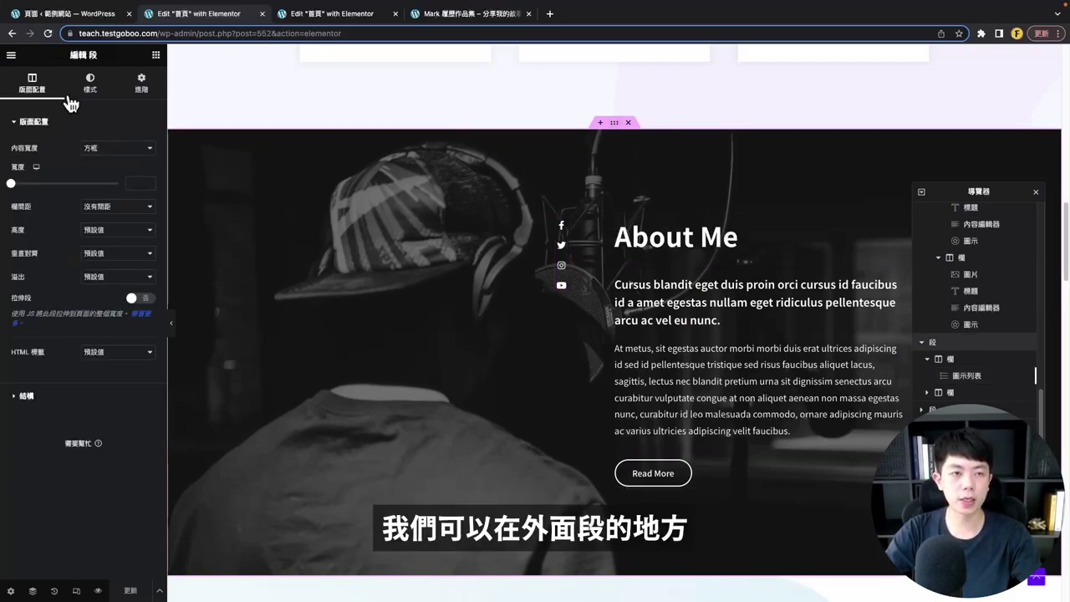
{"action": "left_click", "coordinate": [138, 83]}
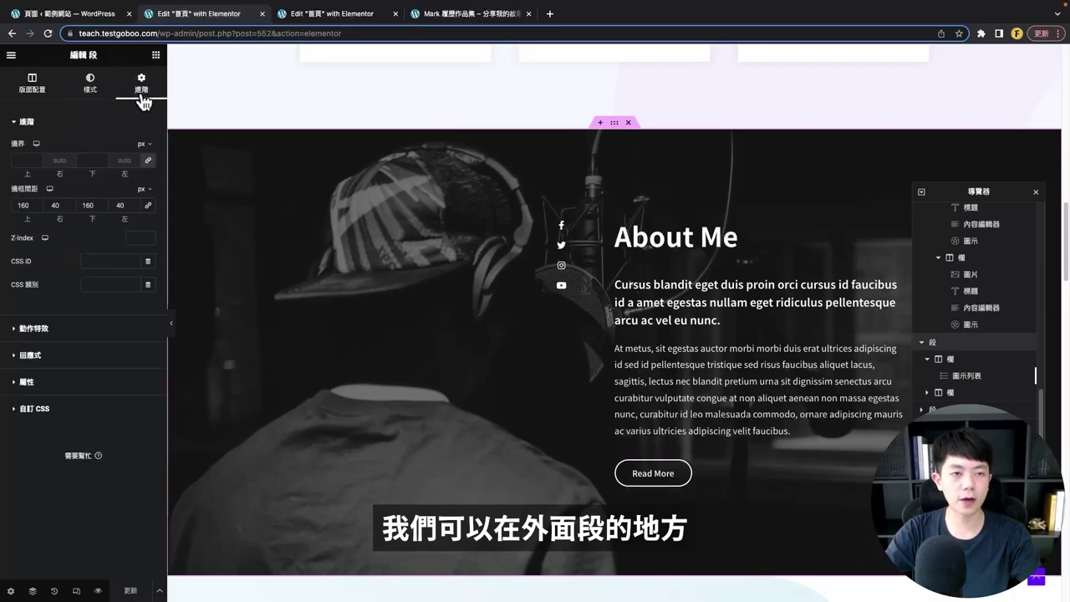
{"action": "double_click", "coordinate": [22, 205]}
{"action": "type", "text": "110"}
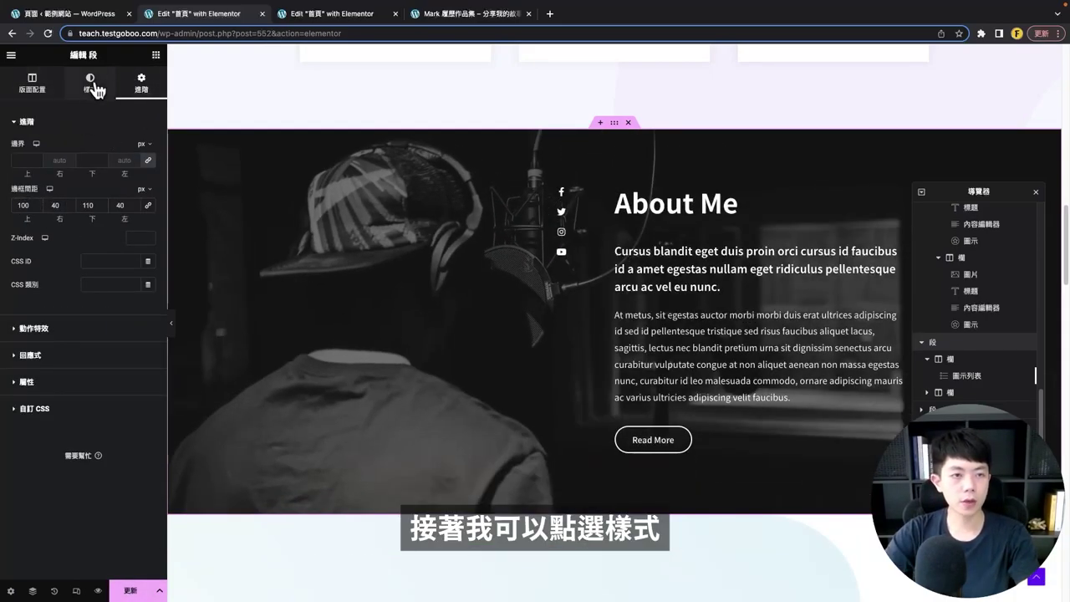
- Pick the man-at-desk photo from the media library as the section's background overlay image
{"action": "left_click", "coordinate": [94, 88]}
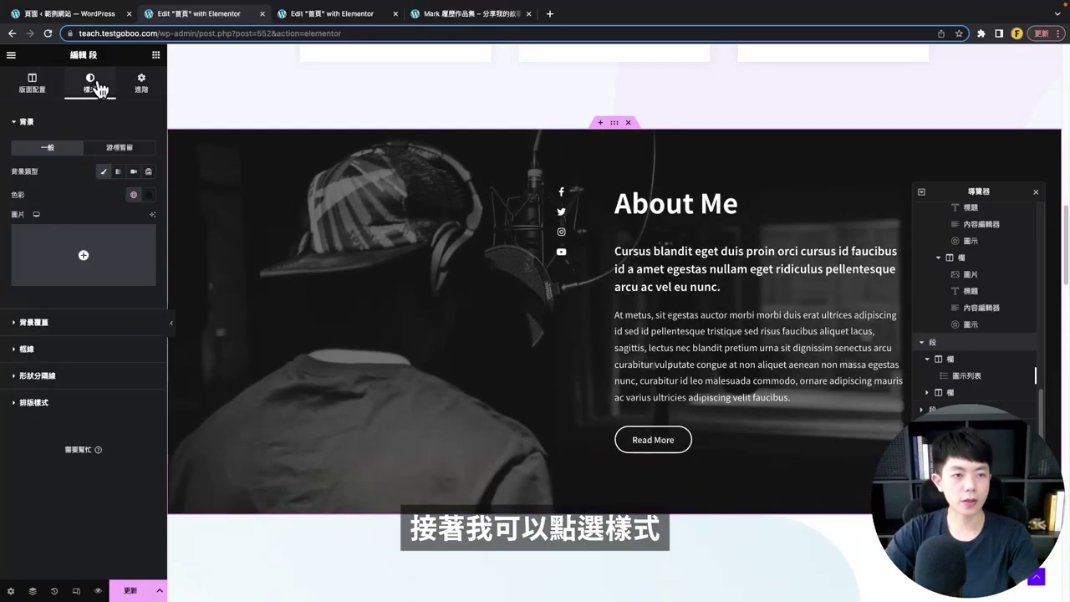
{"action": "left_click", "coordinate": [54, 328]}
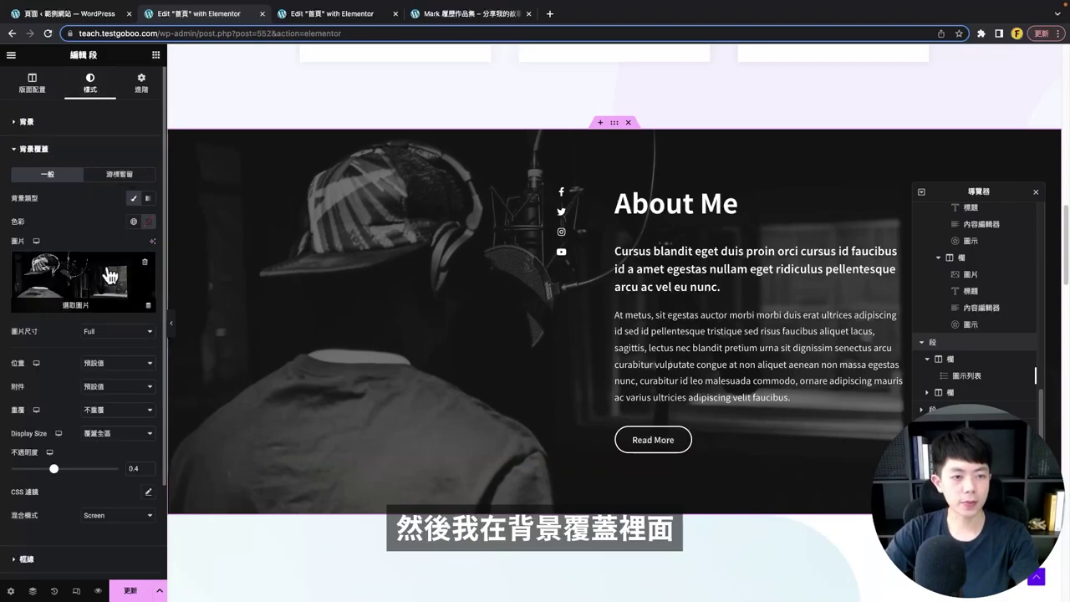
{"action": "left_click", "coordinate": [107, 269]}
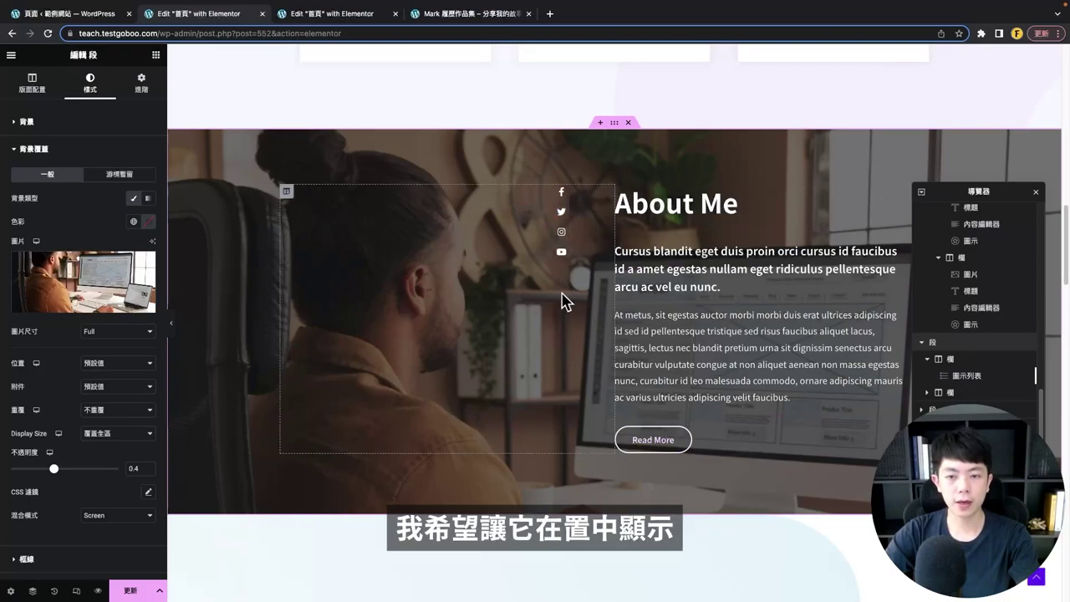
{"action": "left_click", "coordinate": [334, 255]}
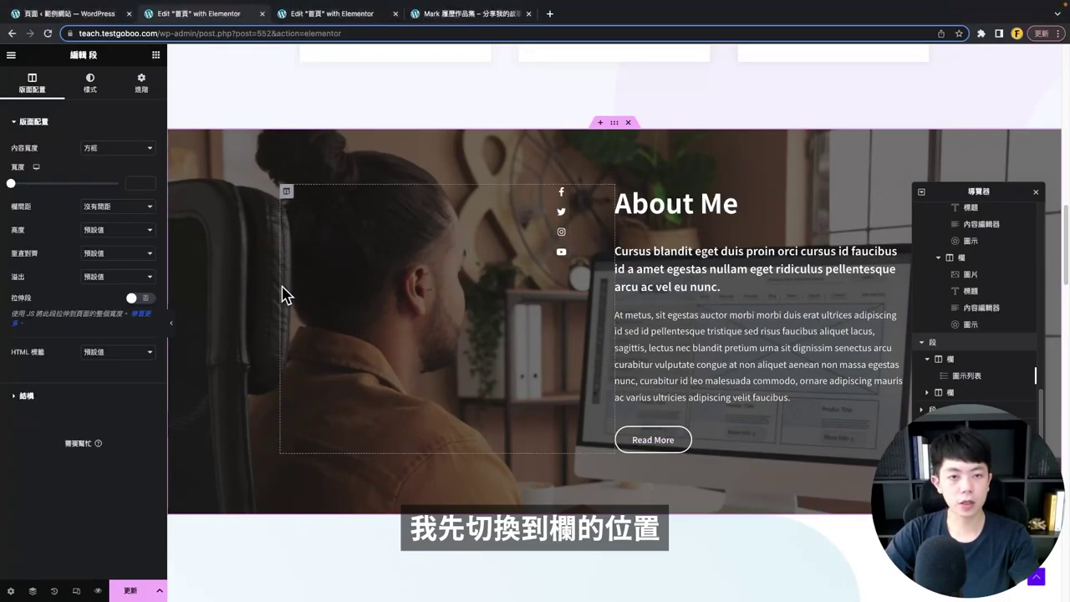
- Vertically centre the social icons column, keeping its horizontal alignment at end
{"action": "left_click", "coordinate": [286, 192]}
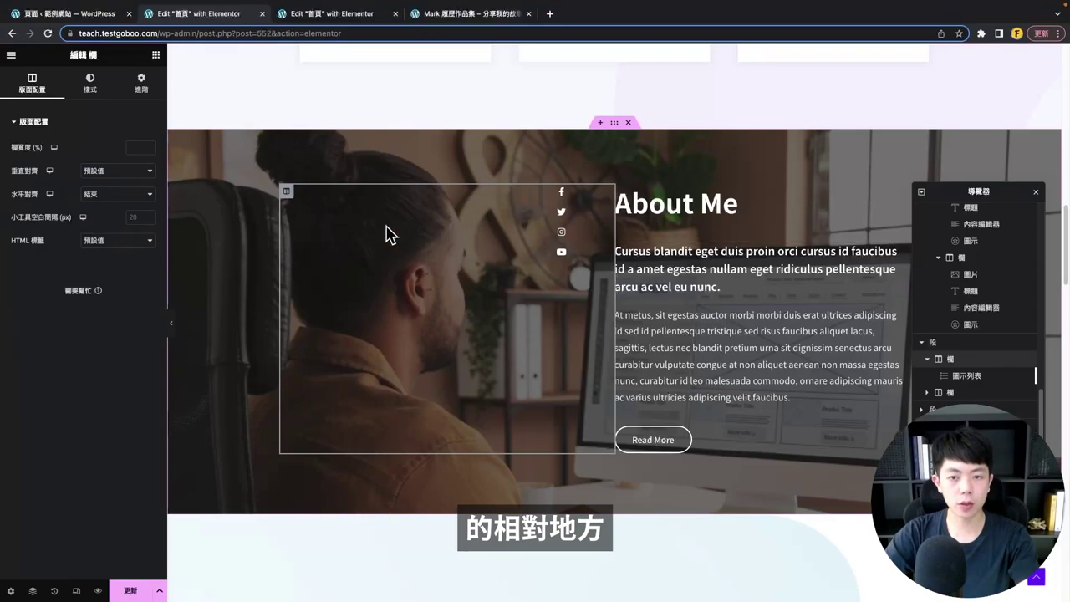
{"action": "left_click", "coordinate": [105, 174]}
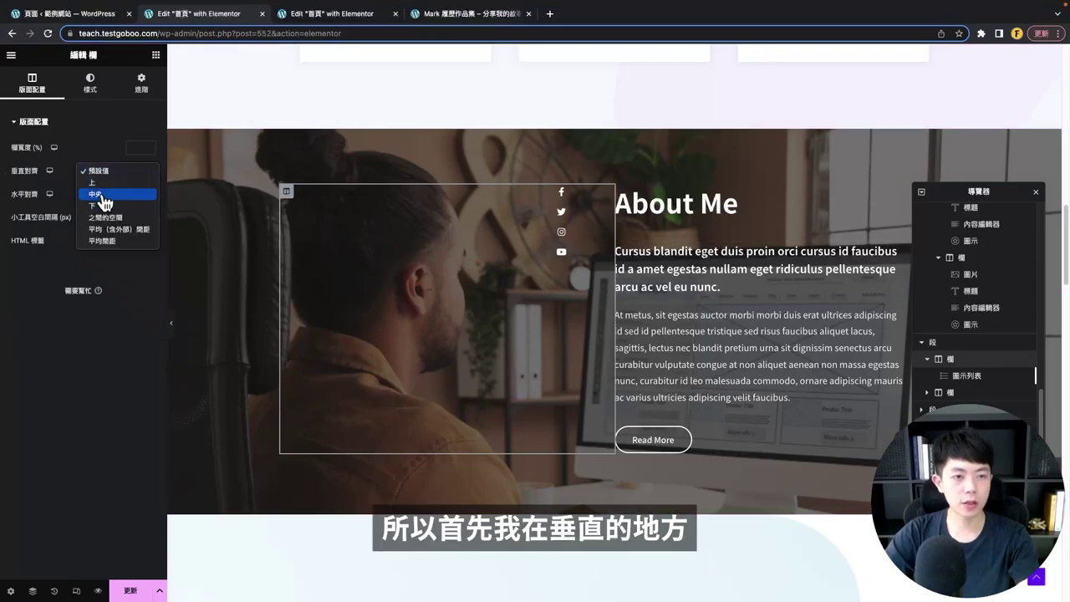
{"action": "left_click", "coordinate": [102, 198]}
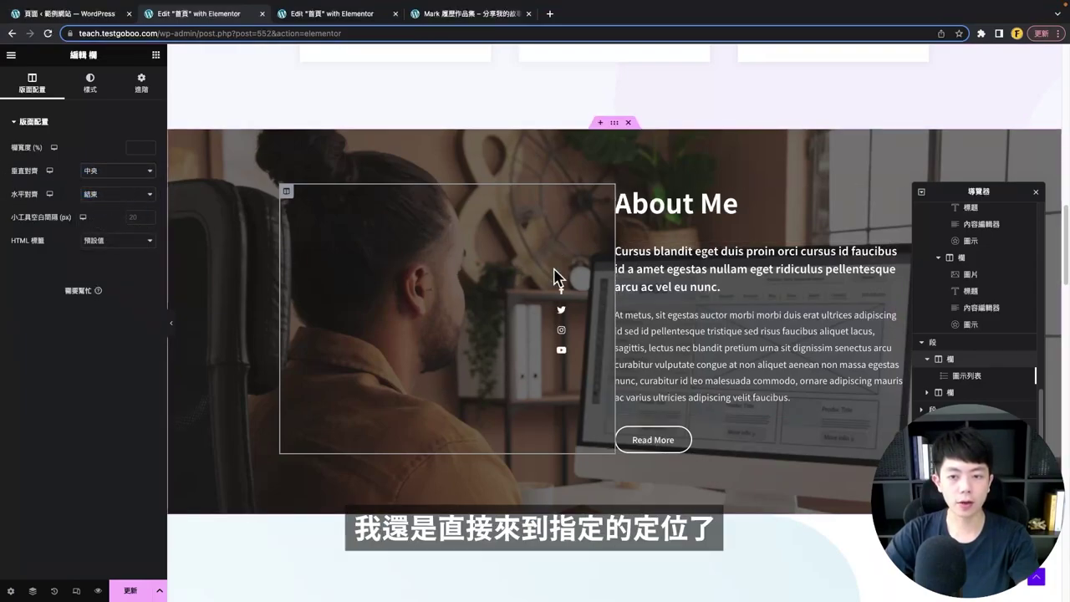
{"action": "left_click", "coordinate": [107, 198]}
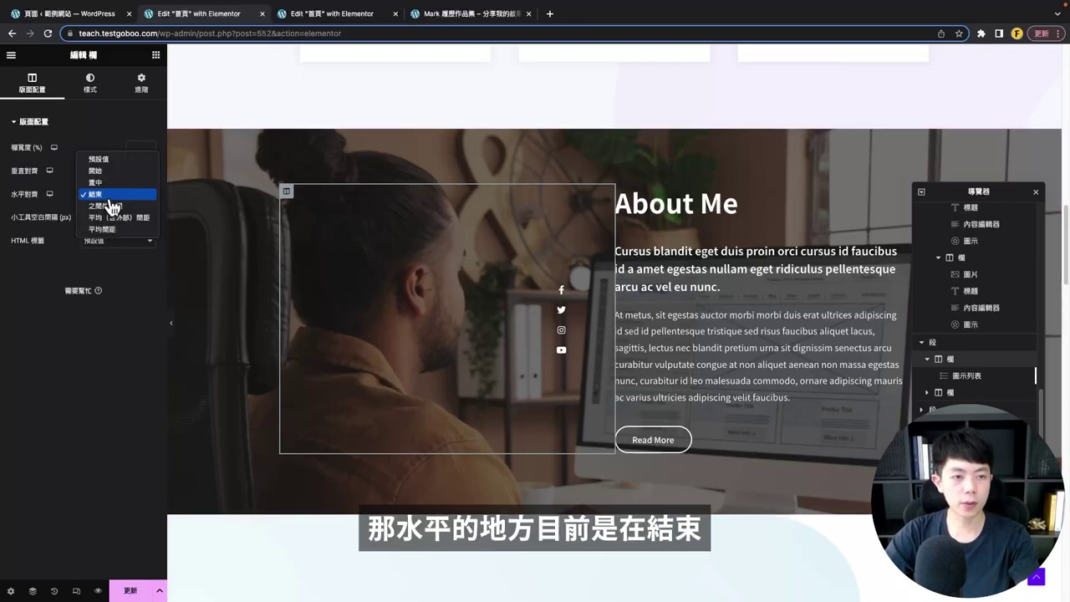
{"action": "key", "text": "super+p"}
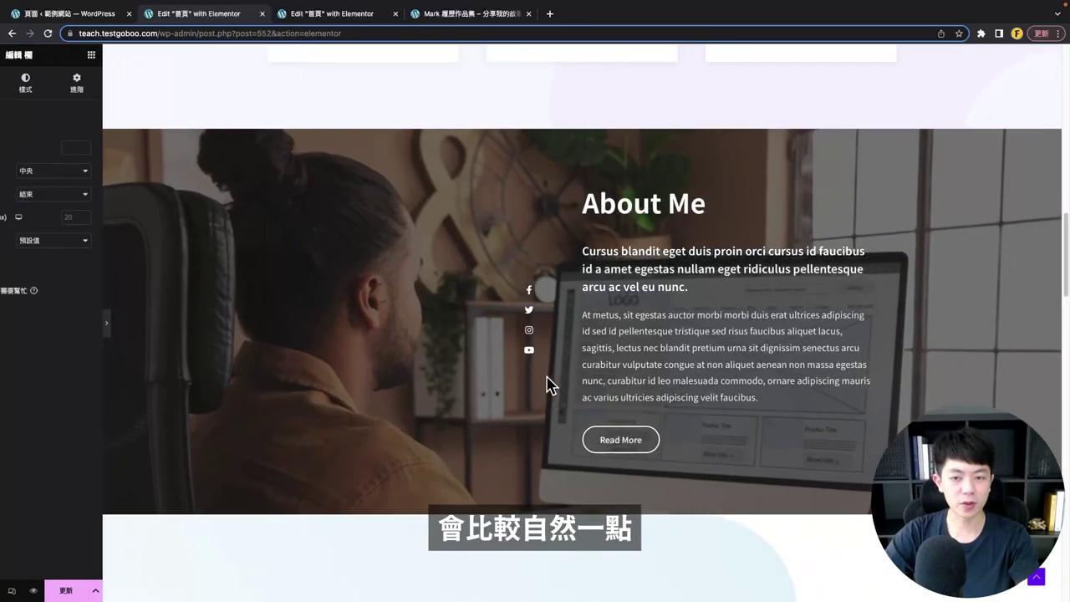
{"action": "key", "text": "super+p"}
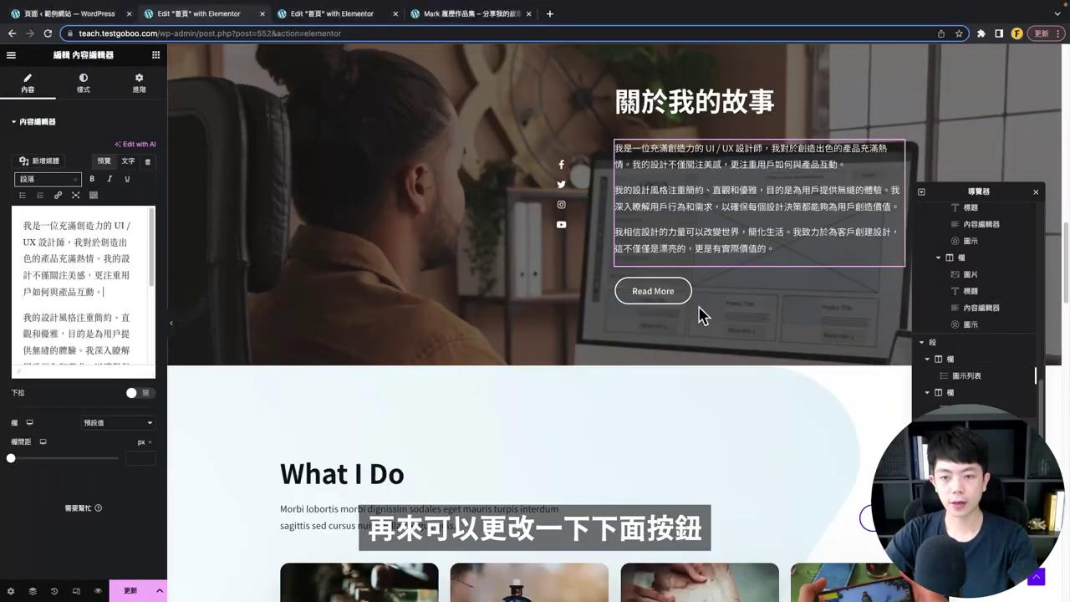
- Remove the placeholder # link from the 瞭解更多 button and check its style settings
{"action": "left_click", "coordinate": [694, 301]}
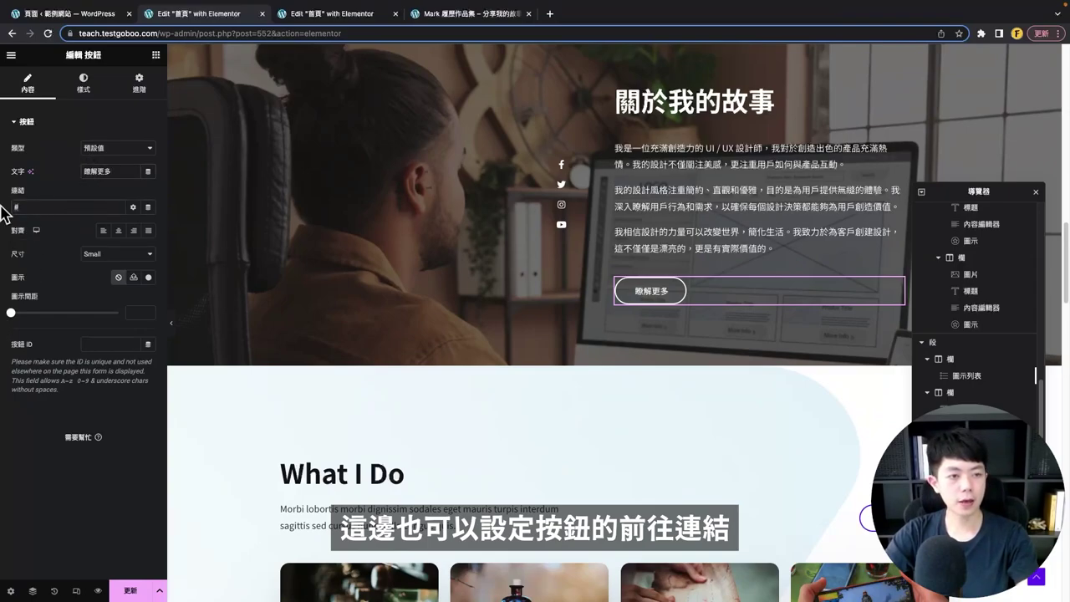
{"action": "left_click", "coordinate": [18, 208]}
{"action": "key", "text": "BackSpace"}
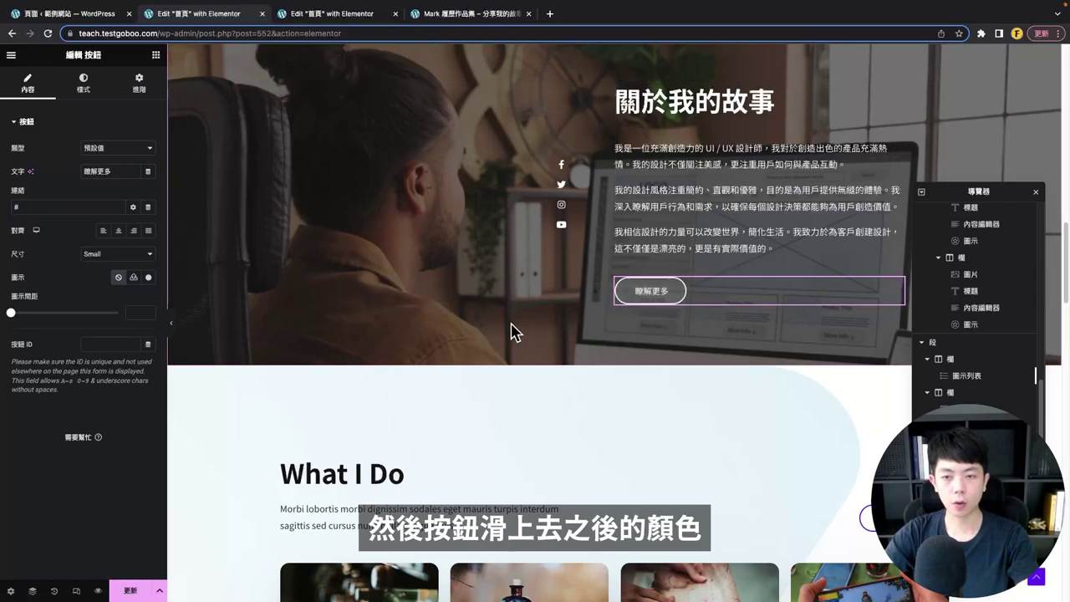
{"action": "left_click", "coordinate": [84, 82]}
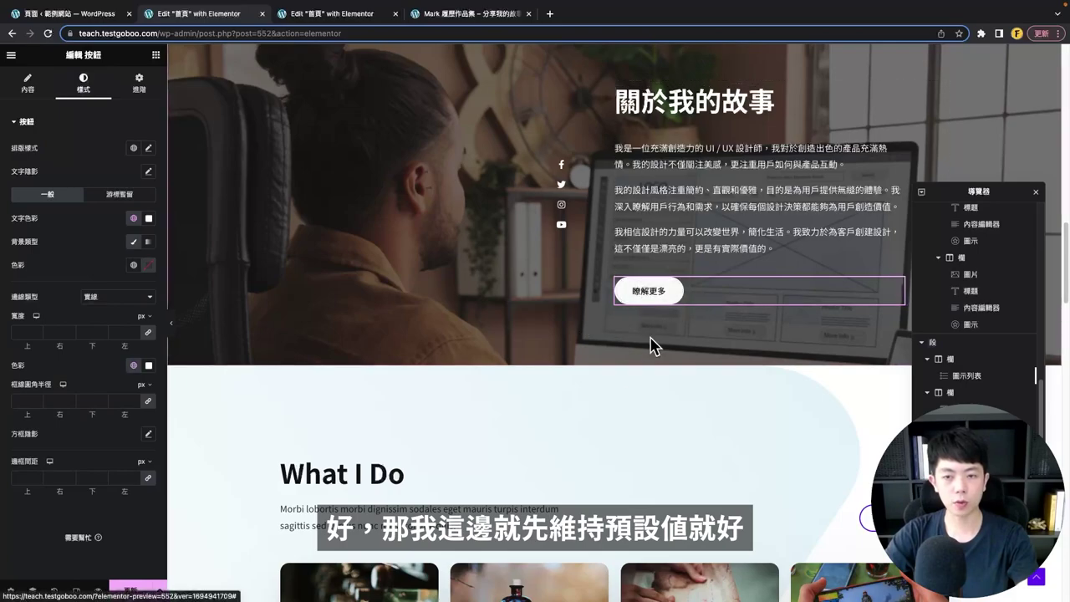
- Preview the About section without the editor panels, then return to editing
{"action": "scroll", "coordinate": [653, 345], "scroll_direction": "up", "scroll_amount": 3}
{"action": "left_click", "coordinate": [171, 323]}
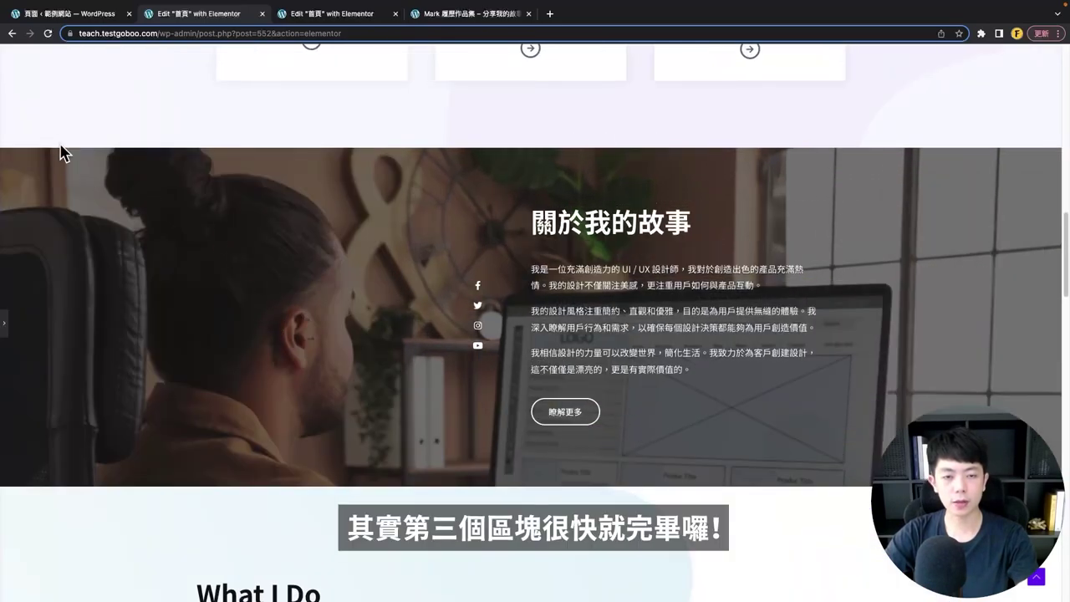
{"action": "scroll", "coordinate": [358, 382], "scroll_direction": "down", "scroll_amount": 3}
{"action": "scroll", "coordinate": [357, 382], "scroll_direction": "up", "scroll_amount": 3}
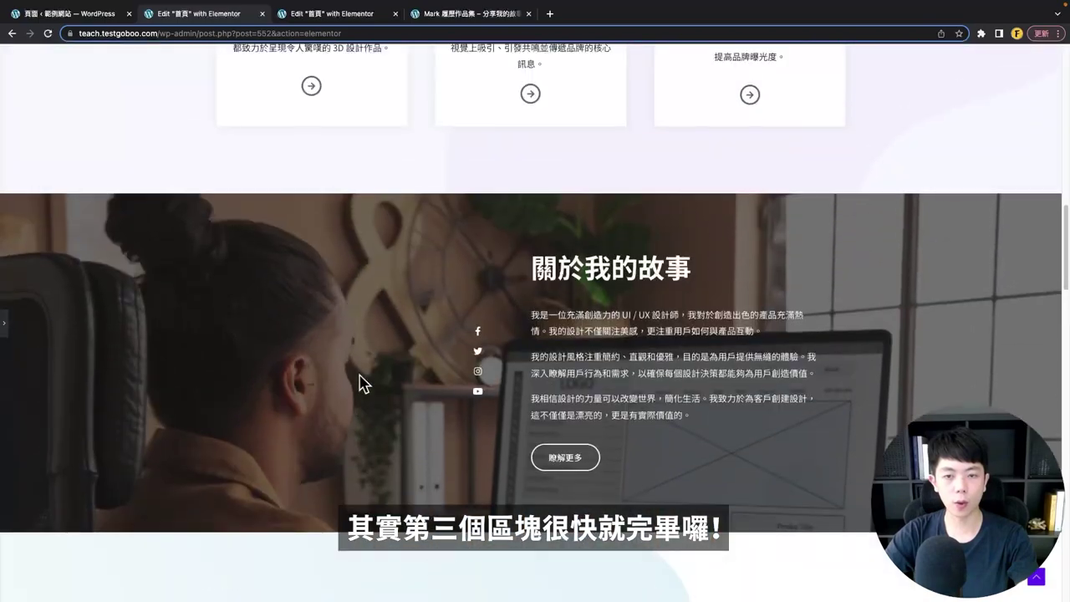
{"action": "left_click", "coordinate": [4, 322]}
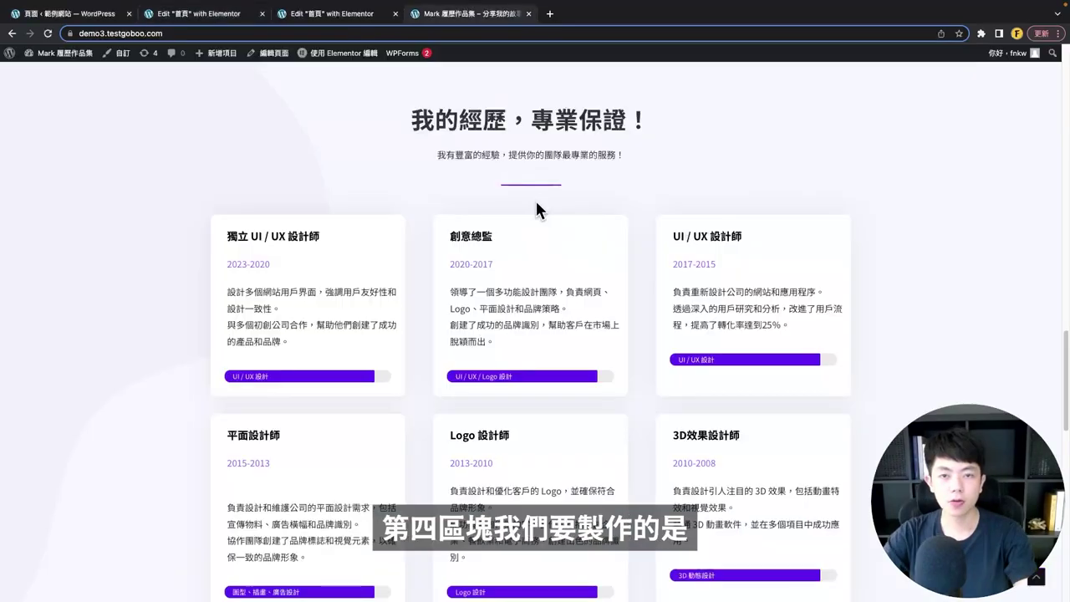
- Review the live 我的經歷 experience cards, then return to the Elementor editor tab
{"action": "left_click_drag", "start_coordinate": [406, 124], "coordinate": [699, 120]}
{"action": "left_click", "coordinate": [308, 113]}
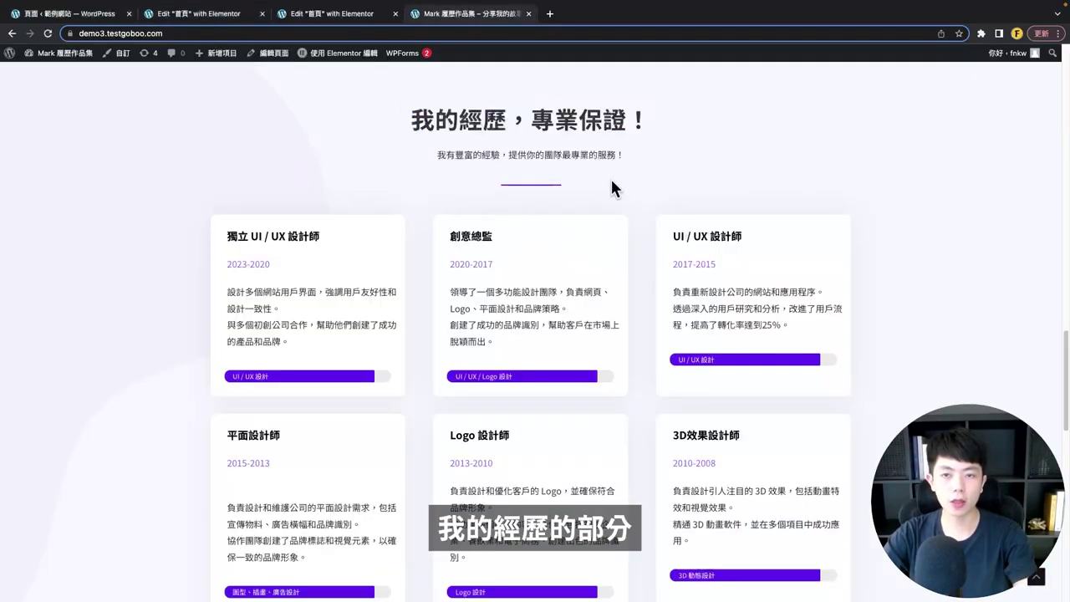
{"action": "scroll", "coordinate": [495, 234], "scroll_direction": "down", "scroll_amount": 1}
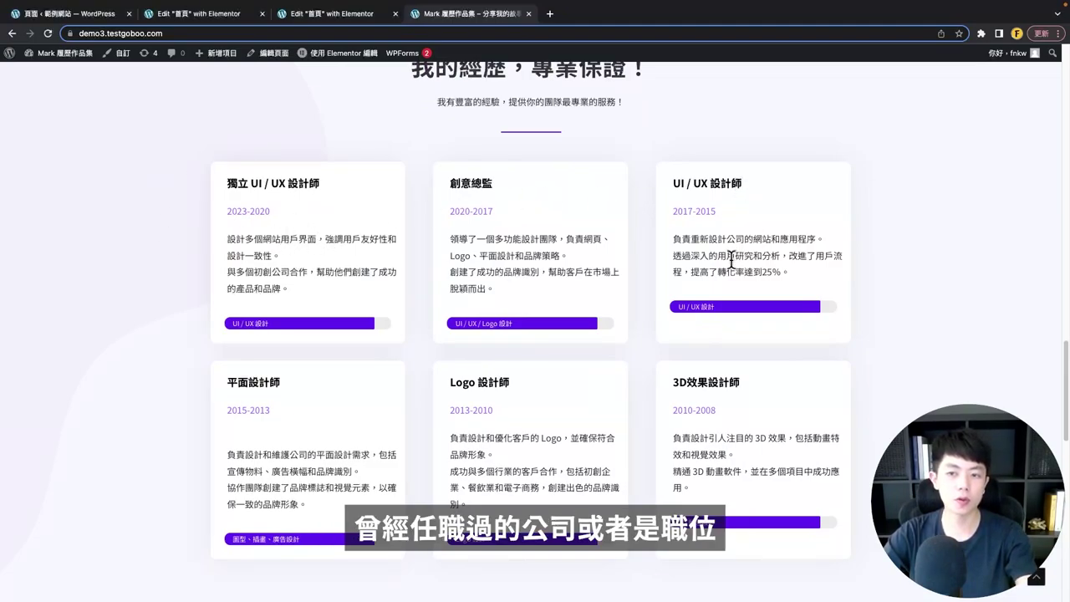
{"action": "left_click_drag", "start_coordinate": [291, 289], "coordinate": [232, 238]}
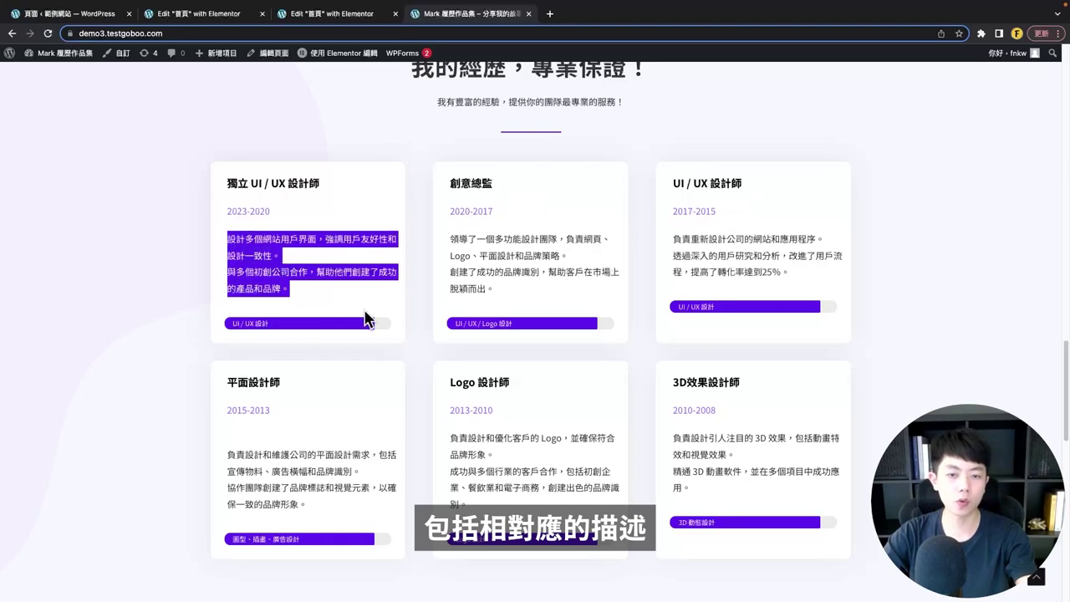
{"action": "left_click", "coordinate": [368, 320]}
{"action": "scroll", "coordinate": [462, 352], "scroll_direction": "up", "scroll_amount": 1}
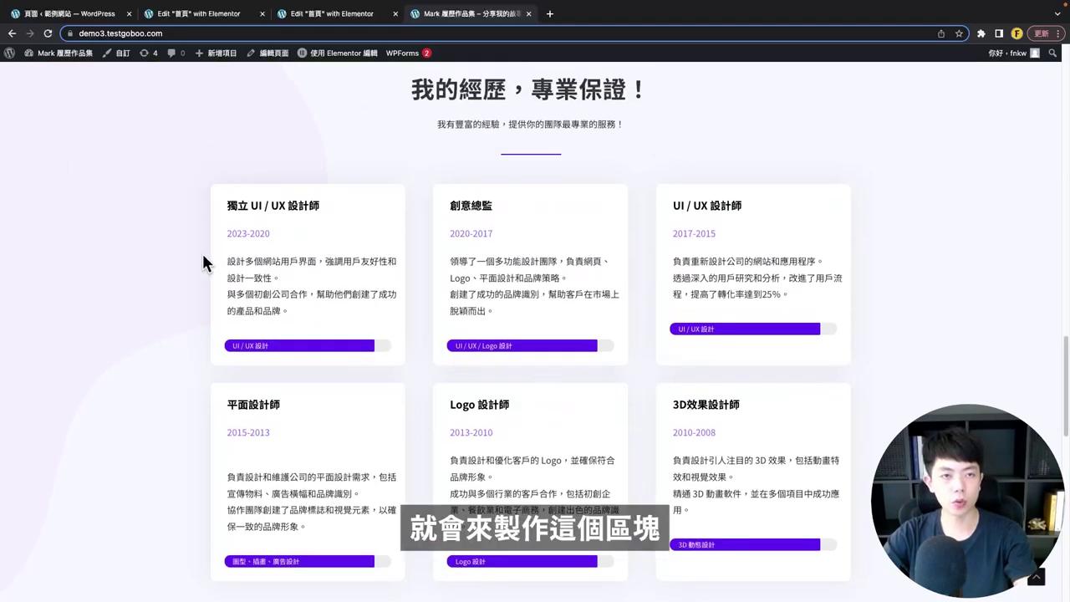
{"action": "left_click", "coordinate": [198, 14]}
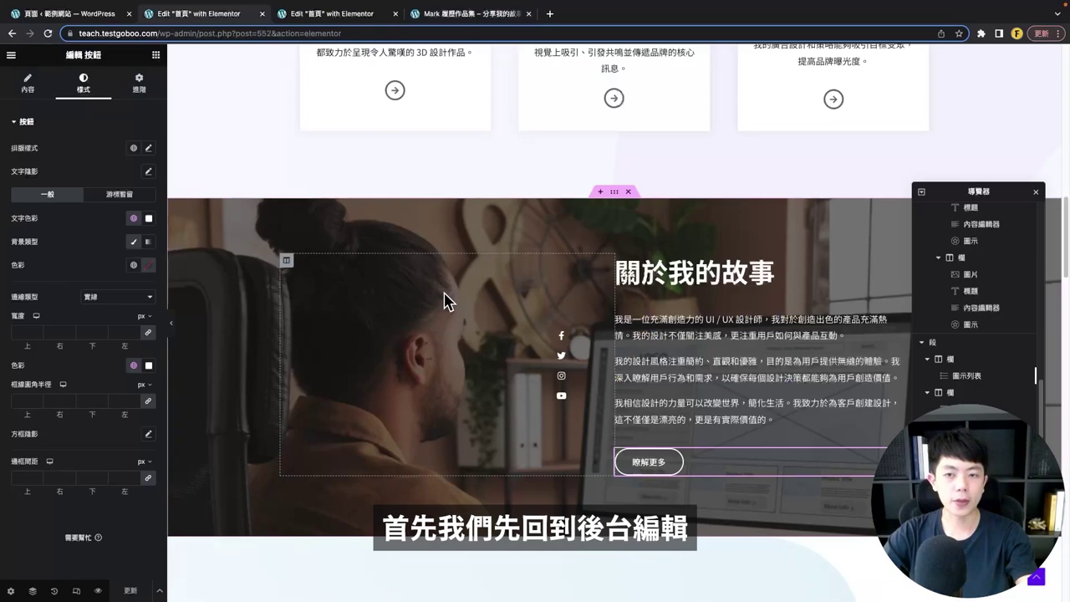
{"action": "scroll", "coordinate": [448, 301], "scroll_direction": "down", "scroll_amount": 4}
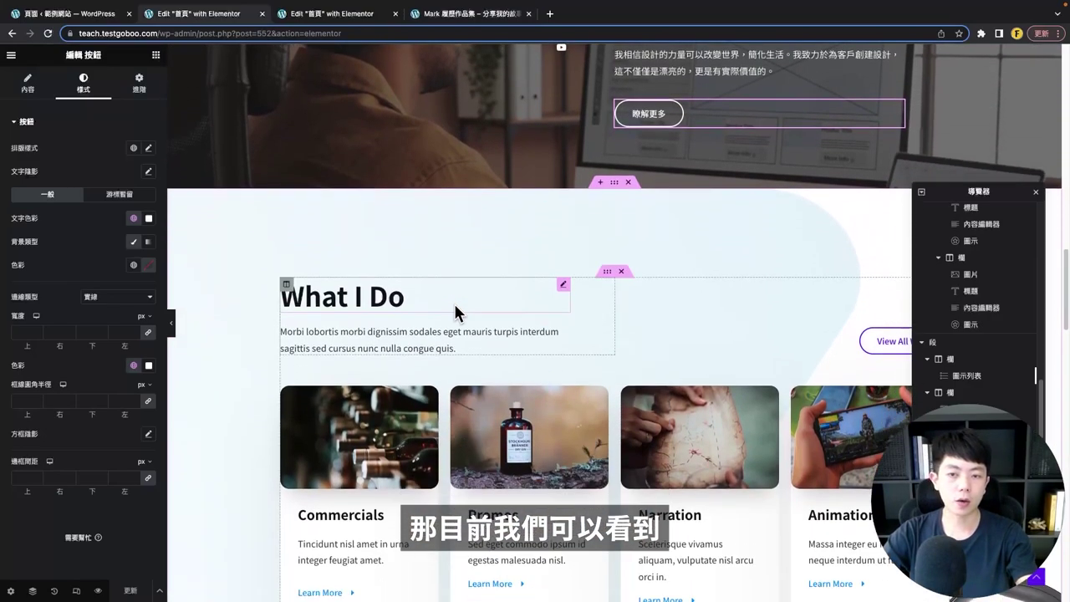
{"action": "scroll", "coordinate": [454, 301], "scroll_direction": "down", "scroll_amount": 12}
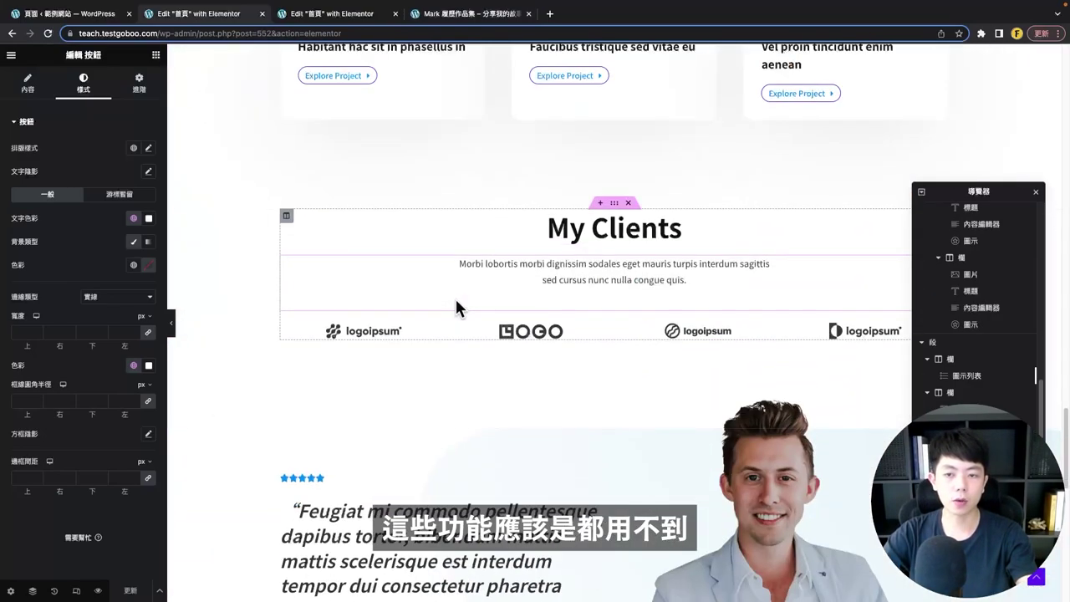
{"action": "scroll", "coordinate": [455, 302], "scroll_direction": "down", "scroll_amount": 2}
{"action": "scroll", "coordinate": [458, 306], "scroll_direction": "up", "scroll_amount": 10}
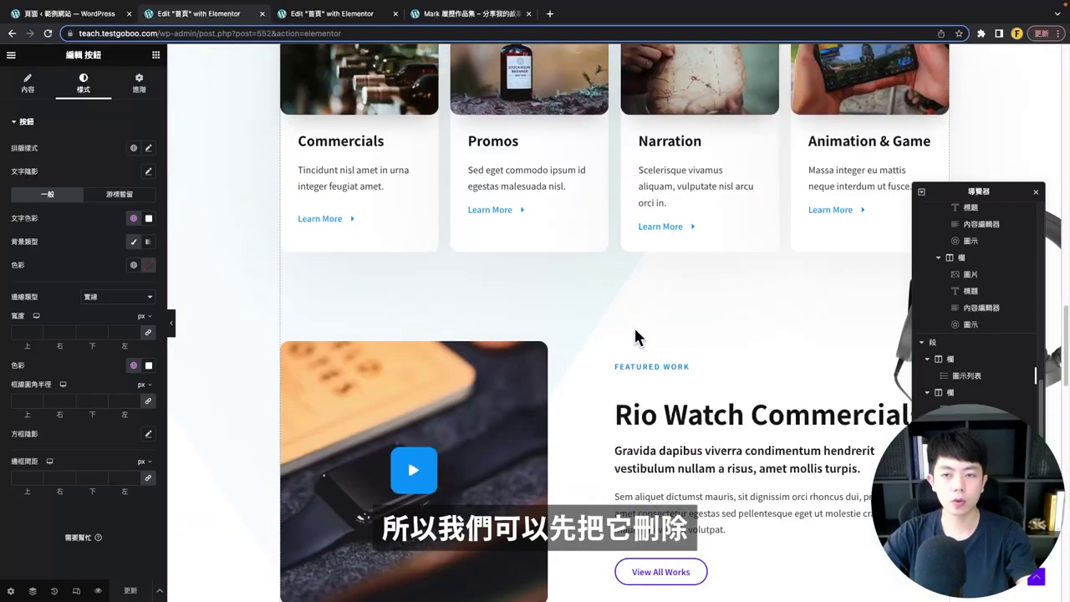
{"action": "scroll", "coordinate": [635, 330], "scroll_direction": "up", "scroll_amount": 4}
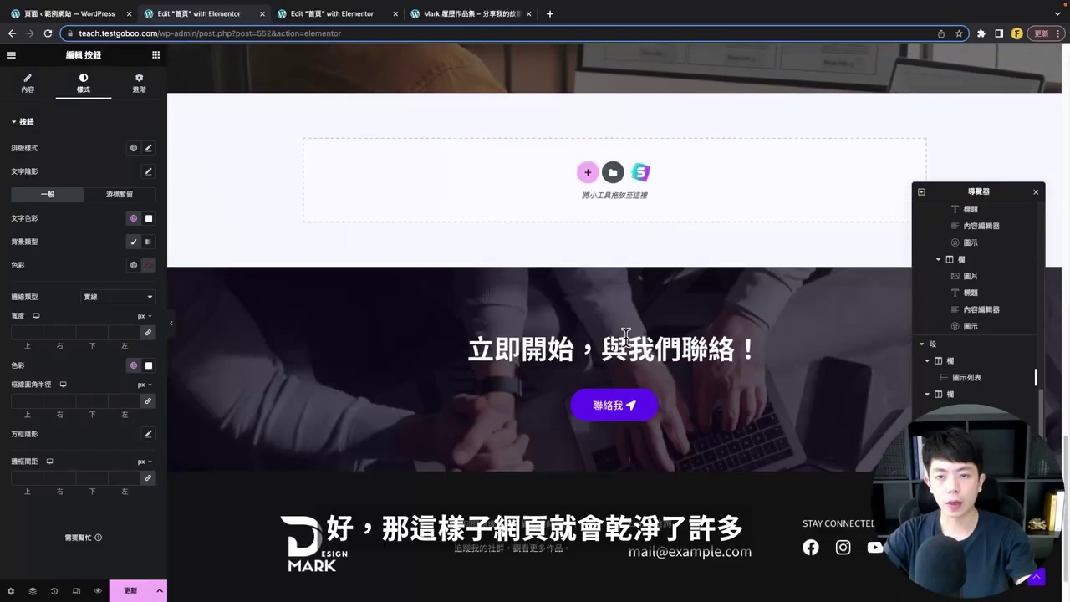
{"action": "scroll", "coordinate": [492, 220], "scroll_direction": "up", "scroll_amount": 3}
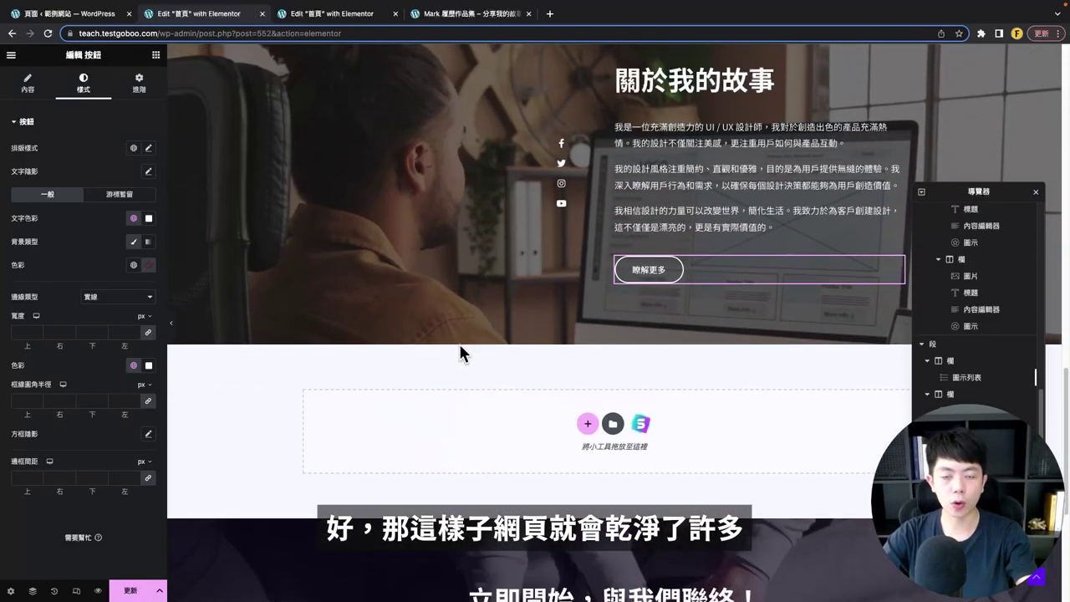
{"action": "scroll", "coordinate": [460, 343], "scroll_direction": "up", "scroll_amount": 6}
{"action": "scroll", "coordinate": [533, 254], "scroll_direction": "up", "scroll_amount": 2}
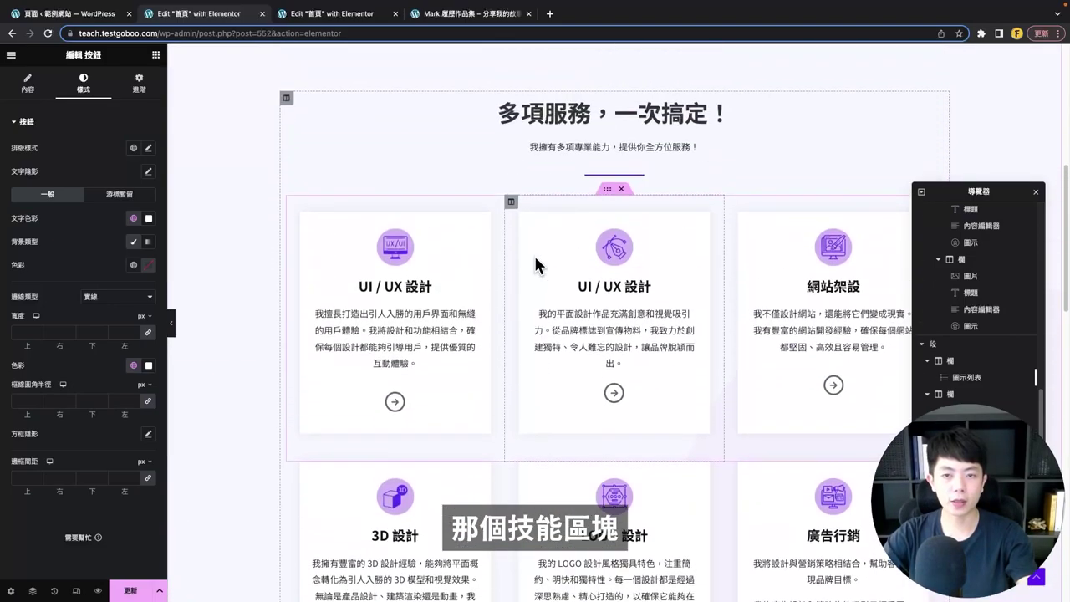
{"action": "scroll", "coordinate": [532, 260], "scroll_direction": "up", "scroll_amount": 1}
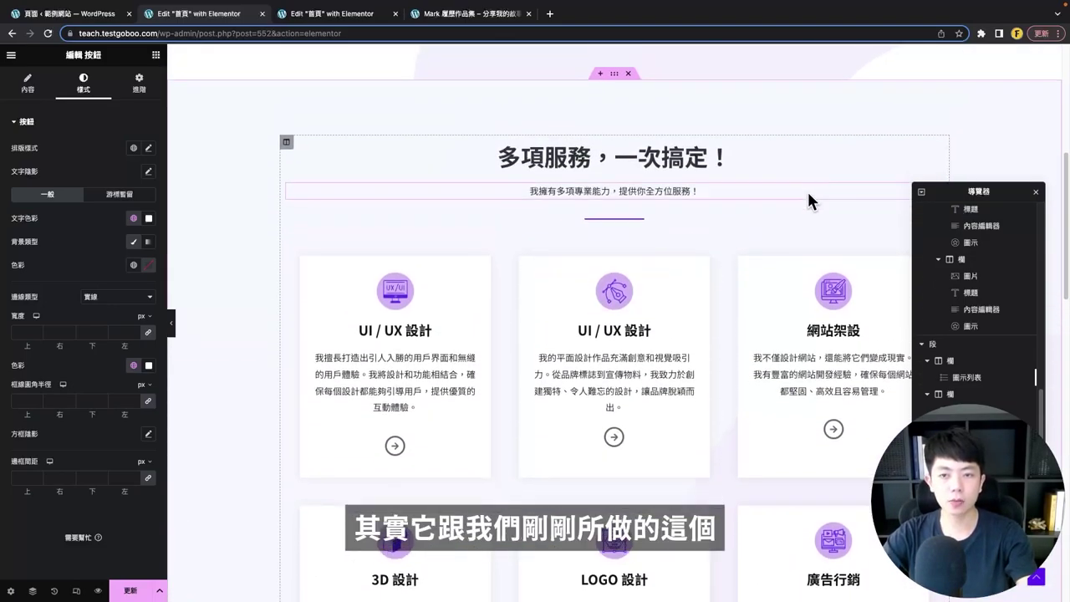
{"action": "scroll", "coordinate": [454, 100], "scroll_direction": "down", "scroll_amount": 1}
{"action": "scroll", "coordinate": [649, 179], "scroll_direction": "down", "scroll_amount": 4}
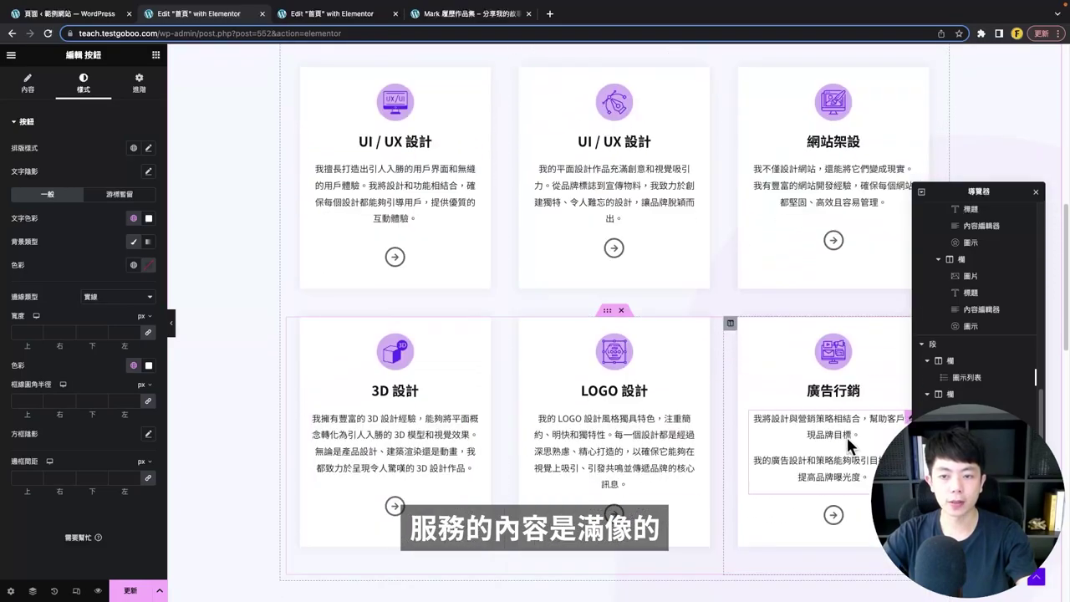
{"action": "scroll", "coordinate": [671, 262], "scroll_direction": "up", "scroll_amount": 7}
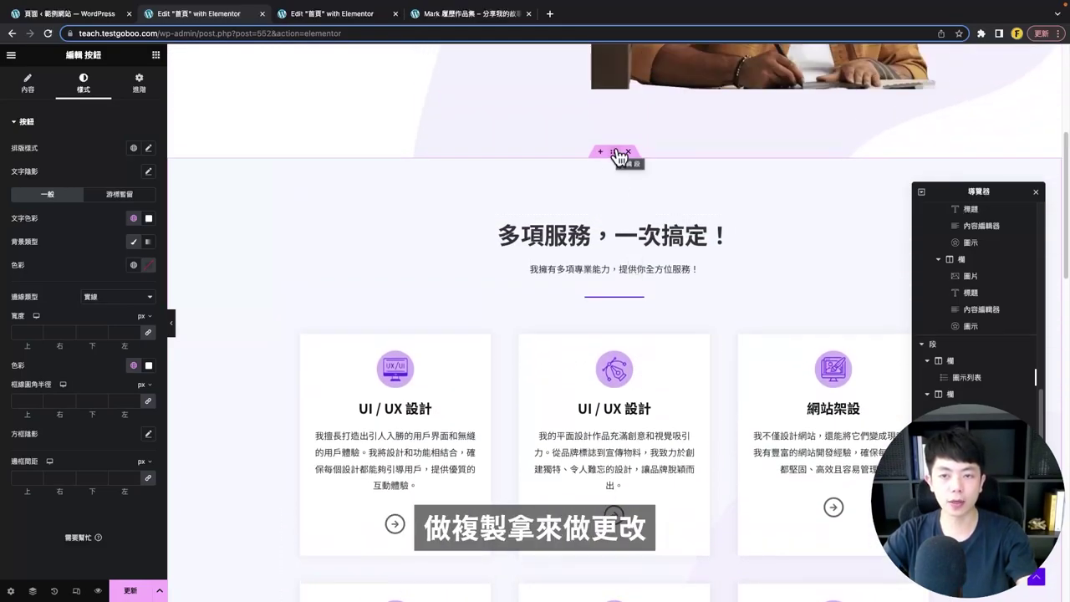
- Duplicate the 多項服務，一次搞定！ services section with 再製
{"action": "left_click", "coordinate": [619, 155]}
{"action": "right_click", "coordinate": [619, 157]}
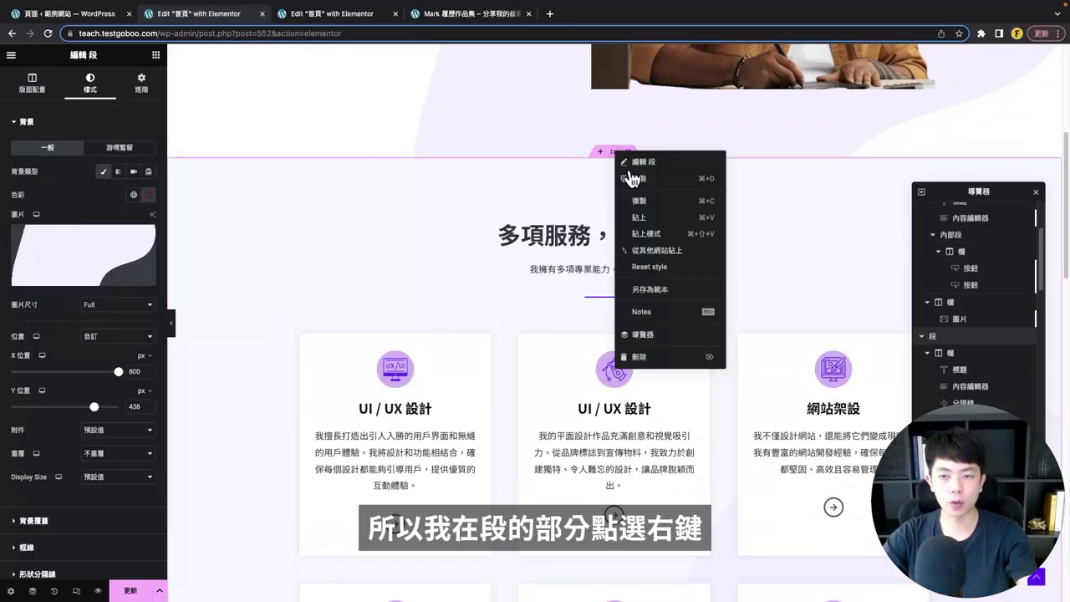
{"action": "left_click", "coordinate": [639, 178]}
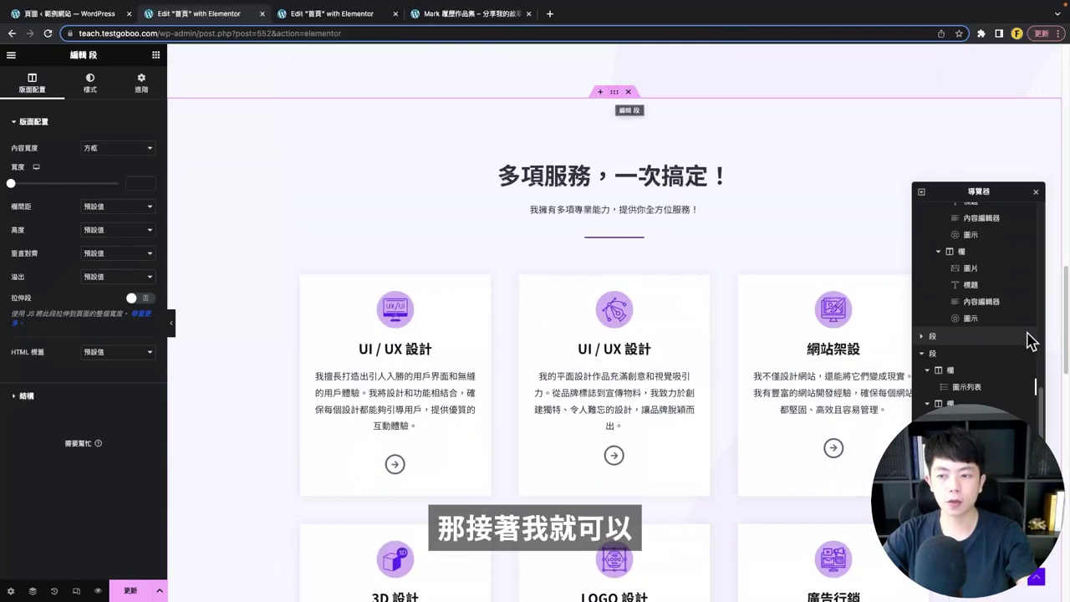
- Move the copied section in the Navigator so it sits below 關於我的故事
{"action": "left_click", "coordinate": [923, 360]}
{"action": "left_click_drag", "start_coordinate": [967, 194], "coordinate": [950, 176]}
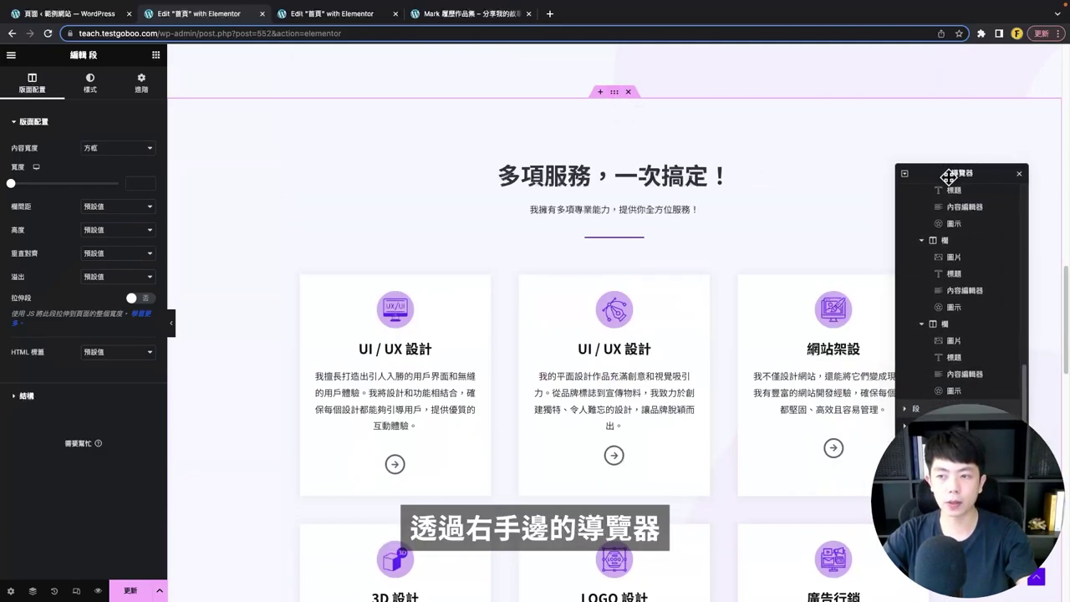
{"action": "mouse_move", "coordinate": [924, 411]}
{"action": "left_mouse_down"}
{"action": "mouse_move", "coordinate": [937, 409]}
{"action": "mouse_move", "coordinate": [926, 409]}
{"action": "left_mouse_up"}
{"action": "scroll", "coordinate": [629, 189], "scroll_direction": "down", "scroll_amount": 7}
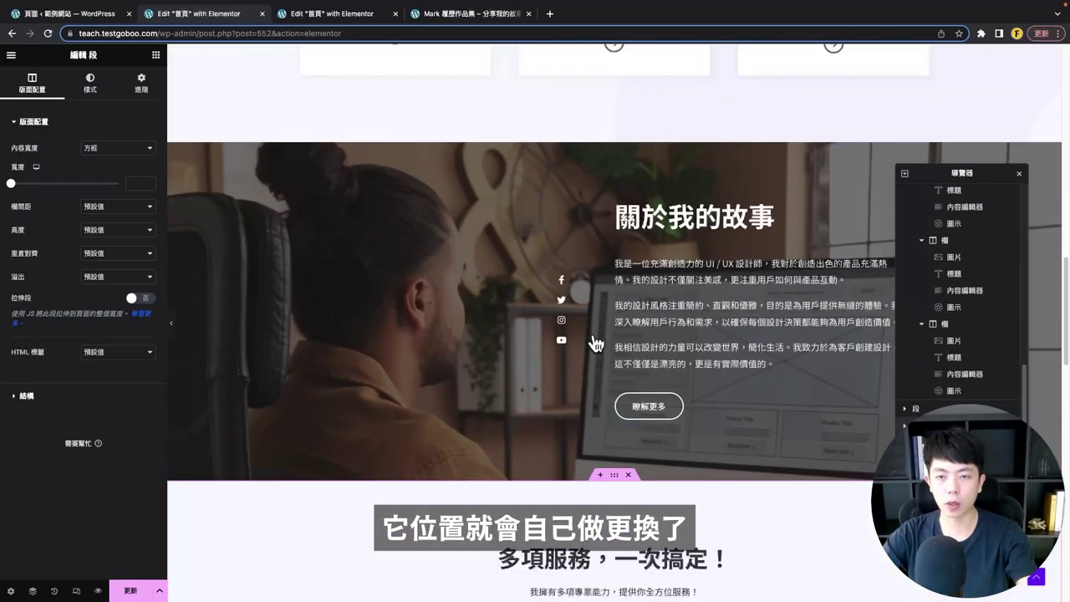
{"action": "mouse_move", "coordinate": [616, 205]}
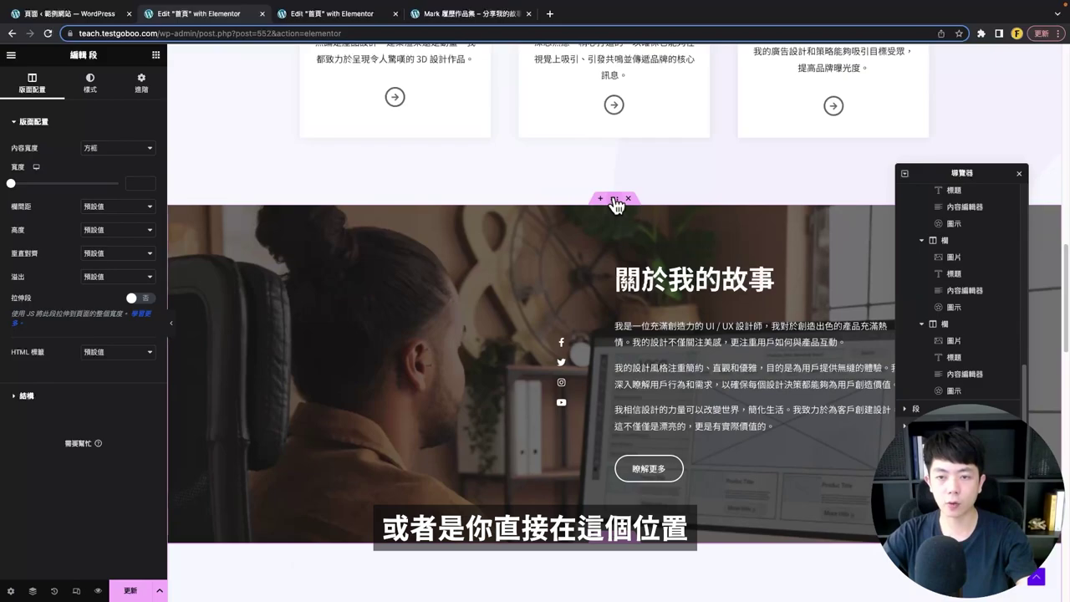
{"action": "left_click_drag", "start_coordinate": [616, 205], "coordinate": [582, 160]}
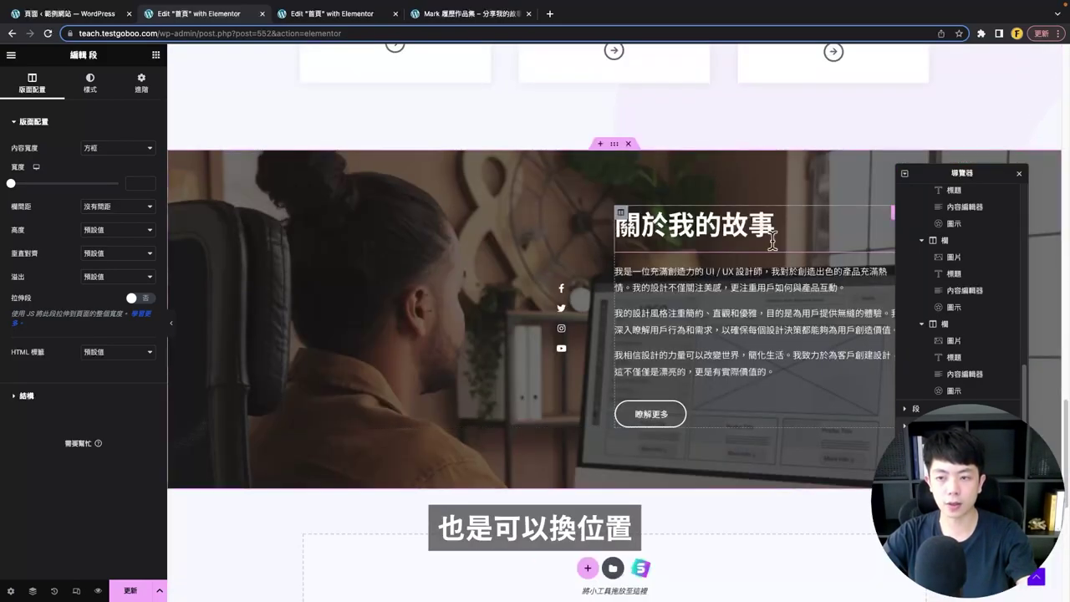
{"action": "mouse_move", "coordinate": [937, 408]}
{"action": "left_mouse_down"}
{"action": "mouse_move", "coordinate": [937, 394]}
{"action": "mouse_move", "coordinate": [937, 407]}
{"action": "left_mouse_up"}
{"action": "scroll", "coordinate": [633, 243], "scroll_direction": "up", "scroll_amount": 10}
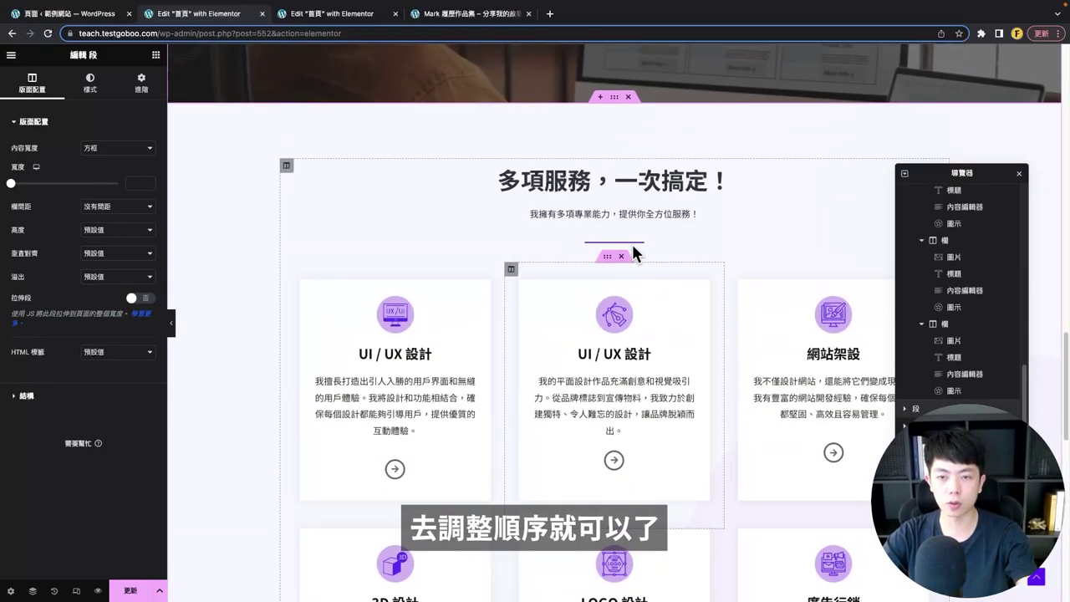
{"action": "scroll", "coordinate": [615, 245], "scroll_direction": "down", "scroll_amount": 3}
{"action": "scroll", "coordinate": [615, 245], "scroll_direction": "down", "scroll_amount": 2}
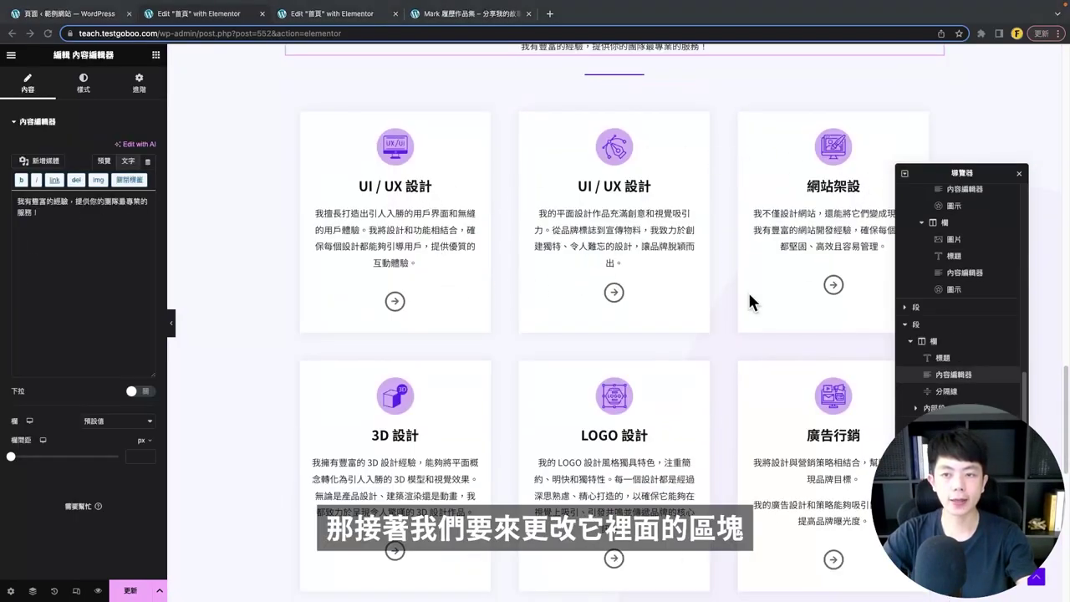
- Delete the UX/UI icon image from the first card
{"action": "left_click", "coordinate": [415, 148]}
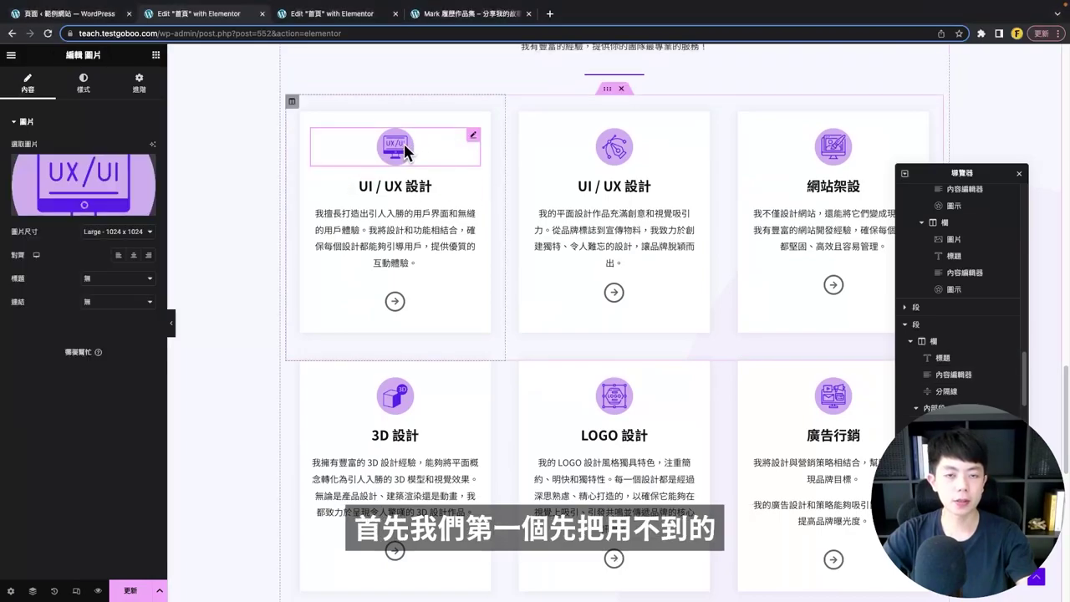
{"action": "right_click", "coordinate": [405, 147]}
{"action": "left_click", "coordinate": [443, 381]}
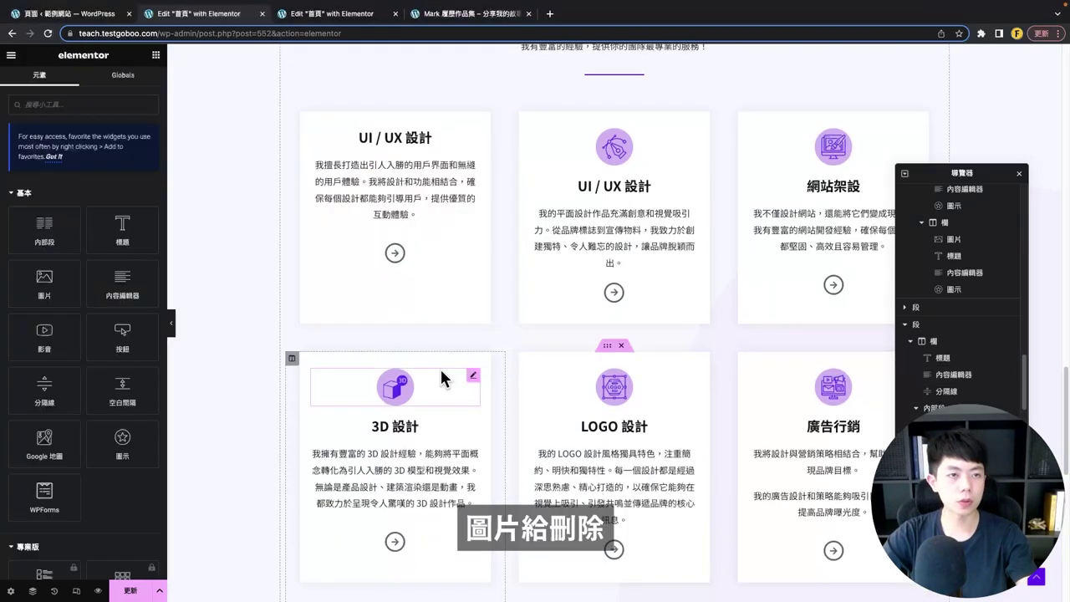
- Left-align the UI / UX 設計 heading and set it to 文字色 global colour at 24px
{"action": "left_click", "coordinate": [401, 137]}
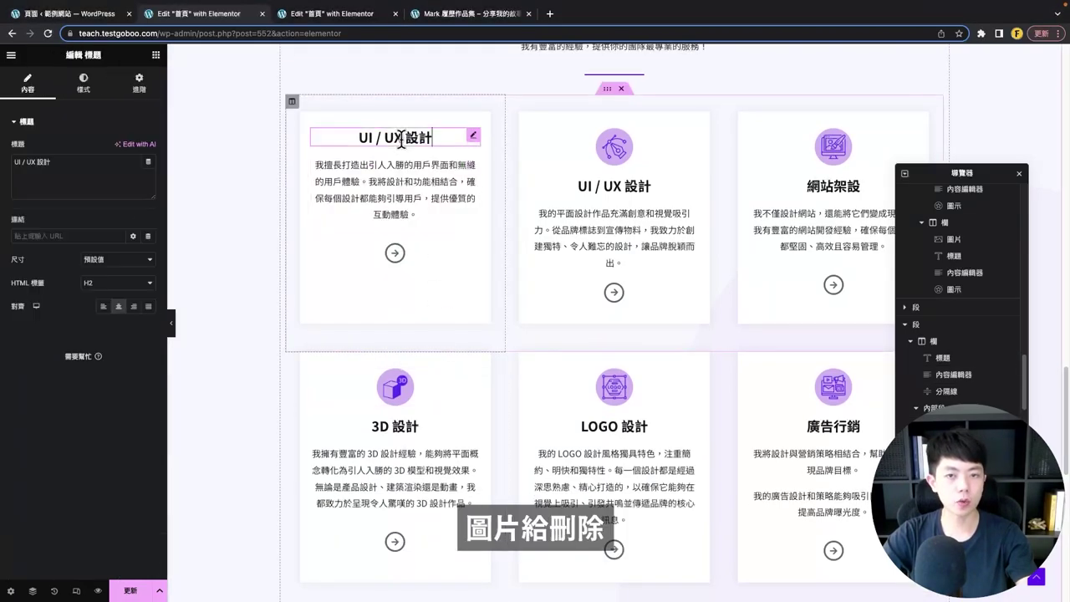
{"action": "left_click", "coordinate": [102, 308]}
{"action": "left_click", "coordinate": [83, 82]}
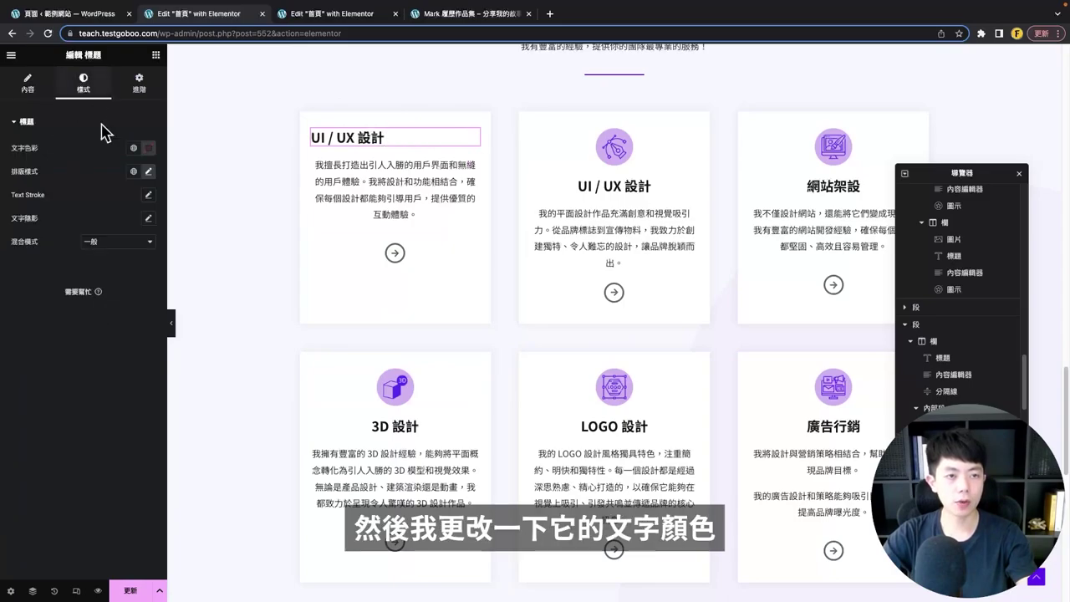
{"action": "left_click", "coordinate": [134, 149]}
{"action": "scroll", "coordinate": [89, 284], "scroll_direction": "down", "scroll_amount": 3}
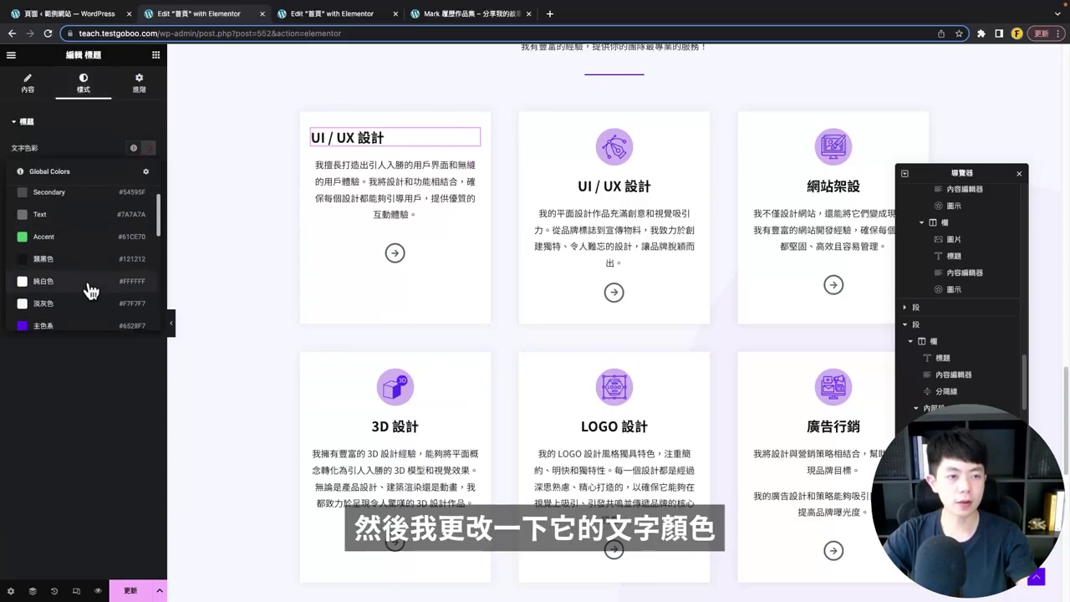
{"action": "left_click", "coordinate": [44, 281]}
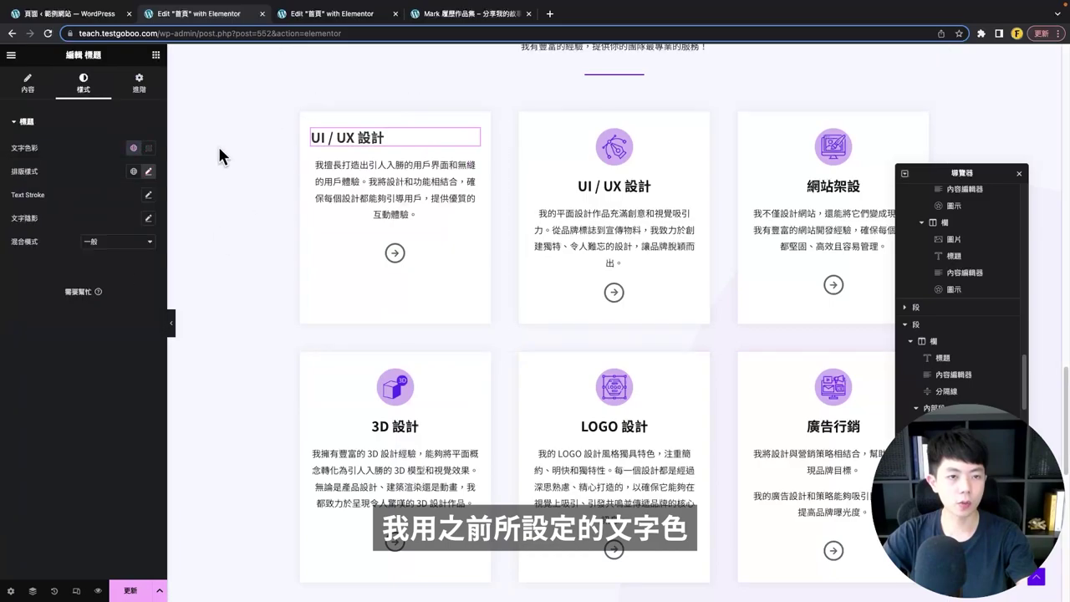
{"action": "left_click", "coordinate": [149, 170]}
{"action": "left_click", "coordinate": [139, 261]}
{"action": "type", "text": "24"}
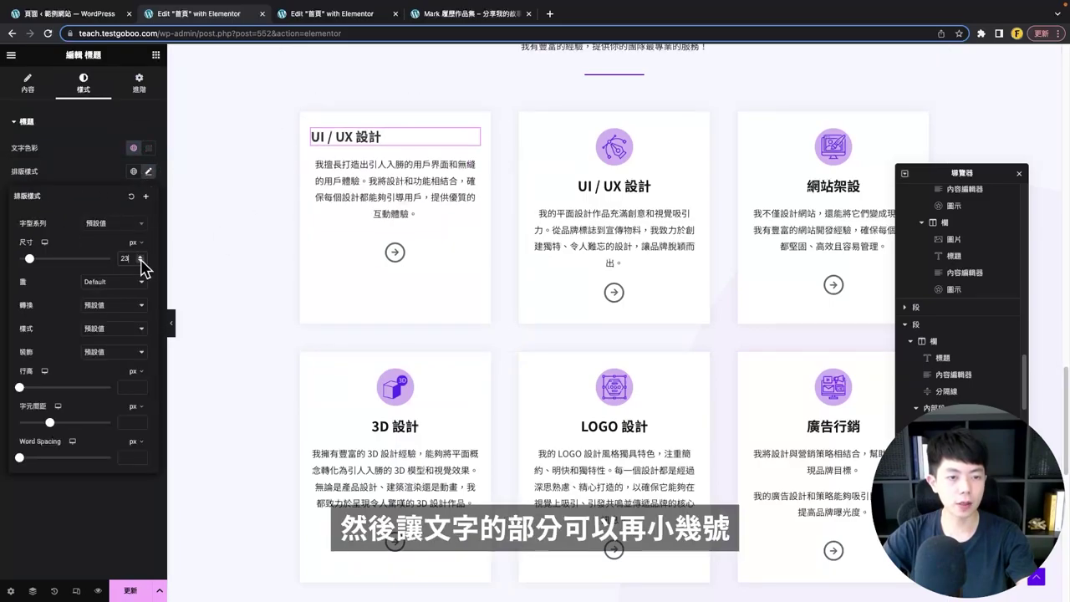
- Left-align the card's paragraph and add a new heading under UI / UX 設計
{"action": "left_click", "coordinate": [352, 194]}
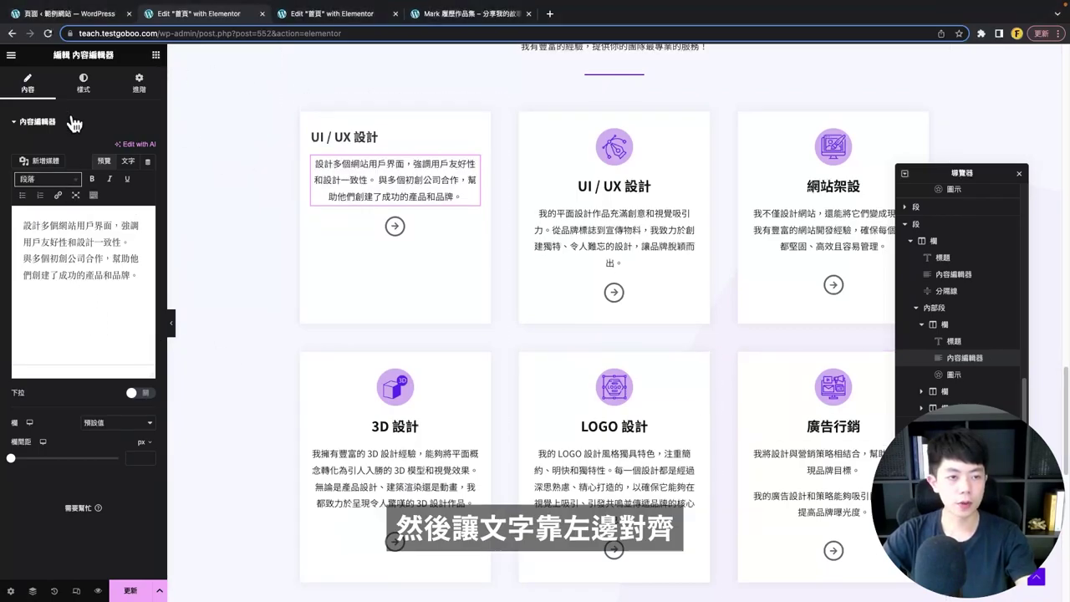
{"action": "left_click", "coordinate": [81, 87]}
{"action": "left_click", "coordinate": [101, 149]}
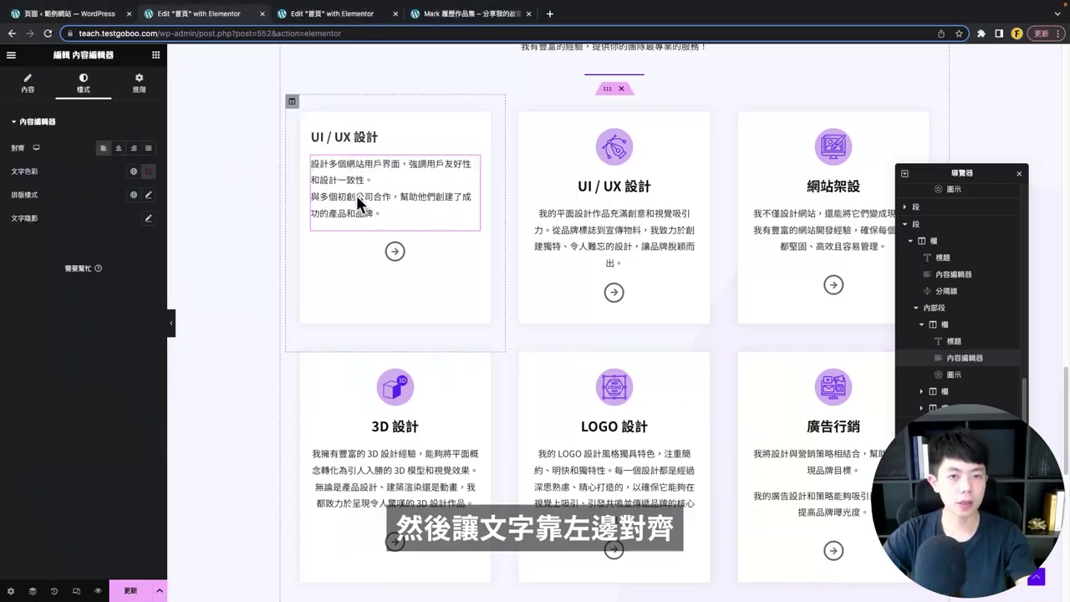
{"action": "left_click", "coordinate": [156, 55]}
{"action": "left_click_drag", "start_coordinate": [120, 237], "coordinate": [377, 167]}
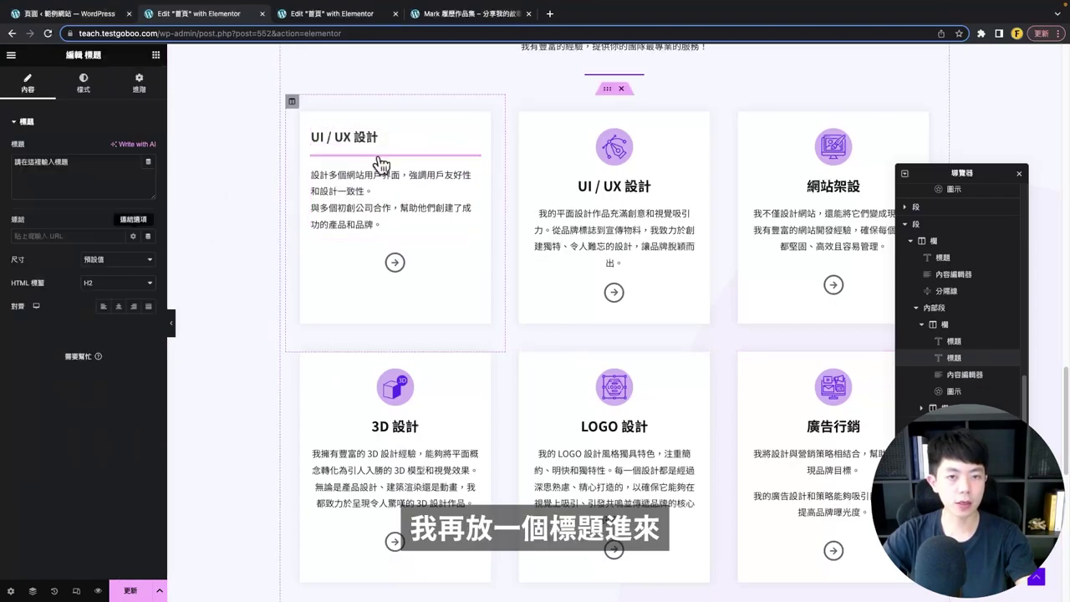
- Give the new heading a 16px font size and a span HTML tag
{"action": "left_click", "coordinate": [87, 88]}
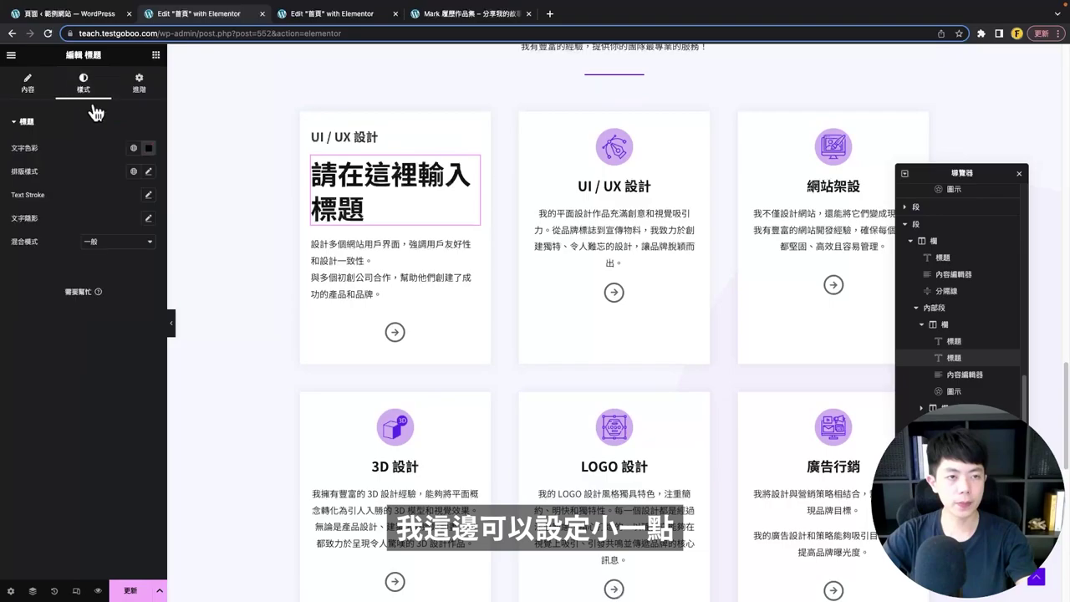
{"action": "left_click", "coordinate": [149, 170]}
{"action": "left_click", "coordinate": [132, 259]}
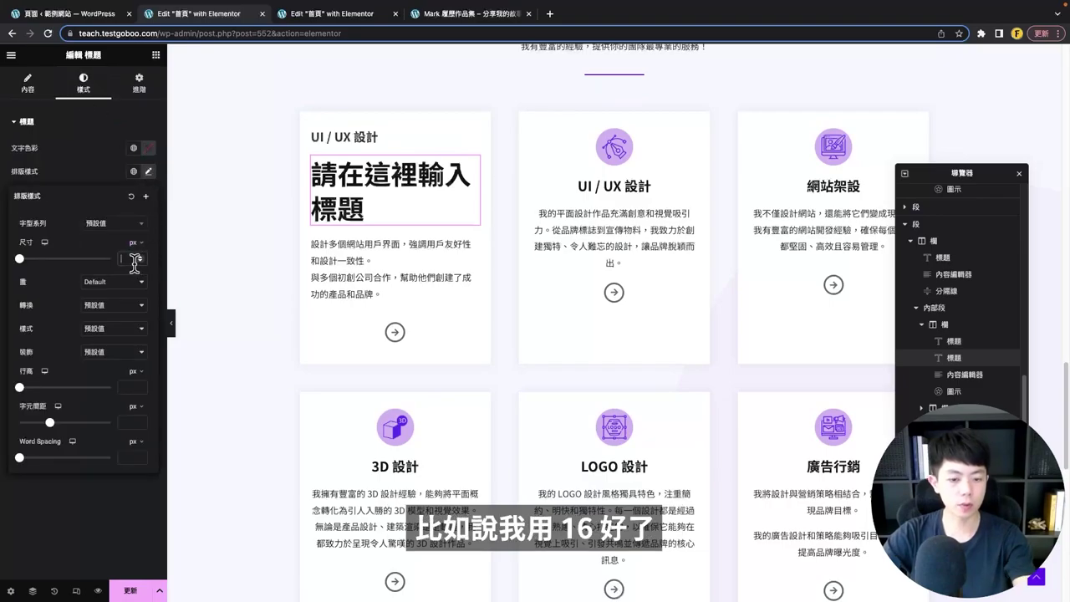
{"action": "type", "text": "16"}
{"action": "left_click", "coordinate": [30, 87]}
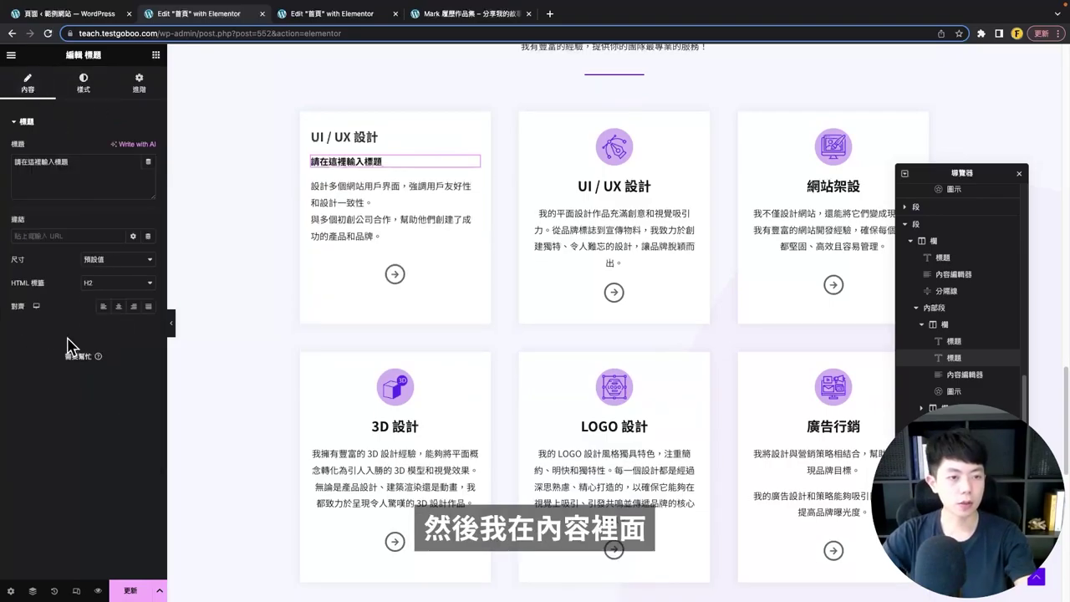
{"action": "left_click", "coordinate": [107, 285]}
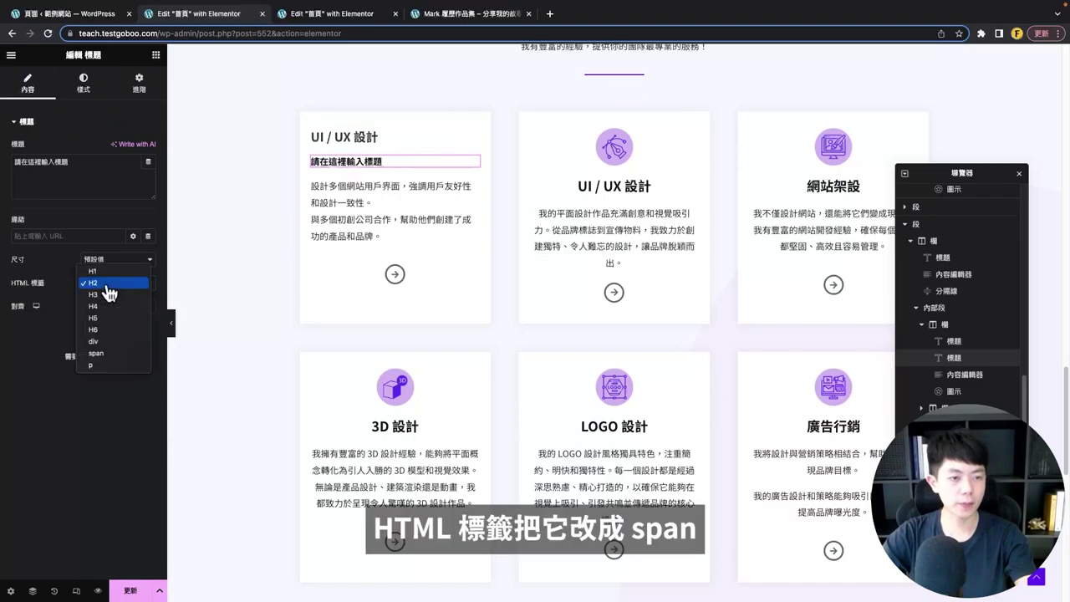
{"action": "left_click", "coordinate": [118, 358]}
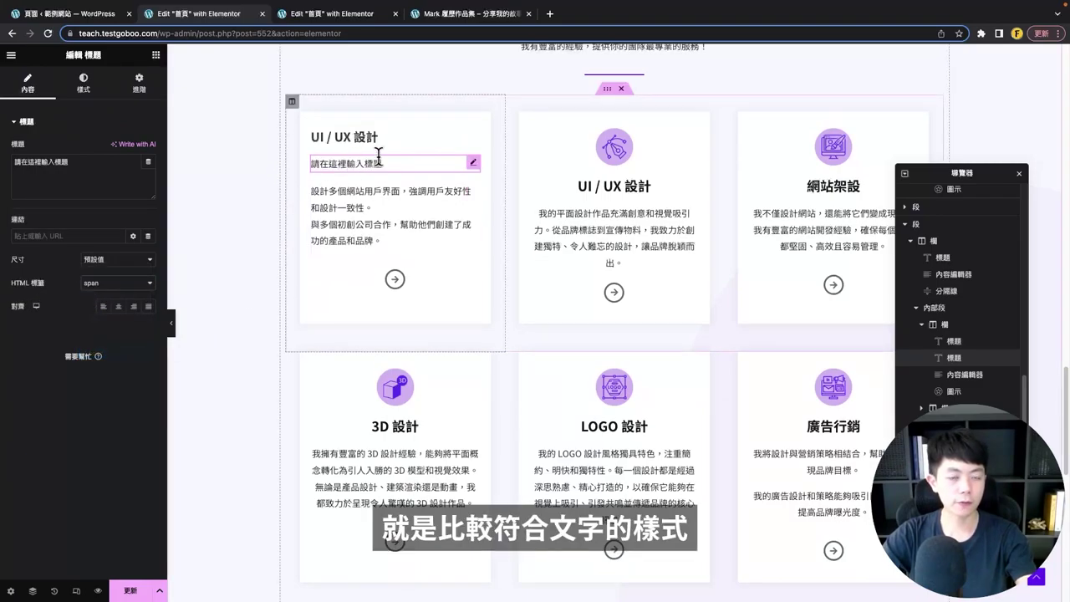
- Colour the new heading purple from the global colours
{"action": "left_click", "coordinate": [102, 84]}
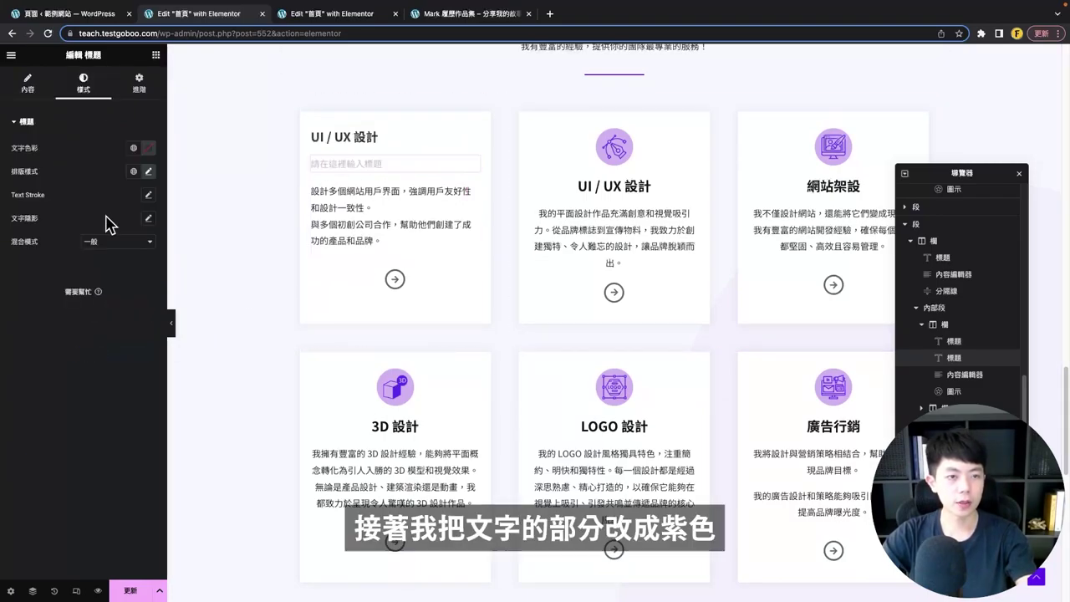
{"action": "left_click", "coordinate": [133, 172]}
{"action": "left_click", "coordinate": [134, 151]}
{"action": "scroll", "coordinate": [86, 318], "scroll_direction": "down", "scroll_amount": 5}
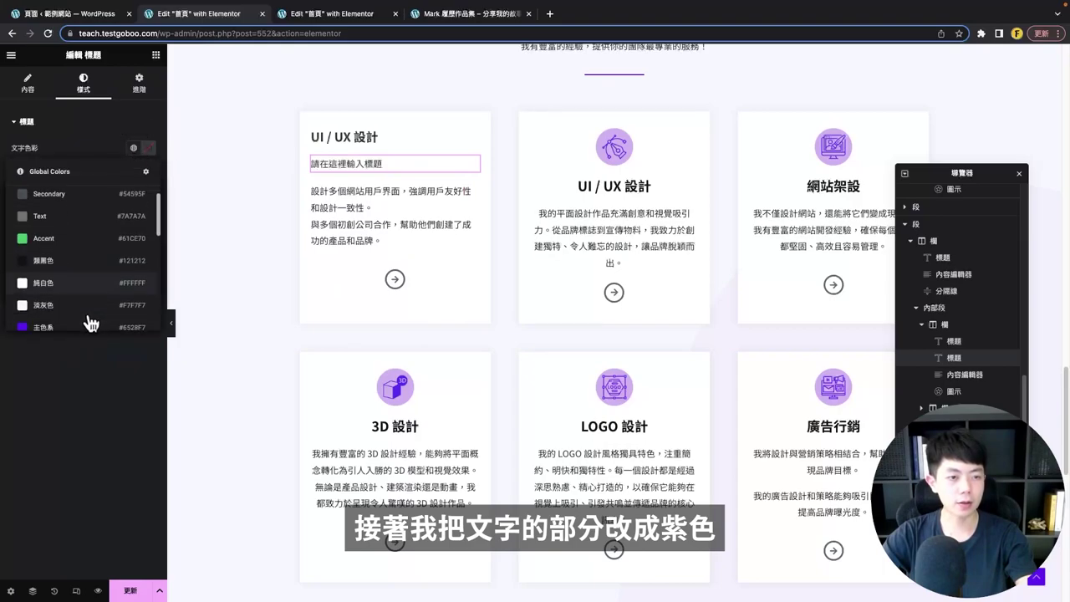
{"action": "left_click", "coordinate": [83, 290]}
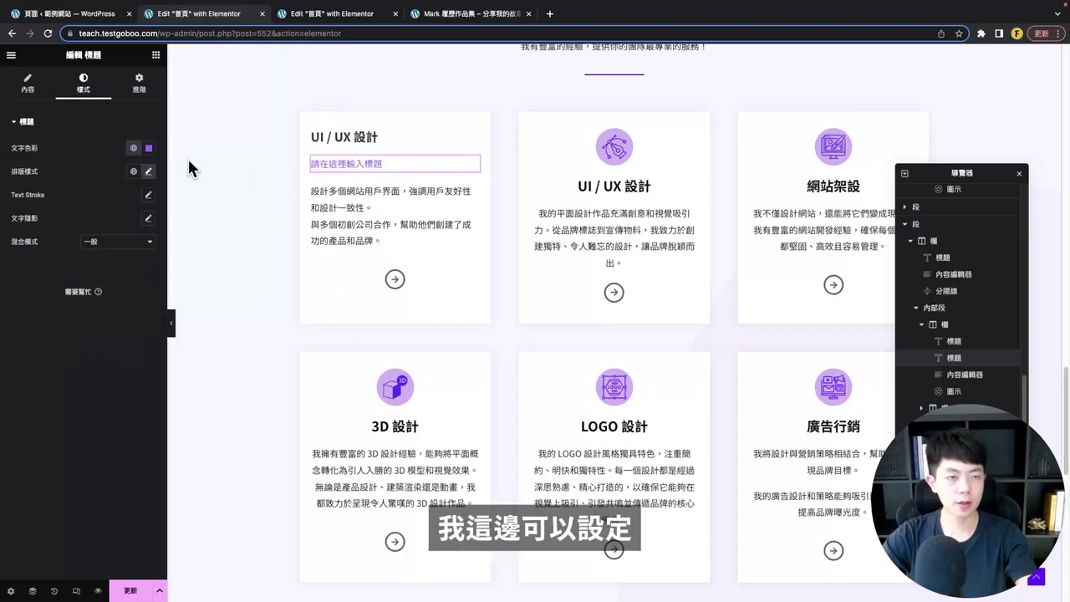
- Change the subheading text to 2013-2016
{"action": "left_click", "coordinate": [29, 83]}
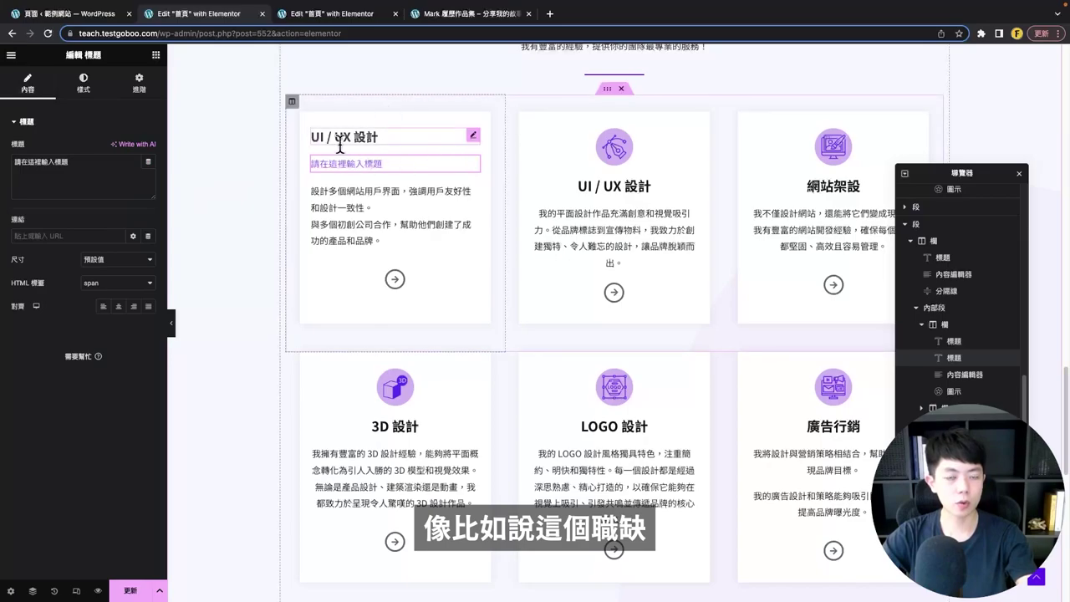
{"action": "left_click", "coordinate": [101, 178]}
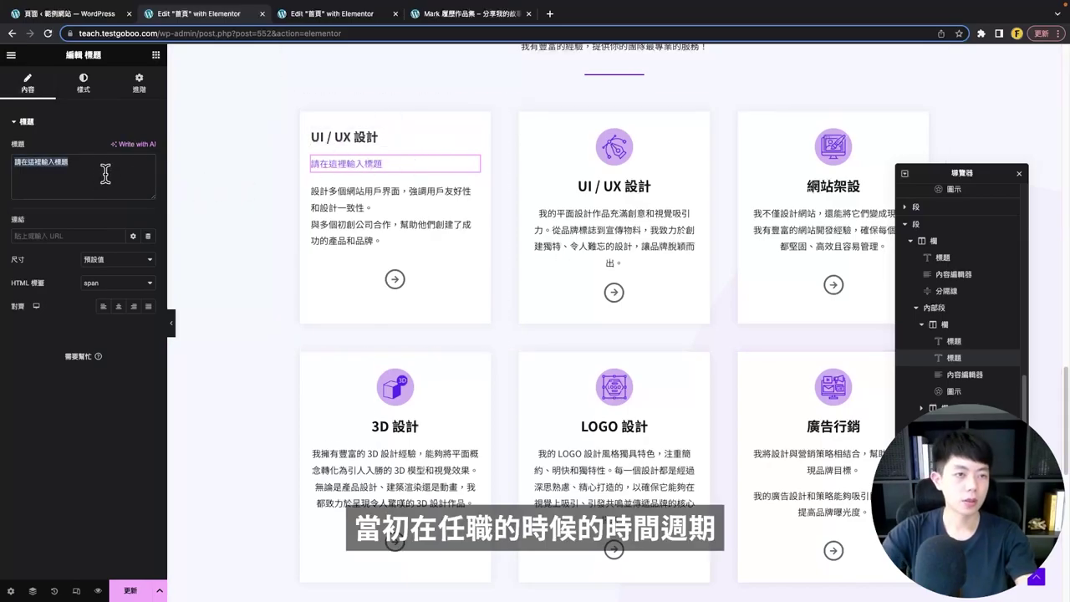
{"action": "type", "text": "2023"}
{"action": "key", "text": "BackSpace"}
{"action": "key", "text": "BackSpace"}
{"action": "type", "text": "13-"}
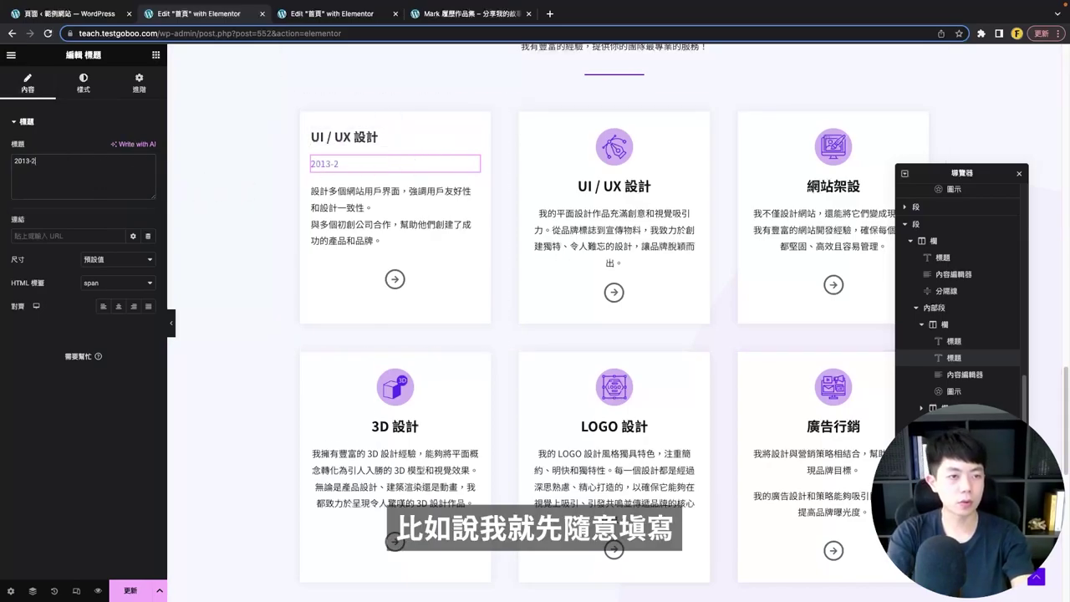
{"action": "type", "text": "2016"}
- Set the 2013-2016 subheading's font weight to Bold
{"action": "left_click", "coordinate": [83, 81]}
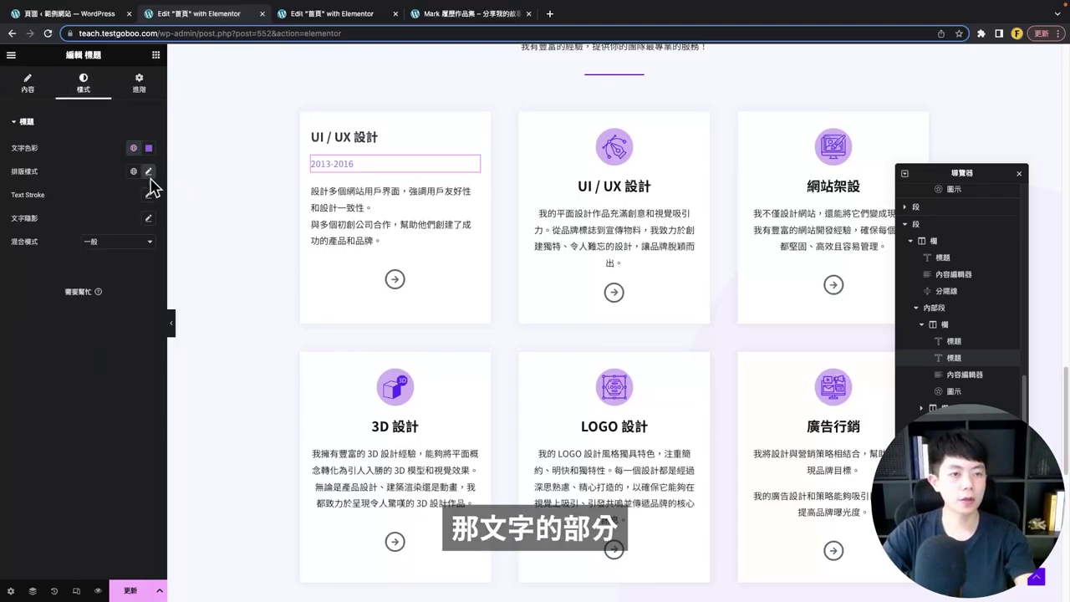
{"action": "left_click", "coordinate": [148, 171]}
{"action": "left_click", "coordinate": [121, 288]}
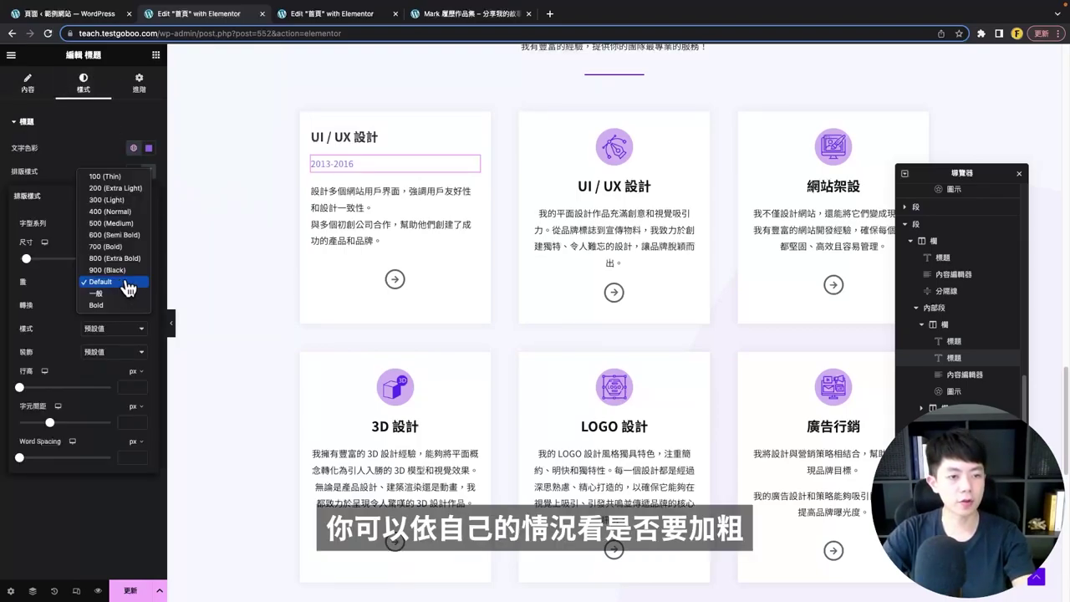
{"action": "left_click", "coordinate": [106, 259]}
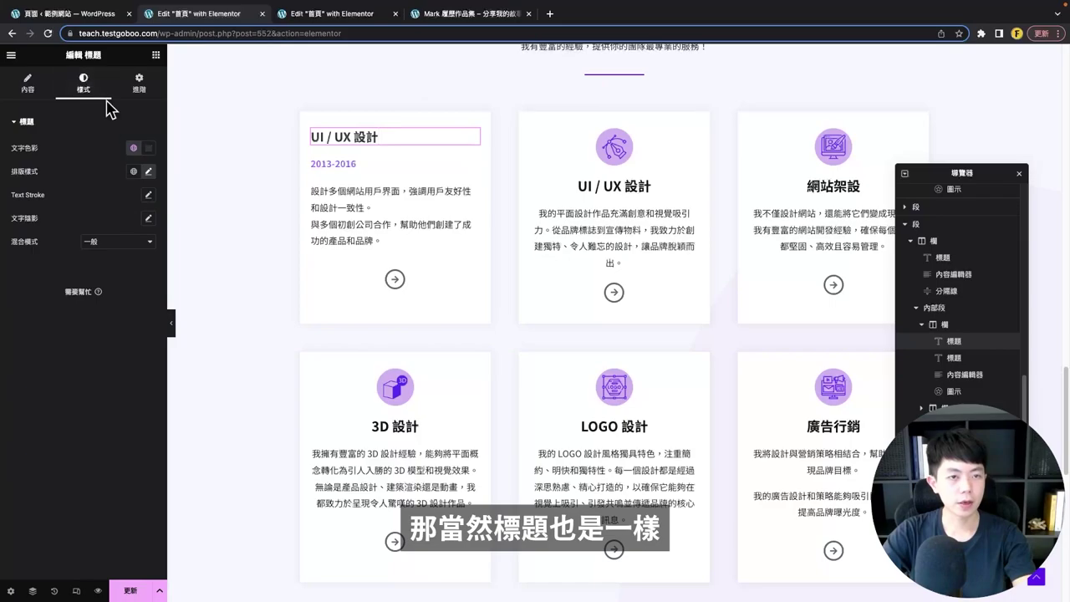
{"action": "left_click", "coordinate": [152, 172]}
{"action": "left_click", "coordinate": [354, 268]}
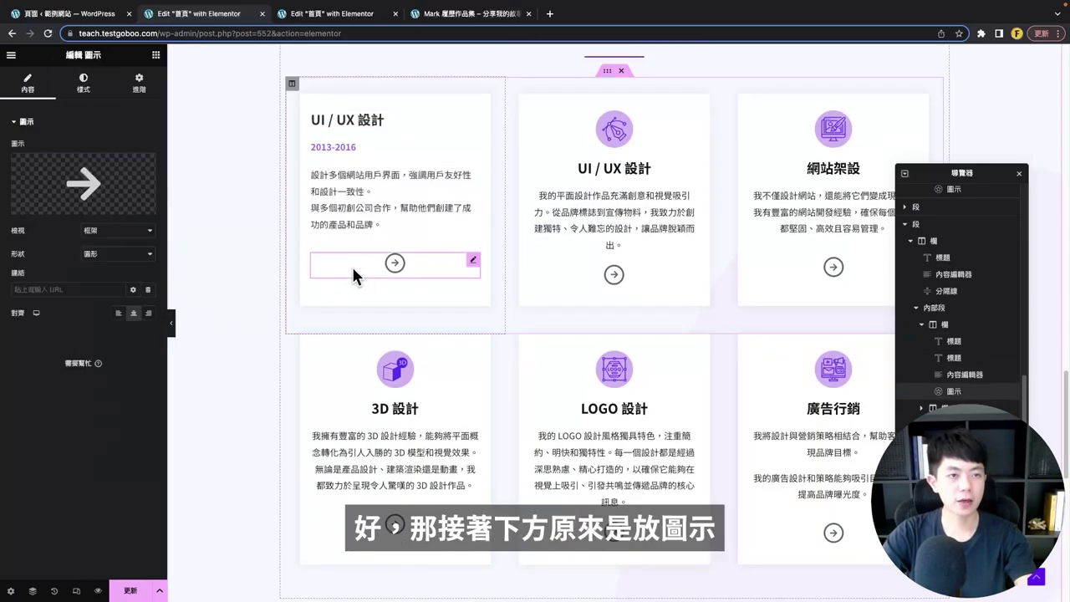
- Delete the arrow icon and drop a Progress Bar widget in its place
{"action": "right_click", "coordinate": [352, 266]}
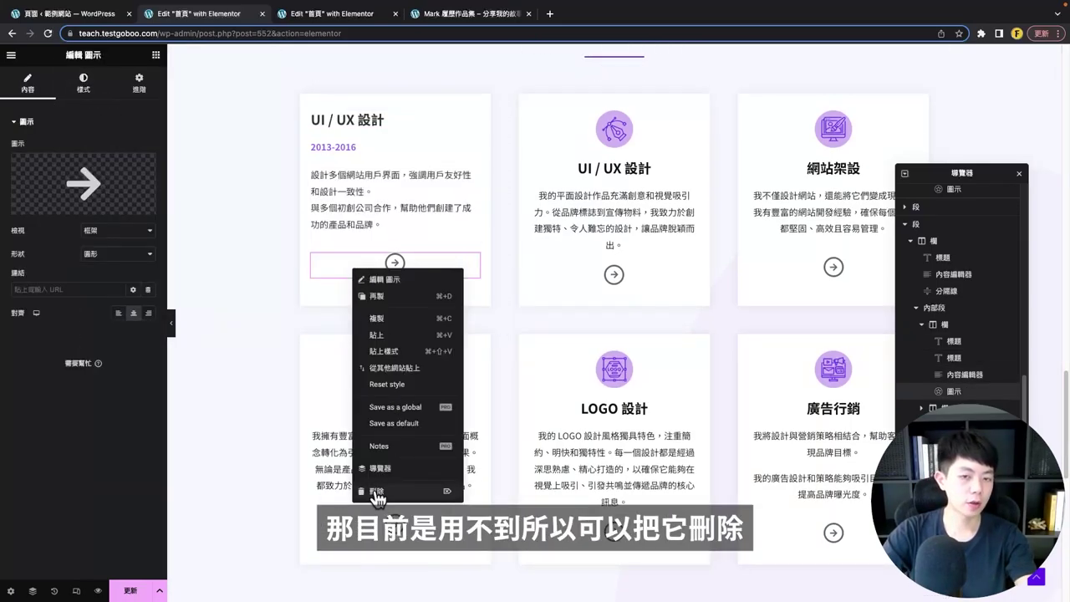
{"action": "left_click", "coordinate": [377, 492]}
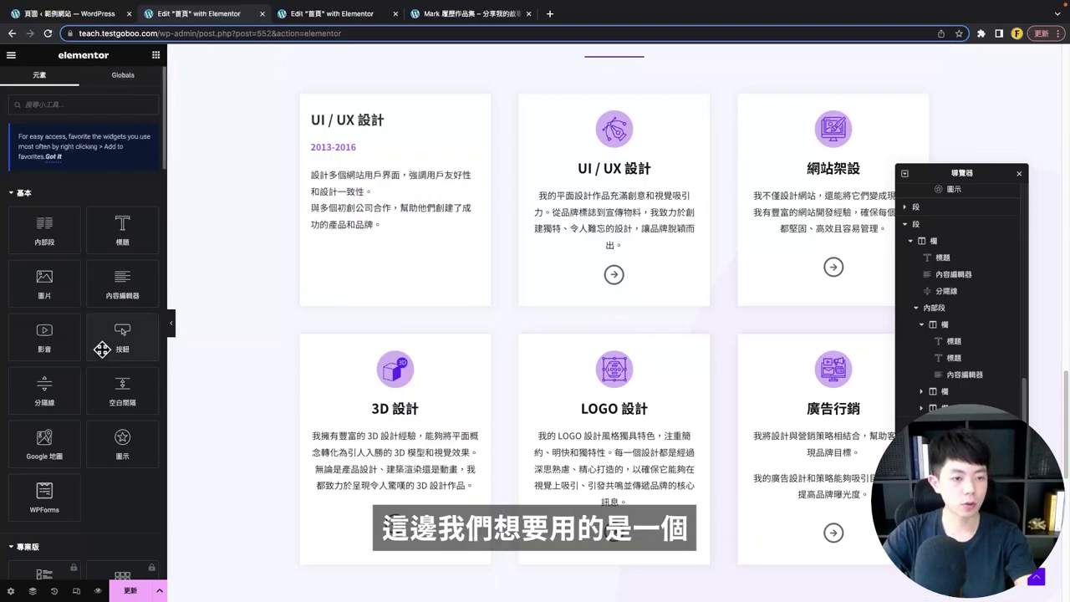
{"action": "scroll", "coordinate": [76, 289], "scroll_direction": "down", "scroll_amount": 10}
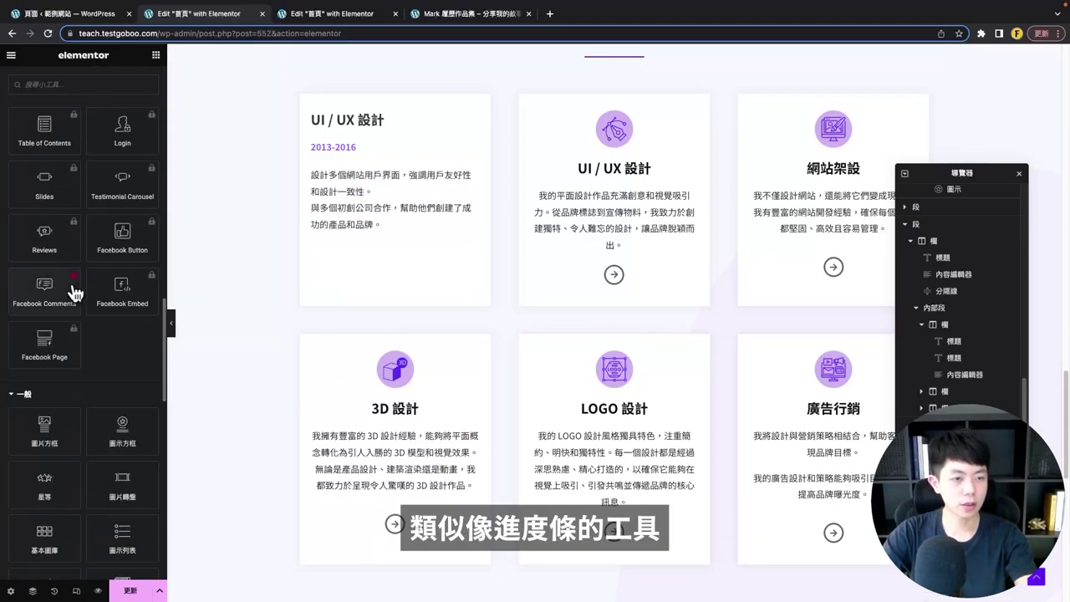
{"action": "scroll", "coordinate": [77, 365], "scroll_direction": "down", "scroll_amount": 2}
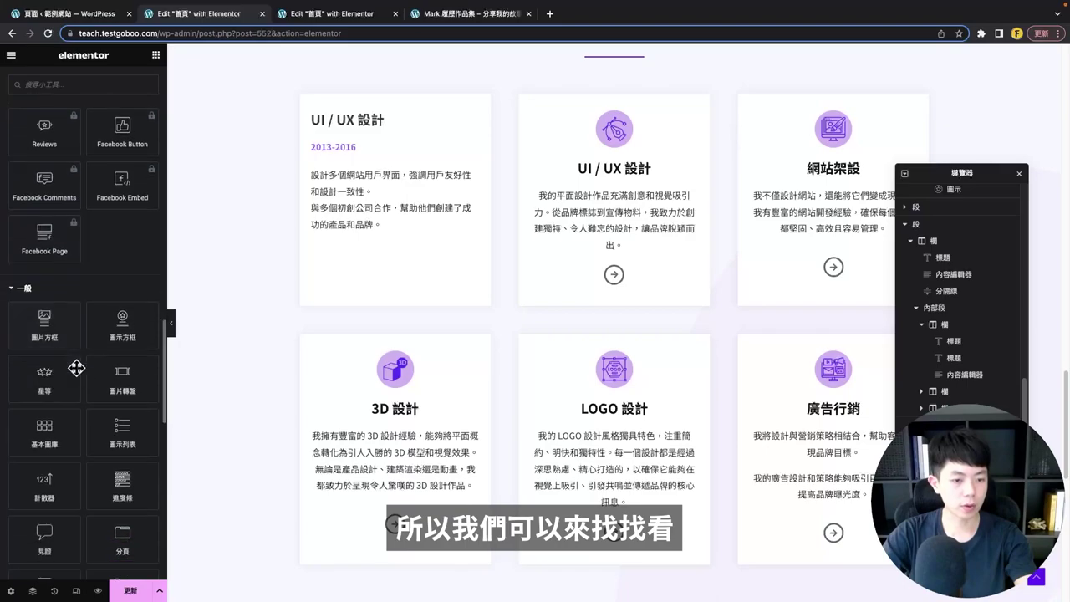
{"action": "left_click_drag", "start_coordinate": [122, 496], "coordinate": [348, 273]}
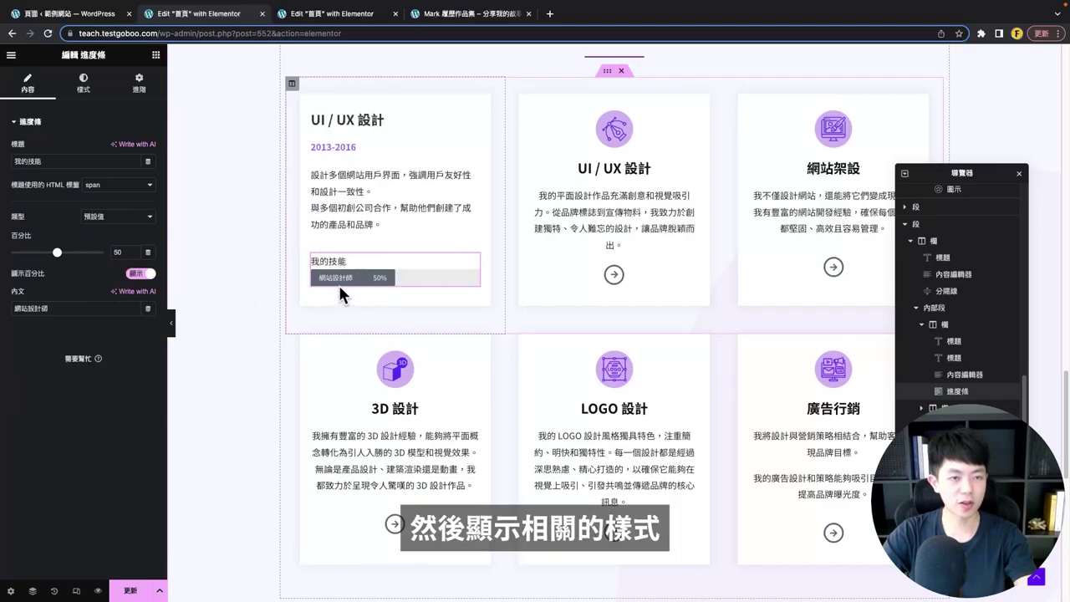
- Clear the bar's title, set it to 90%, and paste UI / UX 設計 as its inner text
{"action": "left_click", "coordinate": [43, 161]}
{"action": "key", "text": "ctrl+a"}
{"action": "key", "text": "BackSpace"}
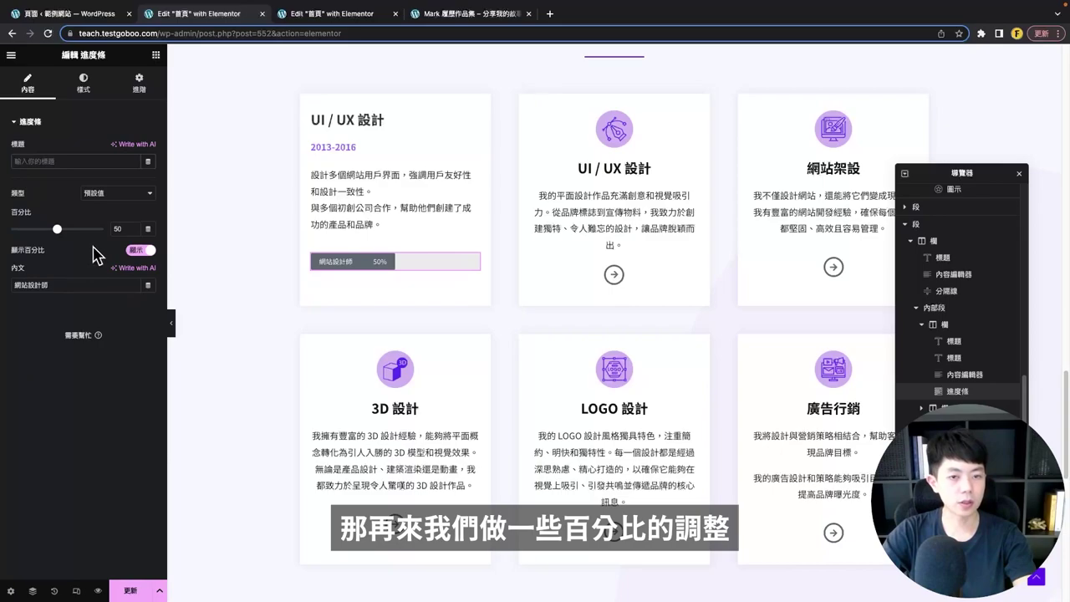
{"action": "double_click", "coordinate": [126, 231]}
{"action": "type", "text": "90"}
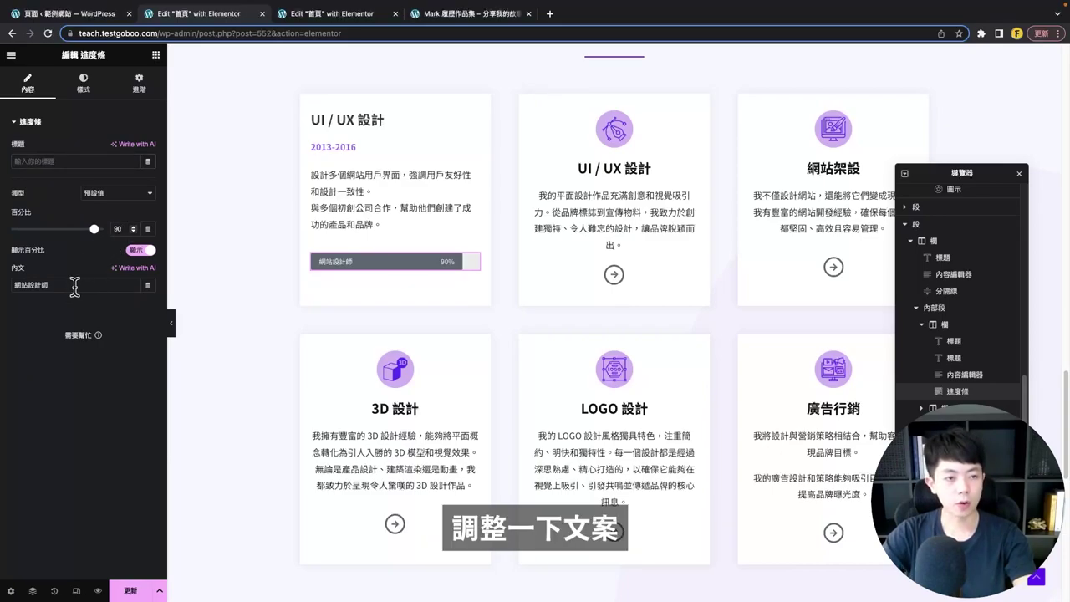
{"action": "left_click", "coordinate": [71, 287]}
{"action": "key", "text": "ctrl+a"}
{"action": "type", "text": "UI / UX 設計"}
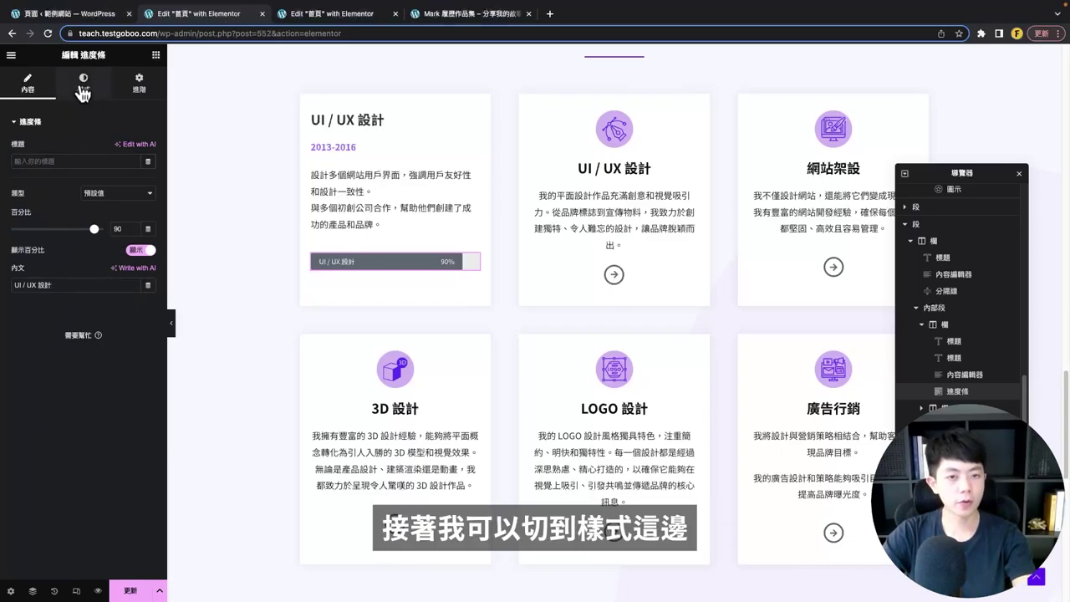
- Style the bar in 主色系-1 purple with height 30 and radius 10, then preview it
{"action": "left_click", "coordinate": [82, 92]}
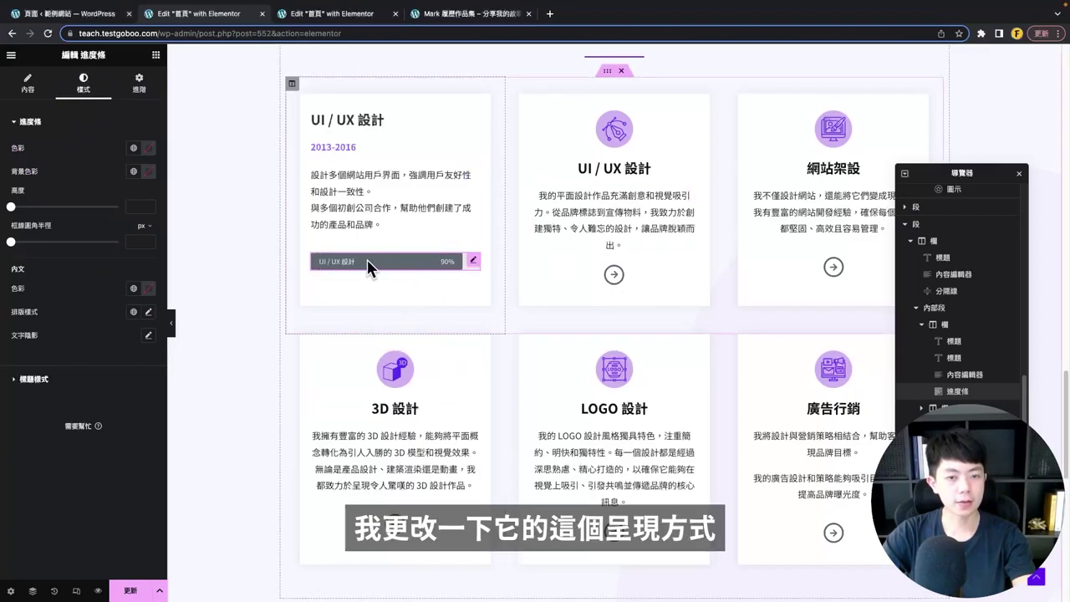
{"action": "left_click", "coordinate": [133, 148]}
{"action": "scroll", "coordinate": [83, 260], "scroll_direction": "down", "scroll_amount": 5}
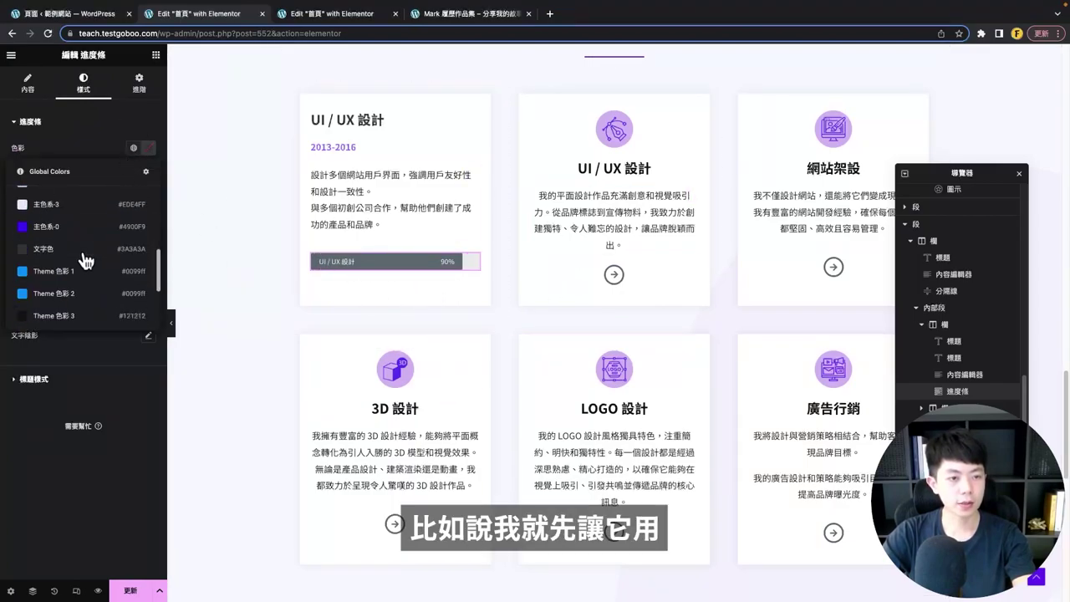
{"action": "scroll", "coordinate": [82, 257], "scroll_direction": "down", "scroll_amount": 2}
{"action": "scroll", "coordinate": [75, 266], "scroll_direction": "up", "scroll_amount": 5}
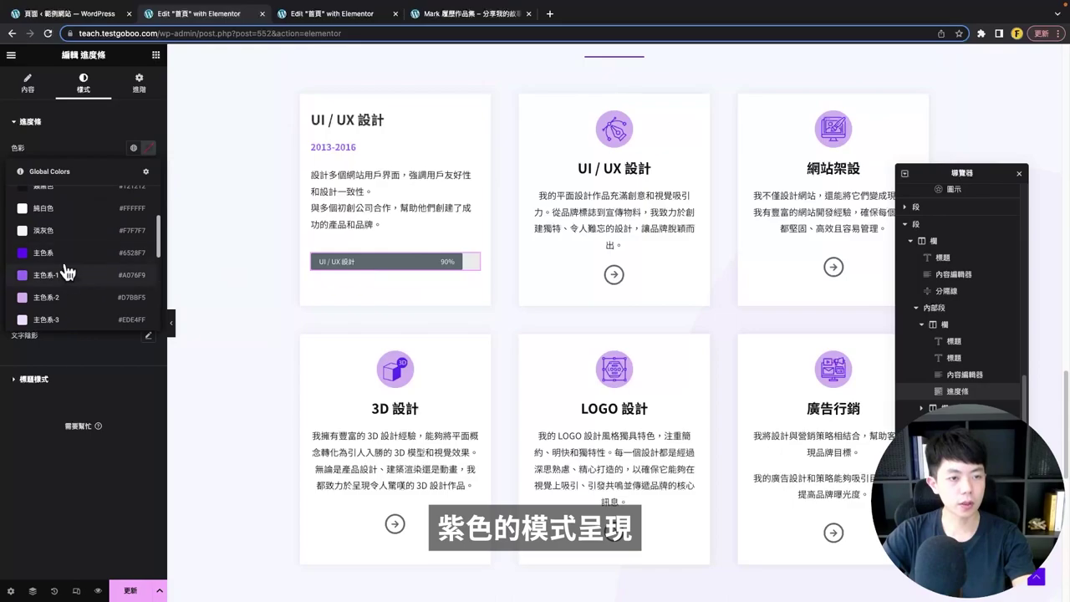
{"action": "left_click", "coordinate": [67, 274]}
{"action": "left_click", "coordinate": [132, 207]}
{"action": "type", "text": "22"}
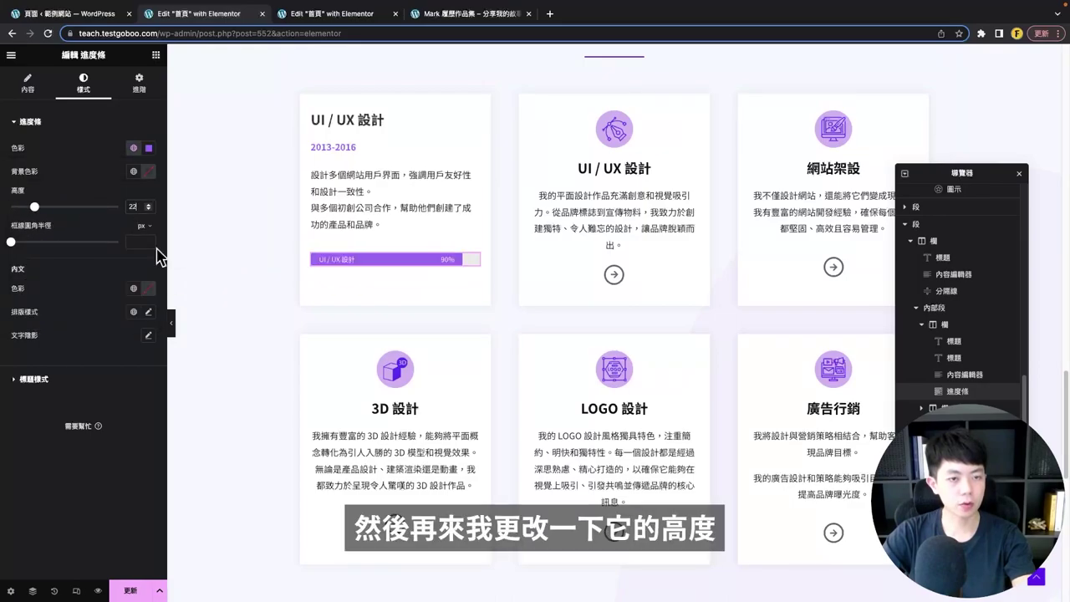
{"action": "left_click", "coordinate": [138, 242]}
{"action": "type", "text": "10"}
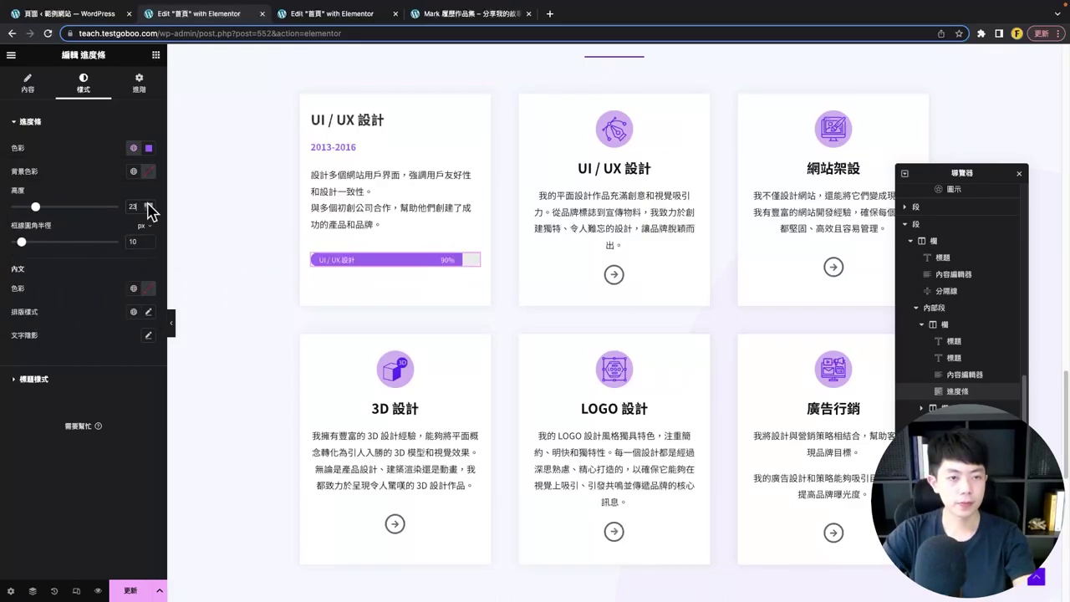
{"action": "double_click", "coordinate": [138, 207]}
{"action": "type", "text": "30"}
{"action": "left_click", "coordinate": [172, 323]}
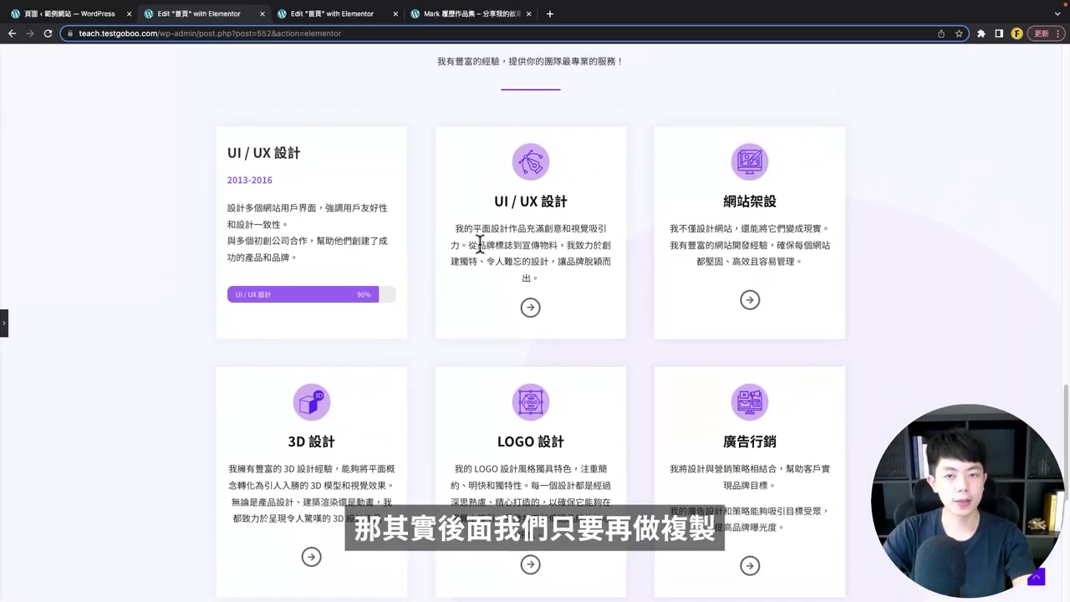
- Leave preview and paste the styled card over the top-row card columns
{"action": "scroll", "coordinate": [449, 280], "scroll_direction": "down", "scroll_amount": 2}
{"action": "scroll", "coordinate": [454, 391], "scroll_direction": "up", "scroll_amount": 3}
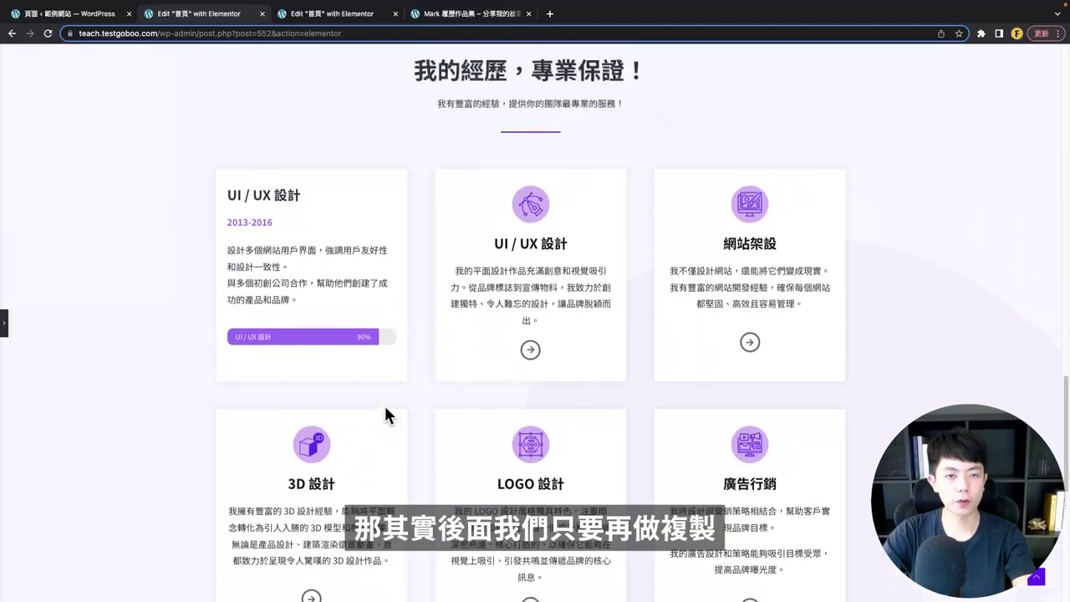
{"action": "scroll", "coordinate": [516, 206], "scroll_direction": "down", "scroll_amount": 4}
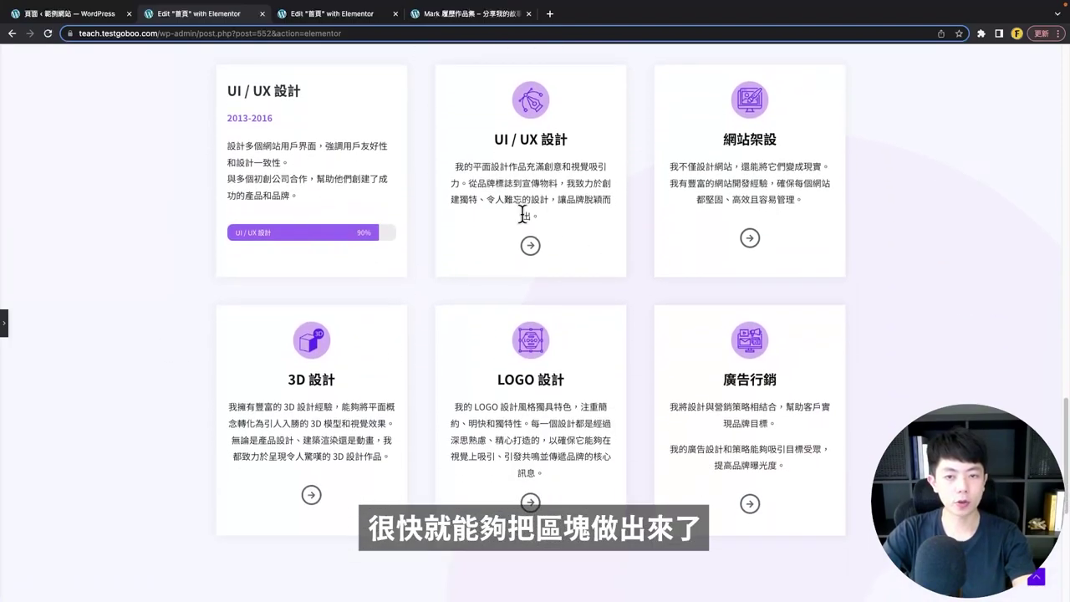
{"action": "scroll", "coordinate": [493, 222], "scroll_direction": "up", "scroll_amount": 3}
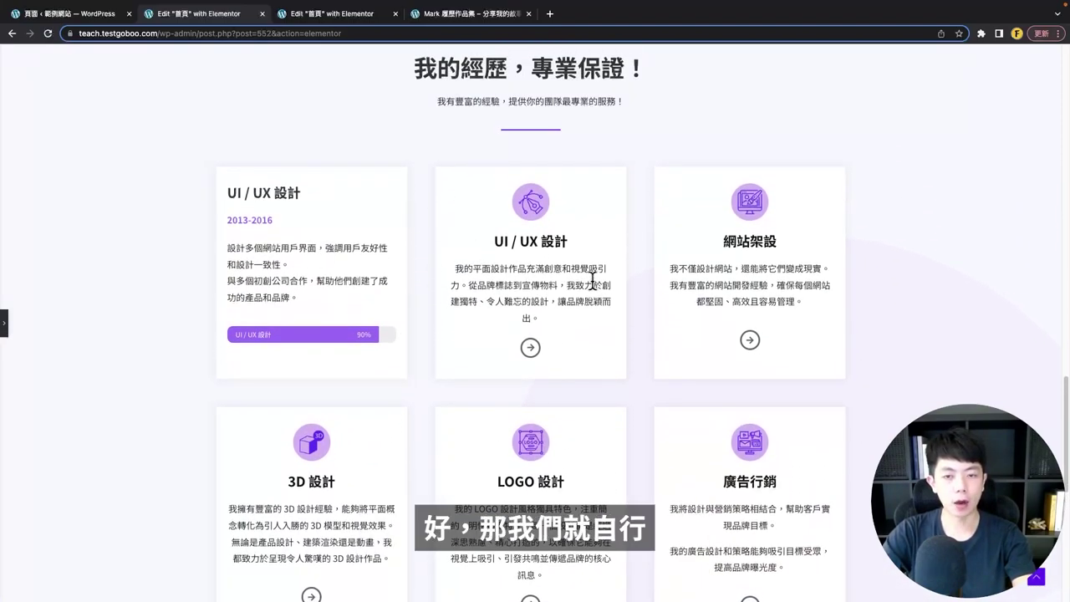
{"action": "scroll", "coordinate": [572, 281], "scroll_direction": "down", "scroll_amount": 1}
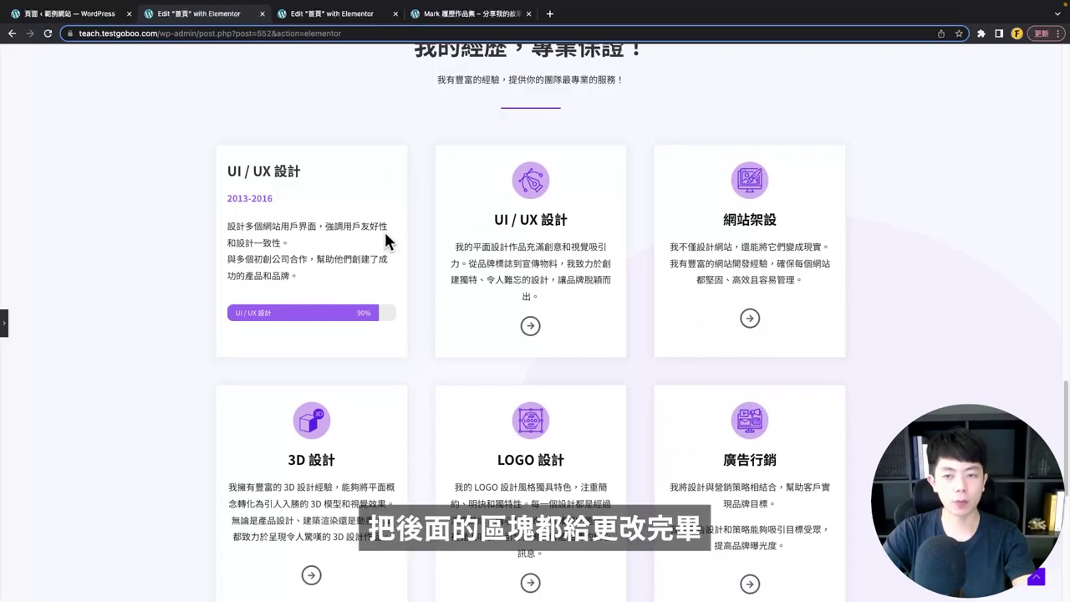
{"action": "left_click", "coordinate": [4, 330]}
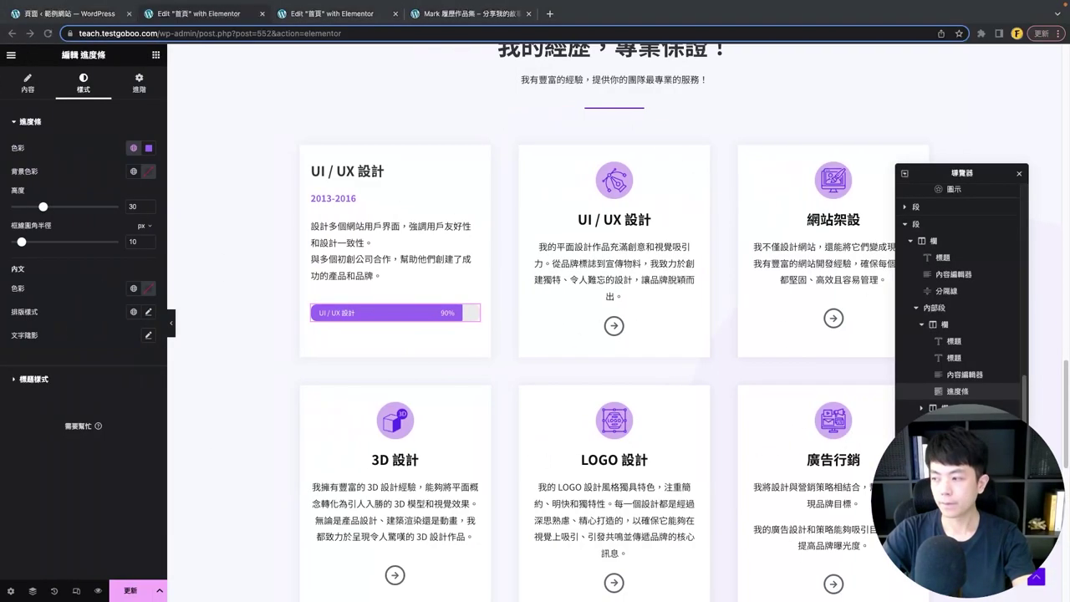
{"action": "right_click", "coordinate": [509, 136]}
{"action": "left_click", "coordinate": [538, 220]}
- Duplicate the bottom-left card column to fill out the six cards
{"action": "scroll", "coordinate": [333, 271], "scroll_direction": "down", "scroll_amount": 3}
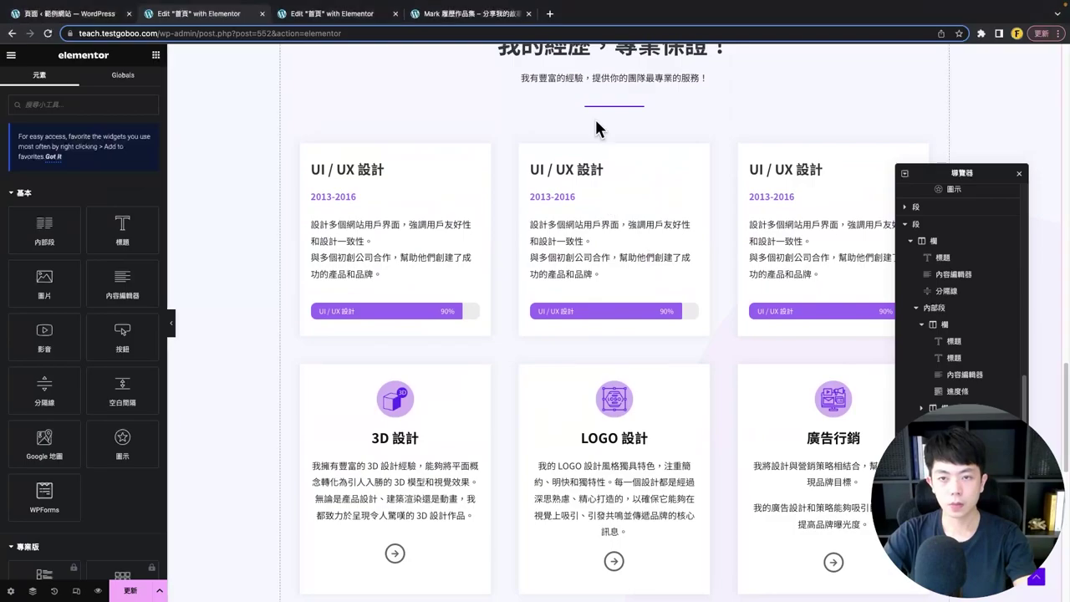
{"action": "right_click", "coordinate": [359, 248]}
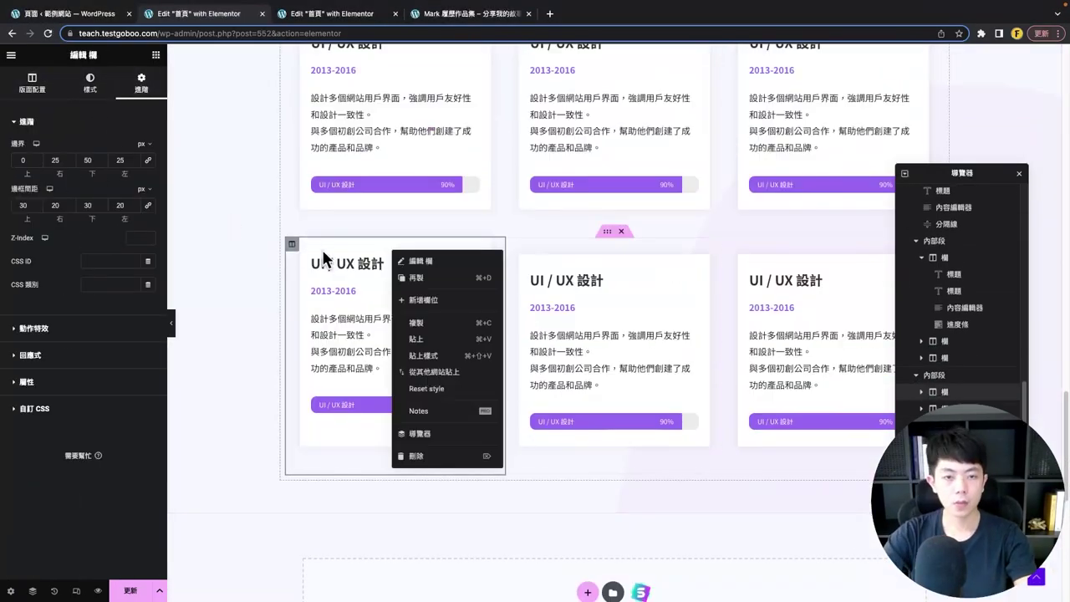
{"action": "left_click", "coordinate": [393, 277]}
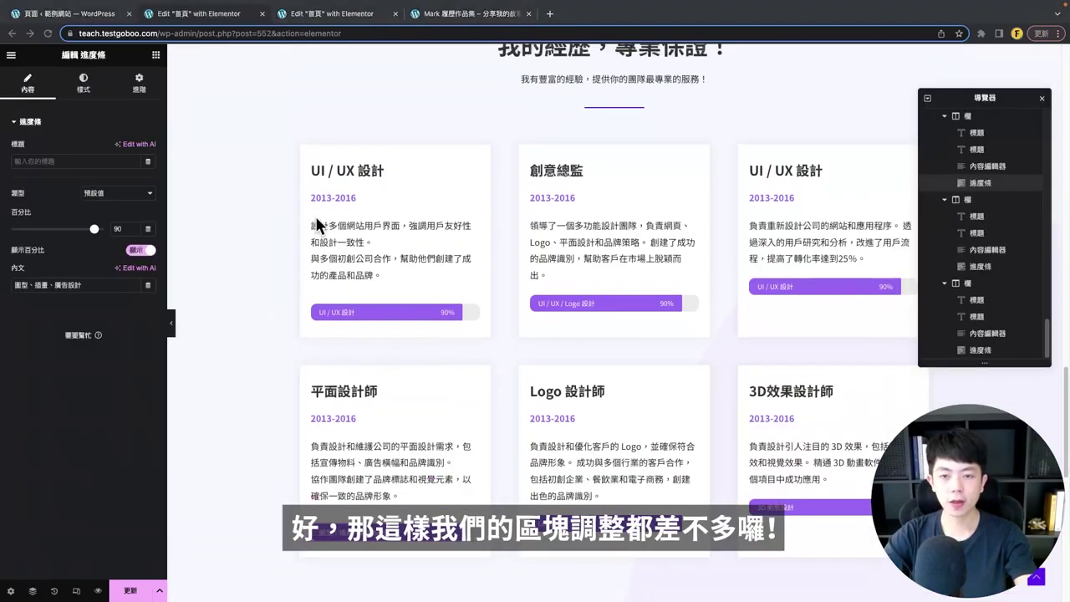
{"action": "scroll", "coordinate": [669, 326], "scroll_direction": "down", "scroll_amount": 1}
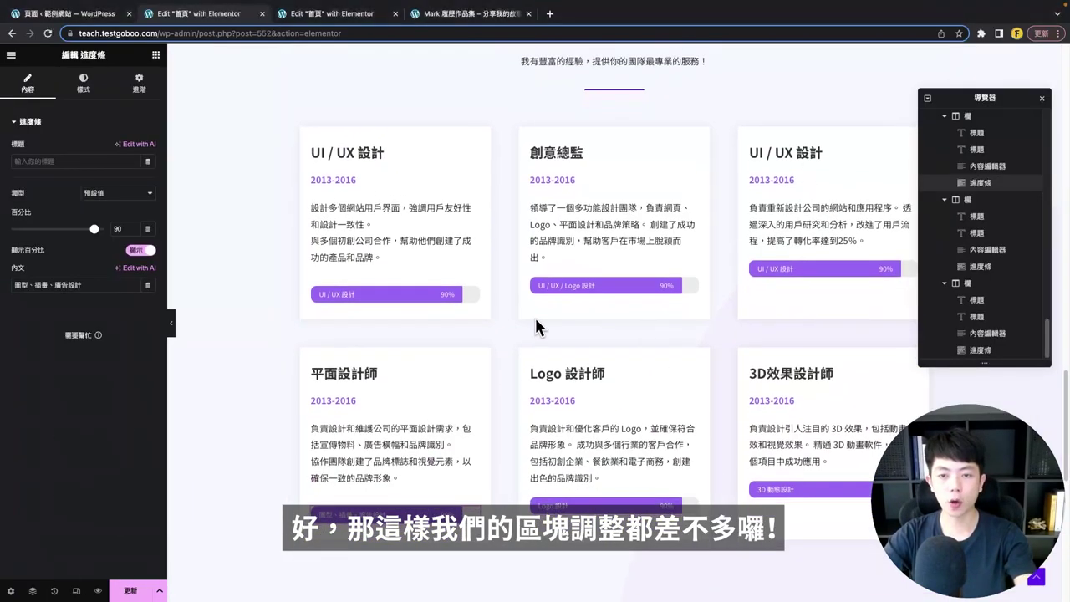
{"action": "scroll", "coordinate": [534, 320], "scroll_direction": "up", "scroll_amount": 2}
{"action": "scroll", "coordinate": [556, 310], "scroll_direction": "up", "scroll_amount": 2}
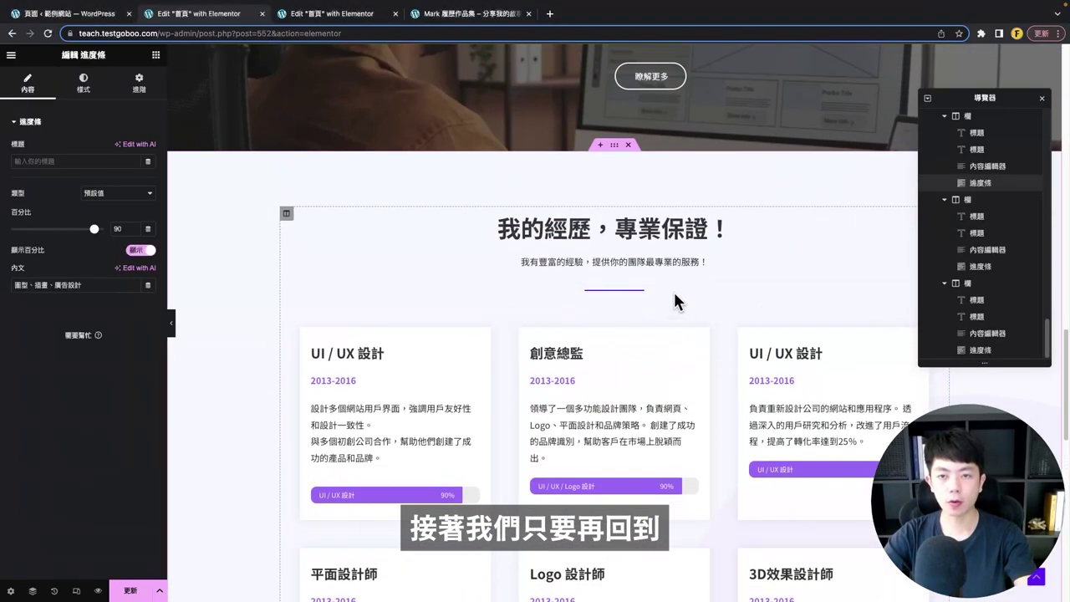
- Select the whole 我的經歷，專業保證！ experience section to load its Layout settings
{"action": "left_click", "coordinate": [613, 147]}
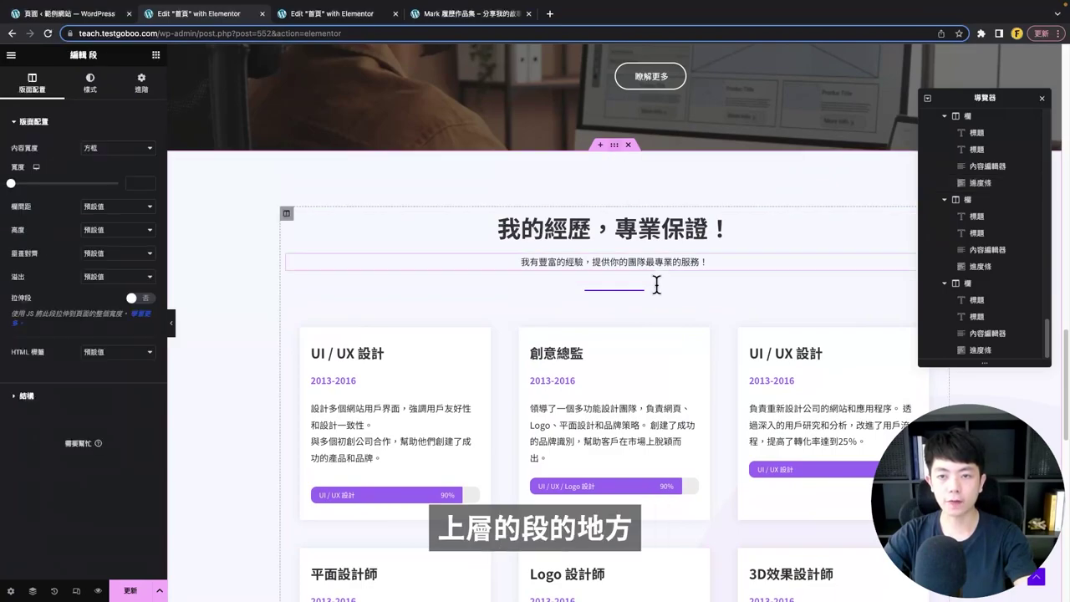
{"action": "scroll", "coordinate": [582, 290], "scroll_direction": "down", "scroll_amount": 2}
{"action": "scroll", "coordinate": [870, 425], "scroll_direction": "down", "scroll_amount": 1}
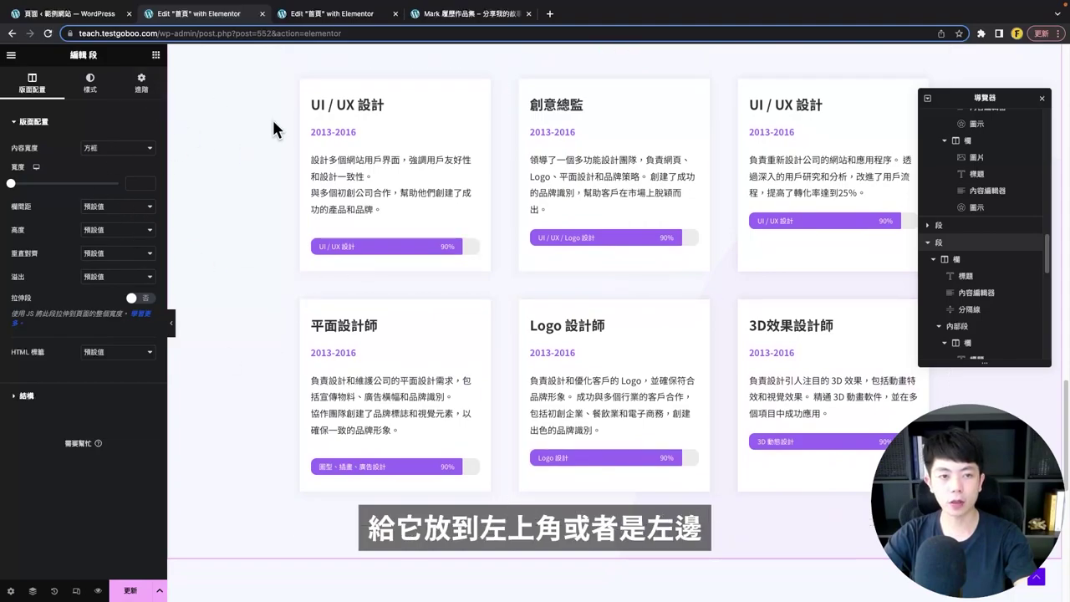
{"action": "scroll", "coordinate": [273, 168], "scroll_direction": "up", "scroll_amount": 2}
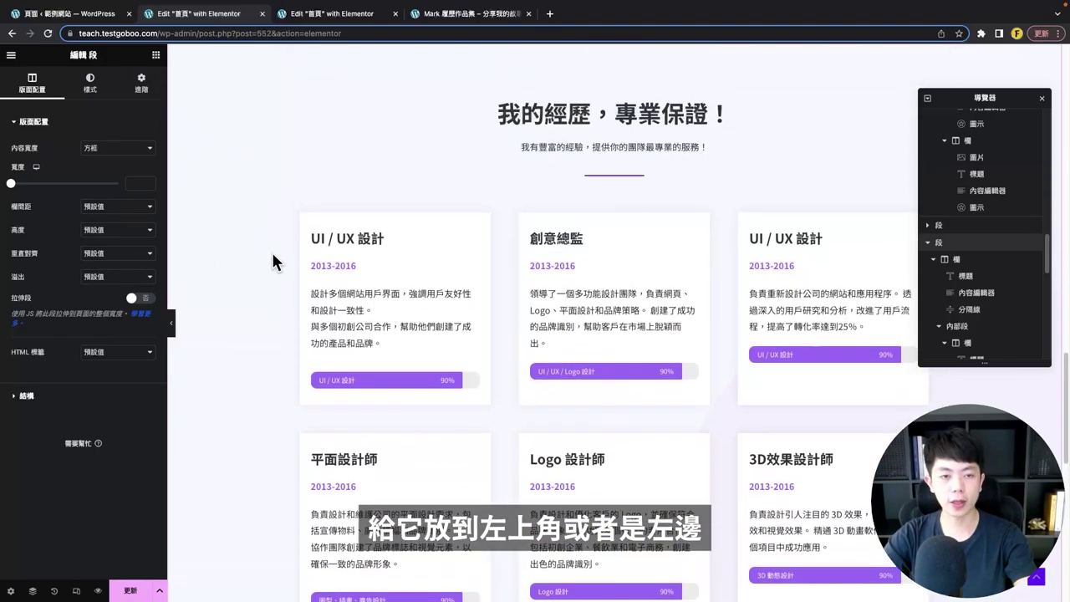
- Shift the experience section's background image to X -325 px and Y -25 px
{"action": "left_click", "coordinate": [89, 81]}
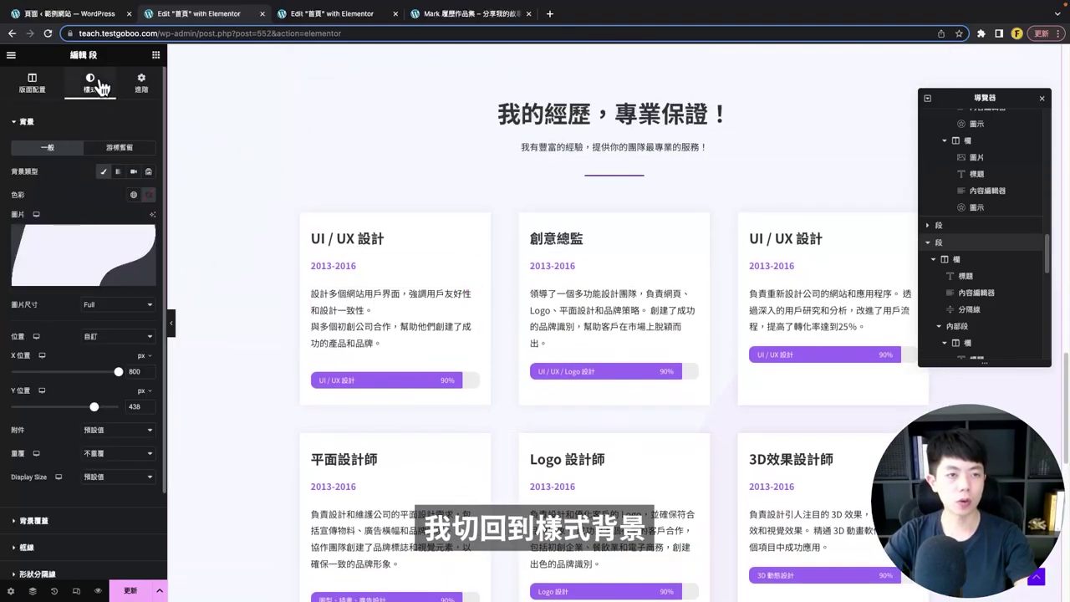
{"action": "scroll", "coordinate": [99, 334], "scroll_direction": "down", "scroll_amount": 1}
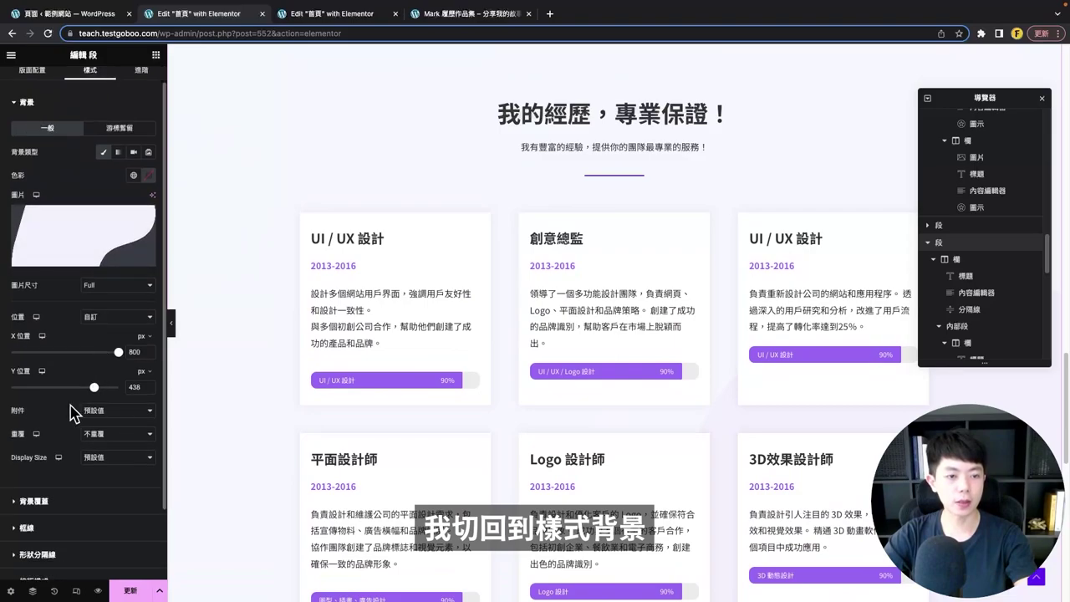
{"action": "left_click_drag", "start_coordinate": [118, 355], "coordinate": [9, 357]}
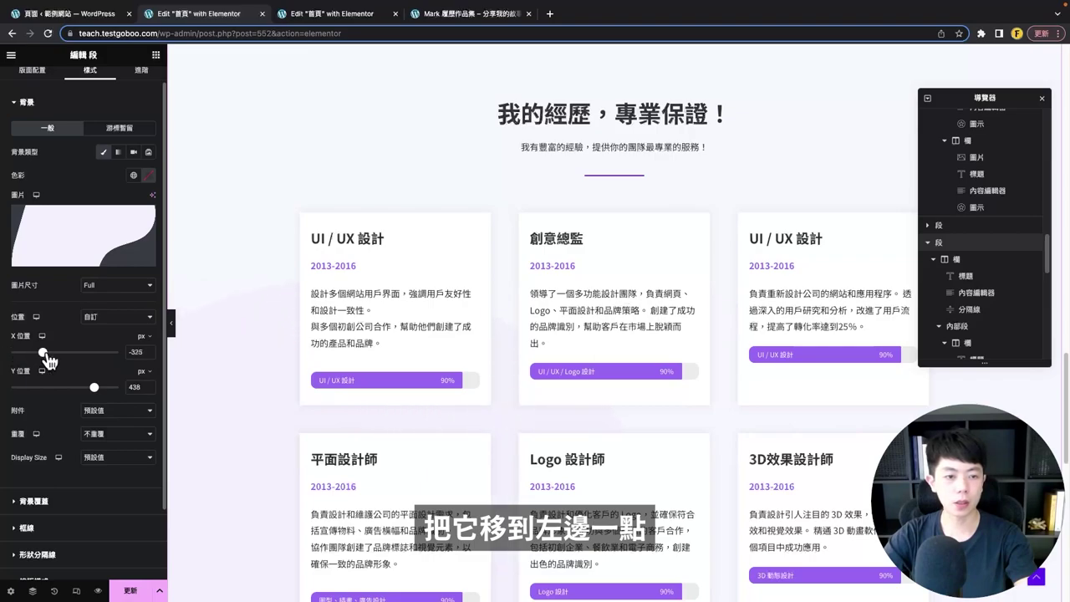
{"action": "left_click_drag", "start_coordinate": [72, 390], "coordinate": [63, 393]}
{"action": "scroll", "coordinate": [570, 291], "scroll_direction": "up", "scroll_amount": 1}
{"action": "scroll", "coordinate": [570, 291], "scroll_direction": "down", "scroll_amount": 3}
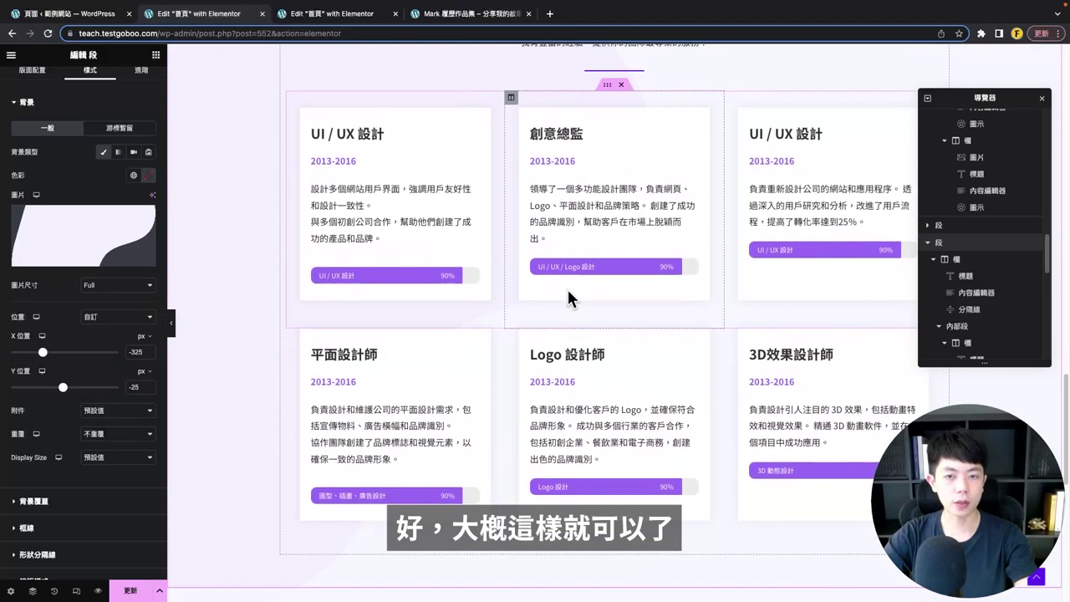
{"action": "scroll", "coordinate": [567, 293], "scroll_direction": "up", "scroll_amount": 2}
- Preview the layout with the editing panel collapsed, then save the page
{"action": "left_click", "coordinate": [171, 324]}
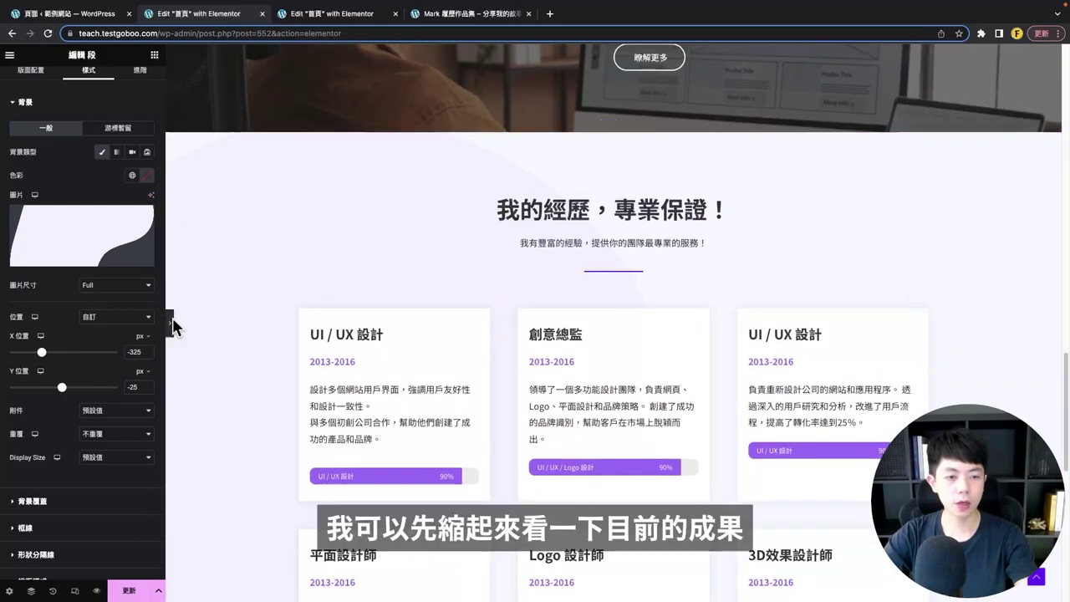
{"action": "scroll", "coordinate": [425, 206], "scroll_direction": "down", "scroll_amount": 3}
{"action": "scroll", "coordinate": [425, 208], "scroll_direction": "up", "scroll_amount": 3}
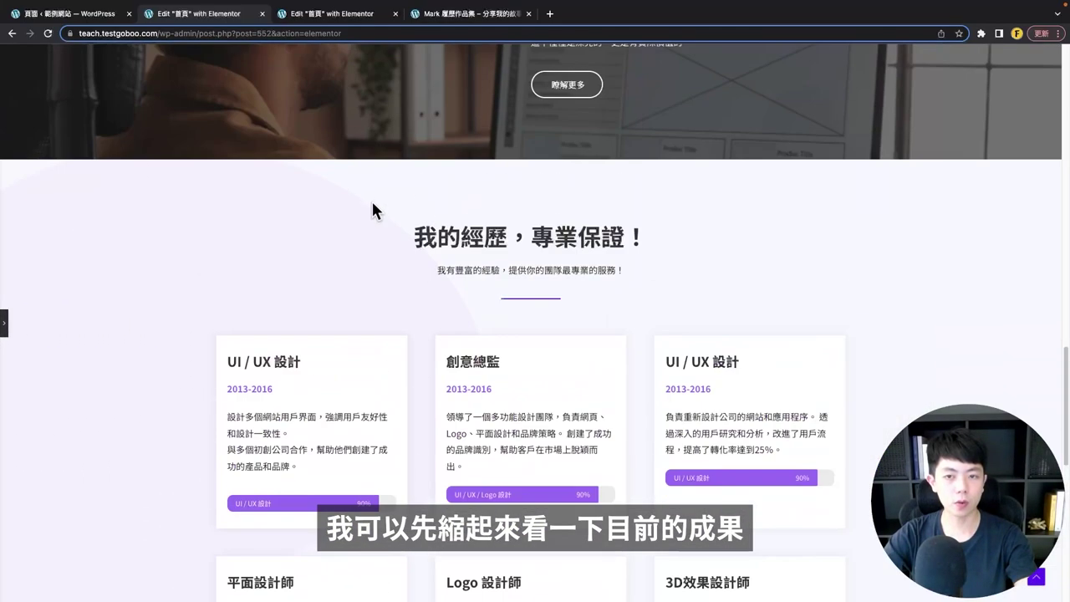
{"action": "scroll", "coordinate": [369, 211], "scroll_direction": "down", "scroll_amount": 3}
{"action": "scroll", "coordinate": [366, 214], "scroll_direction": "down", "scroll_amount": 2}
{"action": "scroll", "coordinate": [366, 215], "scroll_direction": "up", "scroll_amount": 4}
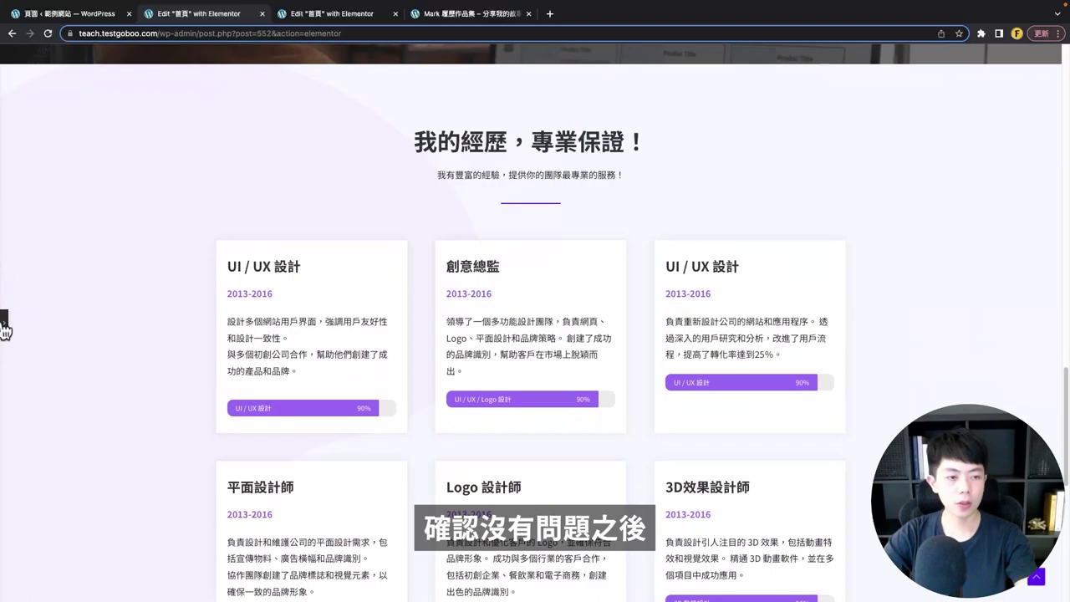
{"action": "left_click", "coordinate": [4, 326]}
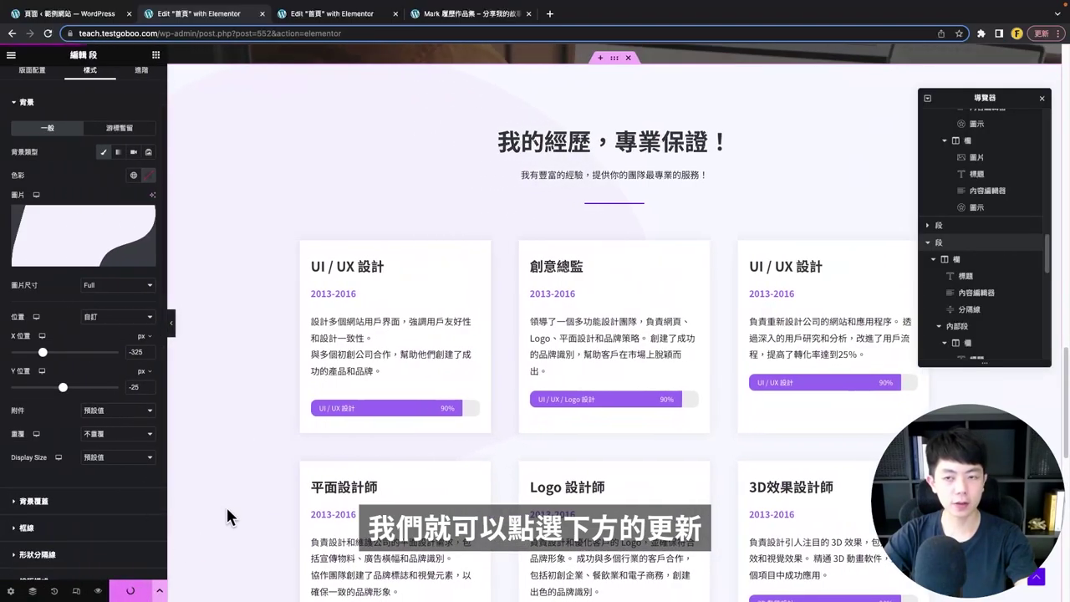
{"action": "key", "text": "ctrl+p"}
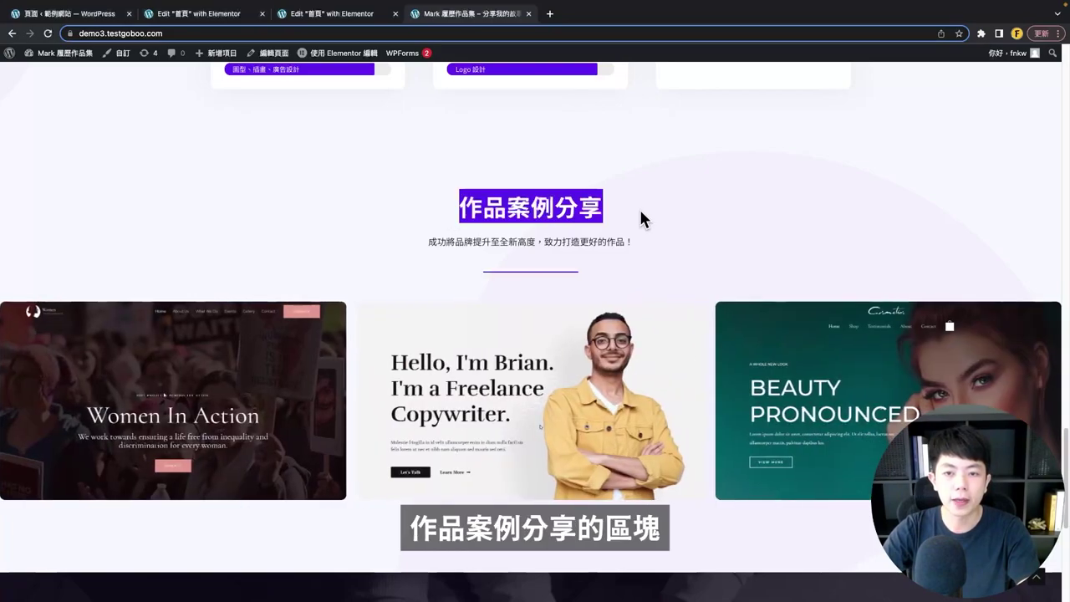
- Swipe through the live 作品案例分享 portfolio carousel, then go back to the Elementor editor tab
{"action": "scroll", "coordinate": [666, 239], "scroll_direction": "down", "scroll_amount": 1}
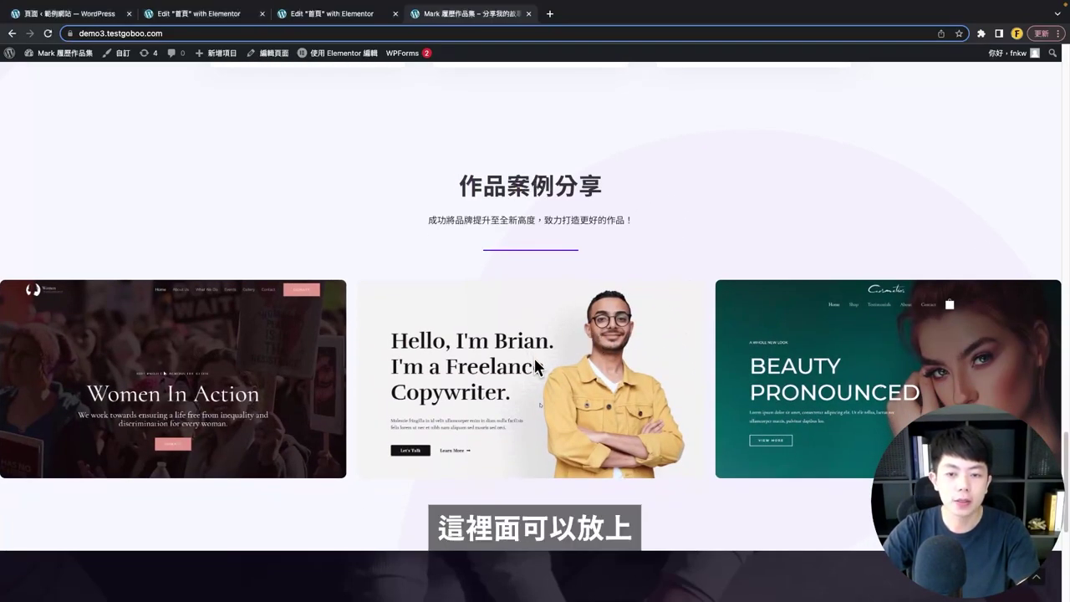
{"action": "left_click_drag", "start_coordinate": [689, 365], "coordinate": [347, 371]}
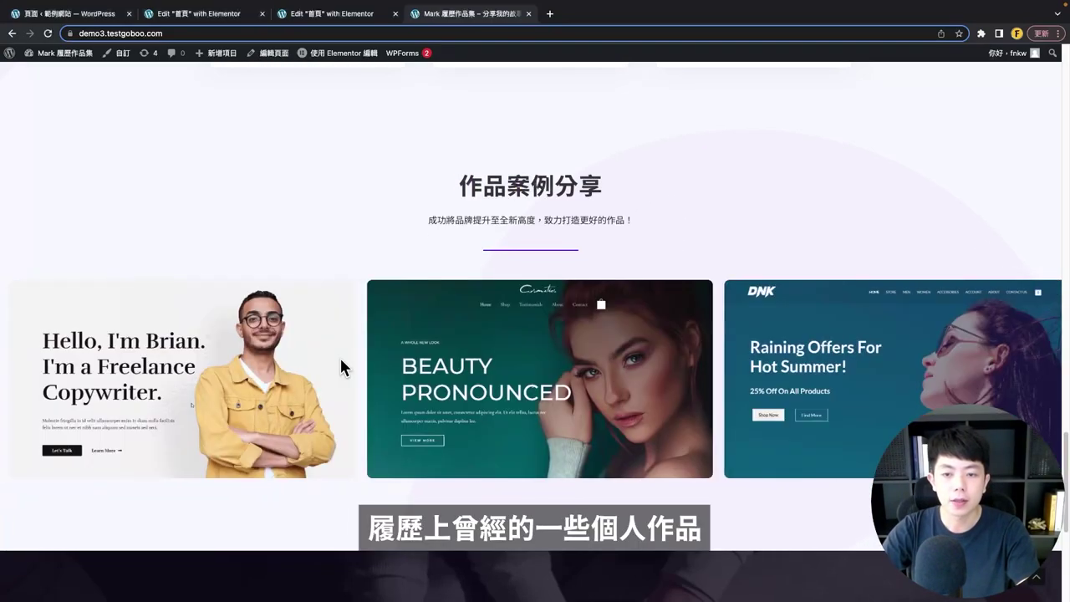
{"action": "left_click_drag", "start_coordinate": [711, 362], "coordinate": [335, 346]}
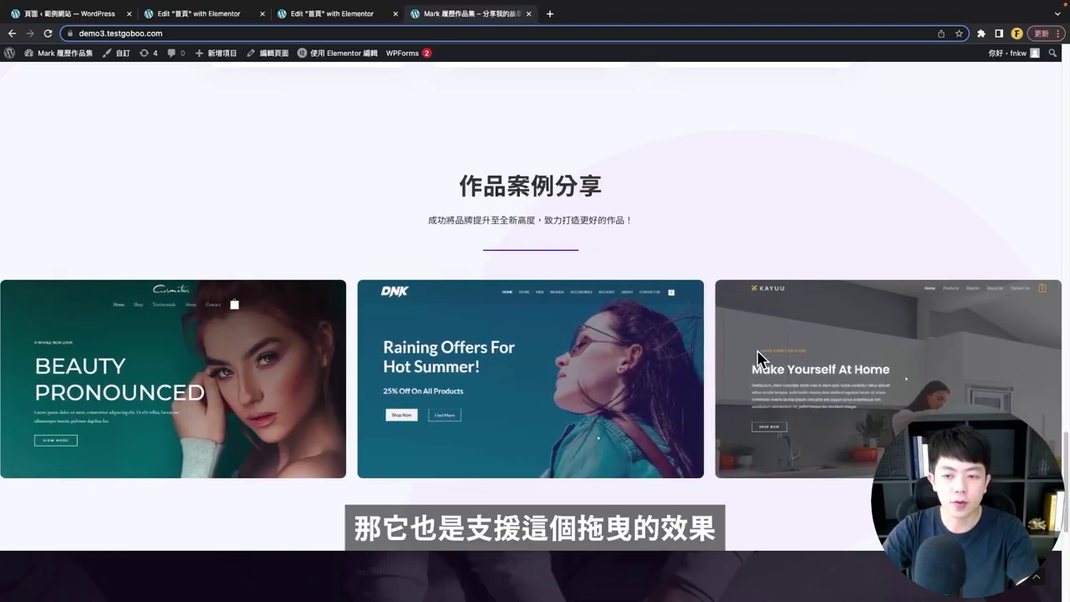
{"action": "left_click_drag", "start_coordinate": [961, 334], "coordinate": [649, 332]}
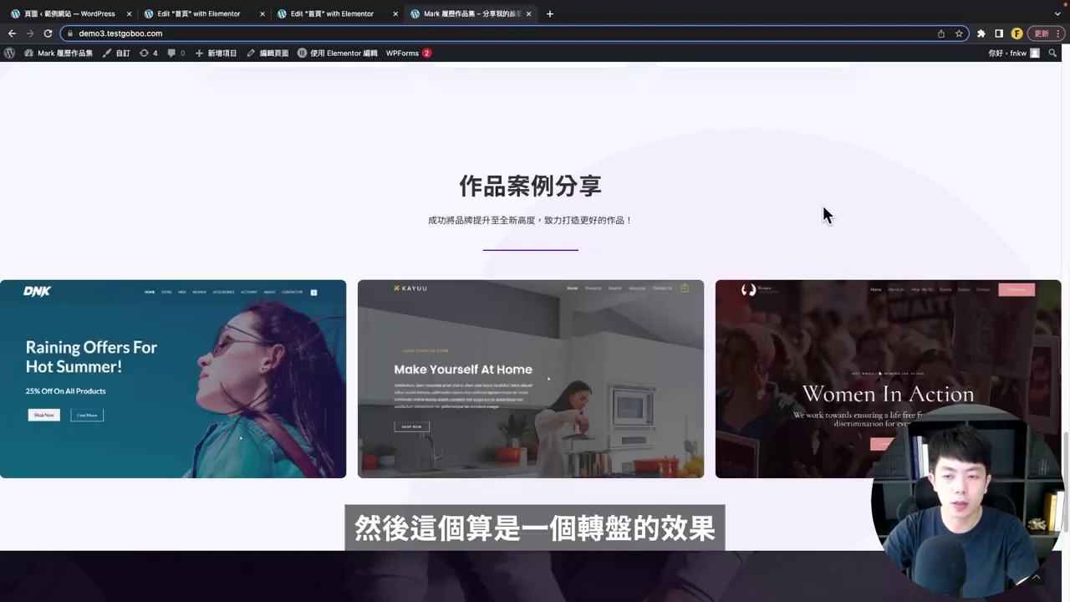
{"action": "left_click_drag", "start_coordinate": [870, 357], "coordinate": [669, 359]}
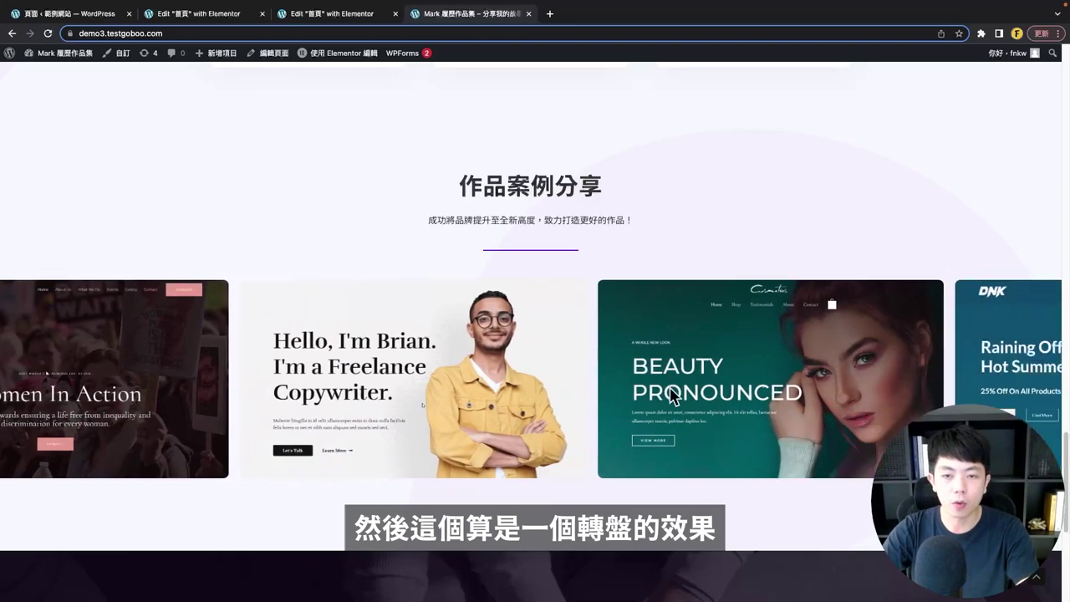
{"action": "left_click_drag", "start_coordinate": [753, 343], "coordinate": [493, 339]}
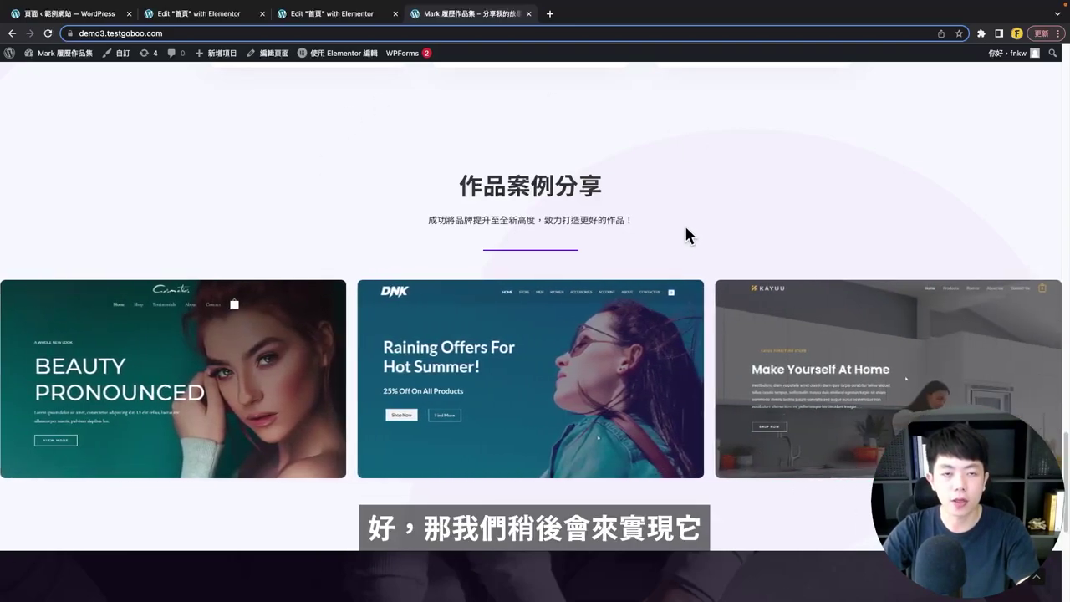
{"action": "left_click", "coordinate": [192, 14]}
- Duplicate the experience section with 再製 and delete both card rows from the copy
{"action": "scroll", "coordinate": [494, 335], "scroll_direction": "down", "scroll_amount": 5}
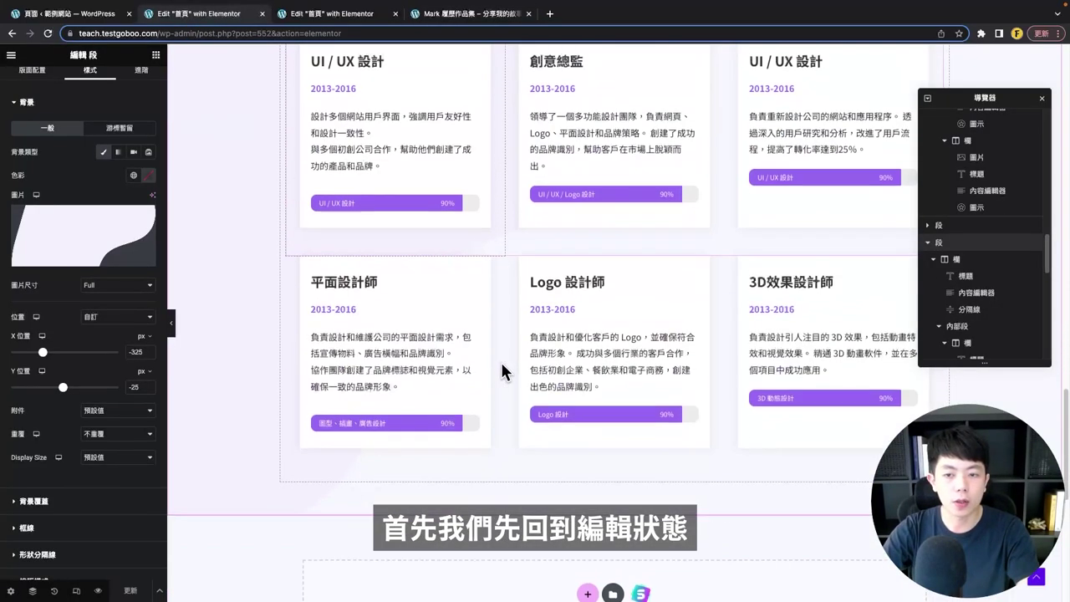
{"action": "scroll", "coordinate": [502, 372], "scroll_direction": "up", "scroll_amount": 3}
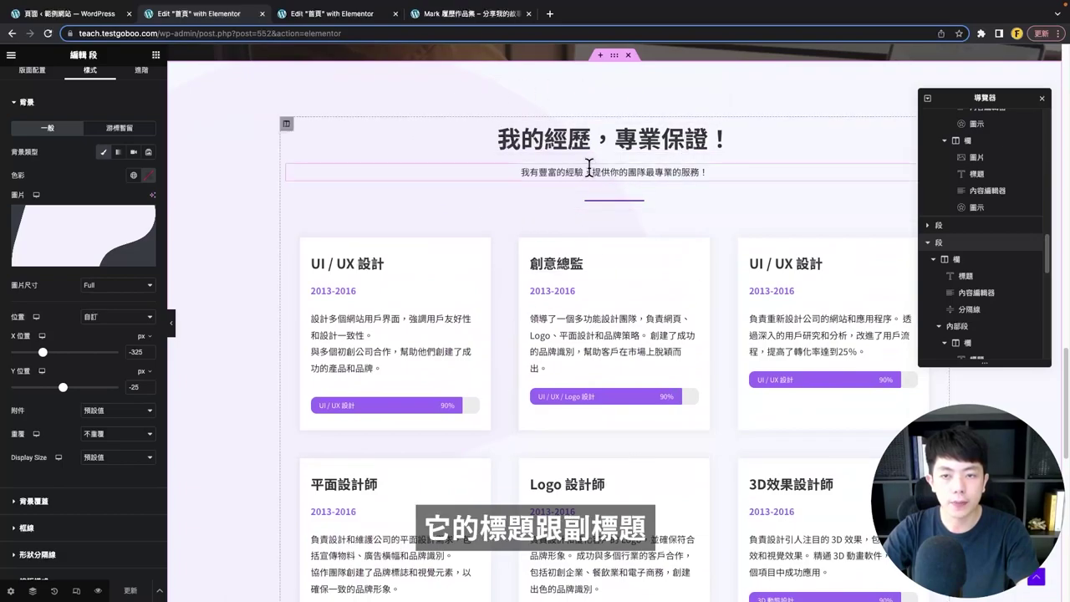
{"action": "right_click", "coordinate": [616, 64]}
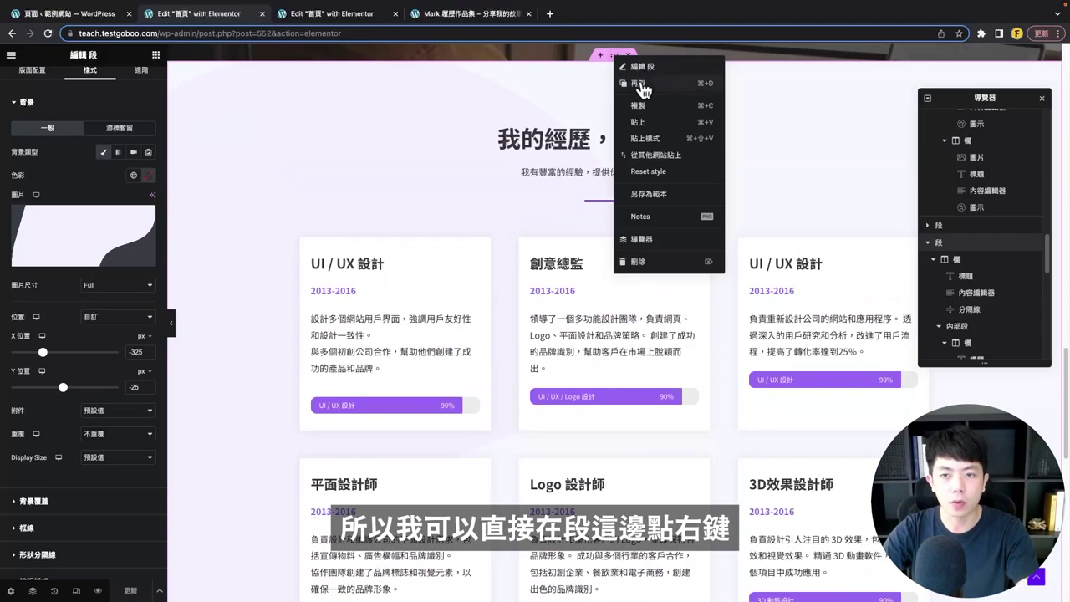
{"action": "left_click", "coordinate": [641, 83]}
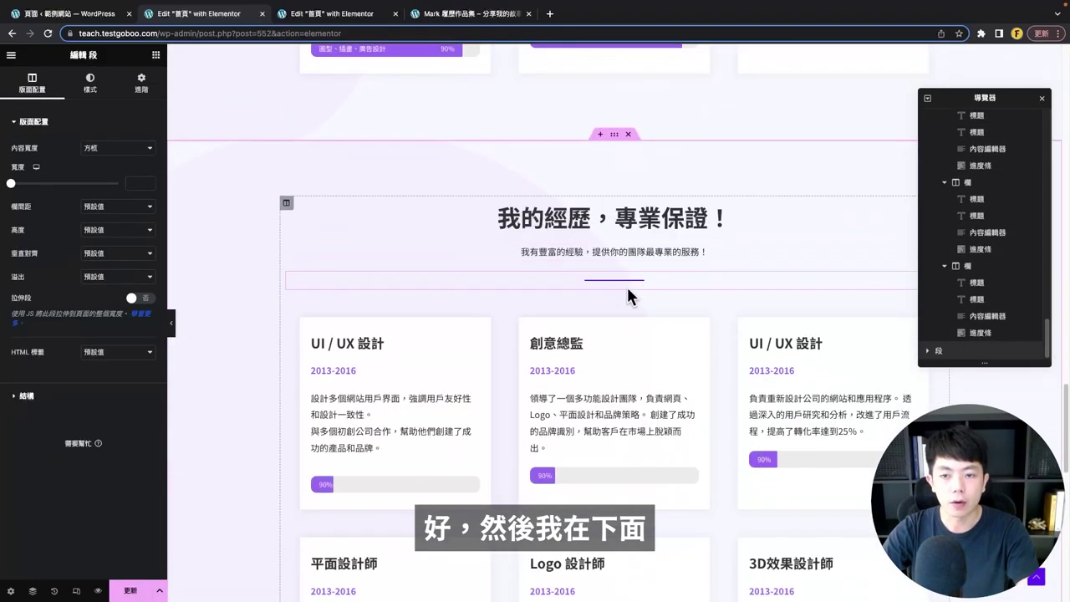
{"action": "scroll", "coordinate": [626, 284], "scroll_direction": "down", "scroll_amount": 3}
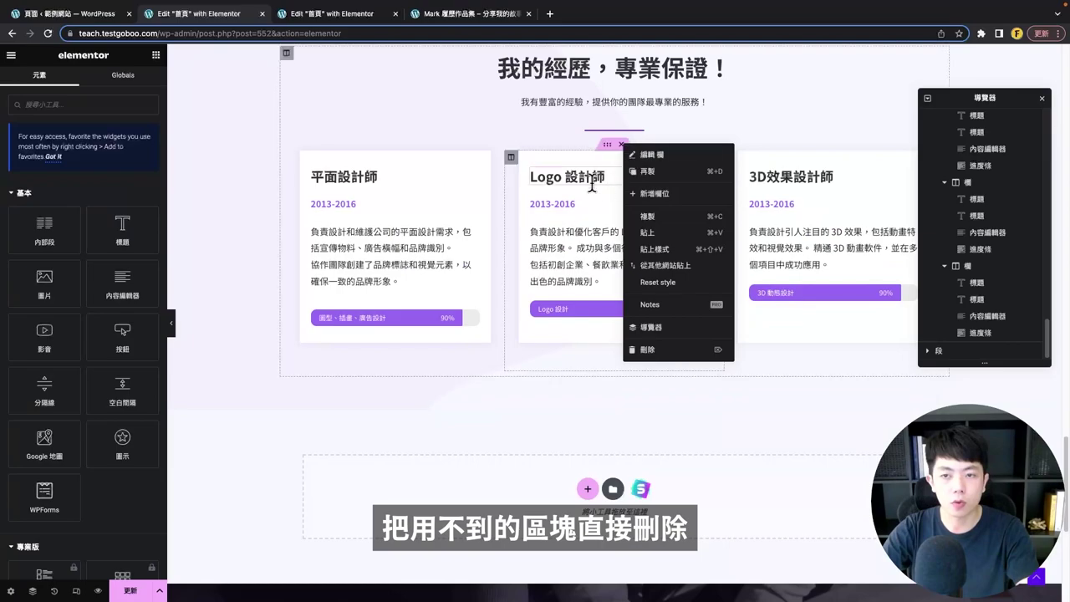
{"action": "left_click", "coordinate": [650, 215]}
{"action": "key", "text": "Delete"}
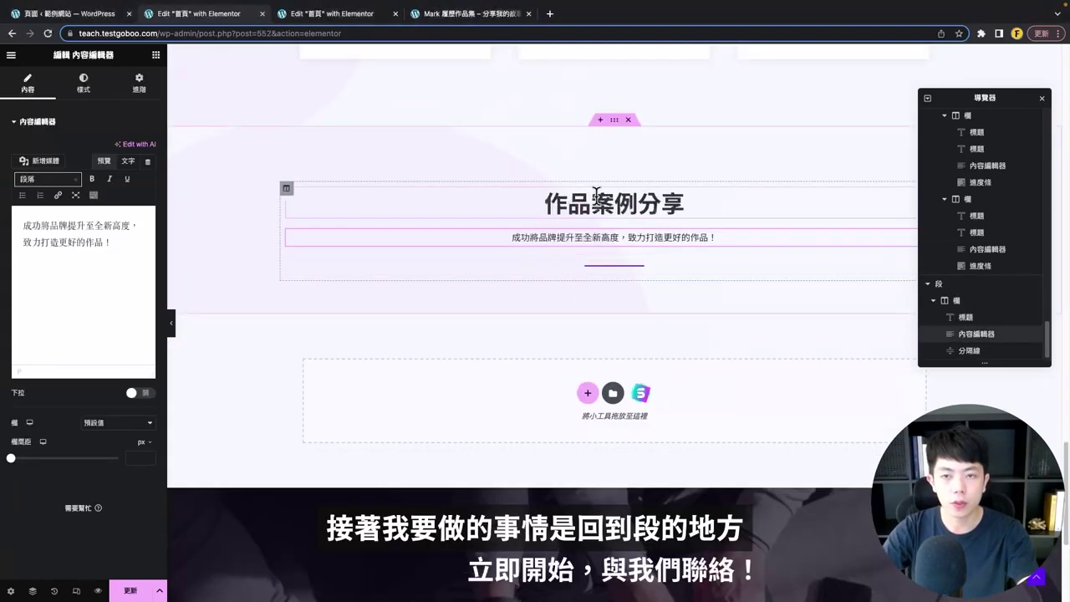
- Make the 作品案例分享 section full width with a 40 vh minimum height, then open the widgets list
{"action": "left_click", "coordinate": [615, 121]}
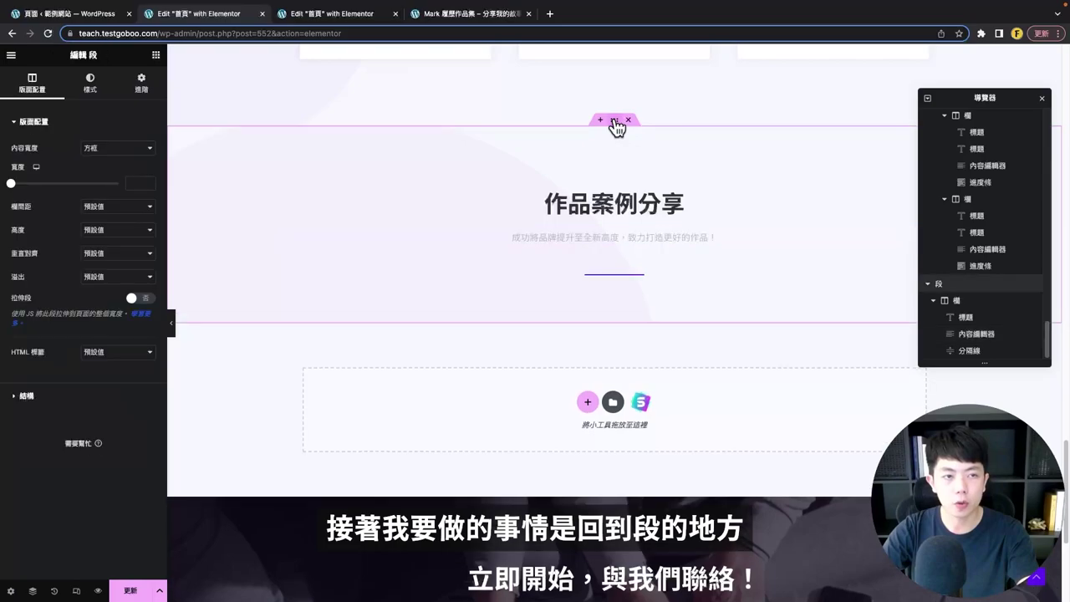
{"action": "left_click", "coordinate": [121, 156]}
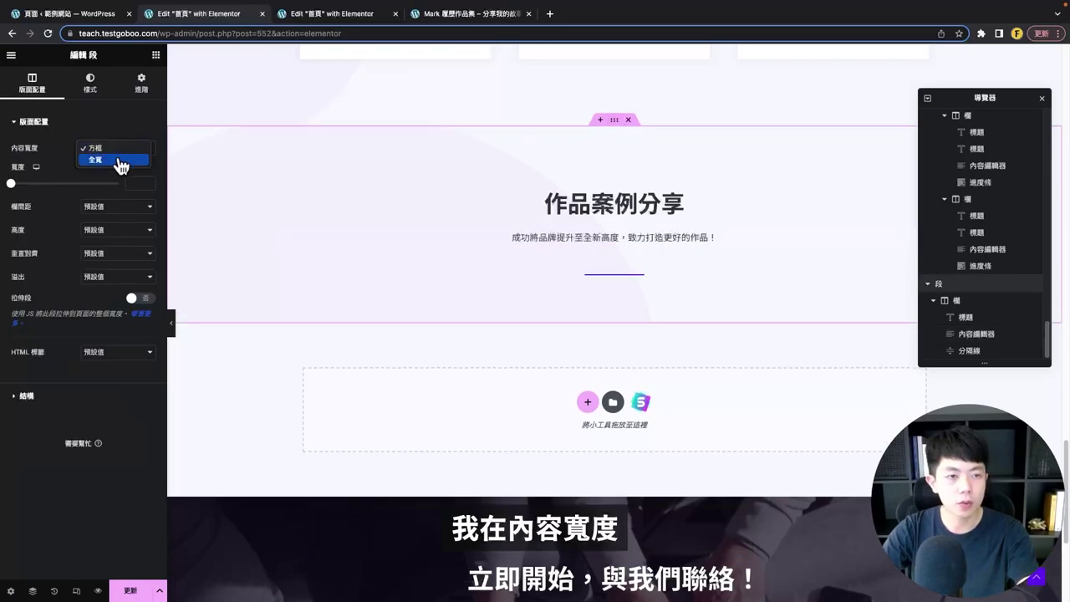
{"action": "left_click", "coordinate": [119, 163]}
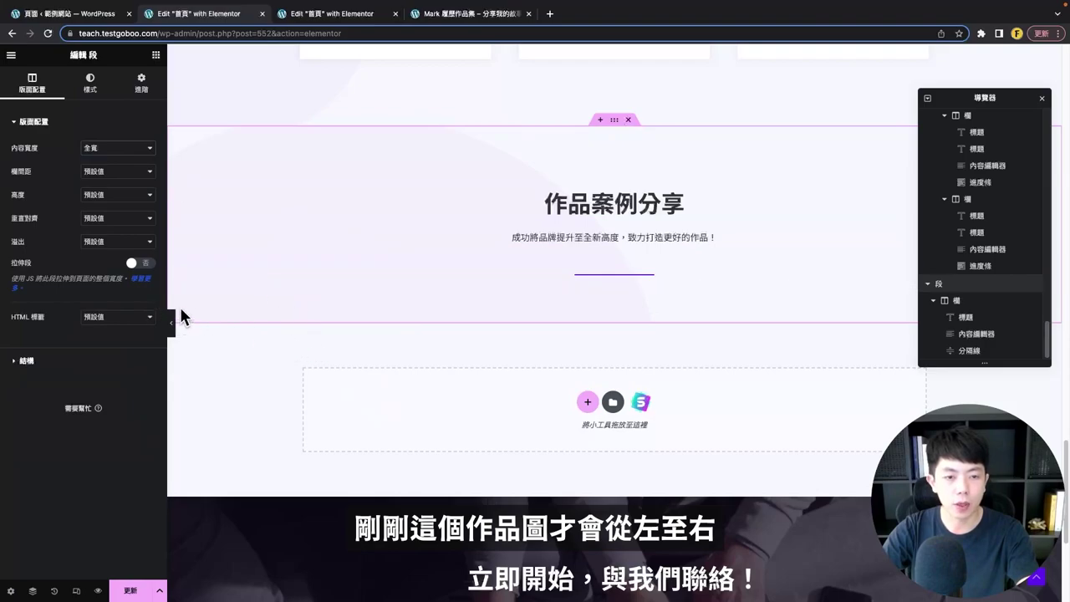
{"action": "left_click", "coordinate": [120, 197]}
{"action": "left_click", "coordinate": [113, 208]}
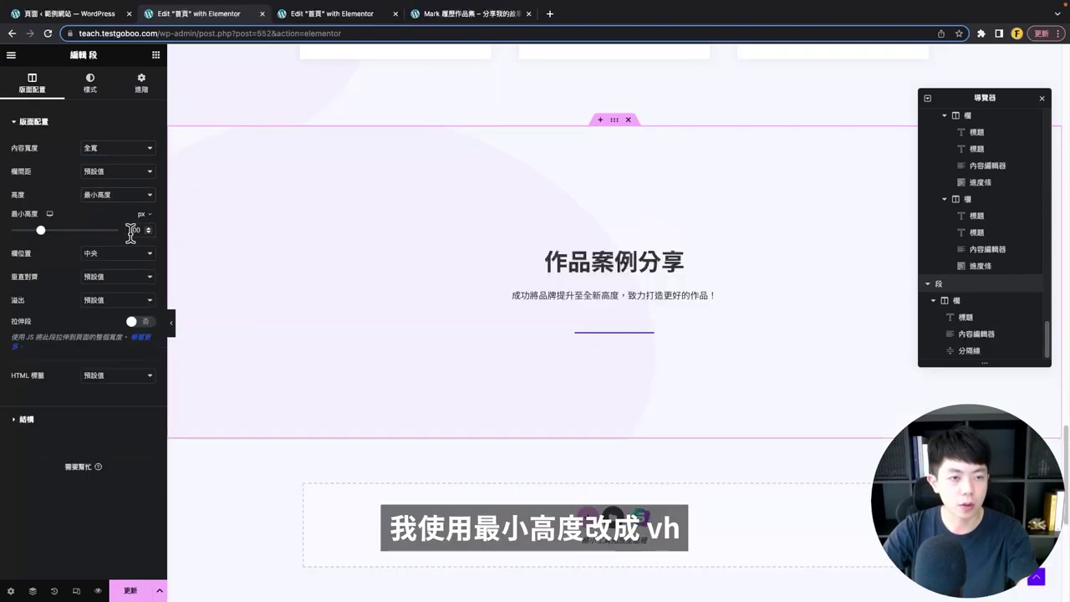
{"action": "left_click", "coordinate": [144, 215]}
{"action": "left_click", "coordinate": [140, 244]}
{"action": "type", "text": "40"}
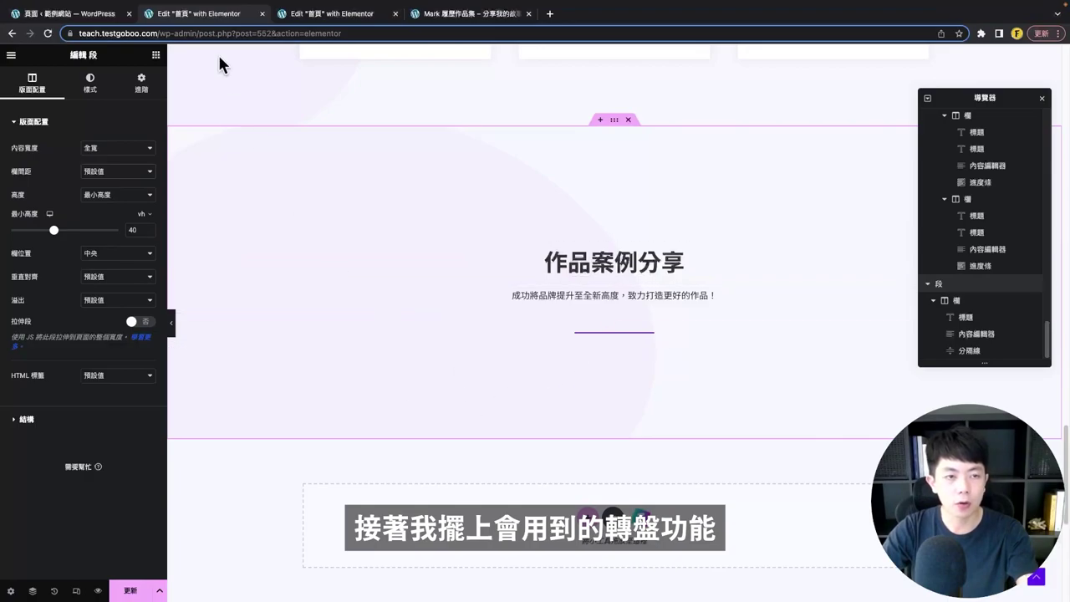
{"action": "left_click", "coordinate": [155, 57]}
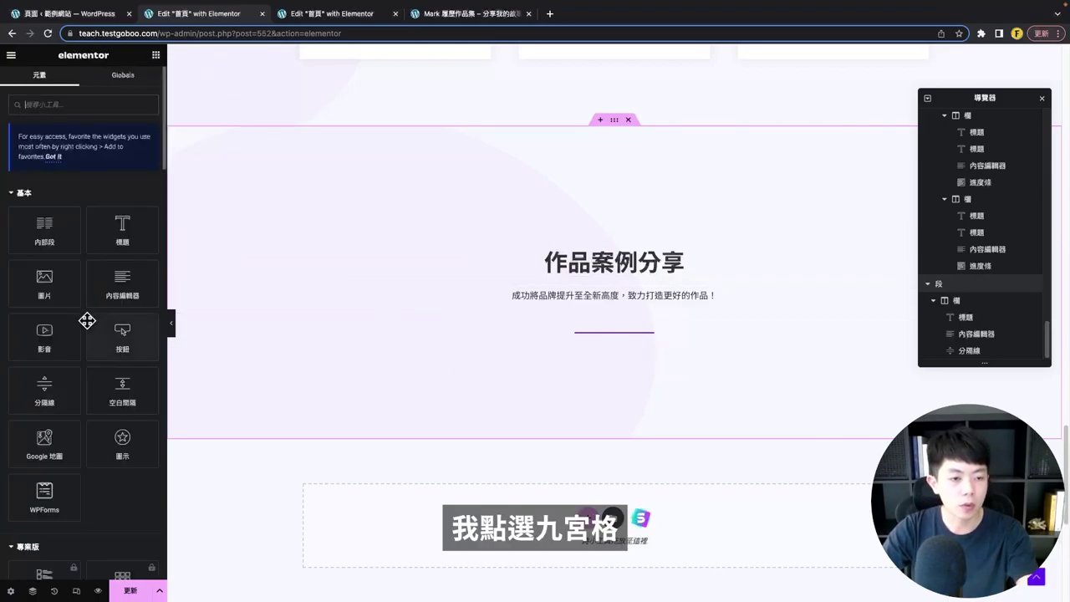
- Place an Image Carousel widget under the 作品案例分享 heading
{"action": "scroll", "coordinate": [108, 430], "scroll_direction": "down", "scroll_amount": 15}
{"action": "scroll", "coordinate": [117, 334], "scroll_direction": "up", "scroll_amount": 5}
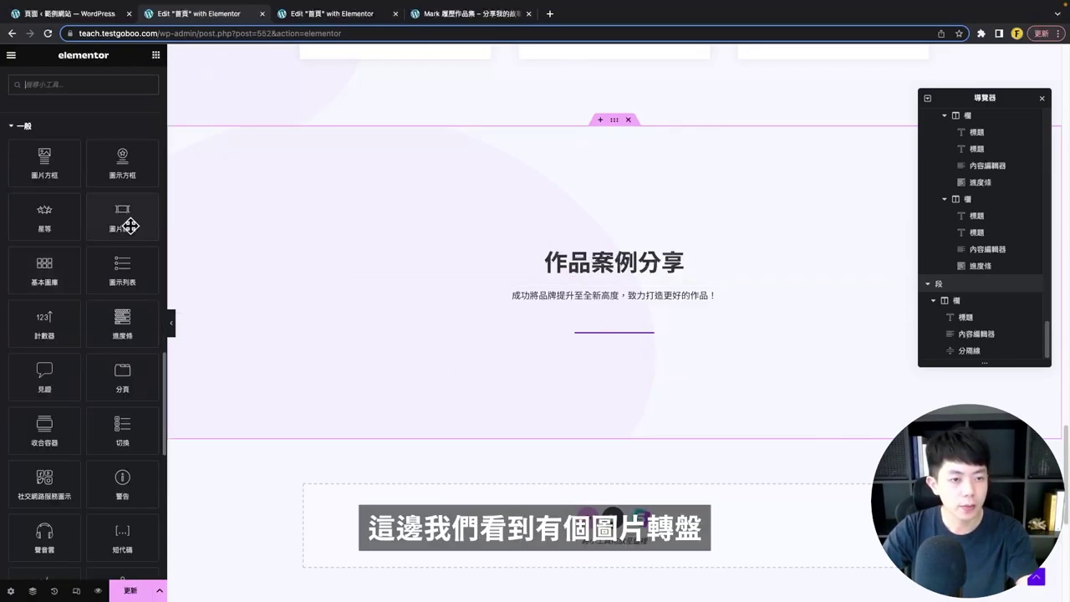
{"action": "left_click_drag", "start_coordinate": [117, 229], "coordinate": [553, 343]}
- Select five portfolio screenshots in the media library for the carousel
{"action": "scroll", "coordinate": [551, 358], "scroll_direction": "down", "scroll_amount": 2}
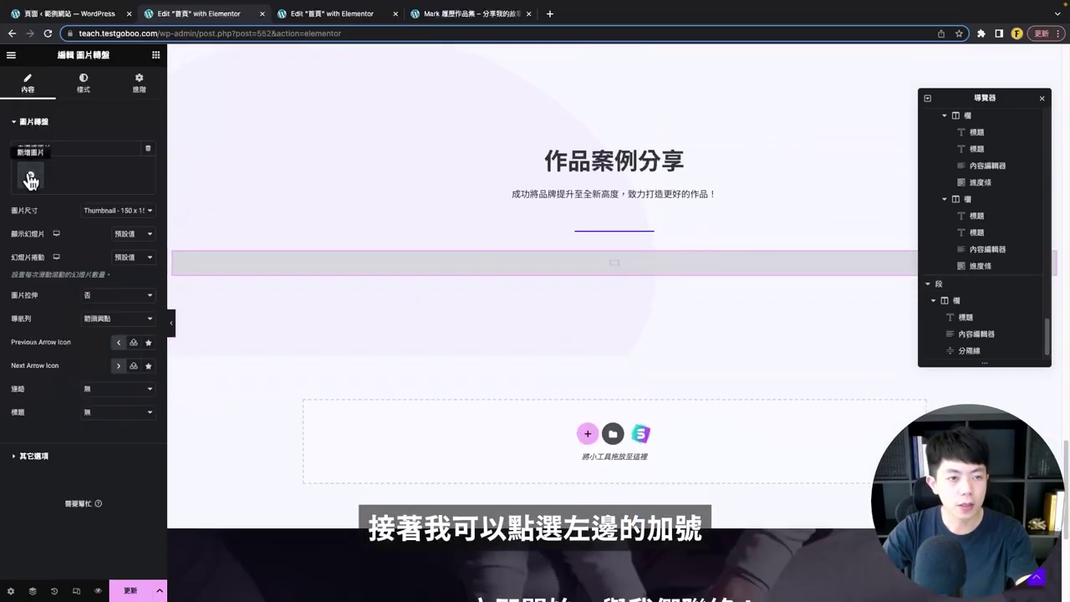
{"action": "left_click", "coordinate": [30, 180]}
{"action": "left_click", "coordinate": [194, 201]}
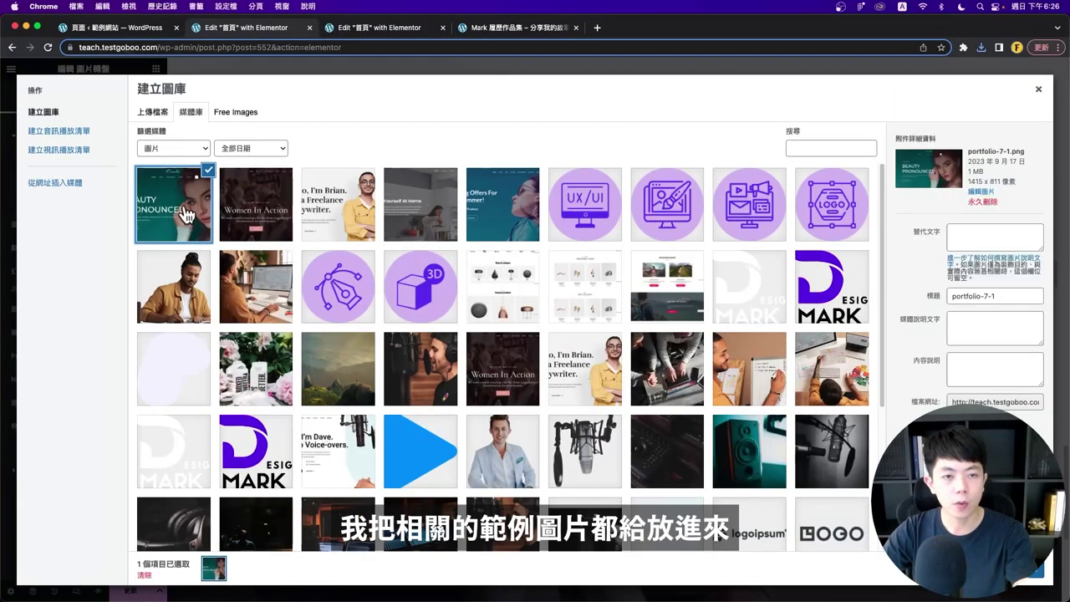
{"action": "left_click", "coordinate": [278, 203]}
{"action": "left_click", "coordinate": [346, 208]}
{"action": "left_click", "coordinate": [420, 206]}
{"action": "left_click", "coordinate": [508, 206]}
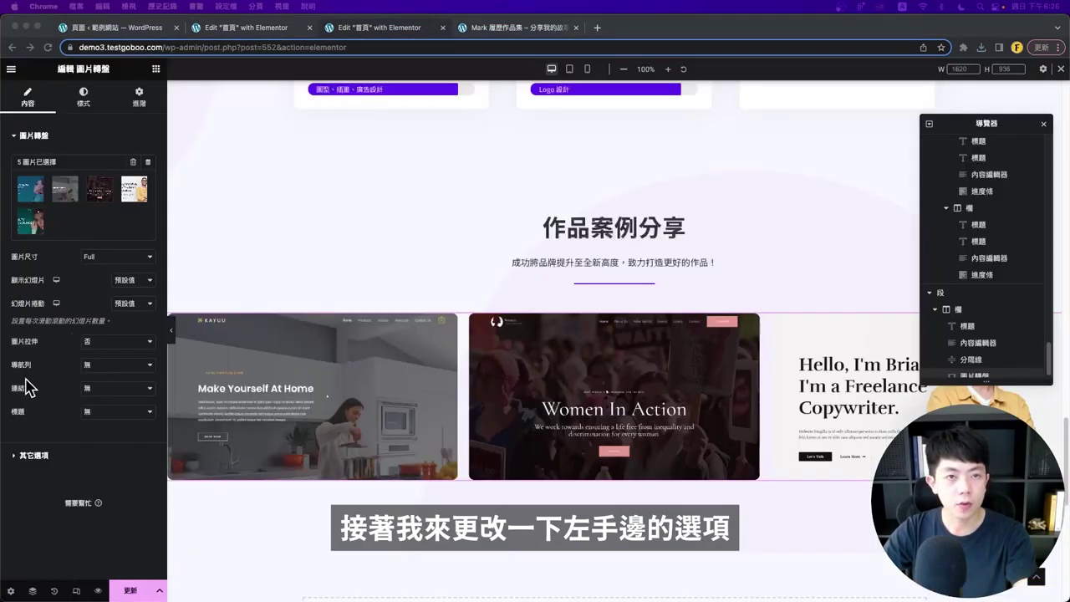
- Keep Full image size, set carousel Navigation to None and Autoplay Speed to 3000
{"action": "left_click", "coordinate": [96, 257]}
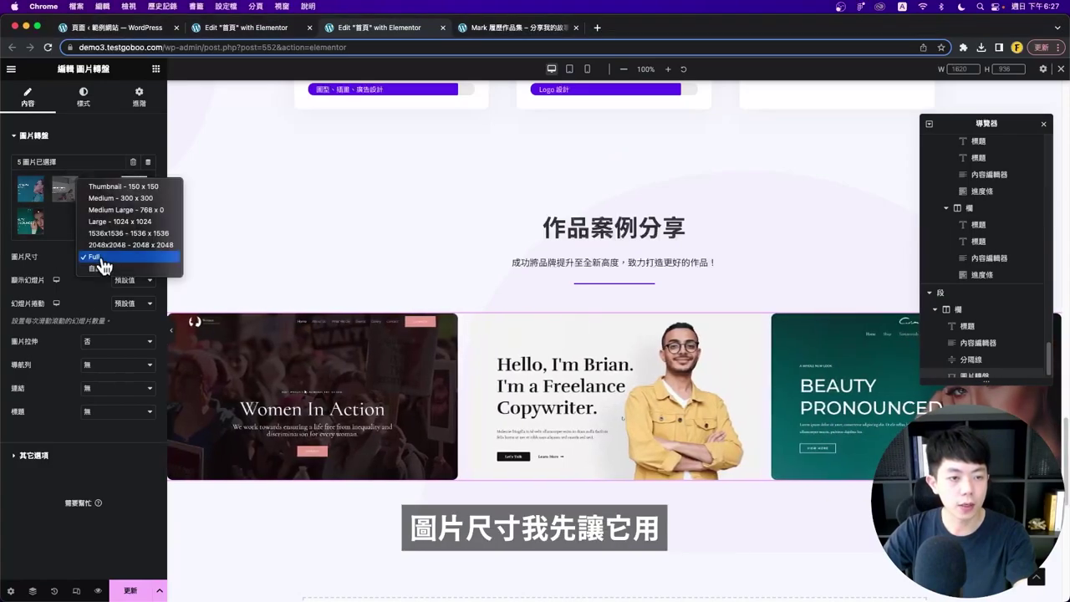
{"action": "left_click", "coordinate": [90, 259]}
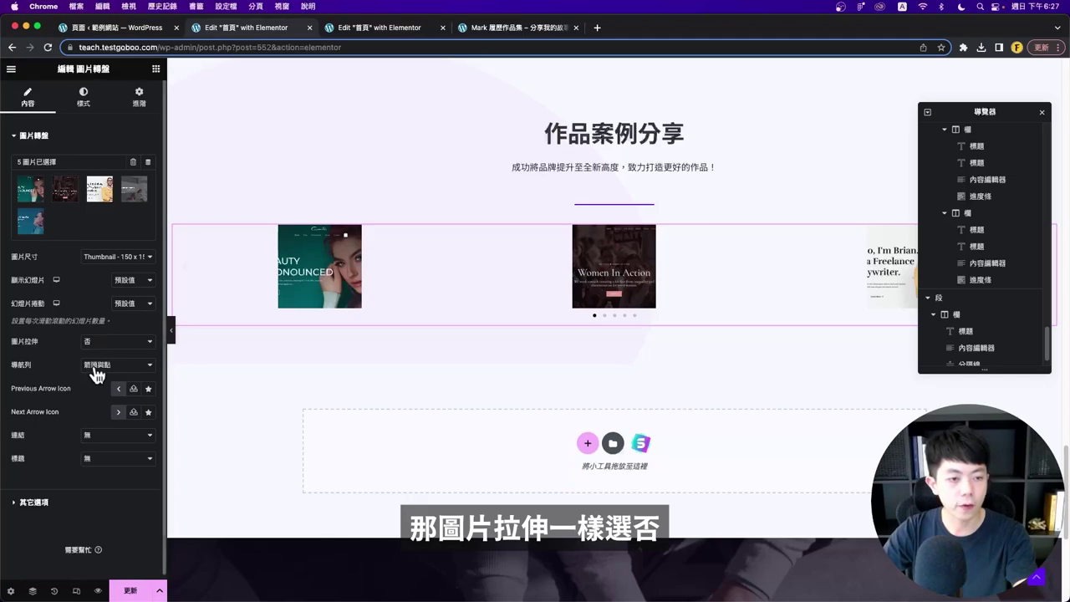
{"action": "left_click", "coordinate": [96, 368]}
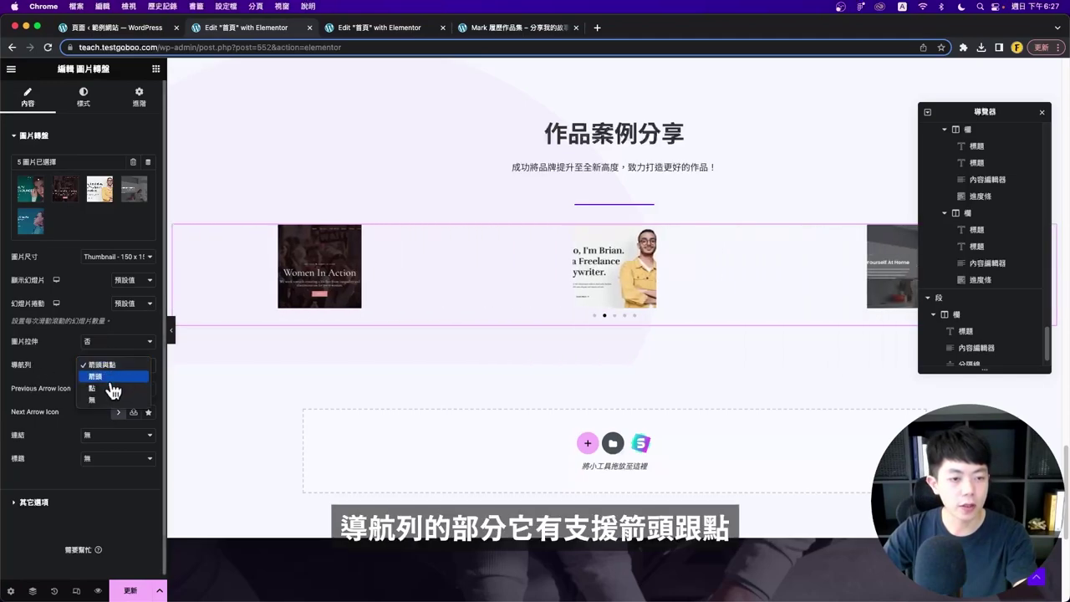
{"action": "left_click", "coordinate": [109, 400]}
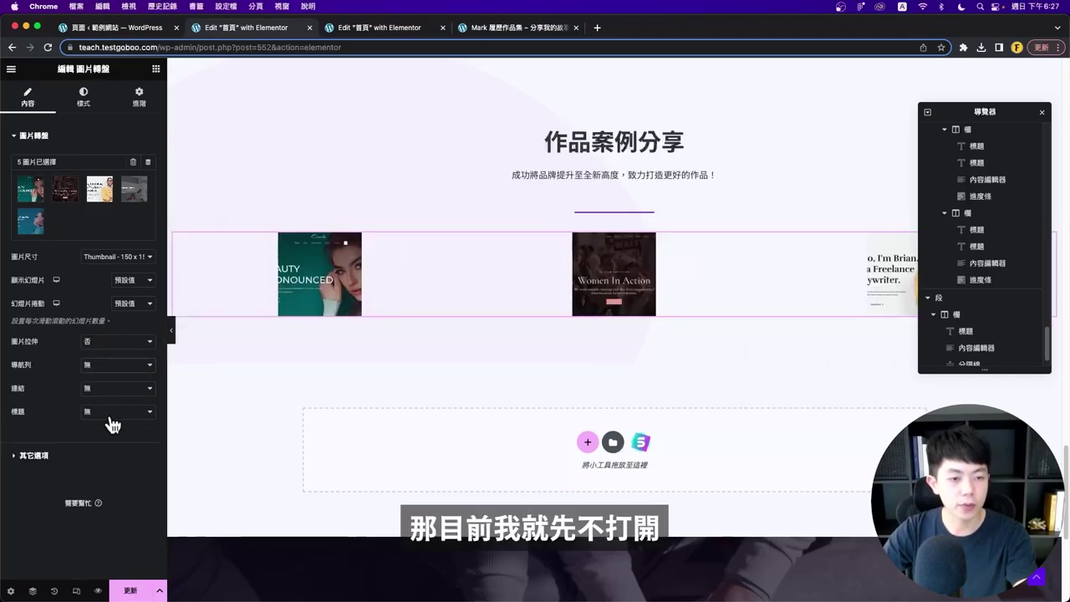
{"action": "left_click", "coordinate": [84, 456]}
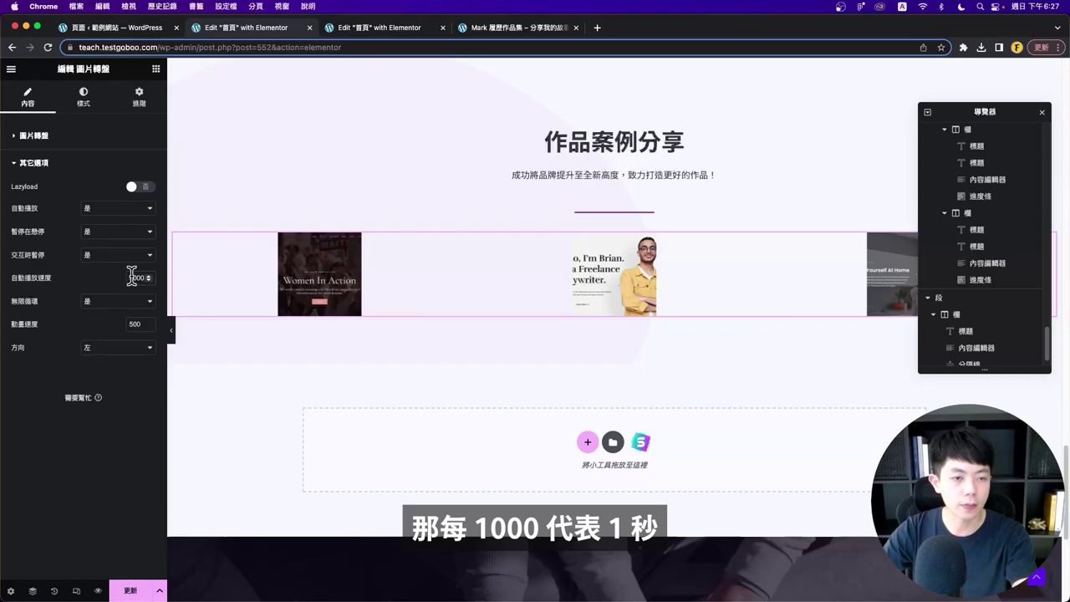
{"action": "double_click", "coordinate": [131, 278]}
{"action": "type", "text": "3000"}
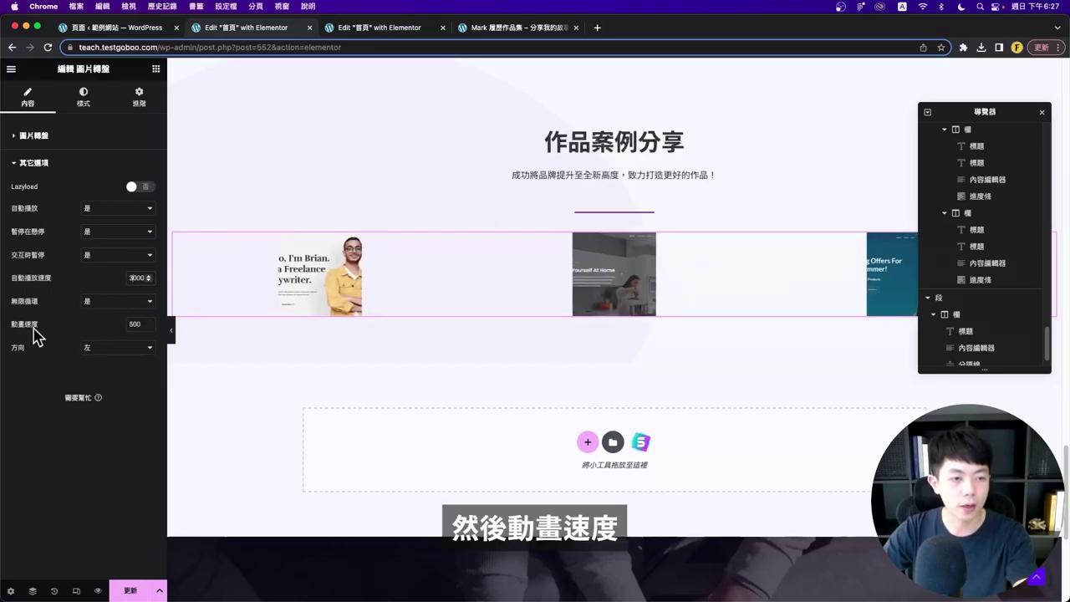
{"action": "left_click", "coordinate": [83, 96]}
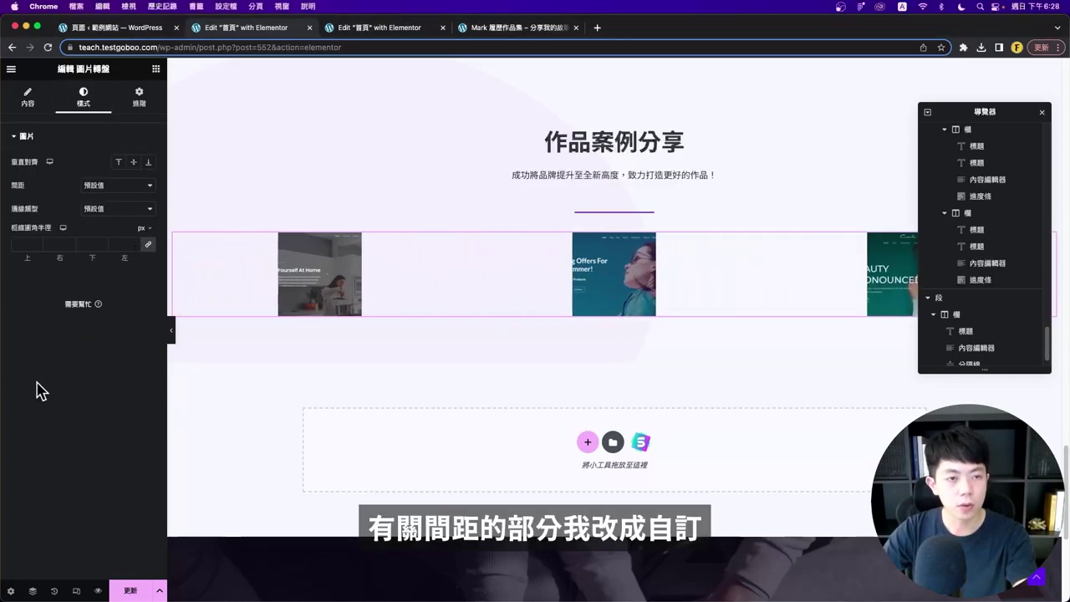
- Set carousel image spacing to Custom 20 and the image border radius to 10 px
{"action": "left_click", "coordinate": [117, 185]}
{"action": "left_click", "coordinate": [114, 198]}
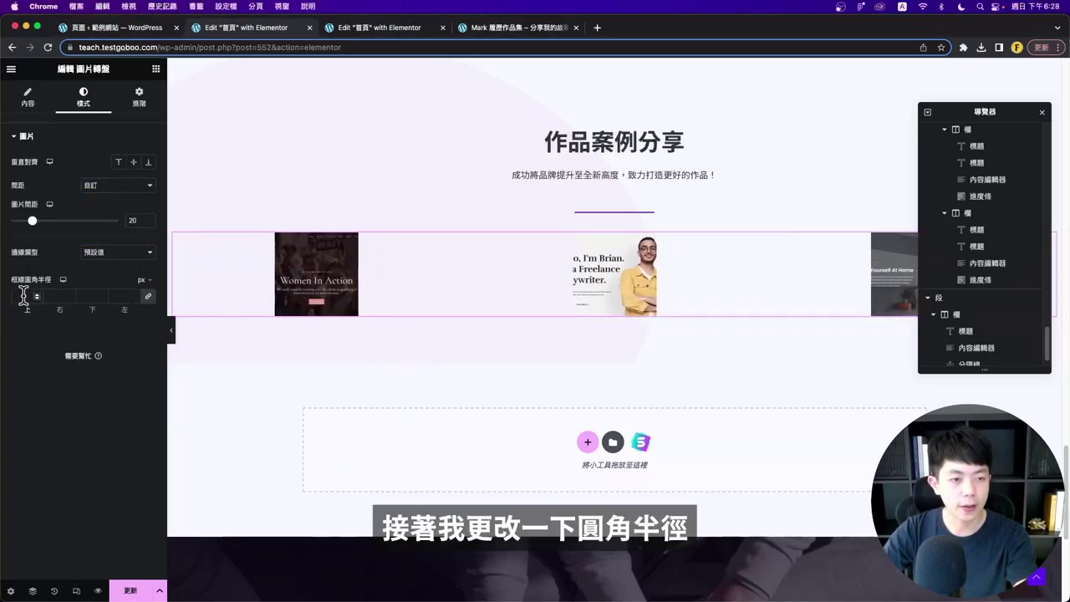
{"action": "left_click", "coordinate": [72, 297]}
{"action": "type", "text": "10"}
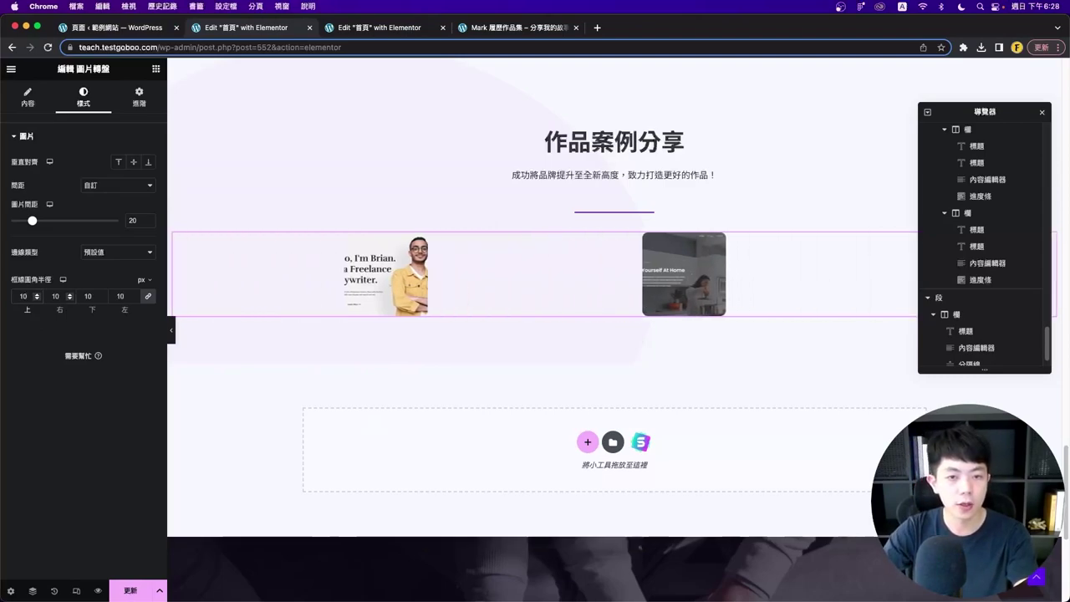
{"action": "left_click", "coordinate": [33, 98]}
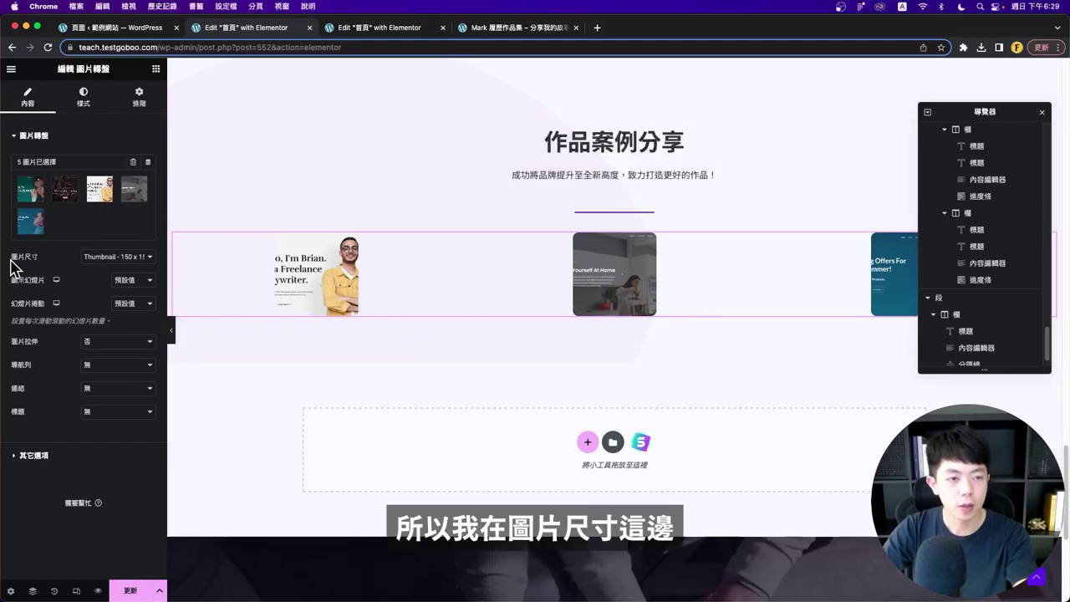
- Show the carousel images at Full size and preview the page
{"action": "left_click", "coordinate": [116, 264]}
{"action": "left_click", "coordinate": [98, 328]}
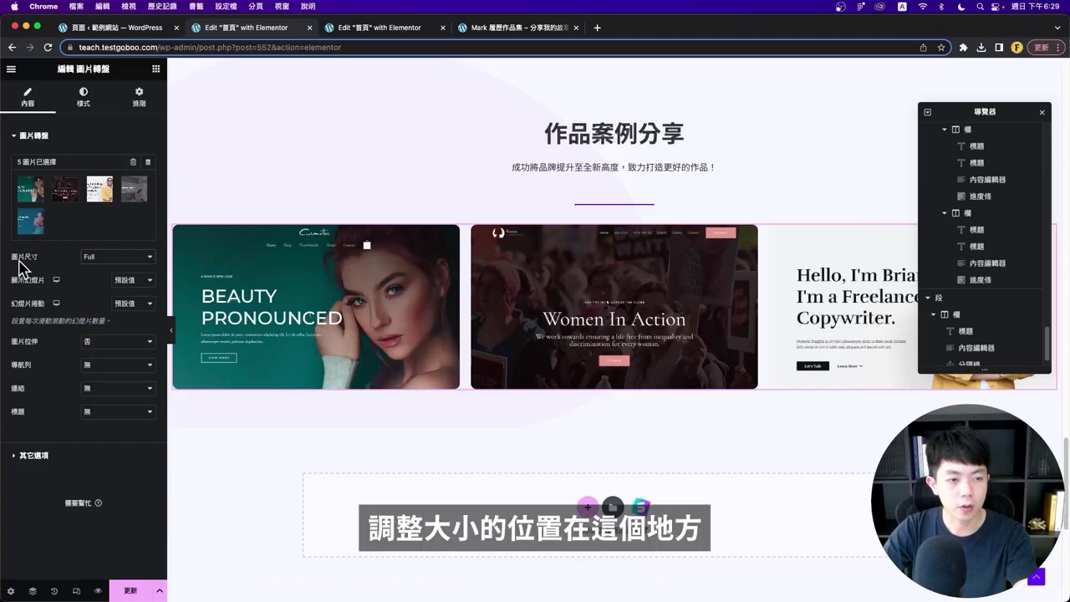
{"action": "left_click", "coordinate": [171, 330]}
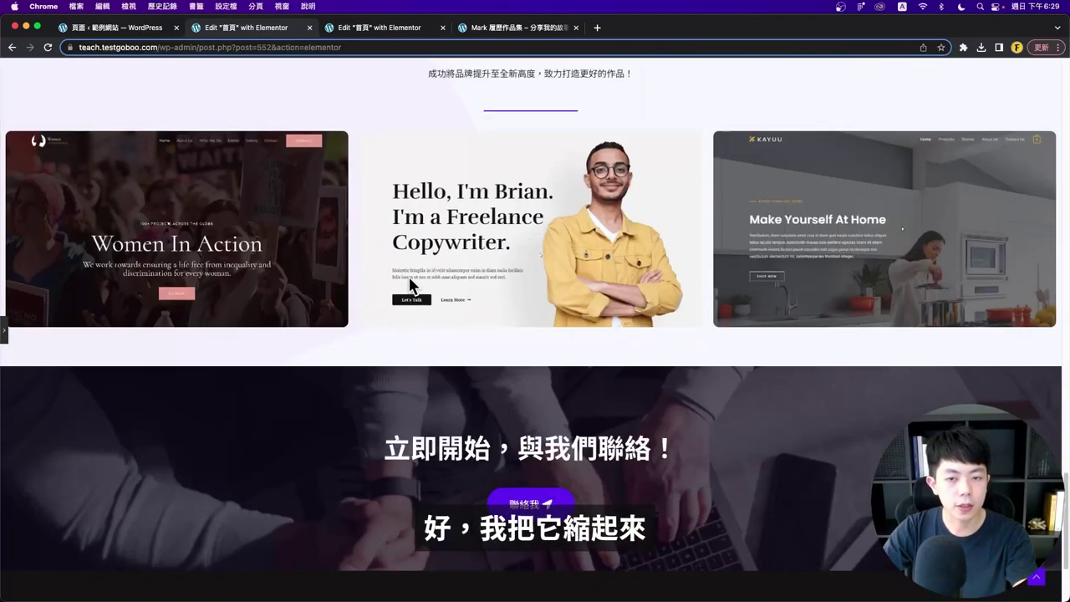
{"action": "scroll", "coordinate": [409, 286], "scroll_direction": "up", "scroll_amount": 3}
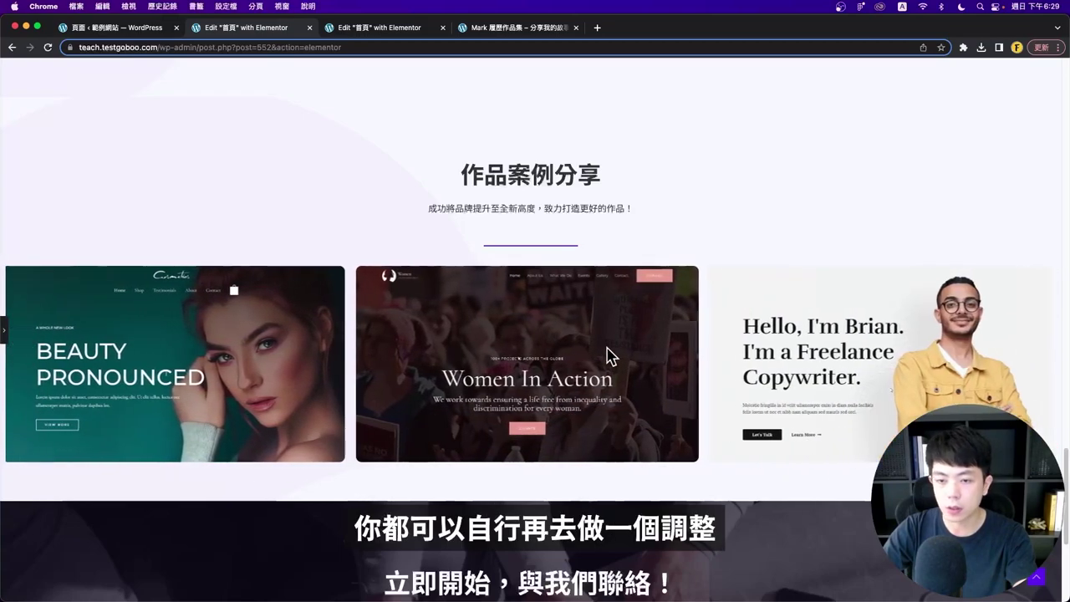
{"action": "left_click", "coordinate": [4, 333]}
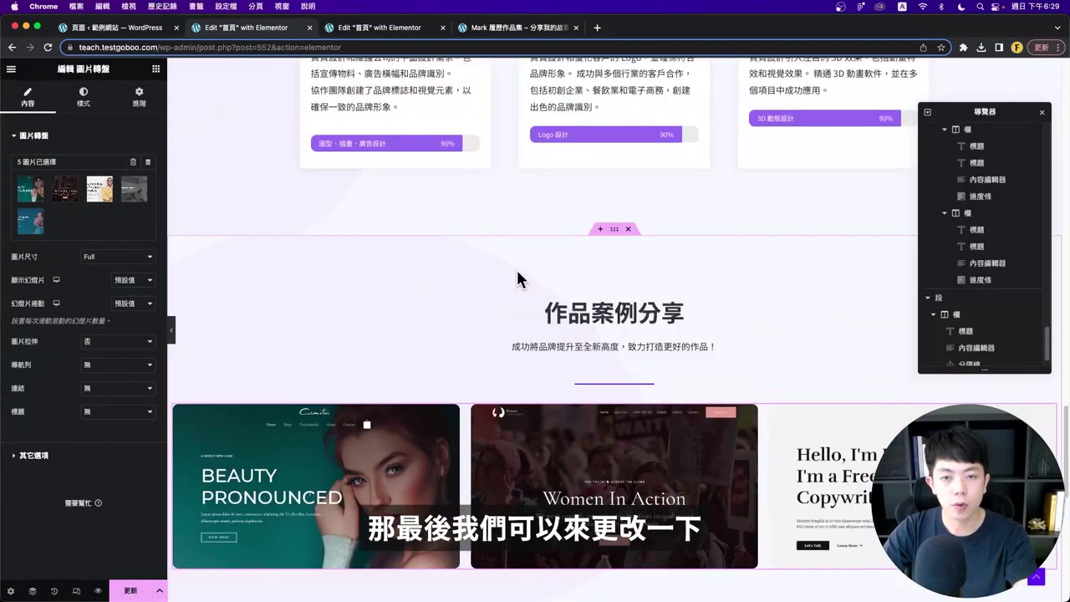
- Move the 作品案例分享 section's background image to X position 800
{"action": "left_click", "coordinate": [615, 231]}
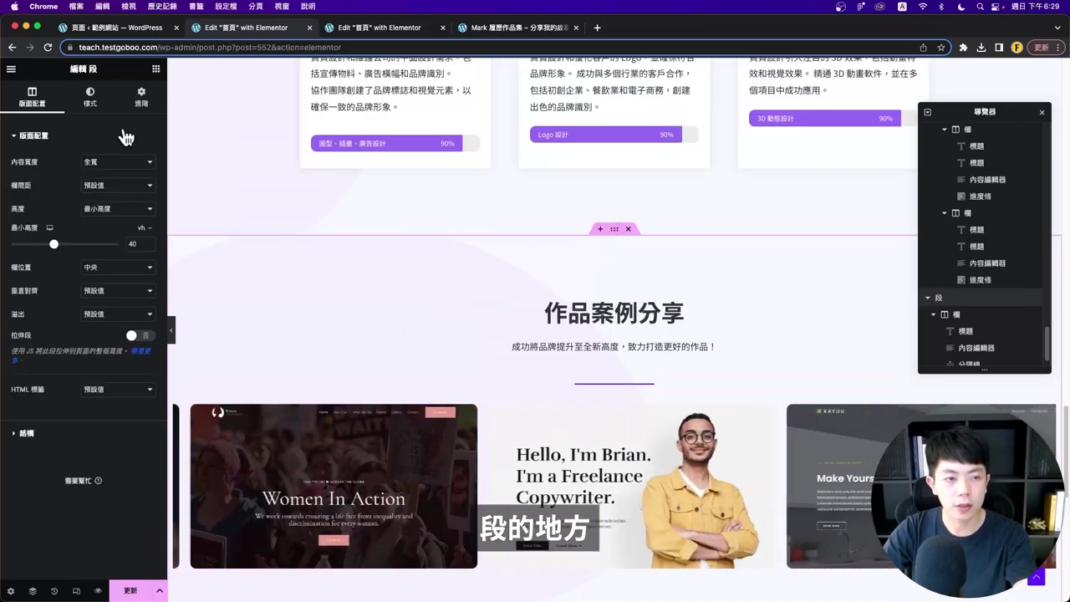
{"action": "left_click", "coordinate": [105, 107]}
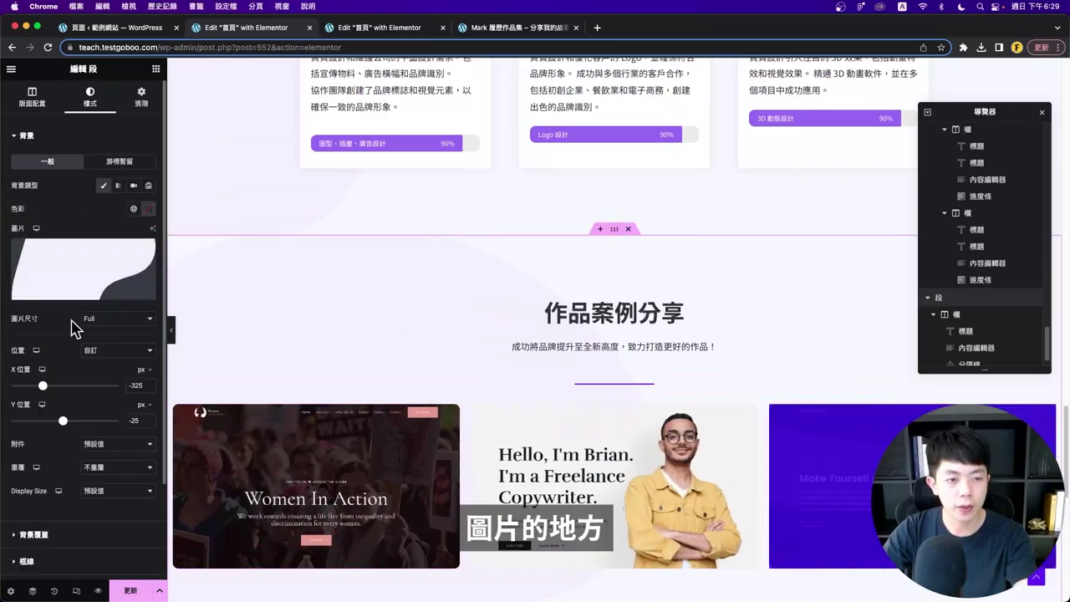
{"action": "scroll", "coordinate": [67, 397], "scroll_direction": "down", "scroll_amount": 1}
{"action": "left_click", "coordinate": [393, 345]}
{"action": "scroll", "coordinate": [402, 251], "scroll_direction": "down", "scroll_amount": 5}
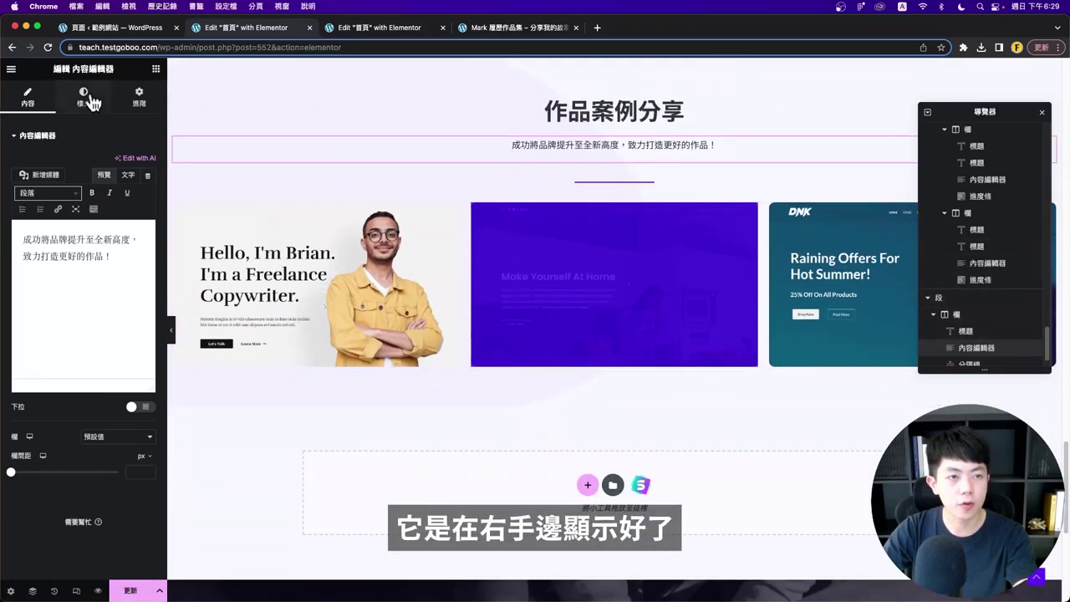
{"action": "left_click", "coordinate": [84, 97]}
{"action": "scroll", "coordinate": [464, 116], "scroll_direction": "up", "scroll_amount": 4}
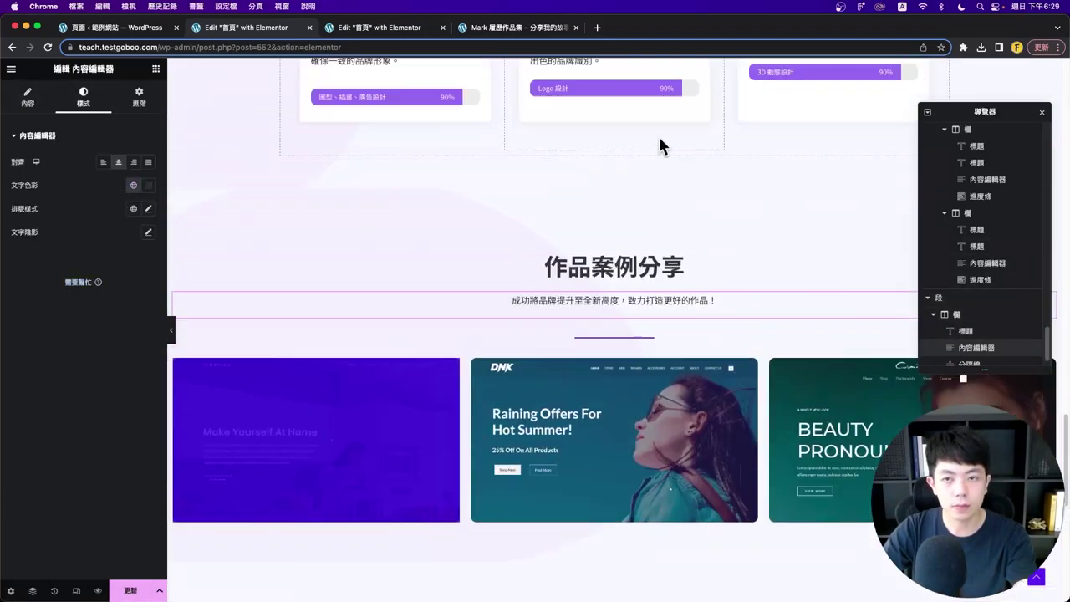
{"action": "left_click", "coordinate": [614, 187]}
{"action": "scroll", "coordinate": [84, 334], "scroll_direction": "down", "scroll_amount": 1}
{"action": "left_click_drag", "start_coordinate": [46, 369], "coordinate": [149, 374]}
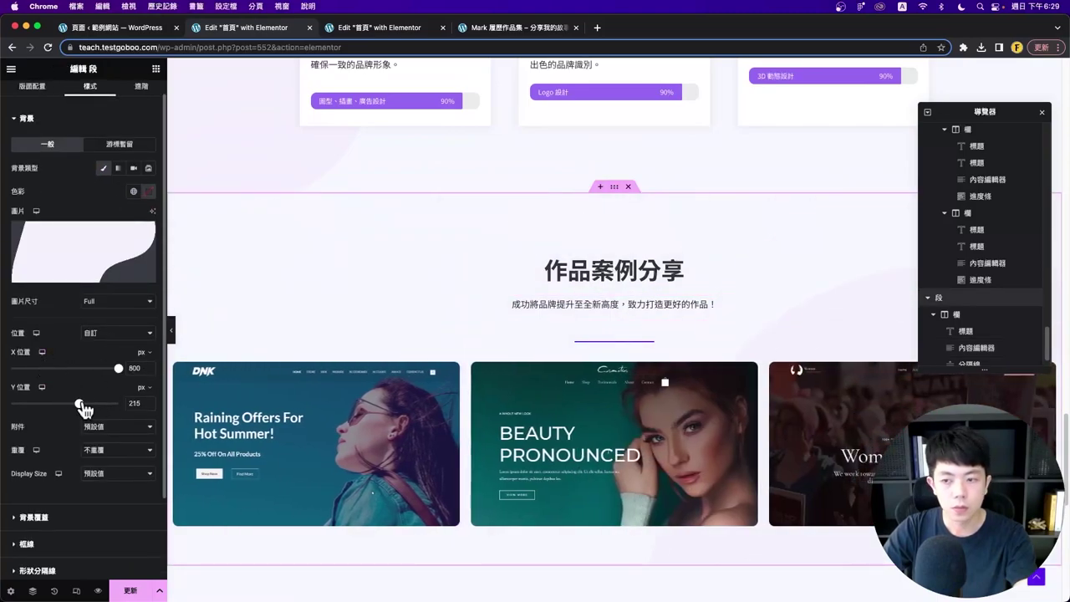
- Preview the repositioned background with the editor panel collapsed
{"action": "left_click", "coordinate": [171, 331]}
{"action": "scroll", "coordinate": [597, 229], "scroll_direction": "down", "scroll_amount": 2}
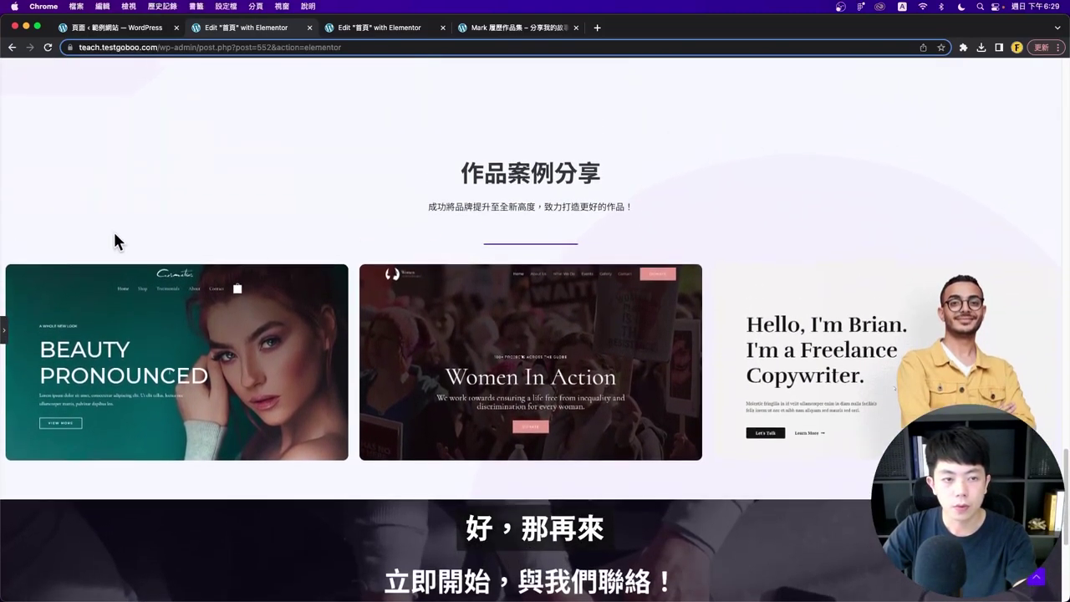
{"action": "scroll", "coordinate": [422, 200], "scroll_direction": "down", "scroll_amount": 1}
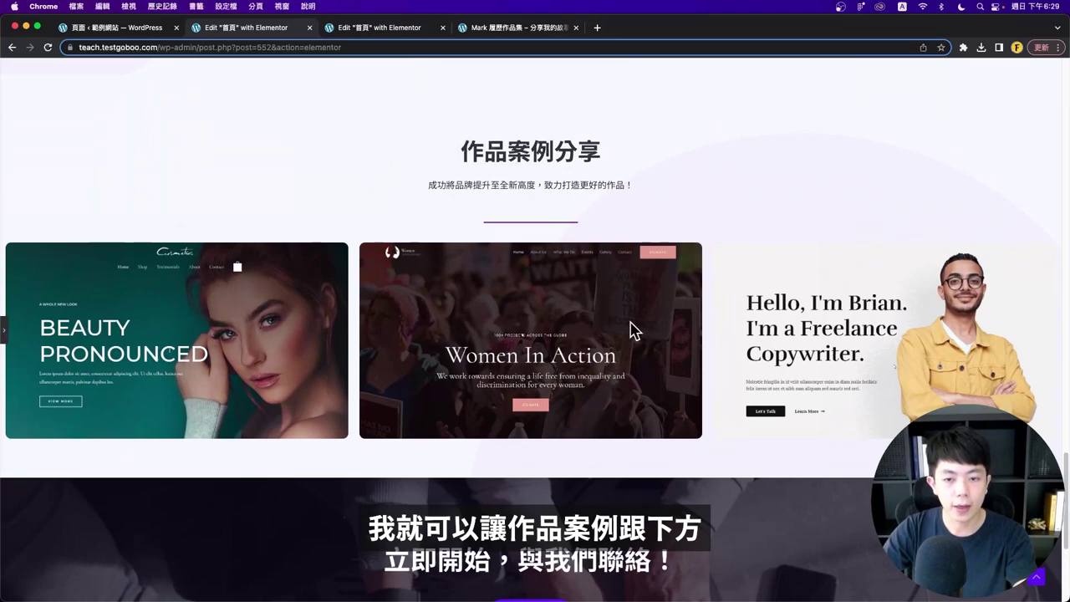
{"action": "scroll", "coordinate": [636, 331], "scroll_direction": "down", "scroll_amount": 4}
{"action": "scroll", "coordinate": [569, 358], "scroll_direction": "up", "scroll_amount": 3}
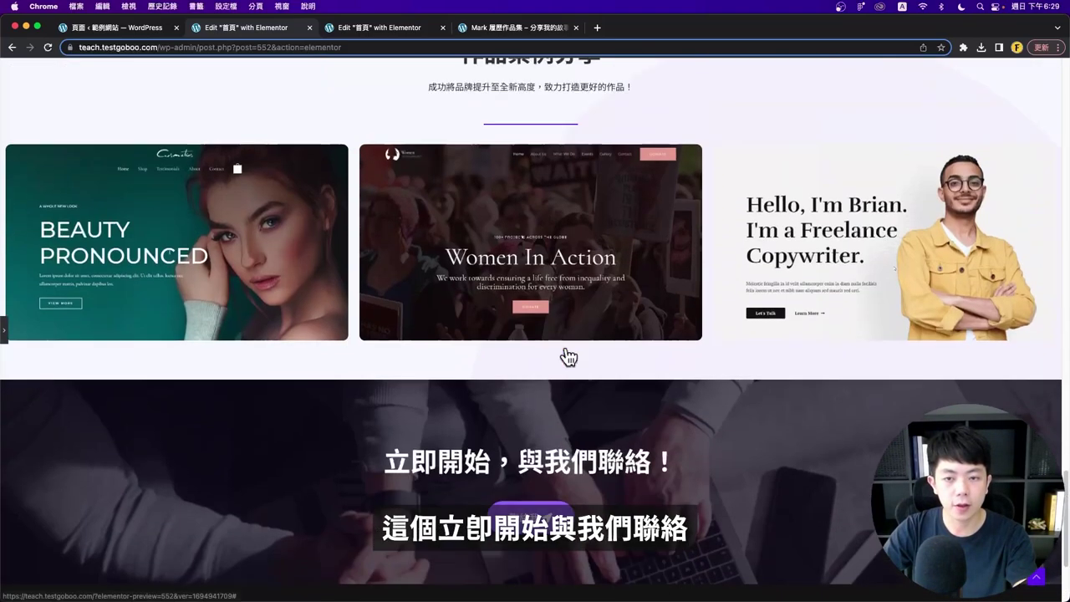
{"action": "scroll", "coordinate": [543, 358], "scroll_direction": "down", "scroll_amount": 3}
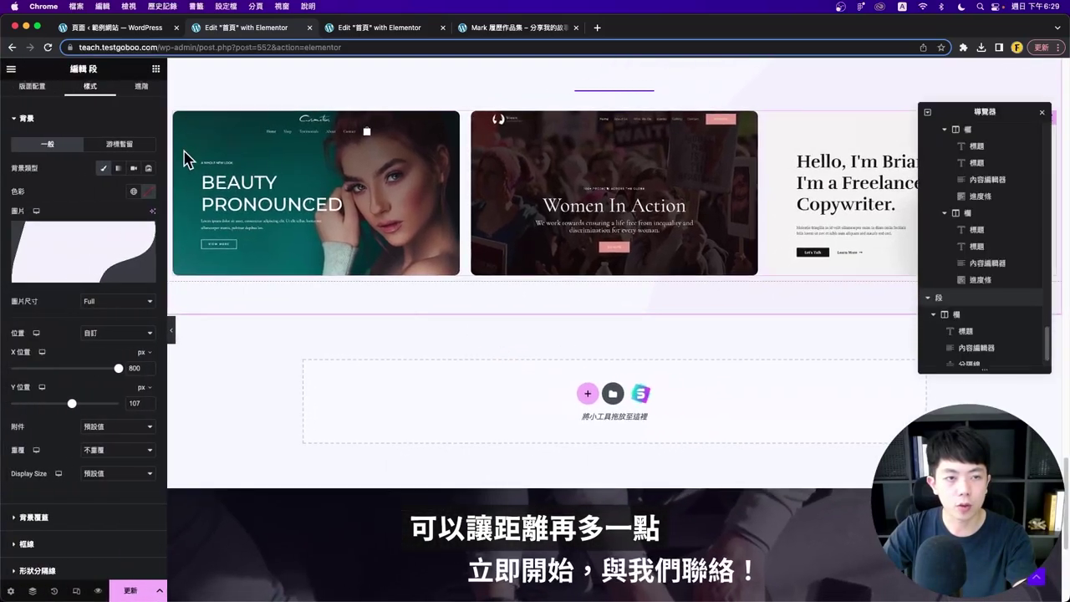
{"action": "scroll", "coordinate": [614, 248], "scroll_direction": "up", "scroll_amount": 2}
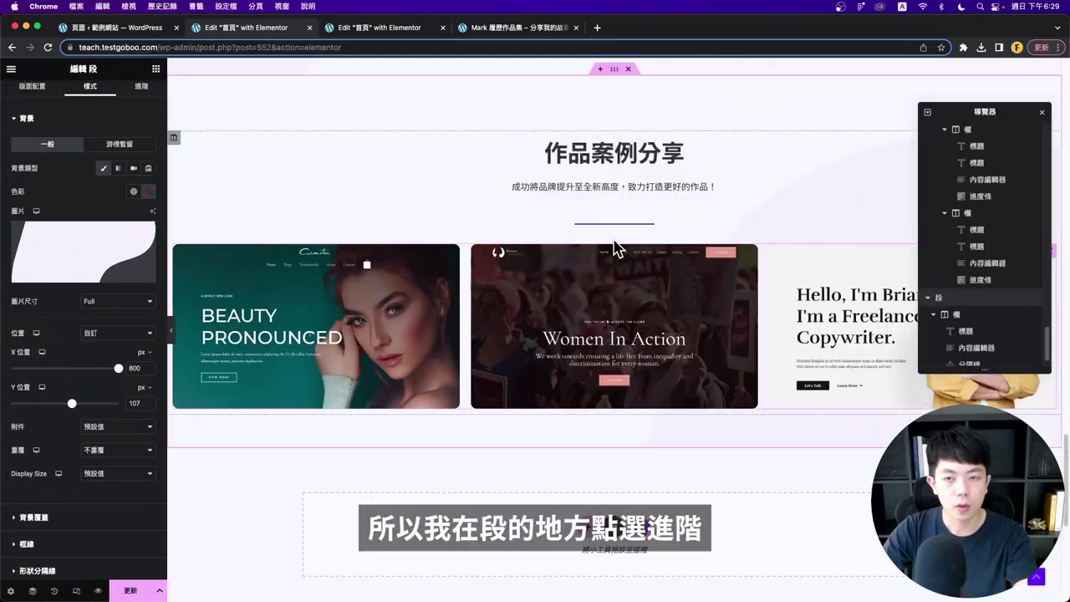
- Set the 作品案例分享 section's top padding to 50 px, keeping 120 px at the bottom
{"action": "left_click", "coordinate": [142, 96]}
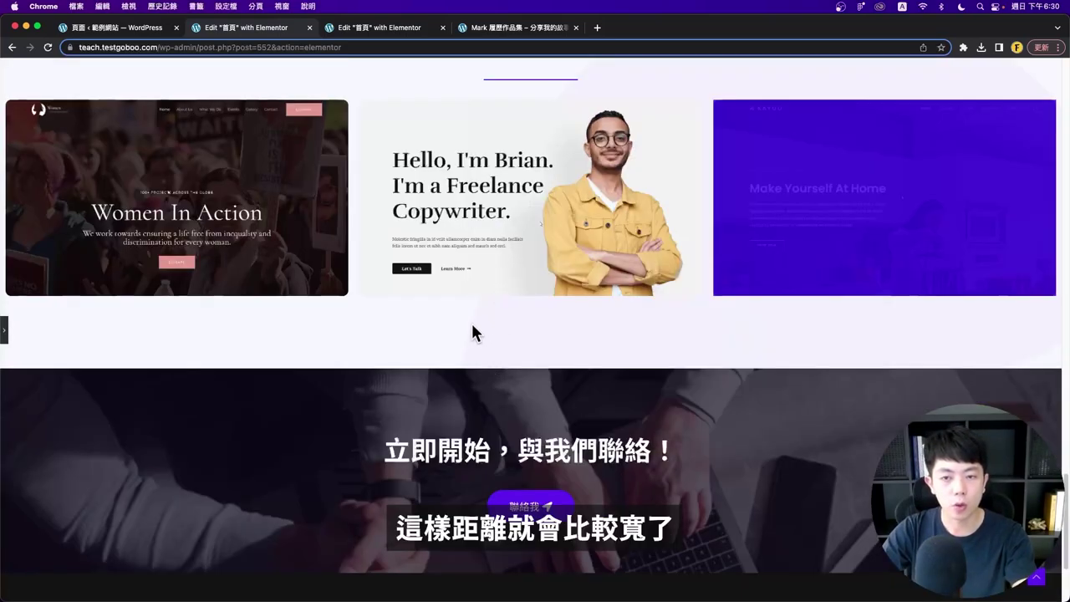
{"action": "scroll", "coordinate": [472, 333], "scroll_direction": "up", "scroll_amount": 3}
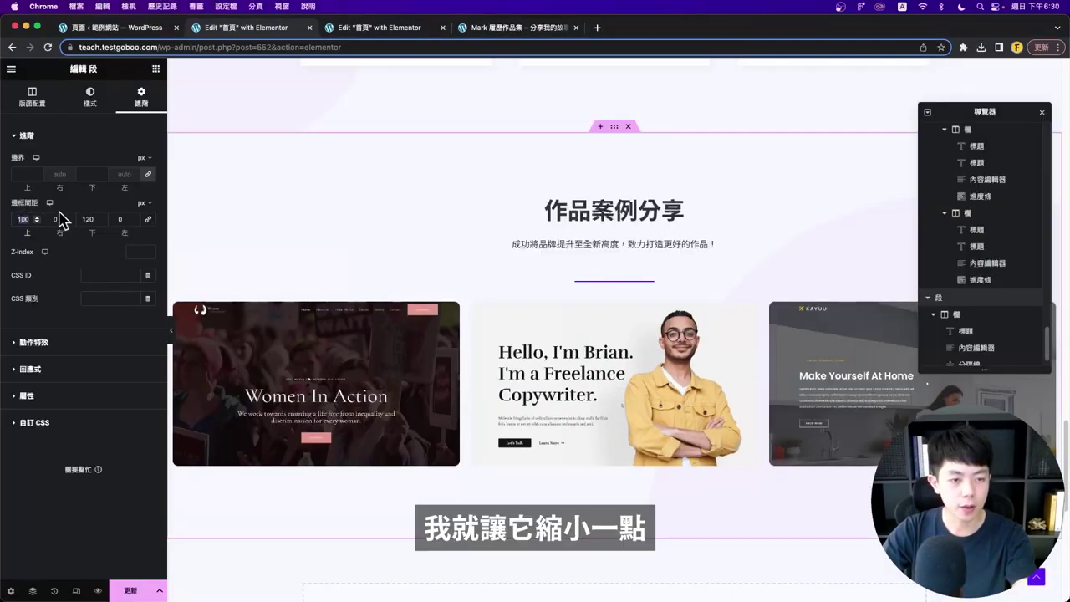
{"action": "type", "text": "70"}
{"action": "scroll", "coordinate": [400, 208], "scroll_direction": "up", "scroll_amount": 3}
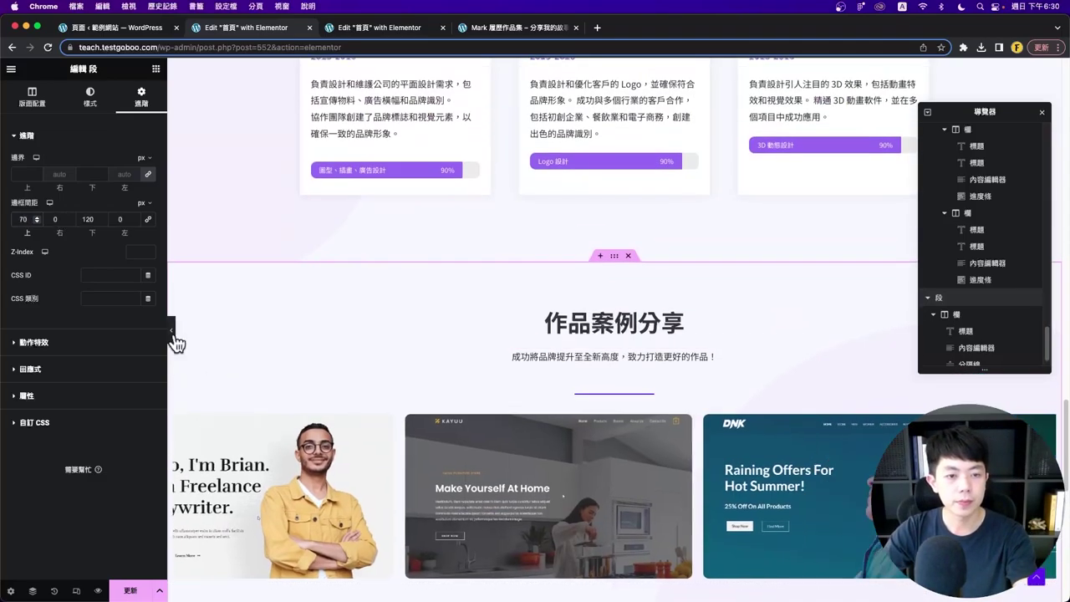
- Preview the padded section with the sidebar collapsed, then select the page address path
{"action": "left_click", "coordinate": [172, 331]}
{"action": "scroll", "coordinate": [334, 334], "scroll_direction": "up", "scroll_amount": 3}
{"action": "scroll", "coordinate": [335, 334], "scroll_direction": "down", "scroll_amount": 5}
{"action": "left_click", "coordinate": [7, 332]}
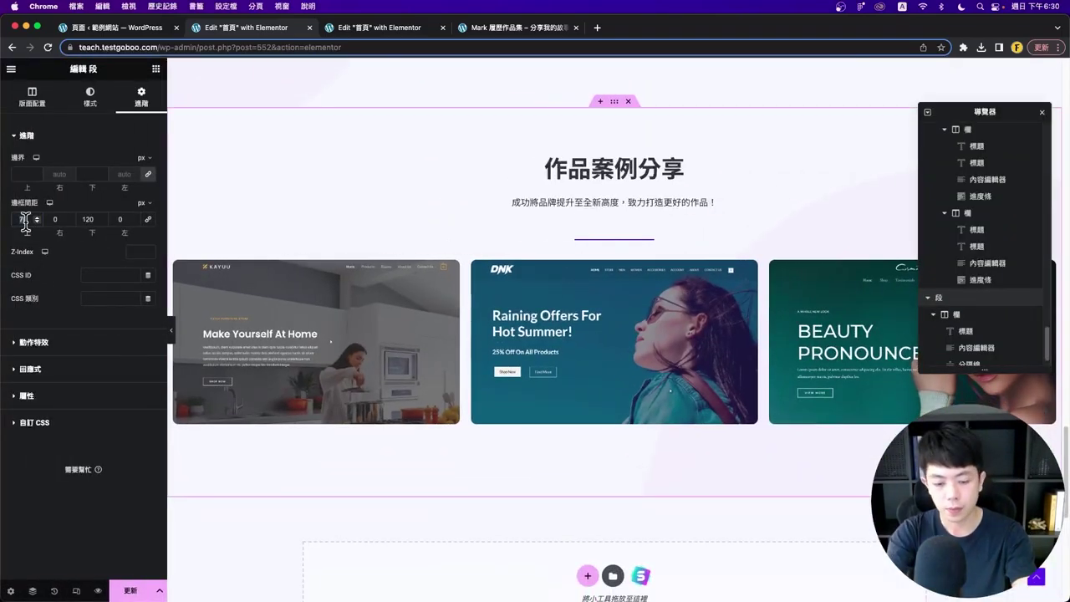
{"action": "left_click", "coordinate": [172, 332]}
{"action": "scroll", "coordinate": [609, 249], "scroll_direction": "up", "scroll_amount": 5}
{"action": "scroll", "coordinate": [595, 241], "scroll_direction": "down", "scroll_amount": 5}
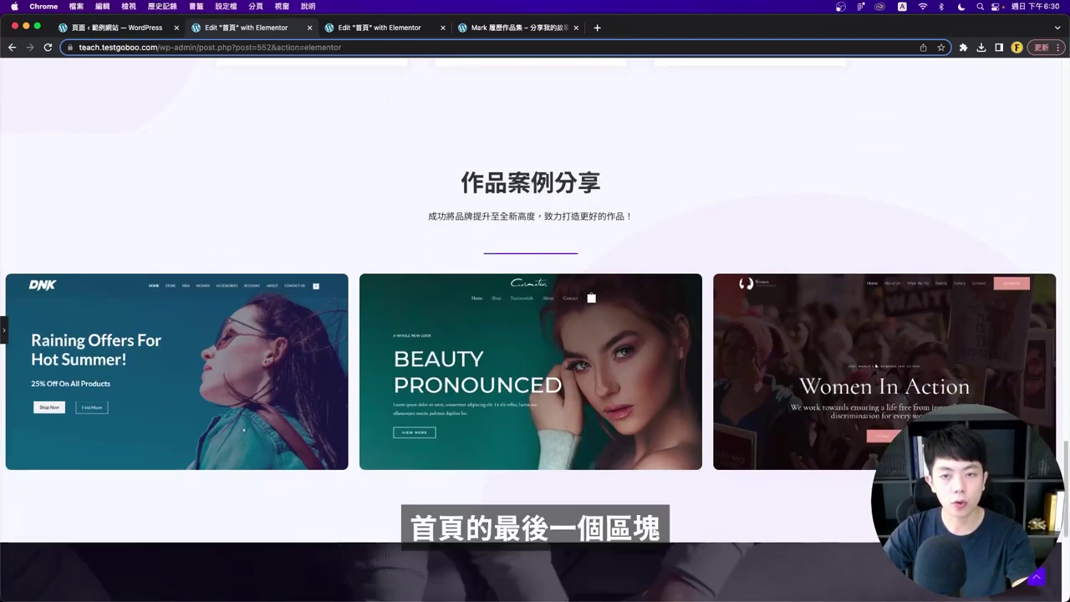
{"action": "left_click", "coordinate": [5, 331]}
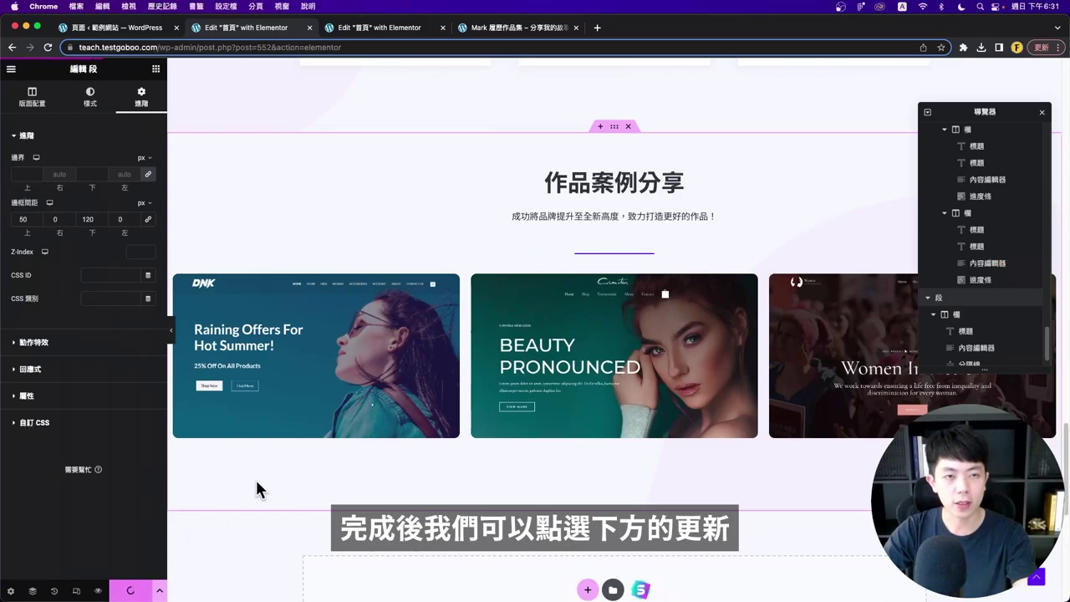
{"action": "double_click", "coordinate": [163, 47]}
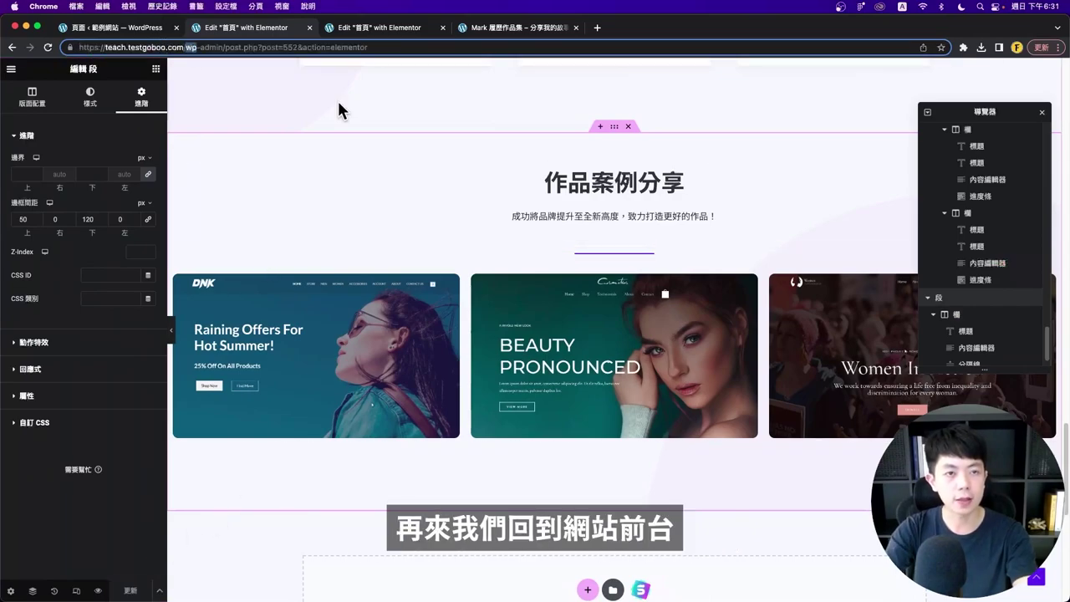
- Open the teach.testgoboo.com homepage in a new tab
{"action": "key", "text": "shift+End"}
{"action": "key", "text": "BackSpace"}
{"action": "key", "text": "alt+Return"}
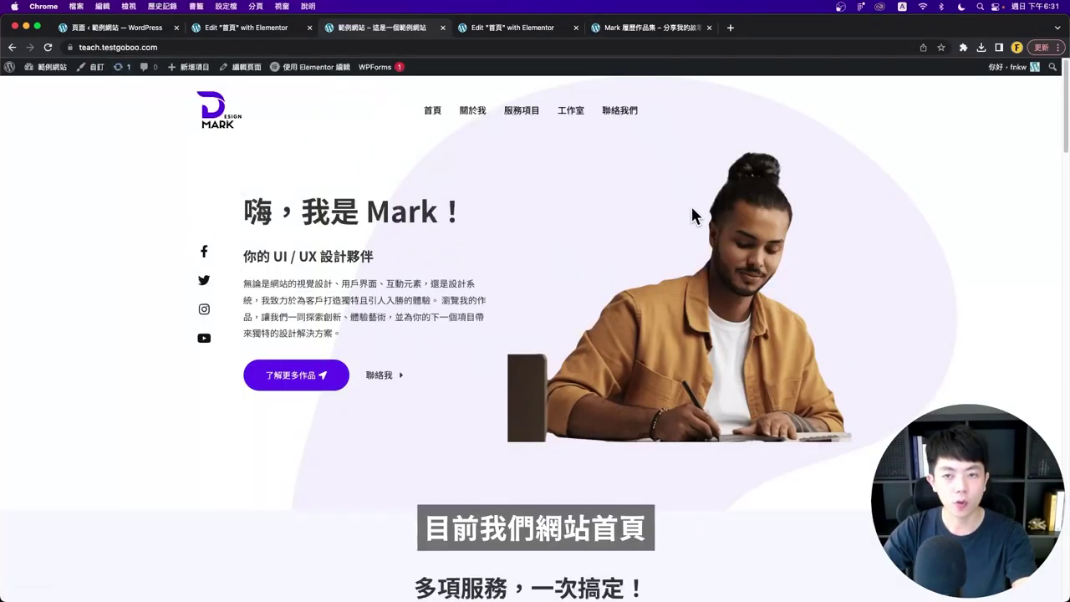
- Scroll through the live homepage, highlighting the 作品案例分享 and 立即開始，與我們聯絡！ headings
{"action": "scroll", "coordinate": [743, 343], "scroll_direction": "down", "scroll_amount": 5}
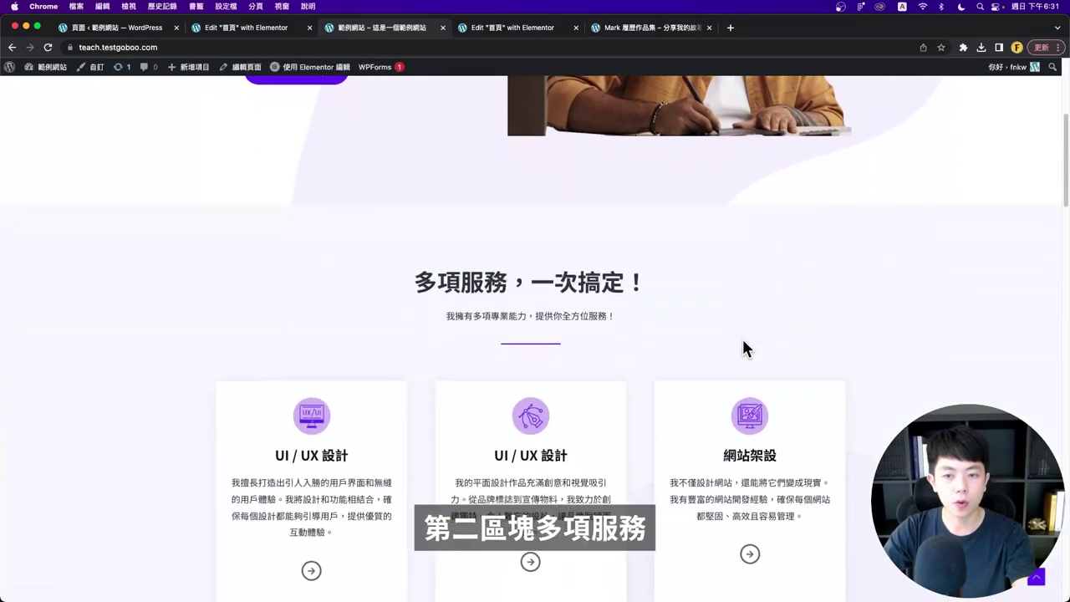
{"action": "left_click_drag", "start_coordinate": [395, 202], "coordinate": [676, 216]}
{"action": "scroll", "coordinate": [676, 216], "scroll_direction": "down", "scroll_amount": 2}
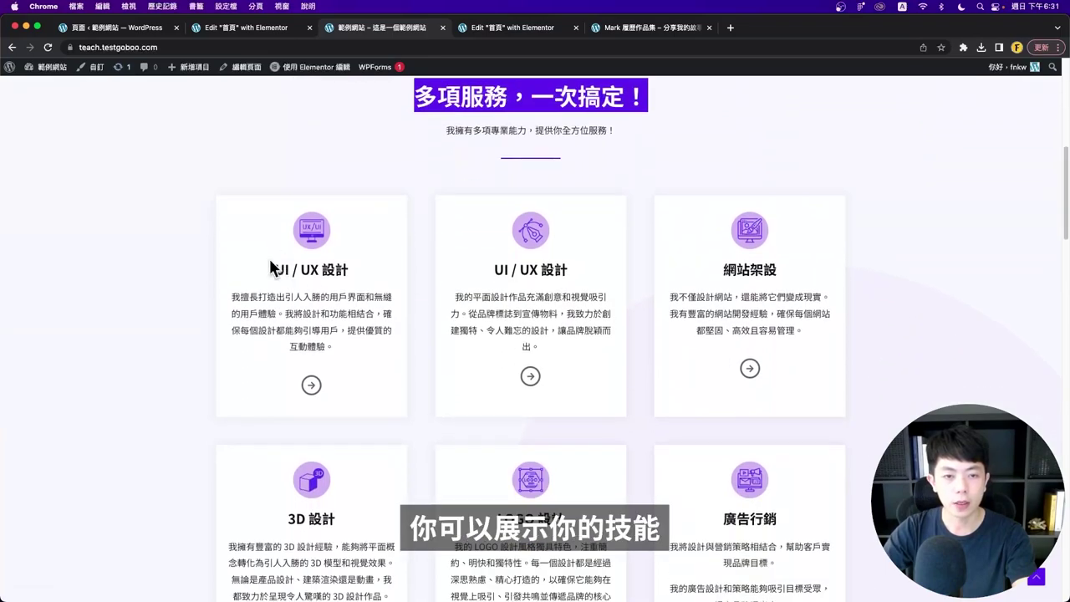
{"action": "left_click", "coordinate": [428, 269]}
{"action": "scroll", "coordinate": [685, 284], "scroll_direction": "down", "scroll_amount": 5}
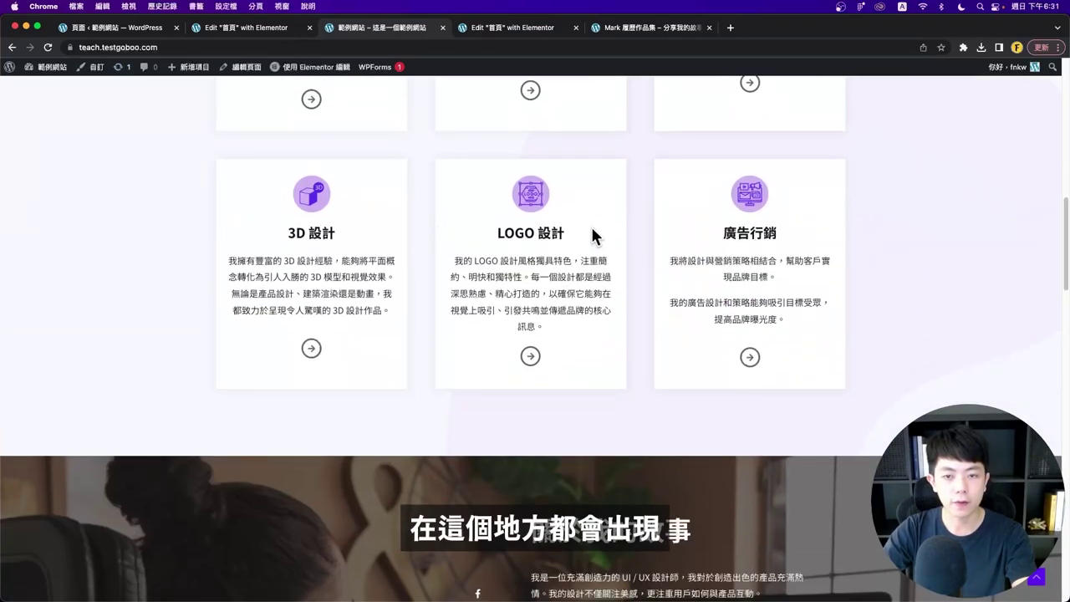
{"action": "scroll", "coordinate": [548, 308], "scroll_direction": "down", "scroll_amount": 5}
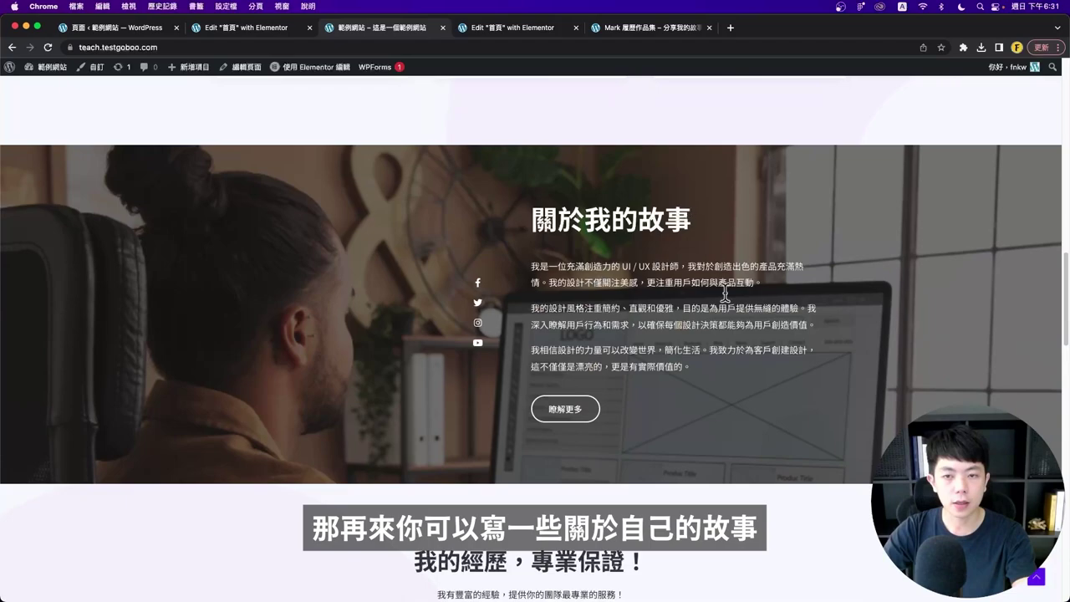
{"action": "scroll", "coordinate": [694, 456], "scroll_direction": "down", "scroll_amount": 7}
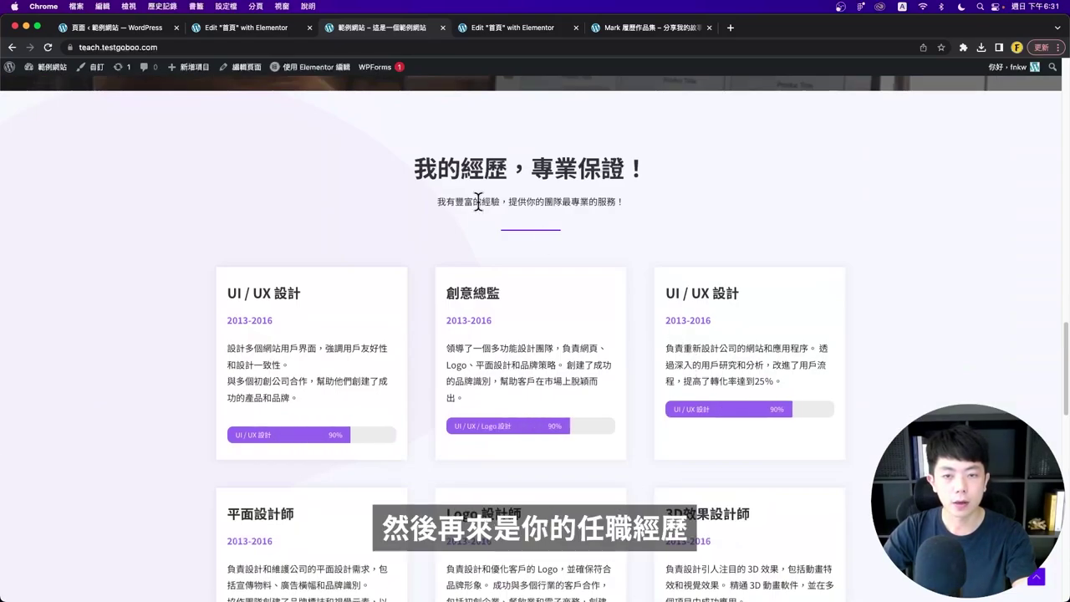
{"action": "left_click_drag", "start_coordinate": [416, 172], "coordinate": [653, 176]}
{"action": "scroll", "coordinate": [369, 289], "scroll_direction": "down", "scroll_amount": 2}
{"action": "scroll", "coordinate": [469, 268], "scroll_direction": "down", "scroll_amount": 10}
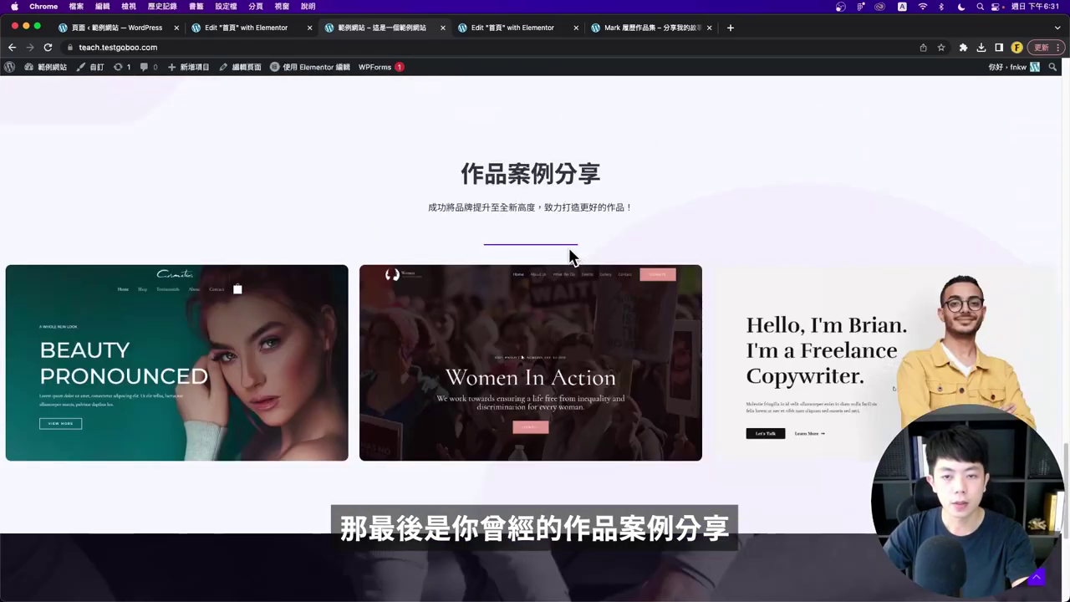
{"action": "left_click_drag", "start_coordinate": [449, 174], "coordinate": [354, 339]}
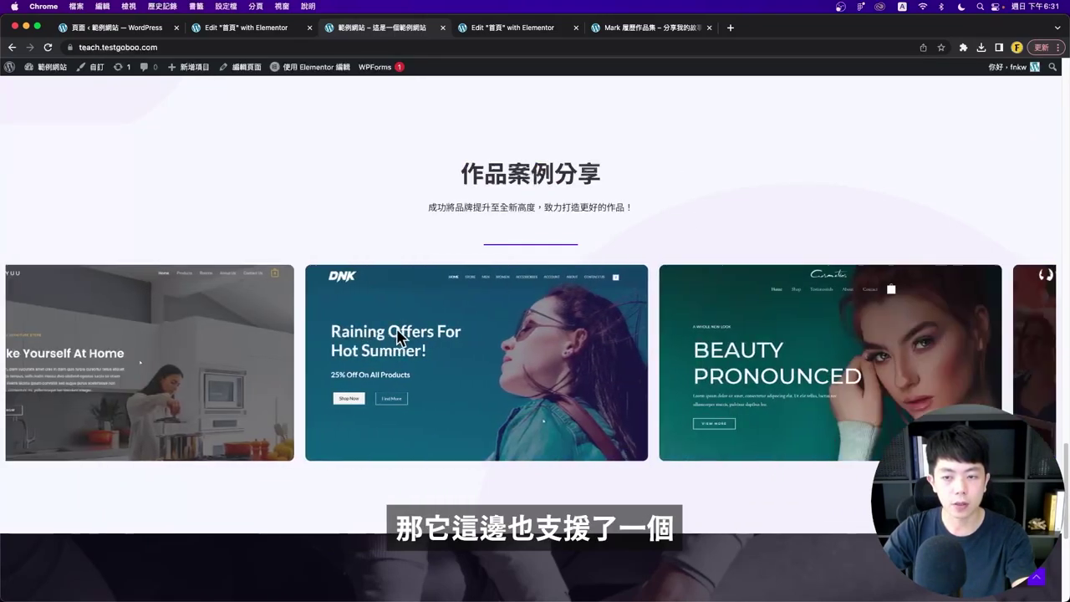
{"action": "scroll", "coordinate": [694, 248], "scroll_direction": "down", "scroll_amount": 5}
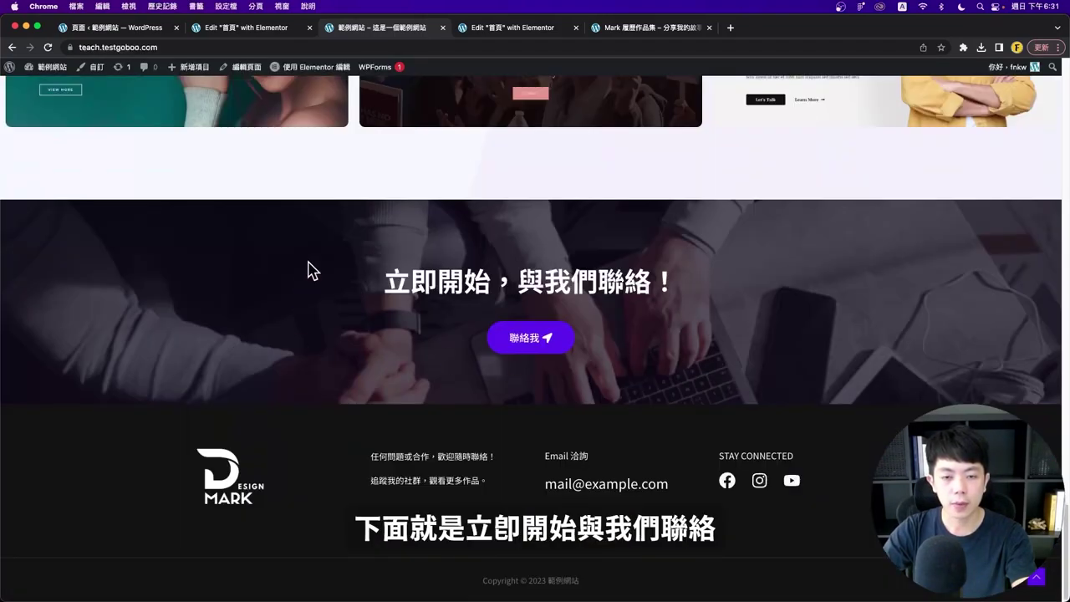
{"action": "left_click_drag", "start_coordinate": [310, 270], "coordinate": [824, 290]}
{"action": "left_click", "coordinate": [823, 289]}
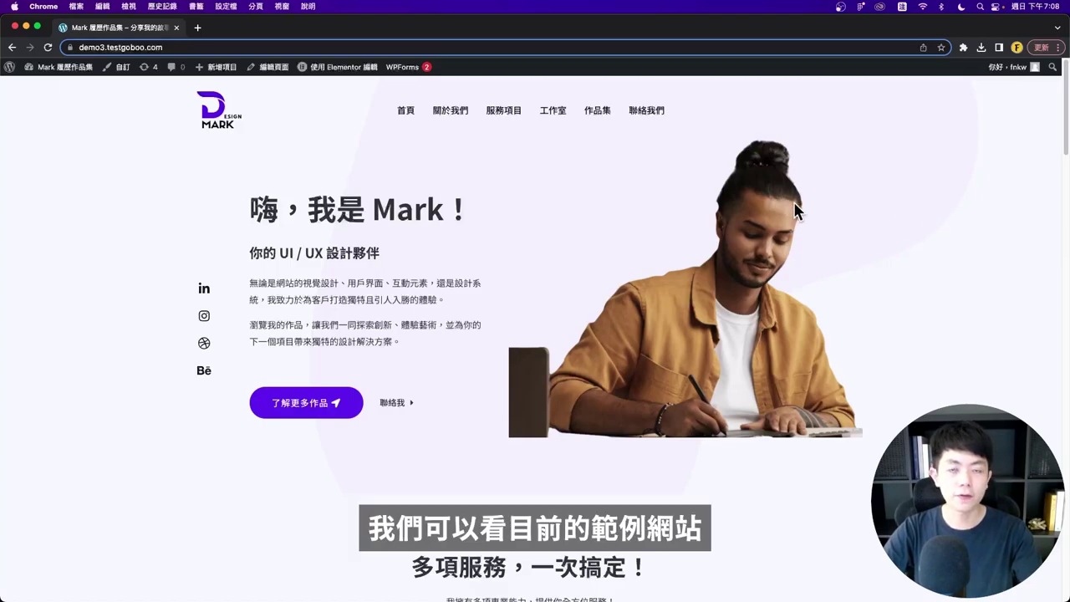
- Narrow the browser window to phone width and centre it on screen
{"action": "left_click_drag", "start_coordinate": [1068, 295], "coordinate": [280, 249]}
{"action": "left_click_drag", "start_coordinate": [224, 27], "coordinate": [602, 27]}
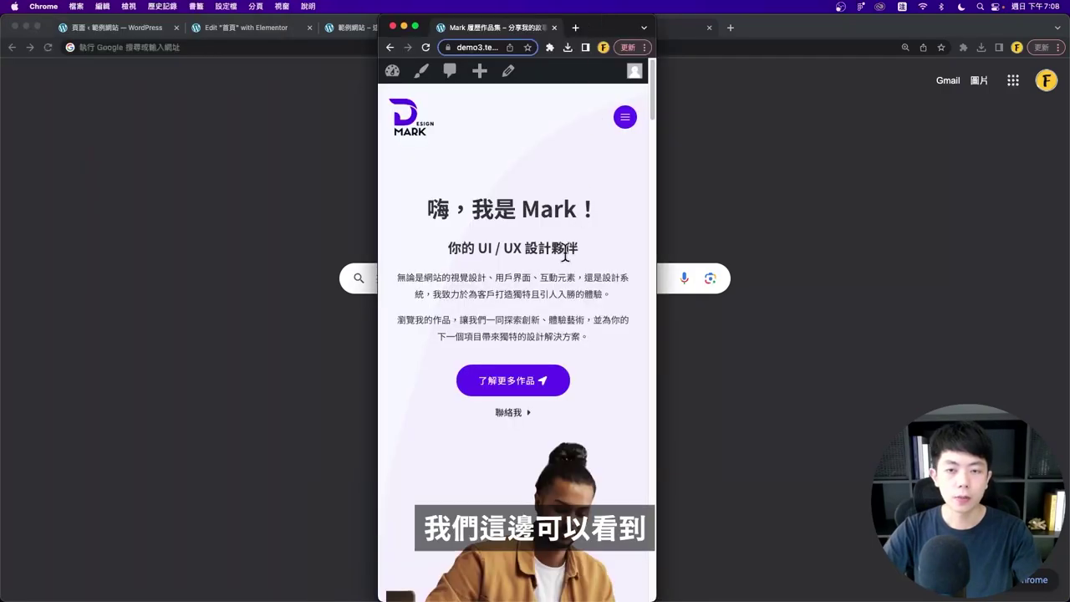
{"action": "scroll", "coordinate": [518, 214], "scroll_direction": "down", "scroll_amount": 1}
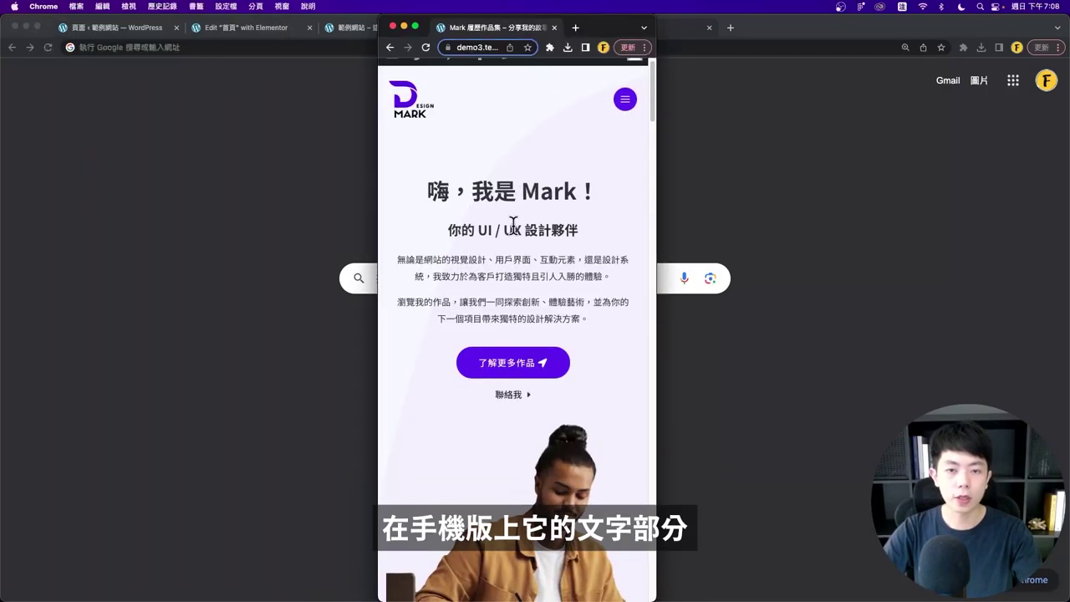
{"action": "scroll", "coordinate": [468, 212], "scroll_direction": "up", "scroll_amount": 1}
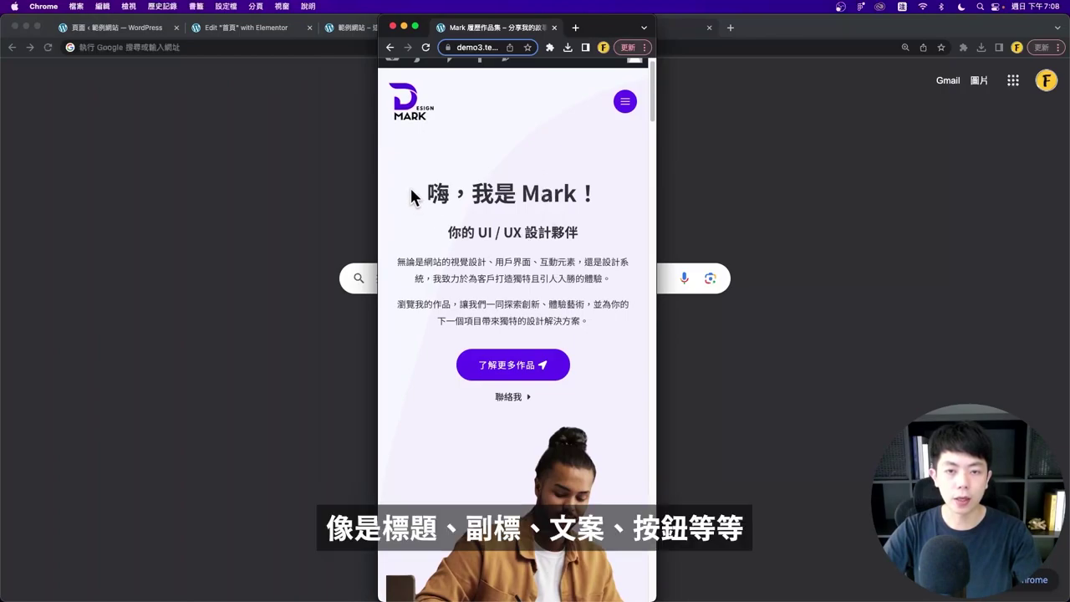
- Review the live mobile hero, starting from the 嗨，我是 Mark！ heading
{"action": "left_click_drag", "start_coordinate": [413, 195], "coordinate": [622, 206]}
{"action": "scroll", "coordinate": [485, 305], "scroll_direction": "down", "scroll_amount": 5}
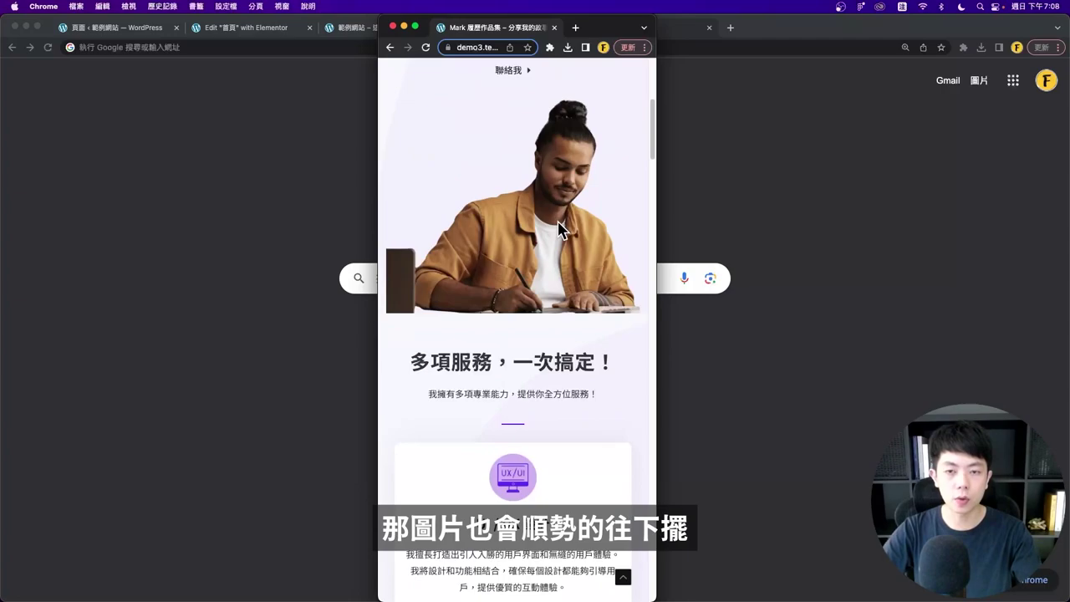
{"action": "scroll", "coordinate": [558, 229], "scroll_direction": "down", "scroll_amount": 3}
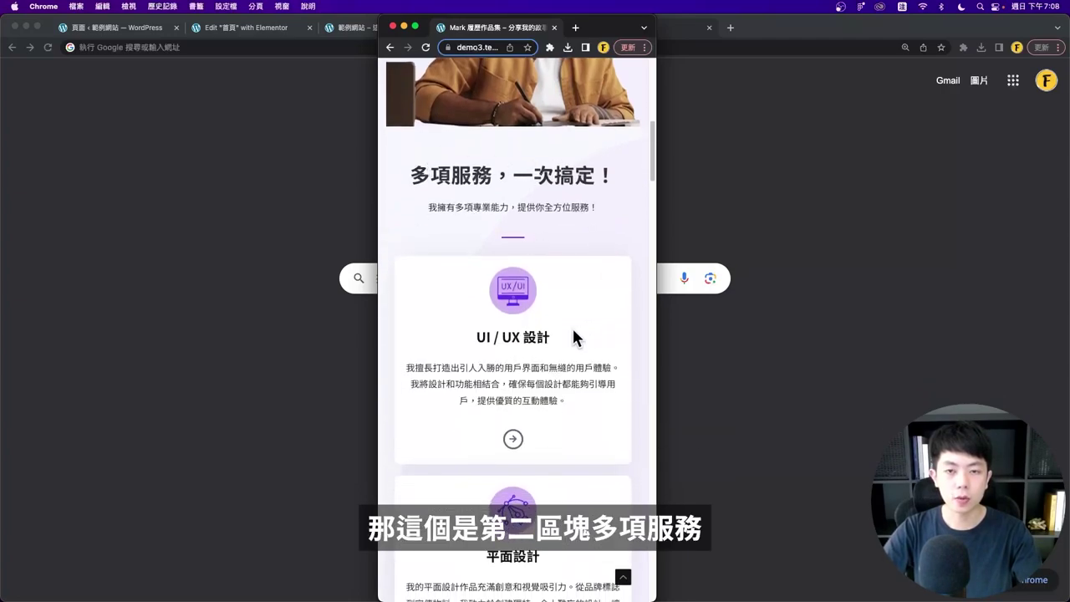
{"action": "scroll", "coordinate": [574, 336], "scroll_direction": "down", "scroll_amount": 15}
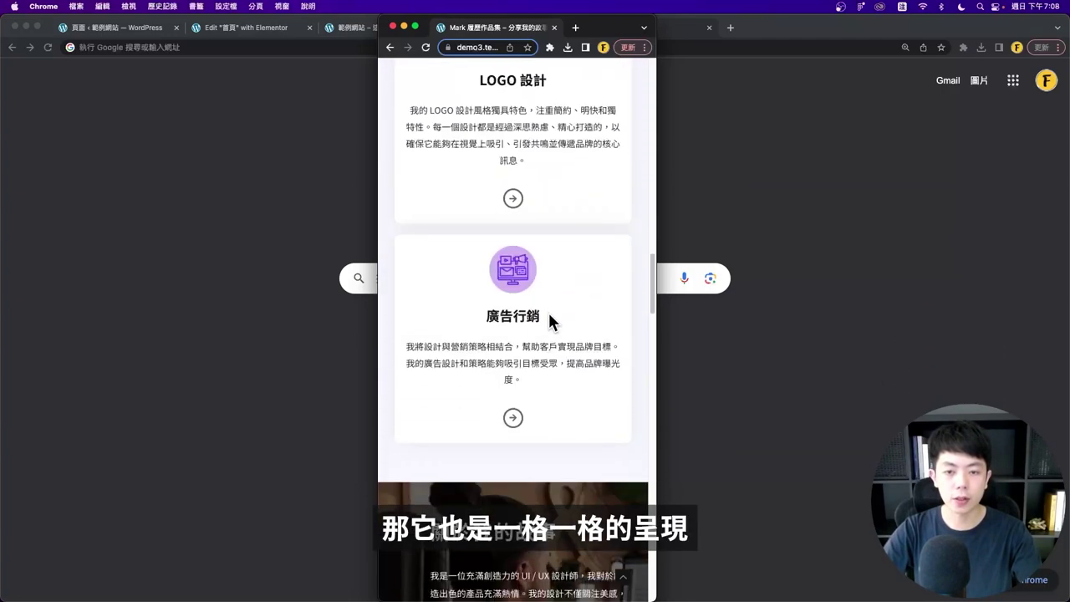
{"action": "scroll", "coordinate": [549, 316], "scroll_direction": "down", "scroll_amount": 6}
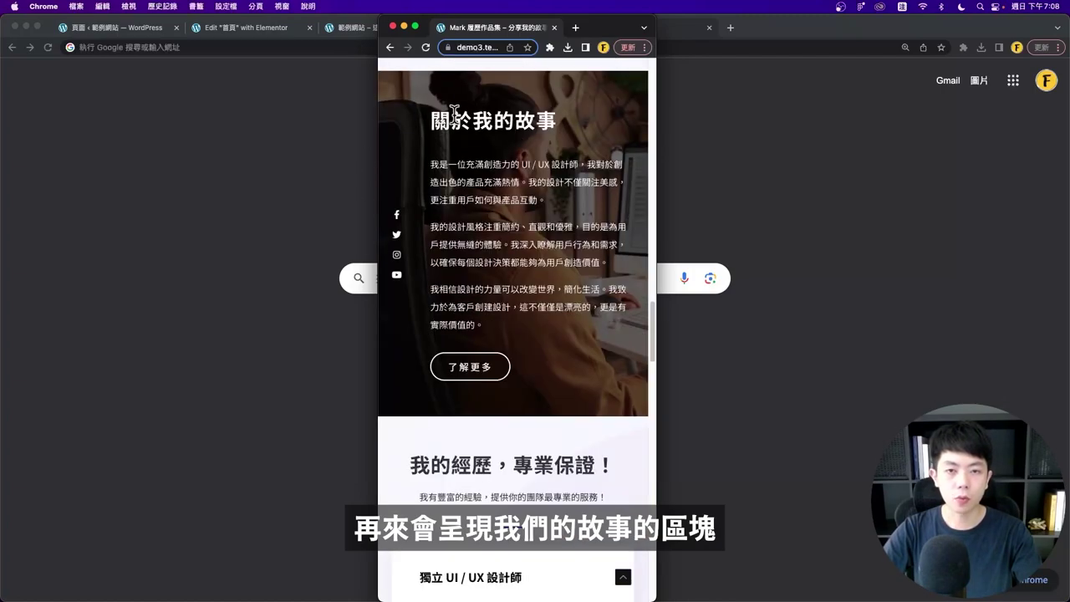
{"action": "scroll", "coordinate": [554, 280], "scroll_direction": "down", "scroll_amount": 4}
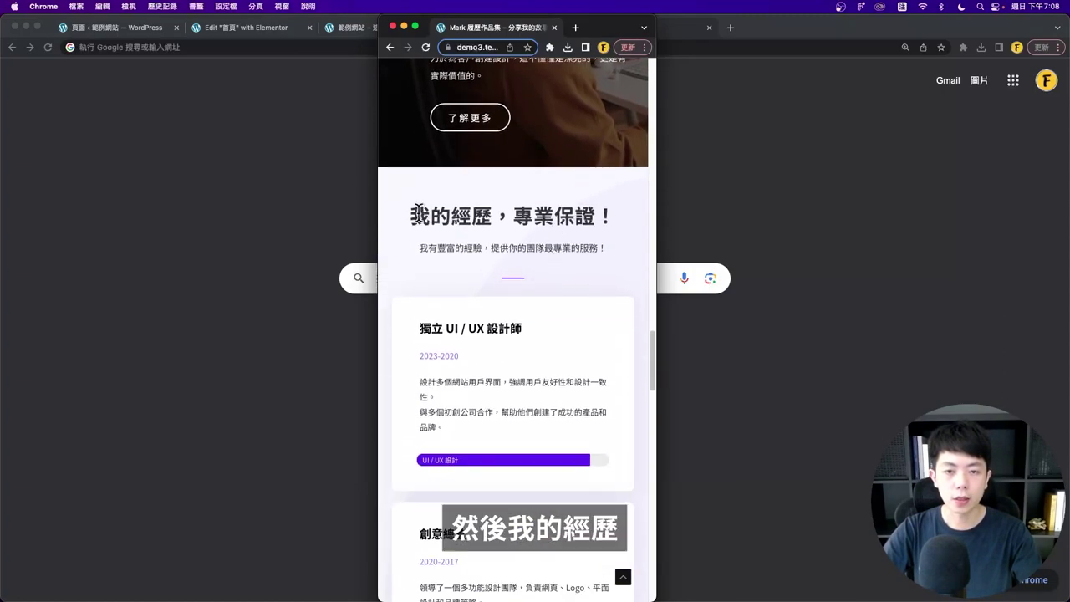
- Review the experience section, 作品案例分享 carousel and footer on the phone-width page
{"action": "left_click_drag", "start_coordinate": [418, 211], "coordinate": [572, 266]}
{"action": "scroll", "coordinate": [558, 261], "scroll_direction": "down", "scroll_amount": 17}
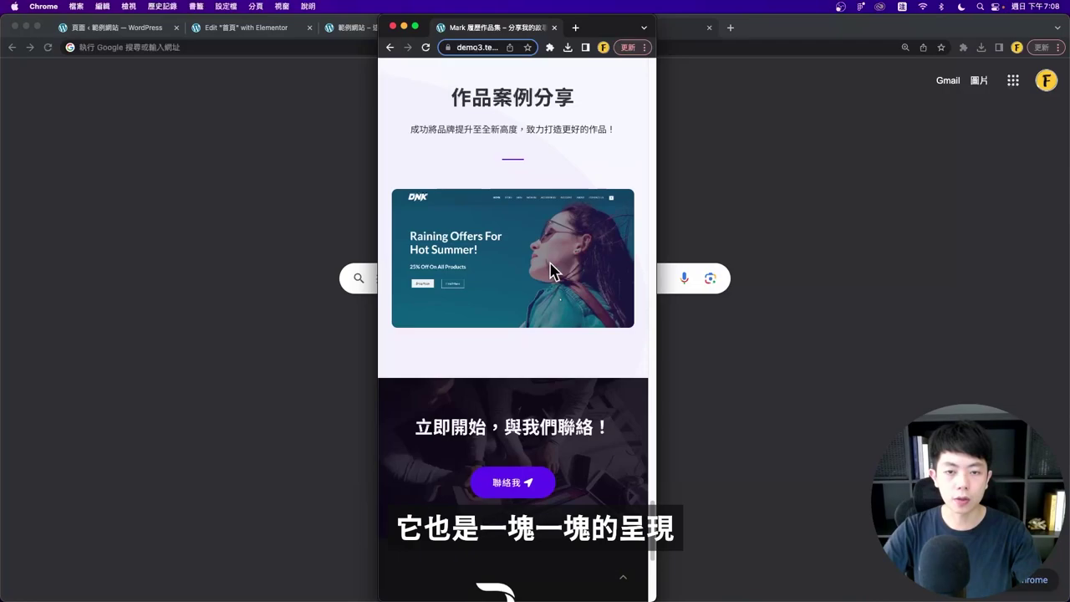
{"action": "scroll", "coordinate": [516, 148], "scroll_direction": "up", "scroll_amount": 2}
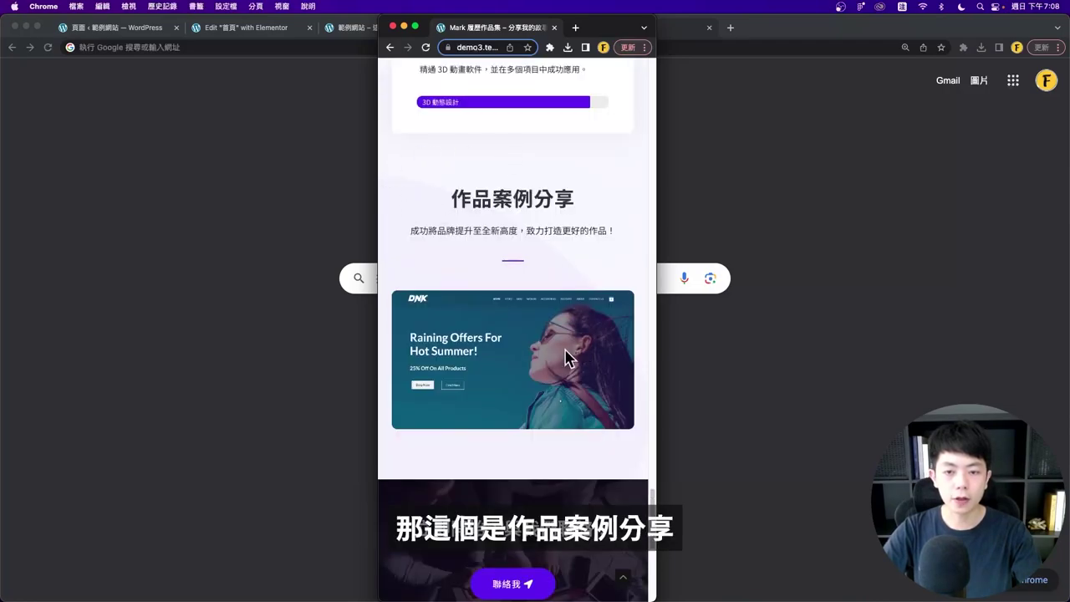
{"action": "scroll", "coordinate": [476, 222], "scroll_direction": "down", "scroll_amount": 1}
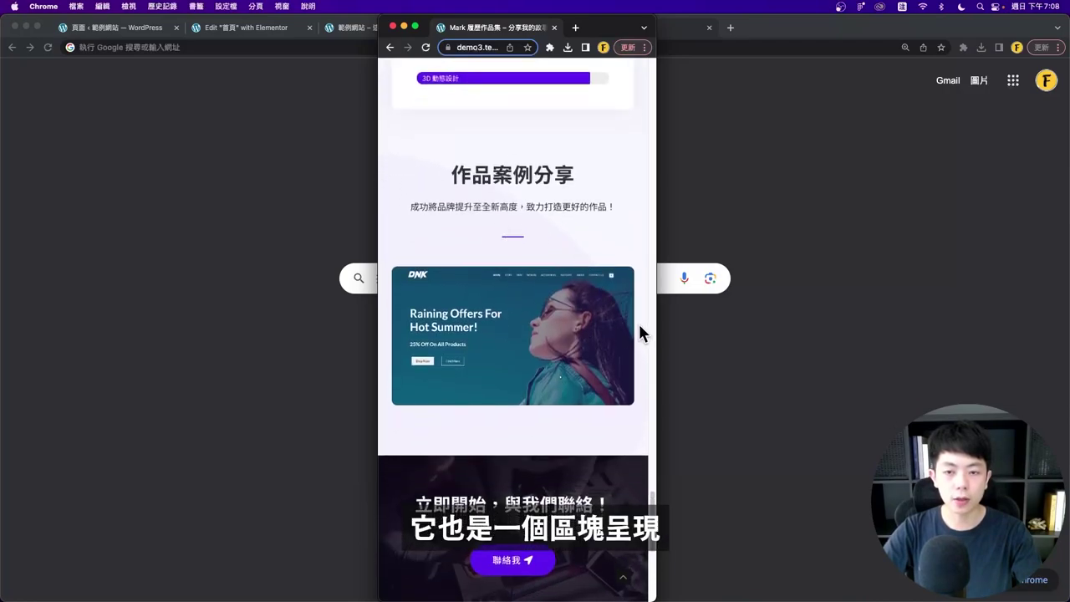
{"action": "scroll", "coordinate": [616, 359], "scroll_direction": "down", "scroll_amount": 5}
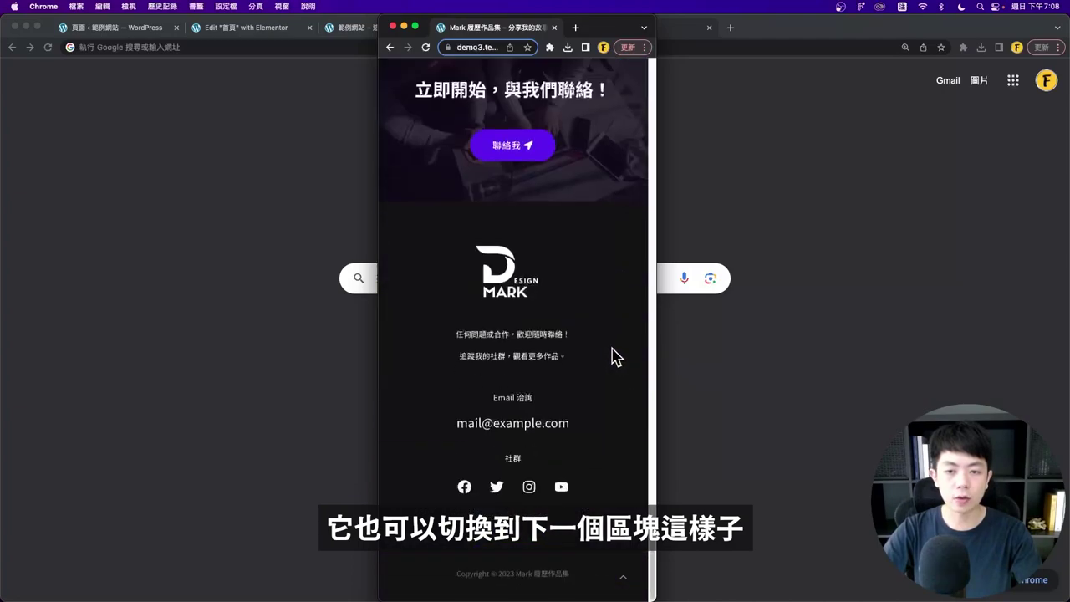
{"action": "scroll", "coordinate": [612, 353], "scroll_direction": "up", "scroll_amount": 3}
{"action": "left_click_drag", "start_coordinate": [405, 250], "coordinate": [615, 264]}
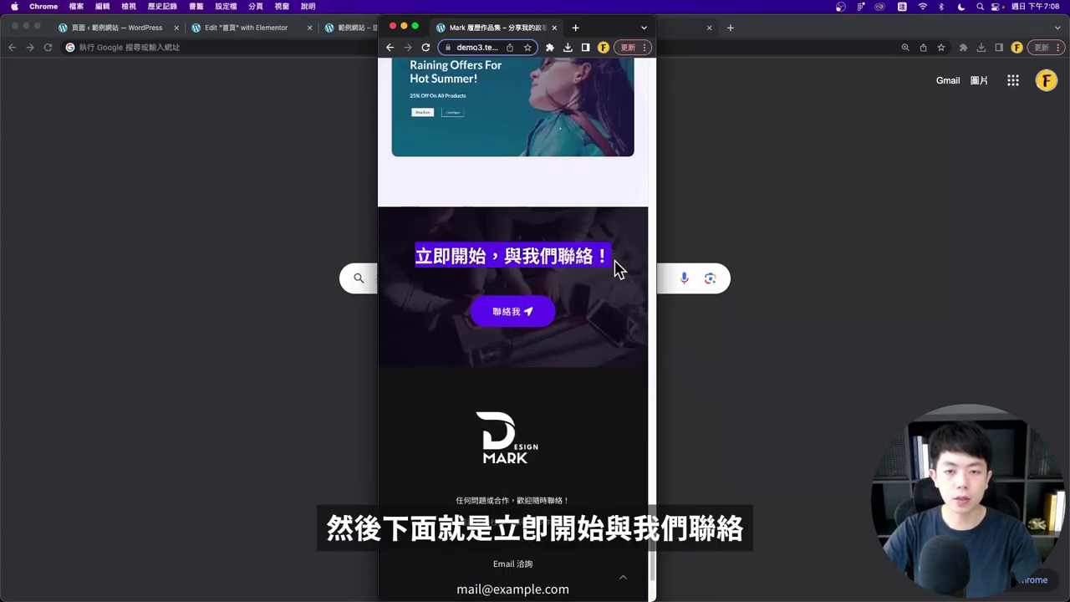
{"action": "scroll", "coordinate": [602, 322], "scroll_direction": "down", "scroll_amount": 3}
{"action": "scroll", "coordinate": [523, 359], "scroll_direction": "up", "scroll_amount": 20}
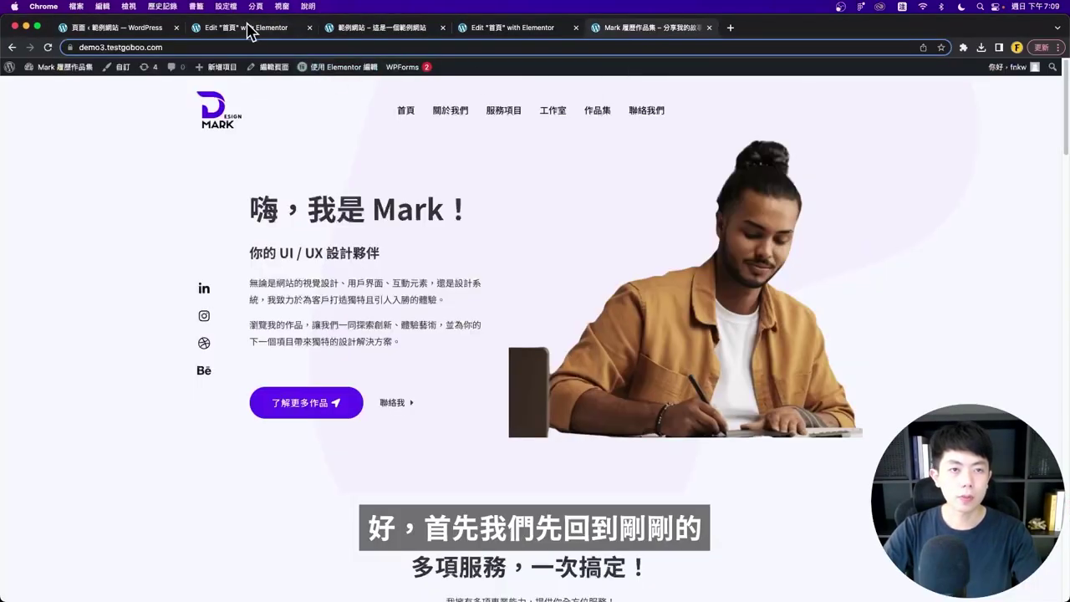
- Return to the homepage's Elementor editor and preview the page at tablet width
{"action": "left_click", "coordinate": [251, 29]}
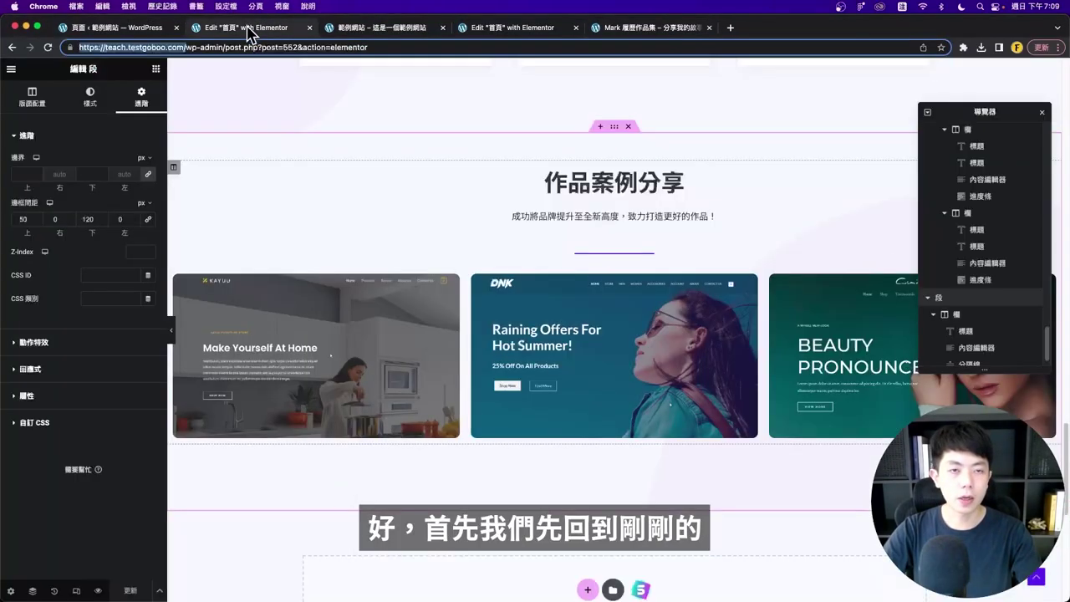
{"action": "scroll", "coordinate": [470, 243], "scroll_direction": "up", "scroll_amount": 10}
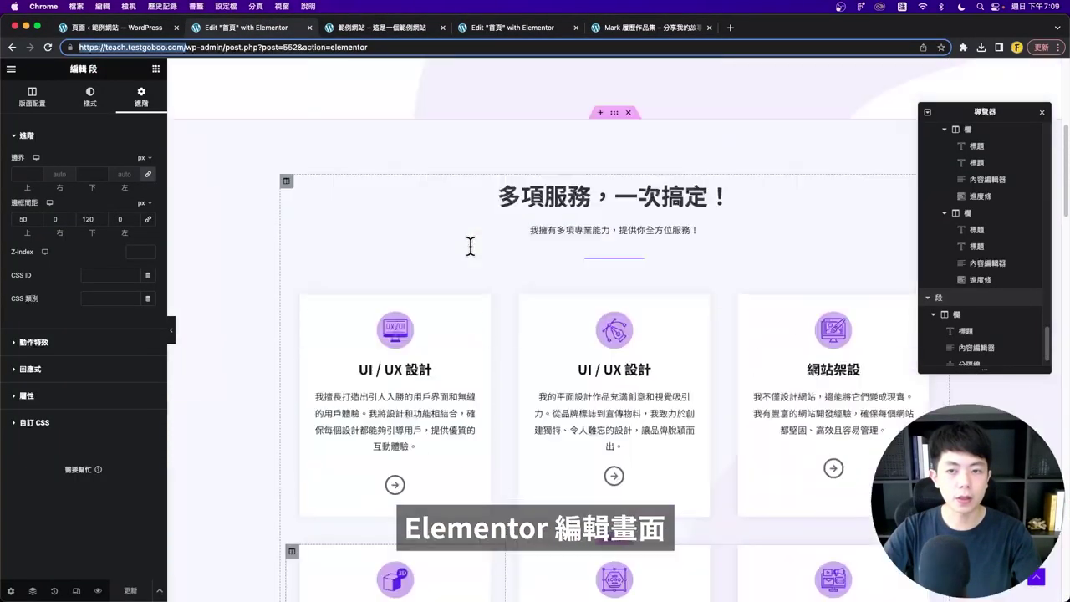
{"action": "left_click", "coordinate": [76, 590]}
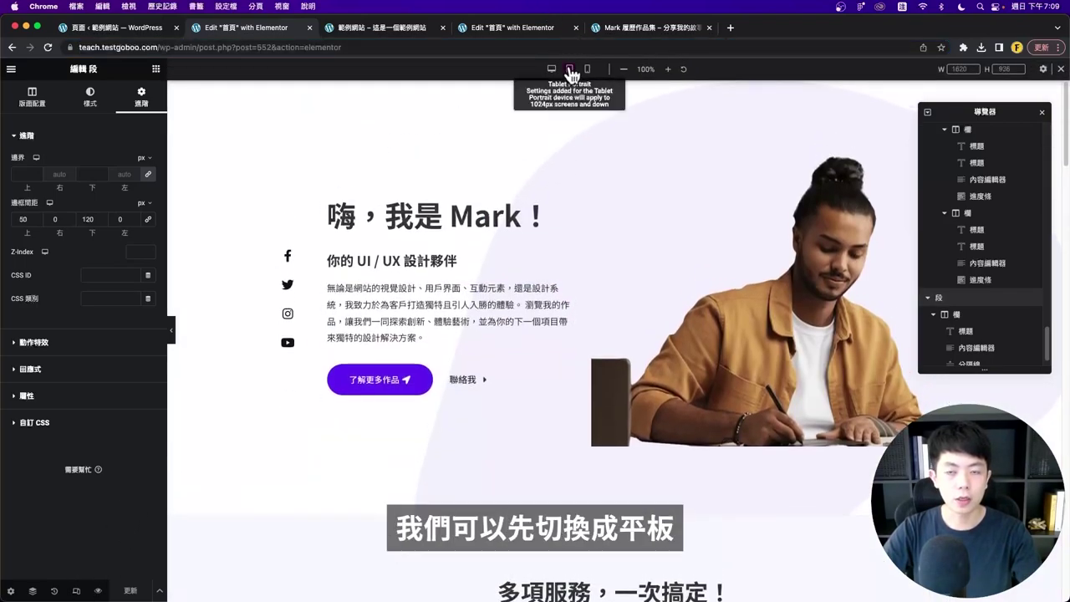
{"action": "left_click", "coordinate": [569, 70]}
{"action": "scroll", "coordinate": [572, 280], "scroll_direction": "down", "scroll_amount": 15}
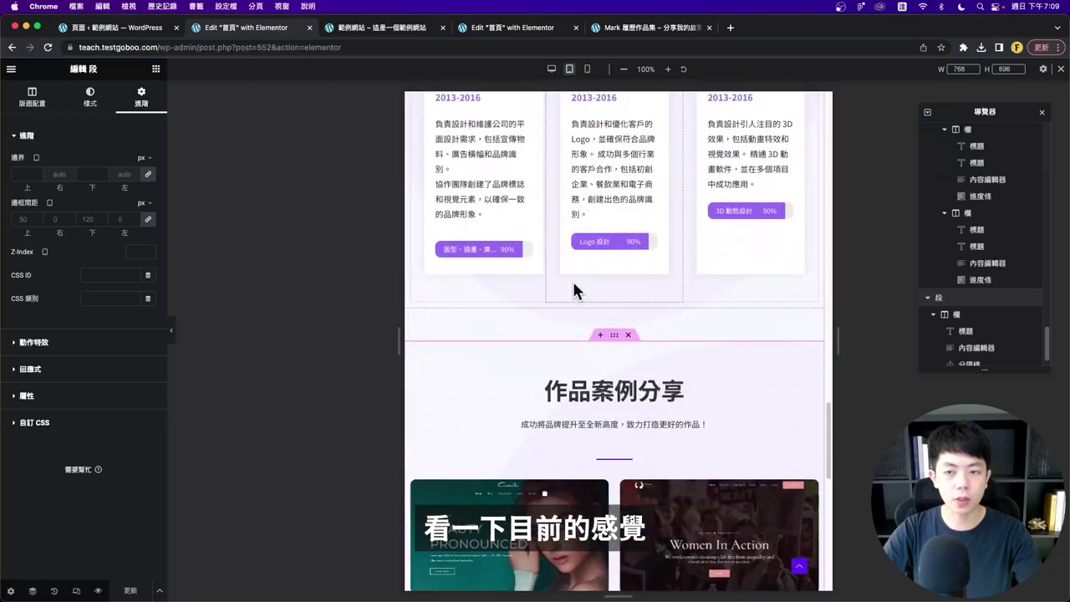
{"action": "scroll", "coordinate": [574, 301], "scroll_direction": "up", "scroll_amount": 5}
{"action": "scroll", "coordinate": [574, 314], "scroll_direction": "up", "scroll_amount": 10}
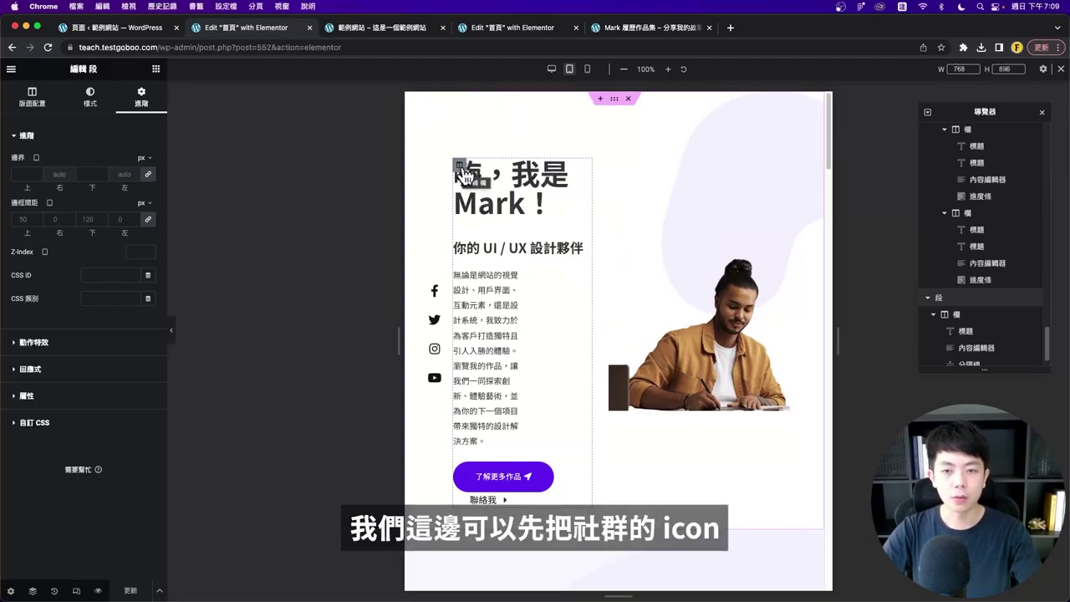
- Hide the hero's social icon column on Tablet Portrait and Mobile
{"action": "left_click", "coordinate": [434, 290]}
{"action": "left_click", "coordinate": [141, 97]}
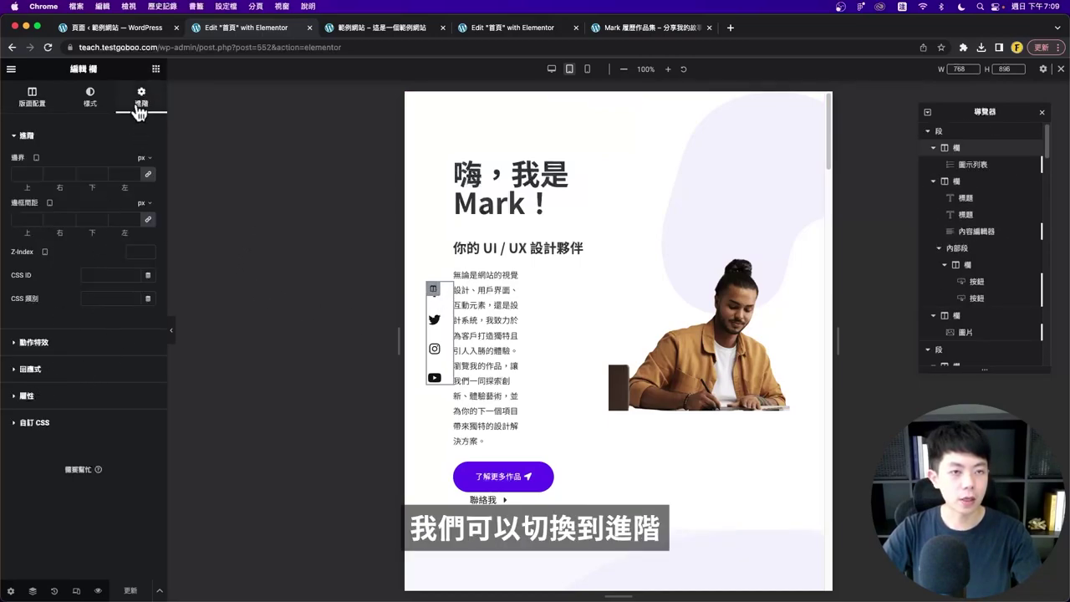
{"action": "left_click", "coordinate": [42, 370]}
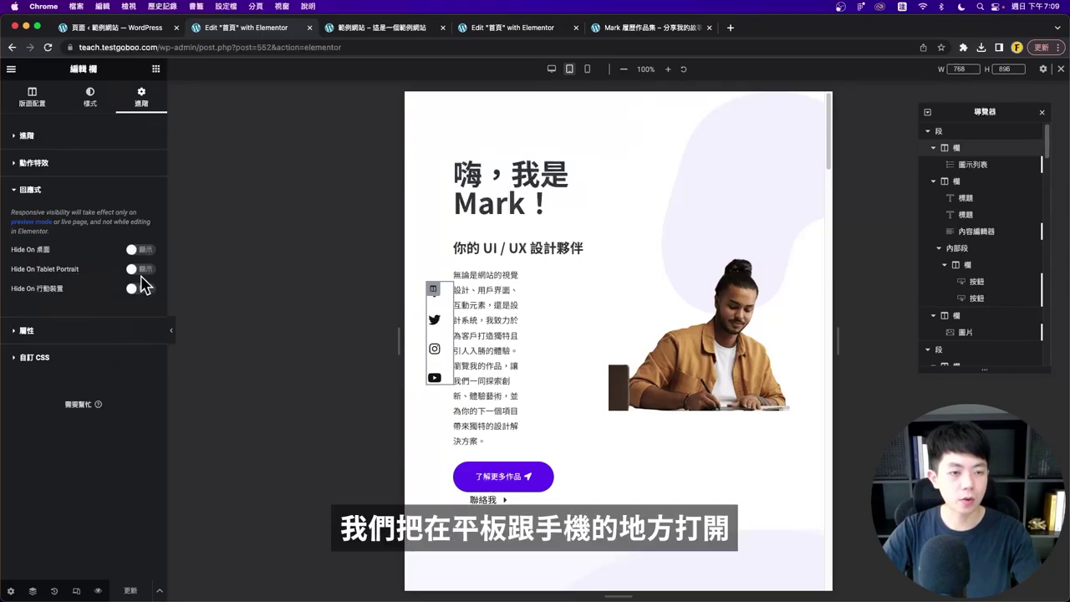
{"action": "left_click", "coordinate": [139, 269]}
{"action": "left_click", "coordinate": [139, 289]}
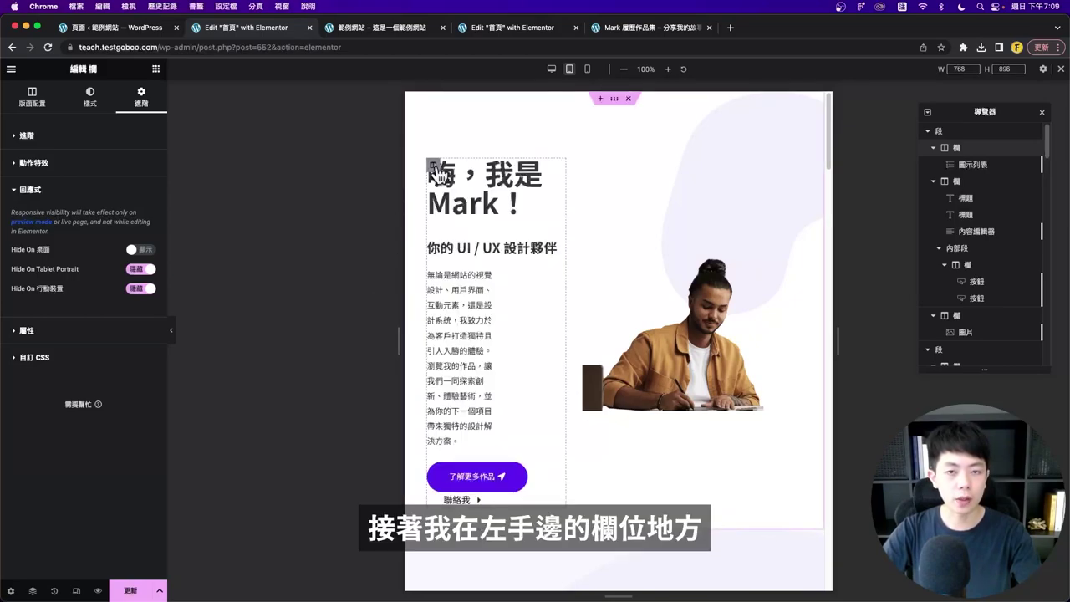
- Set the hero text column to 100 width on tablet and centre the heading and subtitle
{"action": "left_click", "coordinate": [434, 167]}
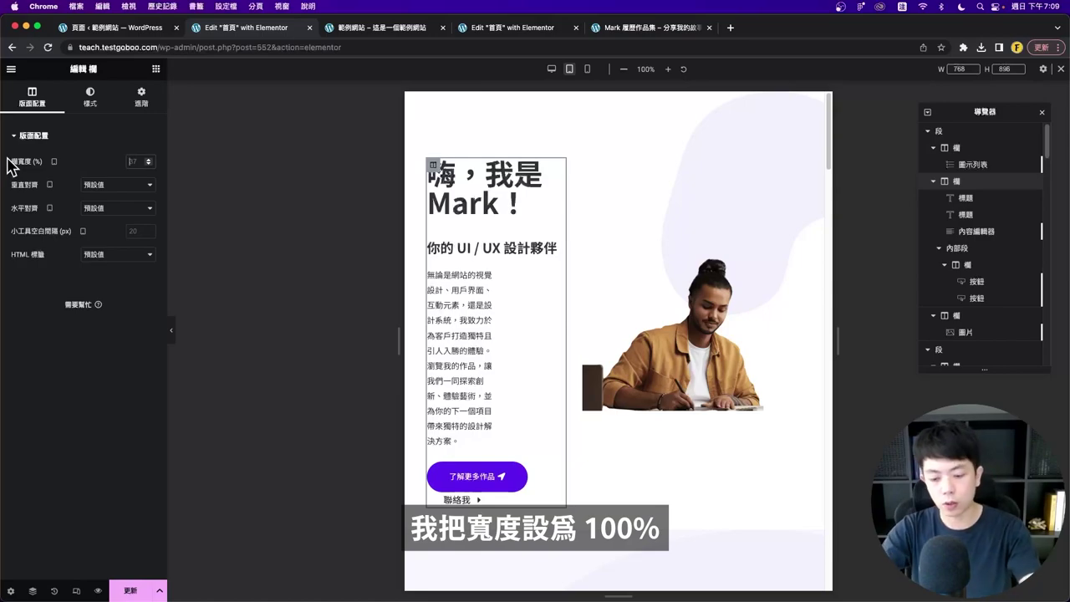
{"action": "left_click", "coordinate": [18, 170]}
{"action": "type", "text": "100"}
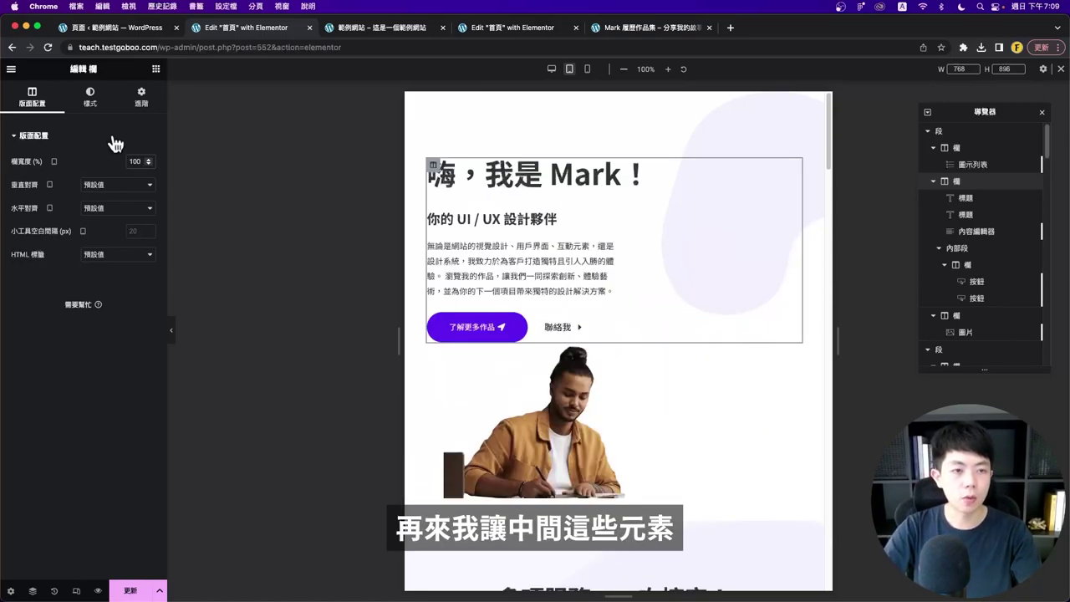
{"action": "left_click", "coordinate": [790, 172]}
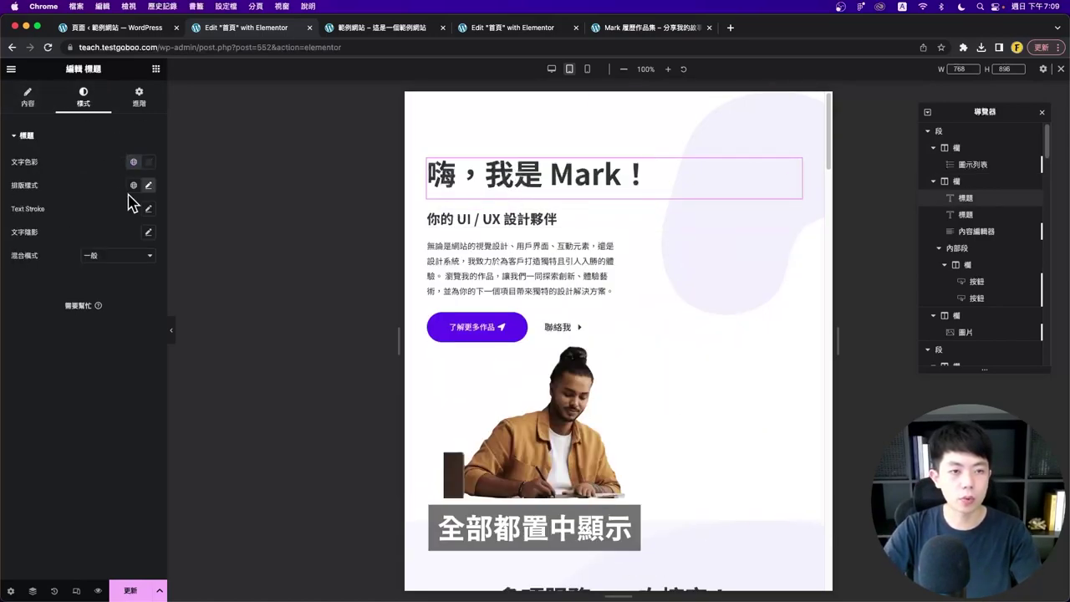
{"action": "left_click", "coordinate": [27, 97]}
{"action": "left_click", "coordinate": [103, 322]}
- Reset the hero paragraph's 48% right padding to 0
{"action": "left_click", "coordinate": [681, 299]}
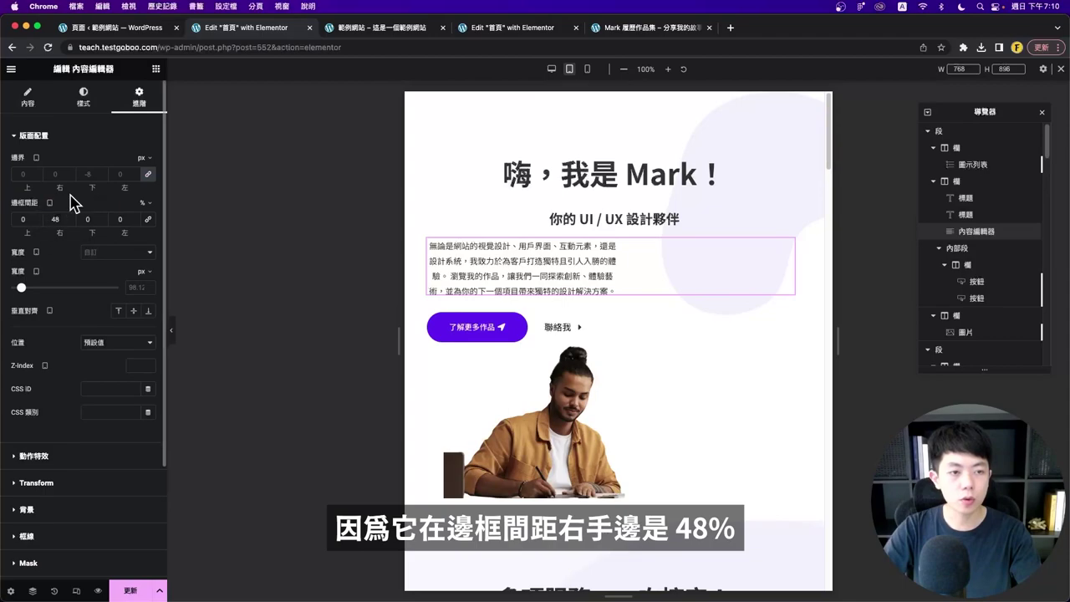
{"action": "left_click", "coordinate": [147, 209]}
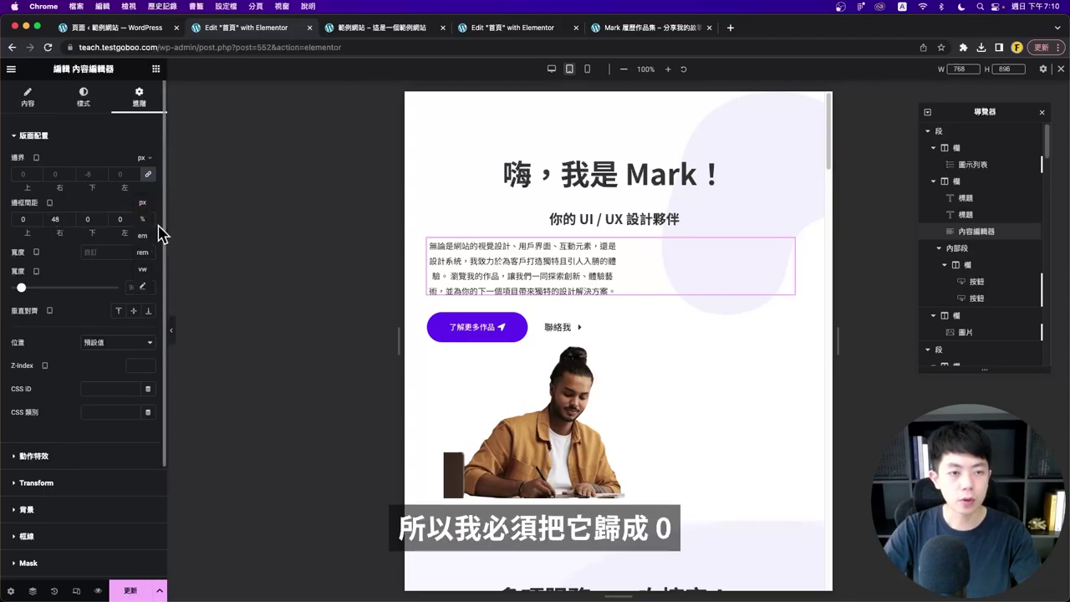
{"action": "left_click", "coordinate": [143, 215]}
{"action": "left_click", "coordinate": [134, 221]}
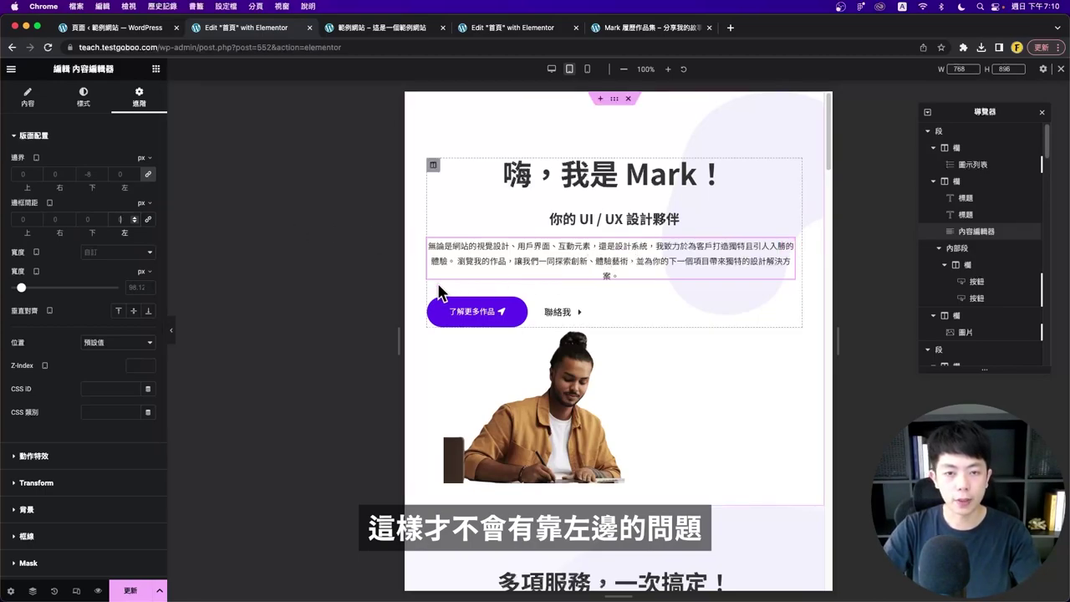
{"action": "left_click", "coordinate": [607, 292]}
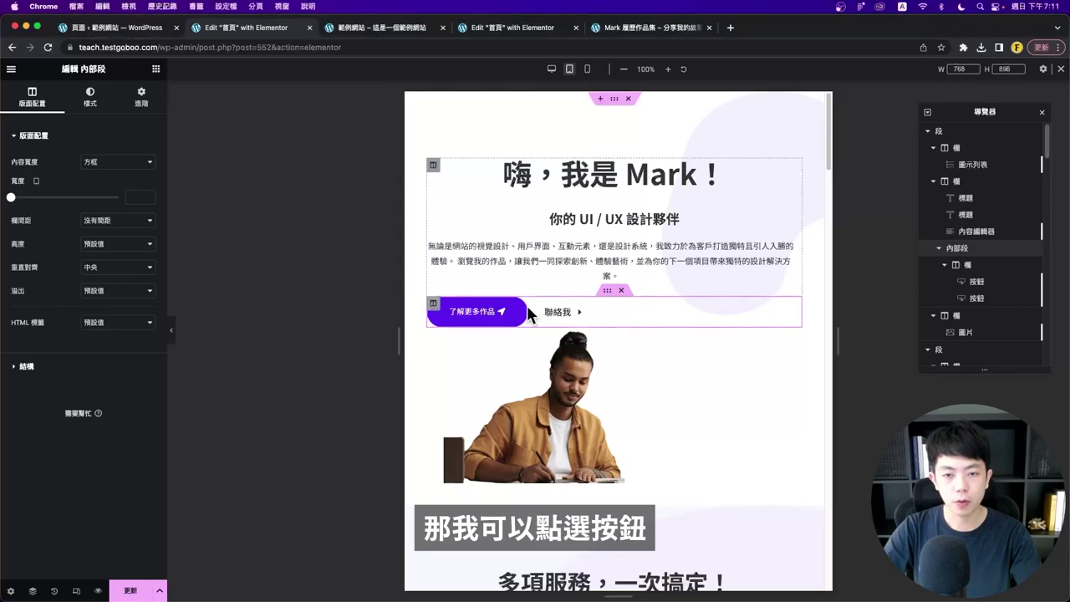
- Make both the 了解更多作品 and 聯絡我 buttons Full Width (100%)
{"action": "left_click", "coordinate": [489, 315]}
{"action": "left_click", "coordinate": [142, 96]}
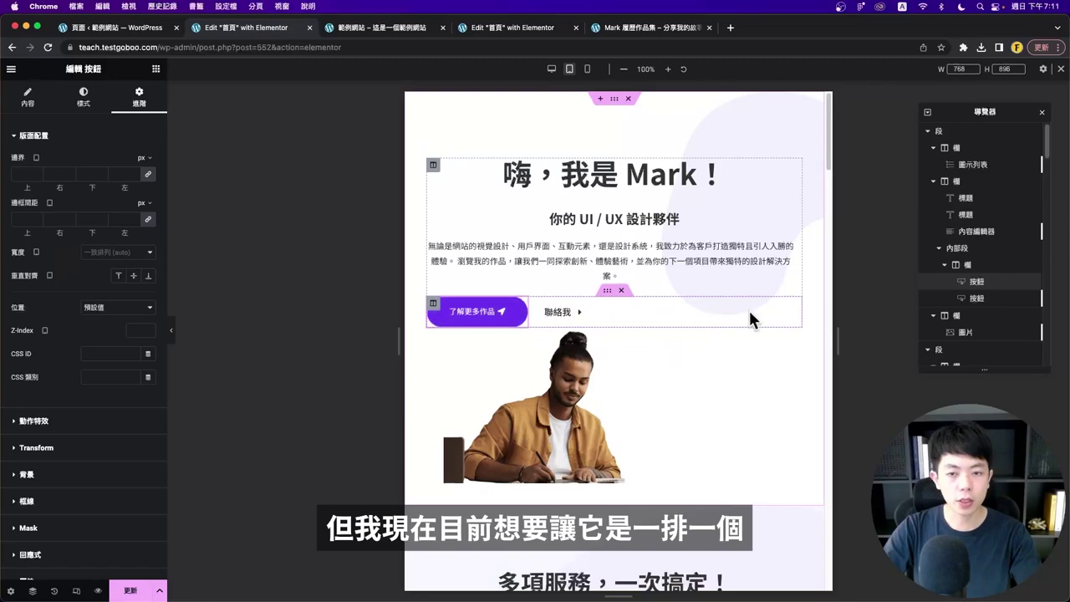
{"action": "left_click", "coordinate": [113, 253]}
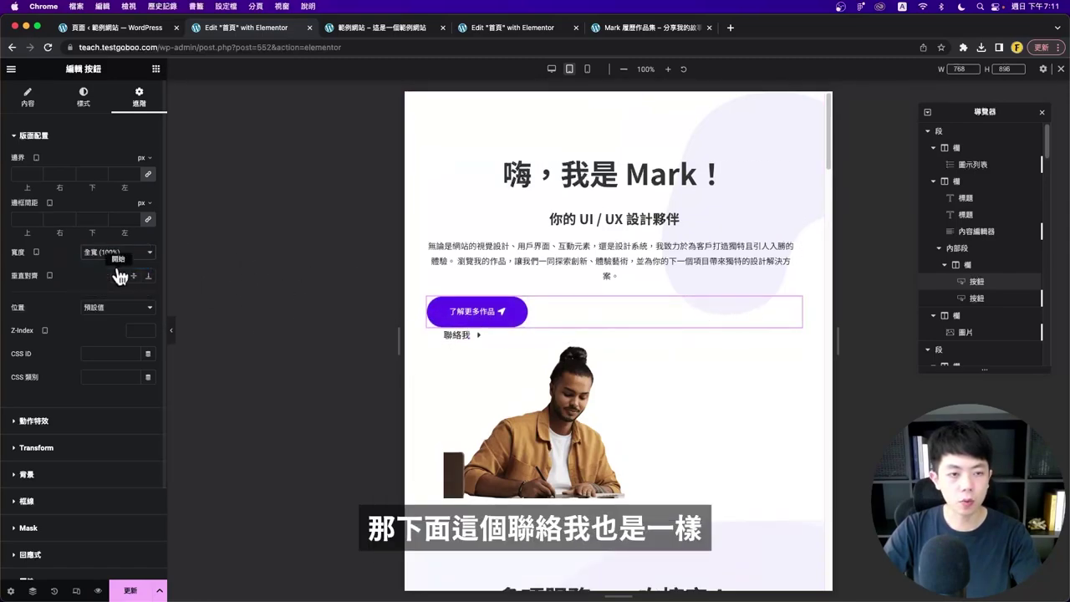
{"action": "left_click", "coordinate": [465, 335]}
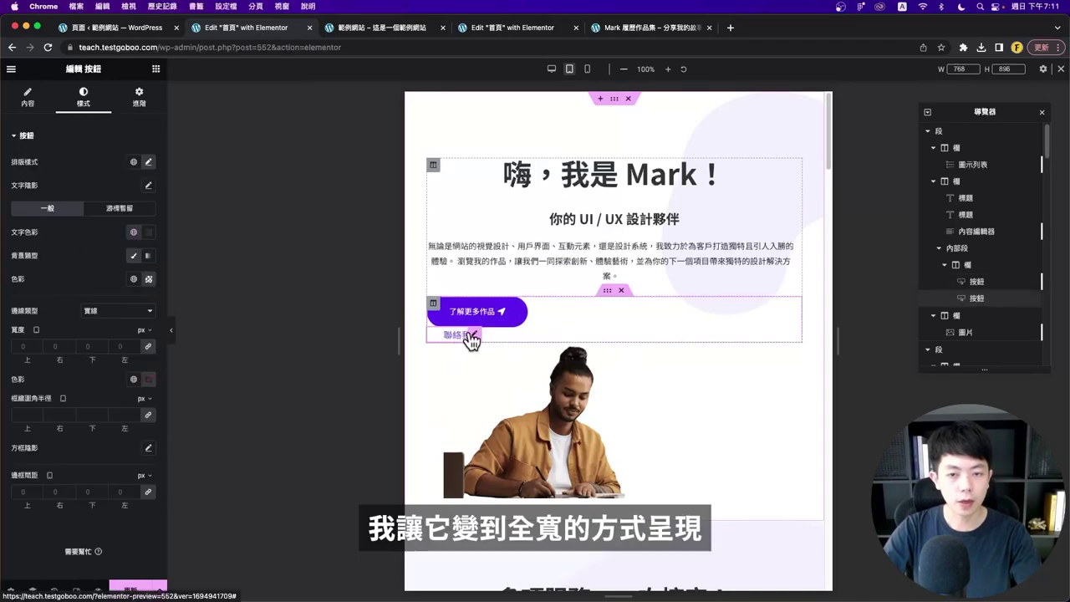
{"action": "left_click", "coordinate": [139, 97]}
{"action": "left_click", "coordinate": [115, 253]}
{"action": "left_click", "coordinate": [113, 262]}
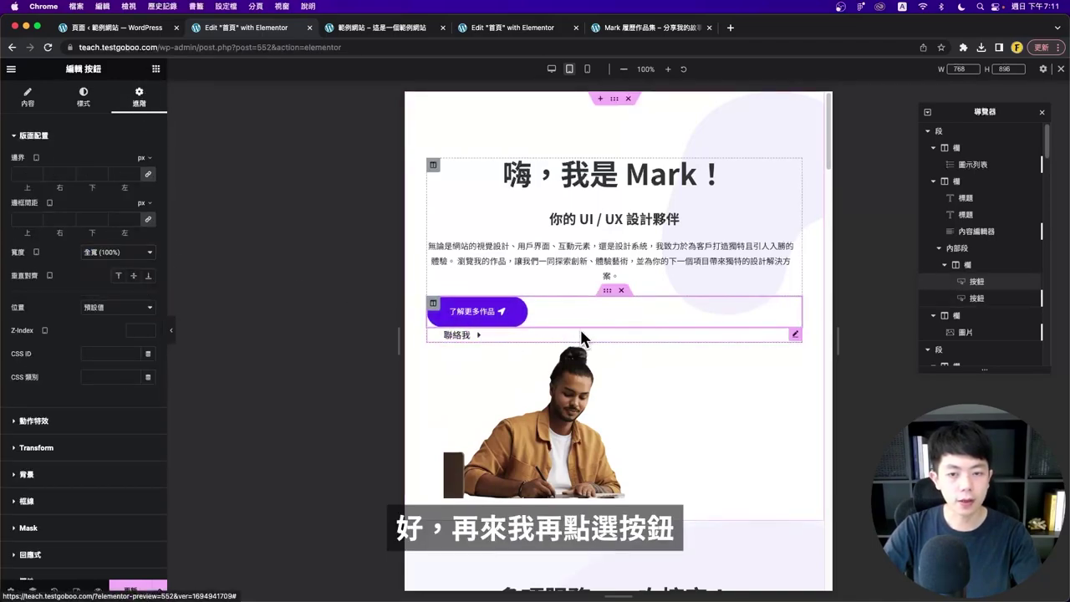
- Centre the content alignment of both the 了解更多作品 and 聯絡我 buttons
{"action": "left_click", "coordinate": [497, 319]}
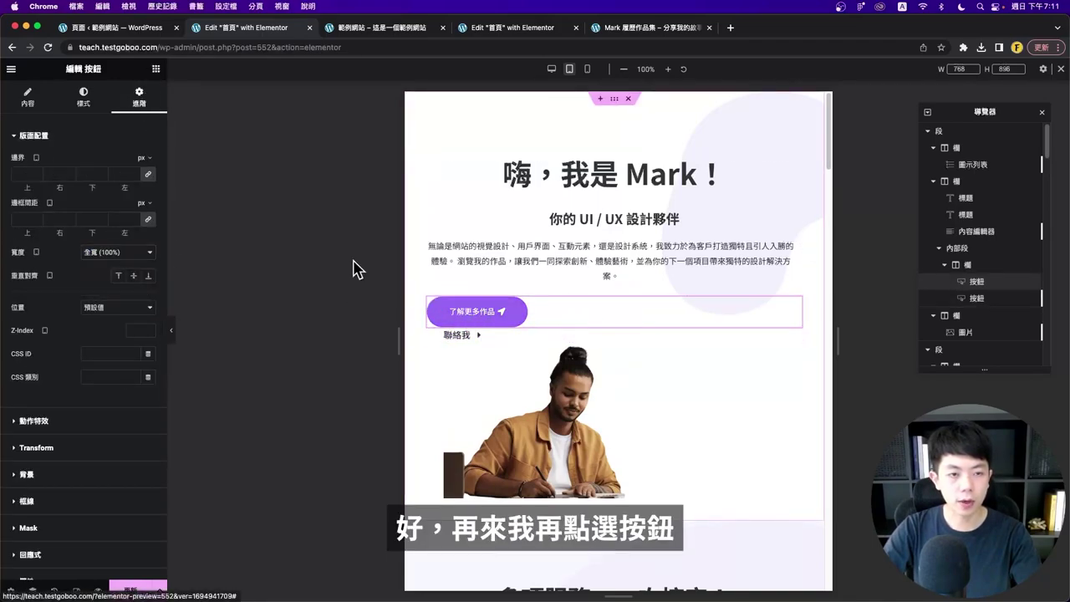
{"action": "left_click", "coordinate": [27, 99]}
{"action": "left_click", "coordinate": [118, 244]}
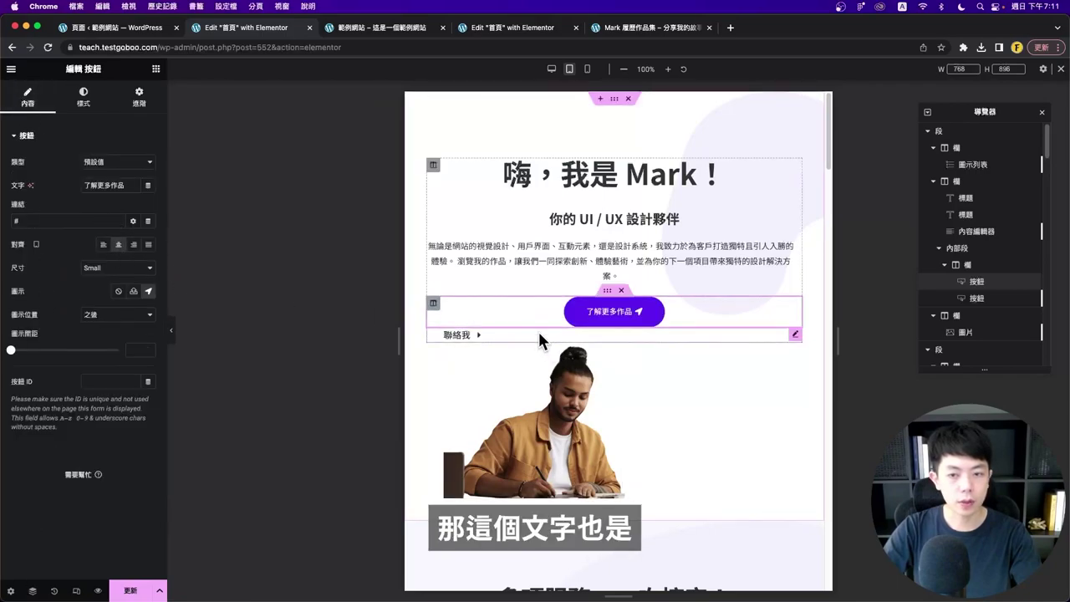
{"action": "left_click", "coordinate": [537, 333]}
{"action": "left_click", "coordinate": [27, 98]}
{"action": "left_click", "coordinate": [118, 245]}
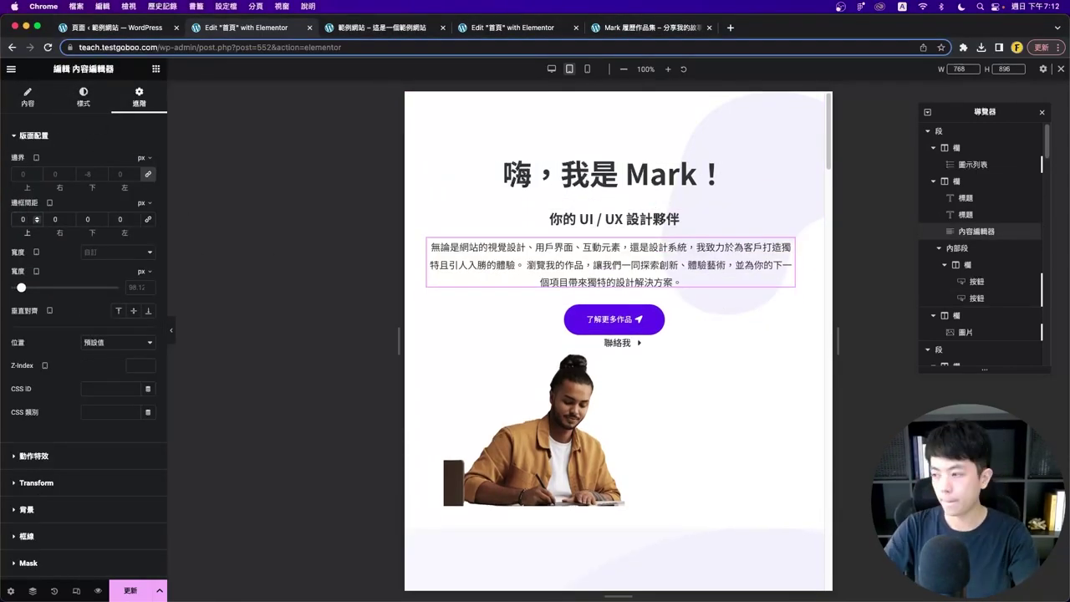
- Pad the paragraph 20/60/20/60, give 聯絡我 30 px bottom padding, and preview
{"action": "type", "text": "20 60"}
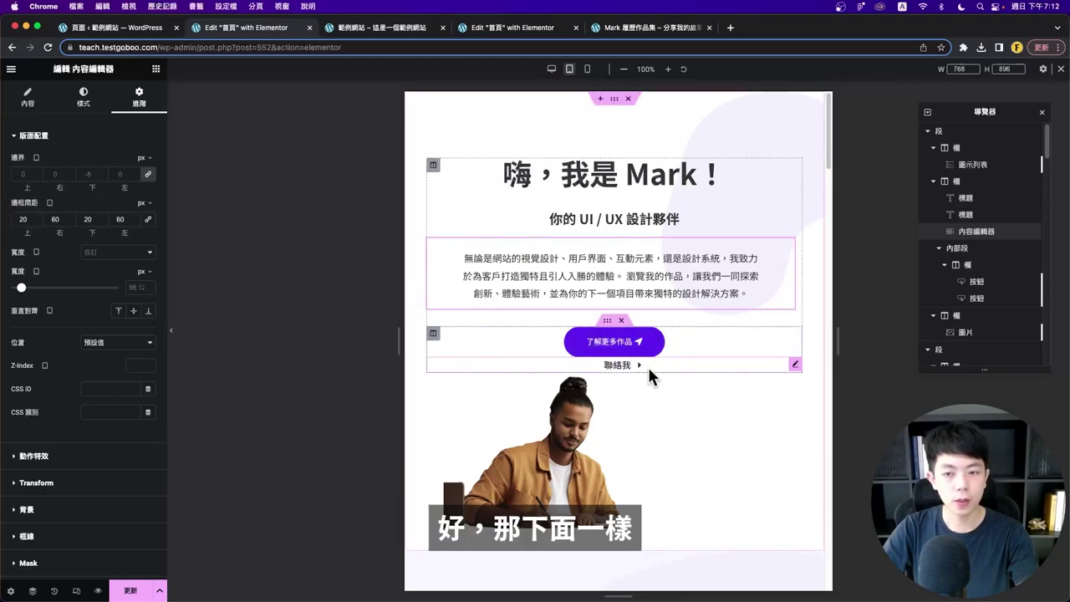
{"action": "left_click", "coordinate": [661, 363]}
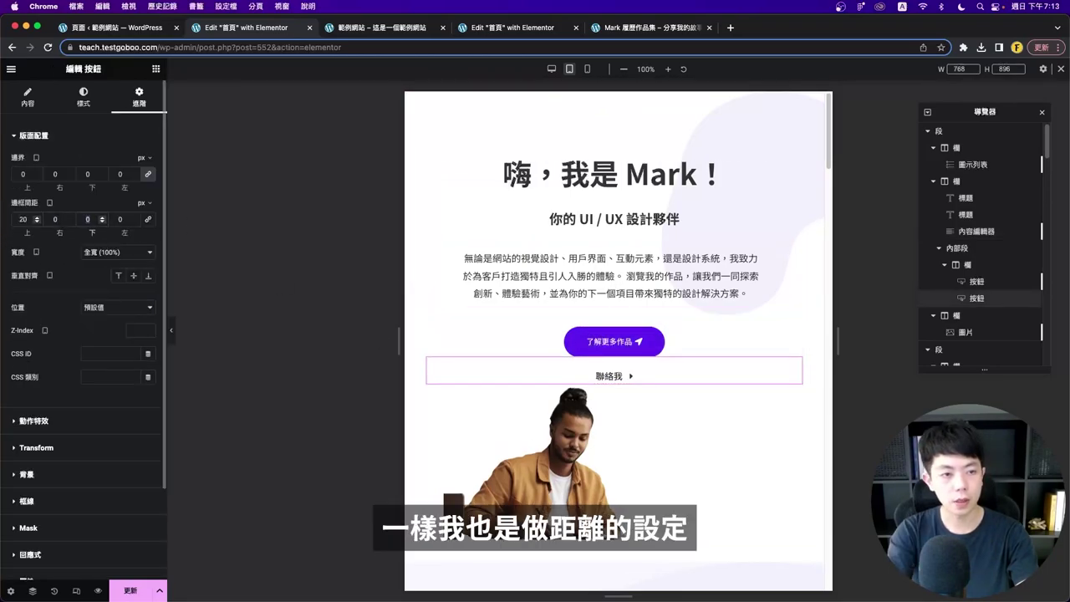
{"action": "type", "text": "30"}
{"action": "key", "text": "super+shift+p"}
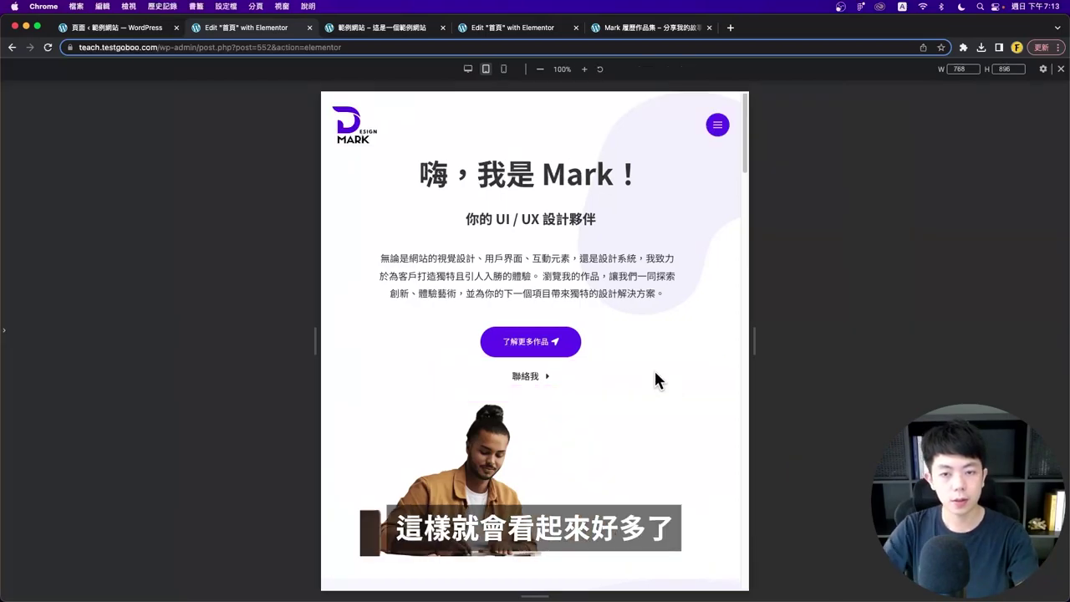
- Leave preview and set the image column's width to 100% on tablet
{"action": "left_click", "coordinate": [4, 322]}
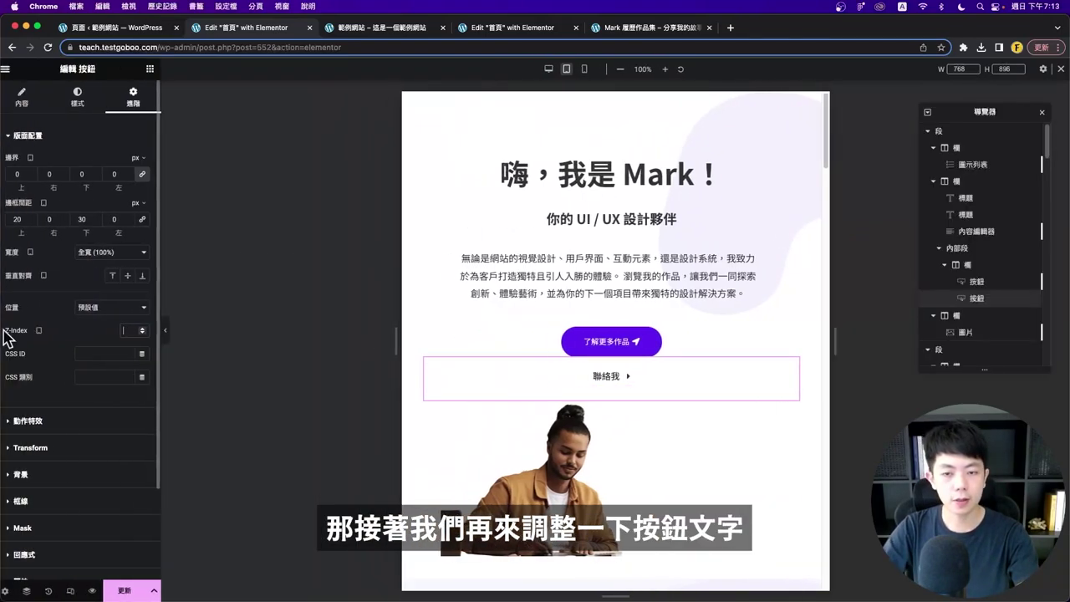
{"action": "left_click", "coordinate": [628, 345]}
{"action": "left_click", "coordinate": [83, 97]}
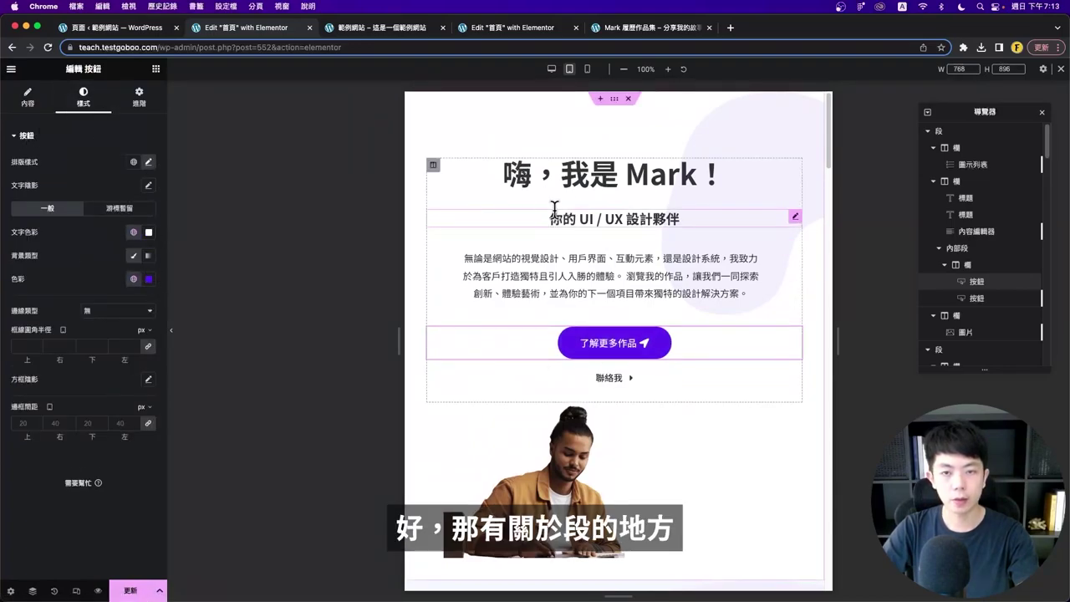
{"action": "left_click", "coordinate": [953, 134]}
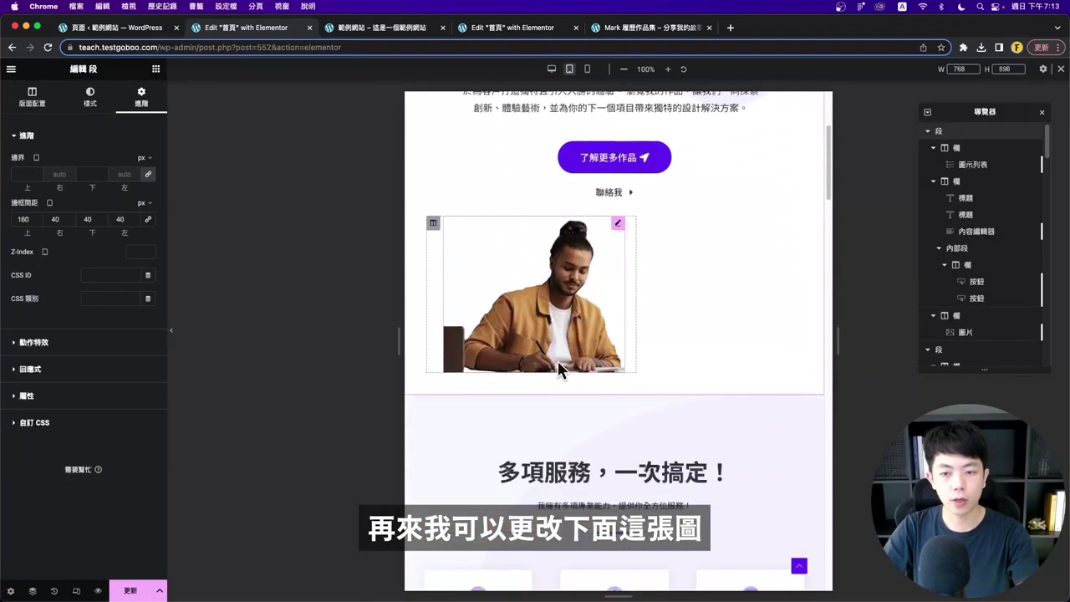
{"action": "left_click", "coordinate": [529, 303]}
{"action": "left_click", "coordinate": [421, 206]}
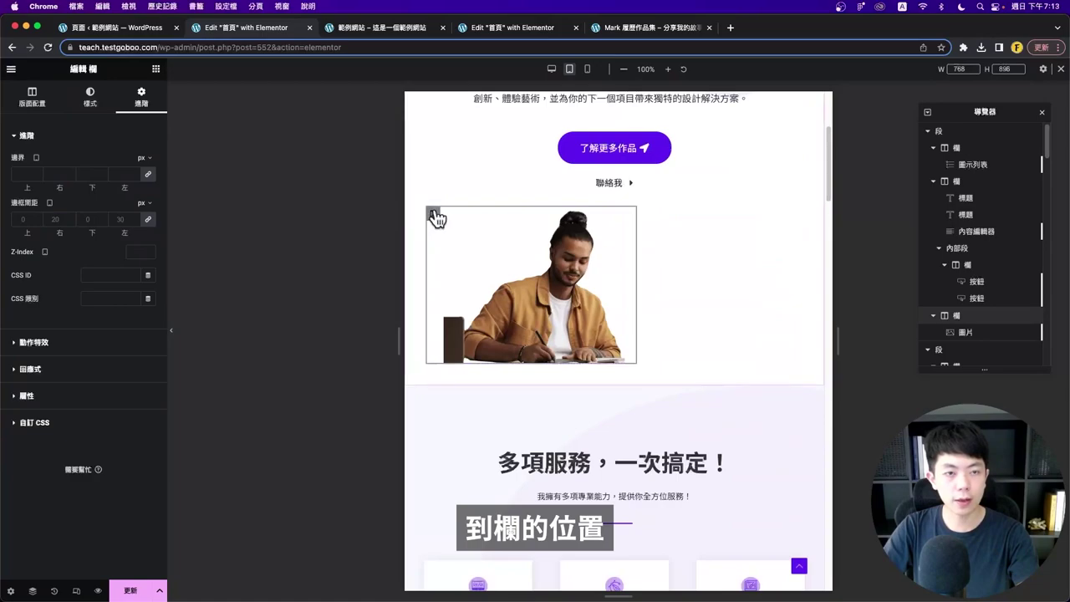
{"action": "left_click", "coordinate": [32, 97]}
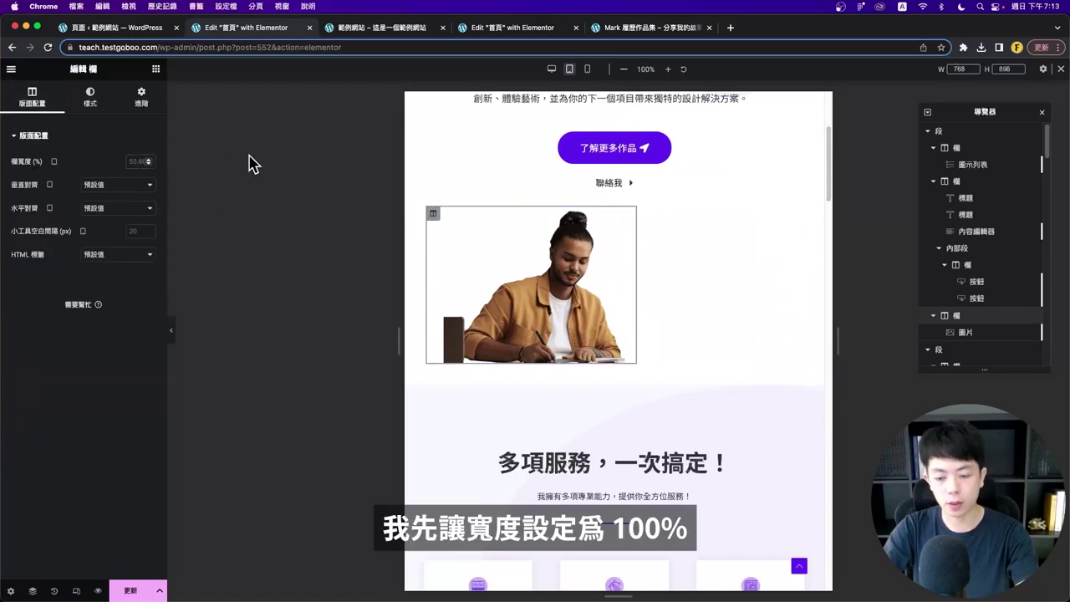
{"action": "type", "text": "100"}
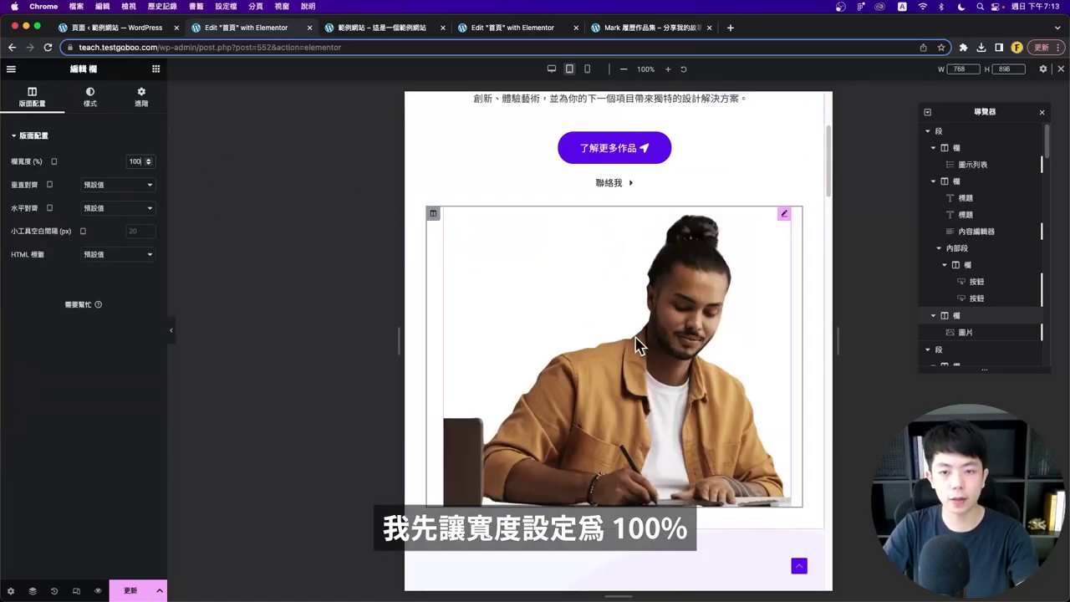
{"action": "scroll", "coordinate": [618, 330], "scroll_direction": "down", "scroll_amount": 1}
- Set the hero image width to 500 px
{"action": "left_click", "coordinate": [644, 333]}
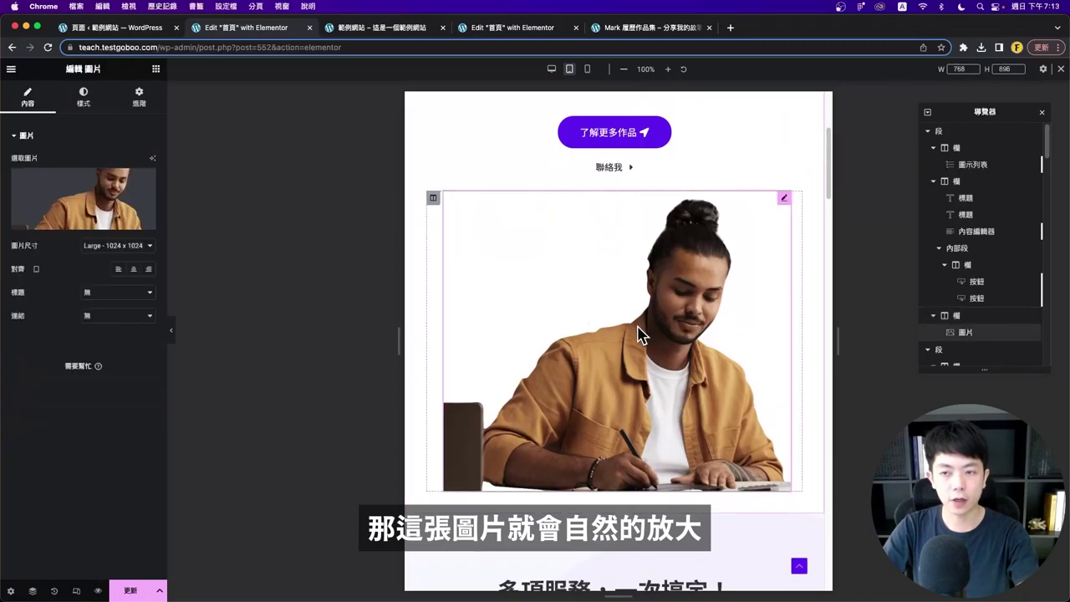
{"action": "left_click", "coordinate": [86, 99]}
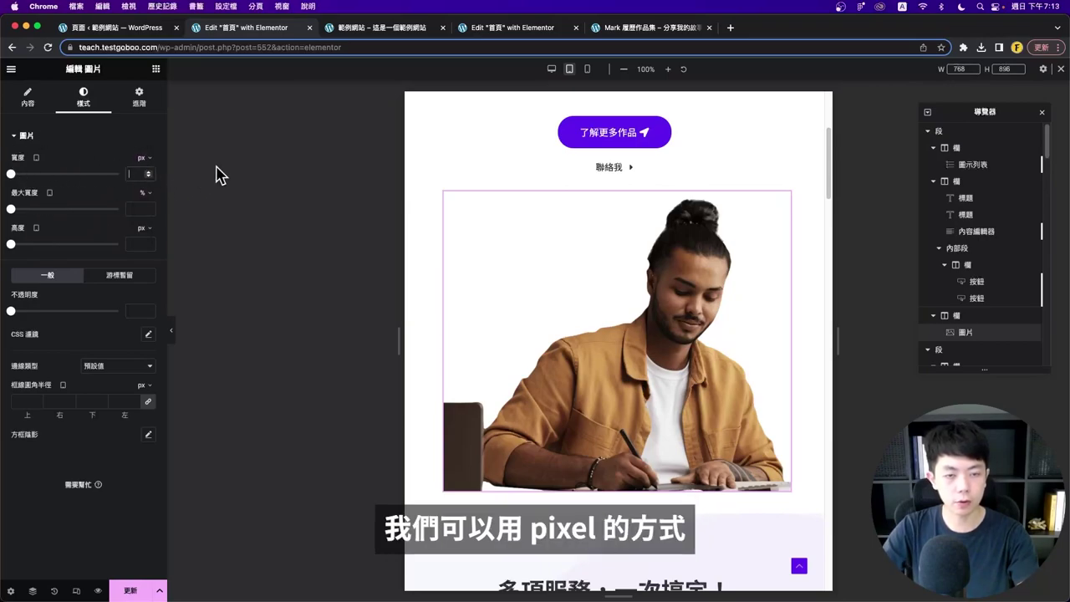
{"action": "left_click_drag", "start_coordinate": [11, 174], "coordinate": [65, 174]}
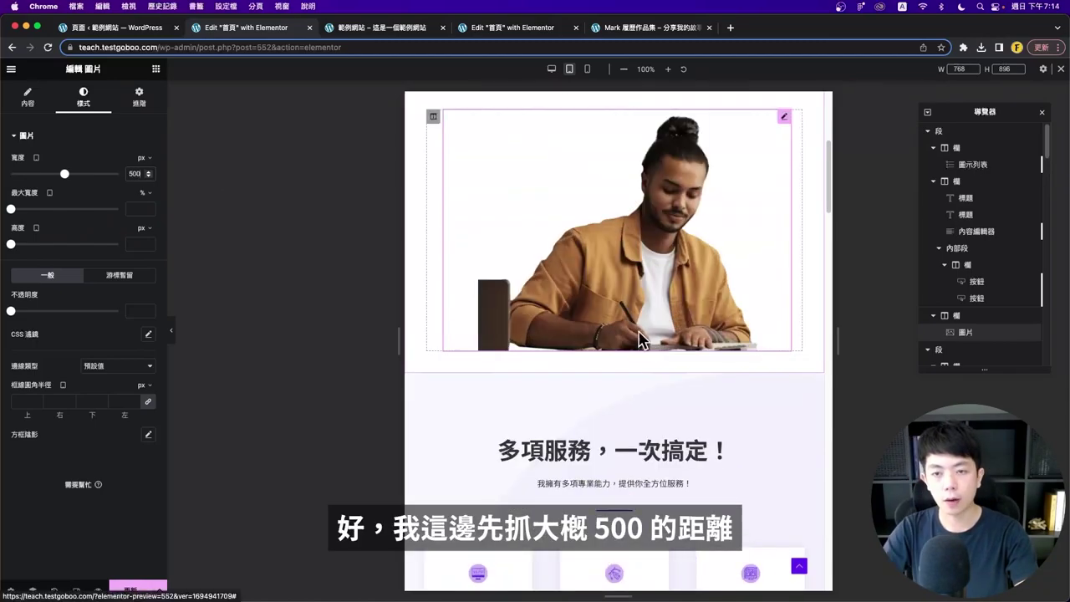
{"action": "scroll", "coordinate": [470, 326], "scroll_direction": "up", "scroll_amount": 2}
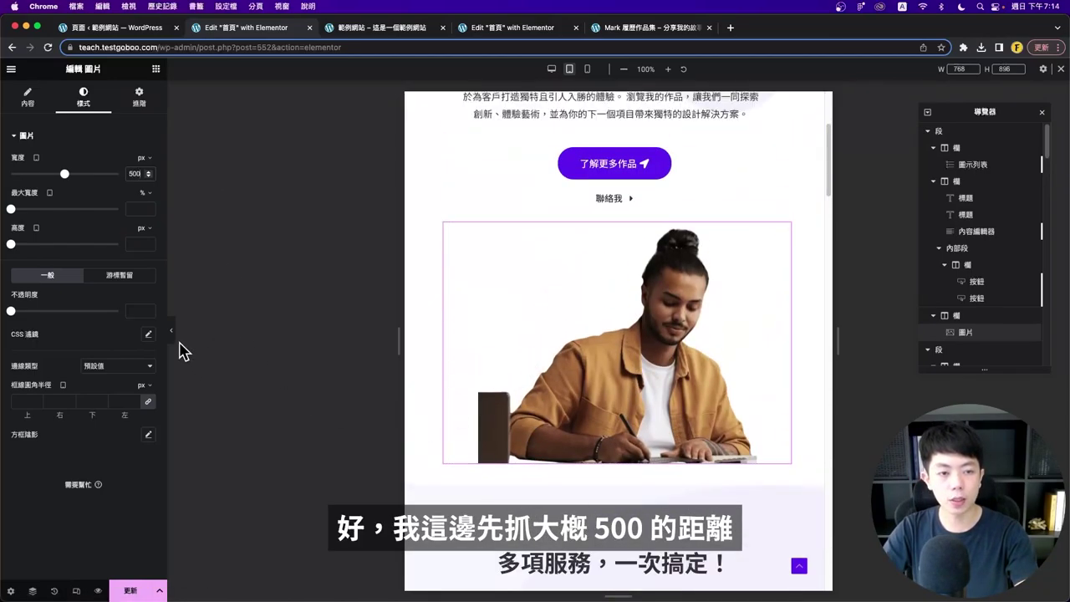
- Preview the finished tablet hero layout without the editing panels
{"action": "left_click", "coordinate": [171, 331]}
{"action": "scroll", "coordinate": [556, 347], "scroll_direction": "up", "scroll_amount": 4}
{"action": "scroll", "coordinate": [535, 334], "scroll_direction": "down", "scroll_amount": 6}
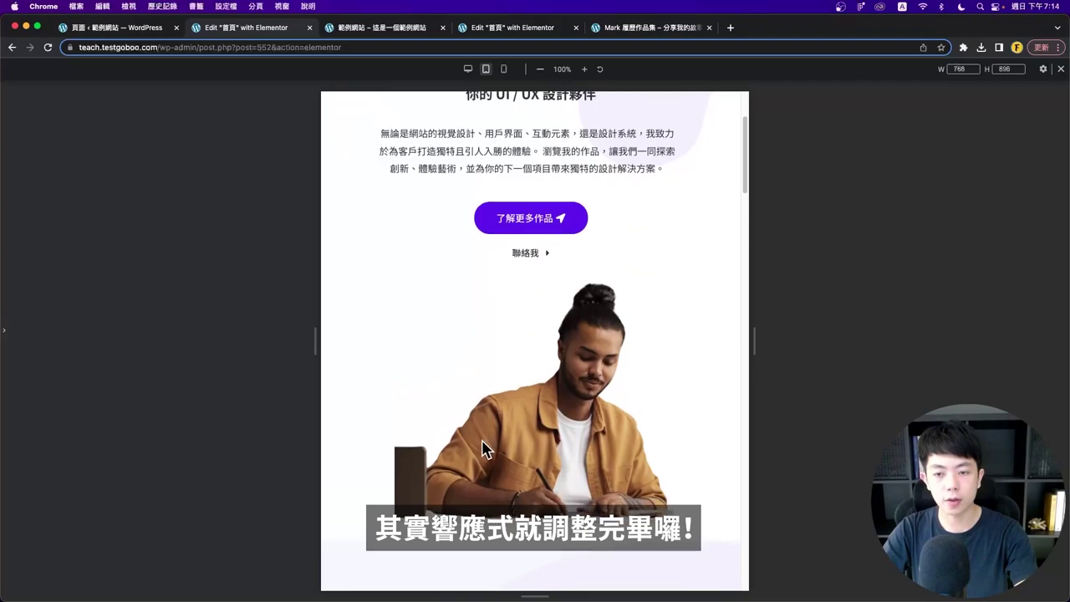
{"action": "scroll", "coordinate": [520, 381], "scroll_direction": "up", "scroll_amount": 6}
{"action": "scroll", "coordinate": [511, 382], "scroll_direction": "down", "scroll_amount": 2}
{"action": "scroll", "coordinate": [511, 382], "scroll_direction": "up", "scroll_amount": 2}
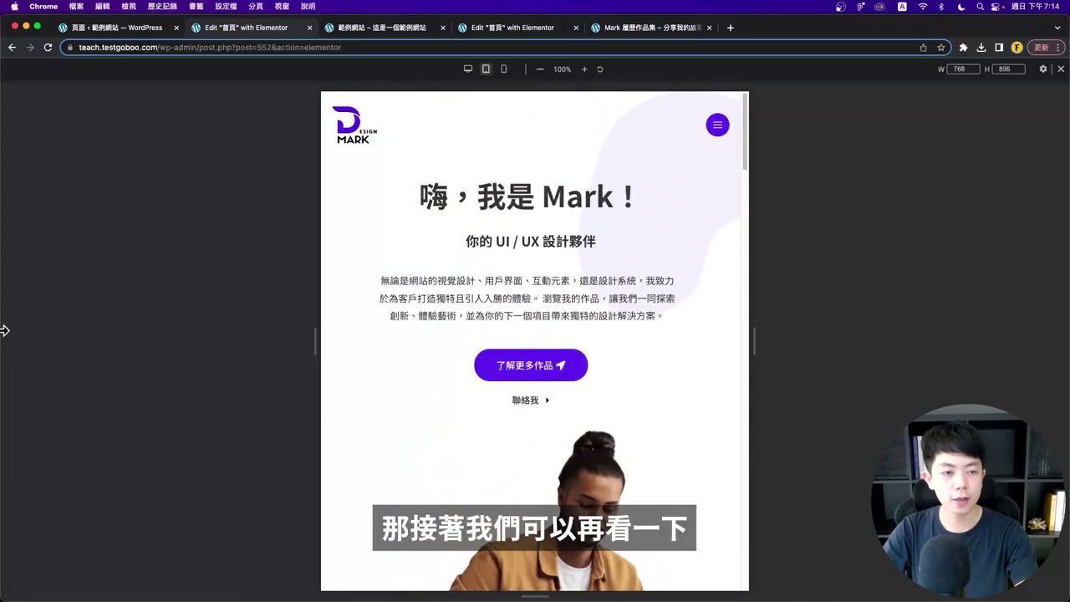
{"action": "left_click", "coordinate": [4, 330]}
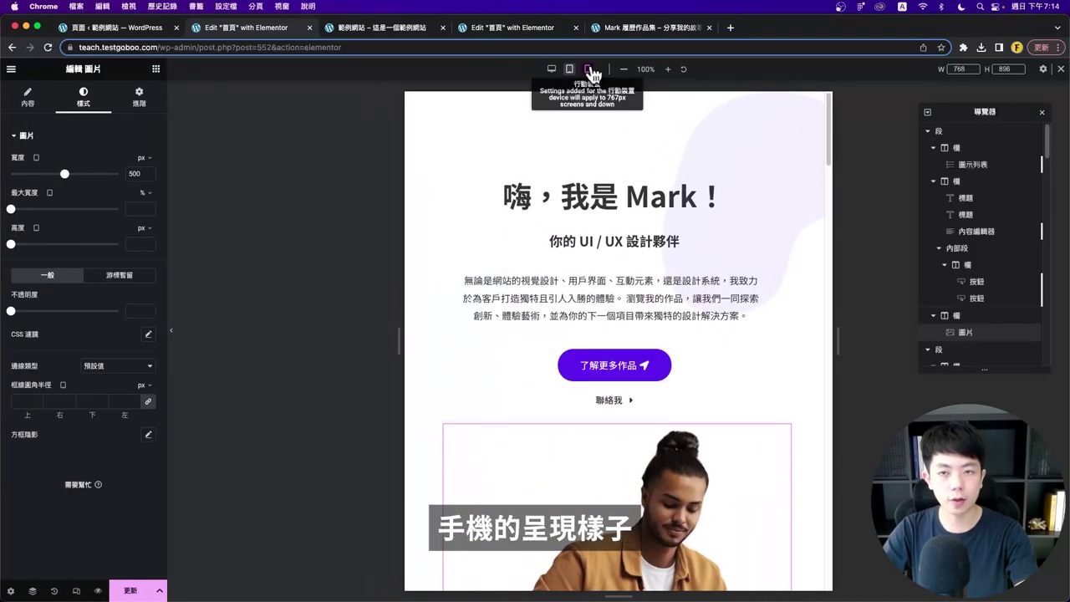
{"action": "left_click", "coordinate": [588, 69]}
- Preview the mobile hero layout with the editing panels hidden
{"action": "scroll", "coordinate": [633, 251], "scroll_direction": "down", "scroll_amount": 3}
{"action": "scroll", "coordinate": [658, 246], "scroll_direction": "up", "scroll_amount": 3}
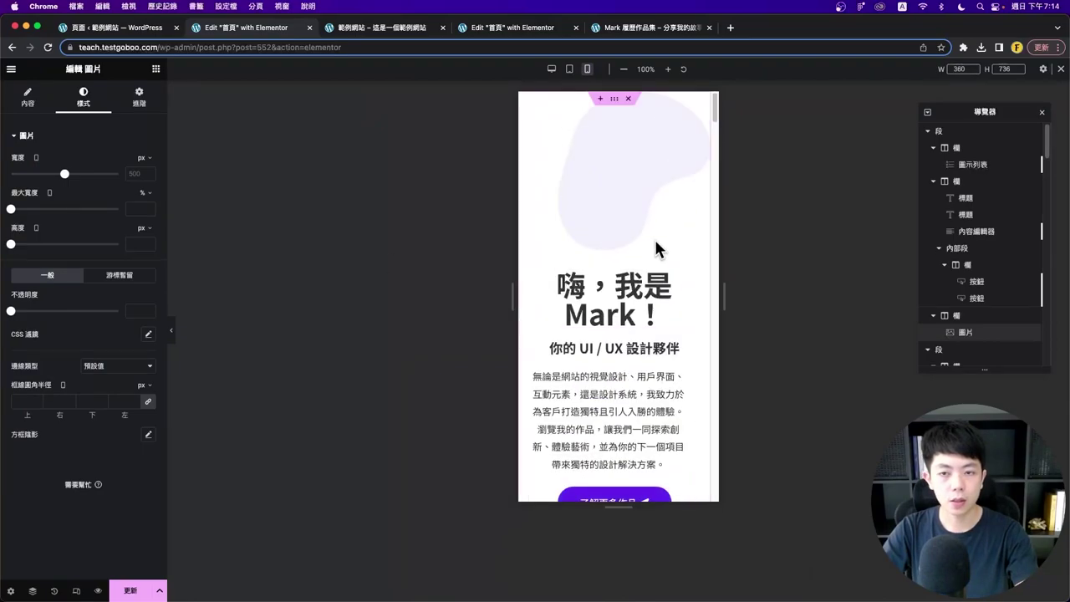
{"action": "key", "text": "super+p"}
{"action": "scroll", "coordinate": [545, 311], "scroll_direction": "down", "scroll_amount": 1}
{"action": "scroll", "coordinate": [535, 243], "scroll_direction": "up", "scroll_amount": 1}
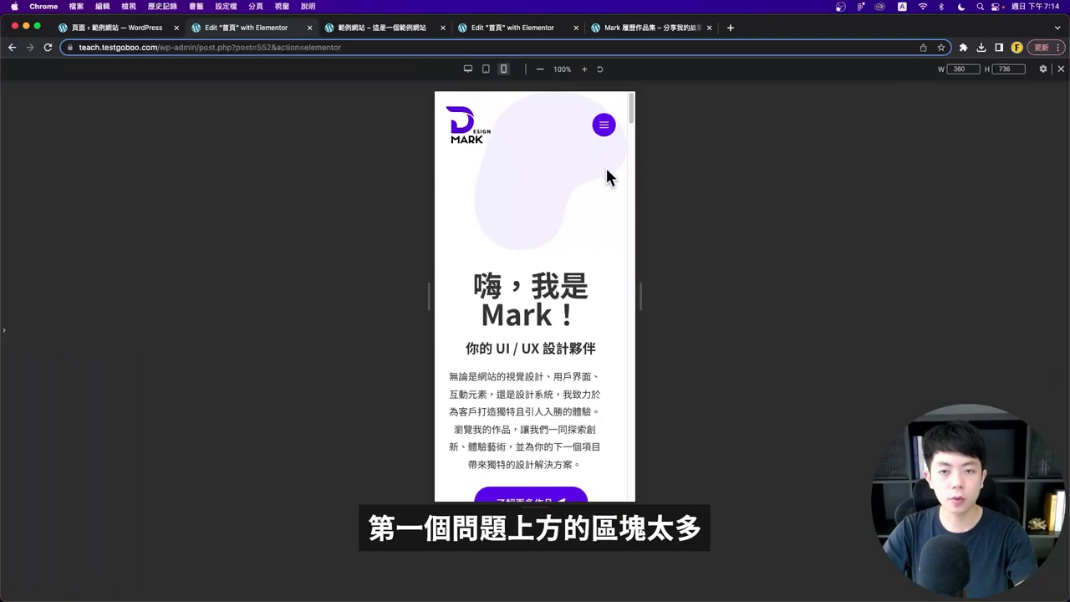
{"action": "scroll", "coordinate": [578, 253], "scroll_direction": "down", "scroll_amount": 1}
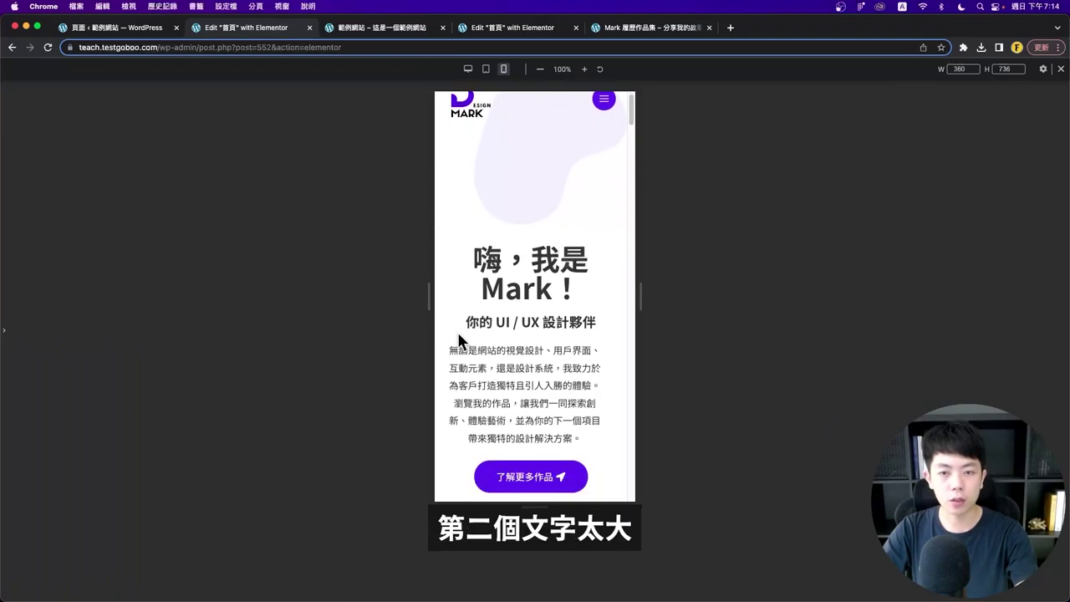
{"action": "scroll", "coordinate": [610, 304], "scroll_direction": "down", "scroll_amount": 1}
{"action": "scroll", "coordinate": [611, 311], "scroll_direction": "down", "scroll_amount": 5}
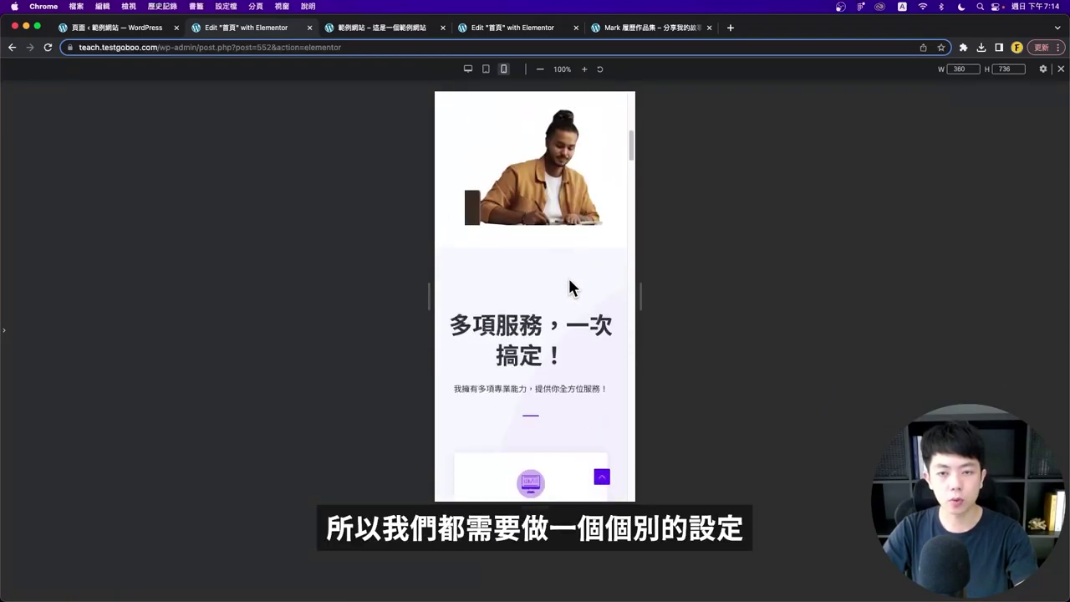
{"action": "scroll", "coordinate": [569, 280], "scroll_direction": "up", "scroll_amount": 6}
{"action": "left_click", "coordinate": [3, 332]}
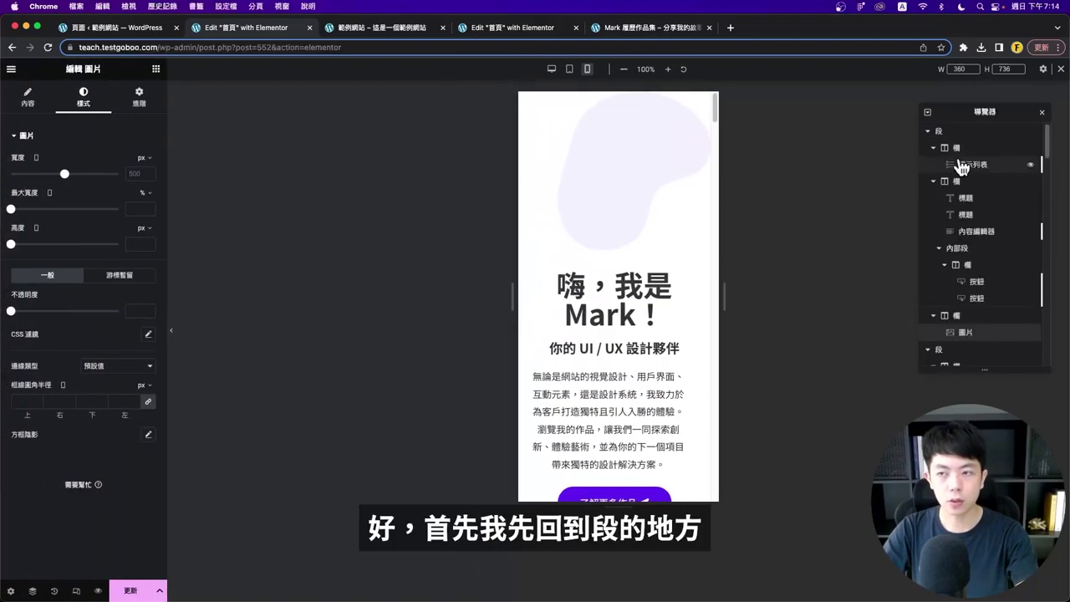
- Reduce the hero section's top padding from 320 to 100 px on mobile
{"action": "left_click", "coordinate": [938, 132]}
{"action": "key", "text": "super+a"}
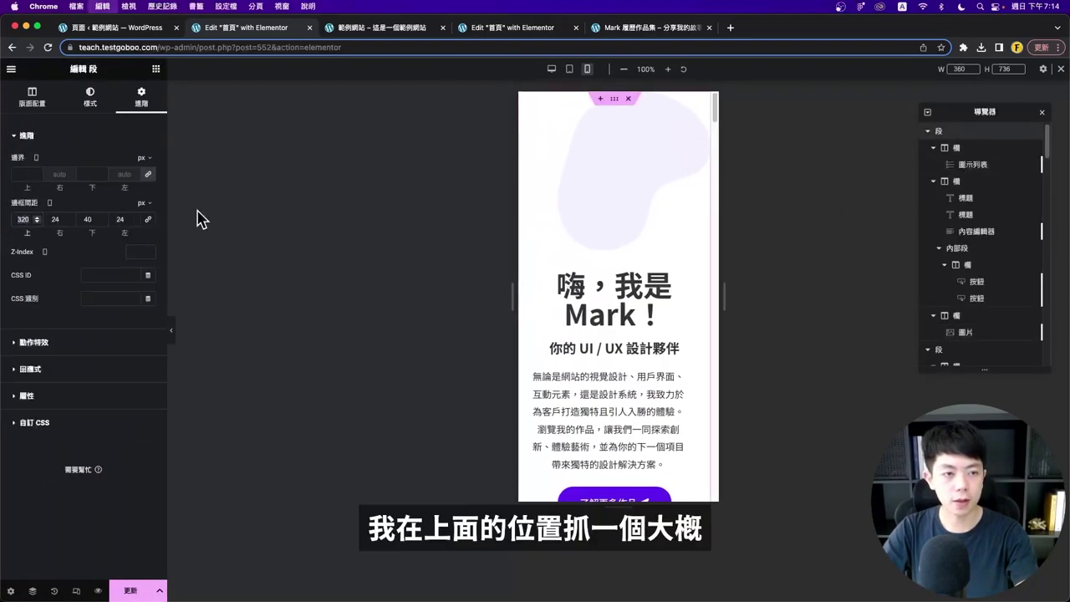
{"action": "type", "text": "100"}
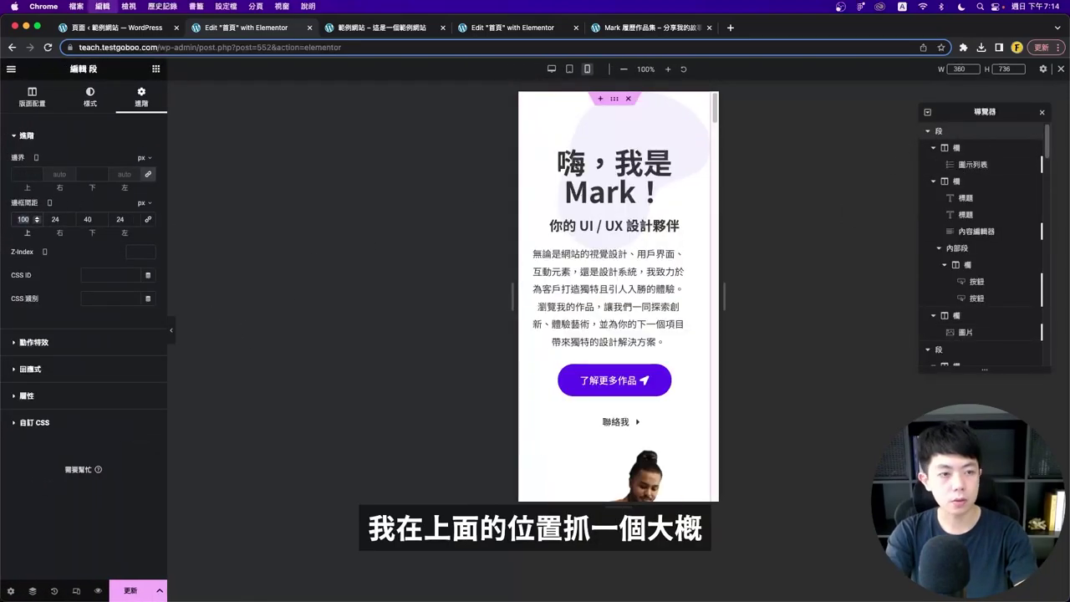
{"action": "key", "text": "super+p"}
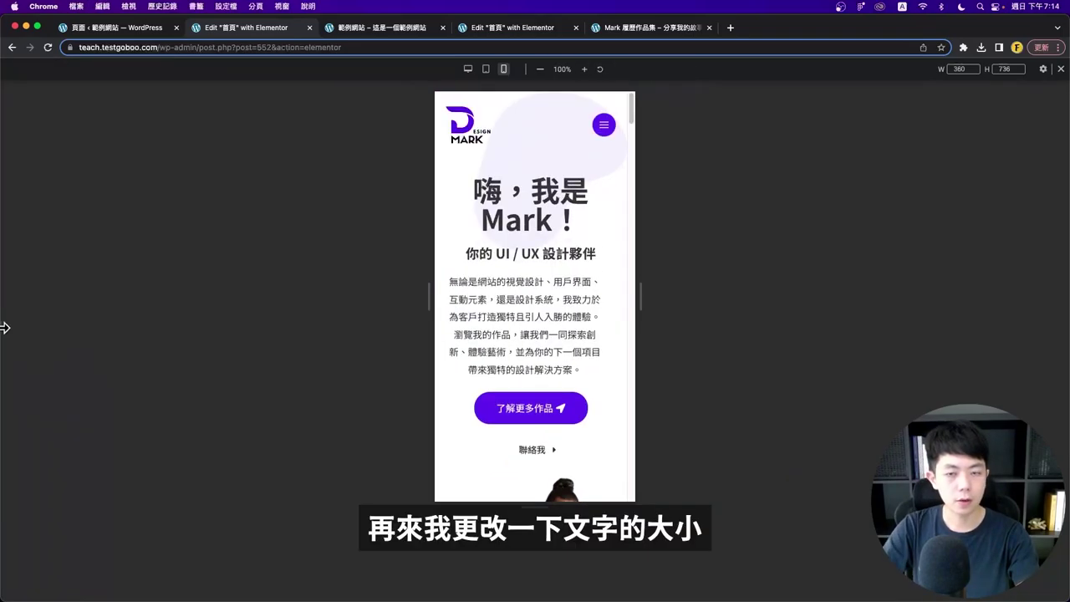
{"action": "key", "text": "super+p"}
- Shrink the hero heading text to size 40 and make the subtitle smaller
{"action": "left_click", "coordinate": [690, 208]}
{"action": "left_click", "coordinate": [83, 96]}
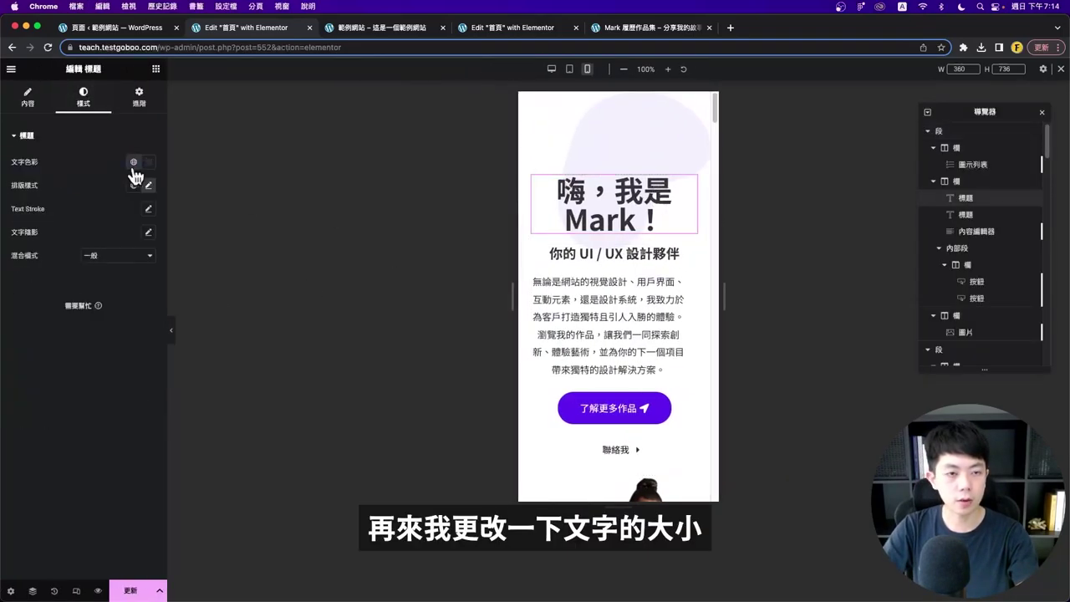
{"action": "left_click", "coordinate": [148, 185]}
{"action": "left_click", "coordinate": [231, 227]}
{"action": "left_click", "coordinate": [148, 185]}
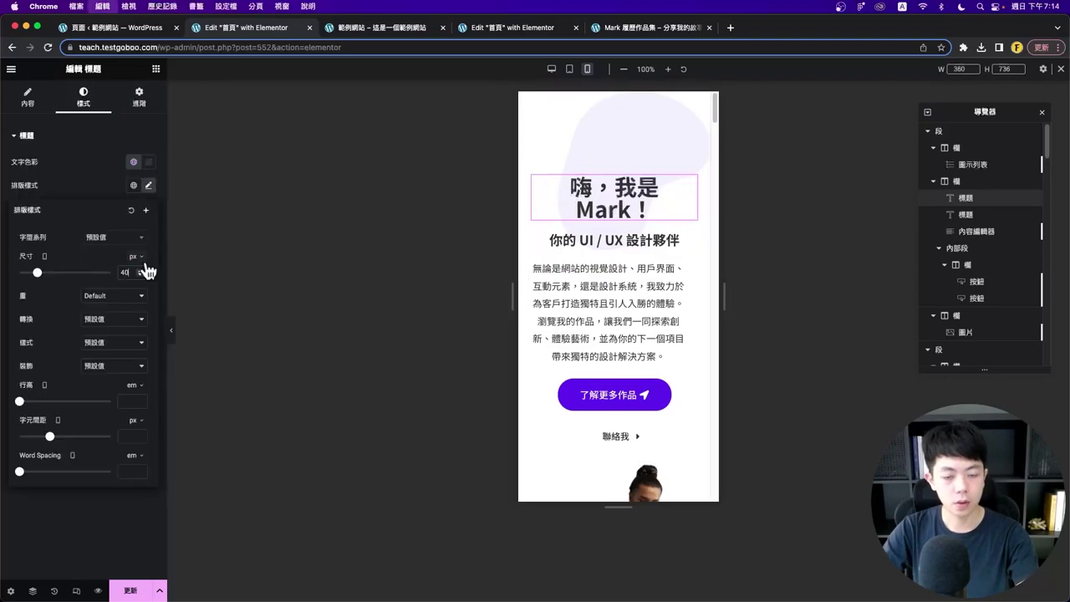
{"action": "left_click", "coordinate": [148, 275]}
{"action": "left_click", "coordinate": [652, 211]}
- Reduce the intro paragraph's typography size and check the mobile result
{"action": "left_click", "coordinate": [664, 243]}
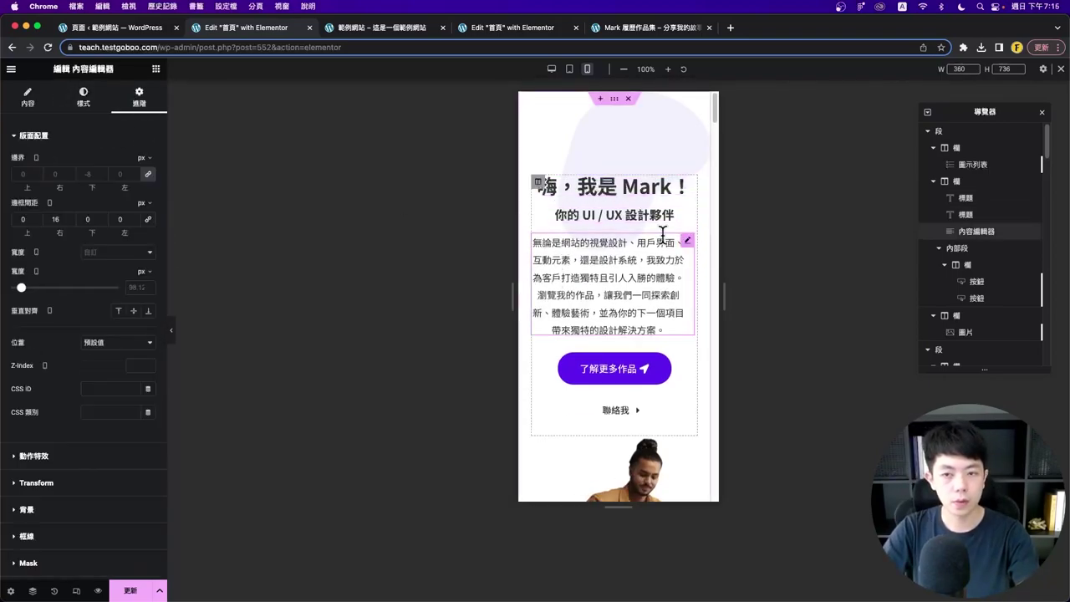
{"action": "left_click", "coordinate": [83, 96]}
{"action": "left_click", "coordinate": [148, 208]}
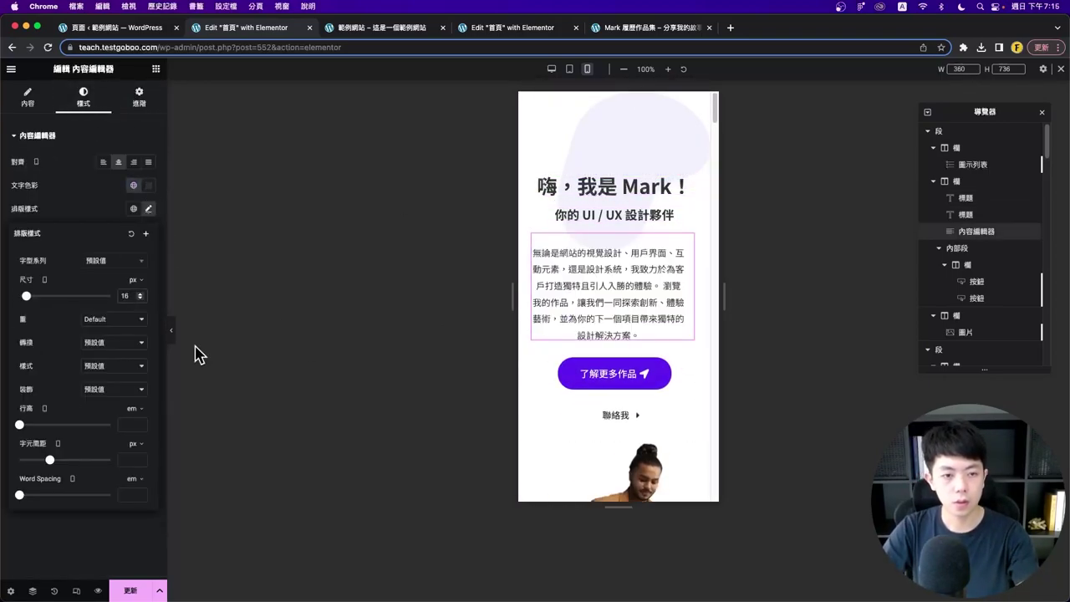
{"action": "left_click", "coordinate": [170, 330]}
{"action": "left_click", "coordinate": [4, 330]}
{"action": "left_click", "coordinate": [171, 331]}
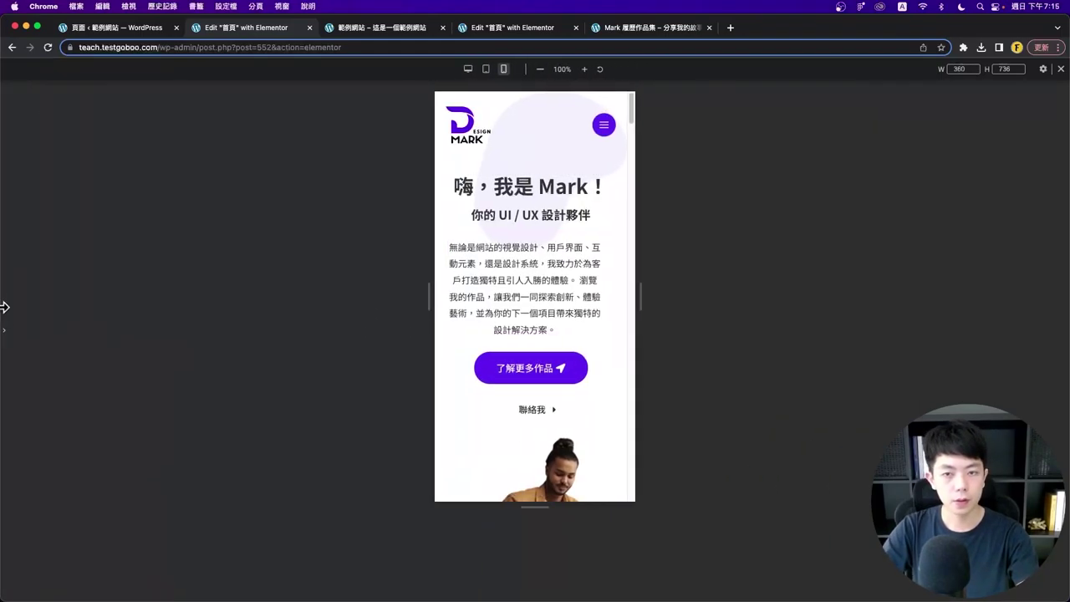
{"action": "left_click", "coordinate": [4, 336]}
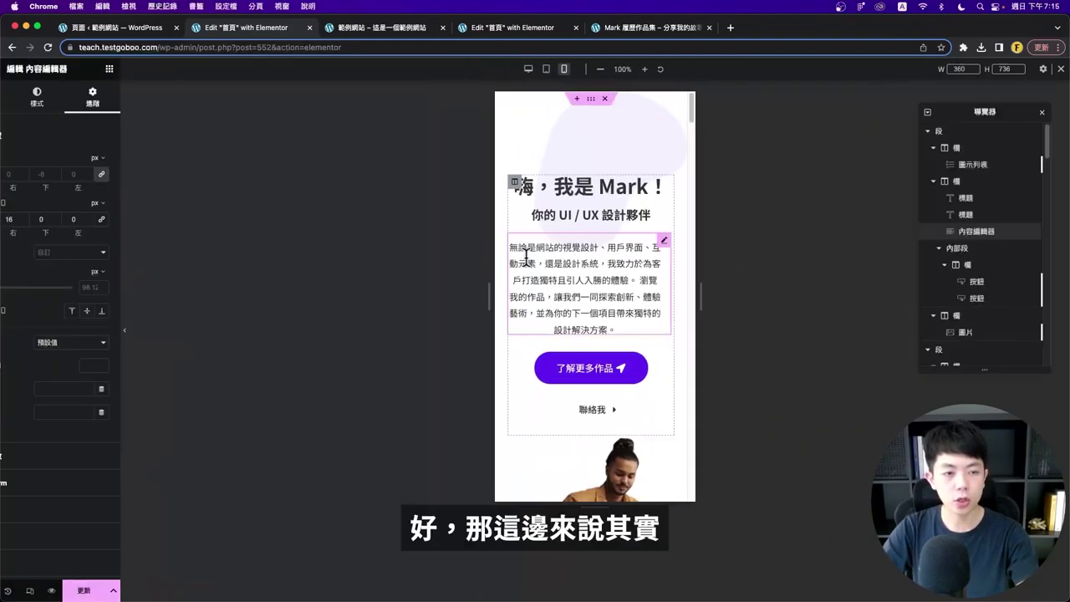
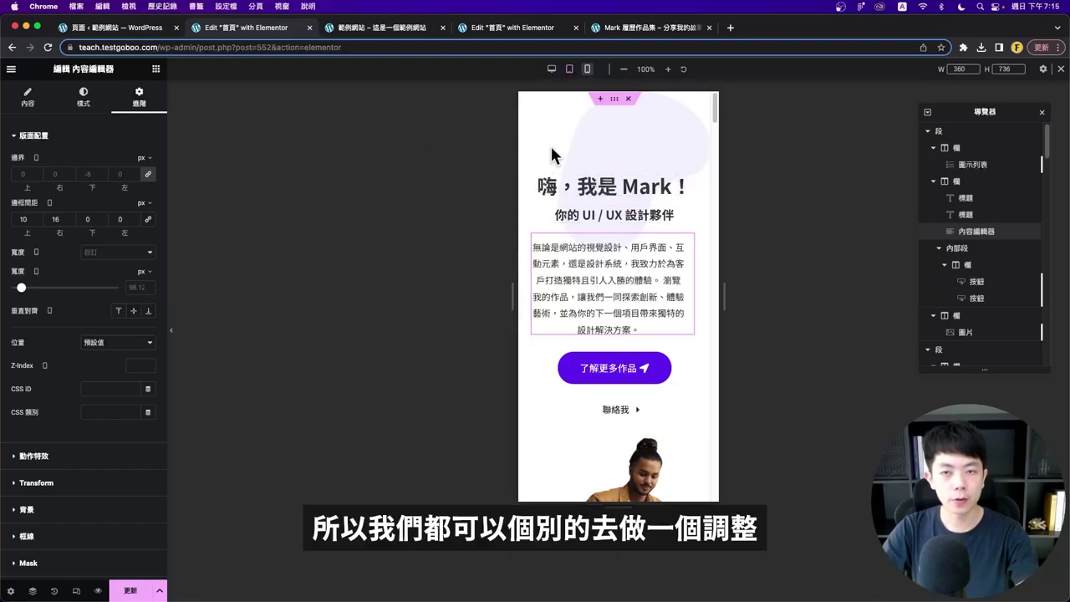
- Set the photo column's padding to 0 on the mobile layout
{"action": "left_click", "coordinate": [964, 135]}
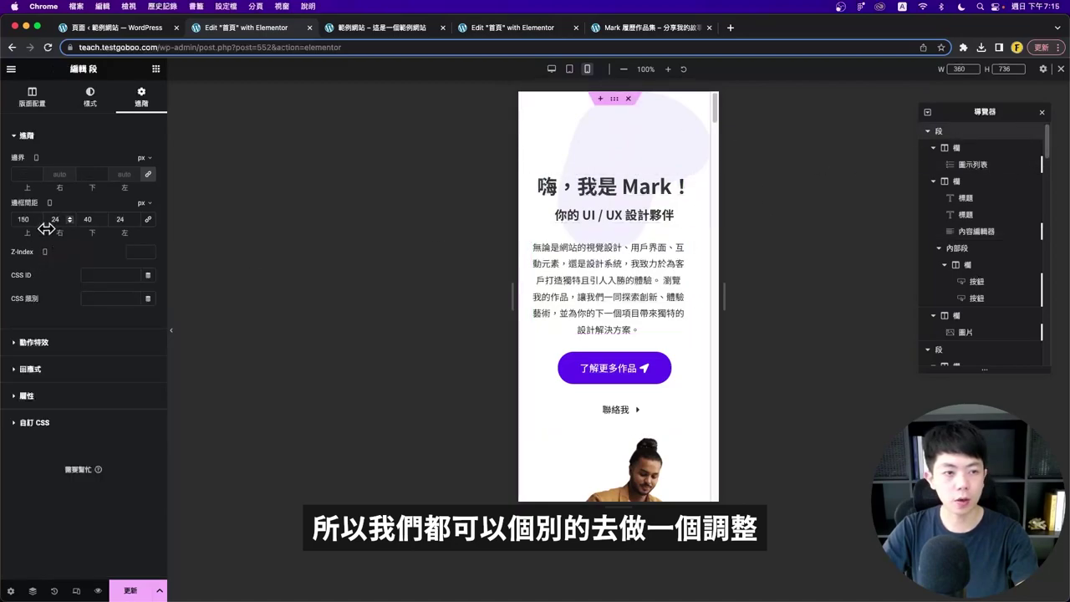
{"action": "scroll", "coordinate": [615, 251], "scroll_direction": "down", "scroll_amount": 3}
{"action": "left_click", "coordinate": [618, 250]}
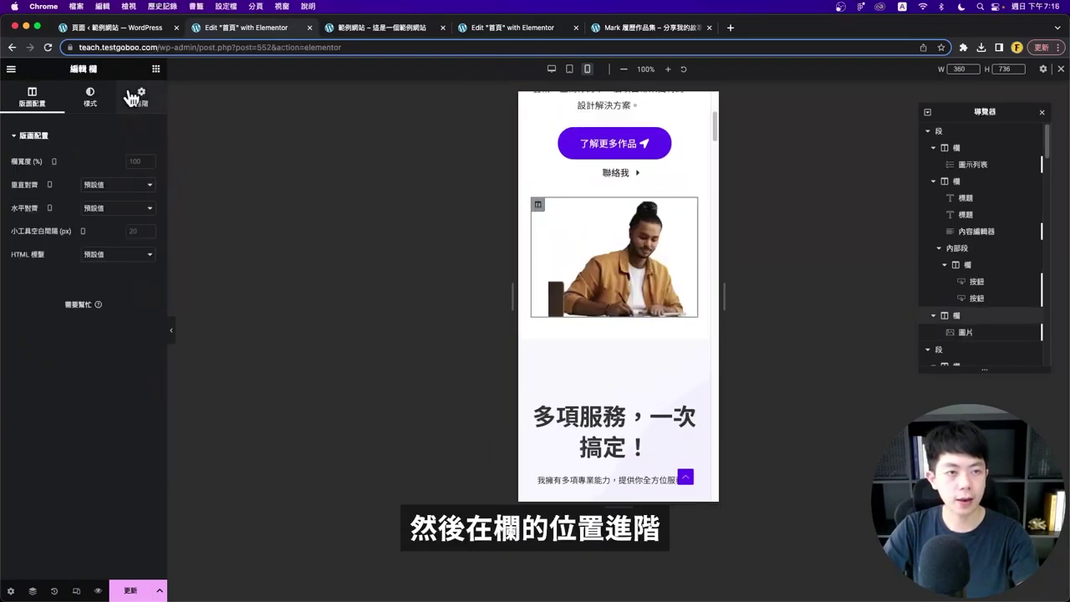
{"action": "left_click", "coordinate": [136, 96]}
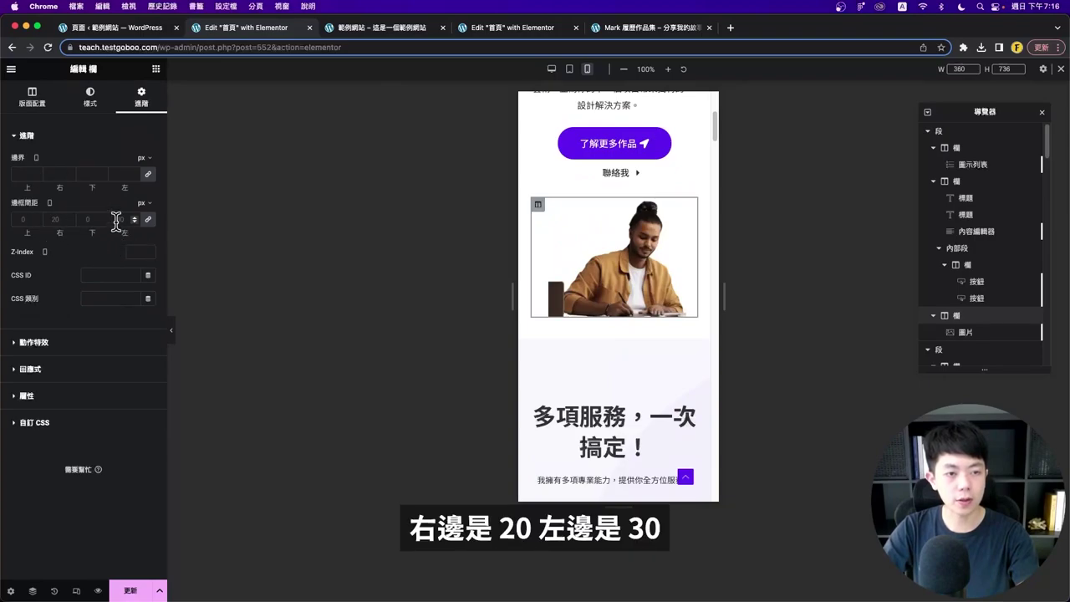
{"action": "type", "text": "0"}
- Preview the mobile hero section with the editing panels hidden to check the full-width photo
{"action": "left_click", "coordinate": [171, 330]}
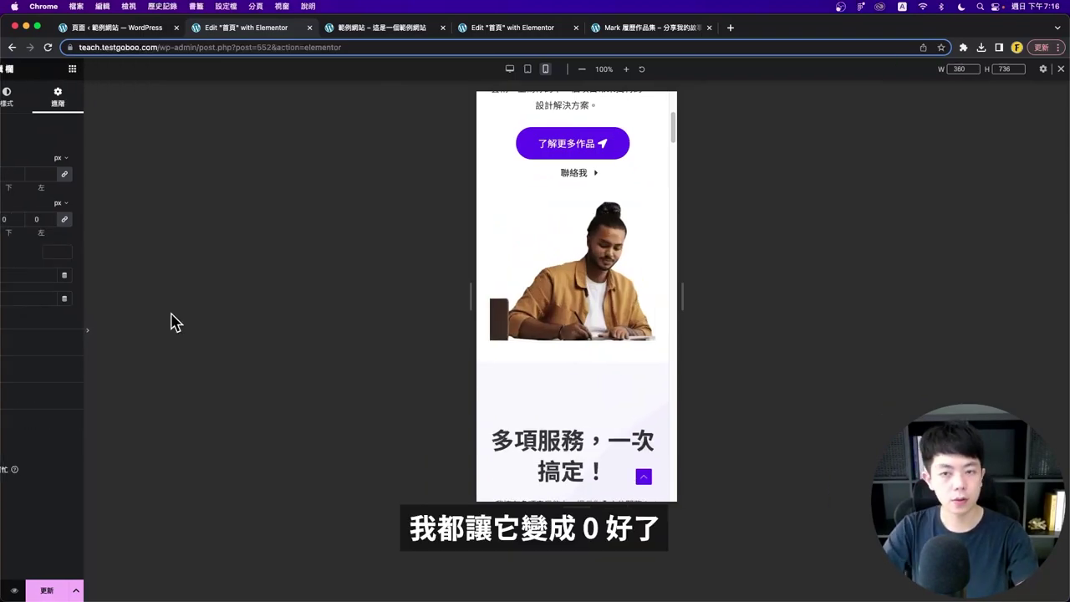
{"action": "scroll", "coordinate": [539, 266], "scroll_direction": "up", "scroll_amount": 3}
{"action": "key", "text": "super+p"}
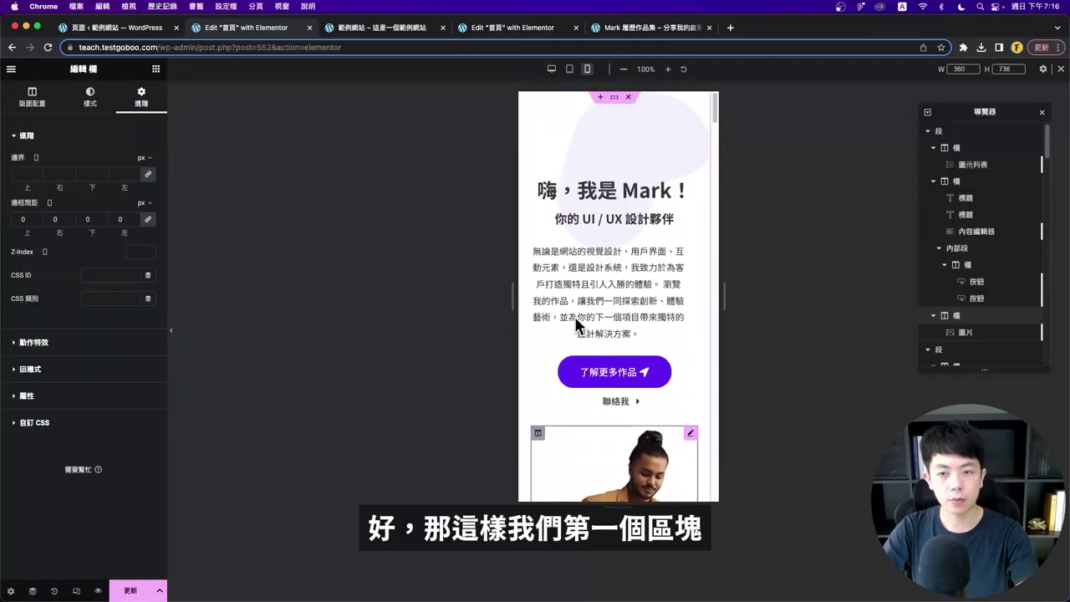
{"action": "left_click", "coordinate": [171, 331]}
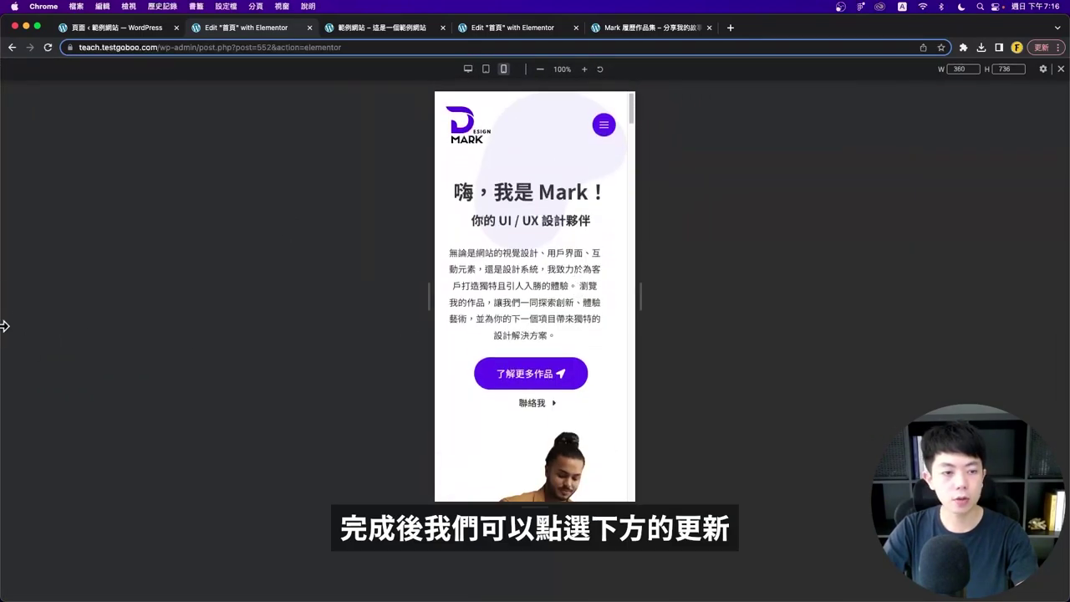
{"action": "left_click", "coordinate": [4, 326]}
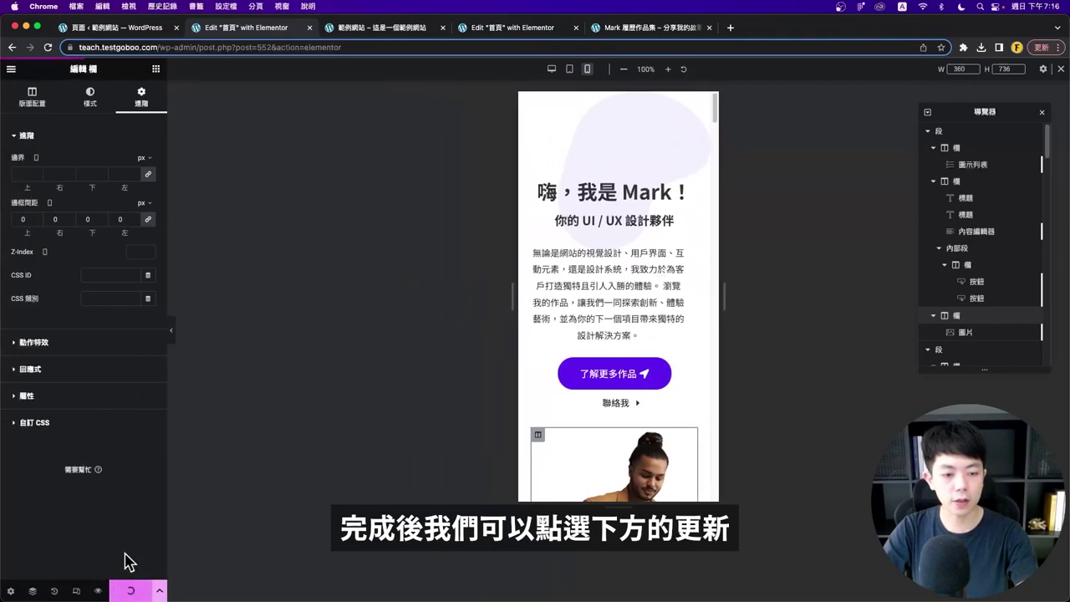
{"action": "scroll", "coordinate": [616, 329], "scroll_direction": "down", "scroll_amount": 6}
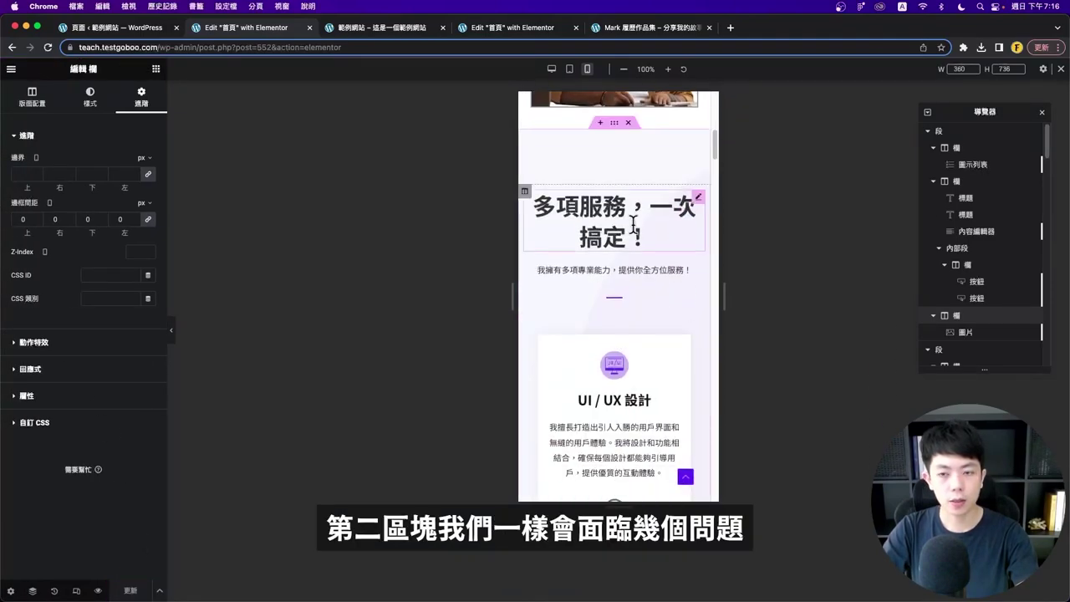
{"action": "left_click", "coordinate": [173, 335]}
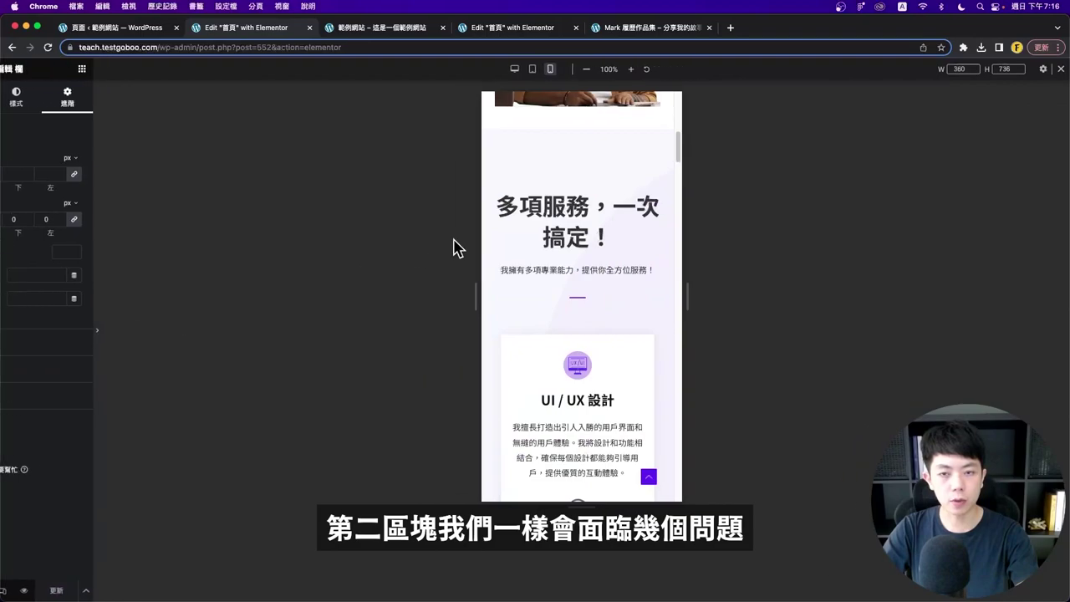
{"action": "scroll", "coordinate": [535, 318], "scroll_direction": "down", "scroll_amount": 10}
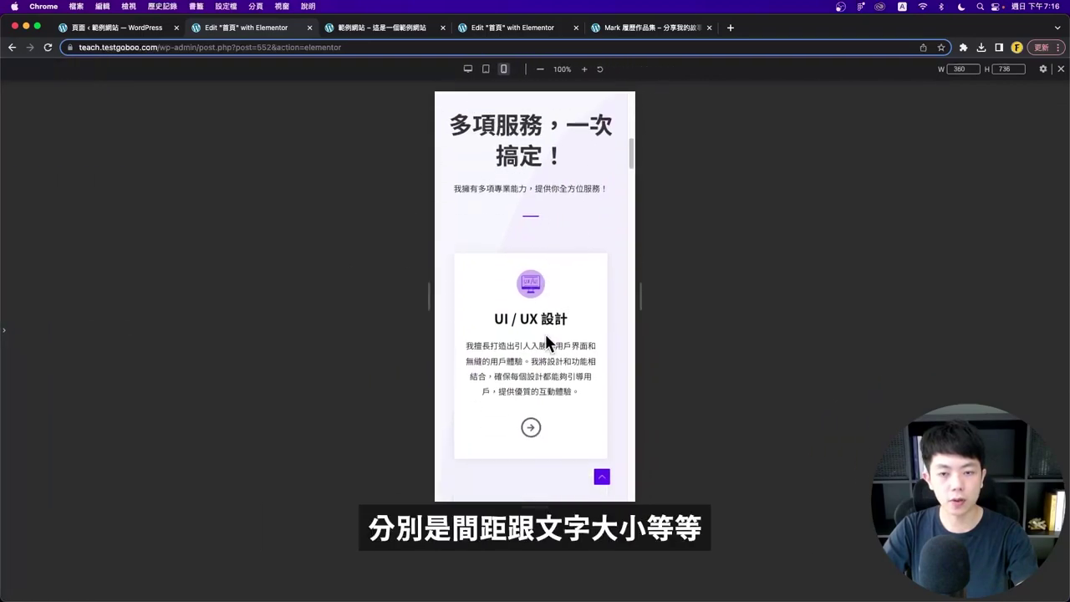
{"action": "scroll", "coordinate": [519, 299], "scroll_direction": "up", "scroll_amount": 15}
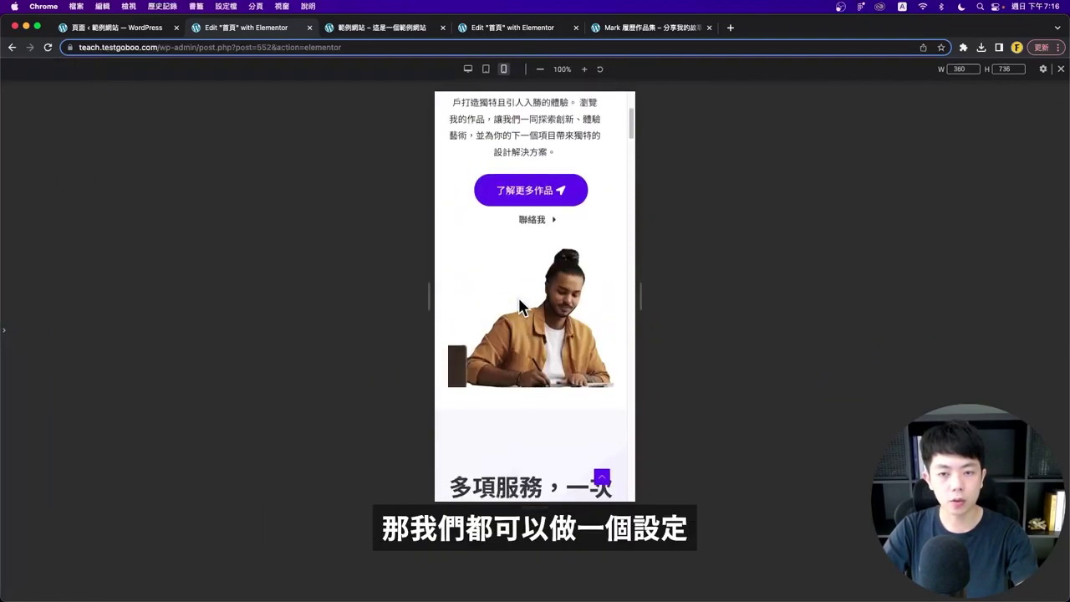
- Switch the preview to tablet width and review the services section
{"action": "left_click", "coordinate": [487, 69]}
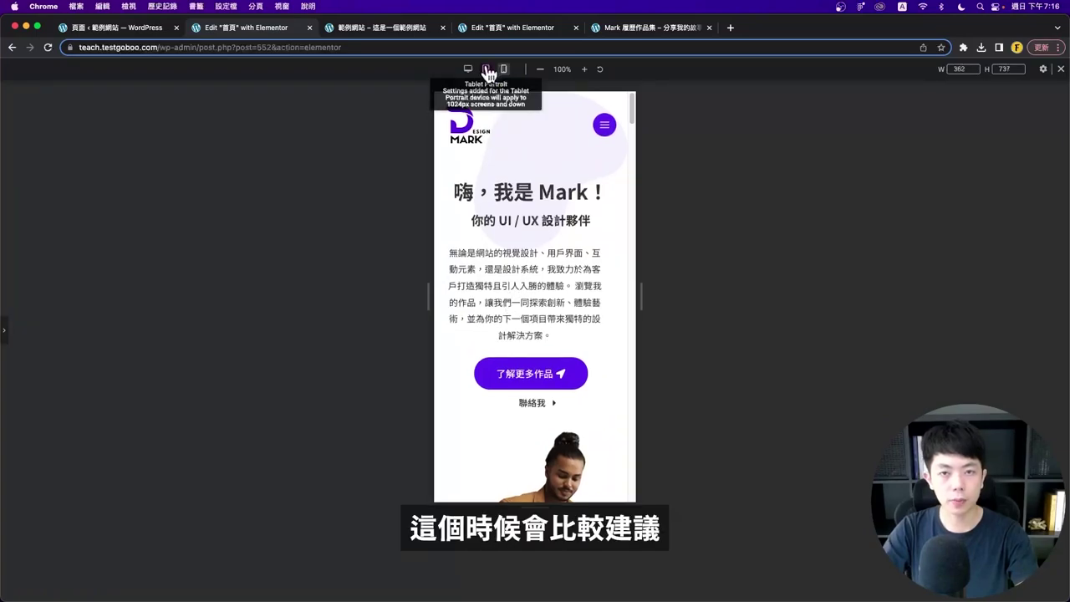
{"action": "left_click", "coordinate": [3, 328]}
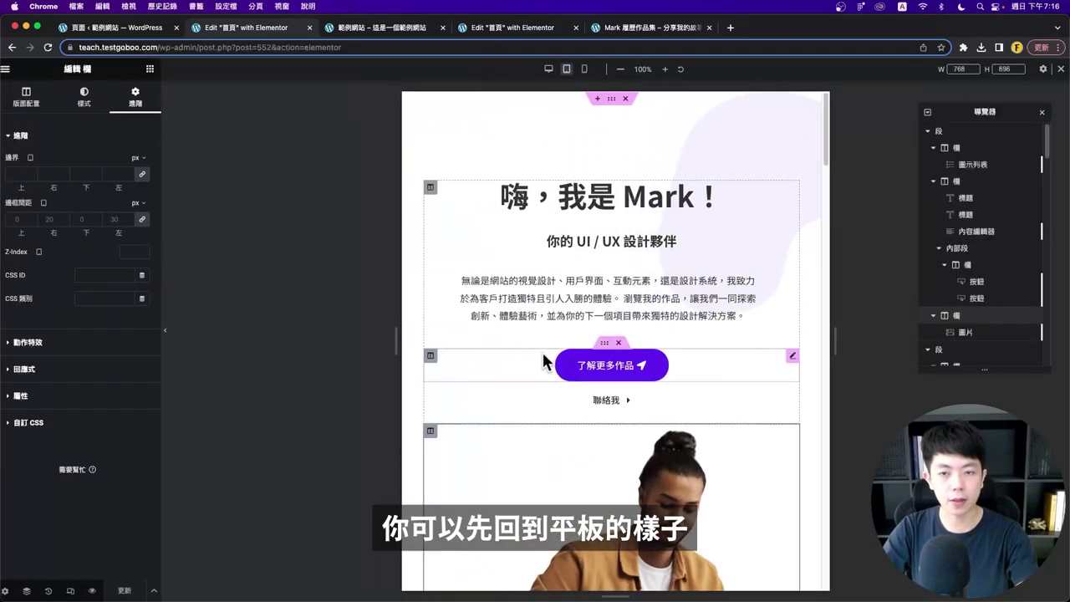
{"action": "scroll", "coordinate": [593, 359], "scroll_direction": "down", "scroll_amount": 8}
{"action": "scroll", "coordinate": [591, 357], "scroll_direction": "up", "scroll_amount": 4}
{"action": "scroll", "coordinate": [590, 348], "scroll_direction": "down", "scroll_amount": 5}
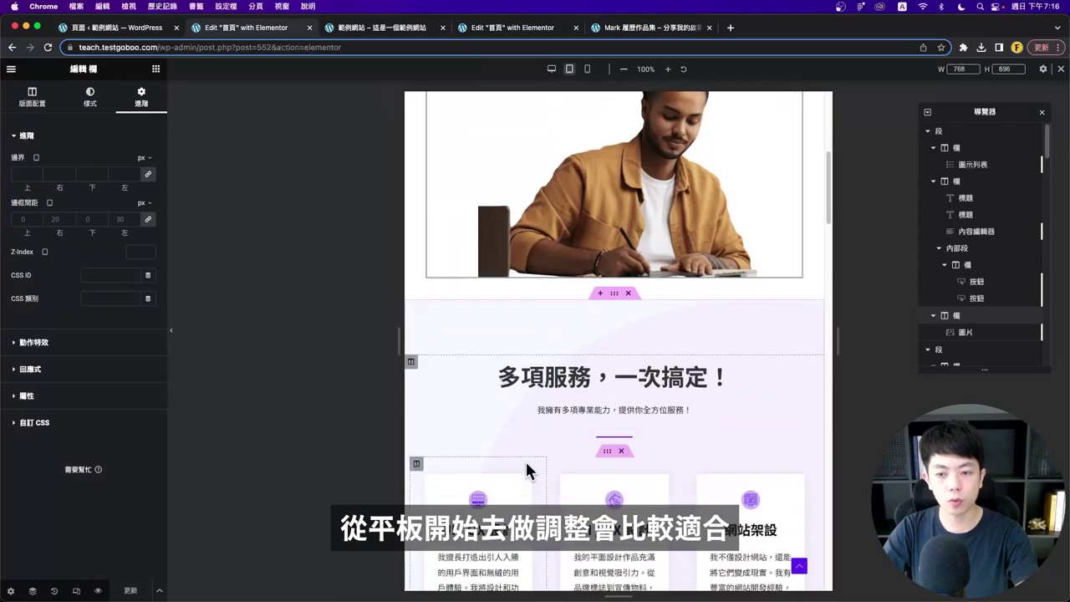
{"action": "left_click", "coordinate": [171, 331]}
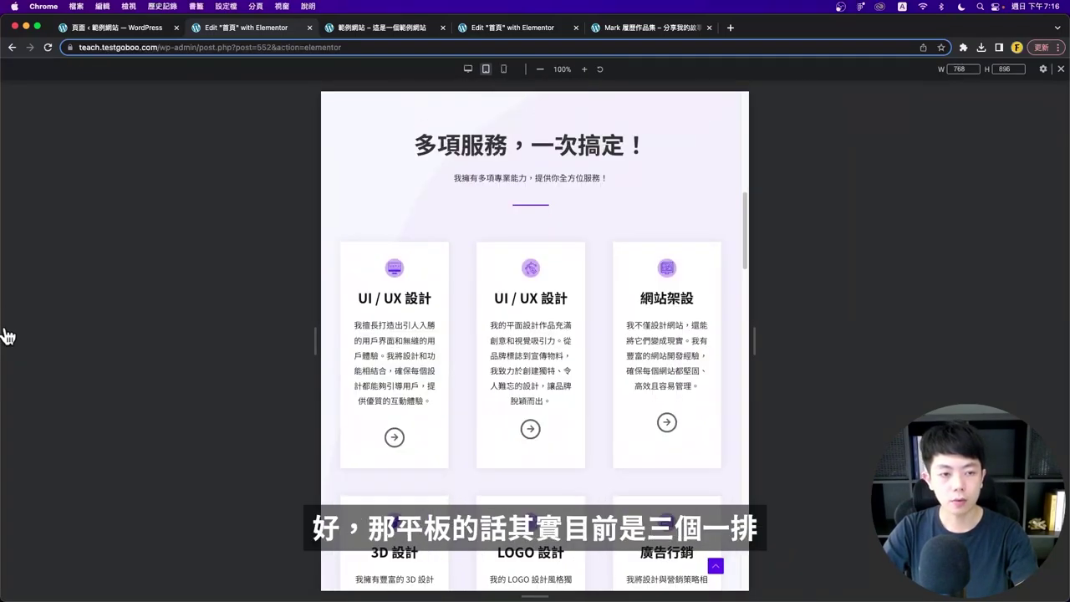
{"action": "left_click", "coordinate": [3, 334]}
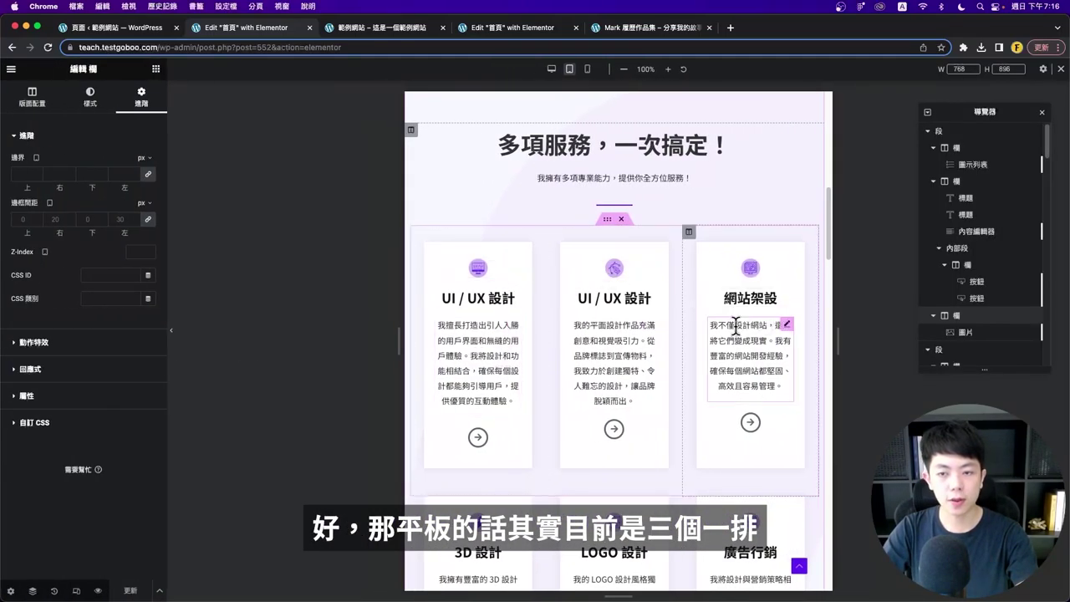
- Set the first service card's column width to 50%
{"action": "left_click", "coordinate": [441, 298]}
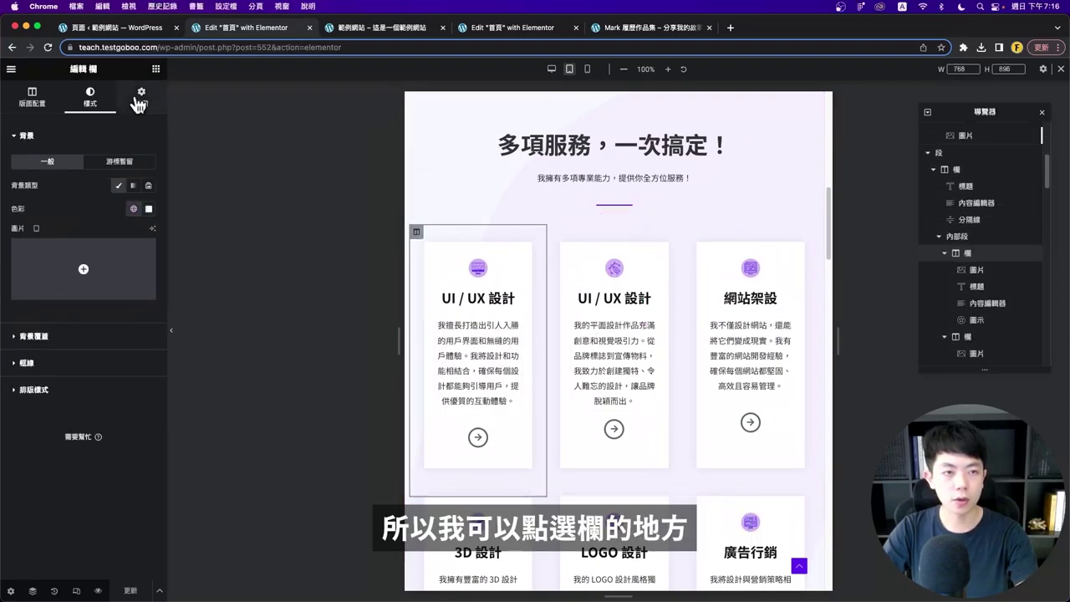
{"action": "left_click", "coordinate": [33, 99]}
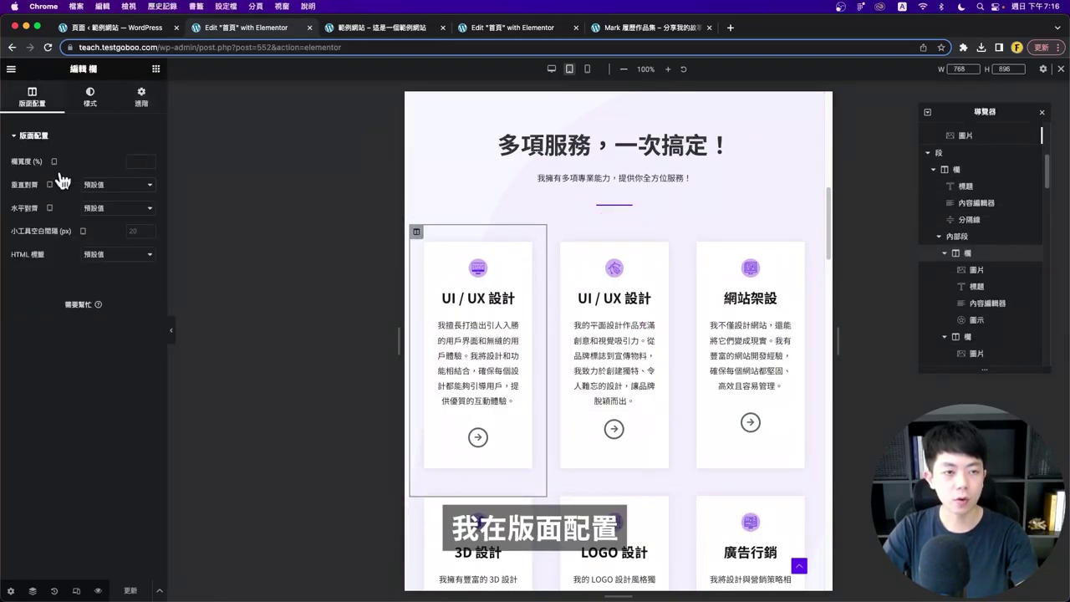
{"action": "left_click", "coordinate": [137, 158]}
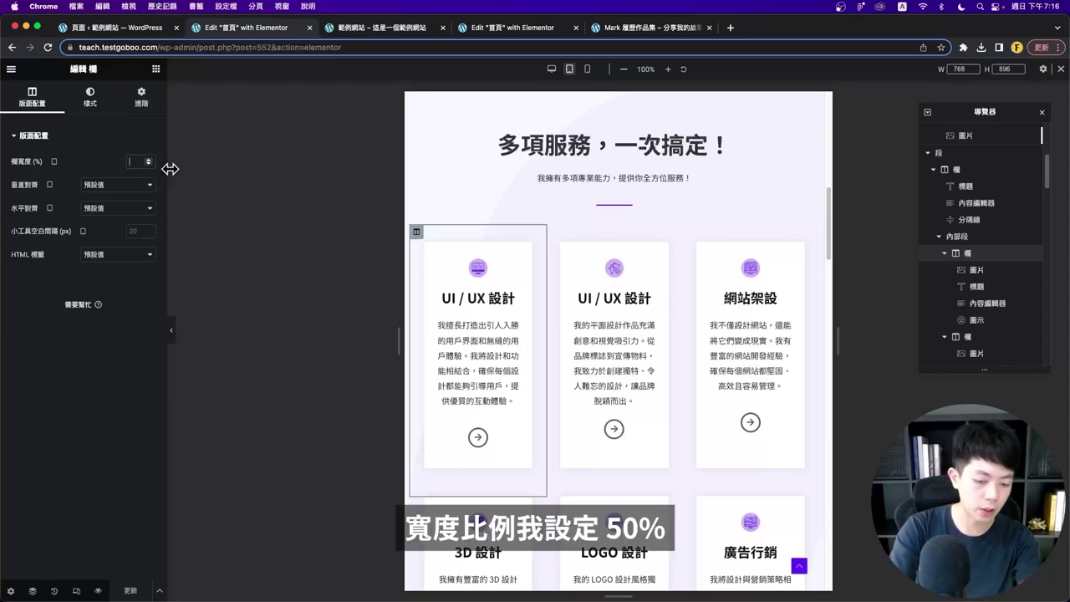
{"action": "type", "text": "50"}
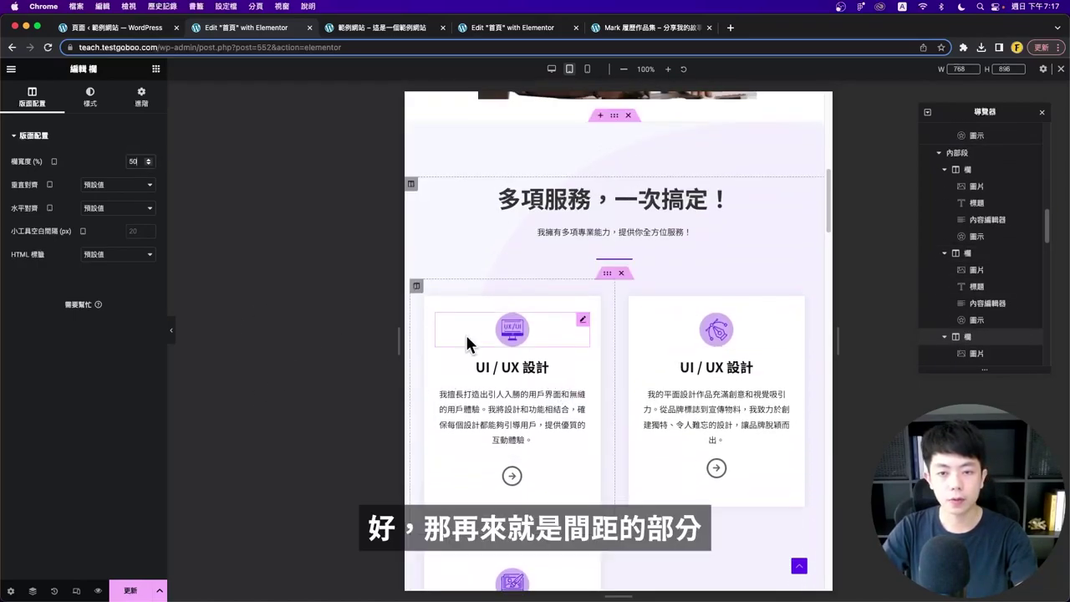
{"action": "scroll", "coordinate": [502, 401], "scroll_direction": "down", "scroll_amount": 2}
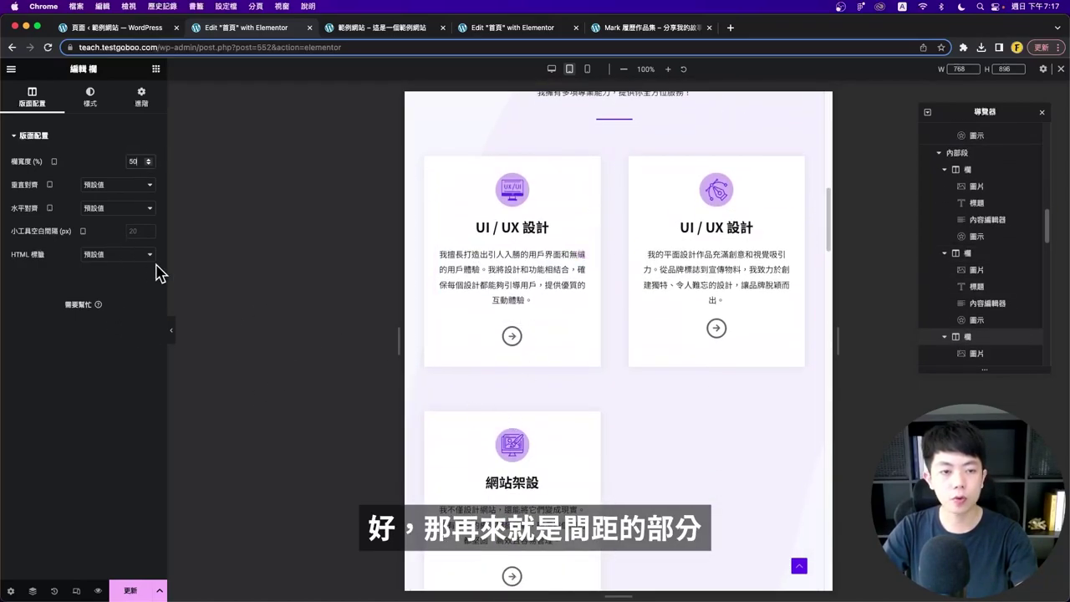
- Preview the two-per-row tablet cards and check the 網站架設 card's column
{"action": "left_click", "coordinate": [173, 339]}
{"action": "scroll", "coordinate": [416, 327], "scroll_direction": "down", "scroll_amount": 3}
{"action": "scroll", "coordinate": [351, 249], "scroll_direction": "up", "scroll_amount": 2}
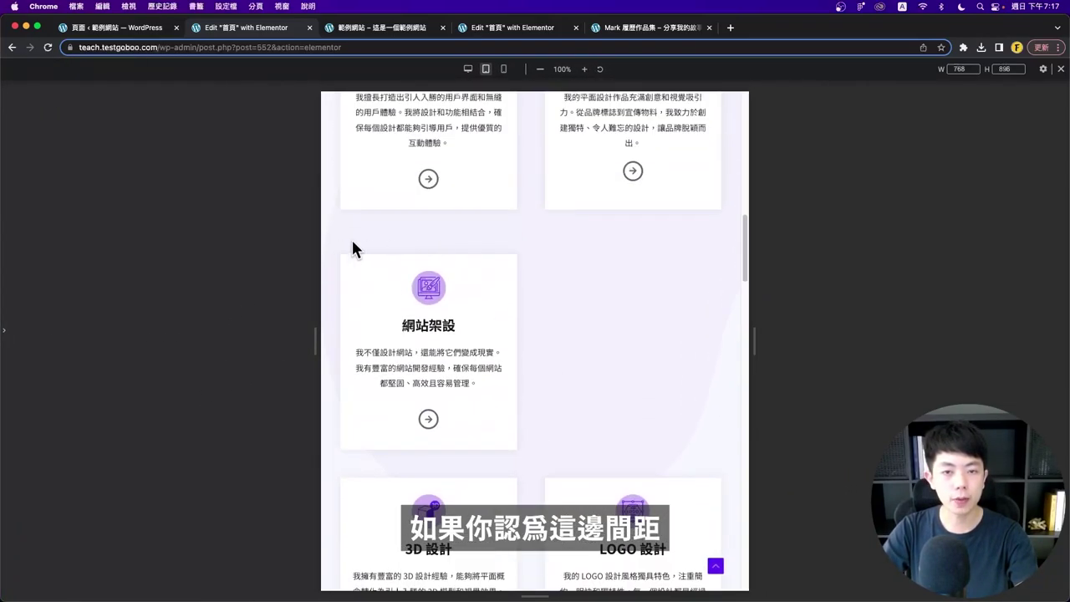
{"action": "scroll", "coordinate": [406, 251], "scroll_direction": "up", "scroll_amount": 1}
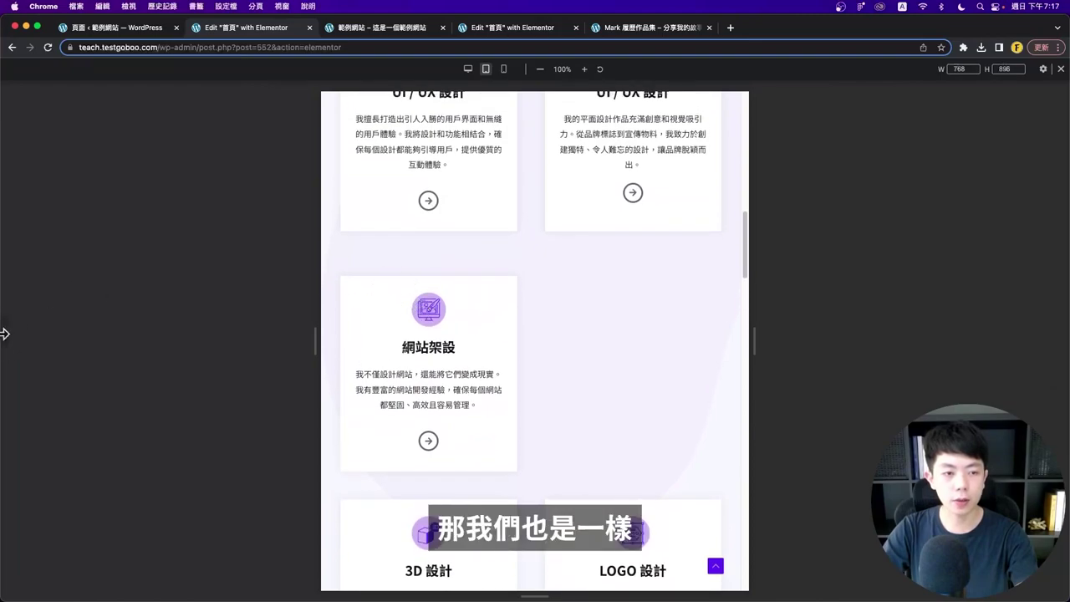
{"action": "left_click", "coordinate": [4, 331]}
{"action": "left_click", "coordinate": [417, 266]}
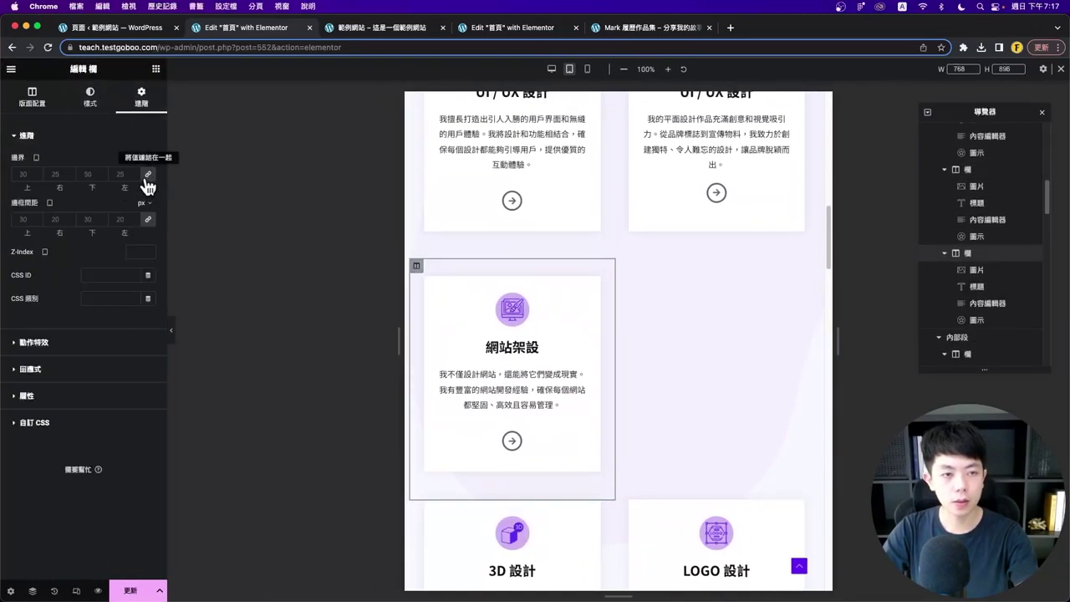
{"action": "scroll", "coordinate": [174, 335], "scroll_direction": "down", "scroll_amount": 3}
{"action": "left_click", "coordinate": [172, 331]}
{"action": "scroll", "coordinate": [577, 269], "scroll_direction": "up", "scroll_amount": 6}
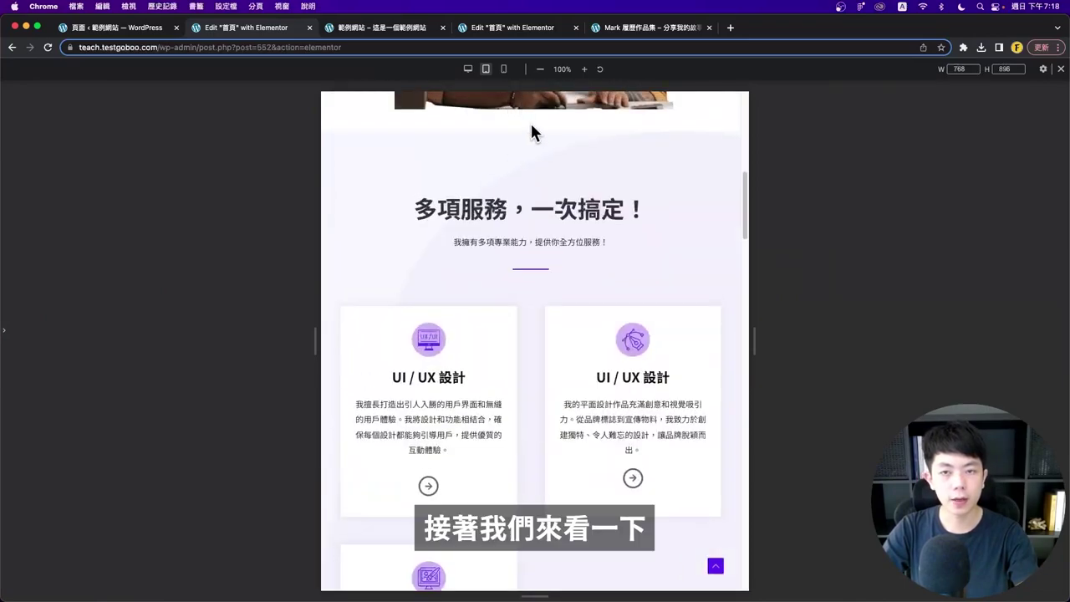
- On mobile width, set the services section's padding values to 15, 40 and 1
{"action": "left_click", "coordinate": [503, 68]}
{"action": "scroll", "coordinate": [552, 276], "scroll_direction": "down", "scroll_amount": 3}
{"action": "key", "text": "super+p"}
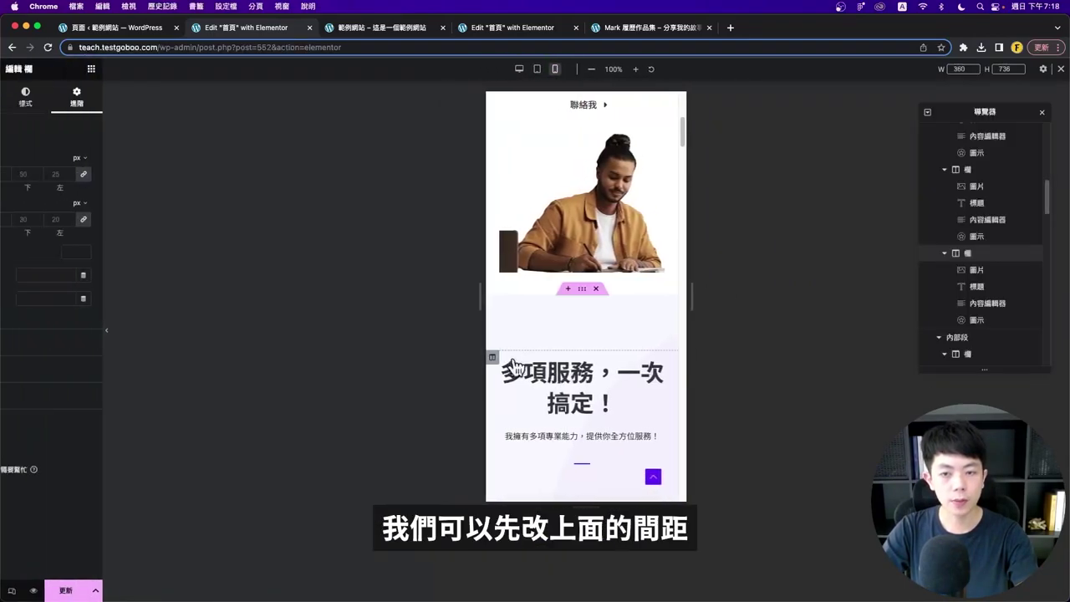
{"action": "left_click", "coordinate": [614, 288]}
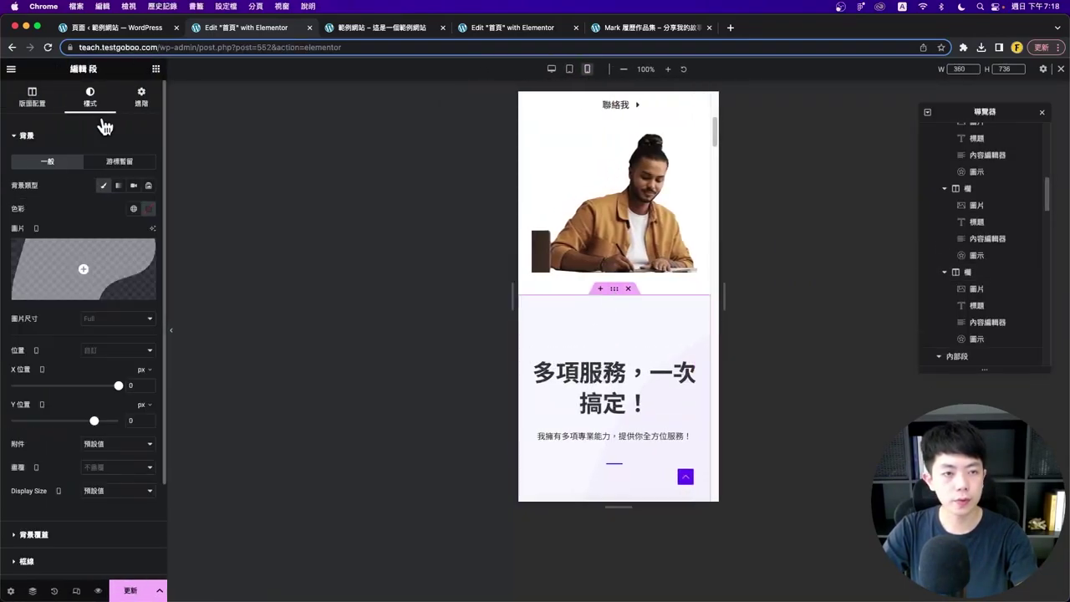
{"action": "left_click", "coordinate": [141, 96]}
{"action": "scroll", "coordinate": [574, 339], "scroll_direction": "down", "scroll_amount": 5}
{"action": "scroll", "coordinate": [574, 338], "scroll_direction": "down", "scroll_amount": 3}
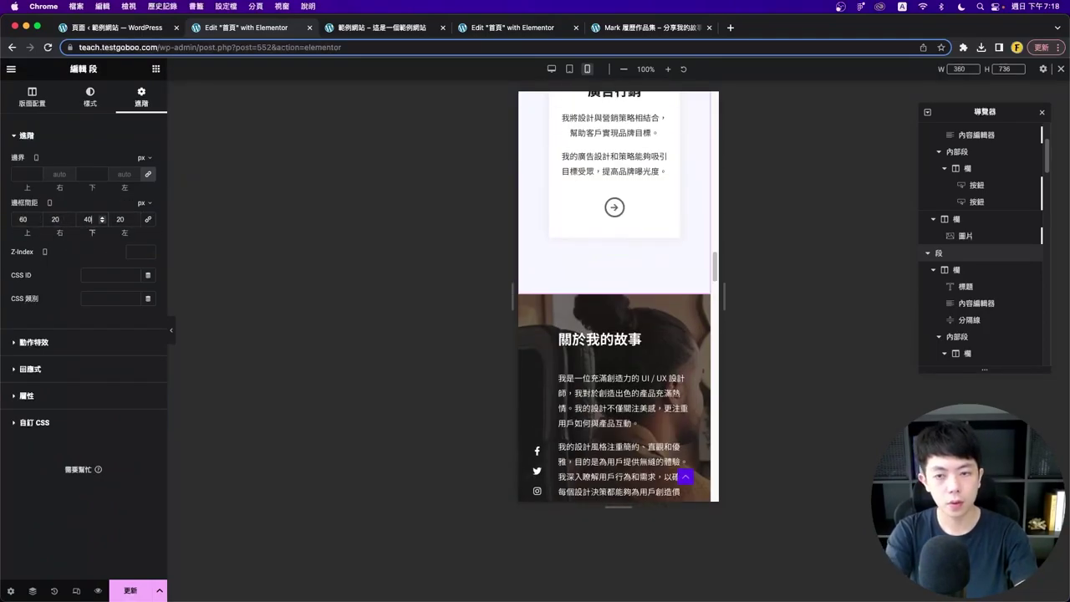
{"action": "left_click", "coordinate": [55, 219]}
{"action": "type", "text": "15"}
{"action": "key", "text": "Tab"}
{"action": "type", "text": "40"}
{"action": "key", "text": "Tab"}
{"action": "type", "text": "1"}
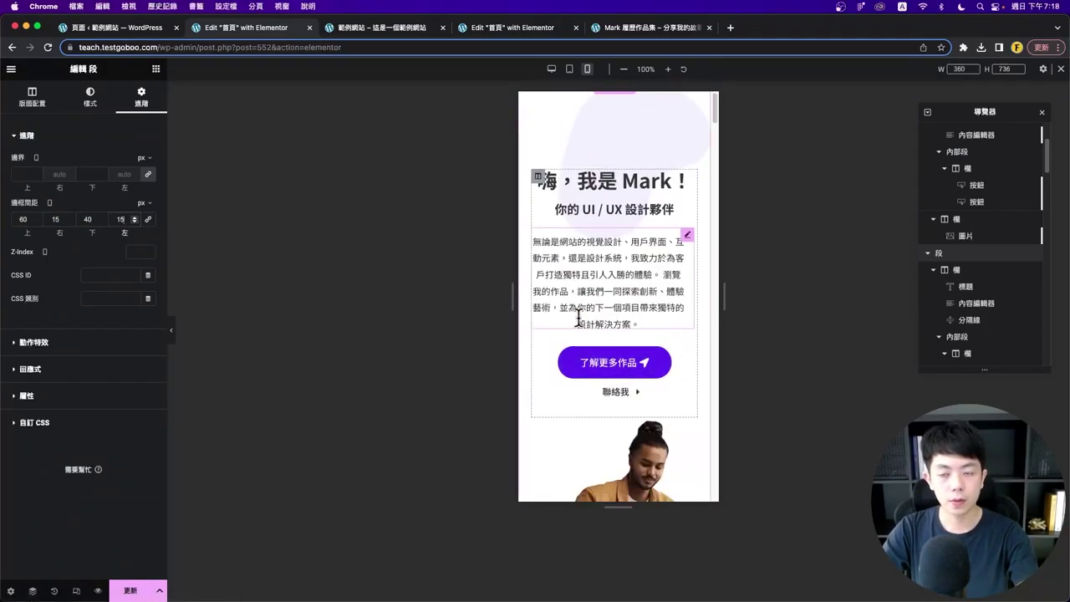
- Inspect the 多項服務，一次搞定！ heading typography and the inner section's spacing
{"action": "left_click", "coordinate": [687, 331]}
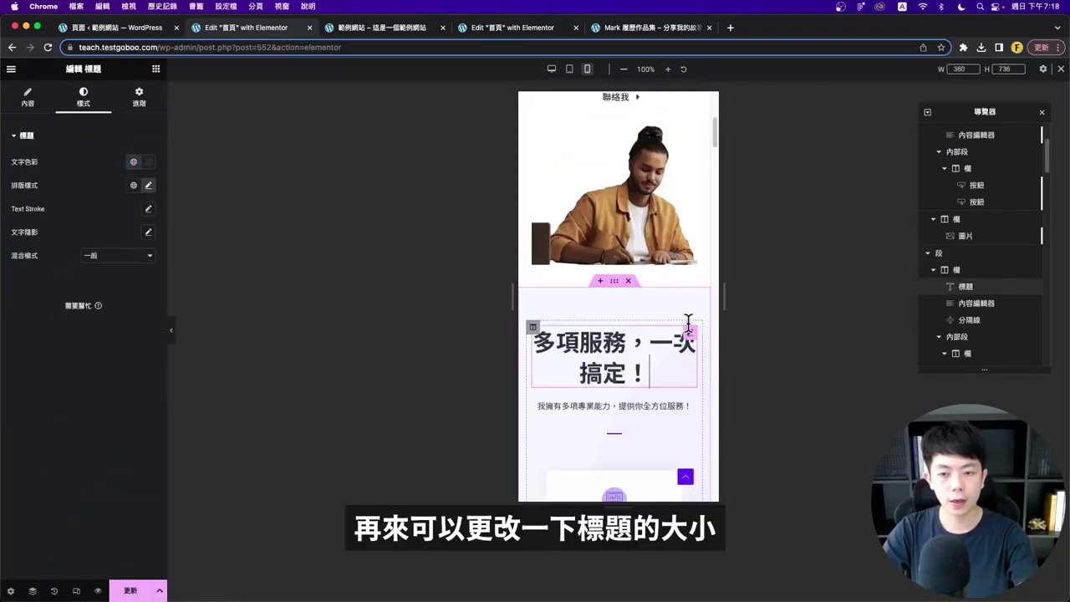
{"action": "left_click", "coordinate": [148, 185]}
{"action": "left_click", "coordinate": [614, 320]}
{"action": "scroll", "coordinate": [610, 238], "scroll_direction": "down", "scroll_amount": 3}
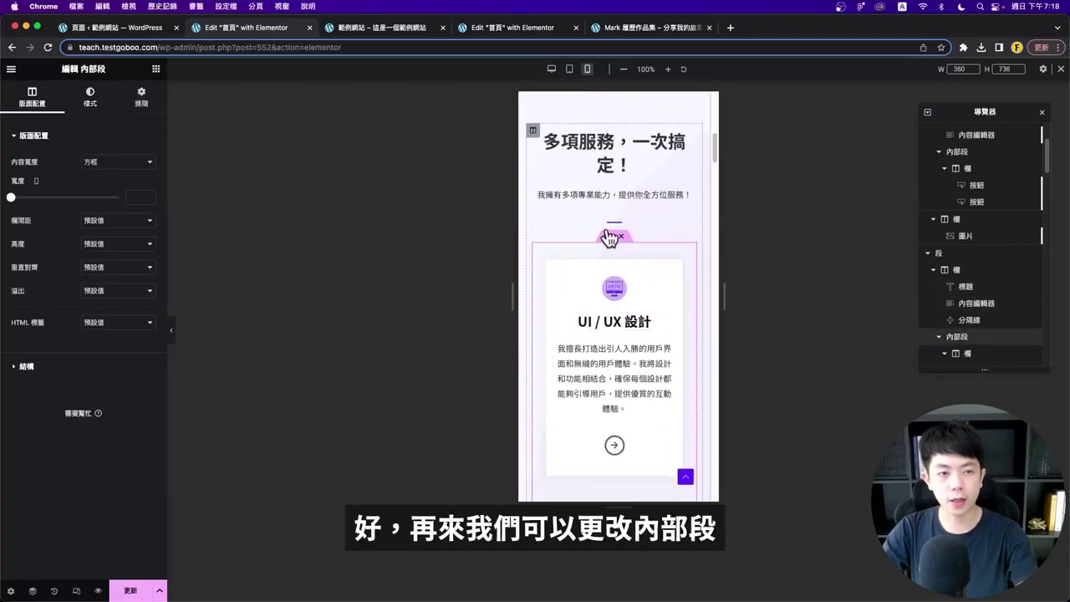
{"action": "left_click", "coordinate": [141, 97]}
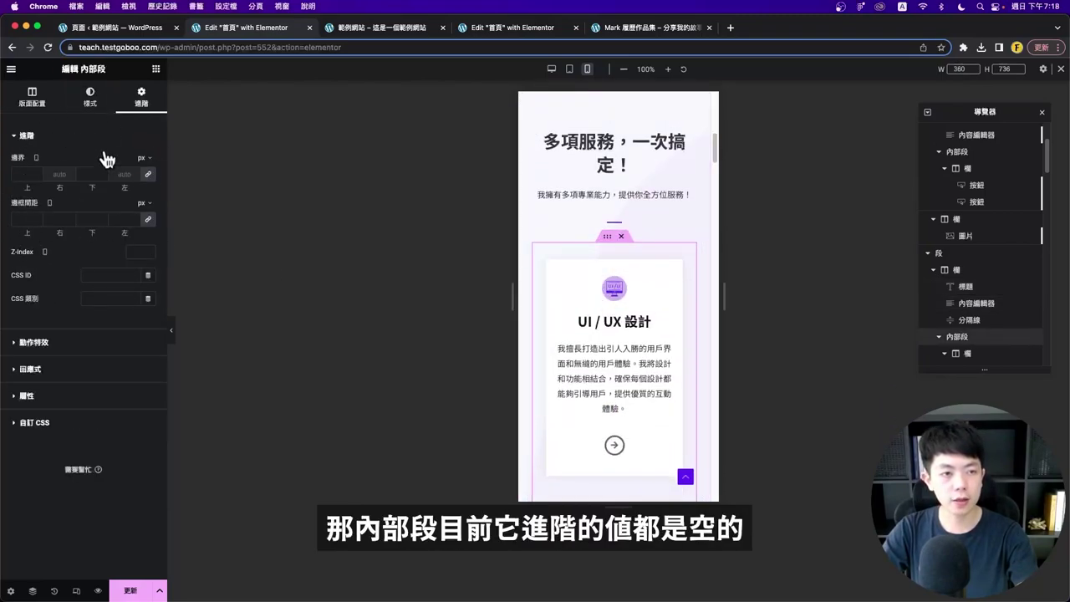
- Set the first service card column's margins to 0 and preview the cards
{"action": "left_click", "coordinate": [540, 251]}
{"action": "scroll", "coordinate": [523, 280], "scroll_direction": "down", "scroll_amount": 1}
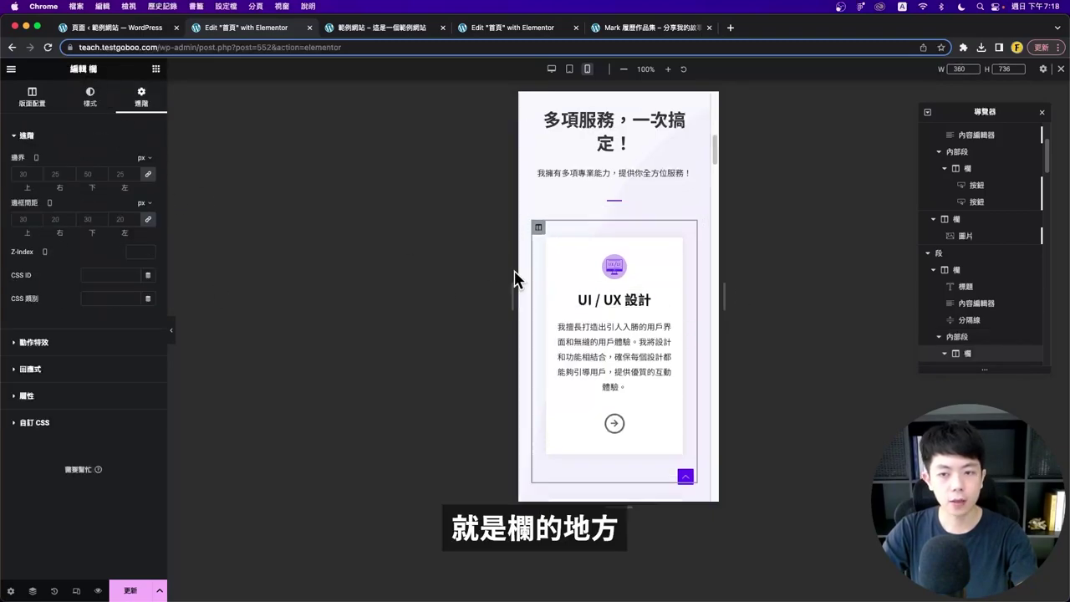
{"action": "left_click", "coordinate": [24, 174]}
{"action": "type", "text": "0"}
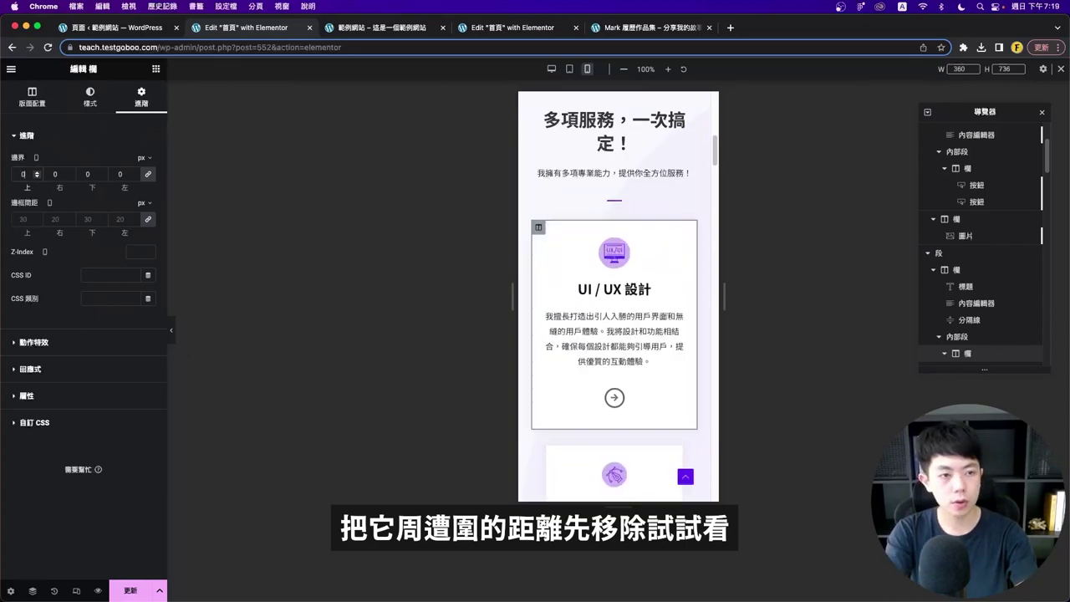
{"action": "scroll", "coordinate": [591, 327], "scroll_direction": "down", "scroll_amount": 2}
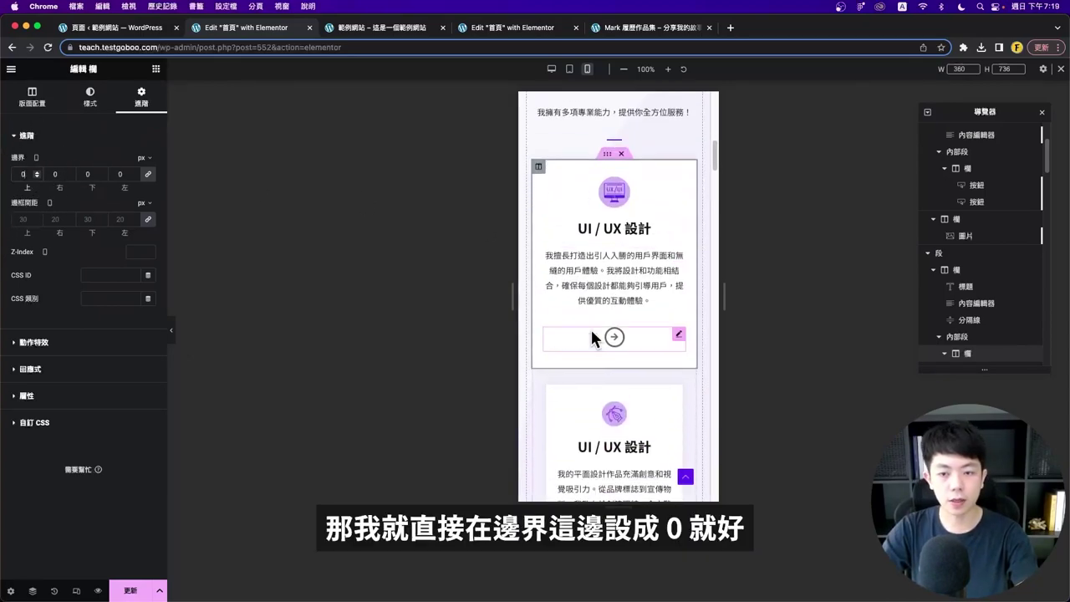
{"action": "left_click", "coordinate": [178, 336]}
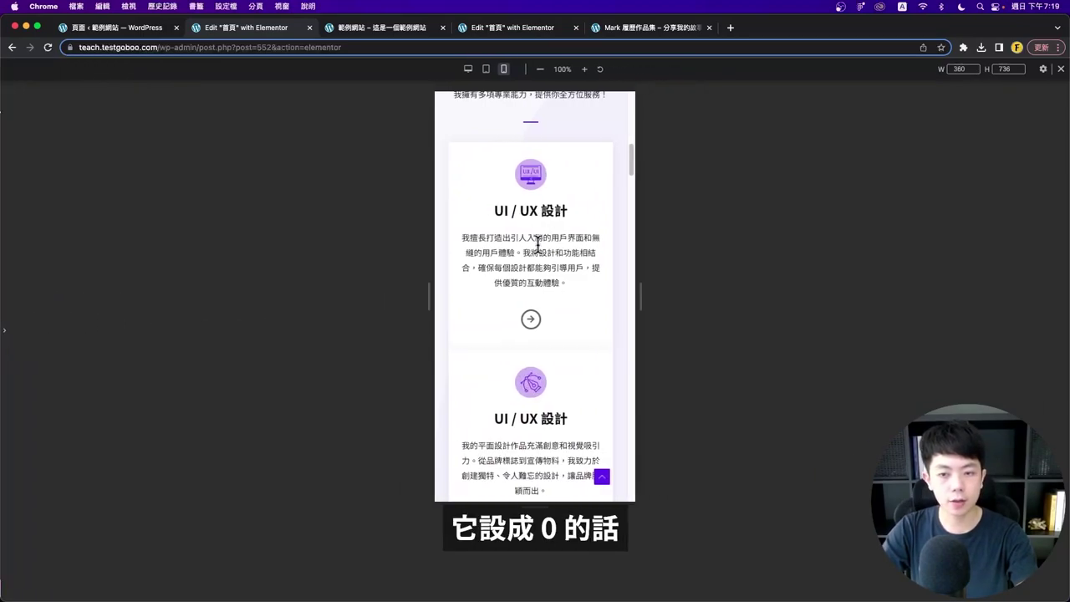
{"action": "scroll", "coordinate": [548, 314], "scroll_direction": "down", "scroll_amount": 1}
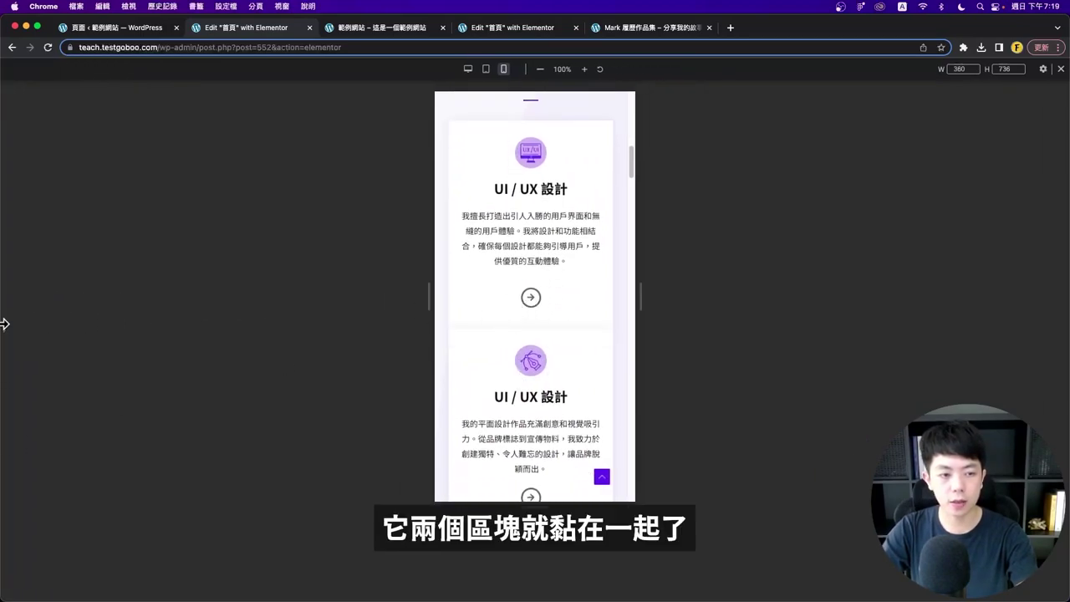
{"action": "left_click", "coordinate": [5, 323]}
- Unlink the first card column's margins and give it a 20 px bottom margin
{"action": "left_click", "coordinate": [538, 127]}
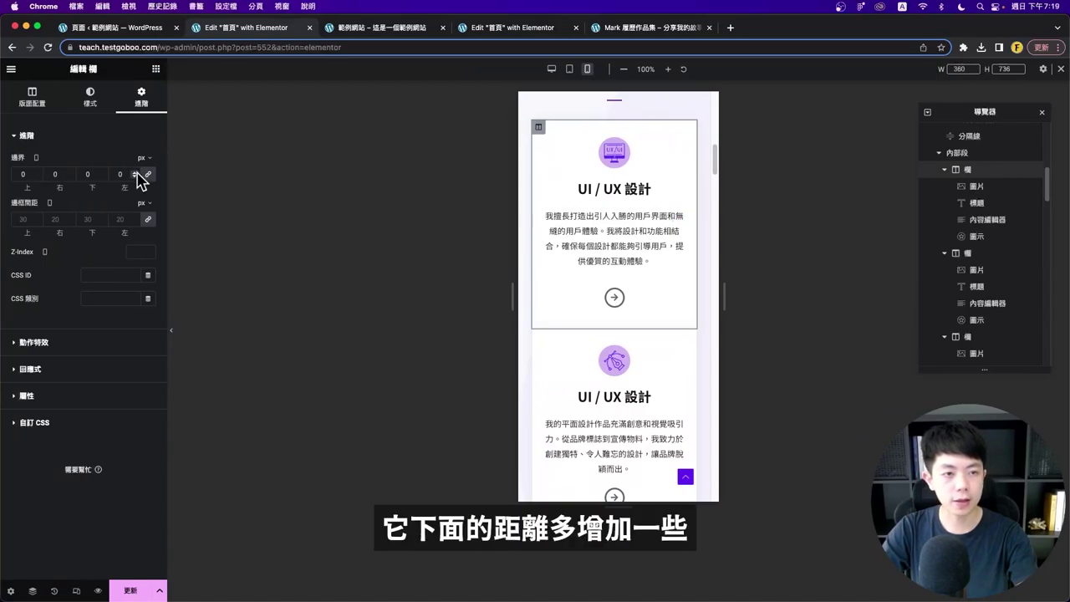
{"action": "left_click", "coordinate": [148, 174]}
{"action": "left_click", "coordinate": [87, 174]}
{"action": "type", "text": "20"}
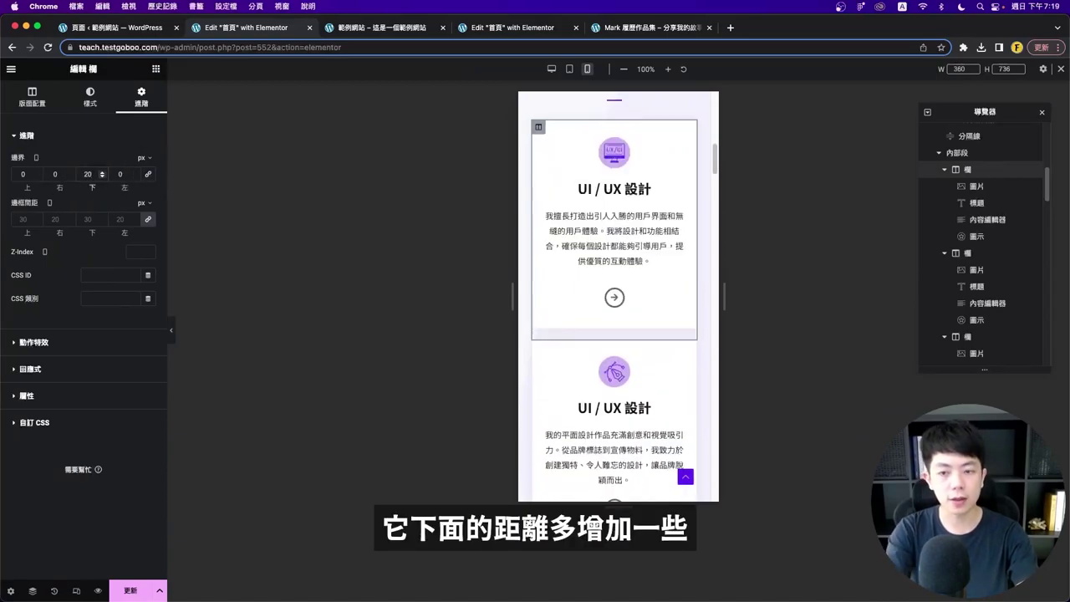
{"action": "left_click", "coordinate": [171, 331]}
{"action": "scroll", "coordinate": [502, 359], "scroll_direction": "down", "scroll_amount": 4}
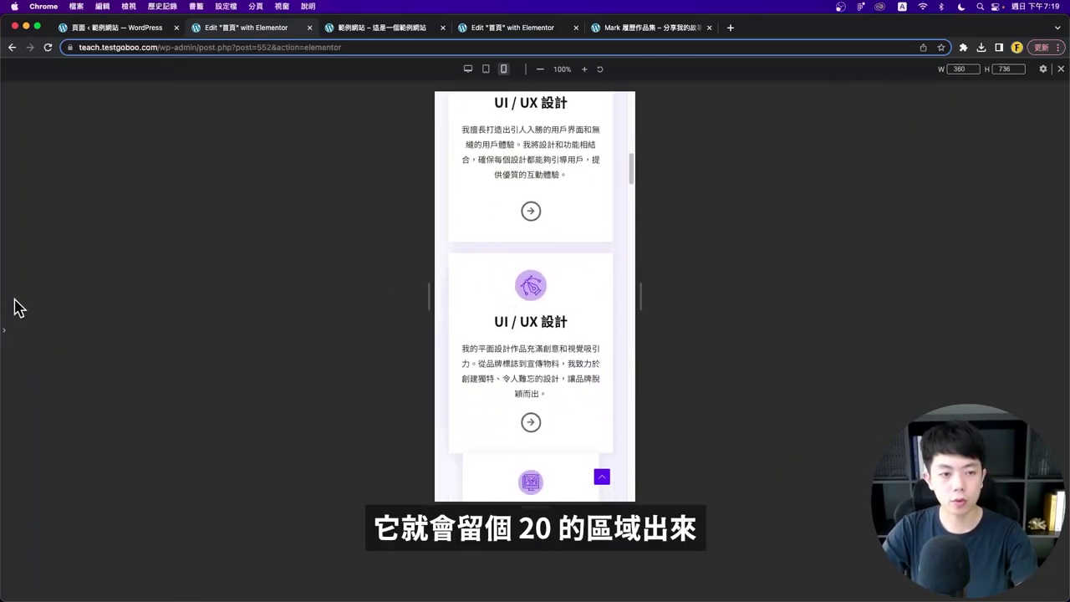
{"action": "left_click", "coordinate": [4, 328]}
{"action": "scroll", "coordinate": [618, 377], "scroll_direction": "down", "scroll_amount": 5}
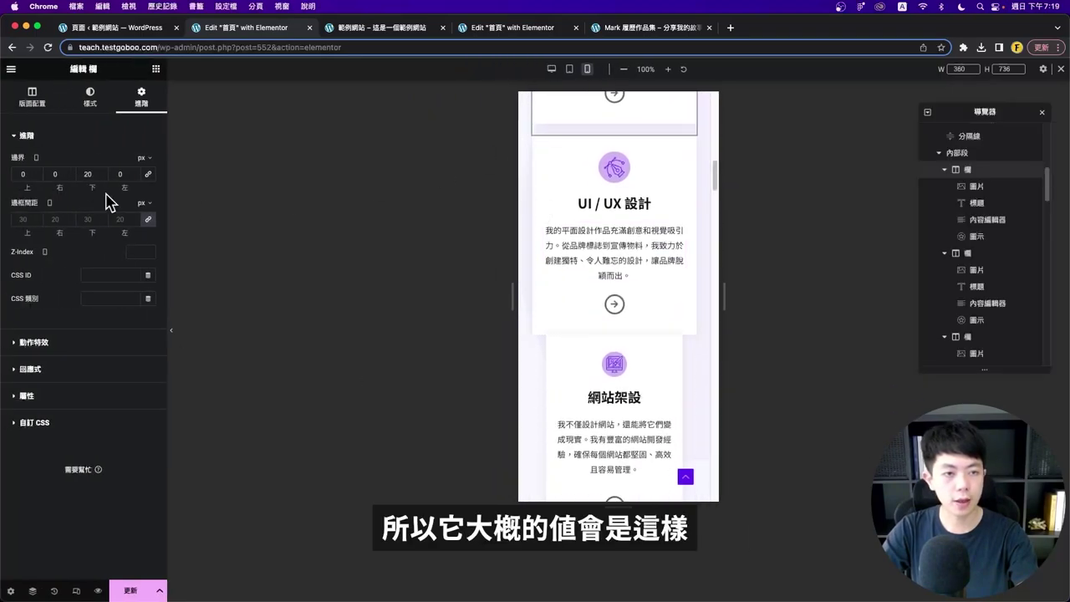
- Give the second card's column zero margins with a 20 px bottom margin
{"action": "left_click", "coordinate": [539, 142]}
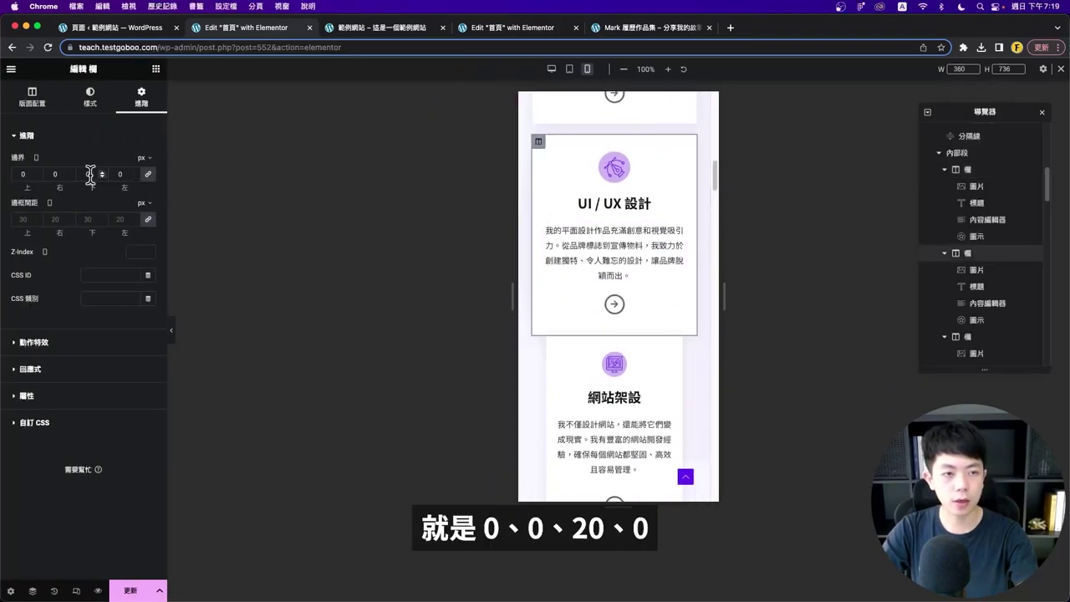
{"action": "key", "text": "ctrl+z"}
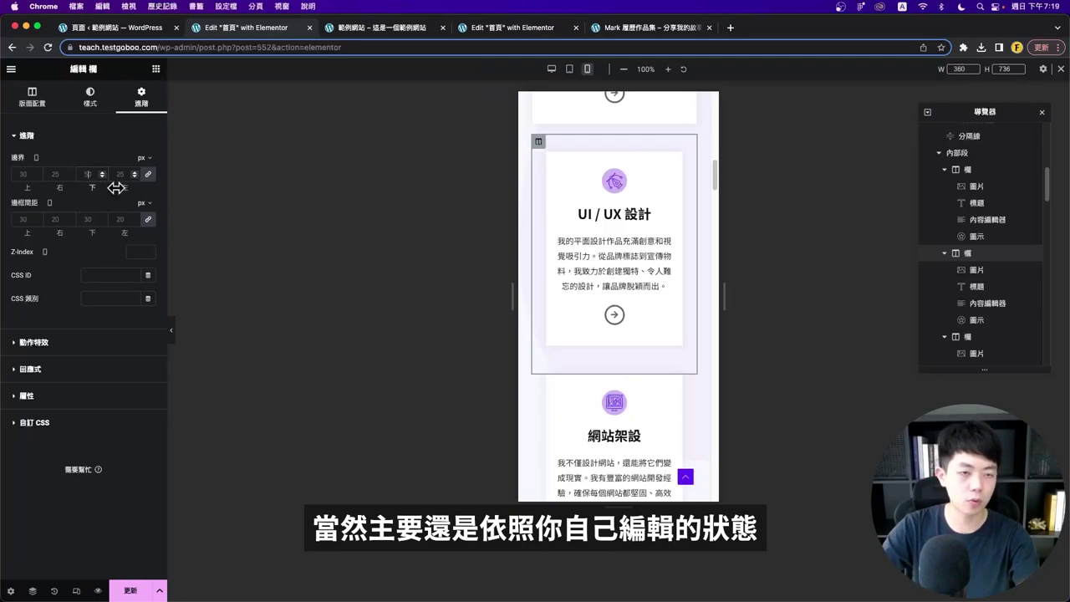
{"action": "key", "text": "ctrl+shift+z"}
{"action": "double_click", "coordinate": [89, 173]}
{"action": "type", "text": "20"}
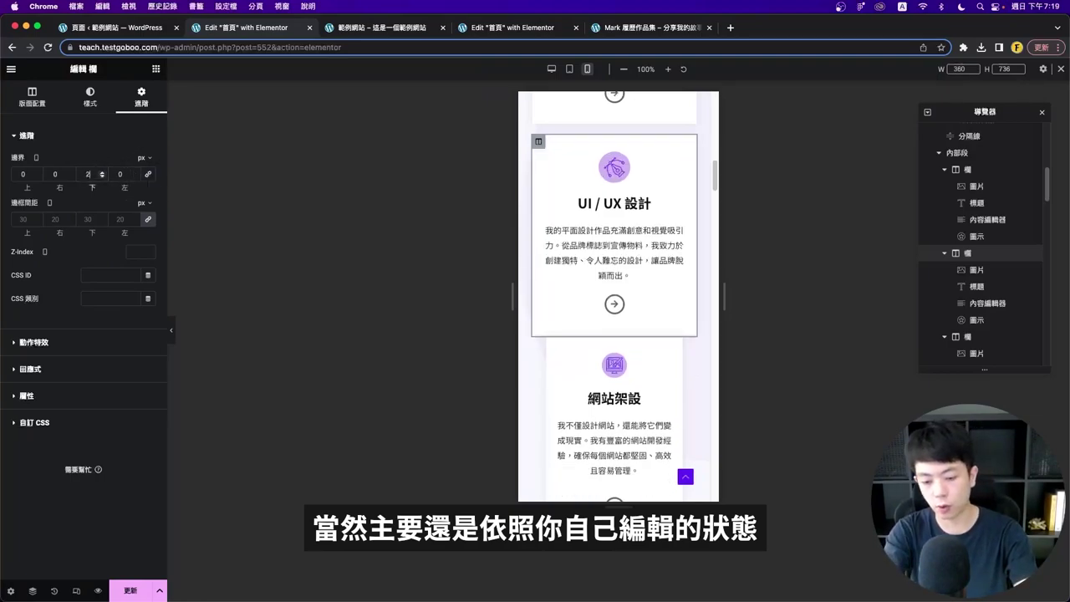
- Adjust the 網站架設 card column's margins and review the stacked cards
{"action": "left_click", "coordinate": [535, 368]}
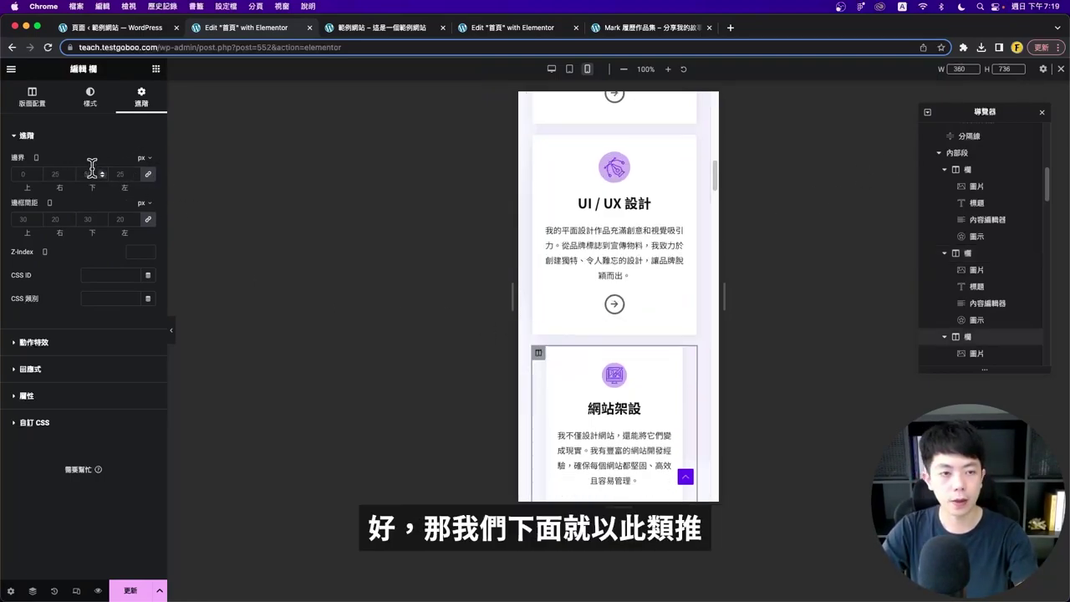
{"action": "left_click", "coordinate": [148, 174]}
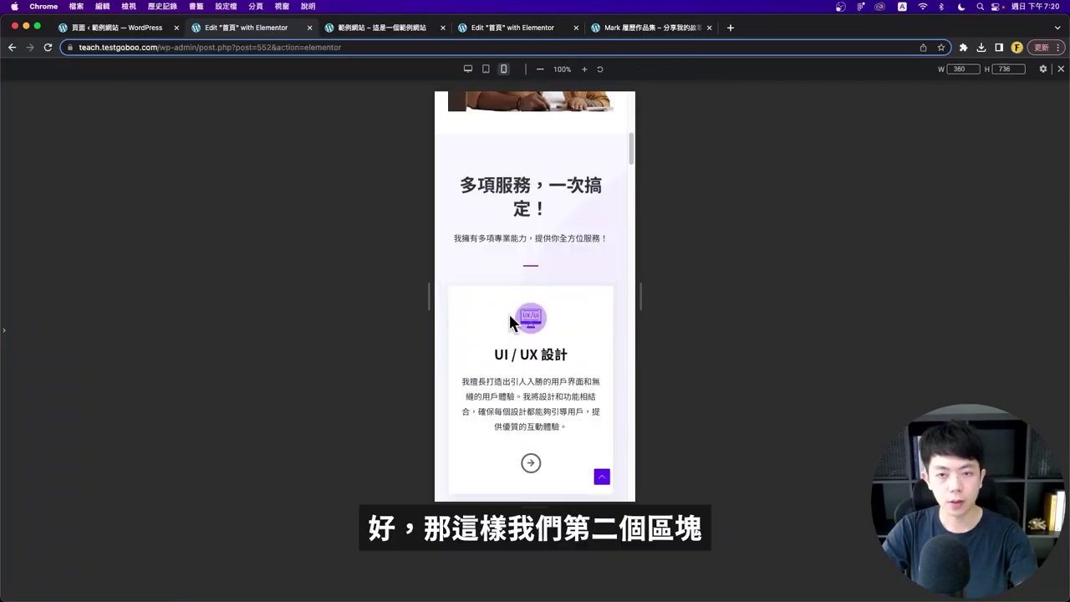
{"action": "scroll", "coordinate": [569, 268], "scroll_direction": "down", "scroll_amount": 10}
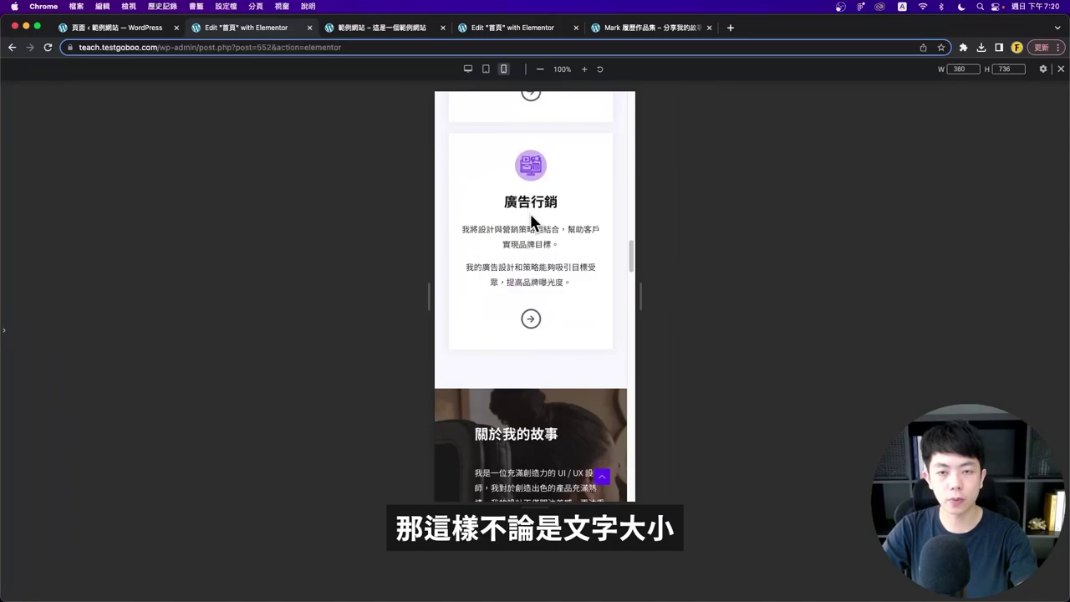
{"action": "scroll", "coordinate": [531, 219], "scroll_direction": "up", "scroll_amount": 8}
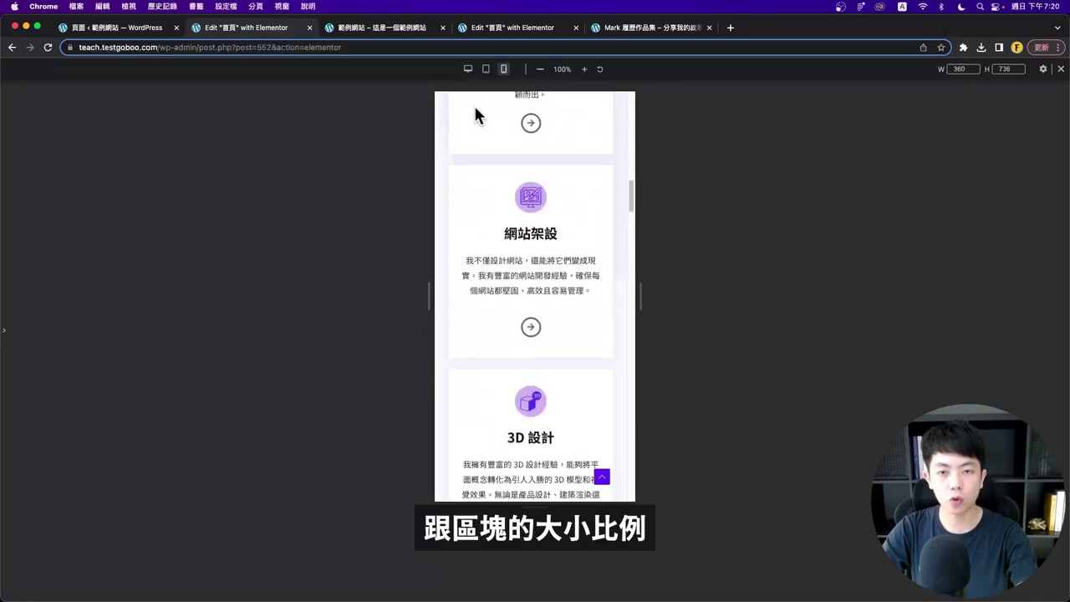
{"action": "scroll", "coordinate": [475, 115], "scroll_direction": "up", "scroll_amount": 6}
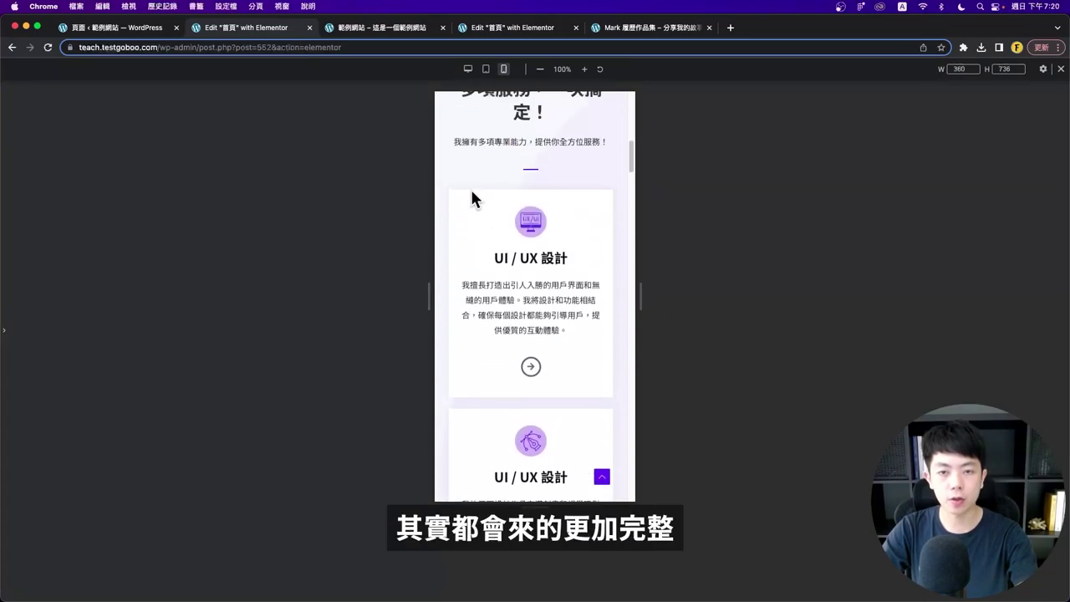
{"action": "scroll", "coordinate": [475, 201], "scroll_direction": "up", "scroll_amount": 3}
{"action": "left_click", "coordinate": [5, 330]}
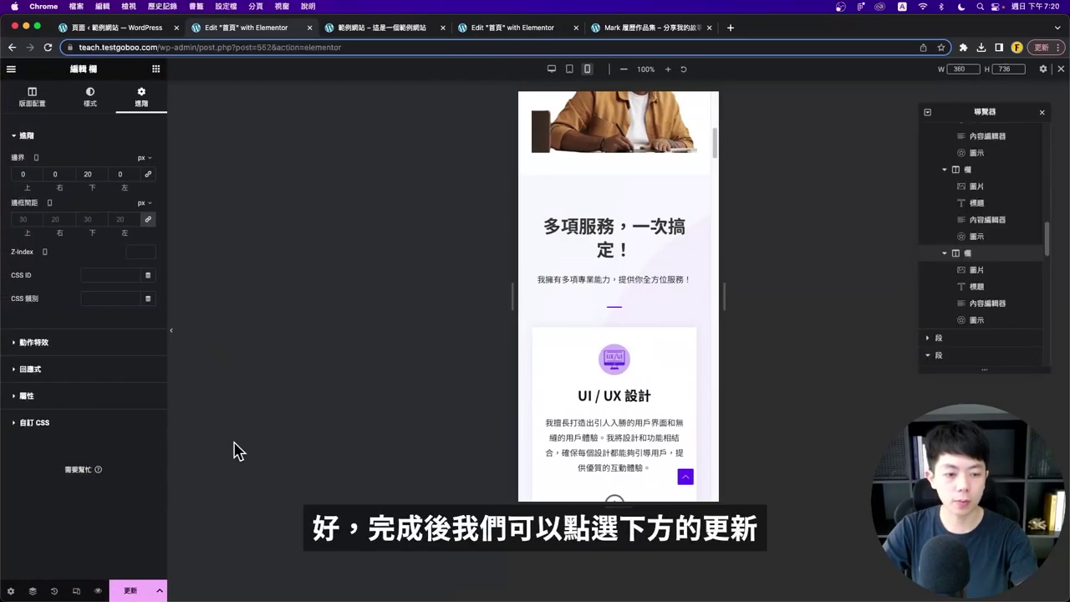
- Save the mobile spacing changes and switch the preview to tablet width
{"action": "left_click", "coordinate": [132, 590]}
{"action": "left_click", "coordinate": [569, 68]}
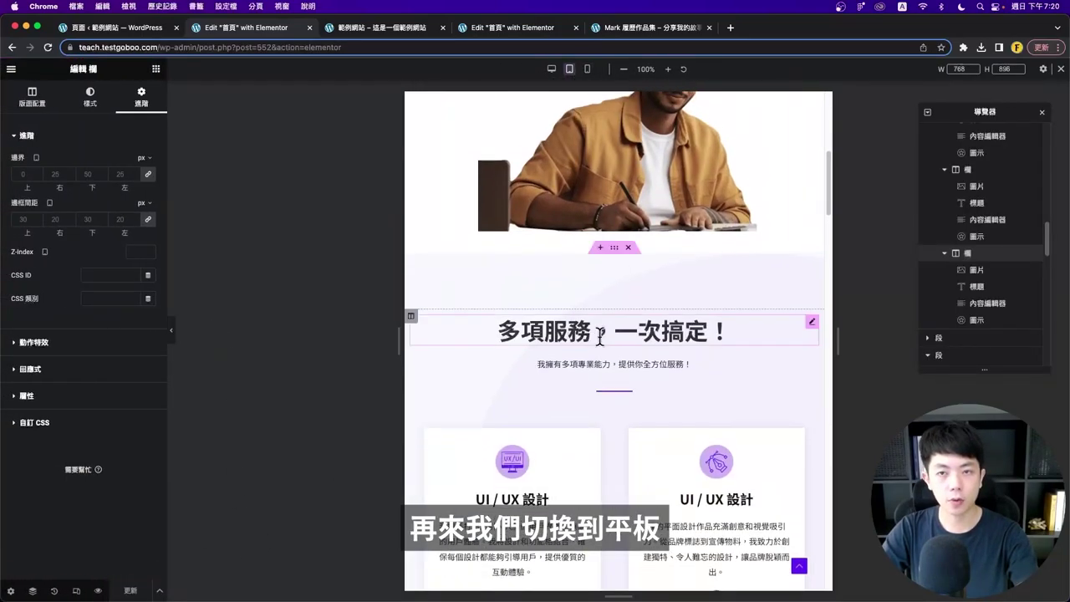
{"action": "scroll", "coordinate": [597, 335], "scroll_direction": "down", "scroll_amount": 10}
{"action": "scroll", "coordinate": [597, 336], "scroll_direction": "down", "scroll_amount": 5}
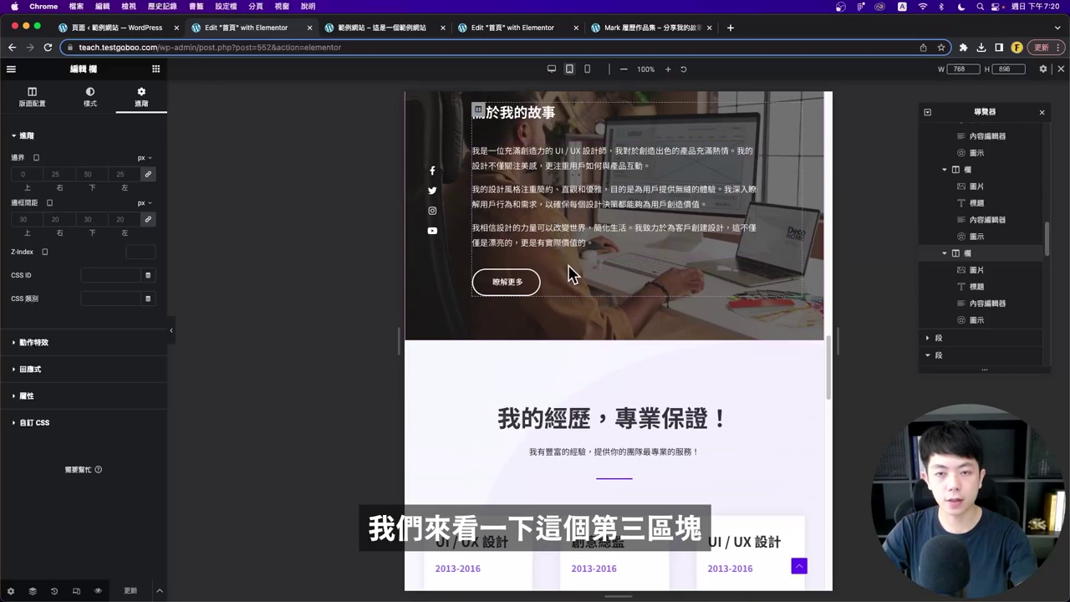
- Centre the 關於我的故事 heading at tablet width and preview the result
{"action": "scroll", "coordinate": [574, 305], "scroll_direction": "up", "scroll_amount": 2}
{"action": "scroll", "coordinate": [558, 328], "scroll_direction": "down", "scroll_amount": 1}
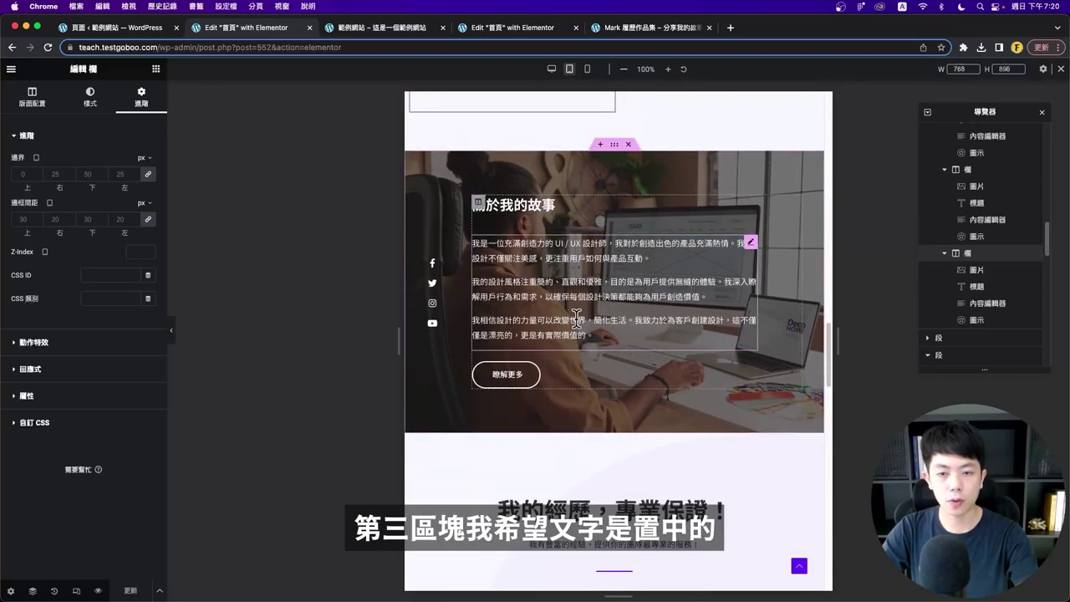
{"action": "left_click", "coordinate": [753, 204]}
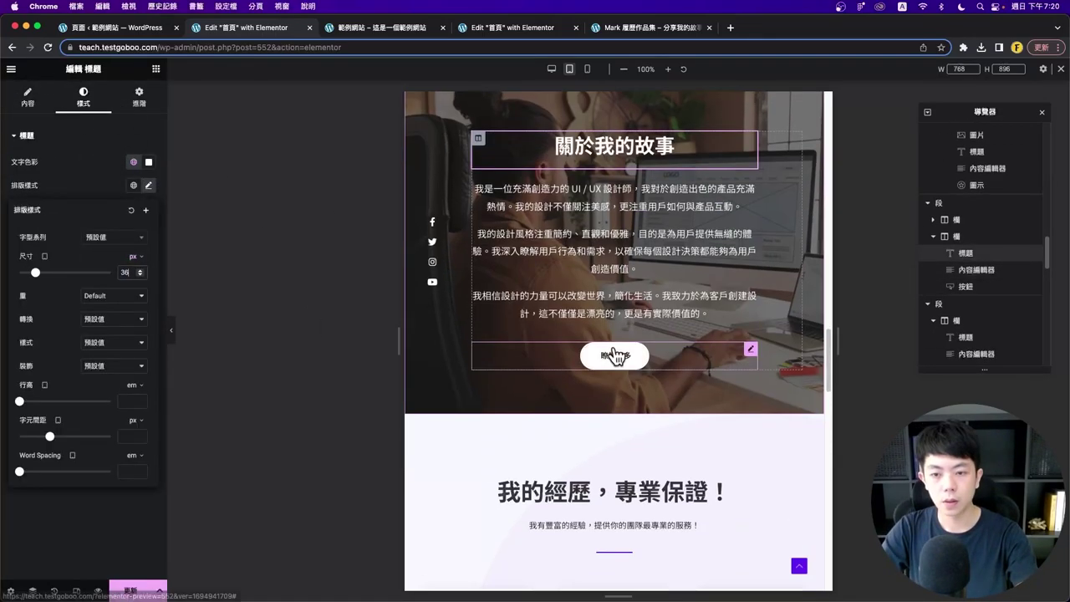
{"action": "left_click", "coordinate": [171, 331]}
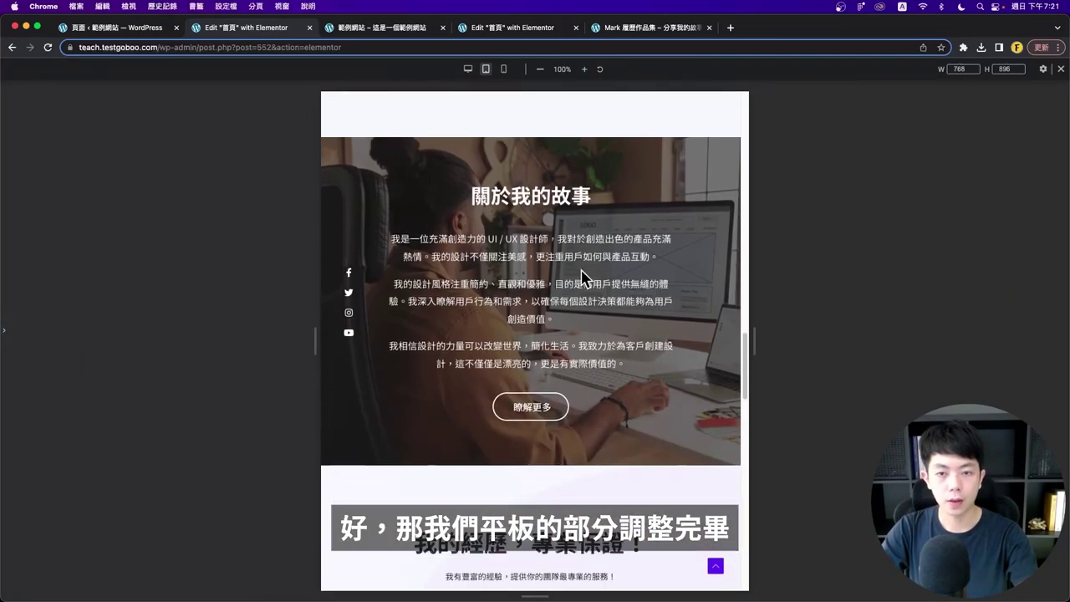
- Hide the story section's social-icons column on tablet and mobile
{"action": "left_click", "coordinate": [504, 71]}
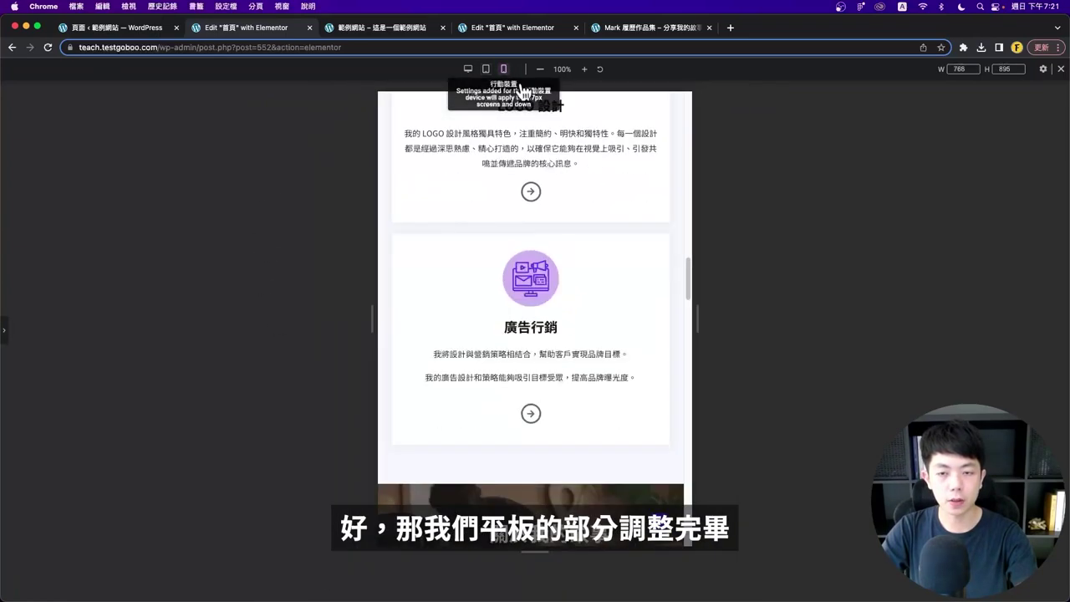
{"action": "scroll", "coordinate": [490, 299], "scroll_direction": "down", "scroll_amount": 3}
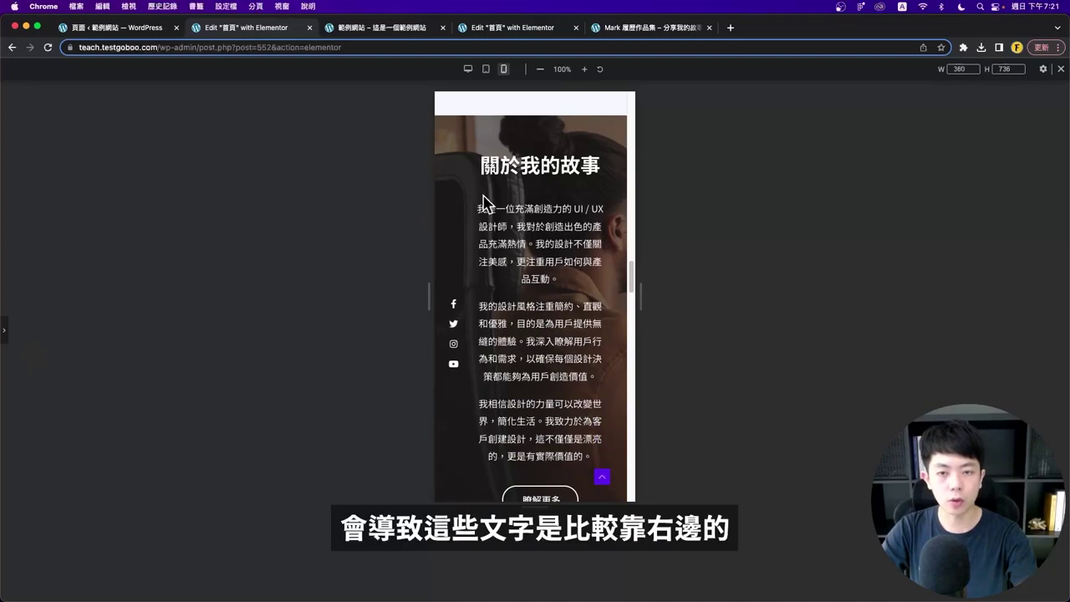
{"action": "left_click", "coordinate": [5, 331]}
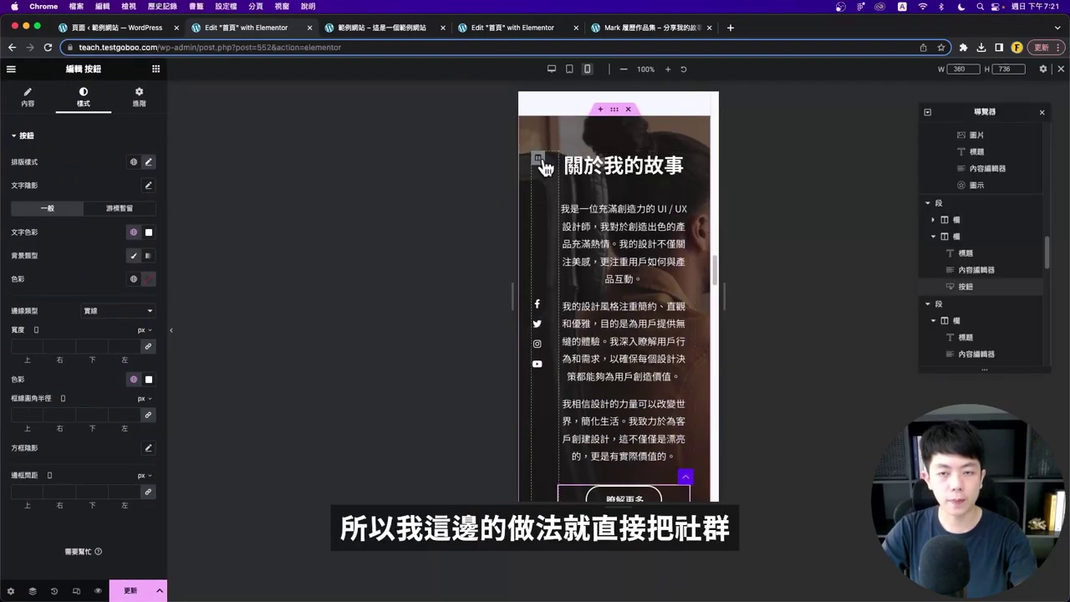
{"action": "left_click", "coordinate": [538, 158]}
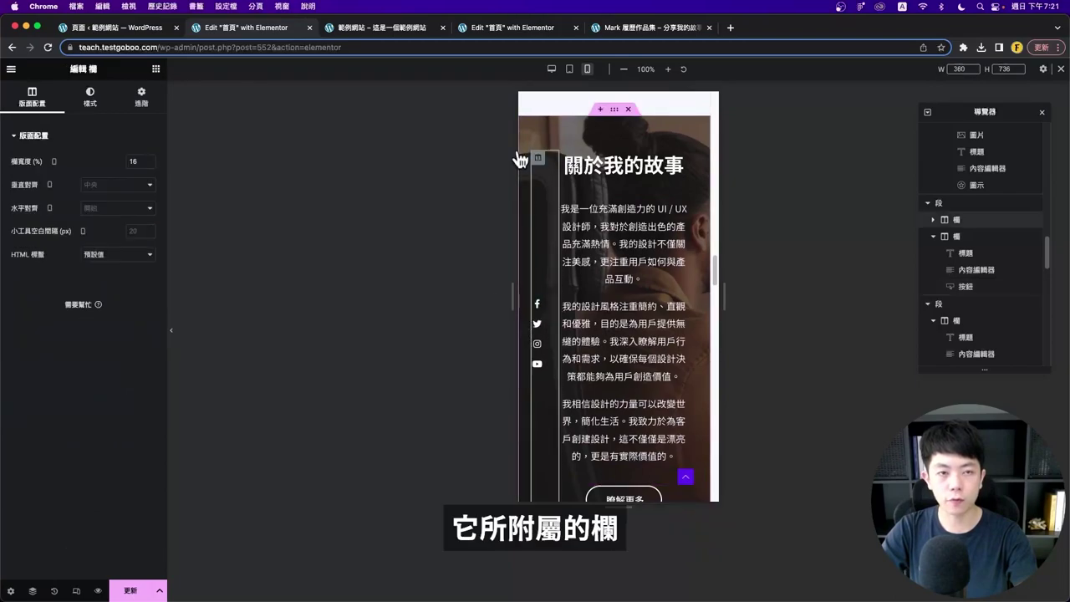
{"action": "left_click", "coordinate": [139, 96]}
{"action": "left_click", "coordinate": [66, 381]}
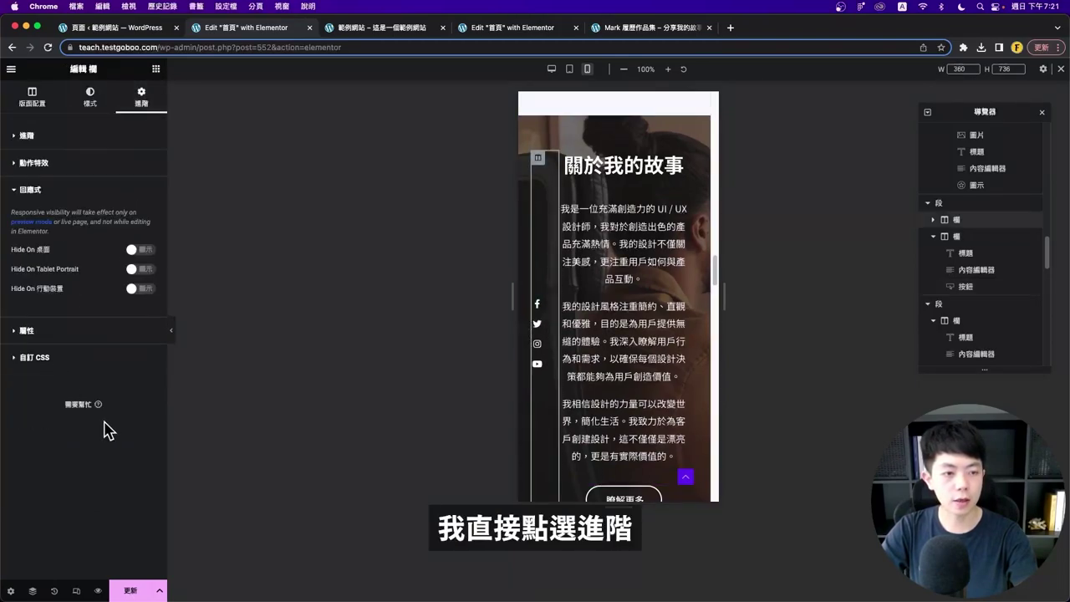
{"action": "left_click", "coordinate": [144, 269]}
{"action": "left_click", "coordinate": [143, 288]}
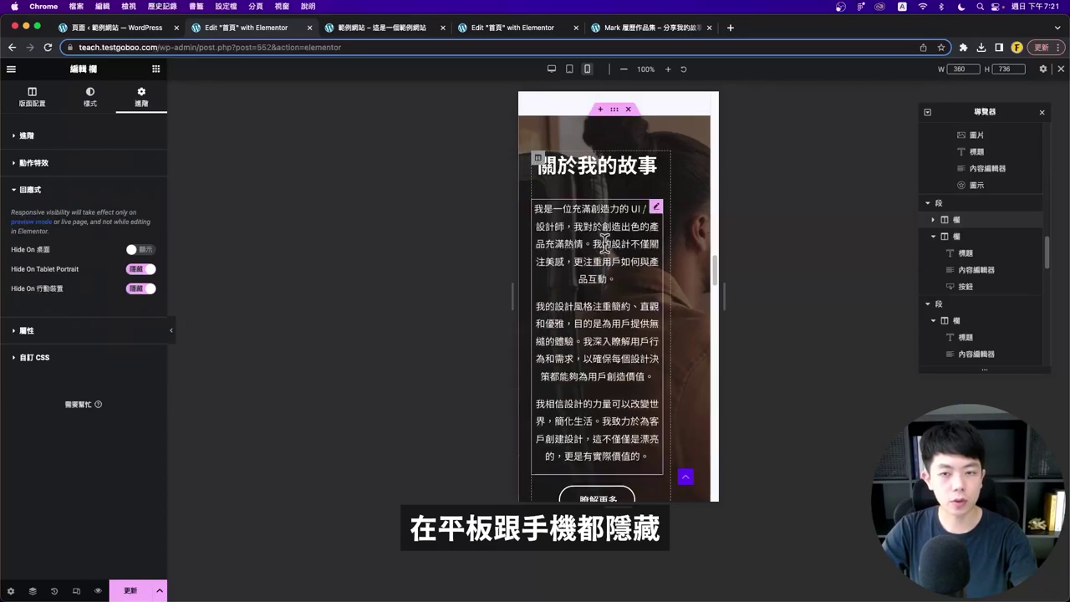
- Set the story text column's width to 100%
{"action": "left_click", "coordinate": [538, 161]}
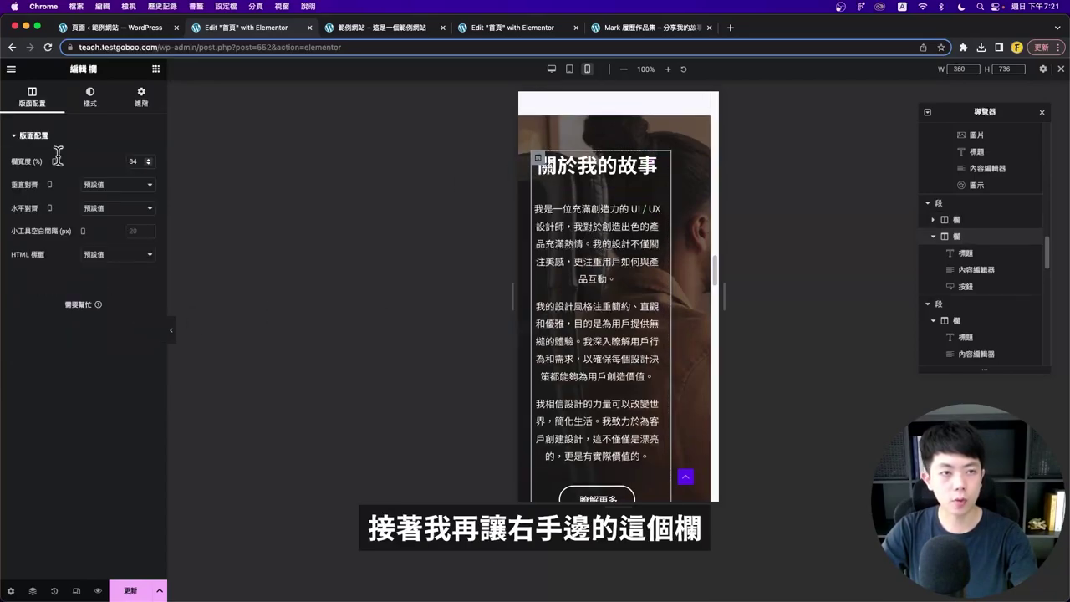
{"action": "left_click", "coordinate": [134, 159]}
{"action": "type", "text": "100"}
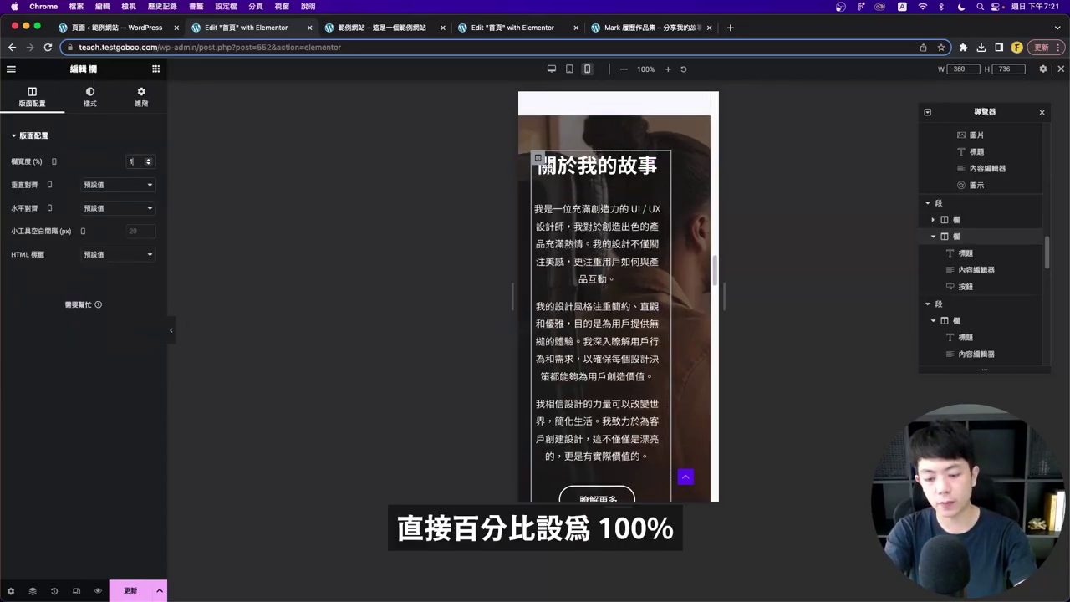
- Adjust the 關於我的故事 heading and paragraph typography, then preview with panels hidden
{"action": "left_click", "coordinate": [640, 170]}
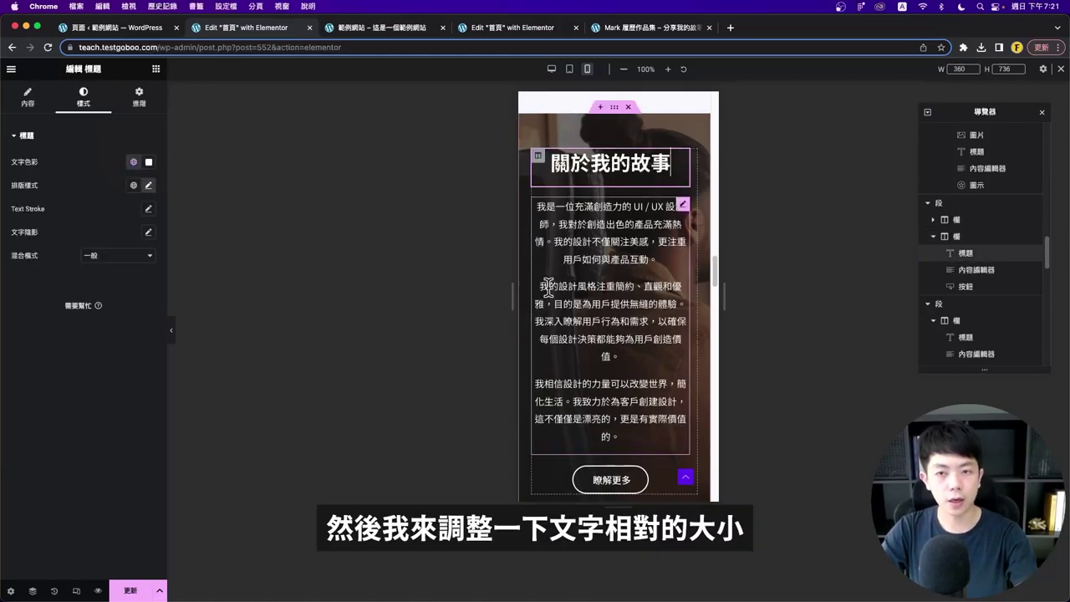
{"action": "scroll", "coordinate": [606, 330], "scroll_direction": "up", "scroll_amount": 3}
{"action": "scroll", "coordinate": [614, 351], "scroll_direction": "down", "scroll_amount": 2}
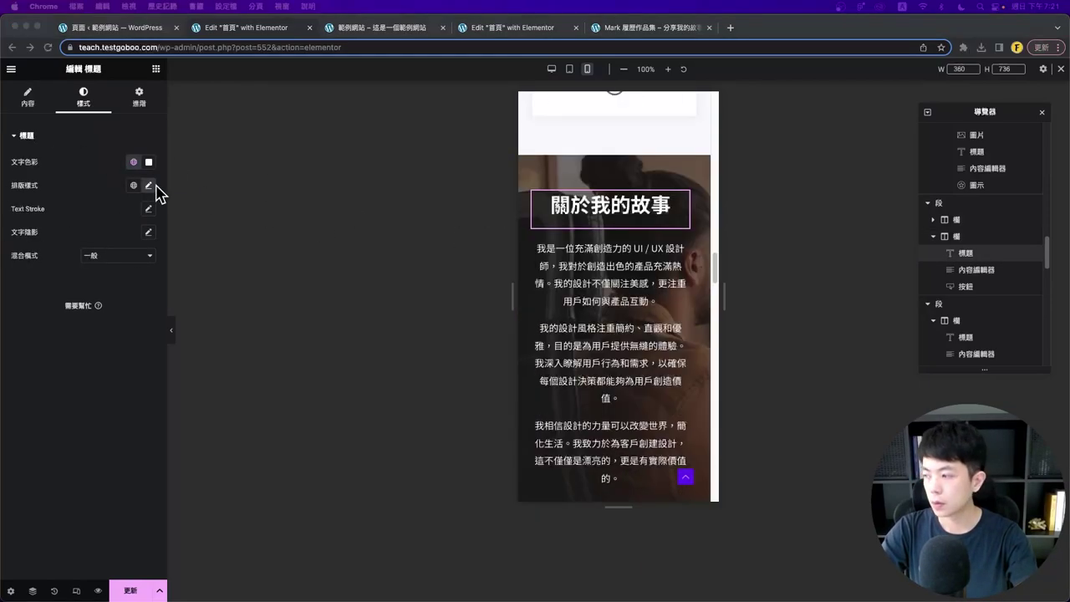
{"action": "left_click", "coordinate": [148, 184]}
{"action": "left_click", "coordinate": [610, 376]}
{"action": "scroll", "coordinate": [640, 397], "scroll_direction": "down", "scroll_amount": 2}
{"action": "left_click", "coordinate": [538, 124]}
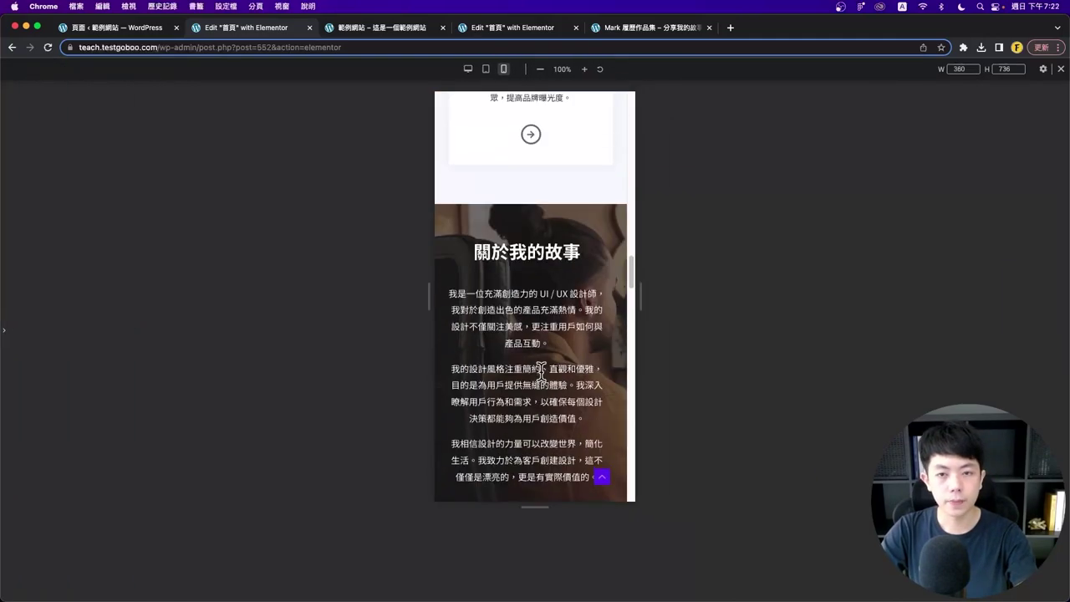
{"action": "left_click", "coordinate": [141, 97]}
{"action": "key", "text": "ctrl+p"}
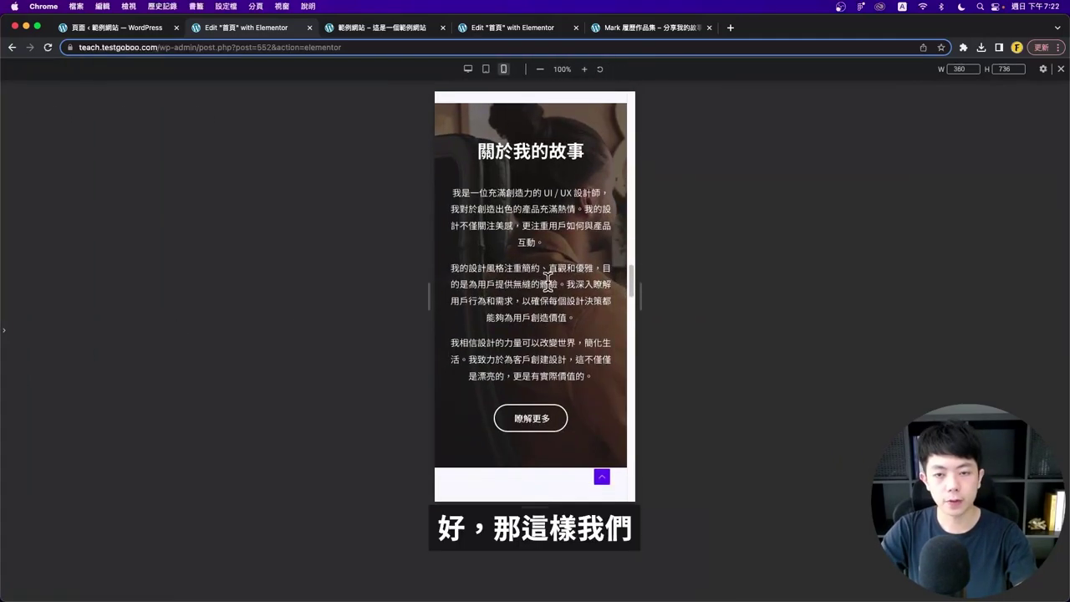
- Scroll the mobile preview through the 我的經歷 experience cards and the 作品案例分享 section
{"action": "scroll", "coordinate": [574, 363], "scroll_direction": "down", "scroll_amount": 1}
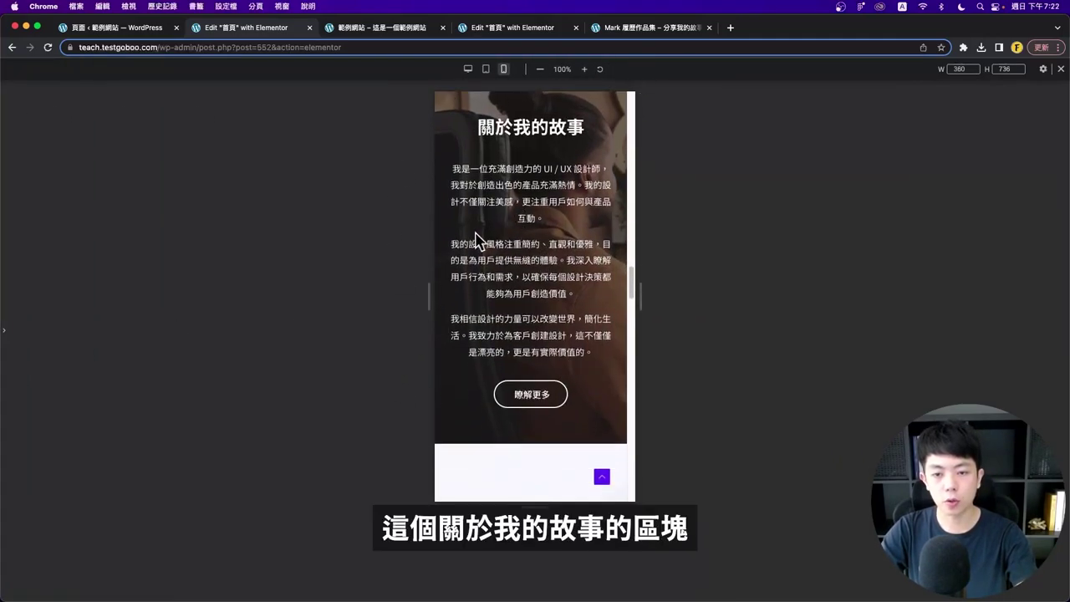
{"action": "scroll", "coordinate": [477, 259], "scroll_direction": "down", "scroll_amount": 5}
{"action": "scroll", "coordinate": [490, 244], "scroll_direction": "down", "scroll_amount": 6}
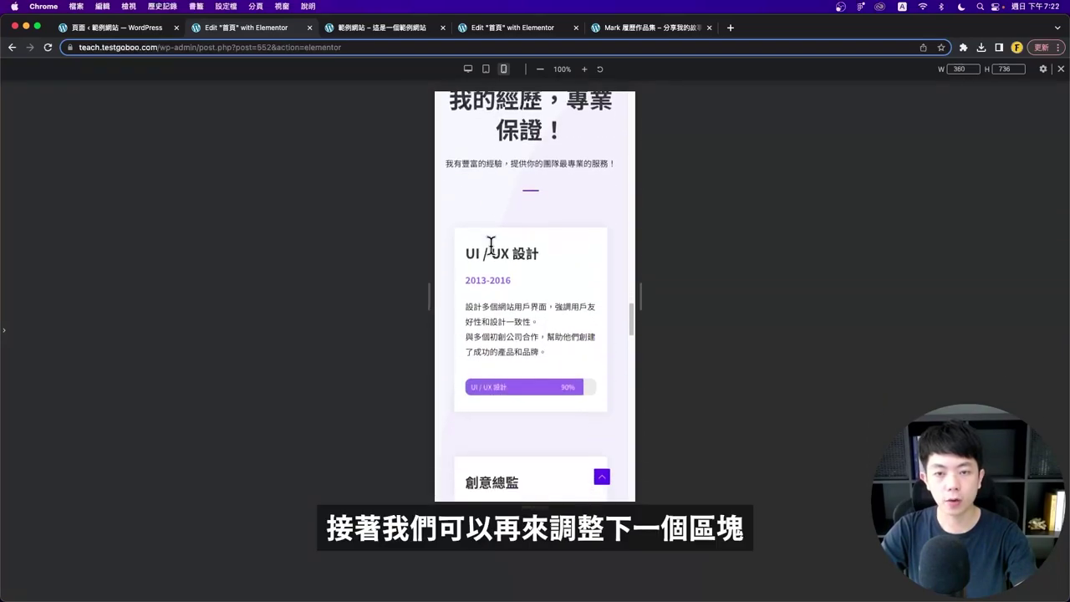
{"action": "scroll", "coordinate": [506, 243], "scroll_direction": "down", "scroll_amount": 3}
{"action": "scroll", "coordinate": [507, 238], "scroll_direction": "up", "scroll_amount": 7}
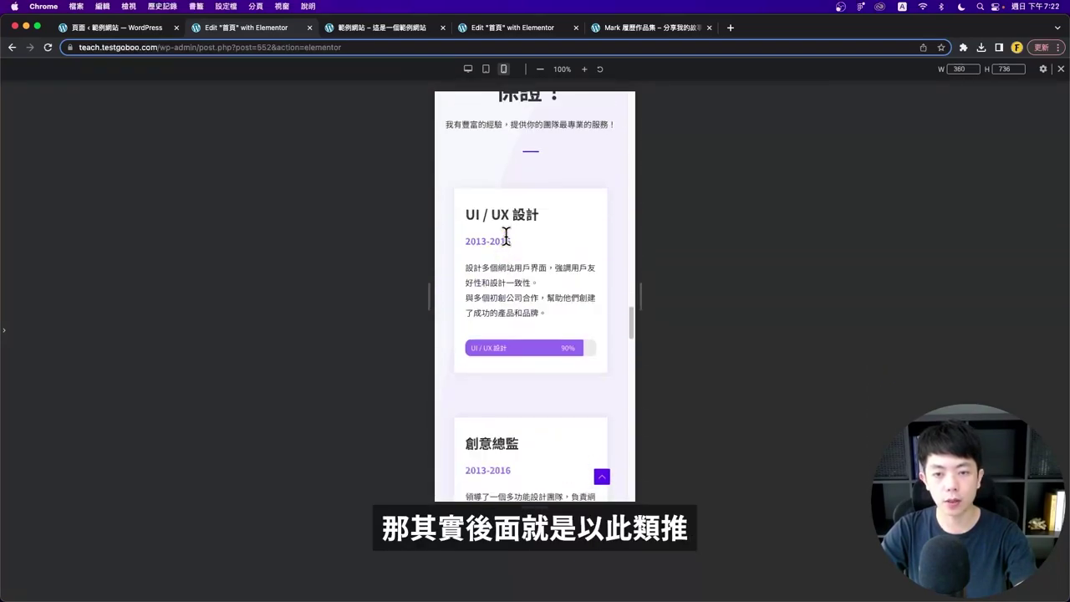
{"action": "scroll", "coordinate": [509, 234], "scroll_direction": "down", "scroll_amount": 2}
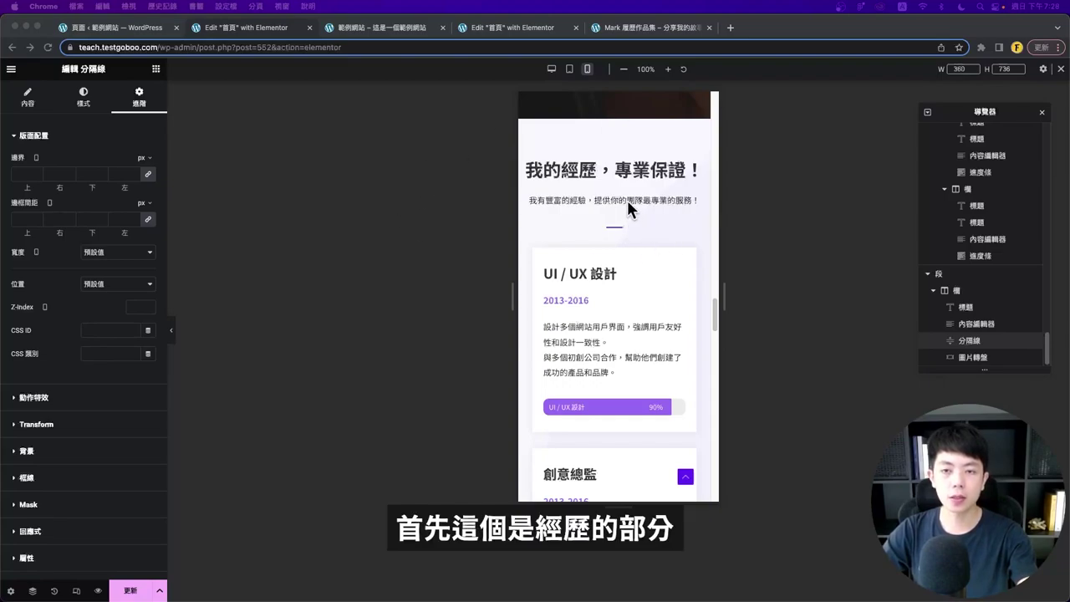
{"action": "scroll", "coordinate": [626, 197], "scroll_direction": "down", "scroll_amount": 3}
{"action": "scroll", "coordinate": [626, 196], "scroll_direction": "up", "scroll_amount": 4}
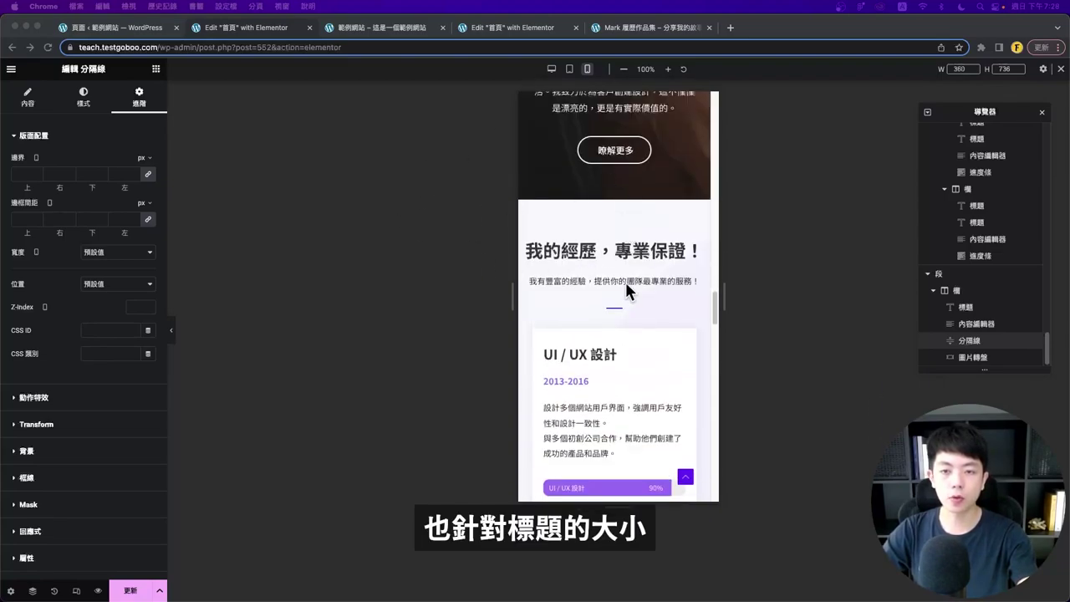
{"action": "scroll", "coordinate": [620, 273], "scroll_direction": "down", "scroll_amount": 3}
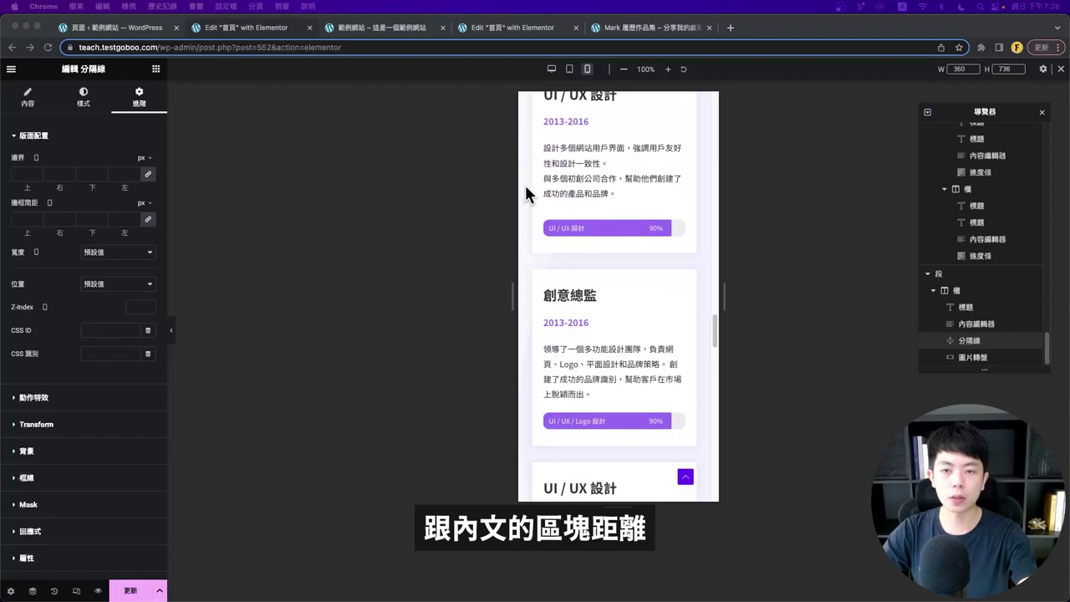
{"action": "scroll", "coordinate": [563, 178], "scroll_direction": "down", "scroll_amount": 12}
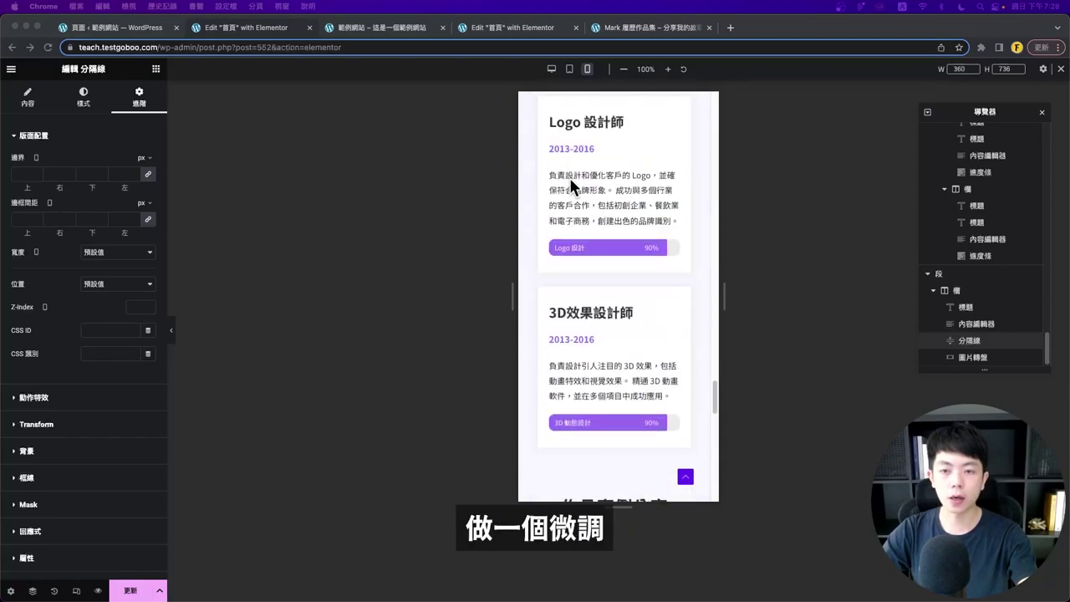
{"action": "scroll", "coordinate": [599, 235], "scroll_direction": "down", "scroll_amount": 1}
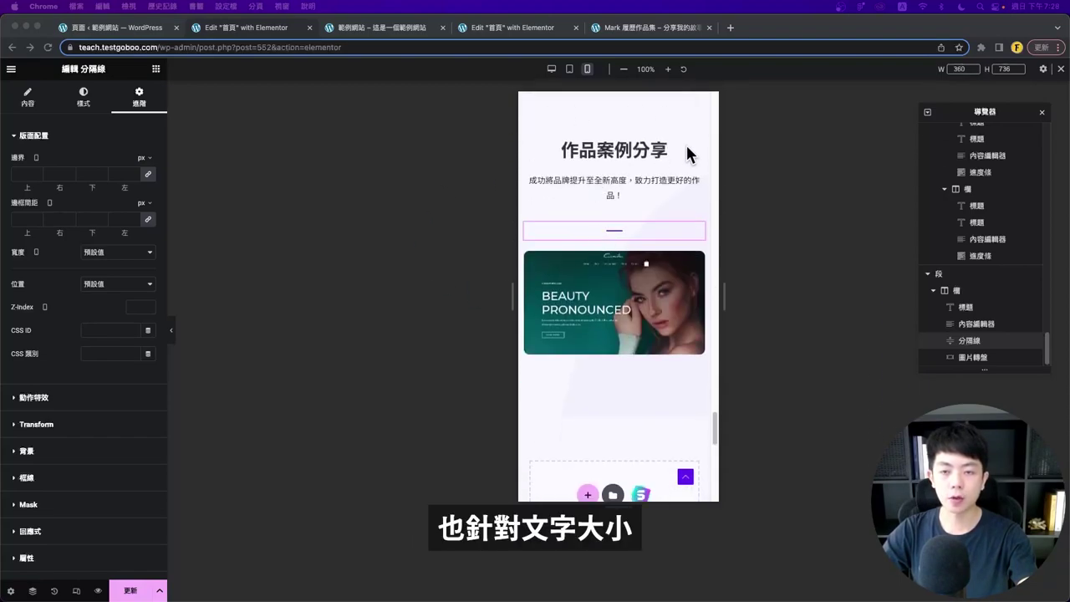
{"action": "scroll", "coordinate": [641, 326], "scroll_direction": "down", "scroll_amount": 1}
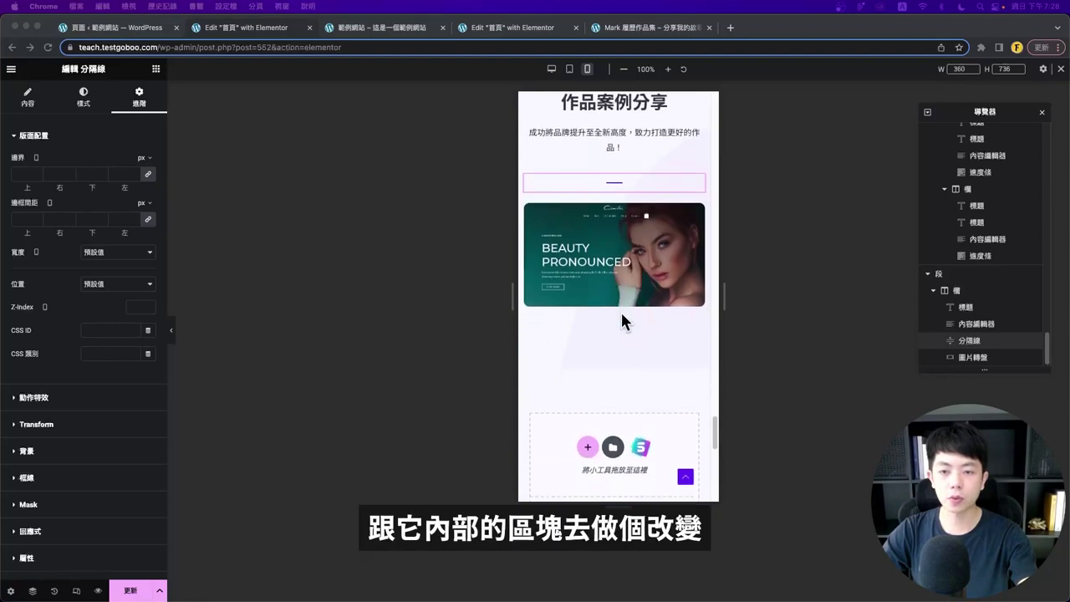
{"action": "scroll", "coordinate": [688, 282], "scroll_direction": "up", "scroll_amount": 10}
- Review the whole page at tablet width with the editor panel hidden
{"action": "left_click", "coordinate": [568, 71]}
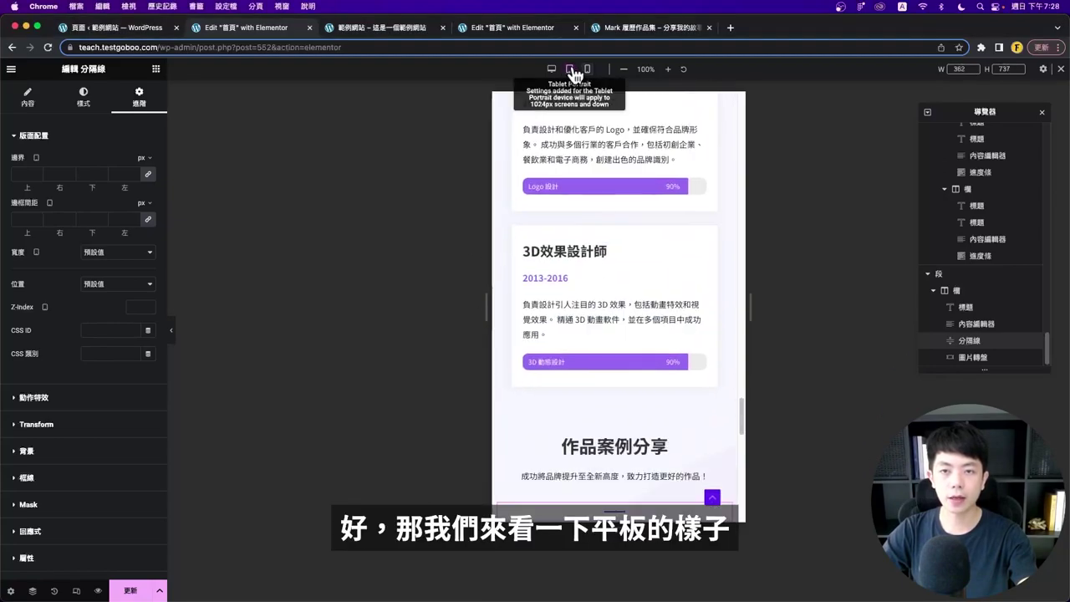
{"action": "scroll", "coordinate": [654, 215], "scroll_direction": "up", "scroll_amount": 5}
{"action": "scroll", "coordinate": [621, 239], "scroll_direction": "down", "scroll_amount": 10}
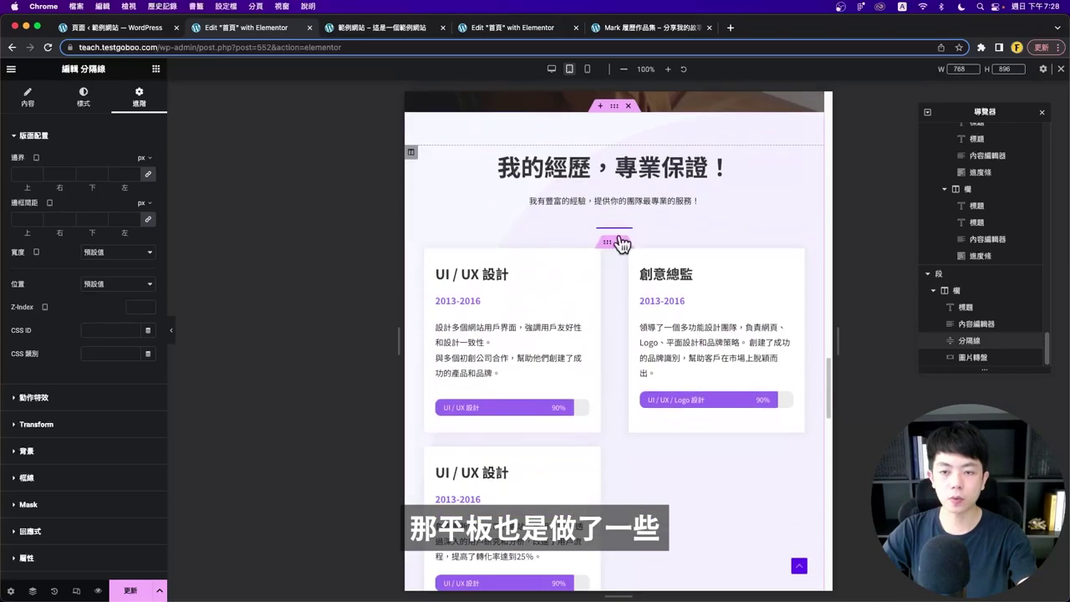
{"action": "scroll", "coordinate": [612, 244], "scroll_direction": "up", "scroll_amount": 4}
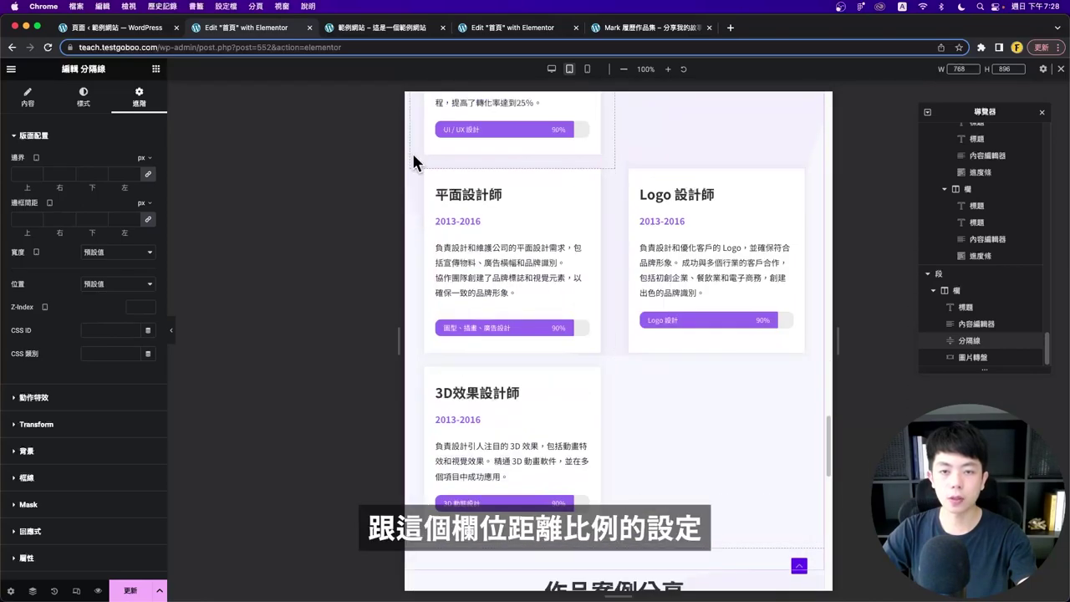
{"action": "scroll", "coordinate": [650, 313], "scroll_direction": "down", "scroll_amount": 5}
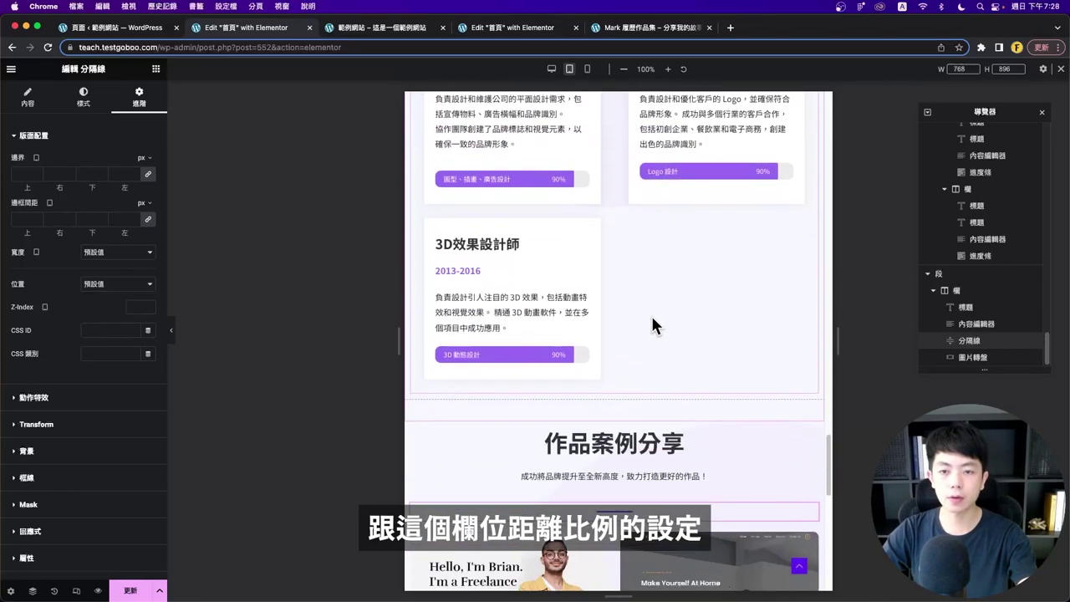
{"action": "scroll", "coordinate": [655, 327], "scroll_direction": "up", "scroll_amount": 10}
{"action": "key", "text": "super+p"}
{"action": "scroll", "coordinate": [589, 326], "scroll_direction": "down", "scroll_amount": 15}
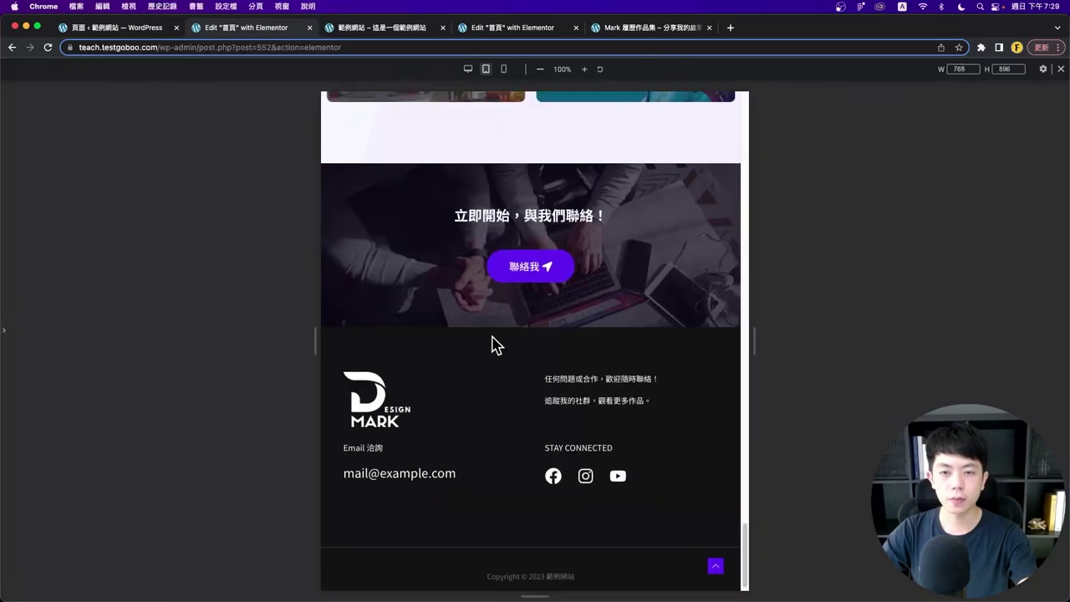
{"action": "scroll", "coordinate": [492, 344], "scroll_direction": "up", "scroll_amount": 8}
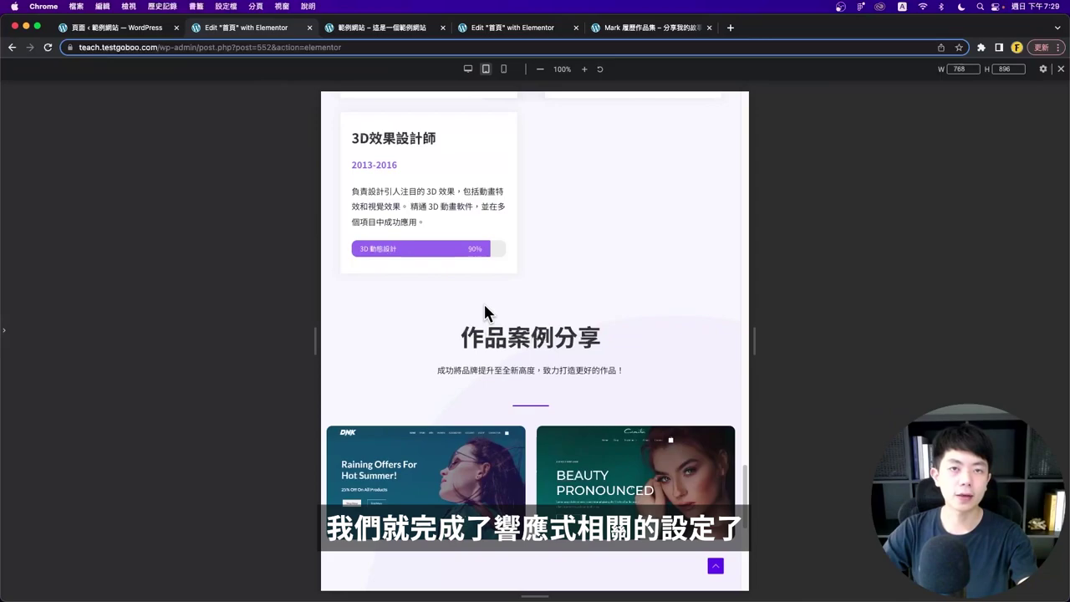
- Check the desktop layout, return to mobile width, and save the homepage
{"action": "left_click", "coordinate": [468, 72]}
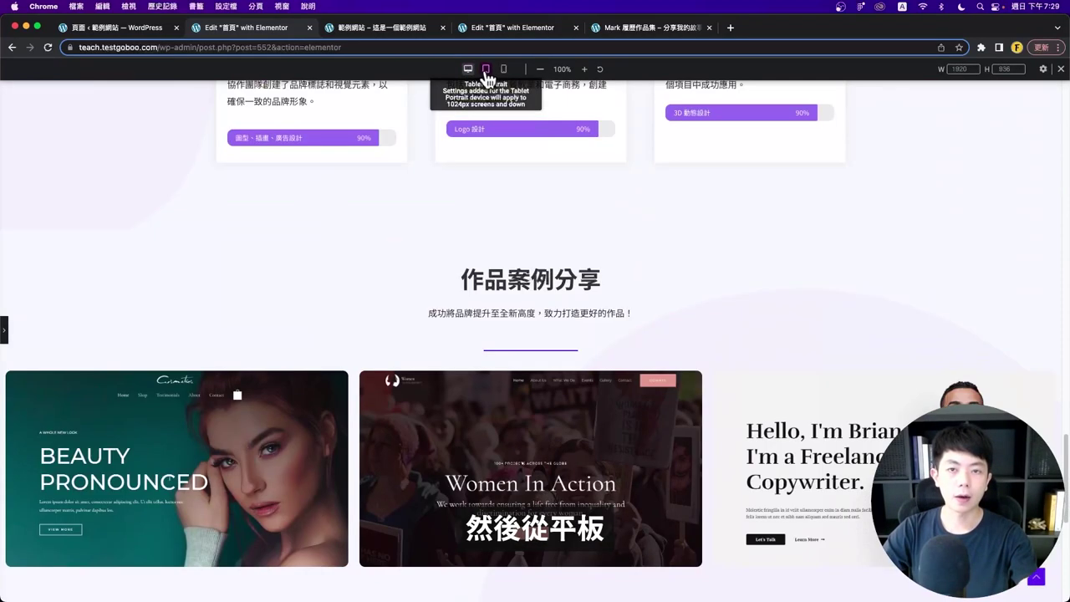
{"action": "left_click", "coordinate": [486, 72]}
{"action": "left_click", "coordinate": [504, 72]}
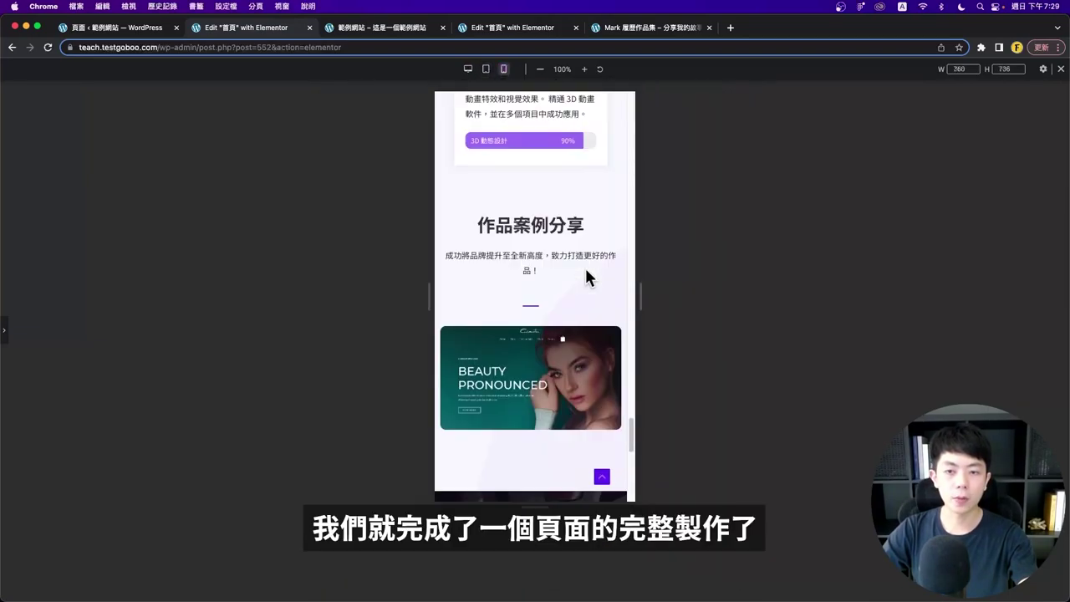
{"action": "scroll", "coordinate": [585, 265], "scroll_direction": "up", "scroll_amount": 10}
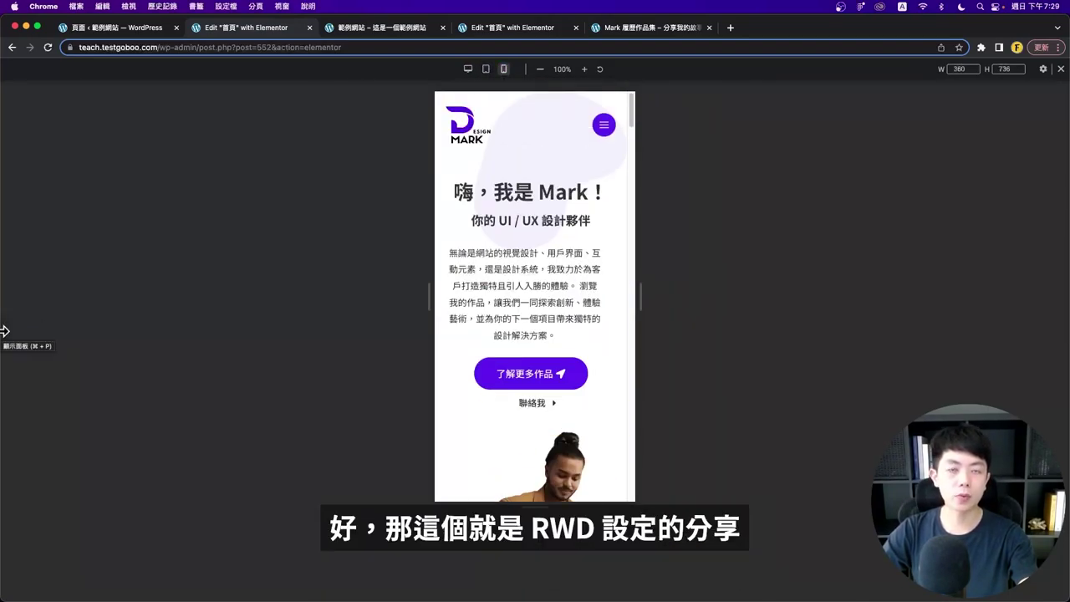
{"action": "left_click", "coordinate": [4, 332]}
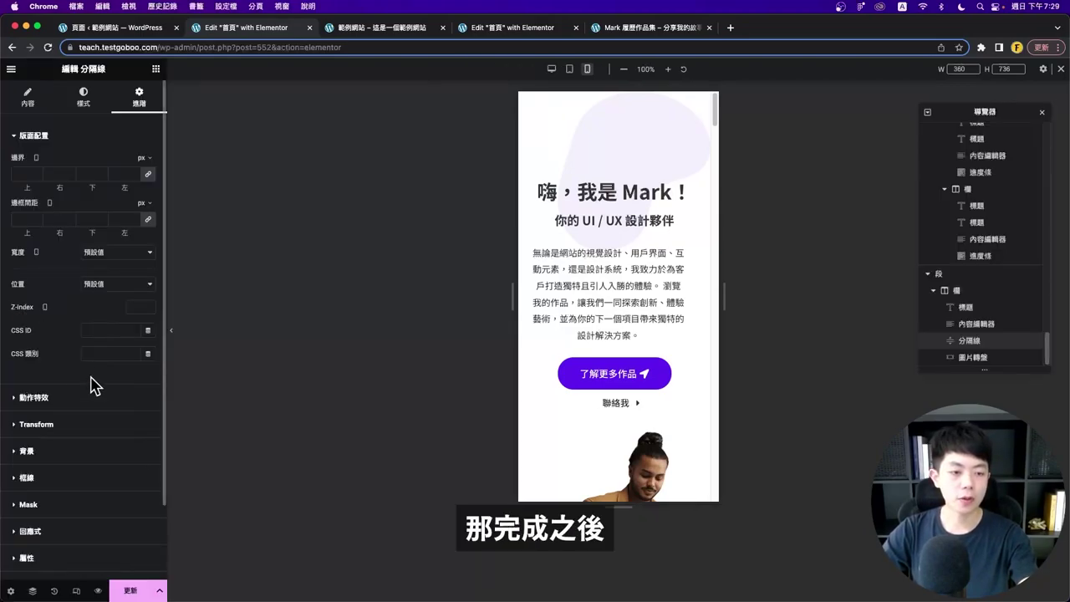
{"action": "left_click", "coordinate": [129, 591]}
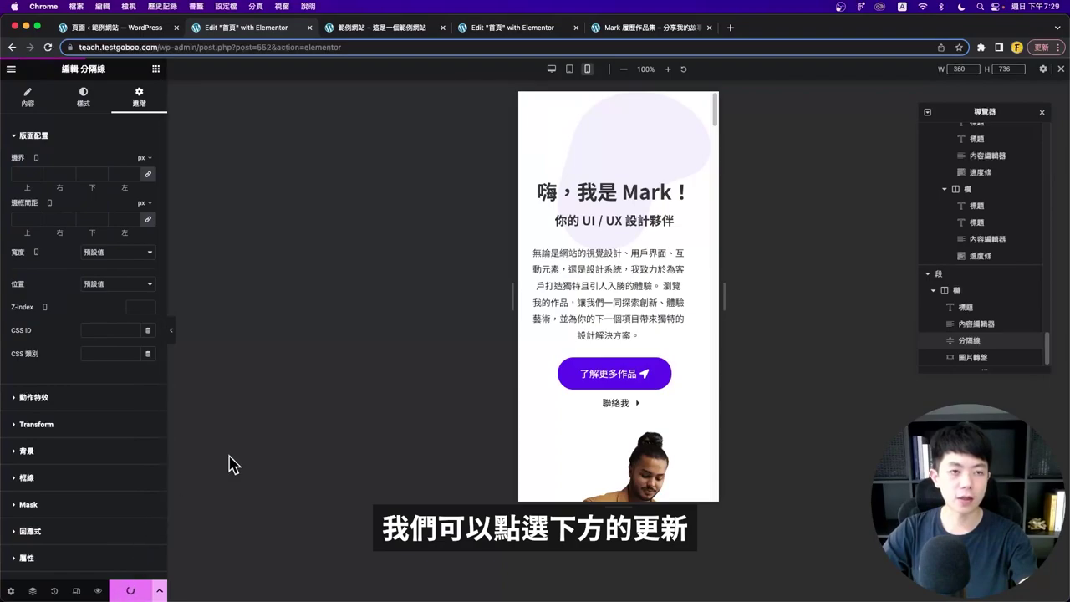
{"action": "left_click", "coordinate": [338, 25]}
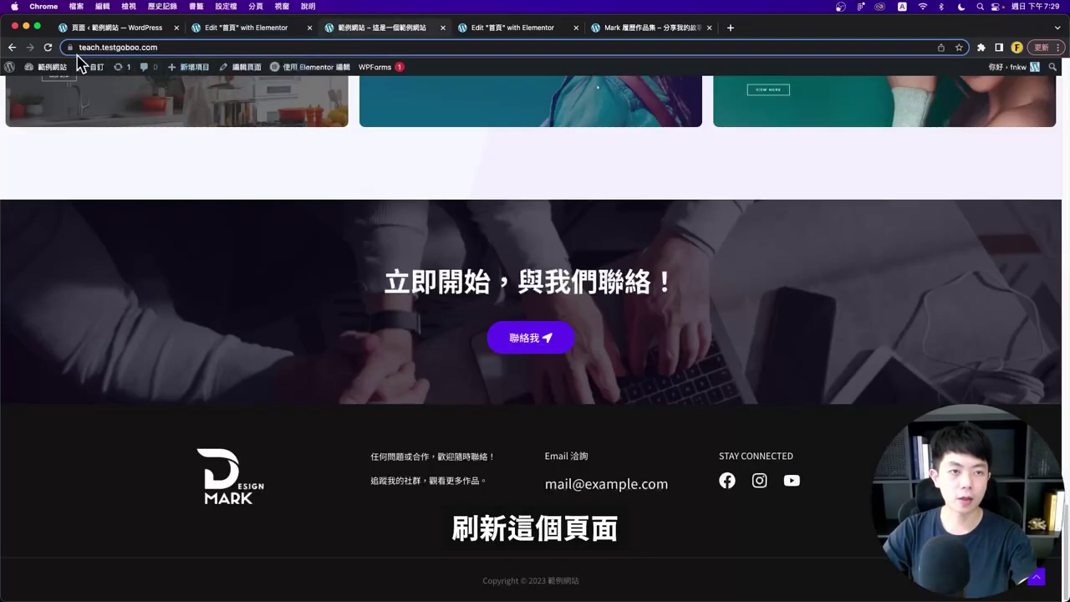
- Reload the live homepage so it shows the saved responsive changes
{"action": "left_click", "coordinate": [49, 47]}
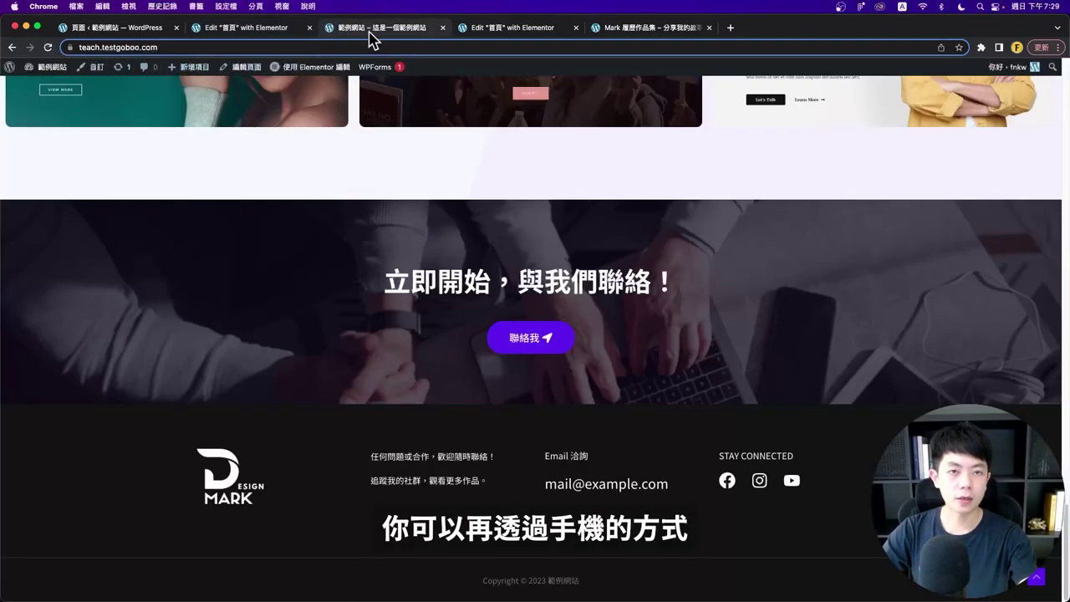
{"action": "scroll", "coordinate": [387, 262], "scroll_direction": "up", "scroll_amount": 20}
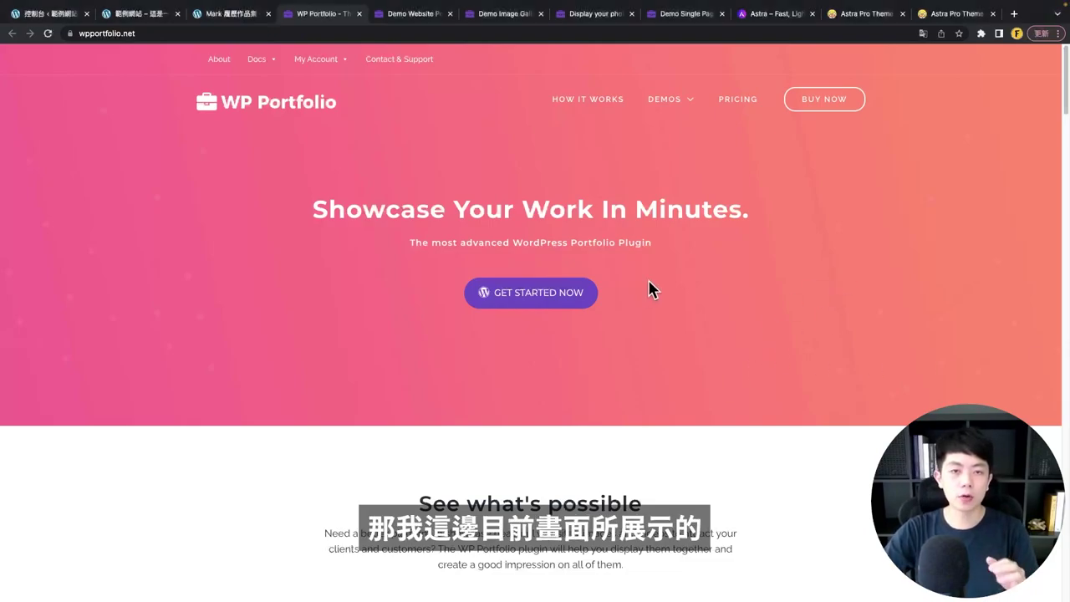
- Scroll down the template grid and open the OUTDOOR demo preview
{"action": "scroll", "coordinate": [343, 179], "scroll_direction": "down", "scroll_amount": 5}
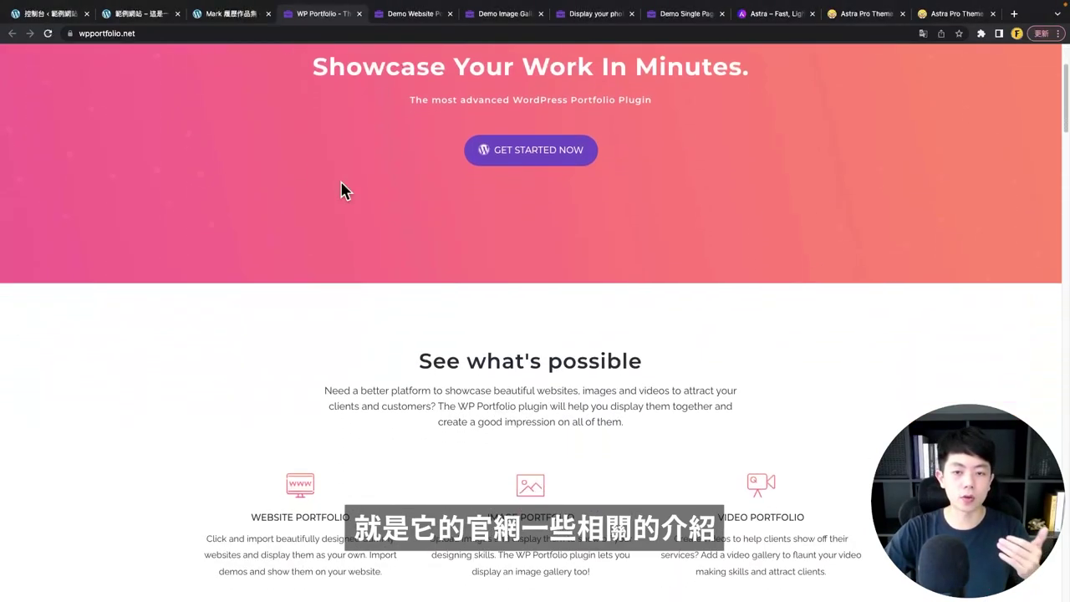
{"action": "scroll", "coordinate": [343, 190], "scroll_direction": "down", "scroll_amount": 4}
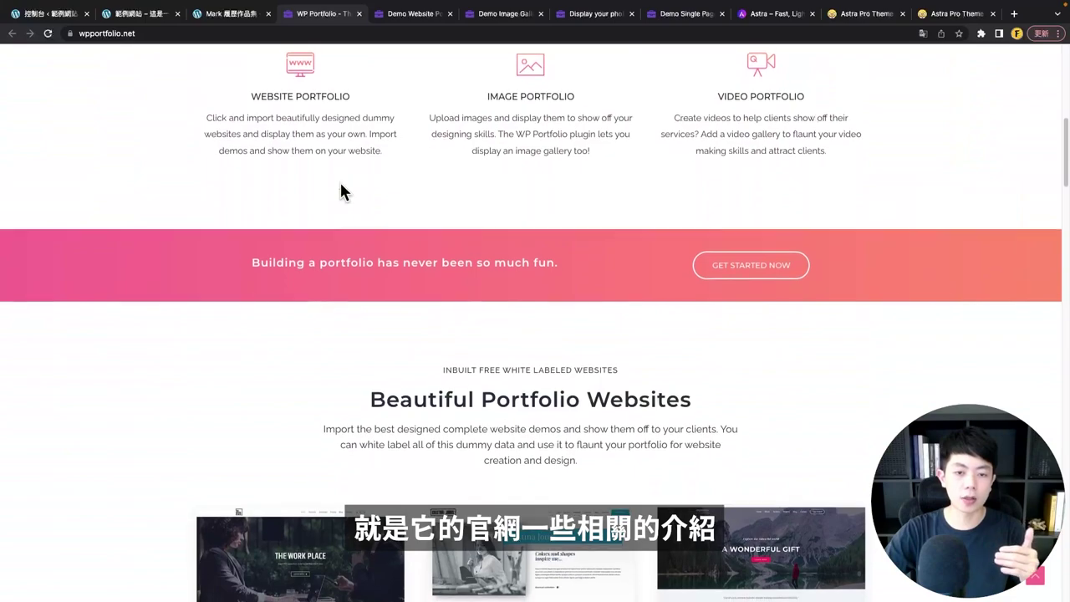
{"action": "scroll", "coordinate": [341, 191], "scroll_direction": "down", "scroll_amount": 4}
{"action": "scroll", "coordinate": [292, 284], "scroll_direction": "down", "scroll_amount": 1}
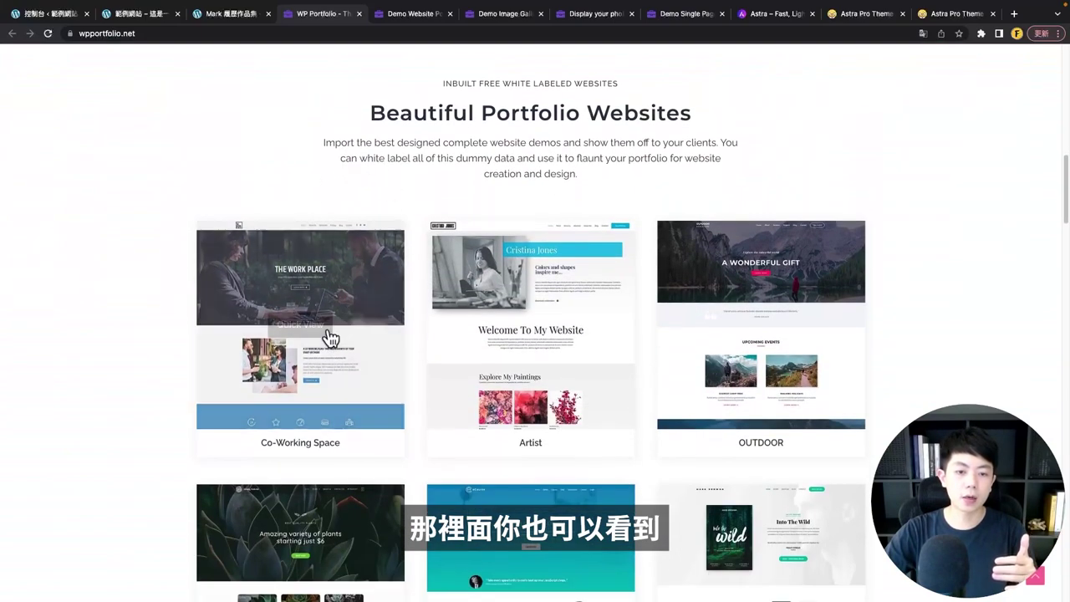
{"action": "scroll", "coordinate": [742, 311], "scroll_direction": "down", "scroll_amount": 2}
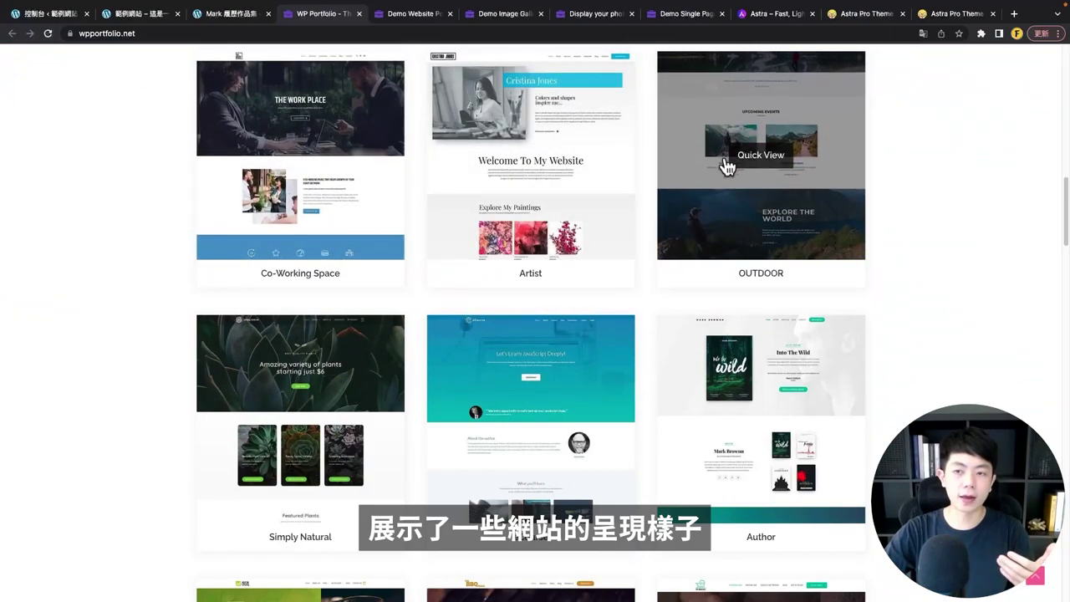
{"action": "left_click", "coordinate": [740, 159]}
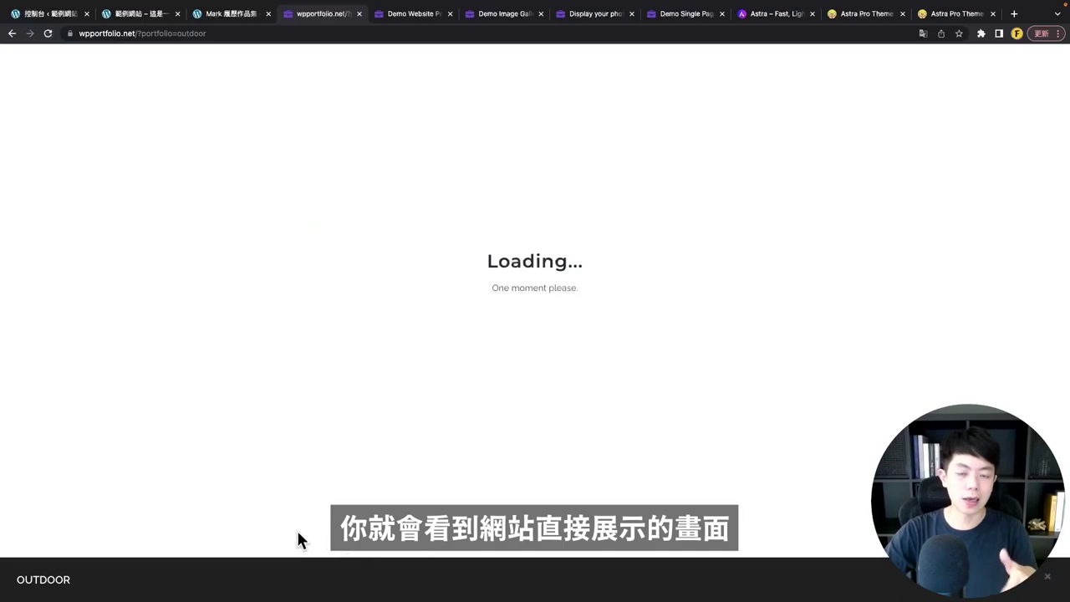
- View the OUTDOOR demo at tablet and phone sizes, then close the preview
{"action": "scroll", "coordinate": [251, 322], "scroll_direction": "down", "scroll_amount": 15}
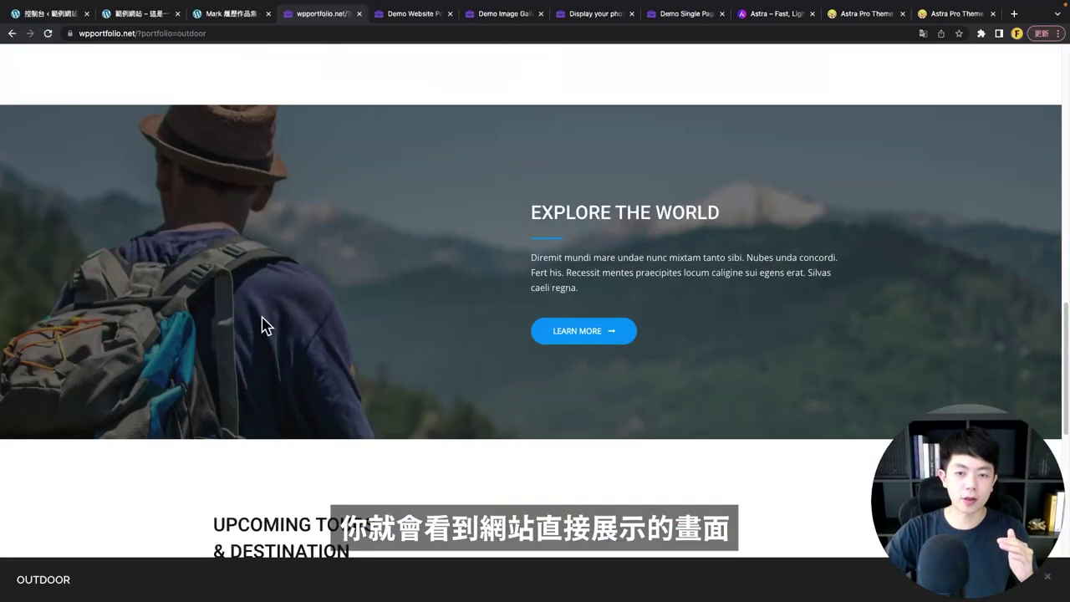
{"action": "scroll", "coordinate": [262, 327], "scroll_direction": "down", "scroll_amount": 10}
{"action": "scroll", "coordinate": [624, 418], "scroll_direction": "up", "scroll_amount": 20}
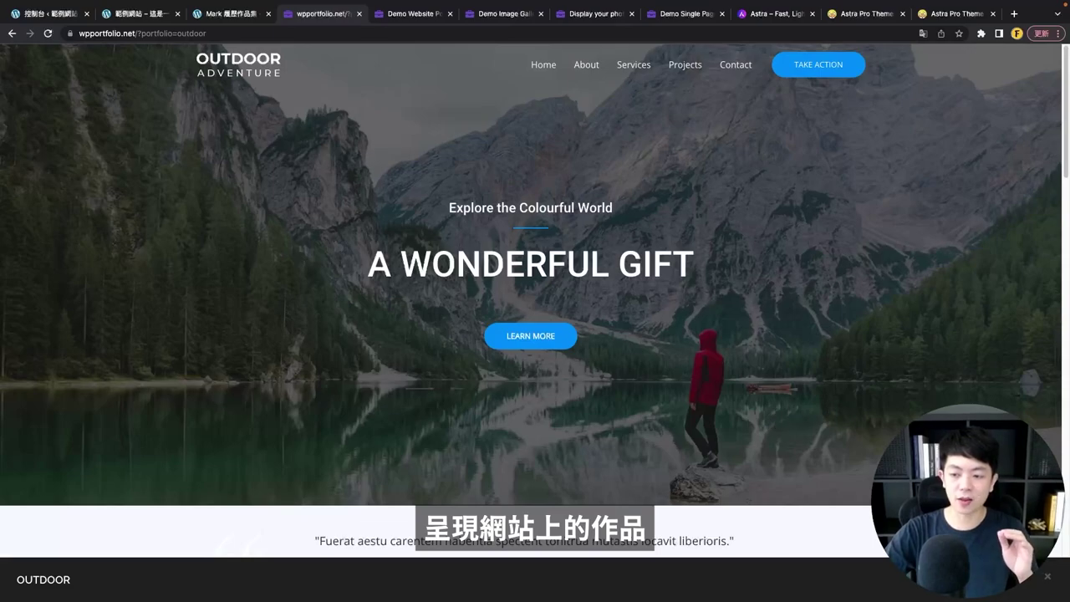
{"action": "left_click", "coordinate": [1007, 579]}
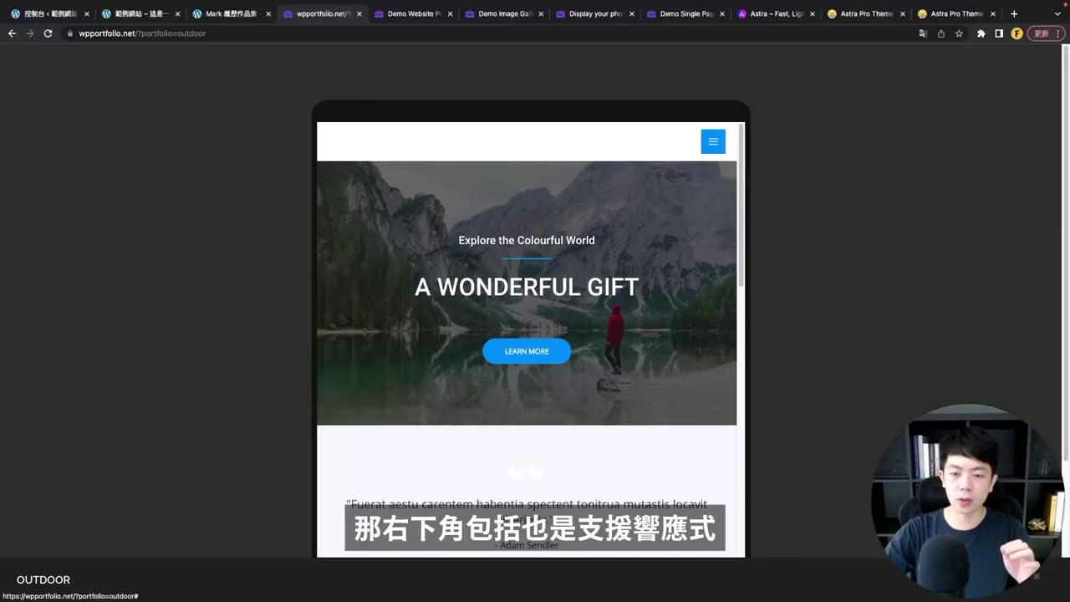
{"action": "left_click", "coordinate": [1013, 589]}
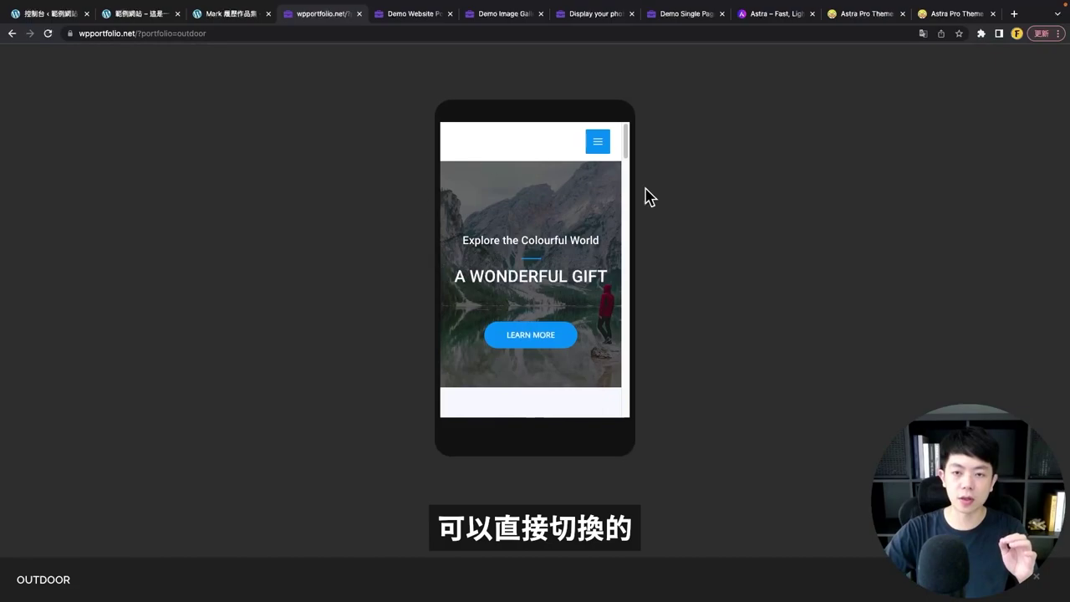
{"action": "scroll", "coordinate": [631, 201], "scroll_direction": "down", "scroll_amount": 5}
{"action": "left_click_drag", "start_coordinate": [630, 209], "coordinate": [633, 151]}
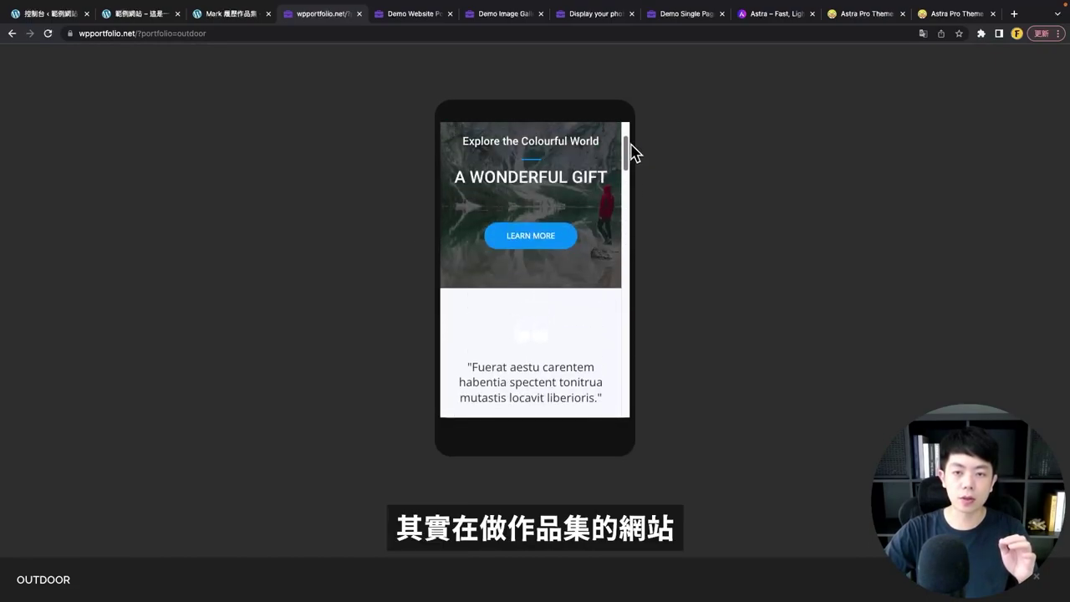
{"action": "key", "text": "Escape"}
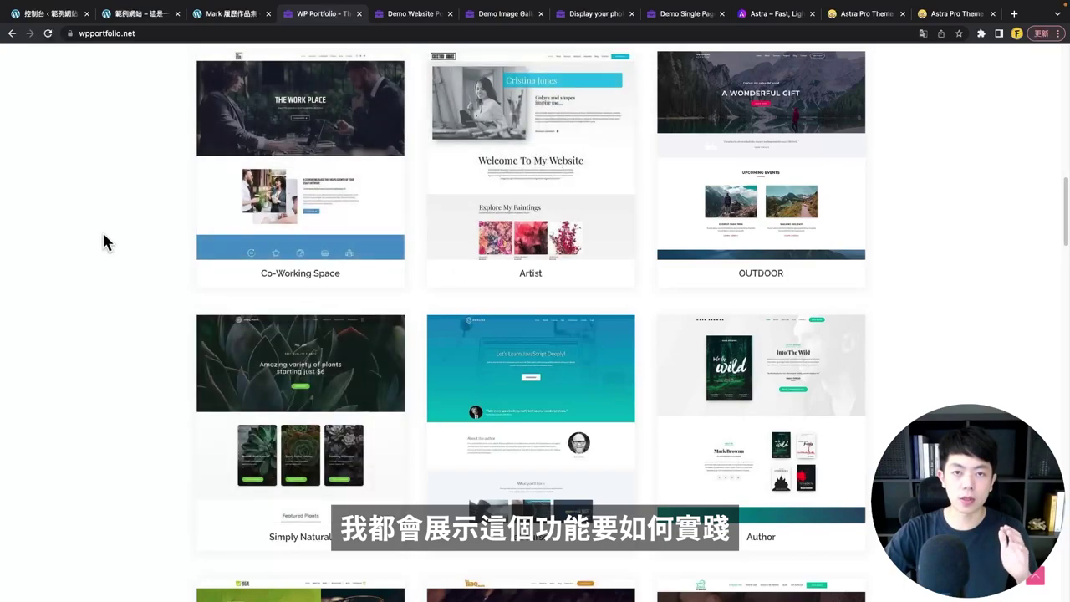
- Switch to the Website Portfolio demo and browse its template grid
{"action": "left_click", "coordinate": [400, 14]}
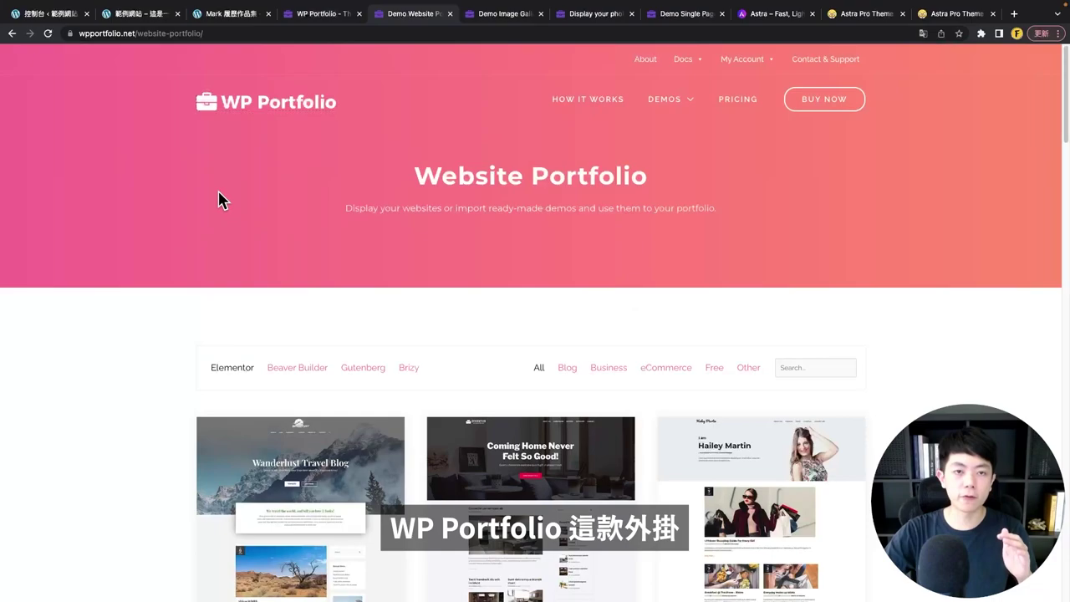
{"action": "mouse_move", "coordinate": [665, 107]}
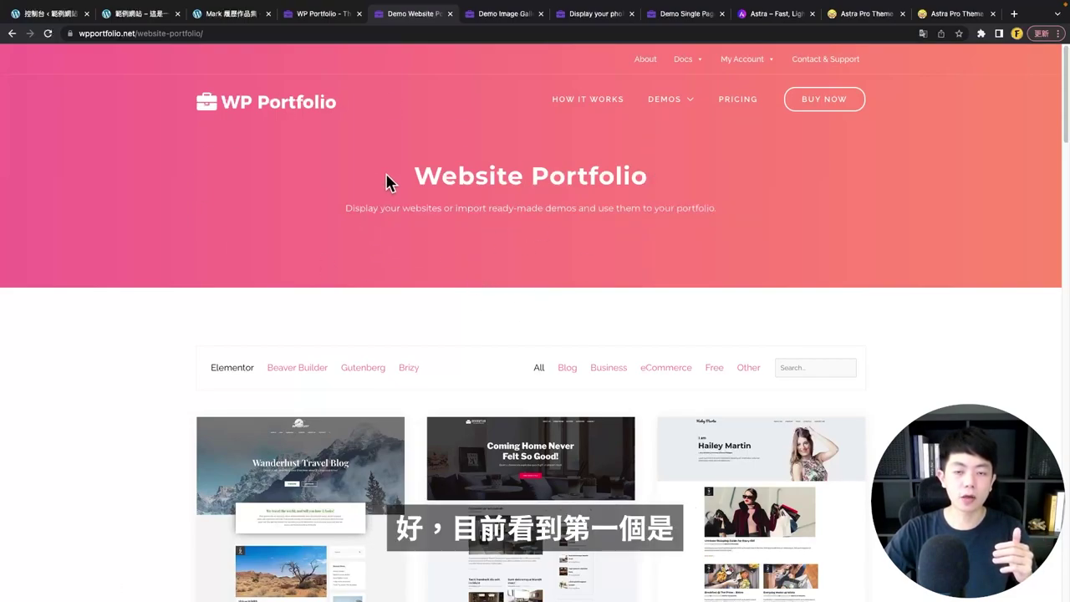
{"action": "left_click_drag", "start_coordinate": [386, 182], "coordinate": [643, 176]}
{"action": "left_click", "coordinate": [467, 264]}
{"action": "scroll", "coordinate": [467, 259], "scroll_direction": "down", "scroll_amount": 3}
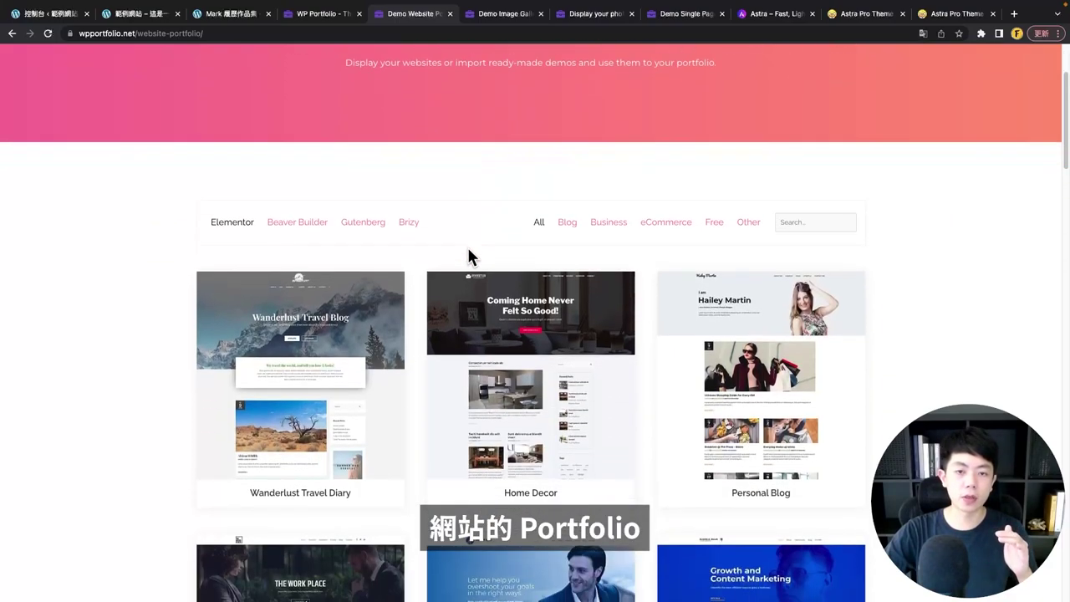
{"action": "scroll", "coordinate": [239, 298], "scroll_direction": "down", "scroll_amount": 2}
{"action": "scroll", "coordinate": [306, 377], "scroll_direction": "down", "scroll_amount": 2}
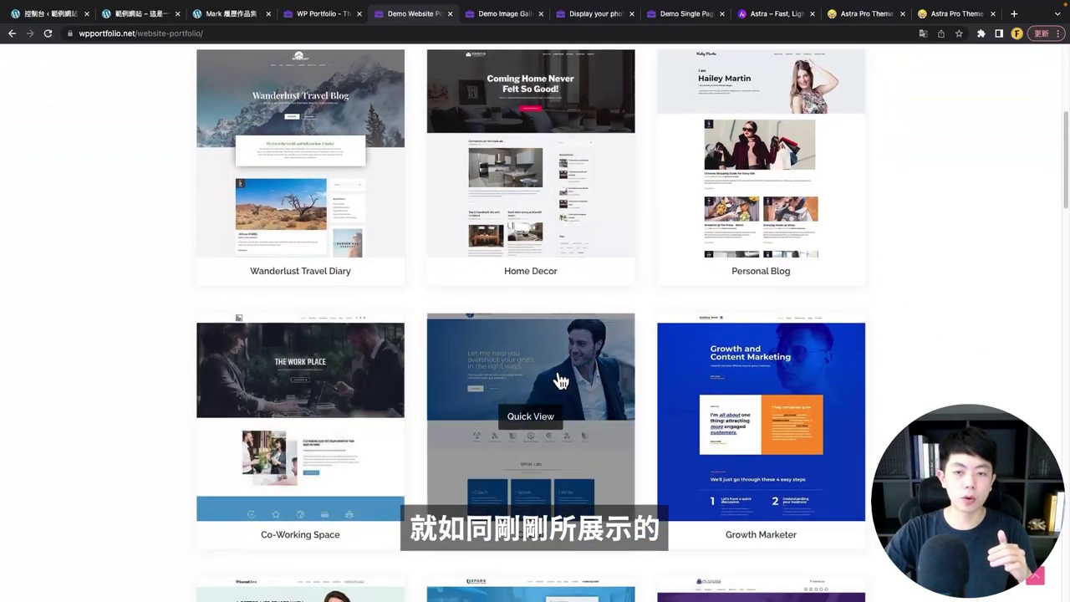
{"action": "scroll", "coordinate": [530, 318], "scroll_direction": "down", "scroll_amount": 3}
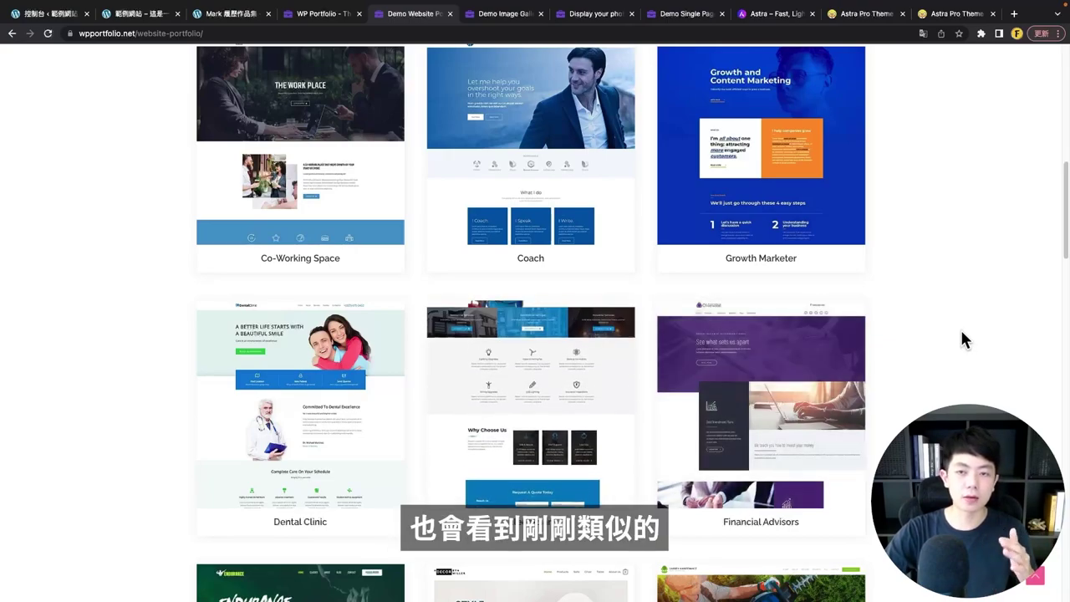
{"action": "scroll", "coordinate": [318, 342], "scroll_direction": "up", "scroll_amount": 10}
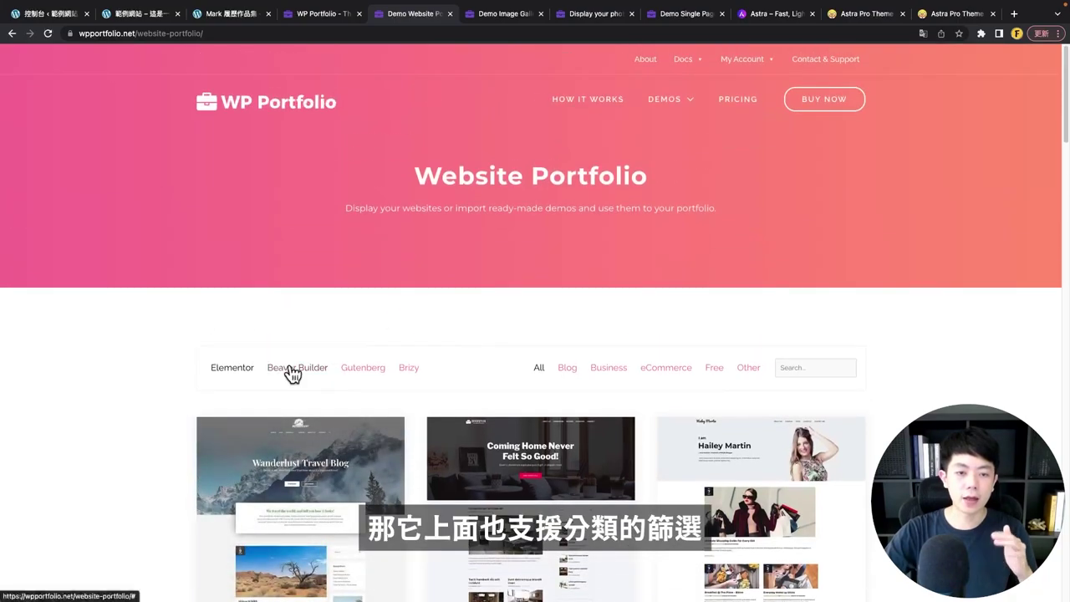
- Filter the templates through Beaver Builder and Gutenberg to Brizy, then select the search box
{"action": "left_click", "coordinate": [292, 368]}
{"action": "left_click", "coordinate": [366, 113]}
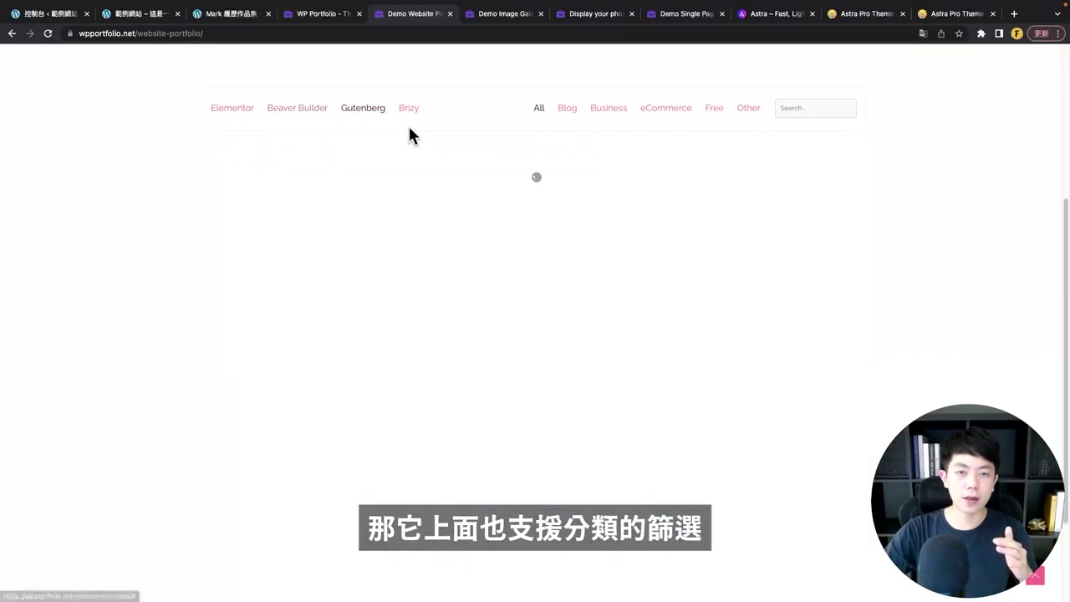
{"action": "left_click", "coordinate": [409, 110]}
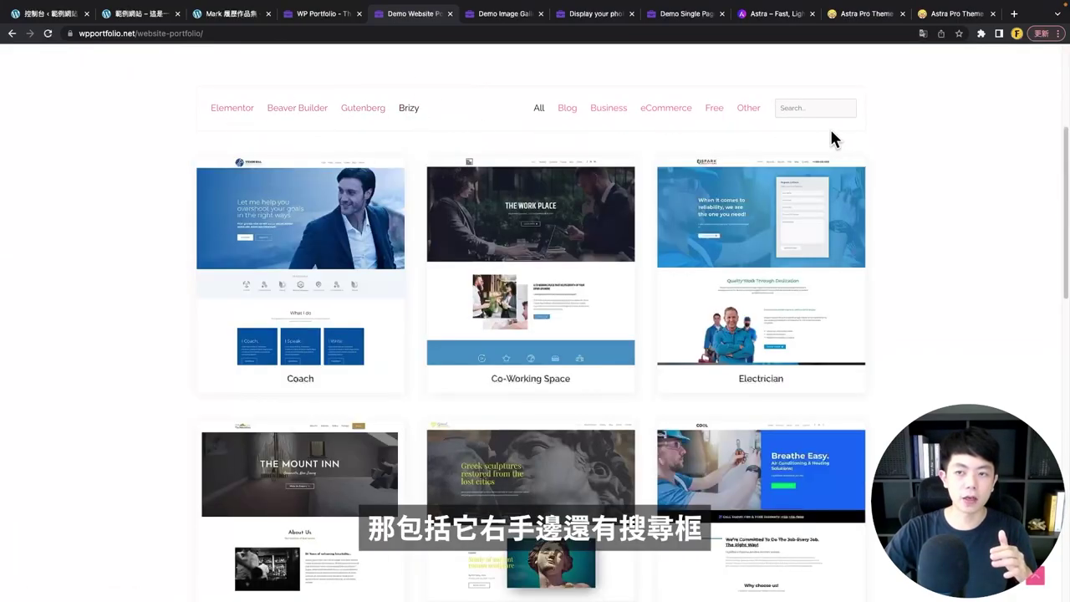
{"action": "left_click", "coordinate": [796, 107]}
{"action": "scroll", "coordinate": [888, 227], "scroll_direction": "up", "scroll_amount": 1}
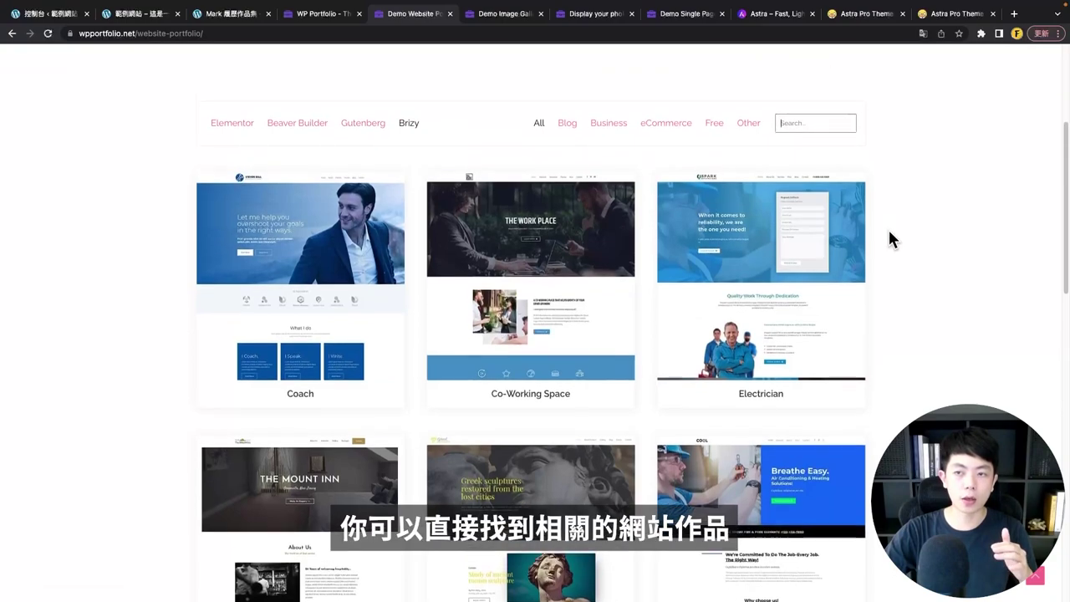
{"action": "scroll", "coordinate": [902, 180], "scroll_direction": "up", "scroll_amount": 3}
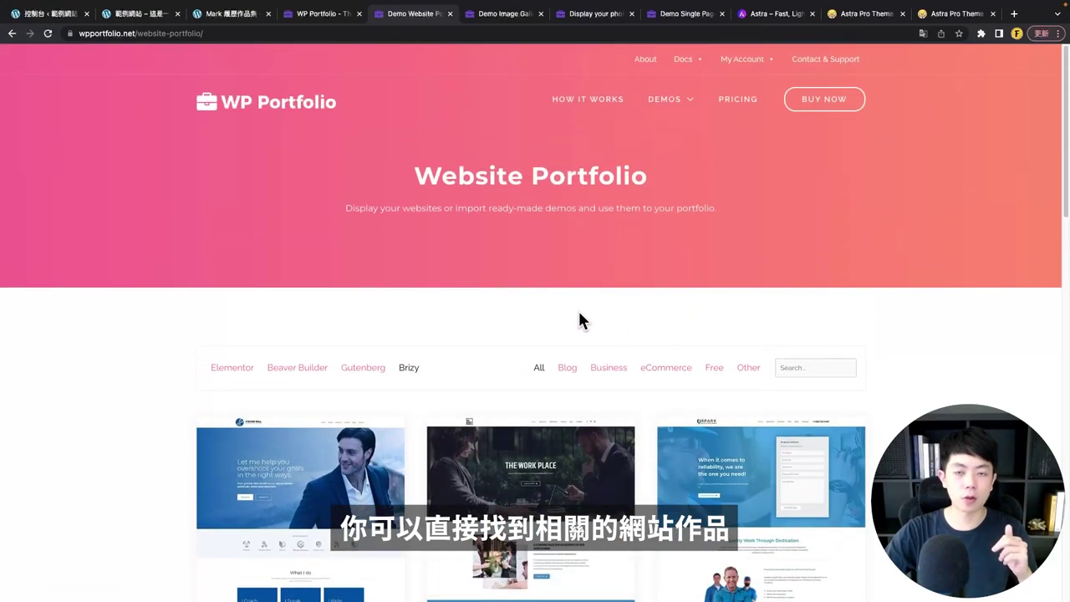
- Switch to the Image Gallery demo and browse its photo cards
{"action": "left_click", "coordinate": [529, 25]}
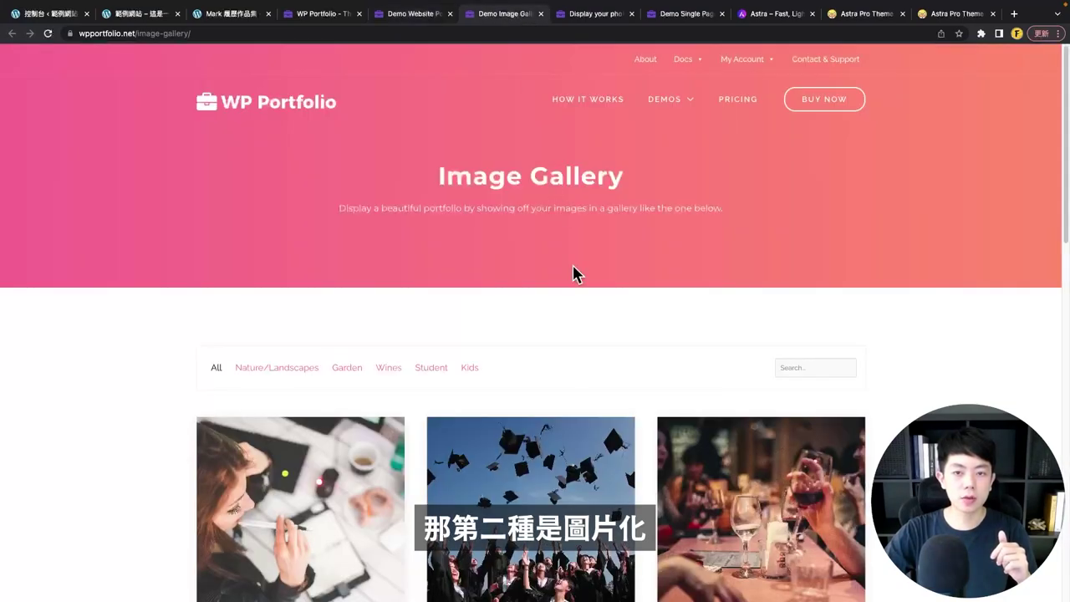
{"action": "left_click_drag", "start_coordinate": [418, 177], "coordinate": [808, 184]}
{"action": "left_click", "coordinate": [584, 285]}
{"action": "scroll", "coordinate": [584, 285], "scroll_direction": "down", "scroll_amount": 4}
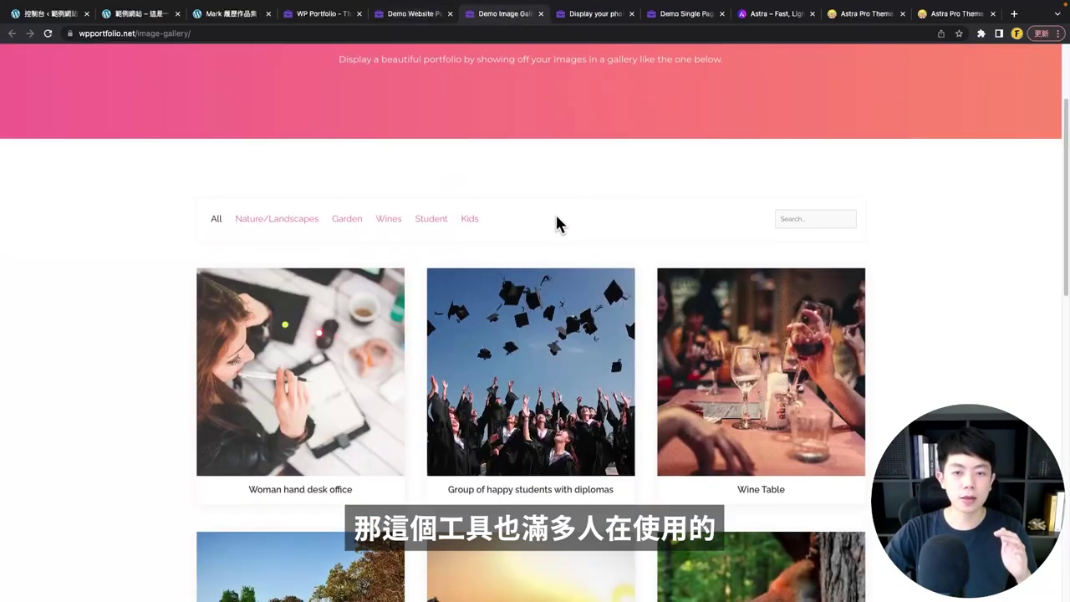
{"action": "scroll", "coordinate": [371, 246], "scroll_direction": "down", "scroll_amount": 1}
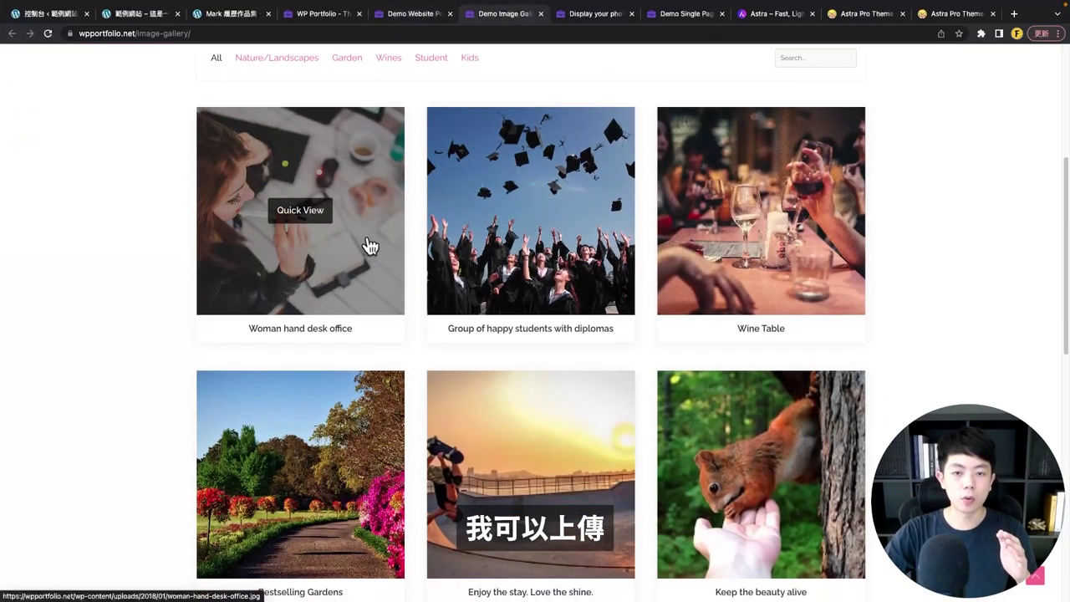
{"action": "scroll", "coordinate": [621, 226], "scroll_direction": "down", "scroll_amount": 2}
{"action": "scroll", "coordinate": [502, 224], "scroll_direction": "up", "scroll_amount": 1}
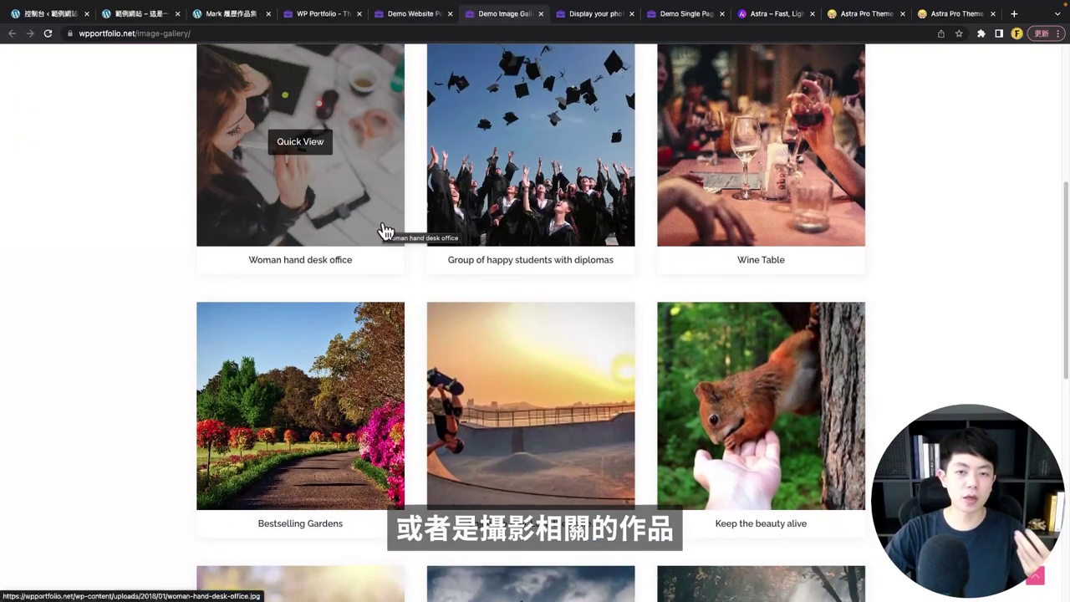
{"action": "scroll", "coordinate": [400, 233], "scroll_direction": "up", "scroll_amount": 1}
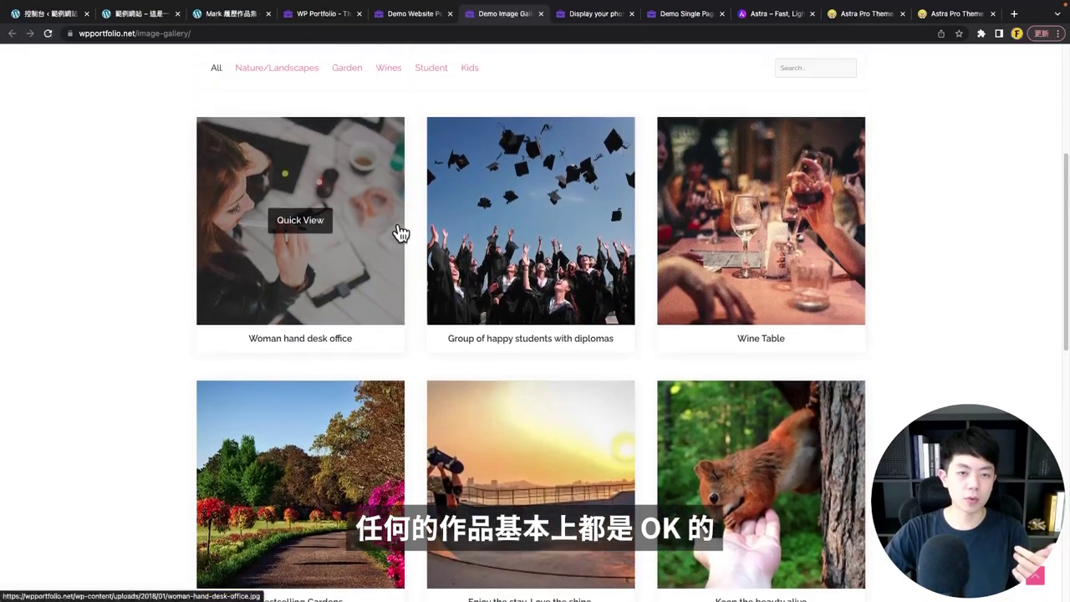
- View the Woman hand desk office photo full-screen, step through students, Wine Table and garden photos, then close
{"action": "left_click", "coordinate": [332, 278]}
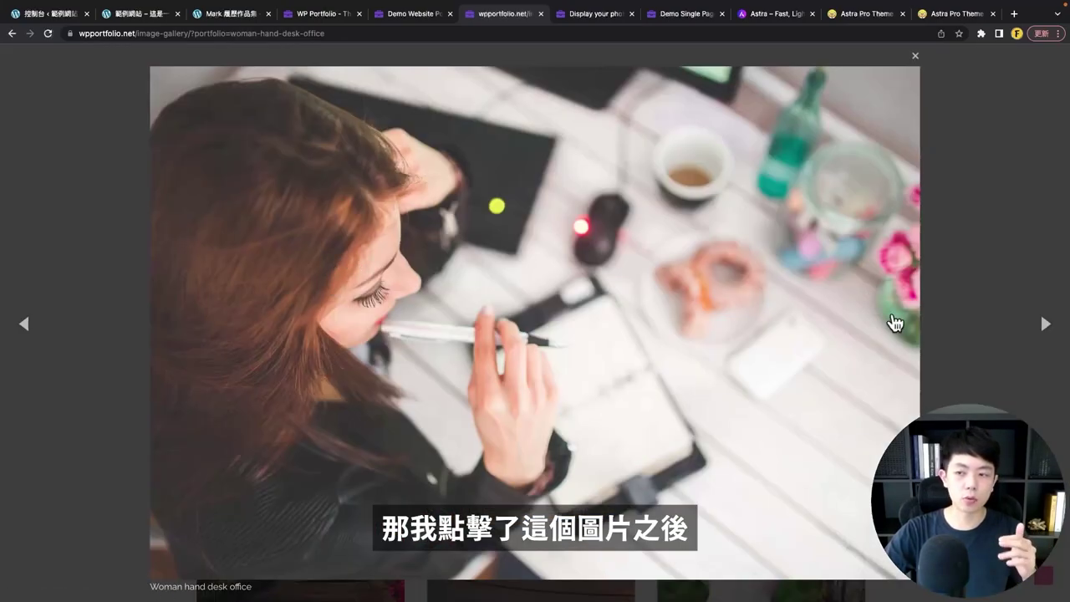
{"action": "left_click", "coordinate": [1046, 324]}
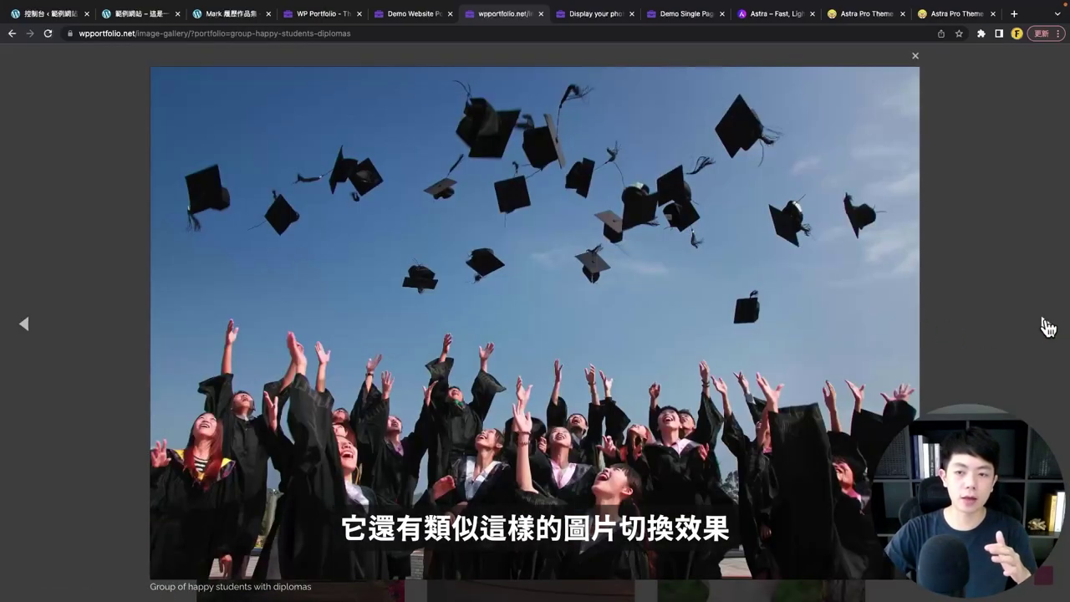
{"action": "left_click", "coordinate": [1048, 326]}
{"action": "left_click", "coordinate": [1048, 326]}
{"action": "left_click", "coordinate": [1008, 206]}
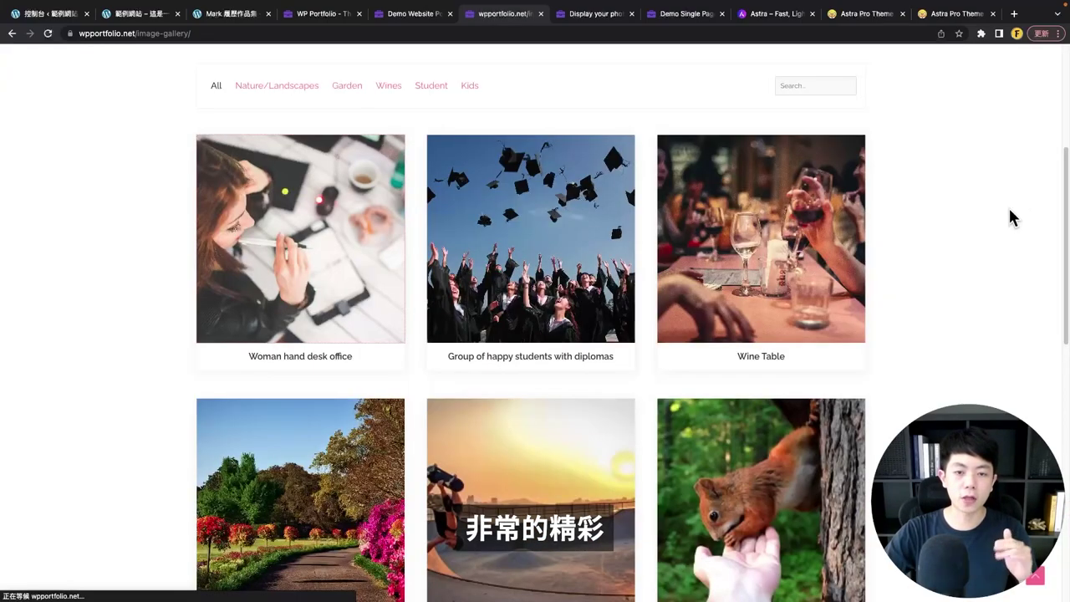
{"action": "scroll", "coordinate": [636, 401], "scroll_direction": "up", "scroll_amount": 3}
{"action": "scroll", "coordinate": [635, 401], "scroll_direction": "down", "scroll_amount": 2}
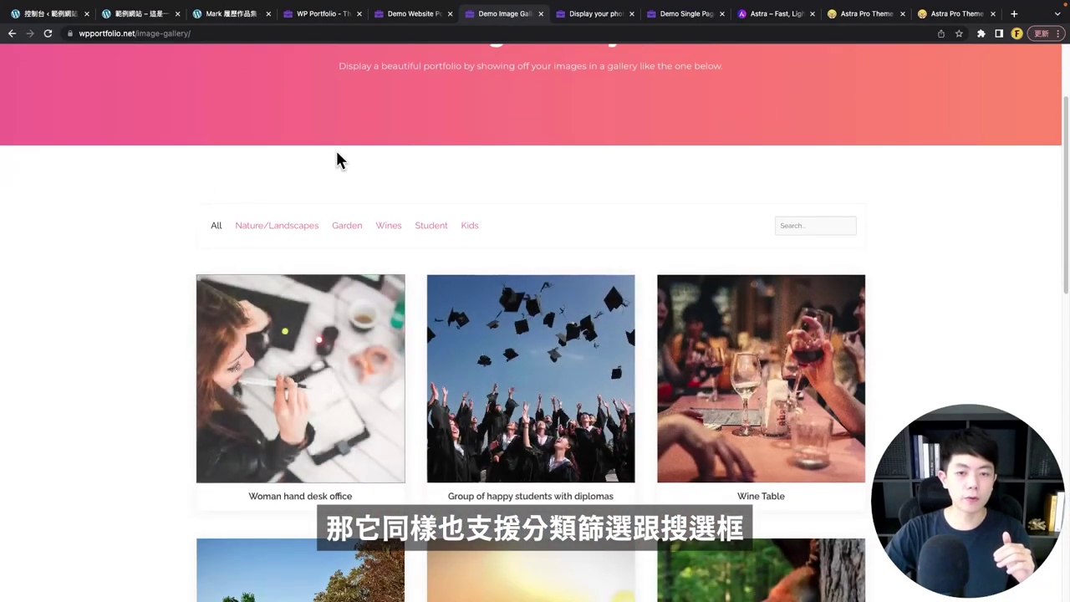
{"action": "scroll", "coordinate": [563, 234], "scroll_direction": "up", "scroll_amount": 2}
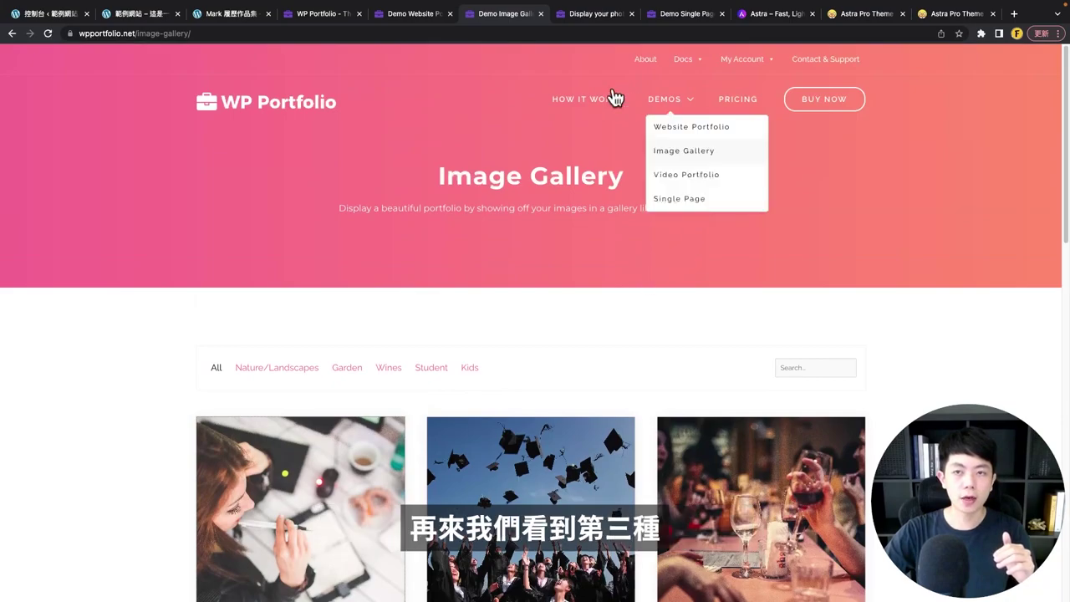
- In the Video Portfolio demo, play the Fall Dead Trees Flyover video and close it
{"action": "left_click", "coordinate": [595, 19]}
{"action": "left_click_drag", "start_coordinate": [430, 175], "coordinate": [761, 189]}
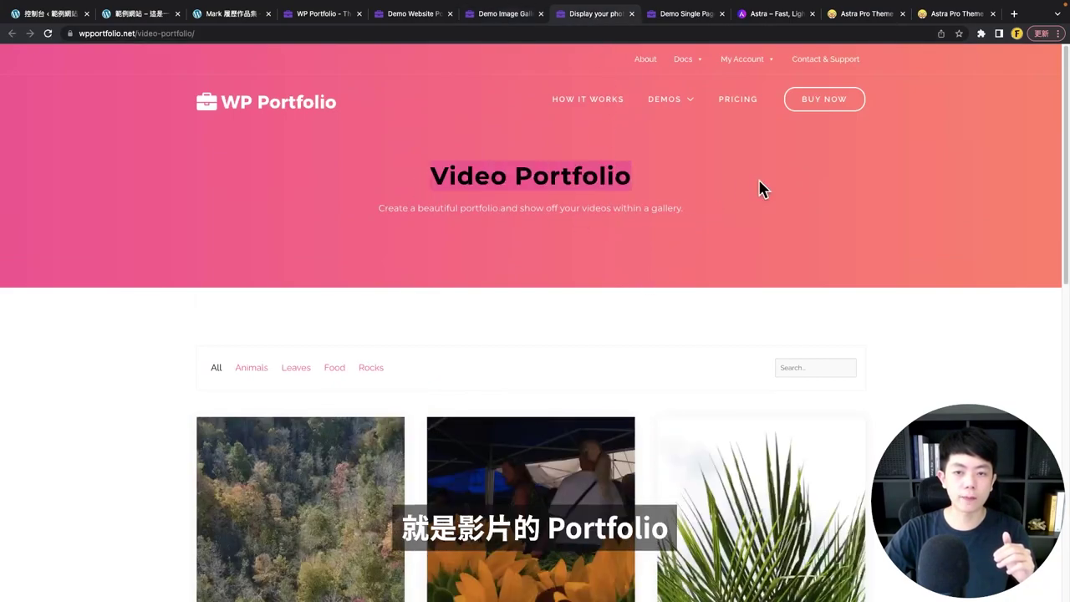
{"action": "left_click", "coordinate": [484, 255]}
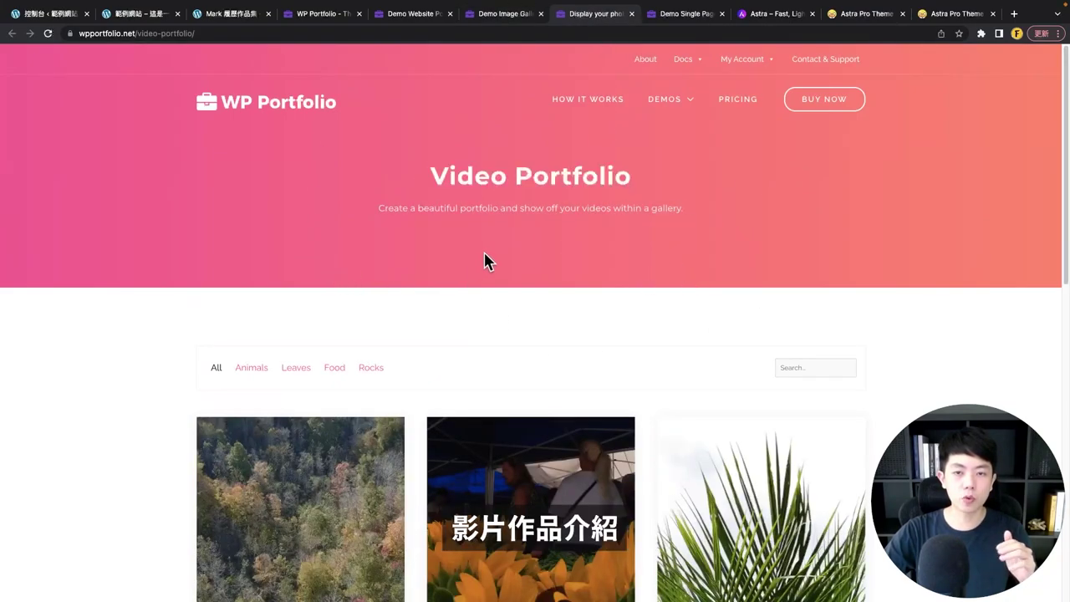
{"action": "scroll", "coordinate": [481, 251], "scroll_direction": "down", "scroll_amount": 2}
{"action": "scroll", "coordinate": [480, 251], "scroll_direction": "down", "scroll_amount": 4}
{"action": "scroll", "coordinate": [474, 223], "scroll_direction": "up", "scroll_amount": 2}
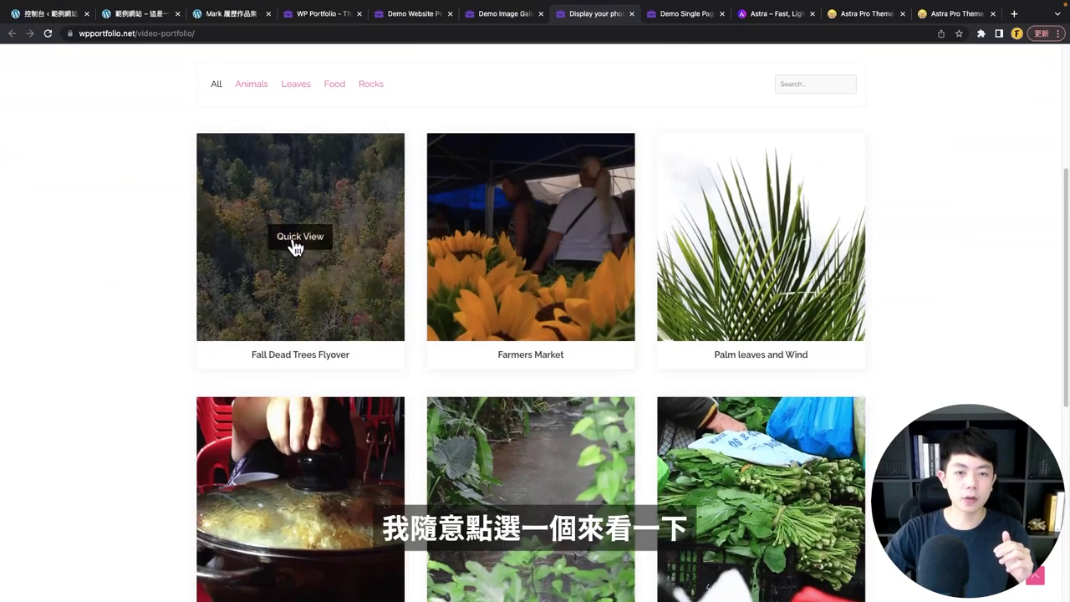
{"action": "left_click", "coordinate": [297, 237]}
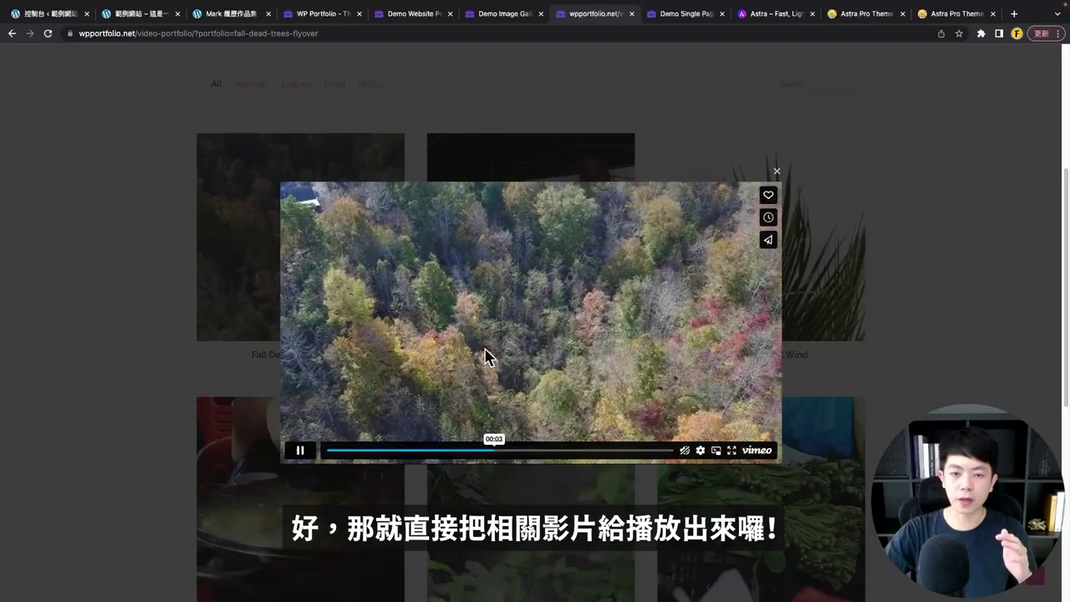
{"action": "left_click", "coordinate": [92, 282]}
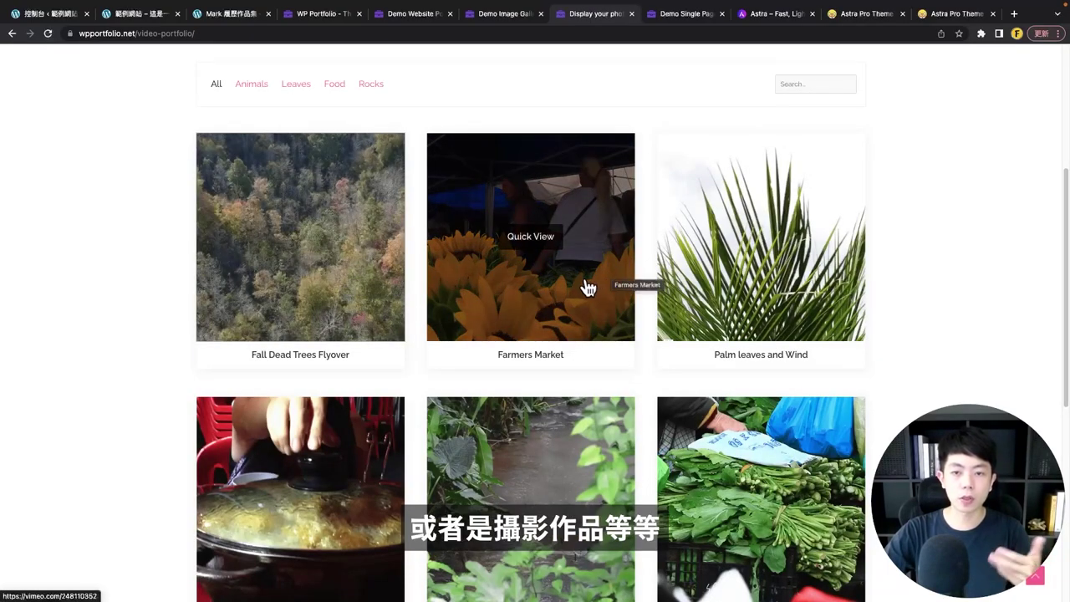
- Browse the remaining video clips, then switch to the Single Page demo
{"action": "scroll", "coordinate": [588, 288], "scroll_direction": "down", "scroll_amount": 5}
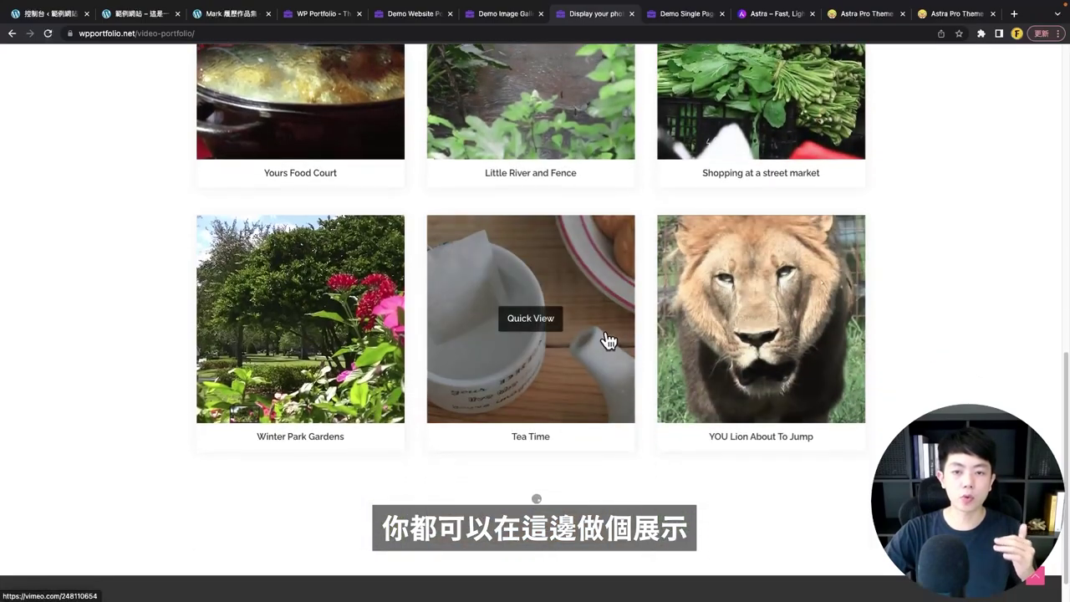
{"action": "scroll", "coordinate": [616, 336], "scroll_direction": "up", "scroll_amount": 6}
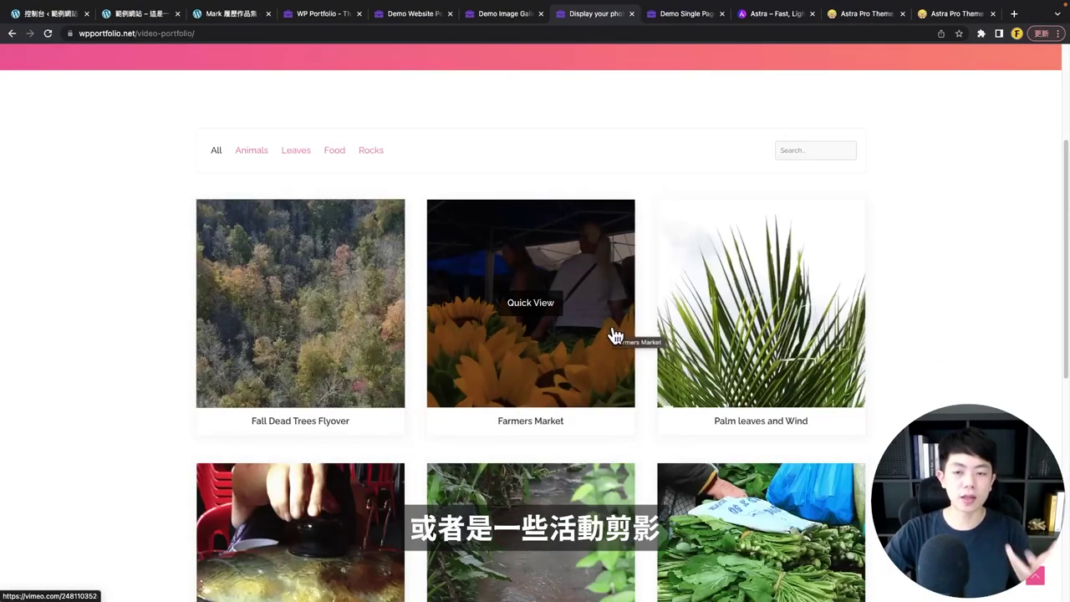
{"action": "scroll", "coordinate": [615, 334], "scroll_direction": "down", "scroll_amount": 2}
{"action": "scroll", "coordinate": [581, 371], "scroll_direction": "down", "scroll_amount": 1}
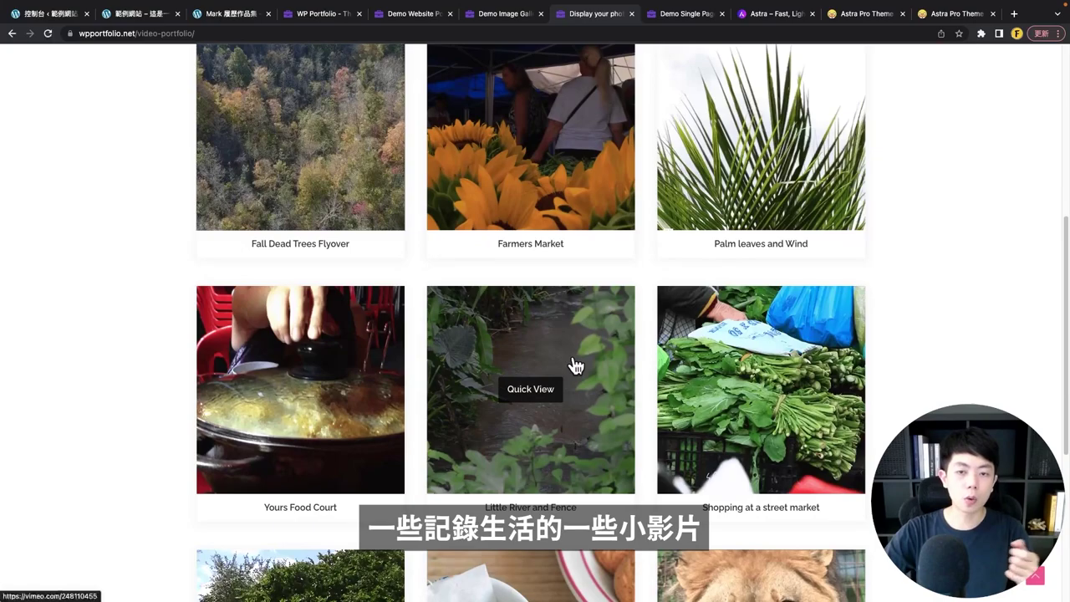
{"action": "scroll", "coordinate": [636, 292], "scroll_direction": "down", "scroll_amount": 2}
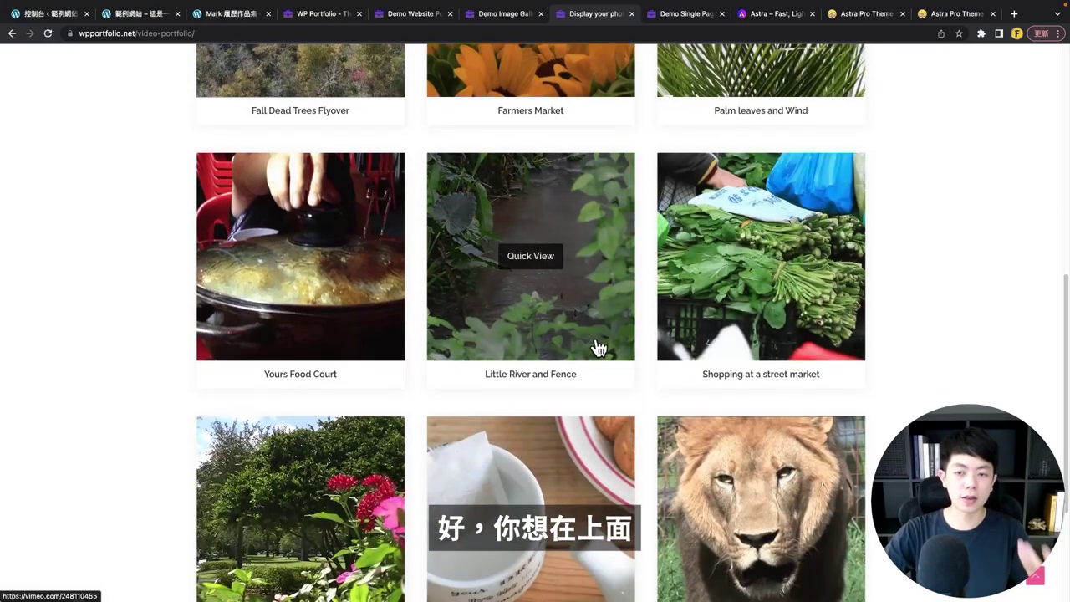
{"action": "scroll", "coordinate": [599, 347], "scroll_direction": "down", "scroll_amount": 2}
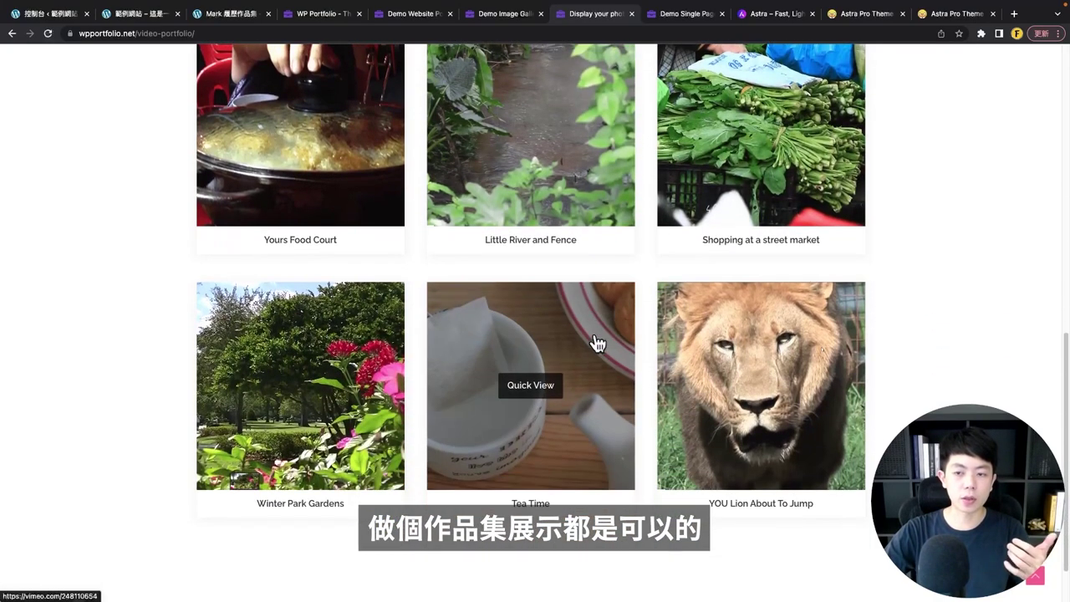
{"action": "scroll", "coordinate": [598, 345], "scroll_direction": "up", "scroll_amount": 2}
{"action": "left_click", "coordinate": [678, 13]}
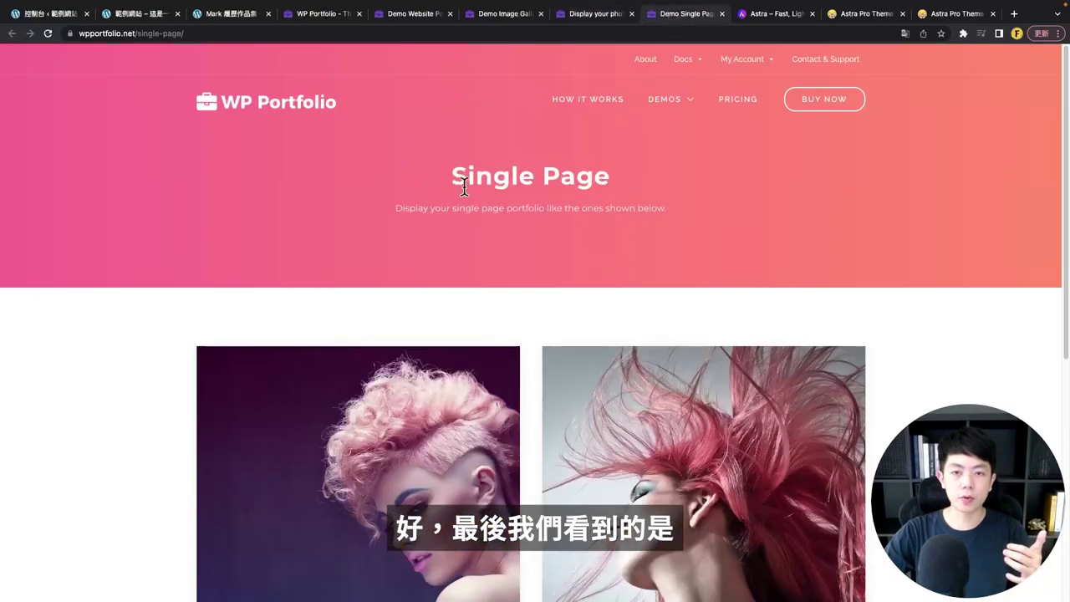
- Scroll the Single Page demo and open the Make Your World New Again project
{"action": "left_click_drag", "start_coordinate": [464, 186], "coordinate": [670, 181]}
{"action": "left_click", "coordinate": [649, 259]}
{"action": "scroll", "coordinate": [641, 277], "scroll_direction": "down", "scroll_amount": 3}
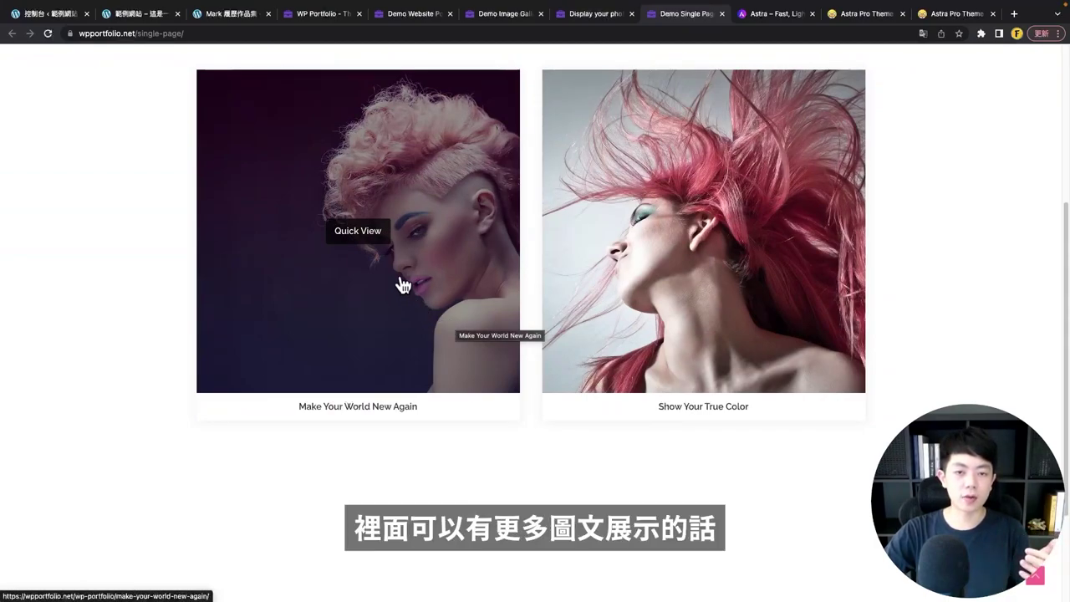
{"action": "scroll", "coordinate": [490, 245], "scroll_direction": "up", "scroll_amount": 2}
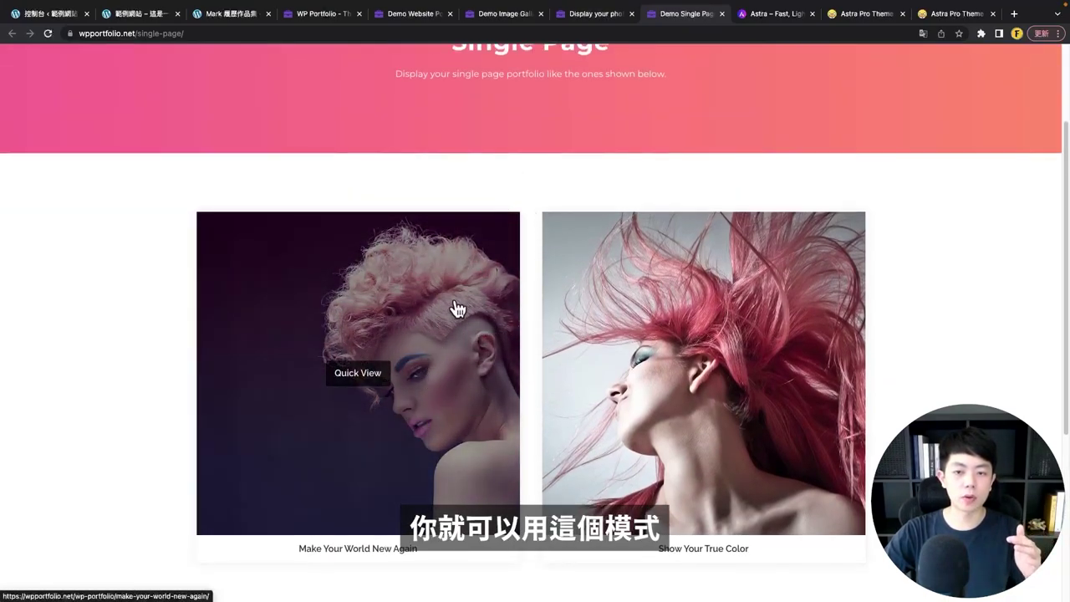
{"action": "scroll", "coordinate": [399, 362], "scroll_direction": "down", "scroll_amount": 2}
{"action": "left_click", "coordinate": [352, 269]}
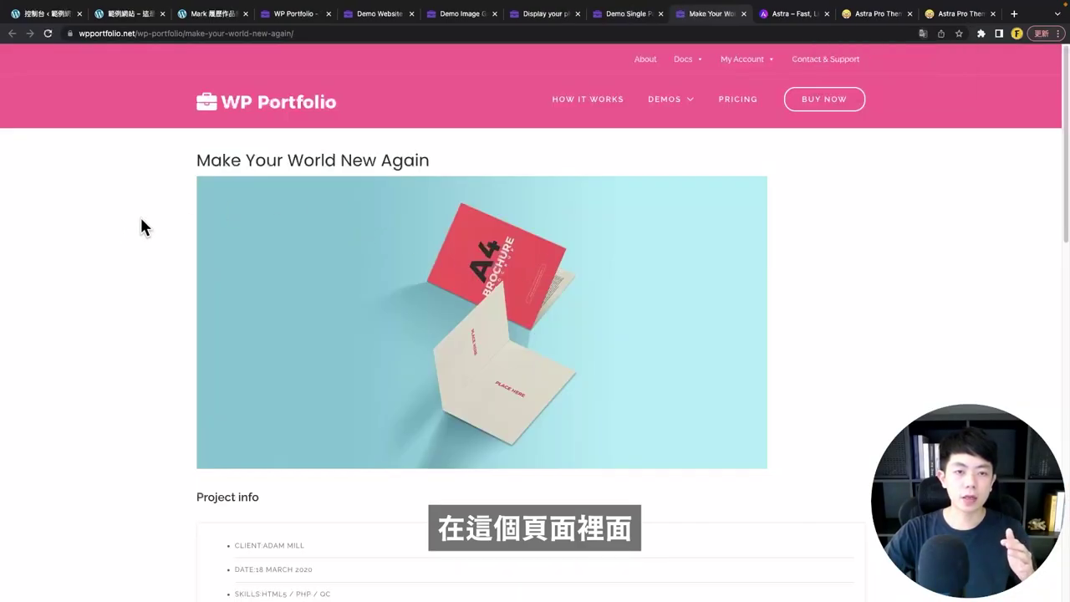
- Read through the Make Your World New Again project page description
{"action": "scroll", "coordinate": [225, 215], "scroll_direction": "down", "scroll_amount": 4}
{"action": "scroll", "coordinate": [289, 239], "scroll_direction": "down", "scroll_amount": 3}
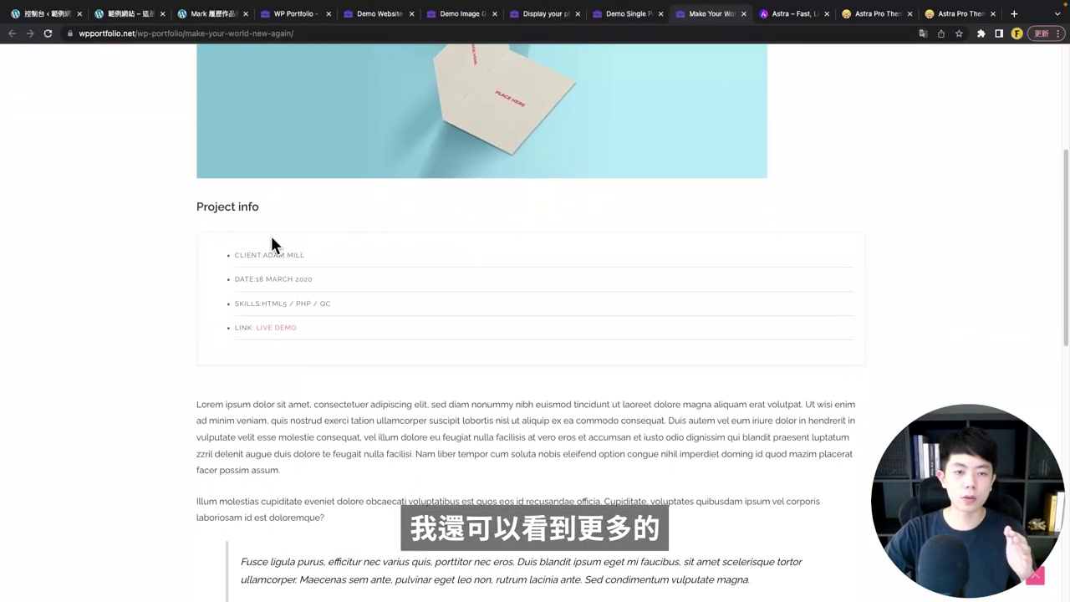
{"action": "left_click_drag", "start_coordinate": [165, 228], "coordinate": [261, 209]}
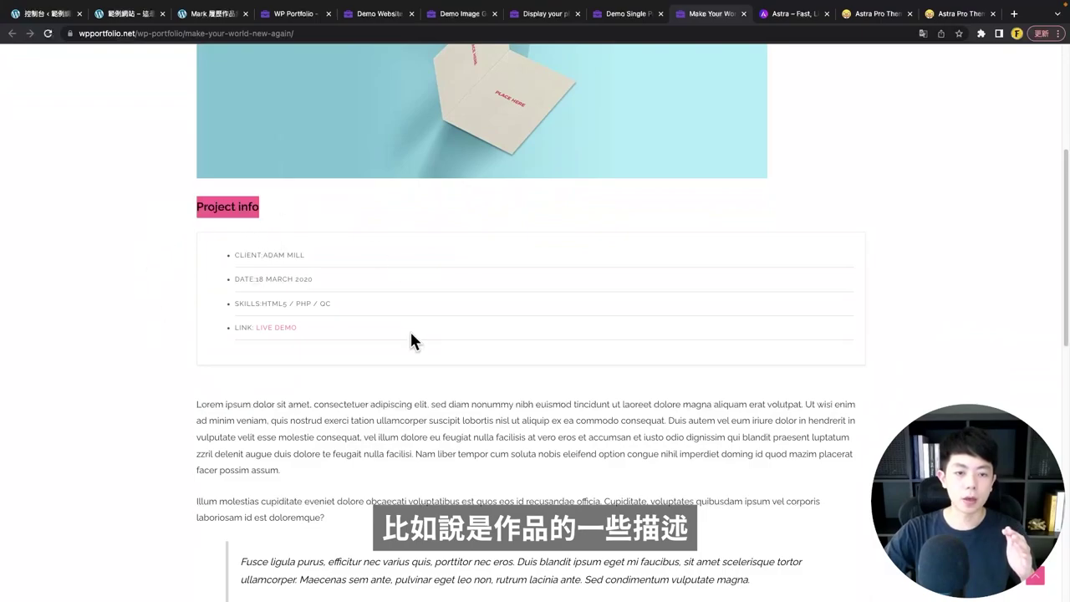
{"action": "scroll", "coordinate": [409, 329], "scroll_direction": "down", "scroll_amount": 4}
{"action": "left_click_drag", "start_coordinate": [183, 88], "coordinate": [330, 215]}
{"action": "scroll", "coordinate": [335, 327], "scroll_direction": "down", "scroll_amount": 4}
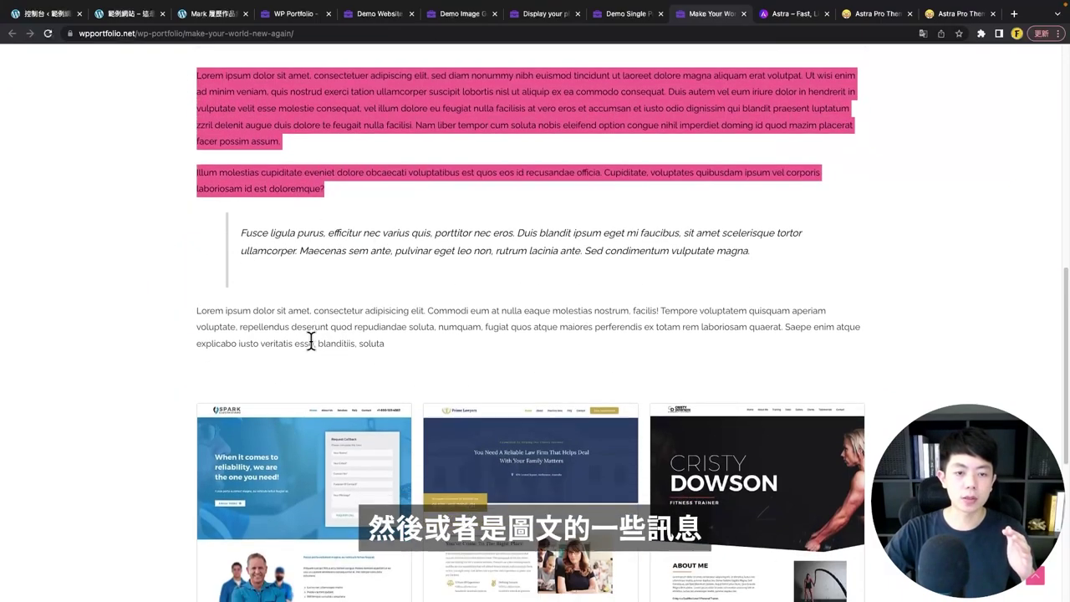
{"action": "scroll", "coordinate": [263, 518], "scroll_direction": "up", "scroll_amount": 5}
{"action": "scroll", "coordinate": [175, 299], "scroll_direction": "down", "scroll_amount": 2}
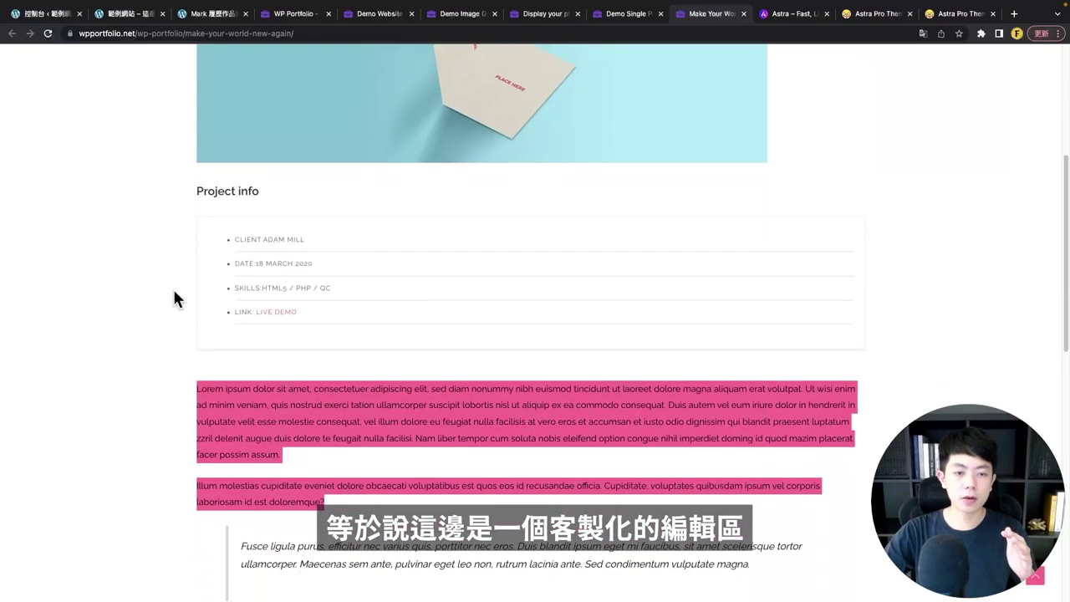
{"action": "left_click", "coordinate": [375, 351]}
{"action": "scroll", "coordinate": [409, 380], "scroll_direction": "up", "scroll_amount": 4}
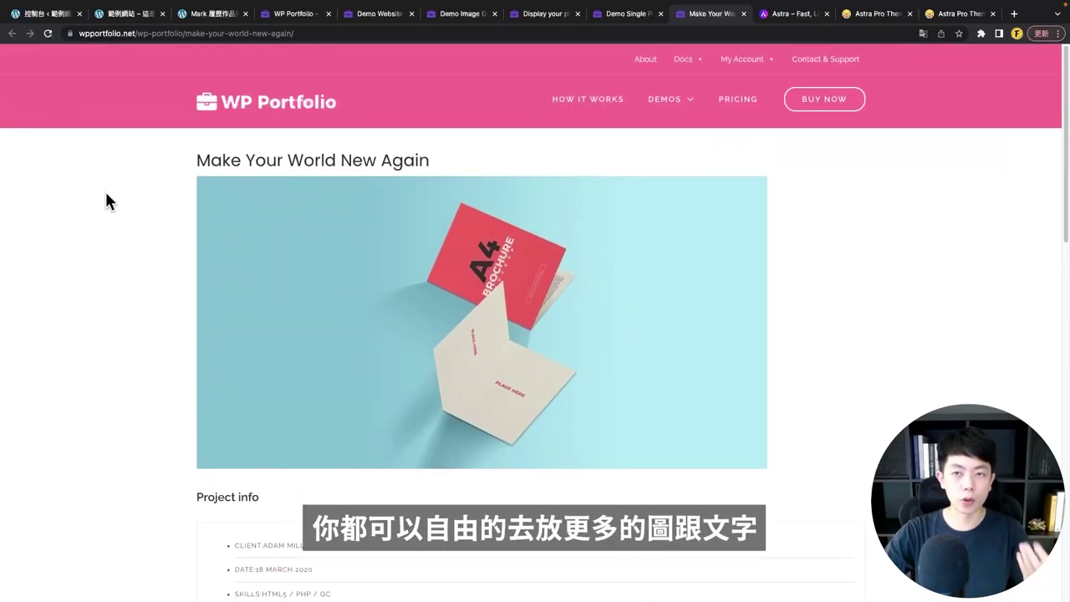
{"action": "scroll", "coordinate": [507, 220], "scroll_direction": "down", "scroll_amount": 7}
{"action": "scroll", "coordinate": [487, 266], "scroll_direction": "up", "scroll_amount": 6}
{"action": "scroll", "coordinate": [489, 264], "scroll_direction": "up", "scroll_amount": 1}
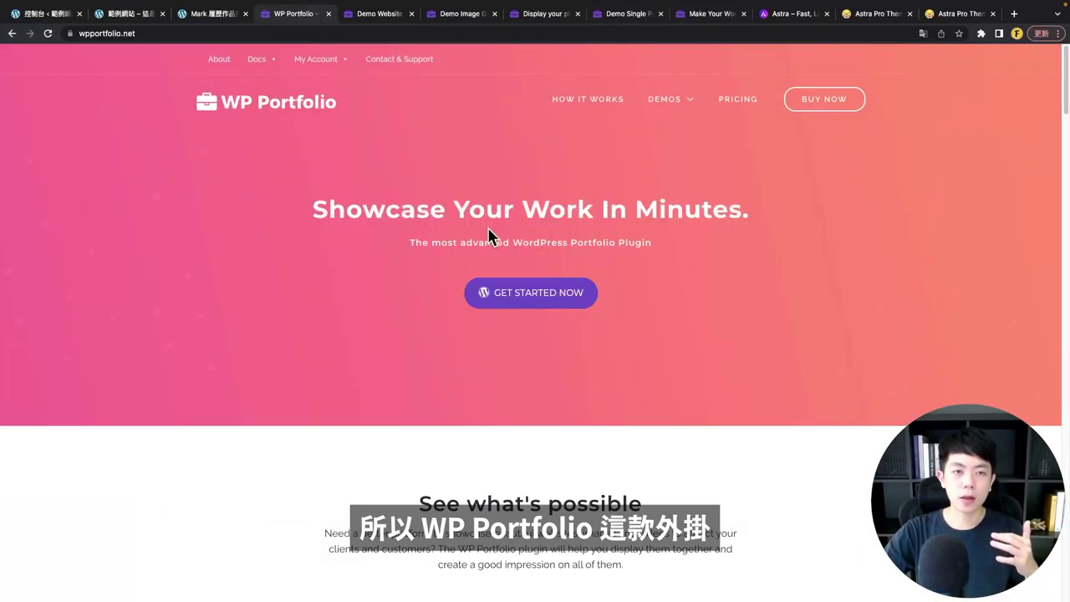
- Switch to the 'Astra – Fast, Lightweight…' tab showing wpastra.com
{"action": "mouse_move", "coordinate": [678, 96]}
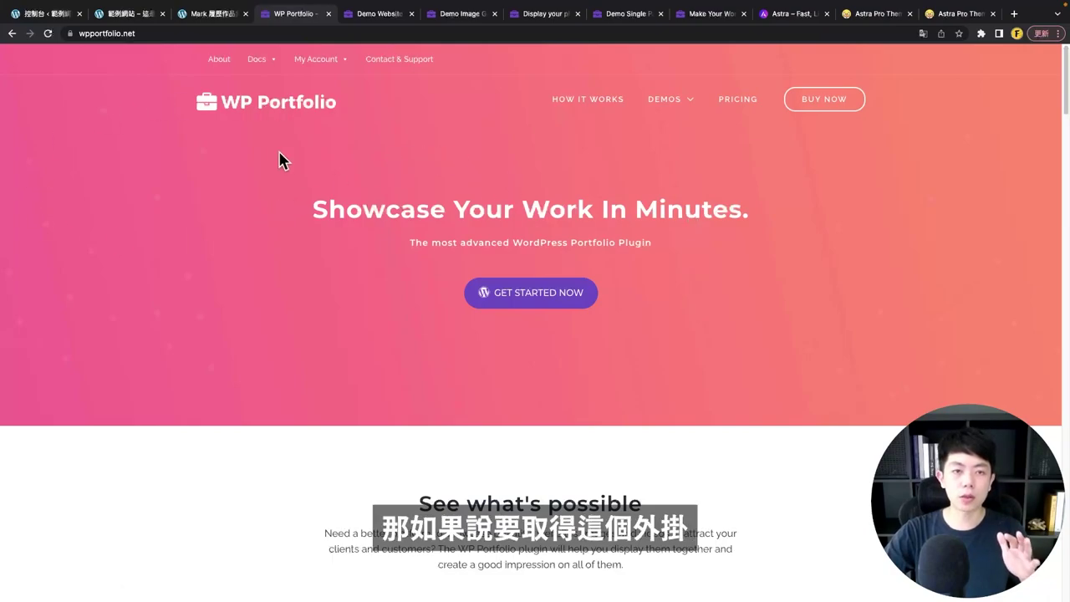
{"action": "left_click", "coordinate": [789, 16]}
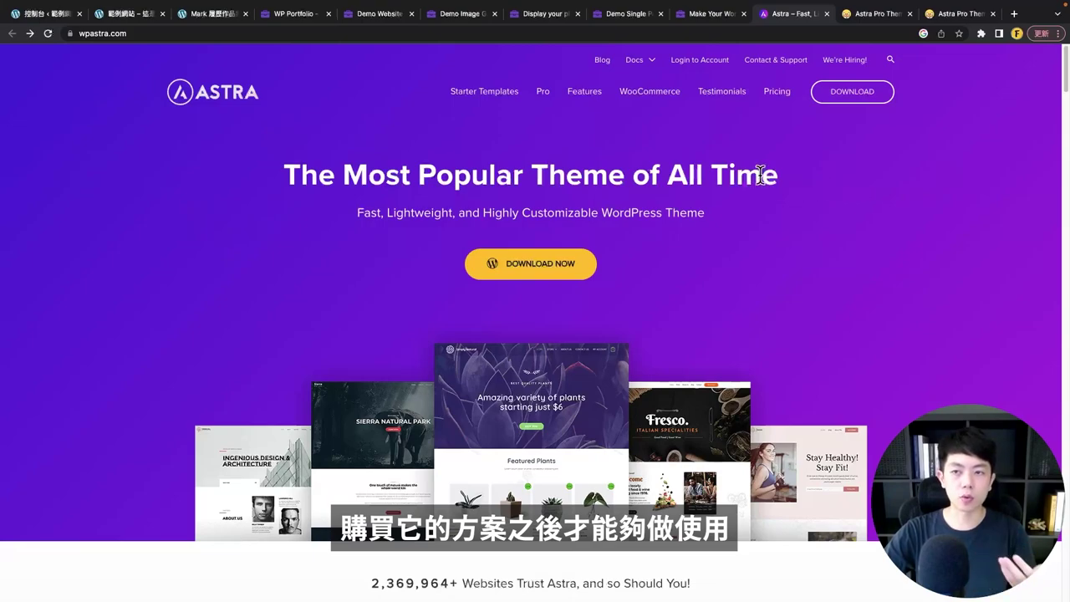
- Open Astra's Pricing page and scroll through the Astra Pro, Essential and Growth Bundle features
{"action": "left_click", "coordinate": [772, 93]}
{"action": "scroll", "coordinate": [303, 221], "scroll_direction": "down", "scroll_amount": 2}
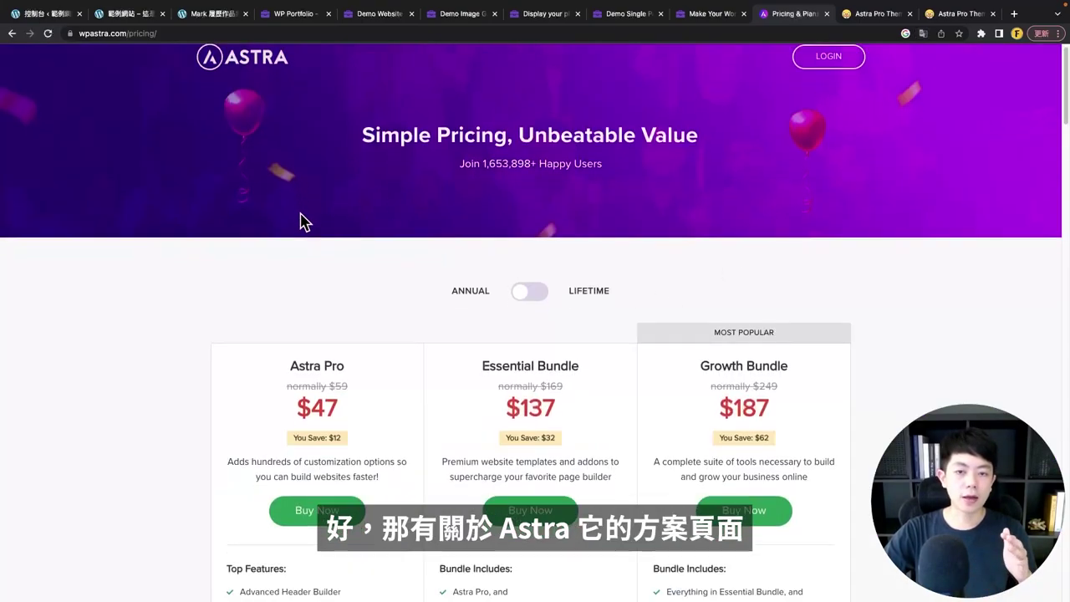
{"action": "scroll", "coordinate": [310, 220], "scroll_direction": "down", "scroll_amount": 3}
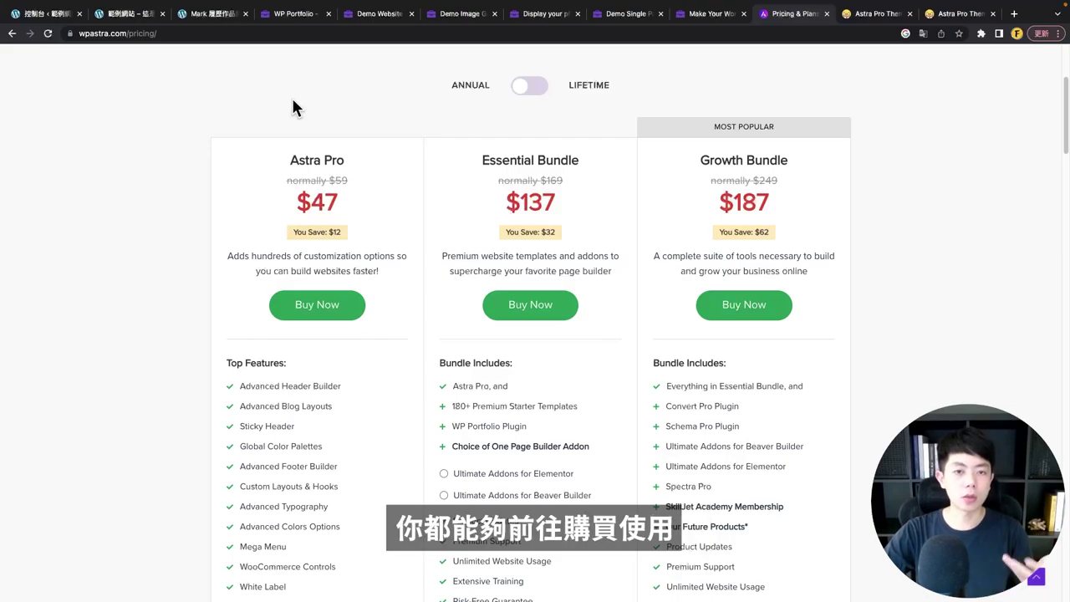
{"action": "scroll", "coordinate": [301, 126], "scroll_direction": "down", "scroll_amount": 1}
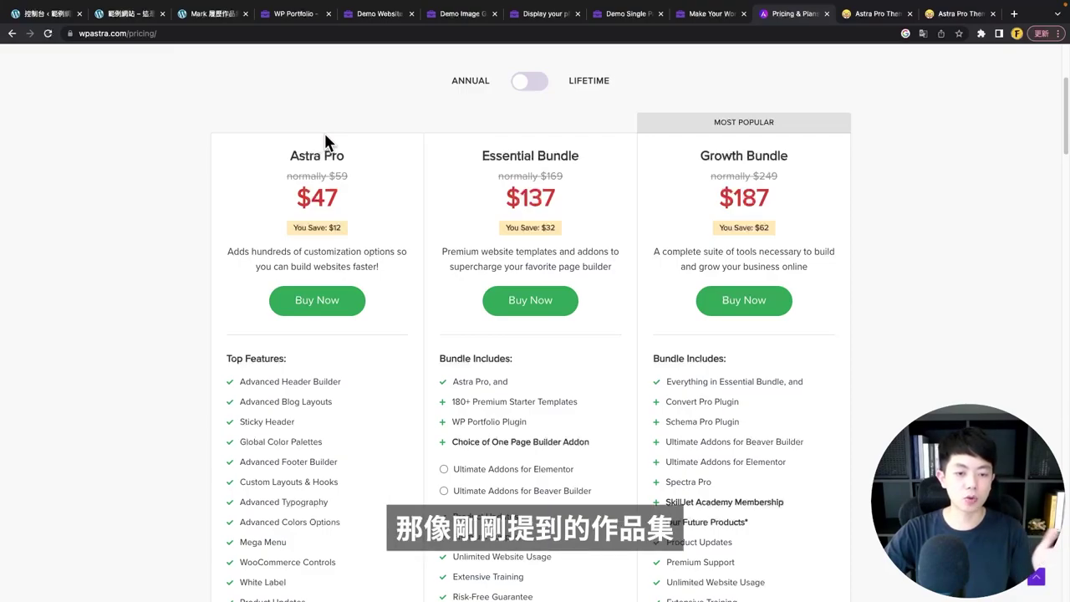
{"action": "scroll", "coordinate": [405, 155], "scroll_direction": "down", "scroll_amount": 3}
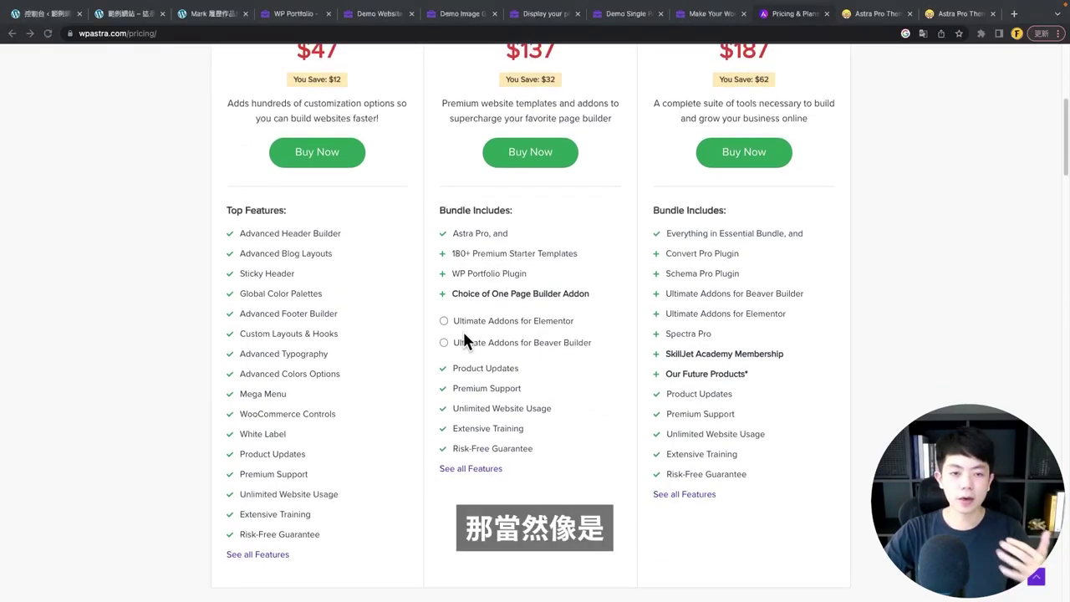
{"action": "scroll", "coordinate": [411, 333], "scroll_direction": "up", "scroll_amount": 2}
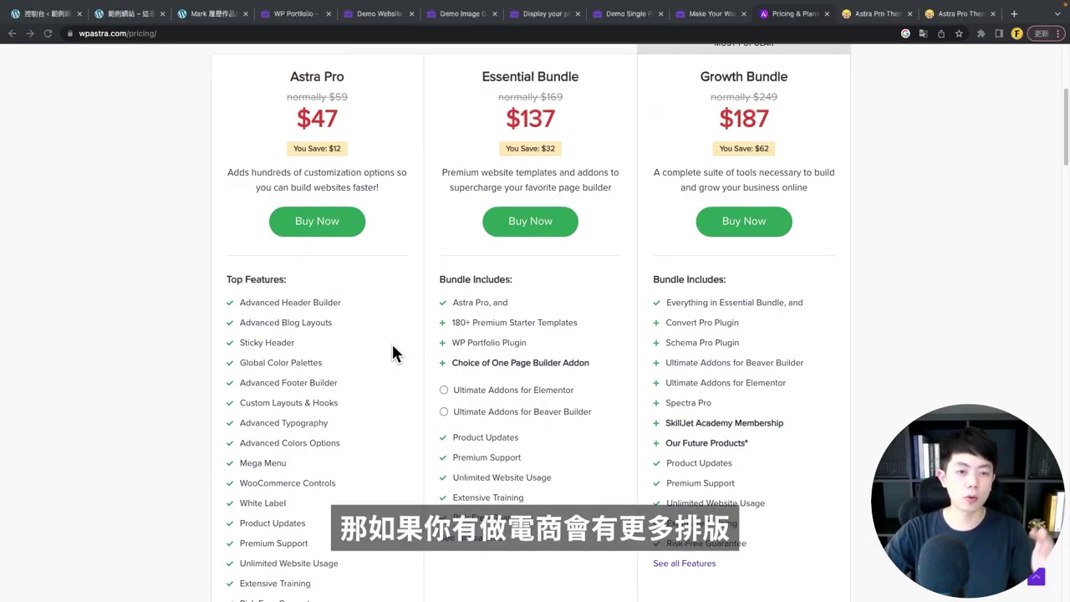
{"action": "scroll", "coordinate": [393, 352], "scroll_direction": "down", "scroll_amount": 2}
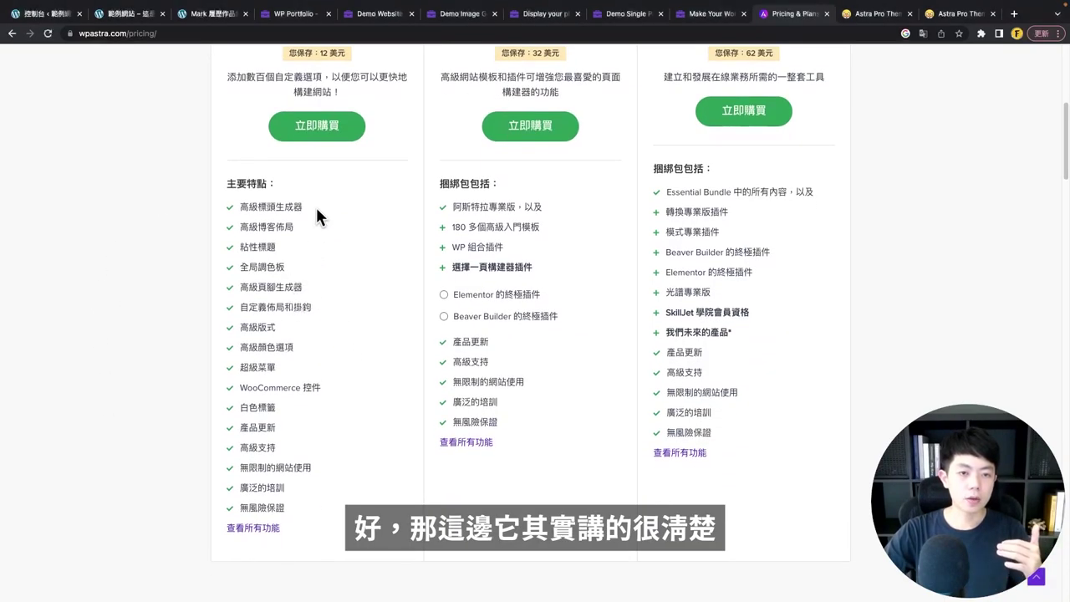
{"action": "left_click_drag", "start_coordinate": [305, 202], "coordinate": [225, 206]}
{"action": "left_click", "coordinate": [303, 203]}
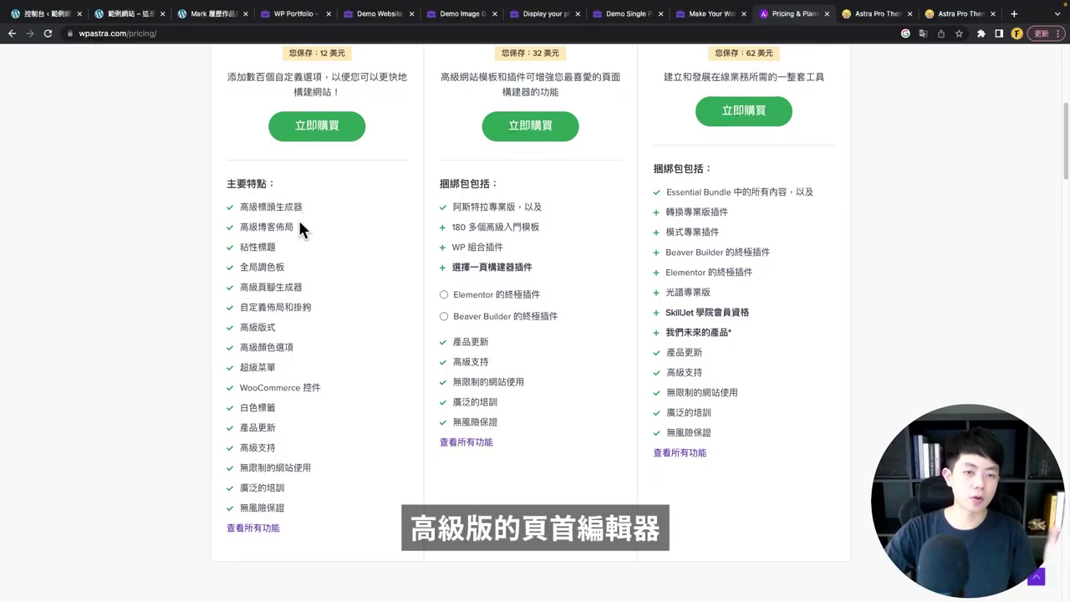
{"action": "left_click_drag", "start_coordinate": [295, 227], "coordinate": [261, 244]}
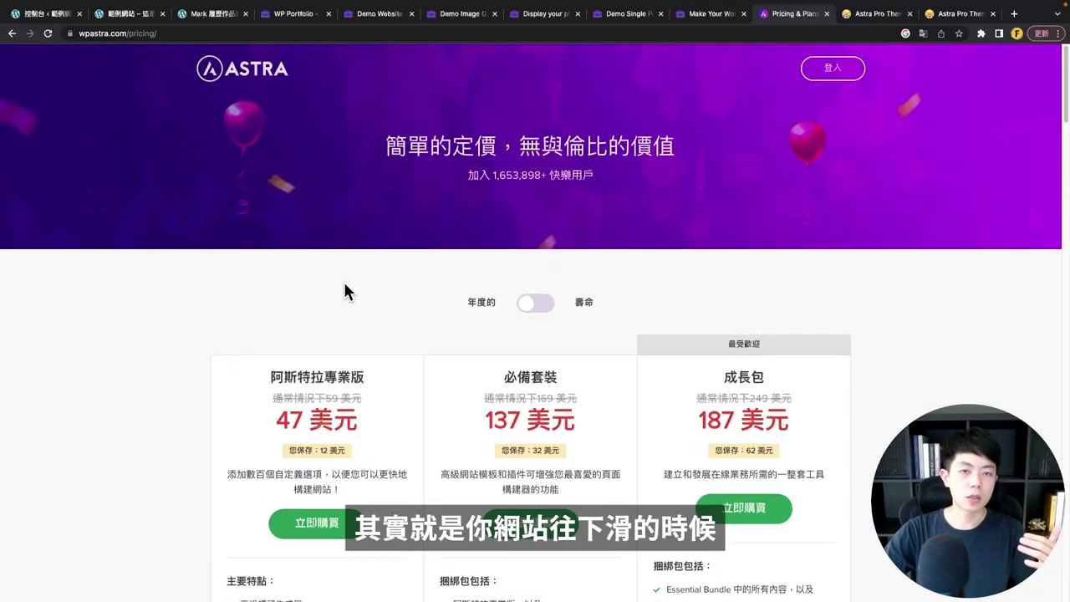
{"action": "scroll", "coordinate": [234, 137], "scroll_direction": "down", "scroll_amount": 3}
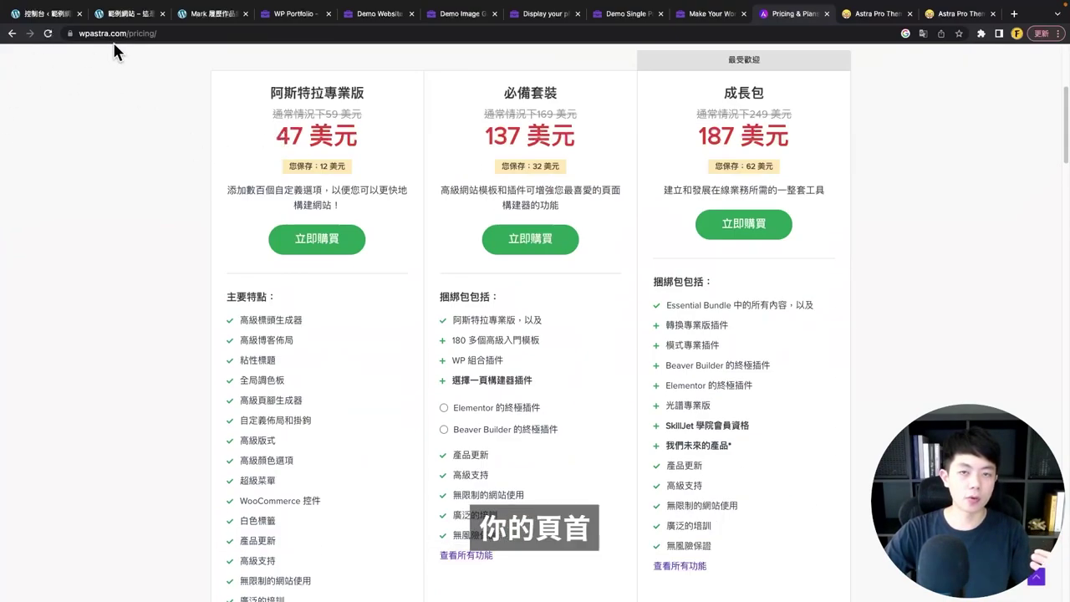
{"action": "scroll", "coordinate": [301, 368], "scroll_direction": "down", "scroll_amount": 1}
{"action": "scroll", "coordinate": [300, 365], "scroll_direction": "down", "scroll_amount": 1}
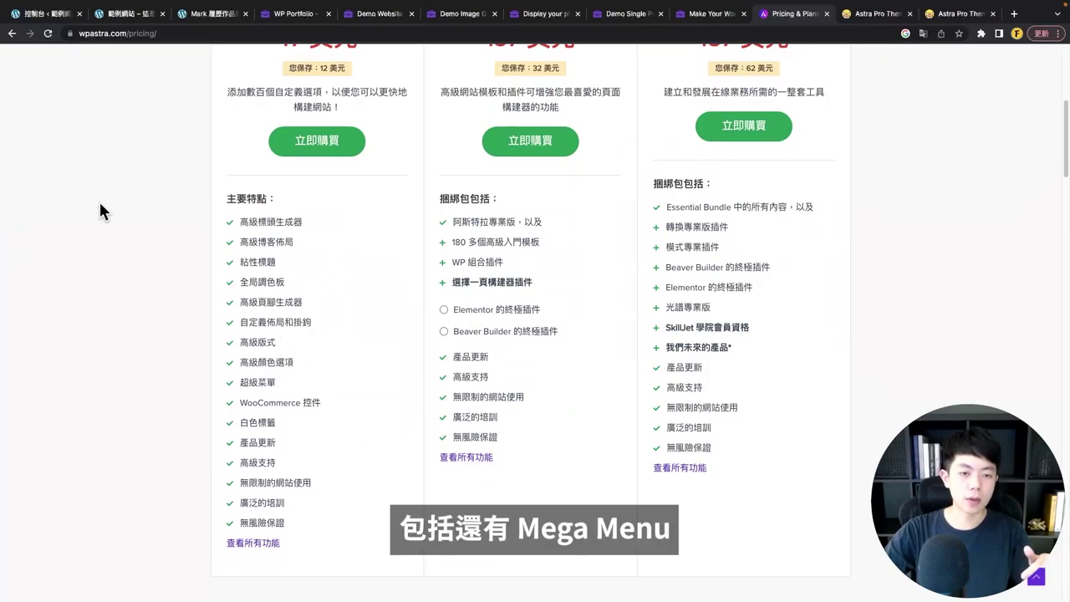
{"action": "scroll", "coordinate": [306, 305], "scroll_direction": "down", "scroll_amount": 3}
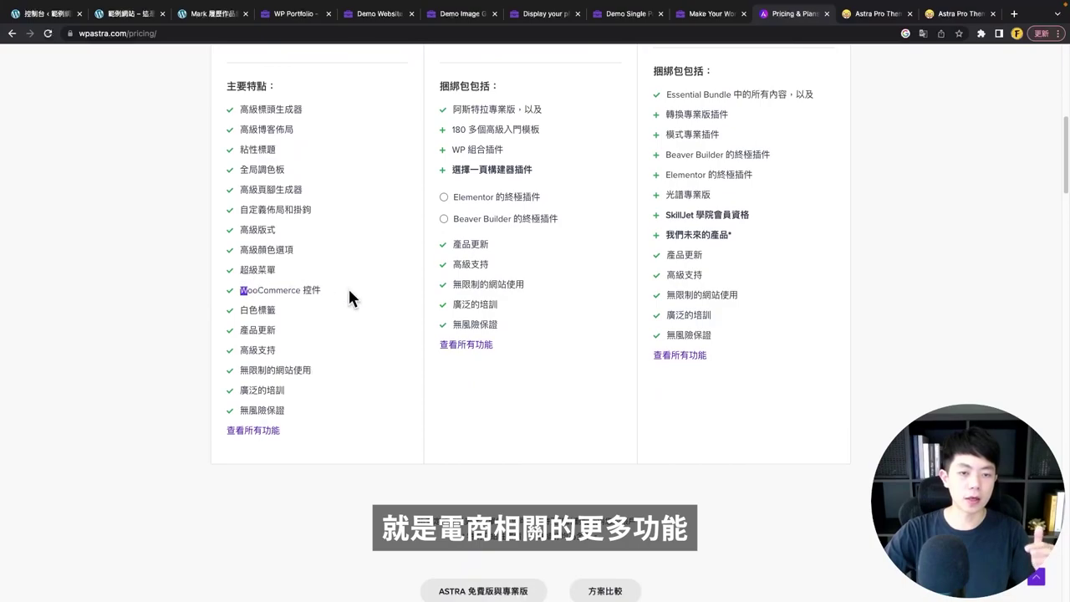
{"action": "scroll", "coordinate": [346, 301], "scroll_direction": "up", "scroll_amount": 6}
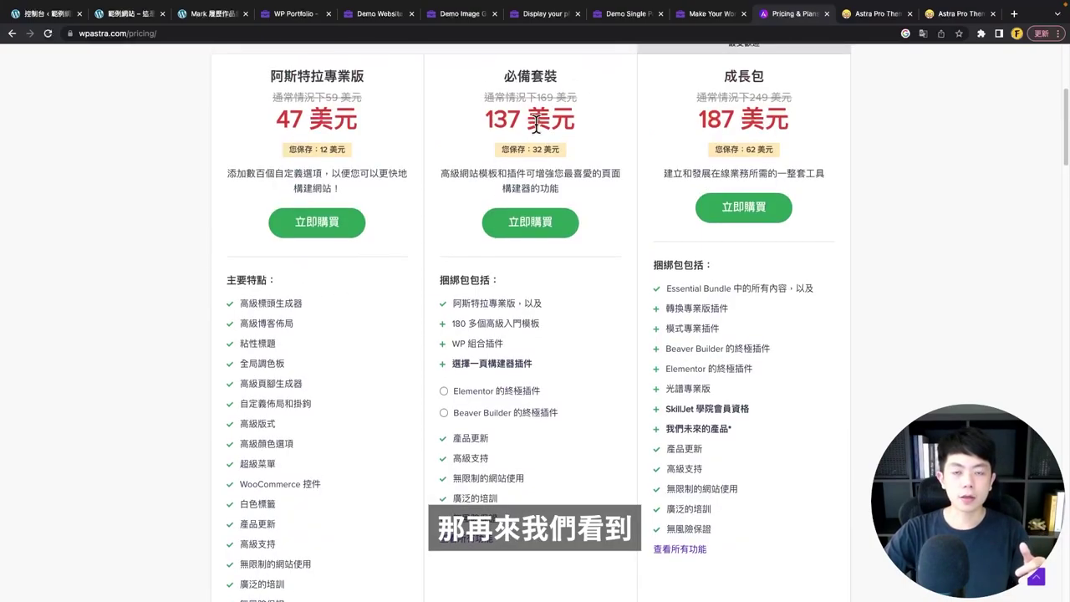
{"action": "scroll", "coordinate": [512, 208], "scroll_direction": "up", "scroll_amount": 1}
{"action": "double_click", "coordinate": [486, 117]}
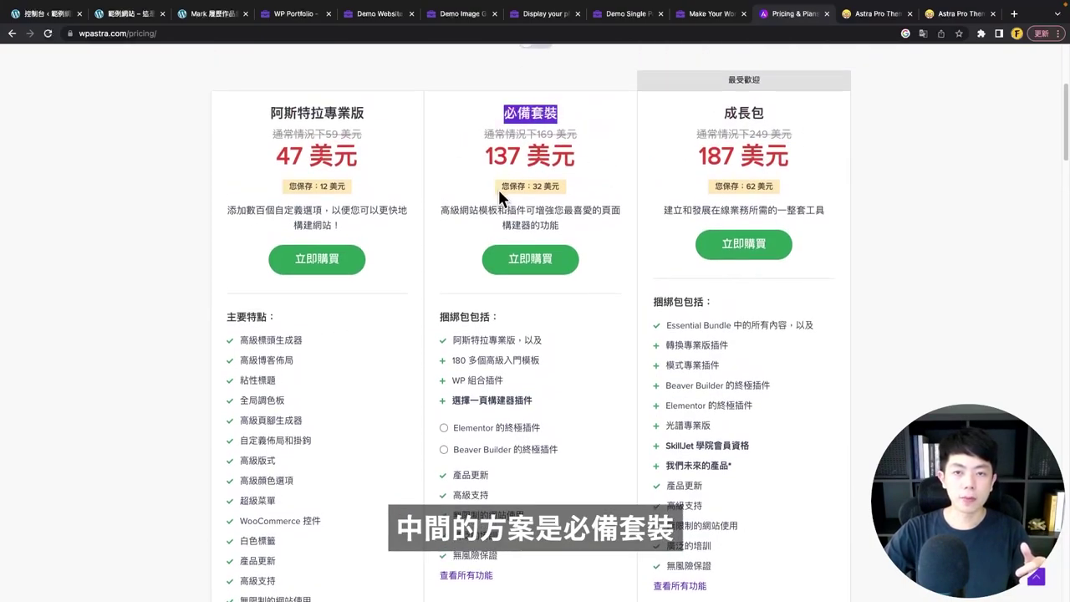
{"action": "scroll", "coordinate": [497, 188], "scroll_direction": "down", "scroll_amount": 3}
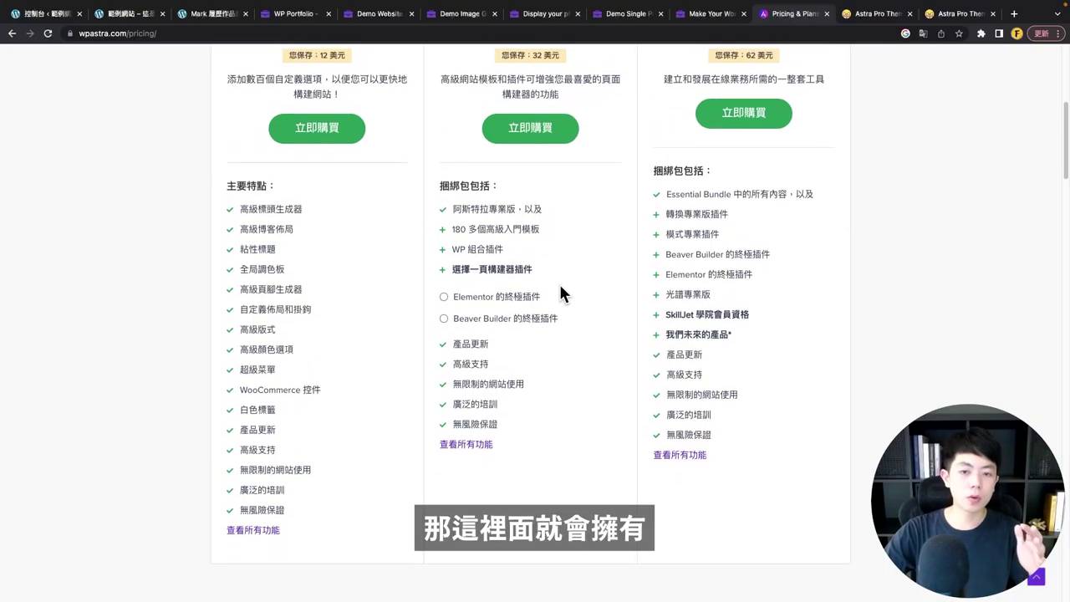
{"action": "scroll", "coordinate": [562, 288], "scroll_direction": "down", "scroll_amount": 1}
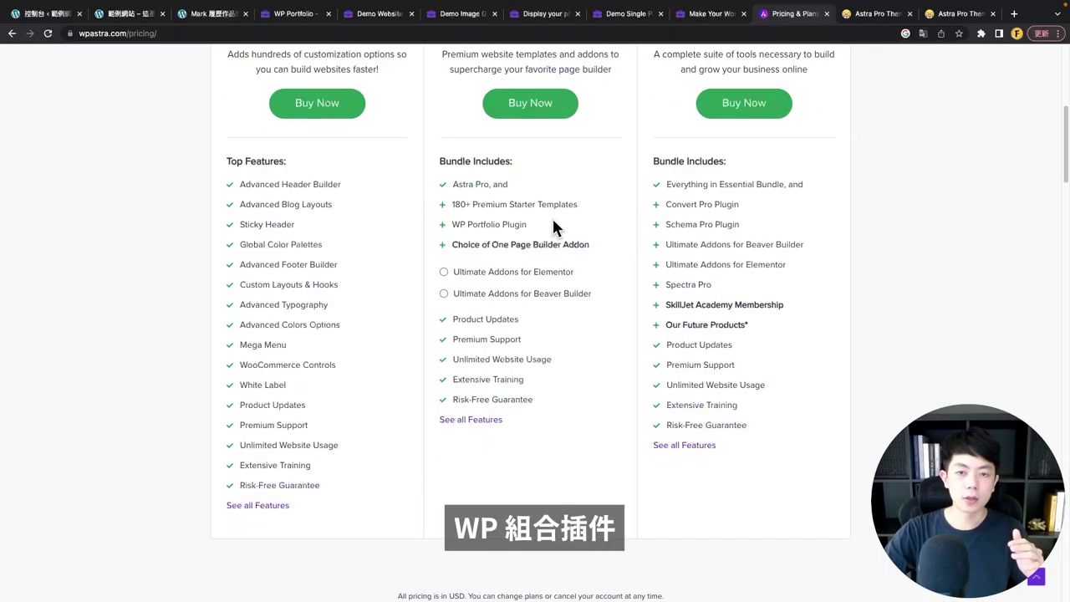
{"action": "left_click_drag", "start_coordinate": [552, 226], "coordinate": [412, 220]}
- Review the plans, then flip the toggle to Lifetime pricing ($227, $677, $937 one-time)
{"action": "scroll", "coordinate": [519, 226], "scroll_direction": "up", "scroll_amount": 4}
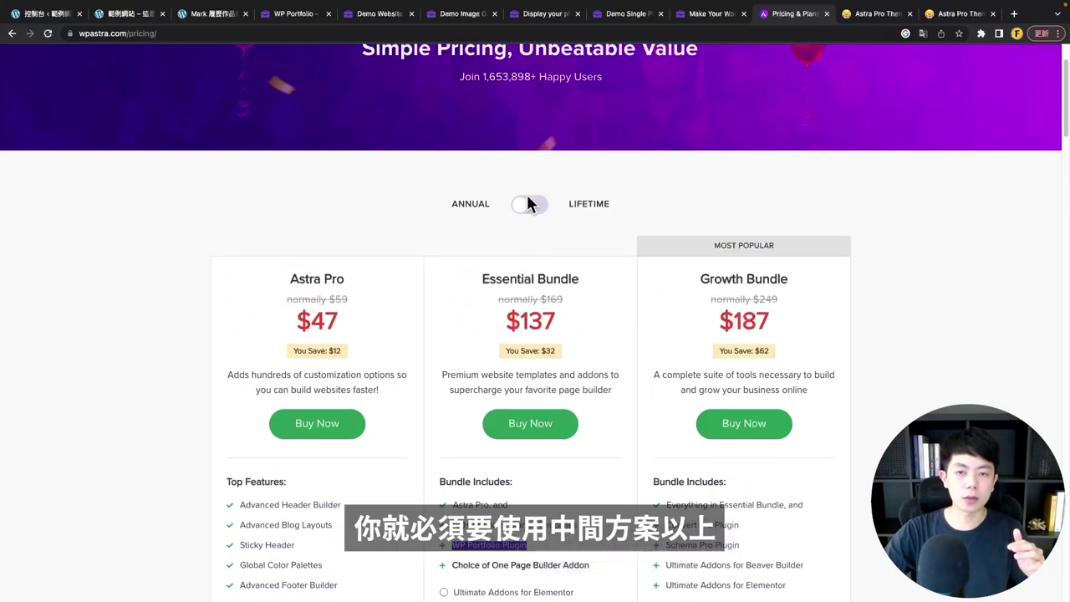
{"action": "scroll", "coordinate": [528, 201], "scroll_direction": "down", "scroll_amount": 2}
{"action": "left_click_drag", "start_coordinate": [478, 152], "coordinate": [578, 154]}
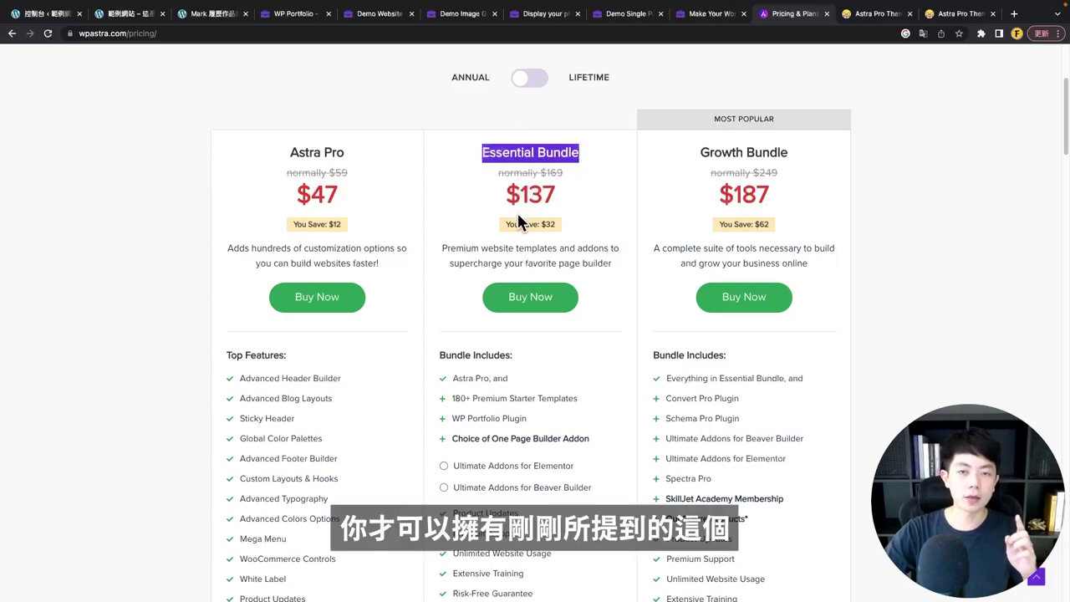
{"action": "scroll", "coordinate": [556, 292], "scroll_direction": "down", "scroll_amount": 2}
{"action": "left_click_drag", "start_coordinate": [525, 286], "coordinate": [454, 289]}
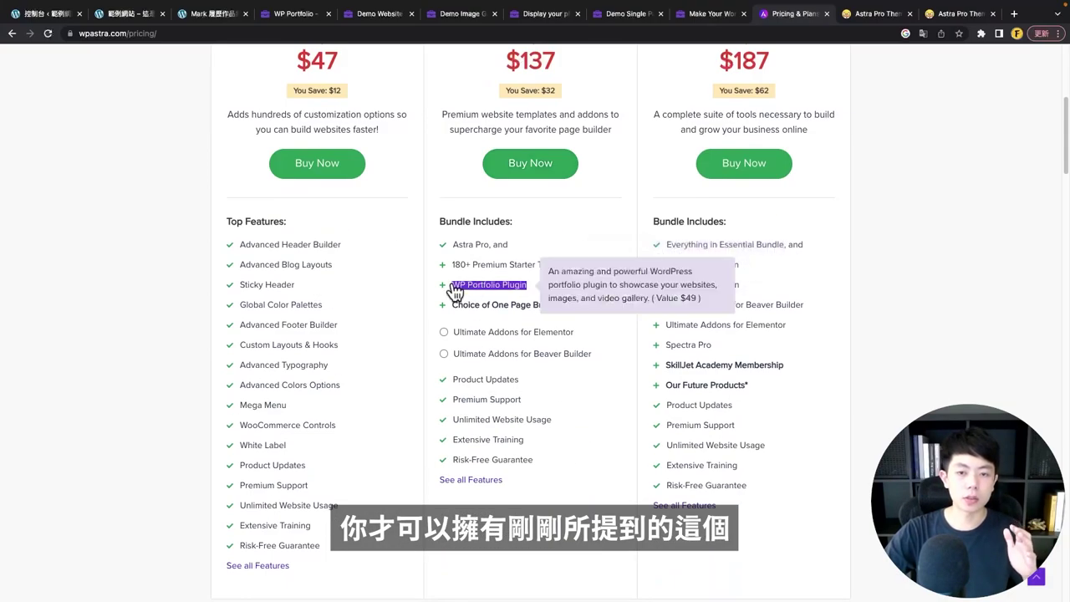
{"action": "scroll", "coordinate": [500, 311], "scroll_direction": "up", "scroll_amount": 2}
{"action": "left_click", "coordinate": [465, 147]}
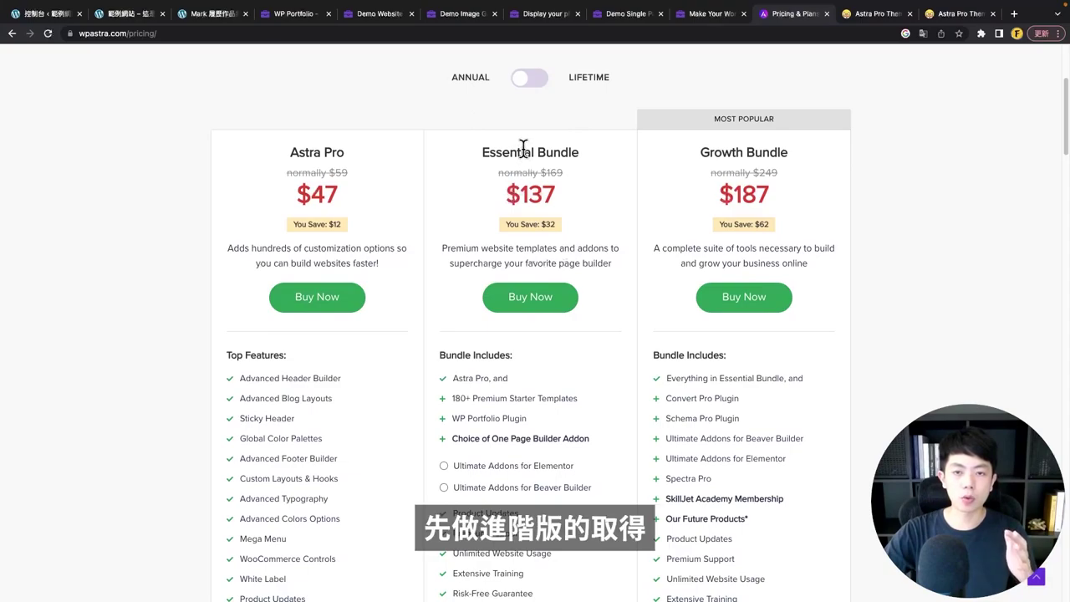
{"action": "scroll", "coordinate": [520, 191], "scroll_direction": "up", "scroll_amount": 1}
{"action": "left_click_drag", "start_coordinate": [482, 217], "coordinate": [583, 217]}
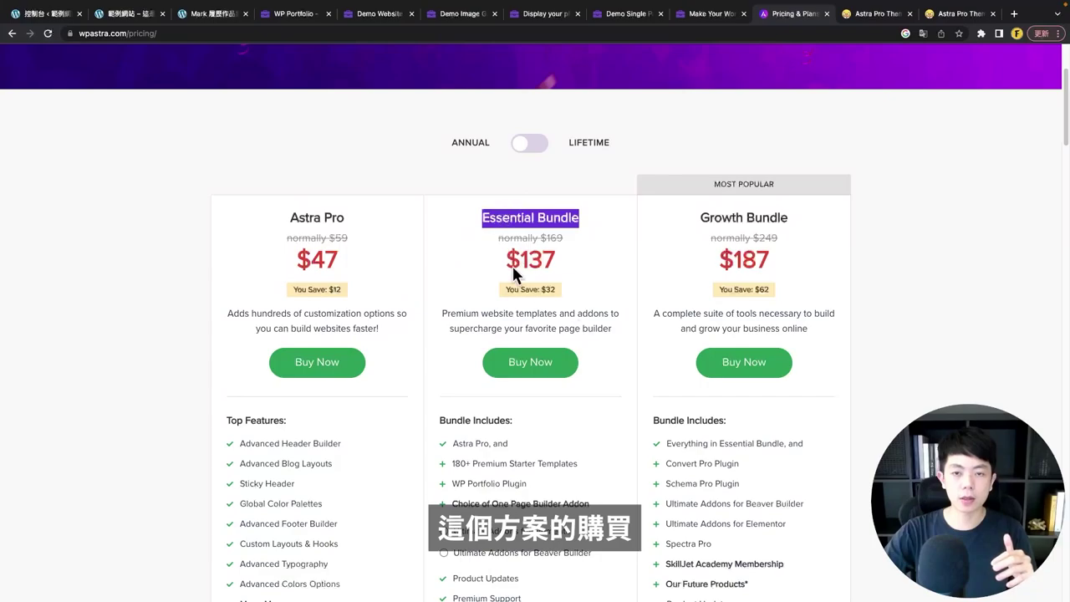
{"action": "left_click", "coordinate": [515, 200]}
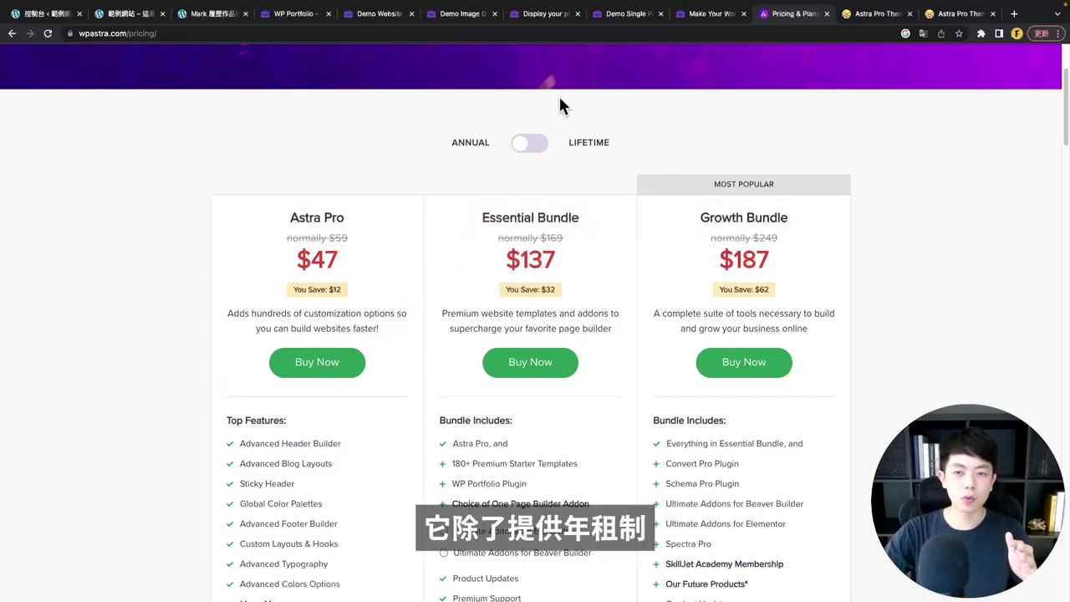
{"action": "left_click", "coordinate": [604, 146]}
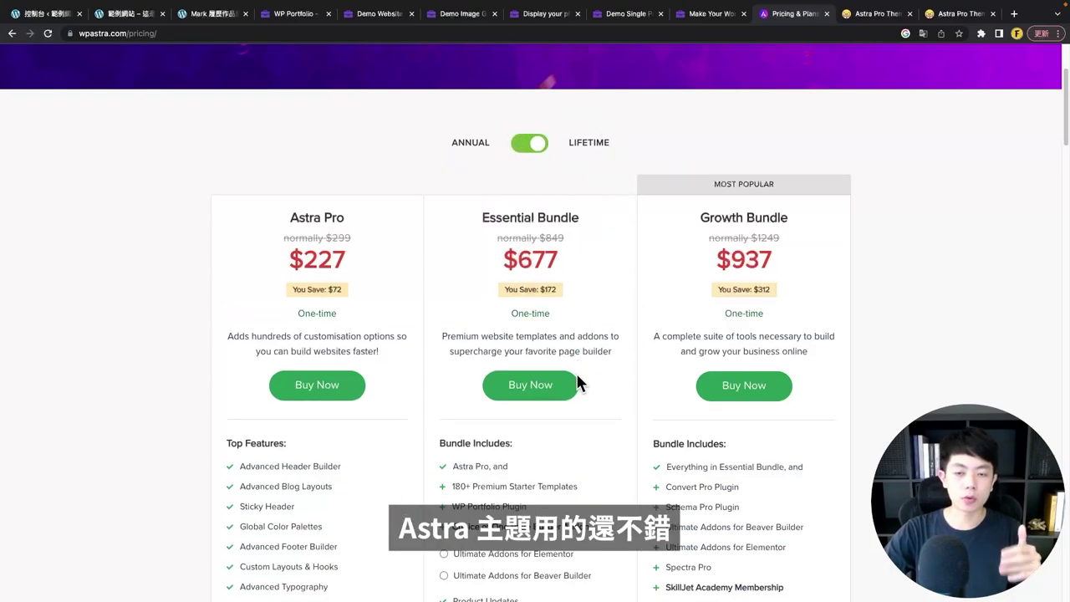
- Switch the pricing toggle back to Annual ($47, $137, $187)
{"action": "scroll", "coordinate": [579, 380], "scroll_direction": "down", "scroll_amount": 1}
{"action": "scroll", "coordinate": [579, 381], "scroll_direction": "down", "scroll_amount": 3}
{"action": "double_click", "coordinate": [589, 91]}
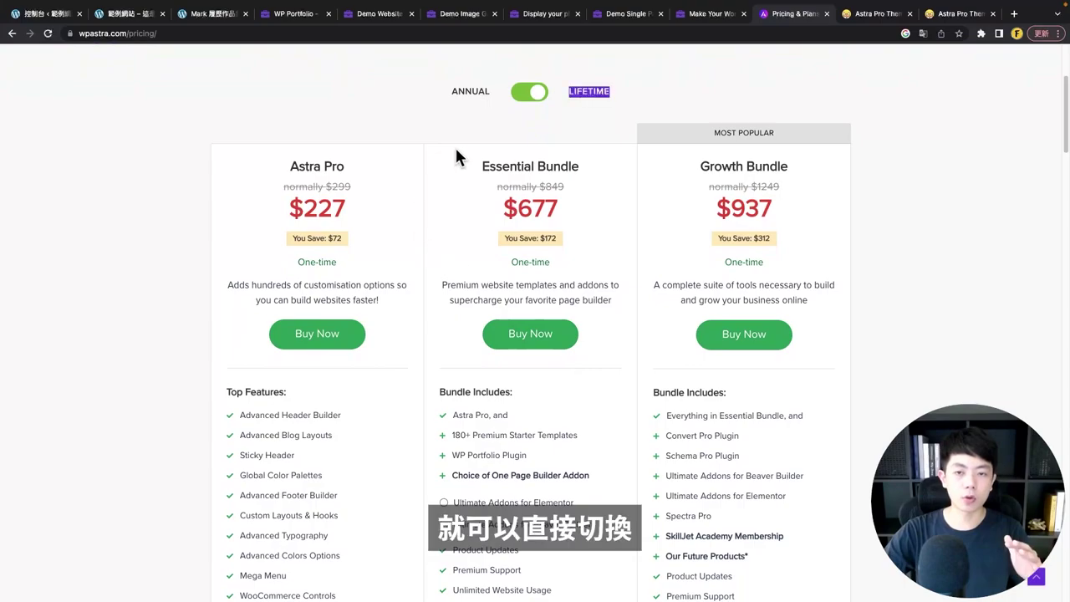
{"action": "scroll", "coordinate": [560, 234], "scroll_direction": "down", "scroll_amount": 3}
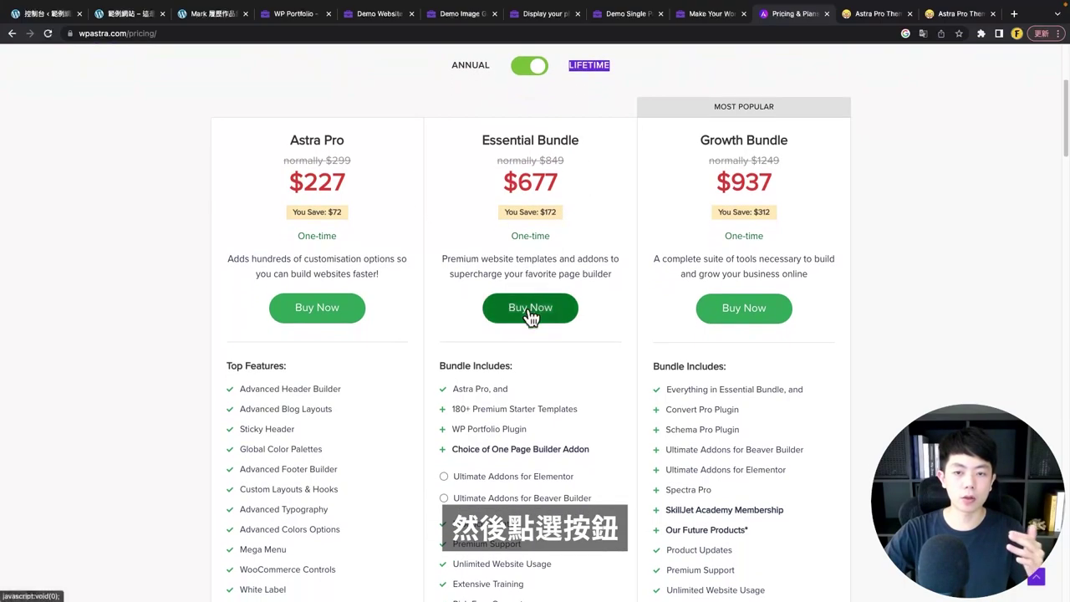
{"action": "scroll", "coordinate": [514, 381], "scroll_direction": "down", "scroll_amount": 4}
{"action": "scroll", "coordinate": [516, 329], "scroll_direction": "up", "scroll_amount": 10}
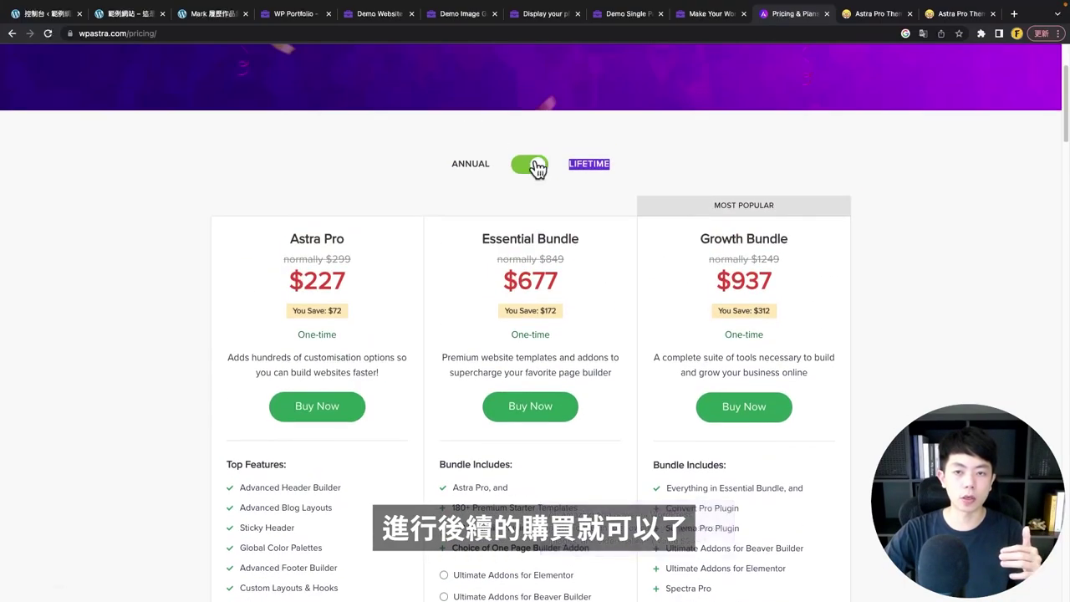
{"action": "left_click", "coordinate": [535, 167]}
- Scroll through the Essential Bundle feature list
{"action": "scroll", "coordinate": [566, 230], "scroll_direction": "down", "scroll_amount": 7}
{"action": "scroll", "coordinate": [522, 159], "scroll_direction": "up", "scroll_amount": 4}
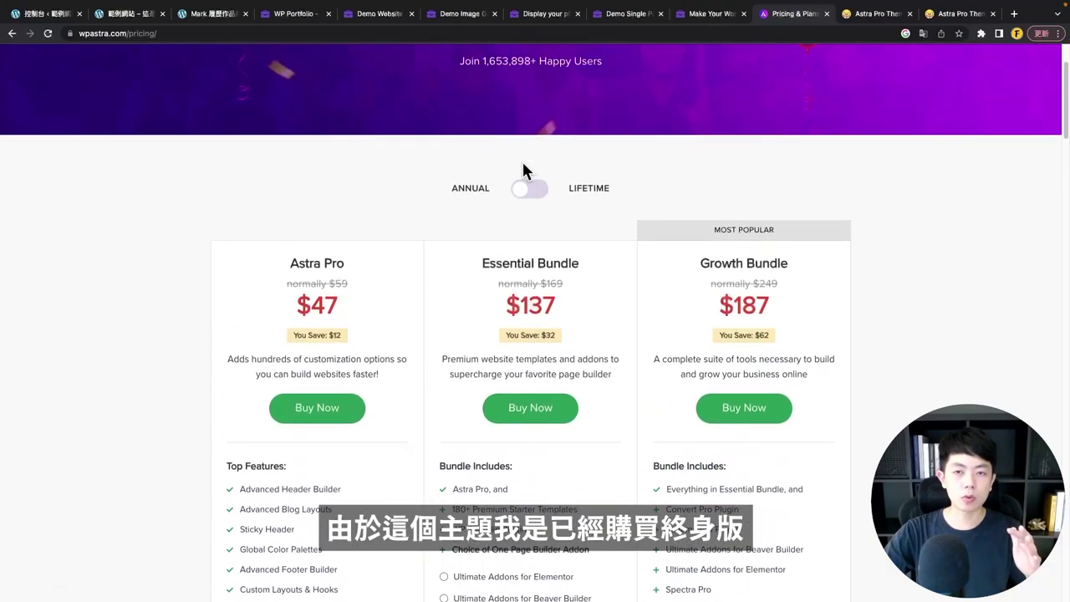
{"action": "scroll", "coordinate": [547, 219], "scroll_direction": "down", "scroll_amount": 1}
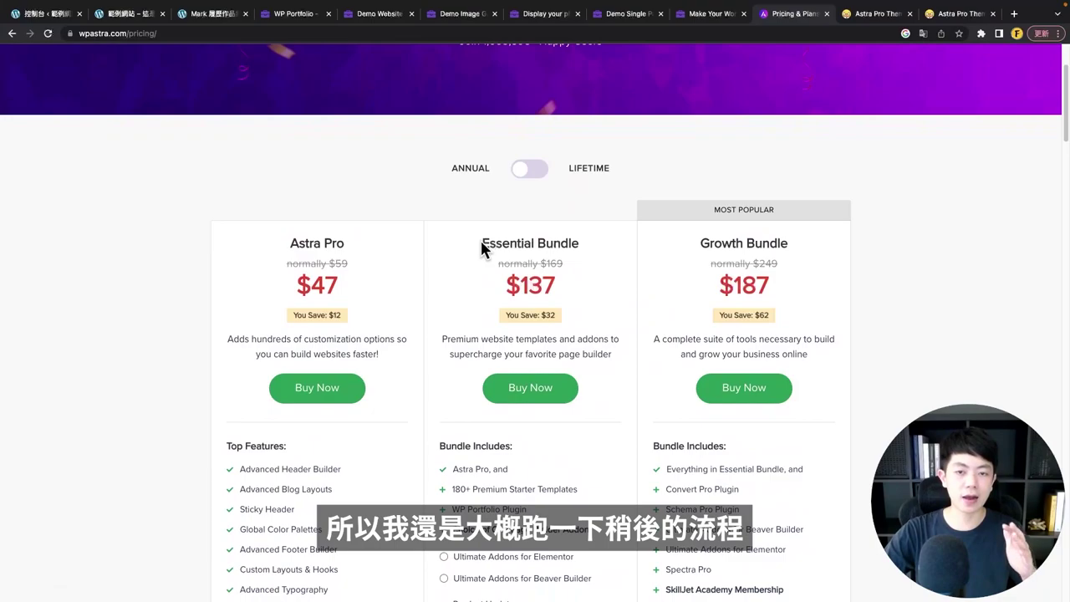
{"action": "scroll", "coordinate": [482, 242], "scroll_direction": "down", "scroll_amount": 5}
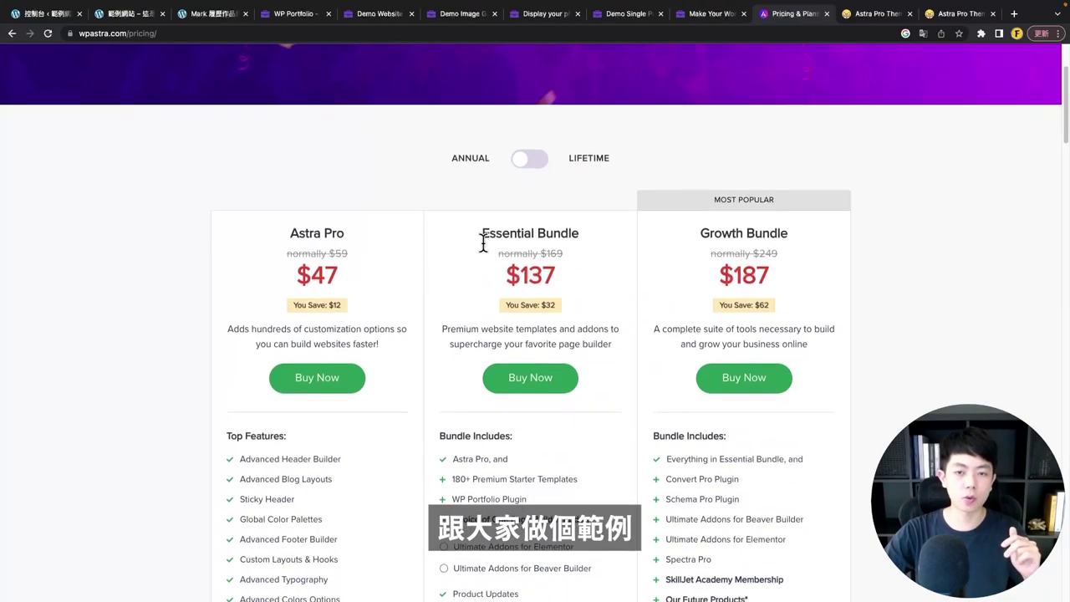
{"action": "scroll", "coordinate": [482, 259], "scroll_direction": "down", "scroll_amount": 1}
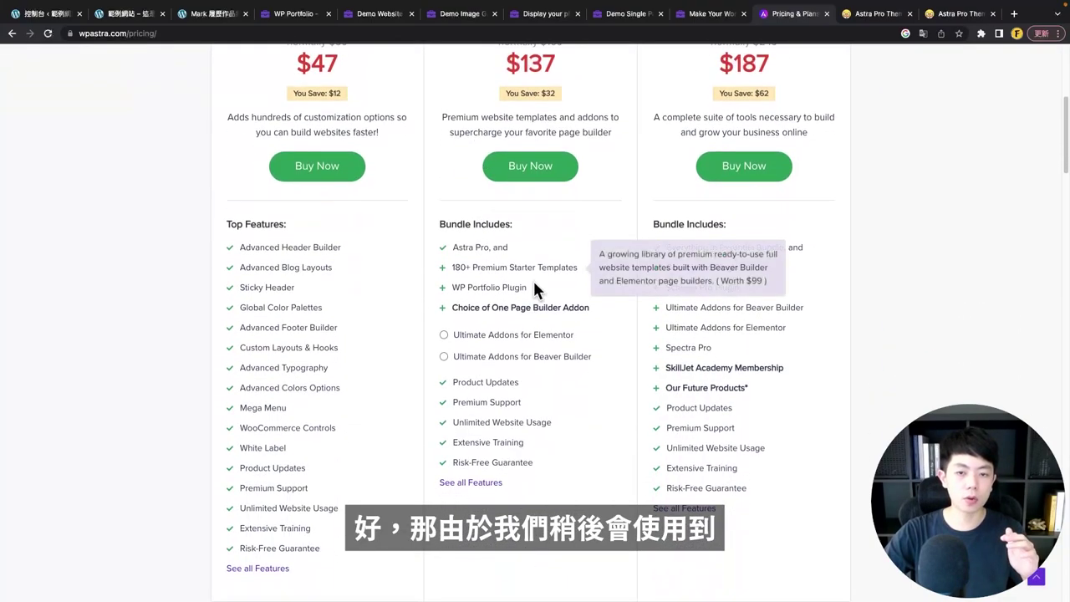
{"action": "left_click_drag", "start_coordinate": [533, 286], "coordinate": [442, 289]}
{"action": "left_click", "coordinate": [483, 210]}
{"action": "scroll", "coordinate": [483, 210], "scroll_direction": "up", "scroll_amount": 3}
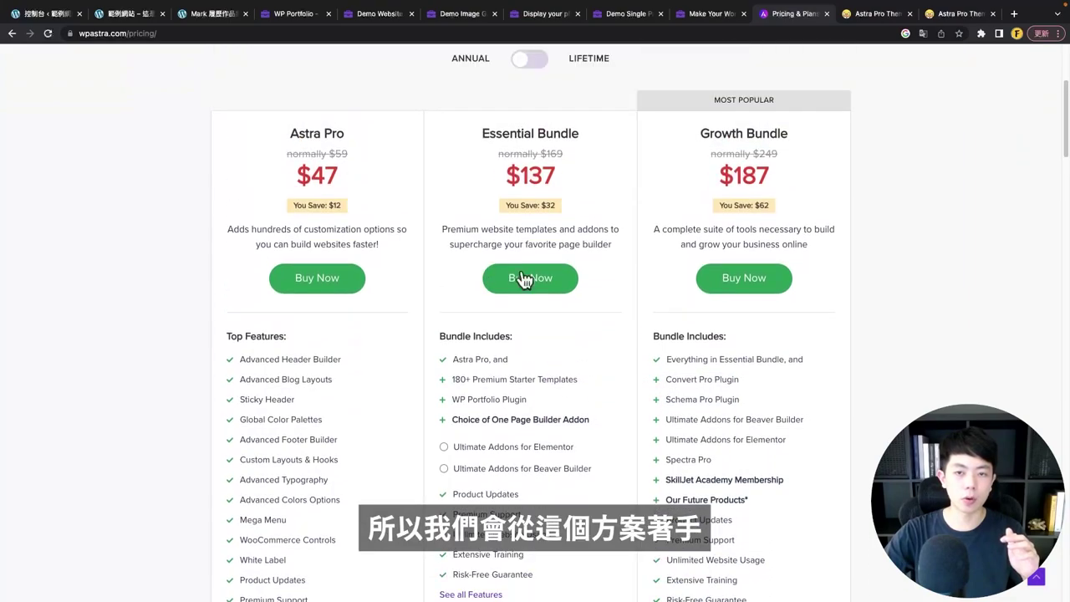
- Buy the Essential Bundle, choose Ultimate Addons for Elementor, and proceed to checkout
{"action": "left_click", "coordinate": [530, 280]}
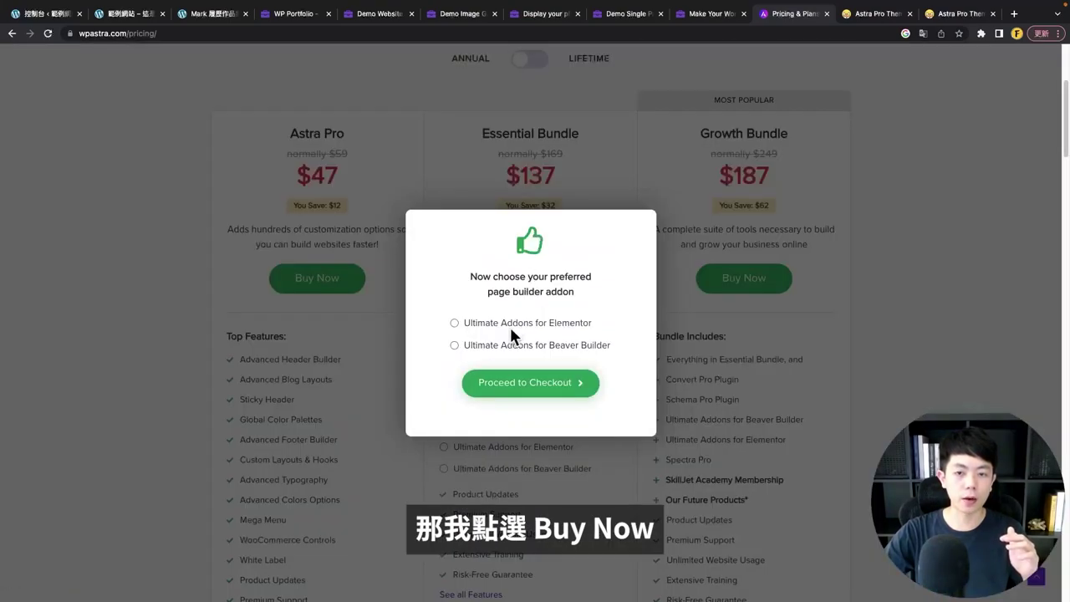
{"action": "left_click_drag", "start_coordinate": [607, 325], "coordinate": [459, 334]}
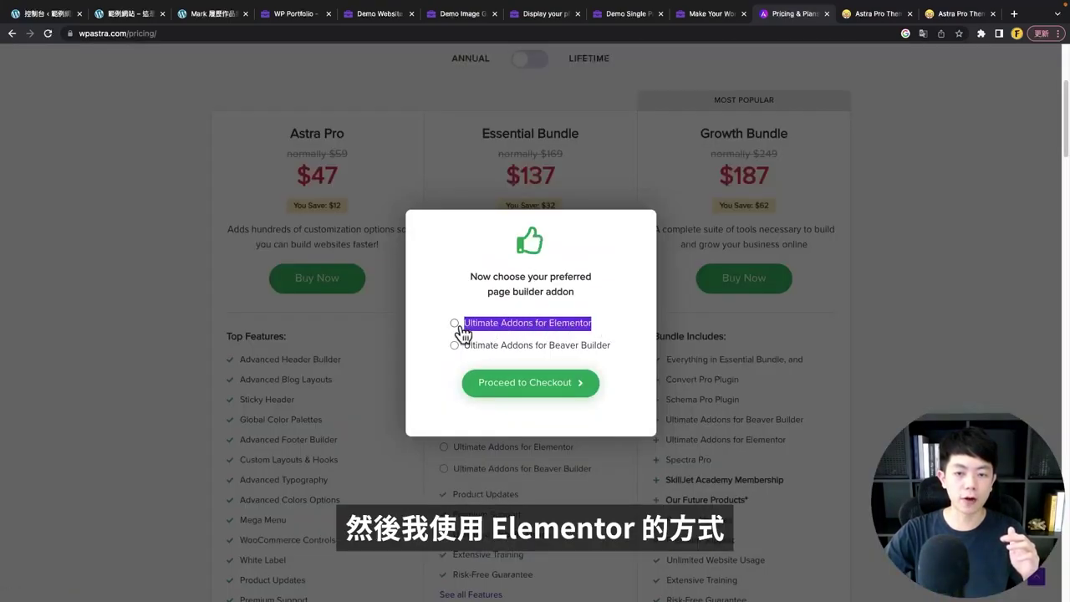
{"action": "left_click", "coordinate": [540, 383]}
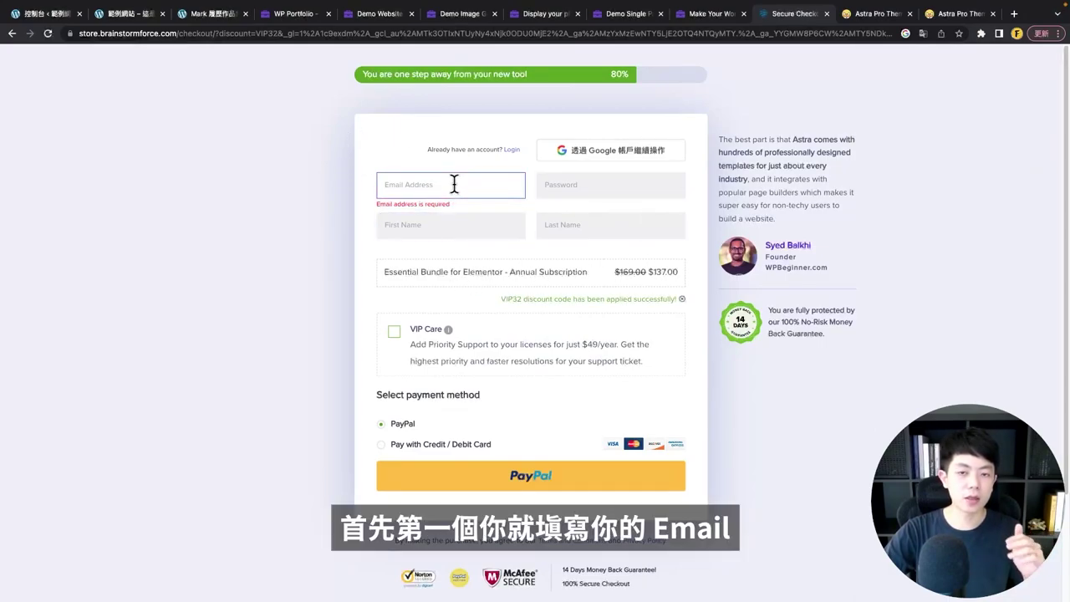
{"action": "left_click", "coordinate": [576, 184]}
{"action": "left_click", "coordinate": [628, 205]}
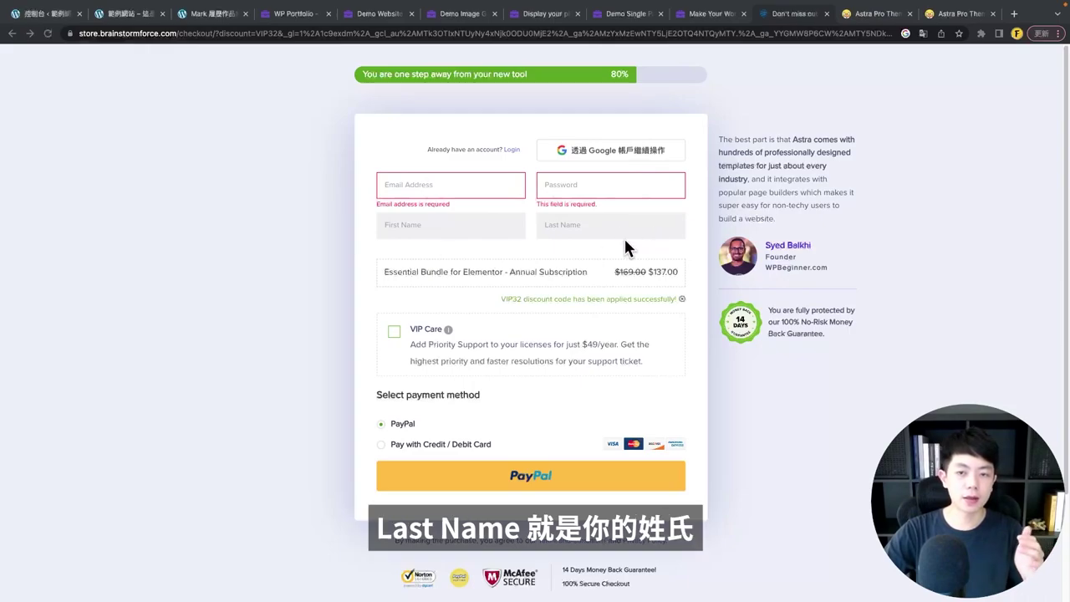
{"action": "left_click", "coordinate": [454, 232]}
{"action": "key", "text": "Tab"}
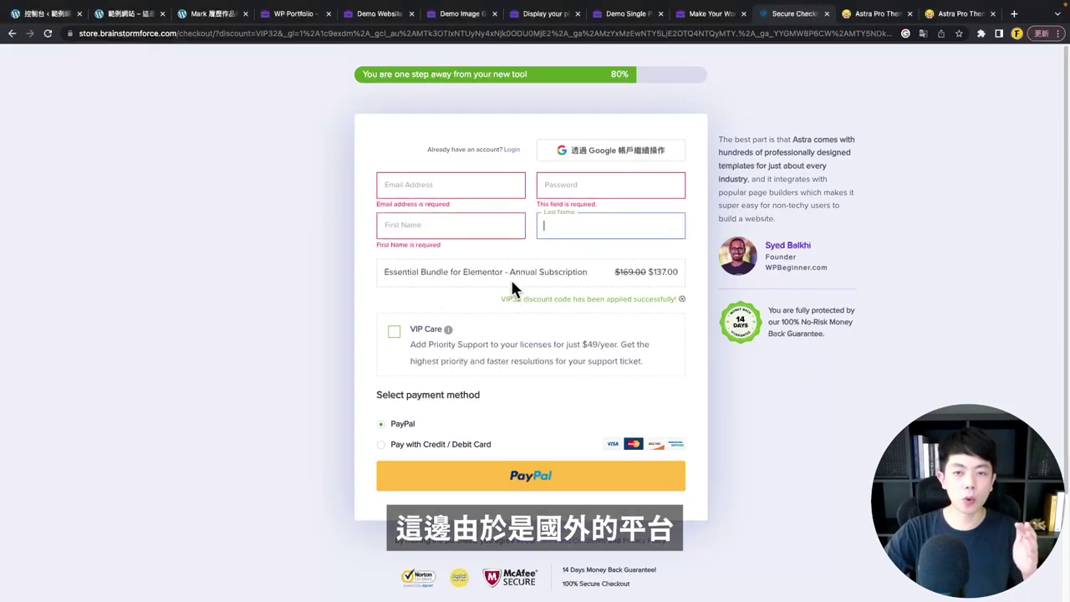
{"action": "left_click", "coordinate": [543, 245]}
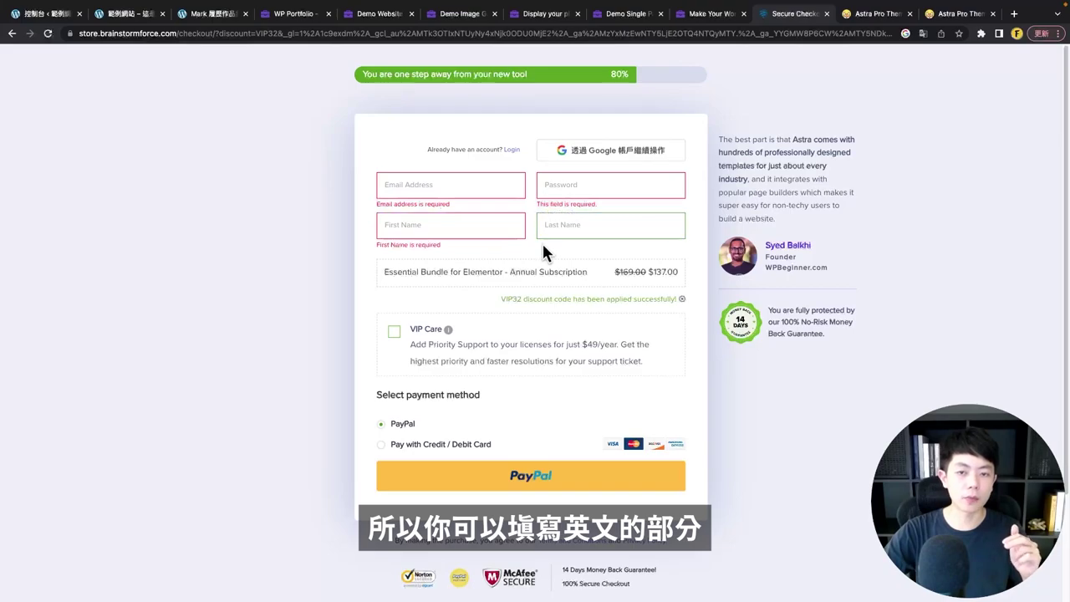
{"action": "scroll", "coordinate": [543, 248], "scroll_direction": "down", "scroll_amount": 3}
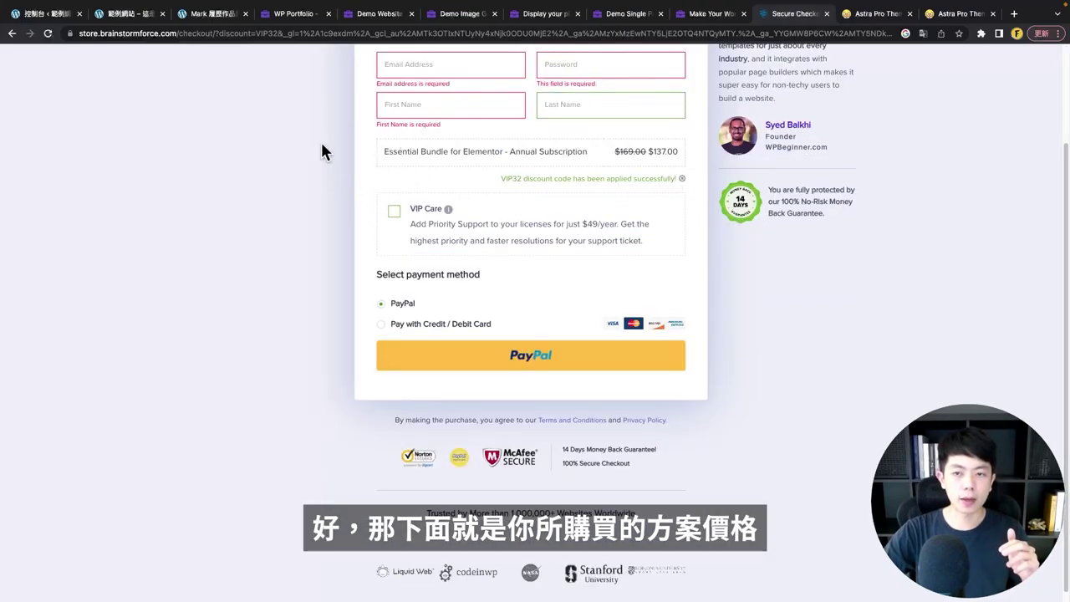
{"action": "scroll", "coordinate": [410, 352], "scroll_direction": "down", "scroll_amount": 1}
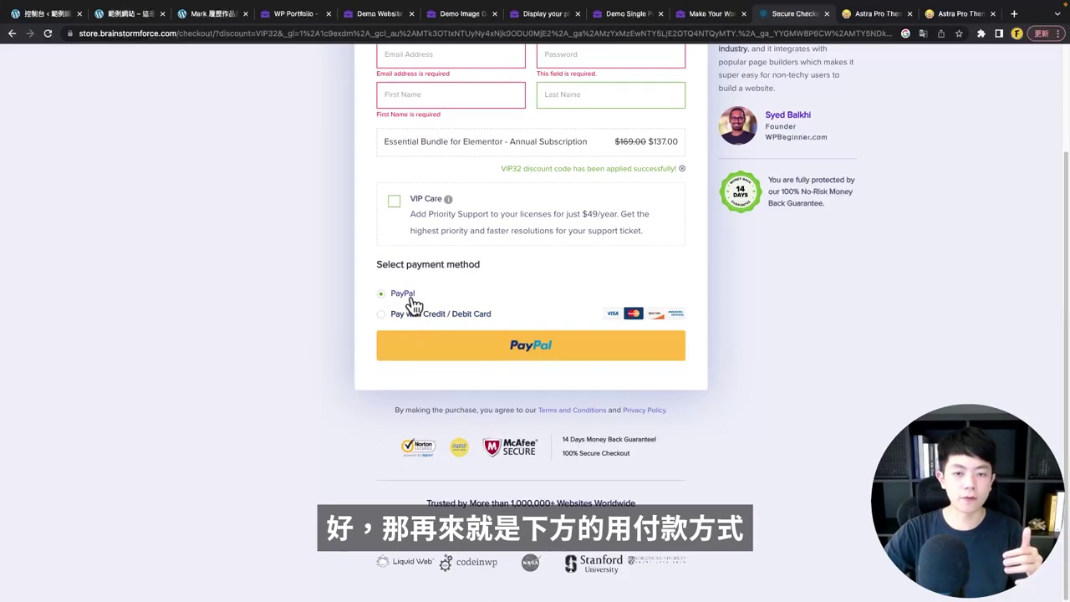
- Choose credit/debit card payment and fill in the name on card and security code fields
{"action": "left_click", "coordinate": [477, 323]}
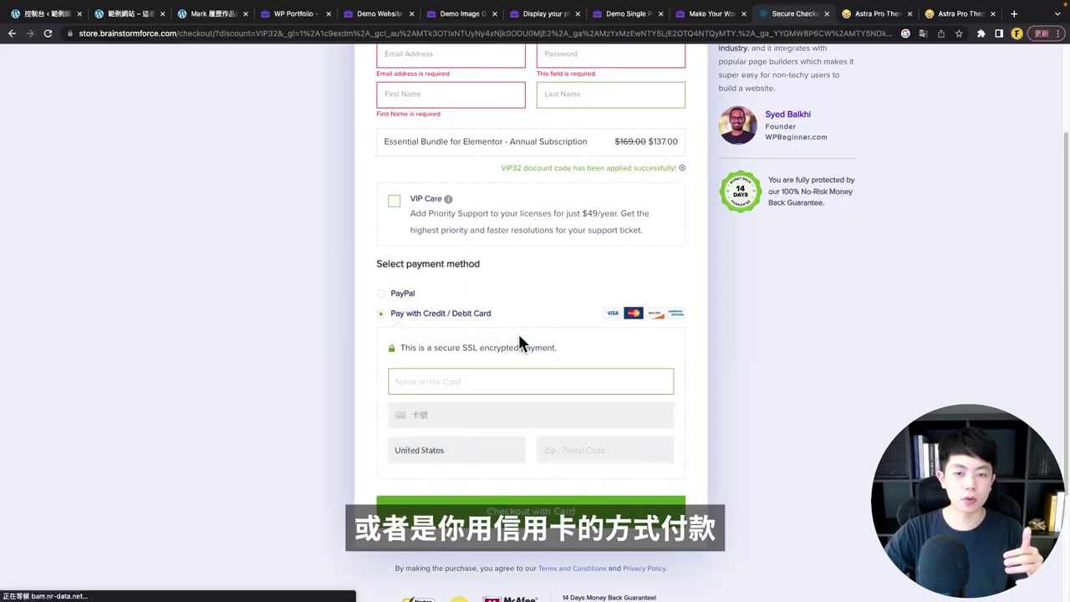
{"action": "scroll", "coordinate": [586, 326], "scroll_direction": "down", "scroll_amount": 3}
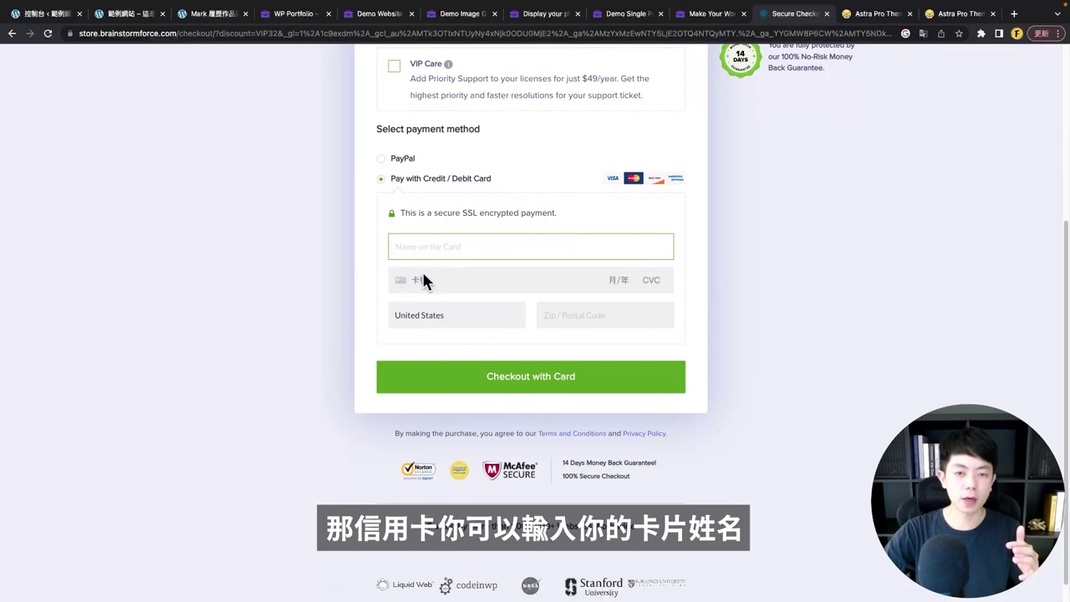
{"action": "left_click", "coordinate": [398, 244]}
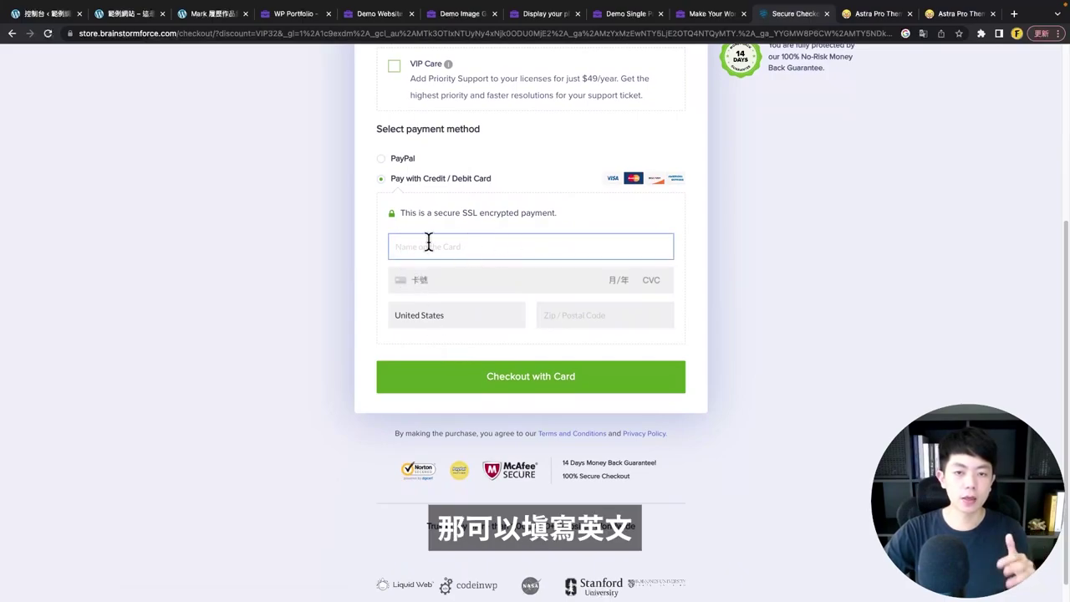
{"action": "left_click", "coordinate": [656, 281]}
- Set Taiwan as the billing country, fill the postal code, and complete the card checkout
{"action": "left_click", "coordinate": [435, 316]}
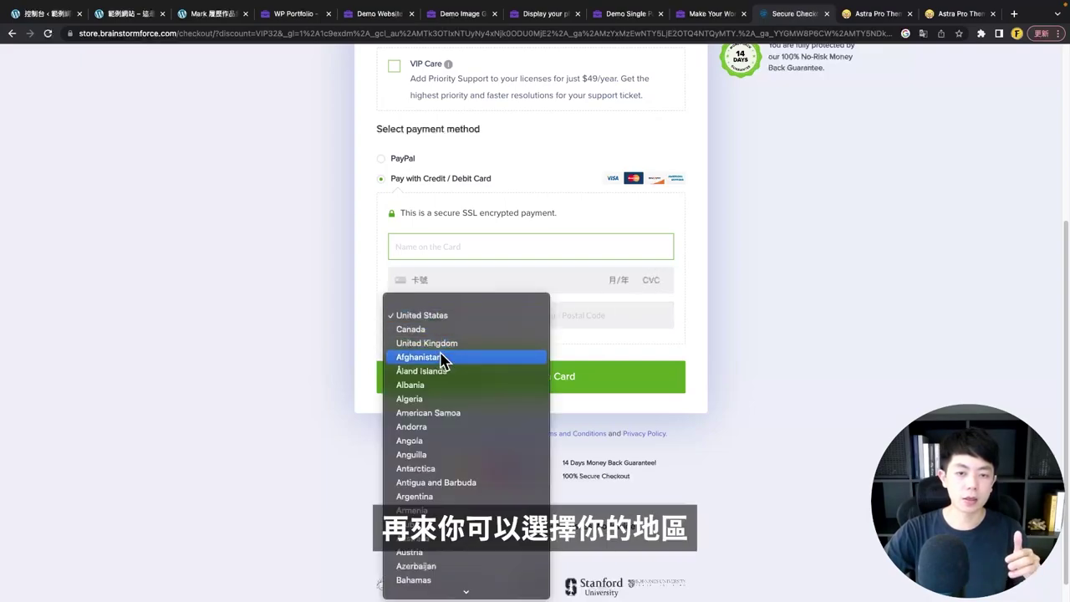
{"action": "scroll", "coordinate": [431, 368], "scroll_direction": "down", "scroll_amount": 10}
{"action": "scroll", "coordinate": [430, 378], "scroll_direction": "down", "scroll_amount": 15}
{"action": "left_click", "coordinate": [435, 452]}
{"action": "left_click", "coordinate": [664, 323]}
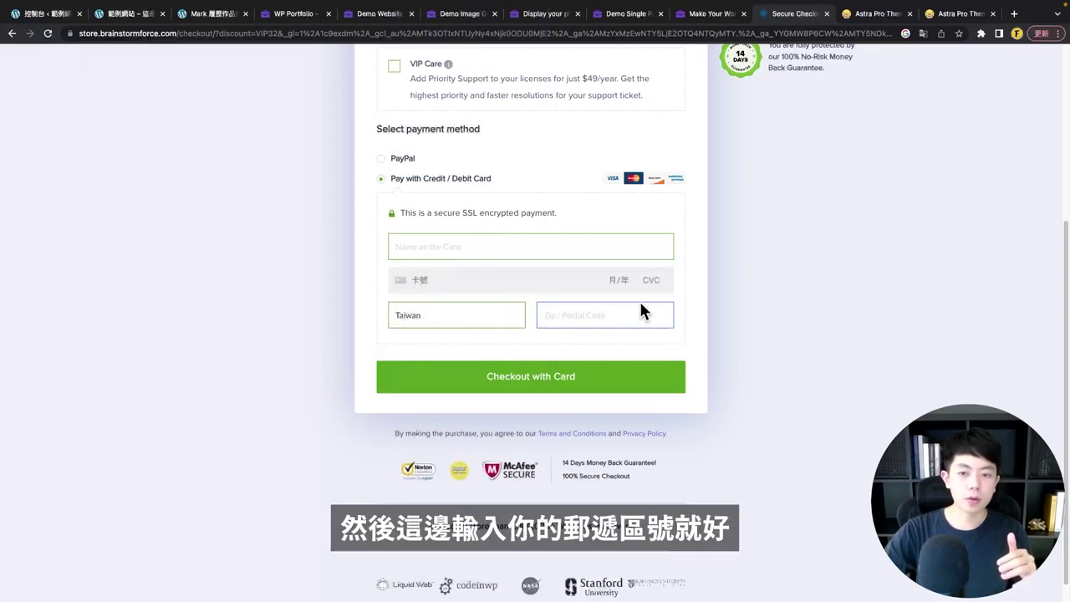
{"action": "scroll", "coordinate": [694, 355], "scroll_direction": "down", "scroll_amount": 1}
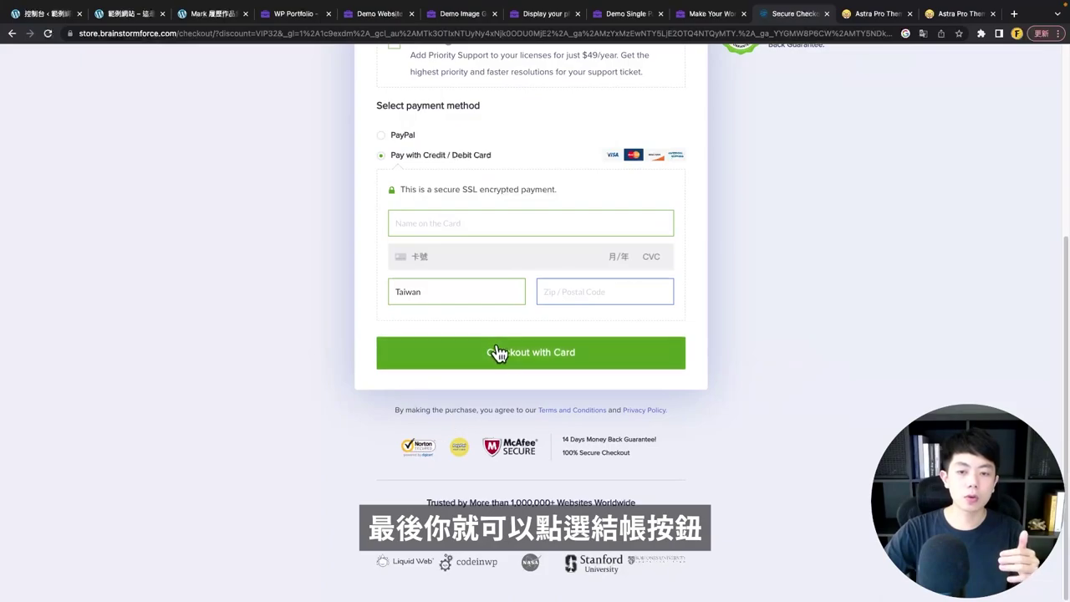
{"action": "left_click", "coordinate": [519, 368]}
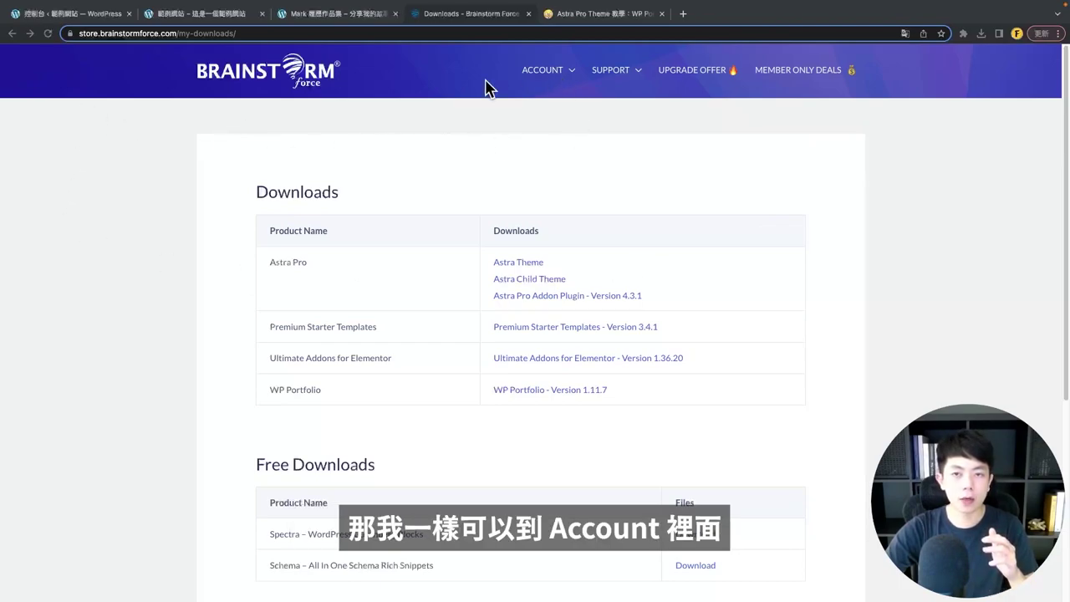
- Open Account > Downloads and point out the Astra Pro and WP Portfolio 1.11.7 entries
{"action": "mouse_move", "coordinate": [540, 82]}
{"action": "left_click", "coordinate": [544, 103]}
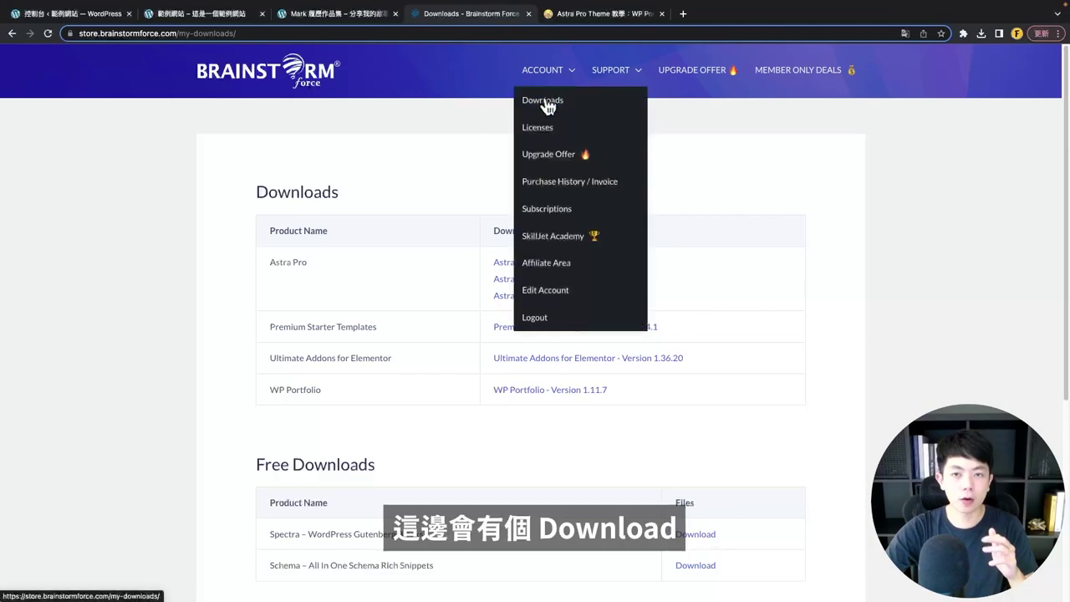
{"action": "scroll", "coordinate": [372, 284], "scroll_direction": "down", "scroll_amount": 1}
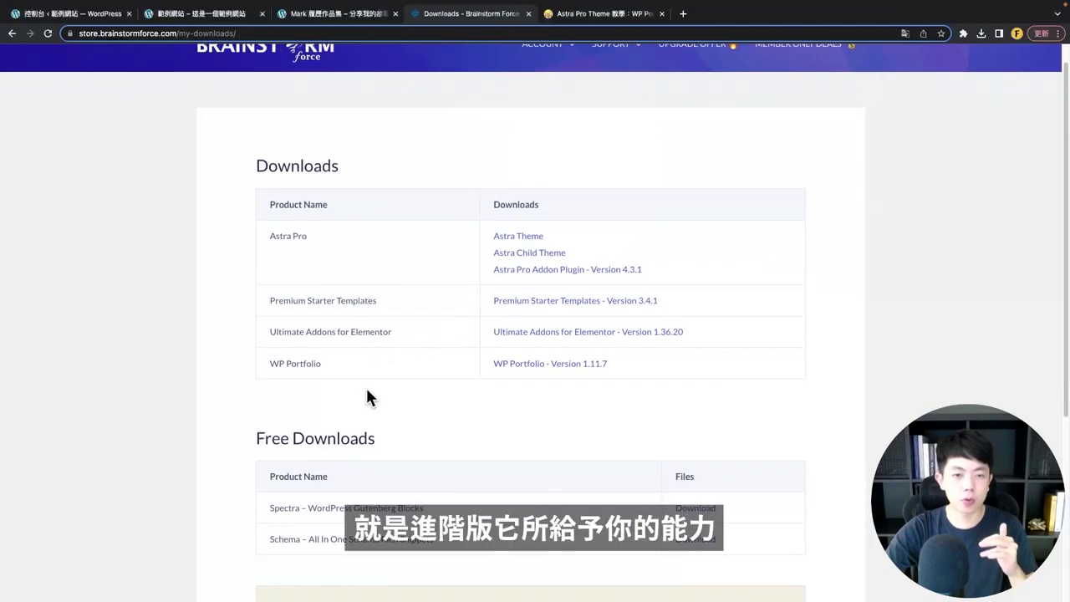
{"action": "scroll", "coordinate": [320, 272], "scroll_direction": "down", "scroll_amount": 1}
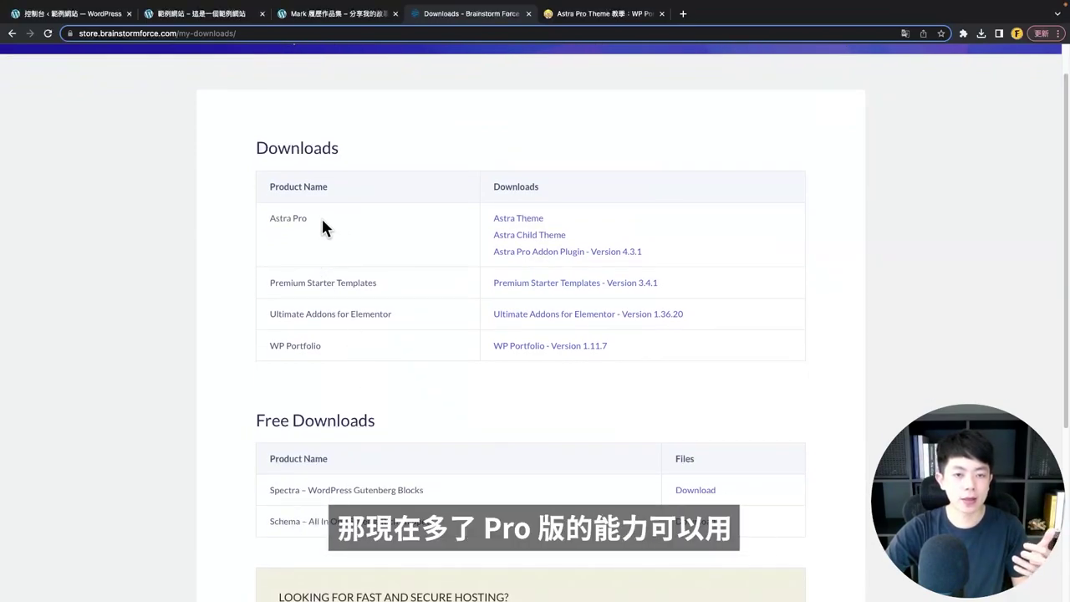
{"action": "left_click_drag", "start_coordinate": [323, 226], "coordinate": [269, 222]}
{"action": "left_click", "coordinate": [345, 240]}
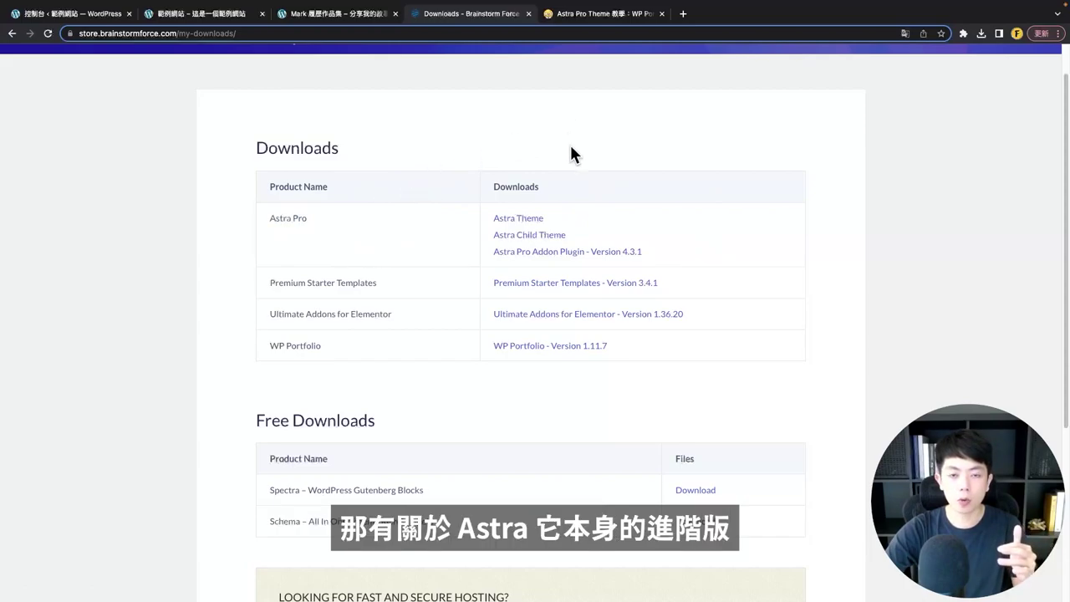
{"action": "left_click_drag", "start_coordinate": [337, 224], "coordinate": [254, 225]}
{"action": "left_click", "coordinate": [365, 261]}
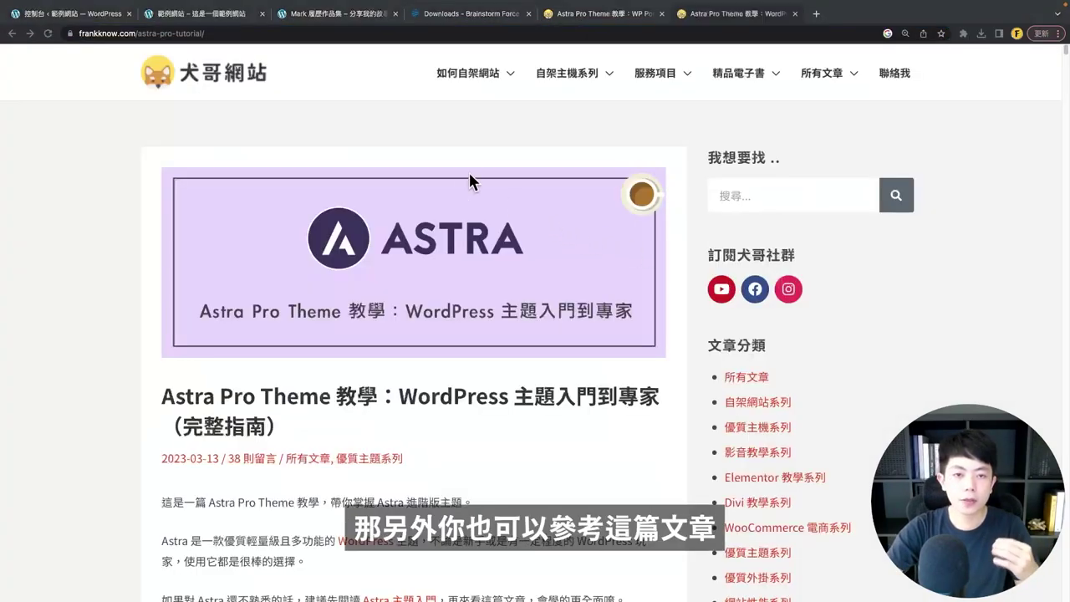
- Read through the Astra Pro tutorial article on frankknow.com
{"action": "scroll", "coordinate": [490, 321], "scroll_direction": "down", "scroll_amount": 1}
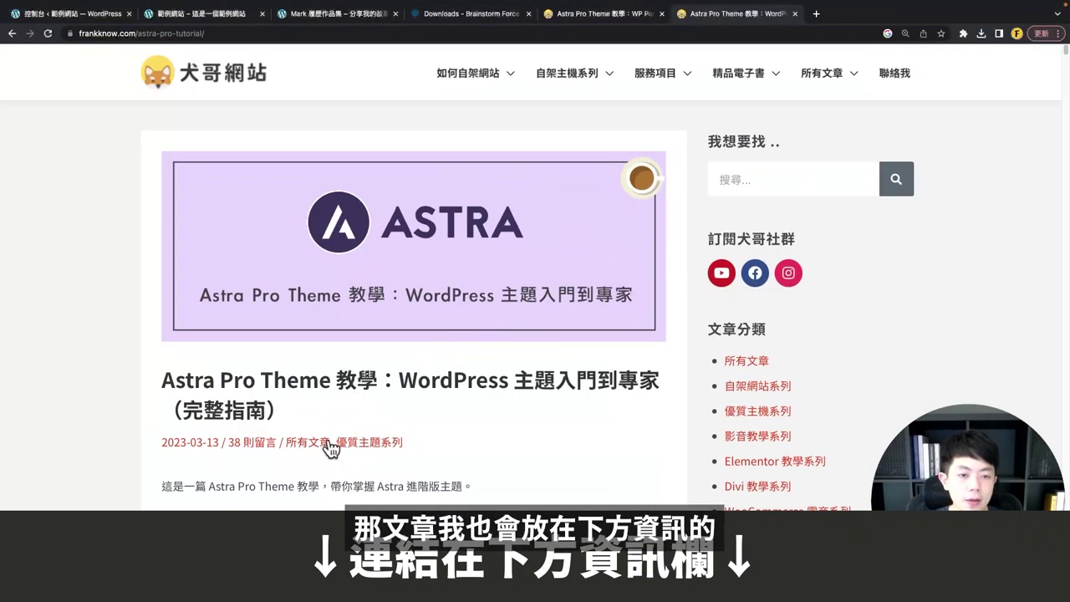
{"action": "scroll", "coordinate": [324, 445], "scroll_direction": "down", "scroll_amount": 1}
{"action": "left_click_drag", "start_coordinate": [330, 358], "coordinate": [372, 358]}
{"action": "left_click", "coordinate": [405, 391]}
{"action": "scroll", "coordinate": [413, 392], "scroll_direction": "down", "scroll_amount": 5}
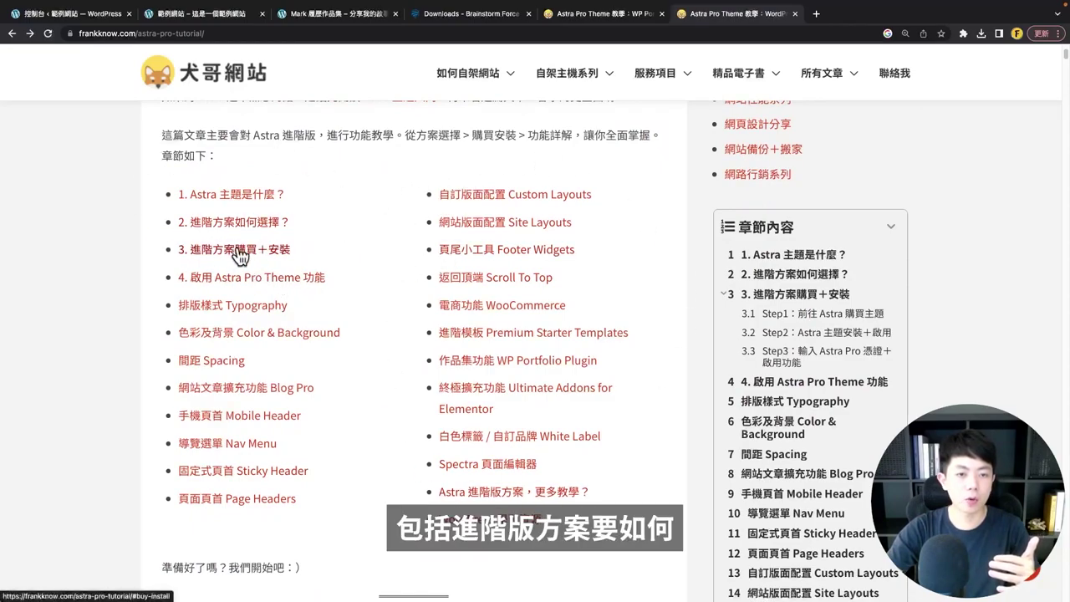
{"action": "scroll", "coordinate": [543, 339], "scroll_direction": "up", "scroll_amount": 8}
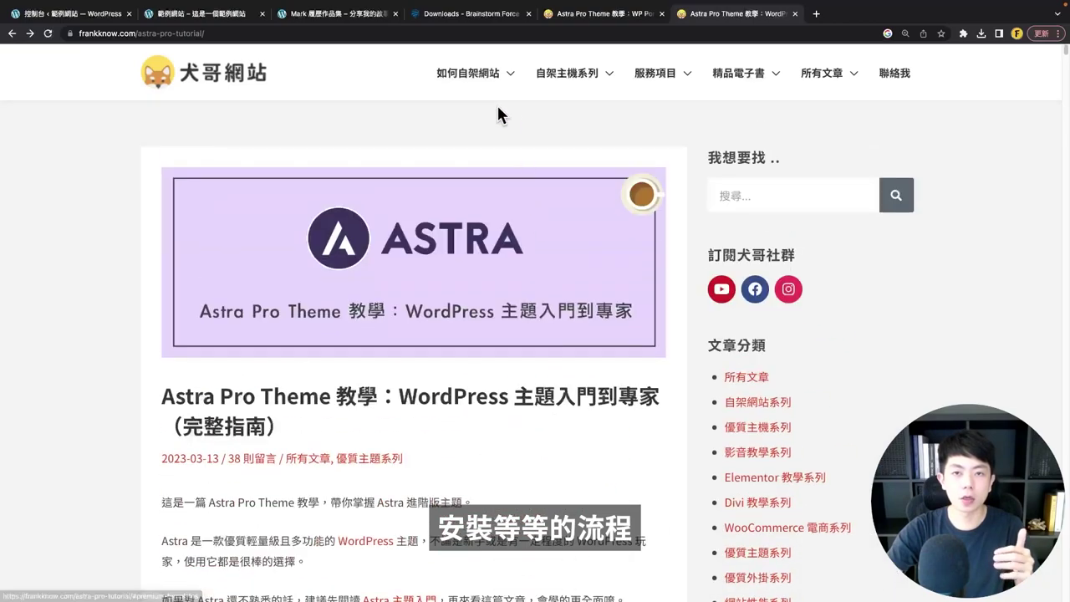
- Scroll through the 'WP Portfolio 作品集功能' tutorial article
{"action": "left_click", "coordinate": [619, 14]}
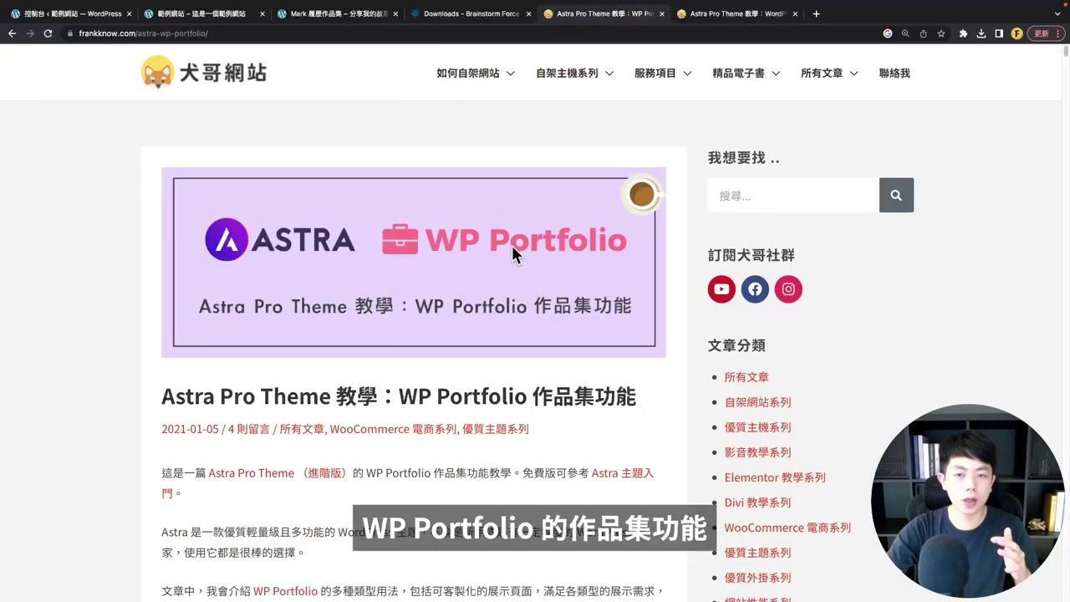
{"action": "scroll", "coordinate": [527, 268], "scroll_direction": "down", "scroll_amount": 1}
{"action": "scroll", "coordinate": [318, 366], "scroll_direction": "down", "scroll_amount": 5}
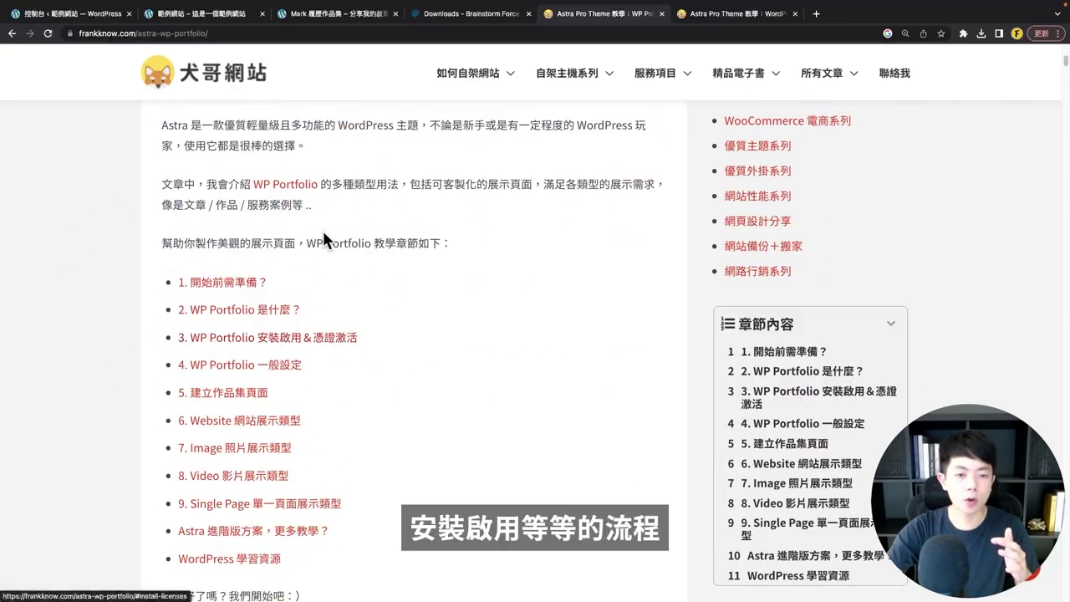
{"action": "scroll", "coordinate": [437, 383], "scroll_direction": "down", "scroll_amount": 3}
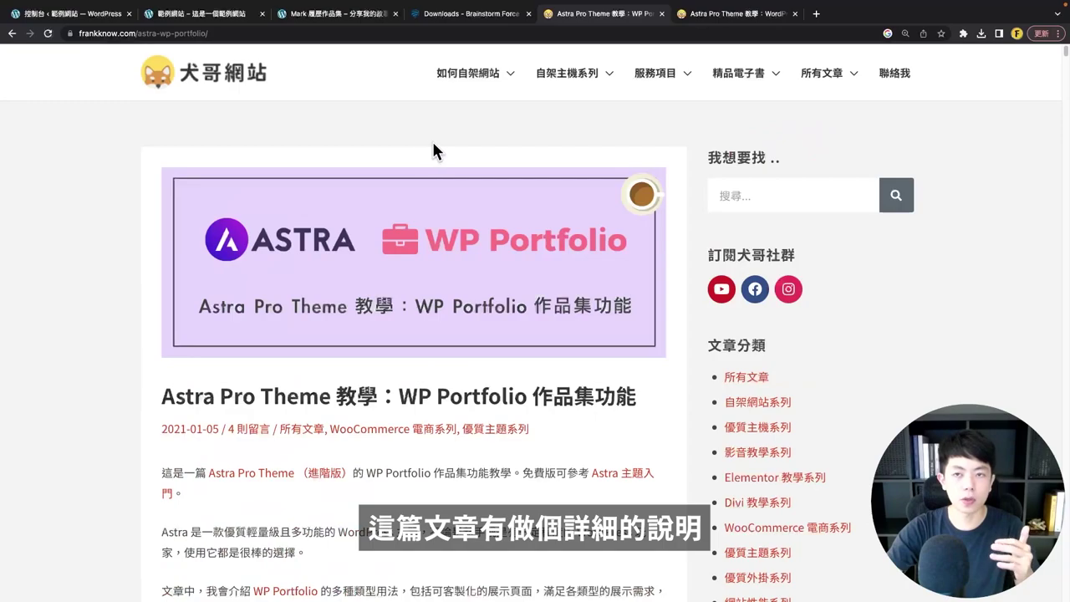
- Return to the Brainstorm Force Downloads list and highlight the WP Portfolio product name
{"action": "left_click", "coordinate": [470, 14]}
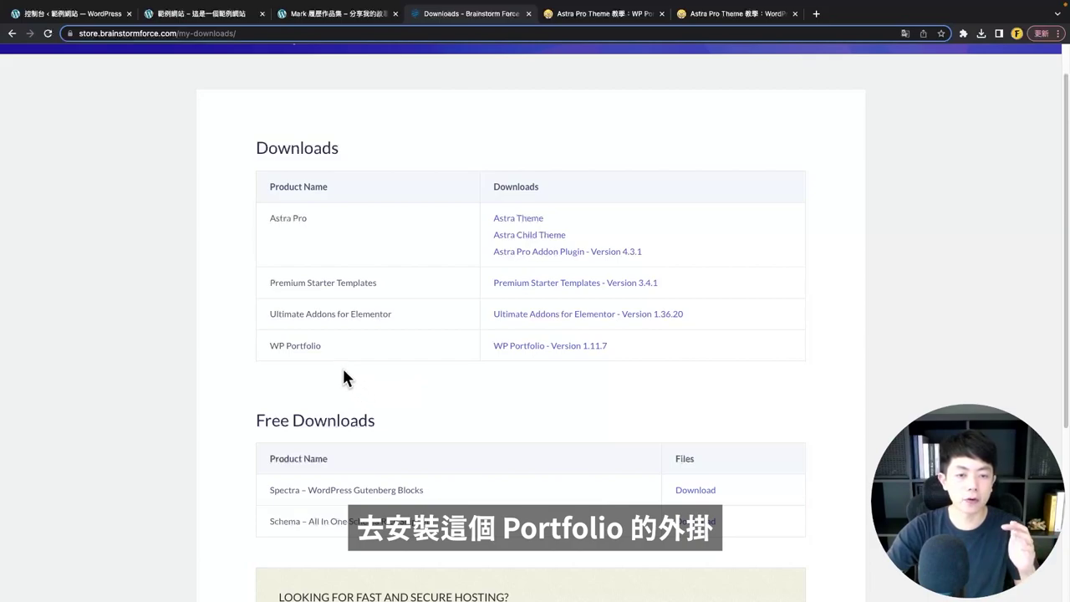
{"action": "left_click_drag", "start_coordinate": [324, 347], "coordinate": [269, 347]}
{"action": "left_click", "coordinate": [405, 368]}
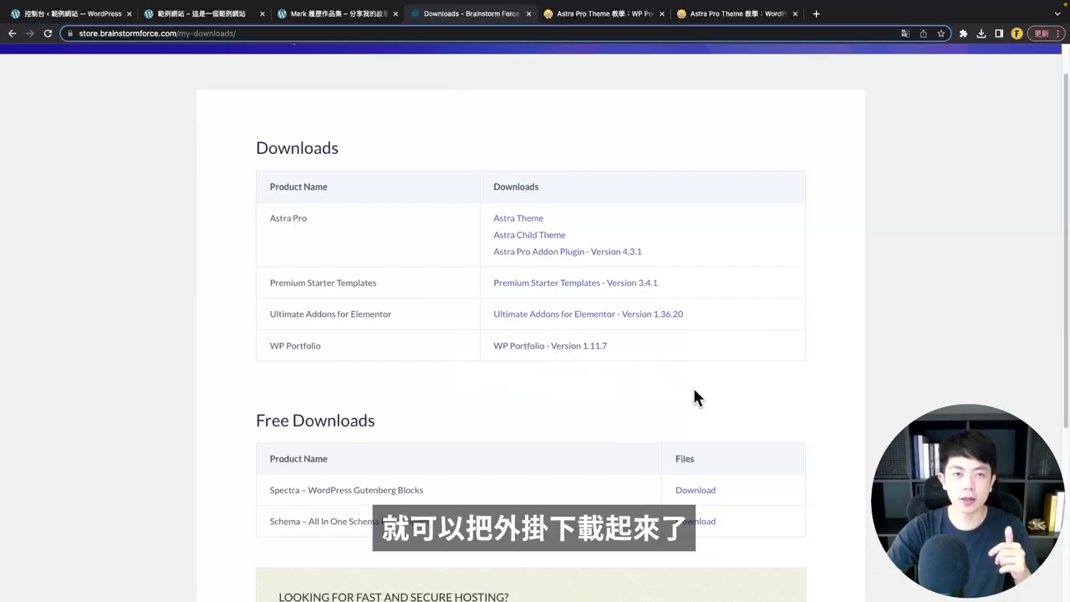
{"action": "left_click", "coordinate": [43, 15]}
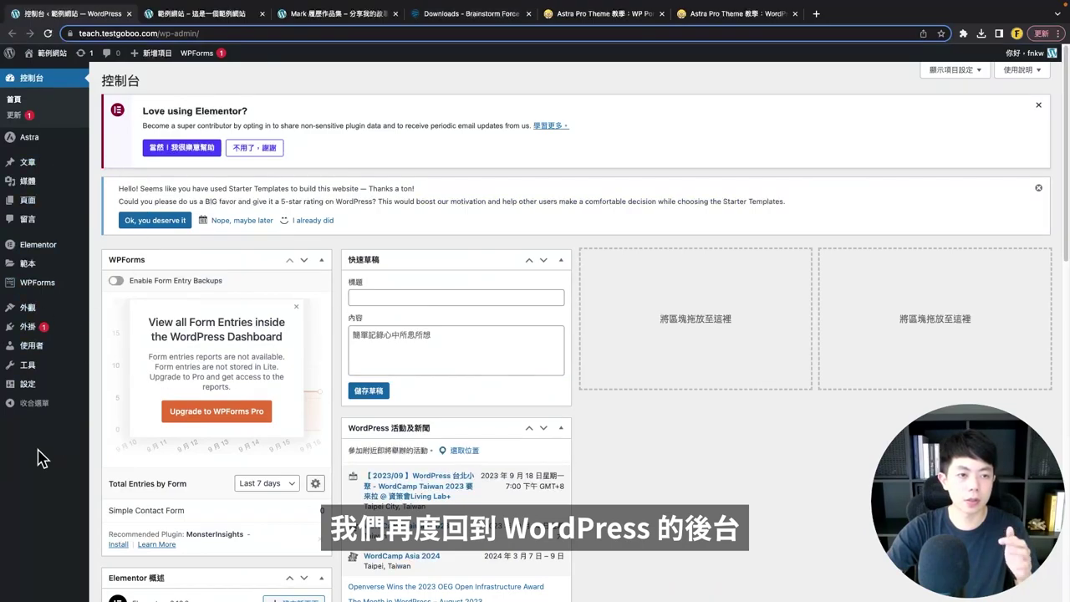
- Upload astra-portfolio-1.11.7.zip through Plugins > Add New, then install and activate WP Portfolio
{"action": "mouse_move", "coordinate": [50, 331]}
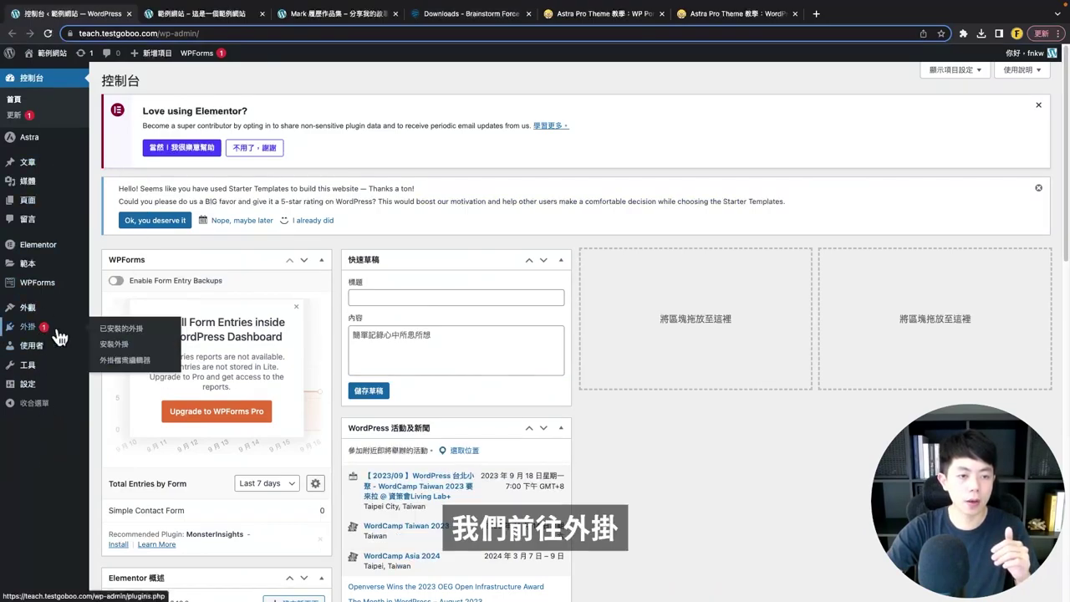
{"action": "left_click", "coordinate": [124, 349]}
{"action": "left_click", "coordinate": [177, 81]}
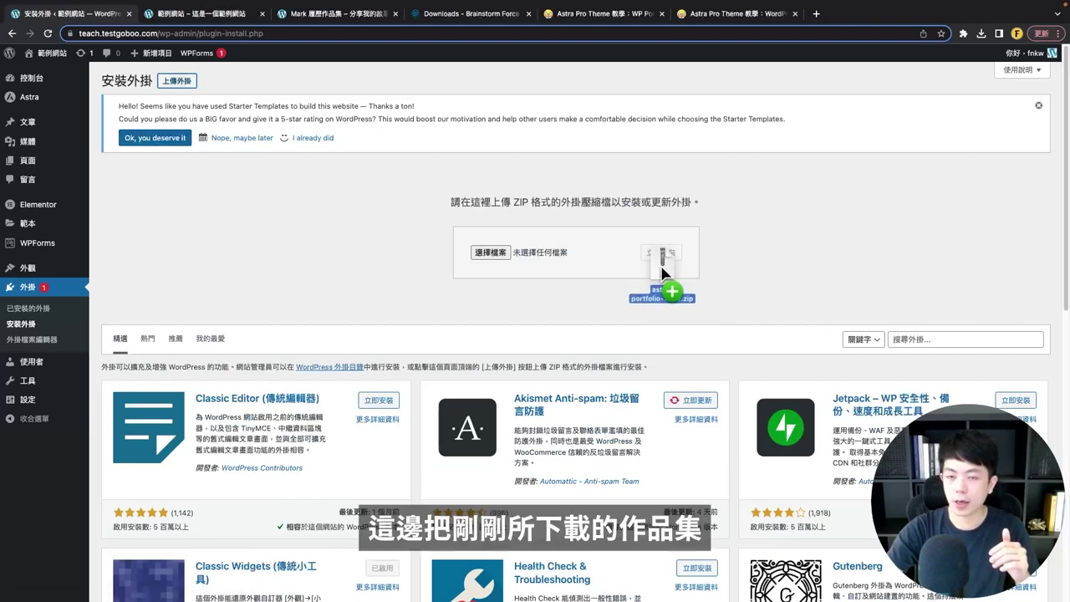
{"action": "left_click_drag", "start_coordinate": [664, 270], "coordinate": [491, 261]}
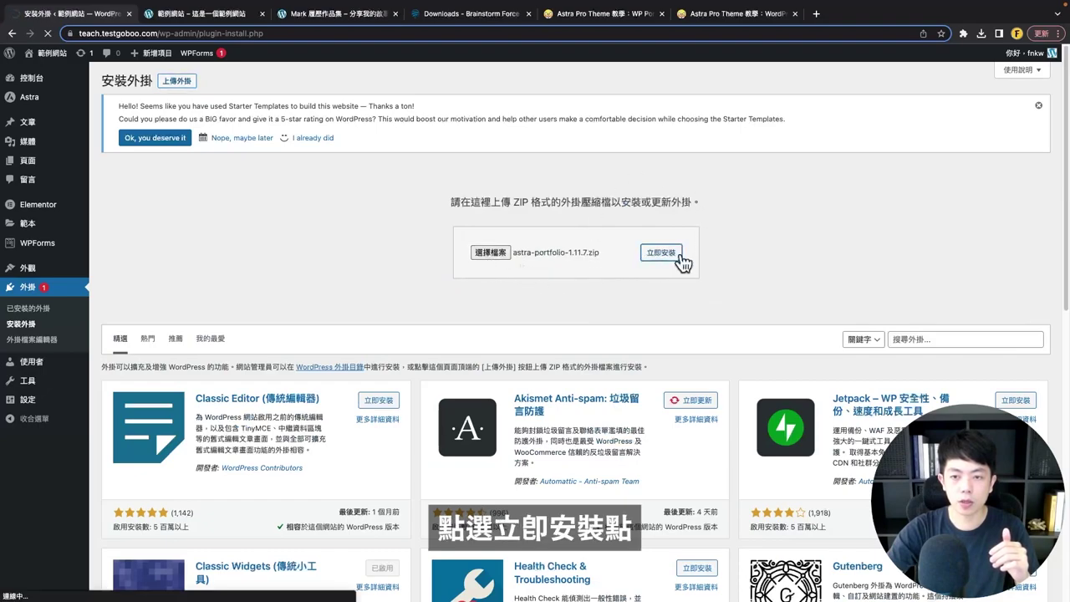
{"action": "left_click", "coordinate": [674, 252]}
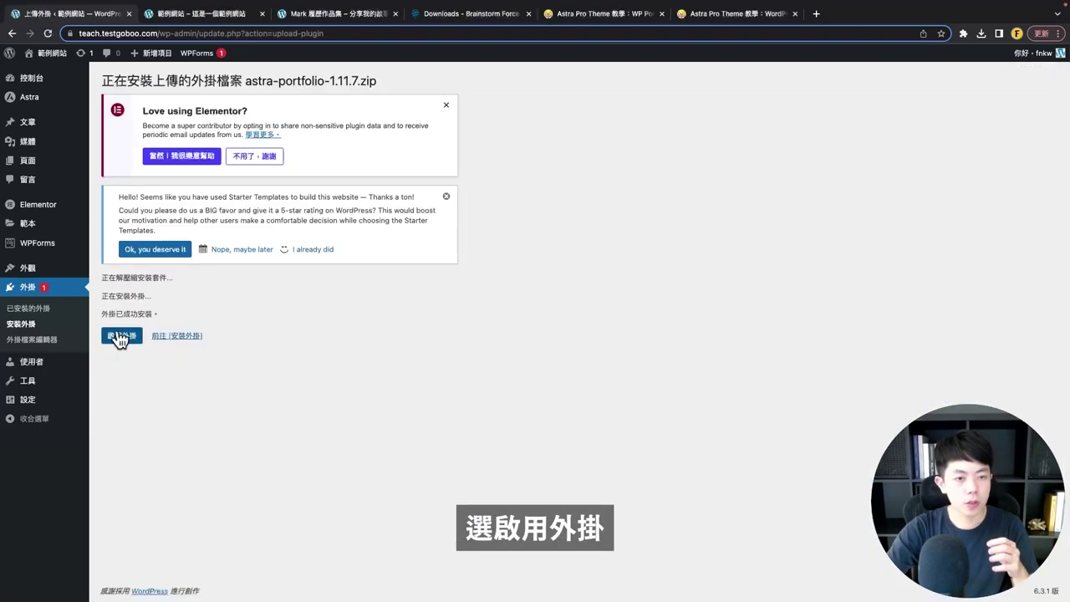
{"action": "left_click", "coordinate": [121, 336]}
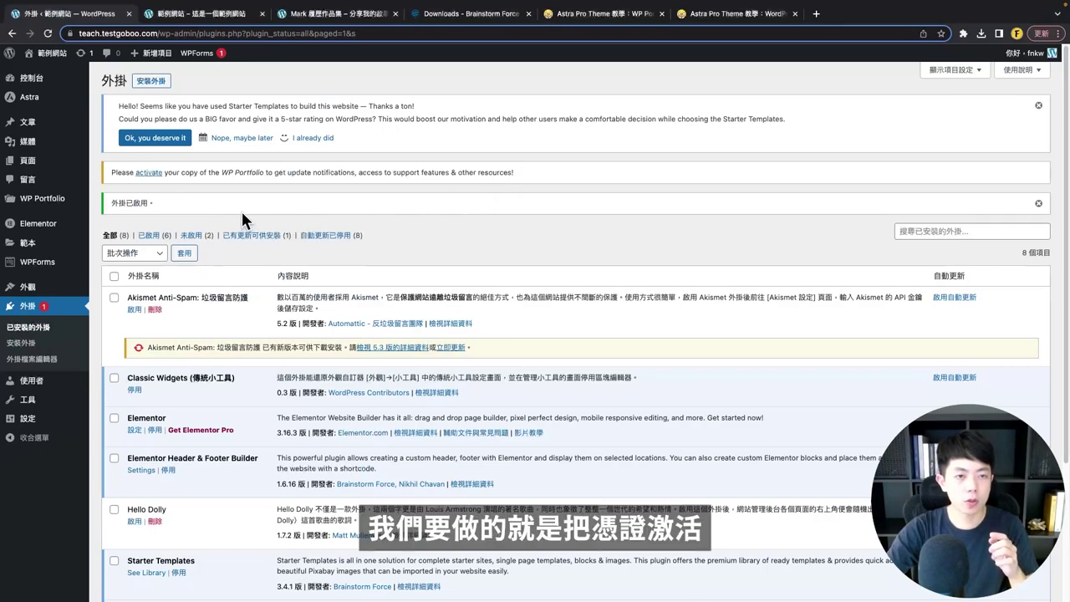
{"action": "left_click", "coordinate": [150, 174]}
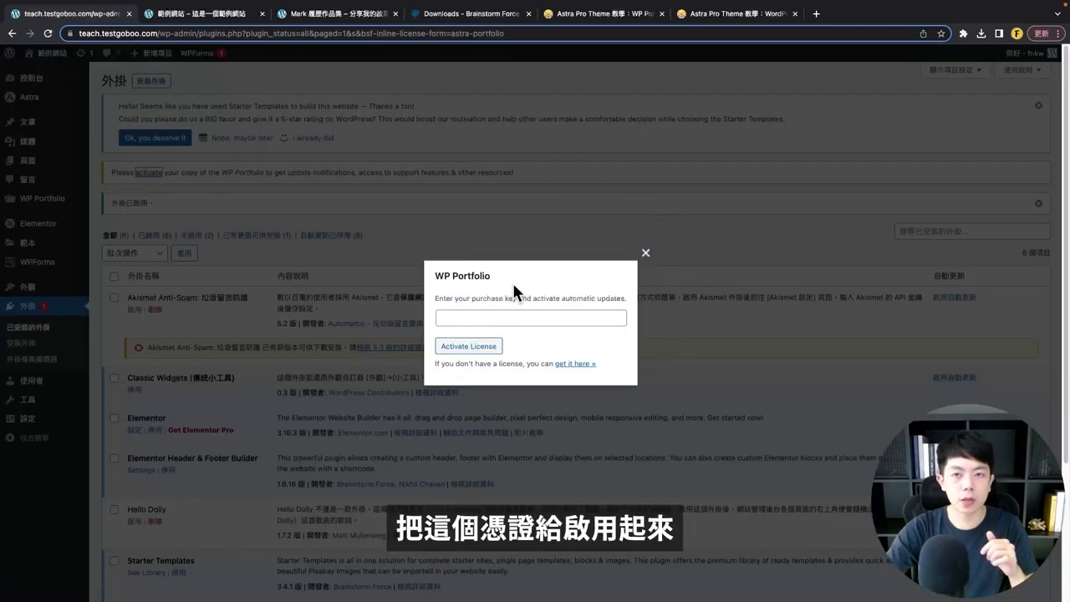
- Read the tutorial's install and licence activation section for WP Portfolio
{"action": "left_click", "coordinate": [598, 13]}
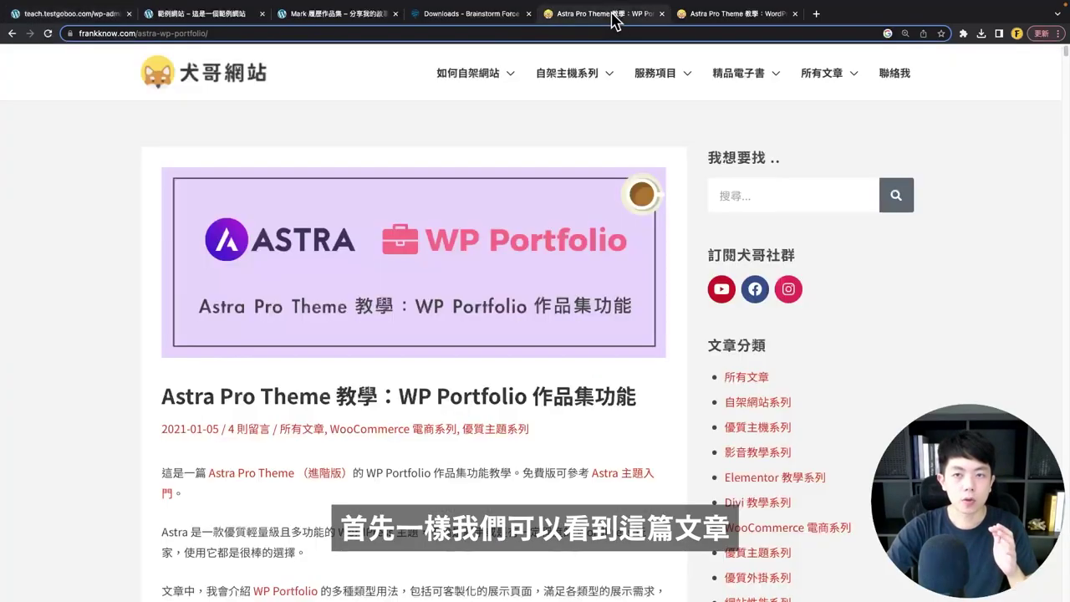
{"action": "scroll", "coordinate": [401, 330], "scroll_direction": "down", "scroll_amount": 2}
{"action": "scroll", "coordinate": [397, 335], "scroll_direction": "down", "scroll_amount": 3}
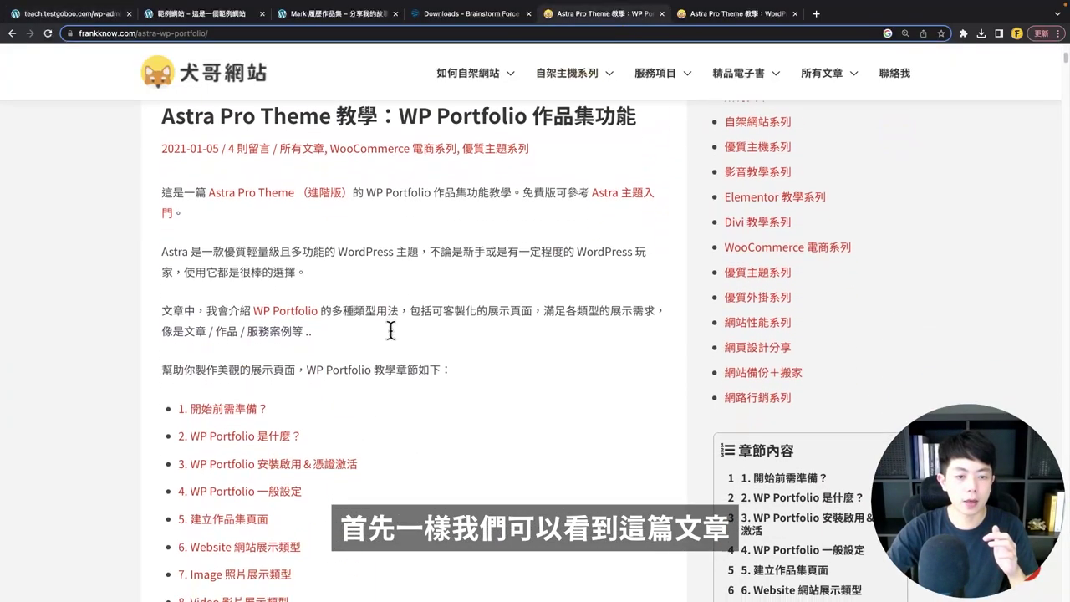
{"action": "left_click", "coordinate": [308, 440]}
{"action": "scroll", "coordinate": [281, 304], "scroll_direction": "down", "scroll_amount": 1}
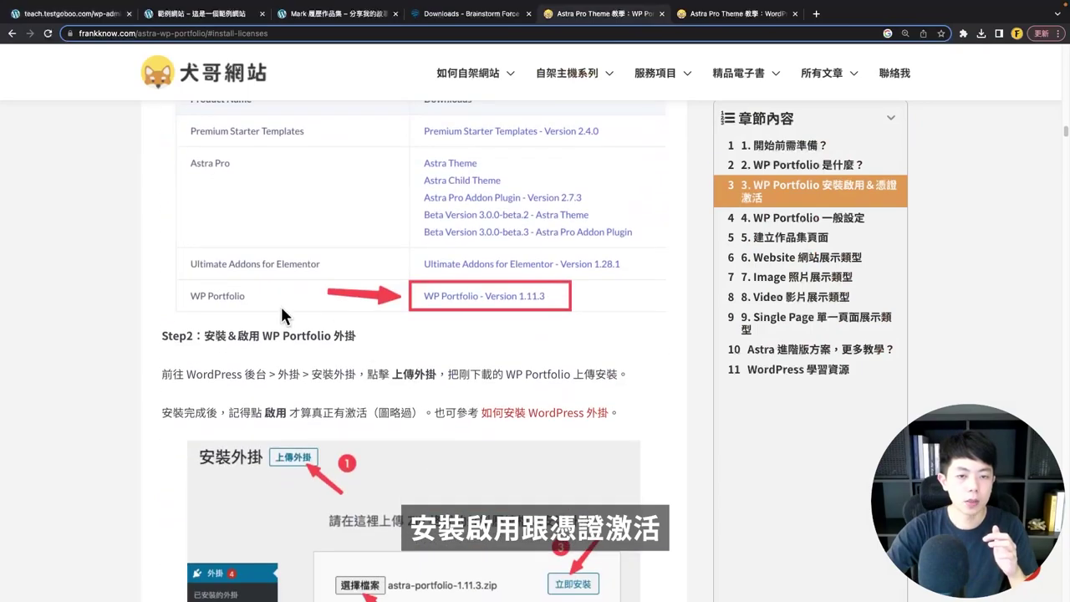
{"action": "scroll", "coordinate": [299, 320], "scroll_direction": "down", "scroll_amount": 2}
{"action": "scroll", "coordinate": [298, 320], "scroll_direction": "down", "scroll_amount": 5}
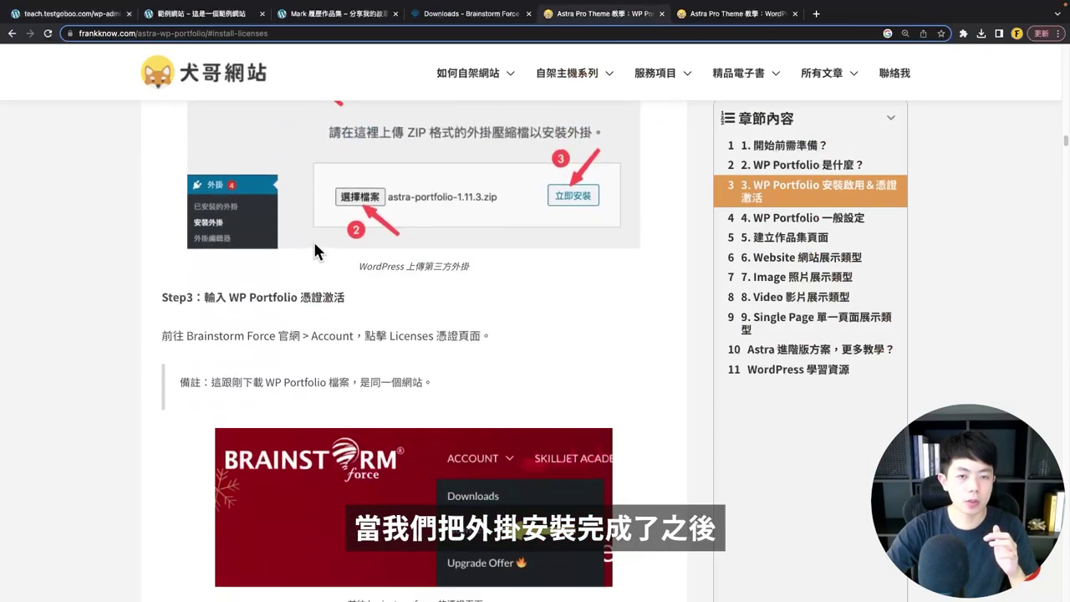
{"action": "scroll", "coordinate": [446, 342], "scroll_direction": "down", "scroll_amount": 8}
{"action": "scroll", "coordinate": [446, 316], "scroll_direction": "up", "scroll_amount": 4}
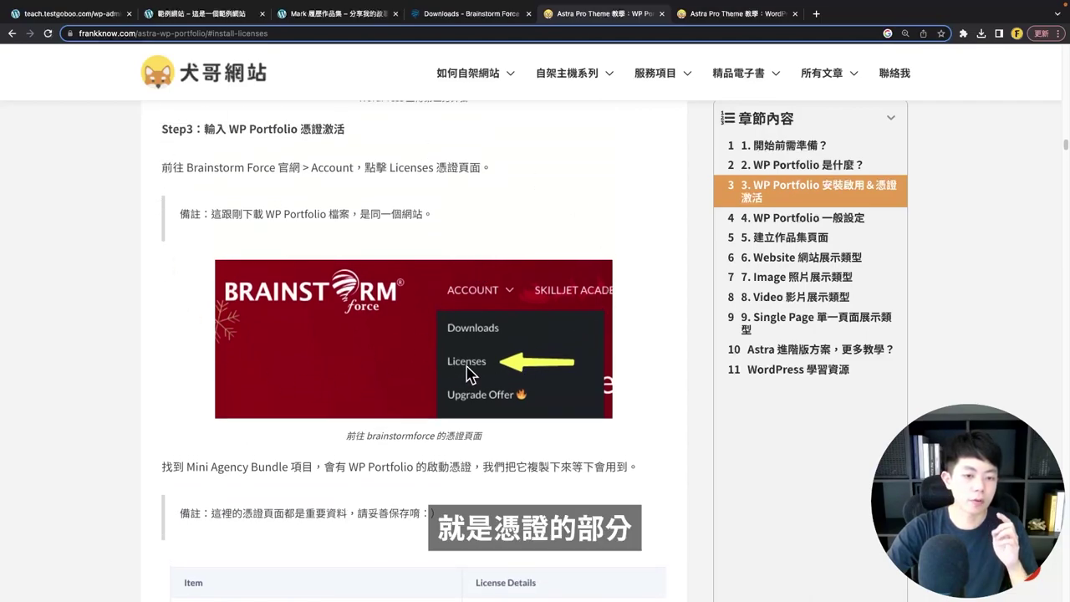
{"action": "scroll", "coordinate": [466, 368], "scroll_direction": "down", "scroll_amount": 9}
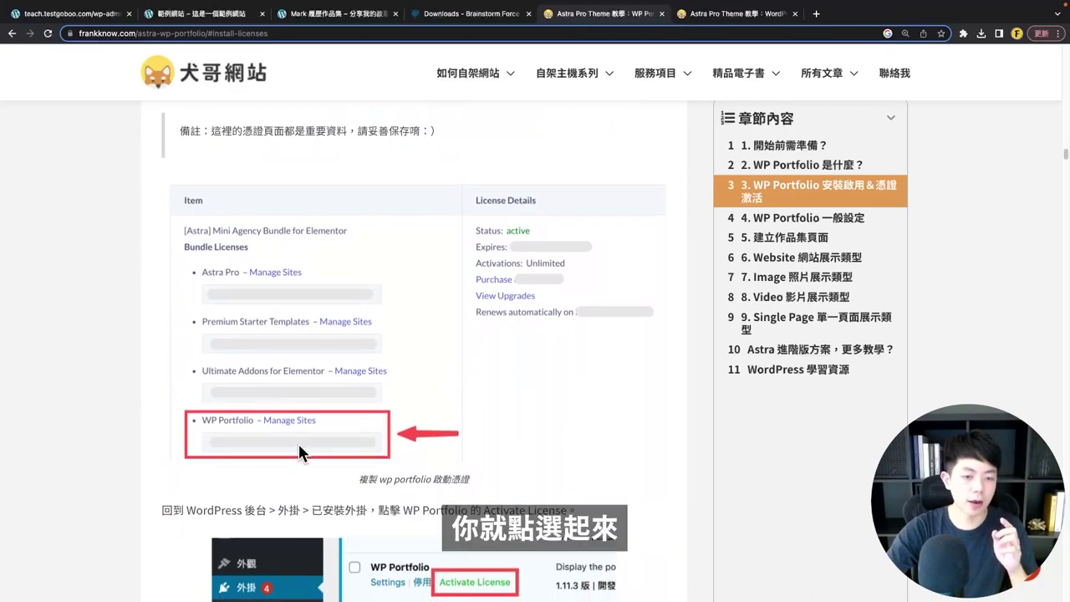
{"action": "scroll", "coordinate": [301, 452], "scroll_direction": "down", "scroll_amount": 6}
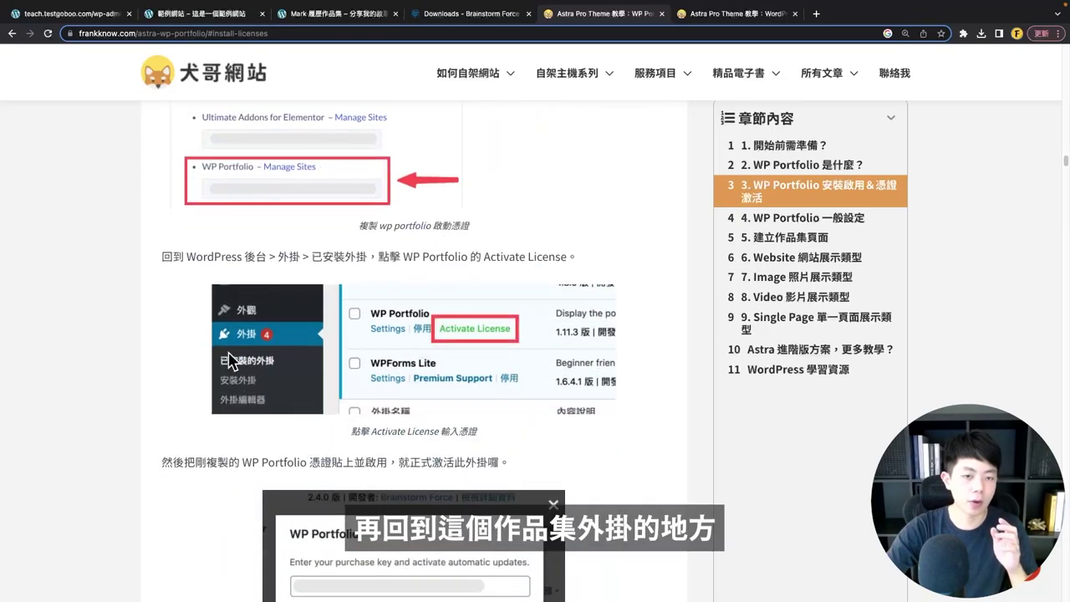
{"action": "scroll", "coordinate": [469, 336], "scroll_direction": "down", "scroll_amount": 6}
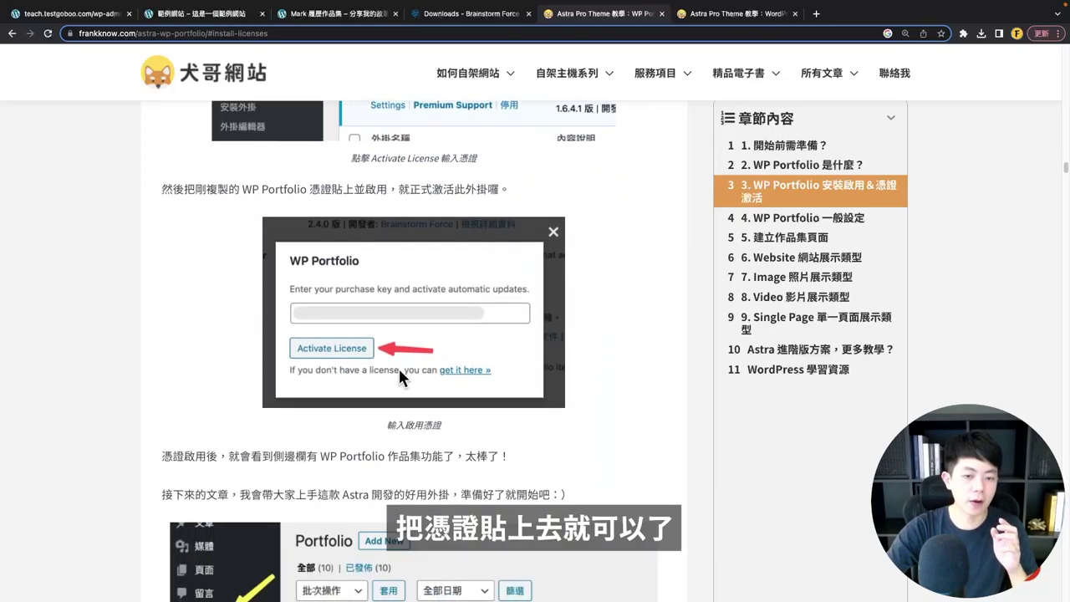
- Check the Brainstorm Force account page, then return to the WordPress plugins page
{"action": "left_click", "coordinate": [485, 14]}
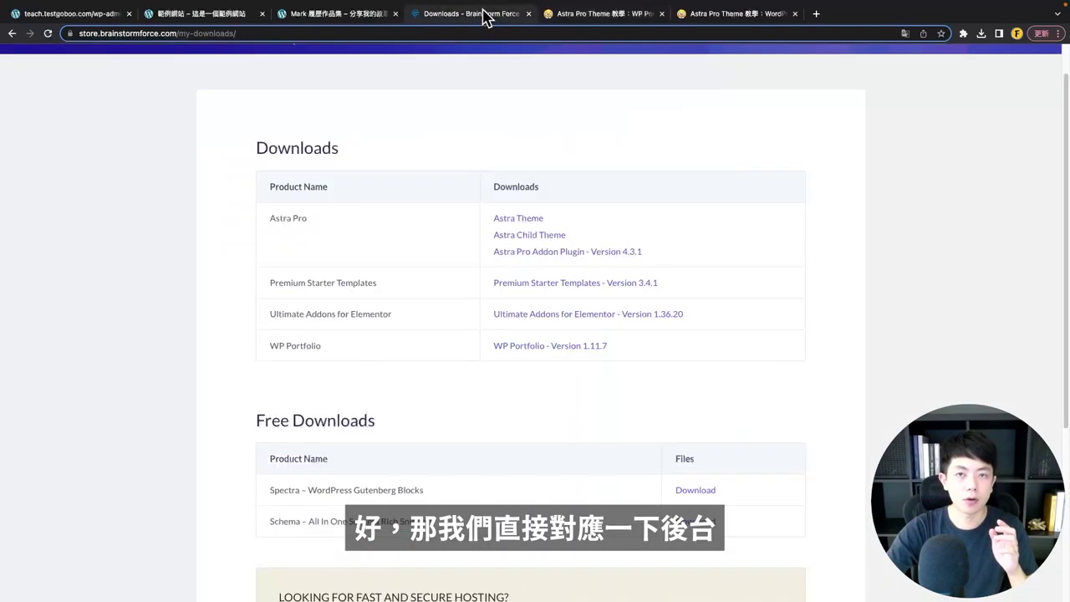
{"action": "scroll", "coordinate": [595, 238], "scroll_direction": "up", "scroll_amount": 1}
{"action": "mouse_move", "coordinate": [529, 80]}
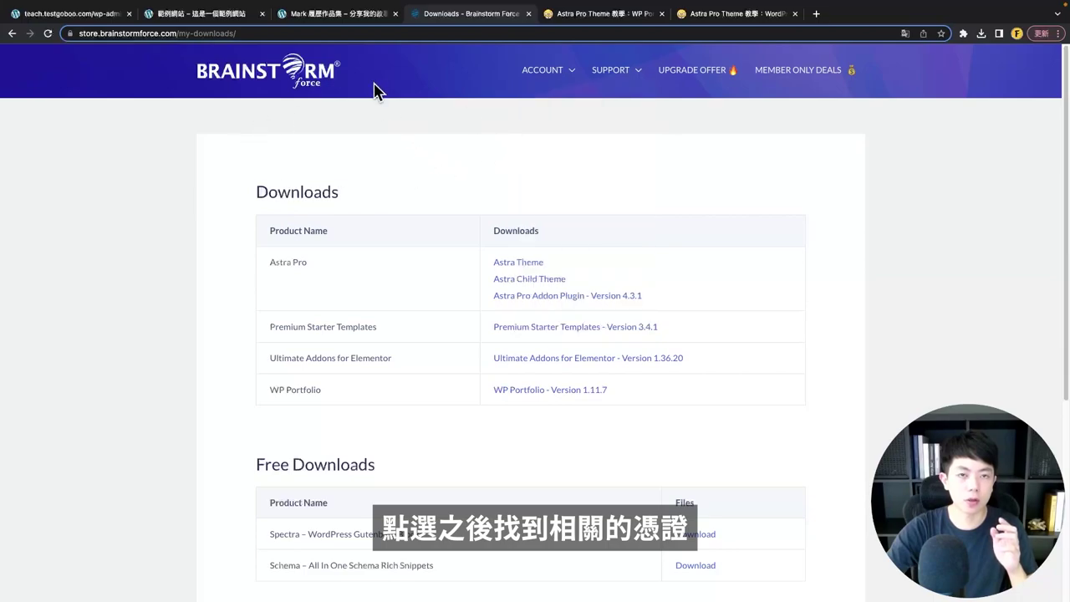
{"action": "left_click", "coordinate": [72, 15]}
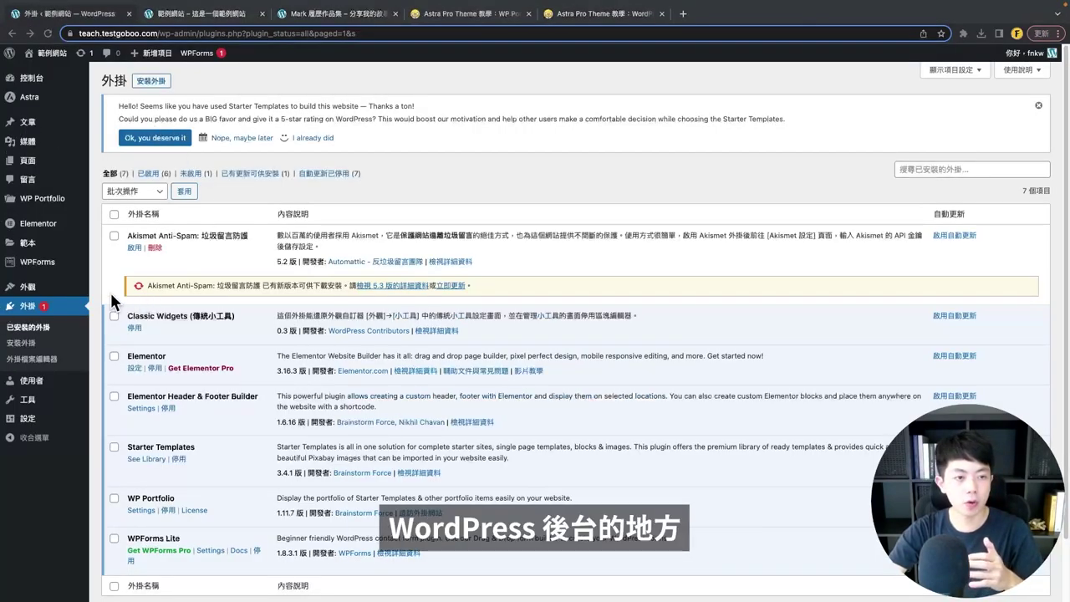
{"action": "mouse_move", "coordinate": [52, 202]}
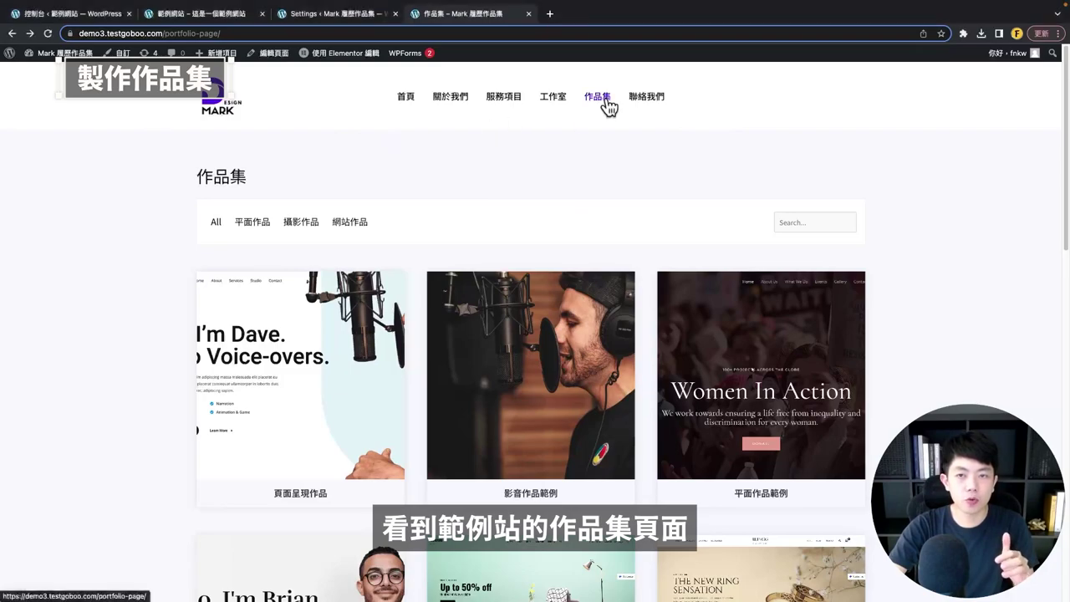
- Filter the demo portfolio grid by 平面作品 and 網站作品, then show All again
{"action": "scroll", "coordinate": [451, 174], "scroll_direction": "down", "scroll_amount": 2}
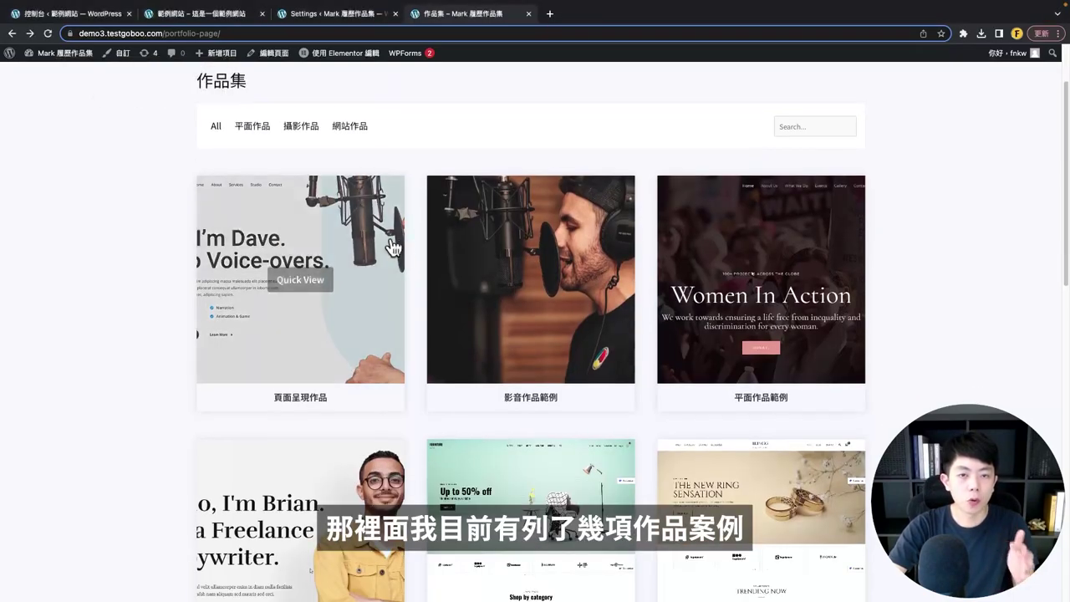
{"action": "scroll", "coordinate": [415, 243], "scroll_direction": "down", "scroll_amount": 1}
{"action": "scroll", "coordinate": [416, 243], "scroll_direction": "down", "scroll_amount": 4}
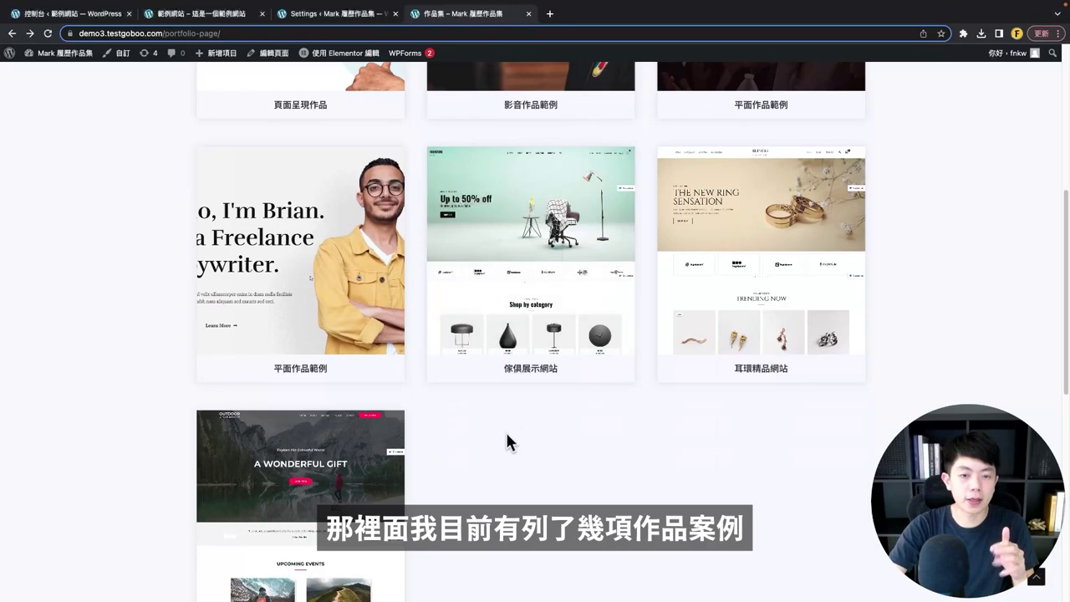
{"action": "scroll", "coordinate": [481, 419], "scroll_direction": "up", "scroll_amount": 5}
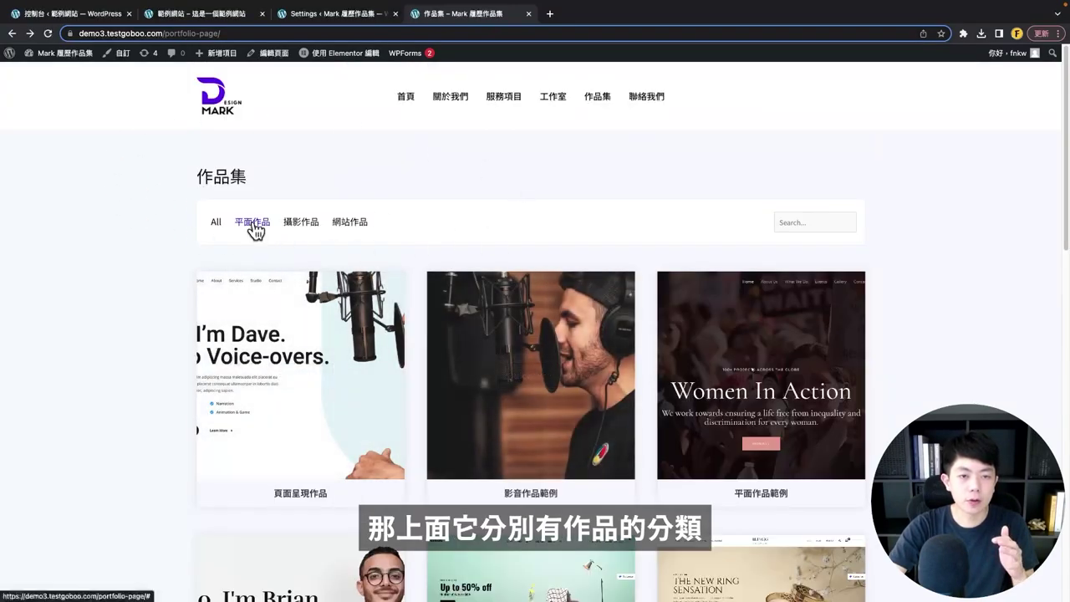
{"action": "left_click", "coordinate": [243, 222]}
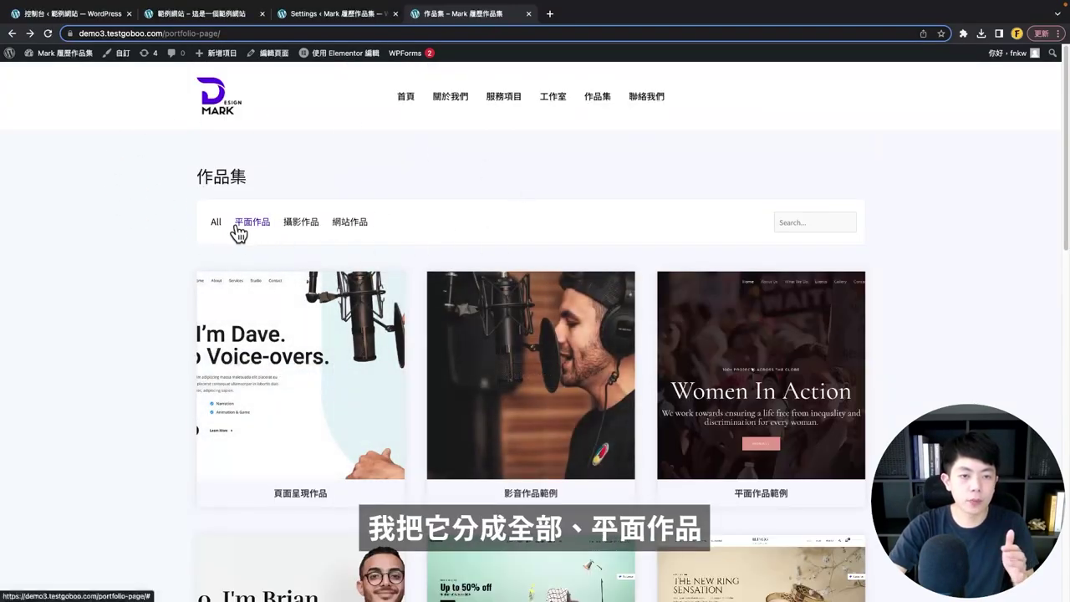
{"action": "scroll", "coordinate": [282, 227], "scroll_direction": "down", "scroll_amount": 2}
{"action": "left_click", "coordinate": [334, 113]}
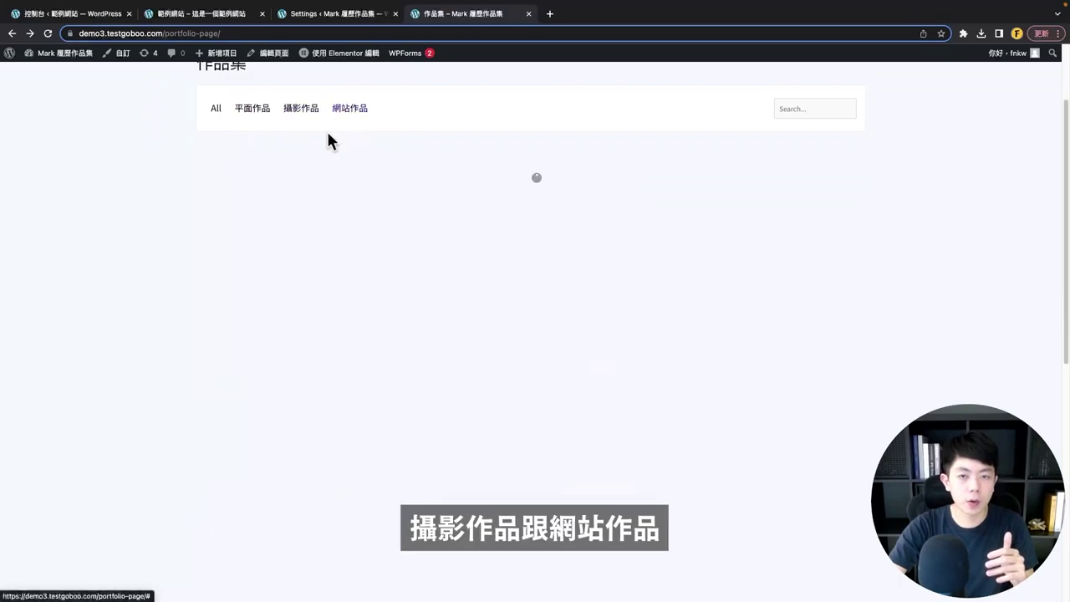
{"action": "left_click", "coordinate": [218, 110]}
{"action": "scroll", "coordinate": [418, 209], "scroll_direction": "up", "scroll_amount": 1}
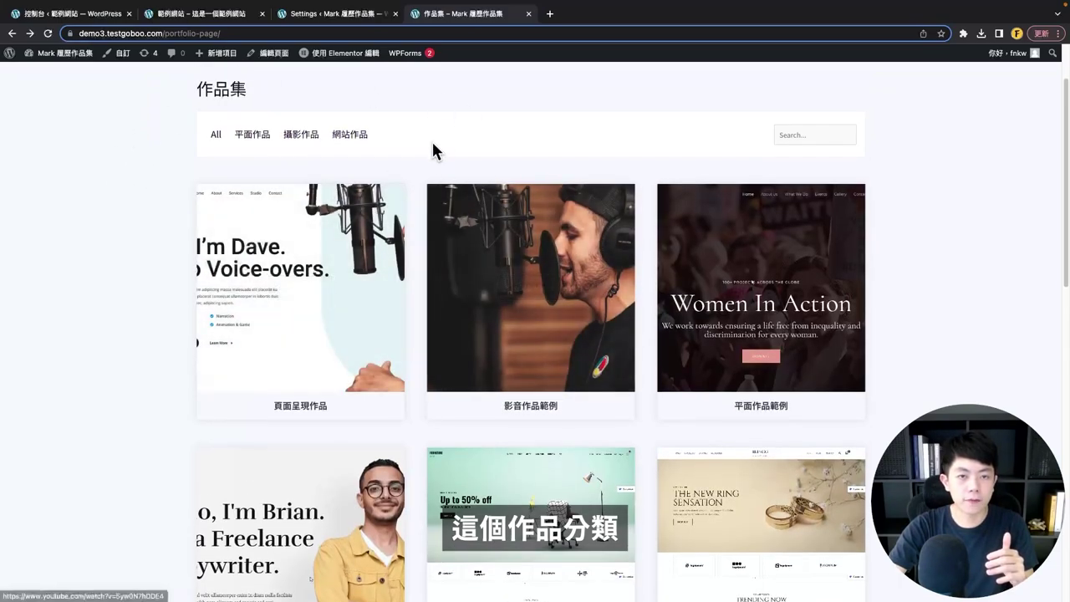
{"action": "scroll", "coordinate": [475, 289], "scroll_direction": "down", "scroll_amount": 4}
{"action": "scroll", "coordinate": [474, 288], "scroll_direction": "down", "scroll_amount": 2}
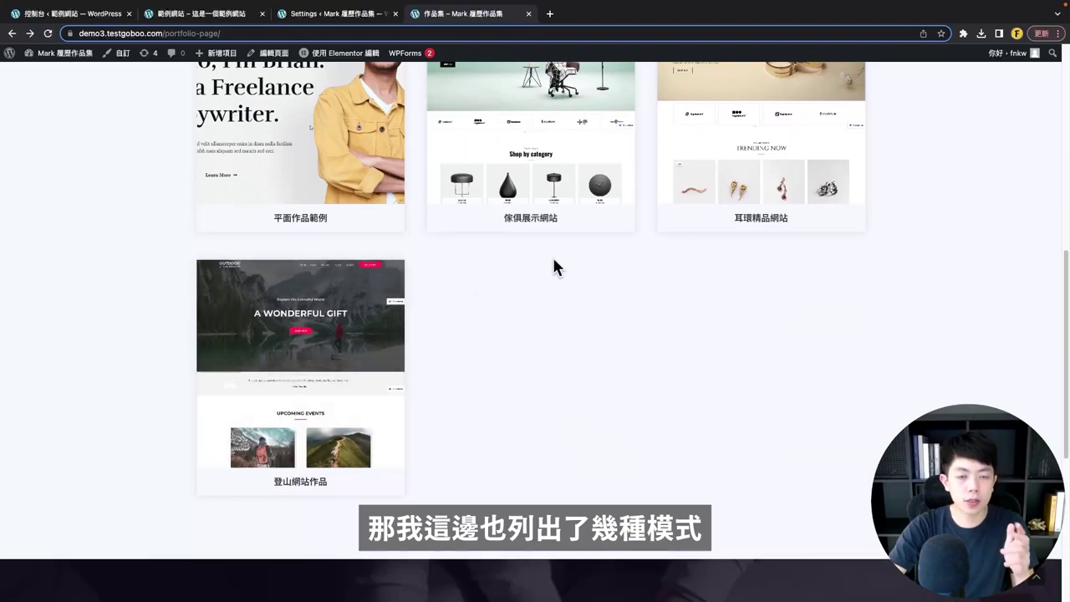
- Browse the Brian 平面作品範例 image lightbox and play the 影音作品範例 video lightbox
{"action": "mouse_move", "coordinate": [329, 386]}
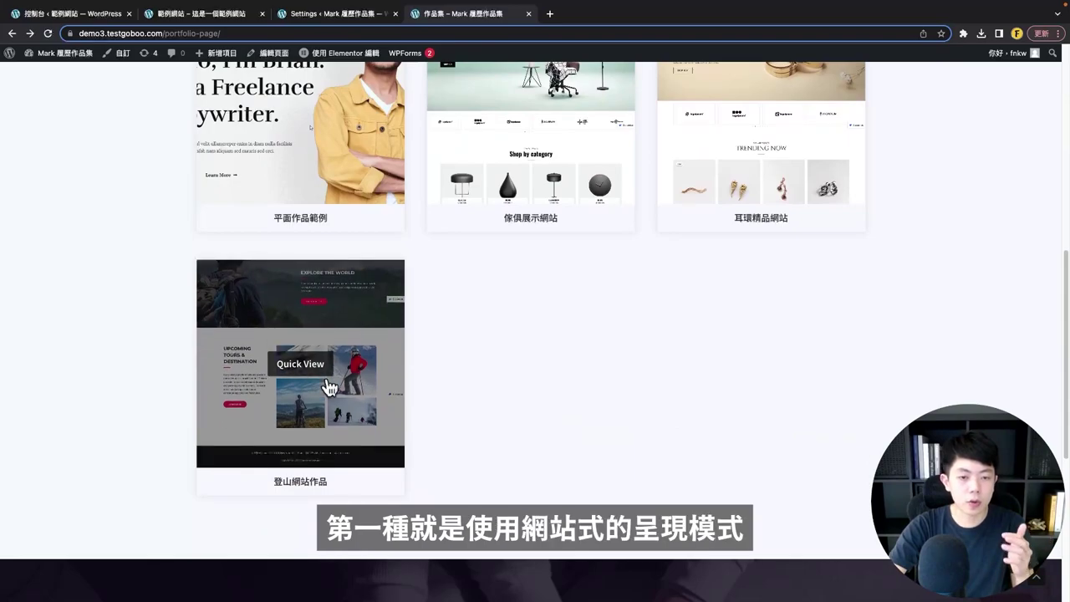
{"action": "scroll", "coordinate": [605, 373], "scroll_direction": "up", "scroll_amount": 3}
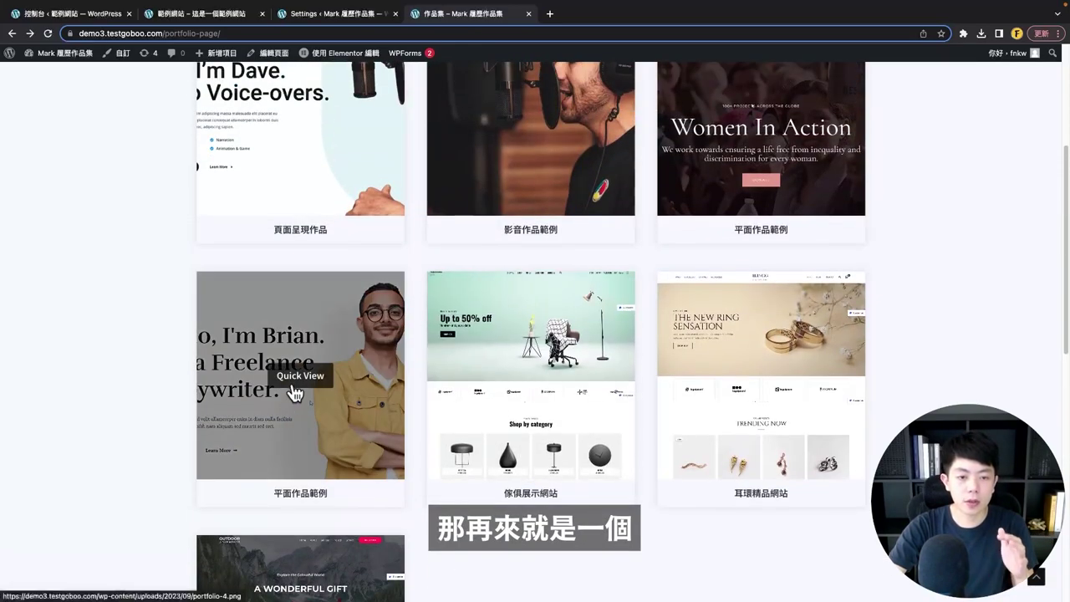
{"action": "left_click", "coordinate": [294, 392]}
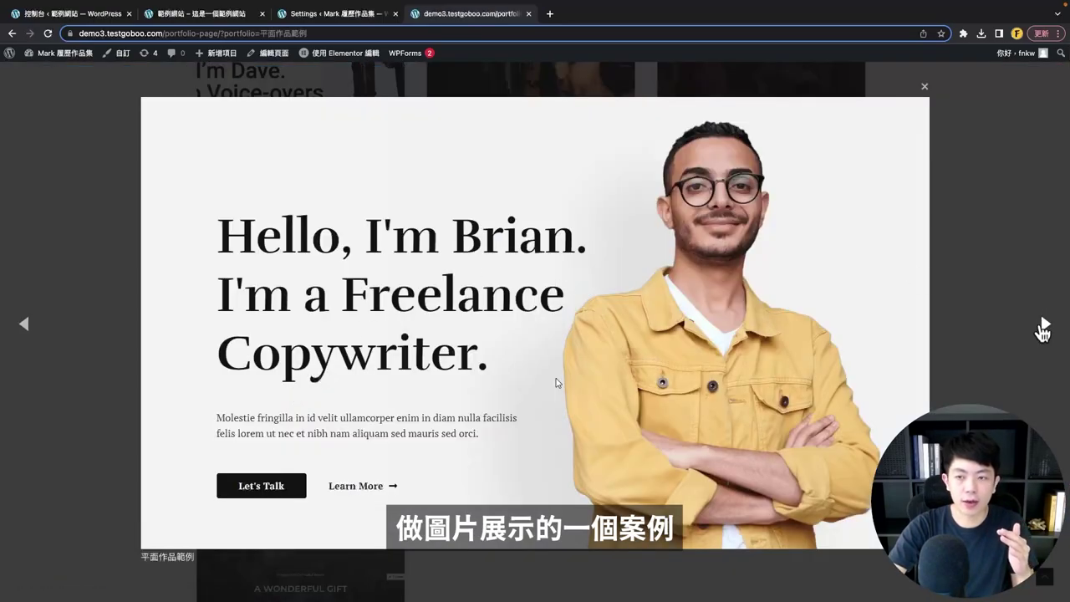
{"action": "left_click", "coordinate": [1045, 327]}
{"action": "left_click", "coordinate": [24, 324]}
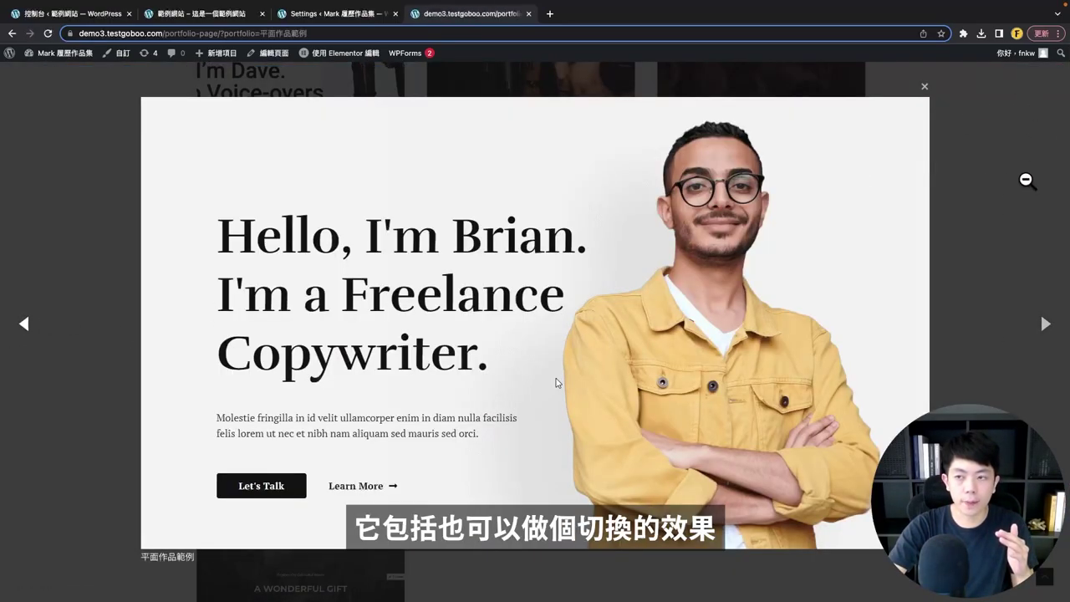
{"action": "left_click", "coordinate": [1045, 326]}
{"action": "left_click", "coordinate": [925, 87]}
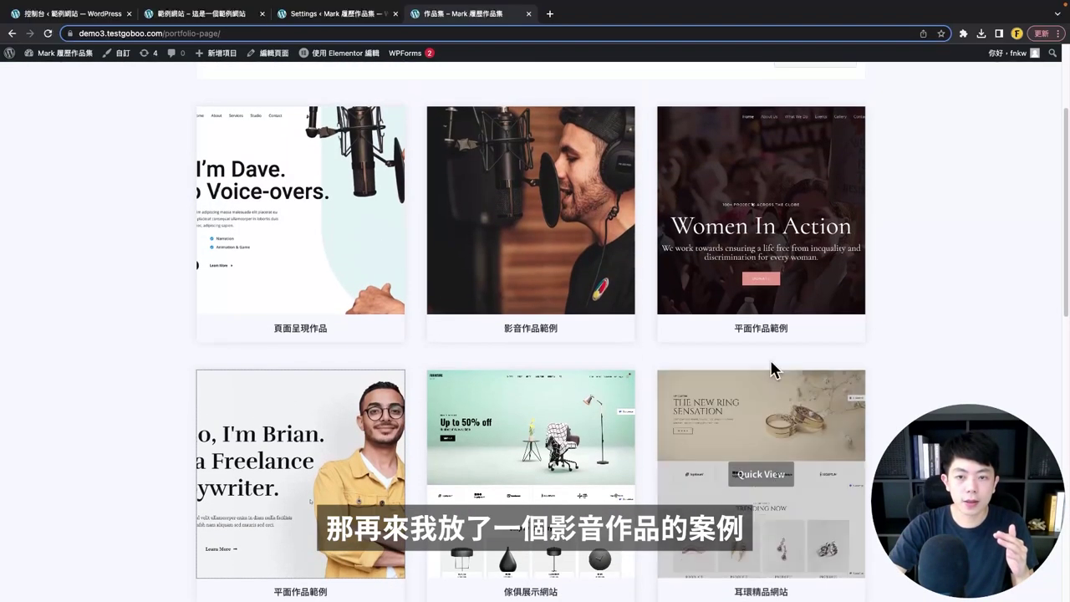
{"action": "left_click", "coordinate": [533, 265]}
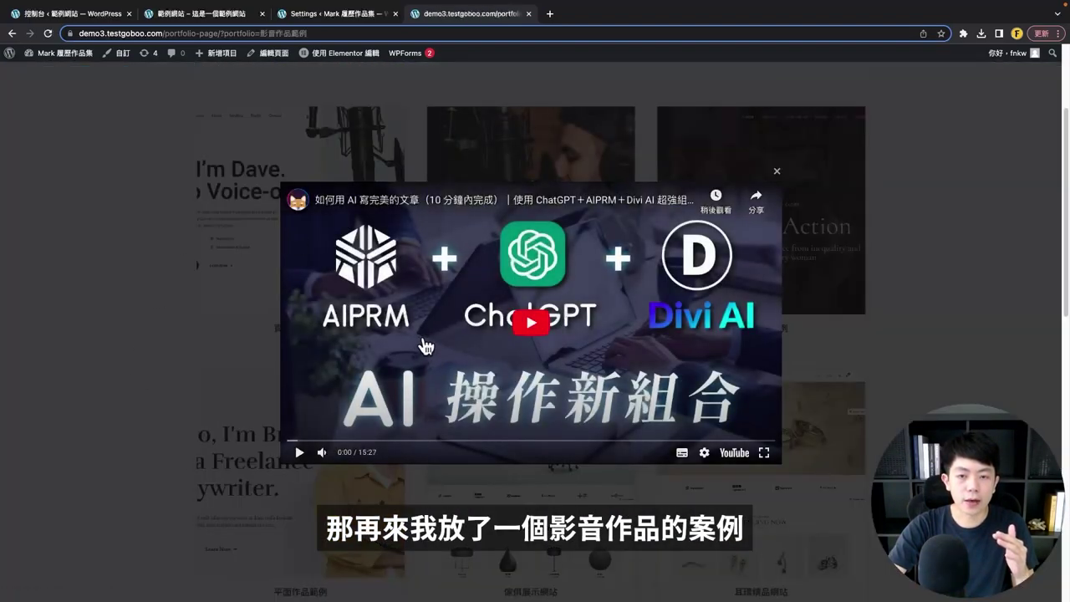
{"action": "left_click", "coordinate": [778, 174]}
- Review the 頁面呈現作品 portfolio page, then go back to the 作品集 grid
{"action": "left_click", "coordinate": [310, 351]}
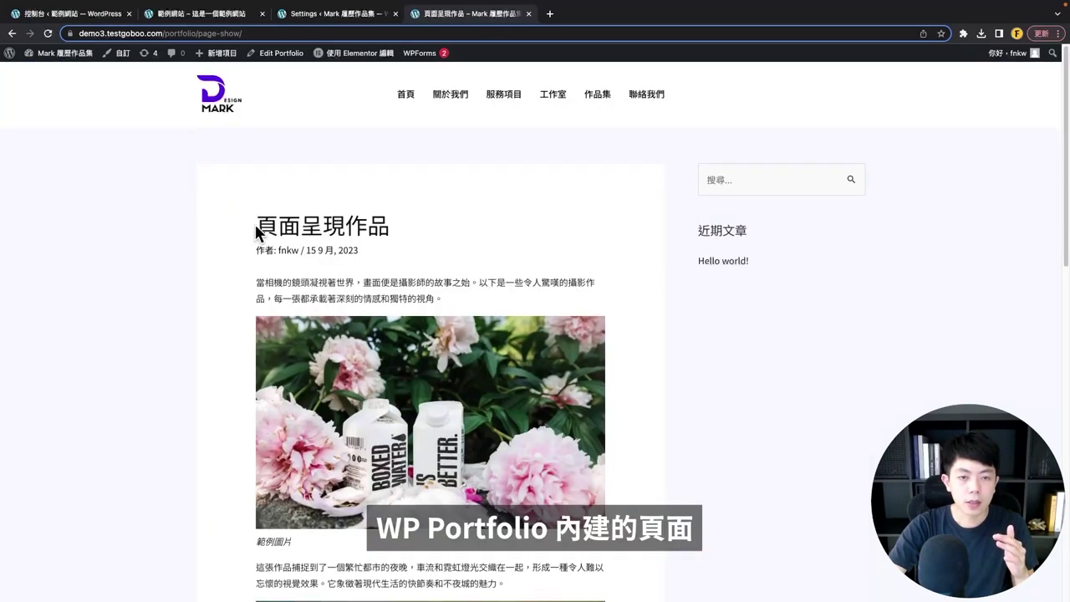
{"action": "left_click_drag", "start_coordinate": [255, 224], "coordinate": [389, 226]}
{"action": "left_click", "coordinate": [445, 292]}
{"action": "scroll", "coordinate": [528, 381], "scroll_direction": "down", "scroll_amount": 5}
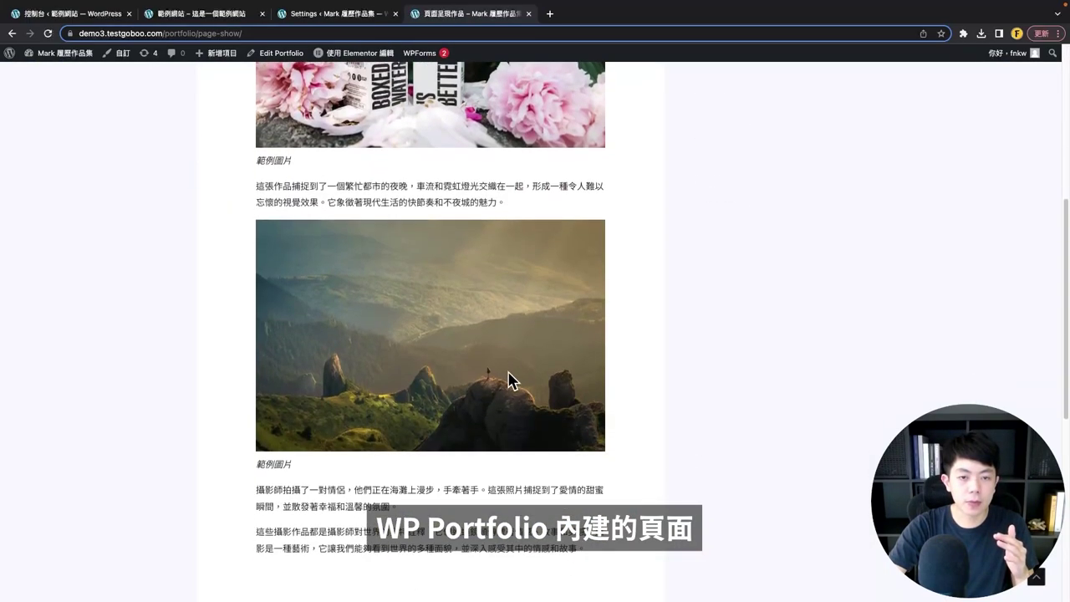
{"action": "scroll", "coordinate": [512, 380], "scroll_direction": "up", "scroll_amount": 4}
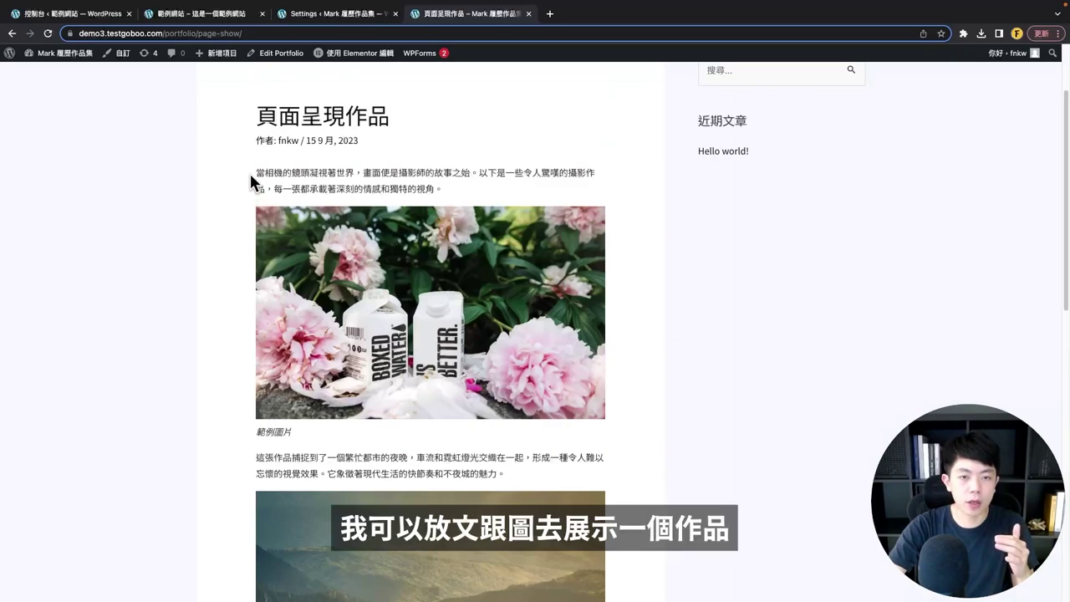
{"action": "scroll", "coordinate": [372, 395], "scroll_direction": "up", "scroll_amount": 2}
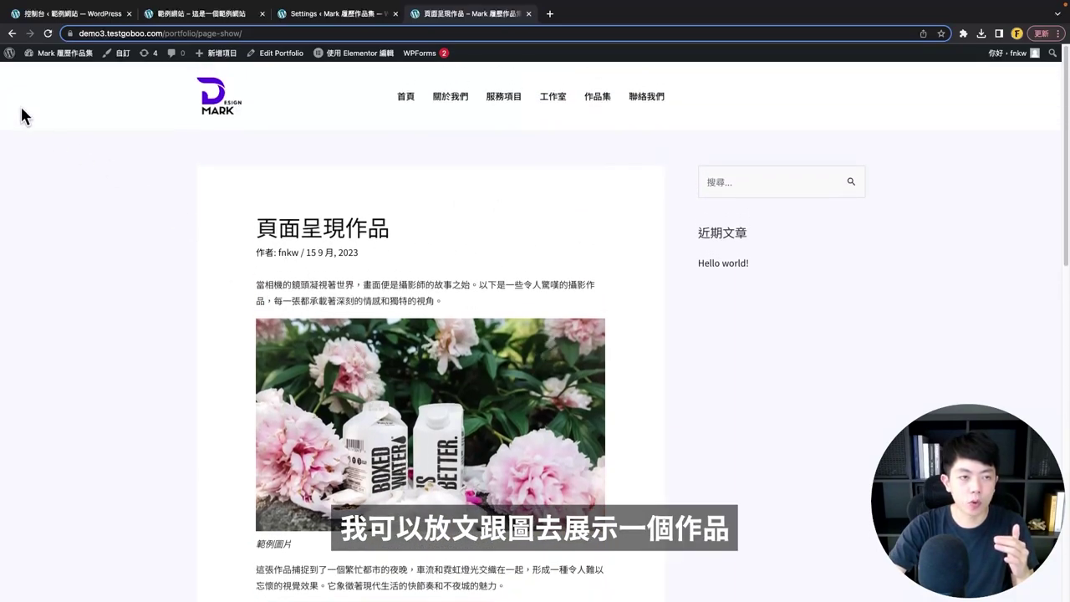
{"action": "left_click", "coordinate": [10, 53]}
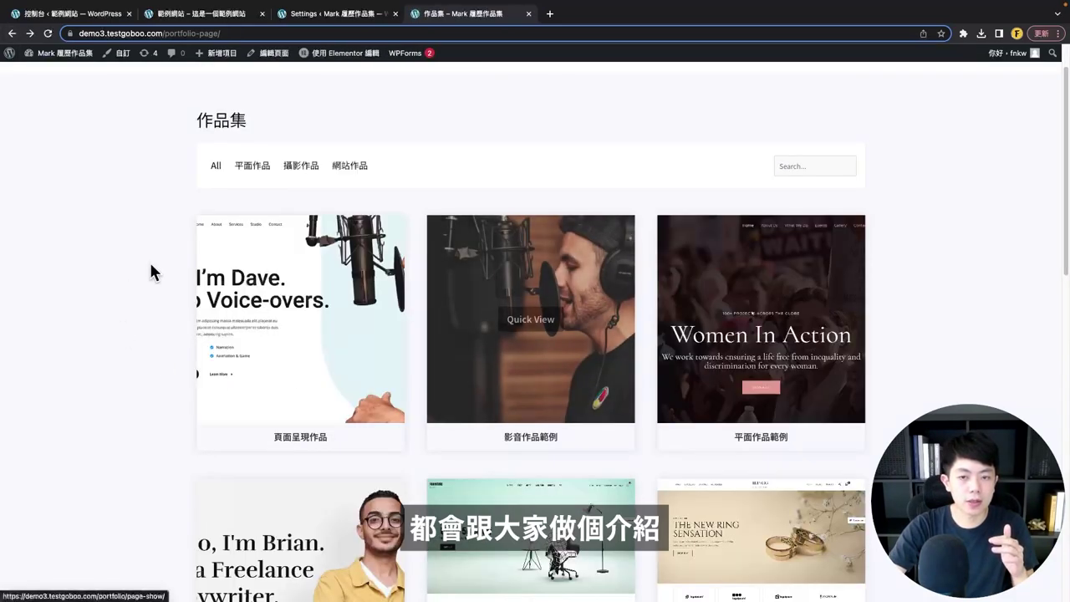
{"action": "left_click", "coordinate": [87, 14]}
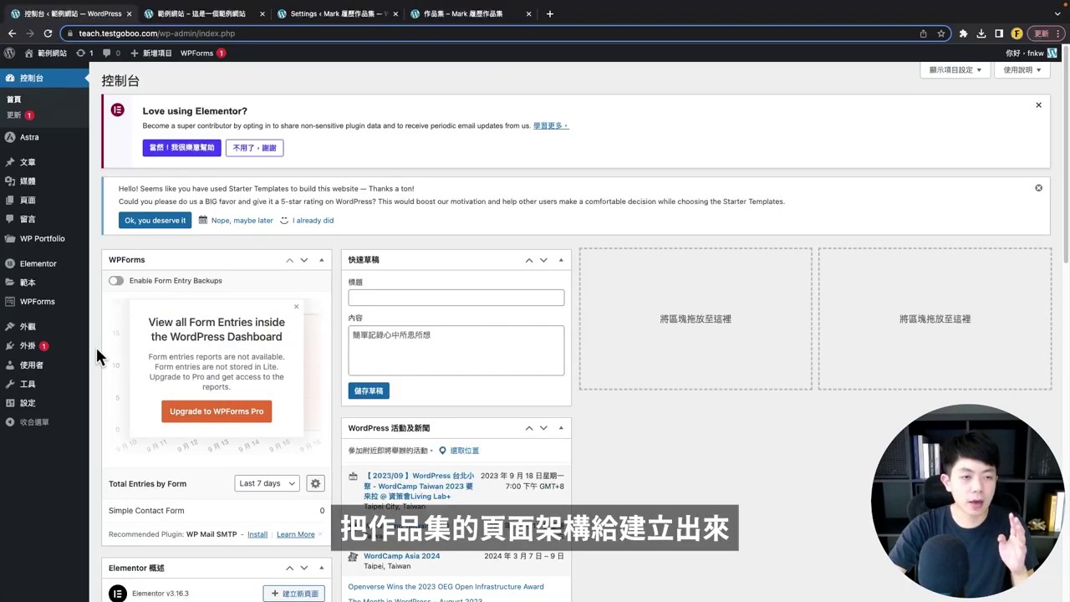
- In WP Portfolio settings, set the Page Builder to Elementor
{"action": "mouse_move", "coordinate": [52, 245]}
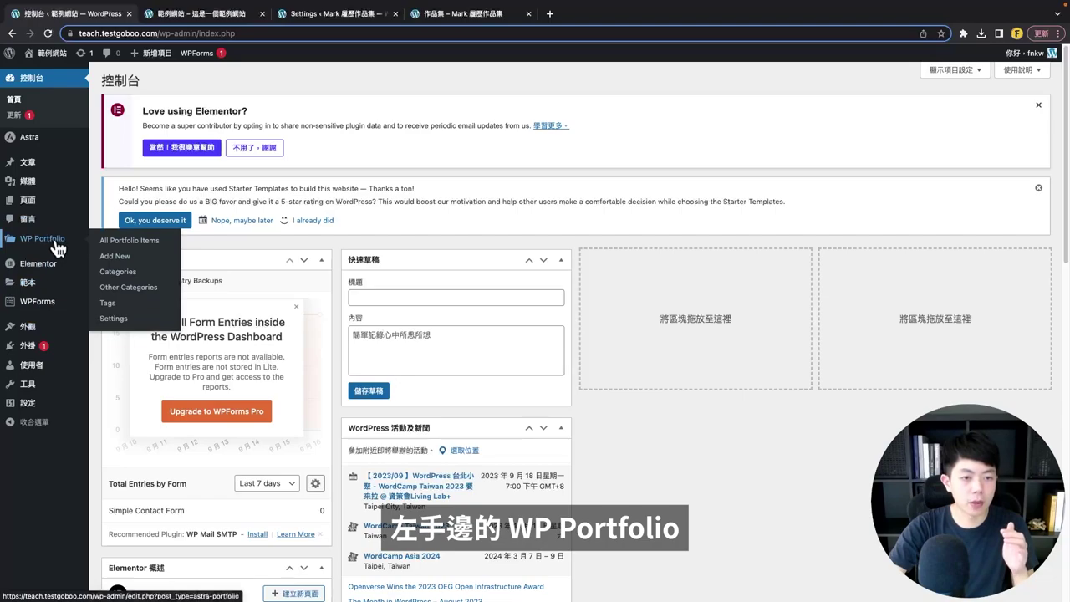
{"action": "left_click", "coordinate": [123, 319]}
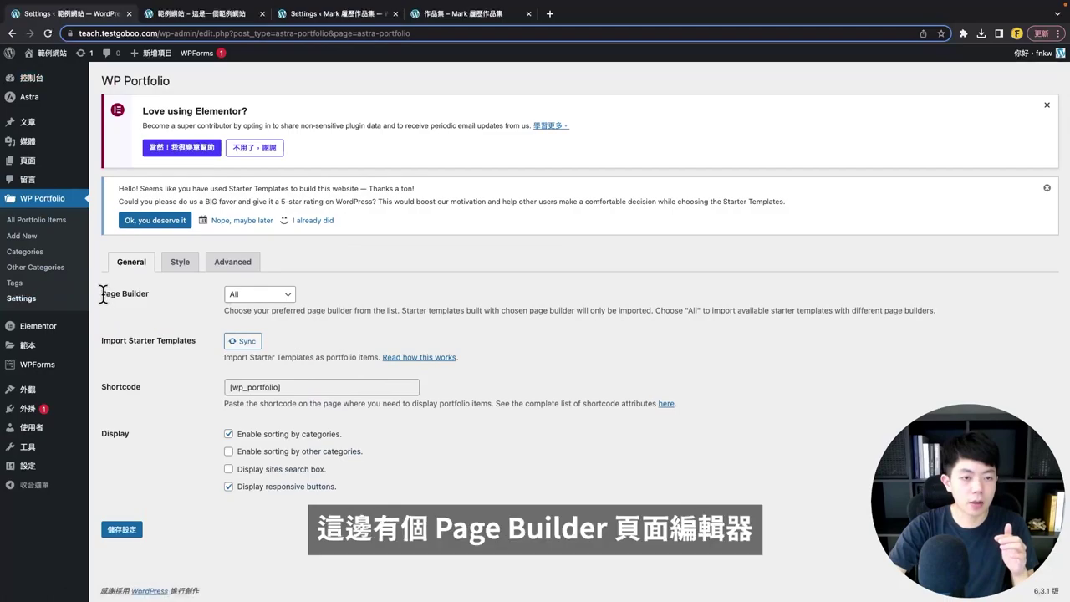
{"action": "left_click_drag", "start_coordinate": [103, 292], "coordinate": [147, 295]}
{"action": "left_click", "coordinate": [258, 294]}
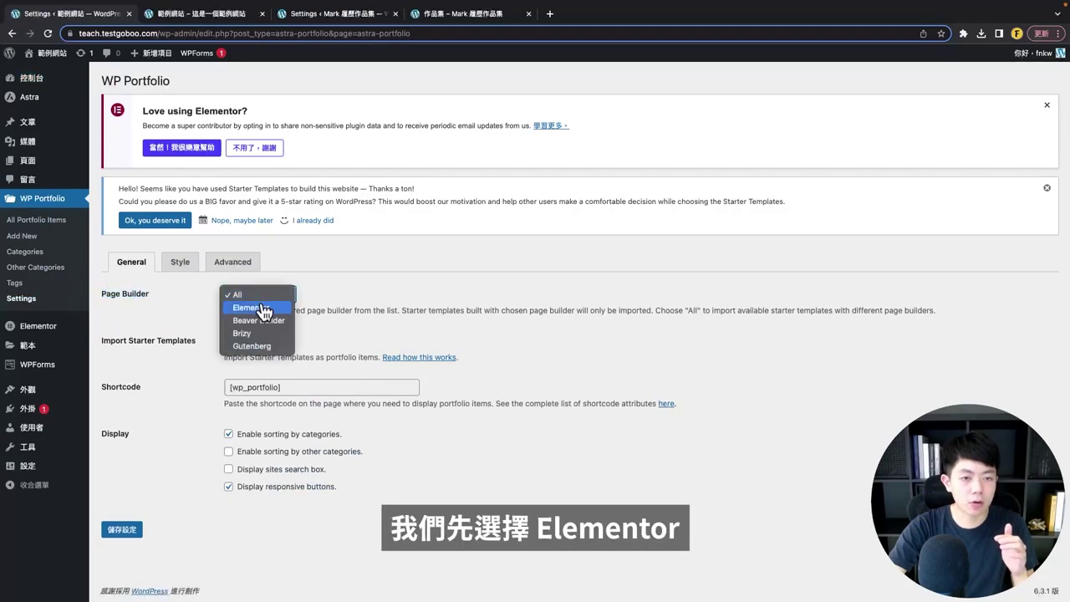
{"action": "left_click", "coordinate": [266, 306]}
- Copy the [wp_portfolio] shortcode, enable Display sites search box, and save with 儲存設定
{"action": "left_click_drag", "start_coordinate": [99, 383], "coordinate": [148, 382]}
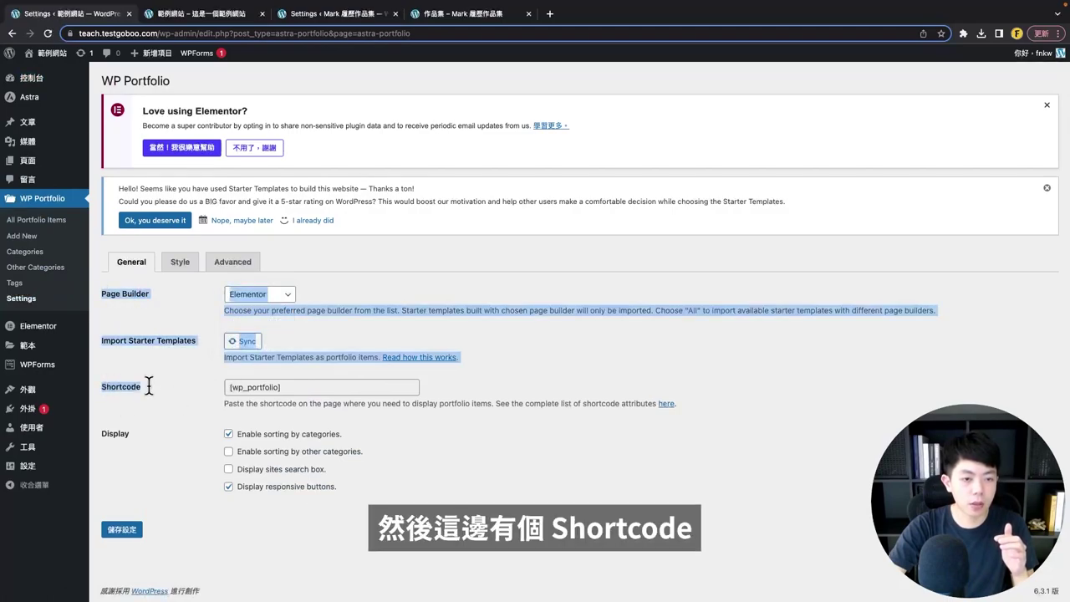
{"action": "left_click", "coordinate": [162, 390]}
{"action": "left_click", "coordinate": [266, 385]}
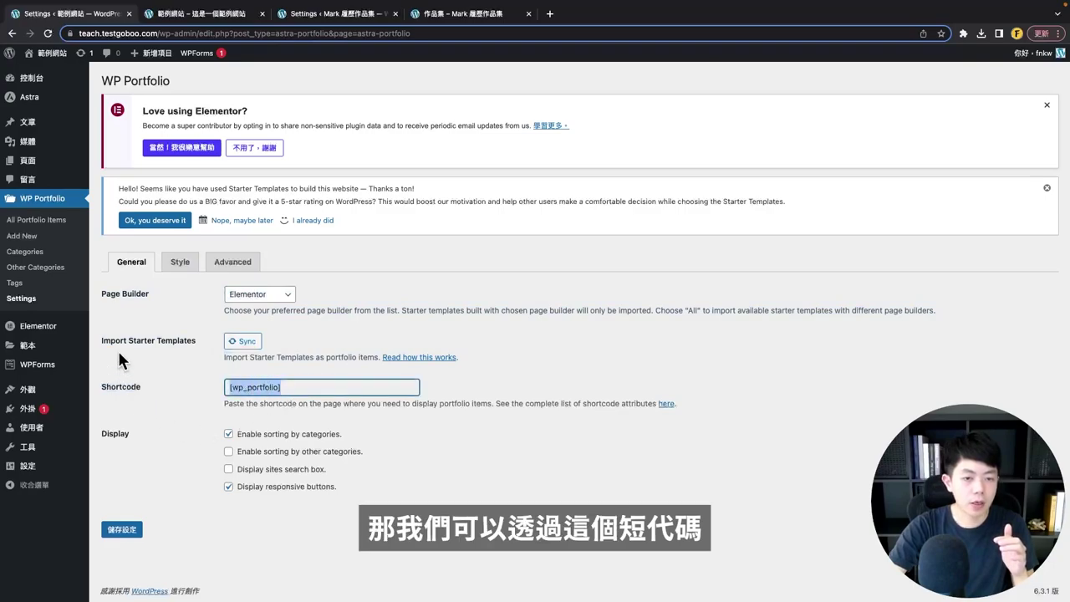
{"action": "right_click", "coordinate": [243, 385]}
{"action": "left_click", "coordinate": [260, 415]}
{"action": "left_click", "coordinate": [231, 444]}
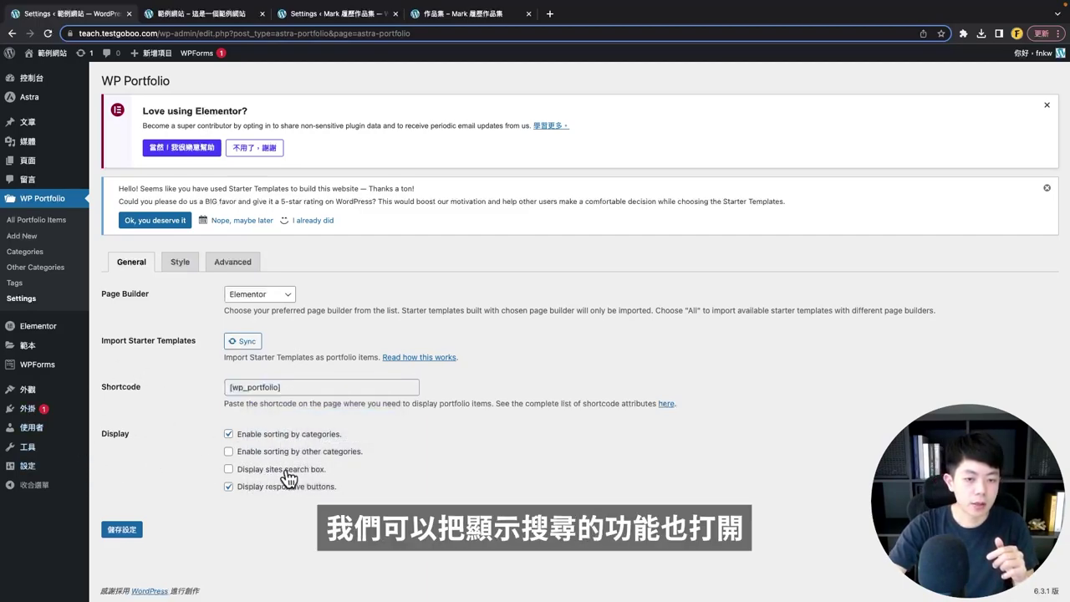
{"action": "left_click", "coordinate": [123, 531]}
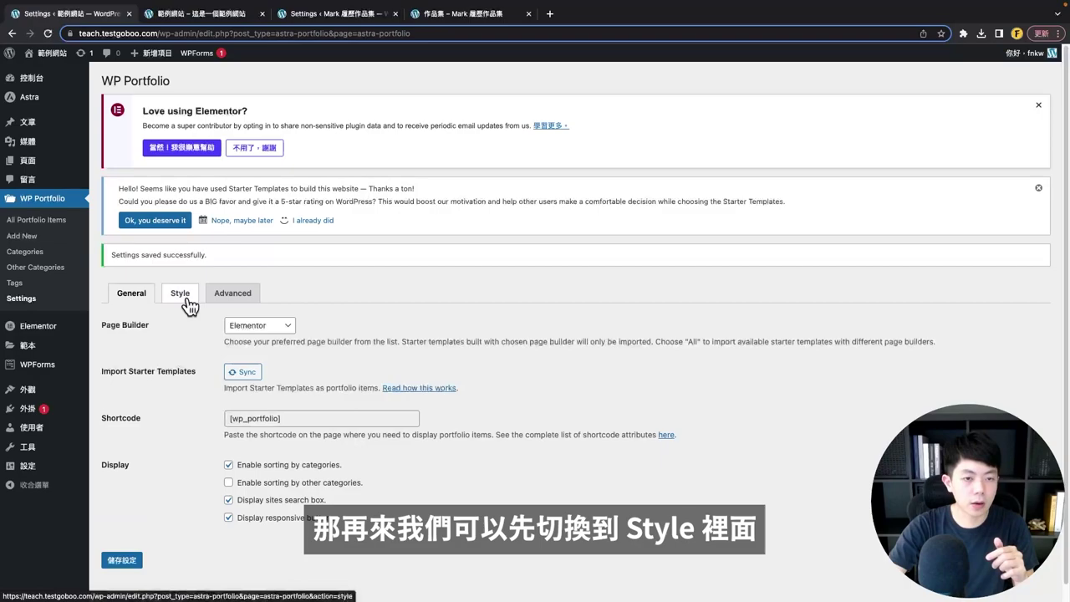
- On the Style tab, keep loading more items on Scroll and the Default thumbnail hover style
{"action": "left_click", "coordinate": [189, 308]}
{"action": "scroll", "coordinate": [284, 380], "scroll_direction": "down", "scroll_amount": 1}
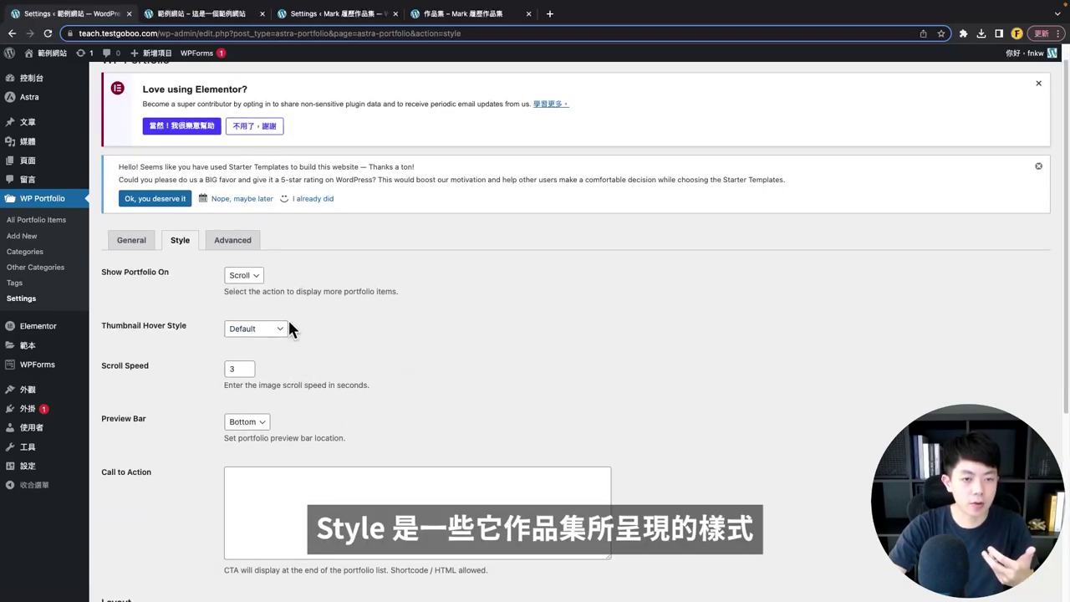
{"action": "left_click", "coordinate": [244, 276]}
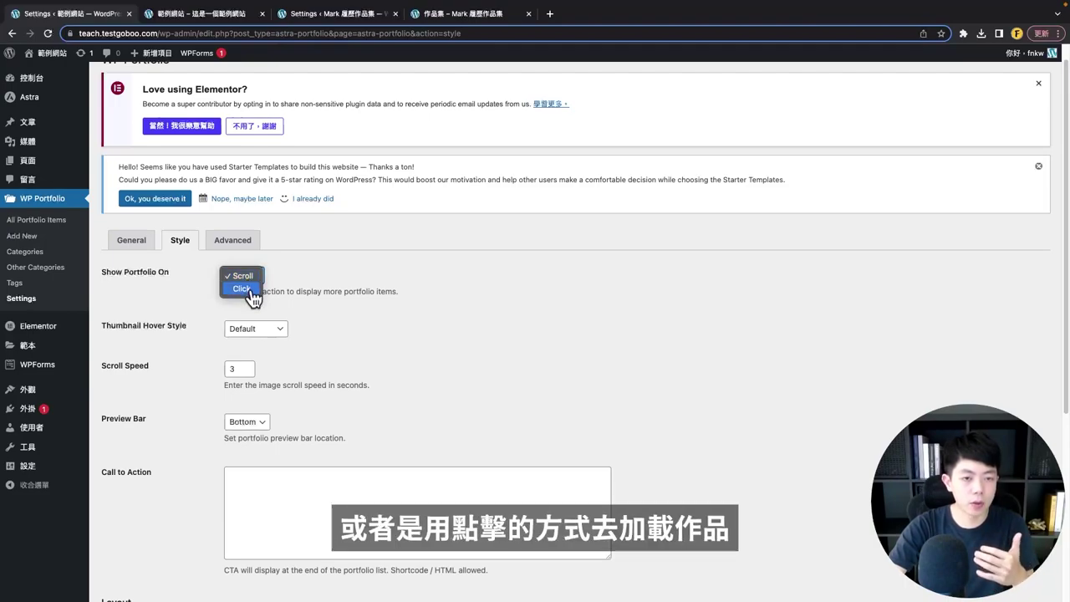
{"action": "left_click", "coordinate": [395, 362]}
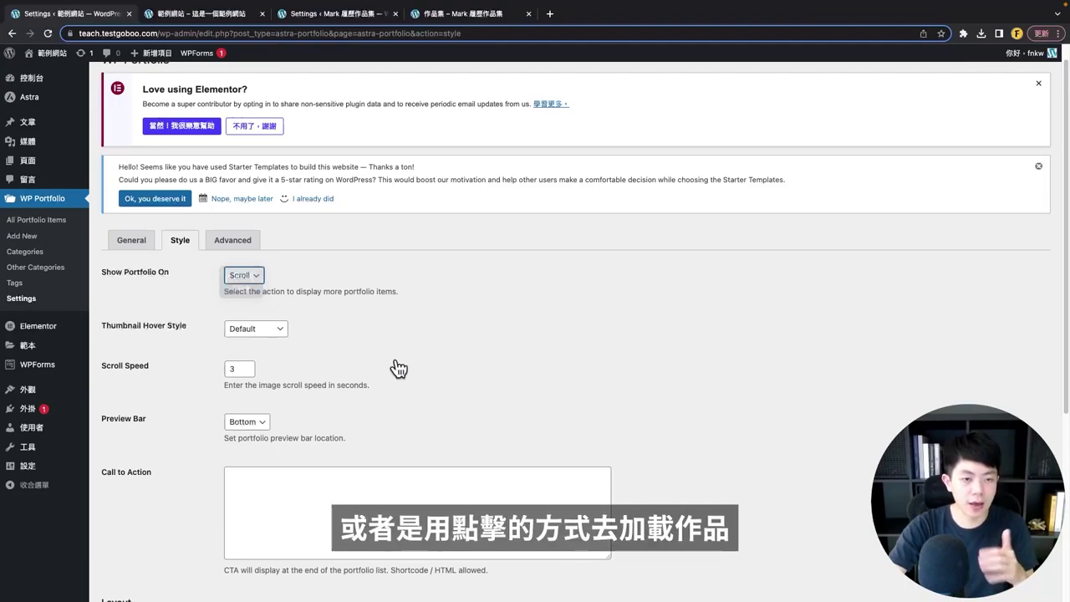
{"action": "scroll", "coordinate": [393, 362], "scroll_direction": "down", "scroll_amount": 1}
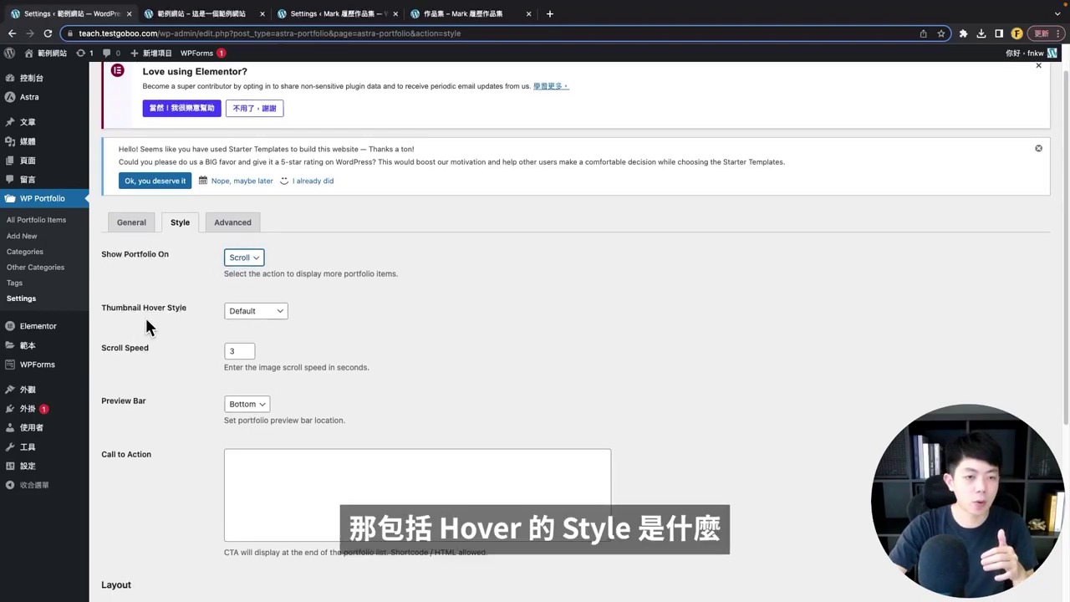
{"action": "left_click", "coordinate": [251, 316]}
{"action": "left_click", "coordinate": [308, 413]}
- Look over the remaining Style options and bring up the Advanced slug settings
{"action": "scroll", "coordinate": [156, 245], "scroll_direction": "down", "scroll_amount": 5}
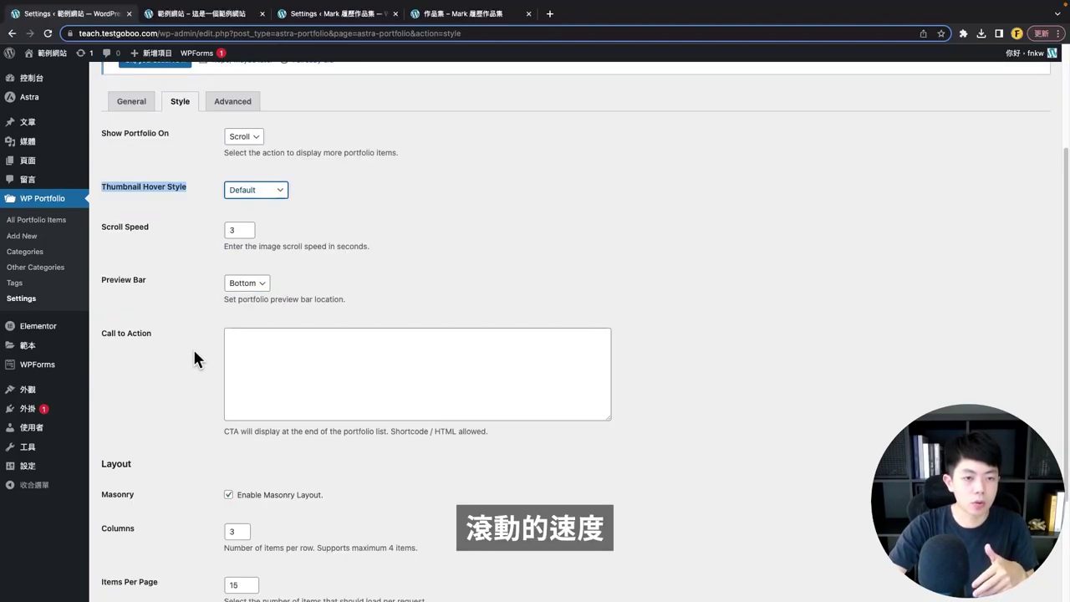
{"action": "scroll", "coordinate": [197, 338], "scroll_direction": "down", "scroll_amount": 1}
{"action": "left_click", "coordinate": [249, 285]}
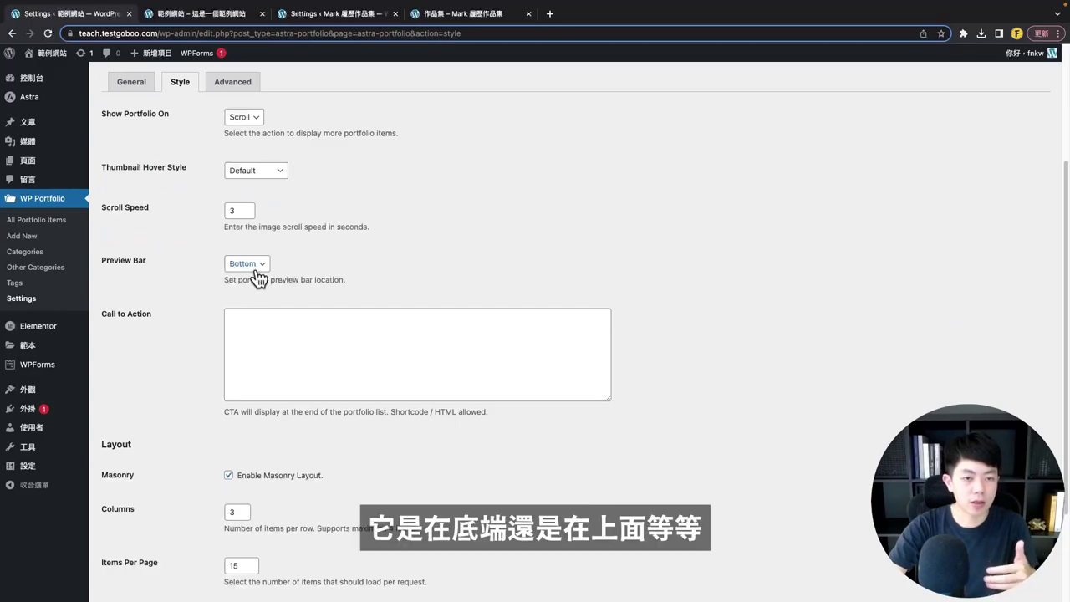
{"action": "scroll", "coordinate": [282, 442], "scroll_direction": "down", "scroll_amount": 5}
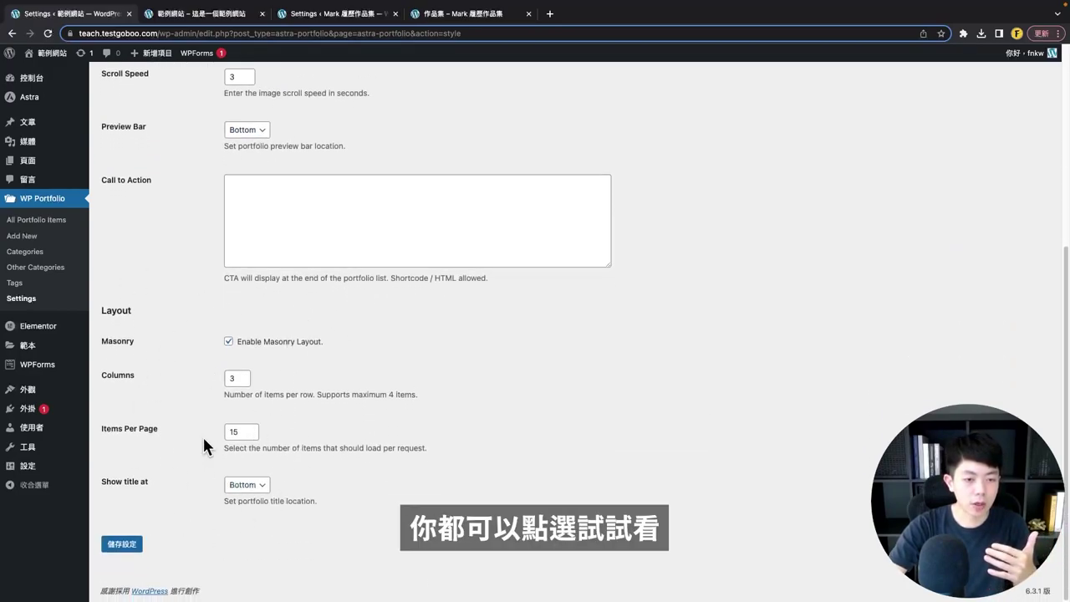
{"action": "scroll", "coordinate": [233, 411], "scroll_direction": "up", "scroll_amount": 10}
{"action": "left_click", "coordinate": [232, 262]}
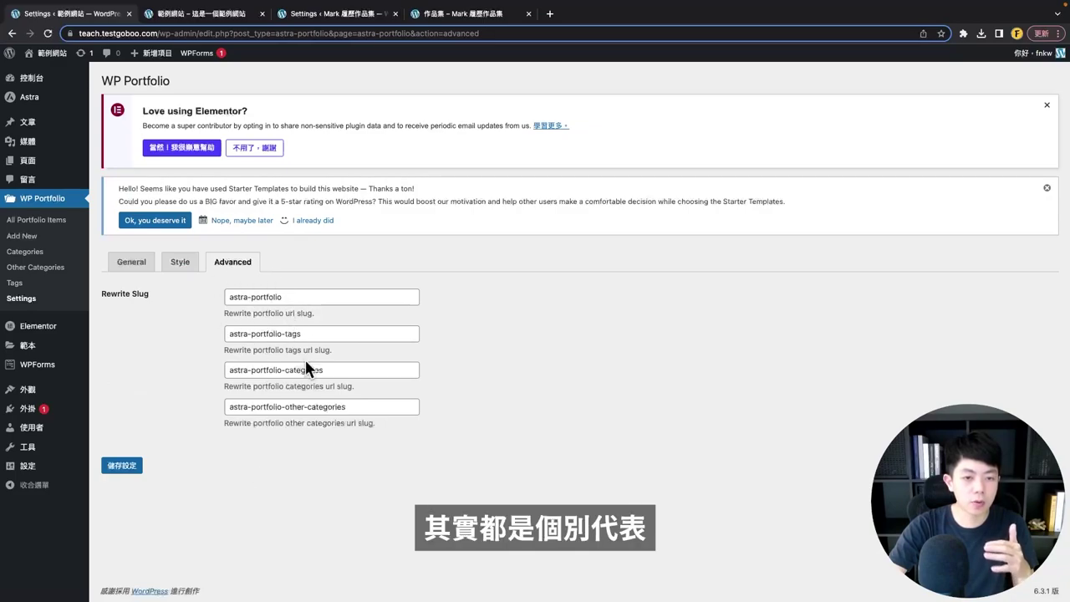
- Remove the astra- prefix from the portfolio rewrite slug and save the settings
{"action": "left_click", "coordinate": [251, 296]}
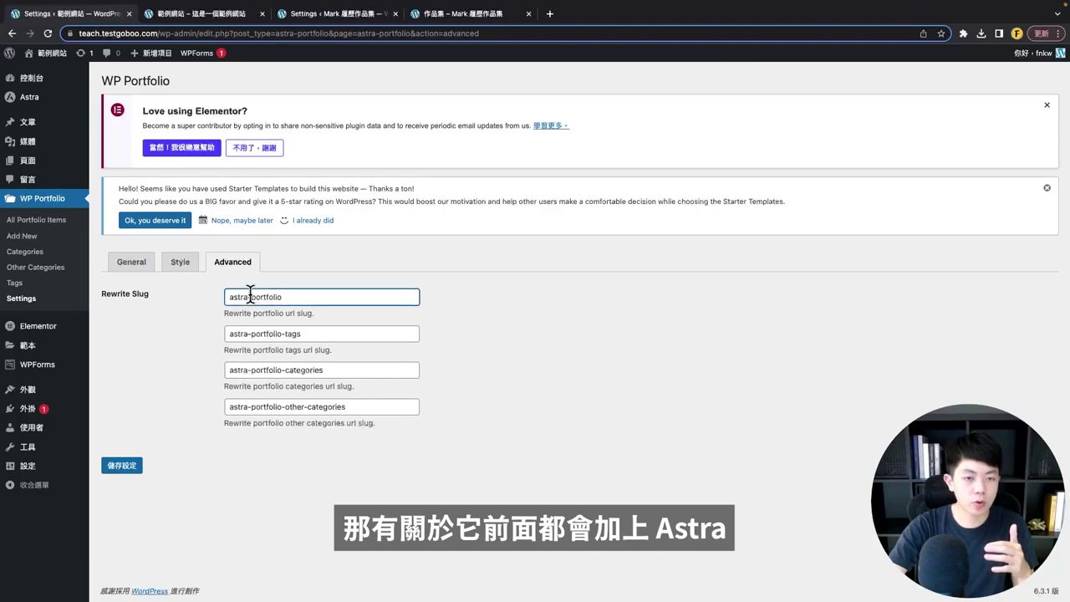
{"action": "left_click_drag", "start_coordinate": [254, 296], "coordinate": [171, 278]}
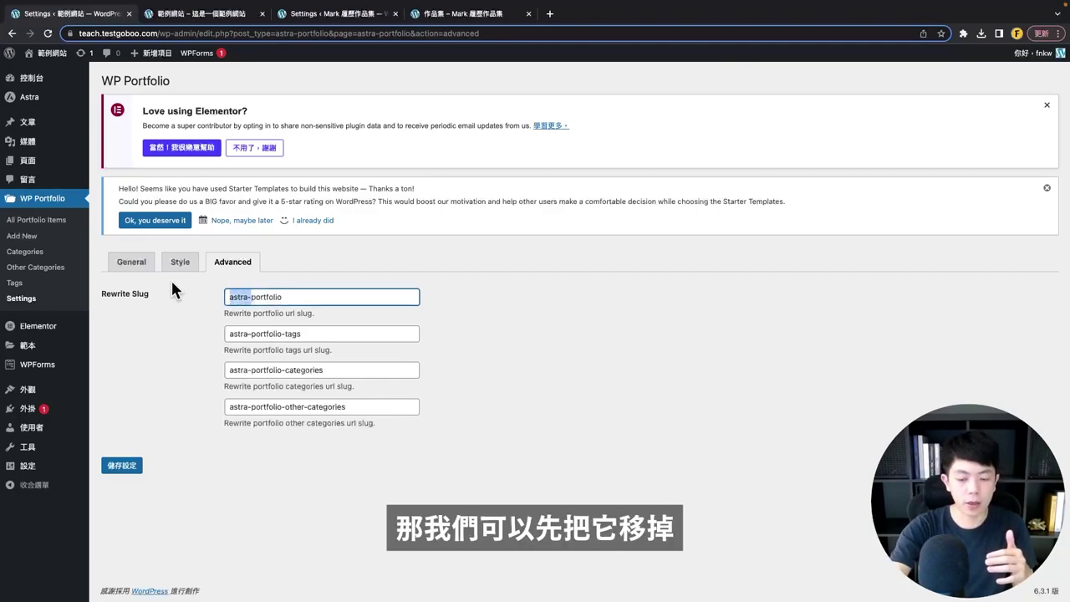
{"action": "key", "text": "BackSpace"}
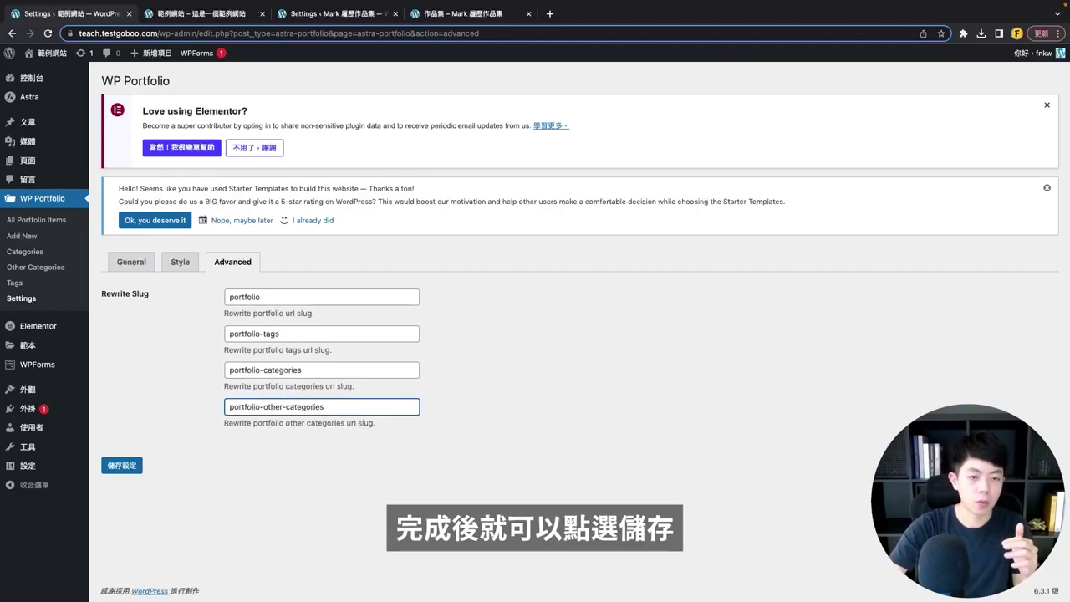
{"action": "left_click", "coordinate": [134, 466]}
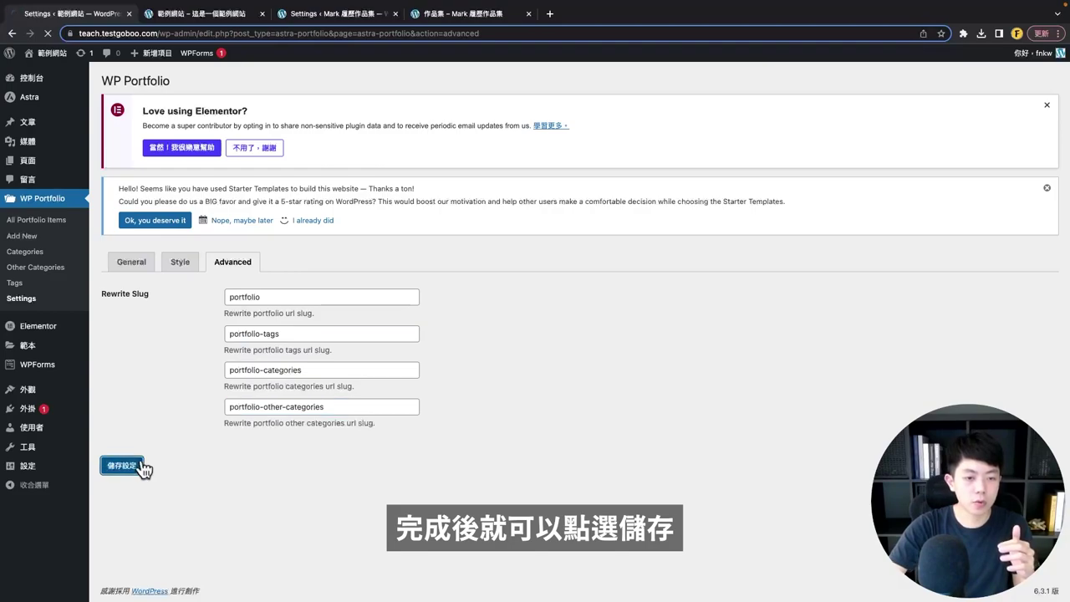
- Copy the [wp_portfolio] shortcode from the General settings tab
{"action": "left_click", "coordinate": [129, 293]}
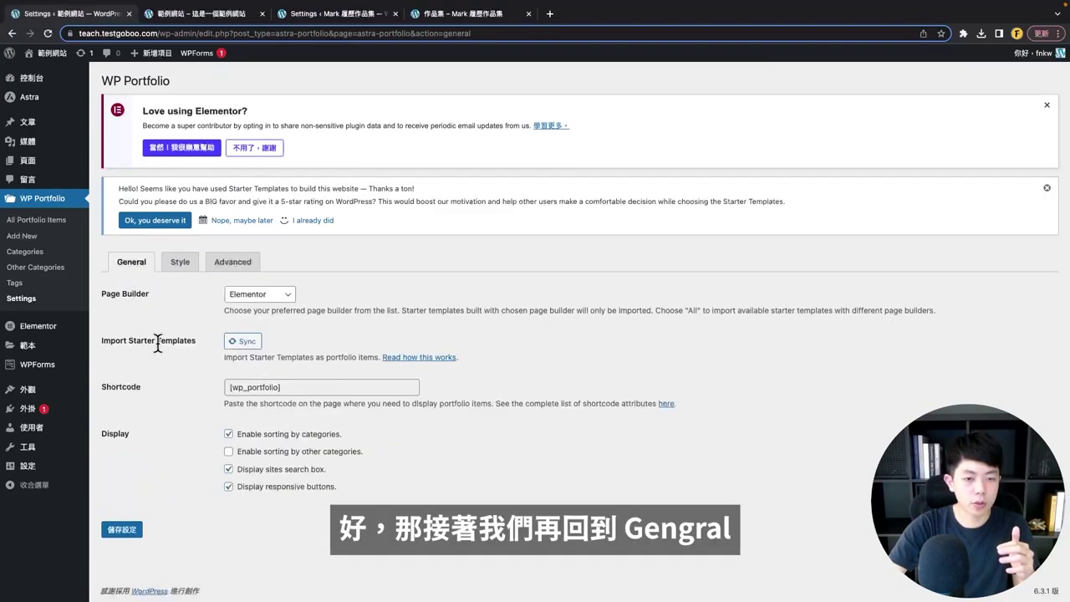
{"action": "triple_click", "coordinate": [285, 387]}
{"action": "right_click", "coordinate": [285, 385]}
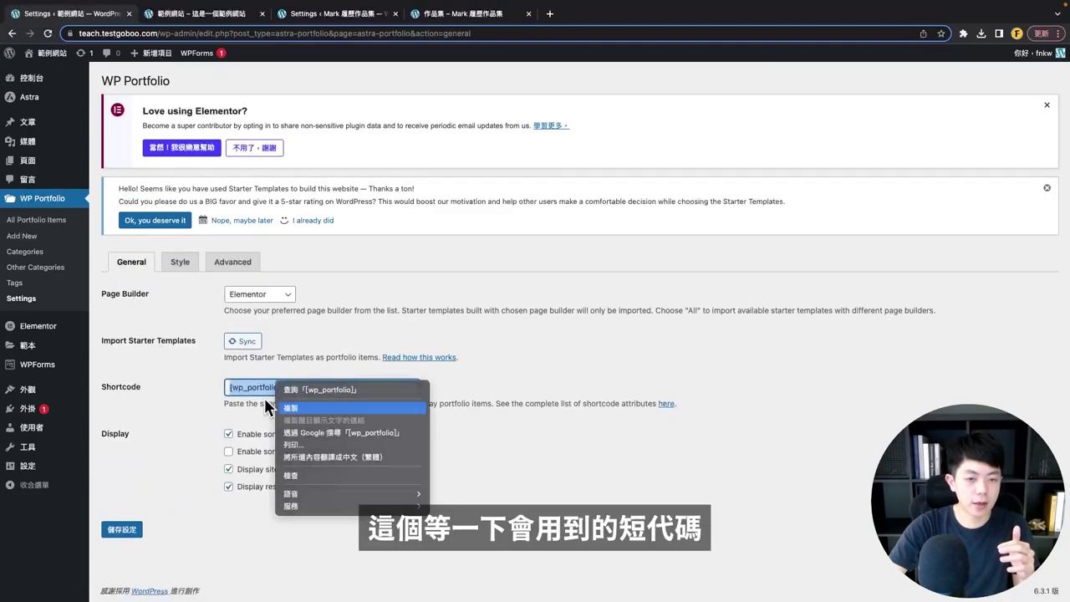
{"action": "left_click", "coordinate": [289, 405]}
{"action": "left_click", "coordinate": [152, 402]}
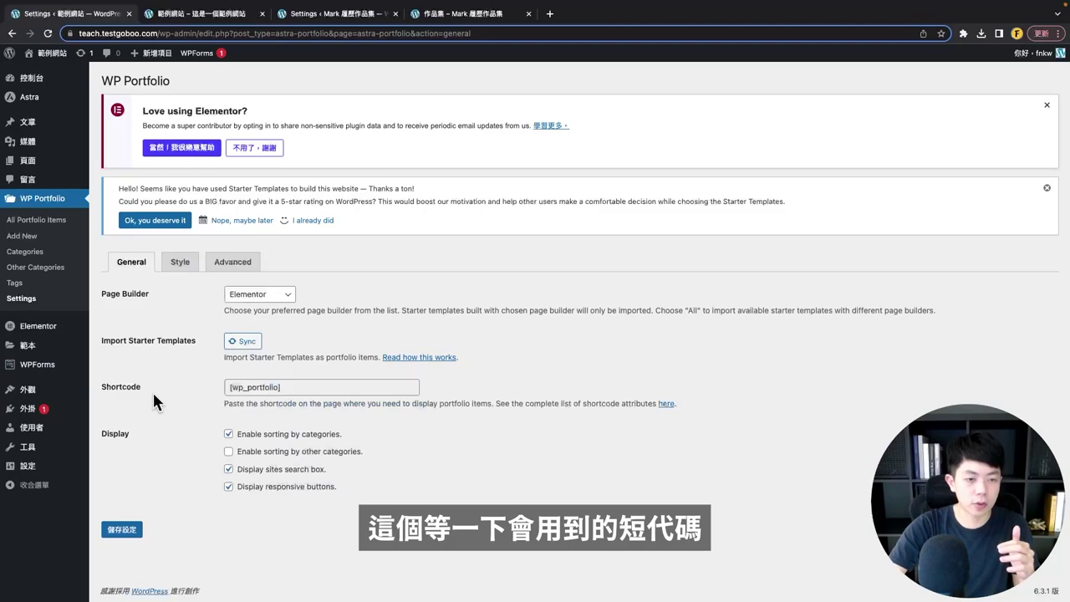
- Create the 作品集 page, keep its slug as page-portfolio, and publish it
{"action": "left_click", "coordinate": [40, 167]}
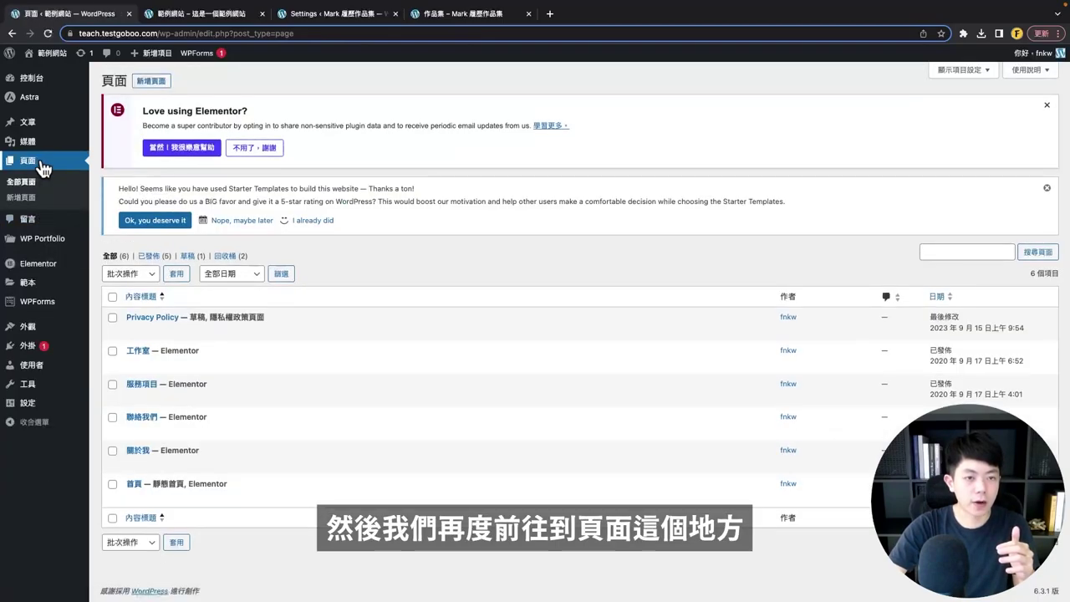
{"action": "left_click", "coordinate": [142, 82]}
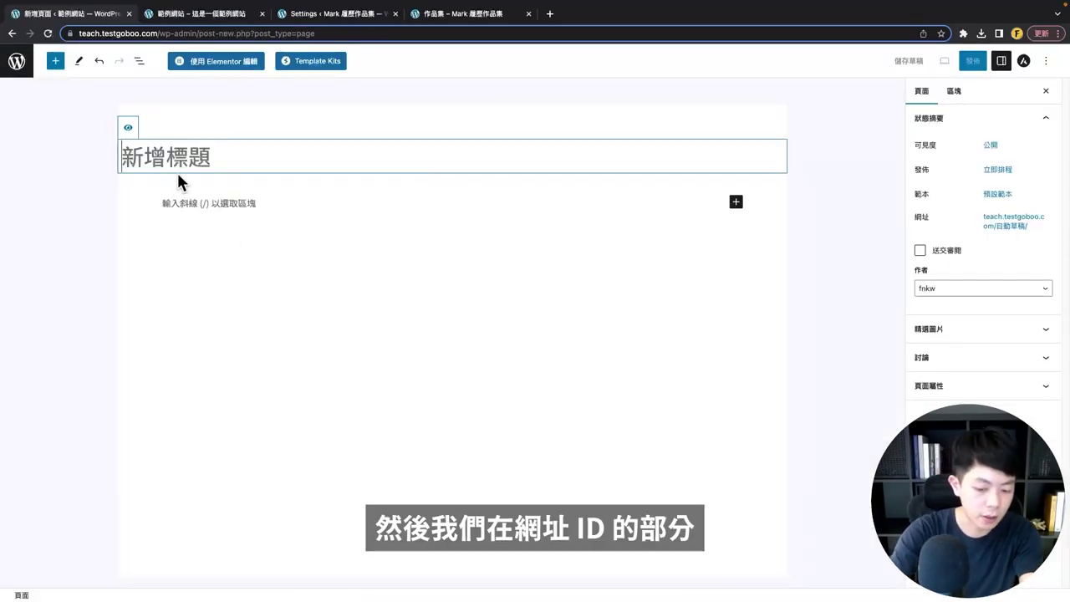
{"action": "left_click", "coordinate": [998, 231]}
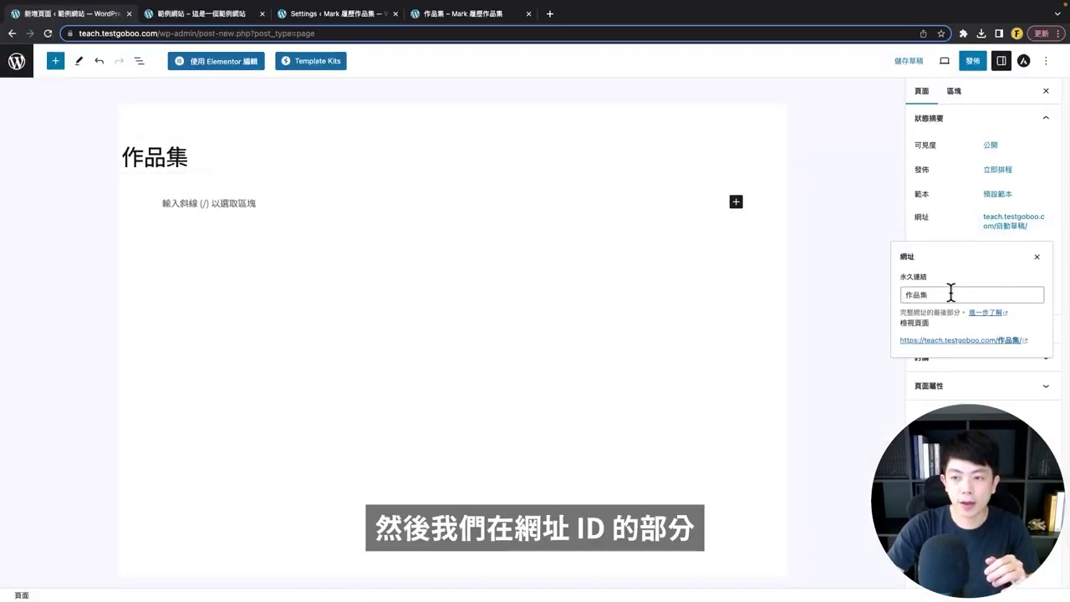
{"action": "left_click", "coordinate": [946, 293]}
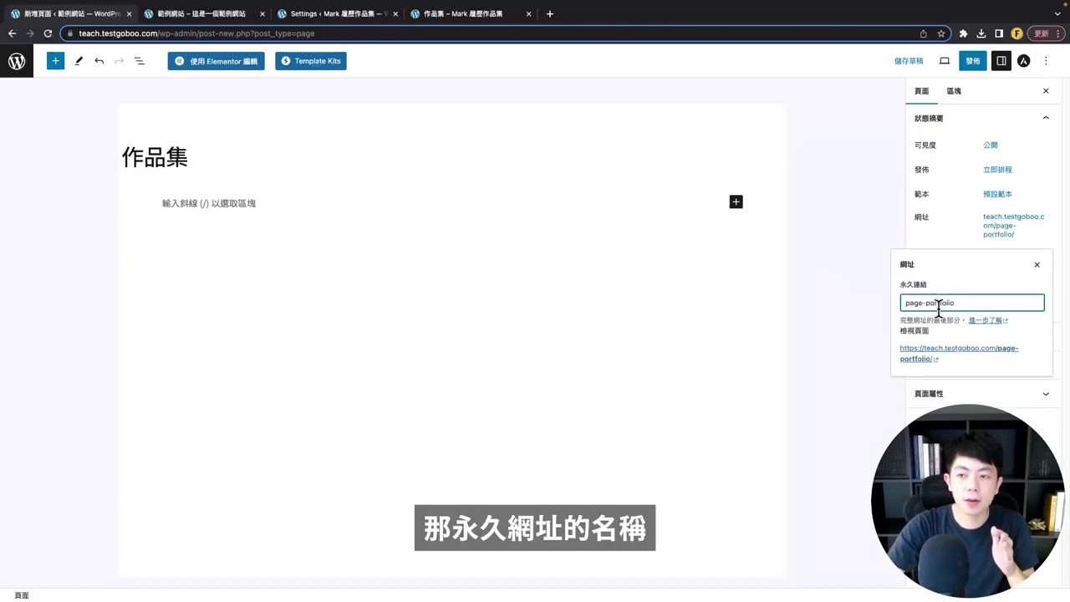
{"action": "left_click_drag", "start_coordinate": [927, 303], "coordinate": [898, 301]}
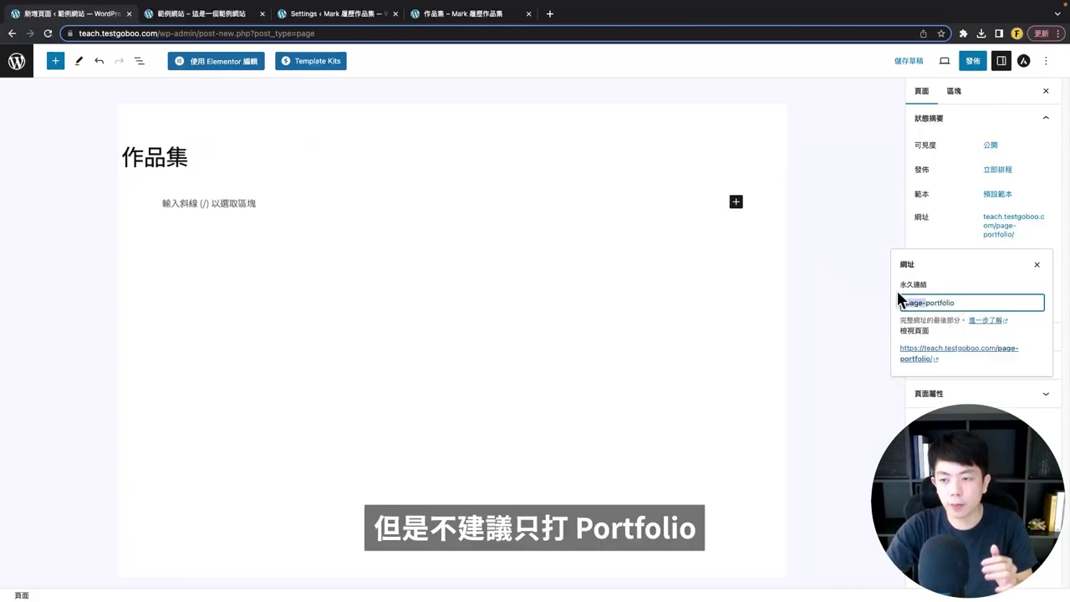
{"action": "key", "text": "BackSpace"}
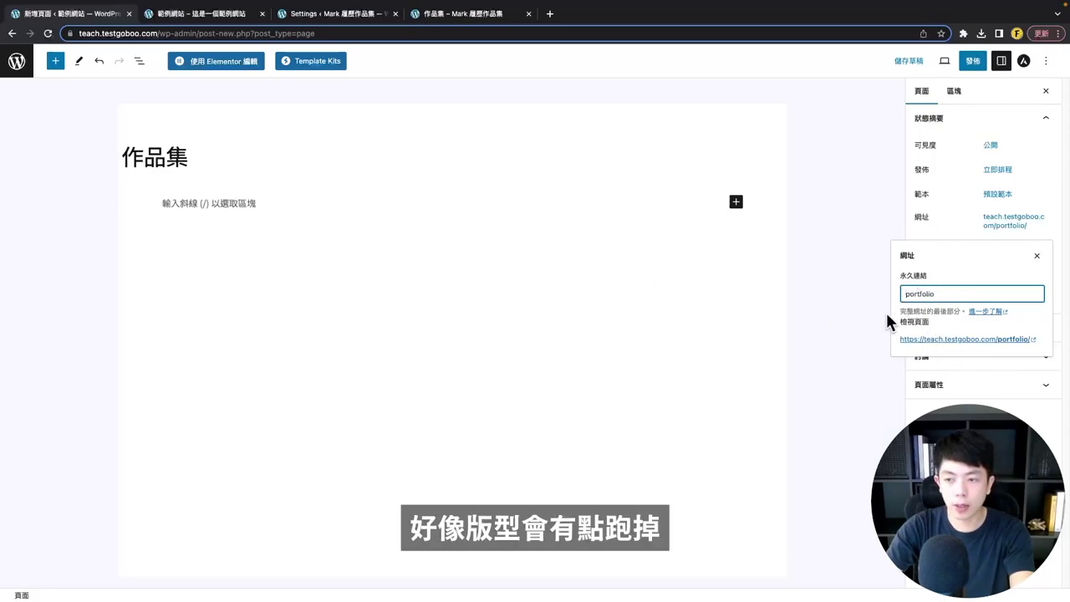
{"action": "key", "text": "super+z"}
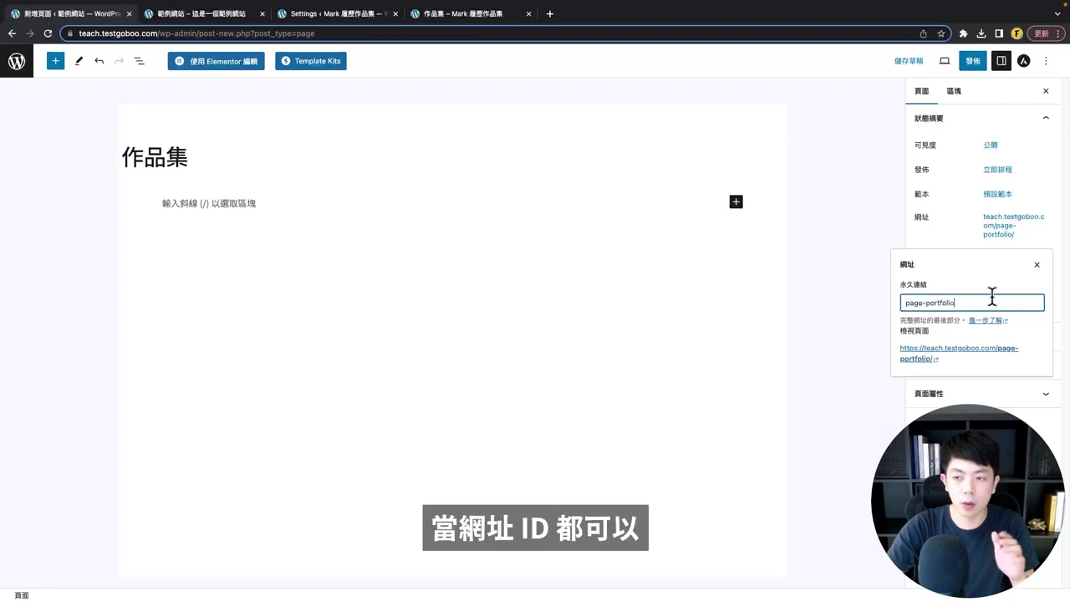
{"action": "left_click", "coordinate": [962, 242]}
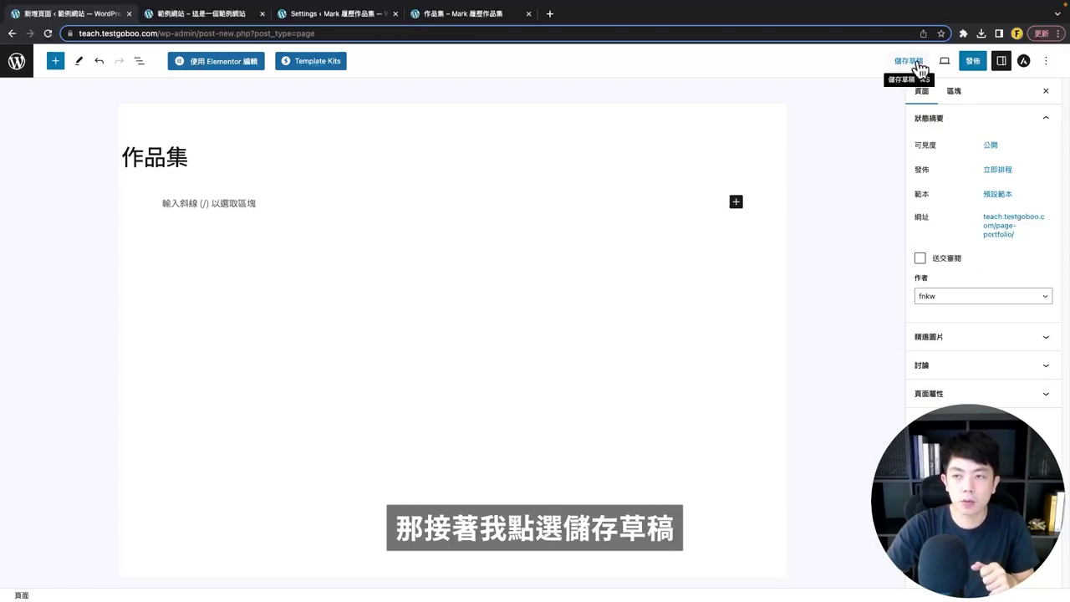
{"action": "left_click", "coordinate": [977, 65]}
{"action": "left_click", "coordinate": [977, 67]}
- Turn the empty paragraph into a shortcode block with [wp_portfolio] and update the page
{"action": "left_click", "coordinate": [1053, 67]}
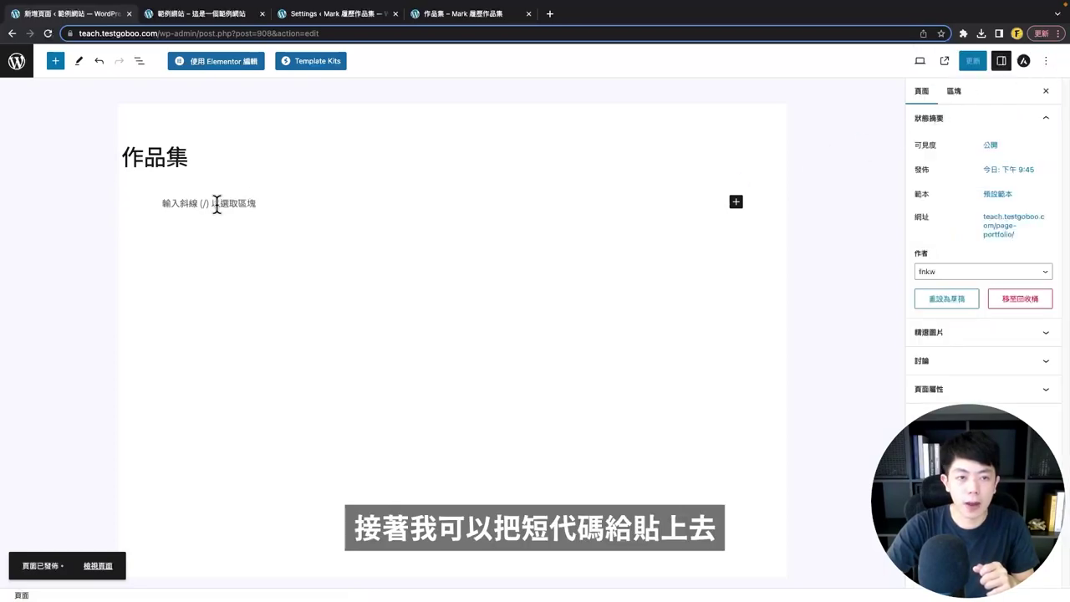
{"action": "left_click", "coordinate": [204, 205]}
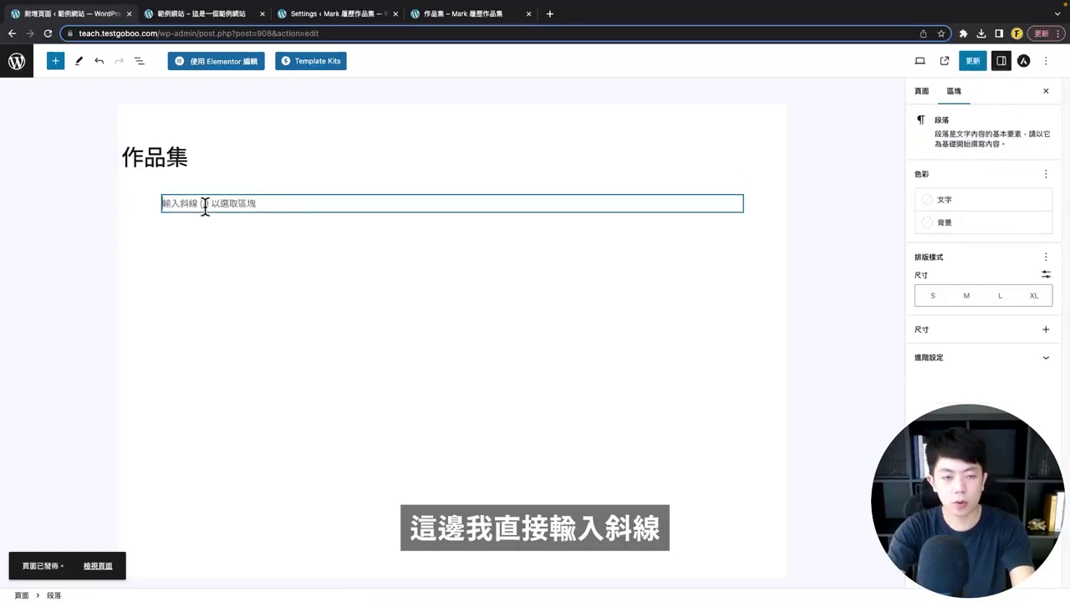
{"action": "type", "text": "/sho"}
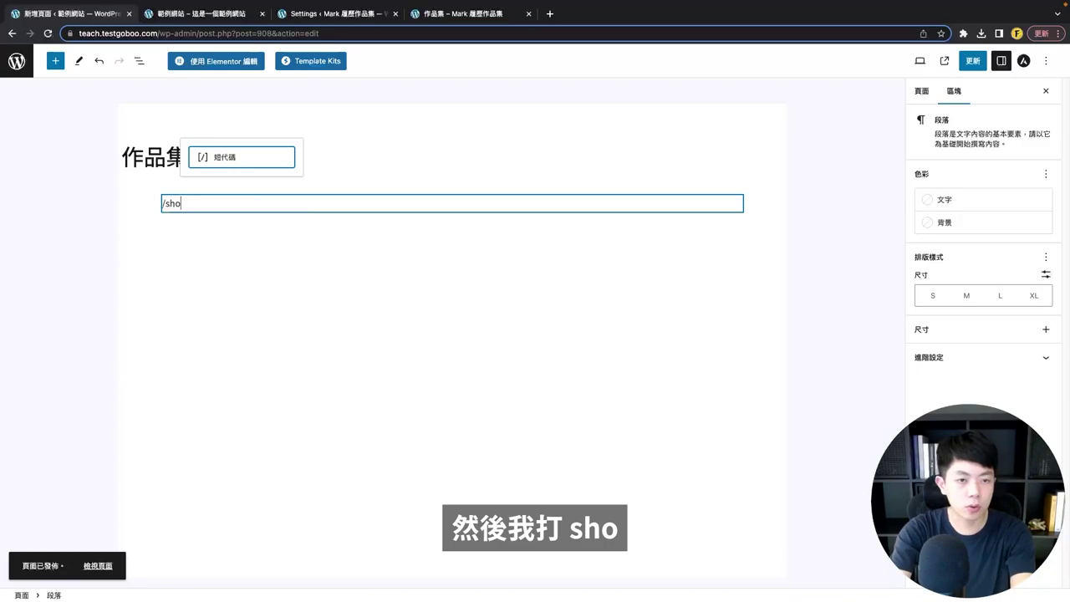
{"action": "left_click", "coordinate": [253, 170]}
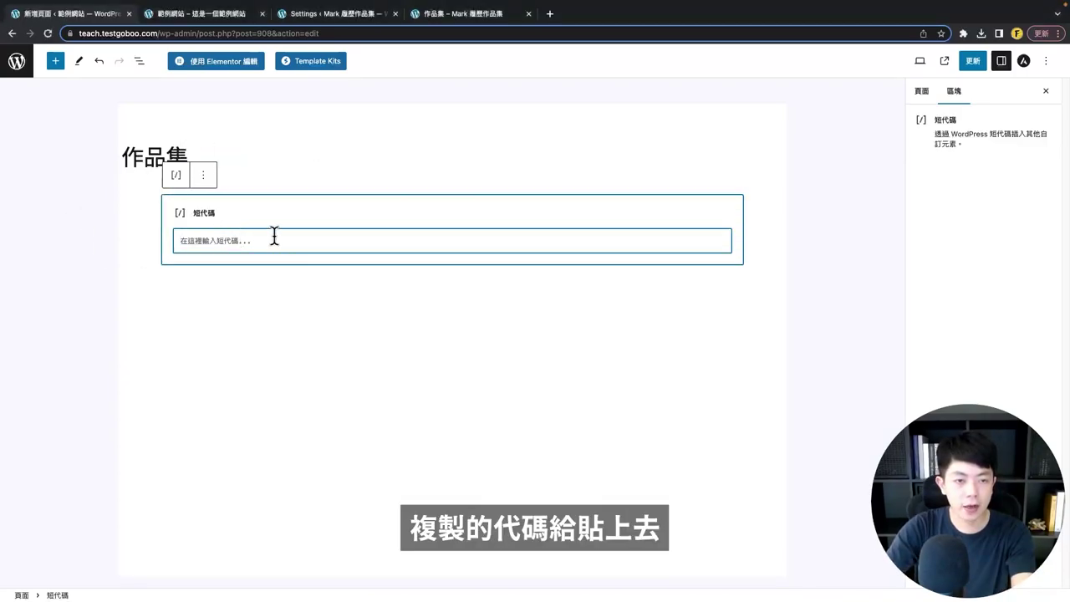
{"action": "key", "text": "super+v"}
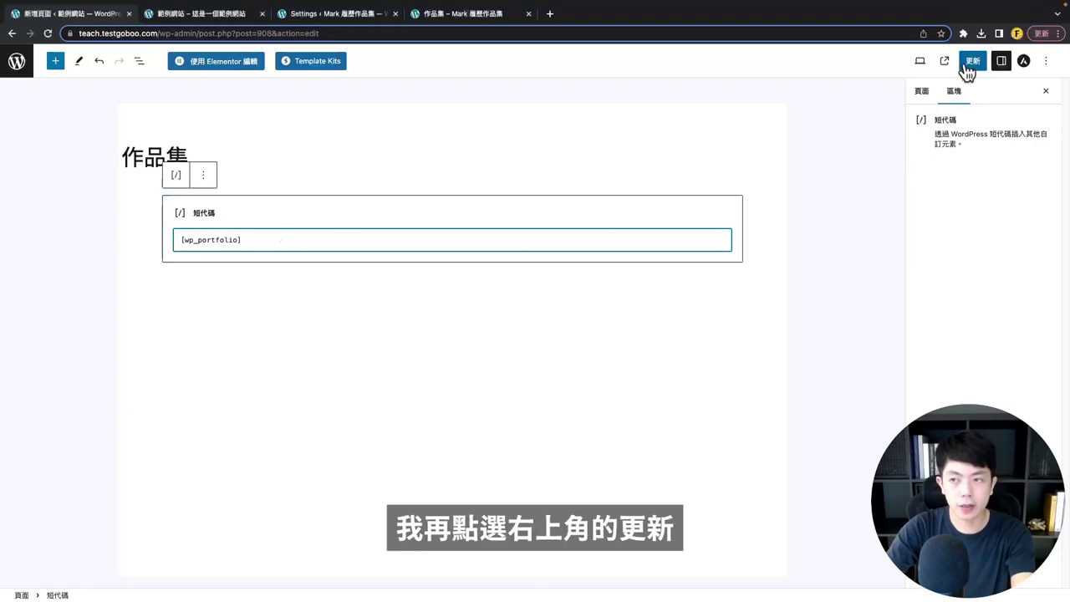
{"action": "left_click", "coordinate": [972, 62]}
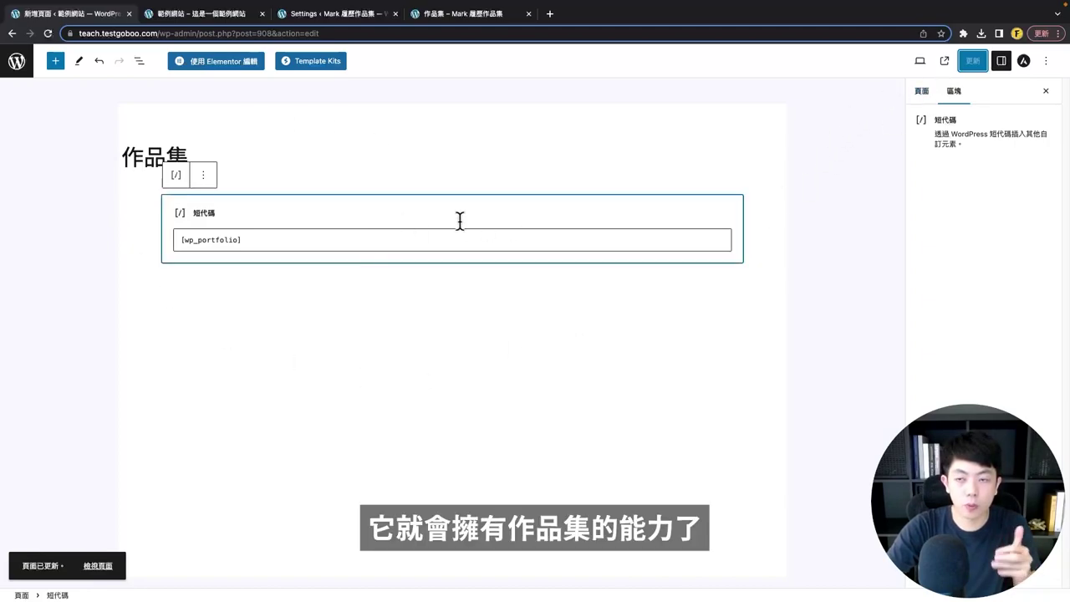
{"action": "left_click", "coordinate": [946, 61]}
{"action": "scroll", "coordinate": [502, 368], "scroll_direction": "down", "scroll_amount": 3}
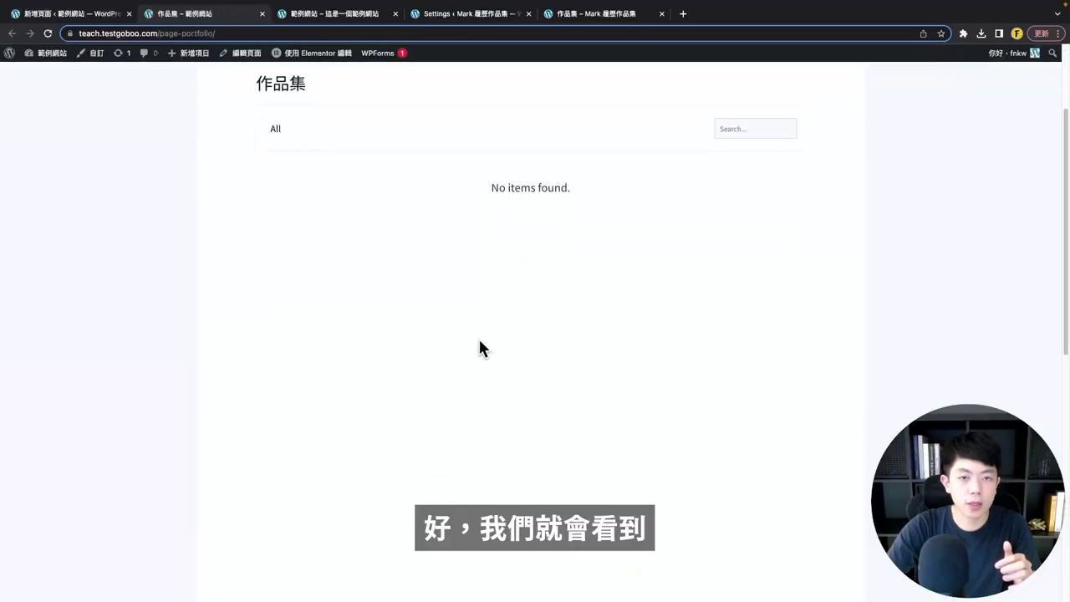
{"action": "scroll", "coordinate": [480, 349], "scroll_direction": "up", "scroll_amount": 3}
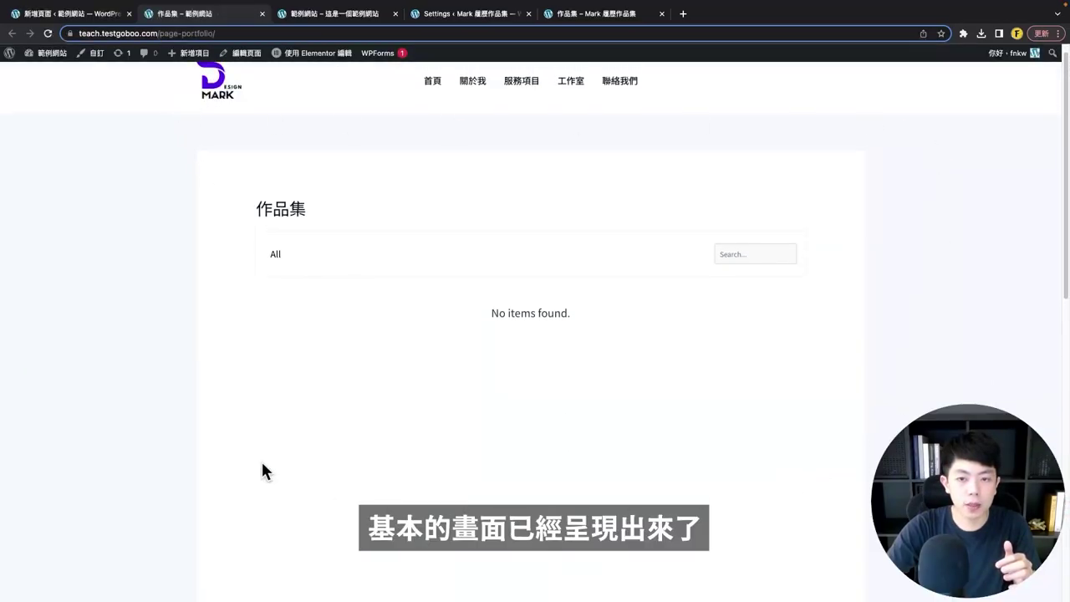
{"action": "scroll", "coordinate": [426, 399], "scroll_direction": "down", "scroll_amount": 1}
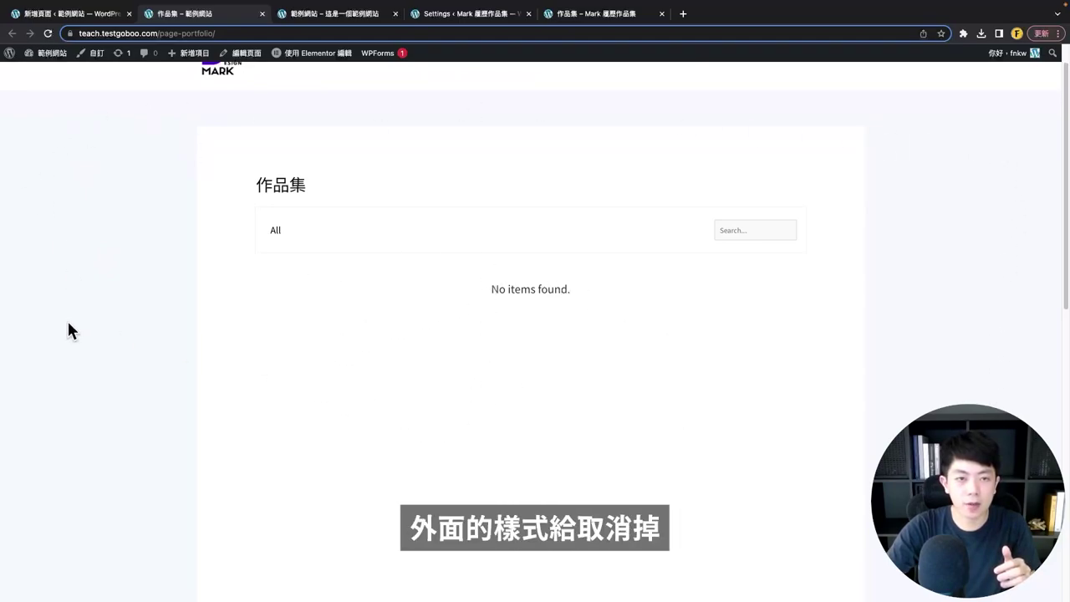
{"action": "left_click", "coordinate": [588, 13]}
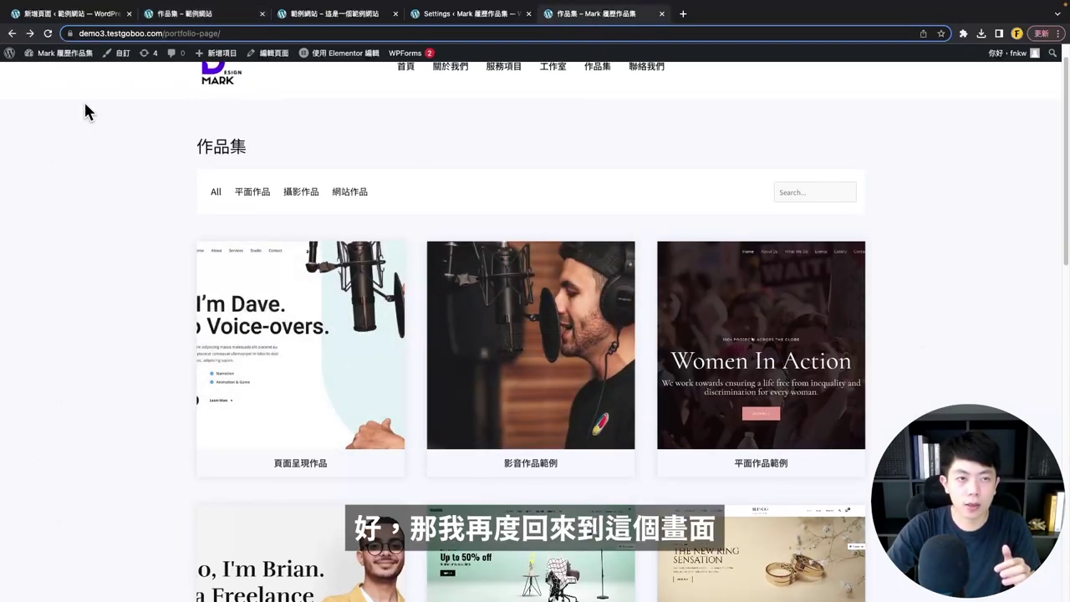
{"action": "left_click", "coordinate": [65, 15]}
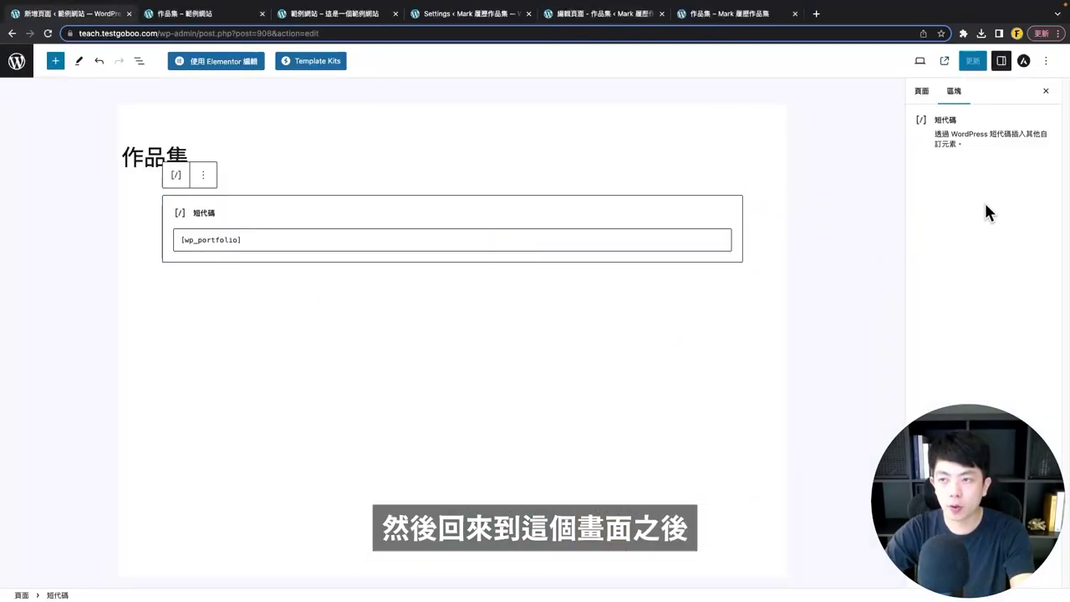
- Set the 作品集 page's Astra container style to Unboxed, then reload the live page to check the wider layout
{"action": "left_click", "coordinate": [1025, 64]}
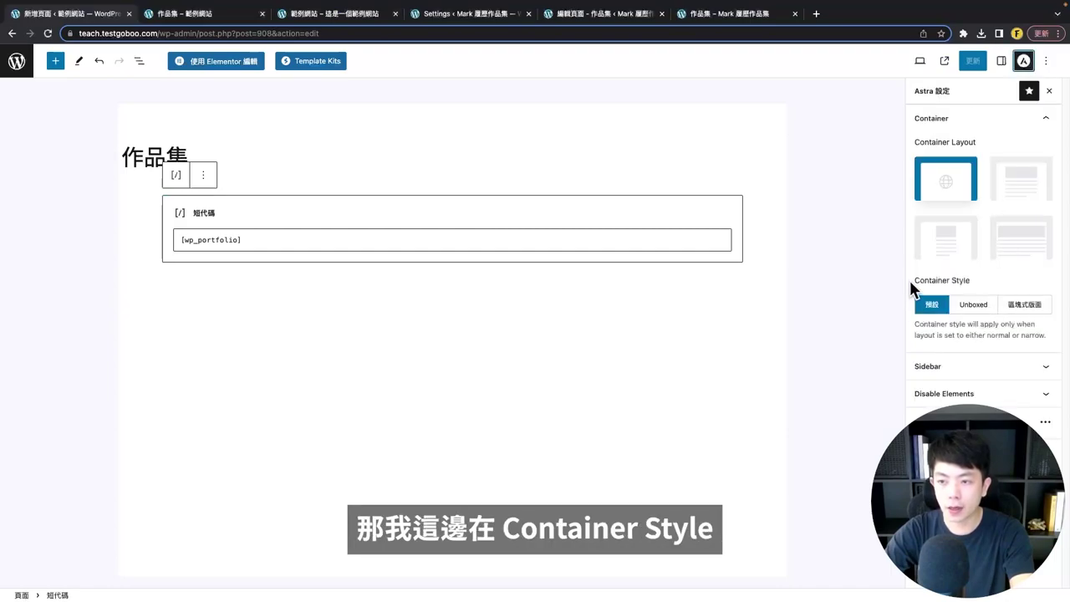
{"action": "left_click", "coordinate": [976, 306]}
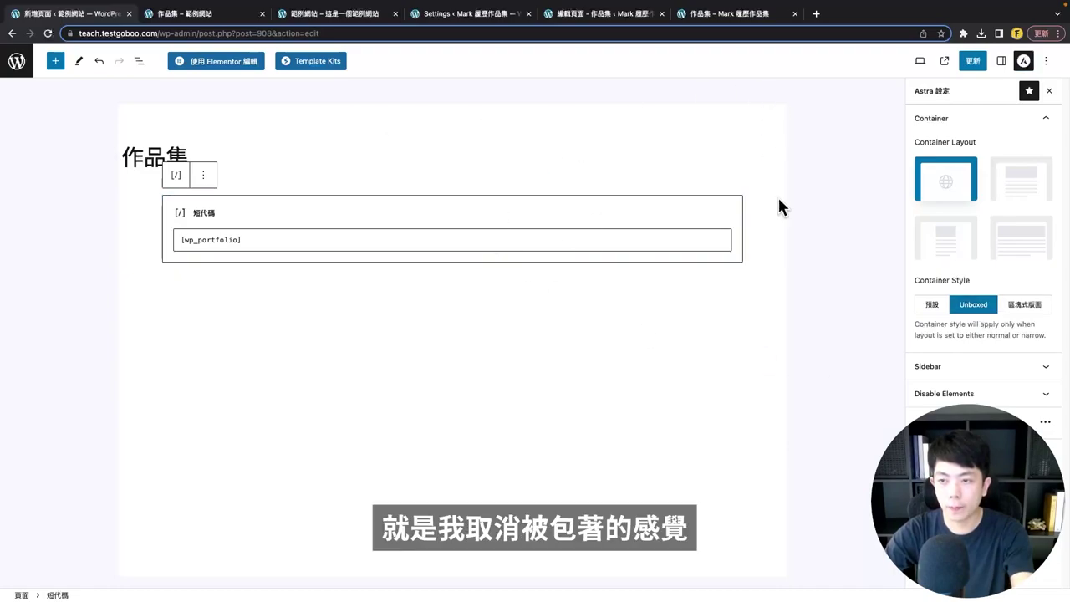
{"action": "left_click", "coordinate": [220, 17]}
{"action": "left_click", "coordinate": [47, 35]}
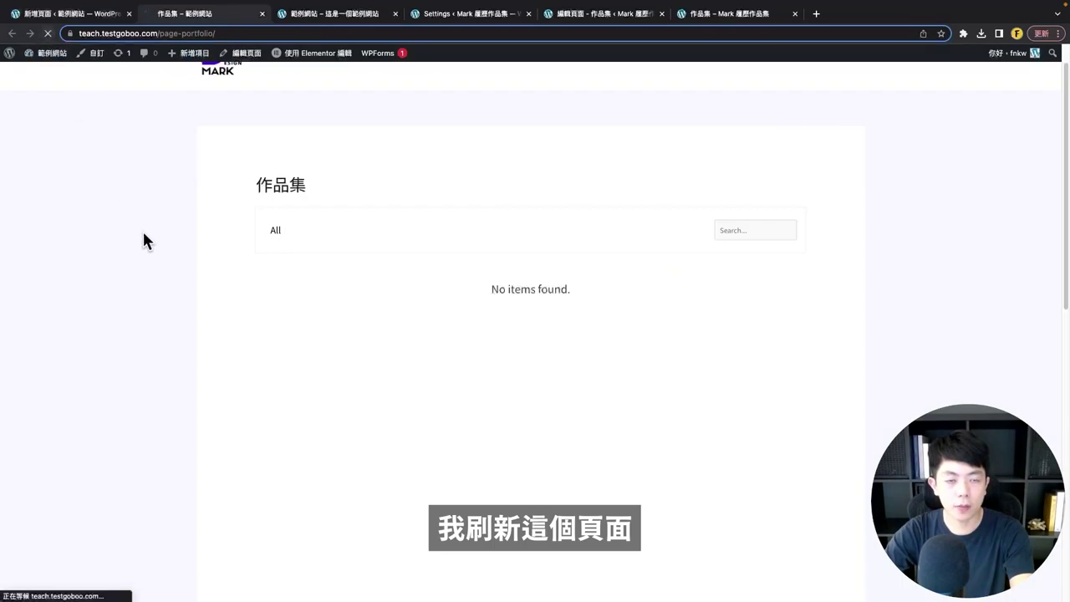
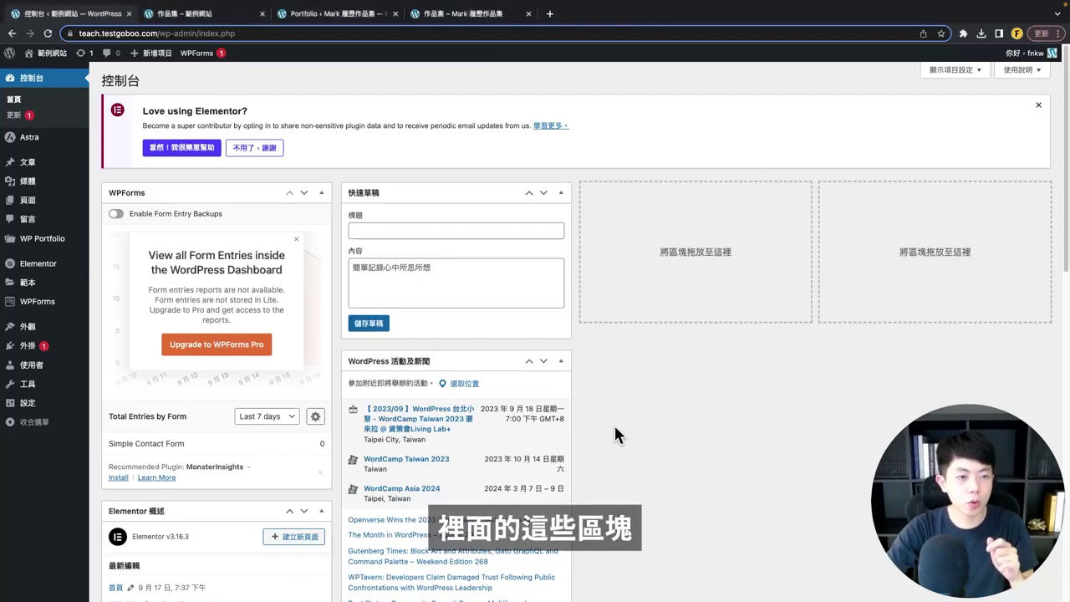
- Add a new WP Portfolio item titled 登山網站作品 with type Website
{"action": "mouse_move", "coordinate": [40, 250]}
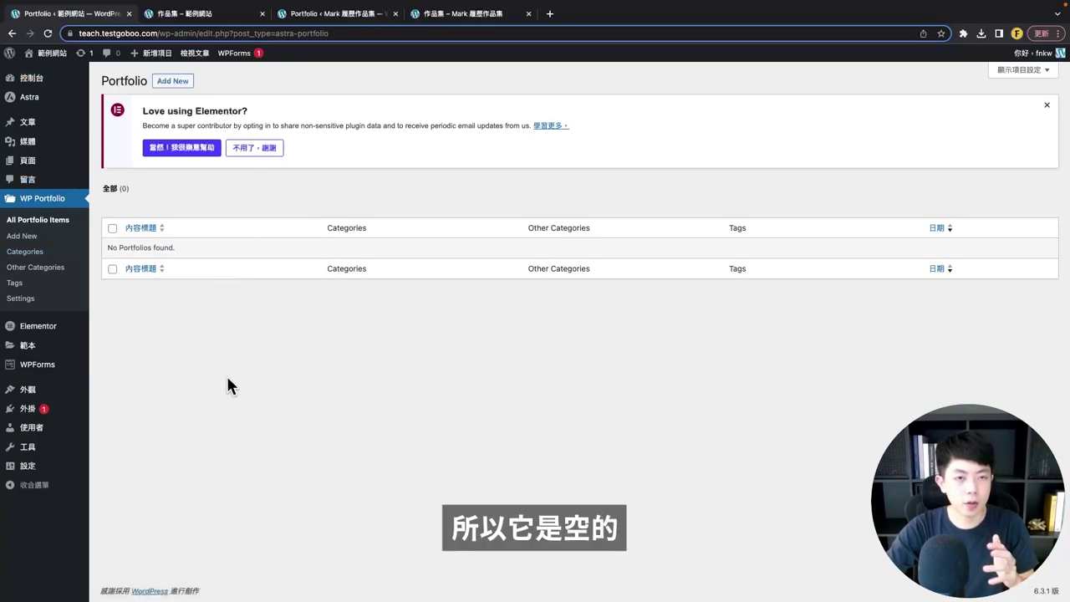
{"action": "left_click", "coordinate": [179, 83]}
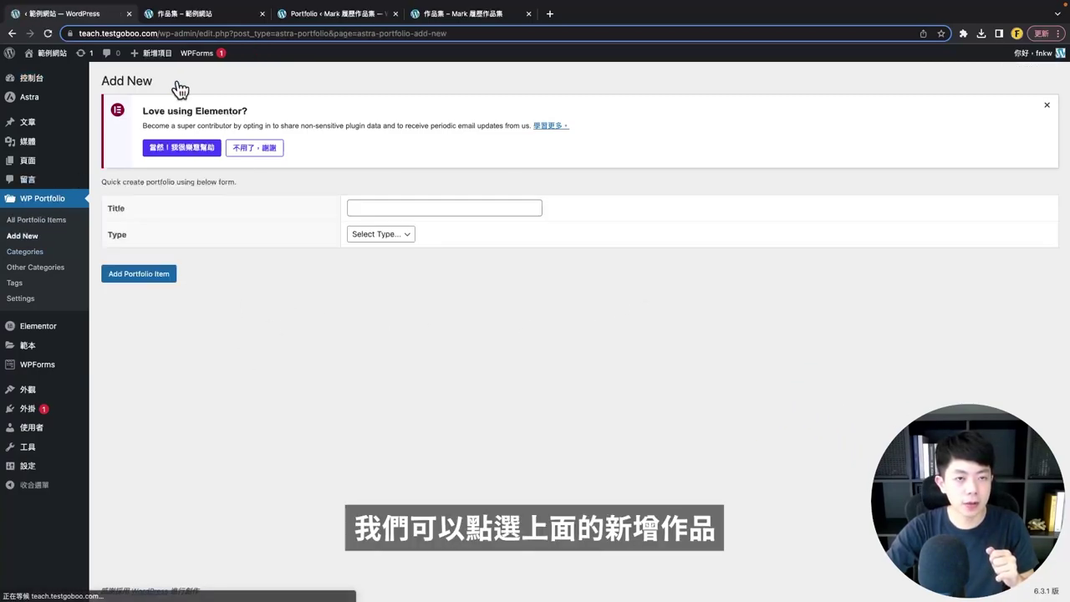
{"action": "left_click", "coordinate": [408, 209]}
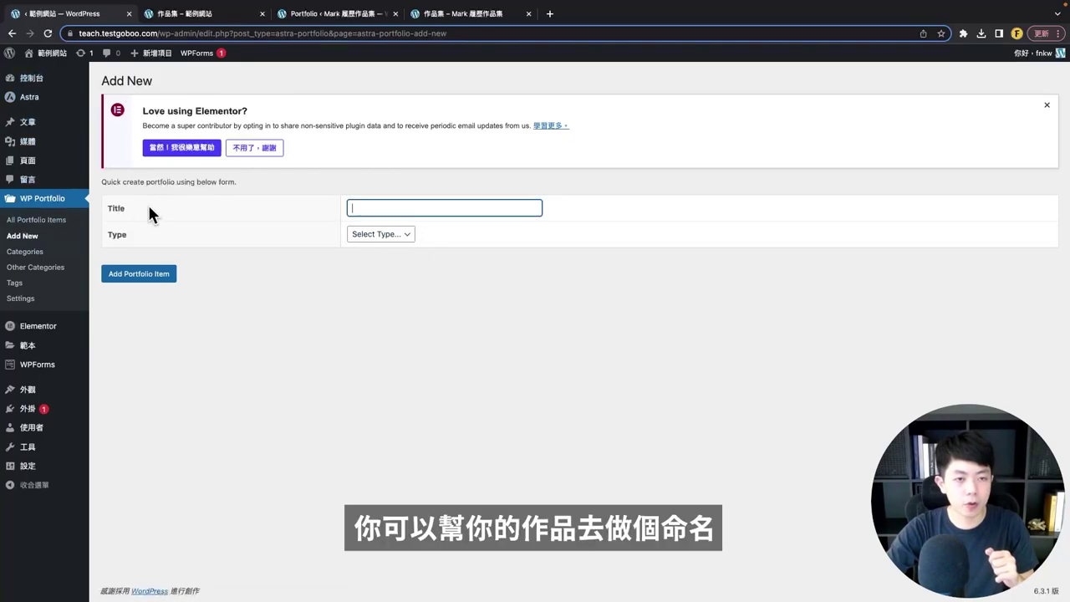
{"action": "type", "text": "登山網站作品"}
{"action": "left_click", "coordinate": [381, 234]}
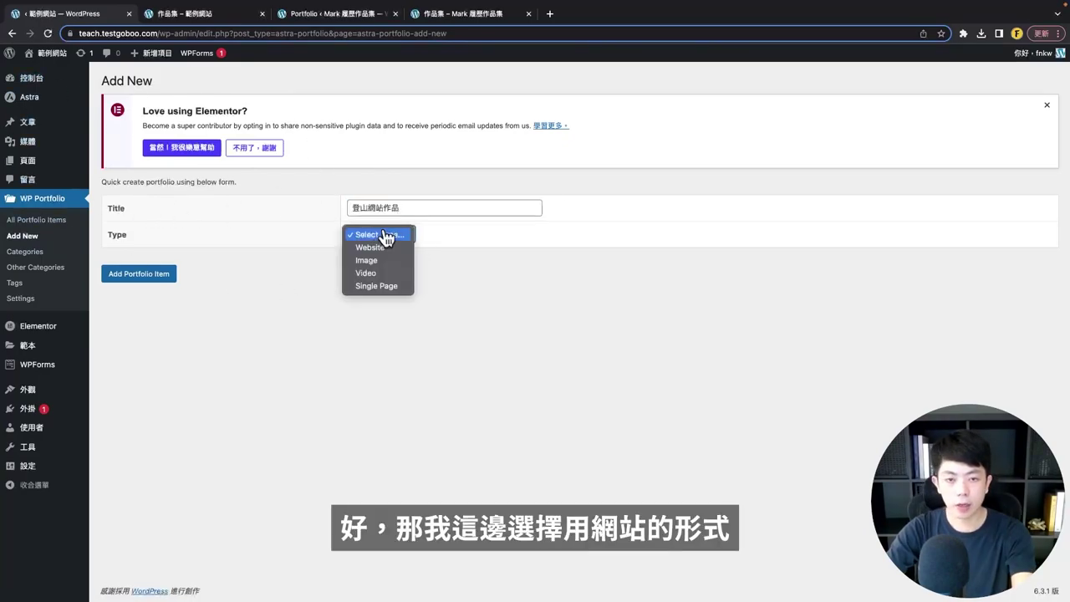
{"action": "left_click", "coordinate": [381, 249]}
{"action": "left_click", "coordinate": [161, 278]}
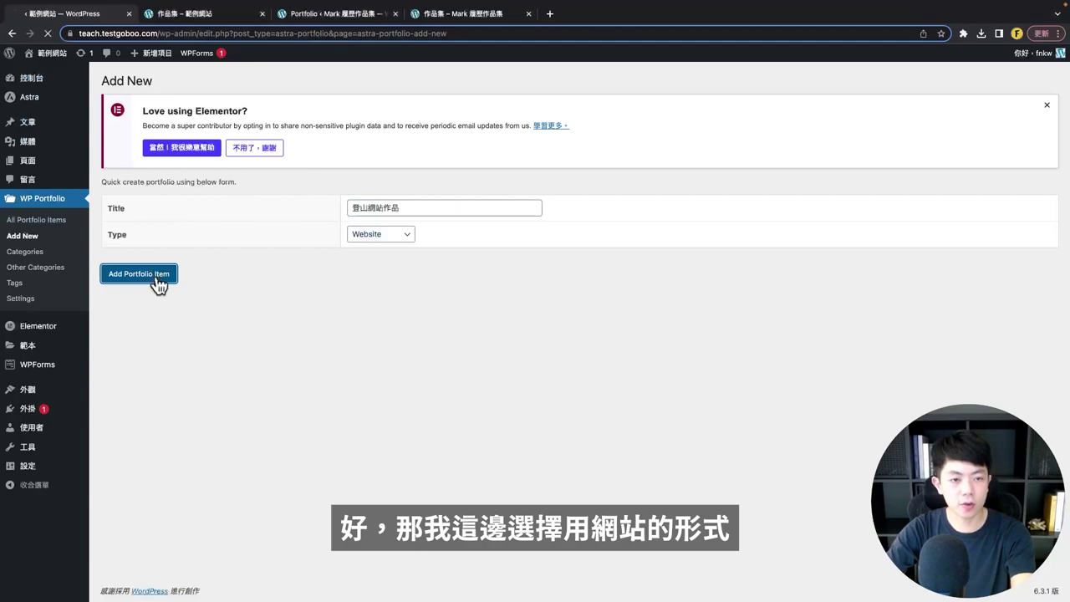
- Move Portfolio Settings above Custom Fields and point out the thumbnail setting
{"action": "scroll", "coordinate": [200, 376], "scroll_direction": "down", "scroll_amount": 3}
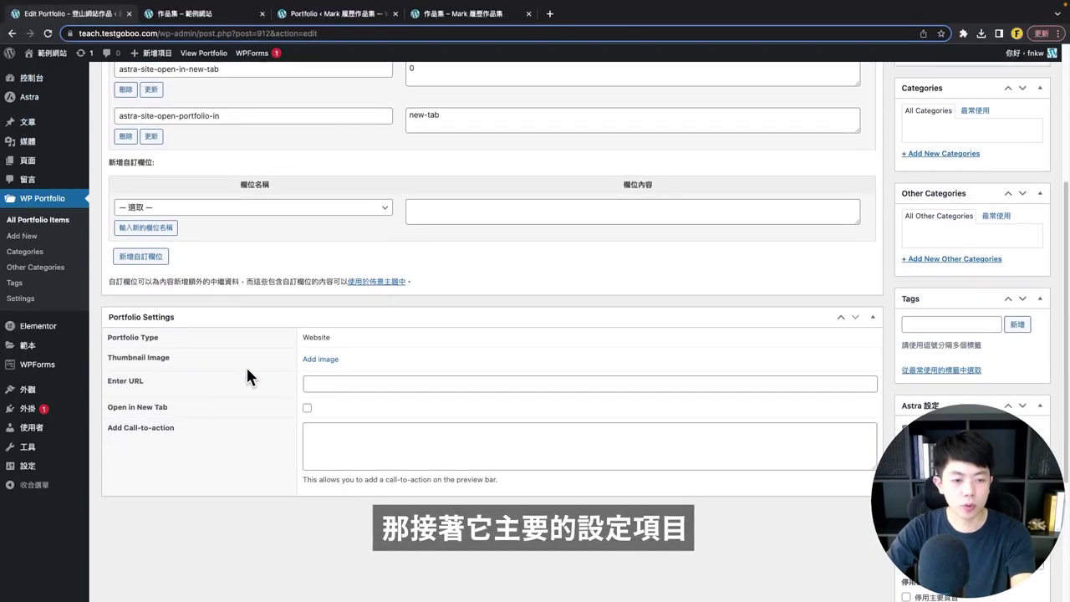
{"action": "scroll", "coordinate": [547, 378], "scroll_direction": "up", "scroll_amount": 6}
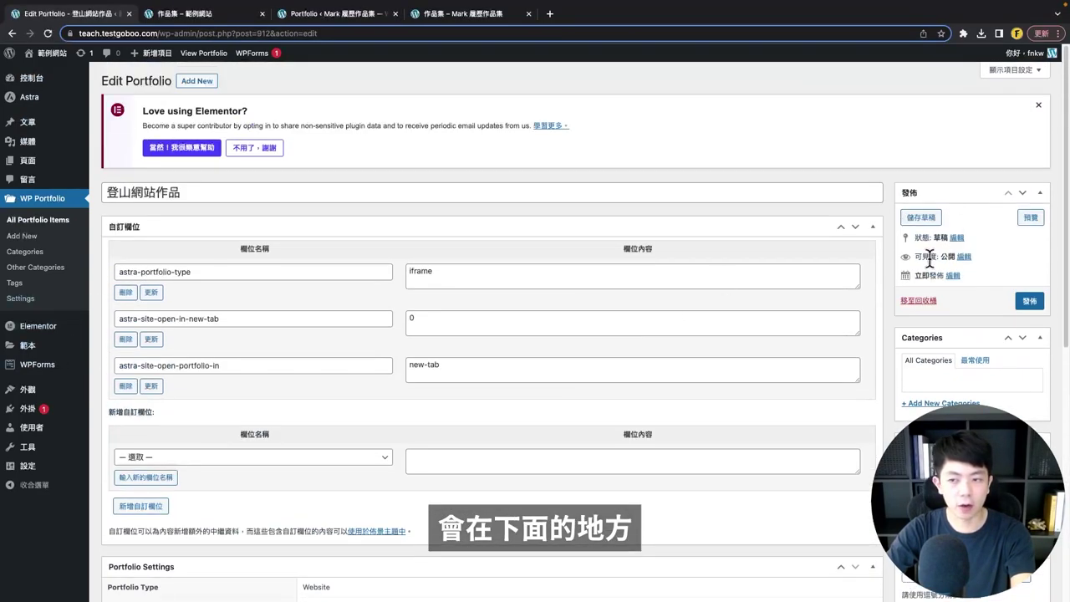
{"action": "left_click", "coordinate": [854, 227]}
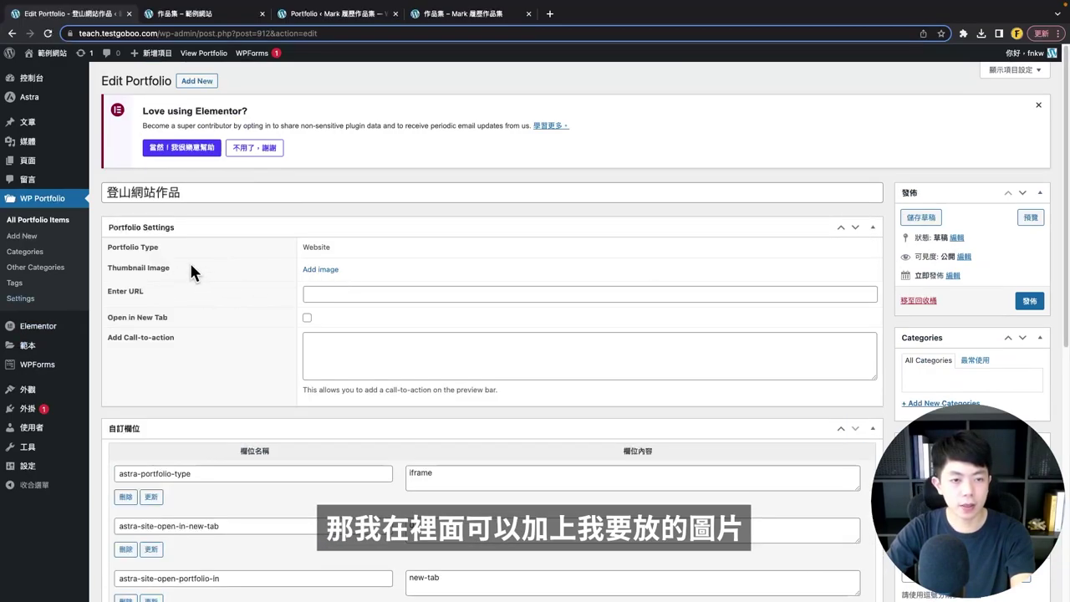
{"action": "left_click_drag", "start_coordinate": [177, 268], "coordinate": [109, 264]}
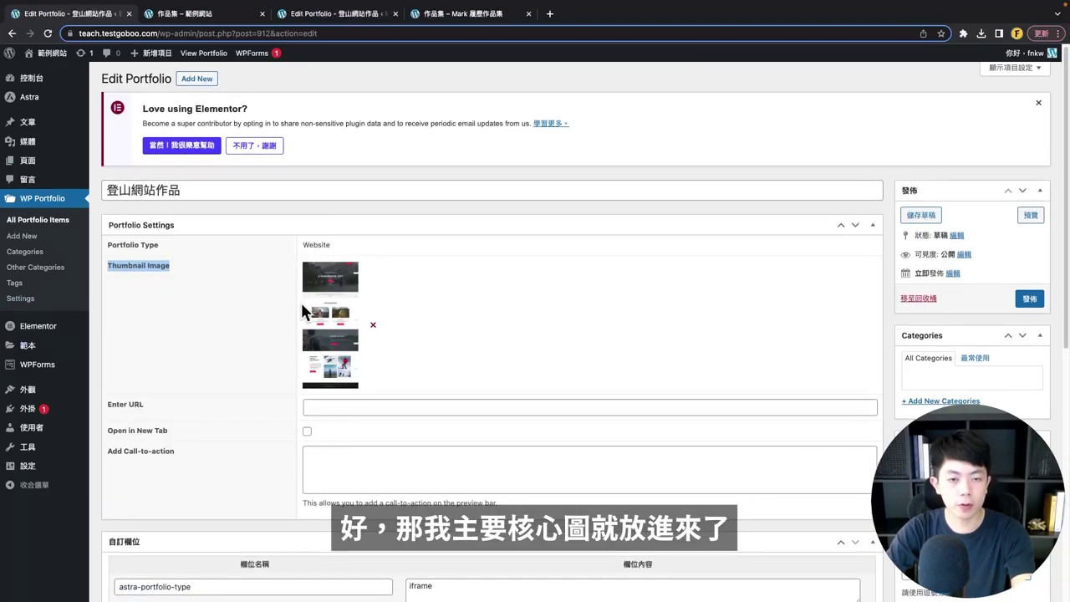
{"action": "scroll", "coordinate": [317, 343], "scroll_direction": "down", "scroll_amount": 1}
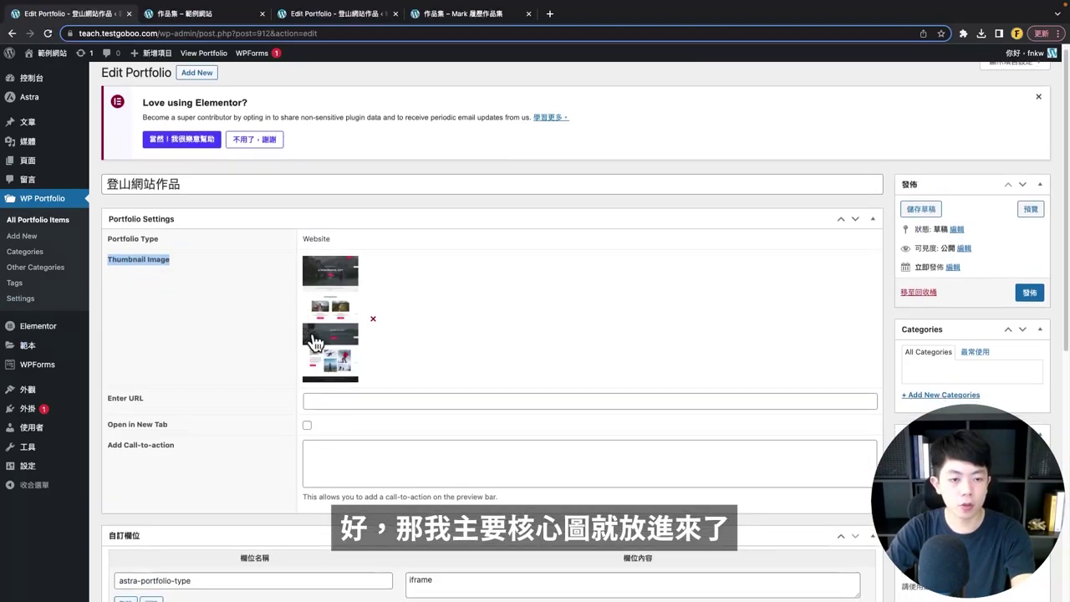
{"action": "scroll", "coordinate": [314, 339], "scroll_direction": "down", "scroll_amount": 1}
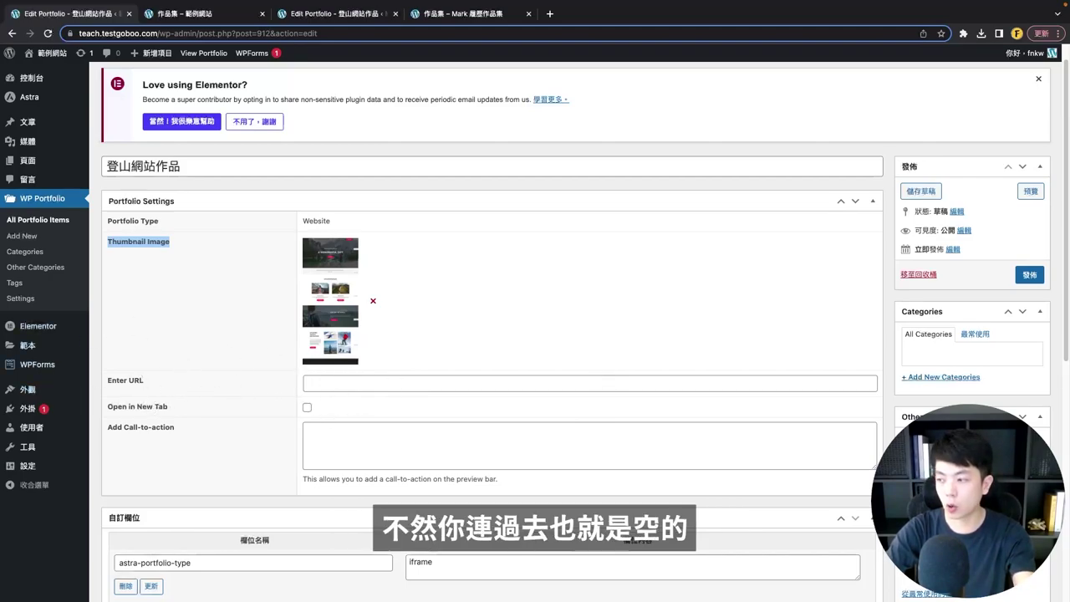
{"action": "left_click", "coordinate": [346, 371]}
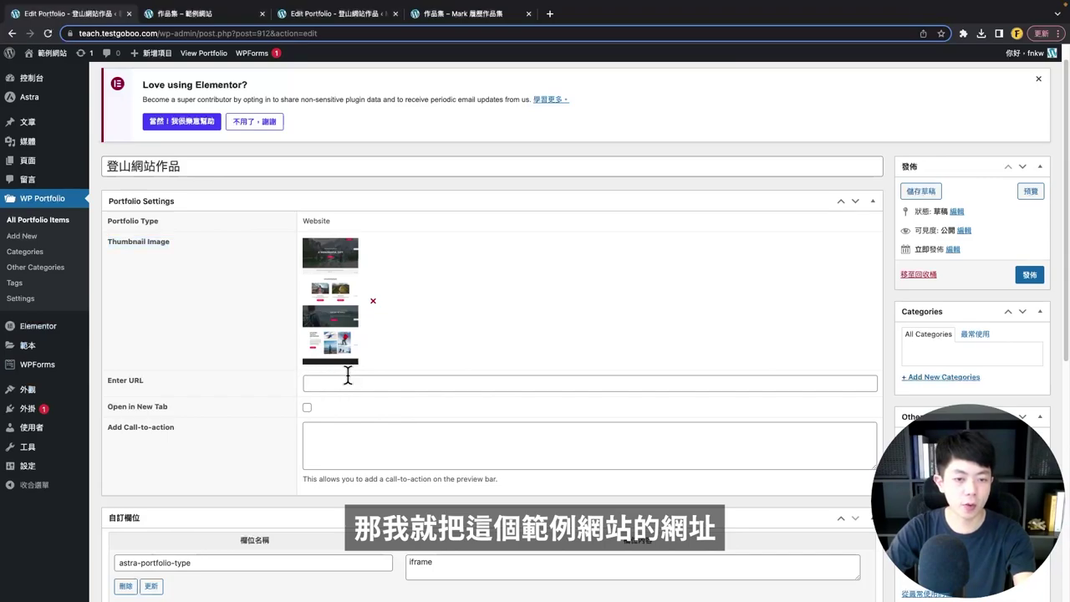
{"action": "left_click", "coordinate": [348, 381]}
{"action": "type", "text": "https://websitedemos.net/outdoor-adventure-02/"}
{"action": "scroll", "coordinate": [251, 414], "scroll_direction": "down", "scroll_amount": 1}
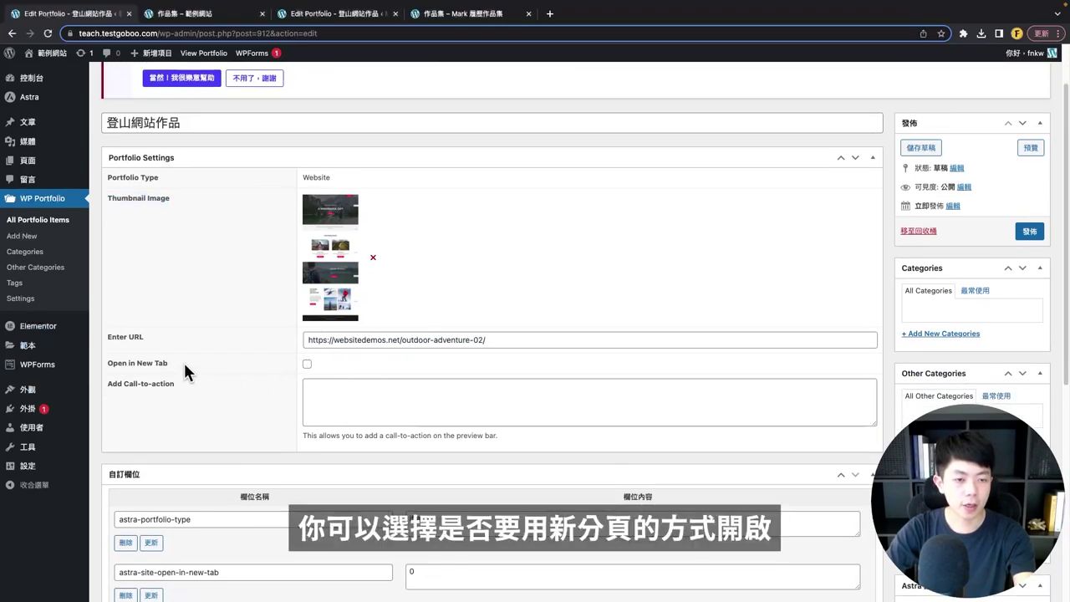
{"action": "left_click_drag", "start_coordinate": [183, 365], "coordinate": [122, 364]}
- Paste 歡迎聯繫我們！ as the call-to-action text
{"action": "left_click", "coordinate": [343, 388]}
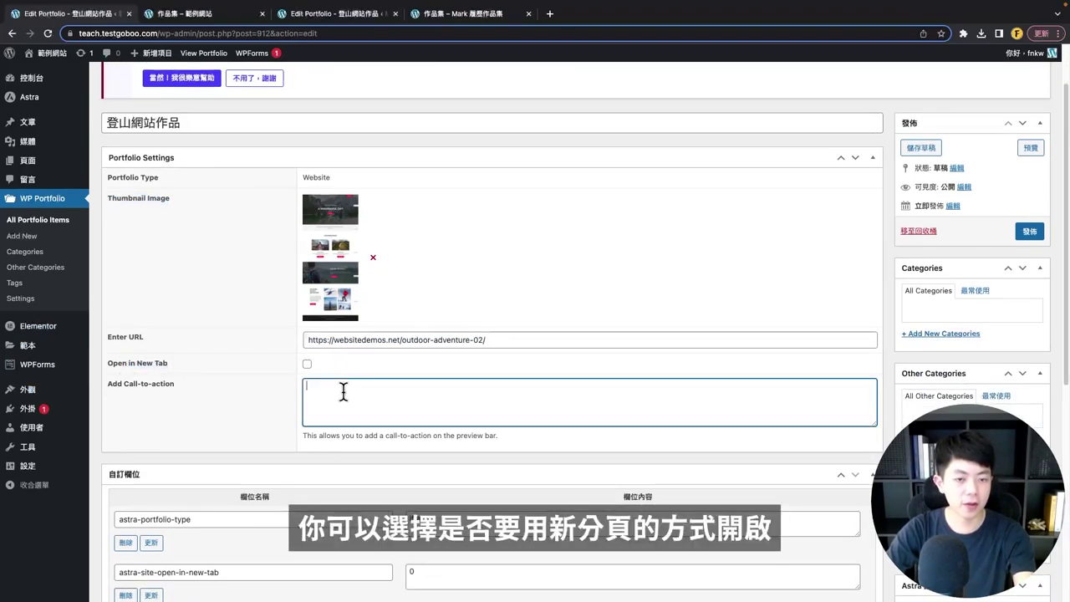
{"action": "left_click", "coordinate": [307, 364]}
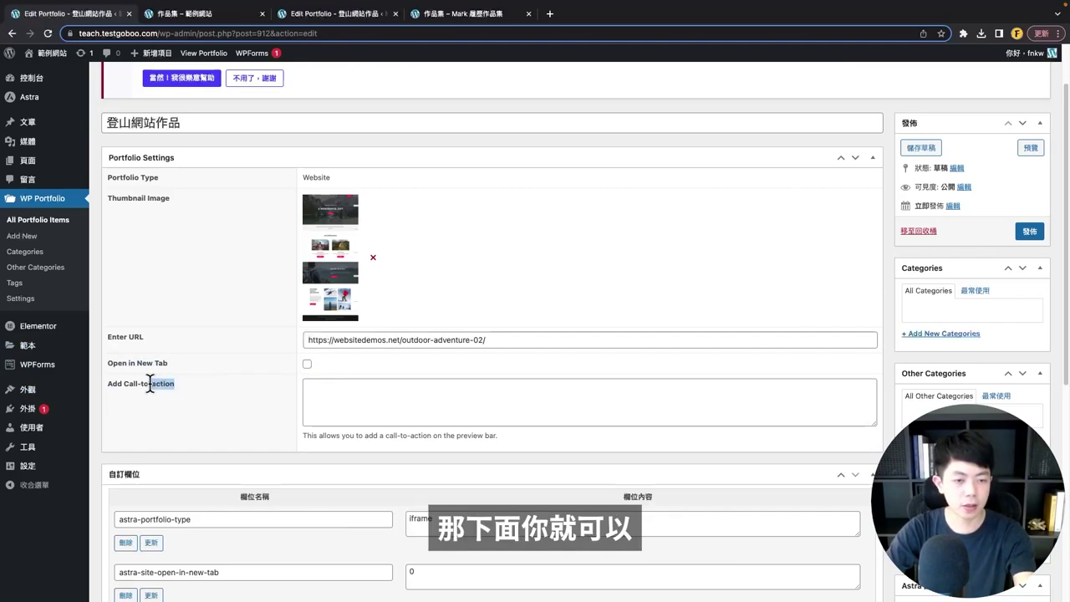
{"action": "left_click_drag", "start_coordinate": [150, 383], "coordinate": [190, 391]}
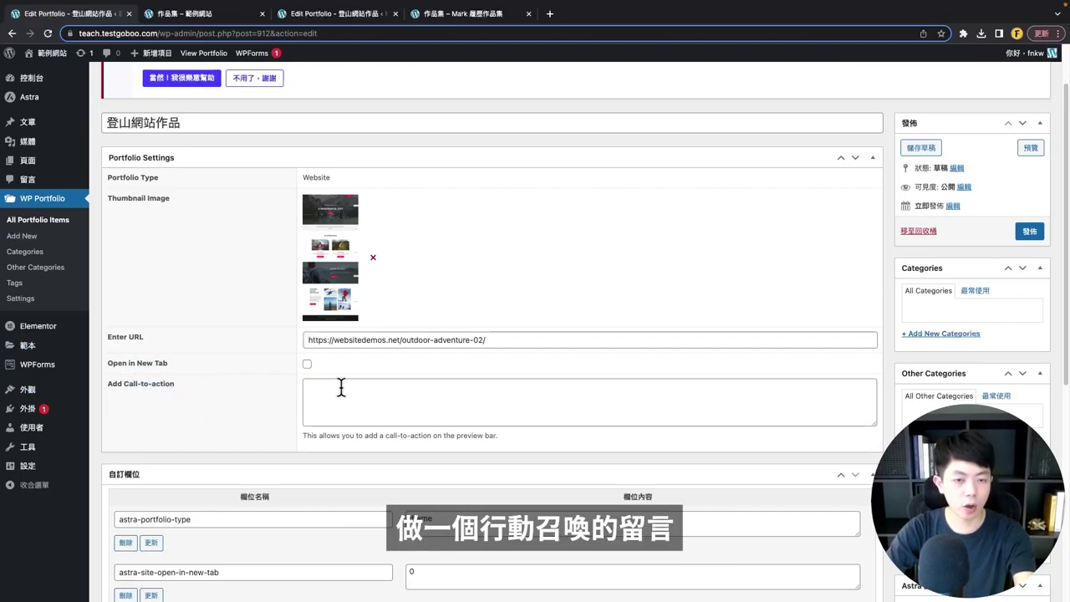
{"action": "left_click", "coordinate": [417, 401]}
{"action": "type", "text": "歡迎聯繫我們！"}
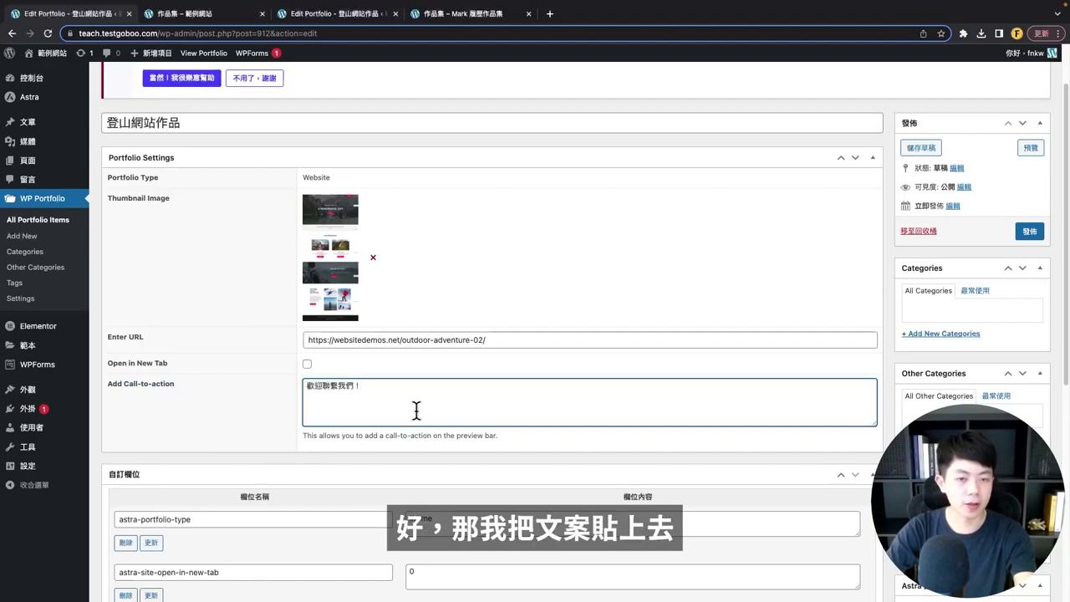
{"action": "scroll", "coordinate": [219, 449], "scroll_direction": "up", "scroll_amount": 1}
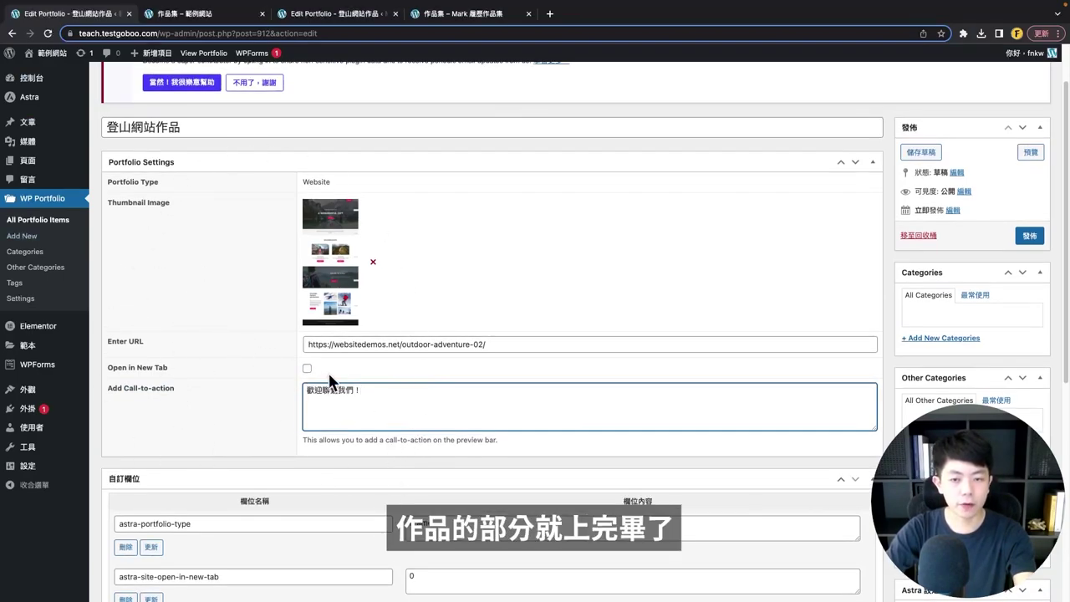
- Create and tick a new 網頁作品 portfolio category, then publish with 發佈
{"action": "left_click", "coordinate": [960, 342]}
{"action": "type", "text": "網"}
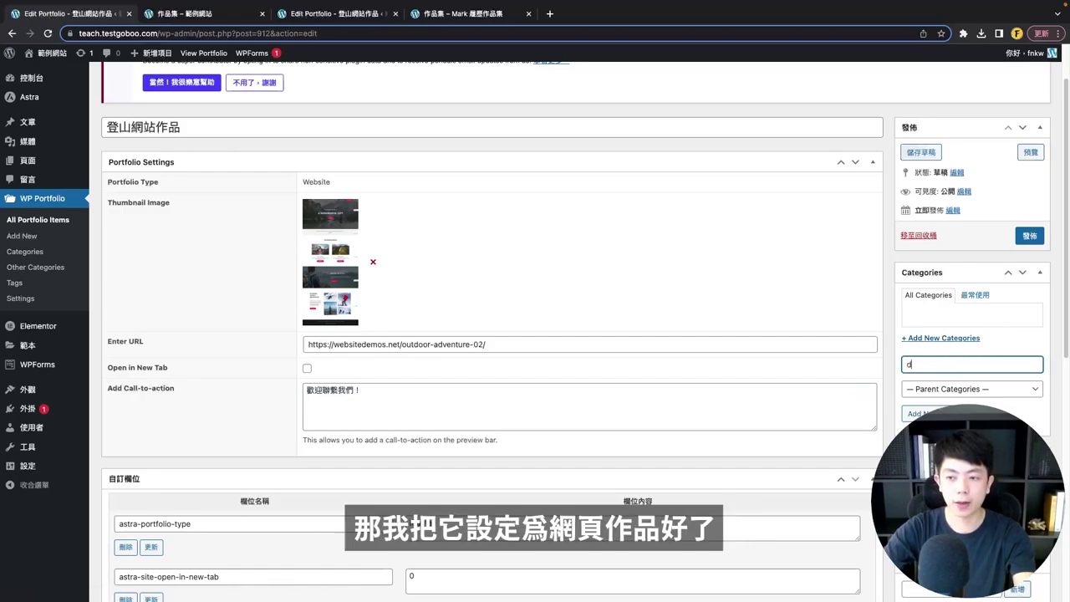
{"action": "type", "text": "頁作品"}
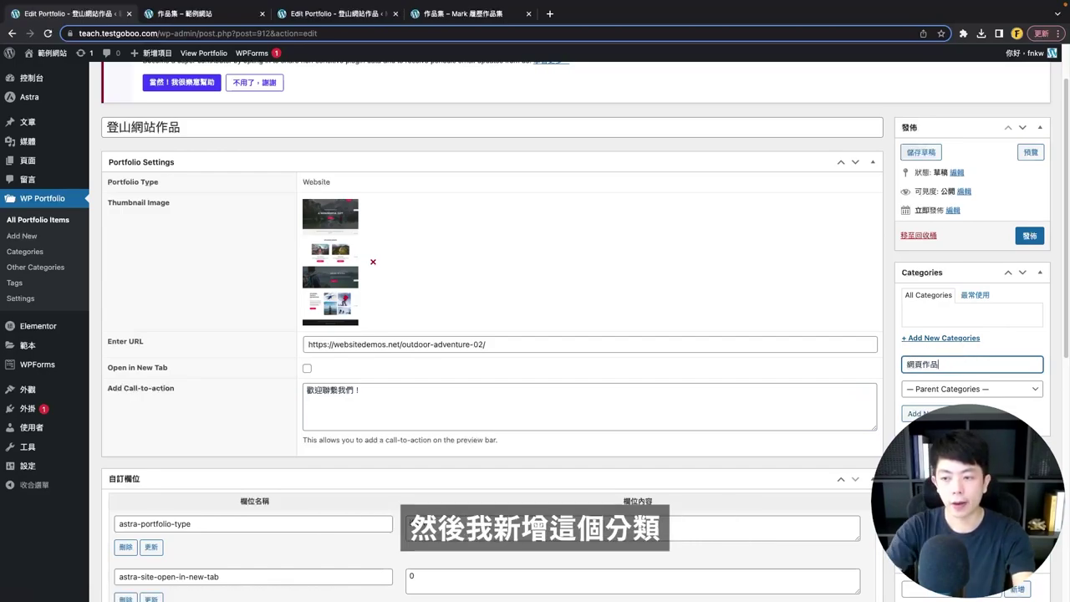
{"action": "key", "text": "Return"}
{"action": "scroll", "coordinate": [940, 320], "scroll_direction": "down", "scroll_amount": 3}
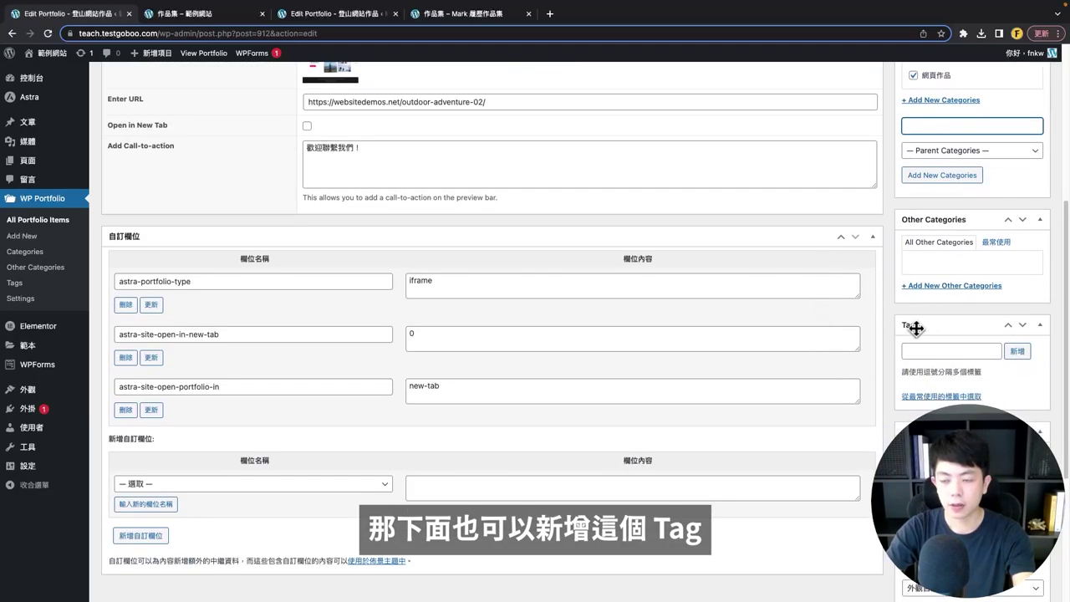
{"action": "scroll", "coordinate": [945, 324], "scroll_direction": "down", "scroll_amount": 1}
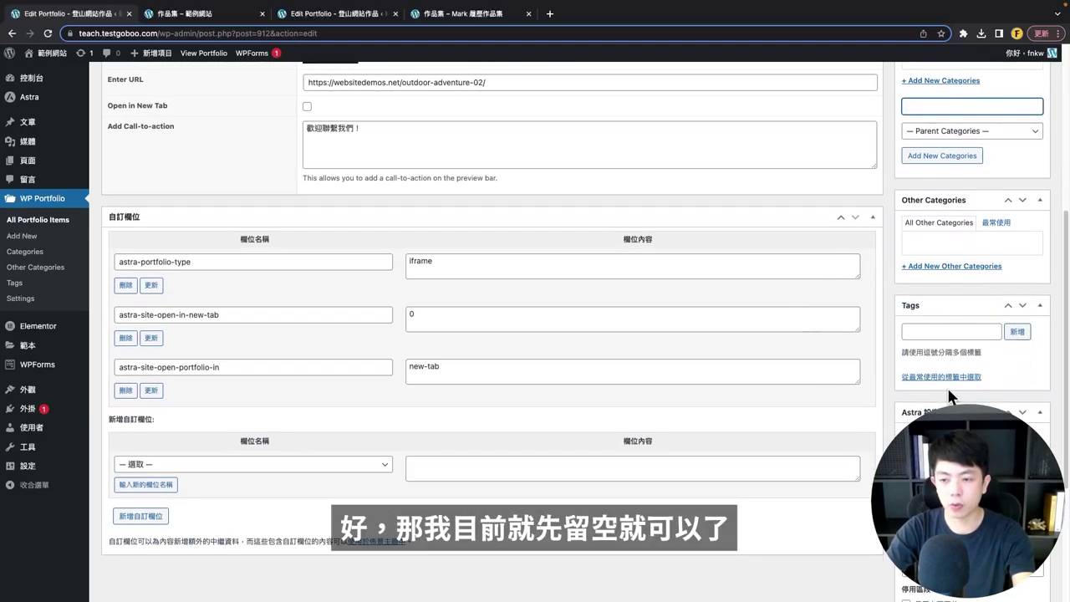
{"action": "scroll", "coordinate": [945, 346], "scroll_direction": "down", "scroll_amount": 3}
{"action": "scroll", "coordinate": [948, 351], "scroll_direction": "up", "scroll_amount": 10}
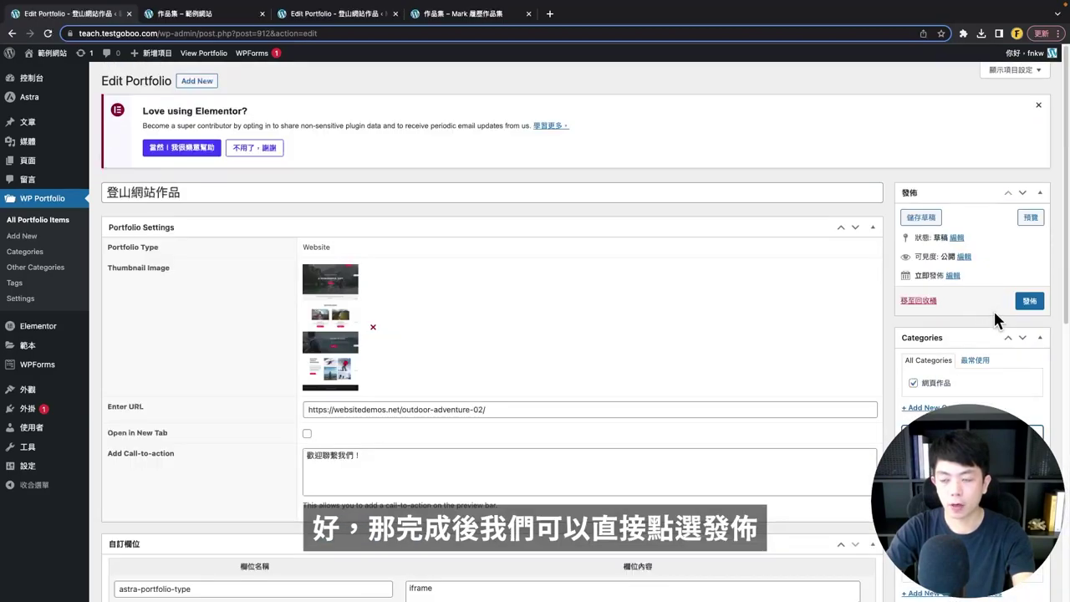
{"action": "left_click", "coordinate": [1030, 303]}
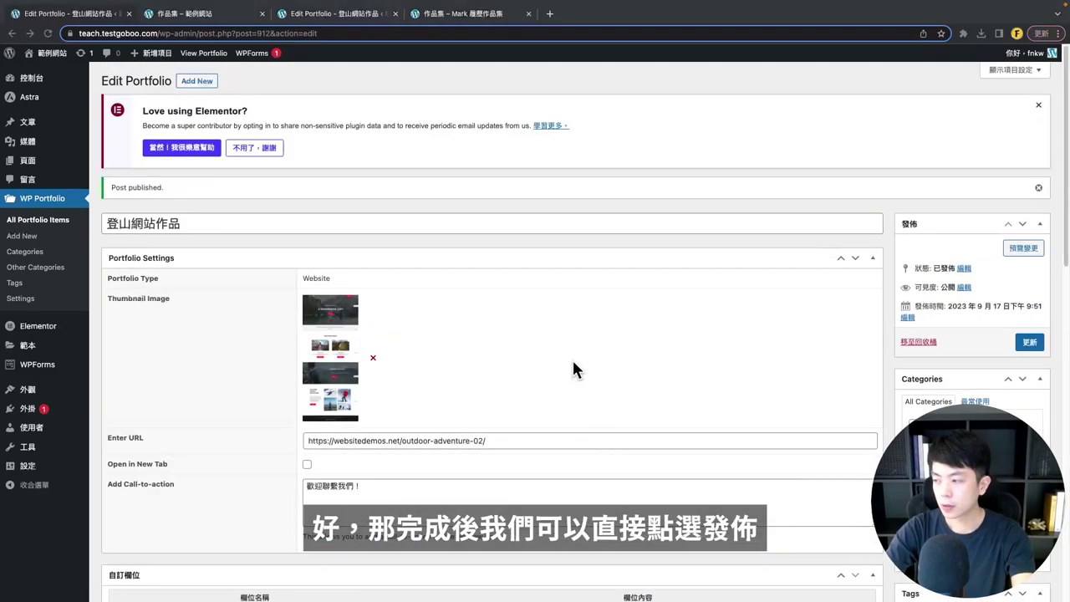
- Reload the public portfolio page and look over the new 登山網站作品 item
{"action": "left_click", "coordinate": [181, 15]}
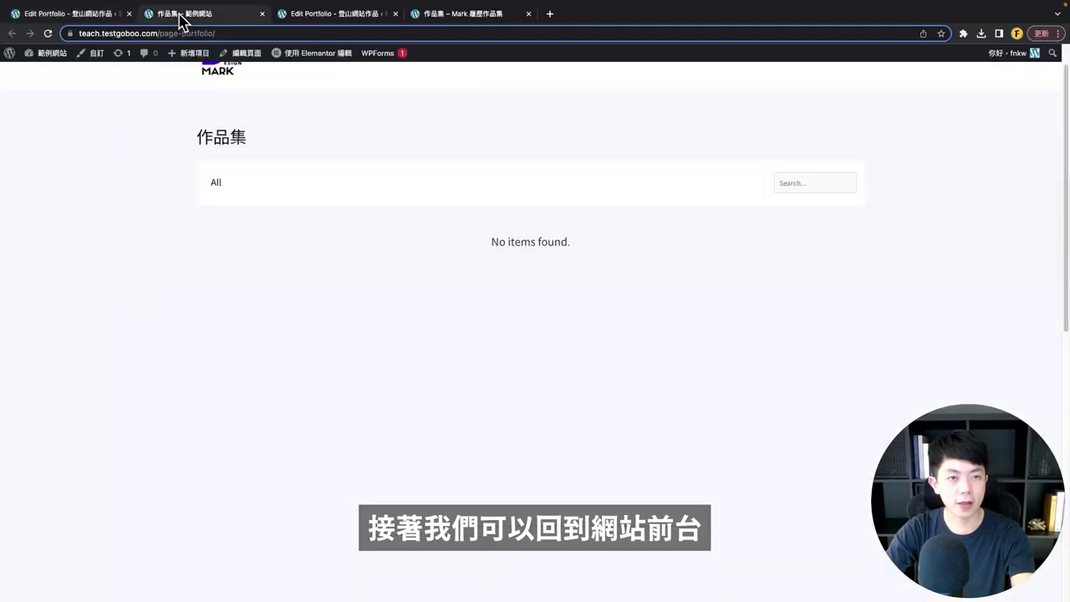
{"action": "left_click", "coordinate": [47, 34]}
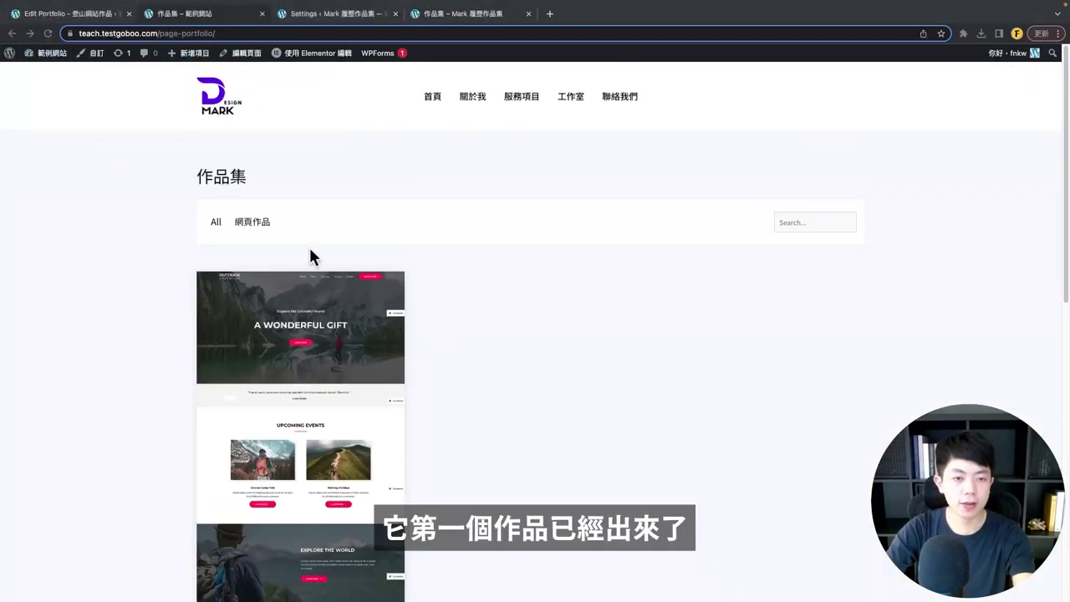
{"action": "scroll", "coordinate": [318, 255], "scroll_direction": "down", "scroll_amount": 3}
{"action": "scroll", "coordinate": [335, 284], "scroll_direction": "up", "scroll_amount": 1}
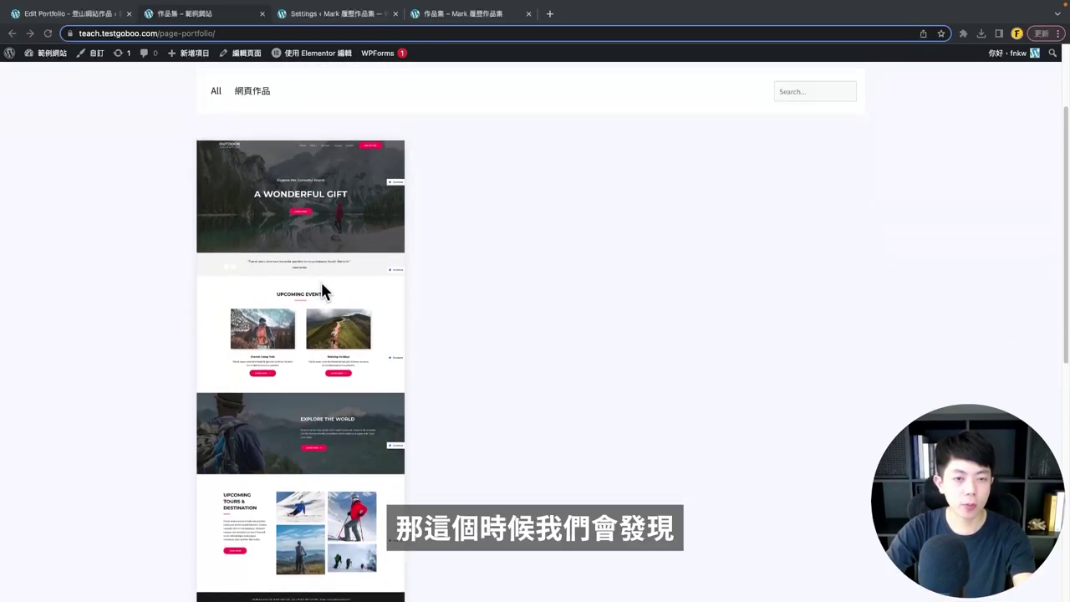
{"action": "scroll", "coordinate": [318, 291], "scroll_direction": "down", "scroll_amount": 1}
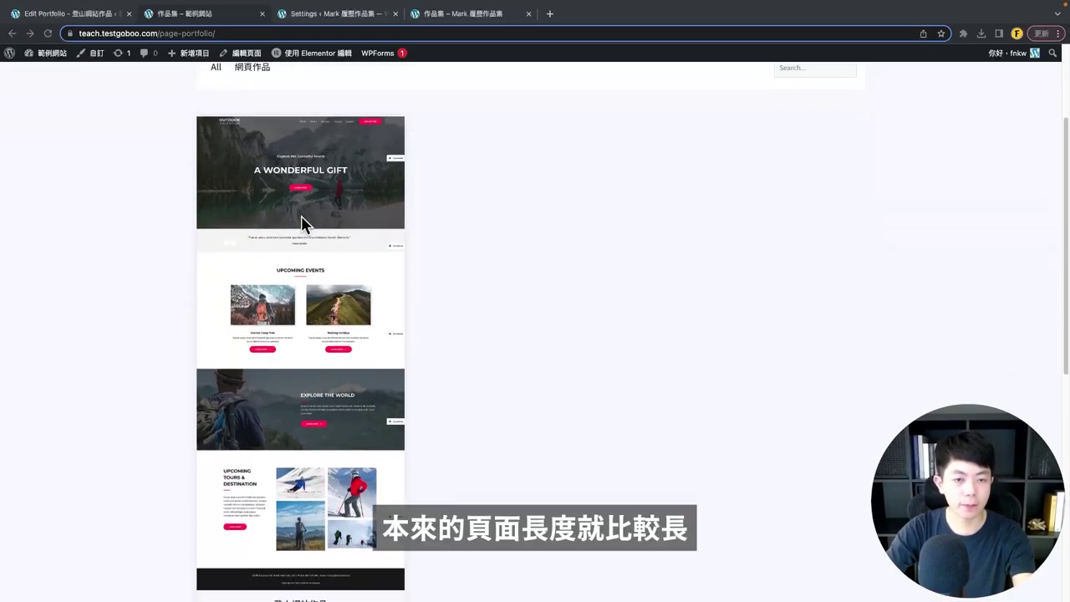
{"action": "scroll", "coordinate": [305, 305], "scroll_direction": "down", "scroll_amount": 2}
{"action": "scroll", "coordinate": [350, 354], "scroll_direction": "up", "scroll_amount": 2}
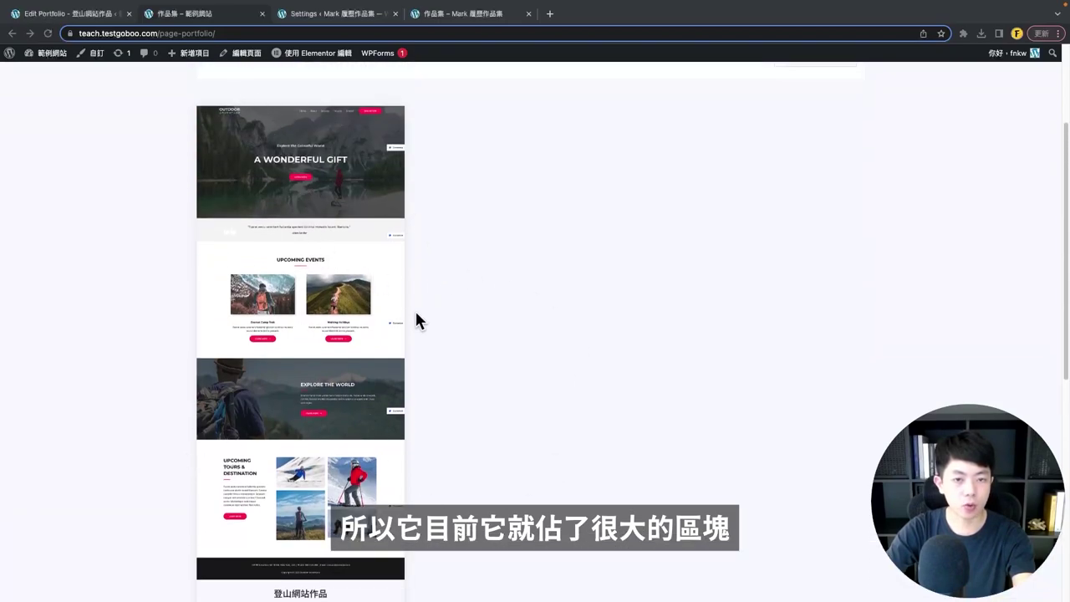
{"action": "scroll", "coordinate": [416, 318], "scroll_direction": "up", "scroll_amount": 2}
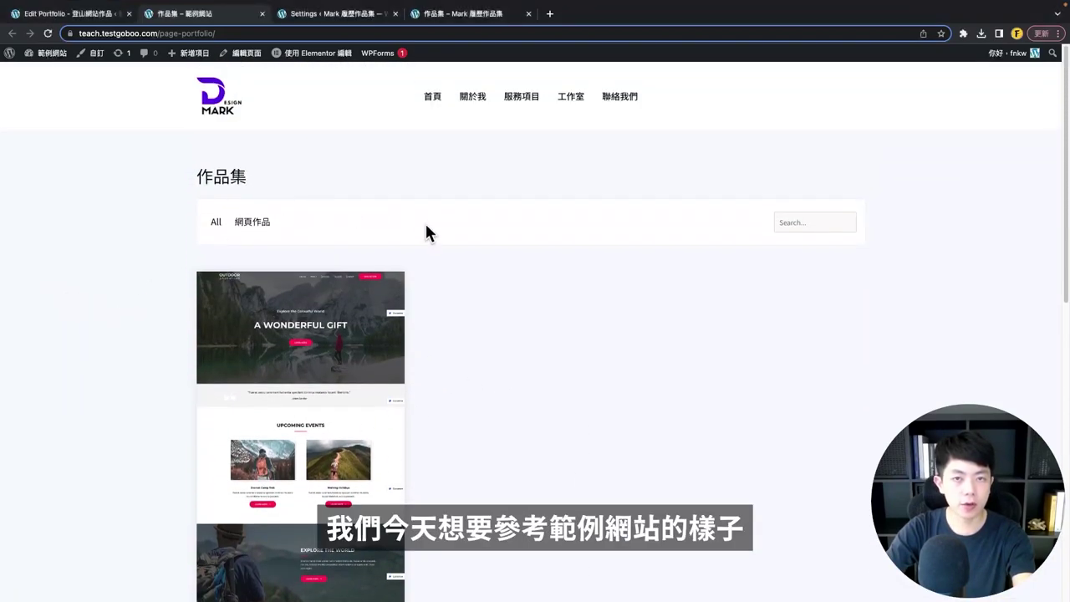
- Compare with the demo3 site's portfolio, then return to the item's admin editor
{"action": "left_click", "coordinate": [485, 14]}
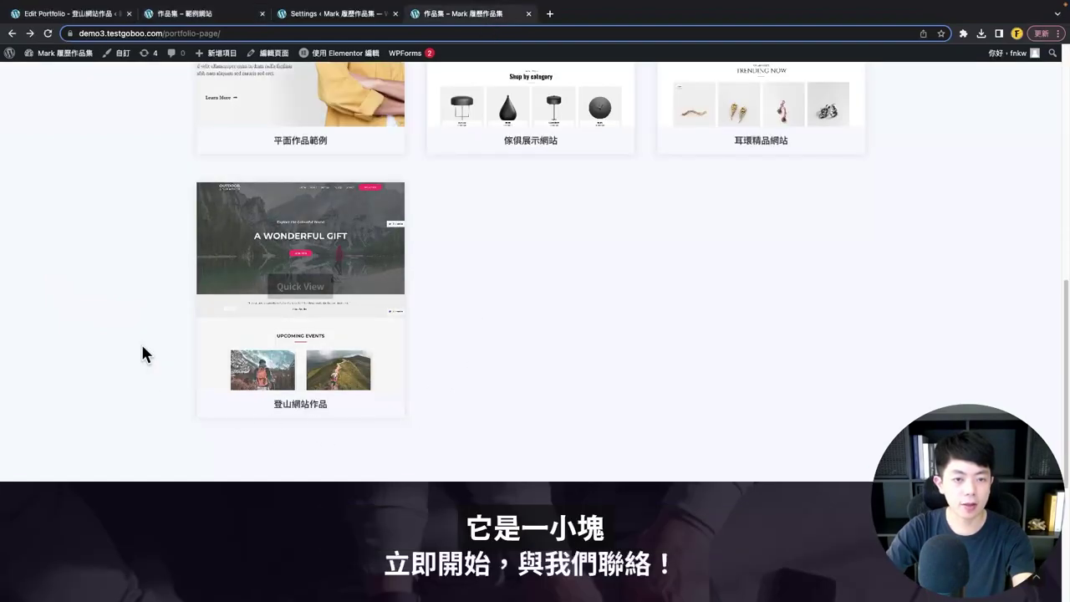
{"action": "mouse_move", "coordinate": [299, 306]}
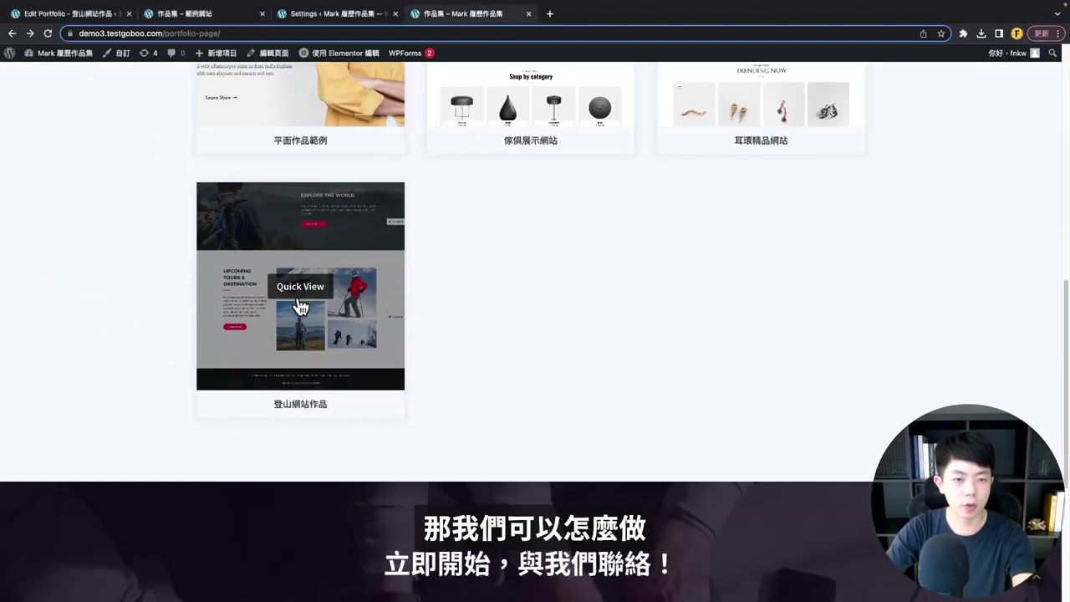
{"action": "left_click", "coordinate": [105, 14]}
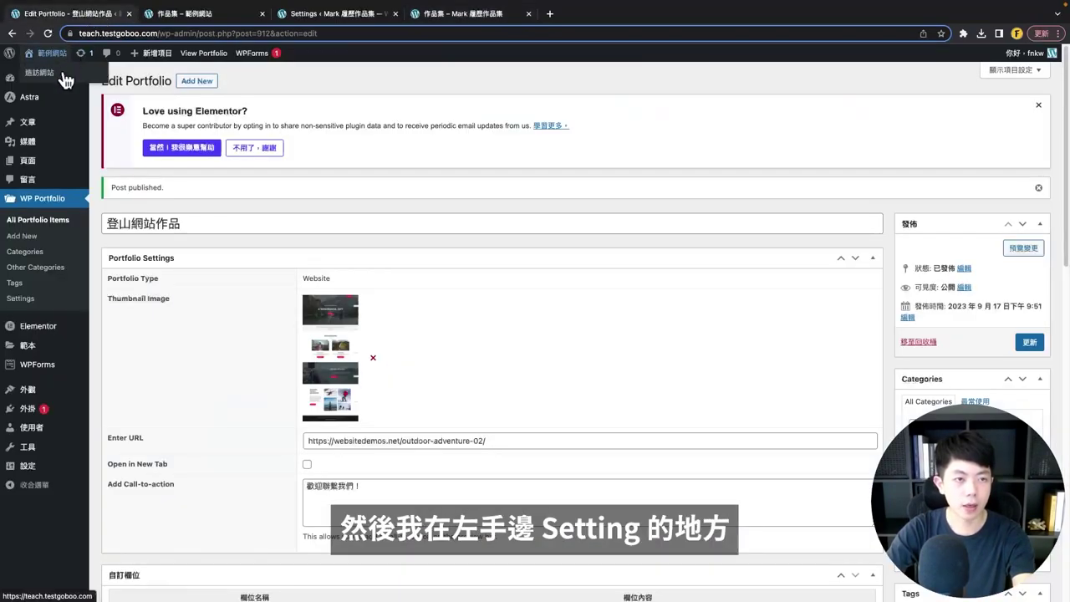
- In WP Portfolio Settings' Style tab, set Thumbnail Hover Style to Image Scroll and save
{"action": "right_click", "coordinate": [51, 303]}
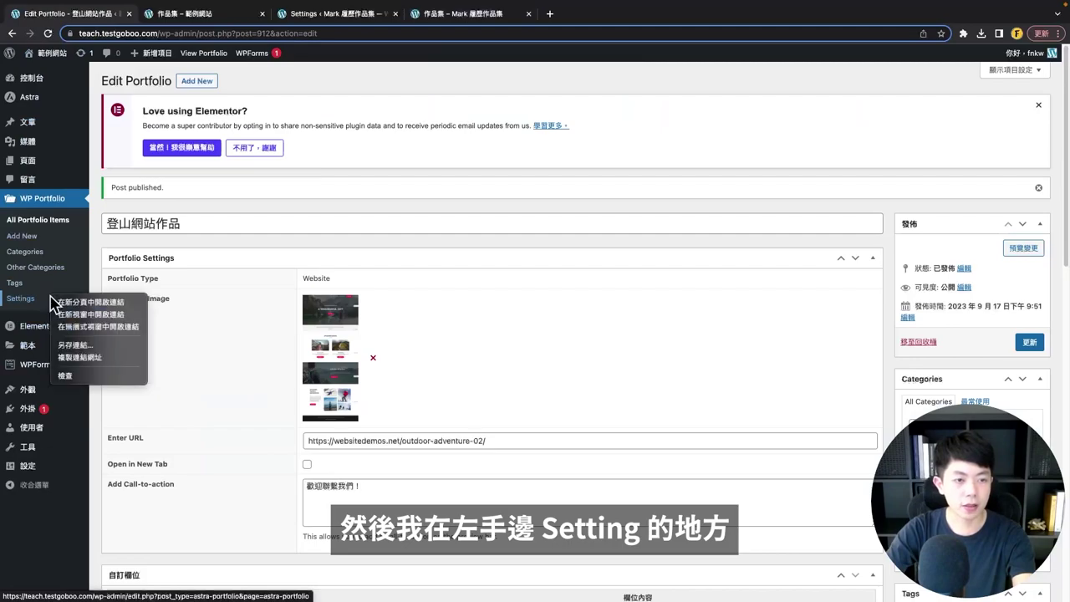
{"action": "left_click", "coordinate": [88, 311]}
{"action": "left_click", "coordinate": [183, 10]}
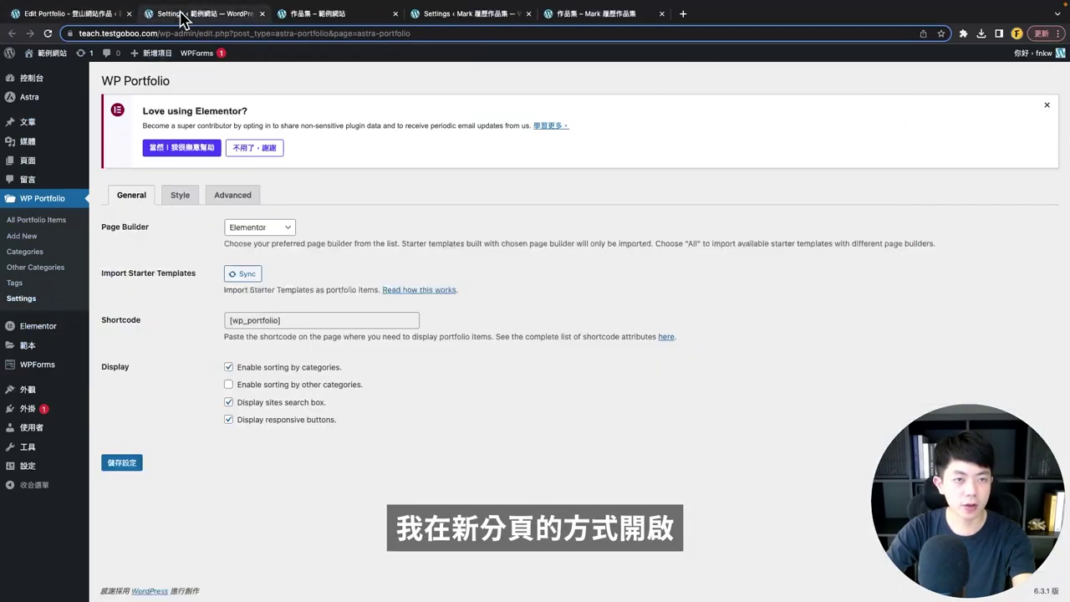
{"action": "left_click", "coordinate": [180, 196]}
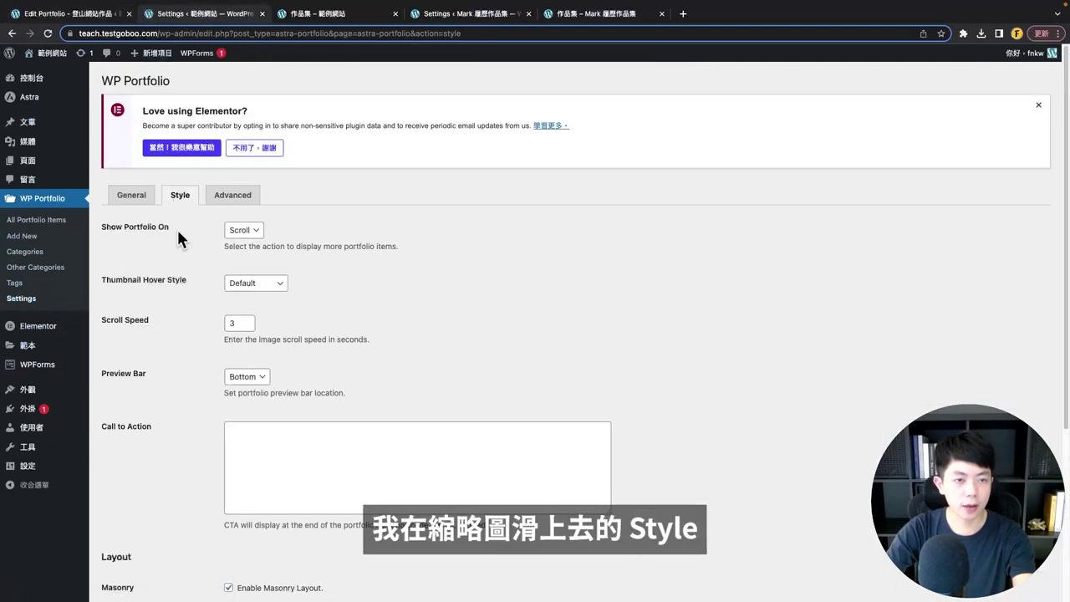
{"action": "left_click", "coordinate": [267, 288]}
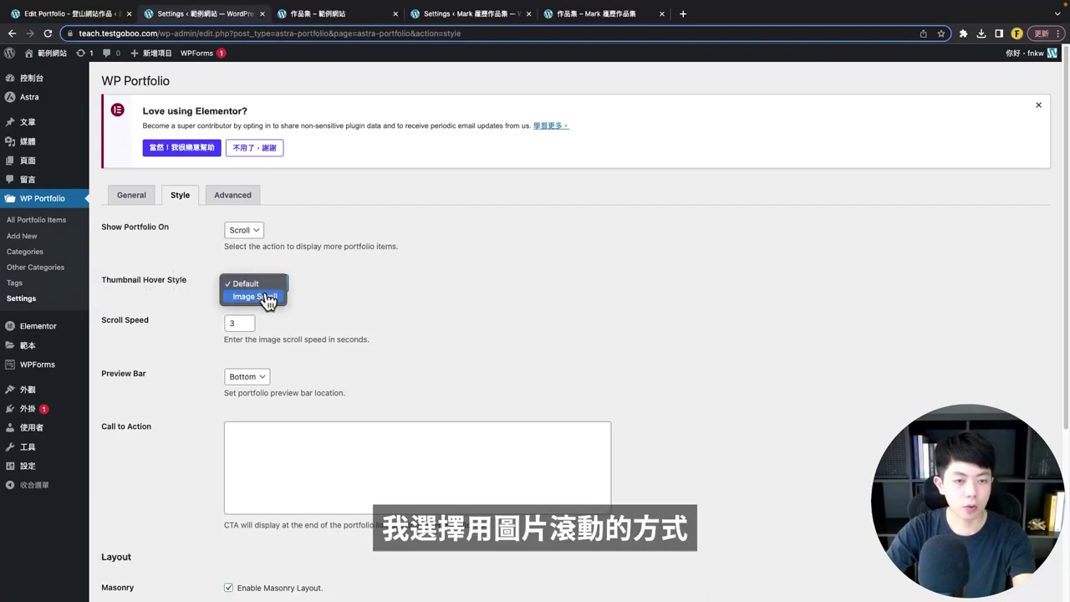
{"action": "left_click", "coordinate": [266, 300]}
{"action": "scroll", "coordinate": [202, 386], "scroll_direction": "down", "scroll_amount": 3}
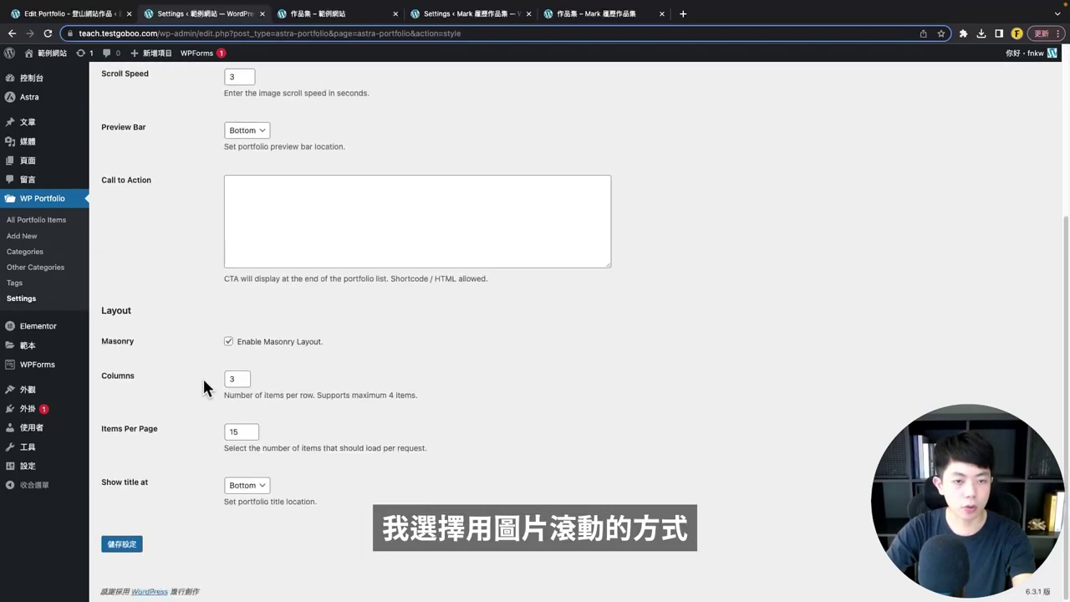
{"action": "left_click", "coordinate": [123, 545]}
- Reload the live 作品集 page and open the 登山網站作品 project preview
{"action": "left_click", "coordinate": [314, 15]}
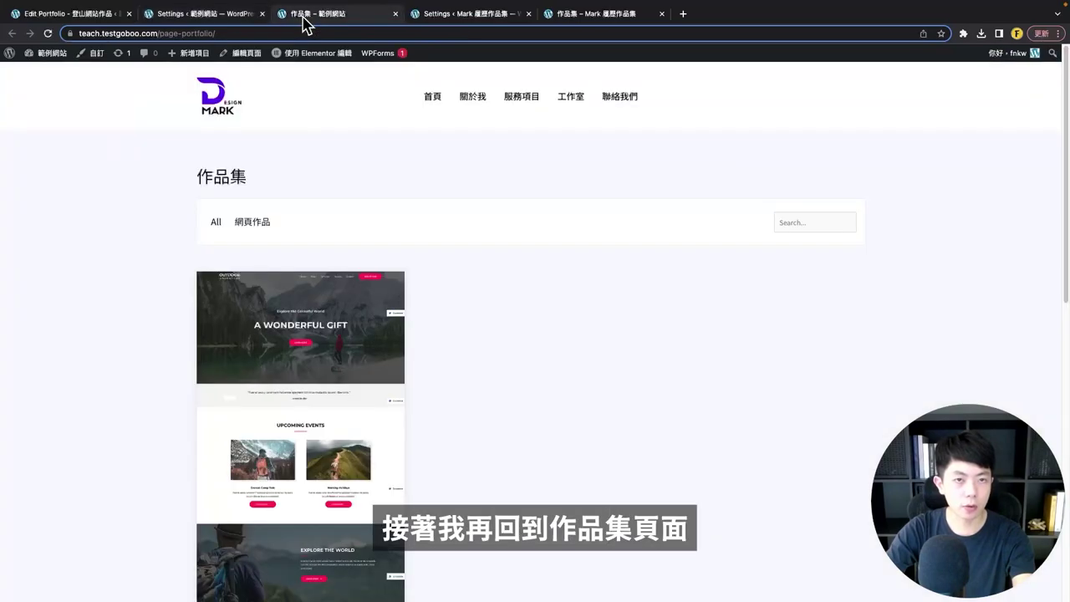
{"action": "left_click", "coordinate": [48, 34]}
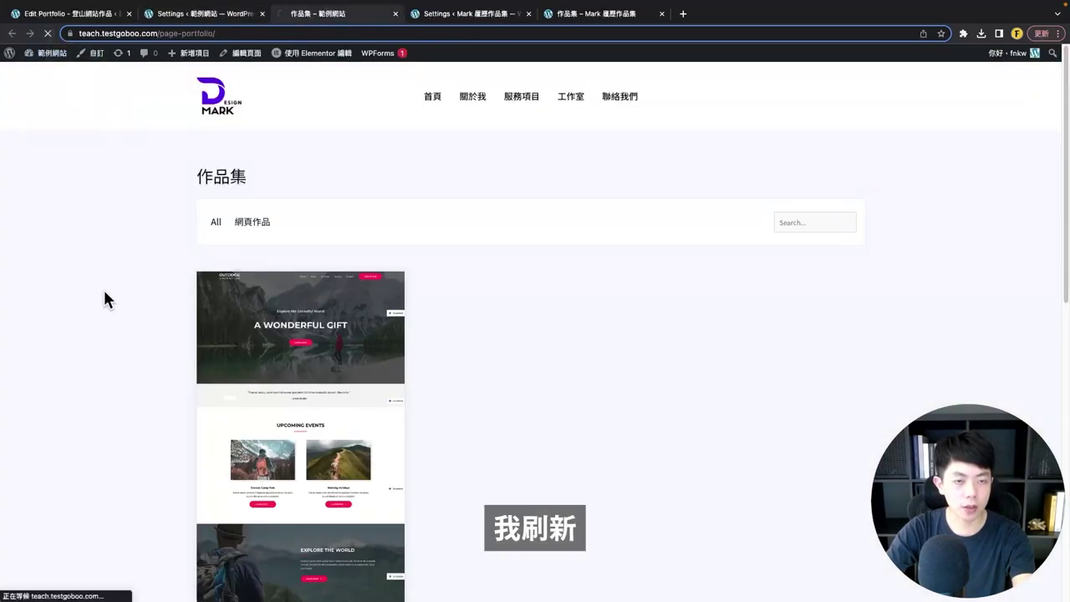
{"action": "scroll", "coordinate": [139, 341], "scroll_direction": "down", "scroll_amount": 1}
{"action": "mouse_move", "coordinate": [301, 371]}
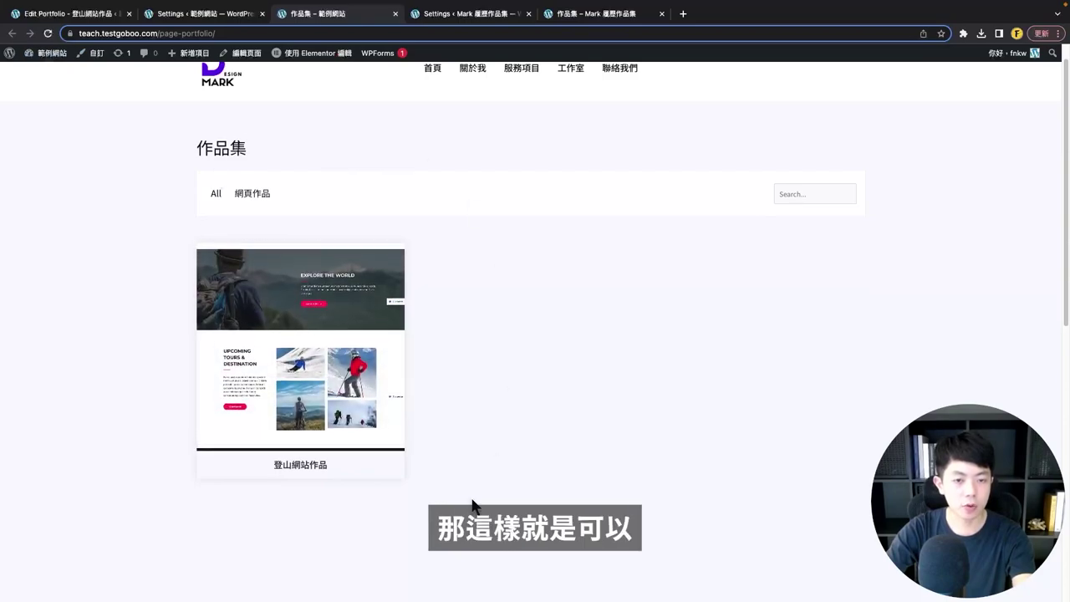
{"action": "mouse_move", "coordinate": [232, 473]}
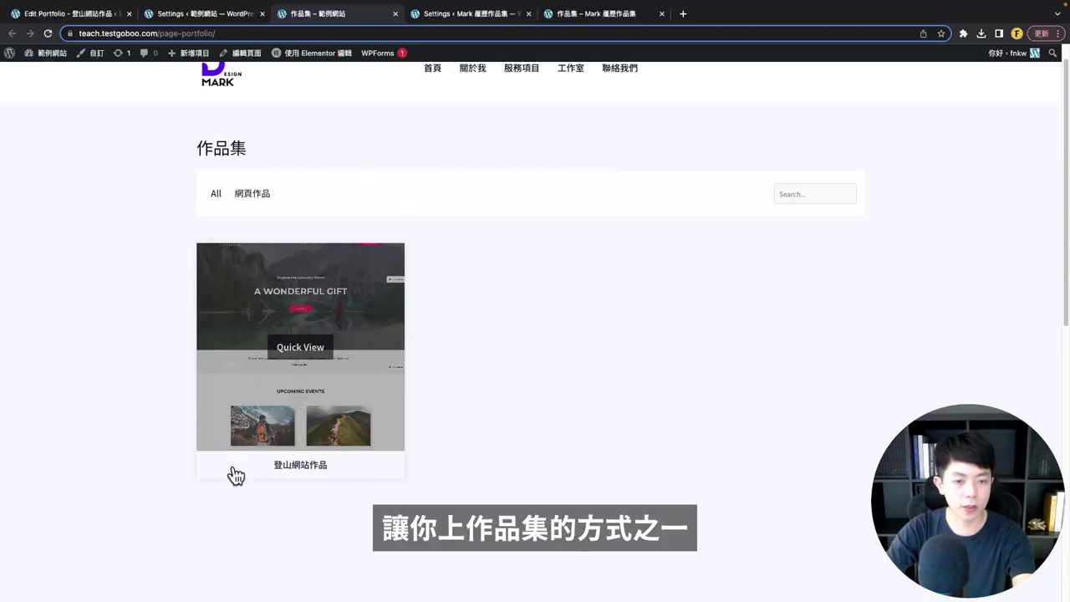
{"action": "left_click", "coordinate": [268, 391]}
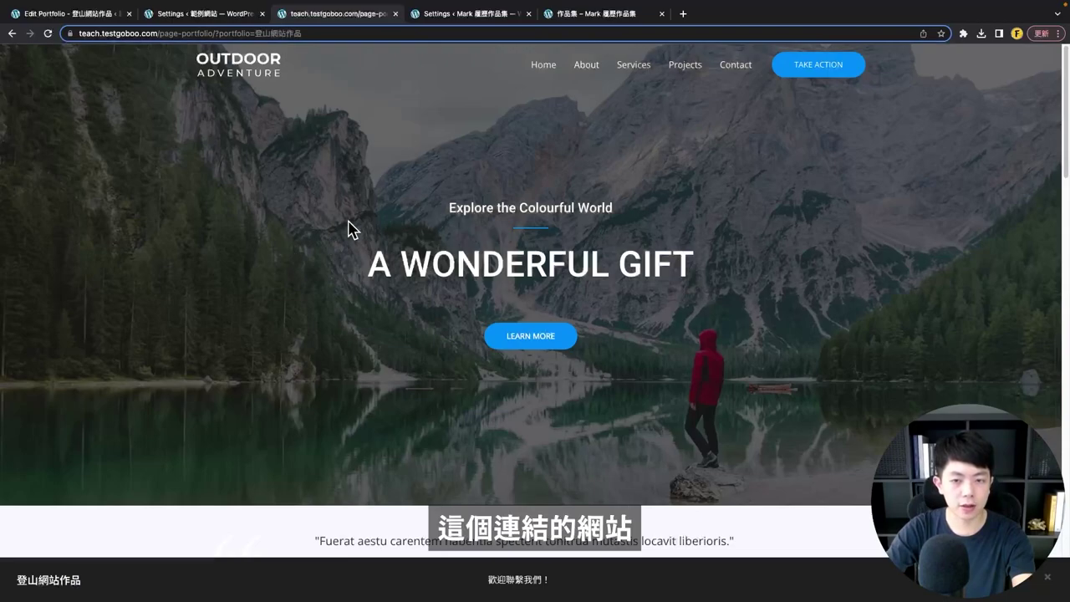
- Browse the previewed site's About, Services and Projects pages, then close the preview
{"action": "scroll", "coordinate": [349, 228], "scroll_direction": "down", "scroll_amount": 15}
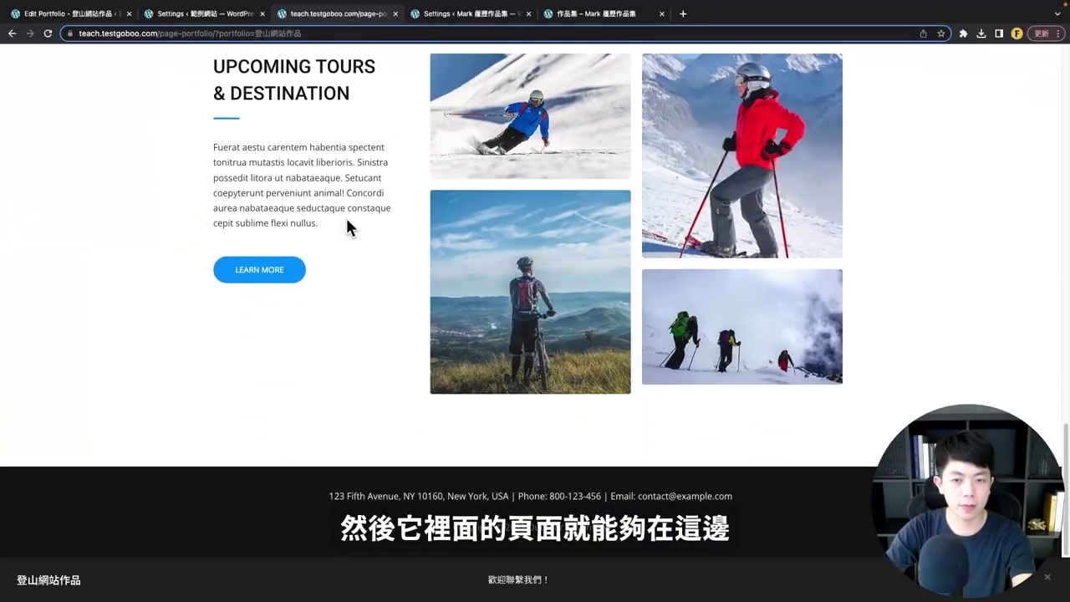
{"action": "scroll", "coordinate": [347, 224], "scroll_direction": "up", "scroll_amount": 15}
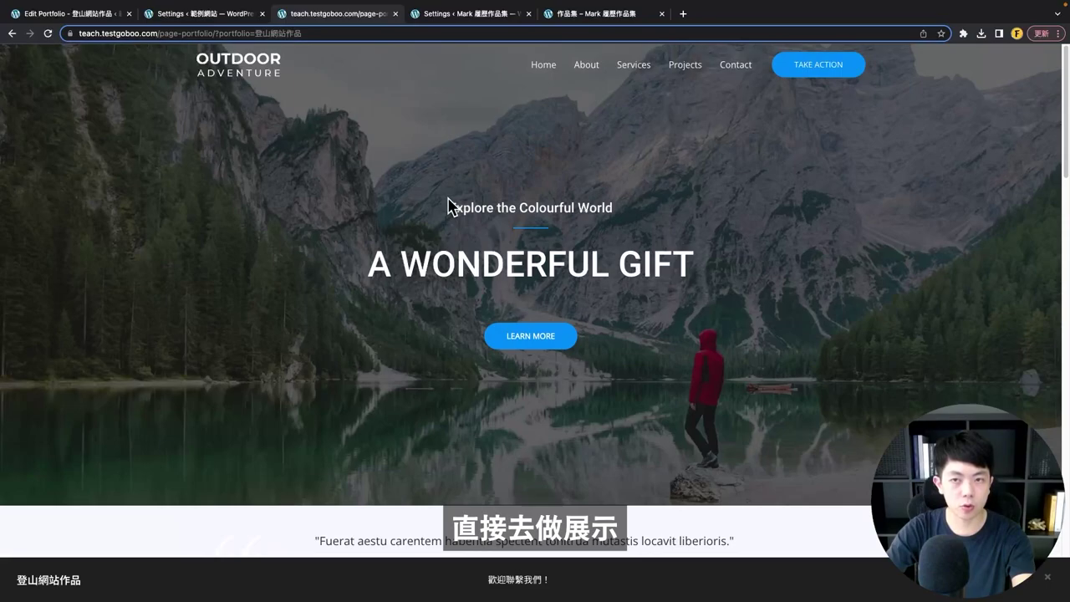
{"action": "left_click", "coordinate": [589, 71]}
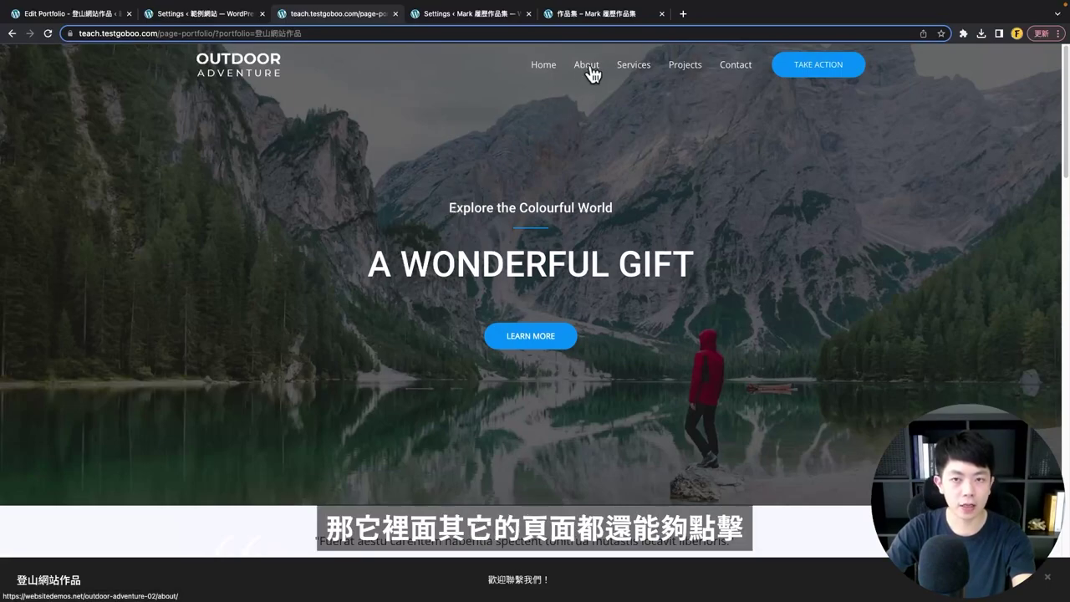
{"action": "left_click", "coordinate": [646, 71]}
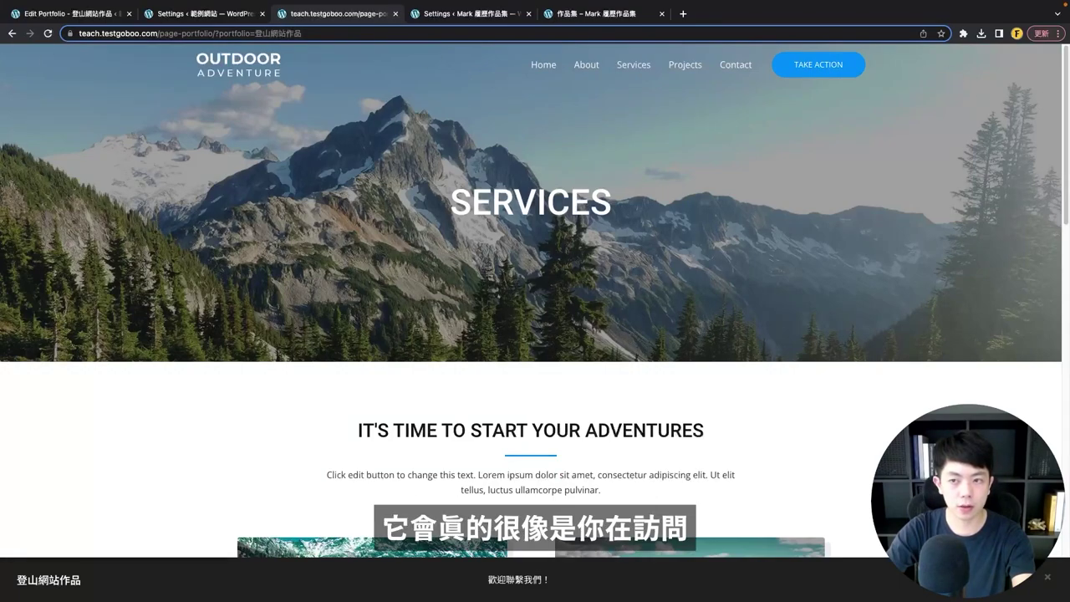
{"action": "left_click", "coordinate": [683, 72]}
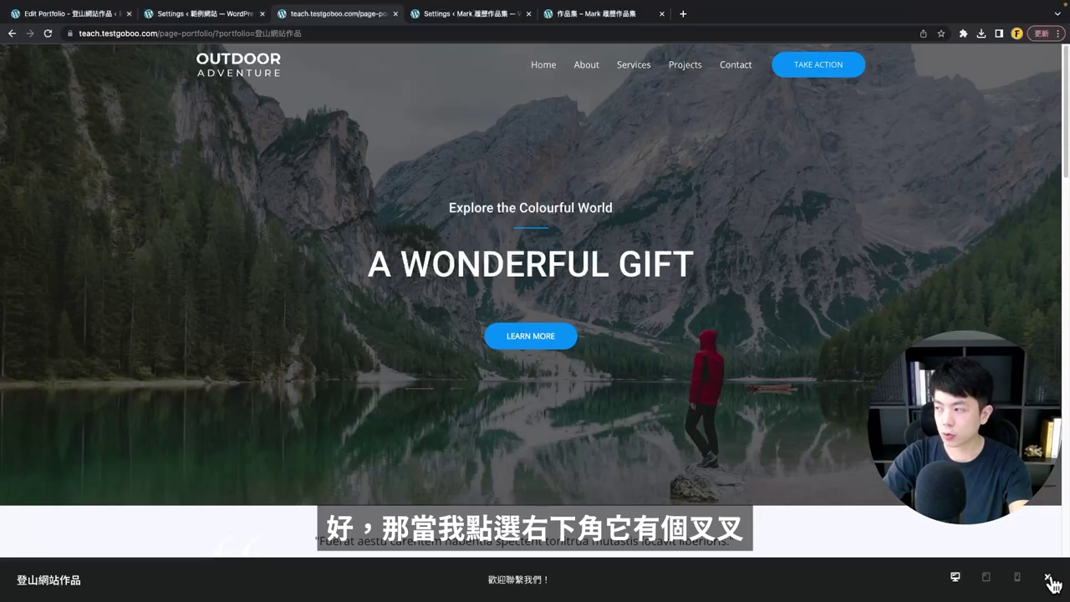
{"action": "left_click", "coordinate": [1050, 580]}
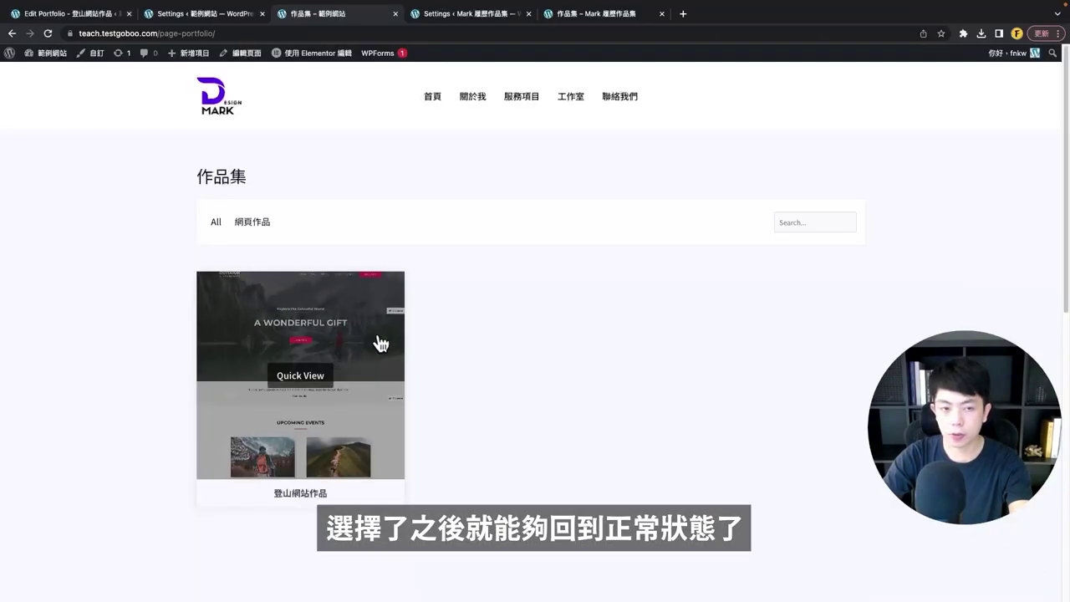
- Reopen the preview and check it at tablet, mobile and desktop sizes before closing
{"action": "mouse_move", "coordinate": [358, 390]}
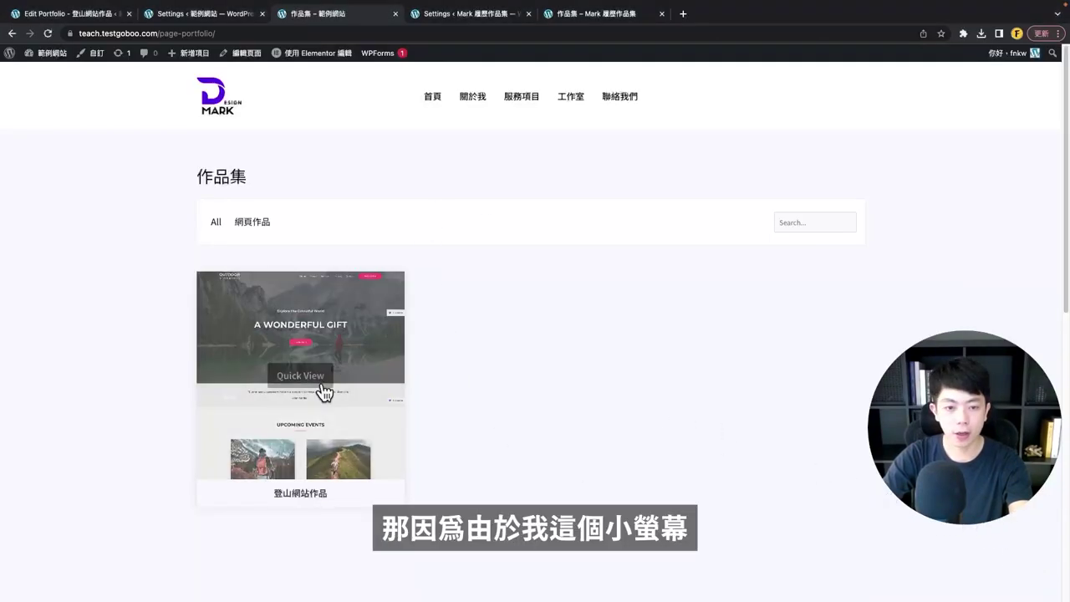
{"action": "left_click", "coordinate": [310, 377]}
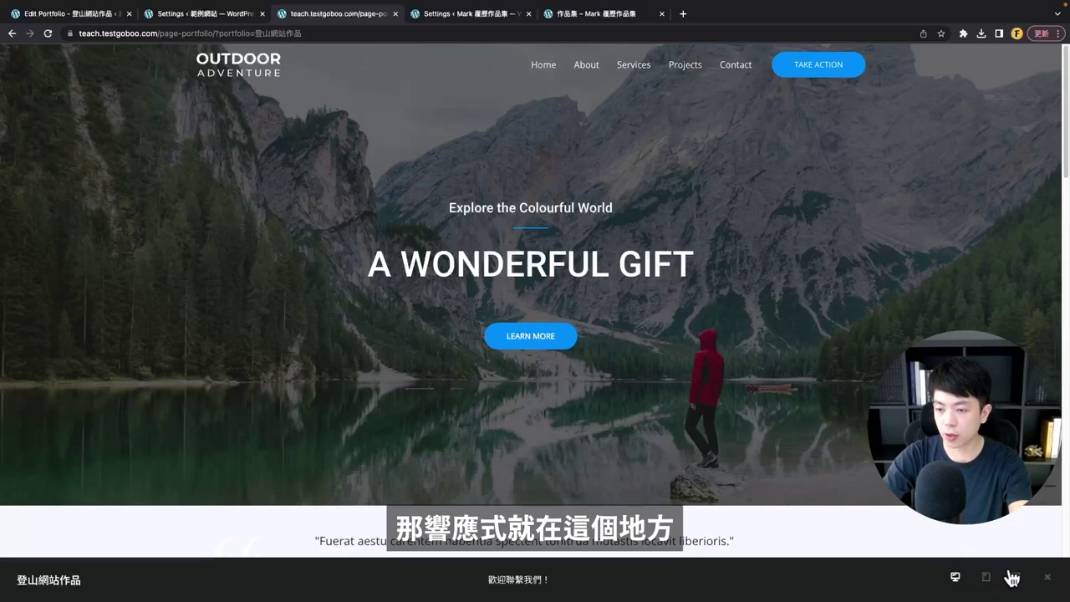
{"action": "left_click", "coordinate": [991, 579]}
{"action": "left_click", "coordinate": [1006, 578]}
{"action": "left_click", "coordinate": [945, 578]}
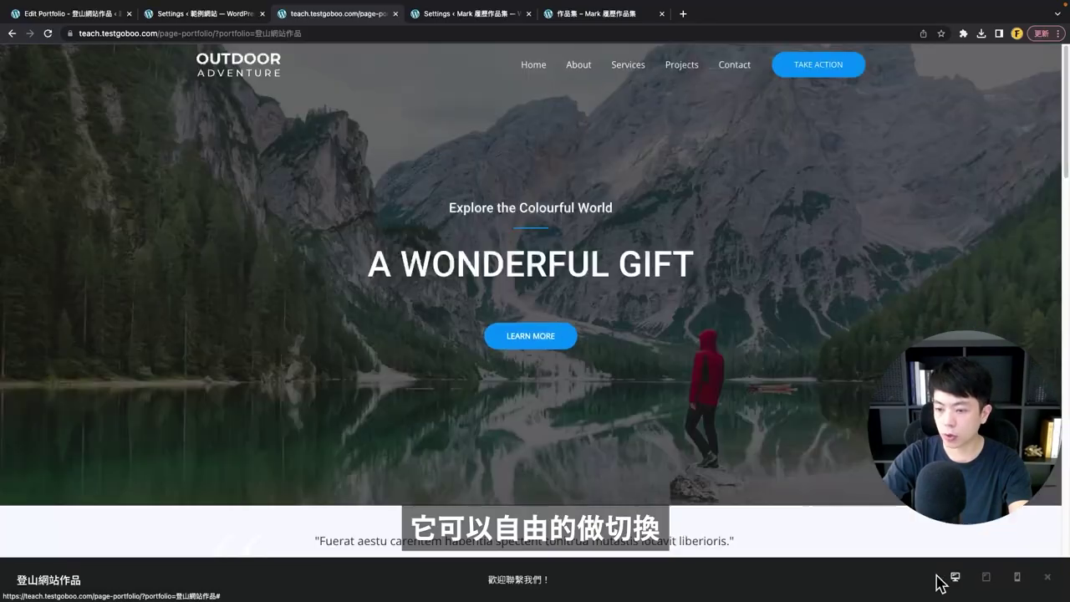
{"action": "left_click", "coordinate": [1047, 578]}
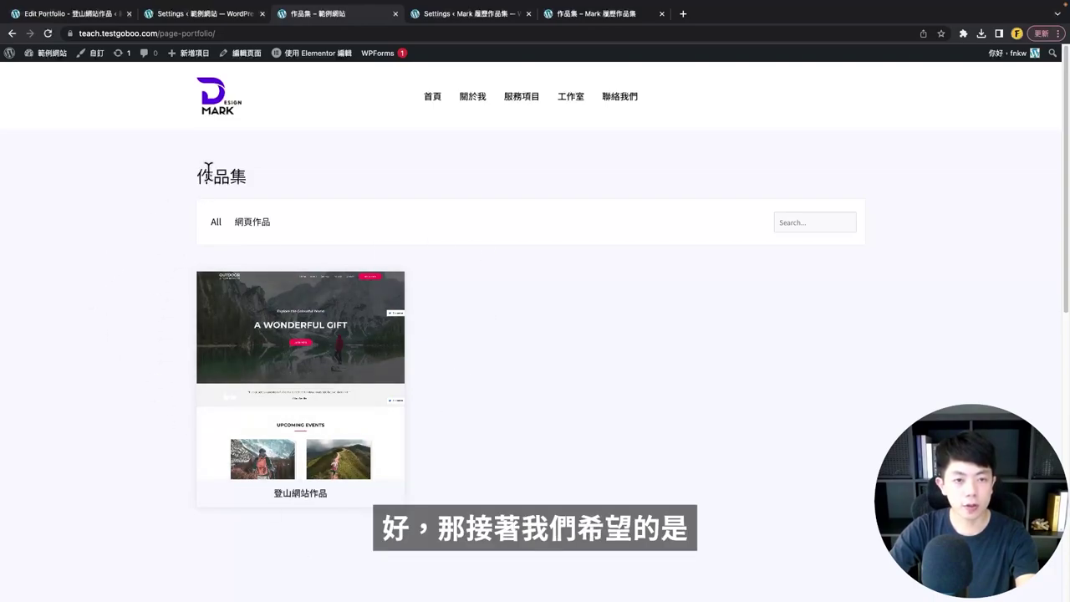
- Point out the 作品集 heading, then open Appearance > Menus in a new admin tab
{"action": "left_click_drag", "start_coordinate": [207, 173], "coordinate": [247, 179]}
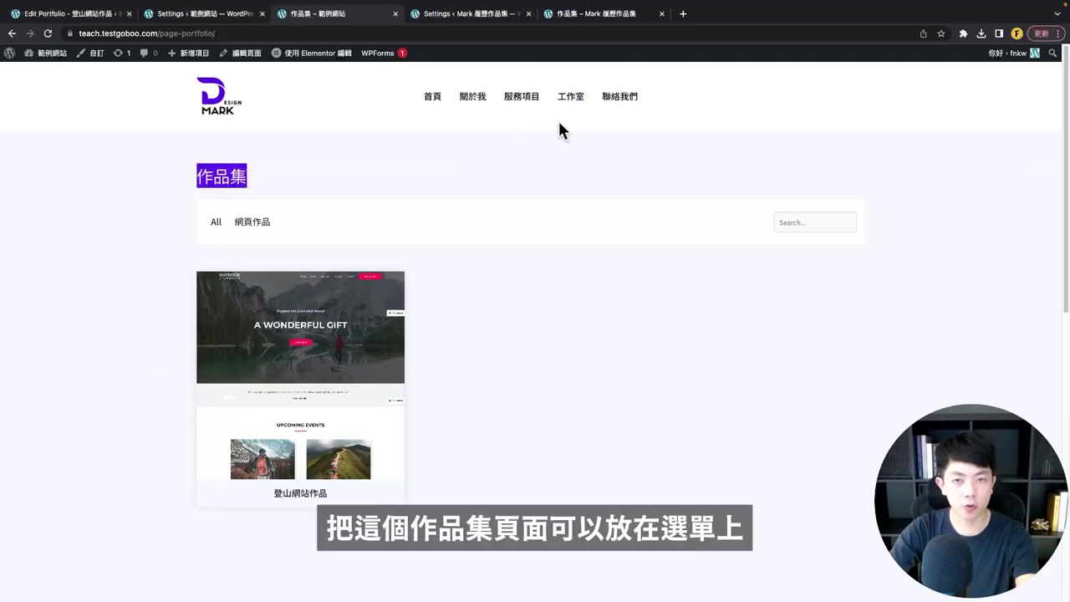
{"action": "left_click", "coordinate": [436, 160]}
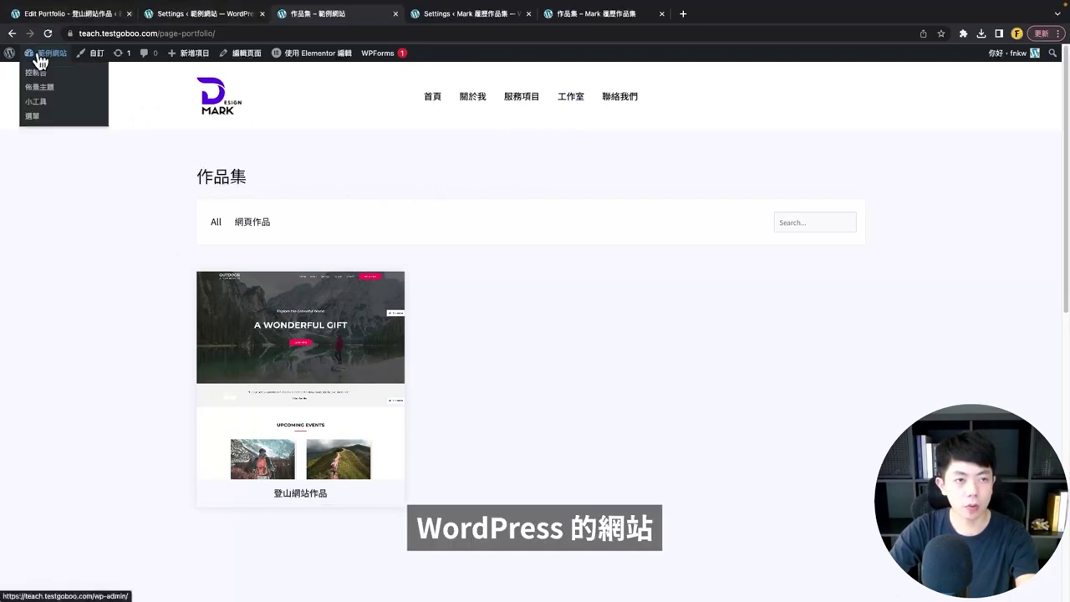
{"action": "left_click", "coordinate": [42, 14]}
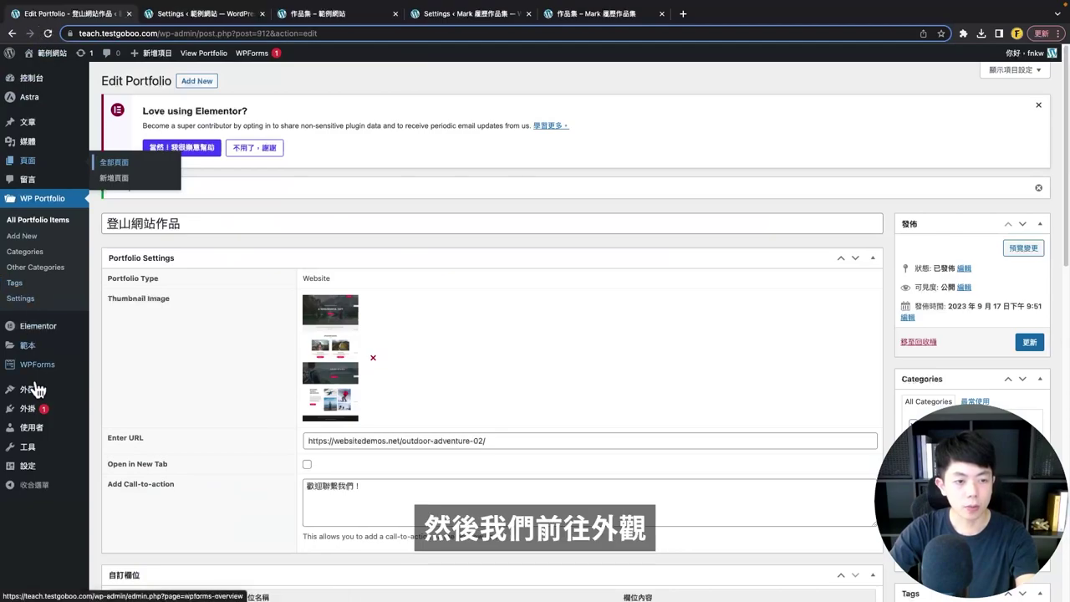
{"action": "mouse_move", "coordinate": [33, 389]}
{"action": "right_click", "coordinate": [105, 438]}
{"action": "left_click", "coordinate": [146, 441]}
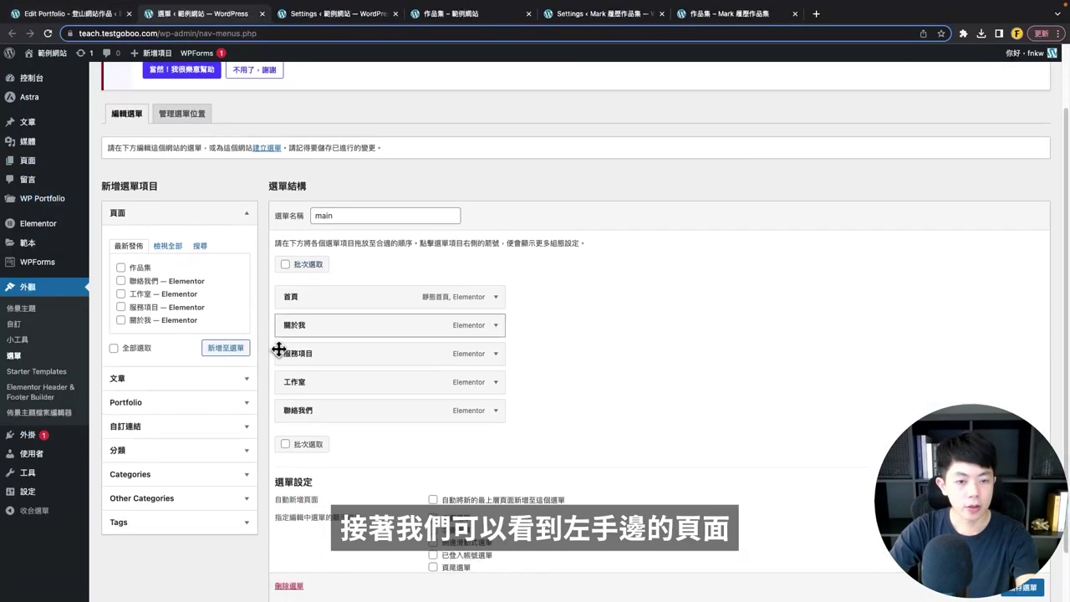
- Add the 作品集 page to the main menu between 工作室 and 聯絡我們 and save
{"action": "scroll", "coordinate": [217, 301], "scroll_direction": "down", "scroll_amount": 1}
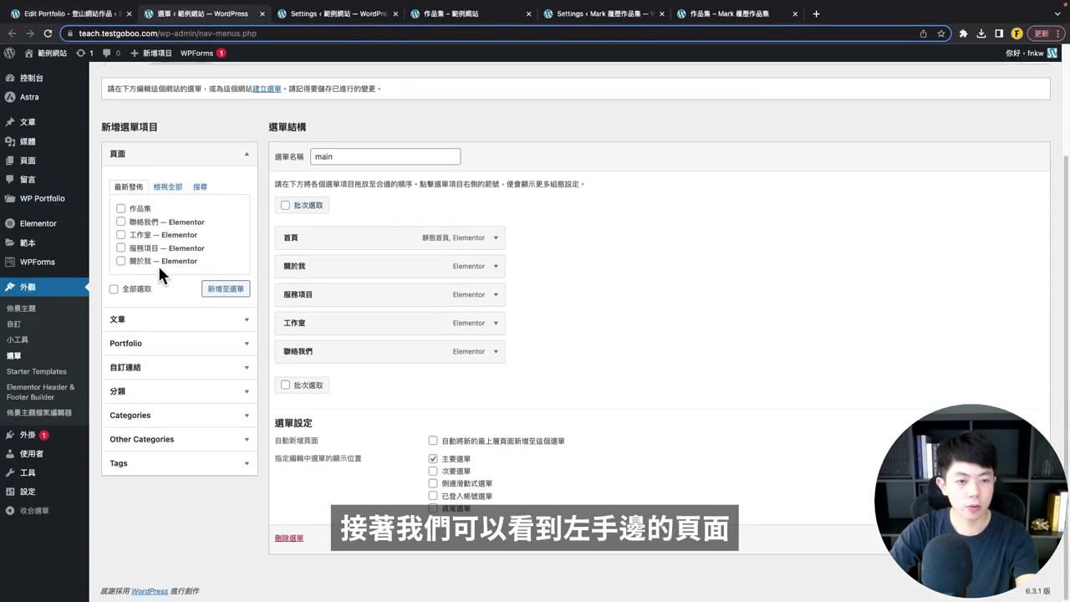
{"action": "left_click", "coordinate": [134, 211]}
{"action": "left_click", "coordinate": [216, 288]}
{"action": "left_click_drag", "start_coordinate": [351, 379], "coordinate": [343, 357]}
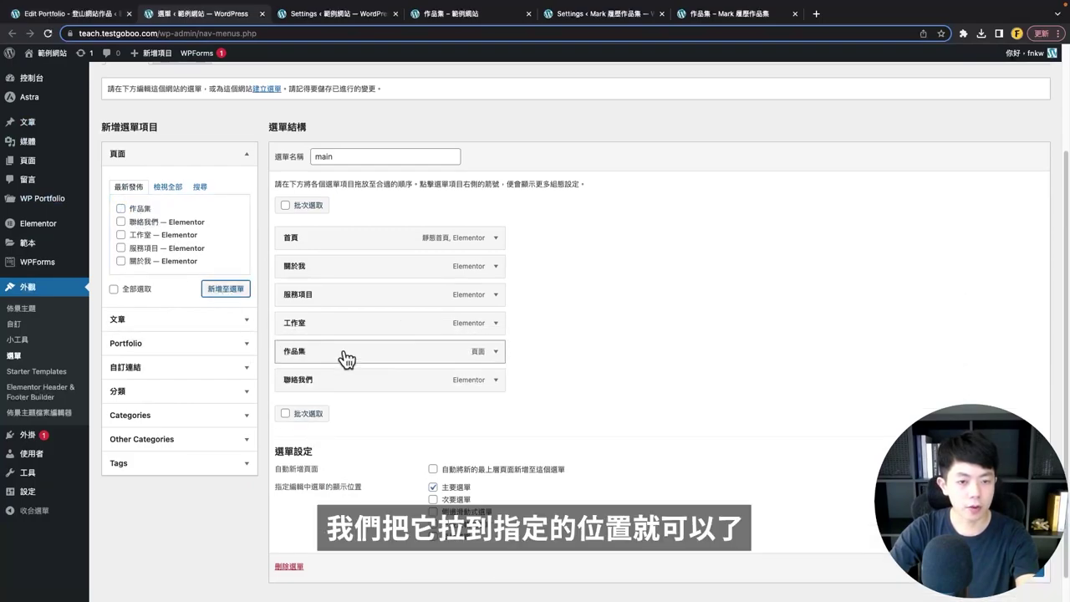
{"action": "left_click", "coordinate": [1024, 569]}
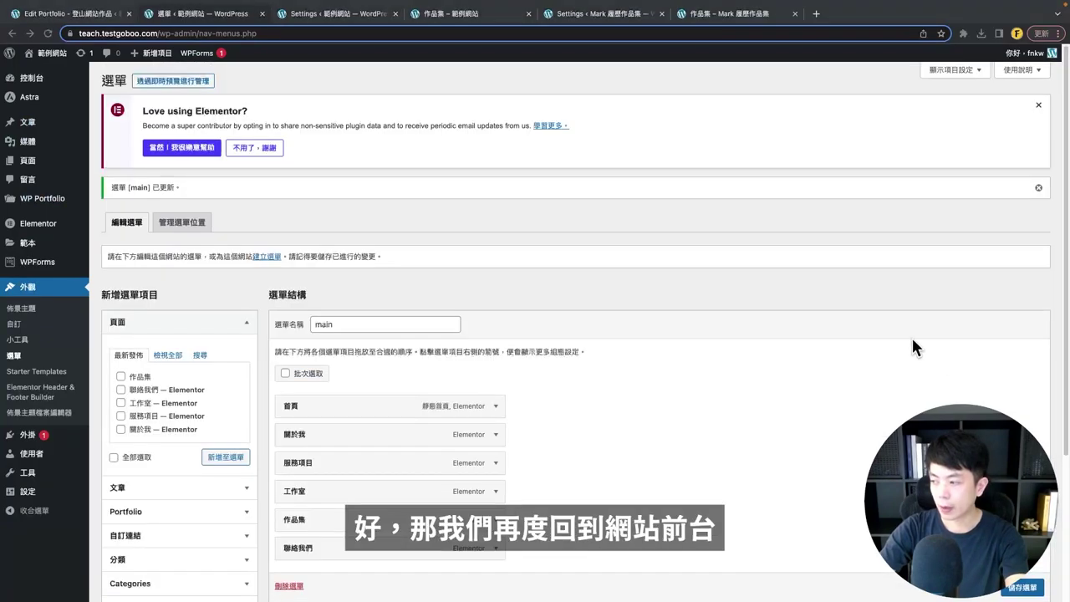
- Close the extra settings tab and open 作品集 from the site's menu
{"action": "left_click", "coordinate": [383, 16]}
{"action": "left_click", "coordinate": [395, 14]}
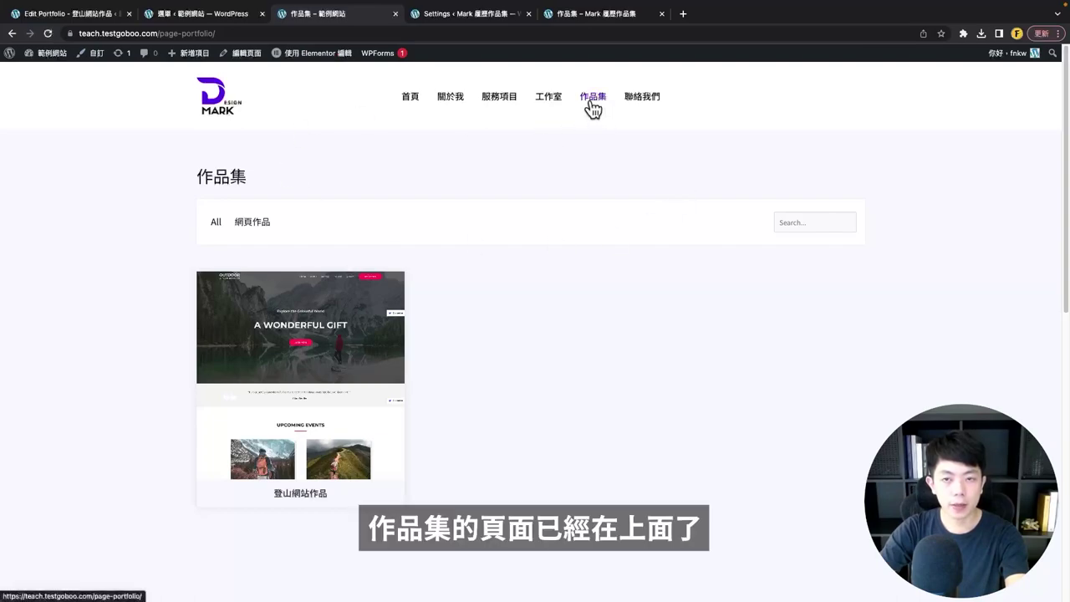
{"action": "left_click", "coordinate": [595, 105]}
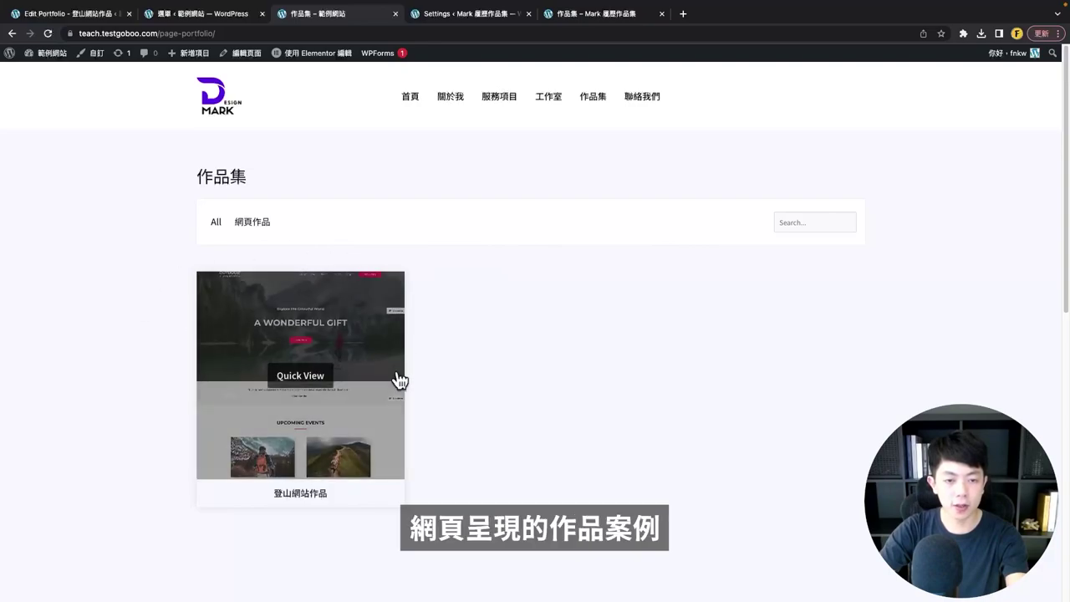
- Filter the gallery by 網頁作品, then switch the filter back to All
{"action": "left_click", "coordinate": [253, 224]}
{"action": "scroll", "coordinate": [261, 213], "scroll_direction": "down", "scroll_amount": 2}
{"action": "left_click", "coordinate": [219, 117]}
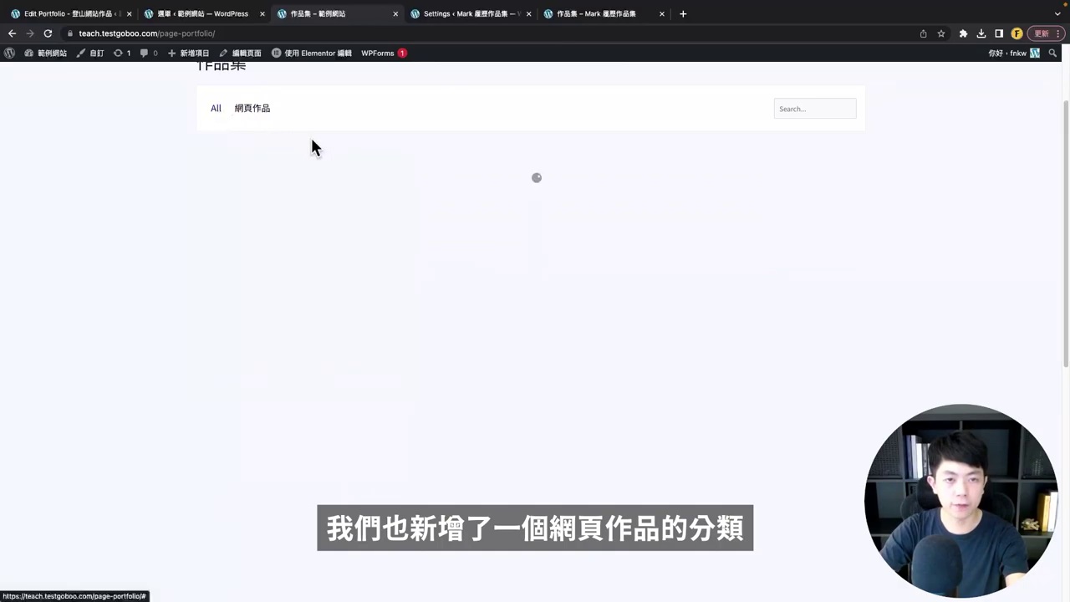
{"action": "scroll", "coordinate": [530, 330], "scroll_direction": "up", "scroll_amount": 2}
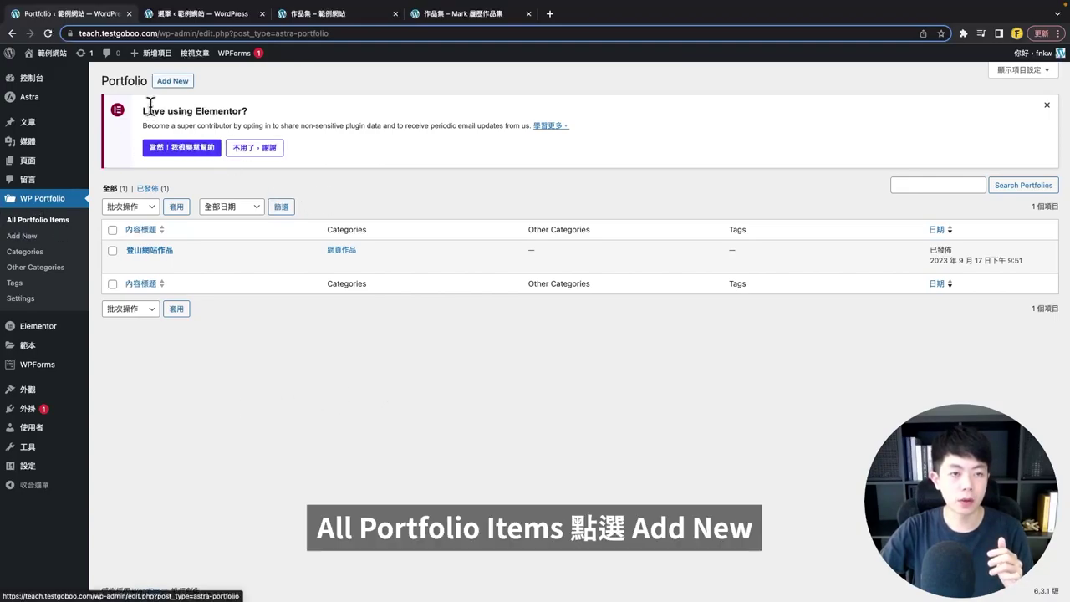
- Create a new Image-type portfolio item titled 平面設計作品
{"action": "left_click", "coordinate": [173, 81]}
{"action": "left_click", "coordinate": [390, 210]}
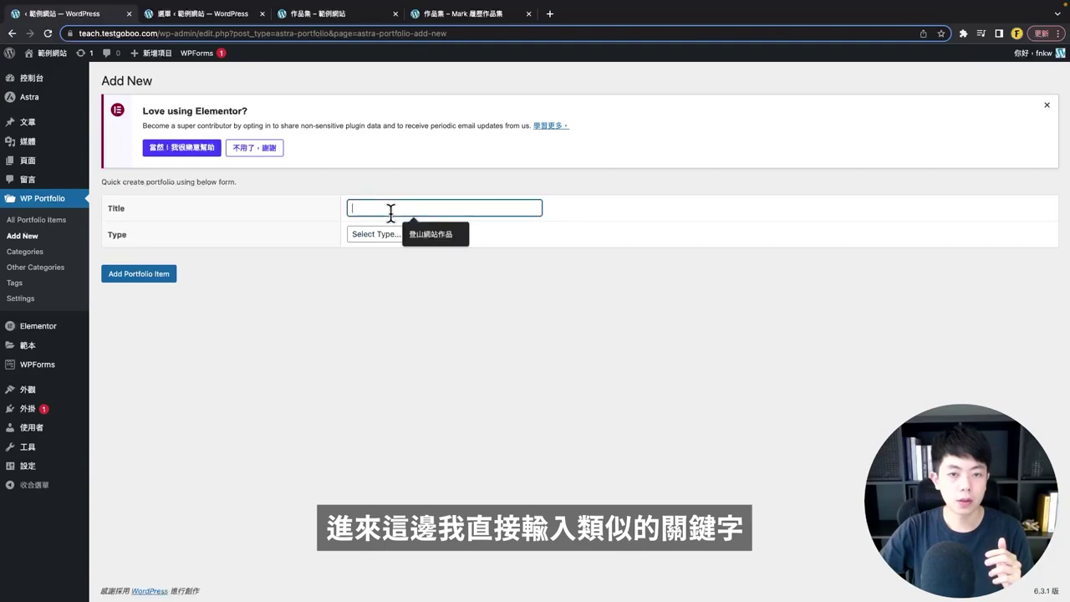
{"action": "type", "text": "ㄍ"}
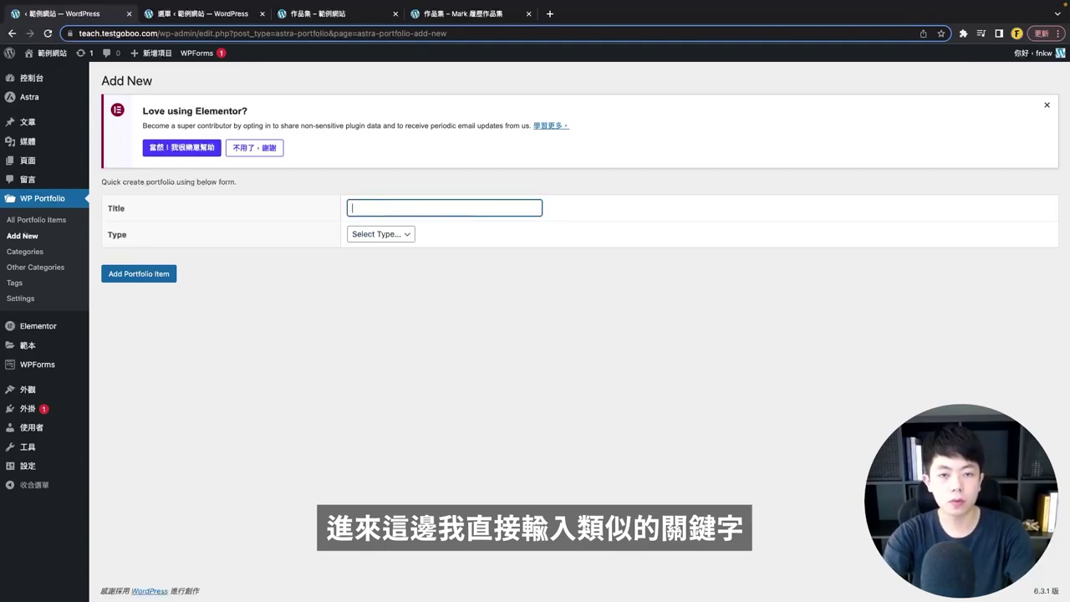
{"action": "type", "text": "平面設計作品"}
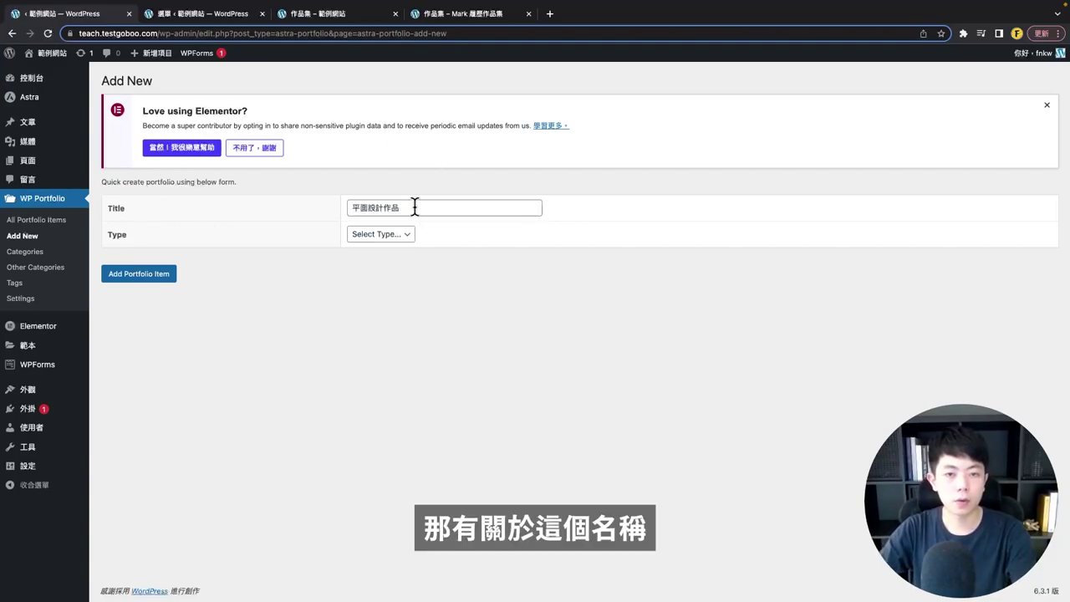
{"action": "left_click", "coordinate": [393, 219]}
{"action": "left_click", "coordinate": [389, 236]}
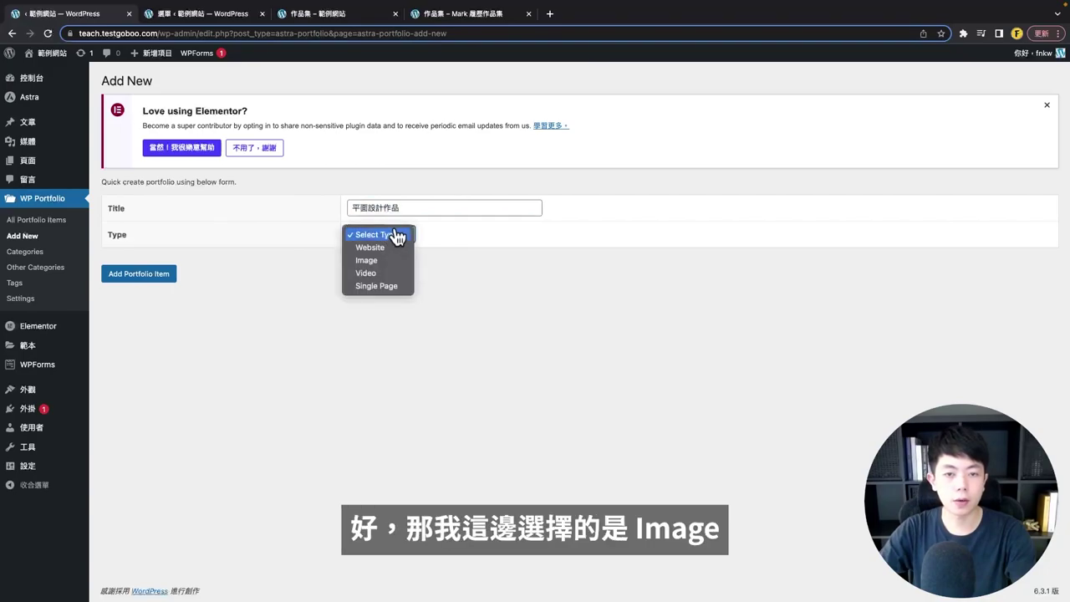
{"action": "left_click", "coordinate": [373, 265]}
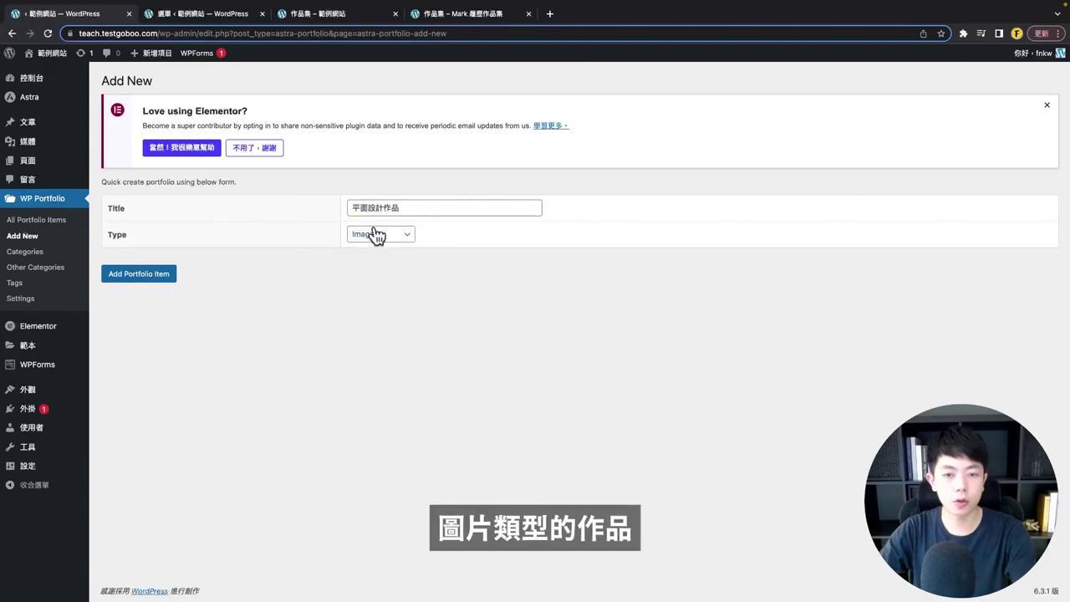
{"action": "left_click", "coordinate": [167, 275]}
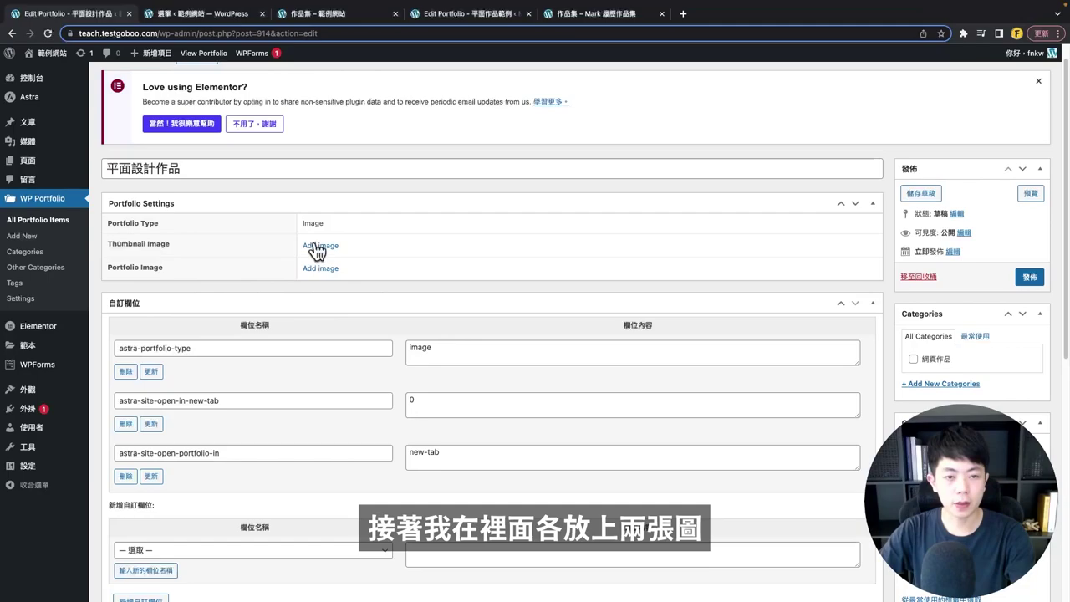
- Choose the copywriter portrait from the media library as the item's image
{"action": "left_click", "coordinate": [318, 245]}
{"action": "left_click", "coordinate": [216, 209]}
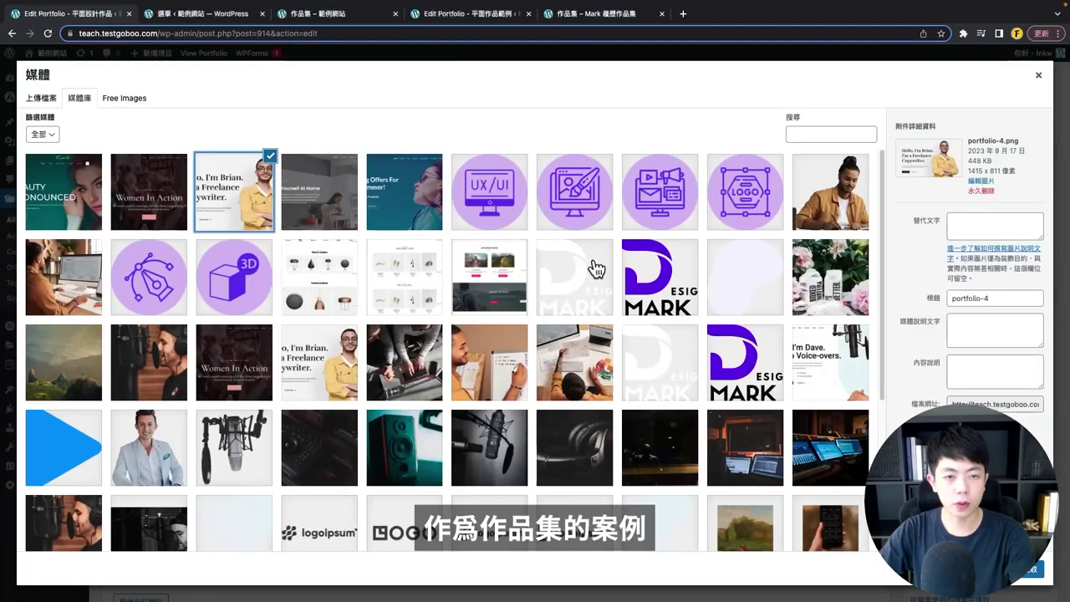
{"action": "left_click", "coordinate": [1030, 571]}
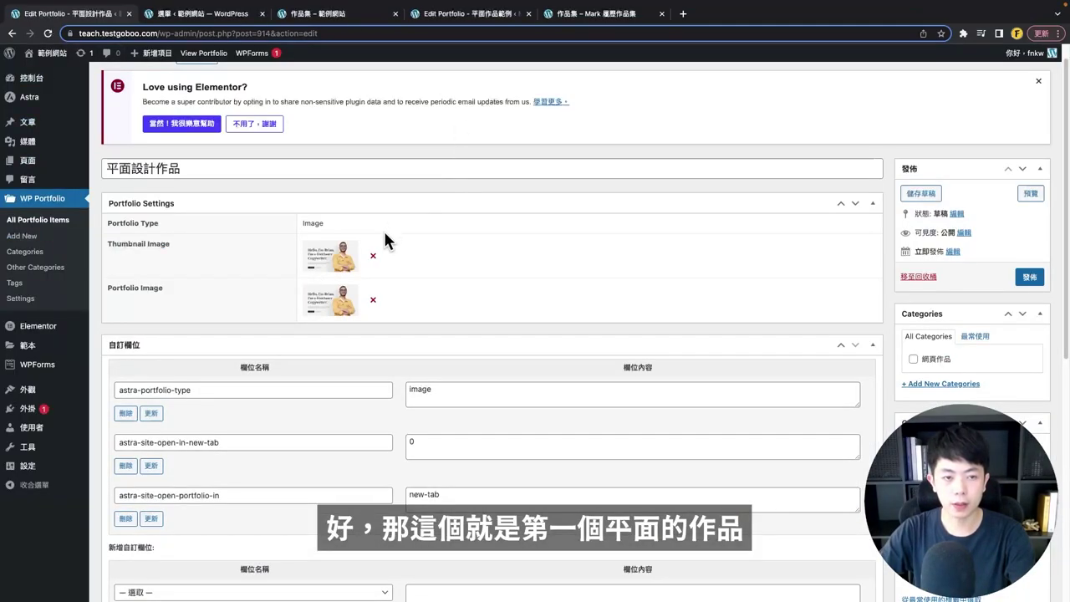
- Create and tick a 平面設計作品 category, then publish the item
{"action": "scroll", "coordinate": [232, 211], "scroll_direction": "down", "scroll_amount": 2}
{"action": "scroll", "coordinate": [765, 341], "scroll_direction": "down", "scroll_amount": 1}
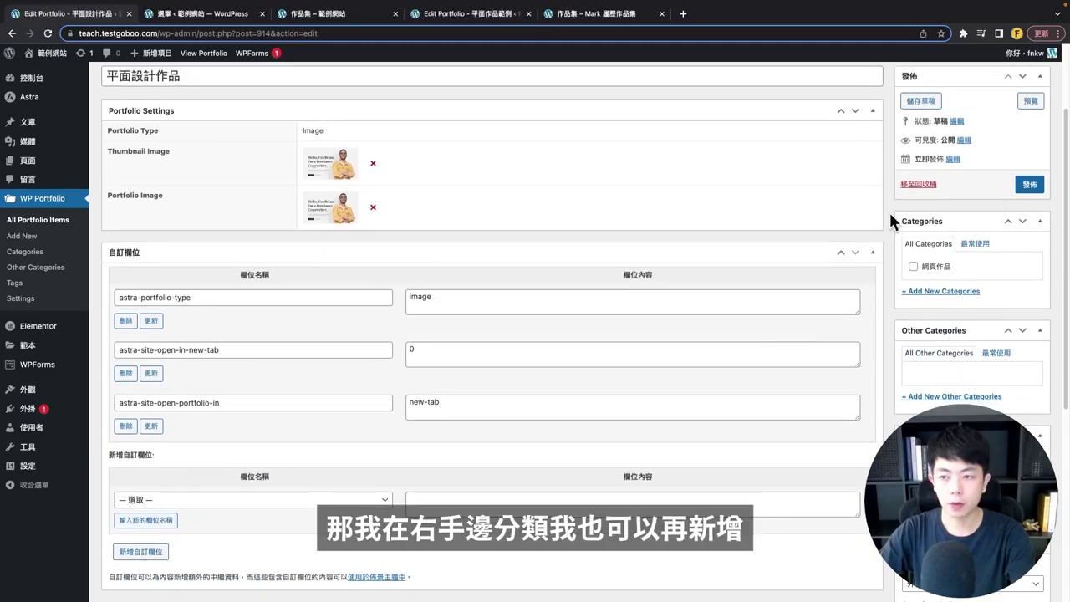
{"action": "left_click", "coordinate": [946, 292]}
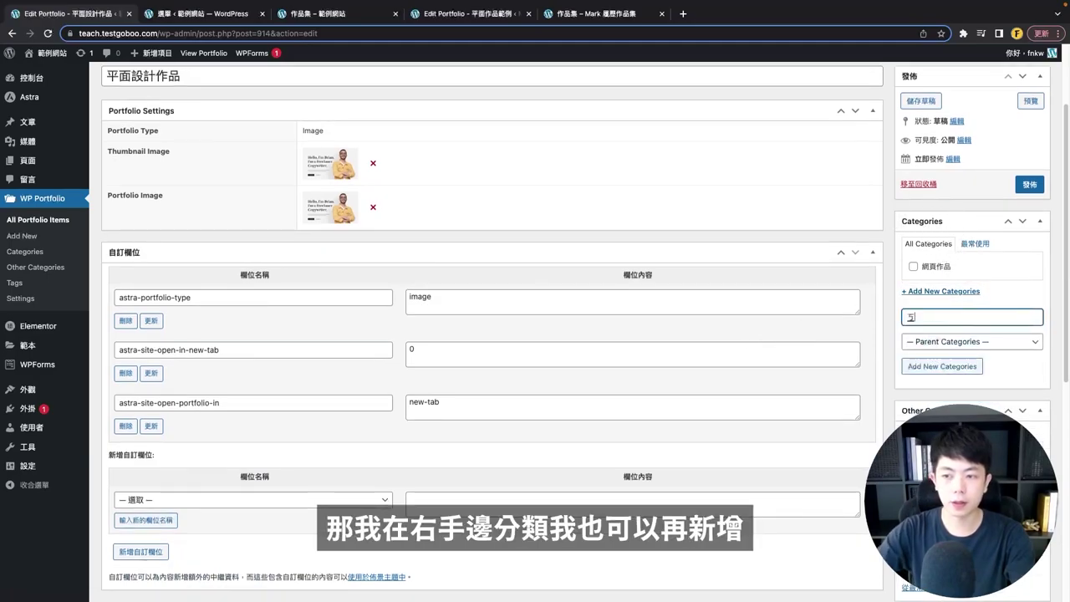
{"action": "scroll", "coordinate": [960, 268], "scroll_direction": "down", "scroll_amount": 5}
{"action": "scroll", "coordinate": [989, 303], "scroll_direction": "up", "scroll_amount": 6}
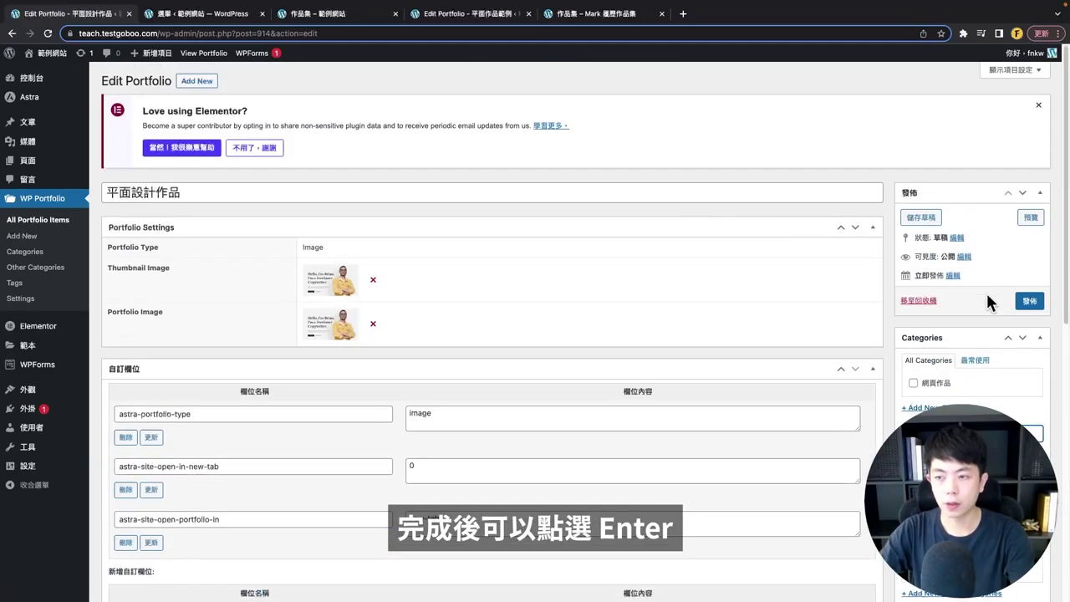
{"action": "key", "text": "Return"}
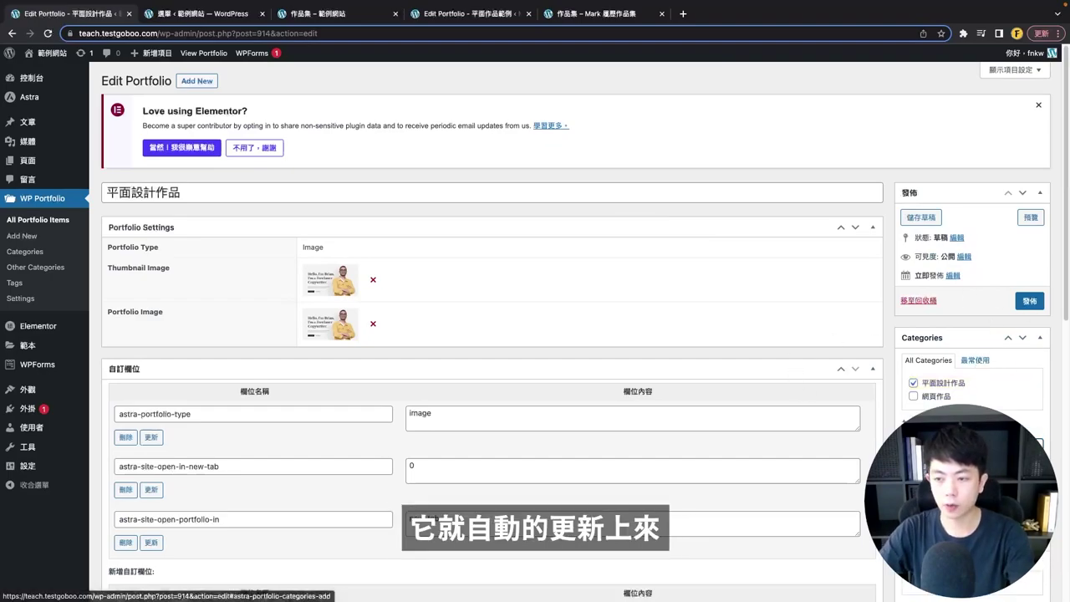
{"action": "left_click", "coordinate": [1031, 301]}
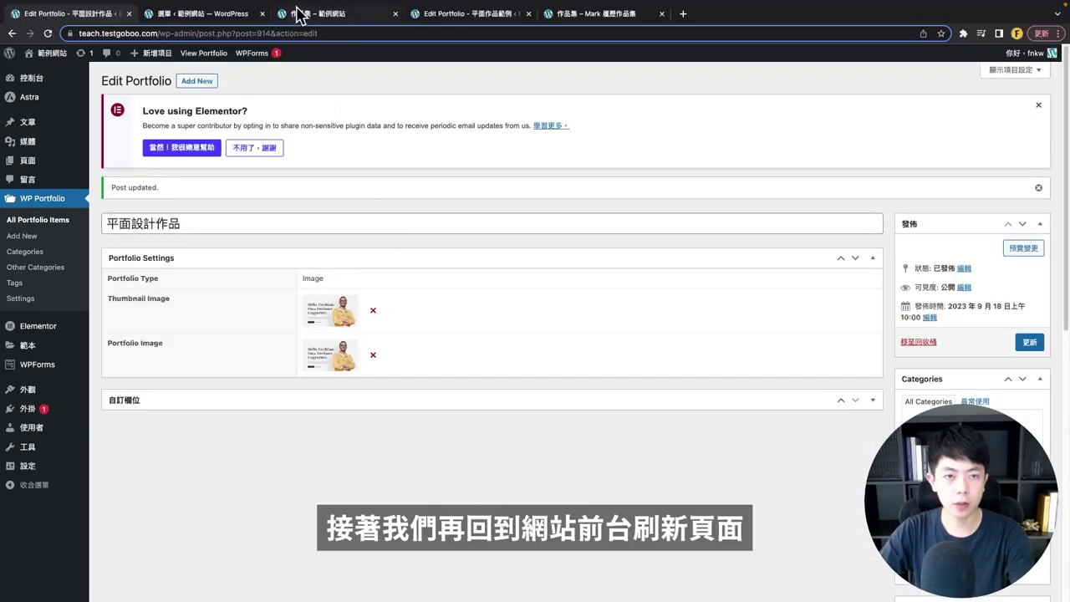
- Reload the live portfolio page, view 平面設計作品 enlarged, then return to its edit page
{"action": "left_click", "coordinate": [298, 14]}
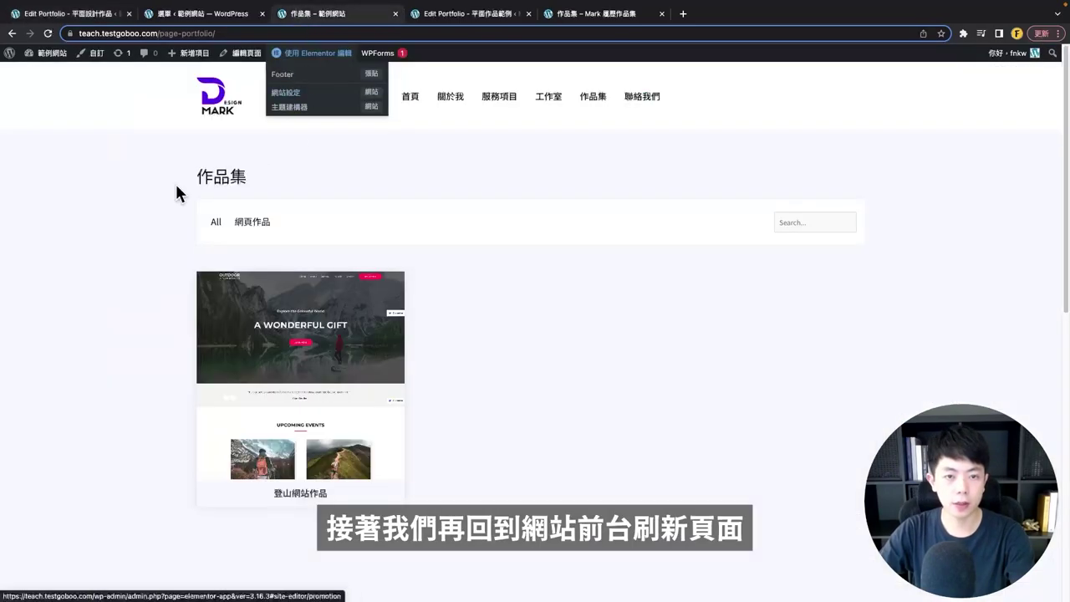
{"action": "left_click", "coordinate": [47, 33]}
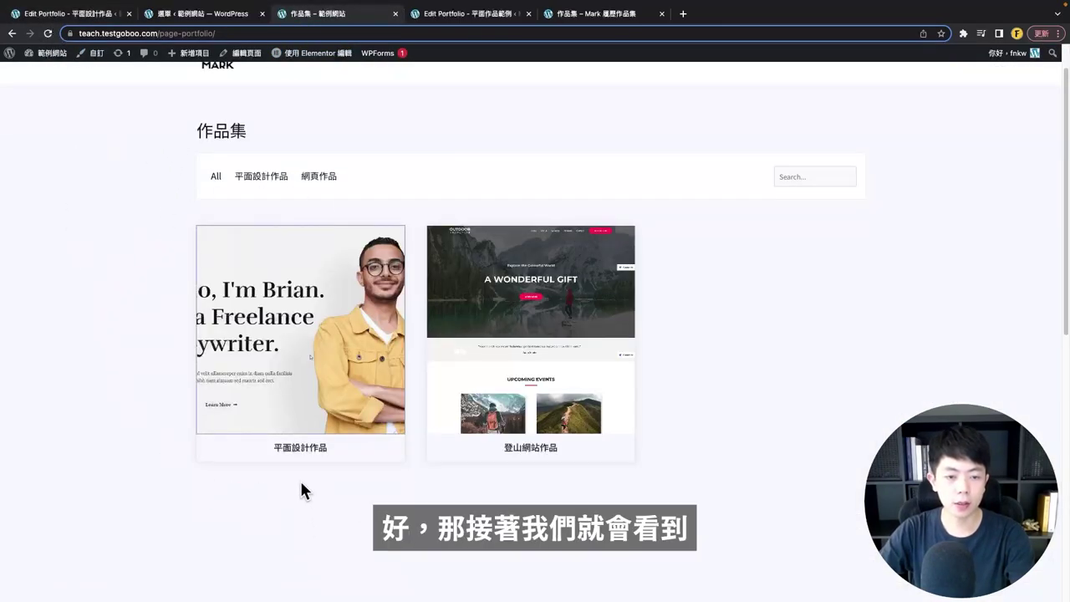
{"action": "left_click", "coordinate": [299, 330]}
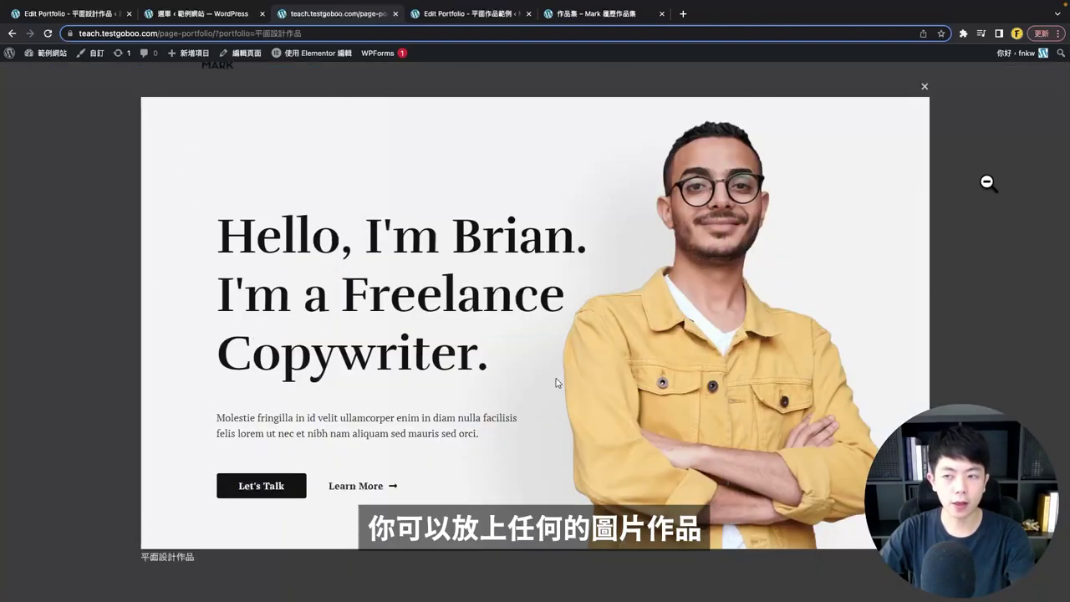
{"action": "left_click", "coordinate": [923, 90]}
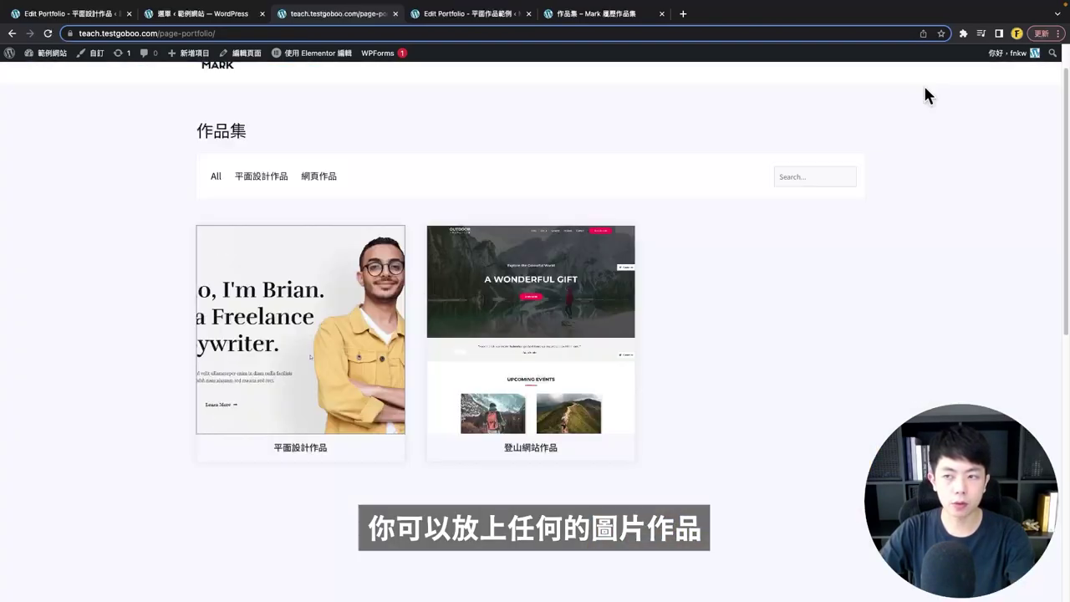
{"action": "left_click", "coordinate": [66, 15]}
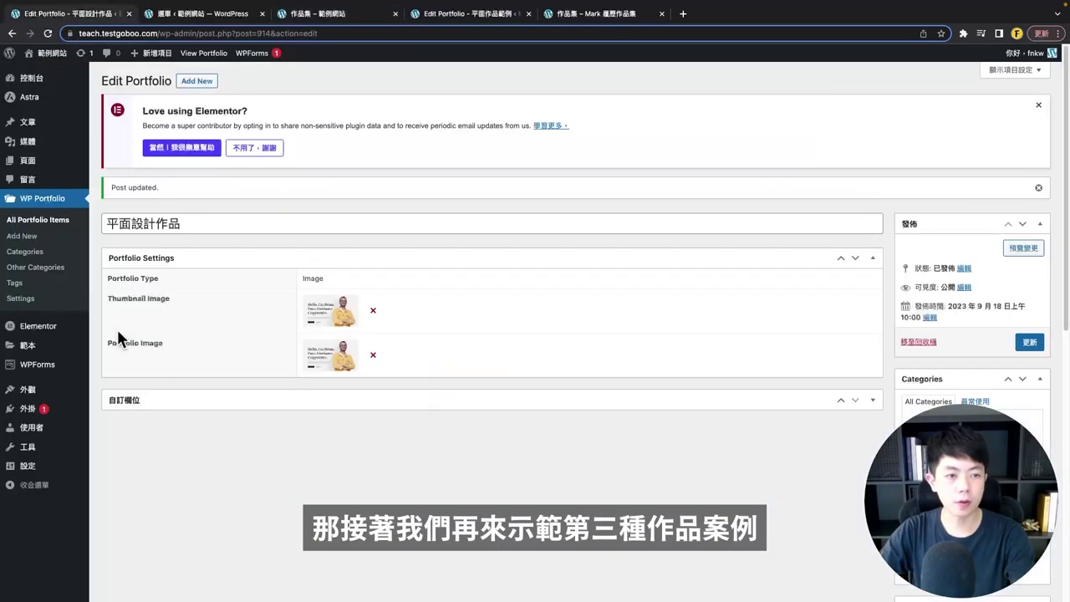
- Create a new Video-type portfolio item titled 影音作品
{"action": "left_click", "coordinate": [67, 220]}
{"action": "left_click", "coordinate": [170, 80]}
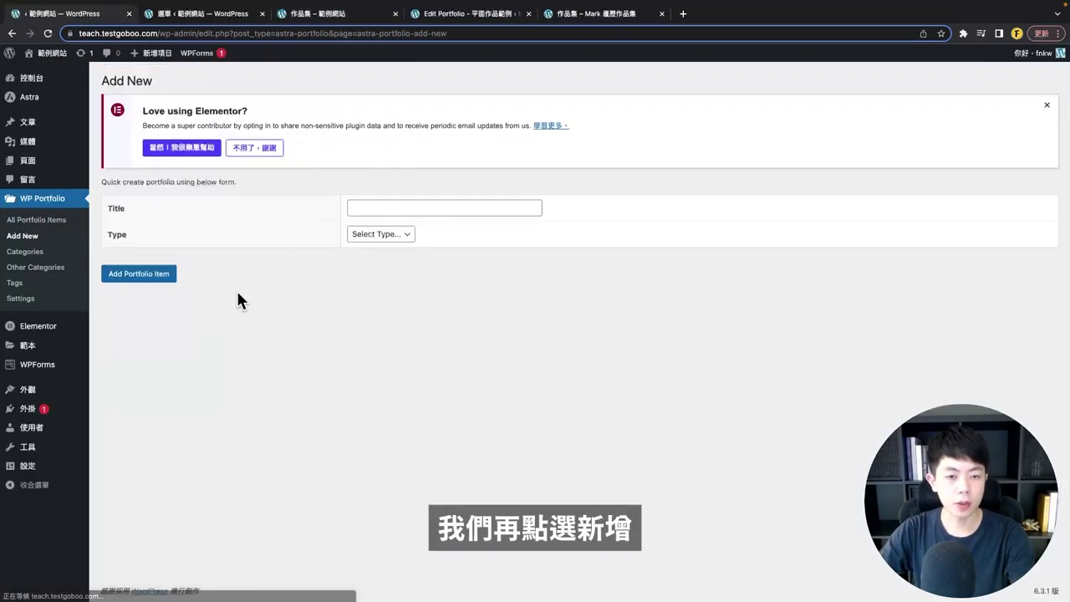
{"action": "left_click", "coordinate": [413, 209]}
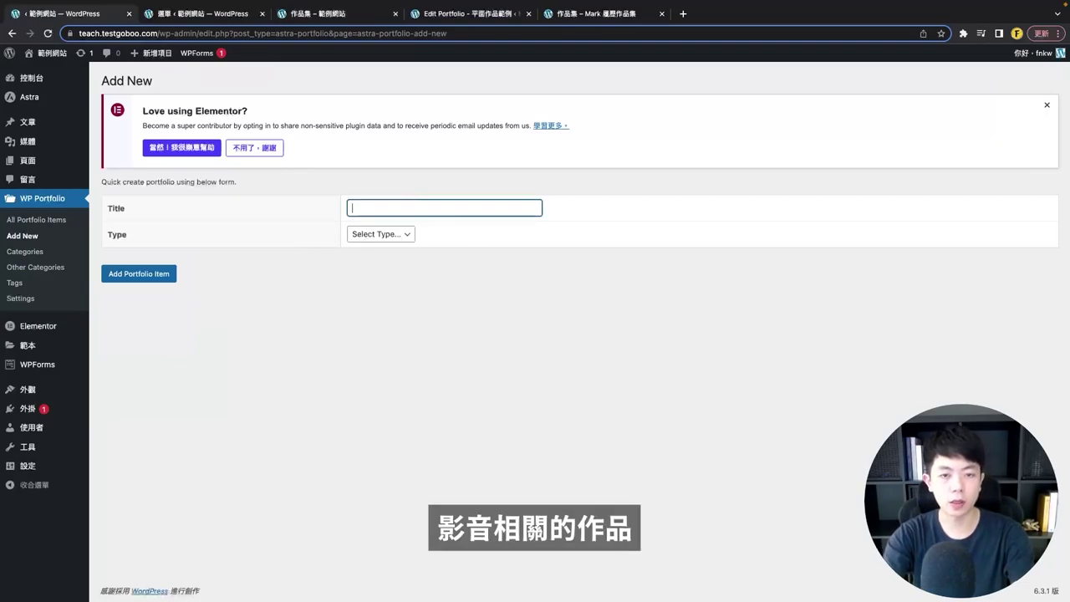
{"action": "type", "text": "影音作品"}
{"action": "left_click", "coordinate": [352, 235]}
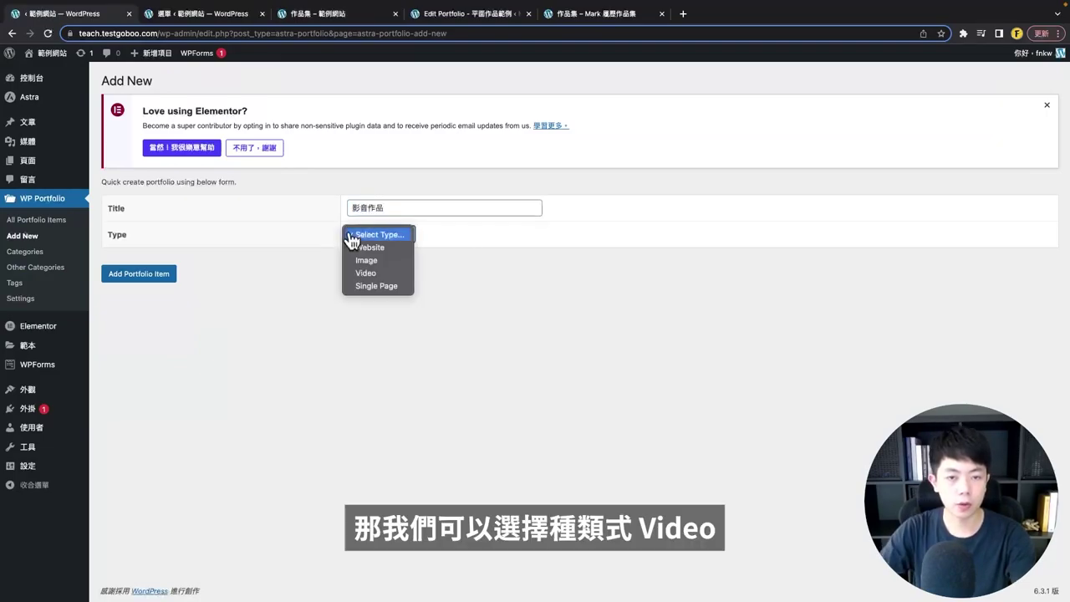
{"action": "left_click", "coordinate": [368, 275]}
{"action": "left_click", "coordinate": [139, 274]}
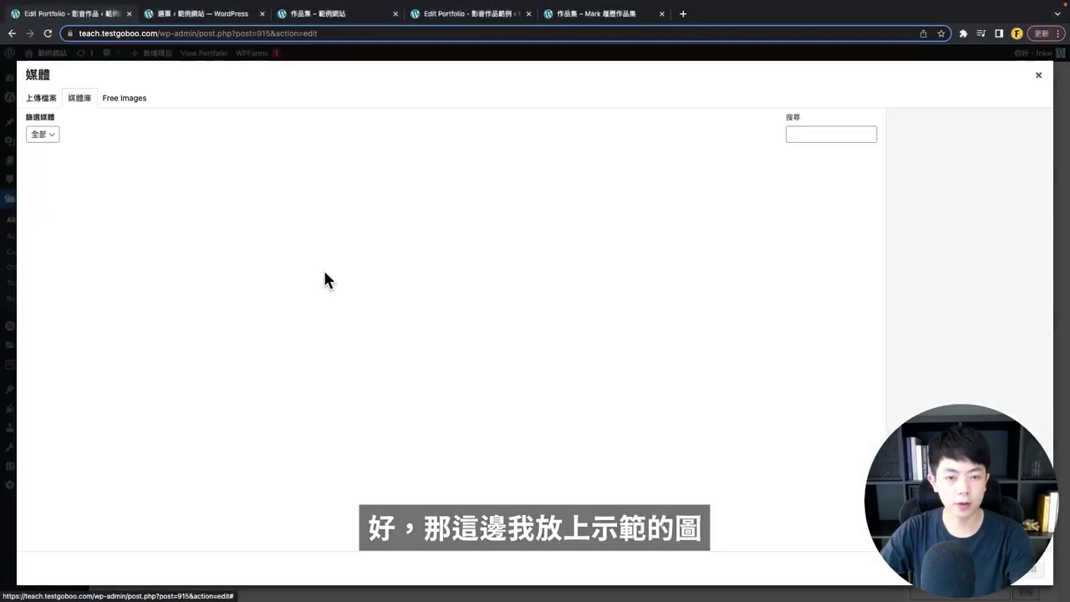
- Set the man-at-microphone photo as thumbnail and paste the YouTube video link
{"action": "left_click", "coordinate": [322, 269]}
{"action": "left_click", "coordinate": [149, 362]}
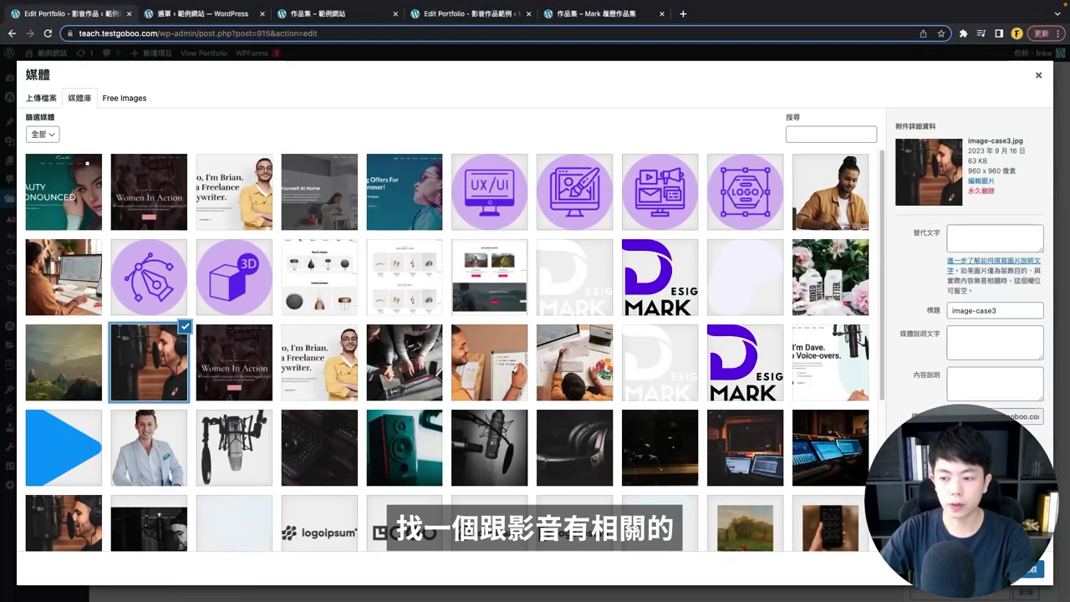
{"action": "left_click", "coordinate": [1029, 572]}
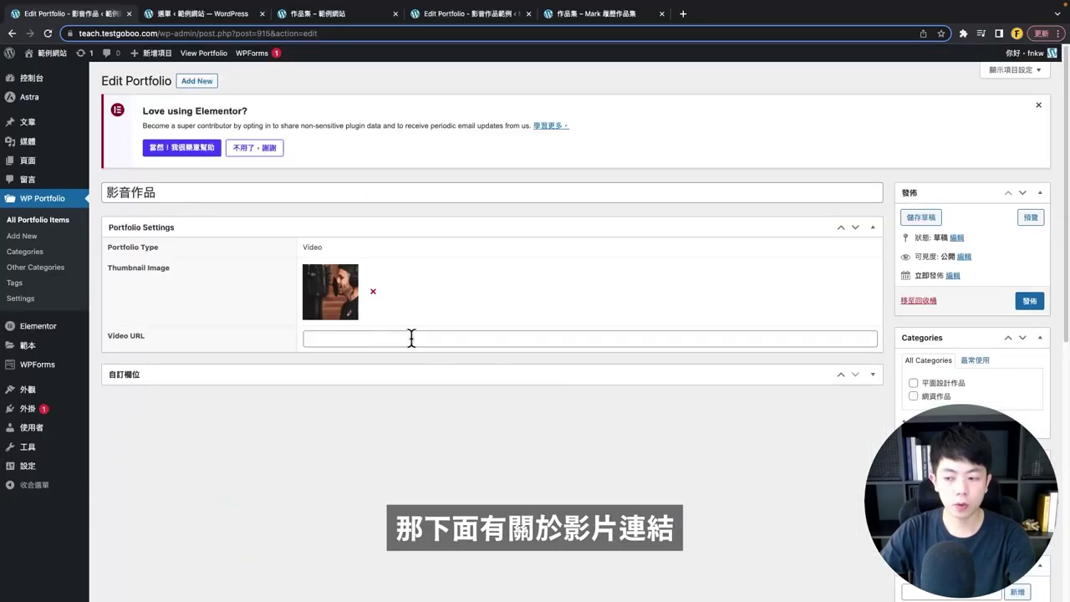
{"action": "left_click", "coordinate": [362, 338]}
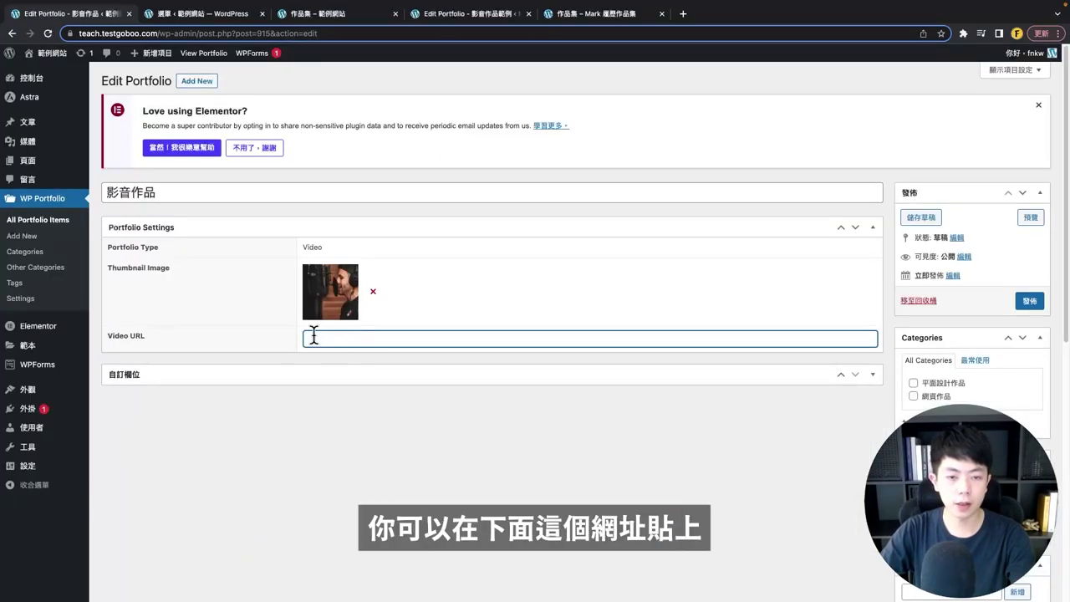
{"action": "type", "text": "https://www.youtube.com/watch?v=5yw0N7hDDE4"}
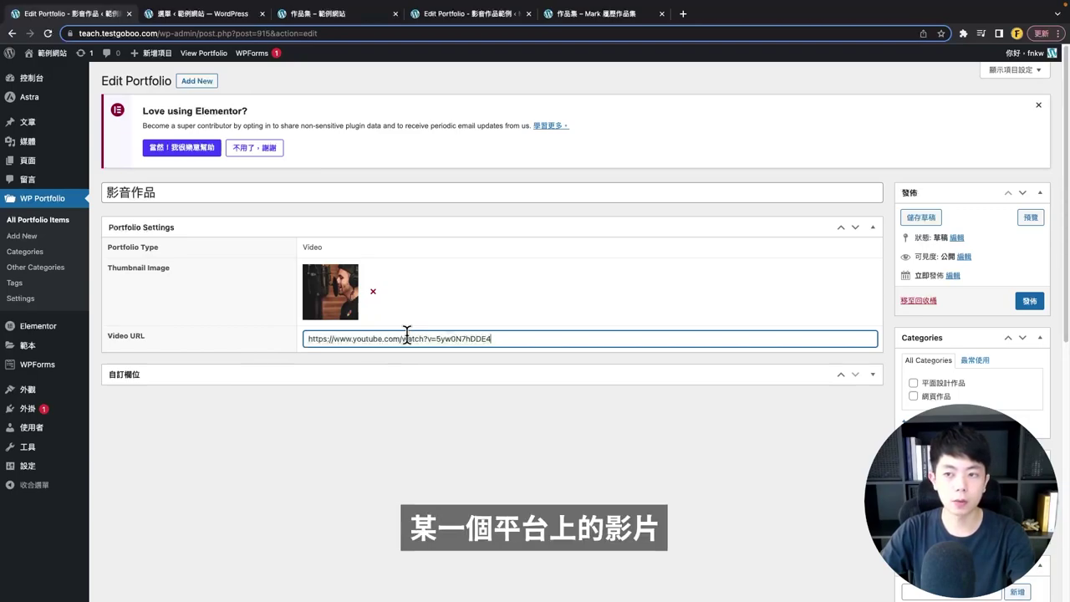
{"action": "left_click_drag", "start_coordinate": [509, 330], "coordinate": [243, 351]}
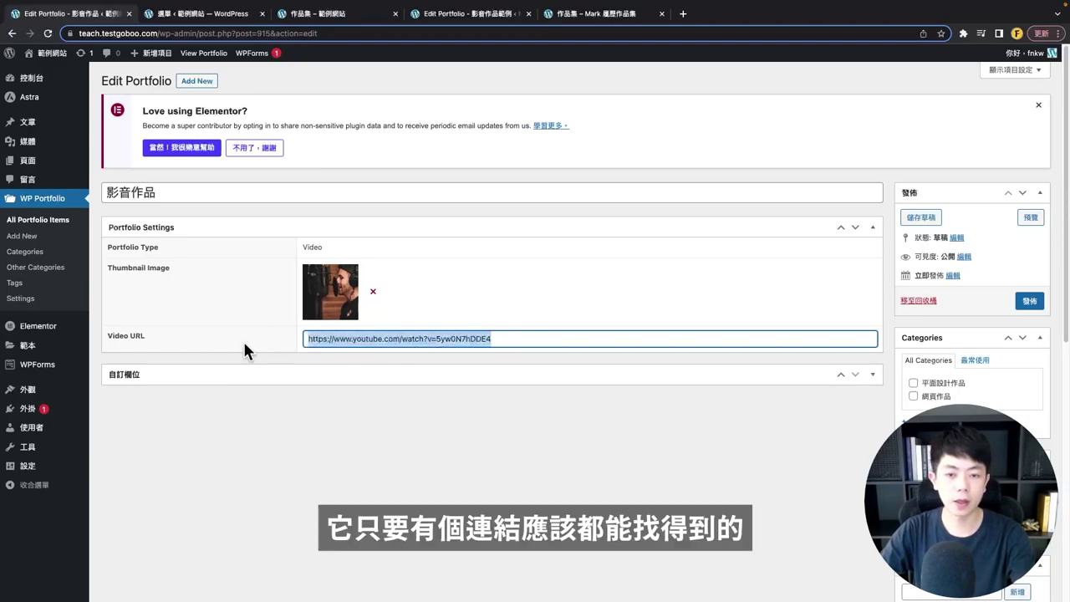
{"action": "left_click", "coordinate": [398, 472]}
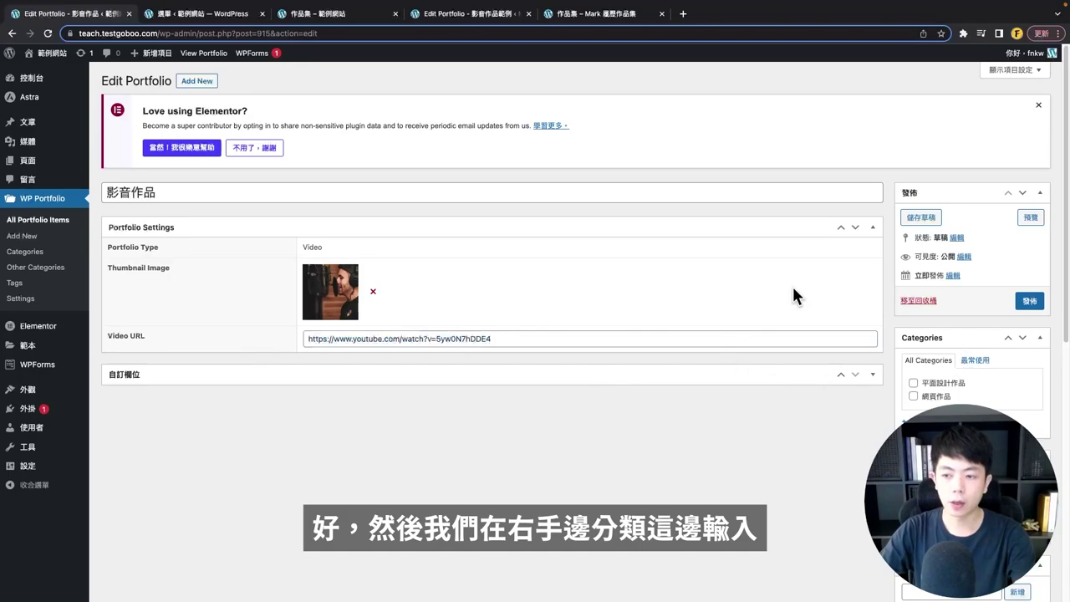
- Add and tick a new 影音作品 portfolio category
{"action": "left_click", "coordinate": [908, 423]}
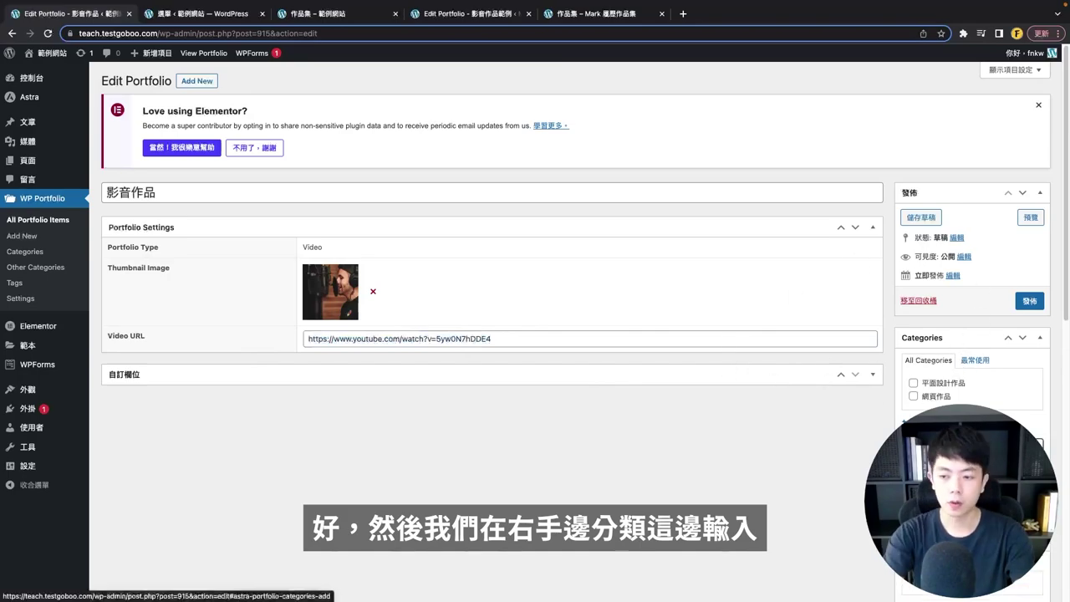
{"action": "scroll", "coordinate": [904, 368], "scroll_direction": "down", "scroll_amount": 1}
{"action": "left_click", "coordinate": [926, 358]}
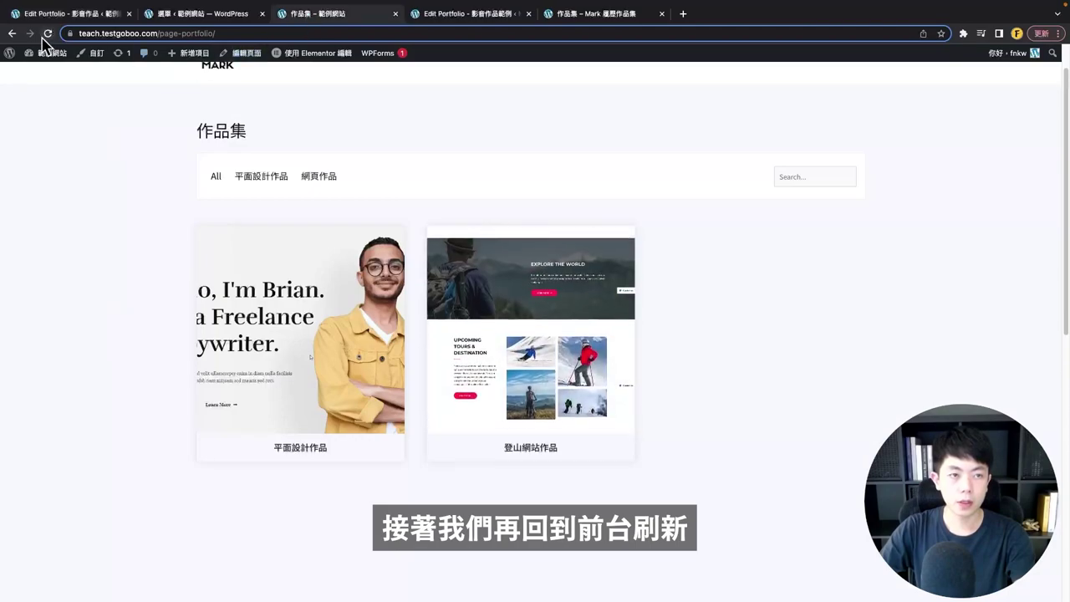
- Play the 影音作品 video in its Quick View pop-up on the portfolio, then return to All Portfolio Items
{"action": "left_click", "coordinate": [47, 34]}
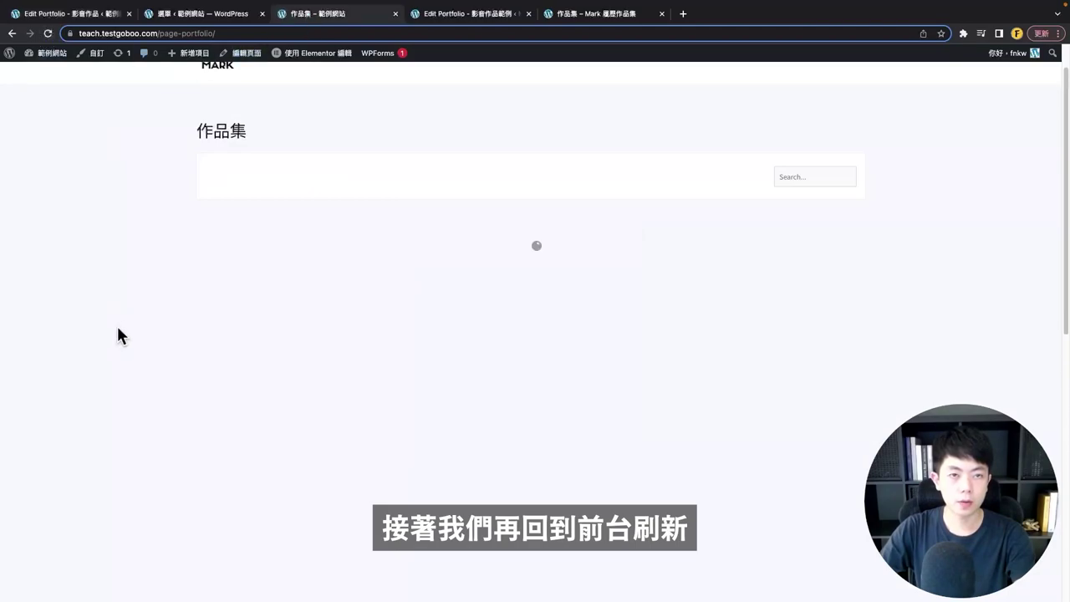
{"action": "scroll", "coordinate": [92, 334], "scroll_direction": "down", "scroll_amount": 3}
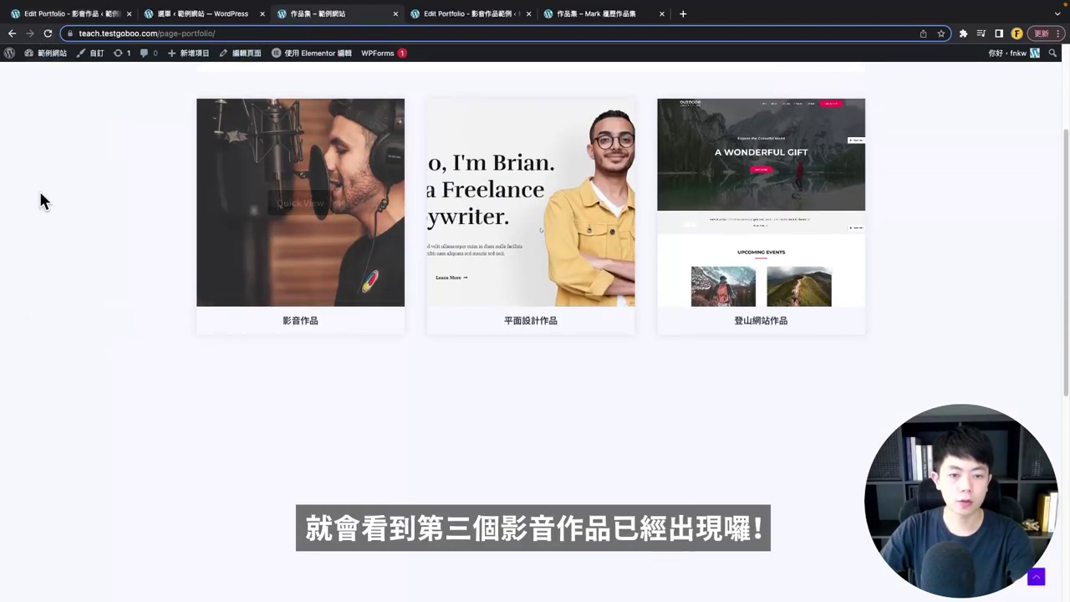
{"action": "left_click", "coordinate": [318, 220]}
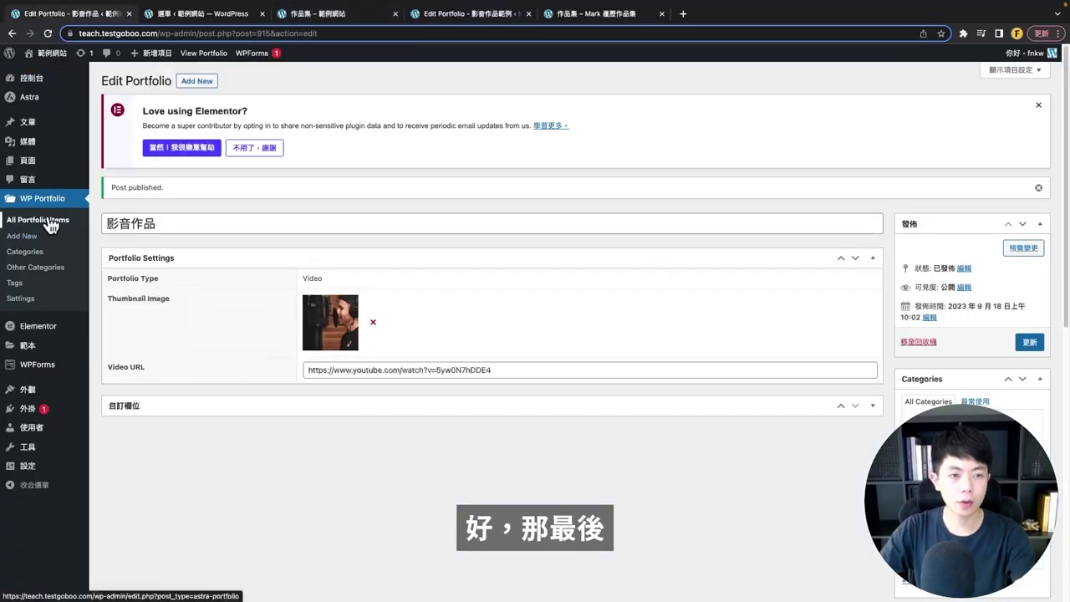
{"action": "left_click", "coordinate": [76, 220]}
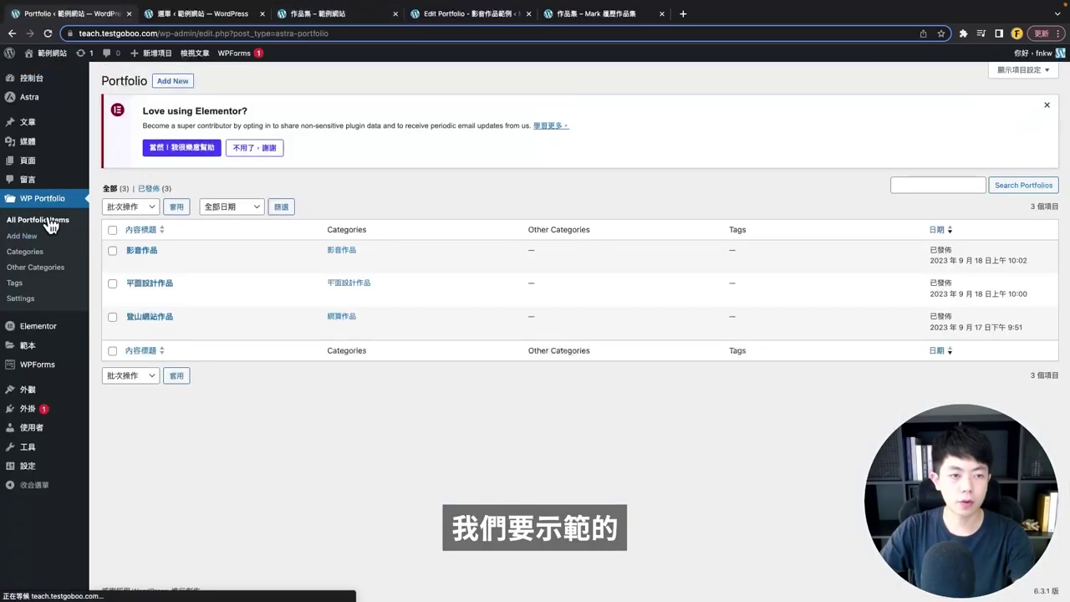
- Create a new Single Page portfolio item titled 單一頁面作品
{"action": "left_click", "coordinate": [176, 84]}
{"action": "left_click", "coordinate": [379, 235]}
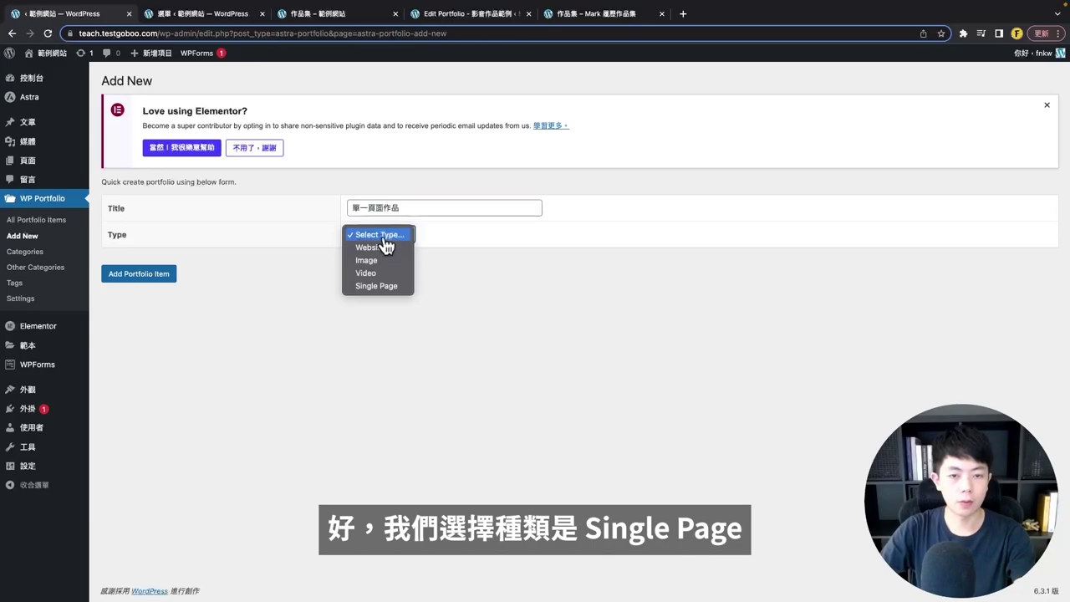
{"action": "left_click", "coordinate": [376, 286]}
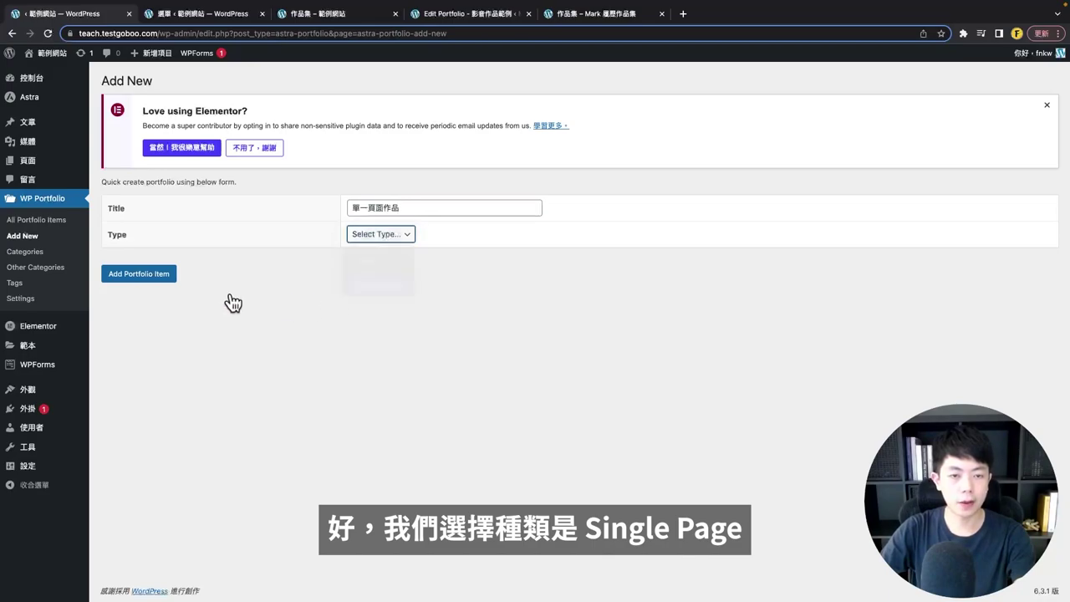
{"action": "left_click", "coordinate": [132, 277]}
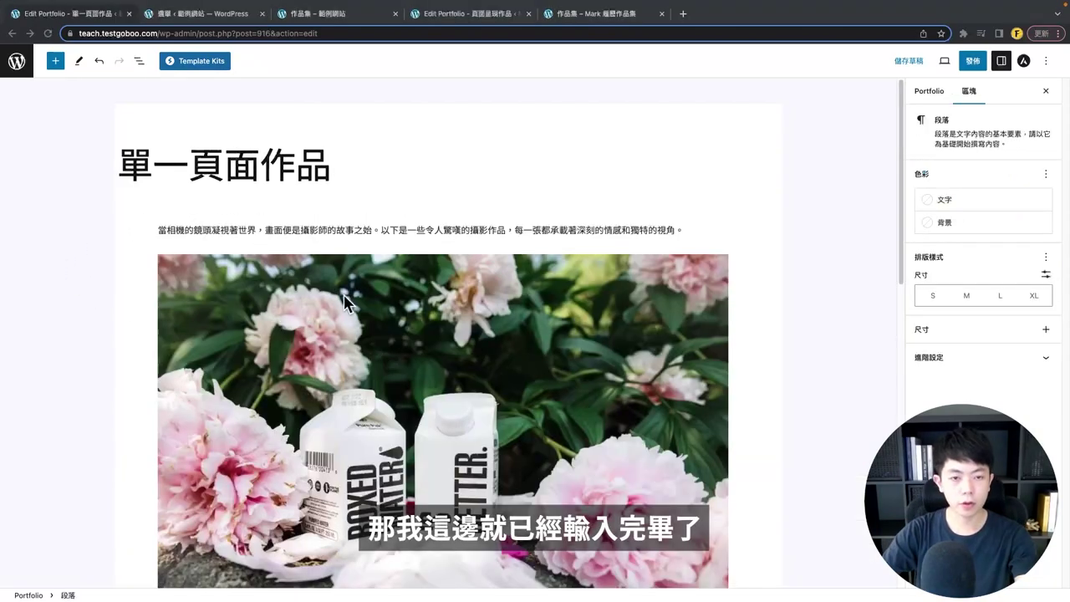
- Fill the item's block editor with introductory photography paragraphs and sample images
{"action": "scroll", "coordinate": [346, 309], "scroll_direction": "down", "scroll_amount": 10}
{"action": "scroll", "coordinate": [359, 347], "scroll_direction": "up", "scroll_amount": 10}
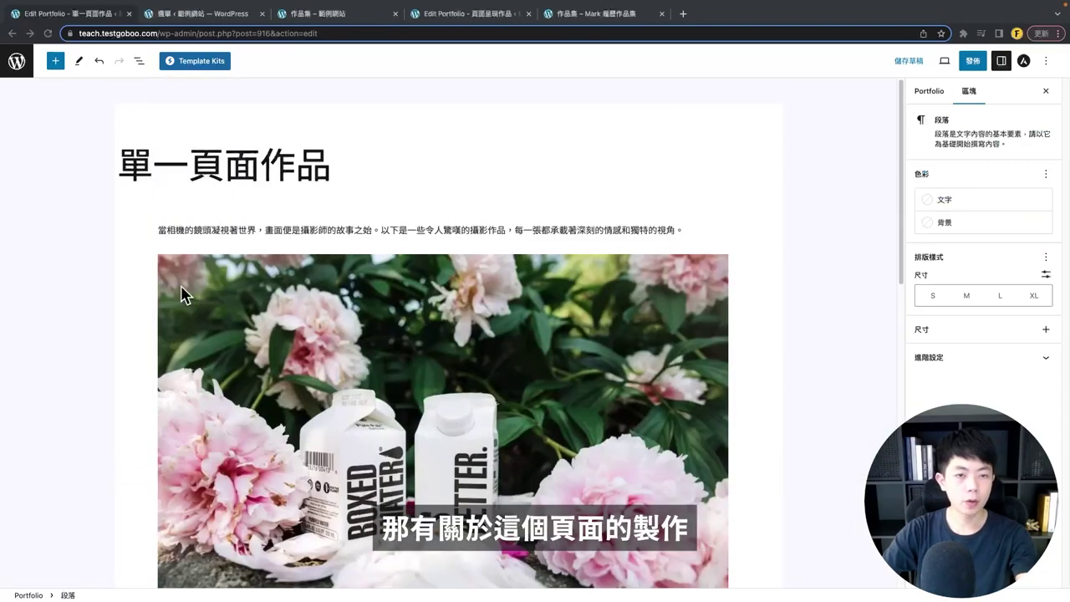
{"action": "left_click", "coordinate": [56, 62]}
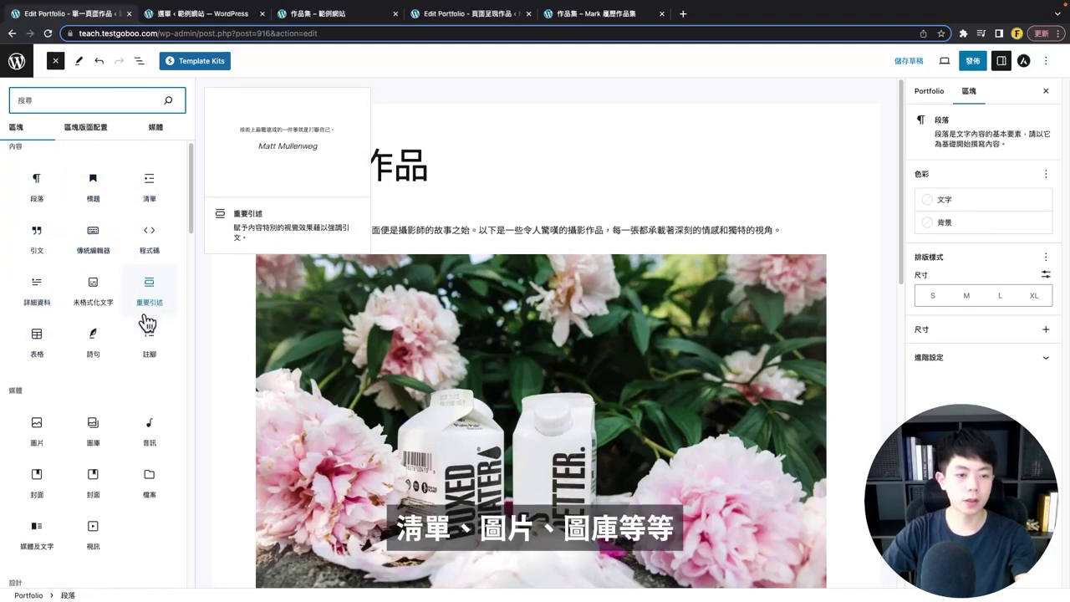
{"action": "scroll", "coordinate": [50, 360], "scroll_direction": "down", "scroll_amount": 2}
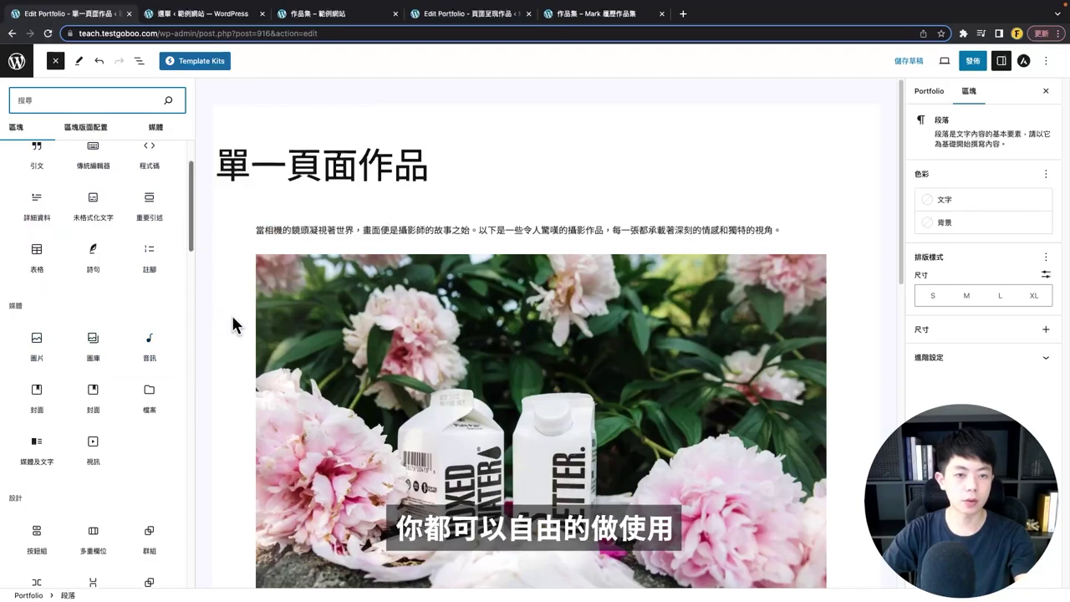
{"action": "left_click", "coordinate": [231, 323]}
{"action": "scroll", "coordinate": [255, 336], "scroll_direction": "down", "scroll_amount": 15}
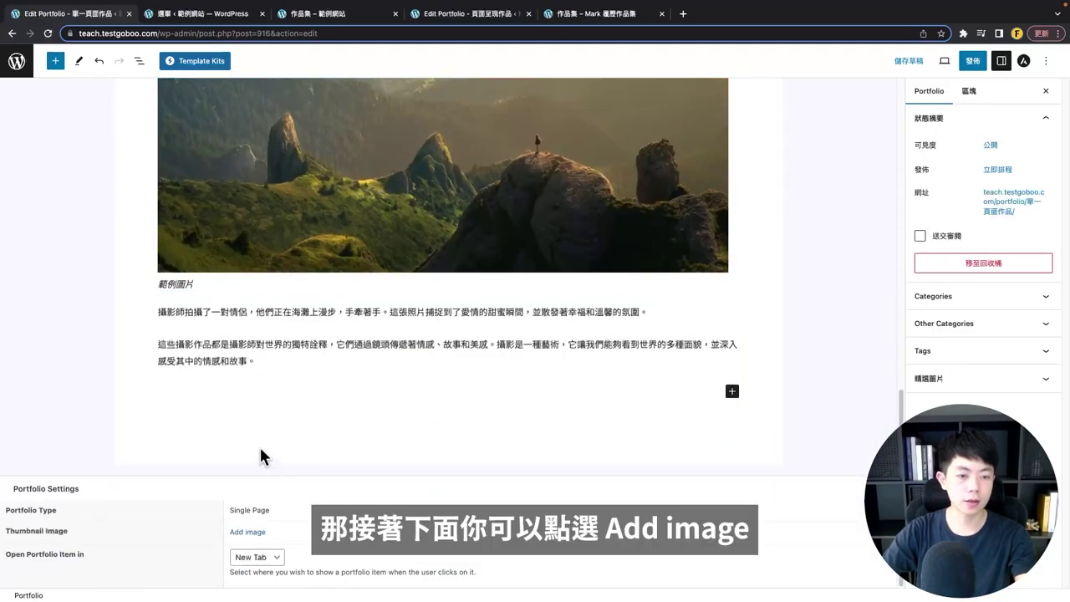
- Set a thumbnail from the media library and keep the item opening in a new tab
{"action": "left_click", "coordinate": [250, 535]}
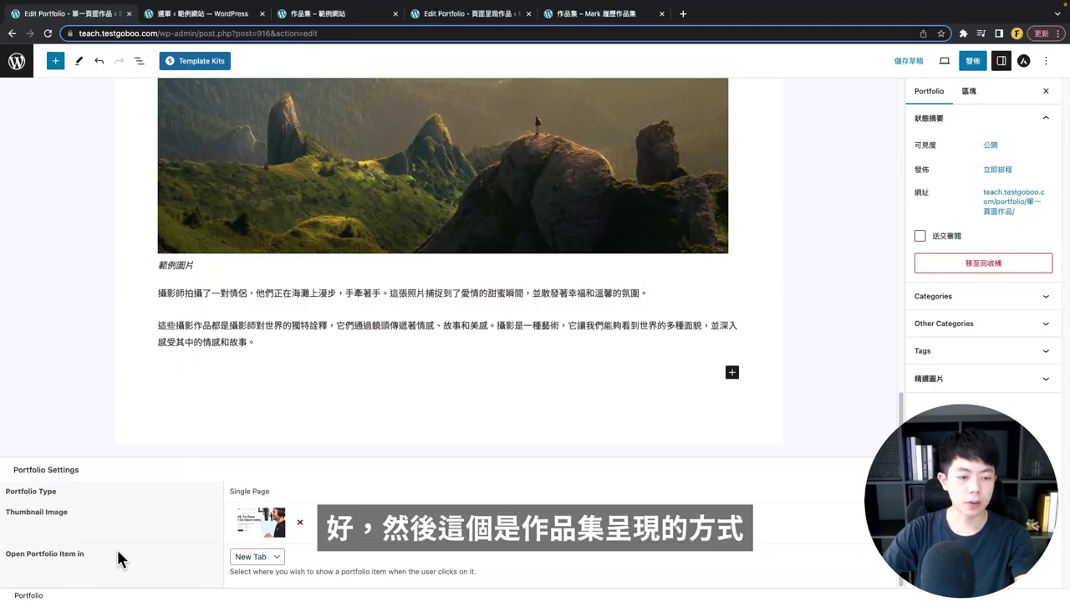
{"action": "left_click_drag", "start_coordinate": [118, 558], "coordinate": [33, 553]}
{"action": "left_click", "coordinate": [269, 561]}
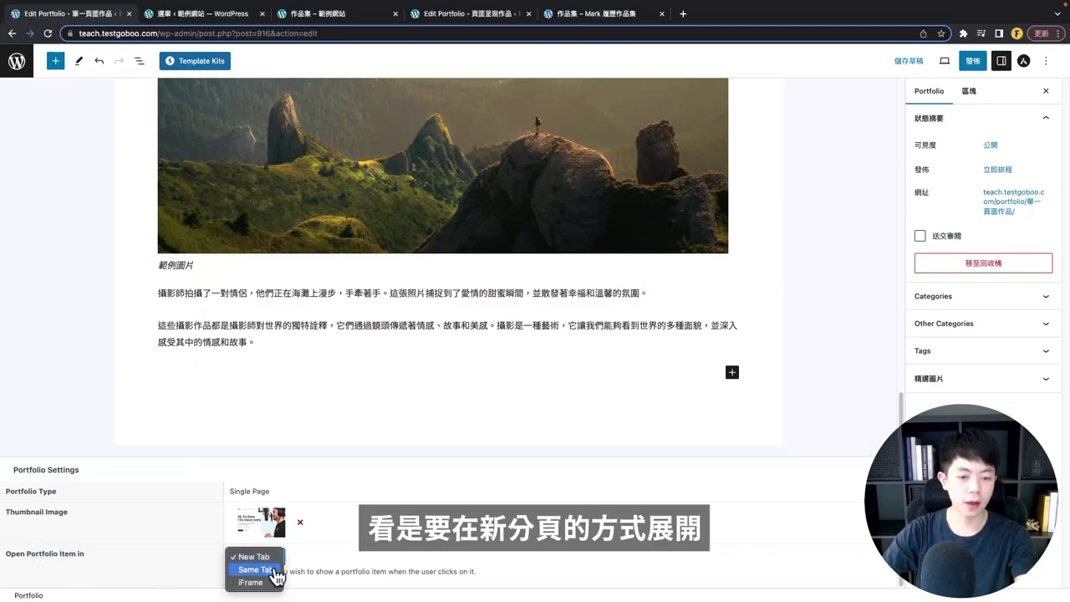
{"action": "left_click", "coordinate": [143, 568]}
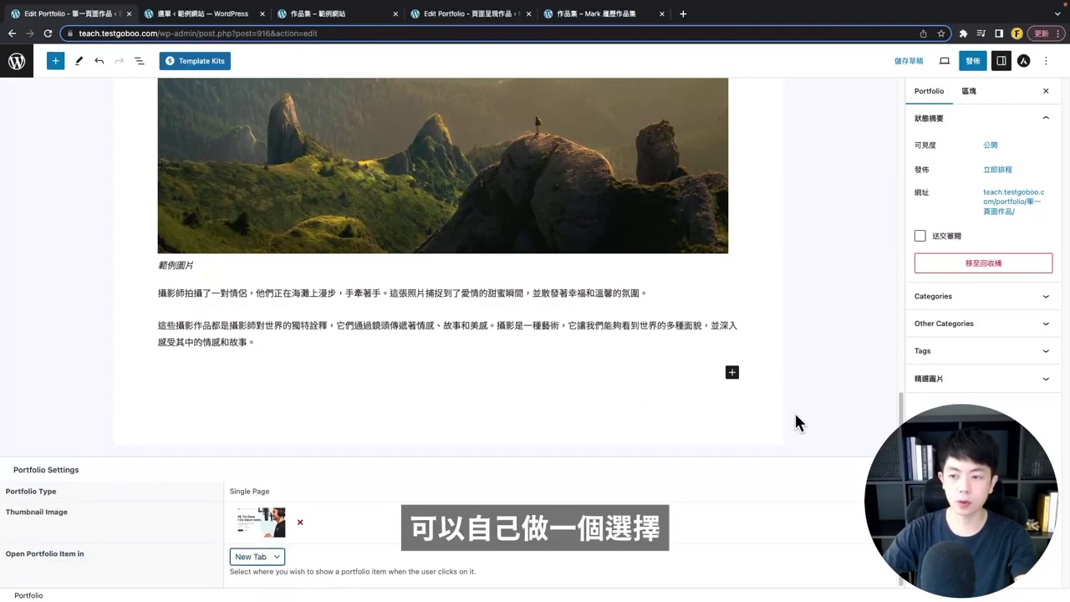
- Edit the permalink to the single-page slug and publish the item
{"action": "scroll", "coordinate": [837, 393], "scroll_direction": "up", "scroll_amount": 2}
{"action": "left_click", "coordinate": [1014, 202]}
{"action": "left_click", "coordinate": [974, 281]}
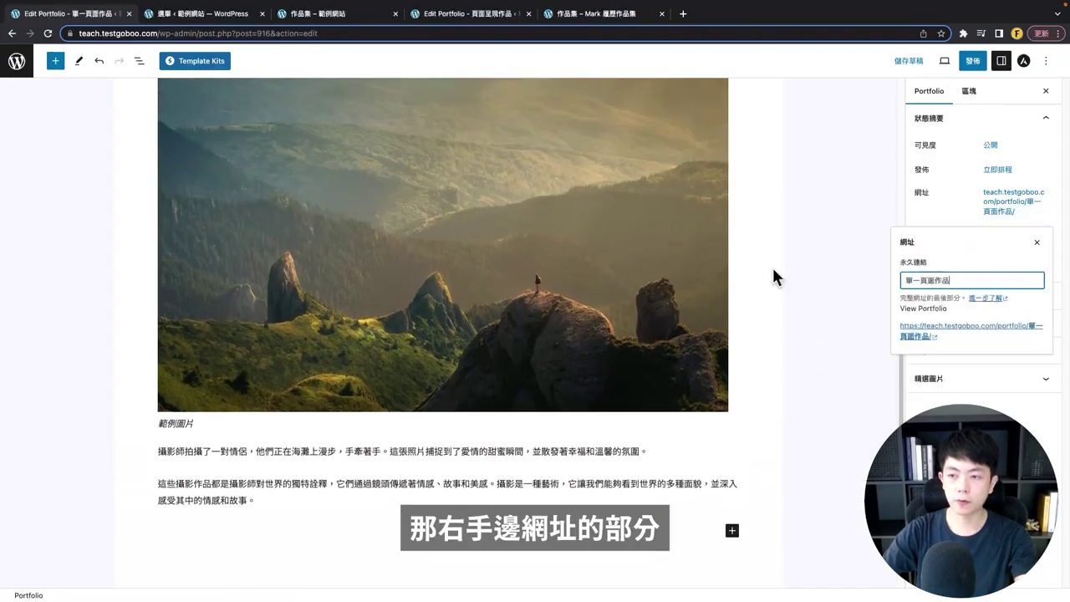
{"action": "type", "text": "ㄋ"}
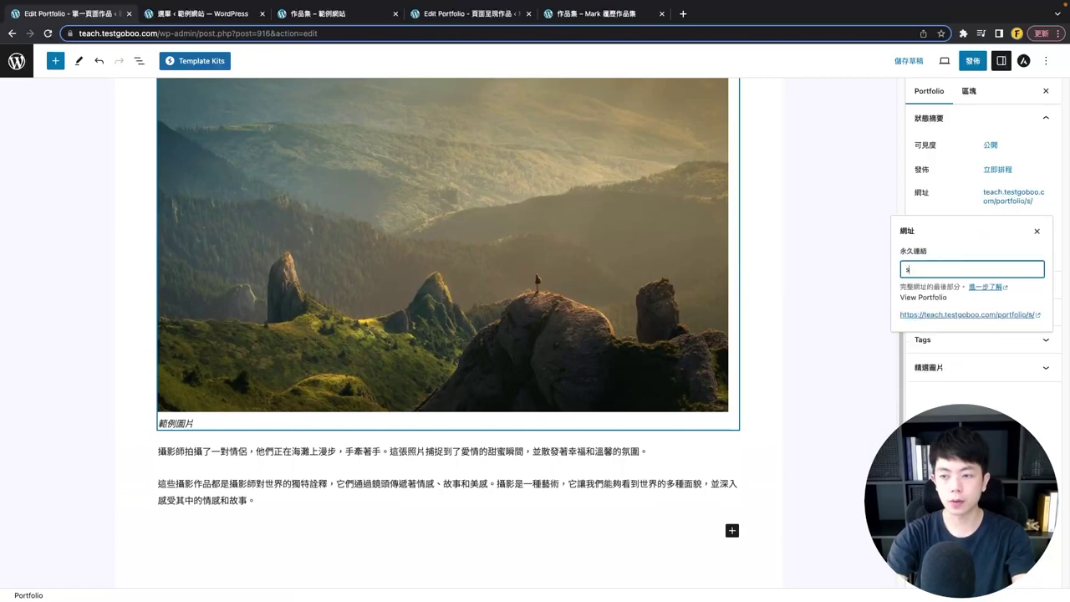
{"action": "left_click", "coordinate": [973, 61]}
{"action": "left_click", "coordinate": [958, 65]}
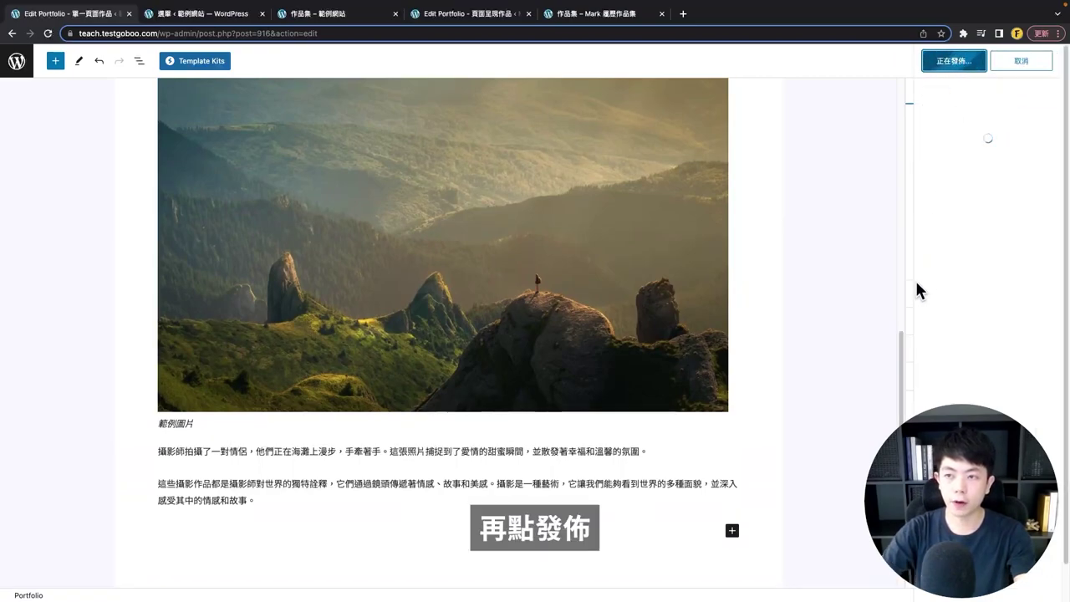
- Adjust the item's categories among 平面設計作品, 影音作品 and 網頁作品, leaving 平面設計作品 unticked
{"action": "left_click", "coordinate": [971, 270]}
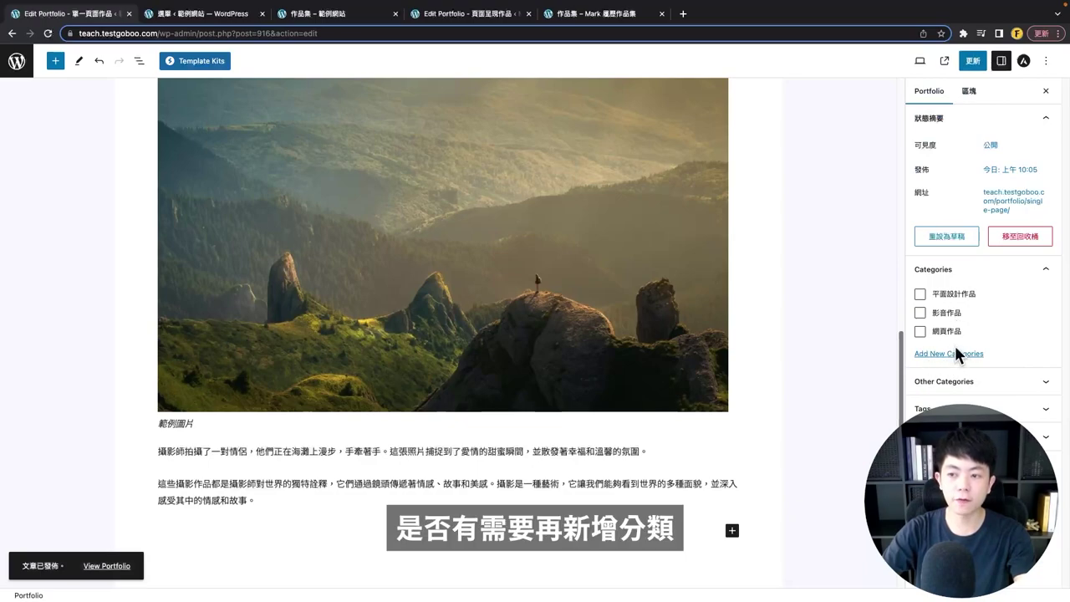
{"action": "left_click", "coordinate": [920, 294]}
{"action": "left_click", "coordinate": [920, 313]}
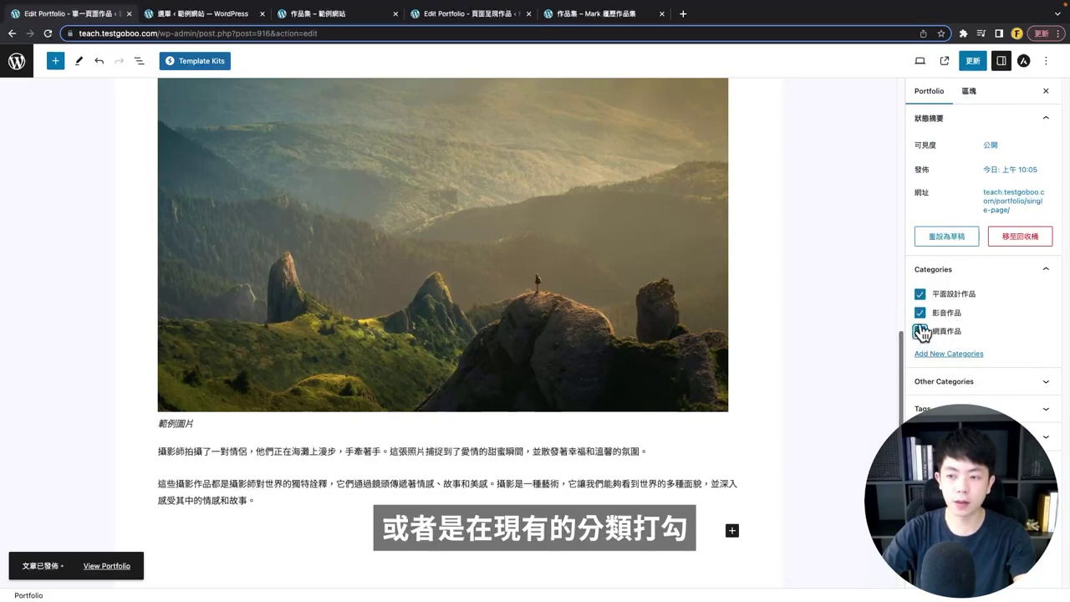
{"action": "left_click", "coordinate": [921, 332]}
{"action": "left_click", "coordinate": [920, 295]}
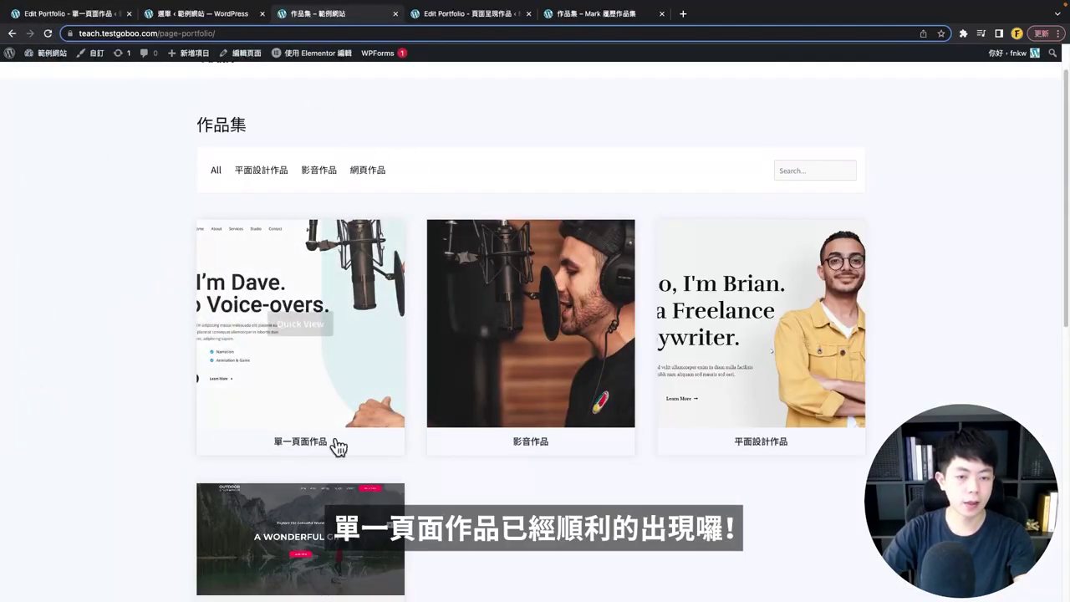
- Open the 單一頁面作品 page in a new tab and highlight its title and opening paragraph
{"action": "left_click", "coordinate": [308, 339]}
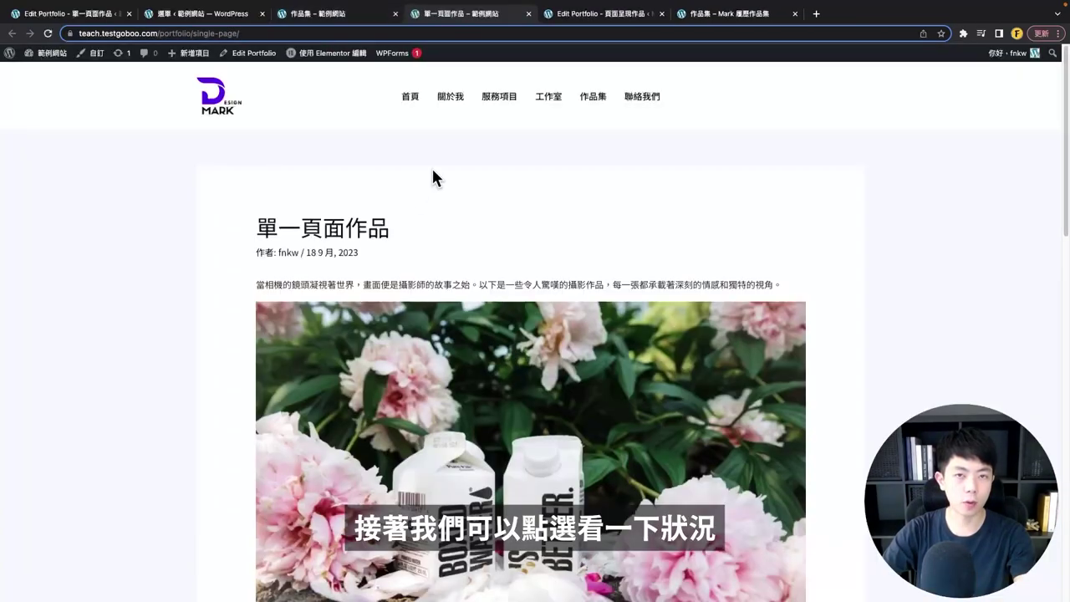
{"action": "scroll", "coordinate": [264, 169], "scroll_direction": "down", "scroll_amount": 2}
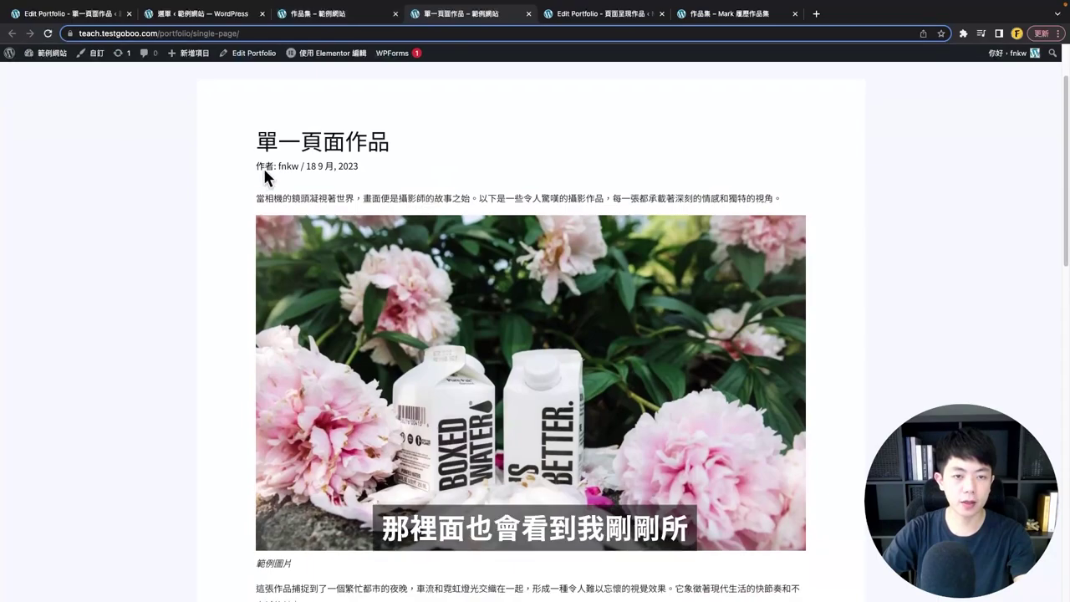
{"action": "triple_click", "coordinate": [459, 135]}
{"action": "left_click_drag", "start_coordinate": [262, 201], "coordinate": [674, 200]}
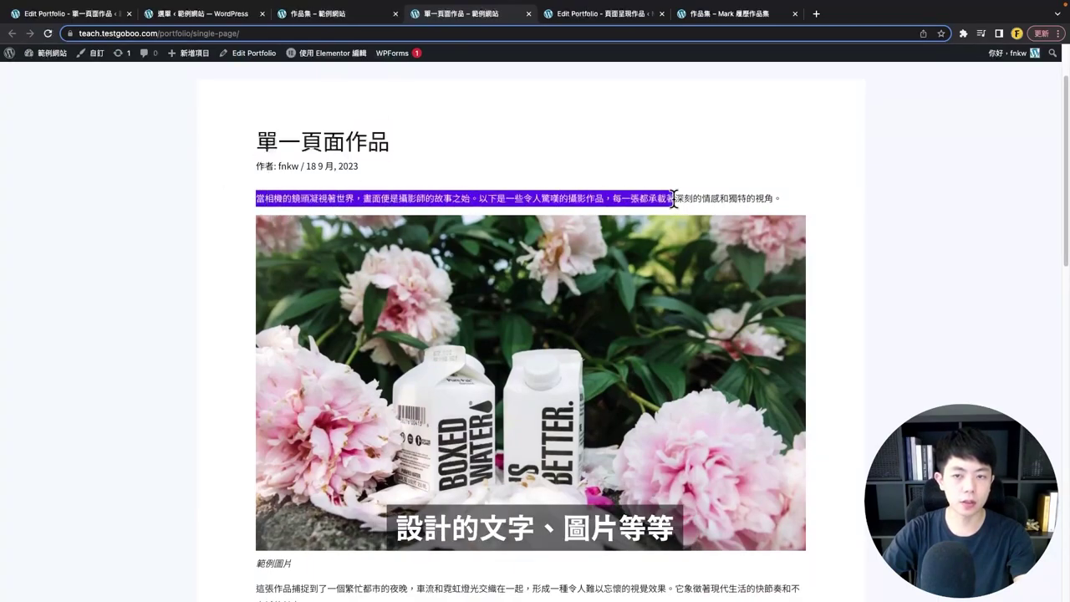
- Scroll through the page's intro text and sample photos, highlighting the title once more
{"action": "scroll", "coordinate": [435, 242], "scroll_direction": "down", "scroll_amount": 8}
{"action": "scroll", "coordinate": [433, 309], "scroll_direction": "up", "scroll_amount": 3}
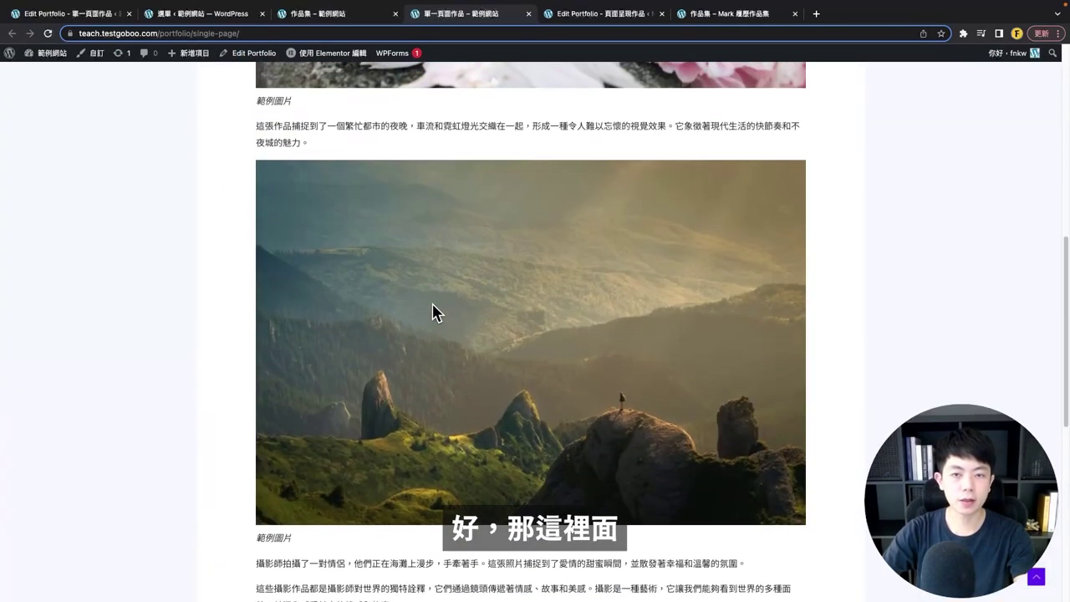
{"action": "scroll", "coordinate": [431, 306], "scroll_direction": "up", "scroll_amount": 6}
{"action": "scroll", "coordinate": [251, 351], "scroll_direction": "down", "scroll_amount": 1}
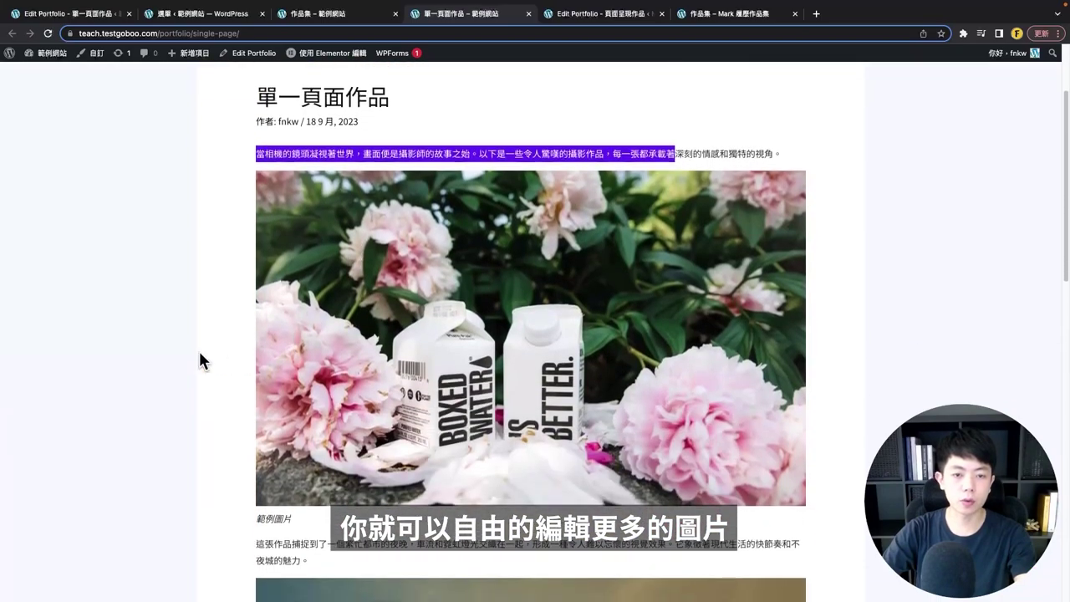
{"action": "left_click", "coordinate": [199, 353]}
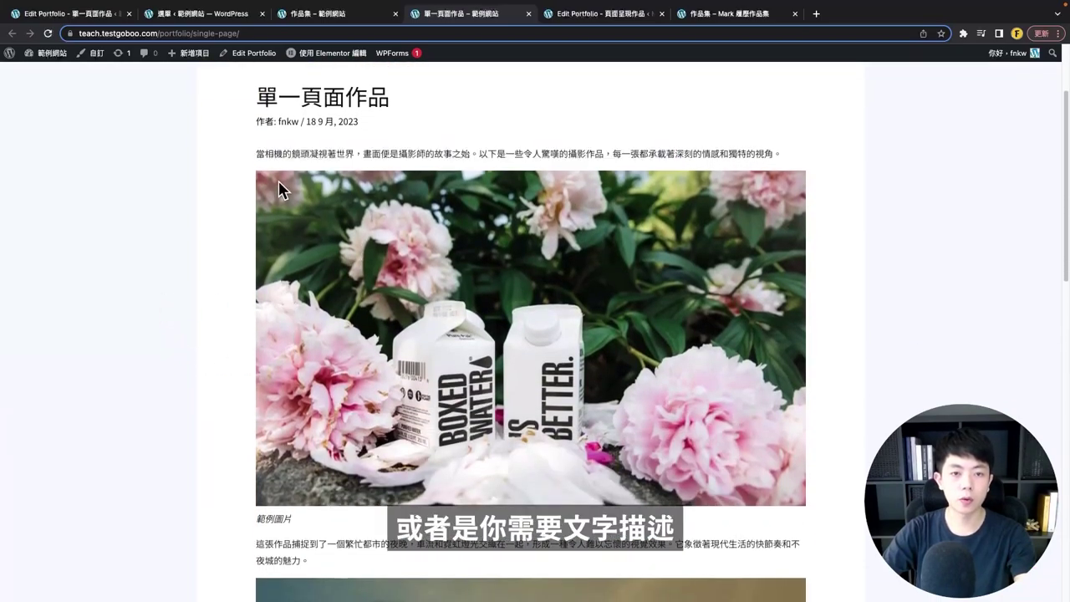
{"action": "scroll", "coordinate": [238, 368], "scroll_direction": "down", "scroll_amount": 1}
{"action": "scroll", "coordinate": [186, 215], "scroll_direction": "up", "scroll_amount": 3}
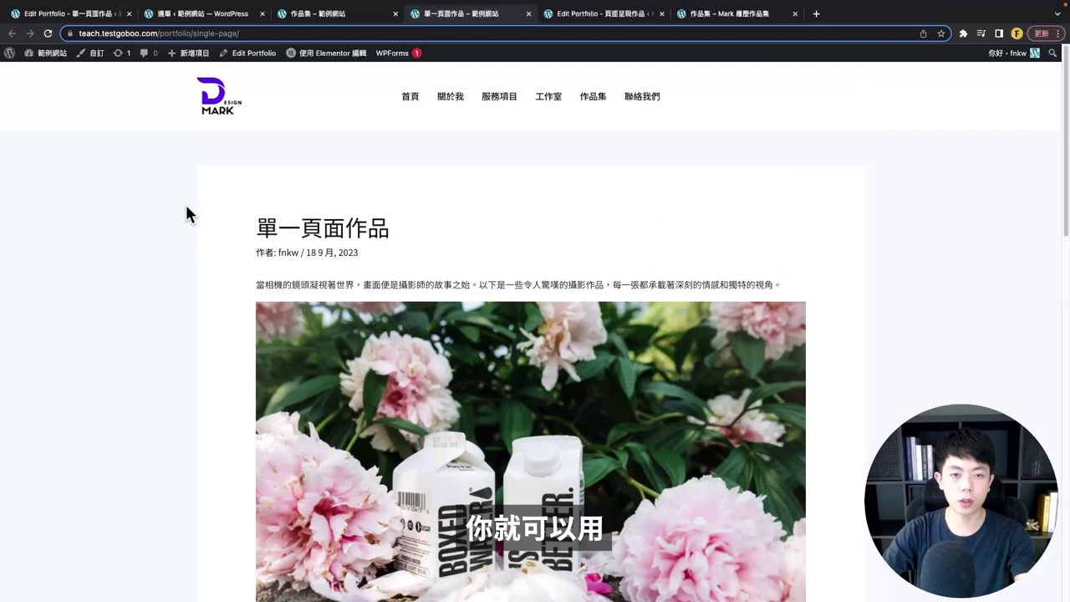
{"action": "left_click_drag", "start_coordinate": [399, 227], "coordinate": [246, 227]}
{"action": "left_click", "coordinate": [541, 230]}
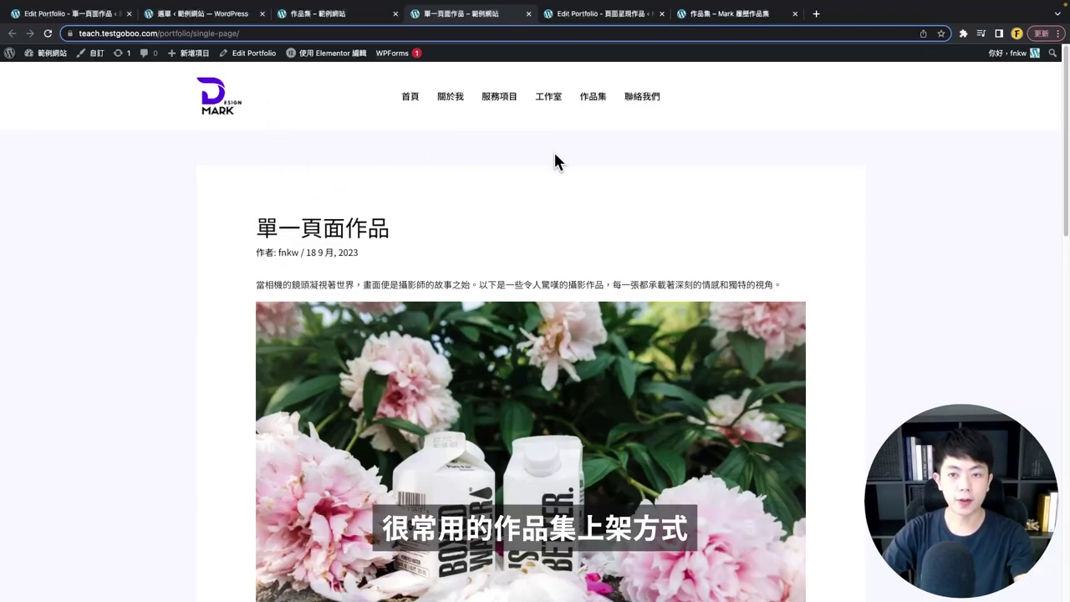
{"action": "left_click", "coordinate": [591, 99]}
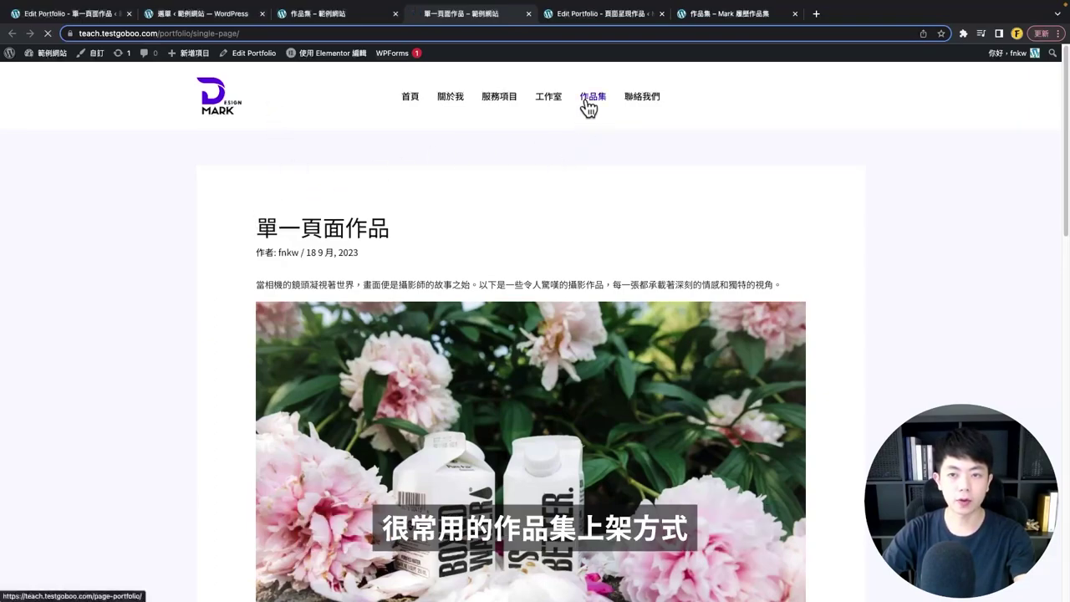
{"action": "scroll", "coordinate": [498, 361], "scroll_direction": "down", "scroll_amount": 3}
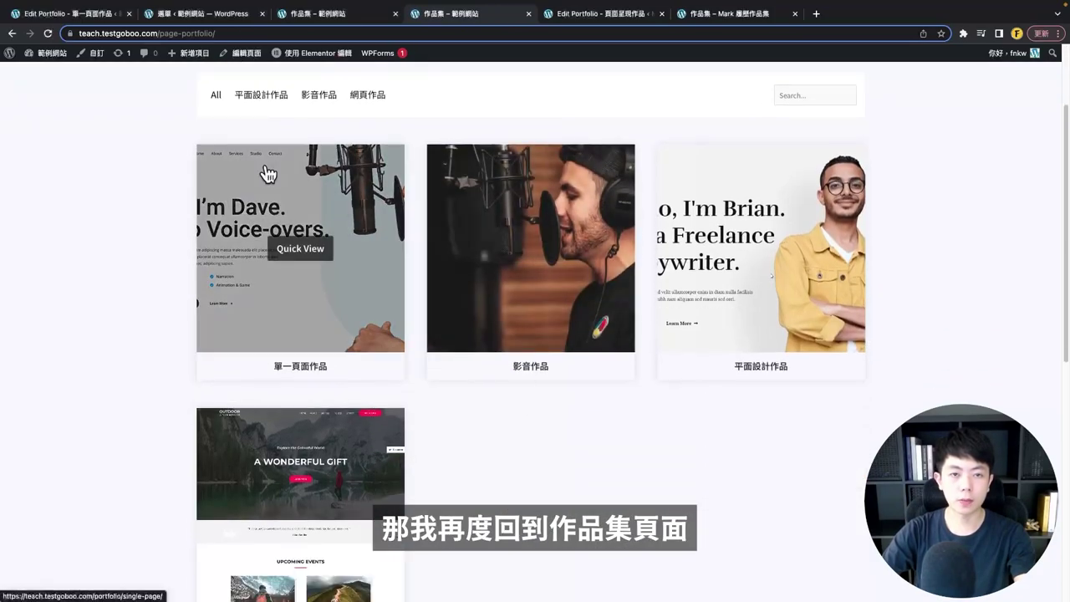
{"action": "scroll", "coordinate": [41, 237], "scroll_direction": "up", "scroll_amount": 3}
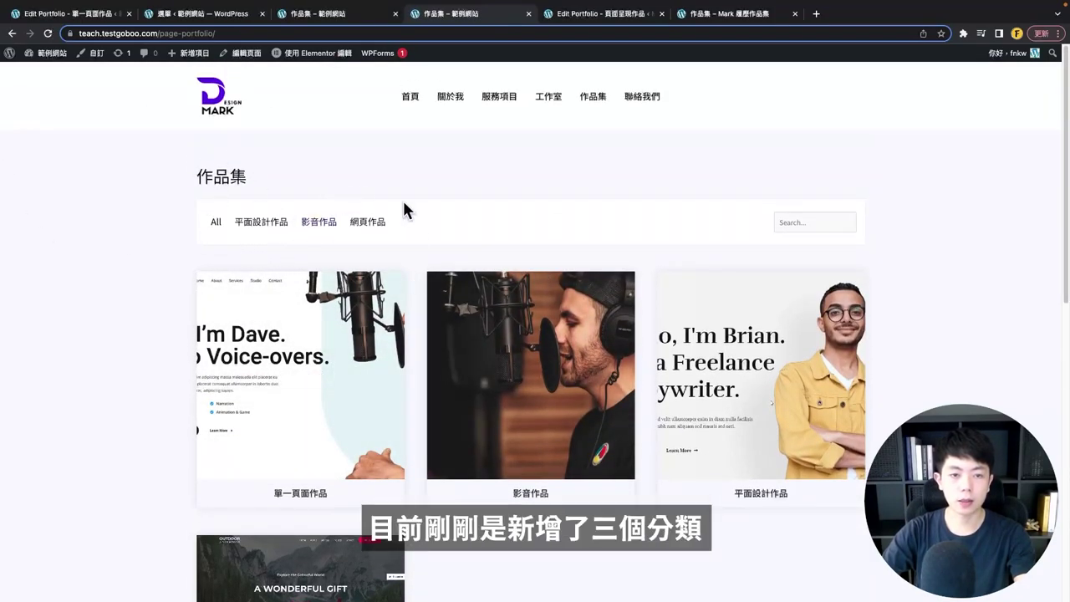
{"action": "left_click", "coordinate": [252, 228]}
{"action": "scroll", "coordinate": [346, 279], "scroll_direction": "down", "scroll_amount": 3}
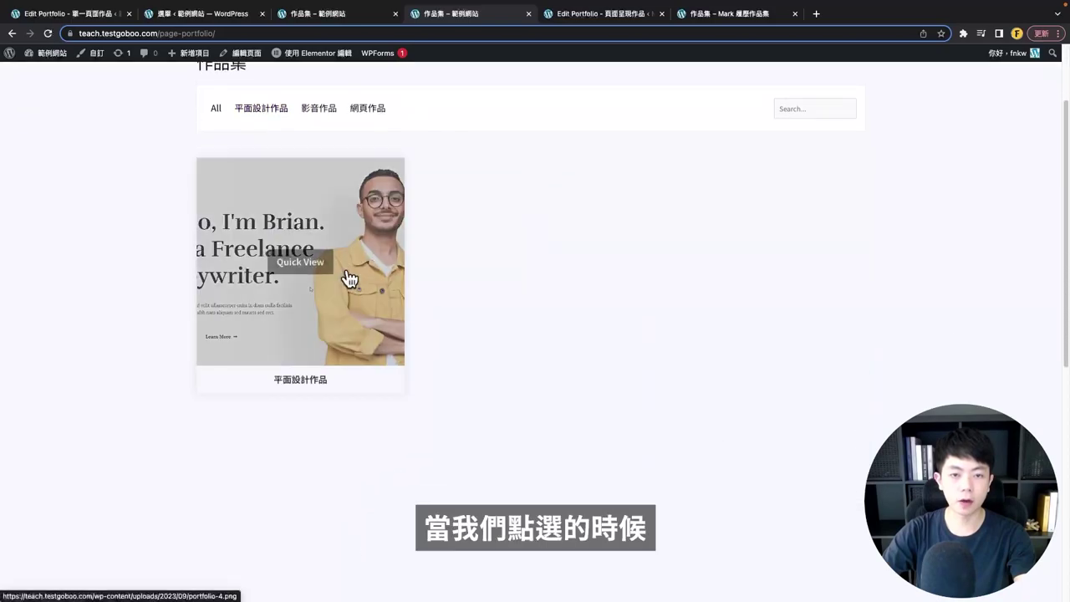
{"action": "left_click", "coordinate": [319, 110]}
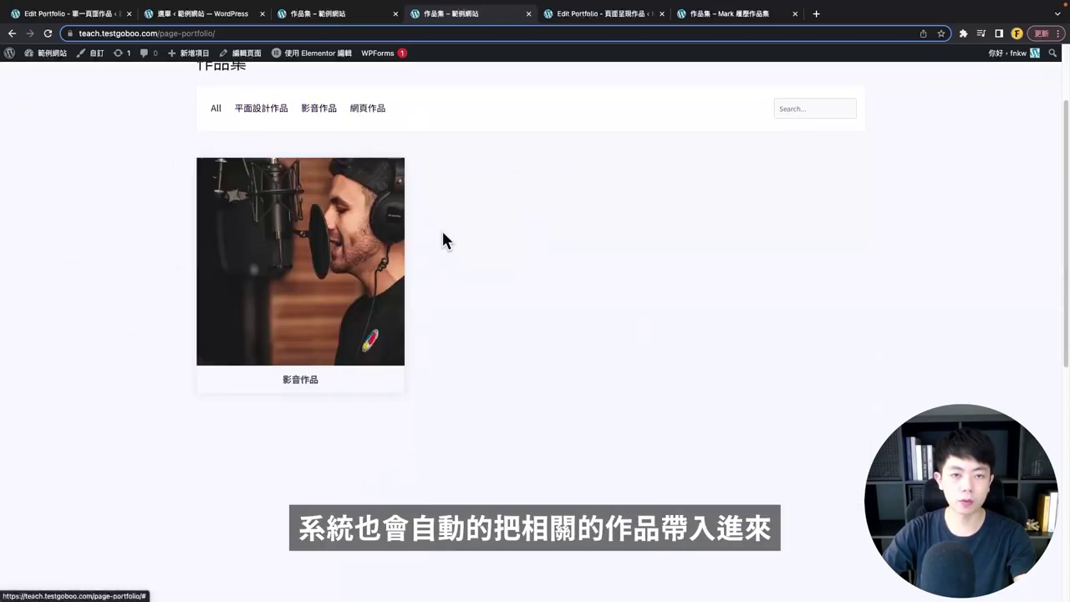
{"action": "left_click", "coordinate": [323, 260]}
{"action": "scroll", "coordinate": [580, 421], "scroll_direction": "down", "scroll_amount": 4}
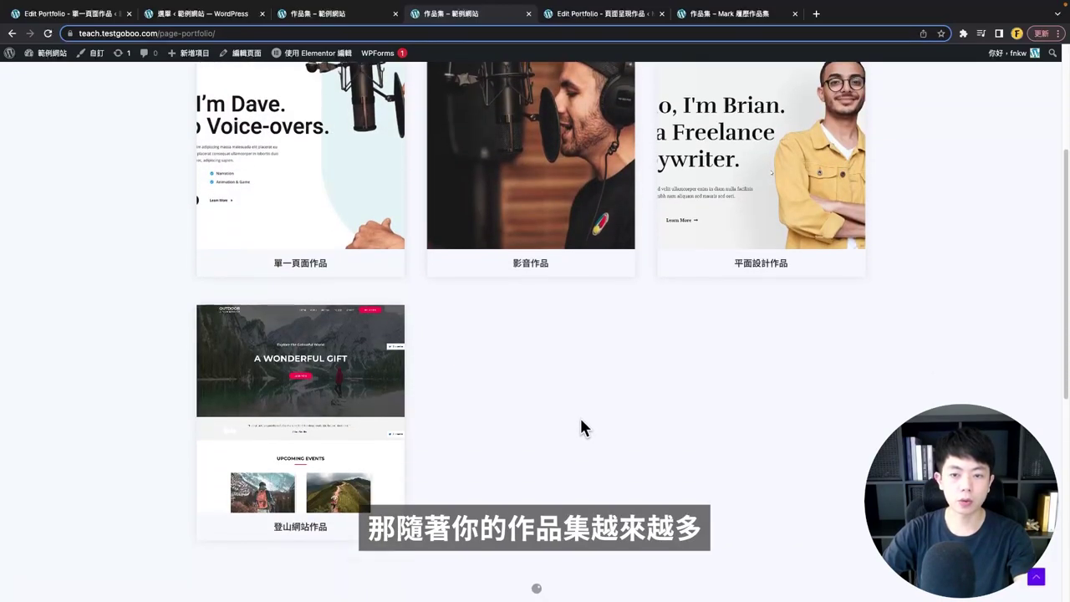
{"action": "scroll", "coordinate": [303, 361], "scroll_direction": "up", "scroll_amount": 5}
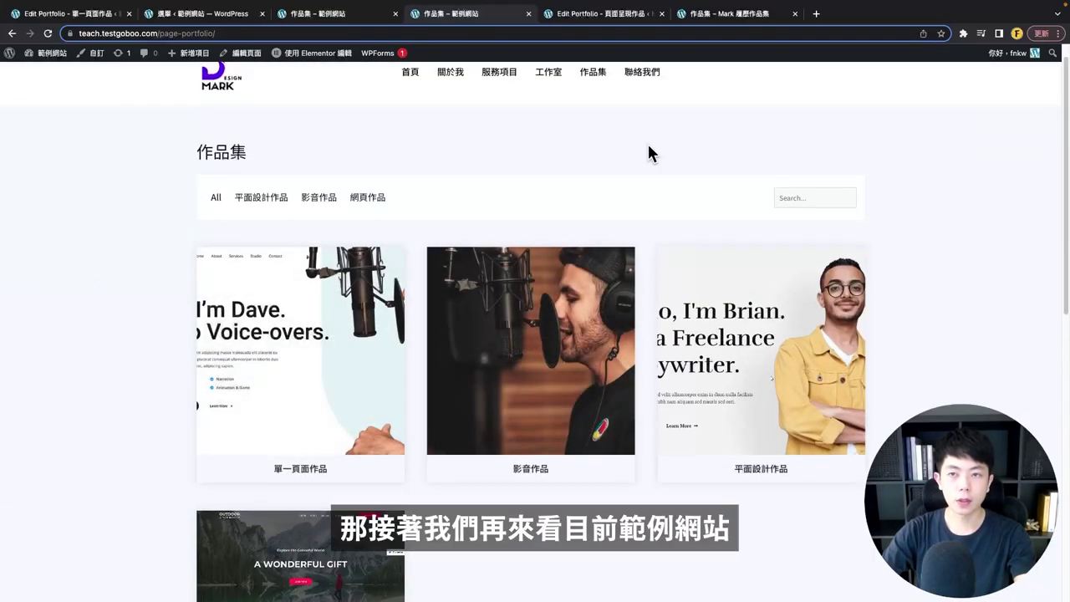
- Browse the demo site's portfolio grid, then go back to the 單一頁面作品 Edit Portfolio tab
{"action": "left_click", "coordinate": [732, 18]}
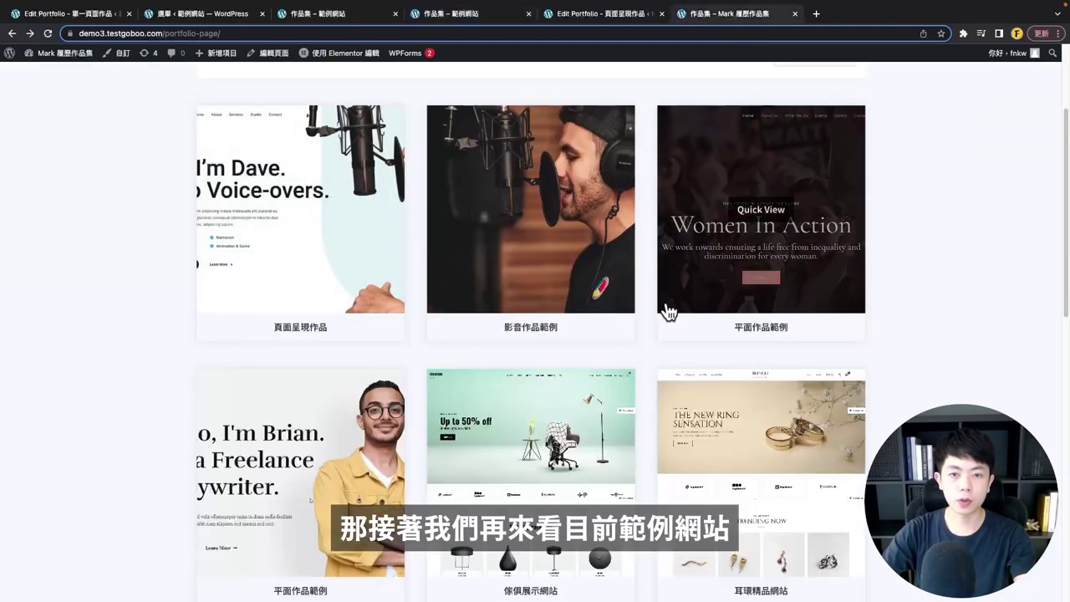
{"action": "scroll", "coordinate": [203, 279], "scroll_direction": "up", "scroll_amount": 2}
{"action": "scroll", "coordinate": [511, 248], "scroll_direction": "down", "scroll_amount": 1}
{"action": "scroll", "coordinate": [510, 249], "scroll_direction": "down", "scroll_amount": 4}
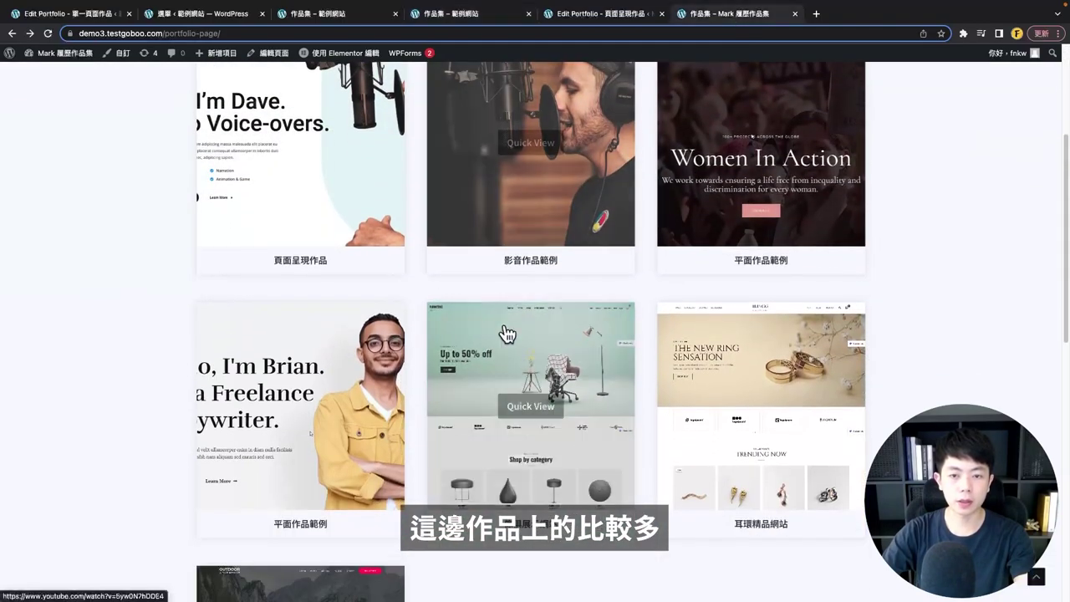
{"action": "scroll", "coordinate": [435, 418], "scroll_direction": "down", "scroll_amount": 1}
{"action": "scroll", "coordinate": [473, 418], "scroll_direction": "down", "scroll_amount": 4}
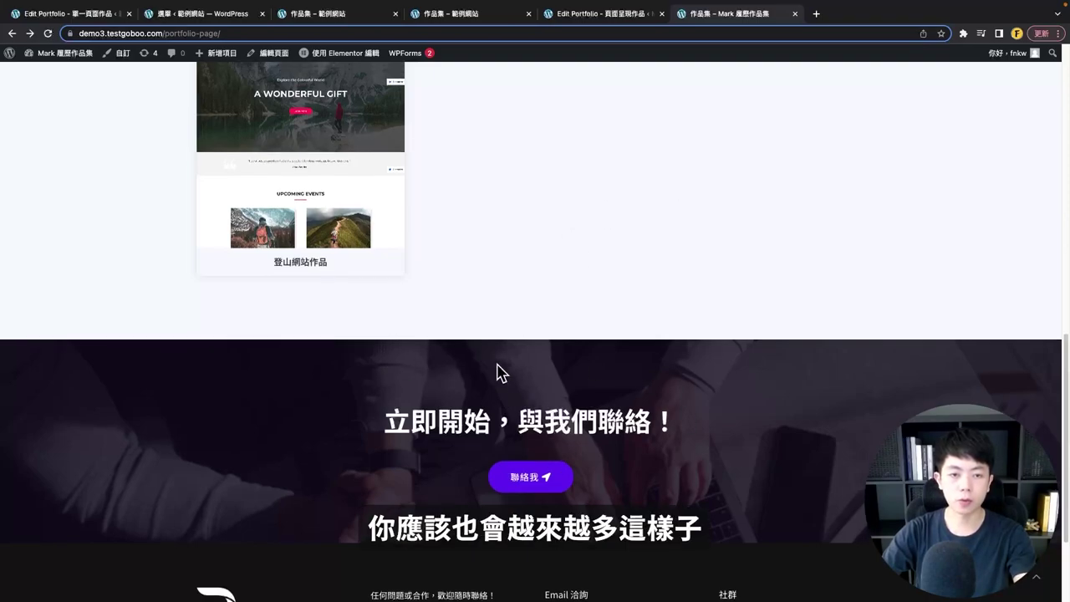
{"action": "scroll", "coordinate": [499, 371], "scroll_direction": "up", "scroll_amount": 10}
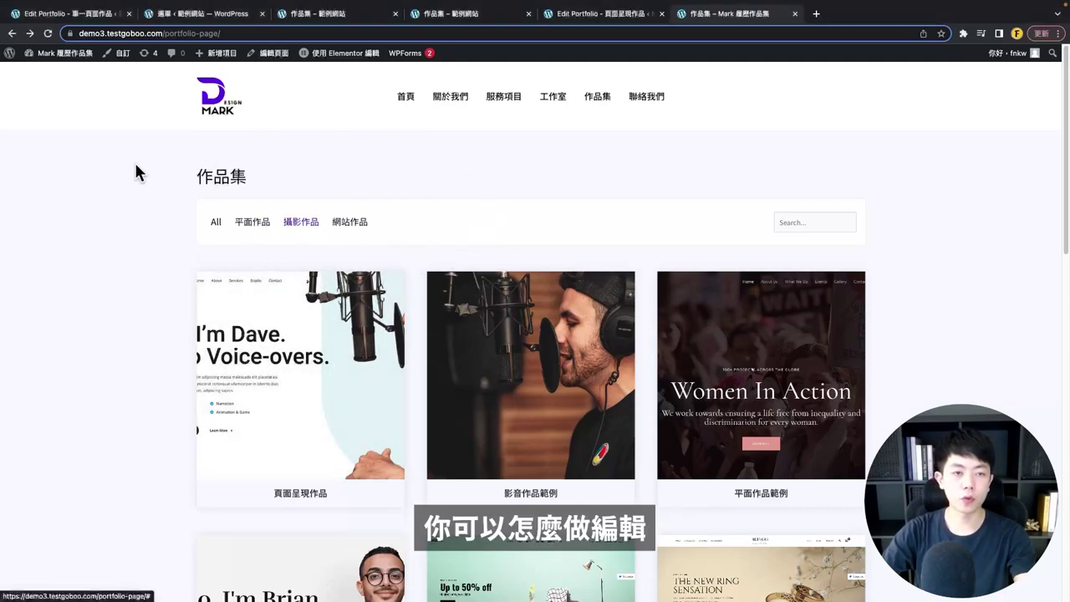
{"action": "left_click", "coordinate": [67, 14]}
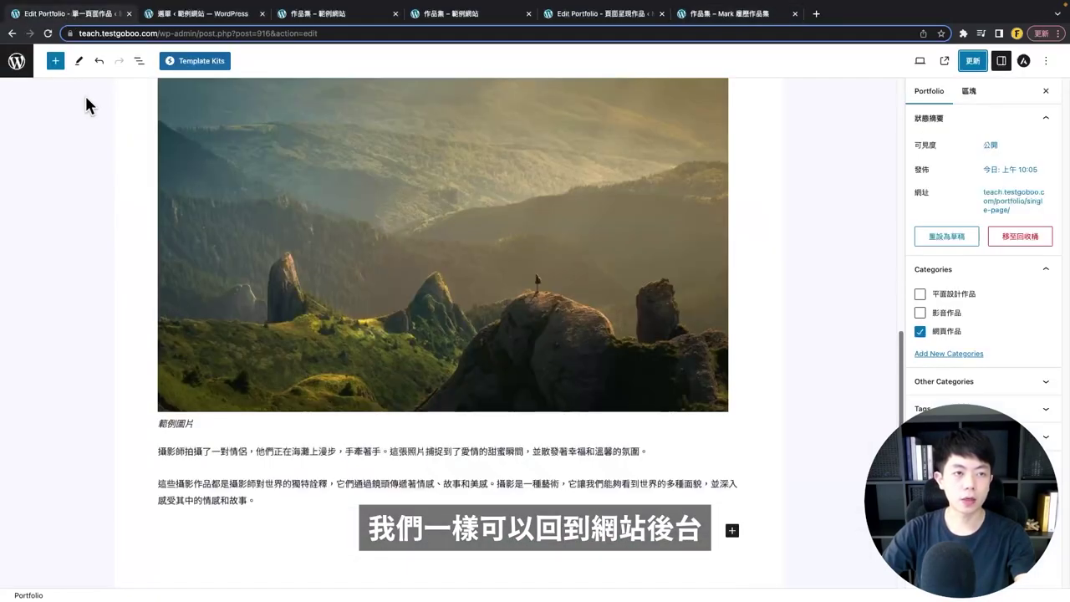
- Review the portfolio categories, cancelling a Quick Edit of 平面設計作品, then return to the 作品集 page
{"action": "left_click", "coordinate": [18, 69]}
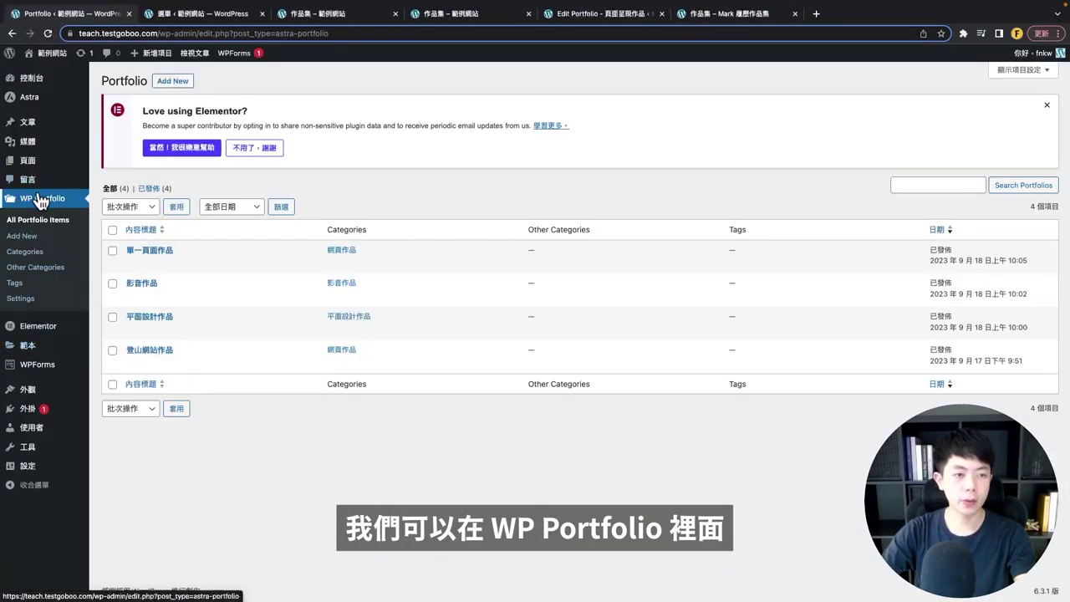
{"action": "left_click", "coordinate": [26, 257]}
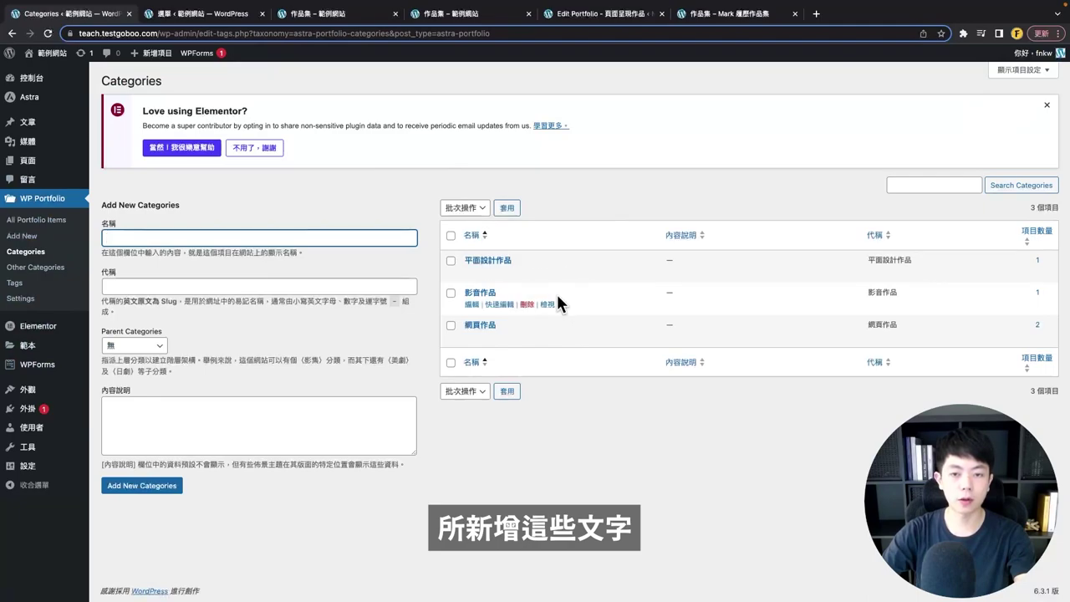
{"action": "left_click", "coordinate": [499, 272]}
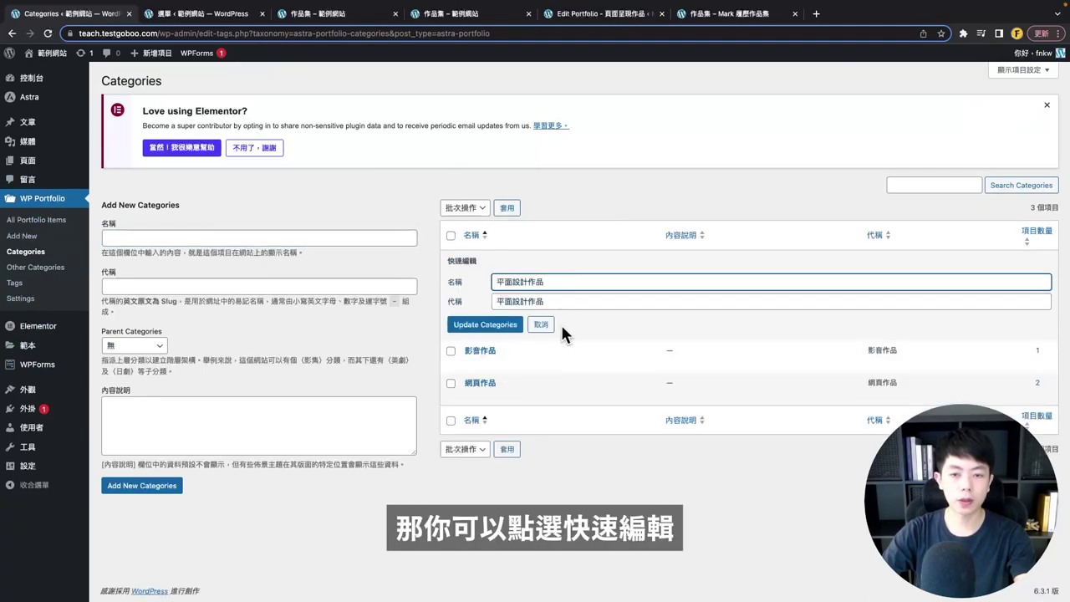
{"action": "triple_click", "coordinate": [567, 283]}
{"action": "key", "text": "Tab"}
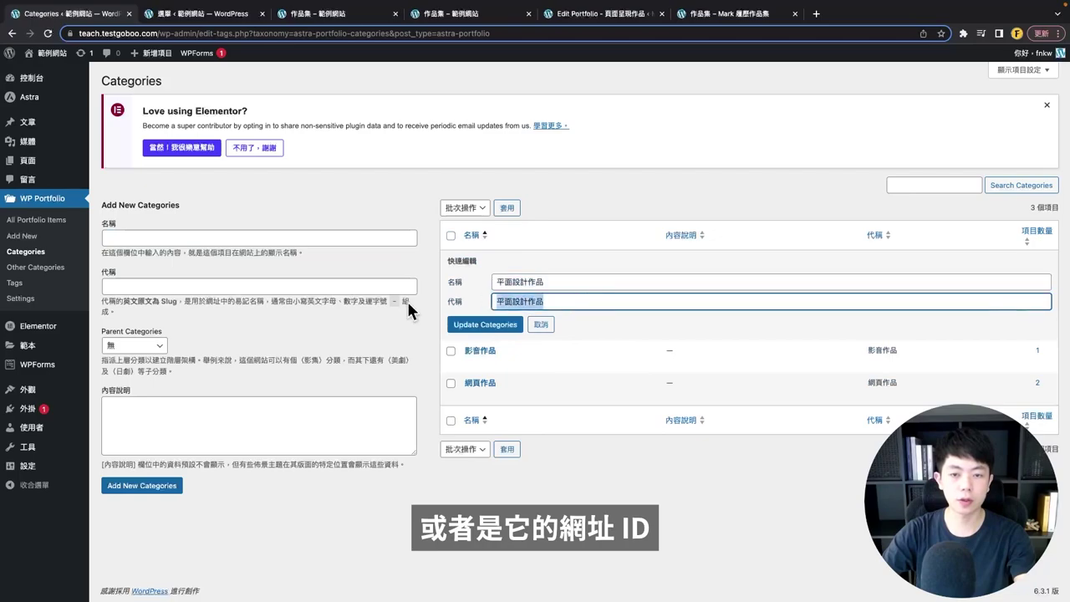
{"action": "left_click", "coordinate": [542, 324]}
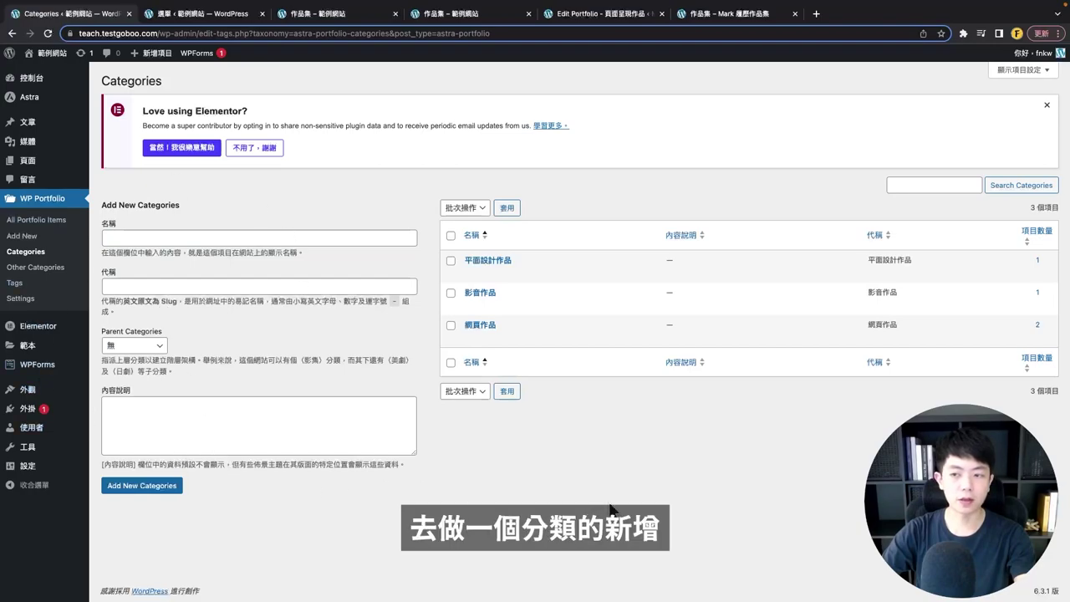
{"action": "key", "text": "super+4"}
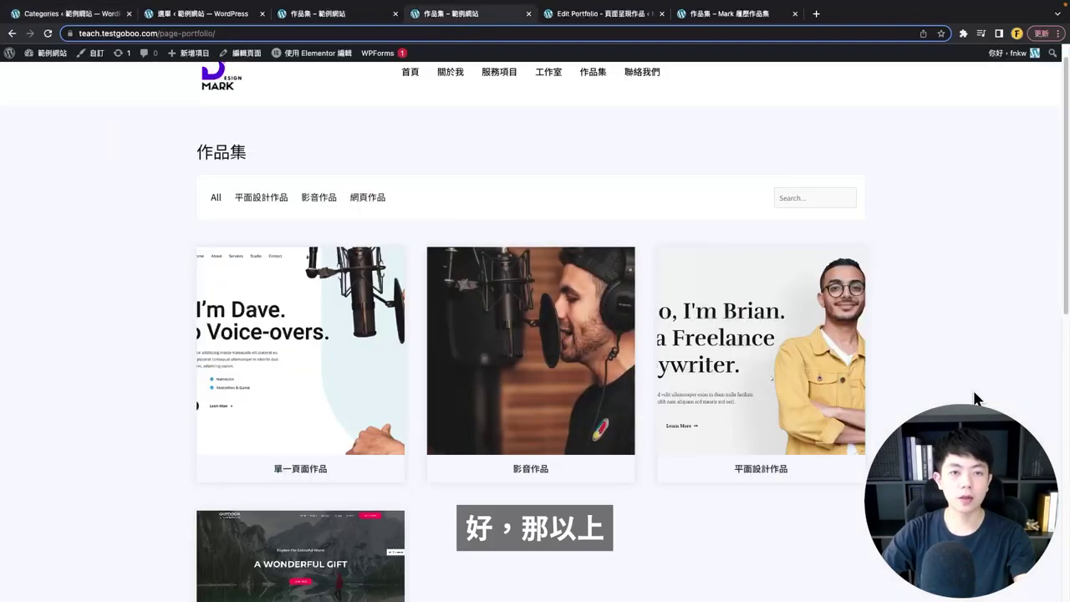
{"action": "scroll", "coordinate": [974, 399], "scroll_direction": "up", "scroll_amount": 1}
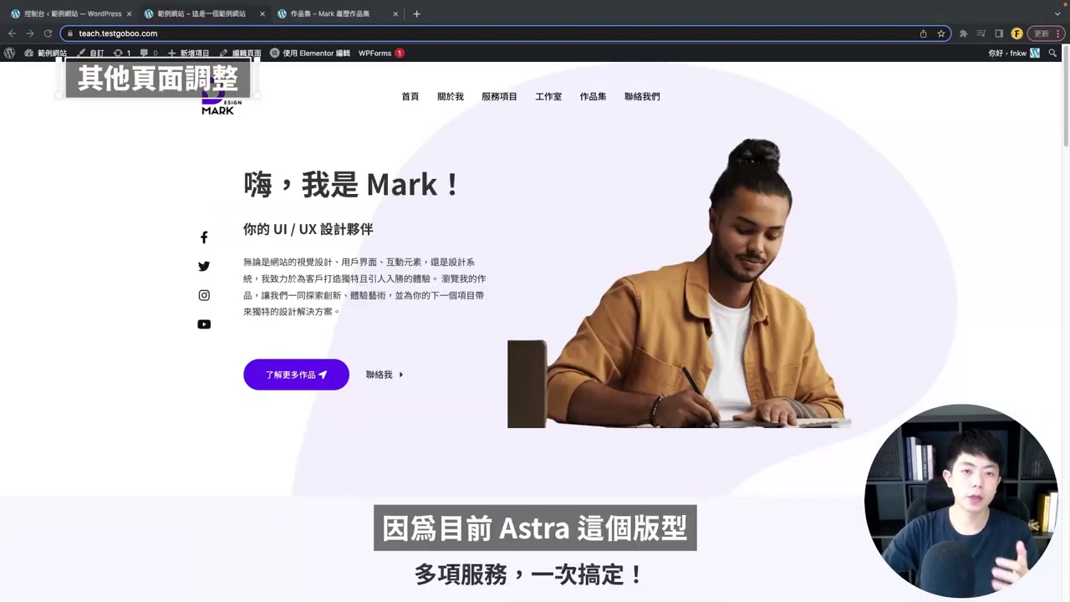
{"action": "left_click", "coordinate": [821, 320]}
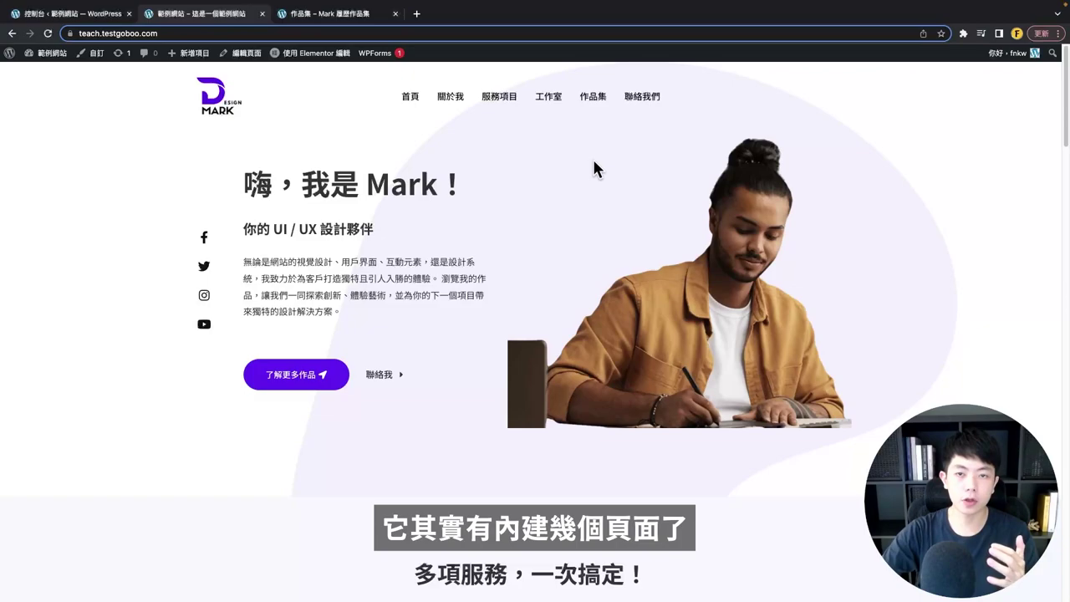
{"action": "left_click", "coordinate": [443, 111]}
{"action": "scroll", "coordinate": [478, 263], "scroll_direction": "down", "scroll_amount": 10}
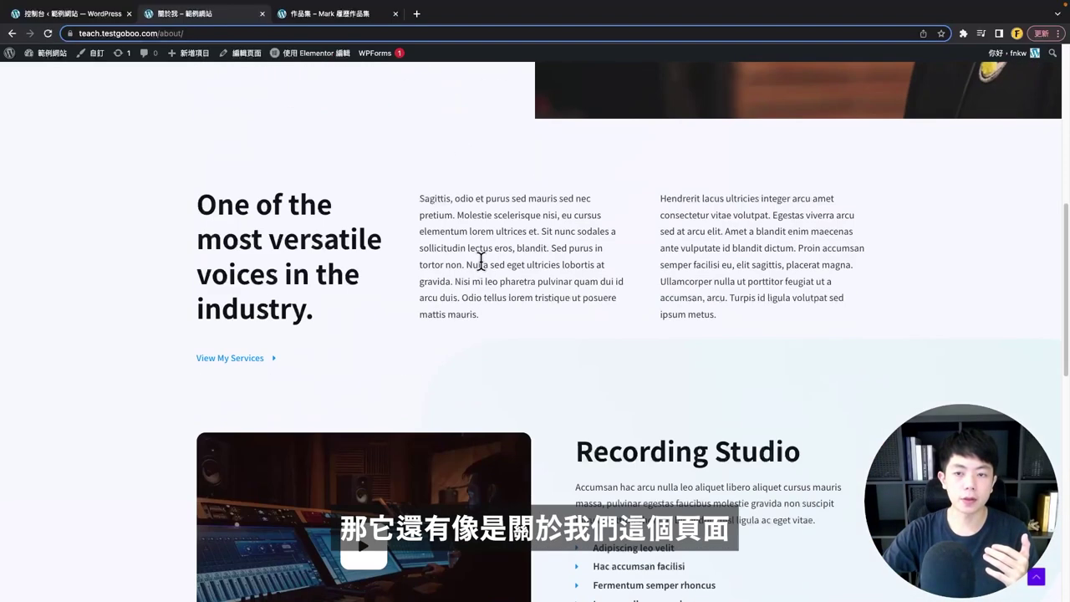
{"action": "scroll", "coordinate": [483, 270], "scroll_direction": "up", "scroll_amount": 10}
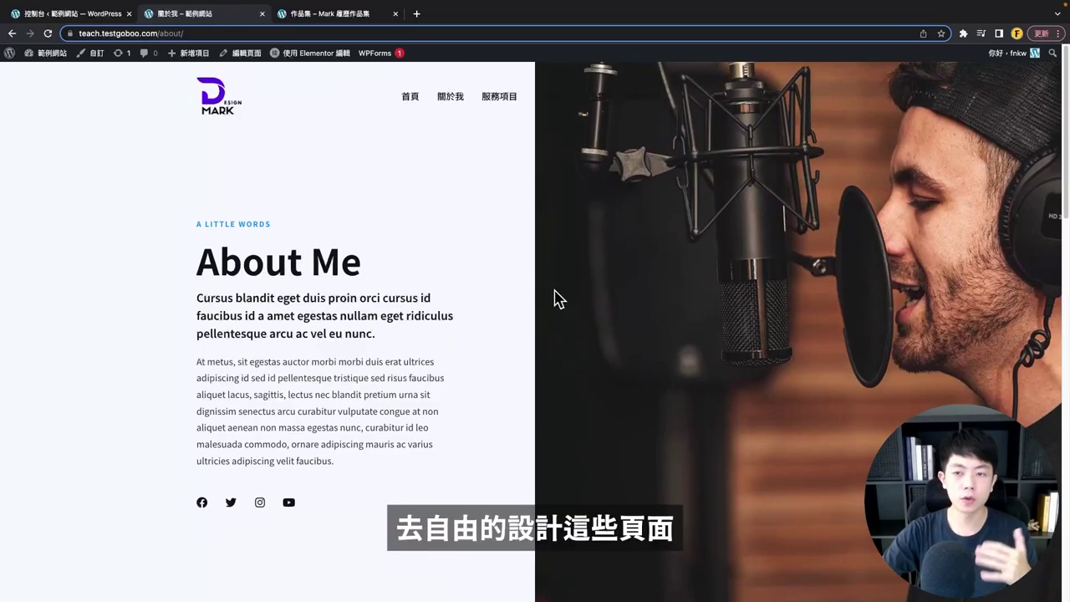
{"action": "scroll", "coordinate": [552, 299], "scroll_direction": "down", "scroll_amount": 12}
{"action": "scroll", "coordinate": [547, 310], "scroll_direction": "up", "scroll_amount": 12}
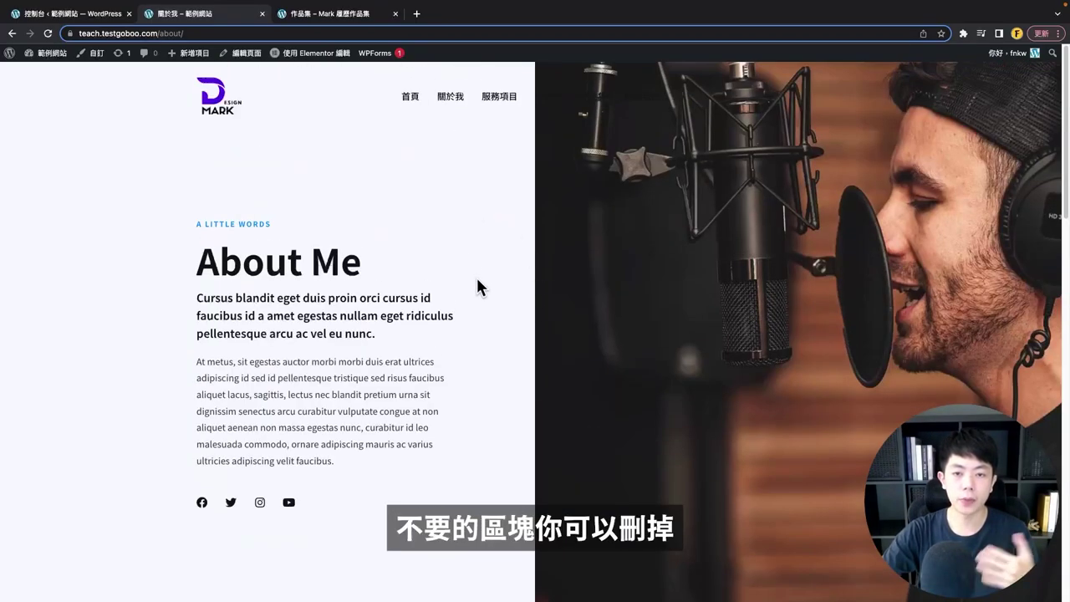
{"action": "scroll", "coordinate": [477, 280], "scroll_direction": "down", "scroll_amount": 5}
{"action": "scroll", "coordinate": [478, 287], "scroll_direction": "up", "scroll_amount": 5}
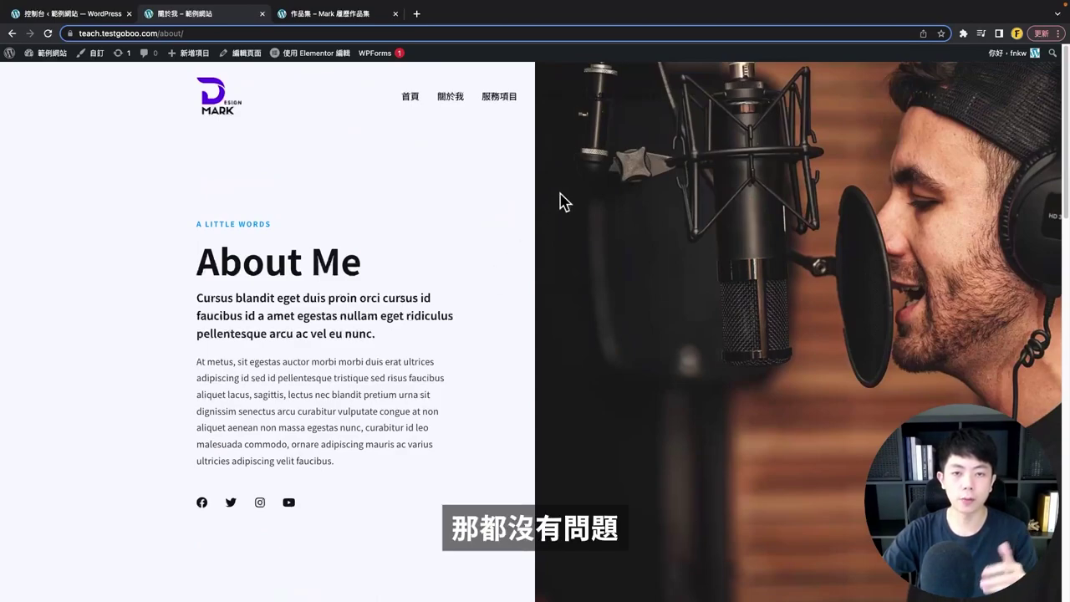
{"action": "left_click", "coordinate": [507, 100]}
{"action": "scroll", "coordinate": [554, 245], "scroll_direction": "down", "scroll_amount": 15}
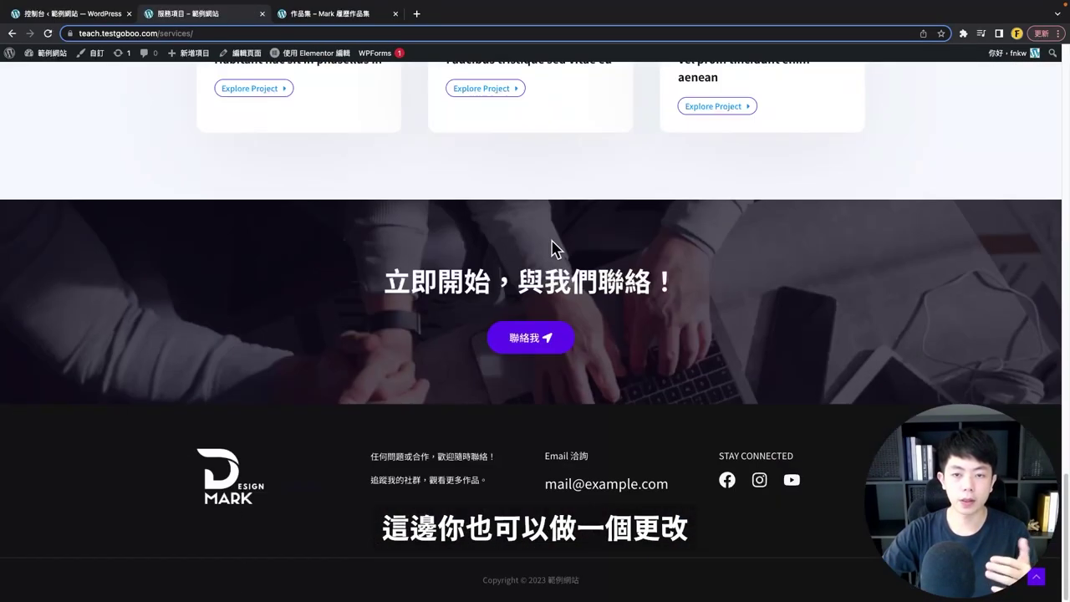
{"action": "scroll", "coordinate": [569, 277], "scroll_direction": "up", "scroll_amount": 15}
{"action": "left_click", "coordinate": [552, 97]}
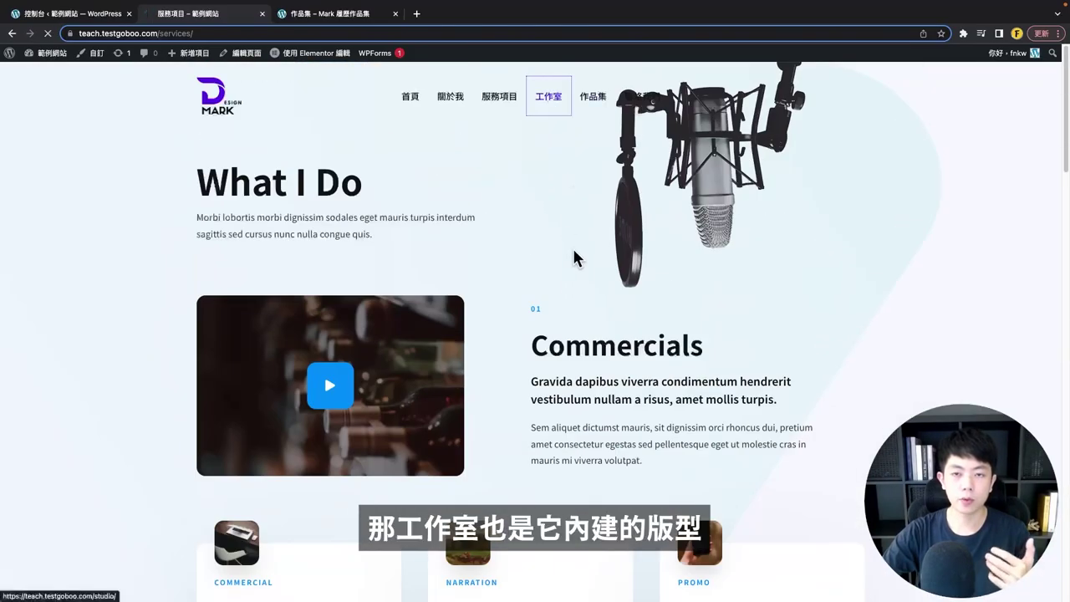
{"action": "scroll", "coordinate": [552, 251], "scroll_direction": "down", "scroll_amount": 6}
{"action": "scroll", "coordinate": [493, 285], "scroll_direction": "up", "scroll_amount": 6}
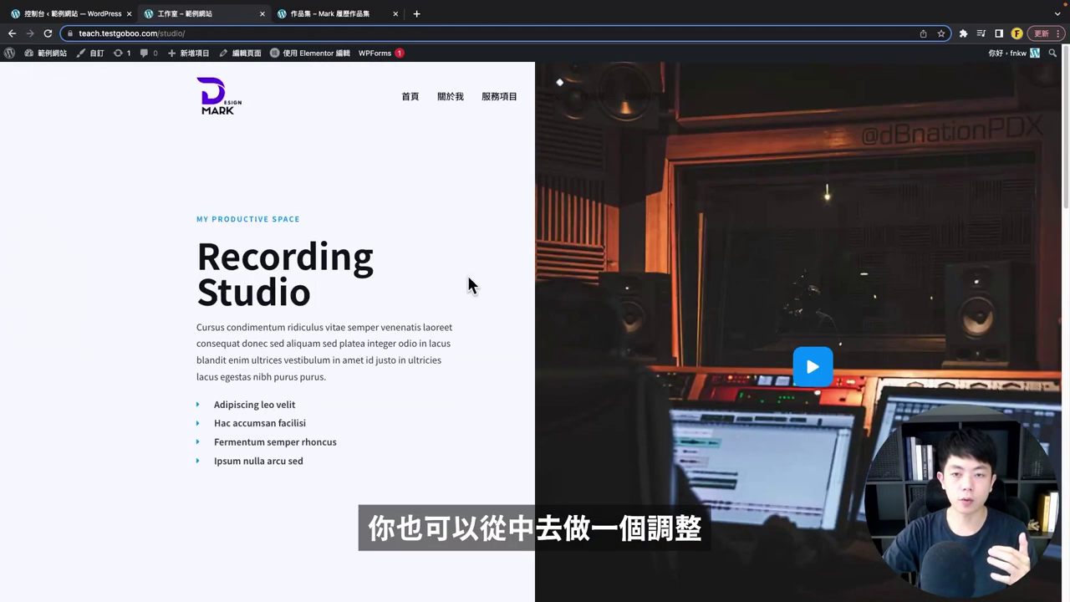
{"action": "scroll", "coordinate": [576, 285], "scroll_direction": "down", "scroll_amount": 12}
{"action": "scroll", "coordinate": [576, 284], "scroll_direction": "up", "scroll_amount": 12}
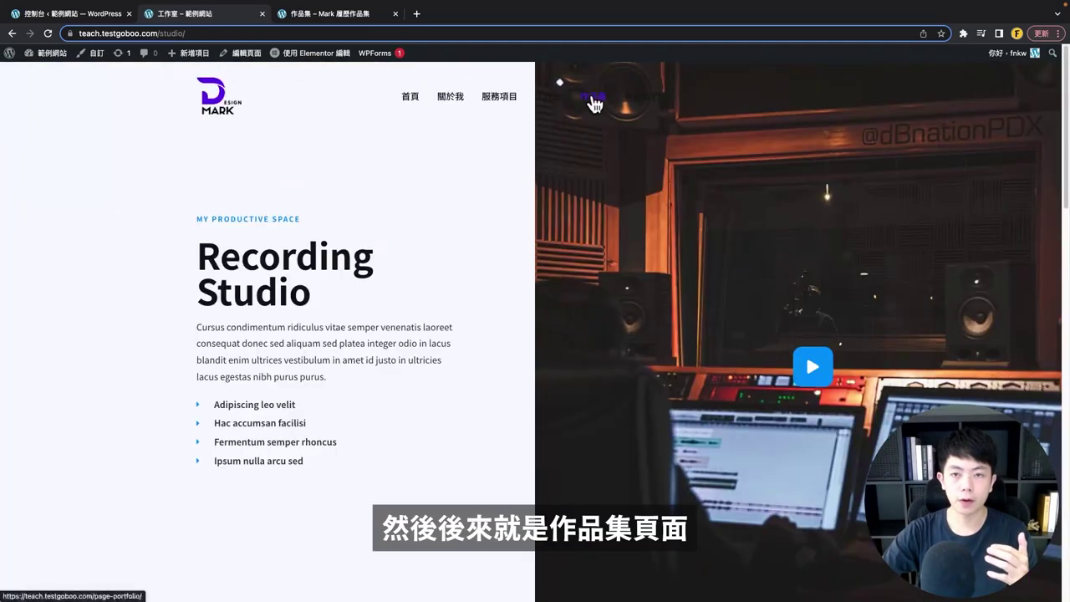
{"action": "left_click", "coordinate": [592, 99]}
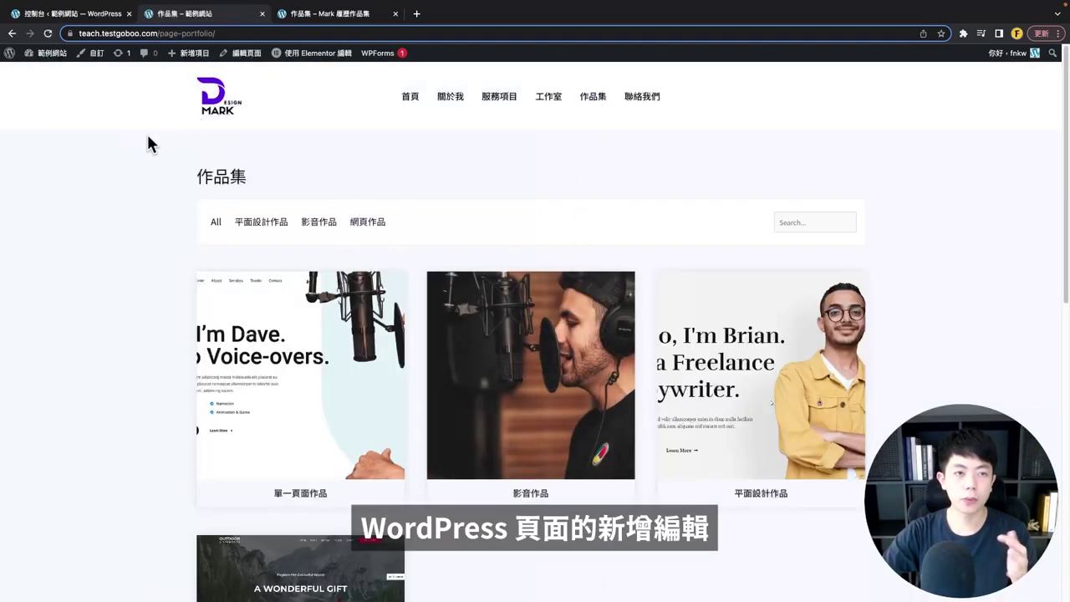
- Open the Pages list and view its bulk actions without applying any
{"action": "left_click", "coordinate": [70, 14]}
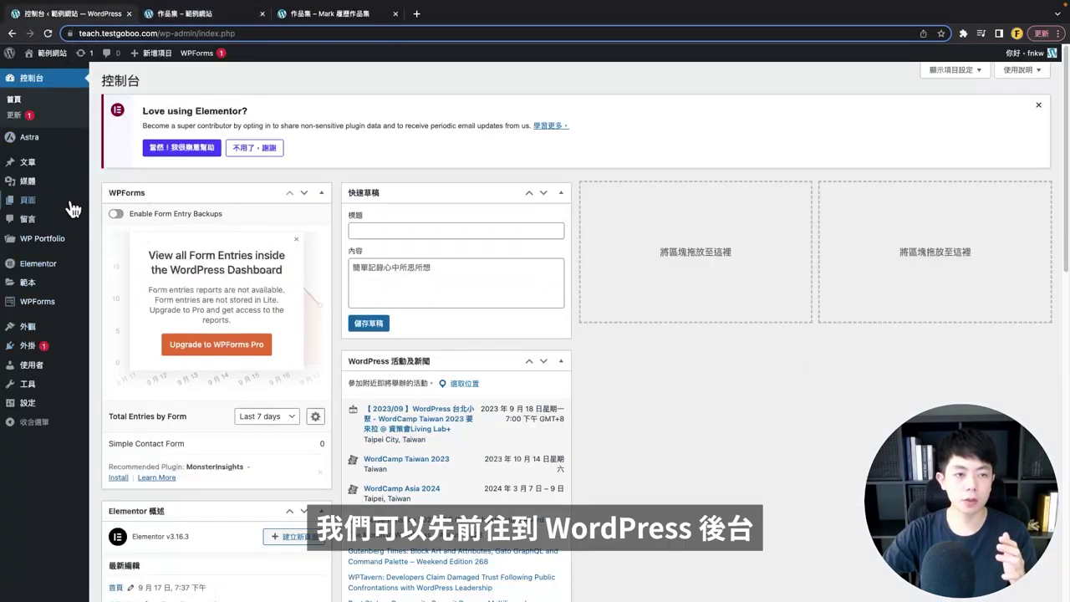
{"action": "left_click", "coordinate": [44, 203]}
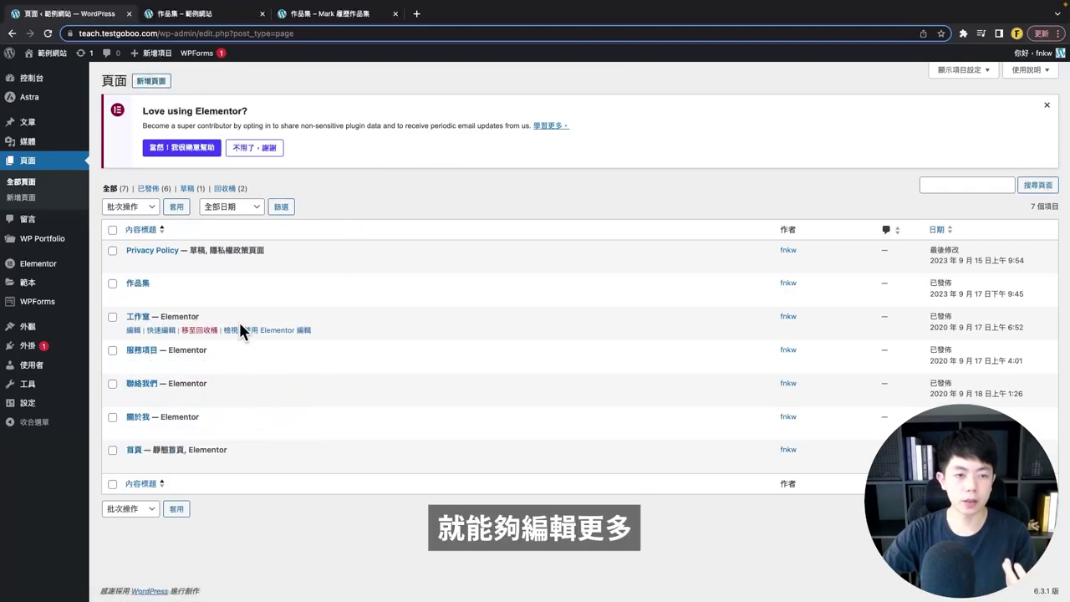
{"action": "left_click", "coordinate": [138, 207]}
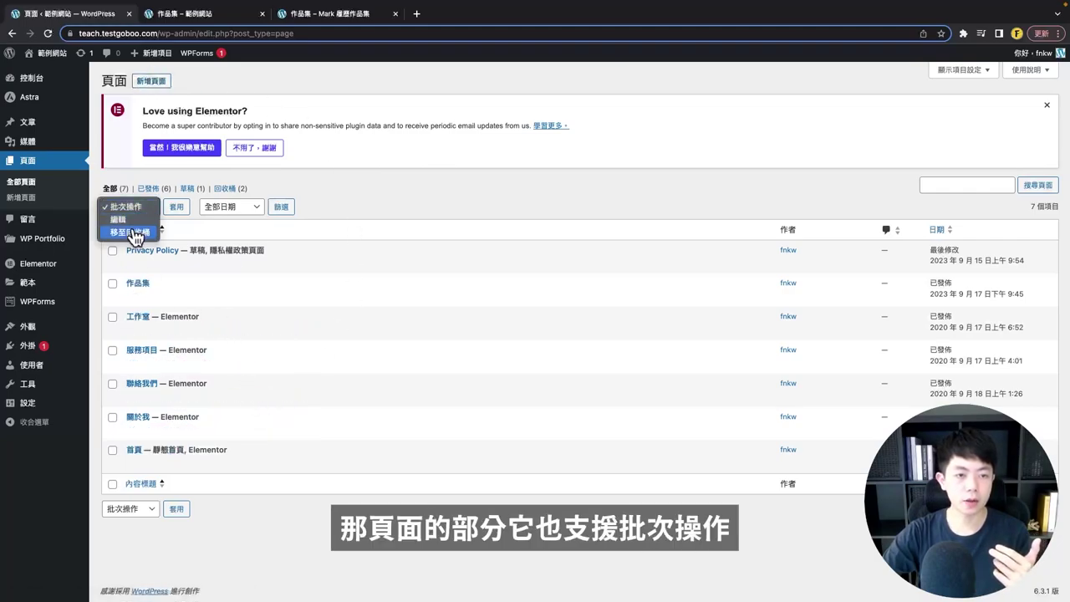
{"action": "left_click", "coordinate": [410, 216]}
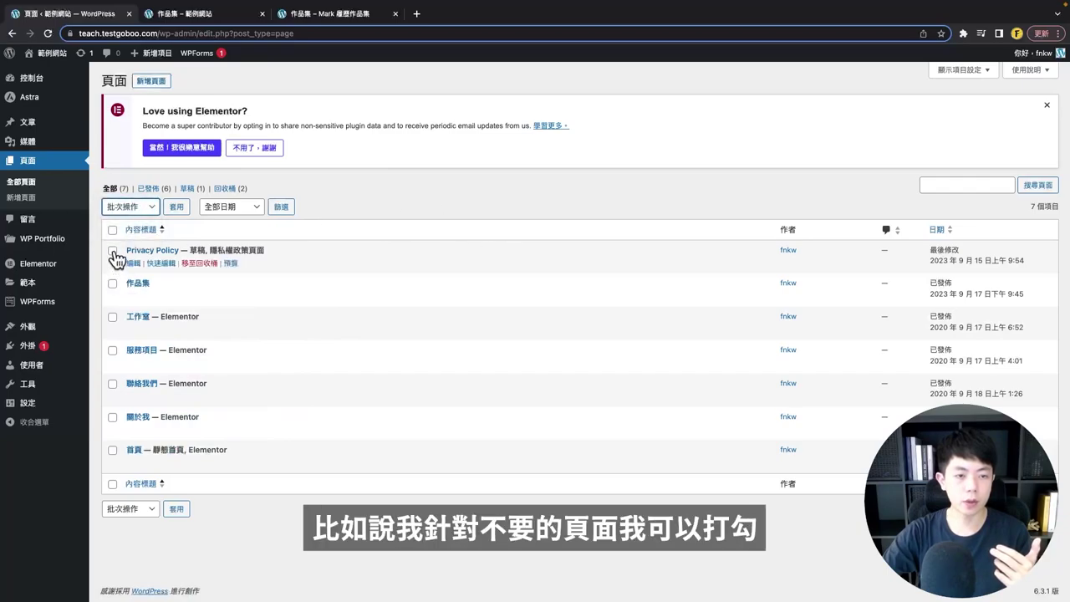
- Tick Privacy Policy and 作品集 to show Move to Trash, untick both, and bring up the Contact page
{"action": "left_click", "coordinate": [113, 252]}
{"action": "left_click", "coordinate": [113, 284]}
{"action": "left_click", "coordinate": [127, 207]}
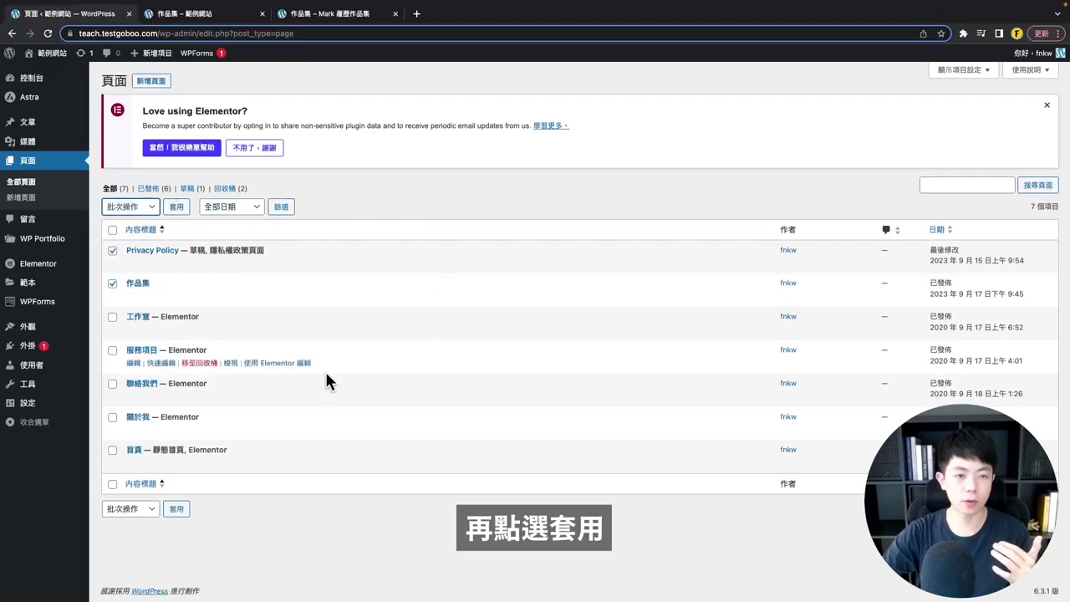
{"action": "left_click", "coordinate": [113, 251]}
{"action": "left_click", "coordinate": [113, 284]}
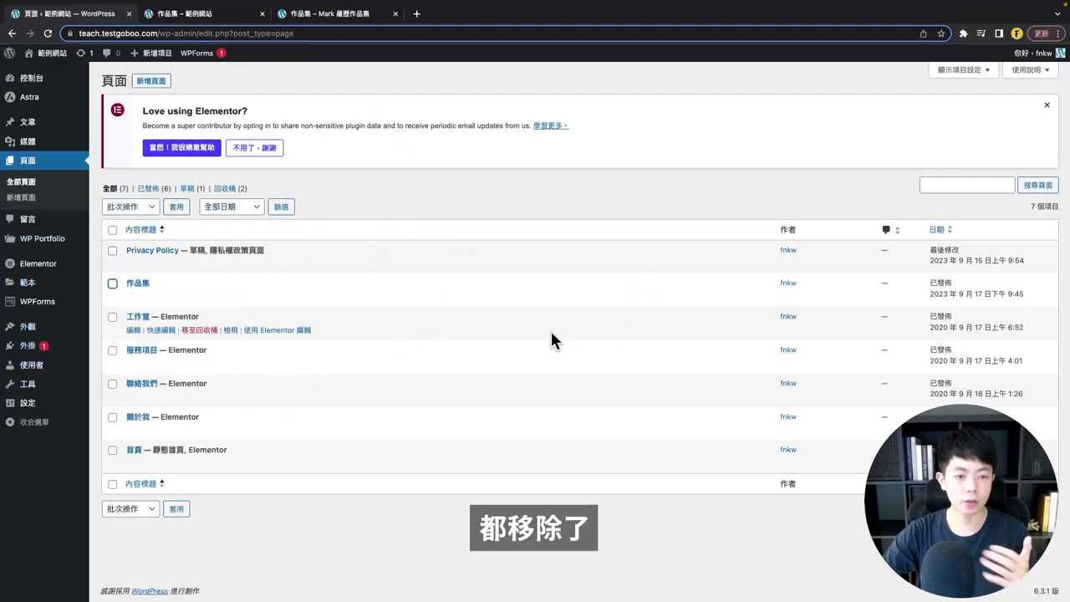
{"action": "left_click", "coordinate": [384, 192]}
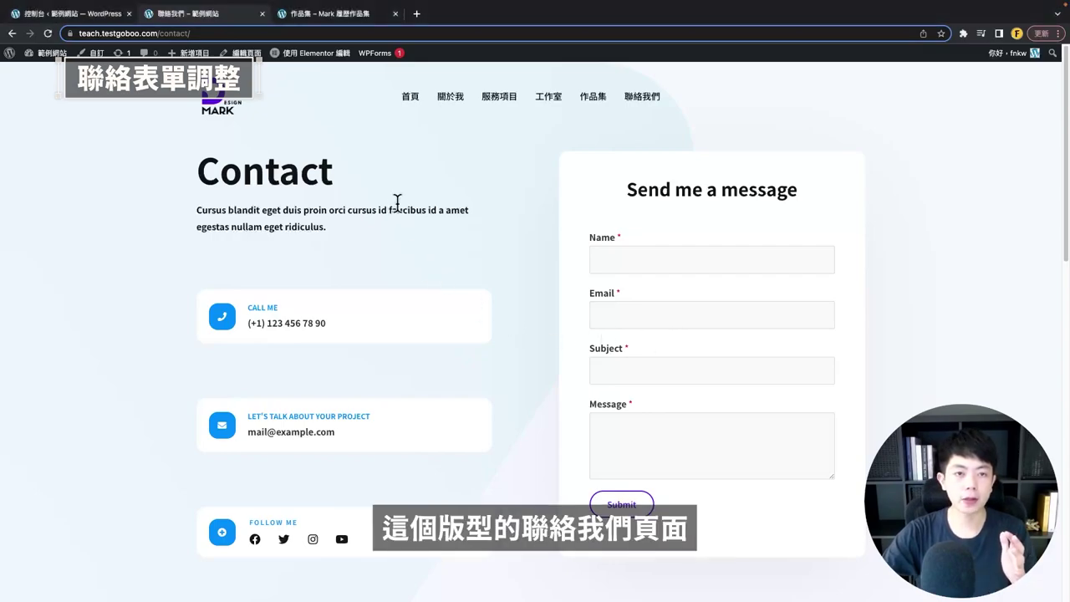
- Point out the Send me a message form's heading and its Email, Subject and Message fields
{"action": "scroll", "coordinate": [449, 232], "scroll_direction": "down", "scroll_amount": 1}
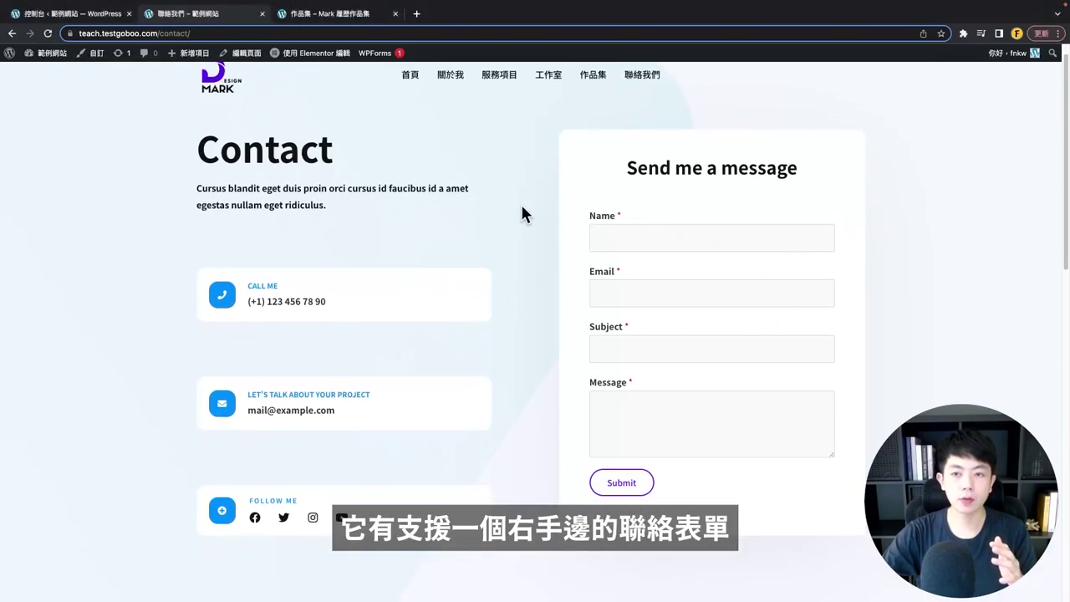
{"action": "left_click_drag", "start_coordinate": [632, 164], "coordinate": [812, 177]}
{"action": "left_click", "coordinate": [566, 208]}
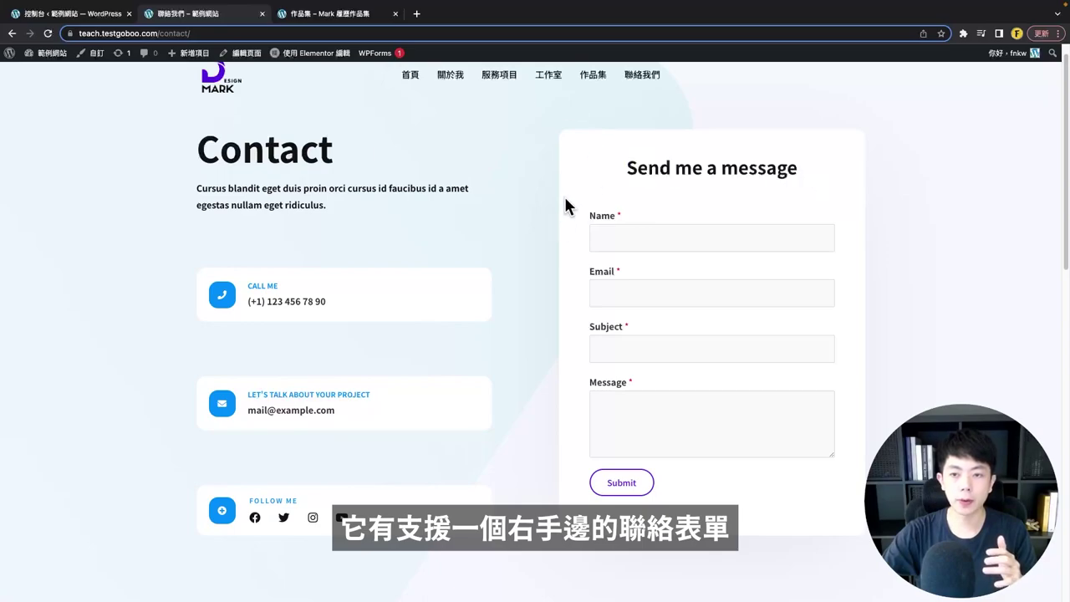
{"action": "scroll", "coordinate": [576, 216], "scroll_direction": "down", "scroll_amount": 1}
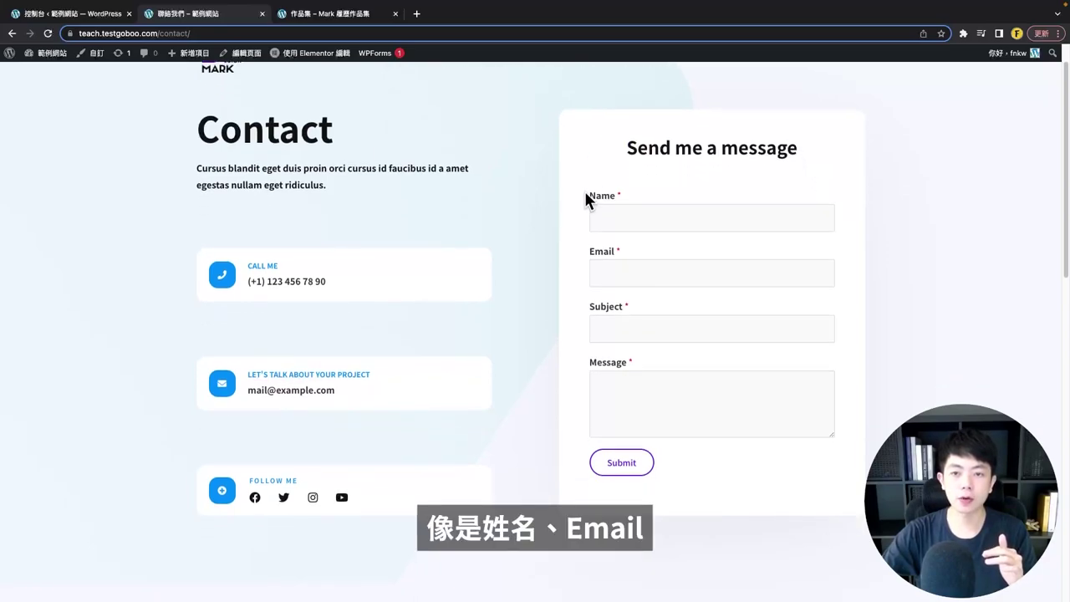
{"action": "double_click", "coordinate": [602, 251]}
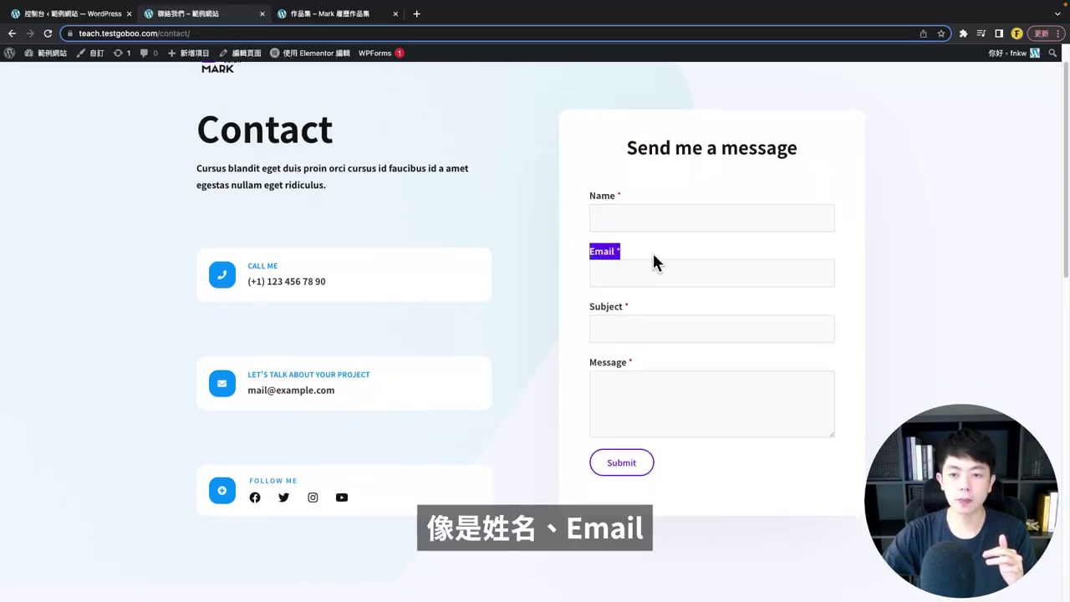
{"action": "double_click", "coordinate": [606, 306]}
{"action": "left_click", "coordinate": [586, 366]}
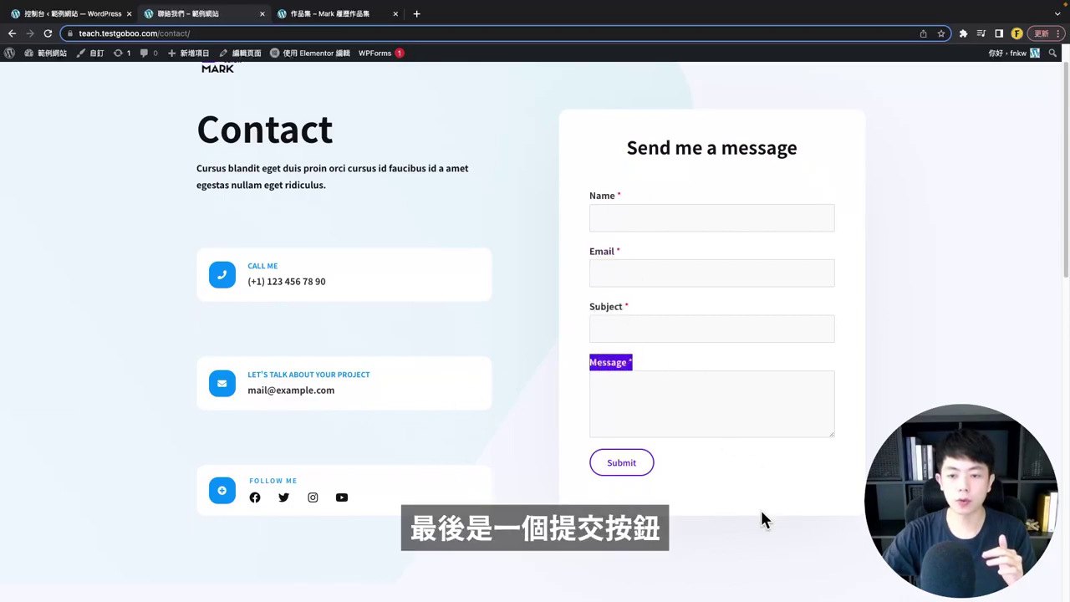
{"action": "left_click", "coordinate": [669, 481]}
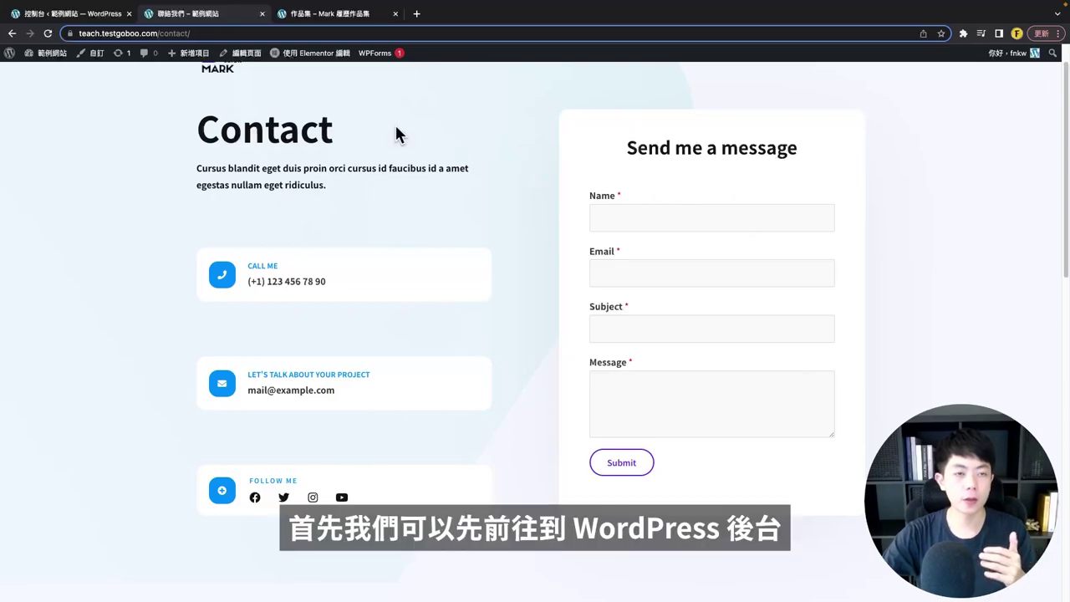
- Go to WPForms All Forms in the dashboard to see the Simple Contact Form
{"action": "left_click", "coordinate": [88, 17]}
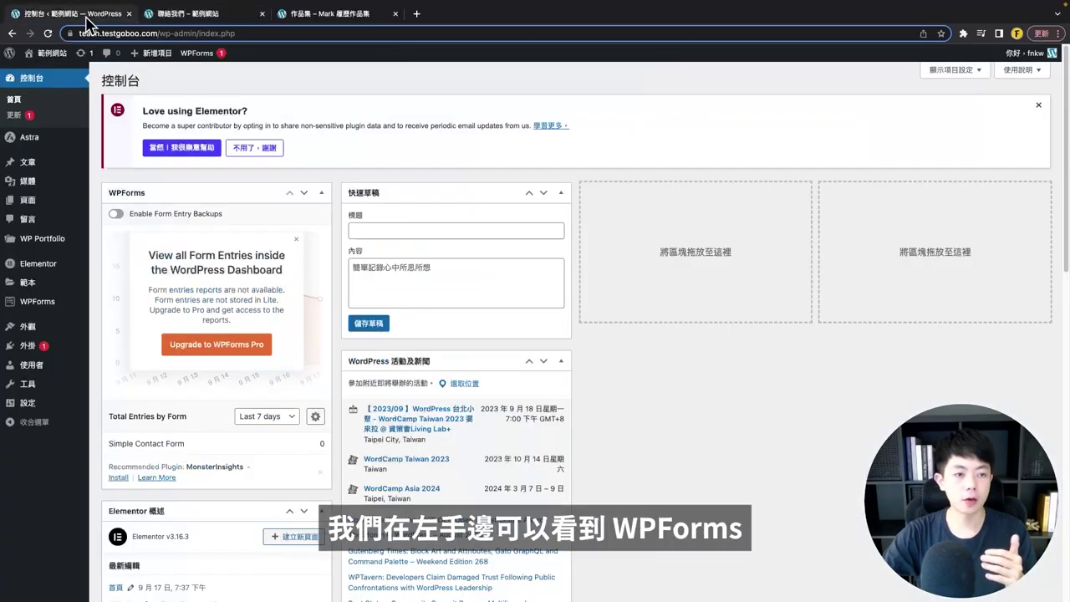
{"action": "mouse_move", "coordinate": [38, 311]}
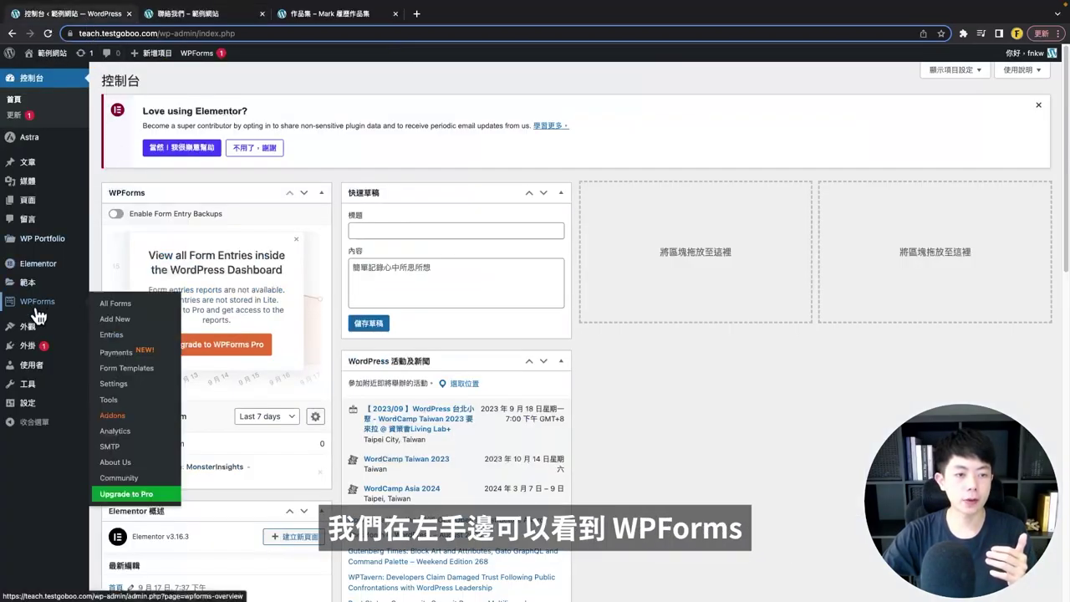
{"action": "left_click", "coordinate": [122, 307]}
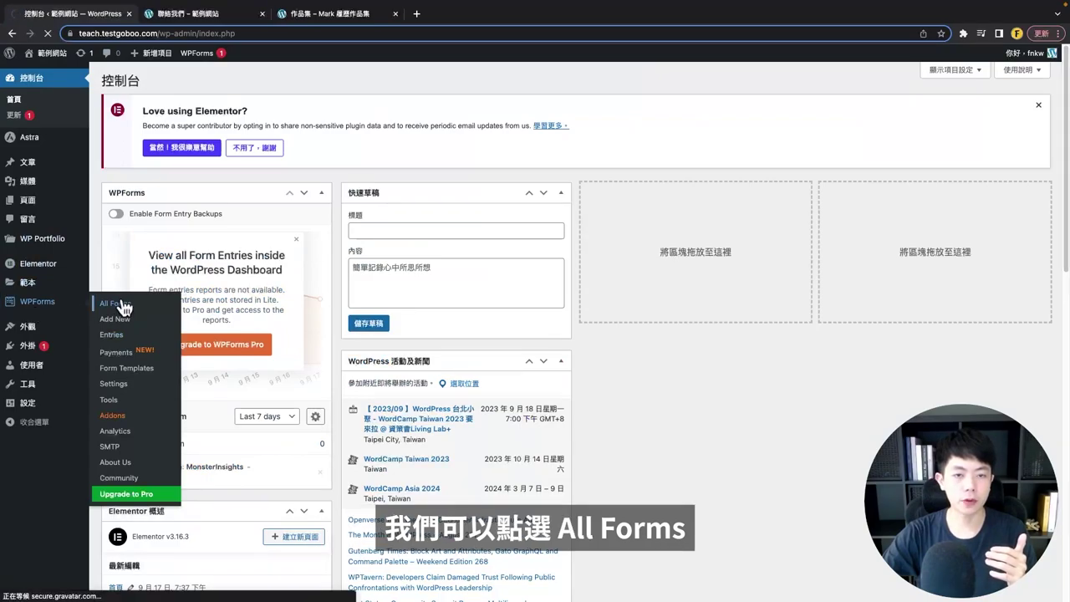
{"action": "scroll", "coordinate": [155, 427], "scroll_direction": "down", "scroll_amount": 1}
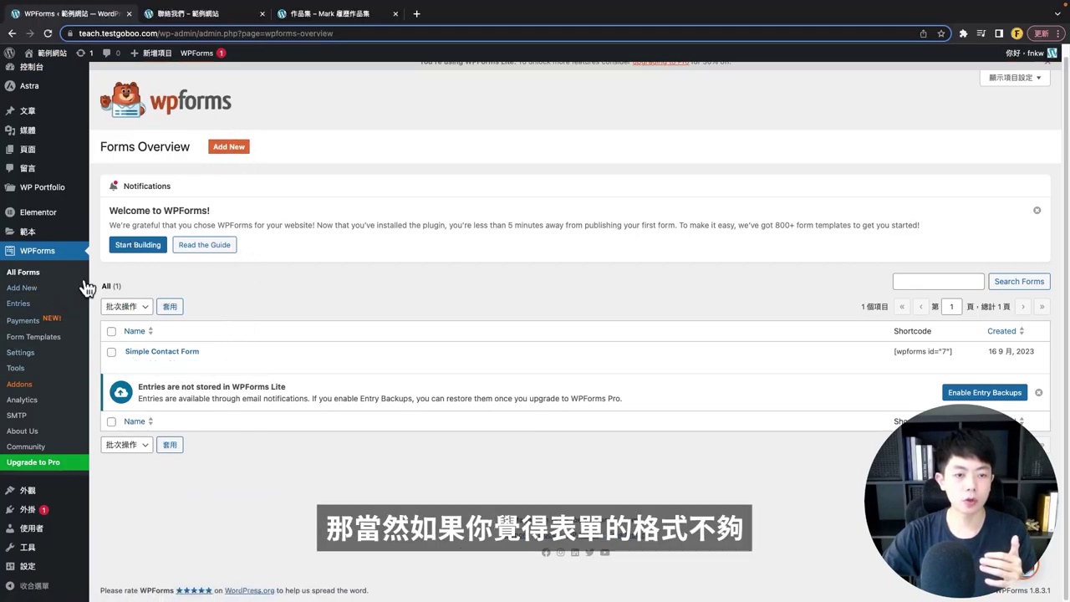
- Start a new WPForms form and browse the template gallery, including Blank Form and Simple Contact Form
{"action": "left_click", "coordinate": [230, 150]}
{"action": "scroll", "coordinate": [334, 278], "scroll_direction": "down", "scroll_amount": 2}
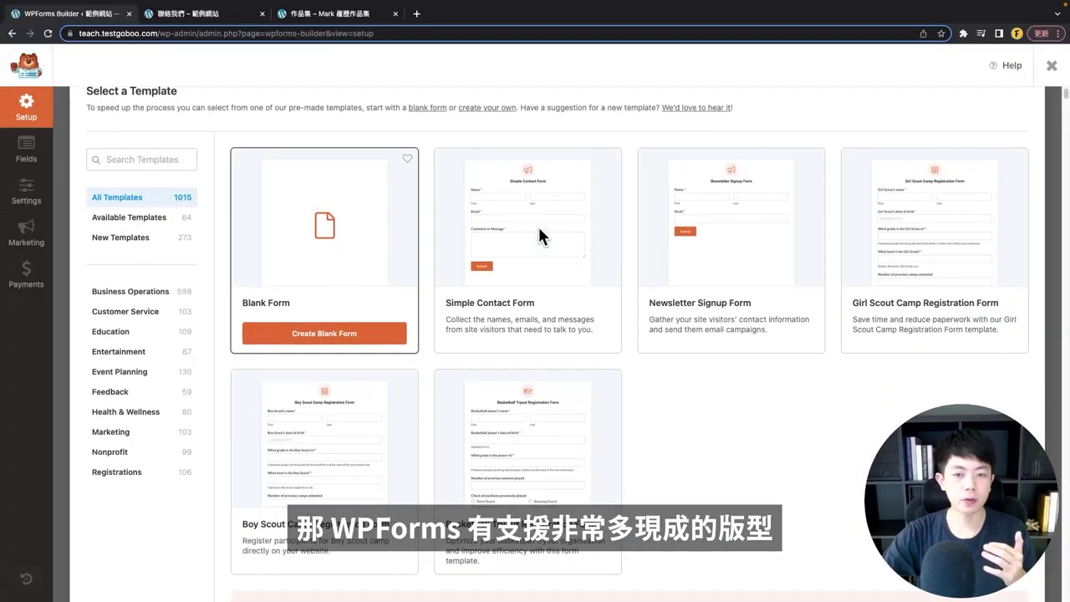
{"action": "scroll", "coordinate": [556, 236], "scroll_direction": "down", "scroll_amount": 1}
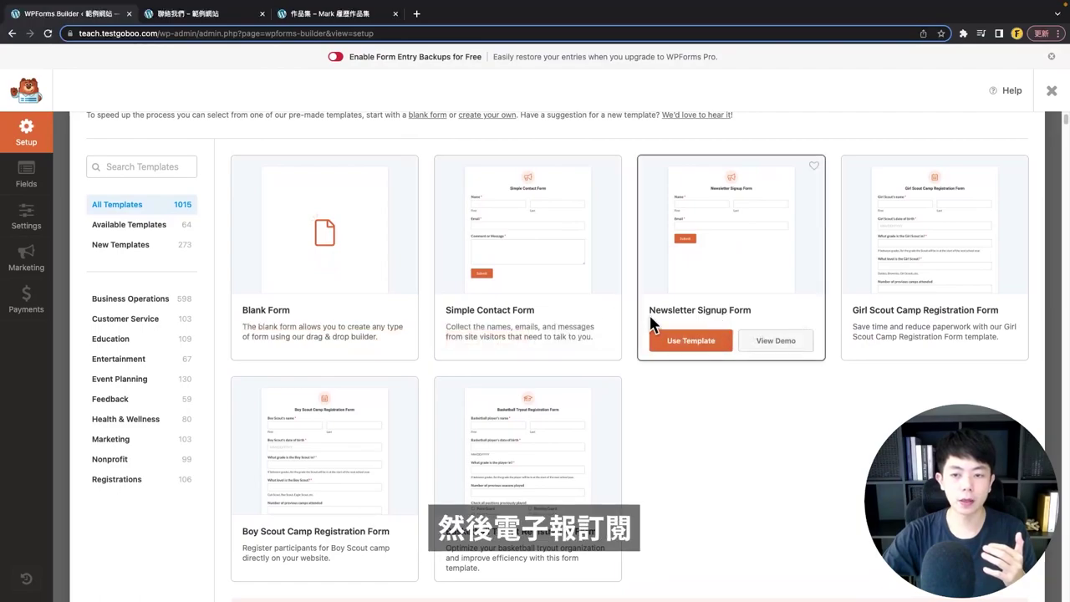
{"action": "scroll", "coordinate": [502, 390], "scroll_direction": "down", "scroll_amount": 5}
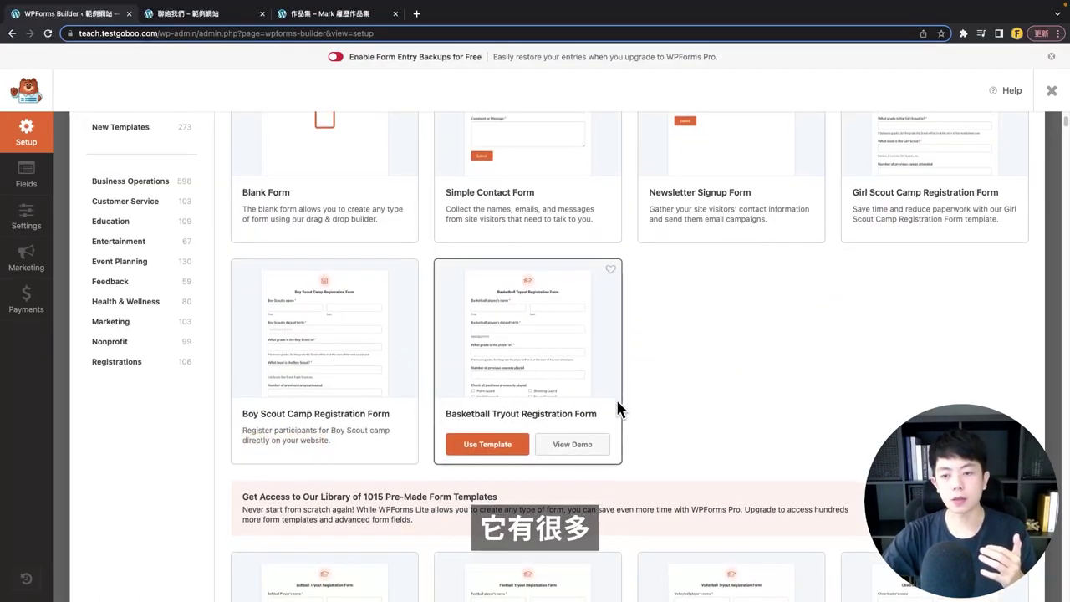
{"action": "scroll", "coordinate": [686, 221], "scroll_direction": "down", "scroll_amount": 3}
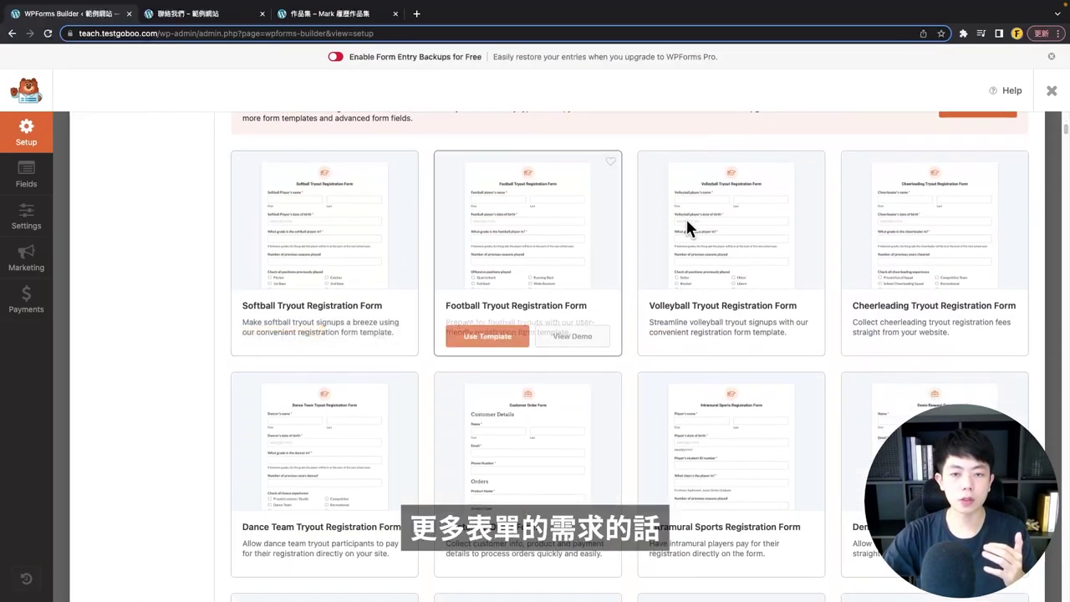
{"action": "scroll", "coordinate": [585, 415], "scroll_direction": "down", "scroll_amount": 5}
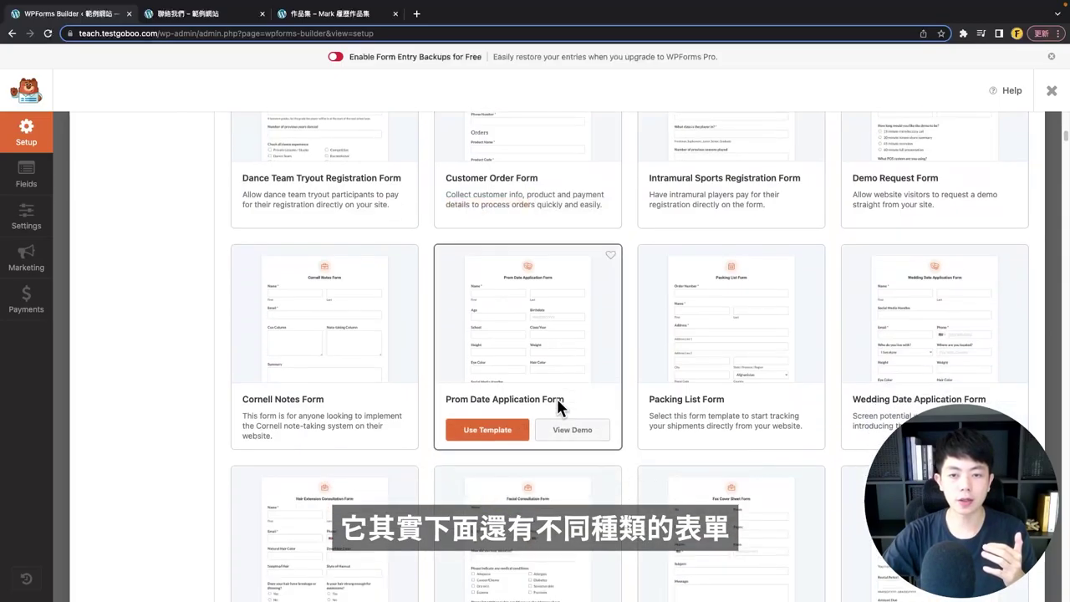
{"action": "scroll", "coordinate": [558, 405], "scroll_direction": "up", "scroll_amount": 2}
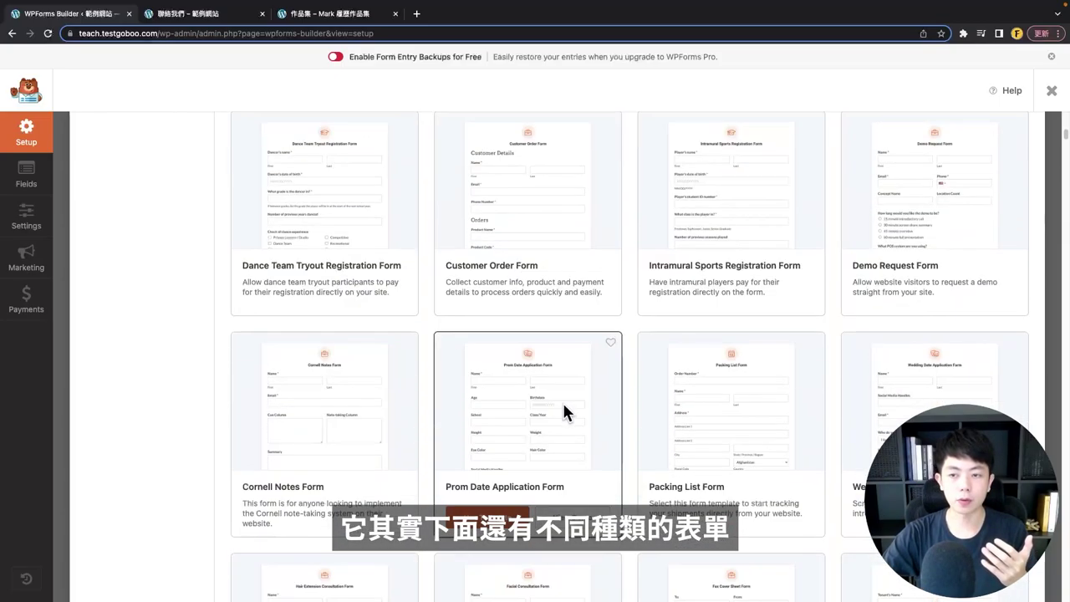
{"action": "scroll", "coordinate": [562, 400], "scroll_direction": "down", "scroll_amount": 3}
{"action": "scroll", "coordinate": [560, 401], "scroll_direction": "up", "scroll_amount": 3}
{"action": "scroll", "coordinate": [565, 399], "scroll_direction": "up", "scroll_amount": 5}
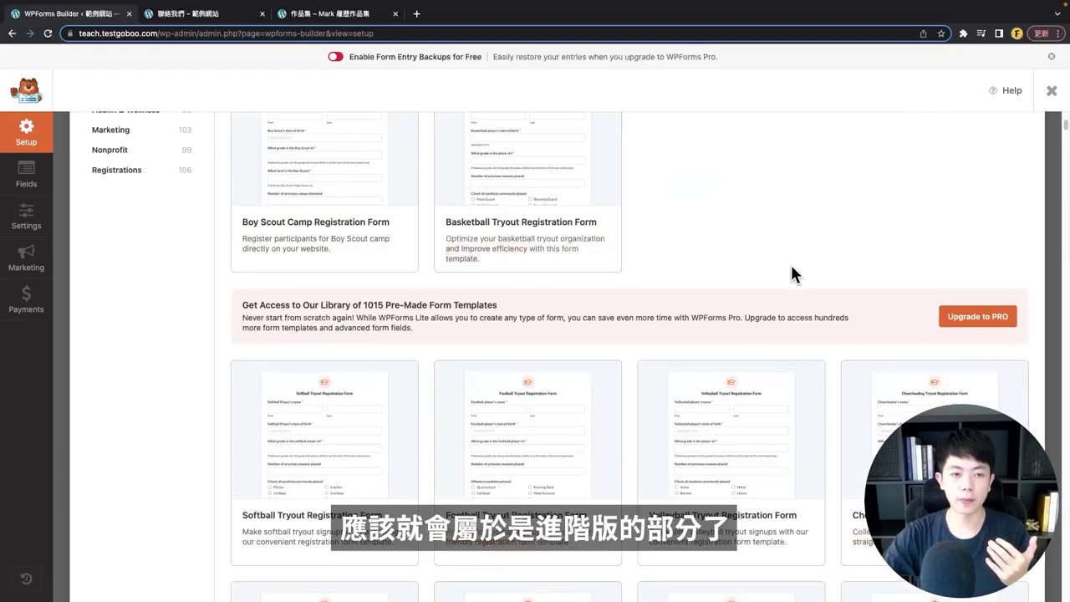
{"action": "scroll", "coordinate": [752, 272], "scroll_direction": "up", "scroll_amount": 5}
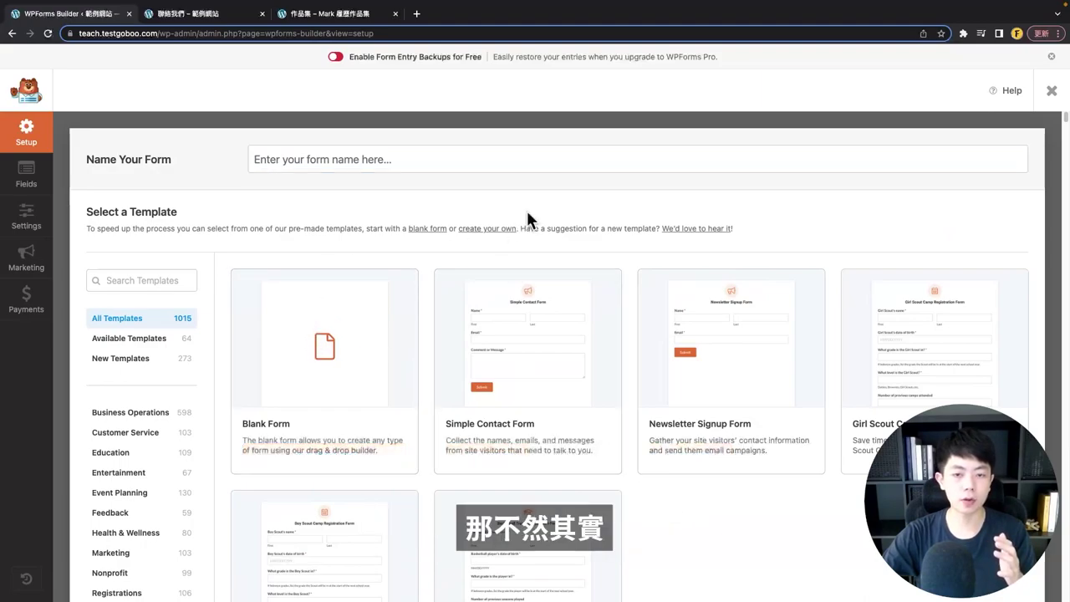
{"action": "scroll", "coordinate": [523, 251], "scroll_direction": "down", "scroll_amount": 2}
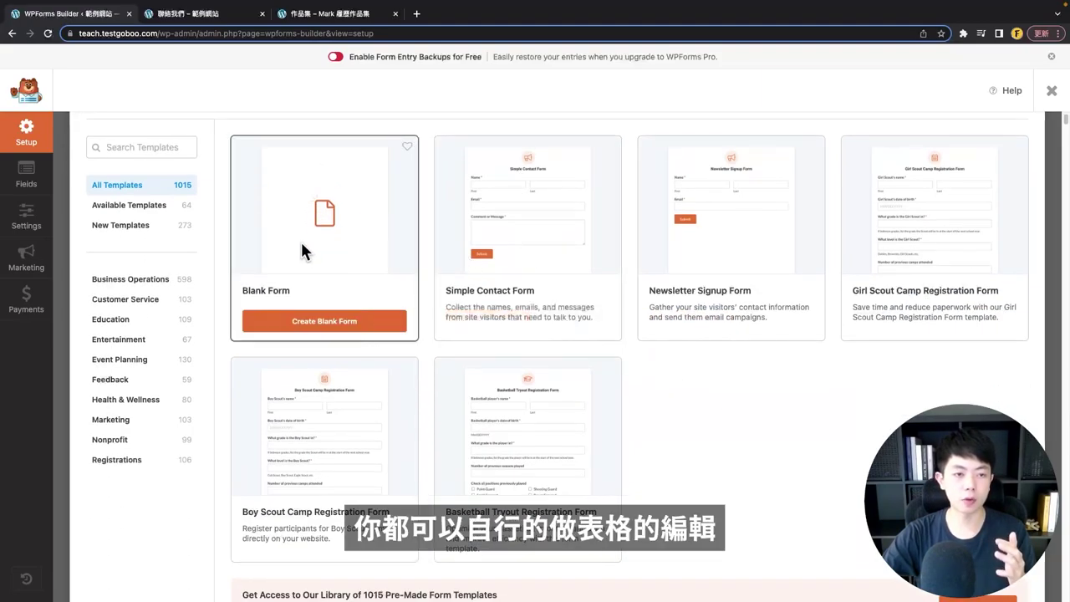
{"action": "scroll", "coordinate": [297, 263], "scroll_direction": "up", "scroll_amount": 3}
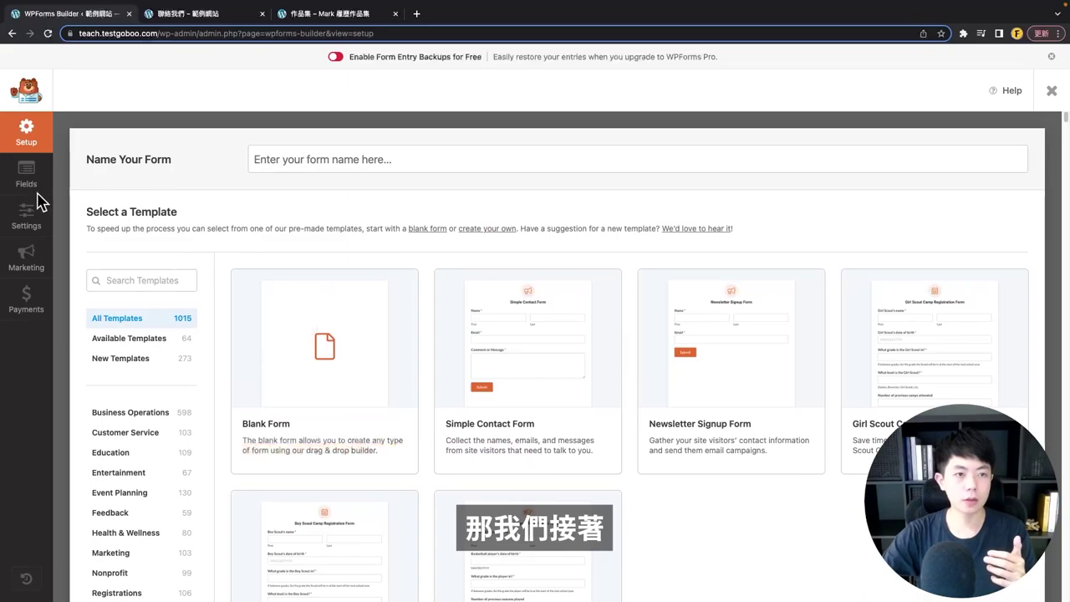
- Leave the new-form builder and open the Simple Contact Form's Name field for editing
{"action": "left_click", "coordinate": [1051, 90]}
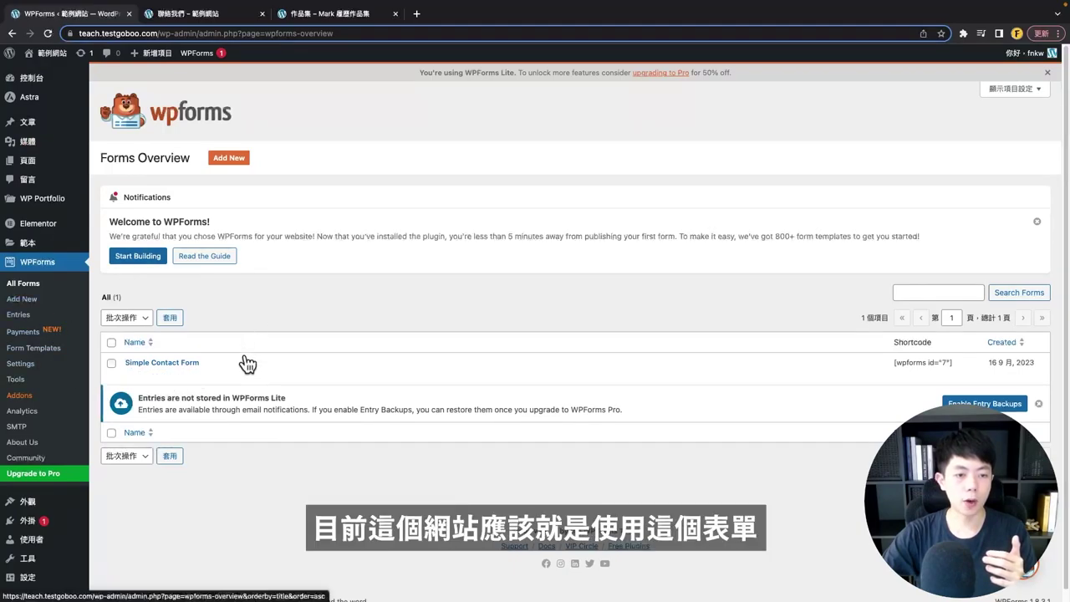
{"action": "mouse_move", "coordinate": [144, 370]}
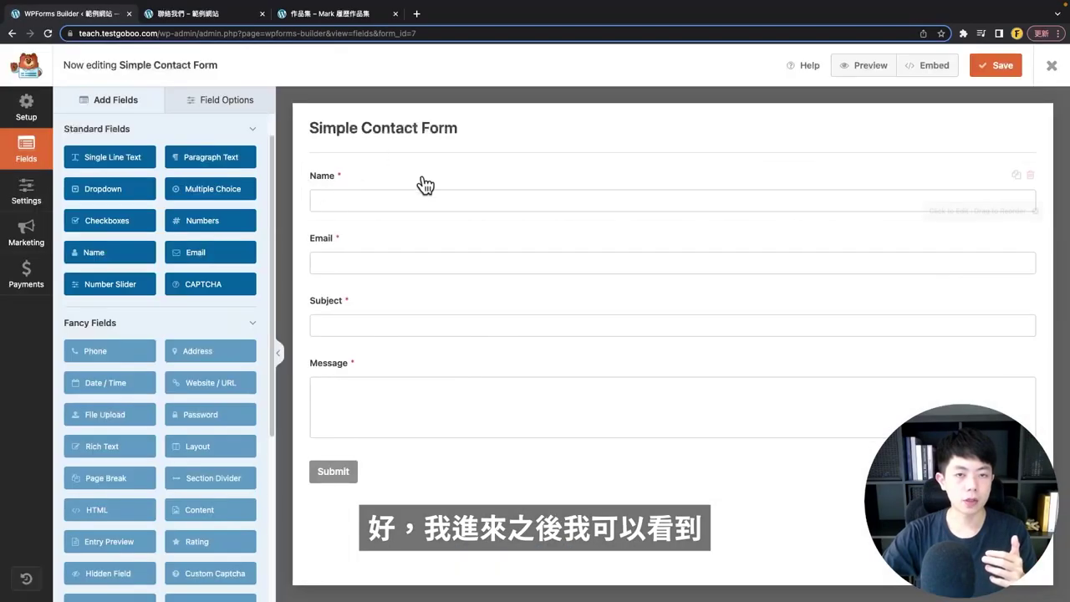
{"action": "left_click", "coordinate": [421, 185]}
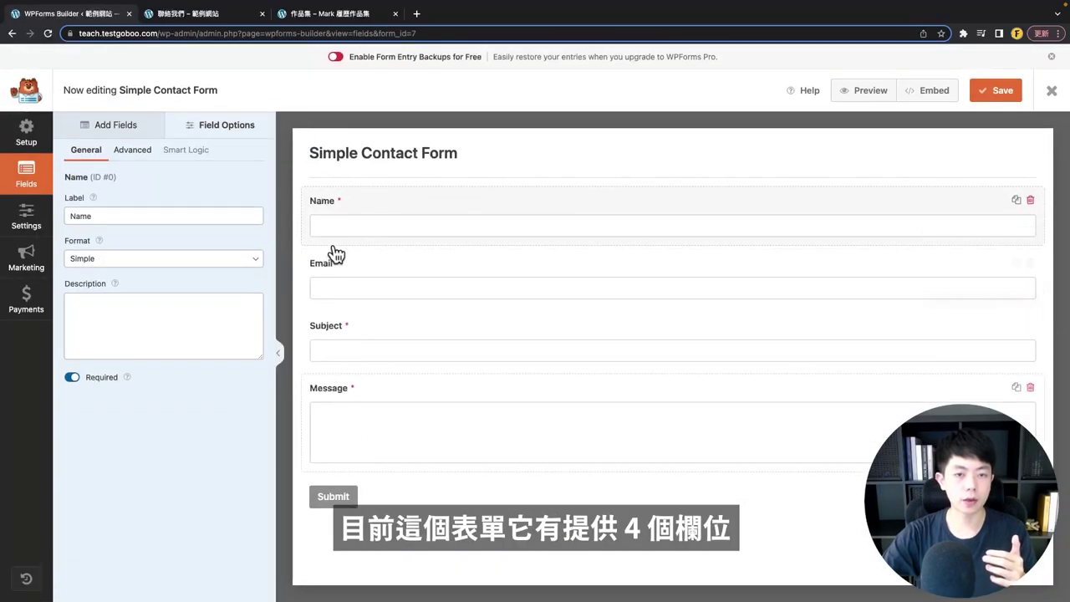
- Relabel the fields in Field Options as 姓名, 主旨 and 想說的話 .
{"action": "double_click", "coordinate": [150, 217]}
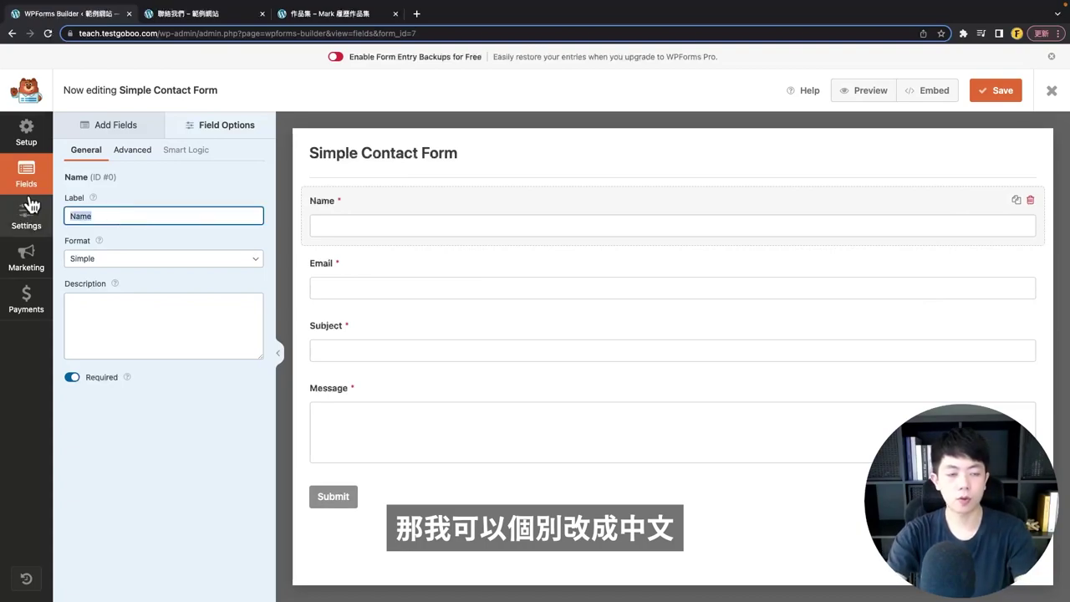
{"action": "key", "text": "BackSpace"}
{"action": "type", "text": "姓名"}
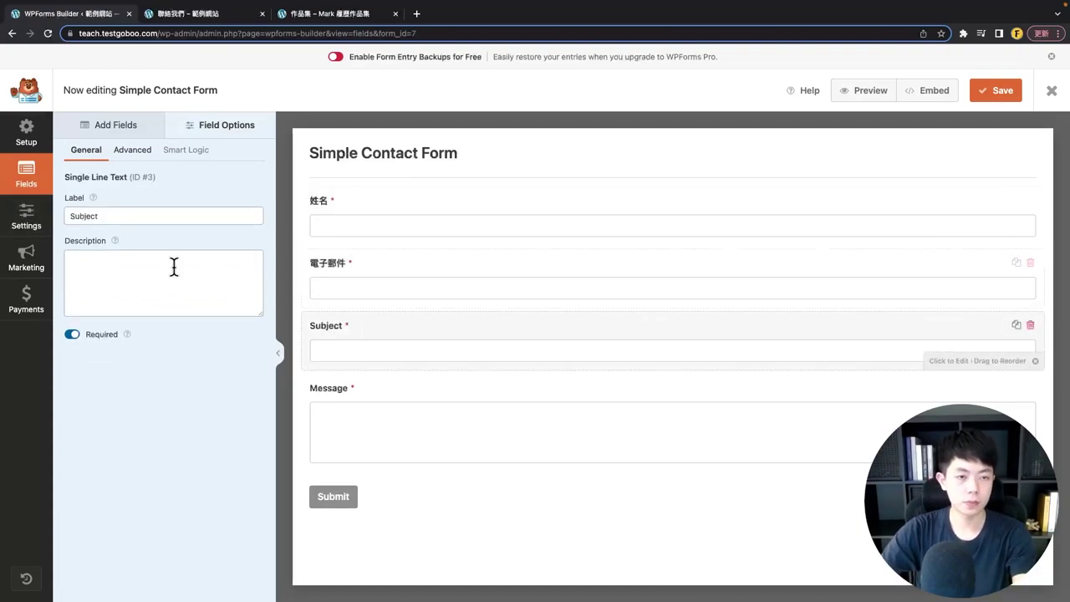
{"action": "type", "text": "主旨"}
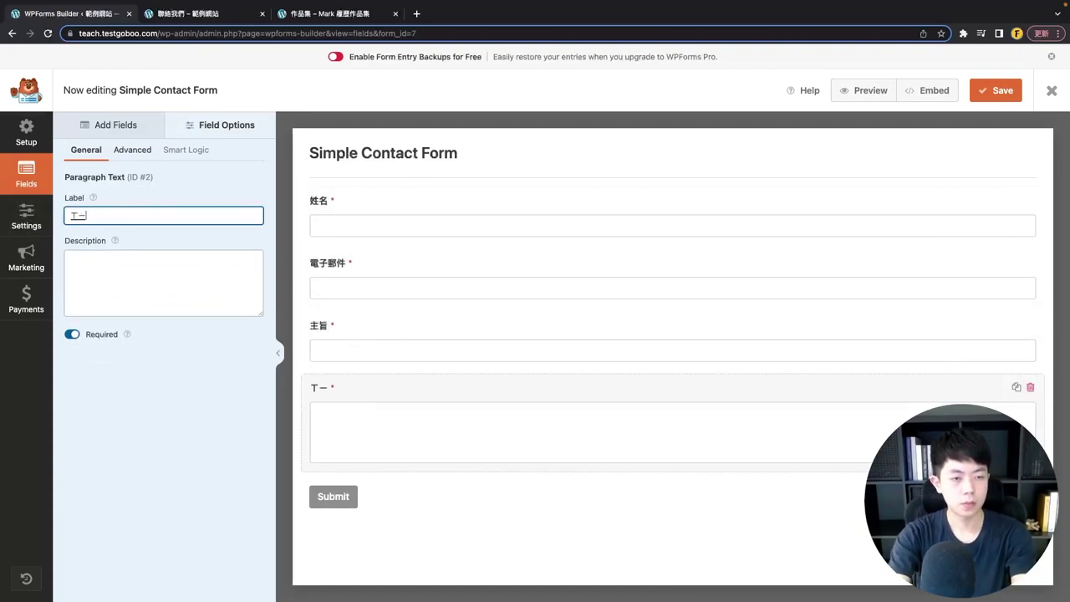
{"action": "type", "text": "想說的話 .."}
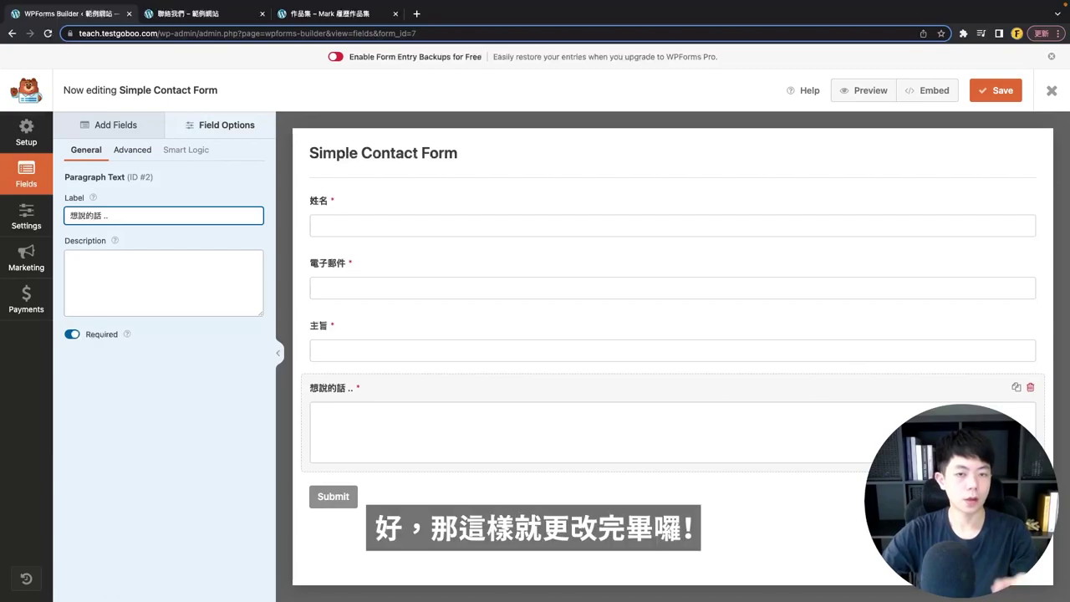
{"action": "left_click", "coordinate": [171, 363]}
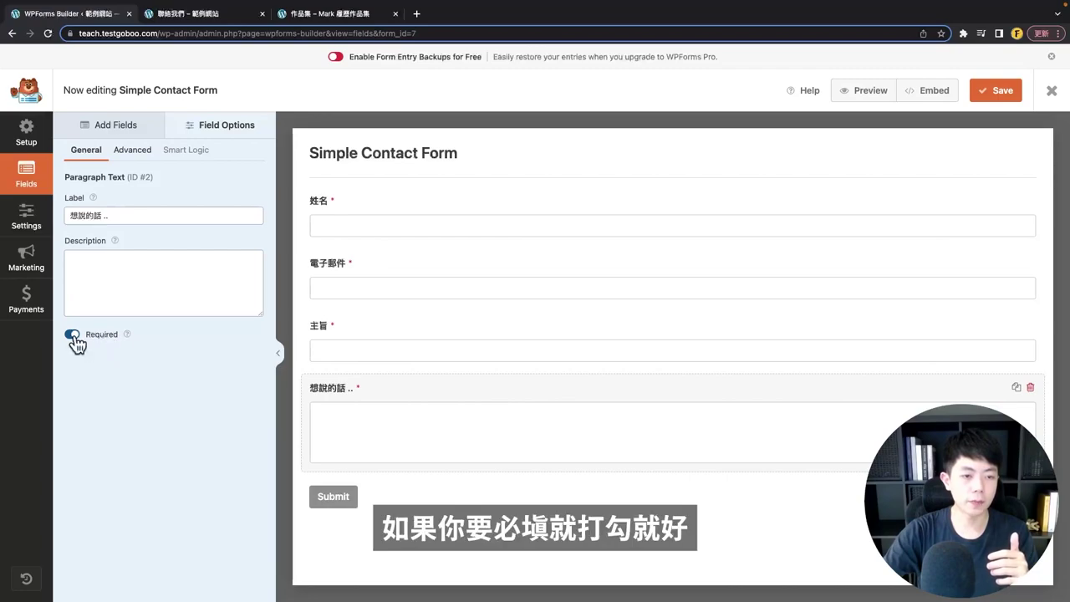
{"action": "left_click", "coordinate": [128, 132]}
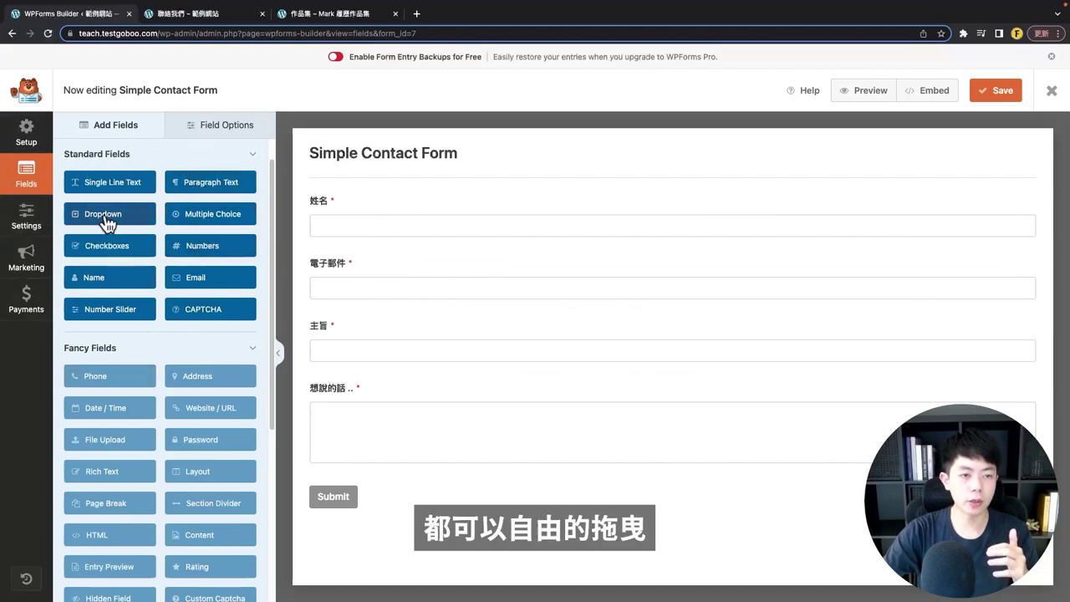
{"action": "left_click_drag", "start_coordinate": [103, 219], "coordinate": [344, 394]}
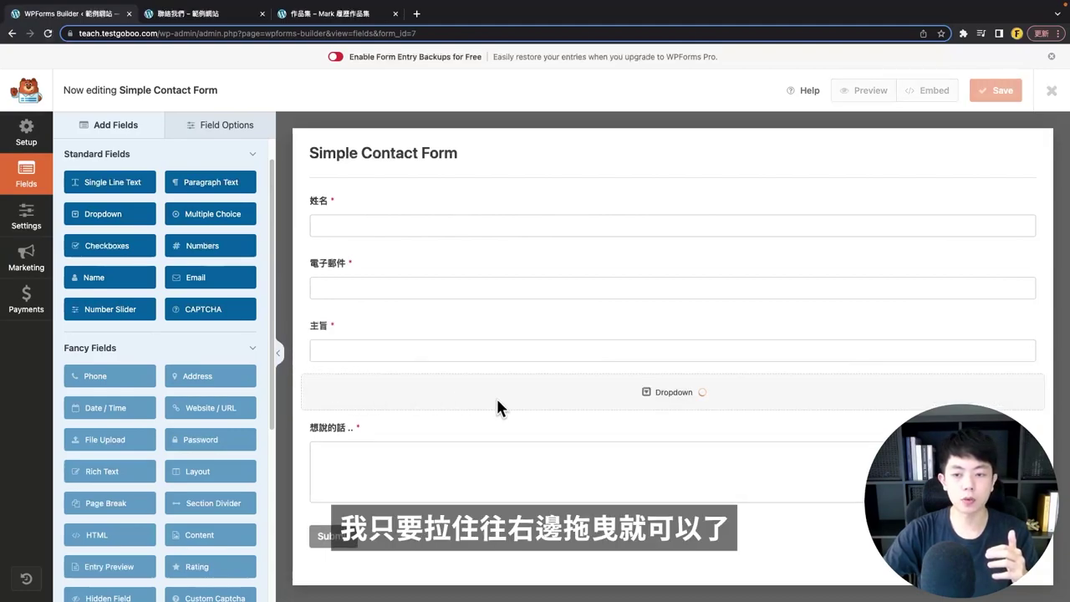
{"action": "left_click", "coordinate": [384, 417]}
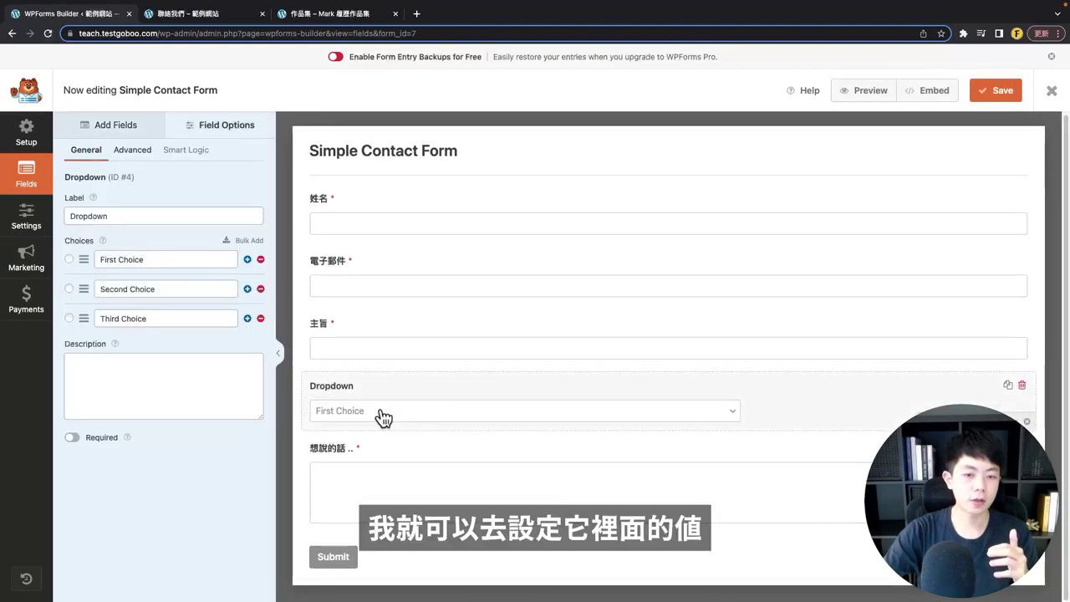
{"action": "left_click_drag", "start_coordinate": [147, 262], "coordinate": [65, 251]}
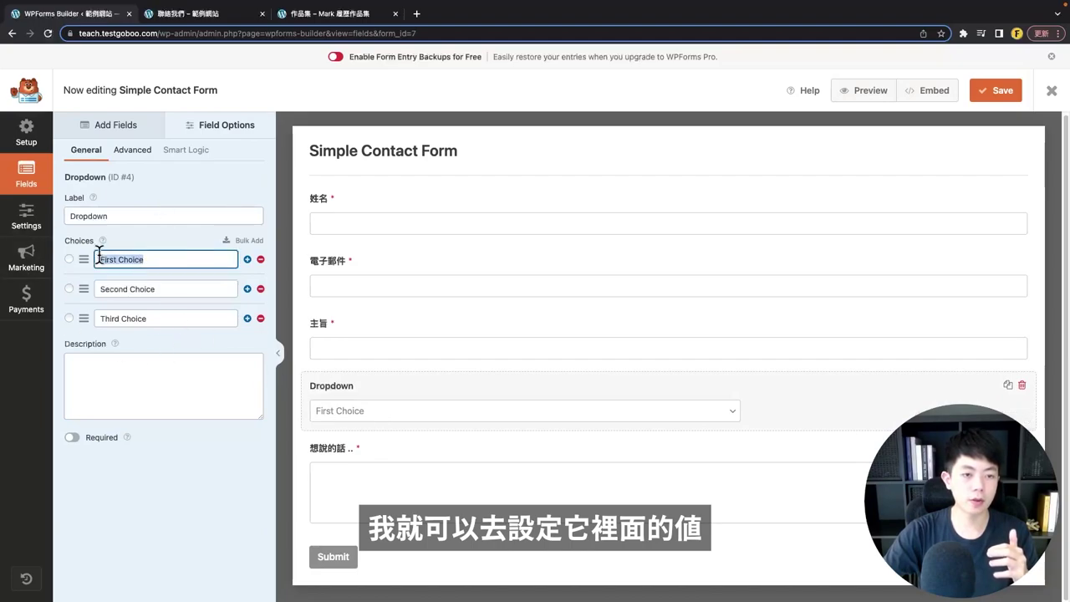
{"action": "left_click", "coordinate": [178, 266]}
{"action": "left_click_drag", "start_coordinate": [143, 262], "coordinate": [72, 264]}
{"action": "left_click_drag", "start_coordinate": [201, 289], "coordinate": [120, 288]}
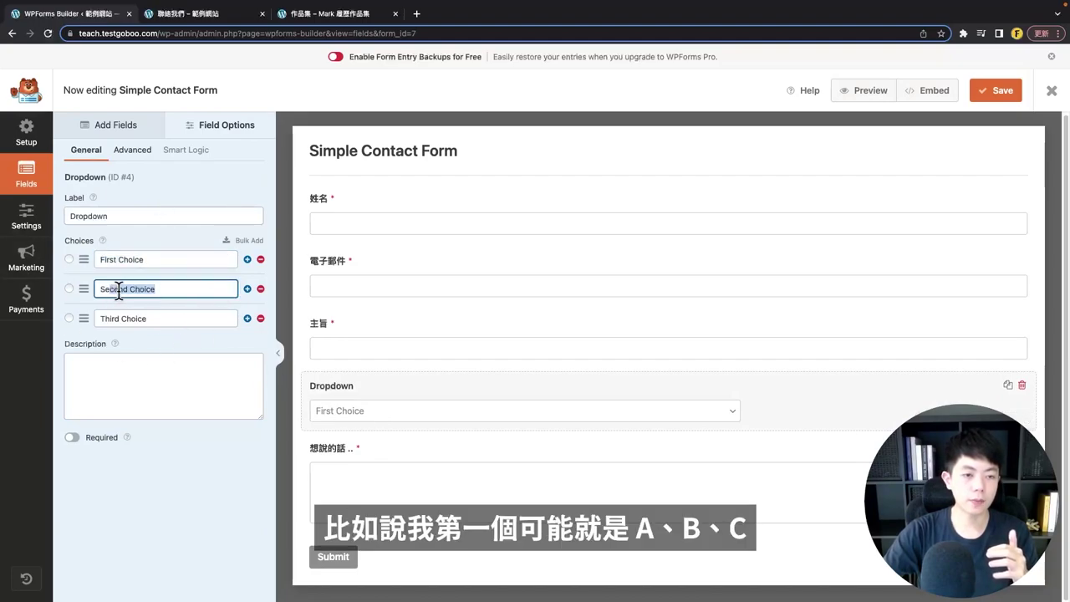
{"action": "left_click_drag", "start_coordinate": [172, 318], "coordinate": [90, 317]}
{"action": "left_click_drag", "start_coordinate": [88, 265], "coordinate": [73, 327]}
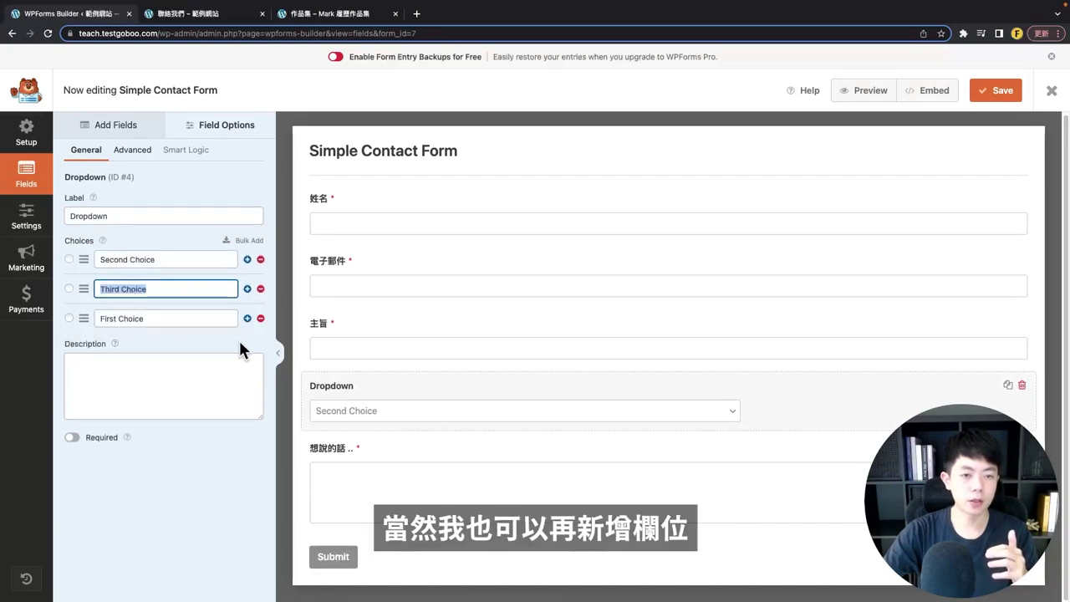
{"action": "left_click", "coordinate": [248, 318]}
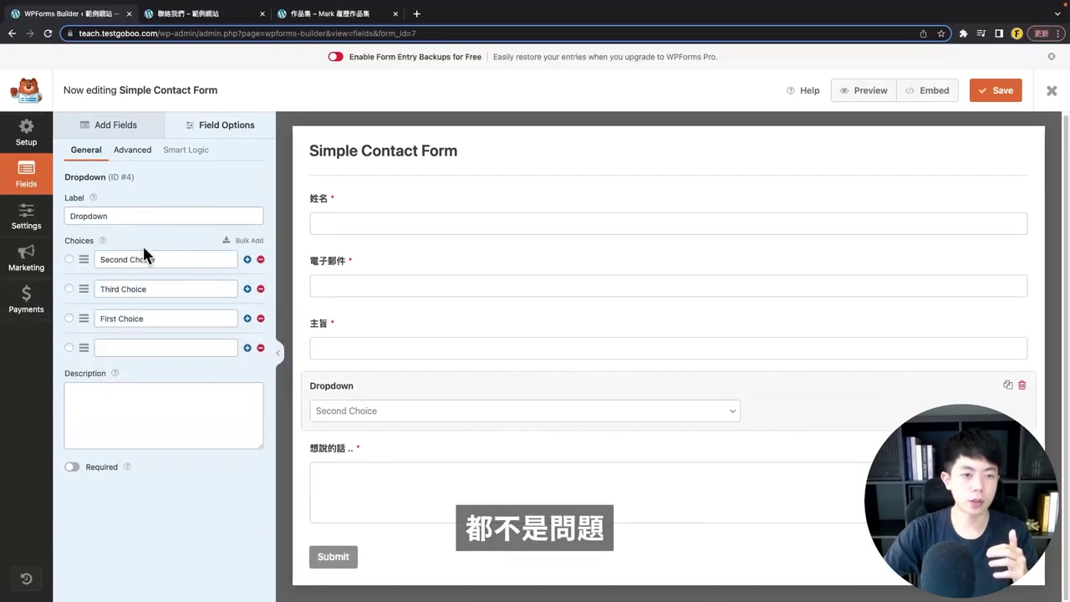
{"action": "left_click_drag", "start_coordinate": [117, 215], "coordinate": [4, 209]}
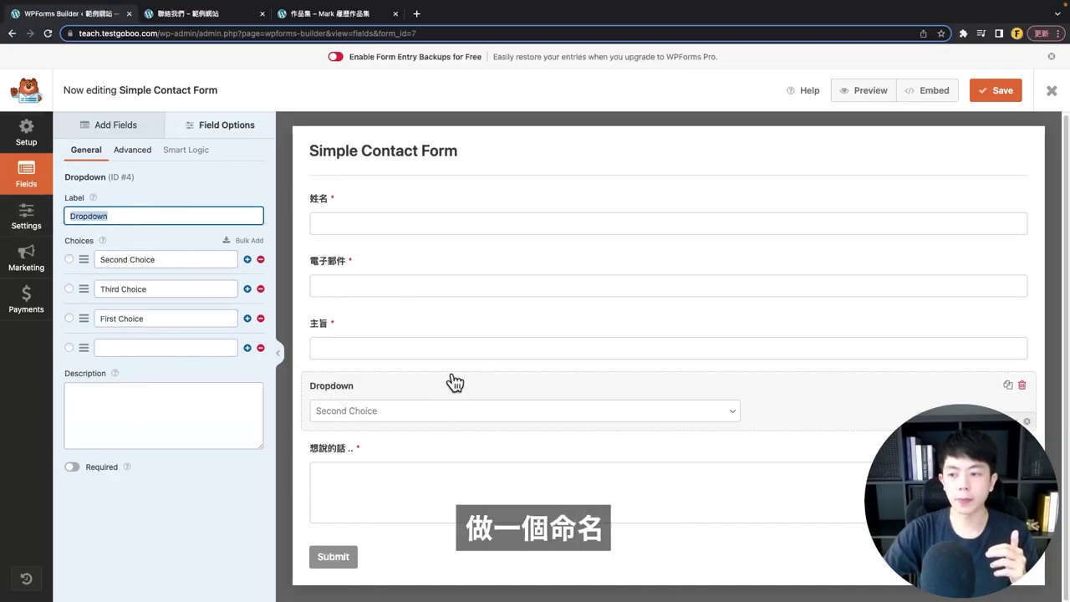
{"action": "left_click", "coordinate": [1022, 385]}
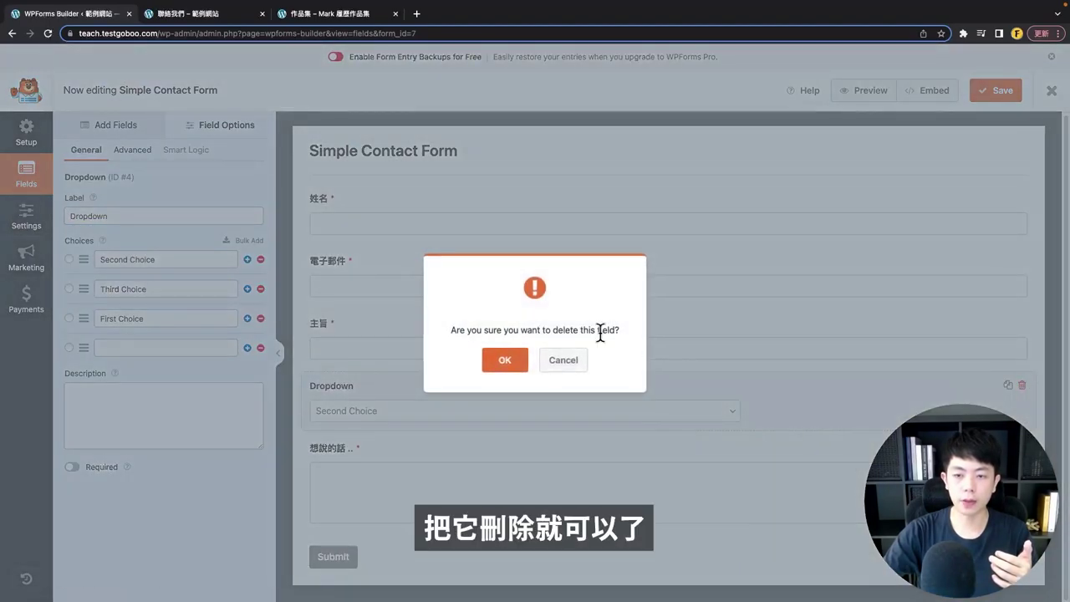
{"action": "left_click", "coordinate": [505, 361]}
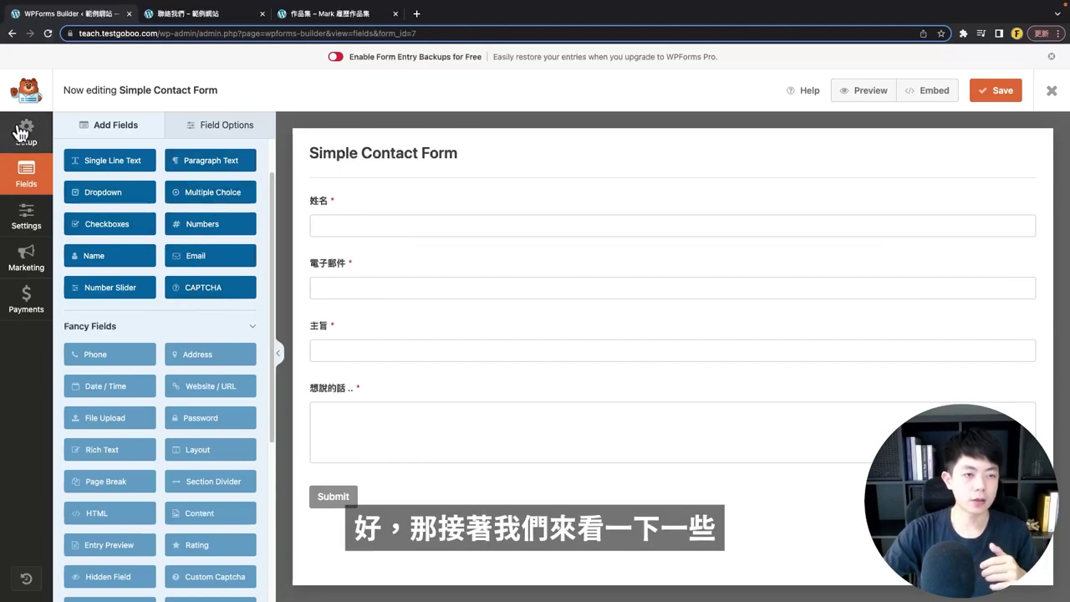
- In the form's General settings, rename the form to 聯絡表單
{"action": "left_click", "coordinate": [20, 222]}
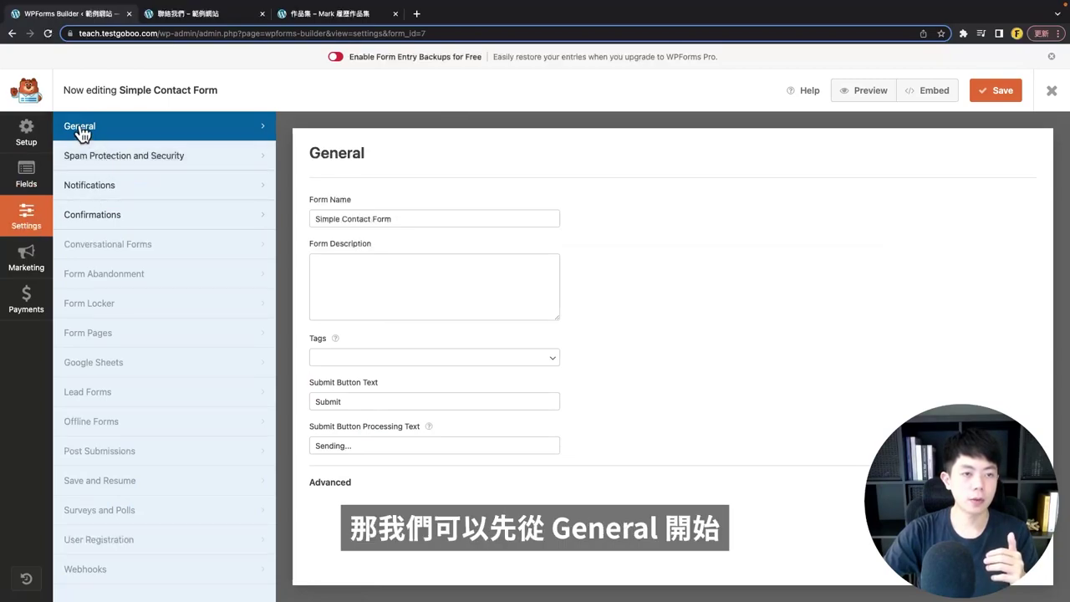
{"action": "left_click_drag", "start_coordinate": [353, 211], "coordinate": [301, 198]}
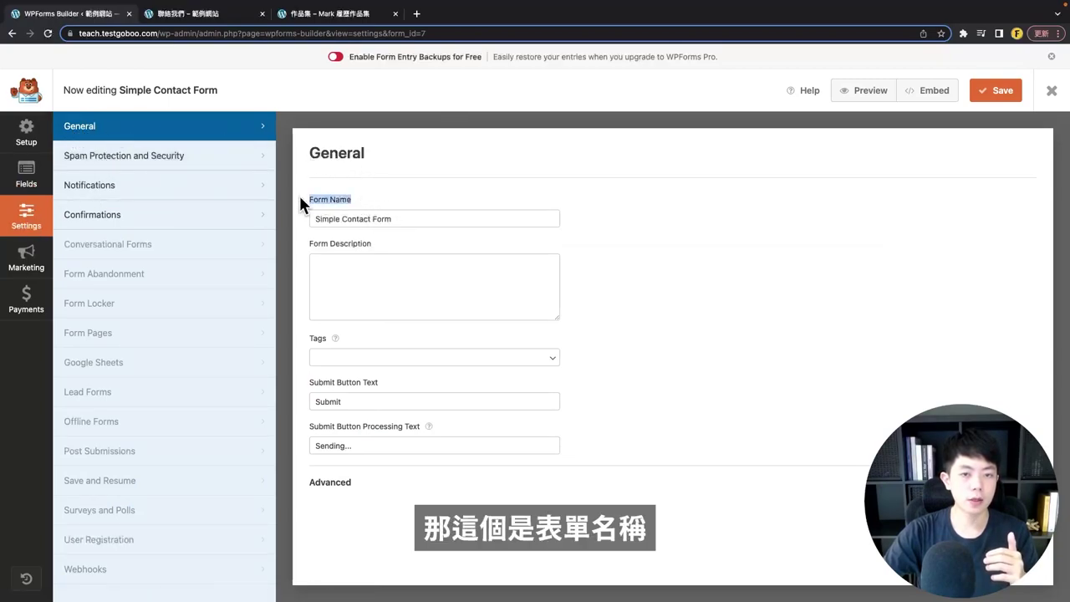
{"action": "triple_click", "coordinate": [417, 216]}
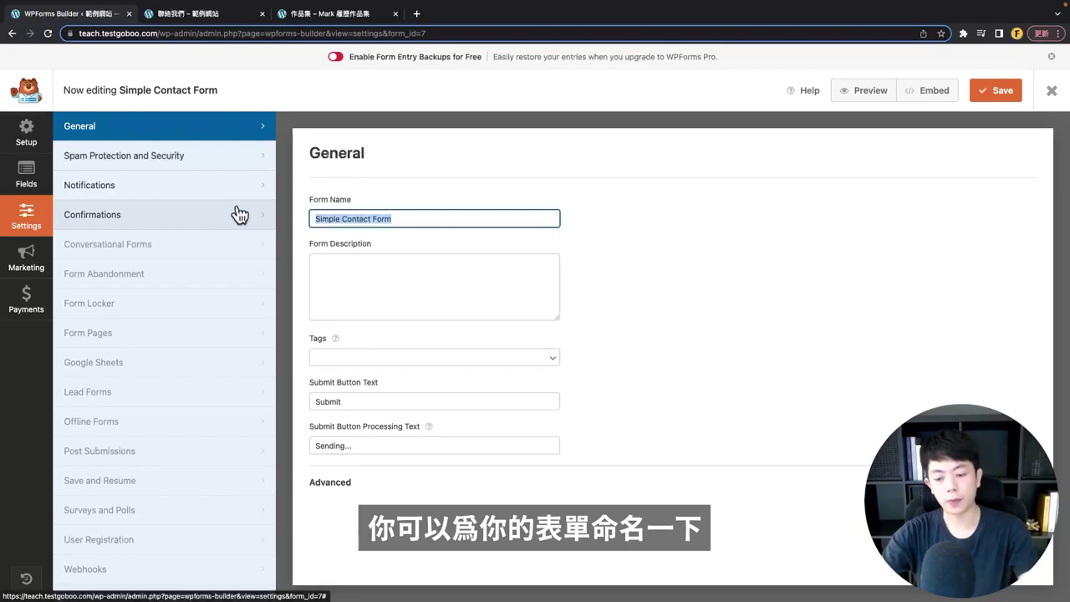
{"action": "type", "text": "d"}
{"action": "key", "text": "BackSpace"}
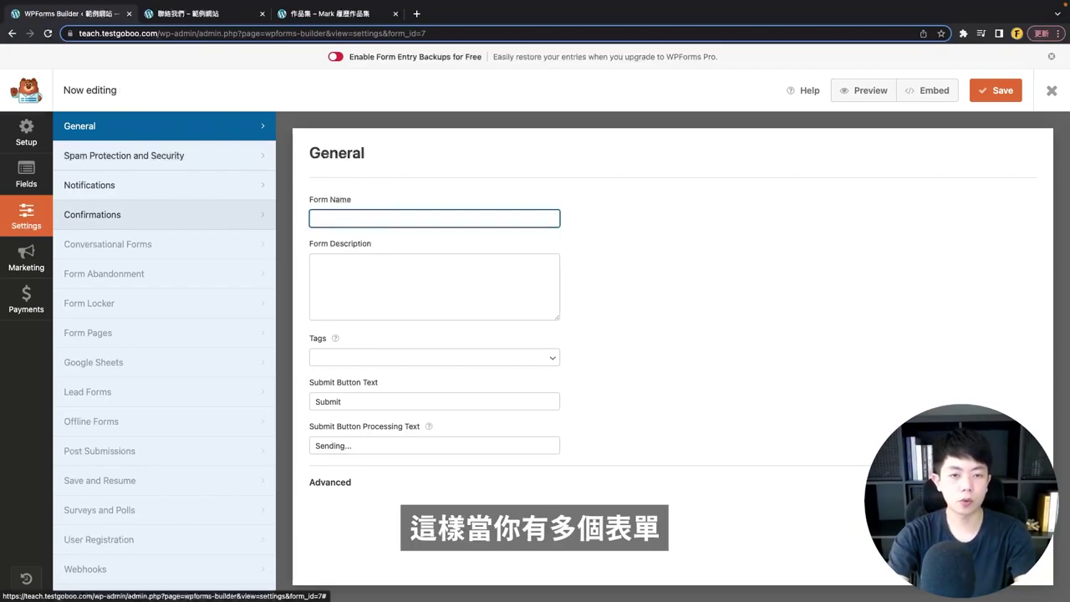
{"action": "type", "text": "聯絡表單"}
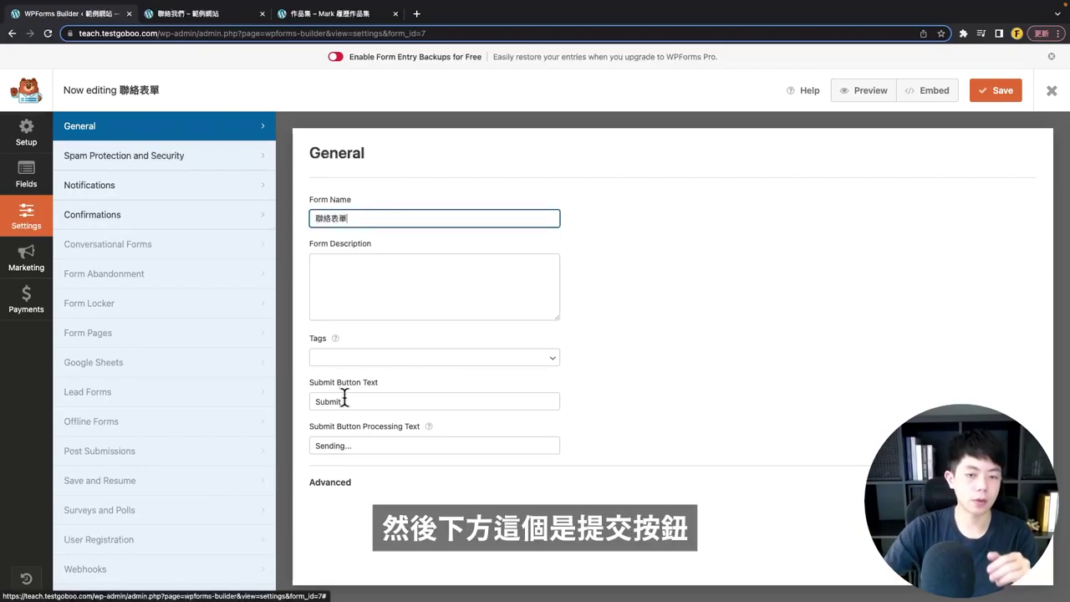
- Set the submit button text to 提交表單 and processing text to 寄送中..., then save
{"action": "mouse_move", "coordinate": [309, 382]}
{"action": "left_mouse_down"}
{"action": "mouse_move", "coordinate": [377, 385]}
{"action": "mouse_move", "coordinate": [311, 403]}
{"action": "left_mouse_up"}
{"action": "left_click", "coordinate": [365, 402]}
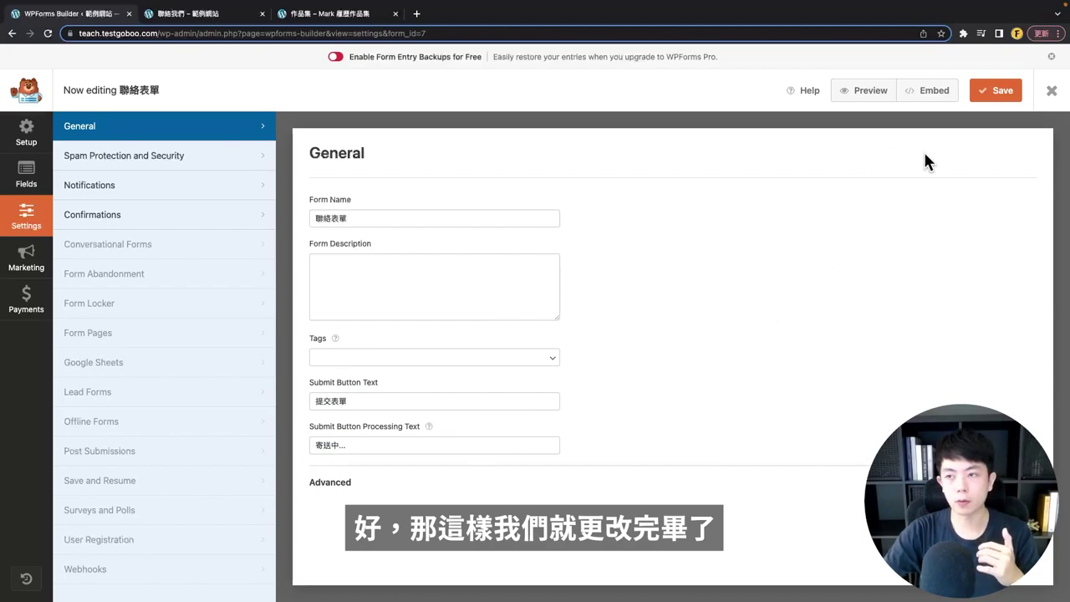
{"action": "left_click", "coordinate": [1007, 94]}
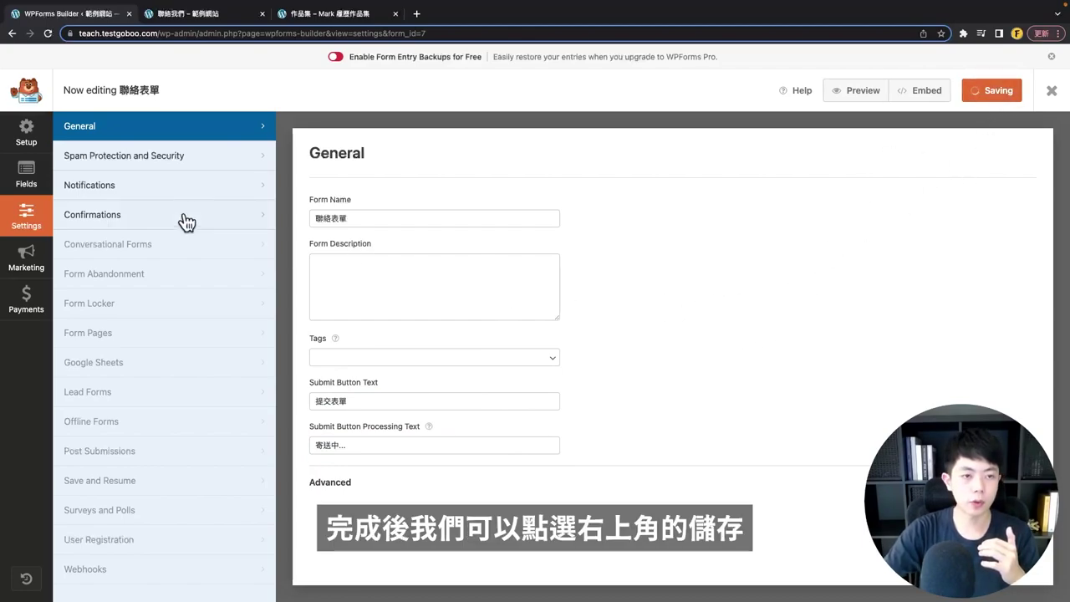
- Dismiss the Akismet warning so spam protection stays off, then go to the Notifications settings
{"action": "left_click", "coordinate": [114, 161]}
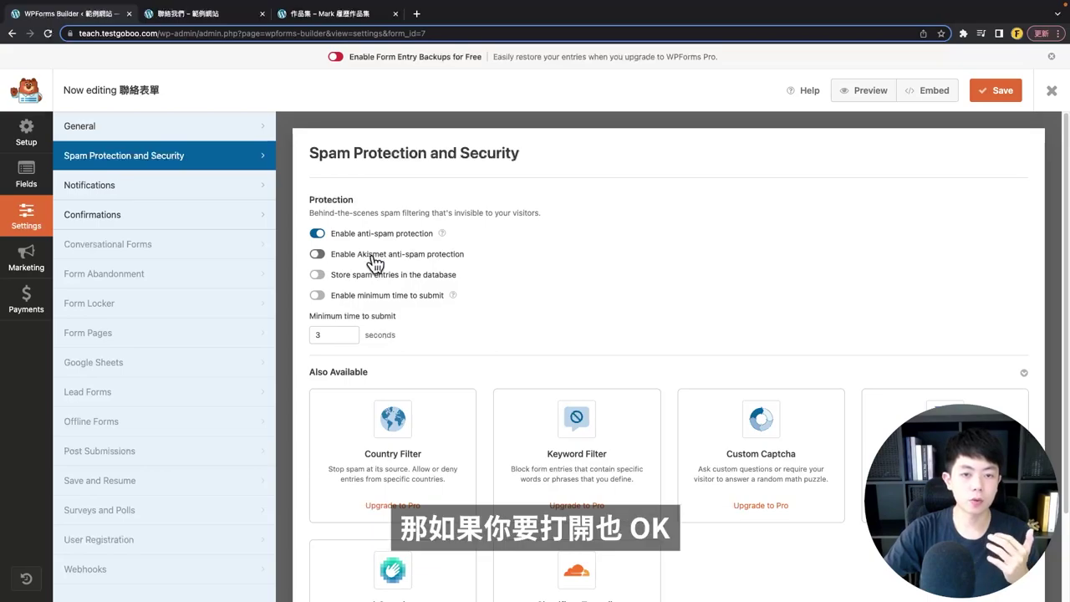
{"action": "left_click", "coordinate": [317, 255]}
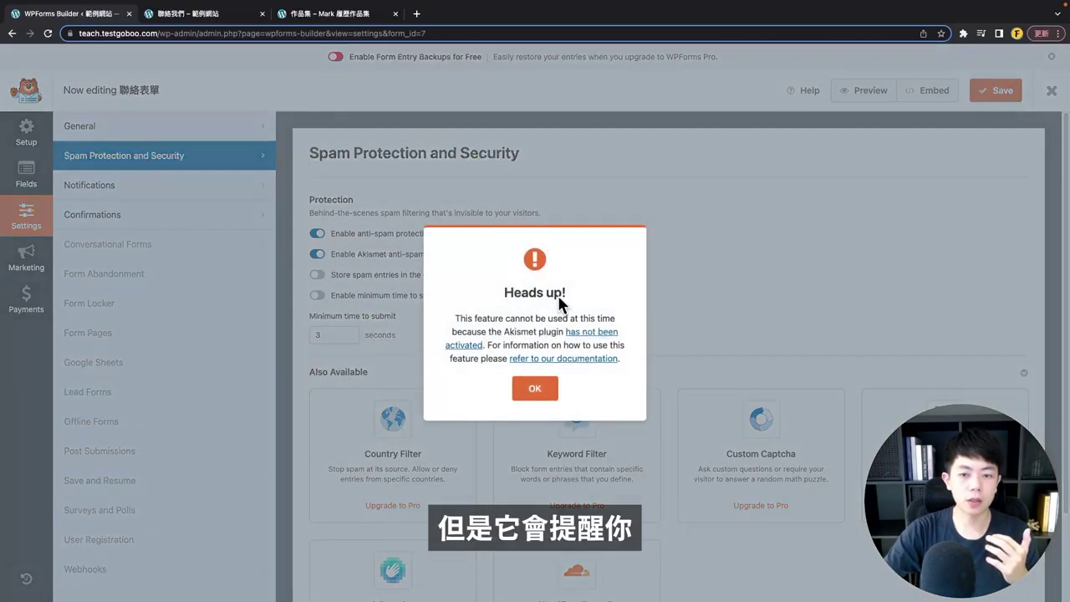
{"action": "left_click_drag", "start_coordinate": [504, 332], "coordinate": [538, 332]}
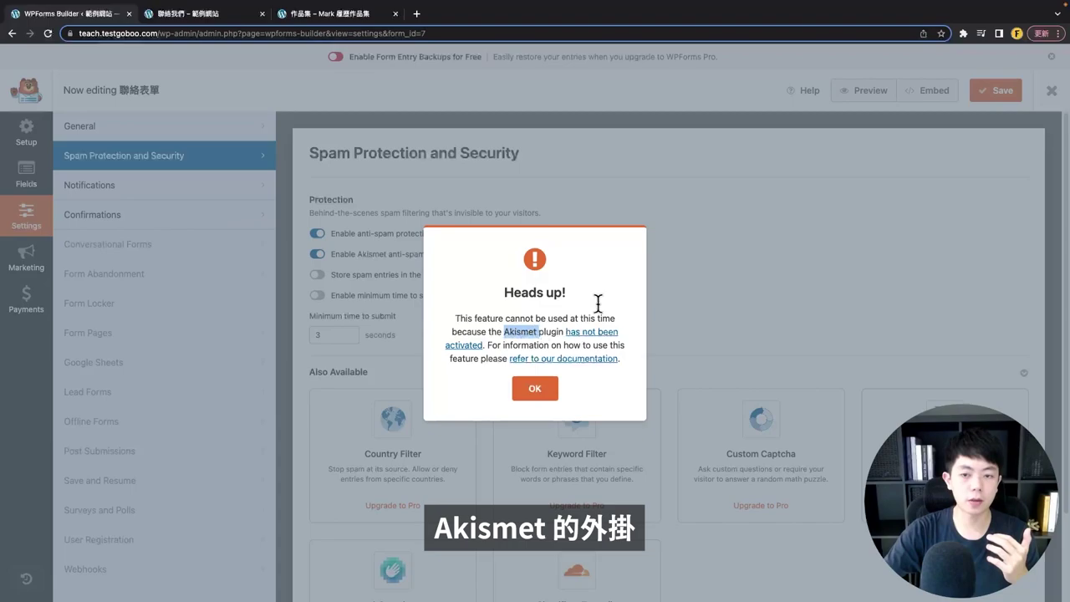
{"action": "left_click", "coordinate": [731, 260]}
{"action": "left_click", "coordinate": [536, 389]}
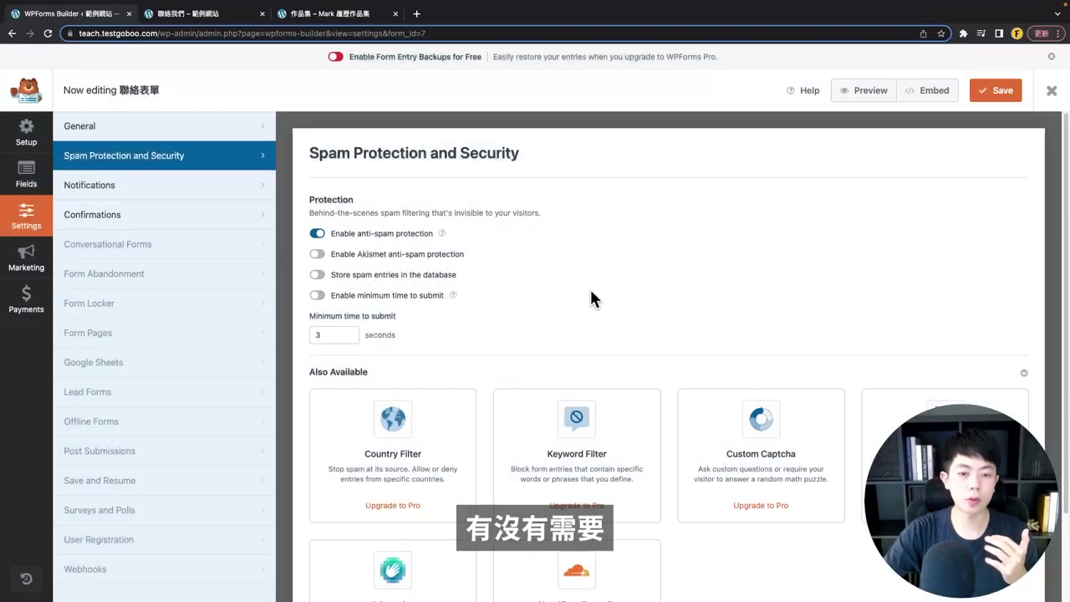
{"action": "scroll", "coordinate": [577, 305], "scroll_direction": "down", "scroll_amount": 1}
{"action": "left_click", "coordinate": [258, 183]}
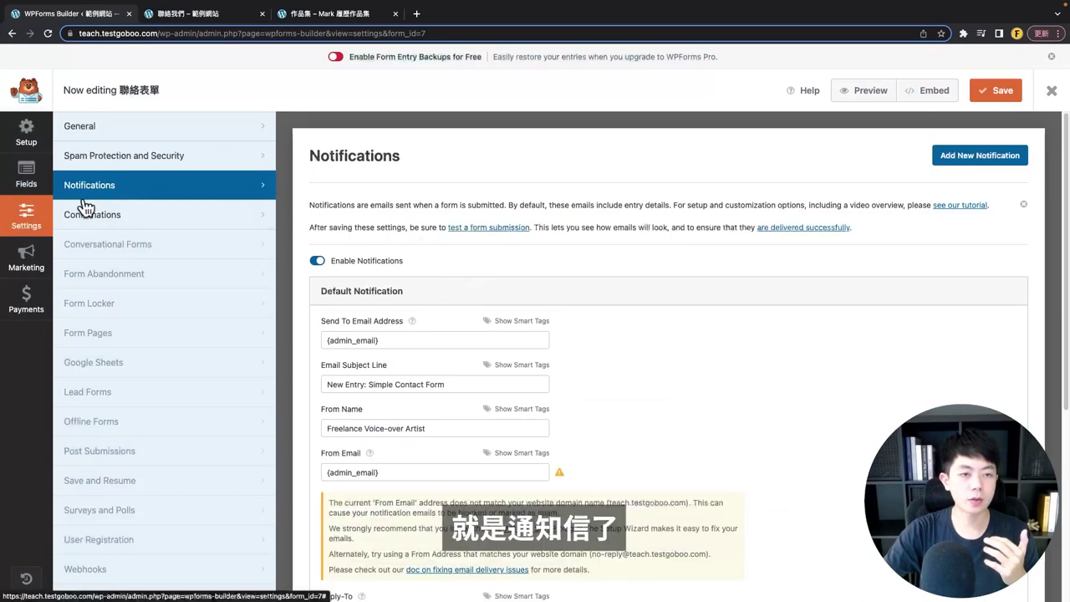
- Scroll down through the default notification's settings
{"action": "scroll", "coordinate": [436, 265], "scroll_direction": "down", "scroll_amount": 1}
{"action": "left_click_drag", "start_coordinate": [410, 239], "coordinate": [334, 245]}
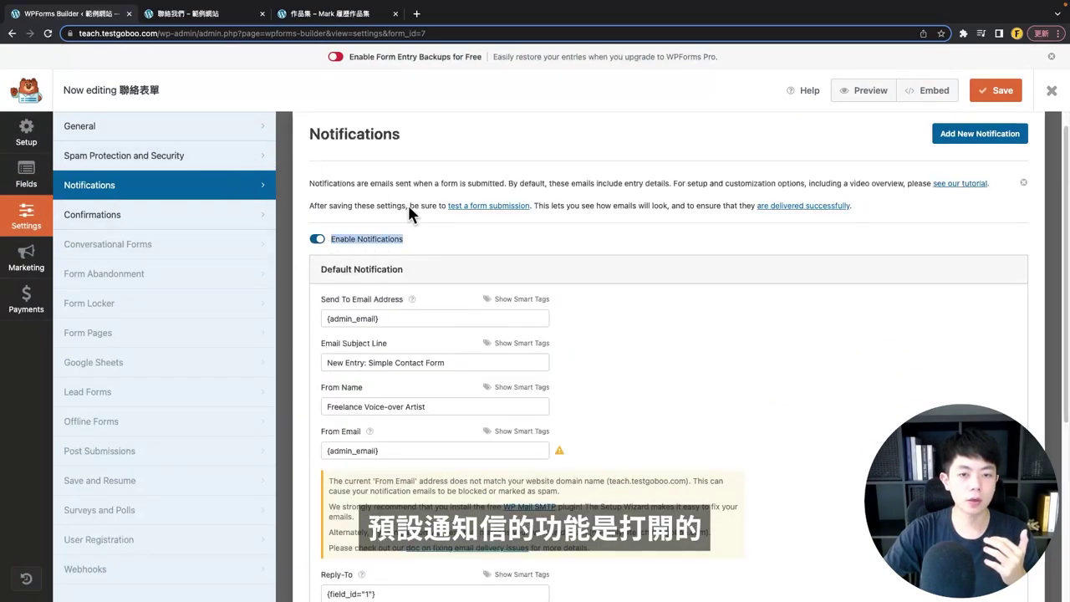
{"action": "scroll", "coordinate": [600, 304], "scroll_direction": "down", "scroll_amount": 1}
{"action": "left_click", "coordinate": [633, 316]}
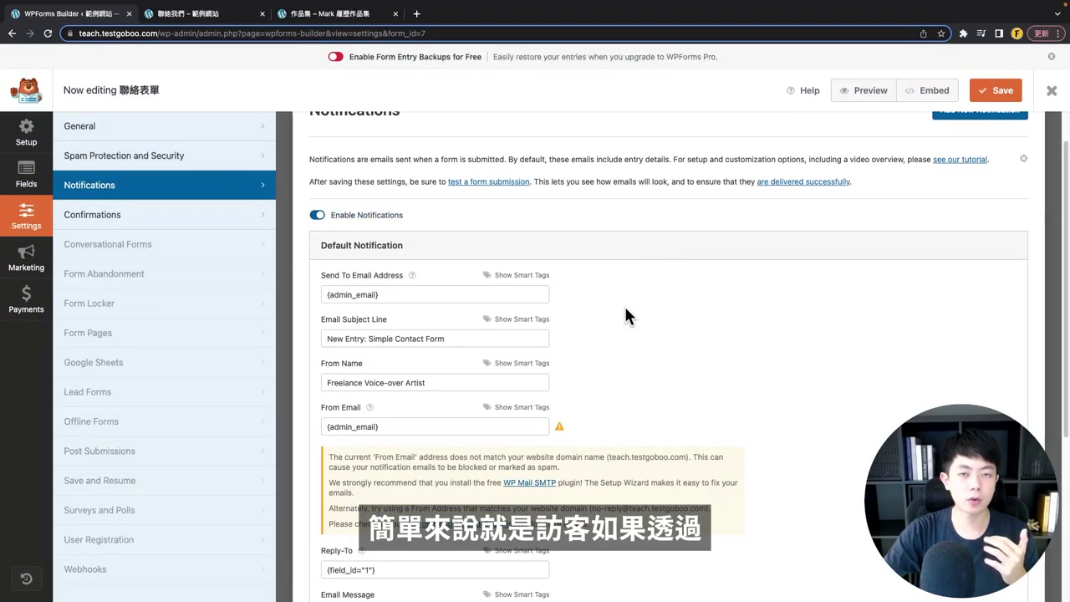
- Try the Email and Message fields and the submit button on the live Contact page
{"action": "left_click", "coordinate": [219, 14]}
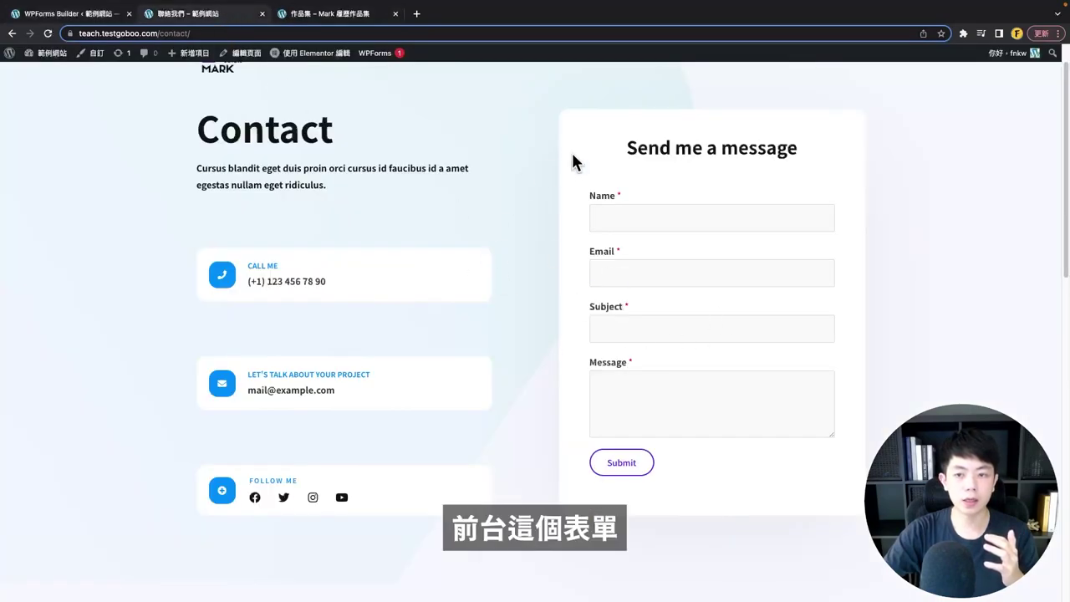
{"action": "left_click", "coordinate": [644, 273]}
{"action": "left_click", "coordinate": [623, 401]}
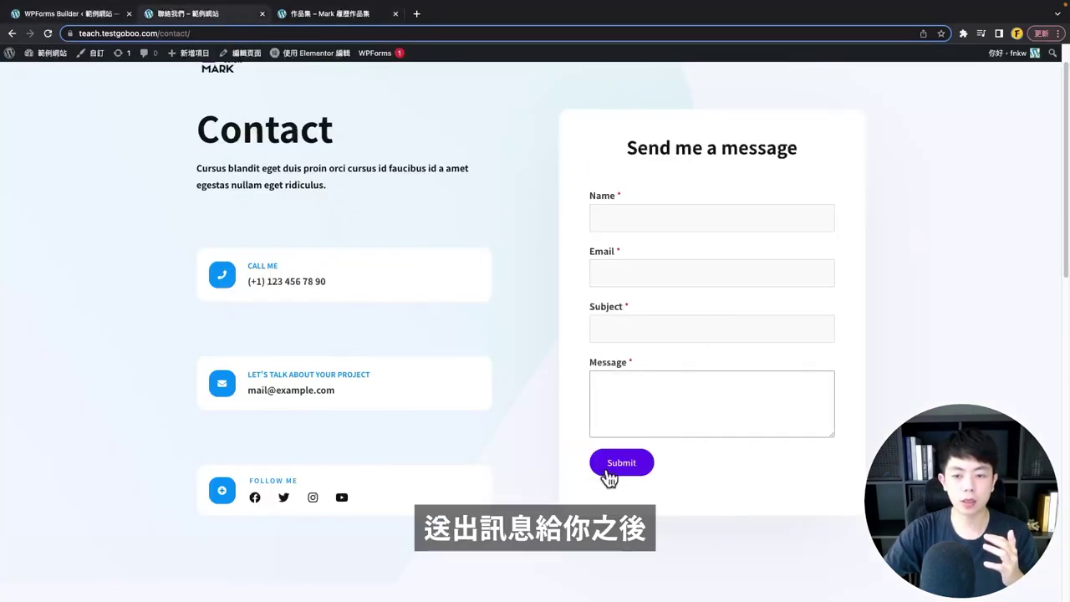
{"action": "left_click", "coordinate": [176, 81]}
{"action": "left_click", "coordinate": [75, 13]}
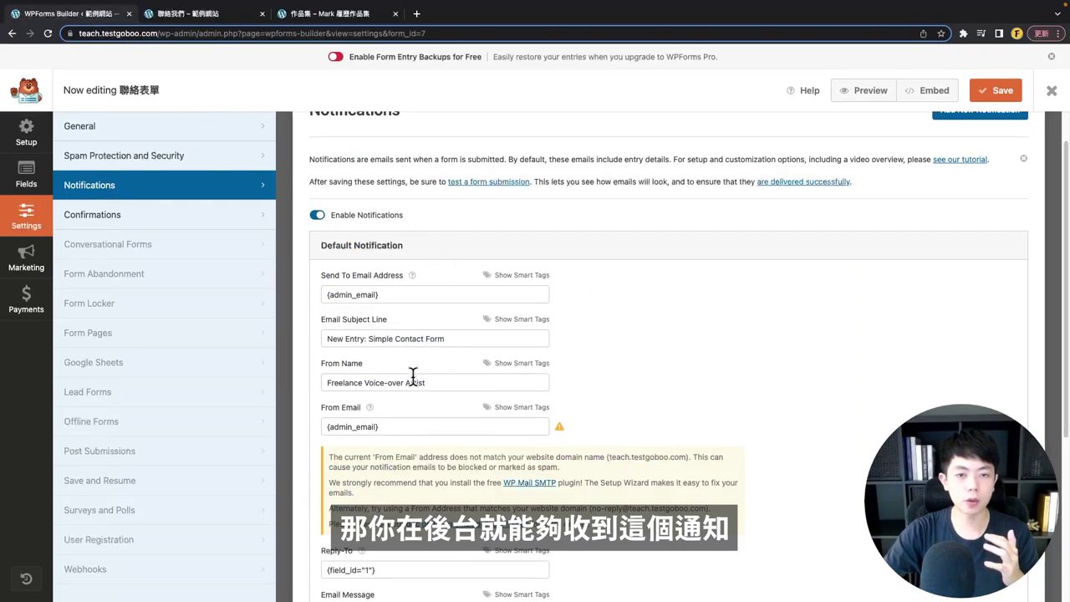
- Select the notification's {admin_email} recipient address value
{"action": "scroll", "coordinate": [666, 428], "scroll_direction": "down", "scroll_amount": 1}
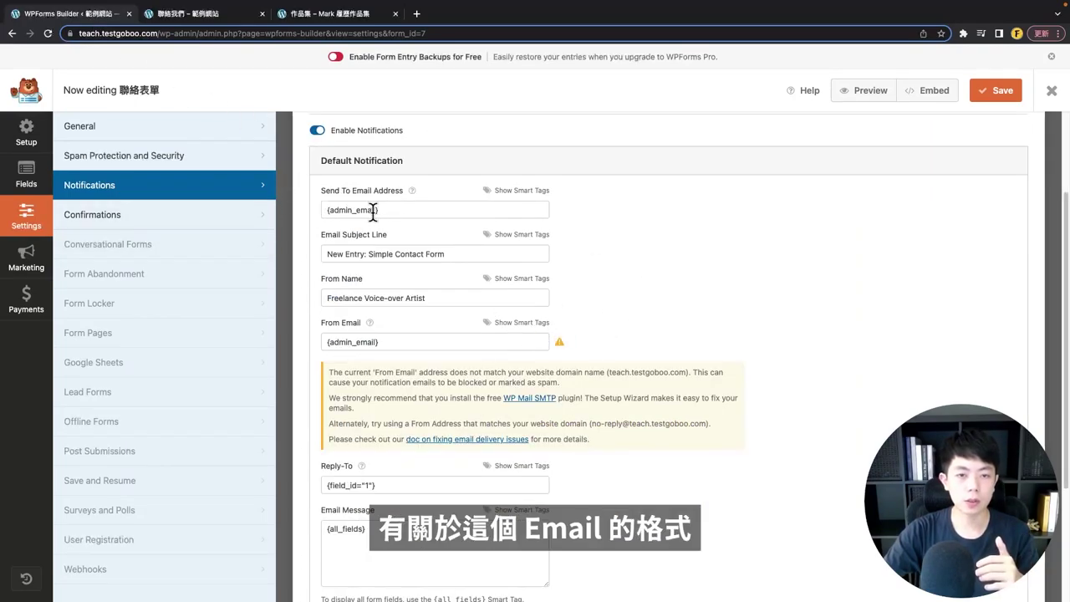
{"action": "left_click_drag", "start_coordinate": [376, 212], "coordinate": [382, 214]}
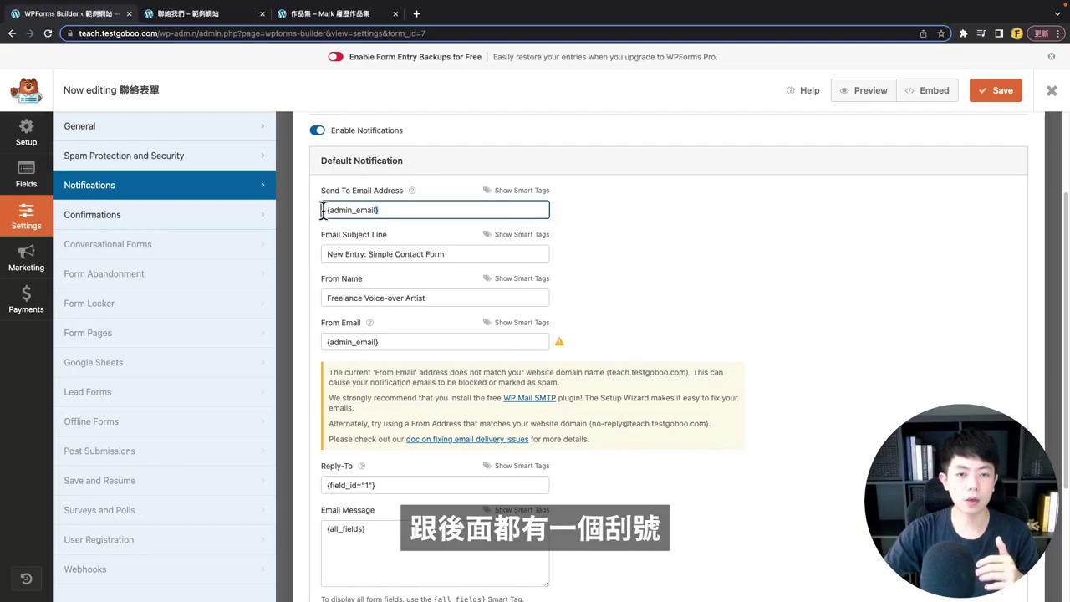
{"action": "key", "text": "super+a"}
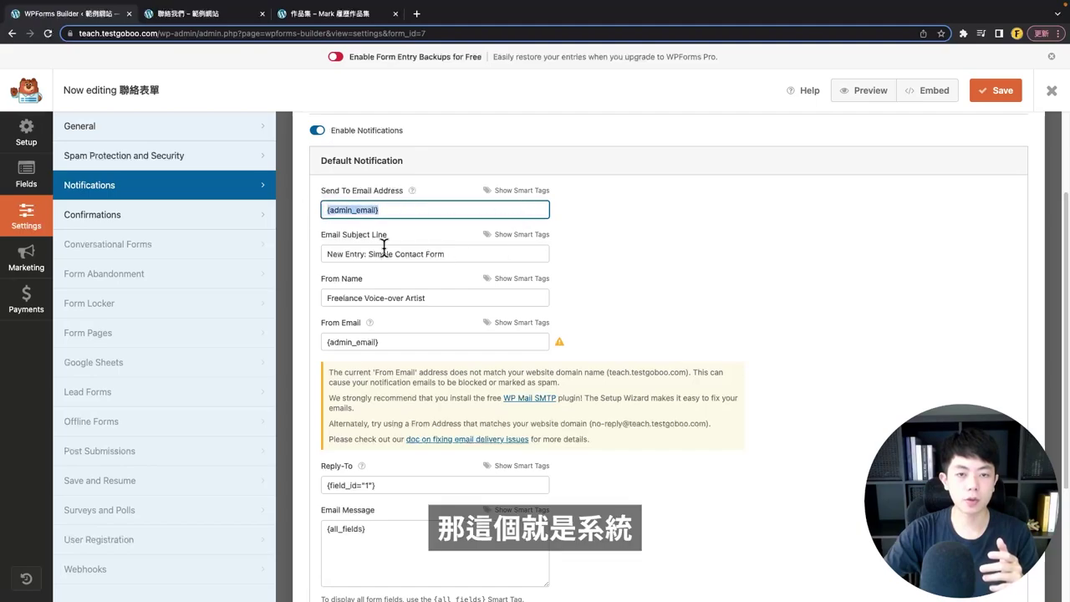
{"action": "left_click", "coordinate": [414, 206]}
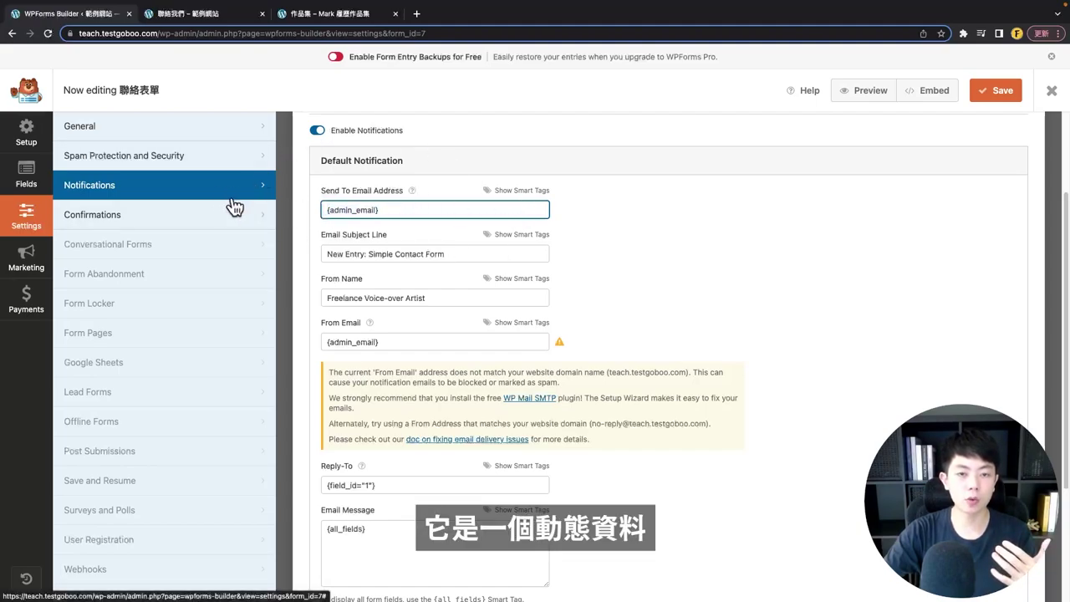
{"action": "triple_click", "coordinate": [406, 210]}
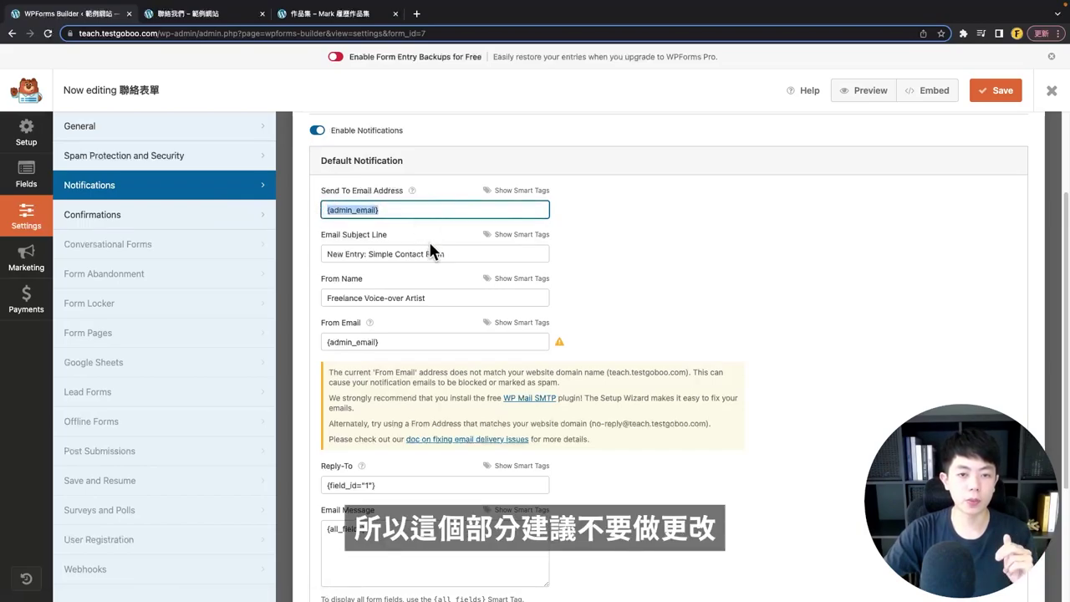
- Review the subject New Entry: Simple Contact Form, sender name Freelance Voice-over Artist, and sender email
{"action": "left_click", "coordinate": [466, 252]}
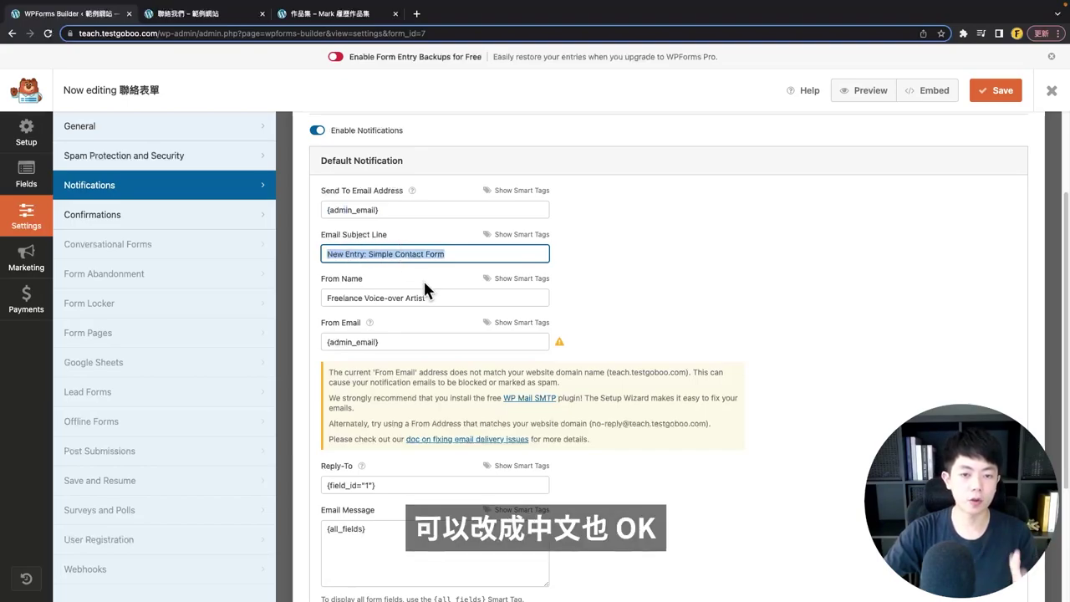
{"action": "left_click_drag", "start_coordinate": [440, 295], "coordinate": [316, 273]}
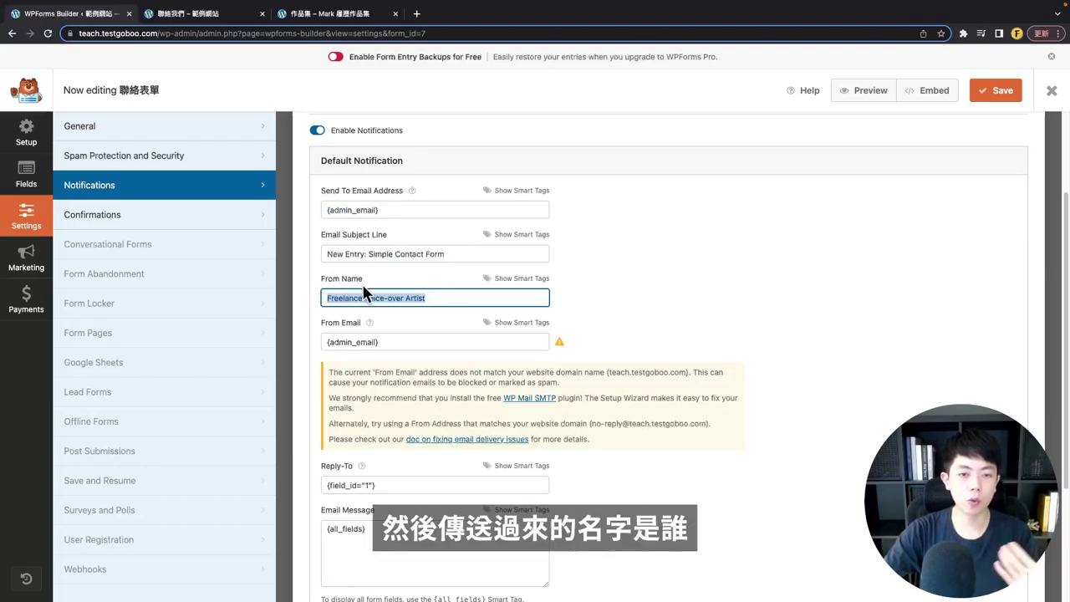
{"action": "left_click_drag", "start_coordinate": [456, 298], "coordinate": [328, 294]}
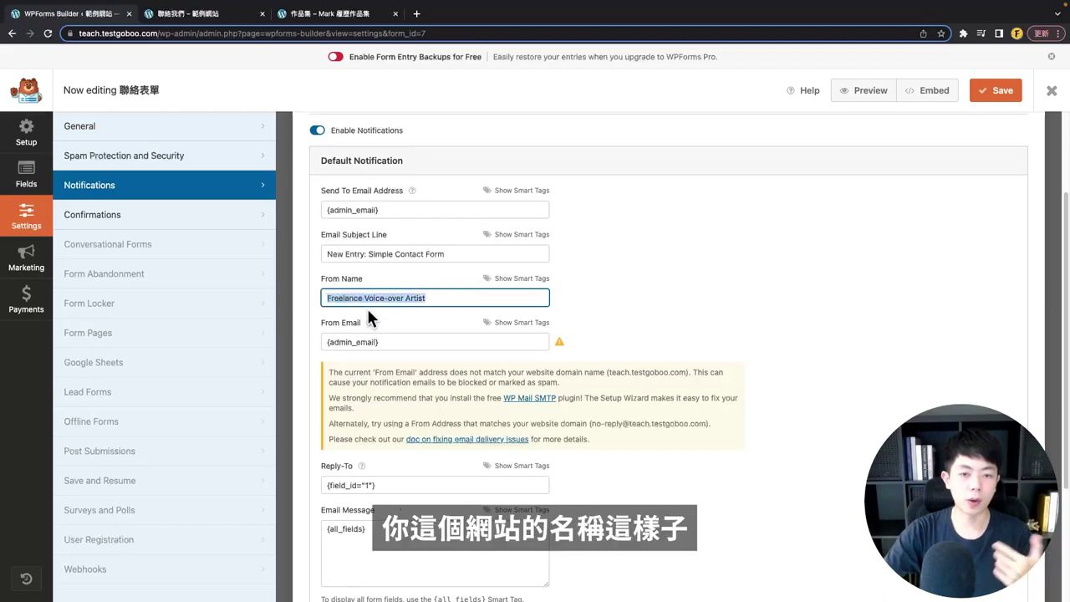
{"action": "scroll", "coordinate": [381, 304], "scroll_direction": "down", "scroll_amount": 1}
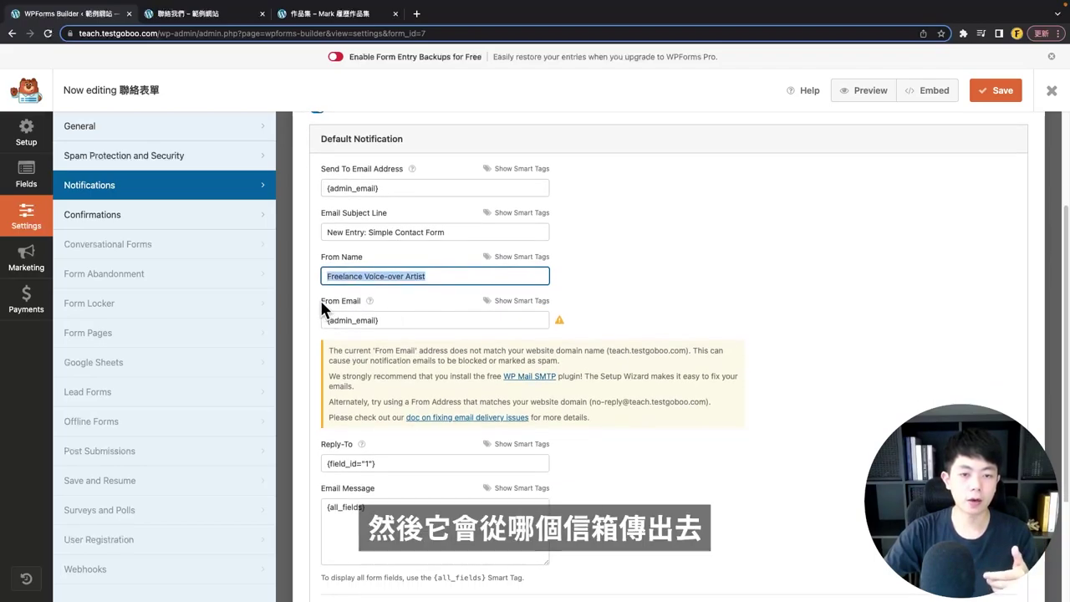
{"action": "left_click_drag", "start_coordinate": [388, 319], "coordinate": [306, 321]}
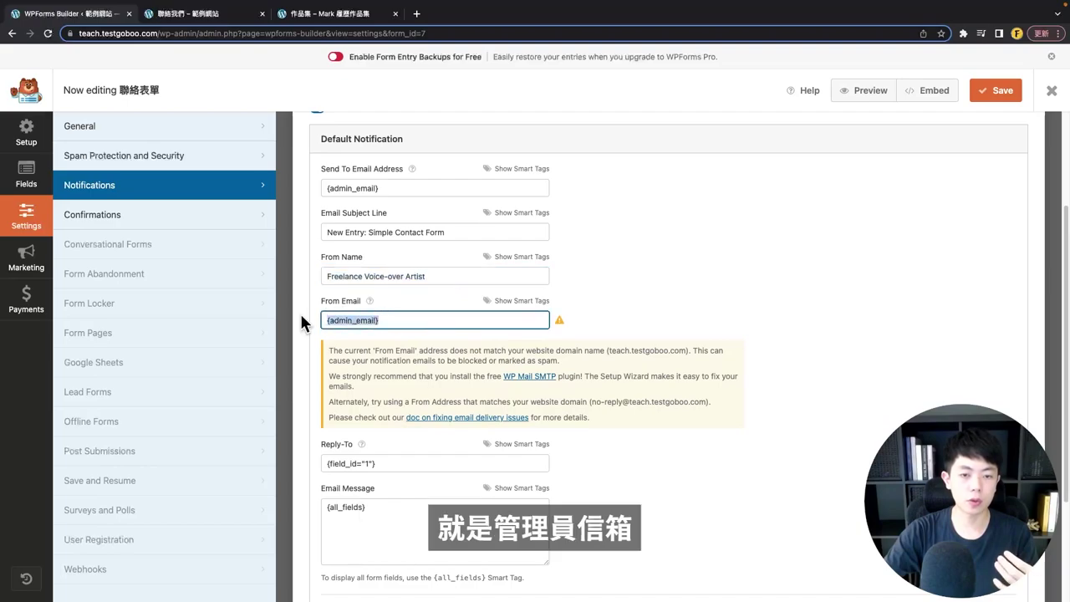
{"action": "scroll", "coordinate": [304, 331], "scroll_direction": "down", "scroll_amount": 4}
{"action": "left_click", "coordinate": [307, 226]}
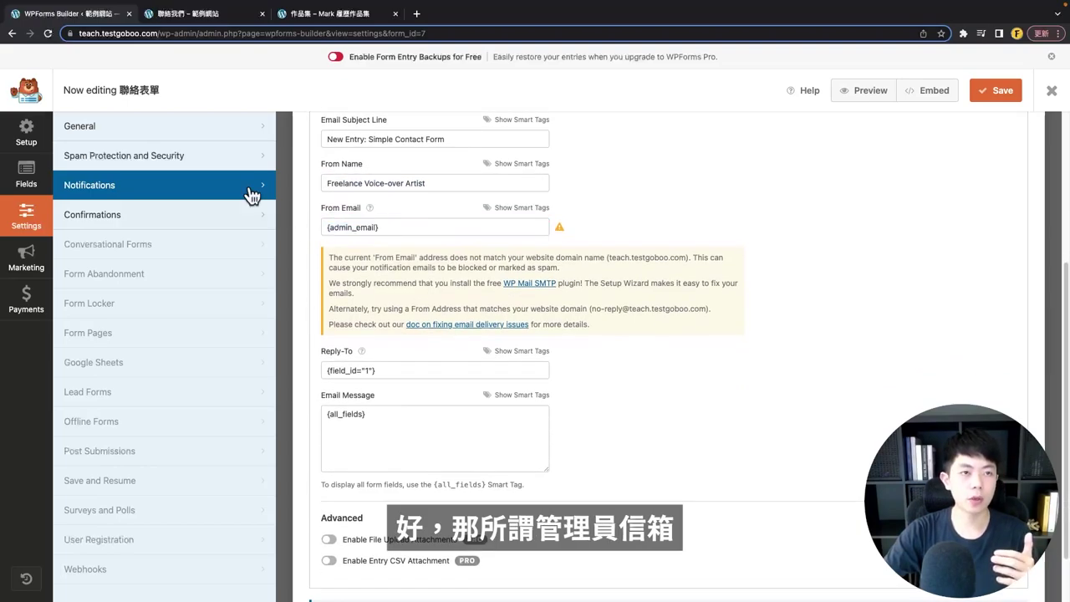
- Look up the administrator email under Dashboard > 設定 > 一般
{"action": "left_click", "coordinate": [161, 15]}
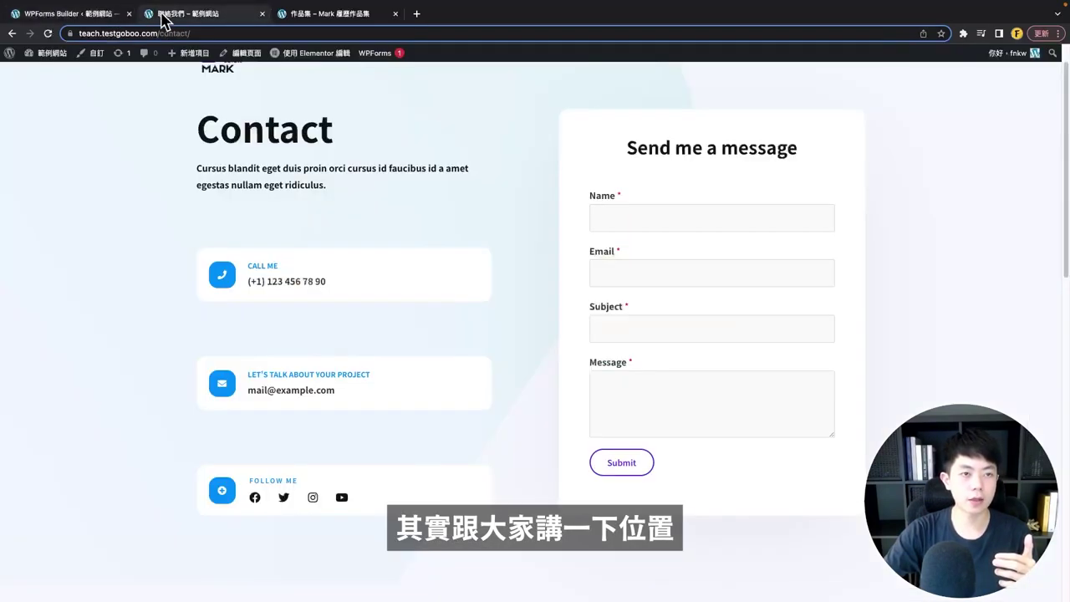
{"action": "mouse_move", "coordinate": [50, 53]}
{"action": "left_click", "coordinate": [38, 69]}
{"action": "mouse_move", "coordinate": [29, 409]}
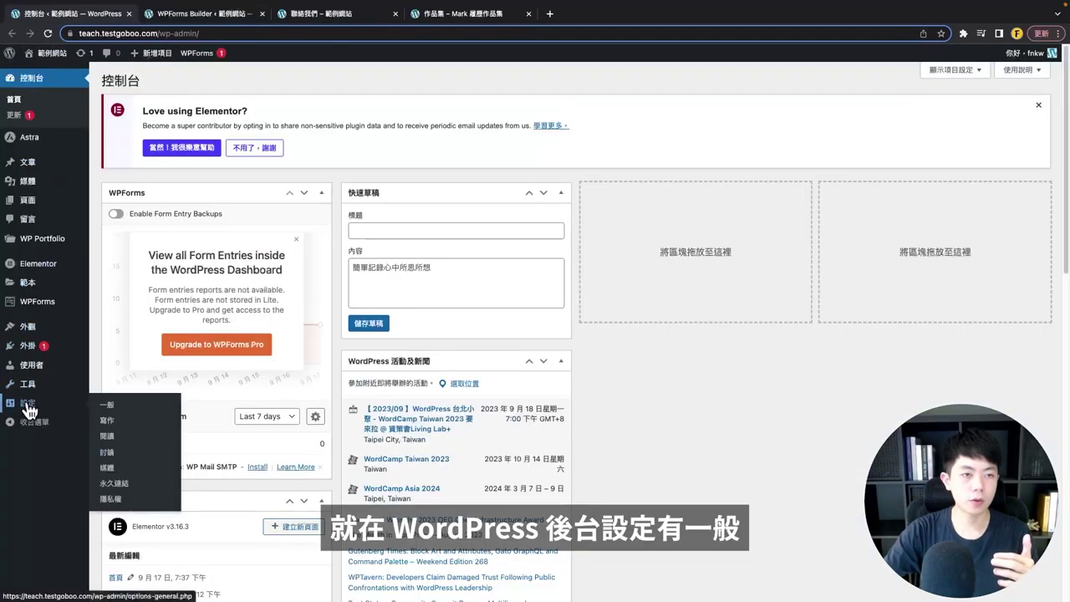
{"action": "left_click", "coordinate": [105, 405]}
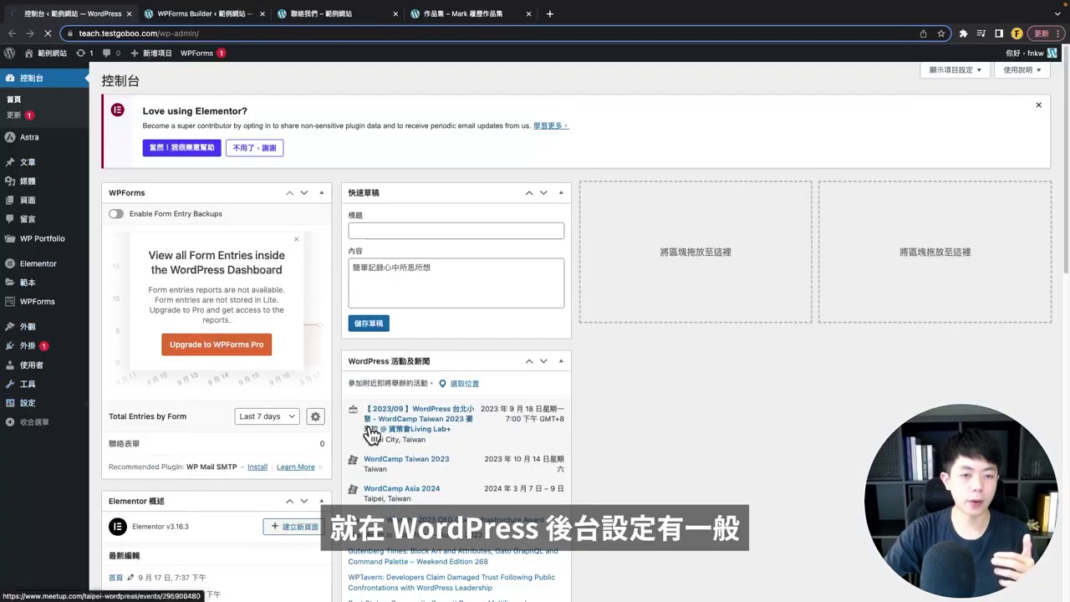
{"action": "scroll", "coordinate": [118, 338], "scroll_direction": "down", "scroll_amount": 1}
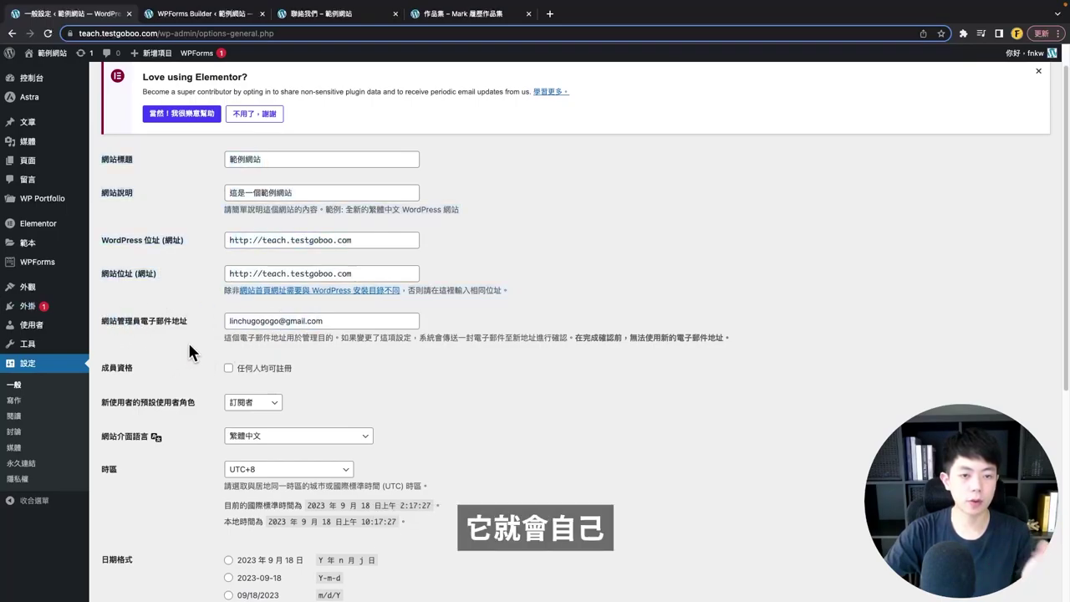
- Save the contact form and go to its Confirmations settings
{"action": "left_click", "coordinate": [178, 15]}
{"action": "scroll", "coordinate": [497, 365], "scroll_direction": "down", "scroll_amount": 2}
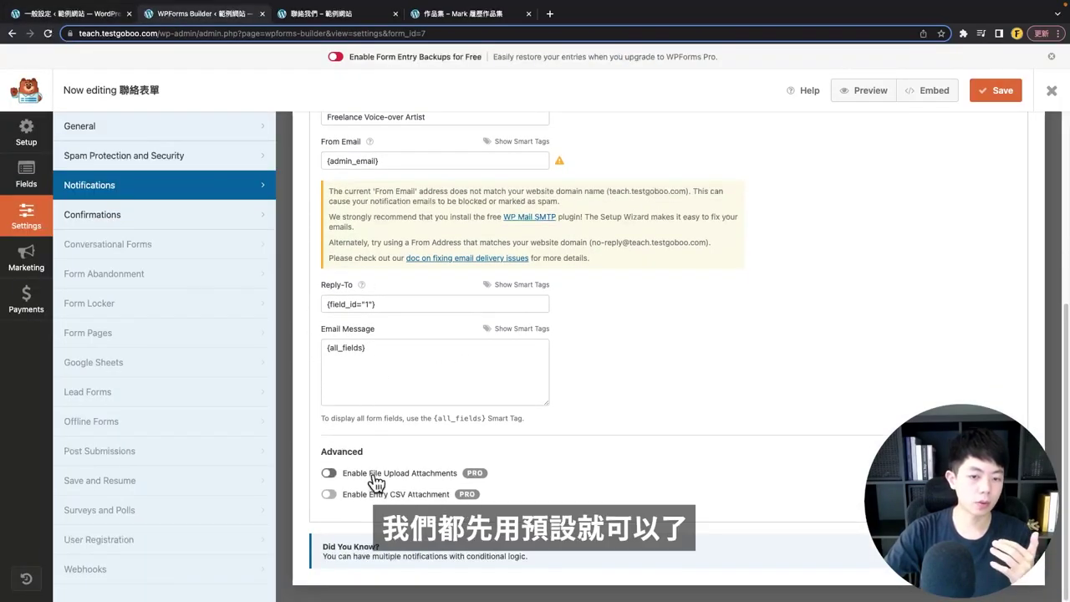
{"action": "scroll", "coordinate": [832, 339], "scroll_direction": "up", "scroll_amount": 5}
{"action": "left_click", "coordinate": [995, 90]}
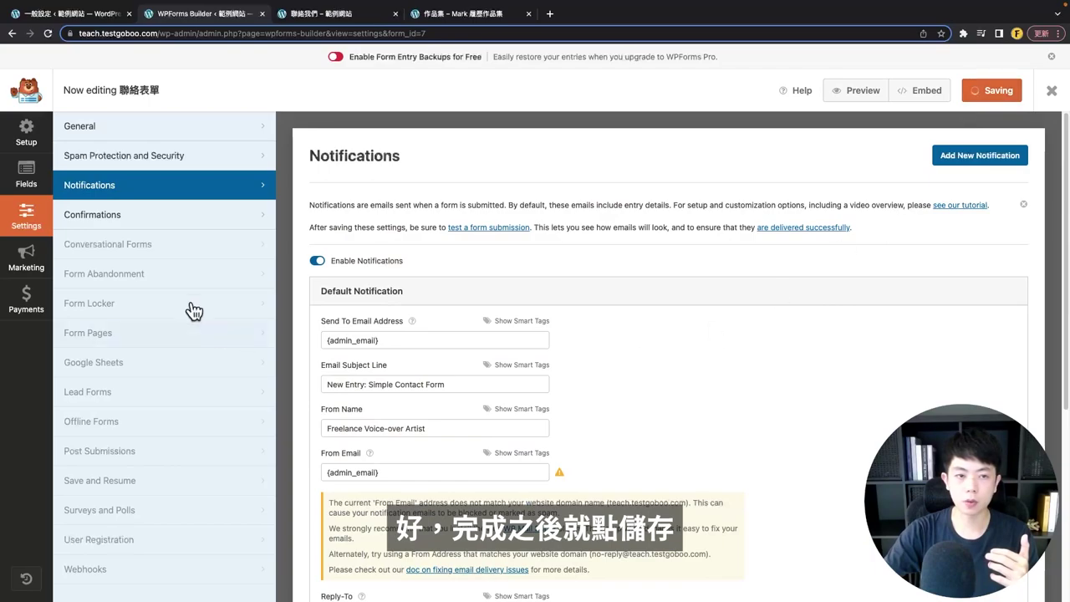
{"action": "left_click", "coordinate": [117, 219]}
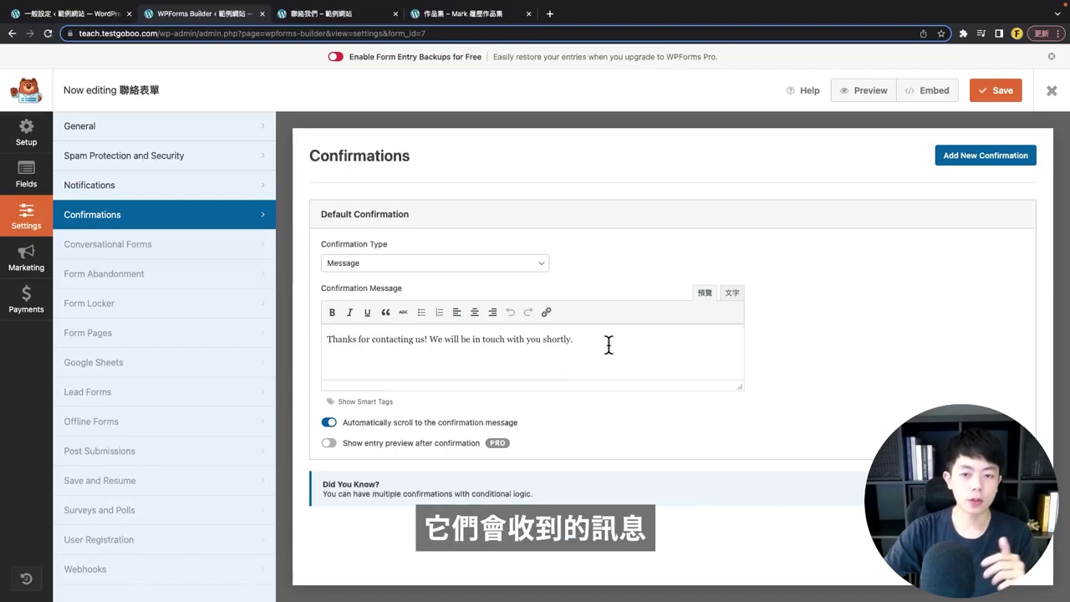
- Keep the default thank-you message and Message confirmation type, then switch to the live homepage
{"action": "left_click_drag", "start_coordinate": [609, 345], "coordinate": [284, 342]}
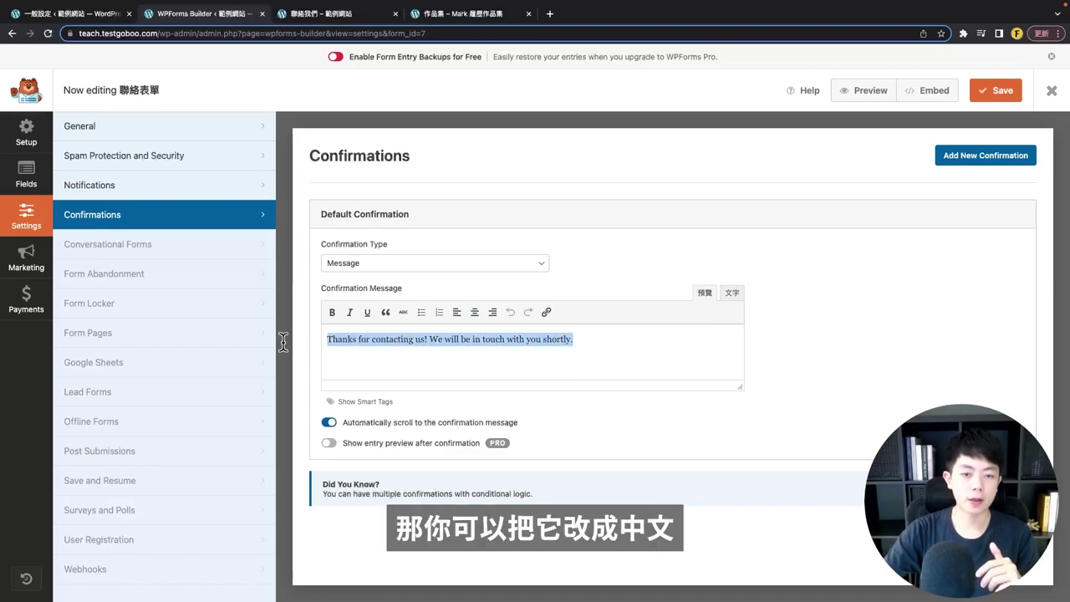
{"action": "left_click", "coordinate": [832, 335]}
{"action": "left_click", "coordinate": [409, 264]}
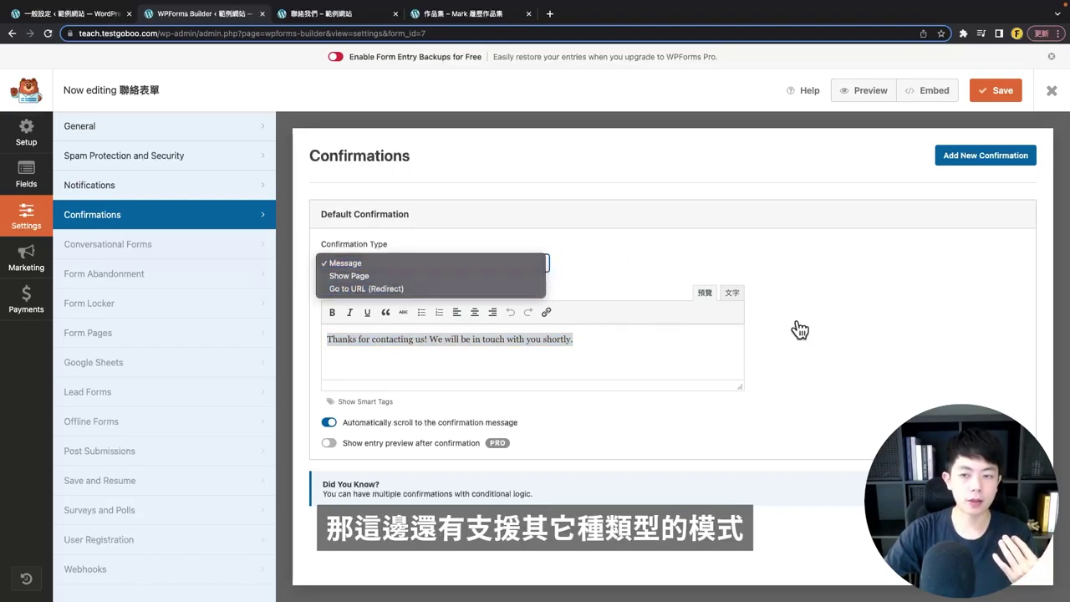
{"action": "left_click", "coordinate": [885, 294]}
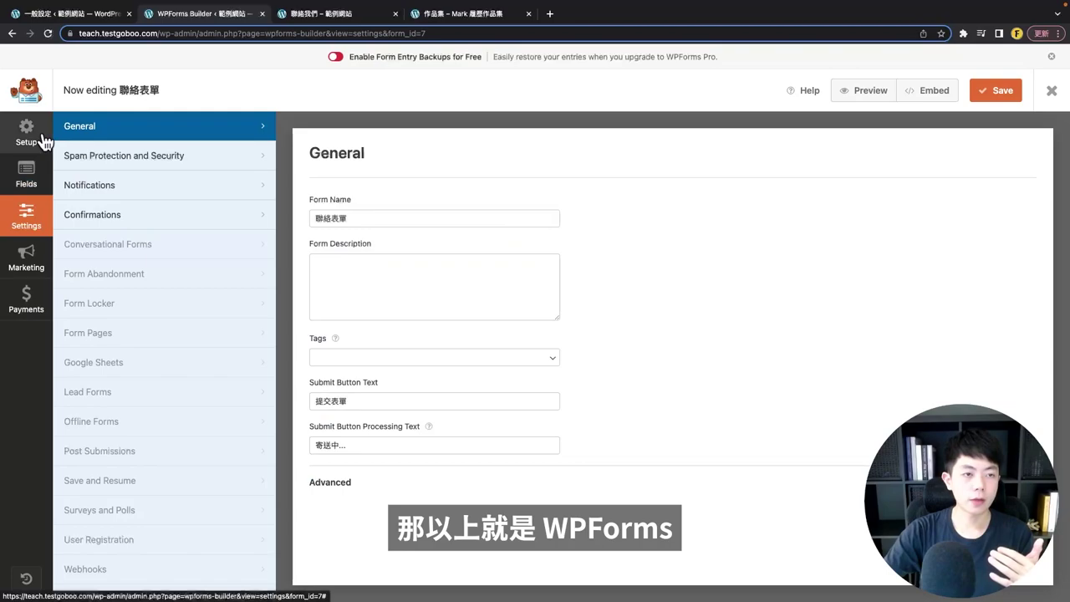
{"action": "left_click", "coordinate": [38, 136]}
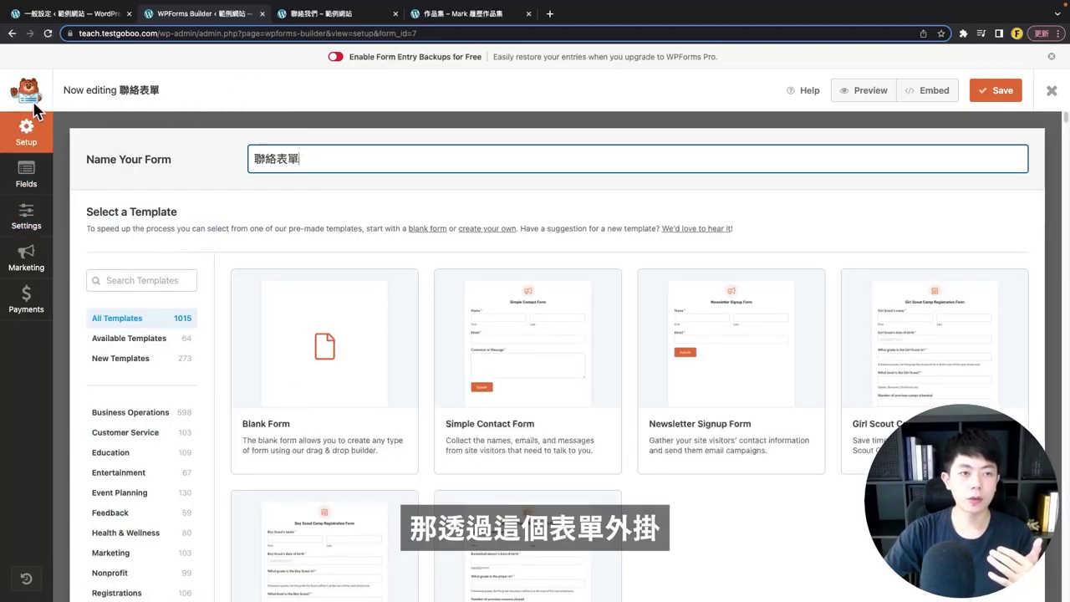
{"action": "left_click", "coordinate": [294, 24]}
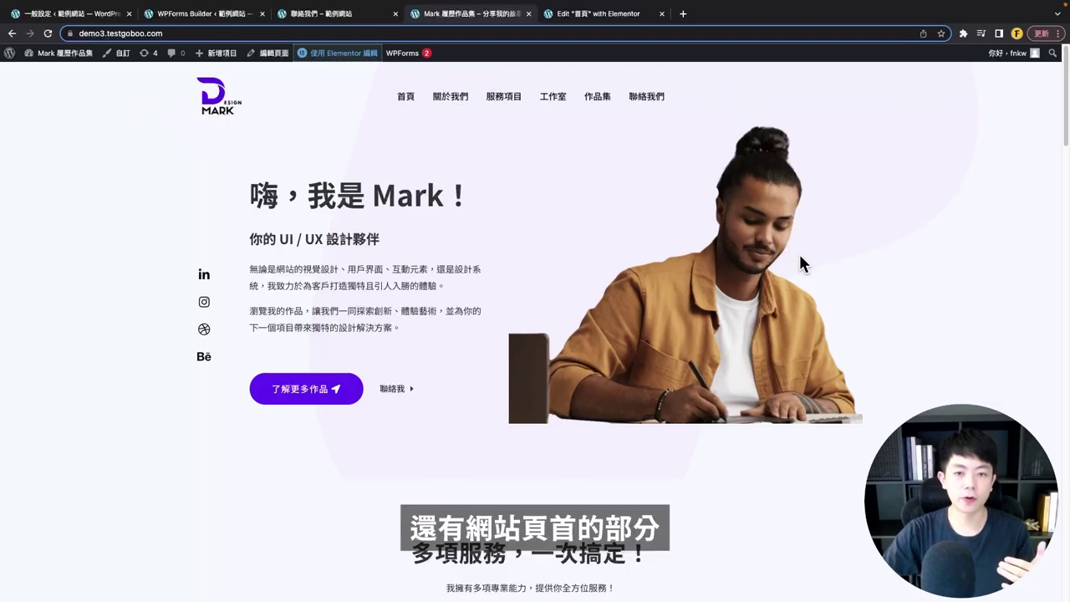
{"action": "scroll", "coordinate": [360, 193], "scroll_direction": "down", "scroll_amount": 1}
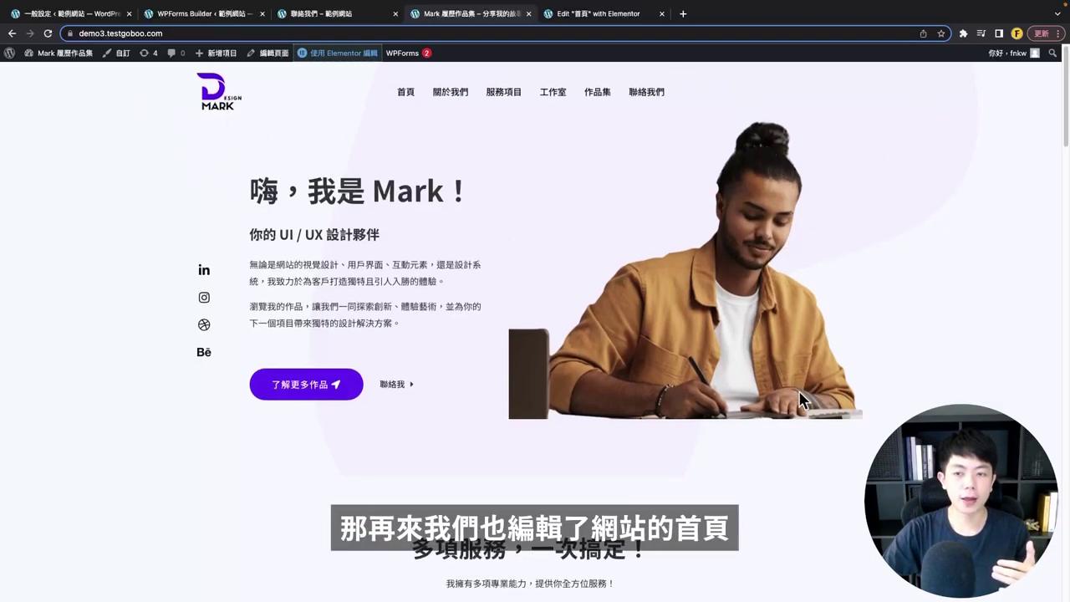
{"action": "left_click", "coordinate": [589, 14]}
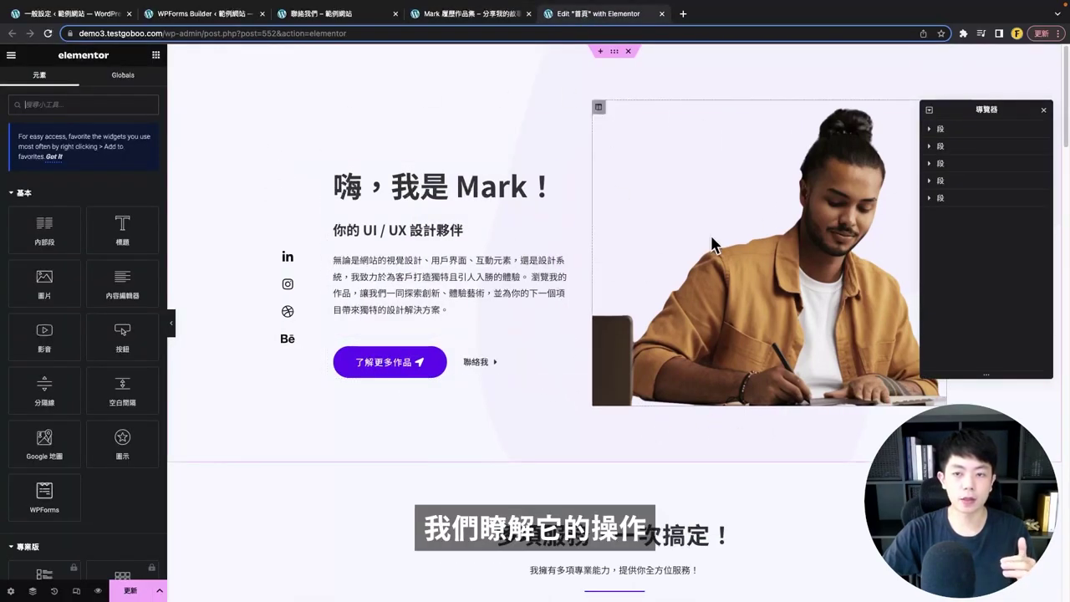
{"action": "scroll", "coordinate": [691, 260], "scroll_direction": "down", "scroll_amount": 5}
{"action": "scroll", "coordinate": [691, 255], "scroll_direction": "down", "scroll_amount": 15}
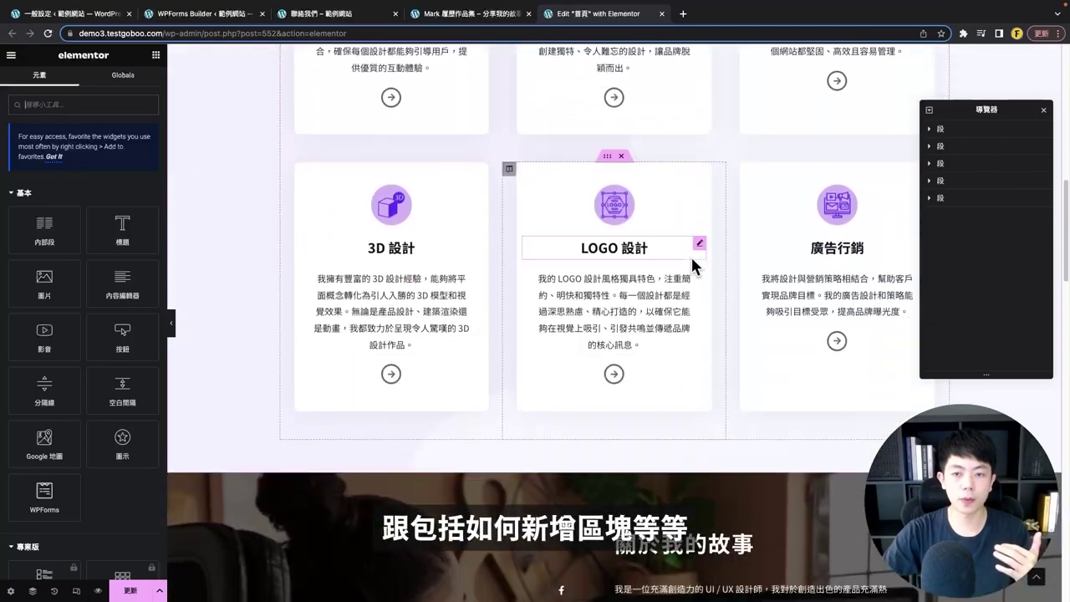
{"action": "scroll", "coordinate": [687, 256], "scroll_direction": "down", "scroll_amount": 10}
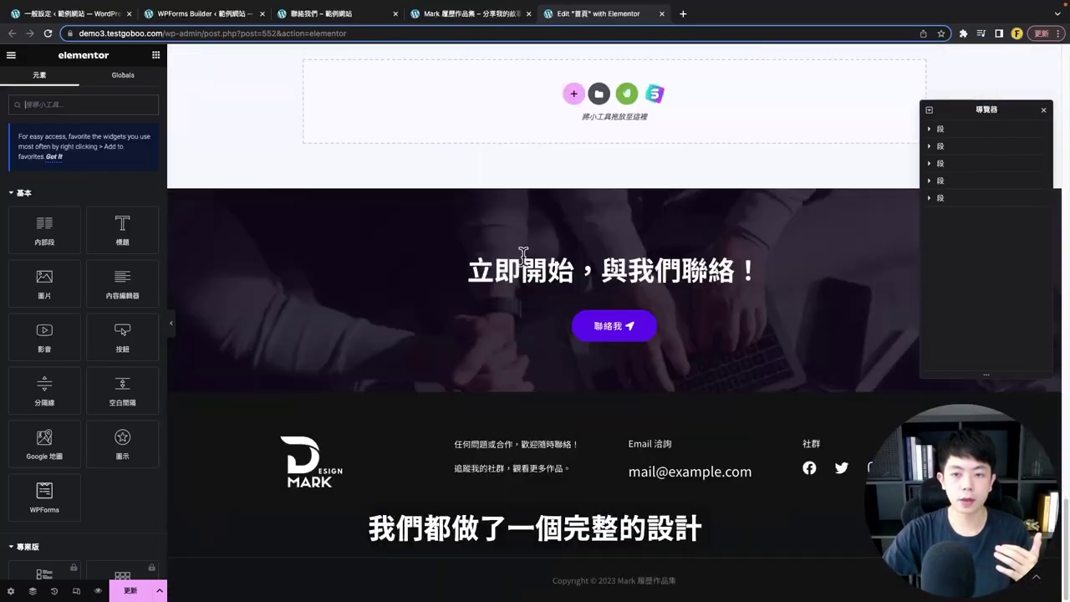
{"action": "left_click", "coordinate": [447, 14]}
{"action": "scroll", "coordinate": [490, 371], "scroll_direction": "down", "scroll_amount": 20}
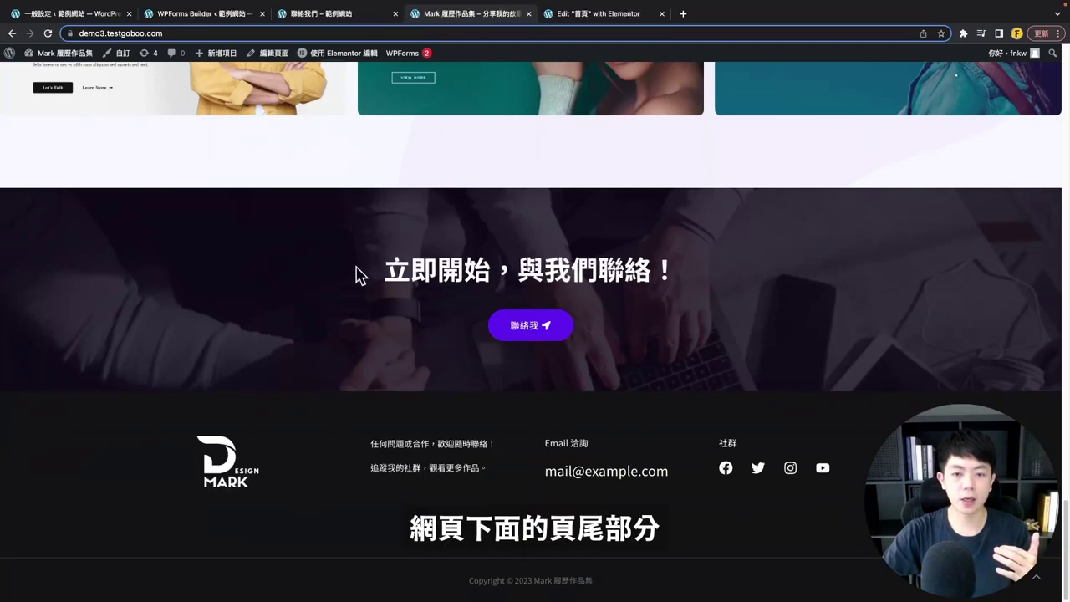
{"action": "left_click_drag", "start_coordinate": [355, 276], "coordinate": [727, 273]}
{"action": "left_click", "coordinate": [657, 358]}
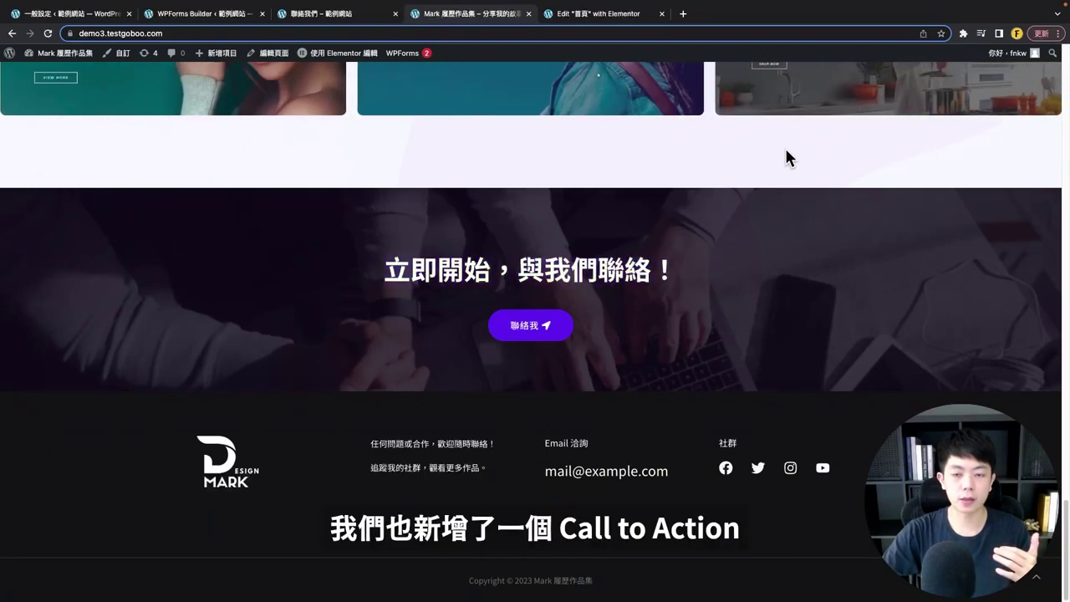
{"action": "left_click_drag", "start_coordinate": [334, 263], "coordinate": [734, 287]}
{"action": "left_click", "coordinate": [738, 316]}
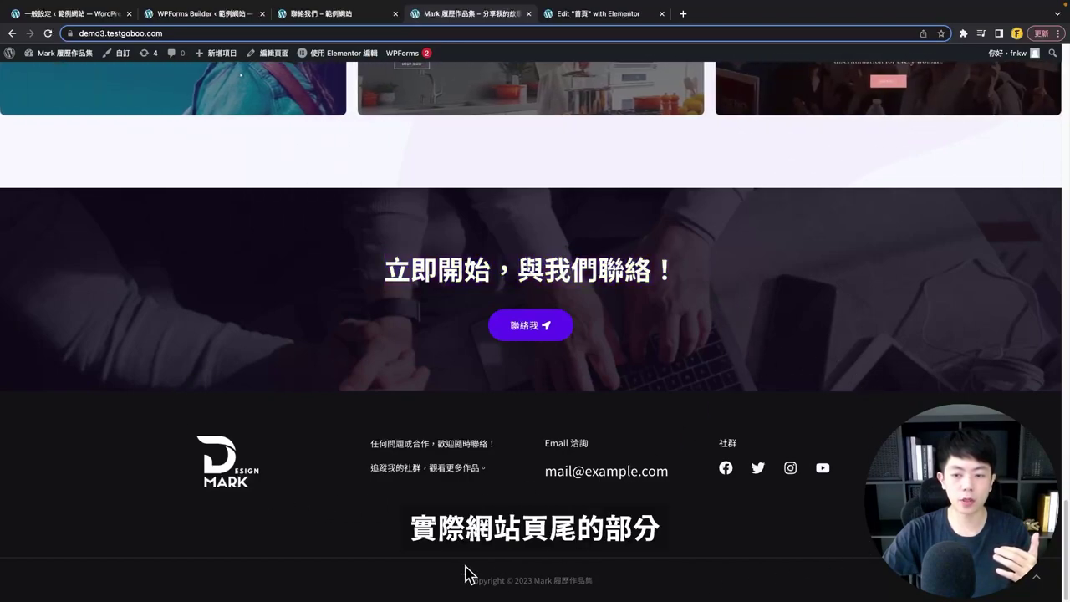
{"action": "scroll", "coordinate": [687, 482], "scroll_direction": "up", "scroll_amount": 20}
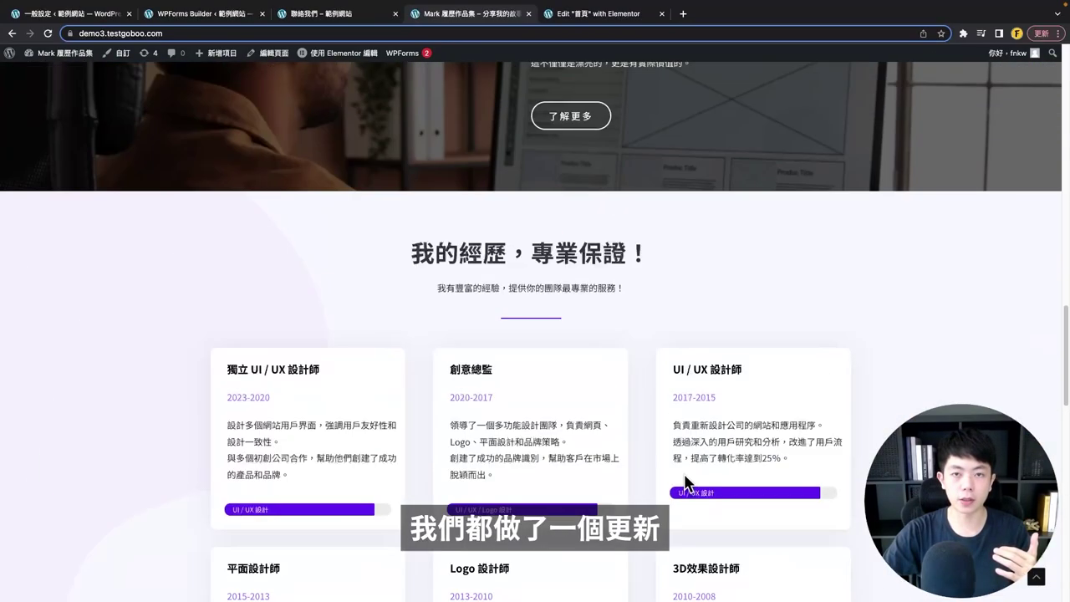
{"action": "left_click", "coordinate": [449, 104]}
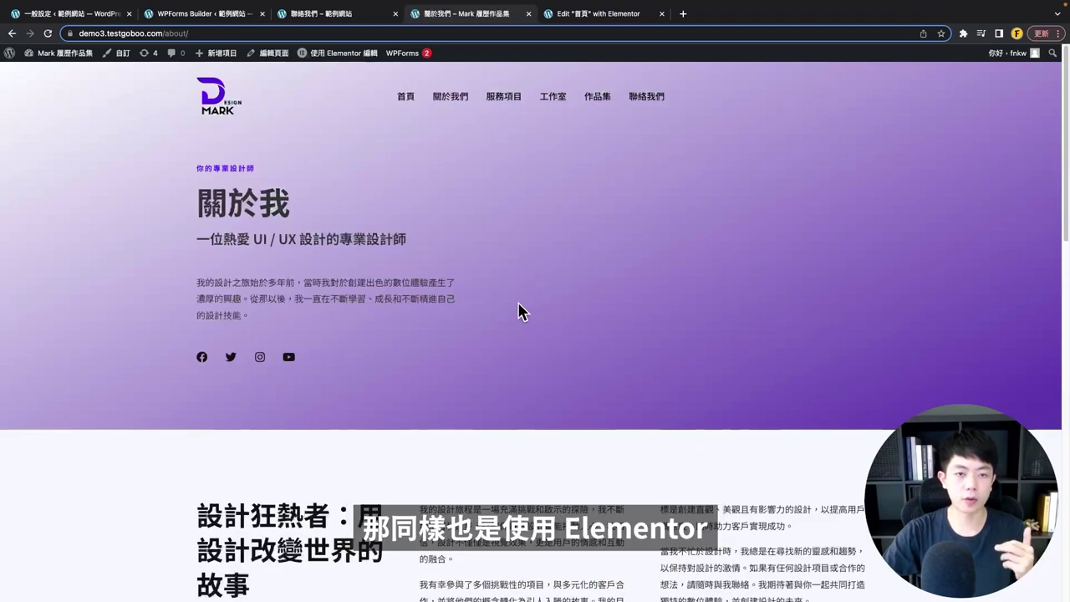
- Scroll through the 關於我們 page, then go to the 作品集 gallery
{"action": "scroll", "coordinate": [519, 311], "scroll_direction": "down", "scroll_amount": 5}
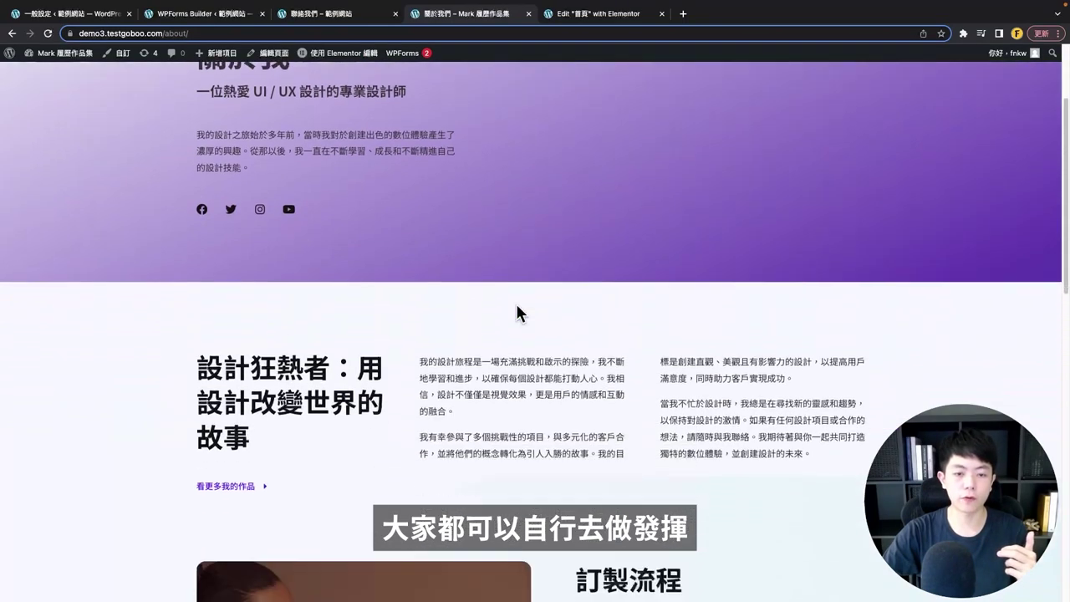
{"action": "scroll", "coordinate": [674, 260], "scroll_direction": "down", "scroll_amount": 10}
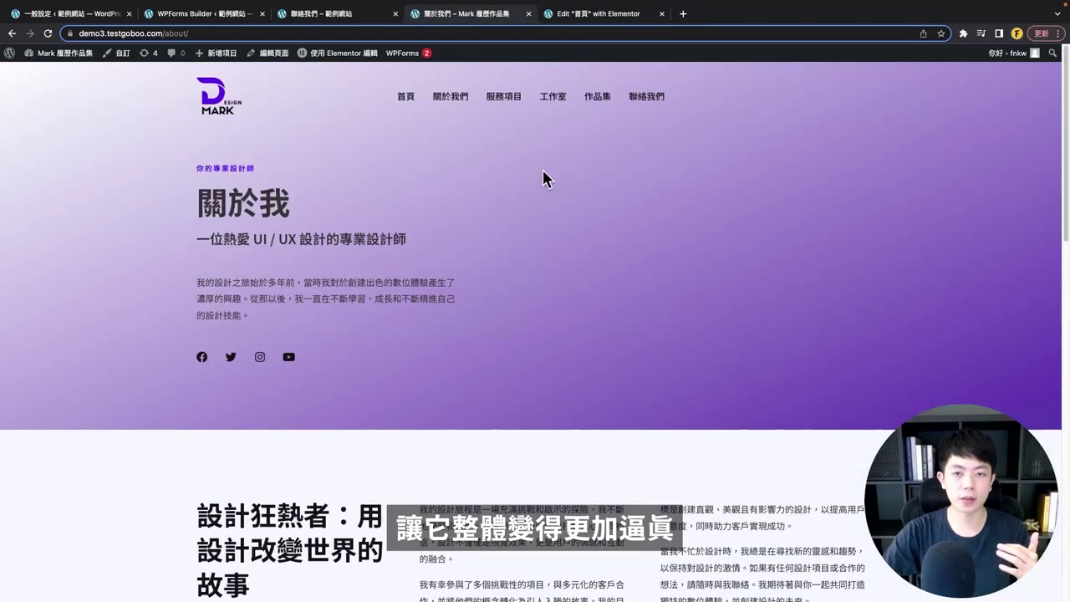
{"action": "left_click", "coordinate": [596, 99]}
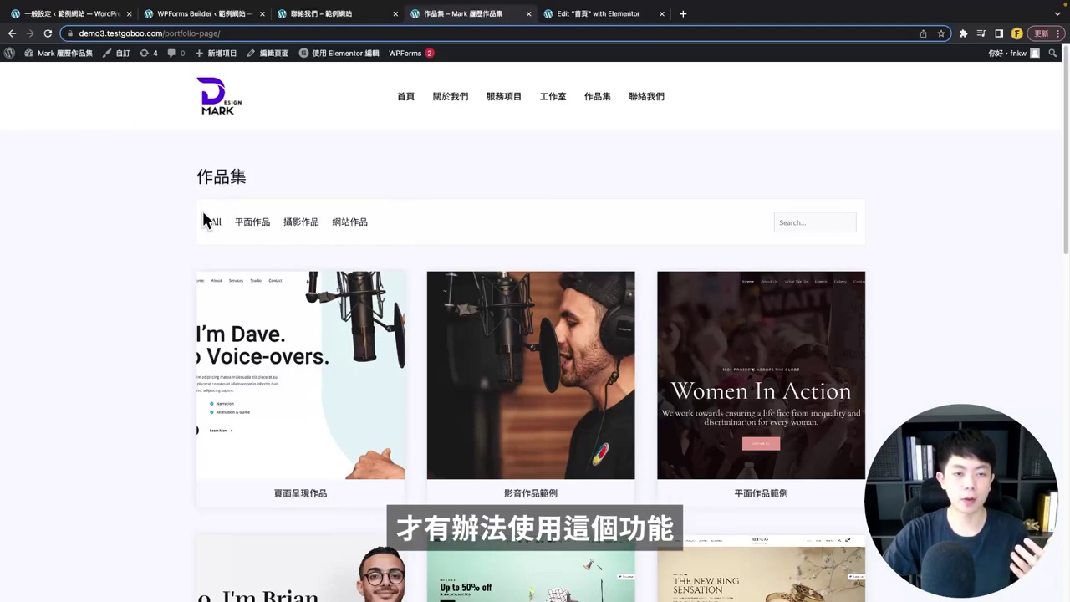
{"action": "scroll", "coordinate": [599, 188], "scroll_direction": "down", "scroll_amount": 1}
{"action": "scroll", "coordinate": [599, 201], "scroll_direction": "down", "scroll_amount": 3}
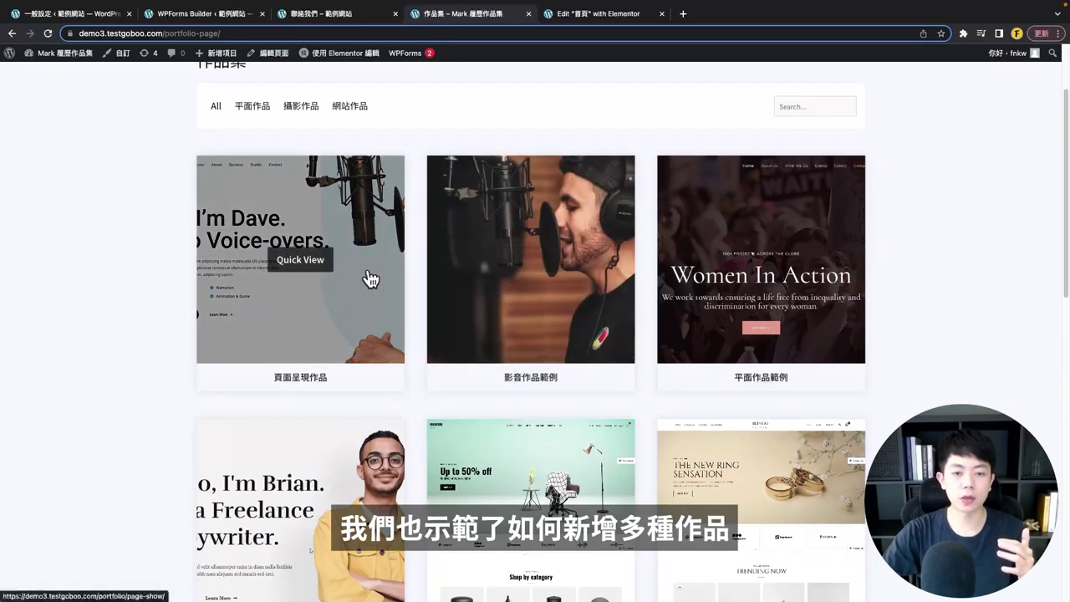
{"action": "scroll", "coordinate": [410, 279], "scroll_direction": "down", "scroll_amount": 6}
{"action": "scroll", "coordinate": [560, 481], "scroll_direction": "down", "scroll_amount": 7}
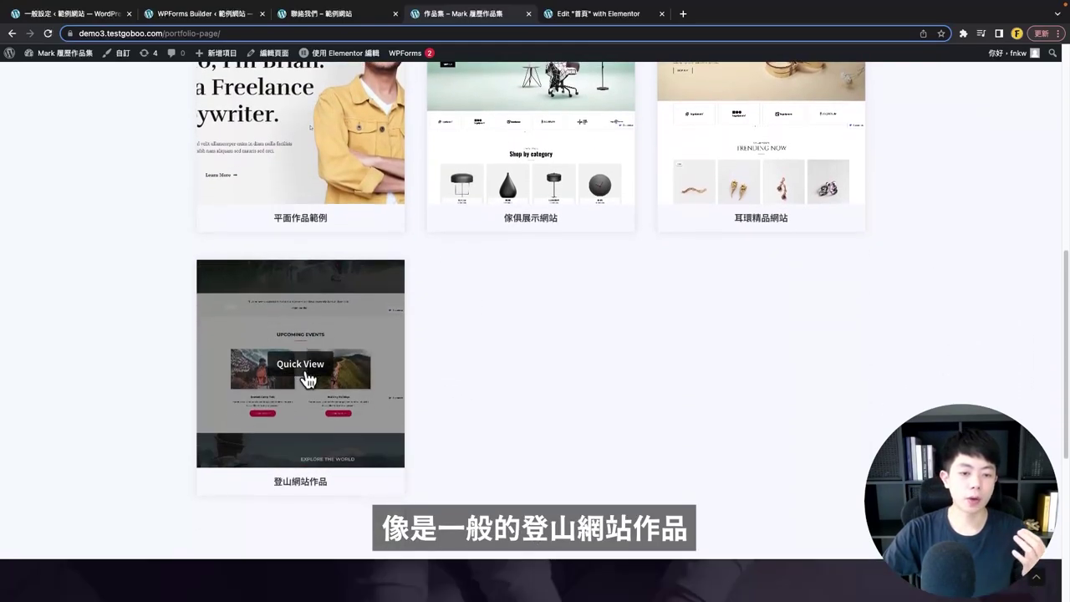
{"action": "left_click", "coordinate": [306, 380]}
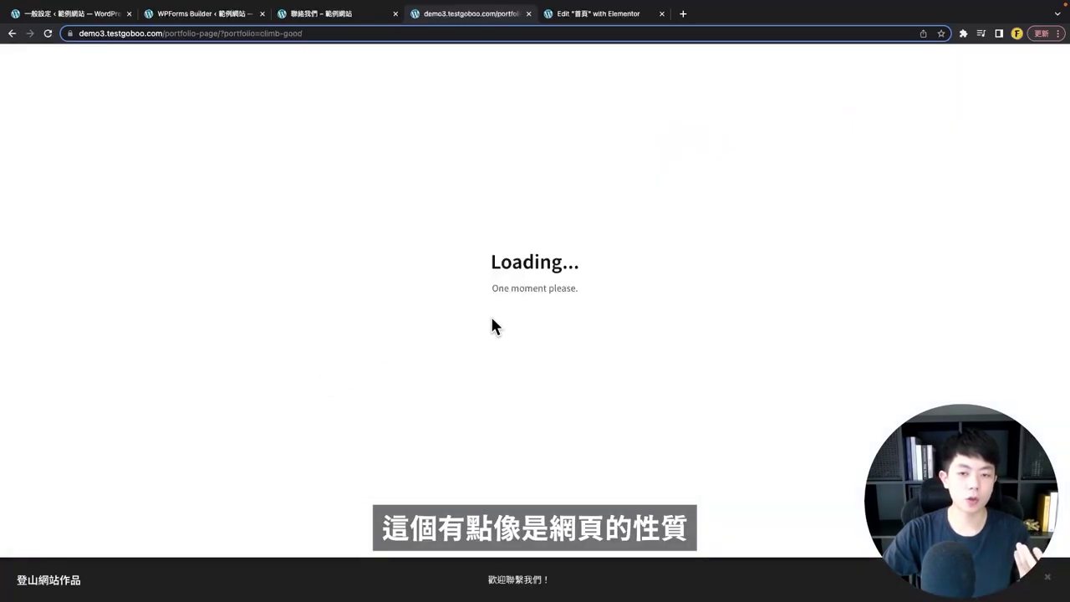
{"action": "scroll", "coordinate": [561, 298], "scroll_direction": "down", "scroll_amount": 5}
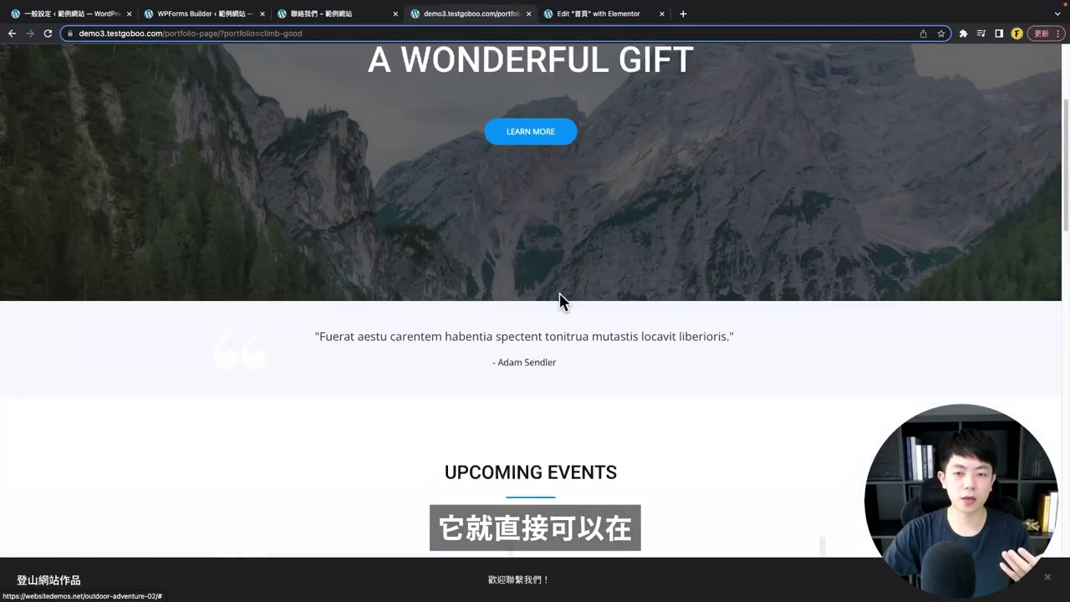
{"action": "scroll", "coordinate": [559, 320], "scroll_direction": "up", "scroll_amount": 4}
{"action": "scroll", "coordinate": [560, 321], "scroll_direction": "up", "scroll_amount": 1}
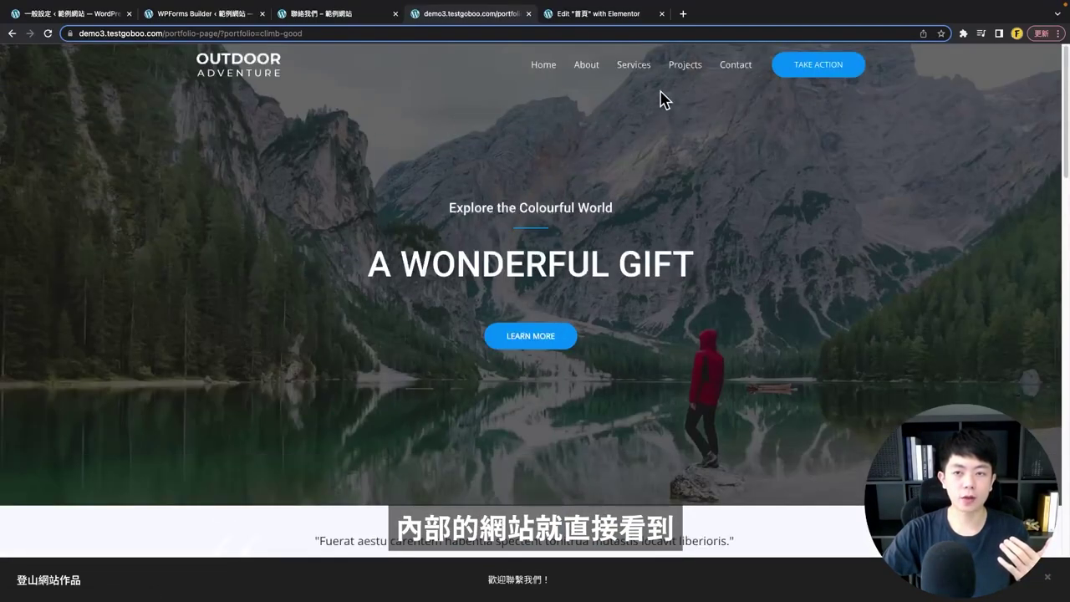
{"action": "left_click", "coordinate": [592, 66]}
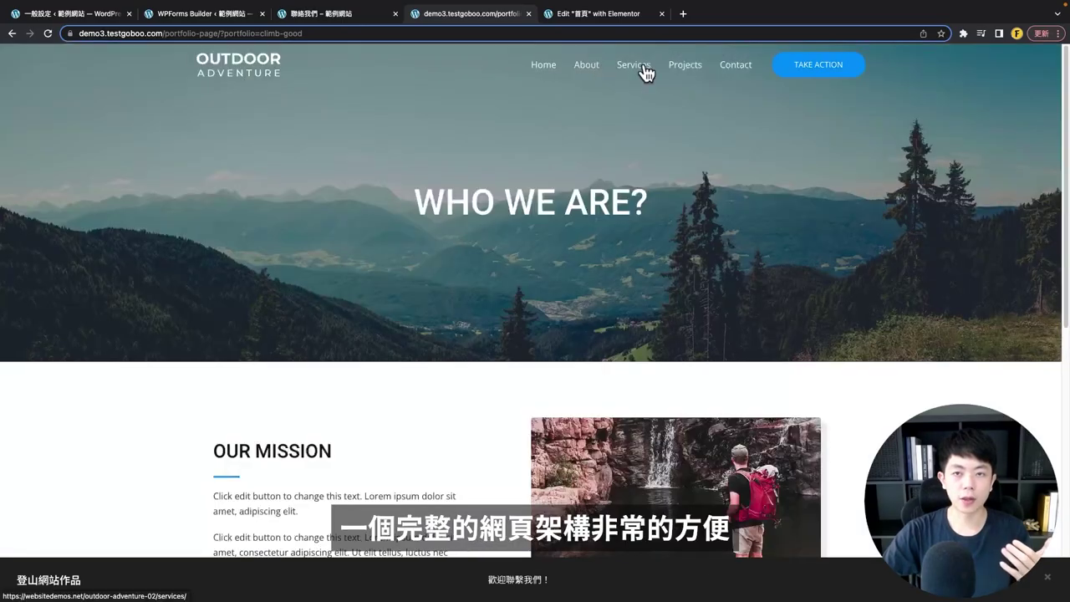
{"action": "left_click", "coordinate": [640, 70]}
{"action": "left_click", "coordinate": [701, 70]}
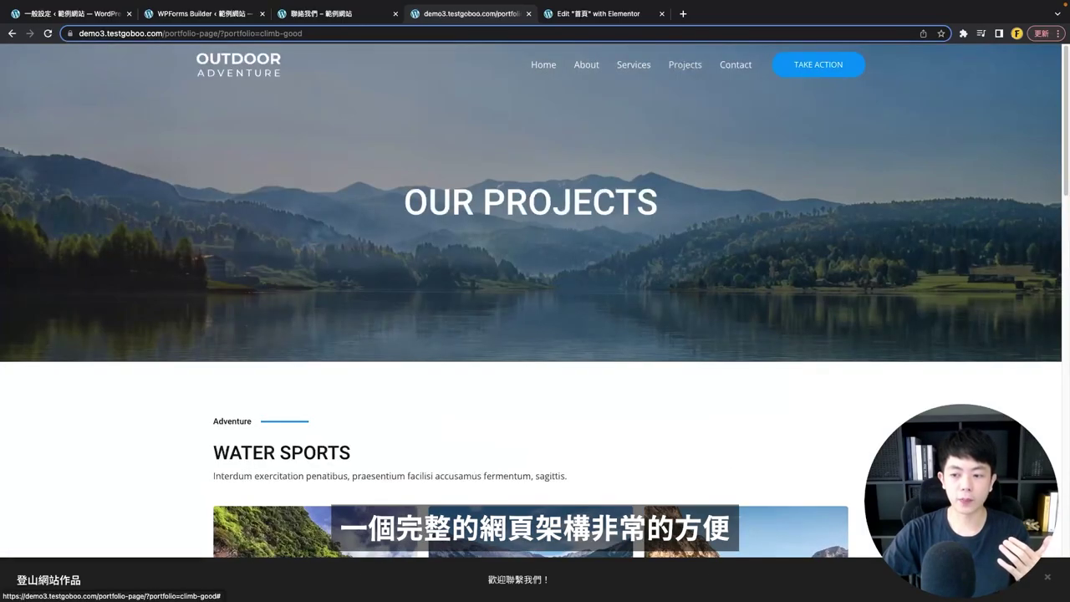
{"action": "left_click", "coordinate": [975, 577]}
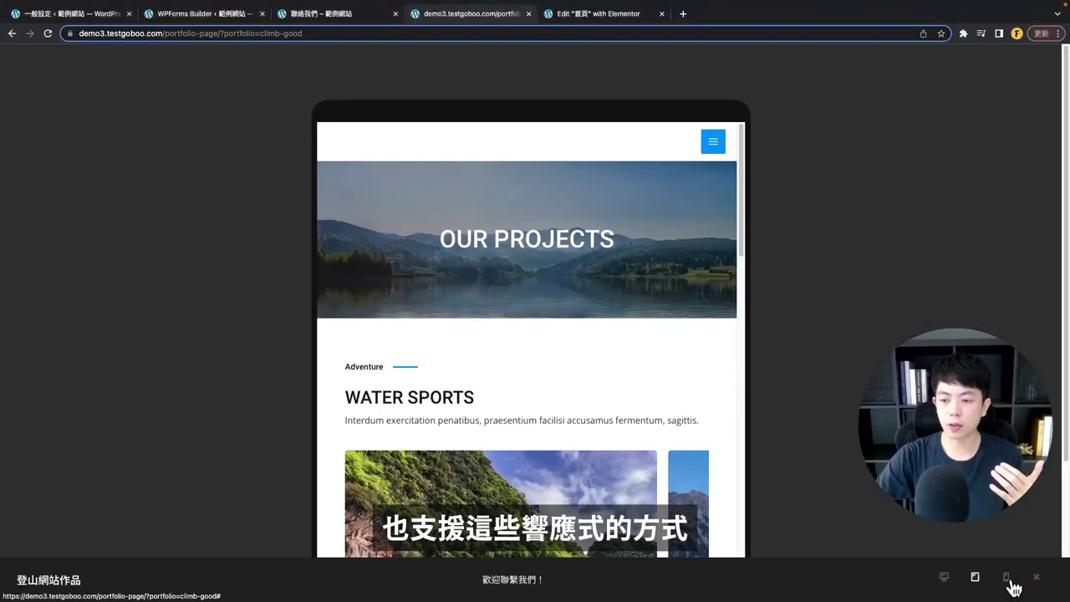
{"action": "left_click", "coordinate": [1006, 579]}
{"action": "left_click", "coordinate": [945, 578]}
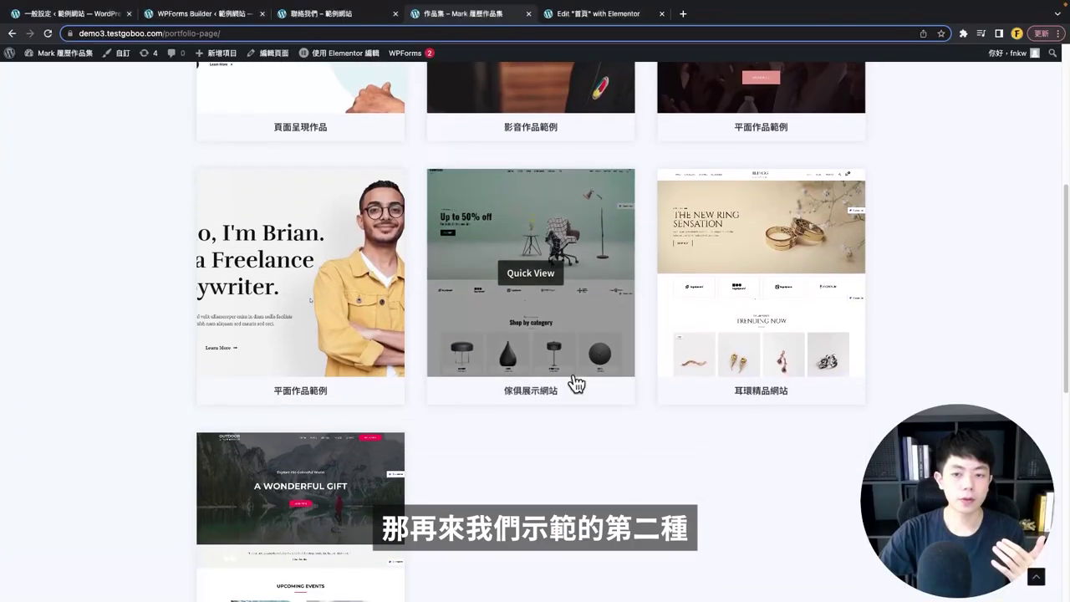
{"action": "left_click", "coordinate": [1047, 578]}
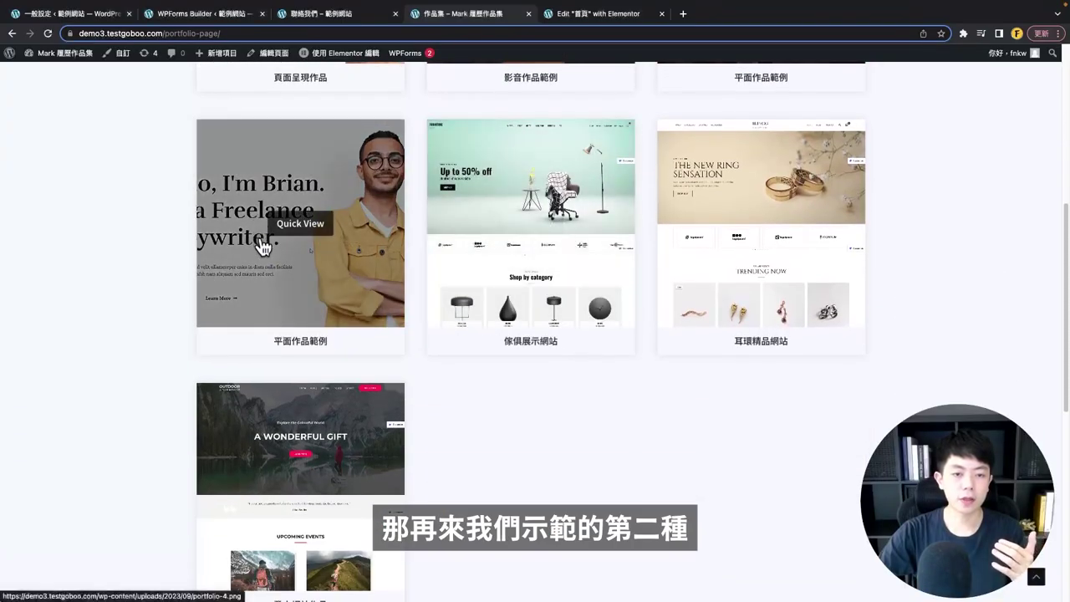
{"action": "left_click", "coordinate": [262, 247]}
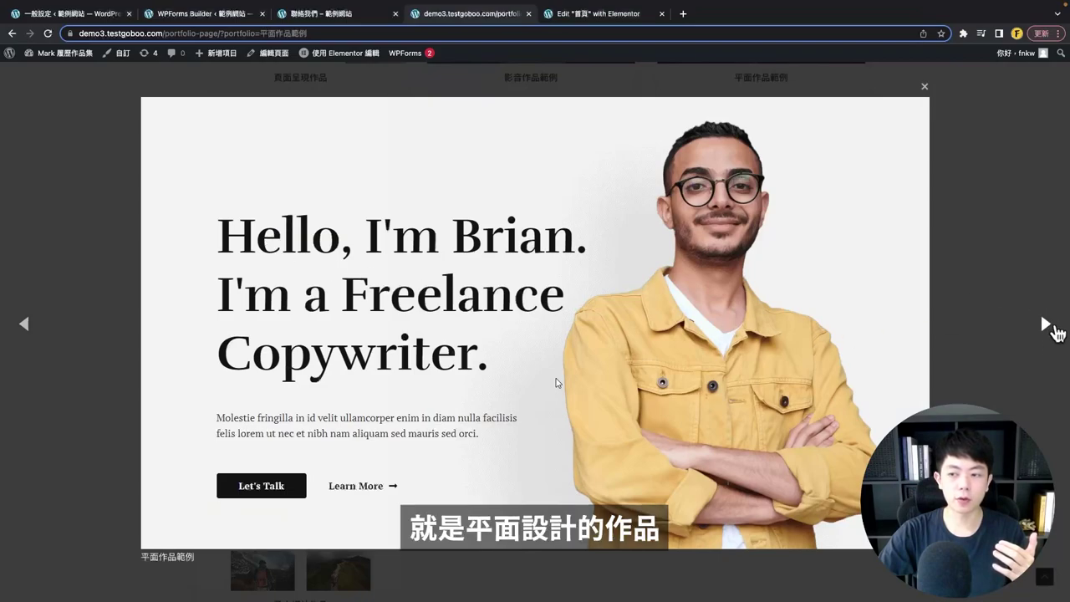
{"action": "left_click", "coordinate": [1052, 330]}
{"action": "left_click", "coordinate": [1052, 329]}
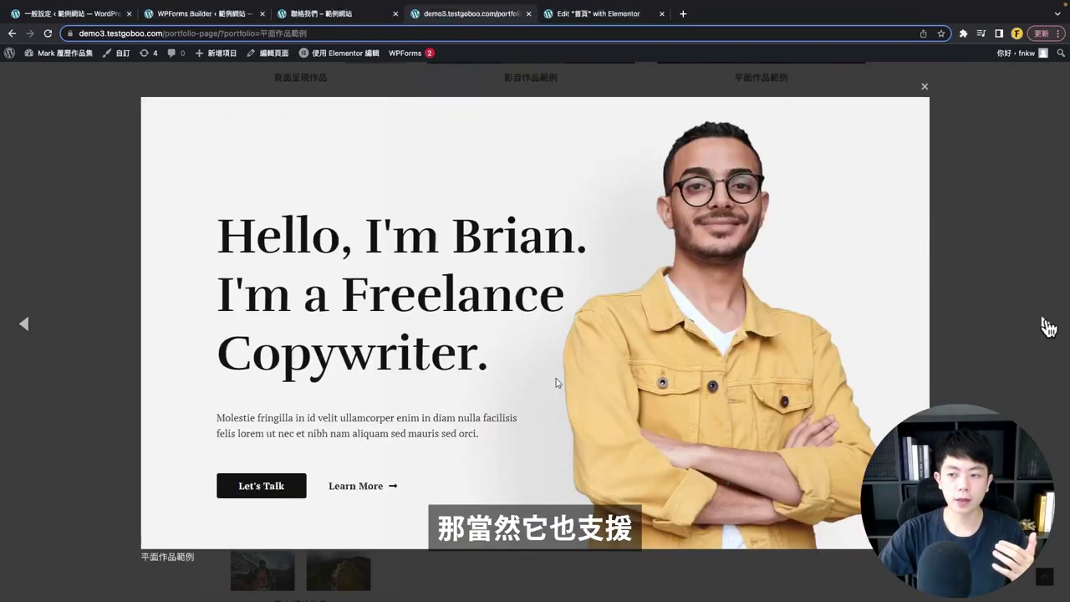
{"action": "left_click", "coordinate": [1048, 327]}
{"action": "left_click", "coordinate": [1048, 327]}
{"action": "left_click", "coordinate": [925, 88]}
{"action": "scroll", "coordinate": [693, 366], "scroll_direction": "up", "scroll_amount": 2}
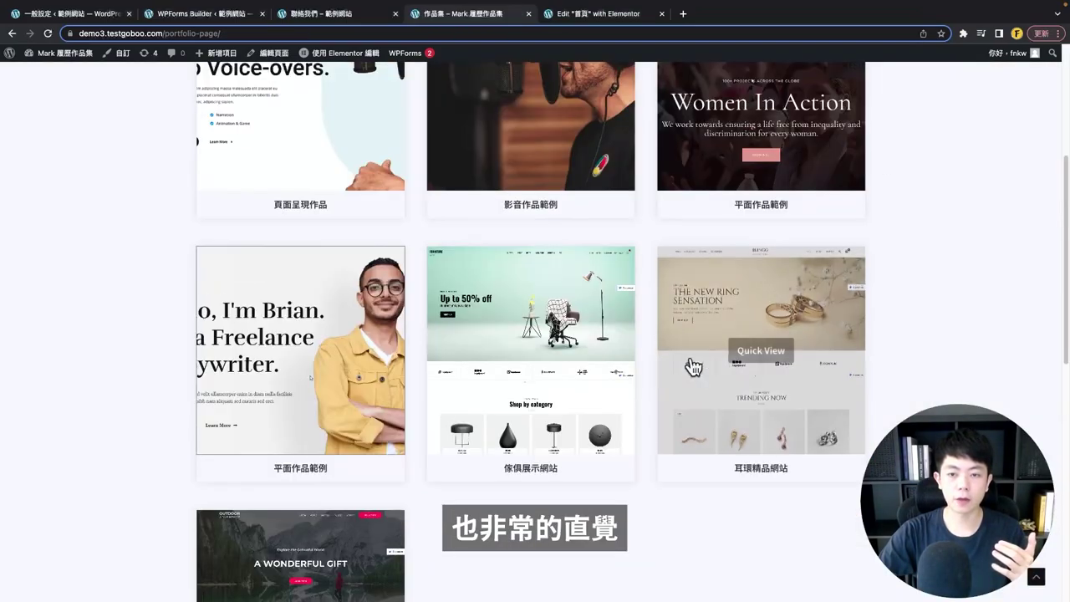
{"action": "scroll", "coordinate": [619, 268], "scroll_direction": "up", "scroll_amount": 1}
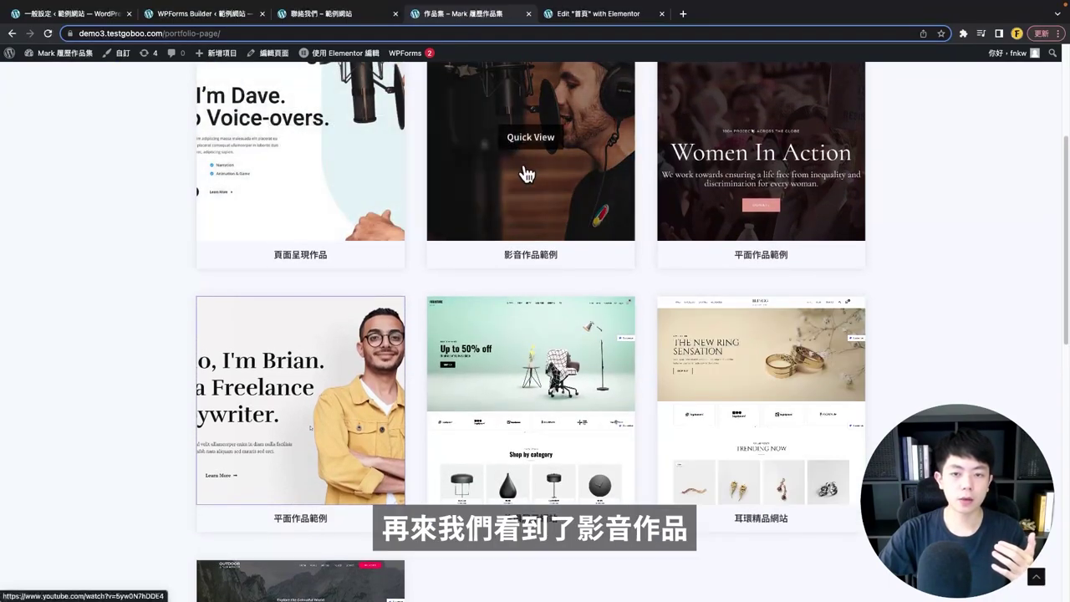
{"action": "left_click", "coordinate": [527, 174]}
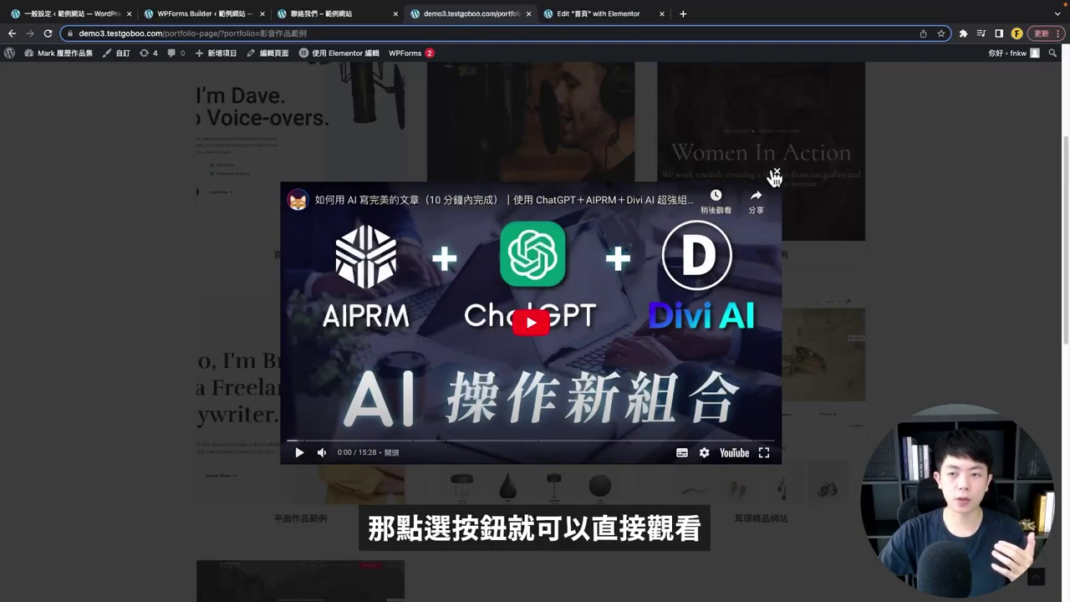
{"action": "left_click", "coordinate": [775, 175]}
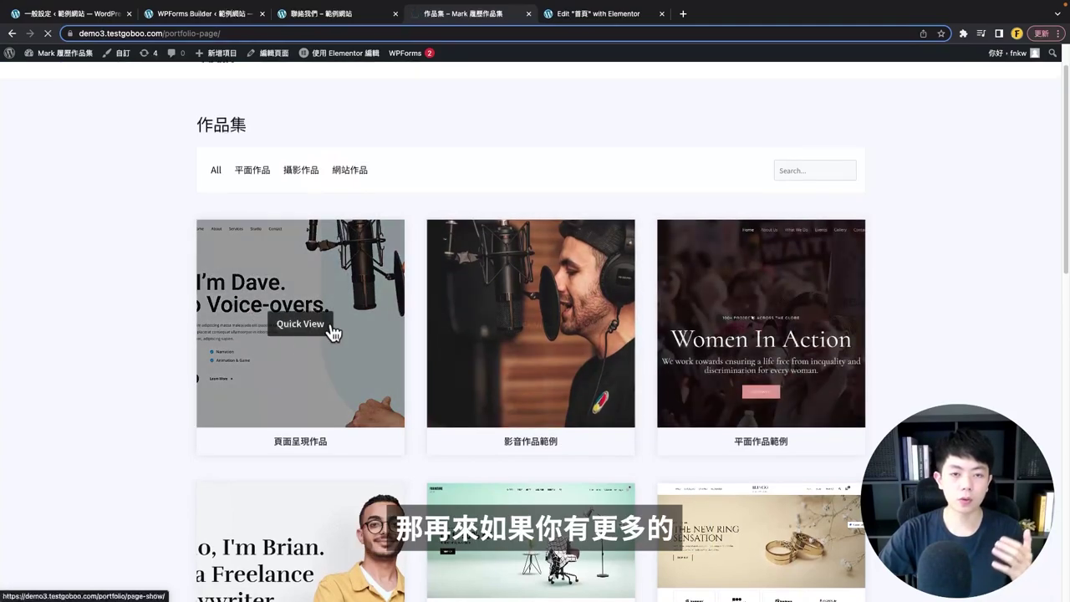
- View the 頁面呈現作品 project page, go back, then go to 聯絡我們 from the navigation
{"action": "left_click", "coordinate": [337, 334]}
{"action": "scroll", "coordinate": [303, 268], "scroll_direction": "down", "scroll_amount": 10}
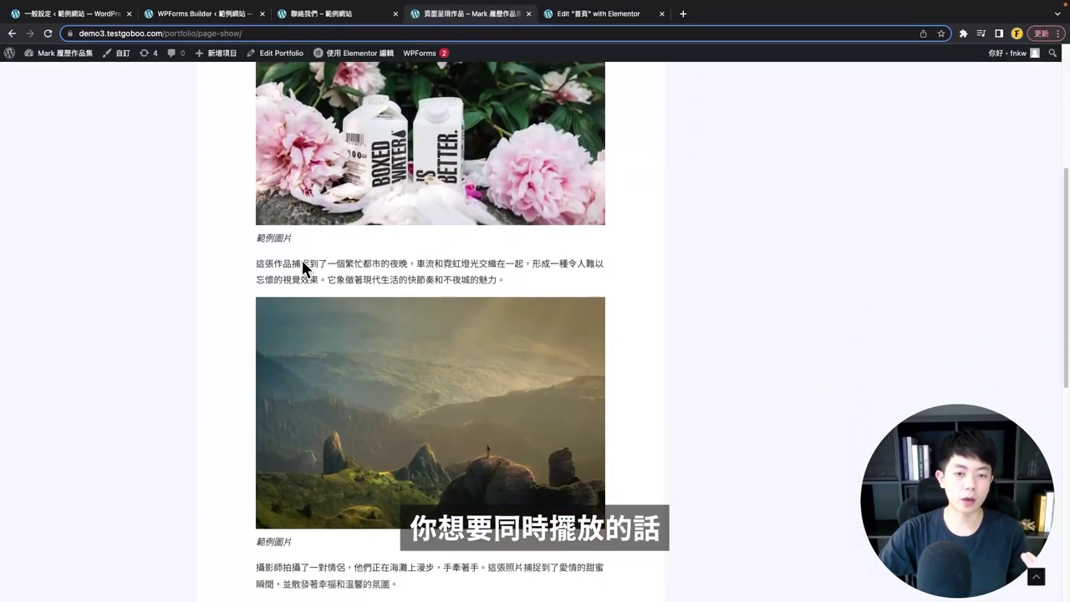
{"action": "scroll", "coordinate": [325, 351], "scroll_direction": "up", "scroll_amount": 10}
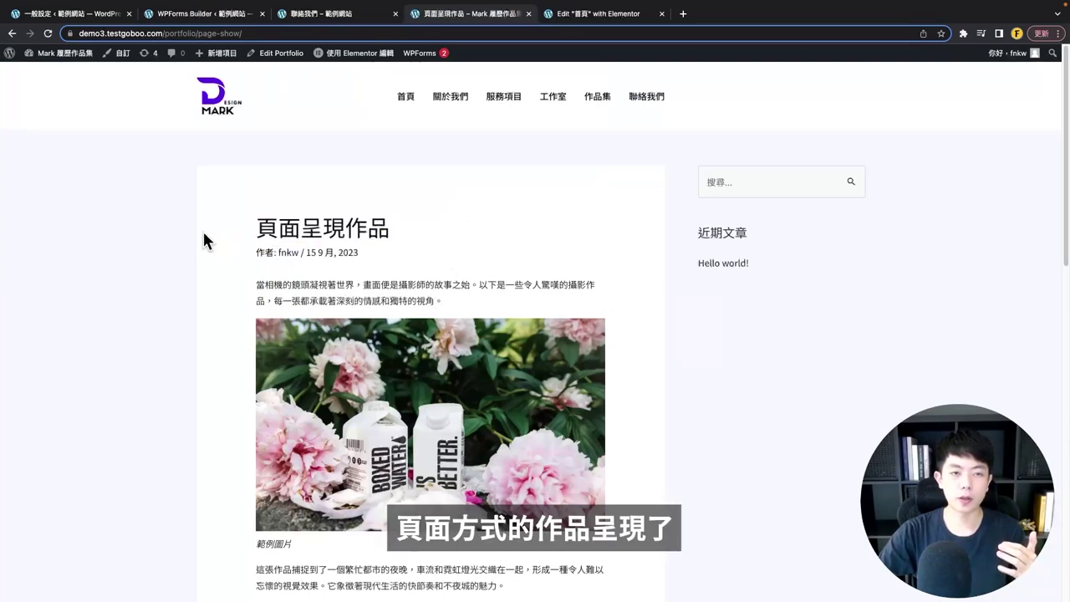
{"action": "key", "text": "alt+Left"}
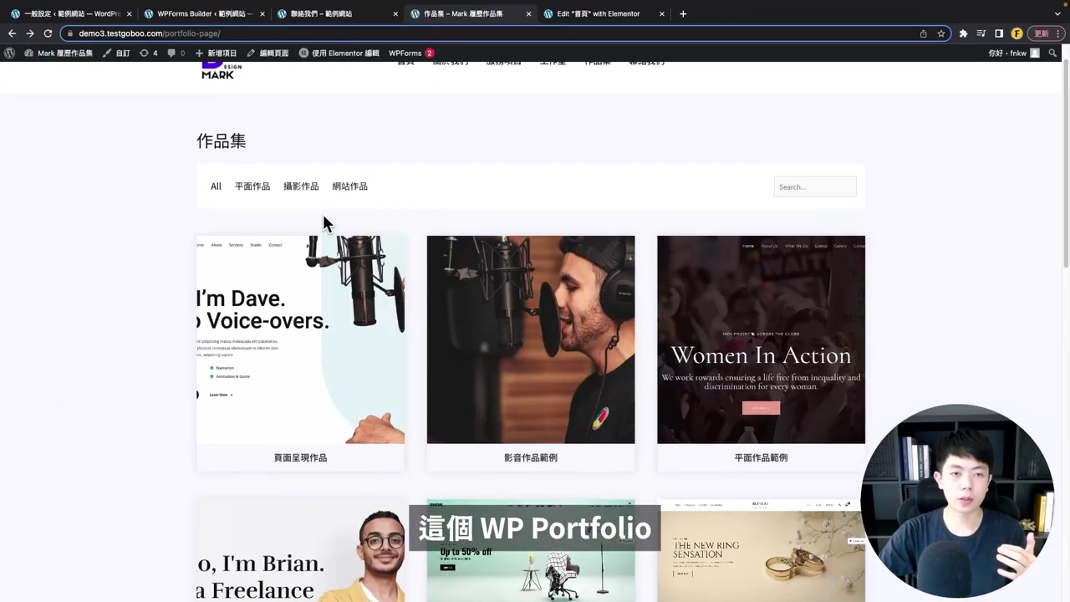
{"action": "scroll", "coordinate": [325, 224], "scroll_direction": "up", "scroll_amount": 1}
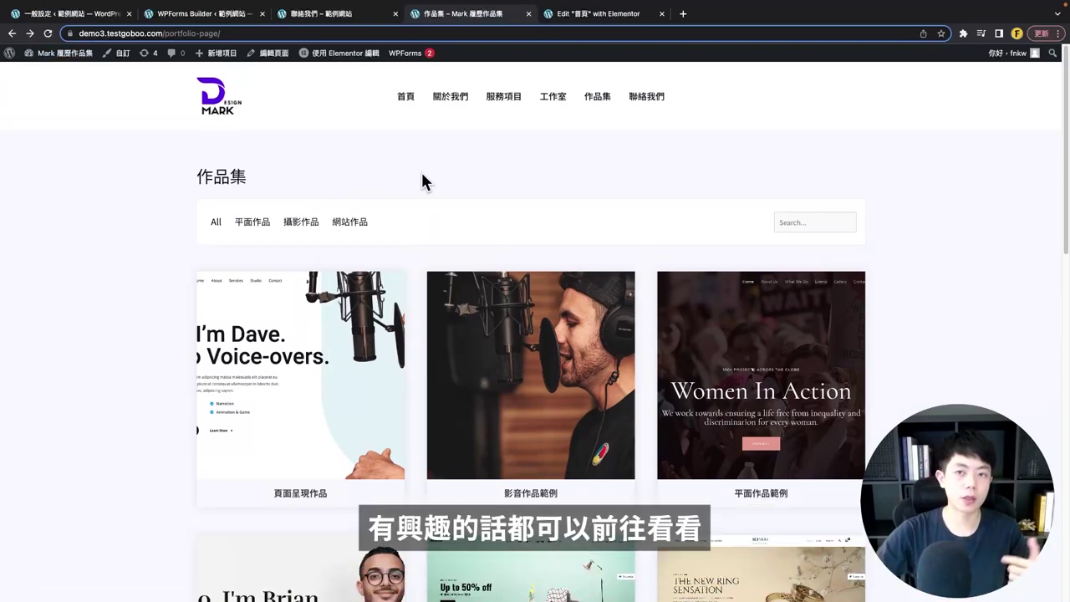
{"action": "left_click", "coordinate": [652, 98]}
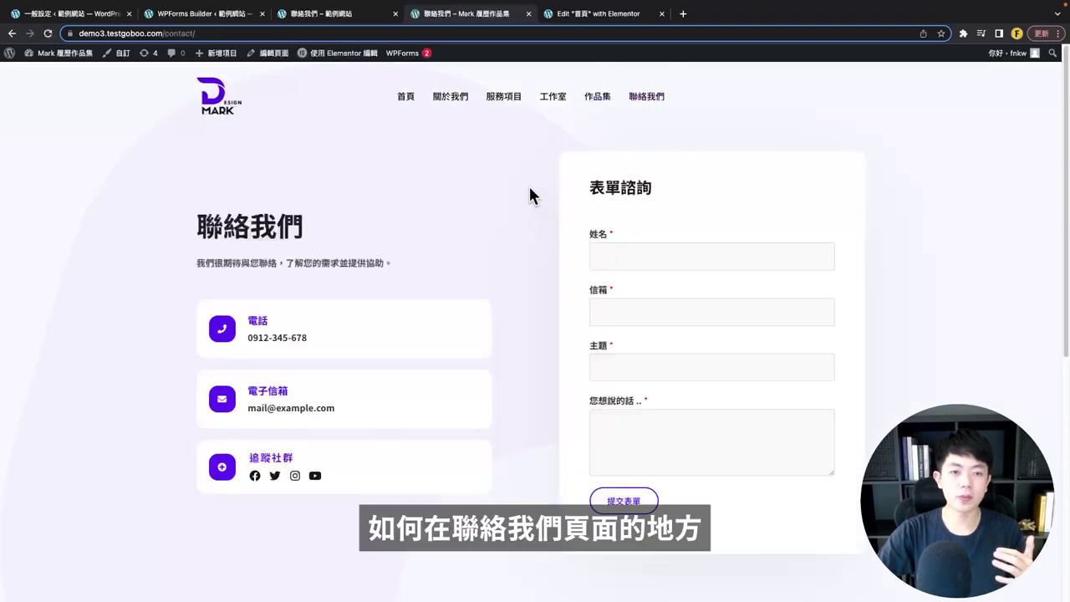
{"action": "scroll", "coordinate": [533, 195], "scroll_direction": "down", "scroll_amount": 1}
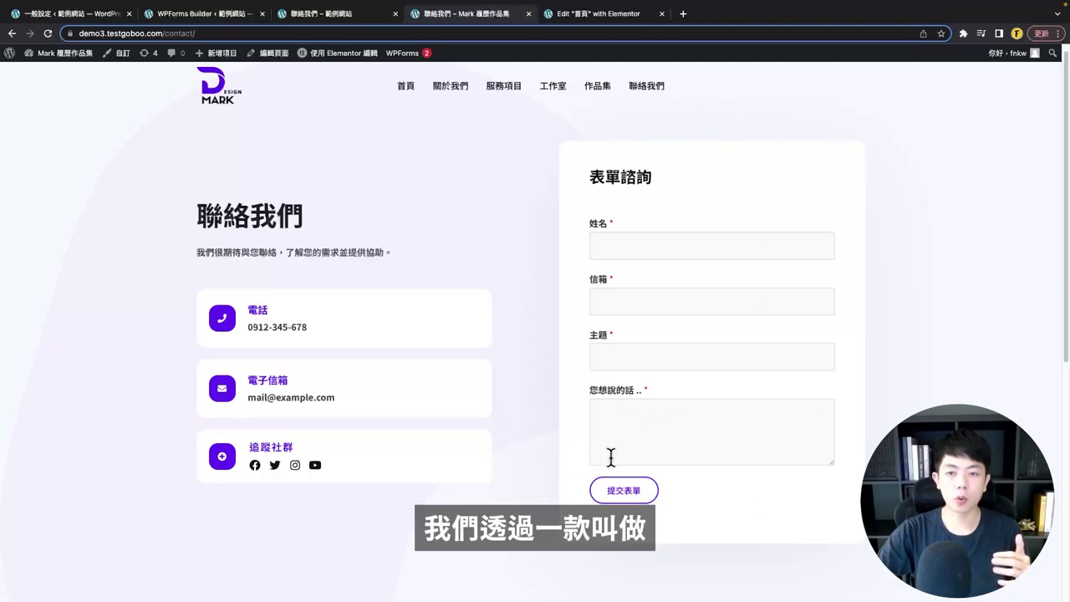
{"action": "left_click", "coordinate": [209, 13]}
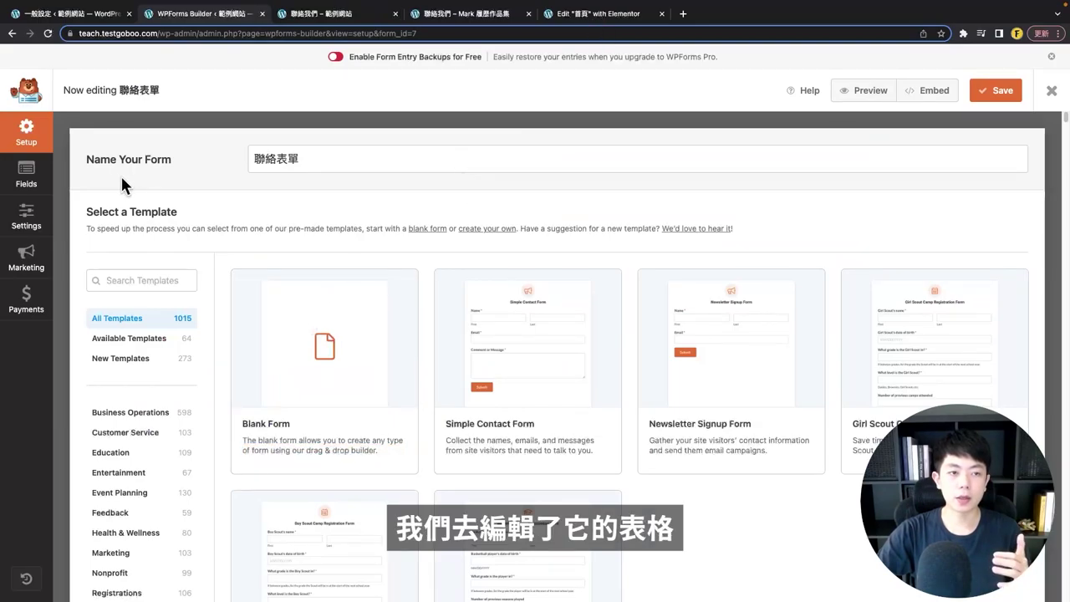
{"action": "left_click", "coordinate": [22, 179]}
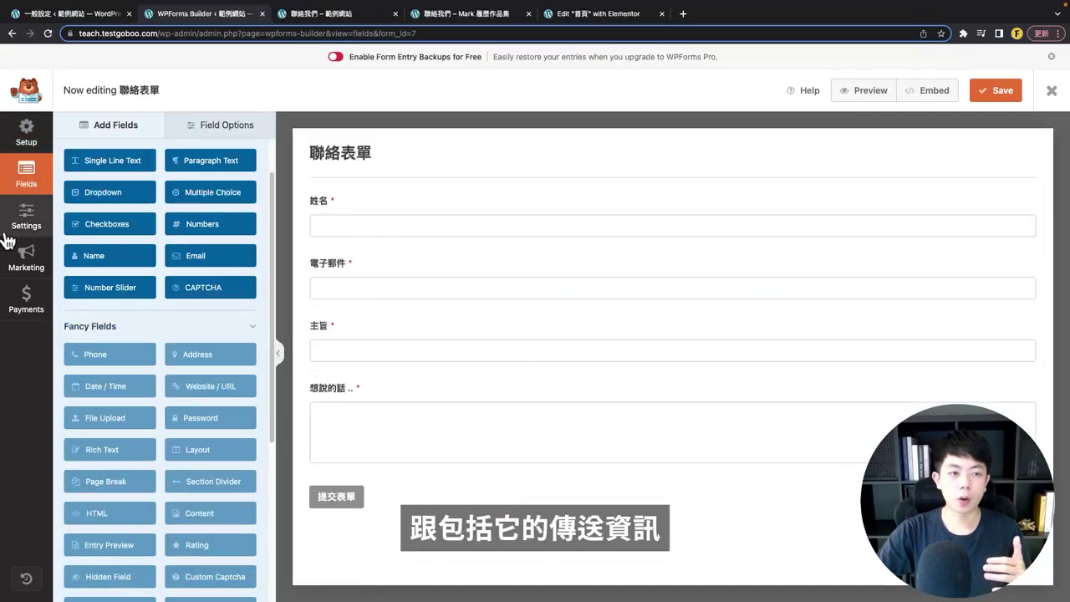
{"action": "left_click", "coordinate": [577, 15]}
{"action": "left_click", "coordinate": [466, 14]}
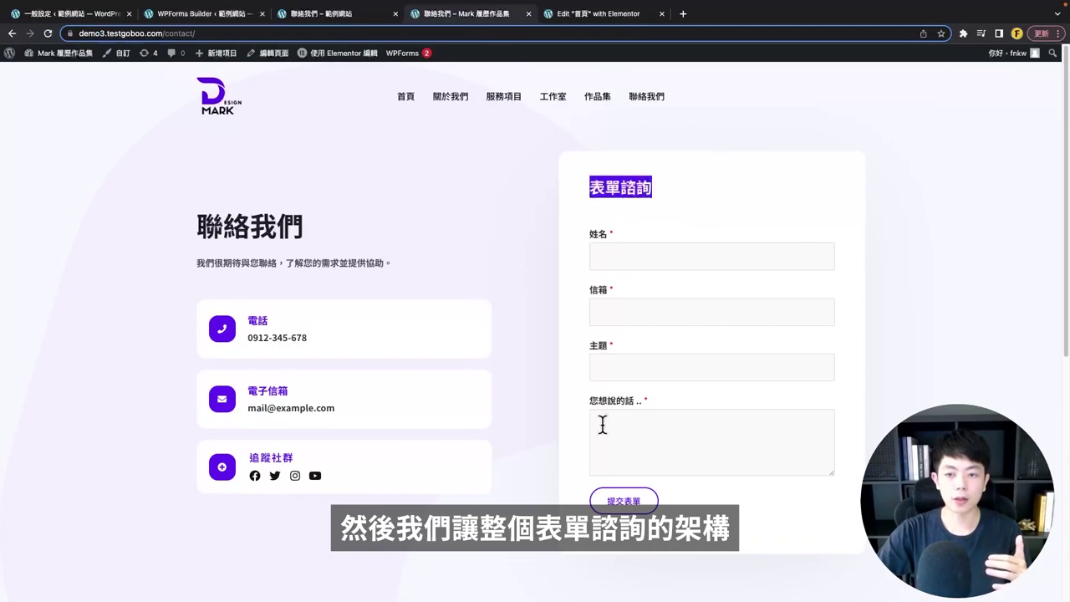
{"action": "scroll", "coordinate": [577, 393], "scroll_direction": "down", "scroll_amount": 8}
{"action": "scroll", "coordinate": [552, 368], "scroll_direction": "up", "scroll_amount": 7}
{"action": "left_click", "coordinate": [536, 362]}
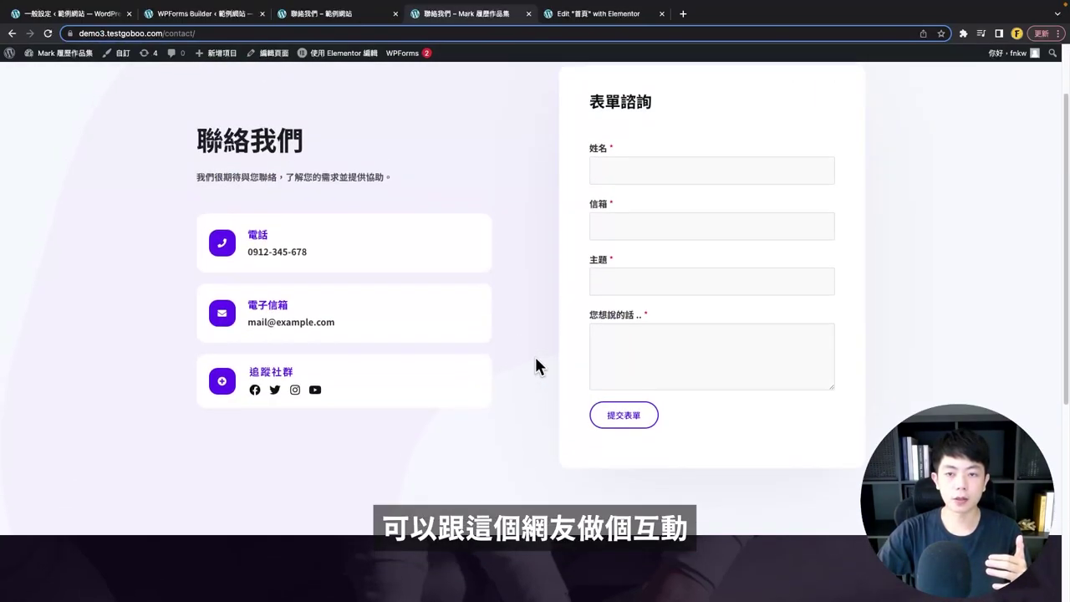
{"action": "scroll", "coordinate": [536, 361], "scroll_direction": "up", "scroll_amount": 2}
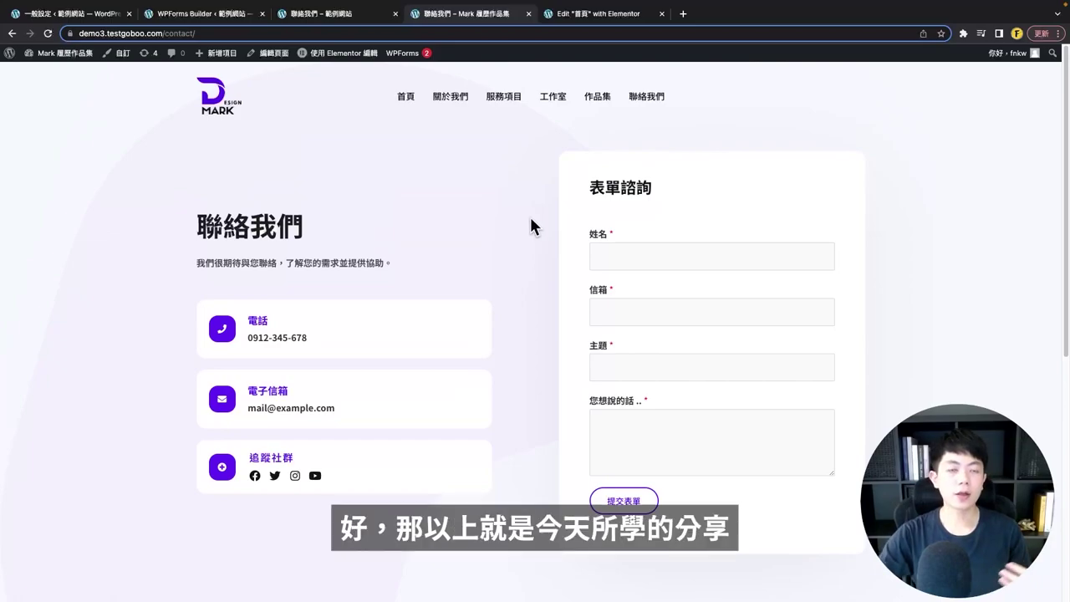